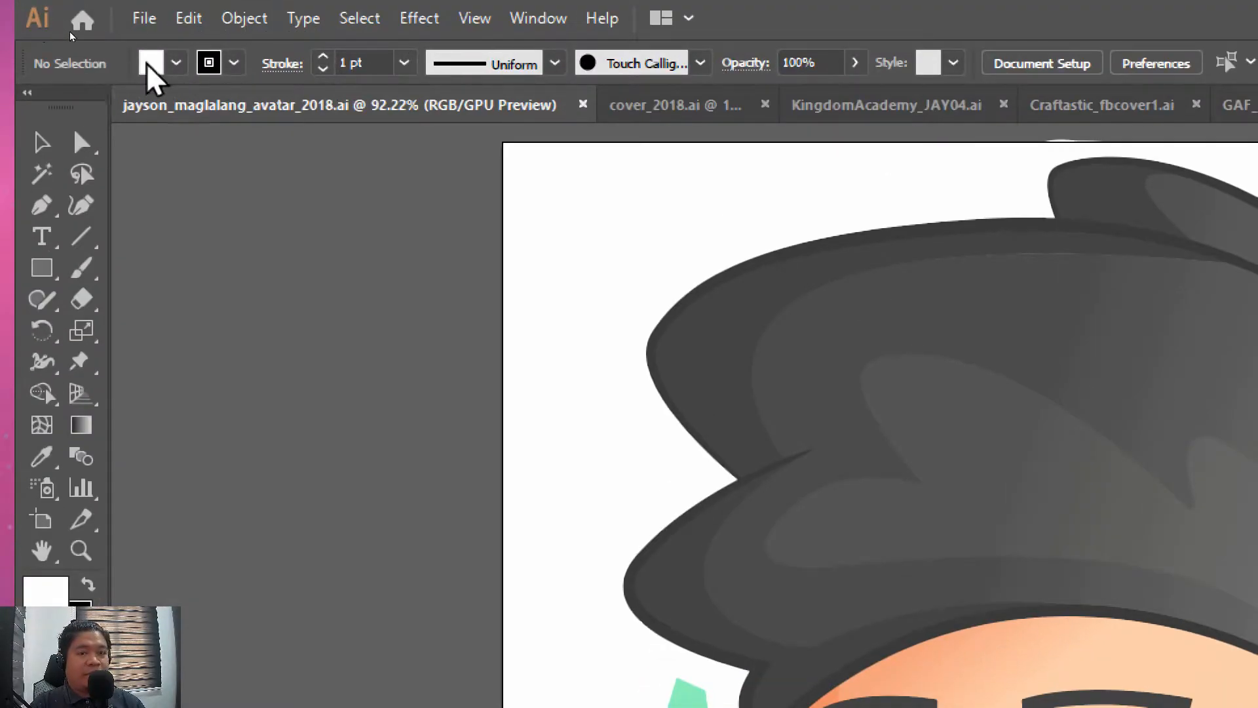
pyautogui.click(404, 63)
pyautogui.click(412, 66)
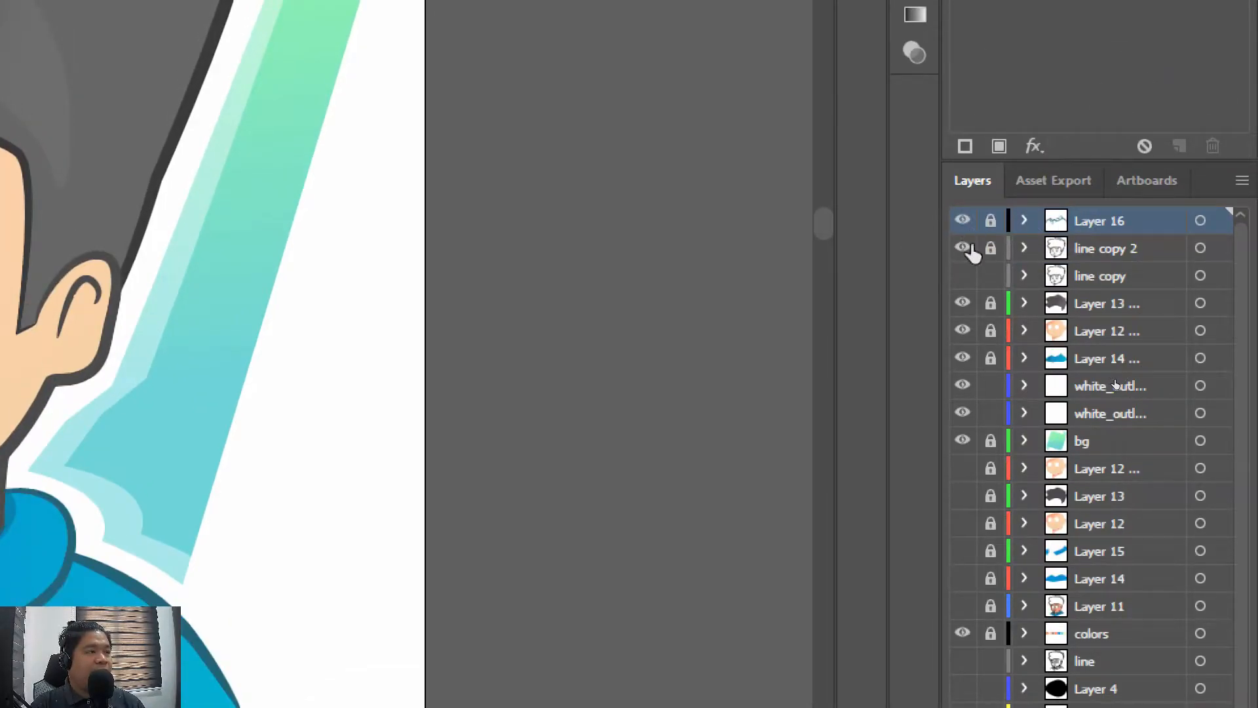
pyautogui.click(963, 249)
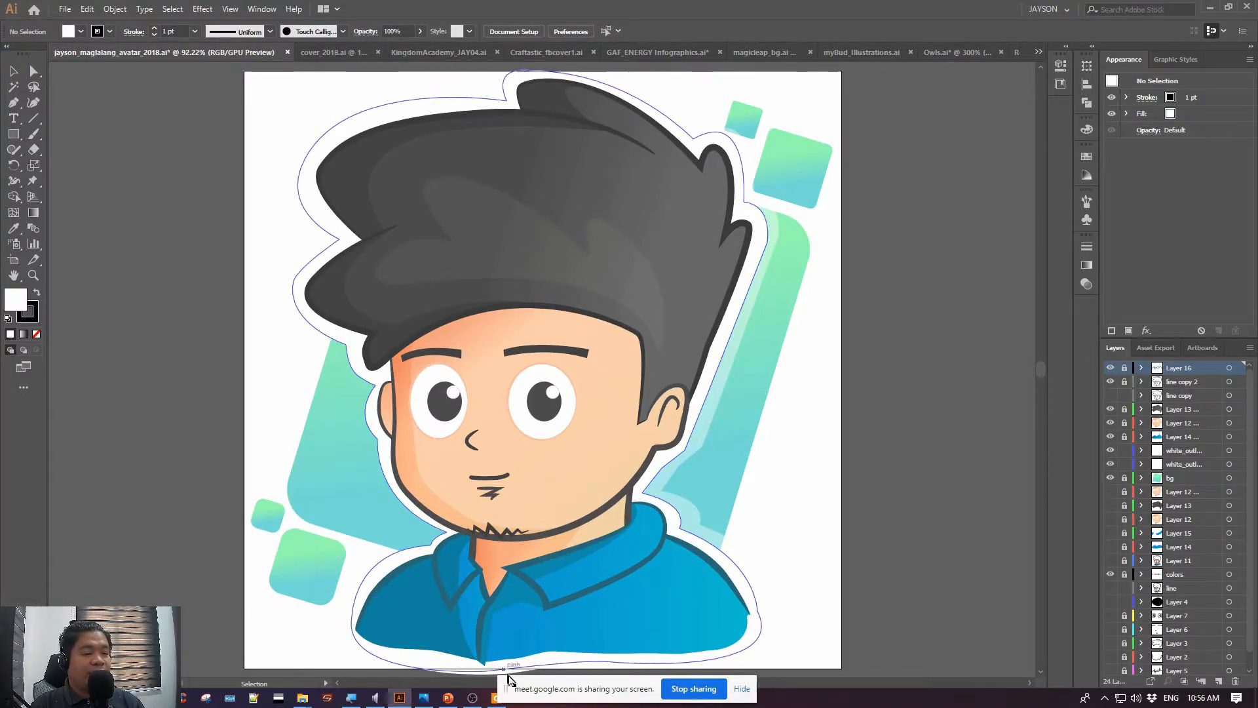
# Switch to the Photos window and examine the pencil and red character head sketches at an enlarged size
pyautogui.moveTo(429, 700)
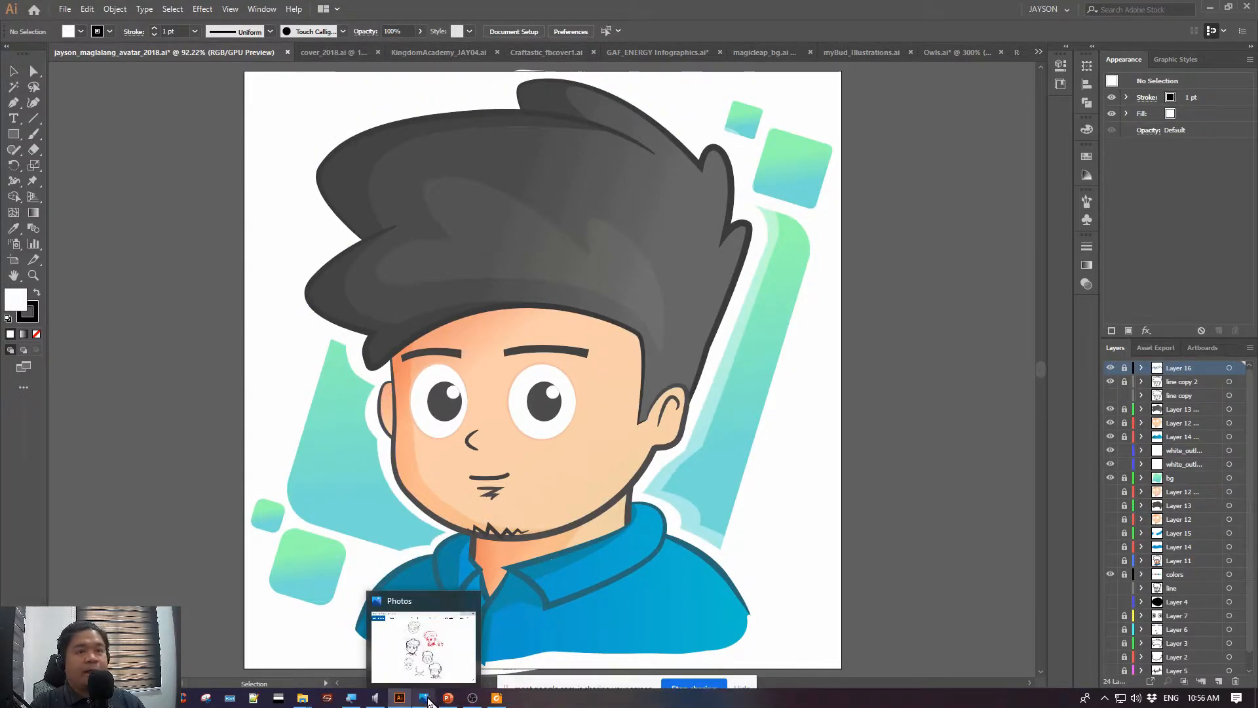
pyautogui.click(425, 698)
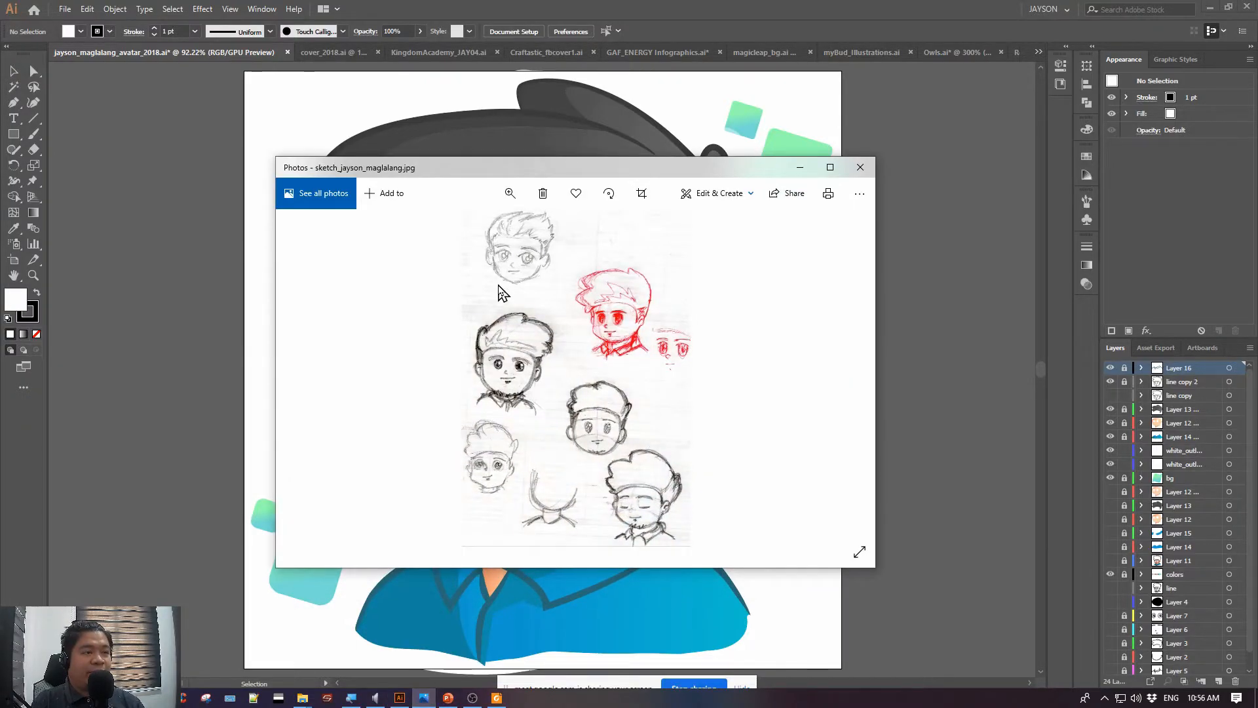
pyautogui.moveTo(690, 170); pyautogui.dragTo(553, 112)
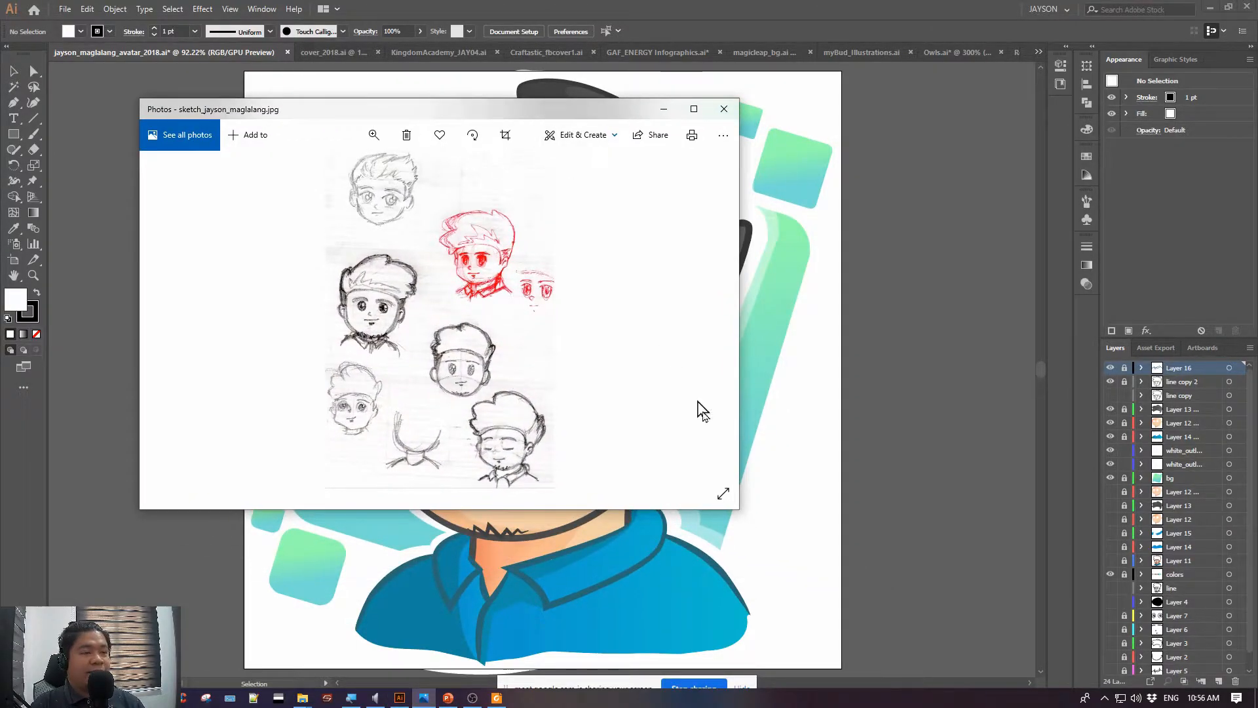
pyautogui.moveTo(735, 514)
pyautogui.mouseDown()
pyautogui.moveTo(762, 517)
pyautogui.moveTo(1004, 663)
pyautogui.mouseUp()
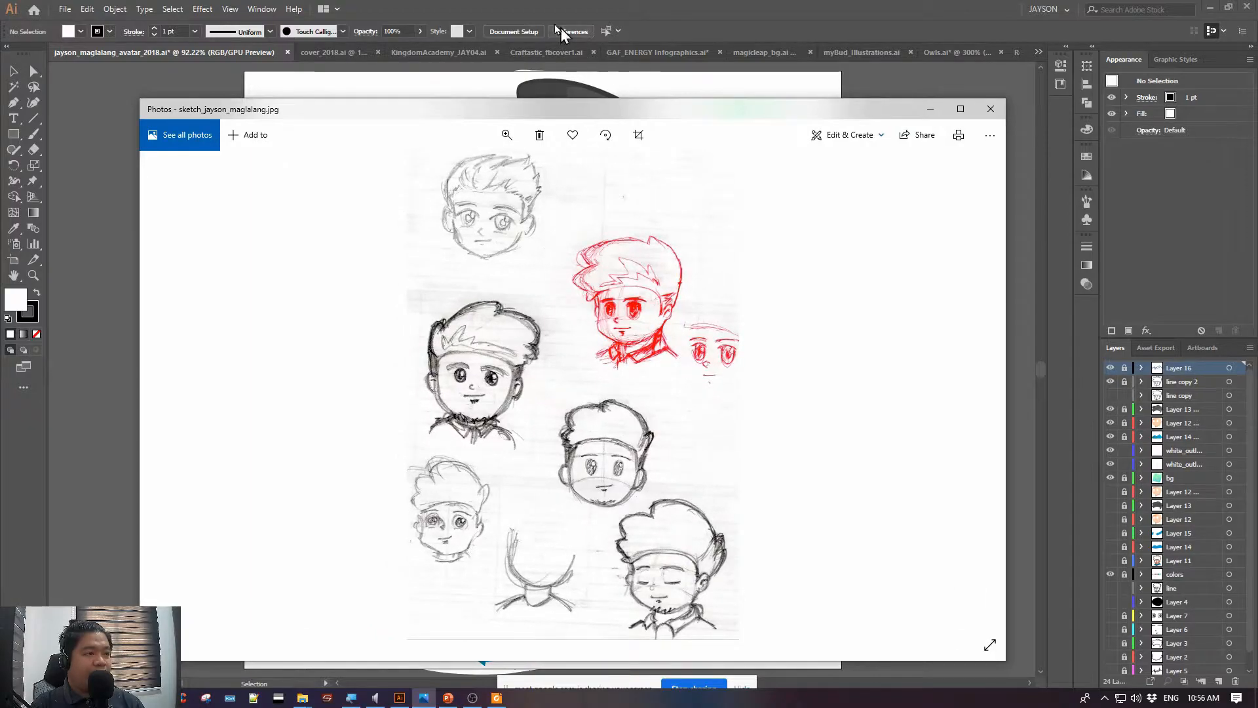
pyautogui.moveTo(558, 113); pyautogui.dragTo(531, 92)
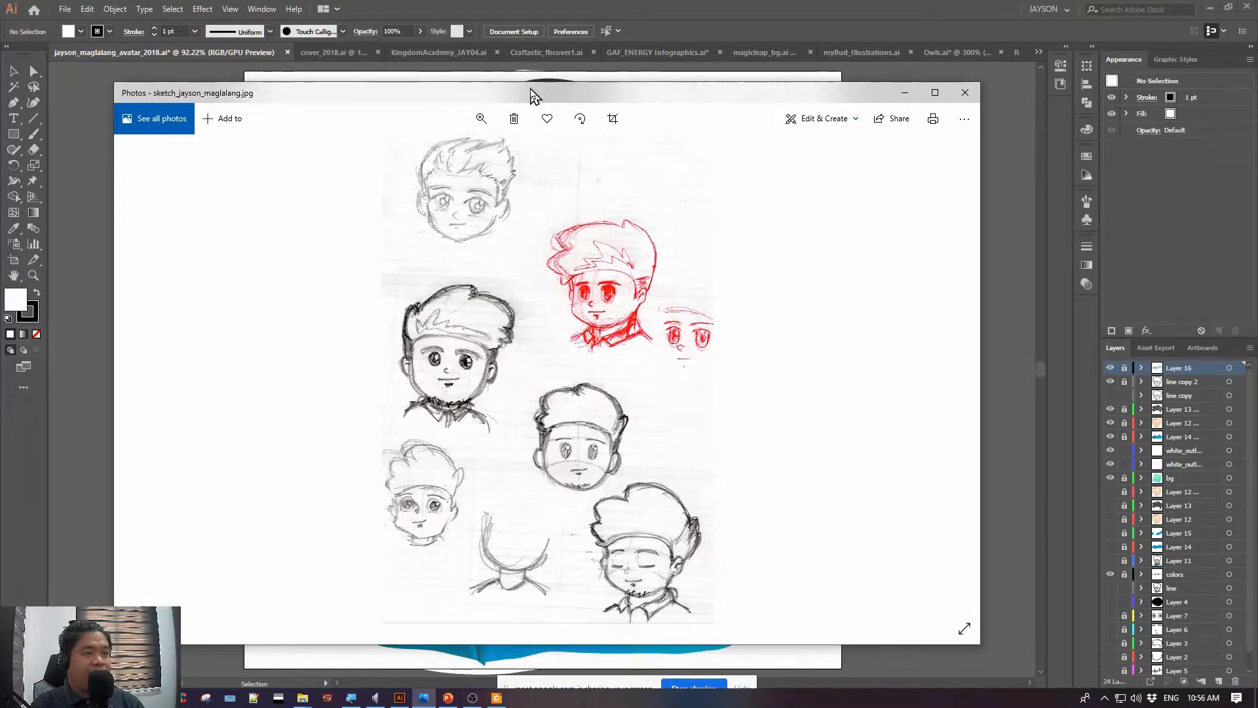
pyautogui.click(932, 94)
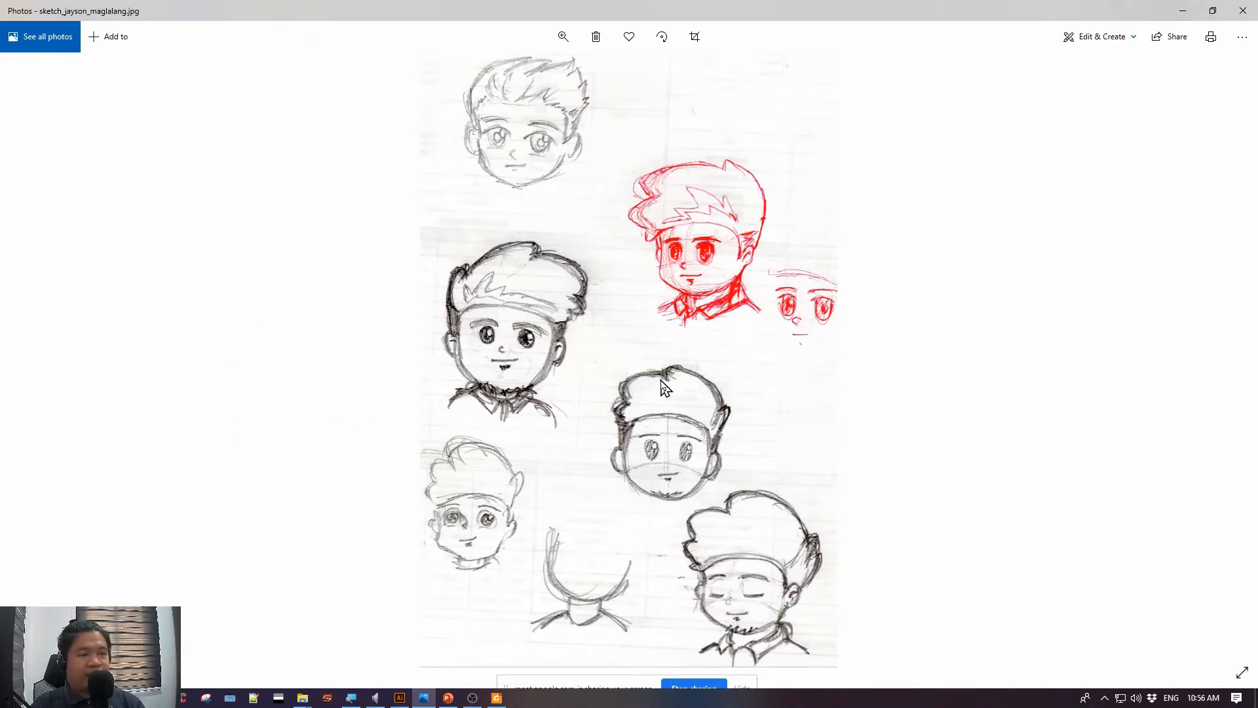
pyautogui.click(1212, 12)
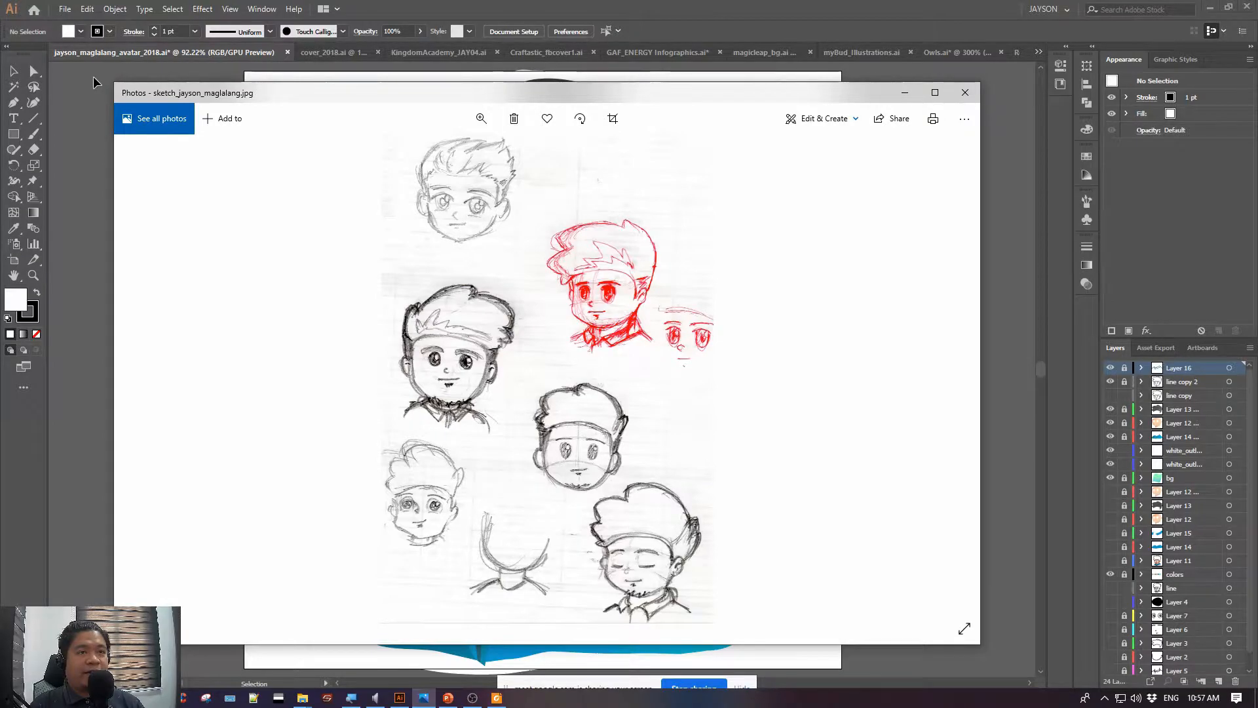
# Return to Illustrator and examine the finished avatar illustration and the colour swatches below its artboard
pyautogui.moveTo(578, 104); pyautogui.dragTo(606, 112)
pyautogui.click(399, 699)
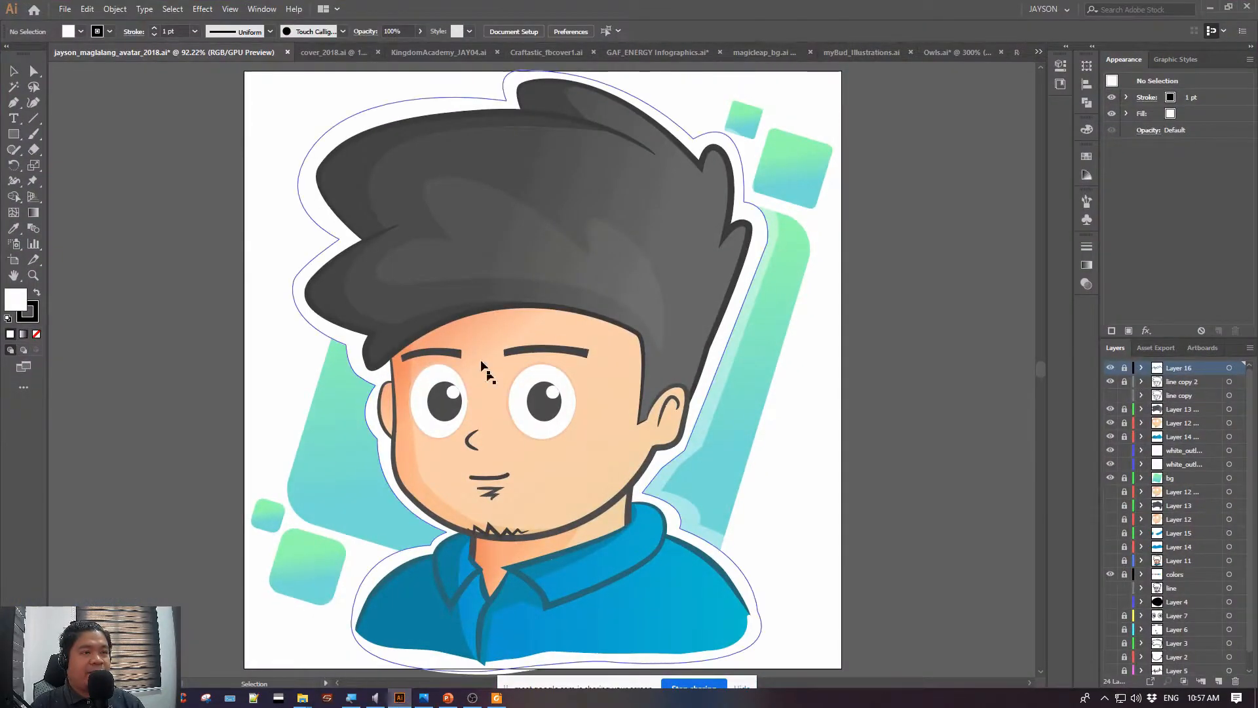
pyautogui.click(425, 698)
pyautogui.click(108, 126)
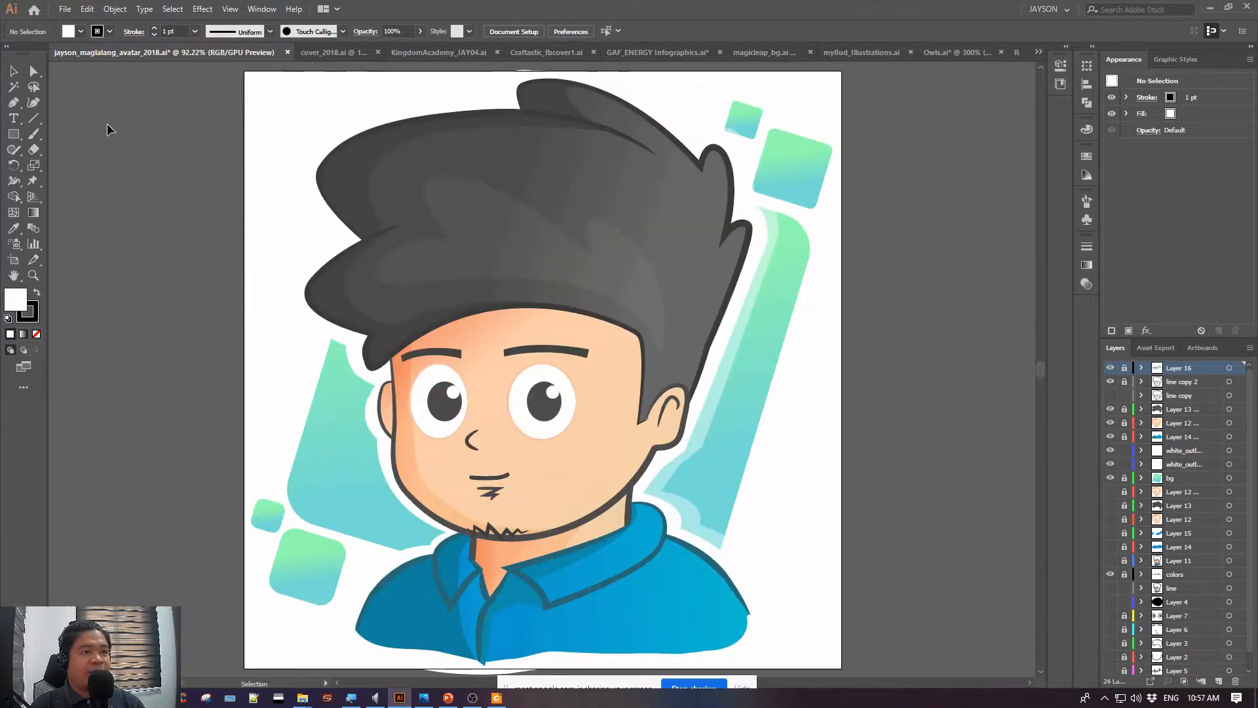
pyautogui.moveTo(983, 299); pyautogui.dragTo(932, 266)
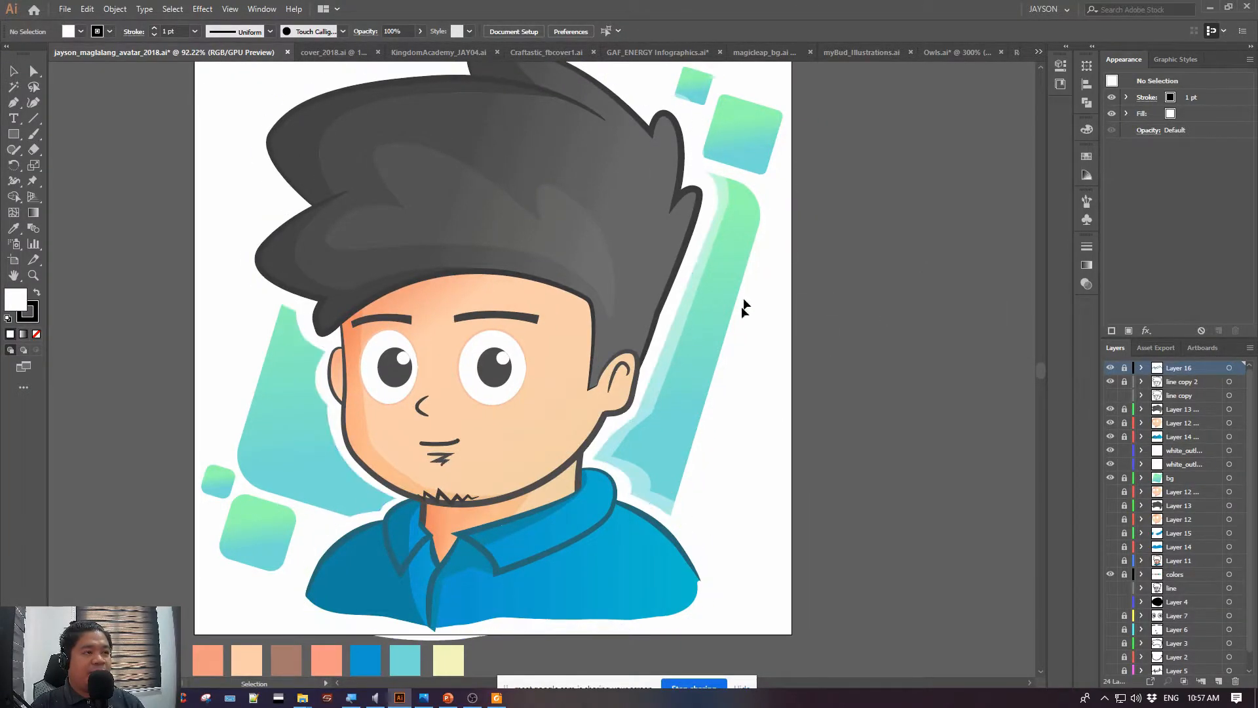
pyautogui.scroll(-2, 926, 511)
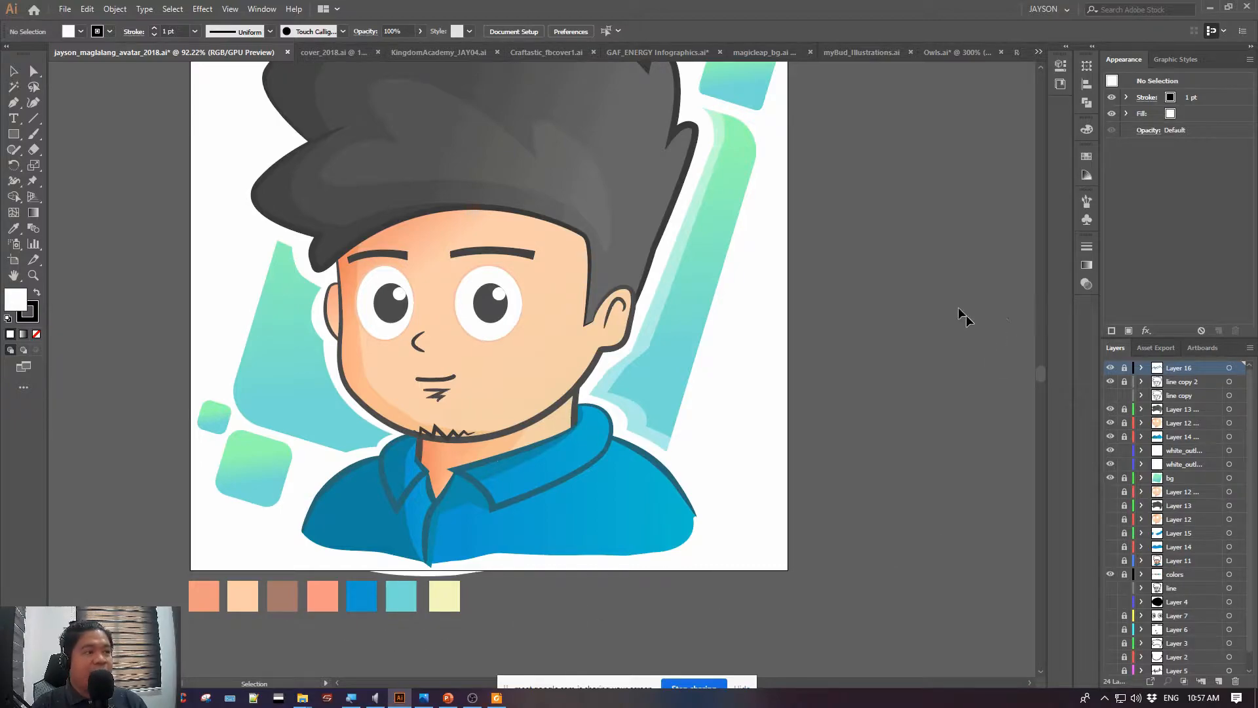
pyautogui.moveTo(886, 126); pyautogui.dragTo(904, 184)
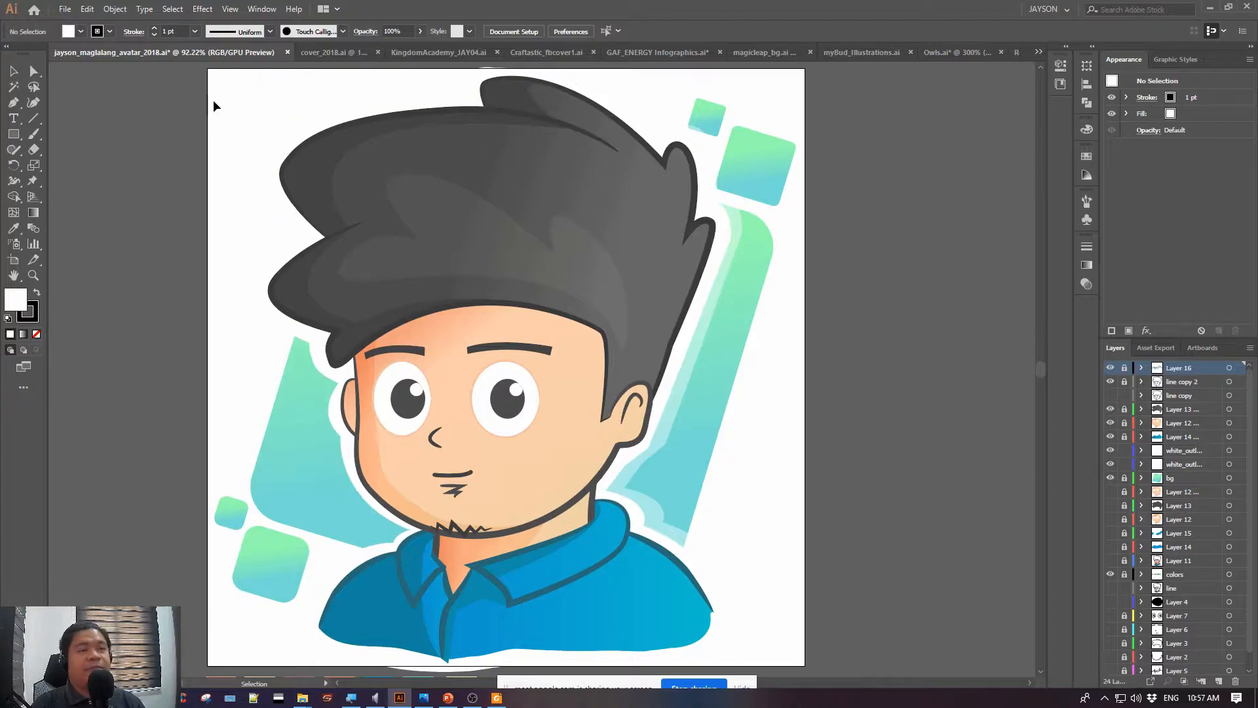
# Switch to the cover_2018.ai document and examine the sunset banner from the sun to the mountains
pyautogui.click(331, 53)
pyautogui.moveTo(353, 161); pyautogui.dragTo(276, 145)
pyautogui.moveTo(541, 147); pyautogui.dragTo(611, 152)
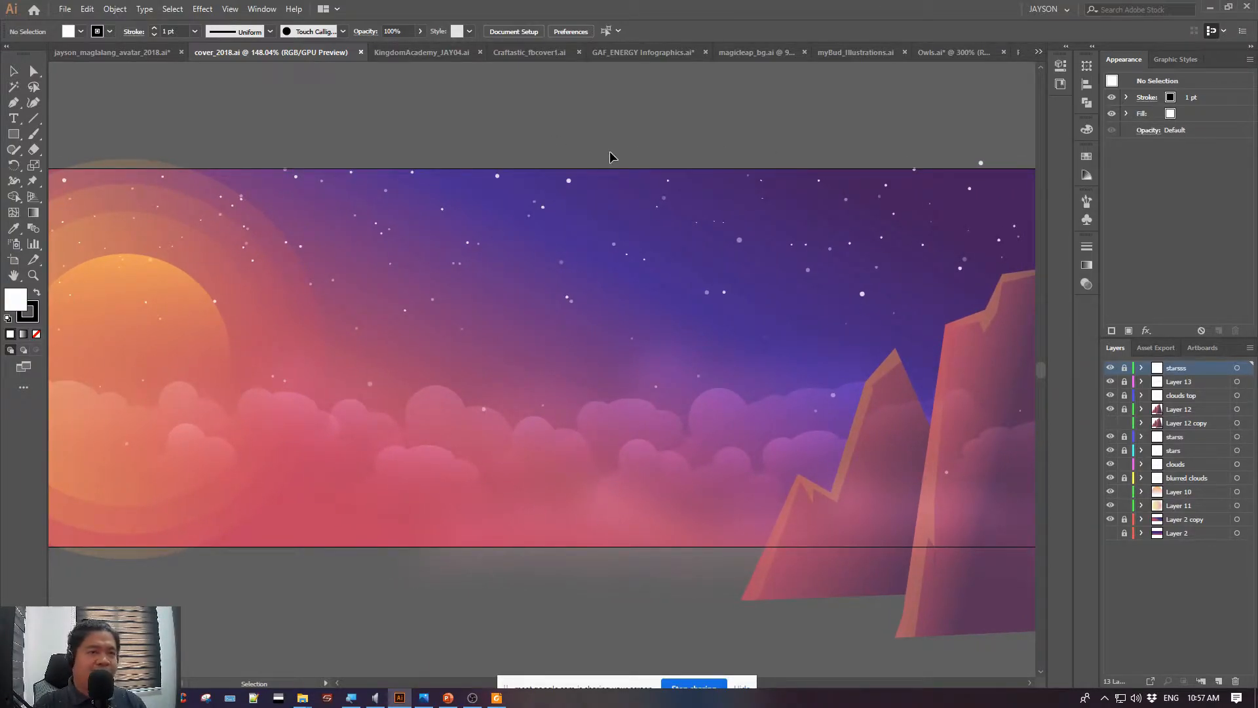
pyautogui.moveTo(566, 144)
pyautogui.mouseDown()
pyautogui.moveTo(576, 141)
pyautogui.moveTo(549, 143)
pyautogui.mouseUp()
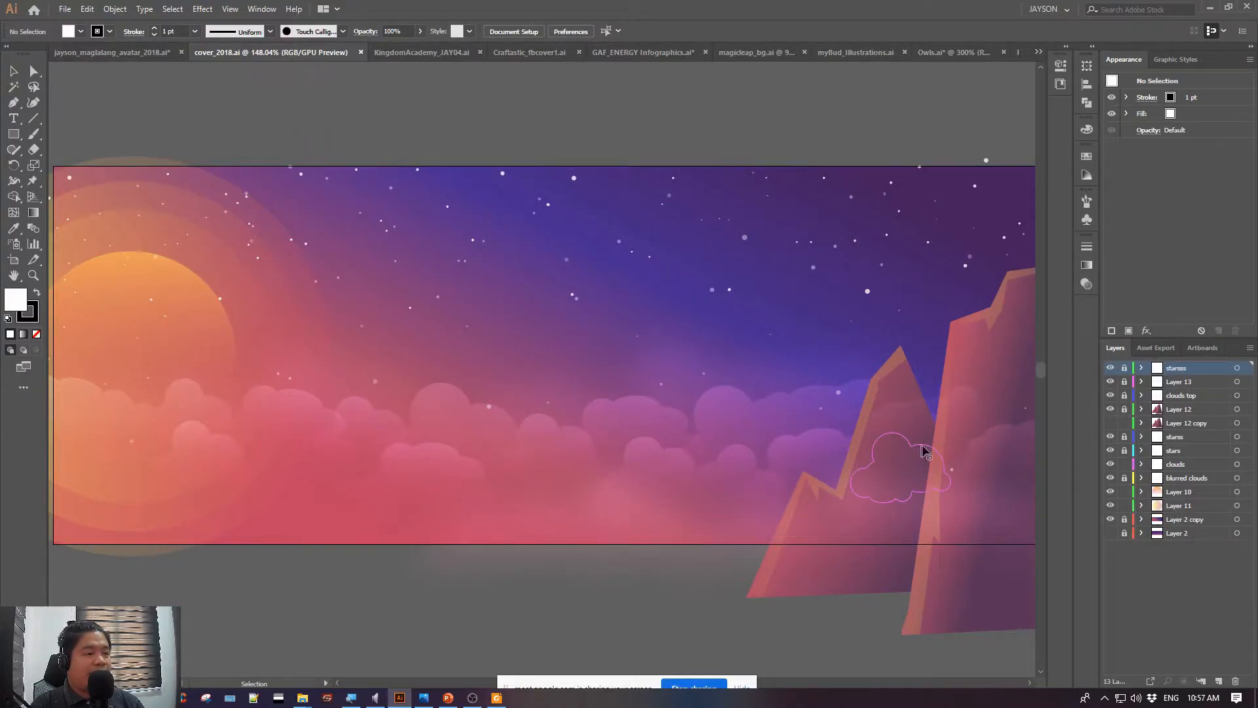
pyautogui.moveTo(872, 124); pyautogui.dragTo(715, 137)
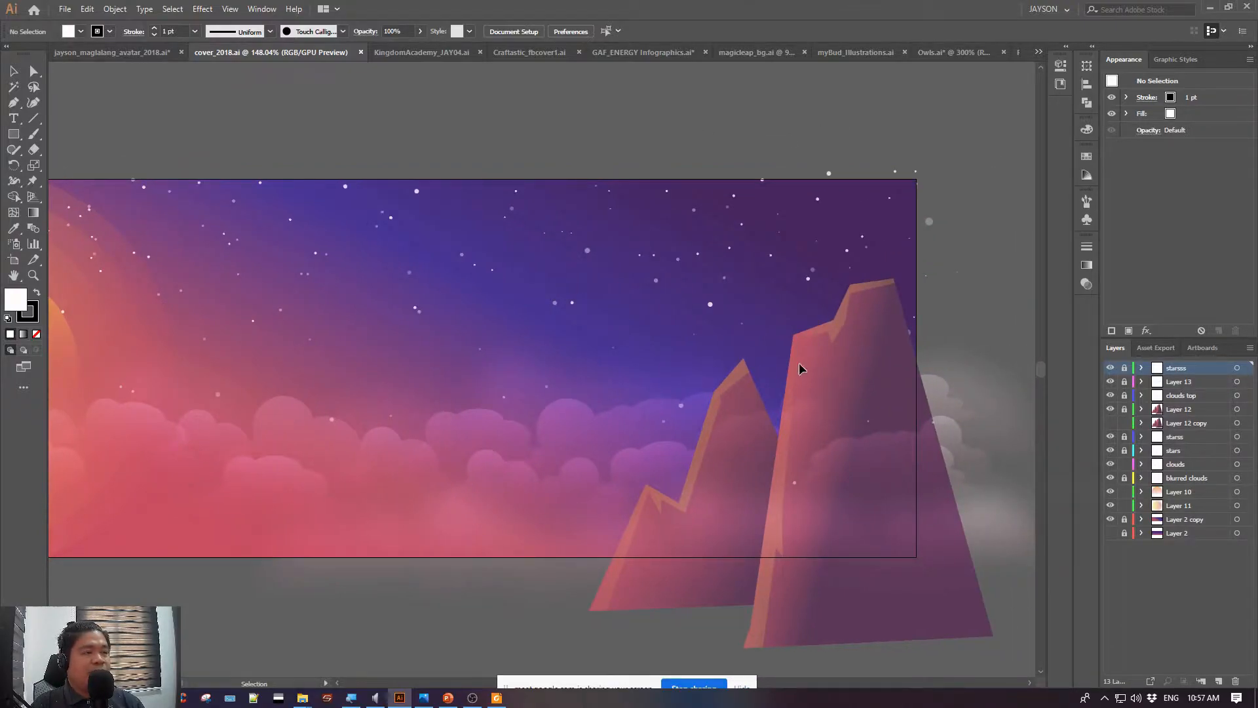
pyautogui.moveTo(402, 312); pyautogui.dragTo(576, 308)
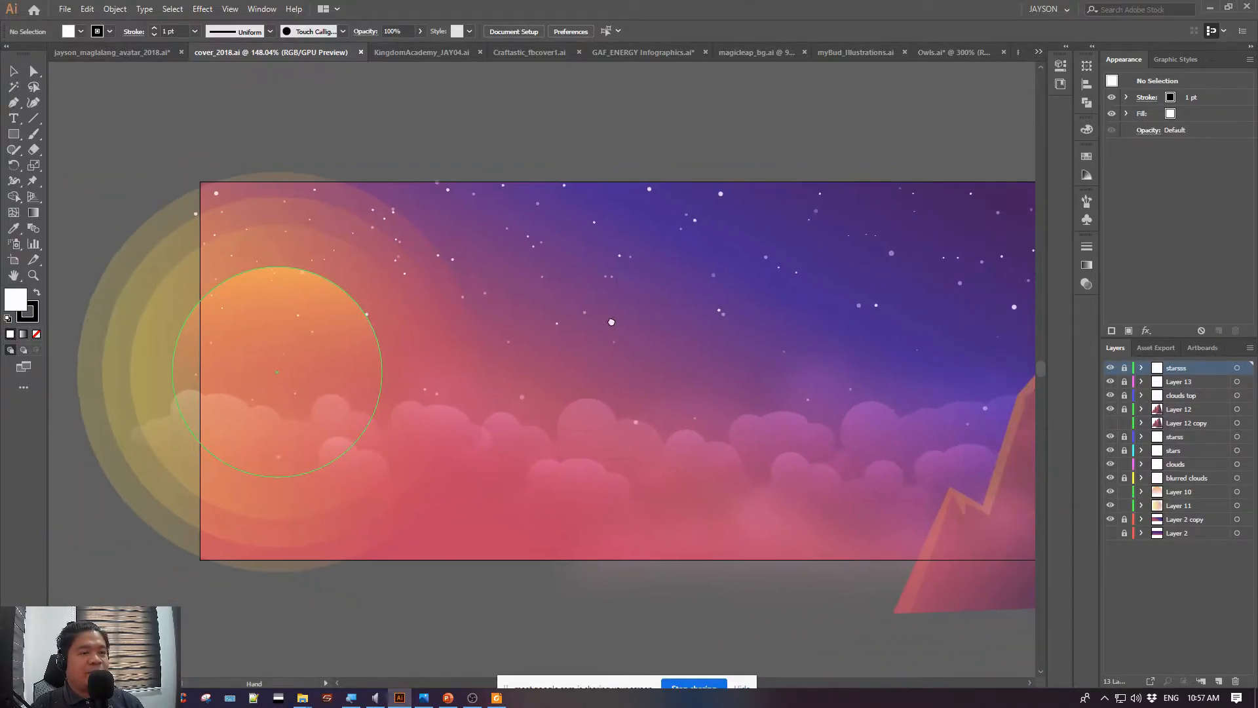
# Select the orange sun circle, inspect its gradient settings, and deselect it
pyautogui.click(308, 331)
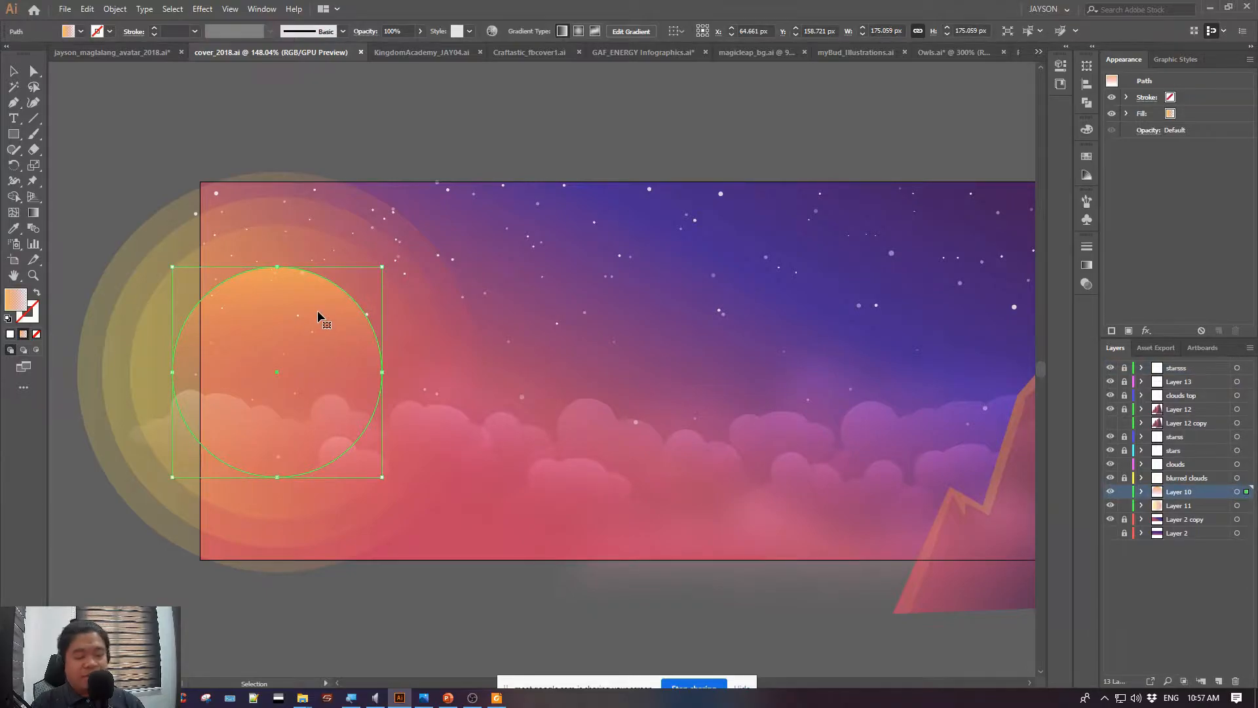
pyautogui.hotkey('ctrl', '=')
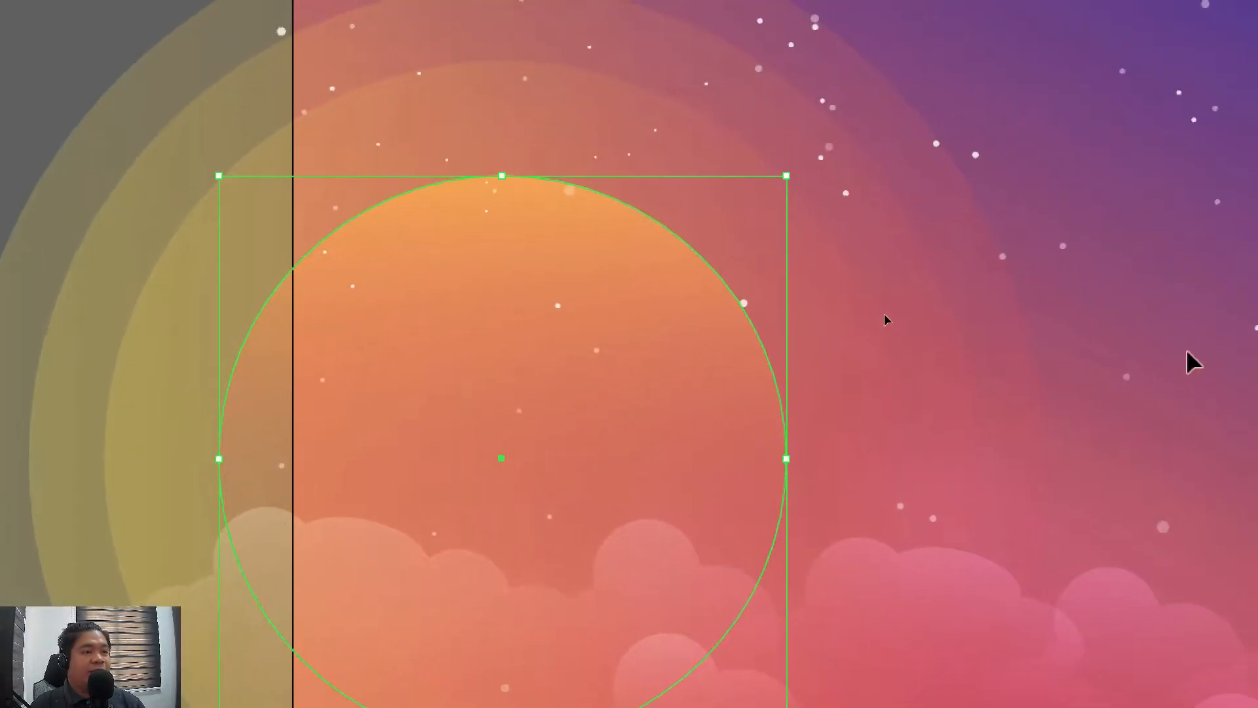
pyautogui.click(536, 132)
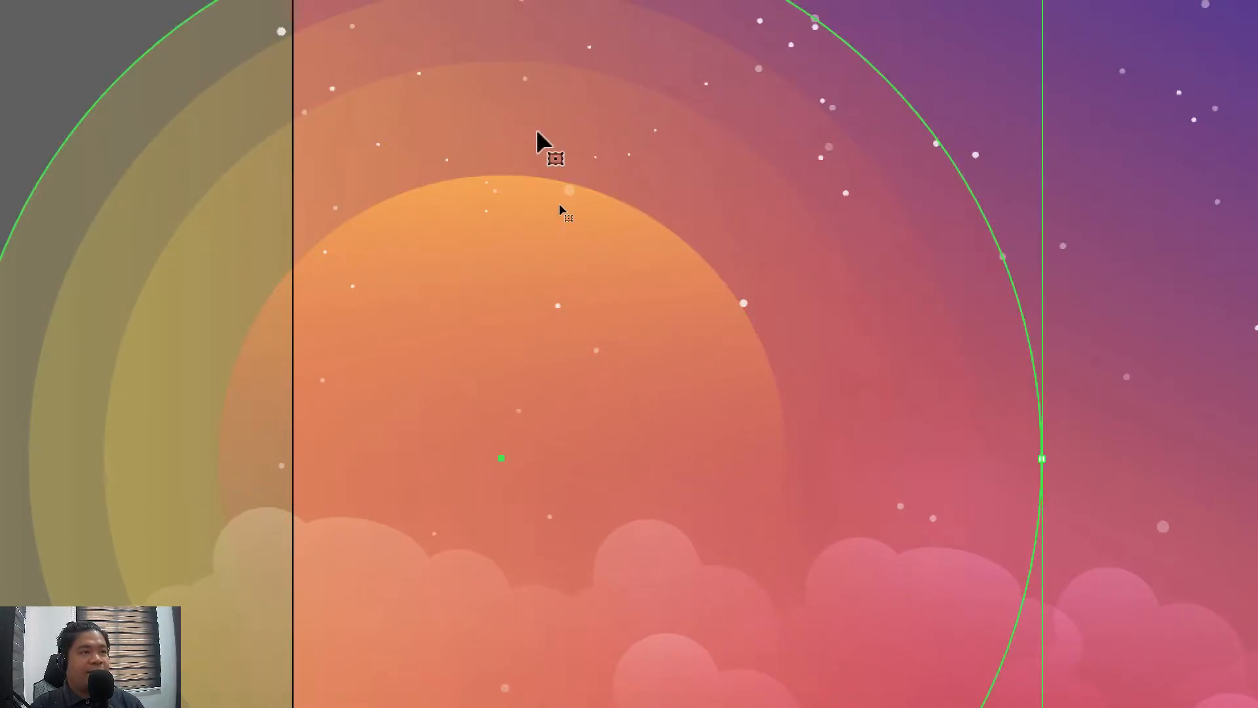
pyautogui.click(429, 463)
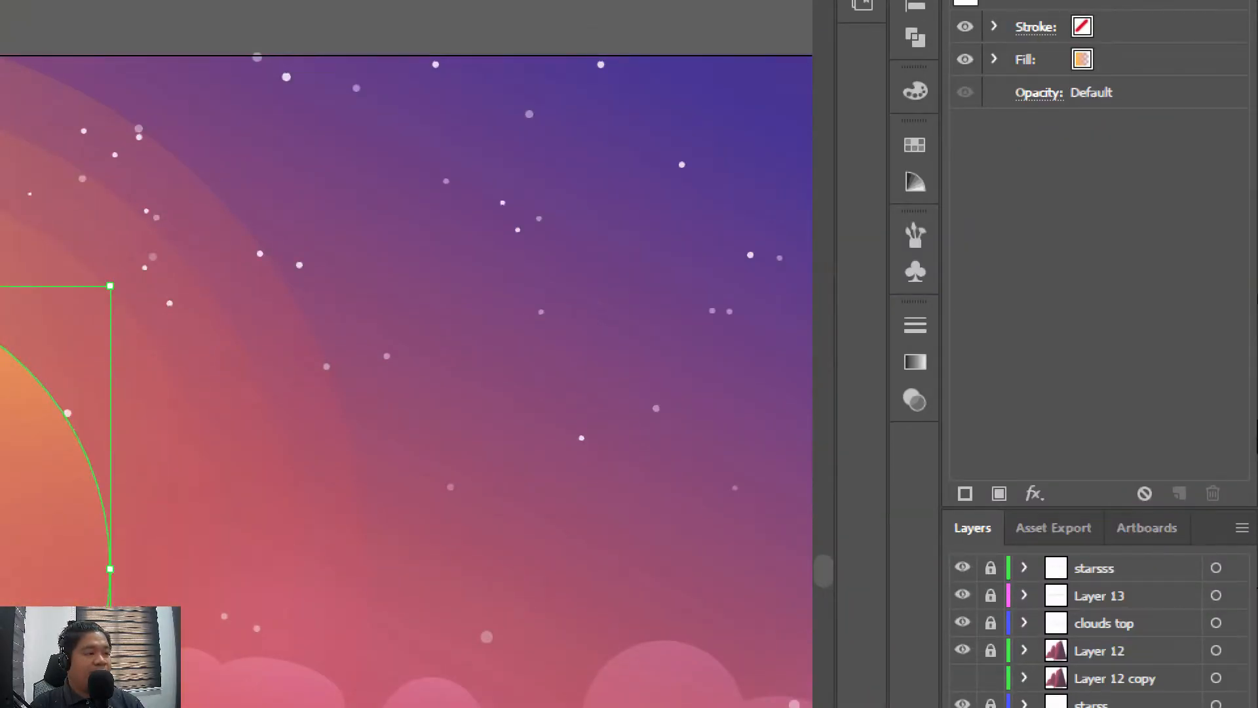
pyautogui.click(915, 362)
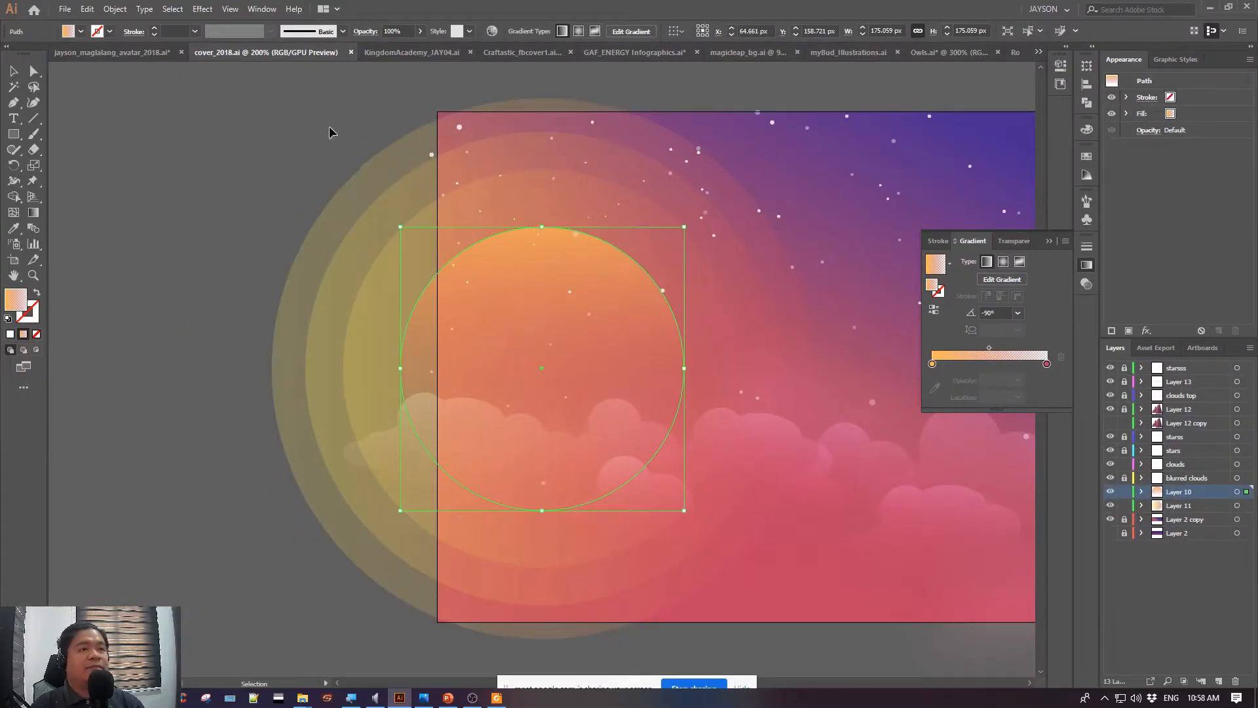
pyautogui.click(329, 127)
pyautogui.moveTo(868, 130); pyautogui.dragTo(664, 121)
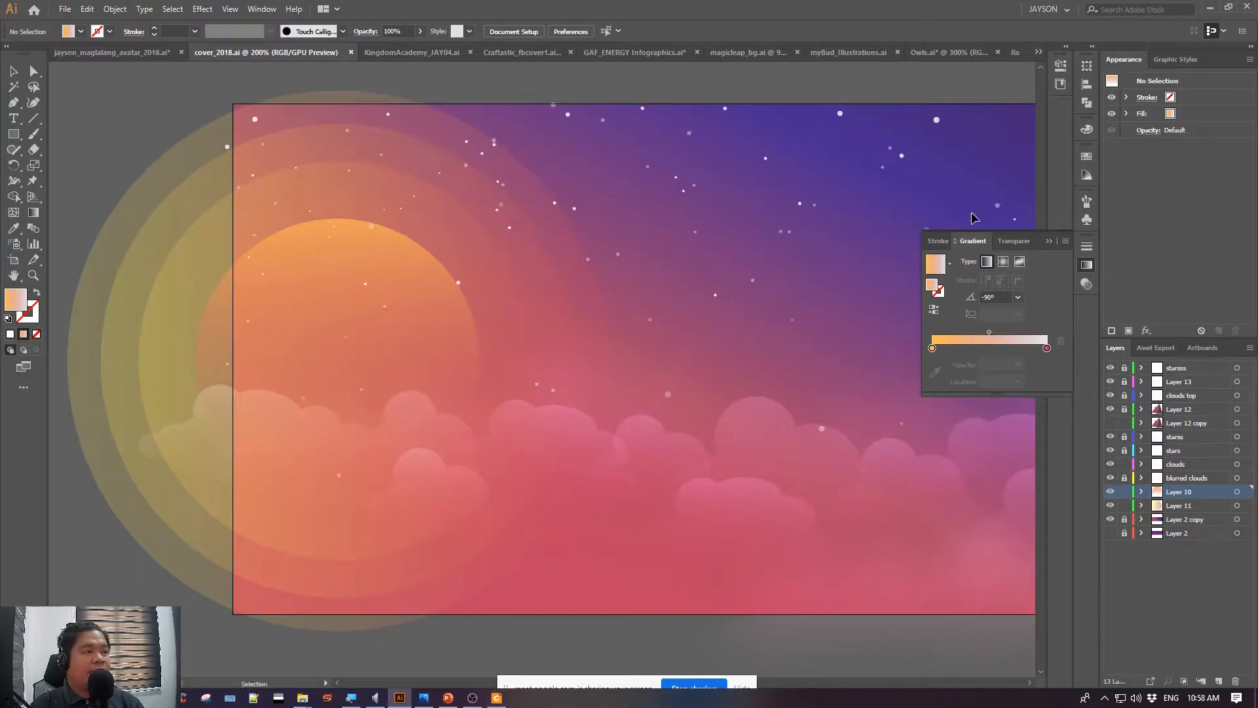
pyautogui.click(1048, 241)
# Move the pink cloud beside the sun into the open area below the cloud line and inspect its anchor points up close
pyautogui.moveTo(800, 349); pyautogui.dragTo(681, 357)
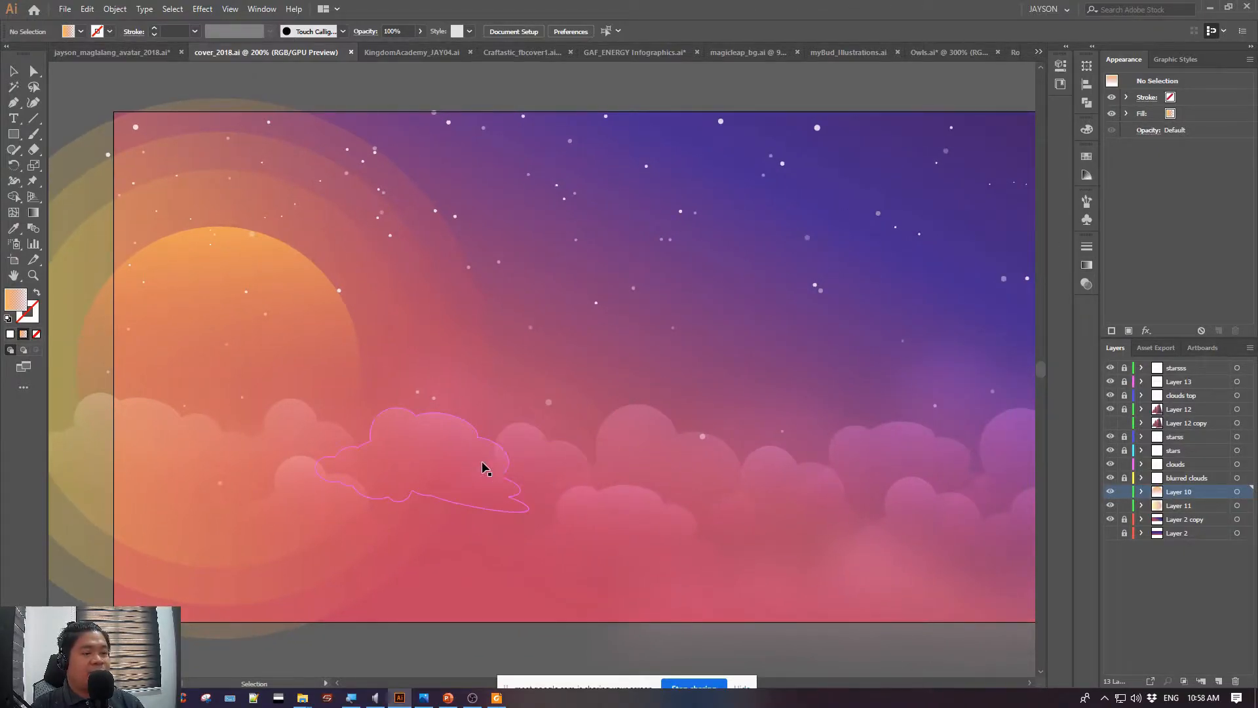
pyautogui.moveTo(454, 465); pyautogui.dragTo(615, 517)
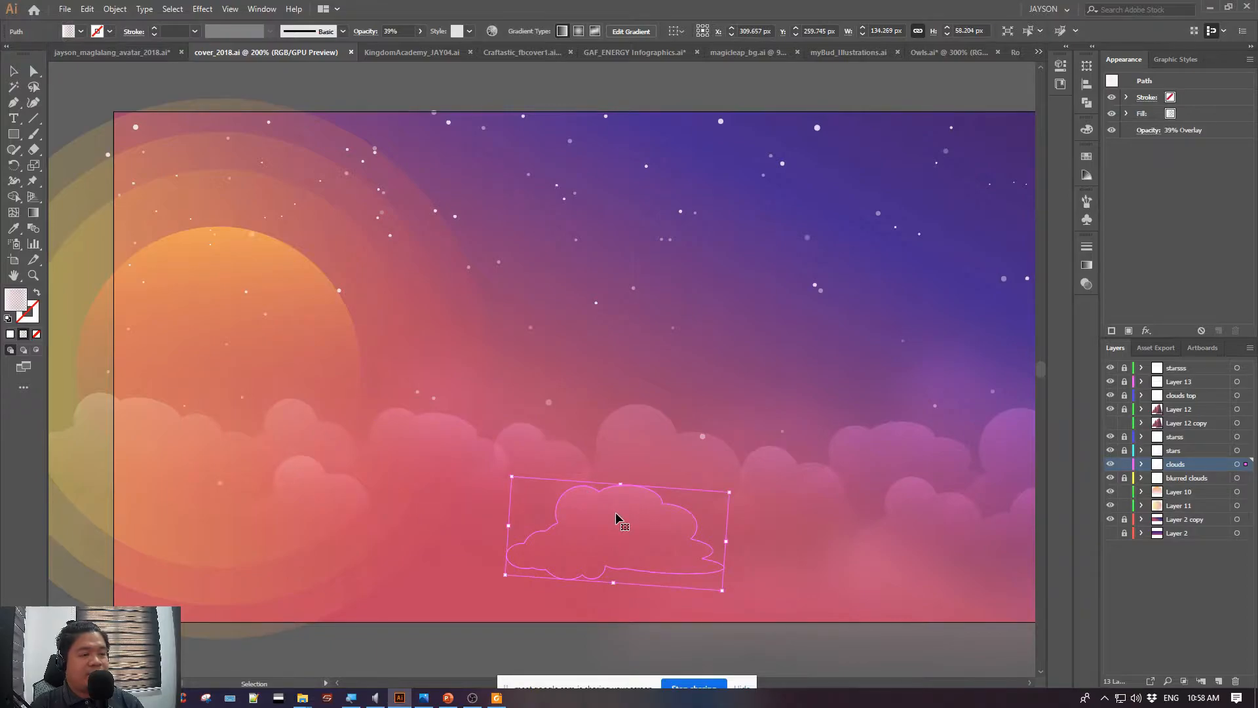
pyautogui.click(34, 70)
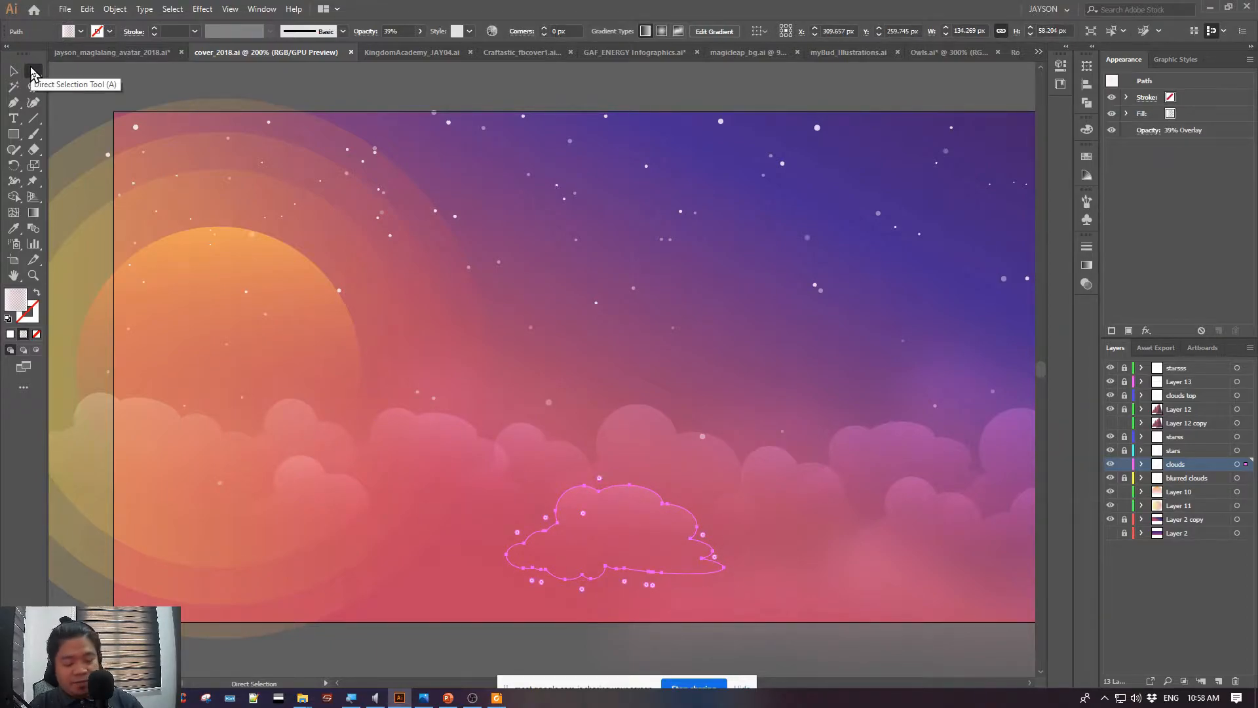
pyautogui.hotkey('ctrl', '=')
pyautogui.hotkey('ctrl', '=')
pyautogui.hotkey('ctrl', '=')
pyautogui.hotkey('ctrl', '=')
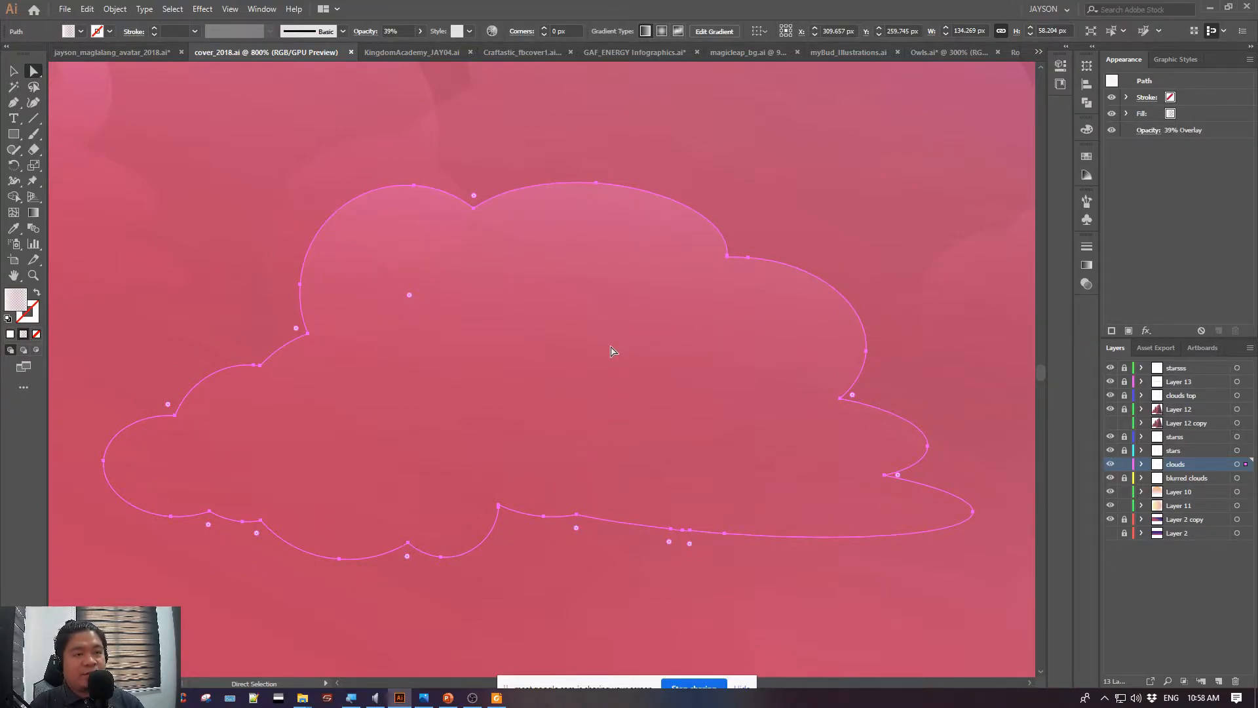
pyautogui.hotkey('ctrl', '-')
pyautogui.hotkey('ctrl', '-')
pyautogui.hotkey('ctrl', '-')
pyautogui.hotkey('ctrl', '-')
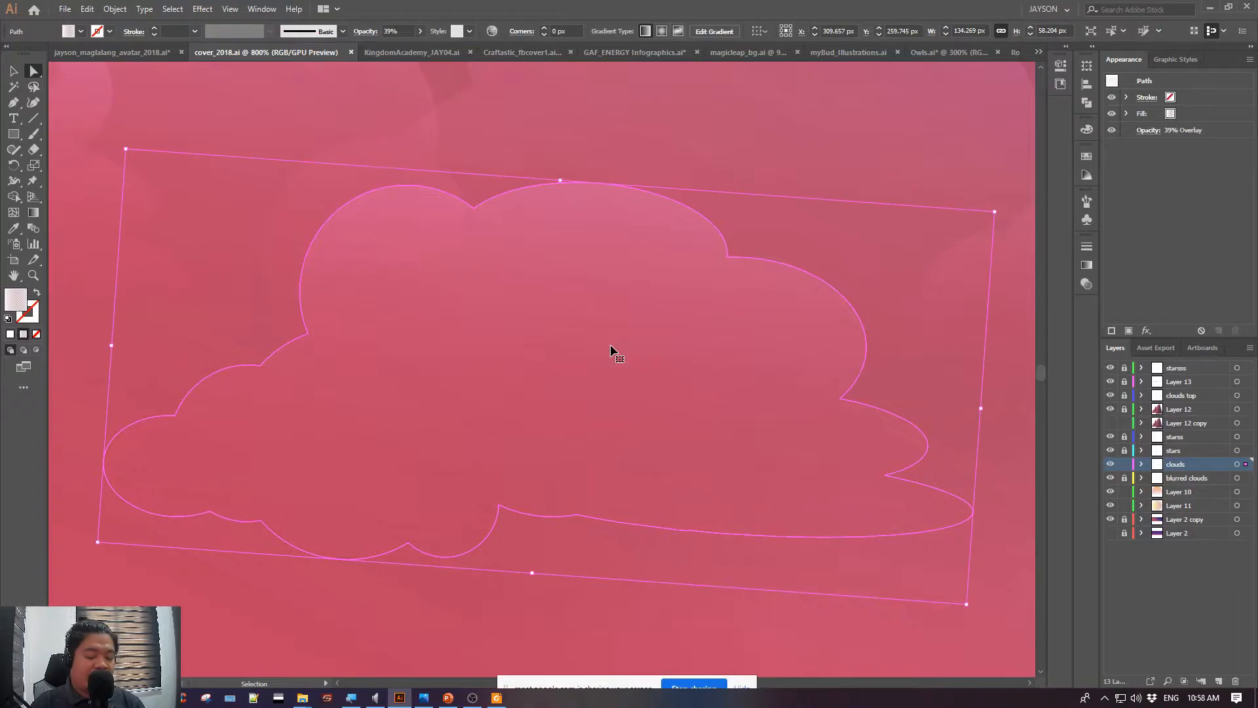
pyautogui.hotkey('ctrl', '0')
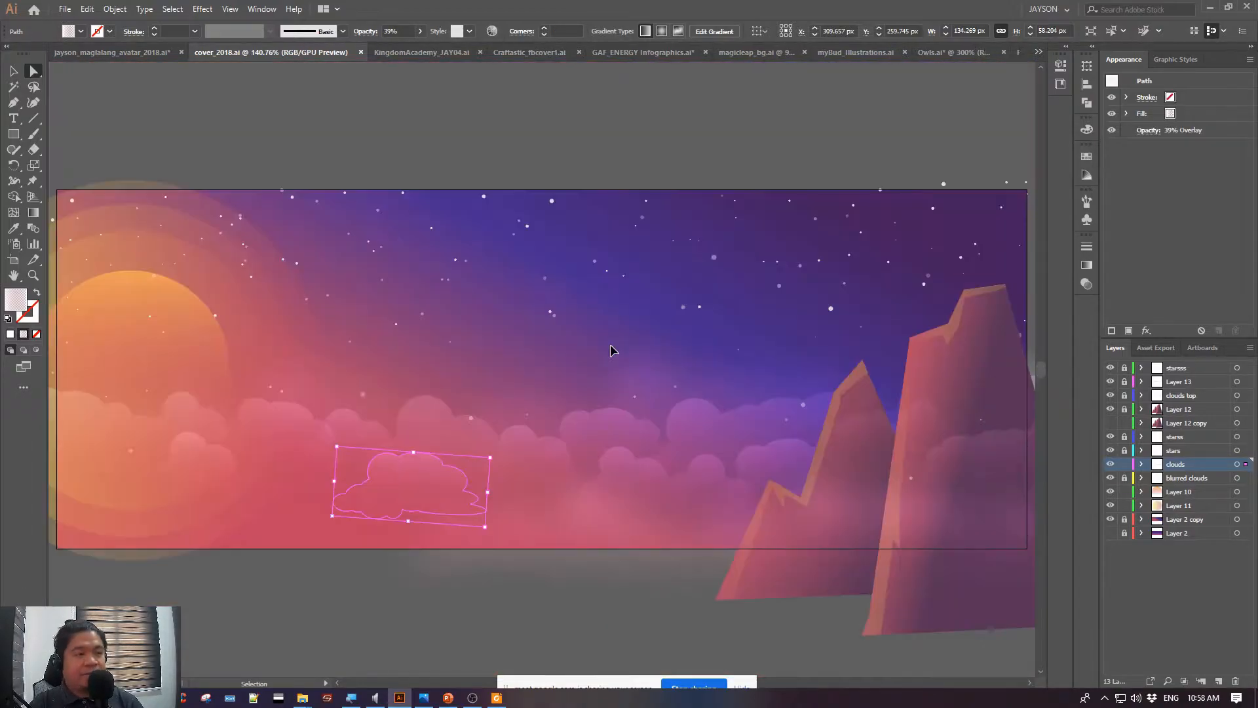
pyautogui.click(14, 71)
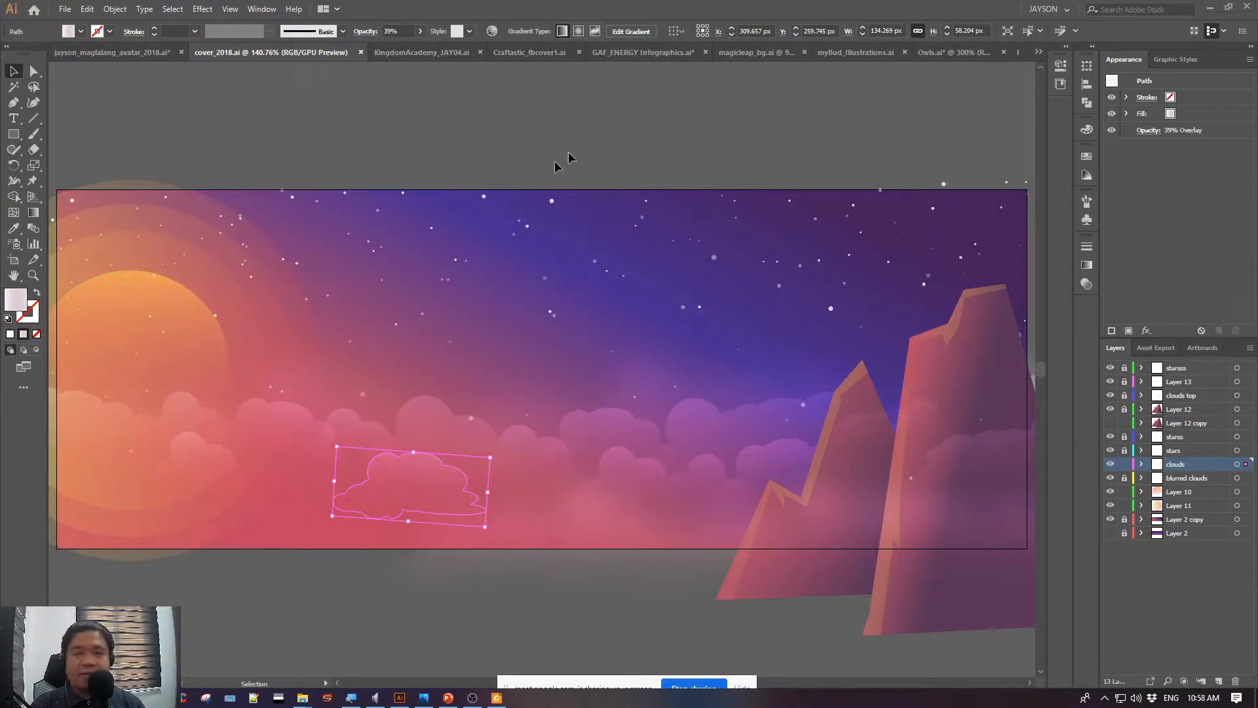
# Switch to the KingdomAcademy_JAY04.ai document and select the round logo's group to inspect its shapes up close
pyautogui.click(414, 54)
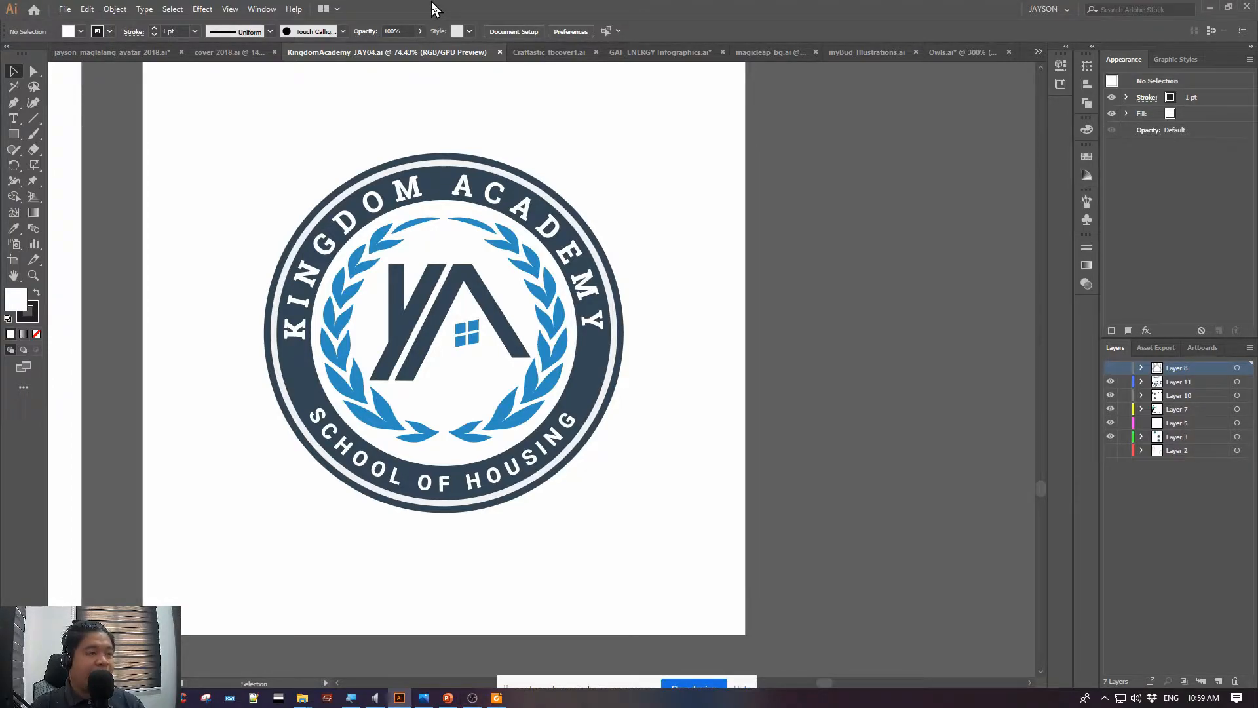
pyautogui.hotkey('ctrl', '=')
pyautogui.hotkey('ctrl', '=')
pyautogui.hotkey('ctrl', '=')
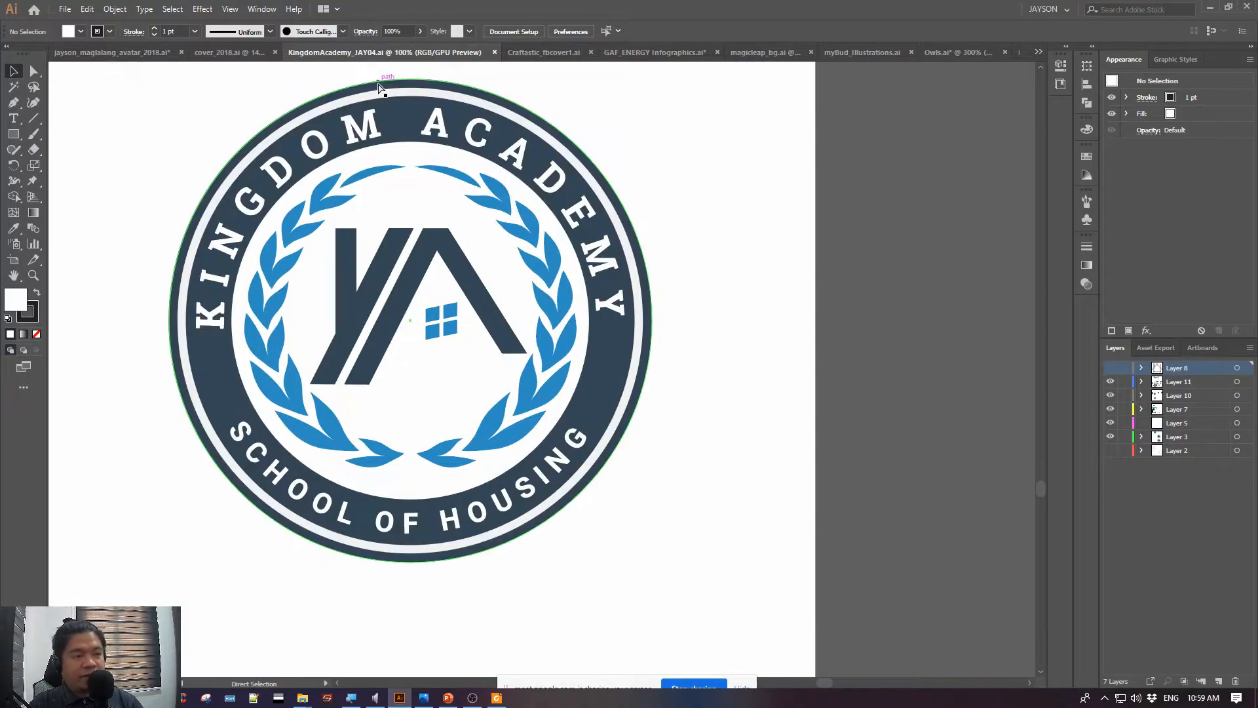
pyautogui.moveTo(239, 280); pyautogui.dragTo(481, 307)
pyautogui.hotkey('ctrl', '=')
pyautogui.hotkey('ctrl', '=')
pyautogui.hotkey('ctrl', '=')
pyautogui.moveTo(376, 486); pyautogui.dragTo(924, 292)
pyautogui.moveTo(613, 178); pyautogui.dragTo(607, 217)
pyautogui.click(531, 287)
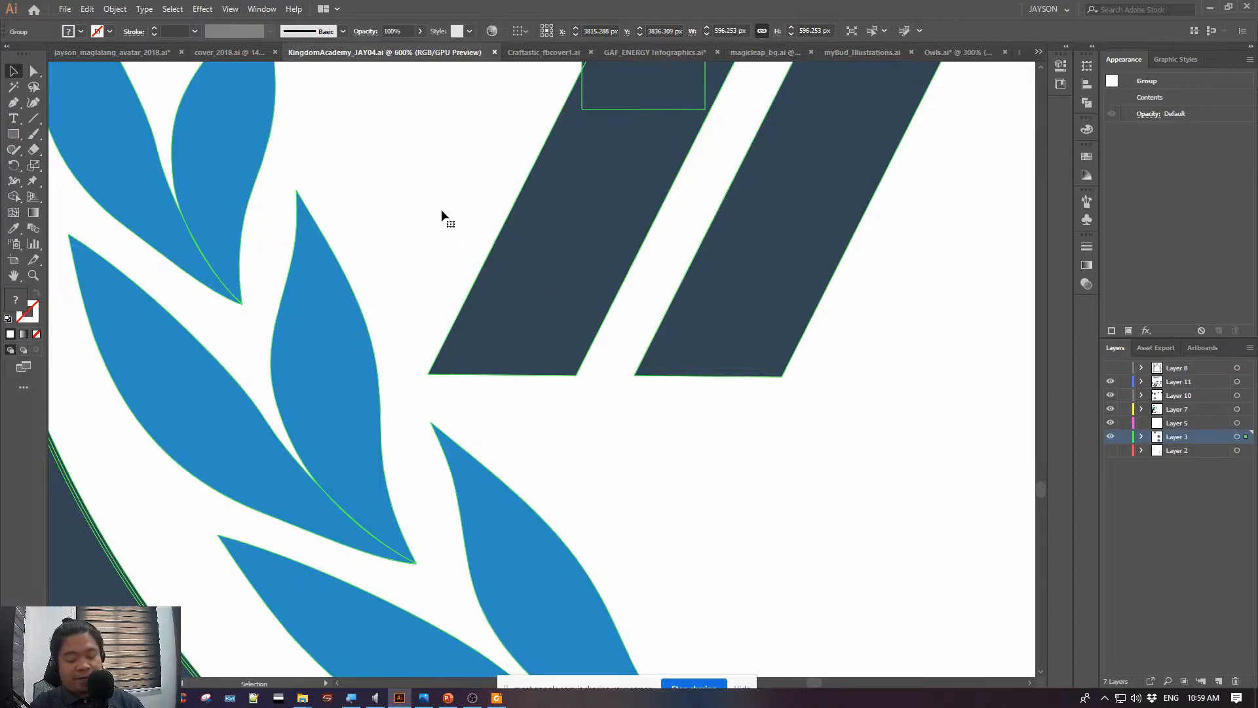
# Examine the edges and anchor points of the blue laurel leaves at 1600% magnification
pyautogui.hotkey('ctrl', '=')
pyautogui.hotkey('ctrl', '=')
pyautogui.hotkey('ctrl', '=')
pyautogui.moveTo(536, 272); pyautogui.dragTo(858, 435)
pyautogui.moveTo(295, 270); pyautogui.dragTo(1089, 449)
pyautogui.moveTo(391, 269); pyautogui.dragTo(1114, 360)
pyautogui.moveTo(331, 262); pyautogui.dragTo(739, 502)
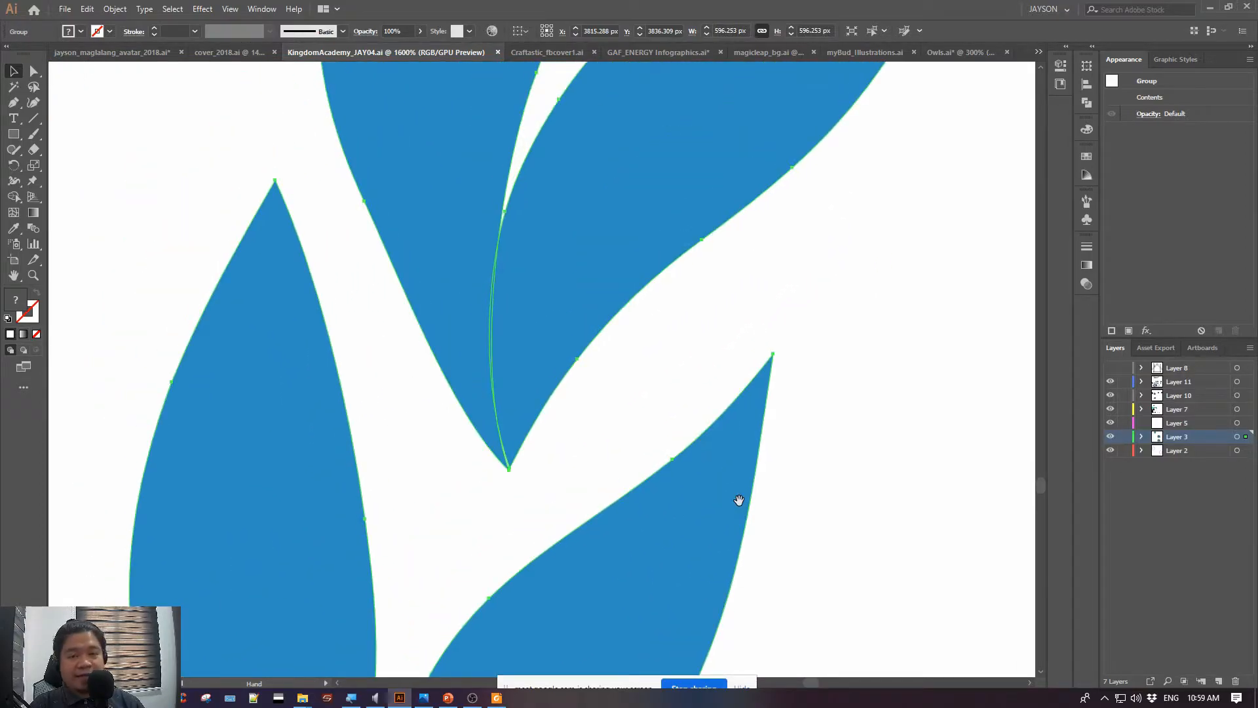
# Examine the edges of the lettering in the logo's outer ring up close, return to the whole artboard, and deselect the logo
pyautogui.moveTo(397, 347); pyautogui.dragTo(832, 567)
pyautogui.moveTo(363, 255); pyautogui.dragTo(657, 576)
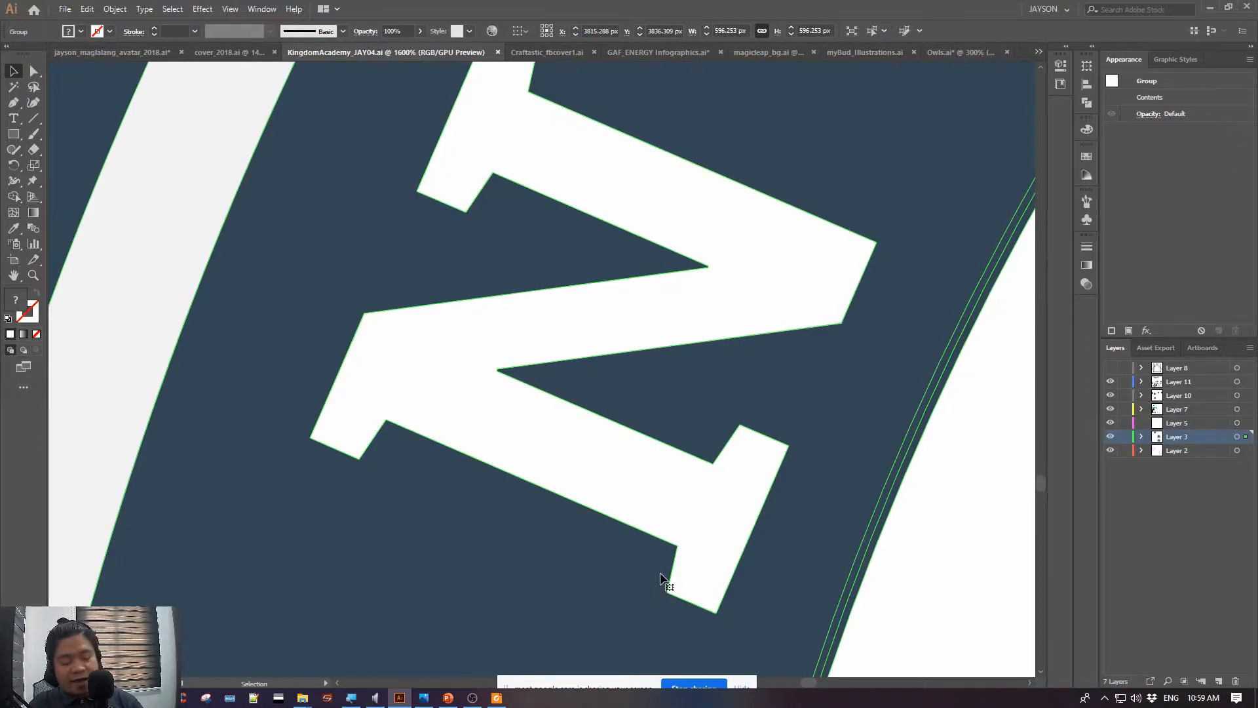
pyautogui.hotkey('ctrl', '0')
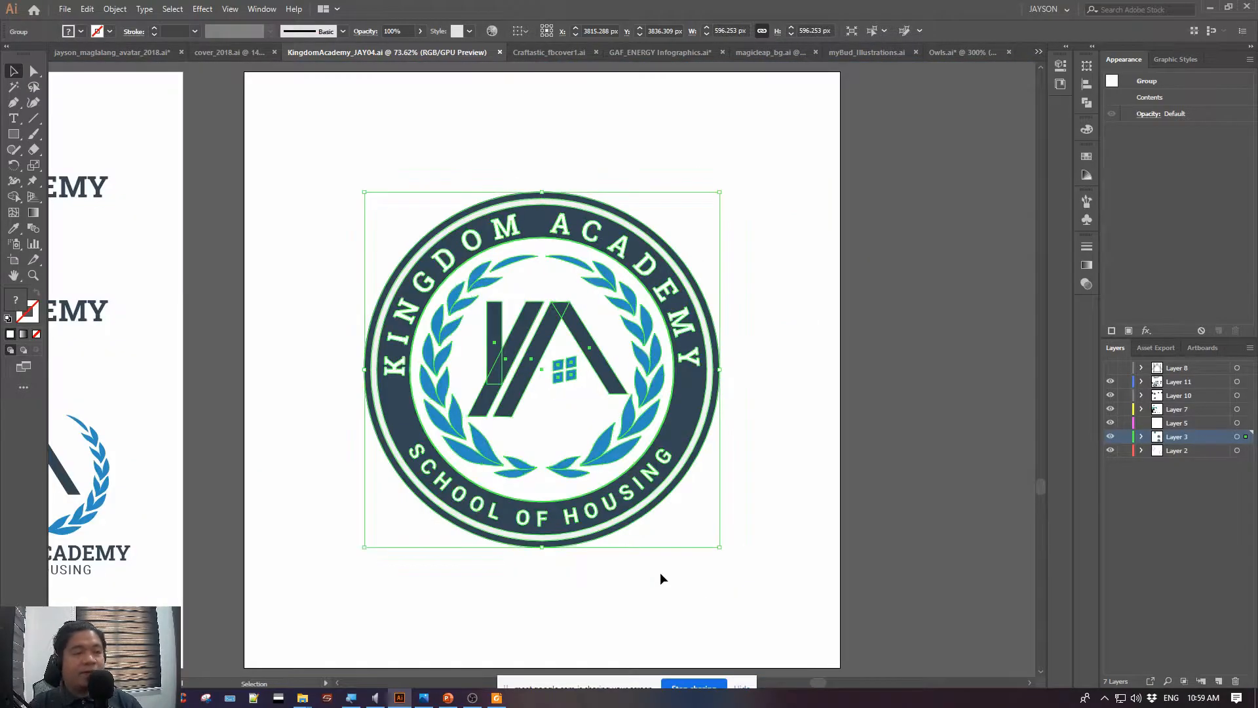
pyautogui.click(298, 200)
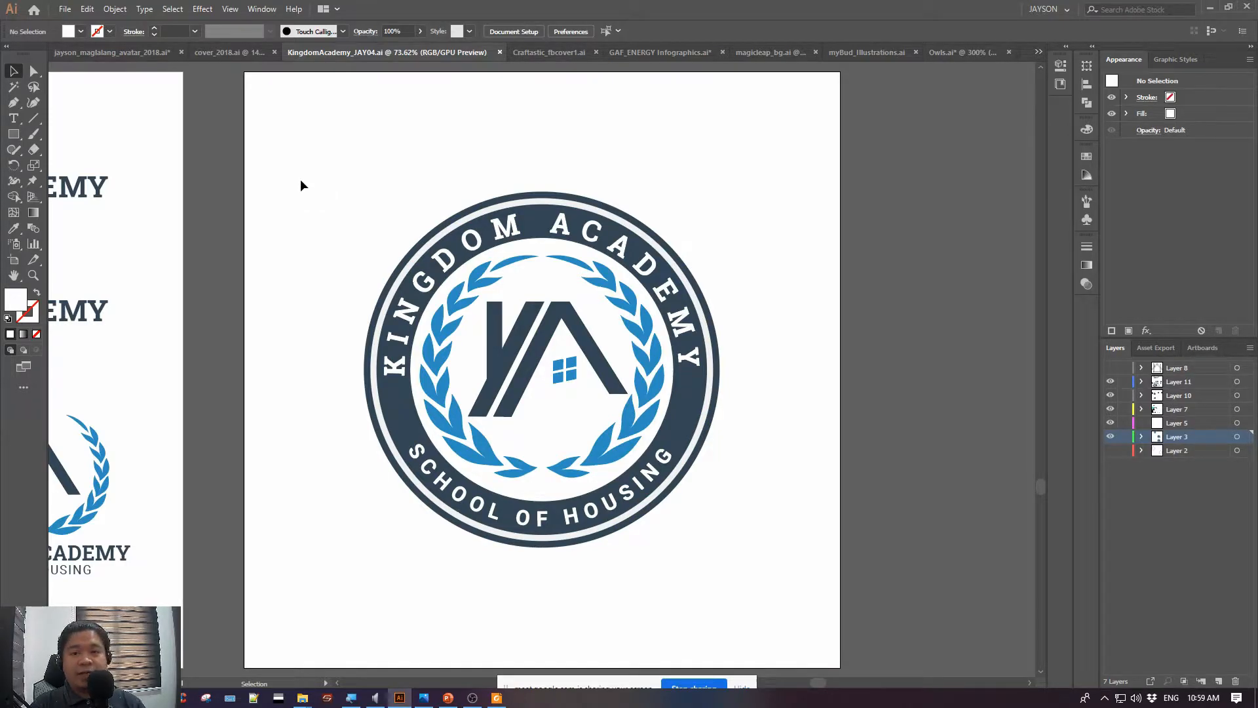
pyautogui.moveTo(302, 183); pyautogui.dragTo(306, 216)
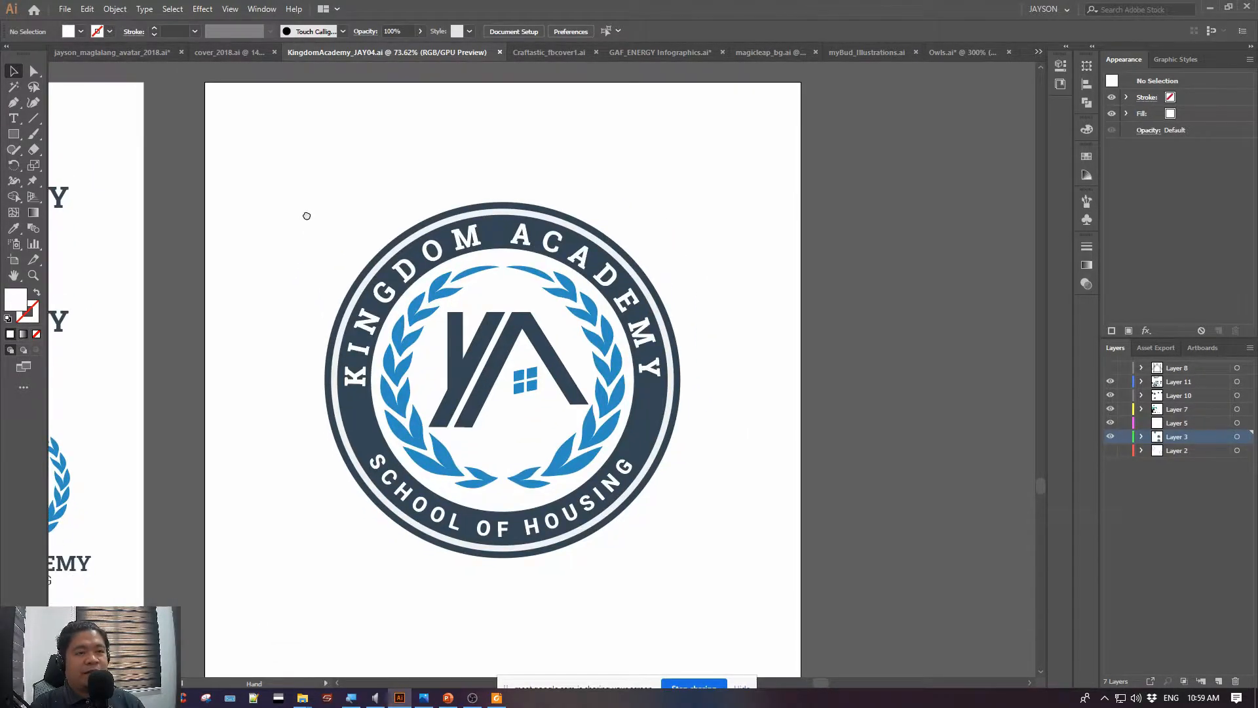
# Select the round logo group and try moving it over the second artboard in the upper row of logo concepts
pyautogui.moveTo(240, 139); pyautogui.dragTo(771, 588)
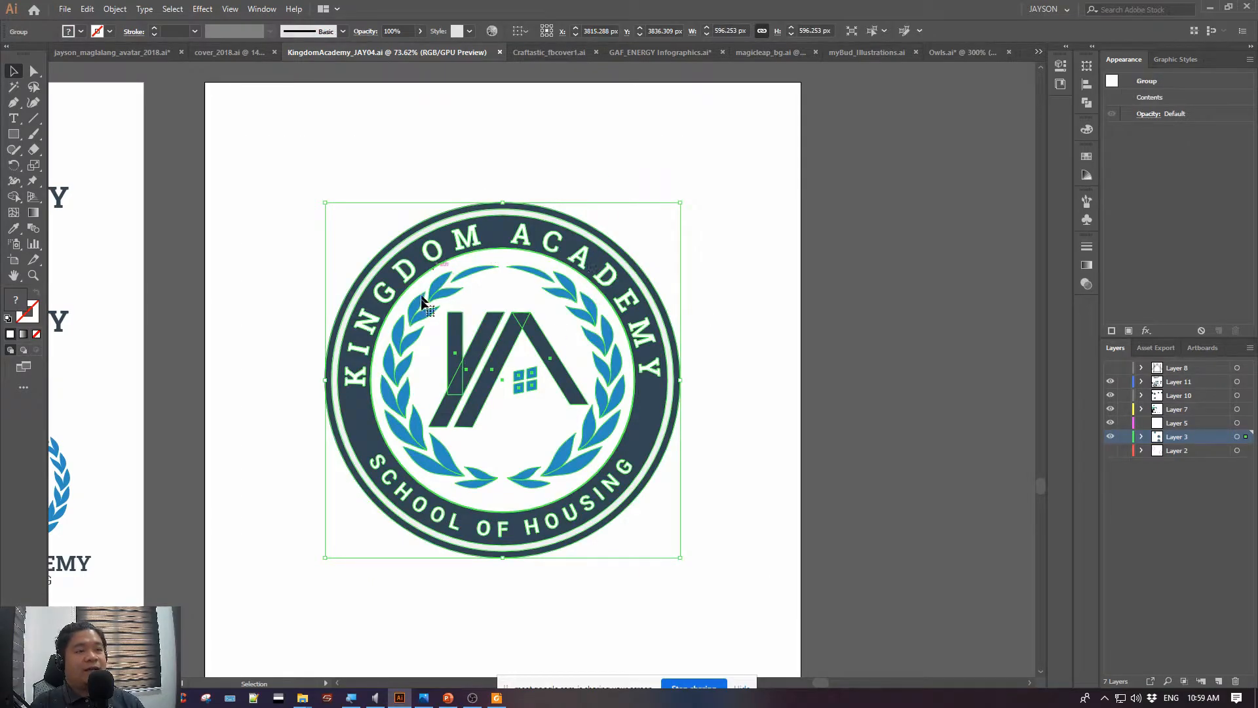
pyautogui.press('a')
pyautogui.hotkey('ctrl', '-')
pyautogui.hotkey('ctrl', '-')
pyautogui.hotkey('ctrl', '-')
pyautogui.hotkey('ctrl', '-')
pyautogui.hotkey('ctrl', '-')
pyautogui.hotkey('ctrl', '-')
pyautogui.hotkey('ctrl', '-')
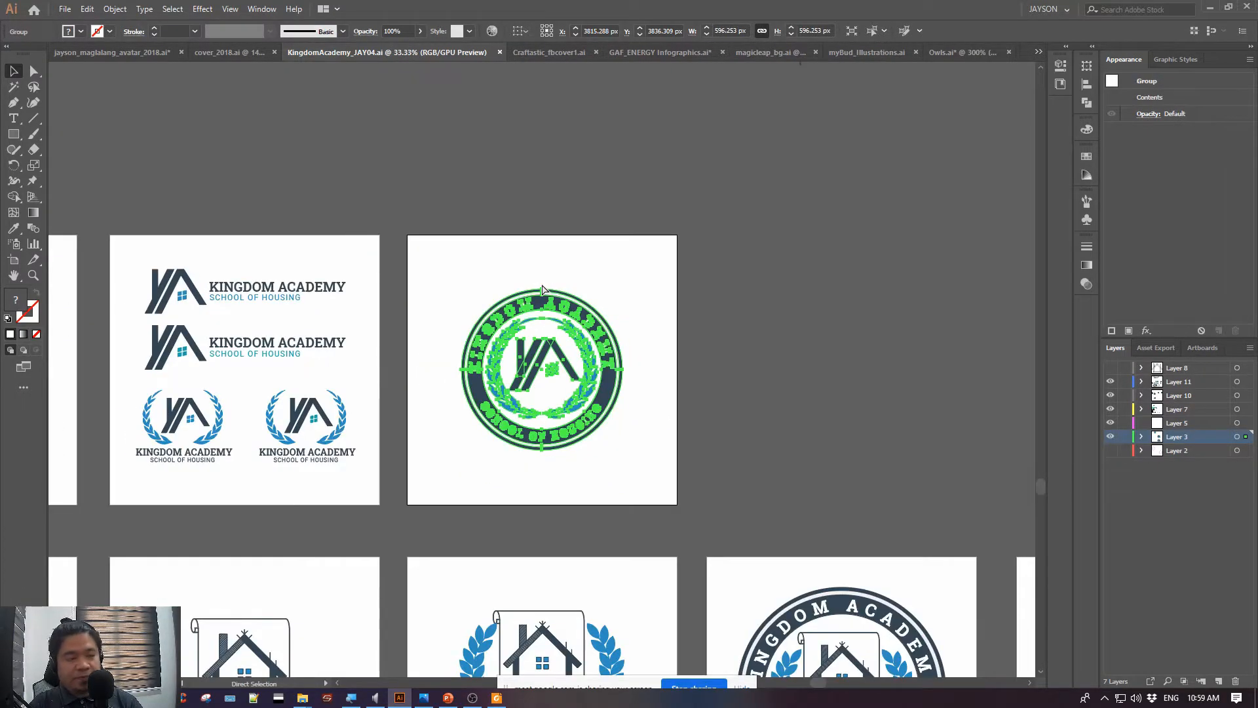
pyautogui.press('v')
pyautogui.hotkey('ctrl', 'z')
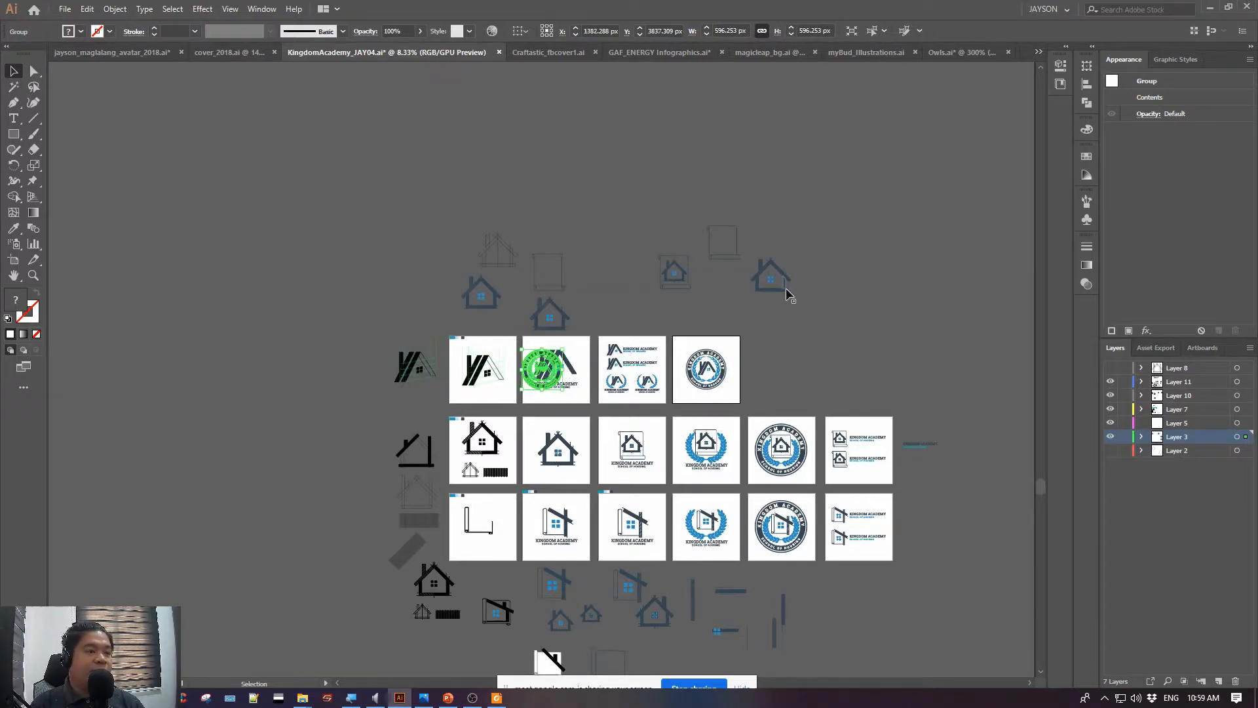
pyautogui.hotkey('ctrl', 'shift', 'z')
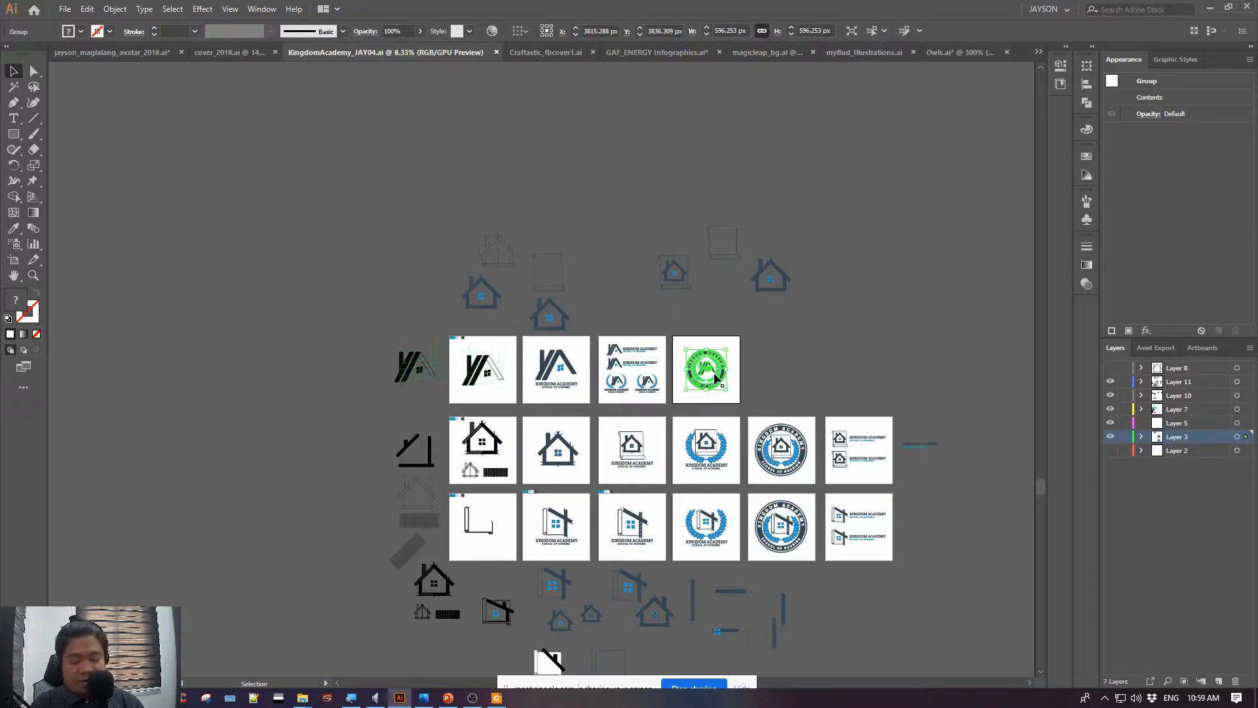
pyautogui.hotkey('ctrl', 'z')
# Enlarge the round logo to about 6797 px wide and move it upward over the rows of artboards
pyautogui.moveTo(563, 392); pyautogui.dragTo(1096, 650)
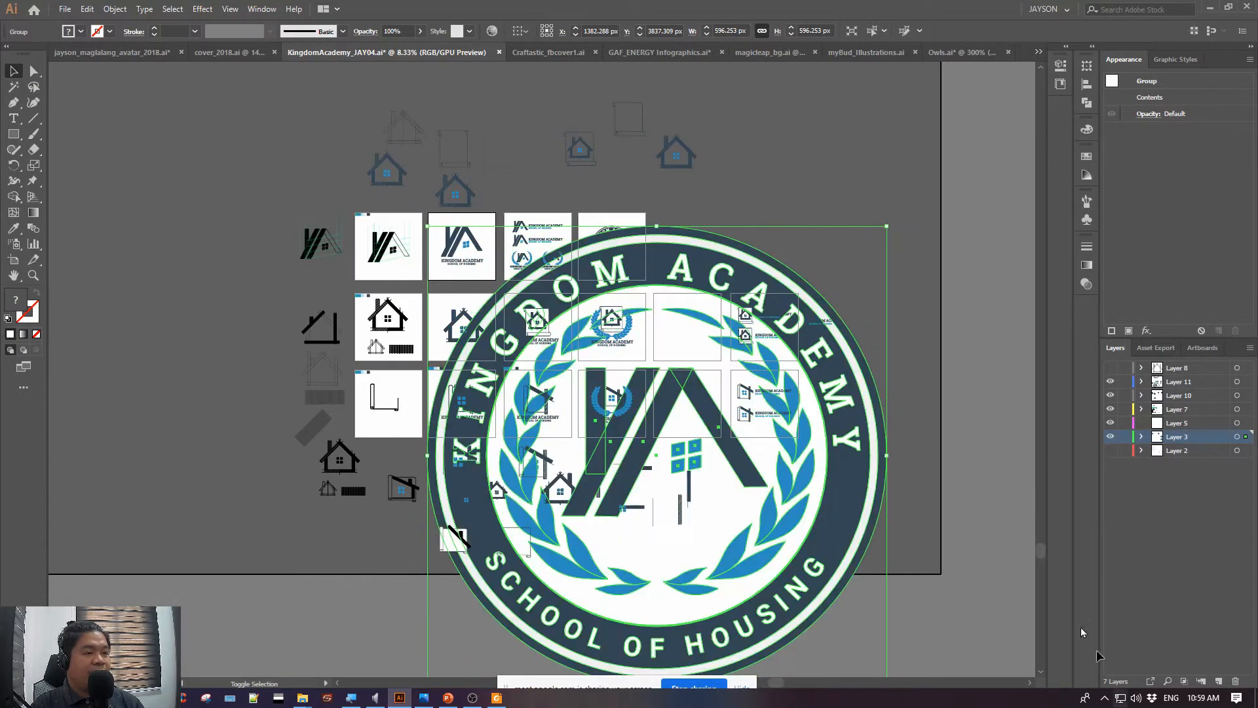
pyautogui.click(800, 216)
pyautogui.moveTo(755, 262); pyautogui.dragTo(797, 146)
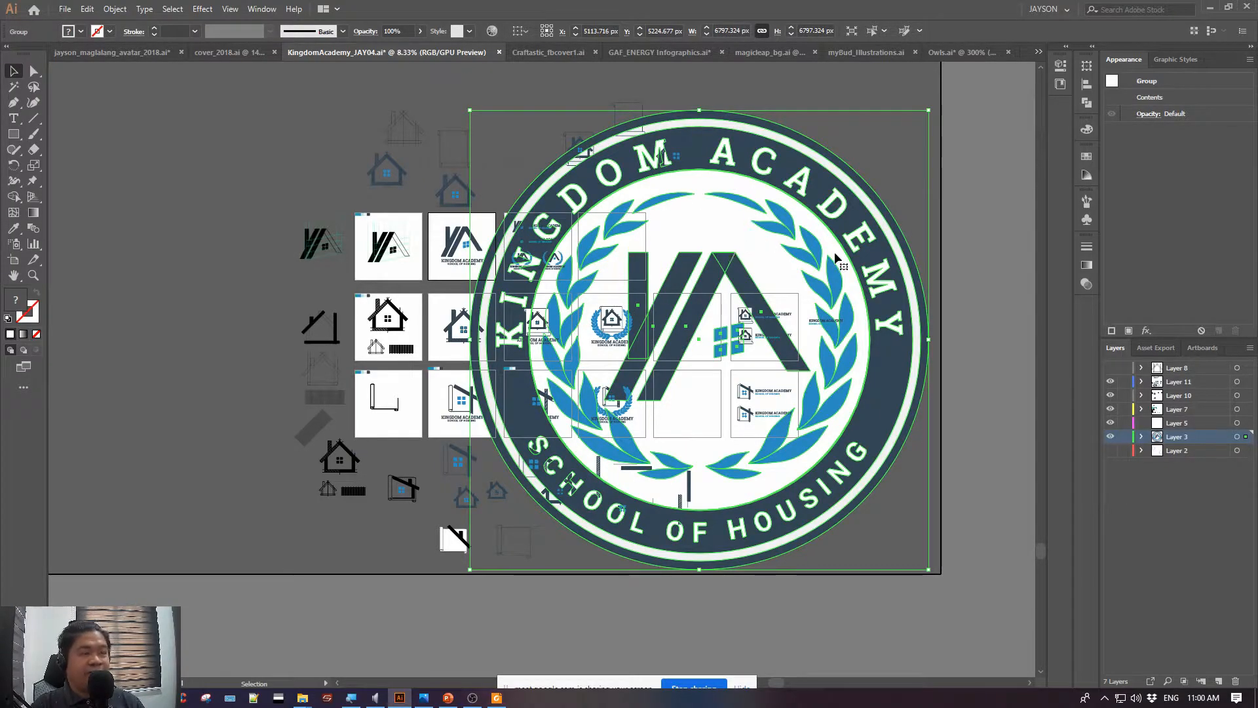
# Undo the round logo's enlargement and moves, and deselect it
pyautogui.hotkey('ctrl', 'z')
pyautogui.hotkey('ctrl', 'z')
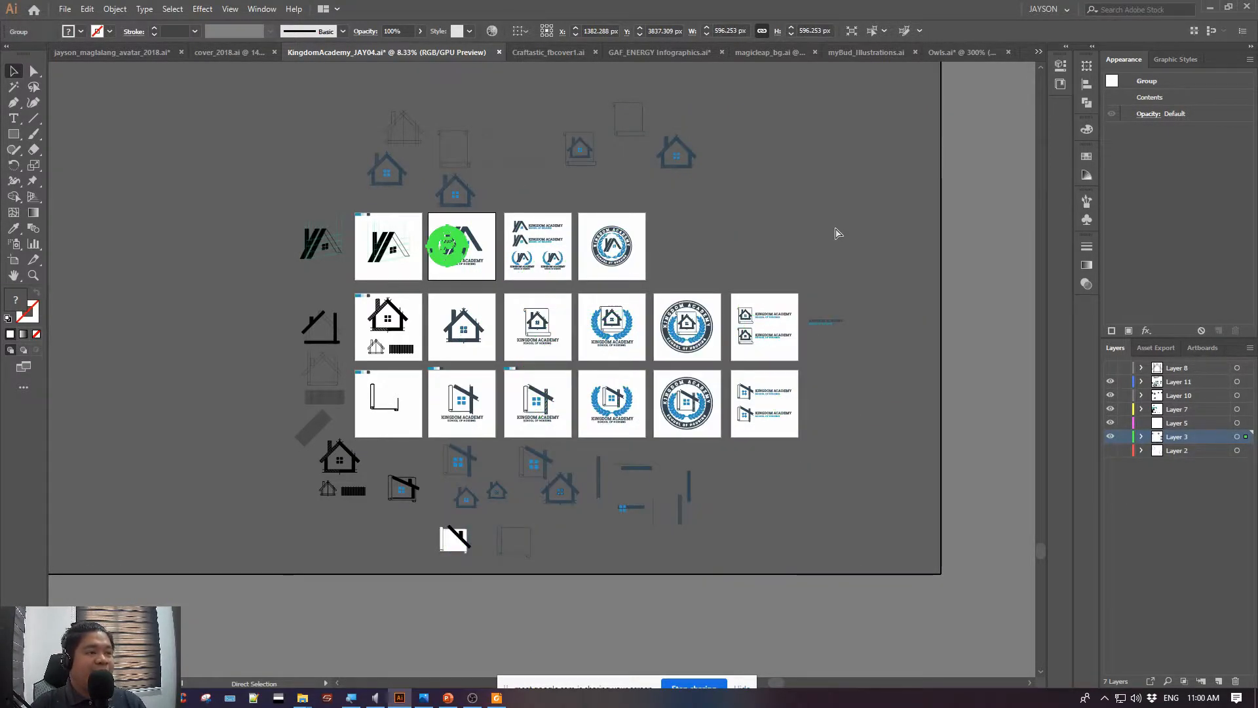
pyautogui.hotkey('ctrl', 'z')
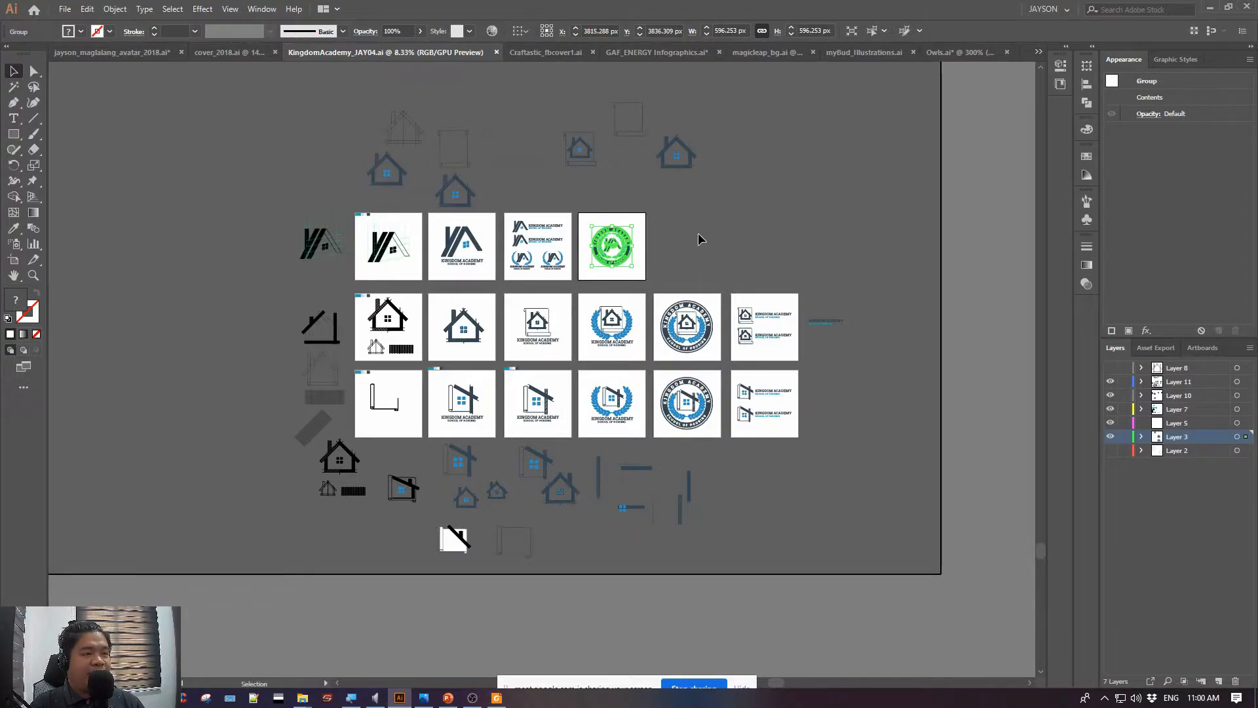
pyautogui.click(698, 233)
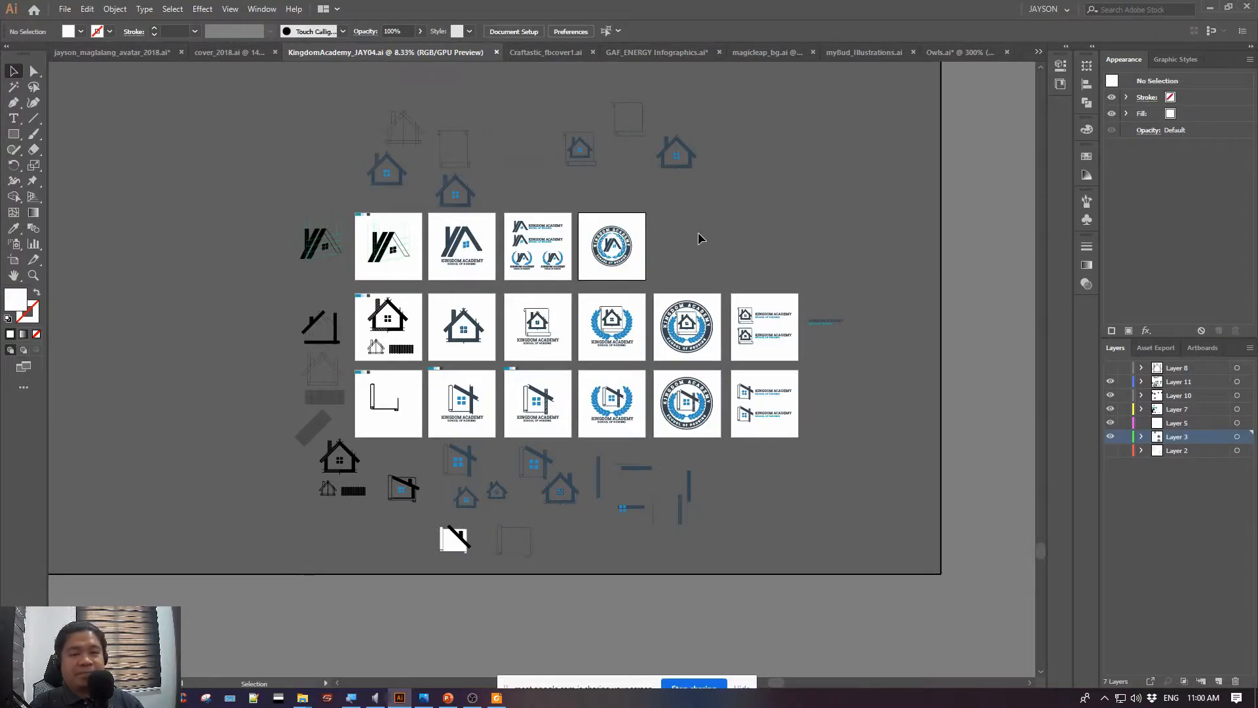
# Select in turn the loose draft sketches above, beside and below the artboards, deselect them, and return to the round logo's artboard
pyautogui.moveTo(282, 108); pyautogui.dragTo(821, 186)
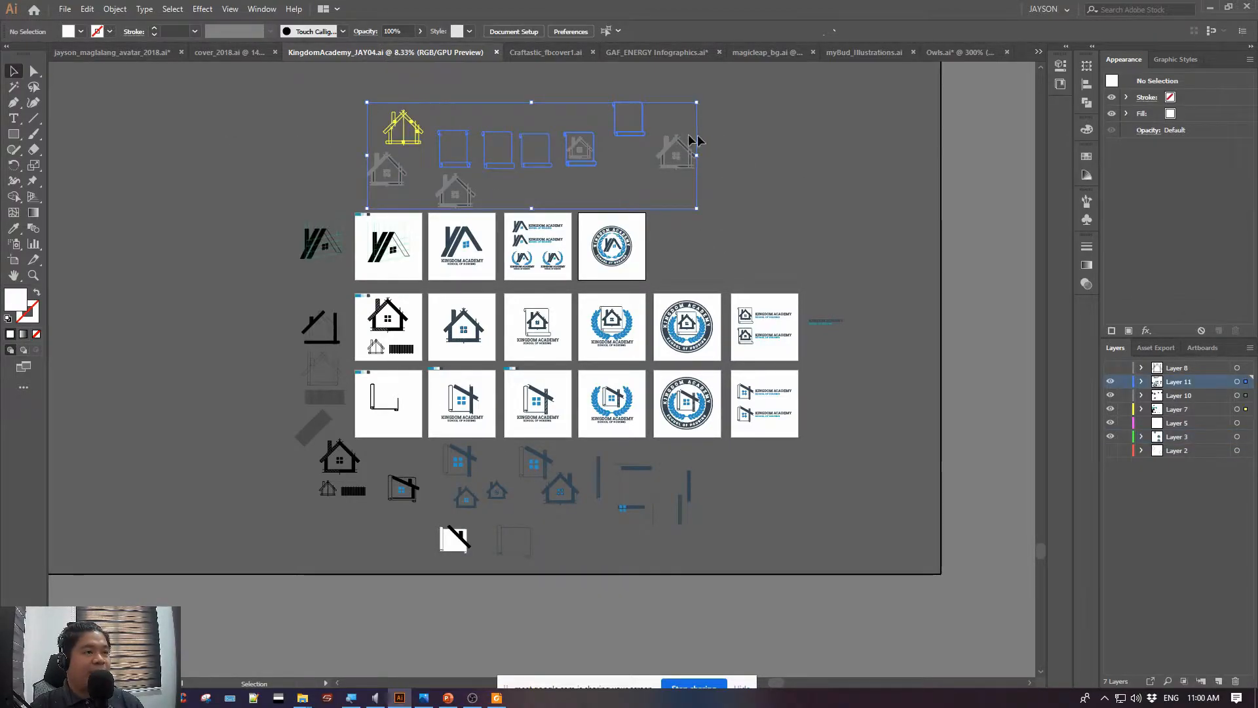
pyautogui.moveTo(300, 211); pyautogui.dragTo(326, 594)
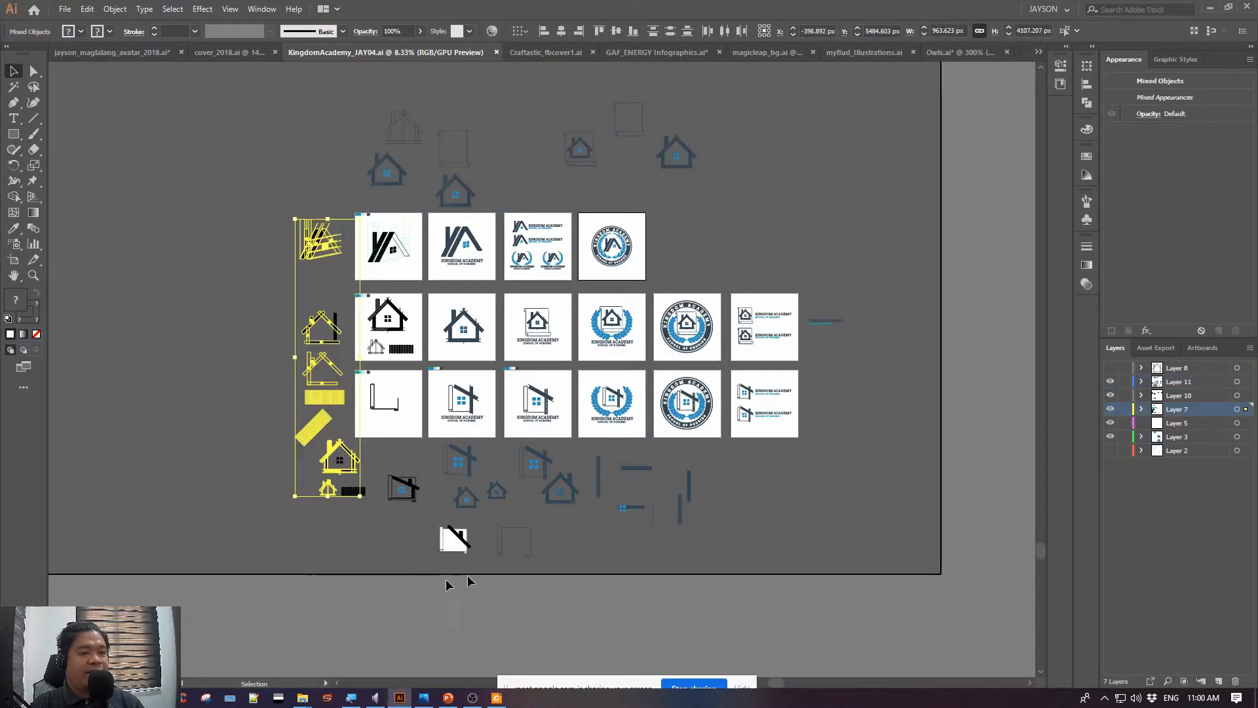
pyautogui.moveTo(767, 572); pyautogui.dragTo(286, 435)
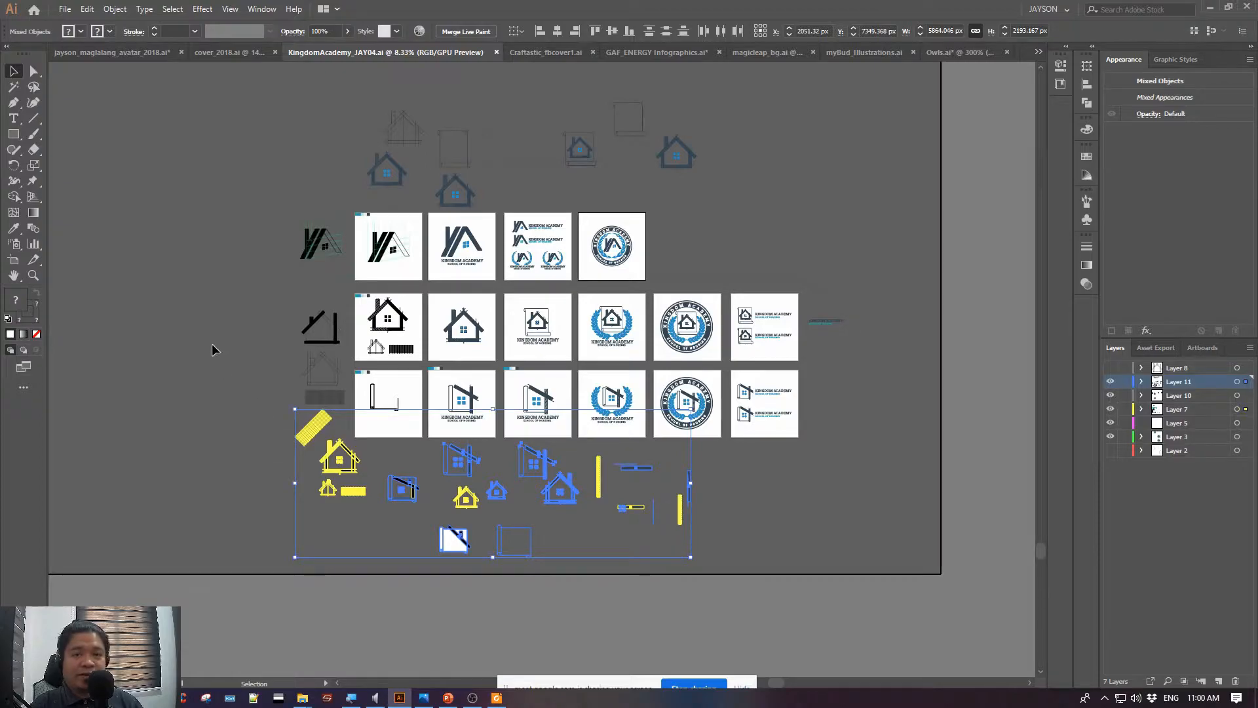
pyautogui.click(232, 247)
pyautogui.moveTo(233, 245); pyautogui.dragTo(223, 293)
pyautogui.hotkey('ctrl', '0')
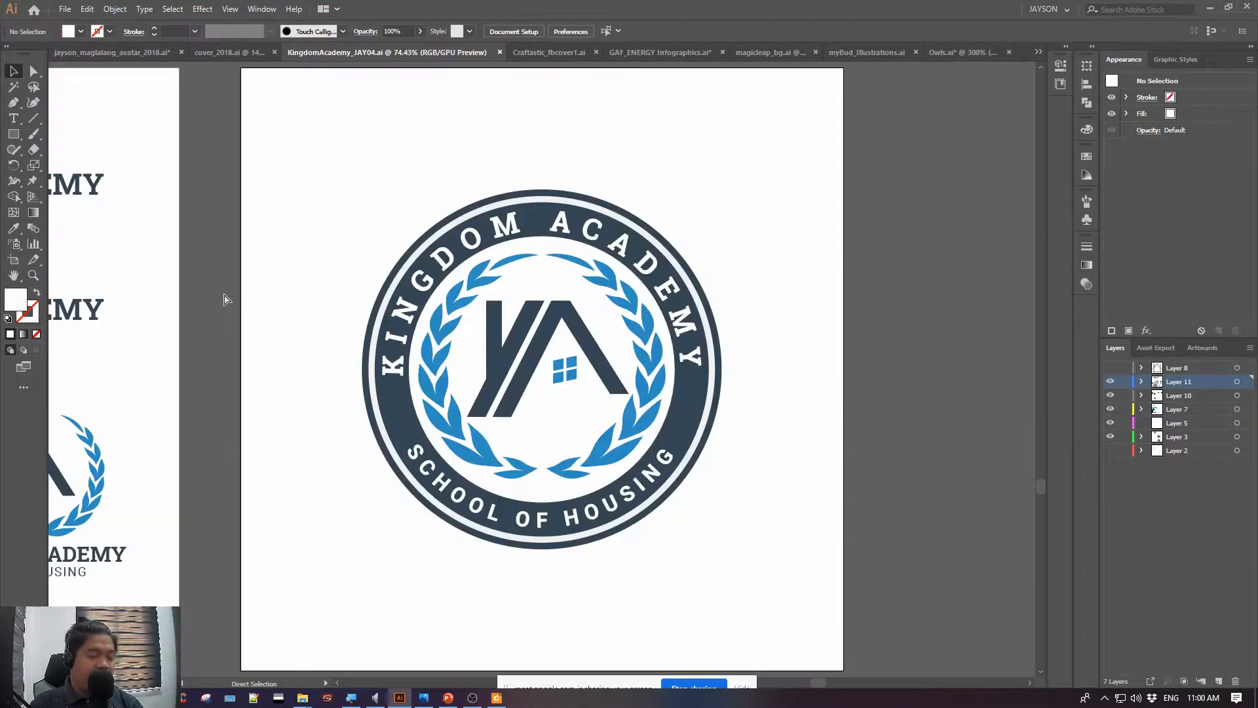
# Examine the horizontal and laurel logo variations, the primary logo, and the black construction-line draft on the neighbouring artboards
pyautogui.moveTo(208, 241); pyautogui.dragTo(802, 242)
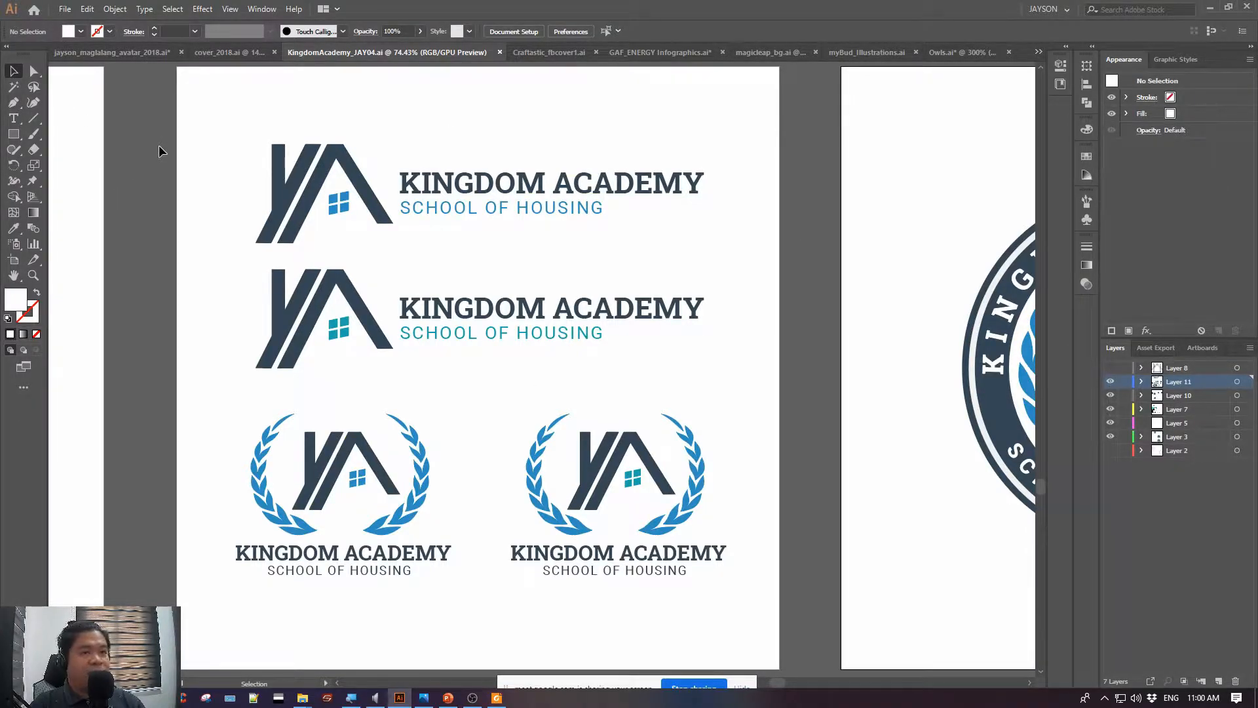
pyautogui.hscroll(-8, 141, 109)
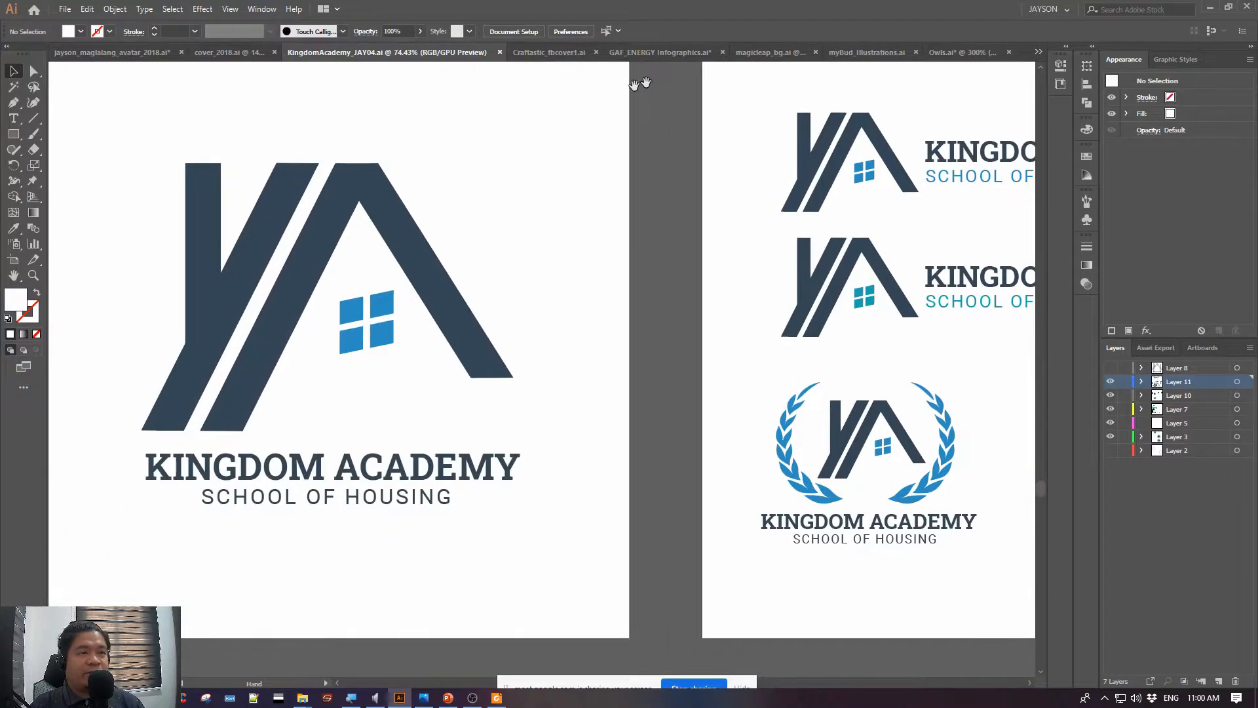
pyautogui.moveTo(149, 111); pyautogui.dragTo(693, 136)
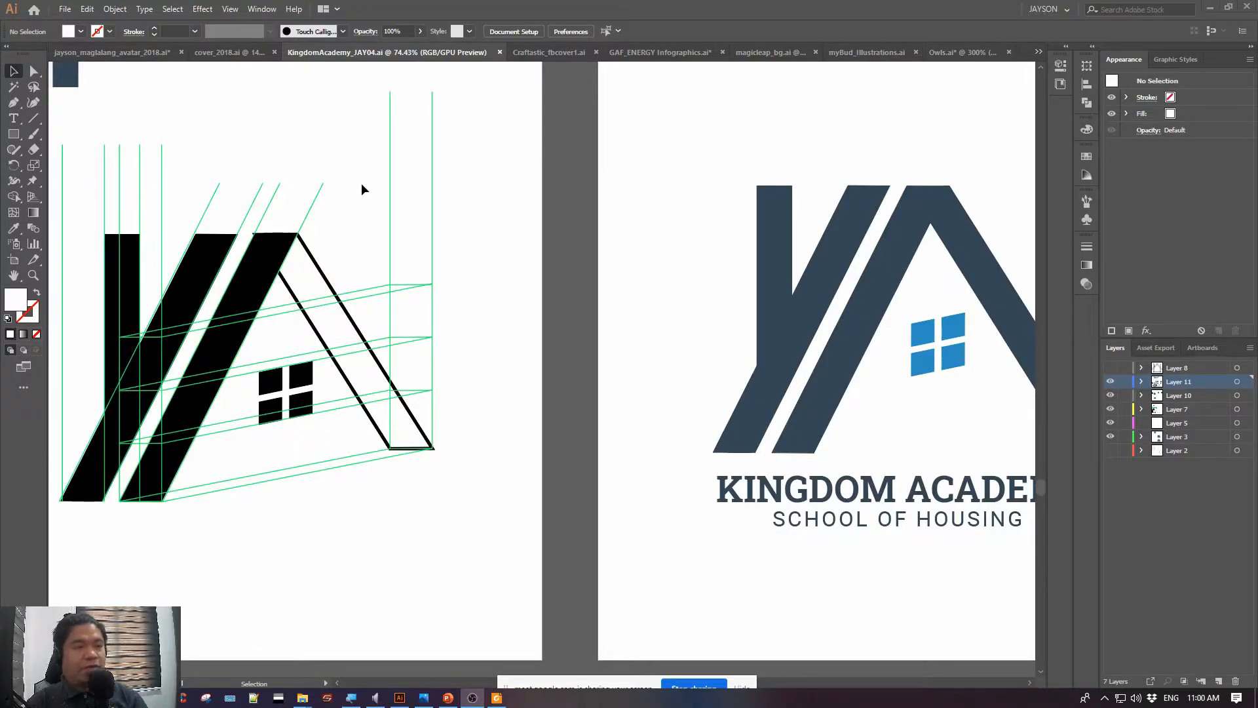
pyautogui.hotkey('ctrl', '-')
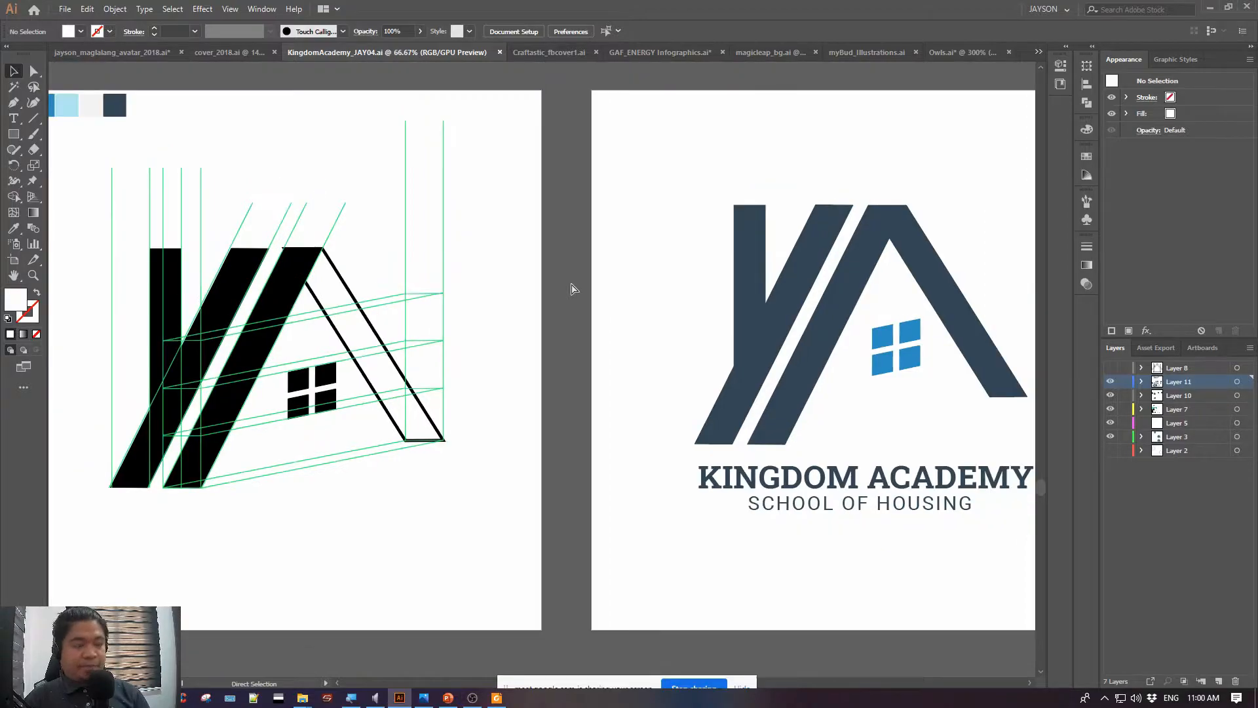
pyautogui.hotkey('ctrl', '-')
pyautogui.hotkey('ctrl', '-')
pyautogui.hotkey('ctrl', '-')
pyautogui.hotkey('ctrl', '-')
pyautogui.hotkey('ctrl', '+')
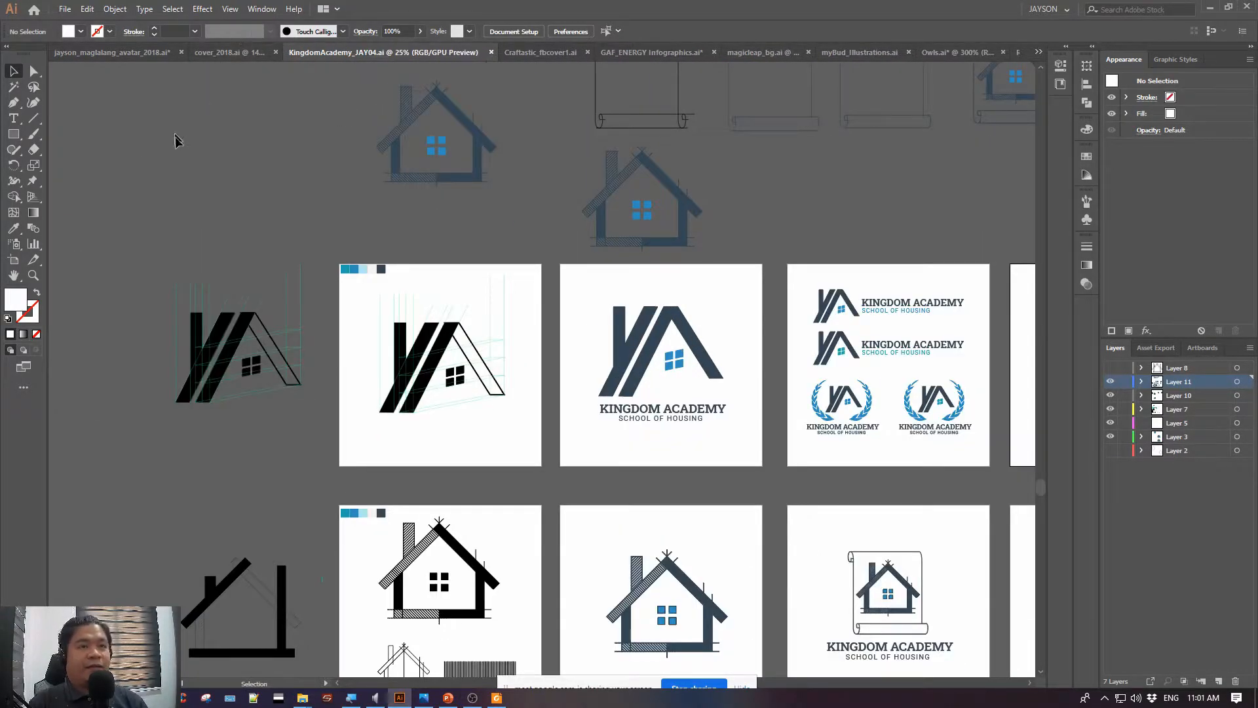
# Select the construction-line draft outside the artboards to inspect its guides, deselect it, and look over the nearby house sketches
pyautogui.moveTo(210, 151); pyautogui.dragTo(154, 79)
pyautogui.moveTo(100, 173); pyautogui.dragTo(592, 130)
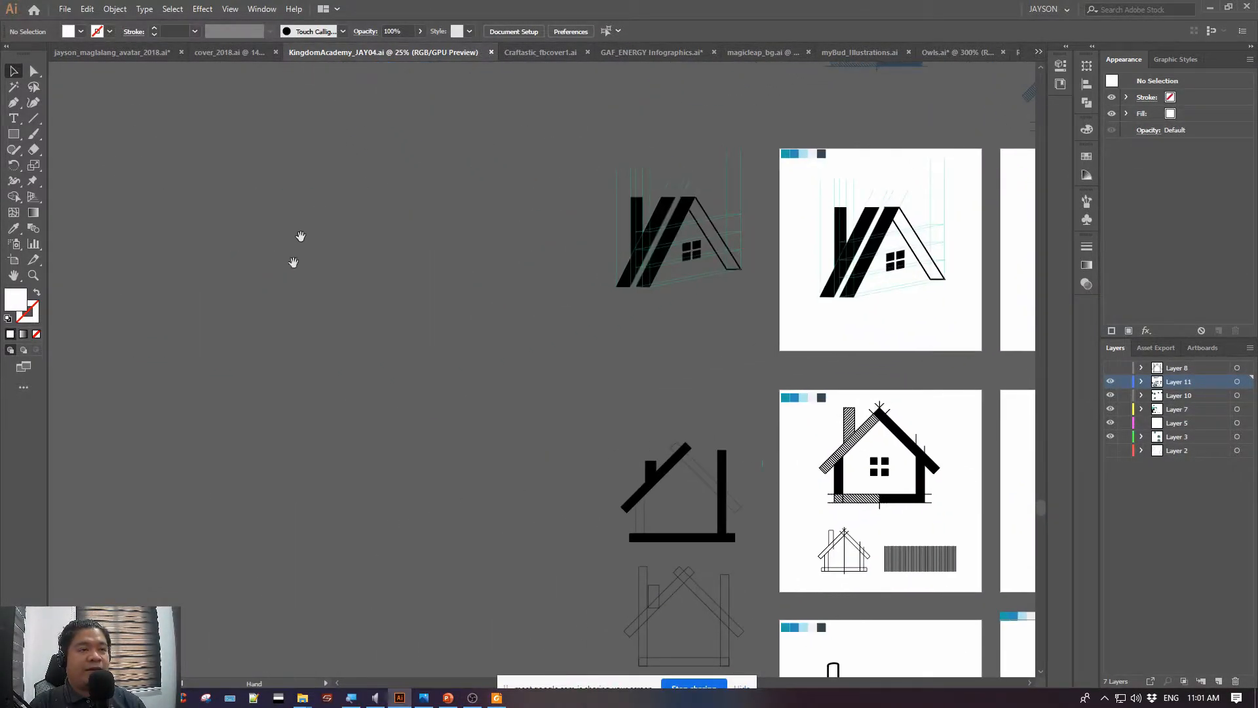
pyautogui.moveTo(429, 275); pyautogui.dragTo(166, 295)
pyautogui.moveTo(234, 159); pyautogui.dragTo(505, 378)
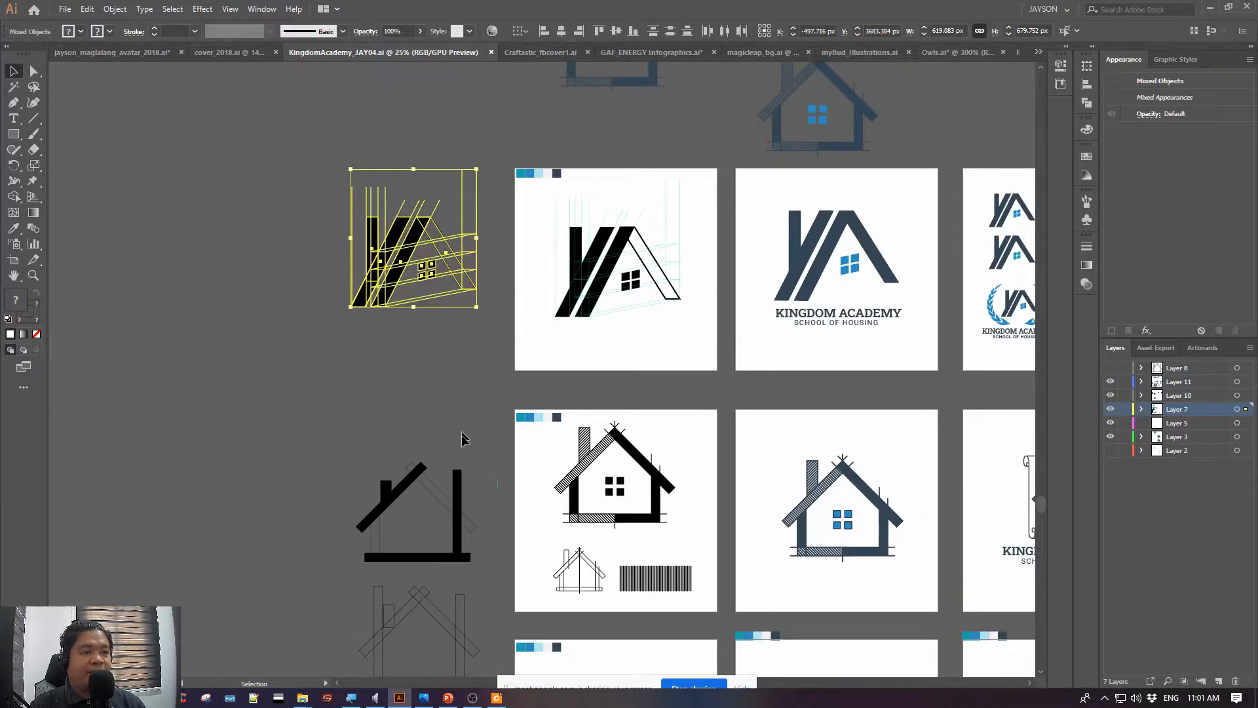
pyautogui.moveTo(462, 433); pyautogui.dragTo(364, 249)
pyautogui.moveTo(397, 547); pyautogui.dragTo(203, 442)
pyautogui.click(184, 322)
pyautogui.moveTo(298, 209); pyautogui.dragTo(178, 463)
pyautogui.moveTo(418, 209); pyautogui.dragTo(569, 201)
pyautogui.moveTo(414, 172); pyautogui.dragTo(491, 312)
pyautogui.moveTo(617, 209); pyautogui.dragTo(68, 135)
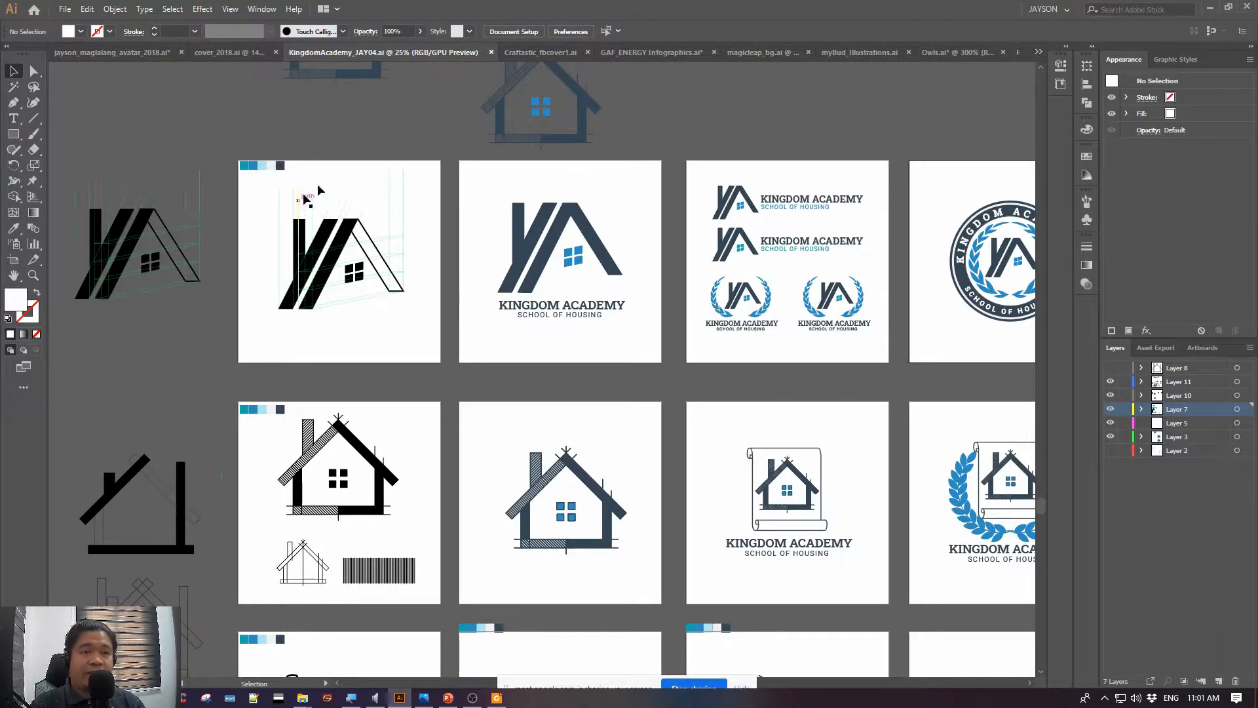
# Review the house and scroll logo concepts in the second and third artboard rows, ending with an overview of all concepts
pyautogui.moveTo(457, 357); pyautogui.dragTo(365, 317)
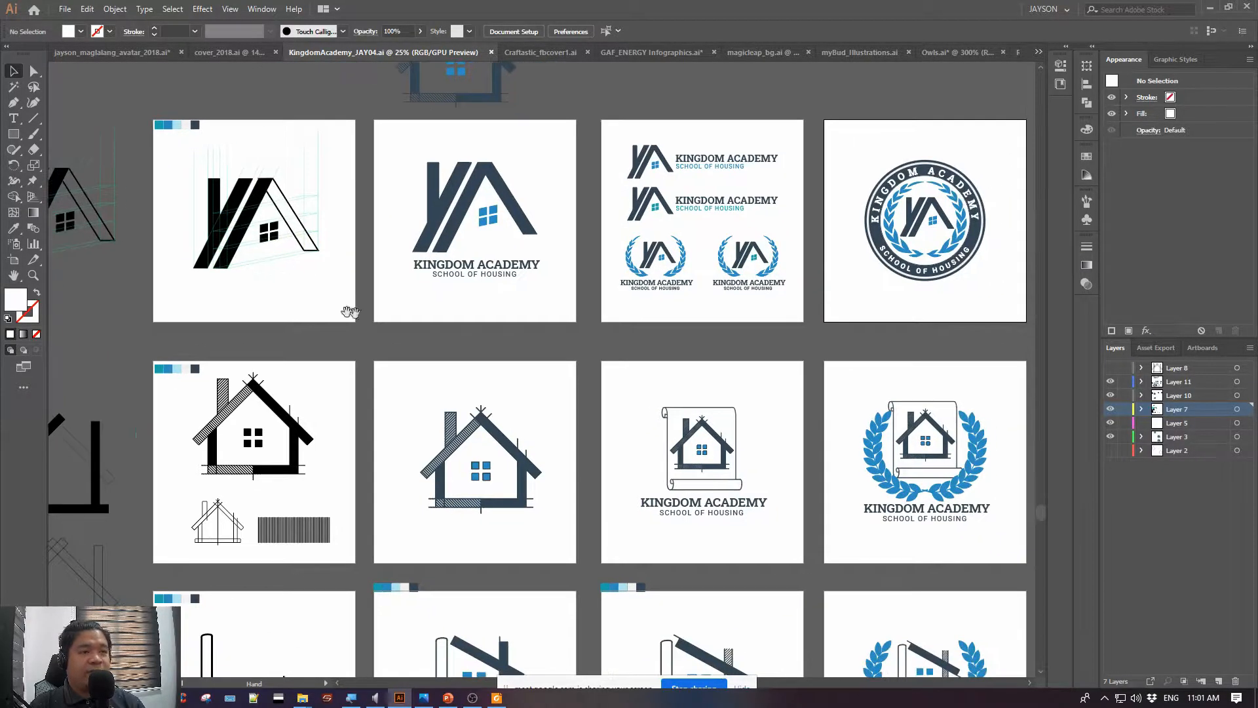
pyautogui.moveTo(507, 349); pyautogui.dragTo(323, 195)
pyautogui.moveTo(786, 366); pyautogui.dragTo(451, 317)
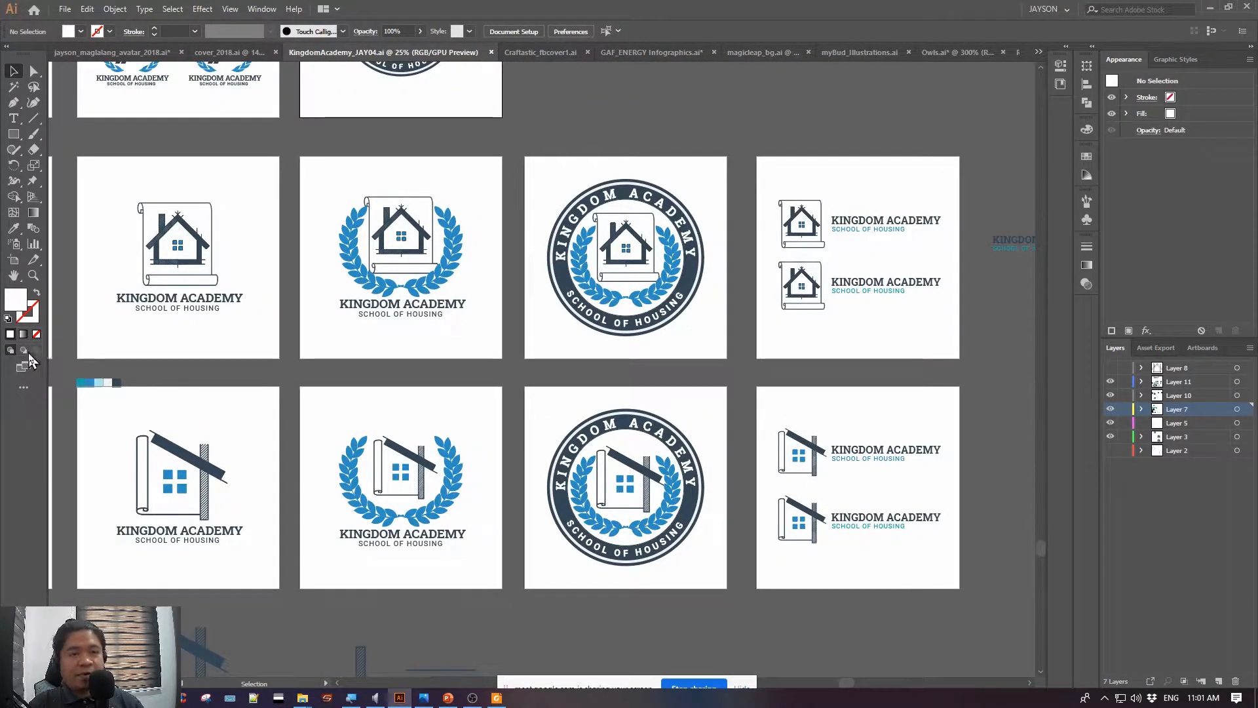
pyautogui.hotkey('ctrl', '-')
pyautogui.hotkey('ctrl', '-')
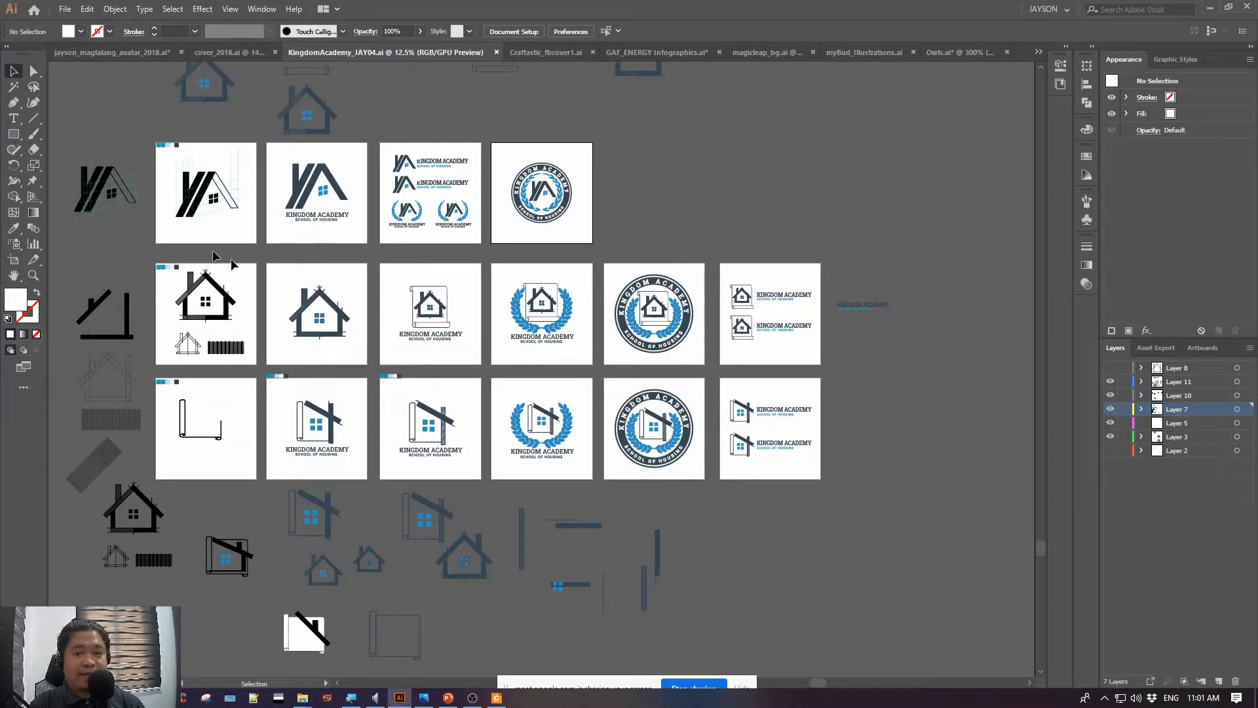
# Start saving a copy of the logo document, list the available file formats including PDF, EPS and SVG, and cancel the save
pyautogui.click(65, 8)
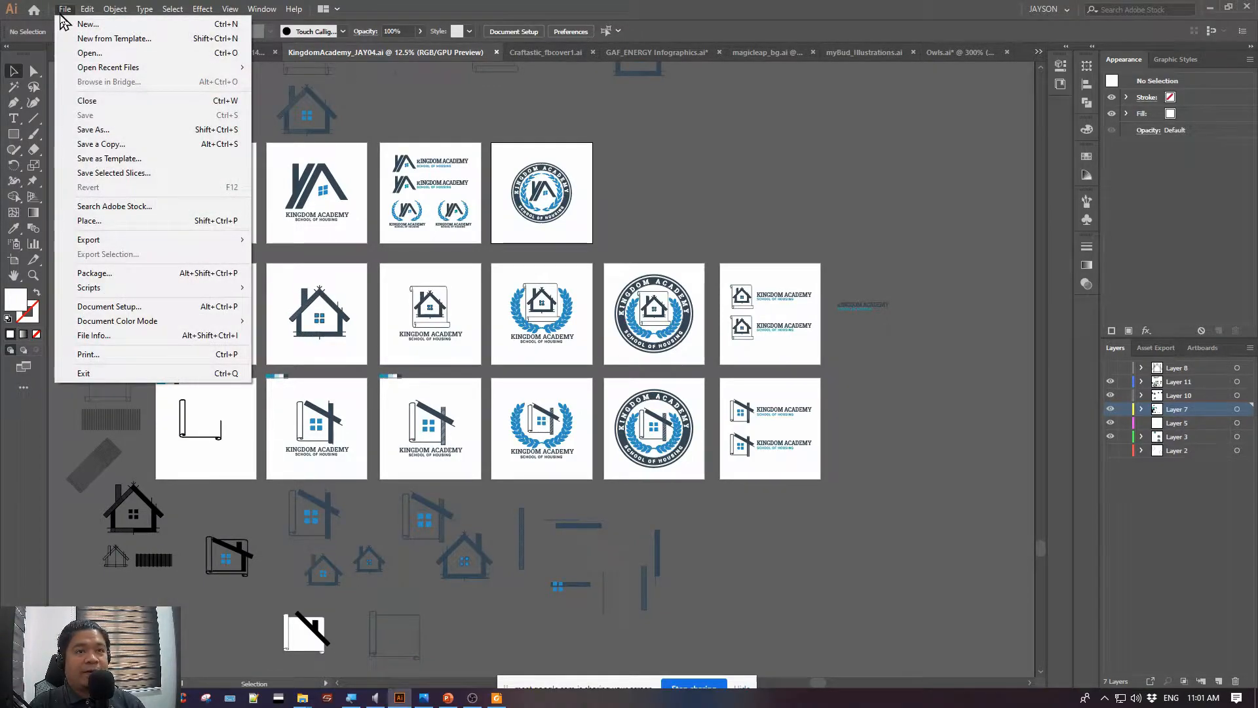
pyautogui.click(101, 143)
pyautogui.click(229, 384)
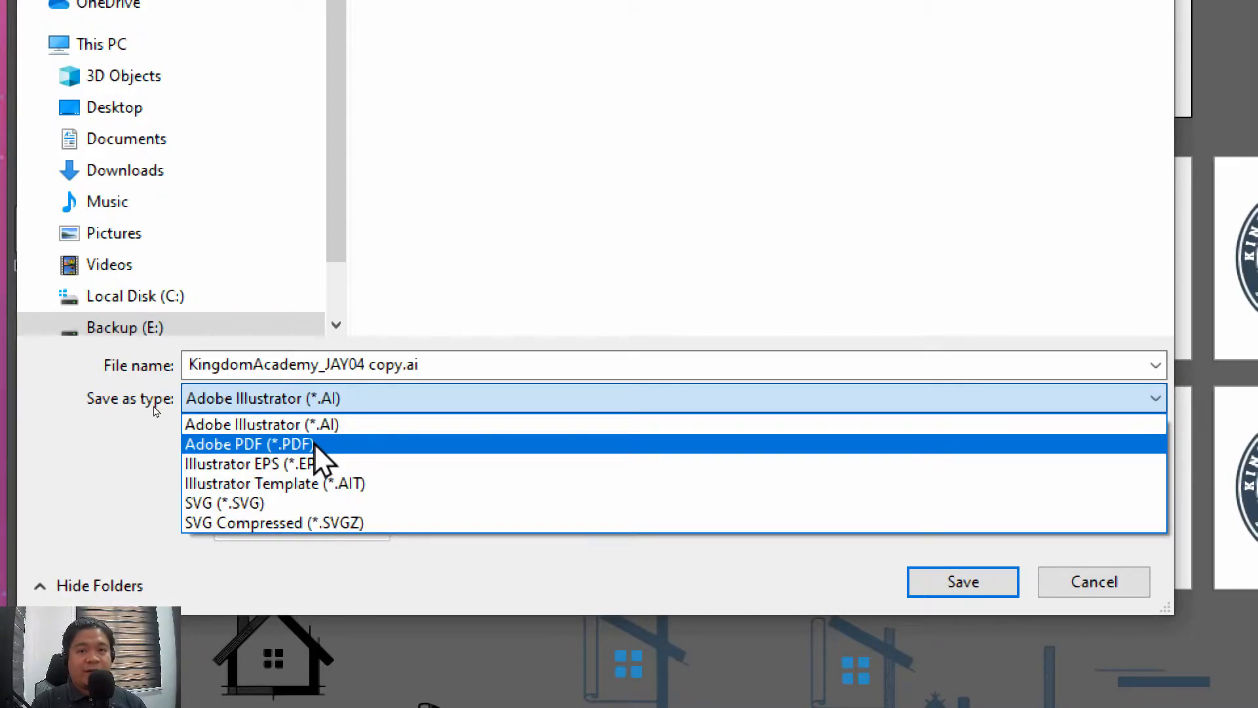
pyautogui.click(873, 552)
pyautogui.click(1074, 583)
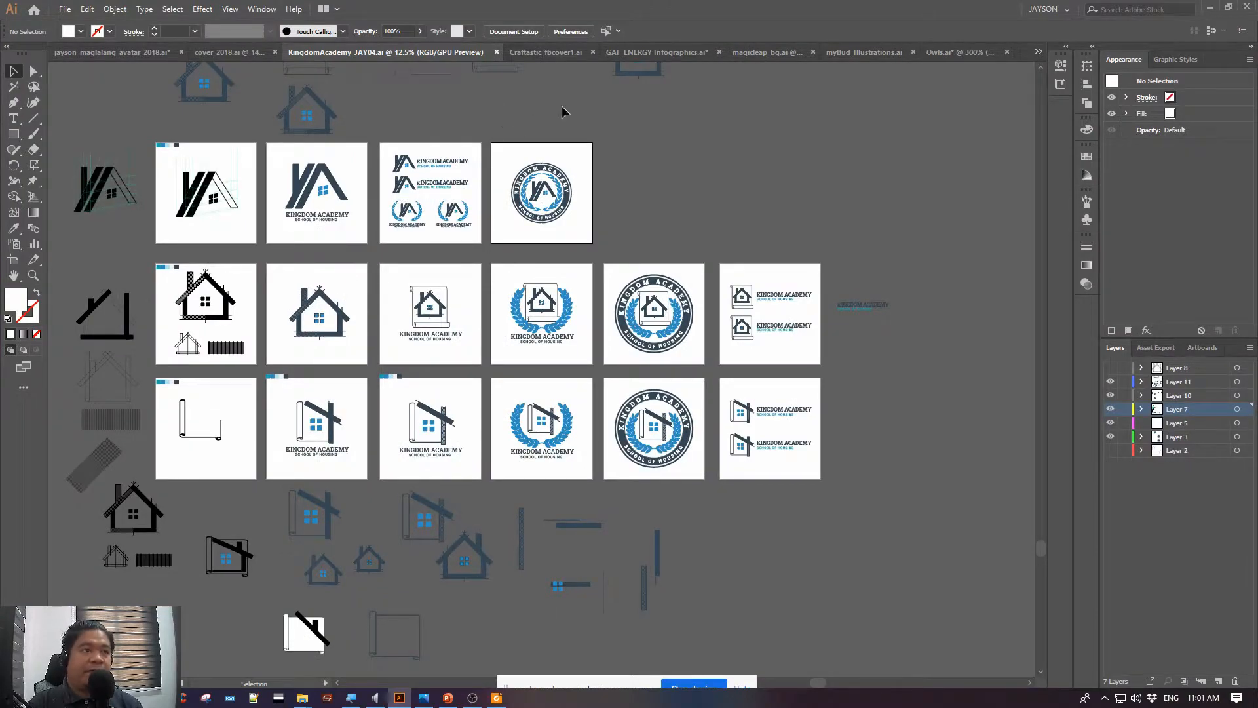
# Examine the laurel logo with the house on a scroll in the second artboard row at 66.67% magnification
pyautogui.moveTo(741, 159); pyautogui.dragTo(696, 171)
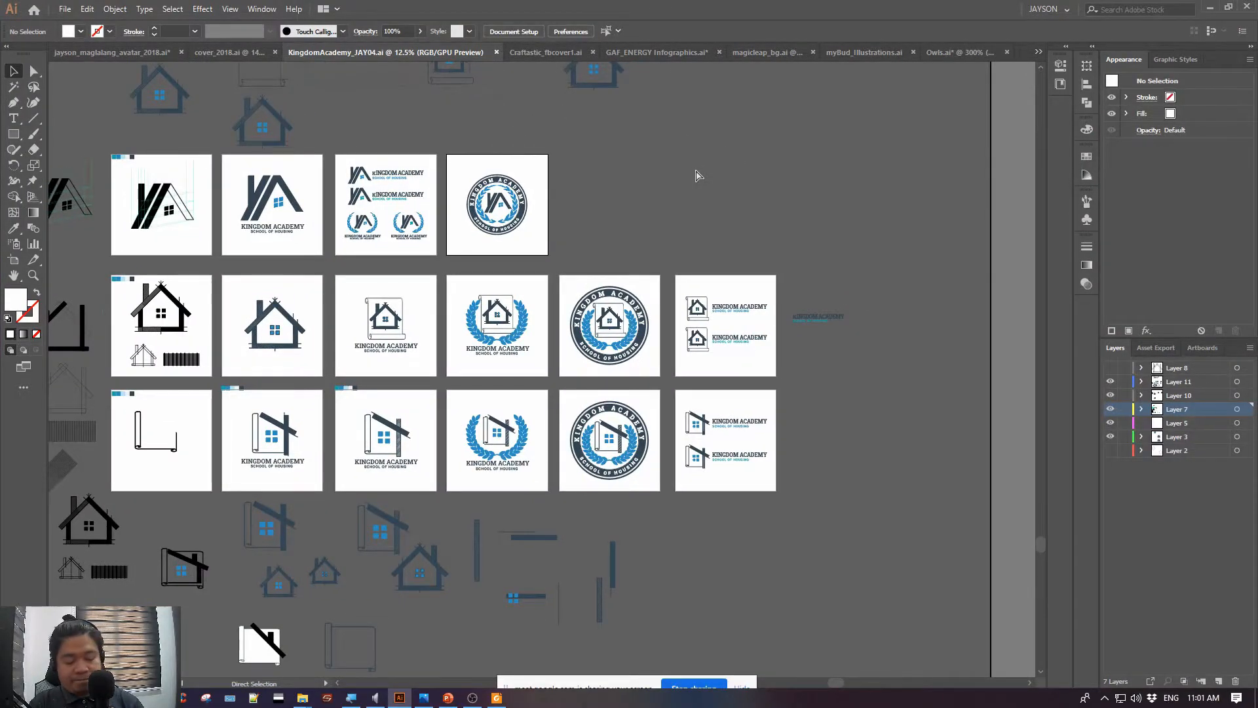
pyautogui.hotkey('ctrl', '=')
pyautogui.hotkey('ctrl', '=')
pyautogui.hotkey('ctrl', '=')
pyautogui.hotkey('ctrl', '=')
pyautogui.hotkey('ctrl', '=')
pyautogui.moveTo(524, 241); pyautogui.dragTo(745, 478)
pyautogui.moveTo(738, 359); pyautogui.dragTo(675, 338)
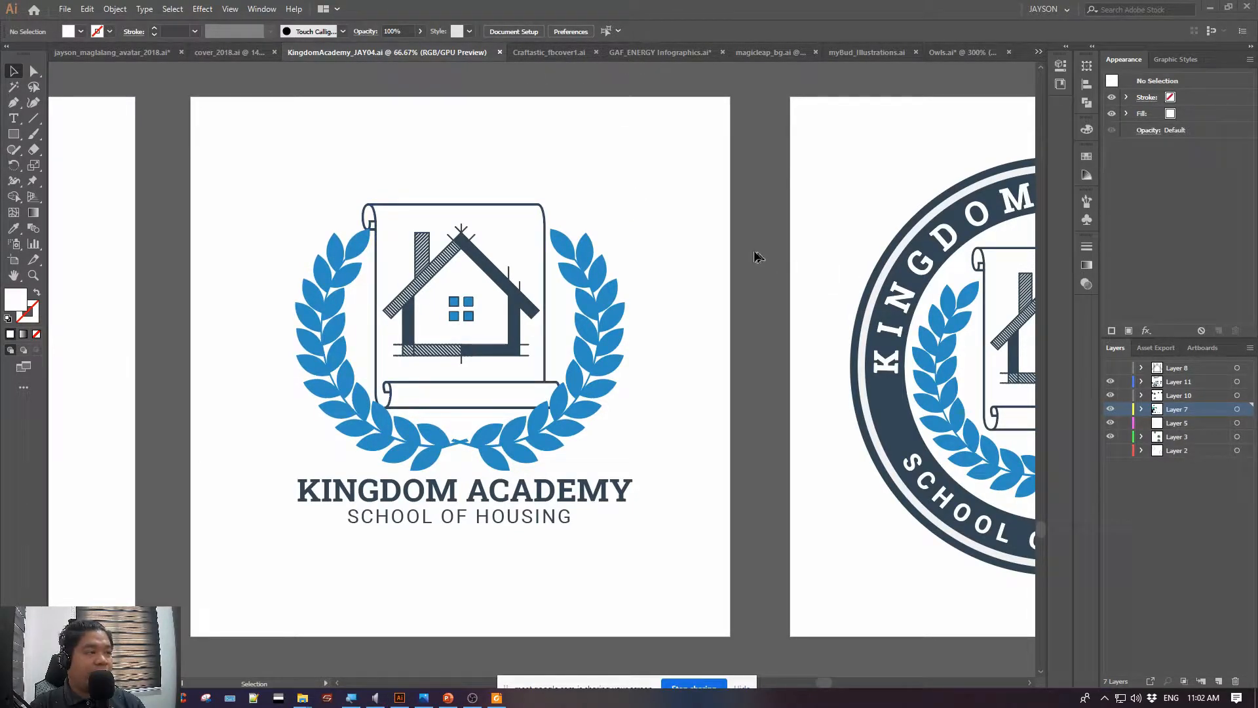
# Switch to the Craftastic_fbcover1.ai document and select the "Craftastic Owls" lettering group to inspect its shapes
pyautogui.click(540, 52)
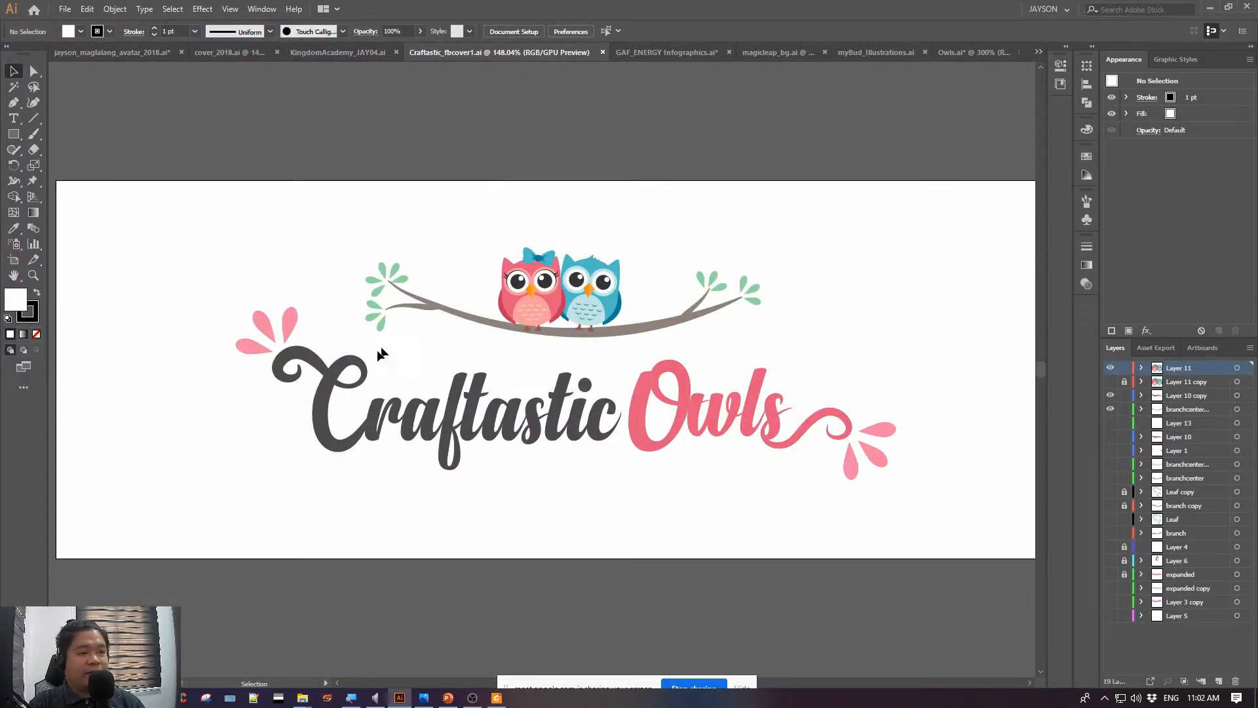
pyautogui.click(336, 382)
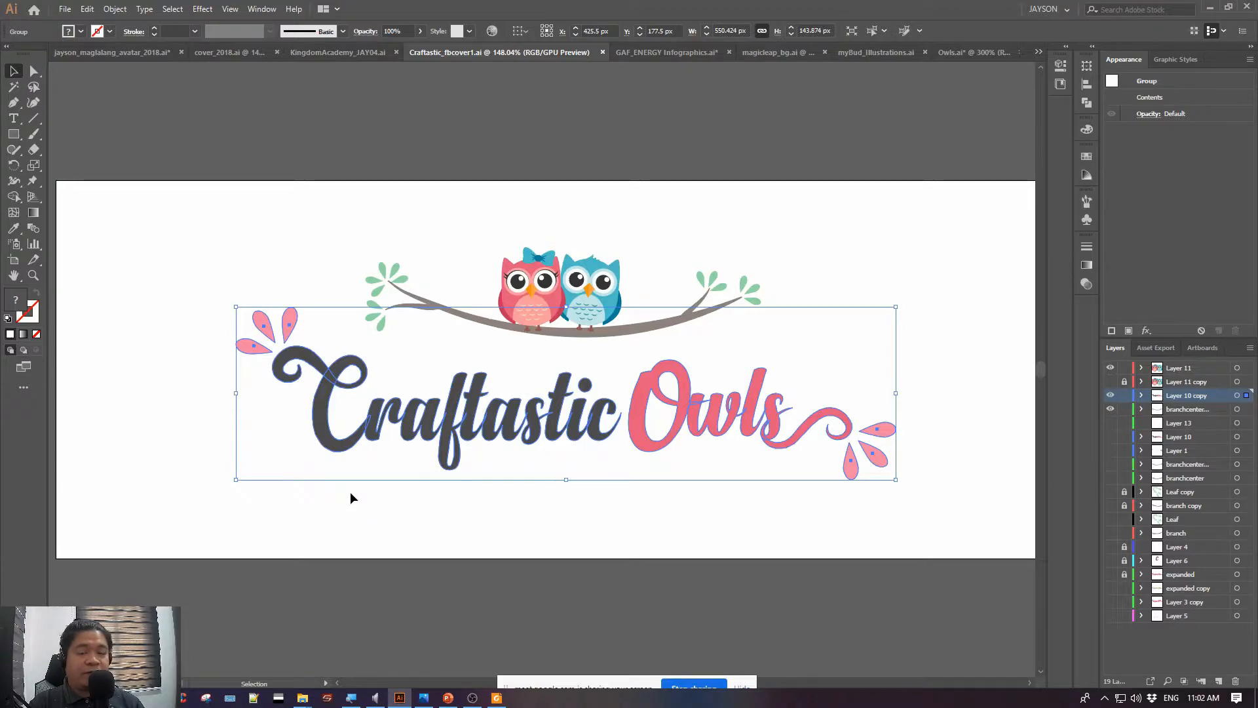
# Inspect the anchor points of the "Craftastic" lettering around the letter C at 400% magnification, using Direct Selection
pyautogui.hotkey('ctrl', '=')
pyautogui.hotkey('ctrl', '=')
pyautogui.hotkey('ctrl', '=')
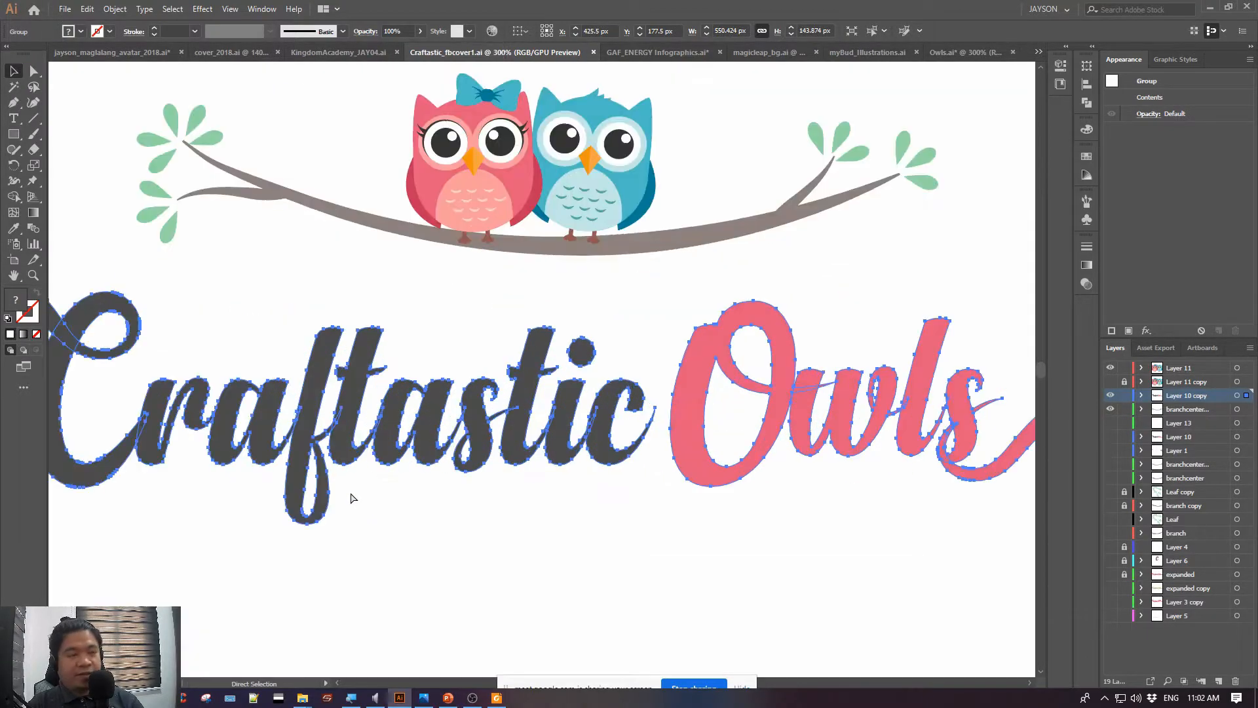
pyautogui.moveTo(195, 332); pyautogui.dragTo(627, 241)
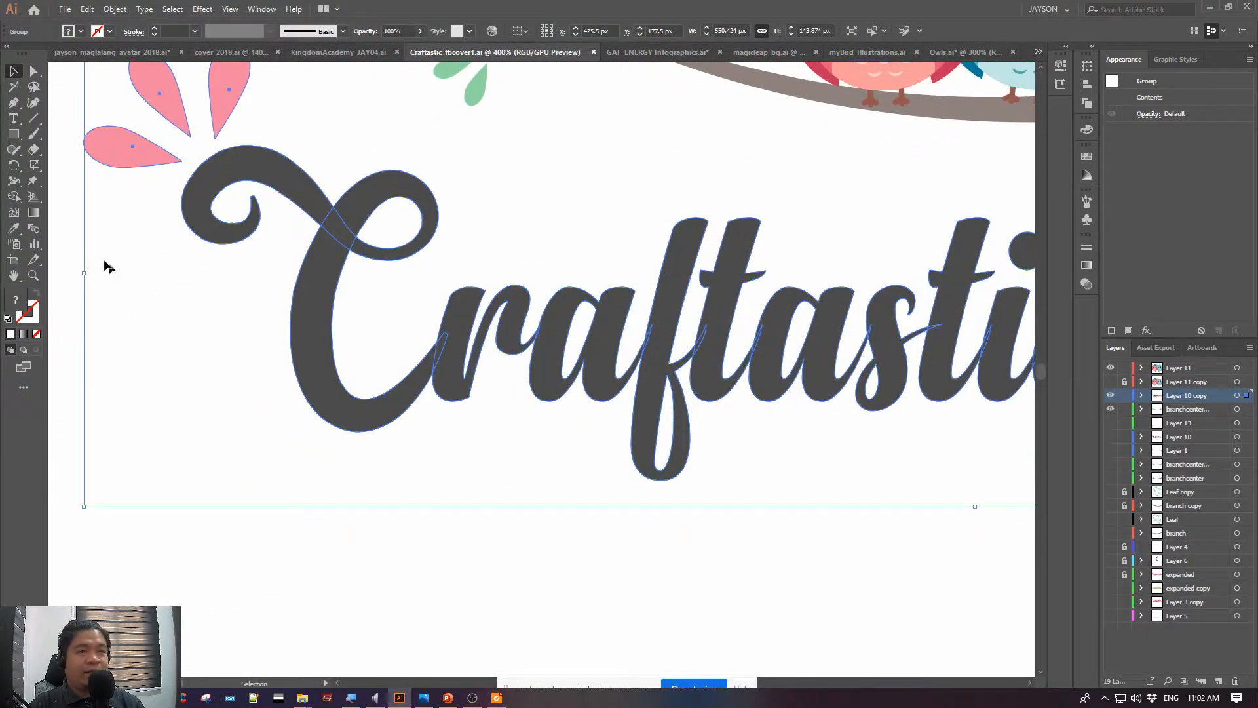
pyautogui.click(14, 118)
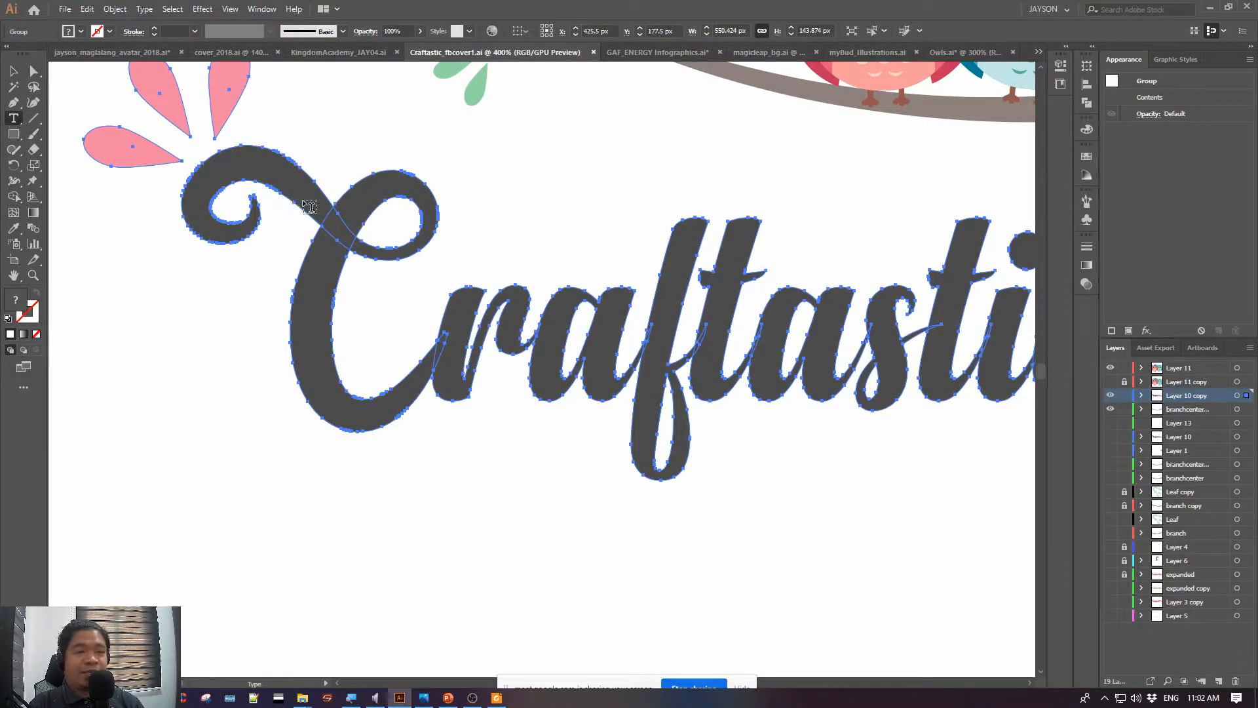
pyautogui.click(34, 71)
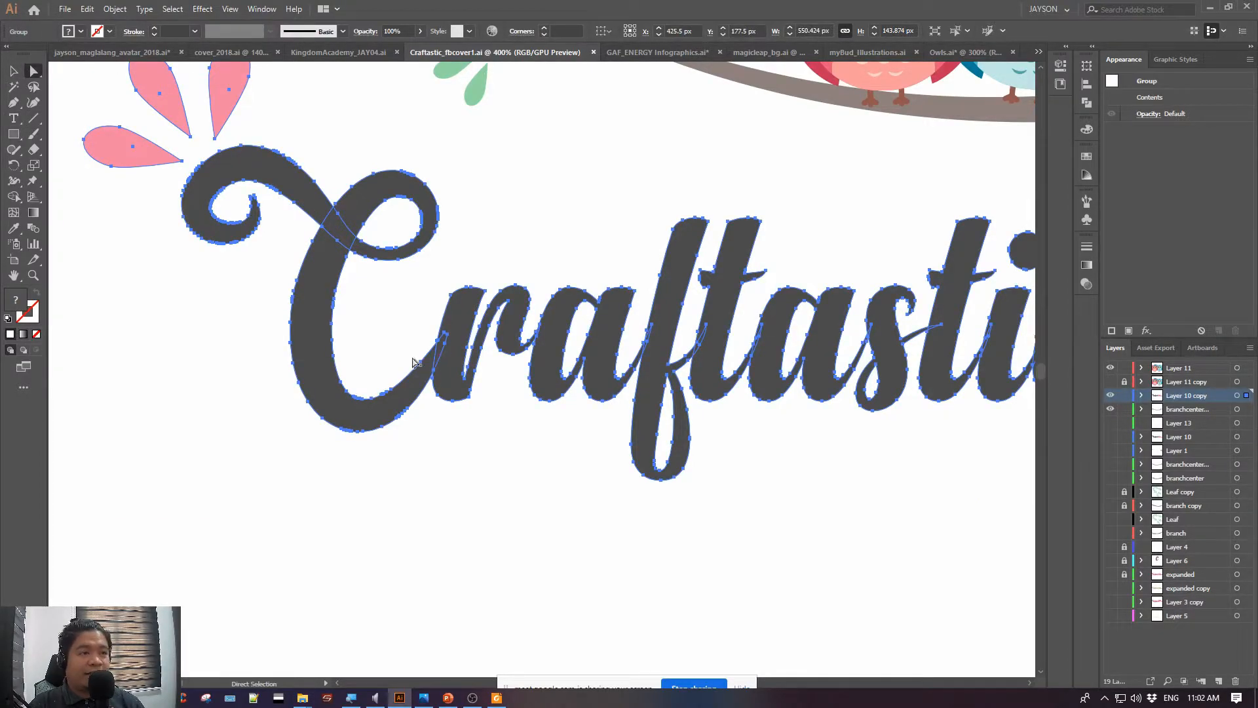
# Try moving part of the letter C's outline, undo the move, and deselect the lettering
pyautogui.click(422, 367)
pyautogui.moveTo(423, 367); pyautogui.dragTo(391, 315)
pyautogui.hotkey('ctrl', 'z')
pyautogui.click(345, 525)
pyautogui.click(14, 71)
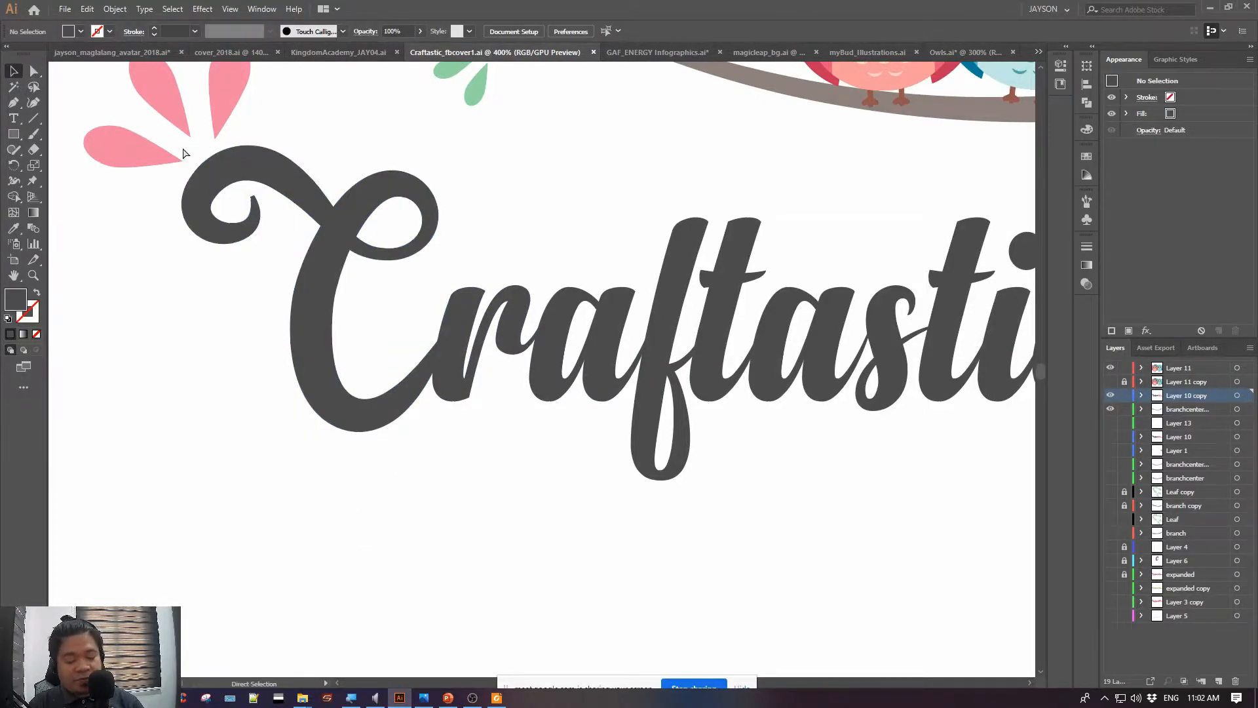
# Review the owls, branch and lettering of the cover together at 200% magnification
pyautogui.hotkey('ctrl', '1')
pyautogui.hotkey('ctrl', '+')
pyautogui.hotkey('ctrl', '+')
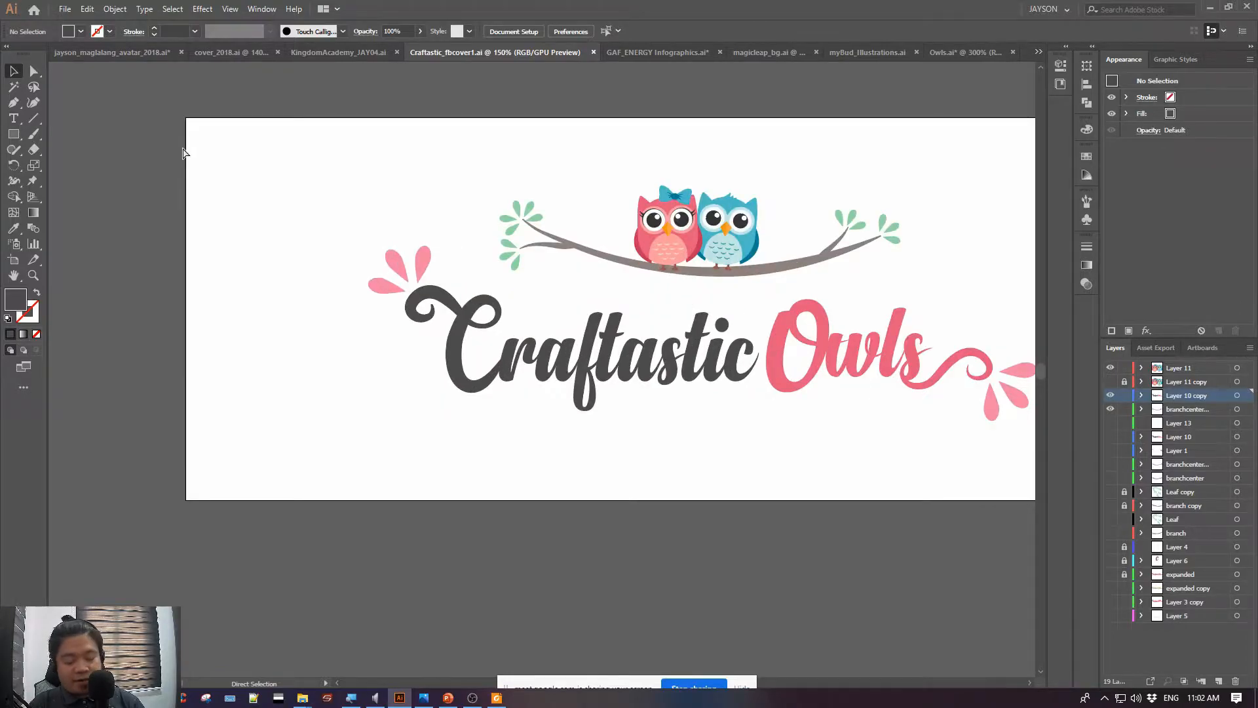
pyautogui.moveTo(909, 518); pyautogui.dragTo(651, 533)
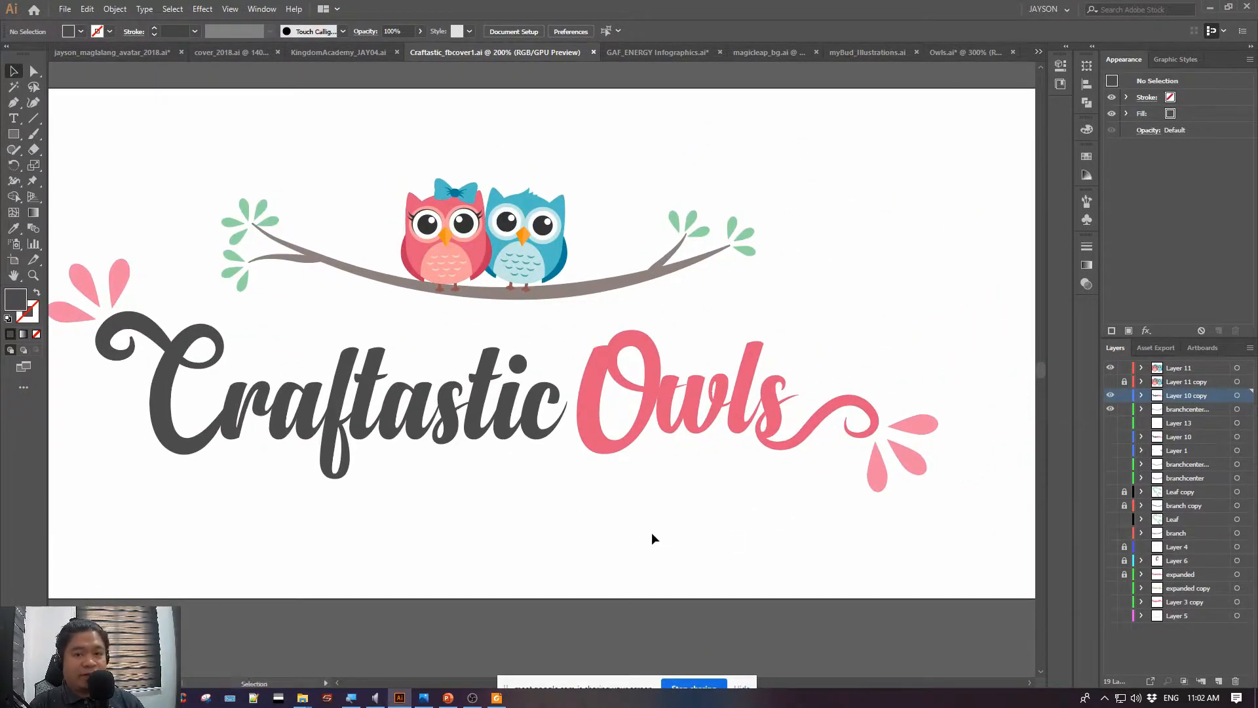
# Switch to the GAF_ENERGY Infographics.ai document and examine the Step 1 icons, figures and logos at 100% magnification
pyautogui.click(638, 50)
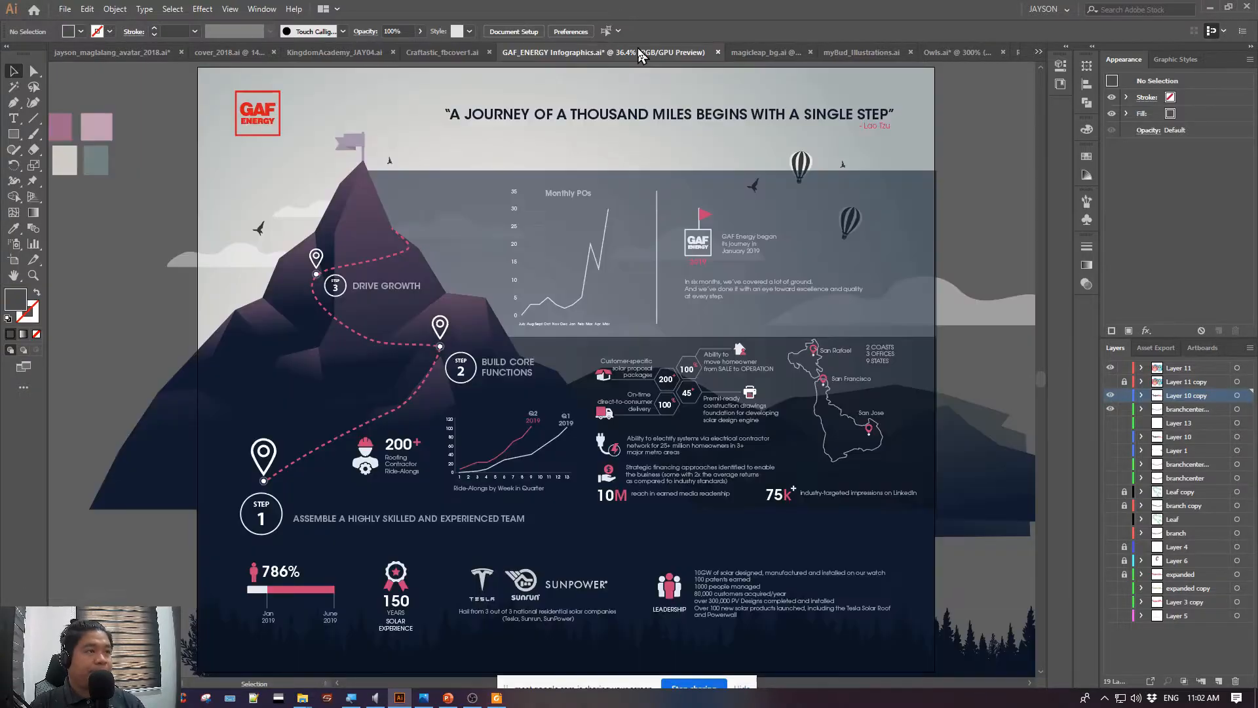
pyautogui.hotkey('ctrl', '+')
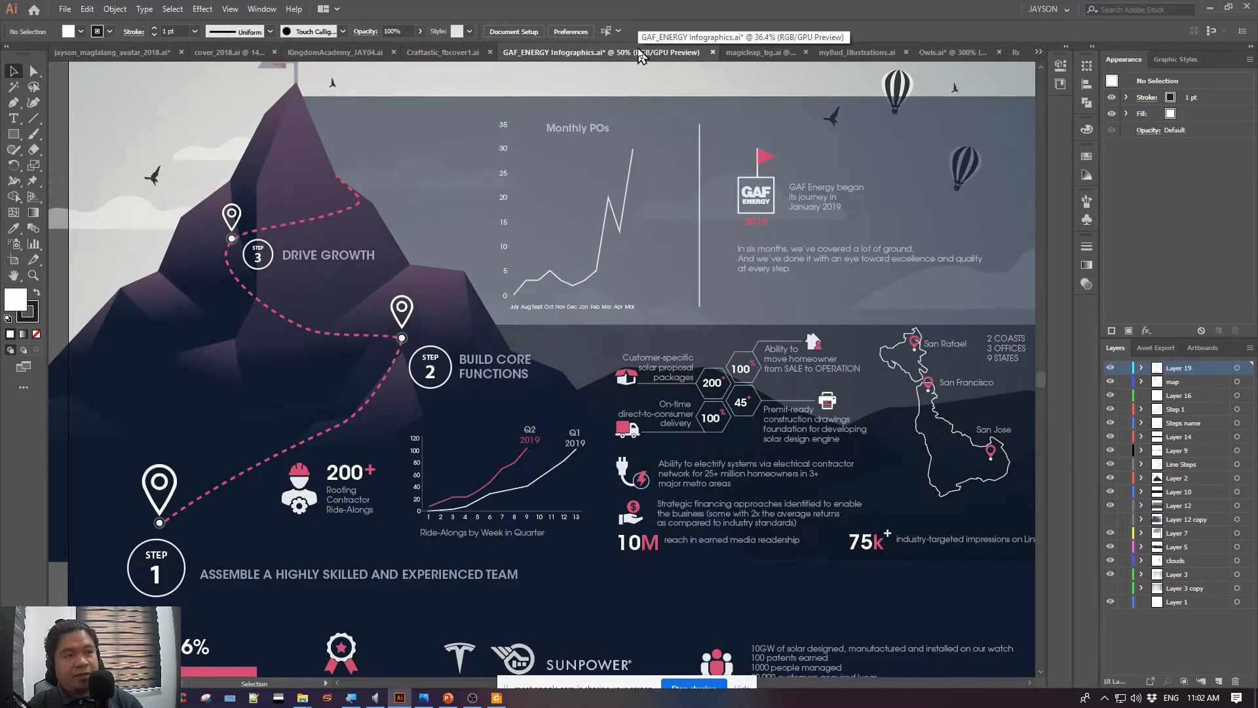
pyautogui.moveTo(849, 347); pyautogui.dragTo(826, 213)
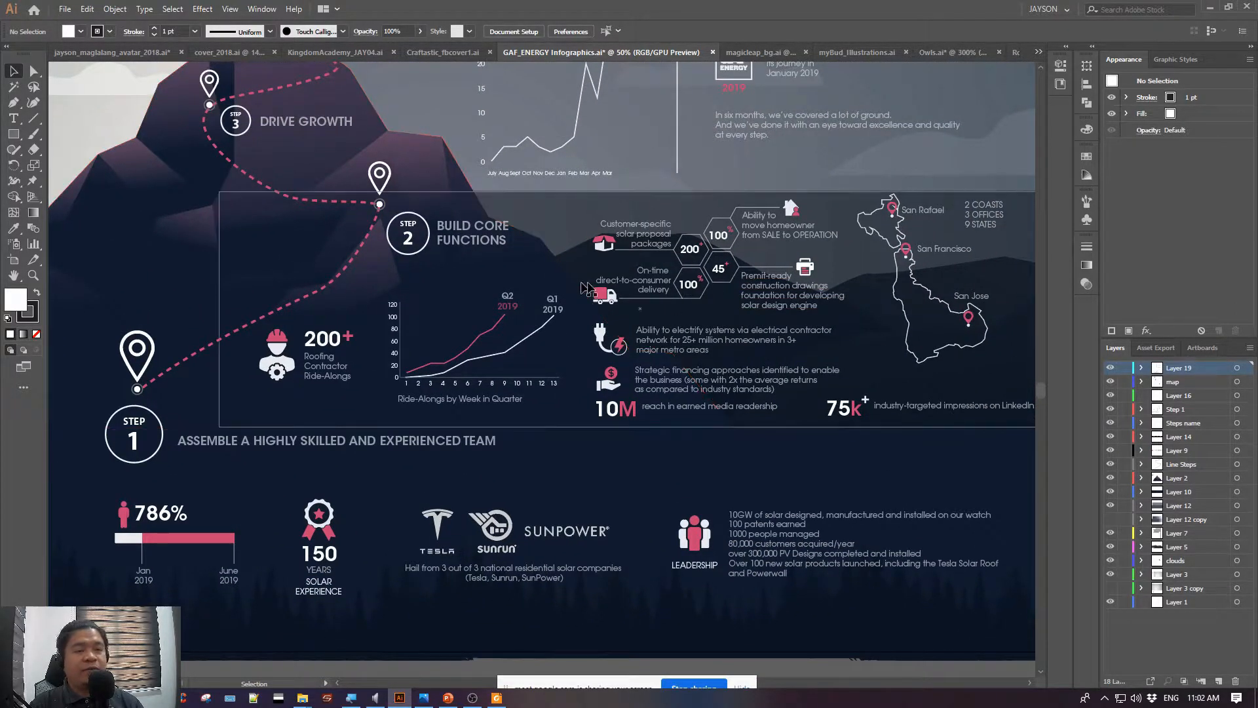
pyautogui.moveTo(488, 469); pyautogui.dragTo(564, 441)
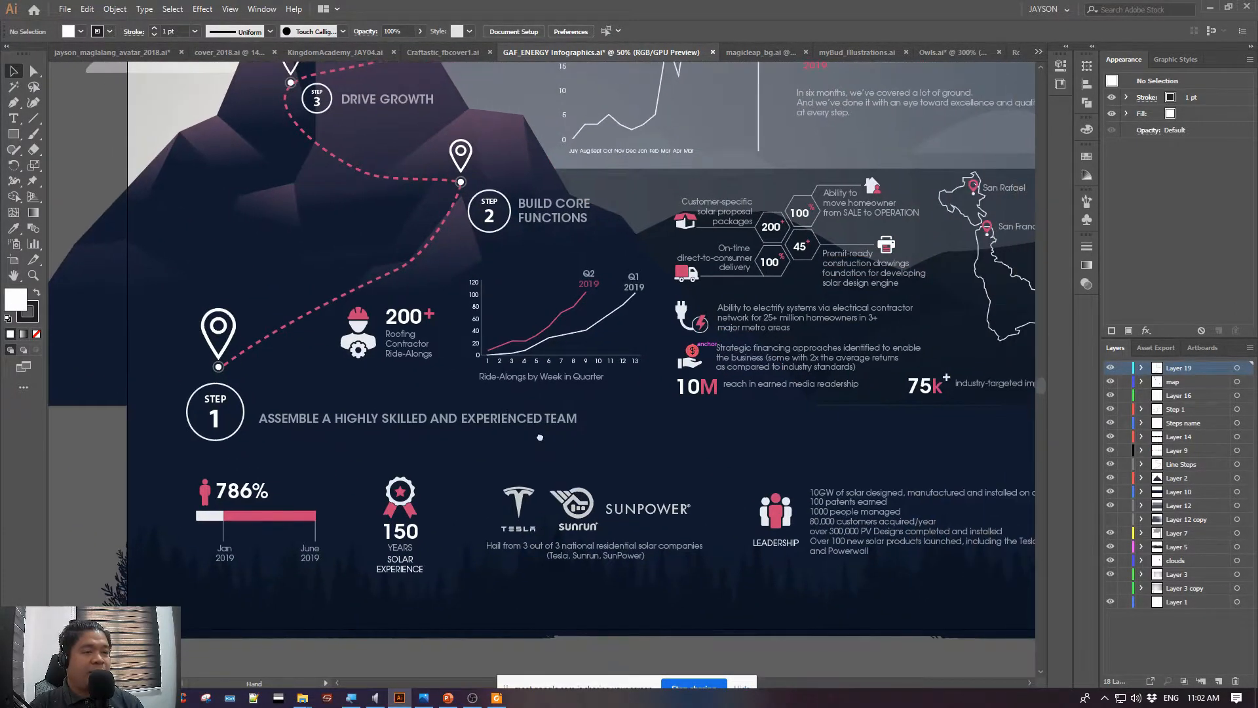
pyautogui.hotkey('ctrl', '+')
pyautogui.hotkey('ctrl', '+')
pyautogui.moveTo(387, 545); pyautogui.dragTo(809, 366)
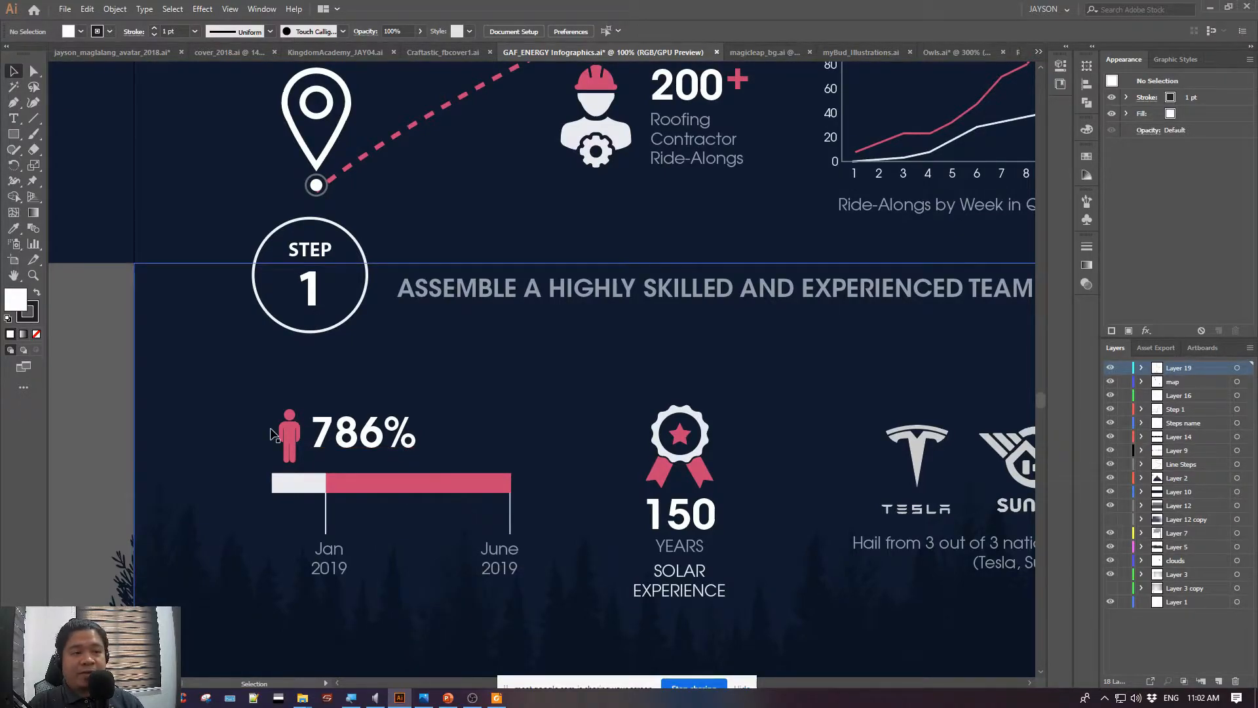
pyautogui.moveTo(534, 351); pyautogui.dragTo(438, 474)
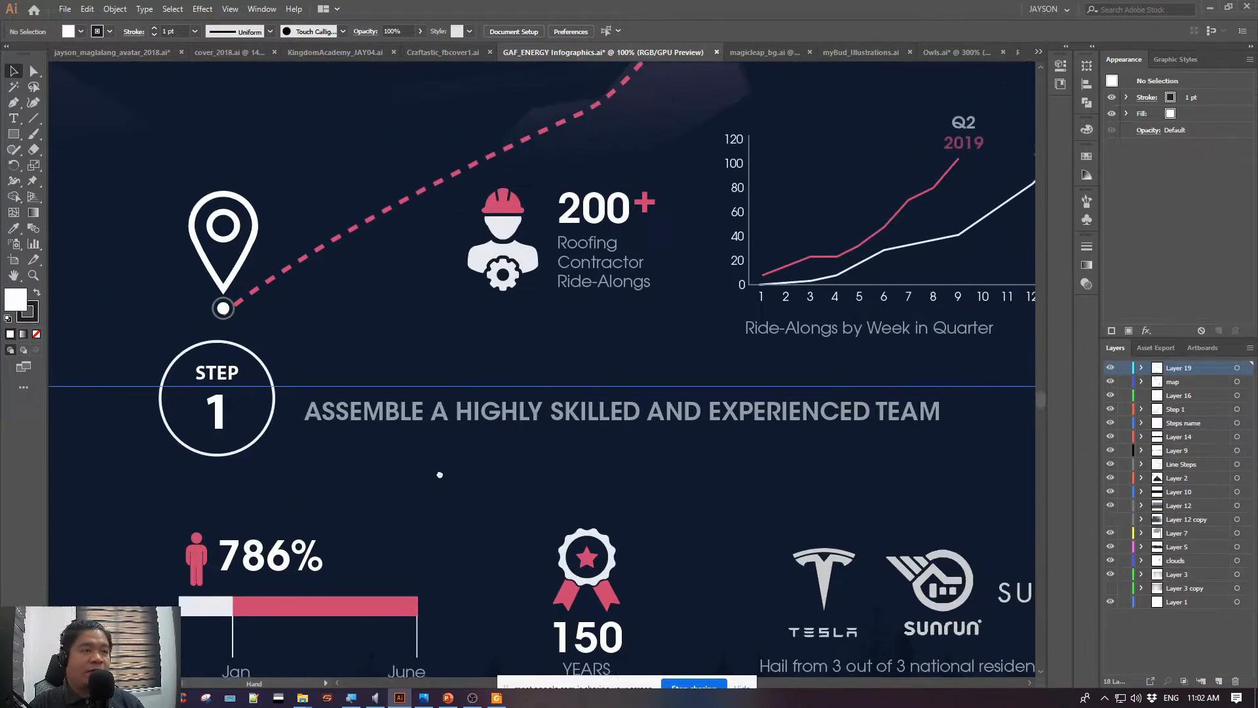
# Select the Roofing Contractor Ride-Alongs group and inspect the infographic's balloons, birds, Monthly POs chart and Step 2 section
pyautogui.click(503, 268)
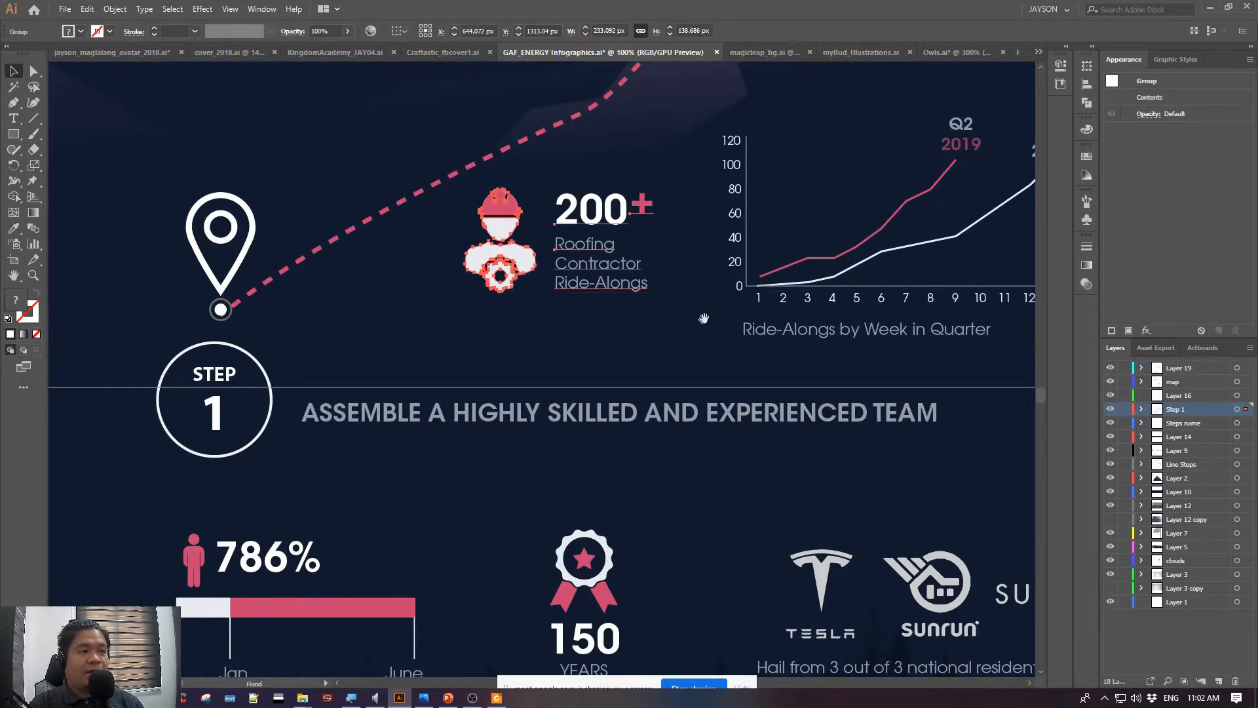
pyautogui.moveTo(714, 312); pyautogui.dragTo(369, 546)
pyautogui.moveTo(683, 177); pyautogui.dragTo(340, 498)
pyautogui.moveTo(618, 190); pyautogui.dragTo(358, 571)
pyautogui.moveTo(687, 451); pyautogui.dragTo(443, 337)
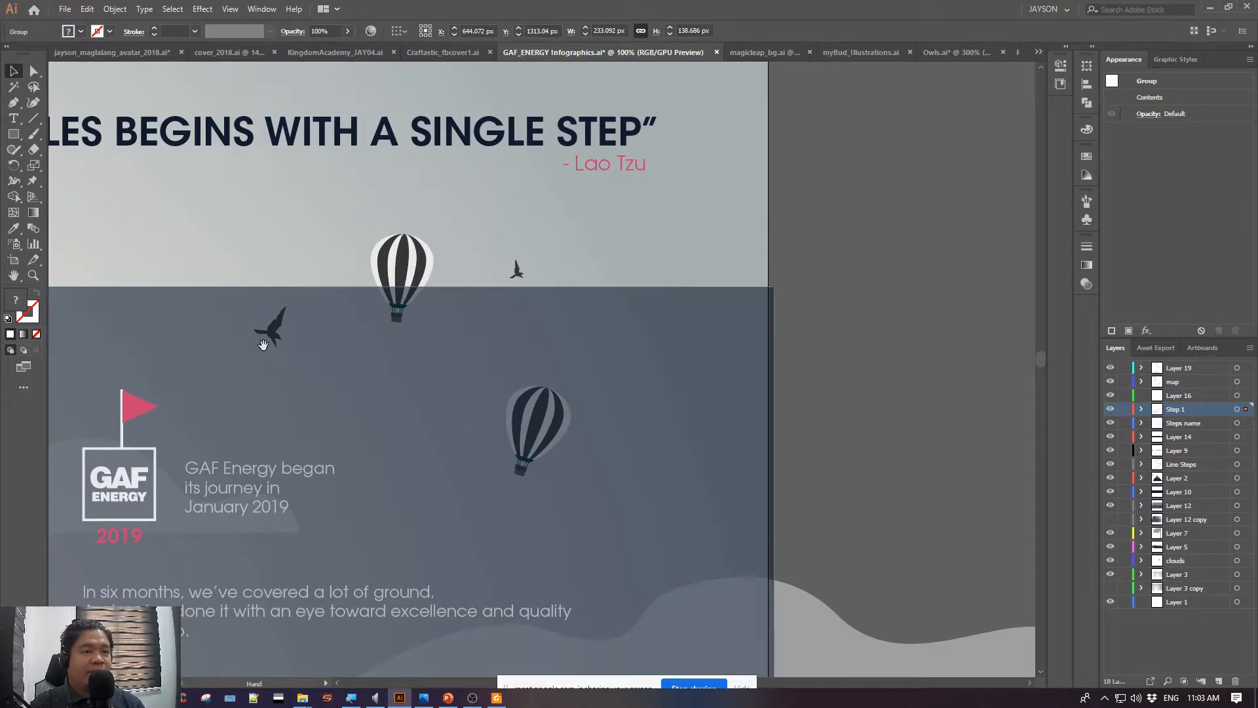
pyautogui.moveTo(264, 344); pyautogui.dragTo(1014, 275)
pyautogui.moveTo(262, 280); pyautogui.dragTo(424, 185)
pyautogui.moveTo(741, 348); pyautogui.dragTo(511, 218)
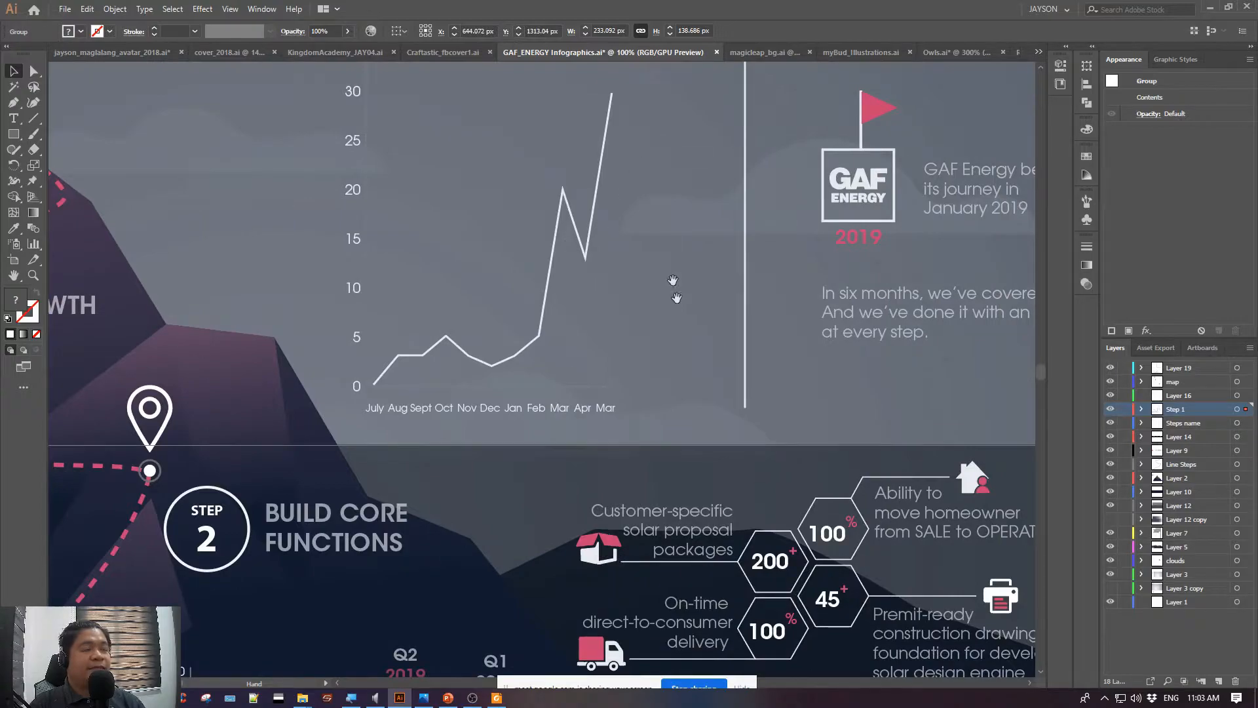
pyautogui.moveTo(778, 418); pyautogui.dragTo(610, 291)
# Fit the whole infographic in view and clear the selection
pyautogui.hotkey('ctrl', '-')
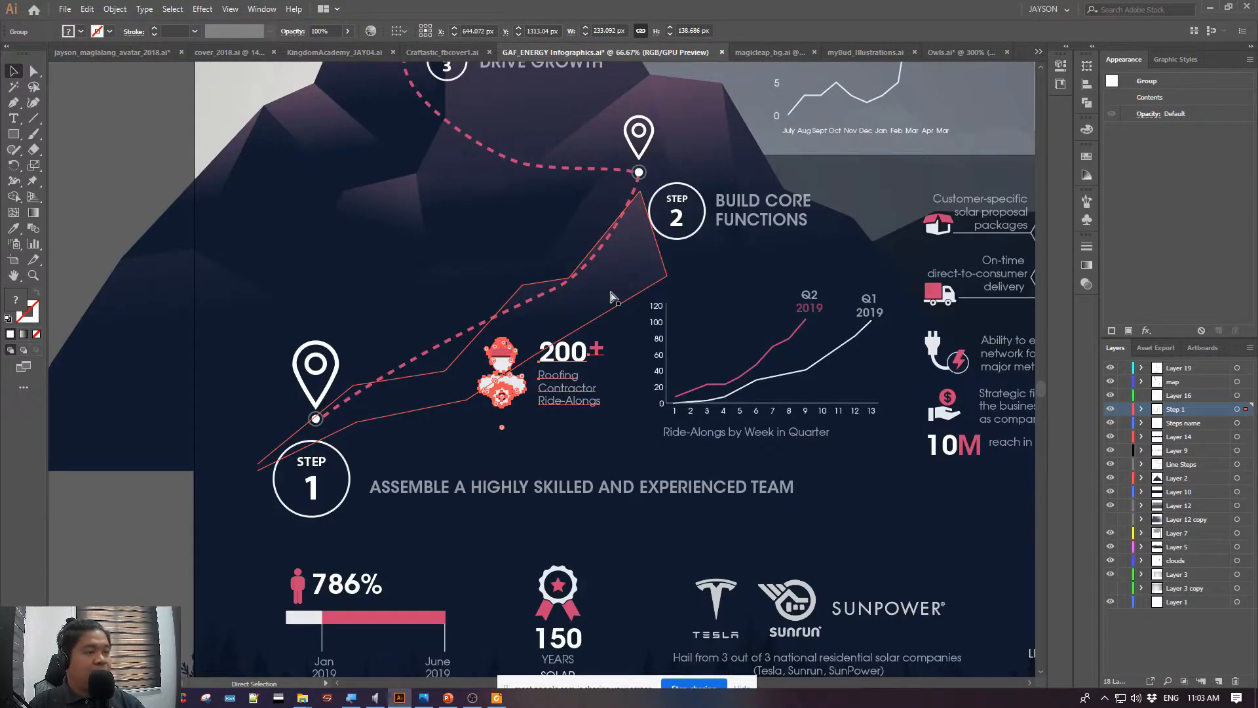
pyautogui.hotkey('ctrl', '0')
pyautogui.press('v')
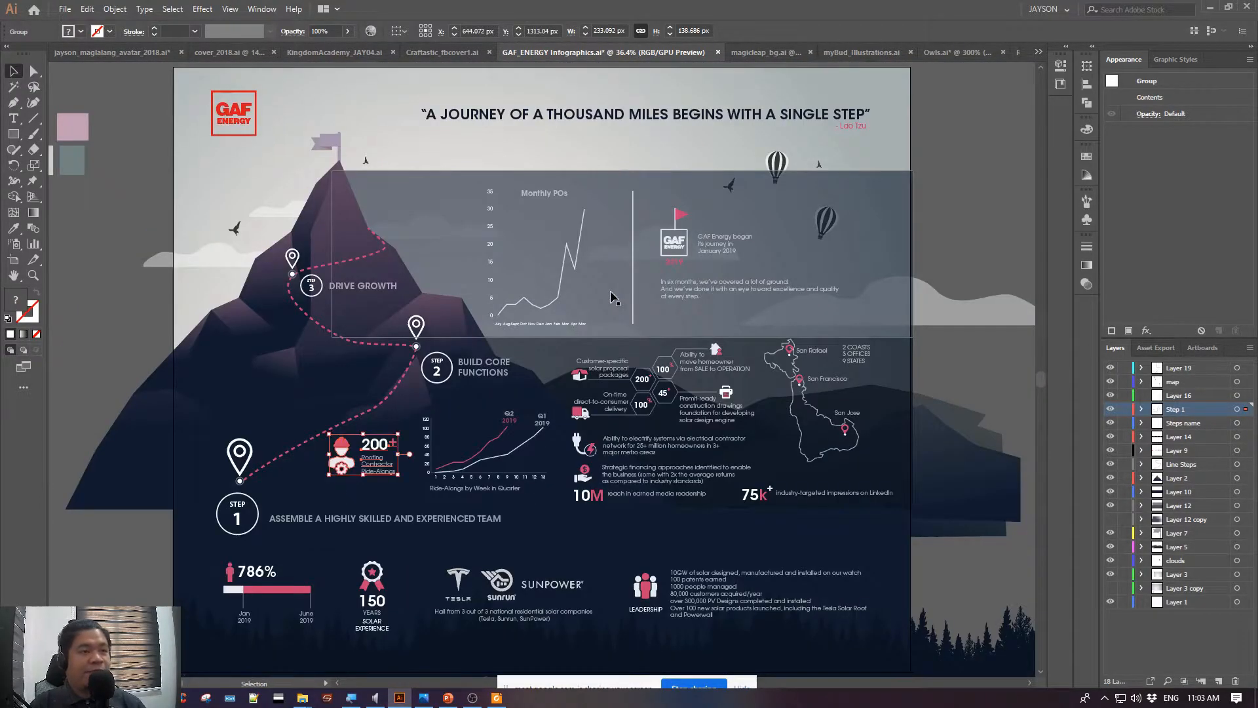
pyautogui.click(961, 147)
pyautogui.moveTo(289, 172); pyautogui.dragTo(254, 158)
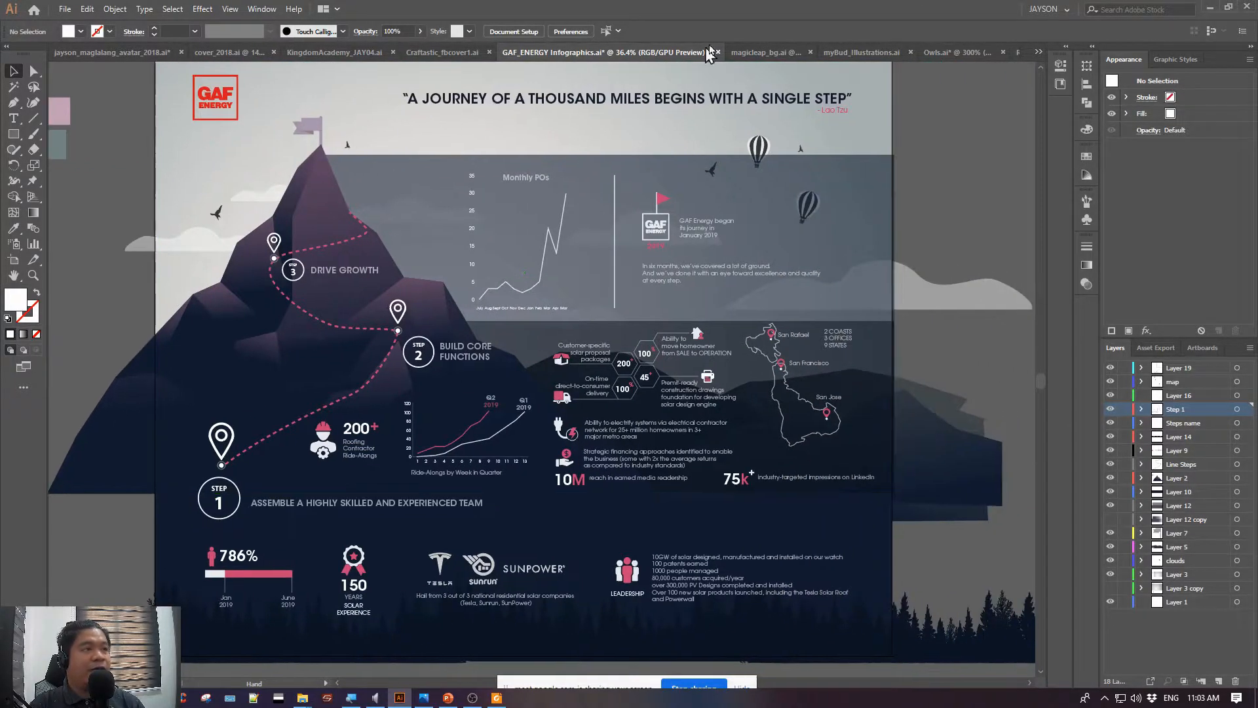
# Switch to the magicleap_bg.ai document and unlock the leaves, Layer 13, treebody, mountain and land layers
pyautogui.click(757, 53)
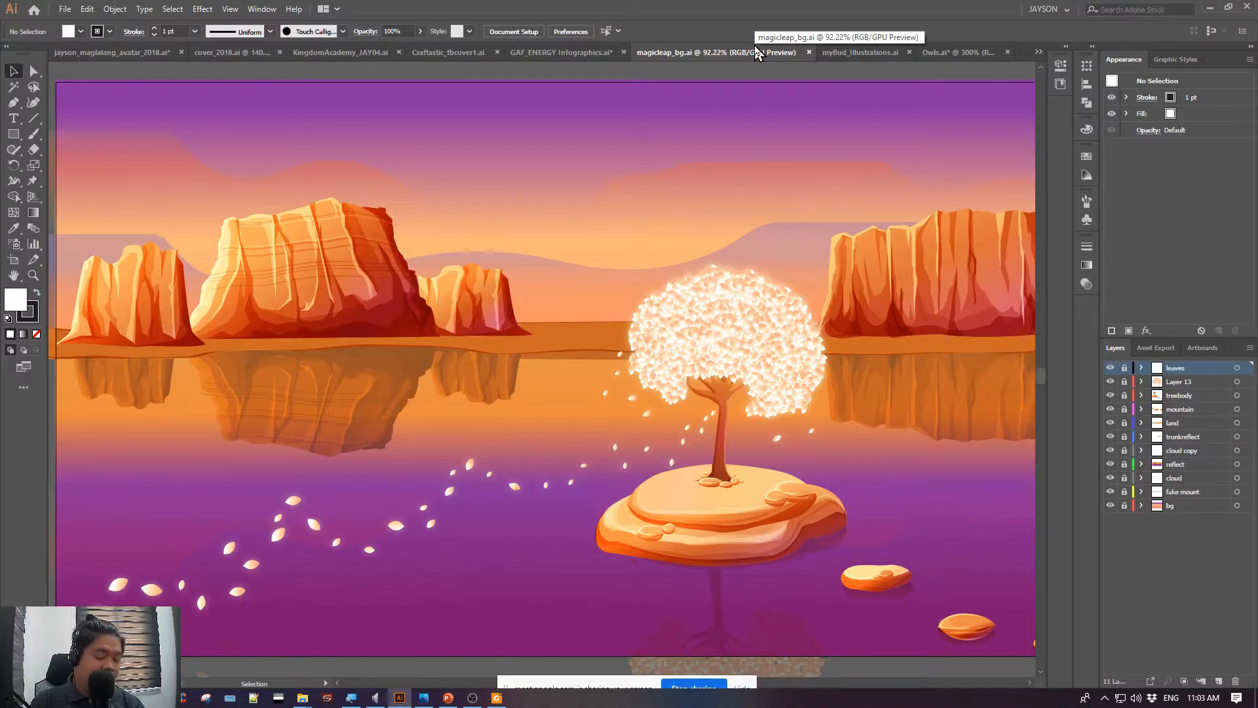
pyautogui.hotkey('ctrl', '-')
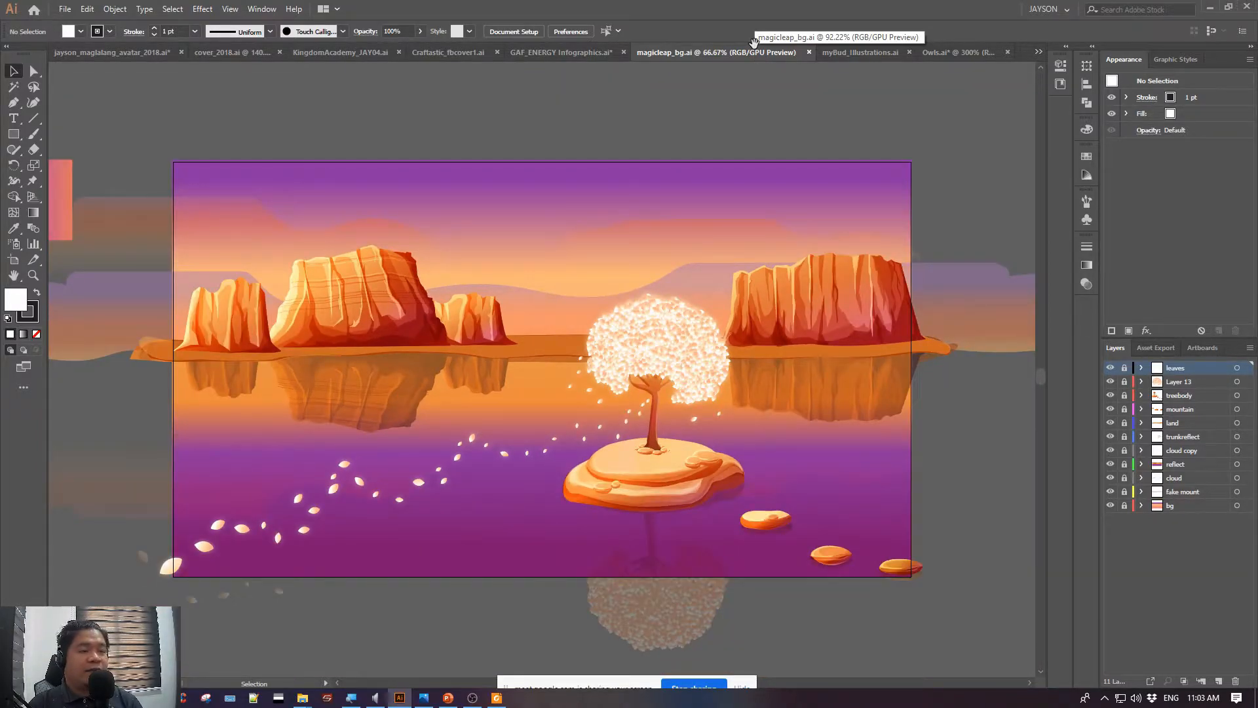
pyautogui.hotkey('ctrl', '+')
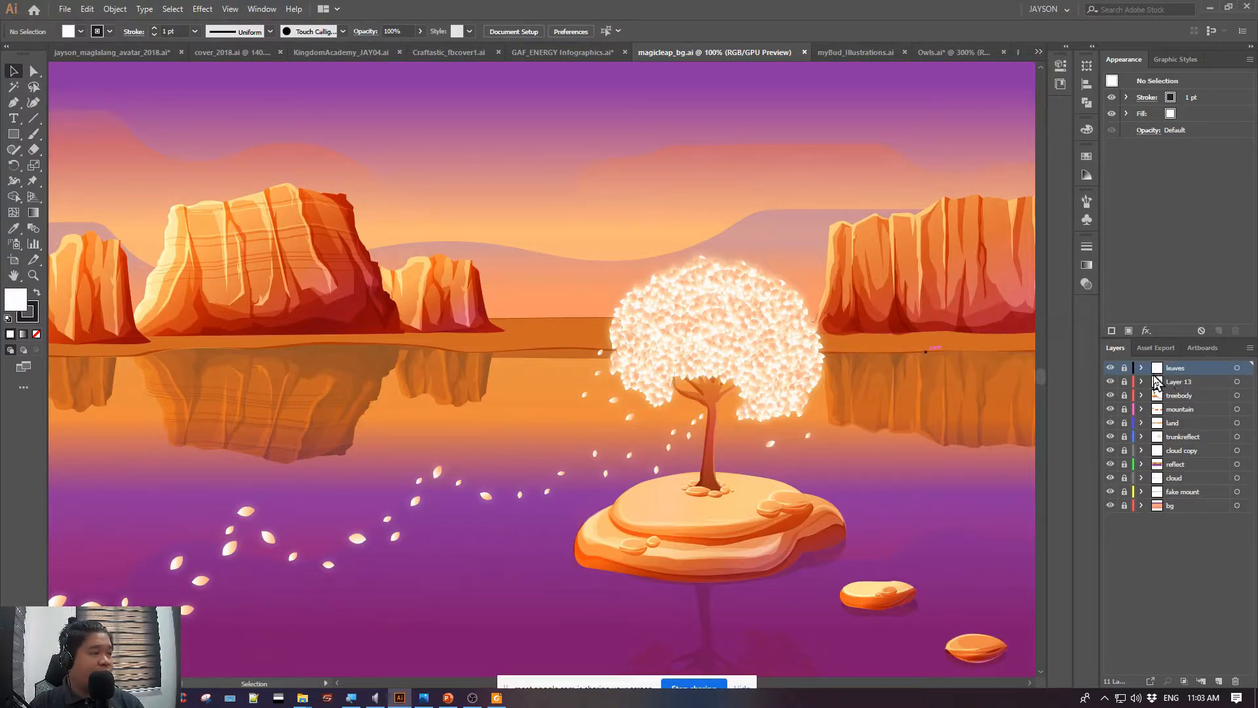
pyautogui.click(1124, 368)
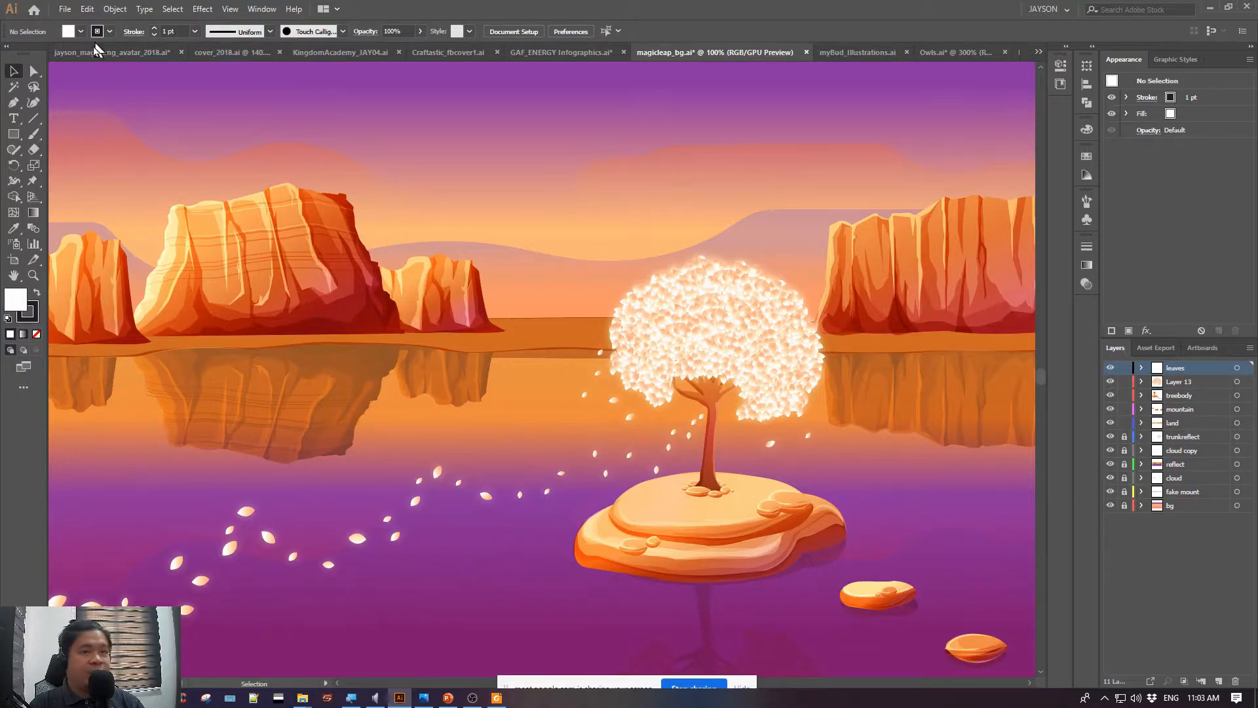
# Look across the landscape scene, then select the large rock mountain group and inspect its paths at 600% magnification
pyautogui.moveTo(268, 220); pyautogui.dragTo(565, 237)
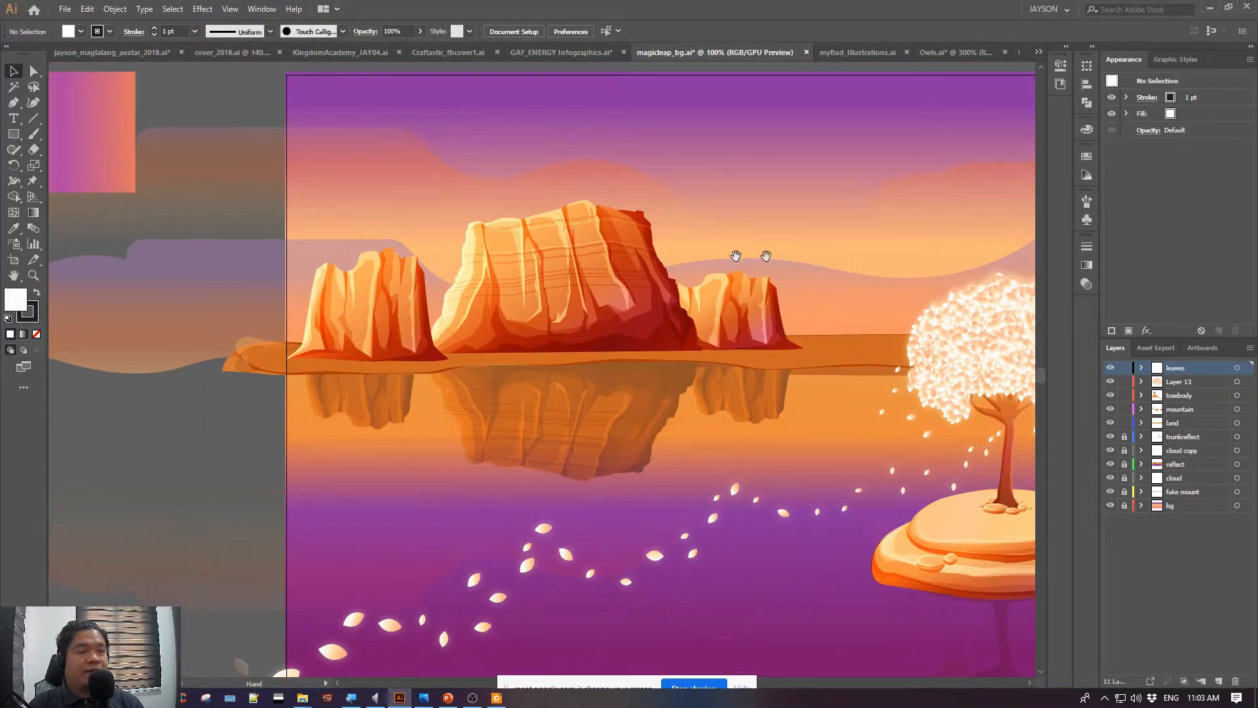
pyautogui.moveTo(987, 192); pyautogui.dragTo(395, 188)
pyautogui.moveTo(514, 213); pyautogui.dragTo(713, 197)
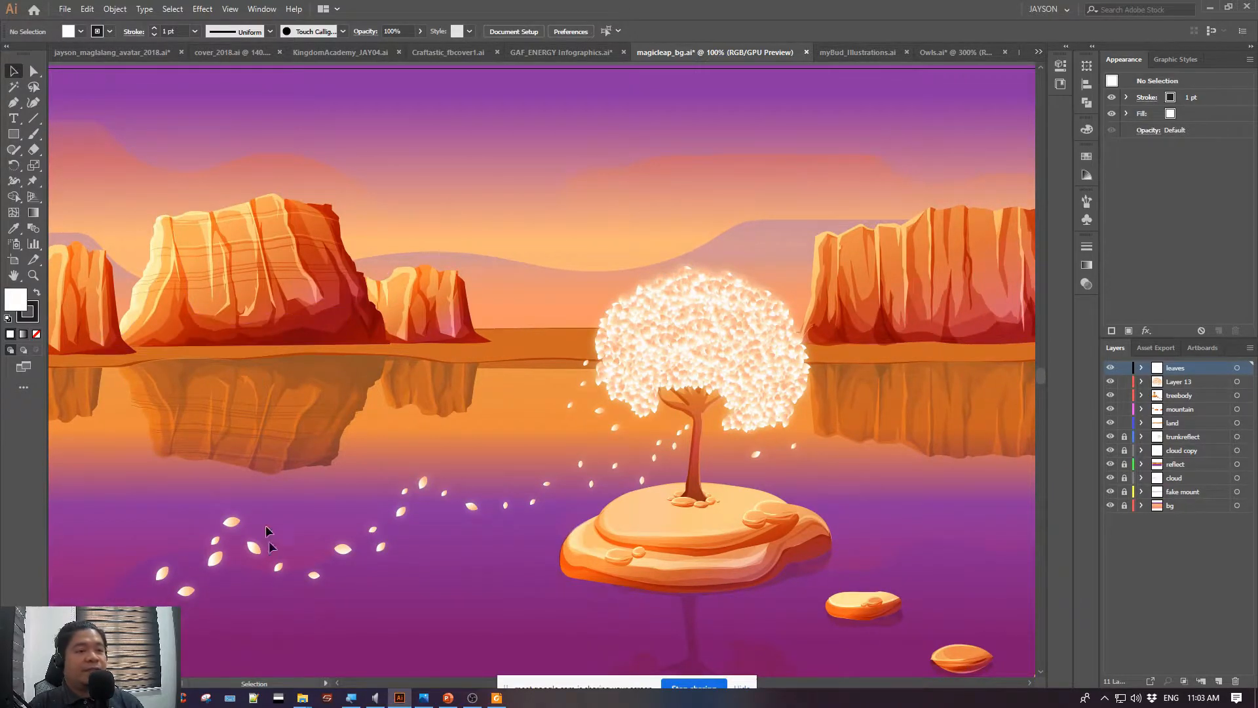
pyautogui.click(171, 291)
pyautogui.hotkey('ctrl', '=')
pyautogui.hotkey('ctrl', '=')
pyautogui.hotkey('ctrl', '=')
pyautogui.hotkey('ctrl', '=')
pyautogui.hotkey('ctrl', '=')
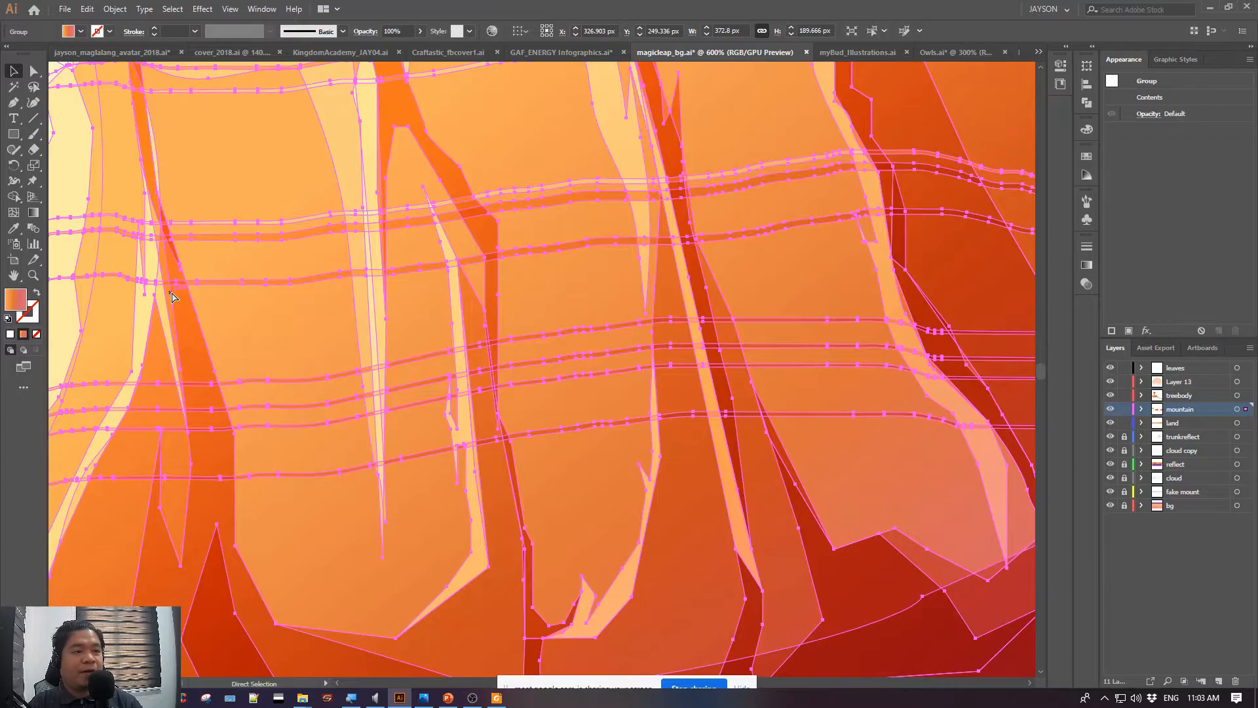
# Compare the large mountain at lower and 600% magnification, ending at its light-coloured slope with the selection cleared
pyautogui.hotkey('ctrl', '-')
pyautogui.hotkey('ctrl', '-')
pyautogui.hotkey('ctrl', '-')
pyautogui.hotkey('ctrl', '=')
pyautogui.hotkey('ctrl', '=')
pyautogui.hotkey('ctrl', '=')
pyautogui.moveTo(171, 292); pyautogui.dragTo(574, 306)
pyautogui.click(297, 262)
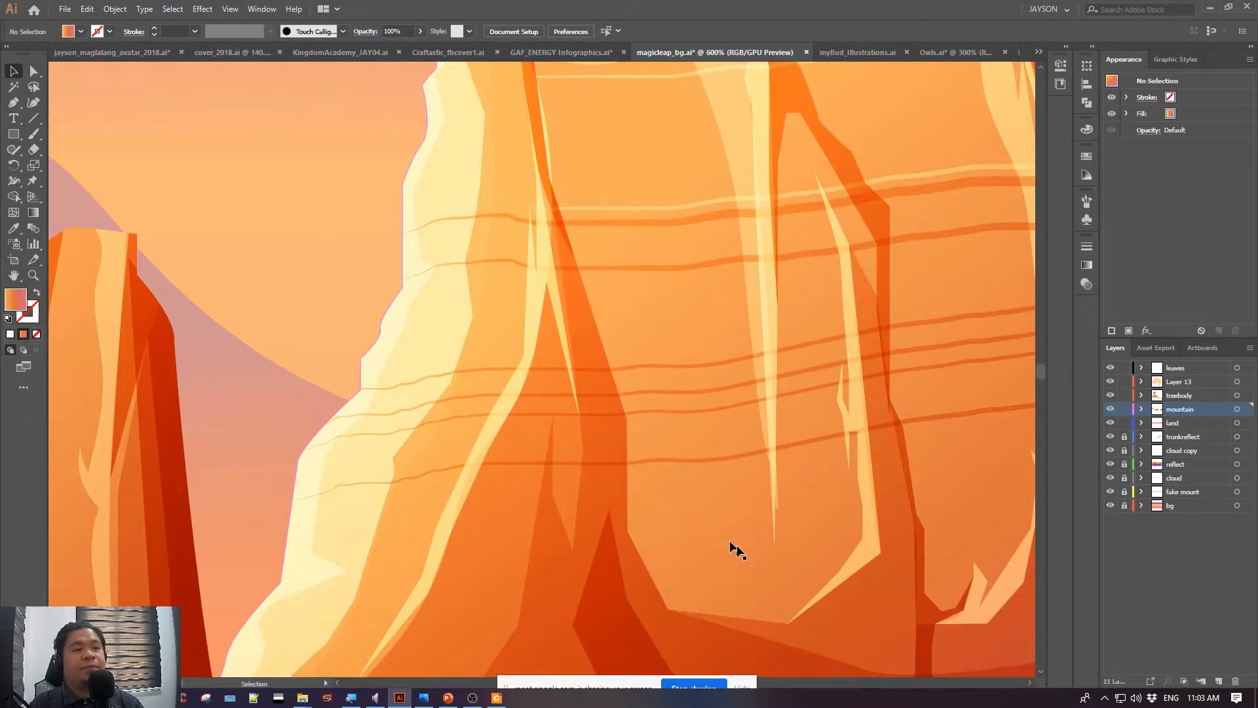
# Examine the shading shapes at the mountains' bases and the small mountain's peak at 600%, ending with the whole artboard
pyautogui.moveTo(839, 613); pyautogui.dragTo(561, 298)
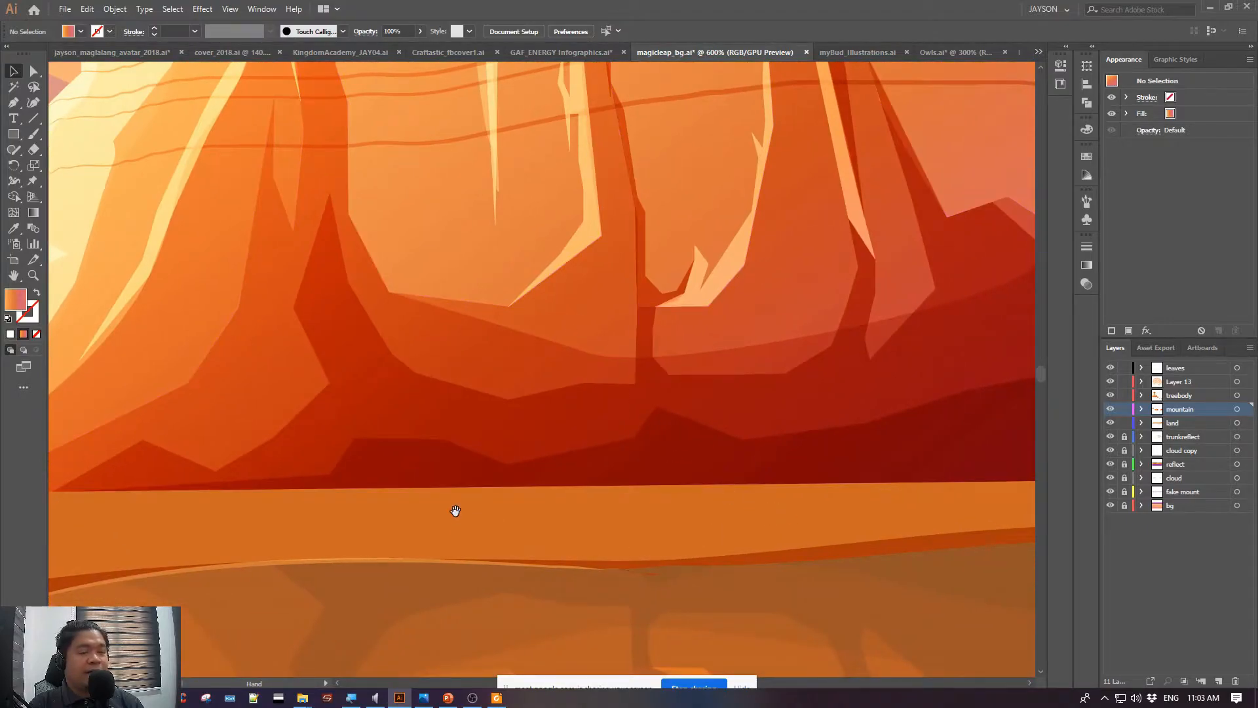
pyautogui.moveTo(456, 511); pyautogui.dragTo(578, 545)
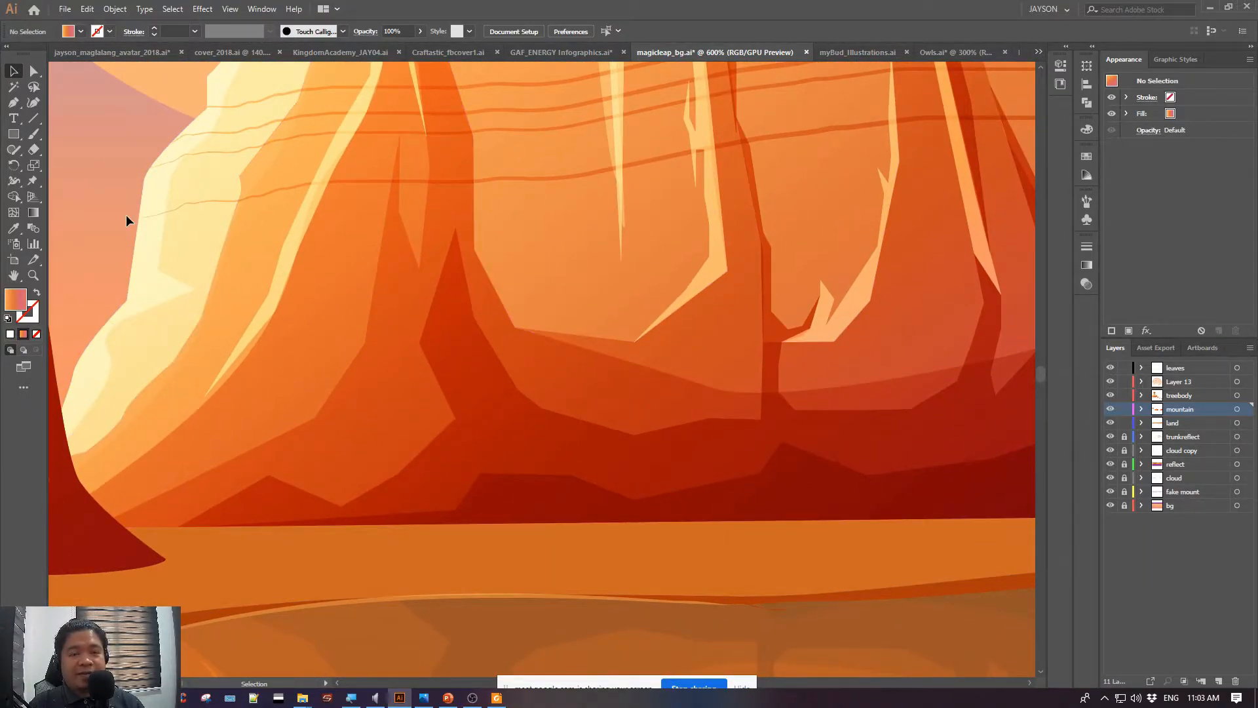
pyautogui.moveTo(158, 264); pyautogui.dragTo(884, 118)
pyautogui.moveTo(443, 196); pyautogui.dragTo(724, 612)
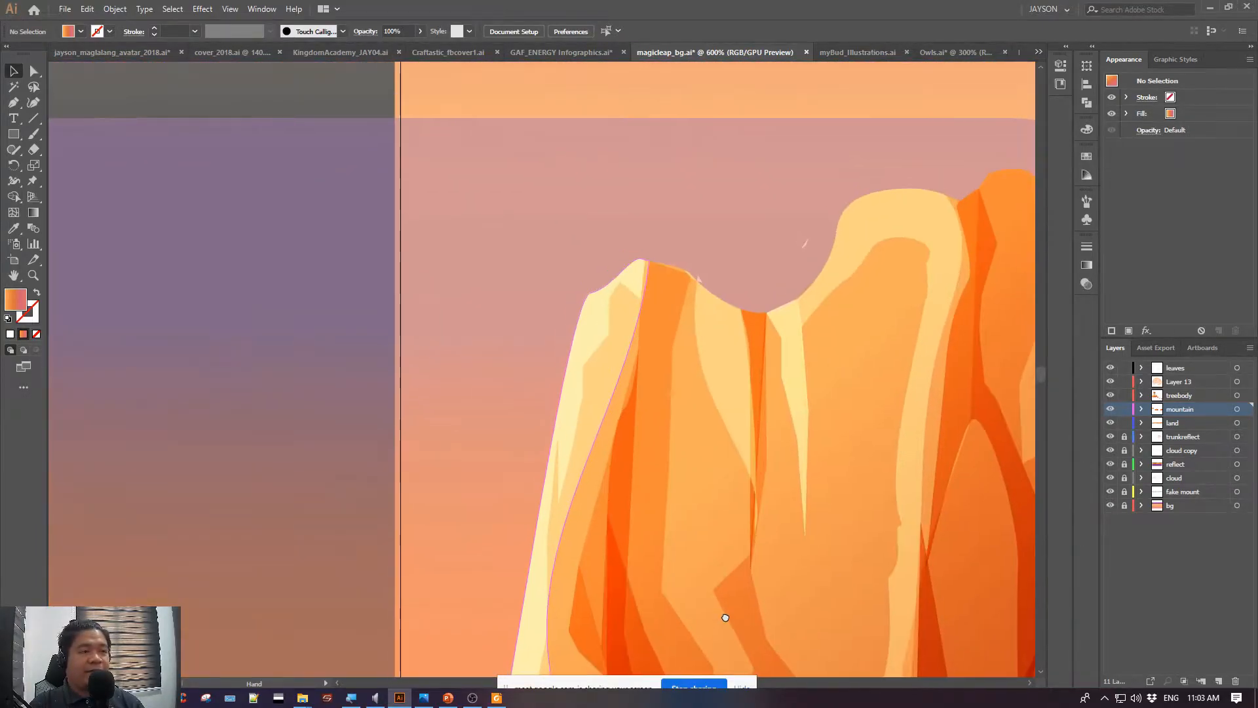
pyautogui.moveTo(962, 349); pyautogui.dragTo(270, 3)
pyautogui.moveTo(920, 354); pyautogui.dragTo(49, 250)
pyautogui.moveTo(842, 259); pyautogui.dragTo(741, 478)
pyautogui.hotkey('ctrl', '0')
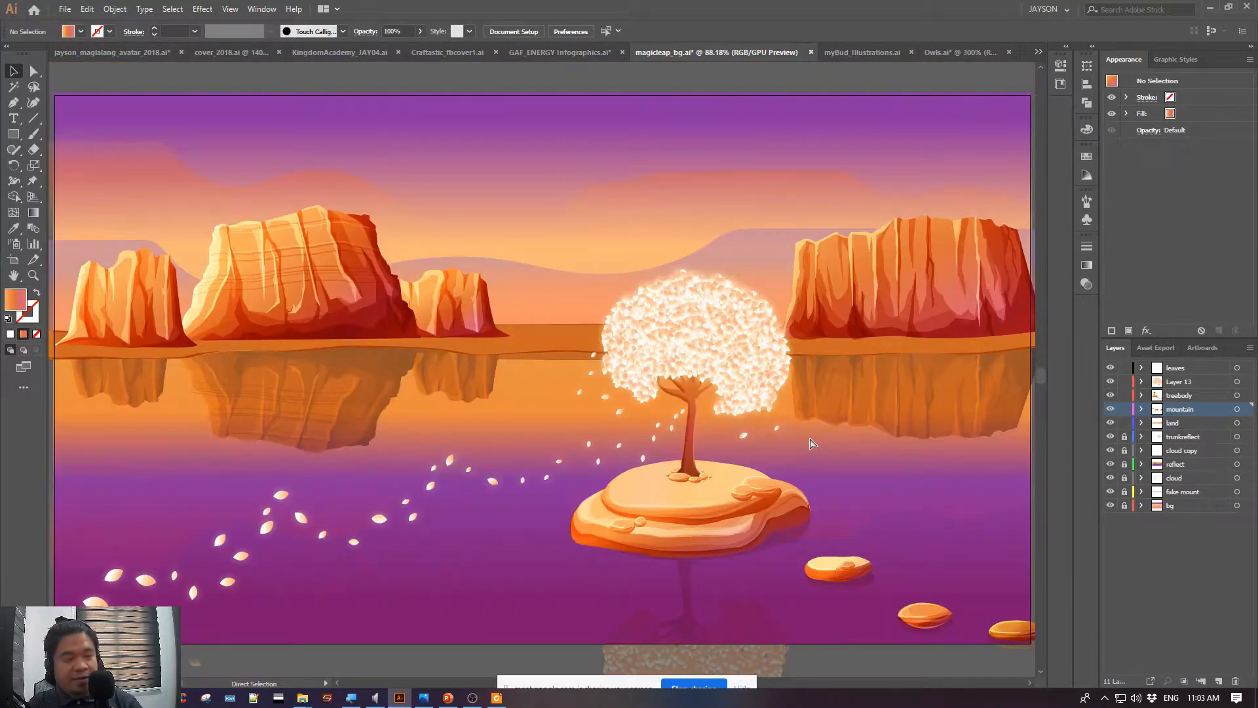
# Switch to the myBud_Illustrations.ai document and review the house scene with the blue sky and its orange-toned variant
pyautogui.click(846, 55)
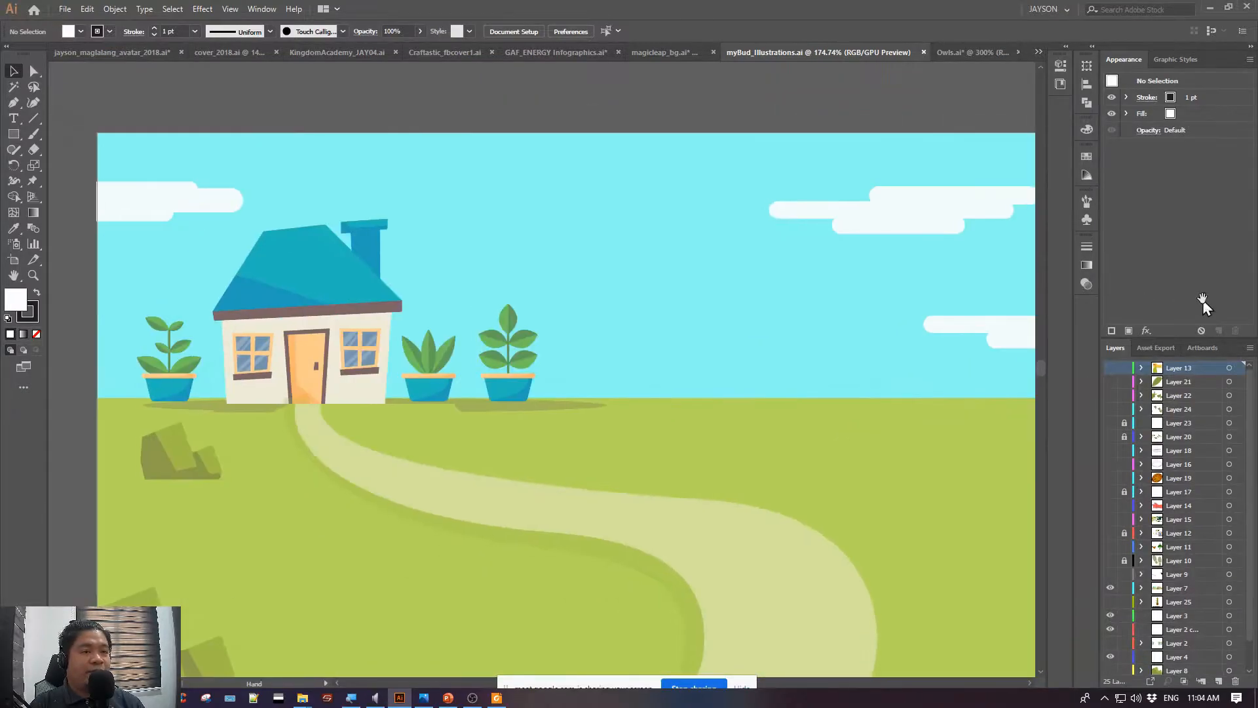
pyautogui.moveTo(747, 362); pyautogui.dragTo(705, 337)
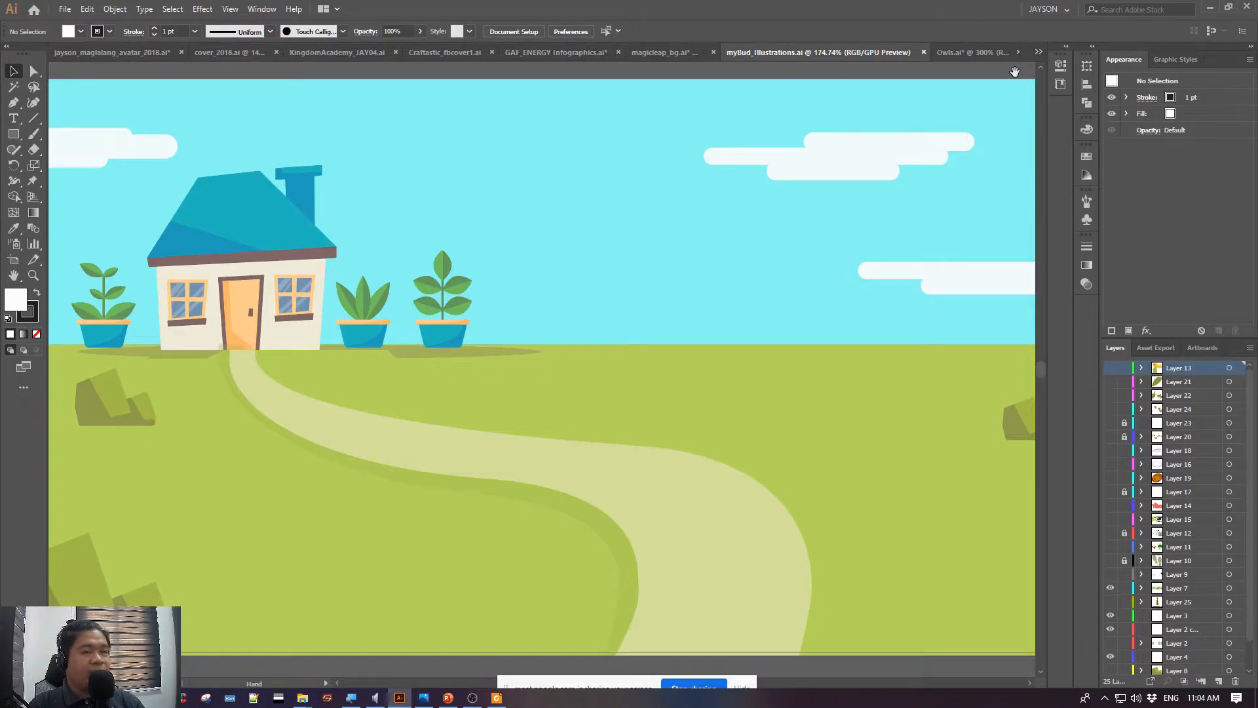
pyautogui.hscroll(5, 1014, 73)
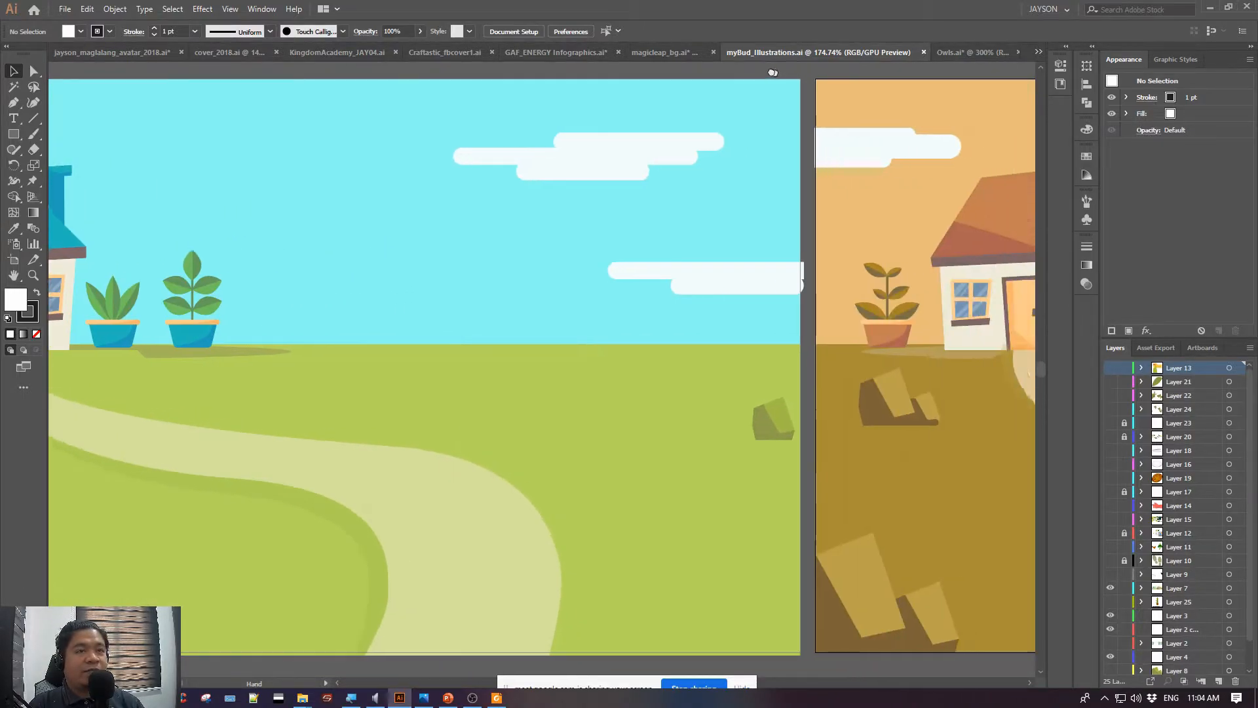
pyautogui.moveTo(1006, 125); pyautogui.dragTo(294, 118)
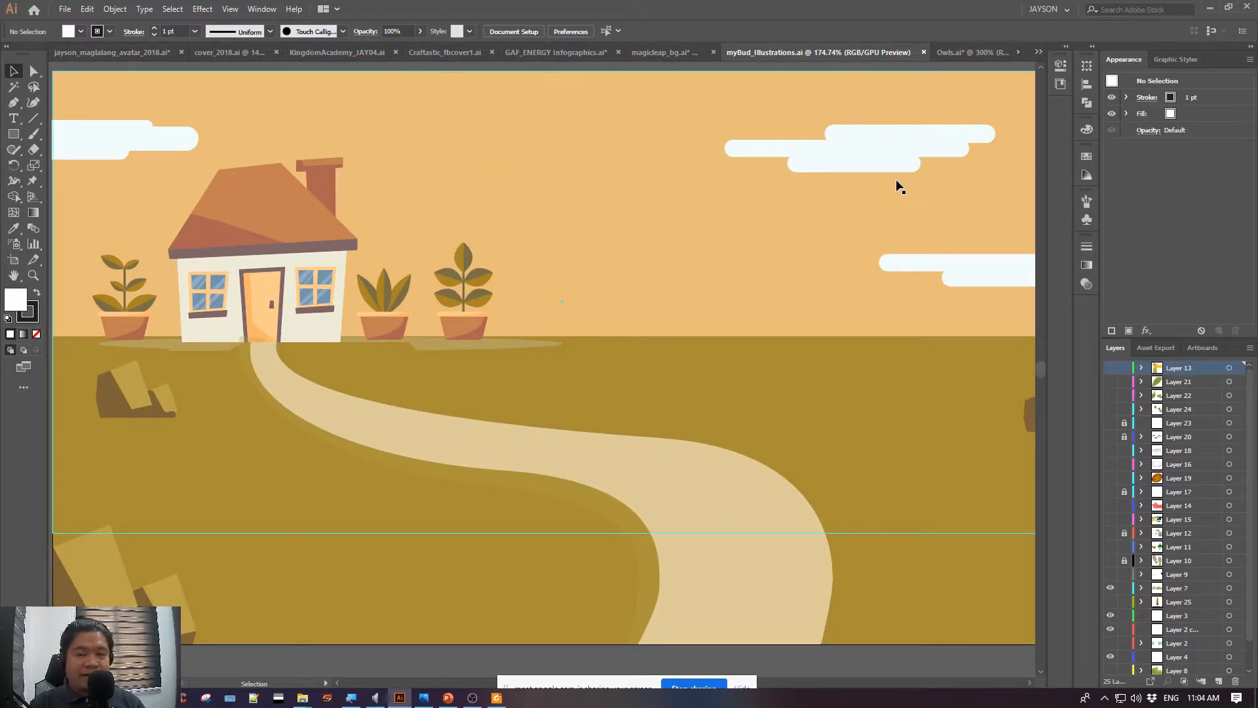
# Look across the orange-toned house scene, then switch to the Owls.ai document and view the row of owls
pyautogui.moveTo(938, 238); pyautogui.dragTo(637, 283)
pyautogui.moveTo(503, 236); pyautogui.dragTo(767, 215)
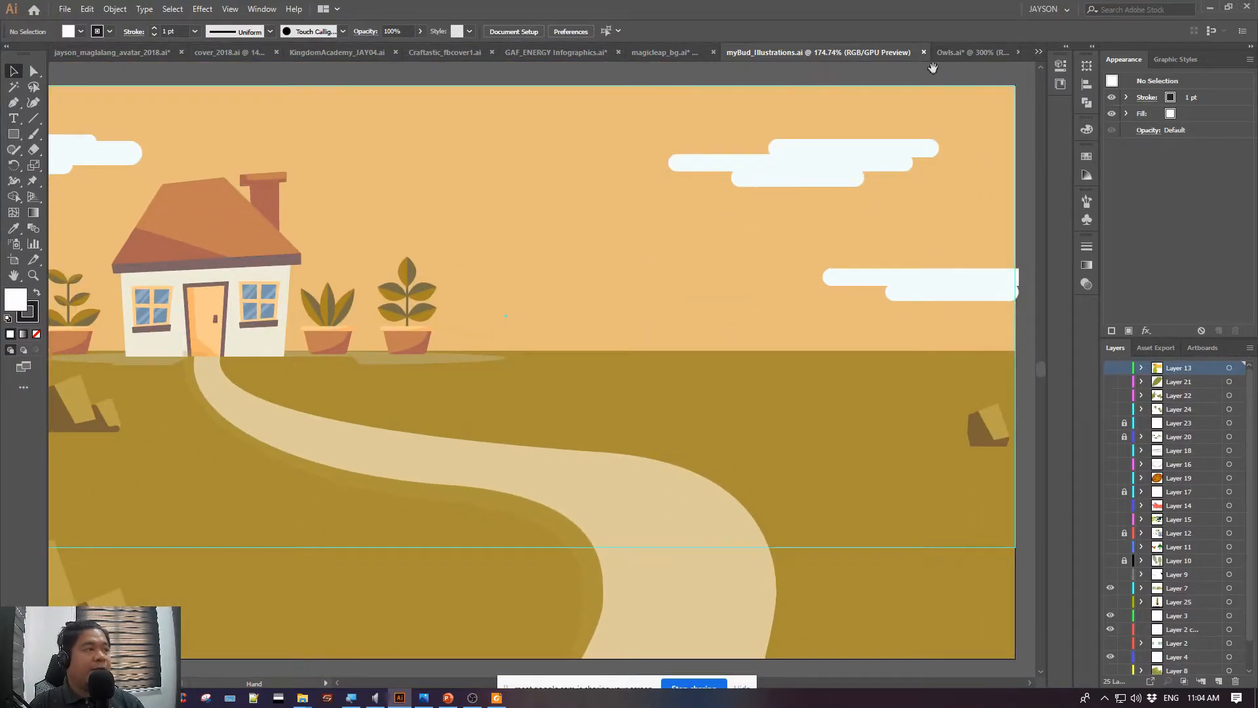
pyautogui.click(966, 56)
pyautogui.moveTo(949, 194); pyautogui.dragTo(856, 190)
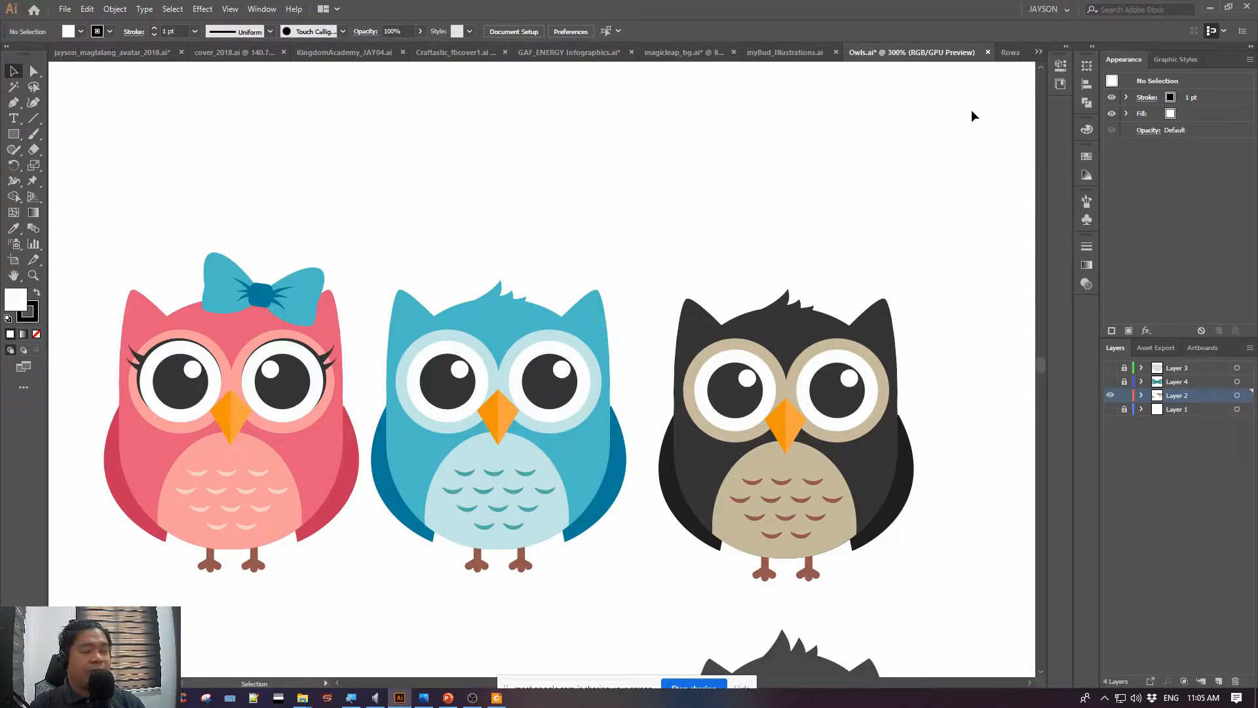
# Switch to the Rowan_Atkinson_Artwork.ai document and compare the black-and-white portrait with the multicoloured version
pyautogui.click(1037, 51)
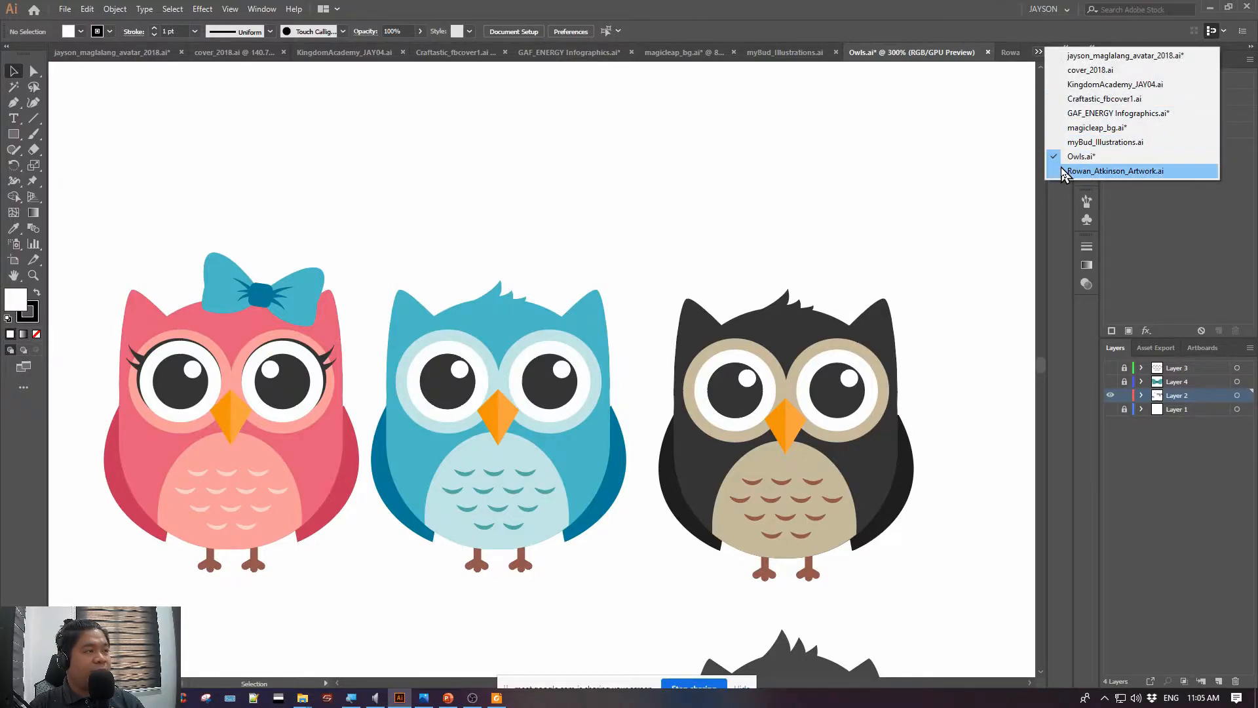
pyautogui.click(1113, 171)
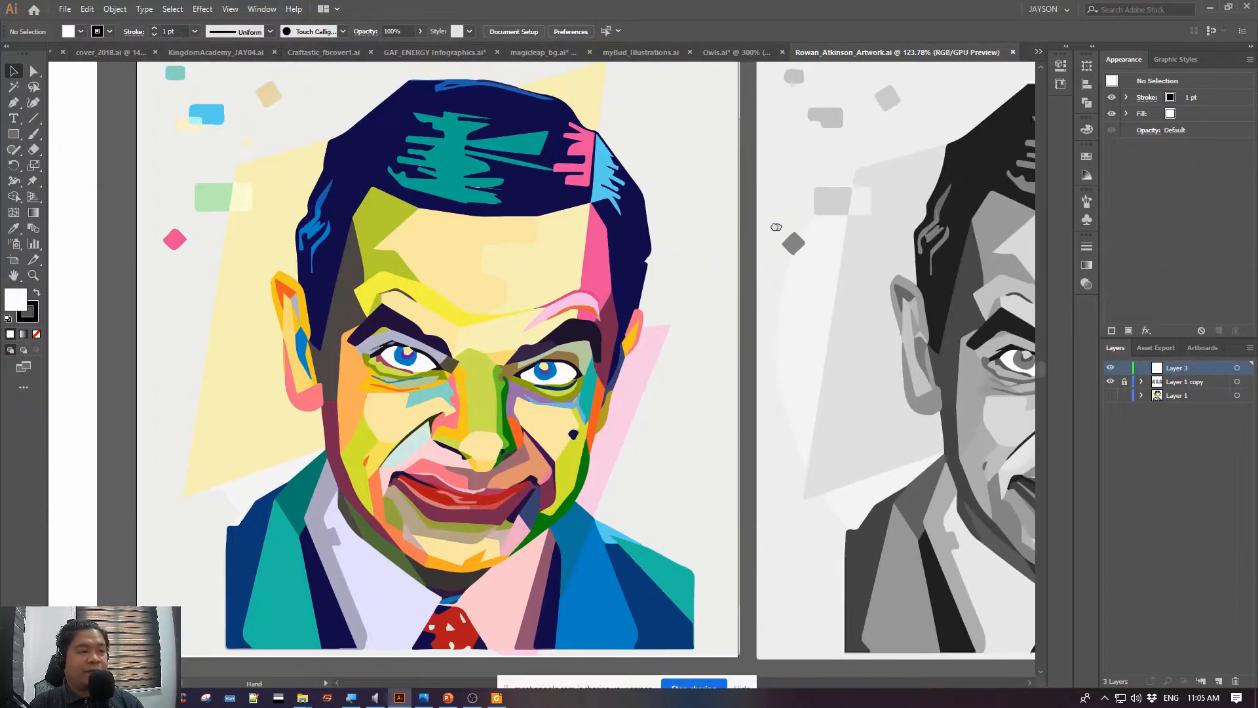
pyautogui.moveTo(776, 226); pyautogui.dragTo(1047, 193)
pyautogui.moveTo(379, 208); pyautogui.dragTo(575, 240)
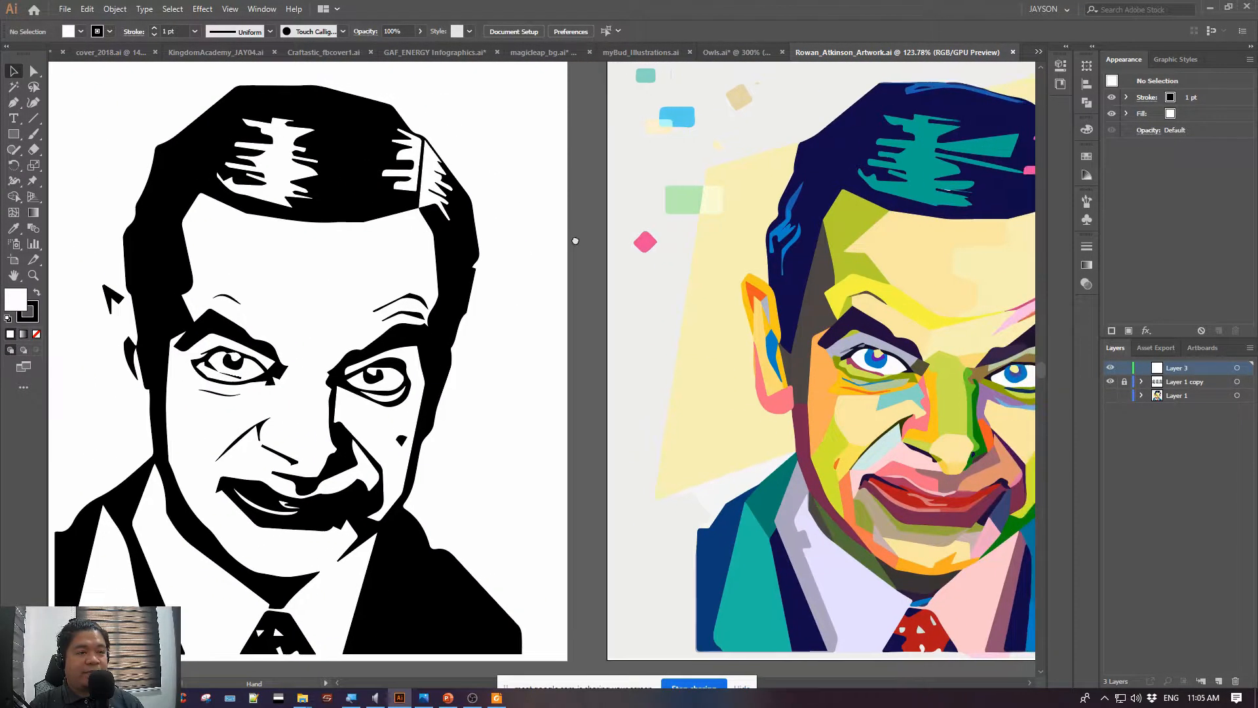
pyautogui.moveTo(1019, 169); pyautogui.dragTo(639, 169)
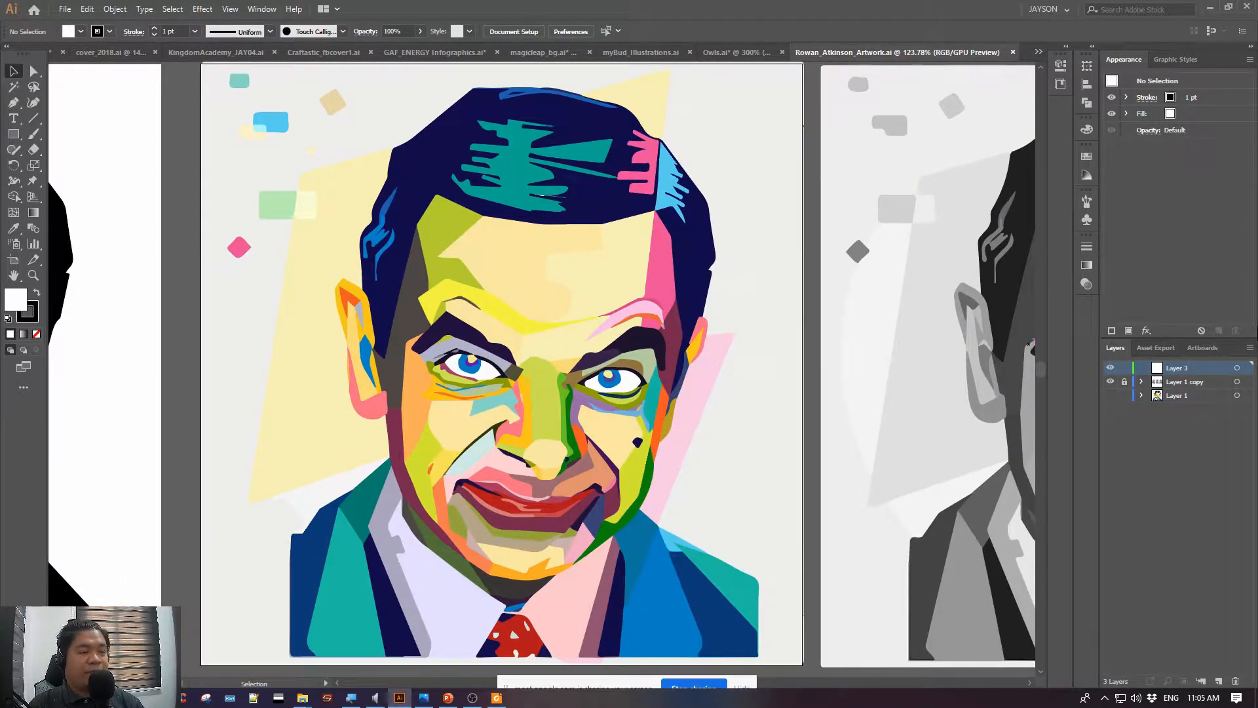
# Inspect the flat colour shapes around the coloured portrait's eyes at 400% magnification, ending at 150%
pyautogui.hotkey('ctrl', '=')
pyautogui.hotkey('ctrl', '=')
pyautogui.hotkey('ctrl', '=')
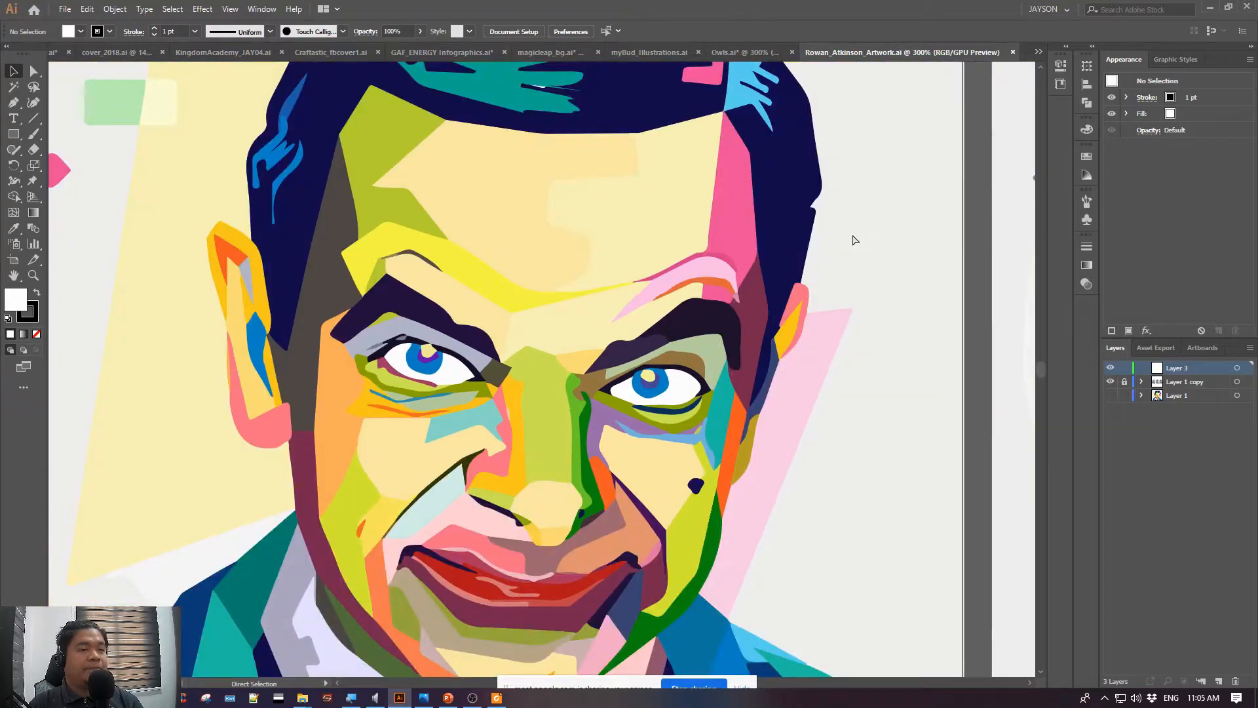
pyautogui.hotkey('ctrl', '-')
pyautogui.hotkey('ctrl', '-')
# Unlock the Layer 1 copy layer and directly select individual forehead, brow and eye shapes of the coloured portrait
pyautogui.click(32, 70)
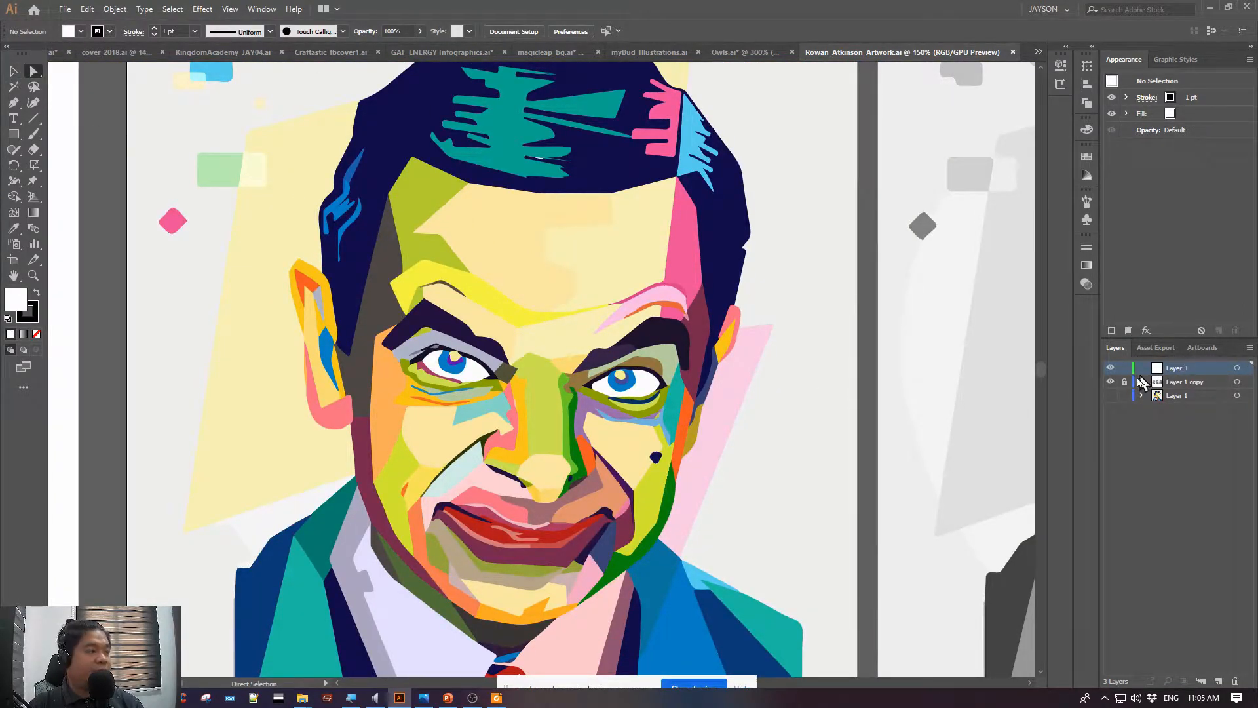
pyautogui.click(375, 172)
pyautogui.click(429, 195)
pyautogui.click(498, 233)
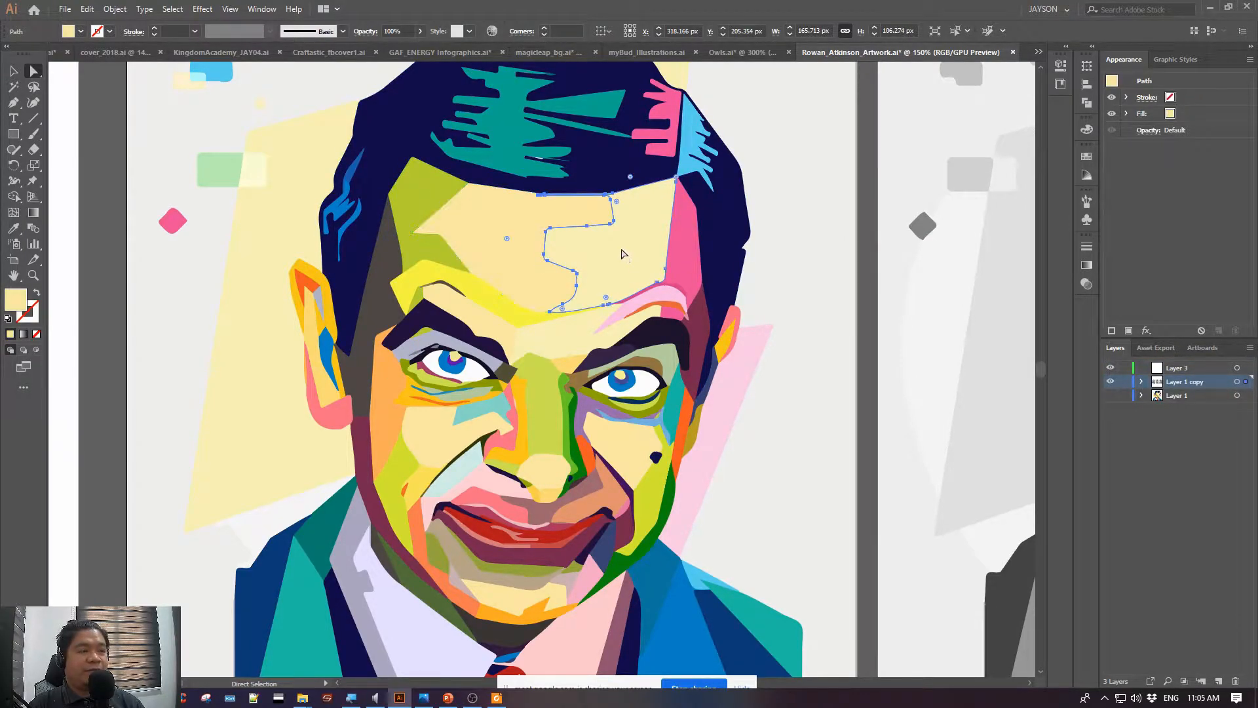
pyautogui.click(680, 262)
pyautogui.click(487, 316)
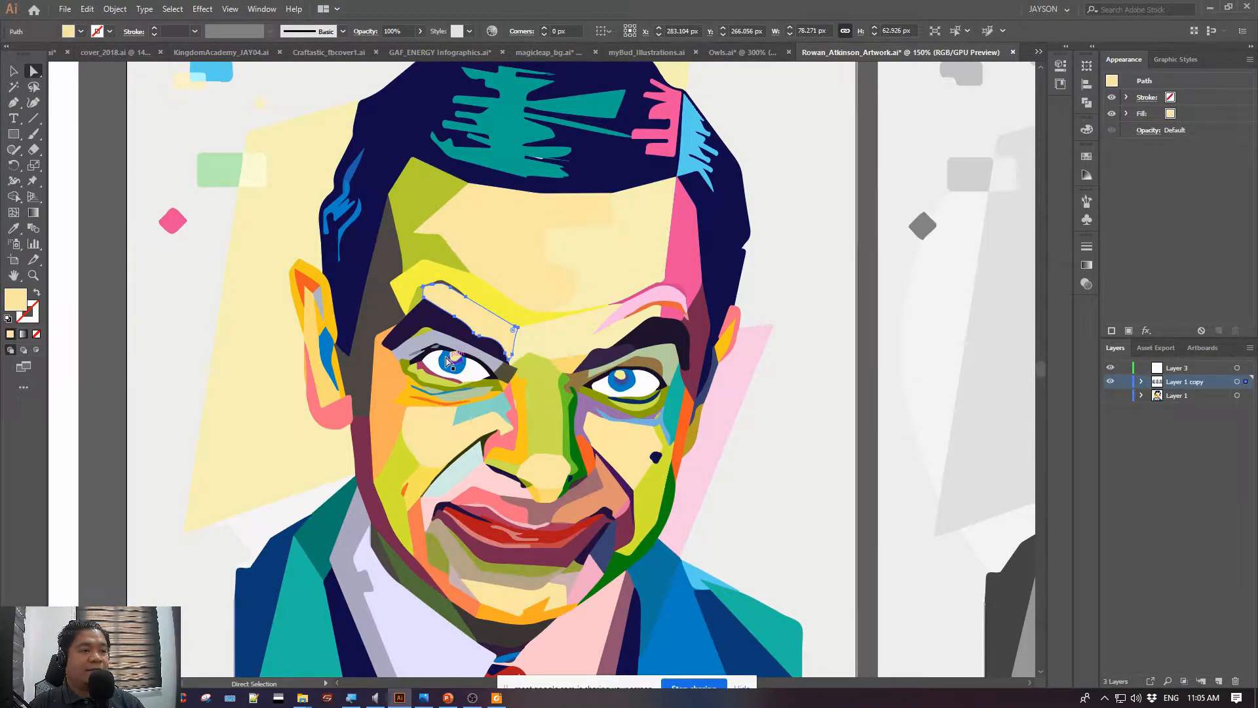
pyautogui.click(453, 361)
# Select all the portrait artwork to show its paths and anchor points, ending with the selection cleared
pyautogui.press('space')
pyautogui.moveTo(703, 223); pyautogui.dragTo(645, 337)
pyautogui.click(15, 72)
pyautogui.hotkey('ctrl', 'a')
pyautogui.press('space')
pyautogui.moveTo(620, 400); pyautogui.dragTo(675, 300)
pyautogui.click(69, 104)
# Directly select the green forehead patch and recolour it with the light blue sampled from the hair highlight
pyautogui.click(32, 72)
pyautogui.click(397, 217)
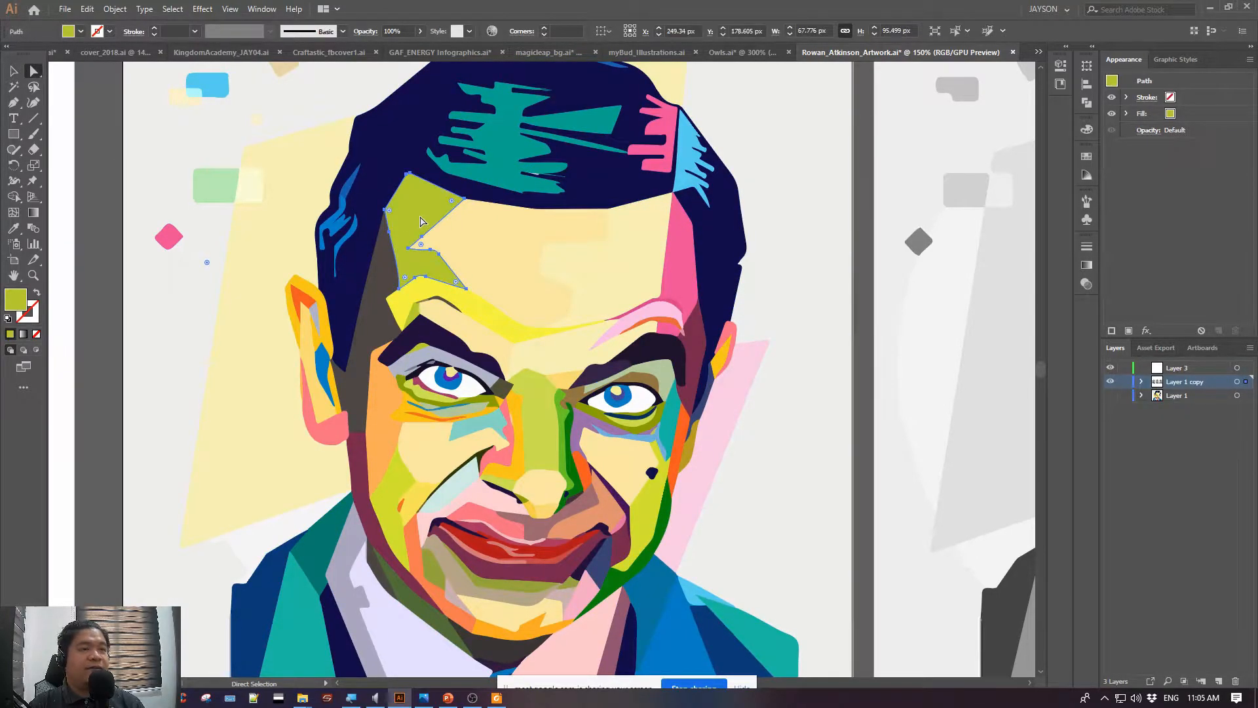
pyautogui.click(13, 228)
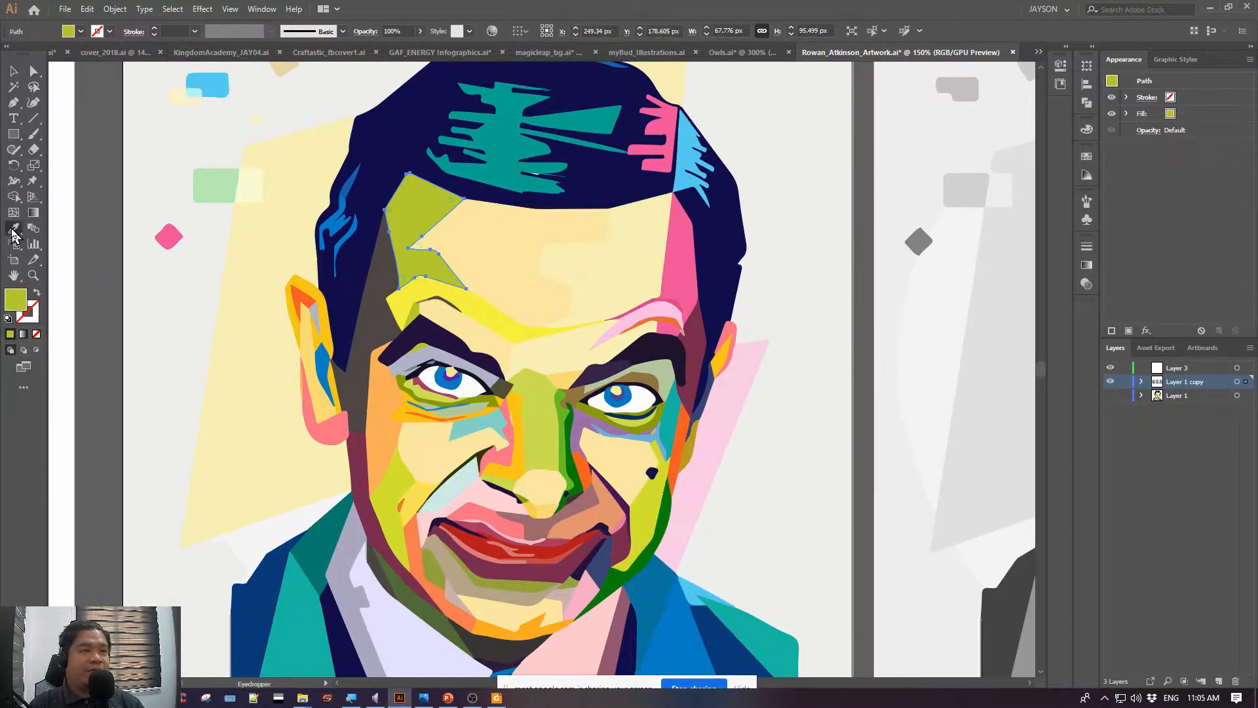
pyautogui.click(688, 154)
# Select the background, the green cheek shape and the nose bridge together and recolour them with the forehead patch's light blue
pyautogui.keyDown('ctrl'); pyautogui.click(814, 310); pyautogui.keyUp('ctrl')
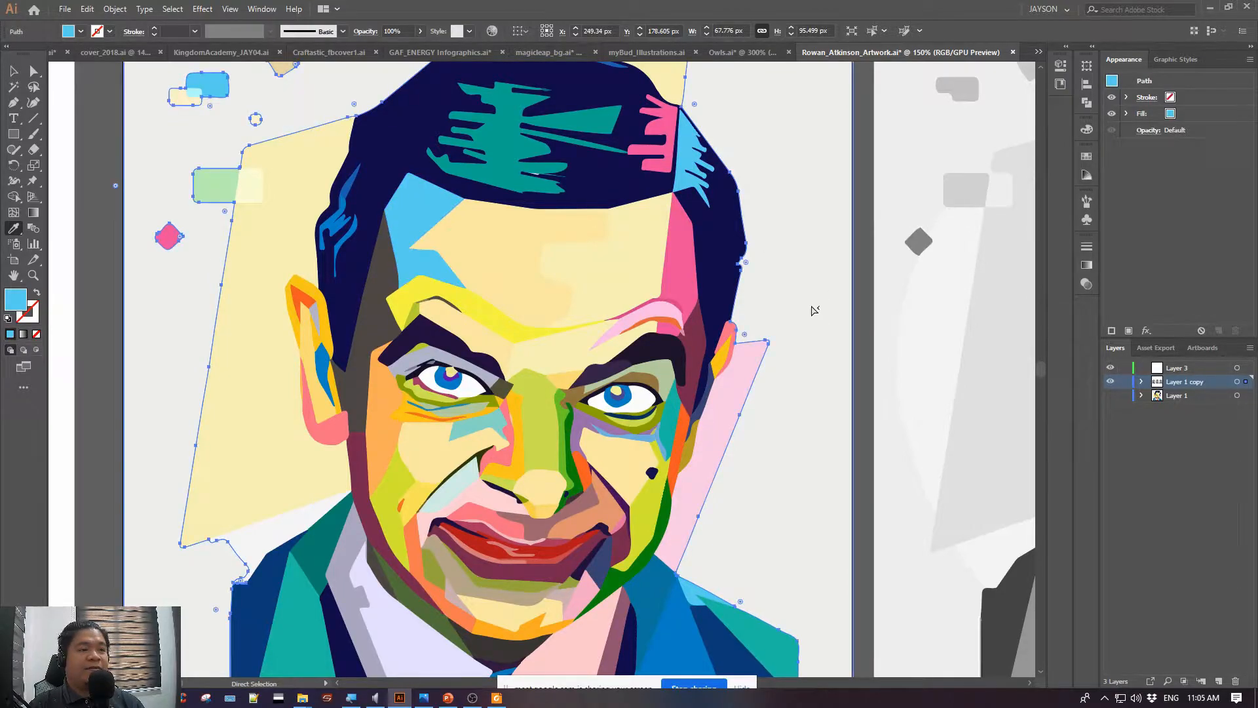
pyautogui.keyDown('ctrl'); pyautogui.keyDown('shift'); pyautogui.click(397, 473); pyautogui.keyUp('shift'); pyautogui.keyUp('ctrl')
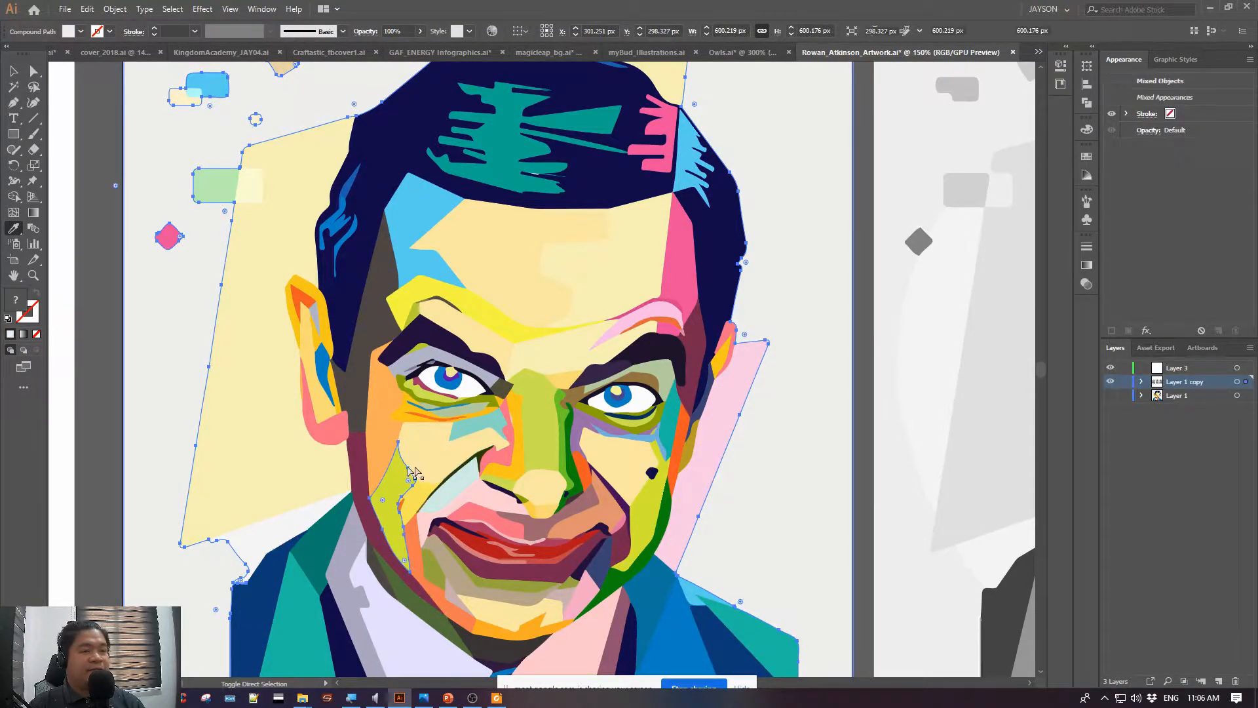
pyautogui.keyDown('ctrl'); pyautogui.keyDown('shift'); pyautogui.click(531, 443); pyautogui.keyUp('shift'); pyautogui.keyUp('ctrl')
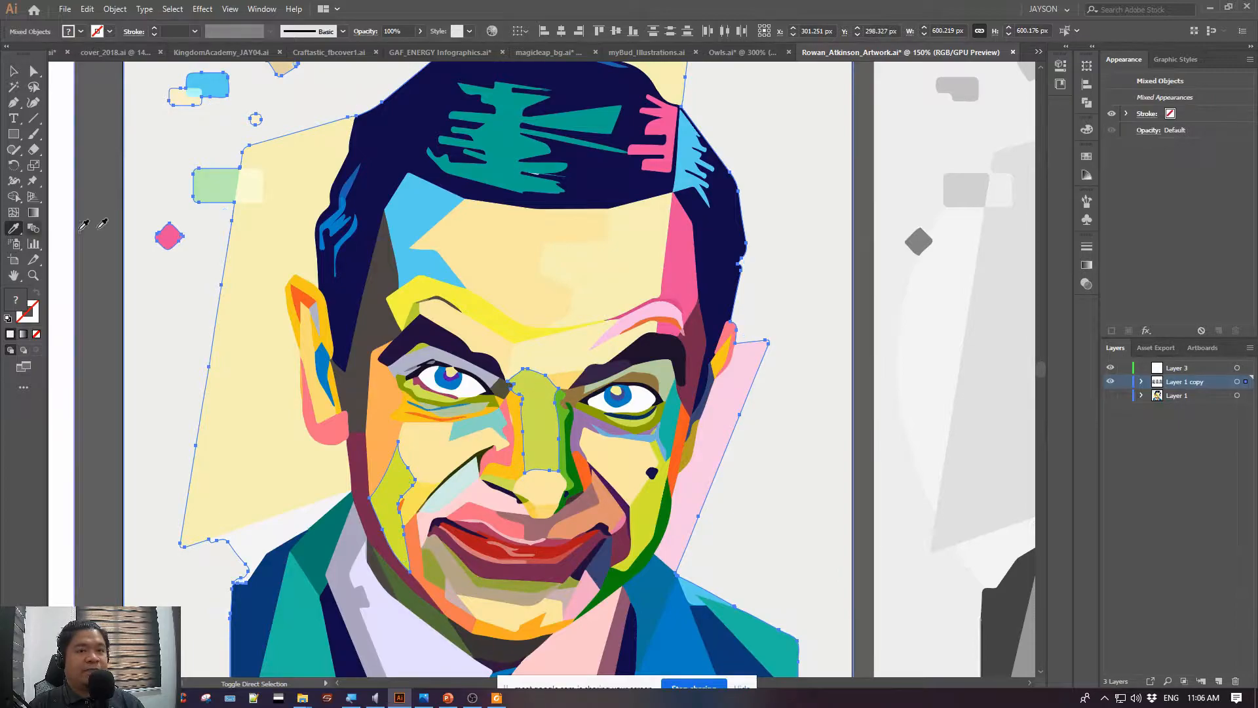
pyautogui.click(417, 214)
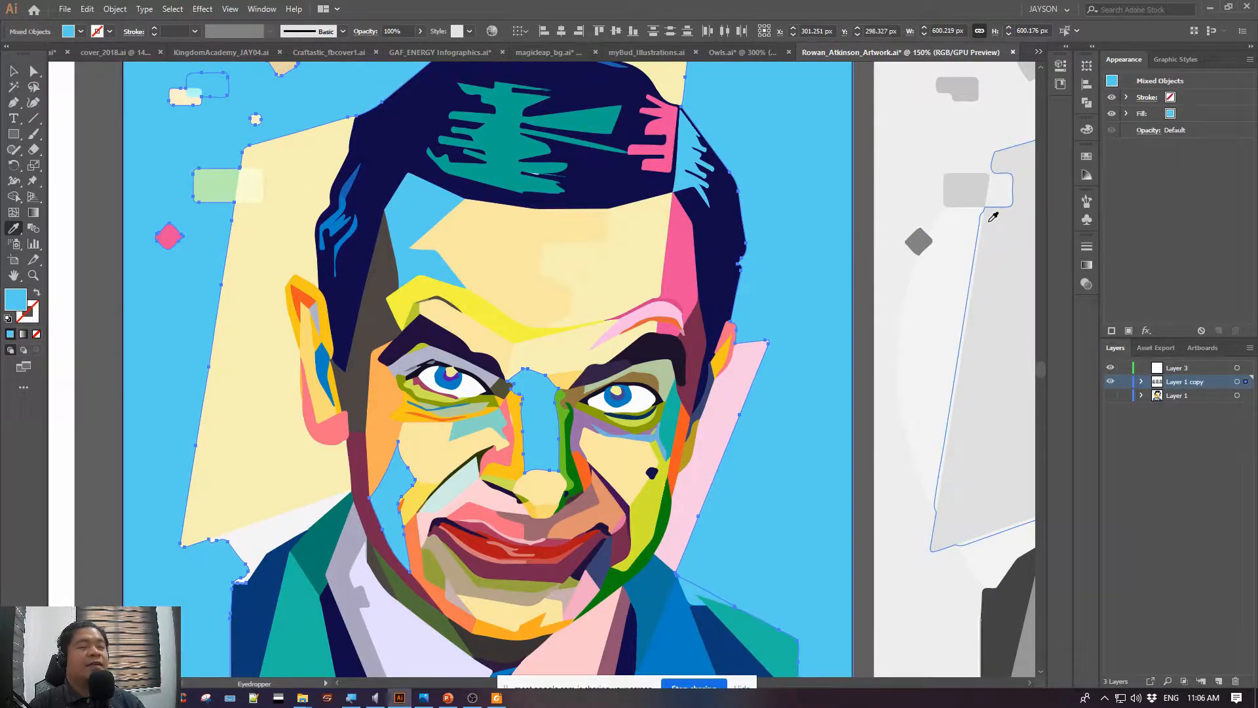
# Undo the light blue recolouring of the portrait shapes and clear the selection
pyautogui.hotkey('ctrl', 'z')
pyautogui.hotkey('ctrl', 'z')
pyautogui.hotkey('ctrl', 'z')
pyautogui.hotkey('ctrl', 'z')
pyautogui.click(13, 70)
pyautogui.click(107, 84)
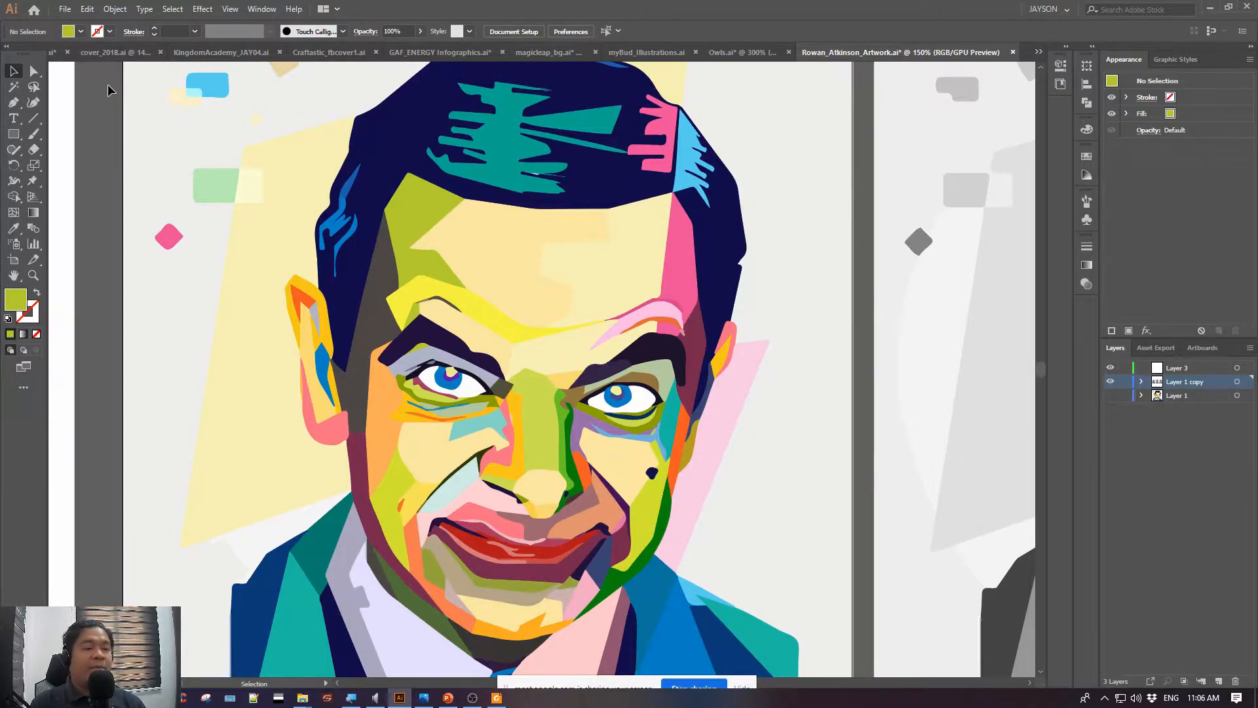
# View the numbered workspace figure in Foxit Reader, then switch to PowerPoint and review the Lesson 1 slide down to Workspace Overview
pyautogui.click(495, 698)
pyautogui.moveTo(744, 183); pyautogui.dragTo(515, 225)
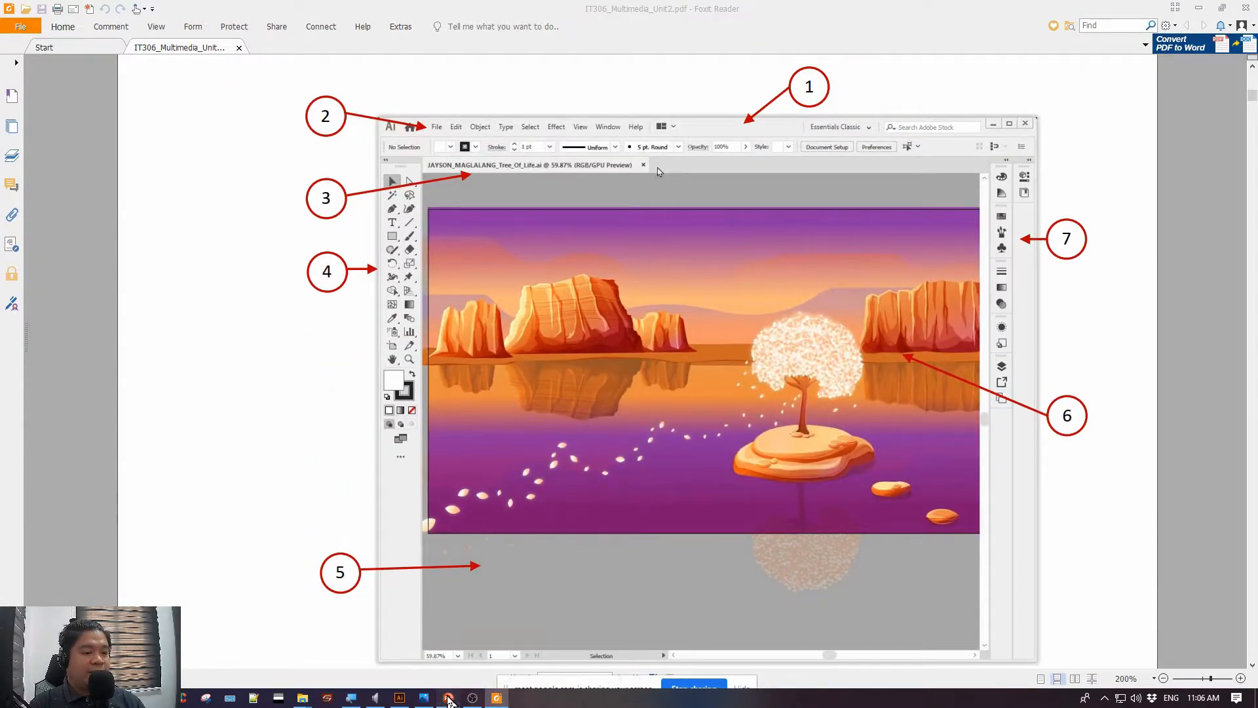
pyautogui.click(448, 698)
pyautogui.click(143, 193)
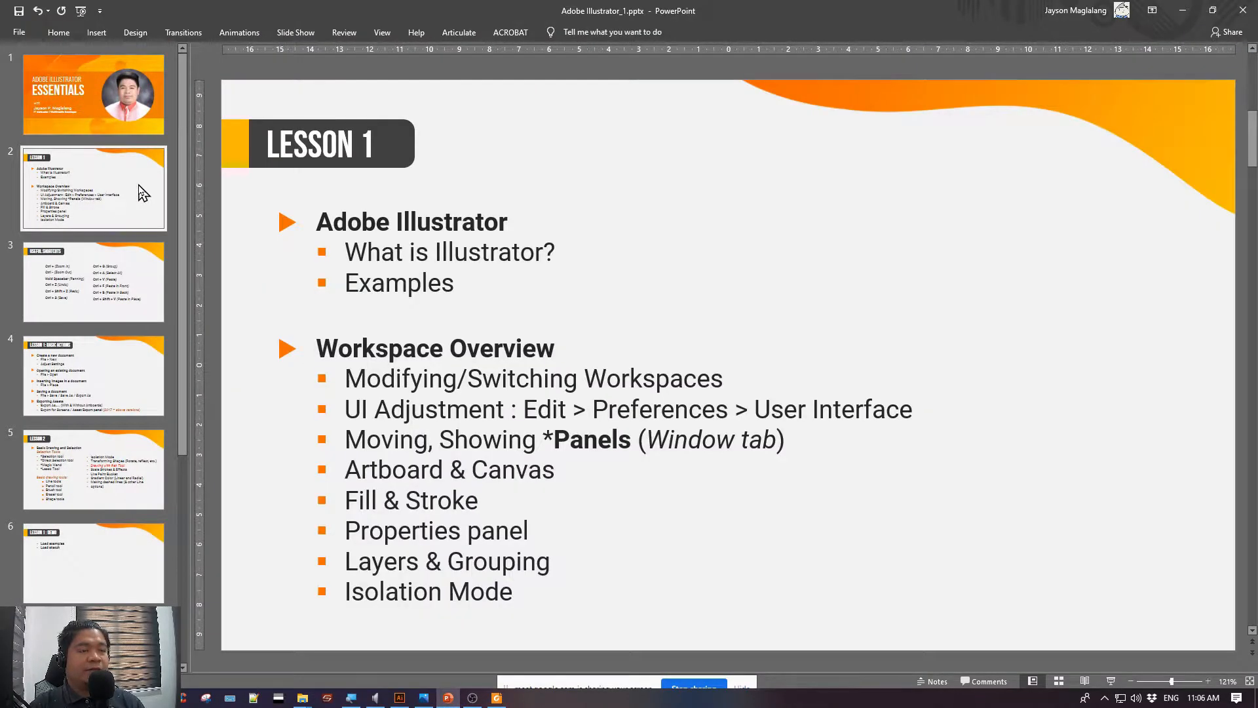
pyautogui.click(345, 286)
pyautogui.click(417, 351)
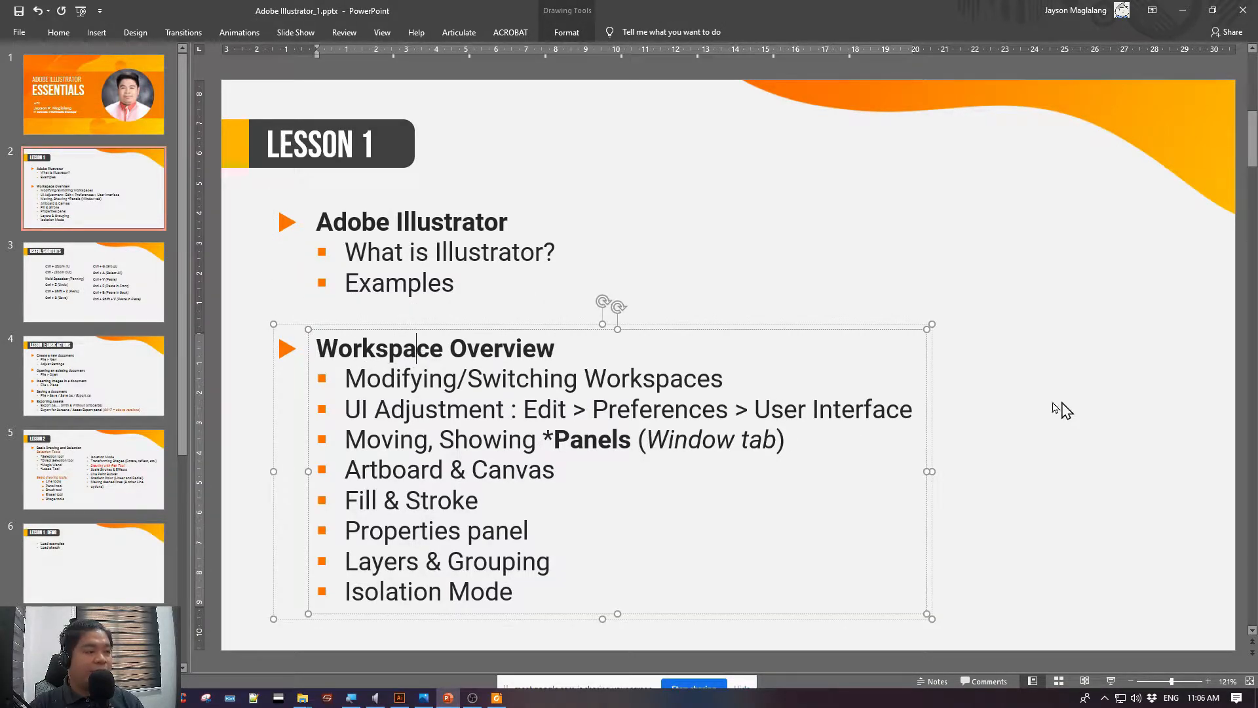
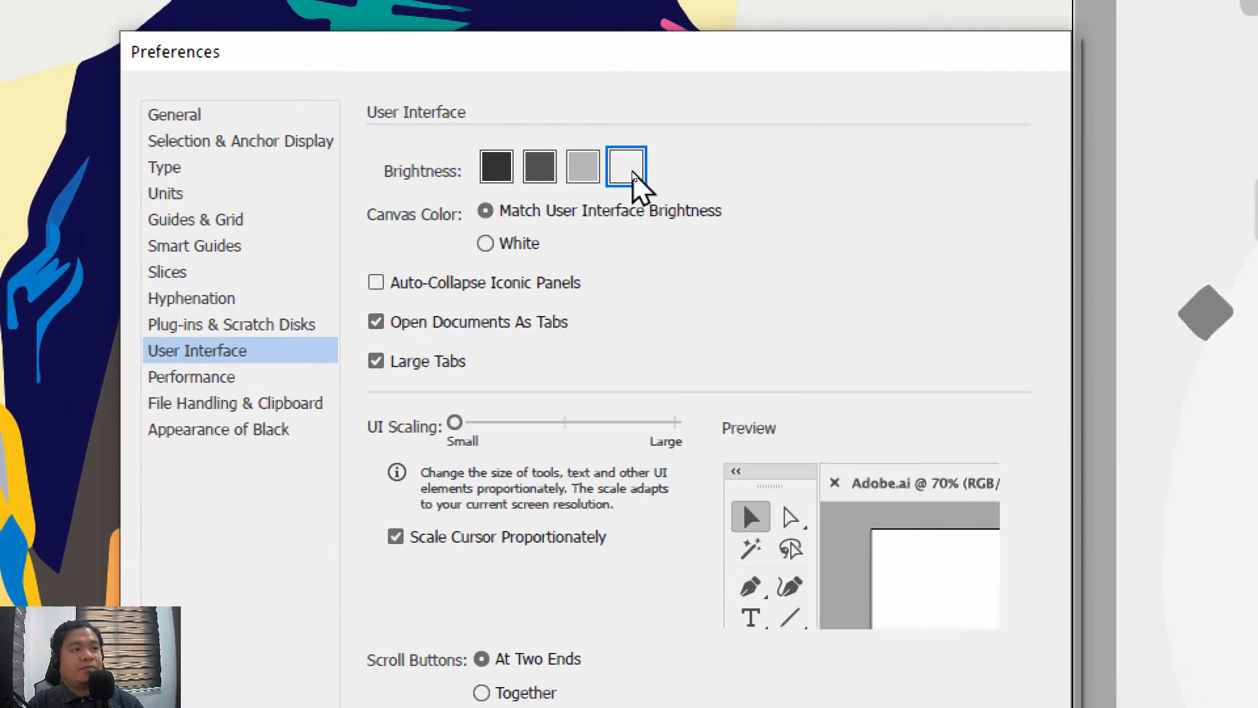
# Preview the intermediate grey interface brightness levels, then set the brightness to the darkest option and apply the preferences
pyautogui.click(581, 168)
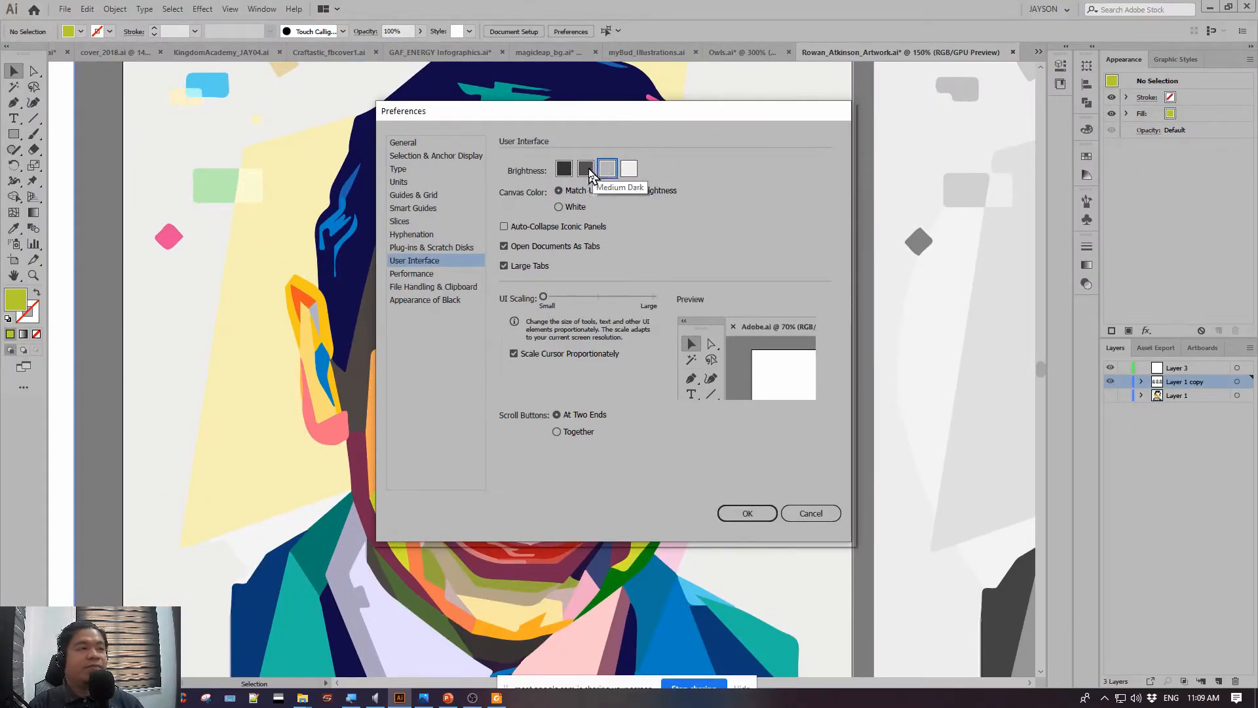
pyautogui.click(587, 169)
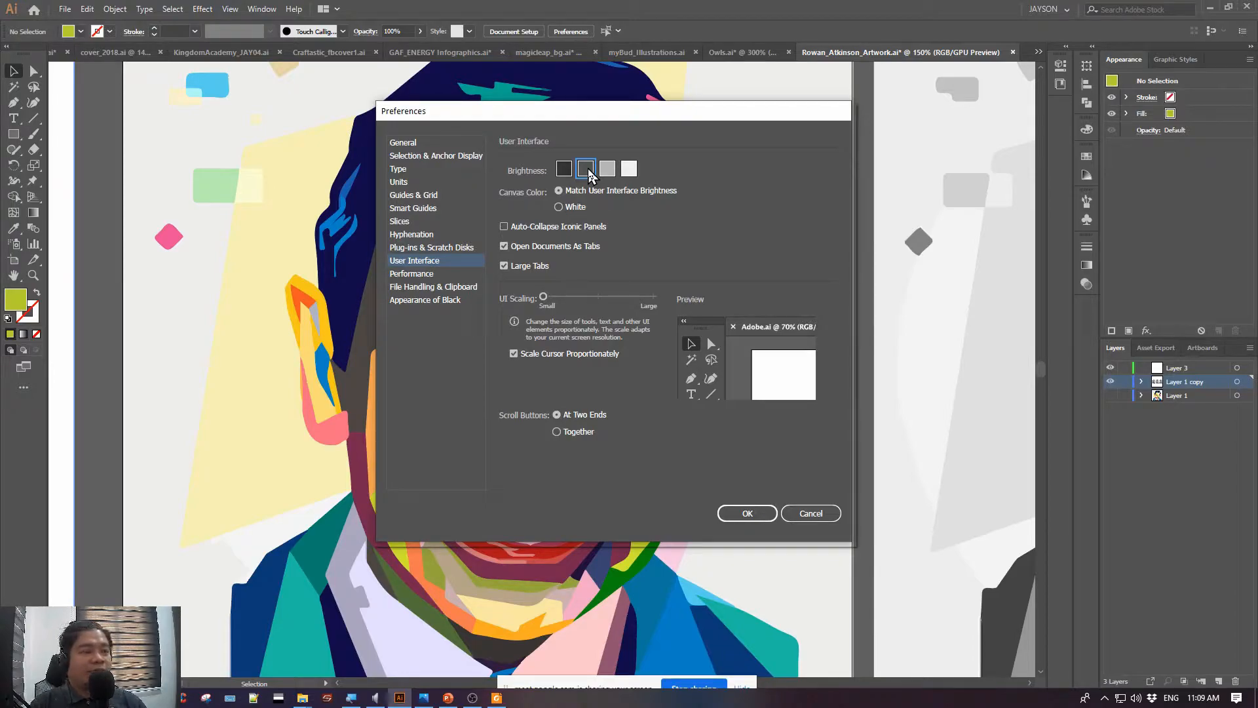
pyautogui.click(564, 169)
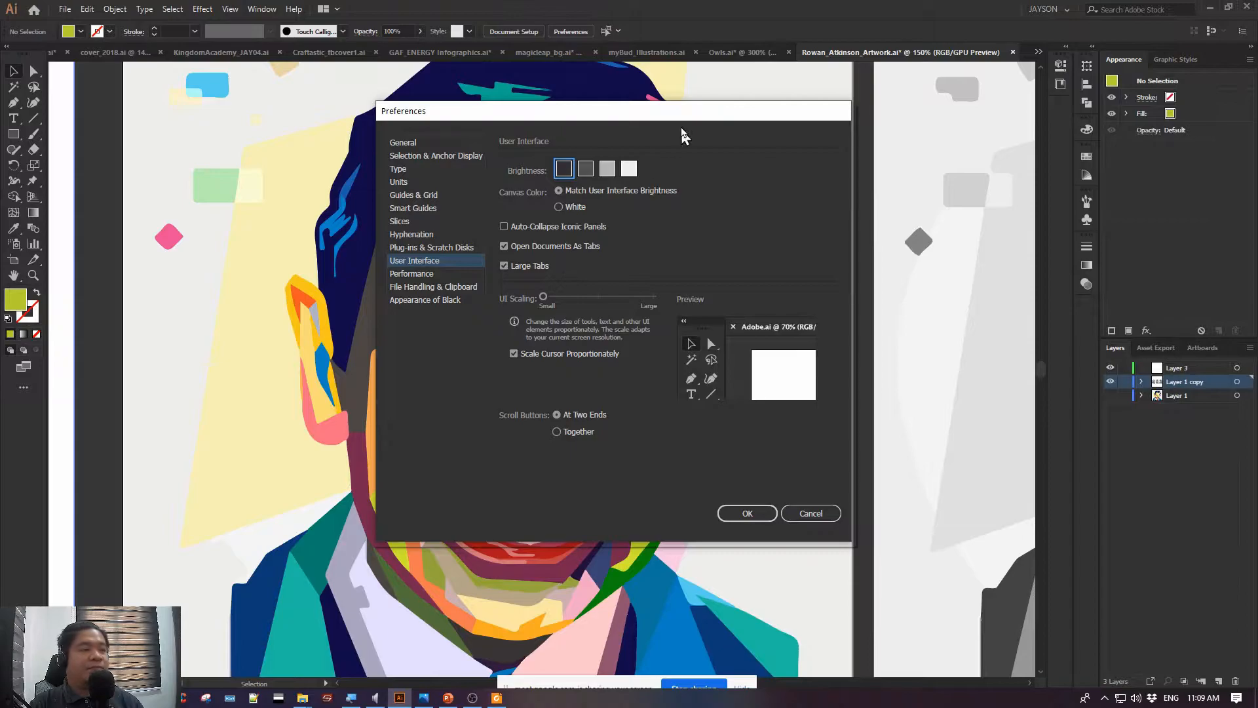
pyautogui.moveTo(651, 120); pyautogui.dragTo(595, 127)
pyautogui.click(691, 519)
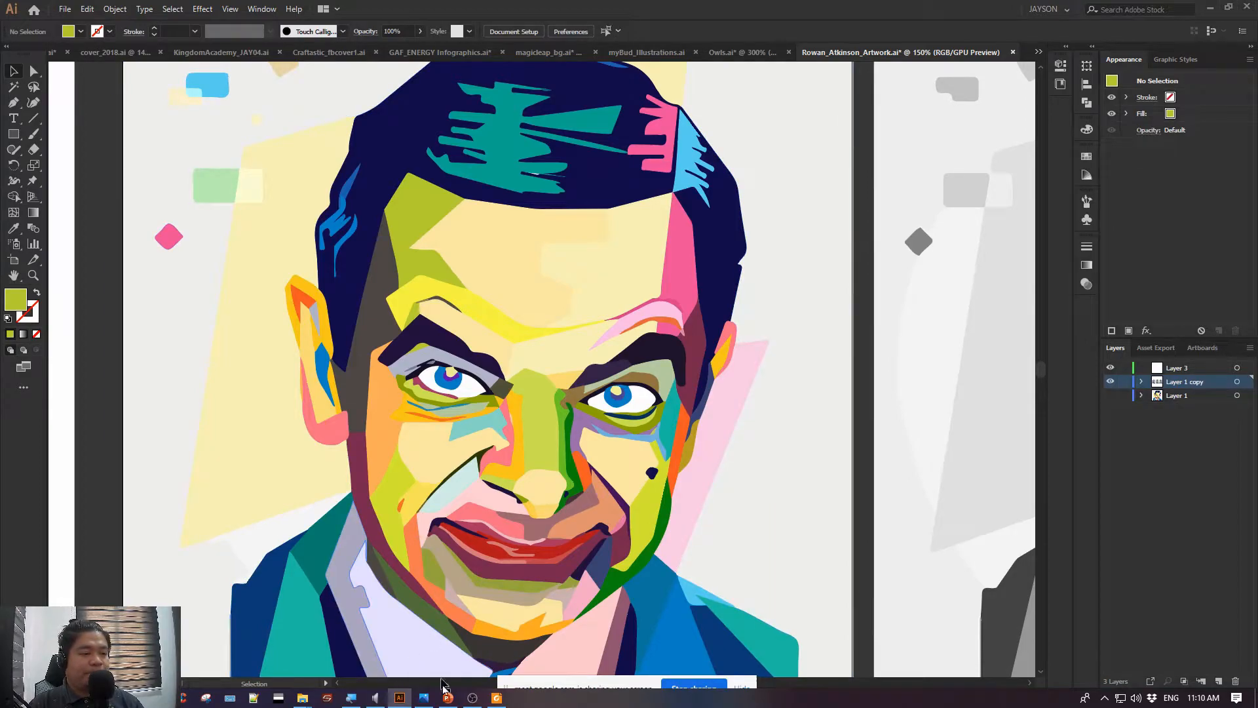
# Switch to PowerPoint and highlight the "Moving, Showing *Panels (Window tab)" line on the Lesson 1 slide
pyautogui.click(448, 697)
pyautogui.moveTo(348, 438); pyautogui.dragTo(845, 429)
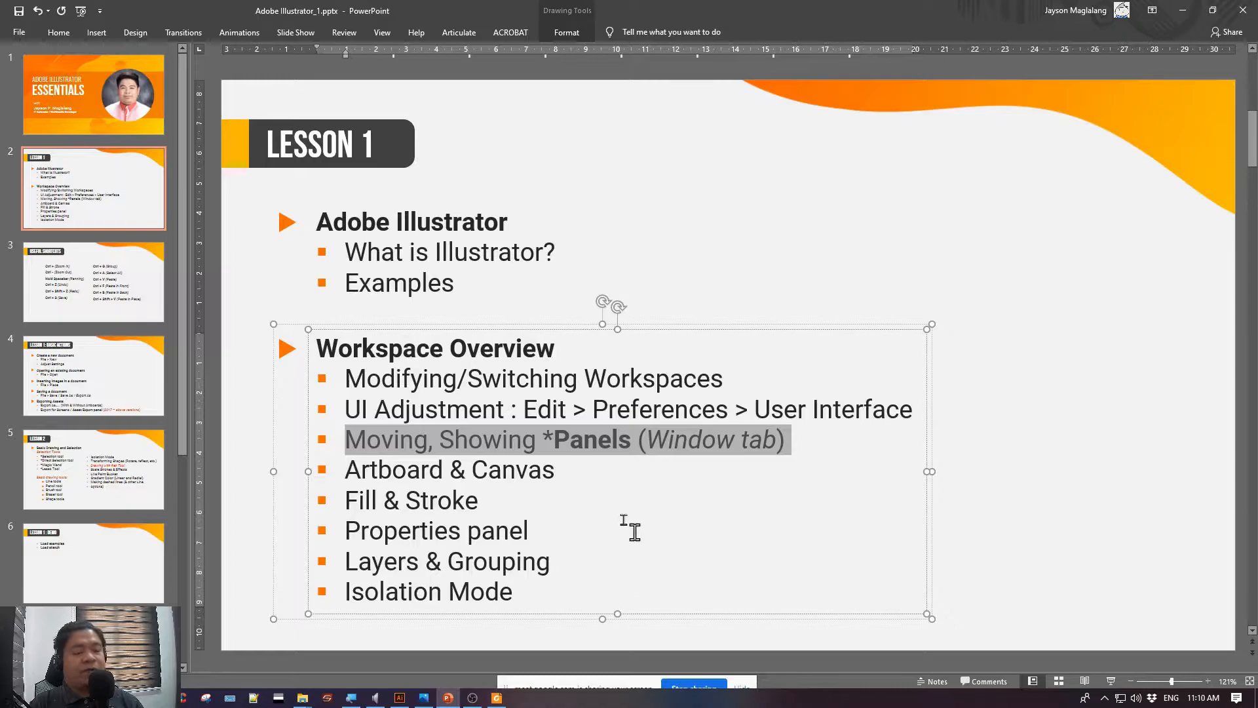
# Switch back to Illustrator, undock the tools panel and float it over the portrait artwork
pyautogui.hotkey('alt', 'Tab')
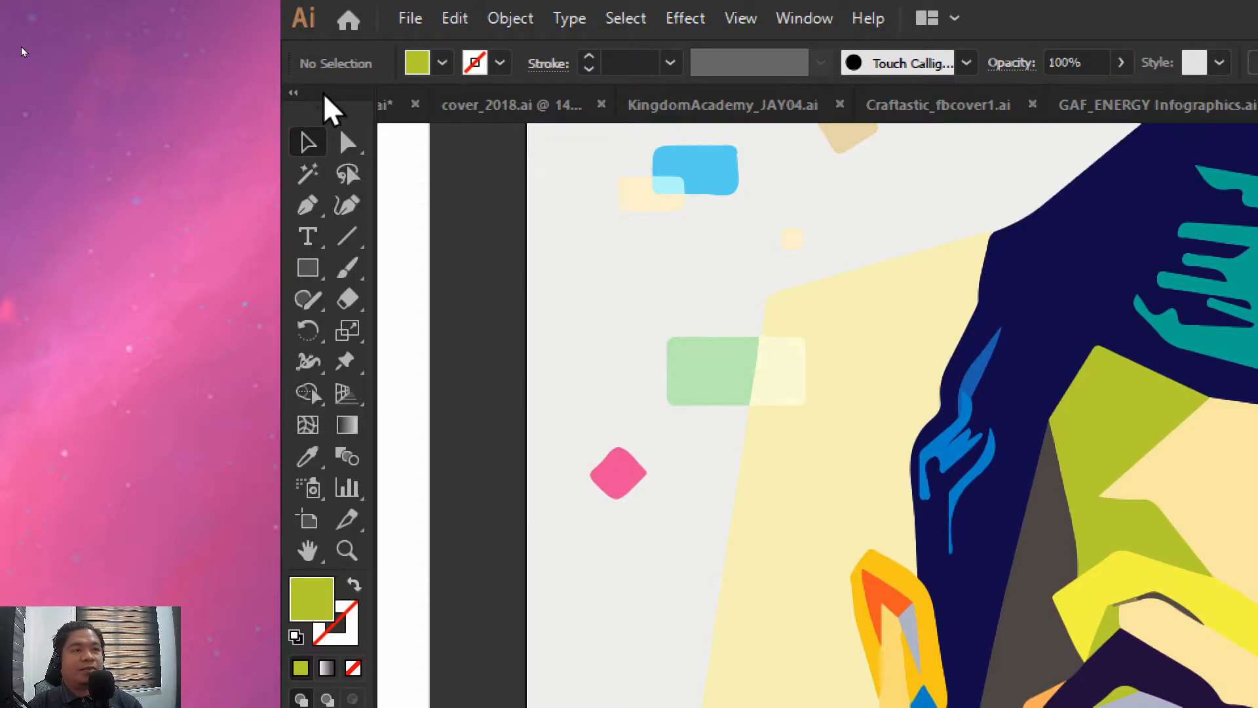
pyautogui.moveTo(323, 94); pyautogui.dragTo(474, 282)
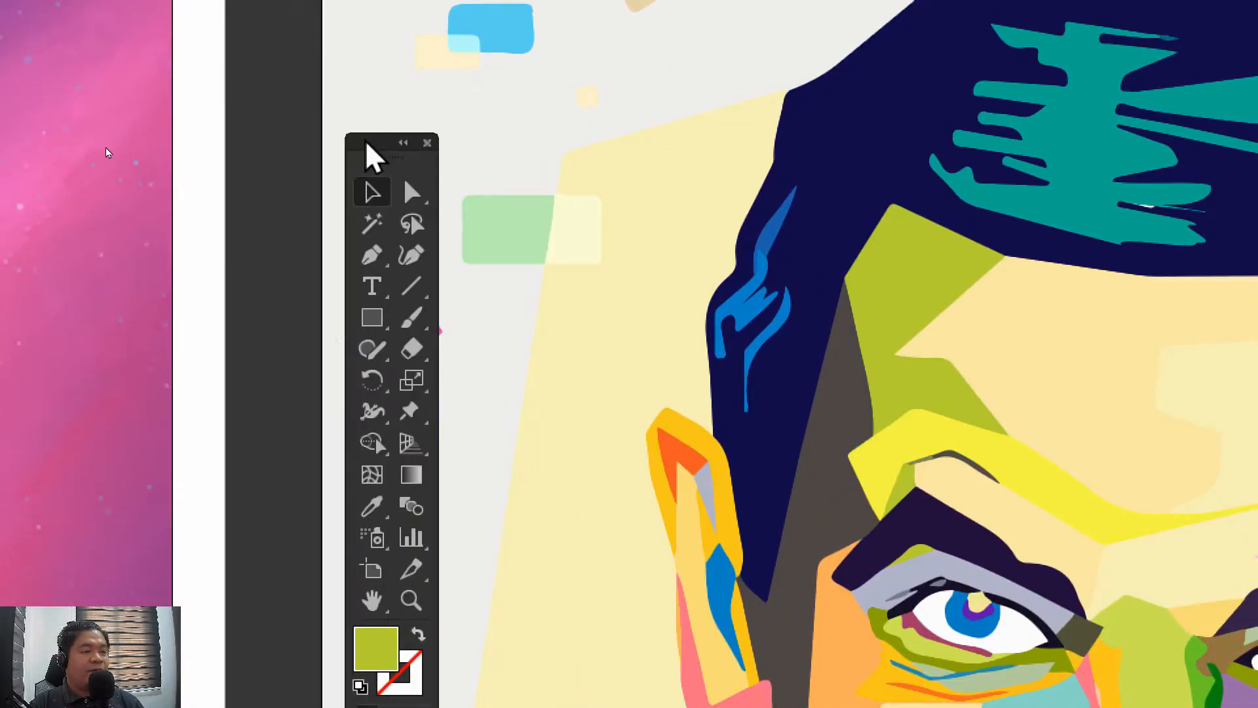
pyautogui.moveTo(367, 144); pyautogui.dragTo(531, 118)
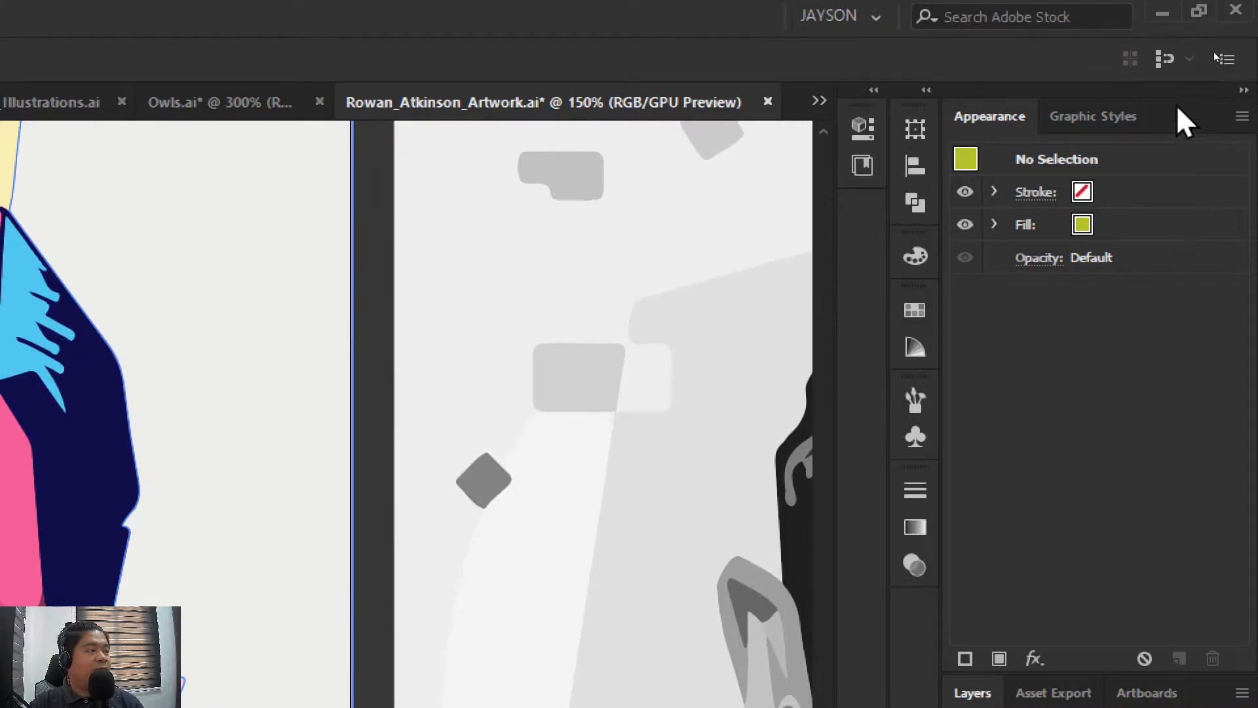
# Demonstrate collapsing and expanding the Appearance and Layers dock, the Transform and Color dock, and the Properties dock
pyautogui.click(1243, 91)
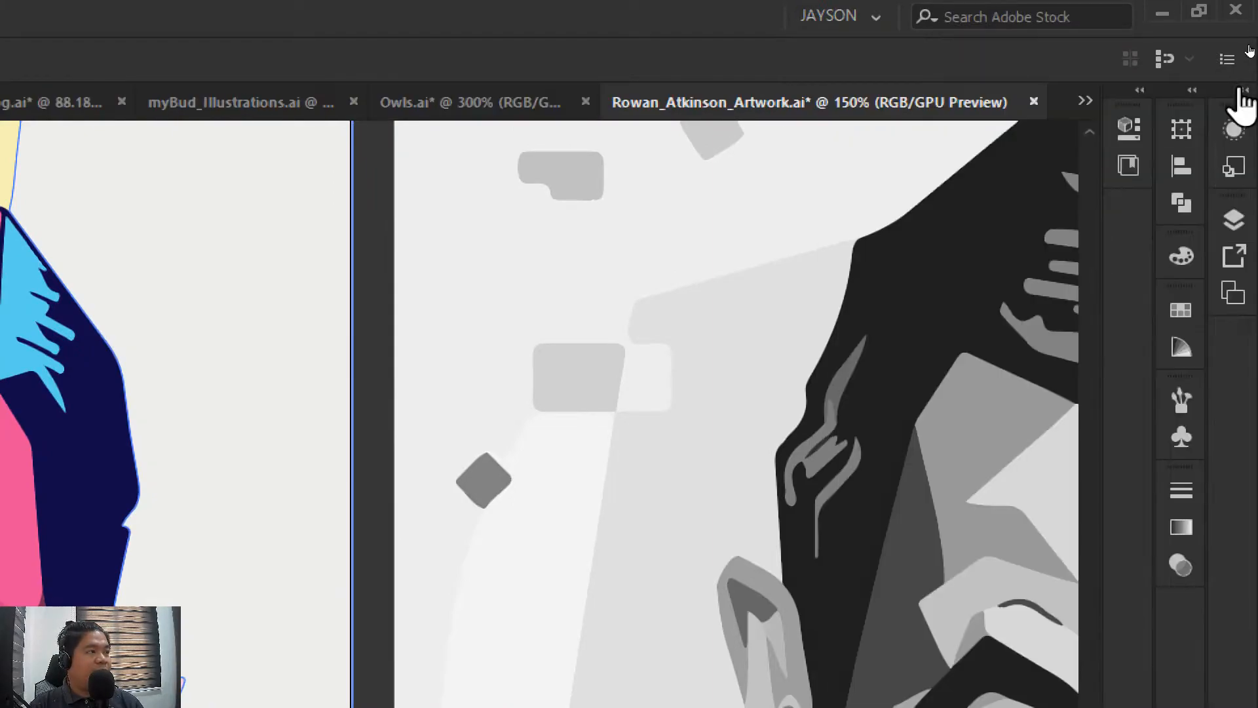
pyautogui.click(1191, 90)
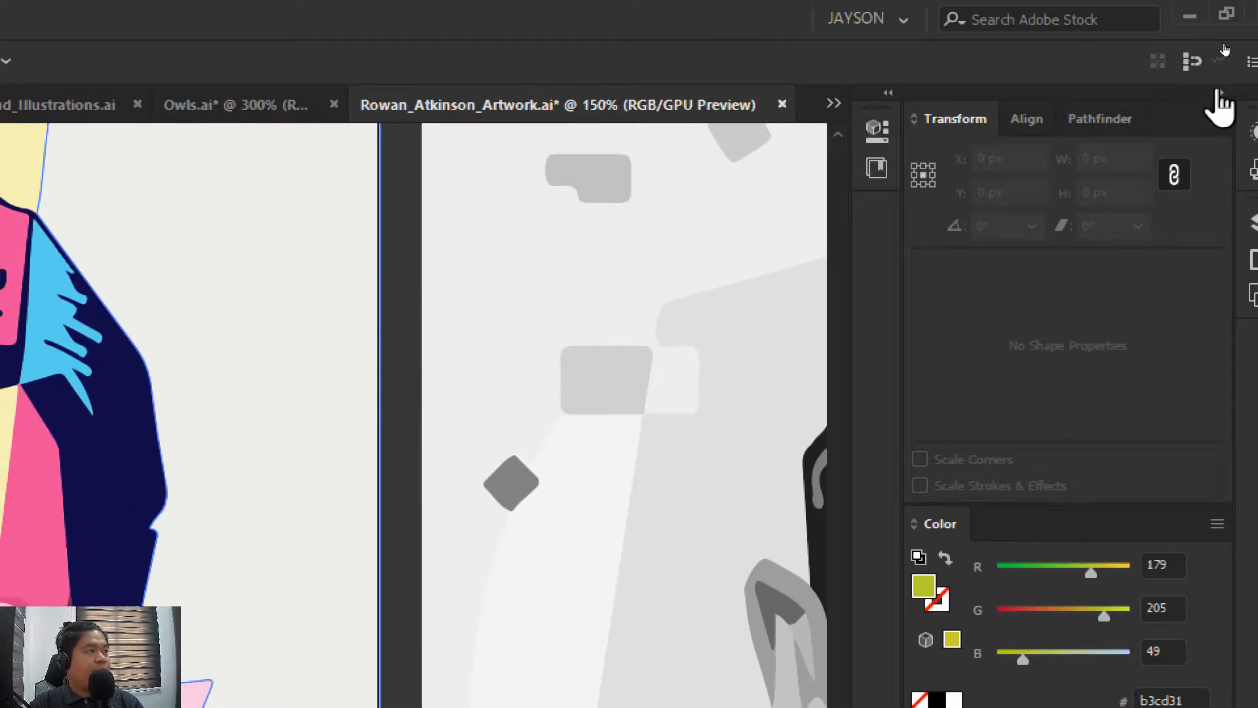
pyautogui.click(1218, 92)
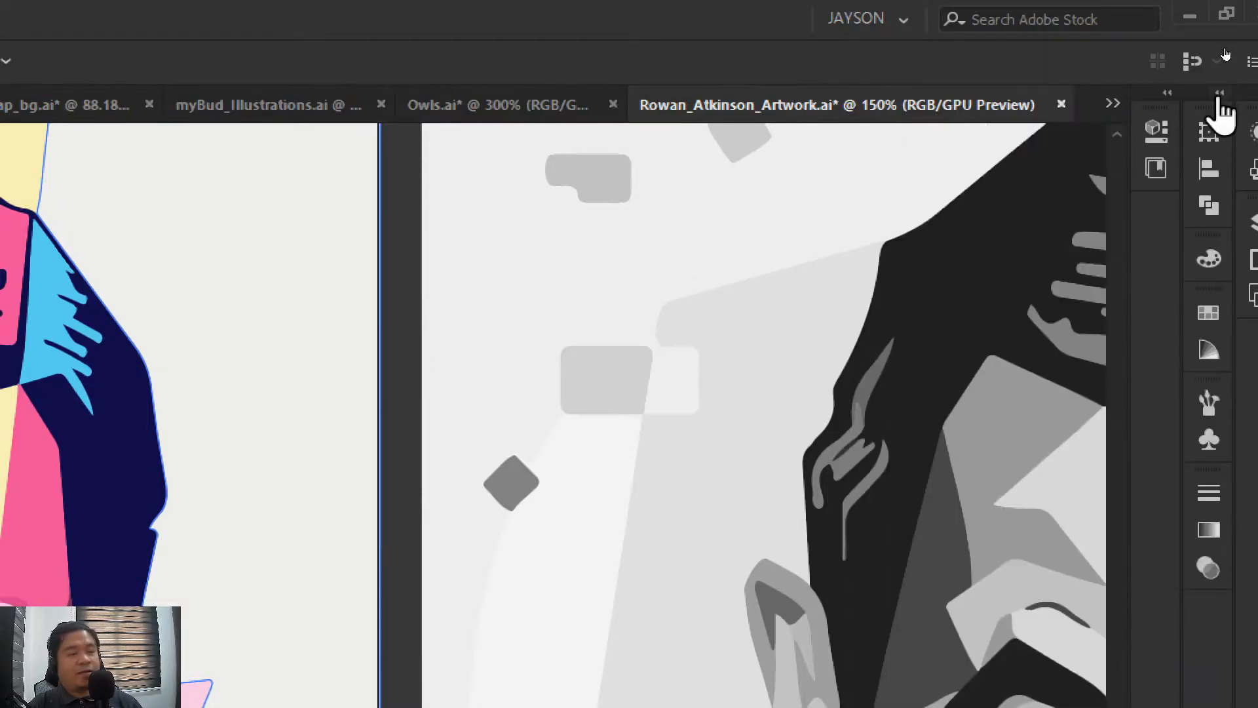
pyautogui.click(1244, 93)
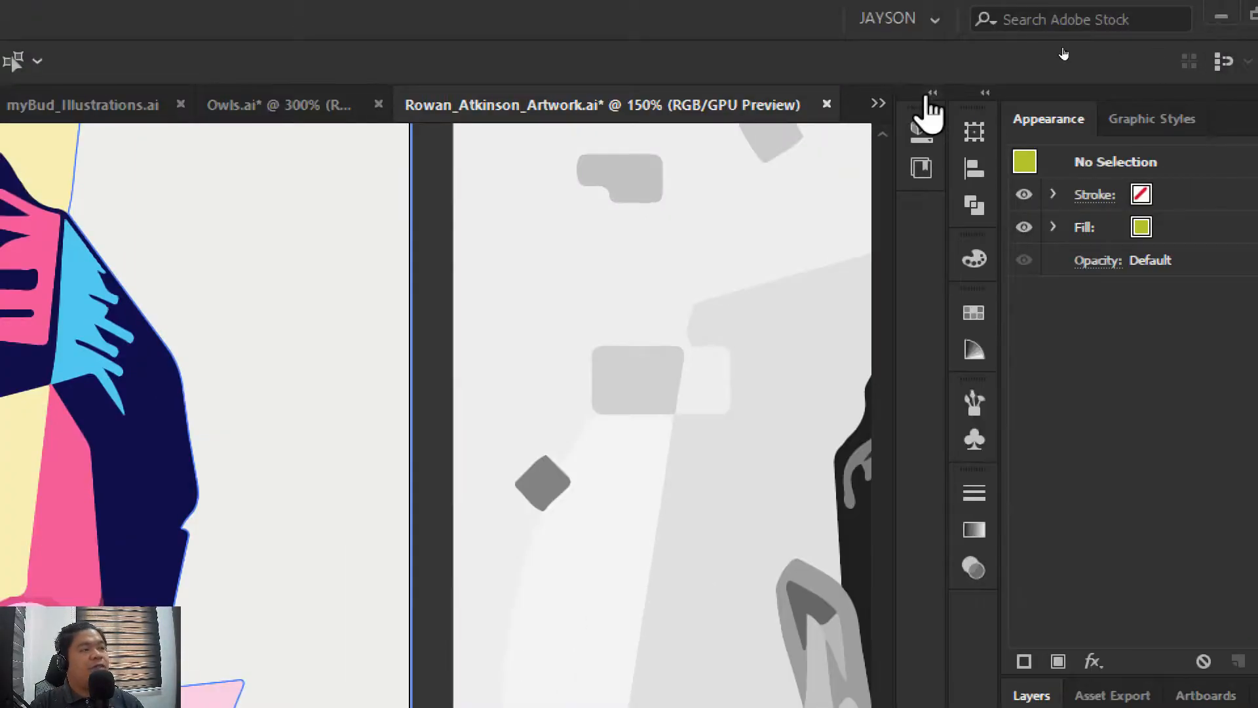
pyautogui.click(930, 102)
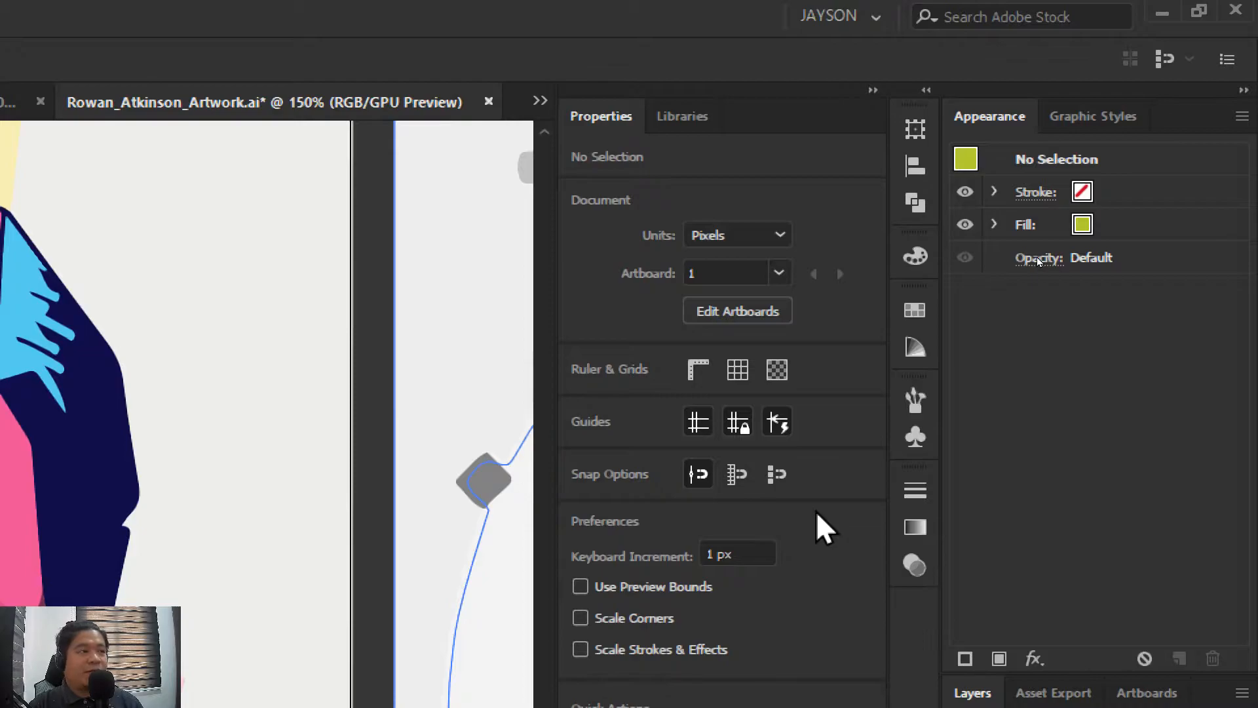
pyautogui.click(872, 91)
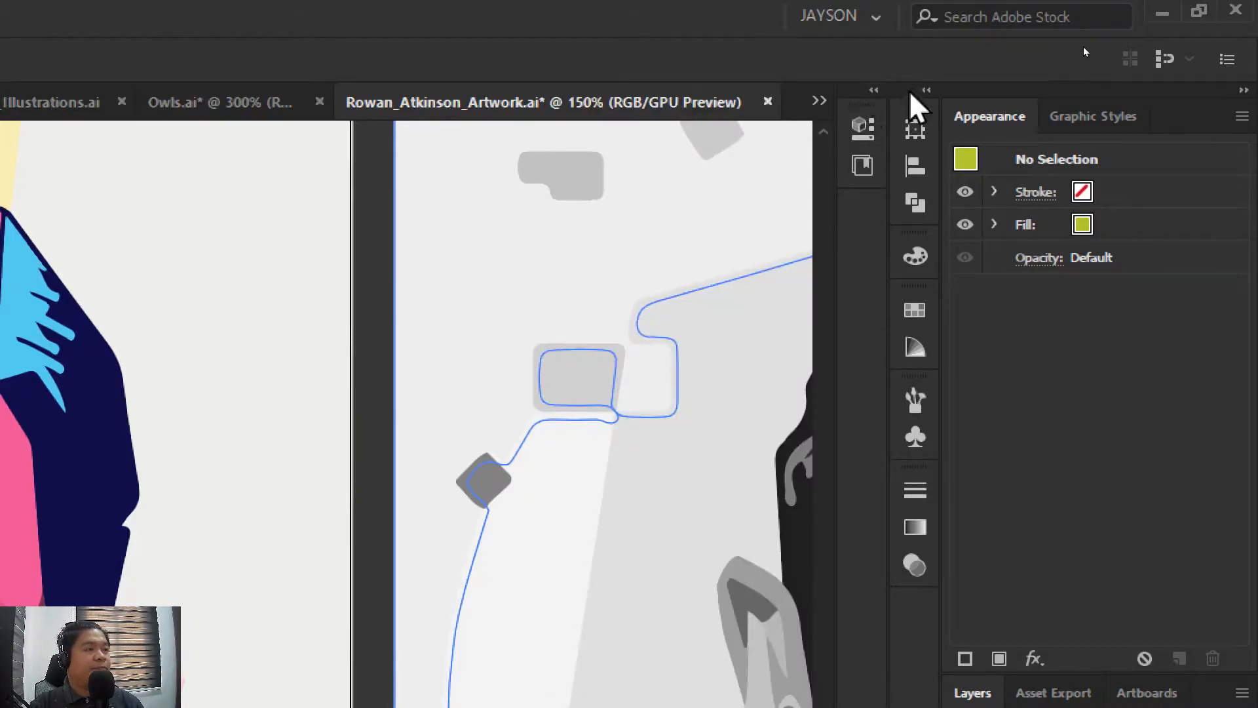
# Expand the Transform and Color dock and examine the Align panel with its Align To options
pyautogui.click(926, 90)
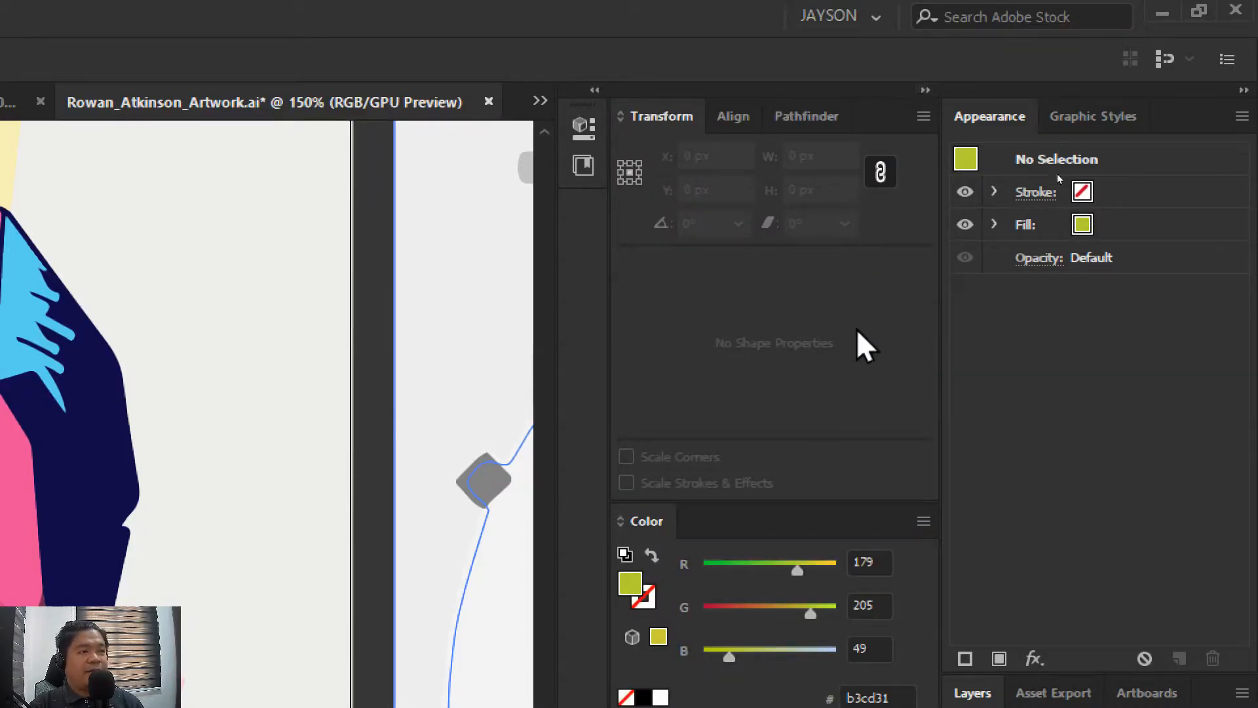
pyautogui.click(731, 118)
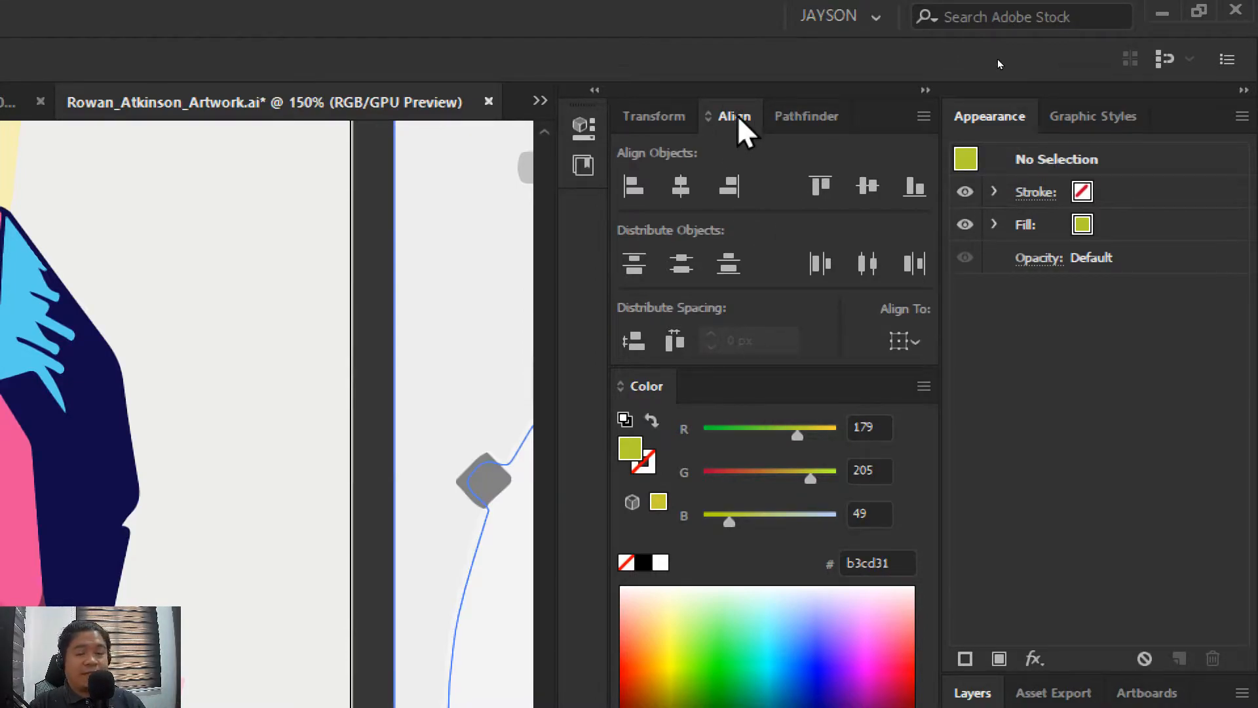
pyautogui.click(922, 347)
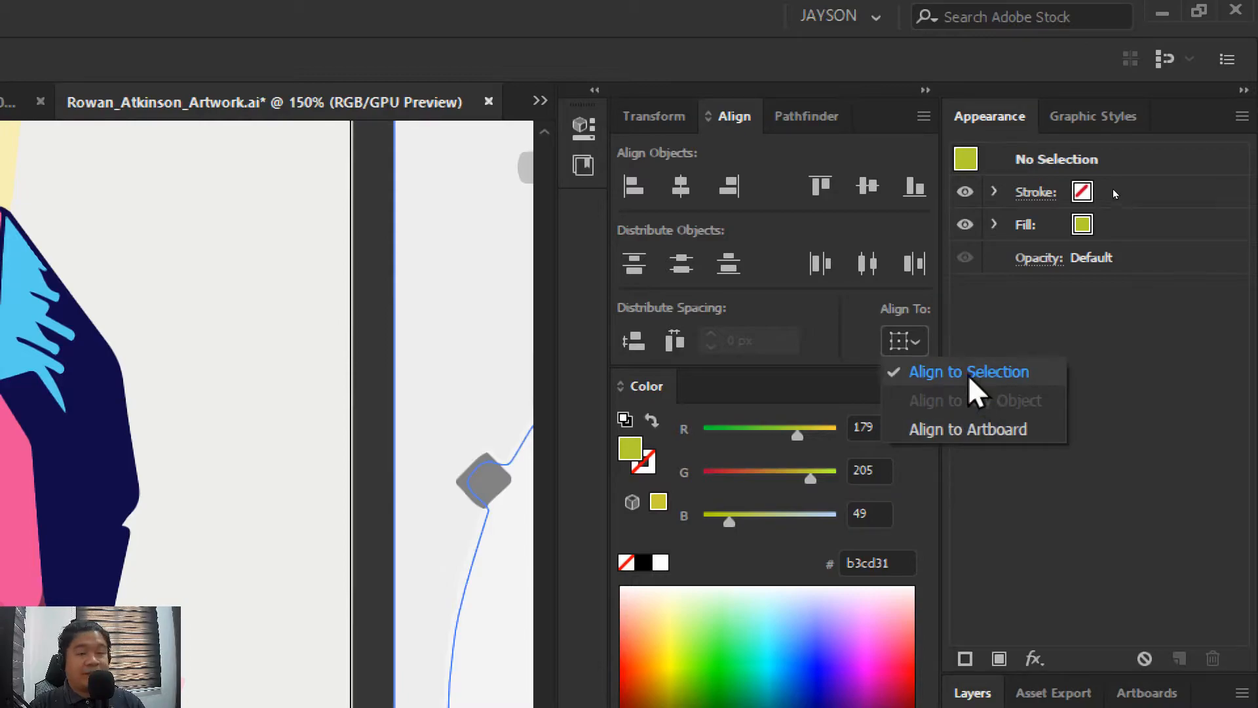
pyautogui.click(915, 336)
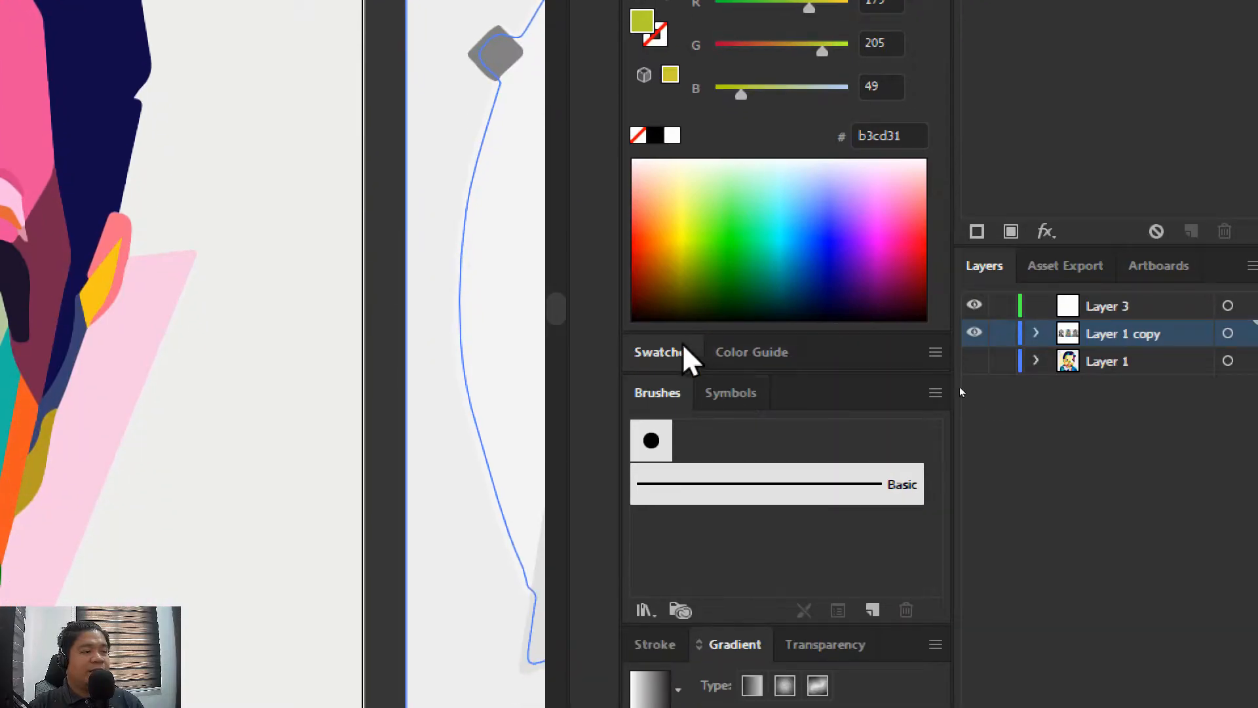
# Review the Swatches, Color Guide, Stroke and Gradient panels, then collapse their dock back to icons
pyautogui.click(695, 564)
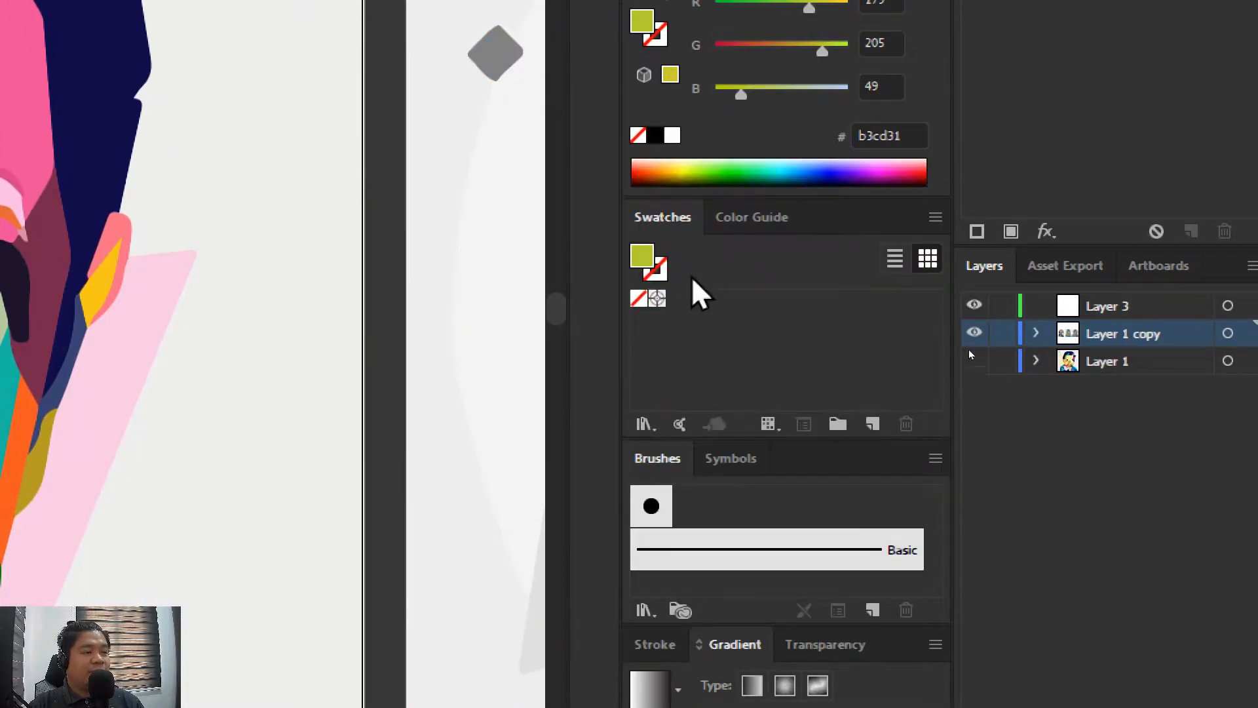
pyautogui.click(754, 216)
pyautogui.doubleClick(659, 217)
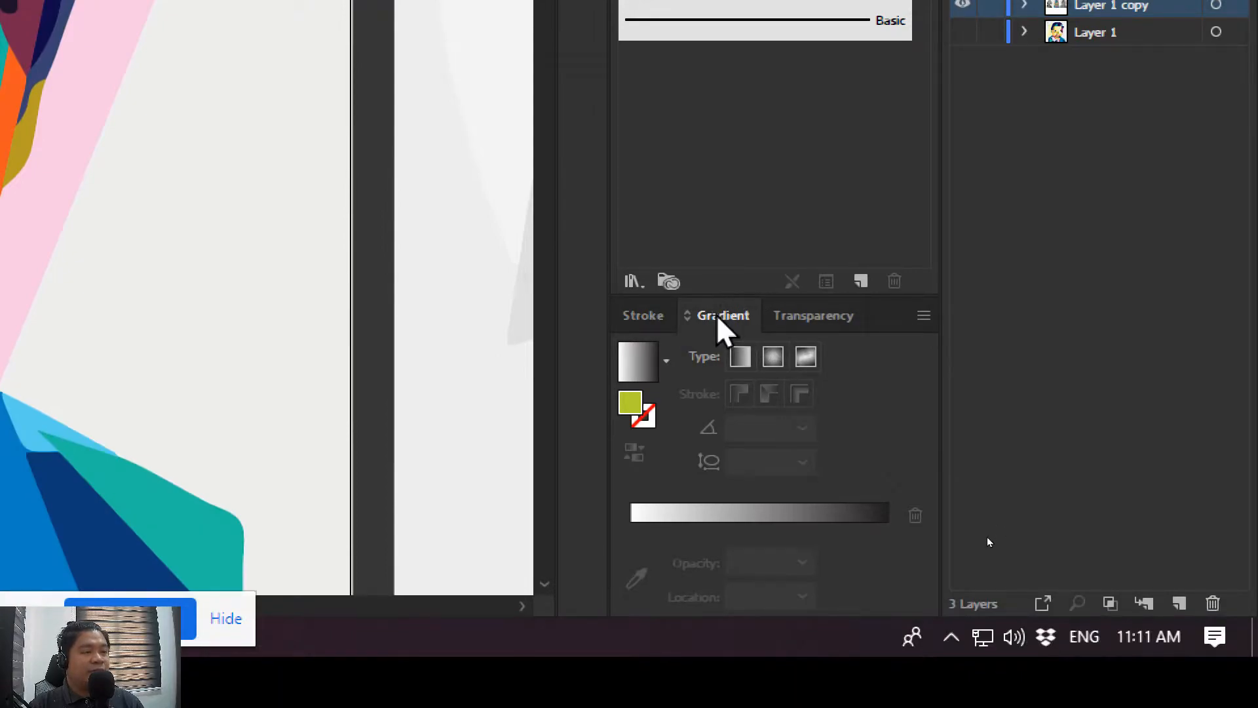
pyautogui.click(642, 315)
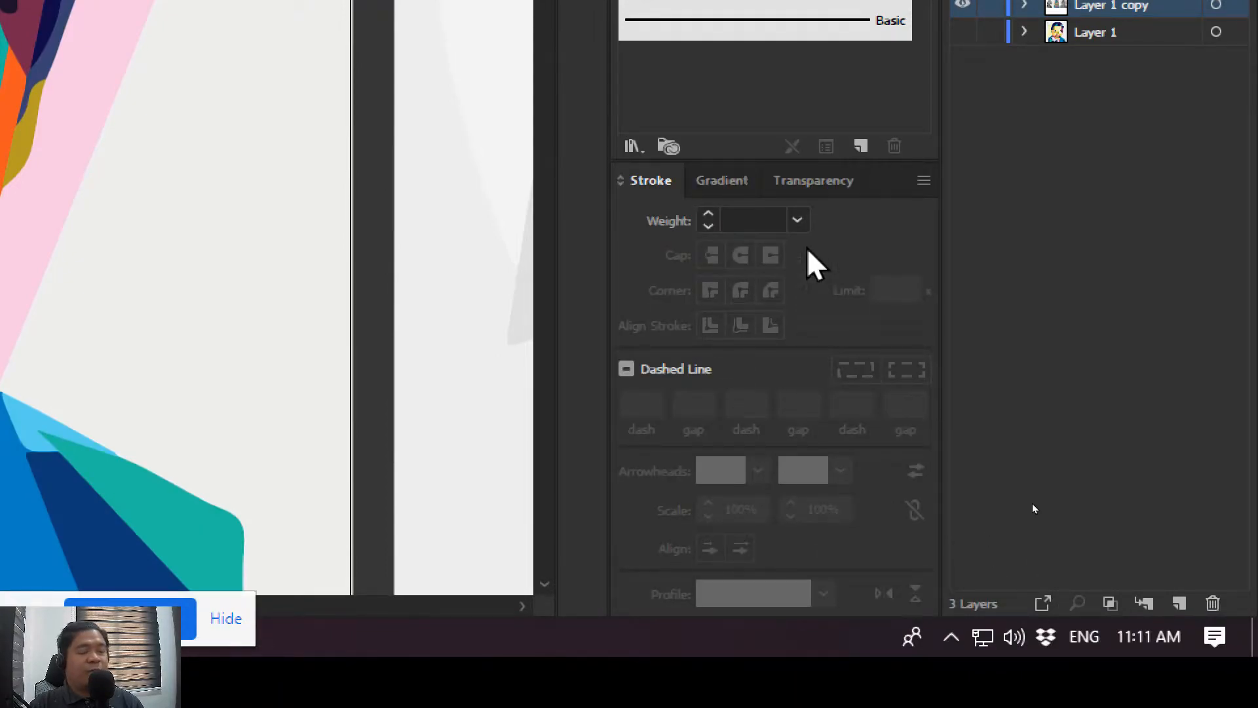
pyautogui.click(713, 182)
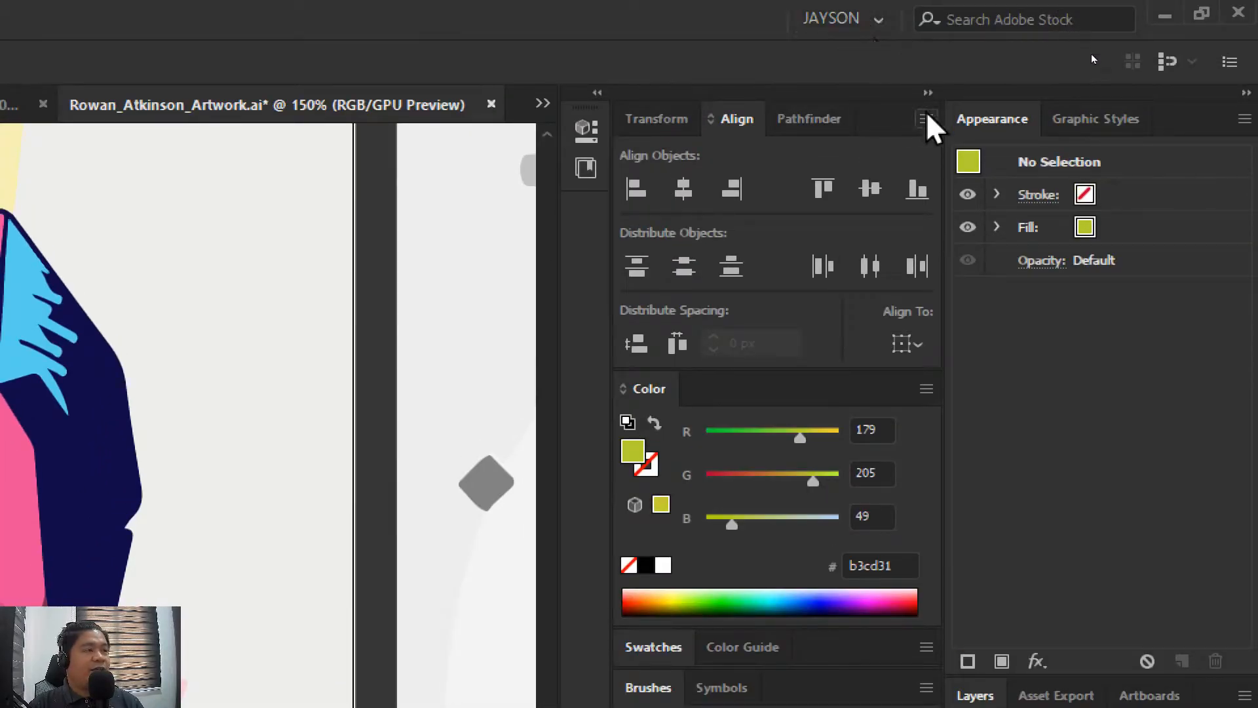
pyautogui.click(927, 93)
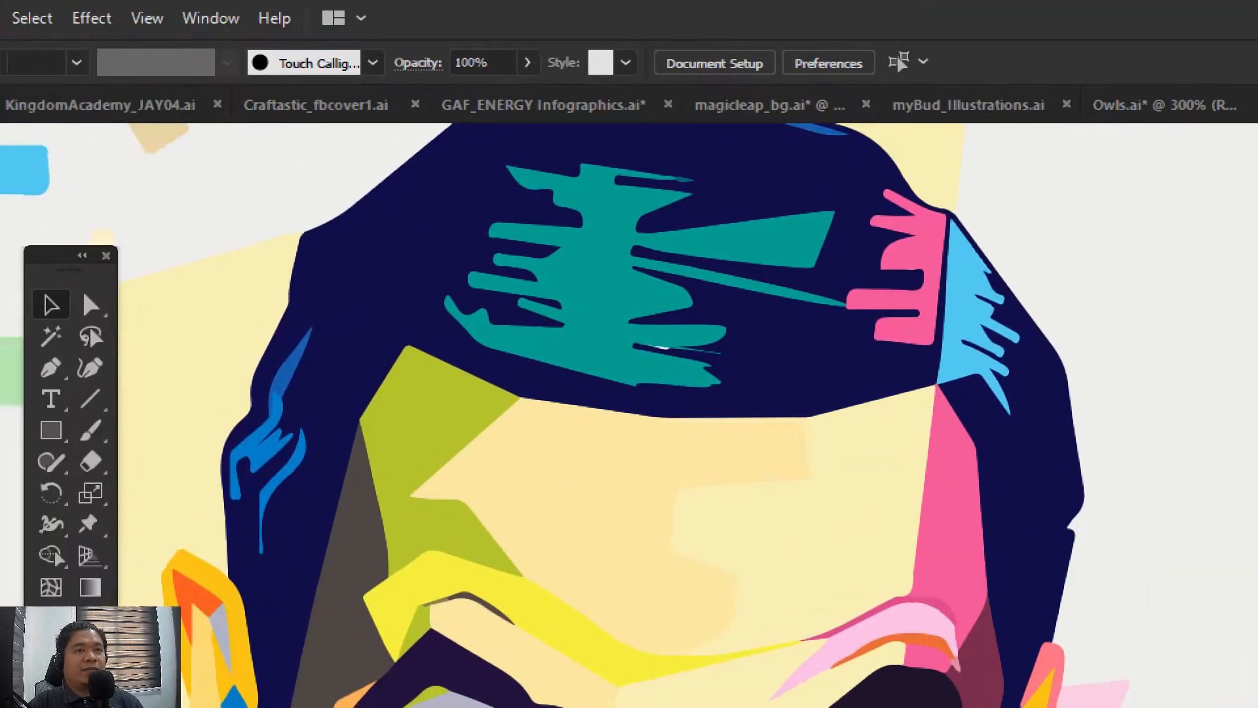
# Look over the list of panels that can be shown or hidden and close it without a choice
pyautogui.click(213, 17)
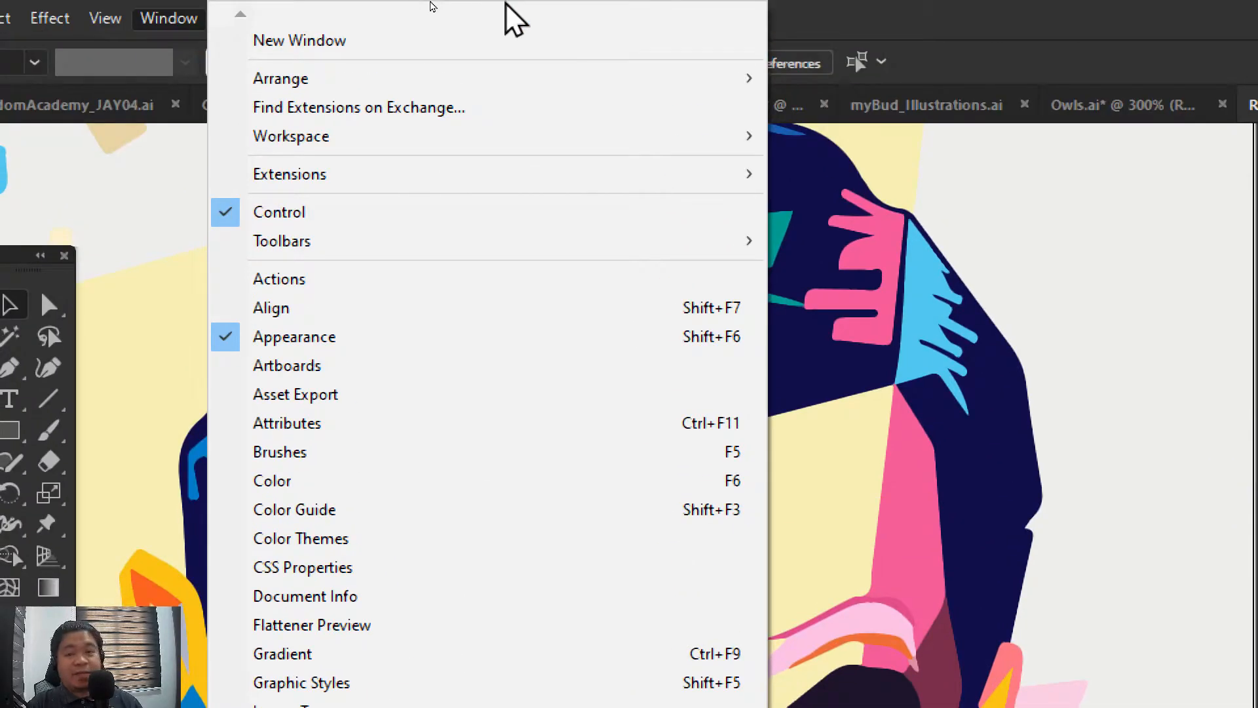
pyautogui.click(857, 3)
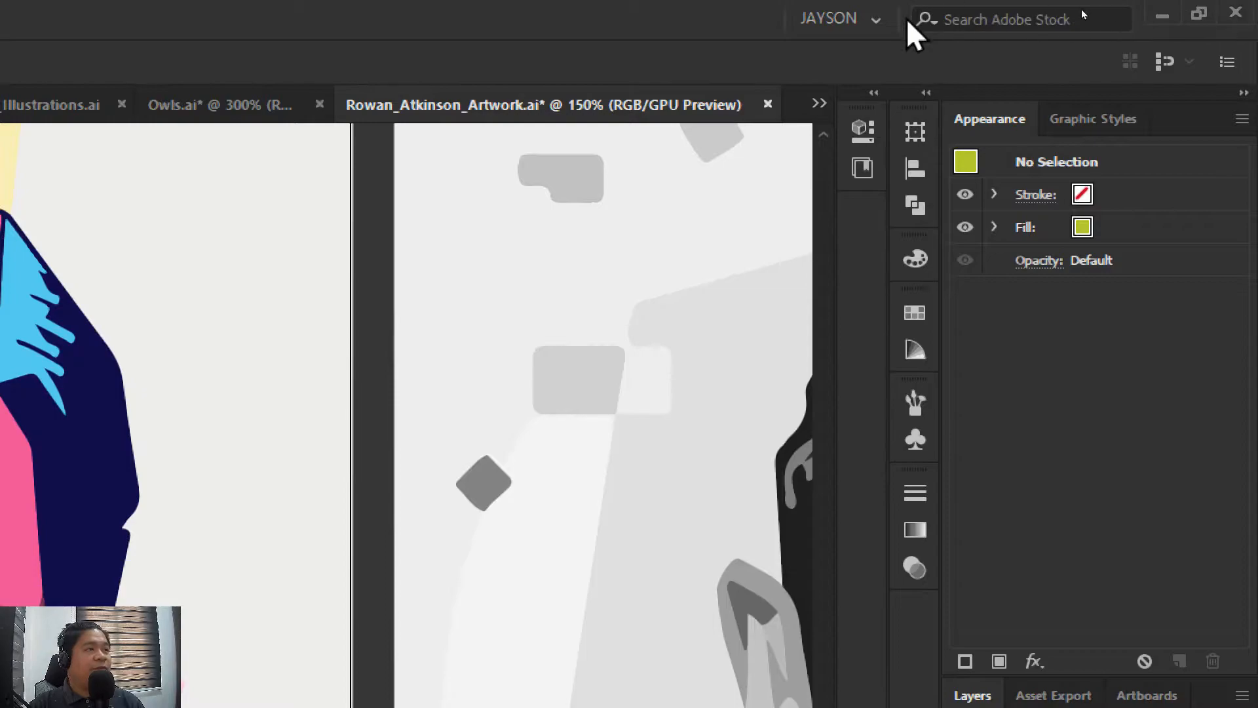
# Switch the workspace to Essentials Classic and then to Essentials
pyautogui.click(853, 19)
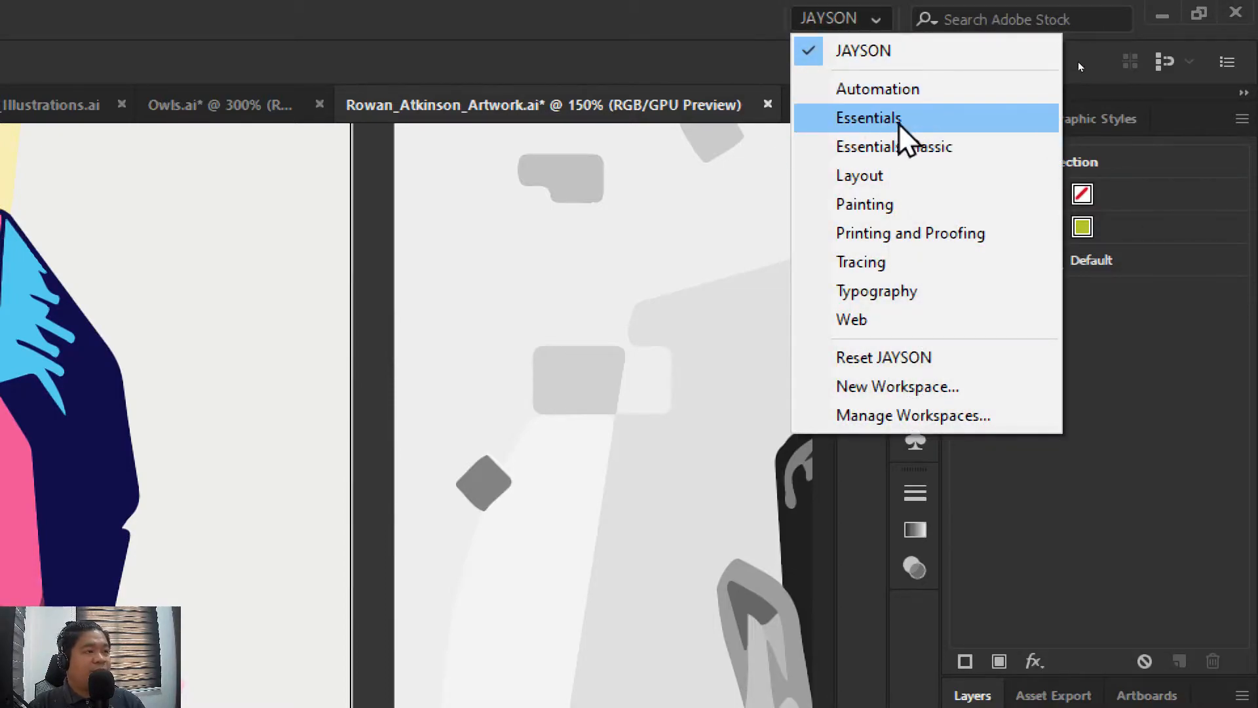
pyautogui.click(892, 148)
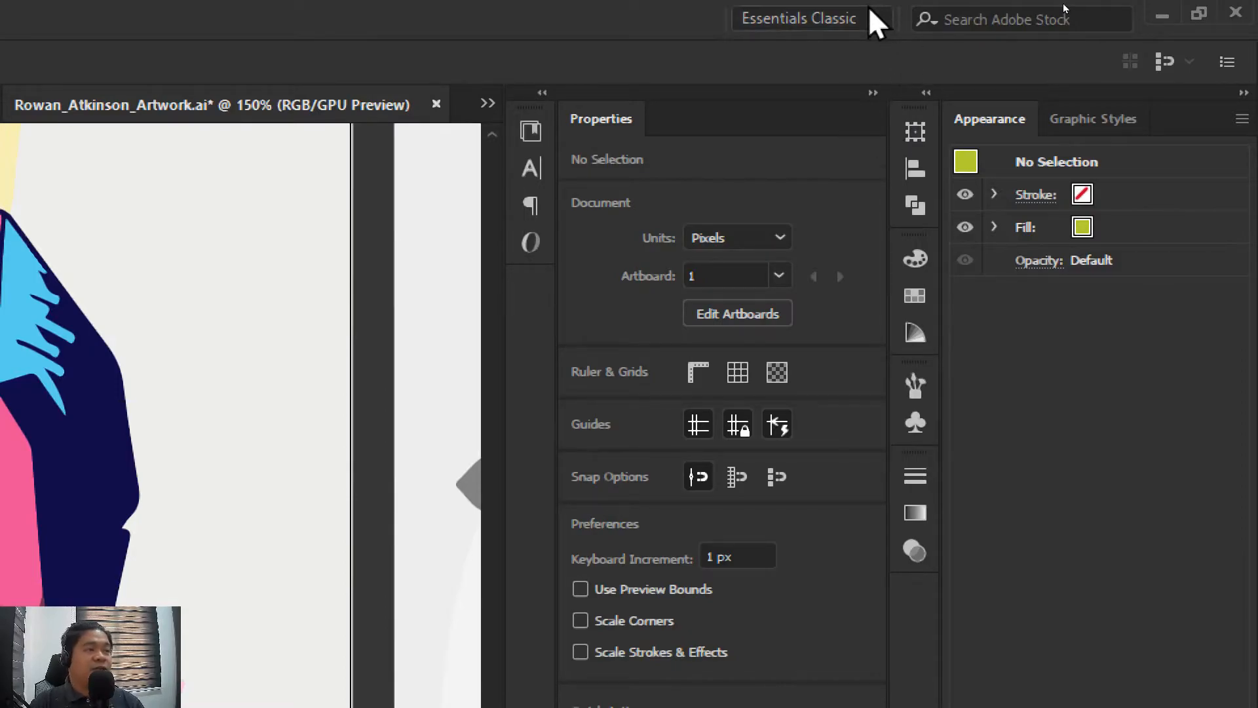
pyautogui.click(868, 9)
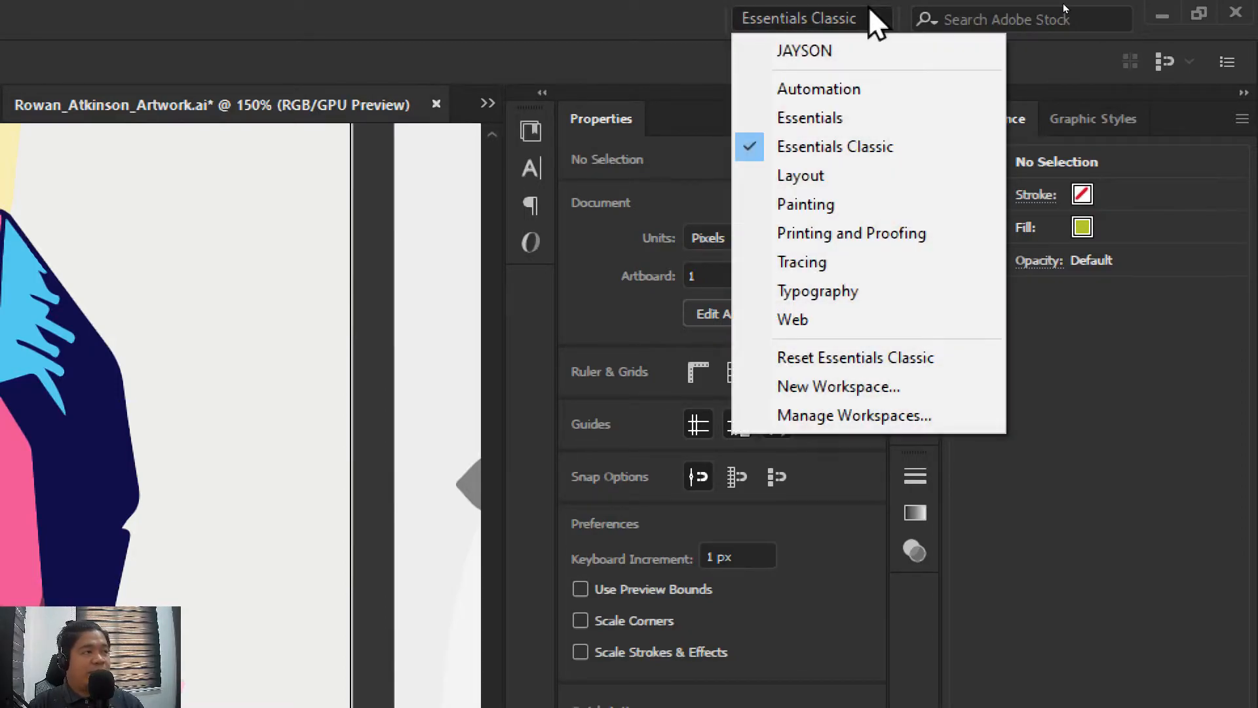
pyautogui.click(862, 117)
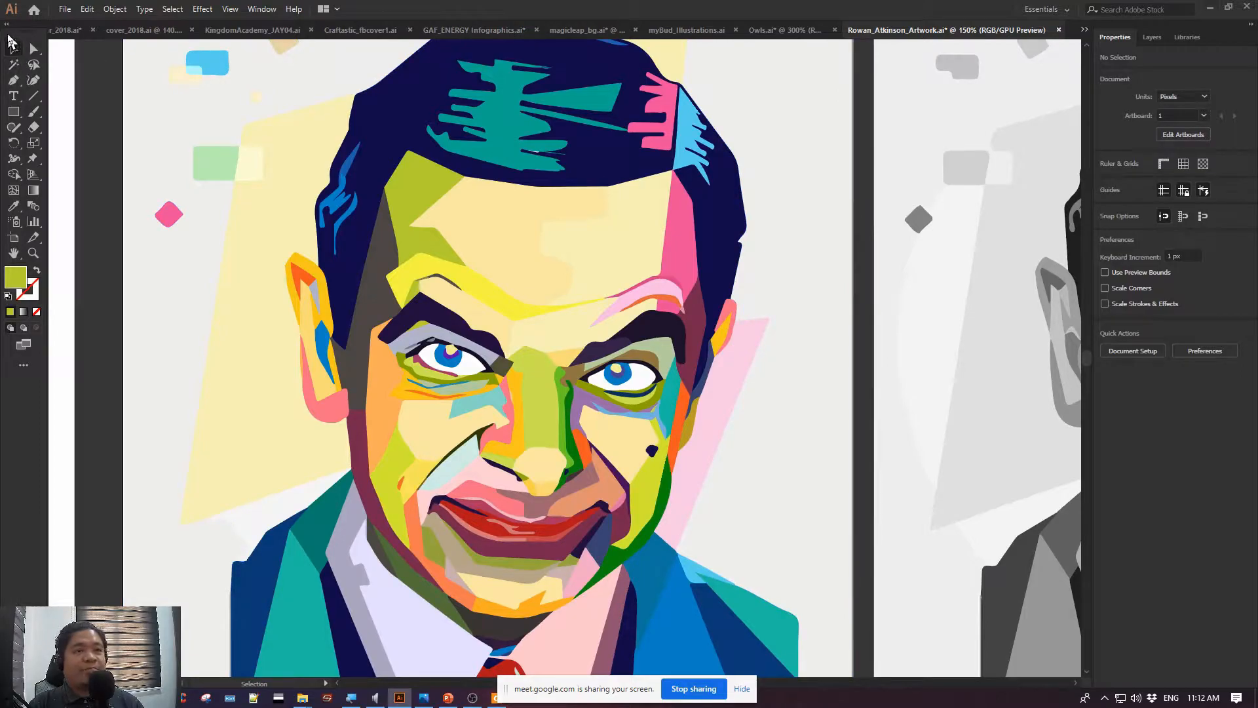
# Undock the tools panel to float over the portrait and show the Layers panel
pyautogui.moveTo(21, 33); pyautogui.dragTo(222, 105)
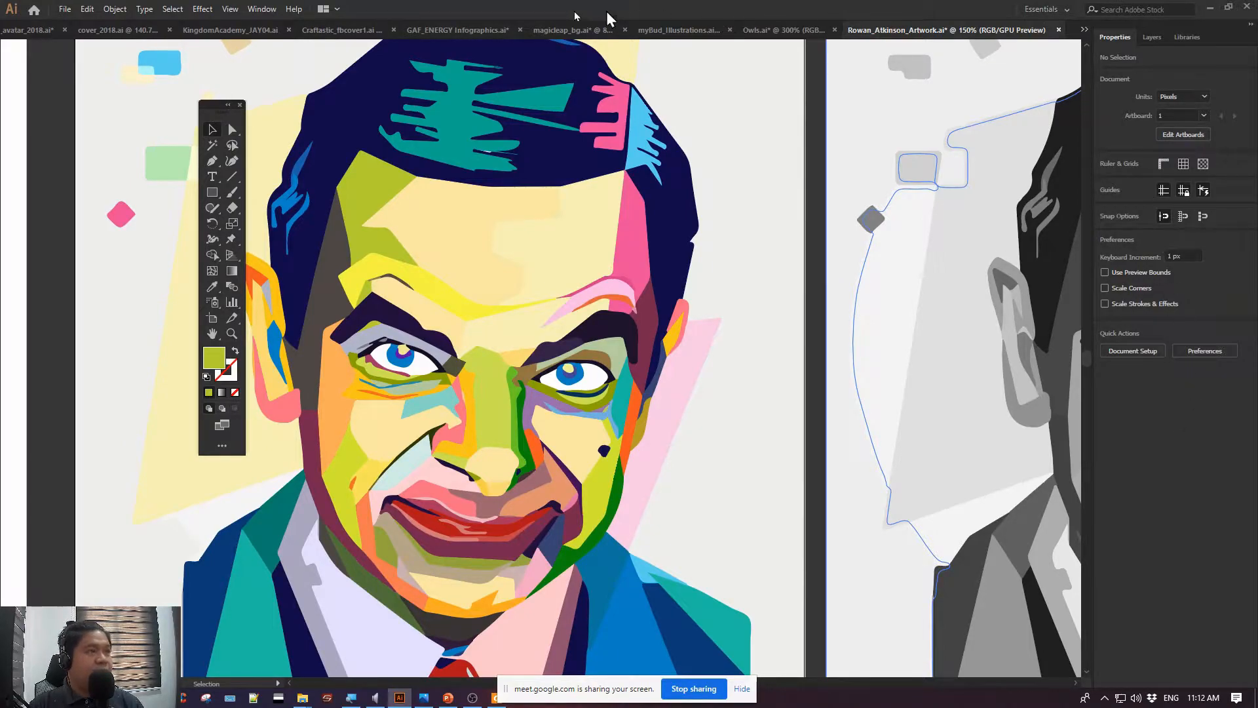
pyautogui.click(262, 9)
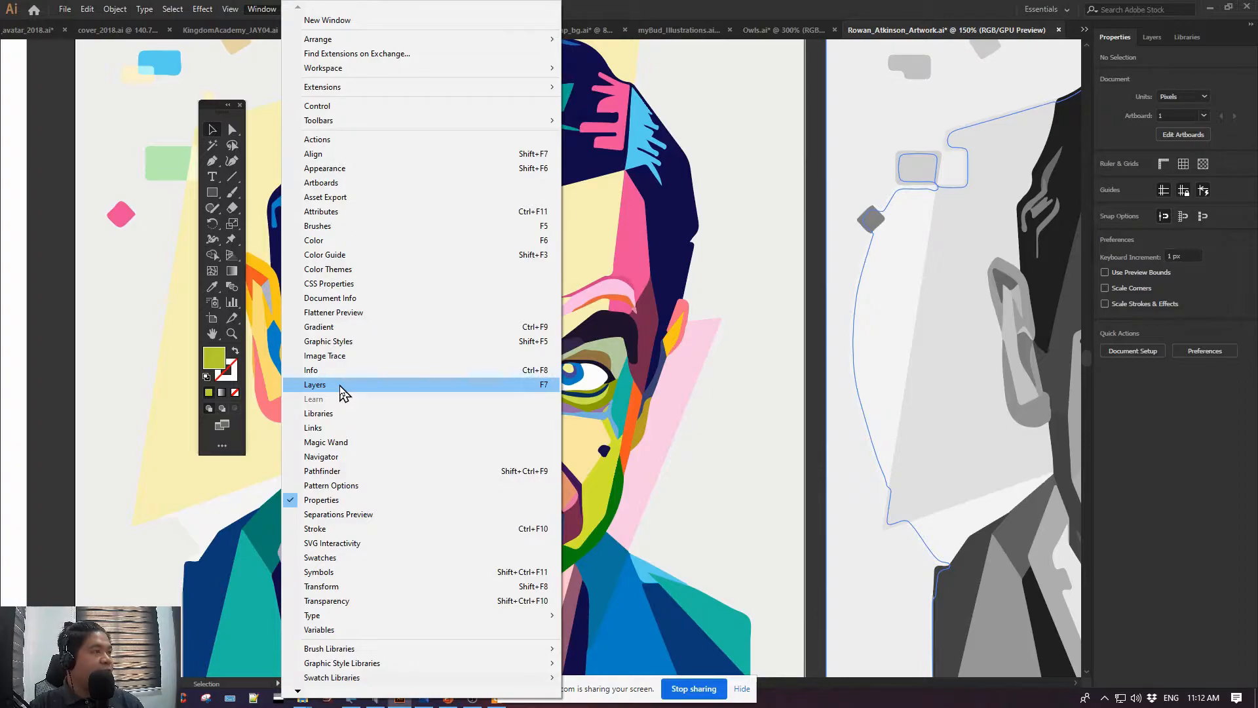
pyautogui.click(342, 391)
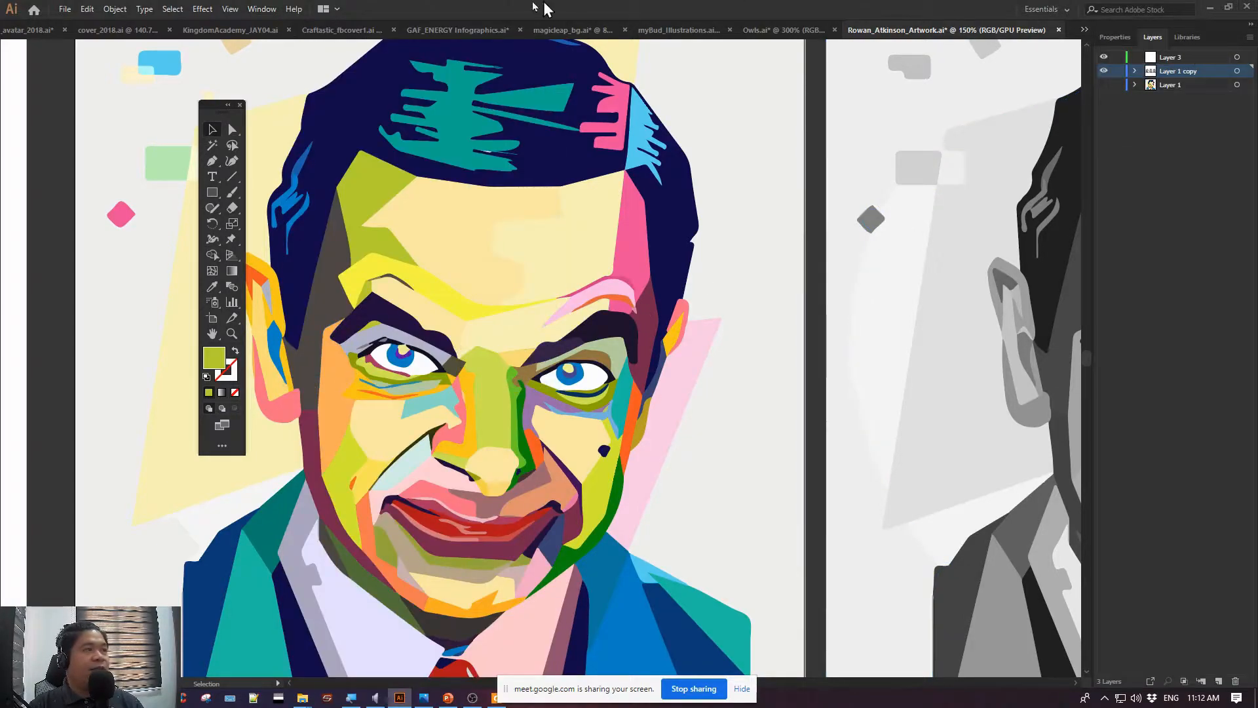
# Show the Align panel and float it over the upper part of the grey portrait artboard
pyautogui.click(261, 9)
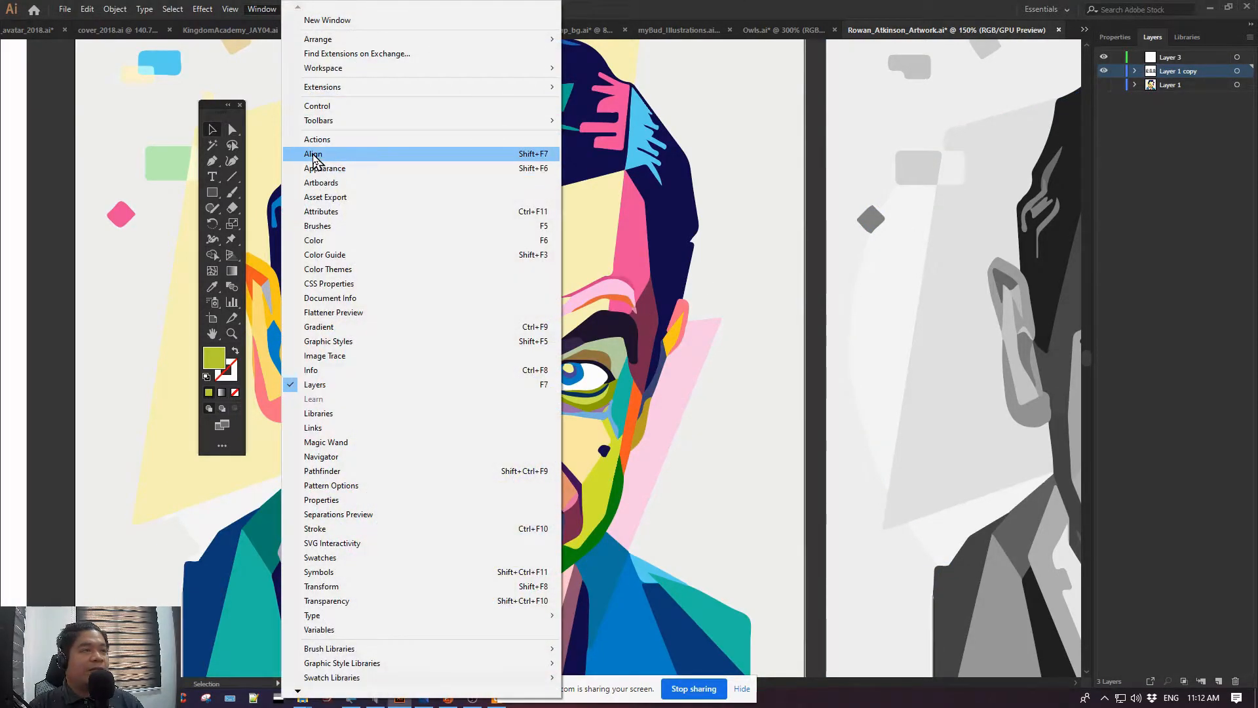
pyautogui.click(313, 154)
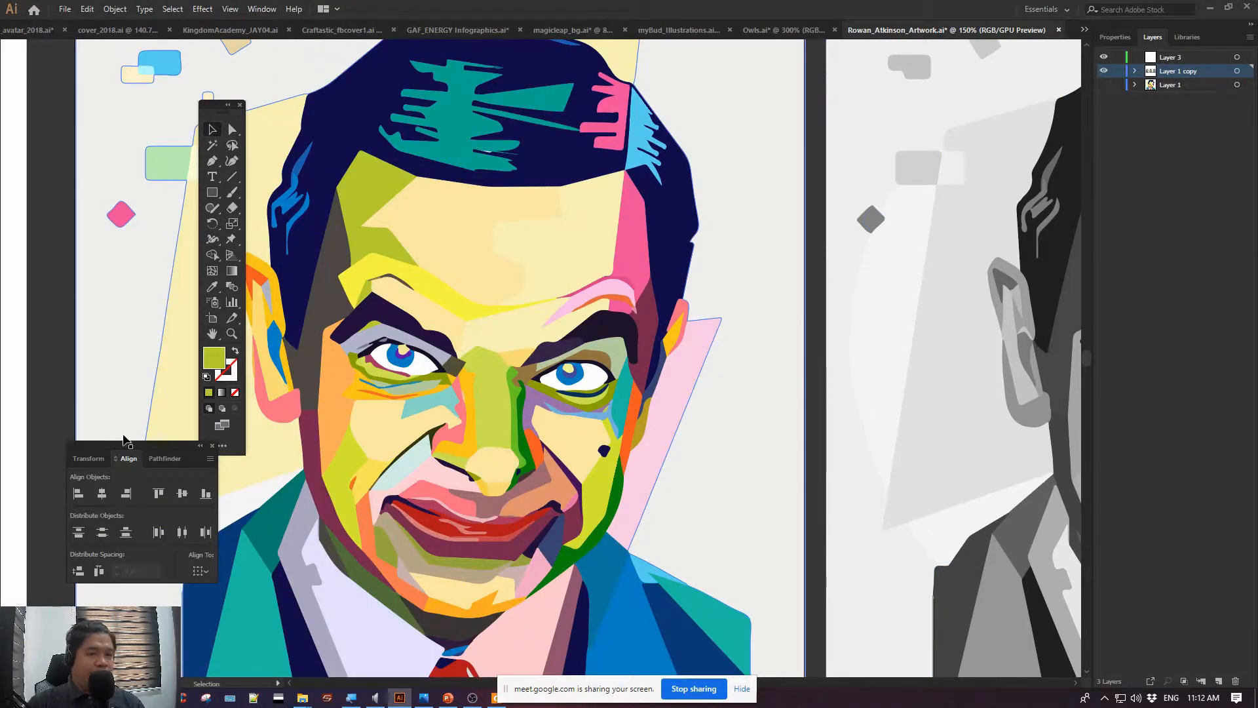
pyautogui.moveTo(122, 449); pyautogui.dragTo(938, 73)
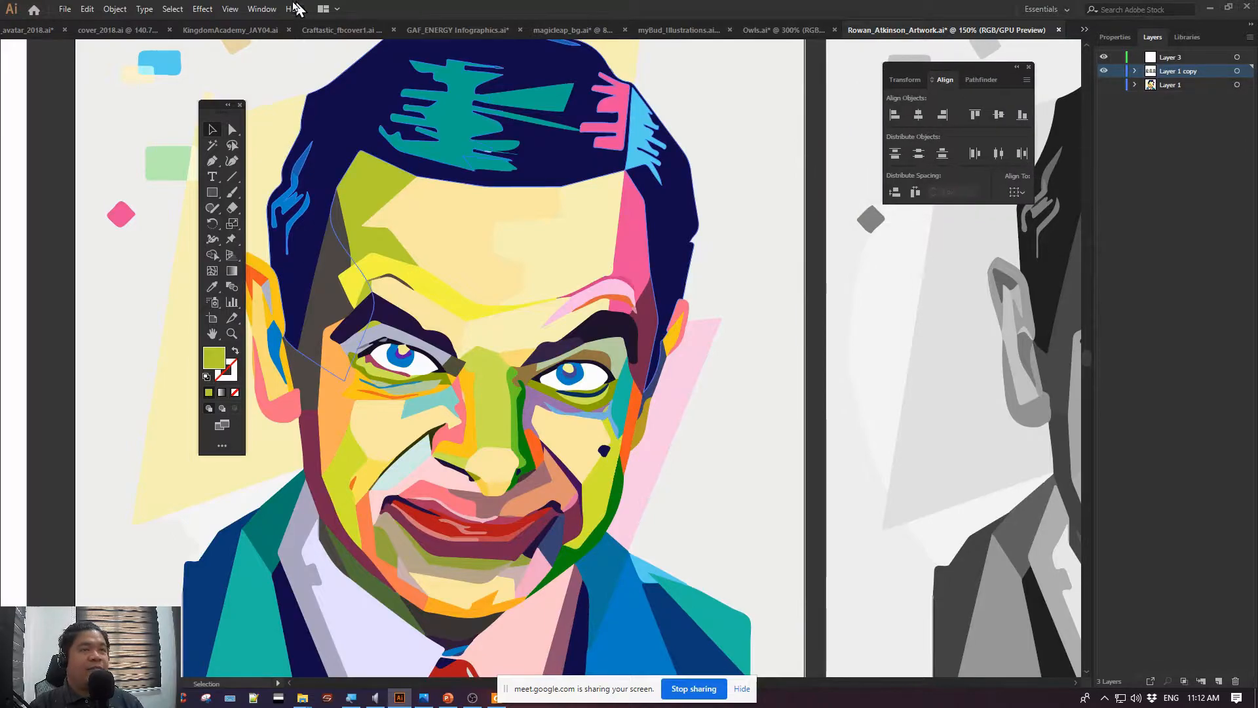
# Show the Pathfinder options in the floating panel group and switch that group to Transform
pyautogui.click(261, 9)
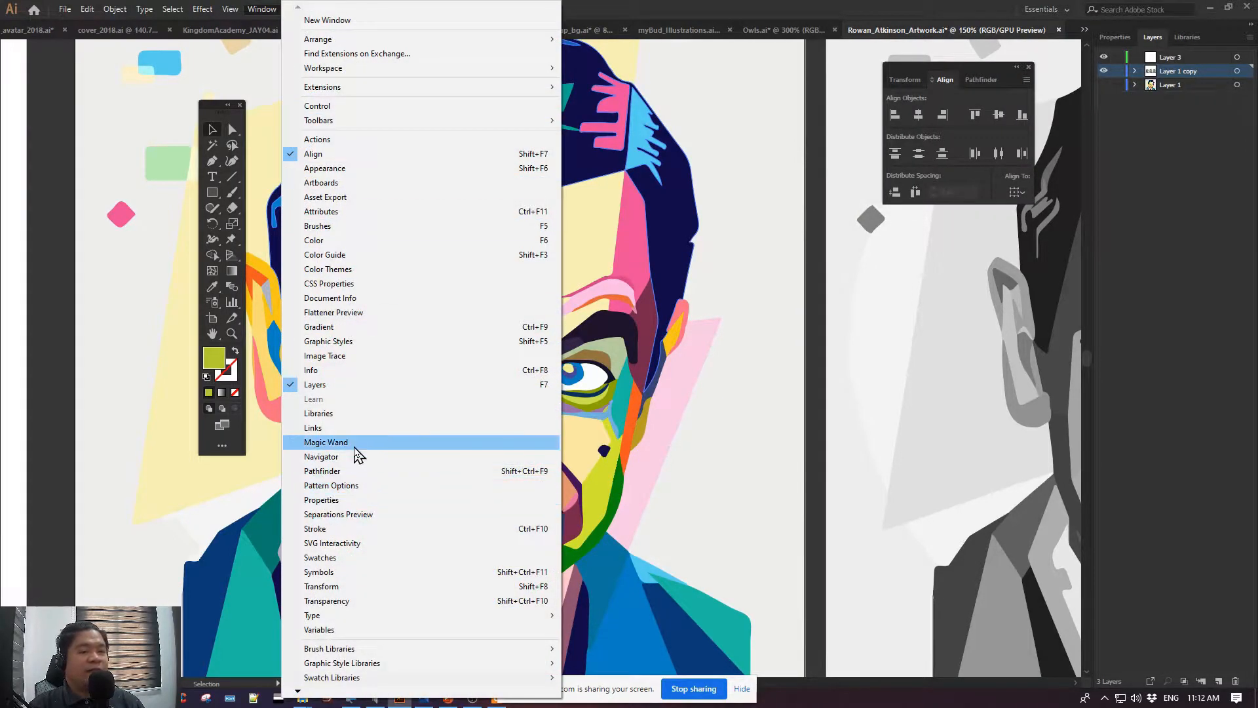
pyautogui.click(344, 470)
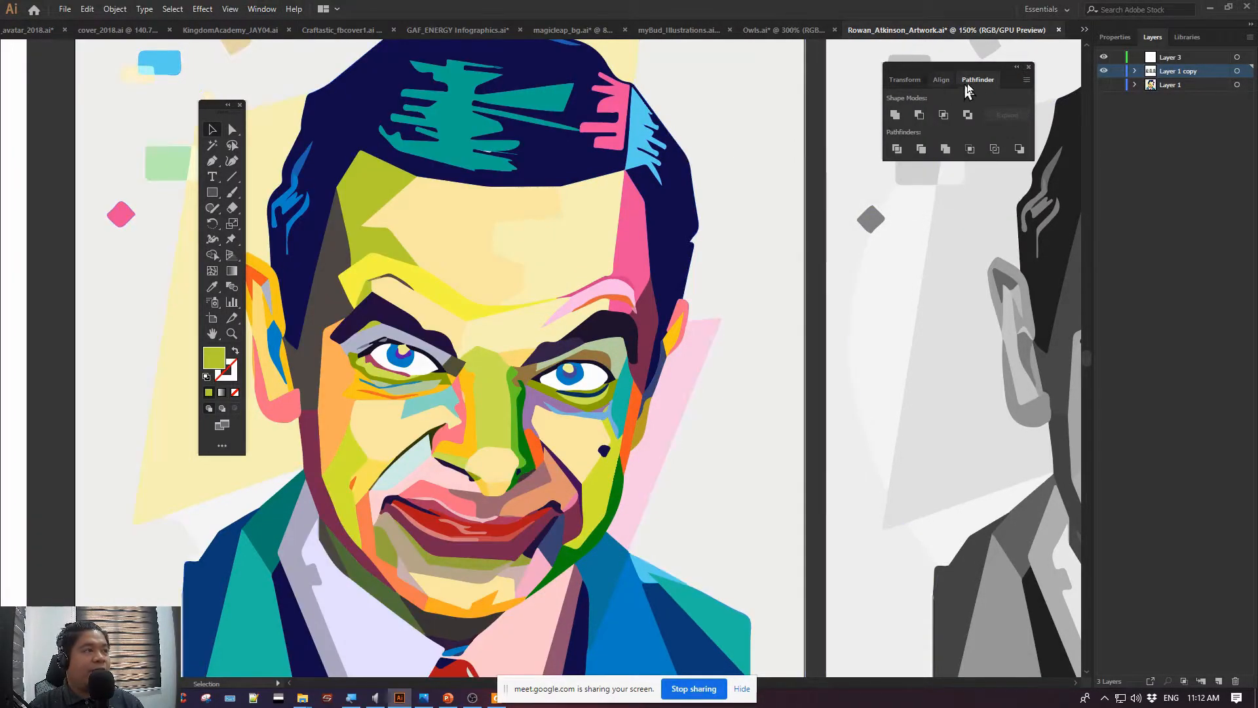
pyautogui.click(908, 81)
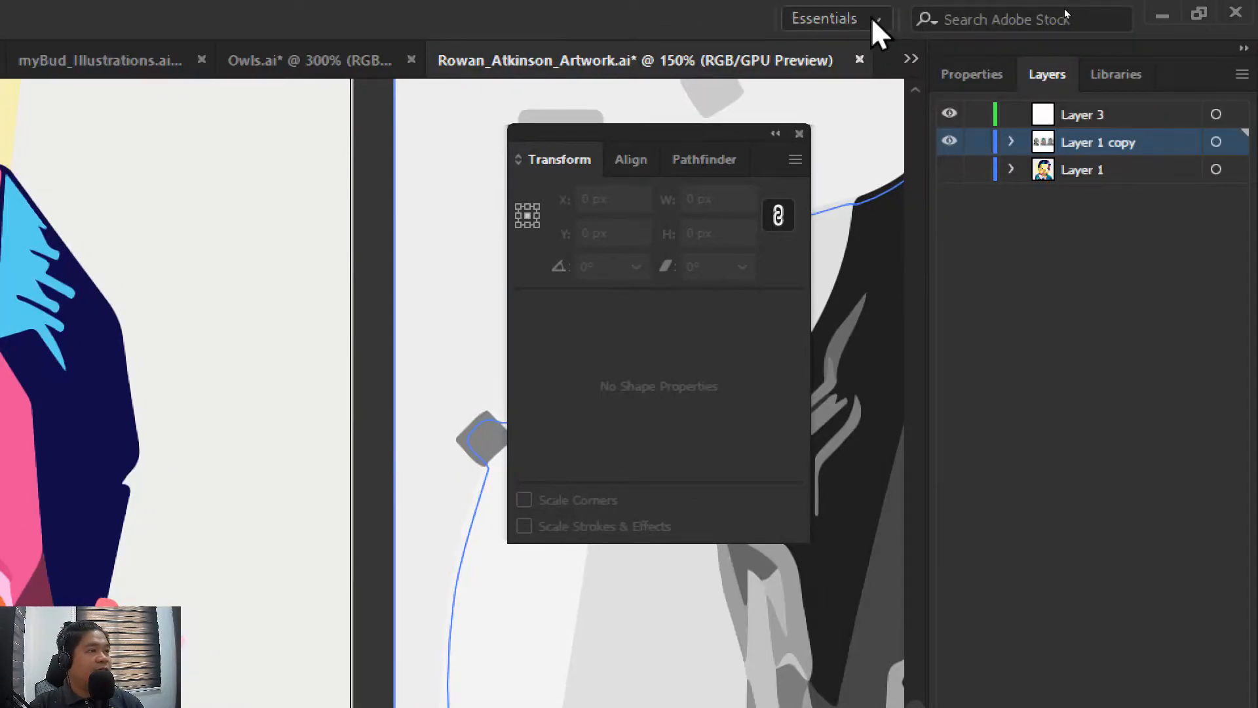
# Try naming a new workspace myWorkspace and then after the existing custom workspace, and cancel without saving it
pyautogui.click(871, 17)
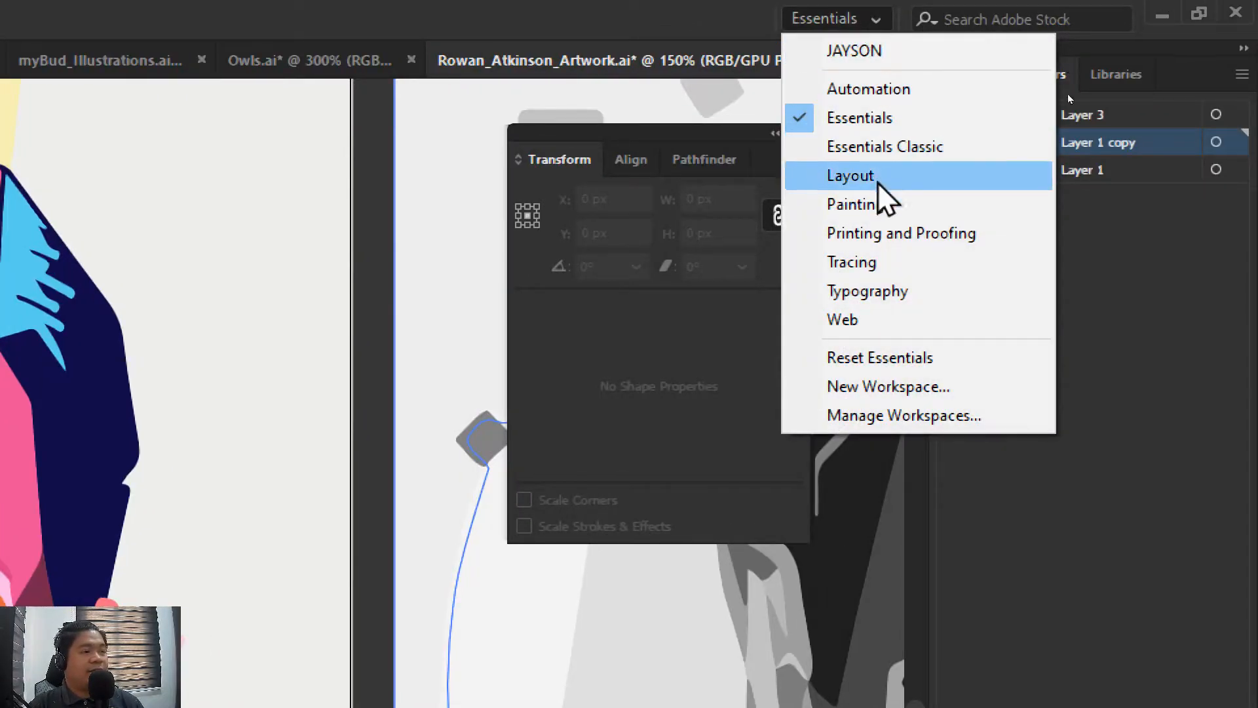
pyautogui.click(887, 386)
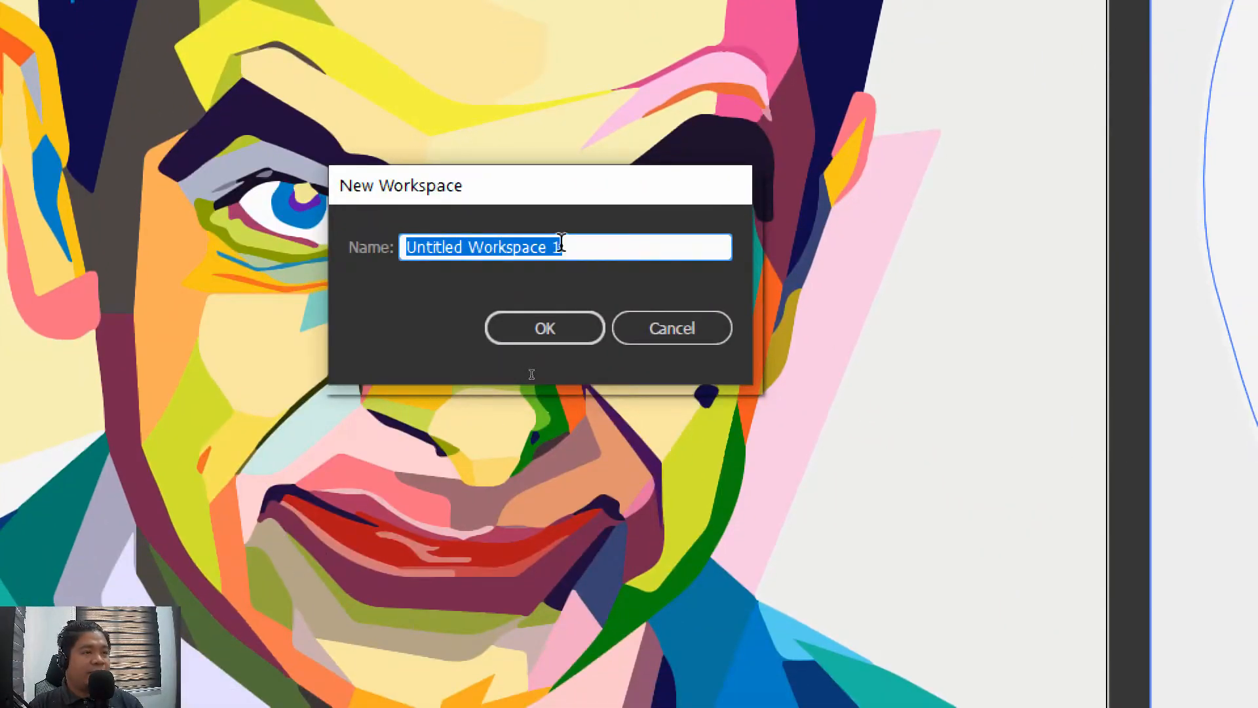
pyautogui.moveTo(578, 242); pyautogui.dragTo(182, 241)
pyautogui.write('myWorkspace')
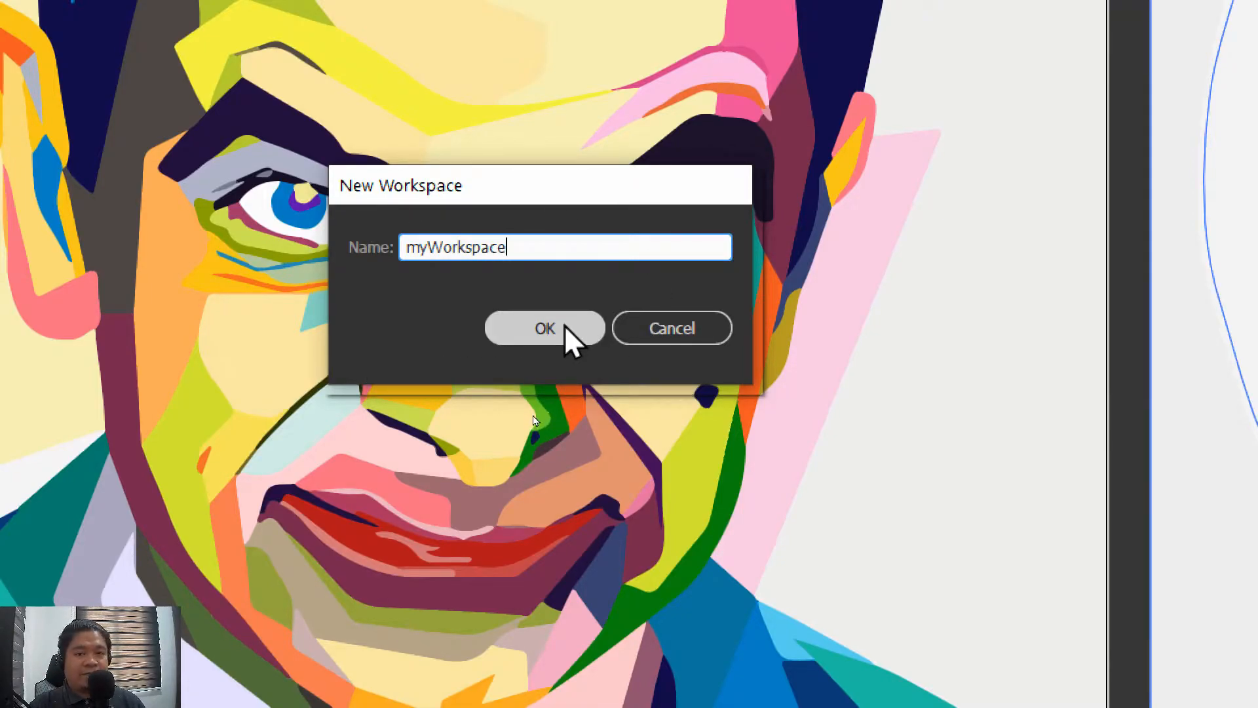
pyautogui.moveTo(603, 245); pyautogui.dragTo(150, 230)
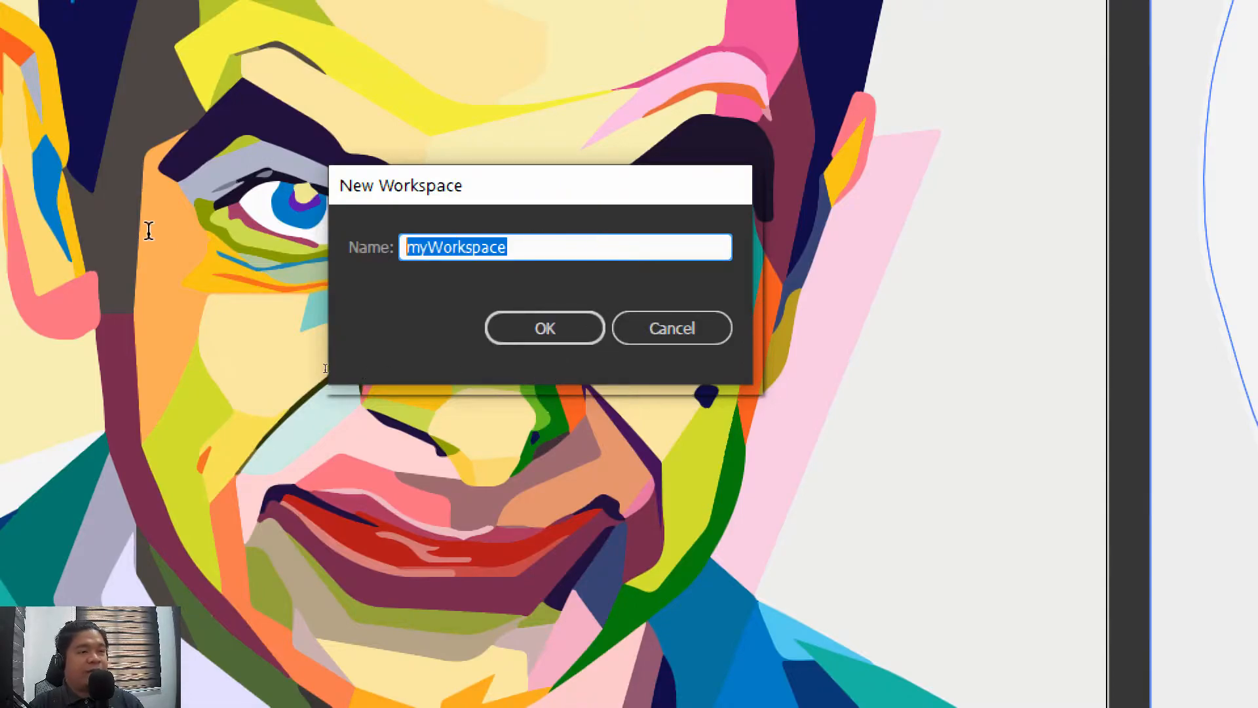
pyautogui.write('JAYSON')
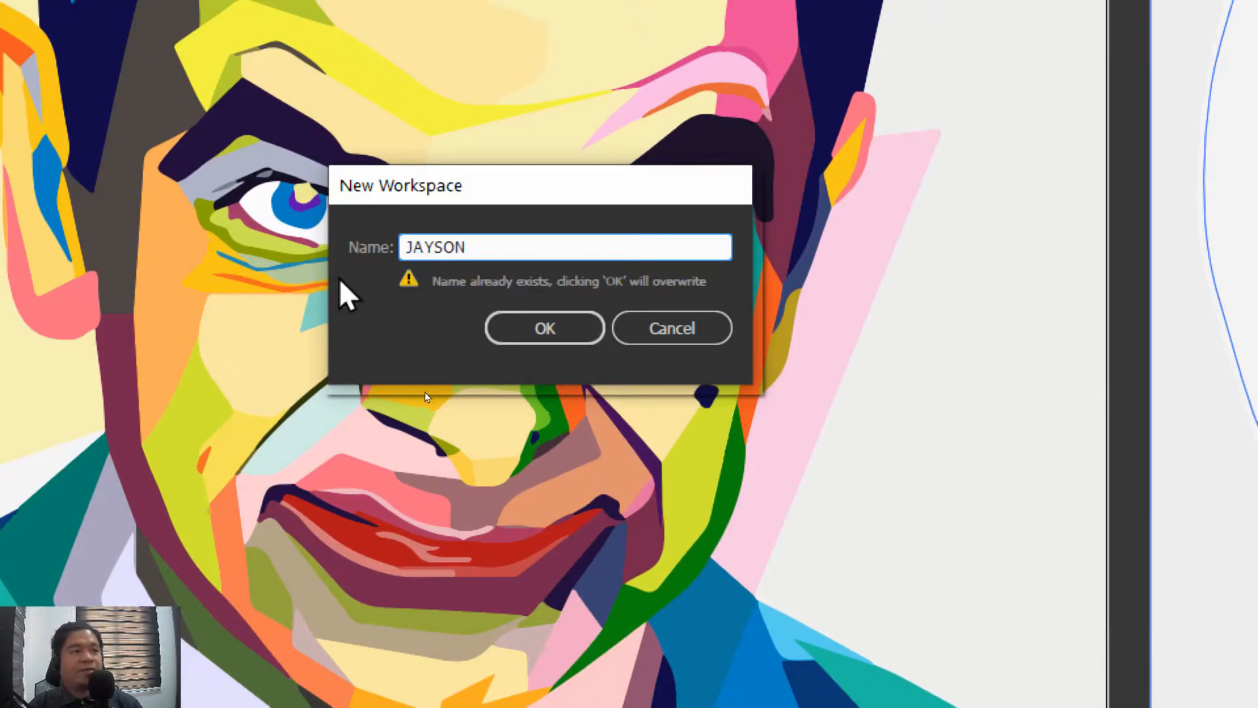
pyautogui.click(665, 316)
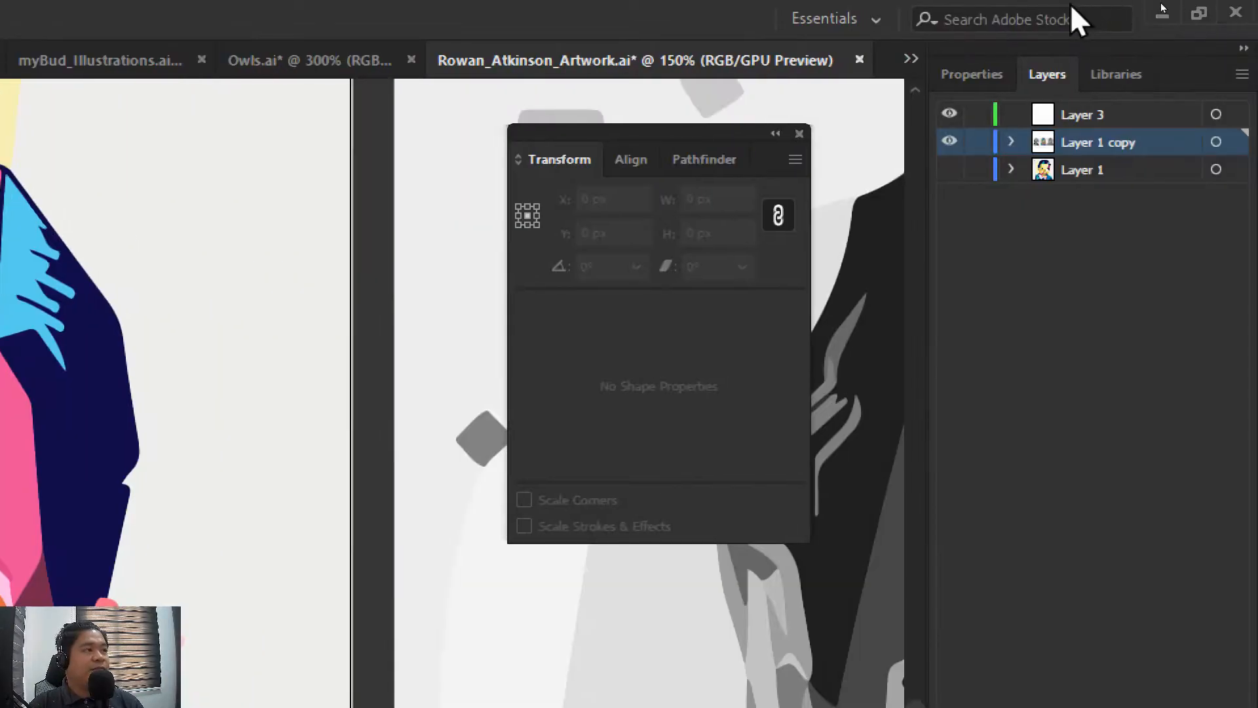
# Switch to the custom workspace saved under a person's name and float the tools panel at the coloured portrait artboard's left edge
pyautogui.click(845, 20)
pyautogui.click(849, 49)
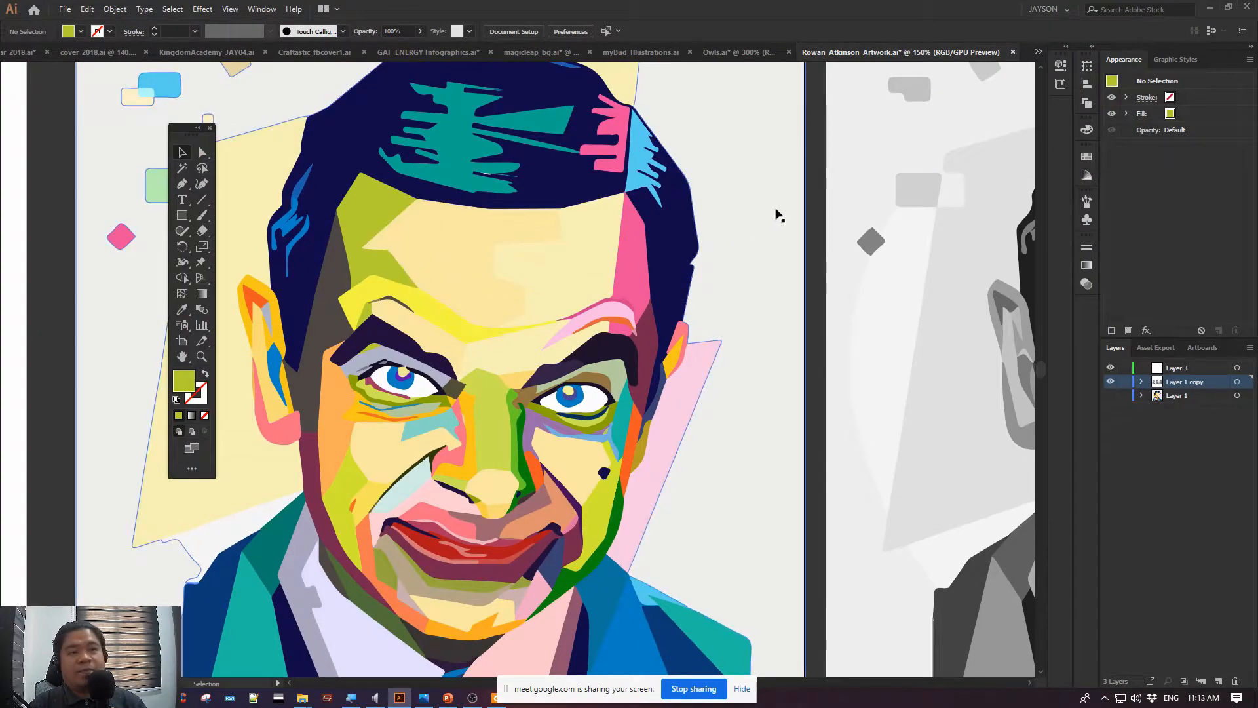
pyautogui.moveTo(187, 131); pyautogui.dragTo(82, 109)
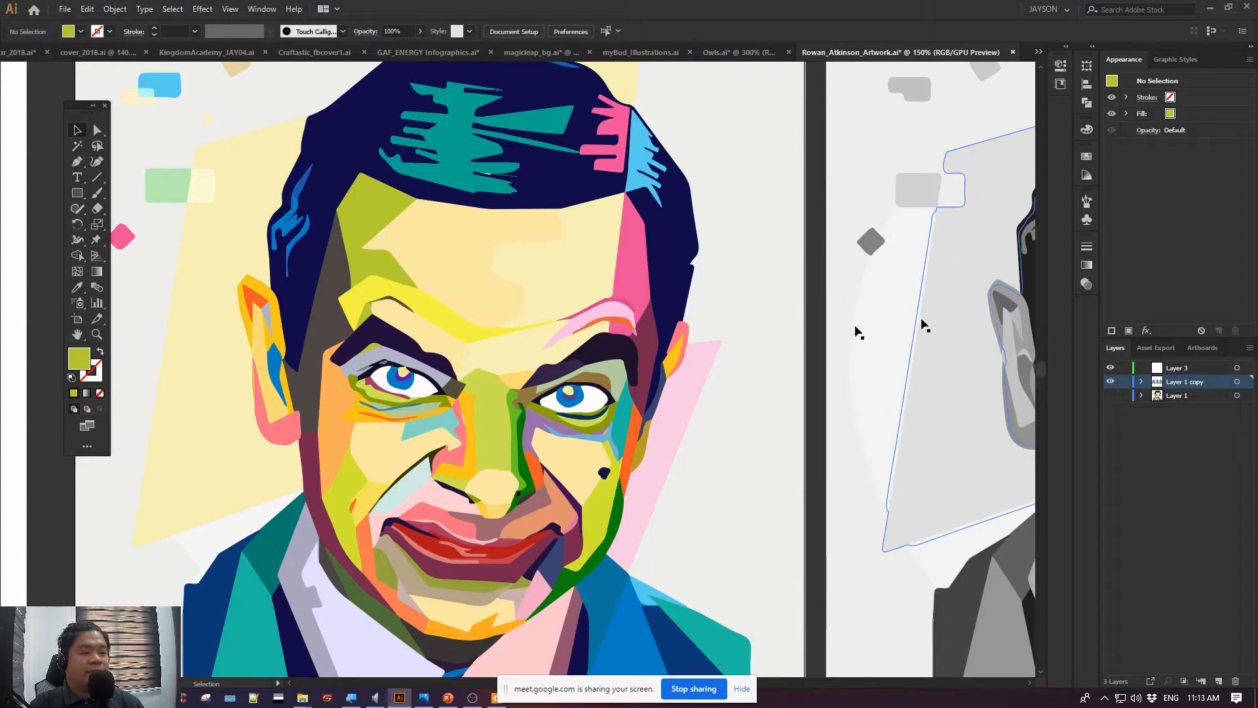
# Switch to the PowerPoint Lesson 1 slide and highlight the Artboard & Canvas and Fill & Stroke bullets
pyautogui.click(447, 697)
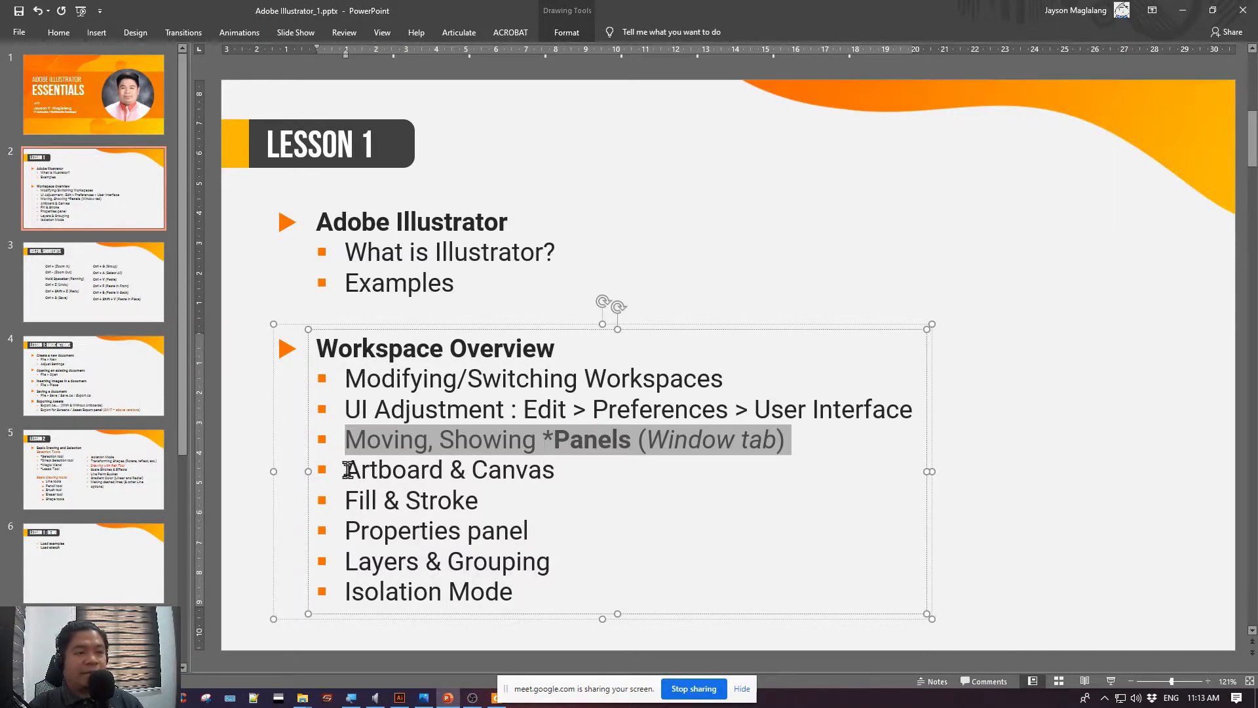
pyautogui.moveTo(348, 469); pyautogui.dragTo(575, 485)
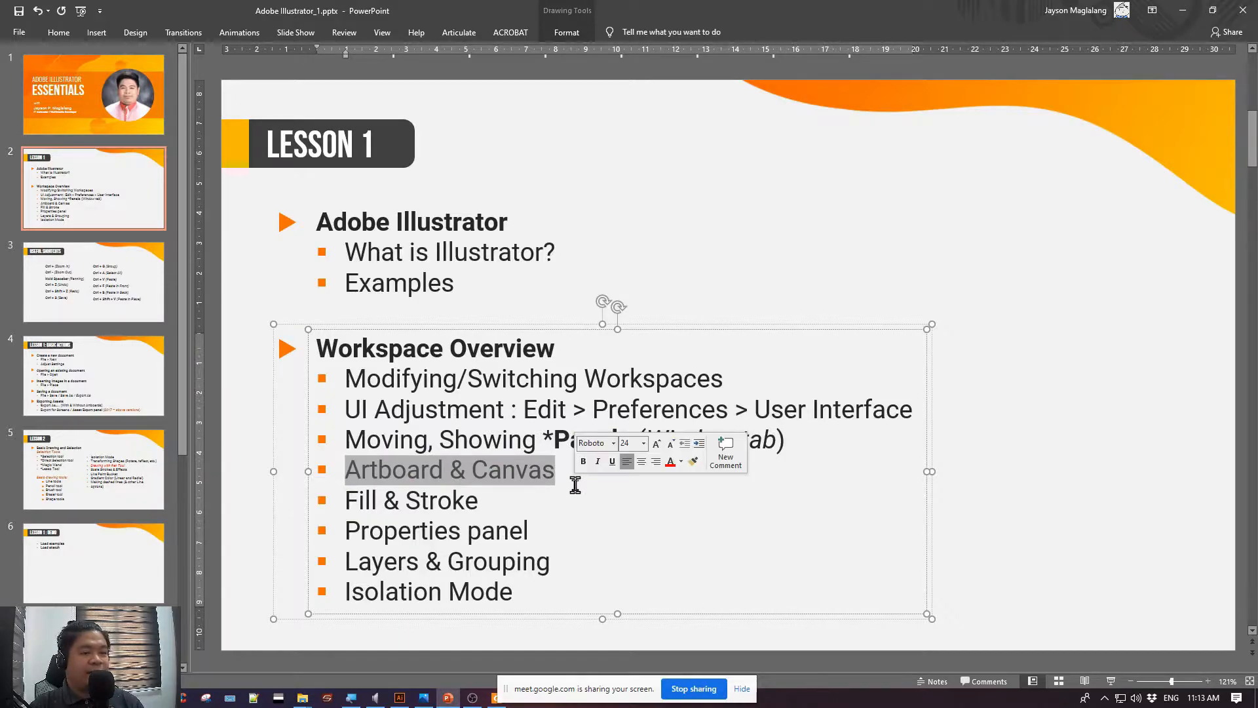
pyautogui.click(460, 471)
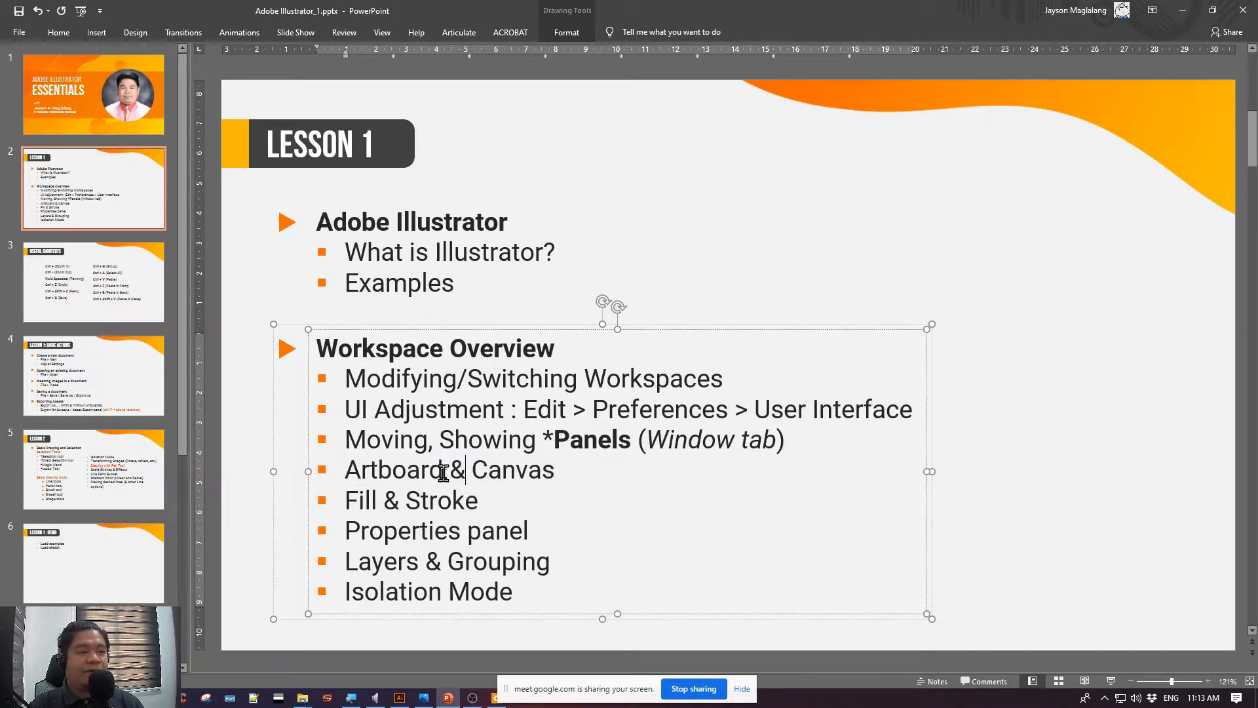
pyautogui.moveTo(443, 472); pyautogui.dragTo(349, 471)
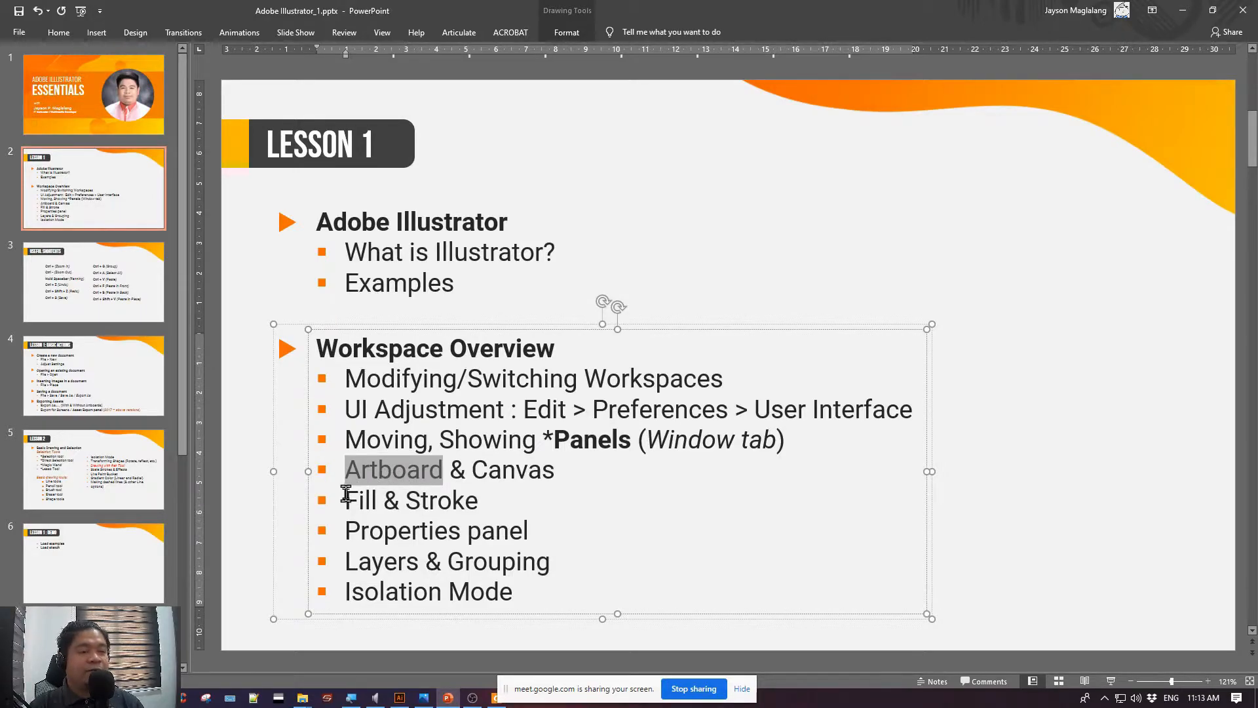
pyautogui.moveTo(346, 498); pyautogui.dragTo(498, 501)
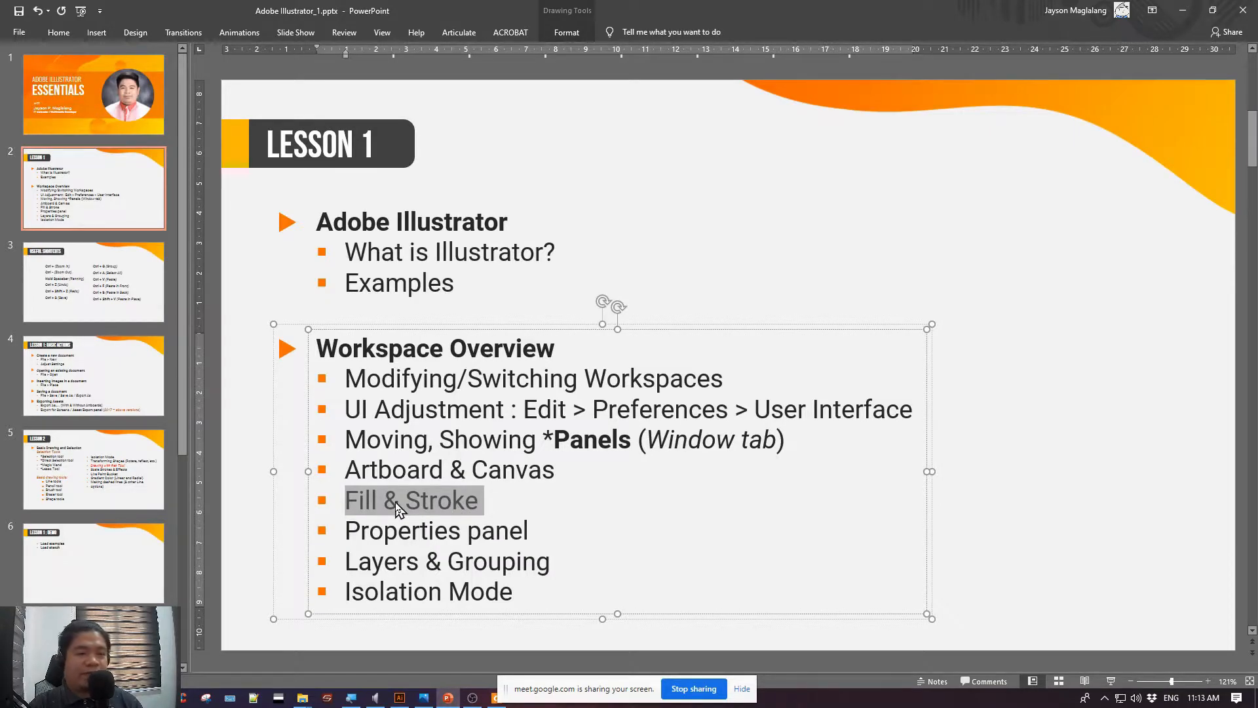
# Return to Illustrator and inspect the fills of individual forehead, hair and ear shapes in the coloured portrait using Direct Selection
pyautogui.hotkey('alt', 'Tab')
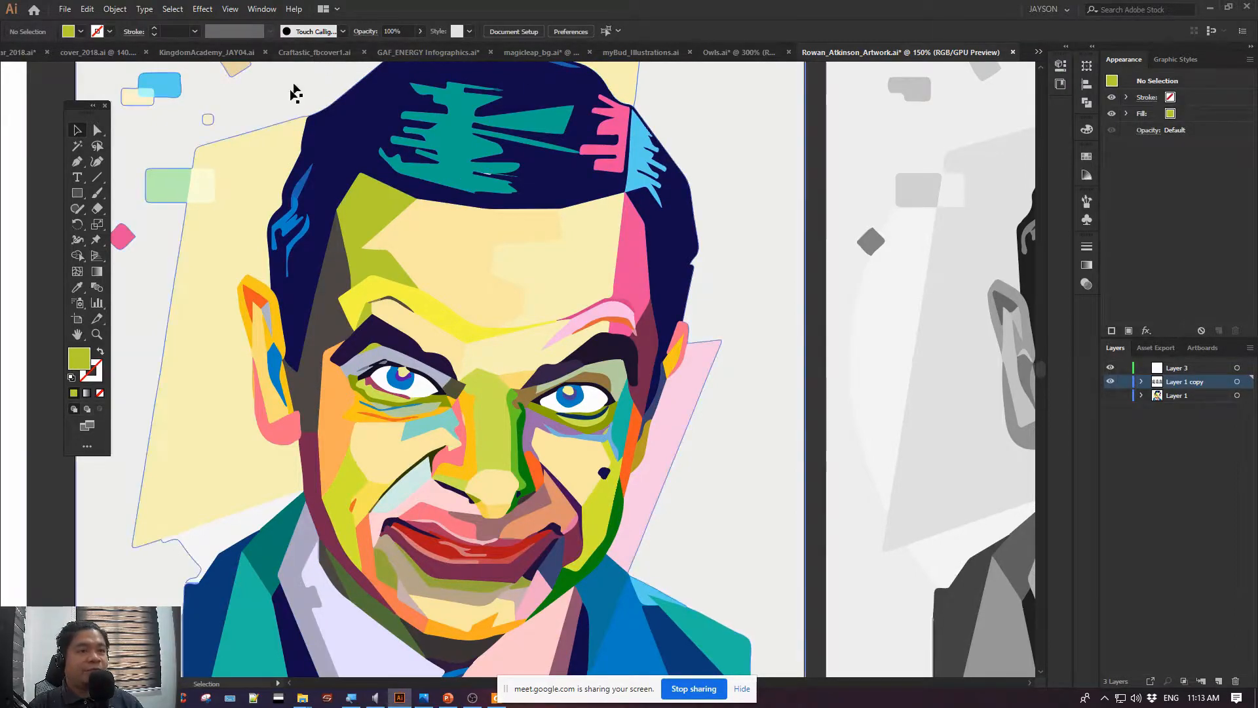
pyautogui.click(98, 133)
pyautogui.moveTo(202, 117); pyautogui.dragTo(413, 172)
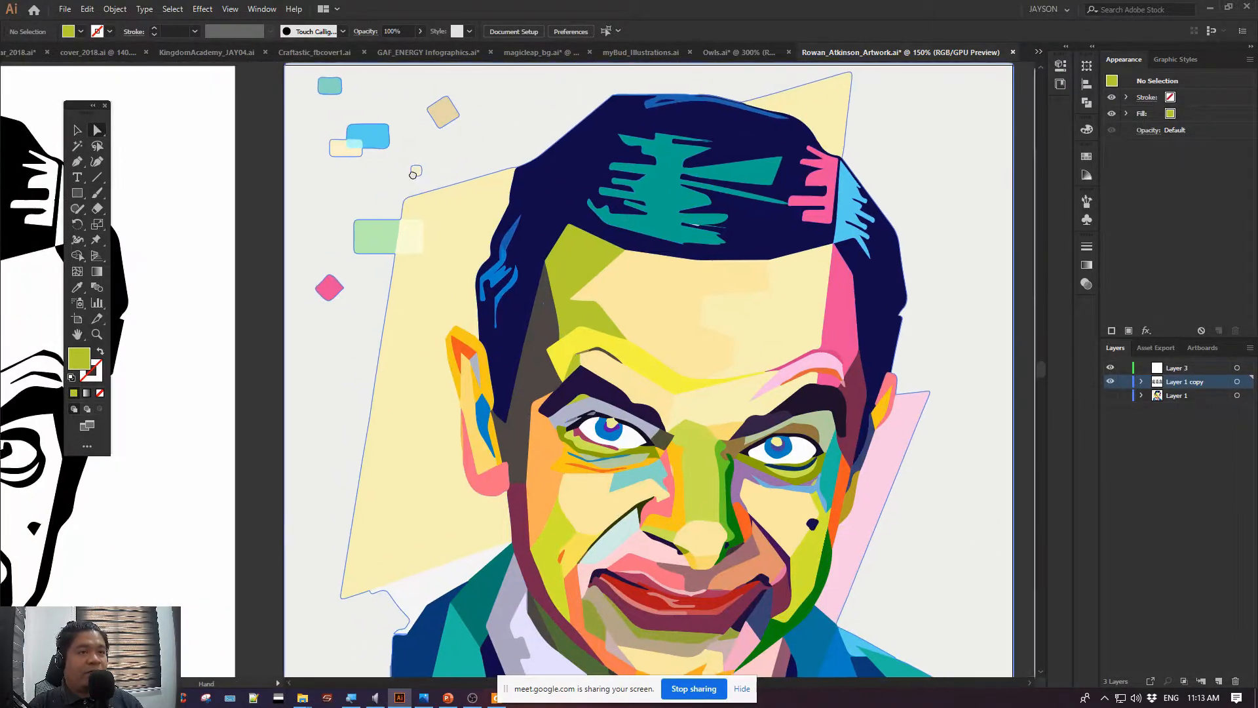
pyautogui.click(593, 264)
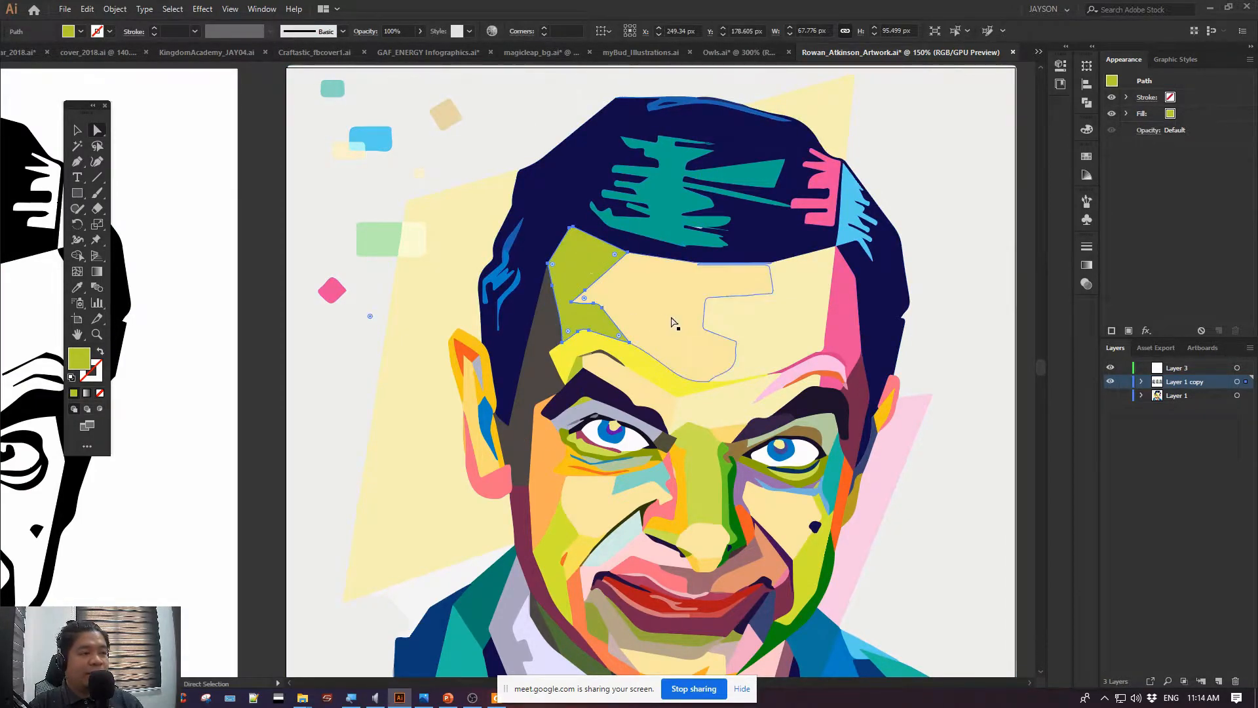
pyautogui.click(729, 271)
pyautogui.click(714, 184)
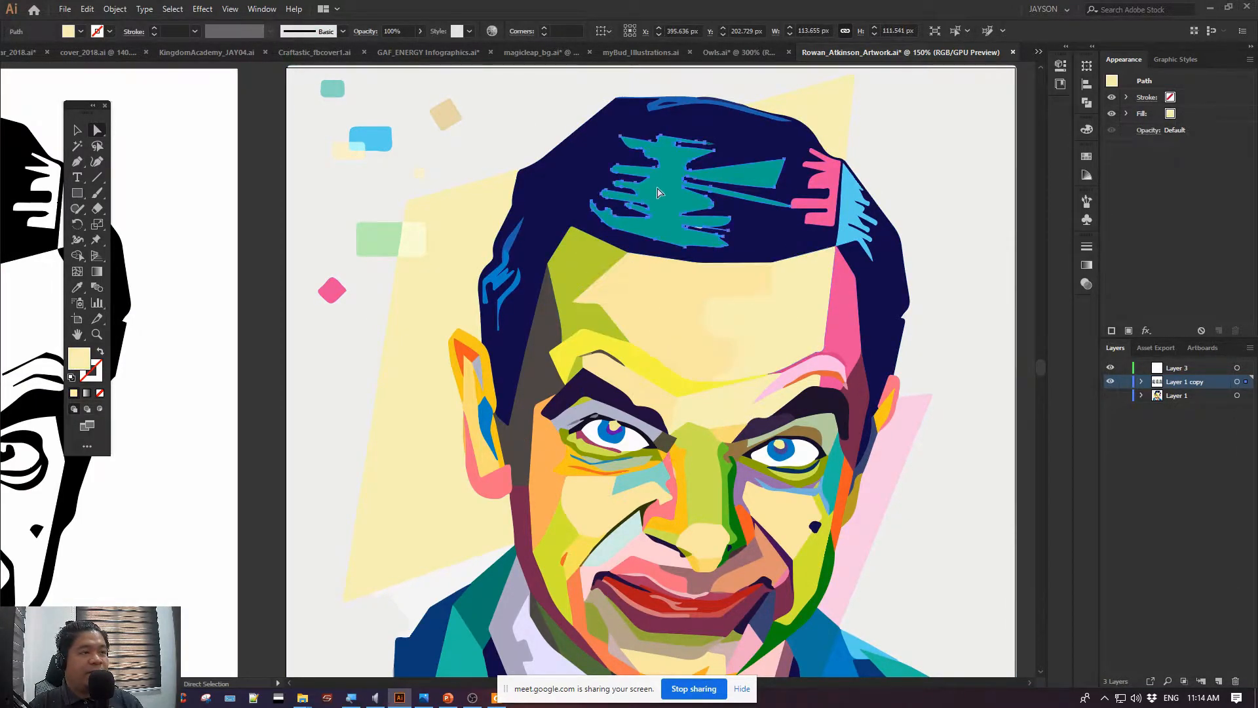
pyautogui.click(529, 488)
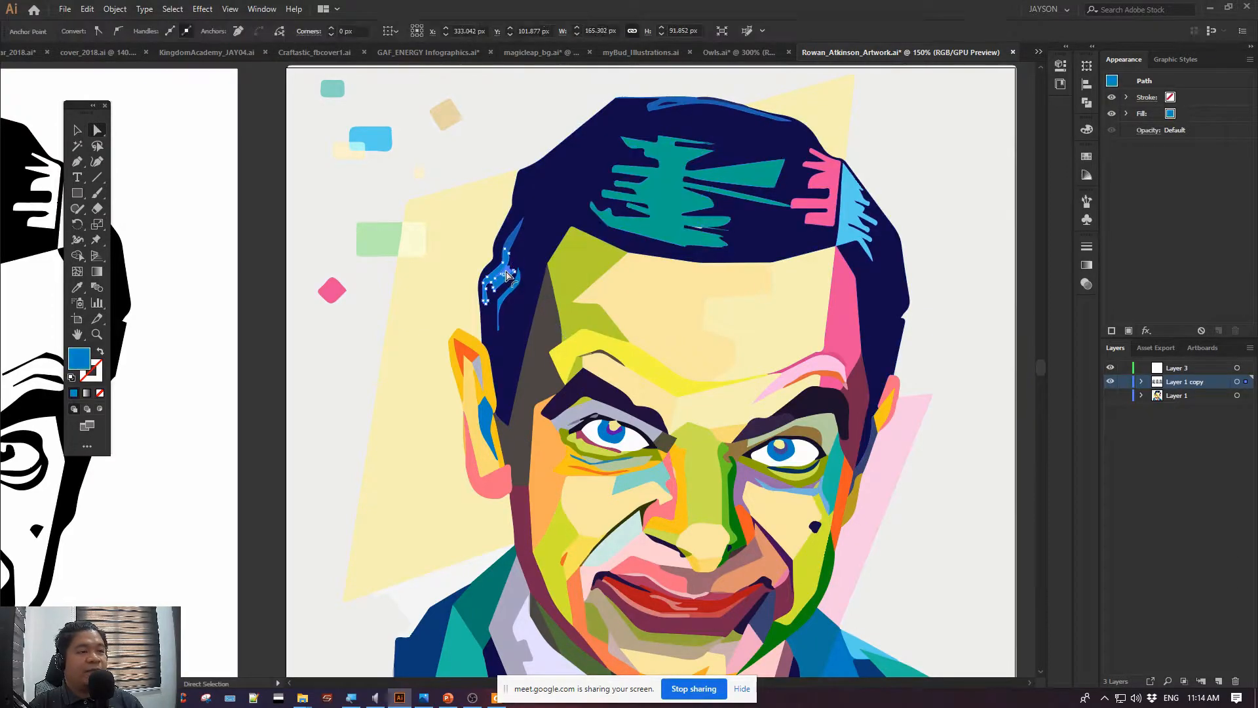
pyautogui.moveTo(568, 549); pyautogui.dragTo(812, 266)
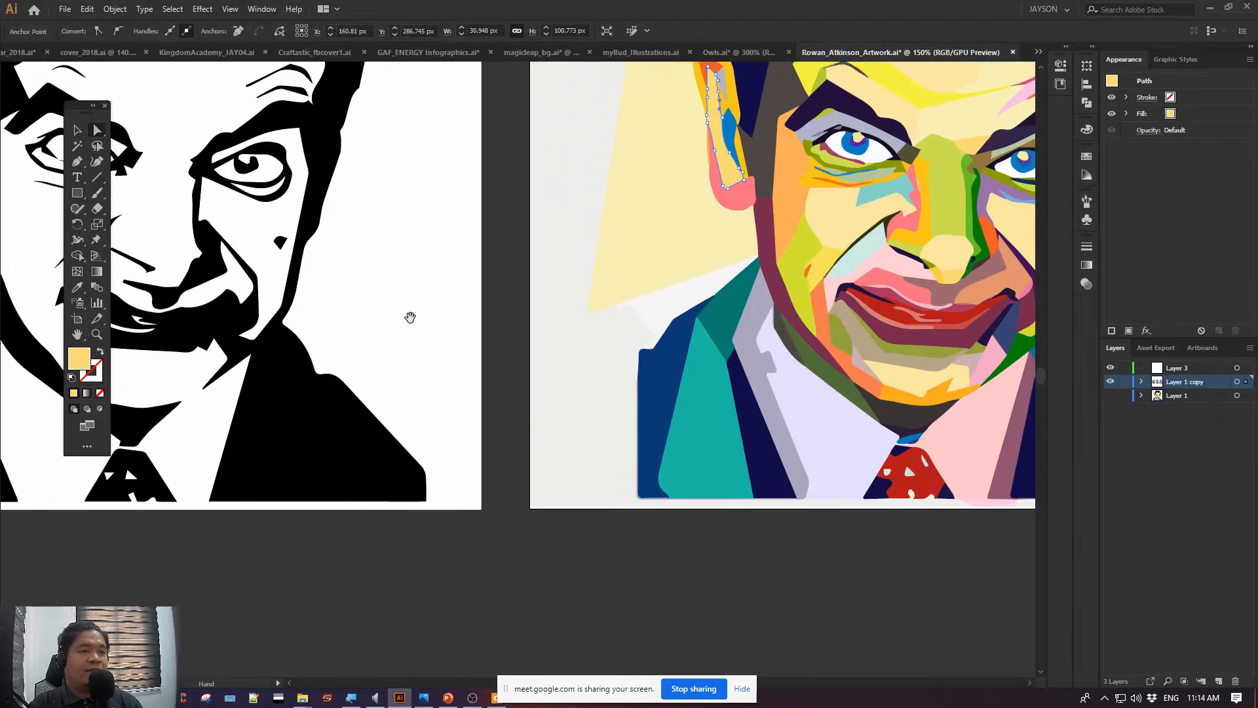
pyautogui.moveTo(411, 317); pyautogui.dragTo(438, 610)
# Copy the blue owl group from Owls.ai and paste it into Rowan_Atkinson_Artwork.ai
pyautogui.click(727, 54)
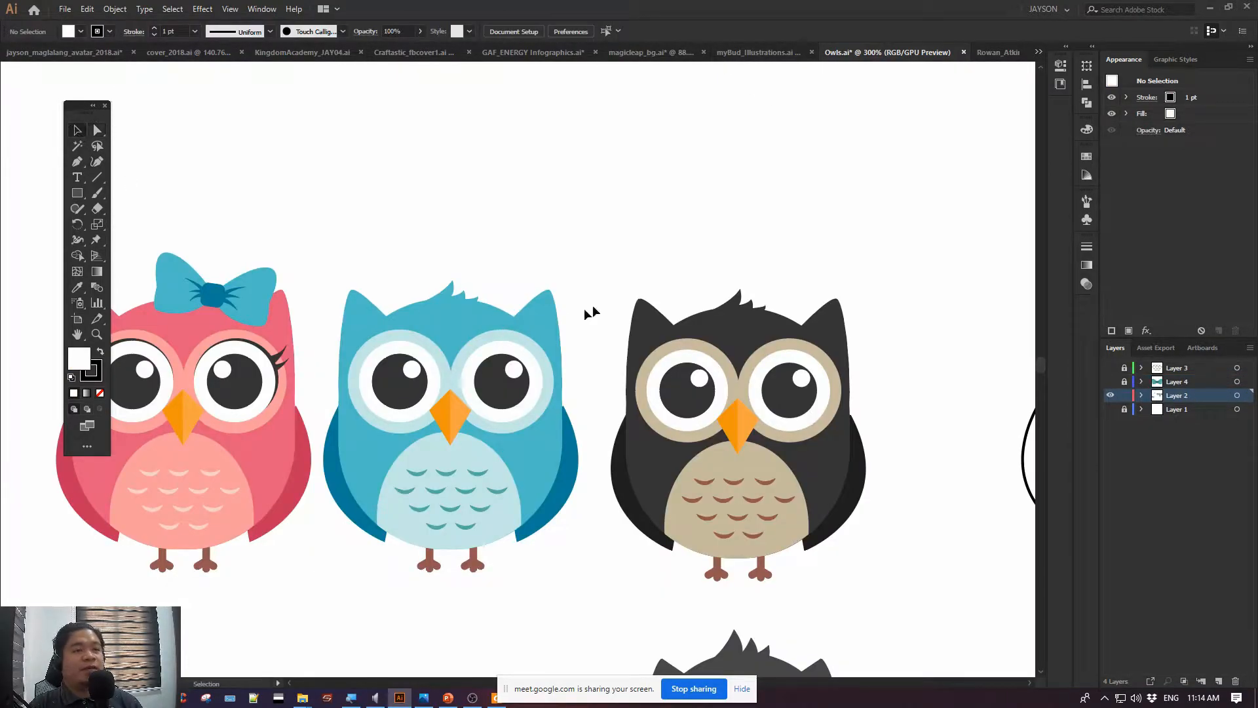
pyautogui.moveTo(716, 177); pyautogui.dragTo(646, 240)
pyautogui.press('v')
pyautogui.click(387, 423)
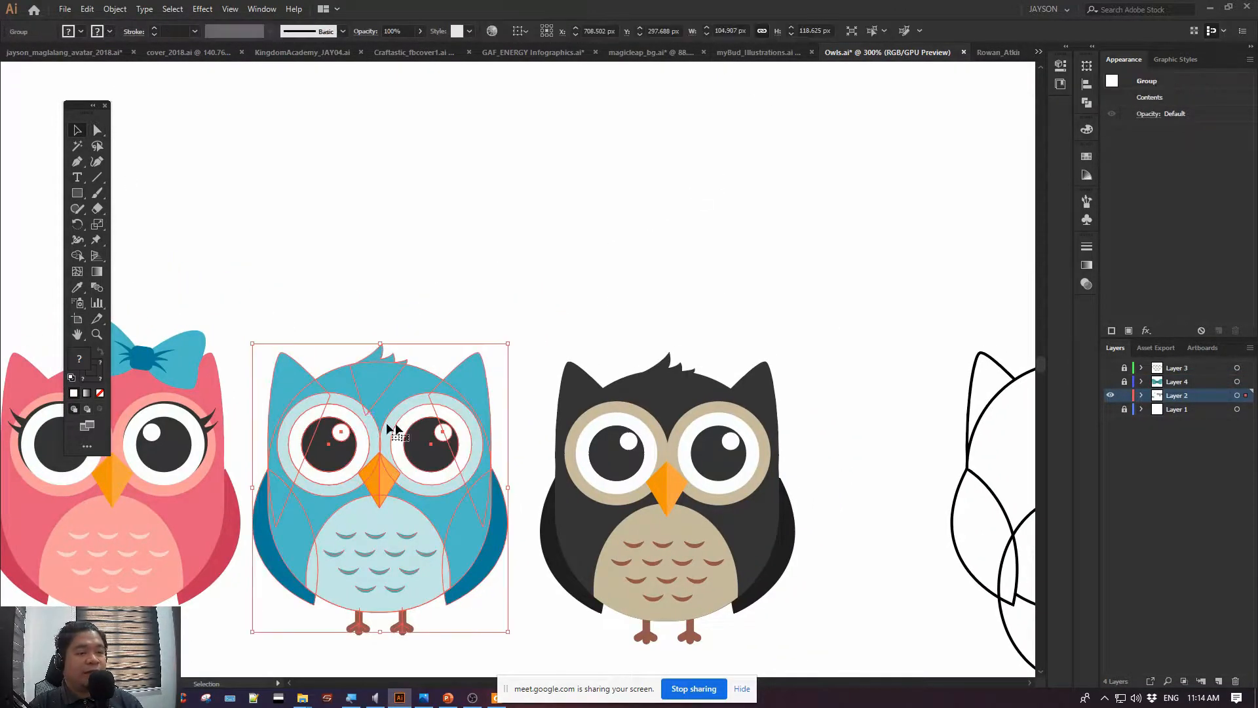
pyautogui.click(789, 126)
pyautogui.click(1004, 55)
pyautogui.scroll(10, 436, 127)
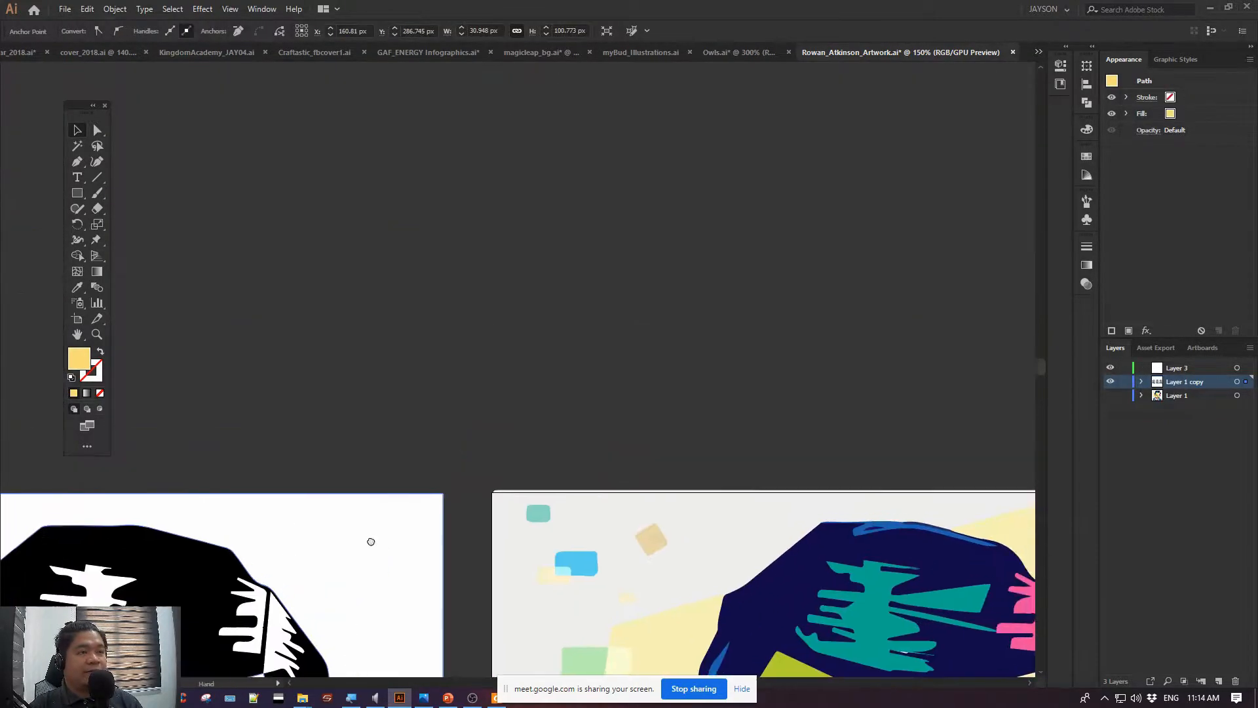
pyautogui.hotkey('ctrl', 'v')
# Enlarge the pasted owl to about 231 px wide and place it on the empty canvas above the coloured portrait artboard
pyautogui.moveTo(516, 334); pyautogui.dragTo(242, 406)
pyautogui.moveTo(521, 345); pyautogui.dragTo(668, 57)
pyautogui.moveTo(654, 175); pyautogui.dragTo(542, 144)
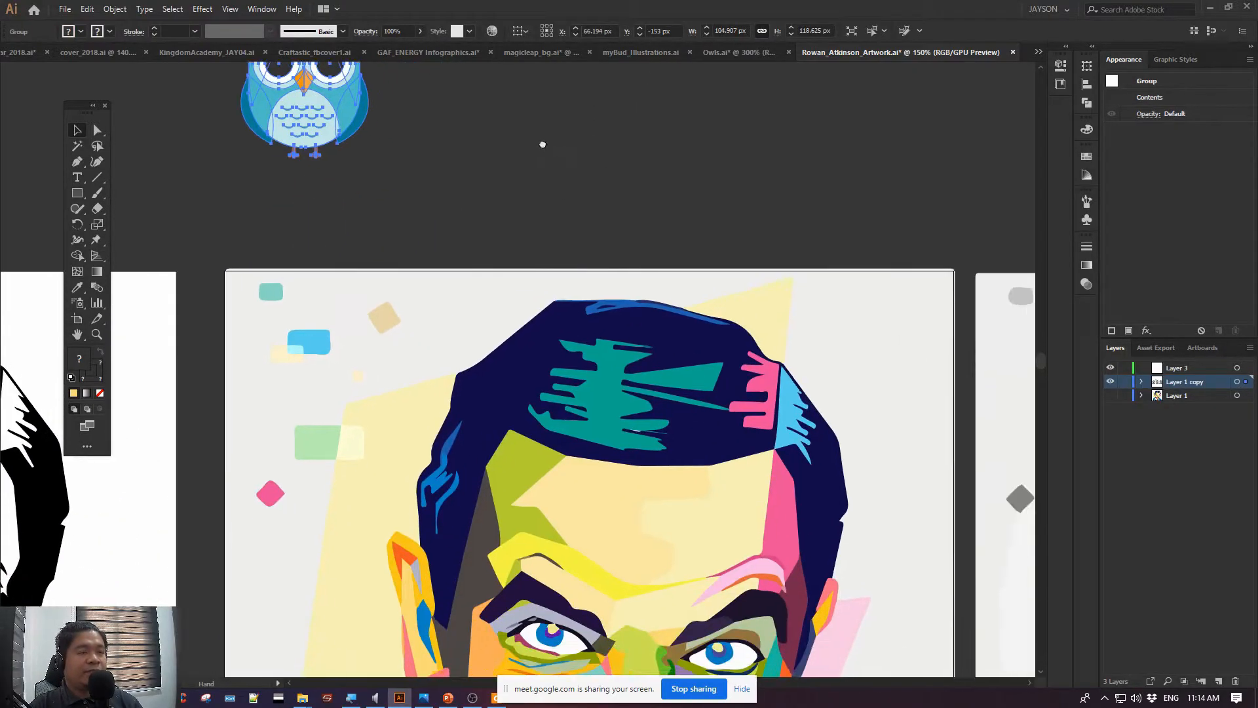
pyautogui.hotkey('ctrl', '-')
pyautogui.hotkey('ctrl', '-')
pyautogui.hotkey('ctrl', '-')
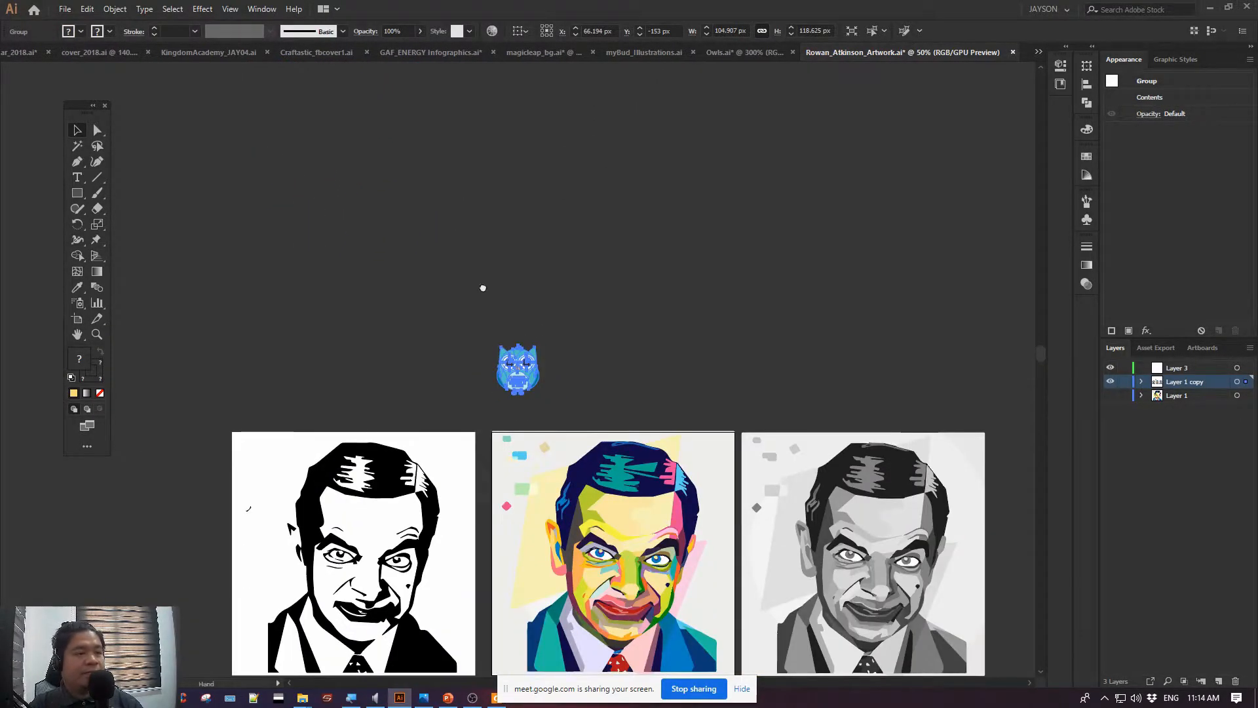
pyautogui.moveTo(482, 286); pyautogui.dragTo(397, 129)
pyautogui.moveTo(456, 239); pyautogui.dragTo(496, 190)
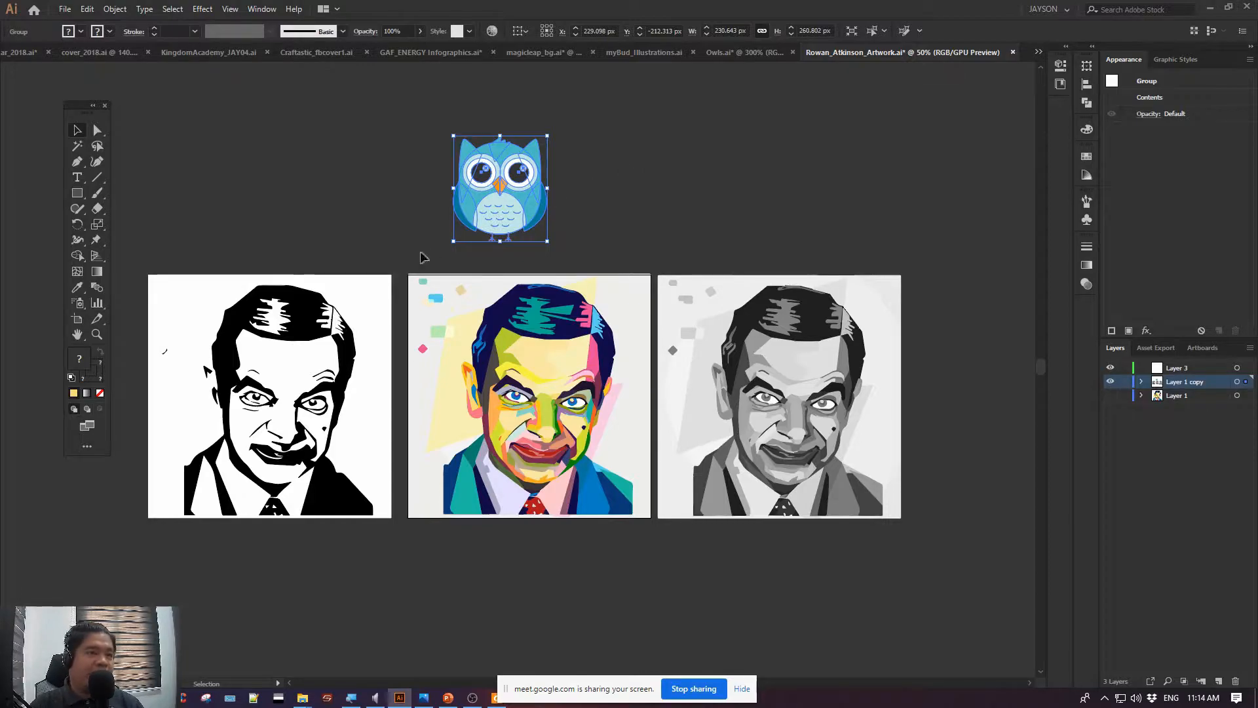
# Duplicate the blue owl horizontally so a second copy stands beside the original on the canvas
pyautogui.hotkey('ctrl', '+')
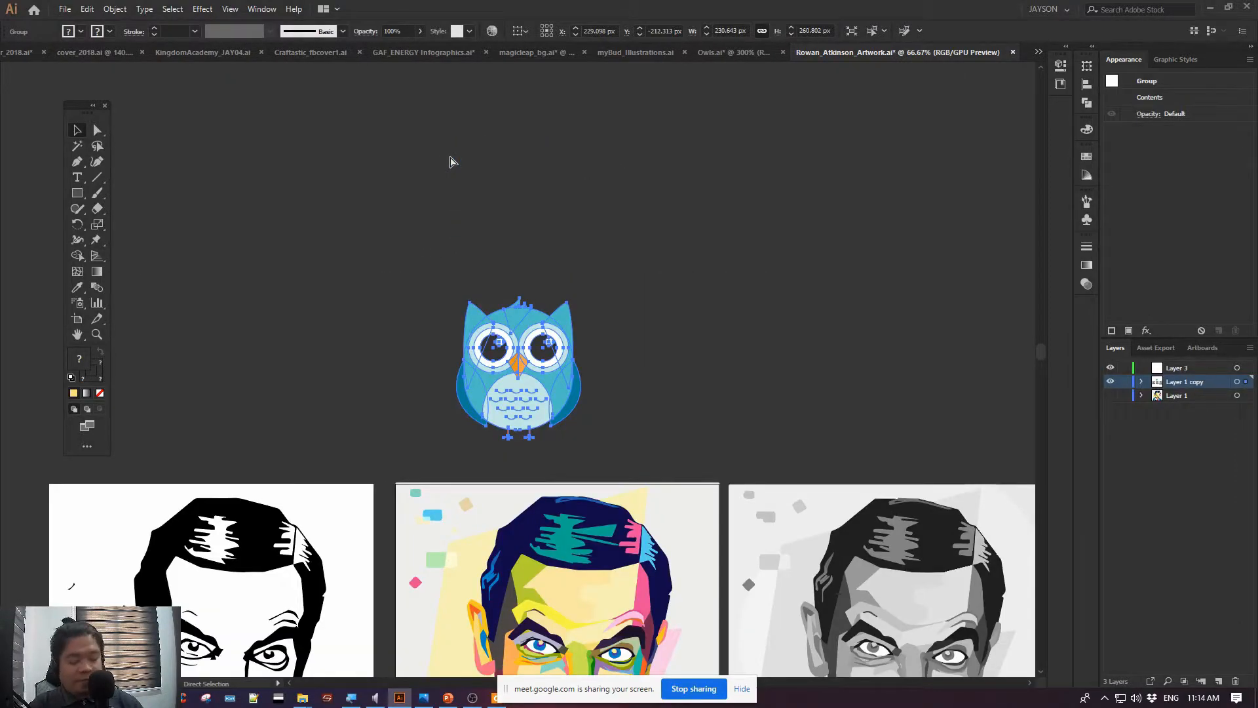
pyautogui.hotkey('ctrl', '+')
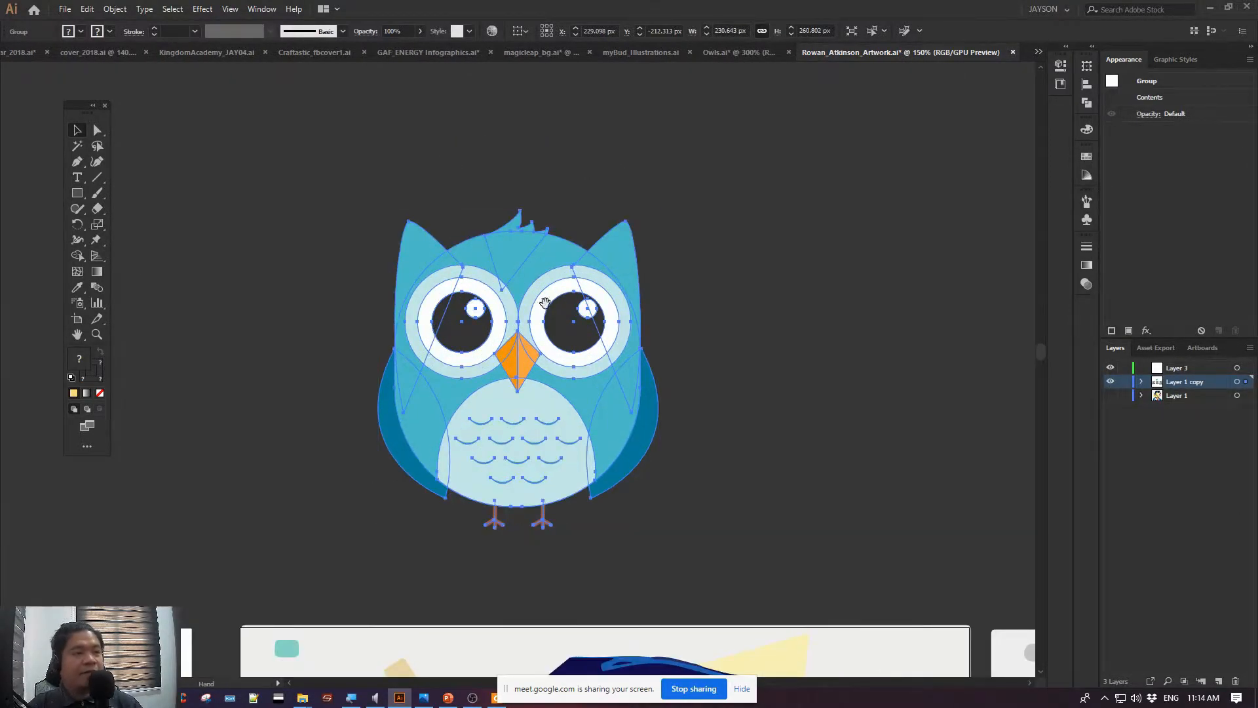
pyautogui.hotkey('ctrl', '+')
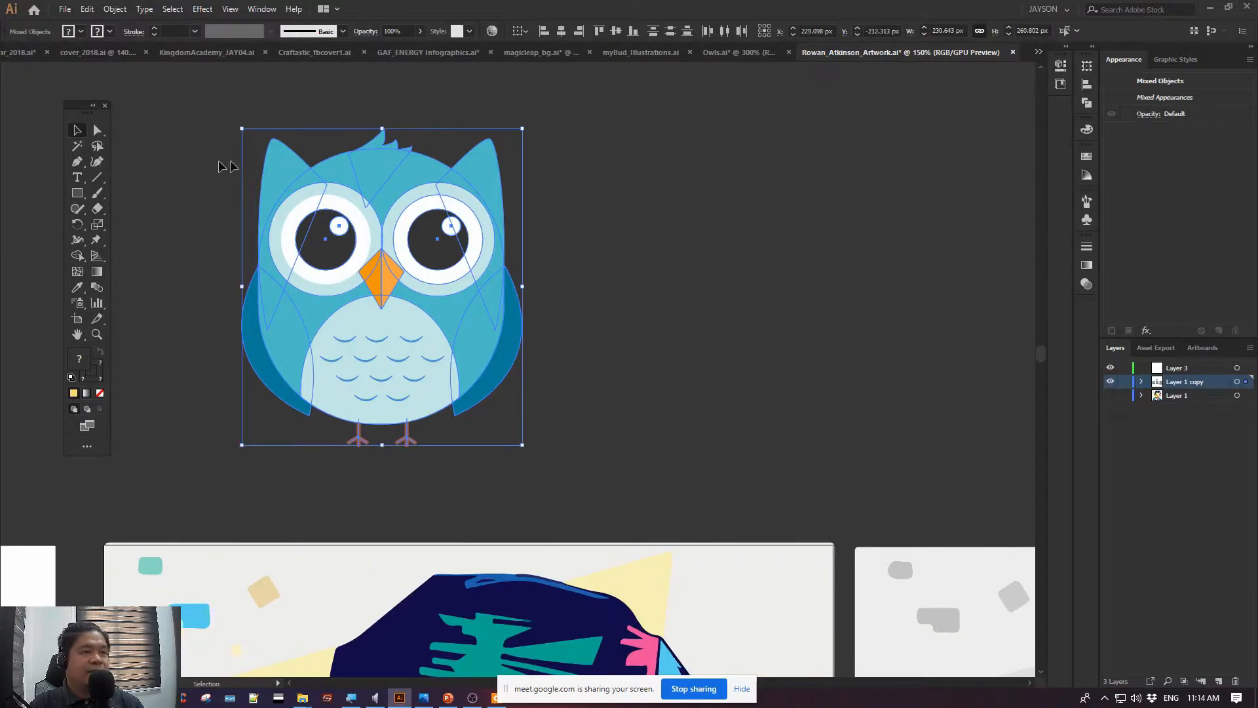
pyautogui.click(179, 164)
pyautogui.moveTo(403, 250); pyautogui.dragTo(676, 247)
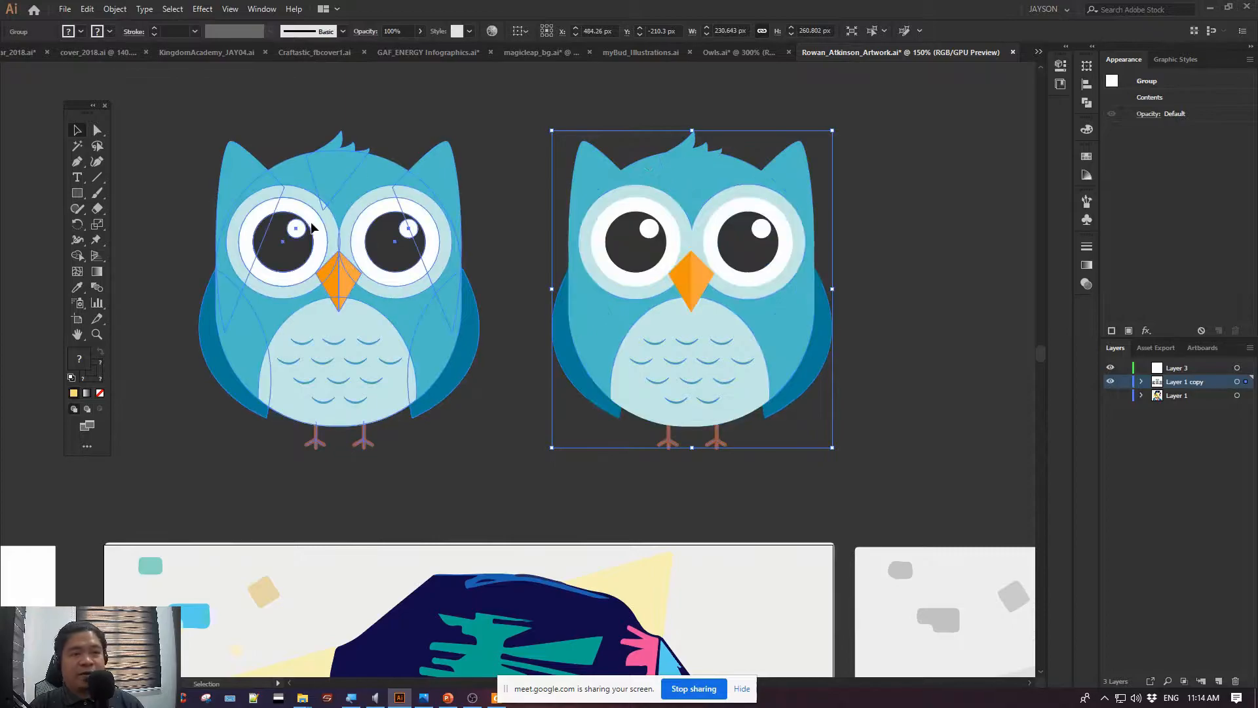
pyautogui.click(362, 249)
pyautogui.click(555, 152)
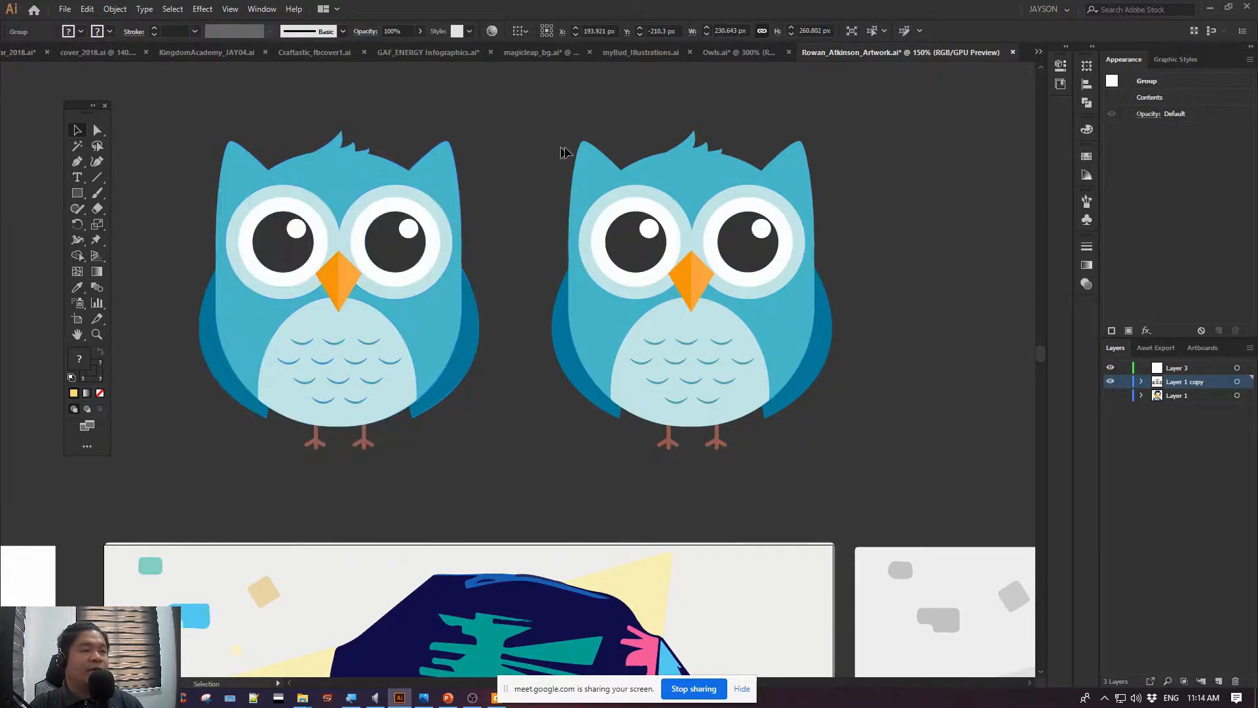
# Examine the stroke-only paths of the first owl's two legs with Direct Selection
pyautogui.moveTo(581, 141); pyautogui.dragTo(498, 155)
pyautogui.moveTo(414, 184); pyautogui.dragTo(548, 156)
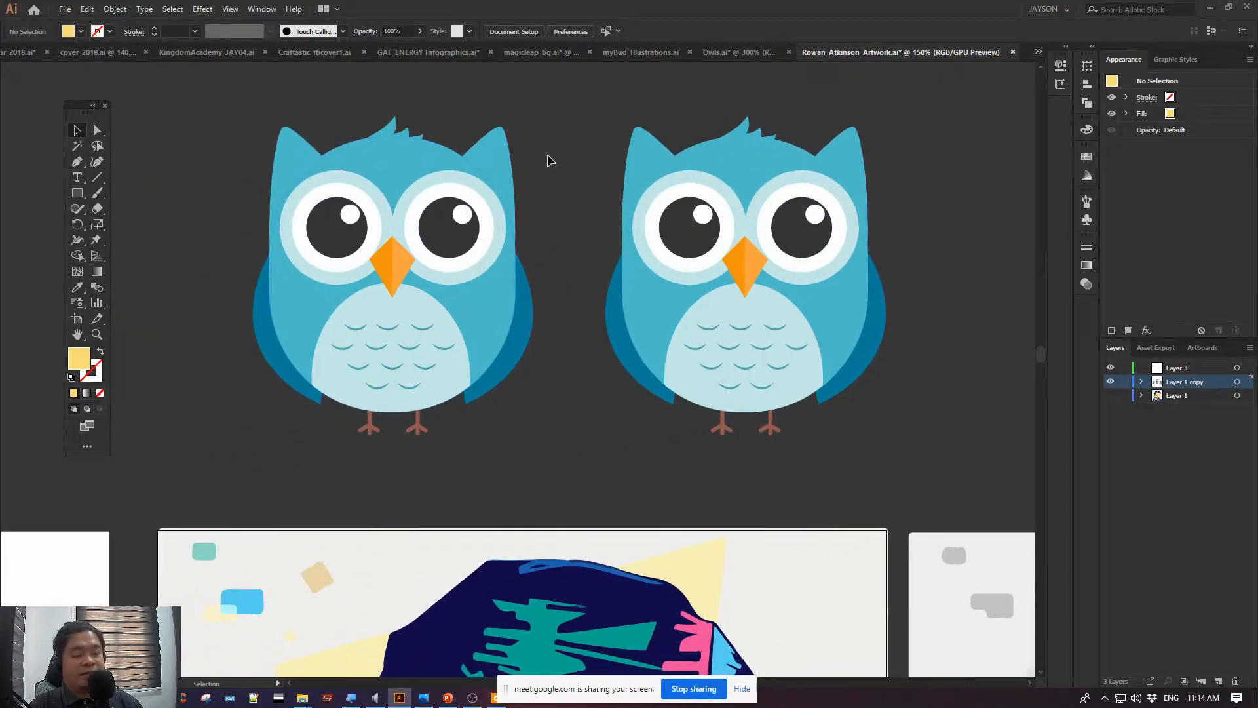
pyautogui.hotkey('ctrl', '=')
pyautogui.hotkey('ctrl', '=')
pyautogui.hotkey('ctrl', '=')
pyautogui.hotkey('ctrl', '=')
pyautogui.moveTo(380, 365); pyautogui.dragTo(871, 220)
pyautogui.click(97, 130)
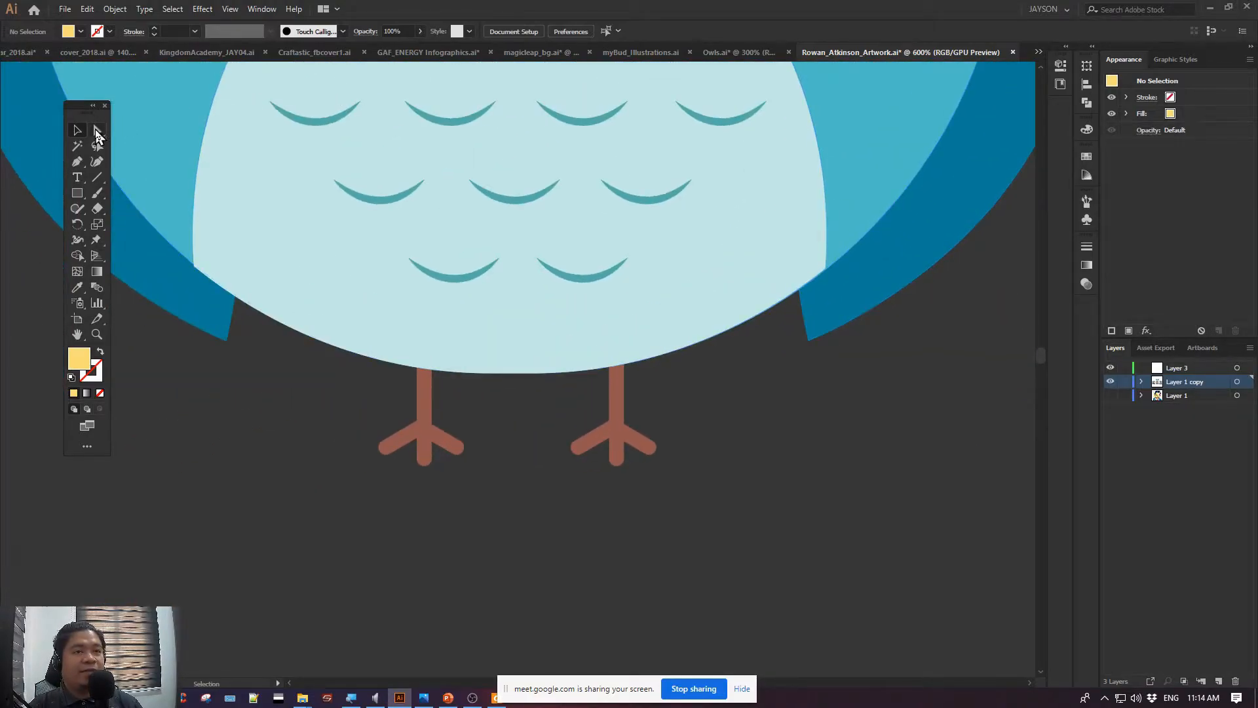
pyautogui.click(426, 411)
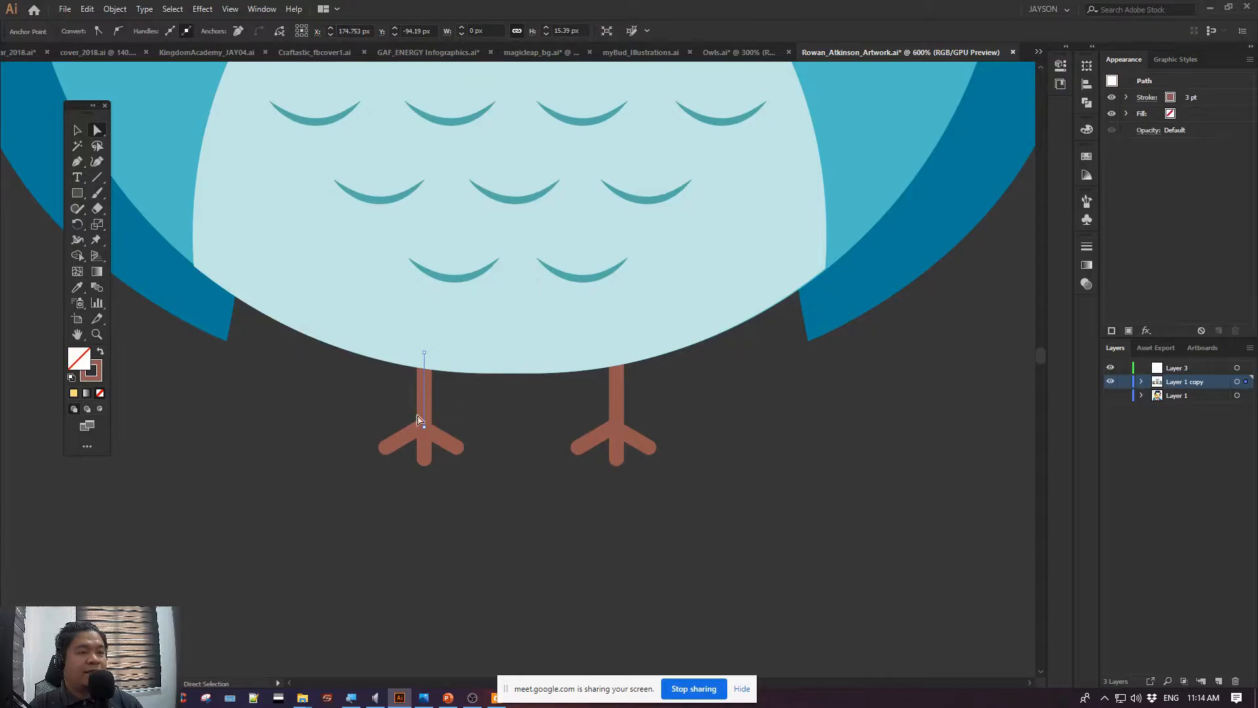
pyautogui.click(617, 396)
pyautogui.moveTo(511, 487); pyautogui.dragTo(510, 486)
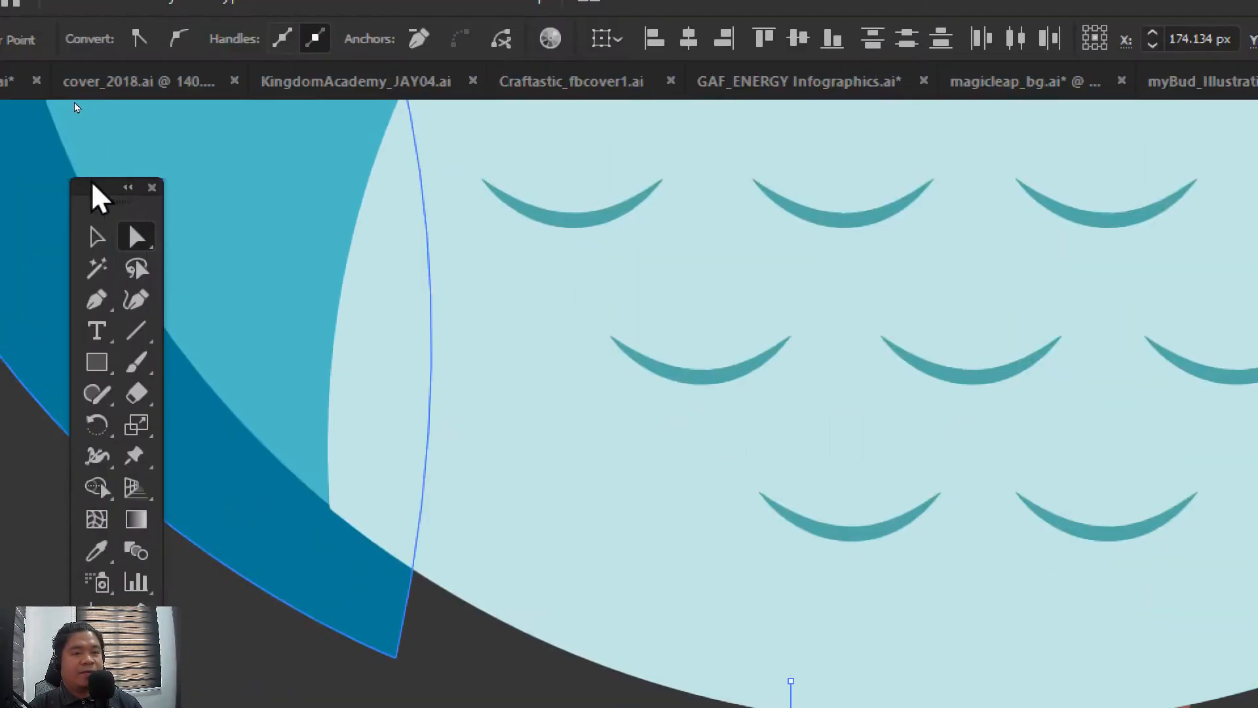
# Switch the active colour attribute of the owl's left foot to stroke and back to fill
pyautogui.click(168, 12)
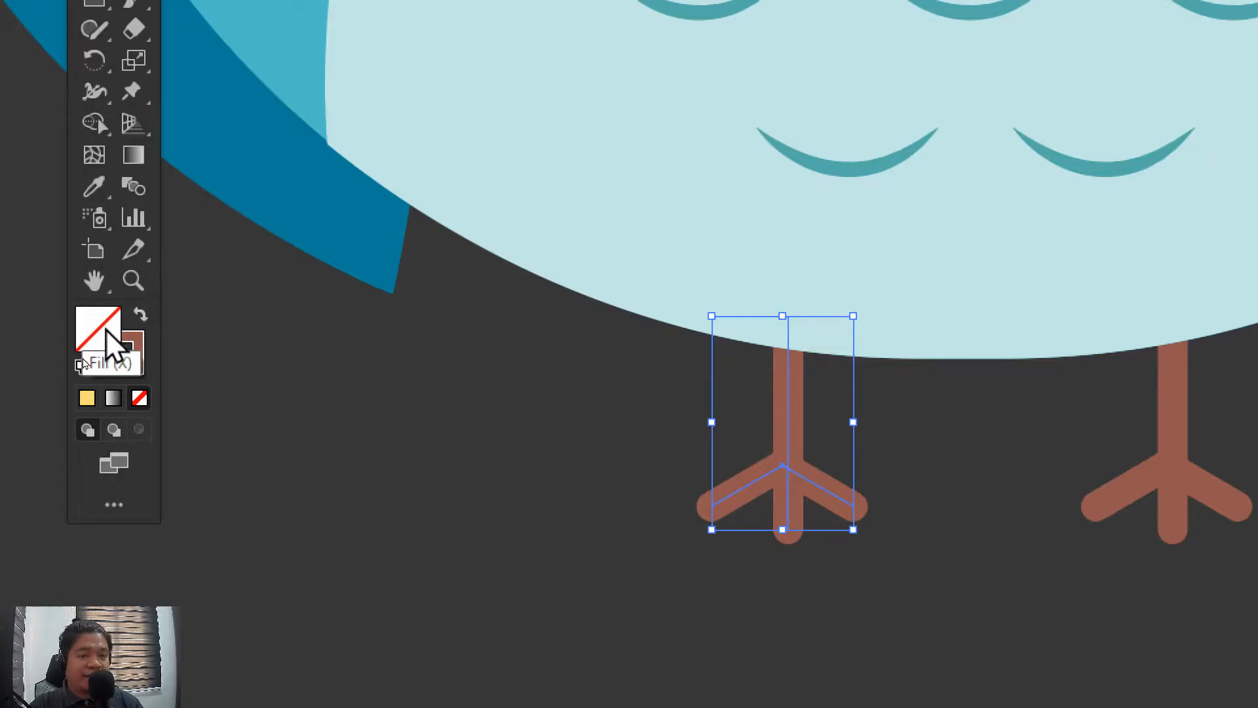
pyautogui.click(135, 353)
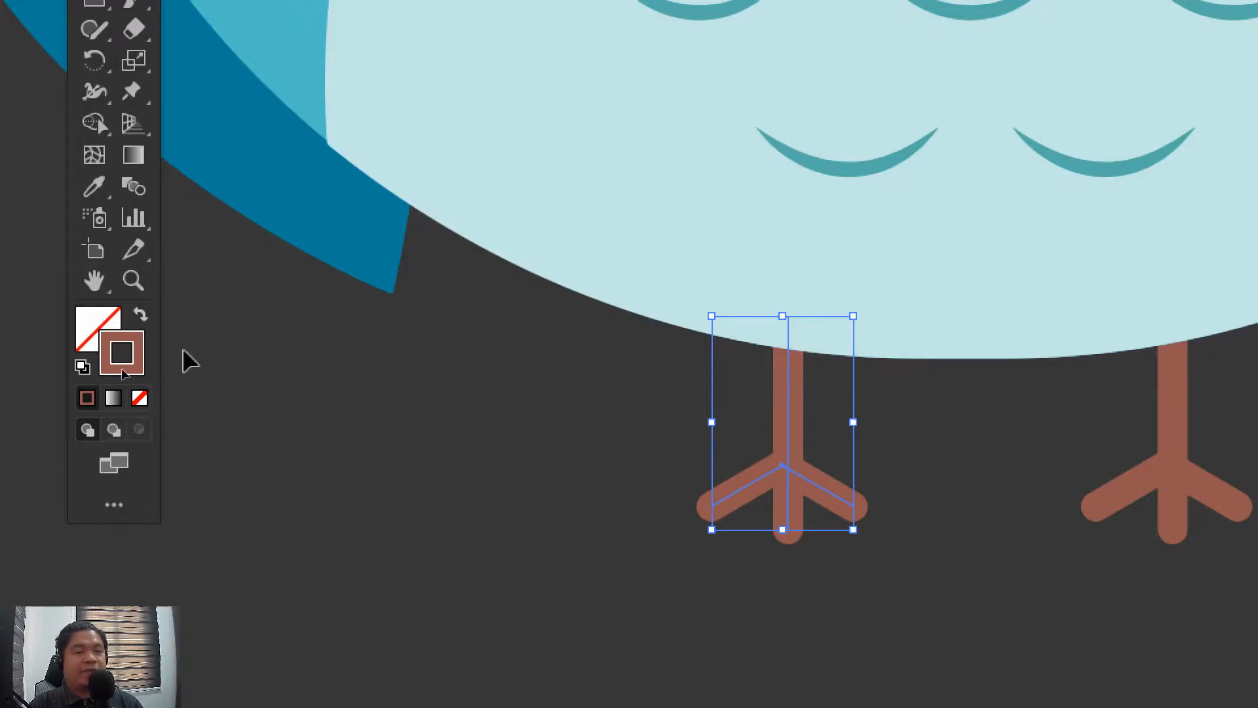
pyautogui.click(97, 337)
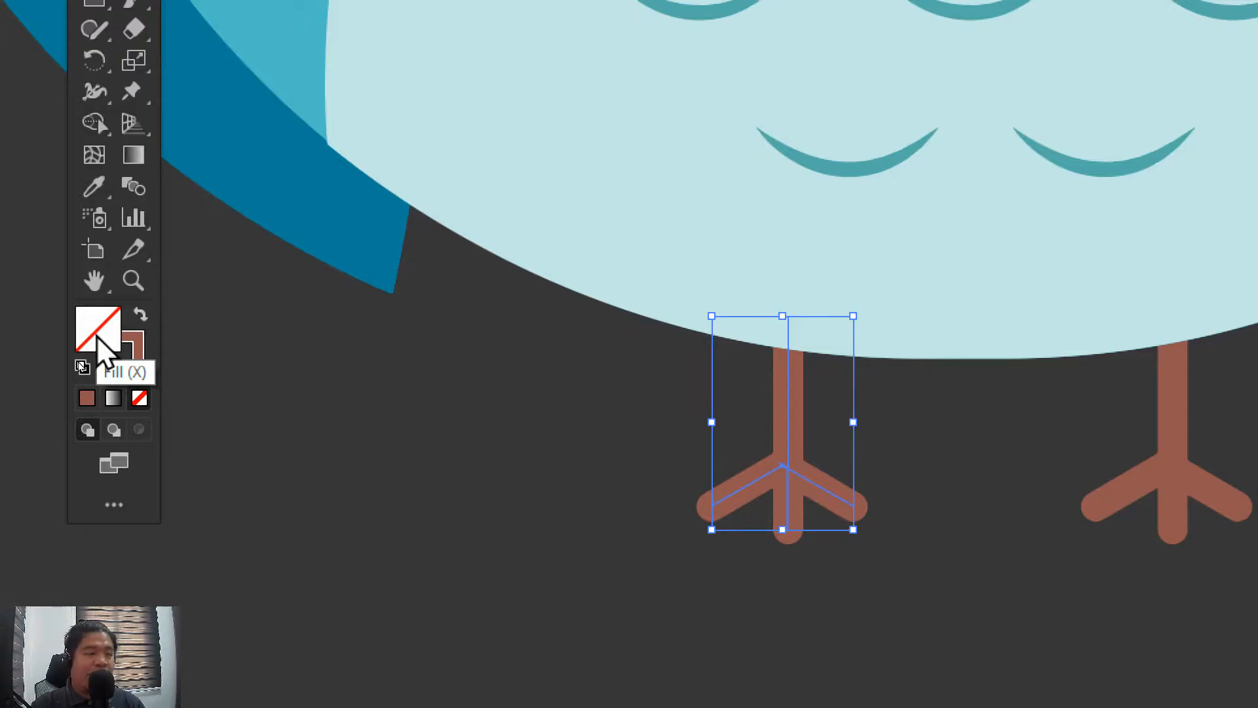
pyautogui.click(448, 411)
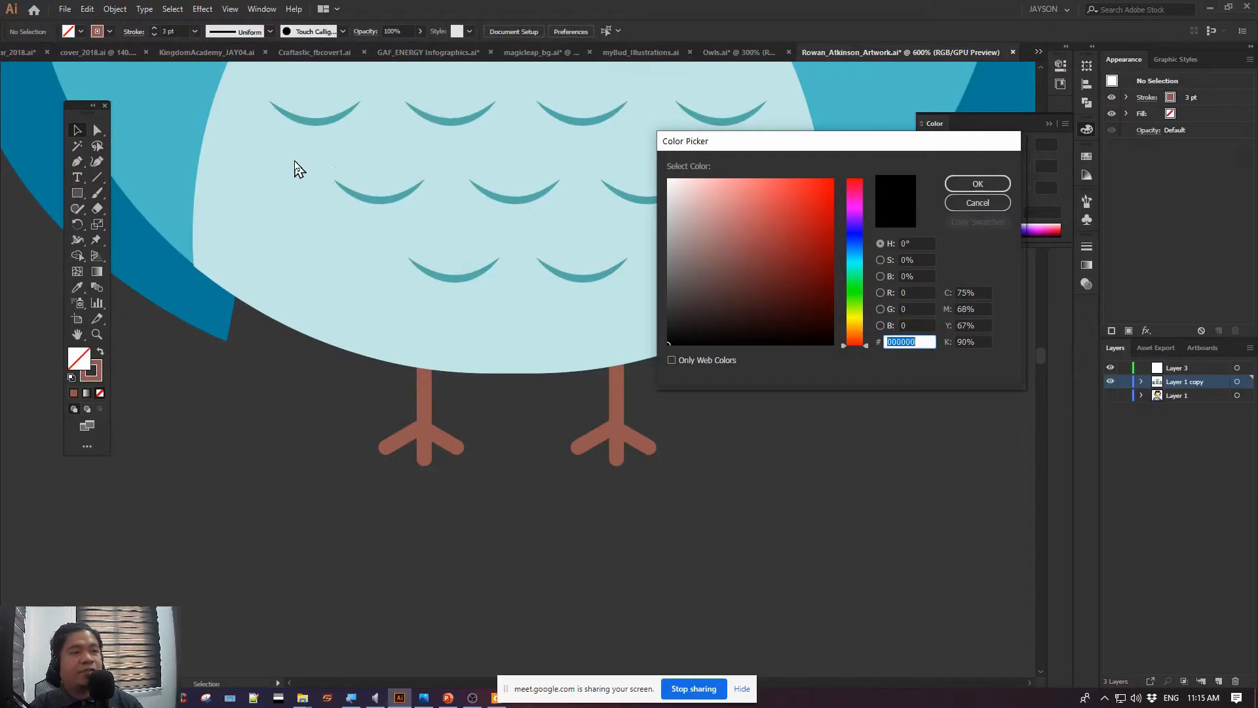
pyautogui.press('BackSpace')
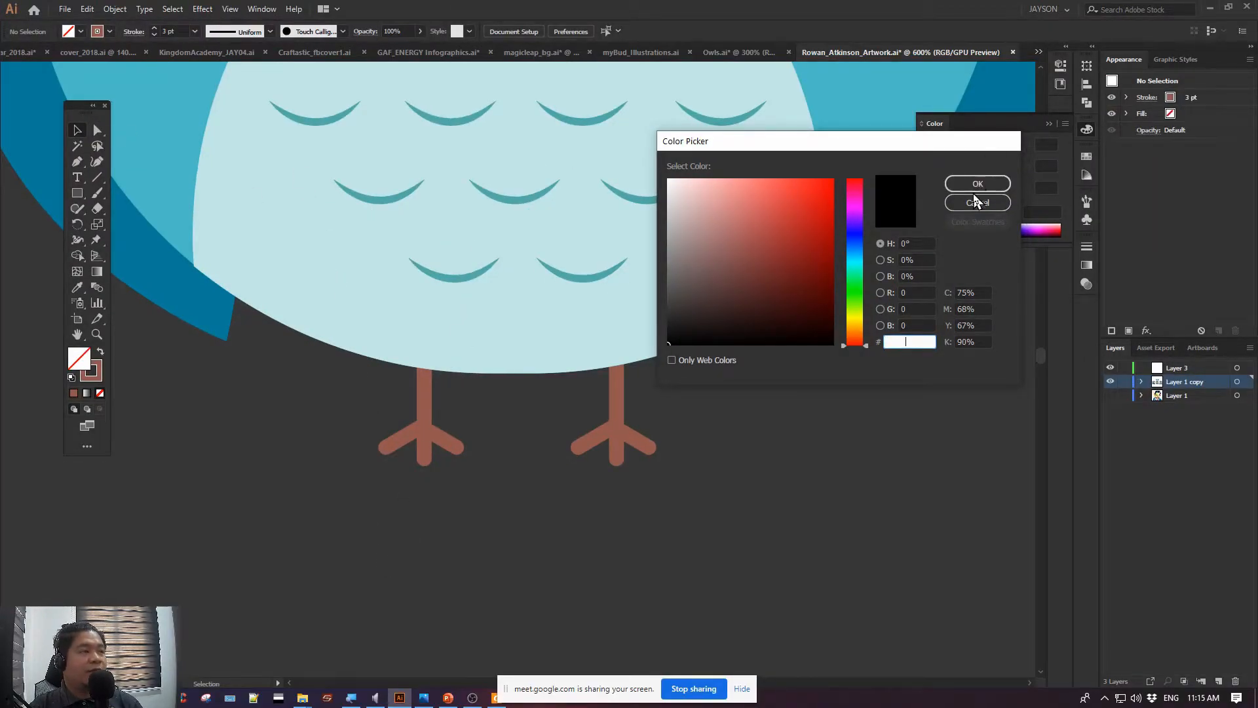
pyautogui.click(975, 200)
# Select only the white circle of the first owl's left eye within the grouped artwork using Direct Selection
pyautogui.press('space')
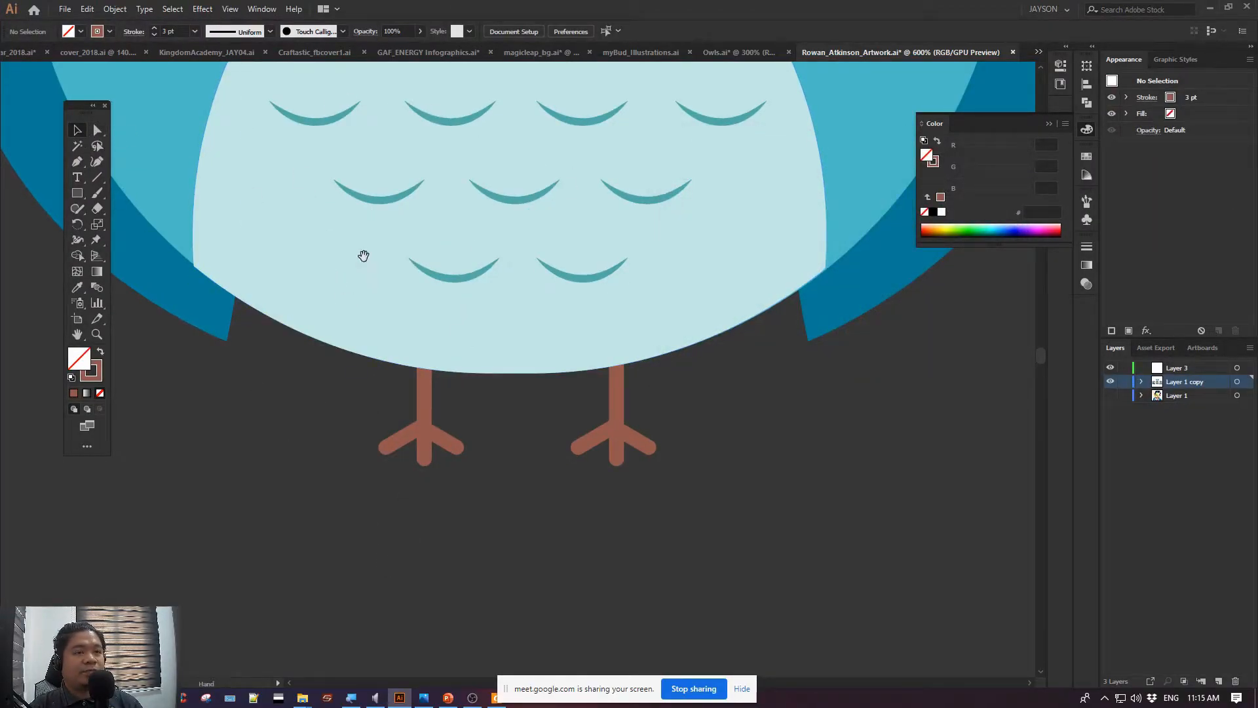
pyautogui.moveTo(363, 256); pyautogui.dragTo(402, 684)
pyautogui.moveTo(541, 229); pyautogui.dragTo(591, 538)
pyautogui.moveTo(560, 411); pyautogui.dragTo(560, 332)
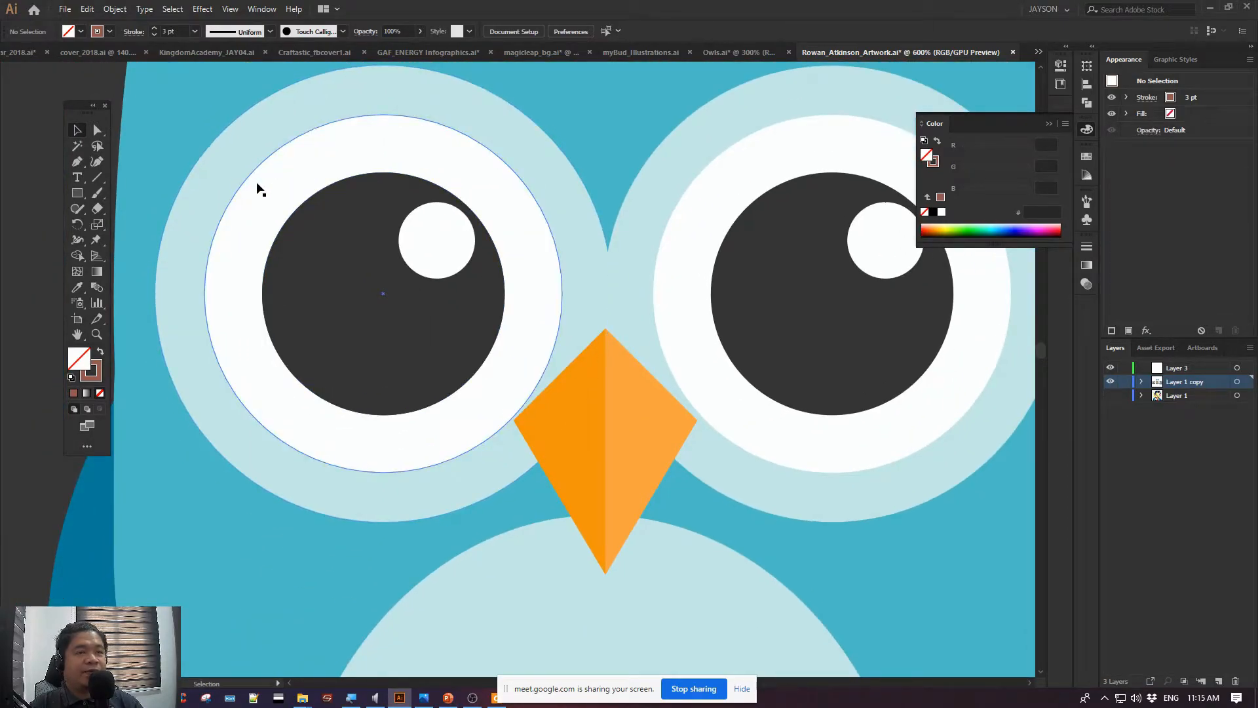
pyautogui.click(232, 192)
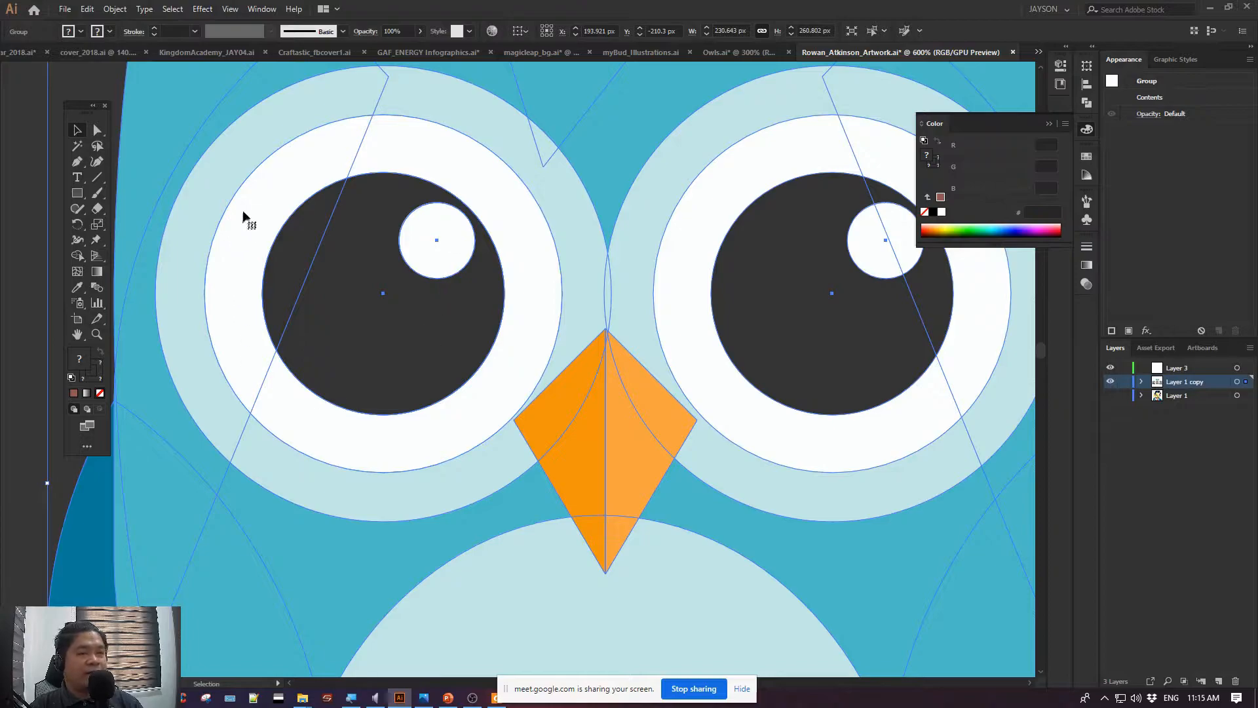
pyautogui.click(22, 138)
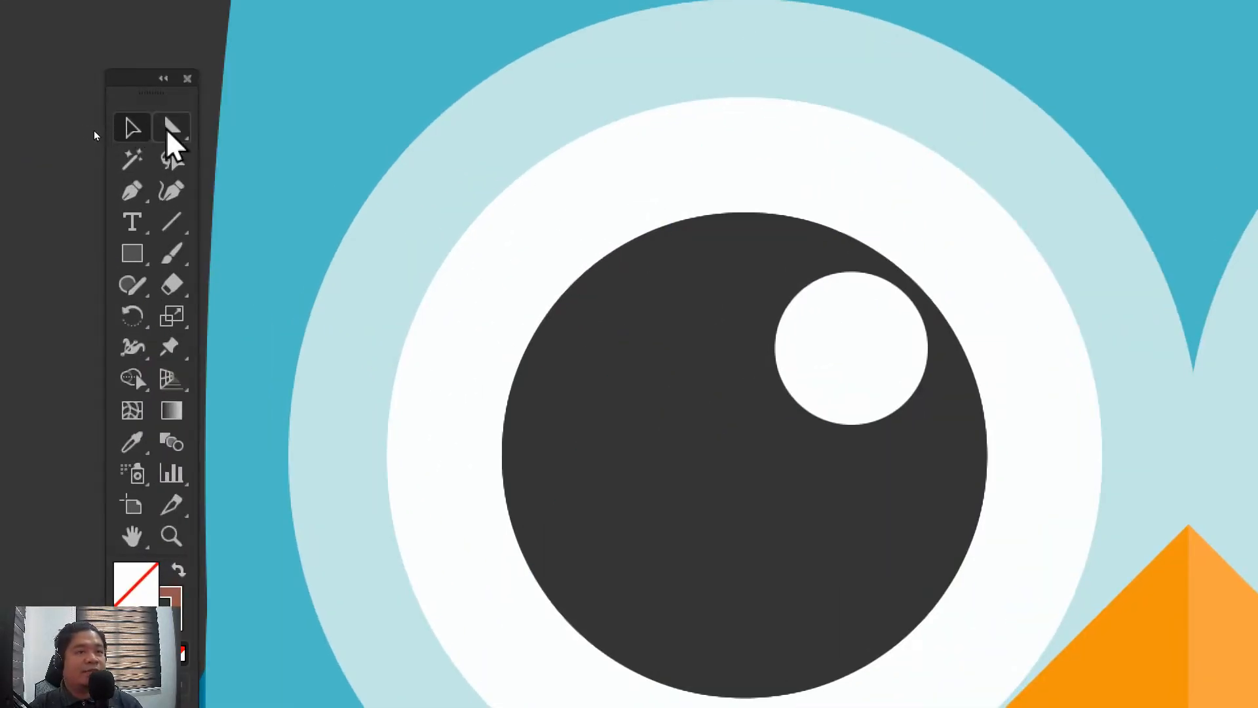
pyautogui.click(169, 131)
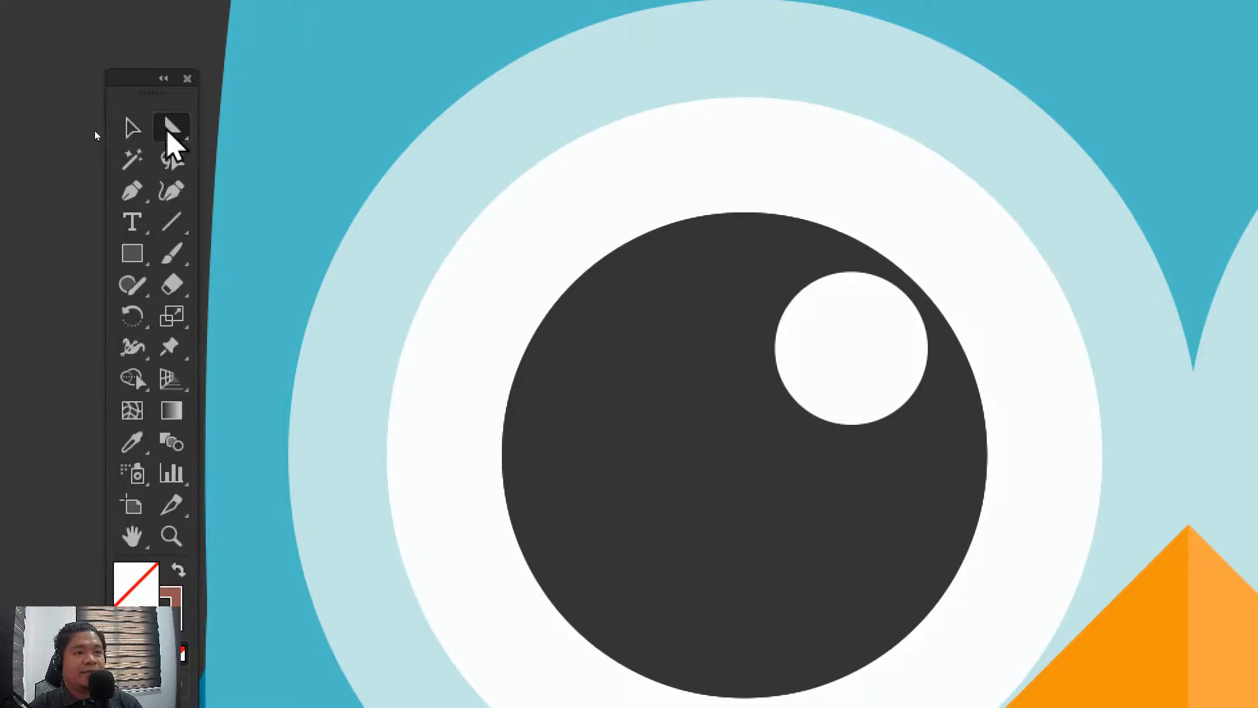
pyautogui.click(509, 281)
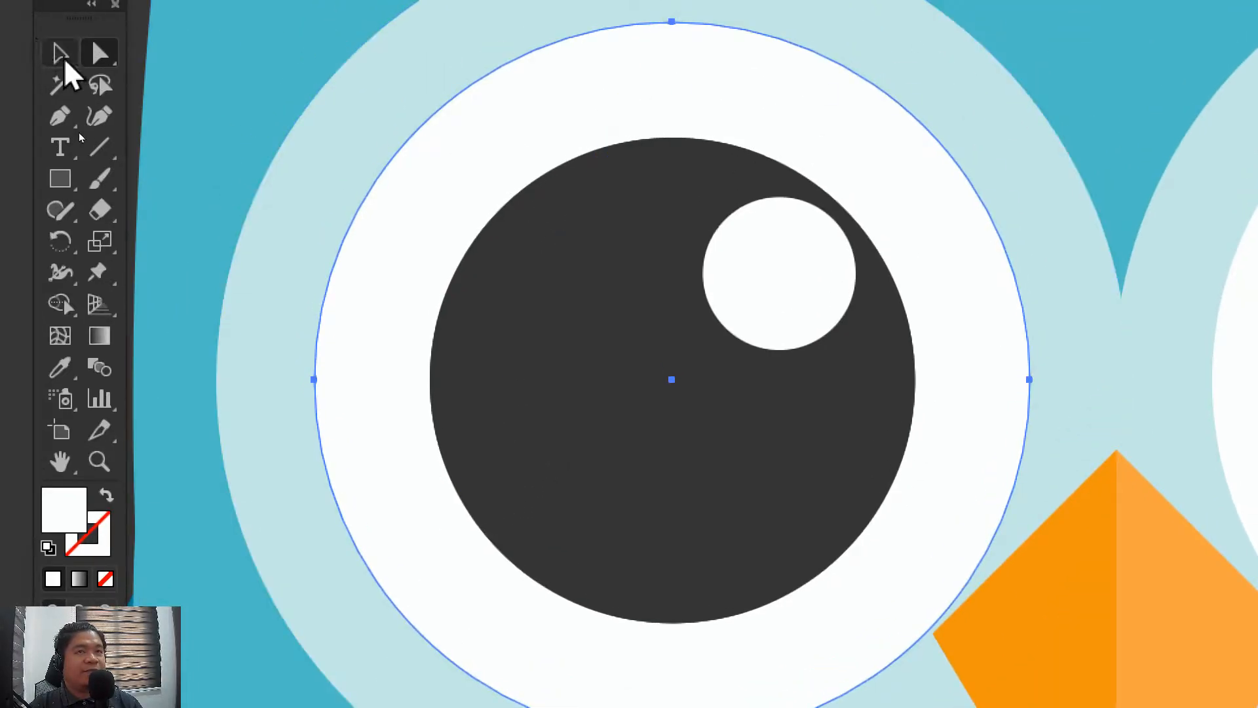
pyautogui.click(61, 54)
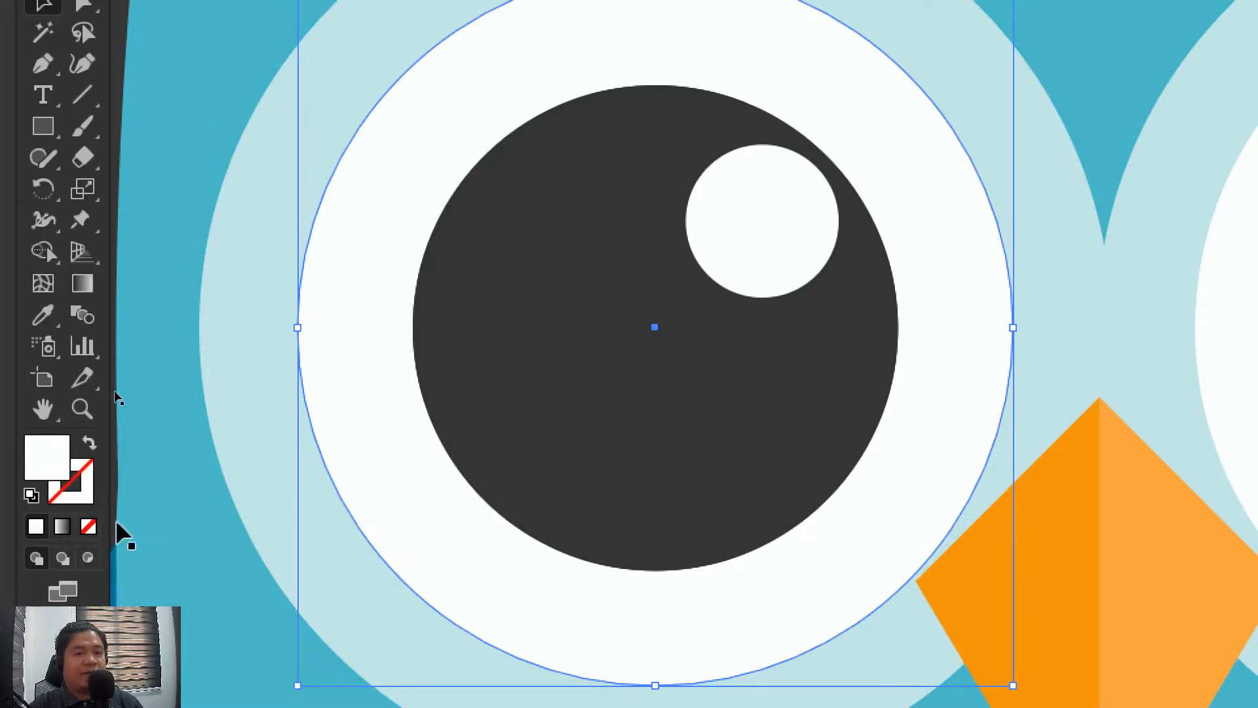
# Give the white circle of the left eye a dark grey #333333 stroke
pyautogui.click(84, 509)
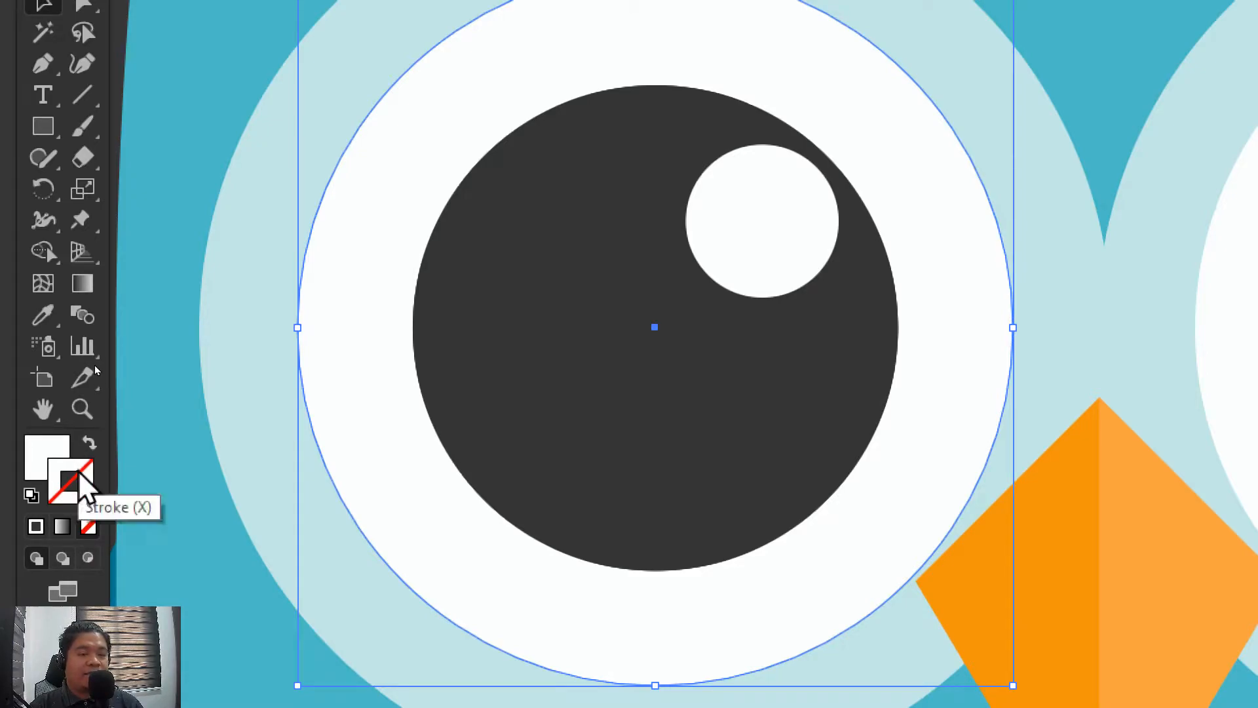
pyautogui.doubleClick(79, 473)
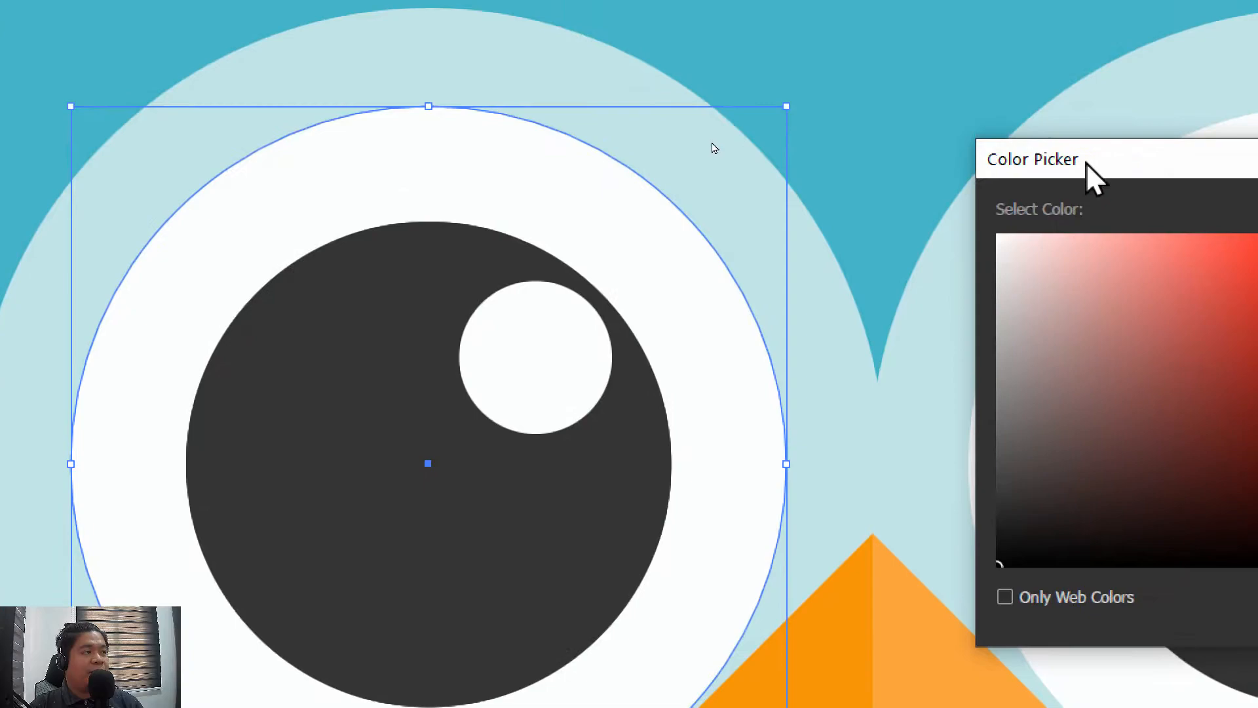
pyautogui.moveTo(1055, 174); pyautogui.dragTo(862, 223)
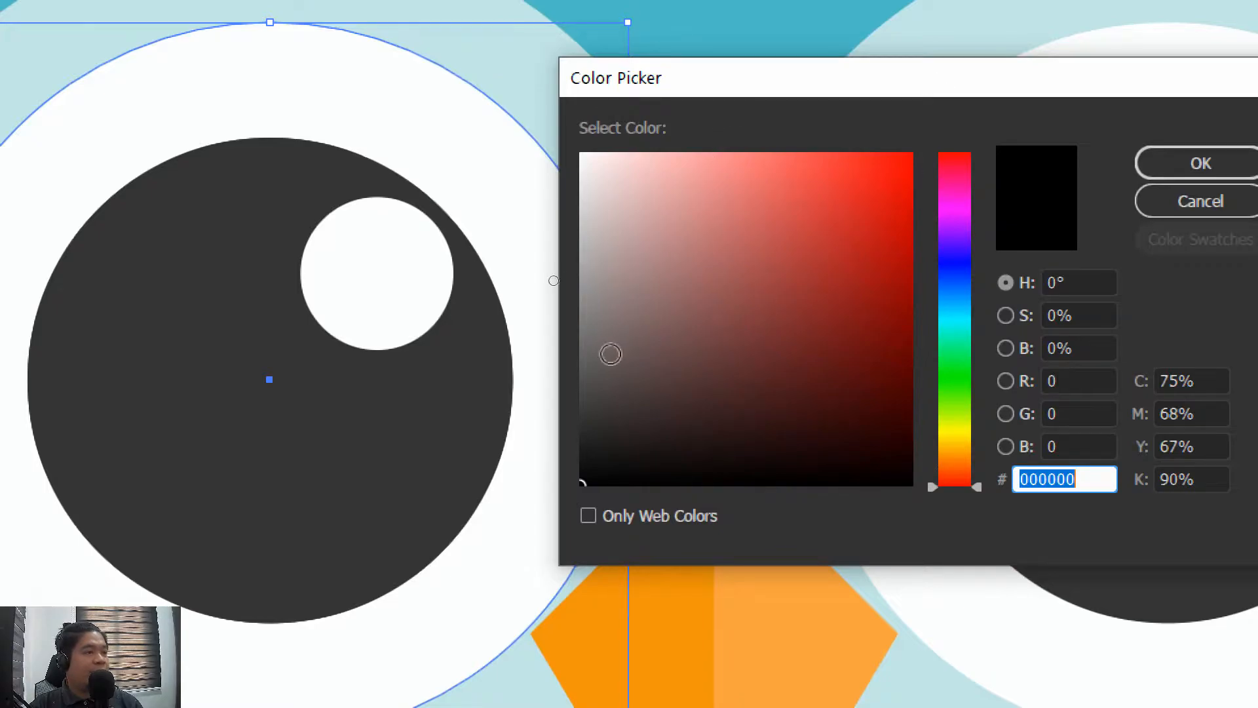
pyautogui.moveTo(590, 359); pyautogui.dragTo(583, 362)
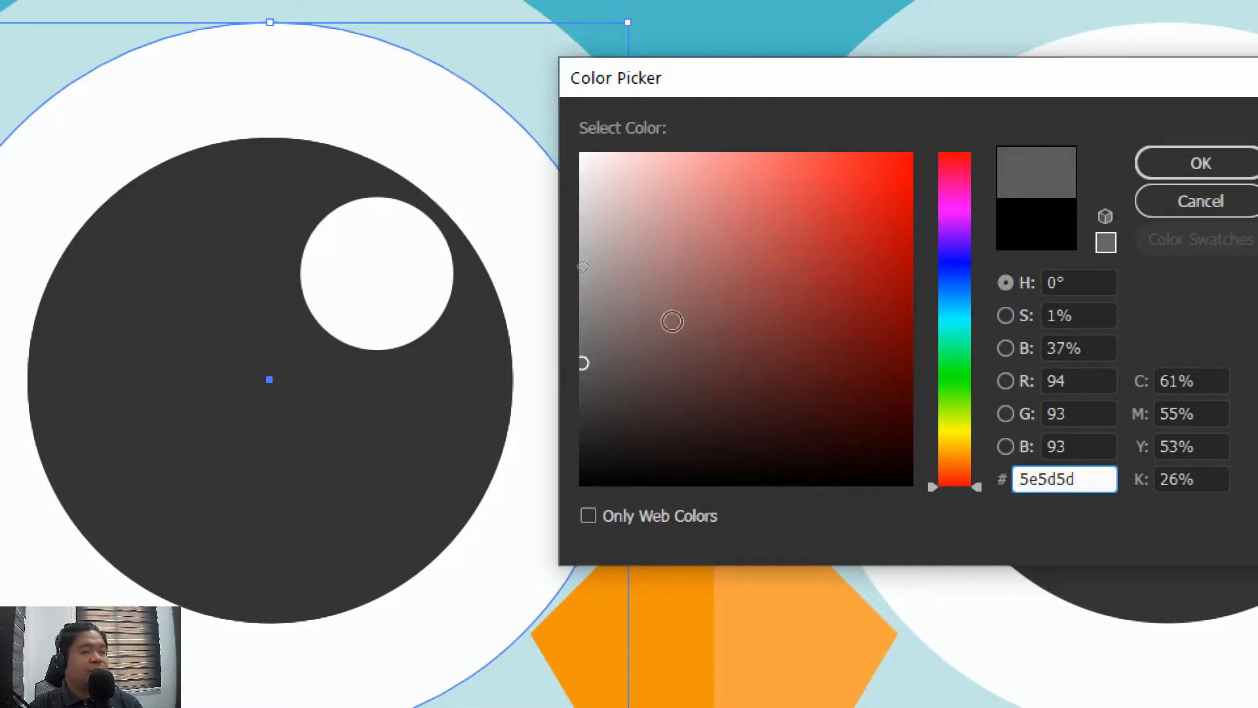
pyautogui.click(642, 367)
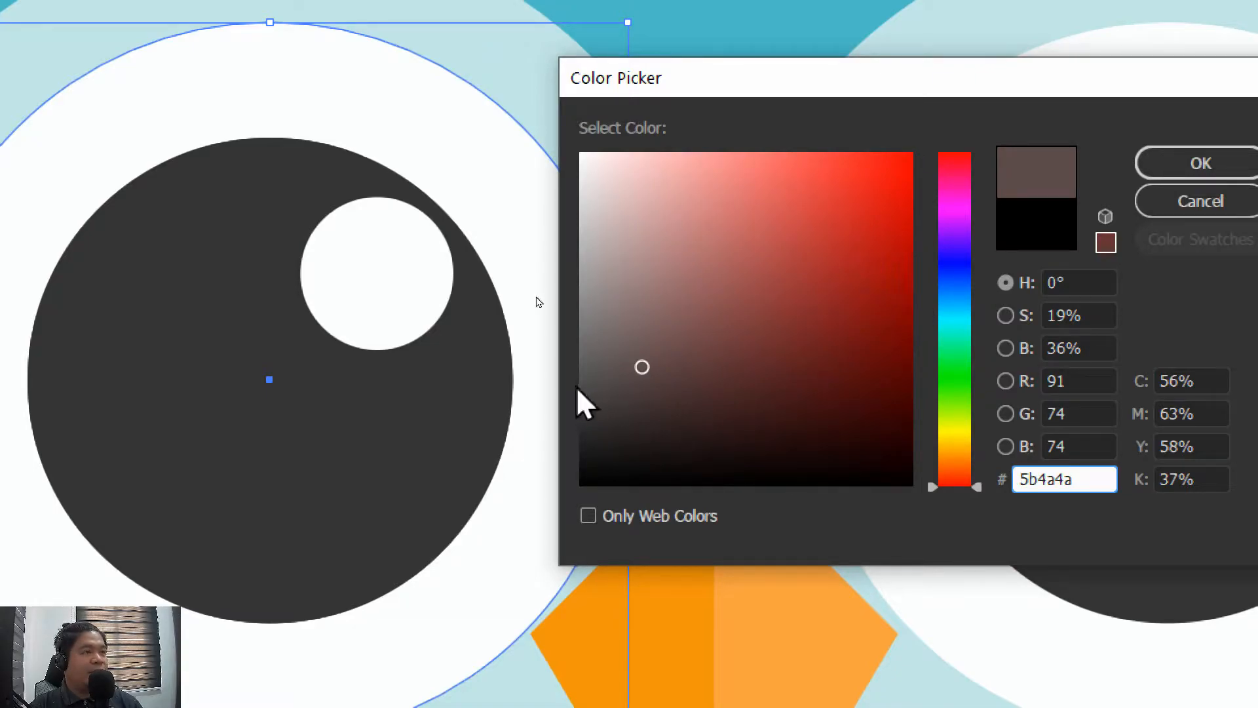
pyautogui.moveTo(598, 373)
pyautogui.mouseDown()
pyautogui.moveTo(566, 378)
pyautogui.moveTo(579, 419)
pyautogui.mouseUp()
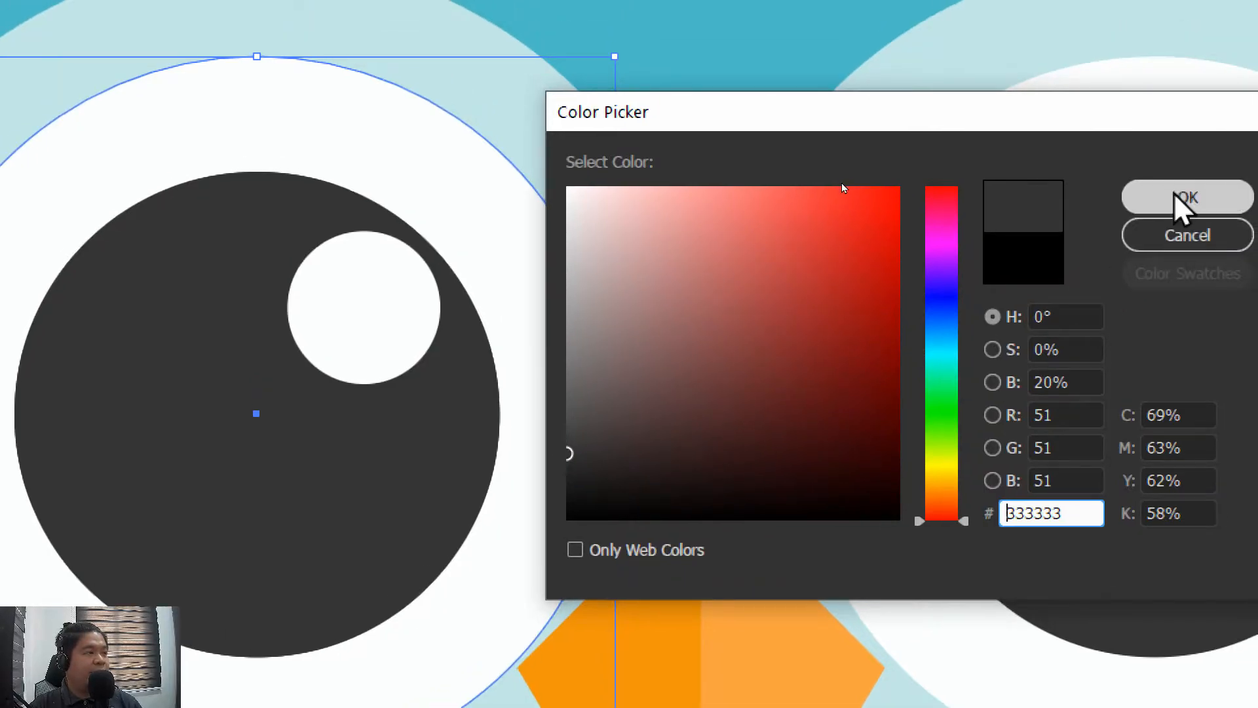
pyautogui.click(1179, 198)
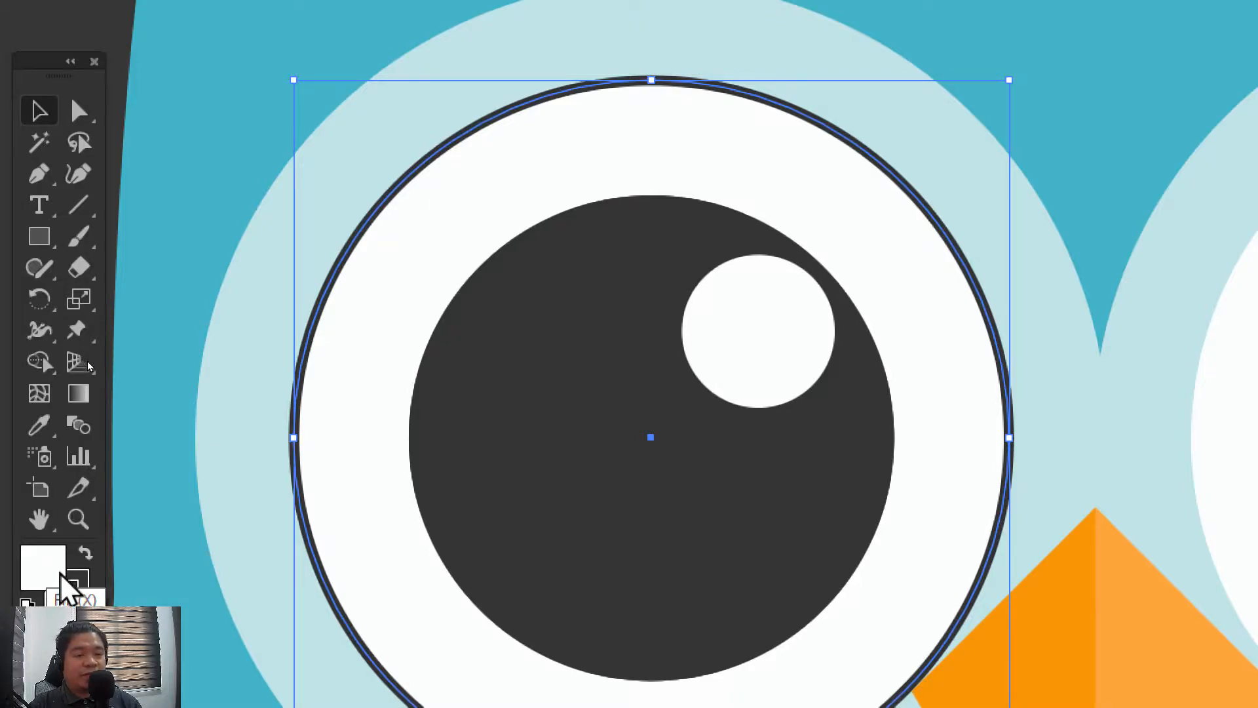
# Alternate between the eye circle's fill and stroke attributes, and set its stroke to None
pyautogui.click(77, 585)
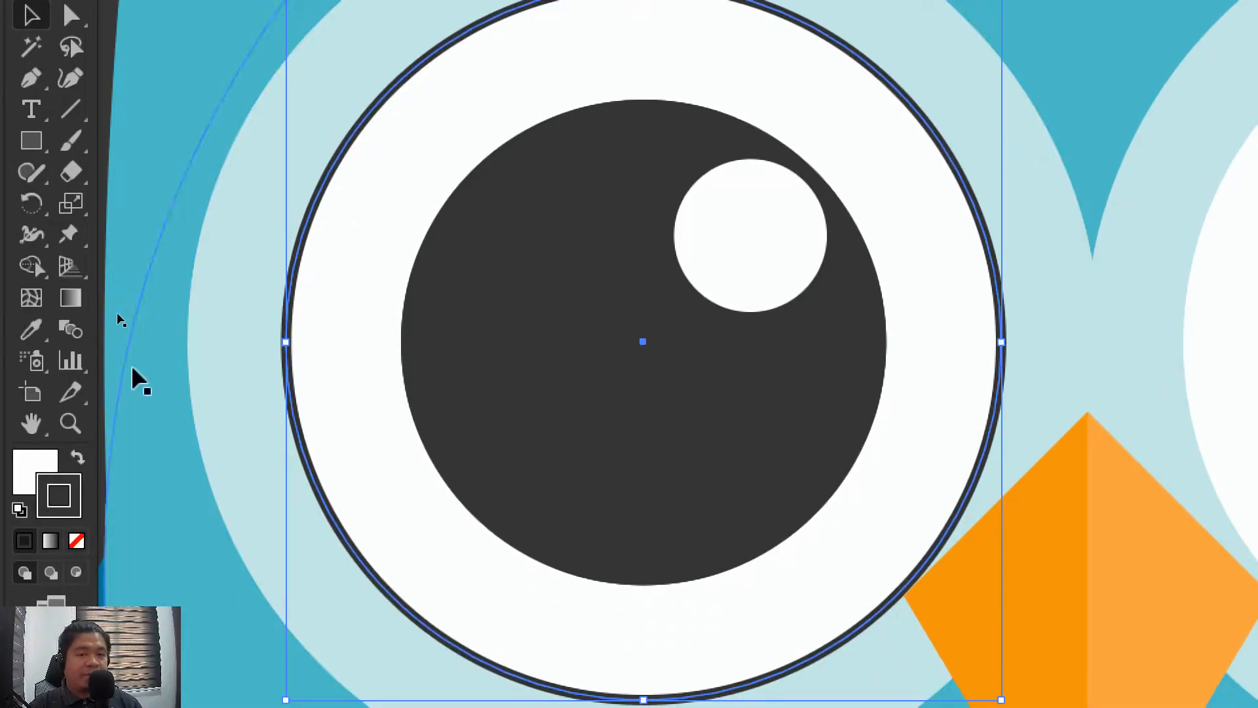
pyautogui.click(34, 470)
pyautogui.click(48, 497)
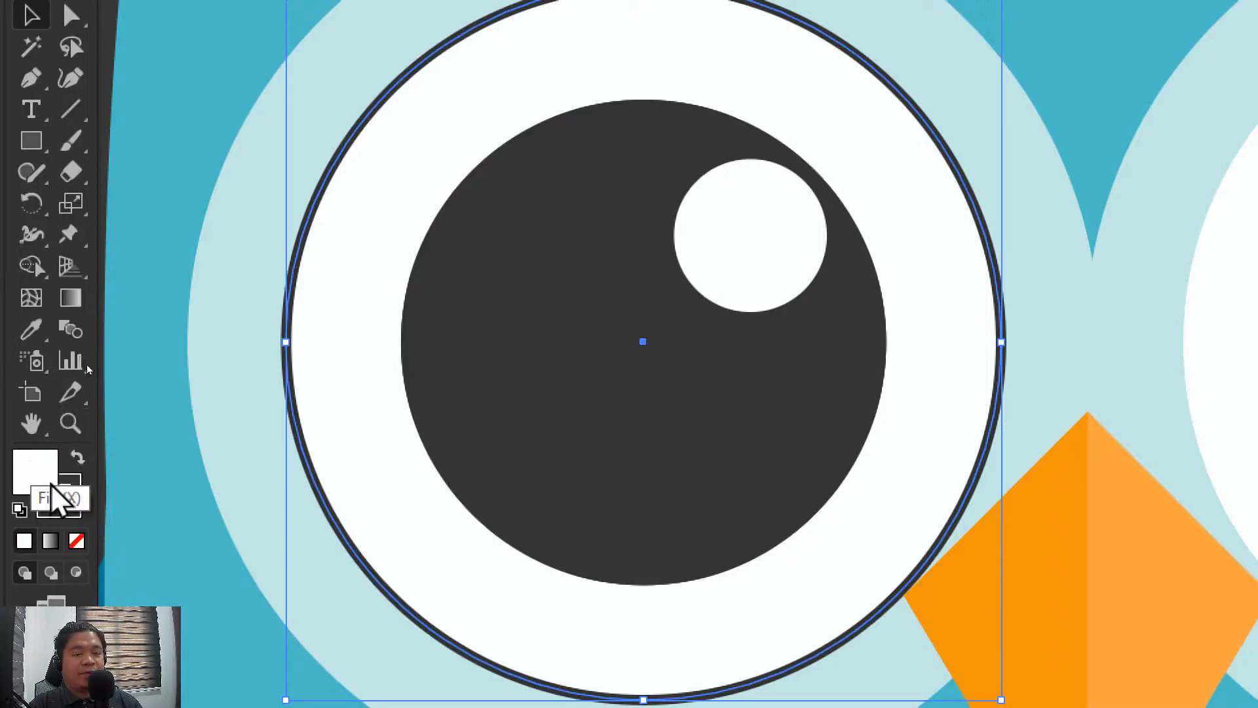
pyautogui.click(27, 469)
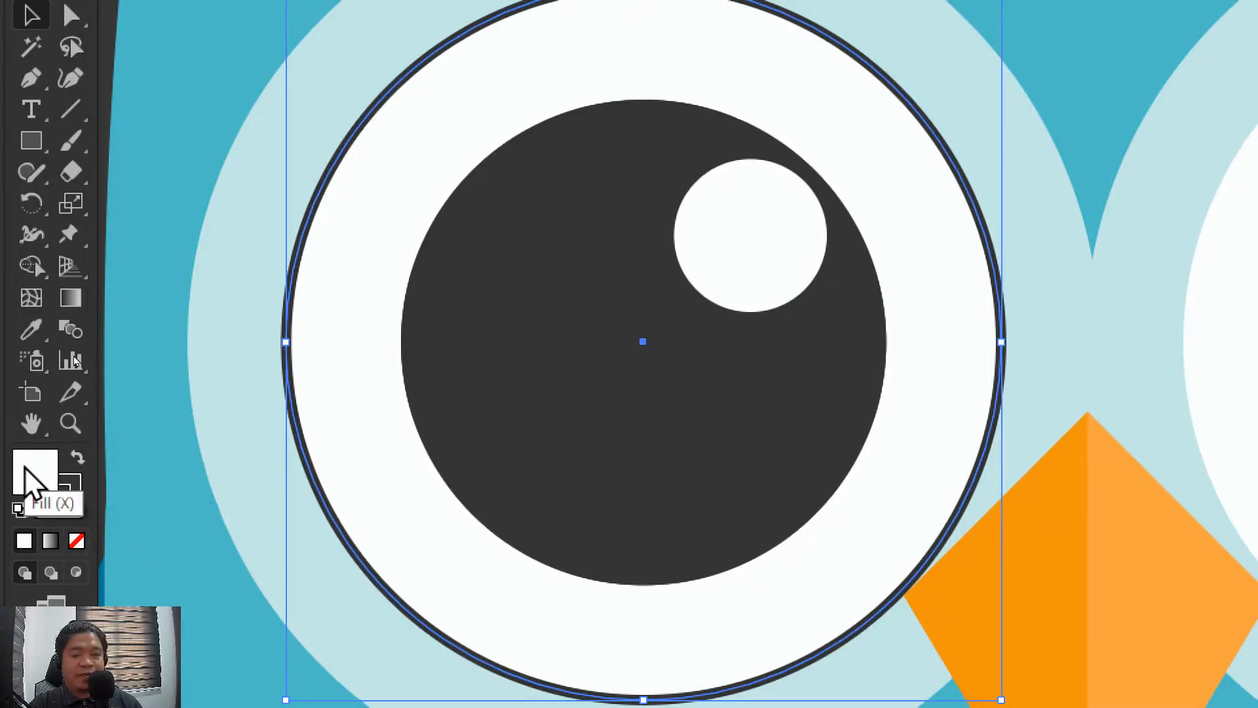
pyautogui.click(72, 488)
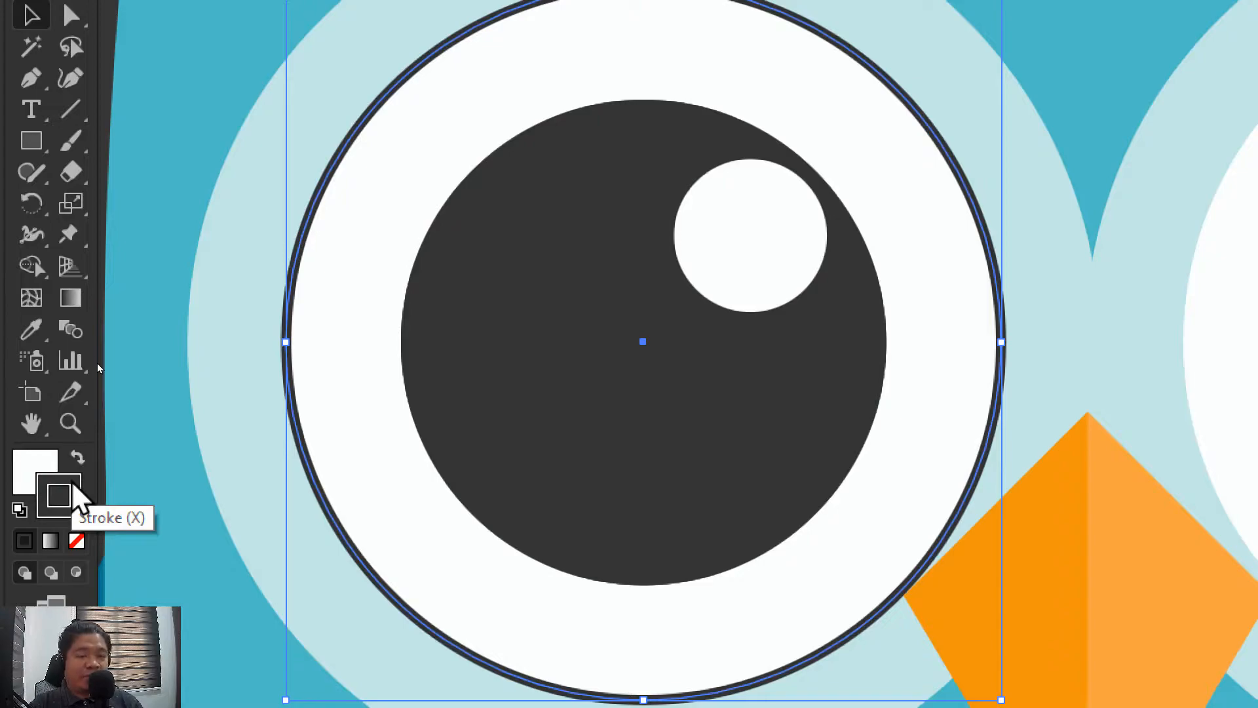
pyautogui.click(77, 541)
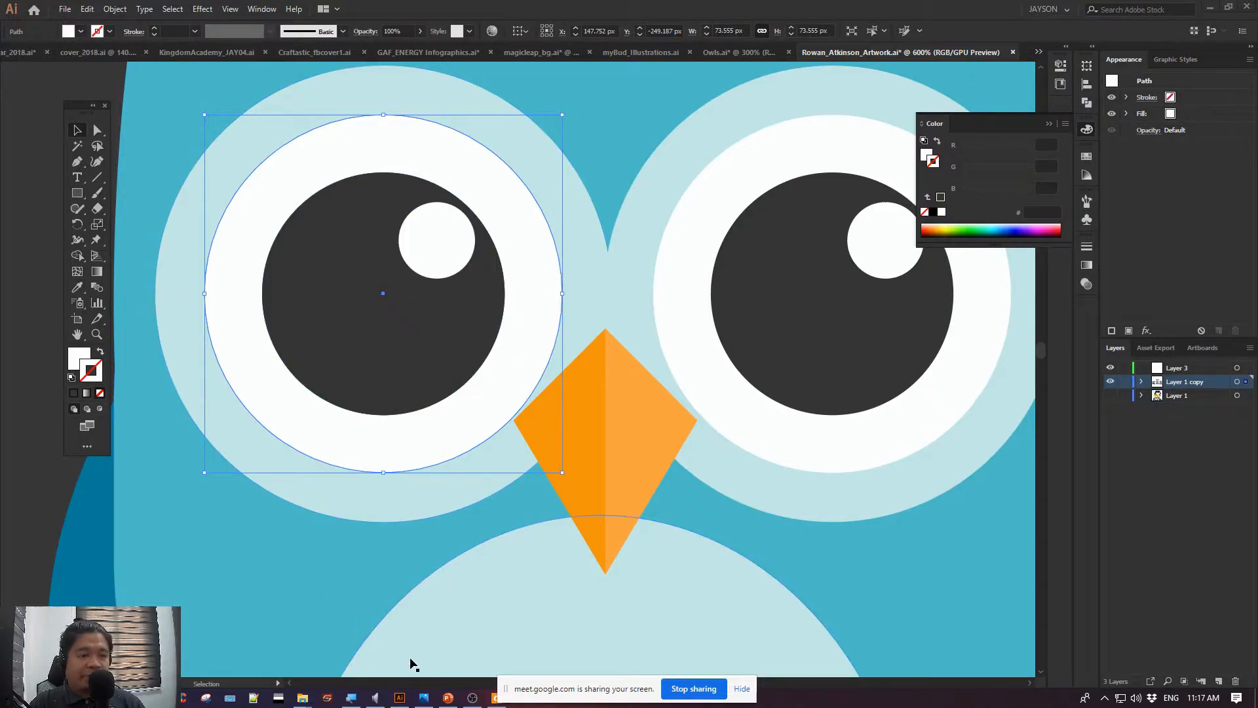
# Switch to PowerPoint and highlight the "Properties panel" topic in the Lesson 1 outline
pyautogui.click(448, 697)
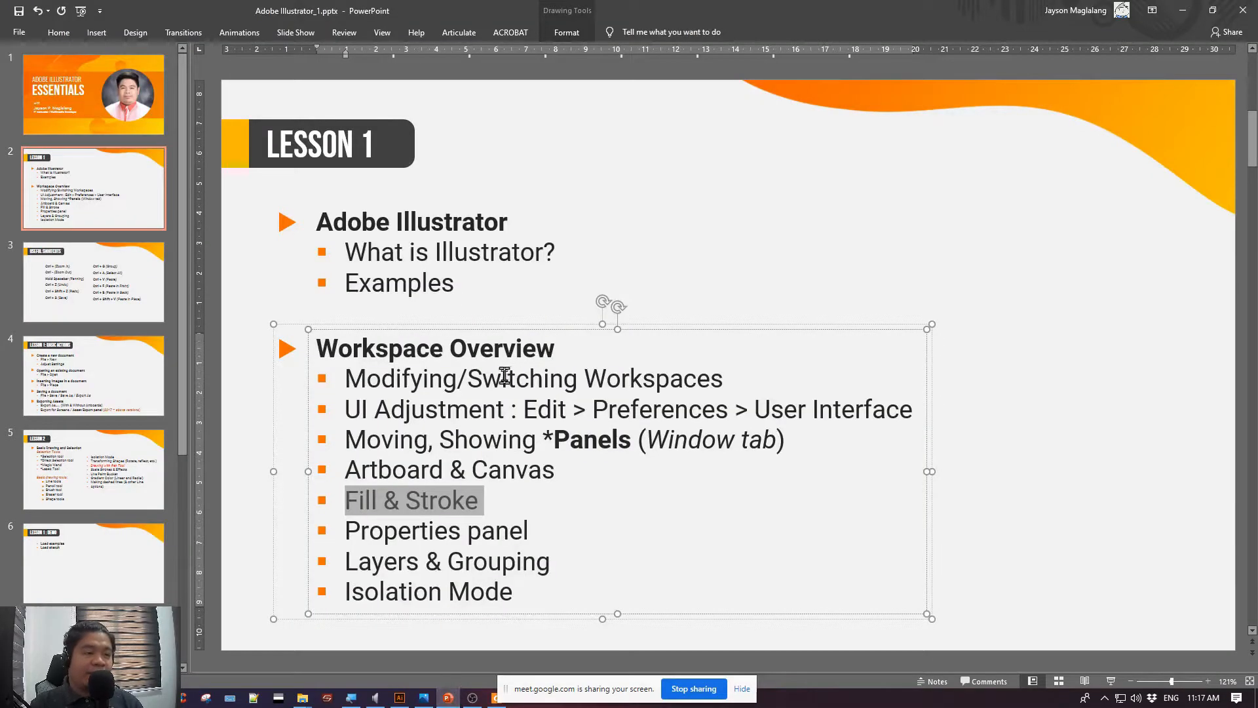
pyautogui.moveTo(554, 531); pyautogui.dragTo(284, 535)
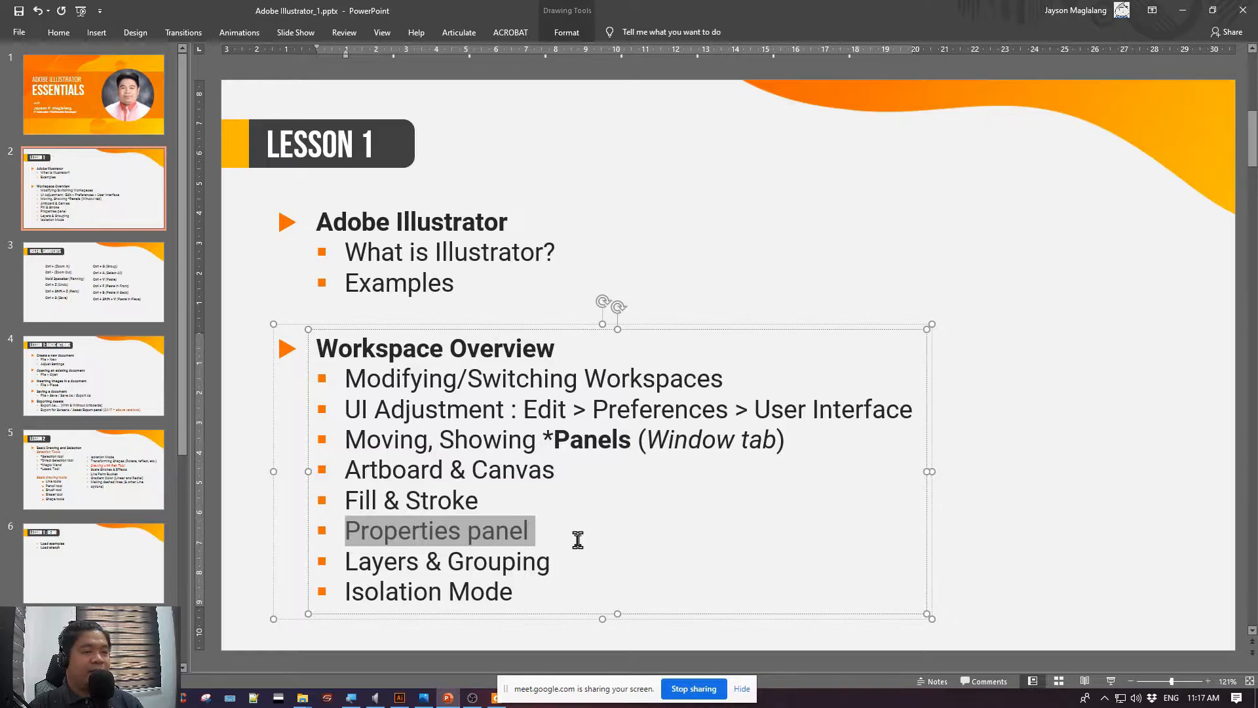
pyautogui.hotkey('alt', 'Tab')
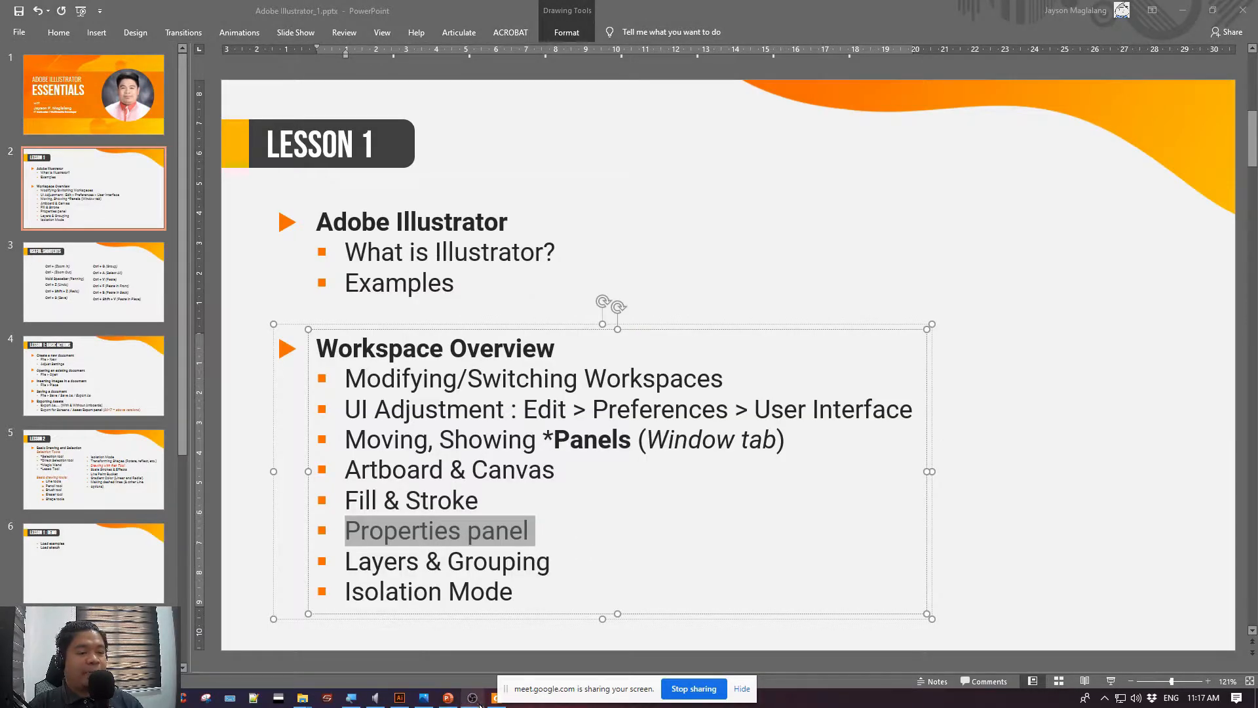
# Return to Illustrator, expand the docked Properties panel and collapse the Color panel covering it
pyautogui.click(400, 698)
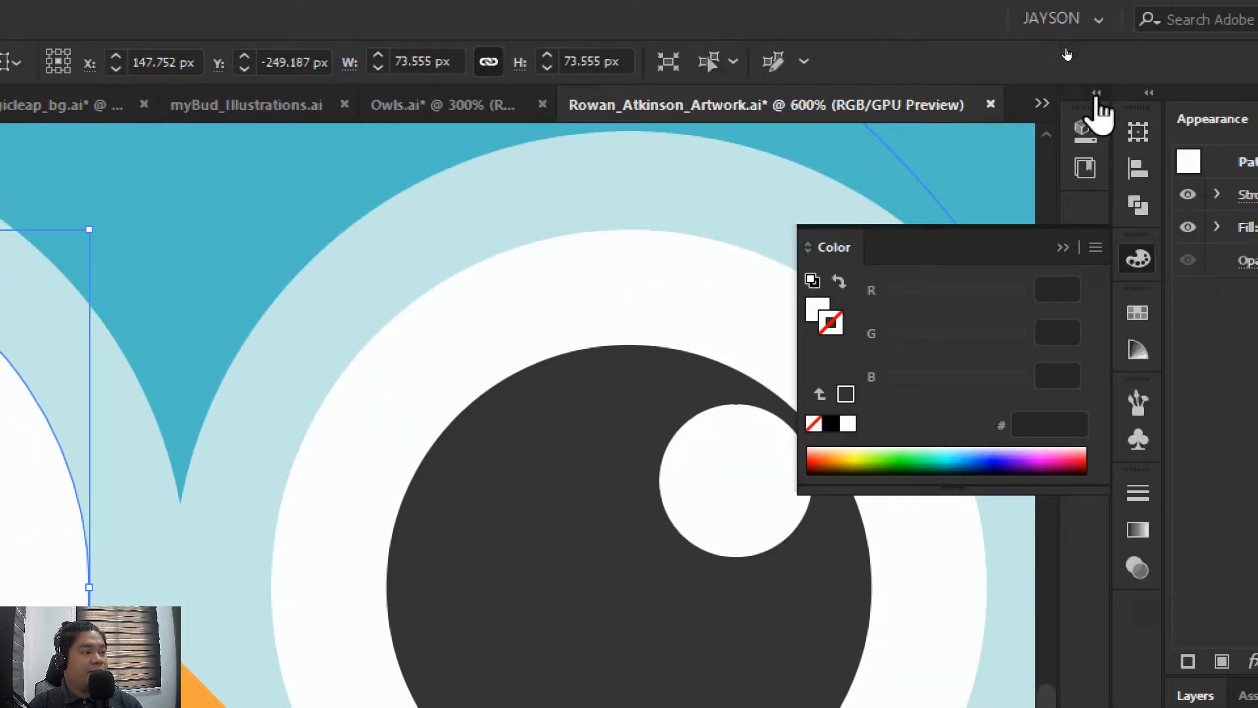
pyautogui.click(1096, 92)
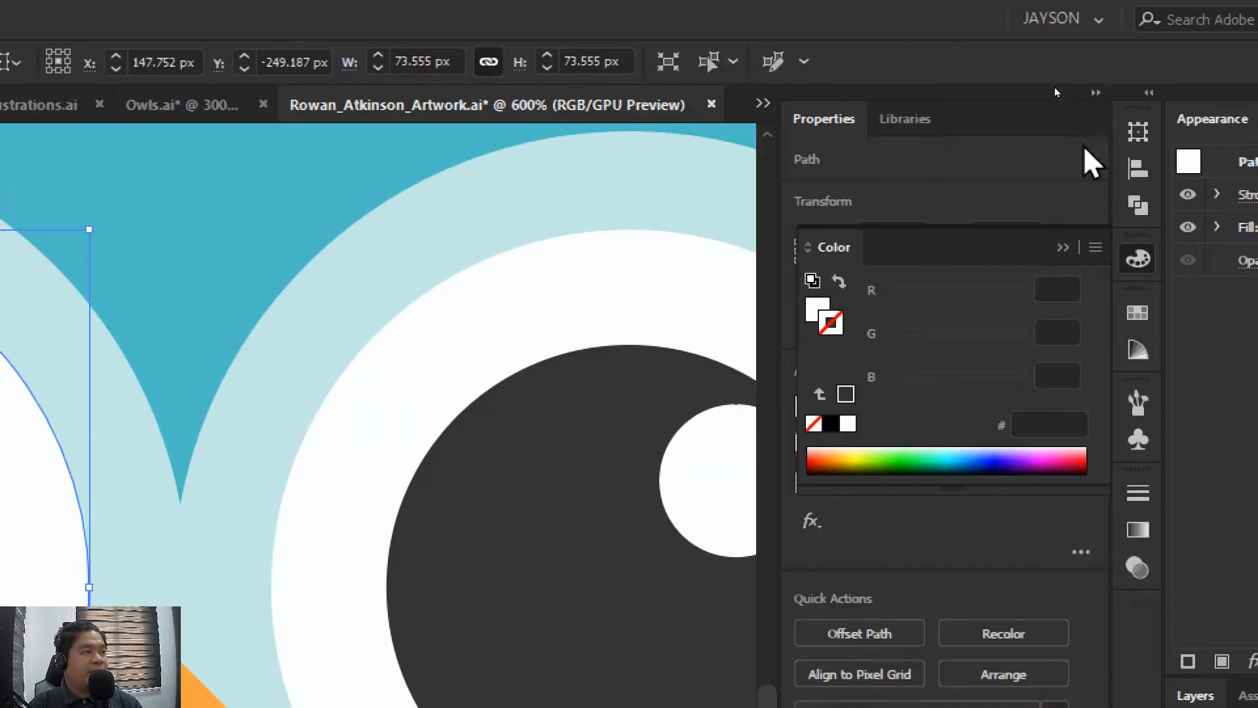
pyautogui.click(1062, 247)
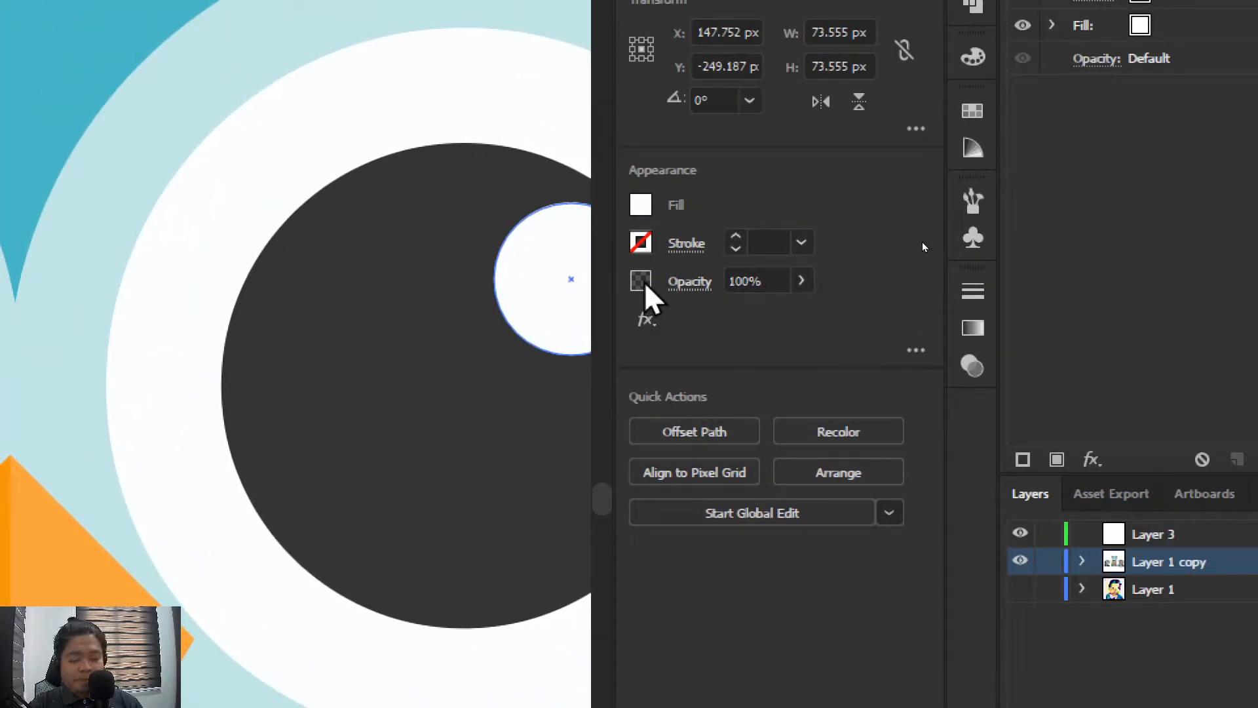
# Try the left eye's white circle at 31% opacity, restore it to 100%, and view its detailed opacity options
pyautogui.click(801, 280)
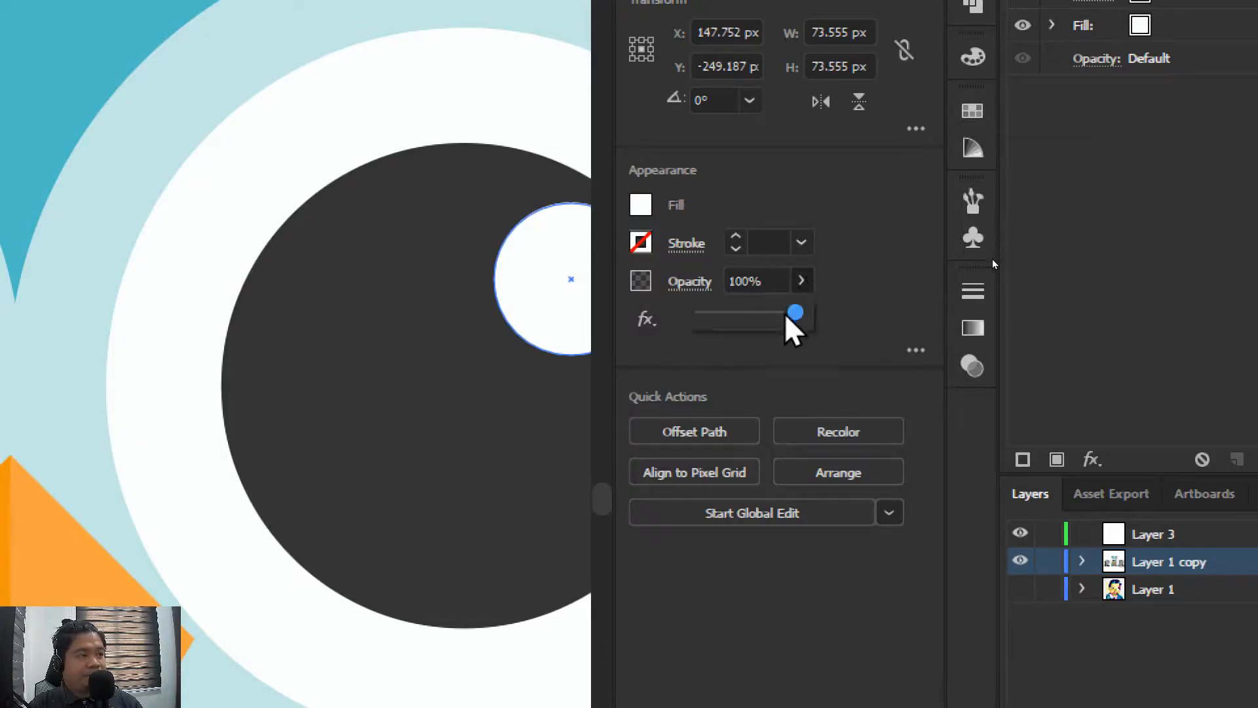
pyautogui.moveTo(792, 316); pyautogui.dragTo(724, 313)
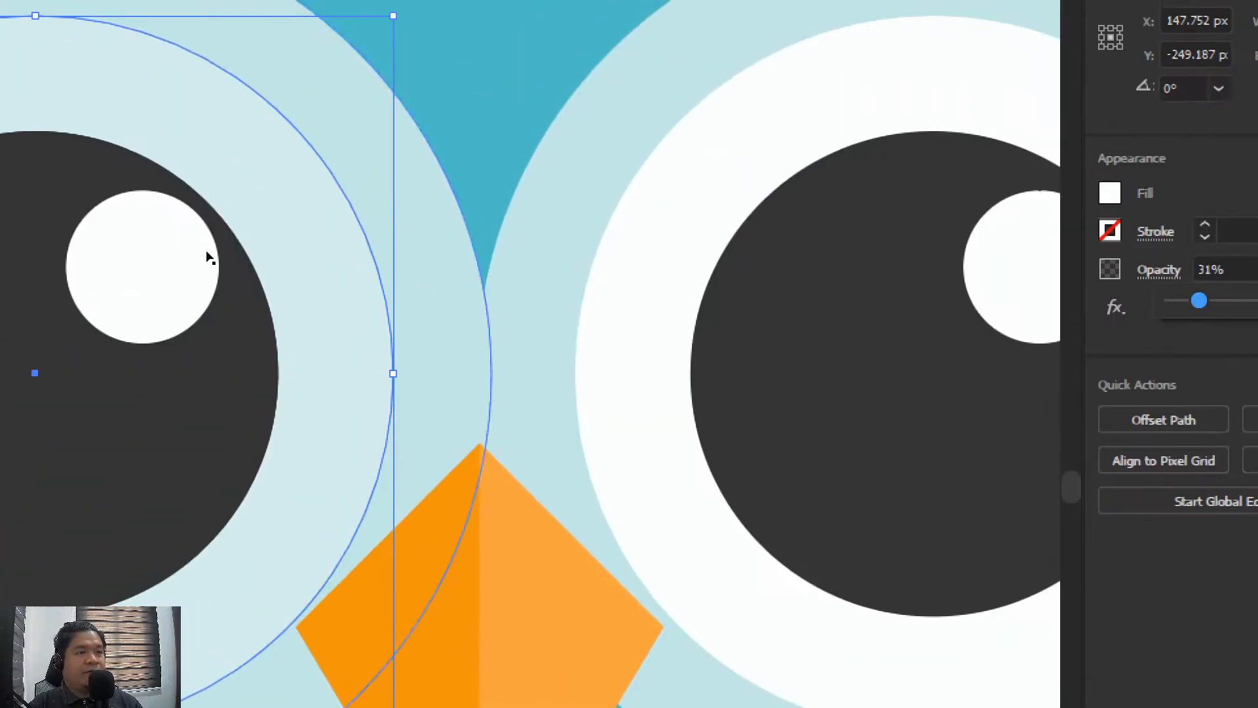
pyautogui.press('space')
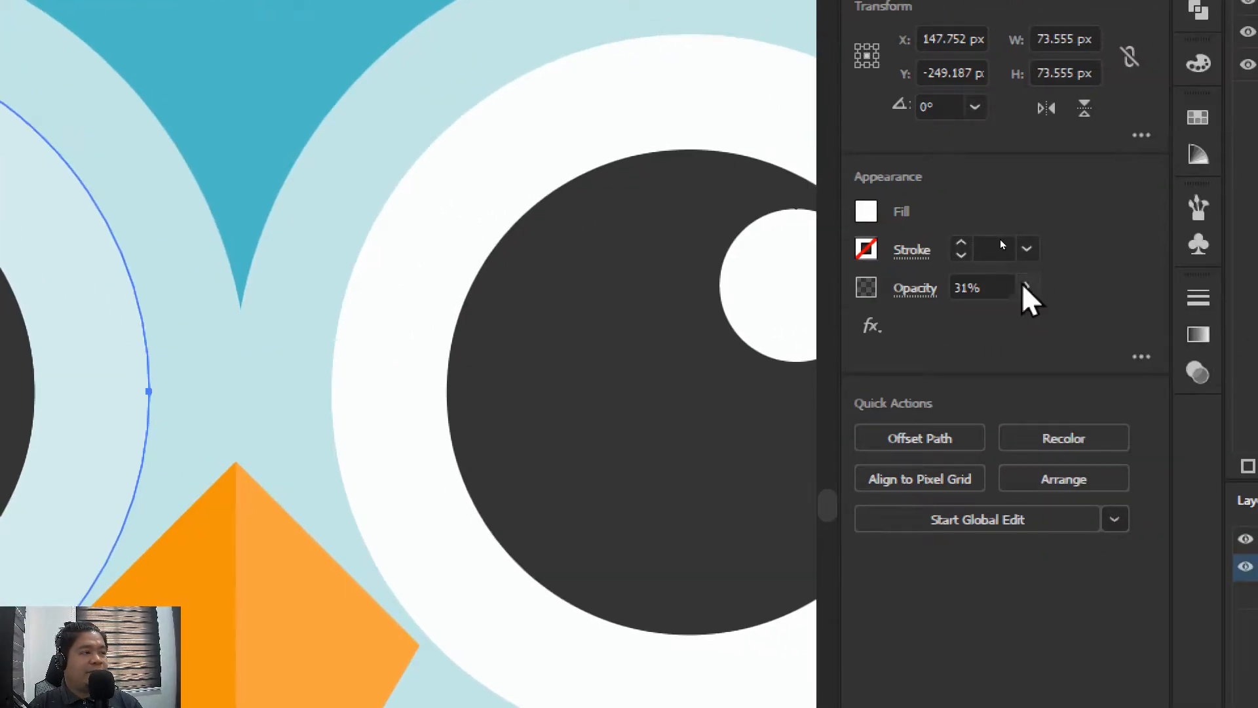
pyautogui.click(1026, 287)
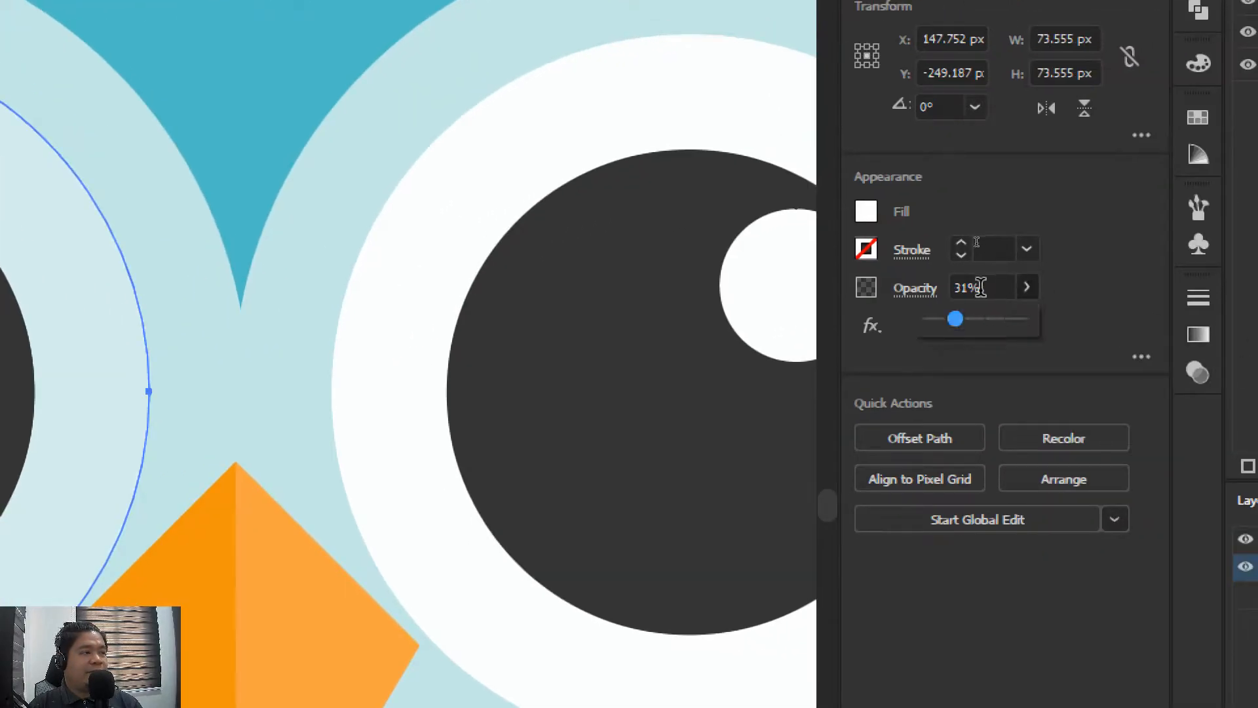
pyautogui.moveTo(955, 319); pyautogui.dragTo(1077, 332)
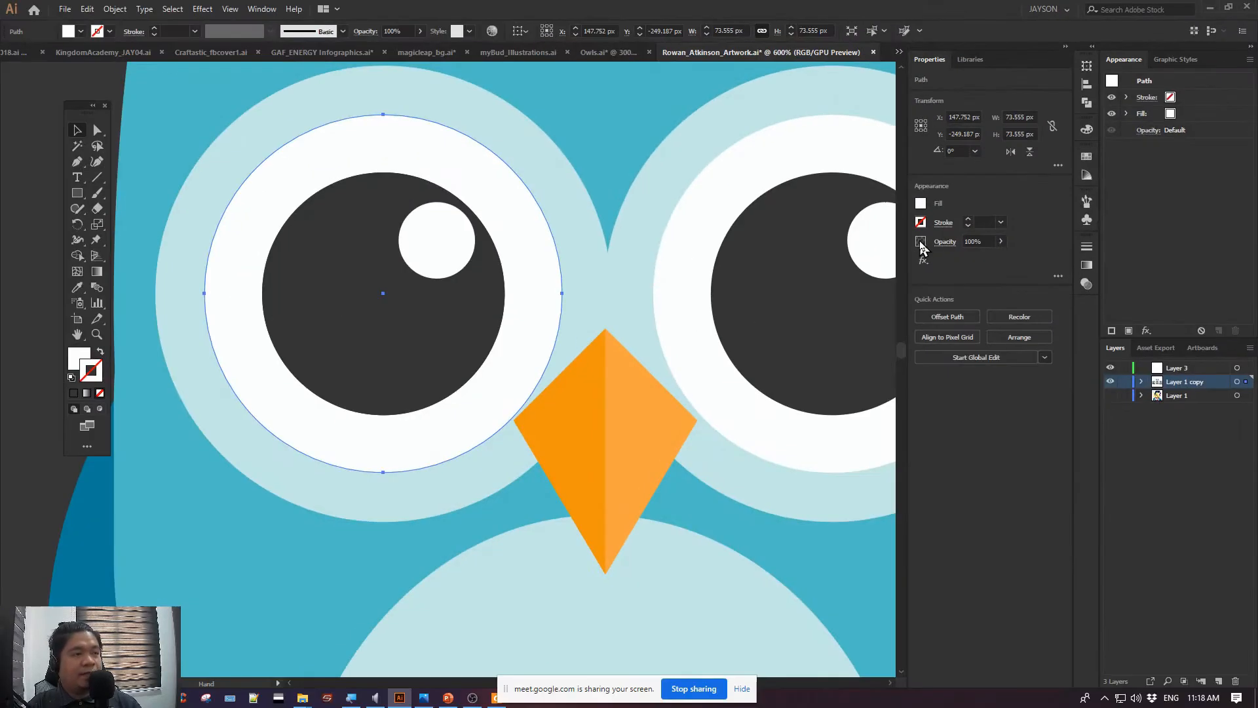
pyautogui.click(944, 242)
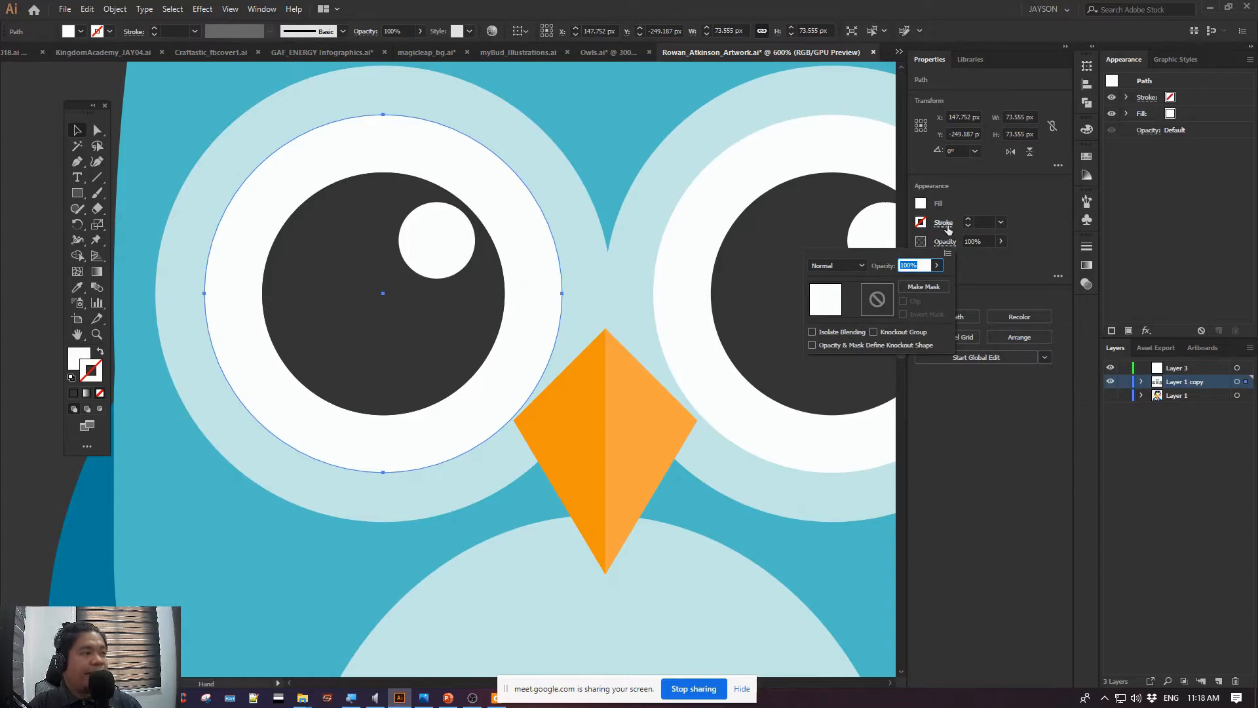
pyautogui.press('Escape')
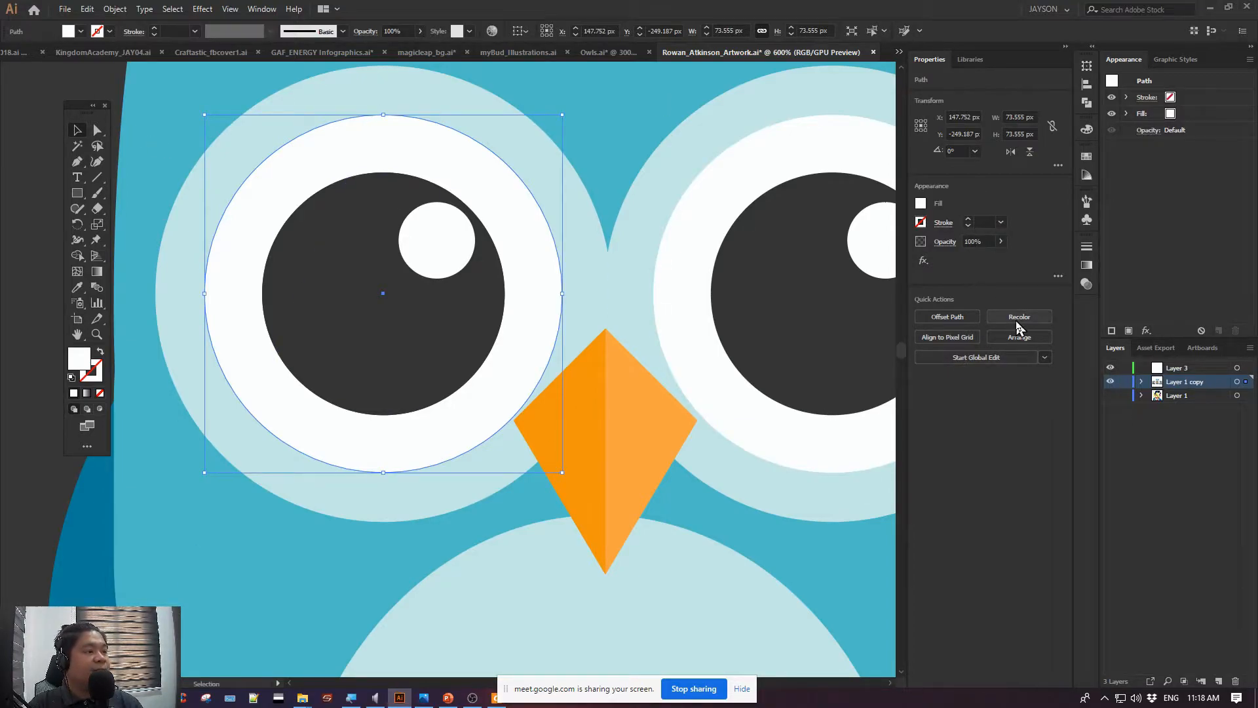
# View the Libraries panel, return to Properties, and compare its options with the owl group selected and with nothing selected
pyautogui.click(969, 61)
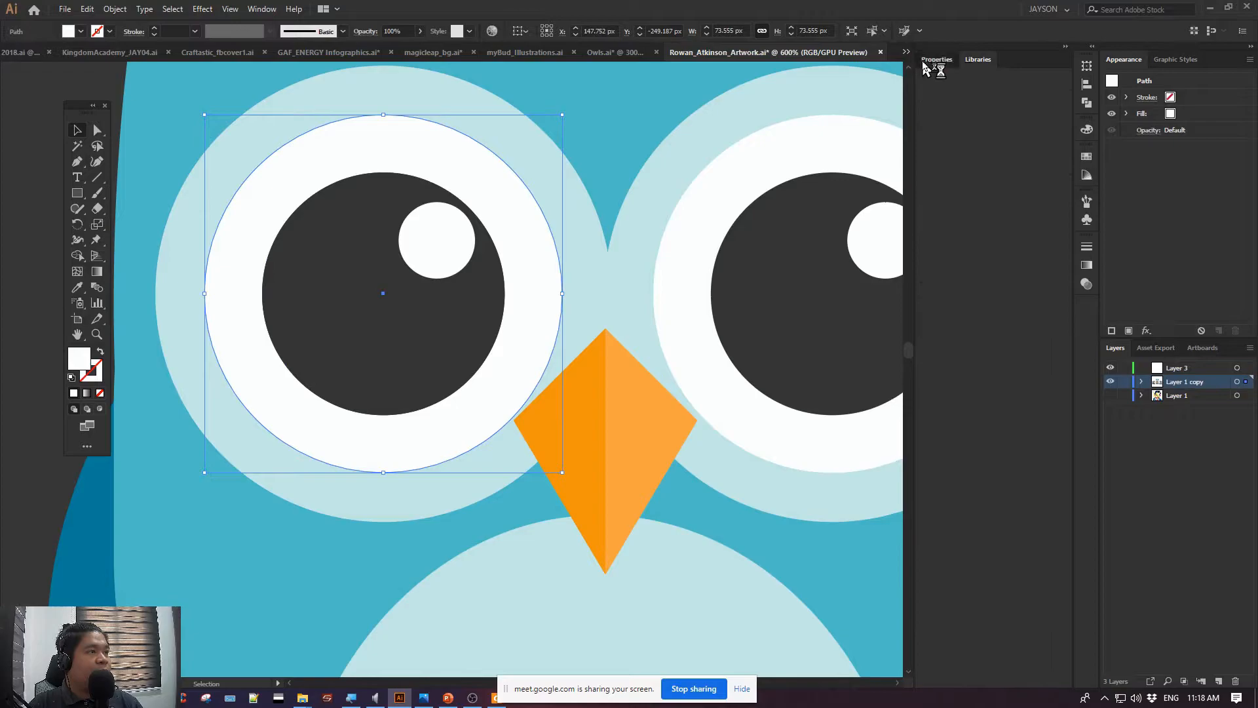
pyautogui.click(930, 62)
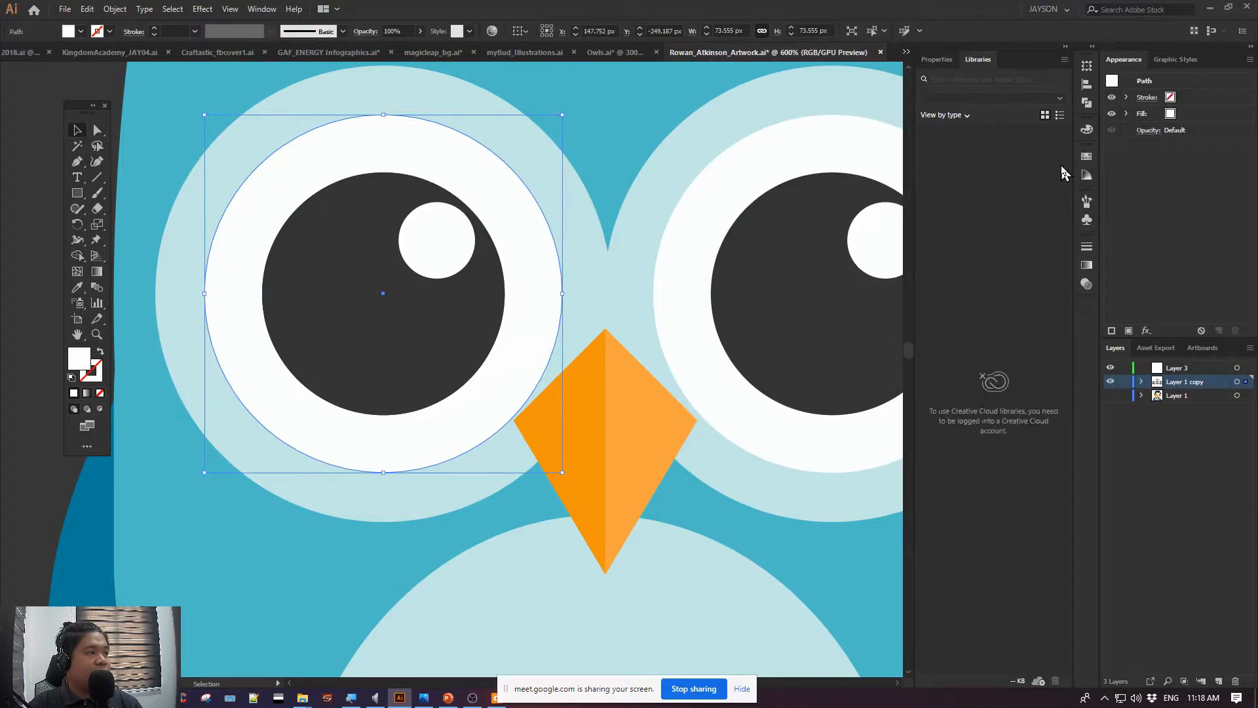
pyautogui.click(952, 60)
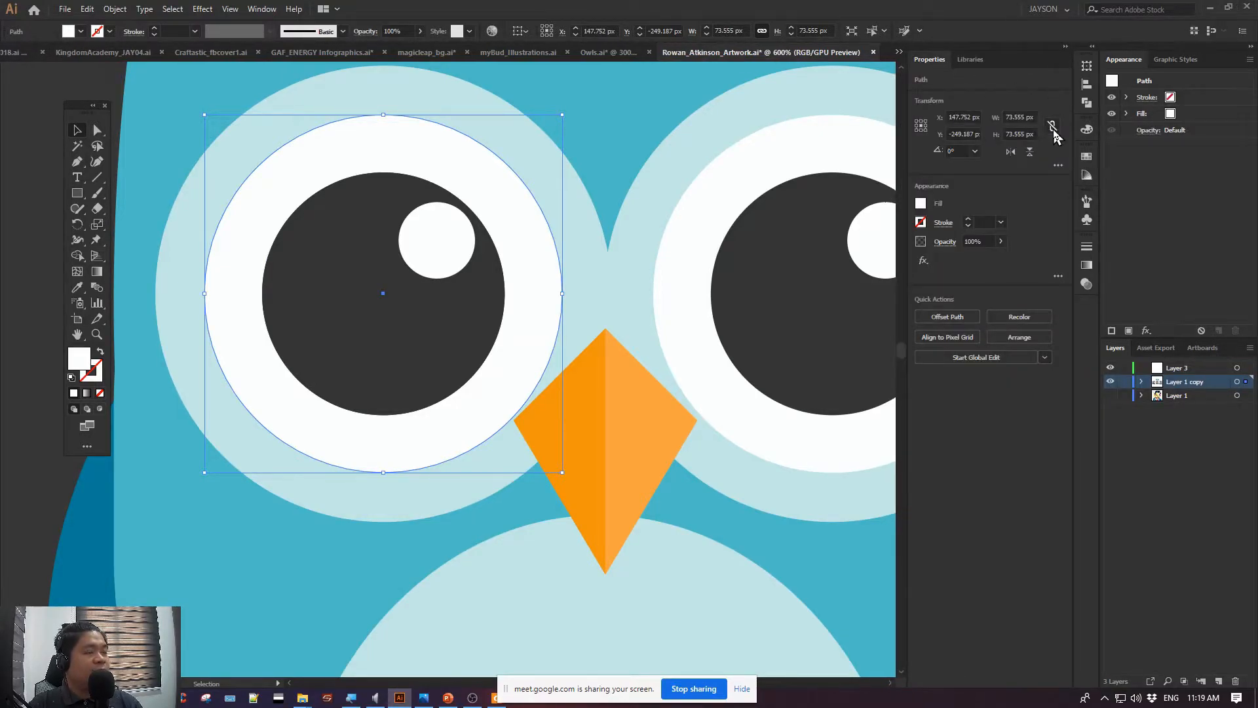
pyautogui.click(623, 452)
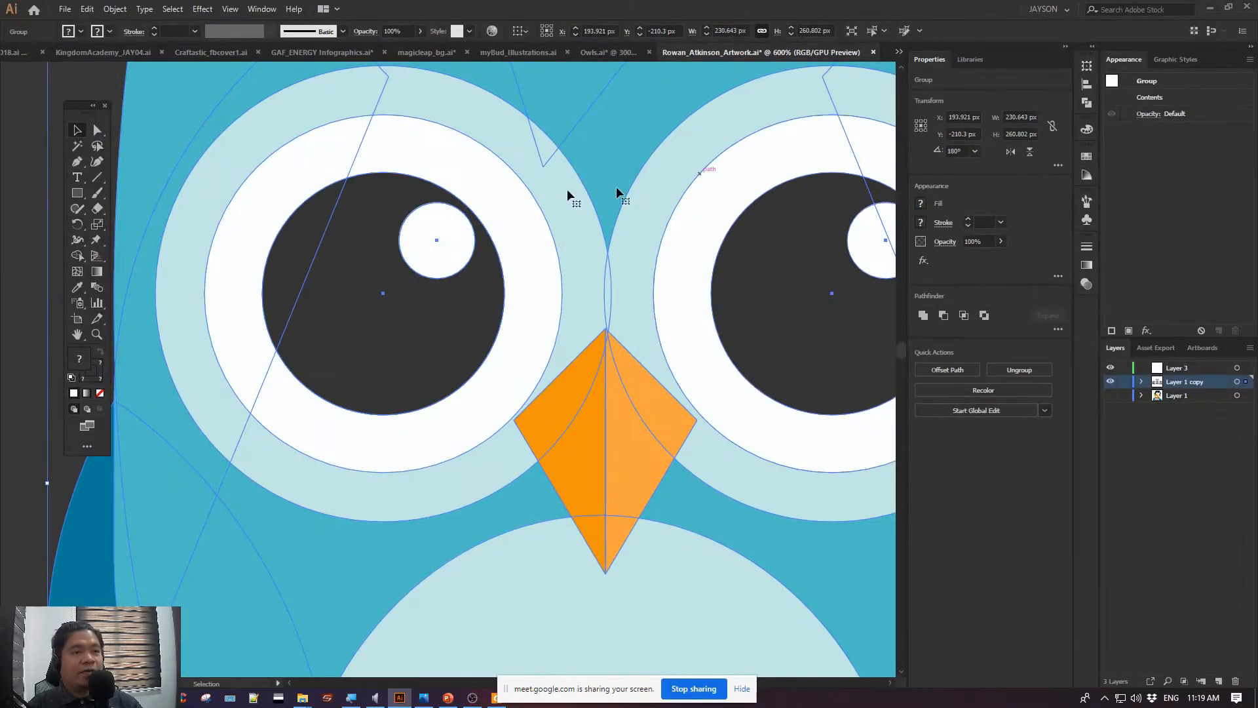
pyautogui.click(34, 140)
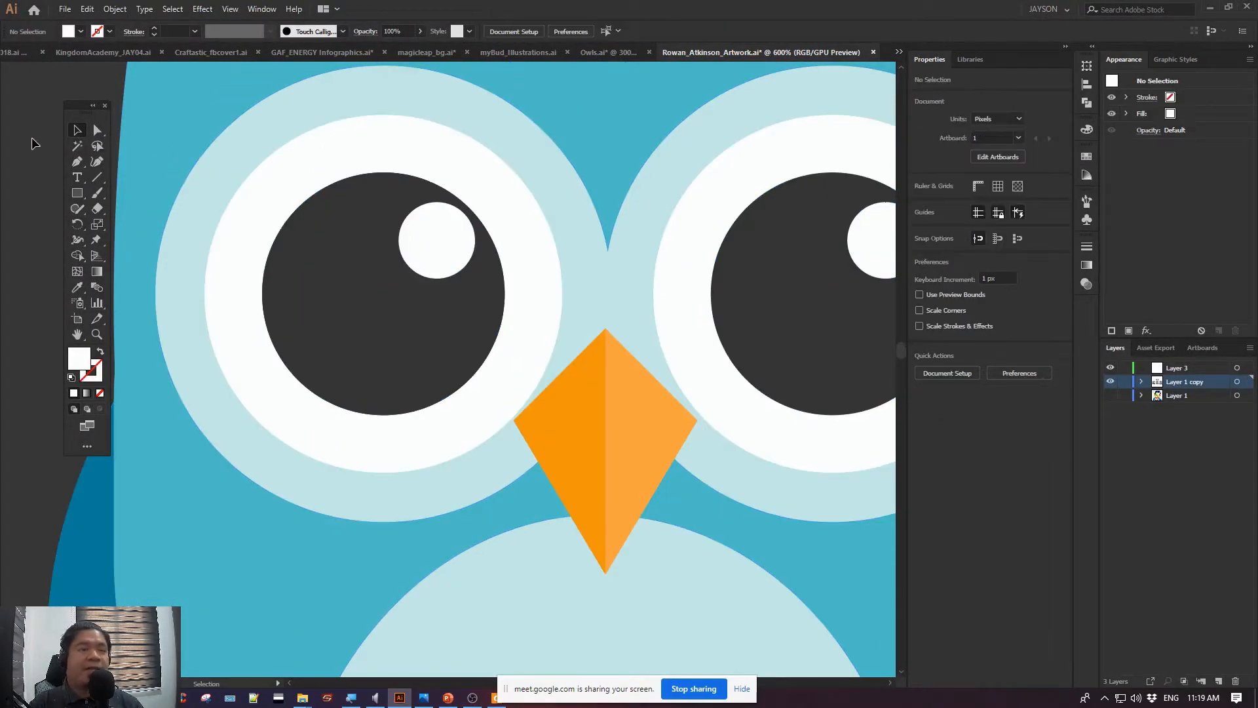
# Switch to PowerPoint and highlight the "Layers & Grouping" topic in the Lesson 1 outline
pyautogui.click(450, 694)
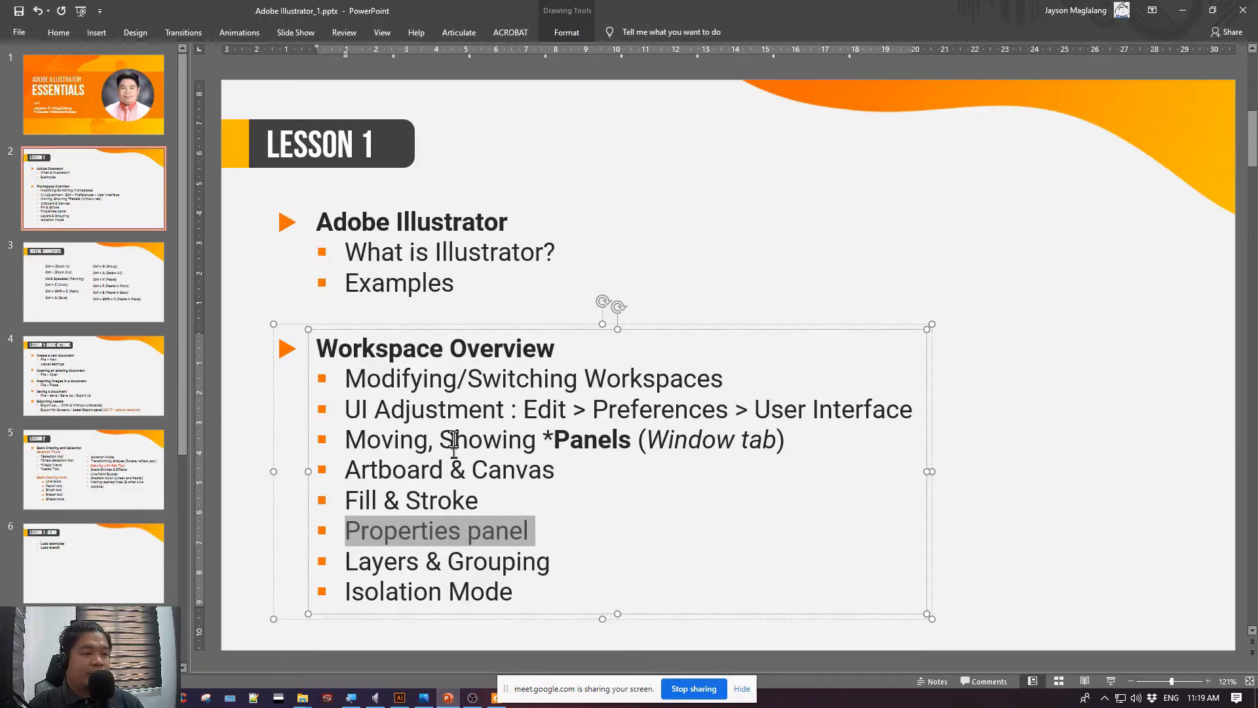
pyautogui.click(546, 561)
pyautogui.moveTo(546, 561); pyautogui.dragTo(337, 562)
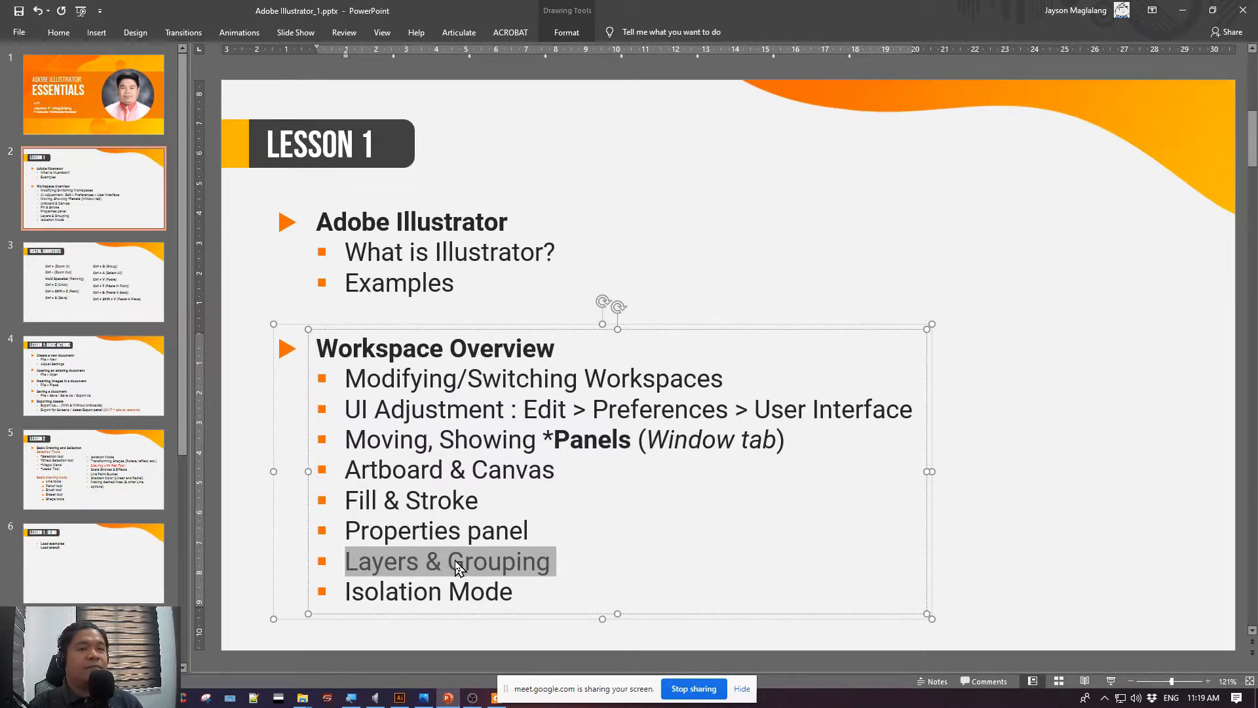
# Return to Illustrator, create a new 1300 x 900 px document with one artboard, and shift the floating toolbar slightly down
pyautogui.hotkey('alt', 'Tab')
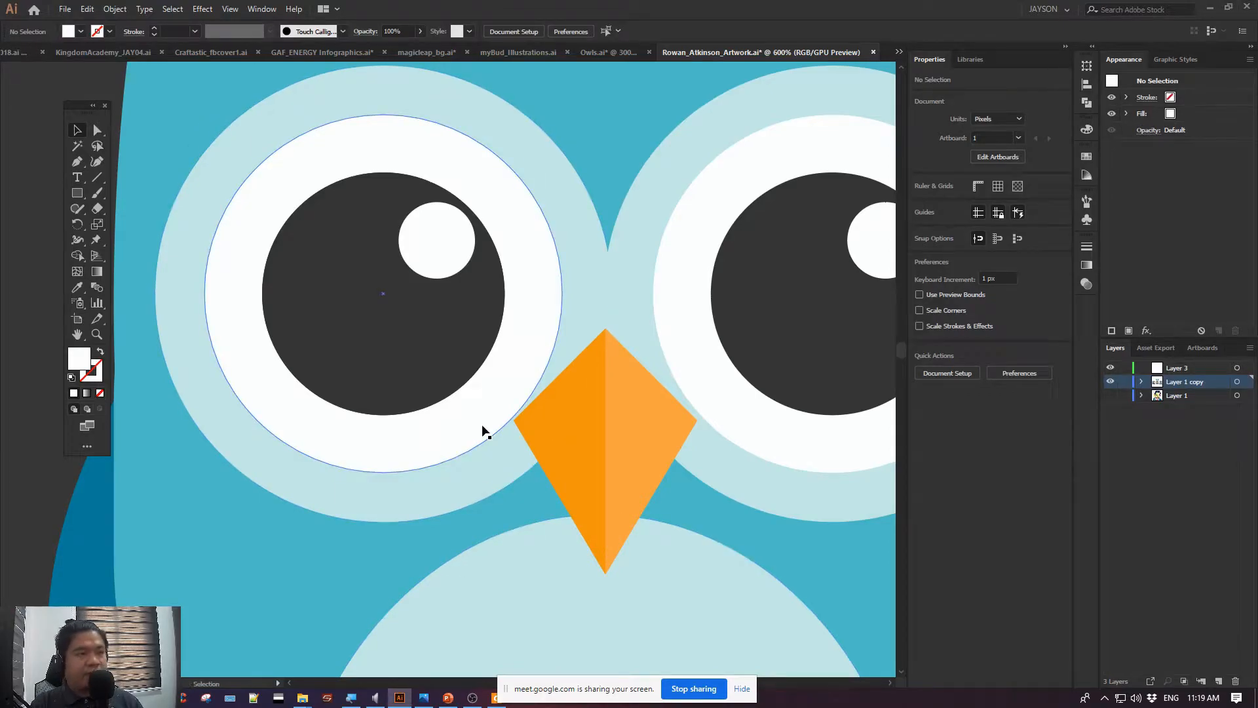
pyautogui.hotkey('ctrl', 'n')
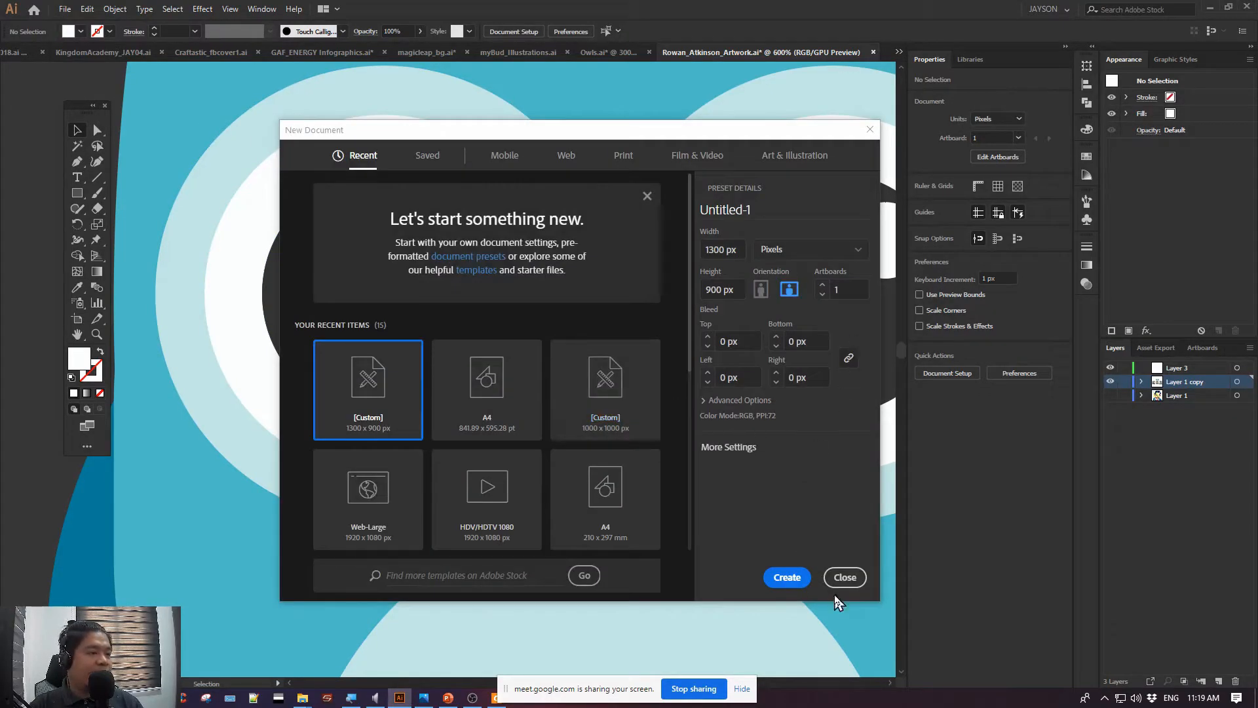
pyautogui.click(786, 578)
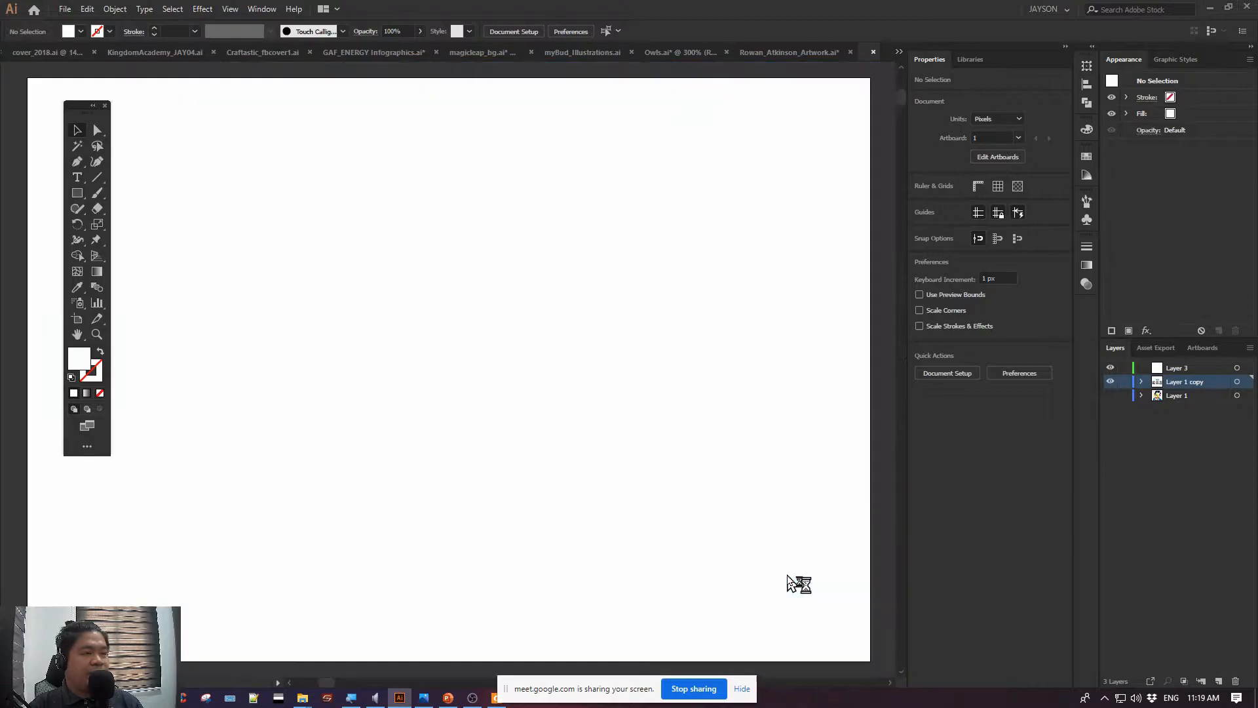
pyautogui.moveTo(76, 103); pyautogui.dragTo(70, 165)
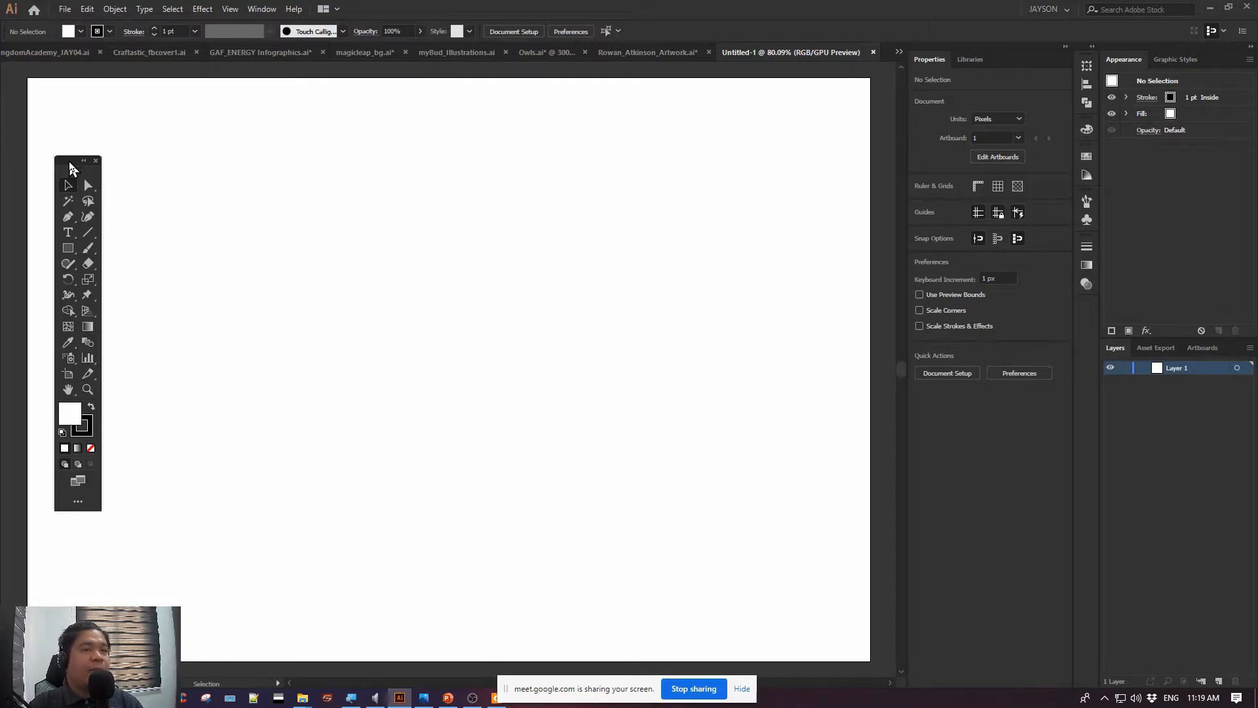
# Draw a rounded square about 265 px wide with a red #e20707 fill, and pick the Ellipse tool
pyautogui.click(72, 248)
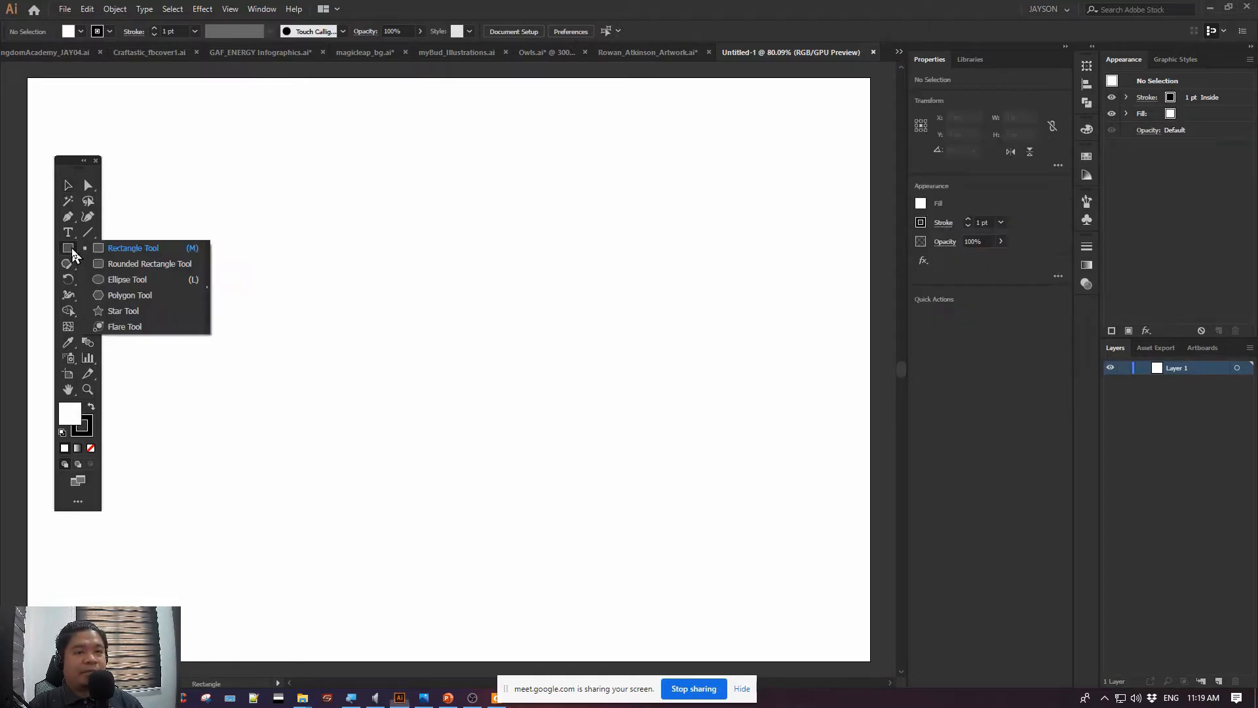
pyautogui.click(110, 263)
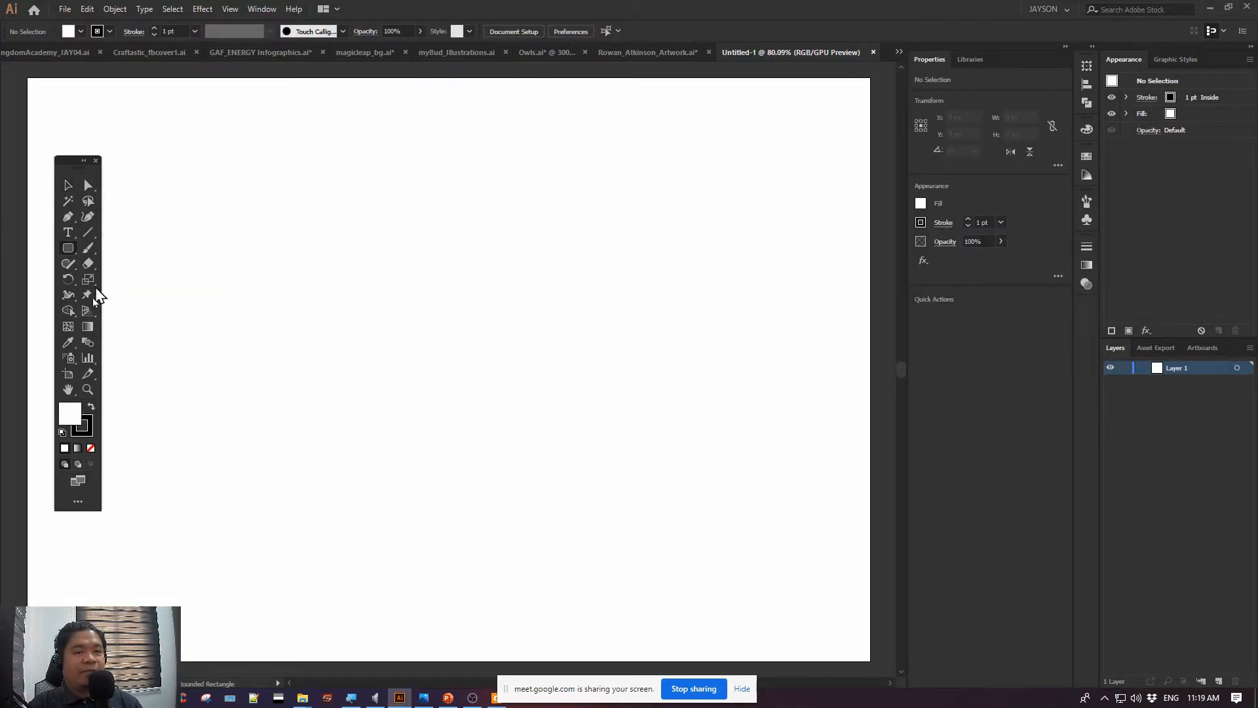
pyautogui.doubleClick(74, 414)
pyautogui.moveTo(680, 201); pyautogui.dragTo(699, 199)
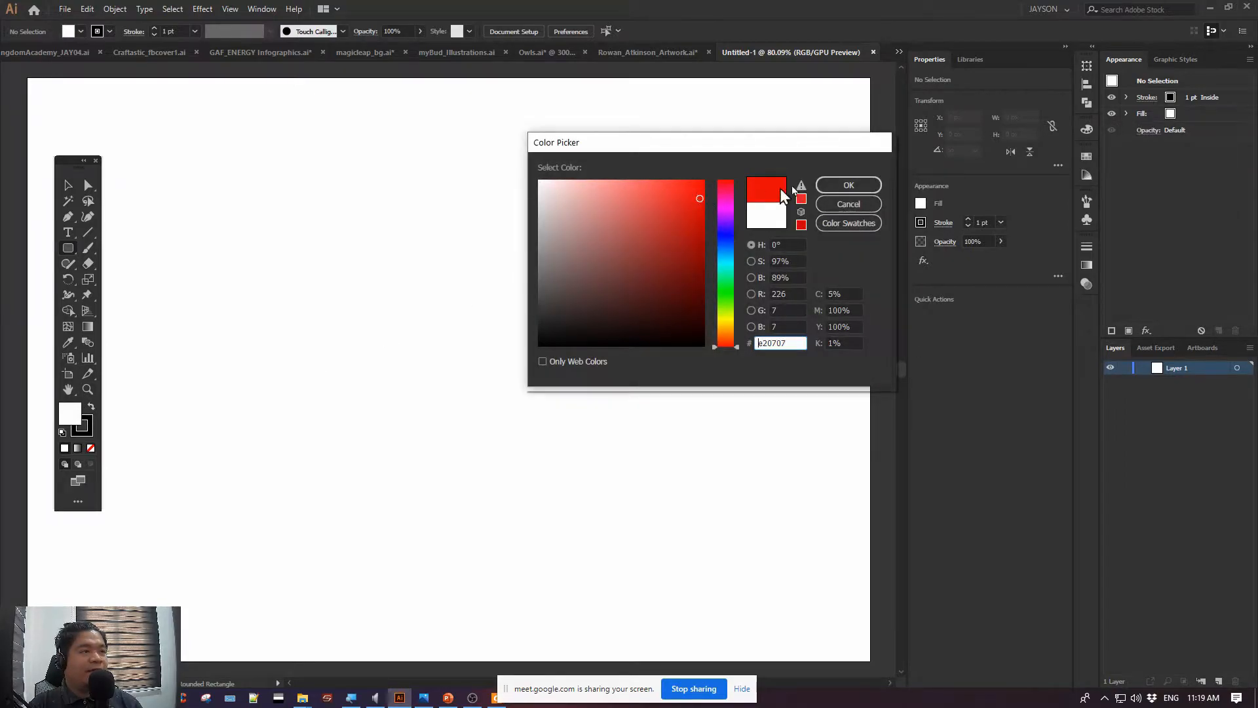
pyautogui.click(843, 188)
pyautogui.moveTo(197, 229); pyautogui.dragTo(367, 400)
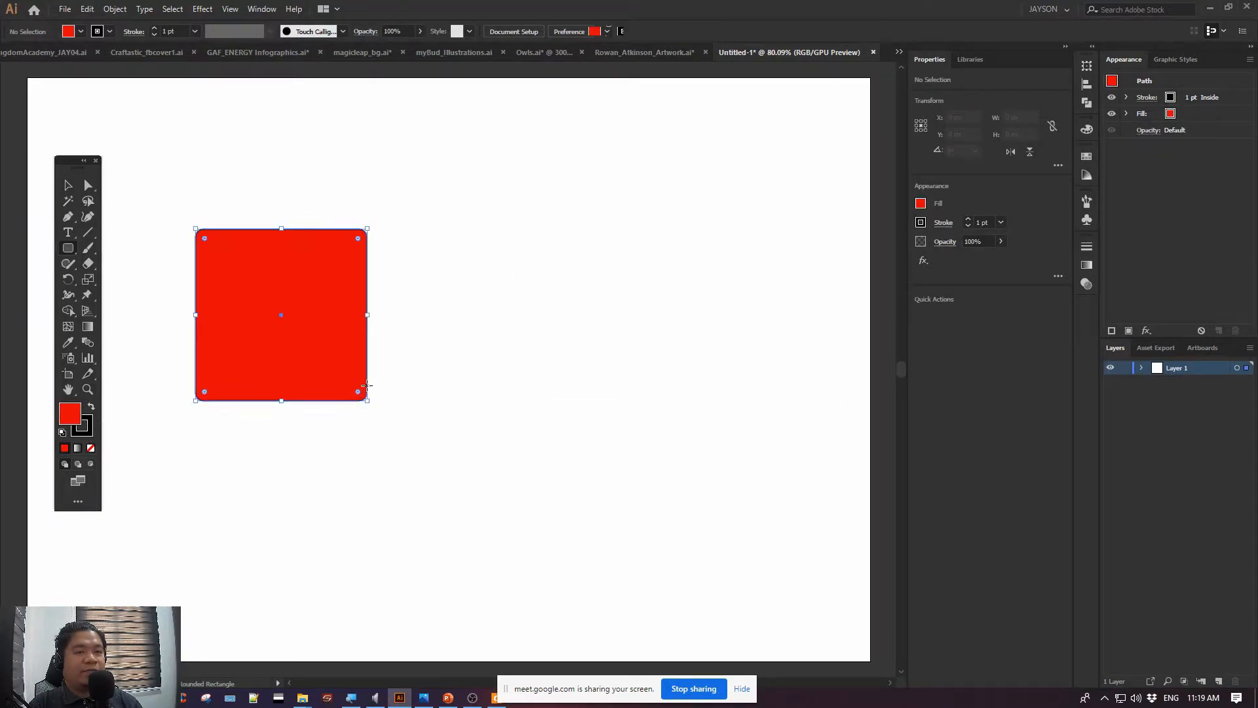
pyautogui.moveTo(68, 257); pyautogui.dragTo(216, 278)
# Try a blue fill on the red rounded square and undo it
pyautogui.doubleClick(62, 420)
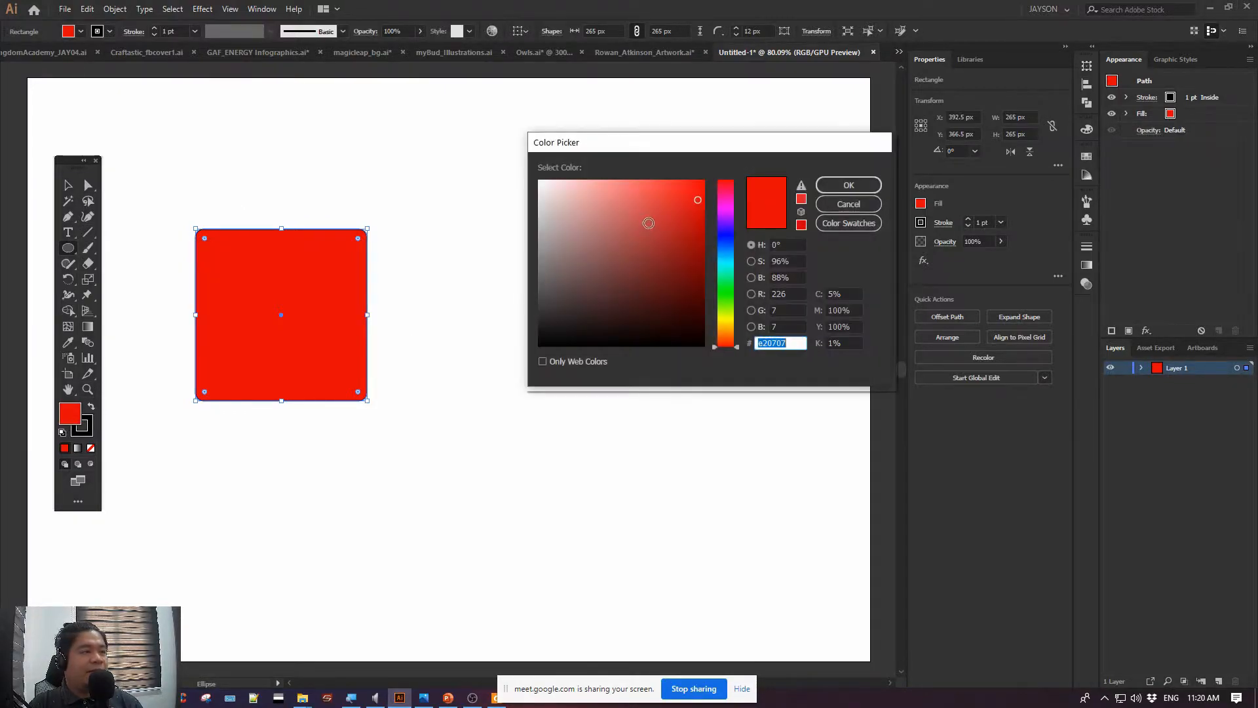
pyautogui.click(727, 251)
pyautogui.click(848, 185)
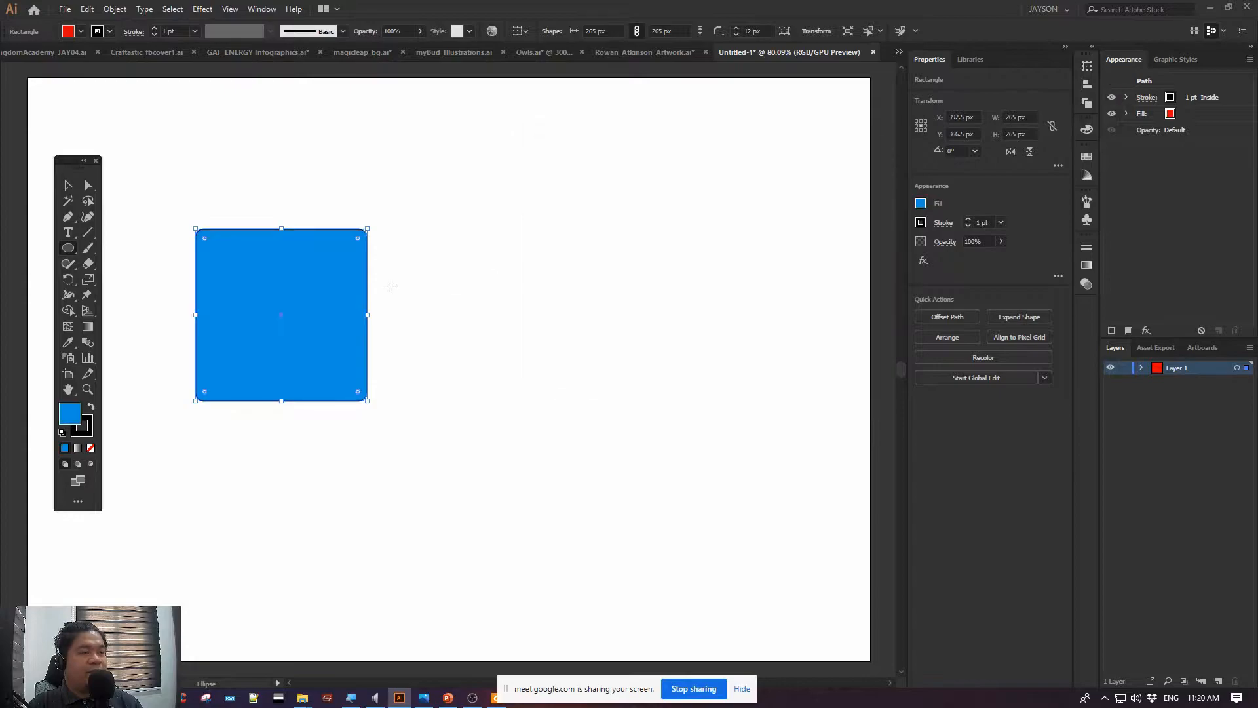
pyautogui.hotkey('ctrl', 'z')
# Draw a circle about 374 px in diameter overlapping the rounded square's lower-right part, and fill it with blue #0a38e0
pyautogui.keyDown('ctrl'); pyautogui.click(469, 253); pyautogui.keyUp('ctrl')
pyautogui.moveTo(273, 251); pyautogui.dragTo(515, 446)
pyautogui.click(69, 187)
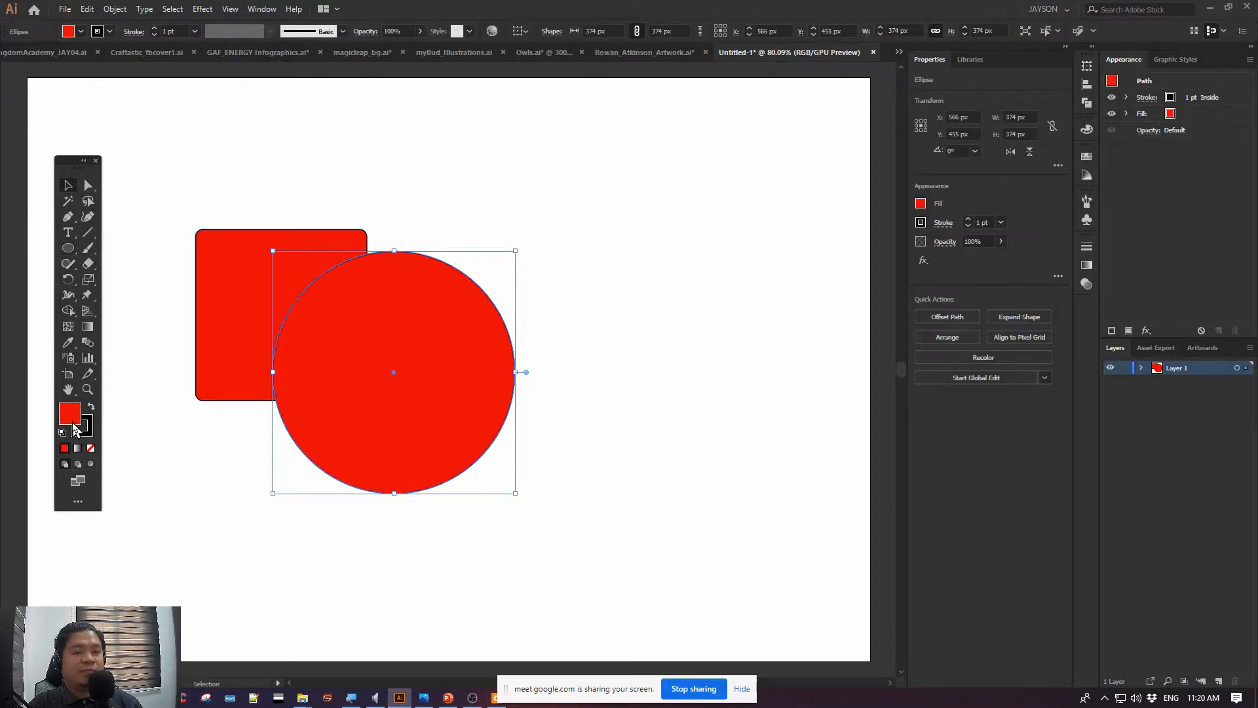
pyautogui.doubleClick(69, 415)
pyautogui.click(724, 243)
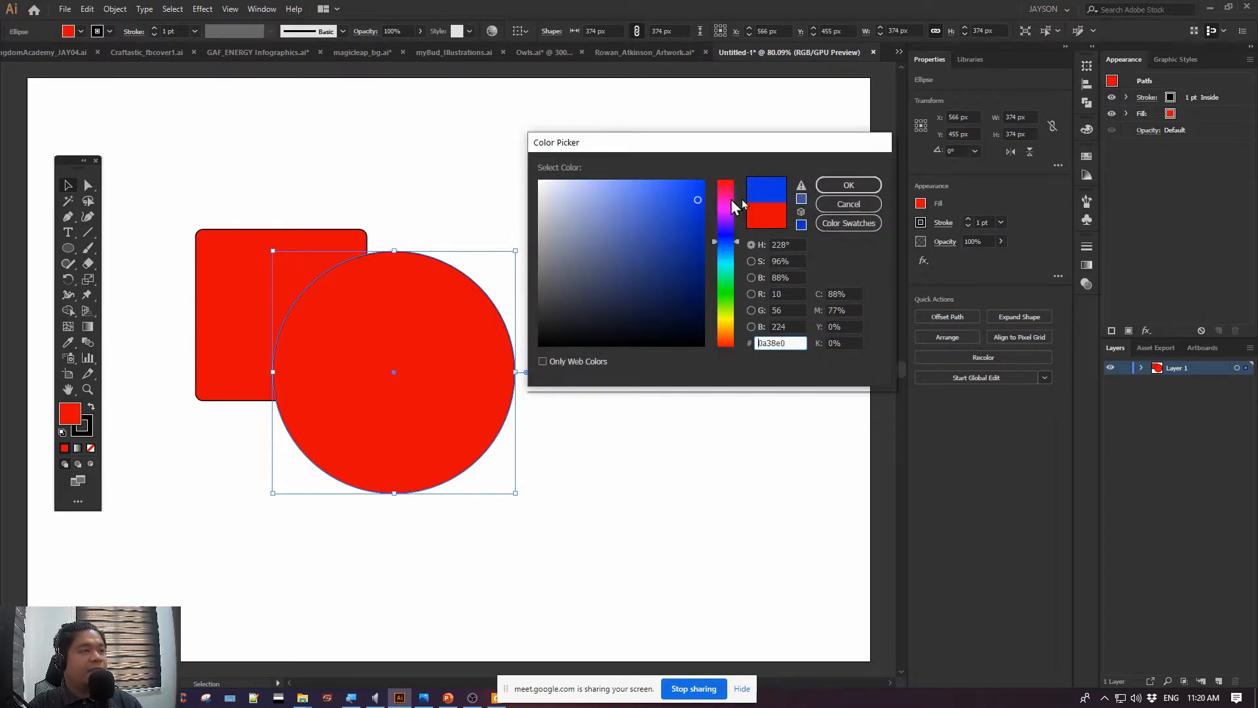
pyautogui.click(849, 185)
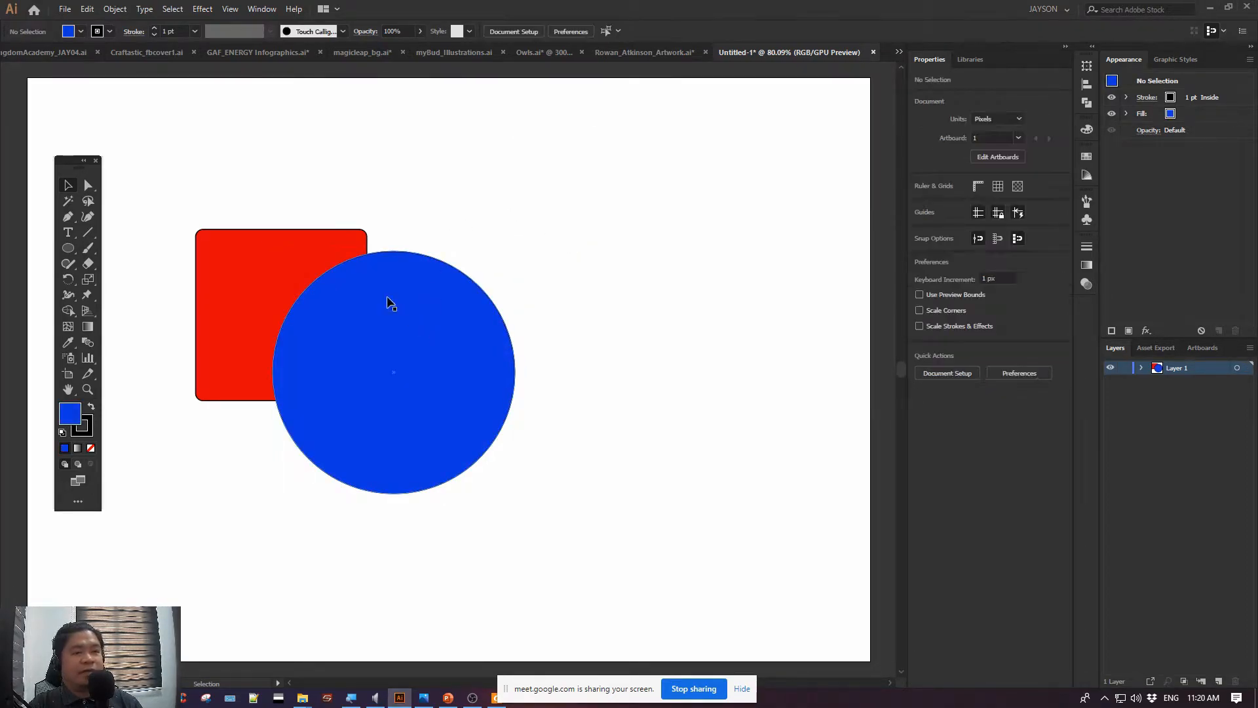
# Move the blue circle down and to the right, and scale it down proportionally so it still overlaps the square's corner
pyautogui.moveTo(387, 300); pyautogui.dragTo(421, 330)
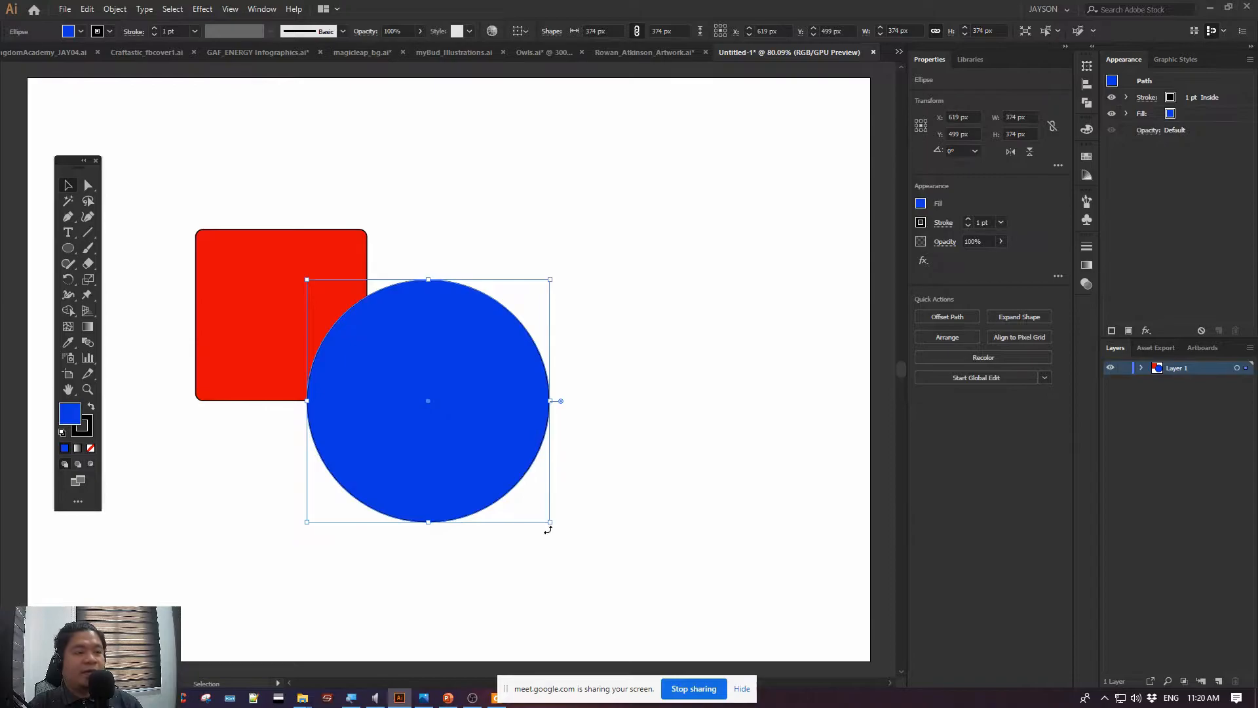
pyautogui.moveTo(550, 524); pyautogui.dragTo(505, 477)
pyautogui.click(590, 259)
pyautogui.moveTo(545, 217); pyautogui.dragTo(587, 207)
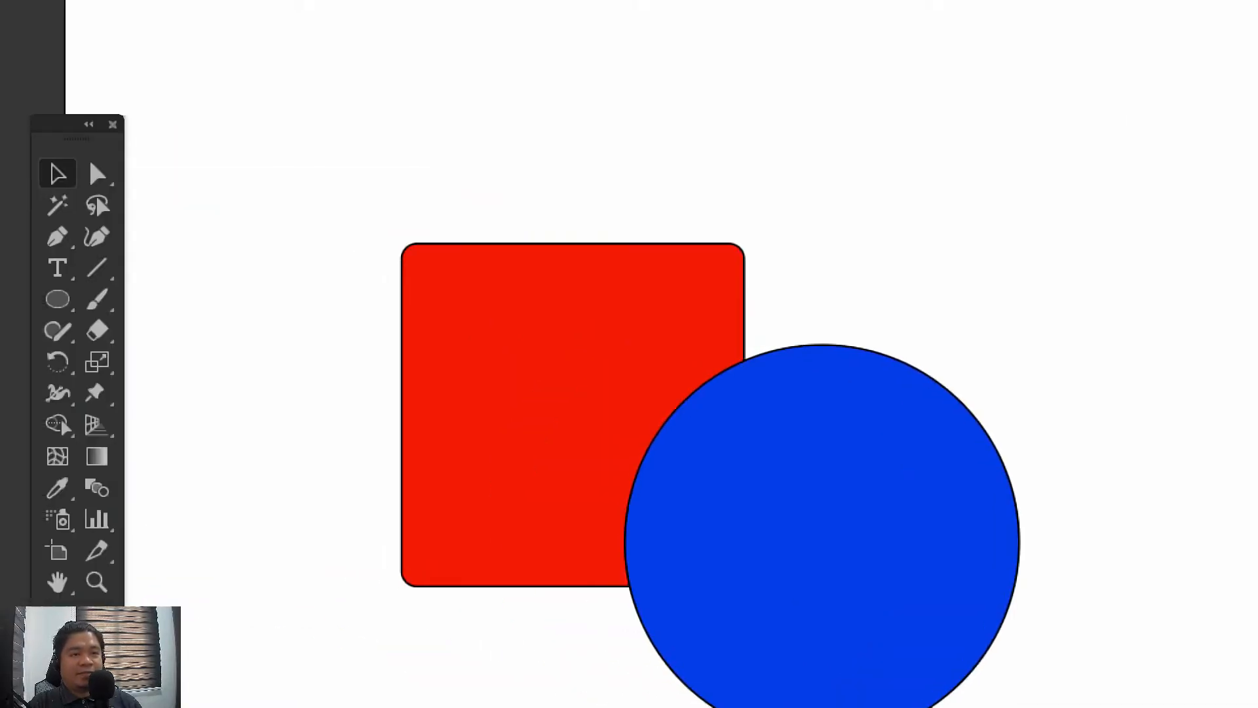
pyautogui.click(511, 355)
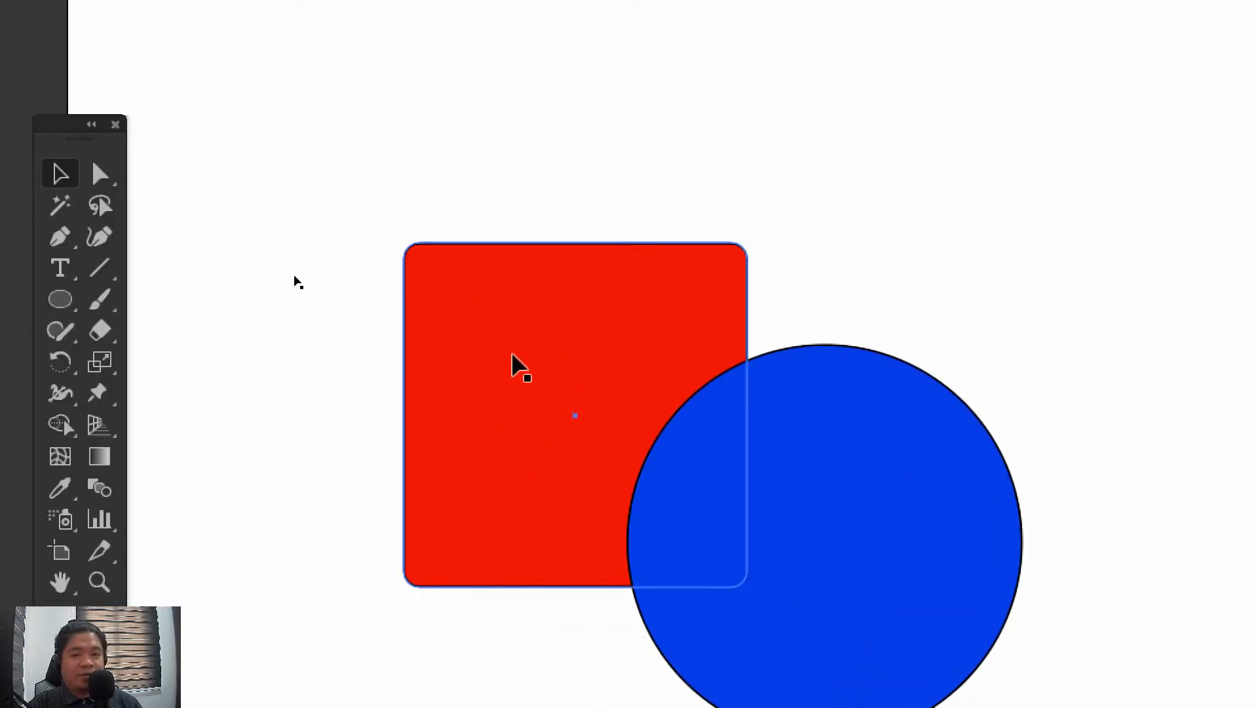
# Draw a hexagon with a bright magenta fill above the circle and the rounded square, using the Polygon tool
pyautogui.click(65, 296)
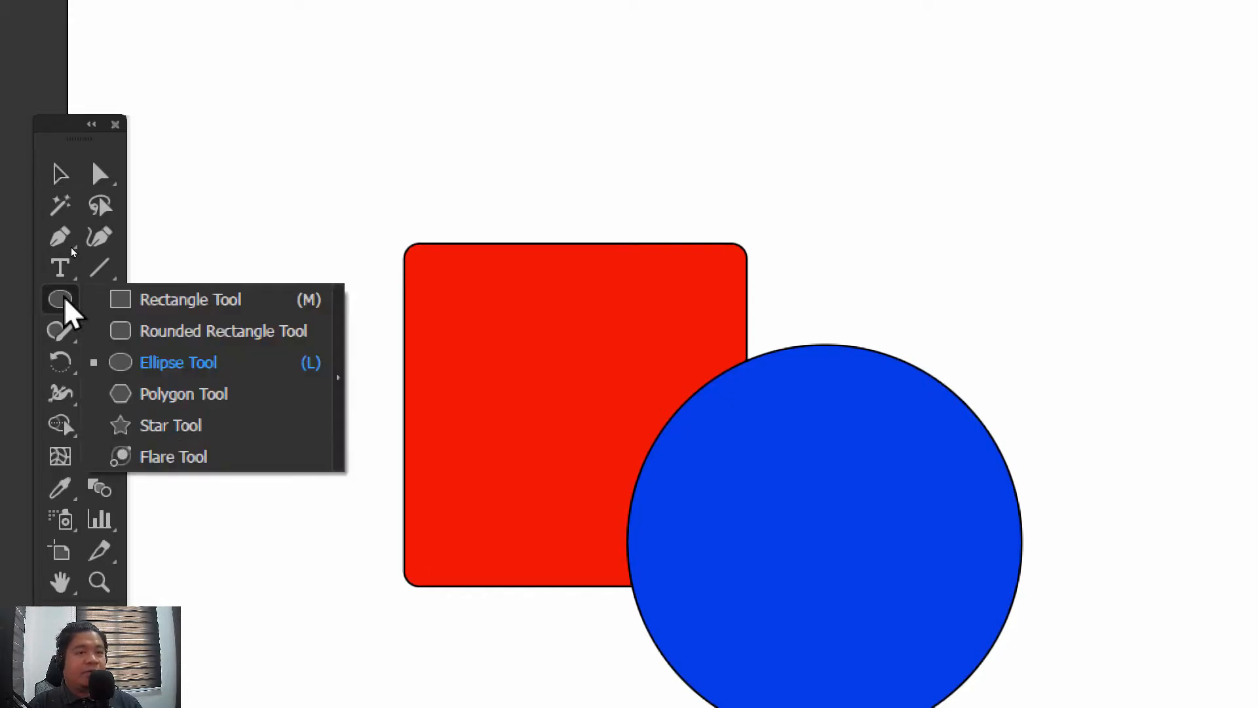
pyautogui.click(167, 406)
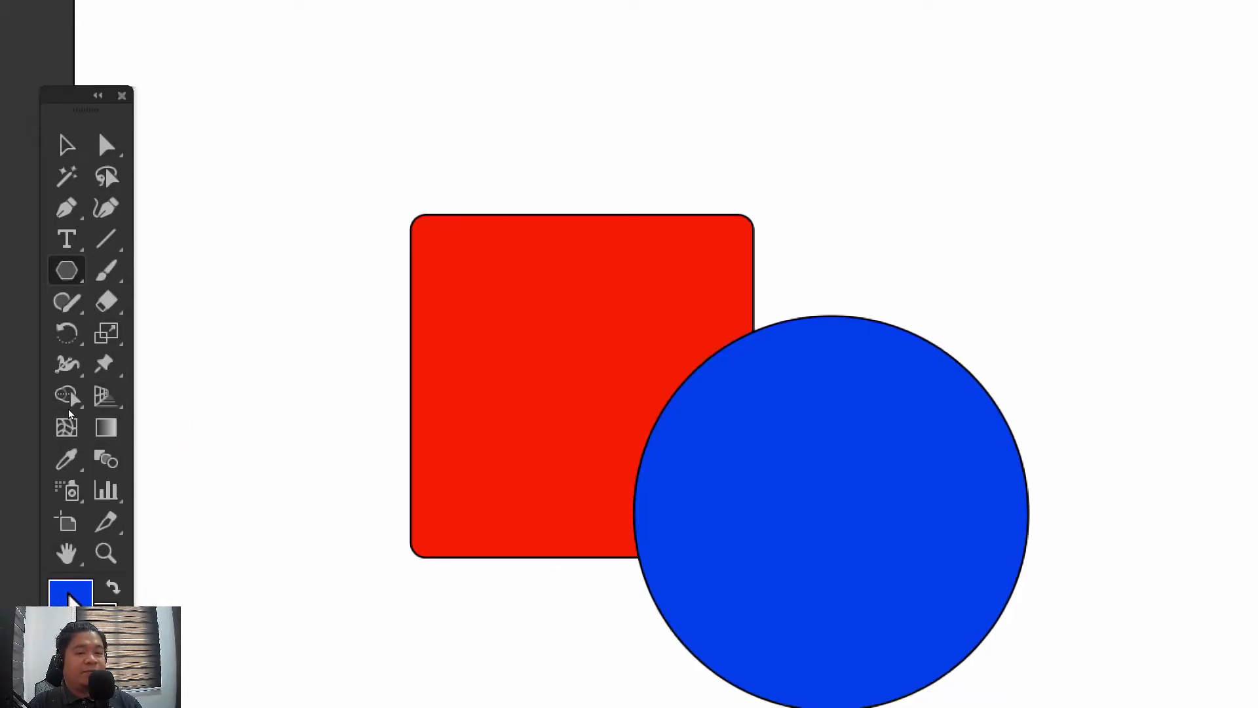
pyautogui.doubleClick(70, 596)
pyautogui.click(1135, 252)
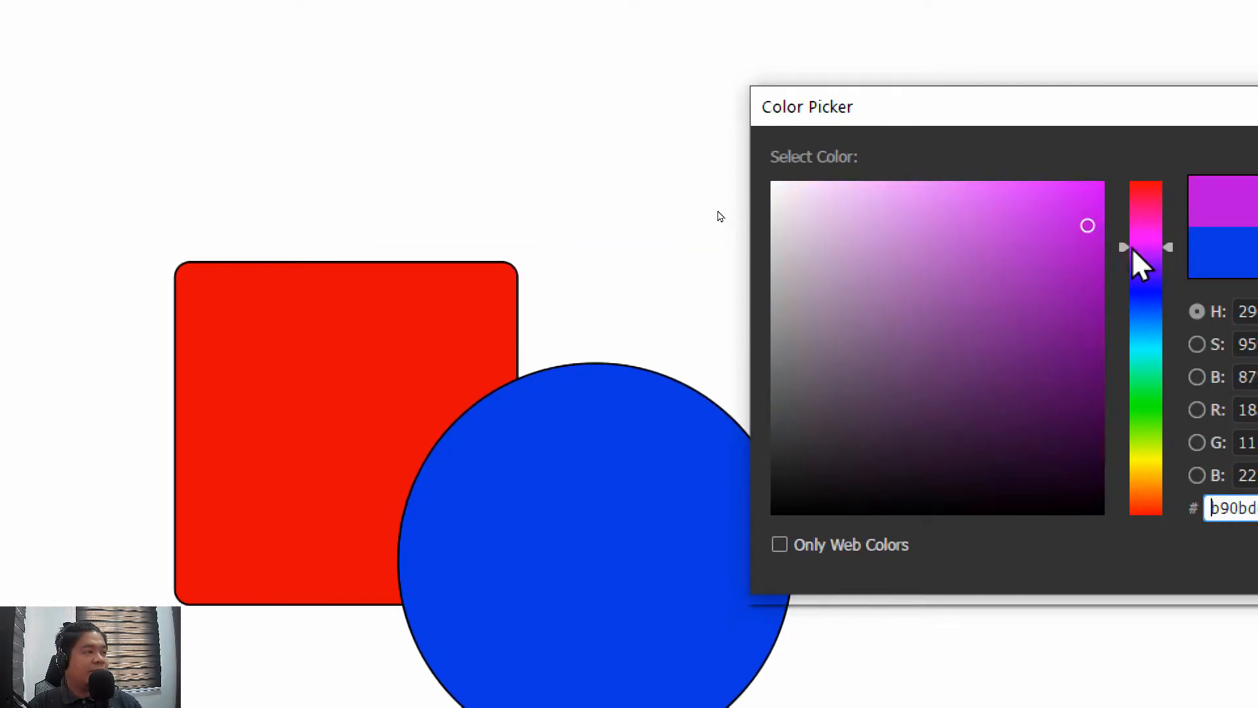
pyautogui.click(1069, 190)
pyautogui.click(1180, 202)
pyautogui.moveTo(717, 127); pyautogui.dragTo(859, 208)
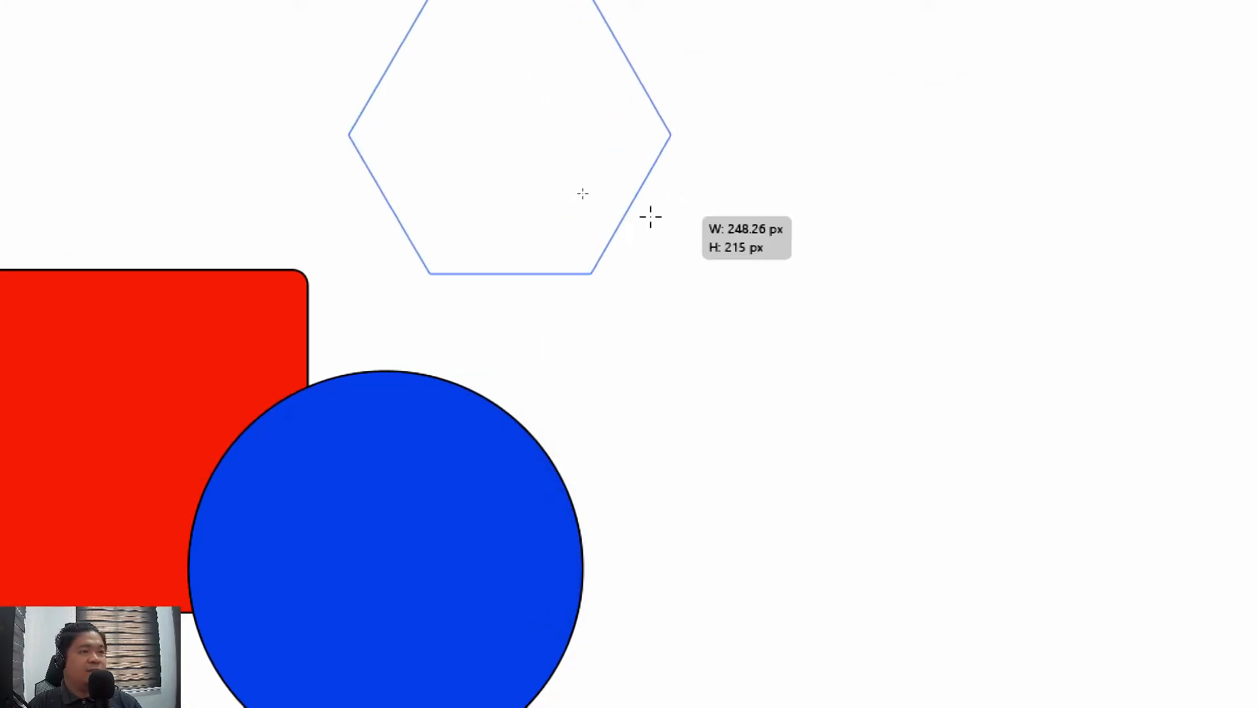
pyautogui.moveTo(651, 216); pyautogui.dragTo(606, 197)
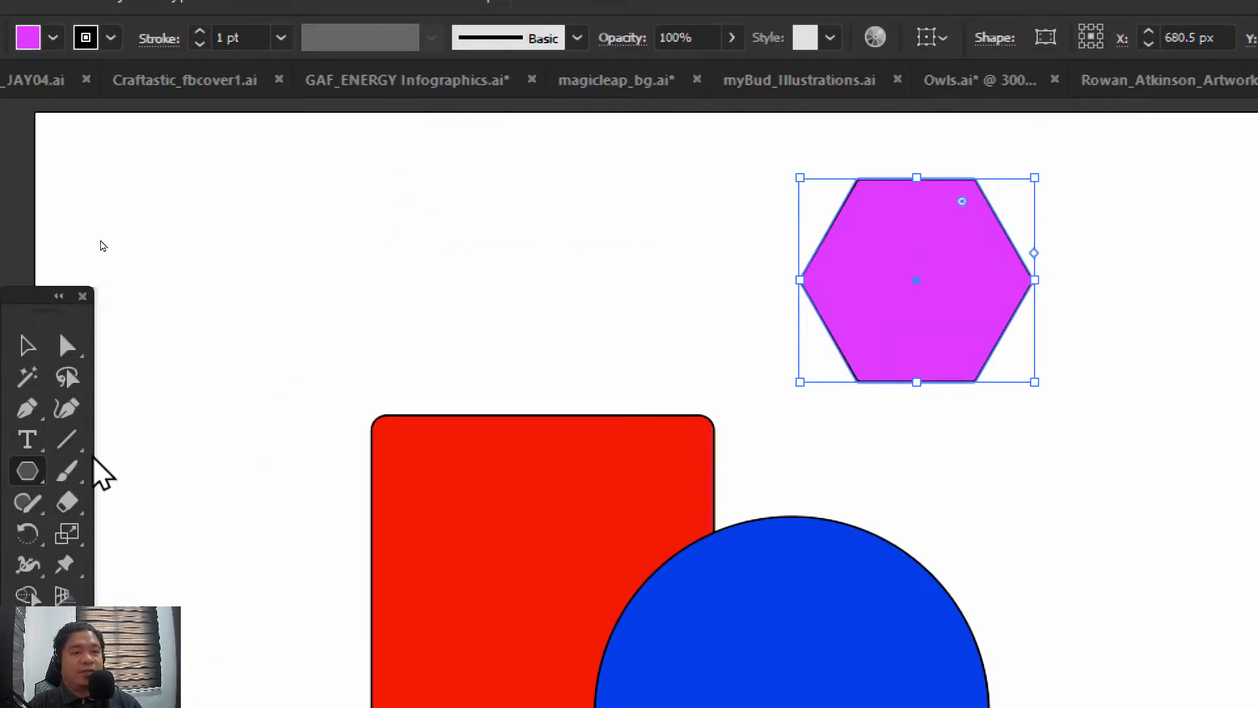
# Move the magenta hexagon down to overlap the red square's corner and the blue circle, and shift the red square slightly down
pyautogui.click(28, 346)
pyautogui.moveTo(943, 288); pyautogui.dragTo(864, 404)
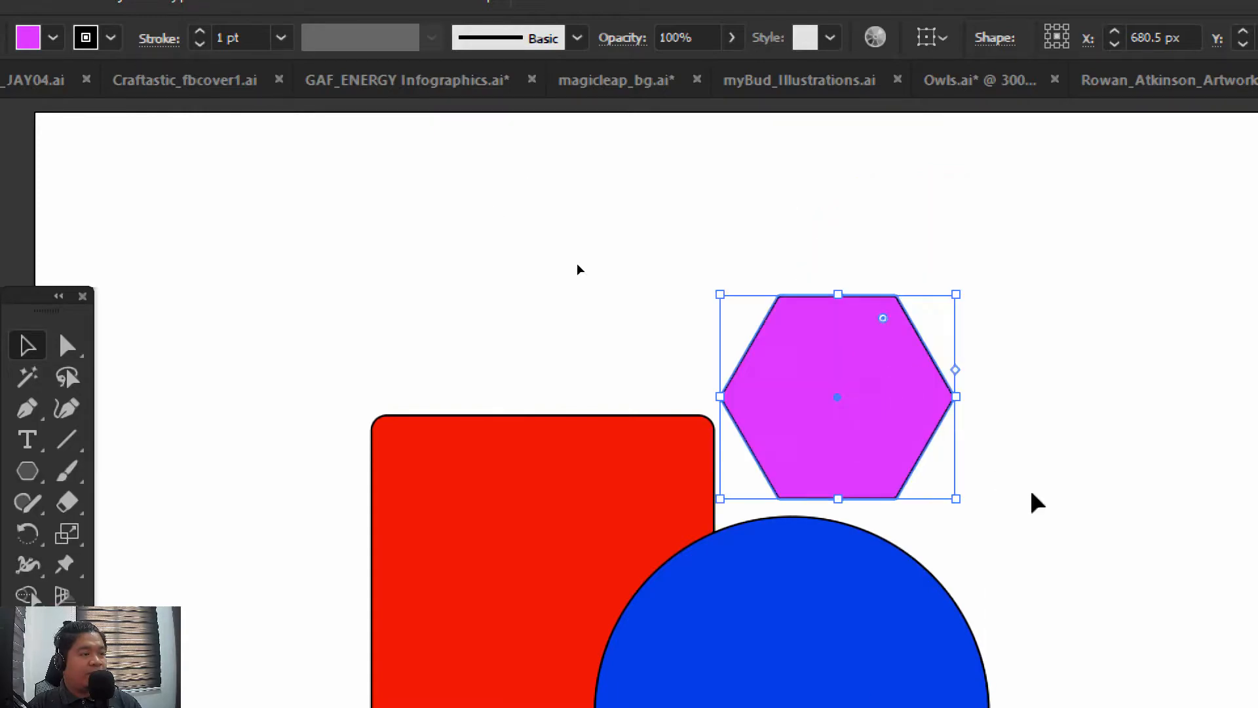
pyautogui.click(1107, 600)
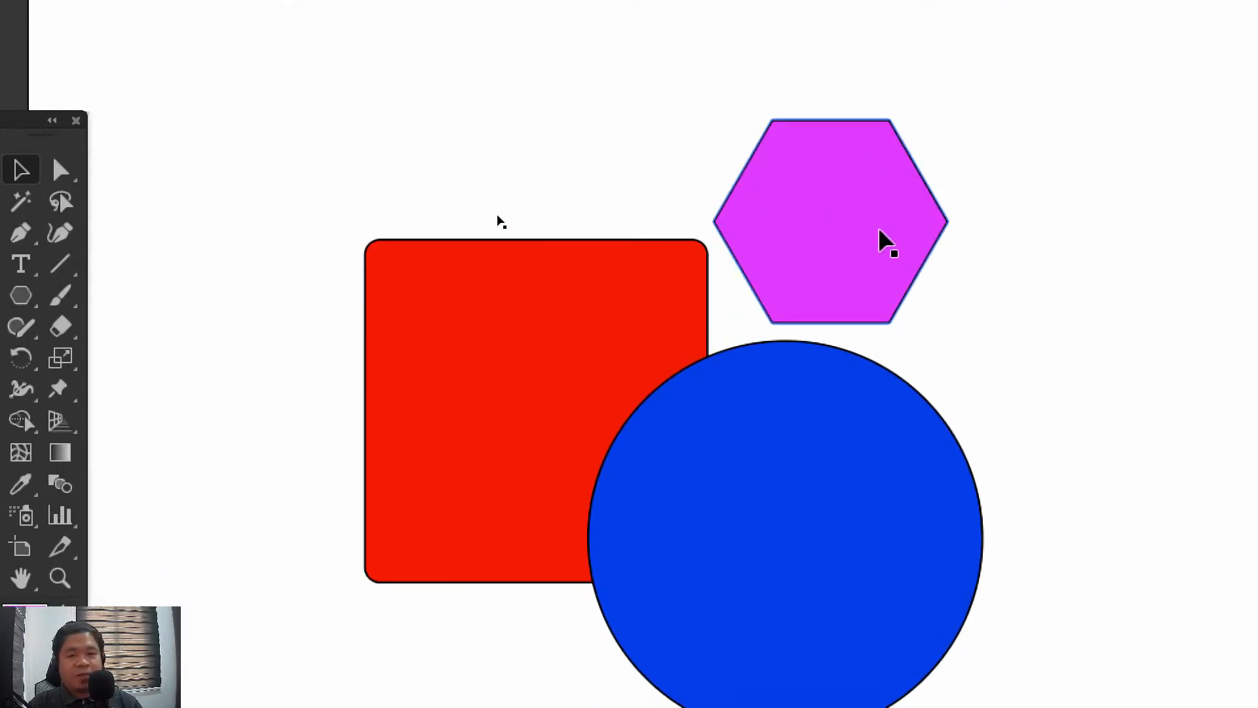
pyautogui.moveTo(879, 230); pyautogui.dragTo(811, 348)
pyautogui.click(846, 76)
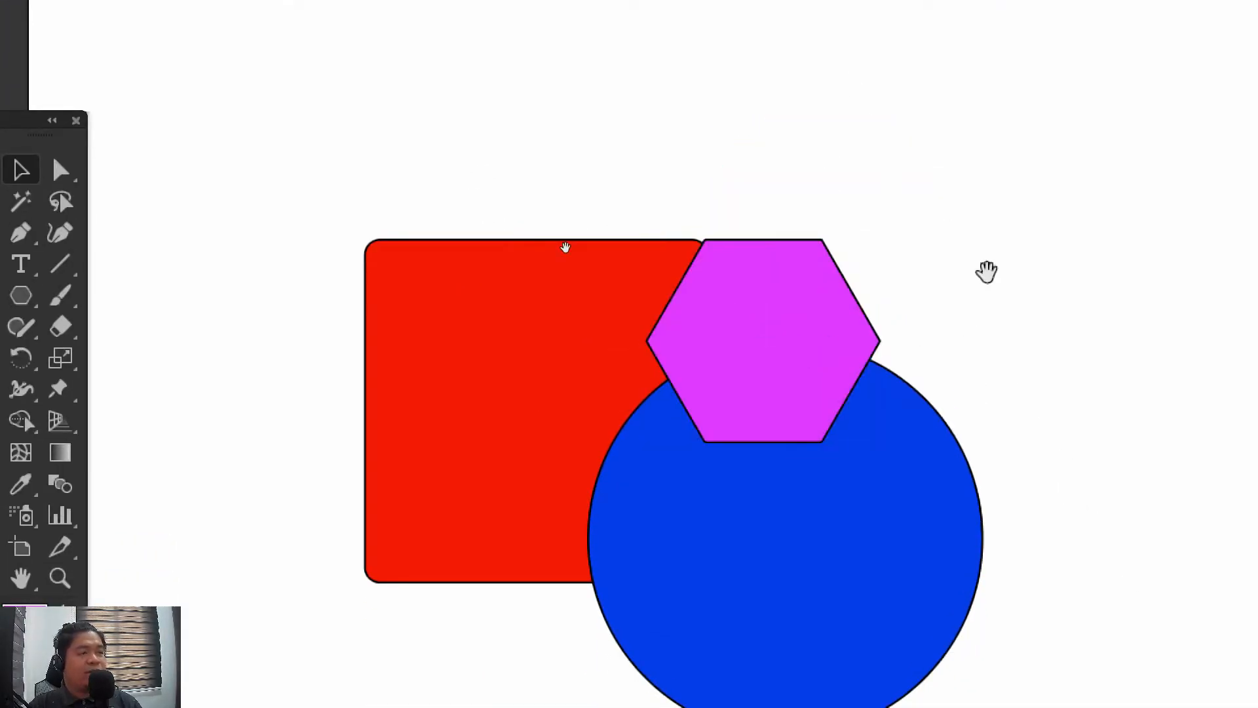
pyautogui.moveTo(1090, 358); pyautogui.dragTo(1015, 250)
pyautogui.moveTo(410, 230); pyautogui.dragTo(428, 312)
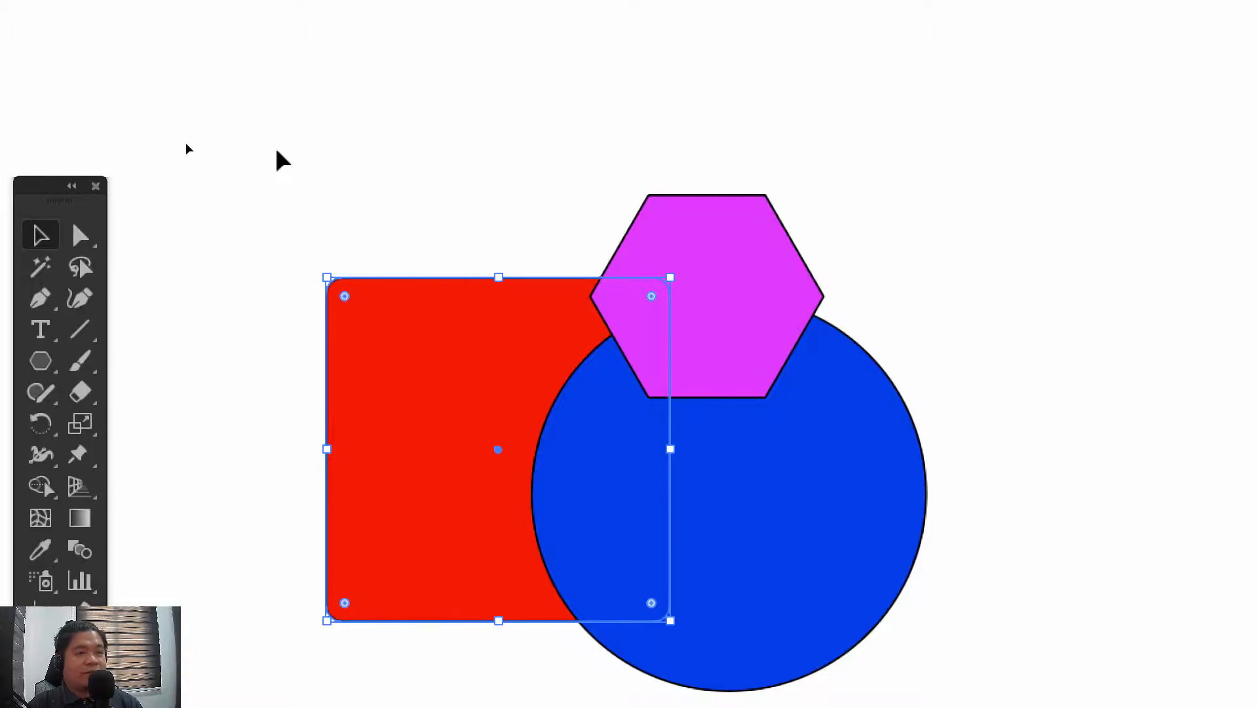
pyautogui.click(282, 160)
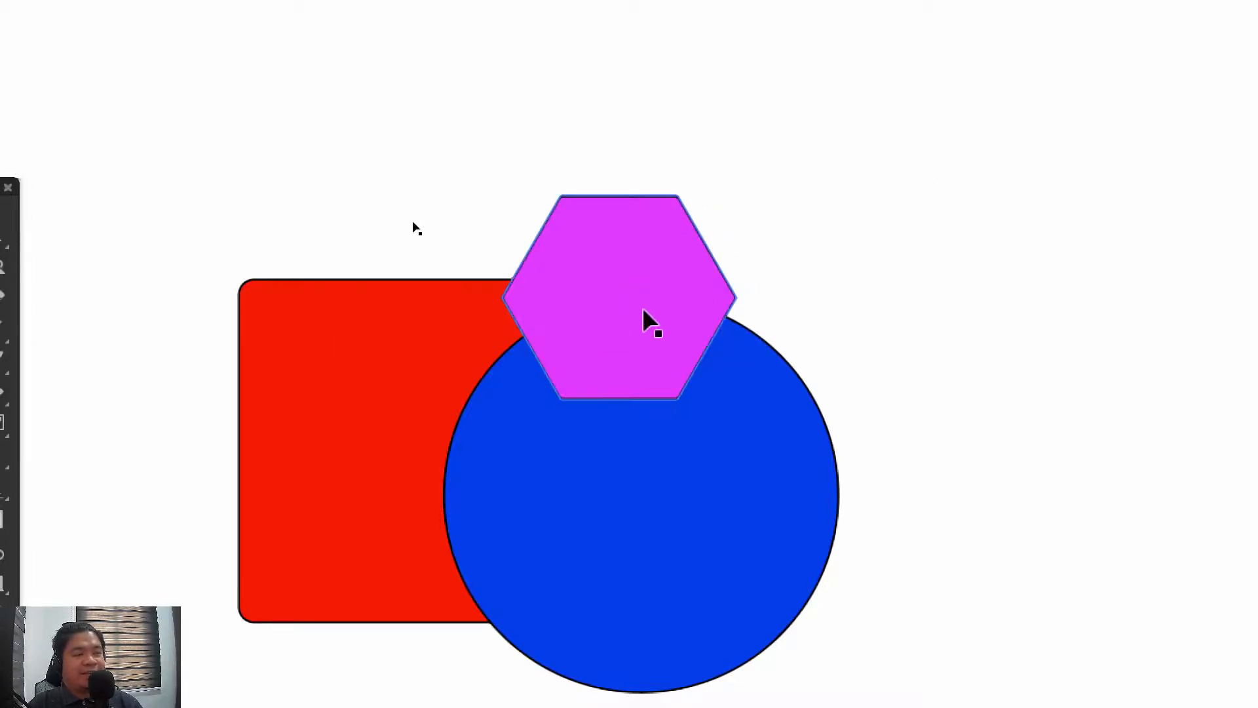
# Move the hexagon, the red square and the blue circle apart so that none of them overlap
pyautogui.moveTo(649, 322); pyautogui.dragTo(724, 190)
pyautogui.moveTo(402, 350); pyautogui.dragTo(306, 132)
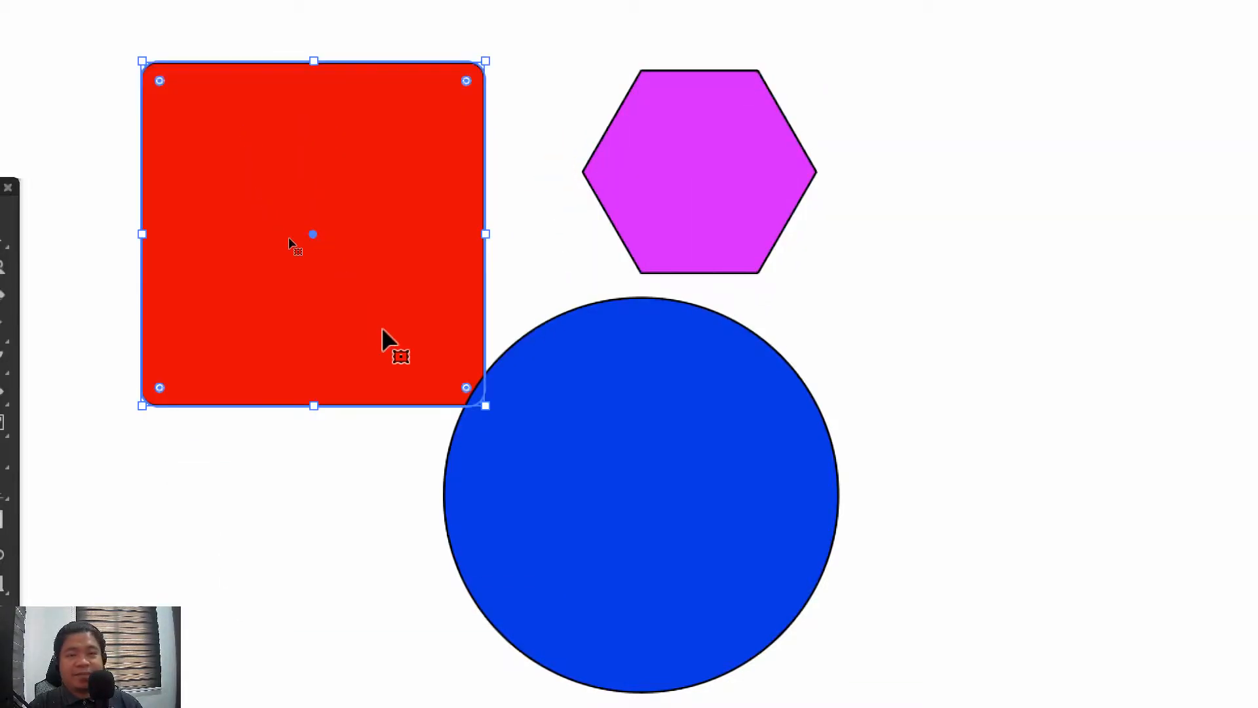
pyautogui.moveTo(626, 505); pyautogui.dragTo(727, 486)
pyautogui.click(1148, 280)
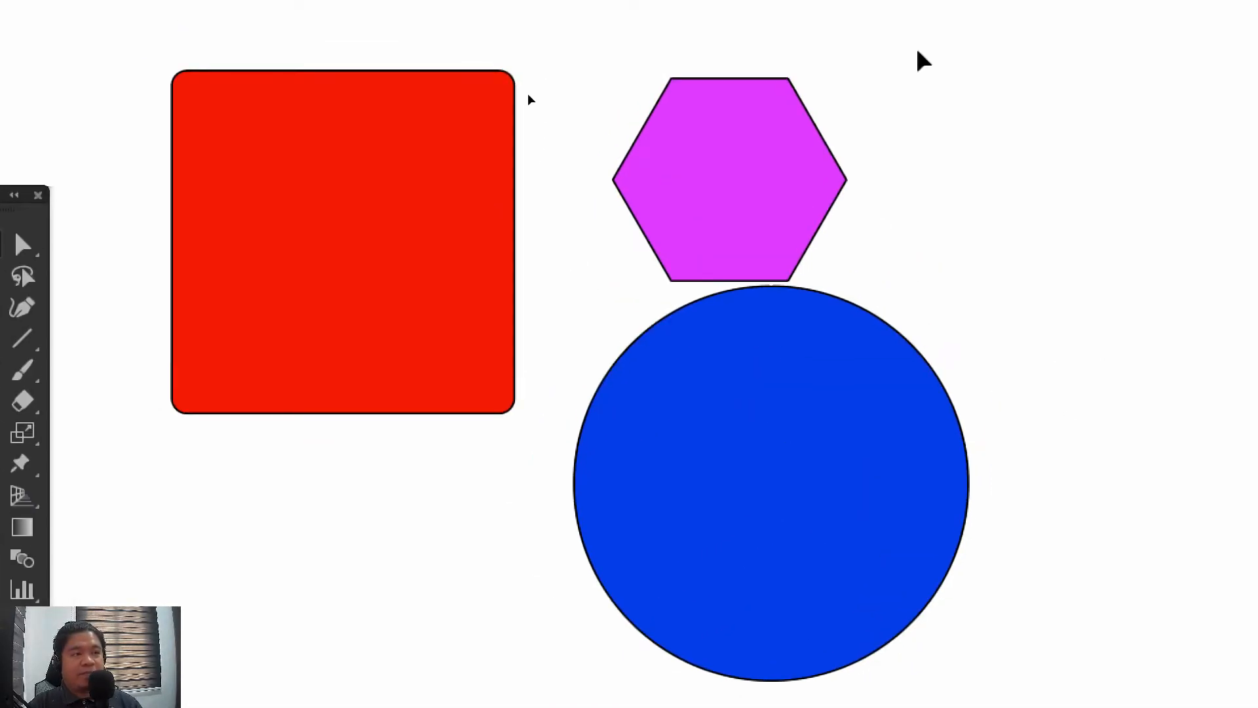
# Move the three shapes back together so the circle overlaps the square and the hexagon overlaps both
pyautogui.moveTo(368, 280); pyautogui.dragTo(472, 368)
pyautogui.click(843, 426)
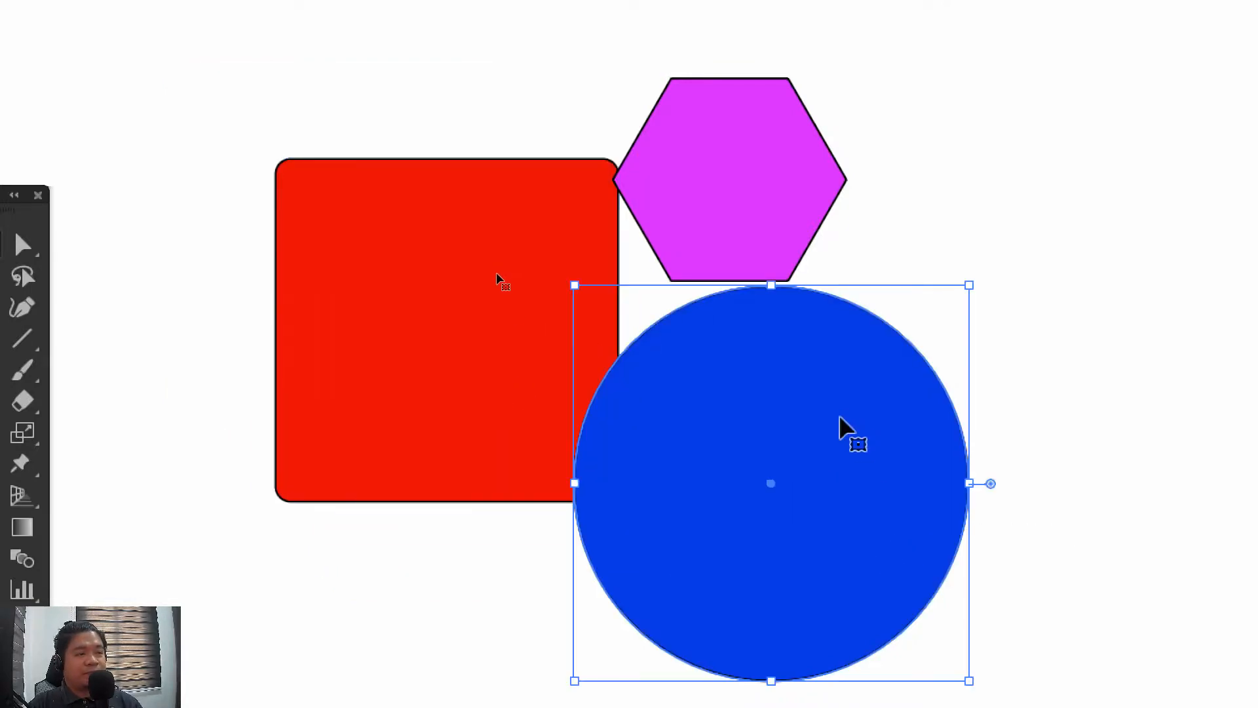
pyautogui.moveTo(842, 427); pyautogui.dragTo(714, 427)
pyautogui.moveTo(767, 196); pyautogui.dragTo(669, 285)
pyautogui.click(366, 285)
# Send the magenta hexagon to the back, behind the red square and the blue circle
pyautogui.click(715, 393)
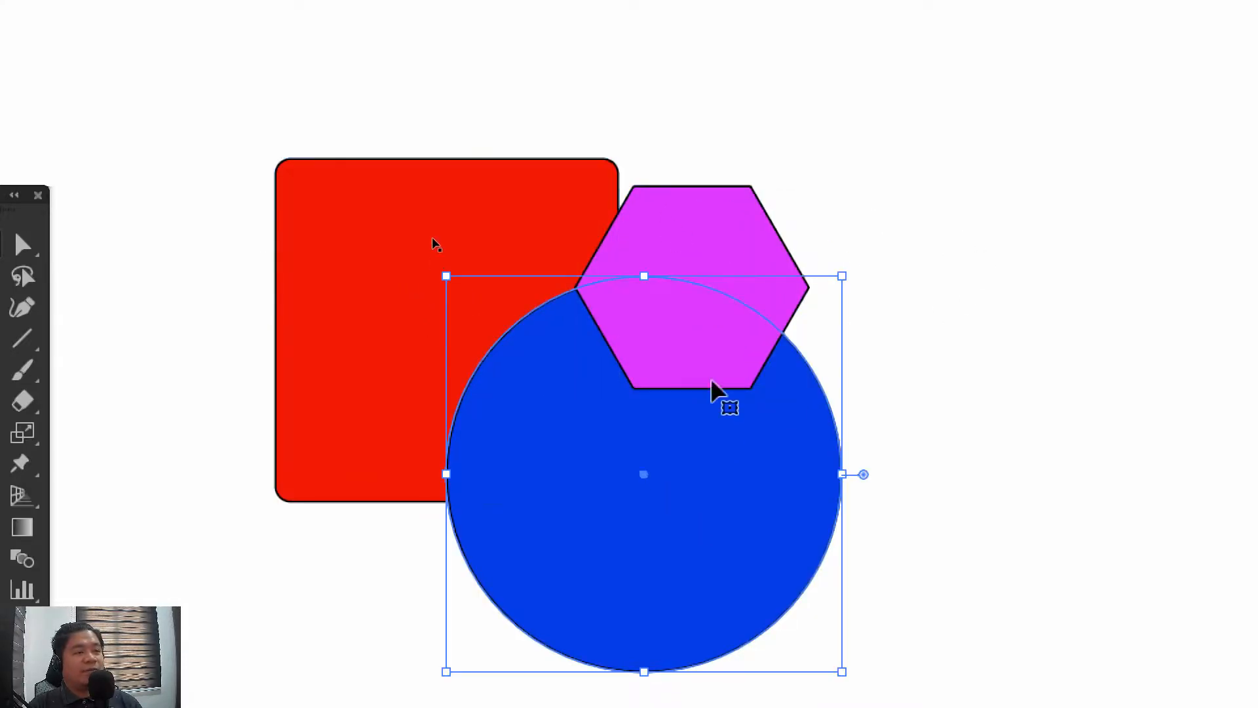
pyautogui.click(691, 252)
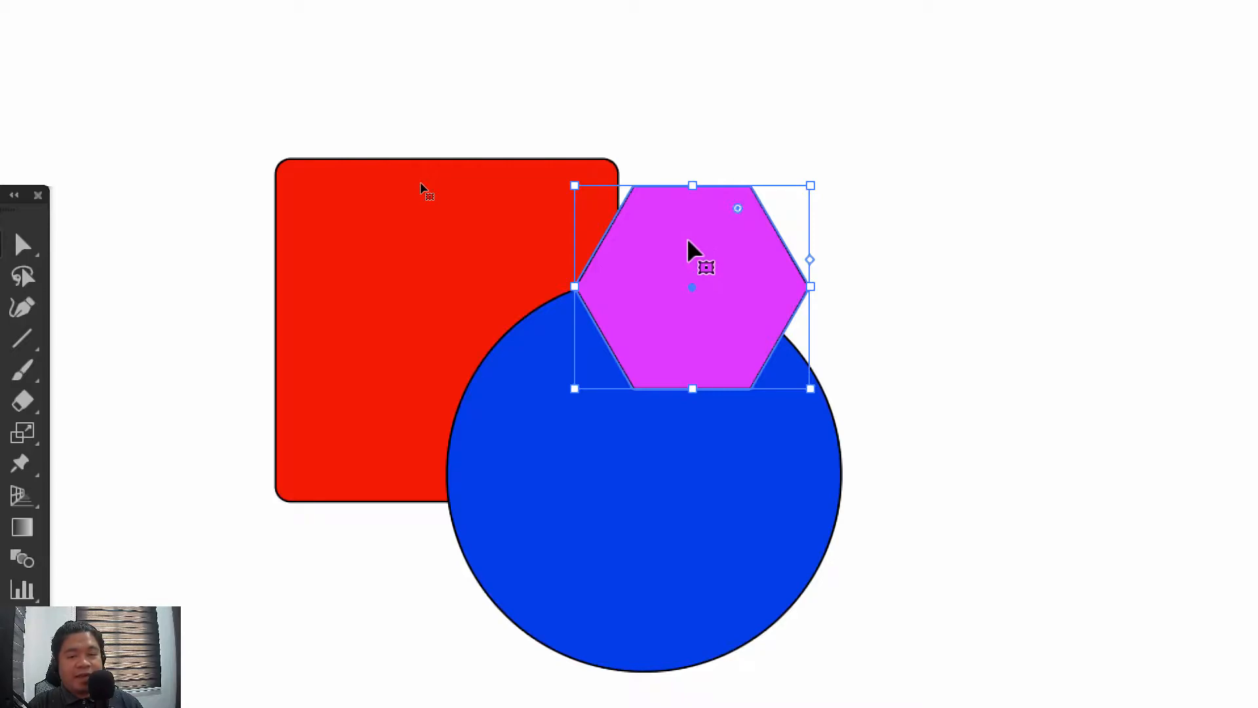
pyautogui.rightClick(691, 253)
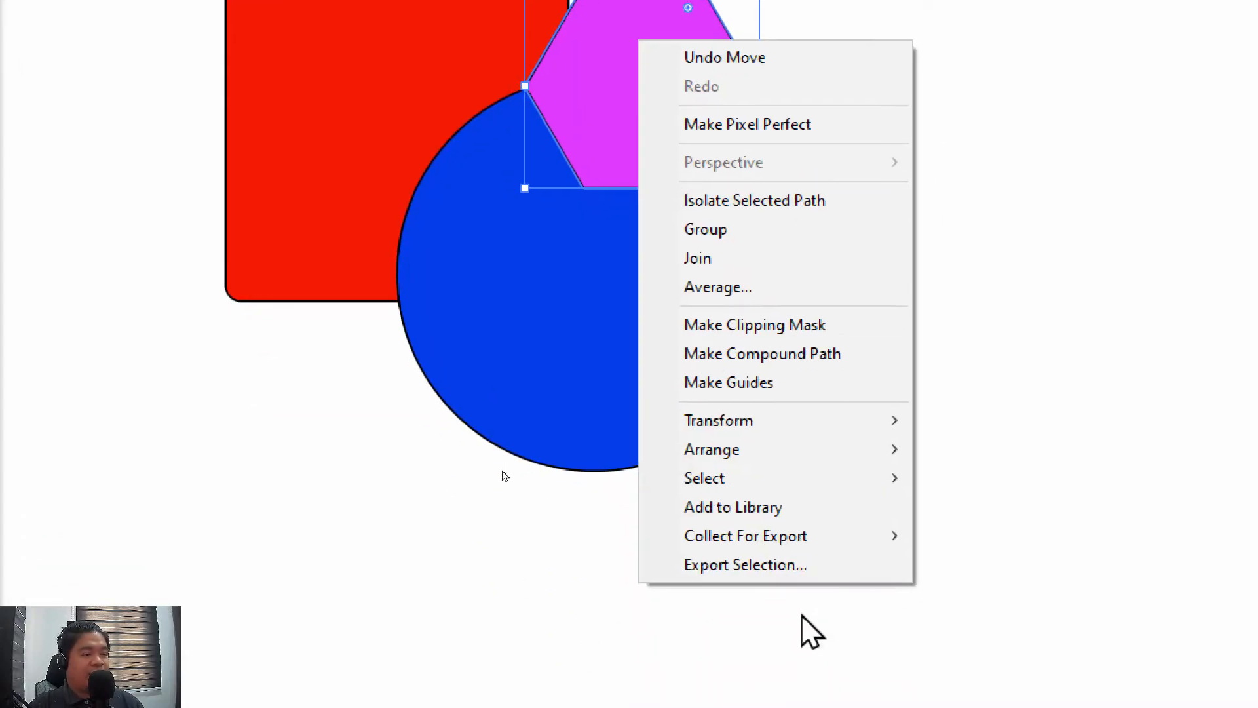
pyautogui.moveTo(796, 452)
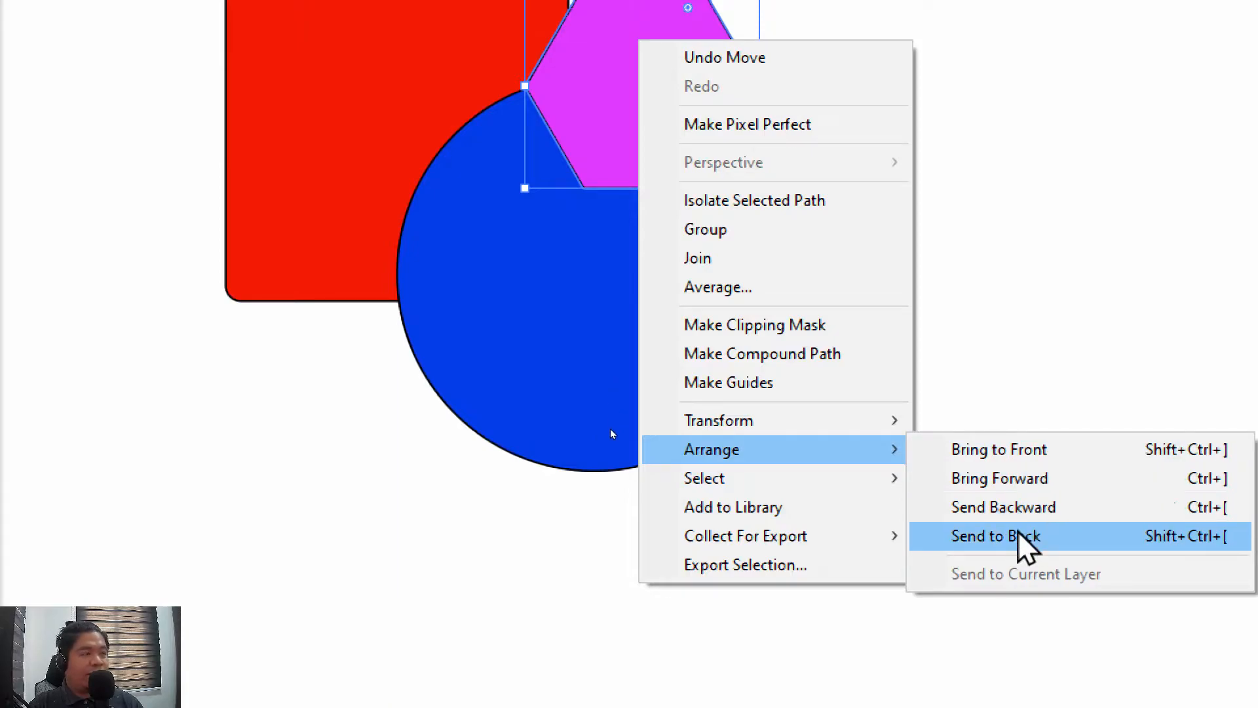
pyautogui.click(1022, 539)
# Send the blue circle to the back, behind the hexagon and the red square
pyautogui.click(514, 380)
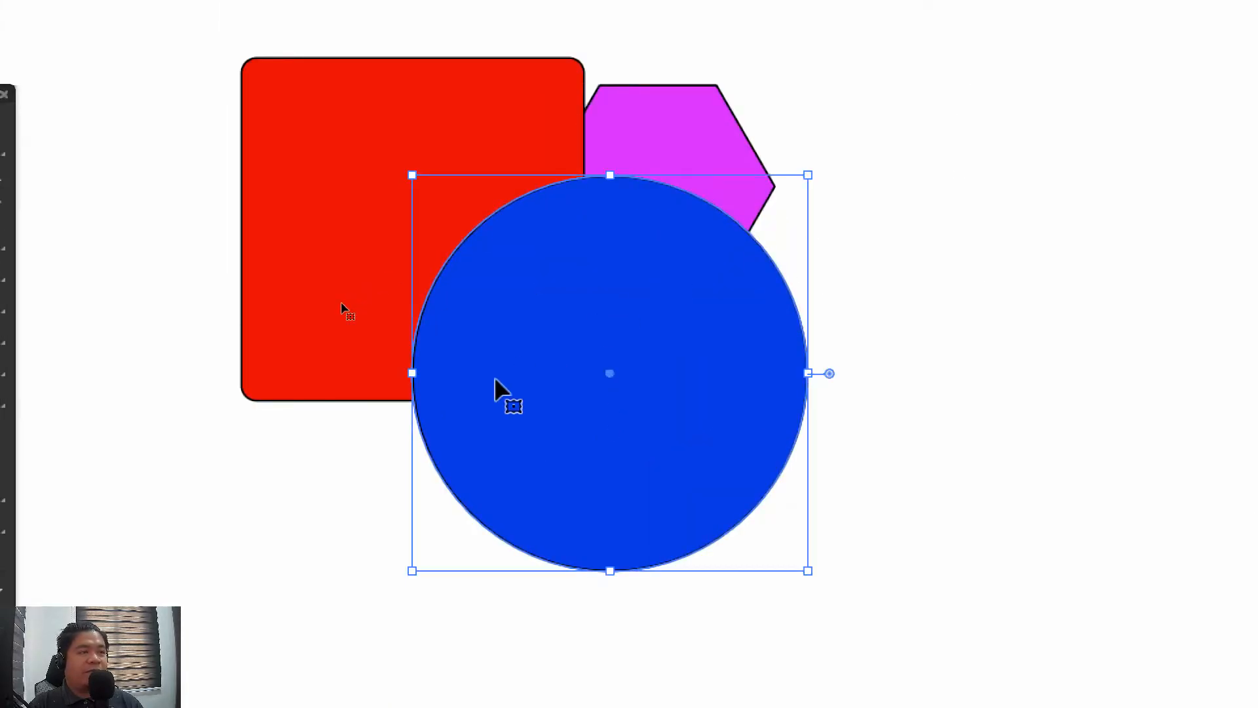
pyautogui.rightClick(497, 380)
pyautogui.moveTo(608, 696)
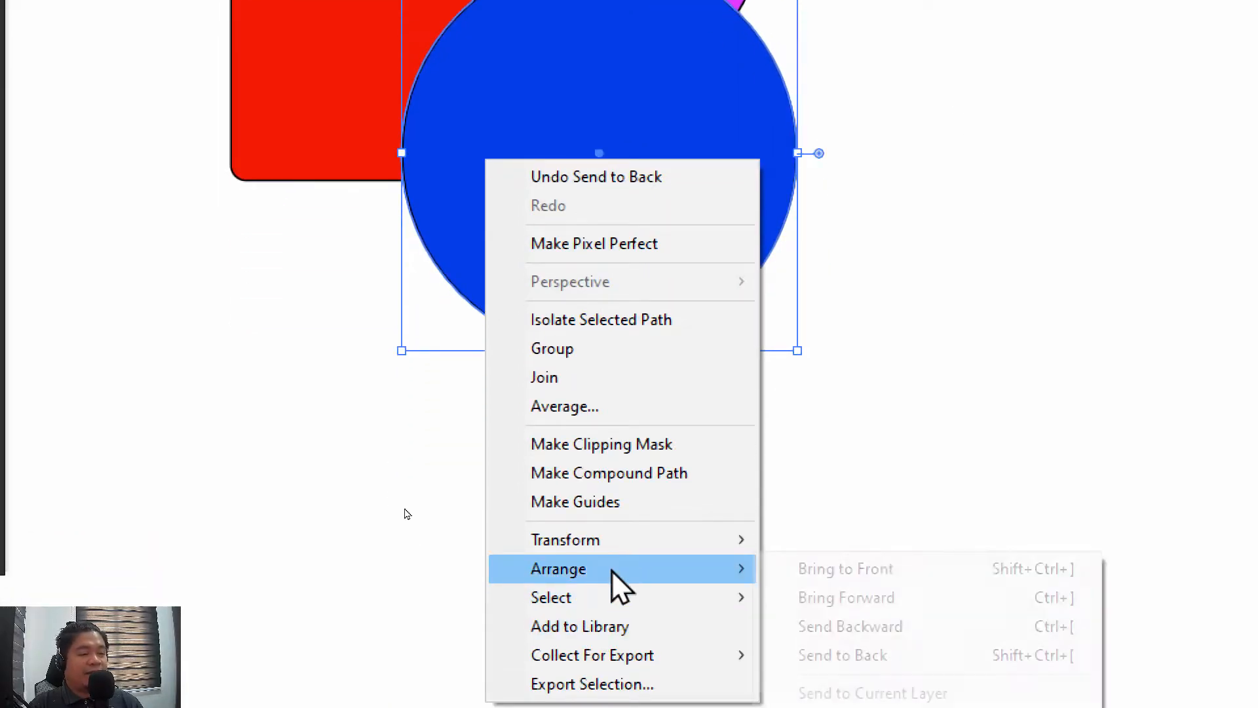
pyautogui.click(947, 629)
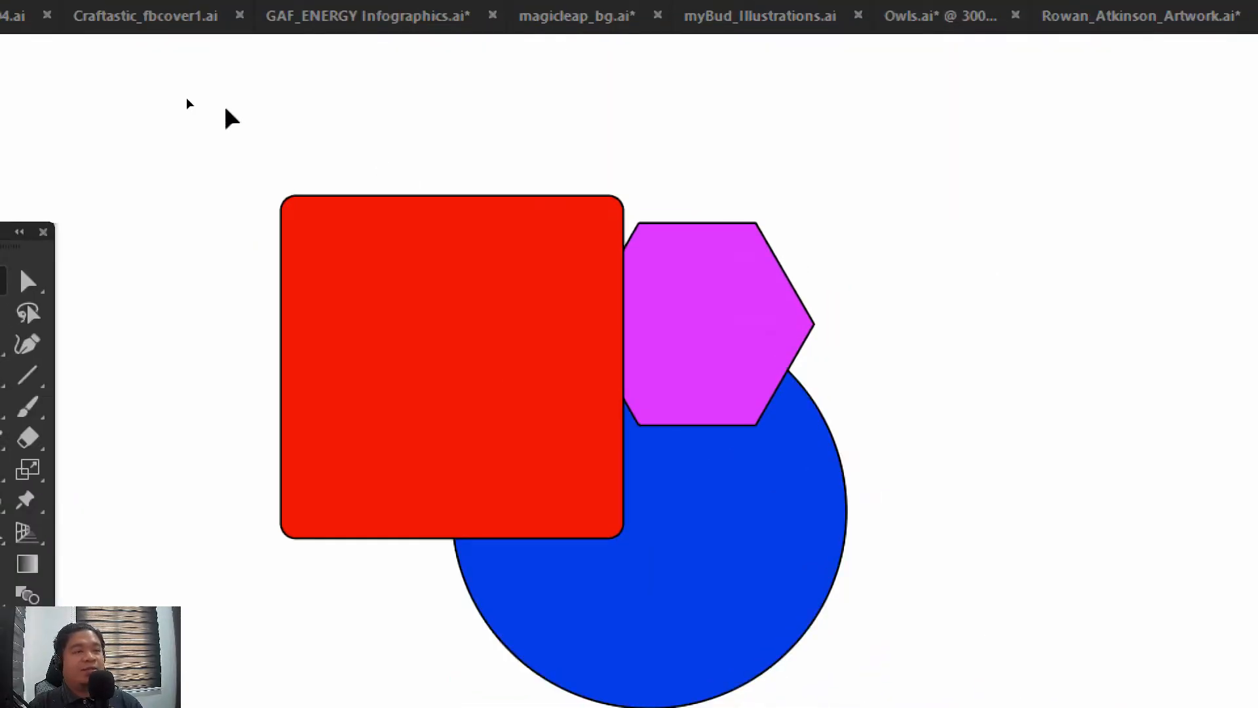
# Group the red square, hexagon and blue circle, and move the group around the artboard
pyautogui.moveTo(226, 108); pyautogui.dragTo(798, 603)
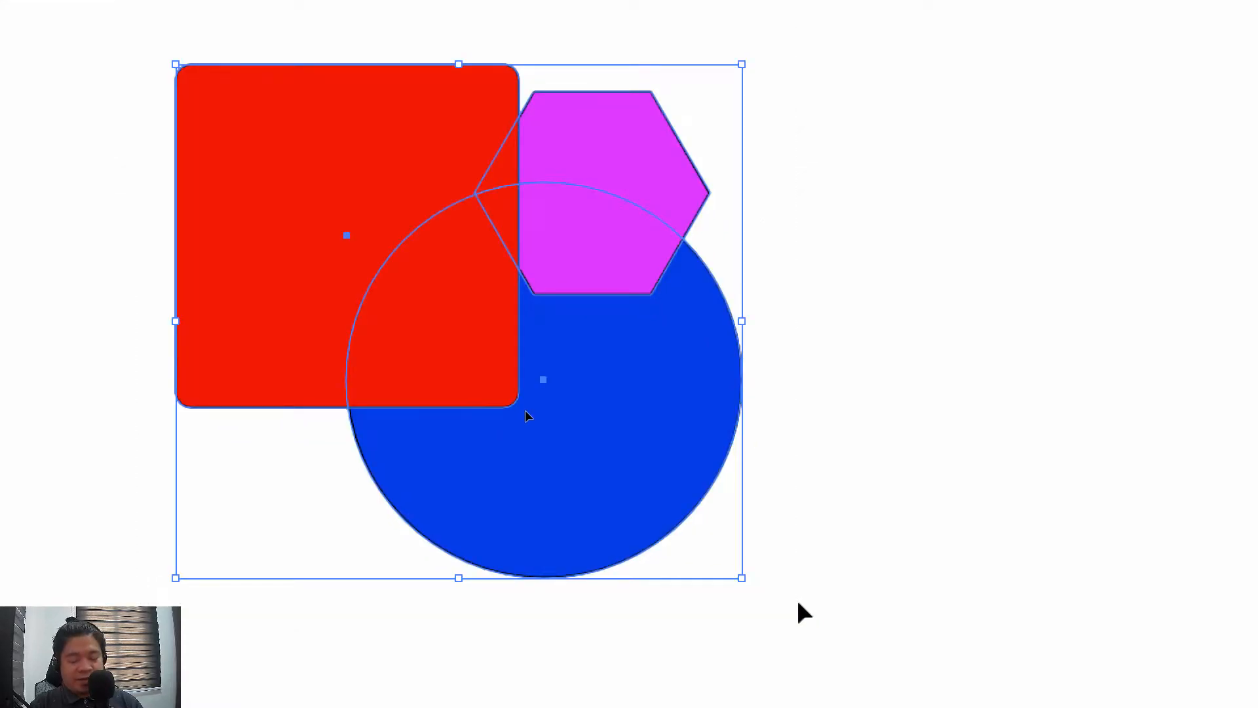
pyautogui.click(818, 412)
pyautogui.moveTo(628, 533); pyautogui.dragTo(418, 566)
pyautogui.moveTo(280, 499); pyautogui.dragTo(665, 525)
pyautogui.moveTo(800, 452); pyautogui.dragTo(442, 387)
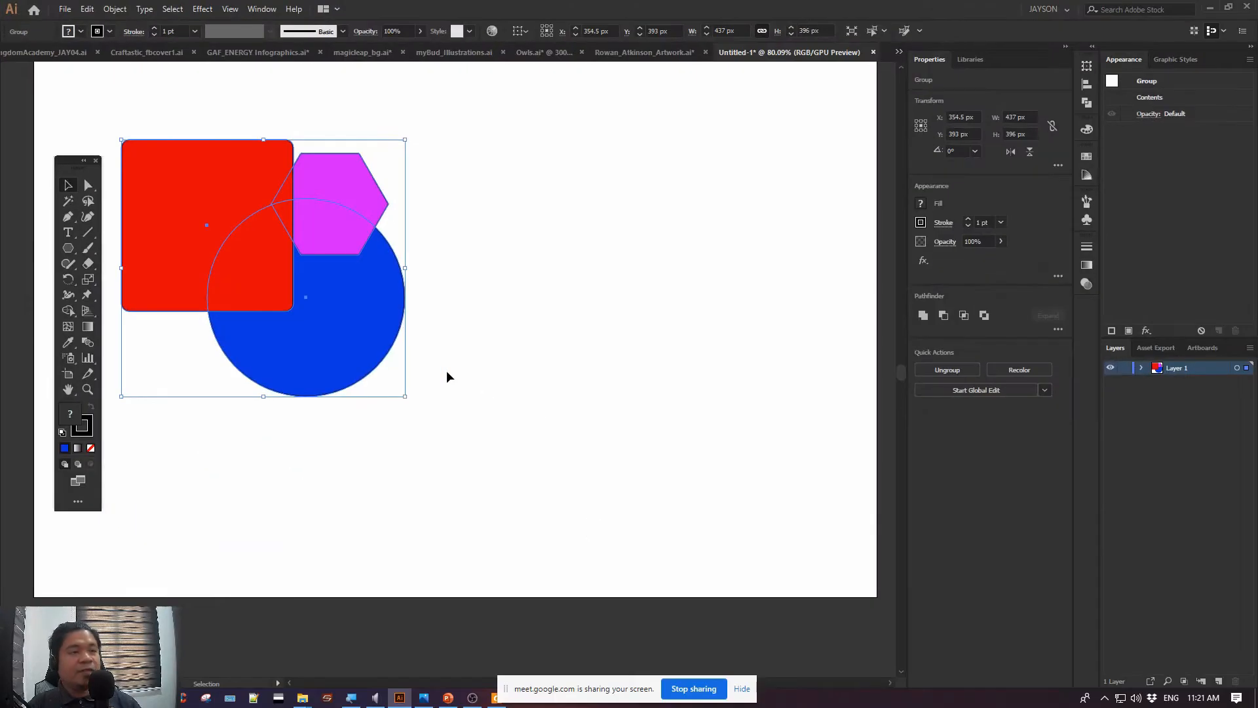
# Switch to the PowerPoint lesson slide, highlight the Isolation Mode topic, and return to Illustrator
pyautogui.click(448, 698)
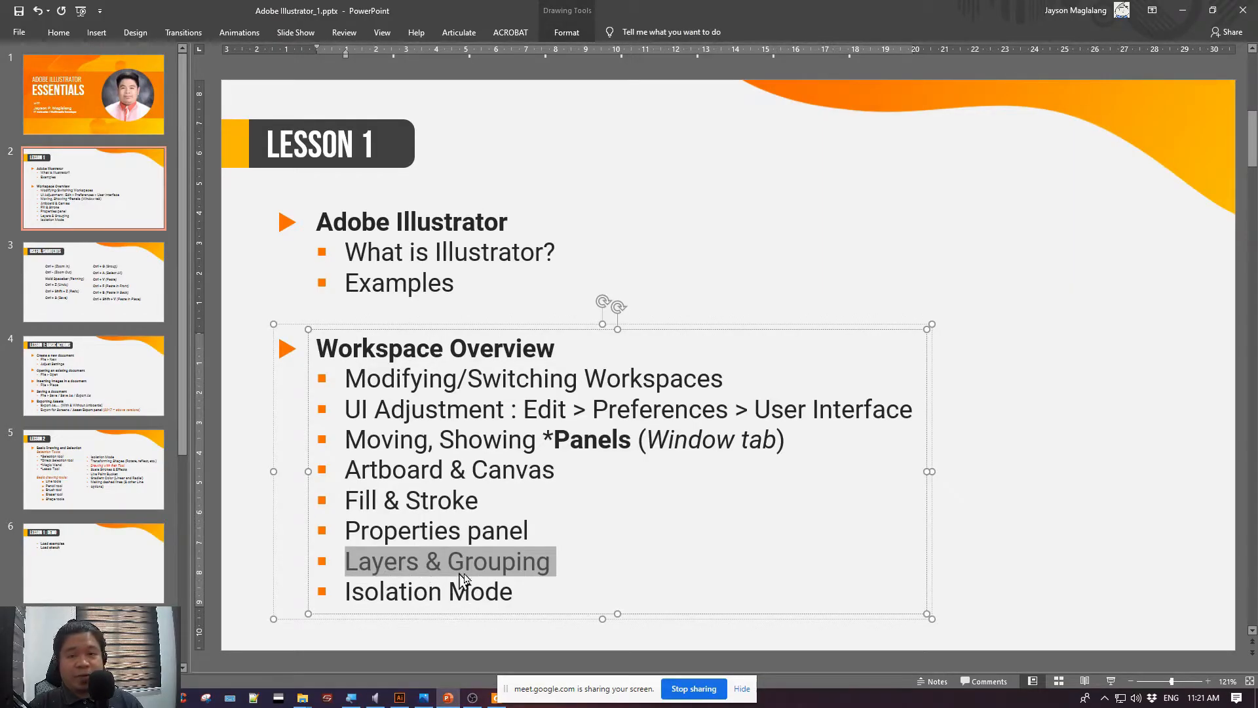
pyautogui.moveTo(518, 590); pyautogui.dragTo(379, 593)
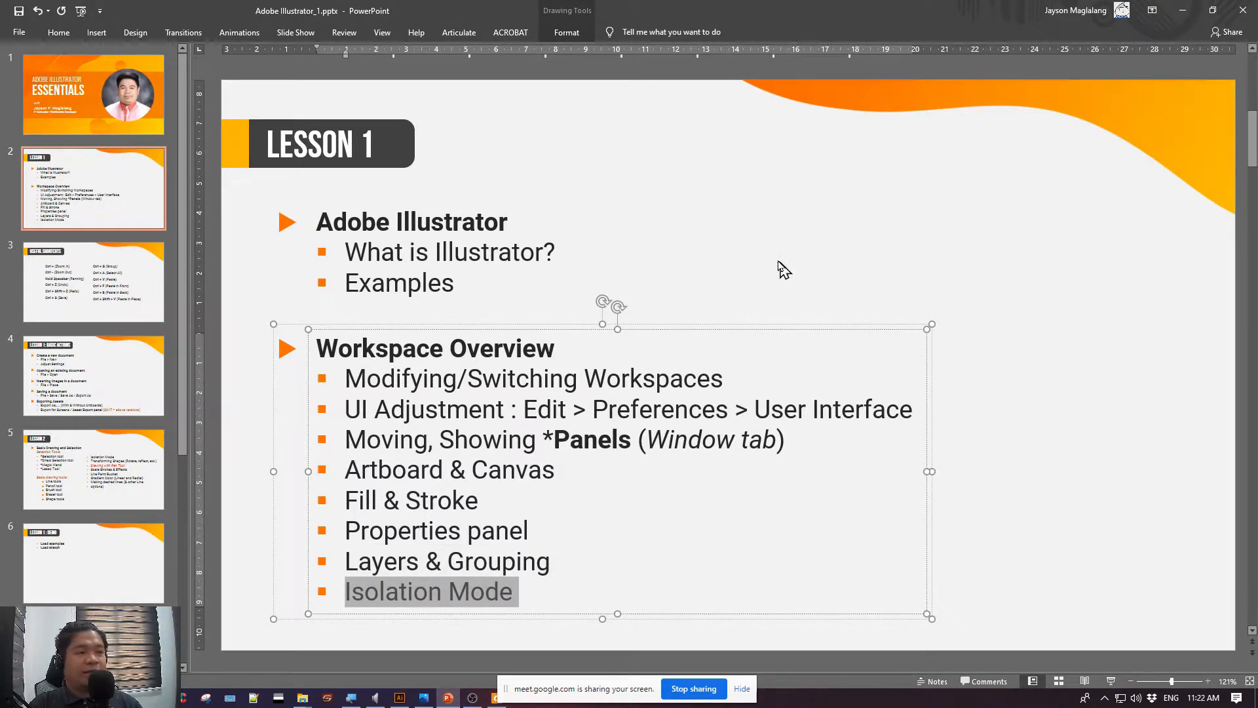
pyautogui.hotkey('alt', 'Tab')
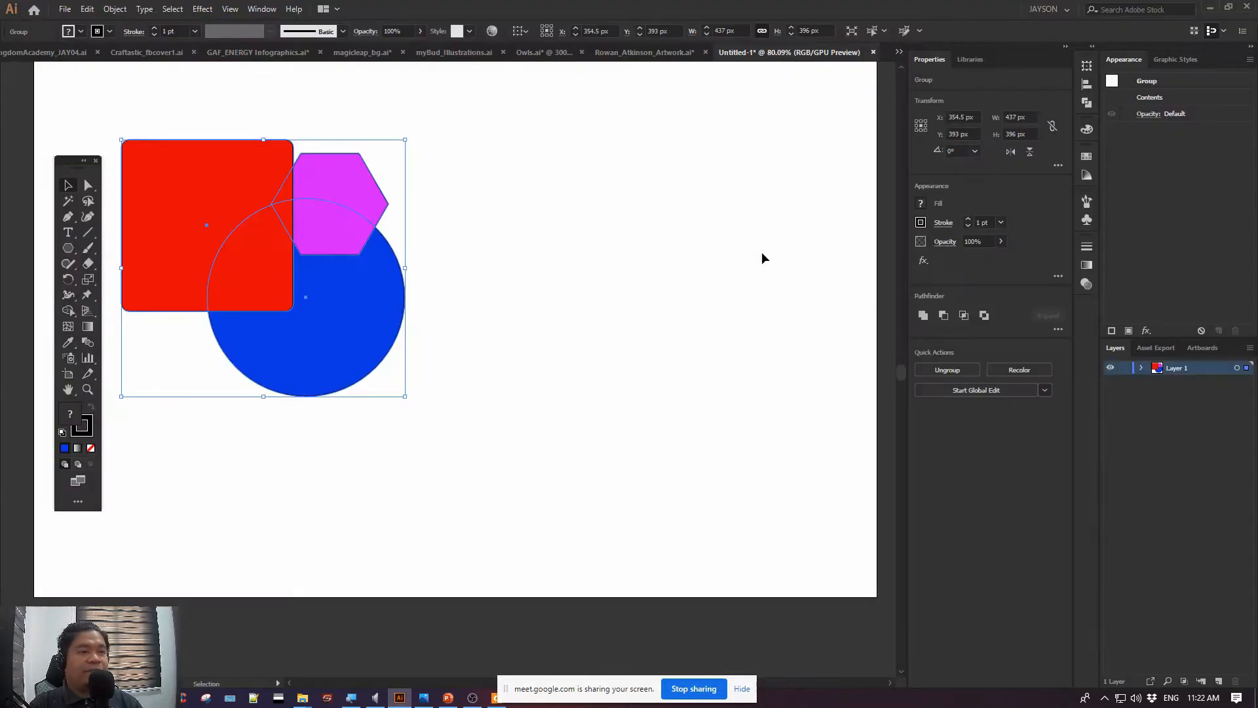
# Move the grouped shapes slightly down and to the right, and deselect them
pyautogui.click(761, 254)
pyautogui.moveTo(161, 253); pyautogui.dragTo(202, 274)
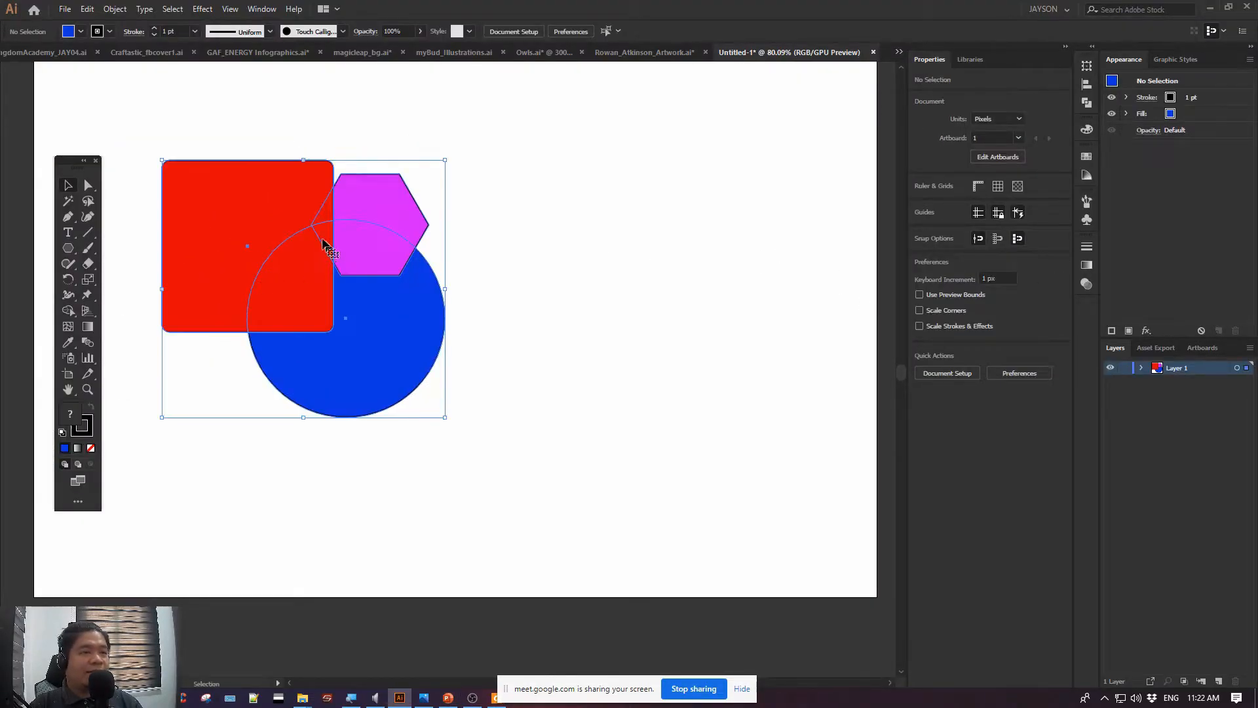
pyautogui.click(129, 198)
# Set up the Ellipse tool with a light blue #8fc2ff fill and no stroke
pyautogui.moveTo(73, 249); pyautogui.dragTo(108, 276)
pyautogui.doubleClick(74, 418)
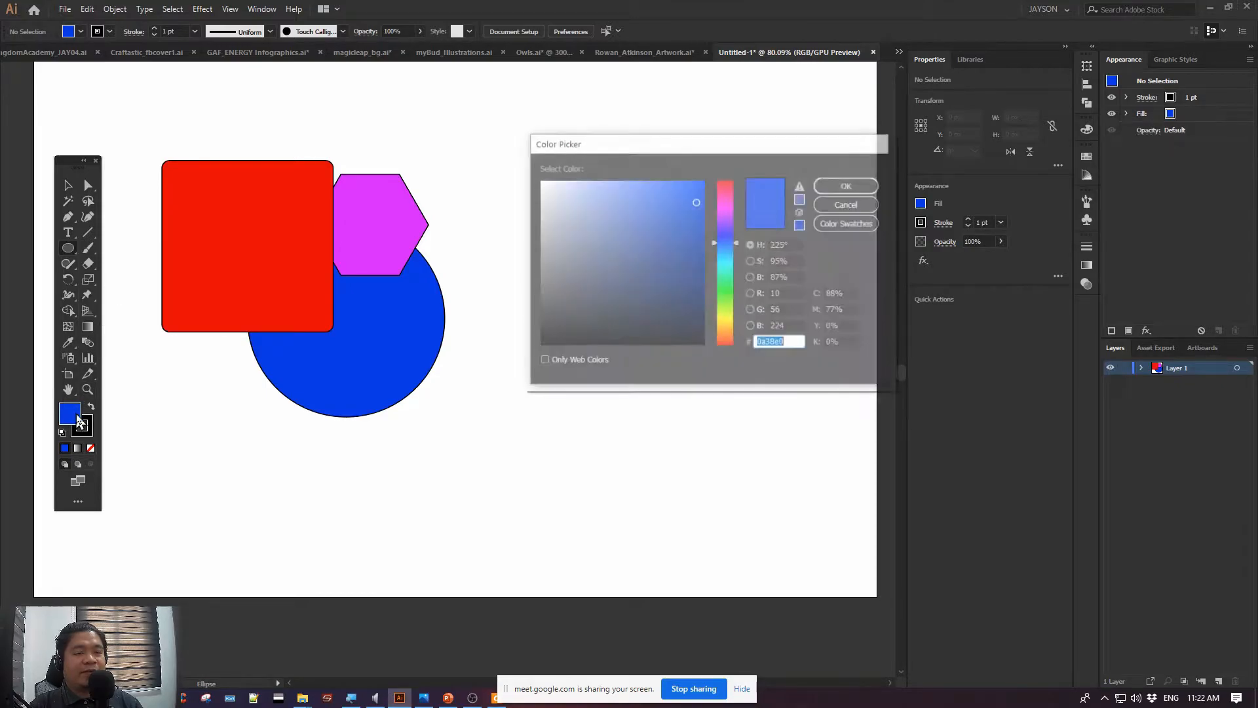
pyautogui.moveTo(621, 188); pyautogui.dragTo(612, 179)
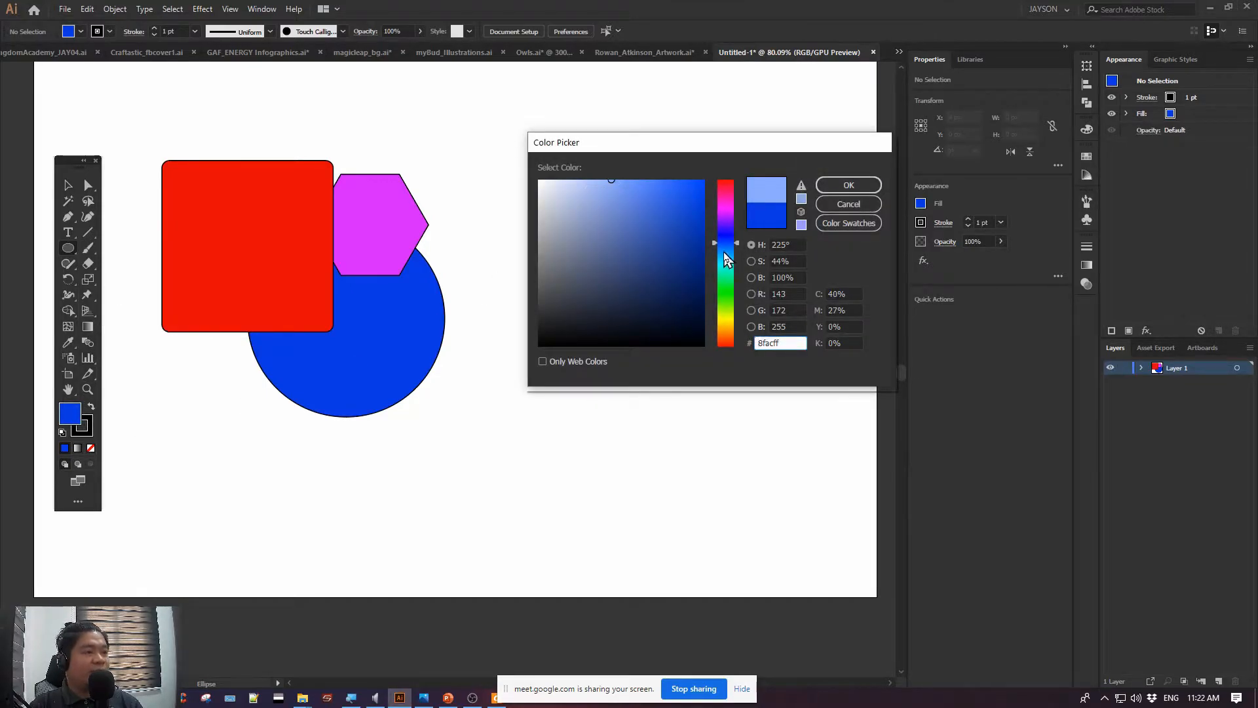
pyautogui.click(845, 186)
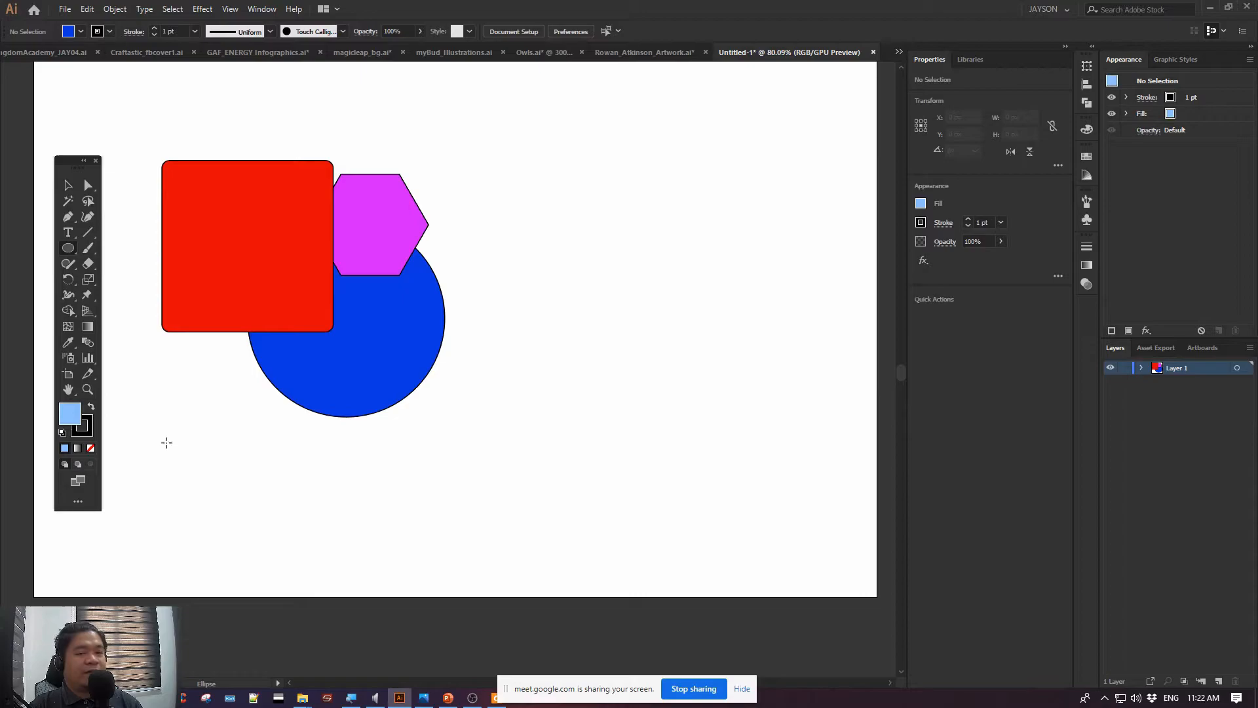
pyautogui.click(89, 425)
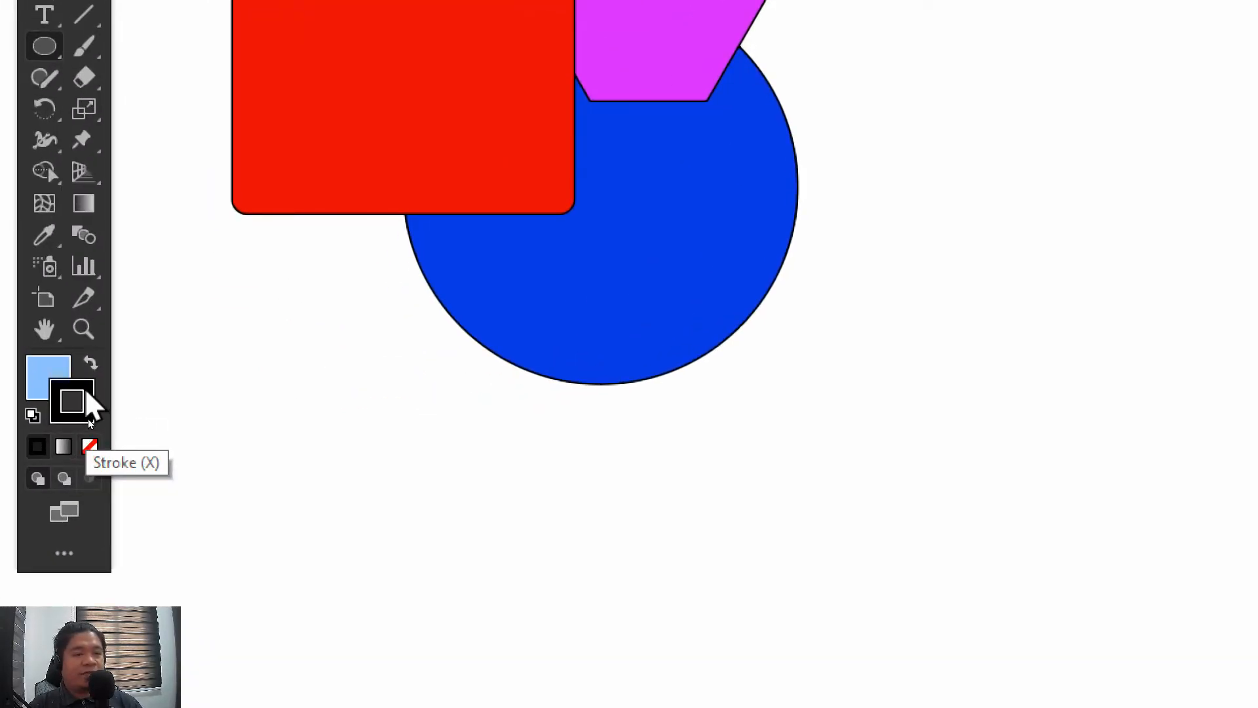
pyautogui.click(91, 449)
pyautogui.click(41, 370)
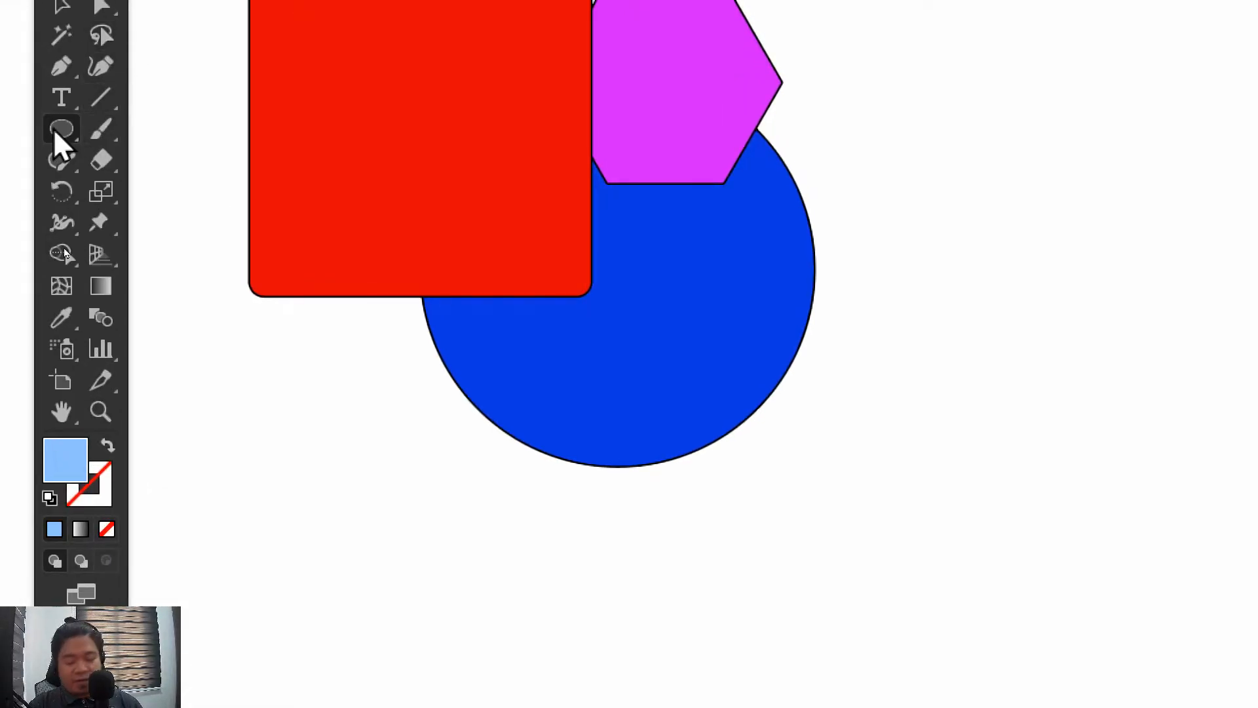
# Draw a light blue circle about 448 px in diameter to the right of the grouped shapes
pyautogui.click(58, 131)
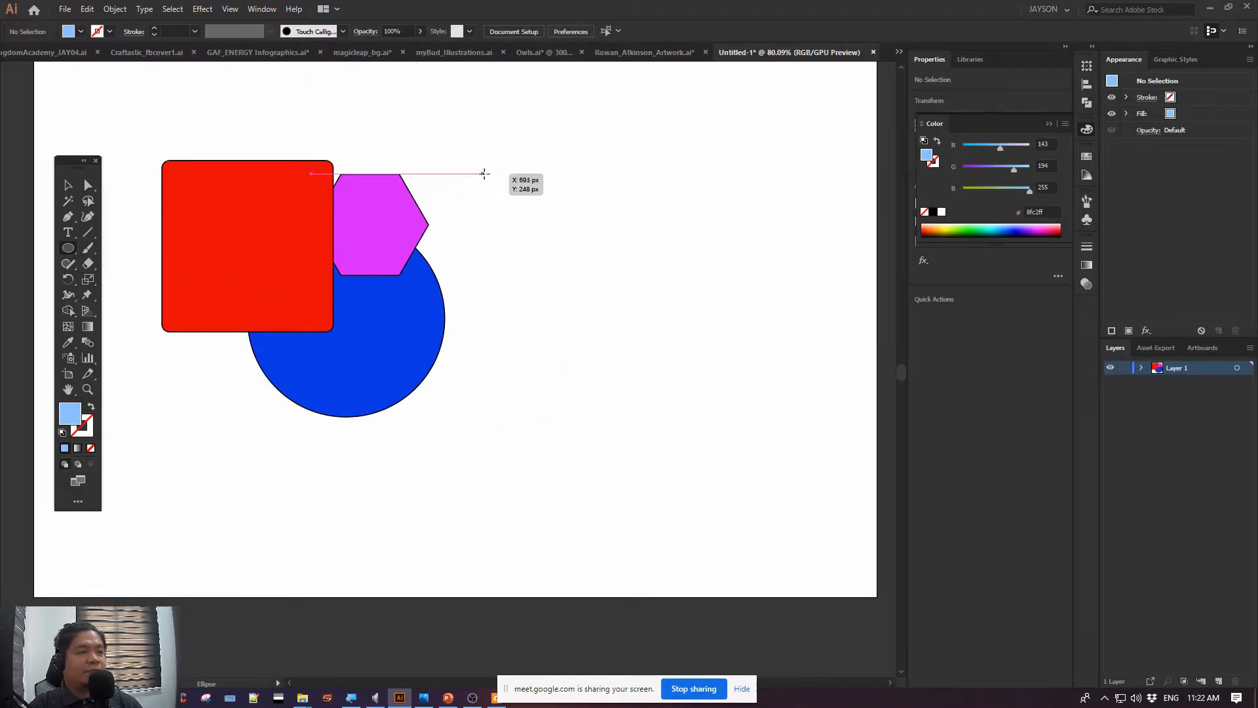
pyautogui.moveTo(484, 173); pyautogui.dragTo(782, 464)
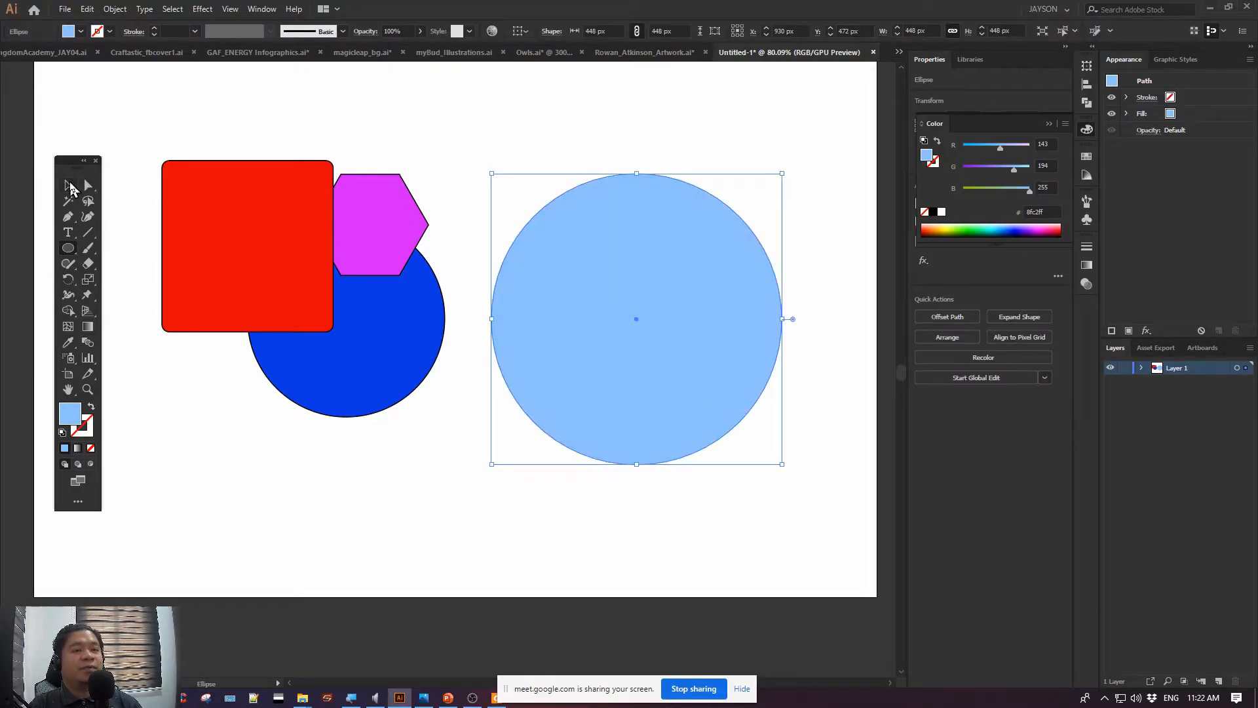
pyautogui.click(69, 186)
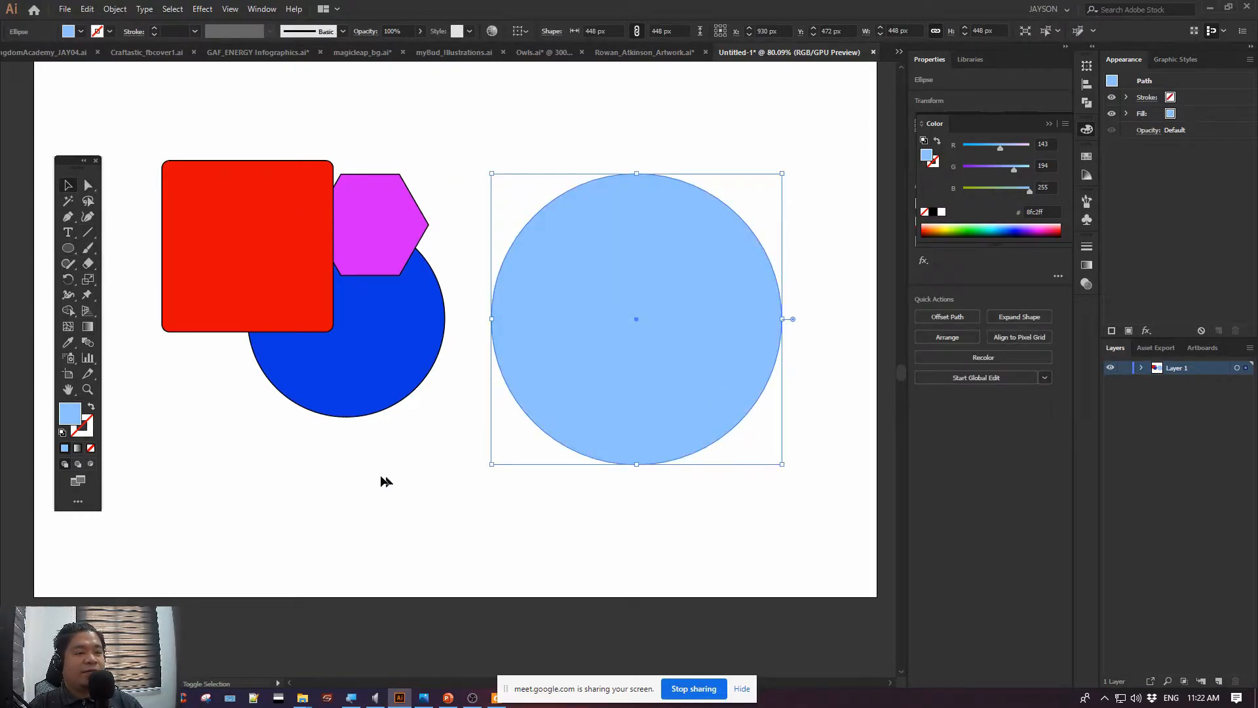
pyautogui.click(166, 356)
# Draw seven smaller light blue circles of varying sizes around the grouped shapes
pyautogui.press('l')
pyautogui.moveTo(152, 385); pyautogui.dragTo(298, 498)
pyautogui.moveTo(375, 454); pyautogui.dragTo(494, 573)
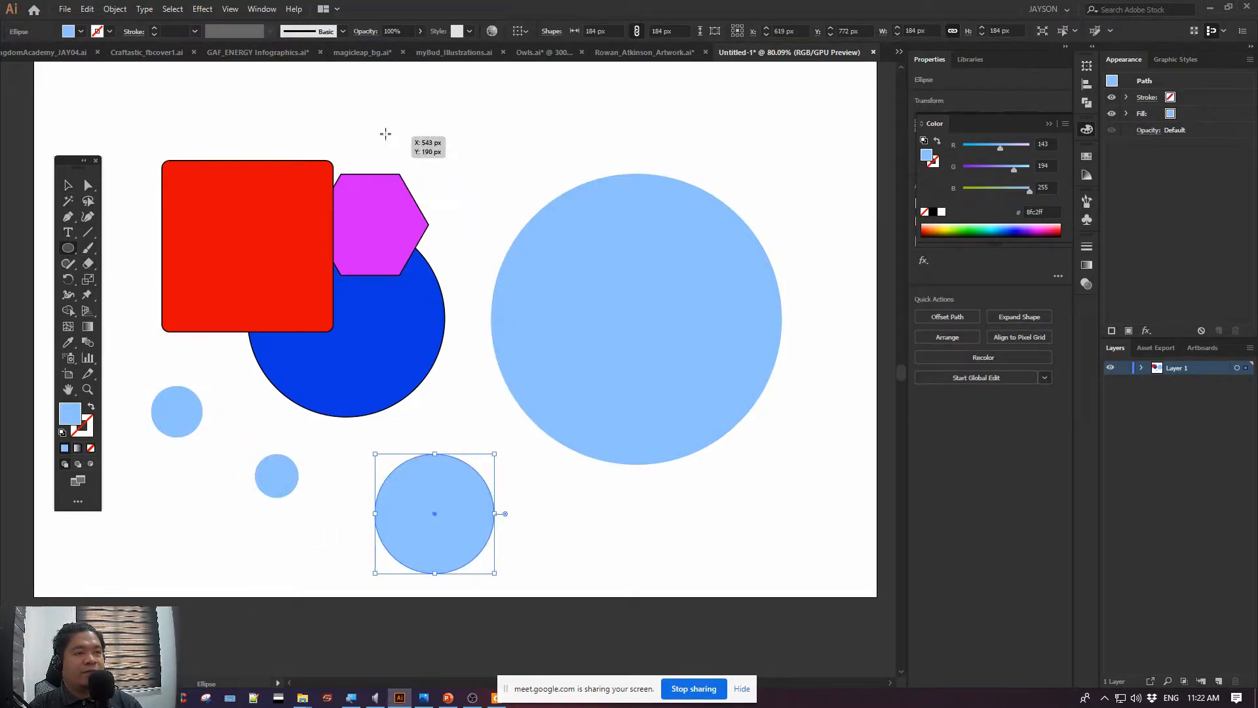
pyautogui.moveTo(392, 112); pyautogui.dragTo(485, 178)
pyautogui.moveTo(177, 70)
pyautogui.mouseDown()
pyautogui.moveTo(296, 146)
pyautogui.moveTo(278, 129)
pyautogui.mouseUp()
pyautogui.moveTo(98, 112); pyautogui.dragTo(152, 165)
pyautogui.moveTo(117, 329)
pyautogui.mouseDown()
pyautogui.moveTo(150, 334)
pyautogui.moveTo(173, 384)
pyautogui.mouseUp()
pyautogui.press('v')
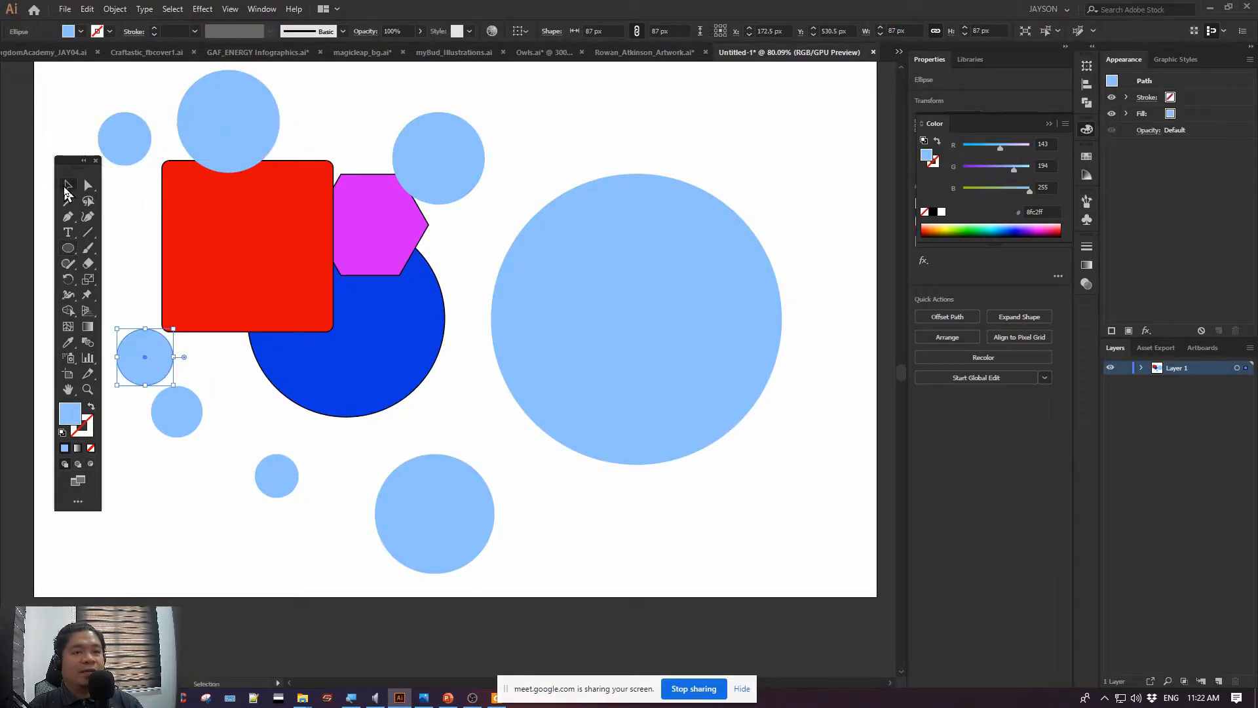
# Move the grouped square, hexagon and circle slightly within the ring of light blue circles, and deselect the group
pyautogui.moveTo(411, 358); pyautogui.dragTo(440, 388)
pyautogui.click(532, 158)
pyautogui.moveTo(542, 155); pyautogui.dragTo(578, 147)
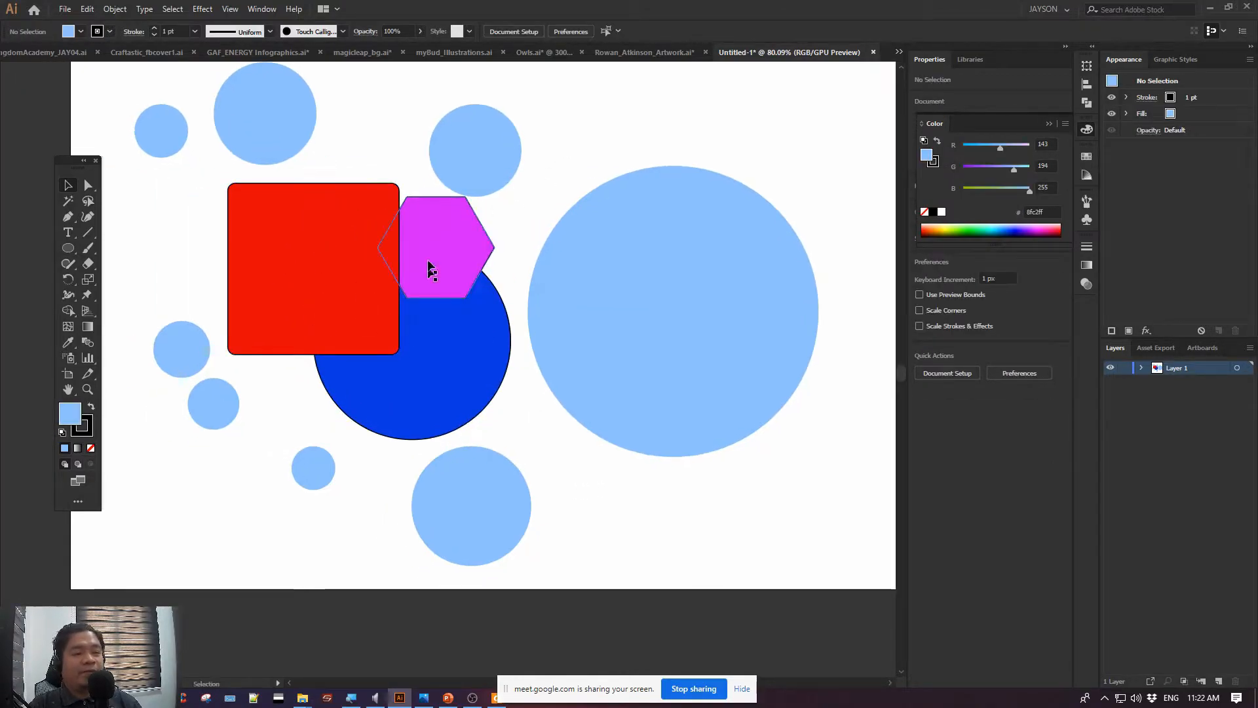
pyautogui.moveTo(401, 292); pyautogui.dragTo(393, 292)
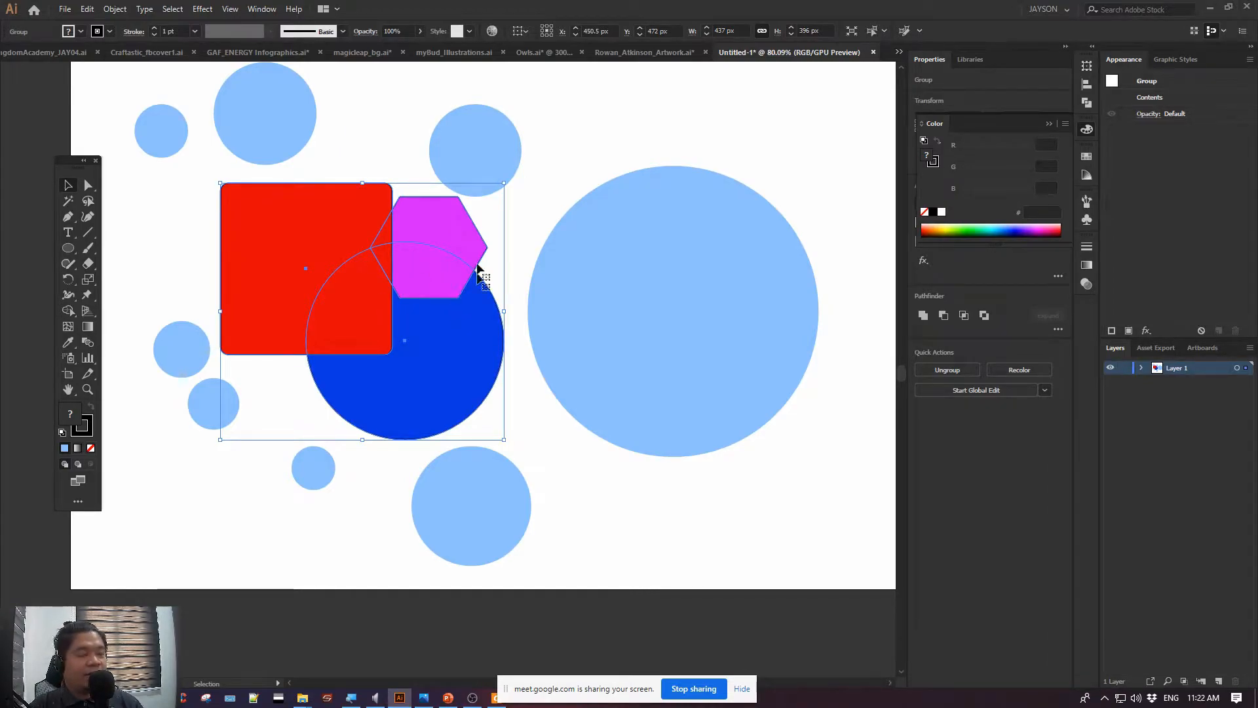
pyautogui.click(616, 504)
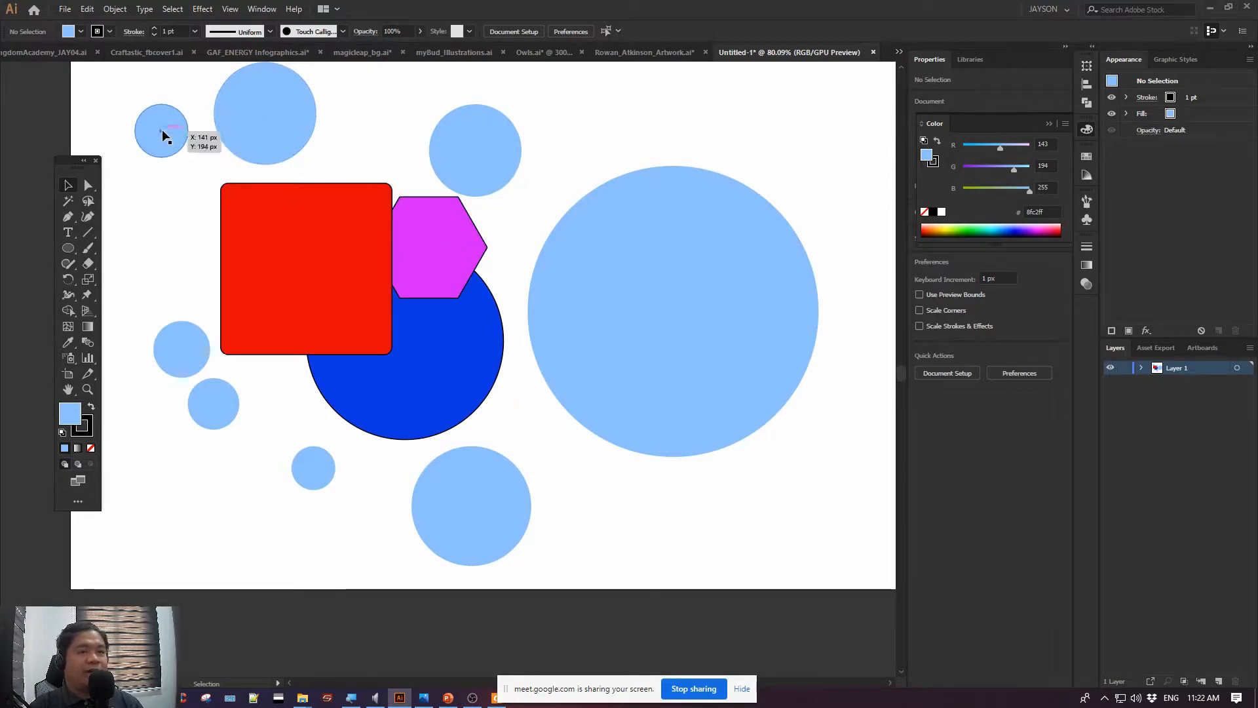
# Select the light blue circles around the group, shift the small one below the square slightly down and to the right, and deselect
pyautogui.moveTo(115, 89); pyautogui.dragTo(662, 164)
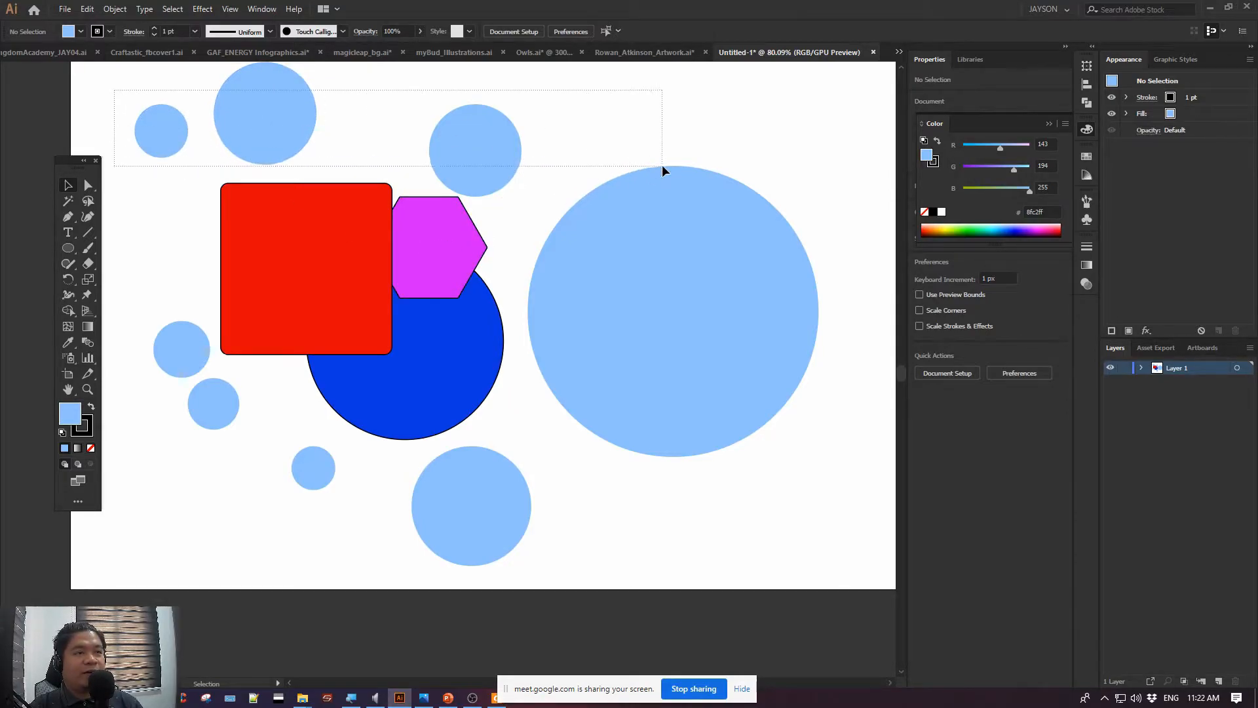
pyautogui.click(683, 374)
pyautogui.click(504, 497)
pyautogui.click(320, 473)
pyautogui.moveTo(233, 408); pyautogui.dragTo(256, 419)
pyautogui.click(180, 345)
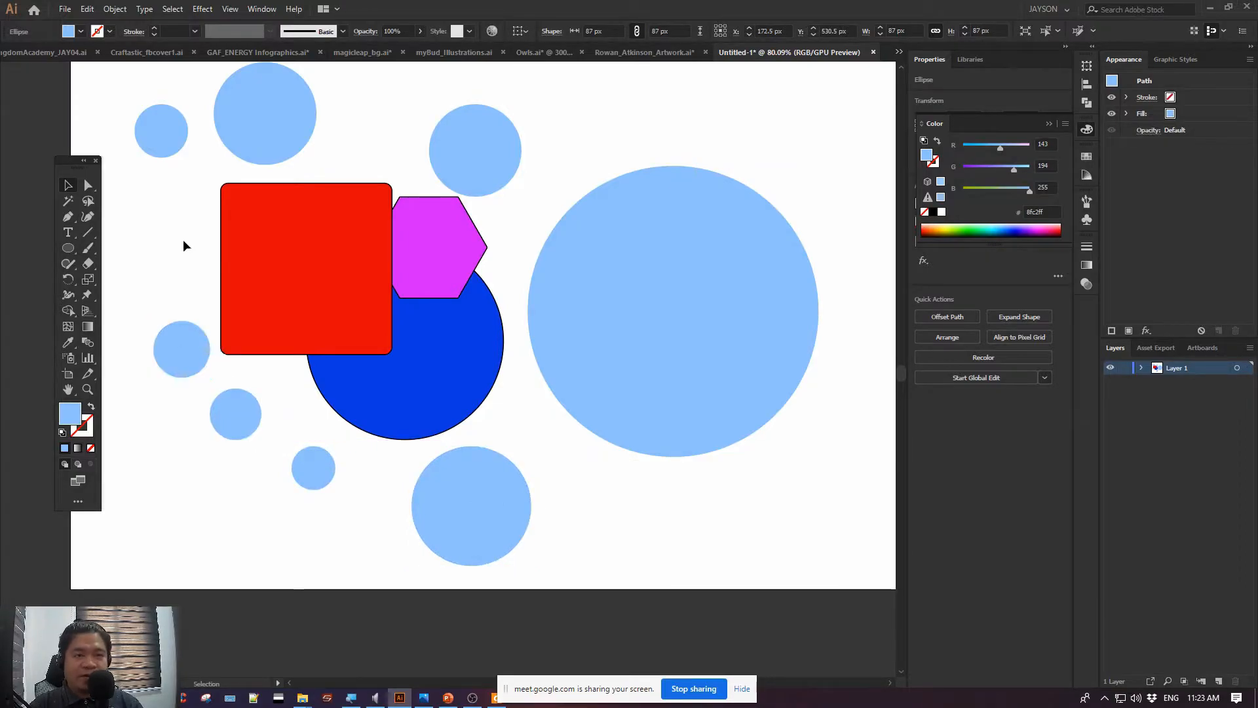
pyautogui.click(182, 239)
# Isolate the group of square, hexagon and blue circle, and exit Isolation Mode again
pyautogui.click(261, 256)
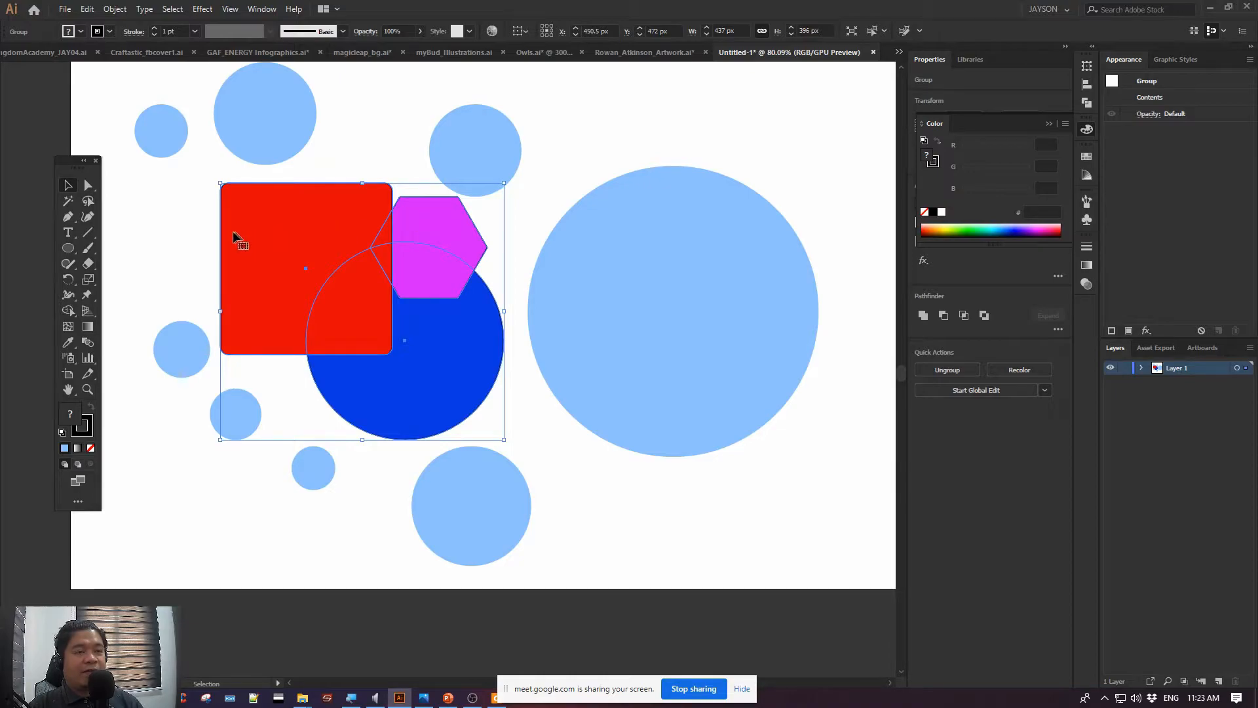
pyautogui.hotkey('ctrl', 'shift', 'a')
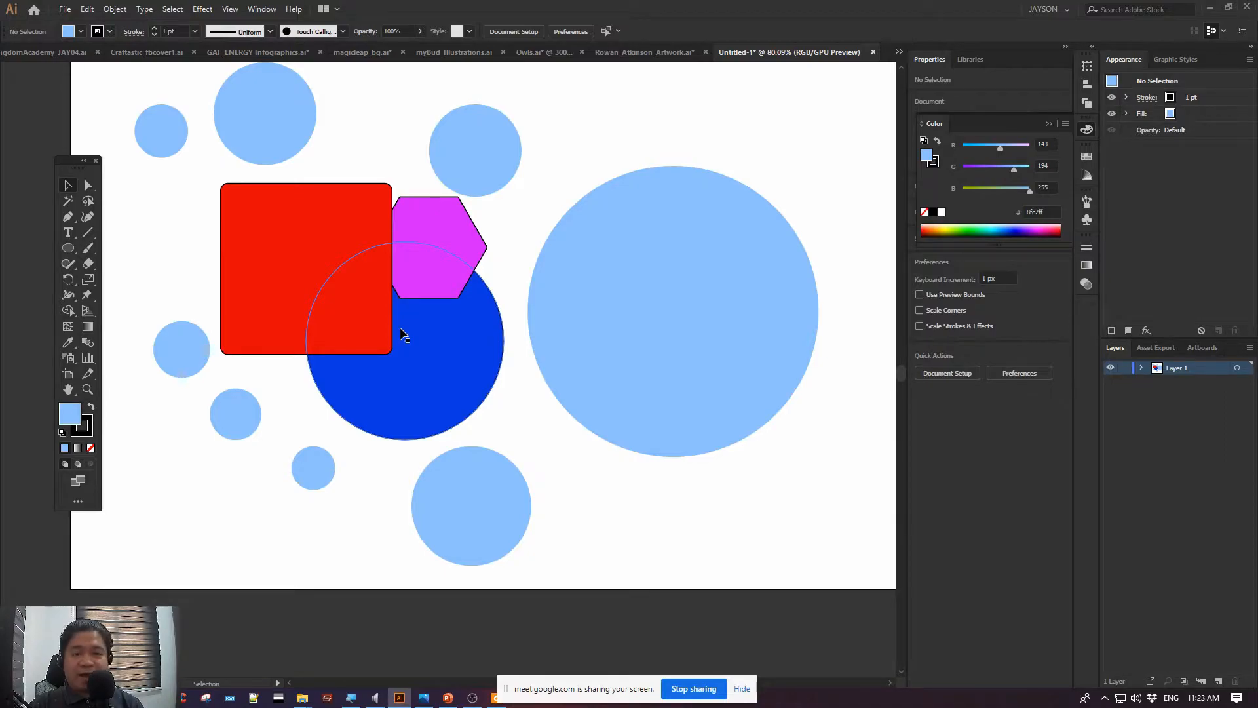
pyautogui.click(331, 213)
pyautogui.doubleClick(331, 213)
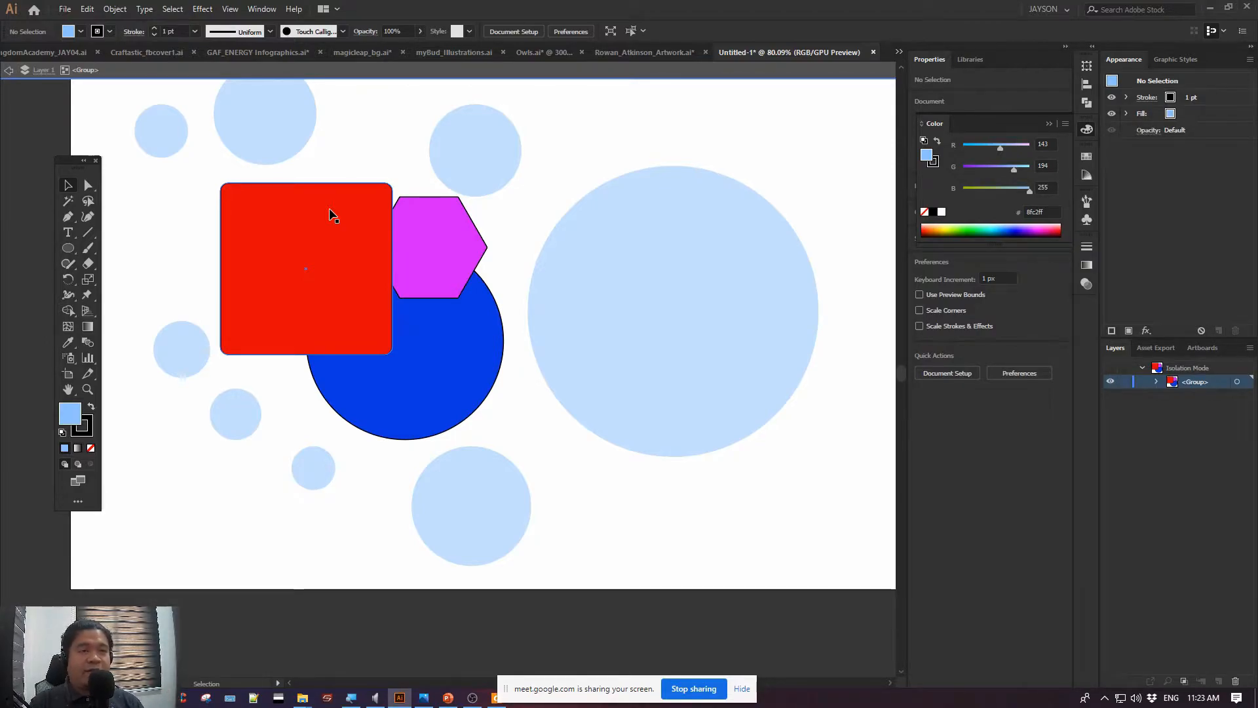
pyautogui.doubleClick(154, 207)
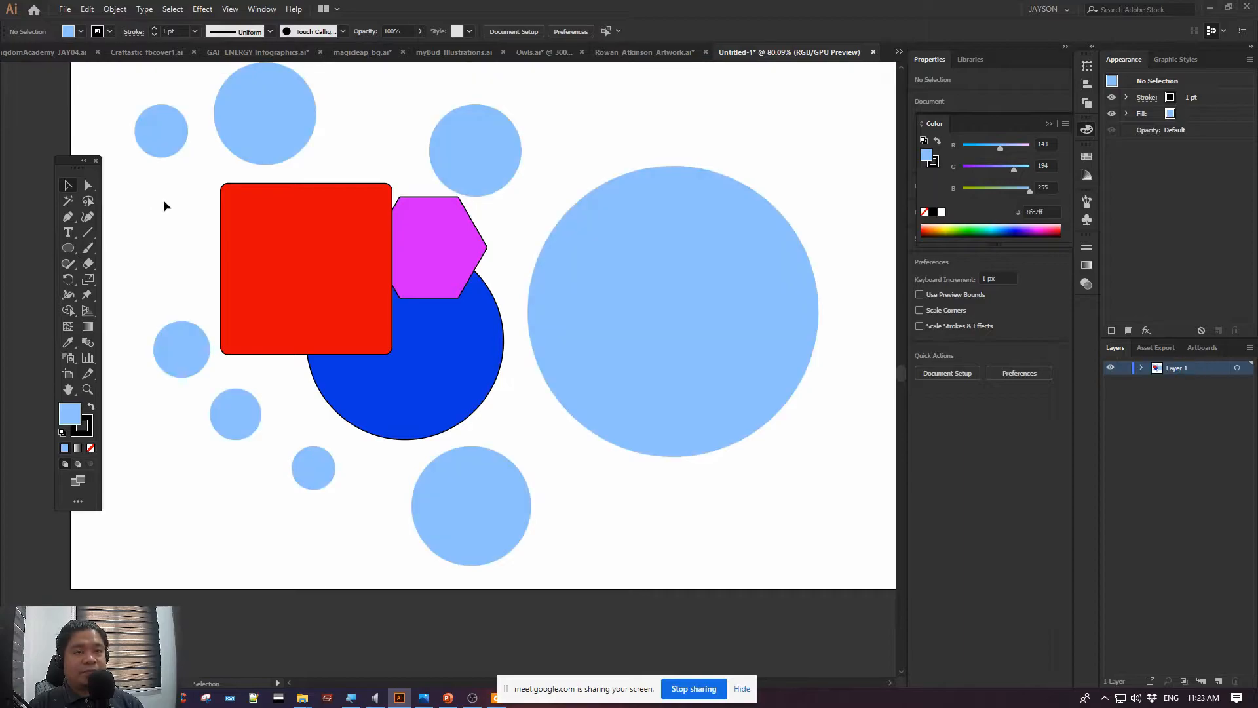
# Repeat entering and leaving Isolation Mode on the group of three shapes
pyautogui.moveTo(190, 177); pyautogui.dragTo(86, 105)
pyautogui.moveTo(76, 158); pyautogui.dragTo(37, 120)
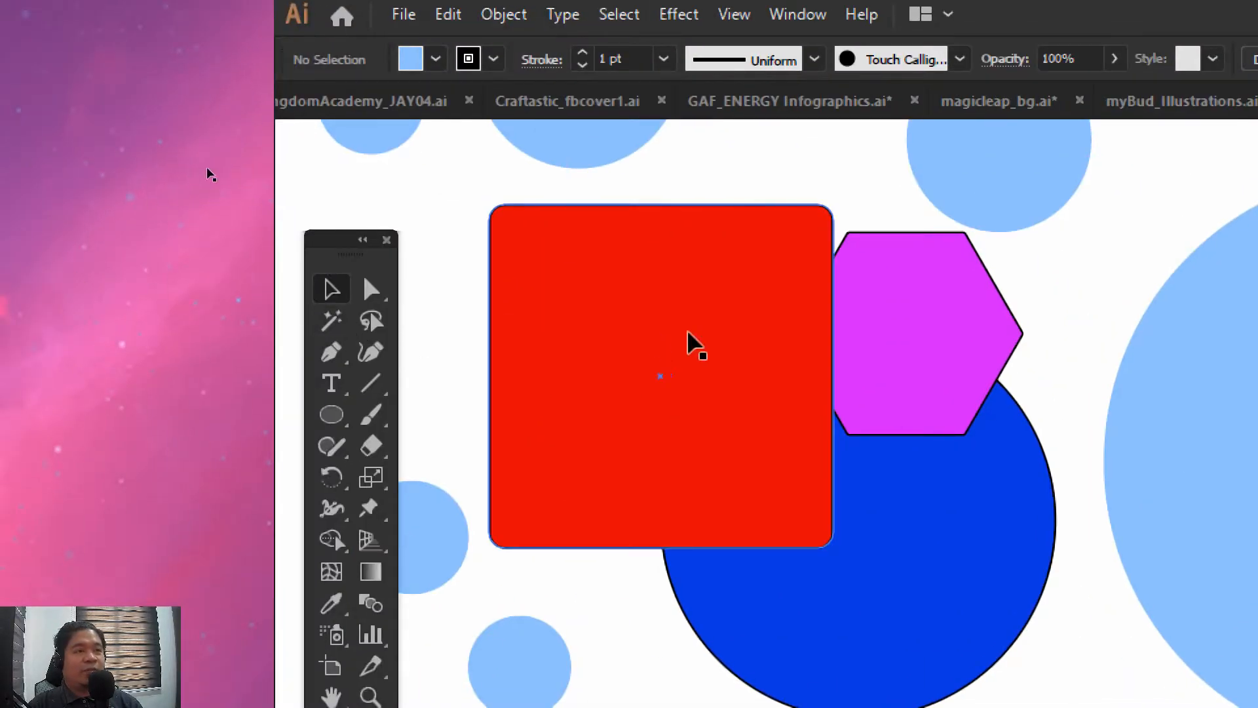
pyautogui.click(358, 348)
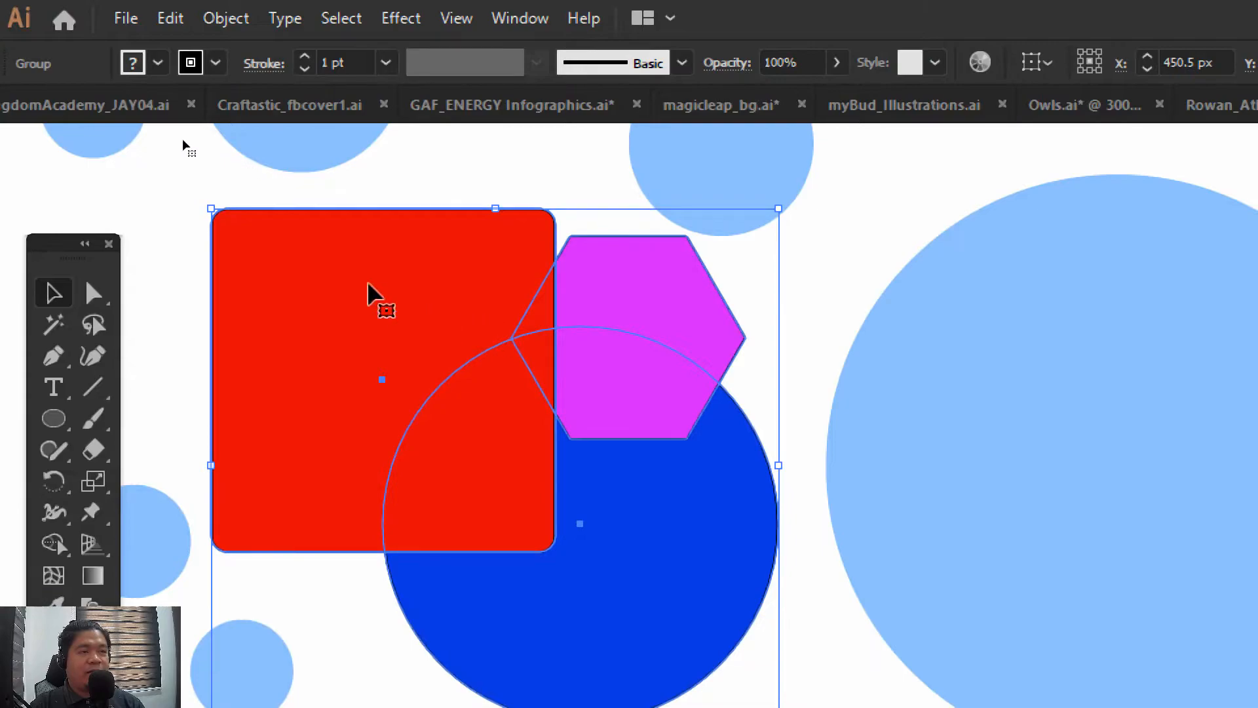
pyautogui.doubleClick(321, 276)
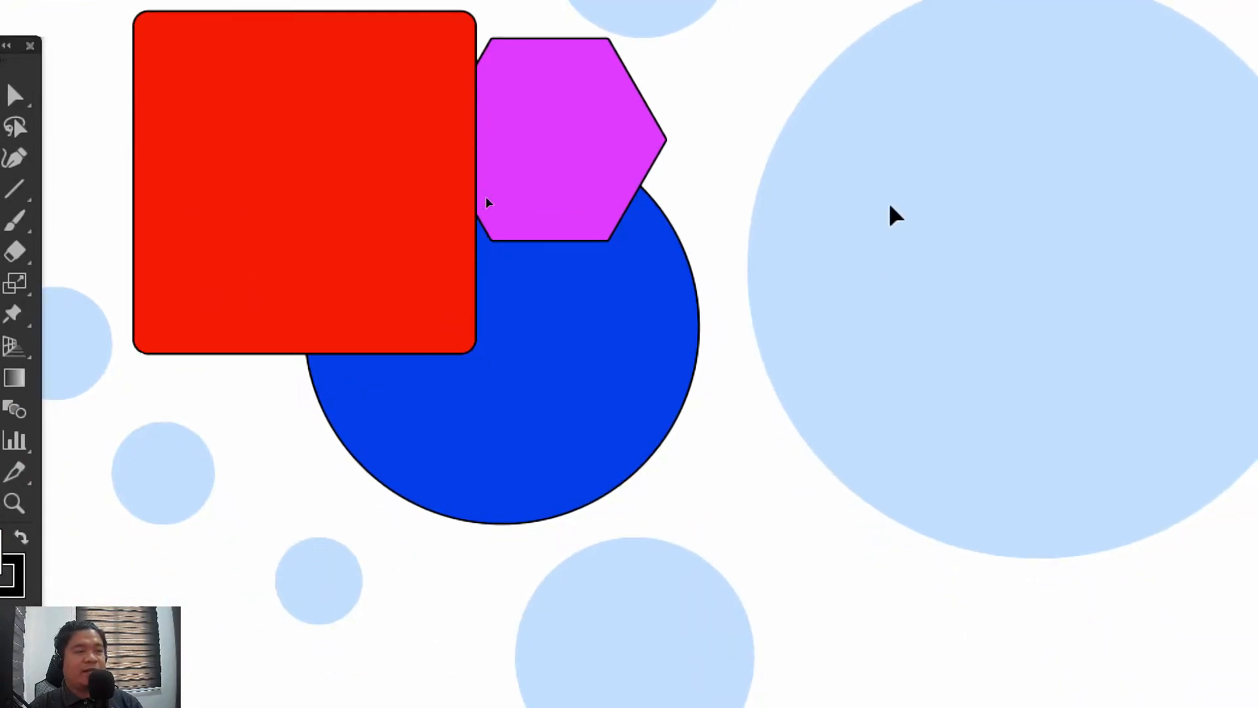
pyautogui.doubleClick(717, 169)
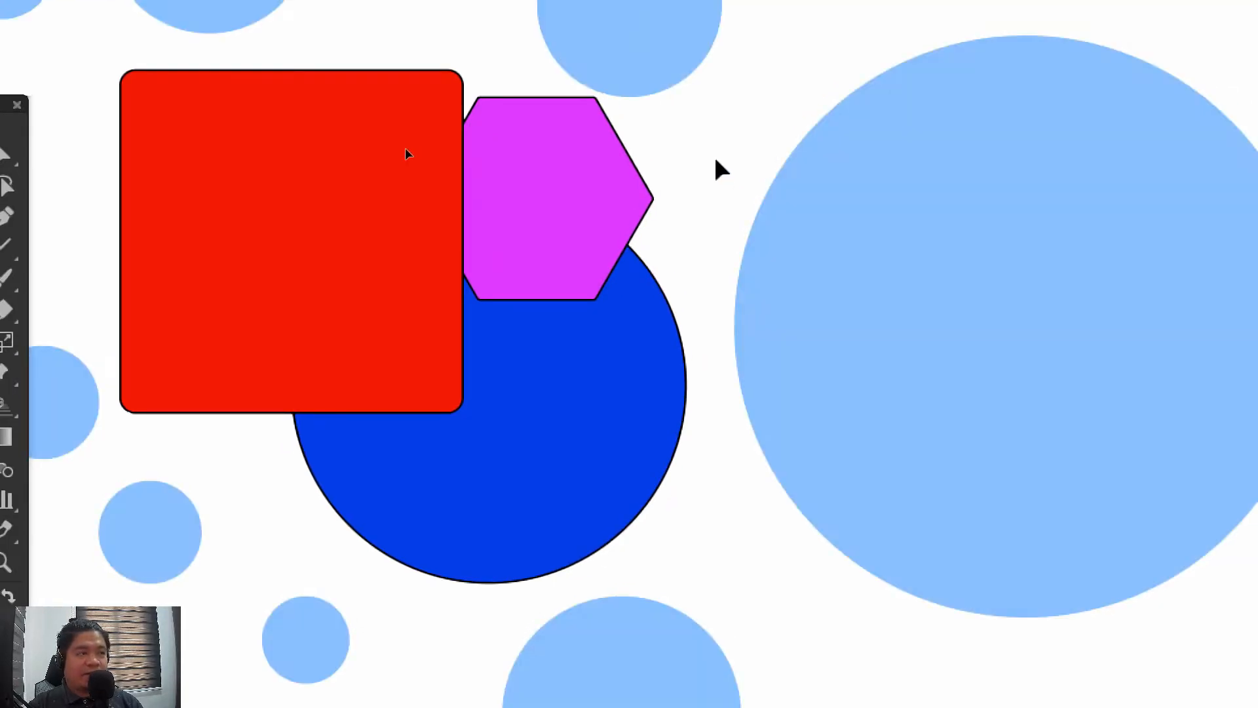
# Enter Isolation Mode for the group containing the red square, hexagon and blue circle
pyautogui.click(849, 318)
pyautogui.click(361, 288)
pyautogui.doubleClick(353, 277)
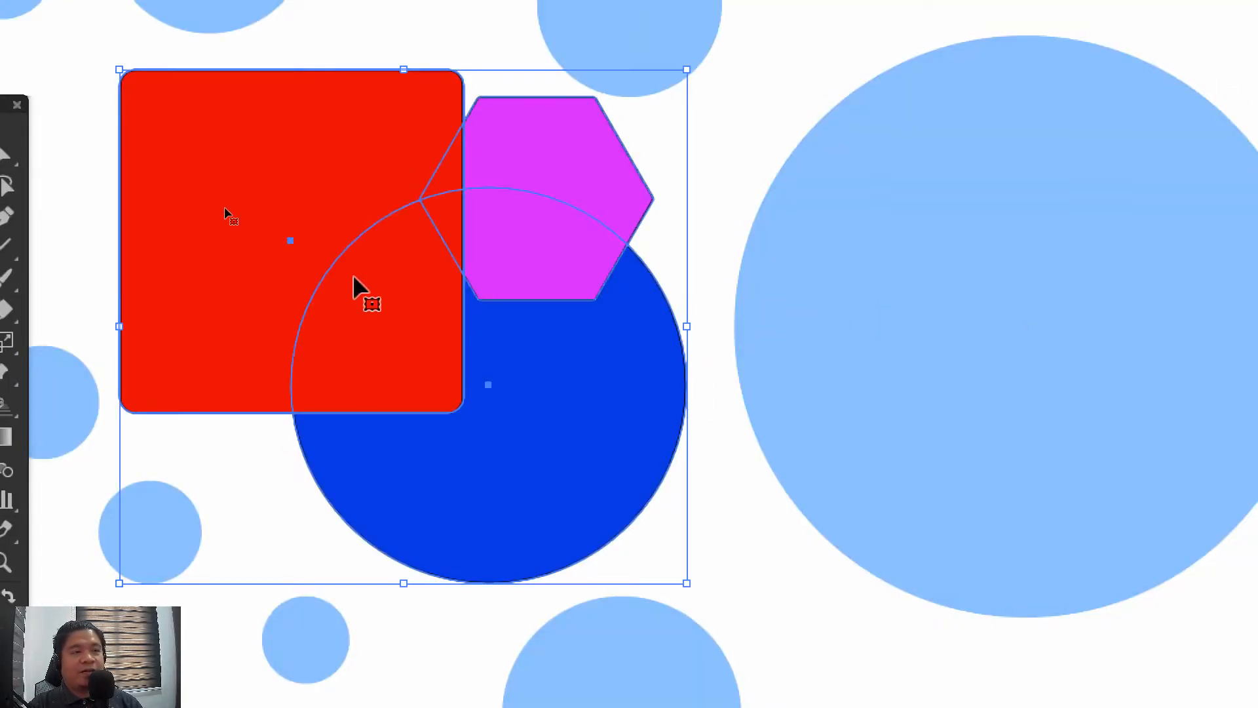
pyautogui.moveTo(789, 120); pyautogui.dragTo(830, 183)
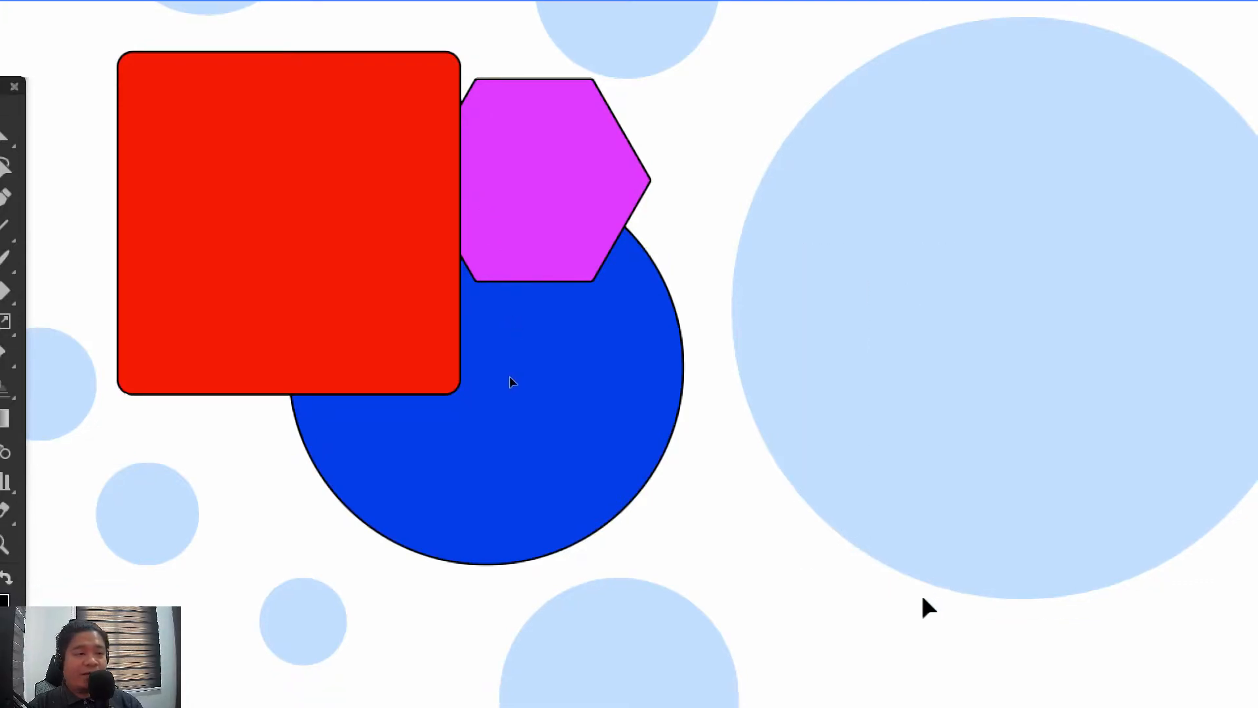
pyautogui.moveTo(972, 590); pyautogui.dragTo(761, 602)
pyautogui.moveTo(175, 490); pyautogui.dragTo(635, 608)
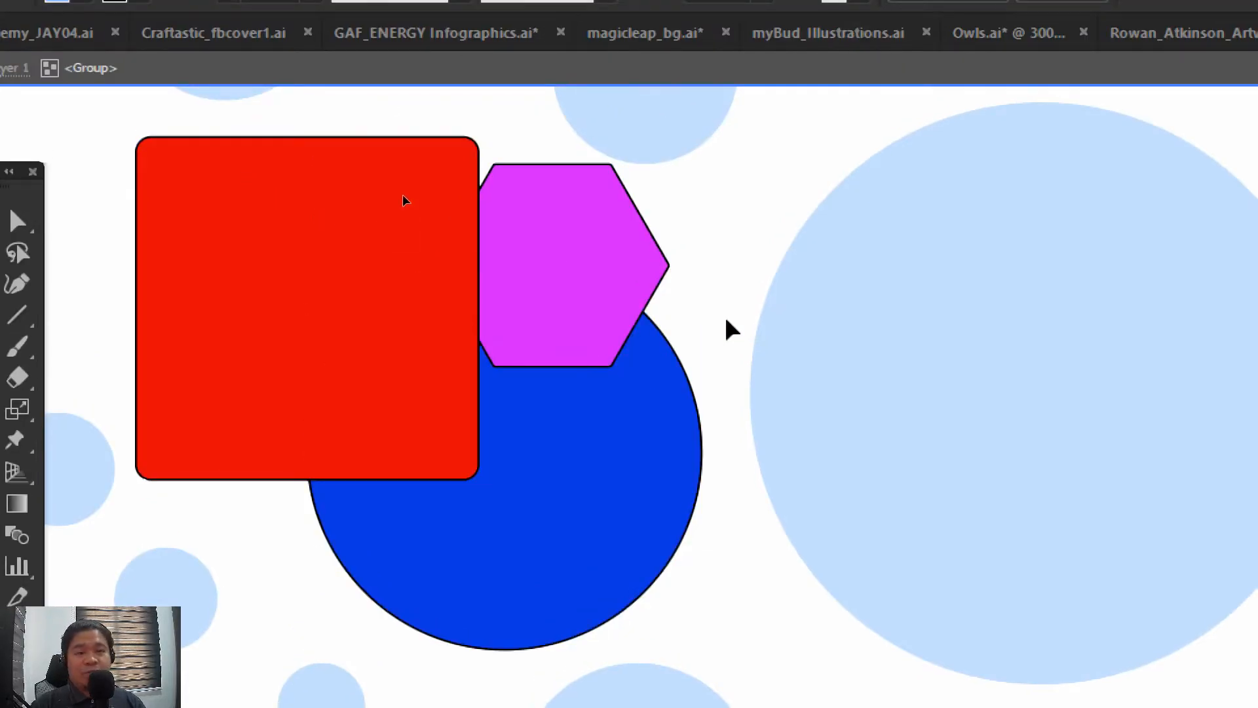
# Within the isolated group, move the hexagon down and right onto the blue circle's right edge, and shift the red square slightly right
pyautogui.click(576, 298)
pyautogui.moveTo(597, 259); pyautogui.dragTo(694, 231)
pyautogui.moveTo(317, 286); pyautogui.dragTo(377, 251)
pyautogui.moveTo(413, 361); pyautogui.dragTo(316, 377)
pyautogui.moveTo(721, 223); pyautogui.dragTo(747, 412)
pyautogui.moveTo(259, 348); pyautogui.dragTo(314, 341)
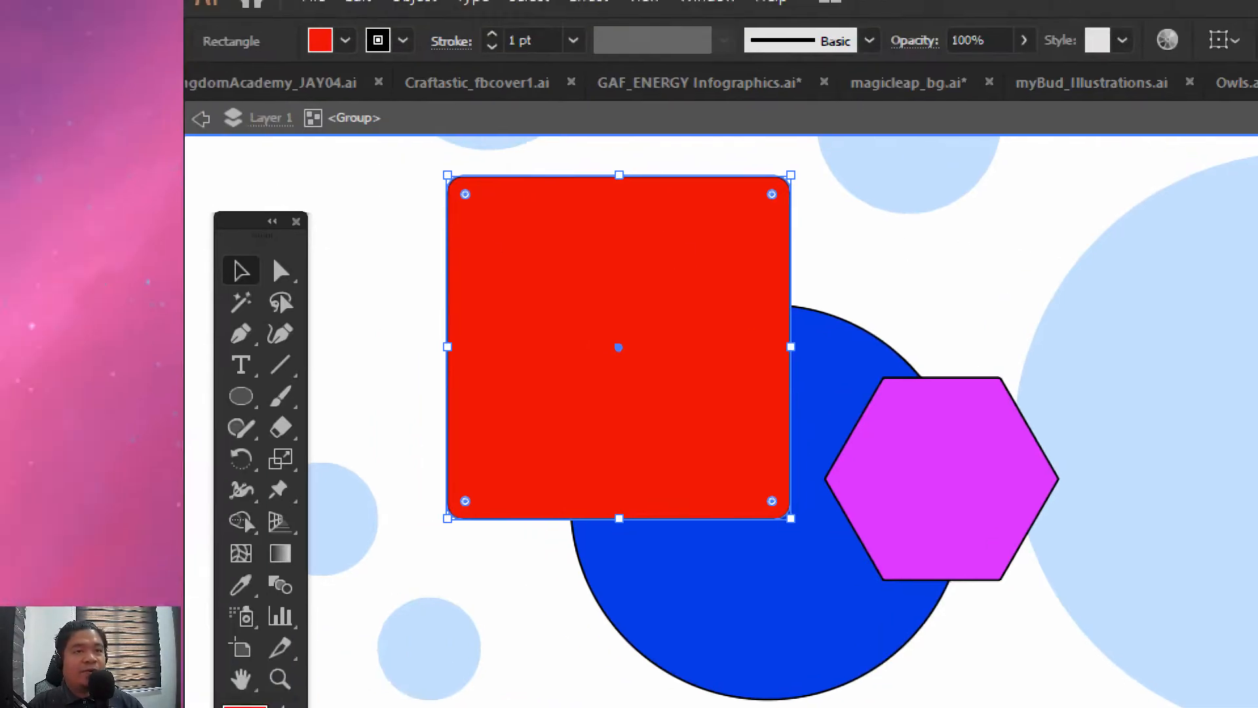
# Deselect the square, step back out of the group and layer isolation levels, and show the whole set of shapes
pyautogui.click(223, 143)
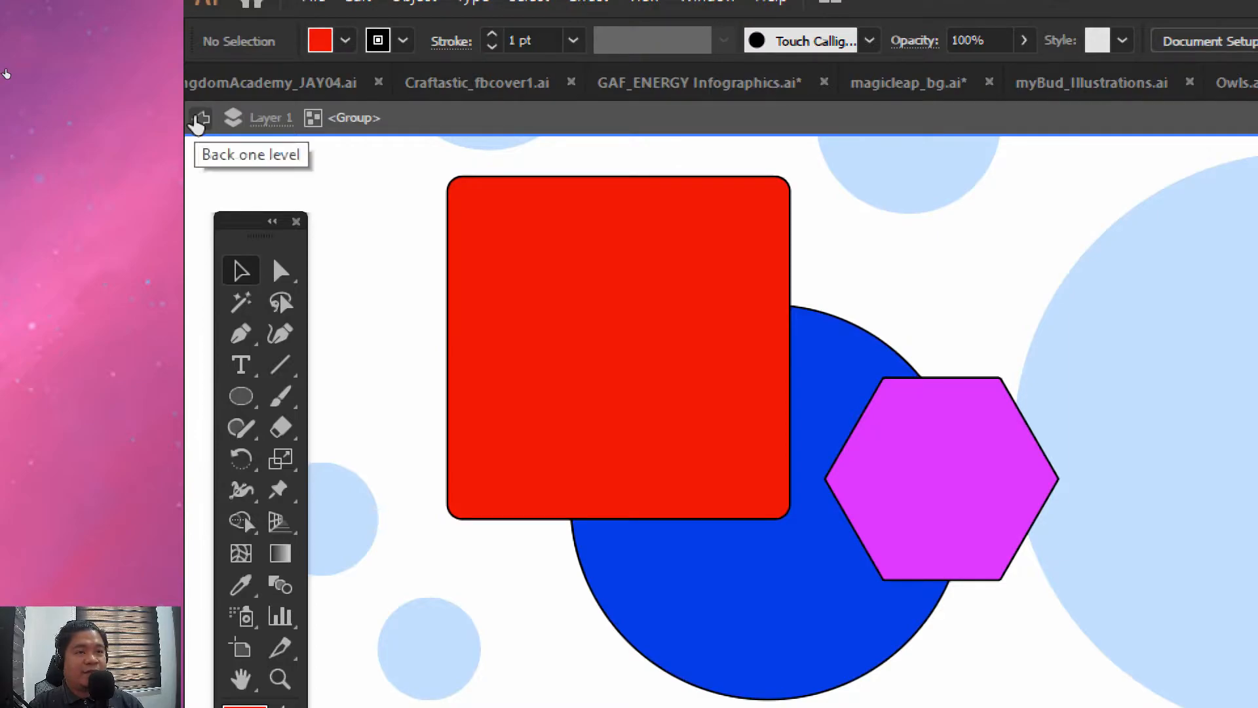
pyautogui.click(199, 119)
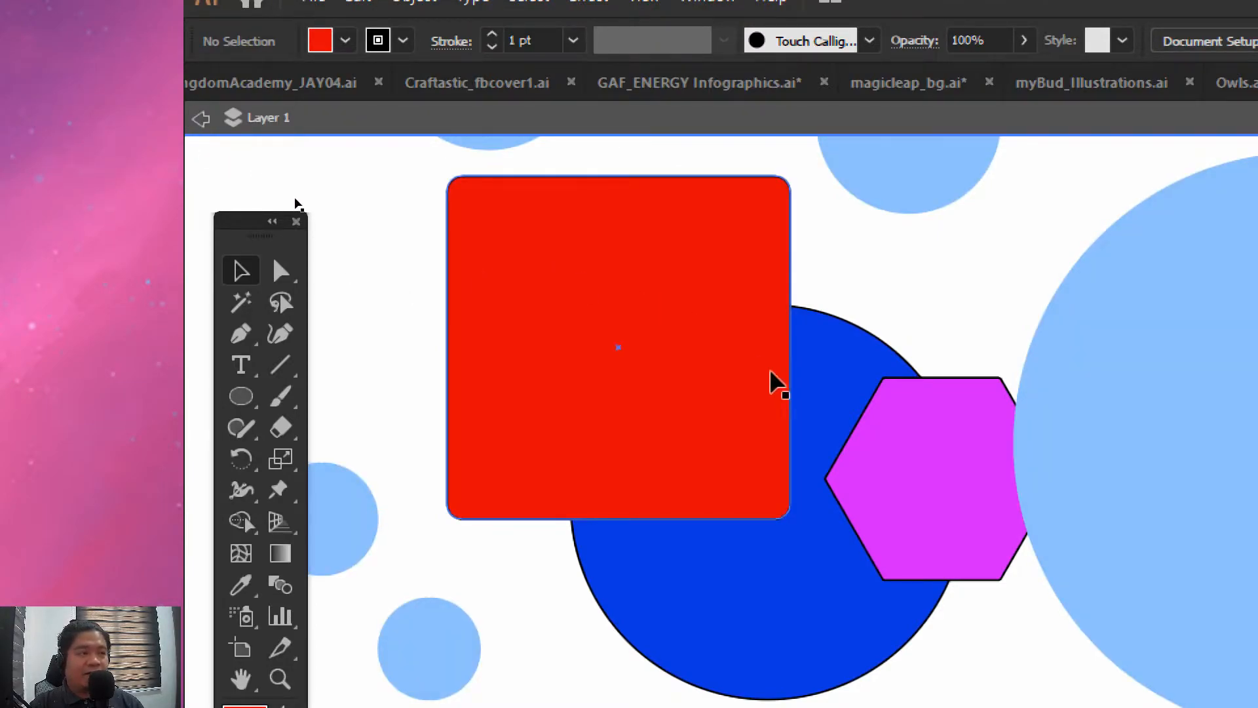
pyautogui.doubleClick(373, 348)
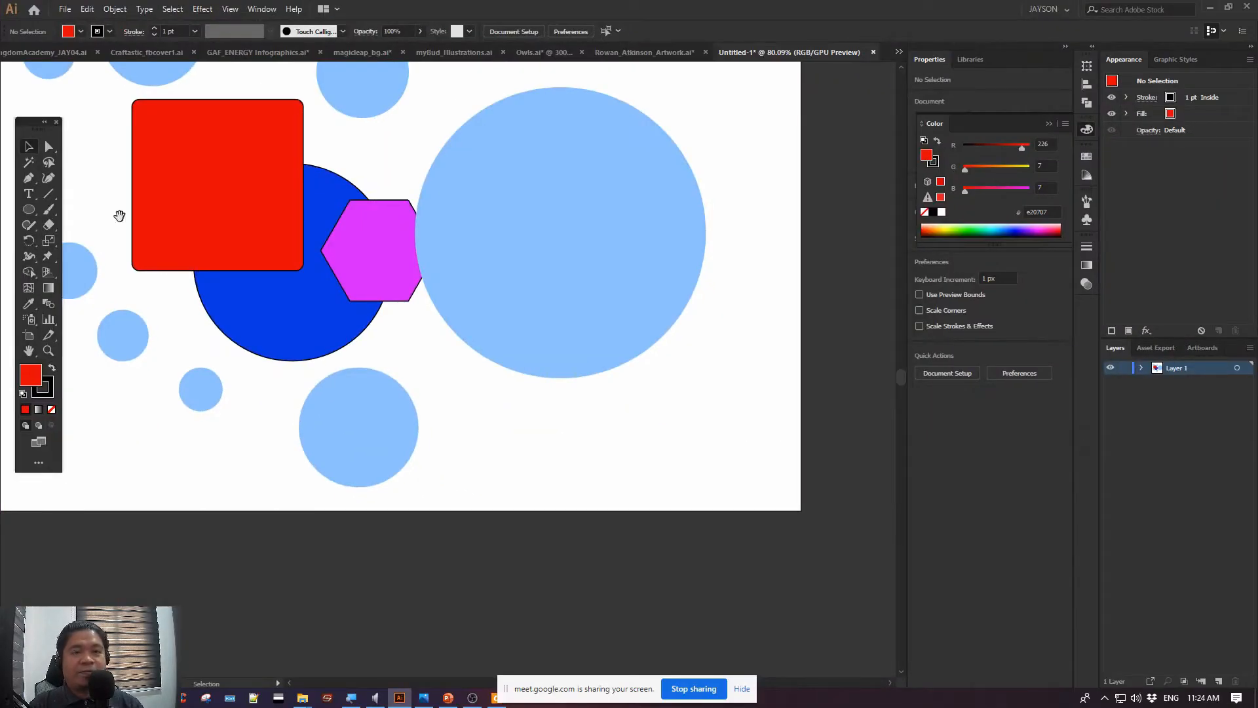
pyautogui.hotkey('ctrl', '0')
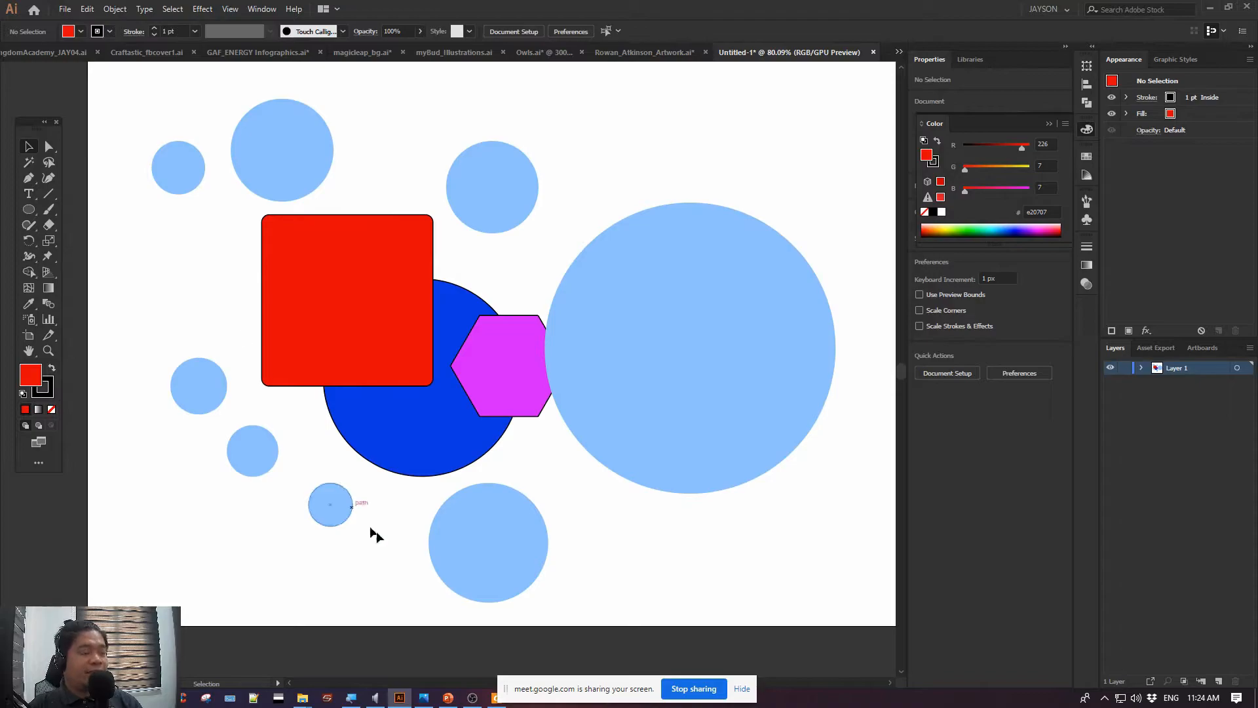
# Switch to the PowerPoint presentation and open the Useful Shortcuts slide
pyautogui.click(447, 697)
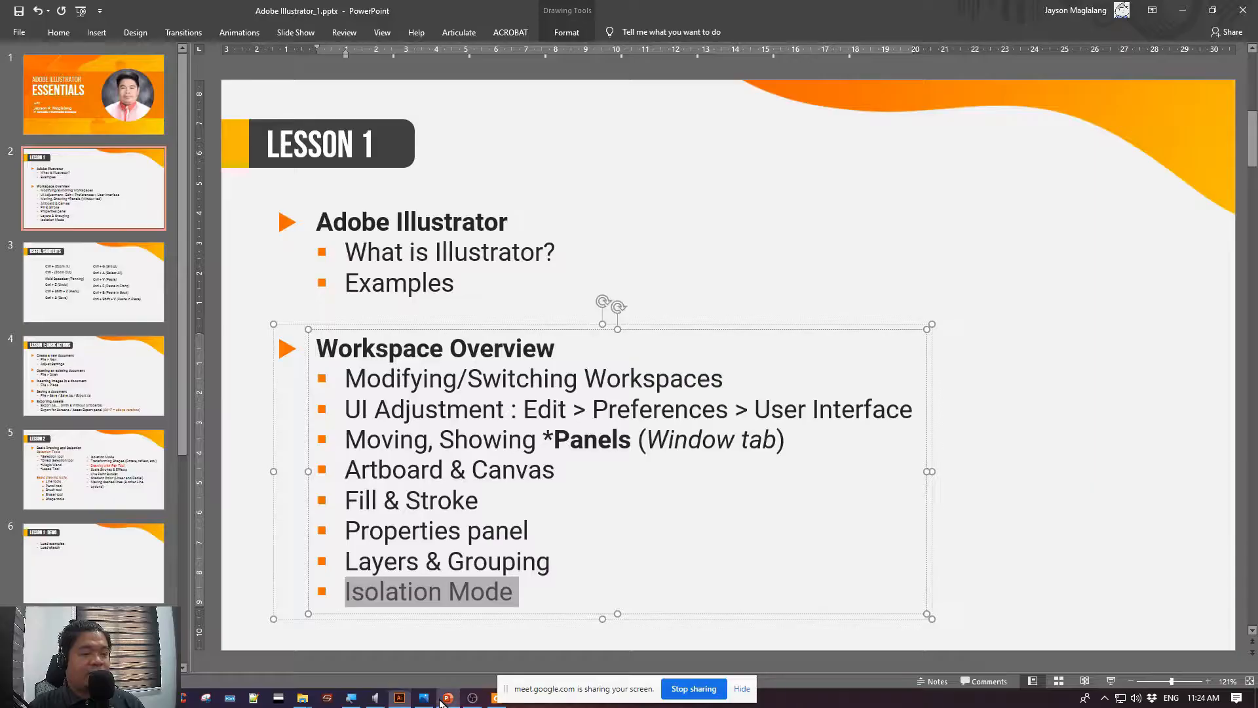
pyautogui.click(252, 551)
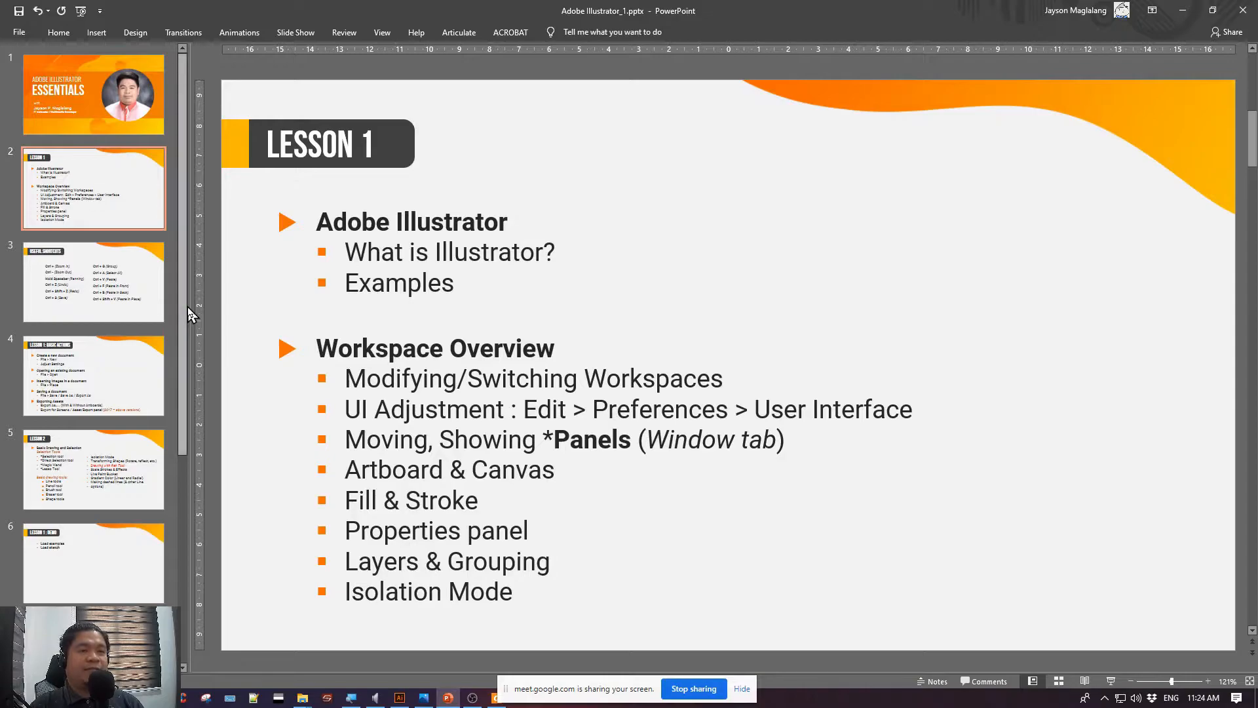
pyautogui.click(120, 297)
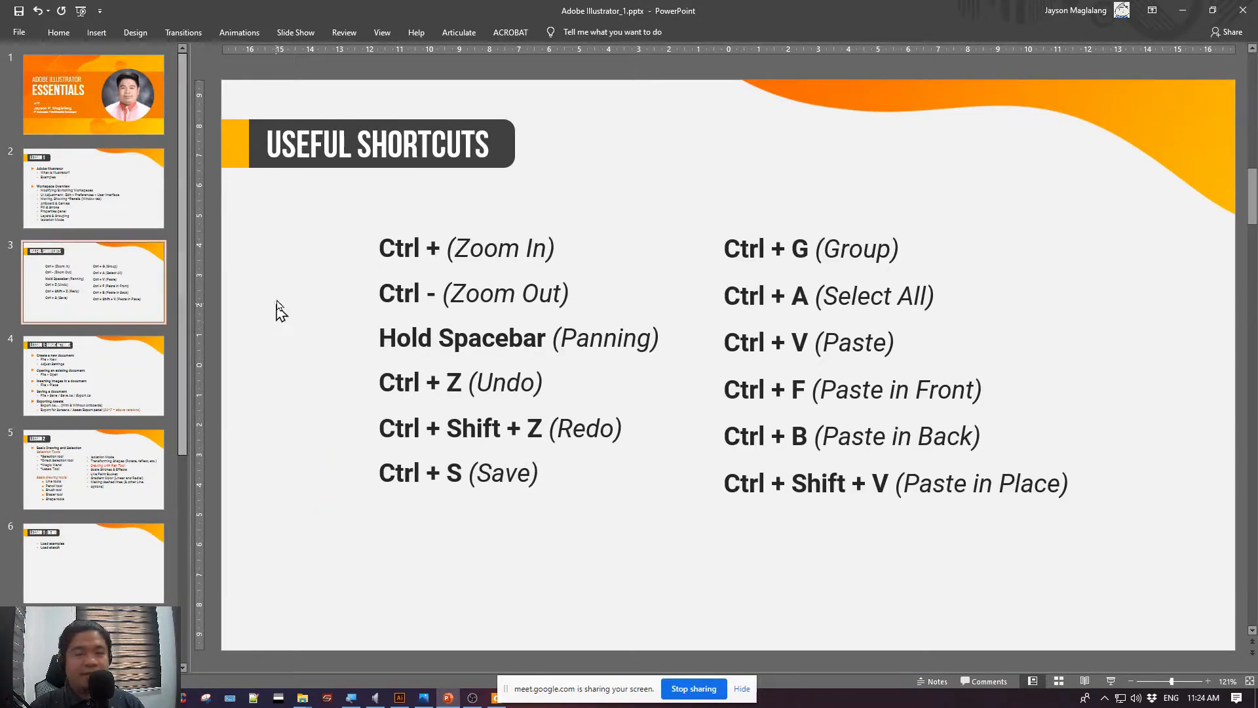
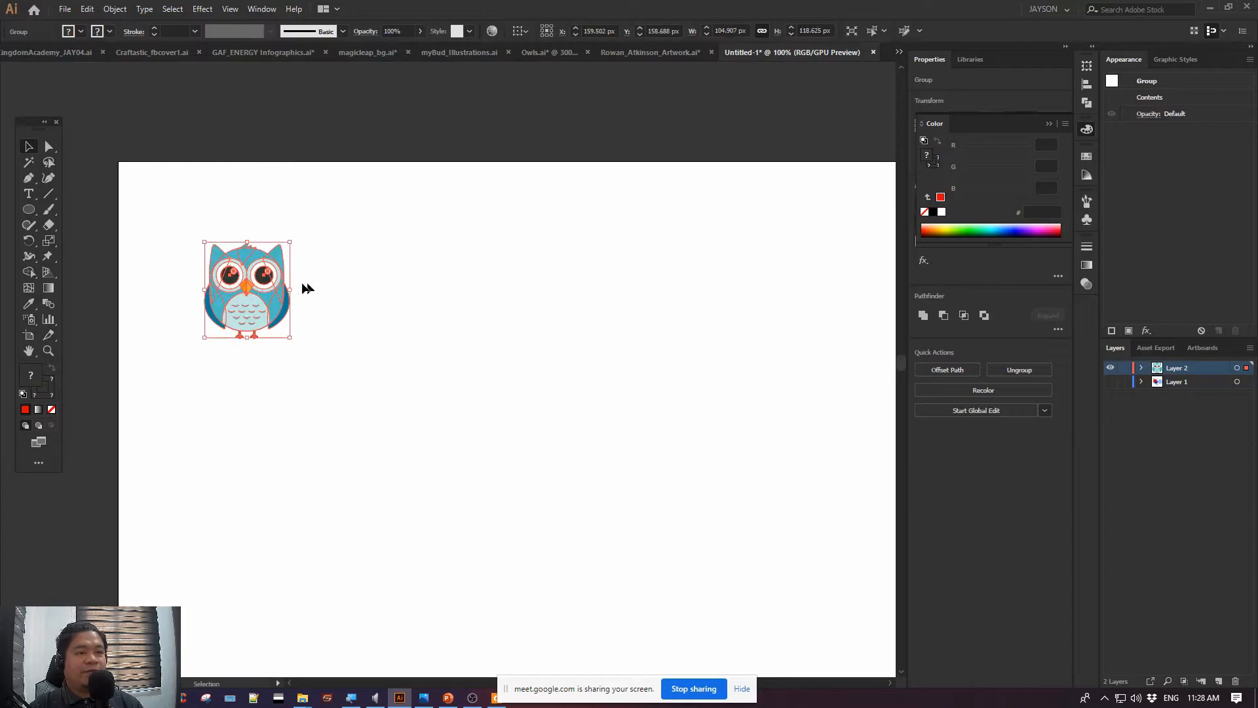
# Paste a duplicate of the owl in the middle of the view, then delete the pasted owl
pyautogui.moveTo(358, 328); pyautogui.dragTo(346, 290)
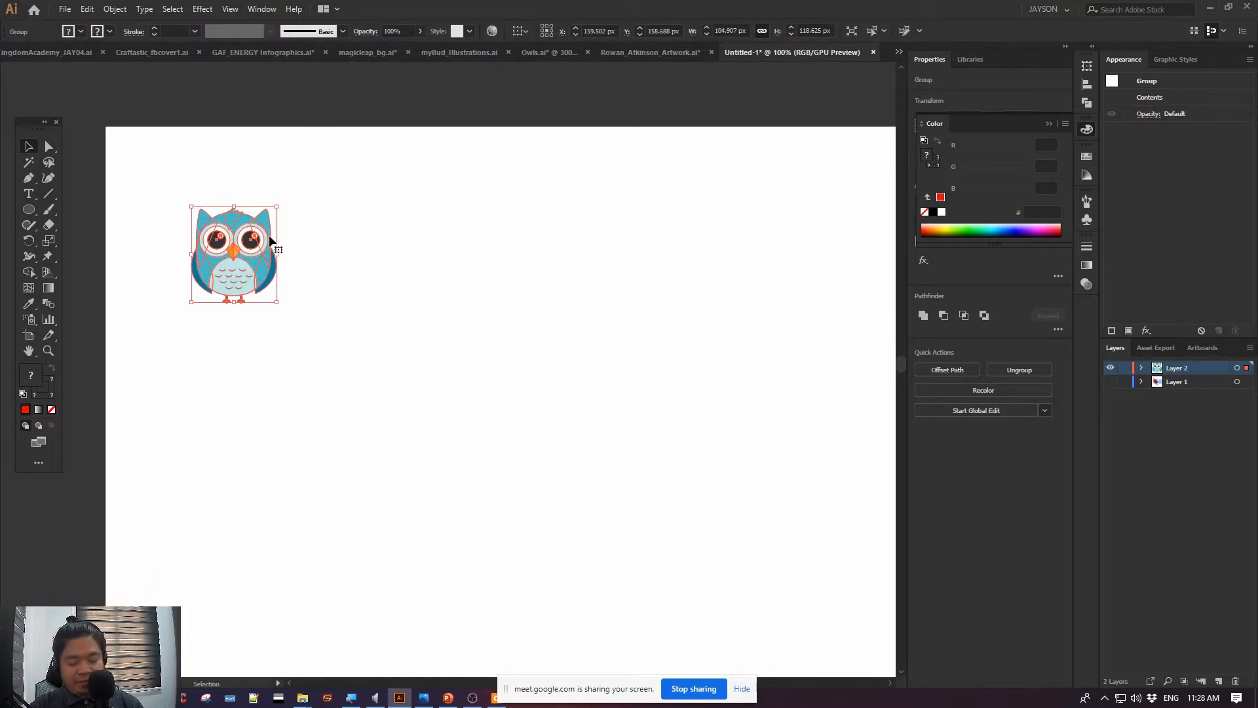
pyautogui.click(343, 288)
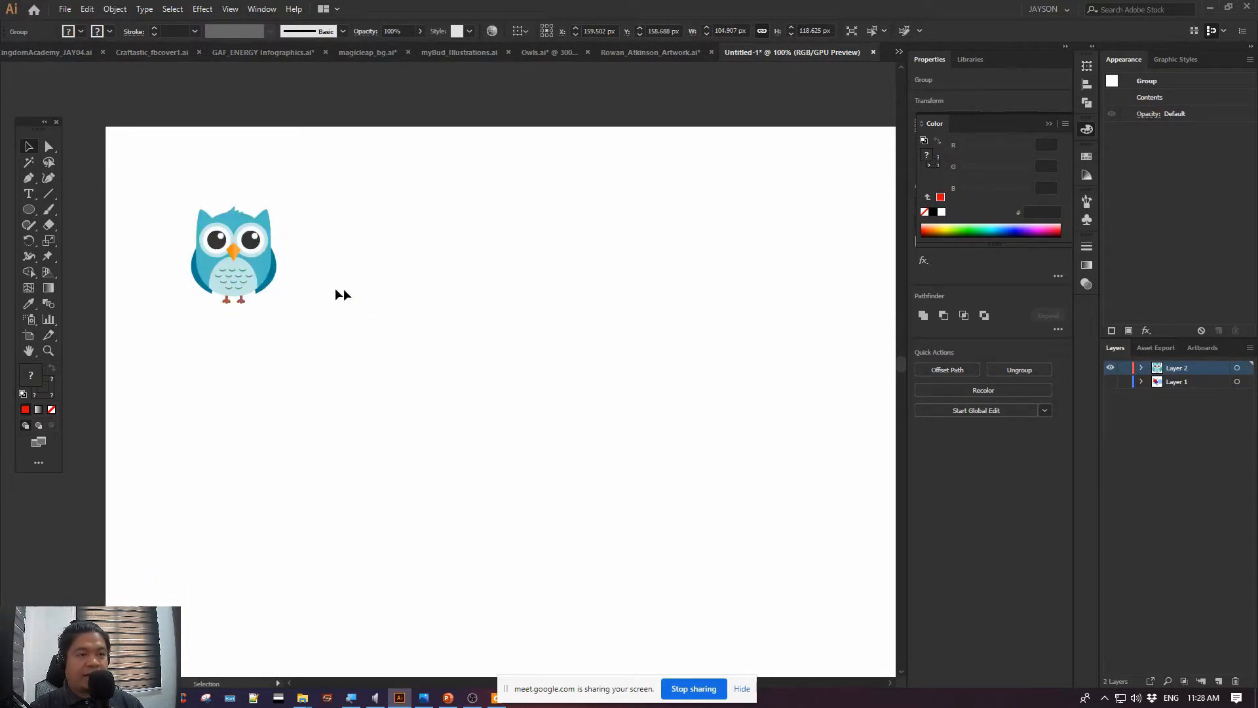
pyautogui.click(241, 265)
pyautogui.click(342, 407)
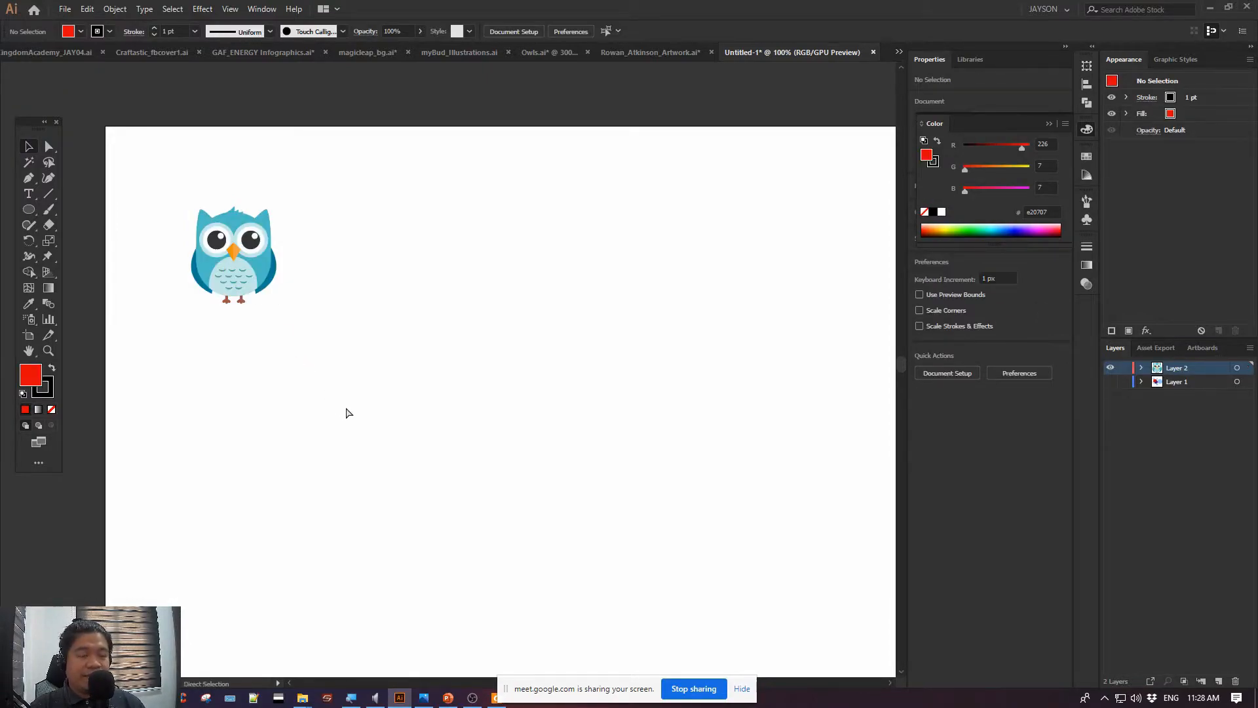
pyautogui.hotkey('ctrl', 'v')
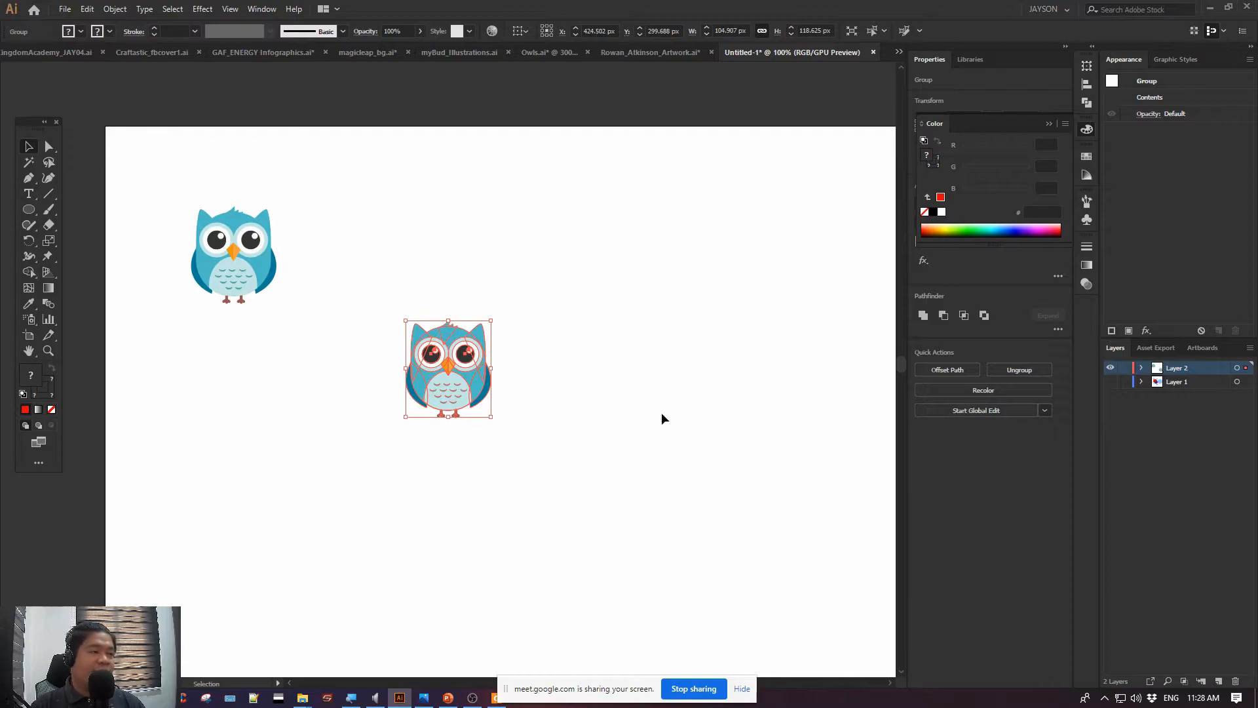
pyautogui.moveTo(662, 411); pyautogui.dragTo(587, 308)
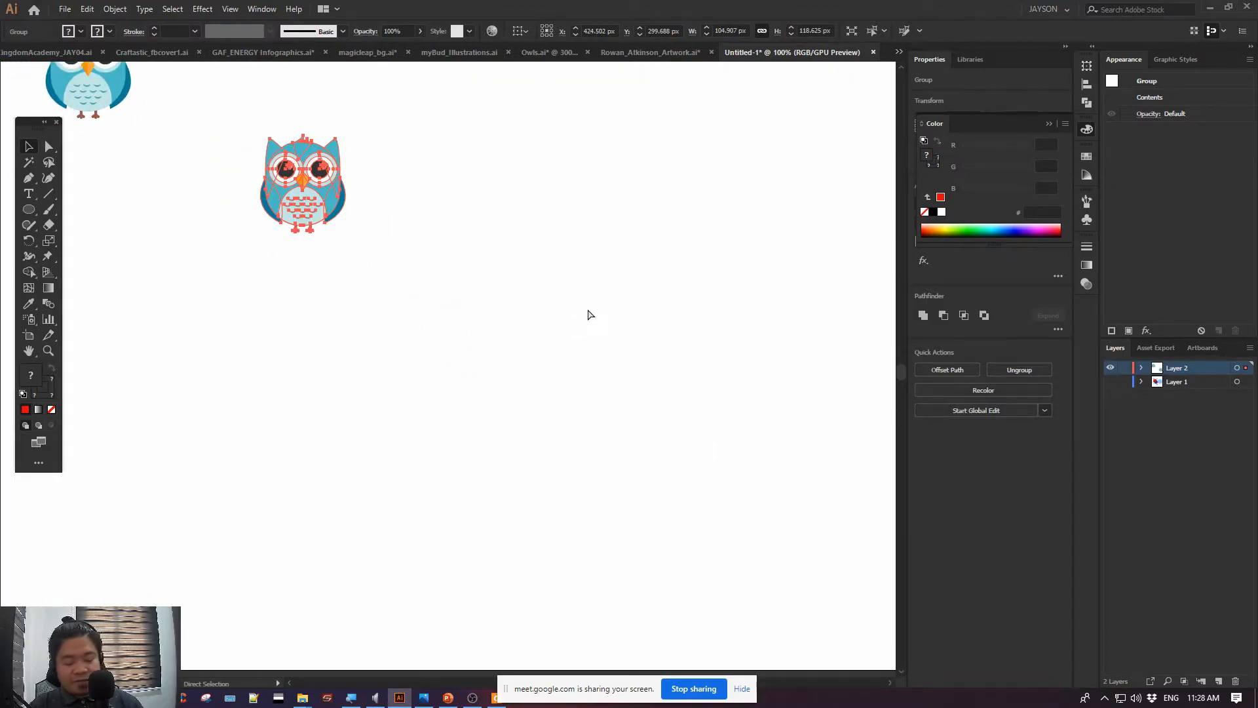
pyautogui.hotkey('ctrl', '-')
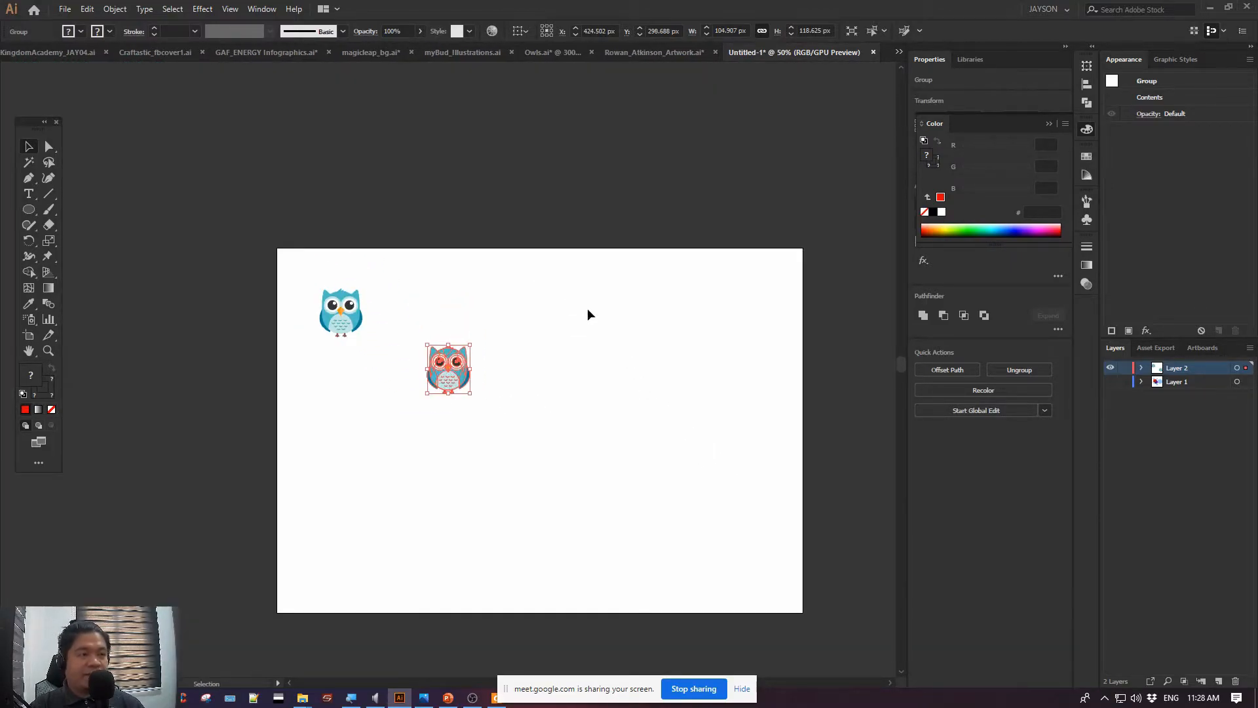
pyautogui.press('Delete')
pyautogui.press('v')
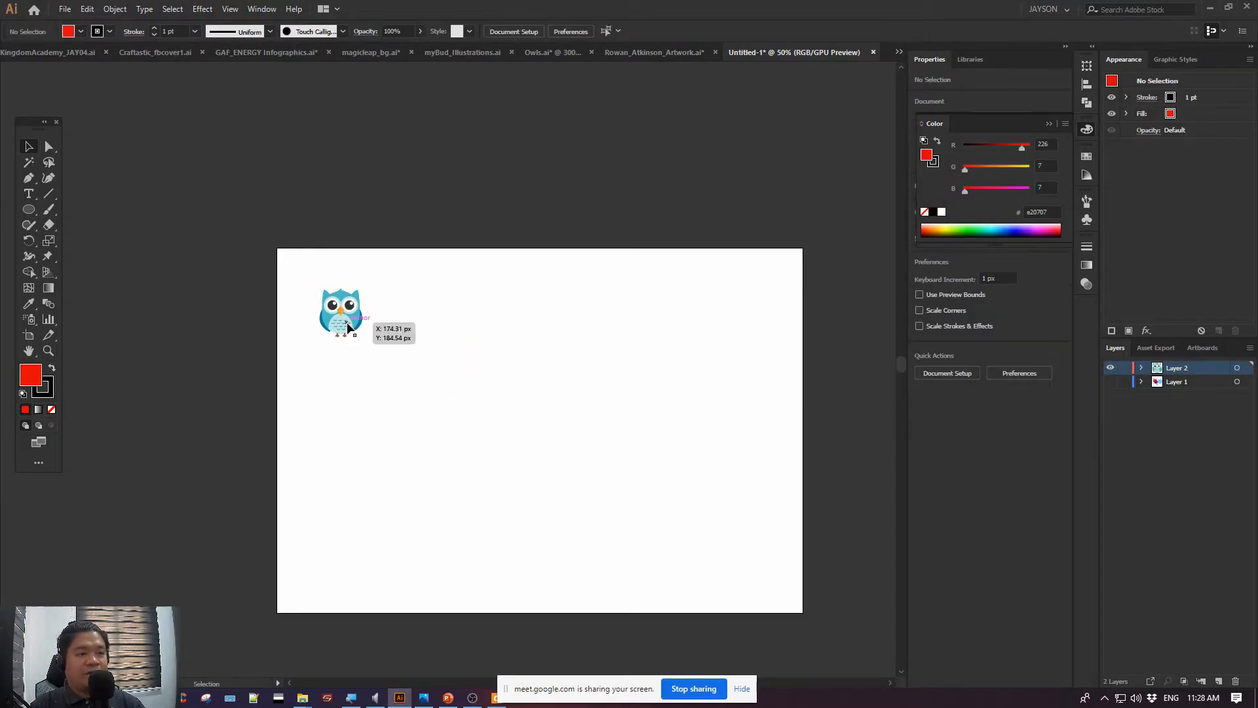
# Copy the owl again, paste a second one in the middle of the view, and return to 100% zoom with nothing selected
pyautogui.click(342, 313)
pyautogui.hotkey('ctrl', 'c')
pyautogui.click(567, 368)
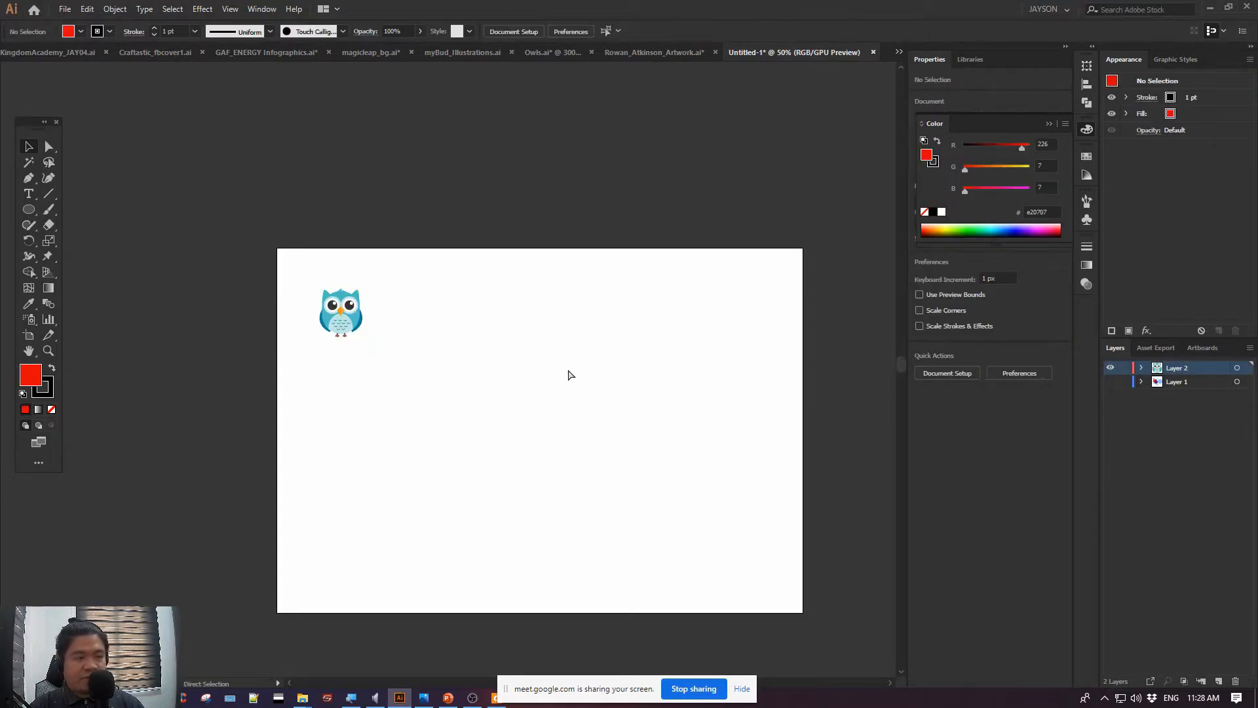
pyautogui.hotkey('ctrl', 'v')
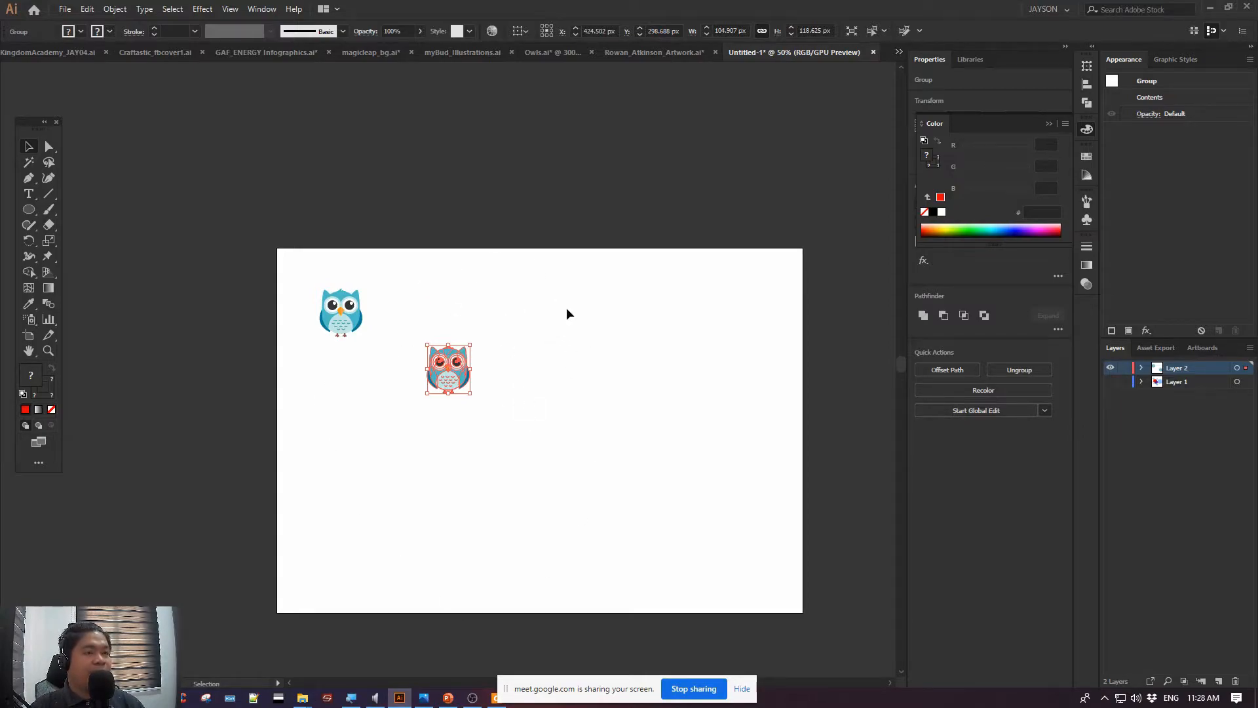
pyautogui.click(566, 313)
pyautogui.hotkey('ctrl', '1')
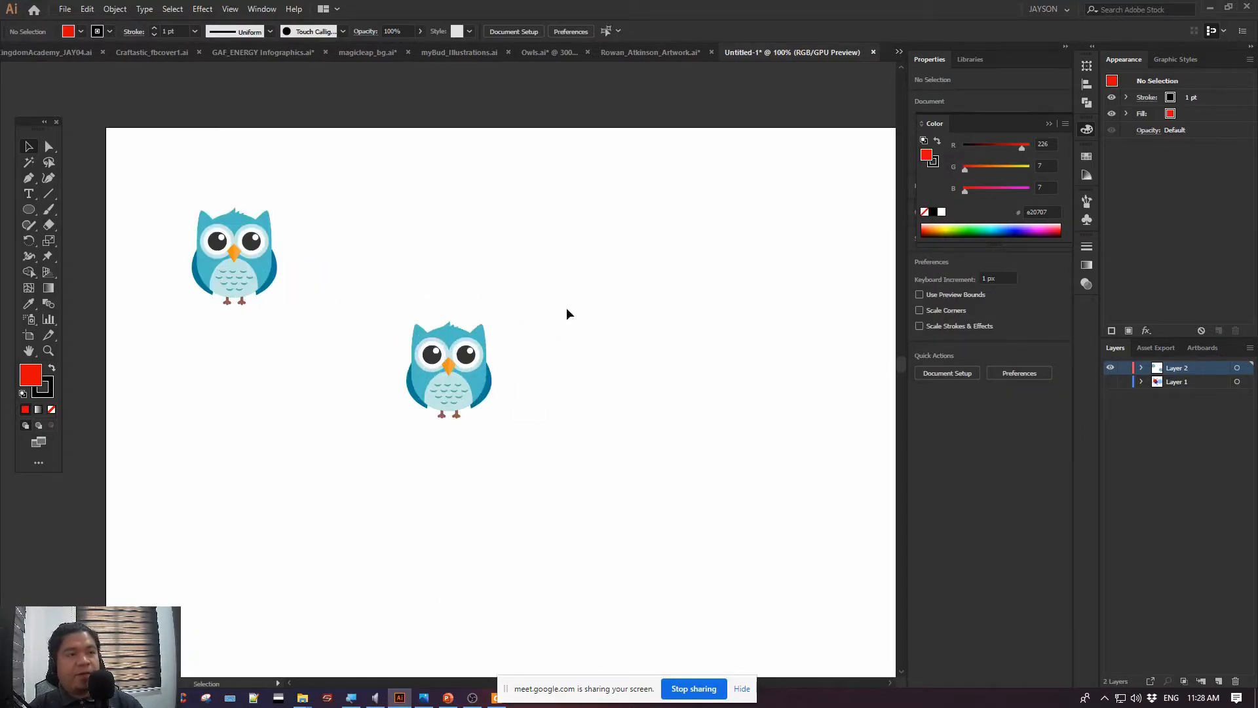
# Move the upper-left owl slightly up and left to about X 144.5 px, Y 153.7 px, and paste a copy in front of it
pyautogui.moveTo(269, 280); pyautogui.dragTo(259, 277)
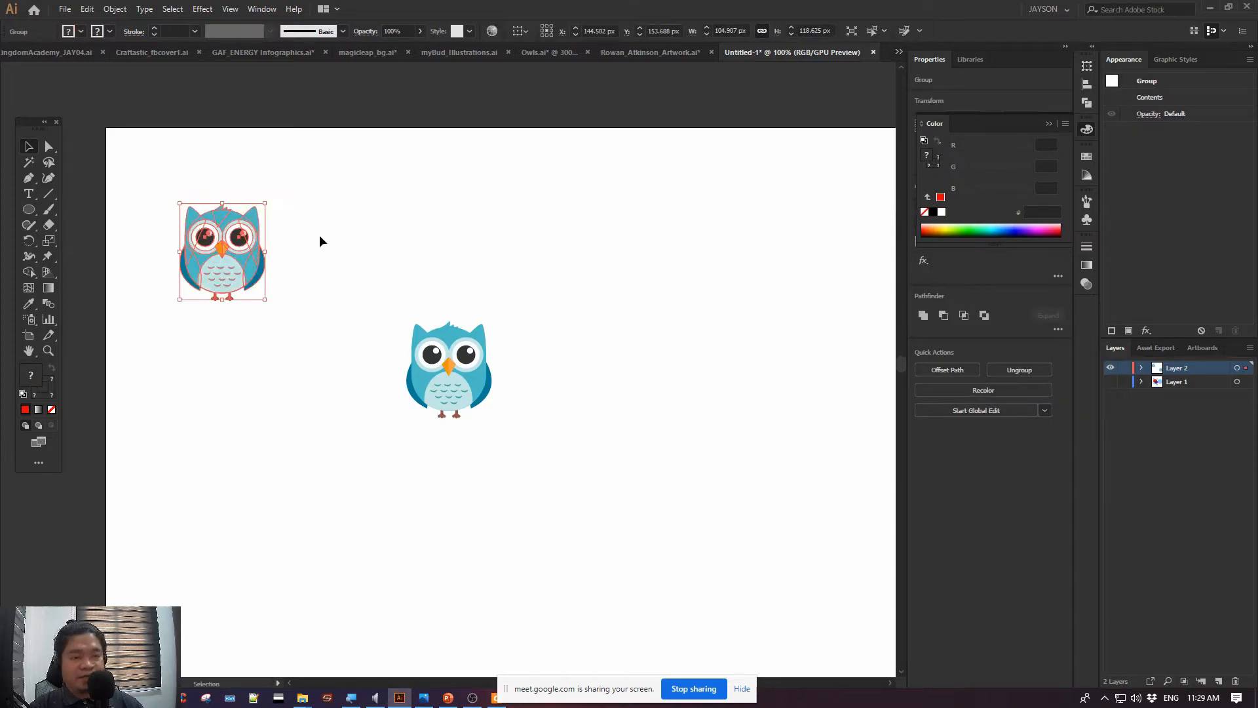
pyautogui.press('a')
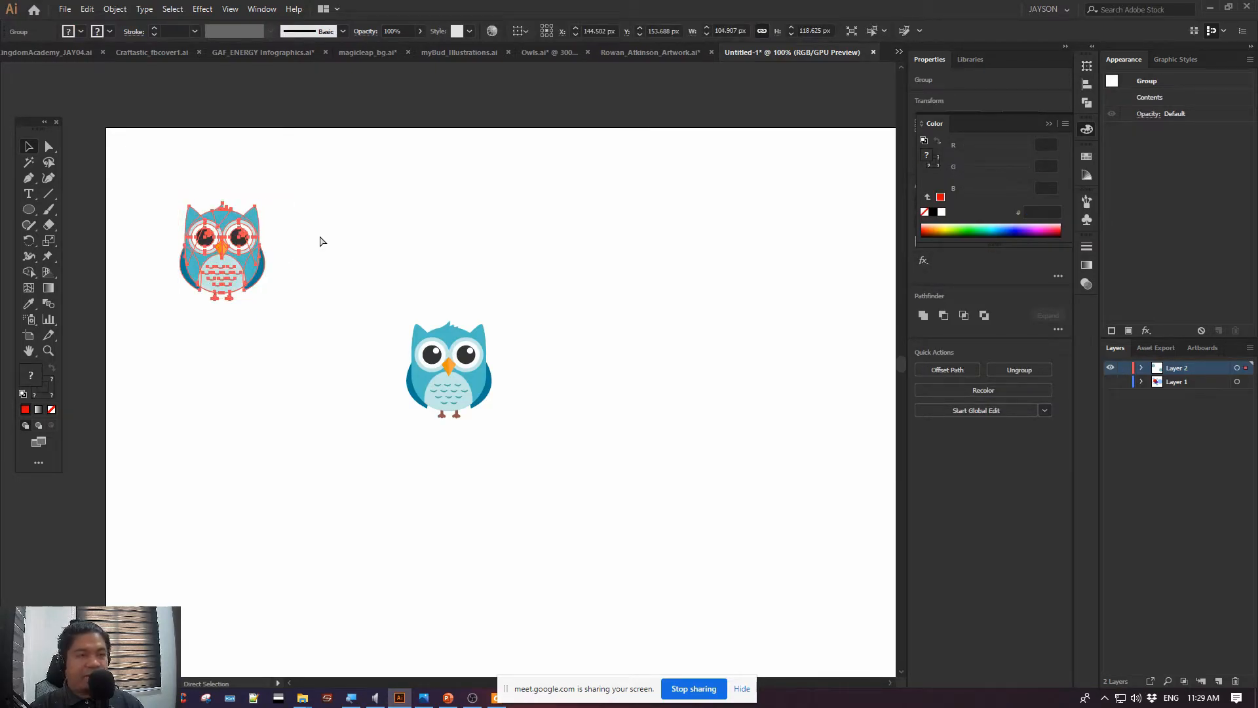
pyautogui.press('v')
pyautogui.click(273, 370)
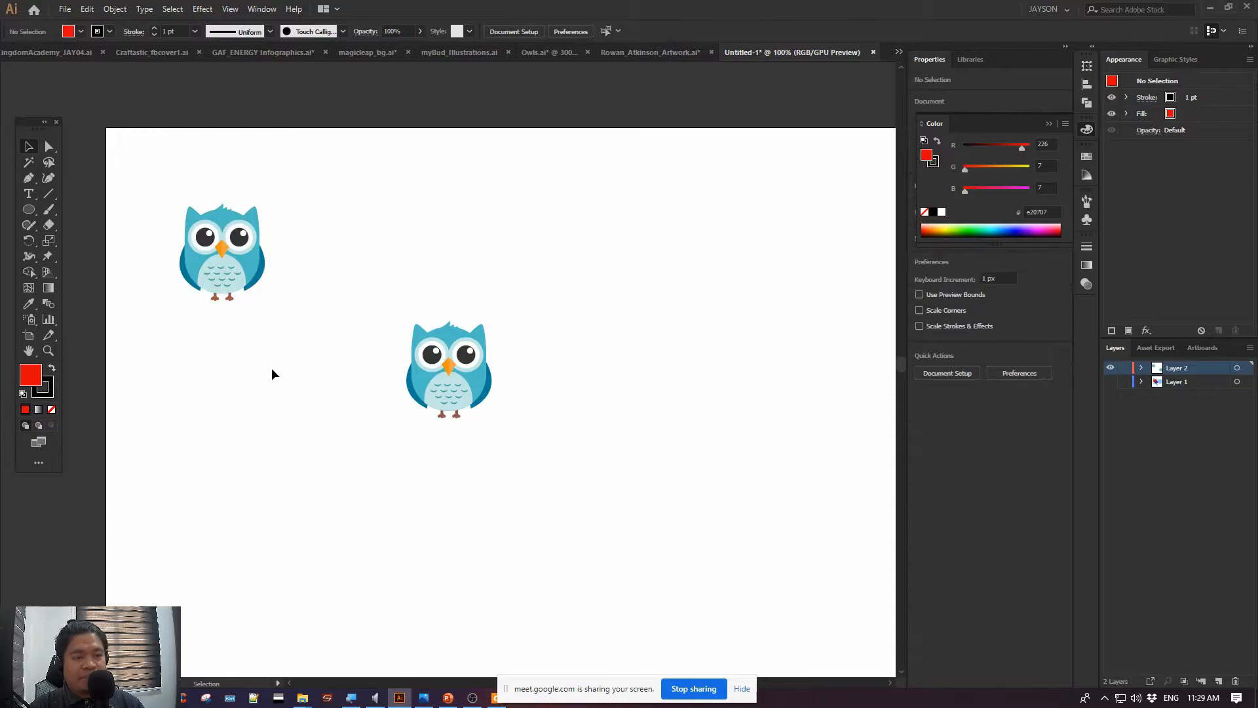
pyautogui.hotkey('ctrl', 'z')
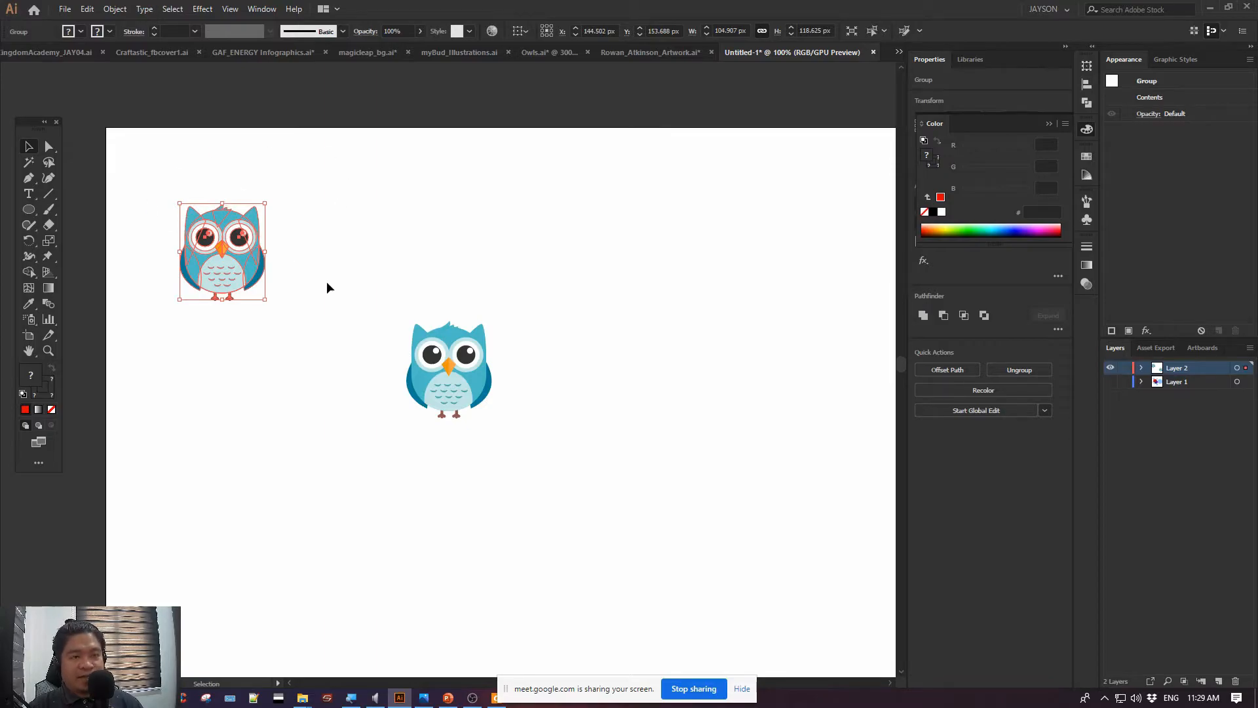
# Shift the front copy of the owl up and right to reveal the original underneath, then delete the copy
pyautogui.hotkey('ctrl', '+')
pyautogui.hotkey('ctrl', '+')
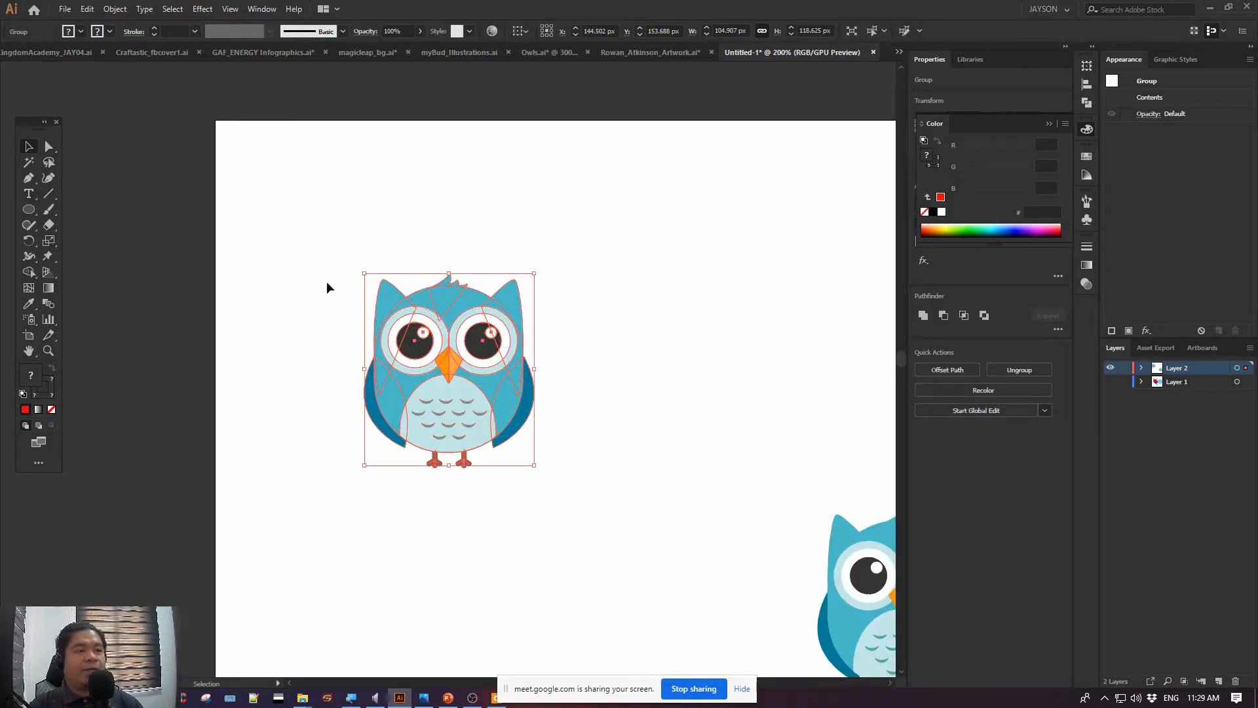
pyautogui.moveTo(326, 288); pyautogui.dragTo(153, 268)
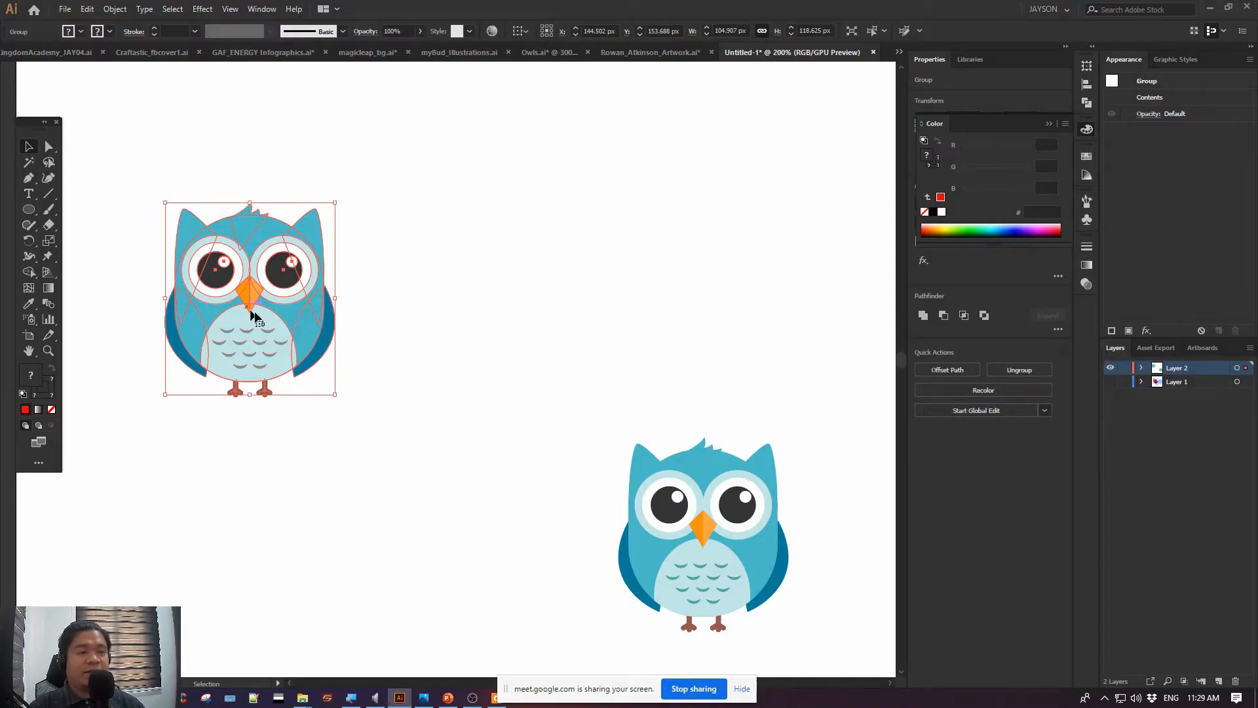
pyautogui.moveTo(290, 308); pyautogui.dragTo(323, 298)
pyautogui.moveTo(289, 259); pyautogui.dragTo(326, 218)
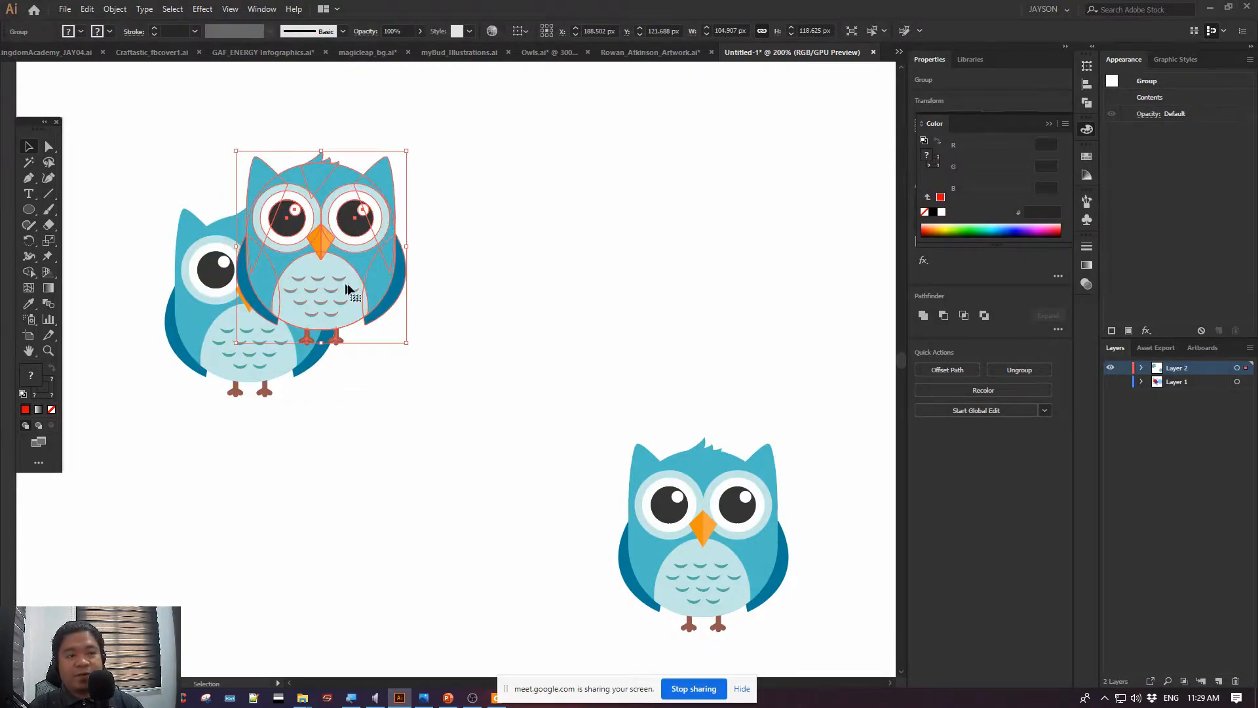
pyautogui.press('Delete')
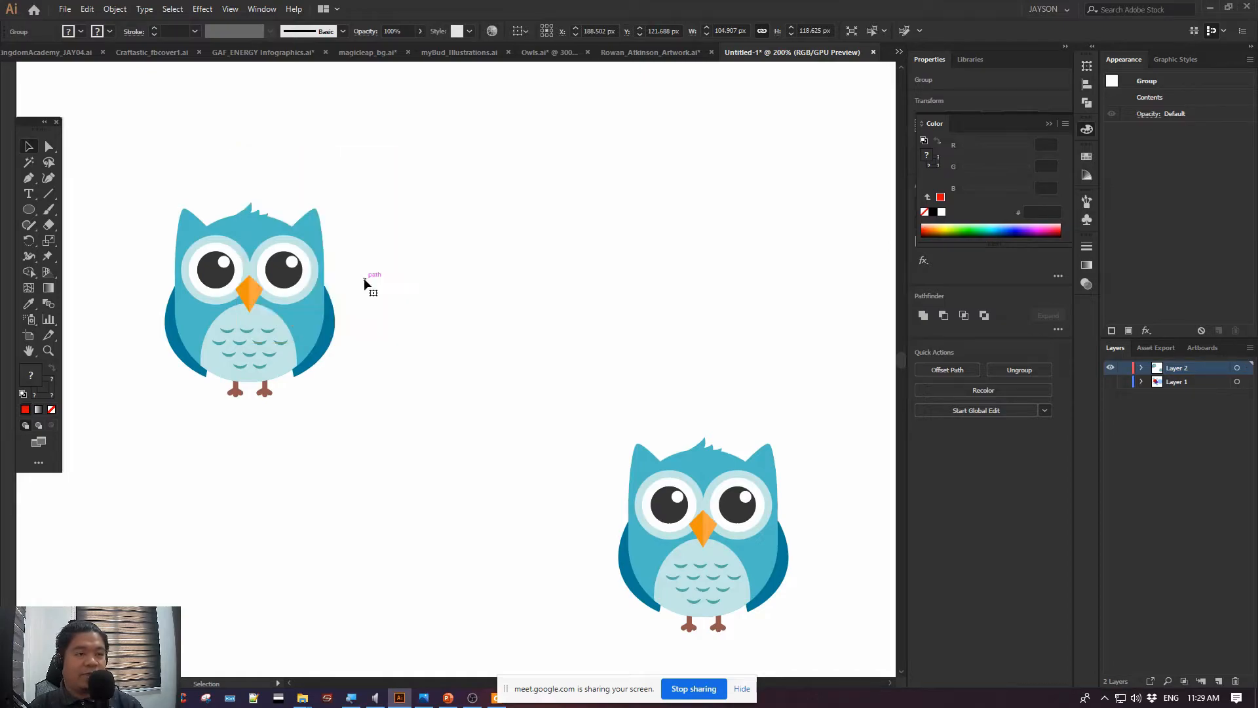
# Copy the upper-left owl, paste the copy in back, and move the front owl up and left to uncover it
pyautogui.click(274, 312)
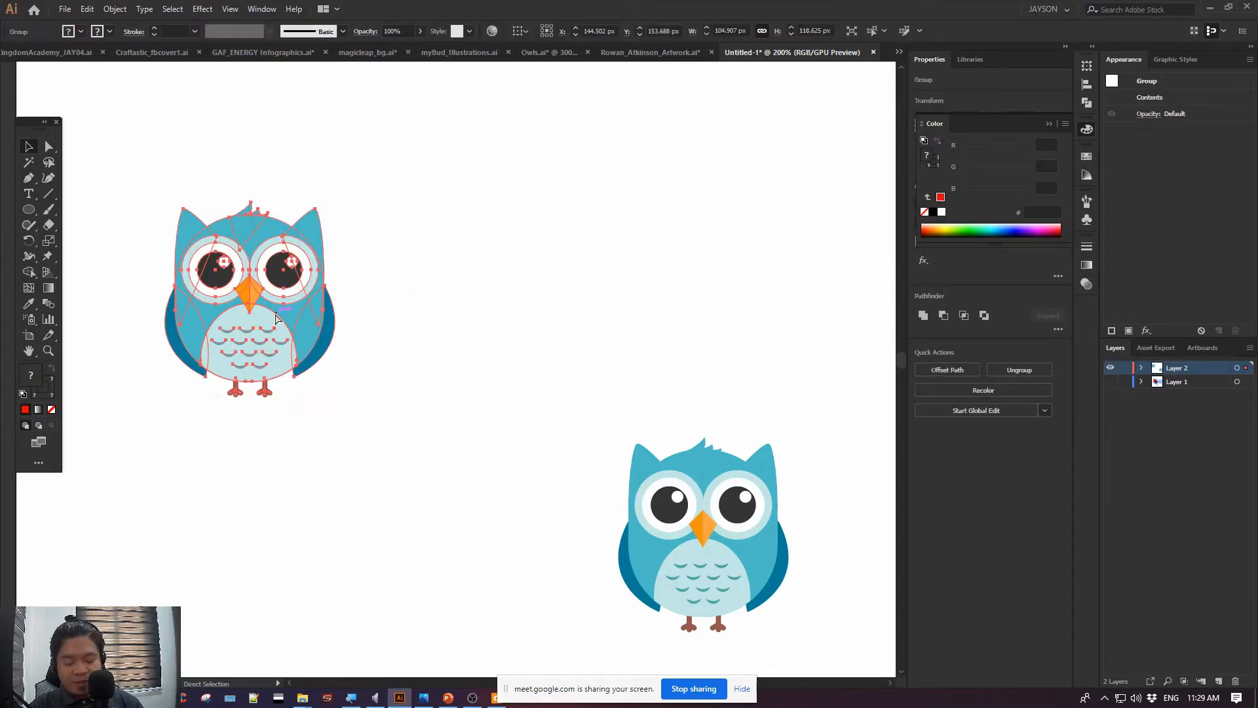
pyautogui.click(329, 460)
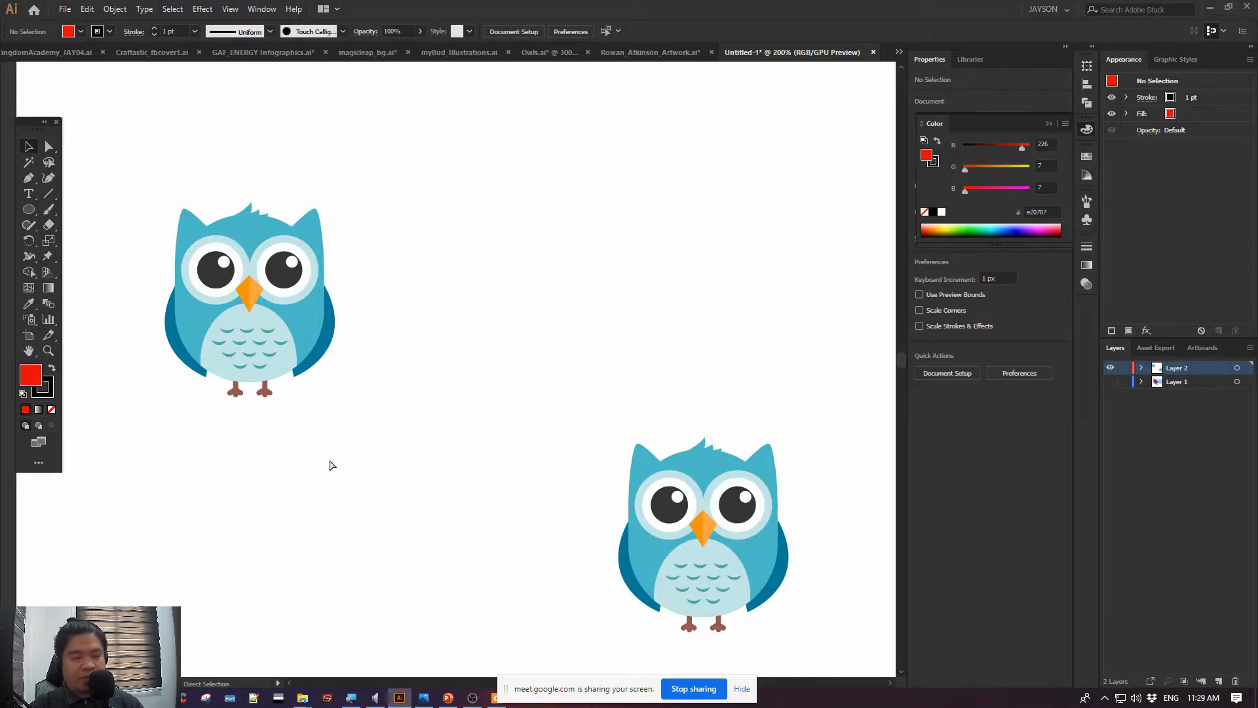
pyautogui.hotkey('ctrl', 'z')
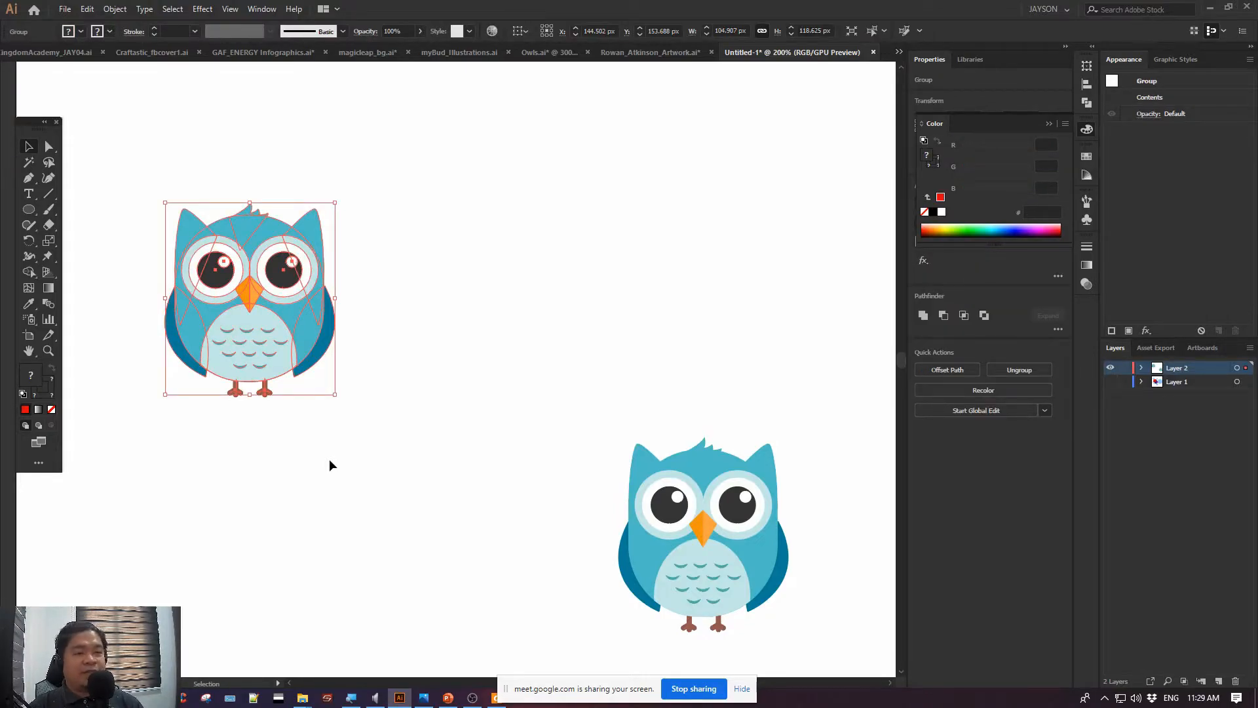
pyautogui.click(329, 461)
pyautogui.moveTo(294, 332); pyautogui.dragTo(256, 295)
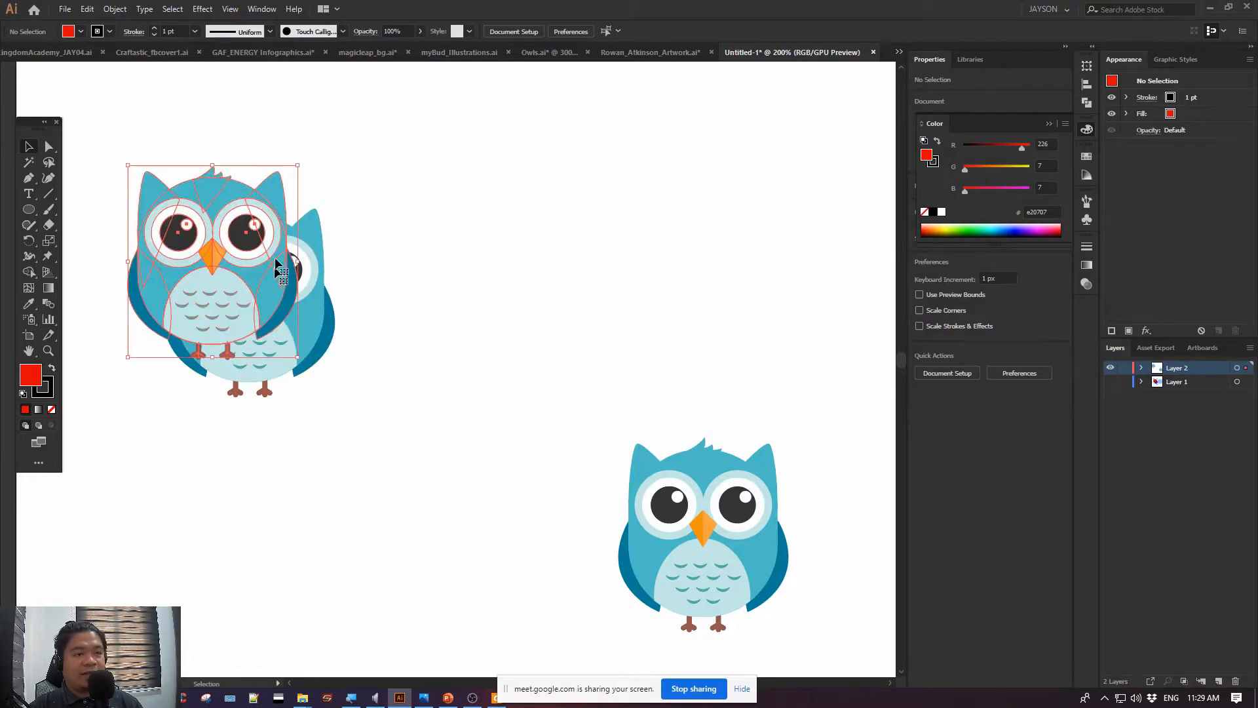
# Delete the owl pasted in back and move the remaining owl right and slightly down to about X 180.5 px, Y 141.7 px
pyautogui.click(302, 386)
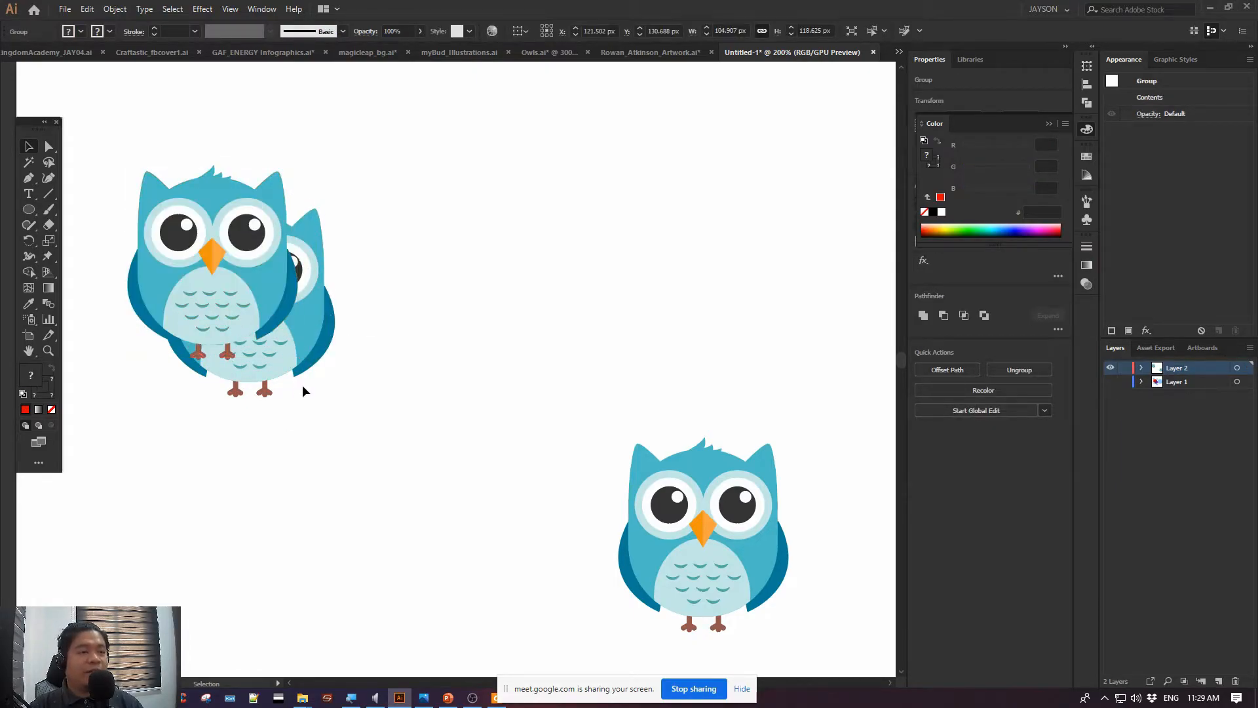
pyautogui.click(311, 340)
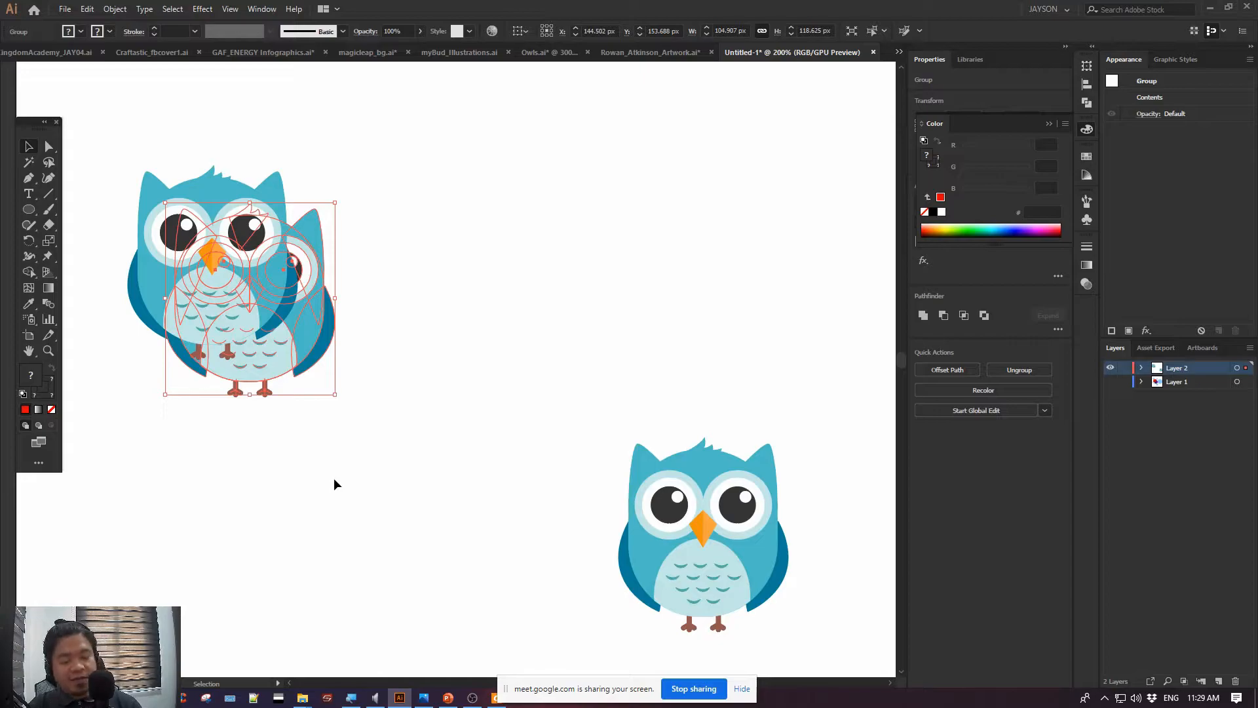
pyautogui.press('Delete')
pyautogui.moveTo(213, 300); pyautogui.dragTo(308, 319)
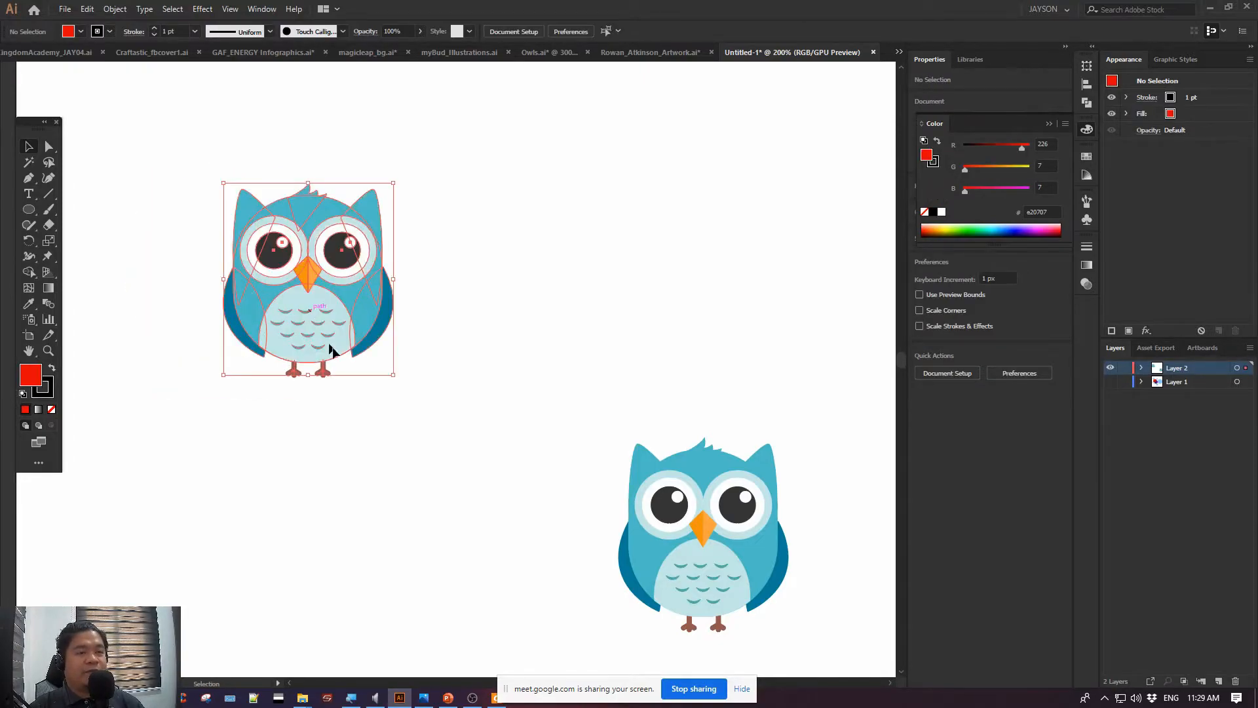
# Paste a copy of the upper-left owl in place, shift it up and right off the original, and delete it
pyautogui.click(323, 498)
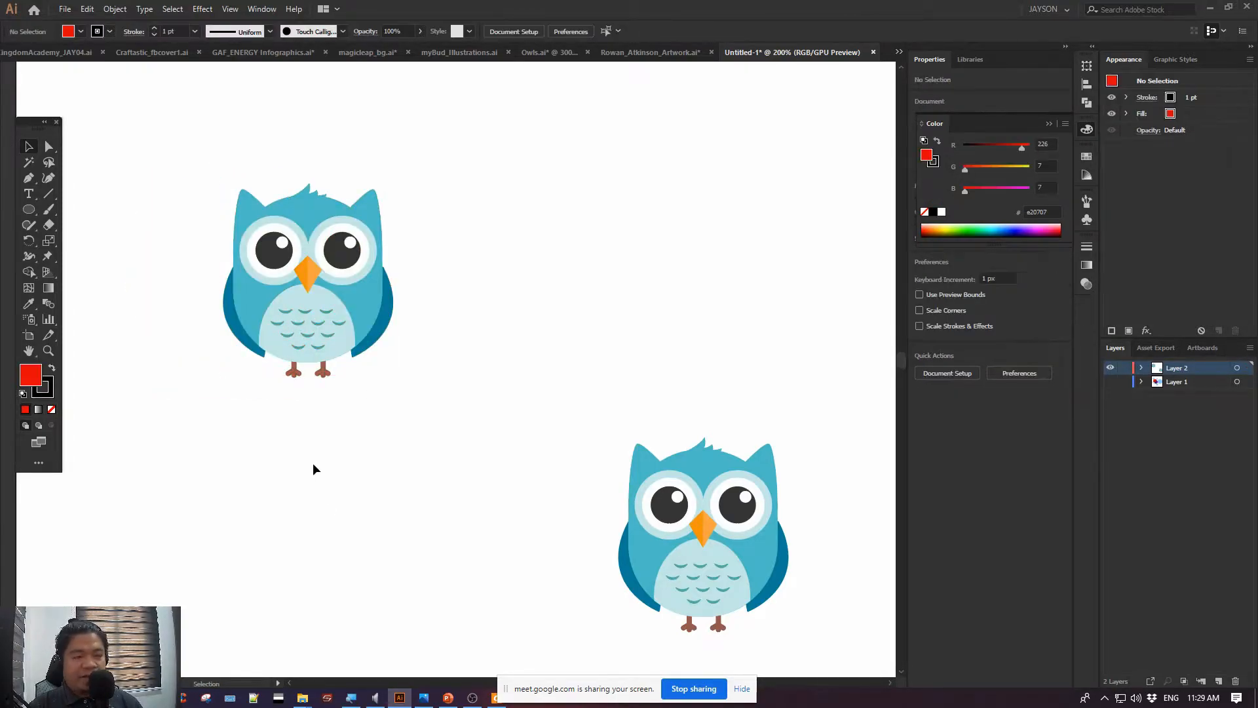
pyautogui.hotkey('ctrl', 'f')
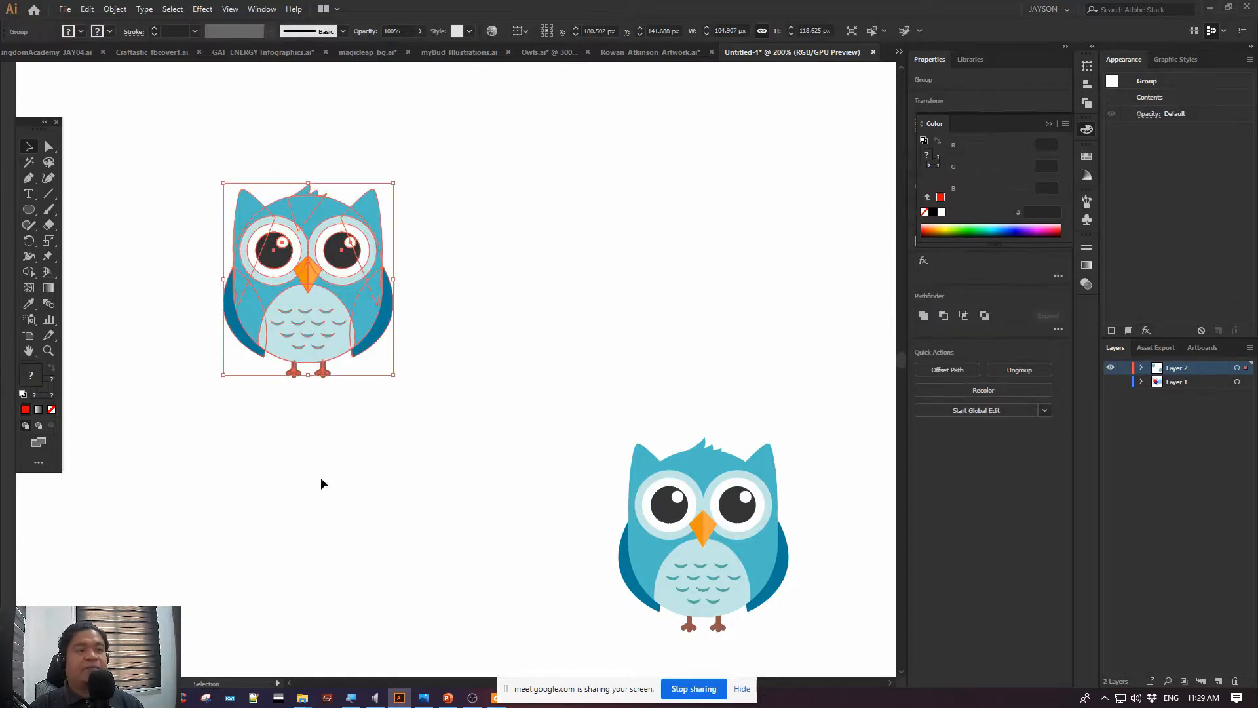
pyautogui.click(372, 498)
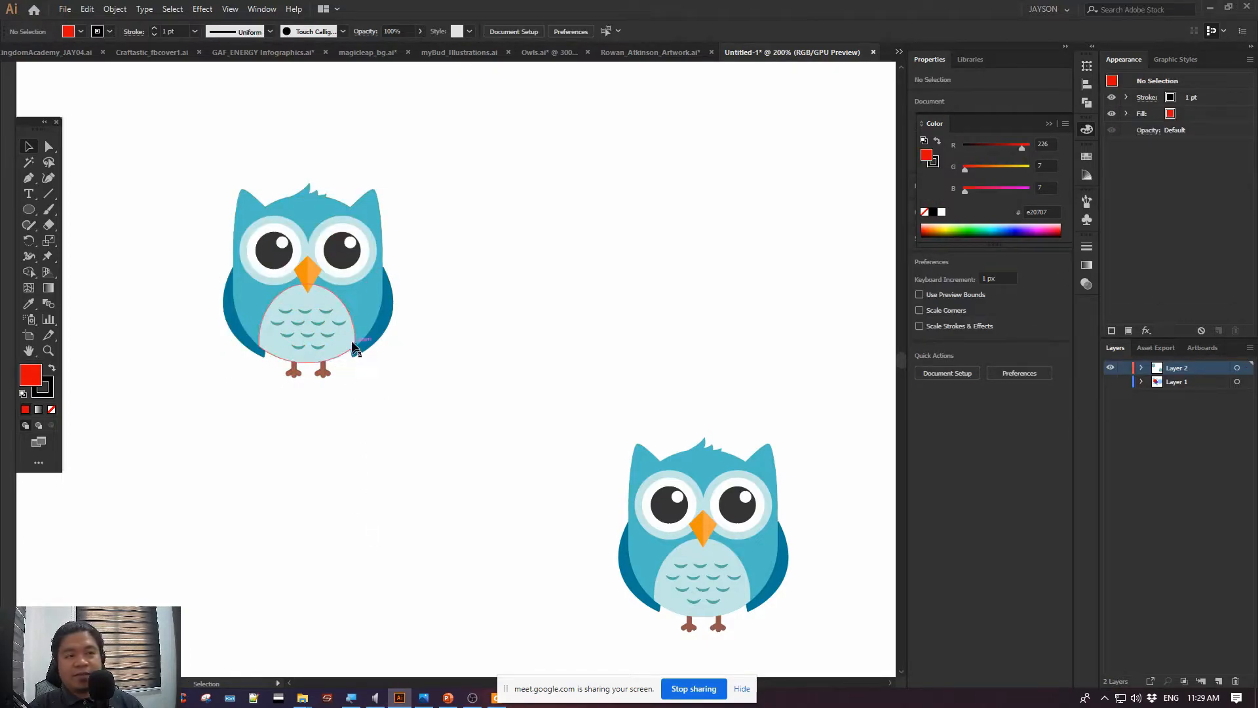
pyautogui.moveTo(384, 332); pyautogui.dragTo(397, 328)
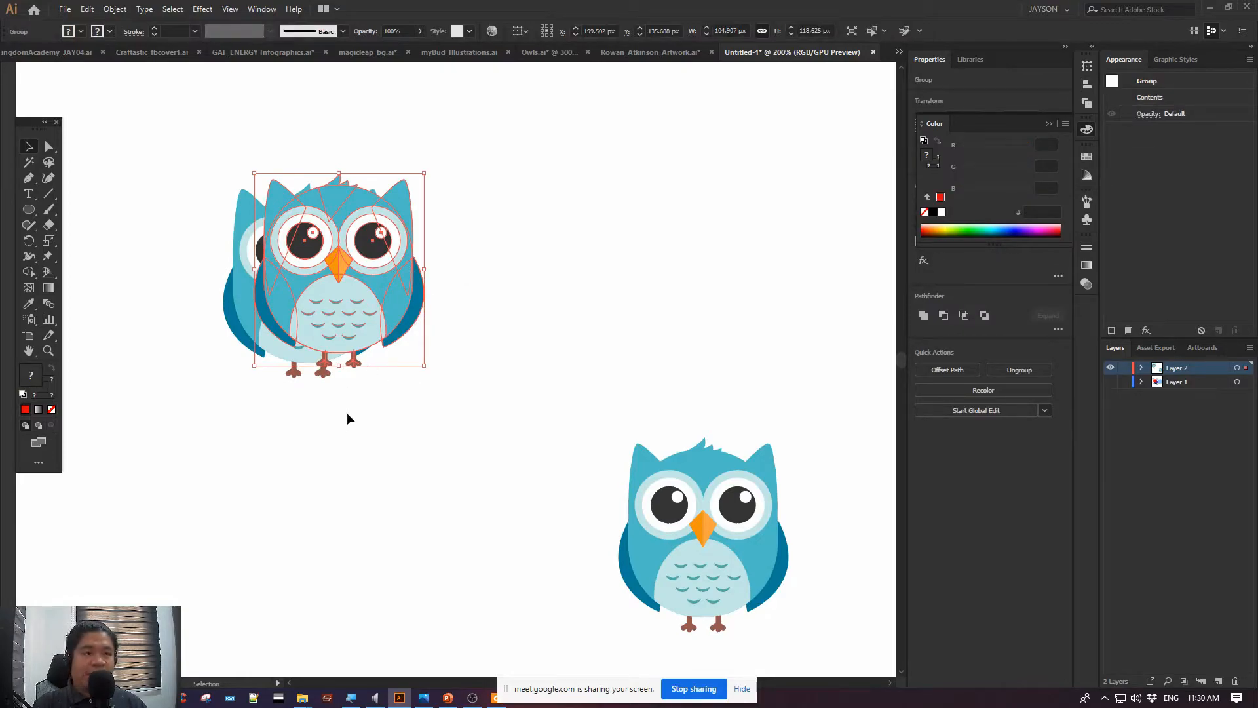
pyautogui.press('Delete')
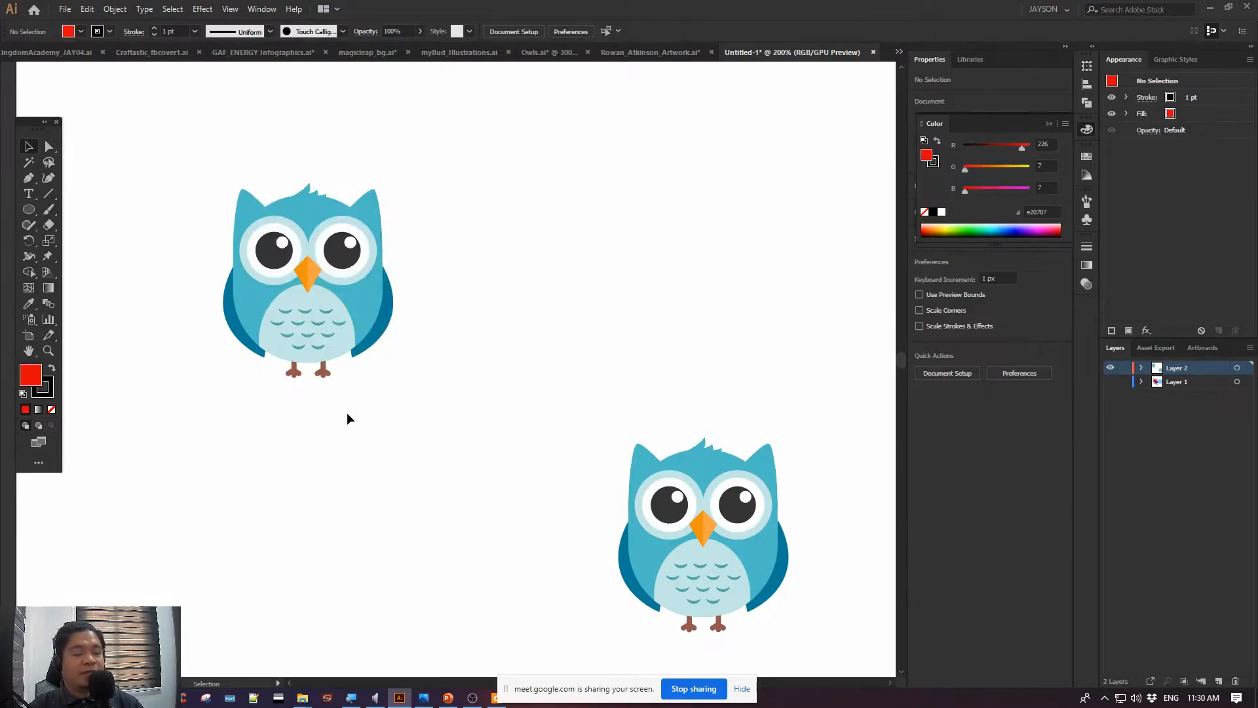
# Switch to the PowerPoint presentation and select the four paste shortcut texts, from Paste to Paste in Place, on the Useful Shortcuts slide
pyautogui.click(321, 317)
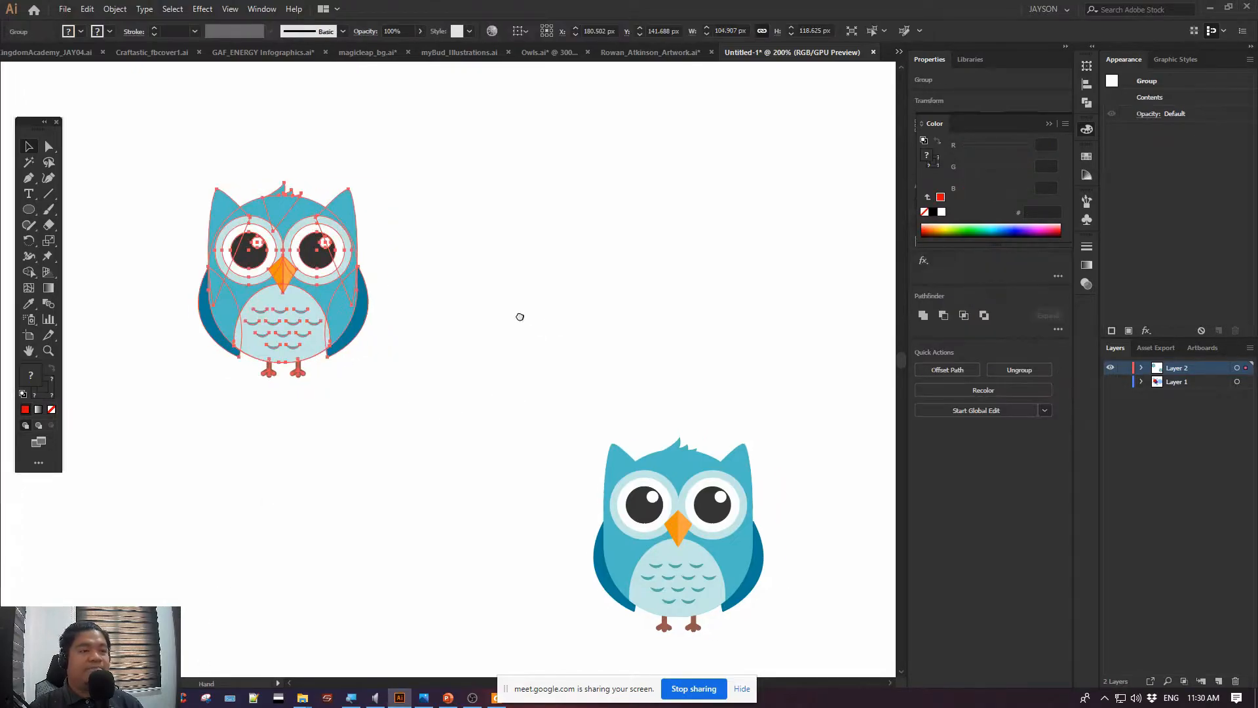
pyautogui.click(448, 697)
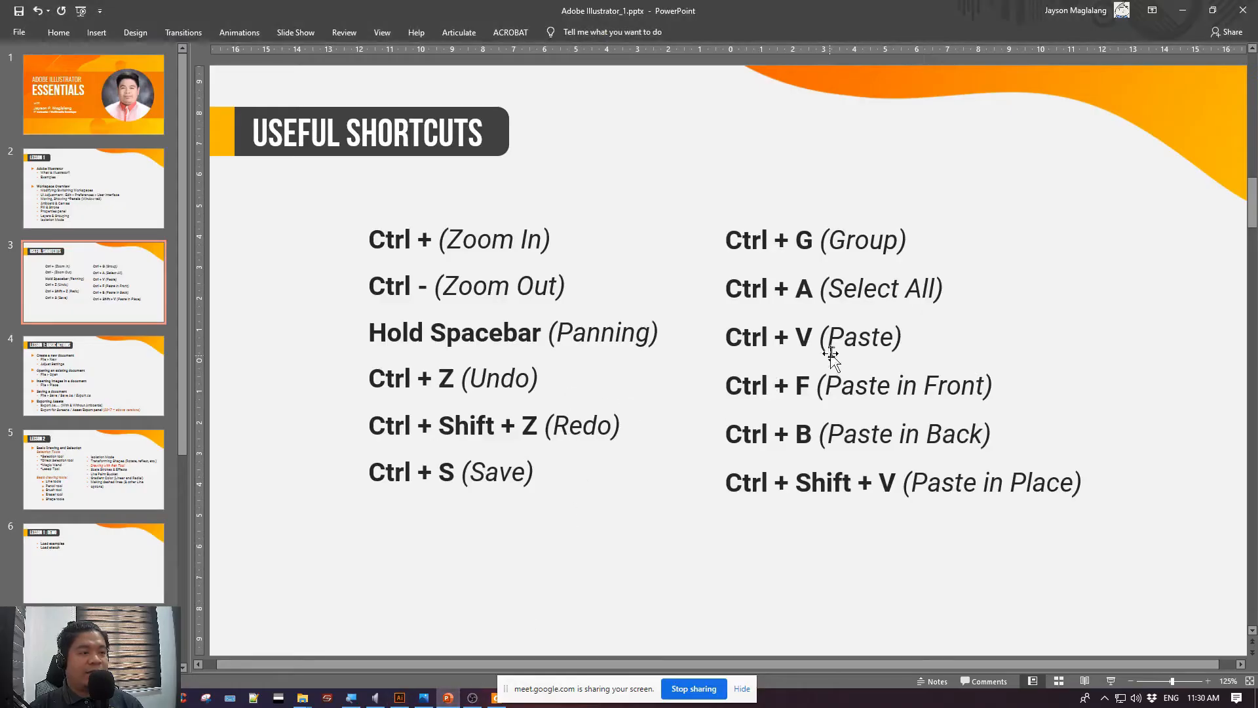
pyautogui.moveTo(766, 345); pyautogui.dragTo(1227, 522)
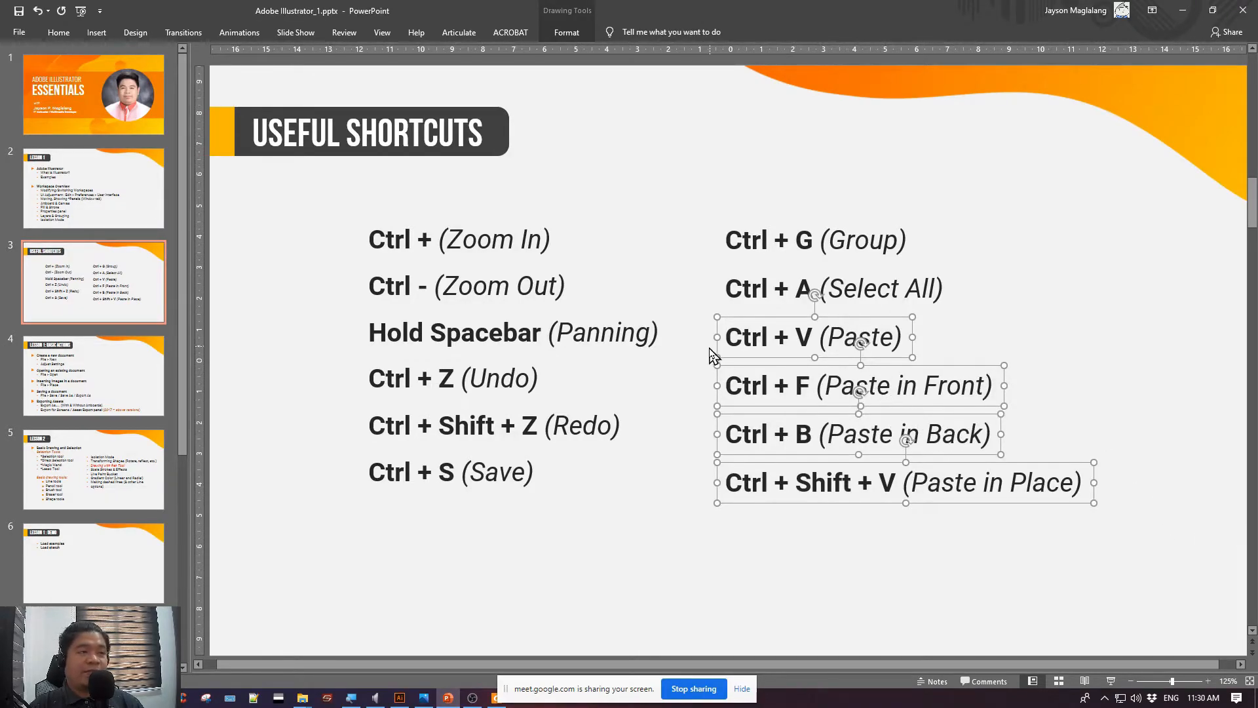
# Switch to Illustrator, select the upper-left owl and clear the selection
pyautogui.hotkey('alt', 'Tab')
pyautogui.click(433, 291)
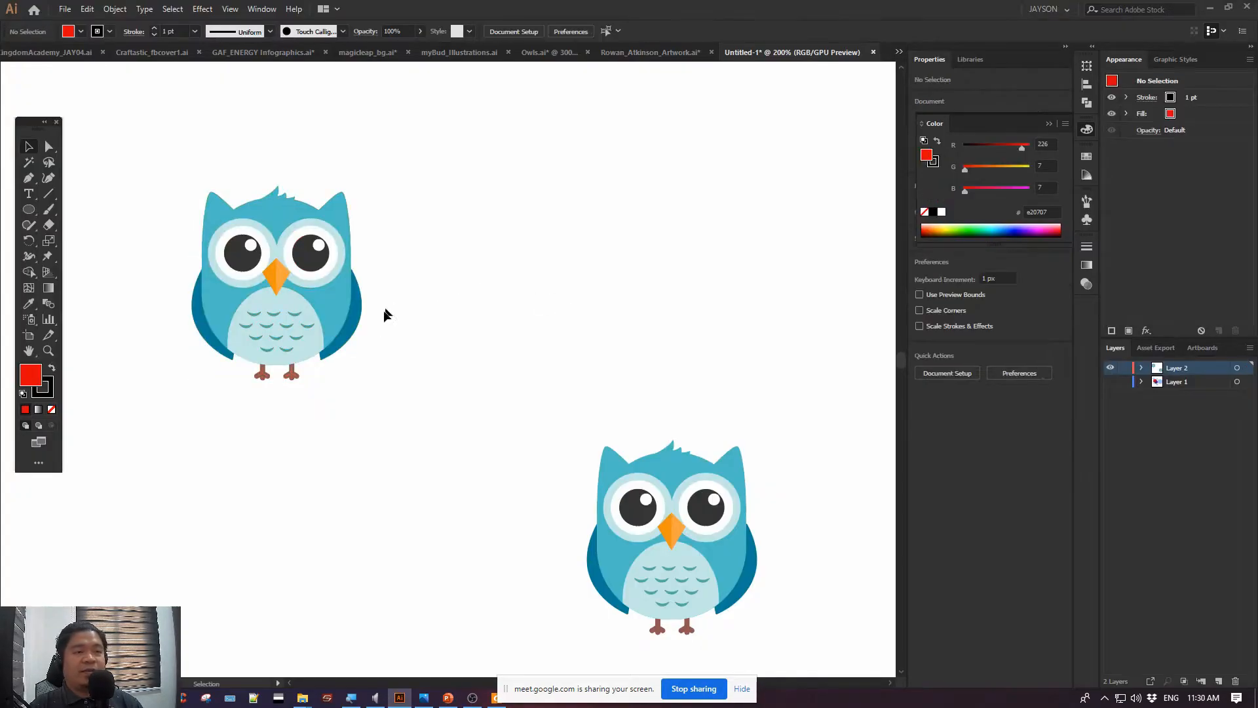
pyautogui.click(280, 322)
pyautogui.press('a')
pyautogui.press('v')
pyautogui.hotkey('ctrl', 'shift', 'a')
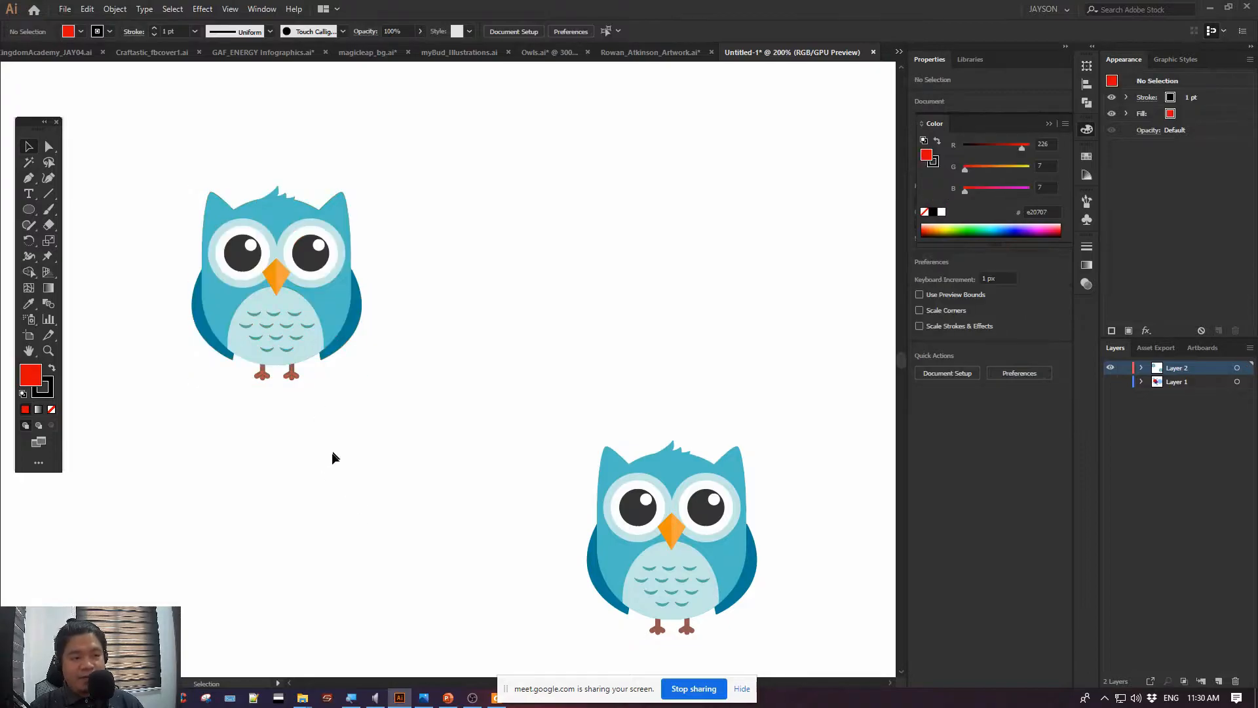
pyautogui.hotkey('ctrl', 'z')
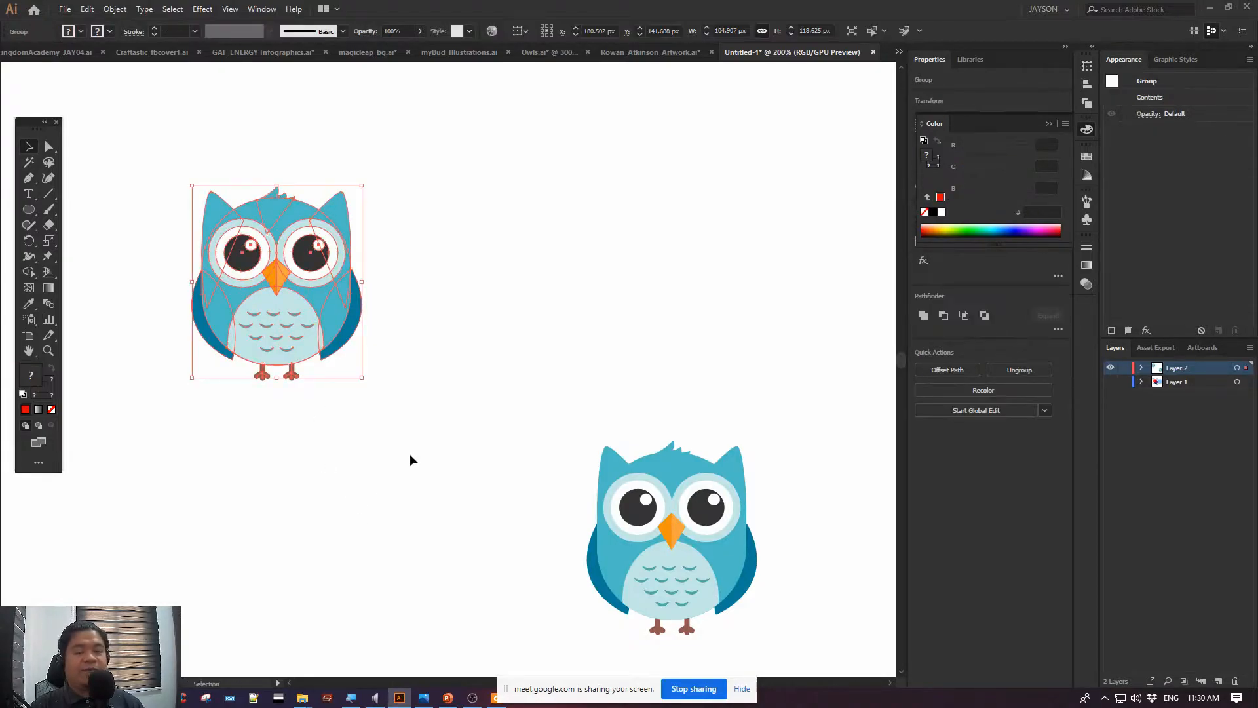
pyautogui.click(410, 454)
# Duplicate the upper-left owl to its right at about X 334.5 px, and again below it at about Y 291.7 px
pyautogui.moveTo(288, 312); pyautogui.dragTo(538, 302)
pyautogui.click(383, 484)
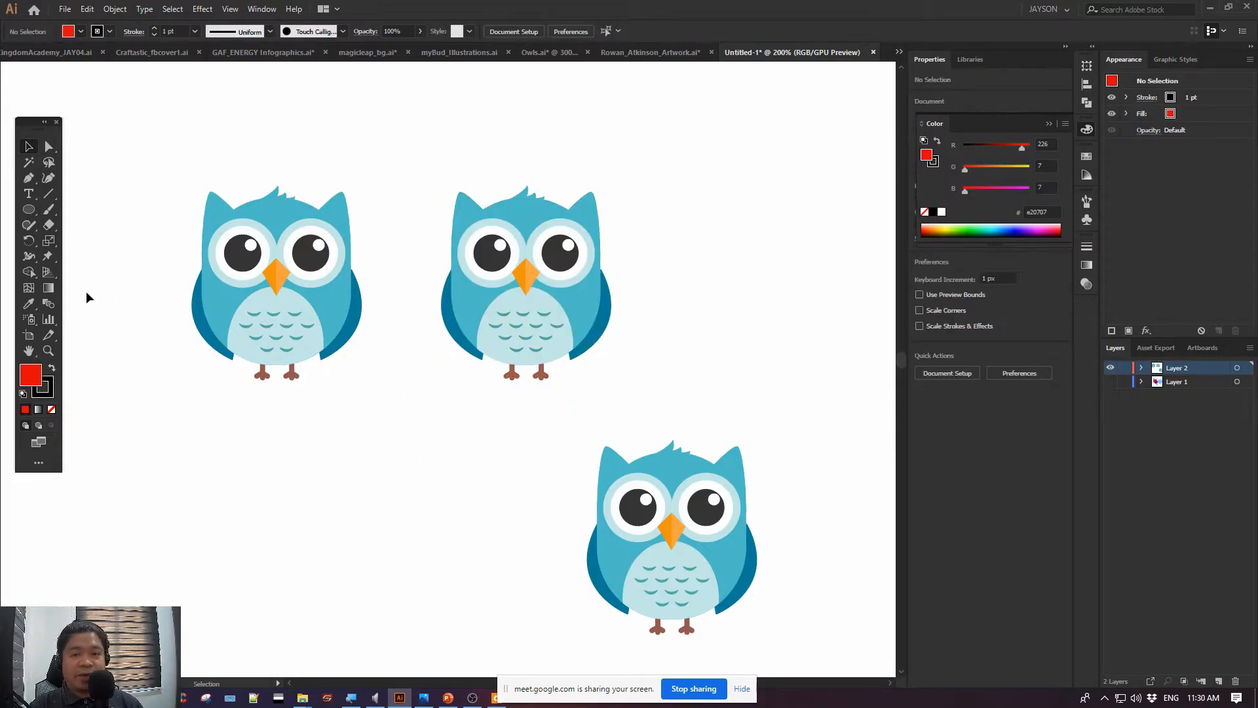
pyautogui.click(277, 262)
pyautogui.click(306, 491)
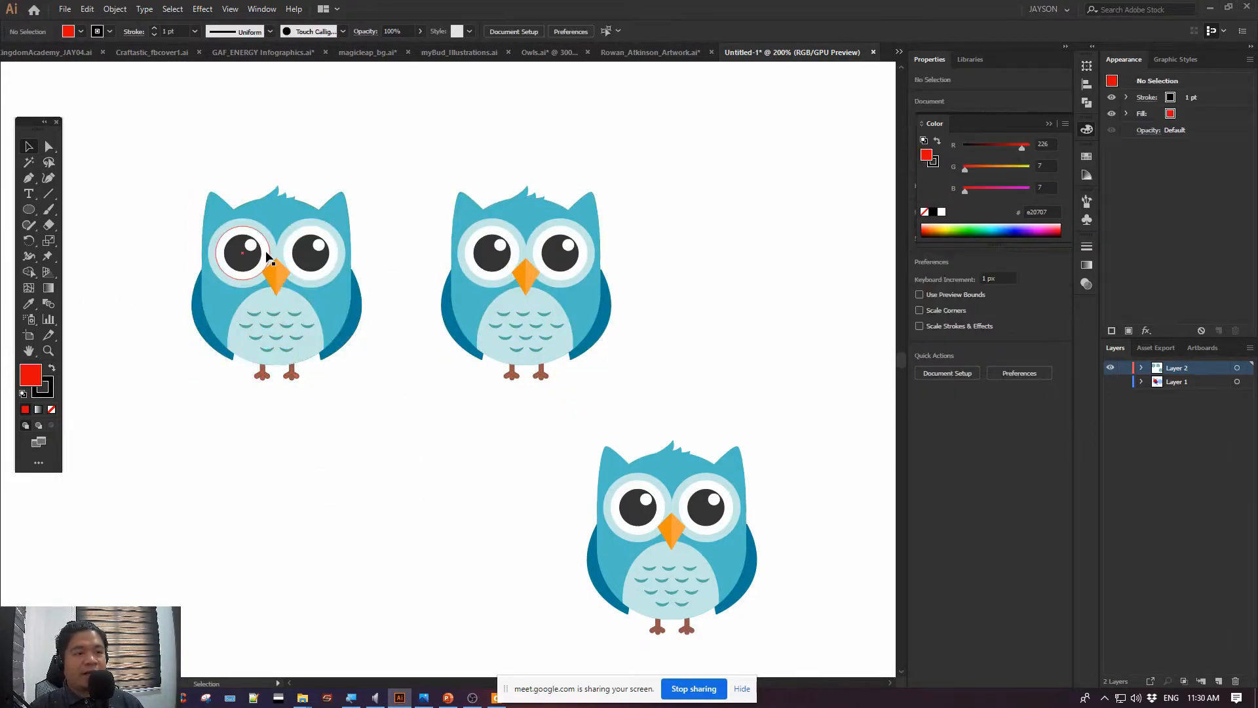
pyautogui.moveTo(264, 251); pyautogui.dragTo(317, 519)
pyautogui.click(430, 462)
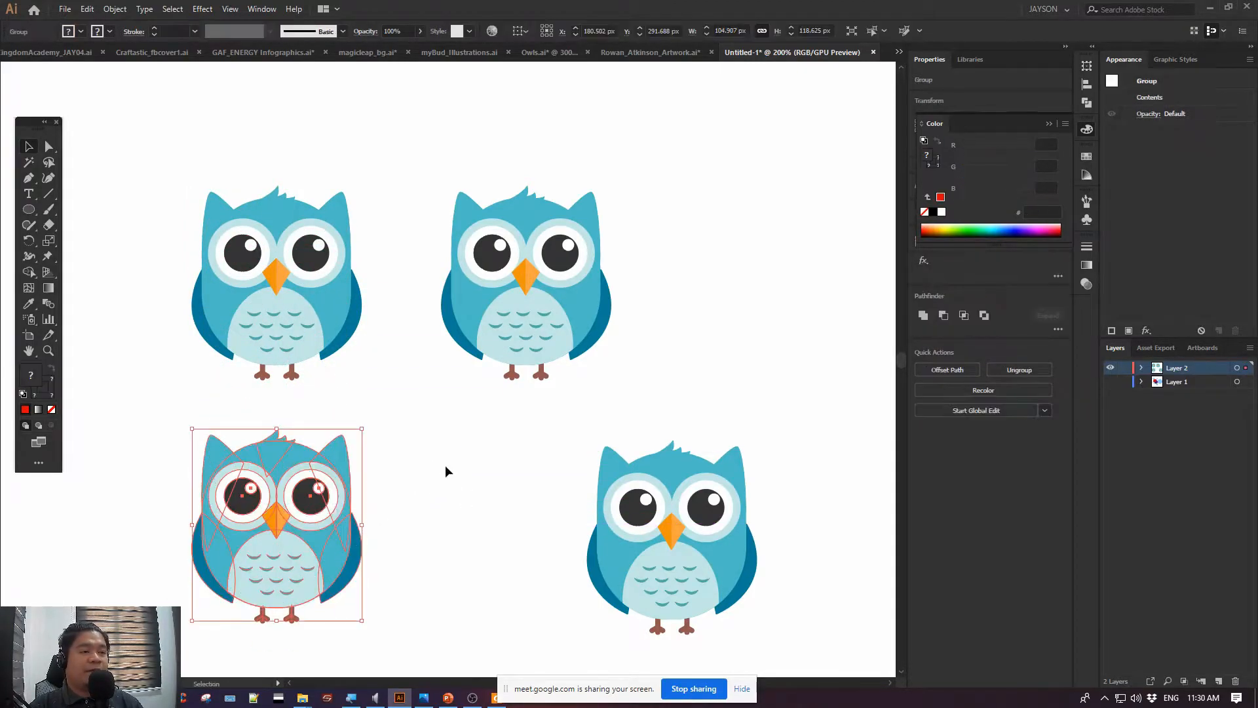
pyautogui.click(445, 462)
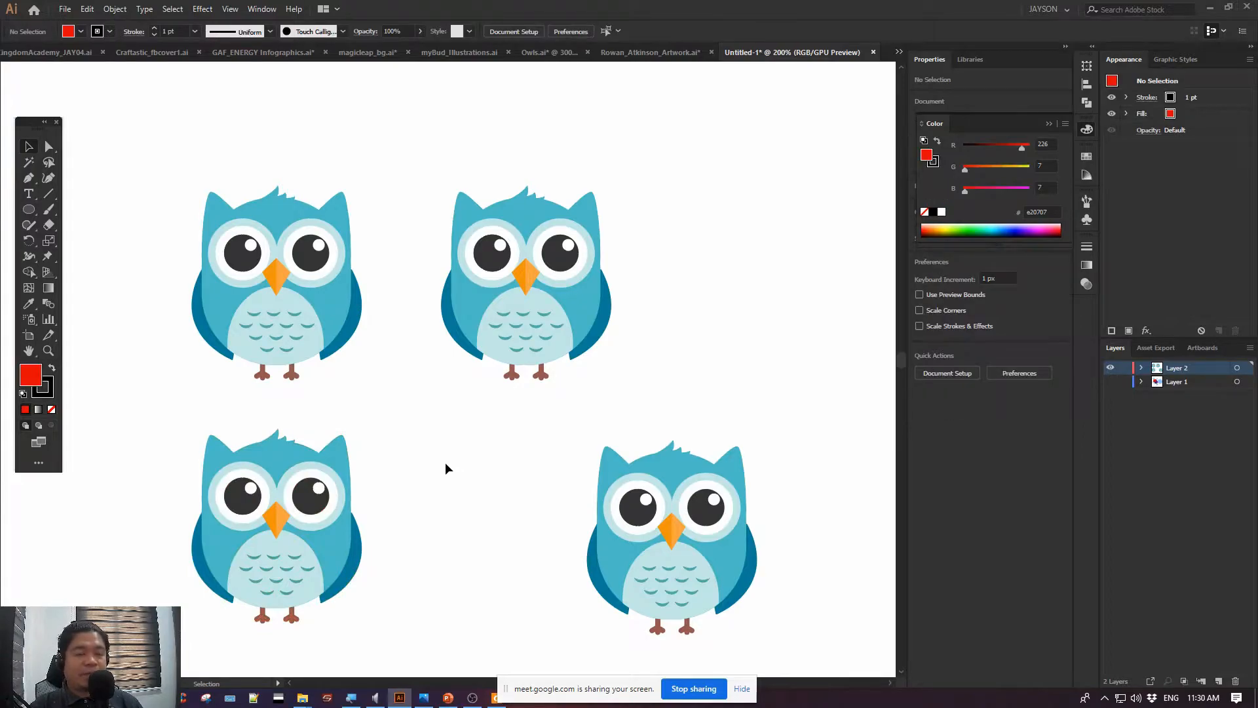
# Delete the two owl duplicates and the lower-right owl, keeping only the upper-left owl
pyautogui.click(481, 321)
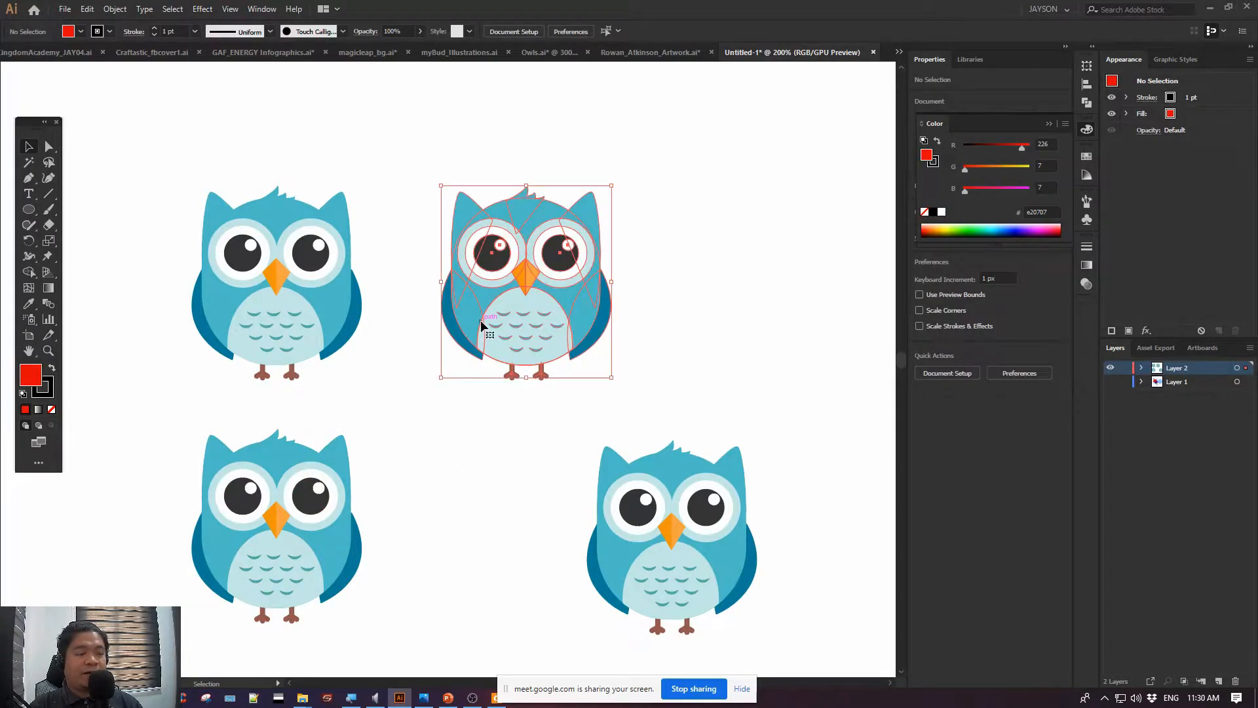
pyautogui.keyDown('shift'); pyautogui.click(300, 485); pyautogui.keyUp('shift')
pyautogui.press('Delete')
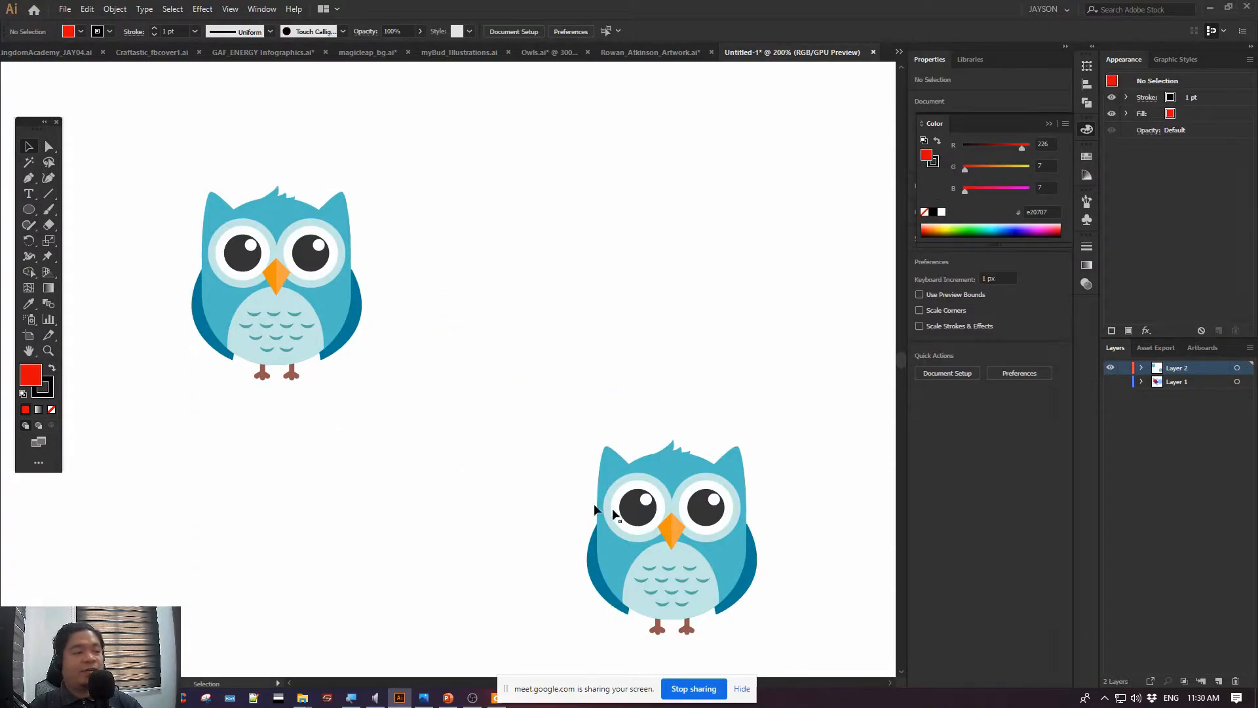
pyautogui.click(668, 516)
pyautogui.press('Delete')
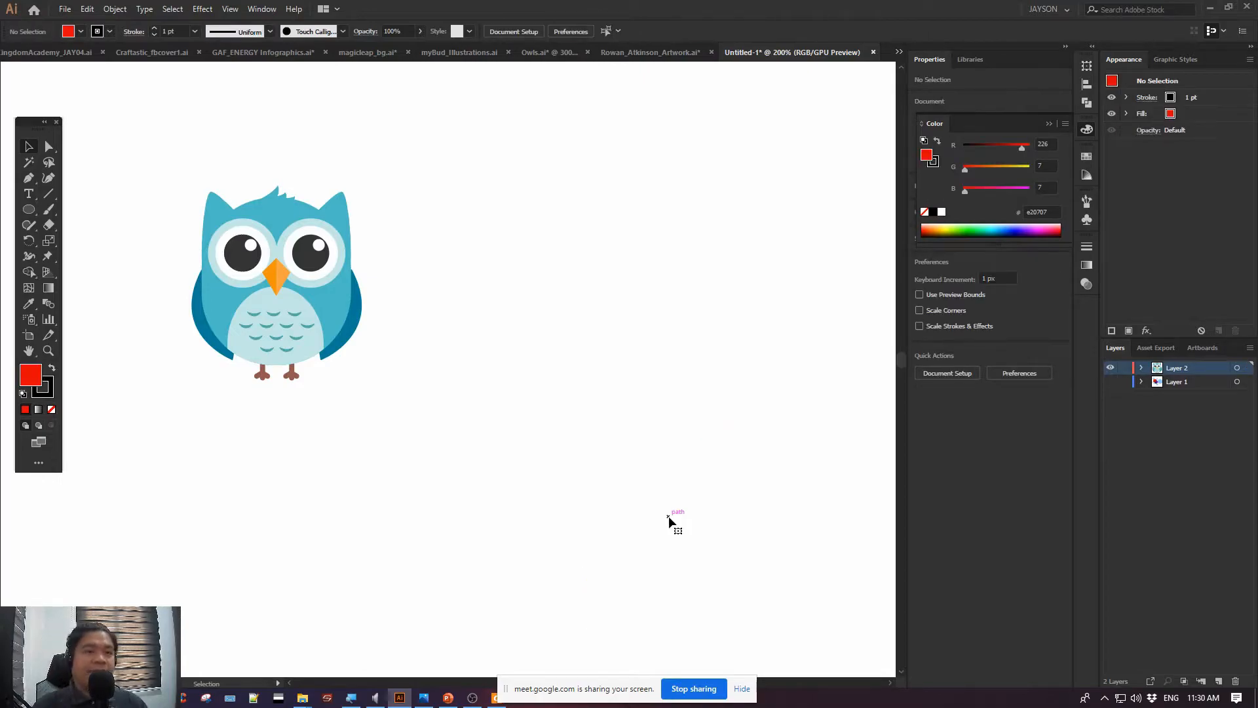
# Switch to the PowerPoint presentation and go through the Lesson 1: Basic Actions slide topics, from Create a new document to Exporting Assets
pyautogui.hotkey('alt', 'Tab')
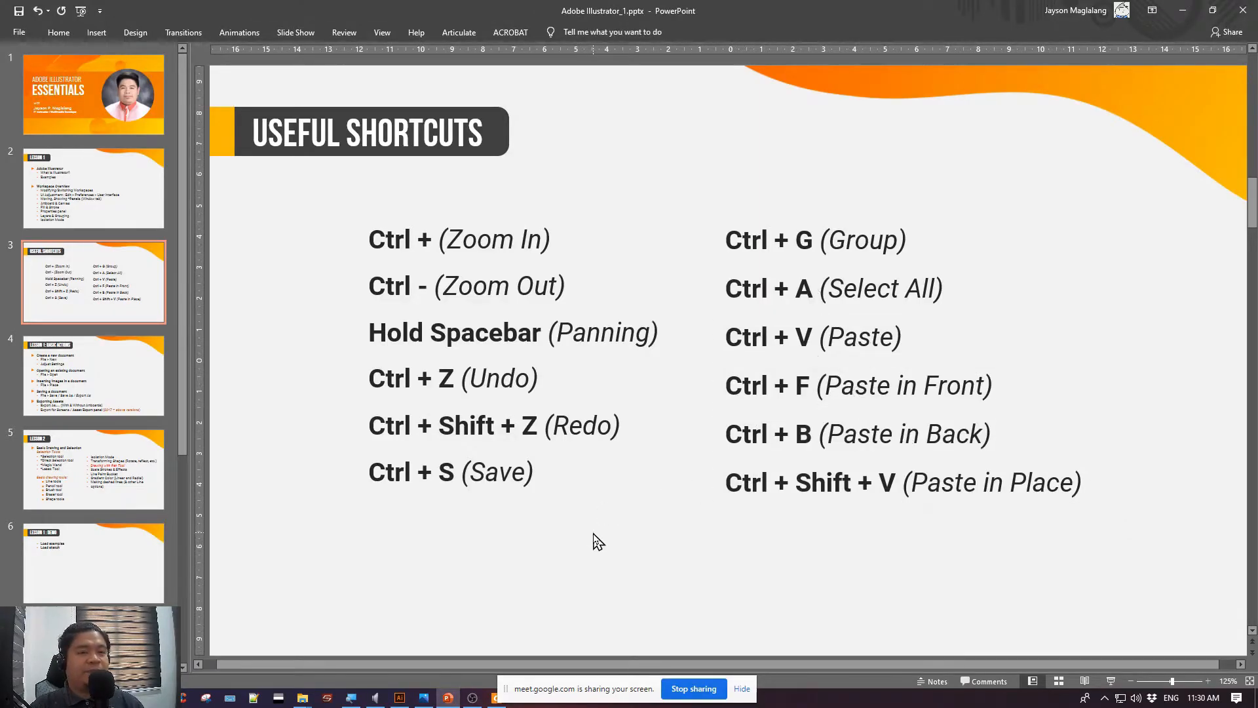
pyautogui.click(110, 388)
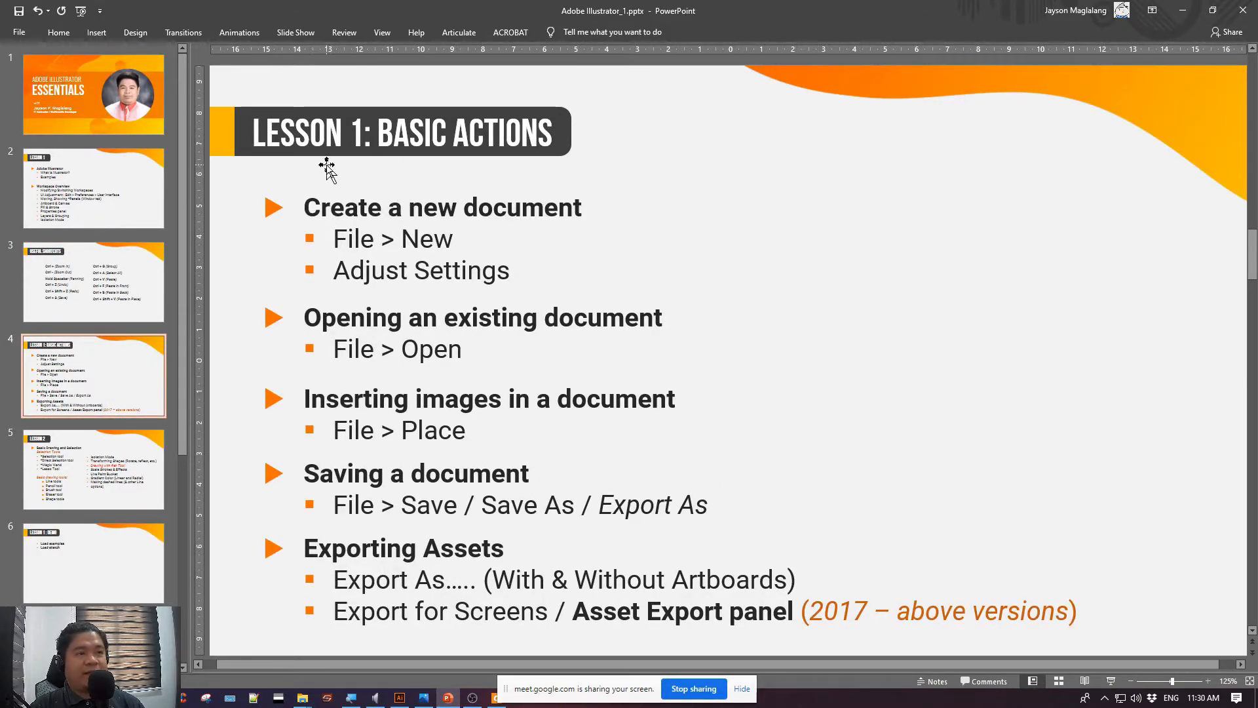
pyautogui.click(298, 194)
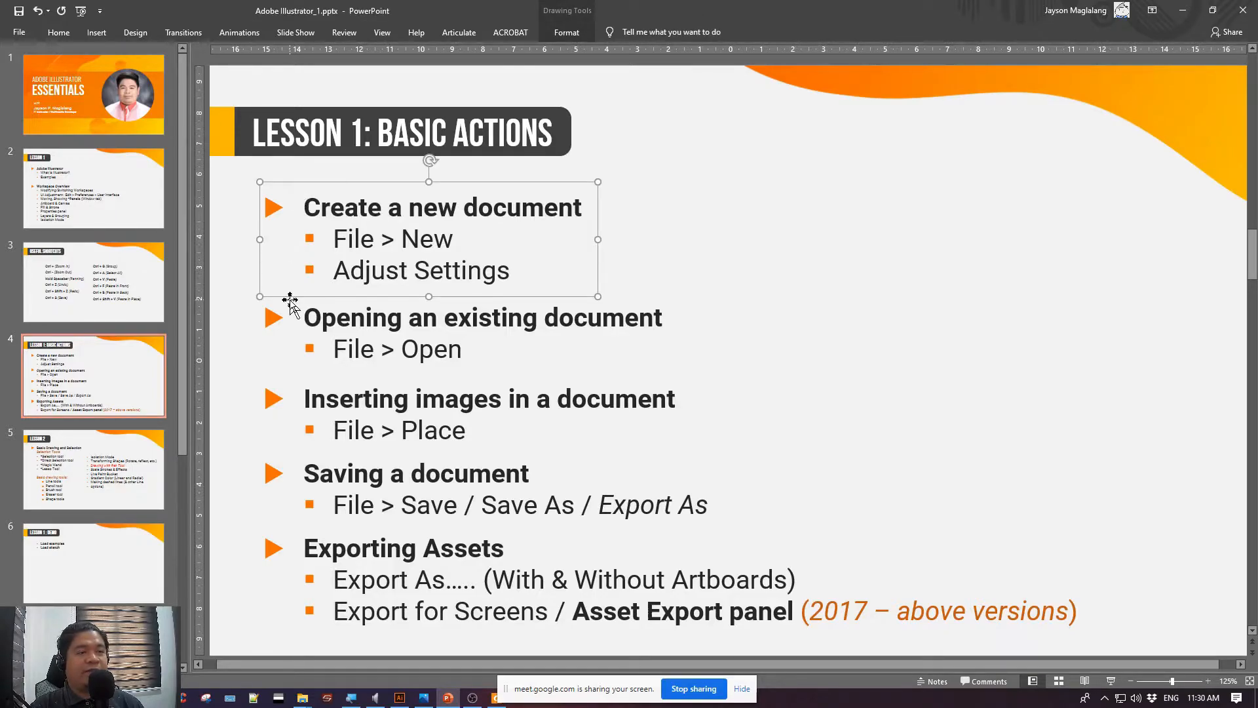
pyautogui.click(308, 315)
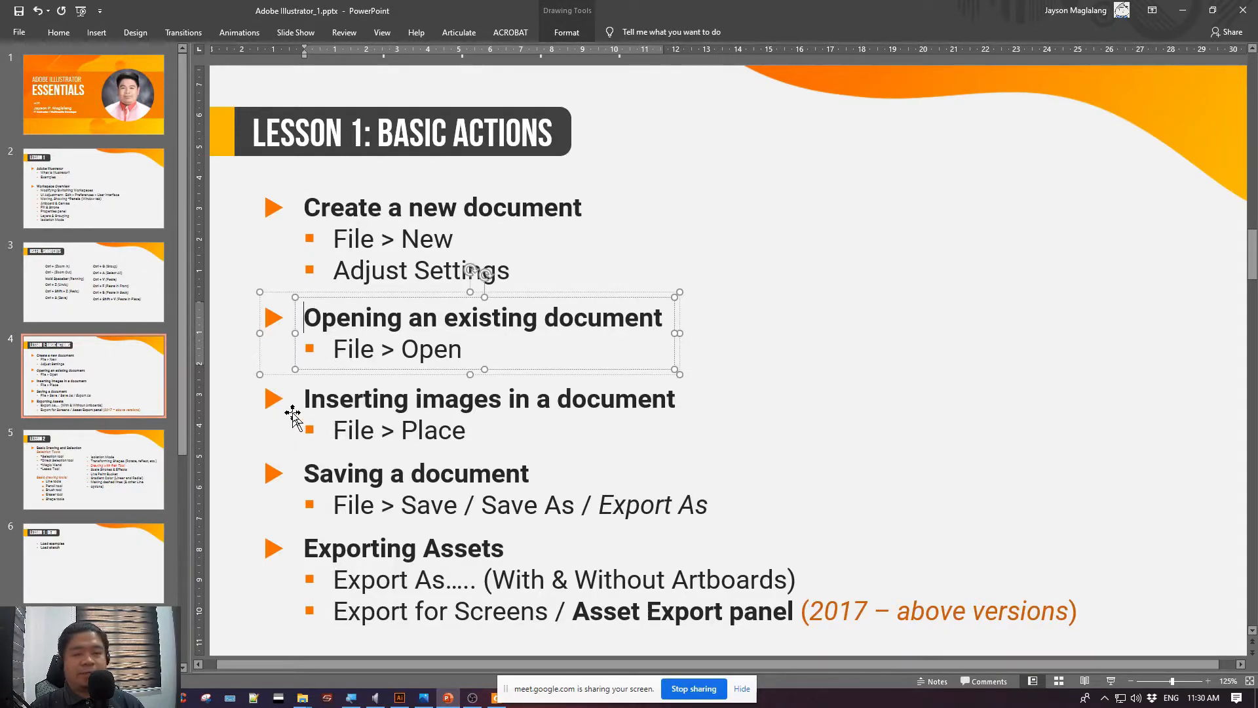
pyautogui.click(292, 413)
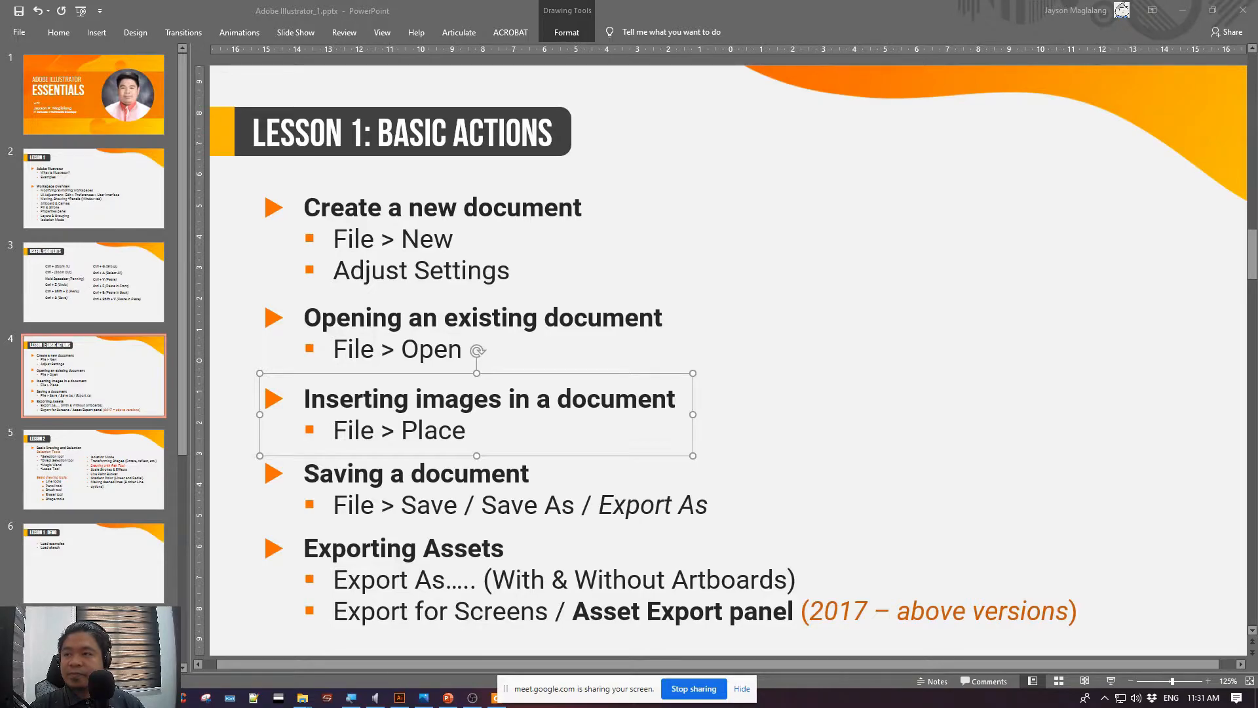
pyautogui.click(336, 477)
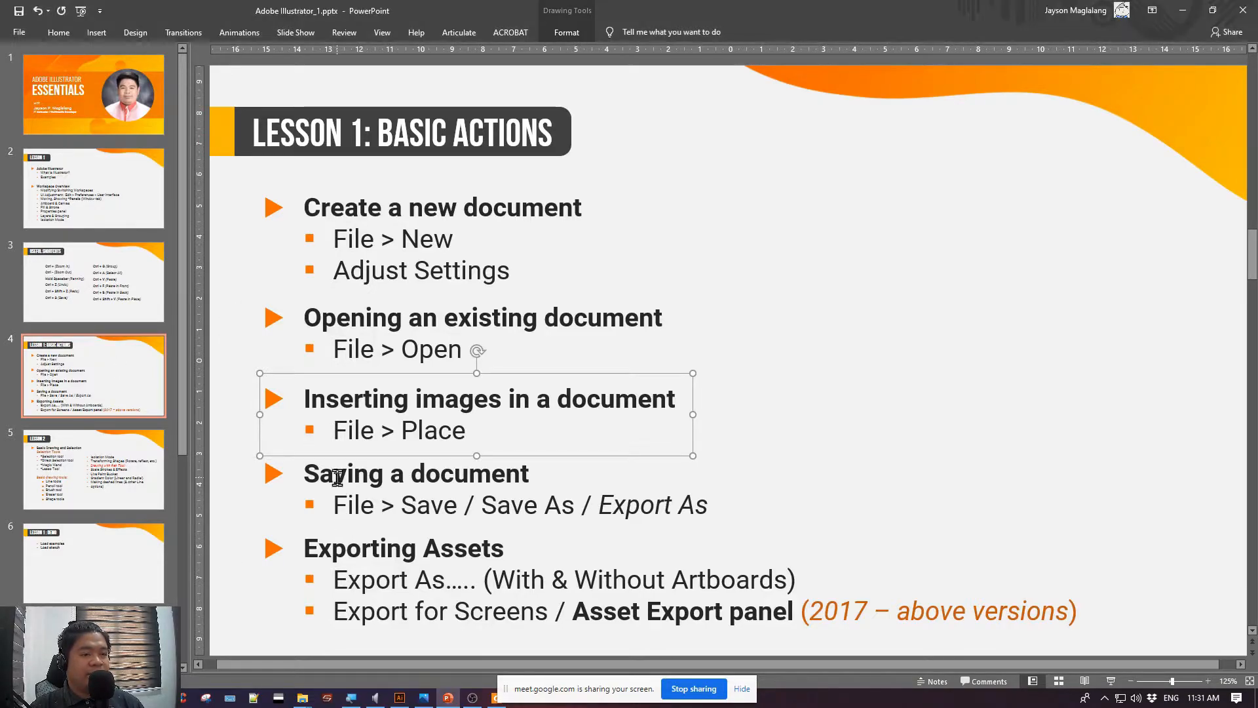
pyautogui.click(336, 476)
pyautogui.click(319, 552)
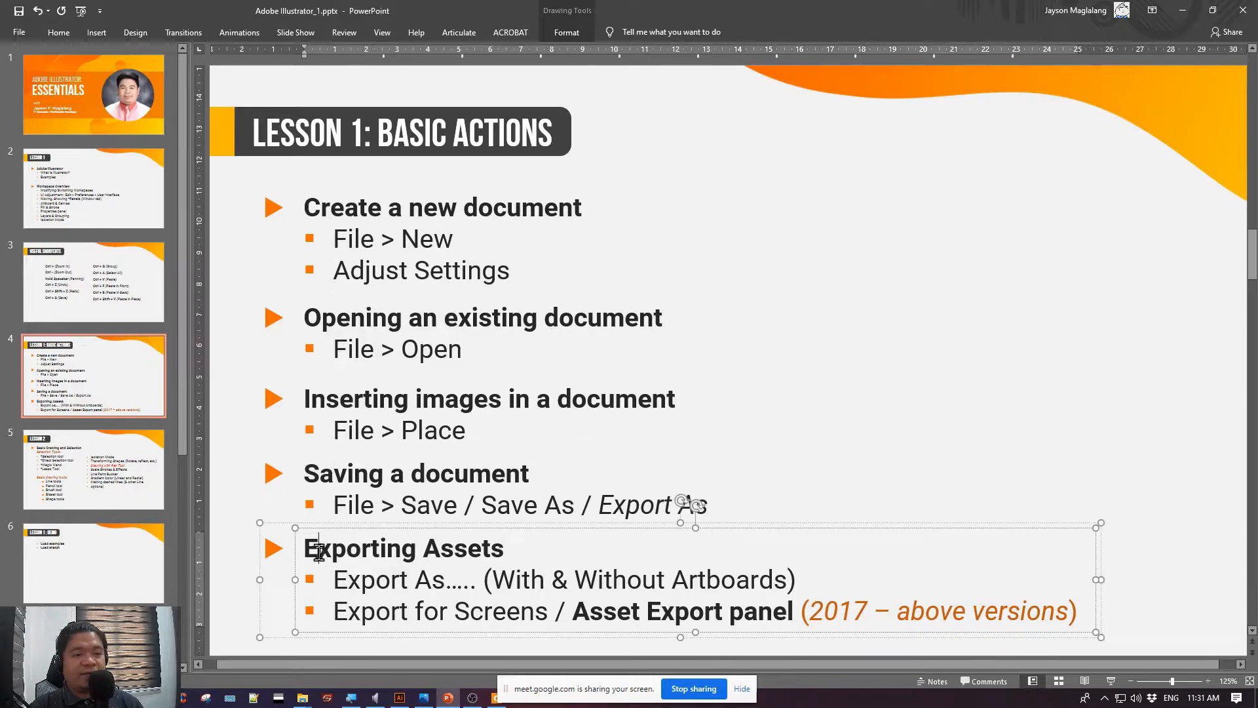
# Highlight the Exporting Assets heading on the Basic Actions slide and clear the selection
pyautogui.hotkey('alt', 'Tab')
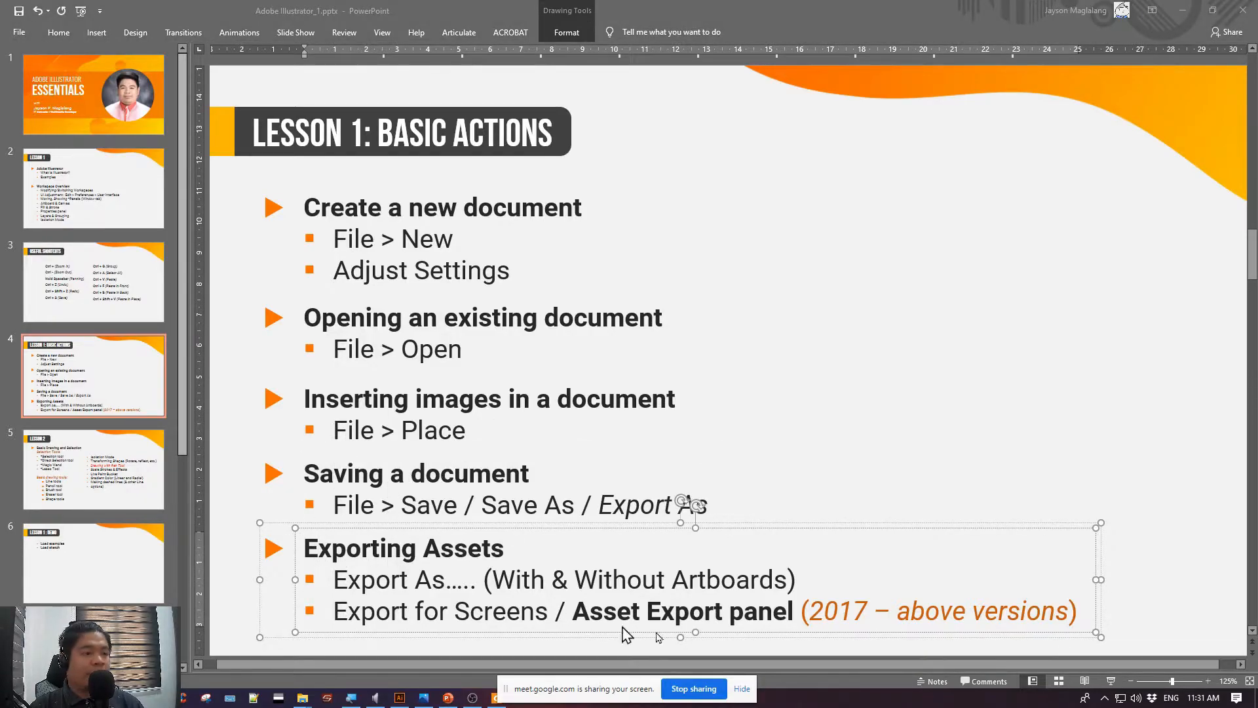
pyautogui.click(897, 456)
pyautogui.click(236, 532)
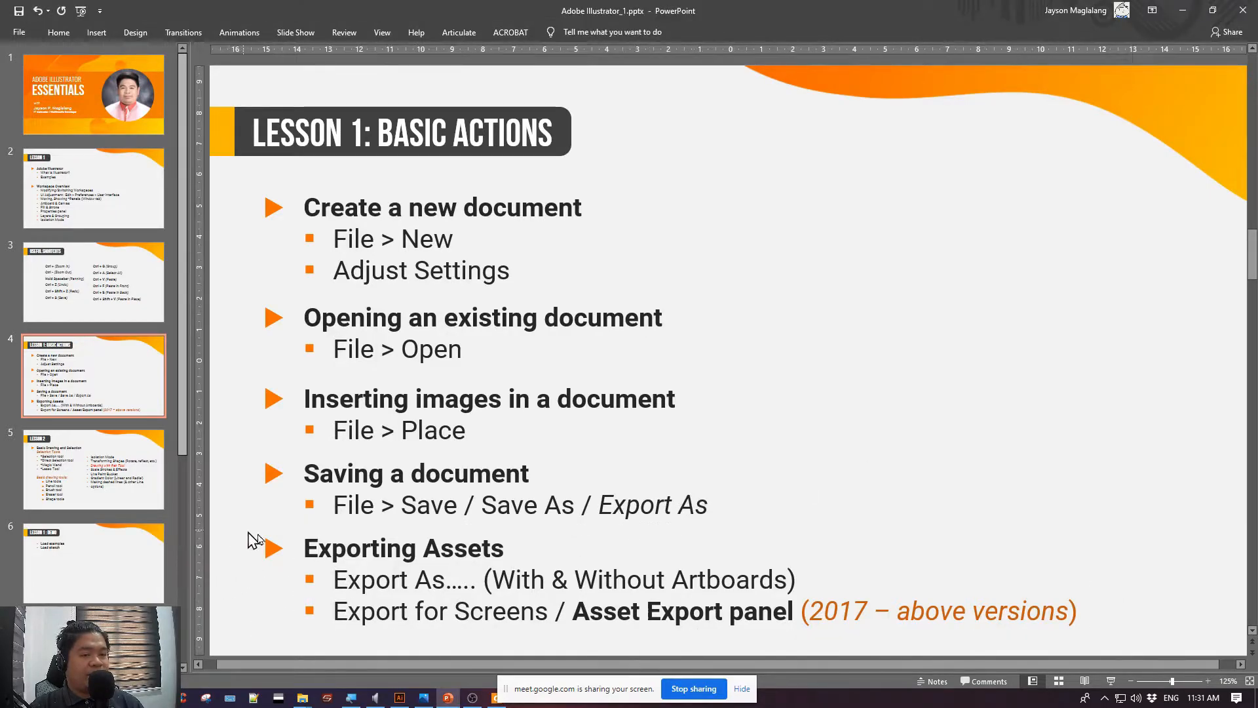
pyautogui.click(320, 549)
pyautogui.moveTo(303, 549); pyautogui.dragTo(738, 557)
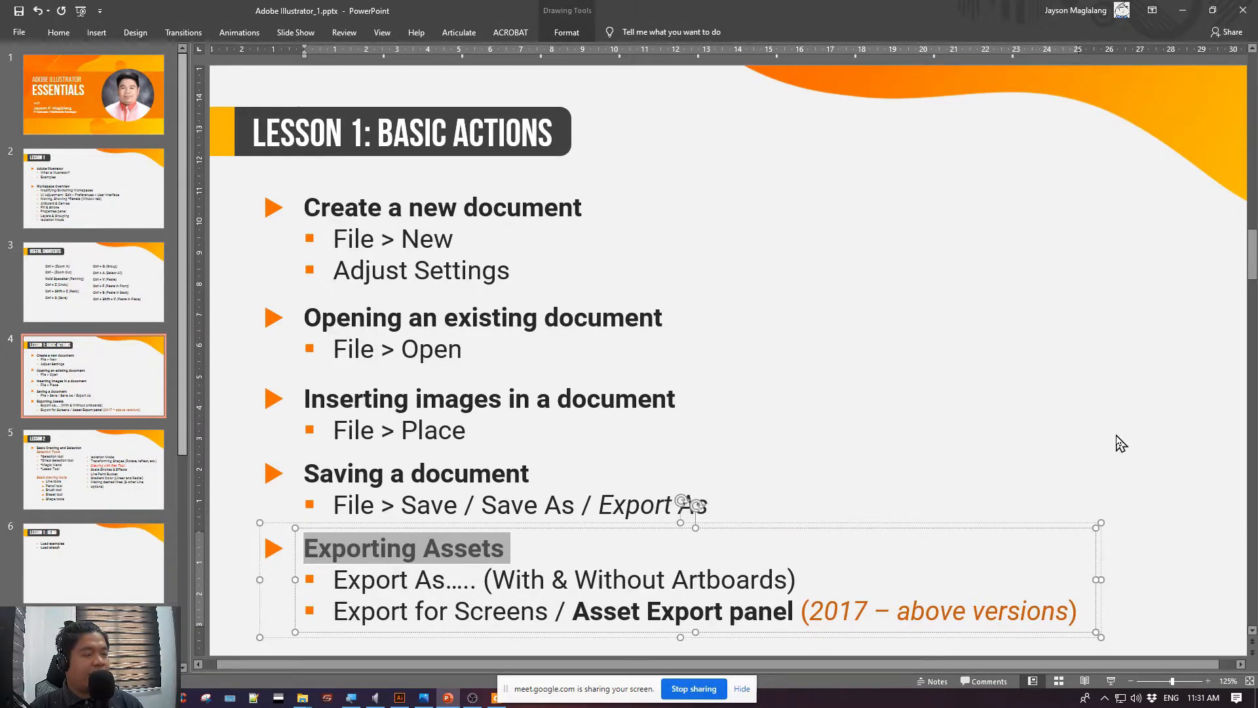
pyautogui.click(1085, 450)
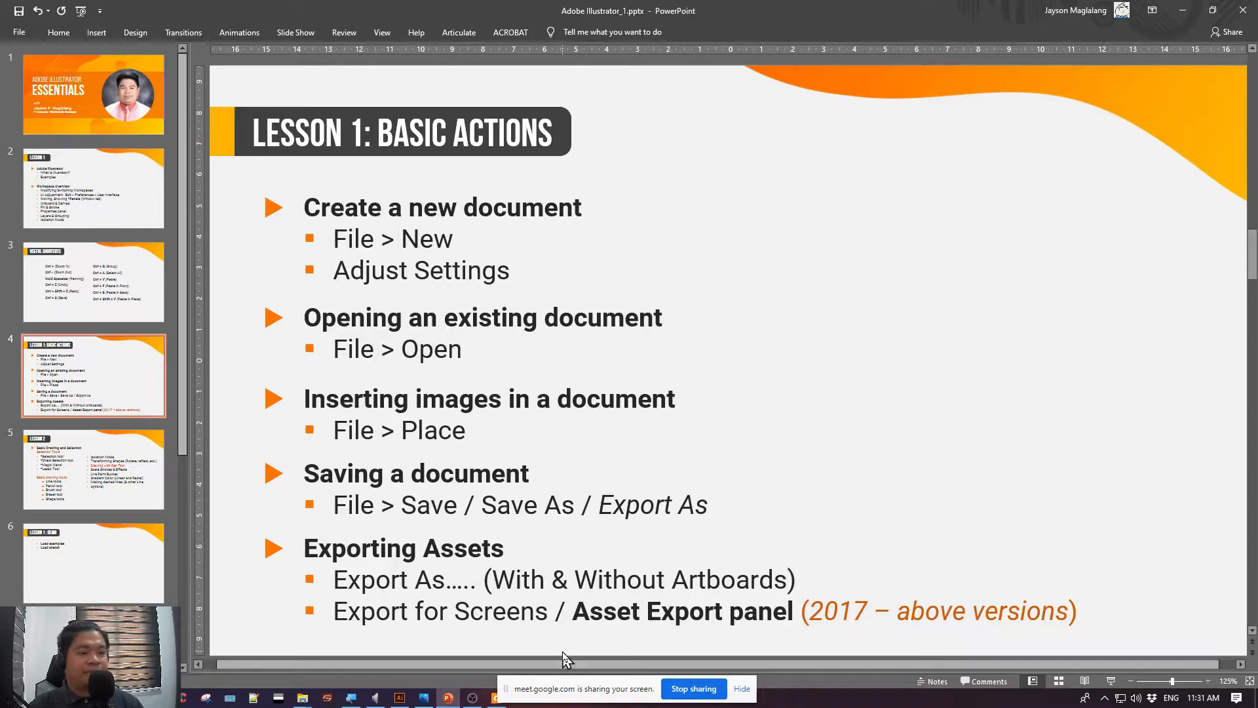
# Switch to Illustrator and close the Untitled-1 document without saving its changes
pyautogui.click(399, 697)
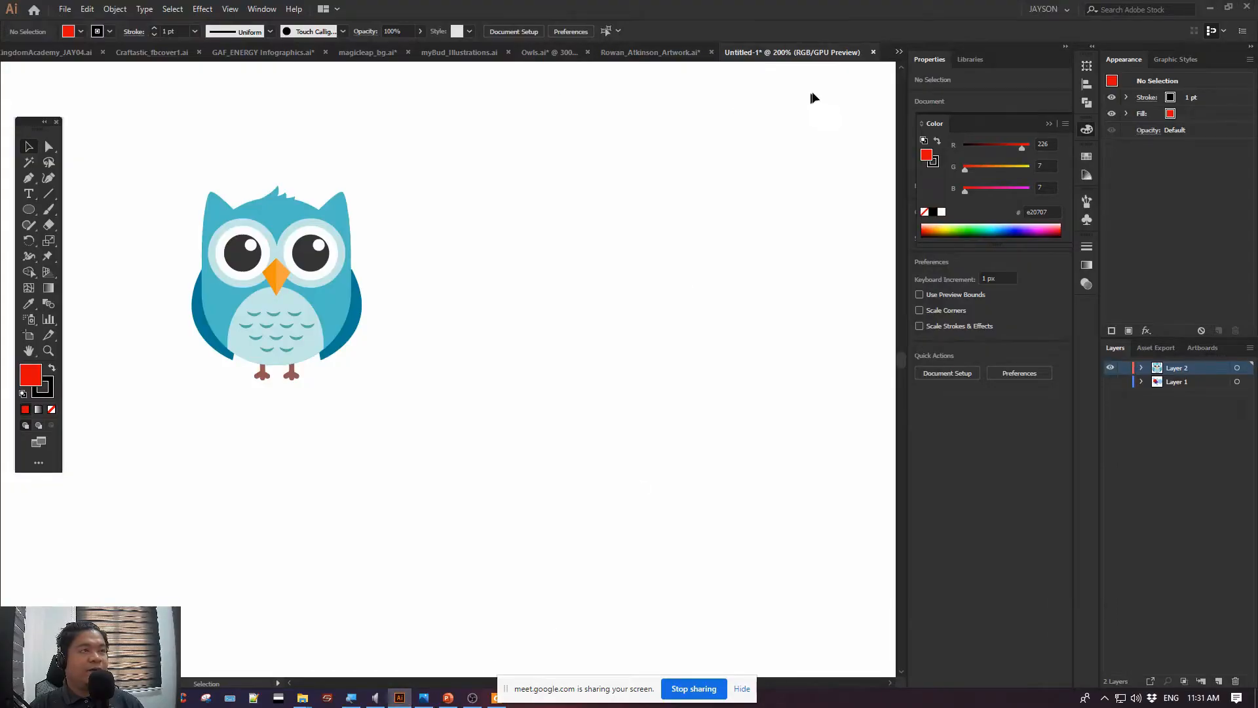
pyautogui.click(873, 52)
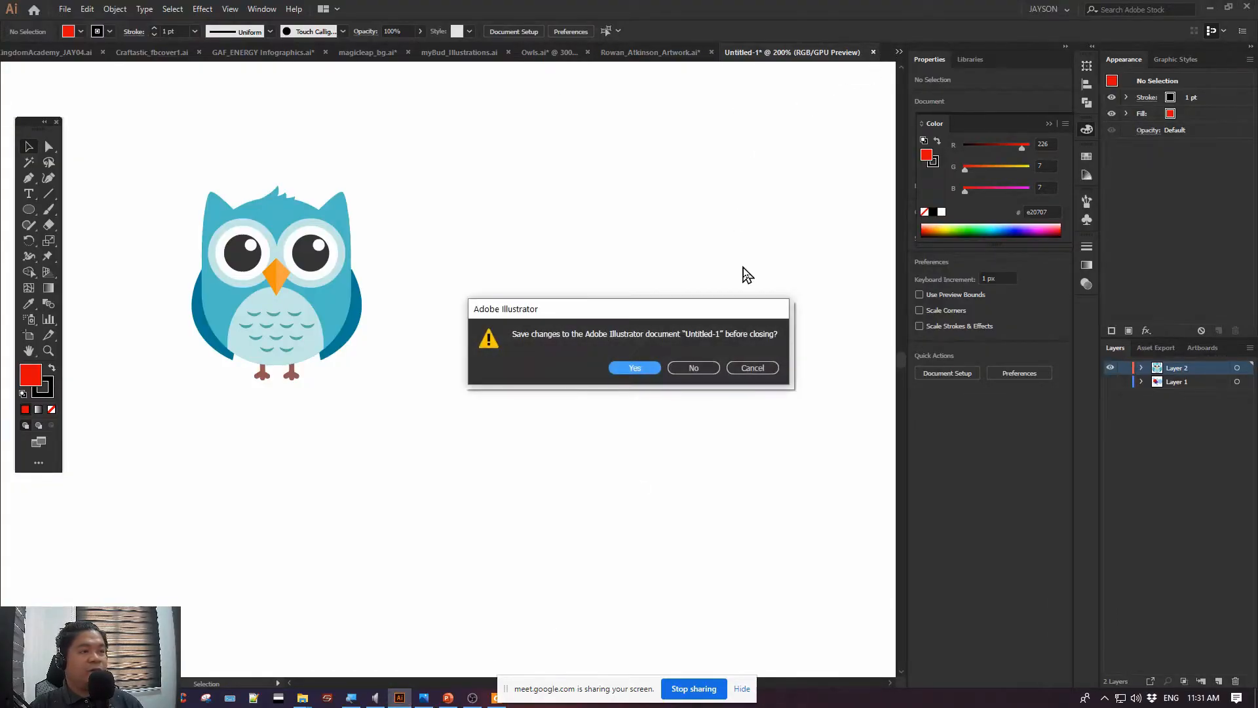
pyautogui.click(695, 366)
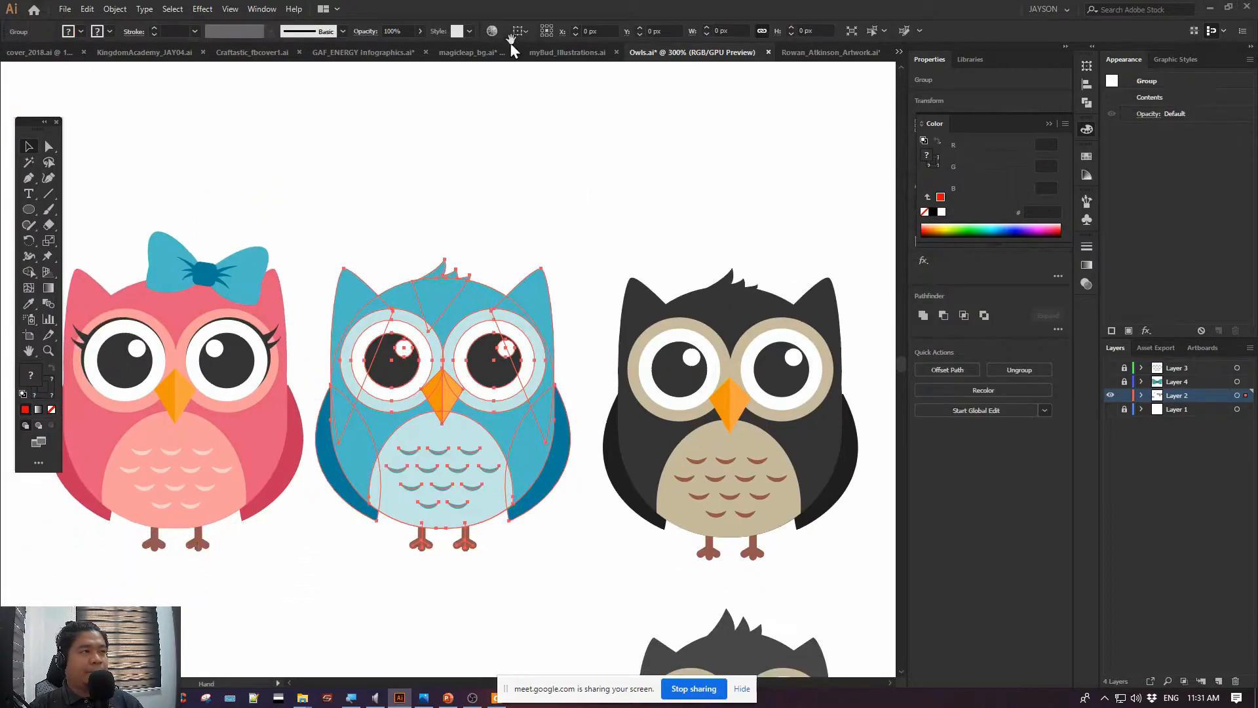
# Bring up the Rowan_Atkinson_Artwork.ai document, start a new document and open its More Settings
pyautogui.click(821, 56)
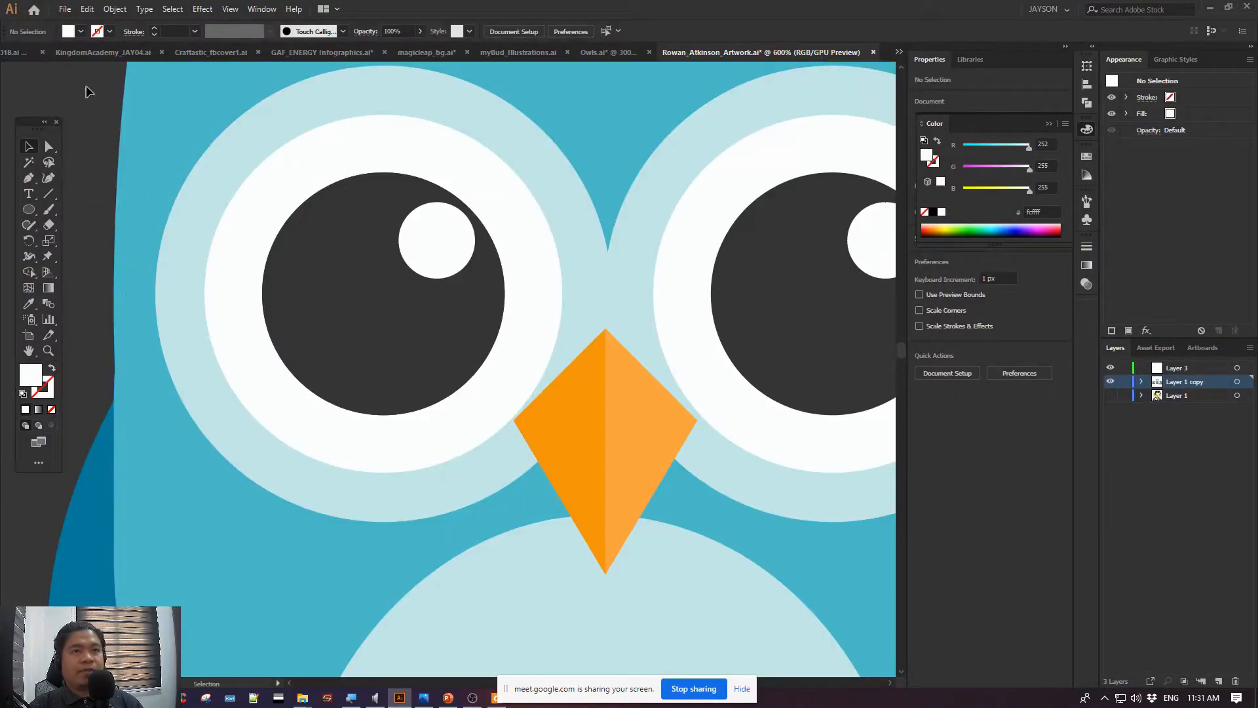
pyautogui.hotkey('ctrl', '-')
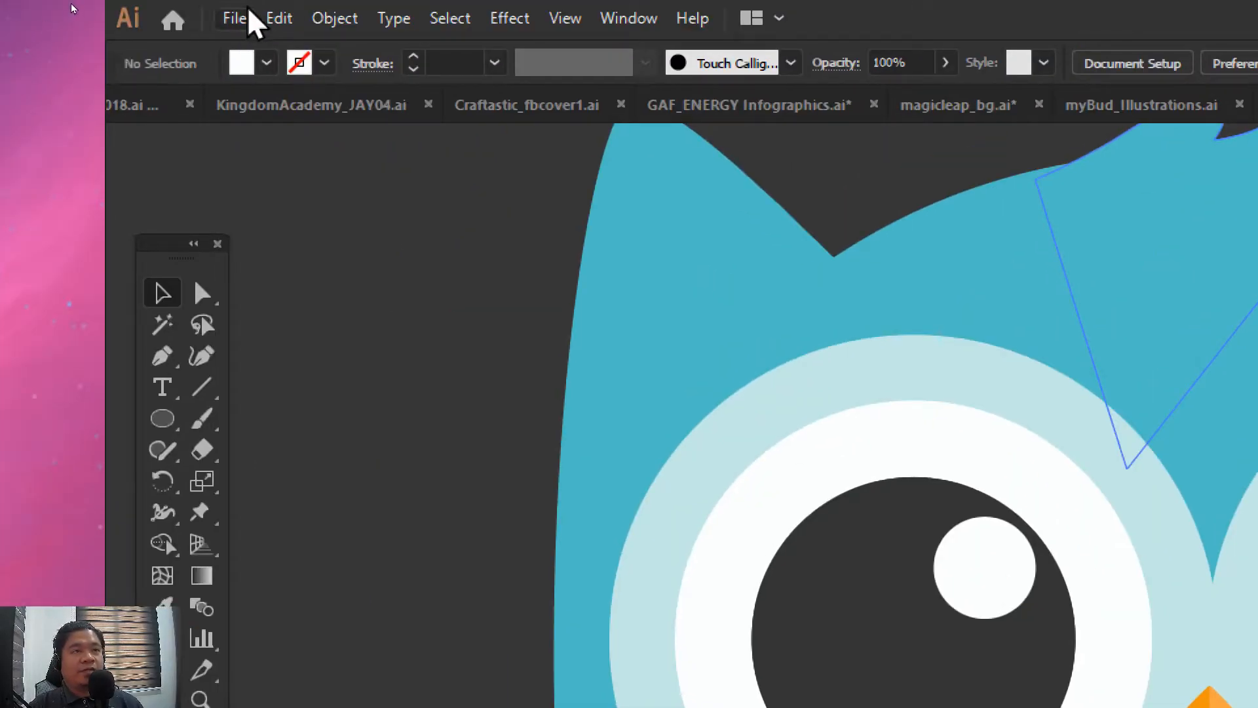
pyautogui.click(243, 17)
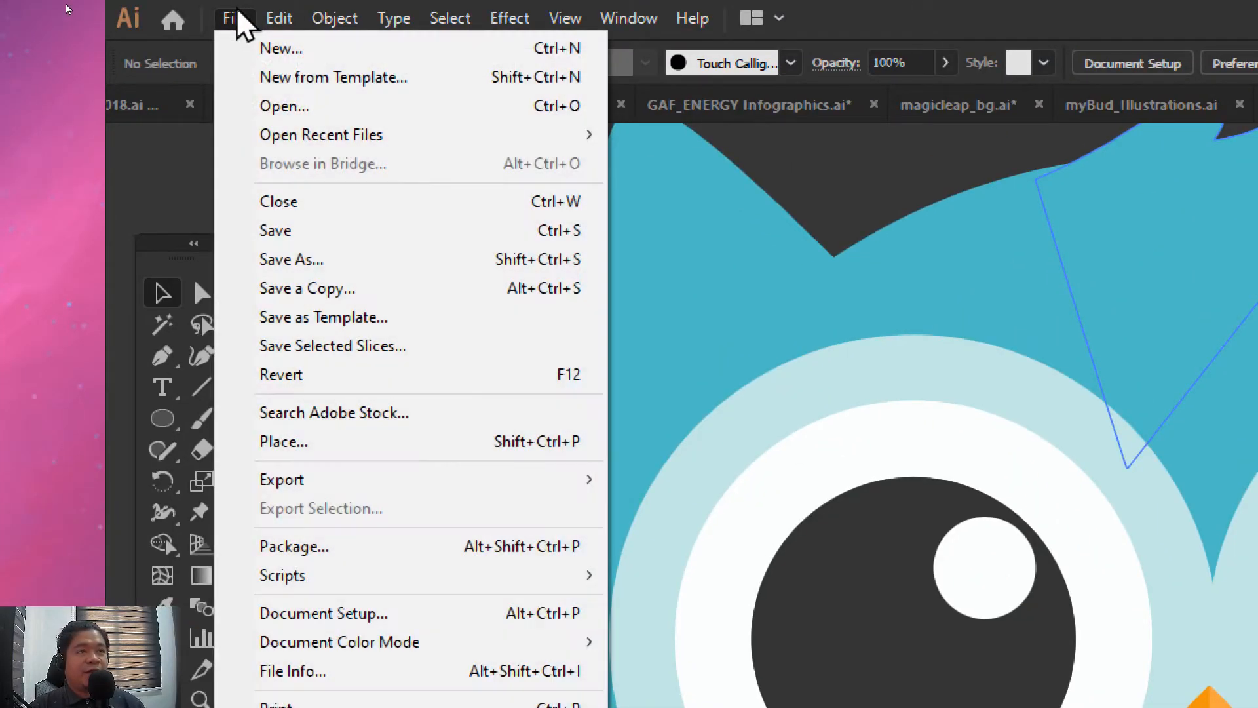
pyautogui.click(278, 50)
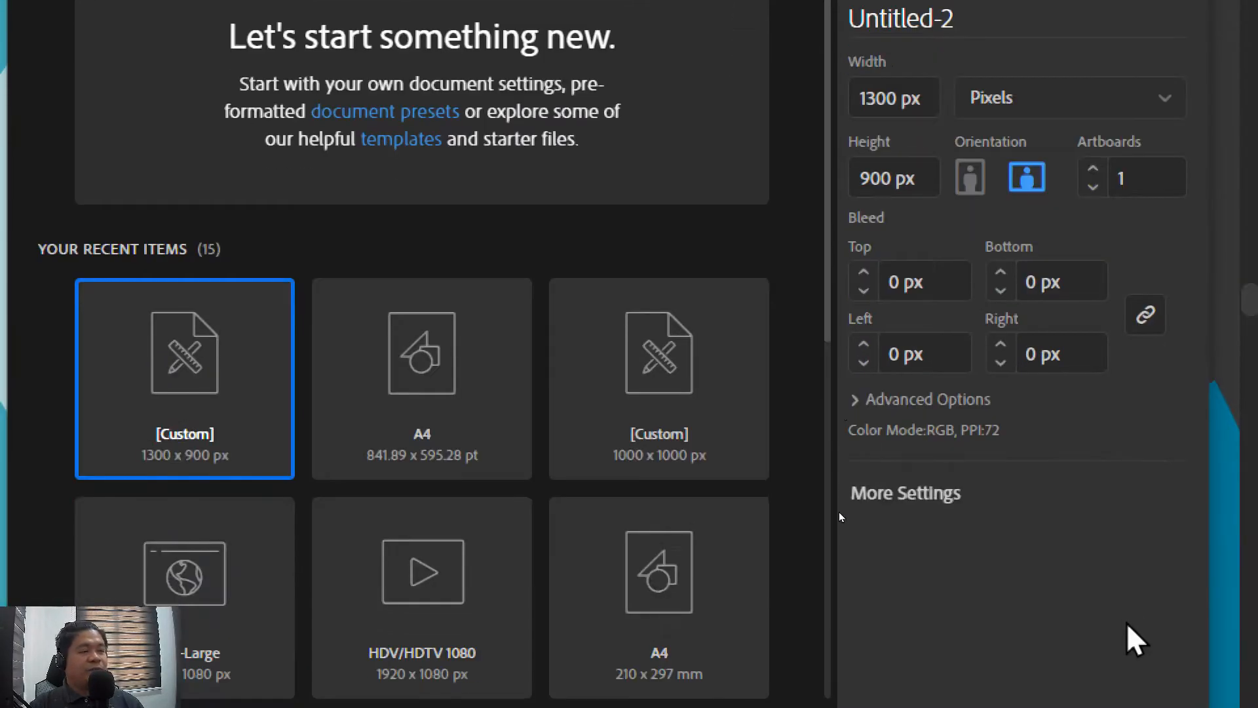
pyautogui.click(914, 518)
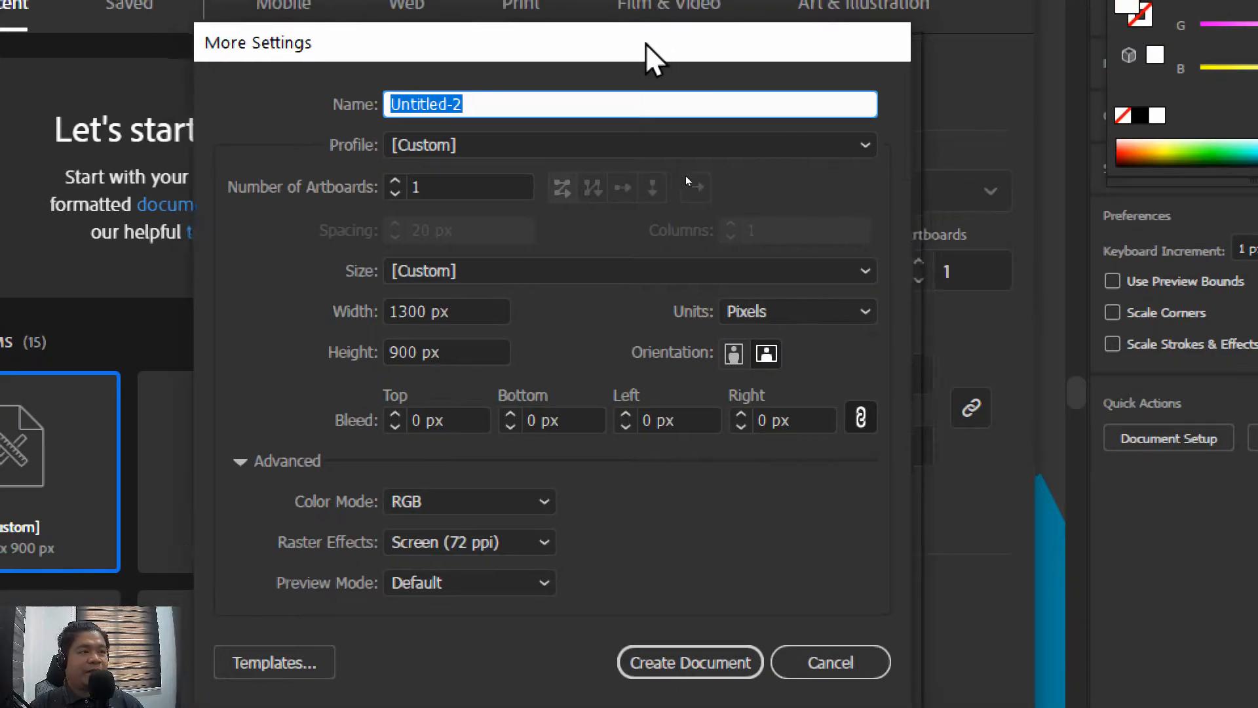
# Examine the name, width, height, size presets and color mode options for the new document, keeping the Custom size and RGB
pyautogui.moveTo(515, 103); pyautogui.dragTo(360, 101)
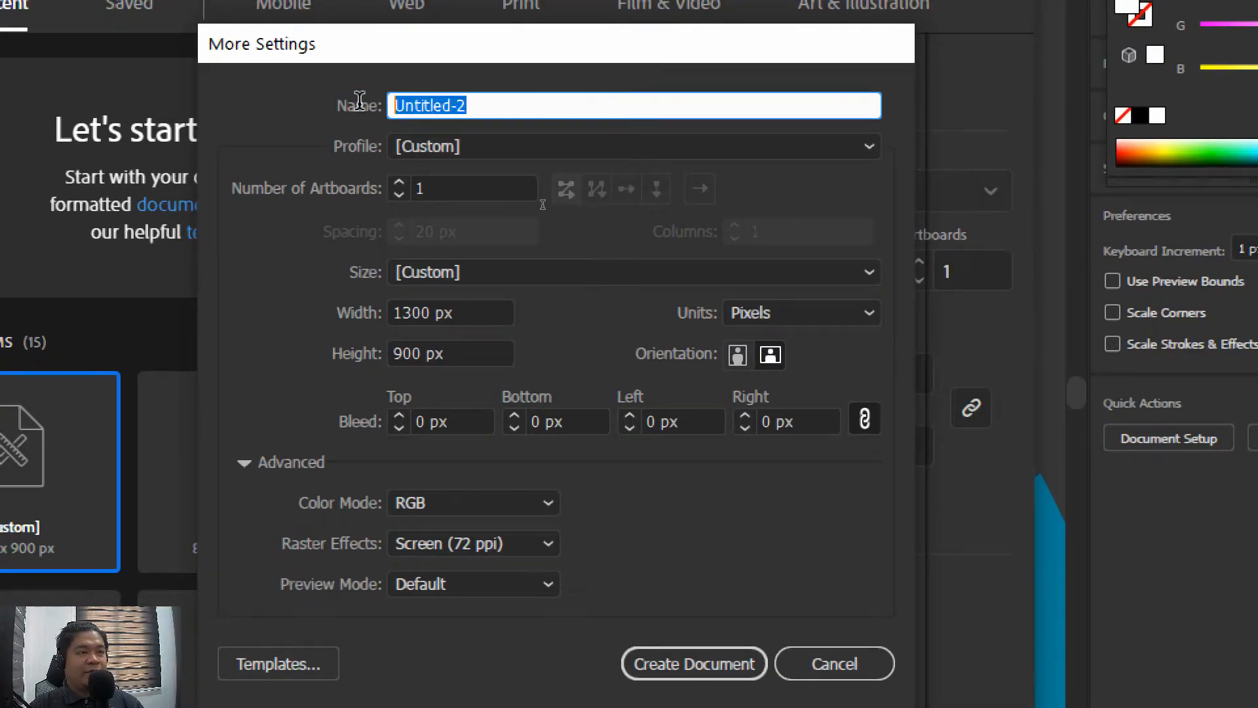
pyautogui.click(497, 312)
pyautogui.click(473, 353)
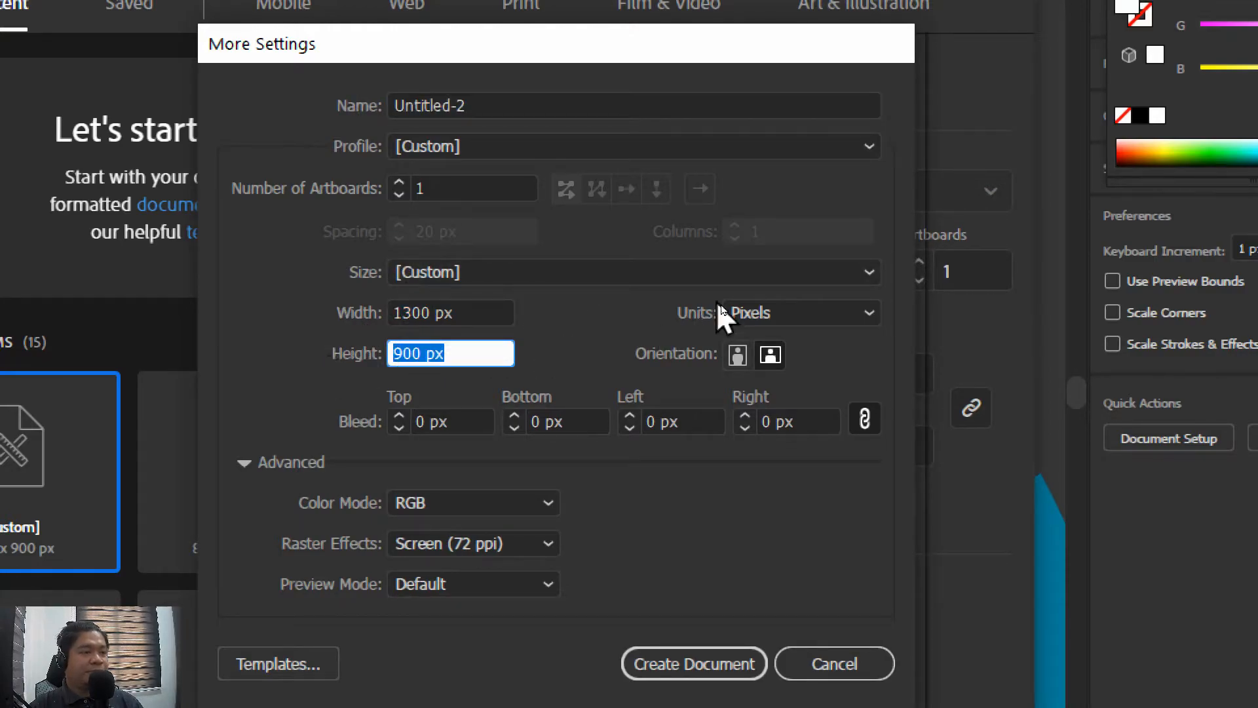
pyautogui.click(709, 270)
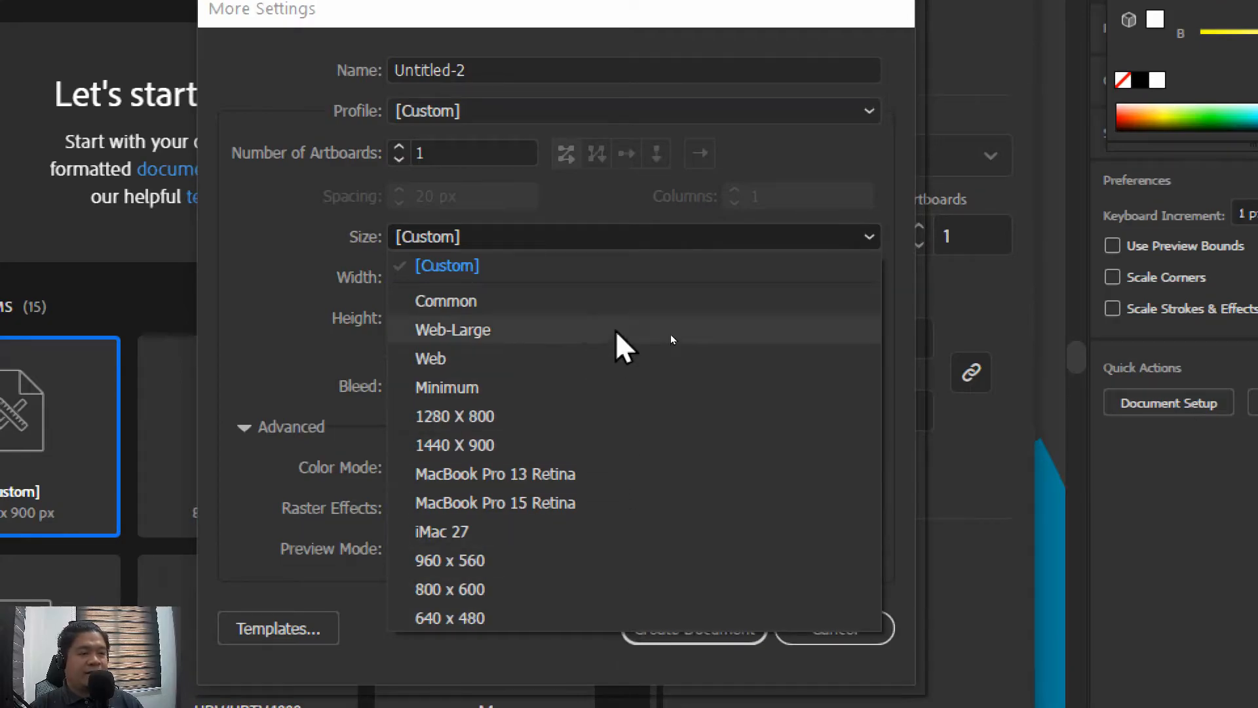
pyautogui.click(639, 289)
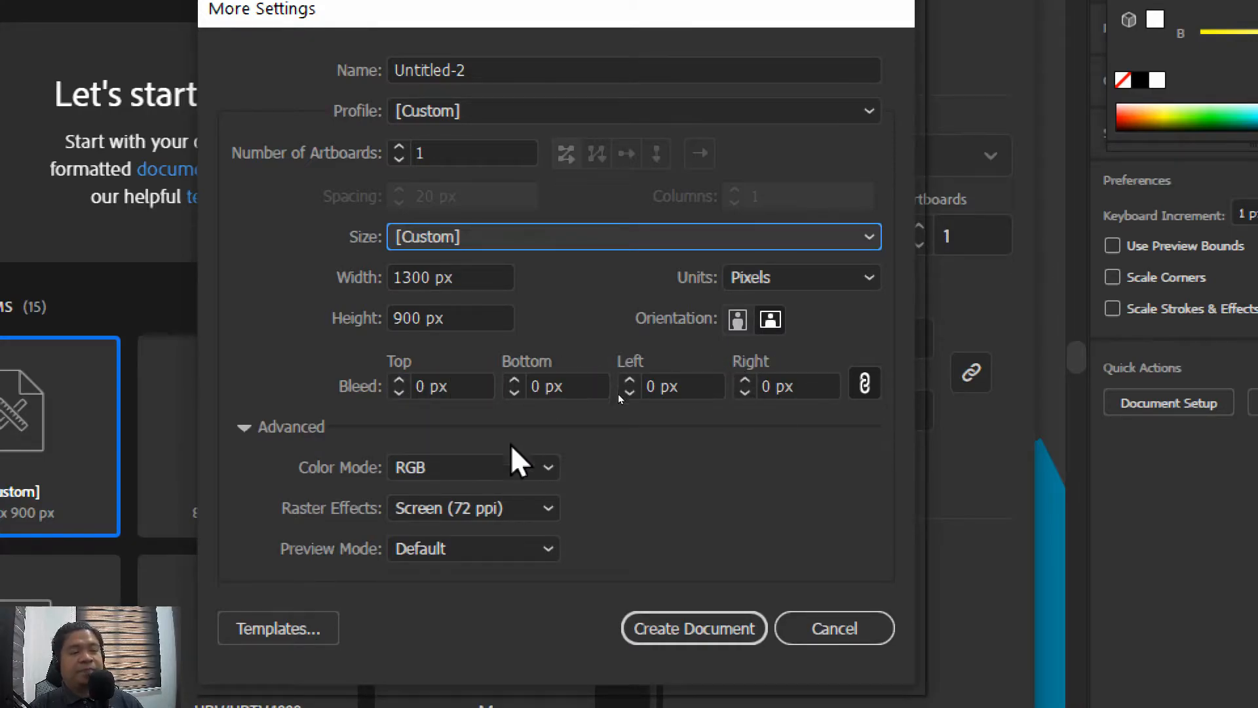
pyautogui.click(548, 467)
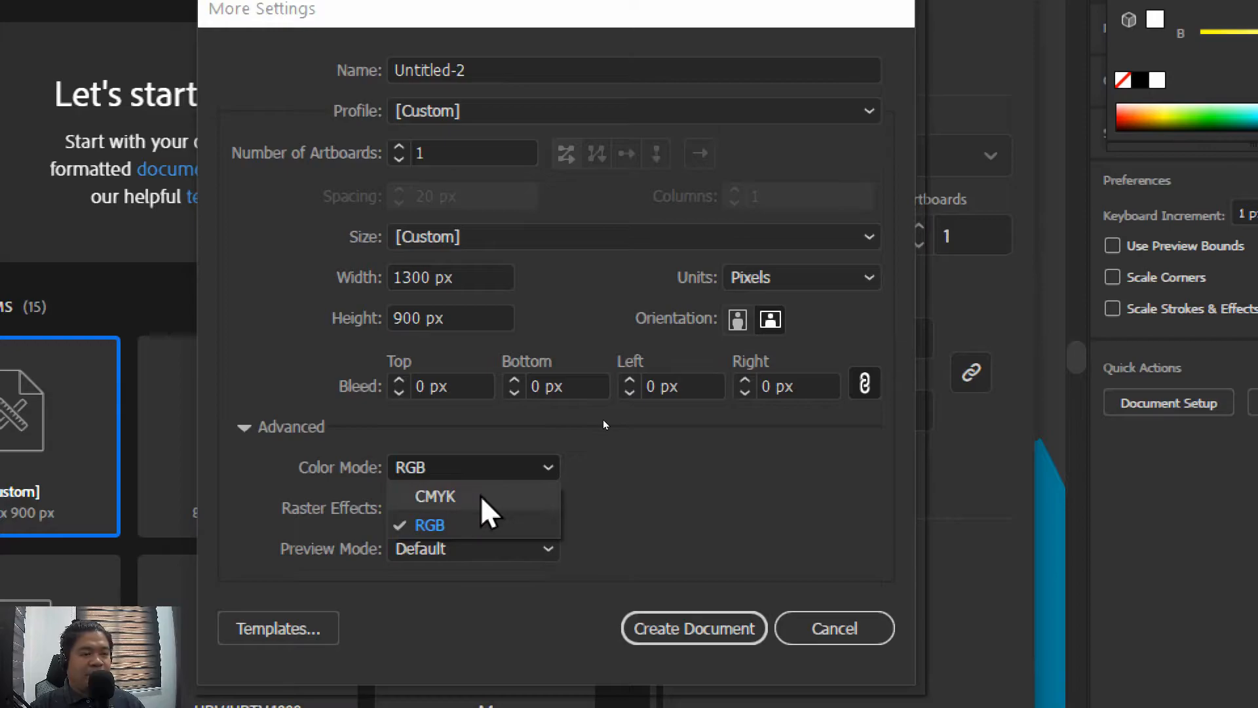
pyautogui.click(699, 464)
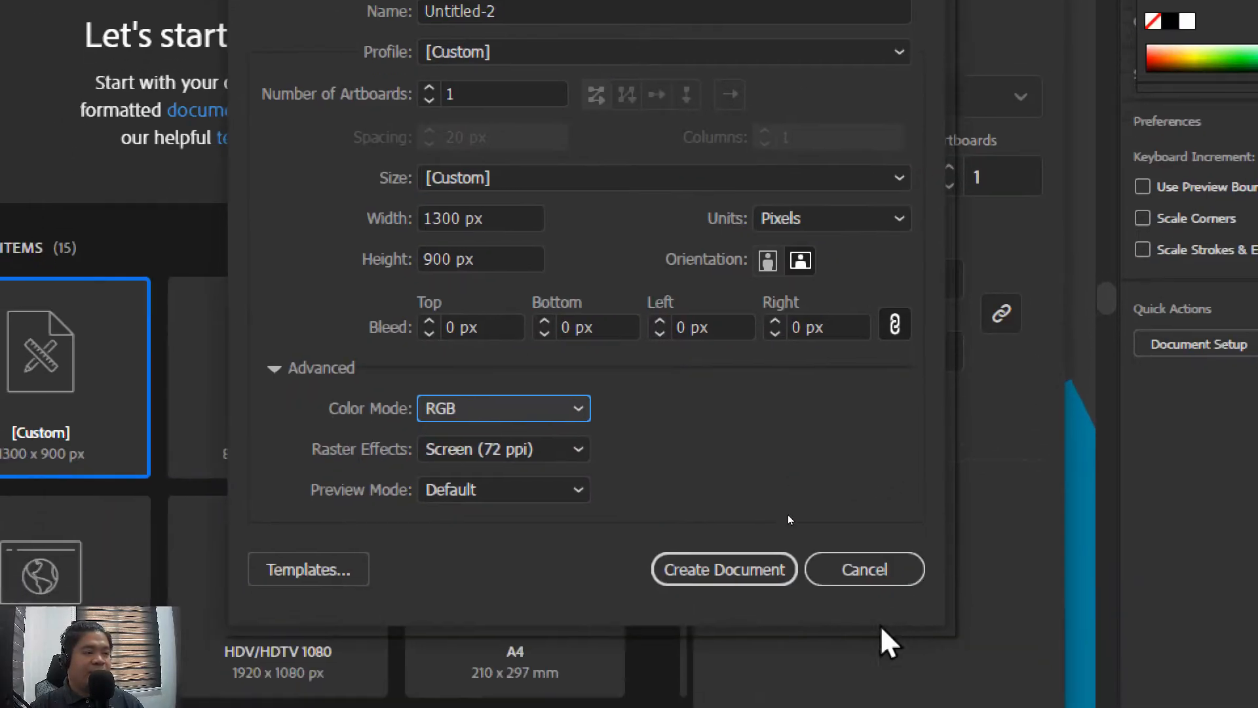
# Leave More Settings, reposition the New Document dialog, and browse the Saved, Mobile, Web, Print and Film & Video presets
pyautogui.click(868, 573)
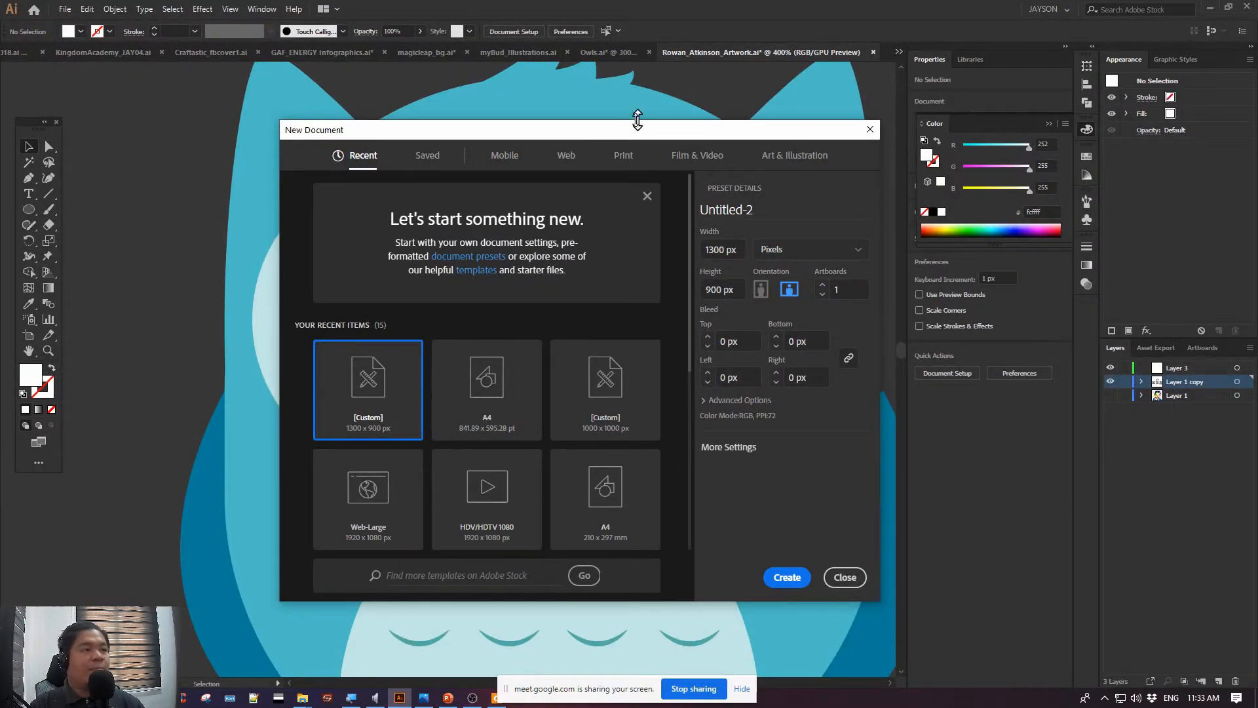
pyautogui.moveTo(637, 122); pyautogui.dragTo(560, 139)
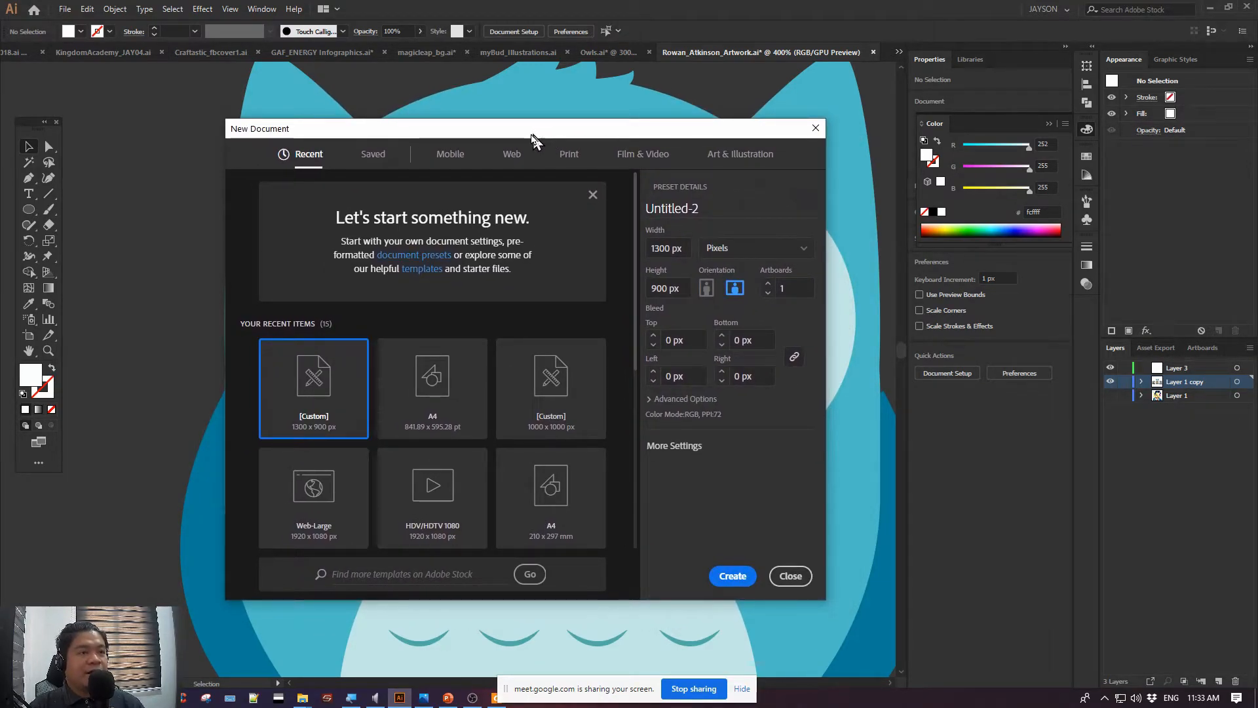
pyautogui.click(373, 154)
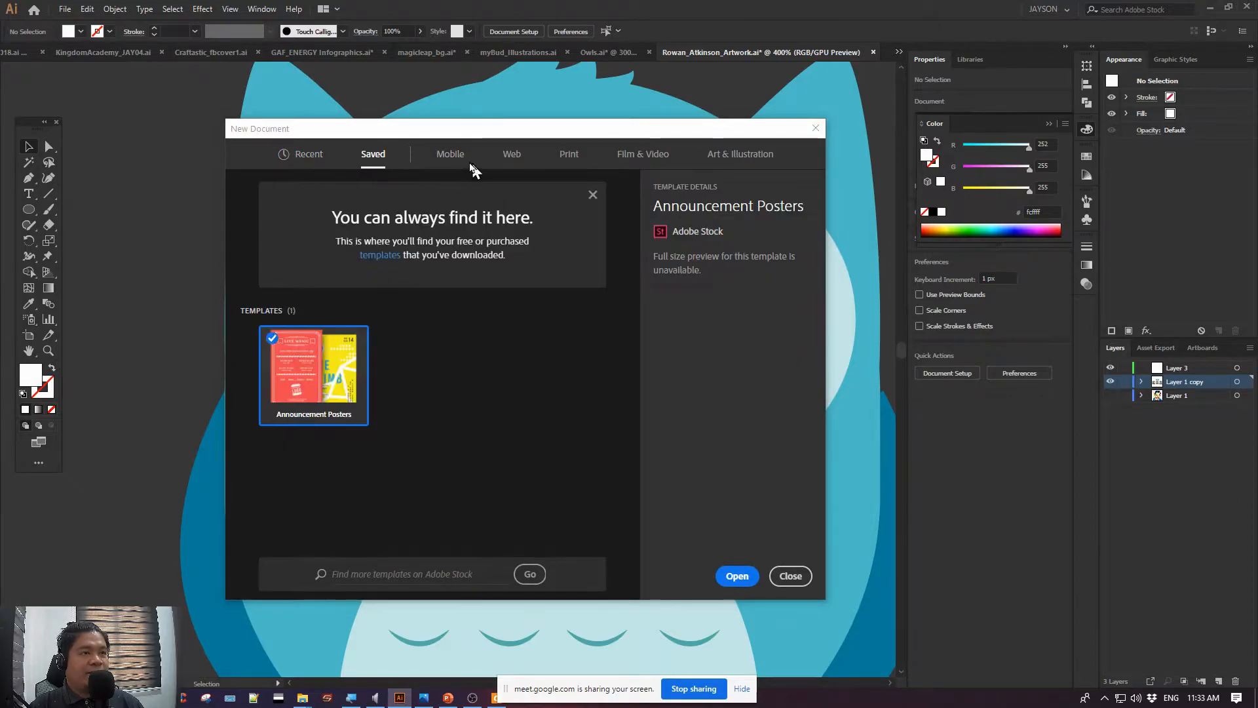
pyautogui.click(451, 155)
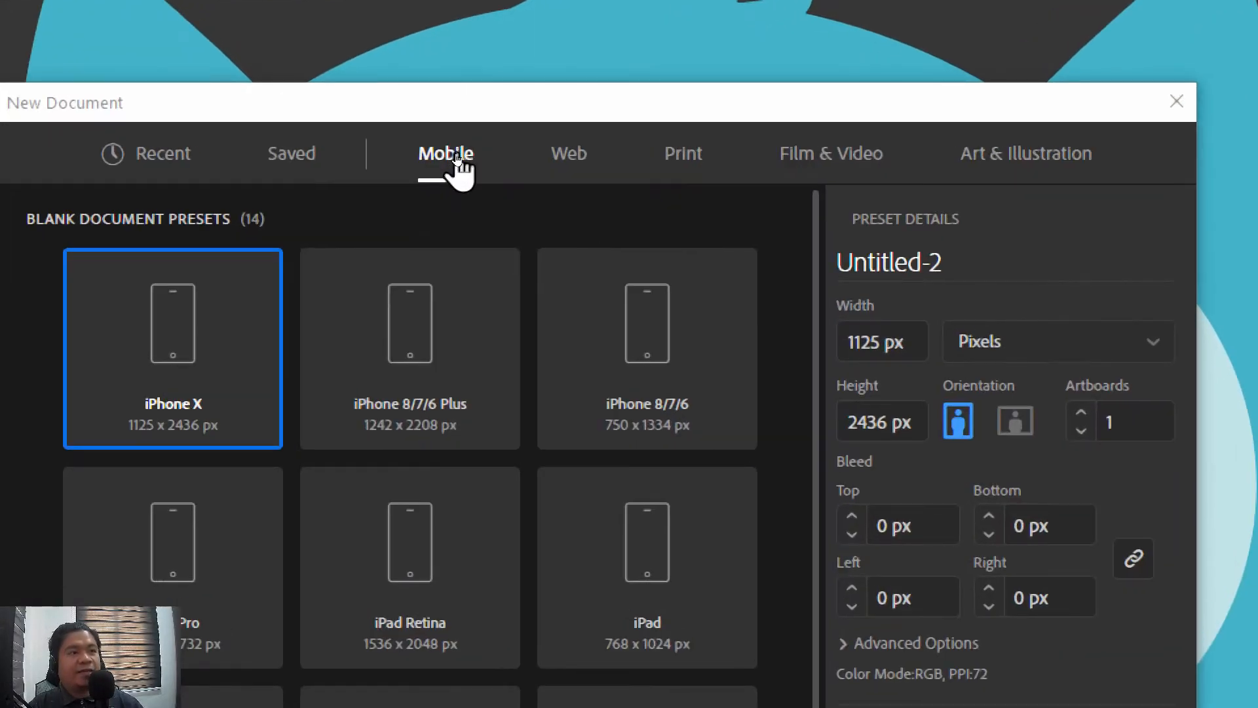
pyautogui.click(553, 156)
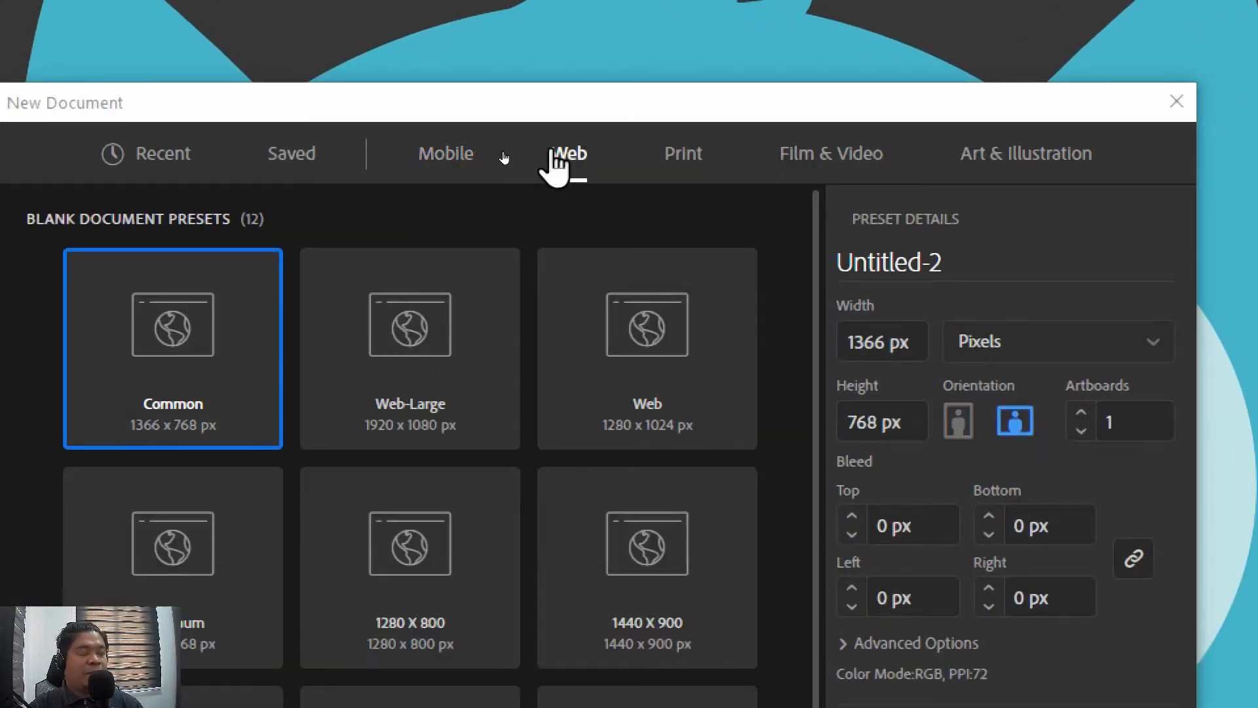
pyautogui.click(686, 160)
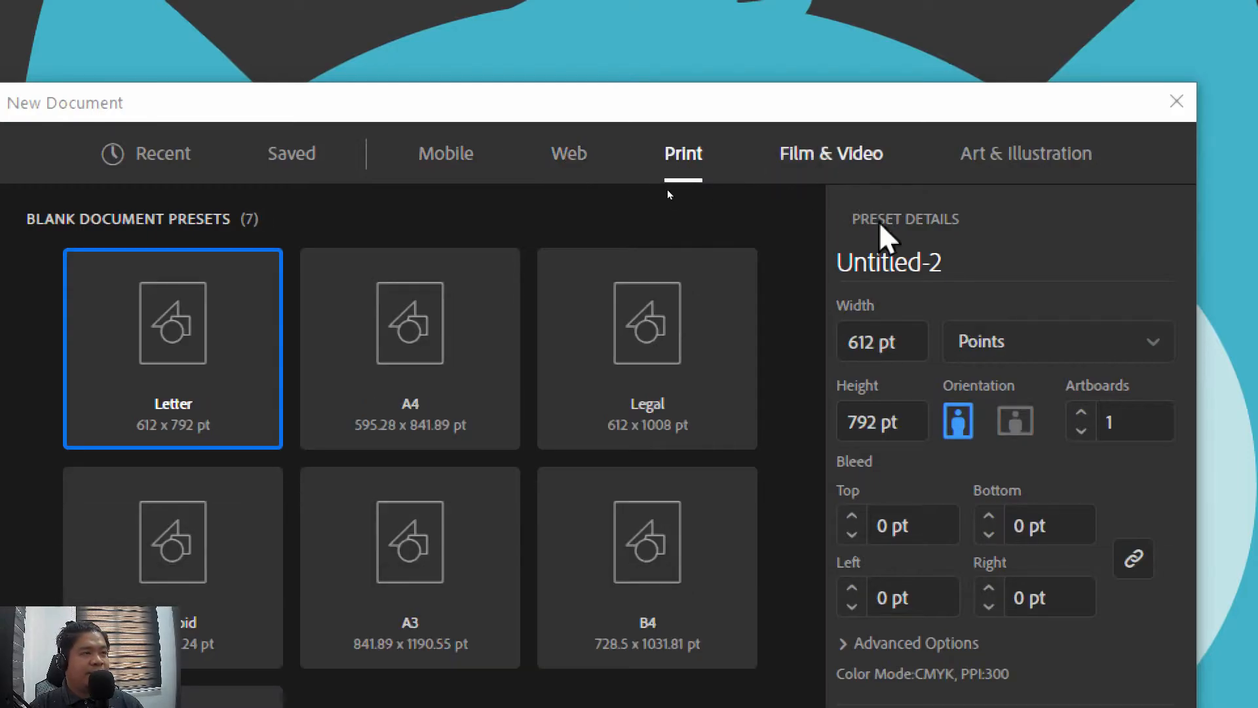
pyautogui.click(850, 163)
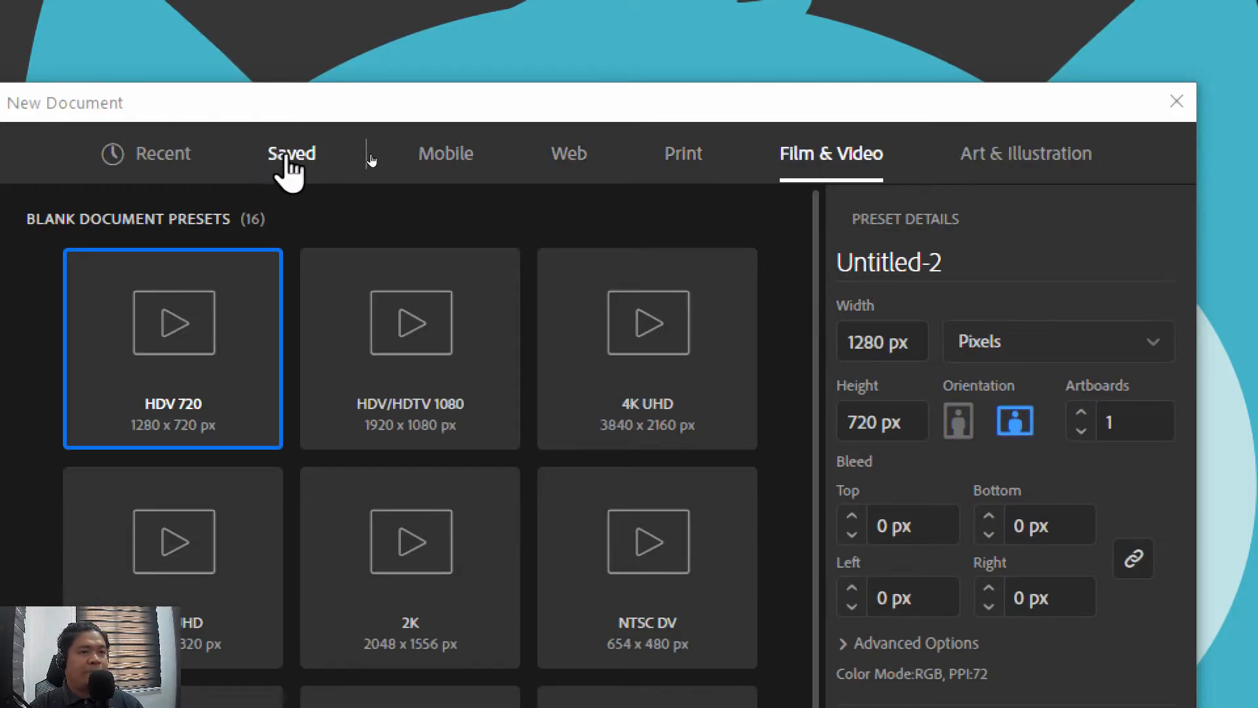
# Review the Mobile and Web presets again and try the A4 size among the Print presets
pyautogui.click(449, 164)
pyautogui.click(560, 161)
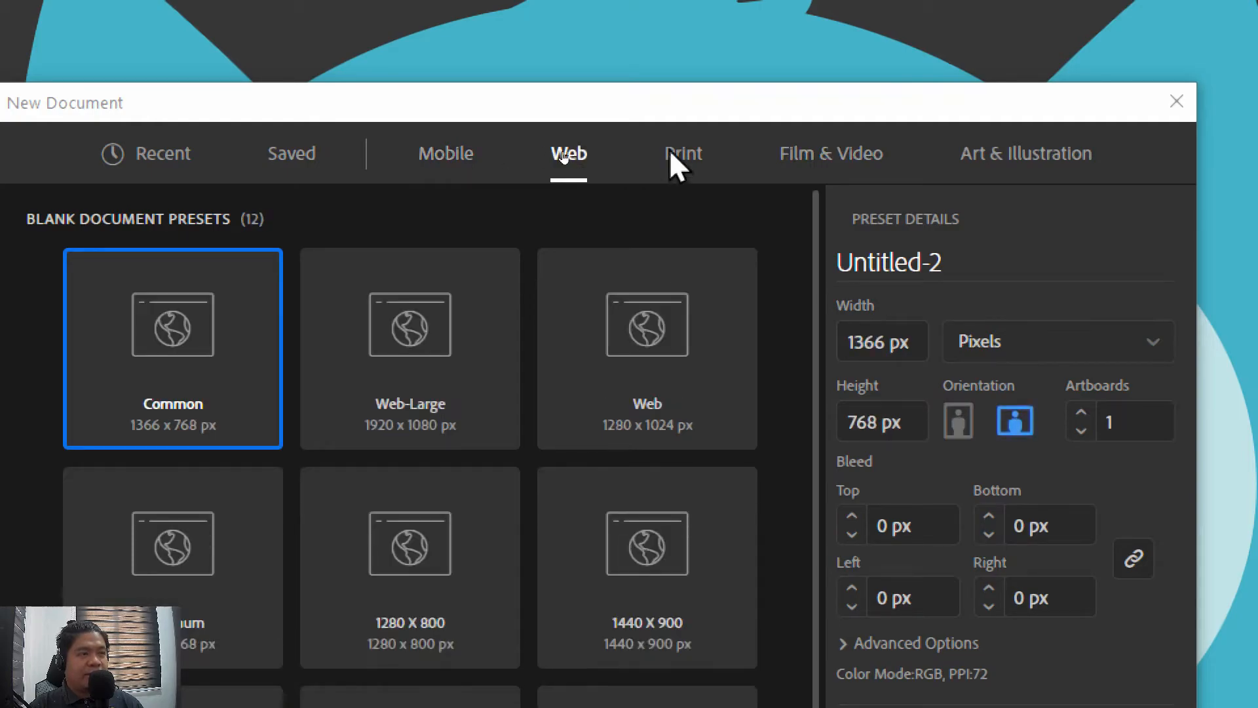
pyautogui.click(677, 163)
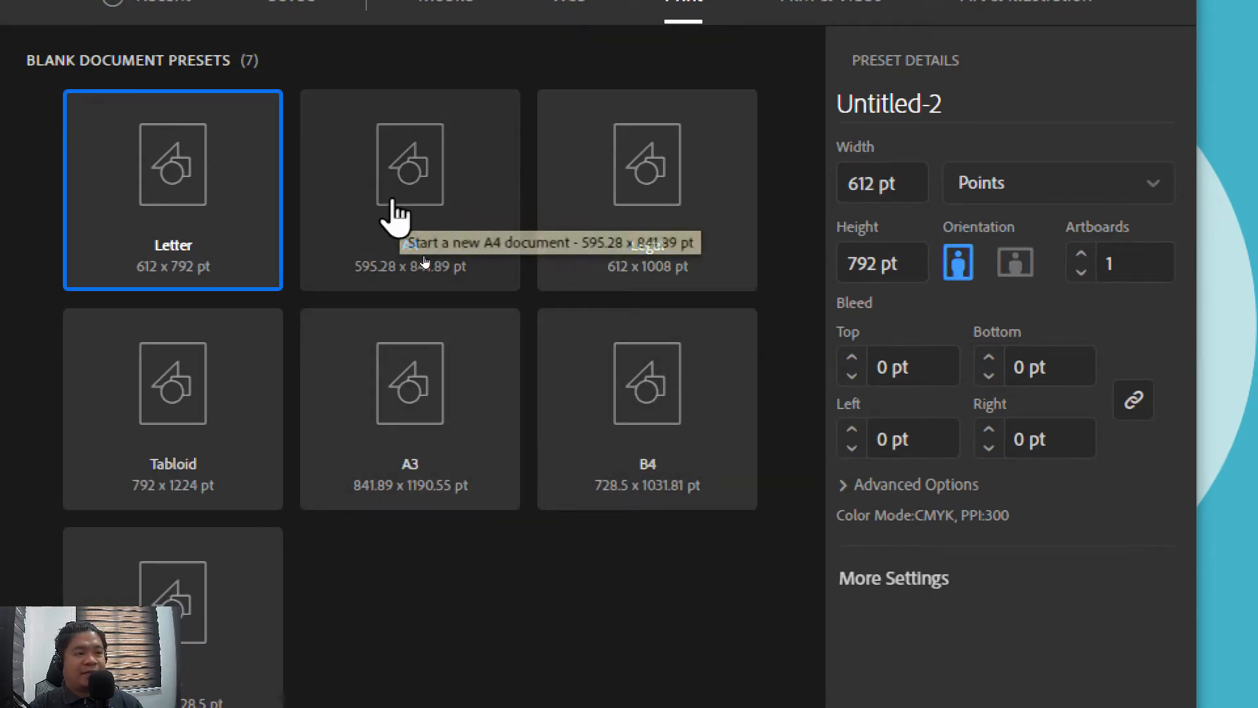
pyautogui.click(679, 193)
pyautogui.click(374, 177)
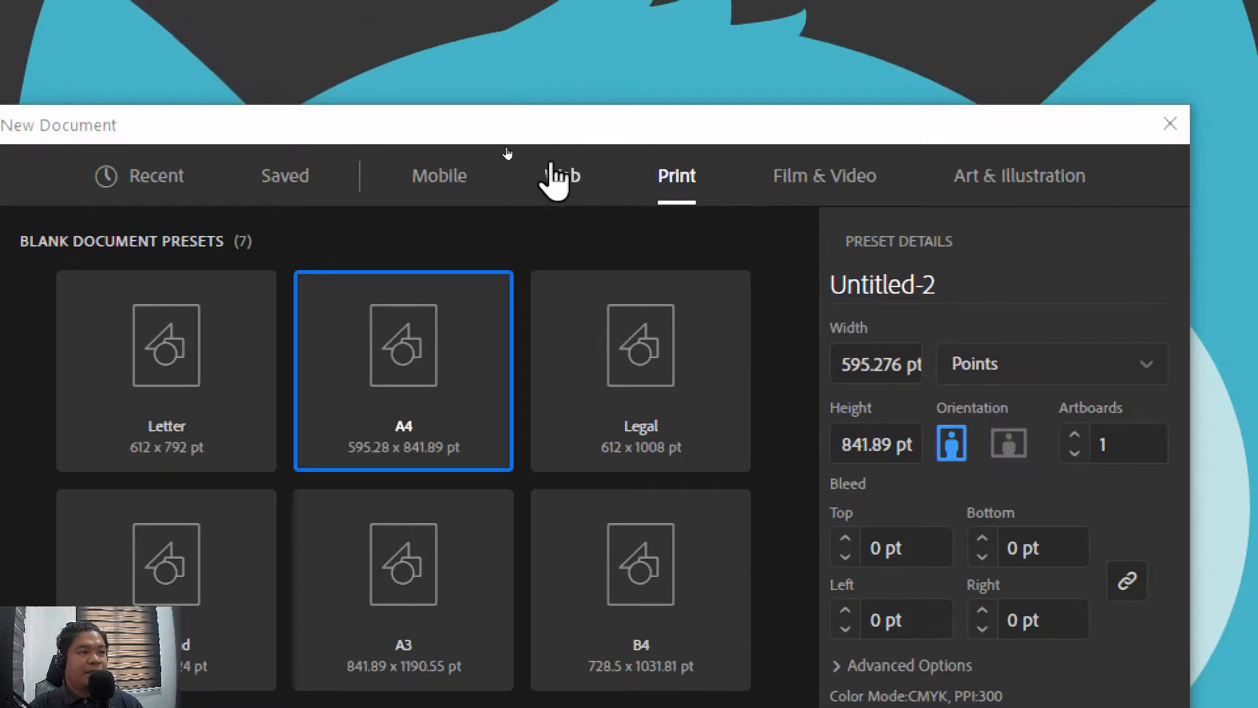
# Compare the Web-Large preset with the Mobile device sizes and the Art & Illustration presets
pyautogui.click(555, 180)
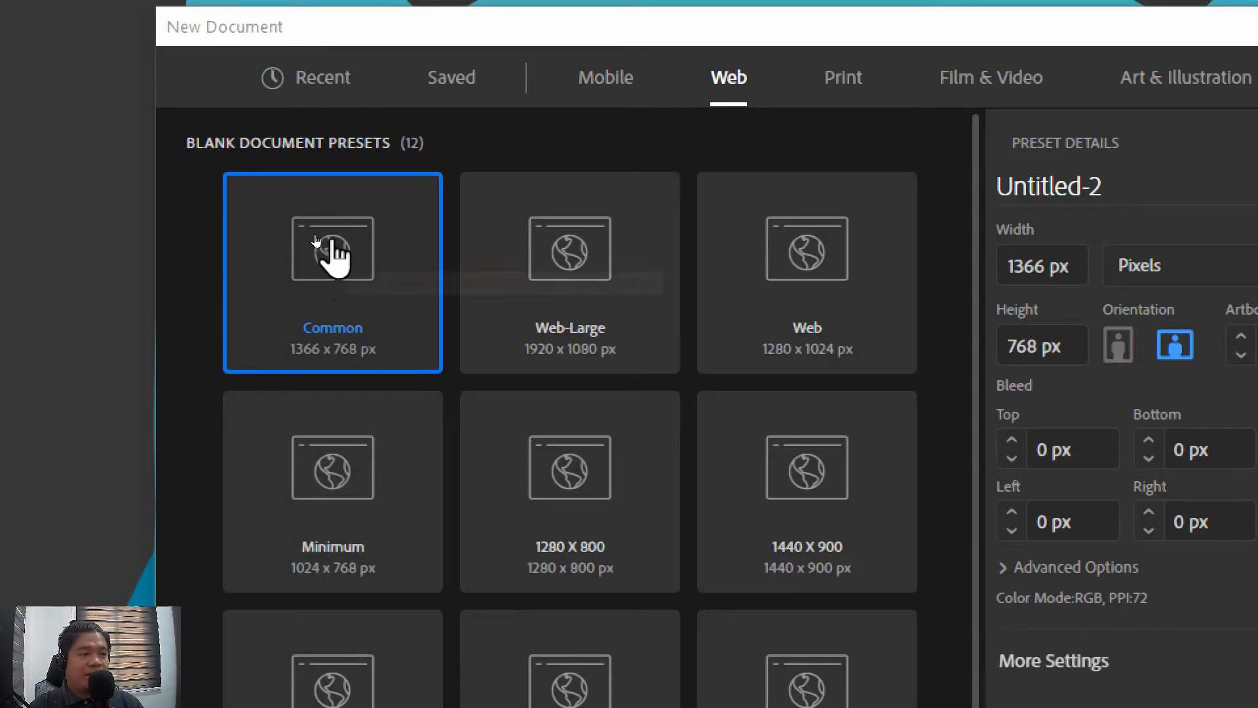
pyautogui.click(583, 261)
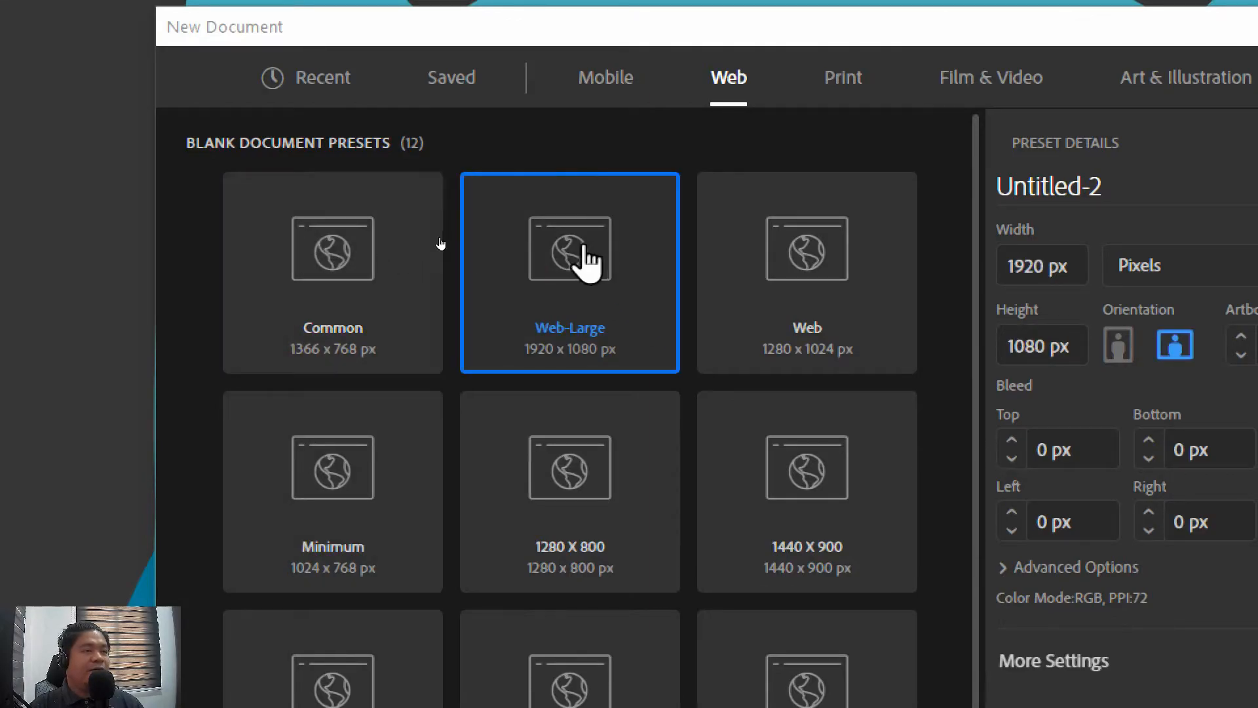
pyautogui.click(582, 71)
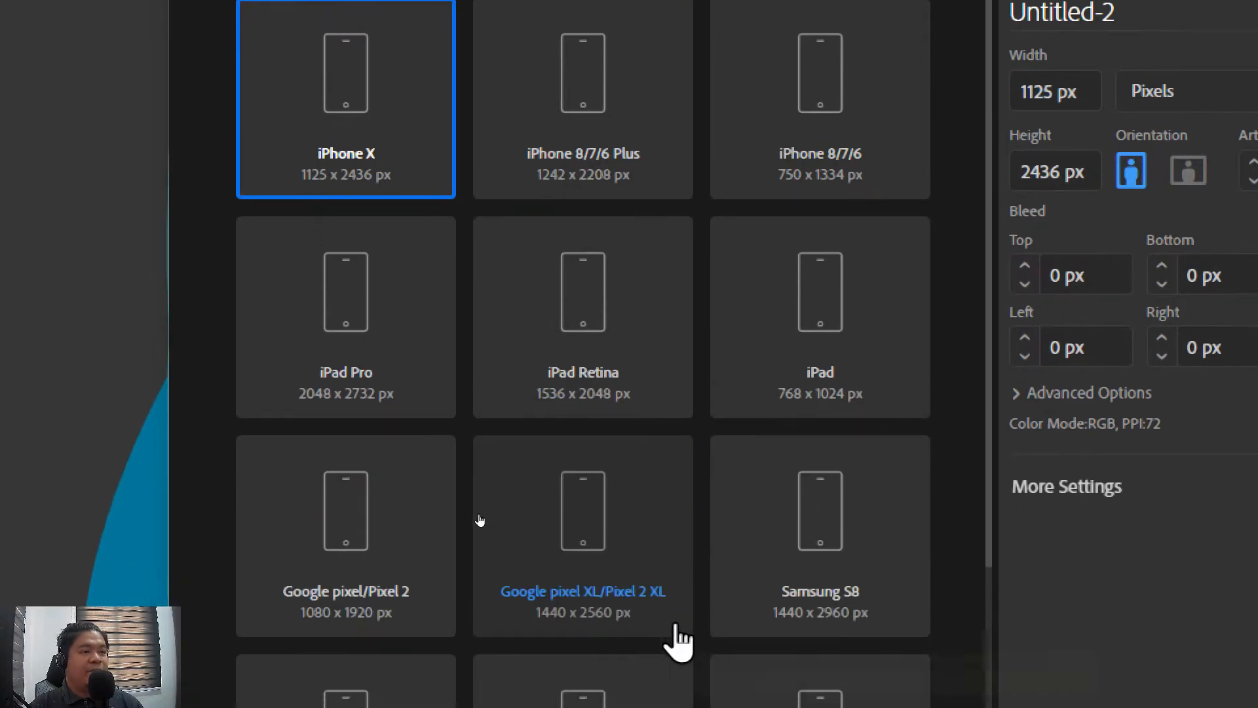
pyautogui.scroll(-2, 867, 380)
pyautogui.scroll(2, 870, 386)
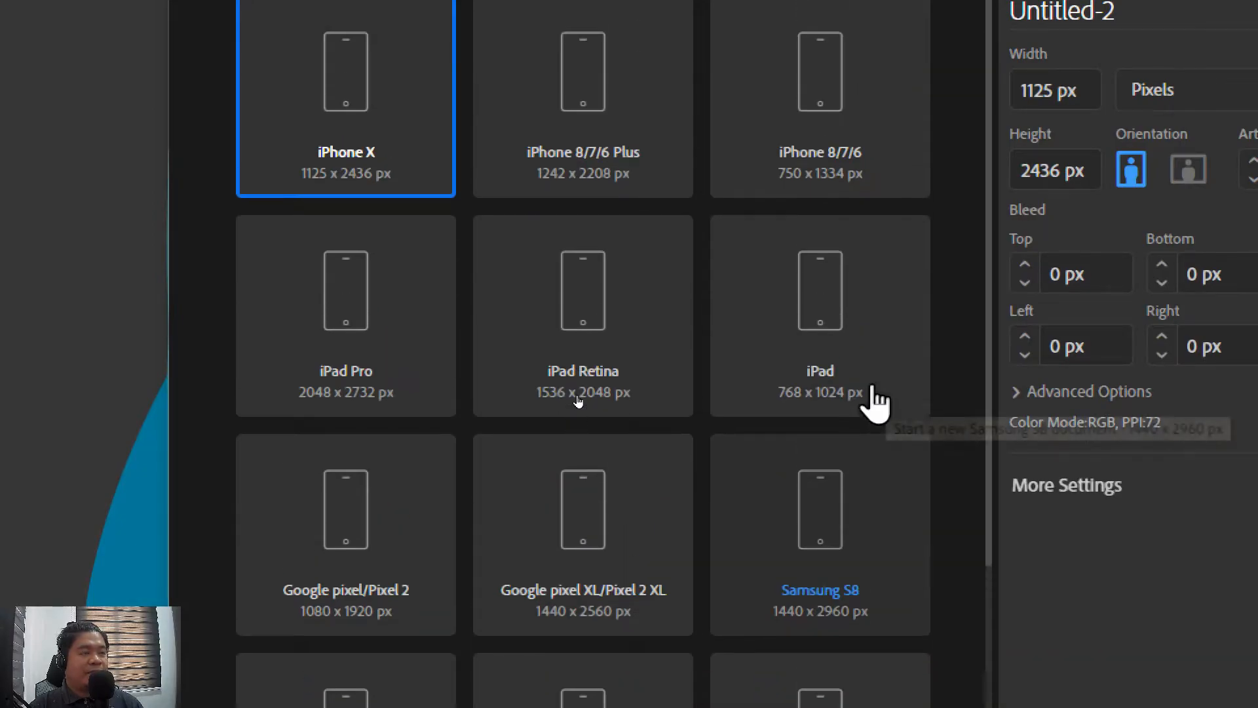
pyautogui.click(758, 67)
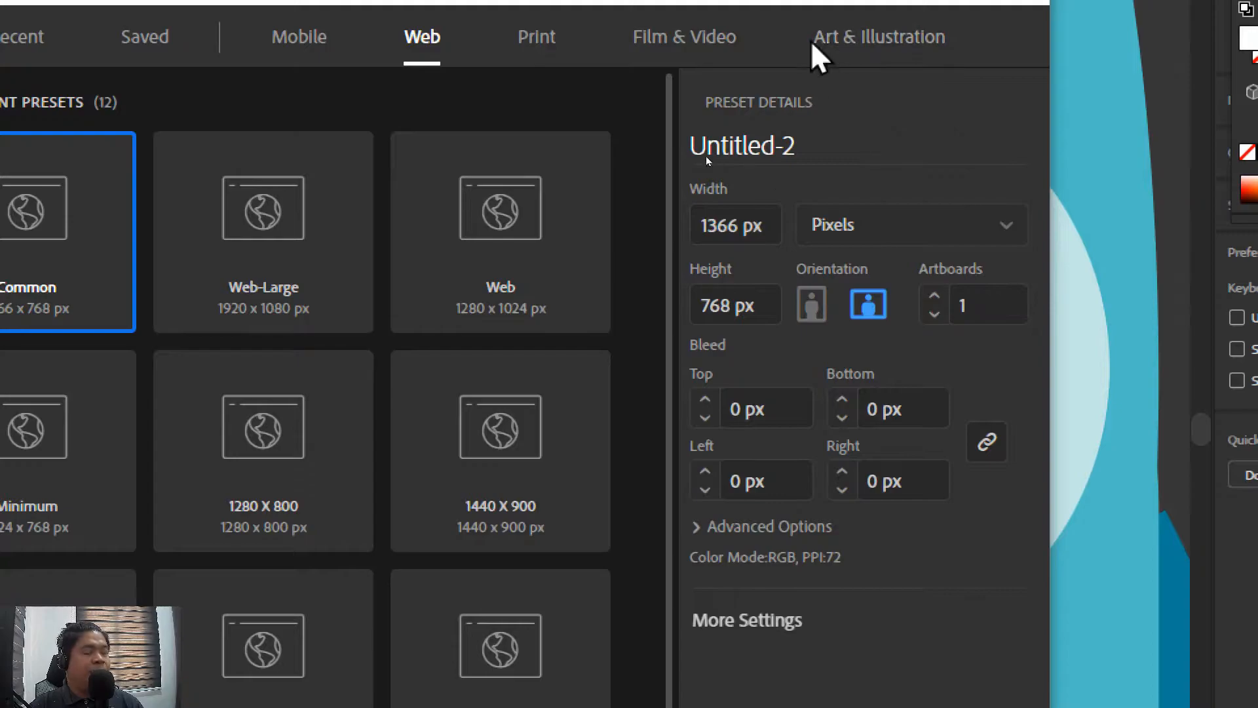
pyautogui.click(874, 41)
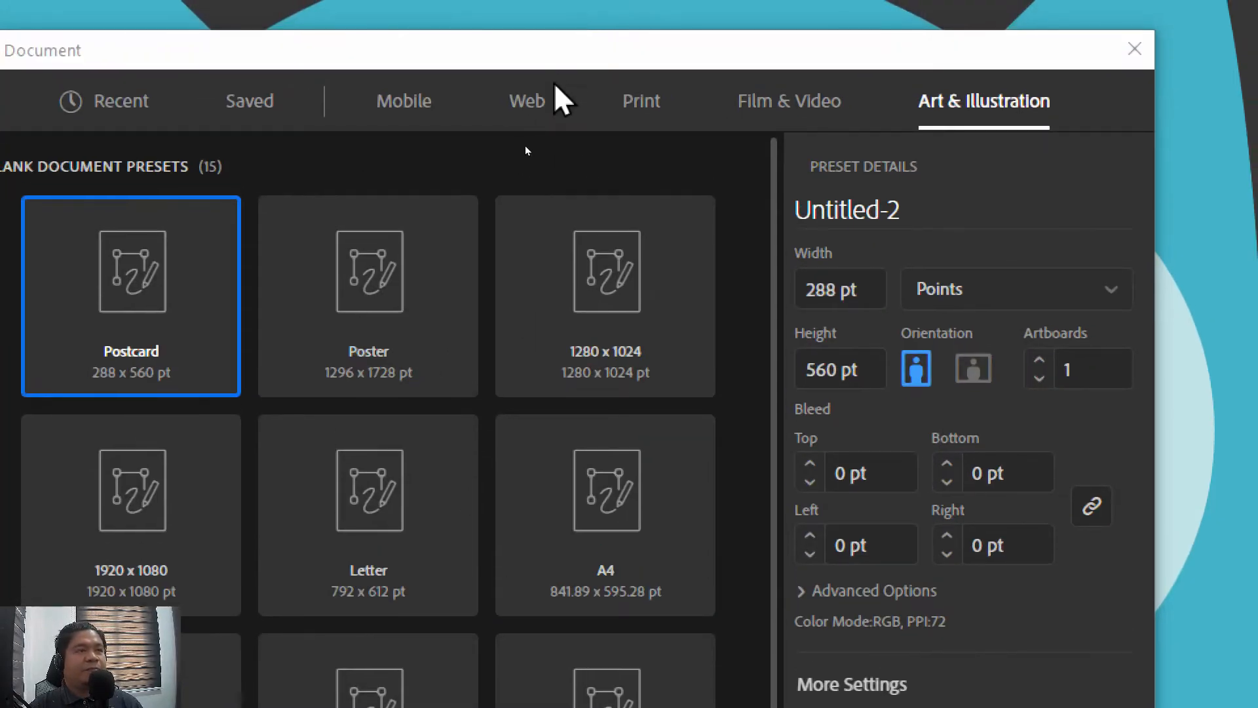
# Choose the Web-Large preset from the Web category for the new document
pyautogui.click(517, 67)
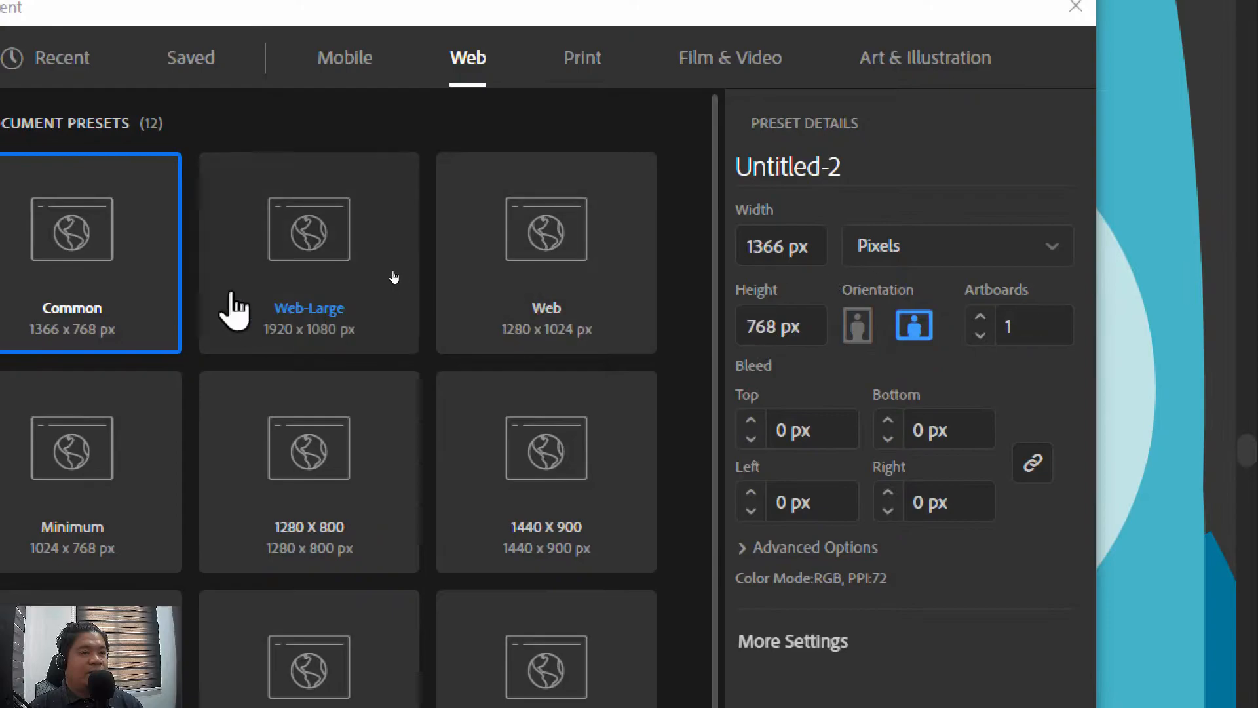
pyautogui.click(466, 195)
pyautogui.click(147, 282)
pyautogui.click(308, 288)
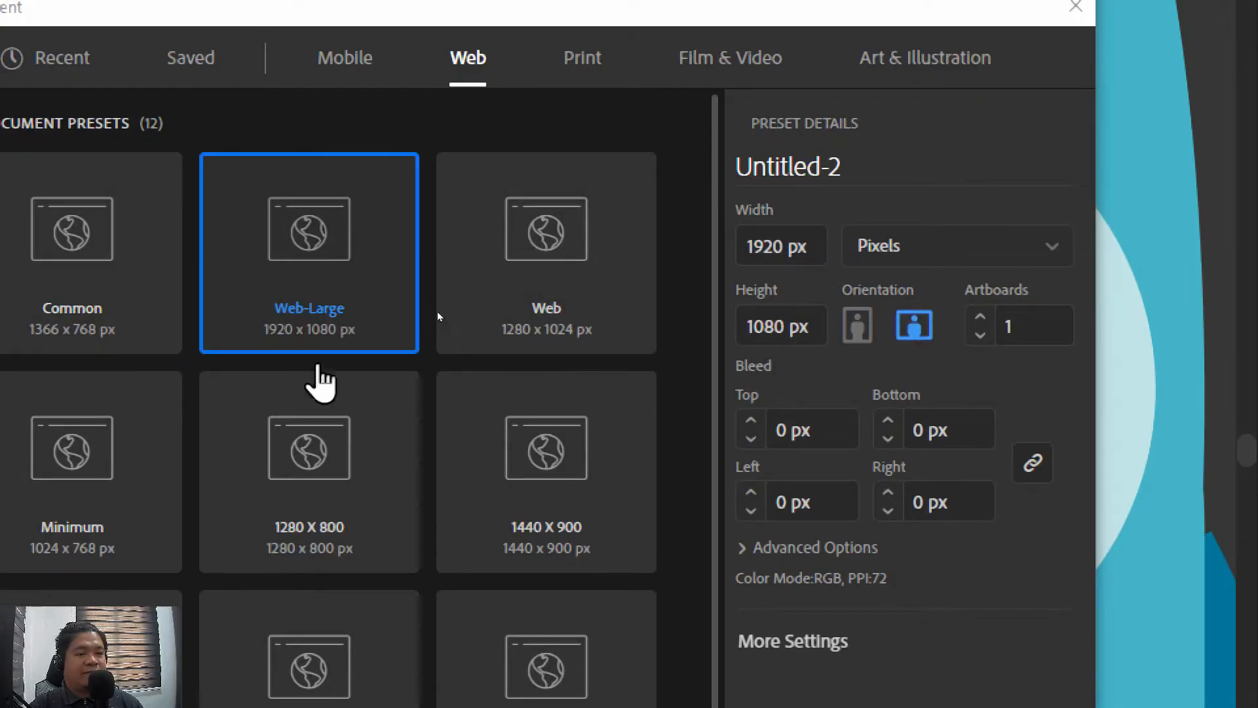
pyautogui.click(335, 458)
pyautogui.click(345, 258)
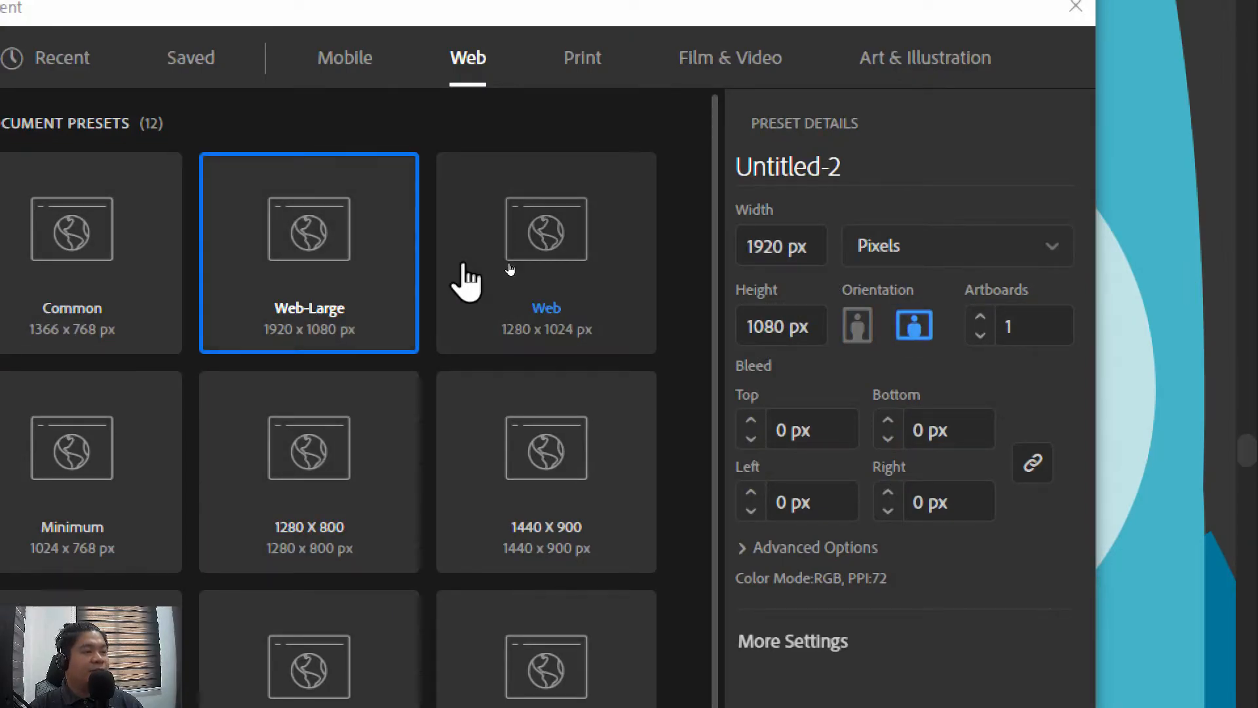
# Set the new document's width to 1300 px and its height to 900 px
pyautogui.click(811, 243)
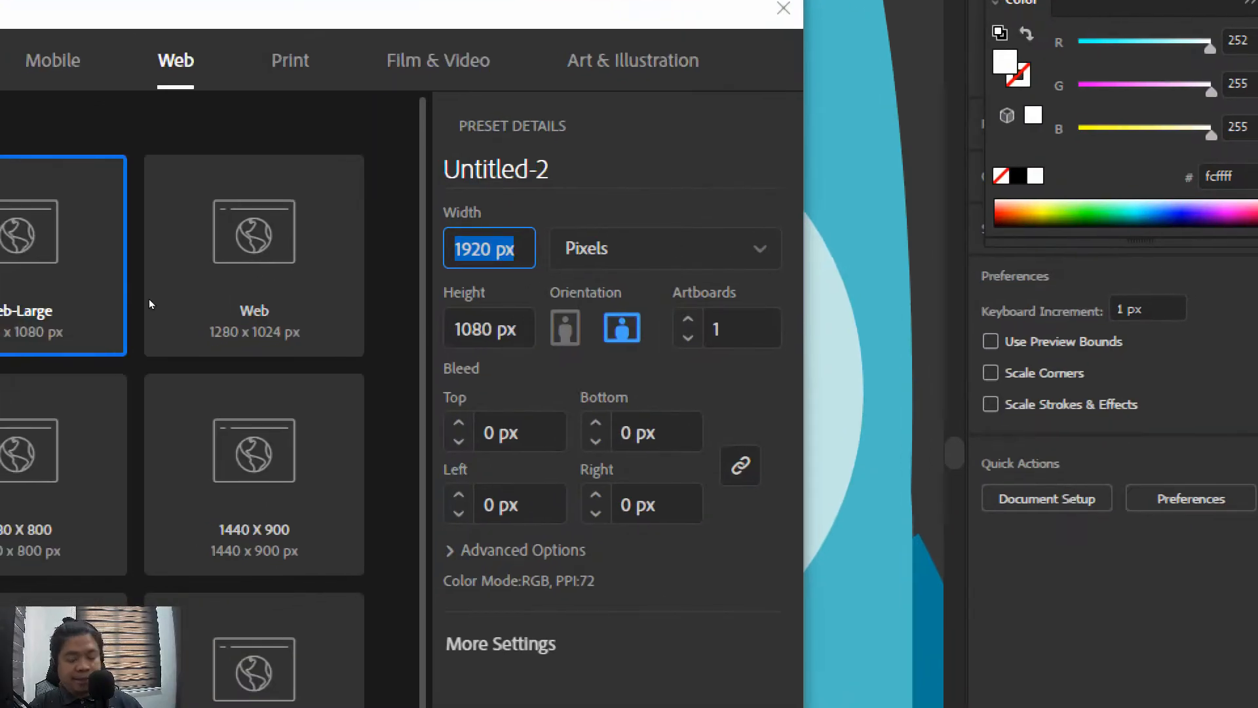
pyautogui.write('1300')
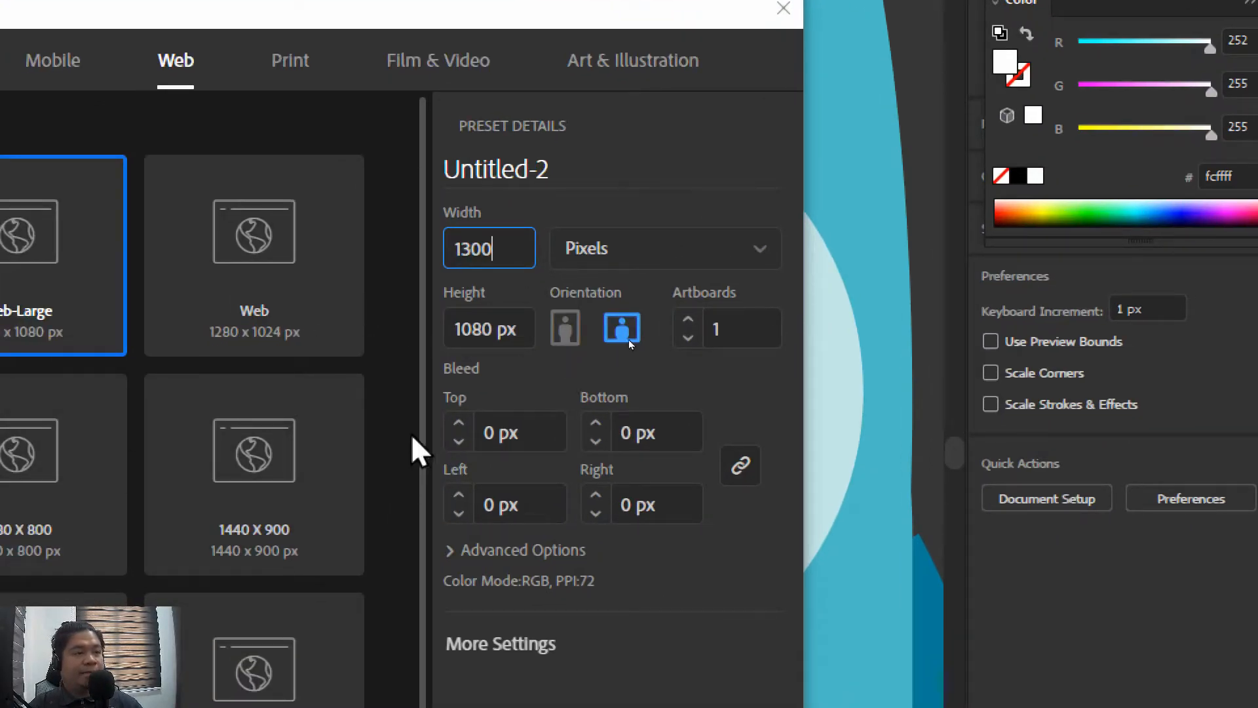
pyautogui.click(515, 326)
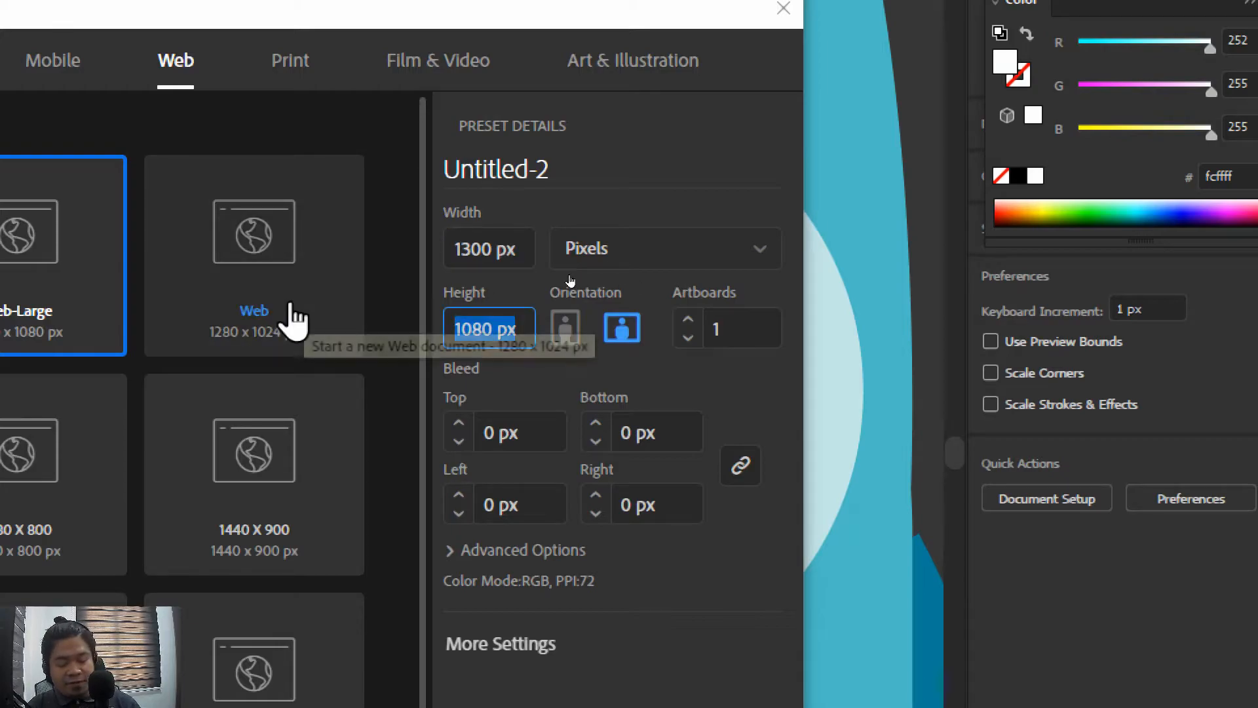
pyautogui.write('900')
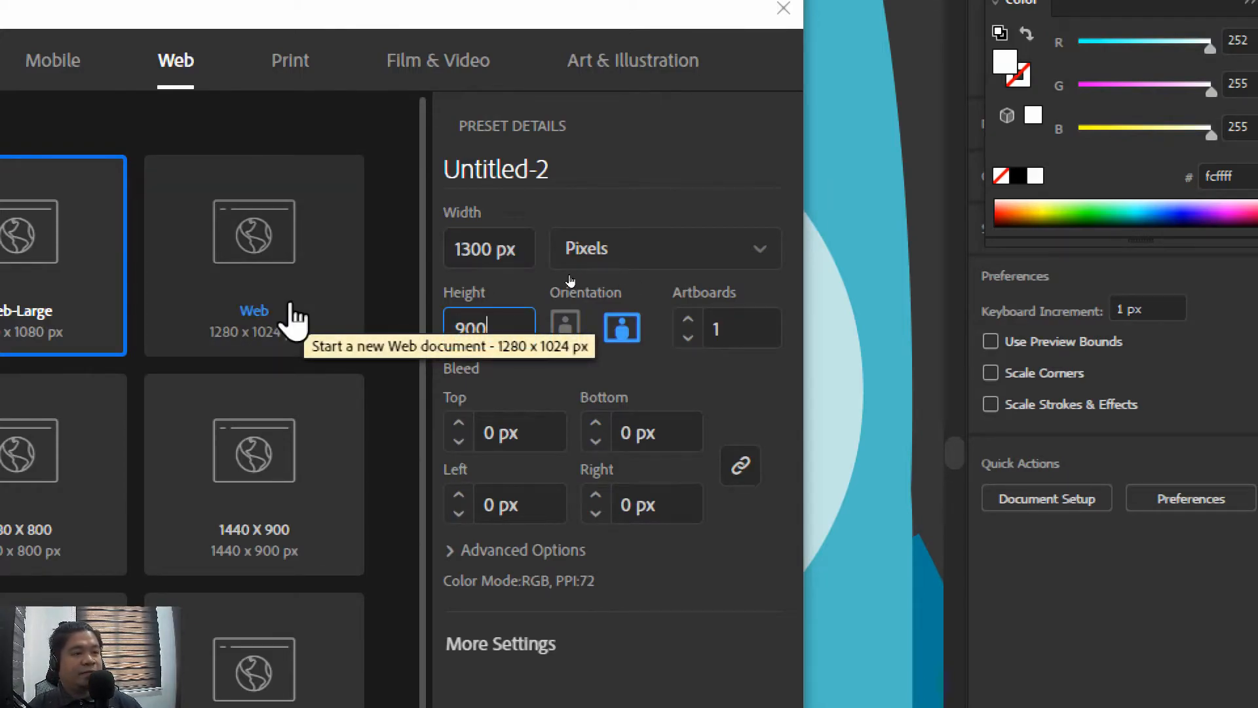
# Create the document with Pixels as the unit and RGB Color mode, and shift the floating tools palette inward over the artboard
pyautogui.click(707, 269)
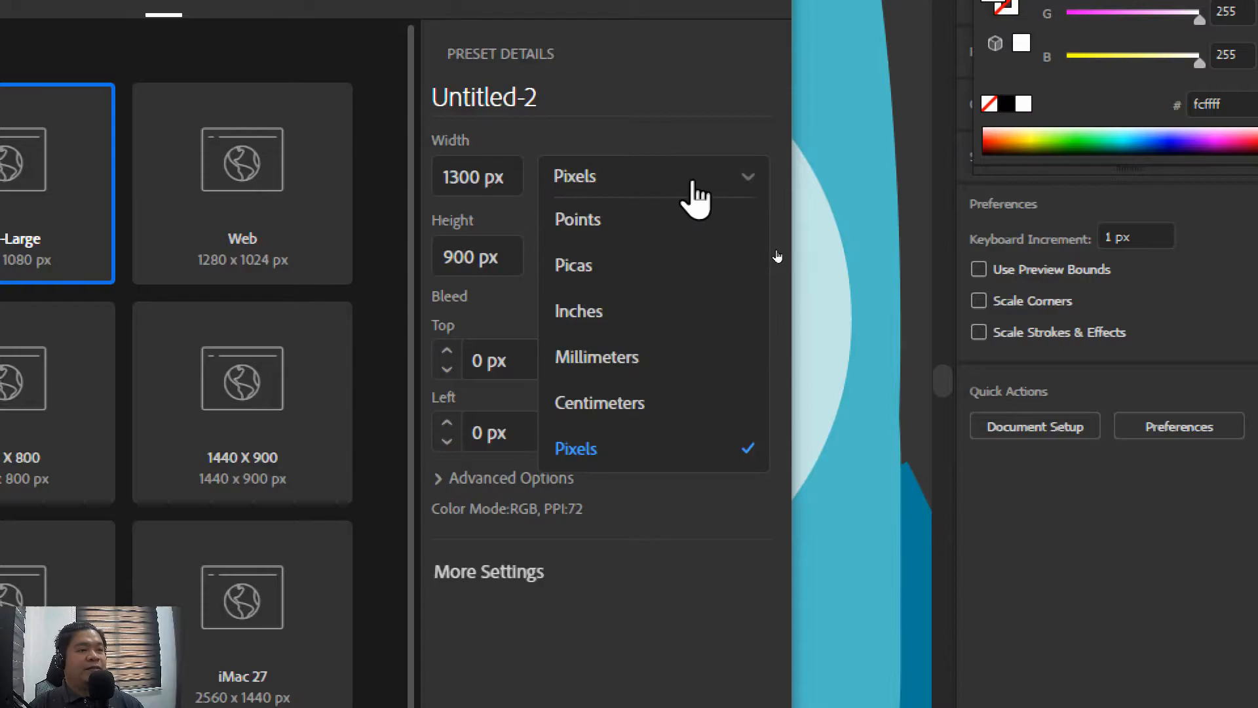
pyautogui.click(694, 186)
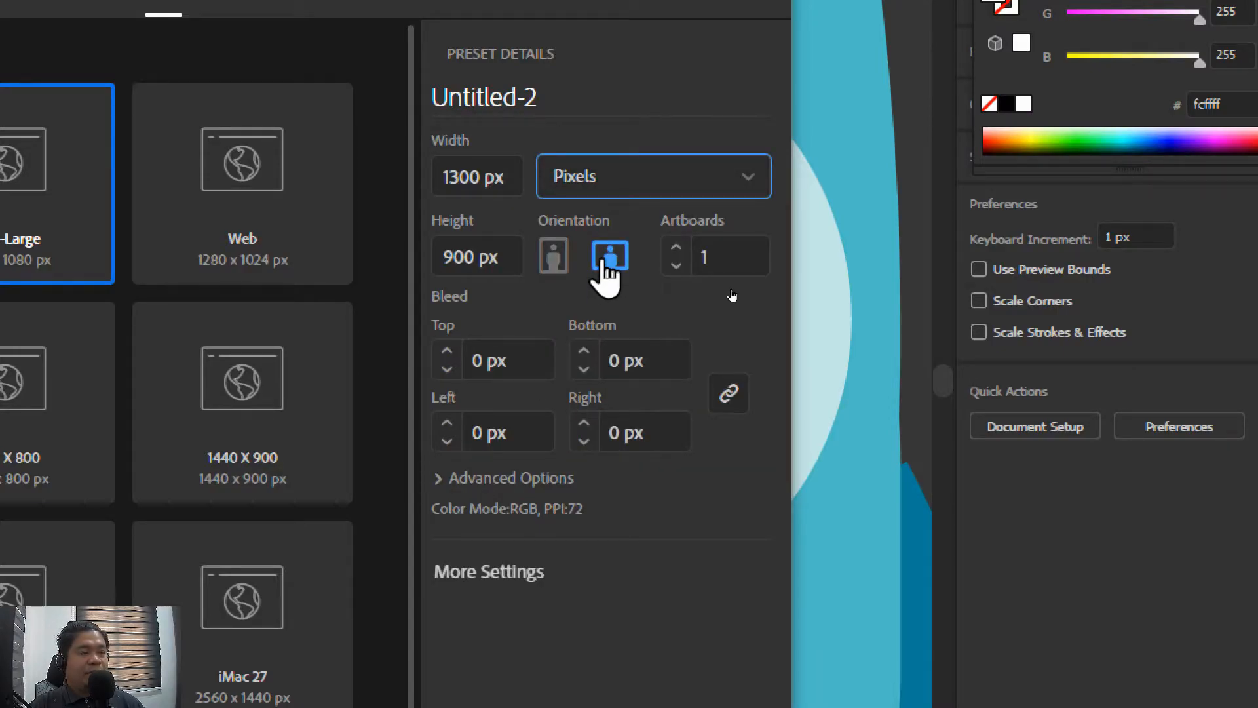
pyautogui.click(500, 478)
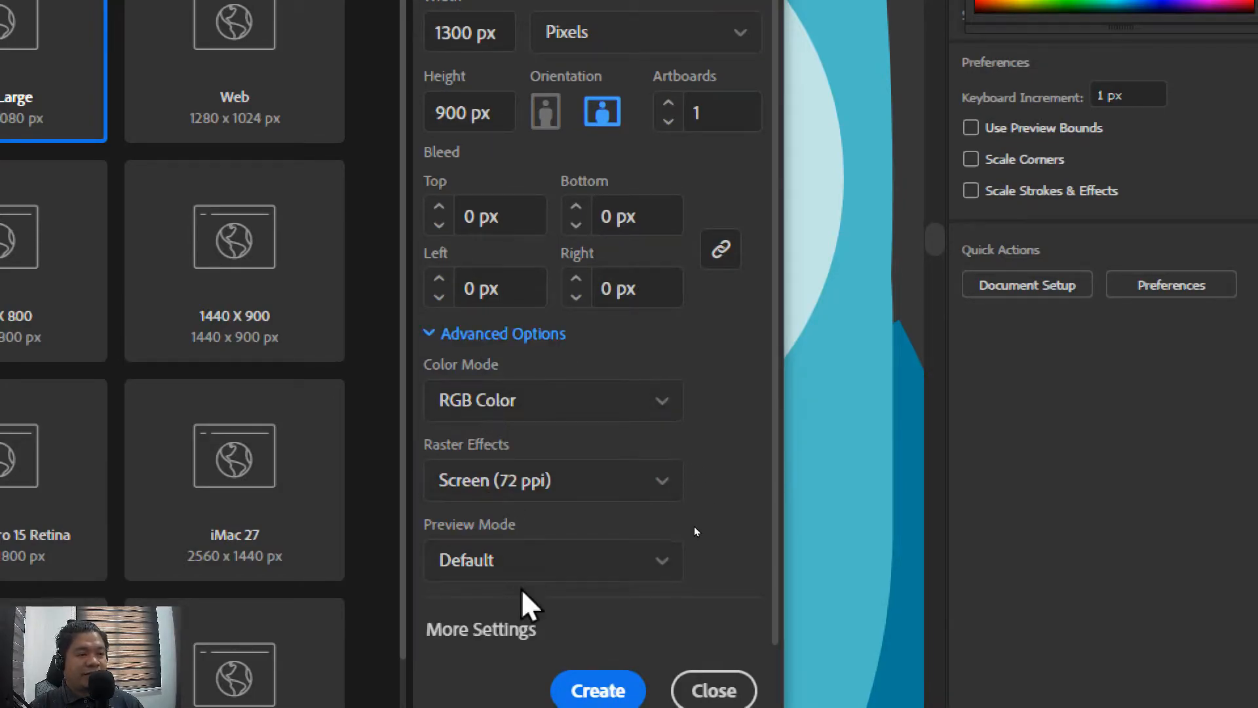
pyautogui.click(514, 336)
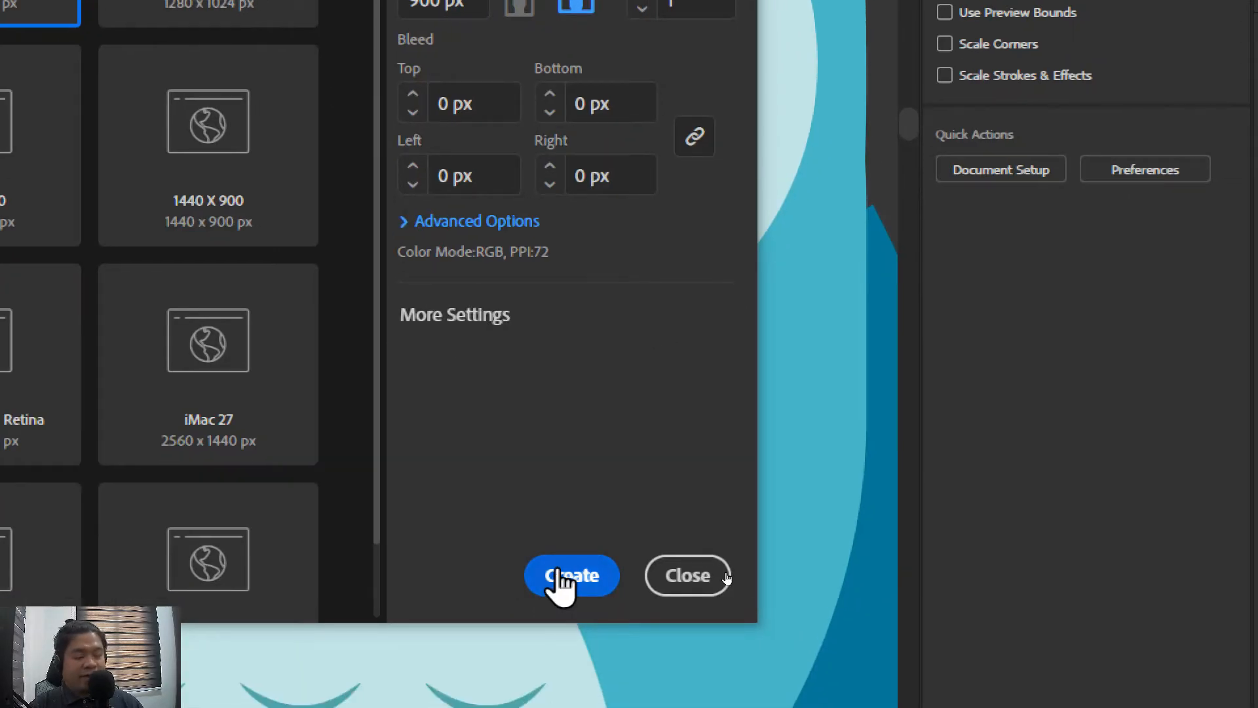
pyautogui.click(589, 691)
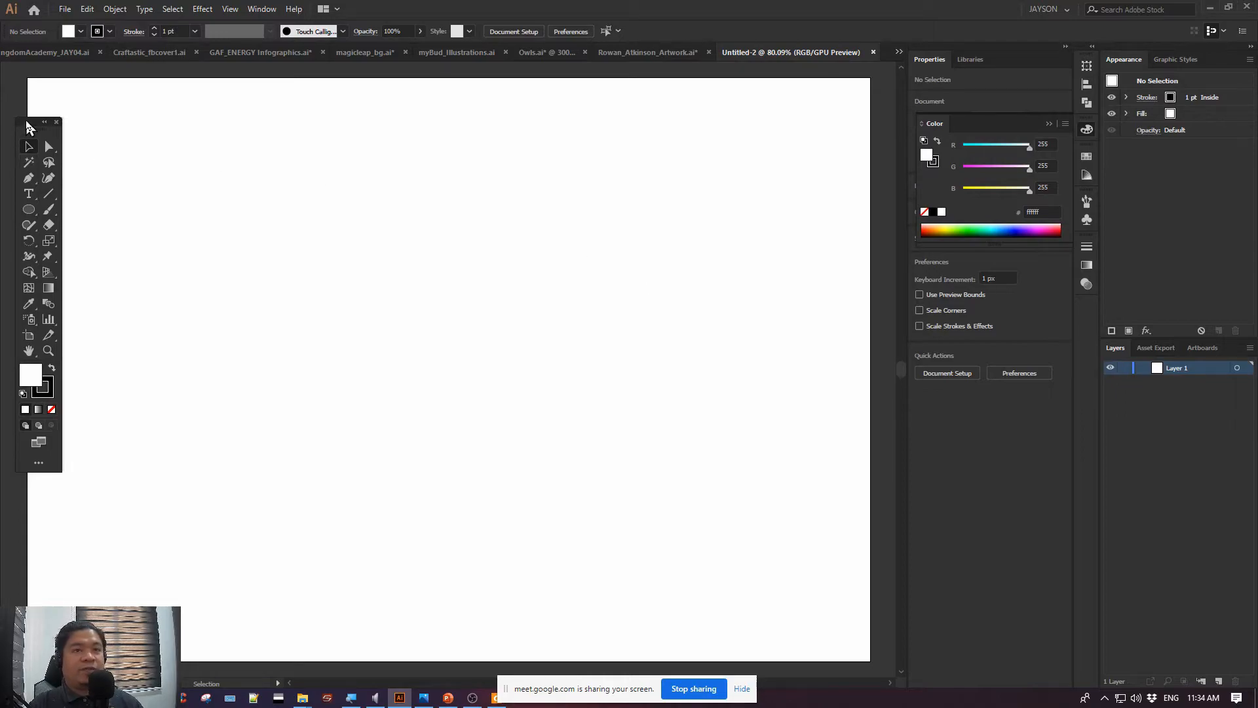
pyautogui.moveTo(26, 122); pyautogui.dragTo(47, 141)
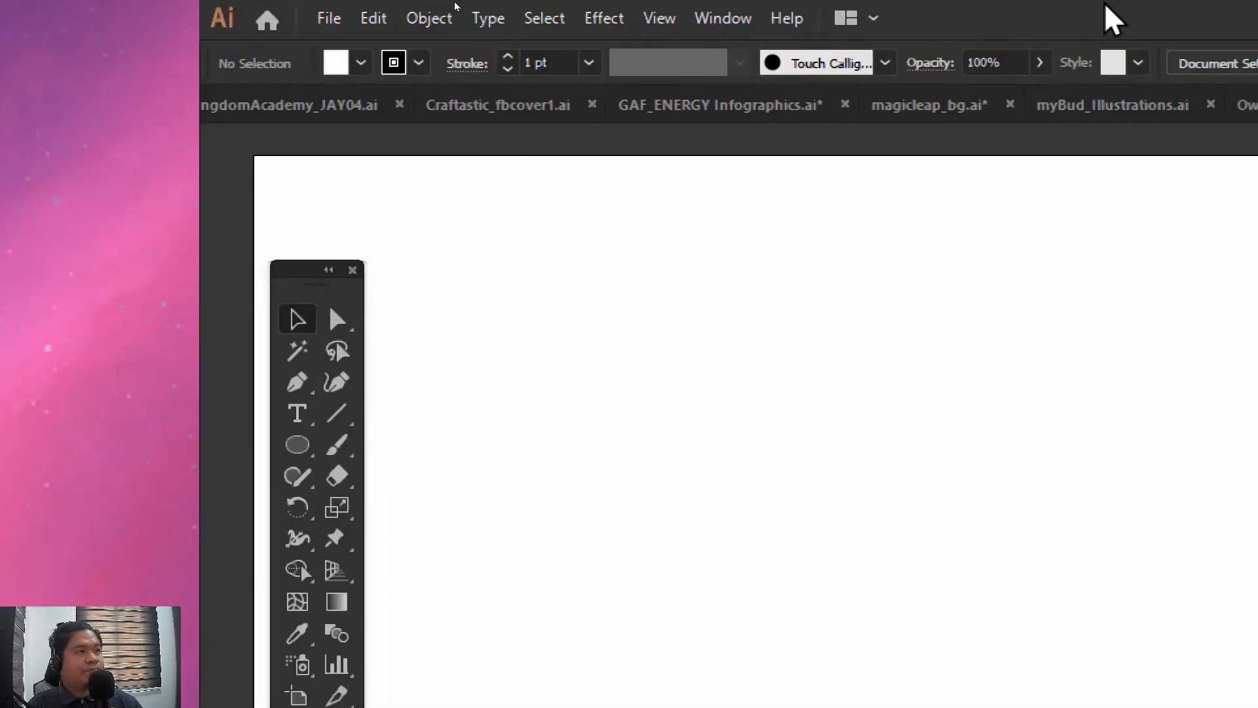
# Start saving the document with Save As and choose the 3O_Output folder inside Lesson 1 & 2 as the destination
pyautogui.click(328, 19)
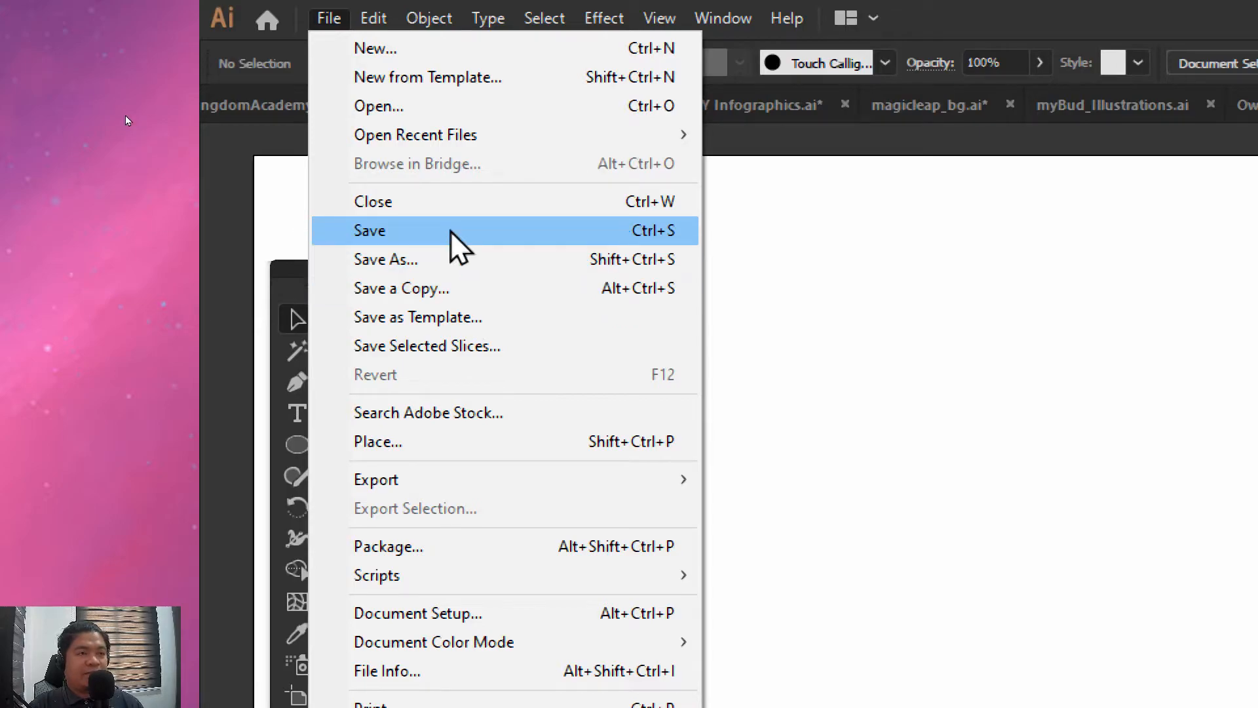
pyautogui.click(451, 259)
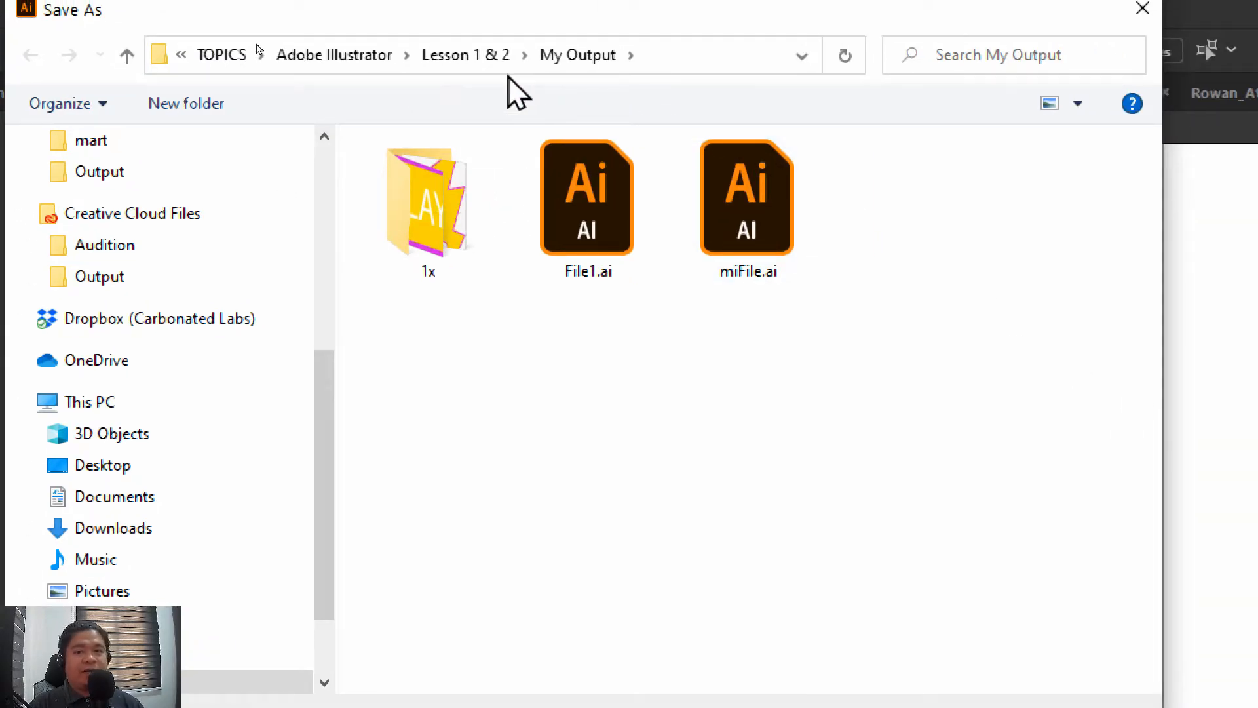
pyautogui.click(481, 60)
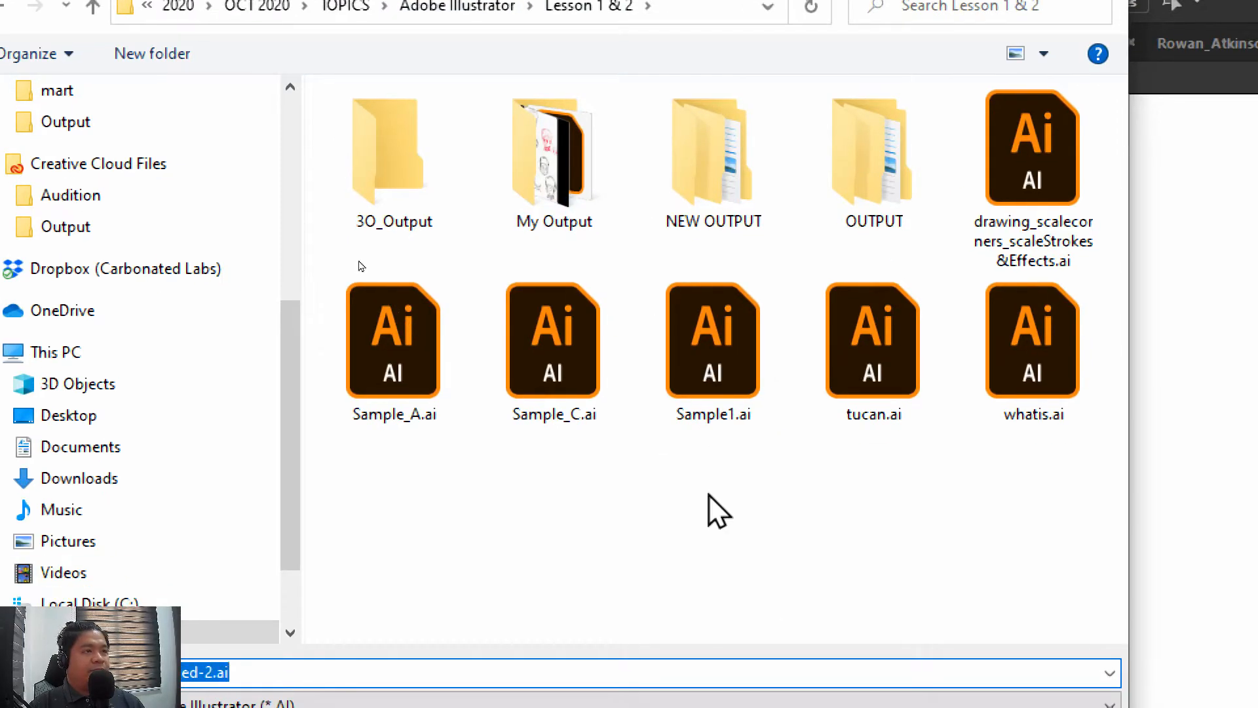
pyautogui.doubleClick(425, 157)
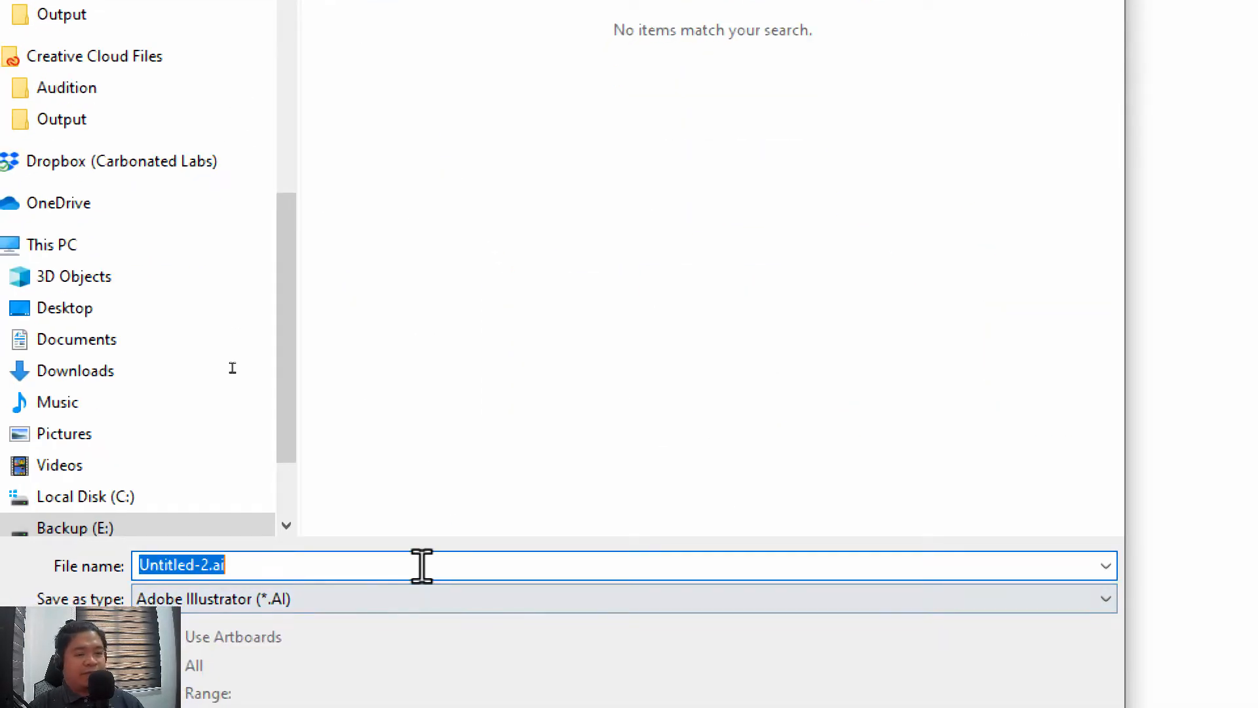
# Name the file firstFile in Adobe Illustrator (*.AI) format and save it with the Illustrator CC version and default options
pyautogui.write('fisrt')
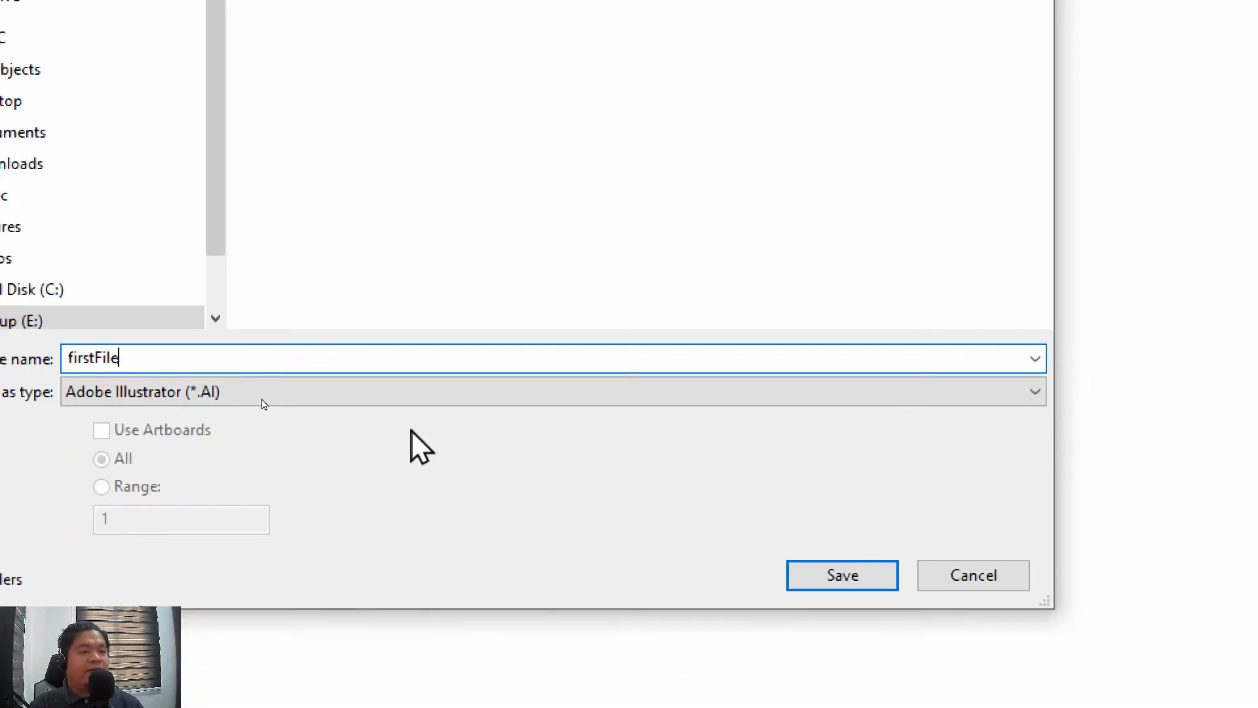
pyautogui.click(473, 599)
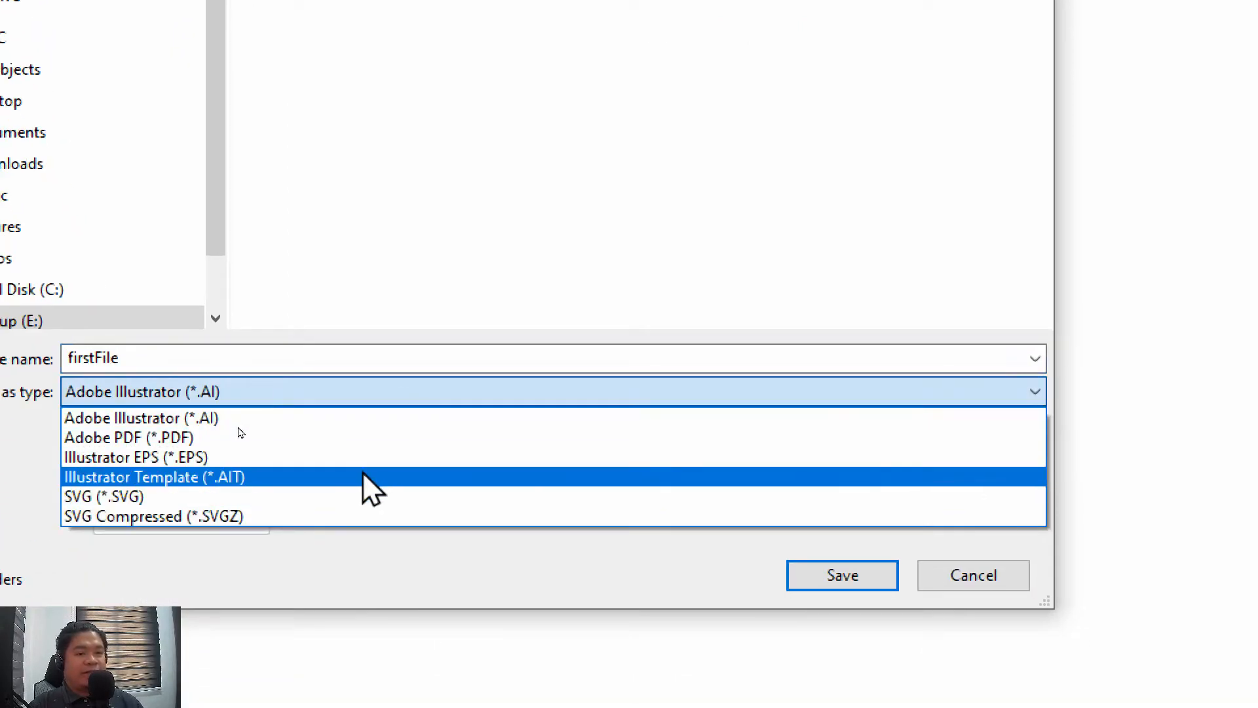
pyautogui.click(368, 415)
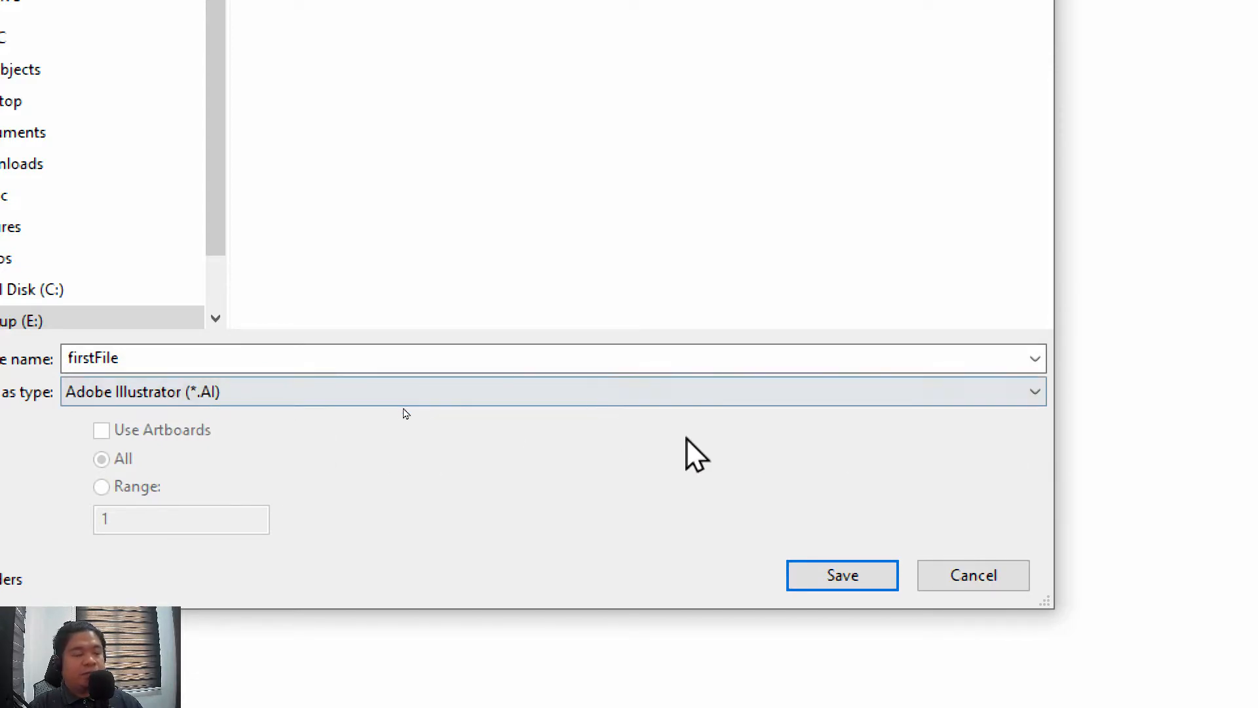
pyautogui.click(817, 567)
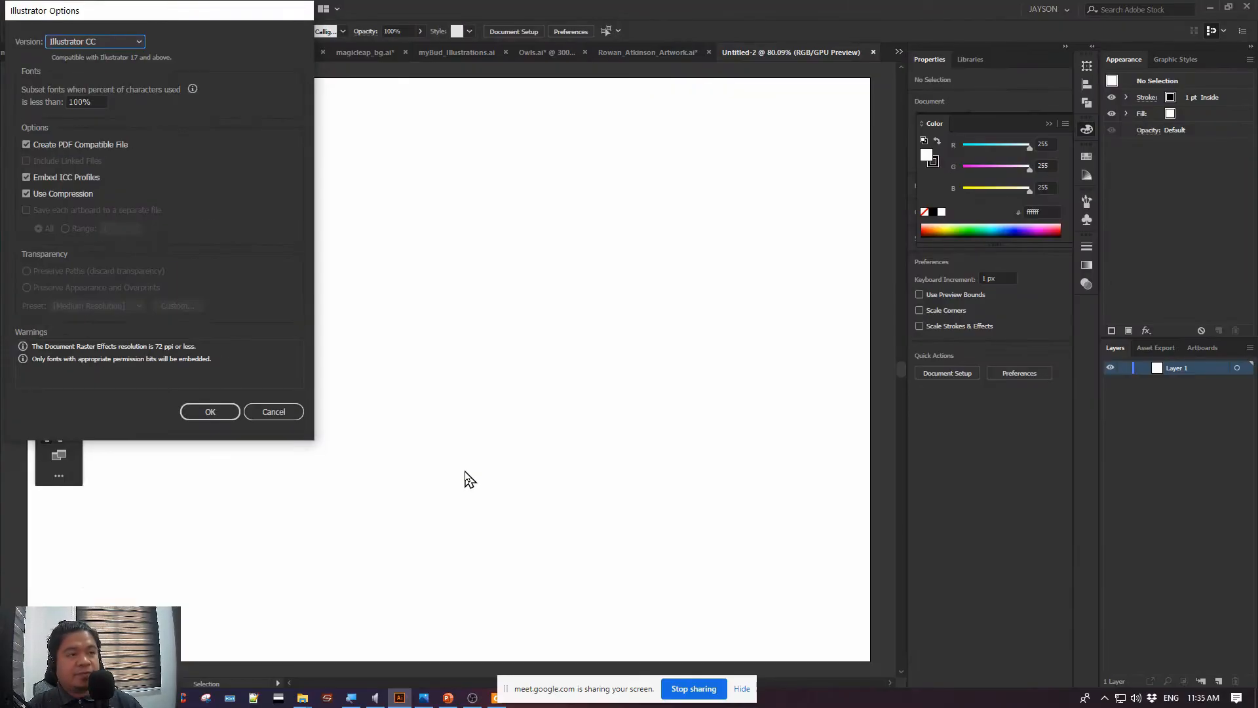
pyautogui.moveTo(140, 9); pyautogui.dragTo(521, 133)
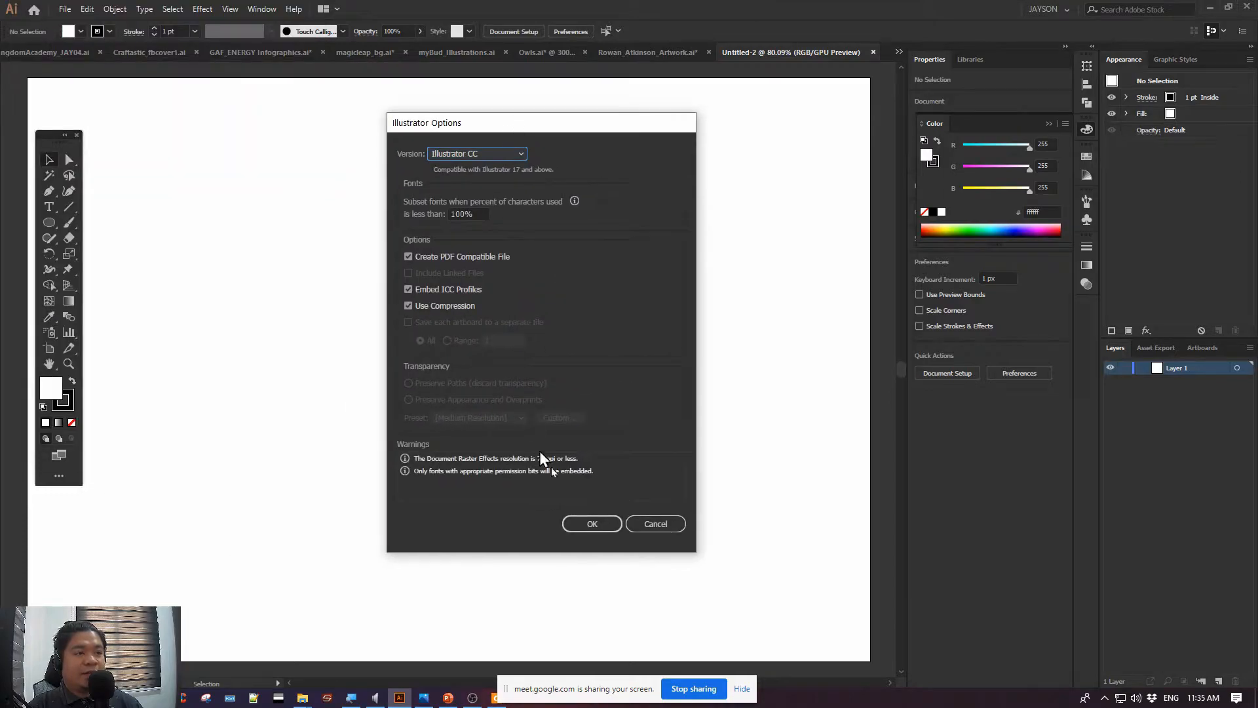
pyautogui.click(588, 523)
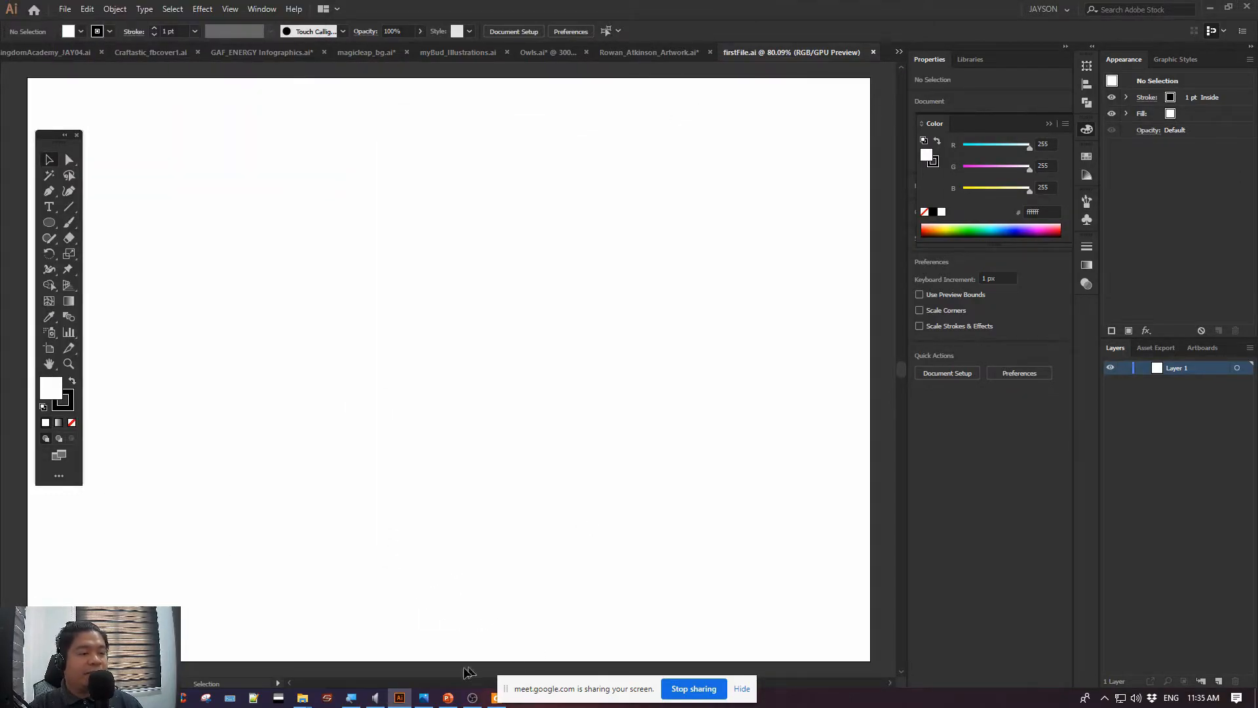
# Switch to the PowerPoint Lesson 1 slide and highlight the File > Open line under Opening an existing document
pyautogui.click(447, 697)
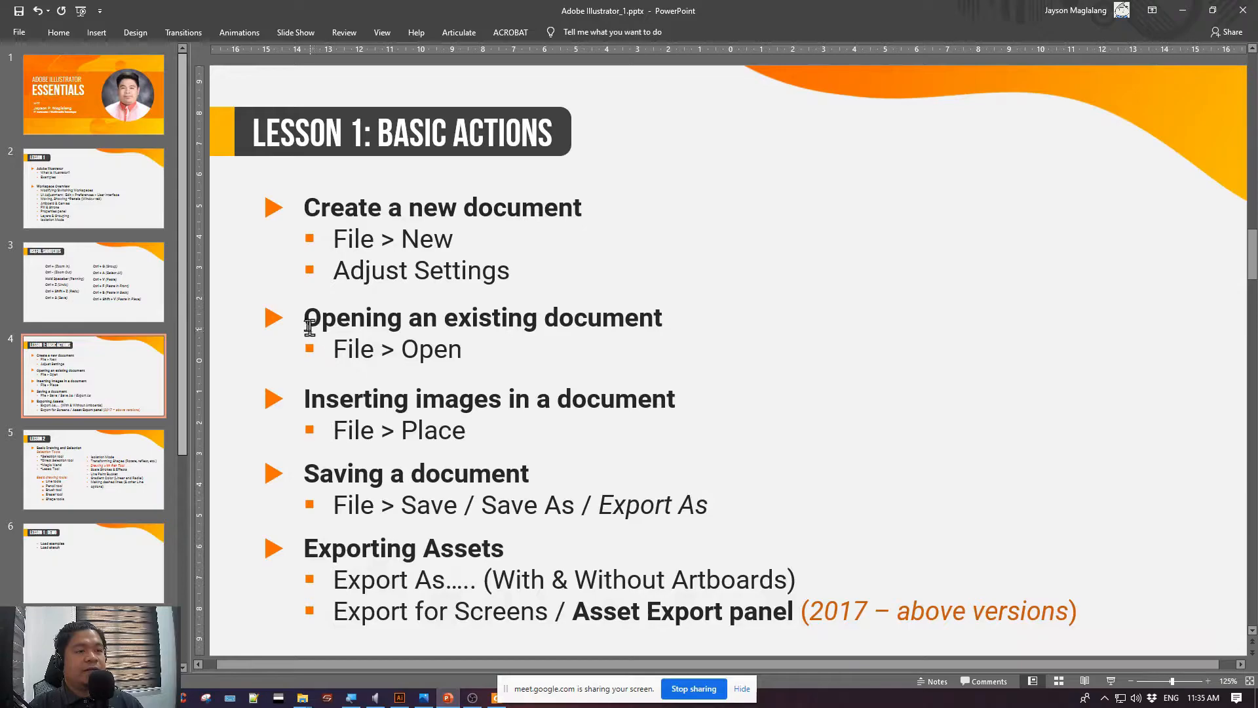
pyautogui.moveTo(305, 319); pyautogui.dragTo(687, 346)
pyautogui.click(461, 402)
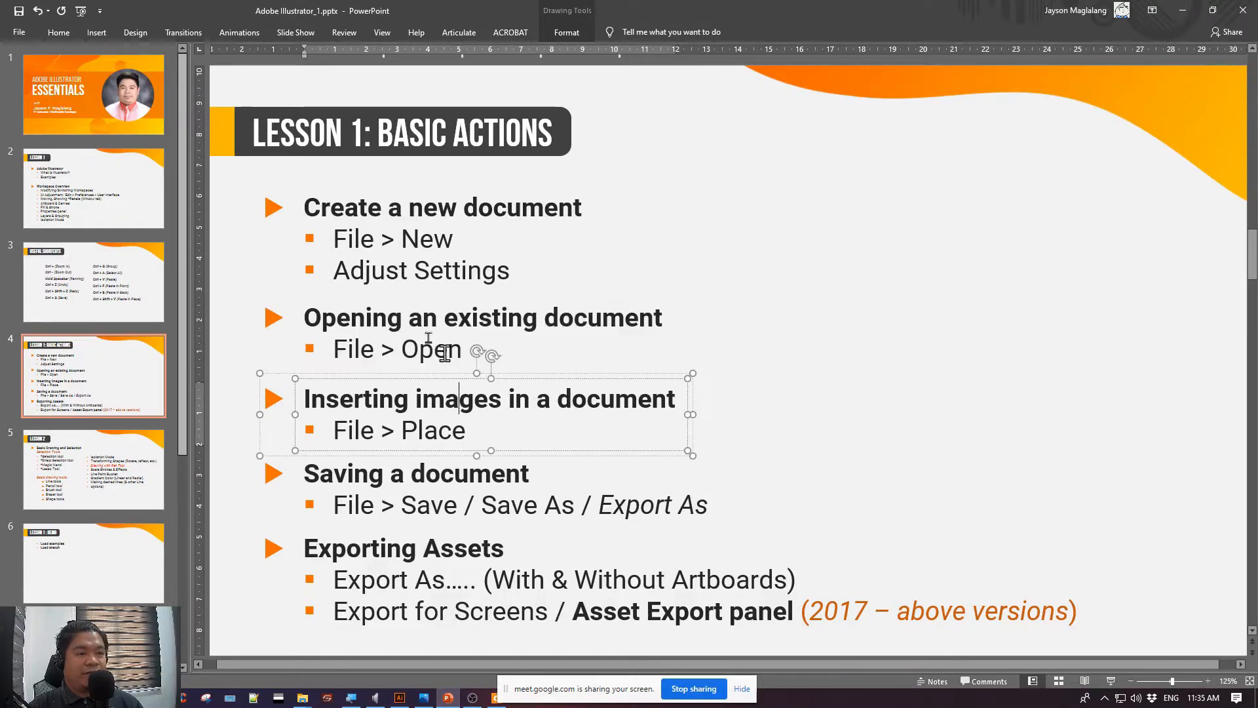
pyautogui.click(351, 317)
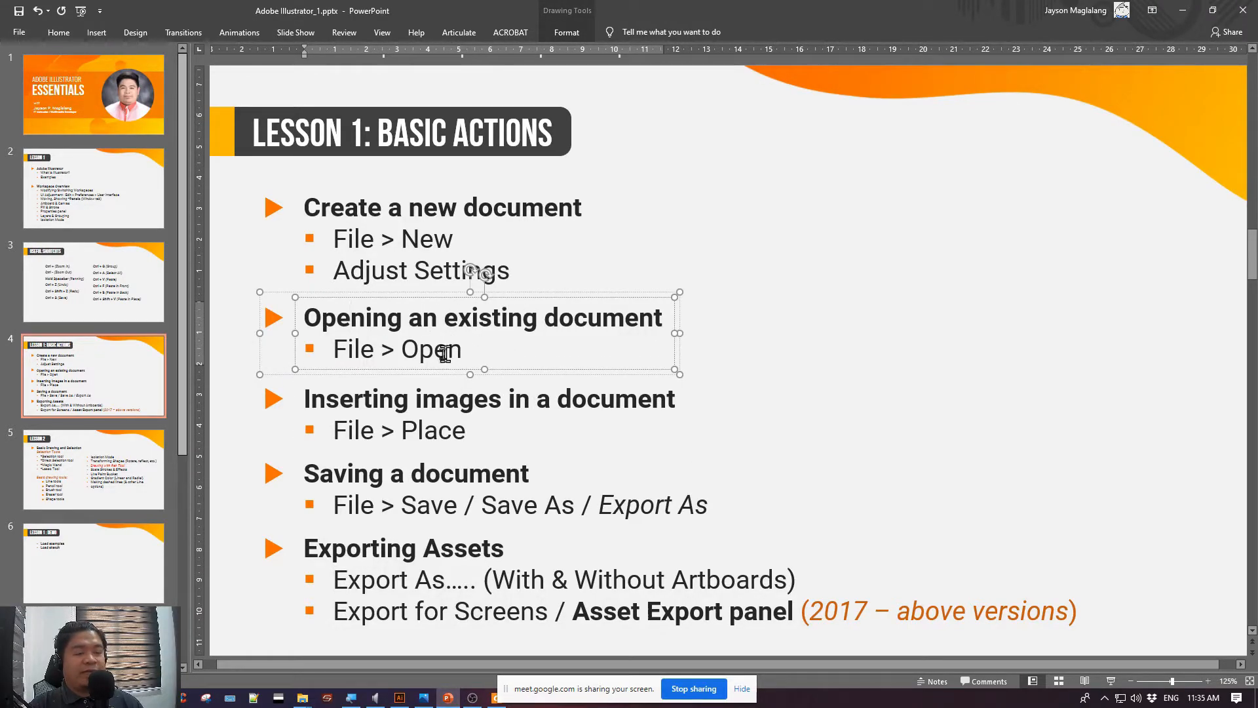
pyautogui.moveTo(481, 354); pyautogui.dragTo(292, 348)
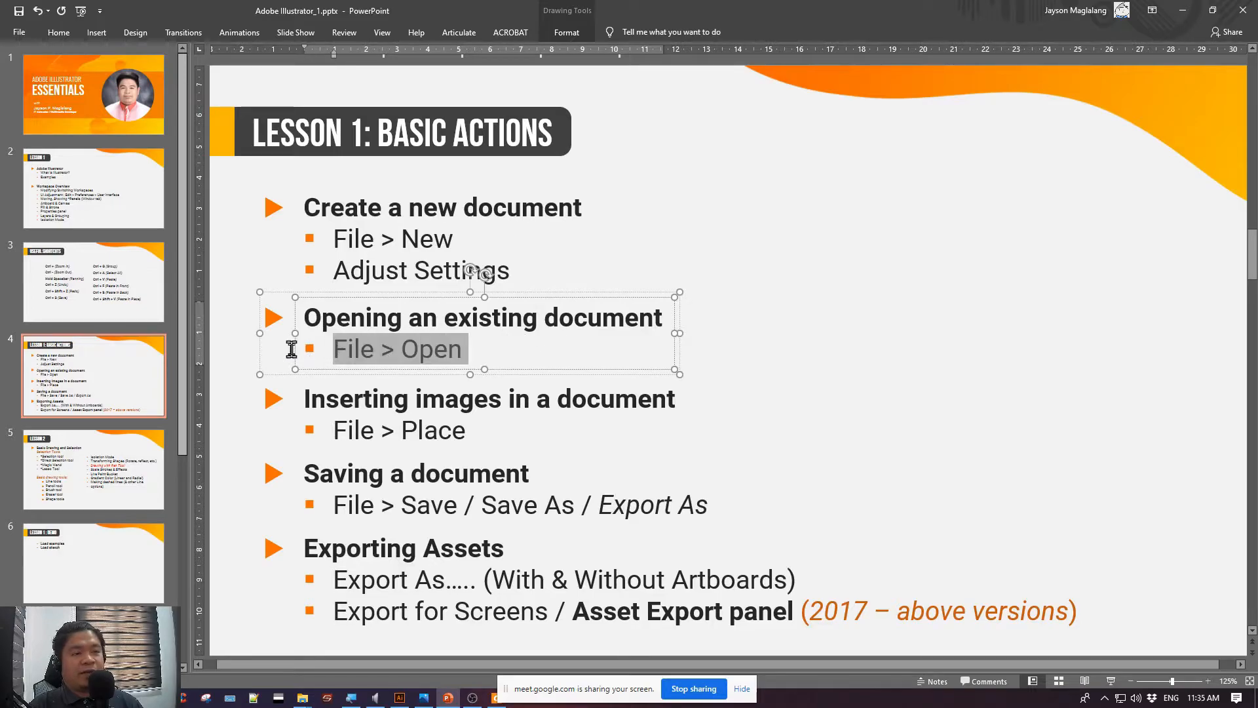
# Return to Illustrator, fit the artboard in the window, and inspect firstFile.ai in the Open dialog without opening it
pyautogui.hotkey('alt', 'Tab')
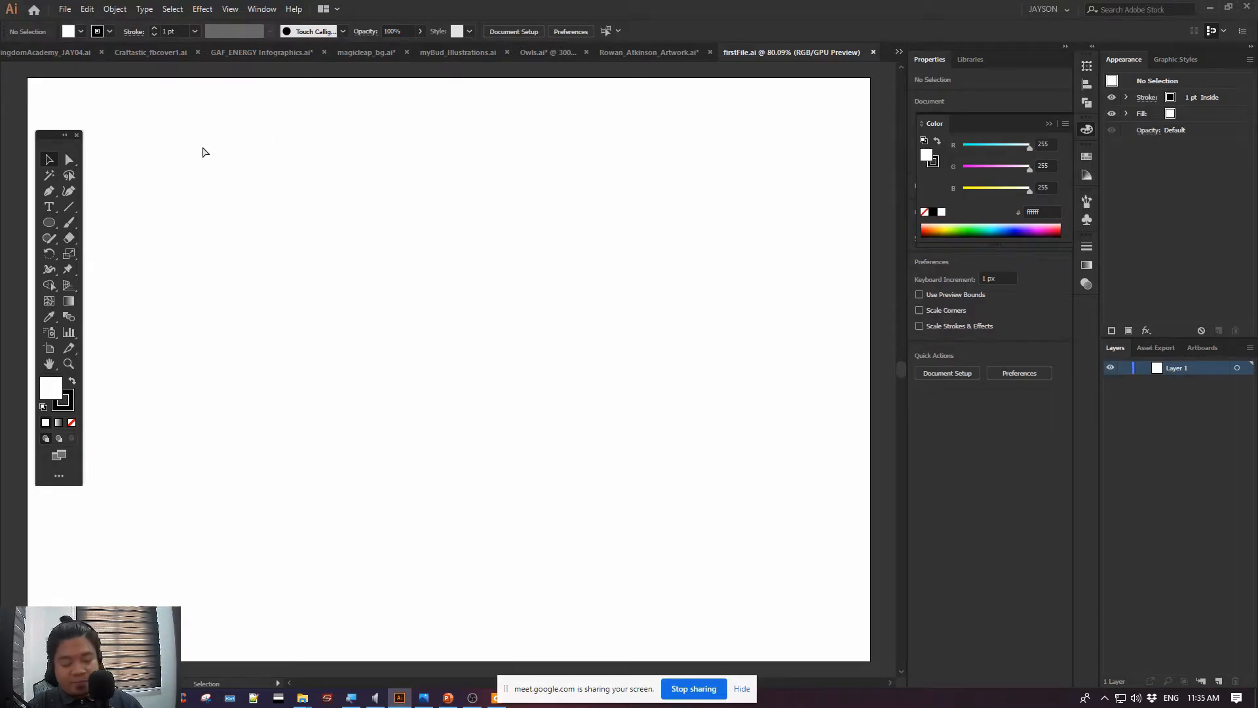
pyautogui.hotkey('ctrl', '1')
pyautogui.hotkey('ctrl', '0')
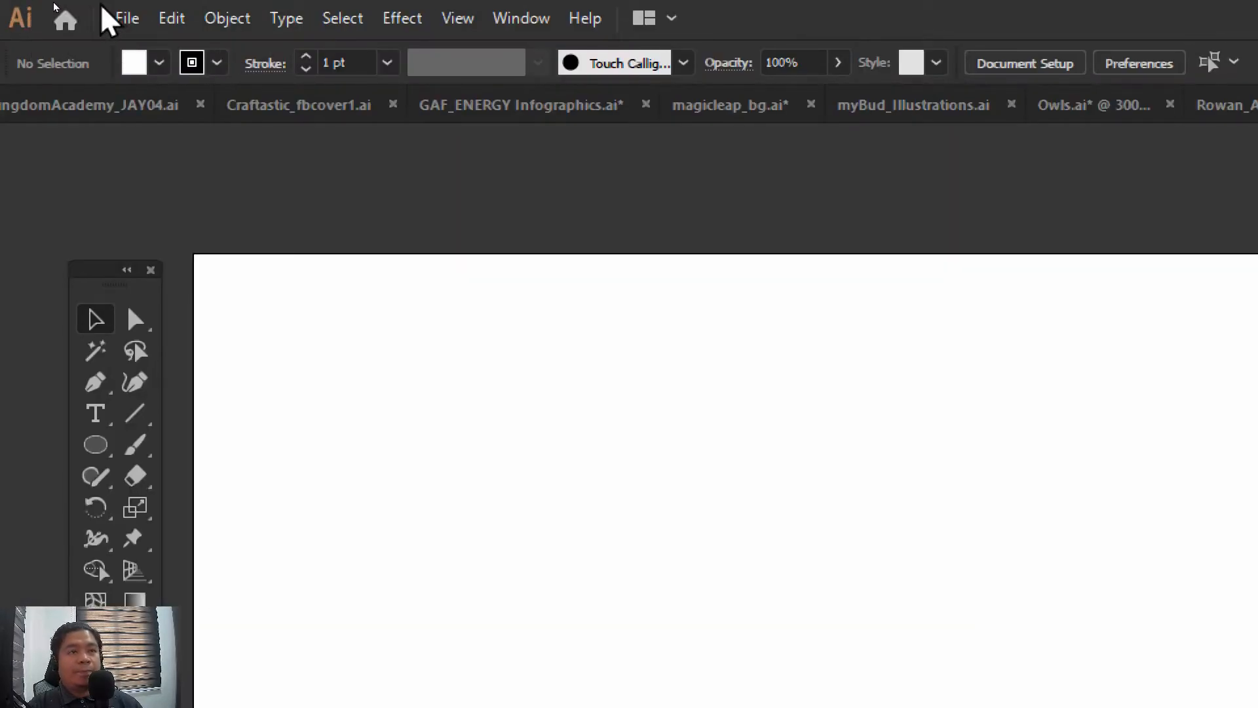
pyautogui.click(126, 20)
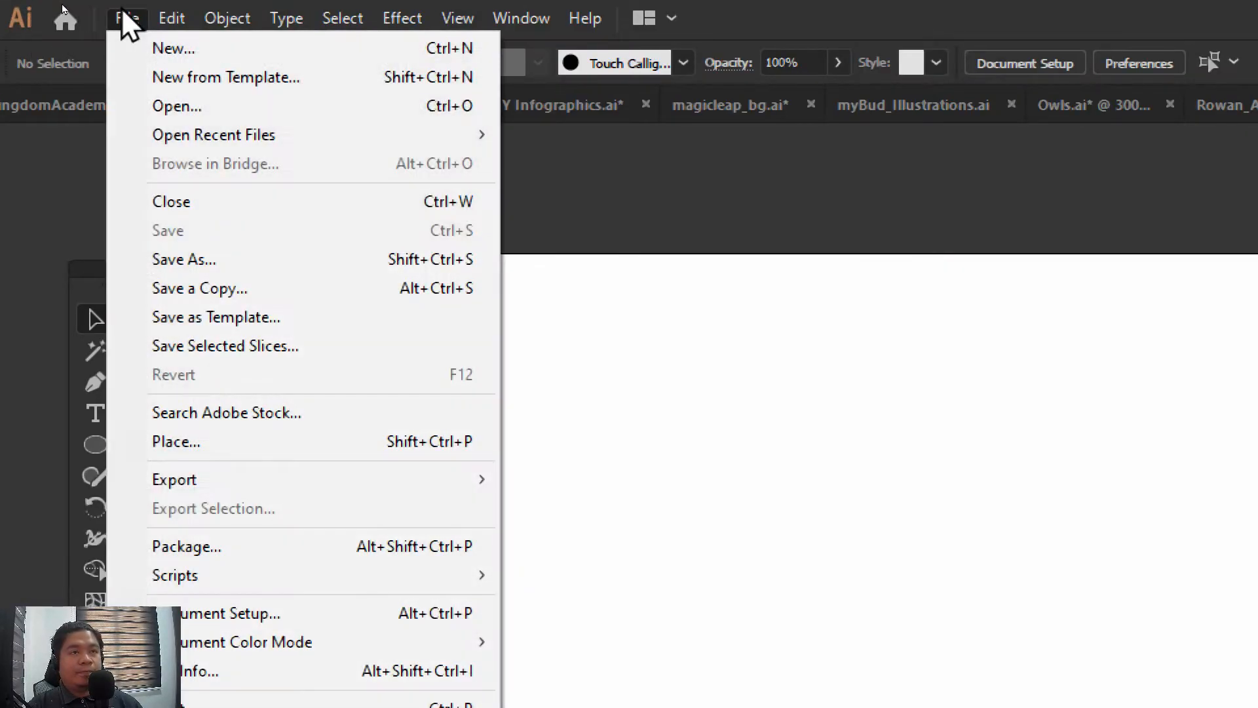
pyautogui.click(231, 105)
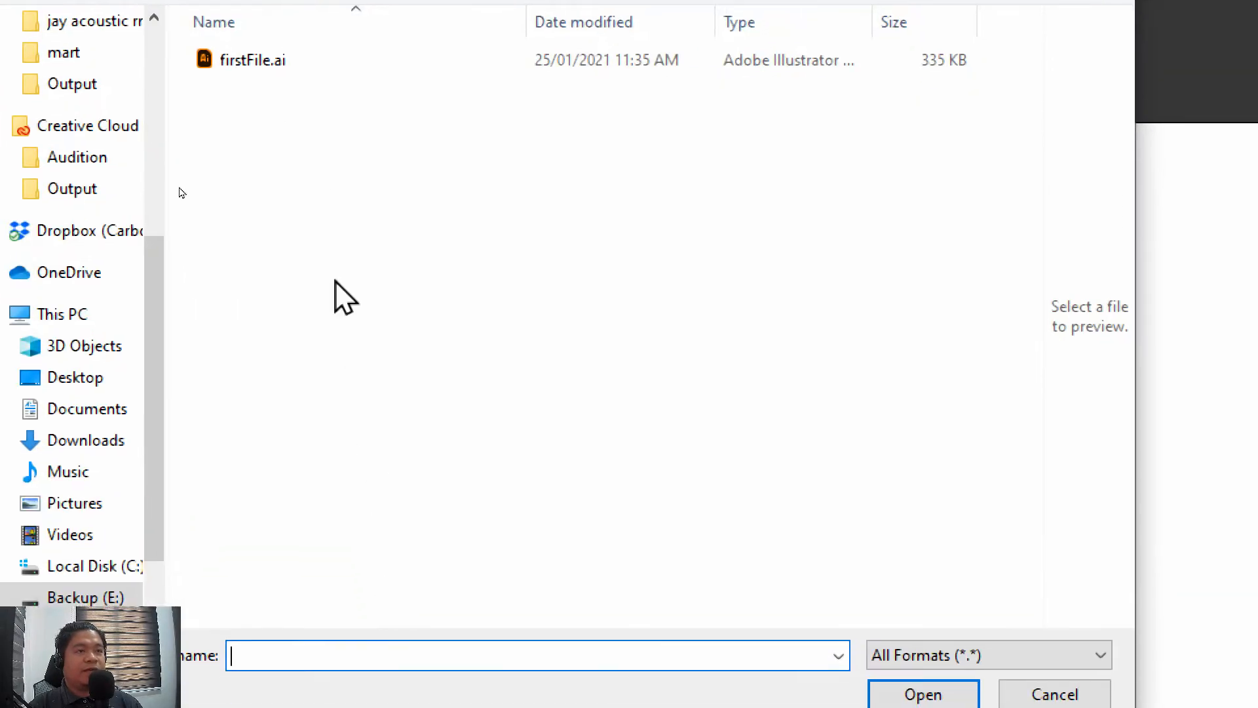
pyautogui.click(287, 61)
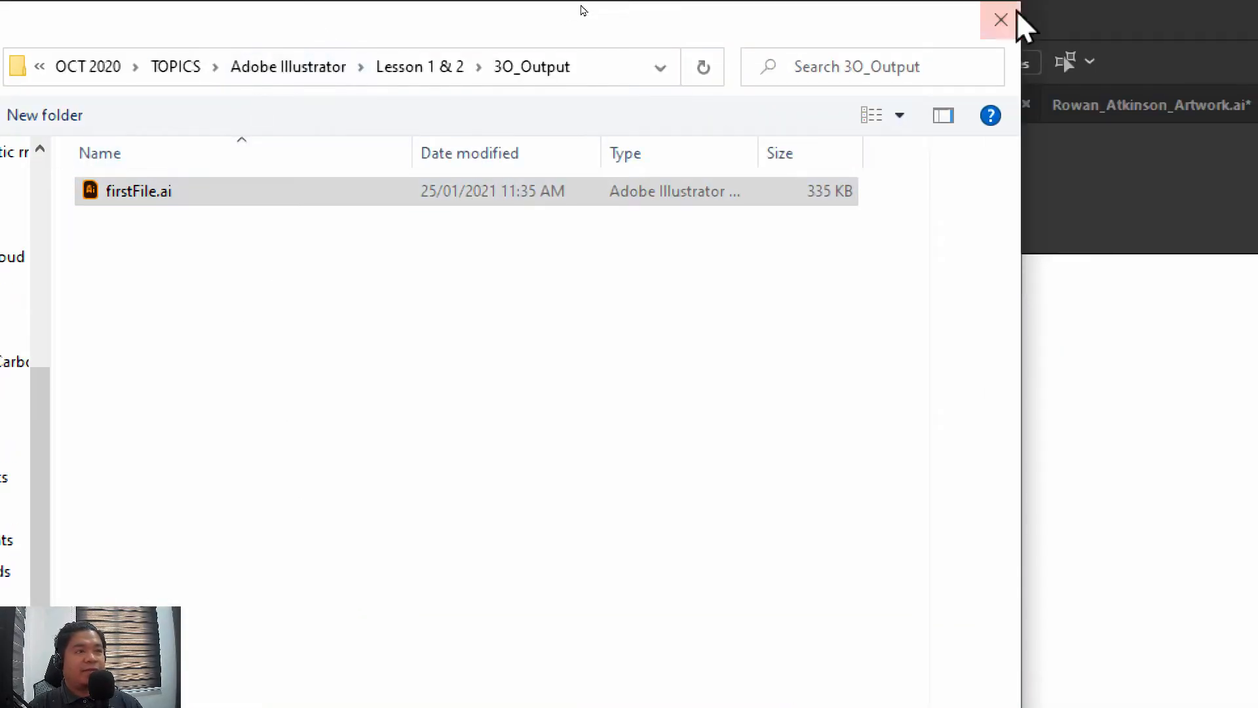
pyautogui.click(1017, 14)
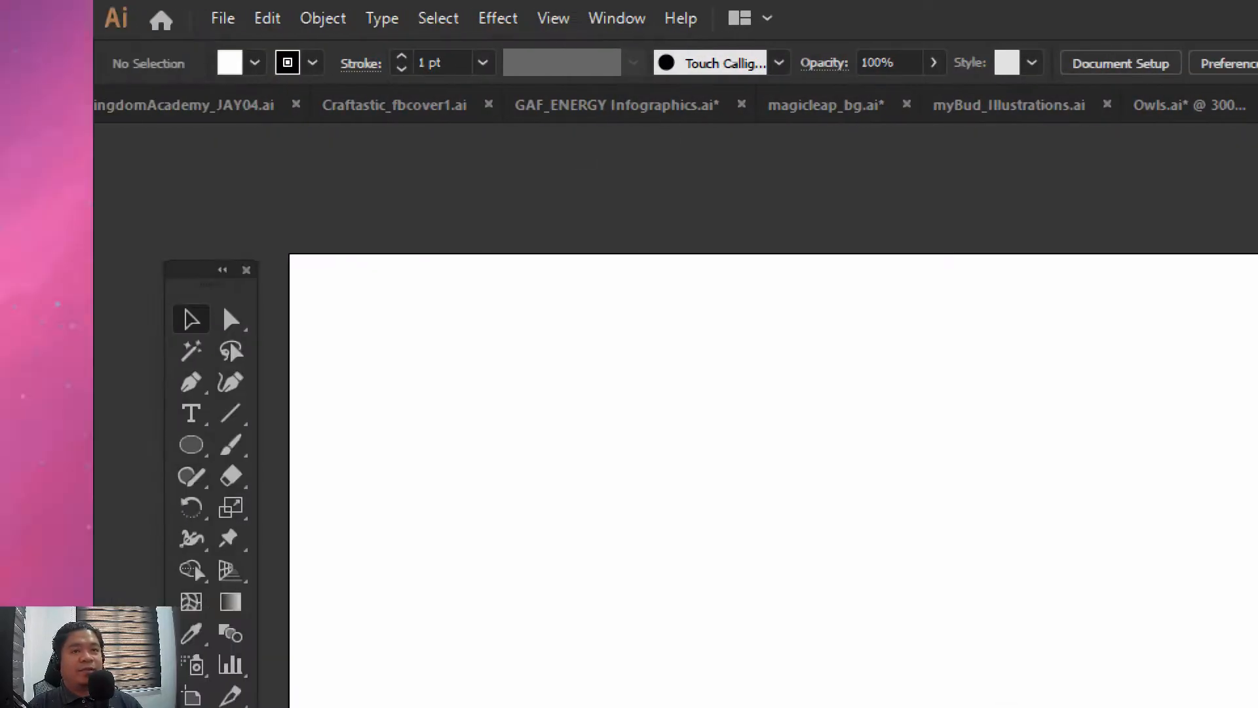
# Place the character sketch JPG from the Adobe Illustrator folder as a linked image on the artboard's left half, then leave isolation mode
pyautogui.click(223, 18)
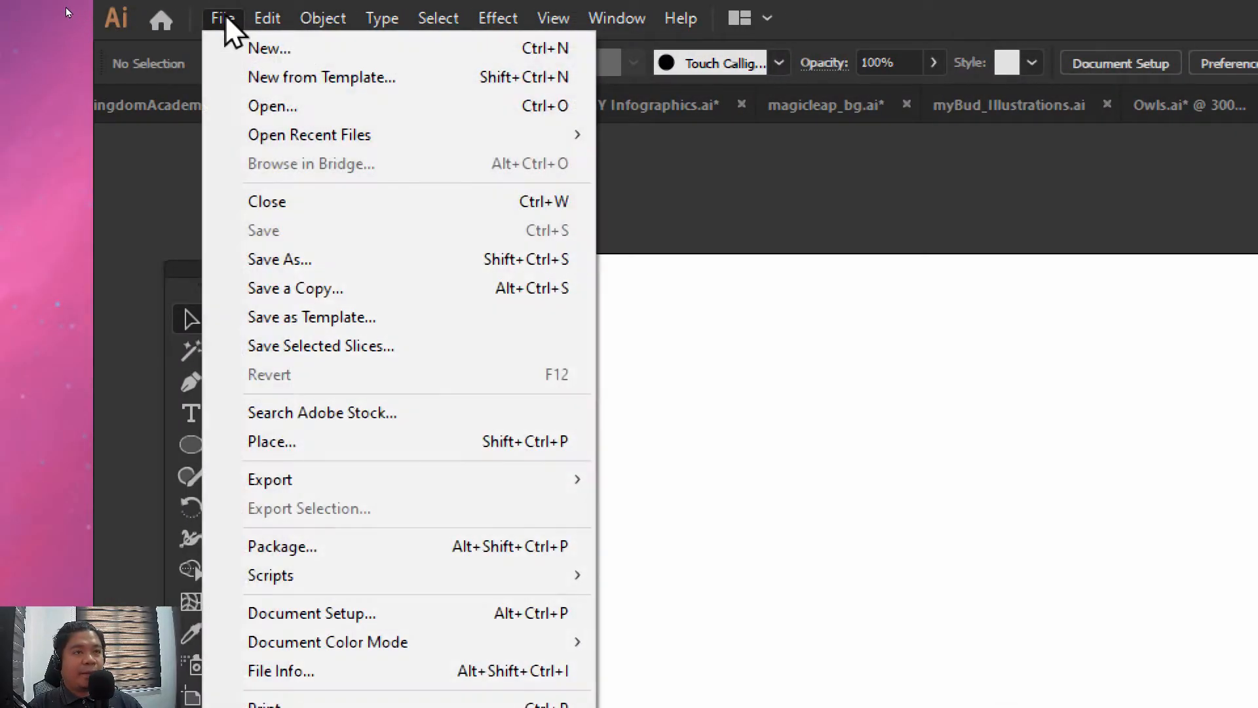
pyautogui.click(292, 440)
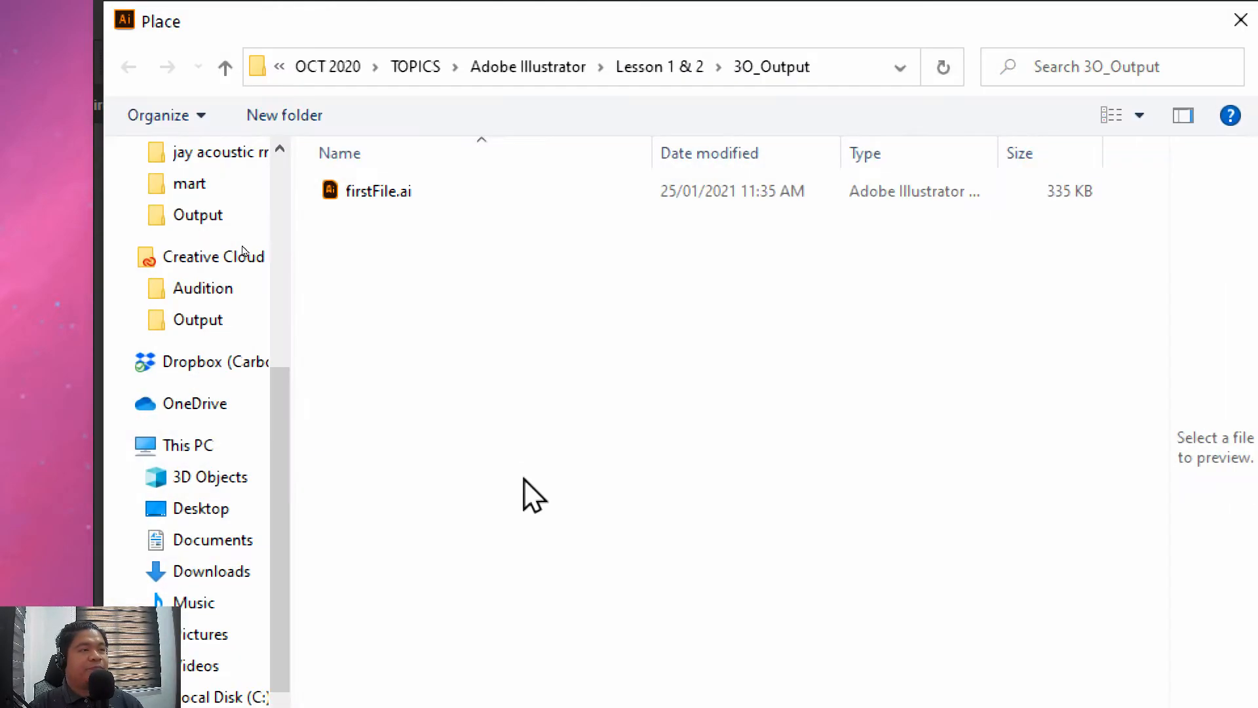
pyautogui.click(662, 67)
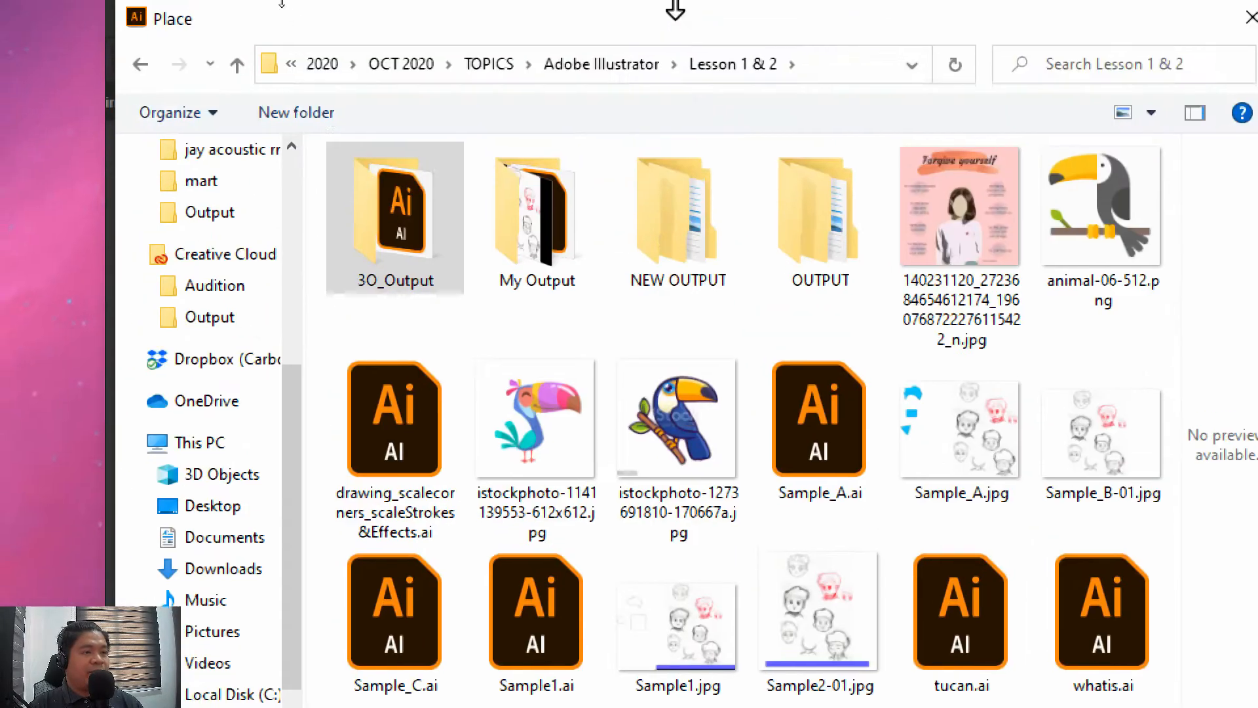
pyautogui.click(609, 64)
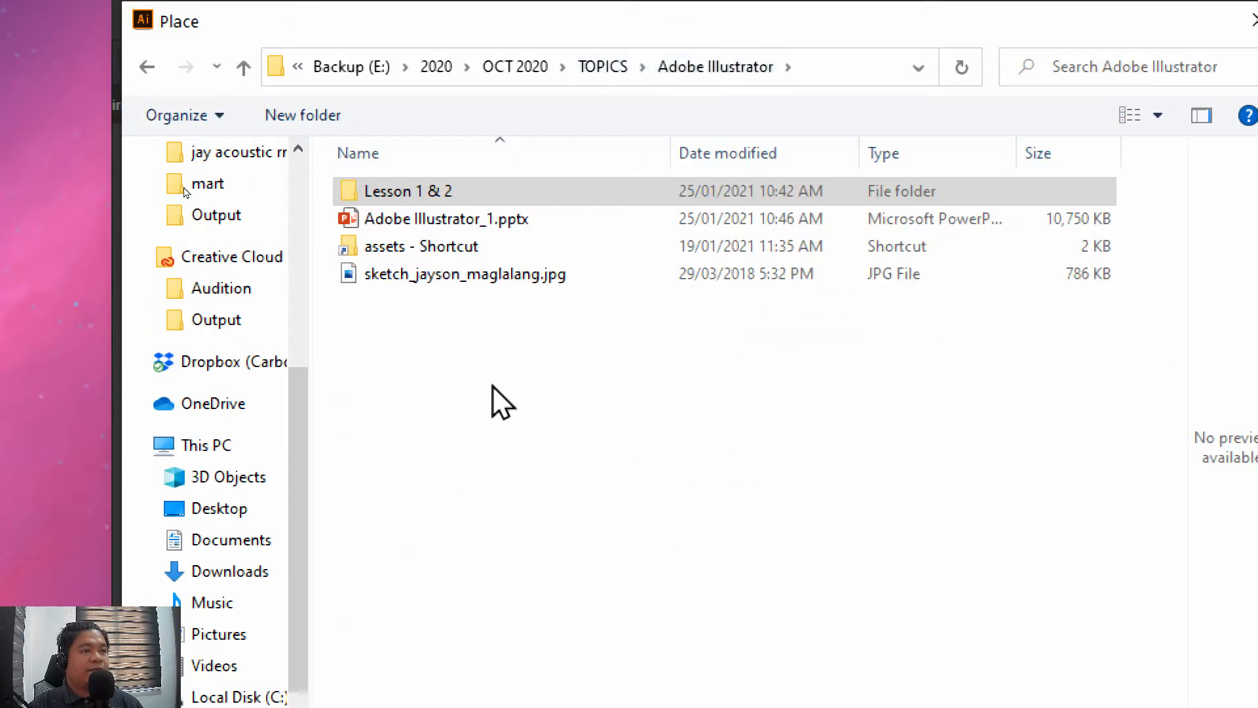
pyautogui.click(505, 282)
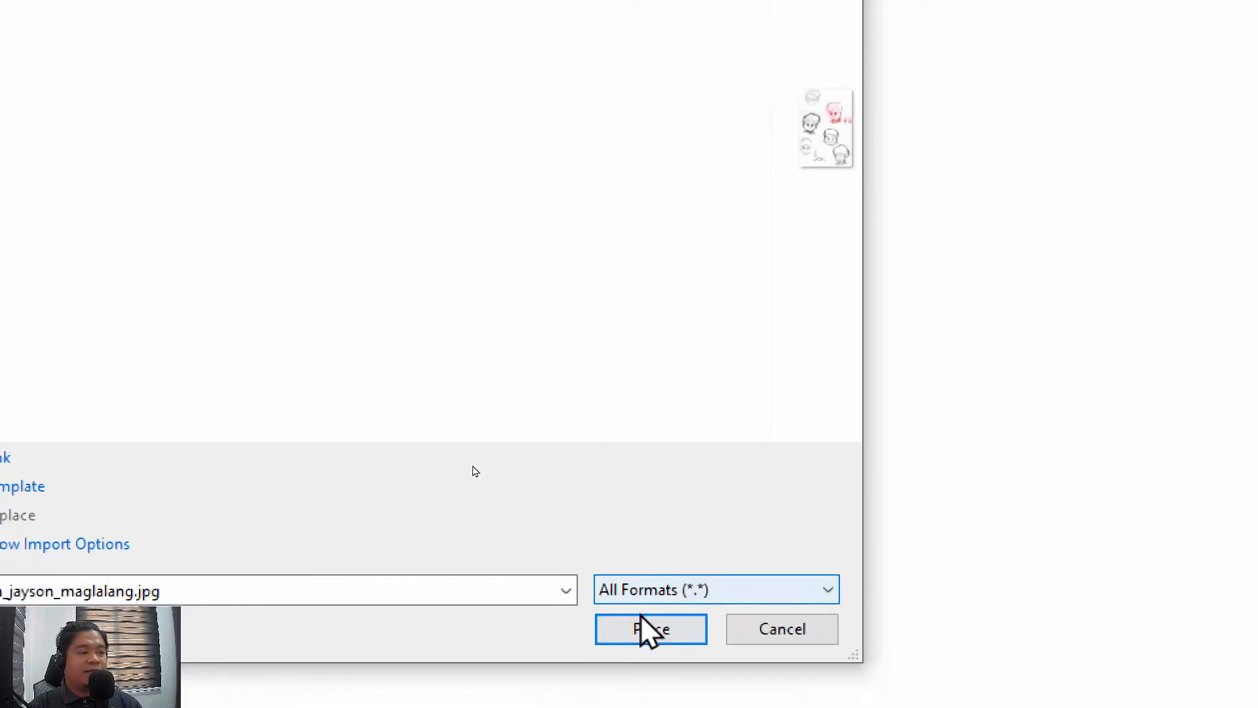
pyautogui.click(641, 619)
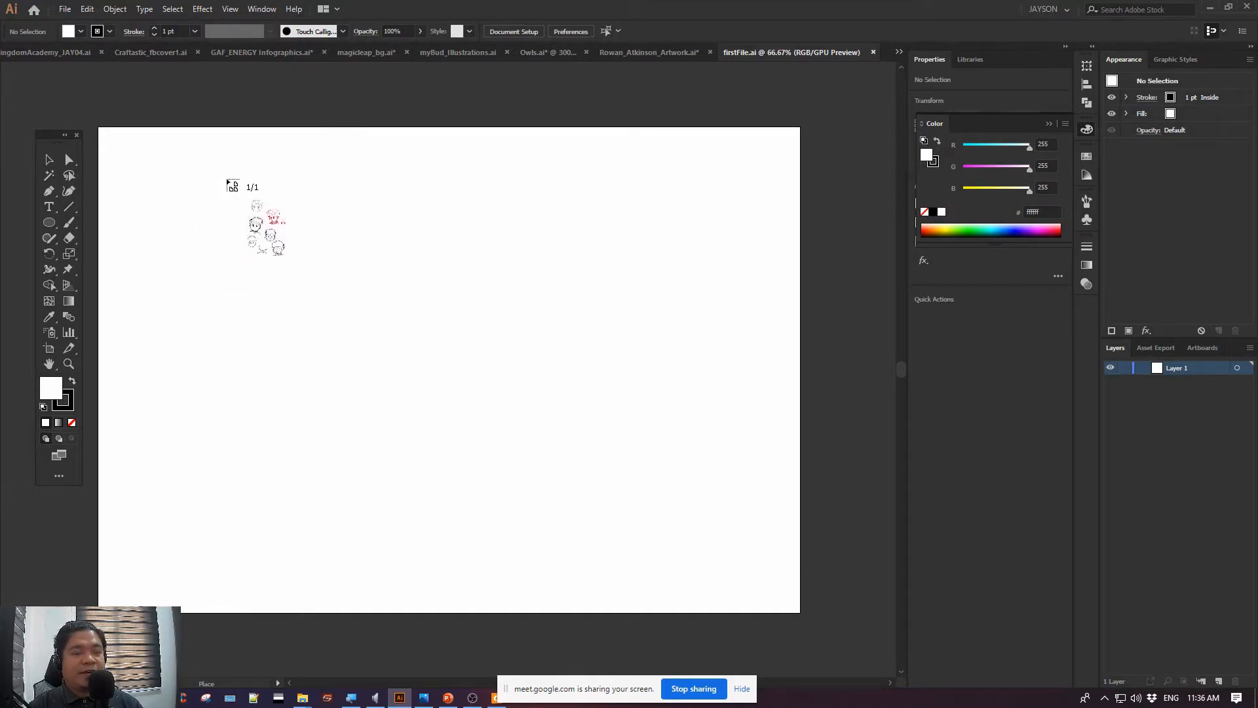
pyautogui.doubleClick(227, 179)
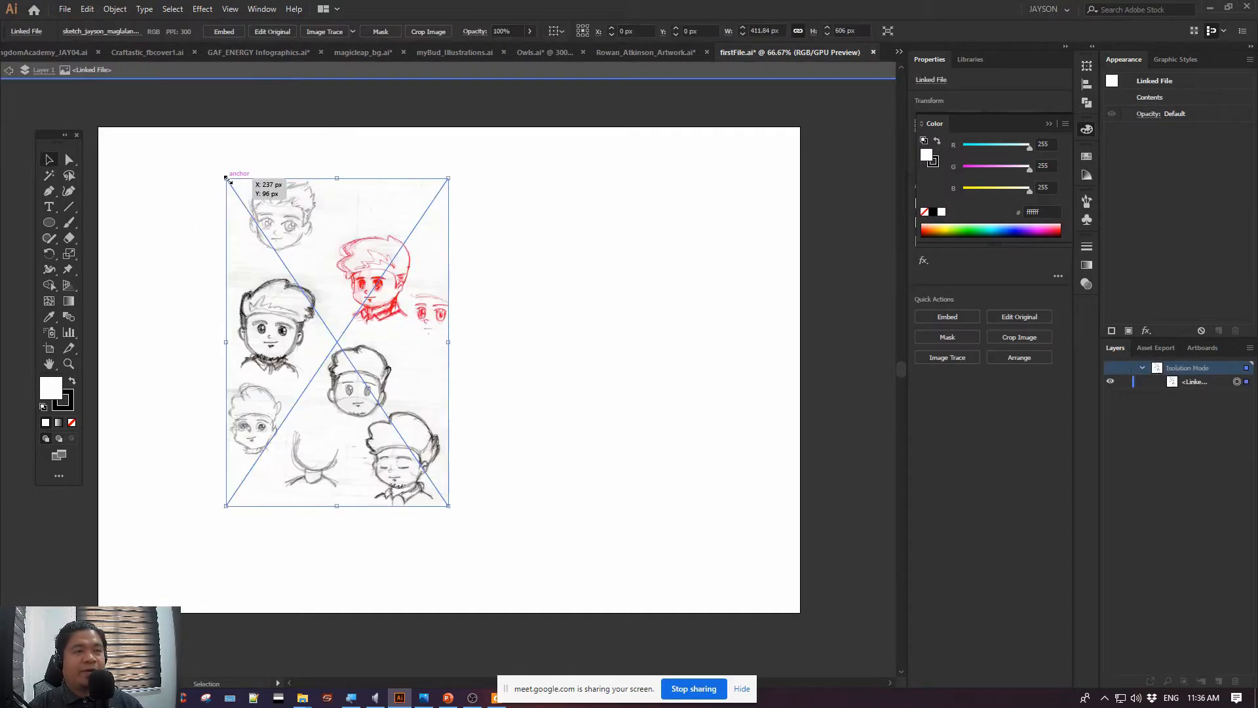
pyautogui.doubleClick(174, 117)
pyautogui.click(287, 213)
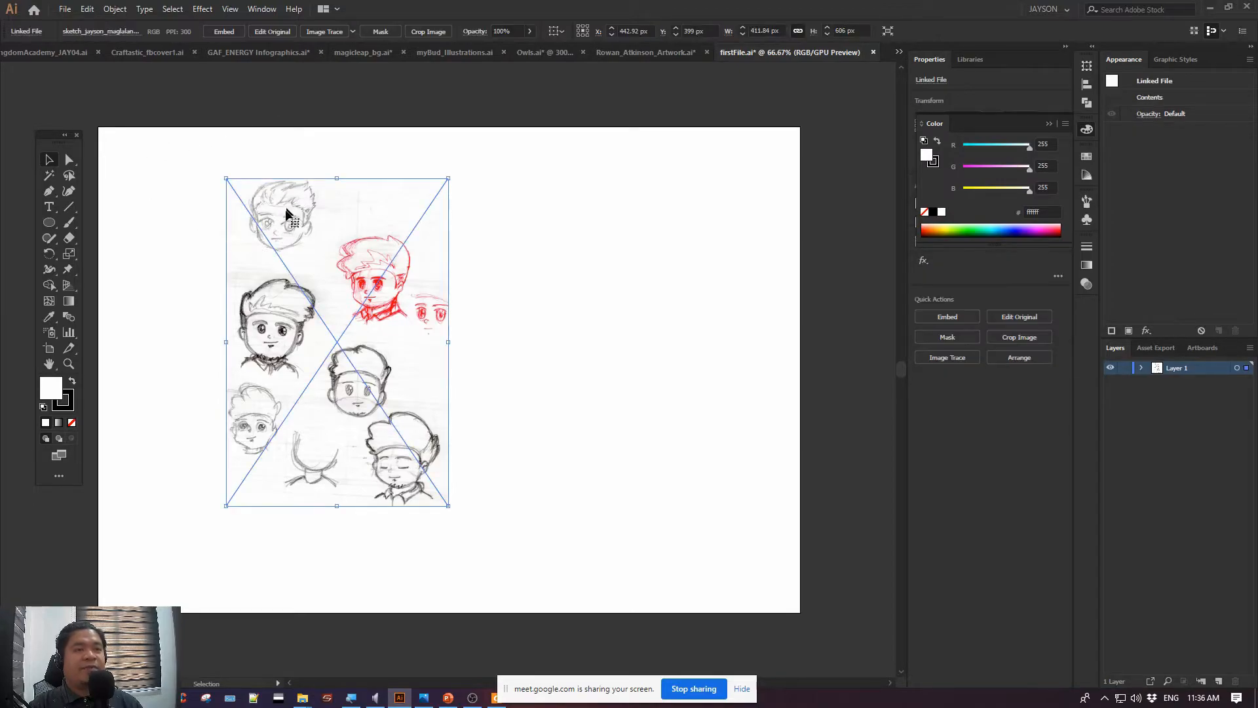
pyautogui.click(505, 154)
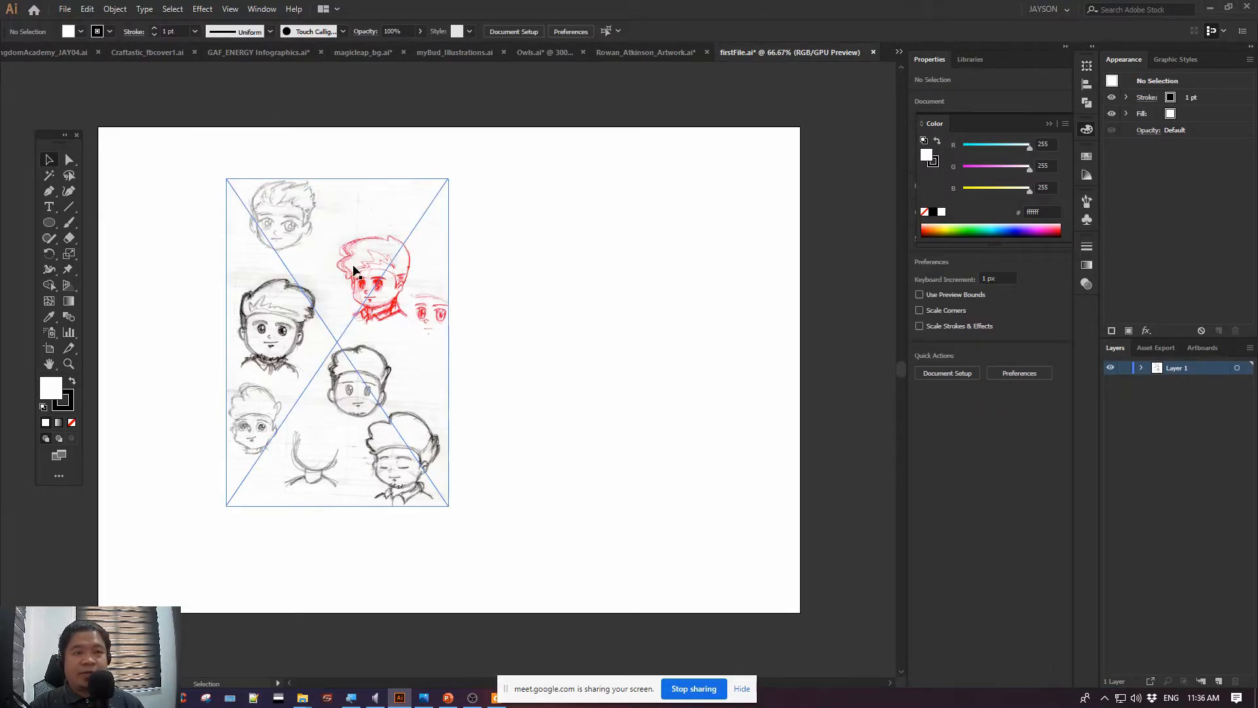
pyautogui.click(65, 10)
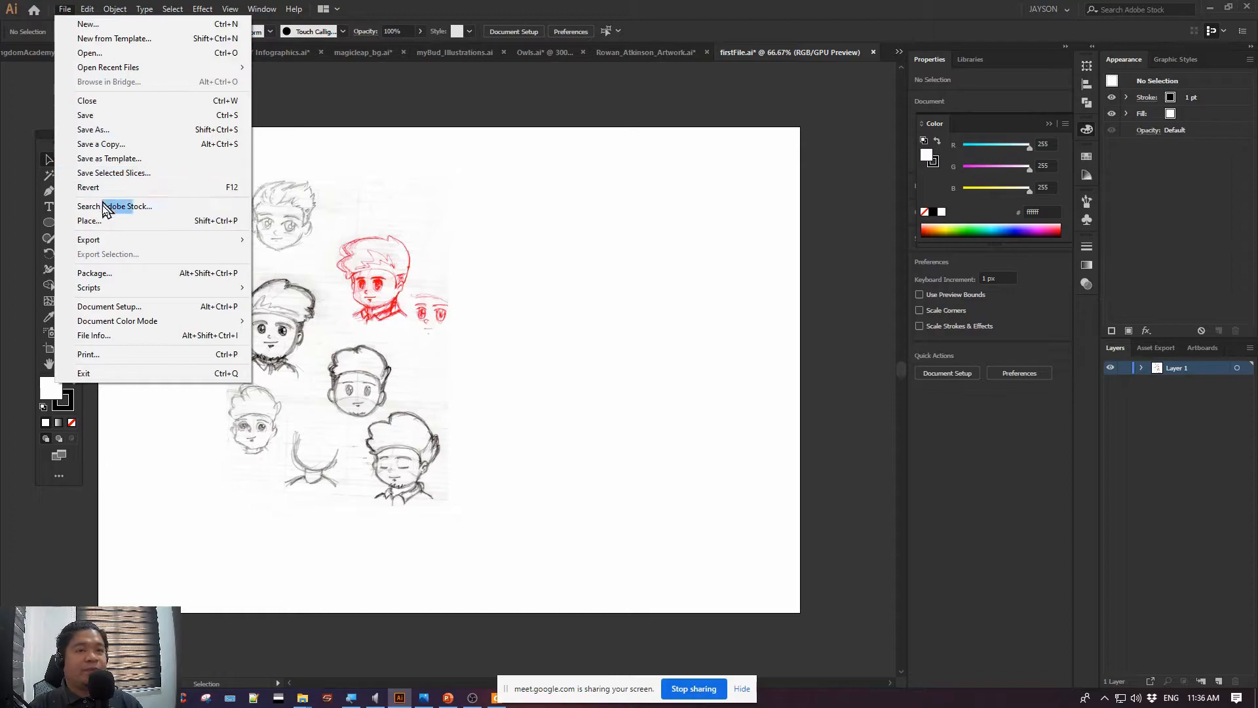
# Move the placed sketch image up and left to about X 322 px, Y 370 px, and deselect it
pyautogui.click(311, 229)
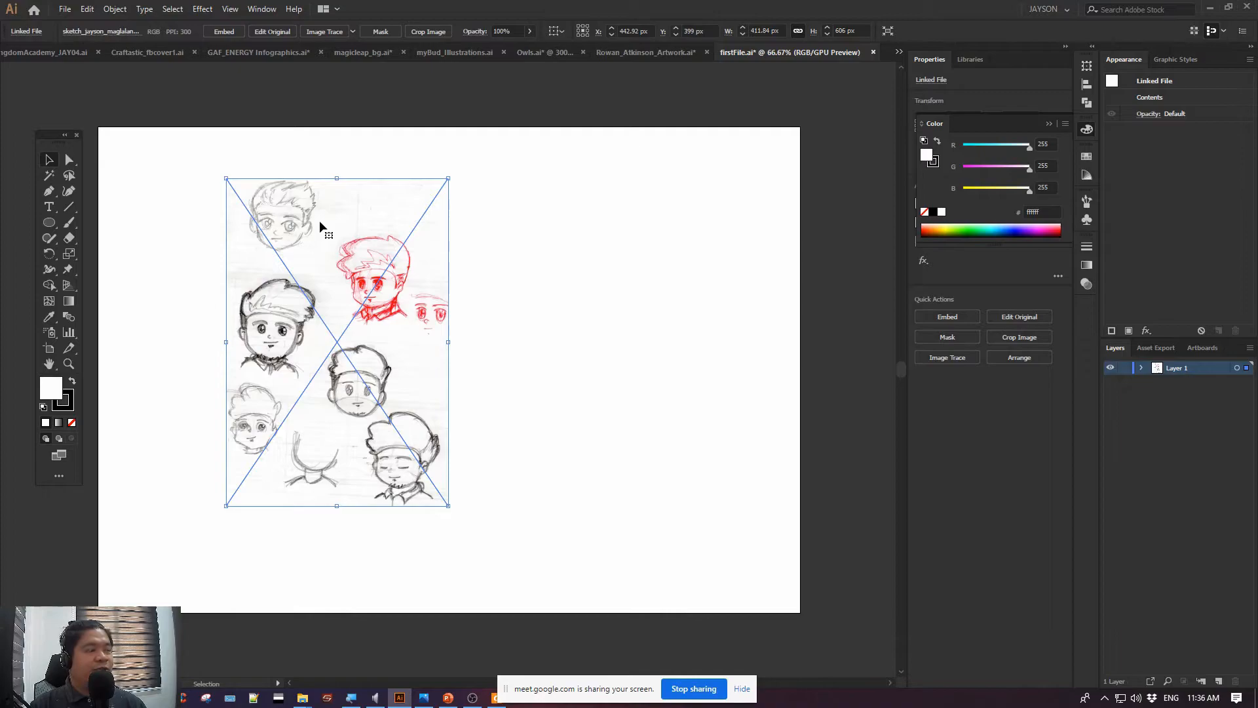
pyautogui.moveTo(378, 223)
pyautogui.mouseDown()
pyautogui.moveTo(325, 207)
pyautogui.moveTo(345, 226)
pyautogui.mouseUp()
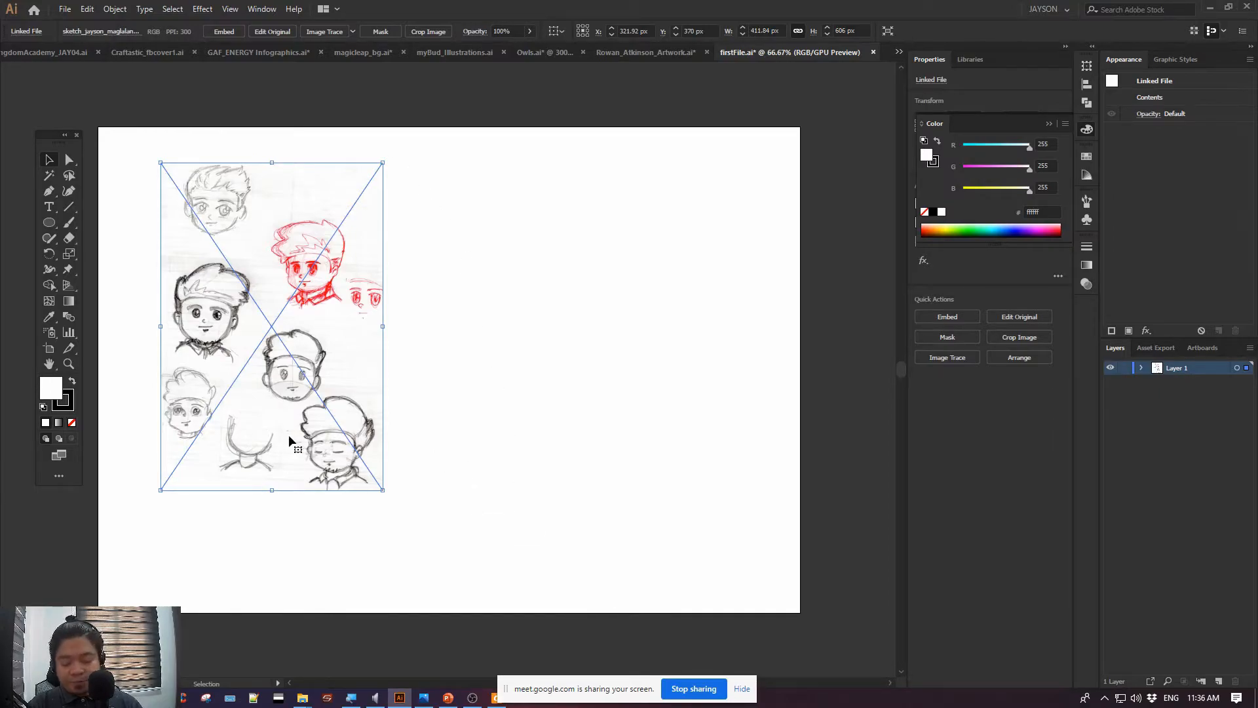
pyautogui.click(557, 395)
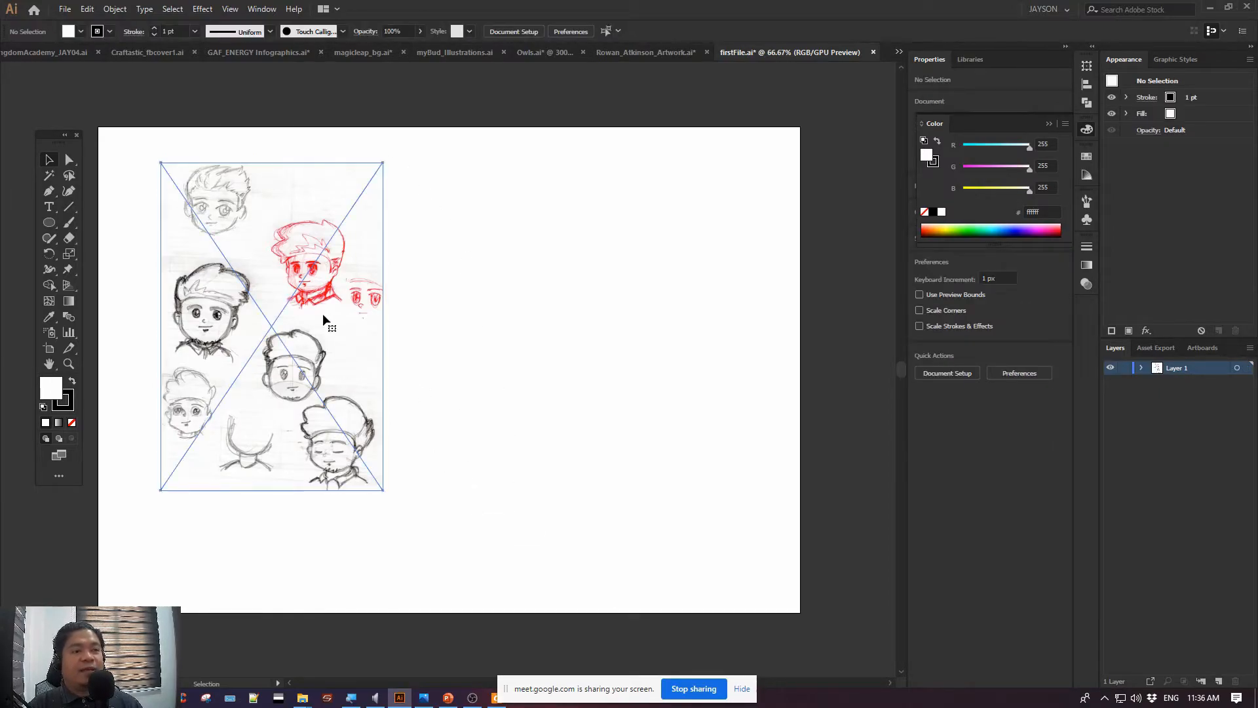
# Scale up the placed sketch image from its lower-right corner until it nearly reaches the artboard's bottom edge
pyautogui.click(323, 319)
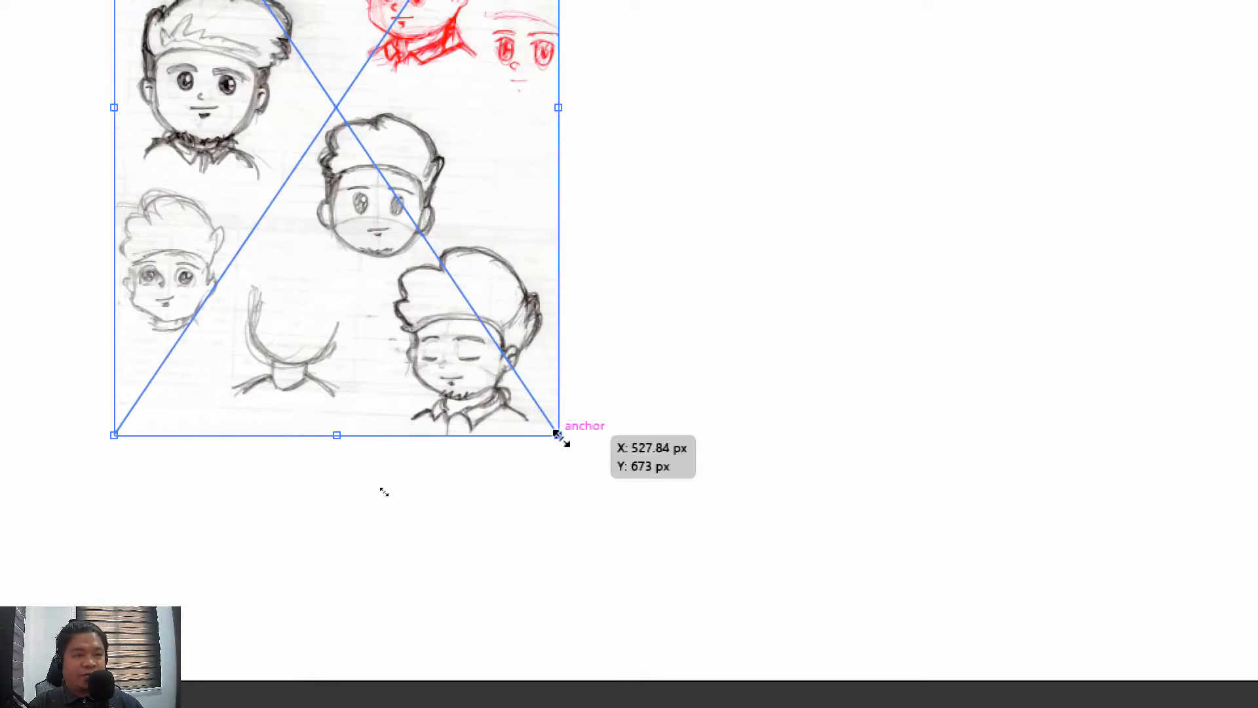
pyautogui.moveTo(558, 436); pyautogui.dragTo(780, 649)
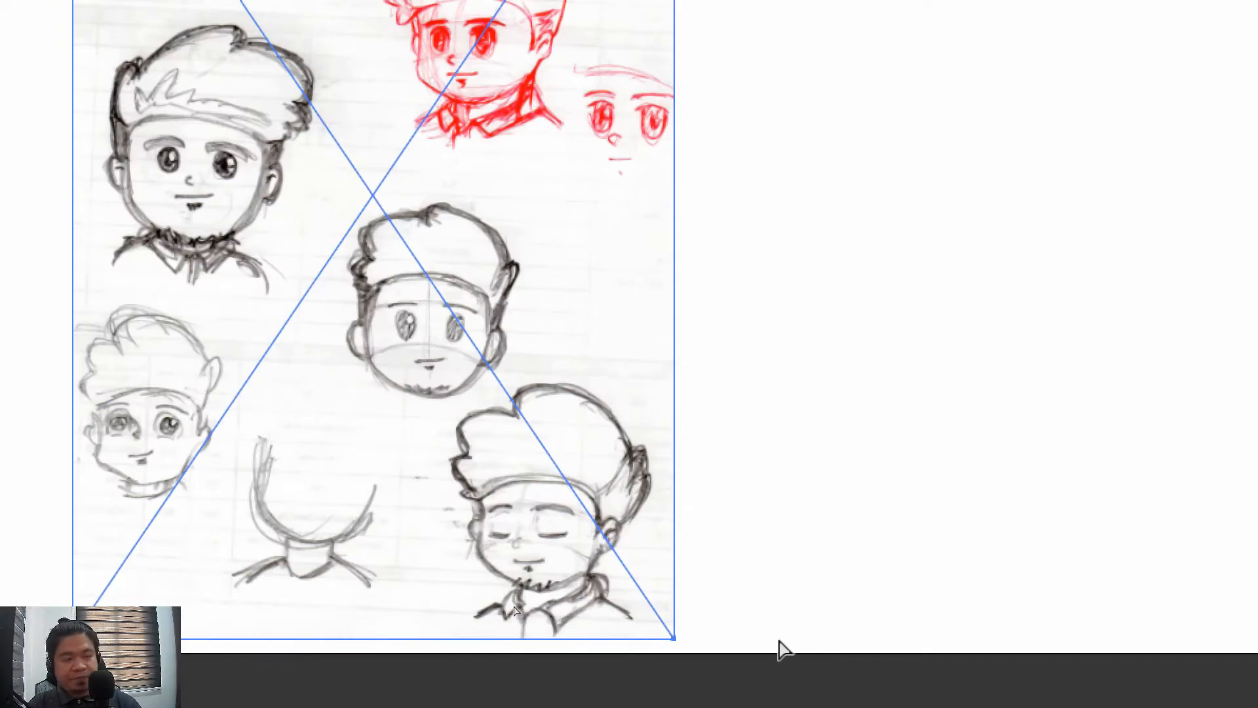
# Scale up the placed sketch image from its upper-right corner to about 592 × 871 px, nearly the artboard's full height
pyautogui.hotkey('ctrl', '-')
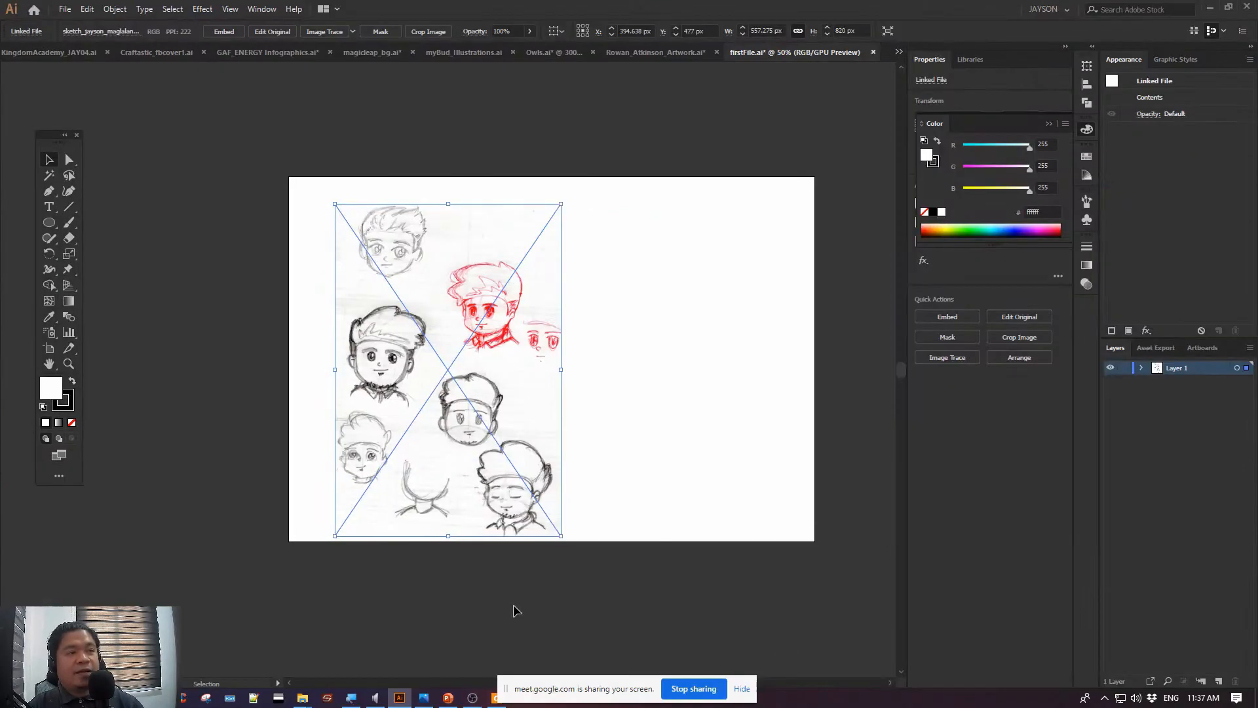
pyautogui.moveTo(568, 205); pyautogui.dragTo(609, 188)
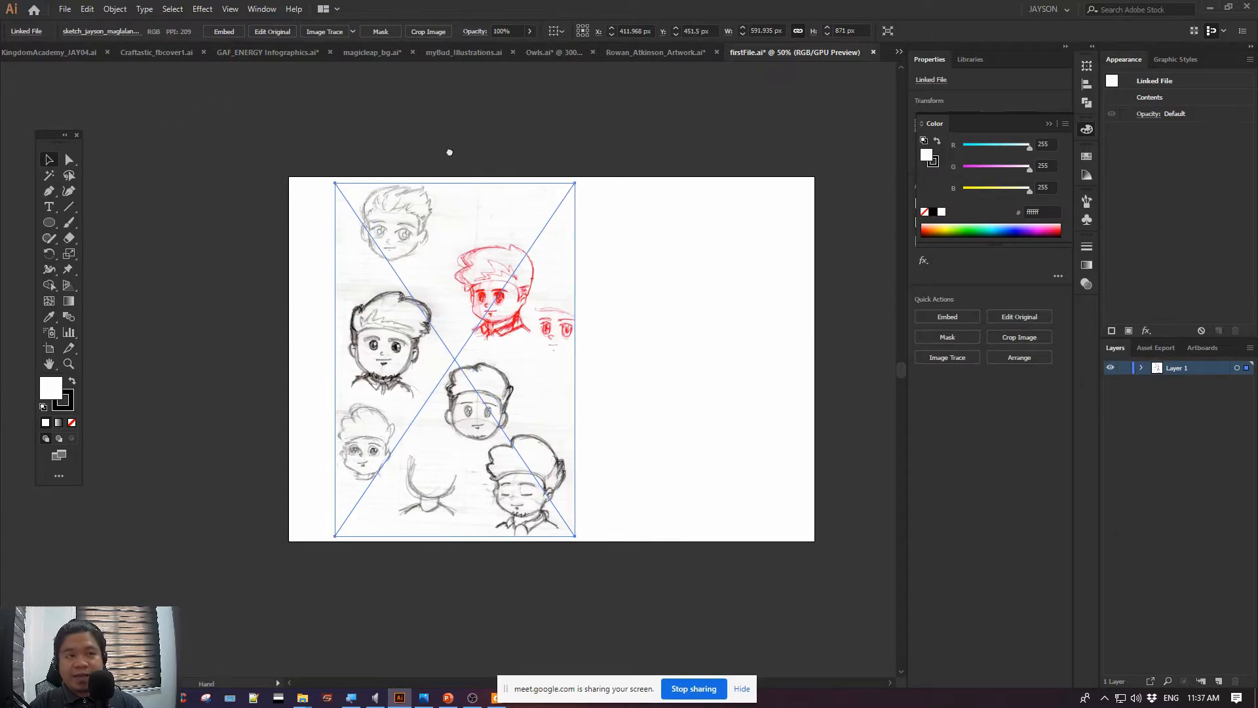
pyautogui.moveTo(450, 151); pyautogui.dragTo(291, 123)
pyautogui.hotkey('ctrl', '0')
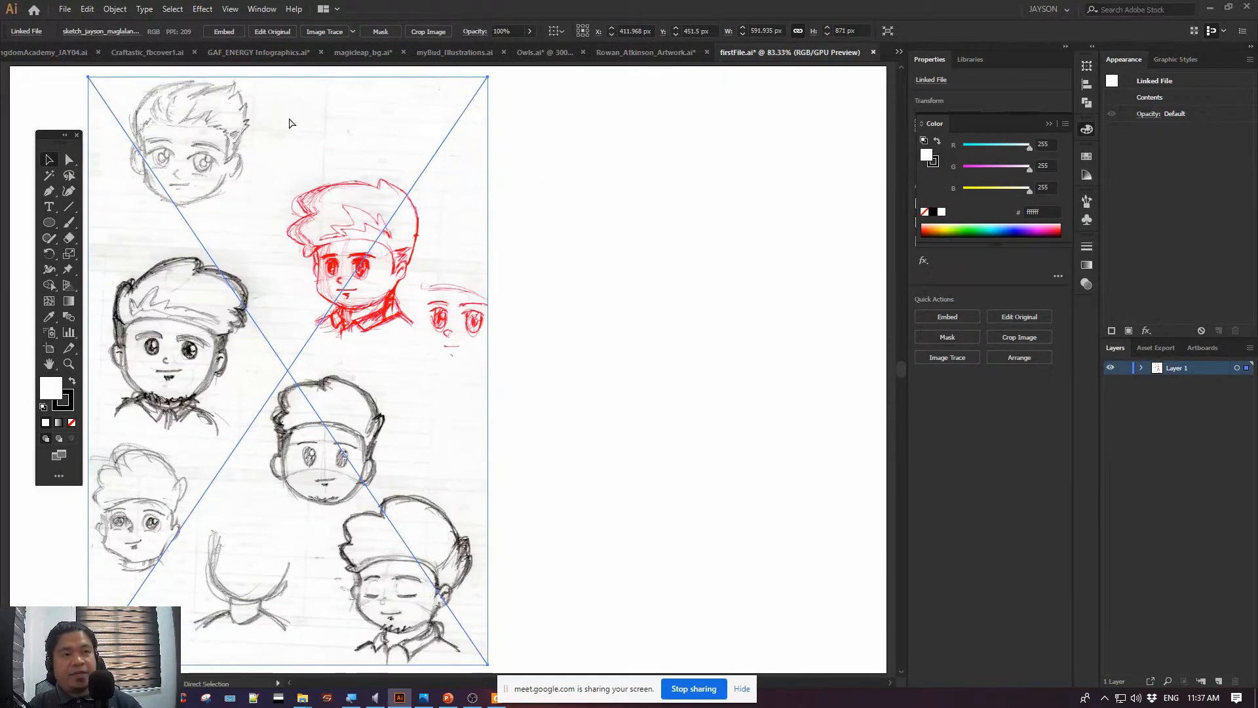
# Move the placed sketch image right to about X 570 px, Y 450.5 px, and deselect it
pyautogui.moveTo(195, 158); pyautogui.dragTo(305, 167)
pyautogui.moveTo(323, 211); pyautogui.dragTo(320, 202)
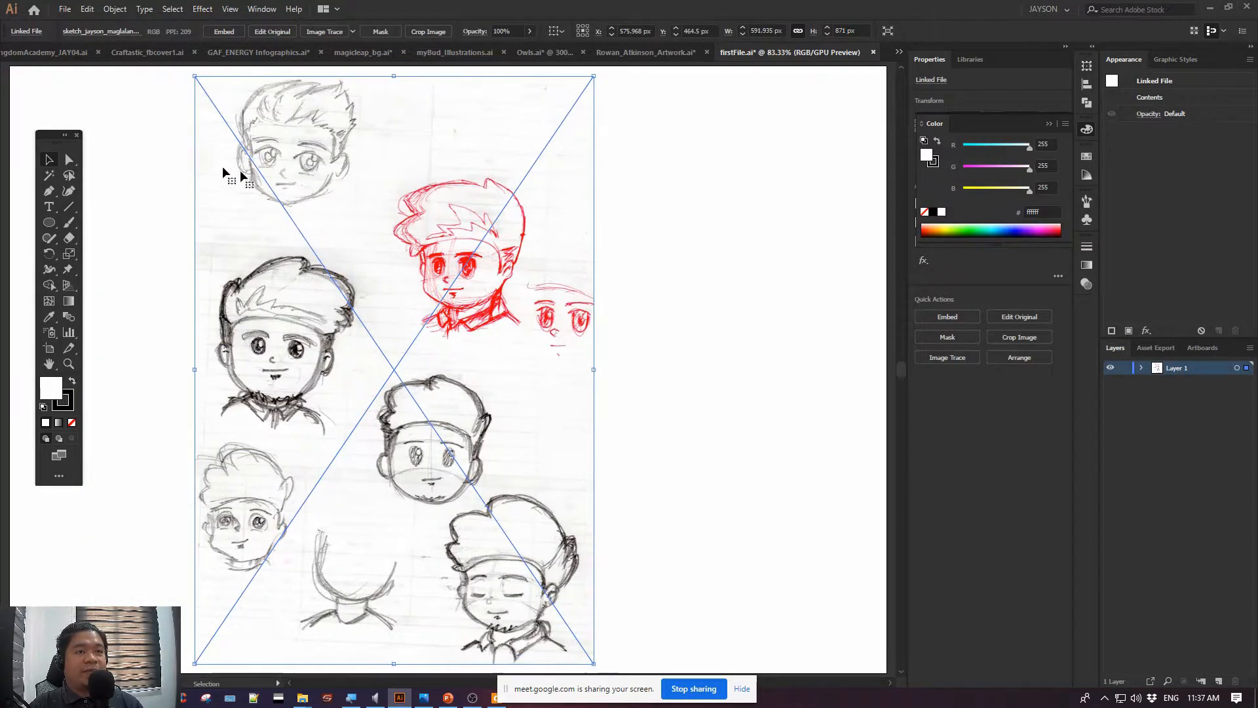
pyautogui.click(148, 152)
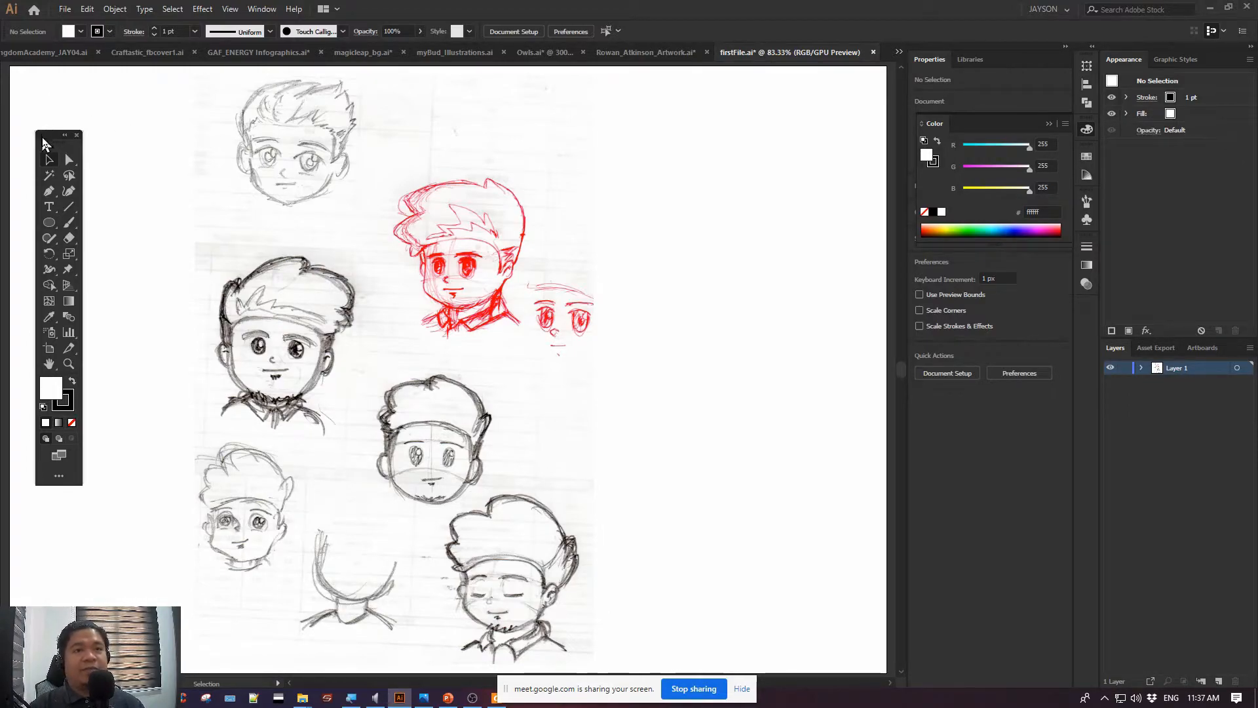
# Reposition the floating Tools panel slightly to the right, closer to the sketch
pyautogui.moveTo(44, 138); pyautogui.dragTo(75, 139)
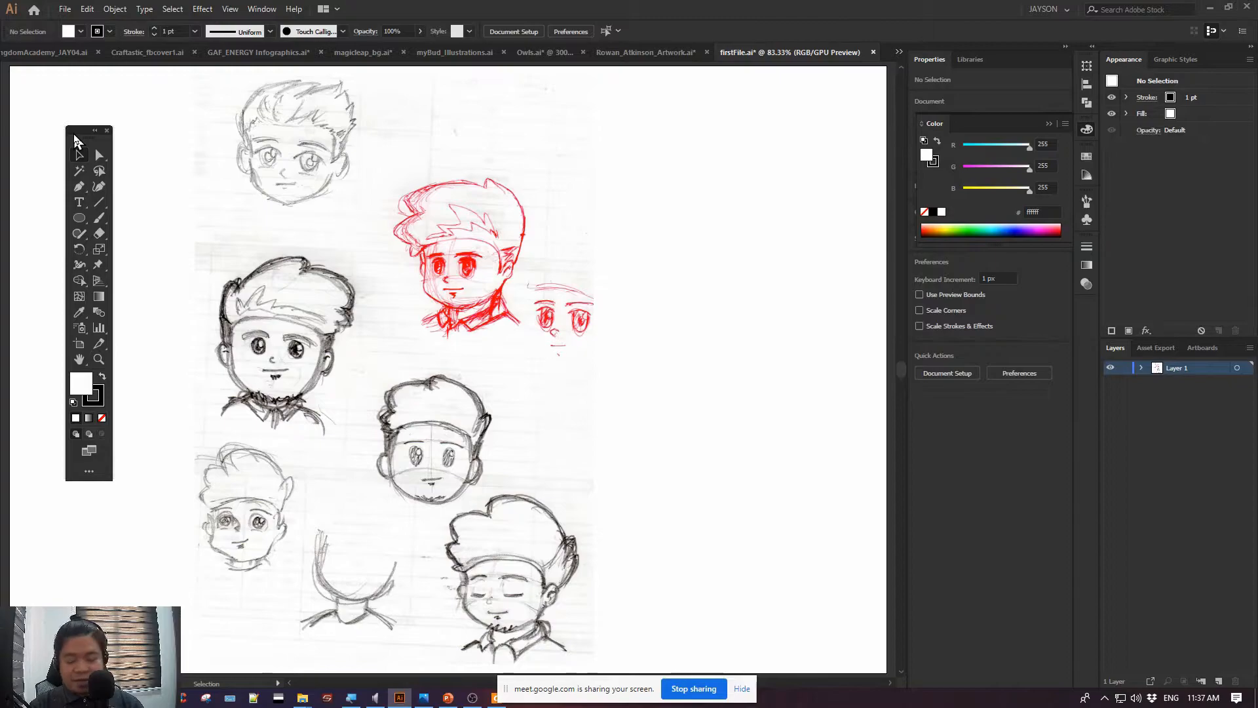
pyautogui.moveTo(164, 135); pyautogui.dragTo(192, 137)
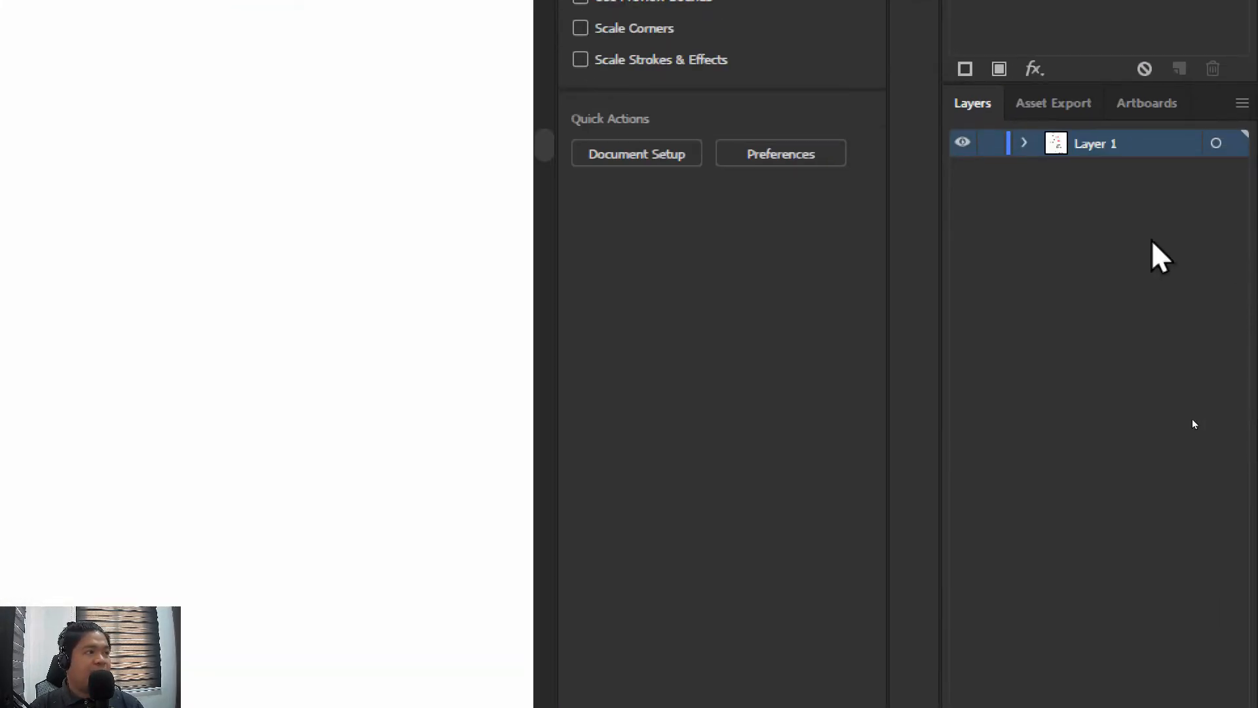
# Lock Layer 1, which holds the sketch, and add a new empty layer above it
pyautogui.click(992, 143)
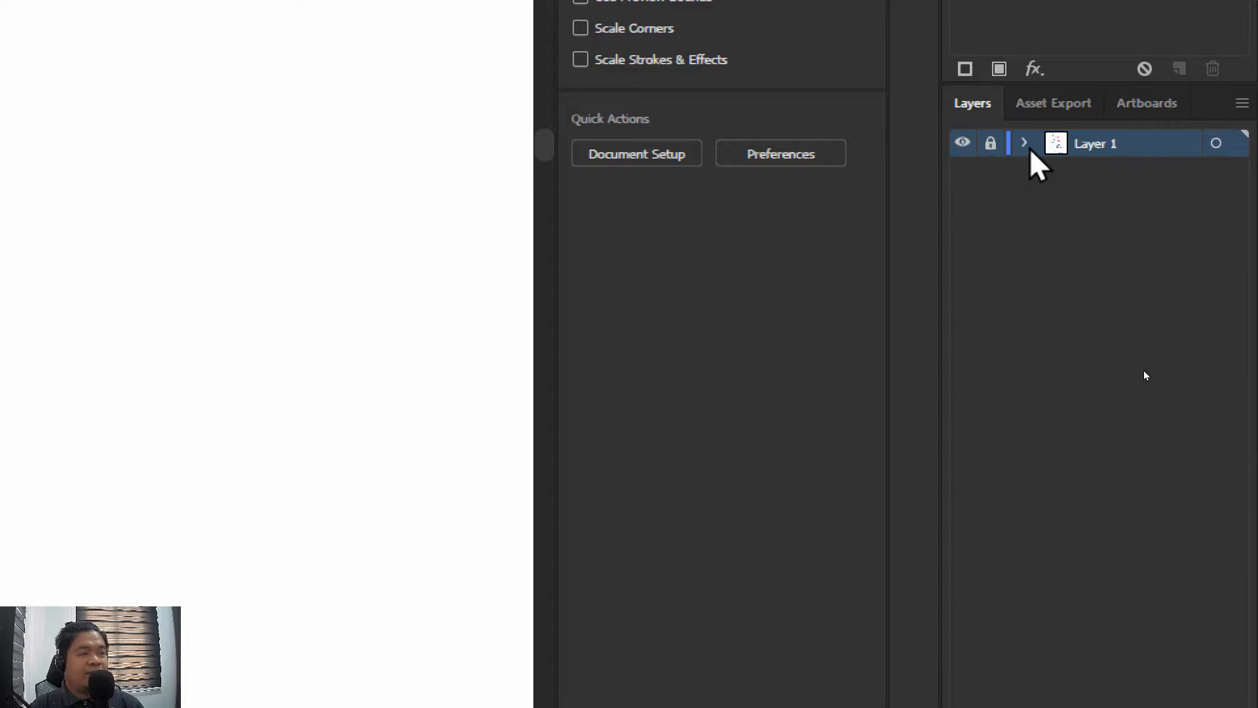
pyautogui.click(1178, 596)
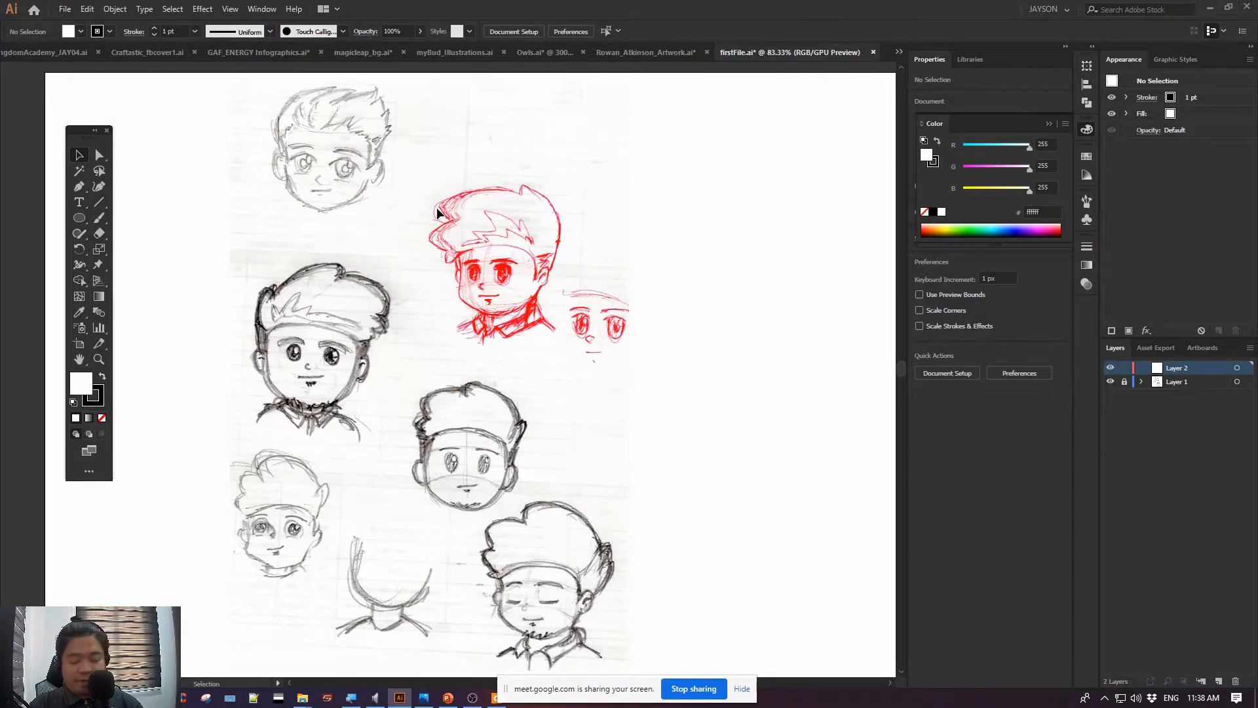
pyautogui.press('a')
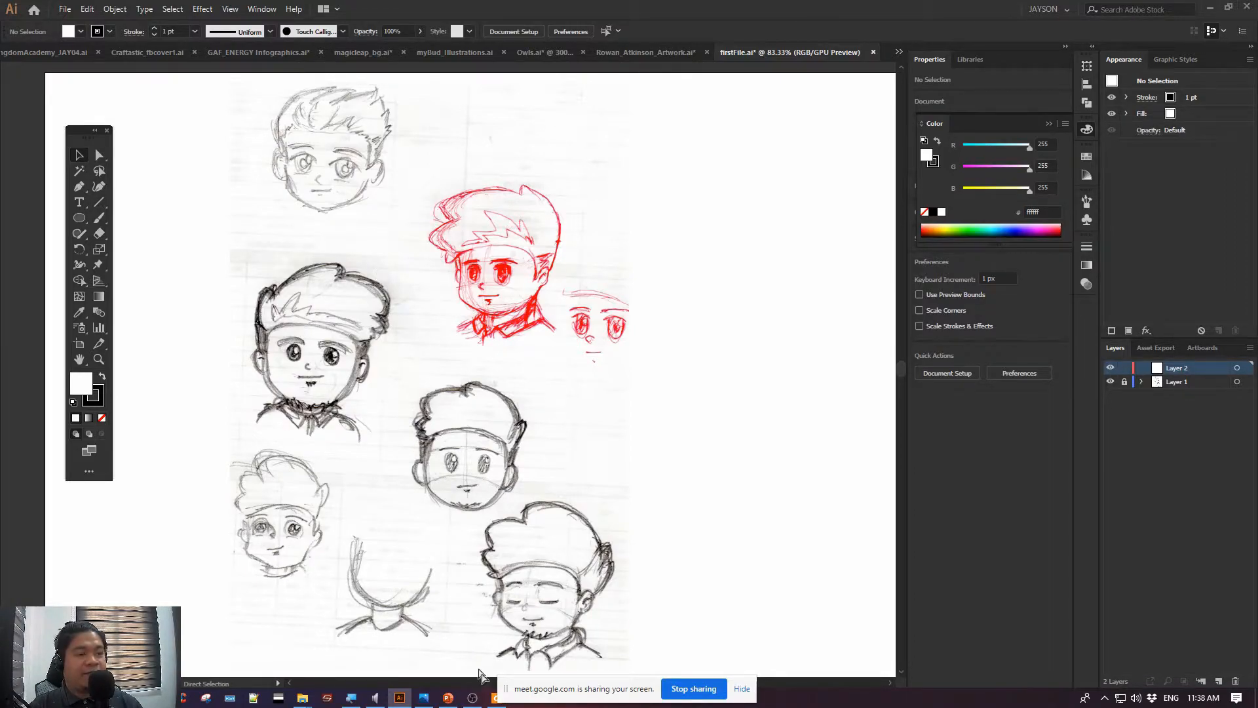
# Switch to the PowerPoint lesson slide and review the Saving a document and Exporting Assets topics
pyautogui.click(448, 697)
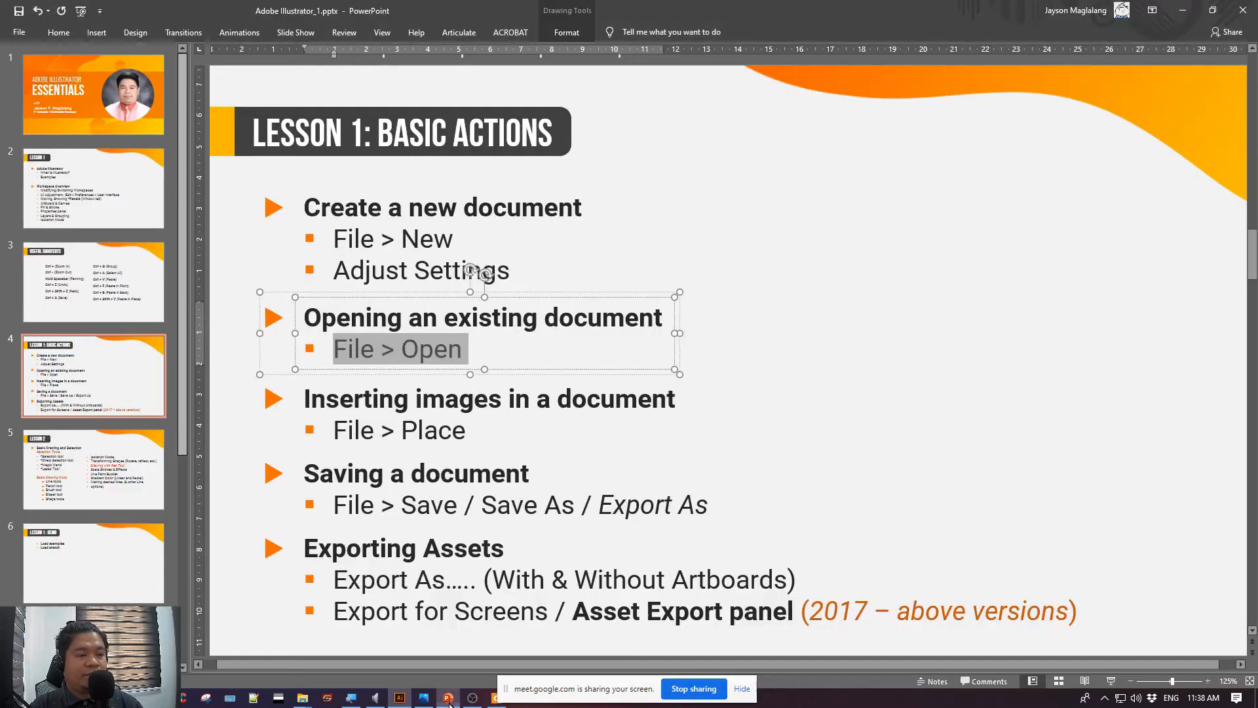
pyautogui.click(321, 482)
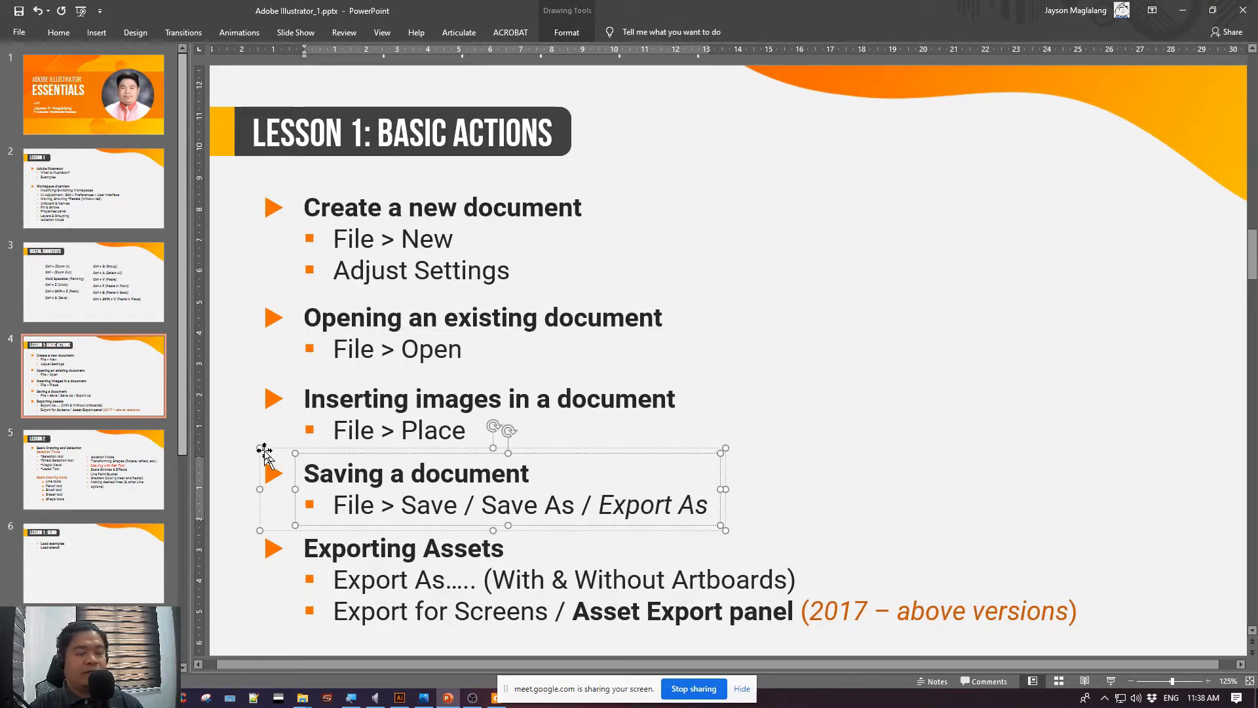
pyautogui.click(264, 450)
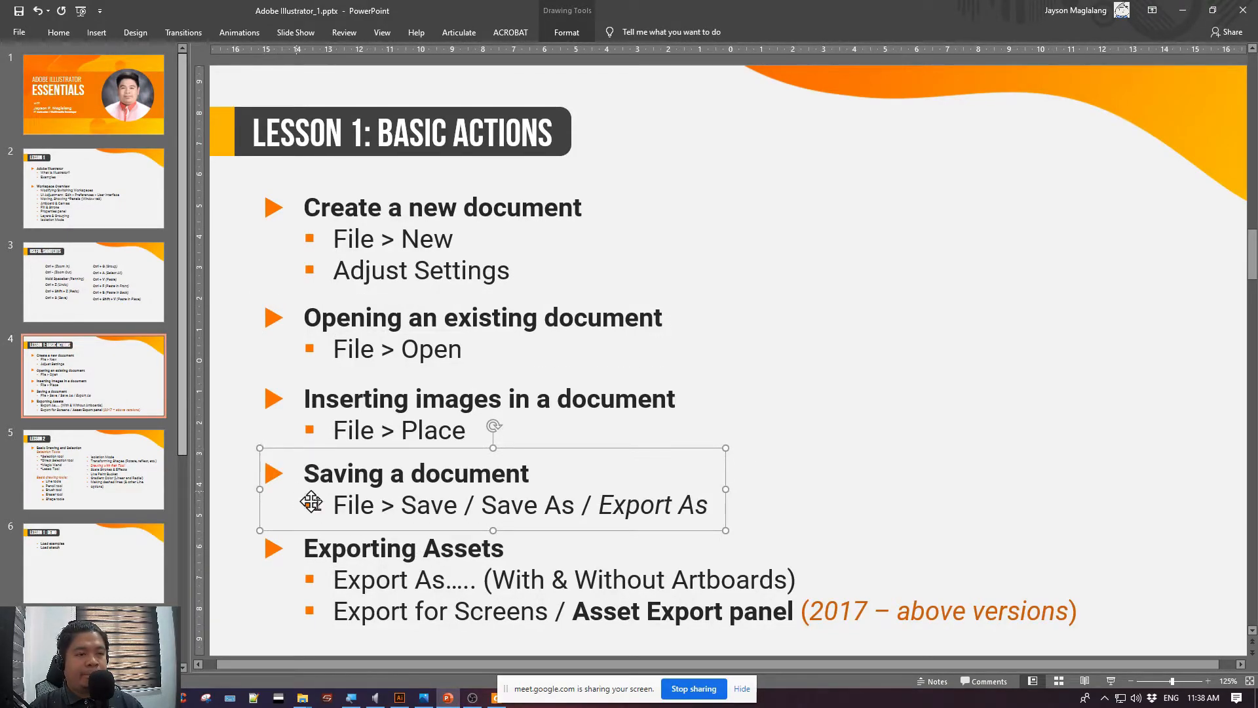
pyautogui.click(309, 538)
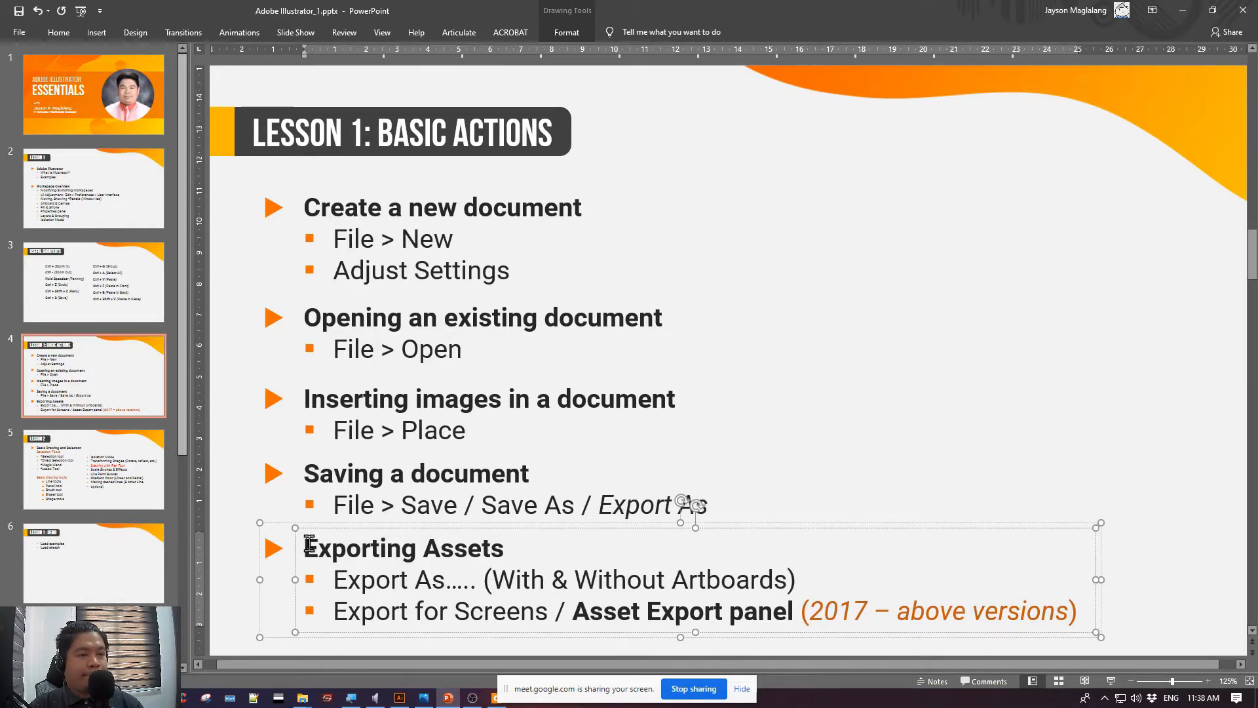
pyautogui.moveTo(306, 544); pyautogui.dragTo(498, 544)
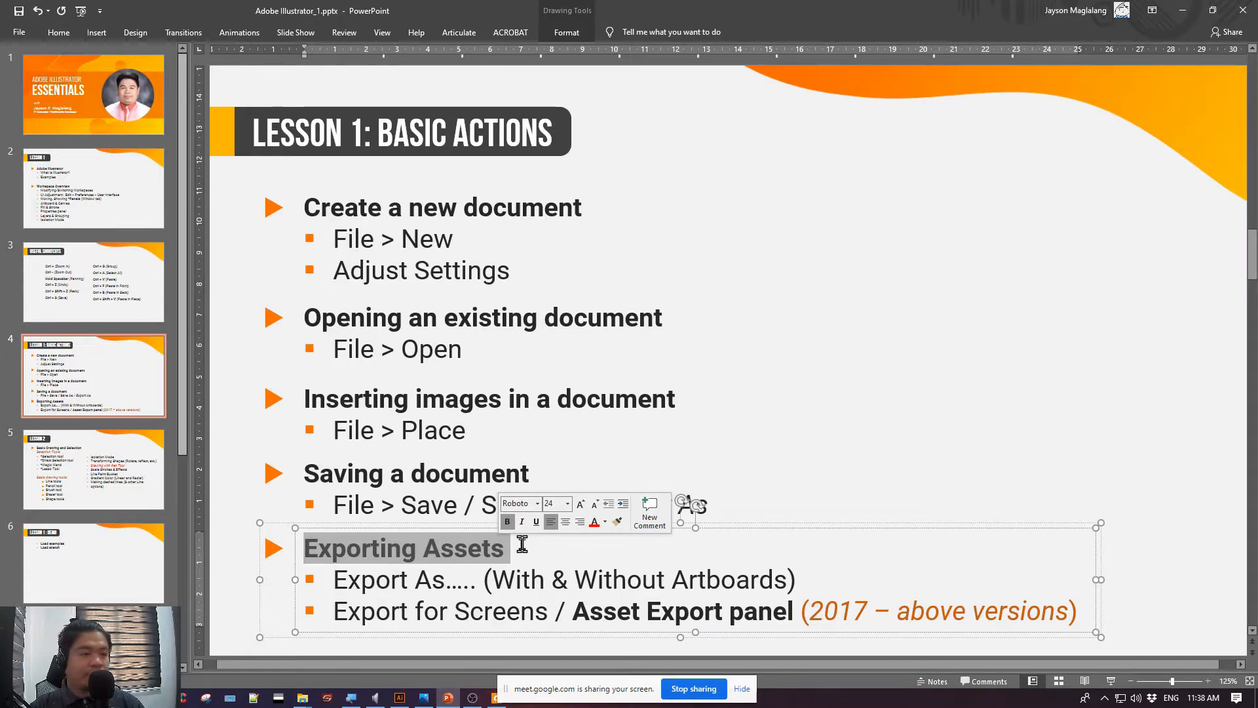
pyautogui.click(229, 467)
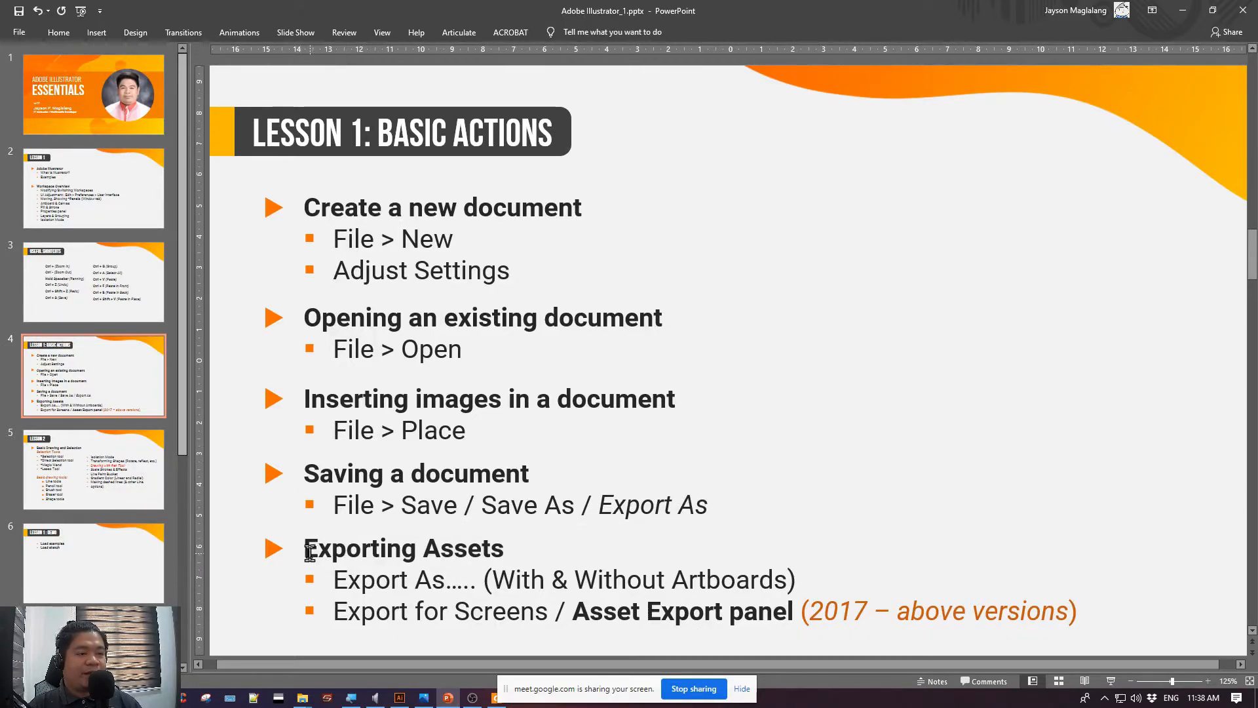
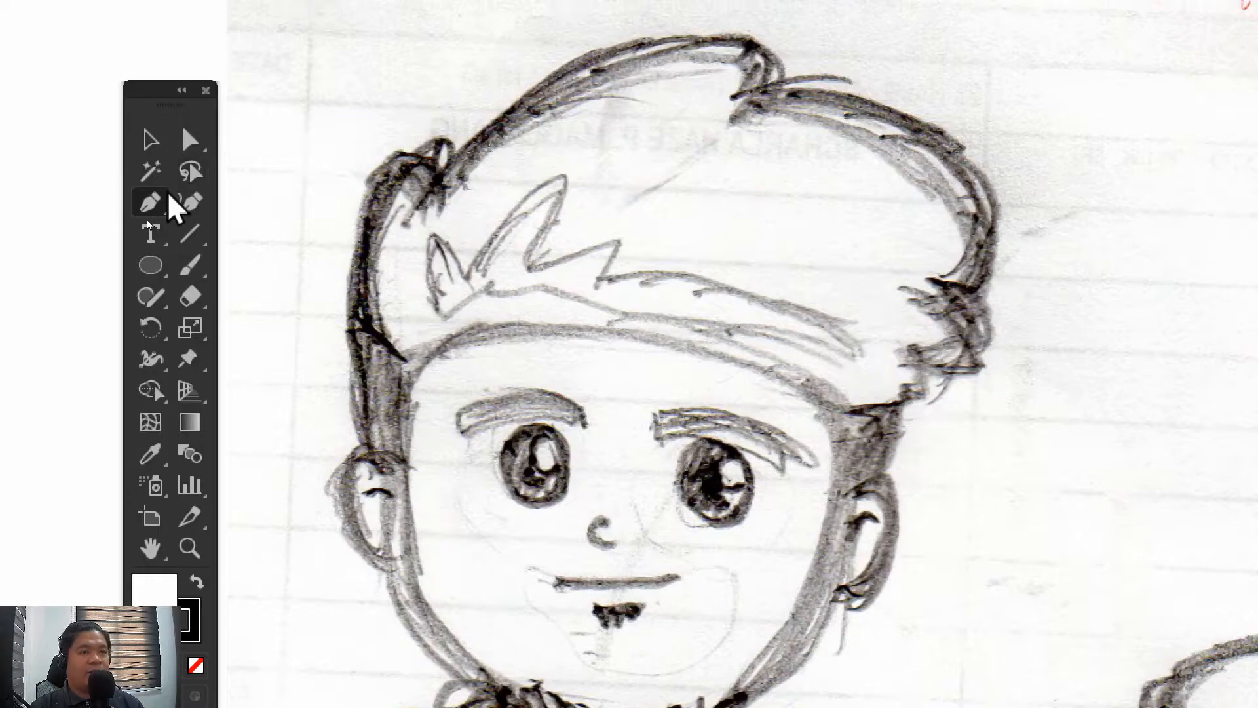
pyautogui.click(150, 205)
pyautogui.click(336, 366)
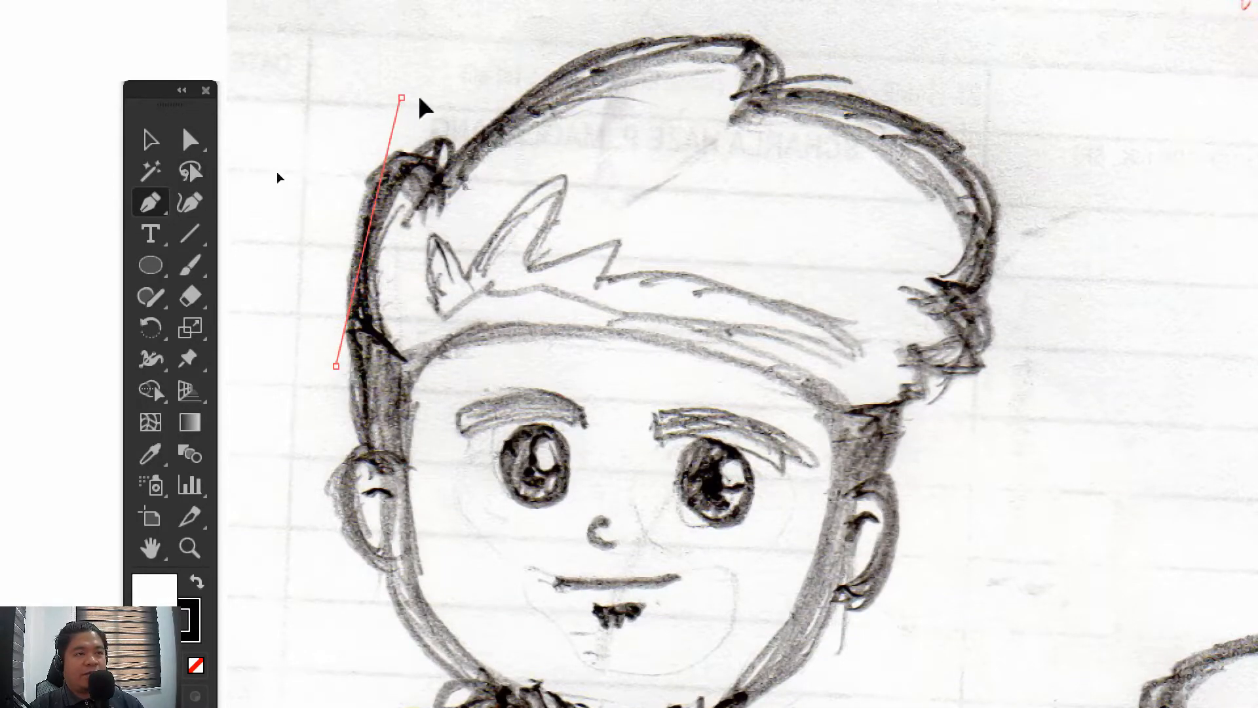
pyautogui.click(401, 98)
pyautogui.click(574, 103)
pyautogui.click(644, 296)
pyautogui.click(593, 447)
pyautogui.click(368, 419)
pyautogui.hotkey('ctrl', 'z')
pyautogui.hotkey('ctrl', 'z')
pyautogui.hotkey('ctrl', 'z')
pyautogui.hotkey('ctrl', 'z')
pyautogui.hotkey('ctrl', 'z')
pyautogui.hotkey('ctrl', 'z')
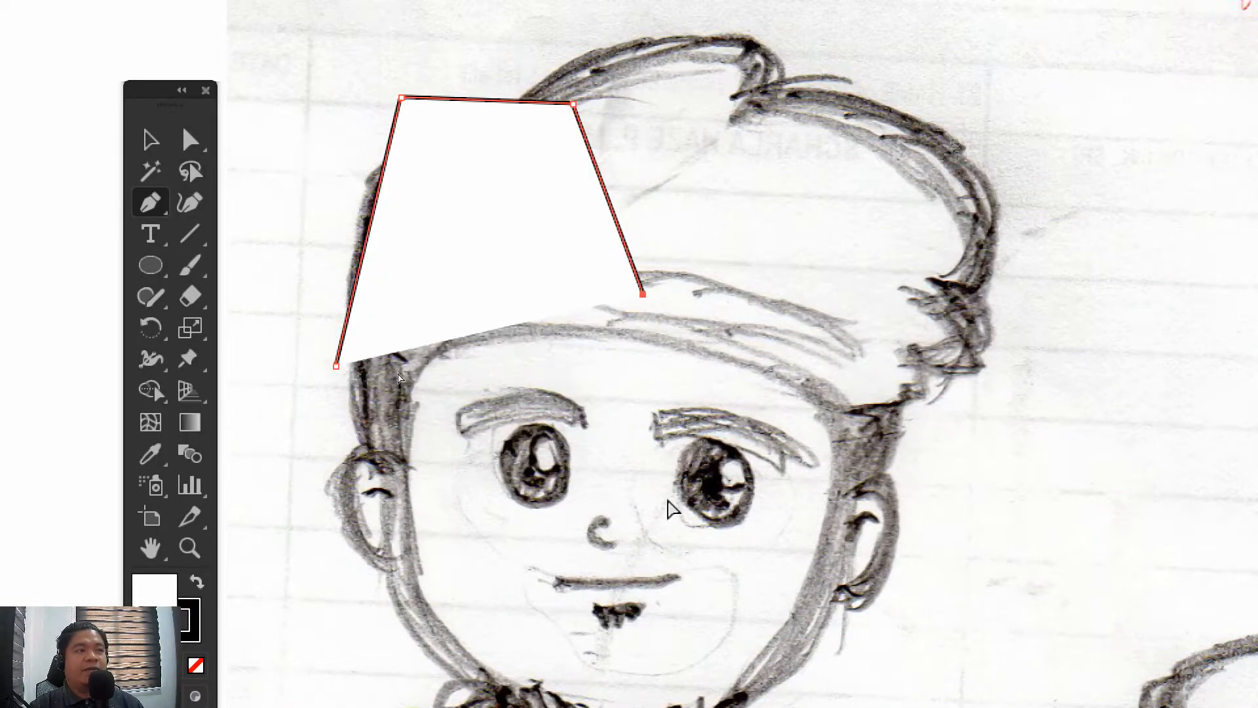
# Activate the Pen tool and set the fill to None
pyautogui.click(154, 202)
pyautogui.click(154, 201)
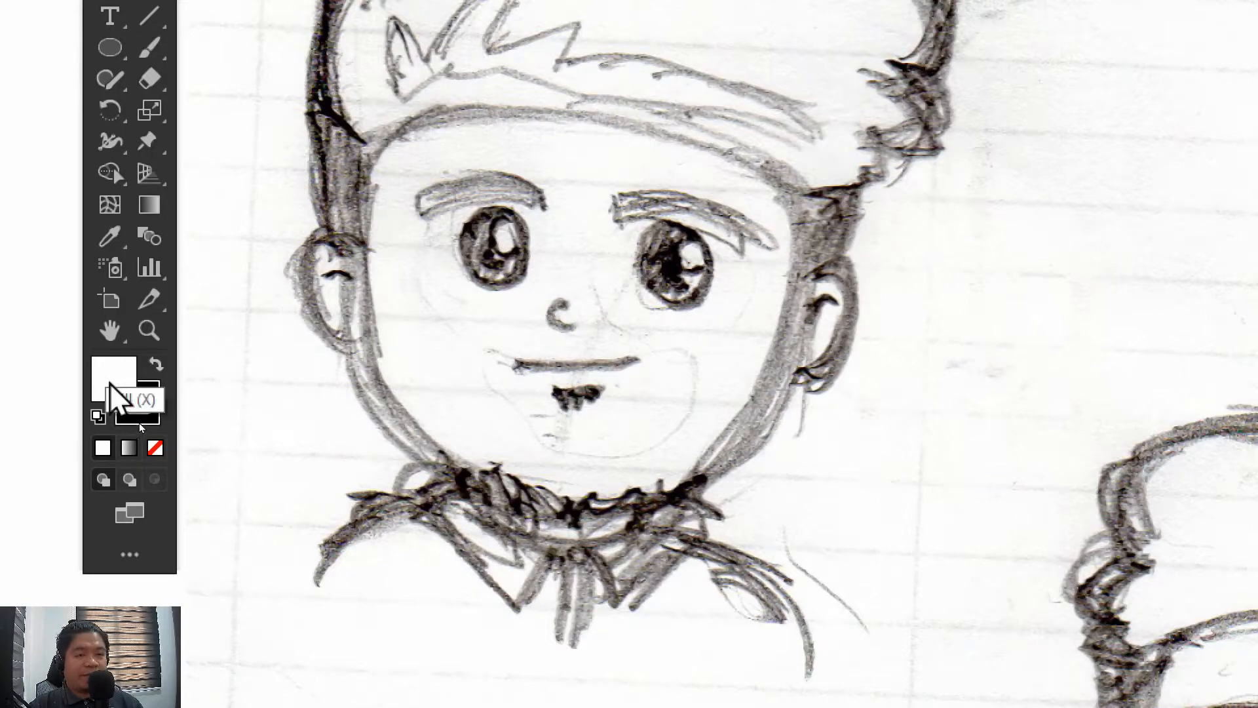
pyautogui.click(157, 450)
# Set the stroke color to purple, hex bc05c6
pyautogui.click(143, 410)
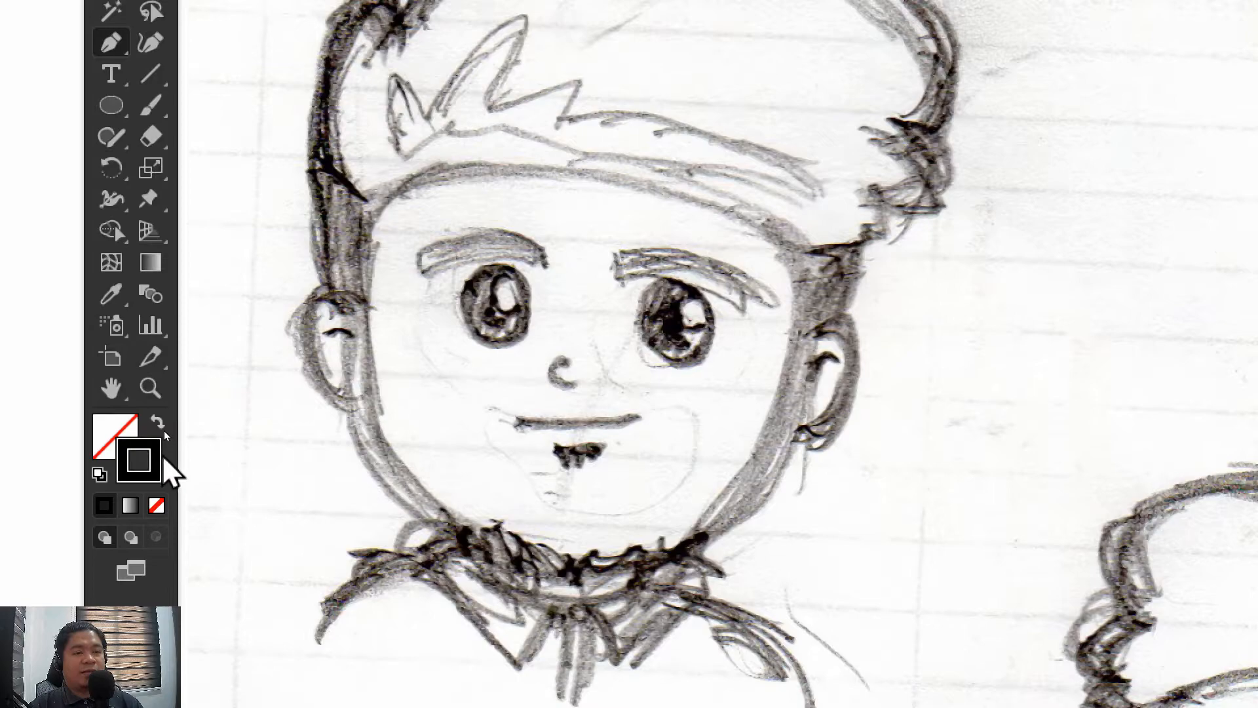
pyautogui.doubleClick(155, 453)
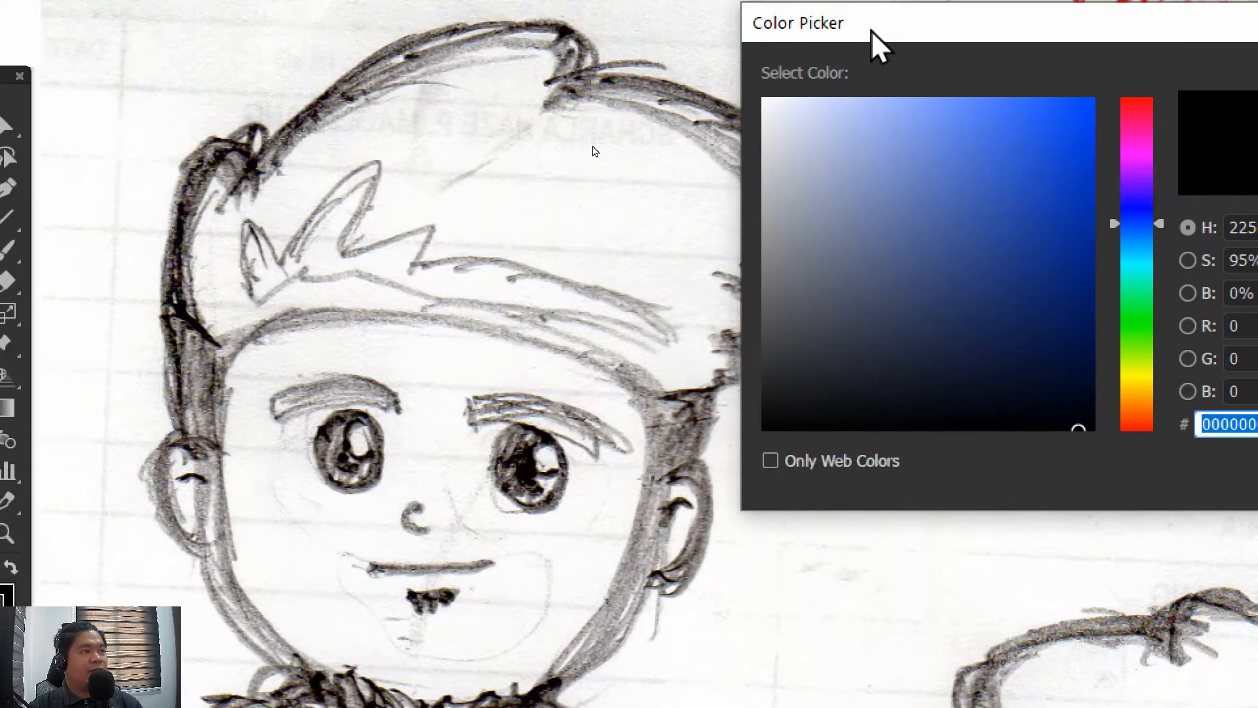
pyautogui.moveTo(871, 30); pyautogui.dragTo(758, 61)
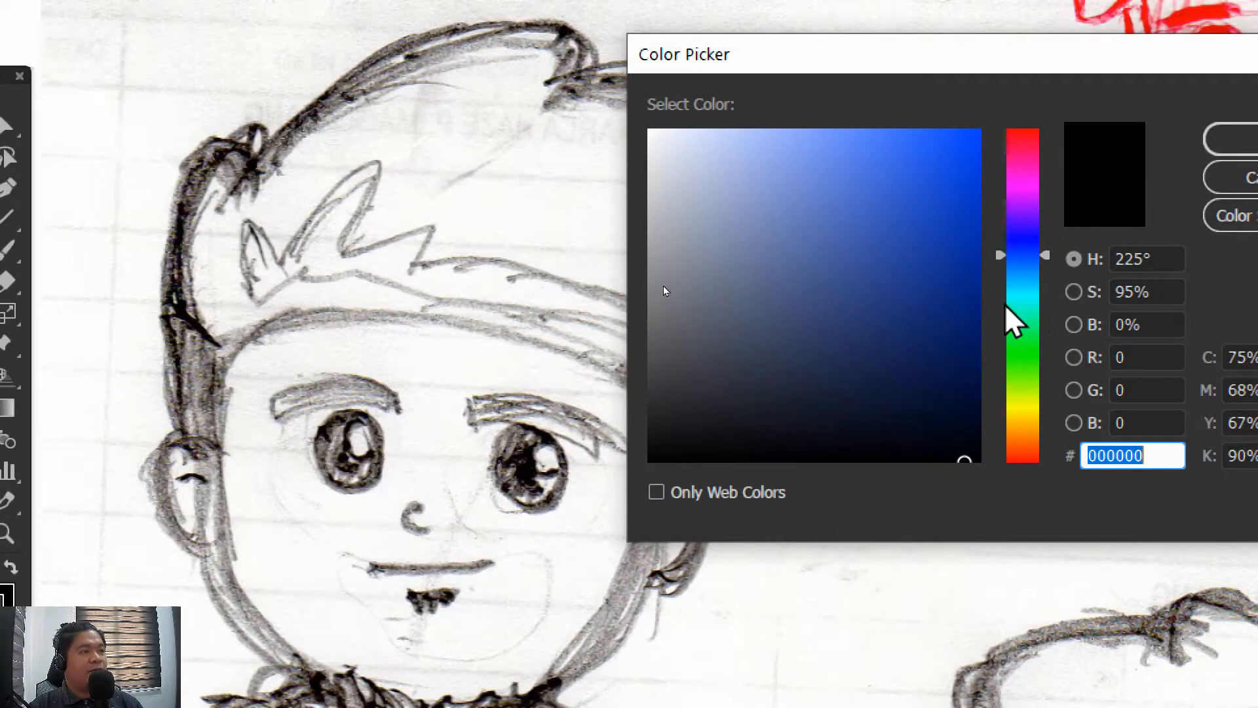
pyautogui.click(1035, 188)
pyautogui.click(968, 178)
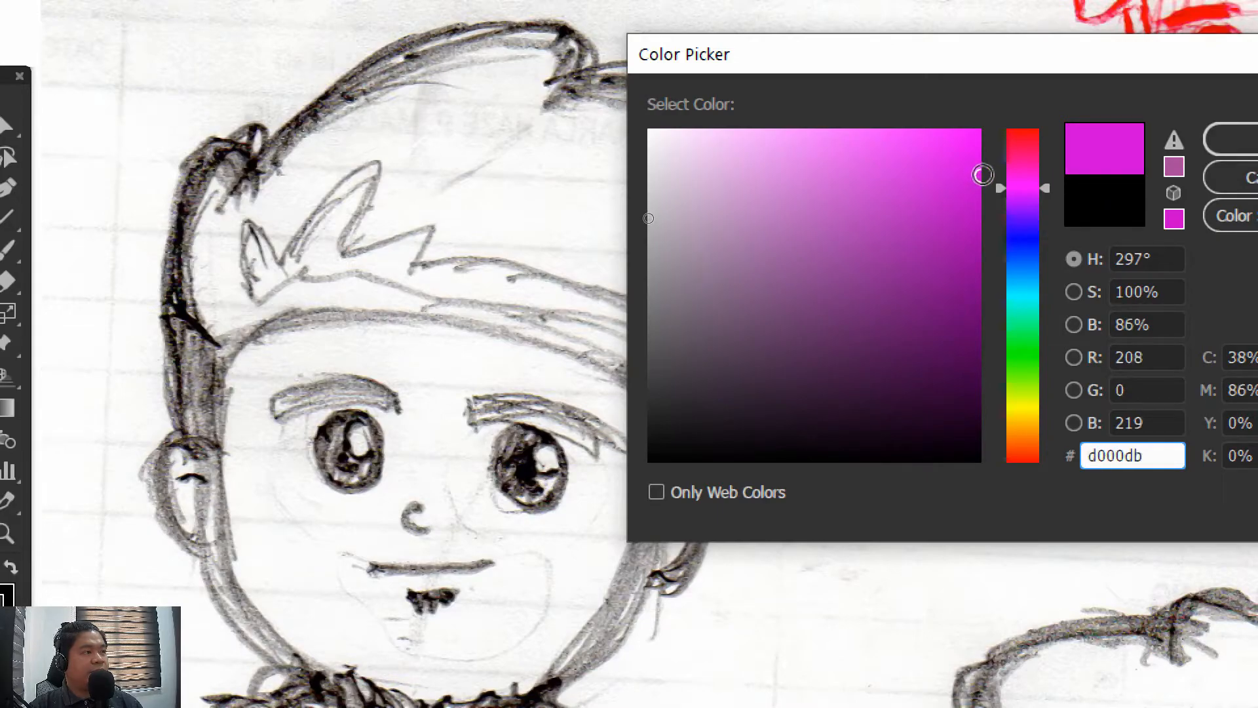
pyautogui.click(980, 208)
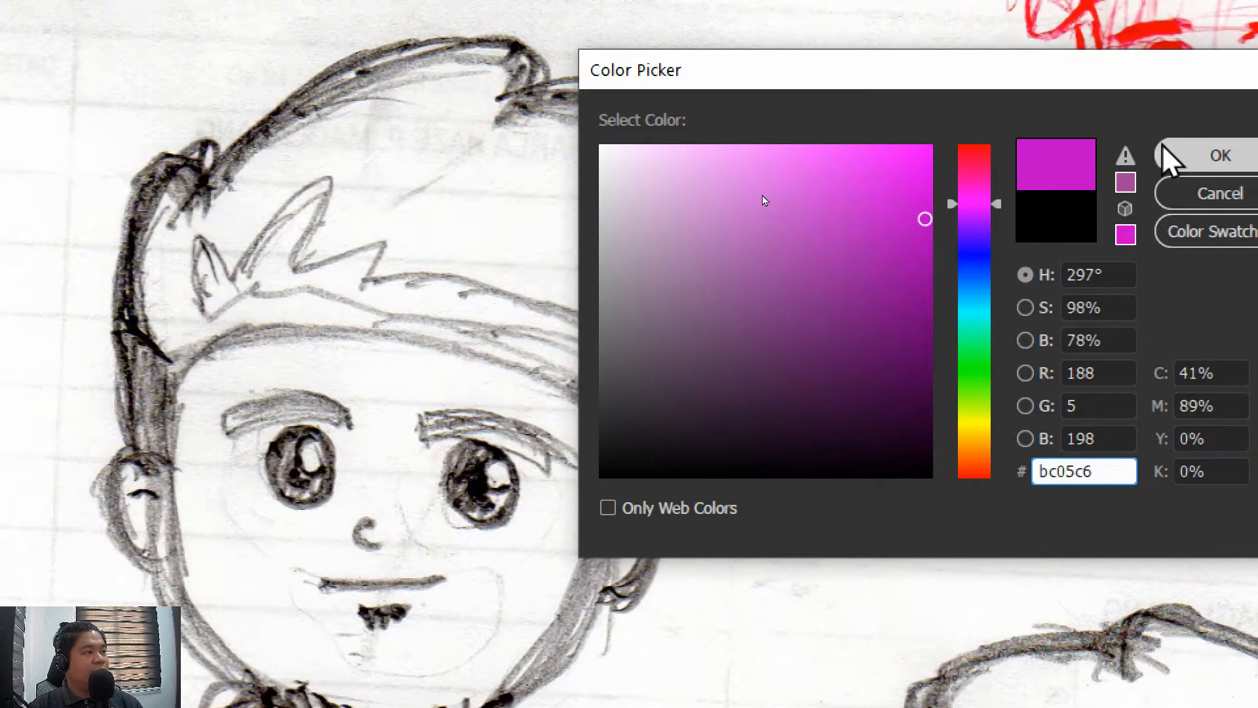
pyautogui.click(1171, 156)
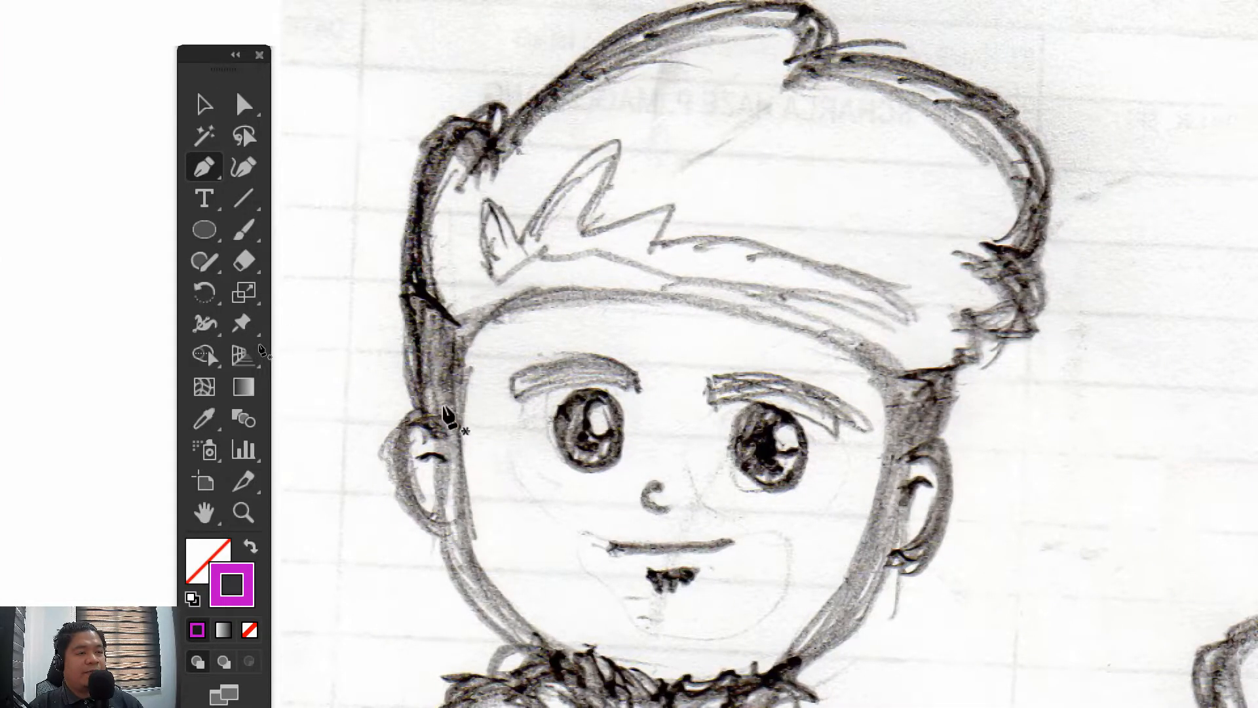
# Start the hair outline with the Pen tool at the left ear and curve it up the side to the small tuft of hair
pyautogui.moveTo(452, 423); pyautogui.dragTo(424, 478)
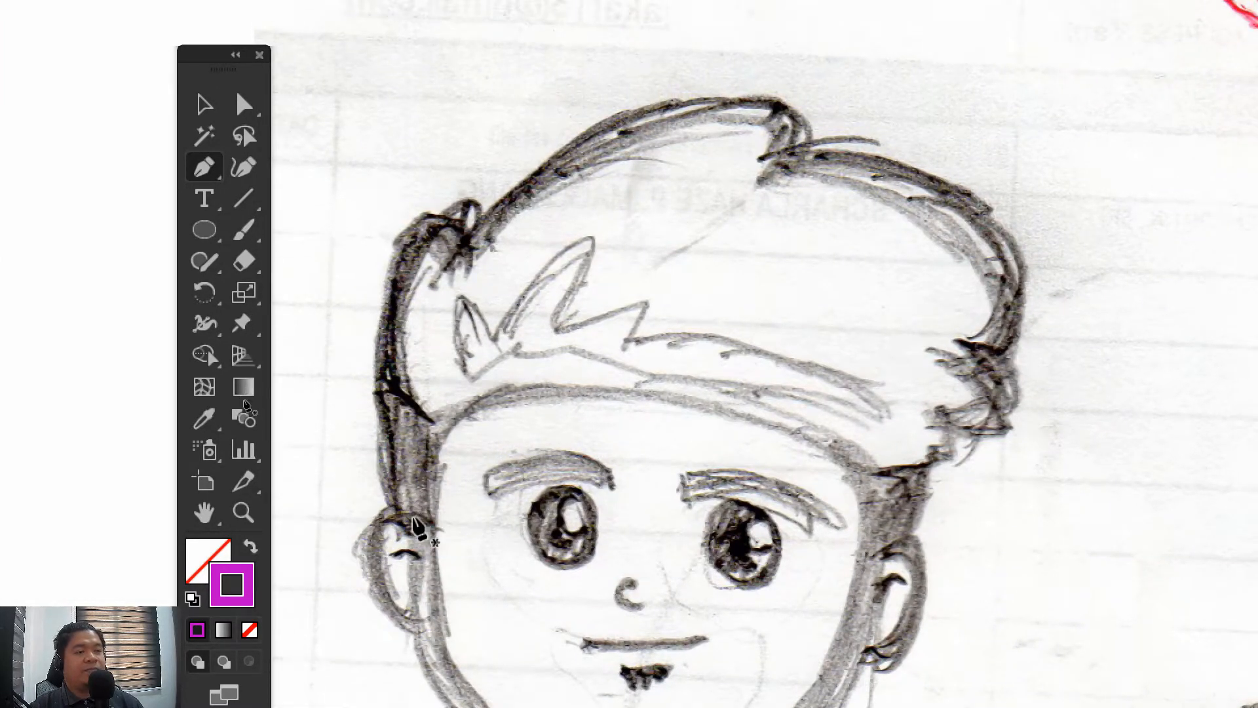
pyautogui.click(416, 525)
pyautogui.moveTo(416, 298); pyautogui.dragTo(528, 172)
pyautogui.moveTo(463, 245); pyautogui.dragTo(527, 223)
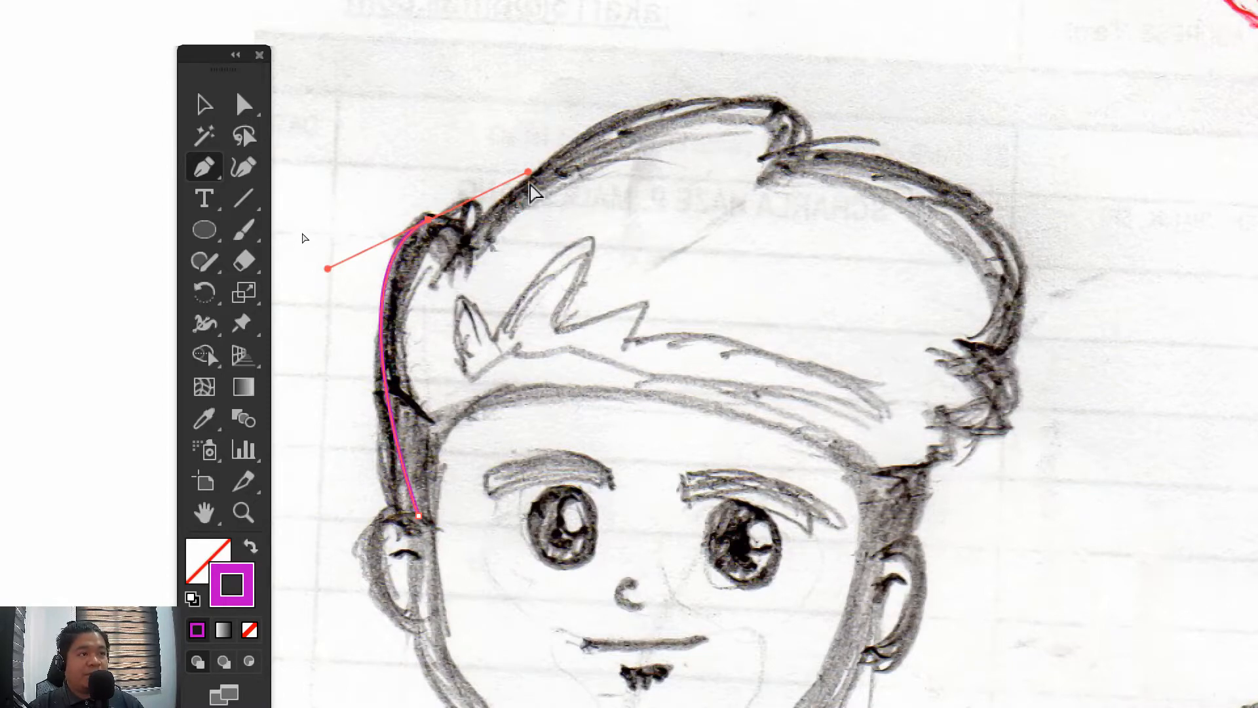
pyautogui.moveTo(527, 176); pyautogui.dragTo(457, 214)
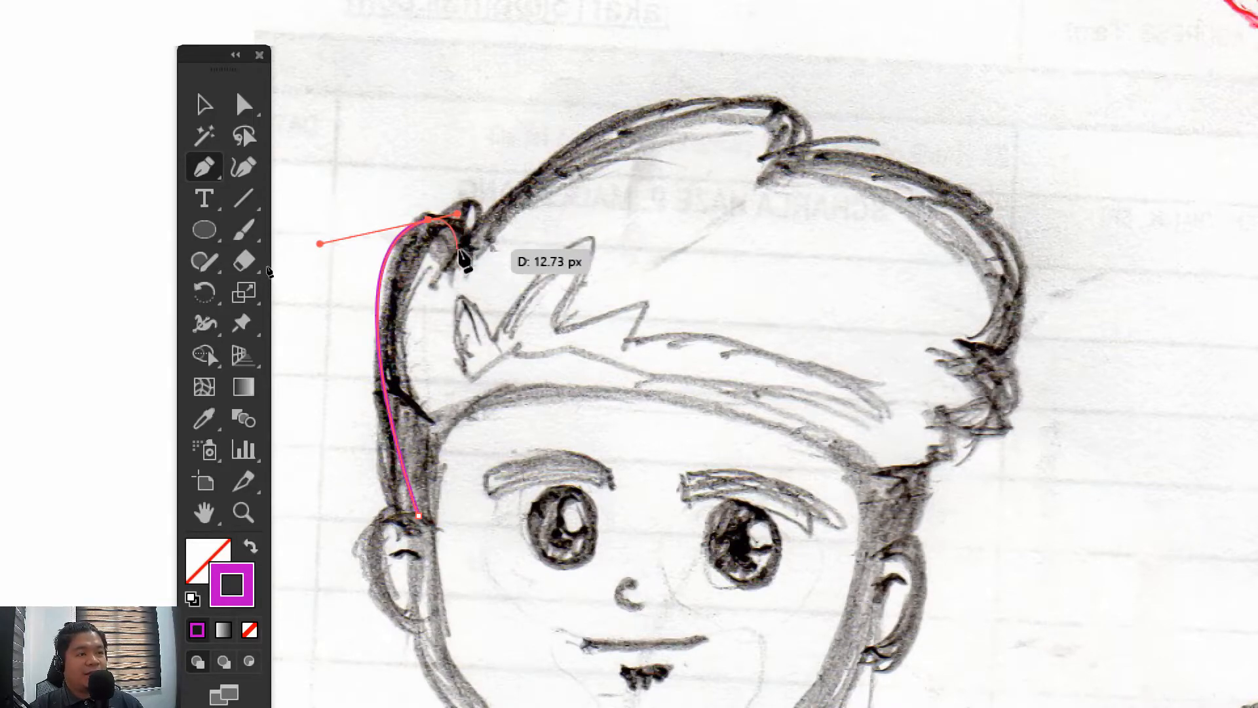
# Continue the hair outline with a curve from the tuft over the crown to the peak, and shorten its outgoing handle
pyautogui.moveTo(457, 248); pyautogui.dragTo(981, 126)
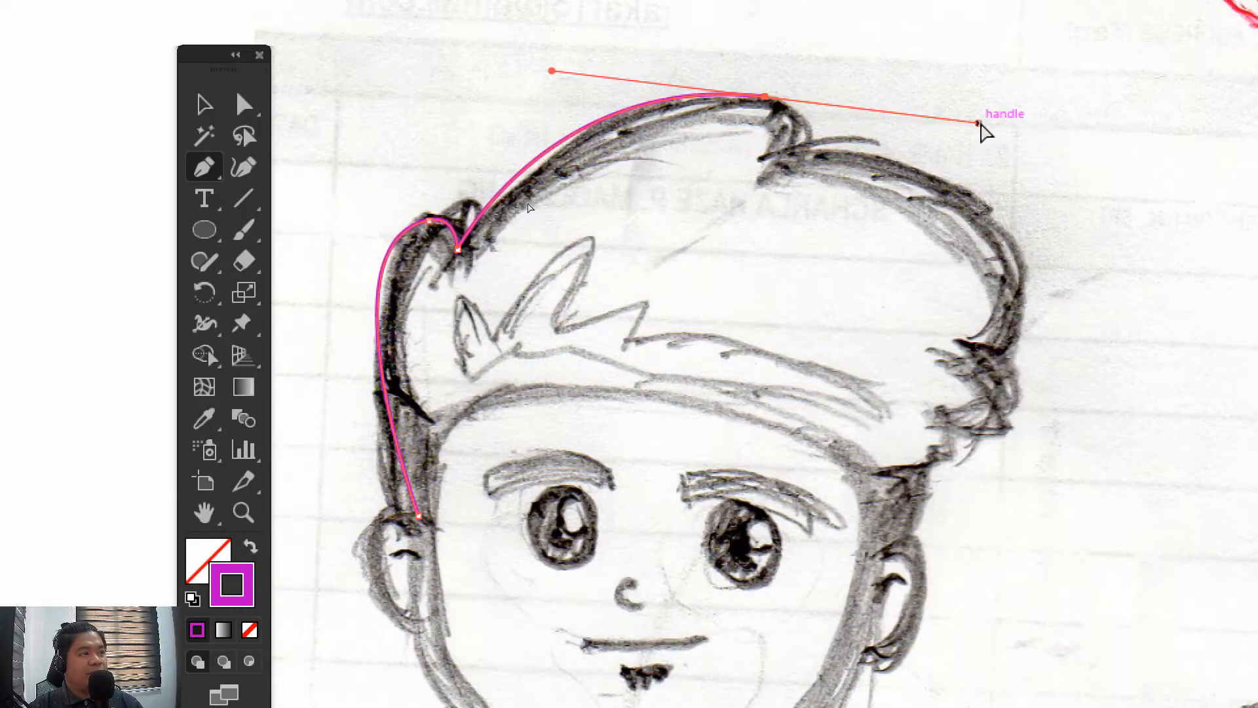
pyautogui.moveTo(978, 122); pyautogui.dragTo(914, 125)
pyautogui.keyDown('ctrl'); pyautogui.click(832, 110); pyautogui.keyUp('ctrl')
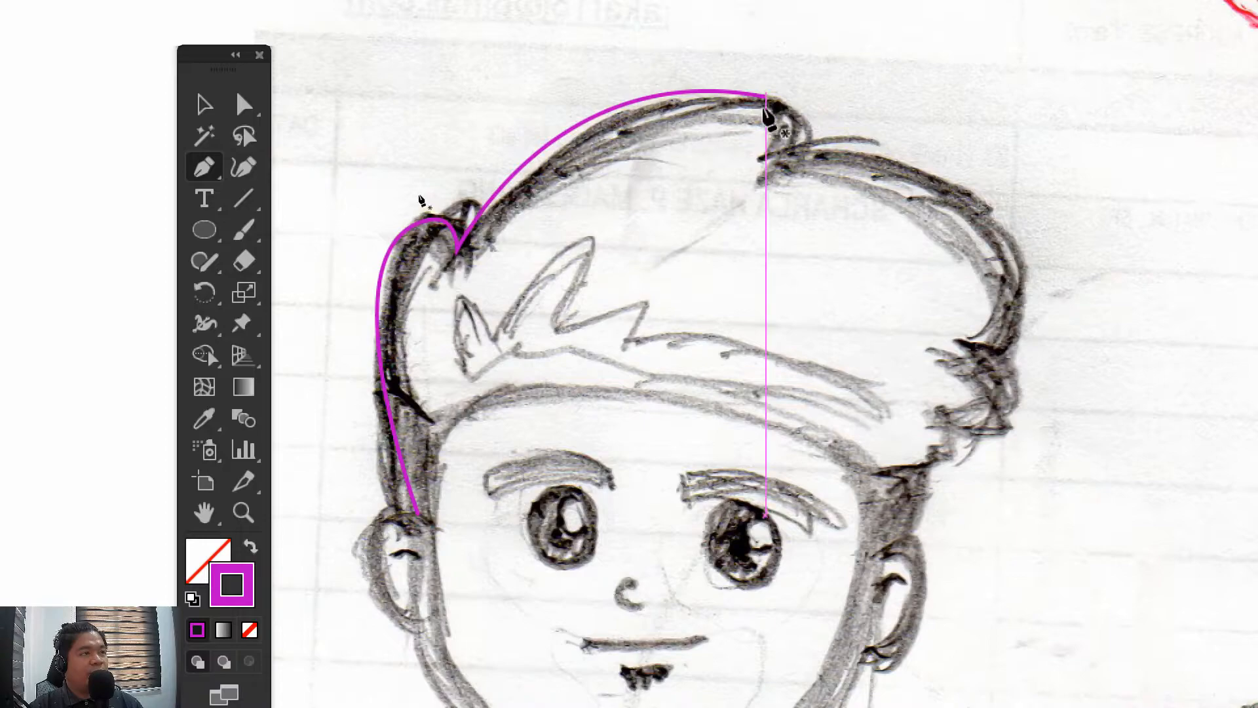
pyautogui.hotkey('ctrl', 'z')
pyautogui.hotkey('ctrl', 'z')
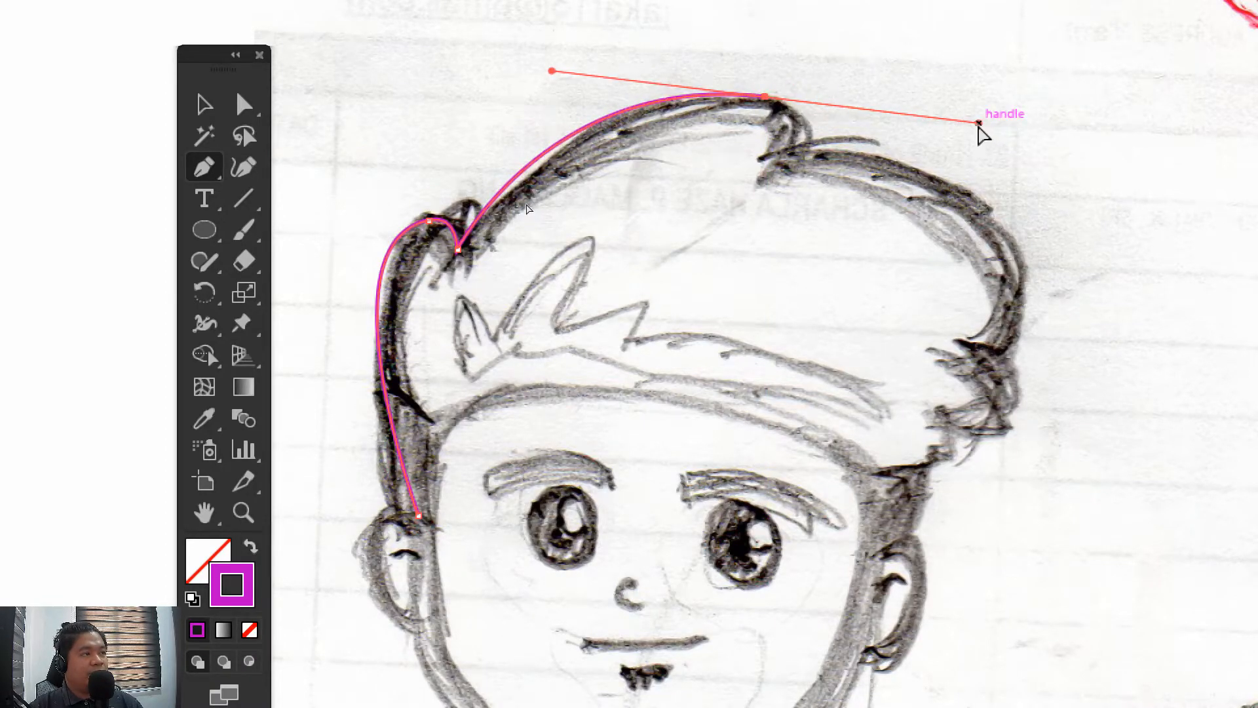
pyautogui.moveTo(978, 124); pyautogui.dragTo(846, 103)
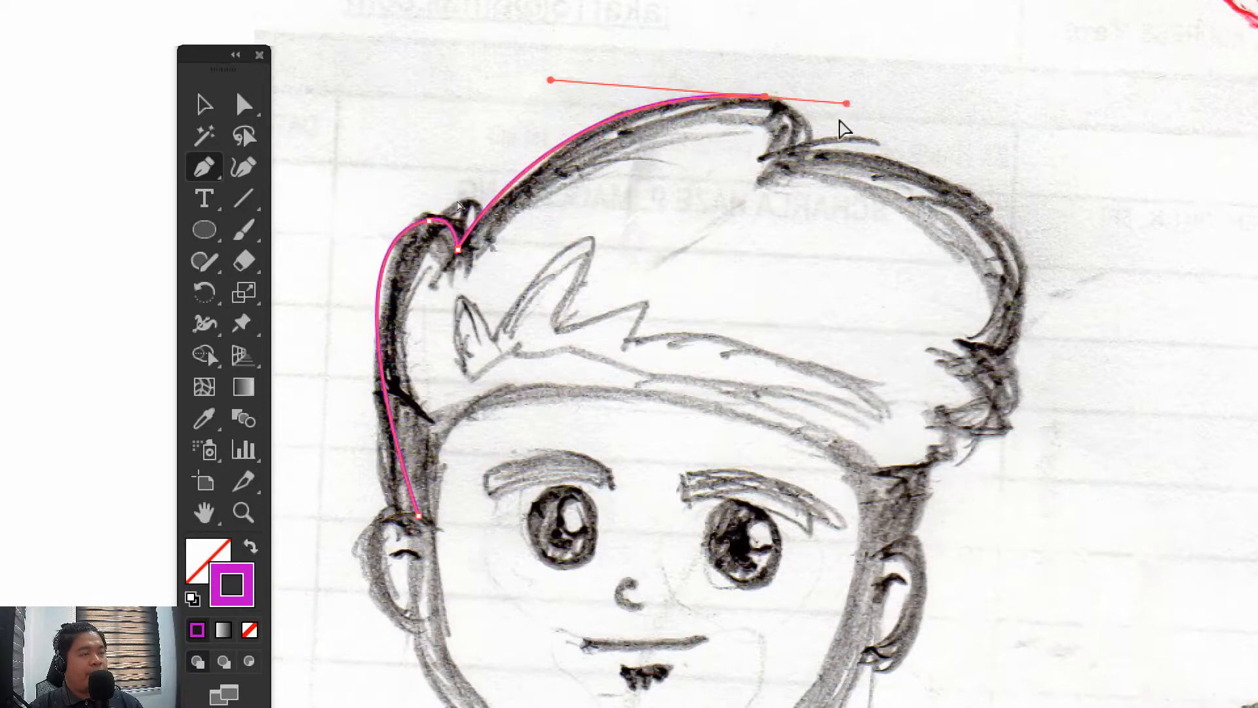
# Extend the hair outline with curves from the peak down the right side, following the jagged hair tips
pyautogui.moveTo(776, 152); pyautogui.dragTo(864, 308)
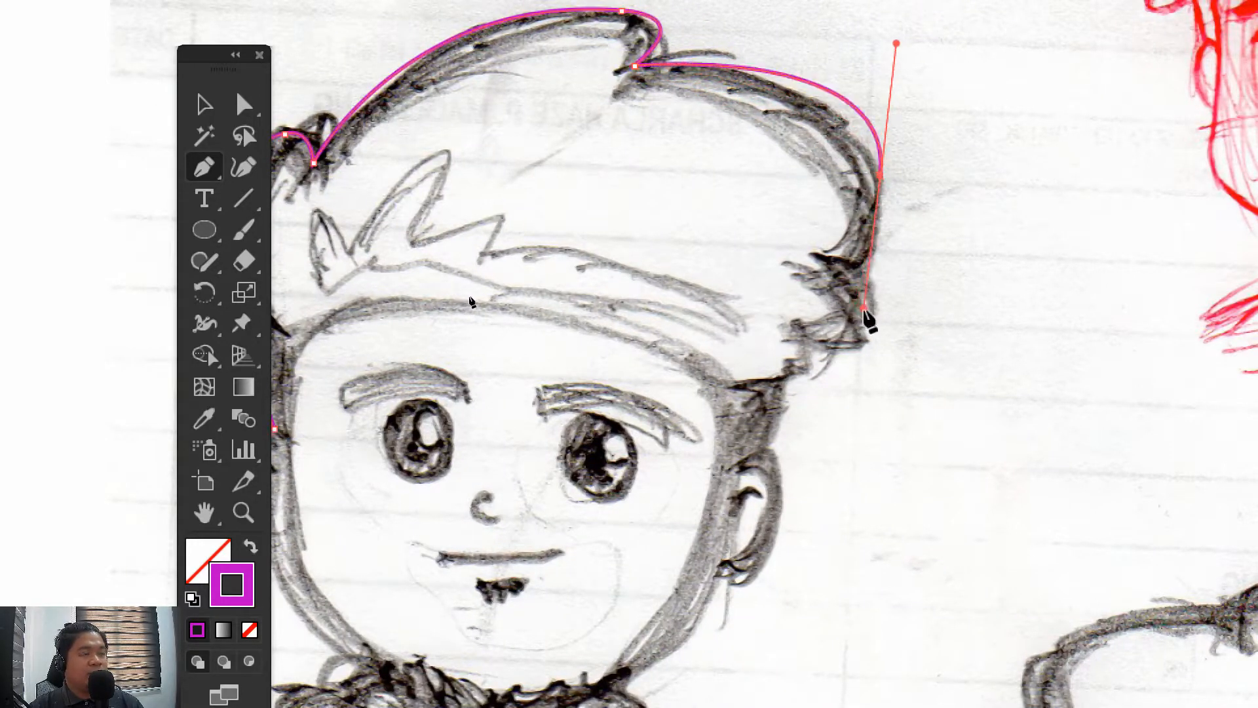
pyautogui.moveTo(908, 254); pyautogui.dragTo(986, 228)
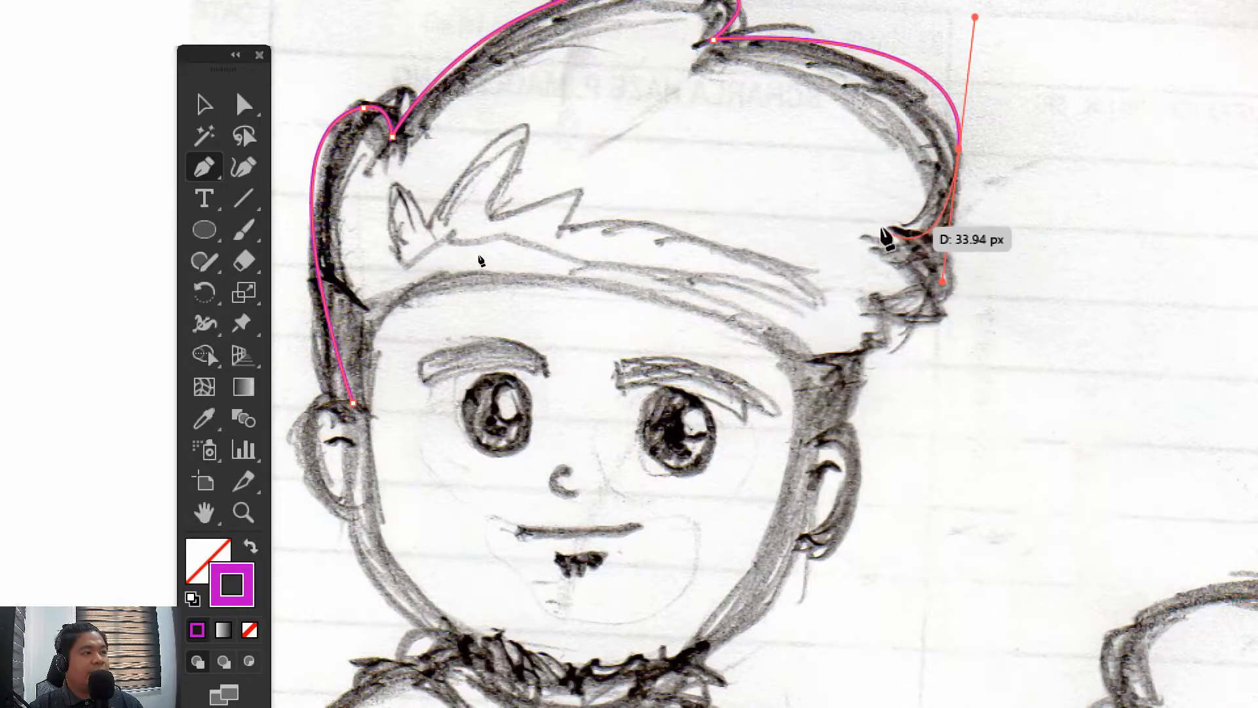
pyautogui.moveTo(942, 283); pyautogui.dragTo(941, 249)
pyautogui.moveTo(891, 319); pyautogui.dragTo(767, 337)
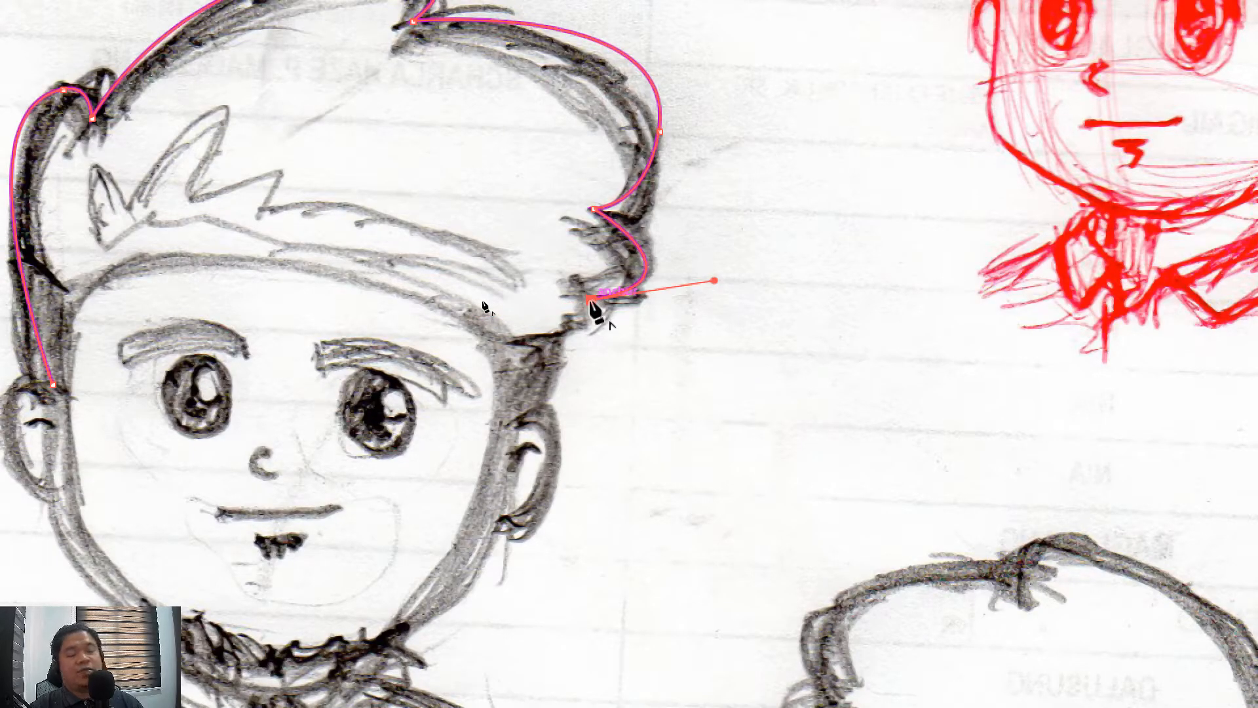
# Trace the right sideburn with short straight segments from the lowest hair tip to the top of the right ear
pyautogui.moveTo(590, 299); pyautogui.dragTo(598, 335)
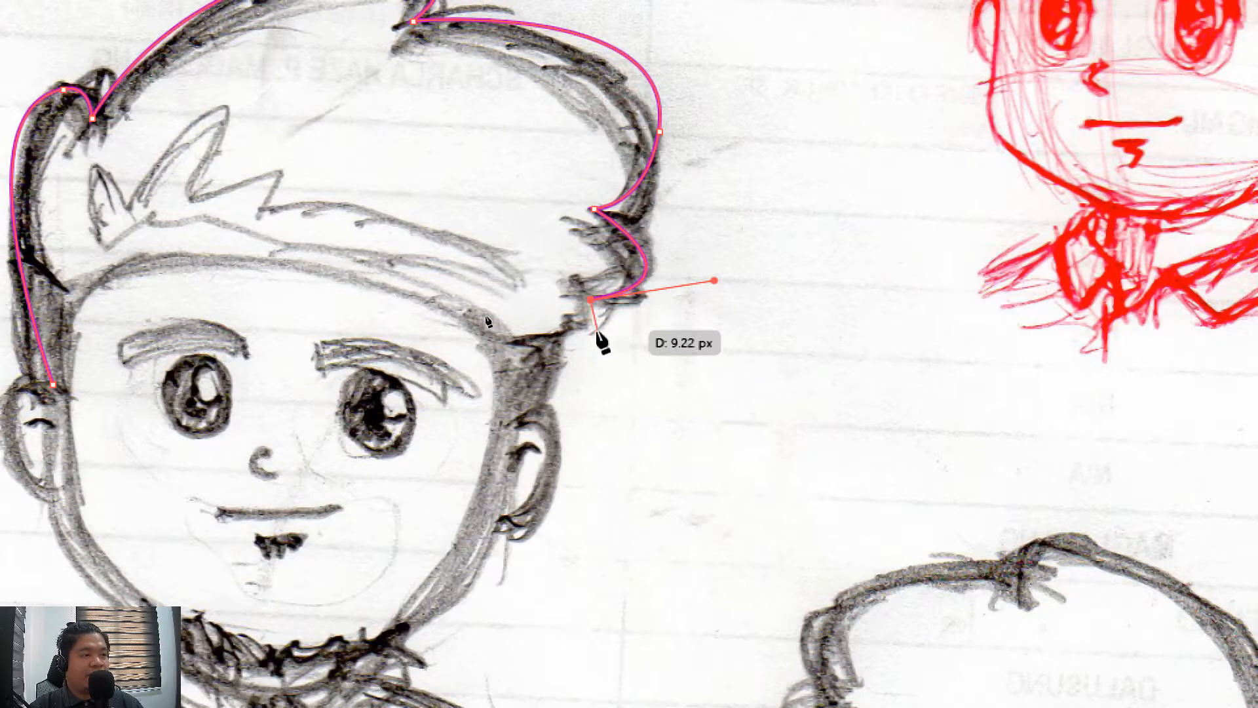
pyautogui.click(593, 337)
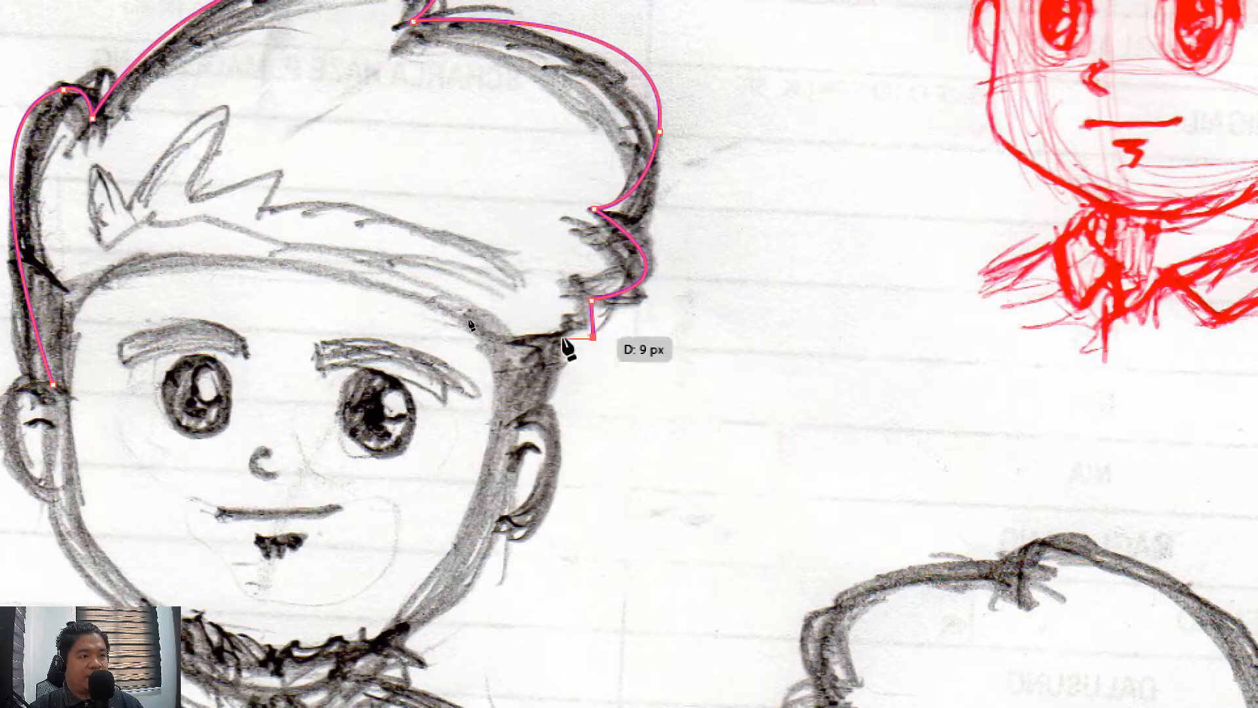
pyautogui.click(541, 350)
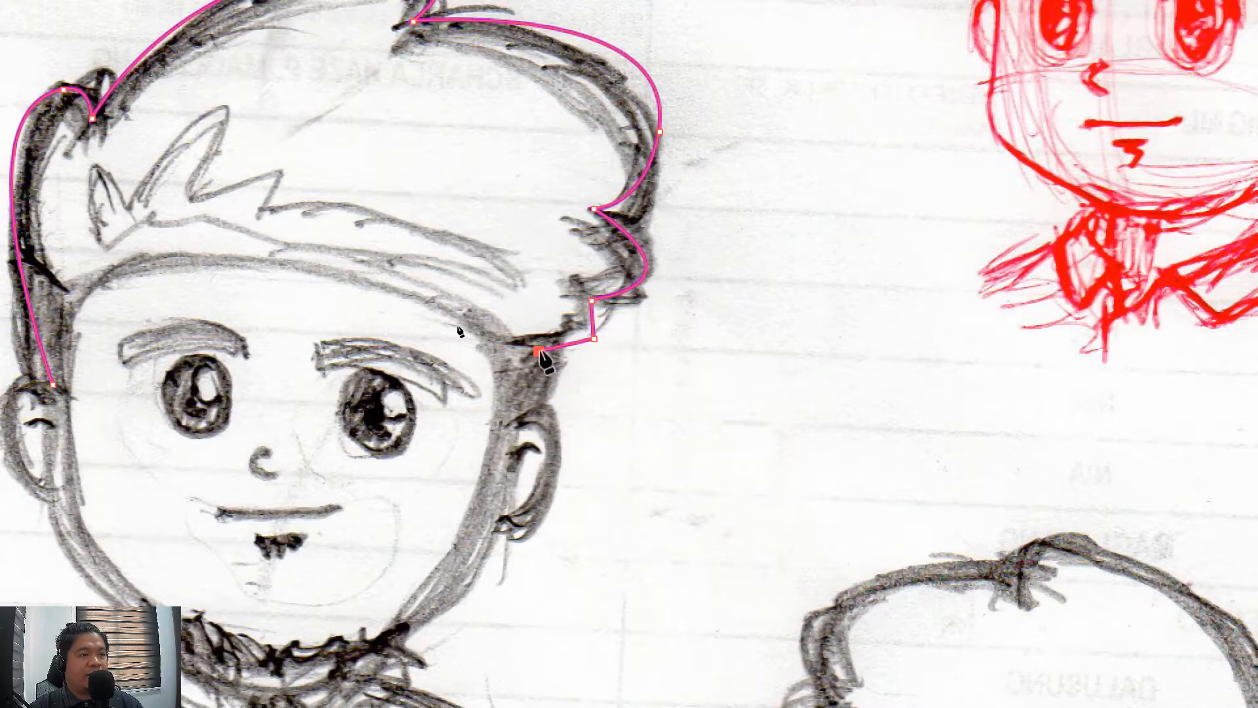
pyautogui.hotkey('ctrl', 'z')
pyautogui.moveTo(561, 348); pyautogui.dragTo(733, 469)
pyautogui.click(546, 404)
pyautogui.click(499, 425)
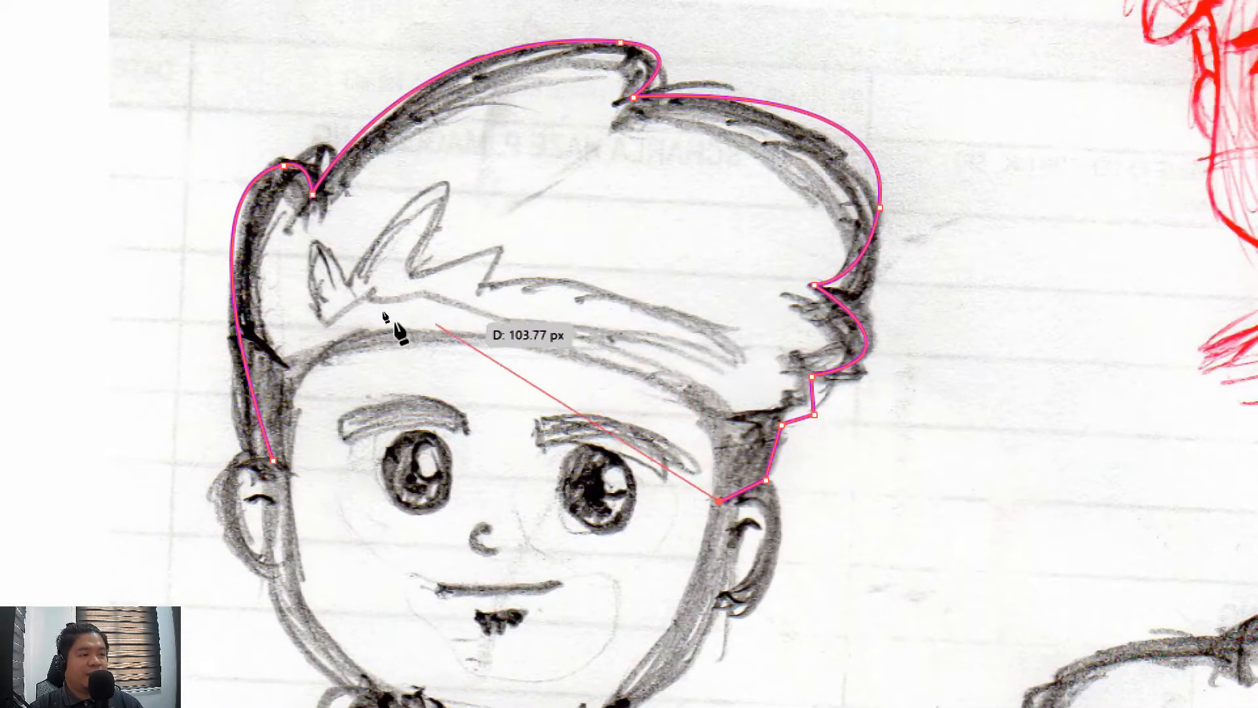
# Curve the path along the forehead hairline, close it at the starting anchor by the left ear, and deselect it
pyautogui.moveTo(462, 337); pyautogui.dragTo(175, 331)
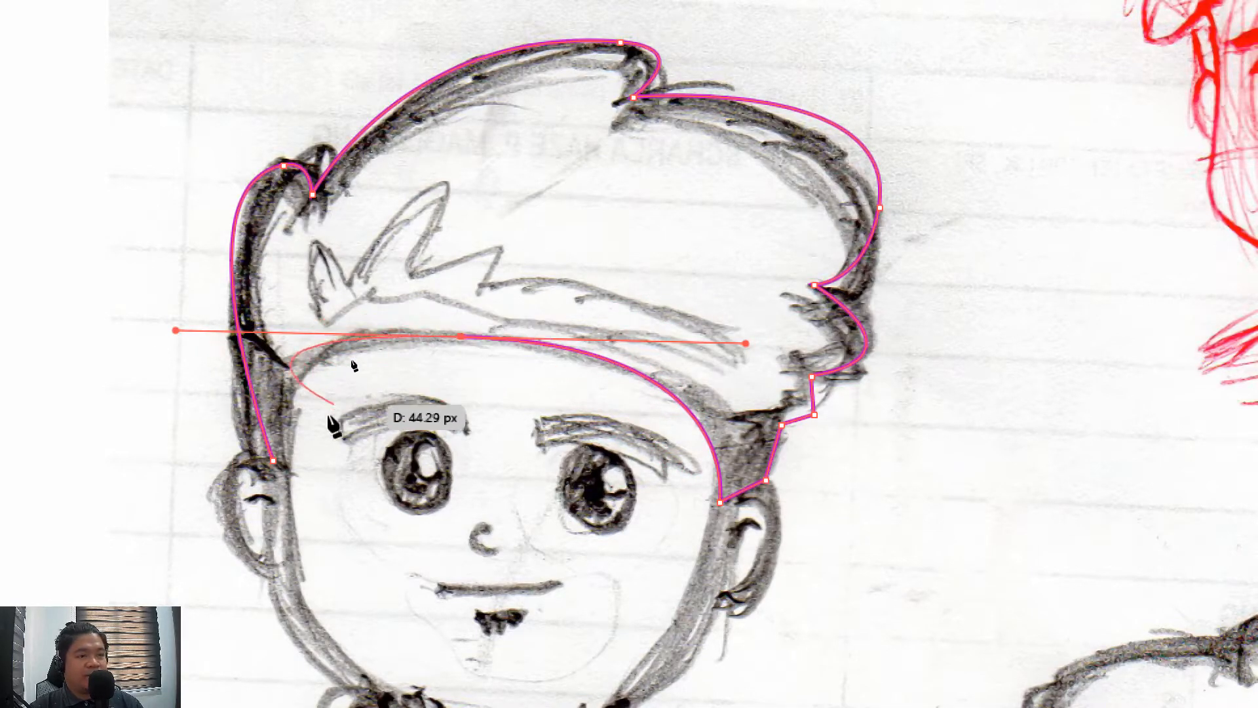
pyautogui.press('a')
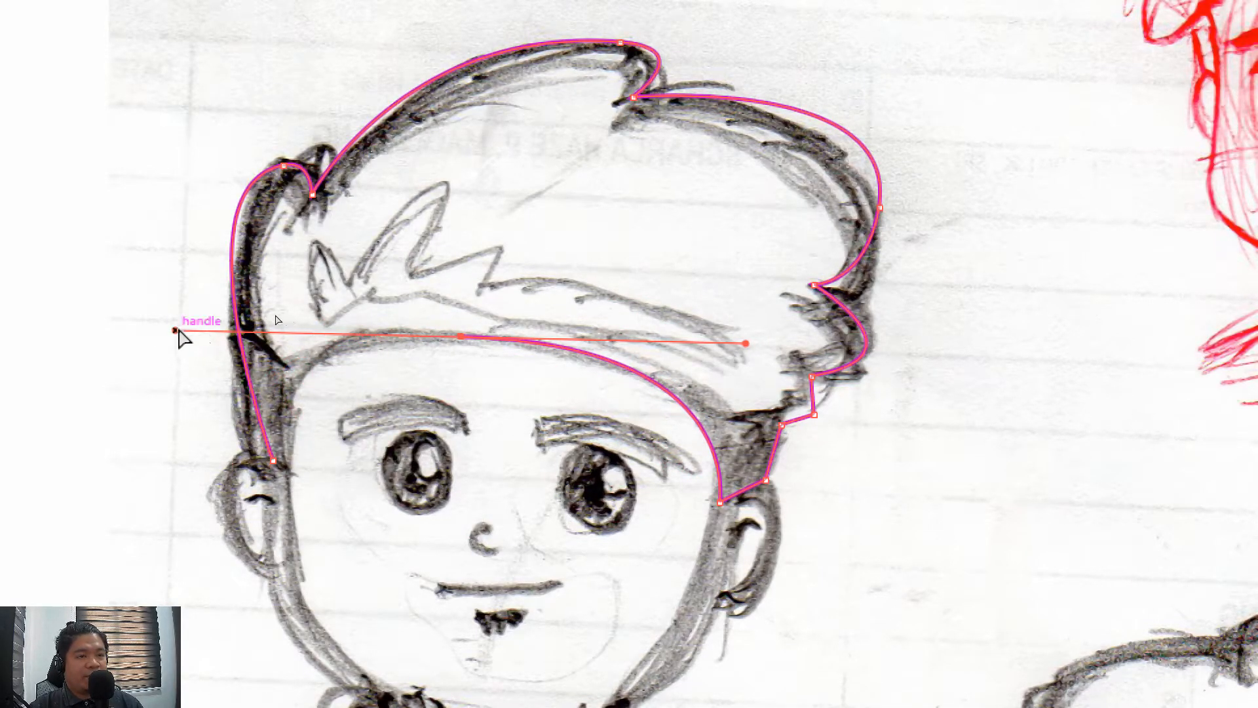
pyautogui.moveTo(177, 330); pyautogui.dragTo(343, 330)
pyautogui.press('p')
pyautogui.moveTo(273, 461); pyautogui.dragTo(273, 475)
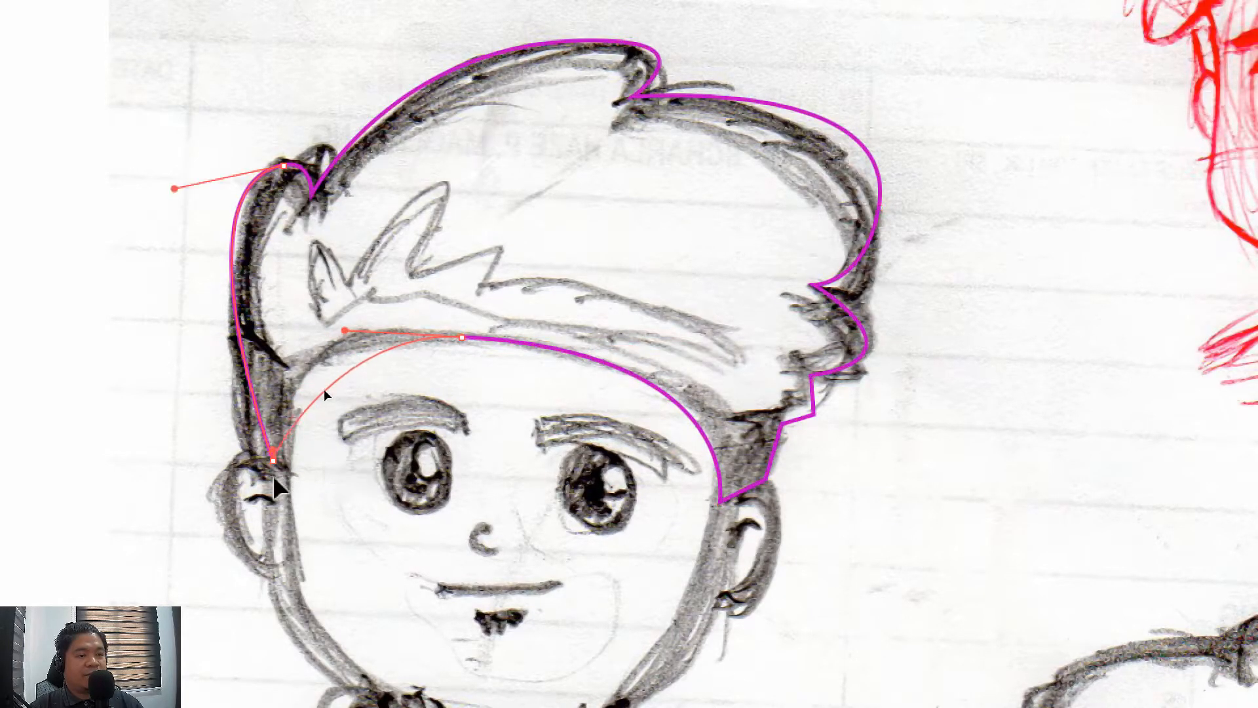
pyautogui.moveTo(246, 601); pyautogui.dragTo(246, 601)
pyautogui.press('a')
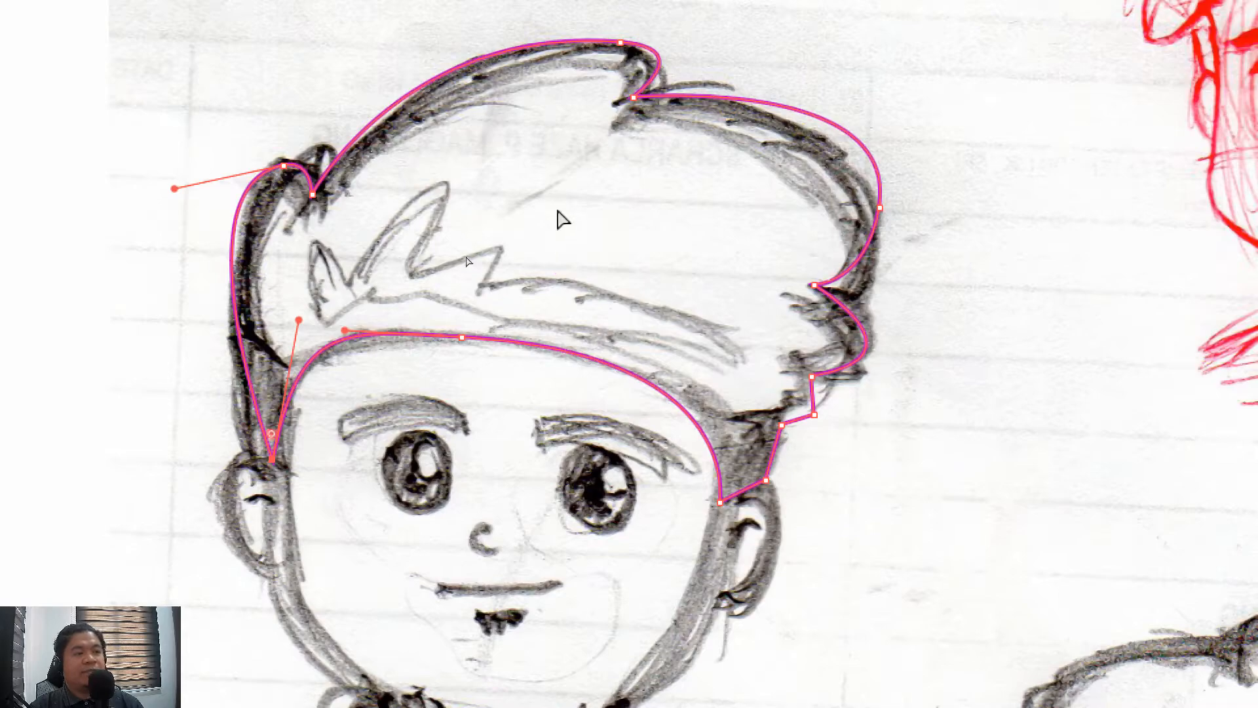
pyautogui.click(559, 215)
# Draw a wavy practice path of curved Pen segments in the blank area beside the sketch
pyautogui.press('space')
pyautogui.moveTo(380, 168); pyautogui.dragTo(696, 129)
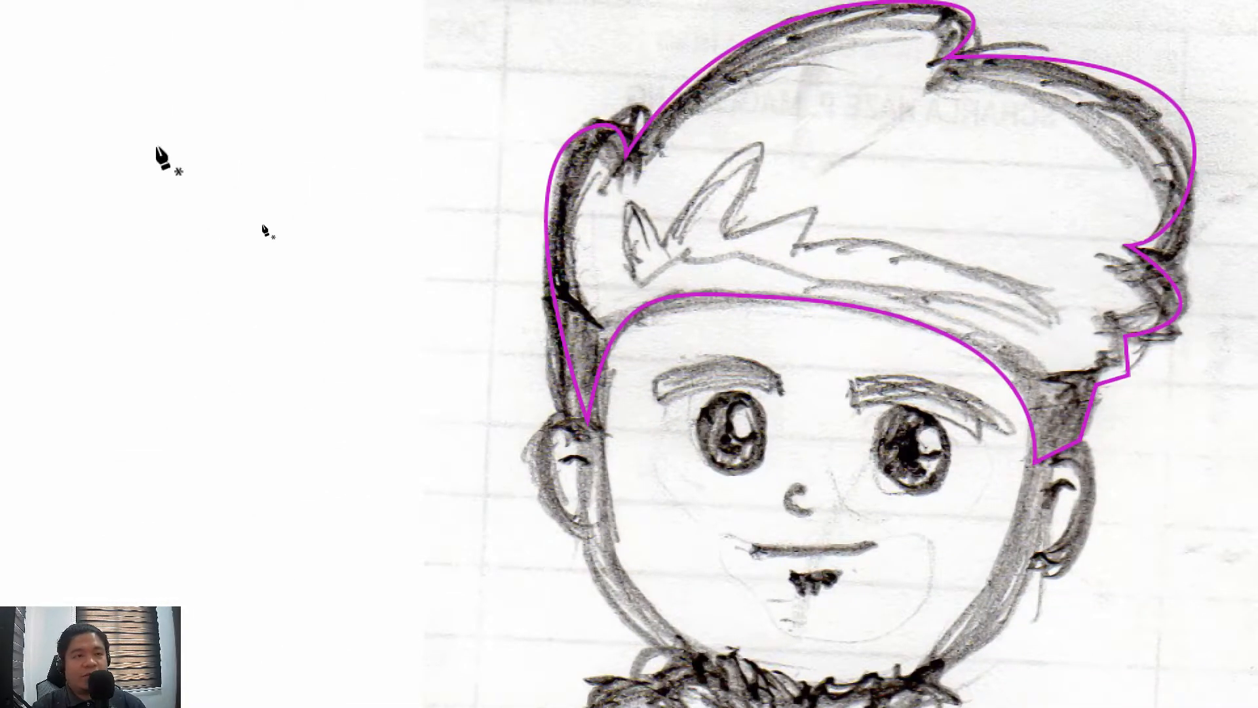
pyautogui.click(65, 333)
pyautogui.moveTo(222, 153); pyautogui.dragTo(261, 206)
pyautogui.moveTo(335, 210); pyautogui.dragTo(334, 275)
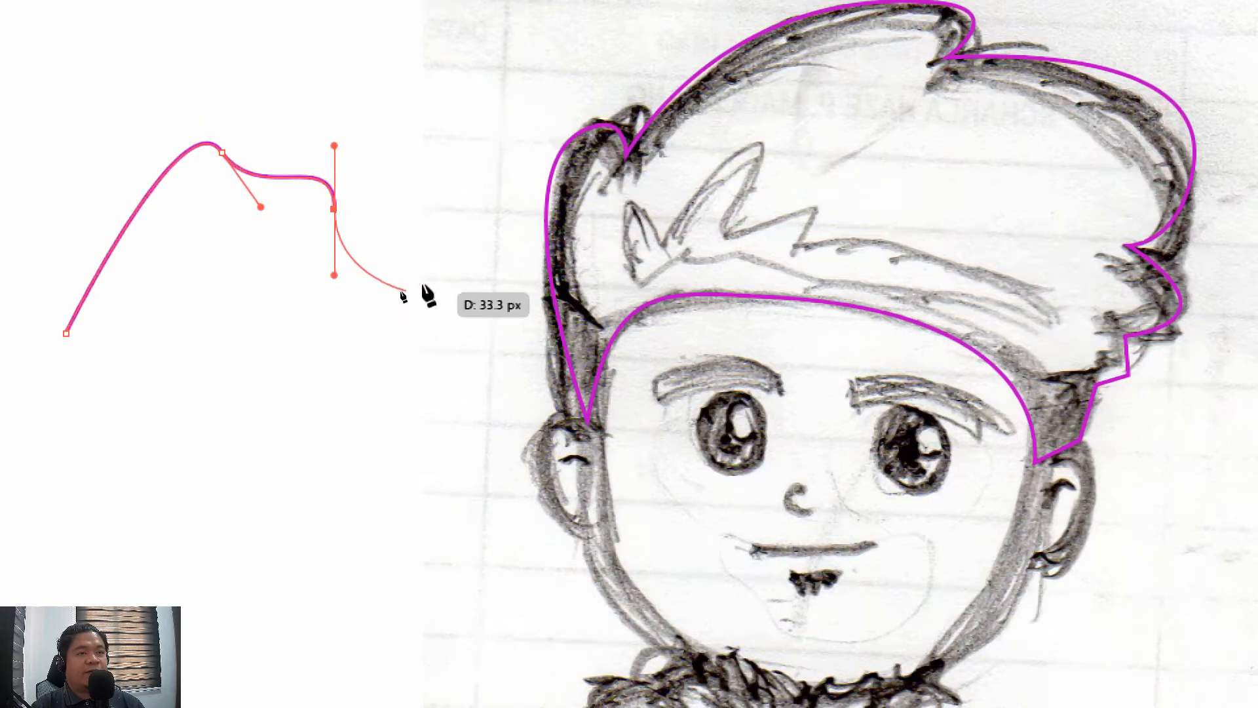
pyautogui.moveTo(447, 268); pyautogui.dragTo(422, 320)
pyautogui.moveTo(192, 338); pyautogui.dragTo(290, 414)
pyautogui.hotkey('ctrl', 'z')
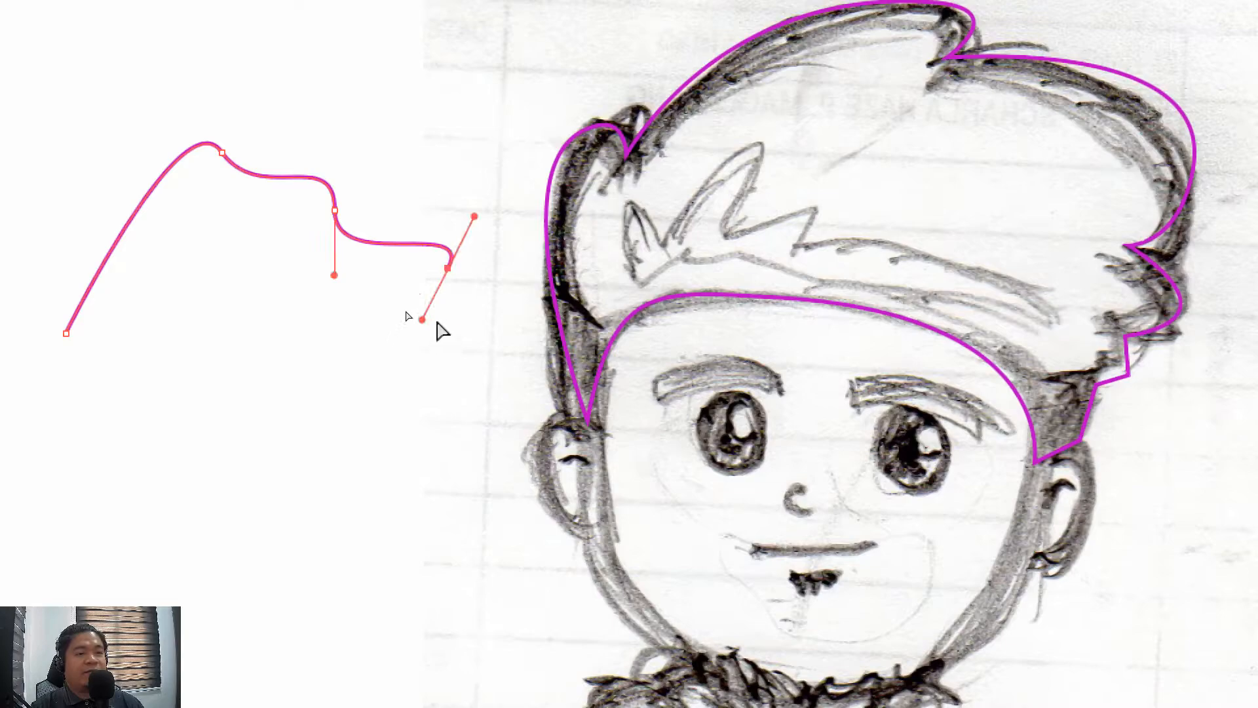
# Add one more curve to the practice path, redirect its last handle, and close the path at its first anchor
pyautogui.moveTo(447, 268); pyautogui.dragTo(441, 275)
pyautogui.moveTo(489, 371); pyautogui.dragTo(432, 443)
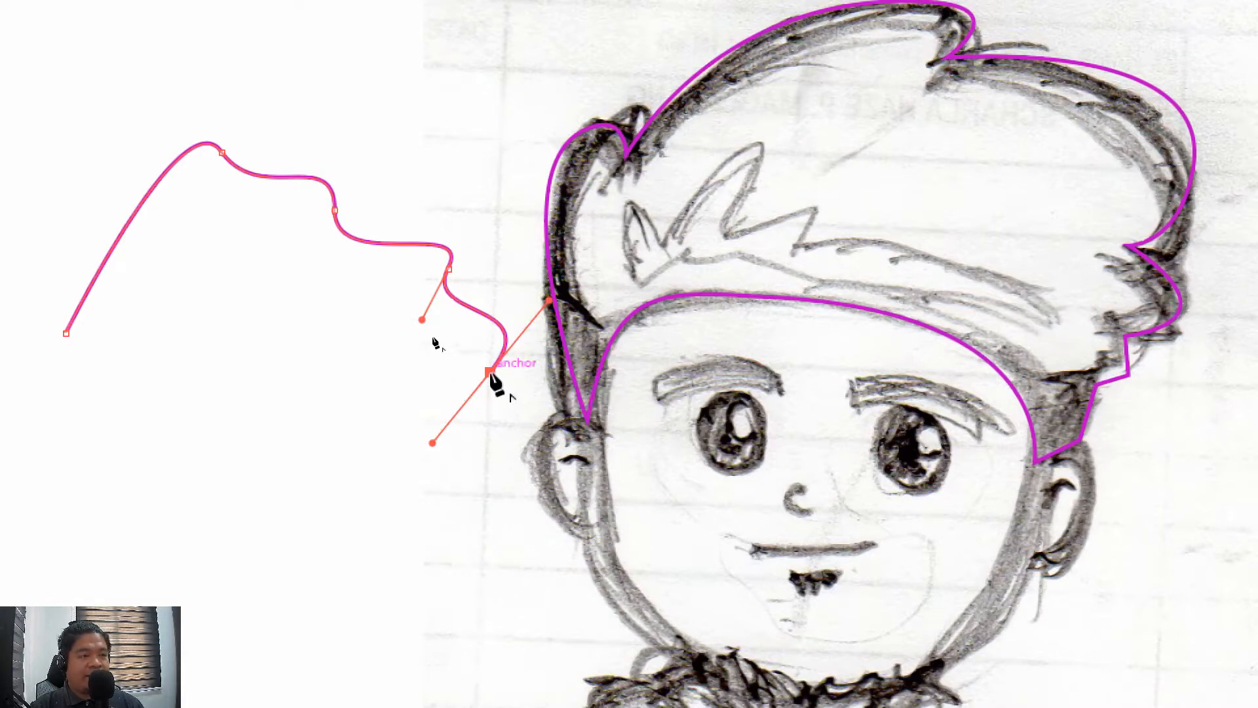
pyautogui.moveTo(491, 374); pyautogui.dragTo(436, 506)
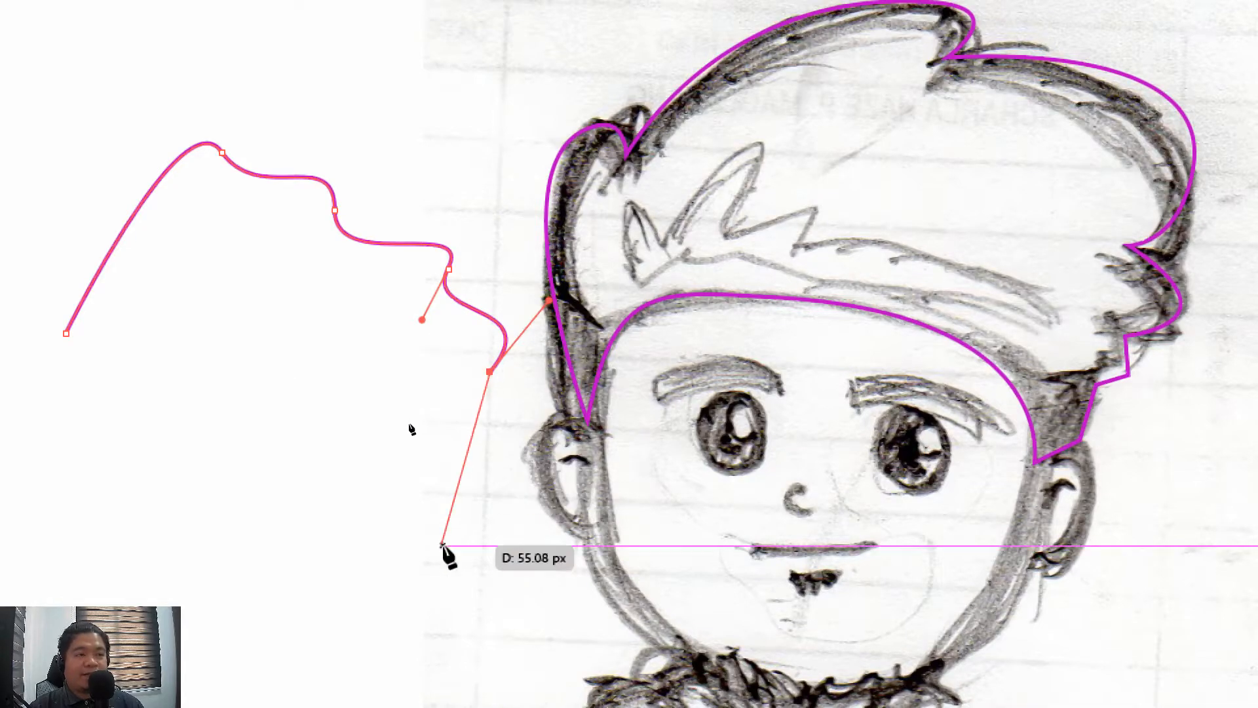
pyautogui.click(66, 335)
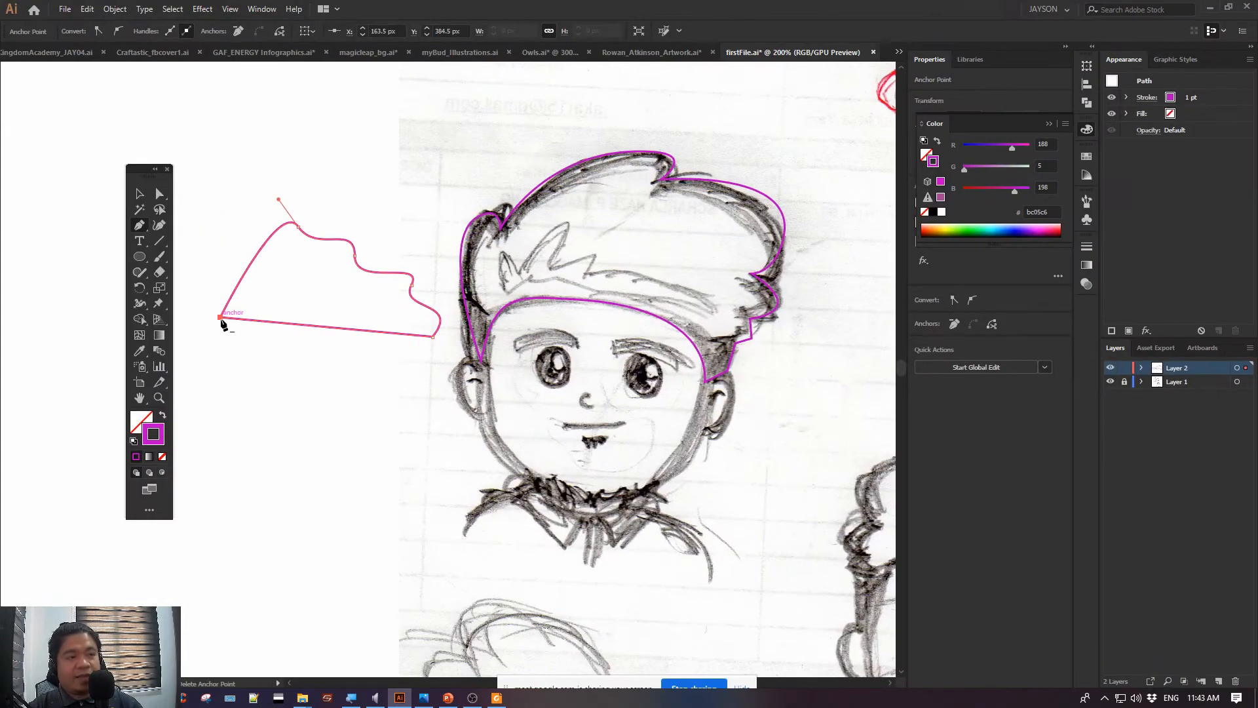
# Select the whole practice path beside the sketch and delete it
pyautogui.click(140, 193)
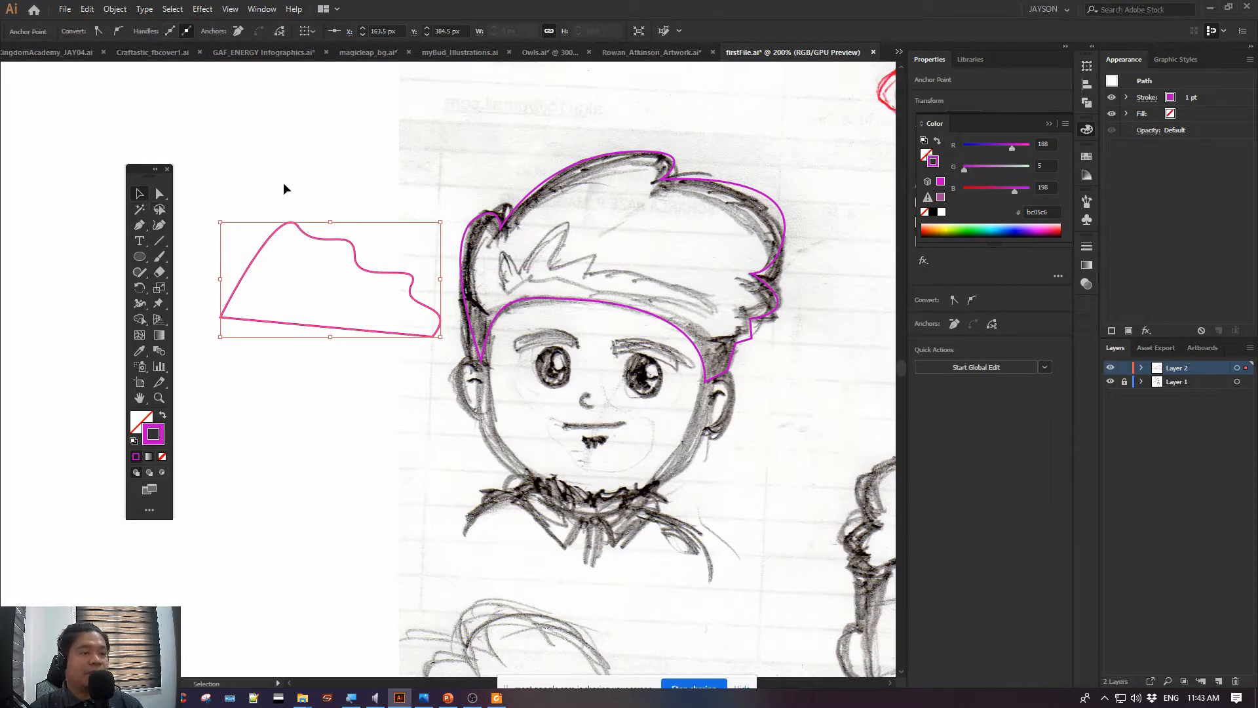
pyautogui.press('Delete')
pyautogui.press('Delete')
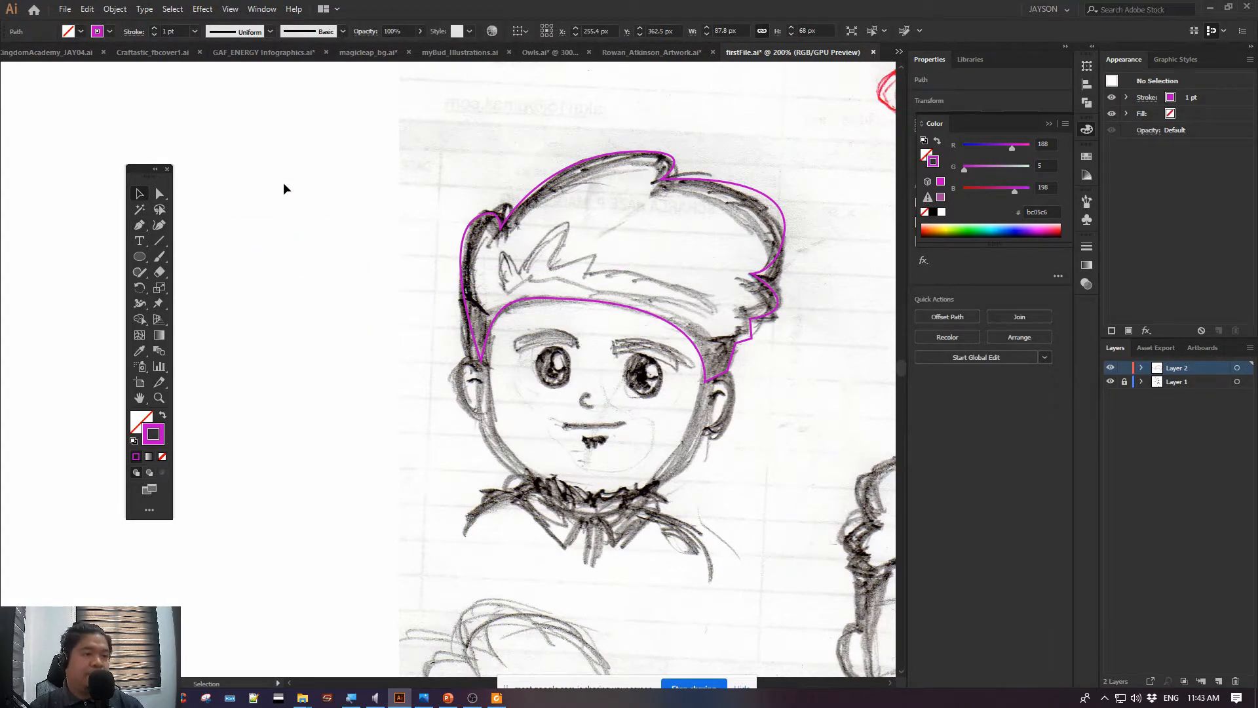
# Select the traced hair path, fill it with the magenta colour, and clear the fill again
pyautogui.hscroll(1, 380, 186)
pyautogui.moveTo(418, 198); pyautogui.dragTo(643, 350)
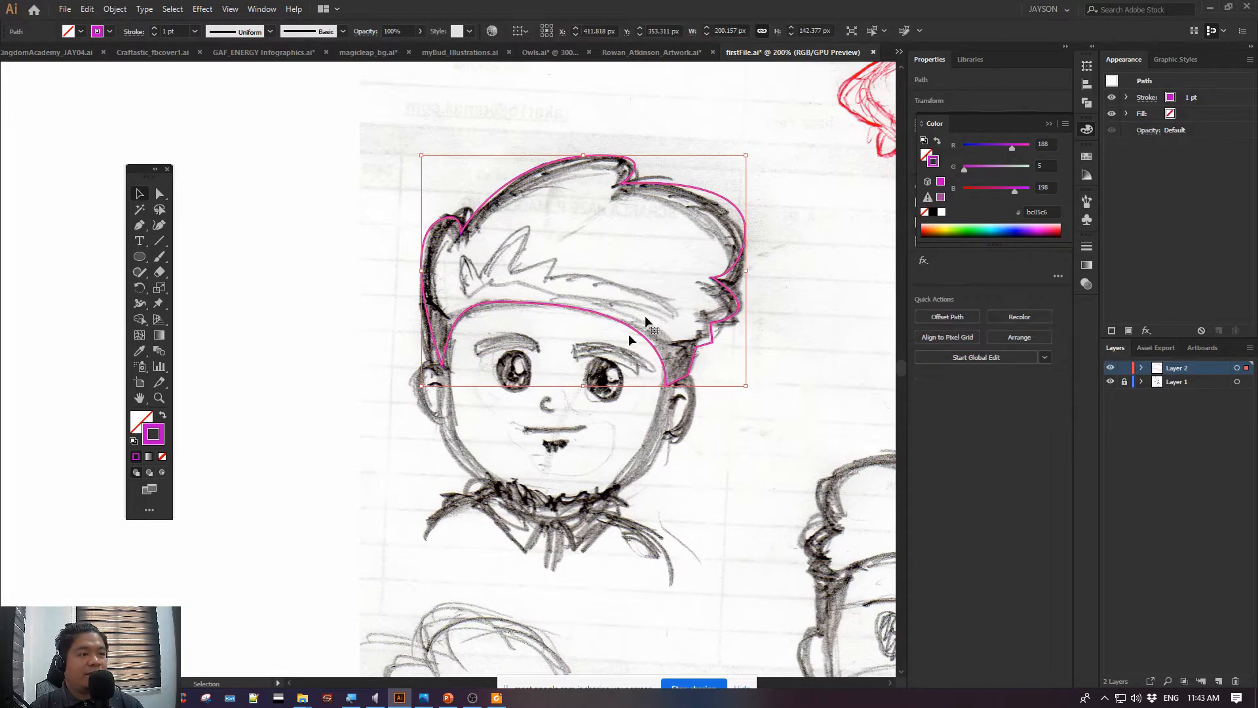
pyautogui.click(135, 432)
pyautogui.click(136, 457)
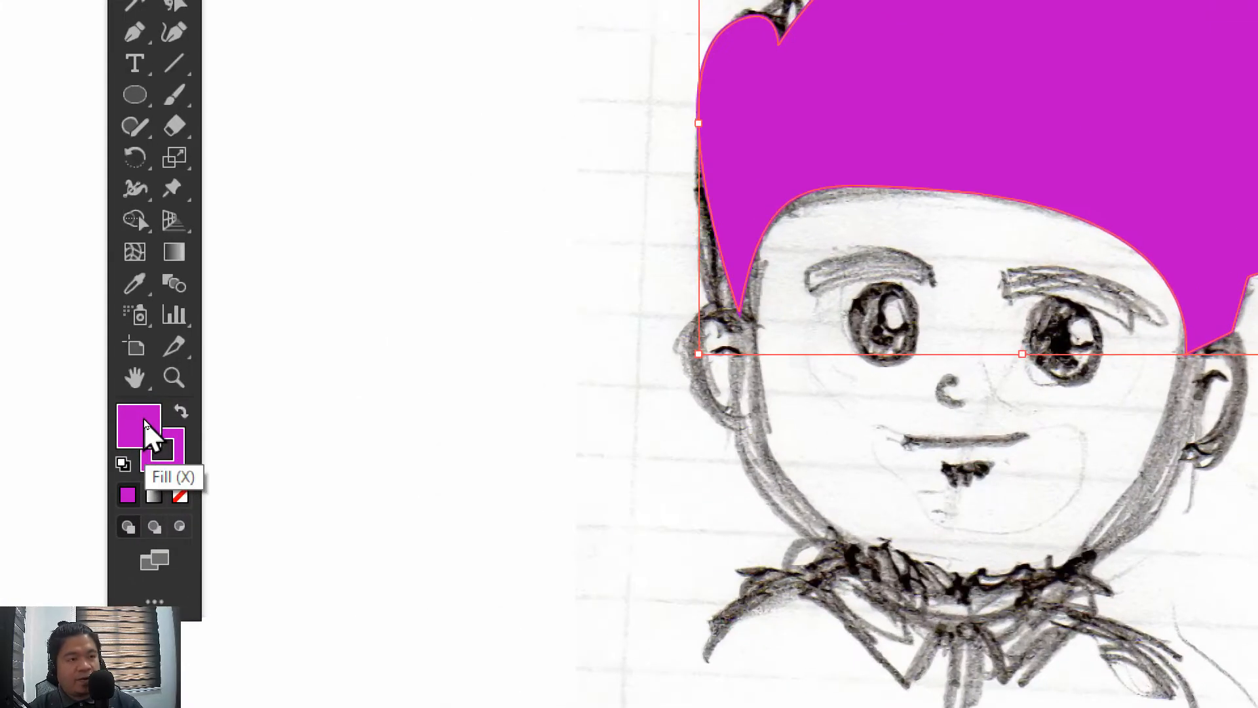
pyautogui.press('/')
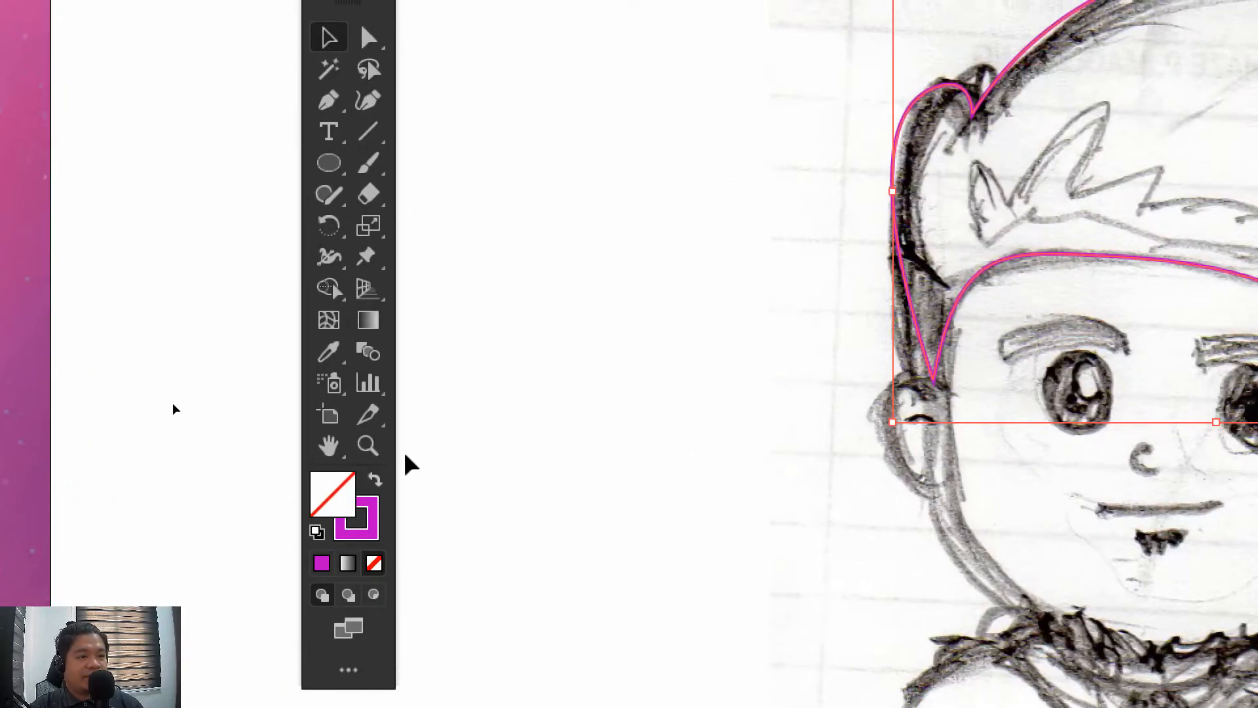
# Fill the traced hair shape with yellow-orange ffc200 and deselect it
pyautogui.doubleClick(328, 495)
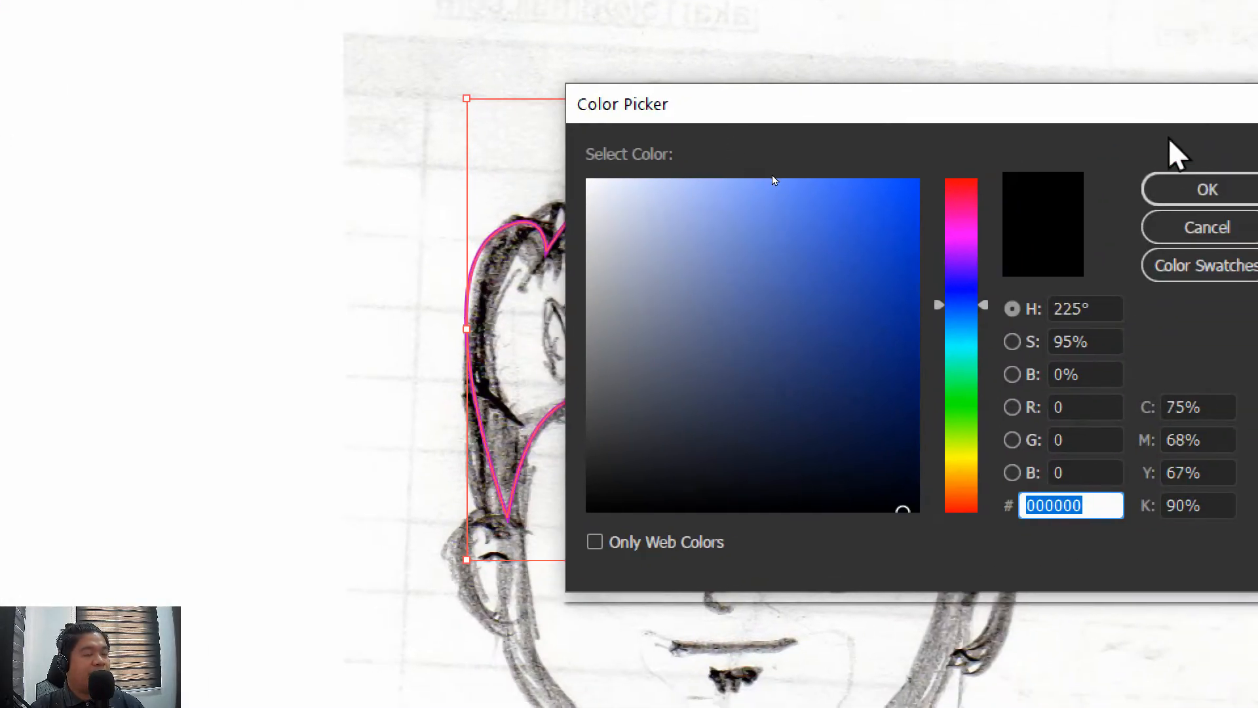
pyautogui.click(953, 462)
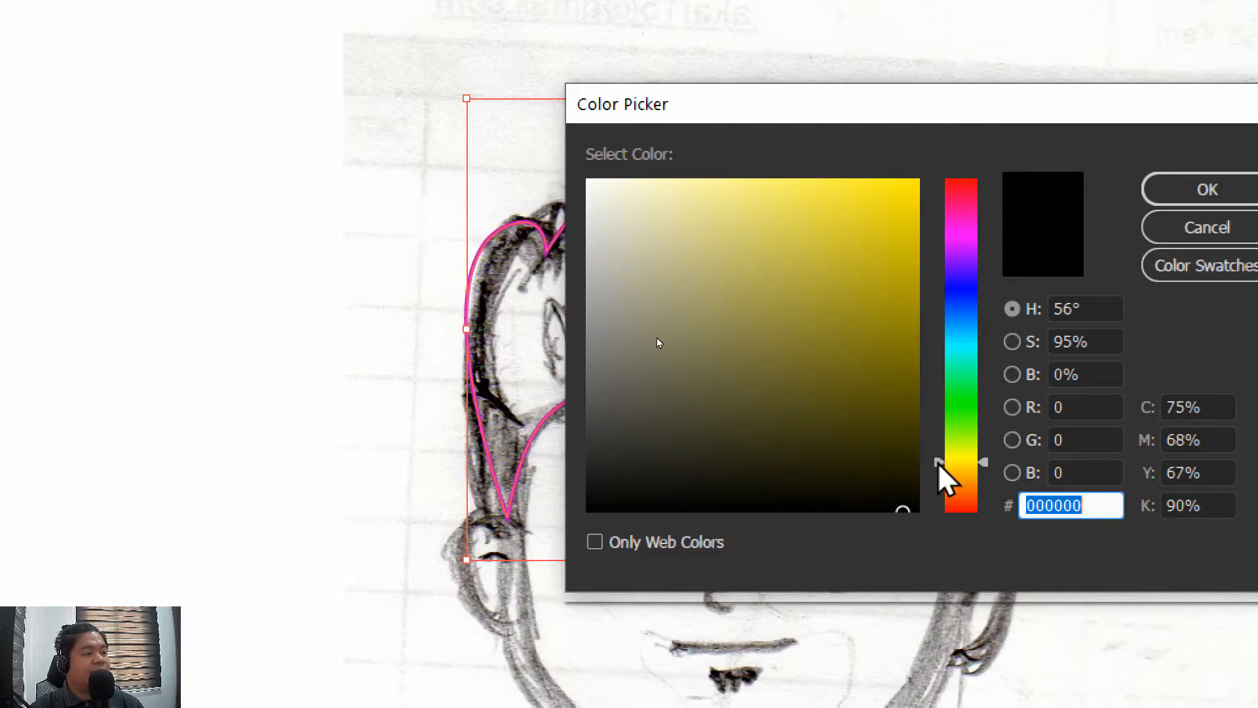
pyautogui.click(971, 470)
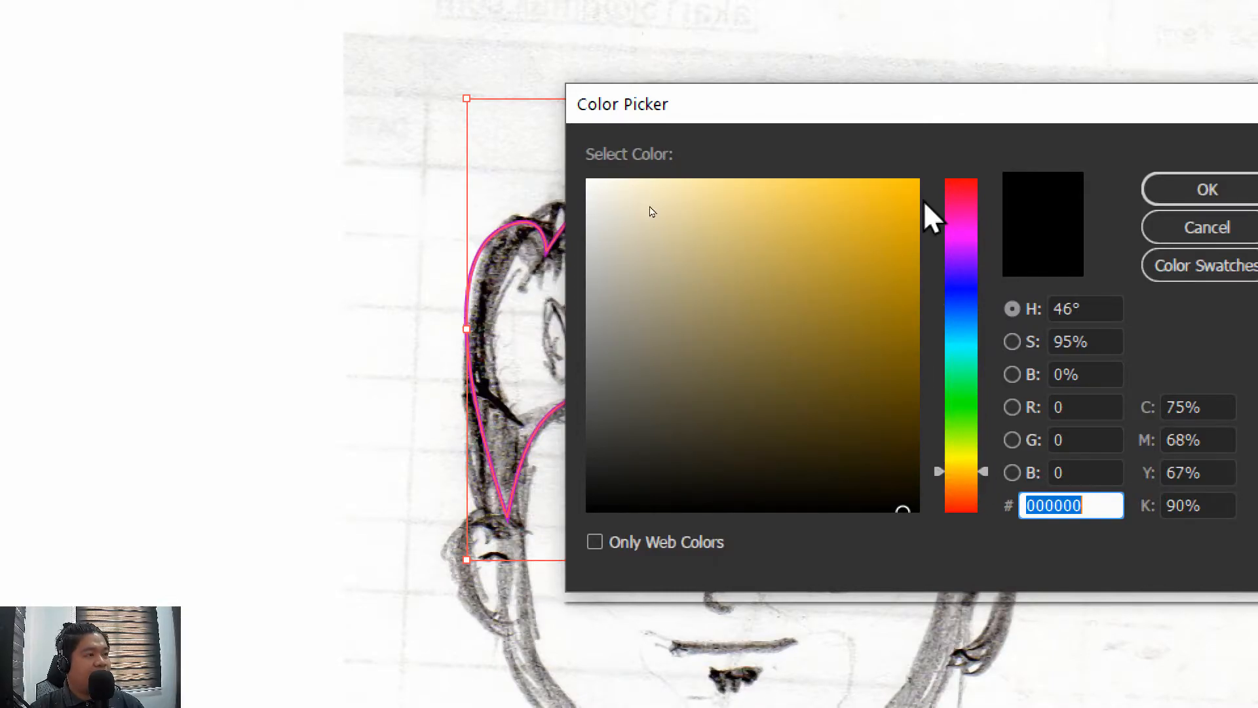
pyautogui.click(917, 182)
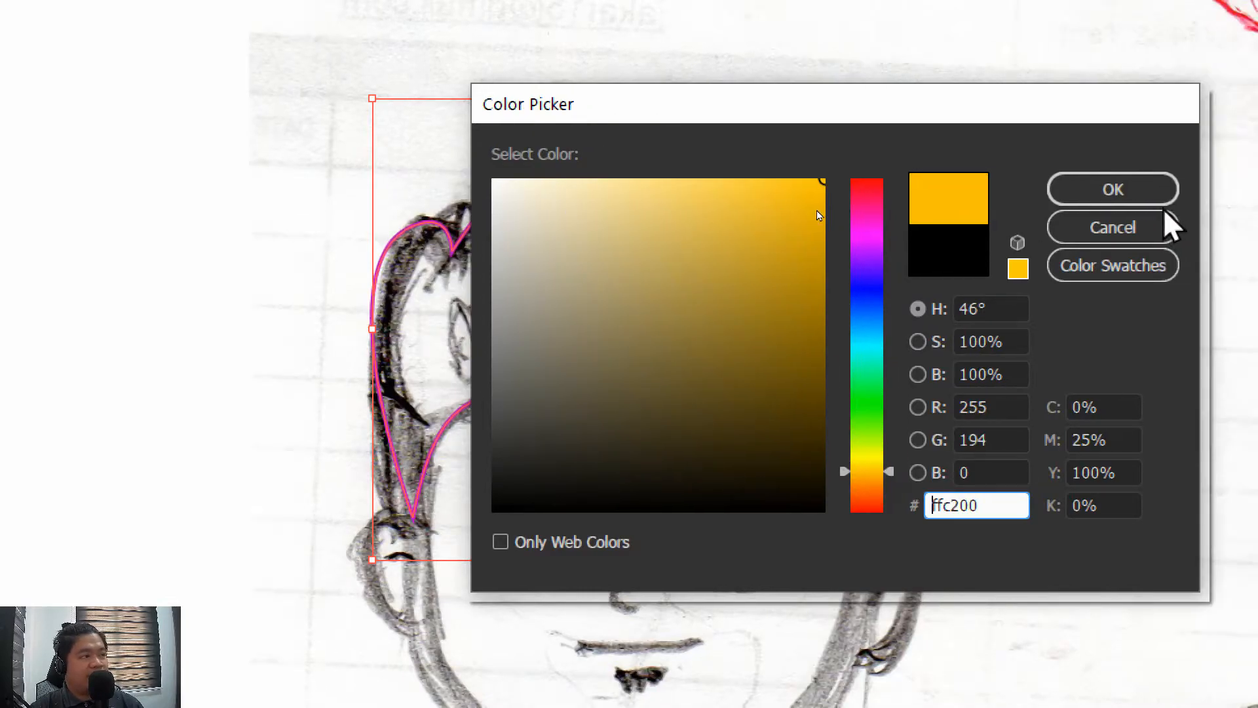
pyautogui.click(1207, 196)
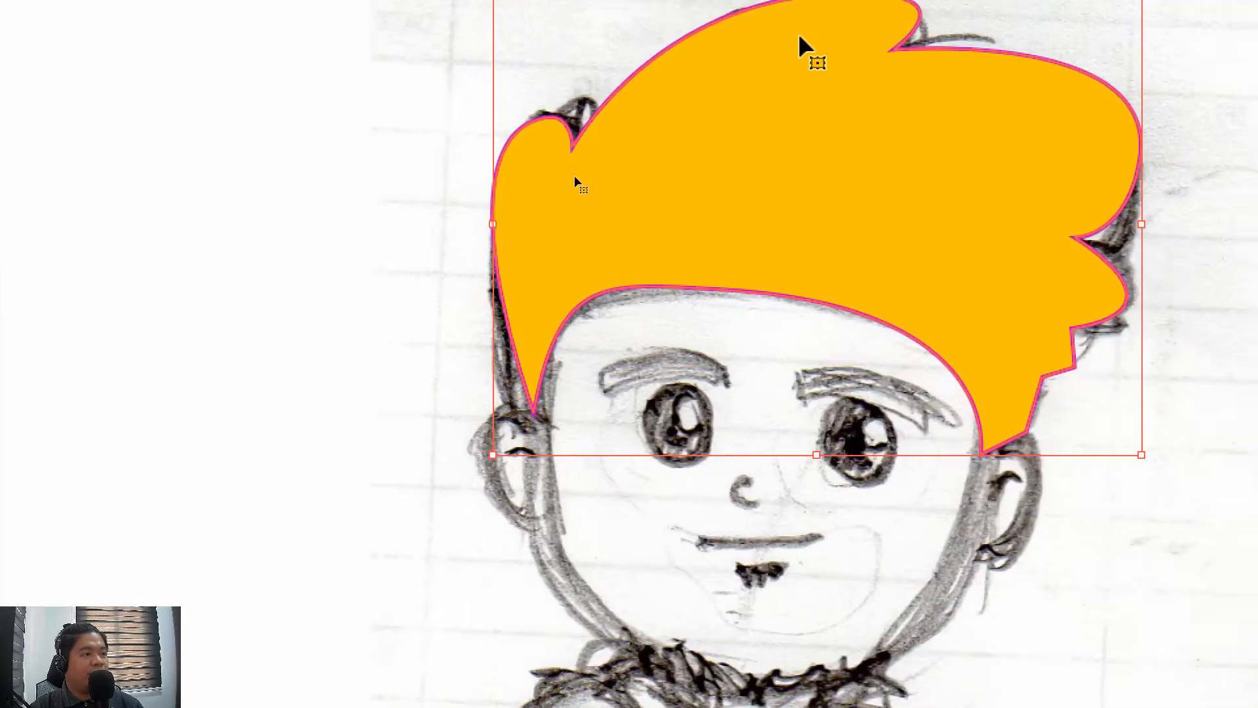
pyautogui.click(650, 118)
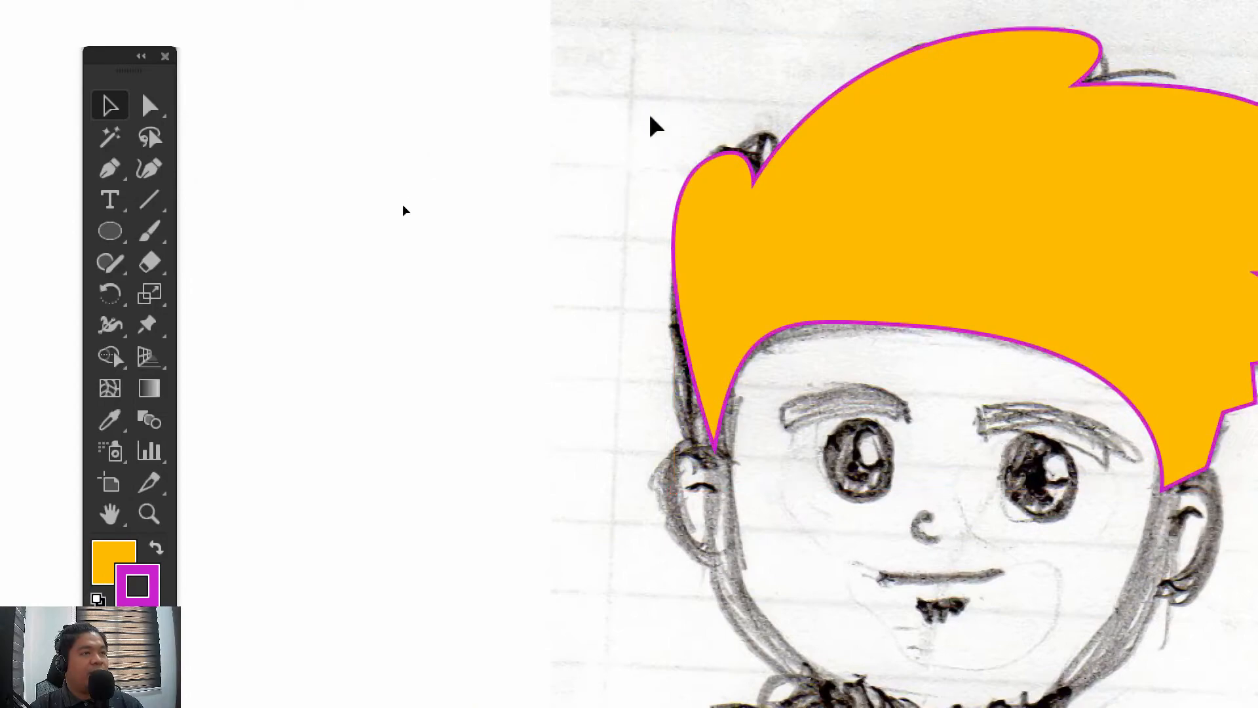
# Set the hair shape's stroke weight to 5 pt, reduce it to 4 pt, and deselect the shape
pyautogui.moveTo(582, 135); pyautogui.dragTo(903, 344)
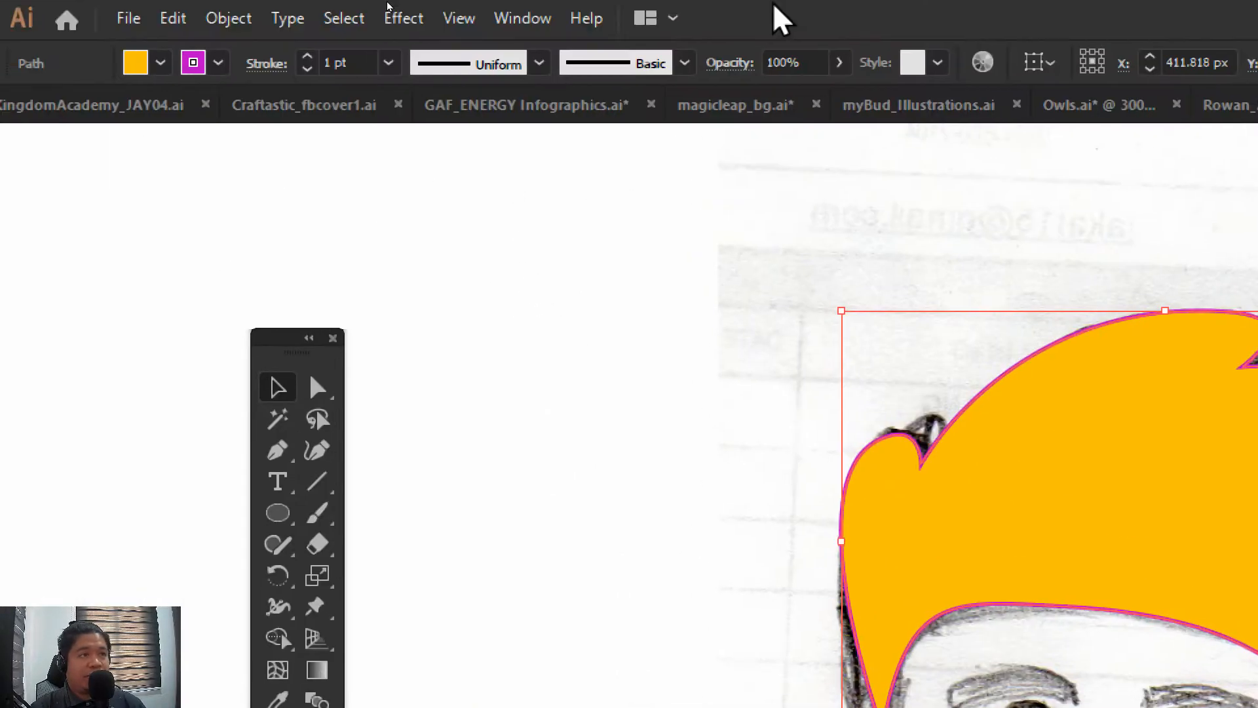
pyautogui.click(388, 62)
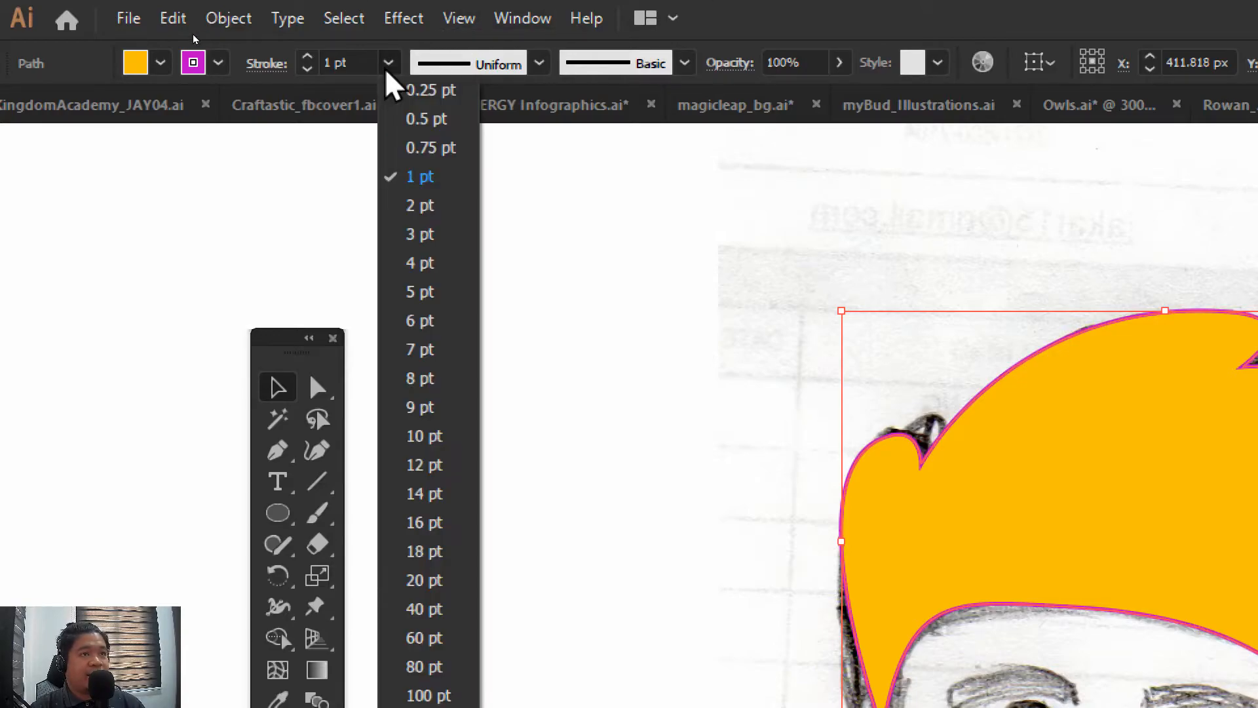
pyautogui.click(423, 284)
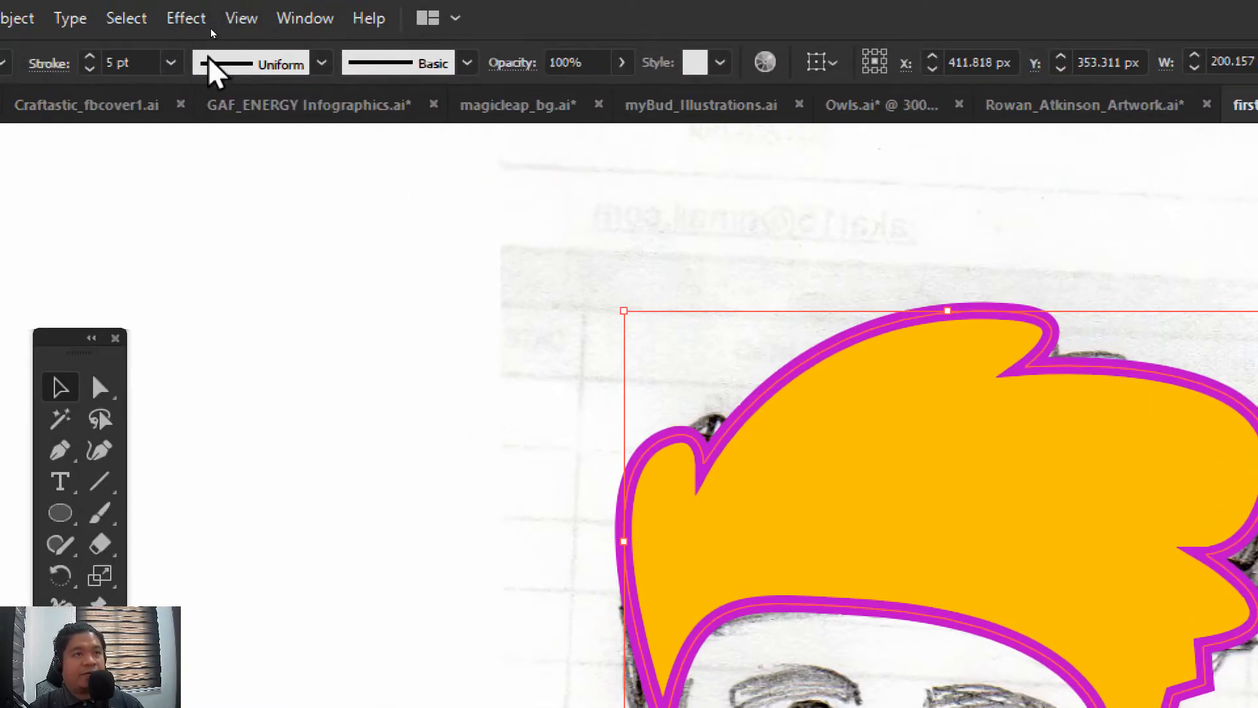
pyautogui.click(171, 62)
pyautogui.click(186, 264)
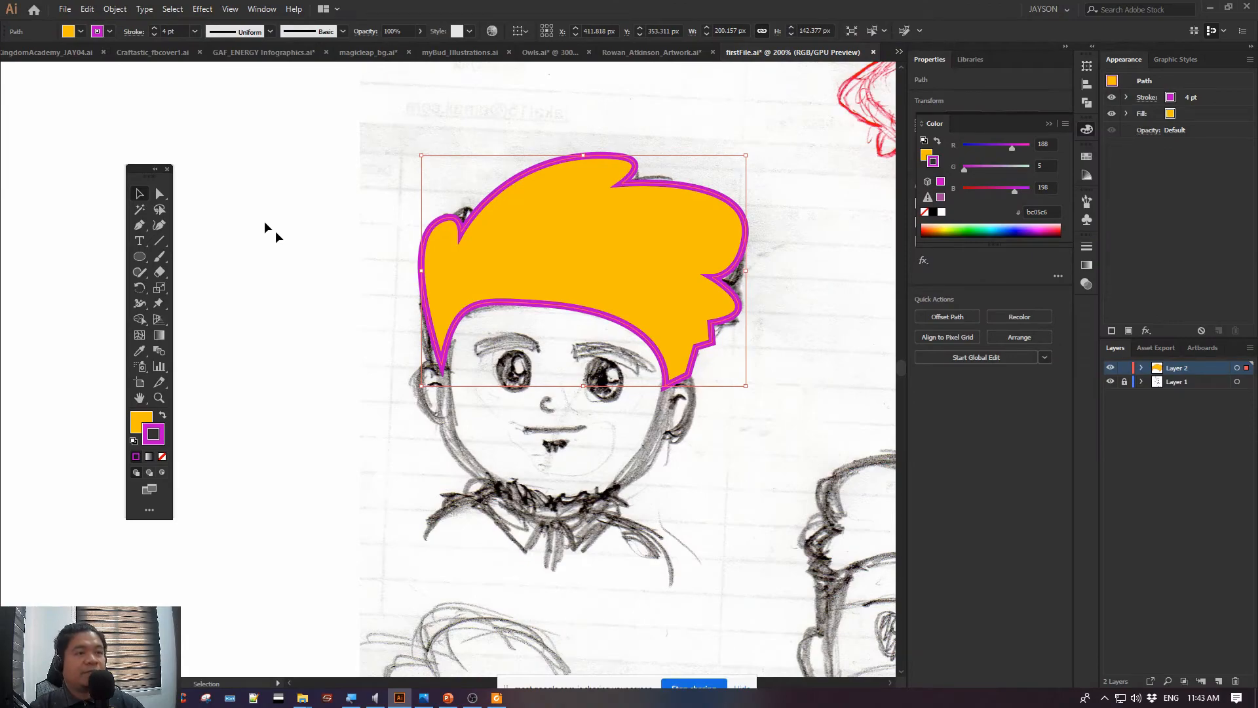
pyautogui.click(321, 455)
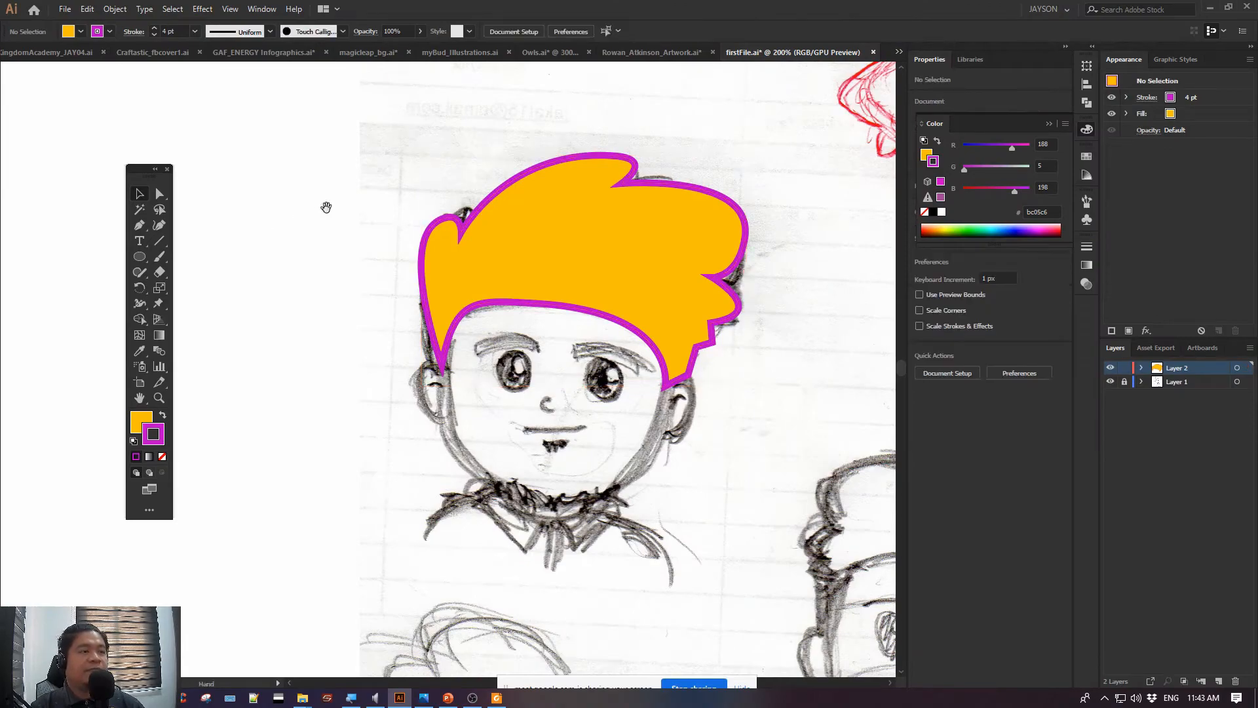
# Draw a rounded rectangle about 83 by 22 px in the blank area beside the sketched face
pyautogui.moveTo(436, 418); pyautogui.dragTo(258, 317)
pyautogui.moveTo(237, 158)
pyautogui.mouseDown()
pyautogui.moveTo(262, 180)
pyautogui.moveTo(344, 203)
pyautogui.mouseUp()
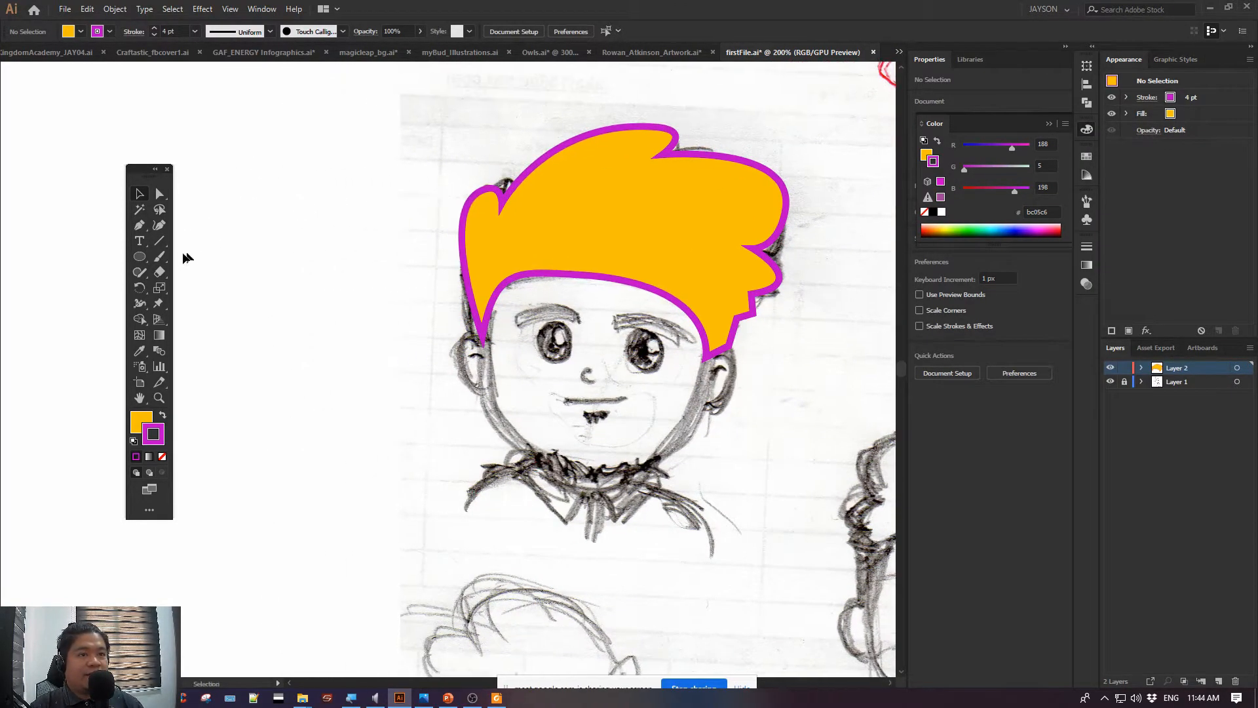
pyautogui.click(140, 257)
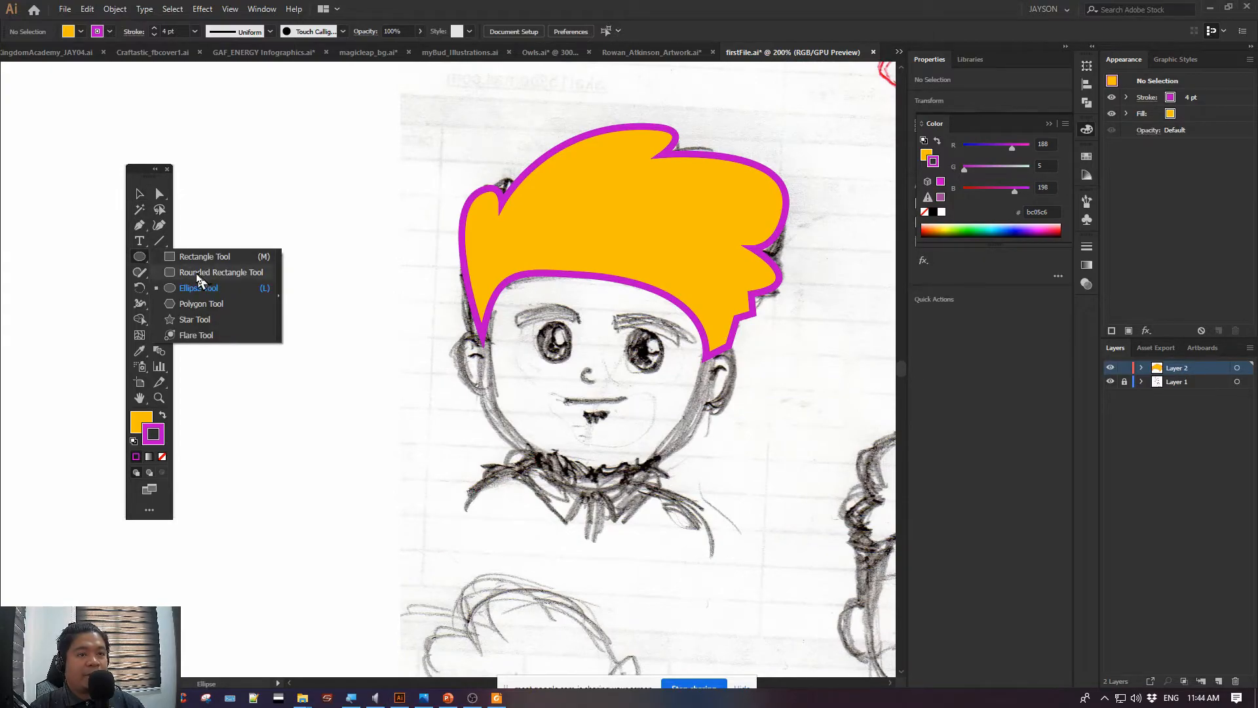
pyautogui.click(196, 272)
pyautogui.moveTo(236, 335); pyautogui.dragTo(373, 372)
pyautogui.click(139, 194)
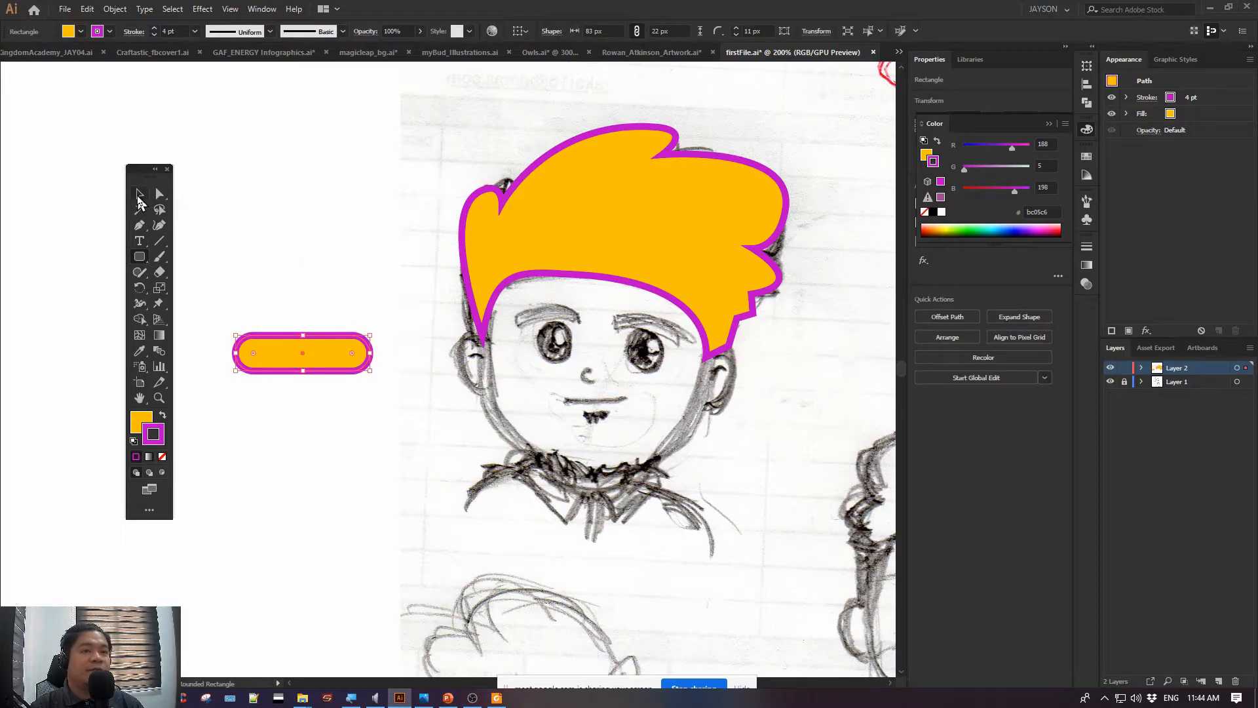
# Add the text PLAY in the blank space above the rounded rectangle and select it as an object
pyautogui.hotkey('ctrl', '=')
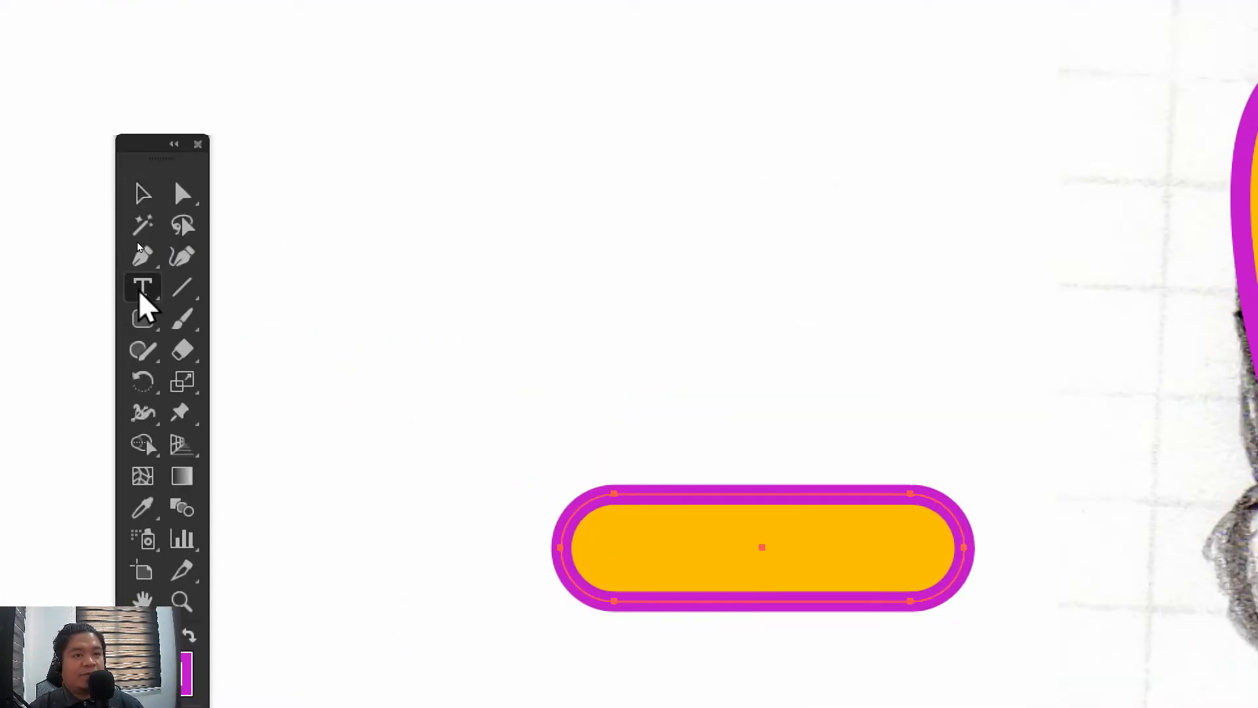
pyautogui.click(143, 287)
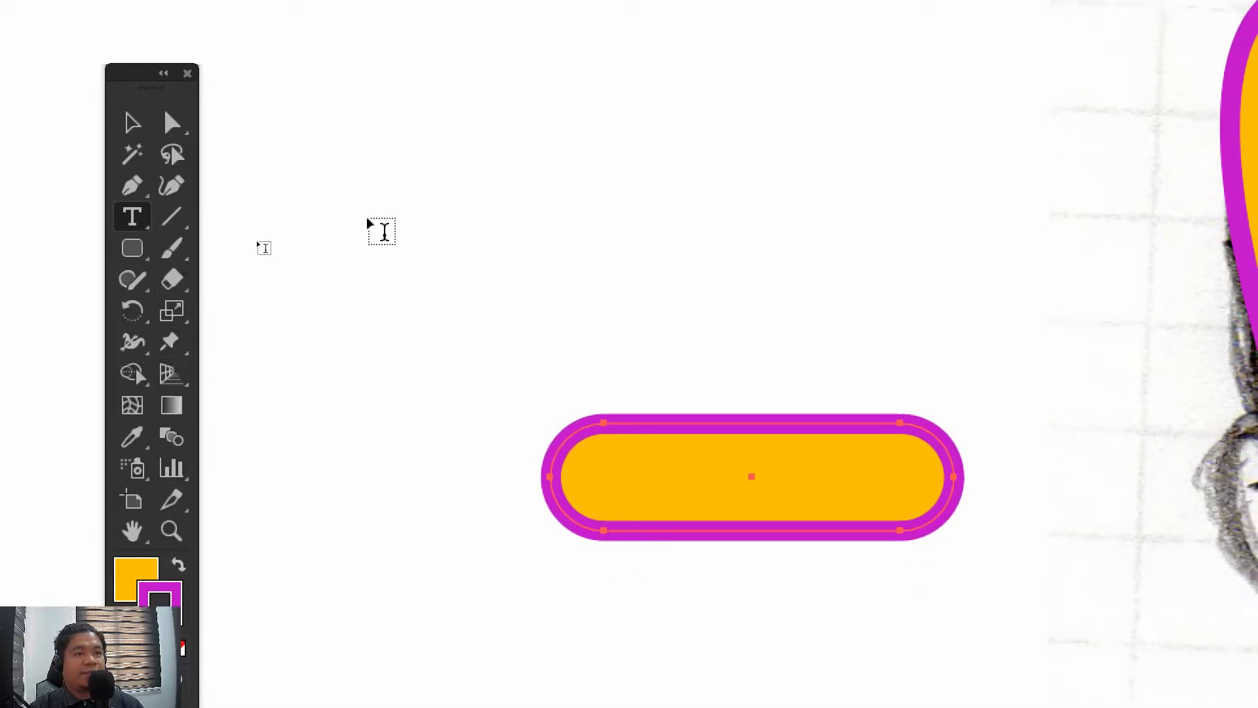
pyautogui.click(385, 231)
pyautogui.write('PLA')
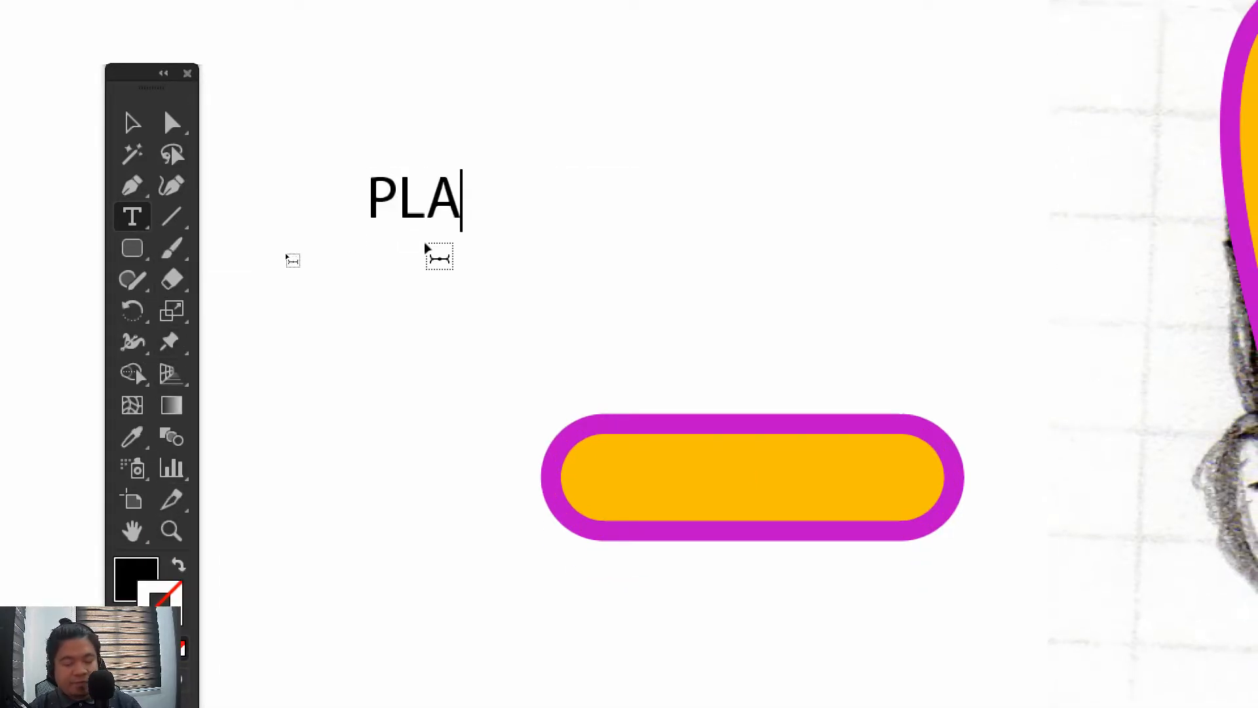
pyautogui.write('Y')
pyautogui.press('Escape')
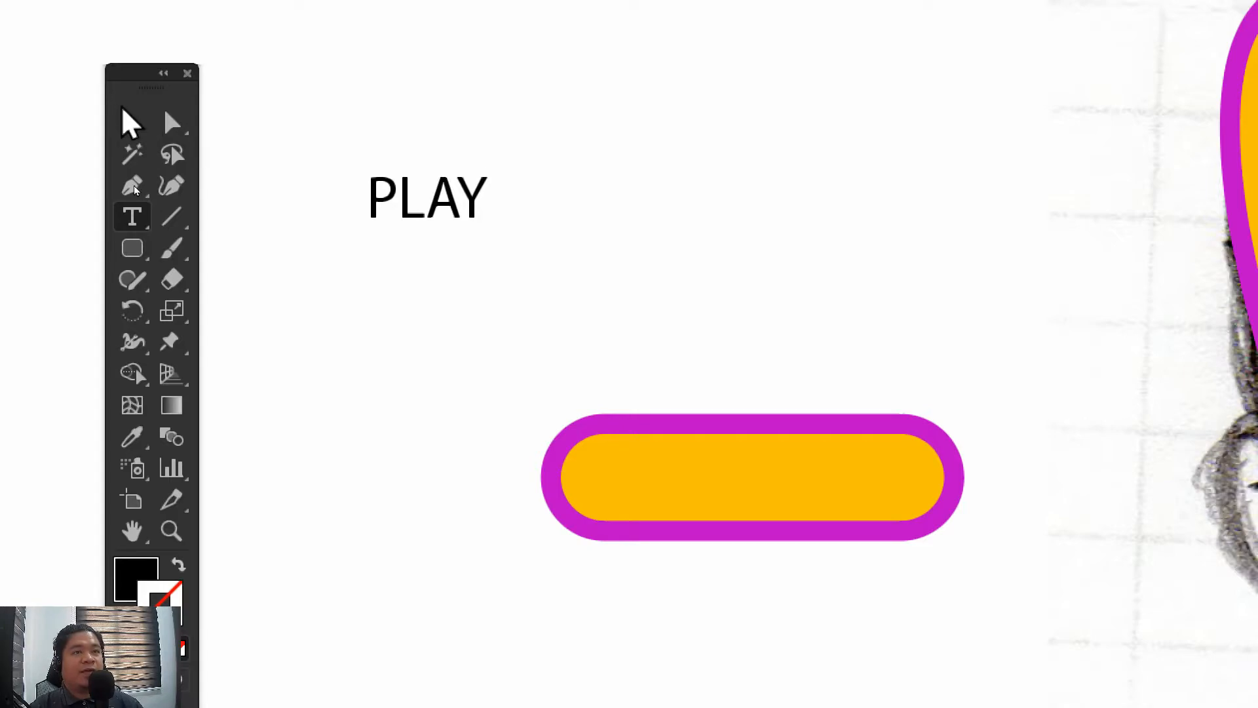
pyautogui.click(131, 123)
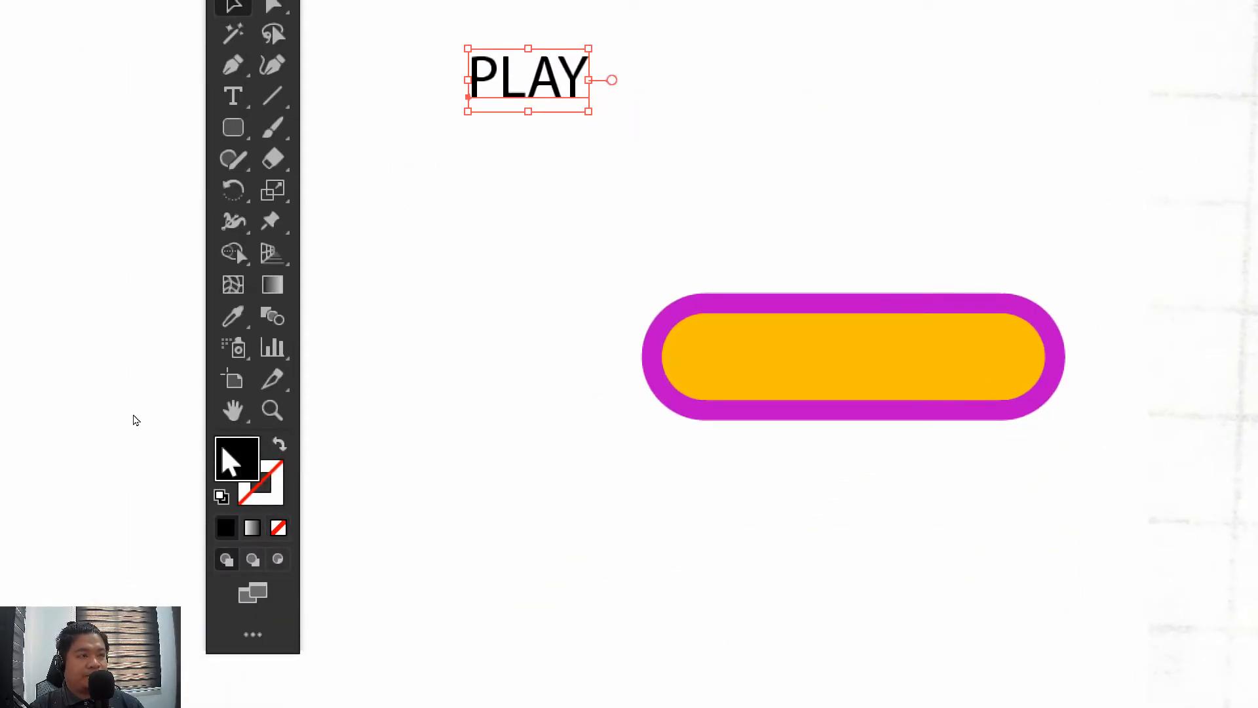
# Set the PLAY text's fill to white, and replace it with purple ad04ad
pyautogui.doubleClick(236, 459)
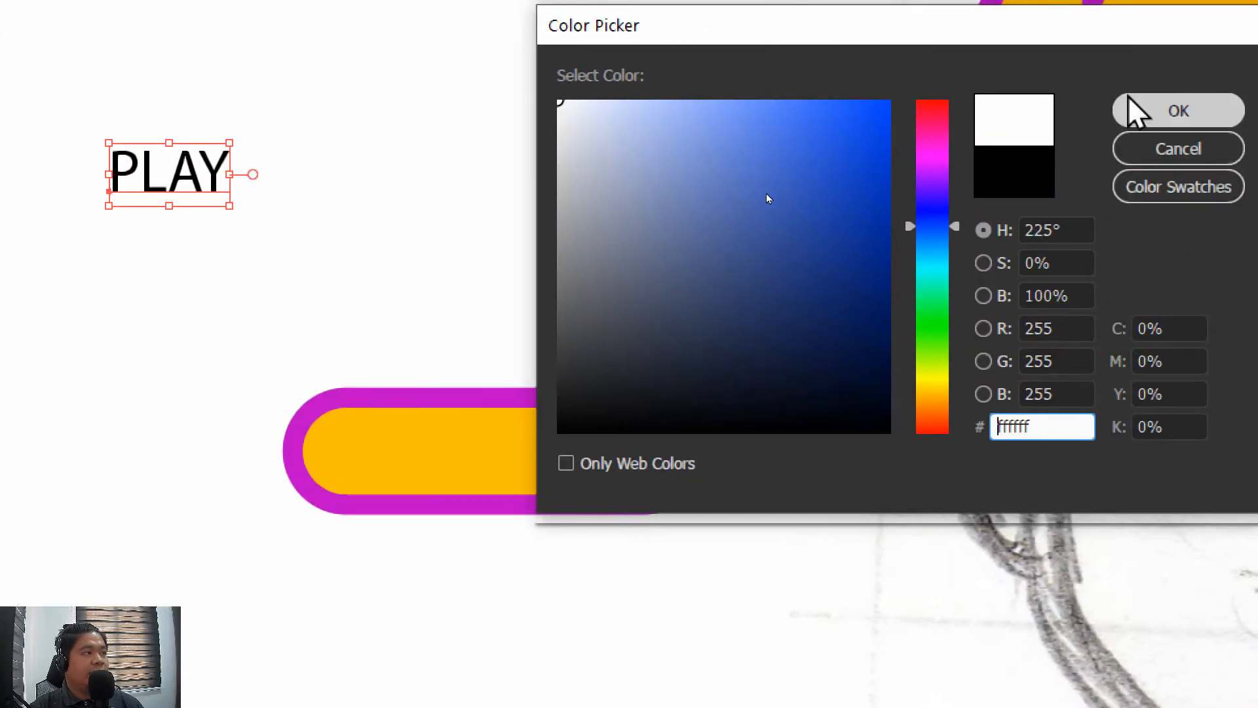
pyautogui.click(1140, 106)
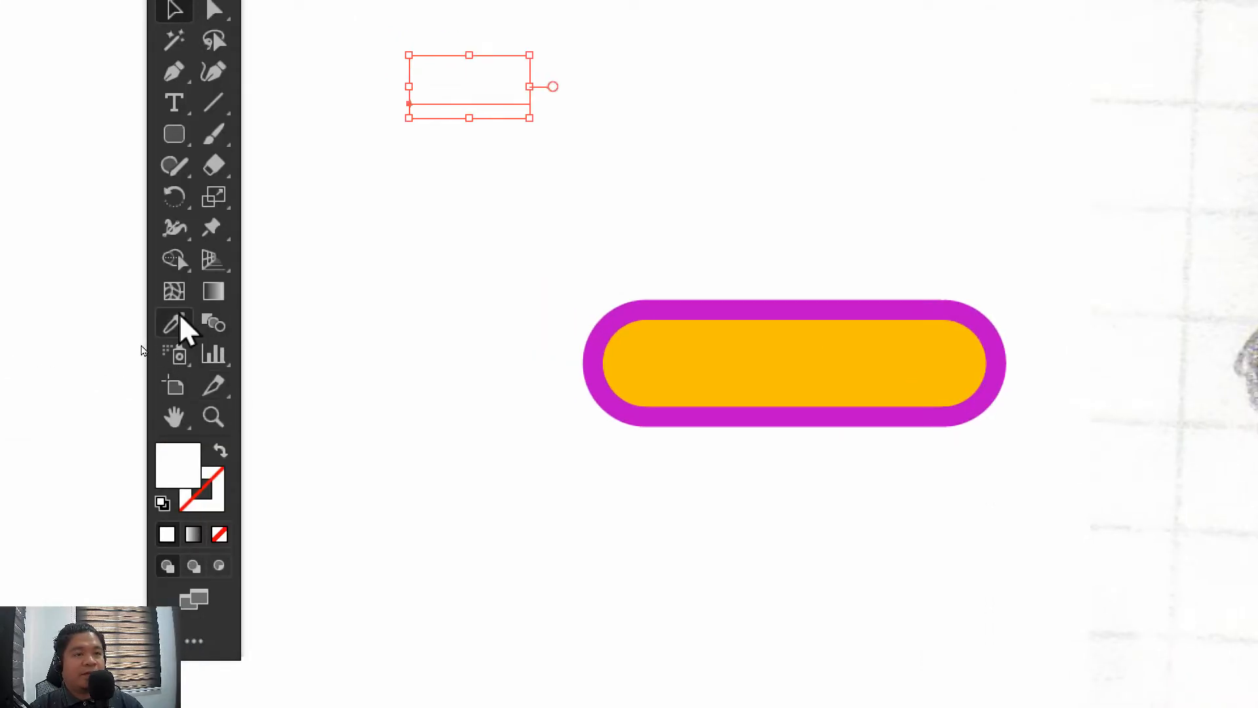
pyautogui.doubleClick(187, 462)
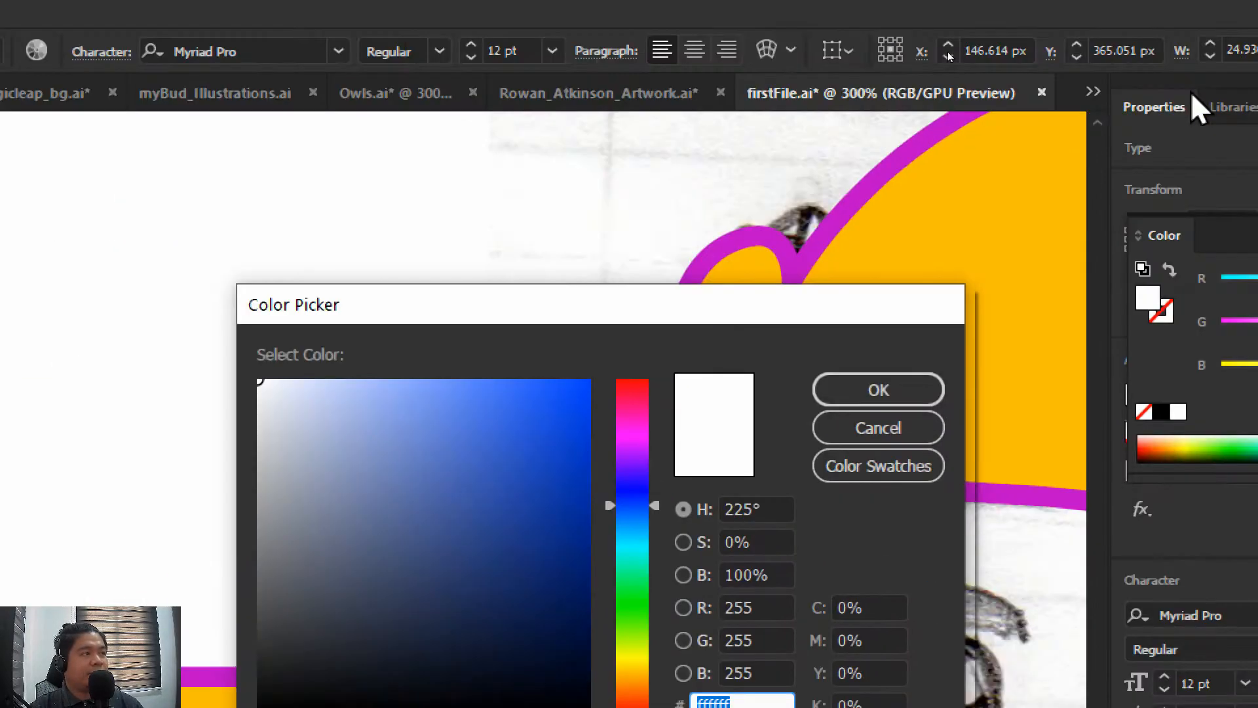
pyautogui.click(642, 434)
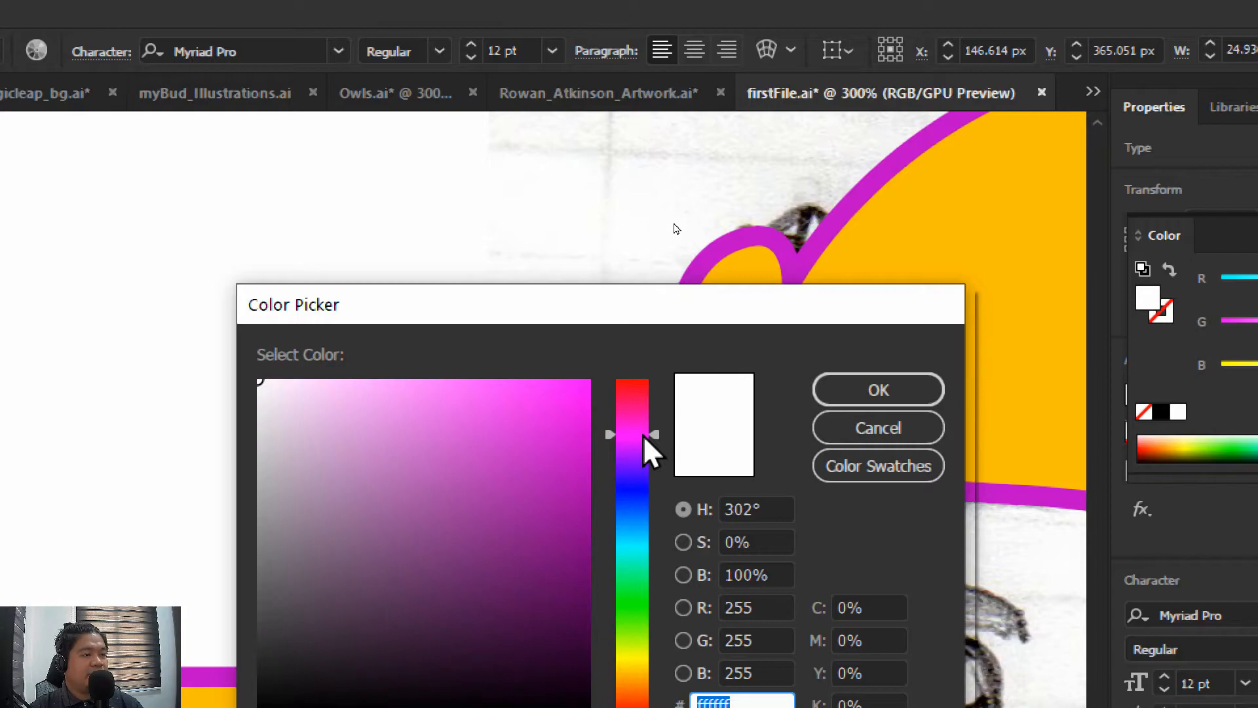
pyautogui.click(582, 483)
pyautogui.click(848, 400)
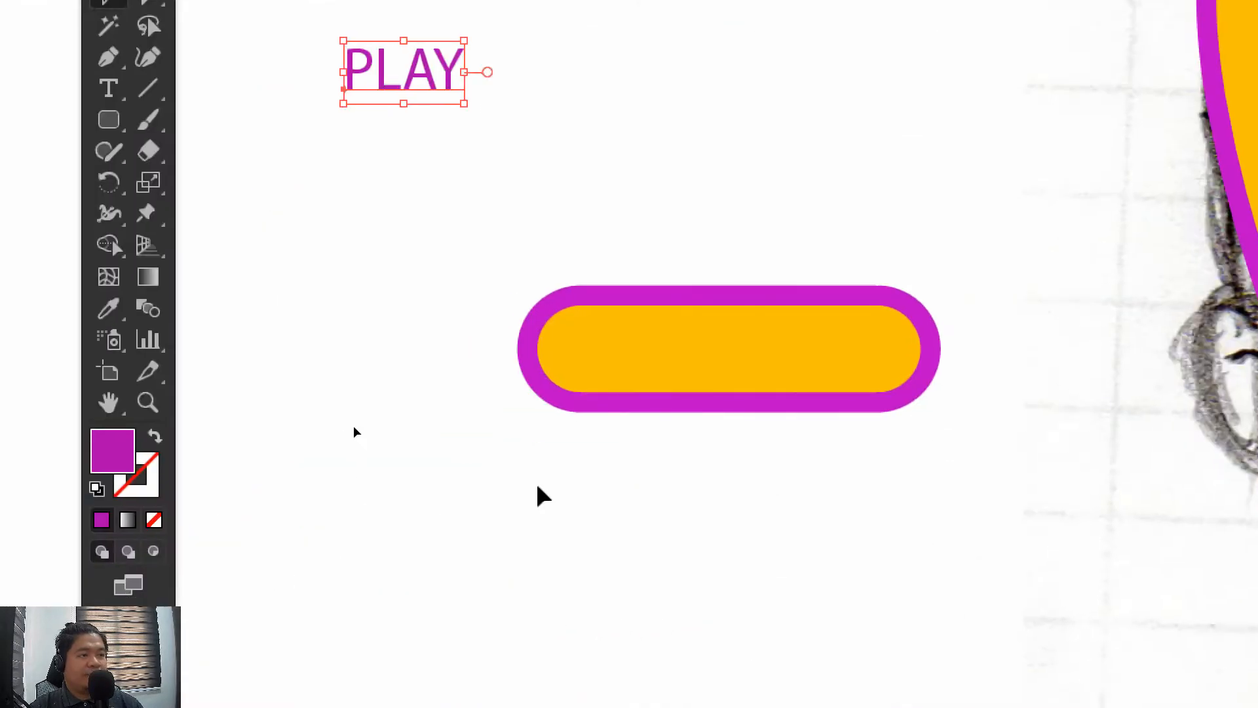
# Move the PLAY text onto the middle of the rounded rectangle, nudge it slightly left, and deselect it
pyautogui.moveTo(427, 82); pyautogui.dragTo(753, 352)
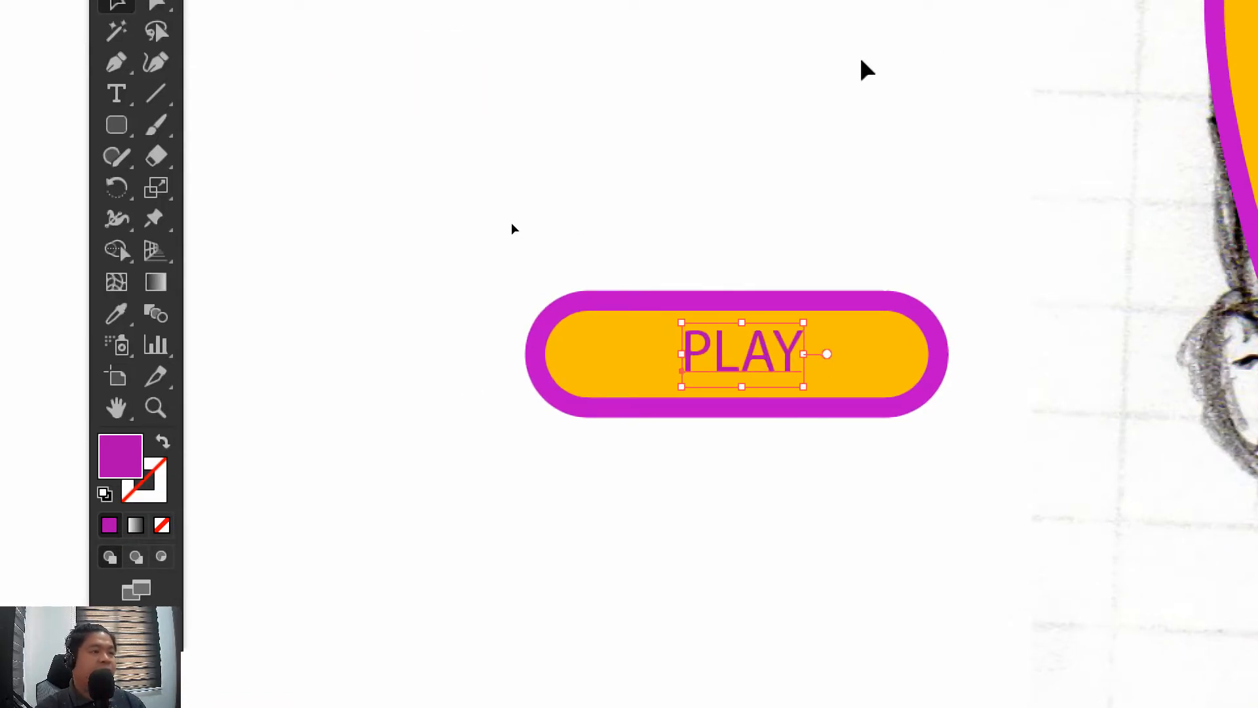
pyautogui.press('Left')
pyautogui.click(555, 95)
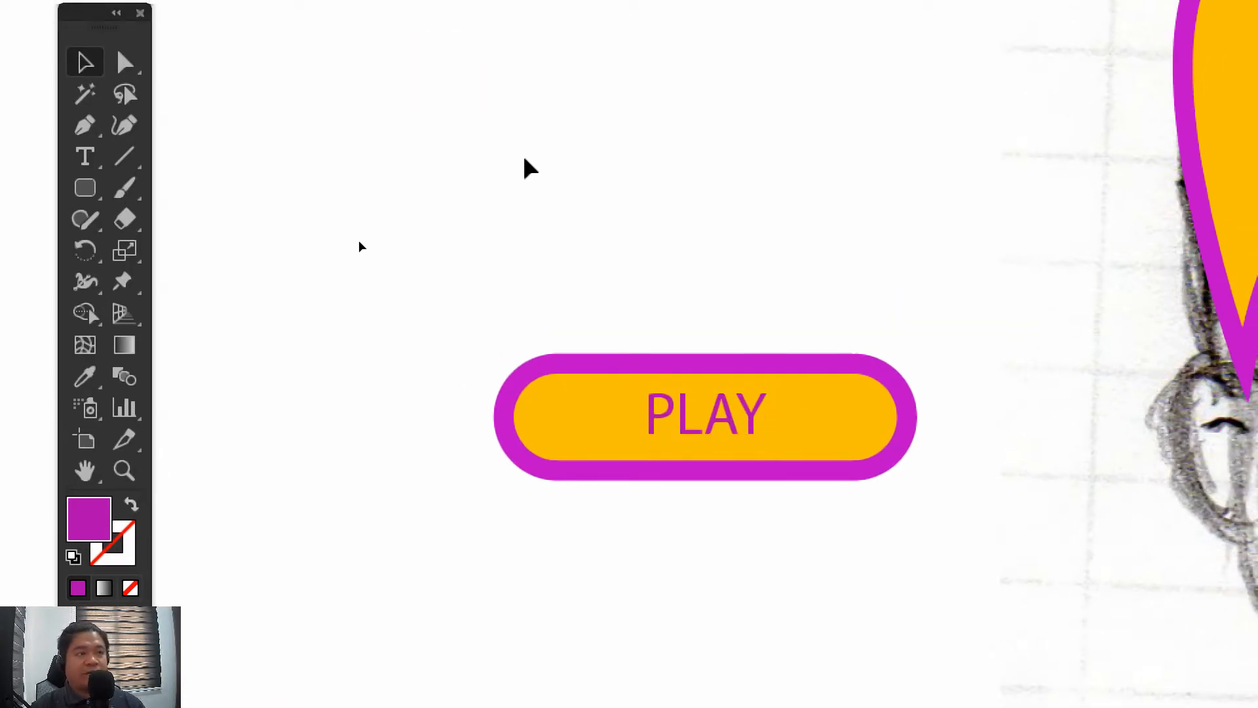
pyautogui.moveTo(349, 244); pyautogui.dragTo(1014, 617)
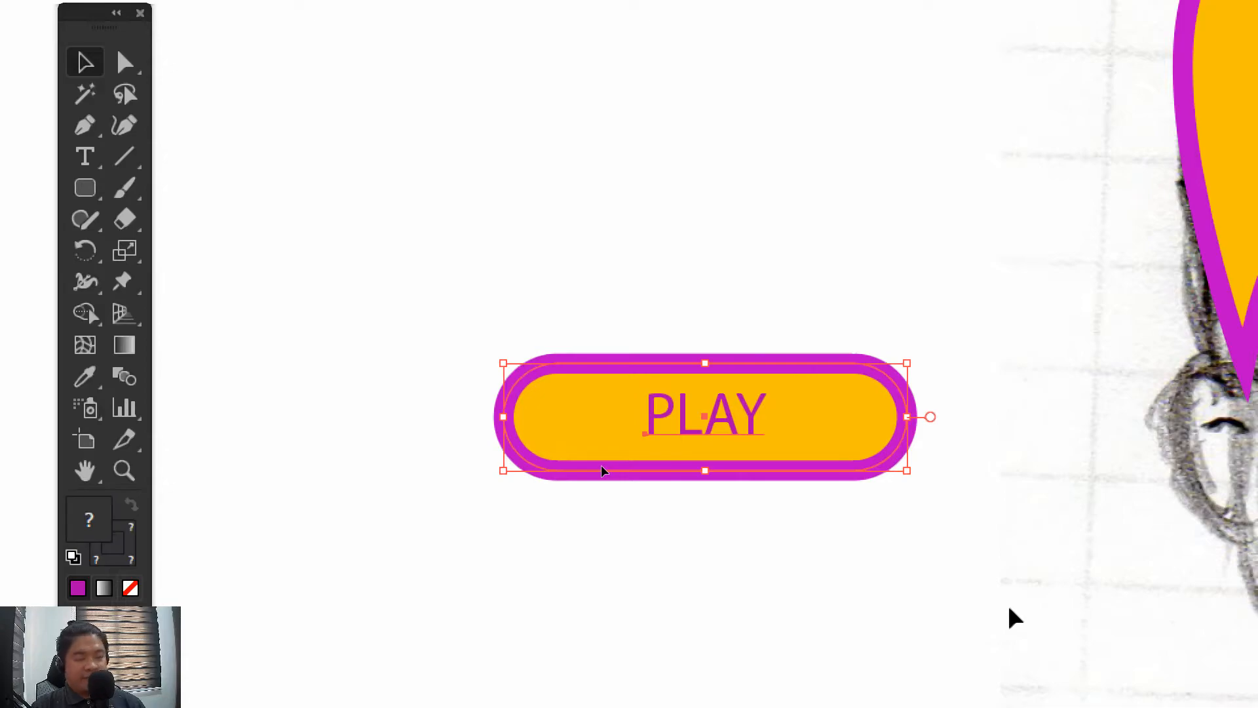
pyautogui.moveTo(359, 228); pyautogui.dragTo(975, 603)
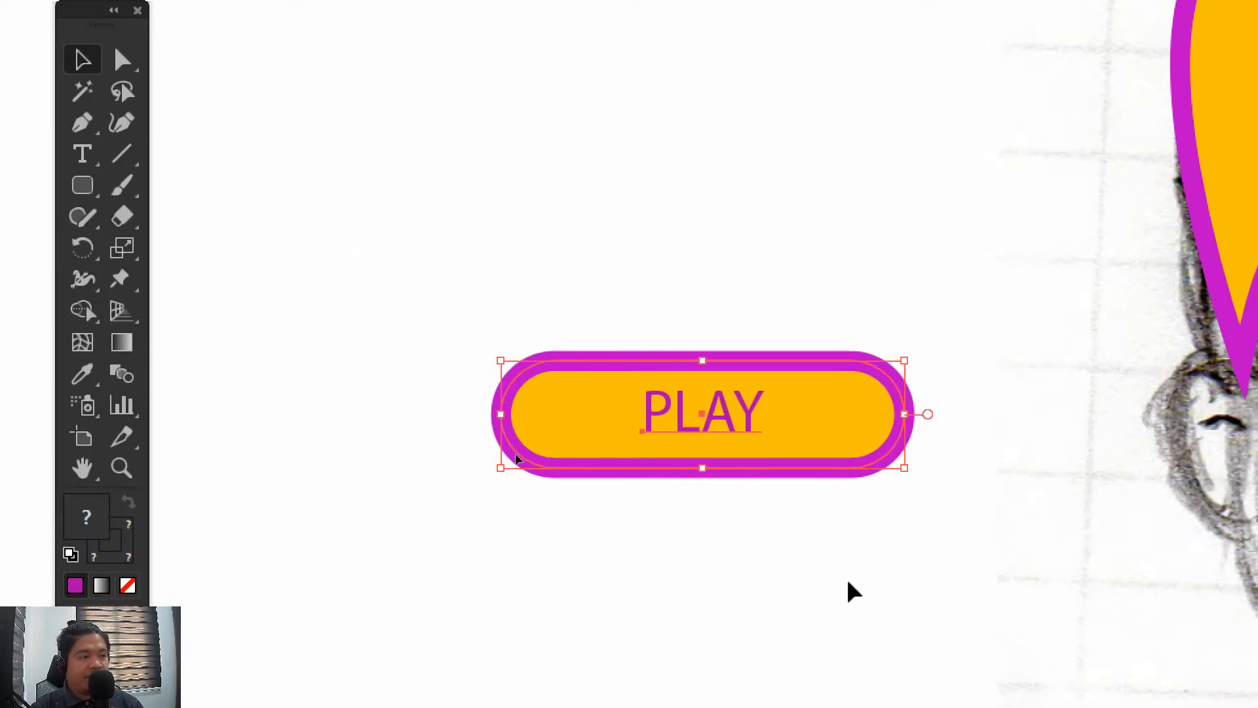
pyautogui.click(816, 595)
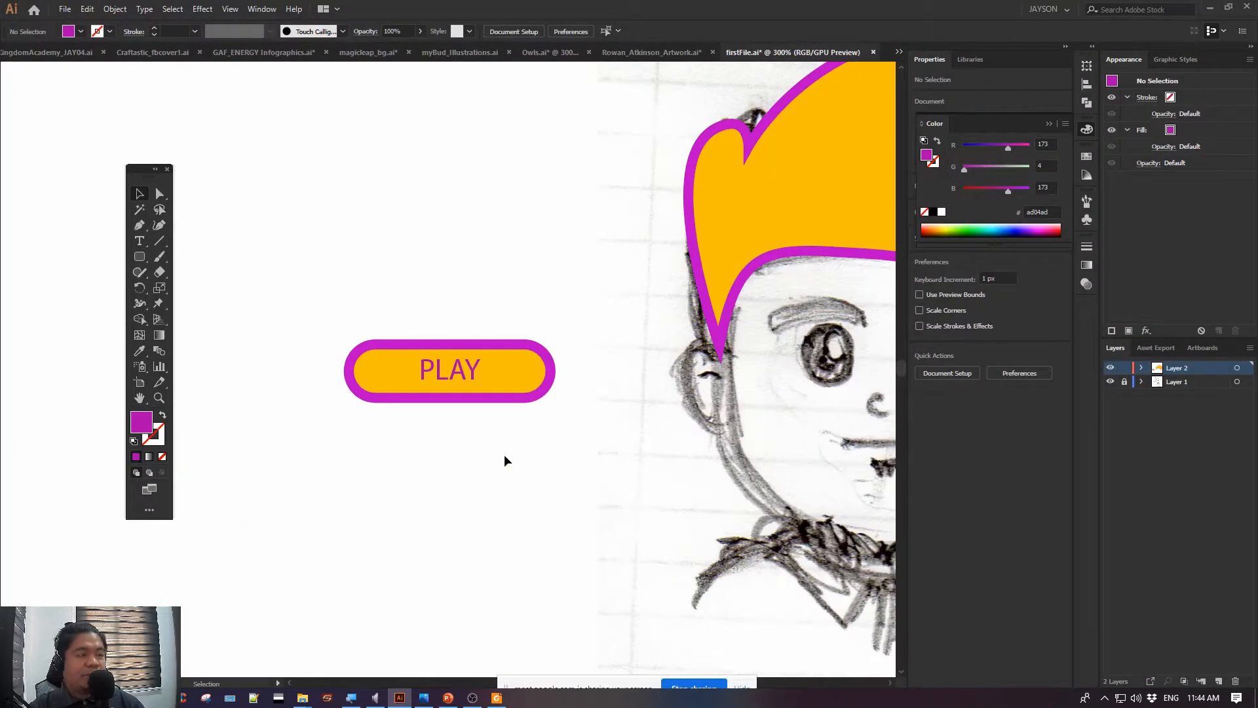
pyautogui.press('super+0')
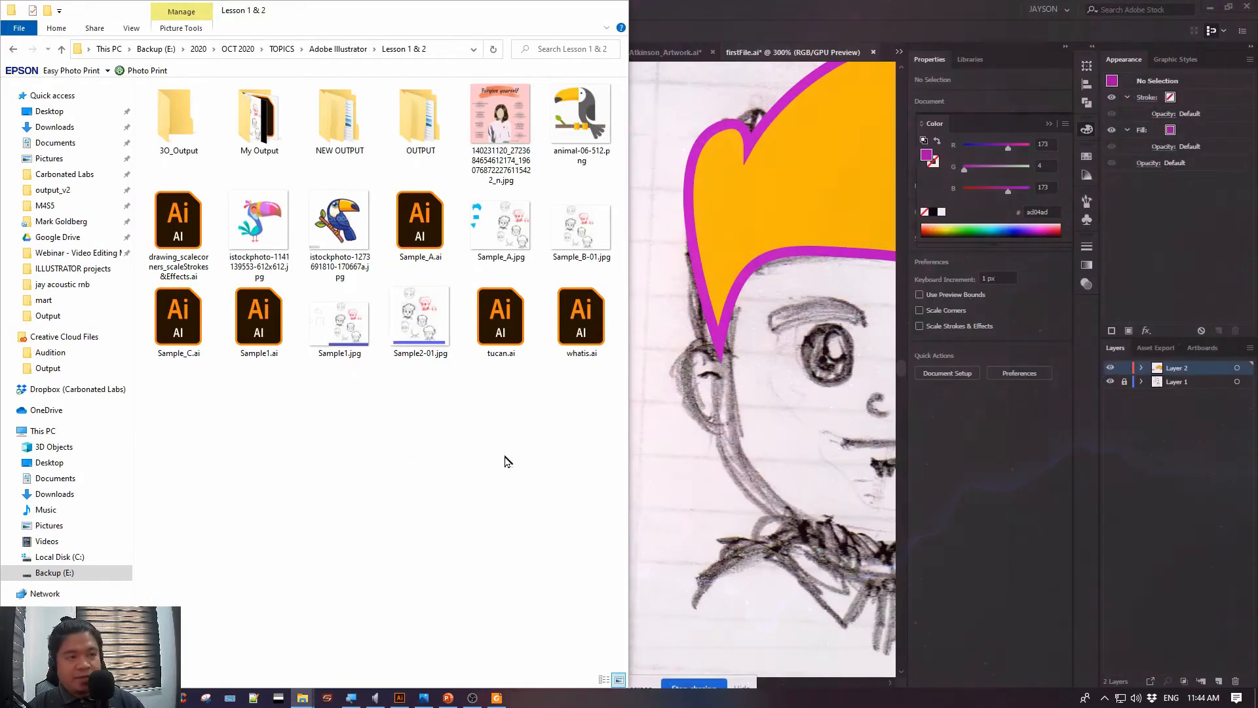
pyautogui.click(641, 214)
# Move the filled hair shape off the sketch into the blank area above the PLAY button
pyautogui.moveTo(679, 191); pyautogui.dragTo(404, 184)
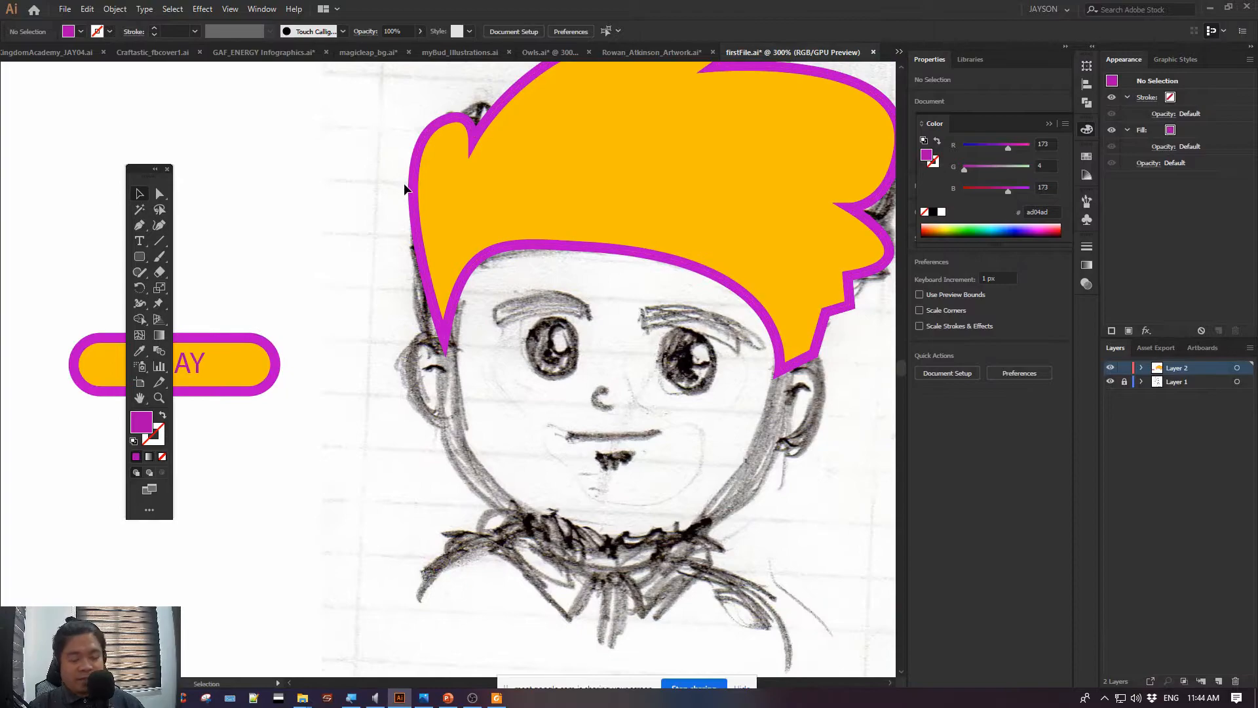
pyautogui.hotkey('ctrl', '-')
pyautogui.moveTo(506, 216); pyautogui.dragTo(454, 170)
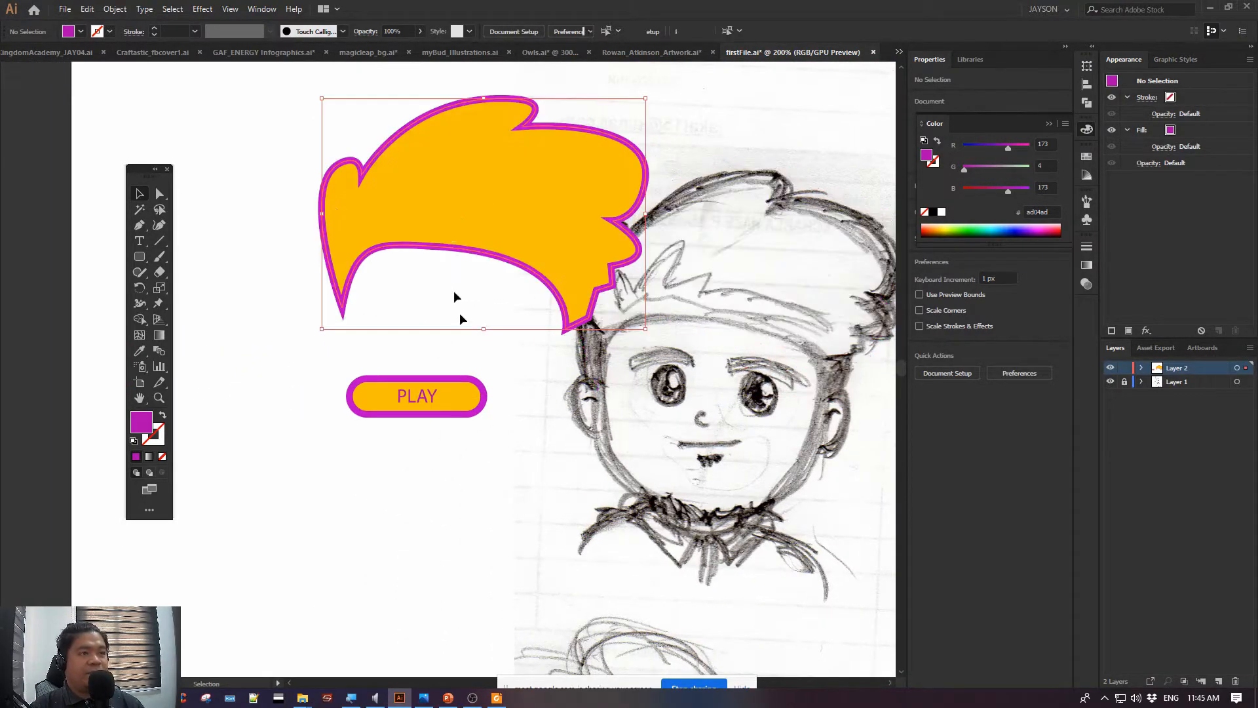
# Move the filled hair shape and the PLAY button off the artboard onto the empty canvas beside it, keeping the hair above the button
pyautogui.moveTo(445, 401); pyautogui.dragTo(422, 401)
pyautogui.hotkey('ctrl', '-')
pyautogui.hotkey('ctrl', '-')
pyautogui.hotkey('ctrl', '-')
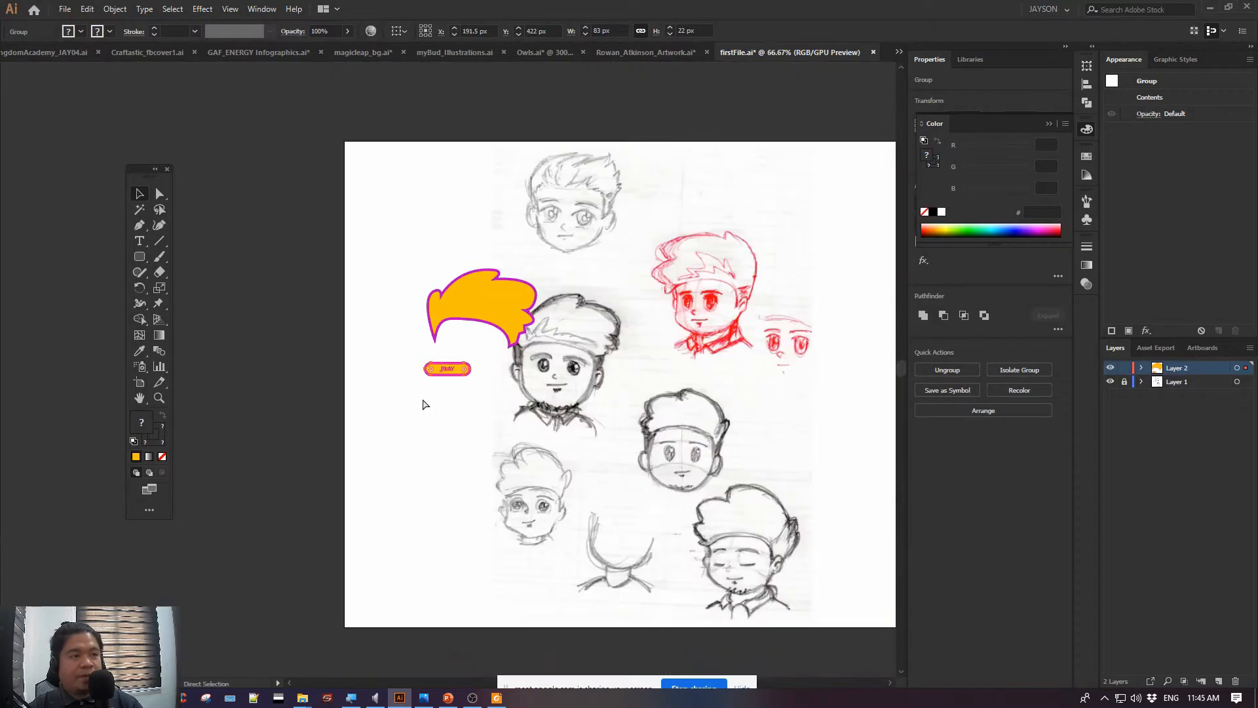
pyautogui.moveTo(488, 296); pyautogui.dragTo(275, 240)
pyautogui.moveTo(461, 368); pyautogui.dragTo(270, 332)
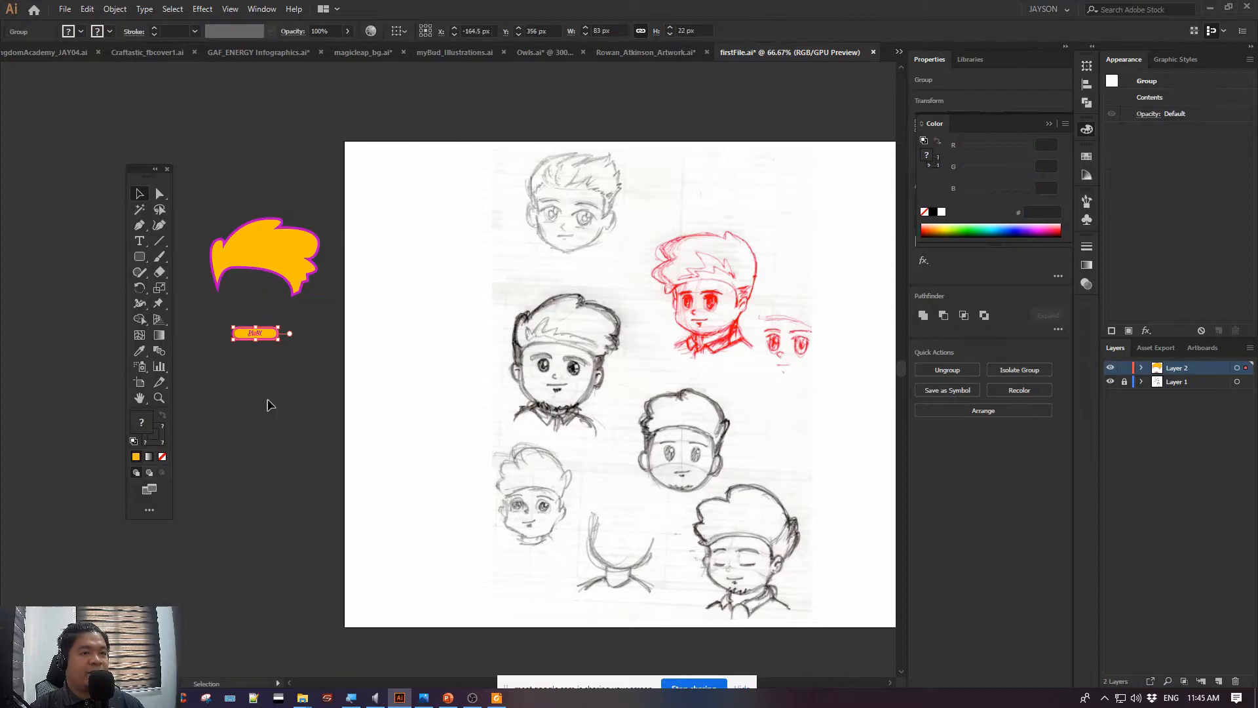
# Shift the hair shape slightly down toward the PLAY button and leave both objects deselected
pyautogui.click(347, 401)
pyautogui.moveTo(273, 249)
pyautogui.mouseDown()
pyautogui.moveTo(274, 269)
pyautogui.moveTo(285, 263)
pyautogui.mouseUp()
pyautogui.click(296, 407)
pyautogui.click(265, 334)
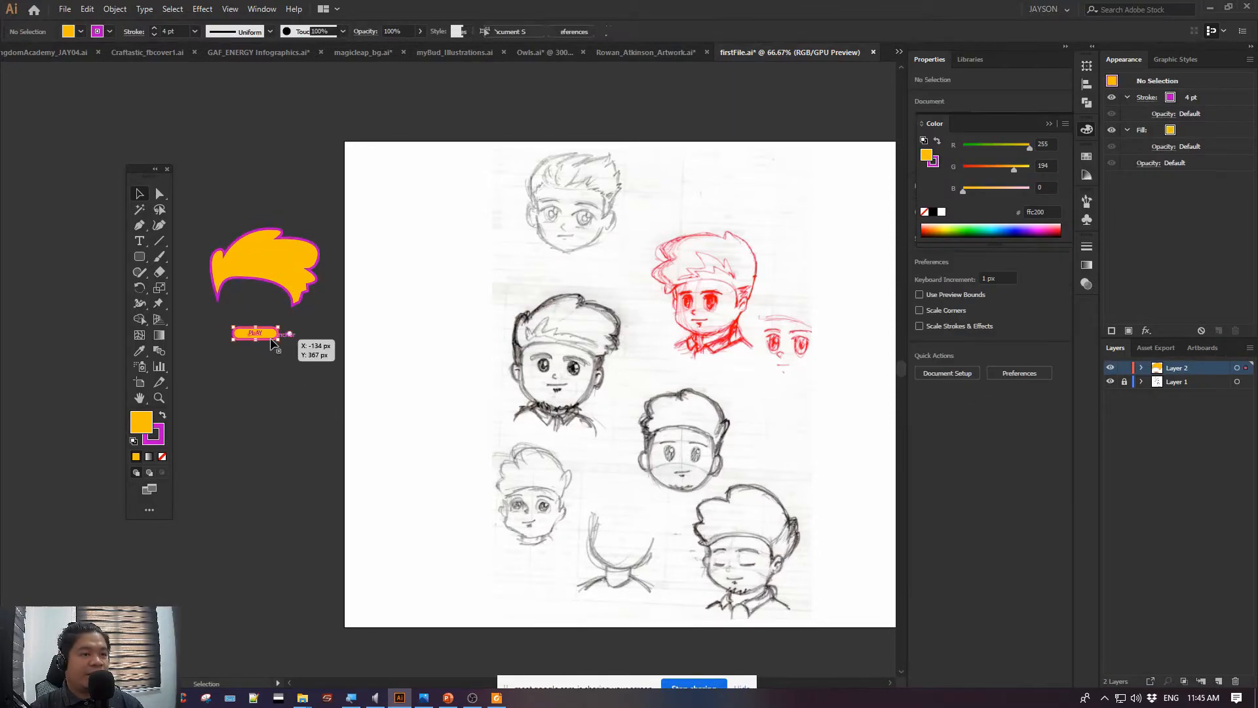
pyautogui.click(286, 386)
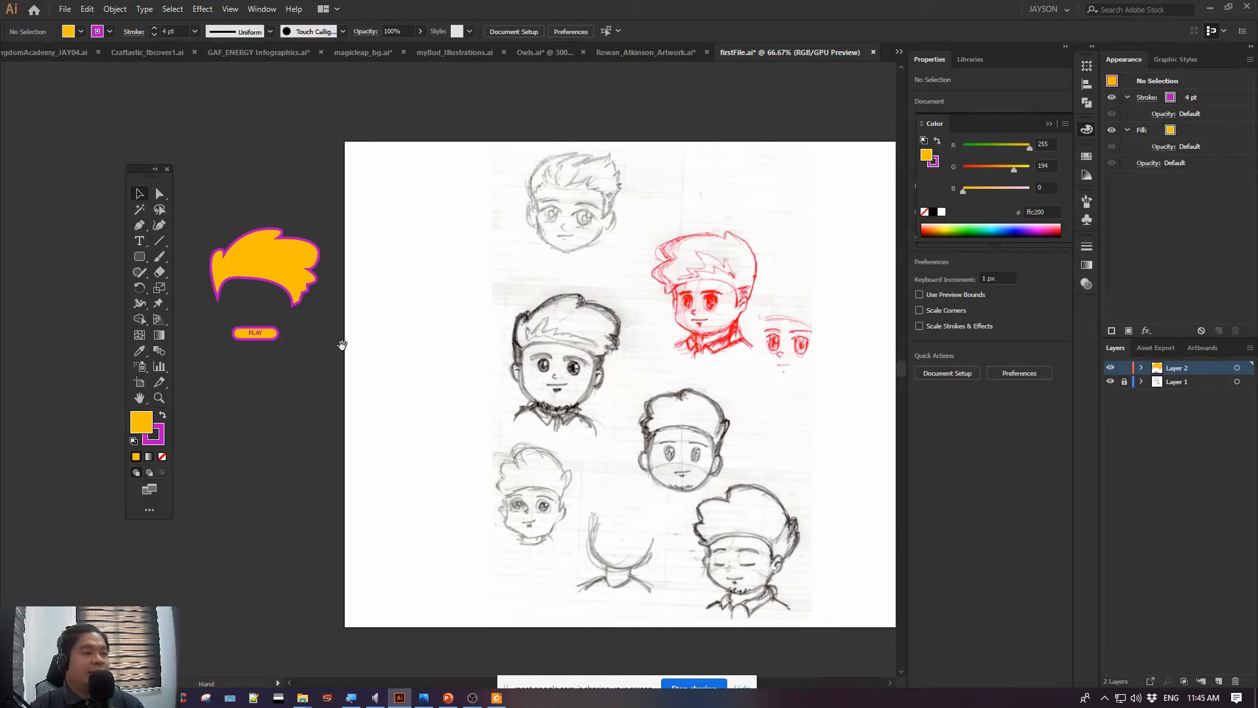
# Save the document and move the floating toolbox clear of the hair shape and PLAY button
pyautogui.moveTo(346, 344); pyautogui.dragTo(338, 350)
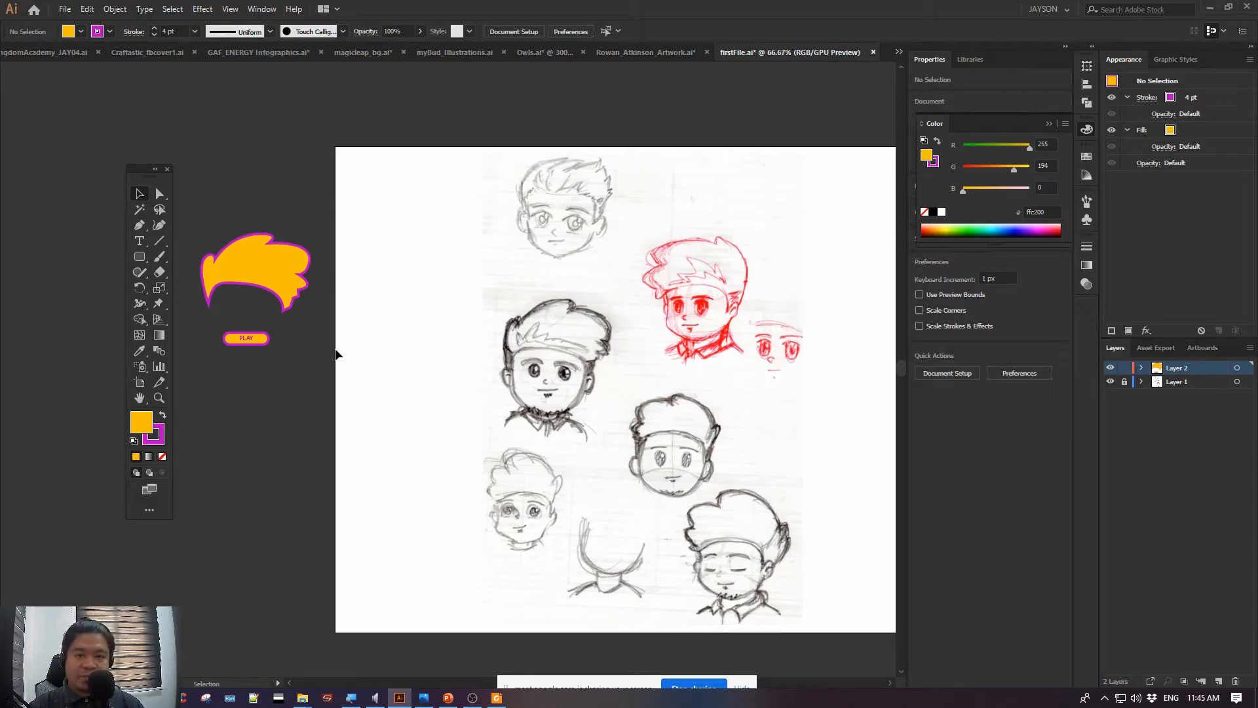
pyautogui.moveTo(529, 189); pyautogui.dragTo(496, 165)
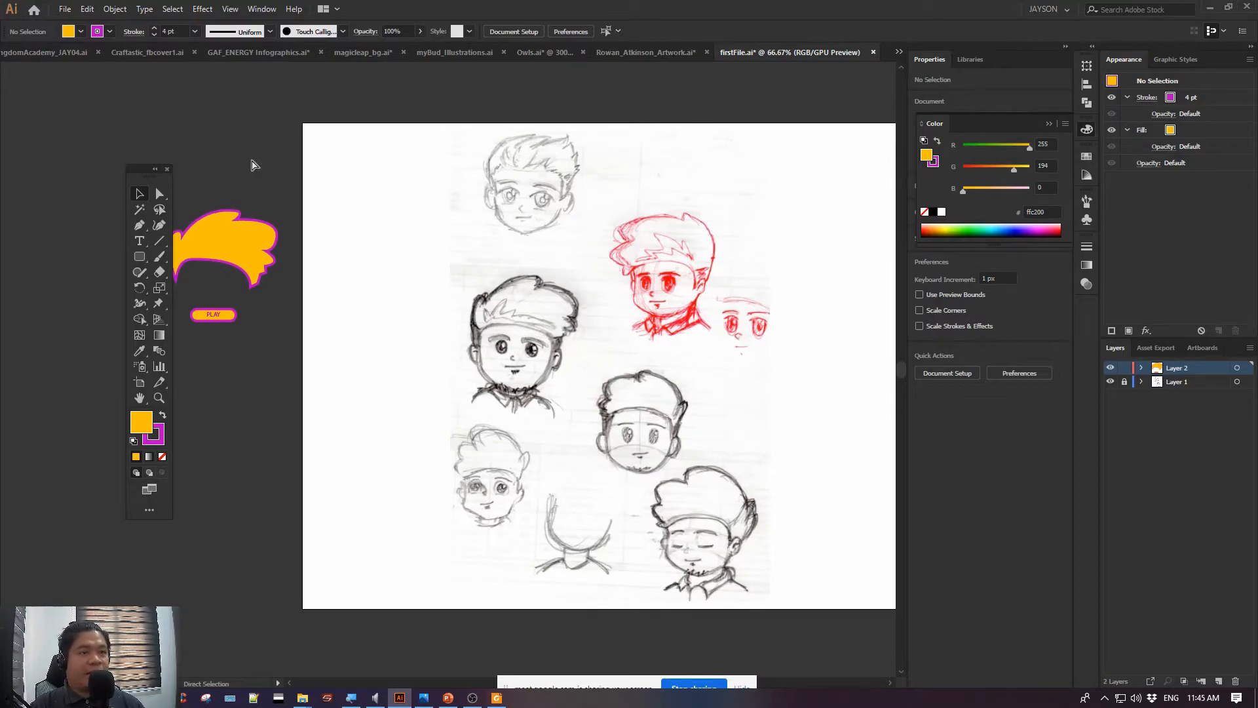
pyautogui.hotkey('ctrl', 's')
pyautogui.moveTo(136, 176); pyautogui.dragTo(102, 177)
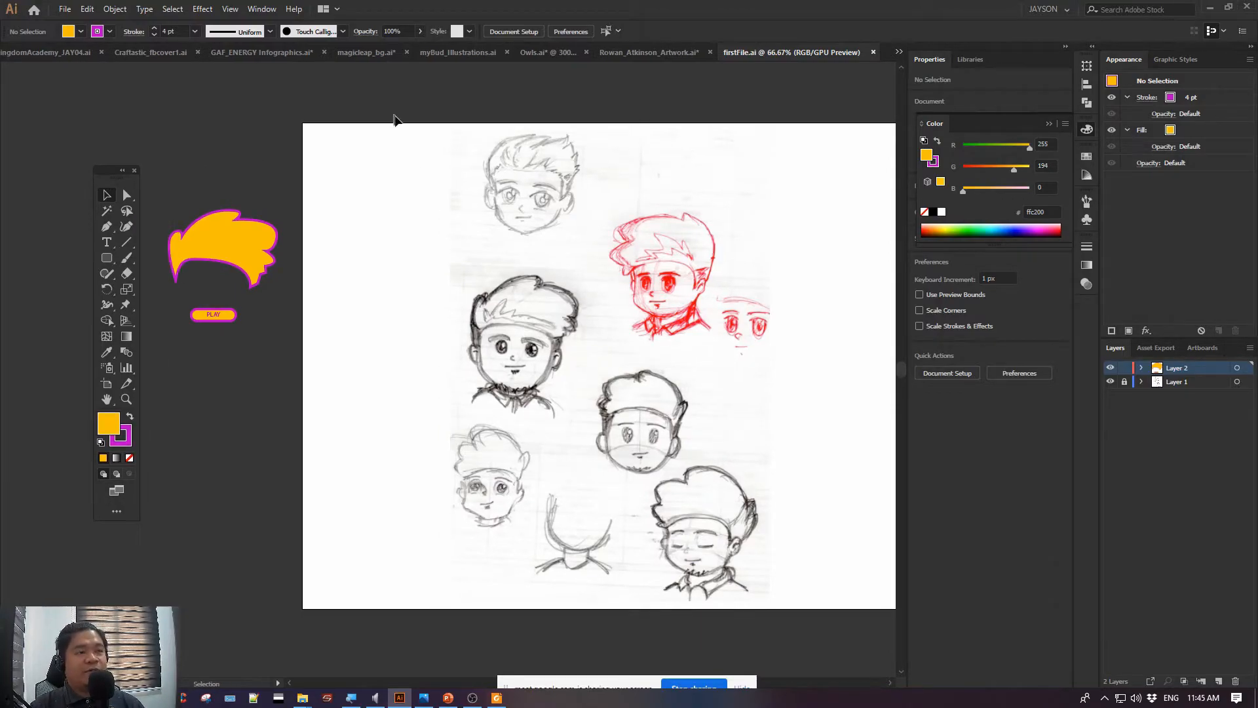
pyautogui.moveTo(591, 181); pyautogui.dragTo(463, 165)
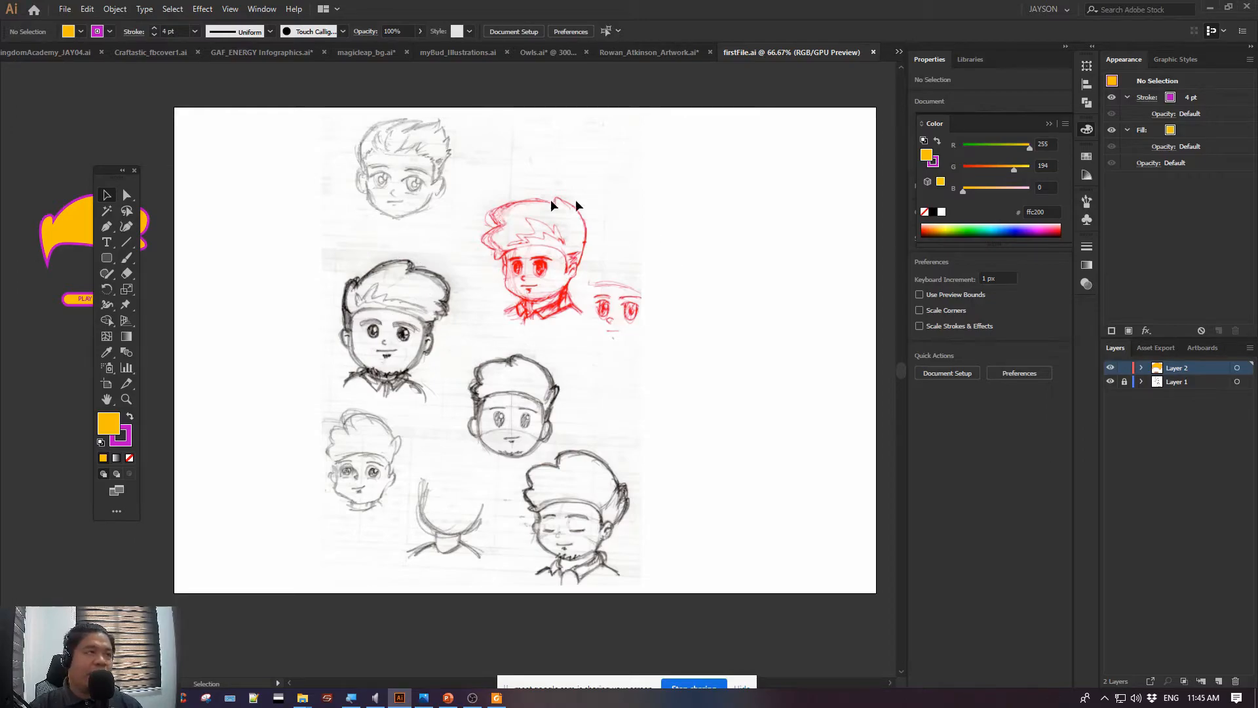
pyautogui.moveTo(495, 195); pyautogui.dragTo(600, 200)
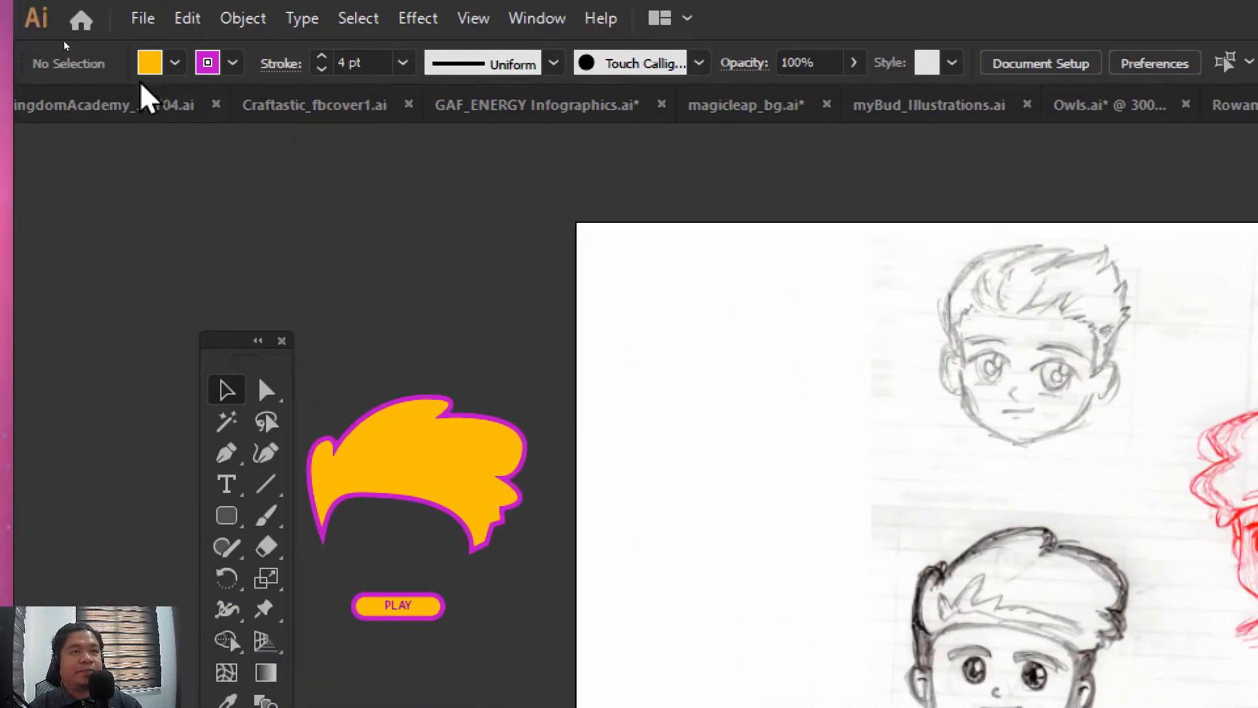
pyautogui.click(144, 19)
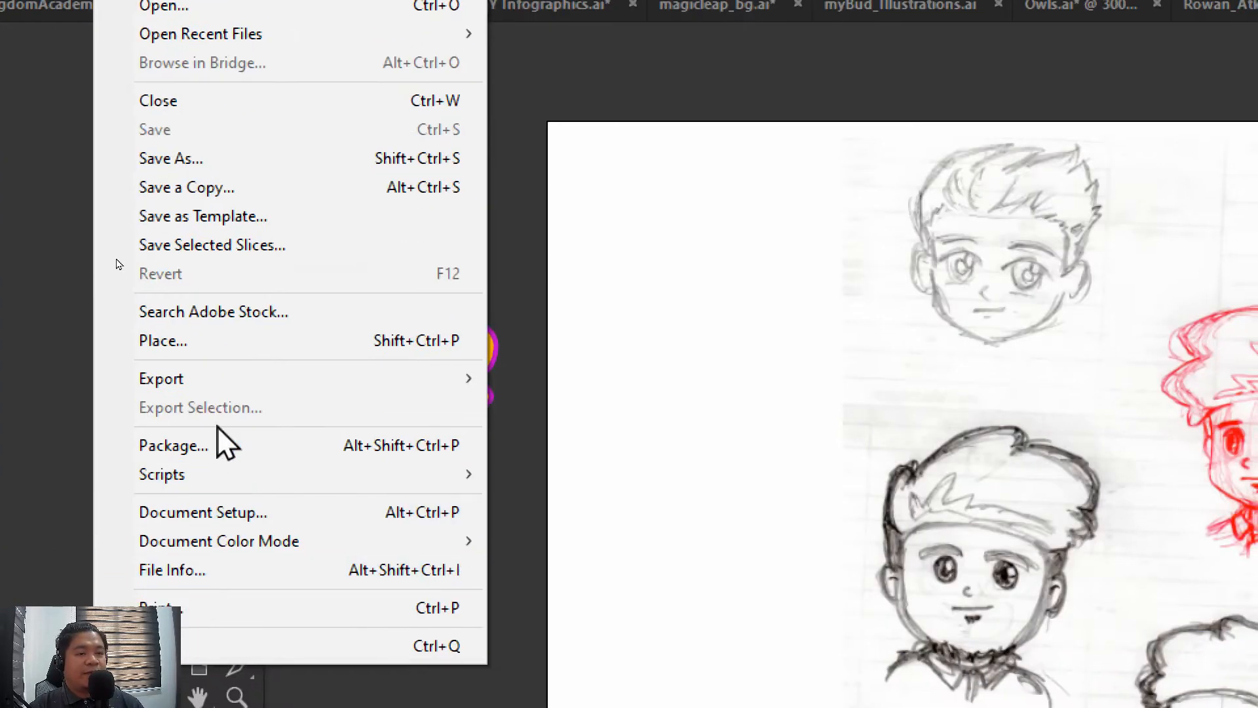
pyautogui.moveTo(210, 379)
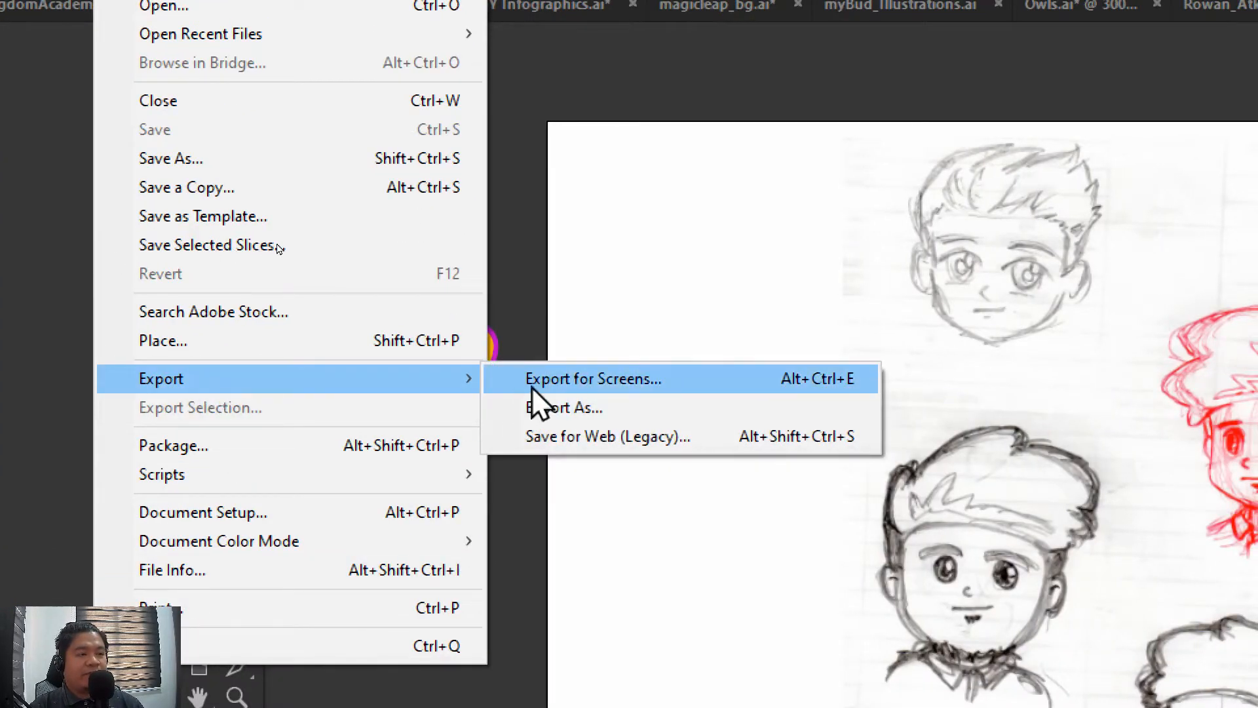
pyautogui.click(576, 403)
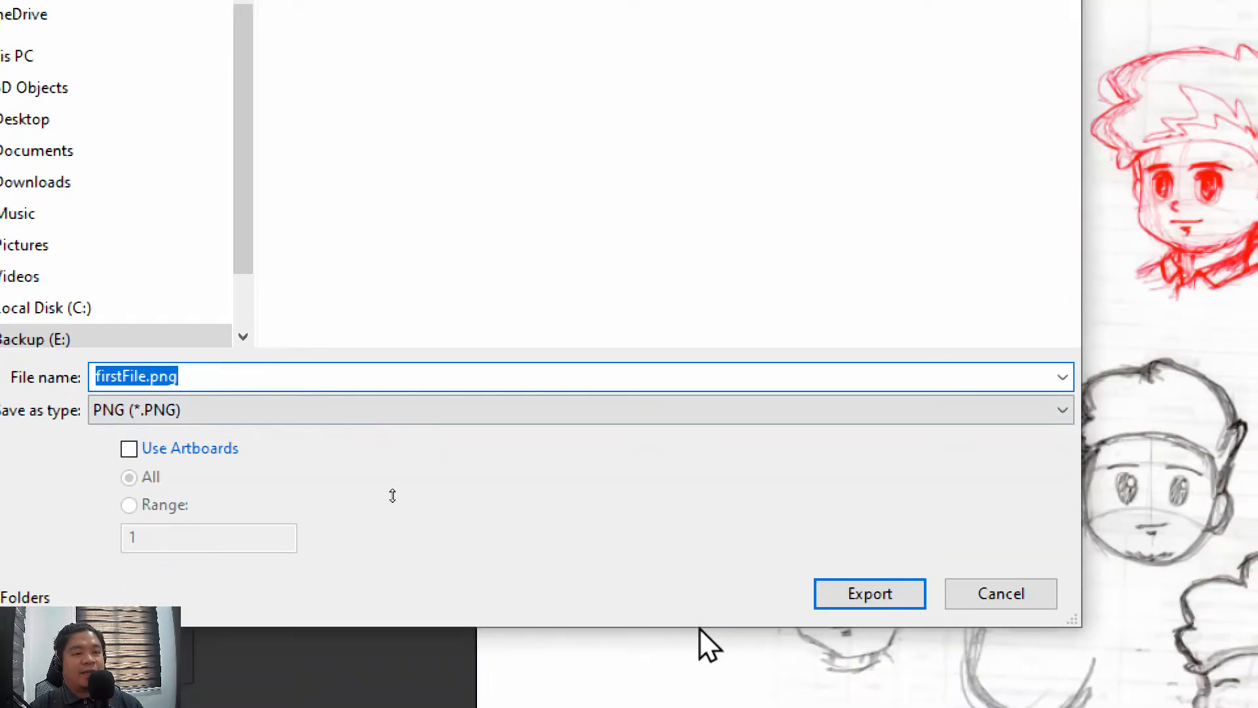
pyautogui.click(222, 390)
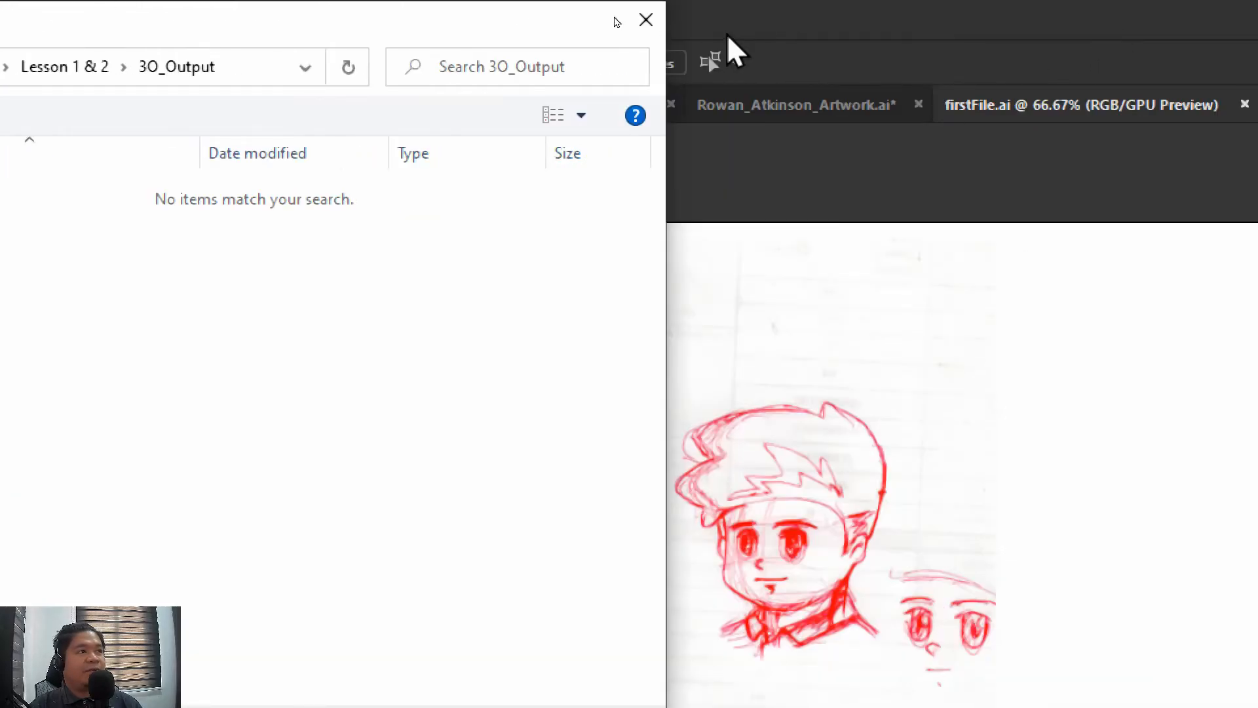
pyautogui.click(646, 21)
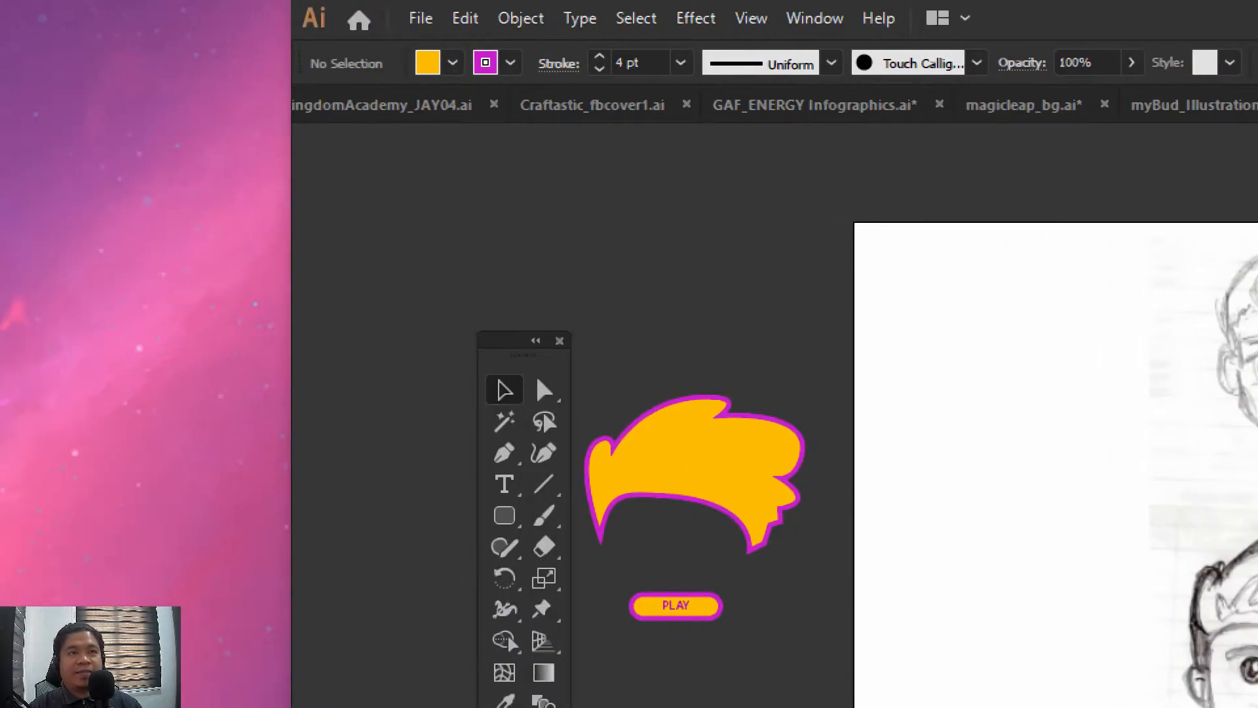
# Export the whole document without artboards as firstFile.png at Screen (72 ppi), Type Optimized (Hinted) anti-aliasing, with a transparent background
pyautogui.click(414, 17)
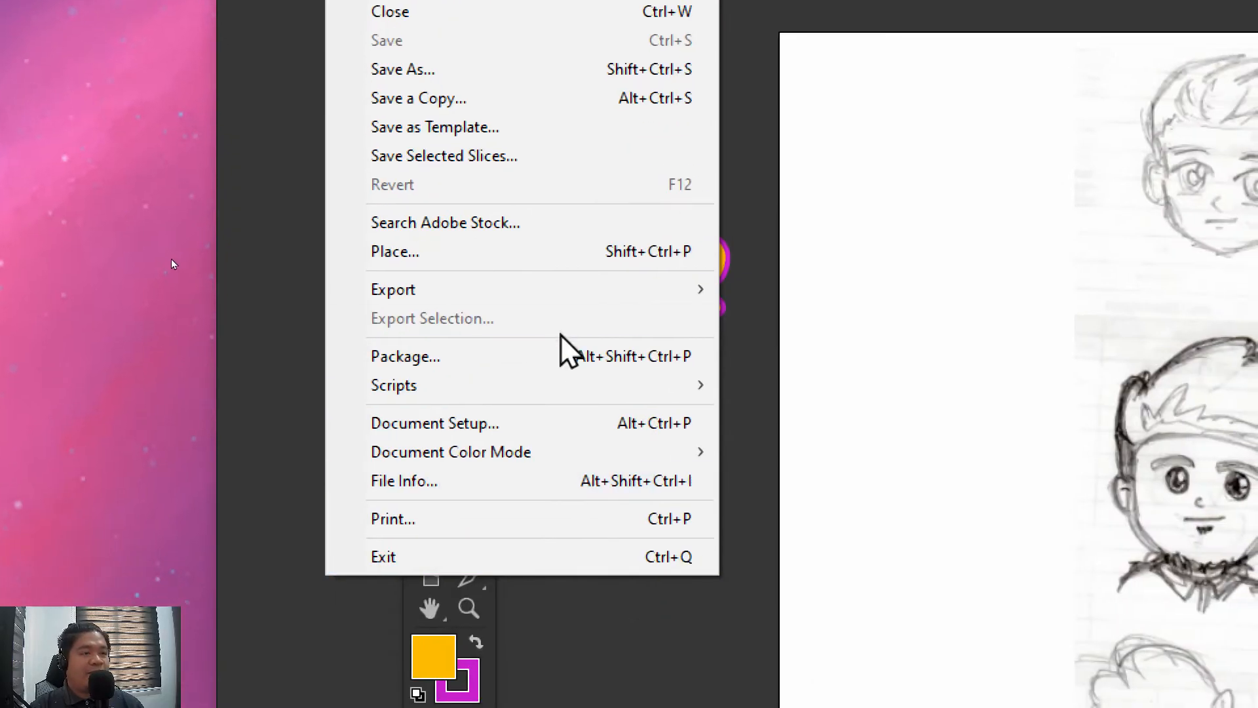
pyautogui.moveTo(535, 300)
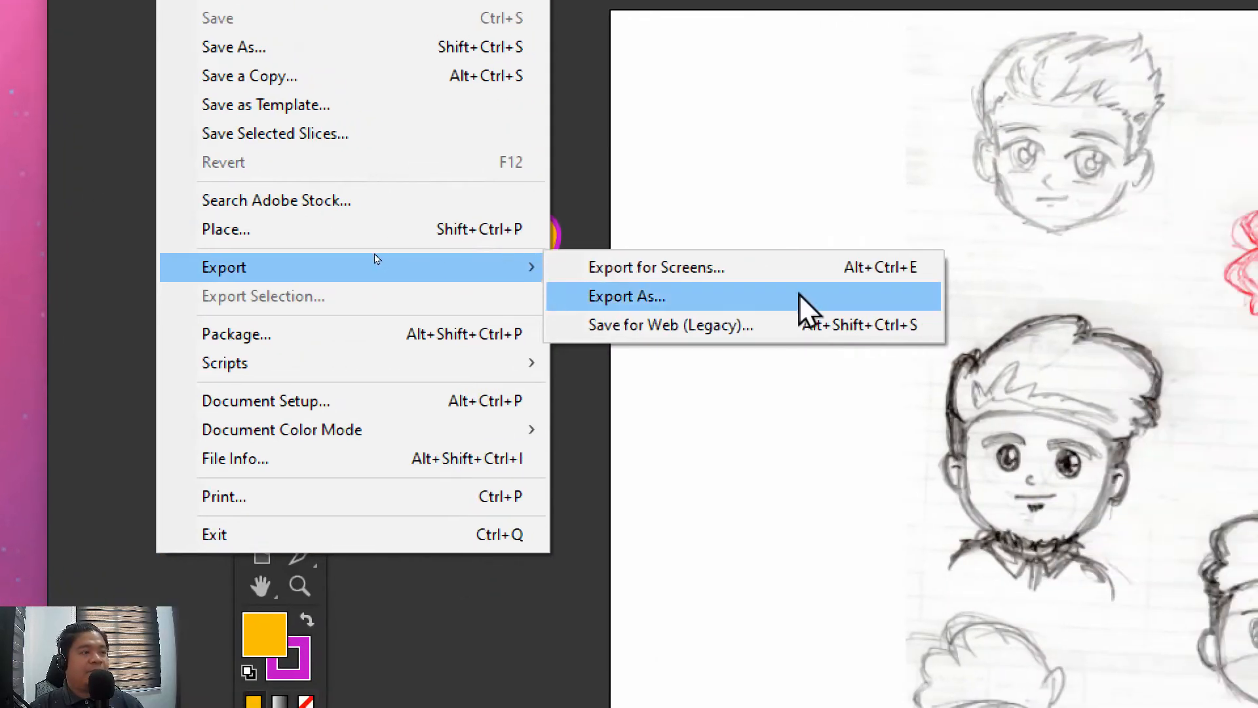
pyautogui.click(764, 295)
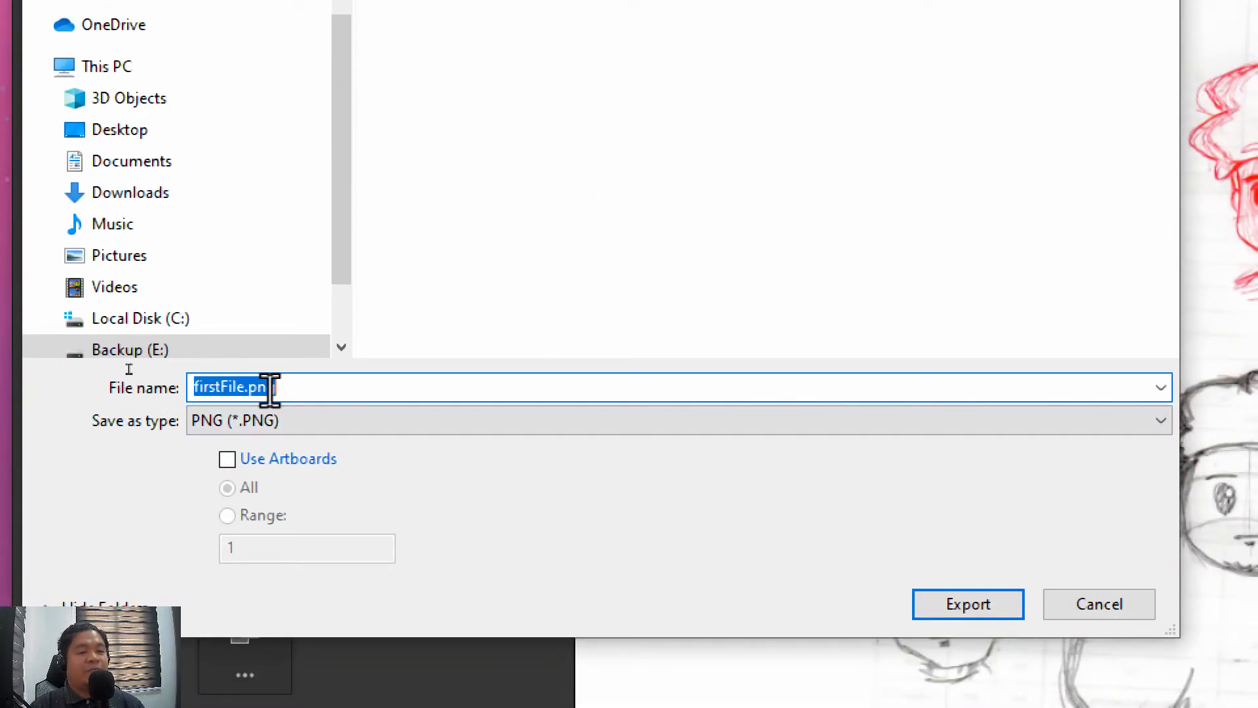
pyautogui.click(227, 458)
pyautogui.click(227, 457)
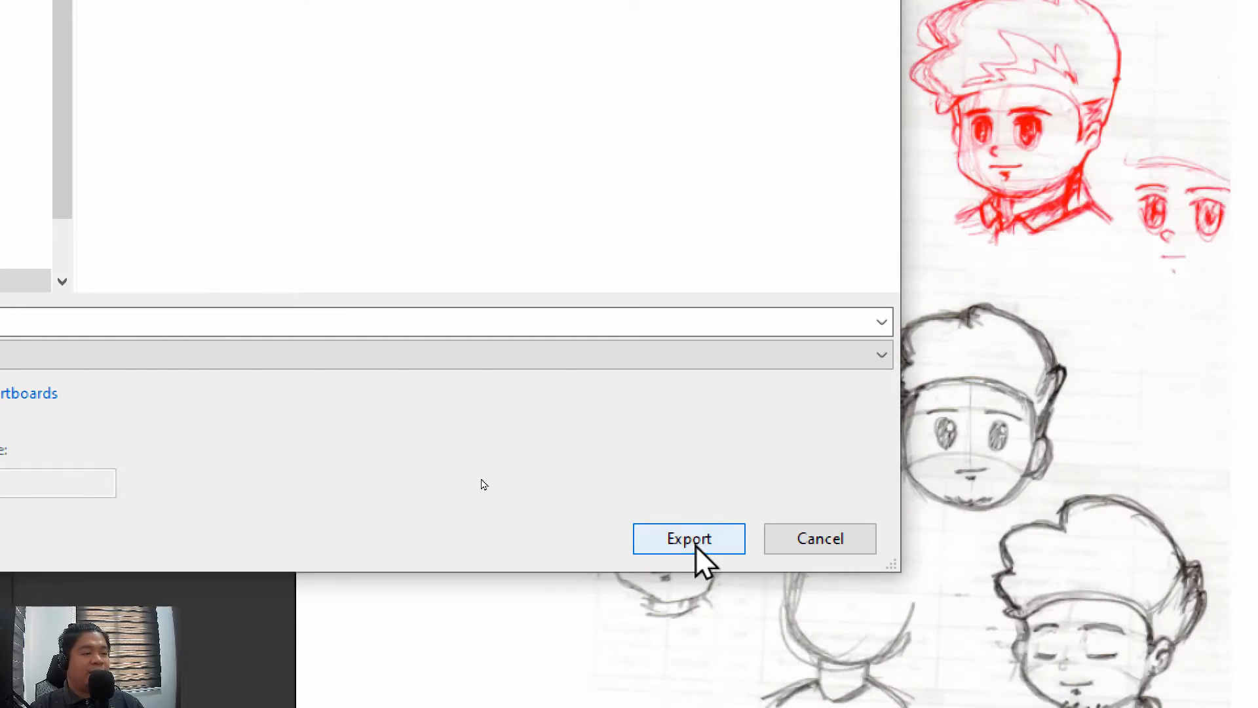
pyautogui.click(968, 603)
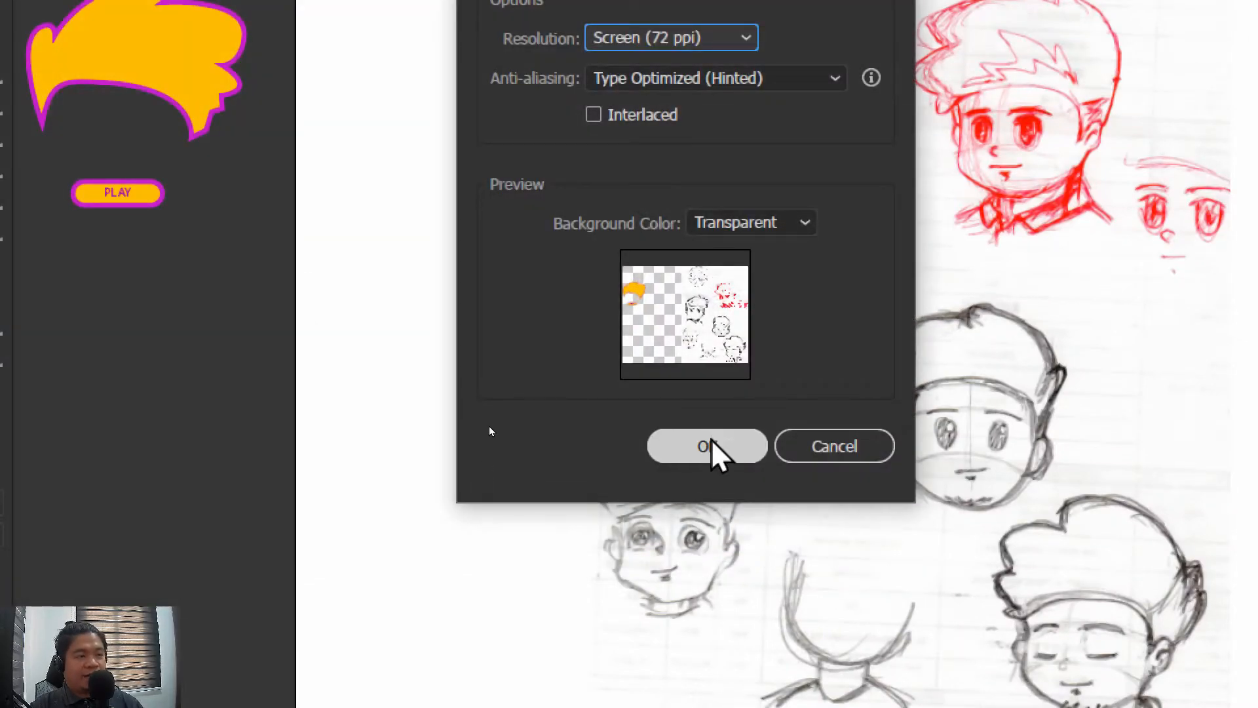
pyautogui.click(710, 439)
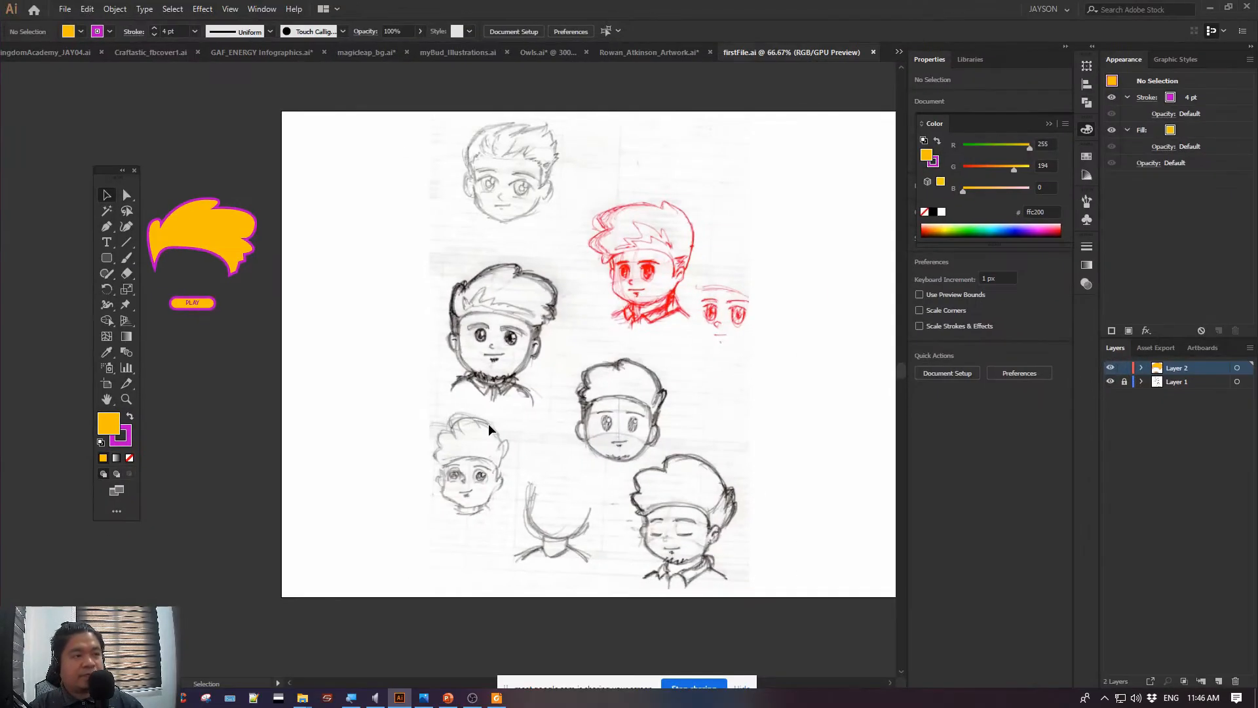
# Switch to File Explorer, go into the 3O_Output folder inside Lesson 1 & 2, and open firstFile.png
pyautogui.moveTo(312, 701)
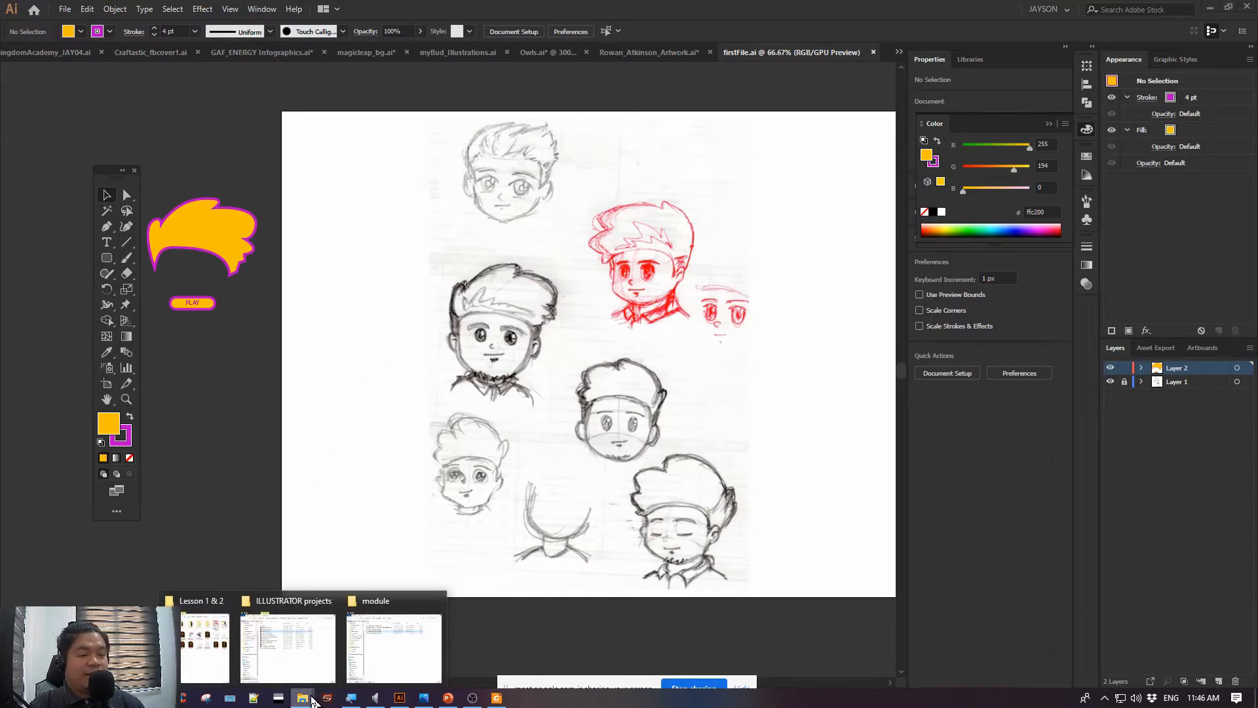
pyautogui.click(205, 645)
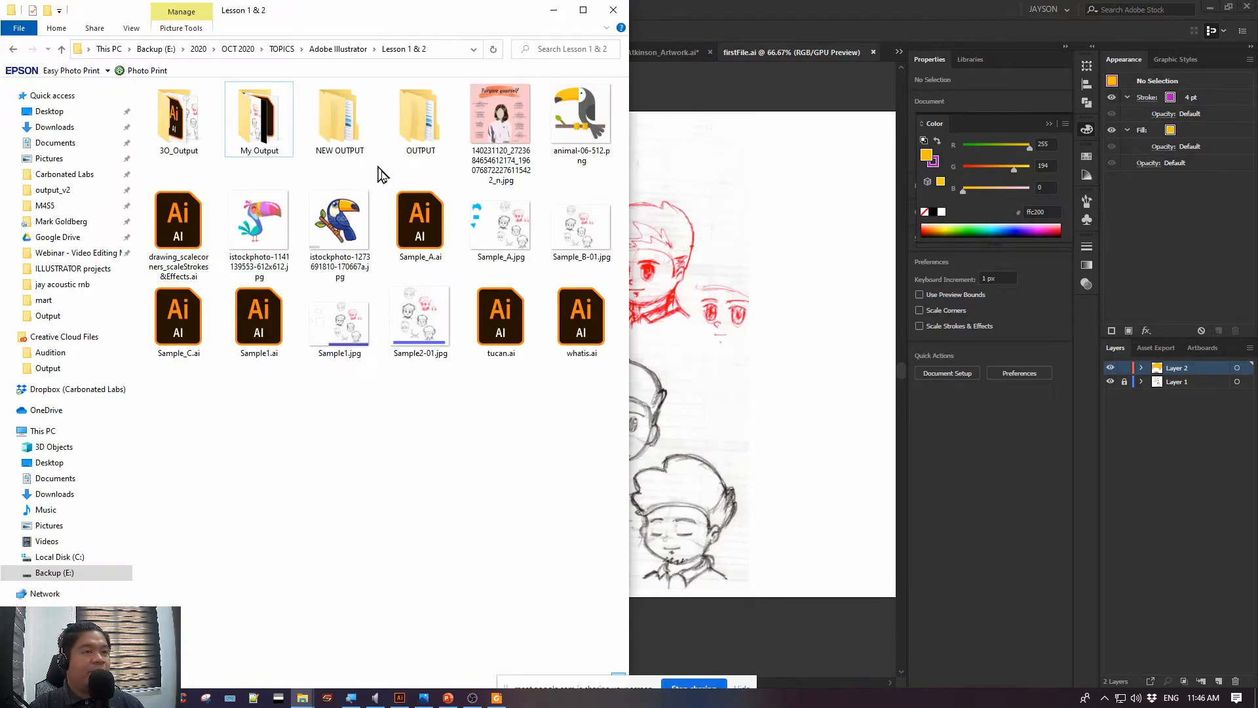
pyautogui.doubleClick(183, 128)
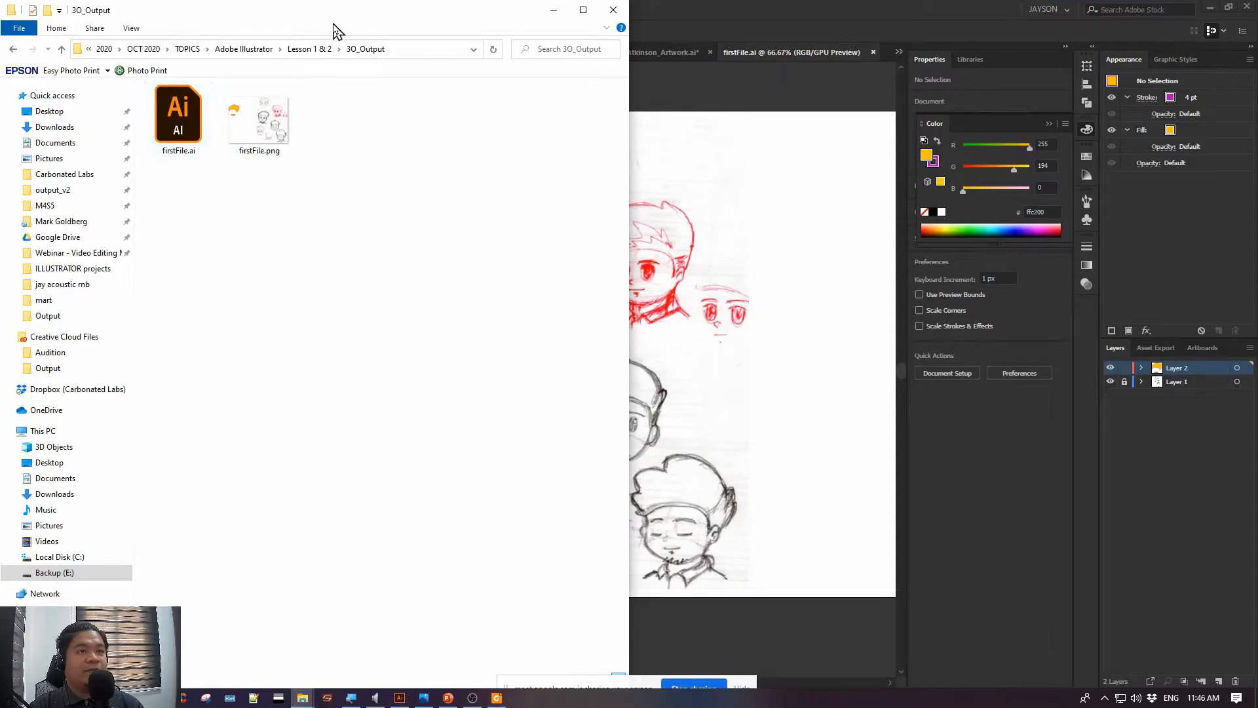
pyautogui.click(256, 144)
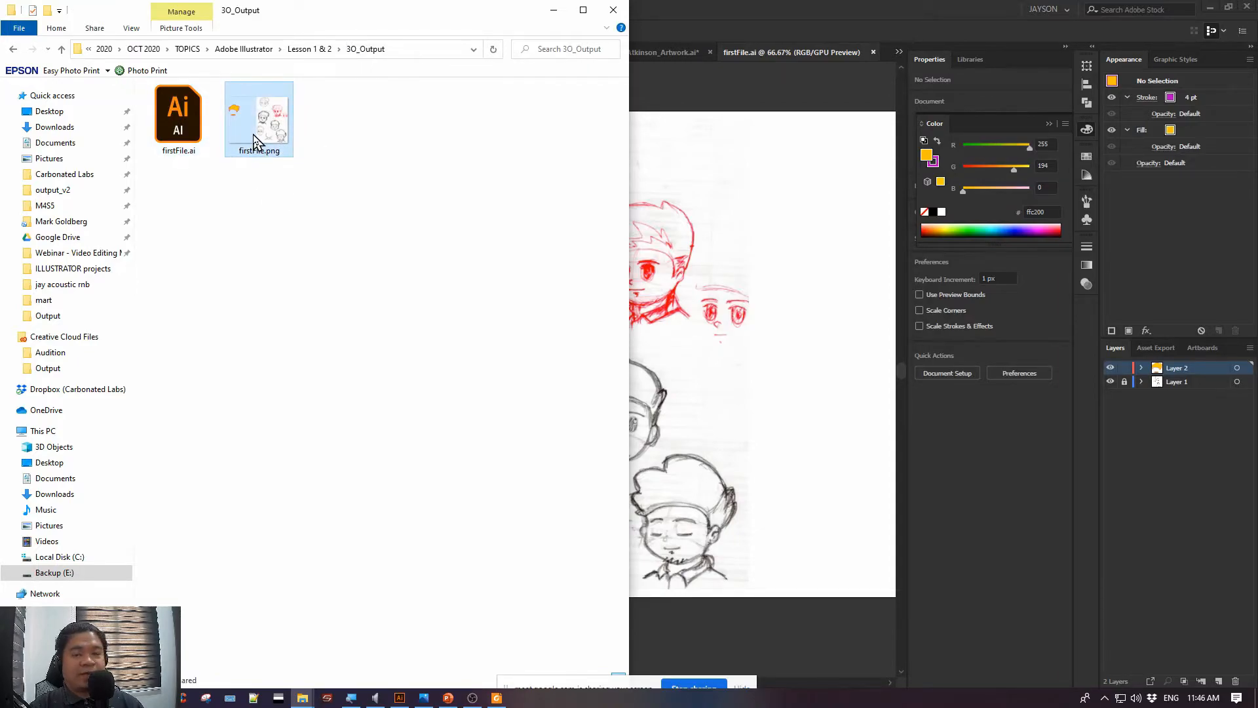
pyautogui.doubleClick(256, 141)
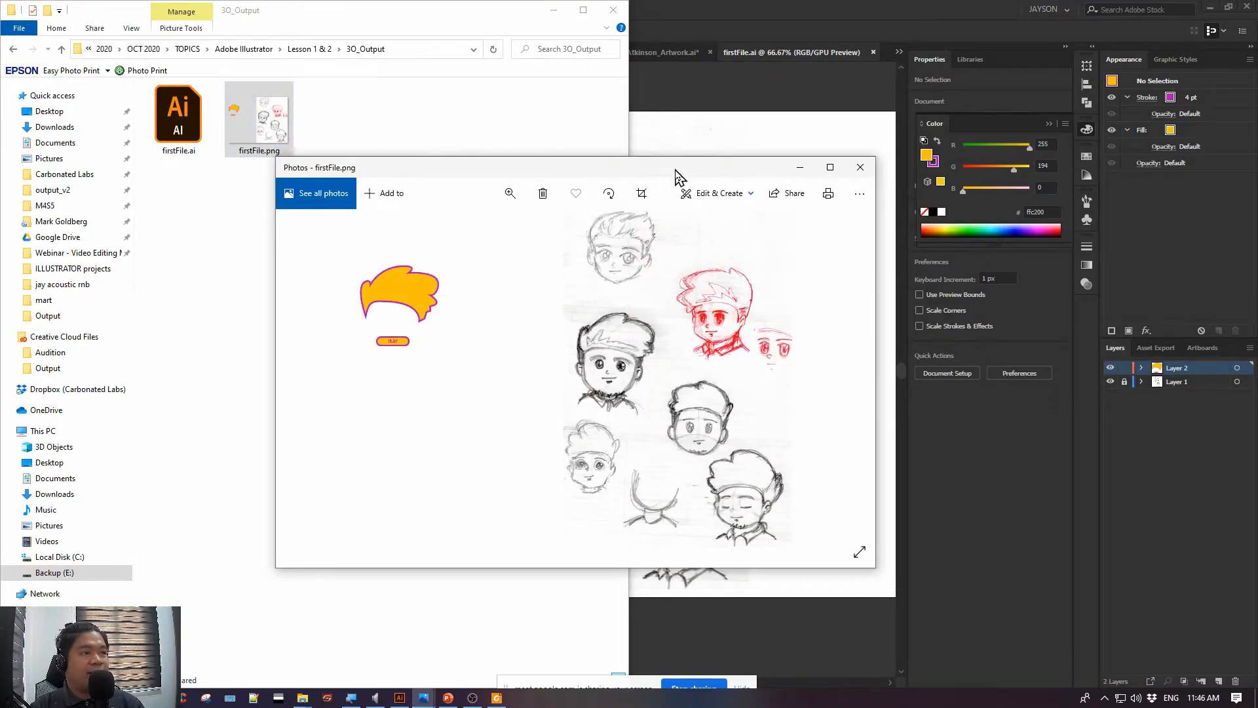
# Compare the exported image with the Illustrator artwork by minimizing the folder window, and close the image viewer
pyautogui.moveTo(678, 177)
pyautogui.mouseDown()
pyautogui.moveTo(660, 175)
pyautogui.moveTo(568, 442)
pyautogui.moveTo(570, 156)
pyautogui.mouseUp()
pyautogui.click(554, 10)
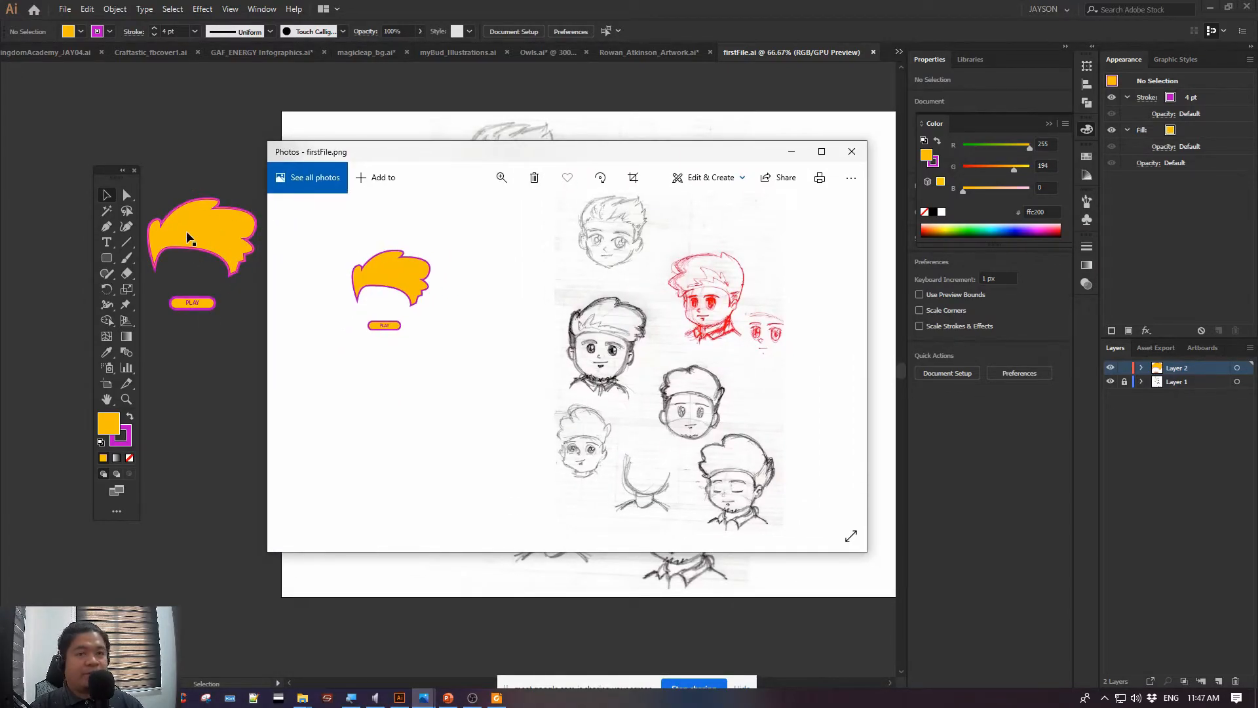
pyautogui.moveTo(399, 159); pyautogui.dragTo(369, 174)
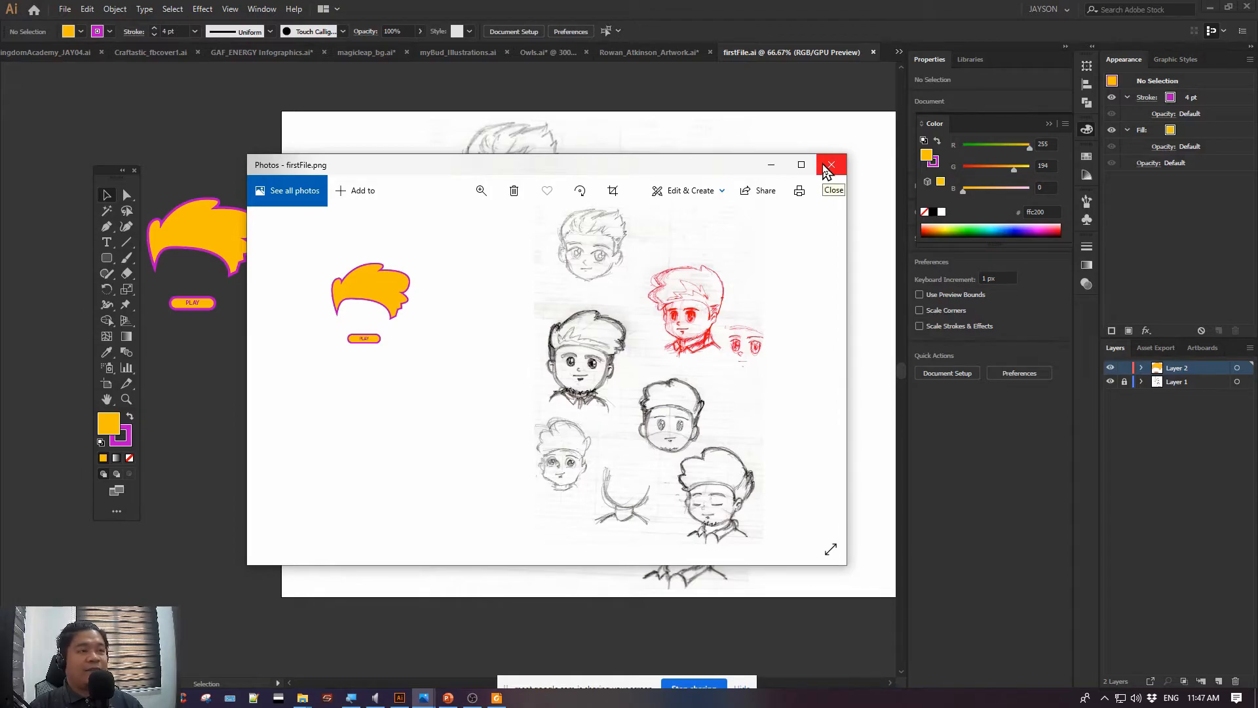
pyautogui.click(829, 166)
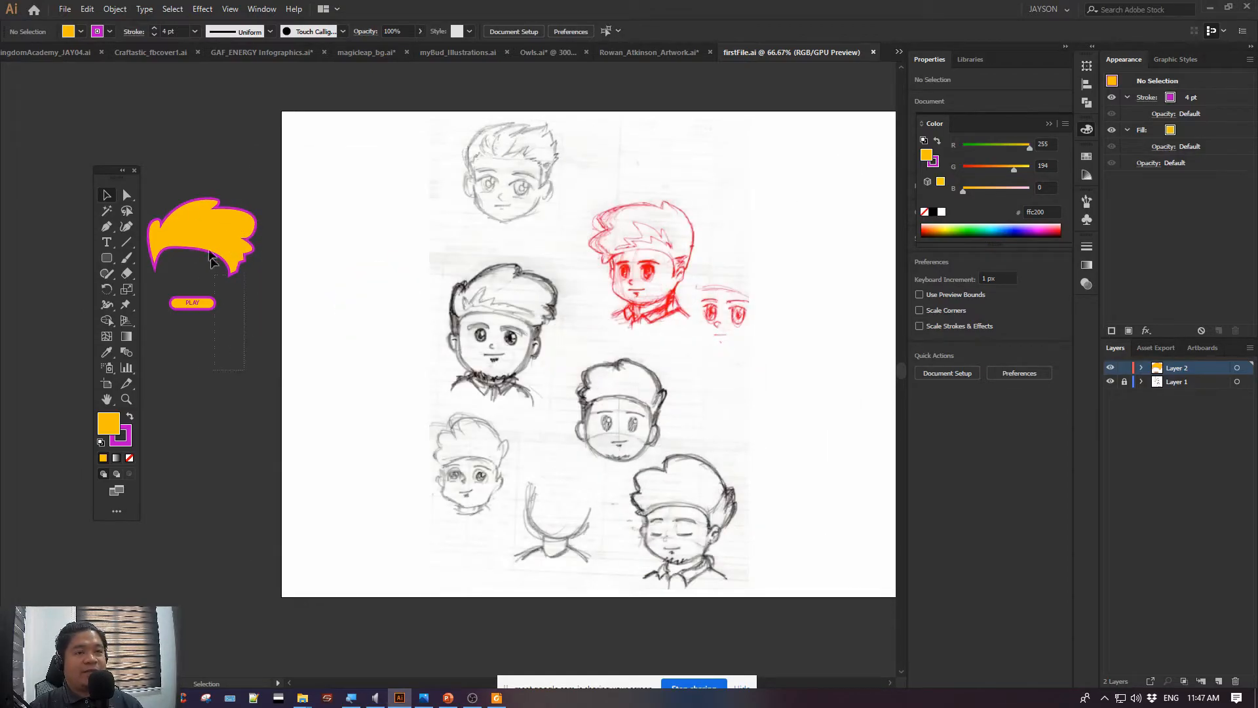
# Select the hair shape and the PLAY button together
pyautogui.moveTo(210, 251); pyautogui.dragTo(144, 115)
pyautogui.click(248, 153)
pyautogui.moveTo(162, 169); pyautogui.dragTo(223, 361)
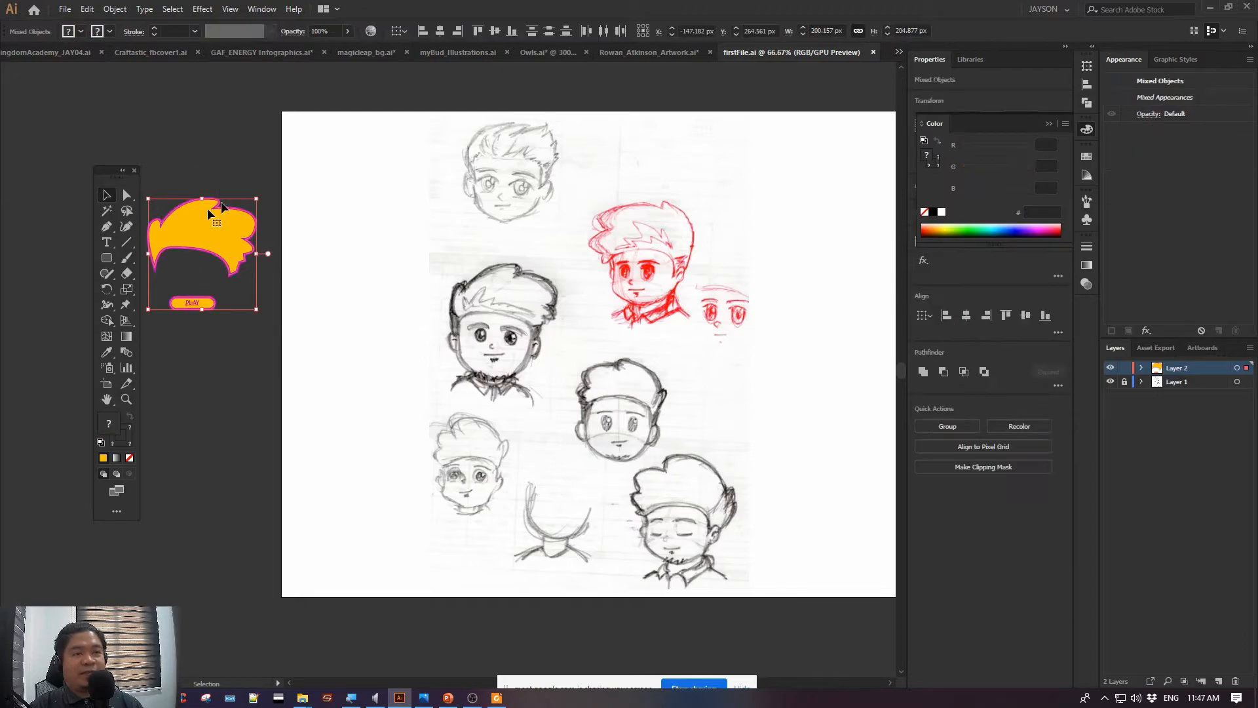
# Look over the off-artboard scroll and house drawings in KingdomAcademy_JAY04.ai, and return to the firstFile.ai document
pyautogui.click(54, 52)
pyautogui.moveTo(350, 160)
pyautogui.mouseDown()
pyautogui.moveTo(603, 342)
pyautogui.moveTo(452, 554)
pyautogui.moveTo(398, 598)
pyautogui.mouseUp()
pyautogui.moveTo(811, 278); pyautogui.dragTo(370, 508)
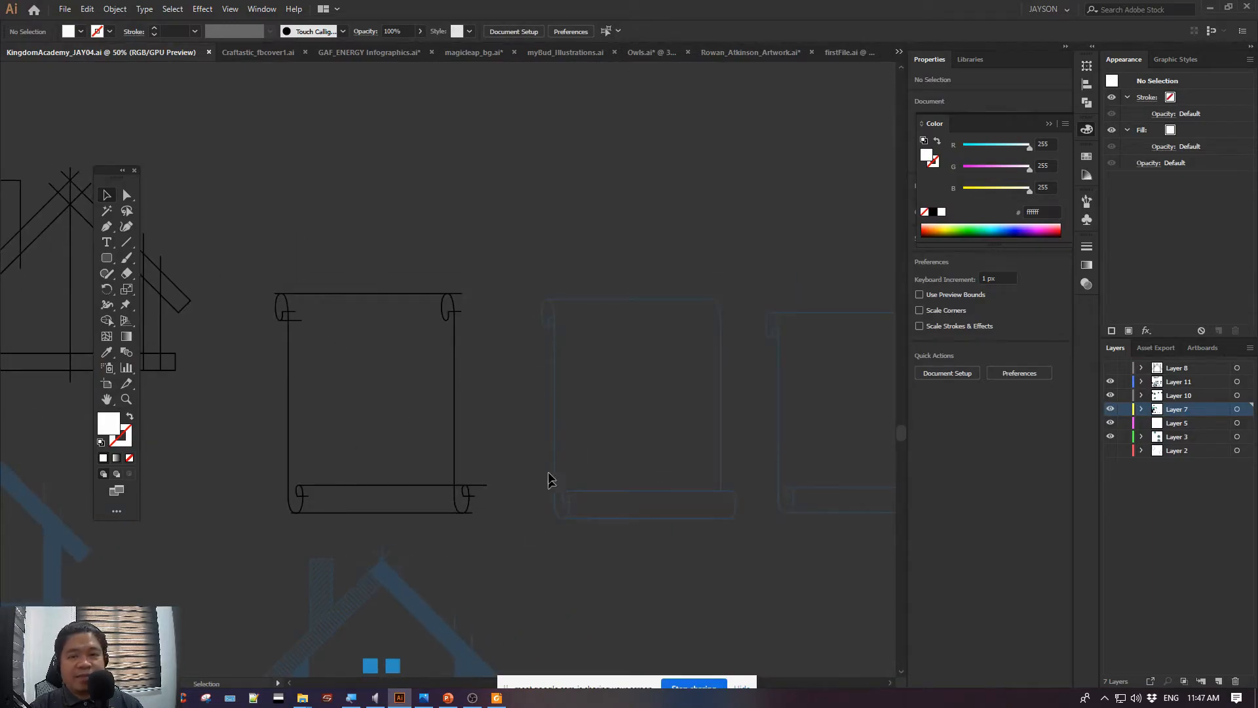
pyautogui.moveTo(449, 399); pyautogui.dragTo(570, 168)
pyautogui.moveTo(385, 317)
pyautogui.mouseDown()
pyautogui.moveTo(526, 236)
pyautogui.moveTo(535, 506)
pyautogui.mouseUp()
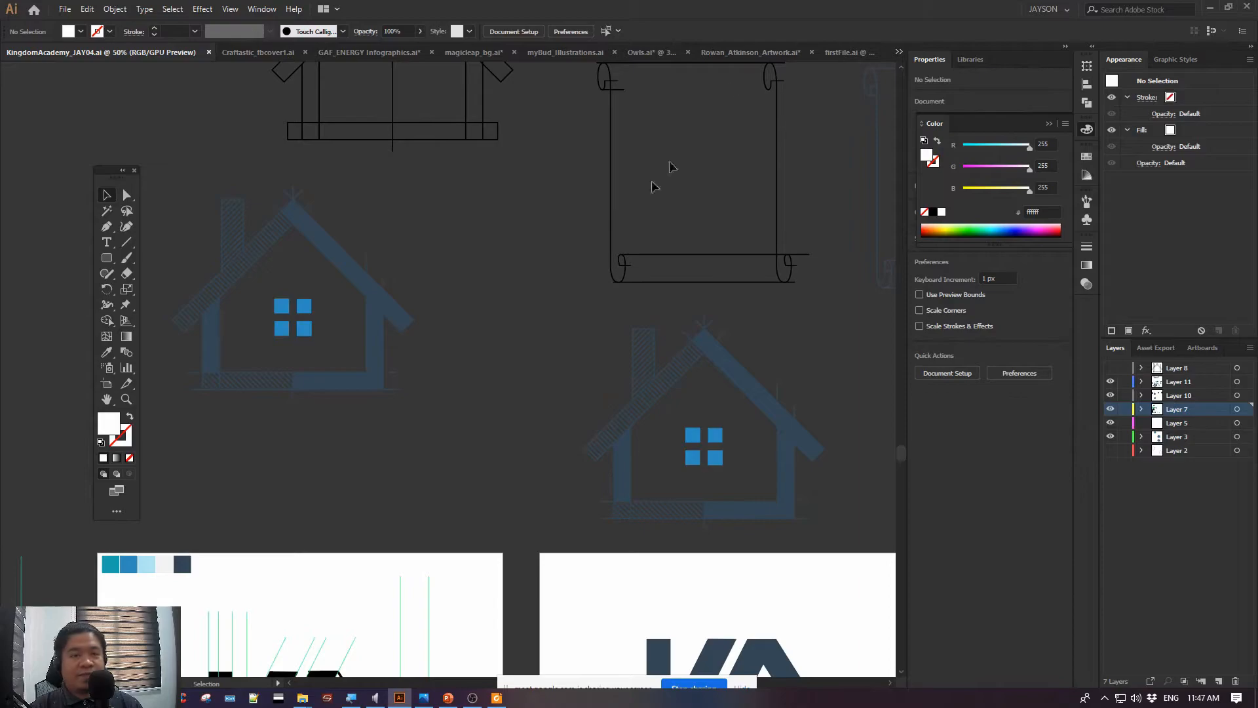
pyautogui.click(849, 52)
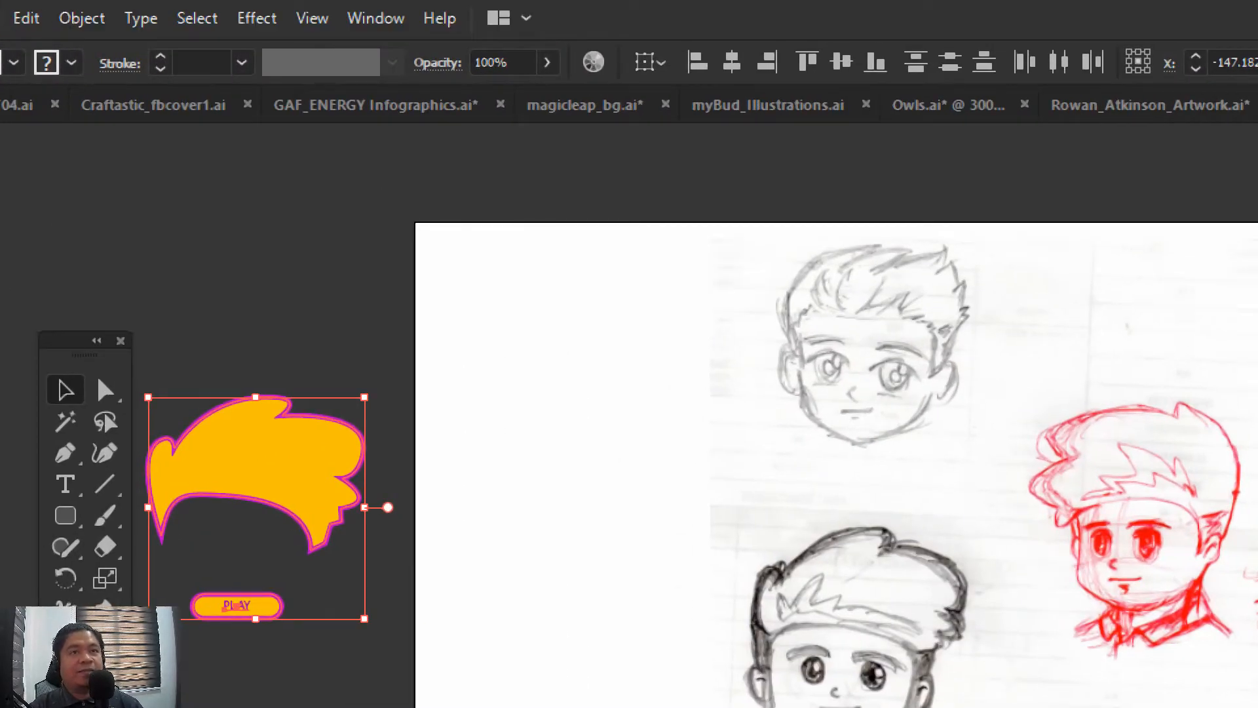
# Start an Export As of the artwork with Use Artboards enabled for all artboards, and name the file firstFile_v2
pyautogui.click(154, 18)
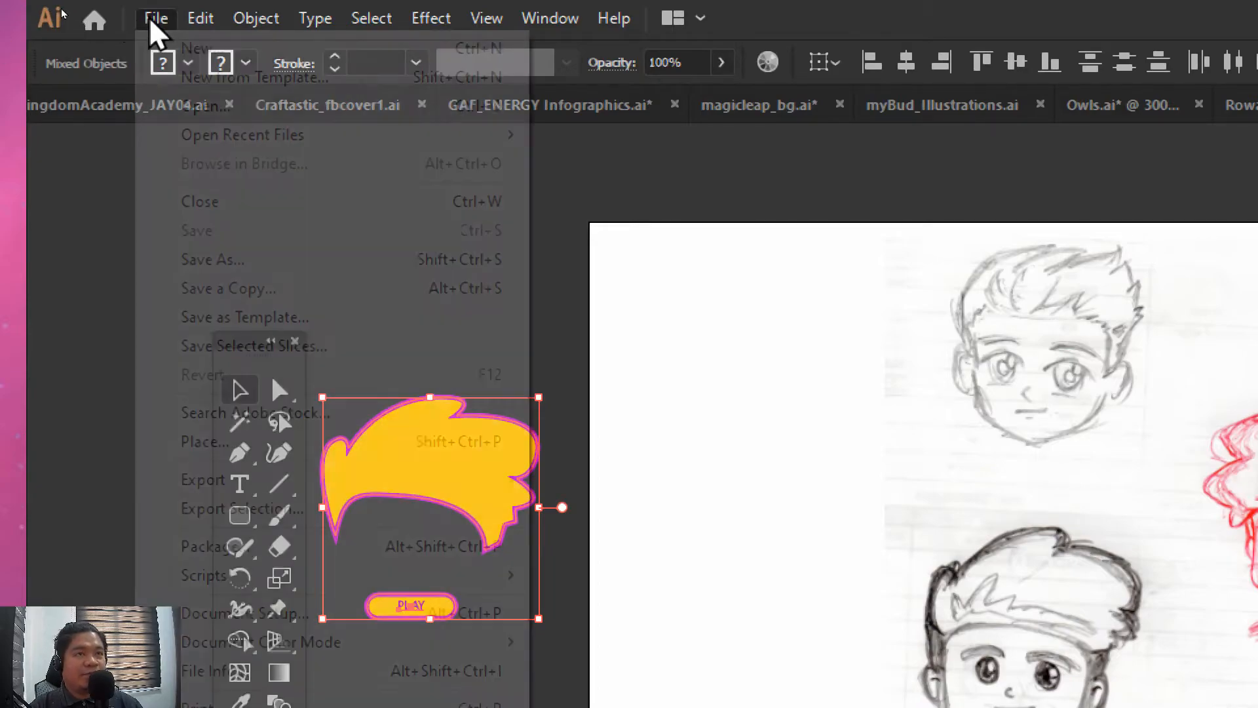
pyautogui.moveTo(302, 26)
pyautogui.moveTo(155, 18)
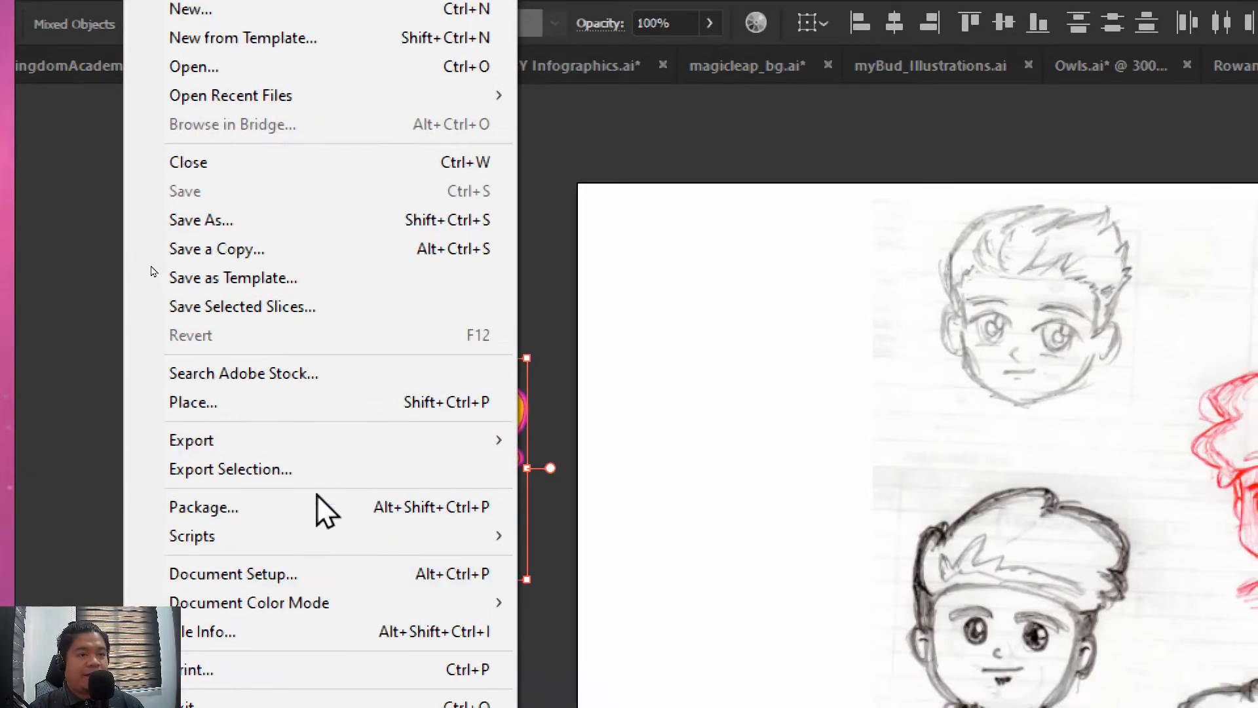
pyautogui.moveTo(335, 486)
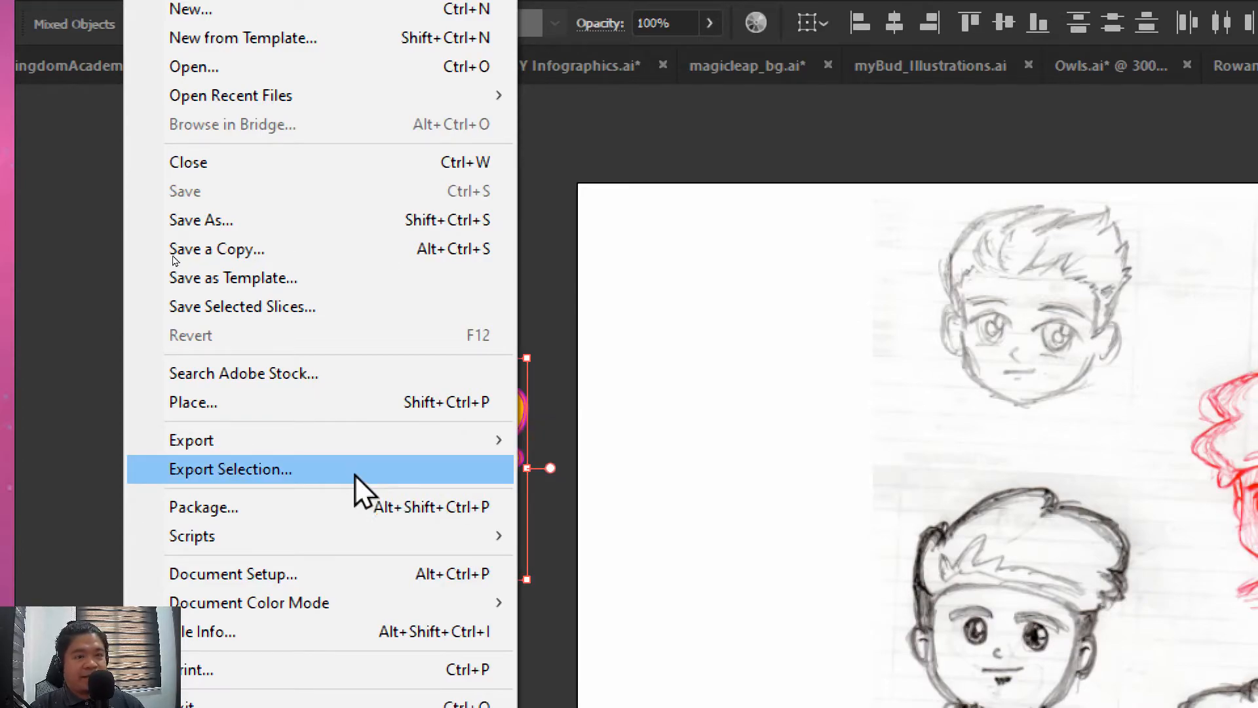
pyautogui.moveTo(381, 452)
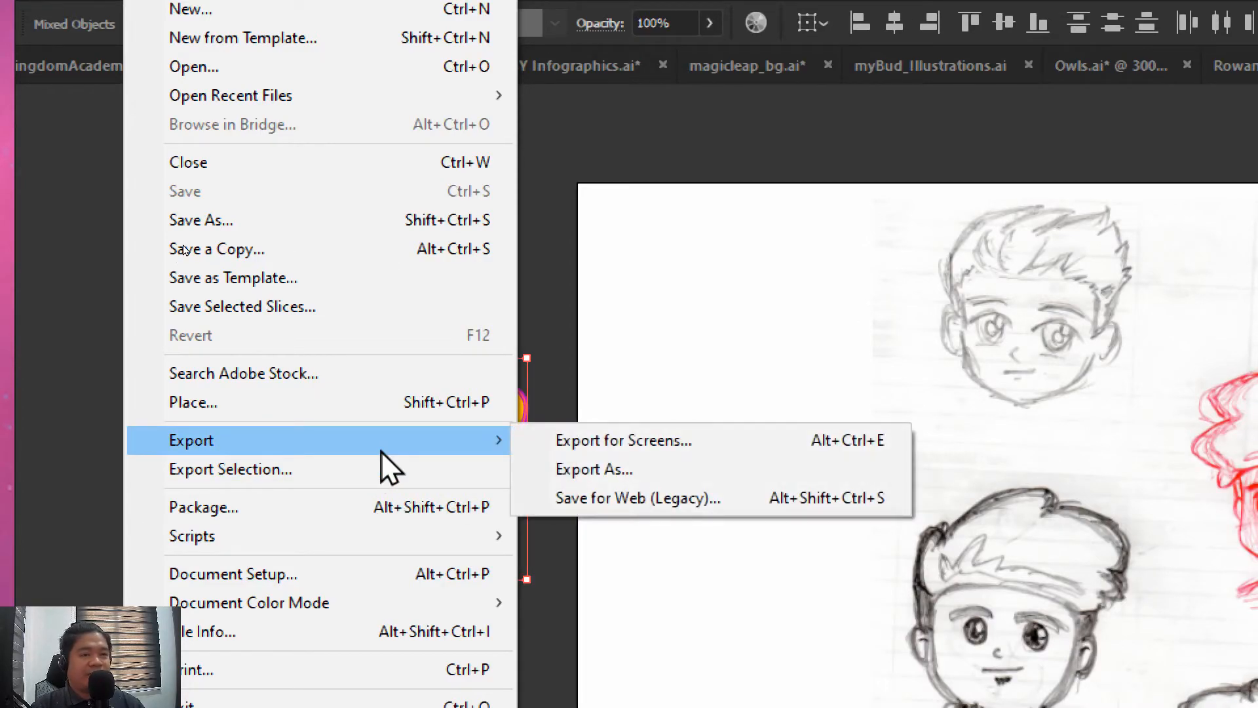
pyautogui.click(717, 469)
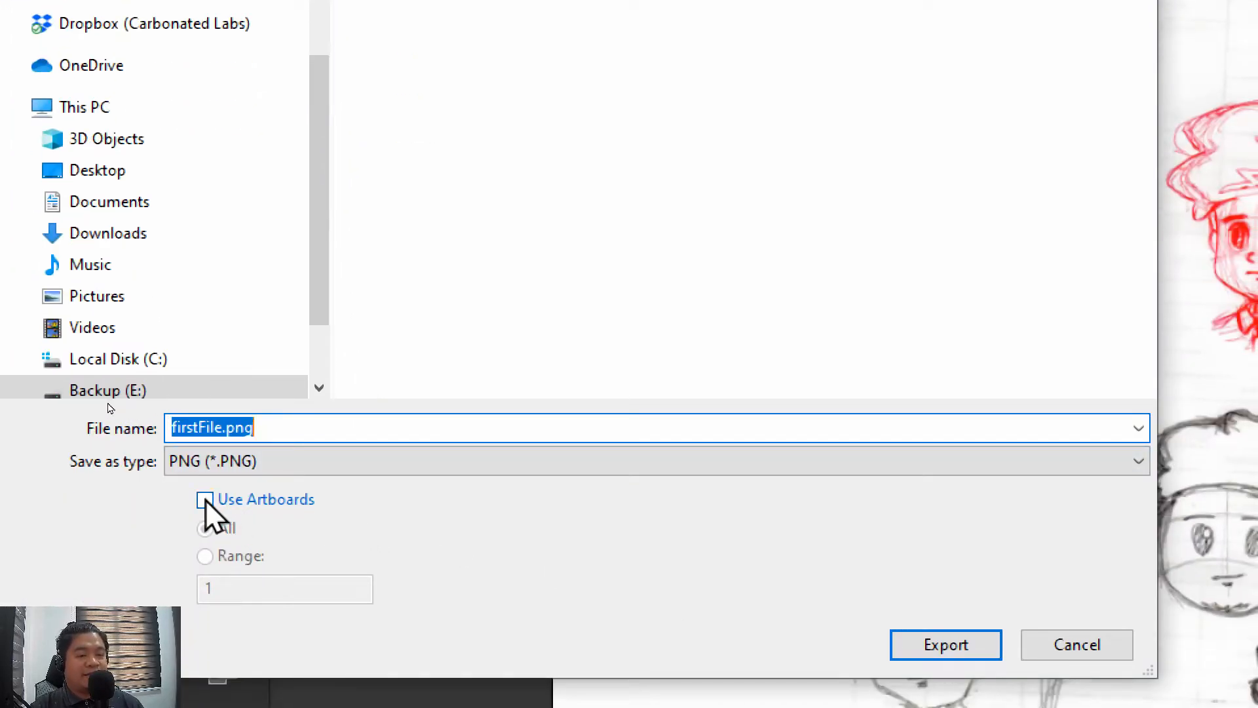
pyautogui.click(206, 499)
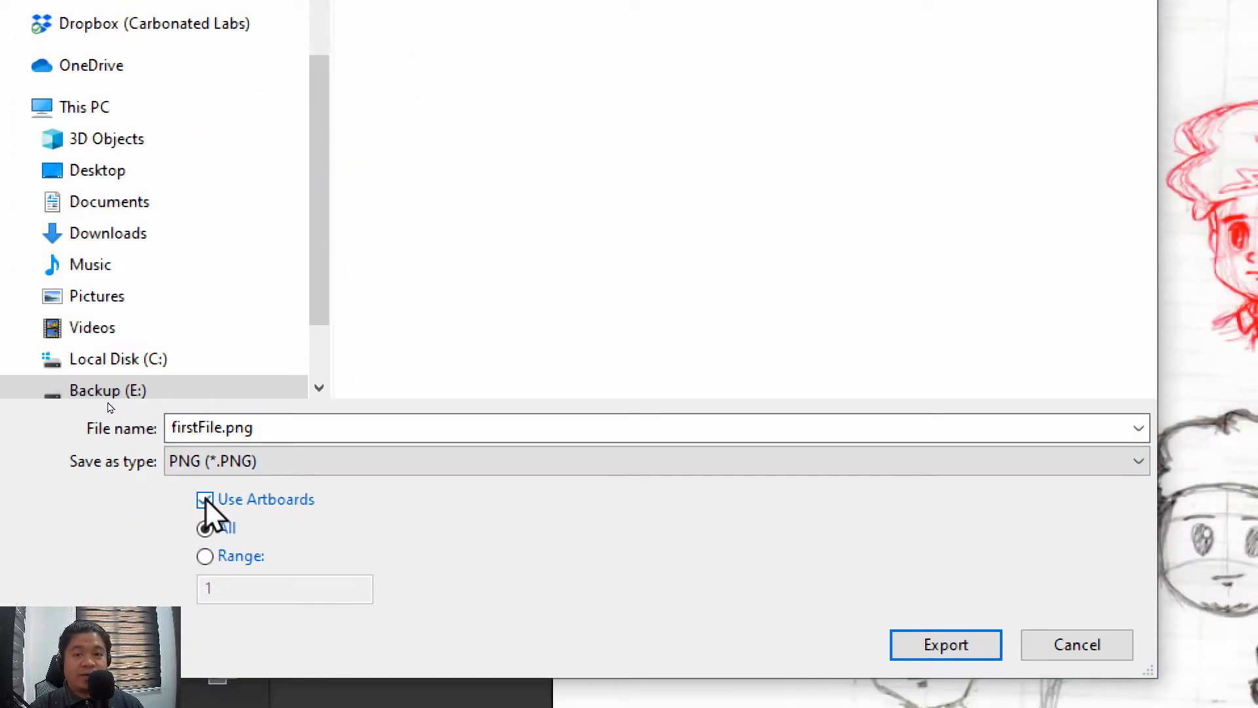
pyautogui.click(225, 427)
pyautogui.click(218, 427)
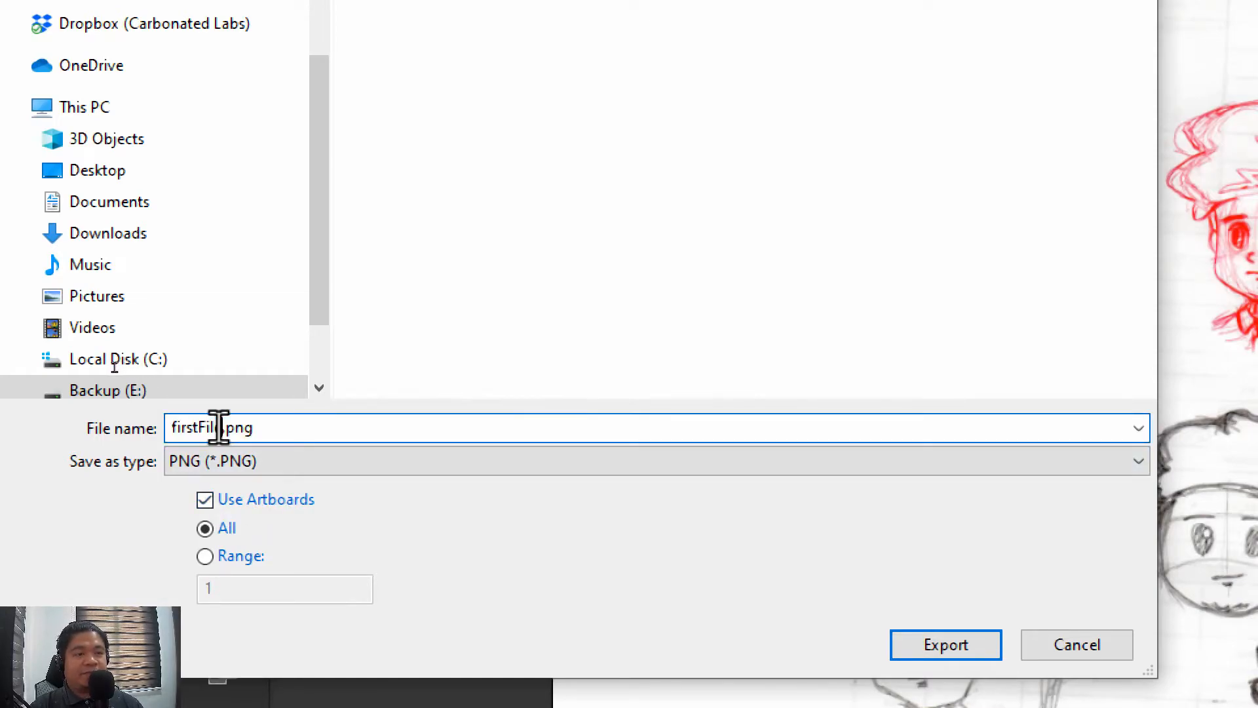
pyautogui.write('_')
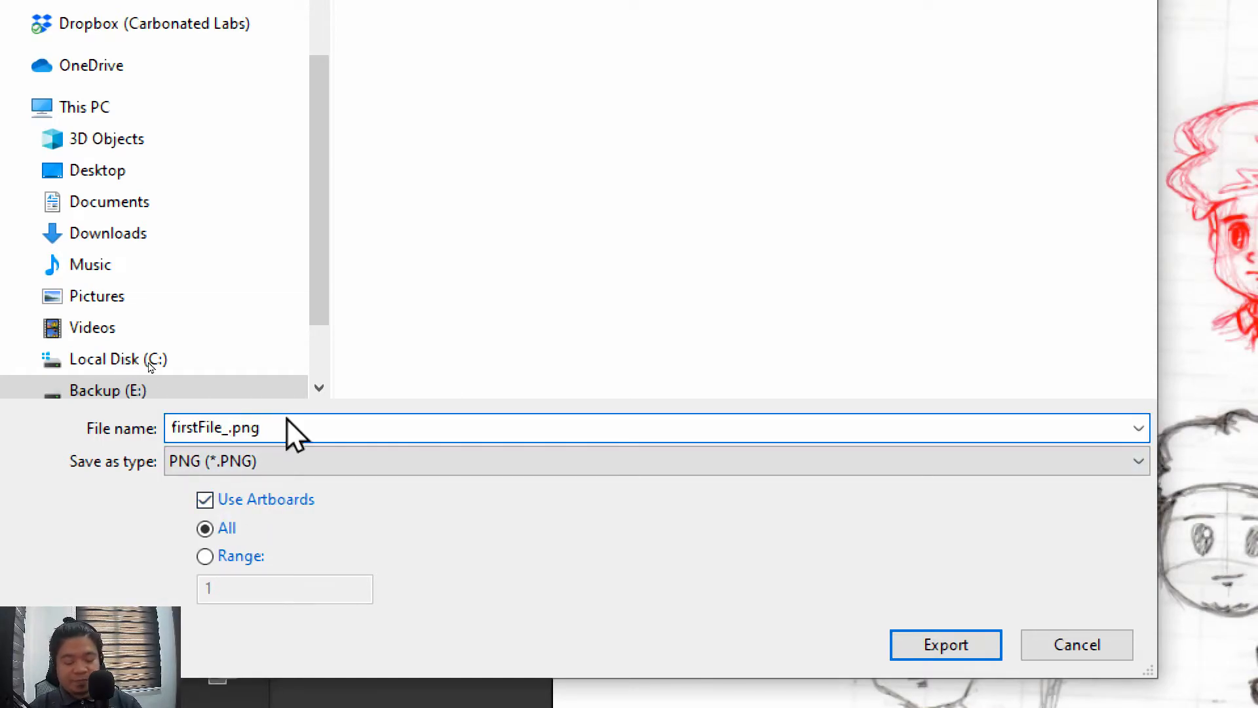
pyautogui.write('v2')
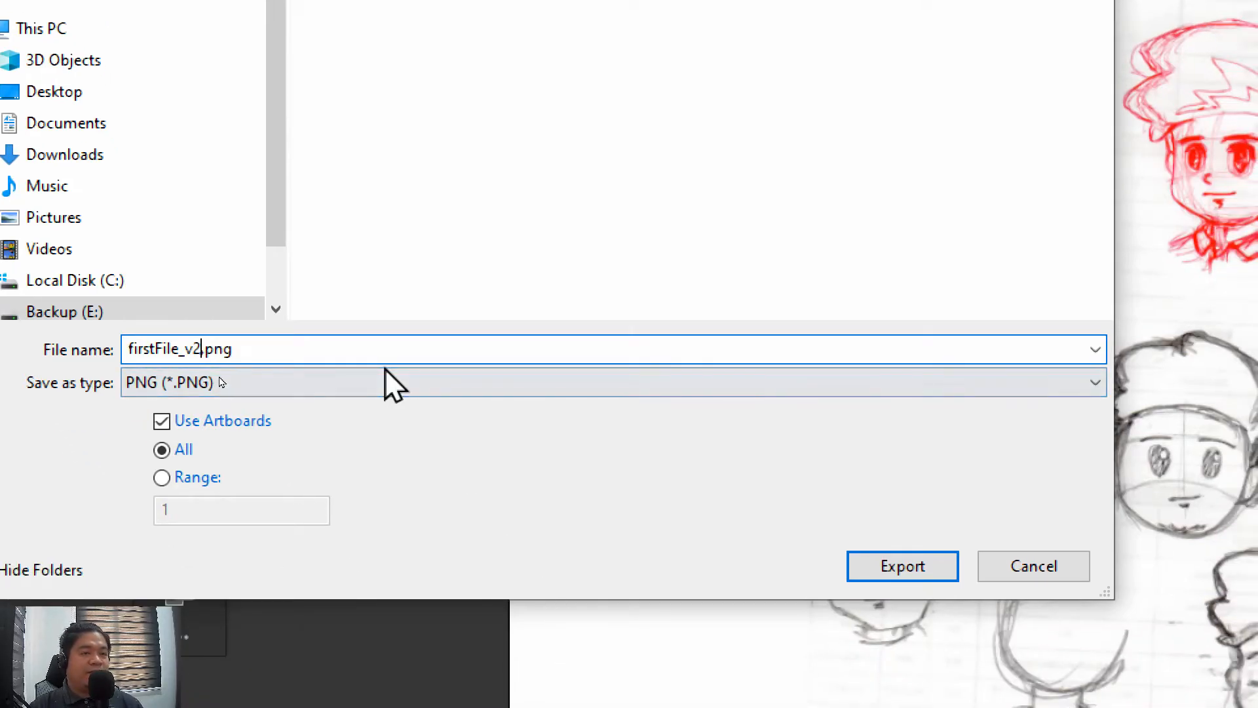
# Set the export format to JPEG and export with RGB color, maximum quality 10 and Screen (72 ppi) resolution
pyautogui.click(402, 424)
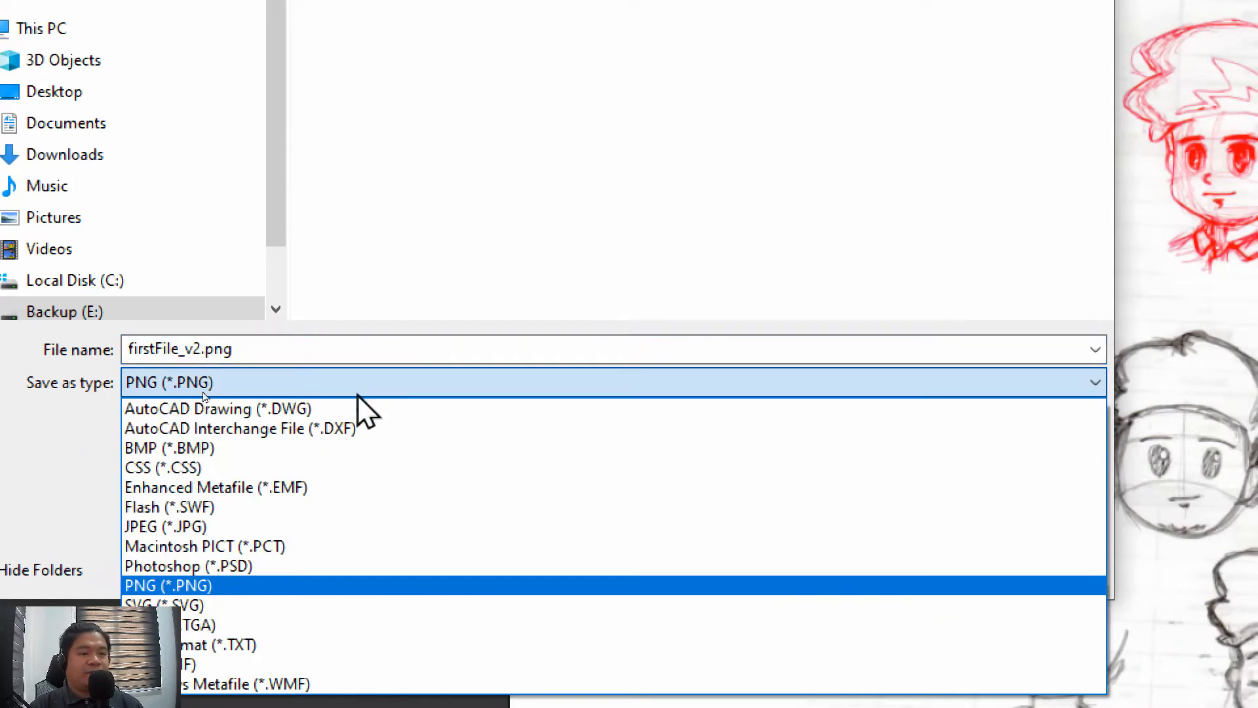
pyautogui.click(230, 524)
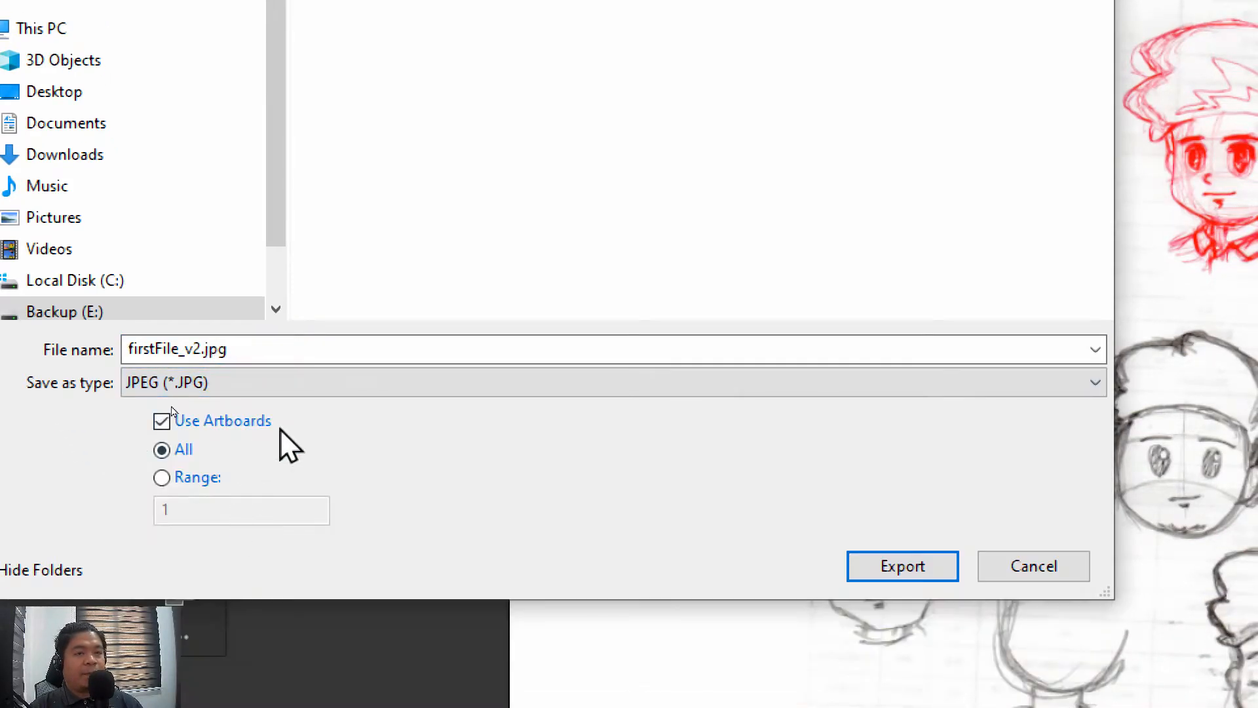
pyautogui.click(912, 563)
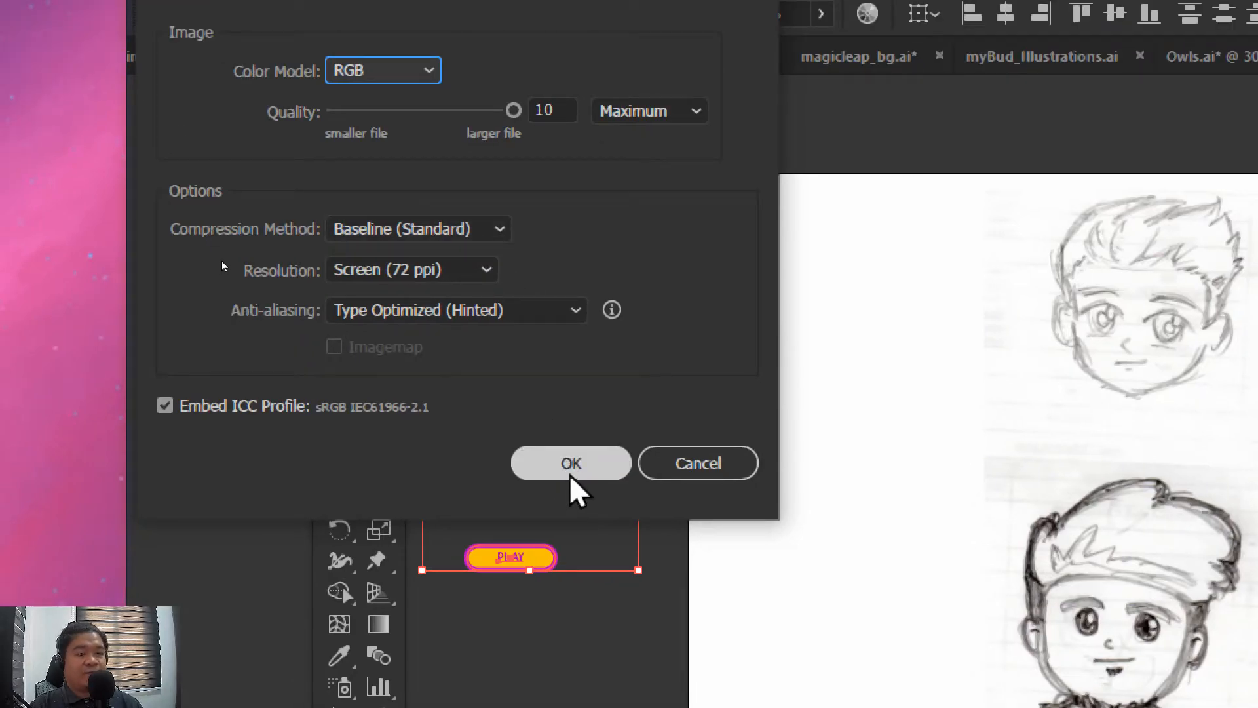
pyautogui.click(589, 475)
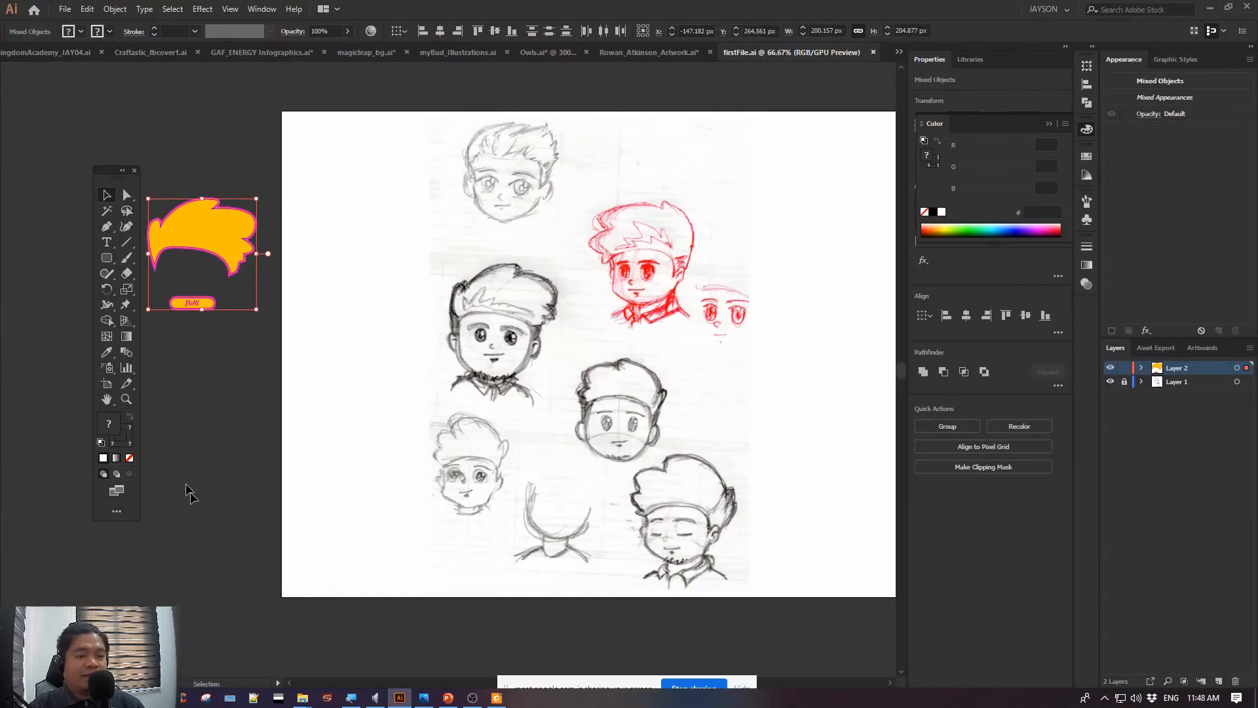
# Switch to the 3O_Output folder in File Explorer and open the exported firstFile_v2-01.jpg
pyautogui.moveTo(307, 696)
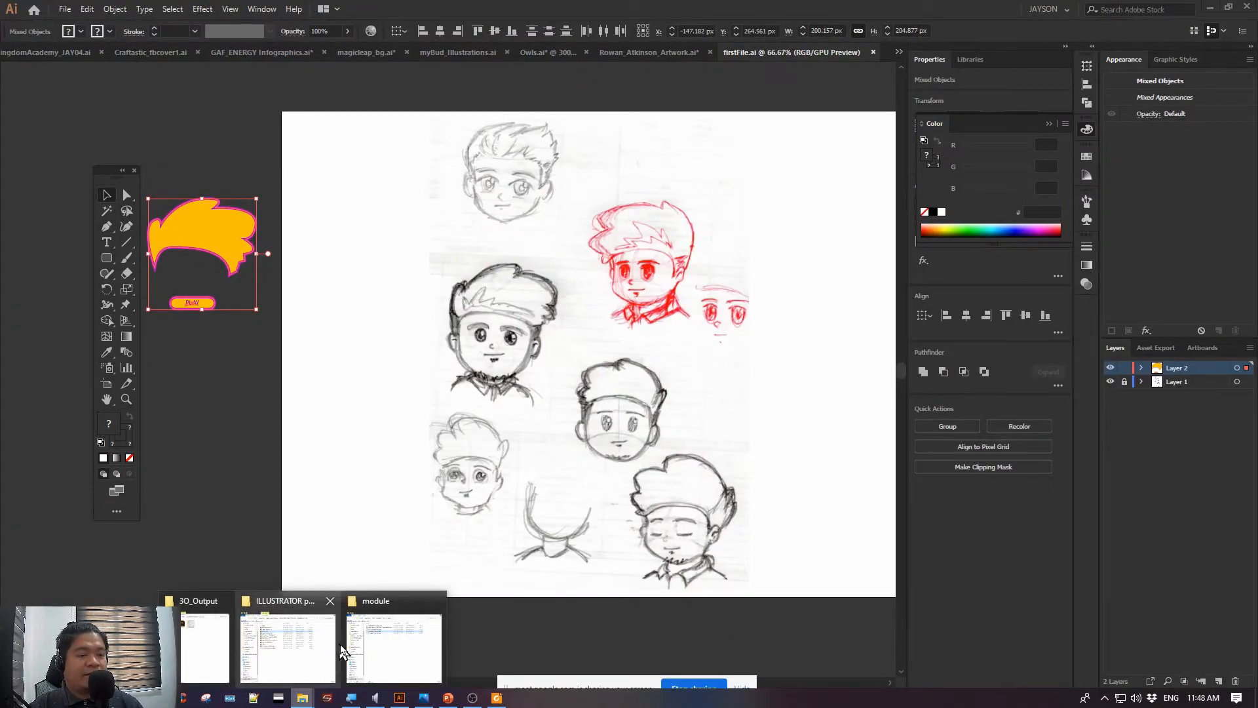
pyautogui.click(198, 639)
pyautogui.doubleClick(340, 121)
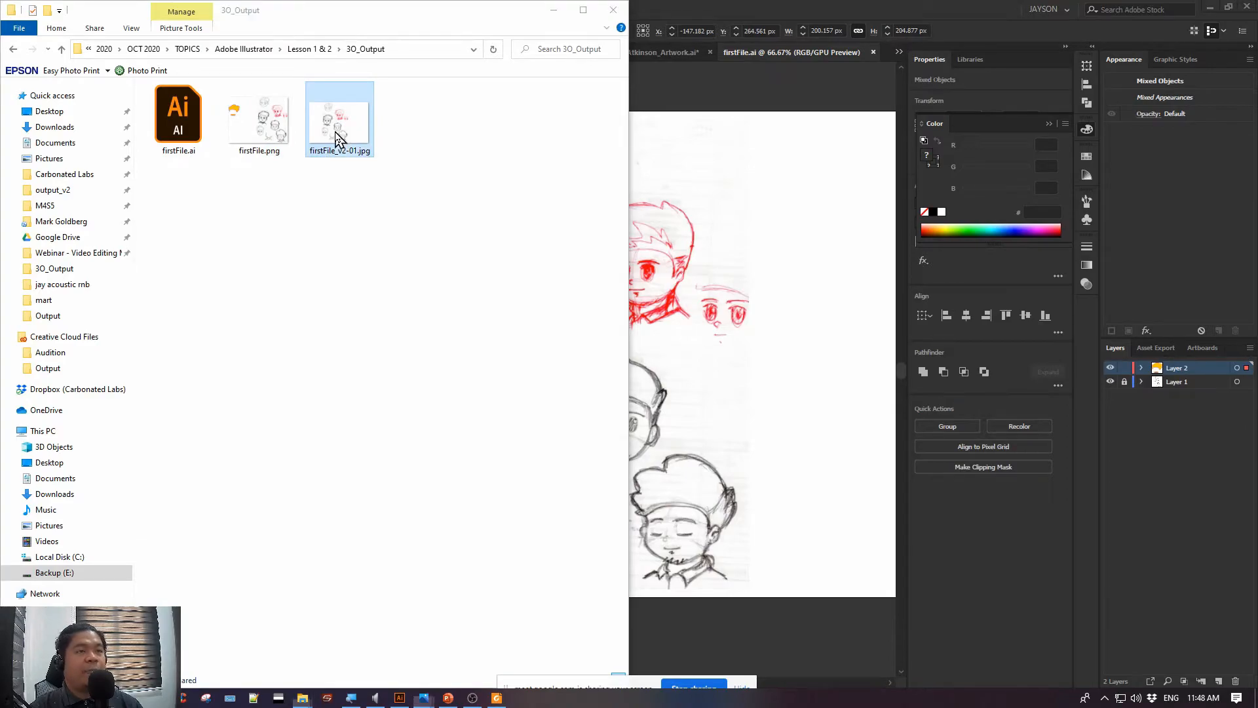
# Minimize the folder window, compare the exported JPEG with the off-artboard objects in Illustrator, and close the image viewer
pyautogui.click(554, 12)
pyautogui.moveTo(519, 164); pyautogui.dragTo(721, 161)
pyautogui.click(1033, 154)
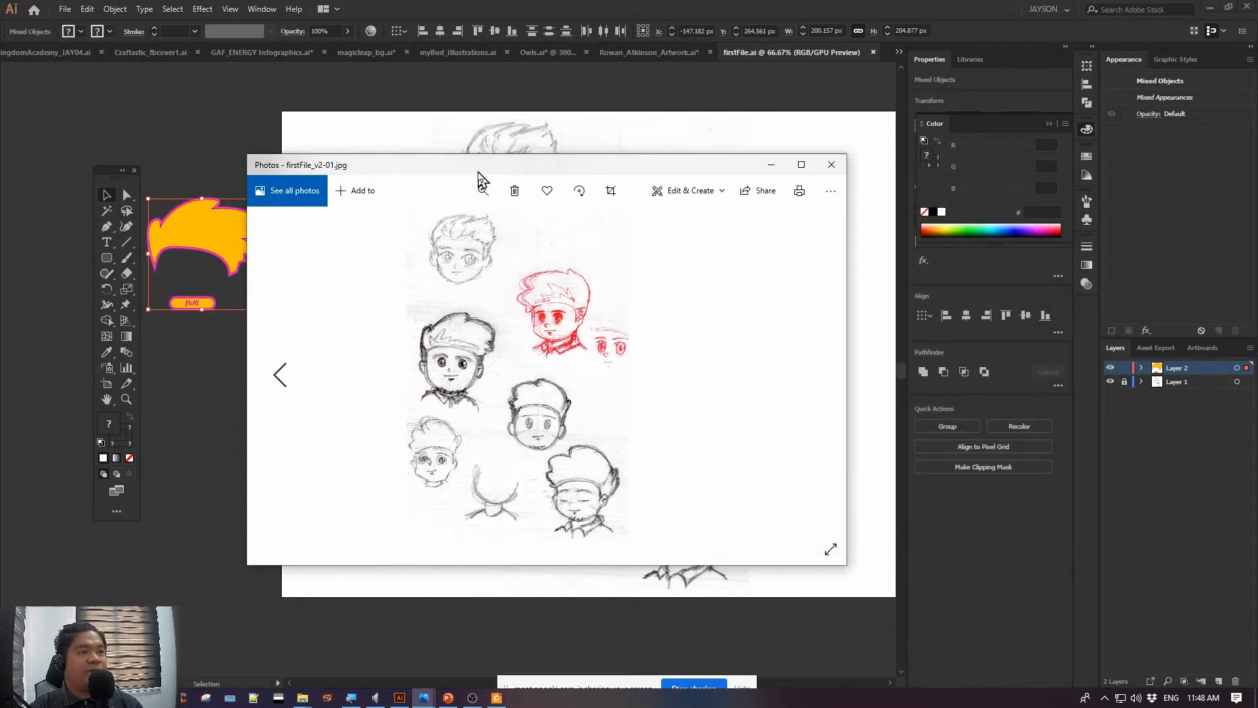
pyautogui.moveTo(497, 179); pyautogui.dragTo(628, 180)
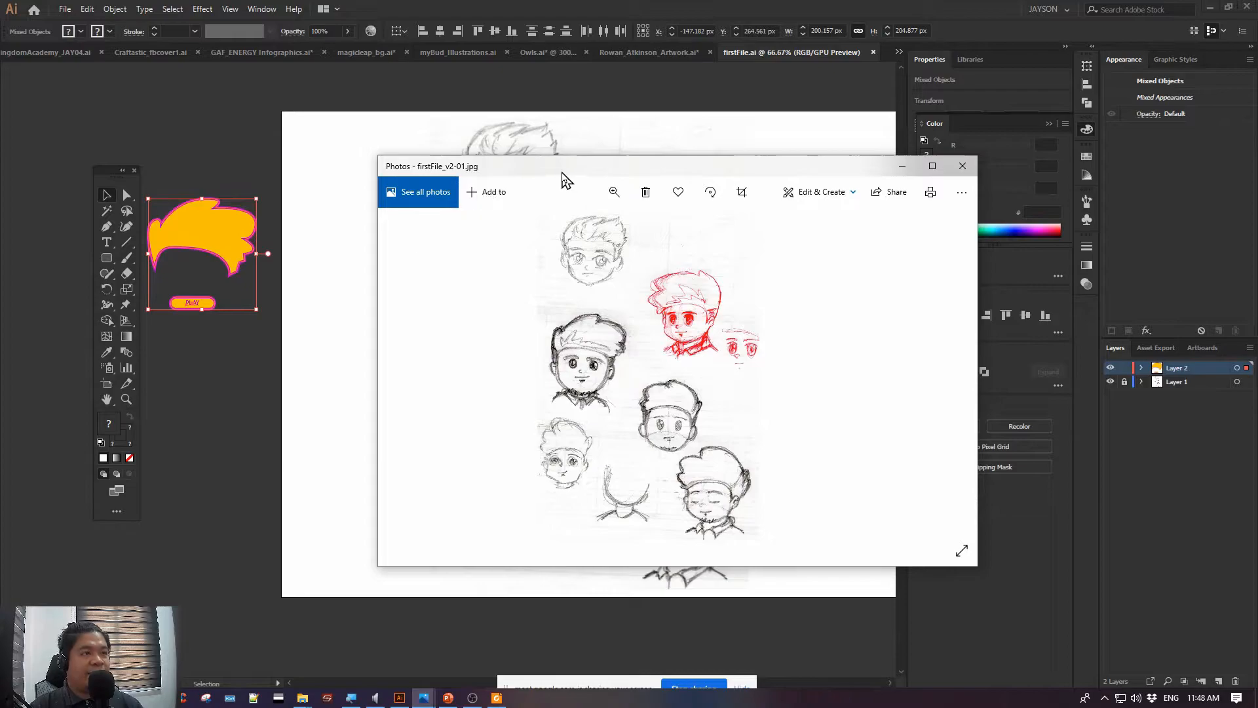
pyautogui.moveTo(566, 180); pyautogui.dragTo(525, 195)
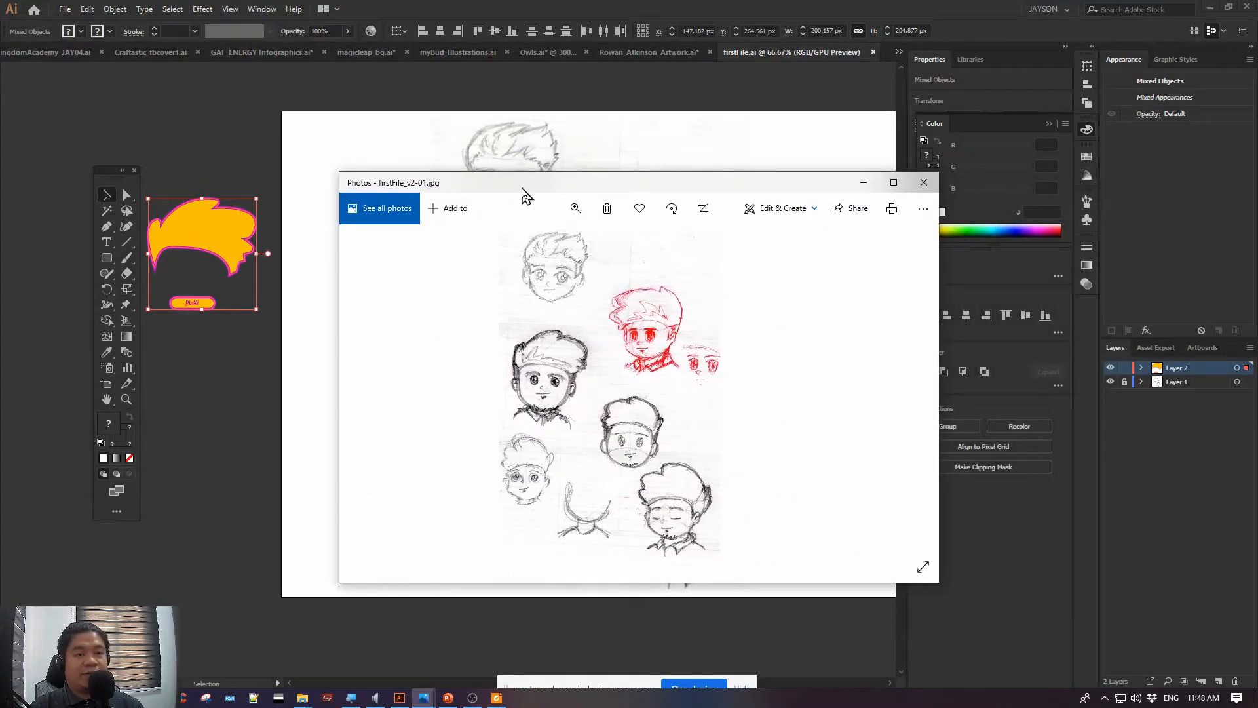
pyautogui.click(920, 189)
# Draw a hexagon about 53 by 46 px below the hair's left end, and nudge the PLAY button slightly to the right
pyautogui.click(306, 384)
pyautogui.moveTo(273, 364); pyautogui.dragTo(354, 382)
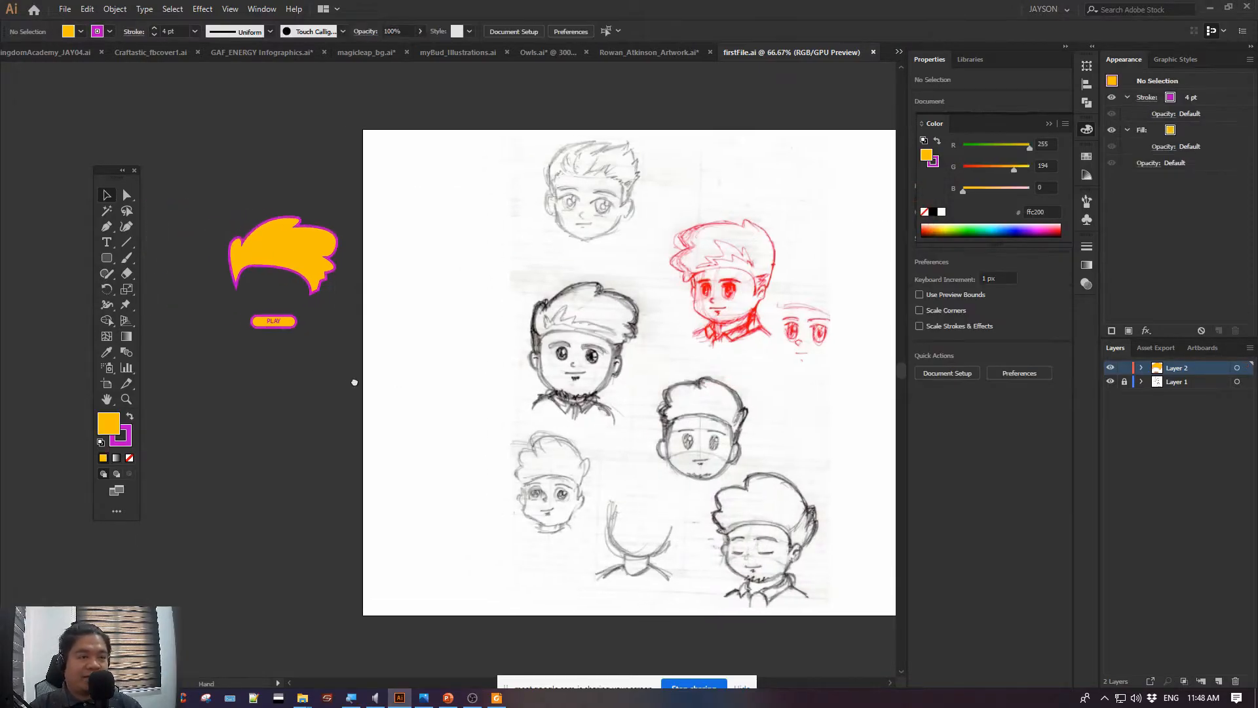
pyautogui.hotkey('ctrl', '=')
pyautogui.hotkey('ctrl', '=')
pyautogui.hotkey('ctrl', '=')
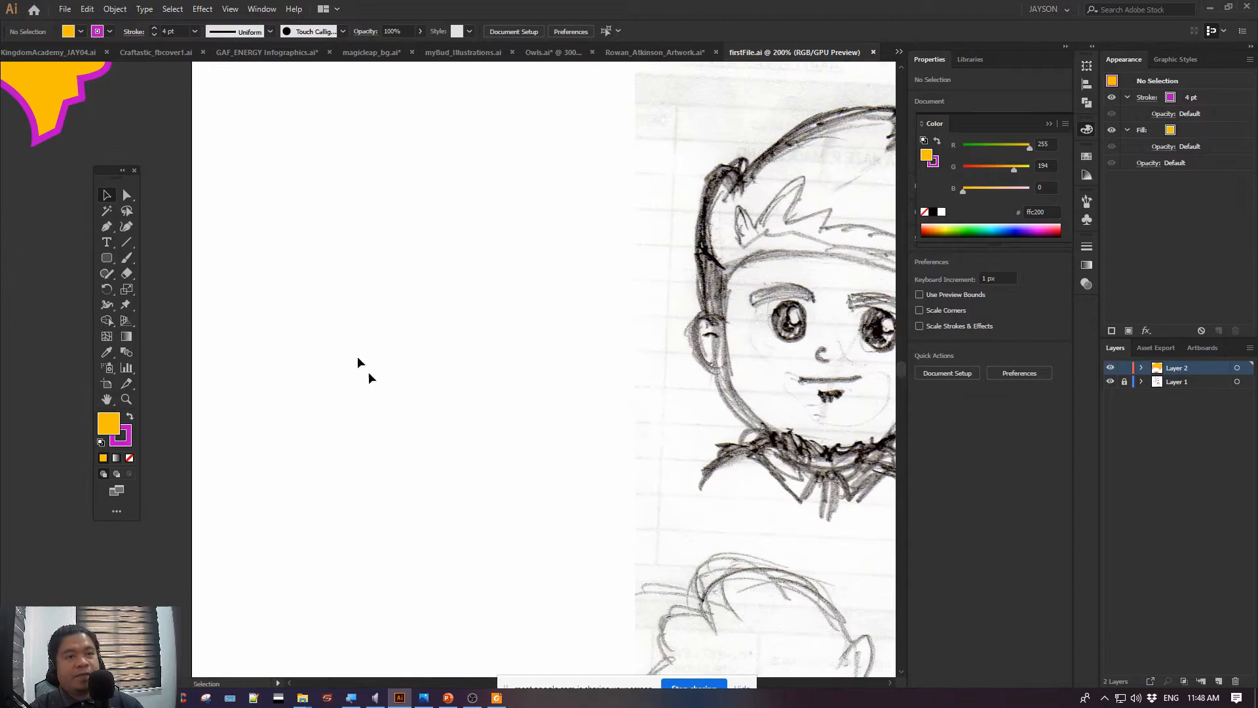
pyautogui.moveTo(154, 149); pyautogui.dragTo(644, 300)
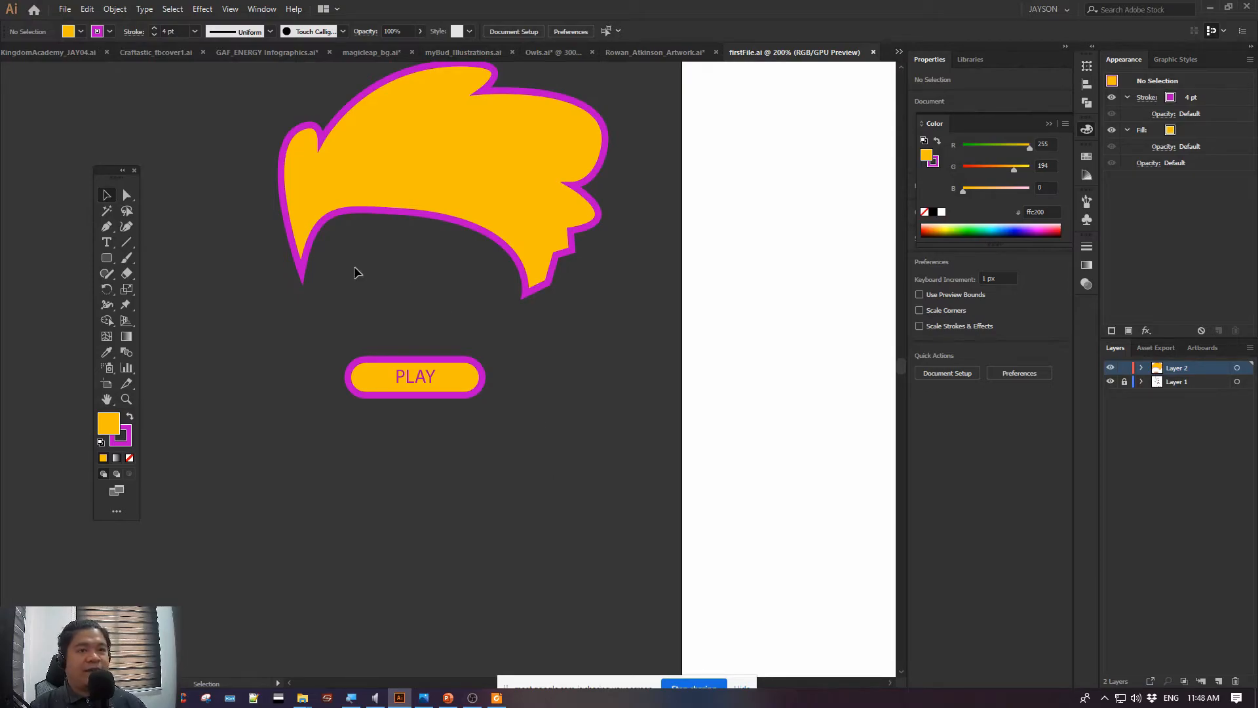
pyautogui.click(112, 260)
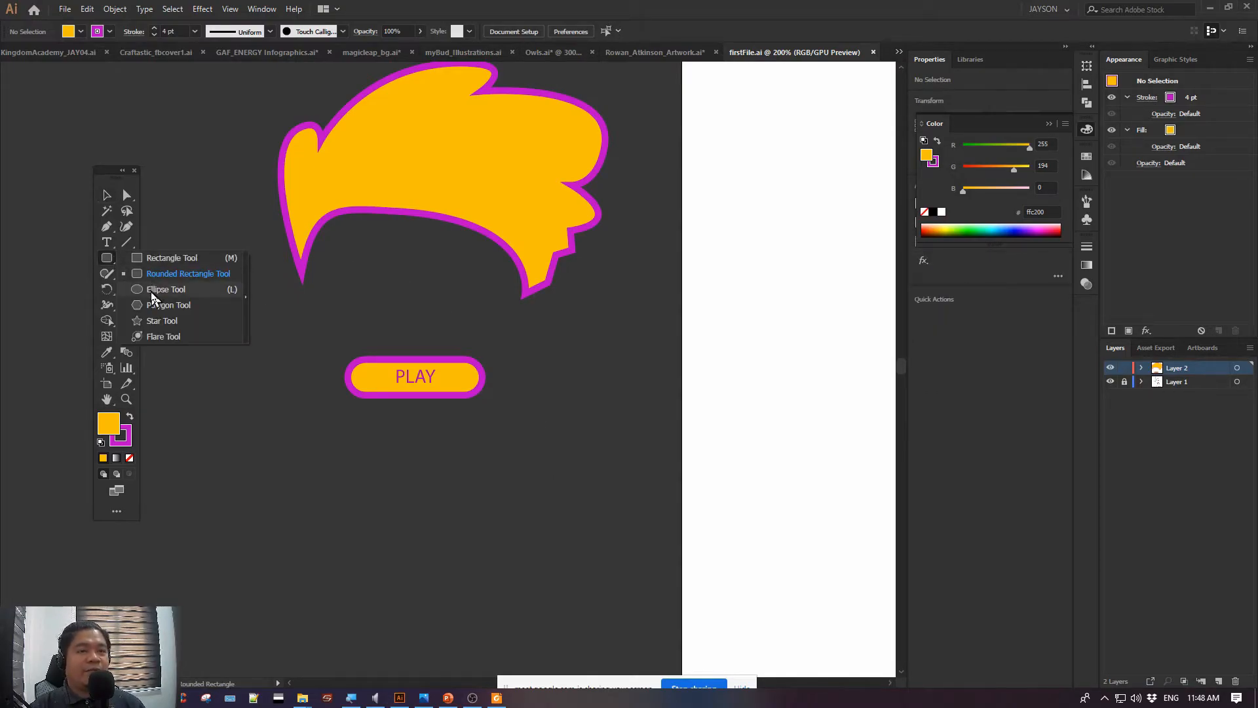
pyautogui.click(154, 305)
pyautogui.moveTo(275, 470); pyautogui.dragTo(231, 348)
pyautogui.press('v')
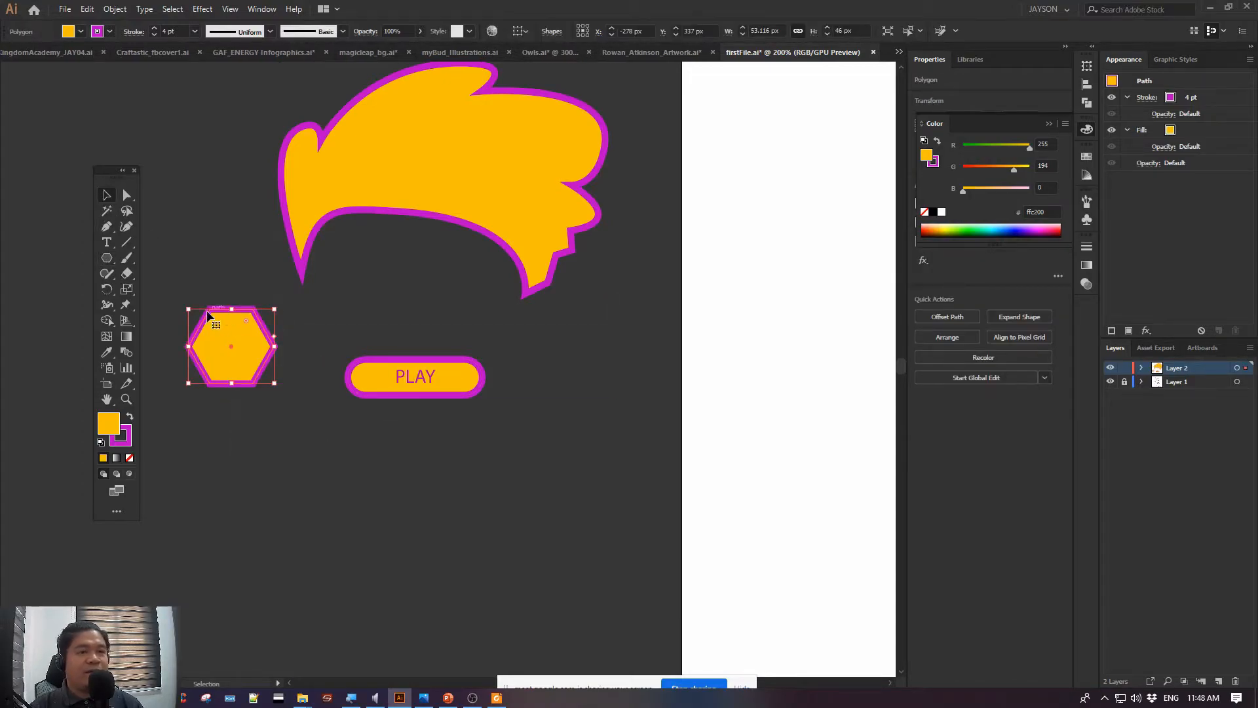
pyautogui.click(269, 461)
pyautogui.moveTo(378, 386); pyautogui.dragTo(409, 393)
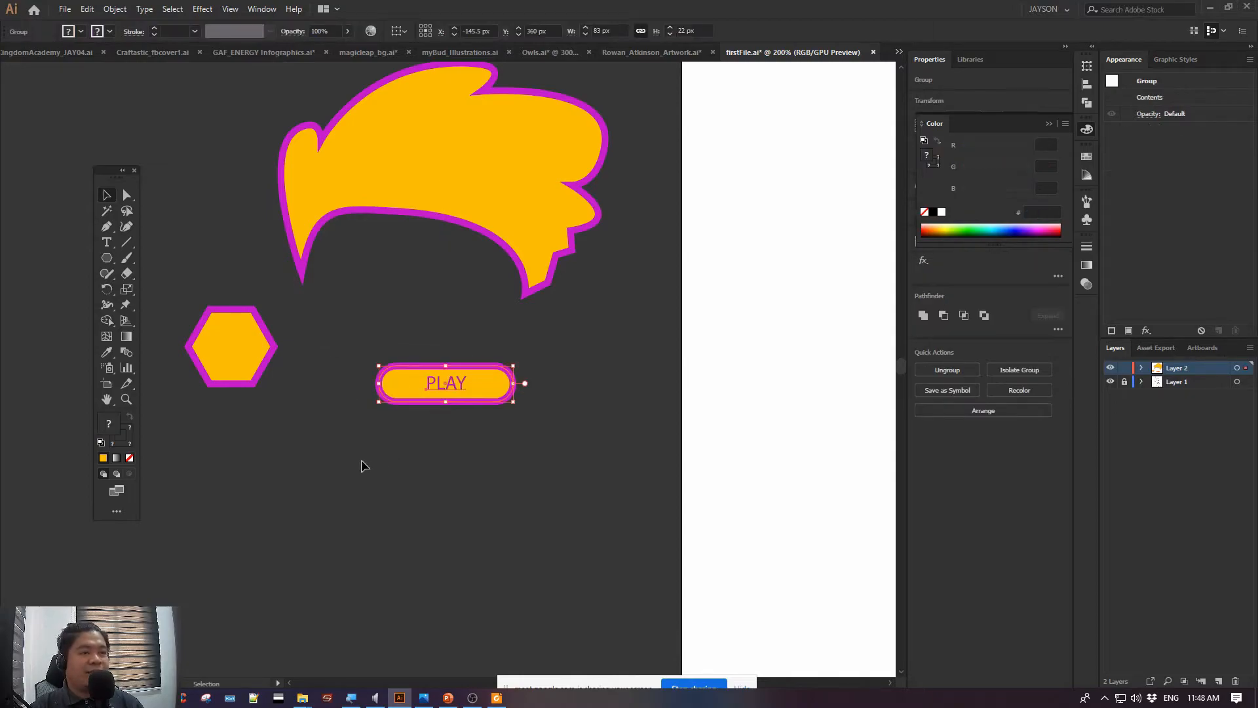
pyautogui.click(359, 463)
# Draw a square about 75 px wide below the PLAY button with the Rectangle tool, and deselect it
pyautogui.moveTo(105, 173); pyautogui.dragTo(95, 127)
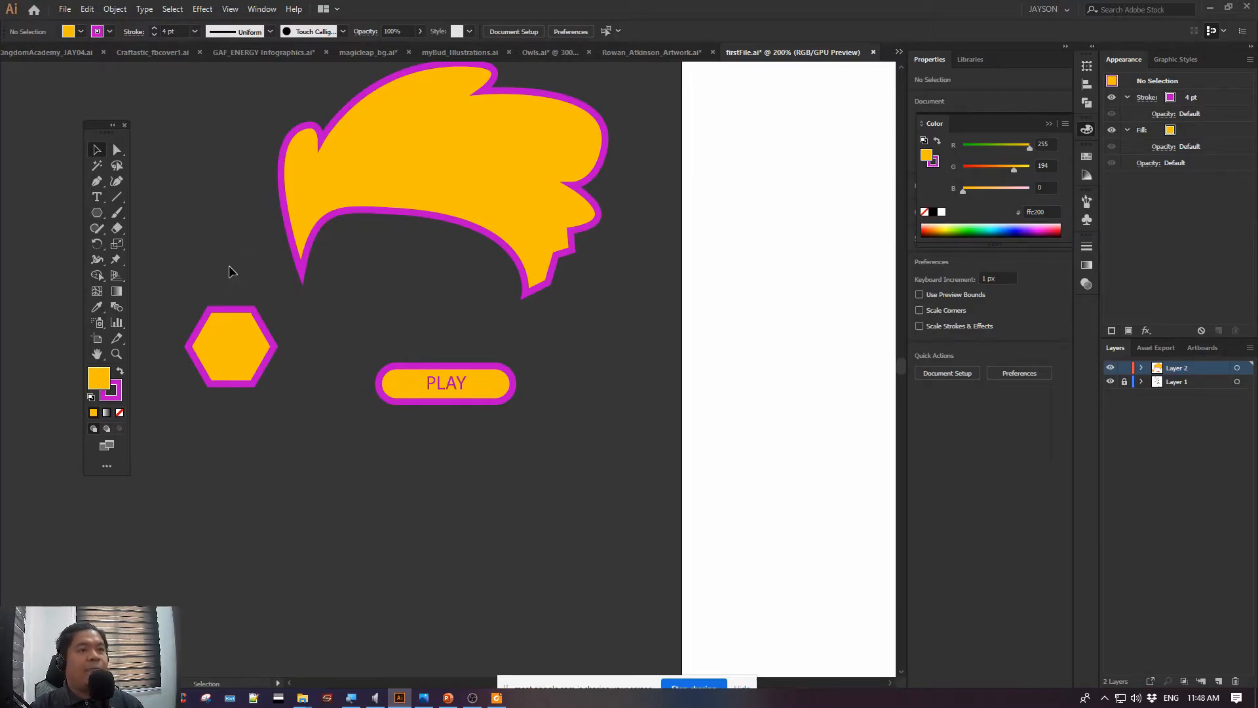
pyautogui.moveTo(103, 218); pyautogui.dragTo(154, 211)
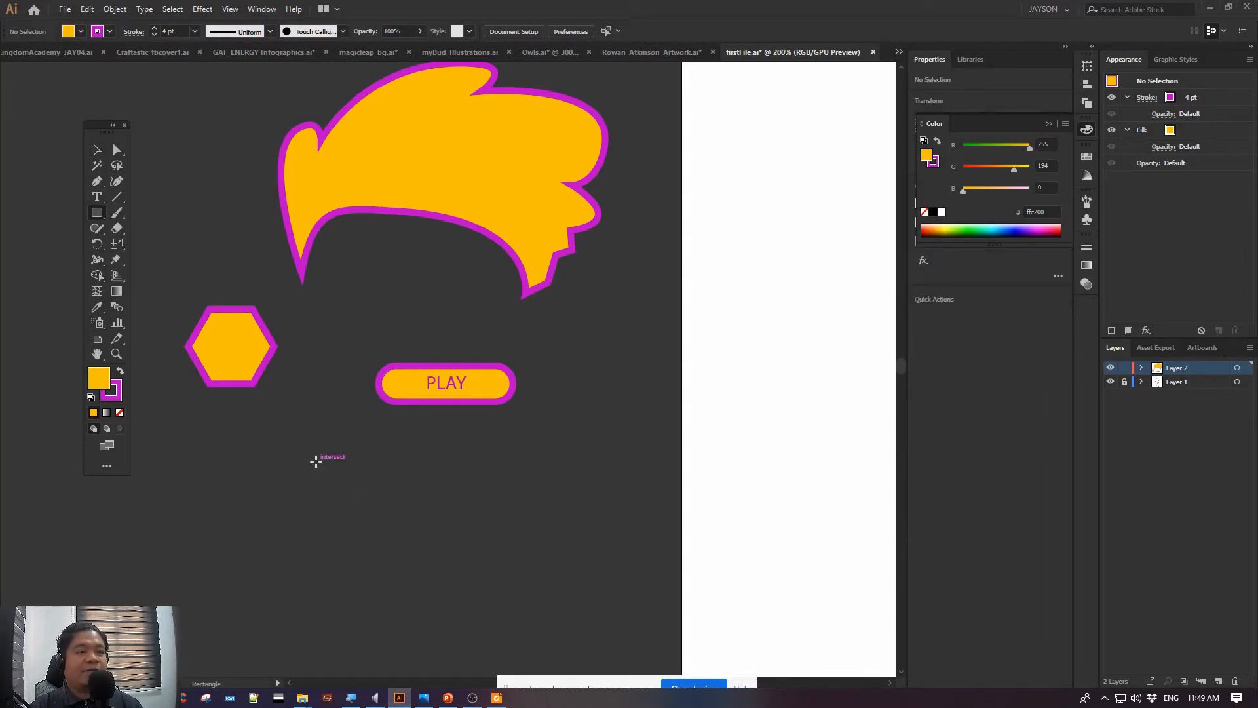
pyautogui.moveTo(317, 458); pyautogui.dragTo(440, 583)
pyautogui.click(93, 154)
pyautogui.click(229, 224)
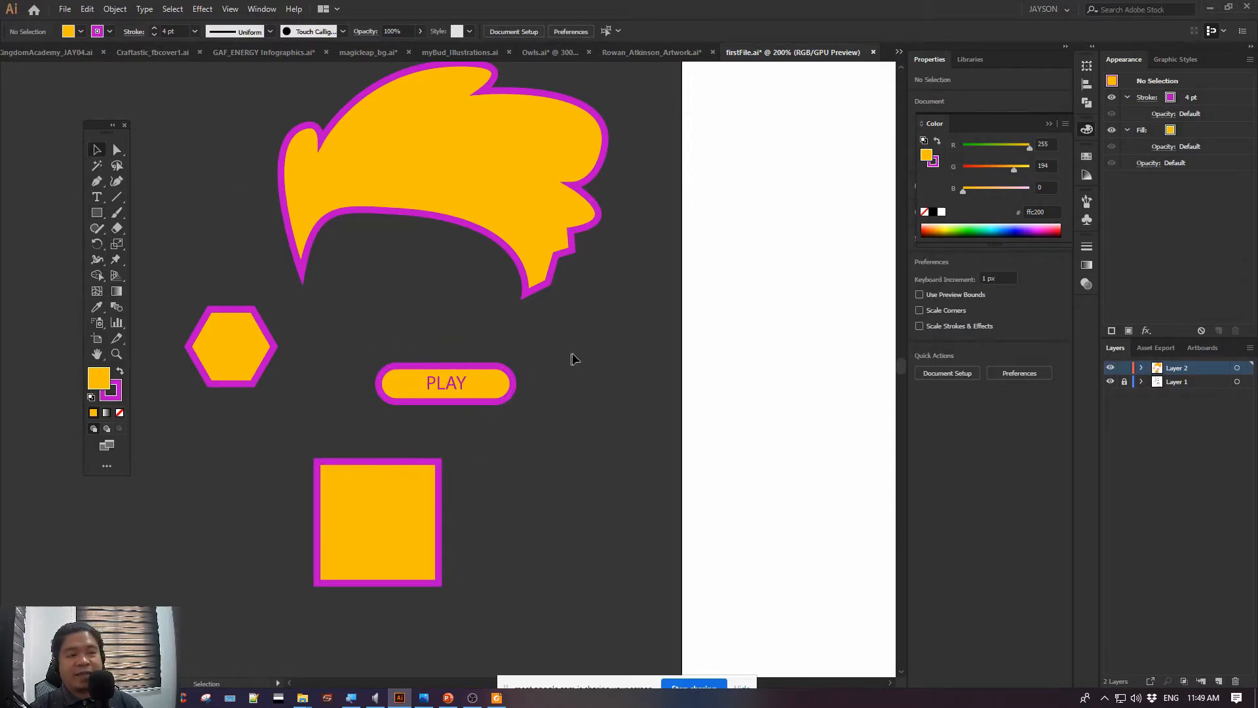
# Spread the hair, PLAY button, hexagon and square apart beside the artboard, and save firstFile.ai
pyautogui.moveTo(611, 355); pyautogui.dragTo(558, 365)
pyautogui.moveTo(427, 387); pyautogui.dragTo(541, 411)
pyautogui.moveTo(451, 218); pyautogui.dragTo(528, 205)
pyautogui.moveTo(210, 361); pyautogui.dragTo(279, 304)
pyautogui.moveTo(329, 522); pyautogui.dragTo(286, 474)
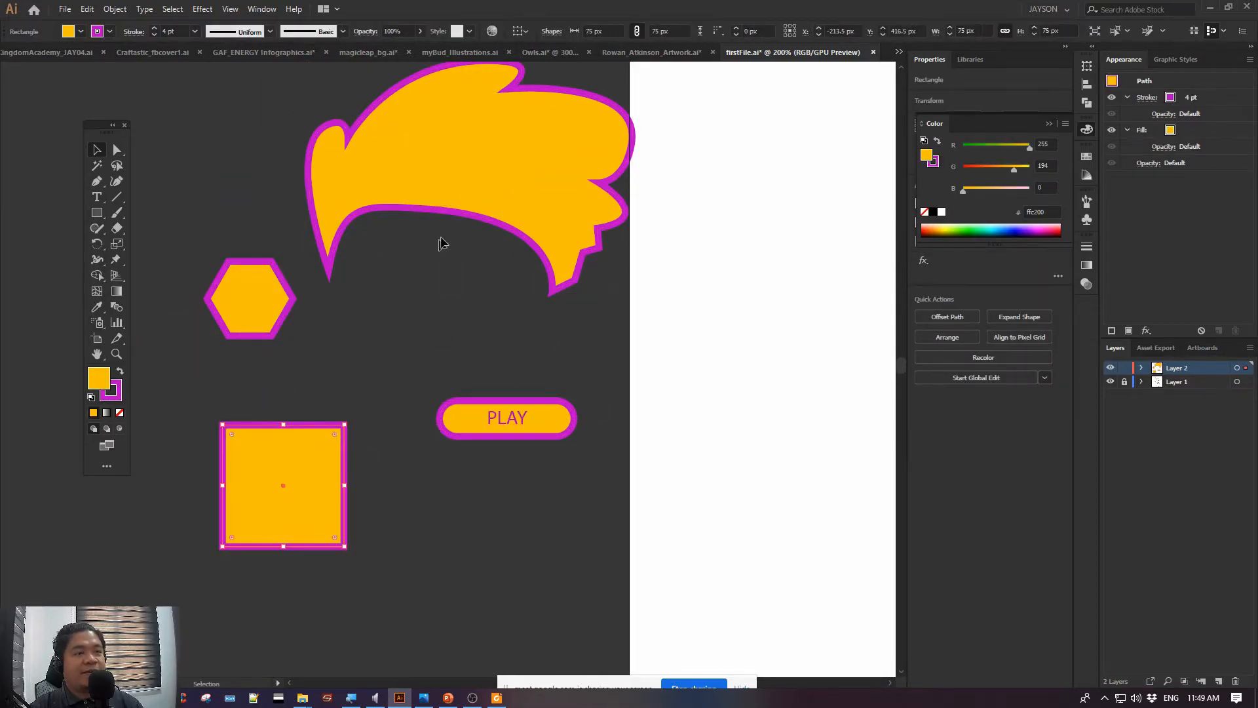
pyautogui.moveTo(399, 217); pyautogui.dragTo(356, 215)
pyautogui.moveTo(240, 325); pyautogui.dragTo(207, 330)
pyautogui.click(382, 365)
pyautogui.moveTo(433, 342); pyautogui.dragTo(401, 354)
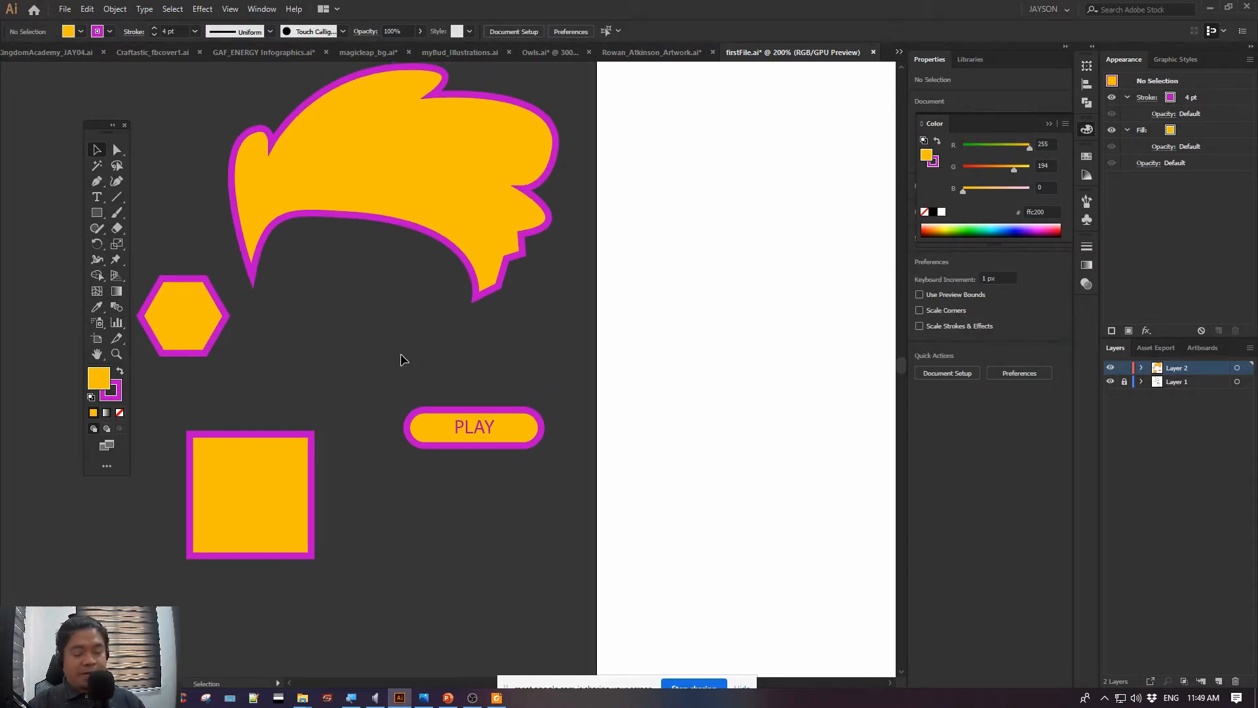
pyautogui.hotkey('ctrl', 's')
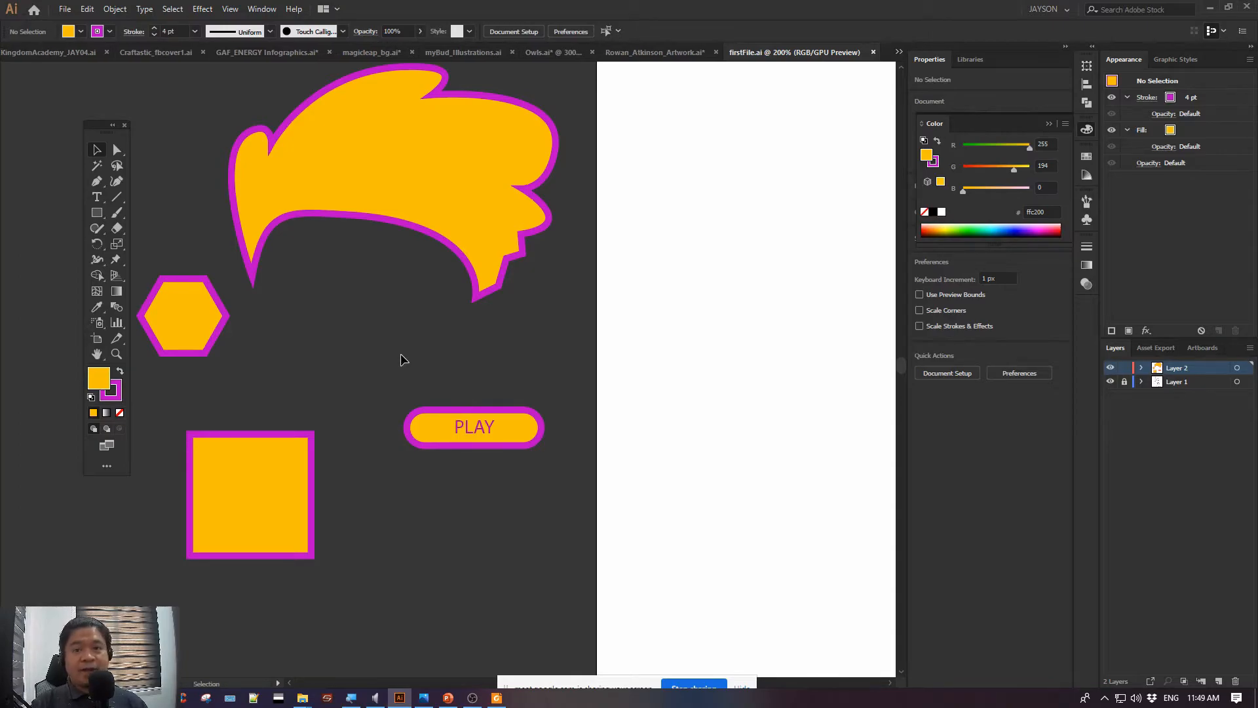
# Select the hexagon, hair, PLAY button and square one after another to point out the separate assets, and deselect
pyautogui.click(199, 322)
pyautogui.click(278, 201)
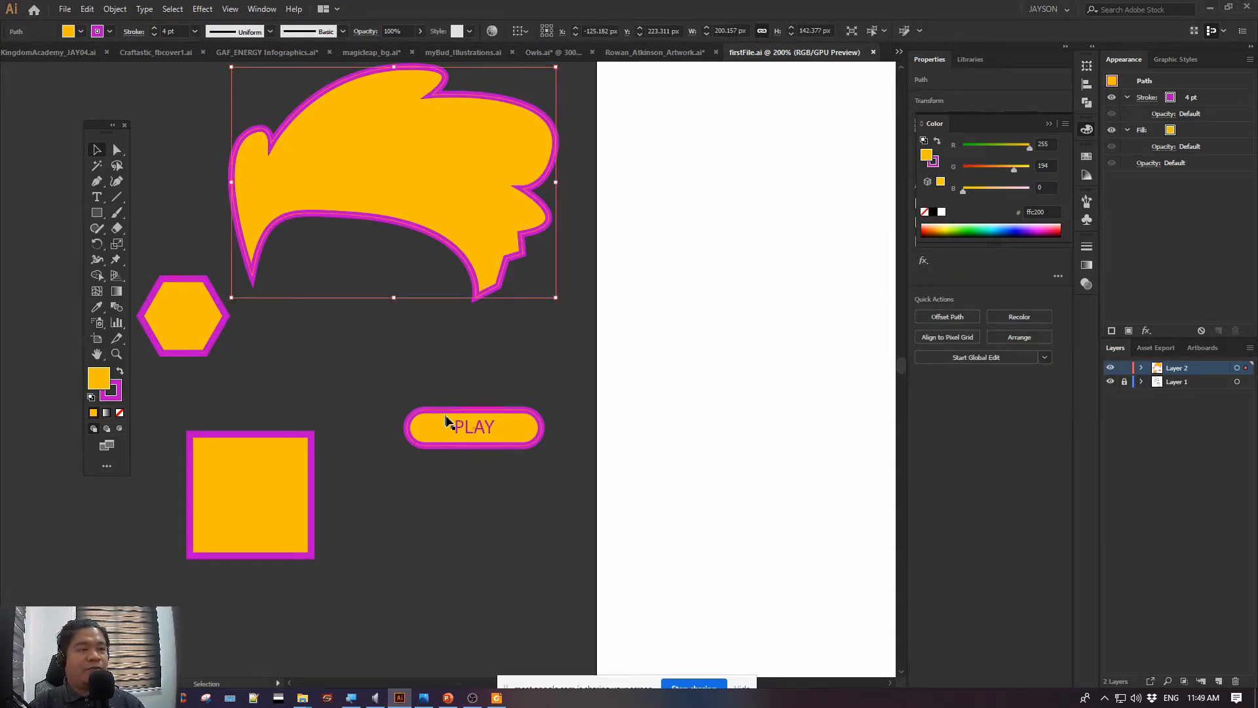
pyautogui.click(478, 427)
pyautogui.click(269, 496)
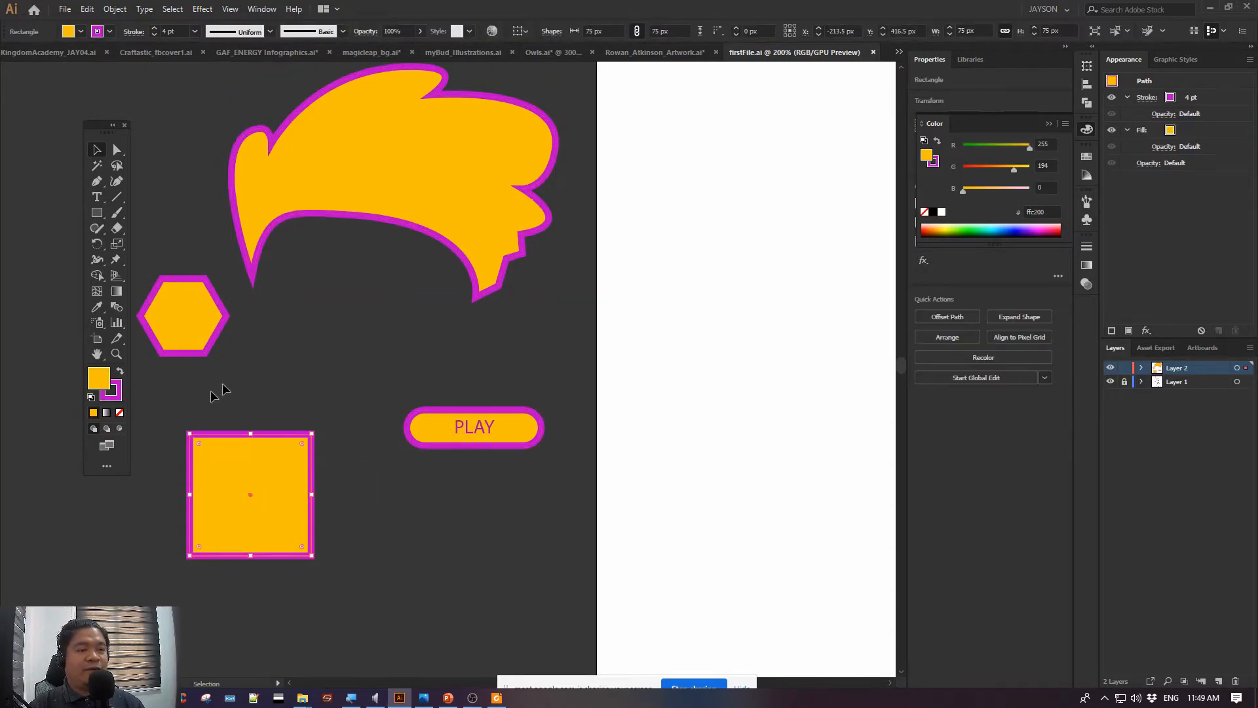
pyautogui.click(318, 354)
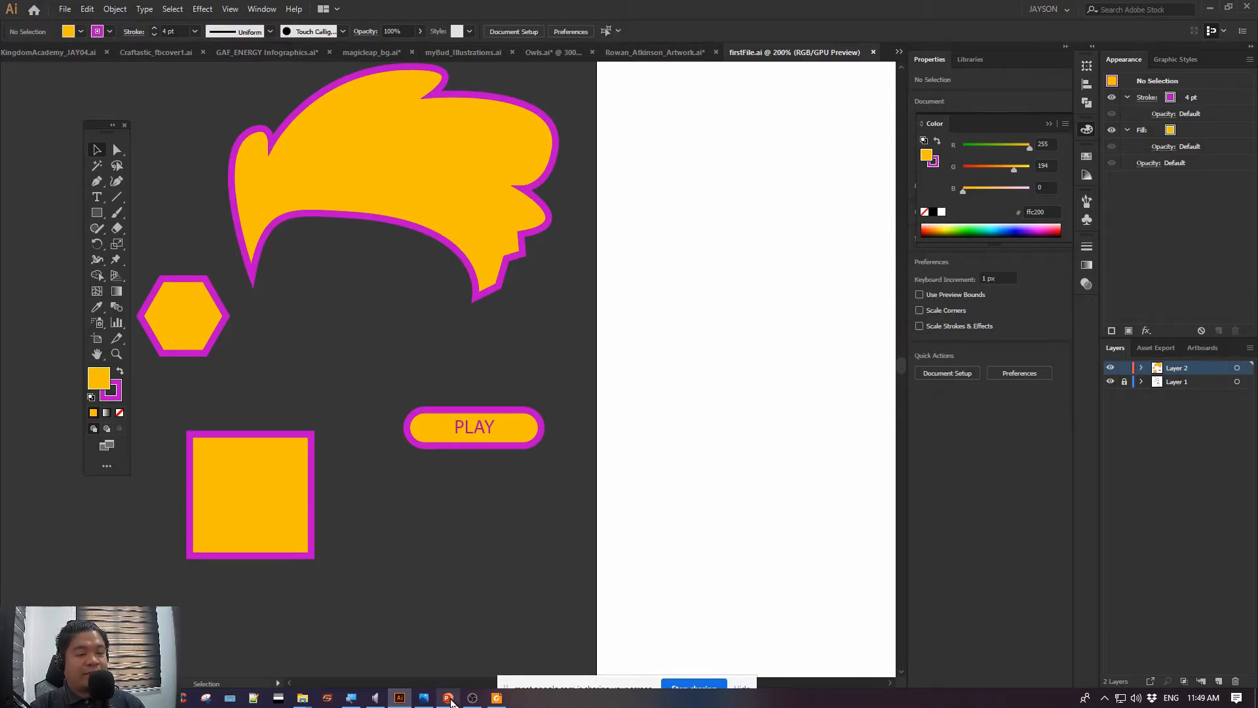
# Switch to the PowerPoint slide Lesson 1: Basic Actions and highlight the Asset Export panel text under Exporting Assets
pyautogui.click(449, 698)
pyautogui.moveTo(329, 609); pyautogui.dragTo(796, 610)
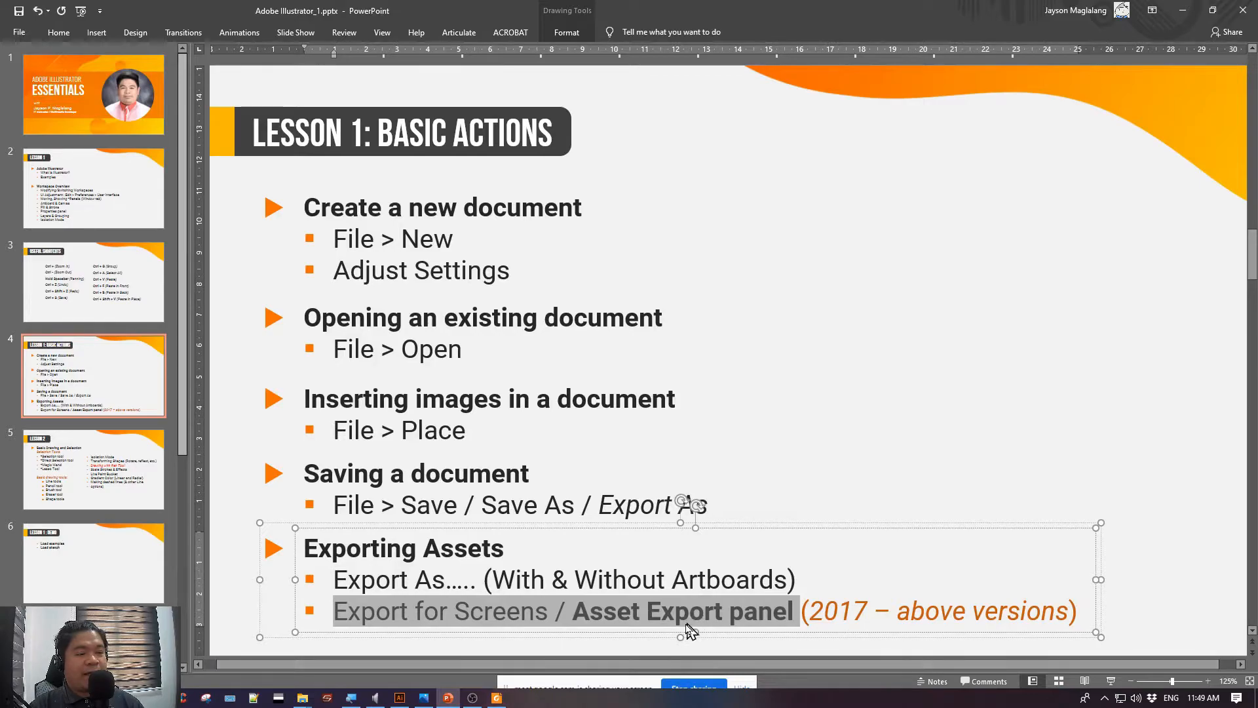
pyautogui.moveTo(649, 619); pyautogui.dragTo(623, 613)
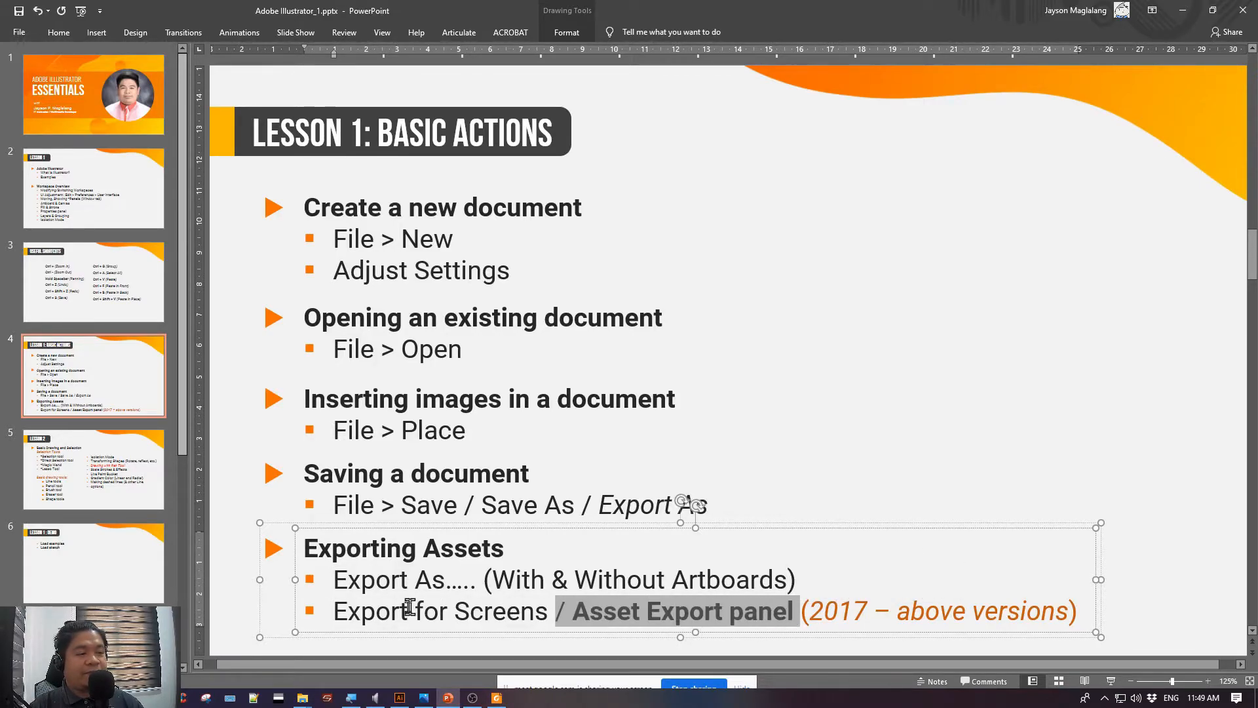
# Highlight the Export for Screens text under Exporting Assets on the slide, and switch back to Illustrator
pyautogui.moveTo(334, 609); pyautogui.dragTo(524, 621)
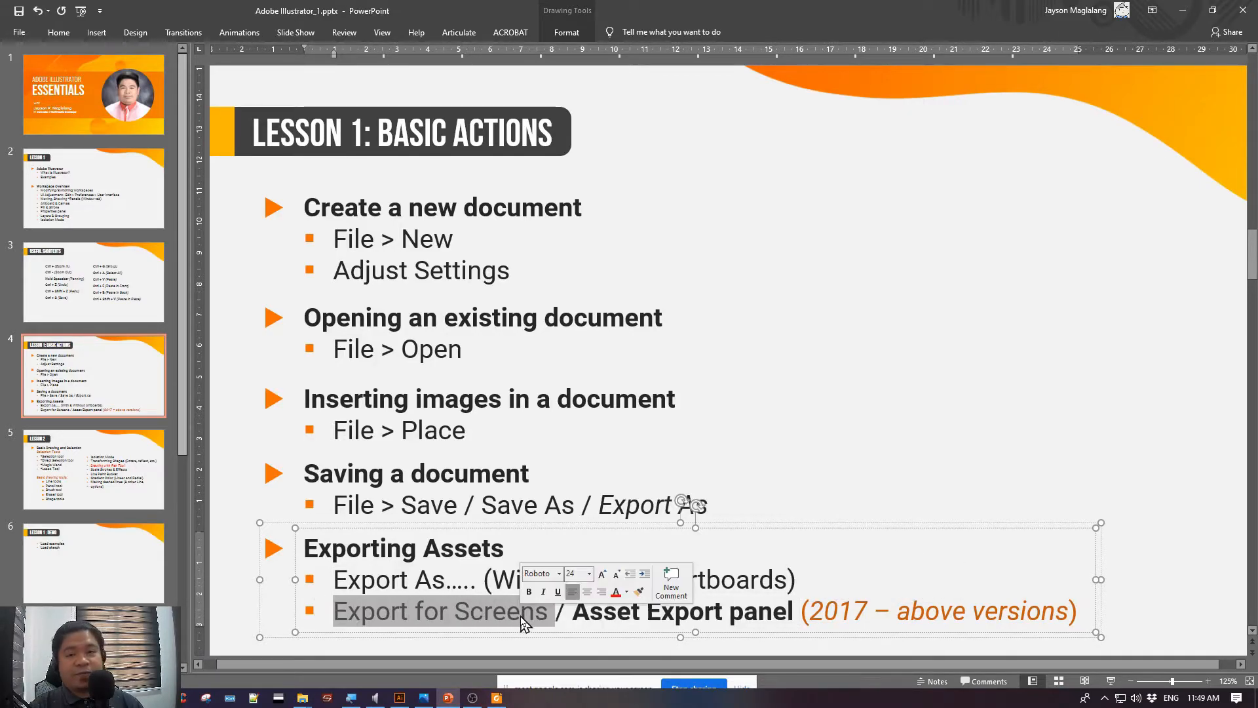
pyautogui.hotkey('alt', 'Tab')
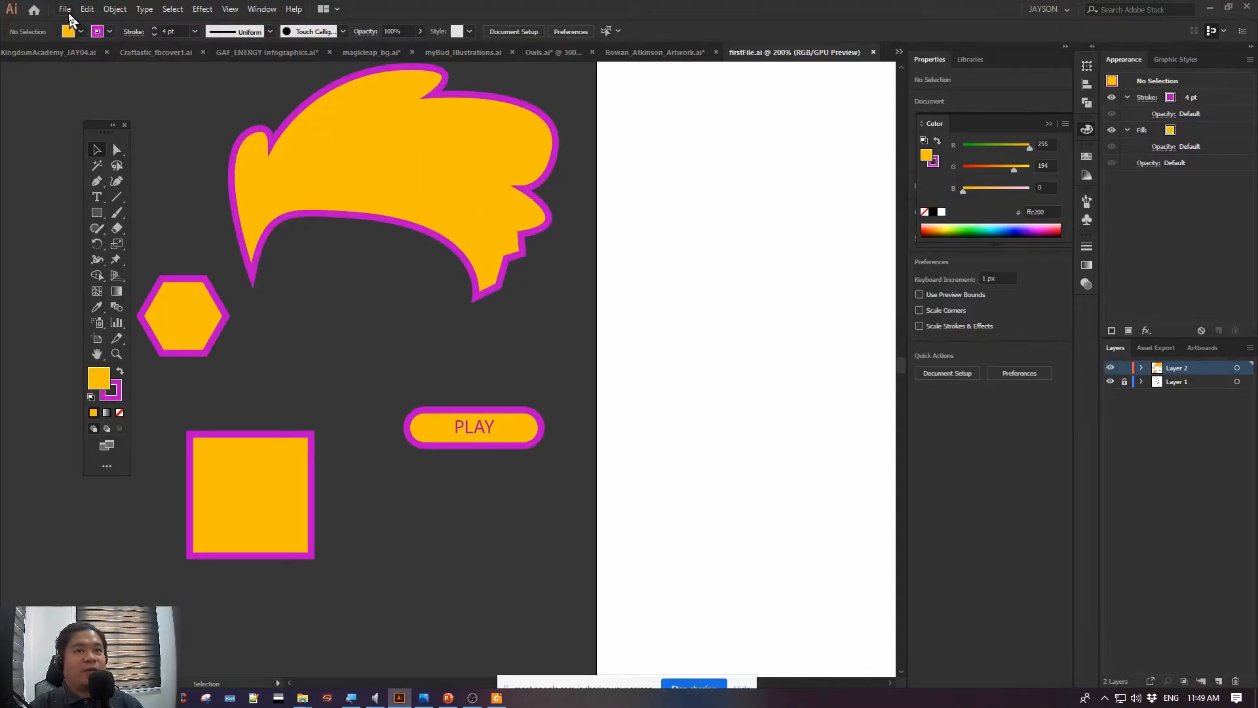
# Open Export for Screens, compare its Artboards and Assets views, and close the dialog without exporting
pyautogui.click(66, 10)
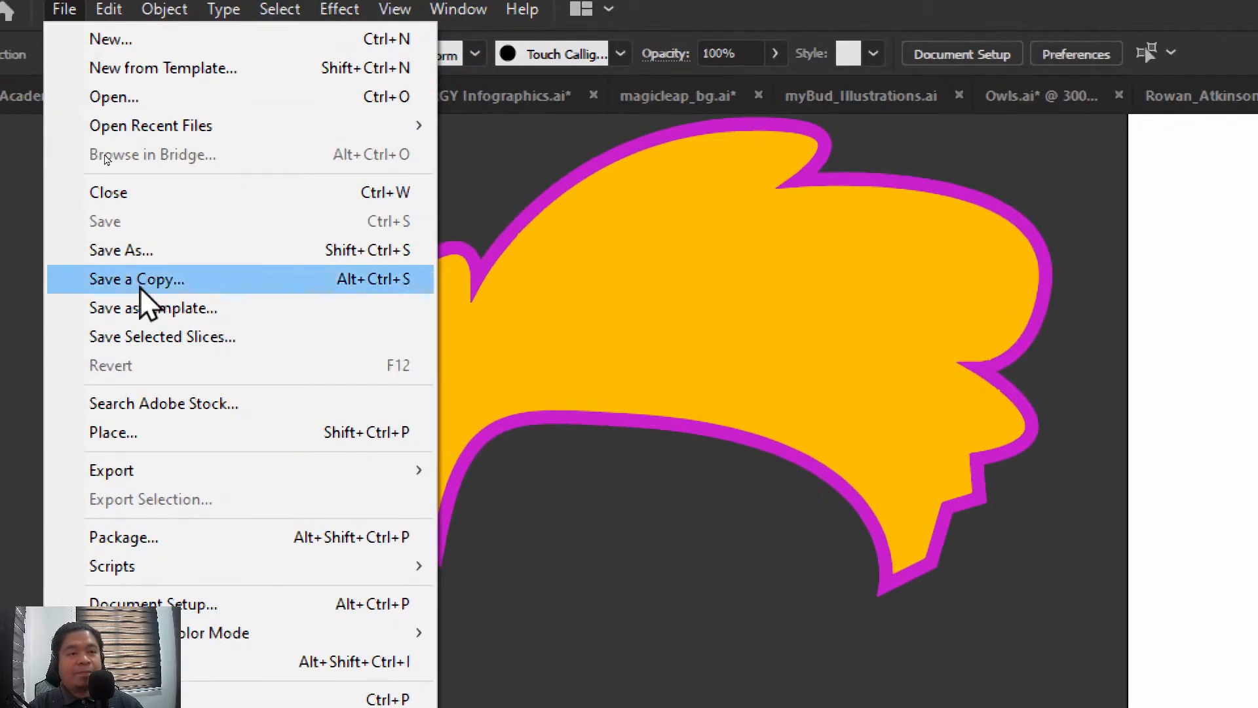
pyautogui.moveTo(206, 469)
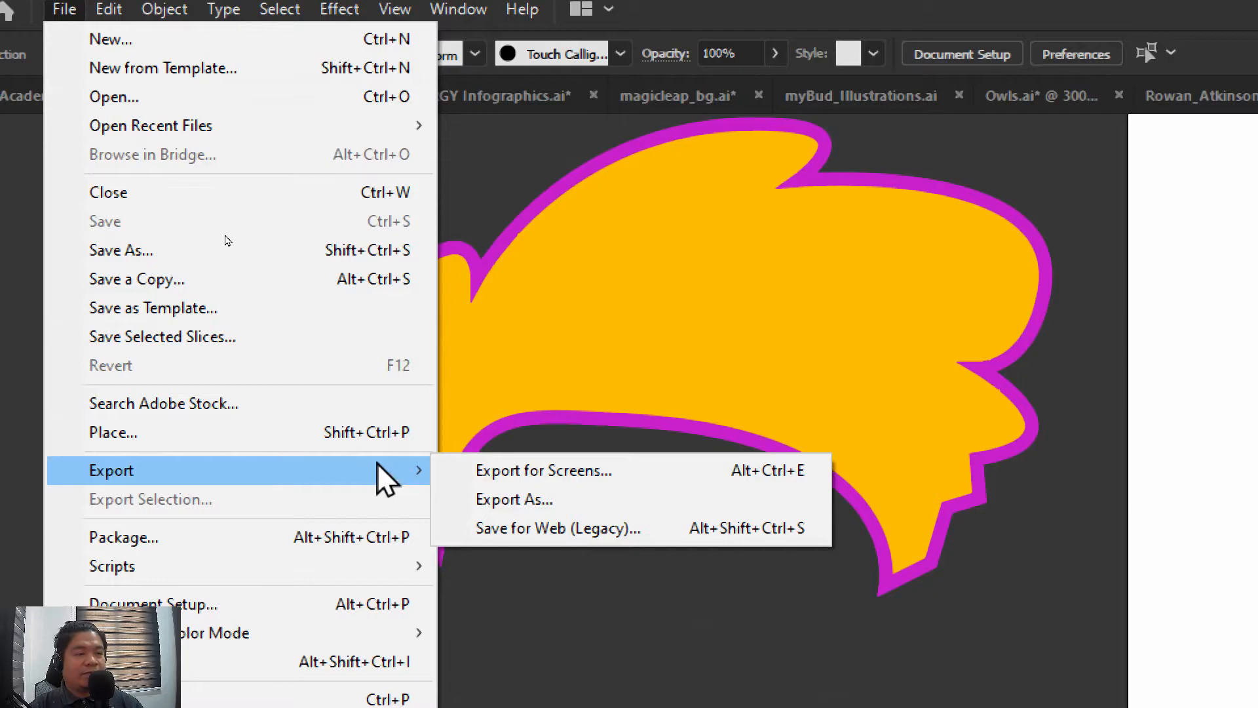
pyautogui.click(568, 473)
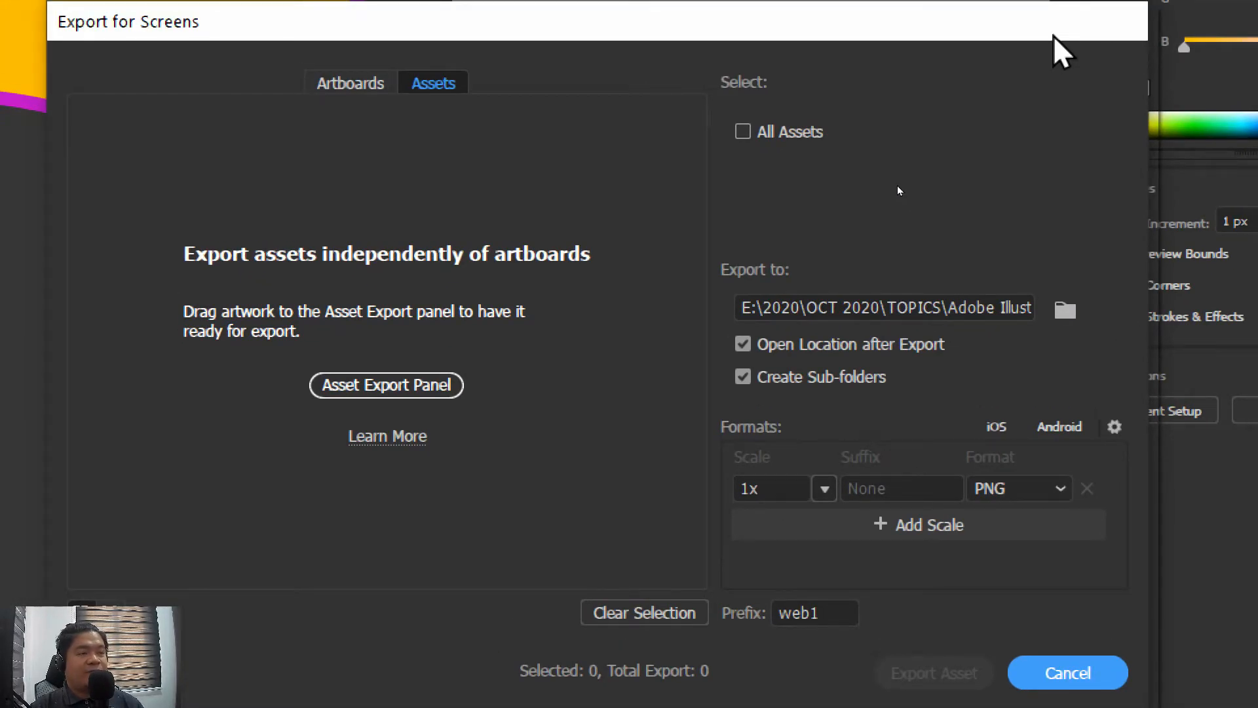
pyautogui.click(356, 85)
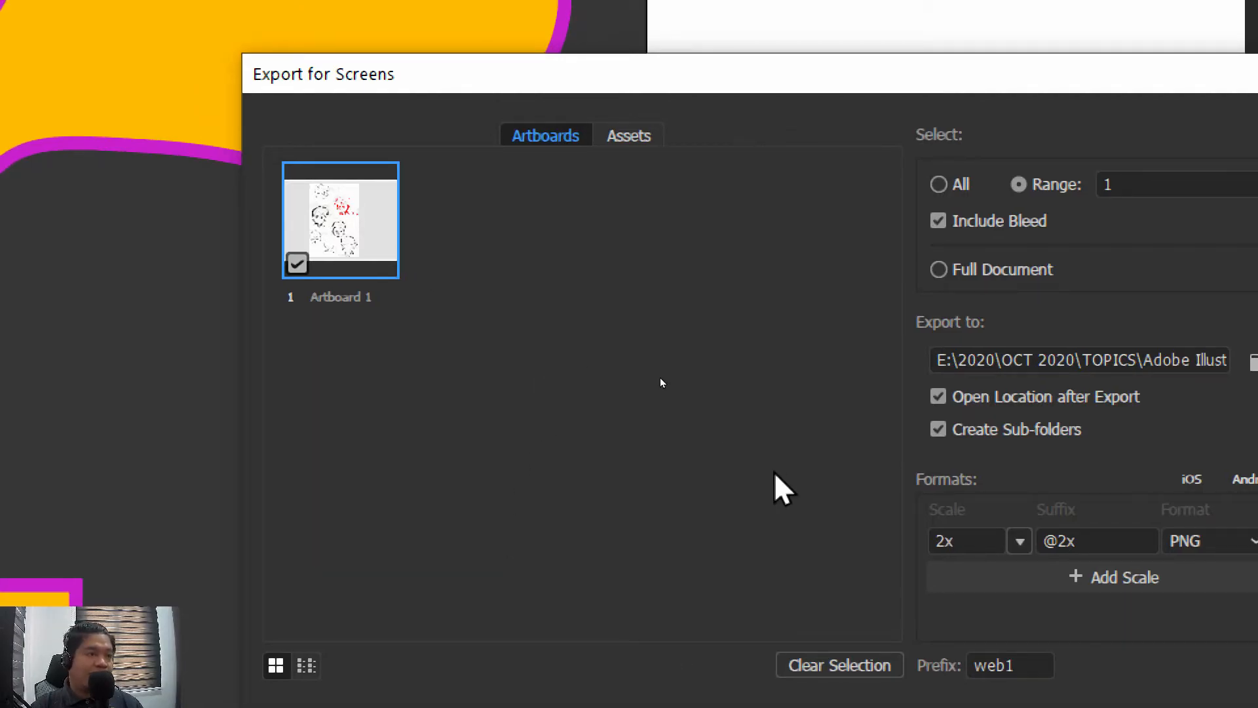
pyautogui.click(619, 136)
pyautogui.click(567, 136)
pyautogui.click(612, 136)
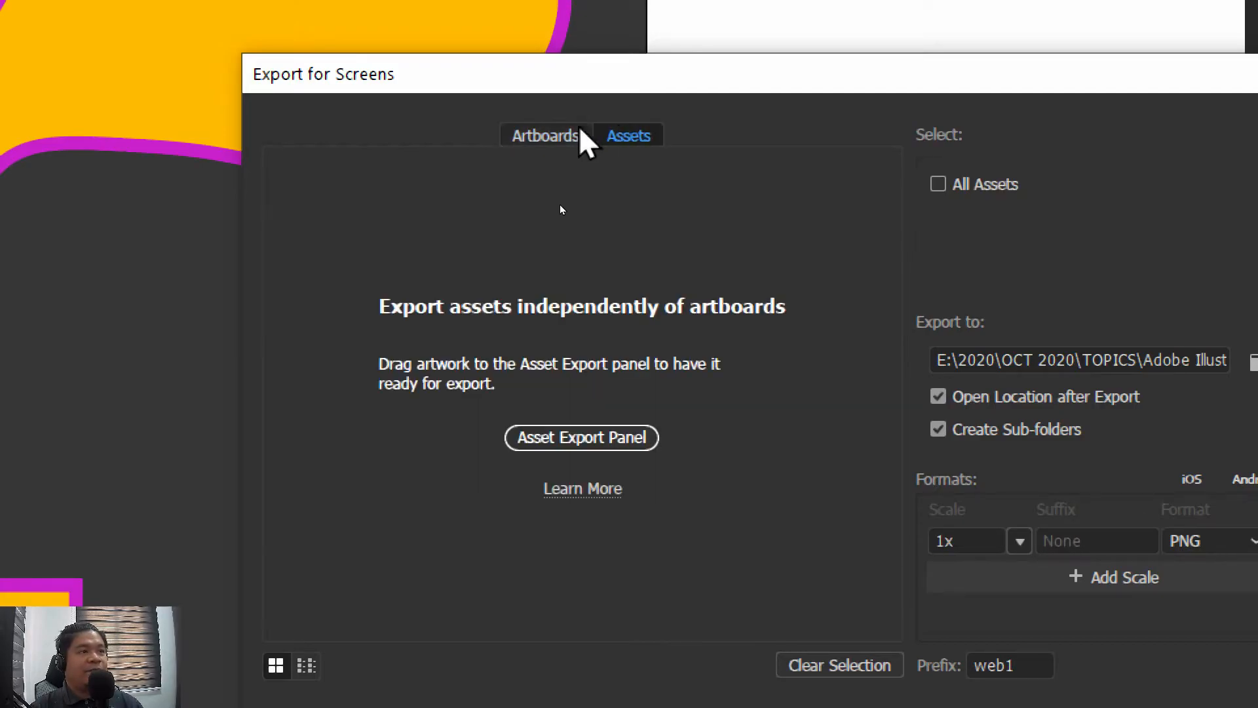
pyautogui.click(550, 136)
pyautogui.click(609, 136)
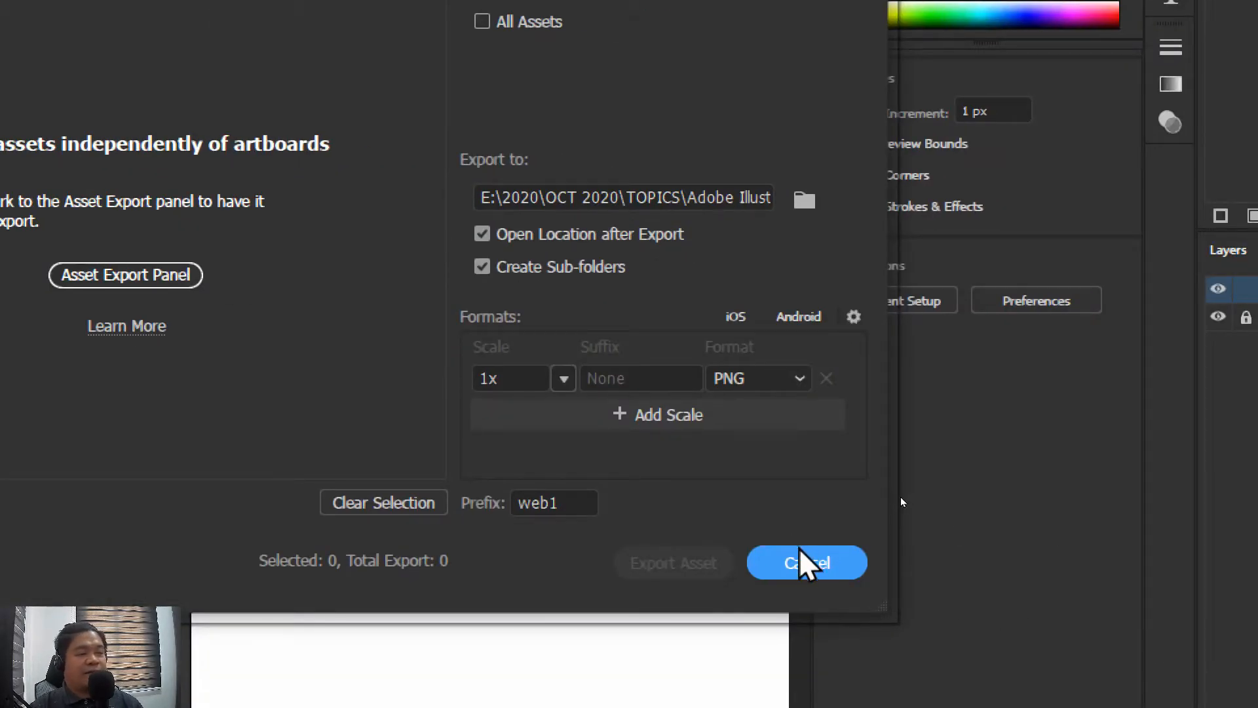
pyautogui.click(800, 557)
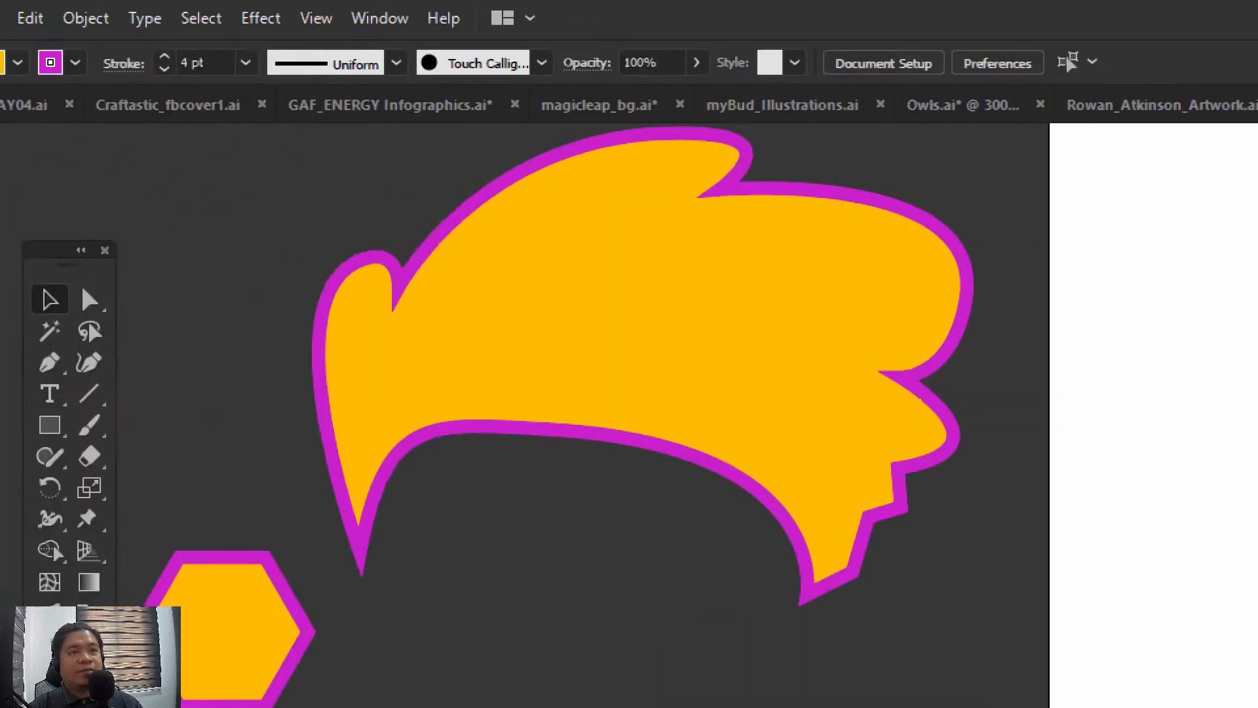
# Point out the Asset Export entry in the list of available panels, and show the Asset Export panel
pyautogui.click(379, 18)
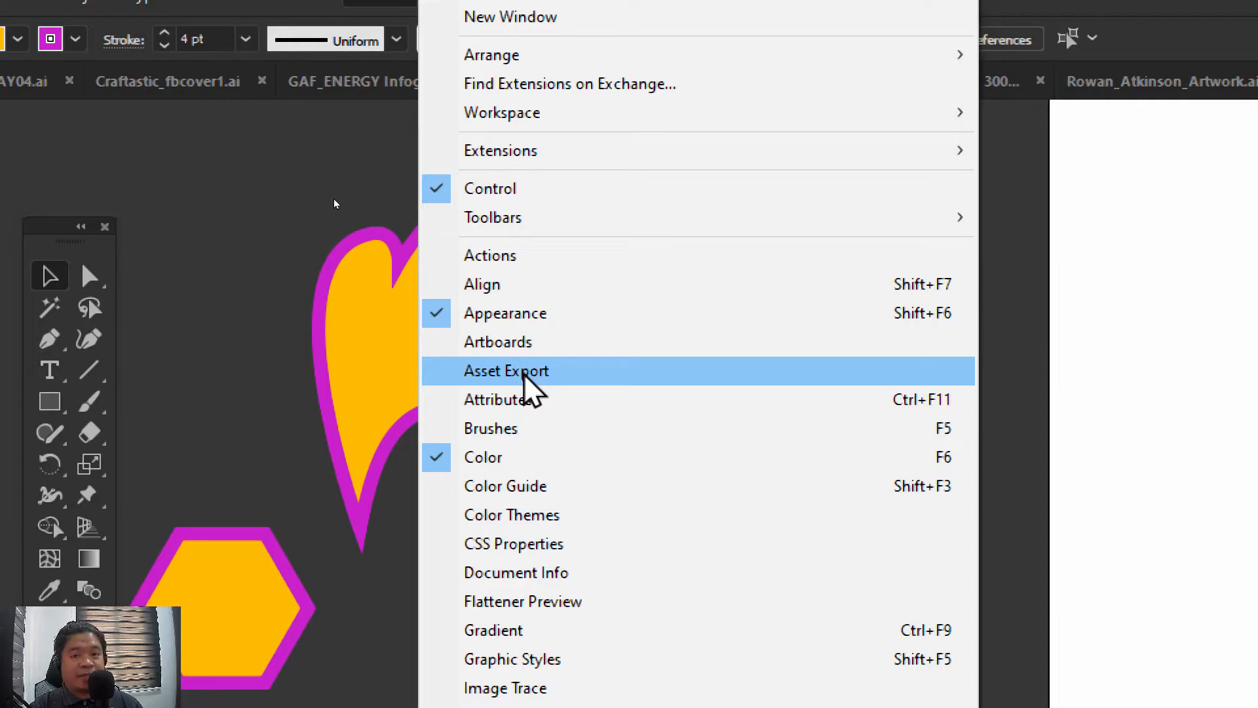
pyautogui.click(348, 559)
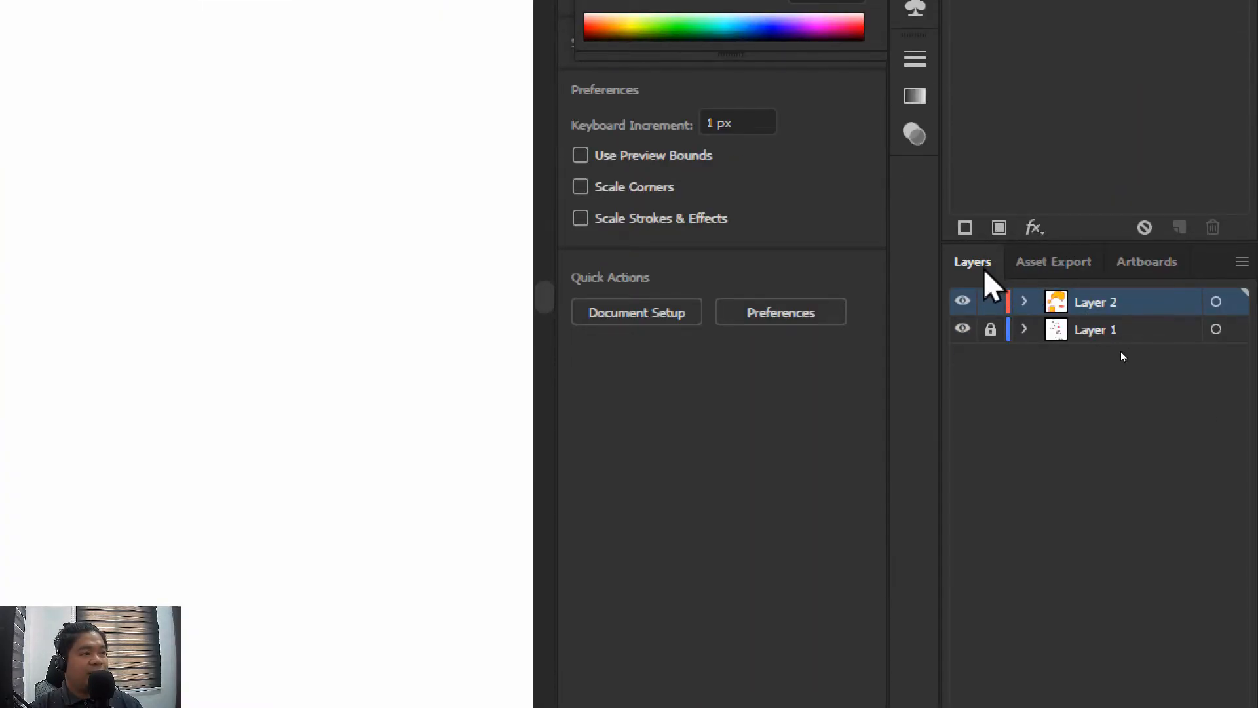
pyautogui.click(1048, 262)
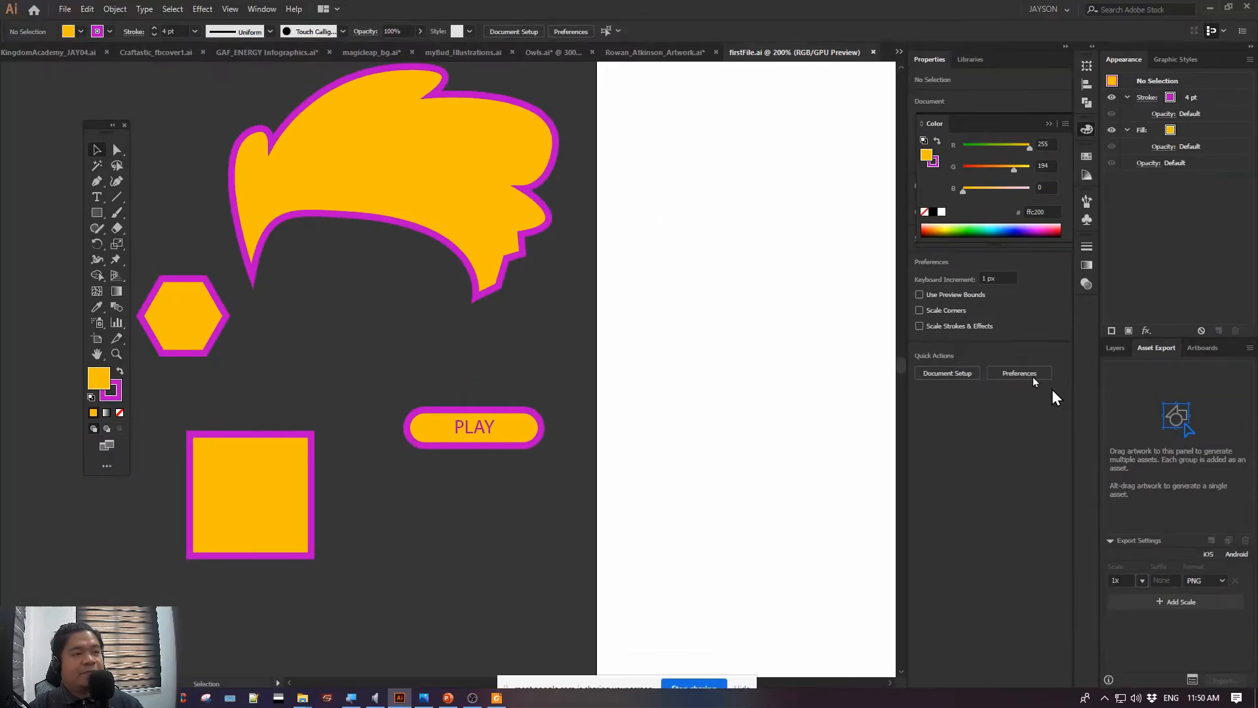
# Select the hexagon, hair, PLAY button and square together and move them about 27 px right and 9 px up
pyautogui.click(172, 305)
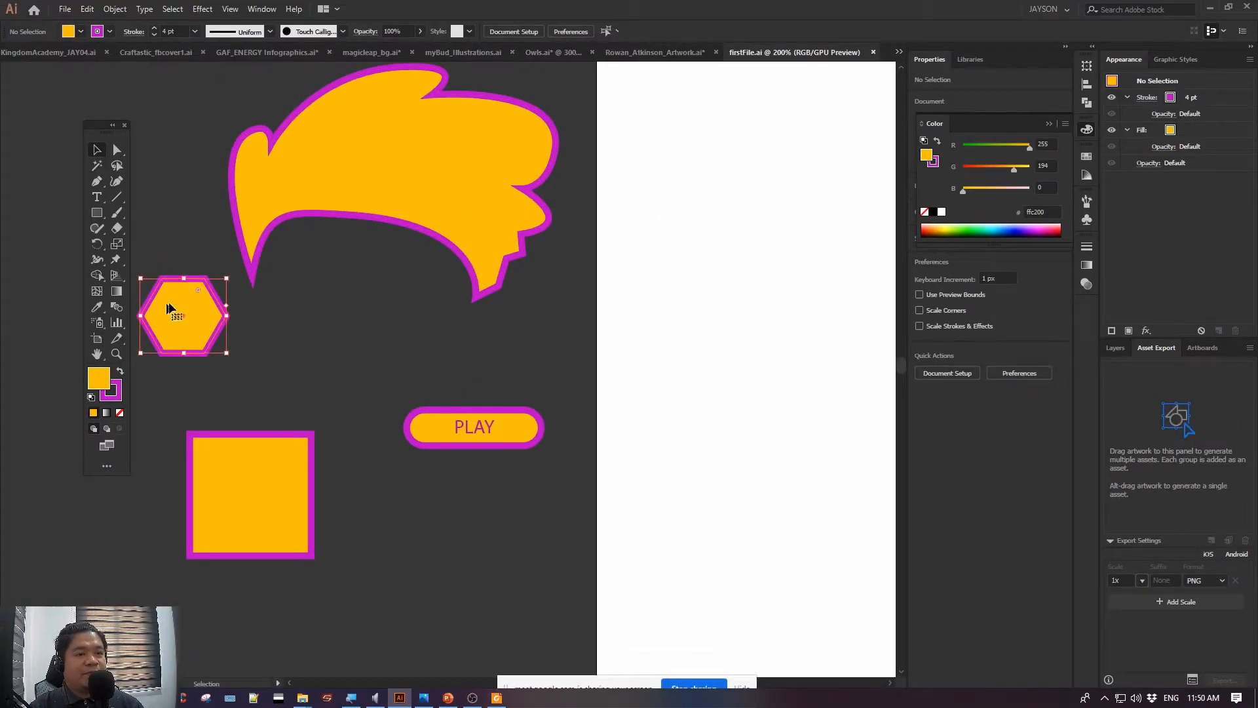
pyautogui.keyDown('shift'); pyautogui.click(292, 202); pyautogui.keyUp('shift')
pyautogui.keyDown('shift'); pyautogui.click(429, 437); pyautogui.keyUp('shift')
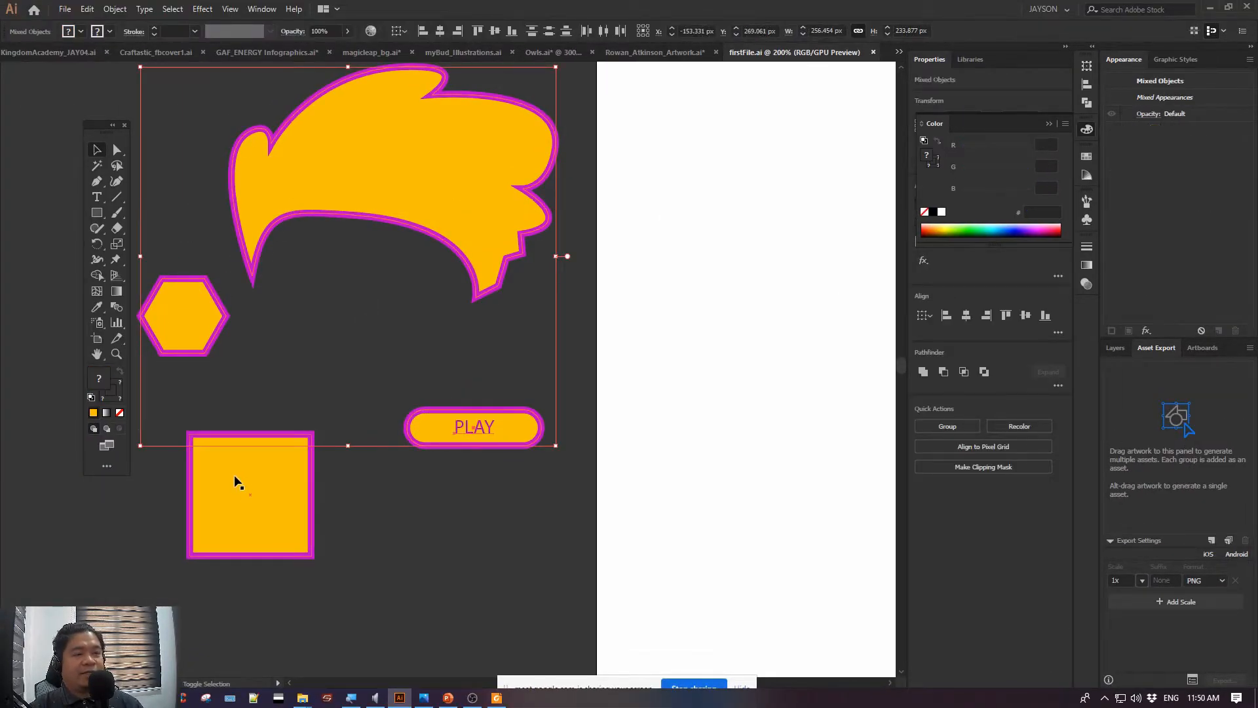
pyautogui.keyDown('shift'); pyautogui.click(278, 511); pyautogui.keyUp('shift')
pyautogui.moveTo(274, 446); pyautogui.dragTo(317, 430)
pyautogui.click(355, 363)
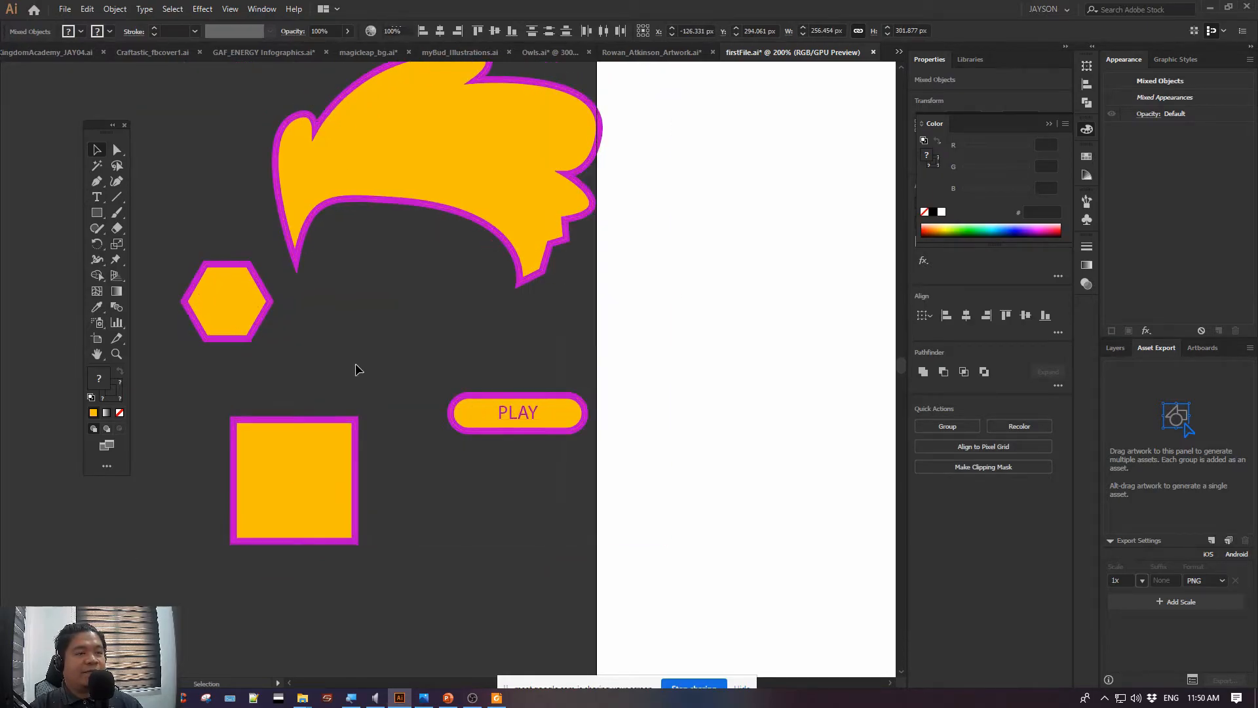
pyautogui.moveTo(506, 562); pyautogui.dragTo(495, 520)
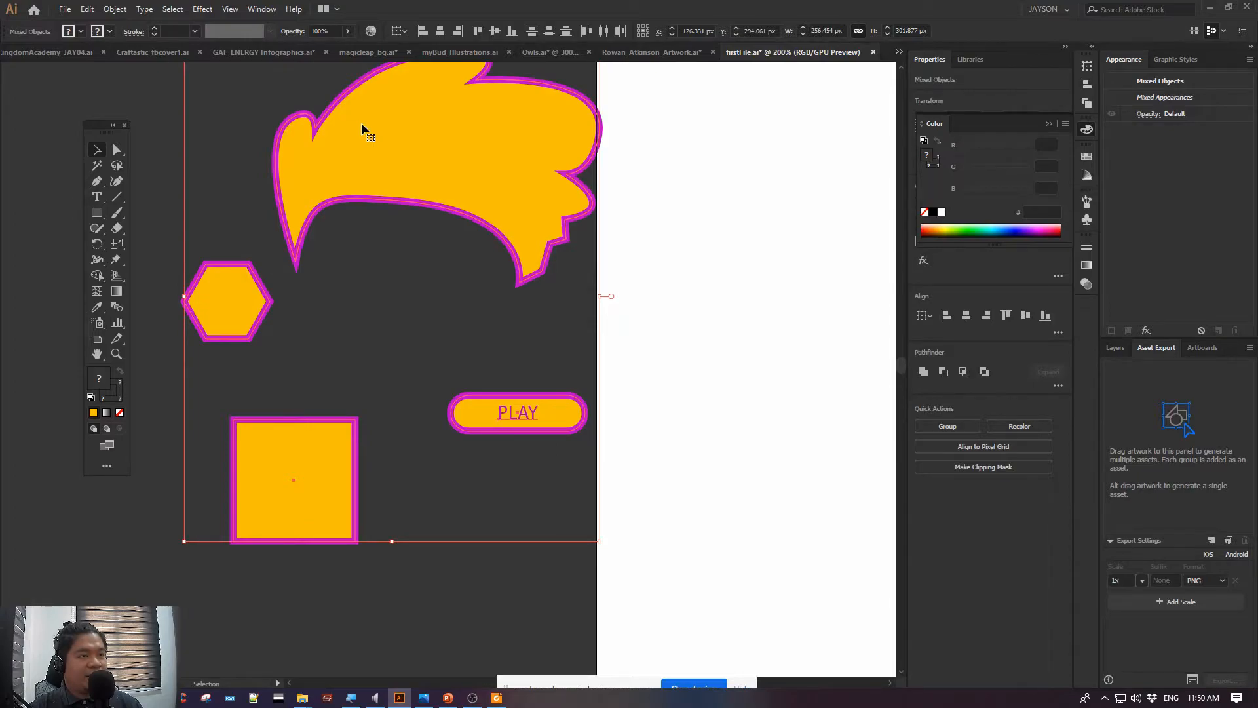
# Add the four selected artworks to the Asset Export panel as separate assets, and select only the hair asset
pyautogui.moveTo(360, 123); pyautogui.dragTo(1163, 434)
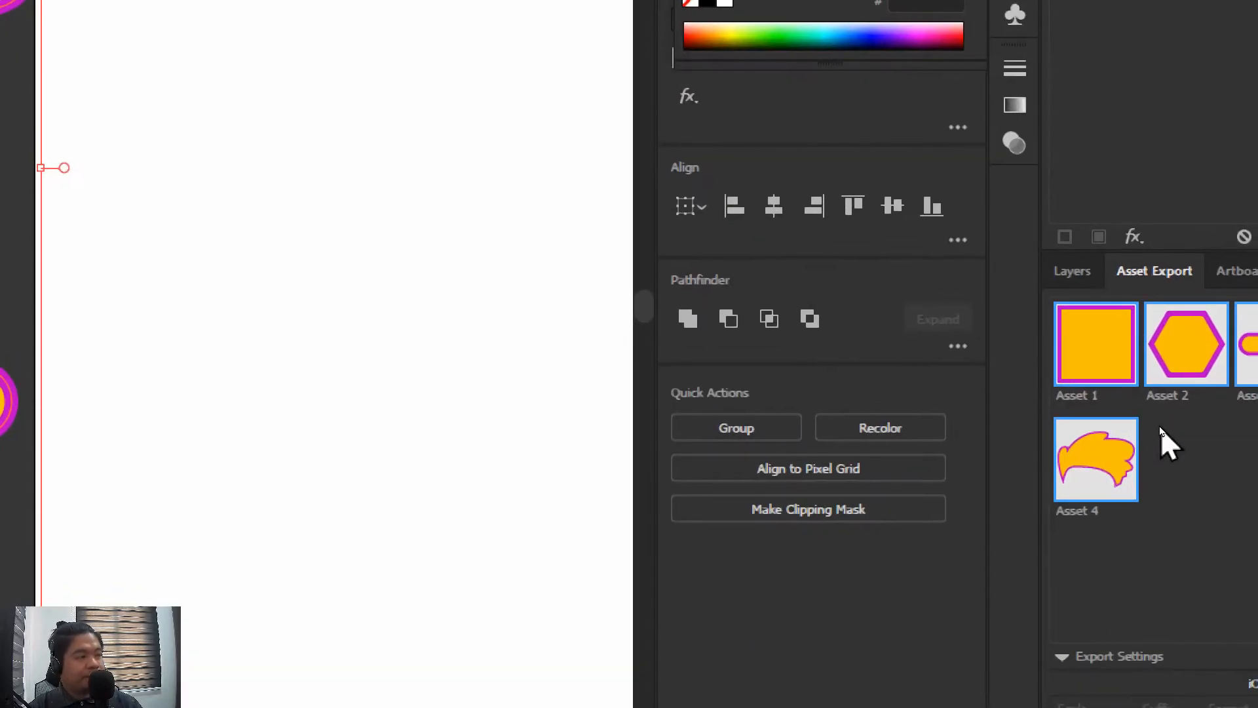
pyautogui.click(1166, 458)
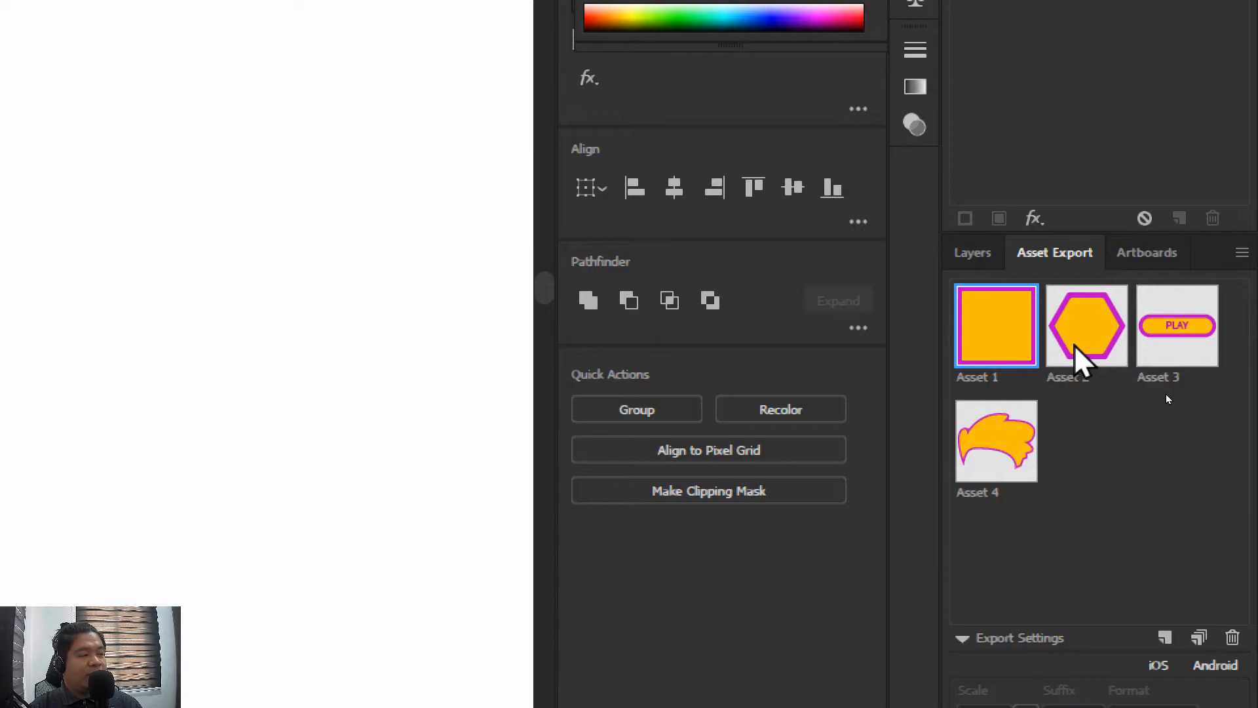
pyautogui.click(1022, 437)
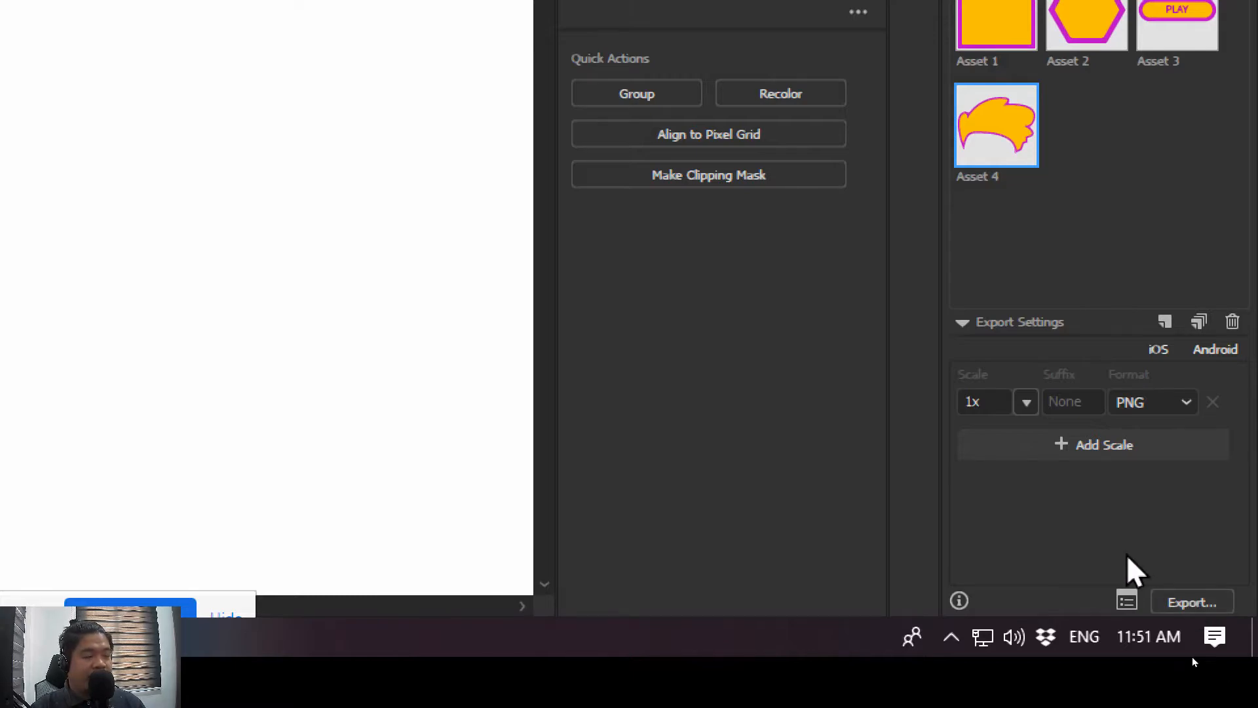
# Open Export for Screens from the Asset Export panel and include the square, hexagon and PLAY button assets along with the hair
pyautogui.click(1122, 600)
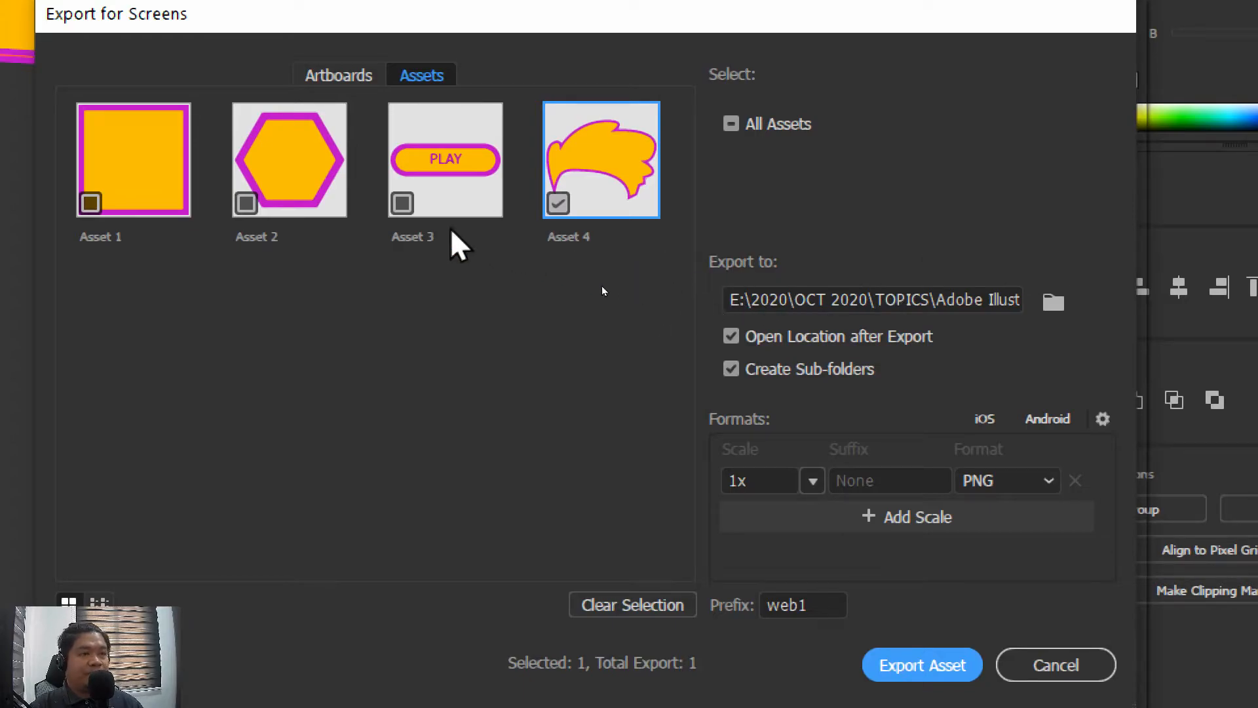
pyautogui.click(97, 204)
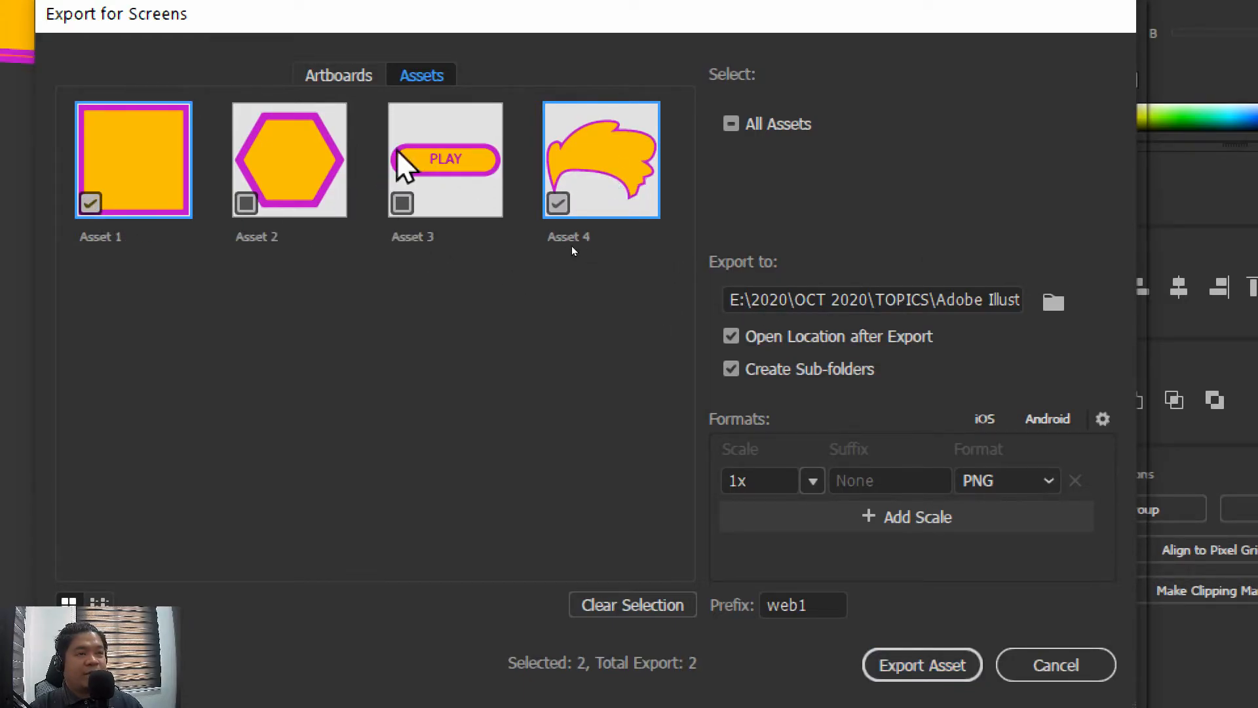
pyautogui.click(249, 204)
pyautogui.click(403, 204)
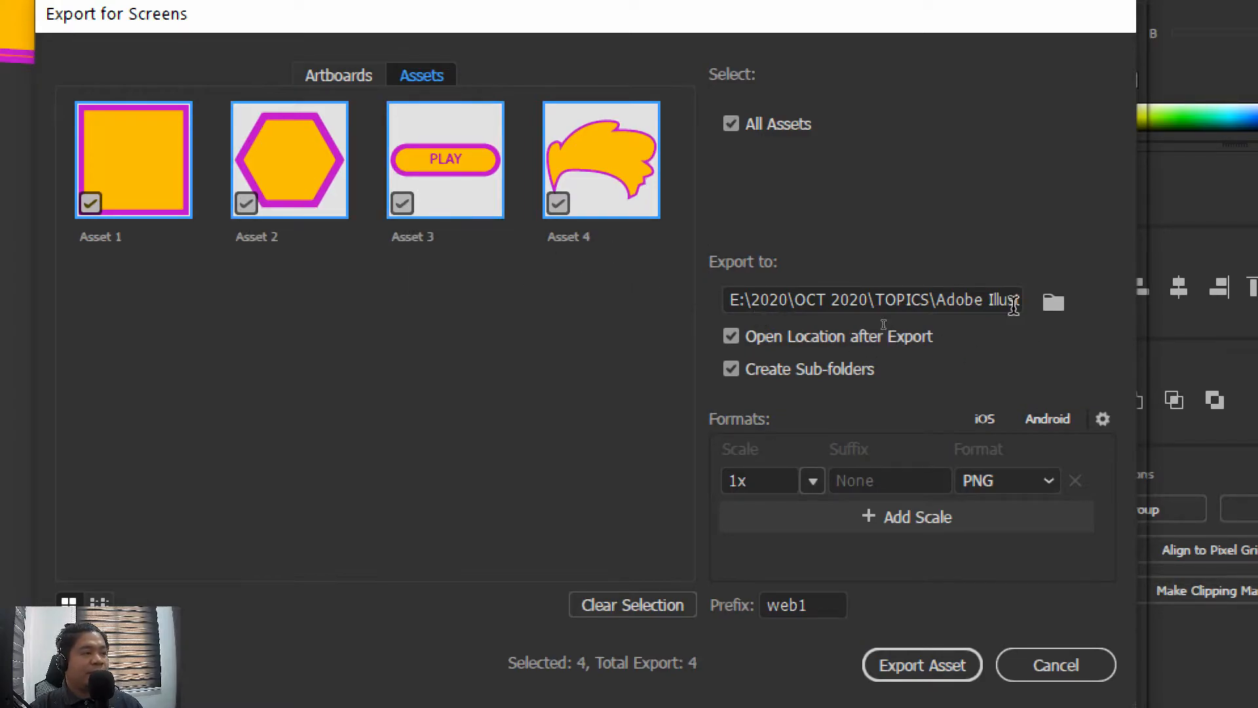
# Set the export location to the 3O_Output folder inside Lesson 1 & 2
pyautogui.click(1053, 301)
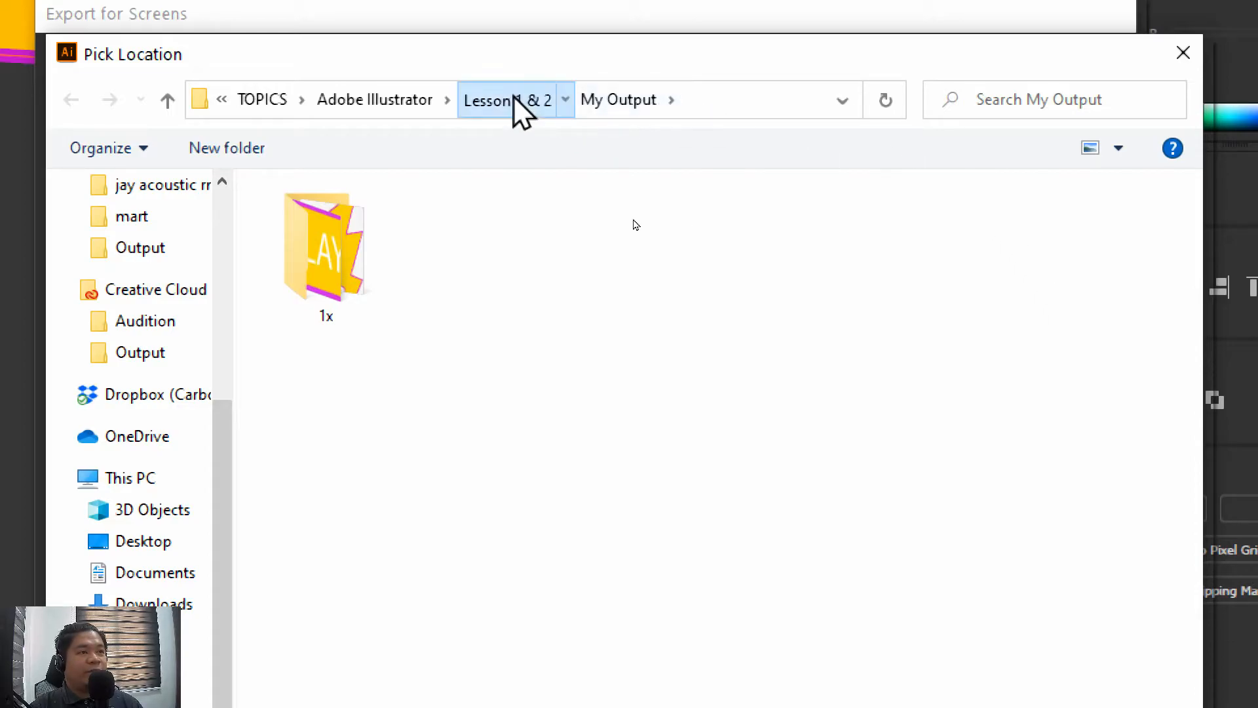
pyautogui.click(515, 99)
pyautogui.doubleClick(319, 229)
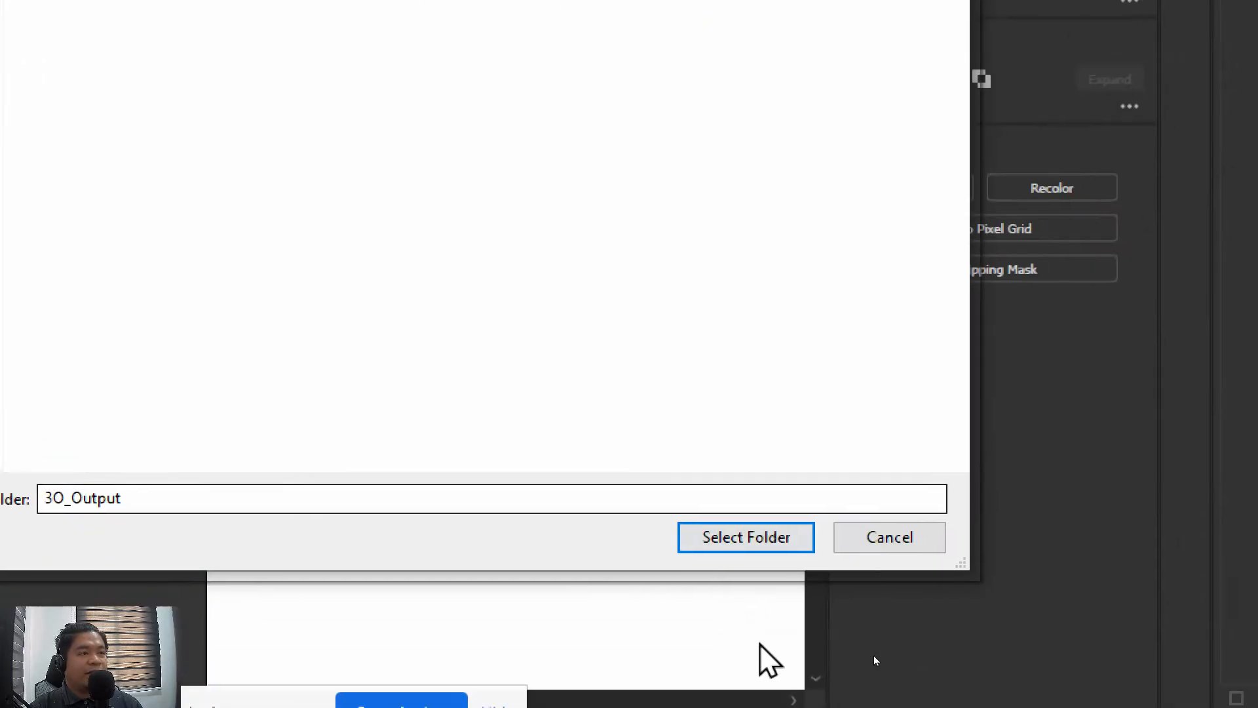
pyautogui.click(752, 545)
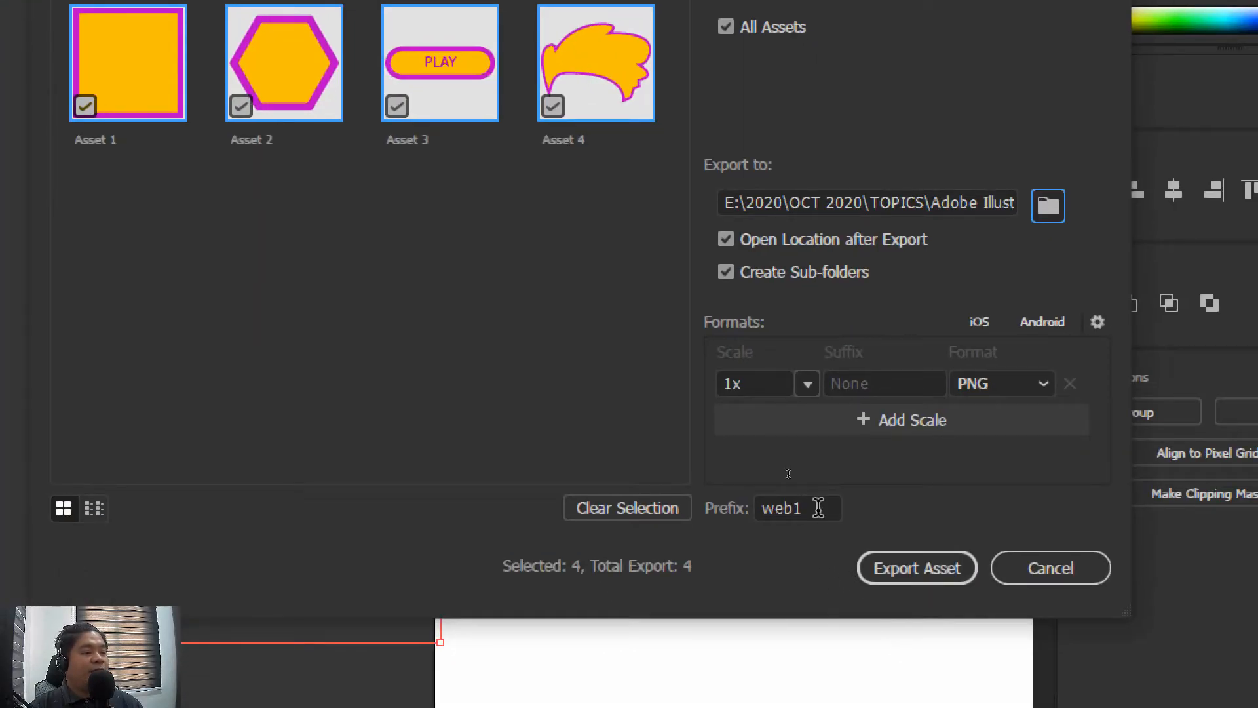
# Replace the file name prefix with myWebsite
pyautogui.moveTo(926, 669); pyautogui.dragTo(772, 640)
pyautogui.press('BackSpace')
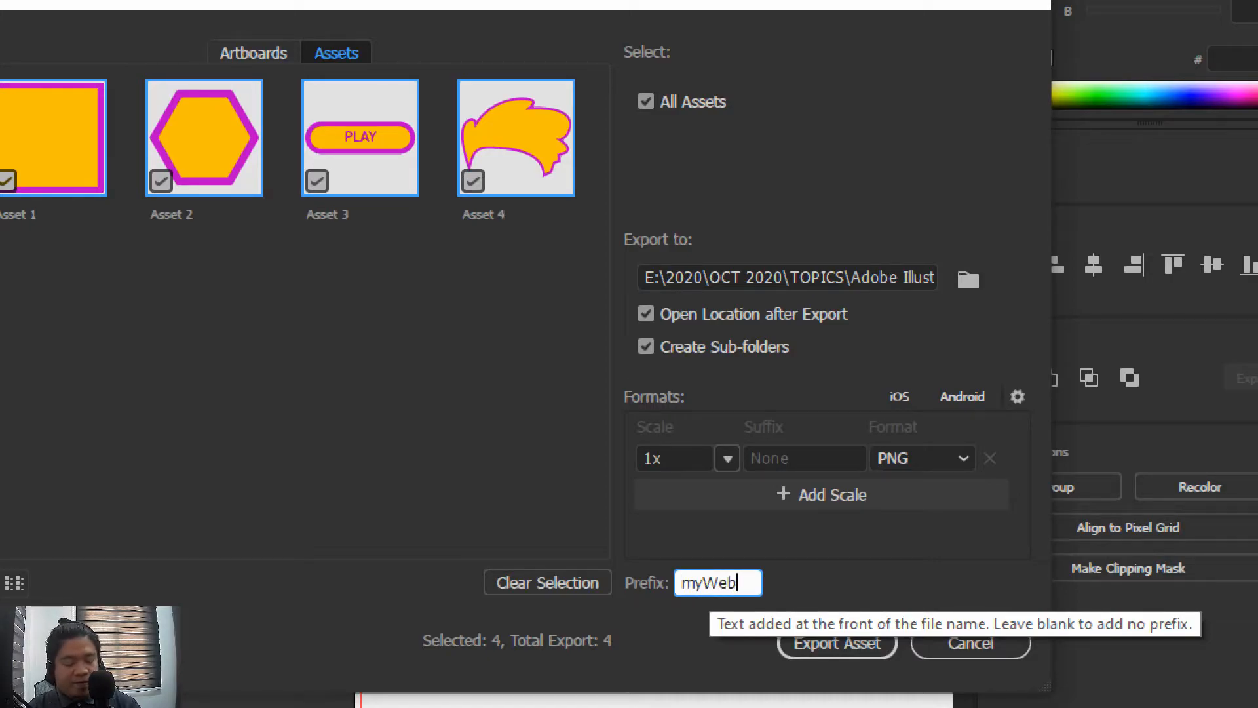
pyautogui.write('e')
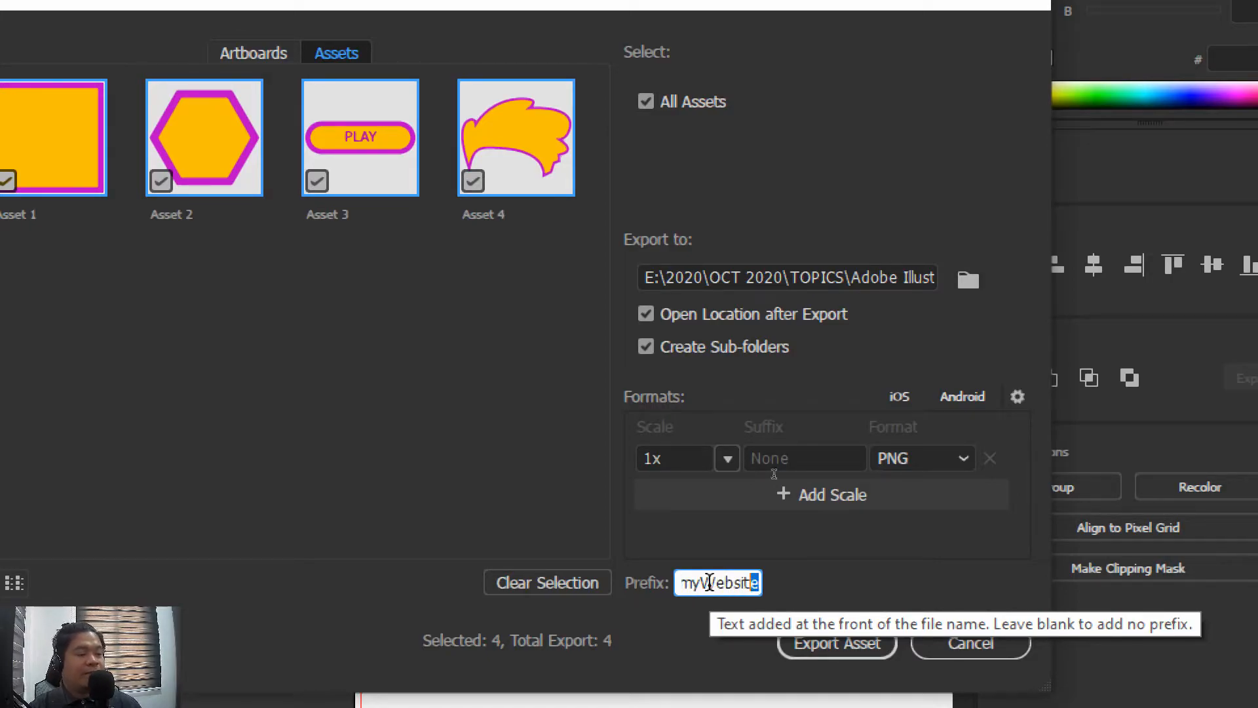
pyautogui.hotkey('shift', 'Left')
pyautogui.hotkey('shift', 'Left')
pyautogui.hotkey('shift', 'Left')
pyautogui.hotkey('shift', 'Left')
pyautogui.hotkey('shift', 'Left')
pyautogui.hotkey('shift', 'Left')
pyautogui.hotkey('shift', 'Left')
pyautogui.hotkey('shift', 'Left')
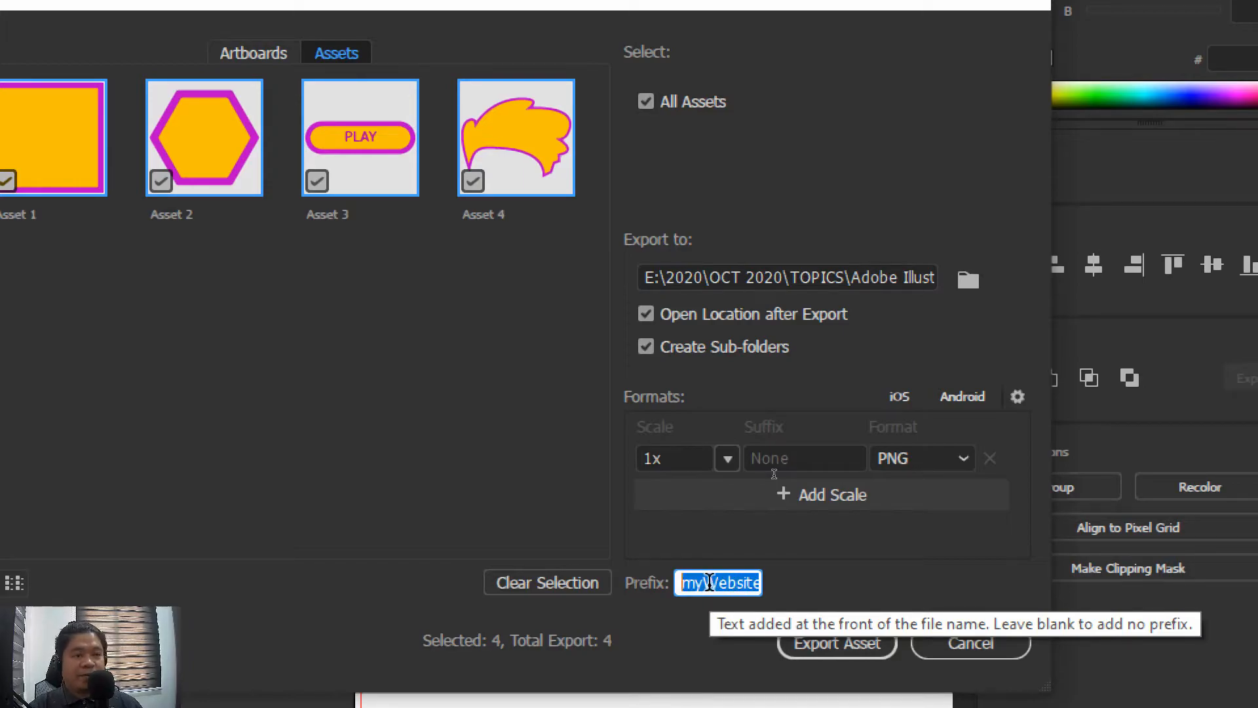
pyautogui.click(282, 357)
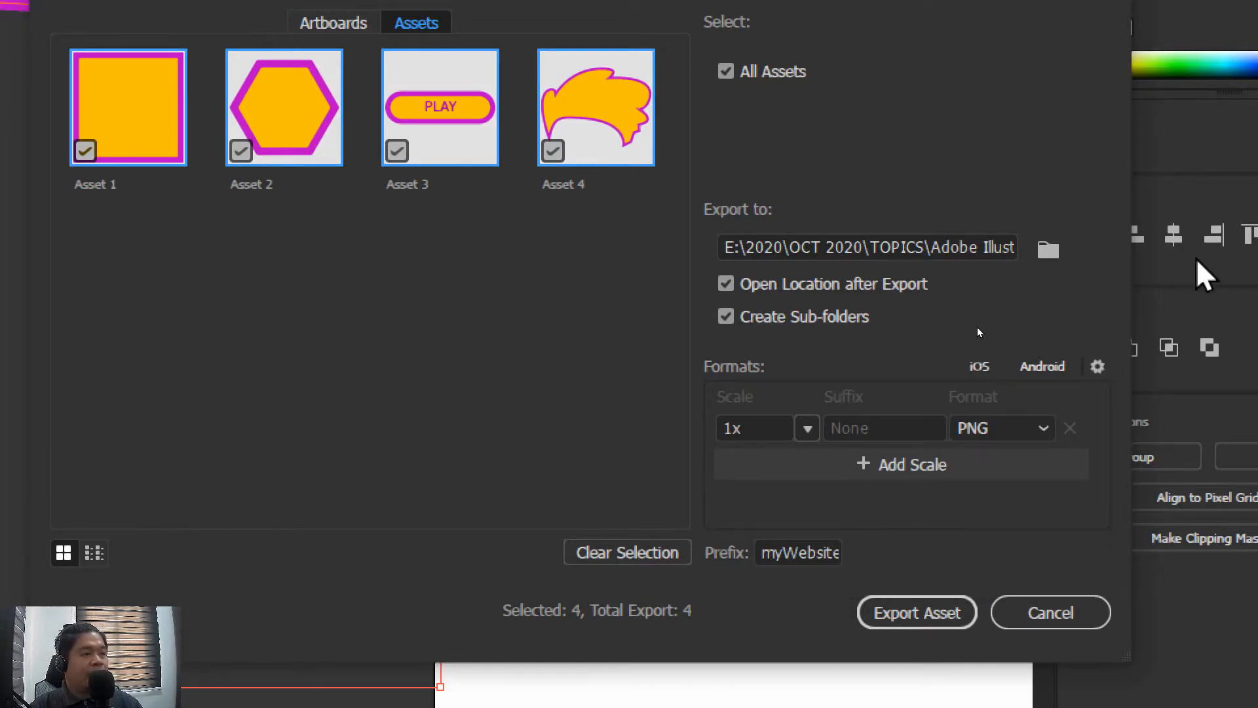
# Keep the format as PNG, return the scale to 1x after trying 2x, and export the four assets
pyautogui.click(1016, 432)
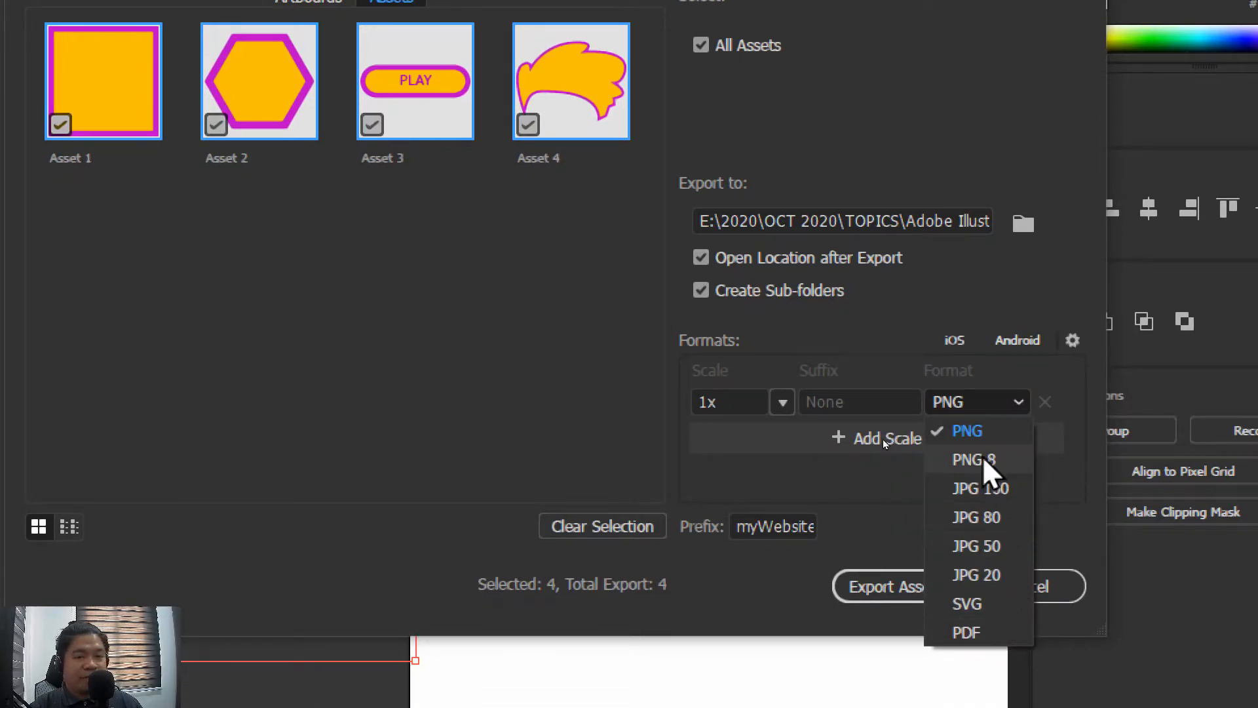
pyautogui.click(986, 409)
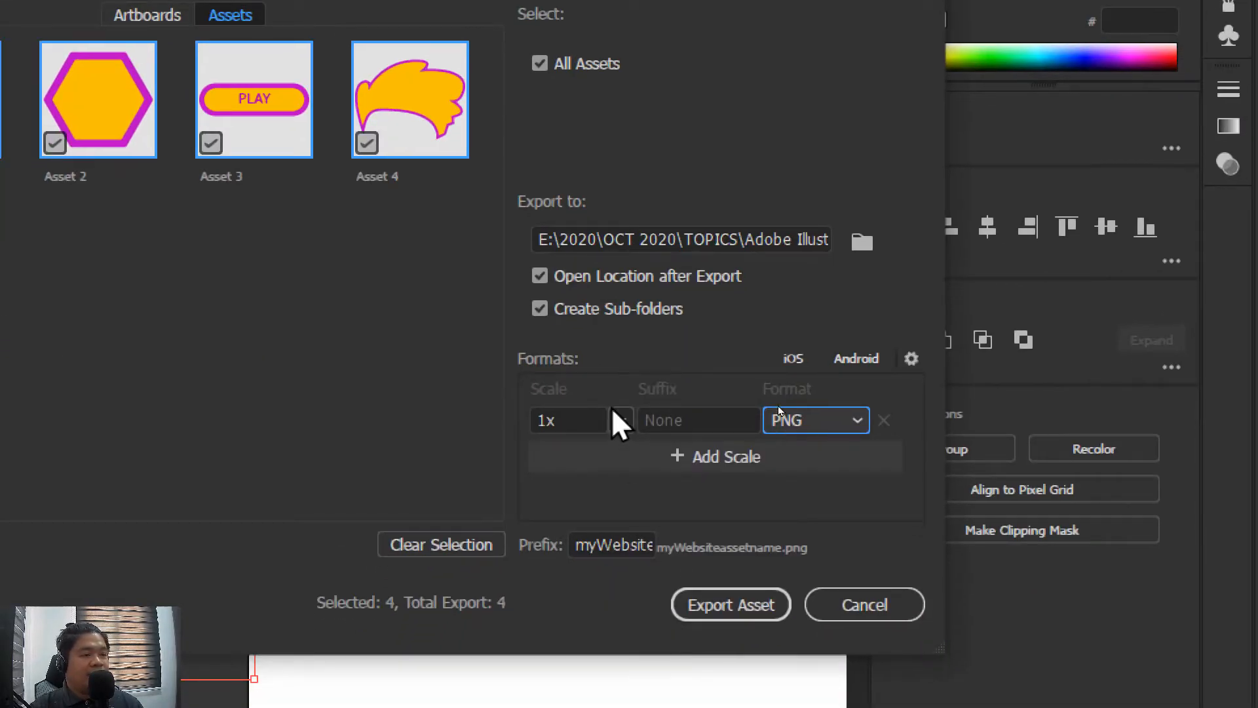
pyautogui.click(620, 421)
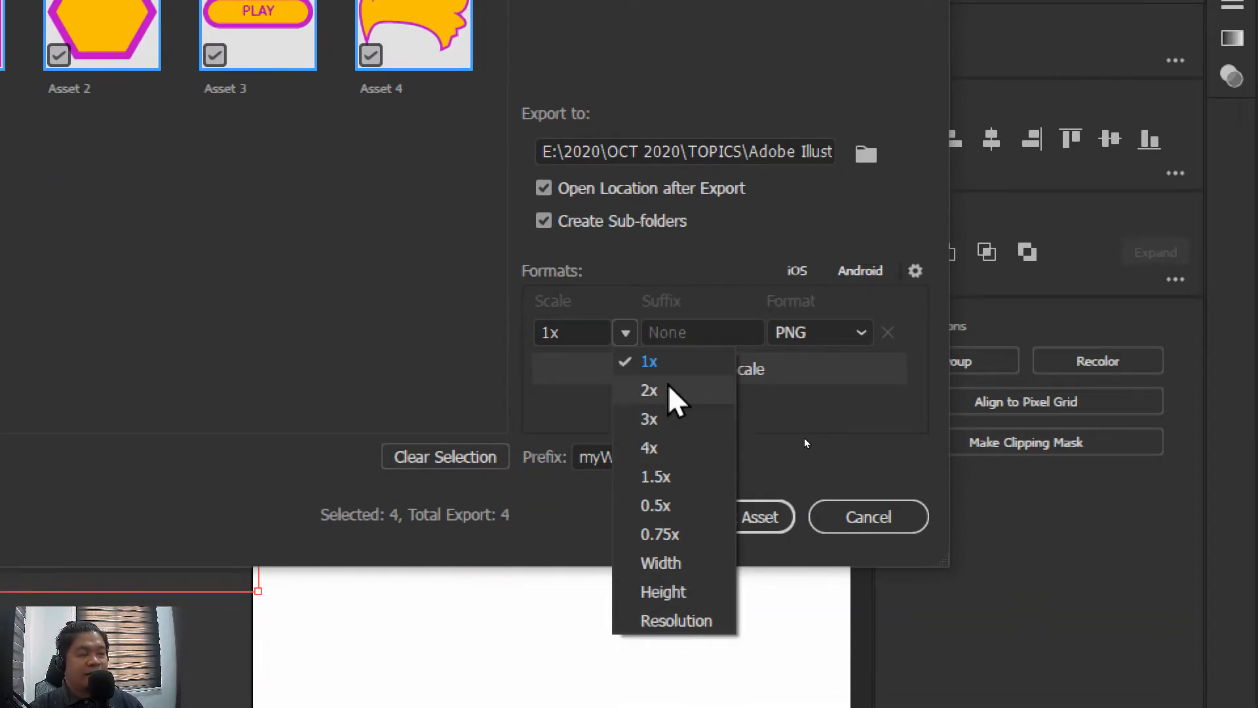
pyautogui.click(675, 391)
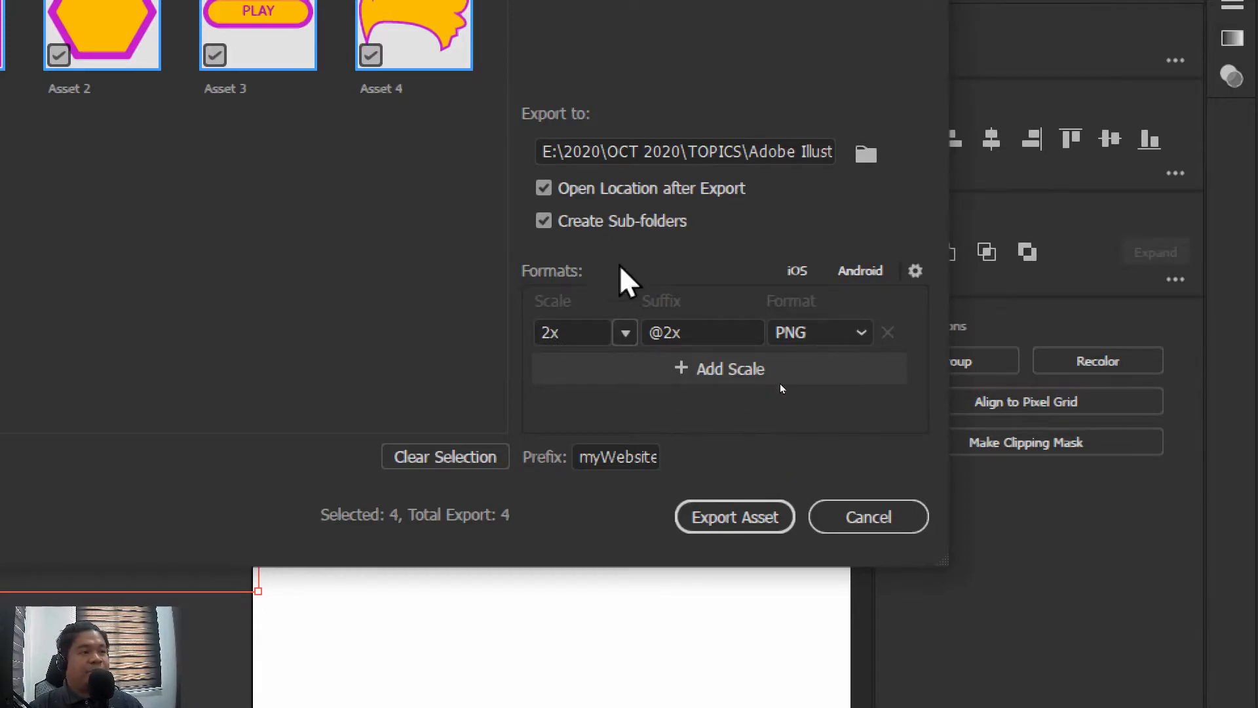
pyautogui.click(624, 333)
pyautogui.click(645, 362)
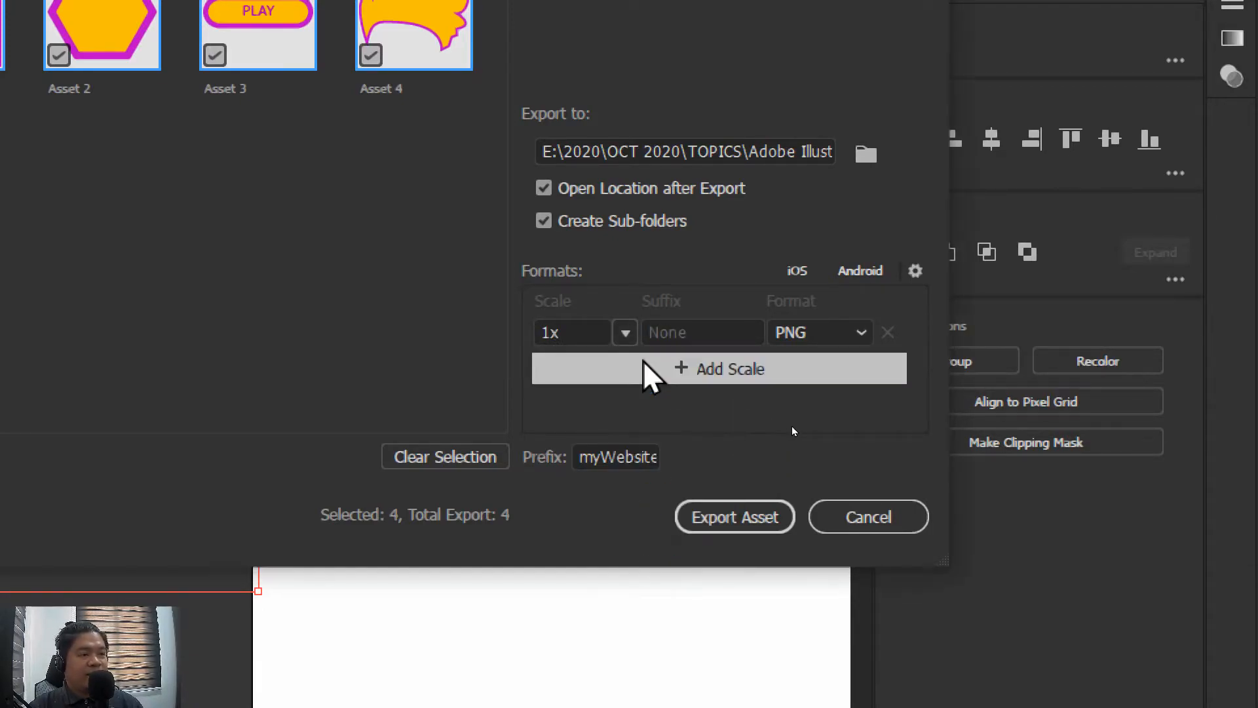
pyautogui.click(729, 511)
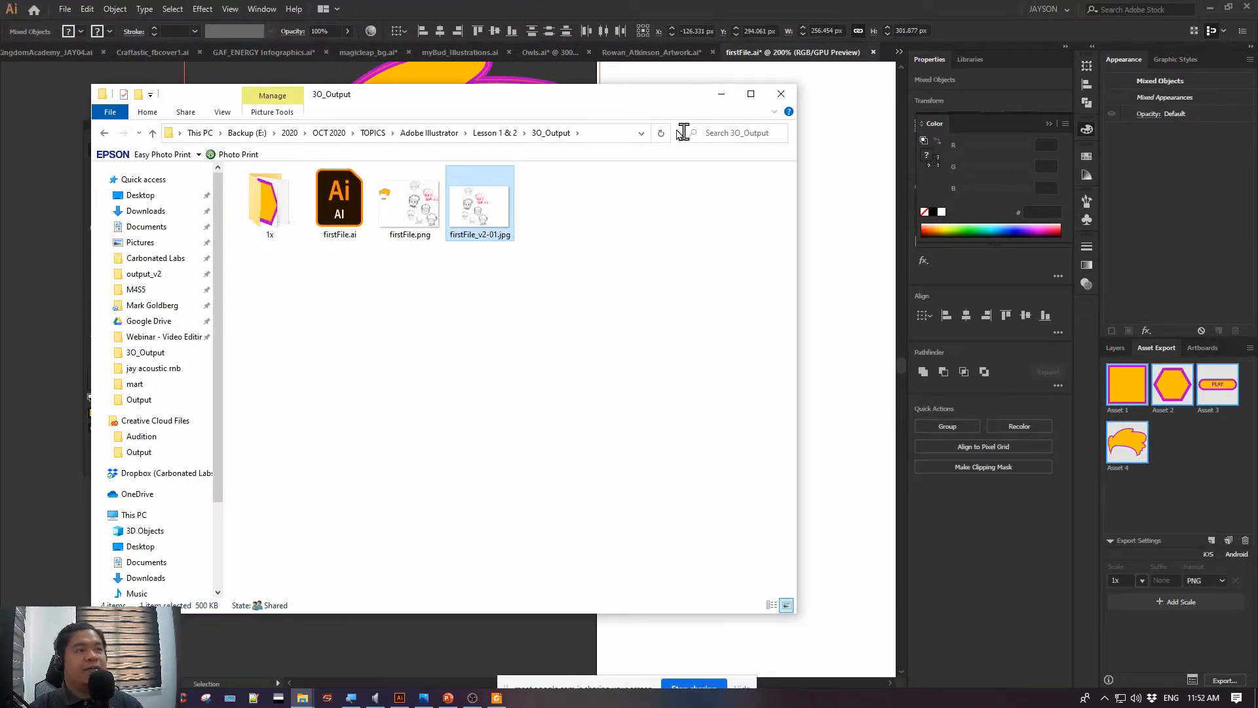
# Open the 1x folder inside 3O_Output and select the four exported myWebsite PNG files to inspect them
pyautogui.moveTo(585, 107); pyautogui.dragTo(772, 100)
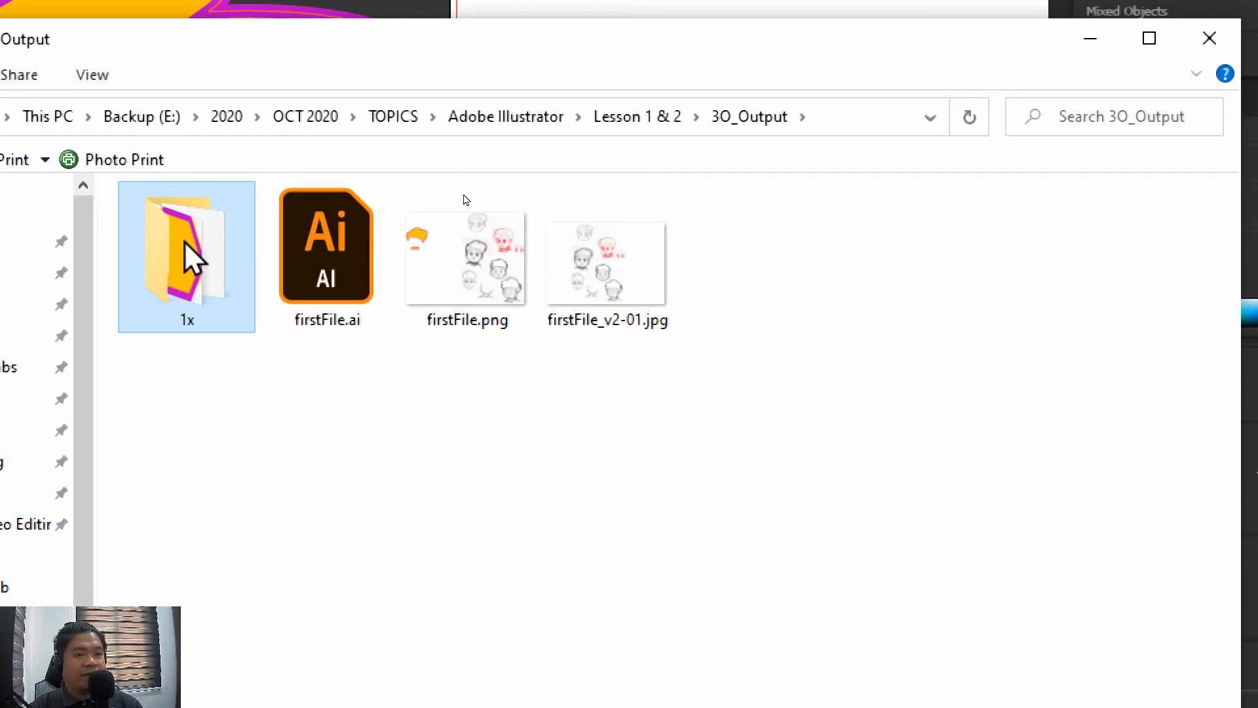
pyautogui.doubleClick(185, 241)
pyautogui.moveTo(970, 430); pyautogui.dragTo(166, 218)
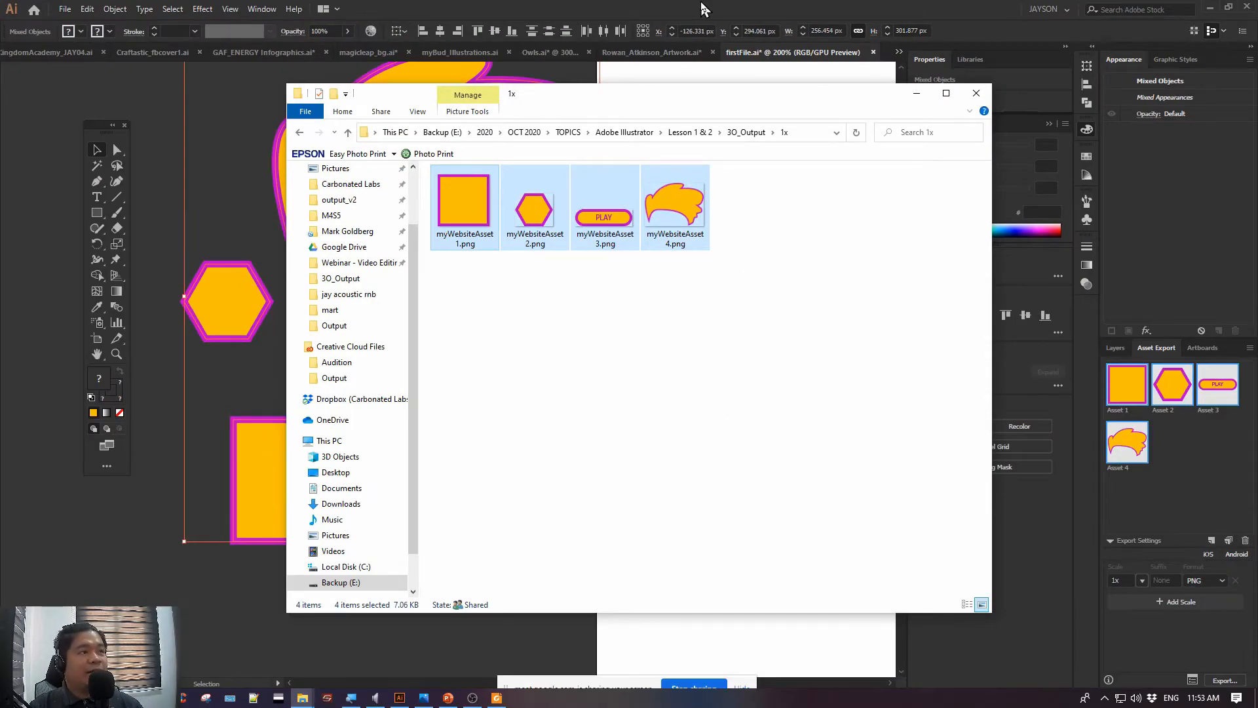
# Return to Illustrator, delete the hexagon, square and PLAY button, and move the remaining hair shape down beside the artboard
pyautogui.click(705, 9)
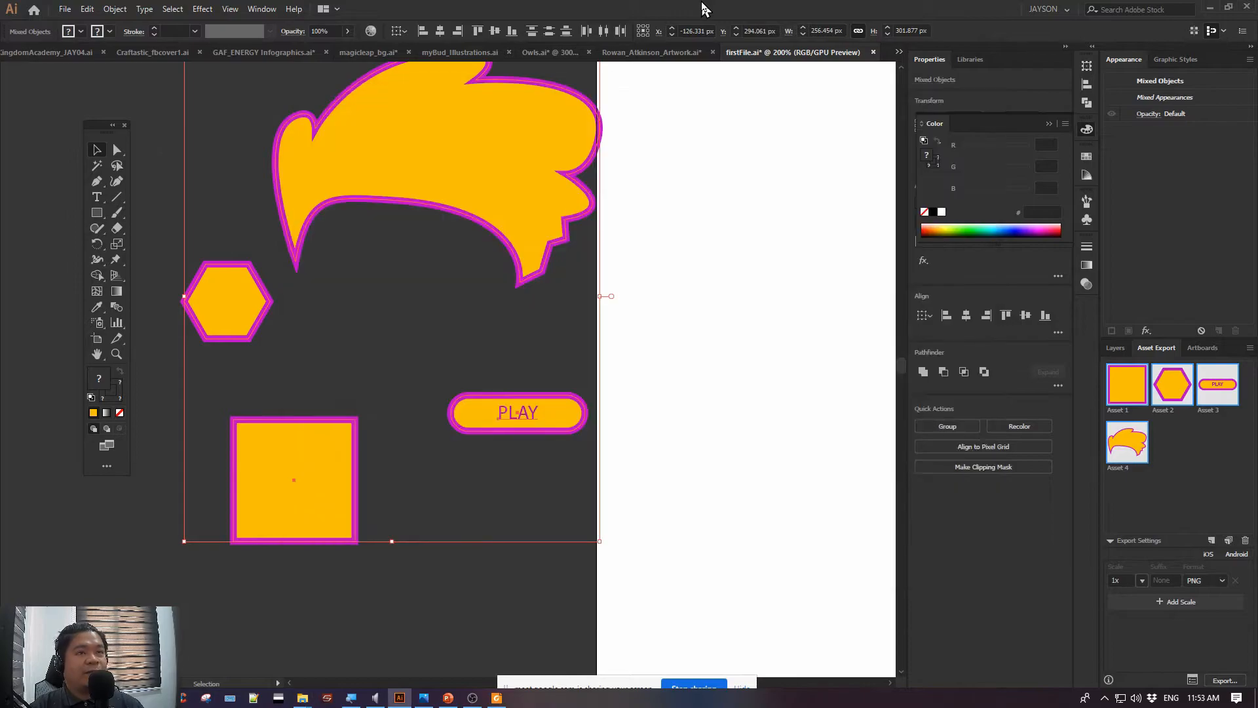
pyautogui.click(155, 96)
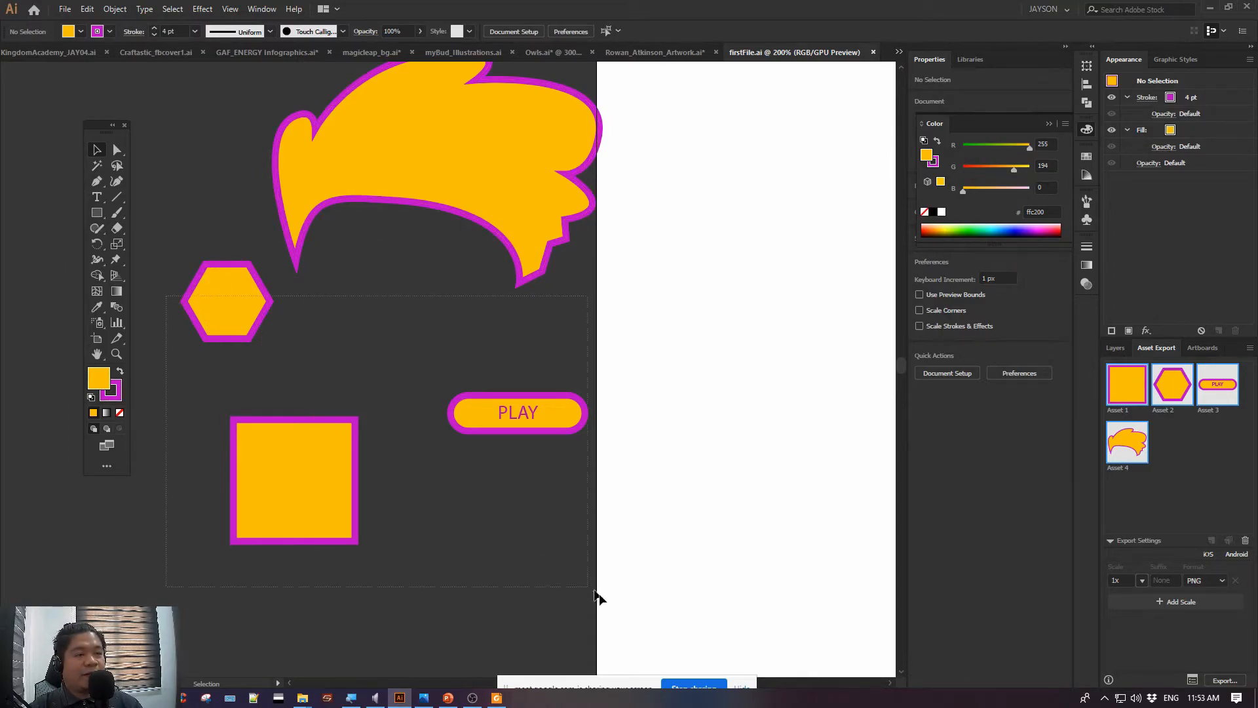
pyautogui.moveTo(595, 591); pyautogui.dragTo(631, 614)
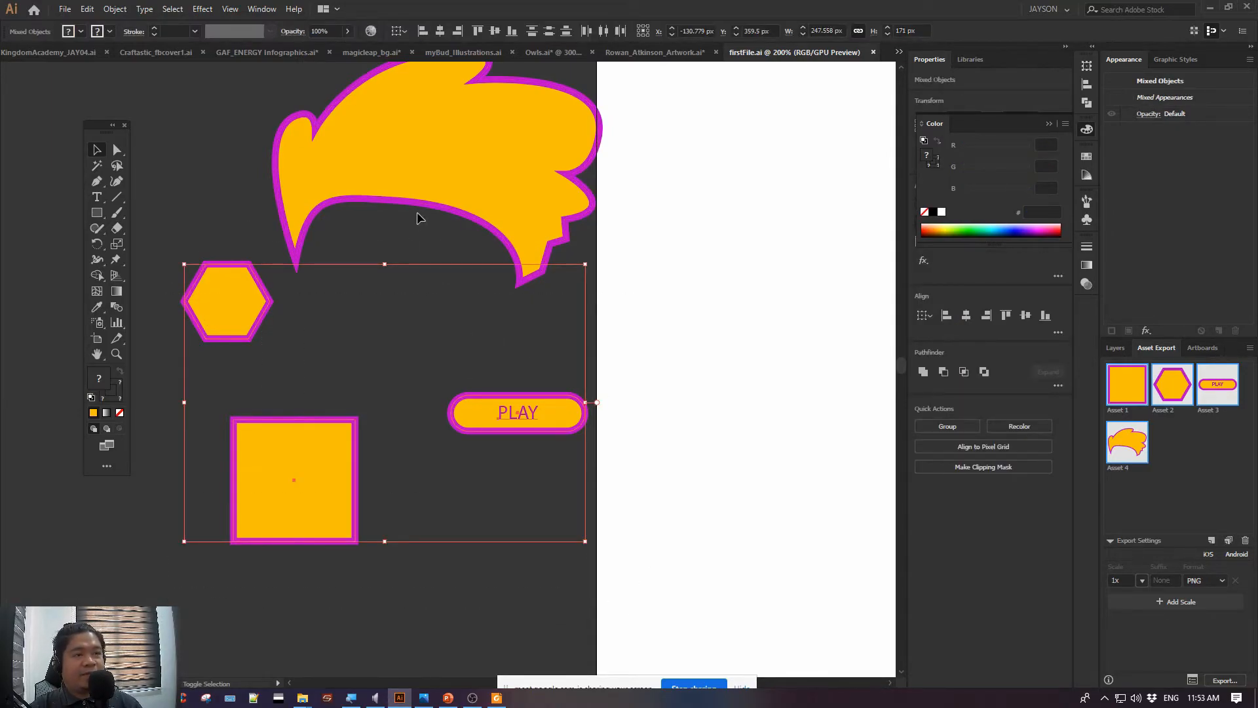
pyautogui.keyDown('shift'); pyautogui.click(418, 192); pyautogui.keyUp('shift')
pyautogui.moveTo(252, 360); pyautogui.dragTo(229, 325)
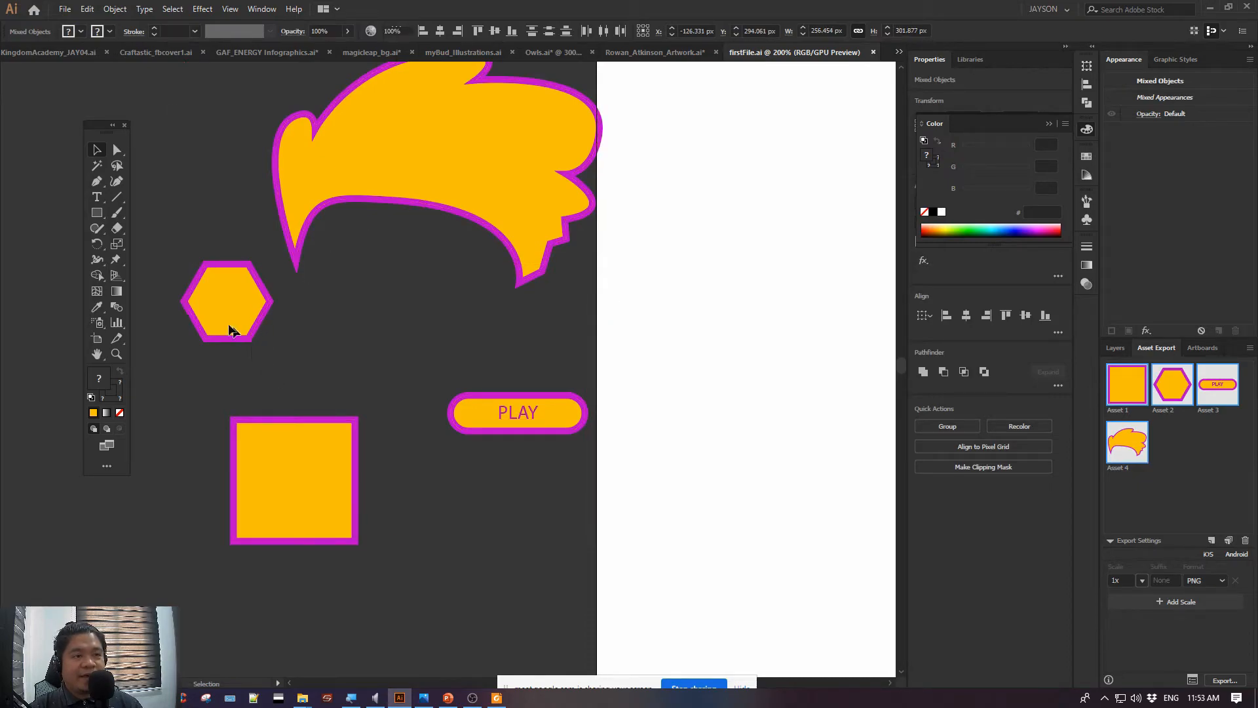
pyautogui.moveTo(590, 573); pyautogui.dragTo(591, 574)
pyautogui.press('Delete')
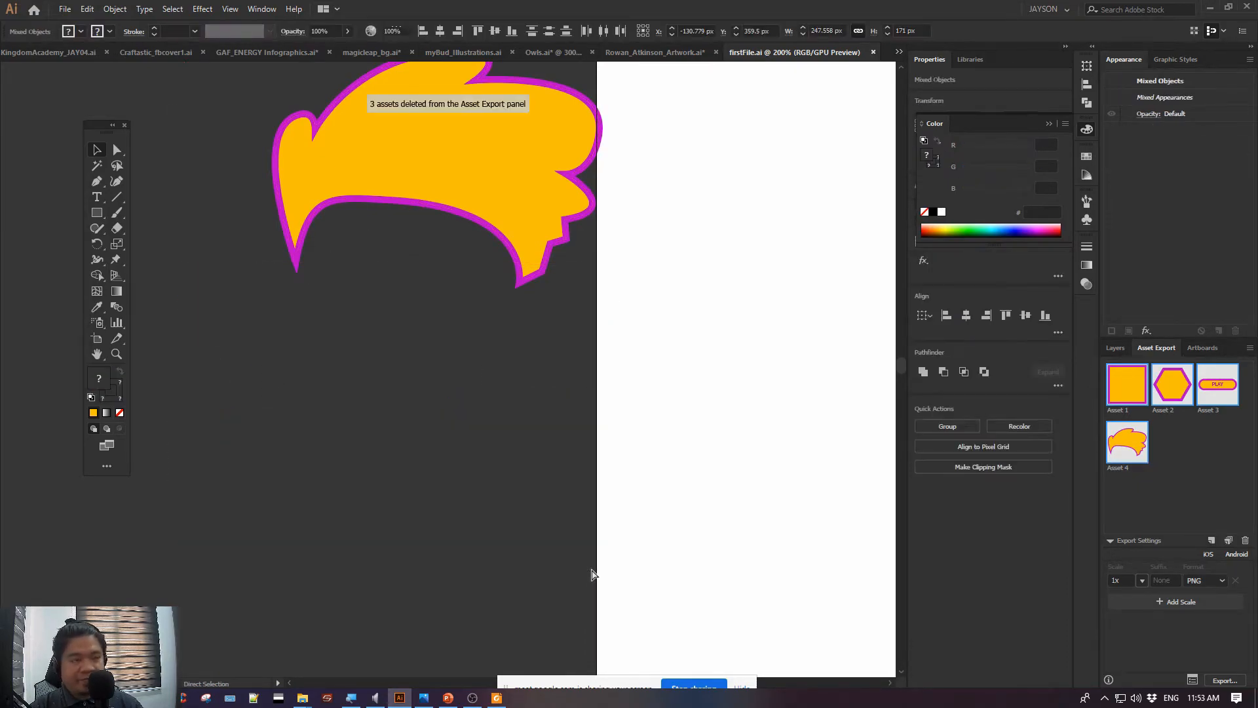
pyautogui.moveTo(402, 154); pyautogui.dragTo(350, 282)
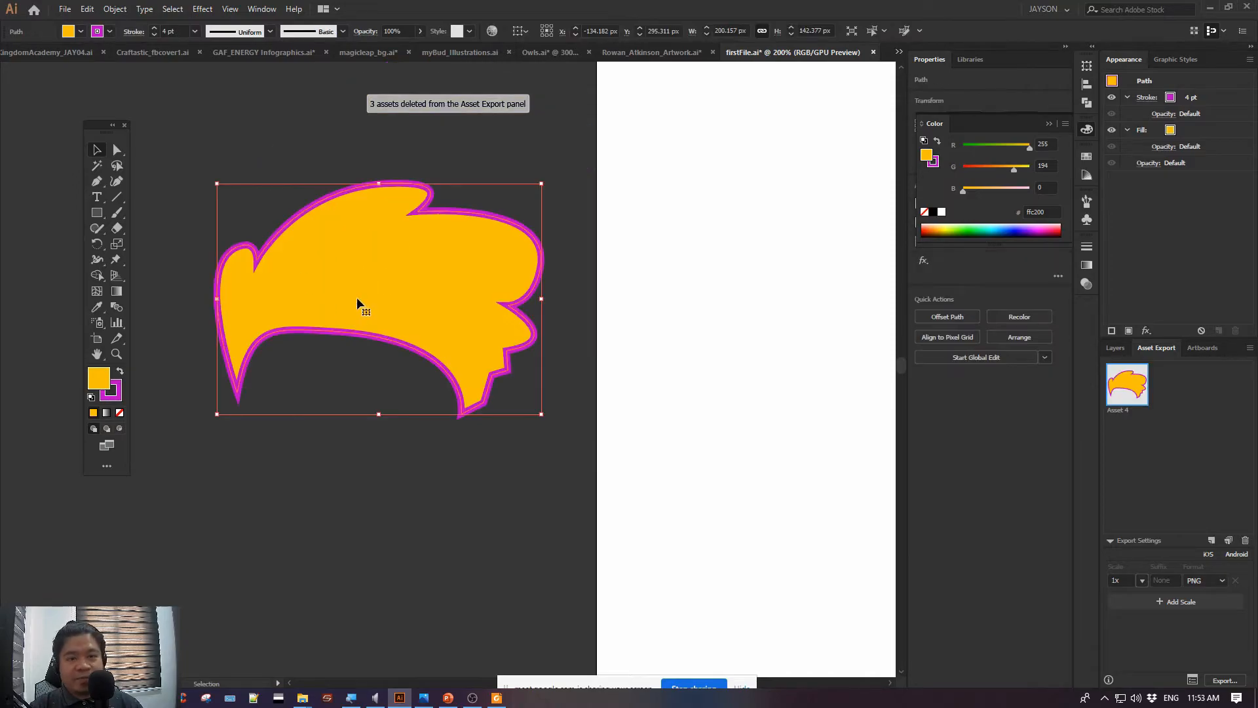
# Undo the hair move and the deletion of the three shapes, and look over the export commands
pyautogui.hotkey('ctrl', 'z')
pyautogui.hotkey('ctrl', 'z')
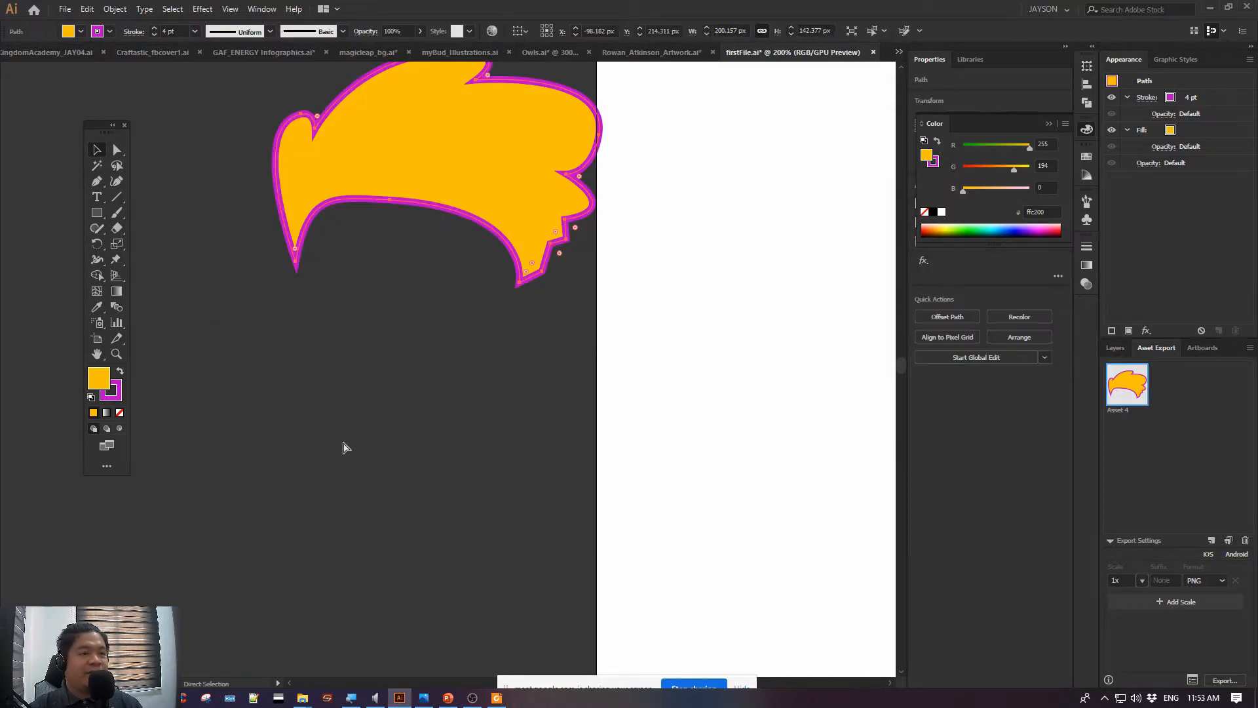
pyautogui.click(344, 365)
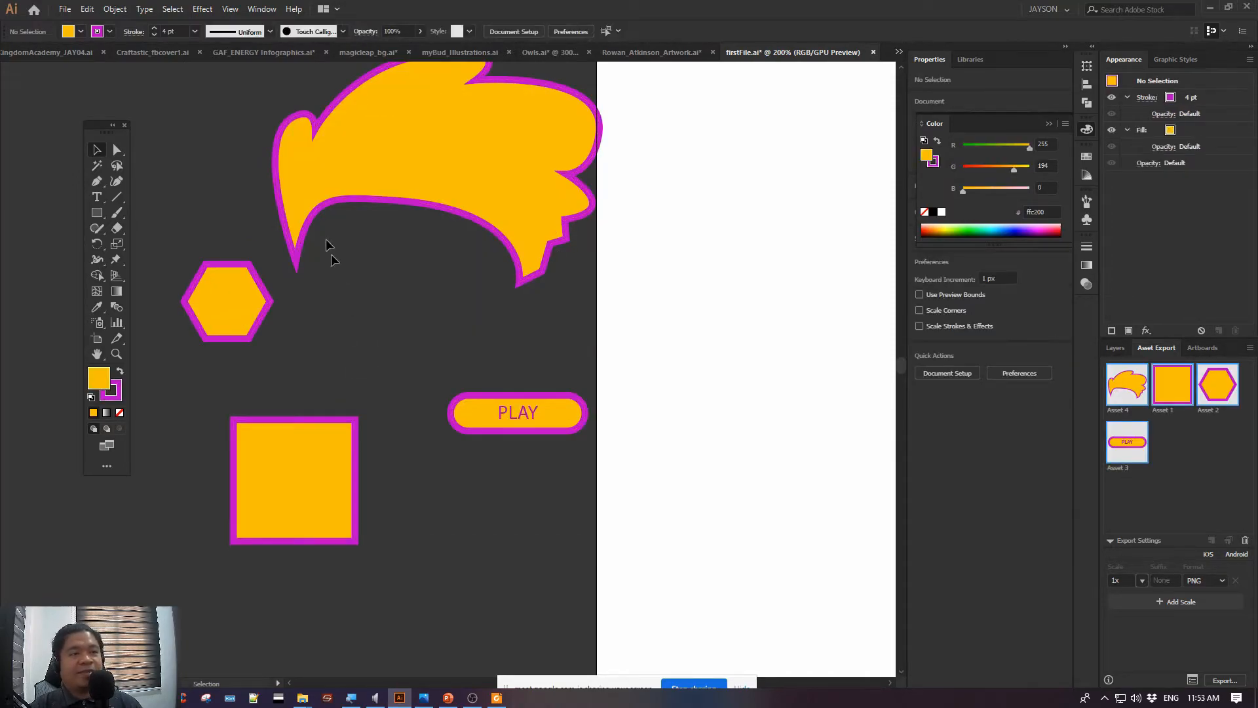
pyautogui.click(64, 9)
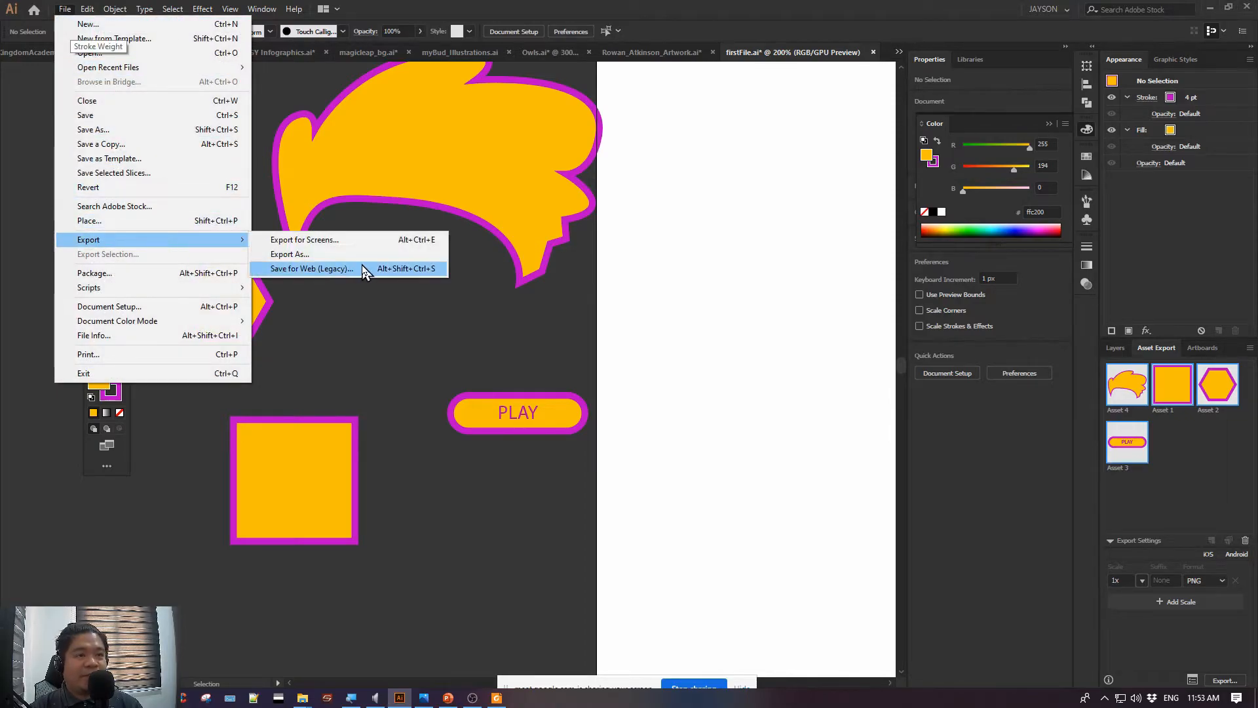
pyautogui.click(387, 337)
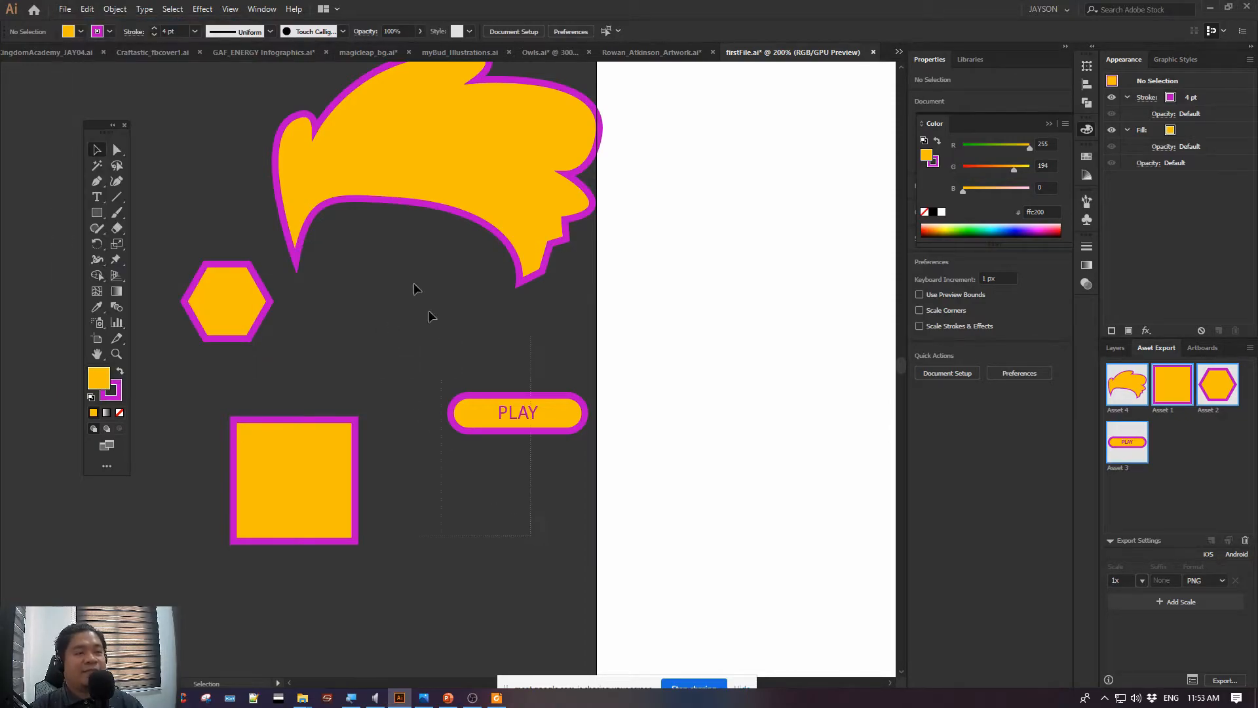
# Delete everything except the hexagon to demonstrate exporting it alone, and undo the deletion
pyautogui.click(325, 115)
pyautogui.press('Delete')
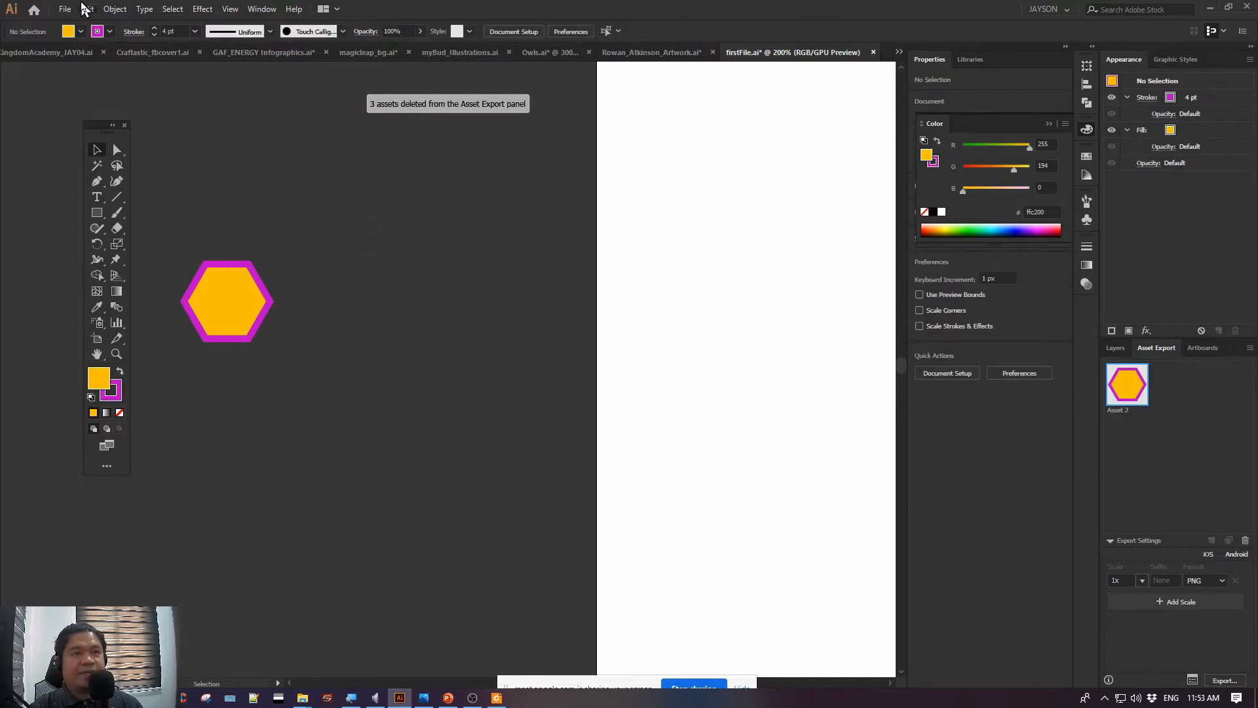
pyautogui.click(65, 9)
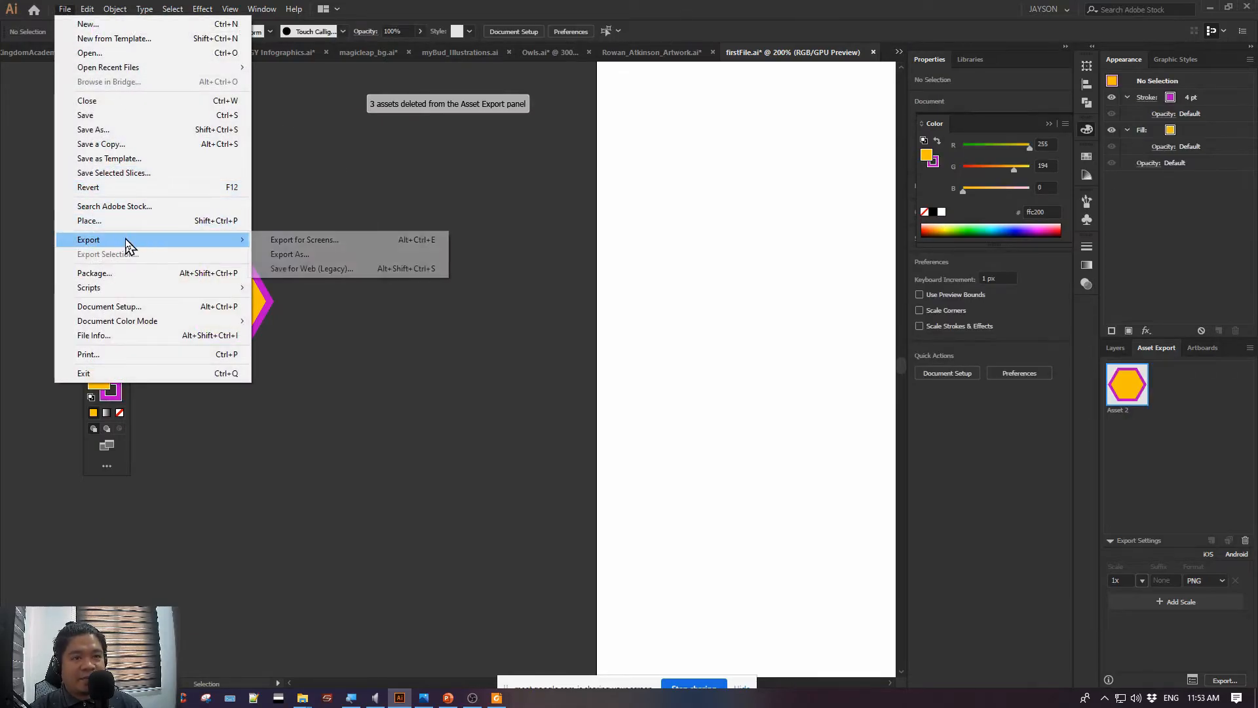
pyautogui.click(426, 213)
pyautogui.hotkey('ctrl', 'z')
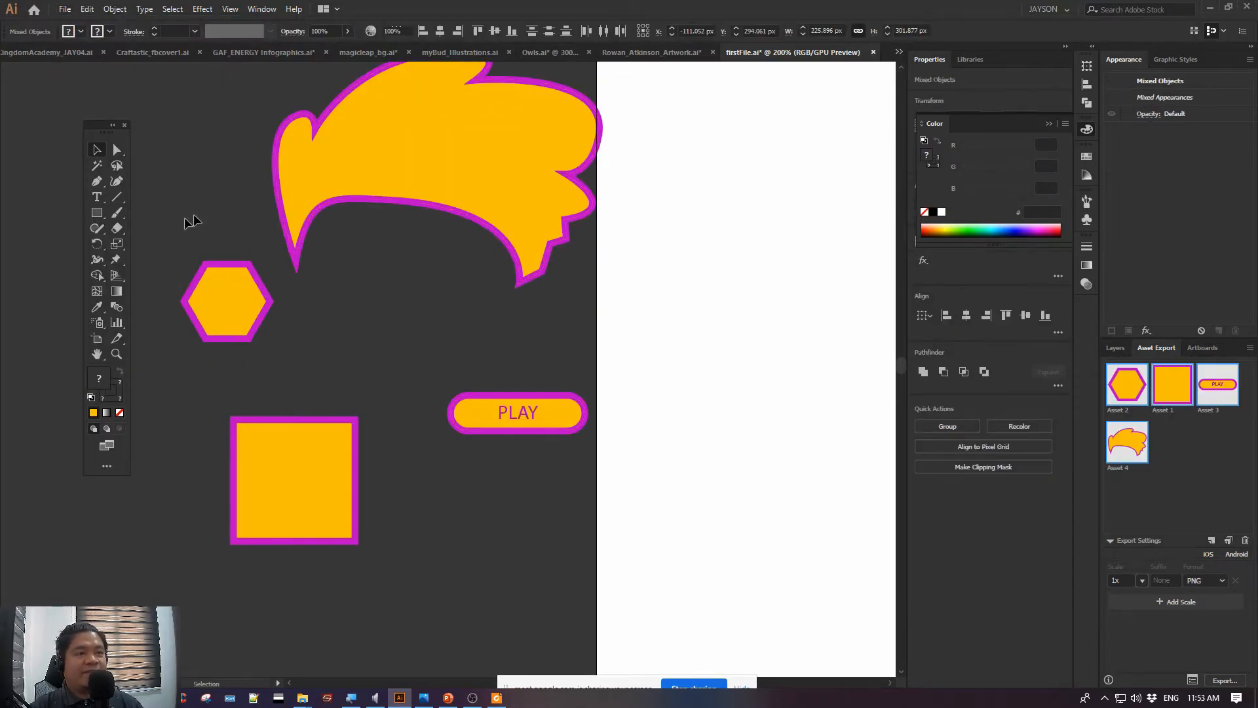
# Try isolating the PLAY button by deleting the hair, hexagon and square, and restore the three deleted shapes
pyautogui.moveTo(561, 580); pyautogui.dragTo(561, 577)
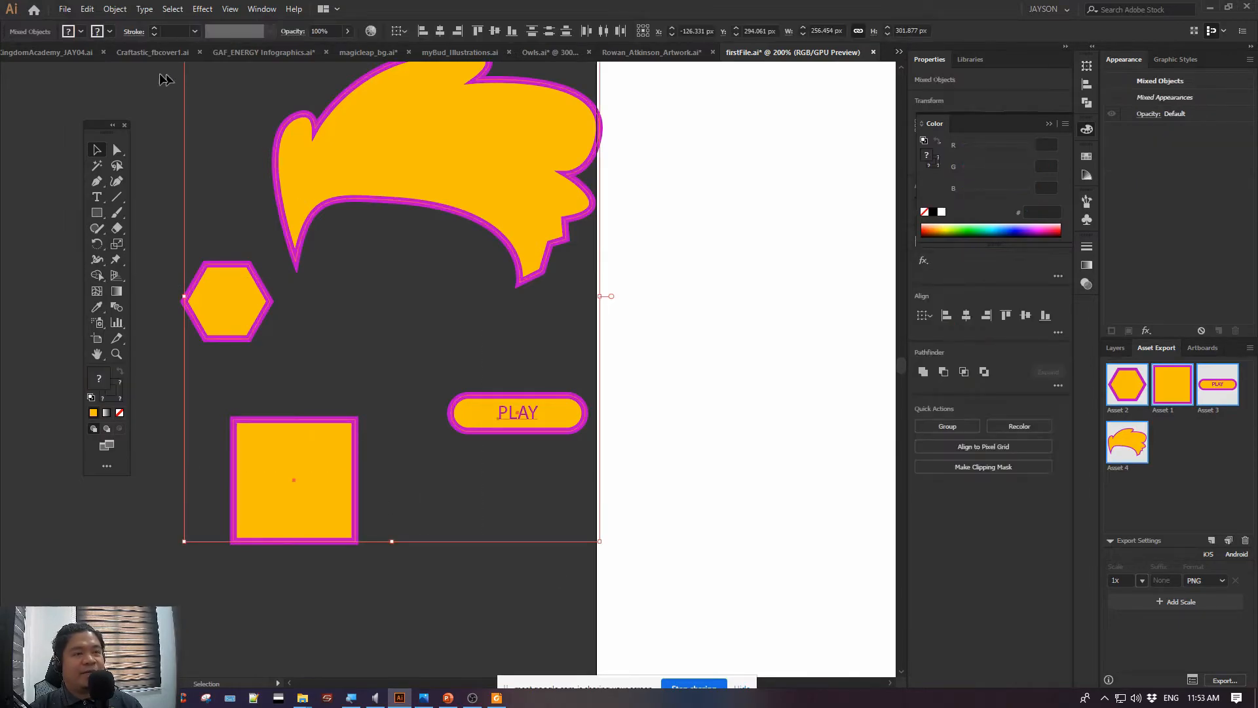
pyautogui.moveTo(152, 97); pyautogui.dragTo(391, 491)
pyautogui.press('Delete')
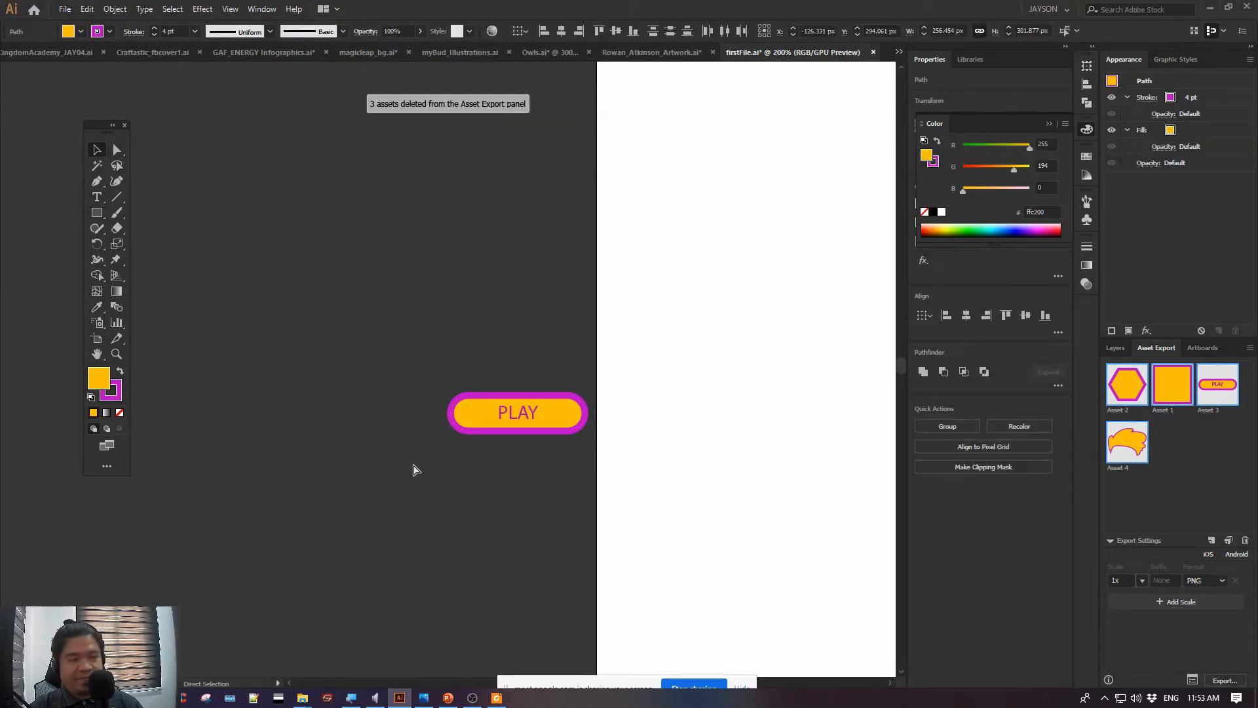
pyautogui.click(64, 9)
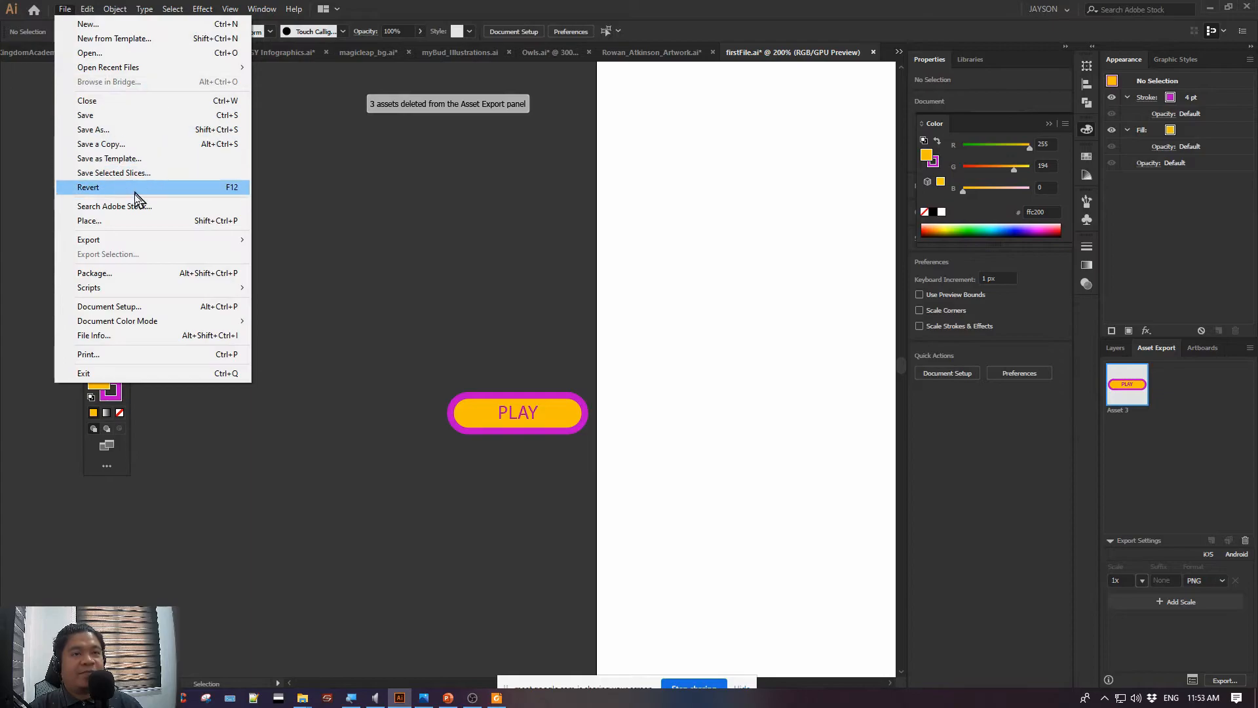
pyautogui.click(324, 162)
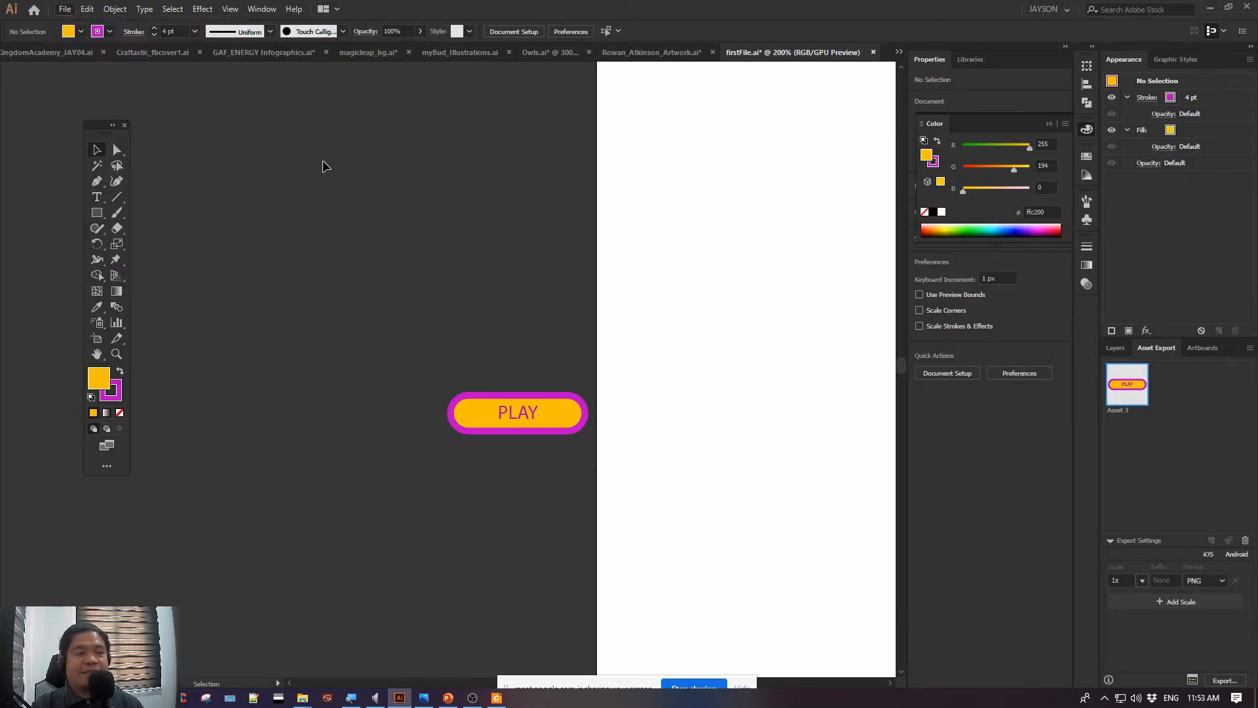
pyautogui.hotkey('ctrl', 'z')
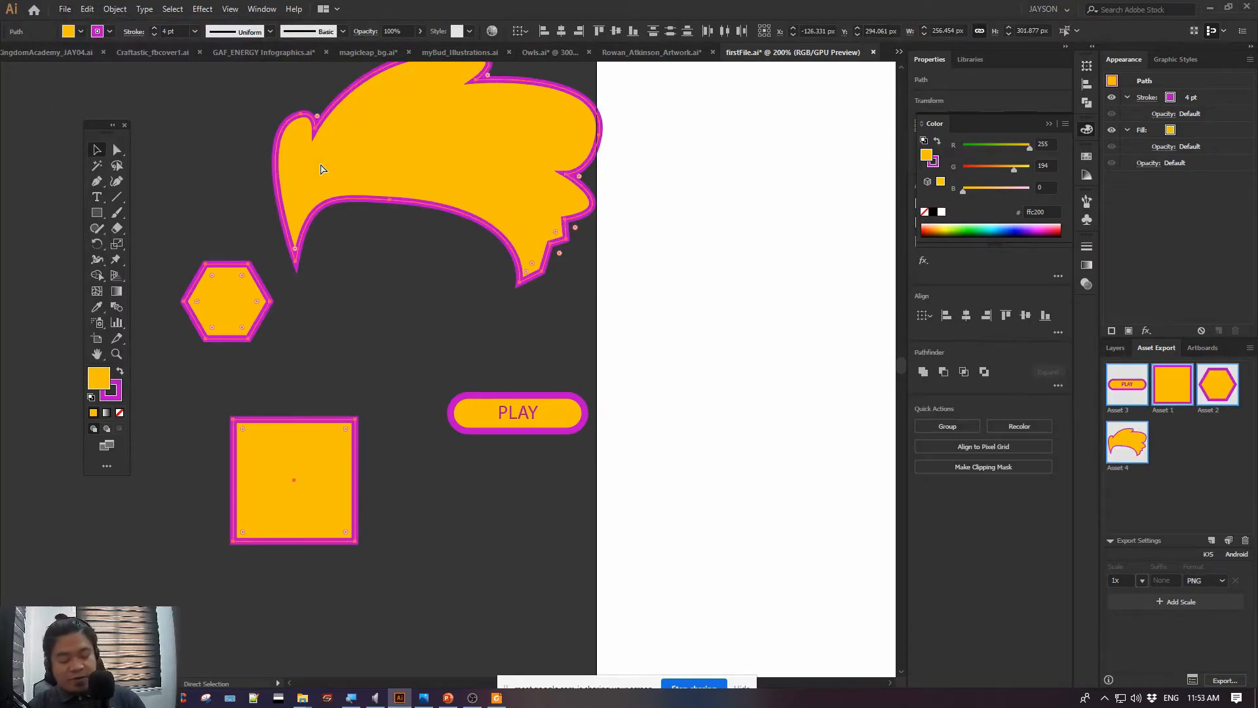
# Deselect the restored artwork and save firstFile.ai
pyautogui.hotkey('ctrl', '+')
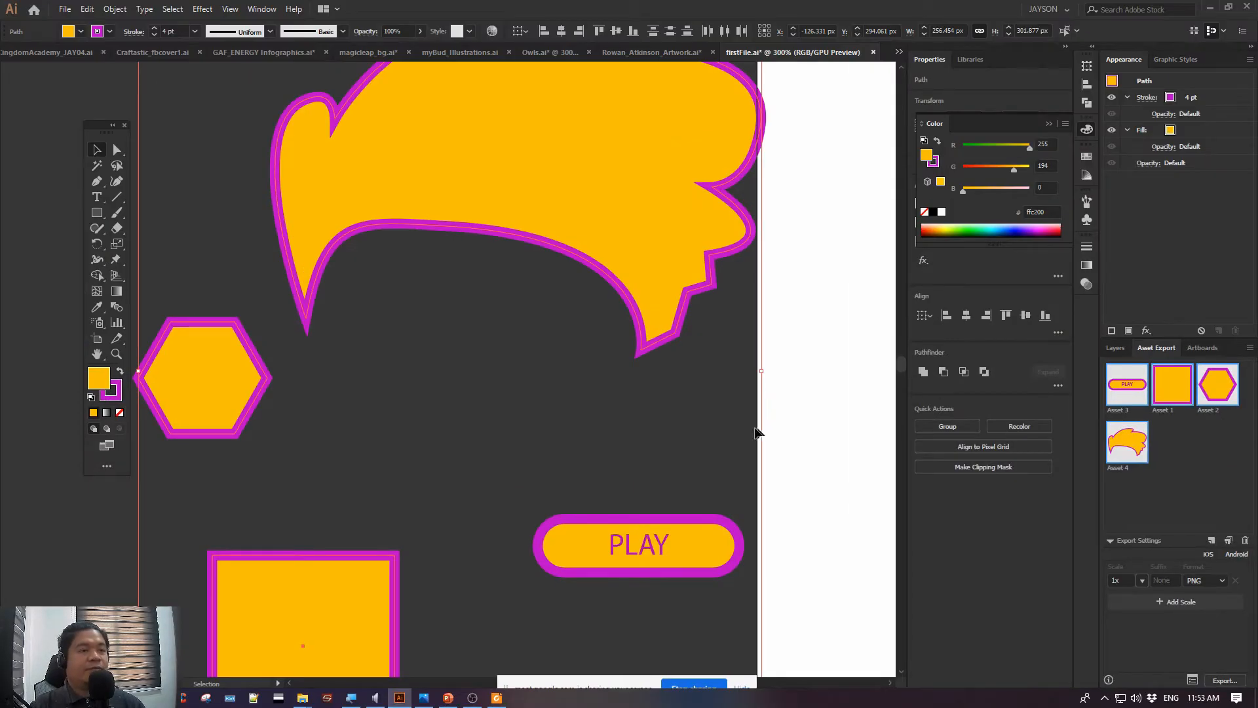
pyautogui.click(528, 359)
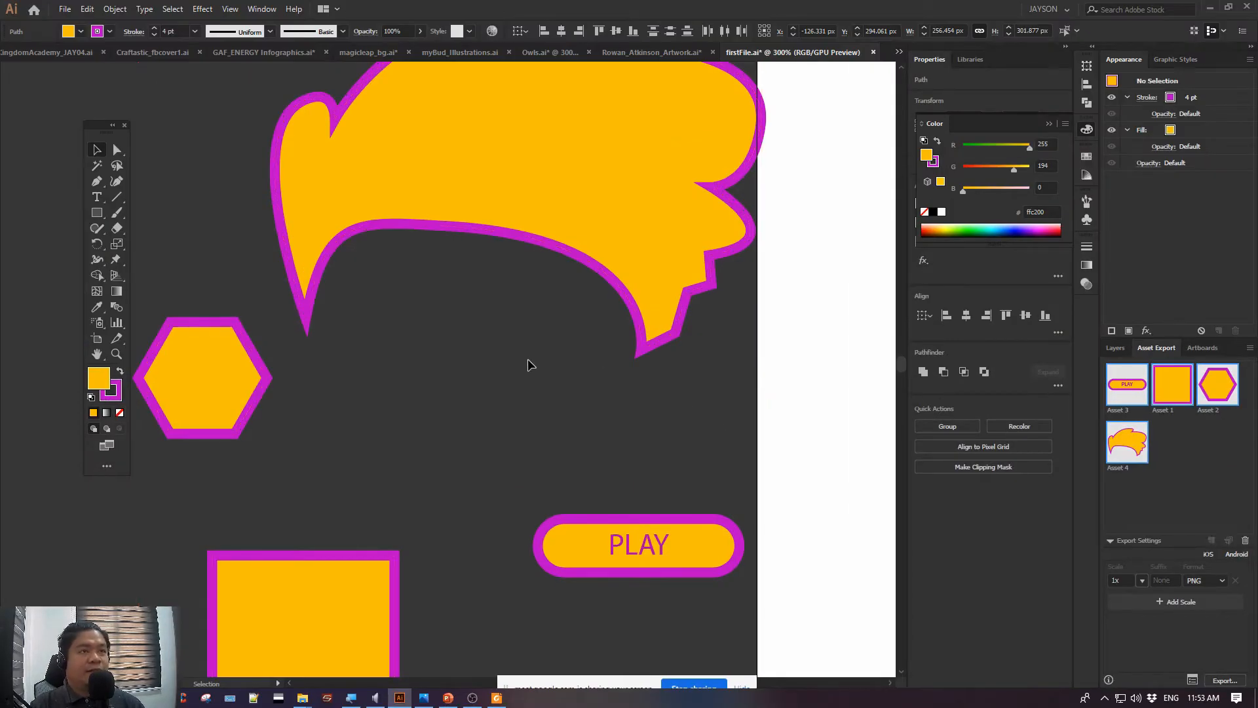
pyautogui.press('a')
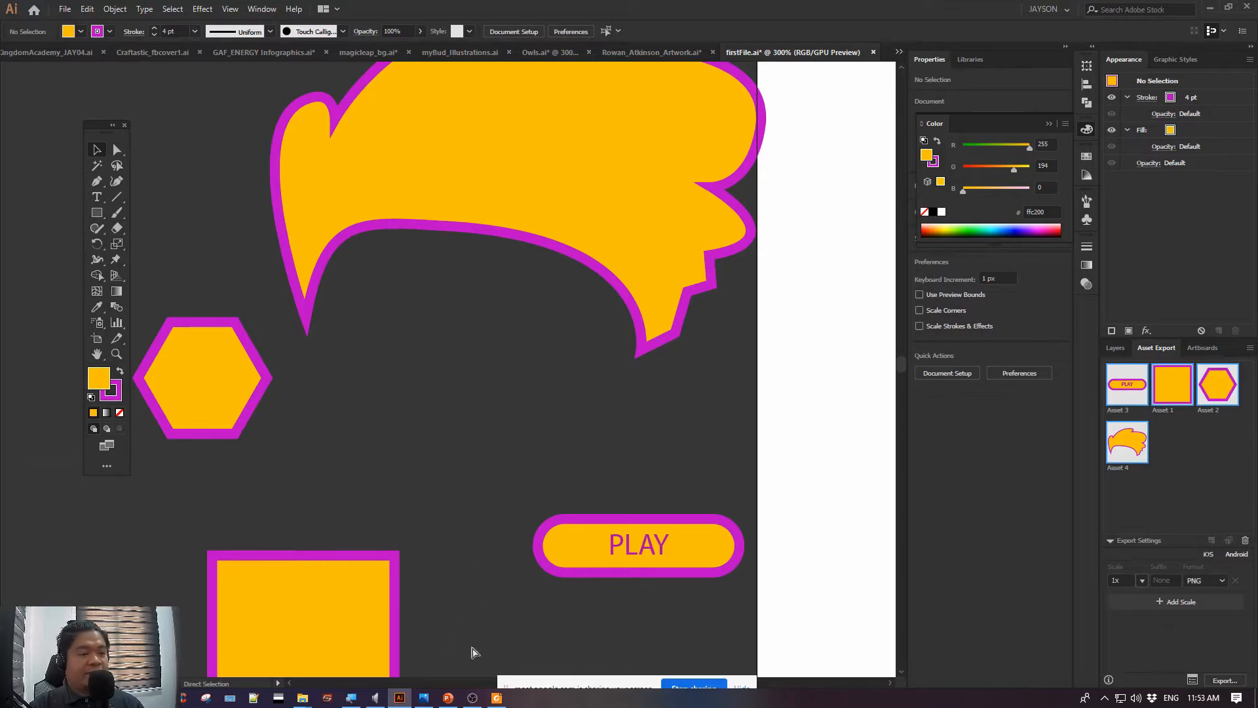
pyautogui.press('v')
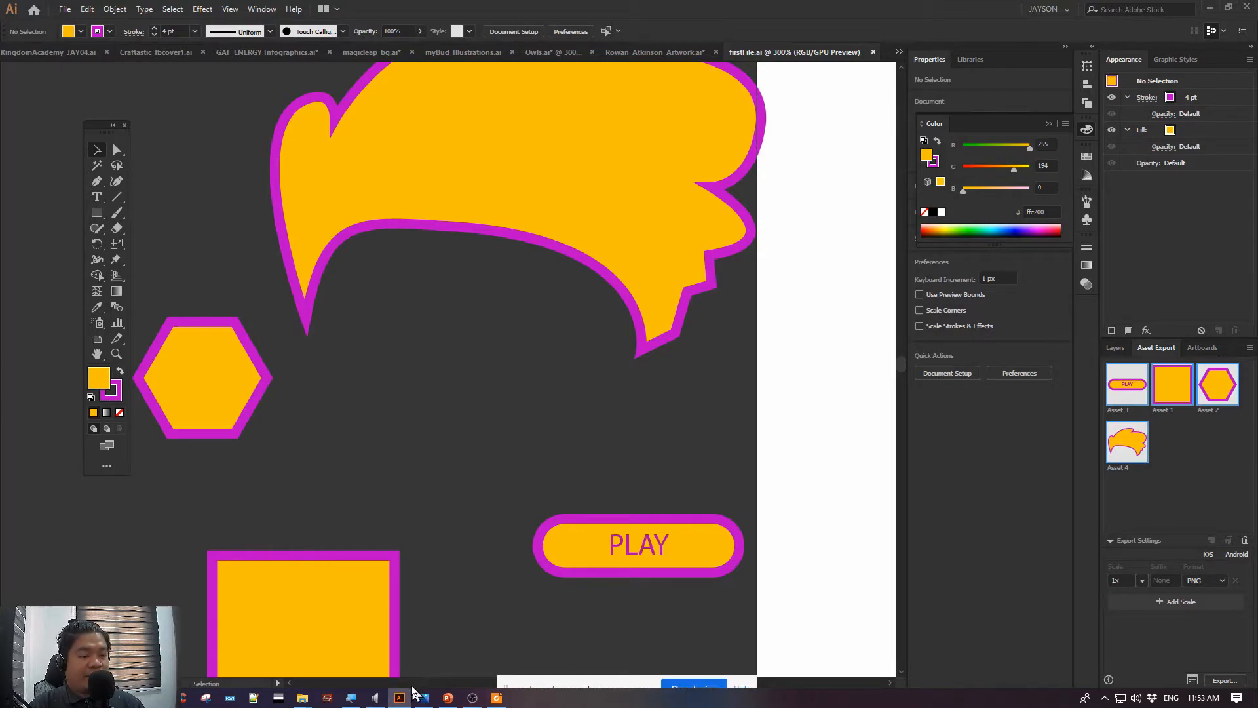
# Switch to the Adobe Illustrator_1.pptx presentation in PowerPoint and highlight the "Export As….. (With & Without Artboards)" line under Exporting Assets
pyautogui.click(448, 697)
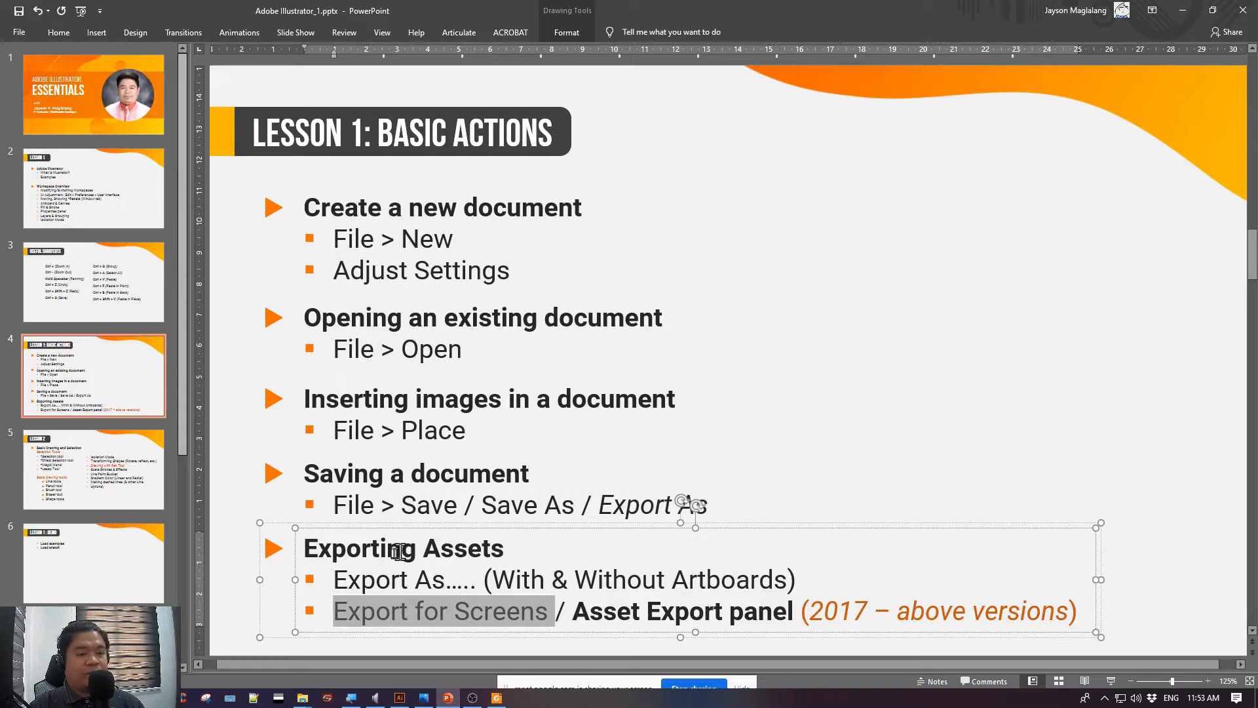
pyautogui.moveTo(332, 570); pyautogui.dragTo(798, 584)
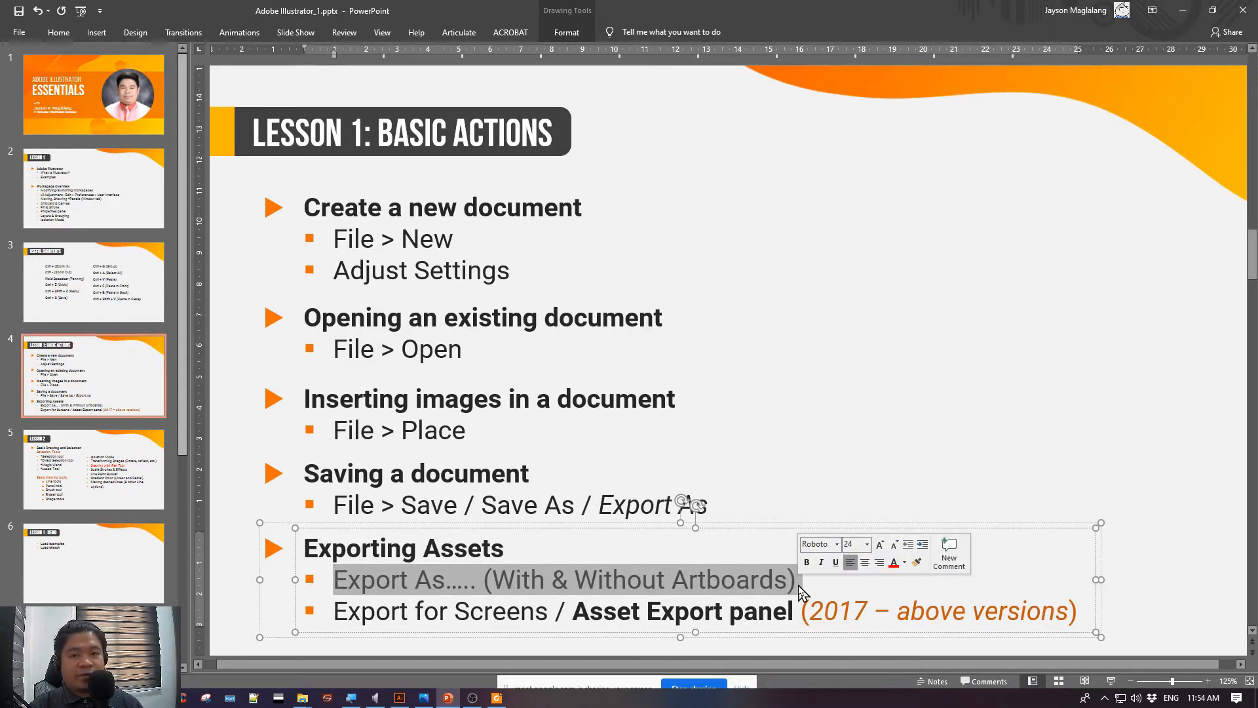
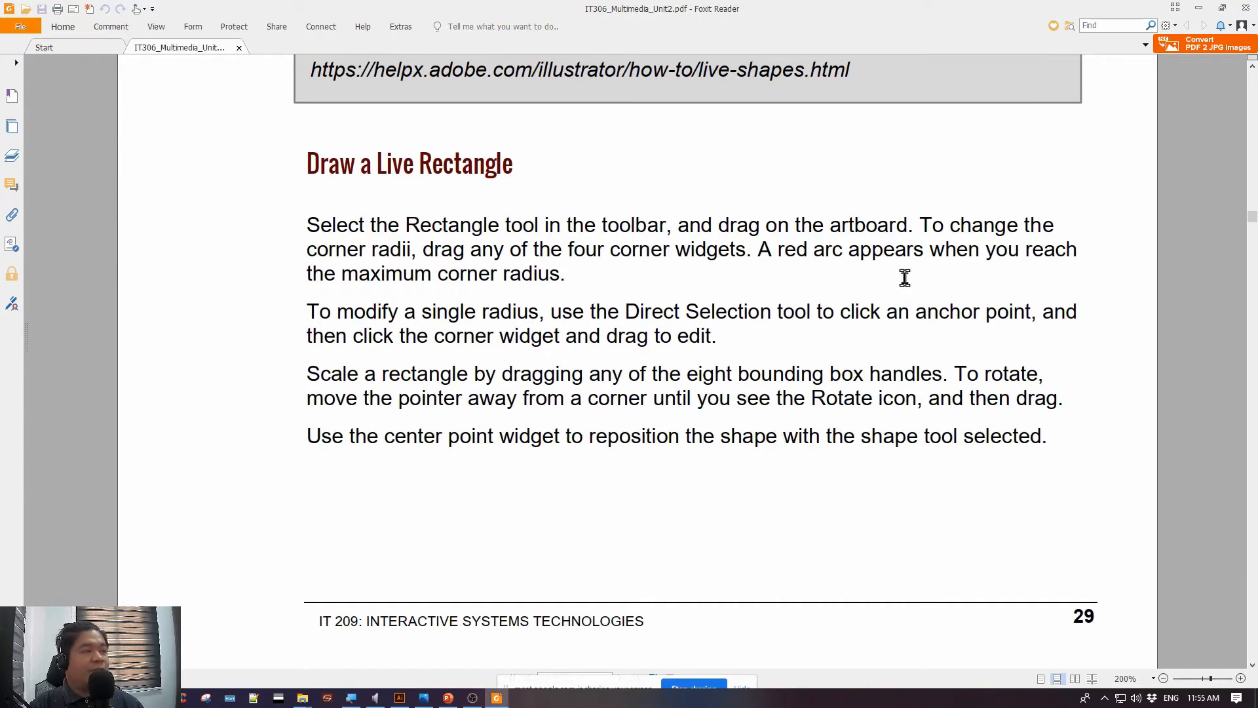
# Read through the Live Shapes pages on rectangles, polygons, ellipses, pies and lines in IT306_Multimedia_Unit2.pdf up to the References page
pyautogui.scroll(-7, 905, 278)
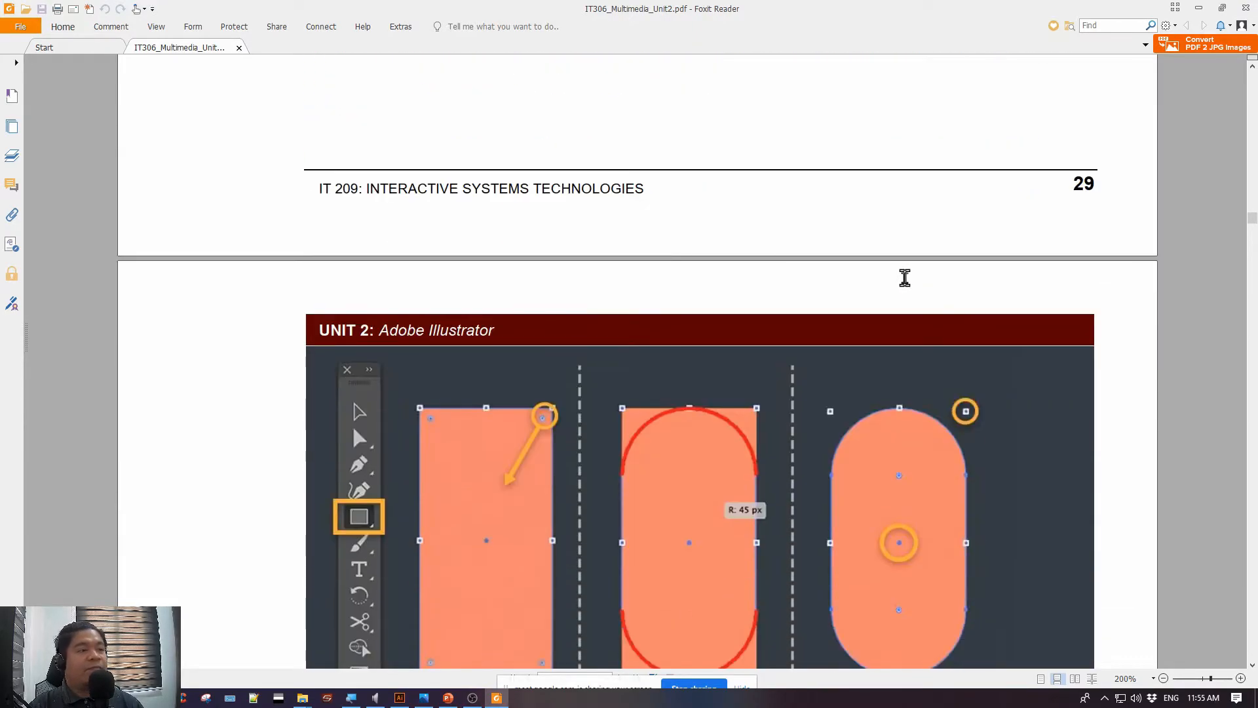
pyautogui.scroll(-2, 904, 278)
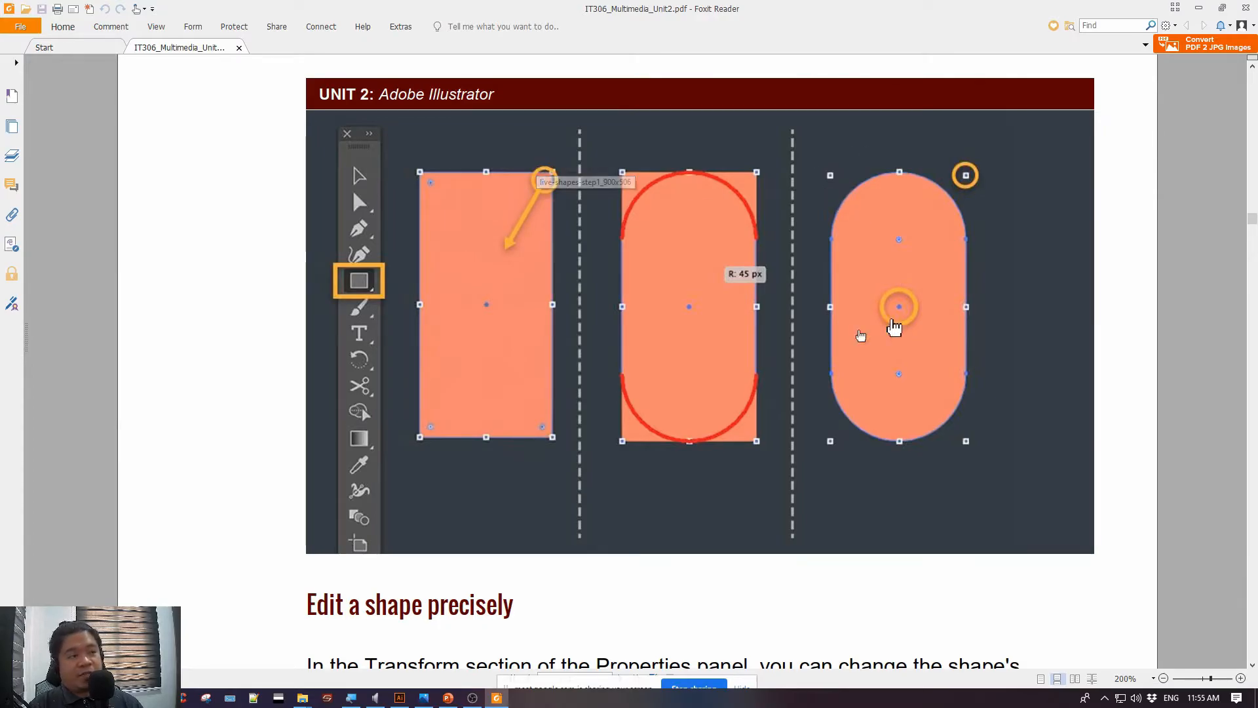
pyautogui.scroll(-4, 723, 210)
pyautogui.scroll(-20, 659, 281)
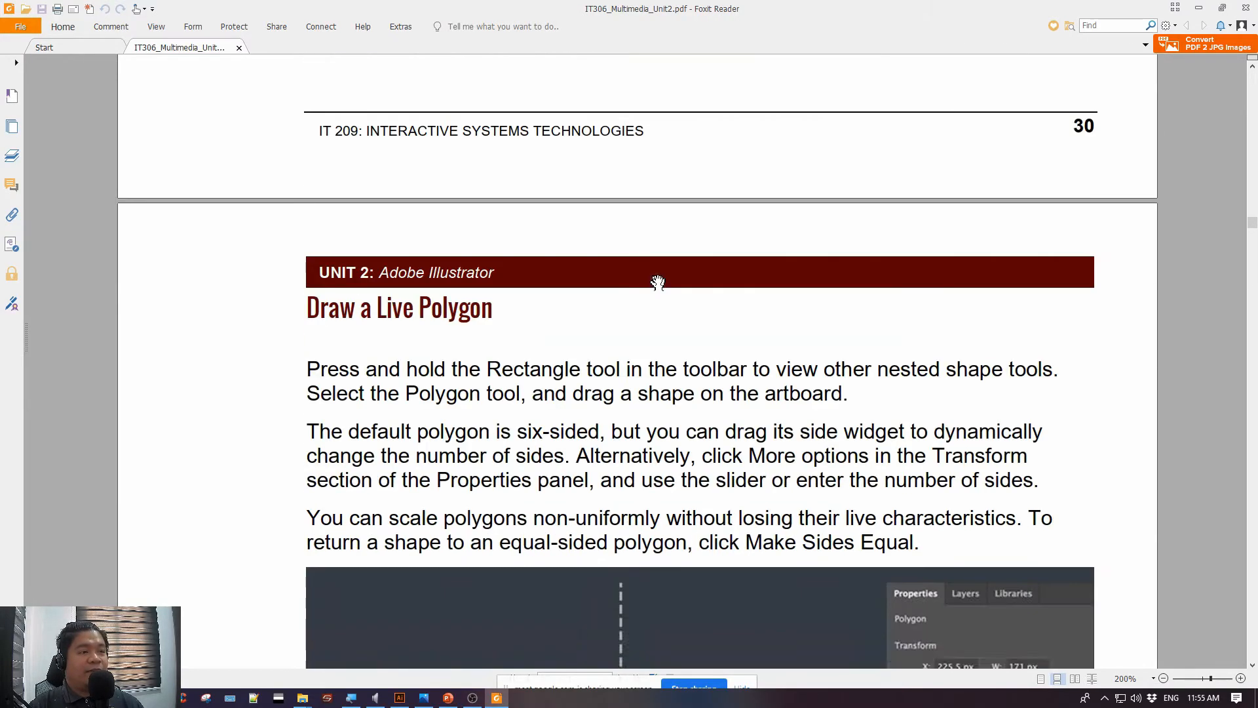
pyautogui.scroll(-13, 660, 281)
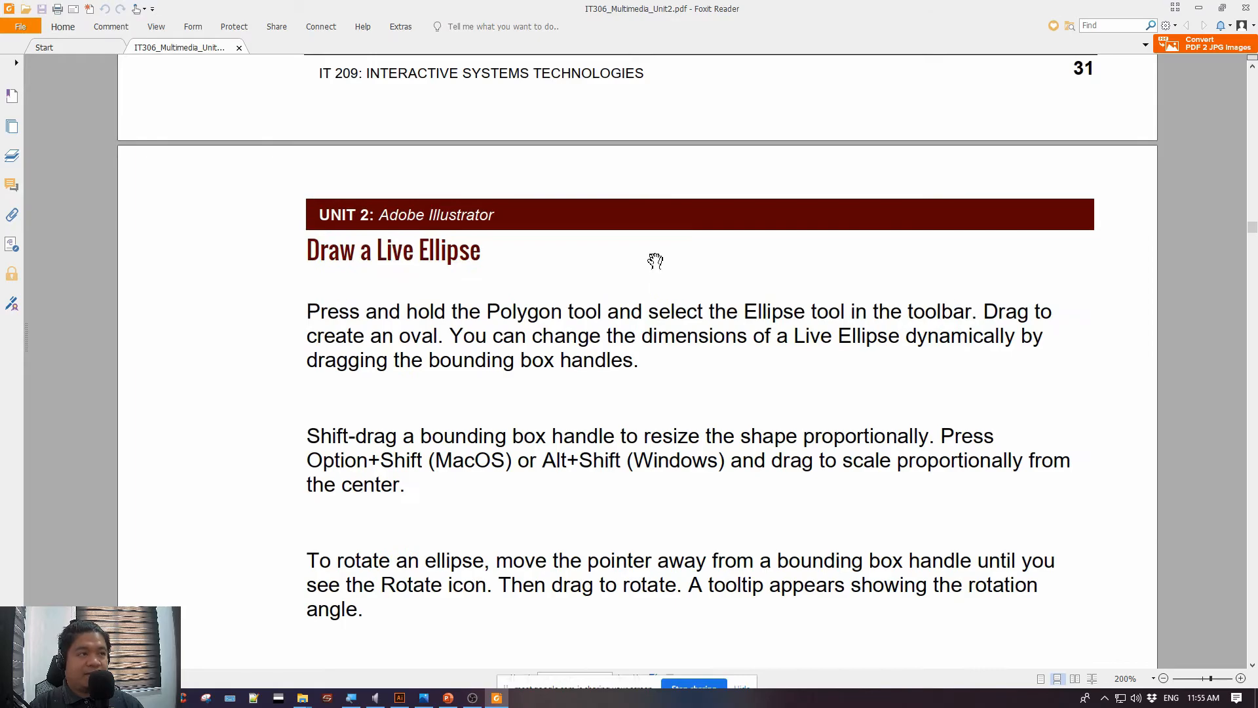
pyautogui.scroll(-7, 655, 253)
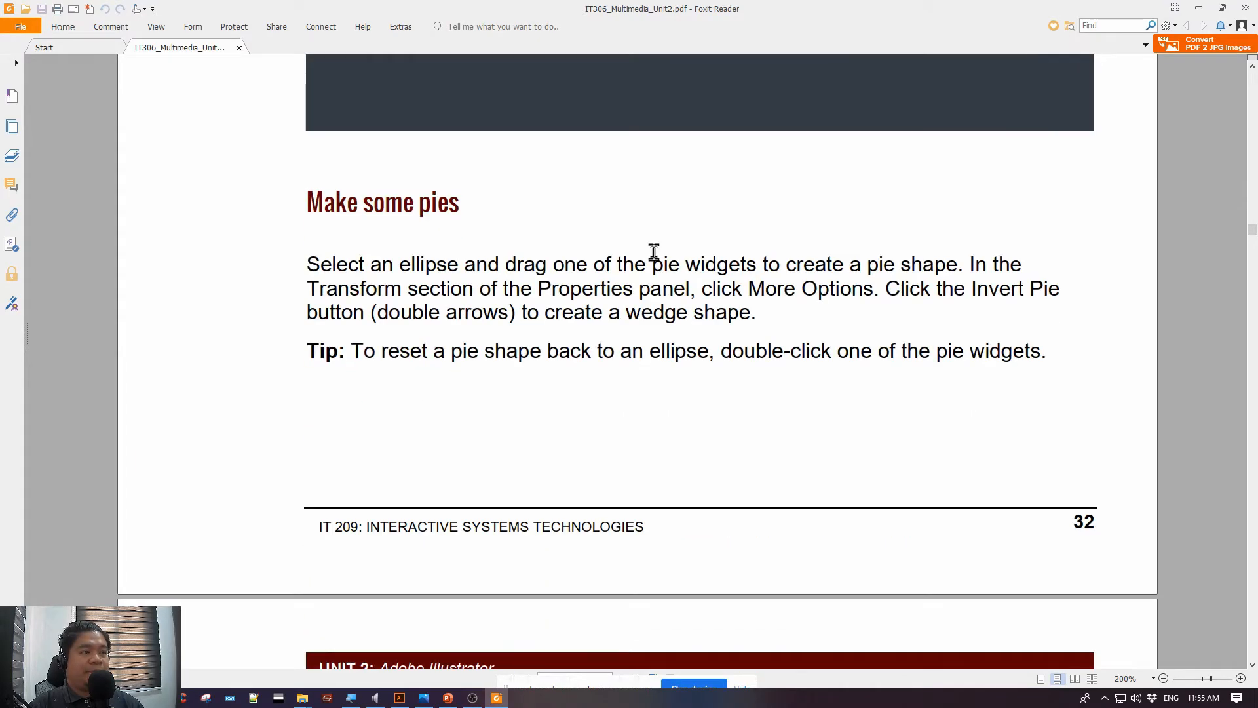
pyautogui.scroll(-18, 653, 252)
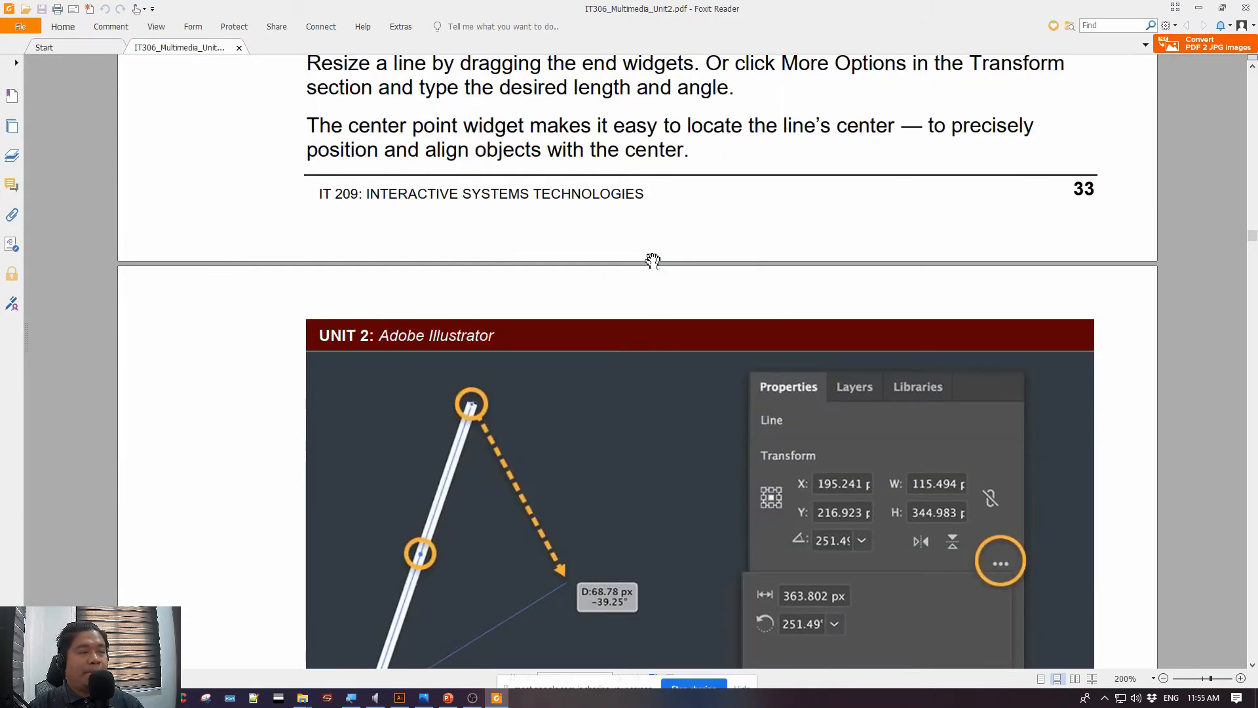
pyautogui.scroll(-5, 655, 263)
pyautogui.scroll(-5, 659, 264)
pyautogui.scroll(-13, 662, 270)
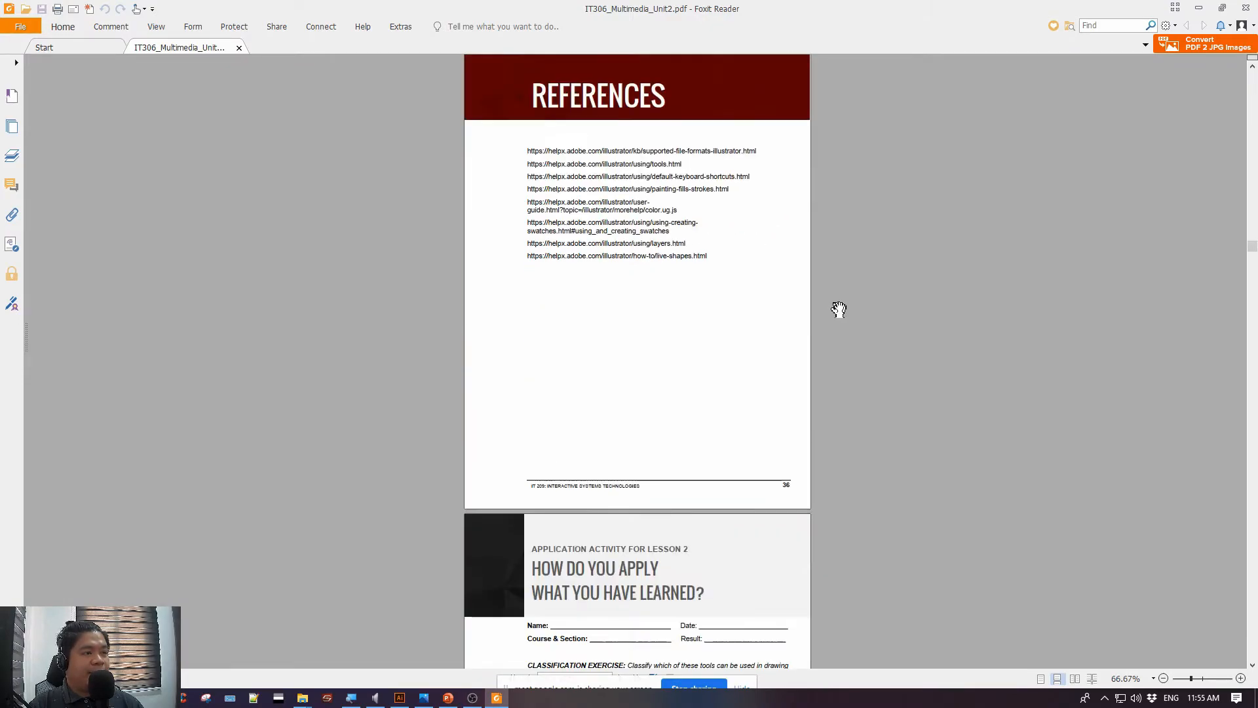
# Review the Lesson 2 Basic Drawing and Selection pages, from the cover through Selection, Direct Selection, Magic Wand and Lasso tools
pyautogui.scroll(-12, 839, 309)
pyautogui.scroll(5, 762, 306)
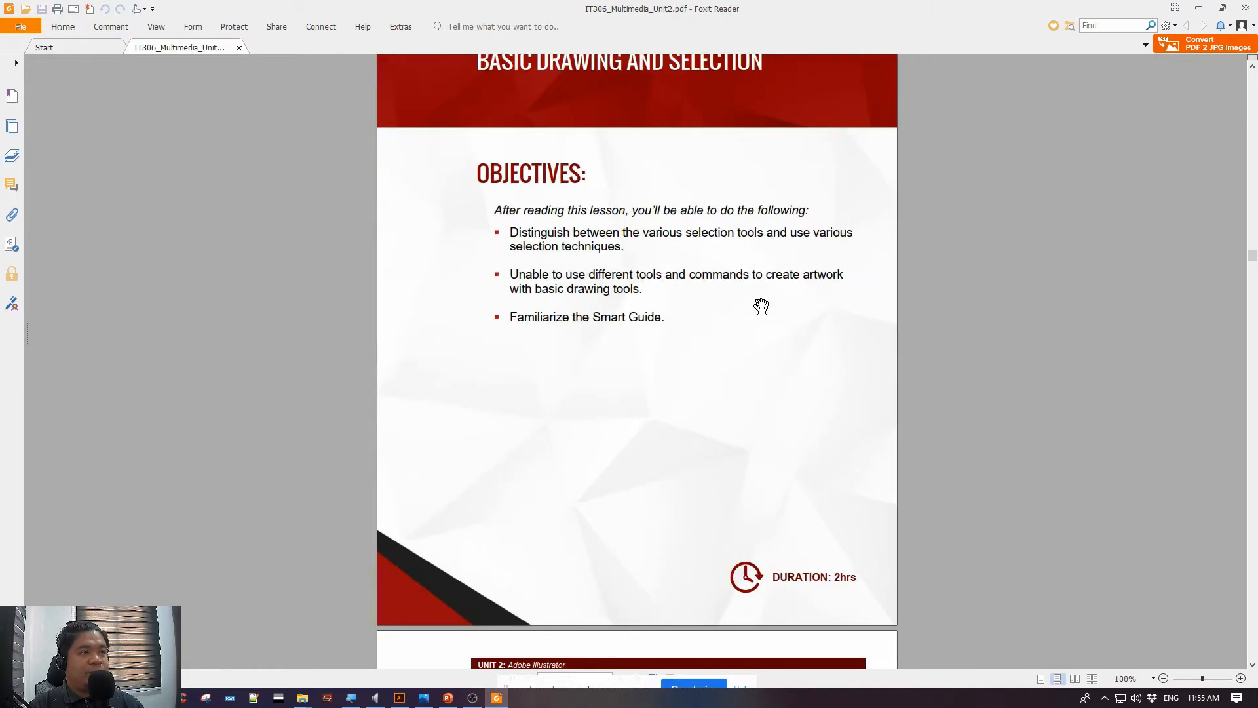
pyautogui.scroll(6, 803, 283)
pyautogui.scroll(1, 806, 281)
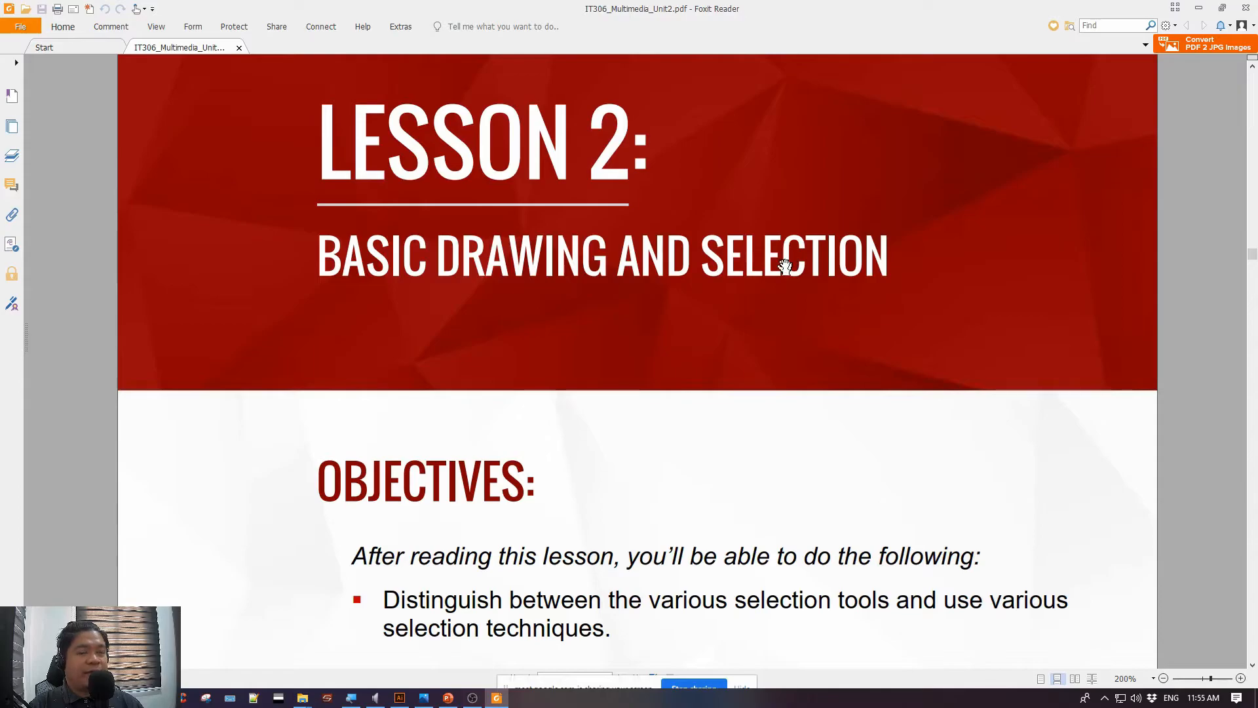
pyautogui.scroll(-4, 775, 289)
pyautogui.scroll(-10, 753, 295)
pyautogui.scroll(3, 768, 295)
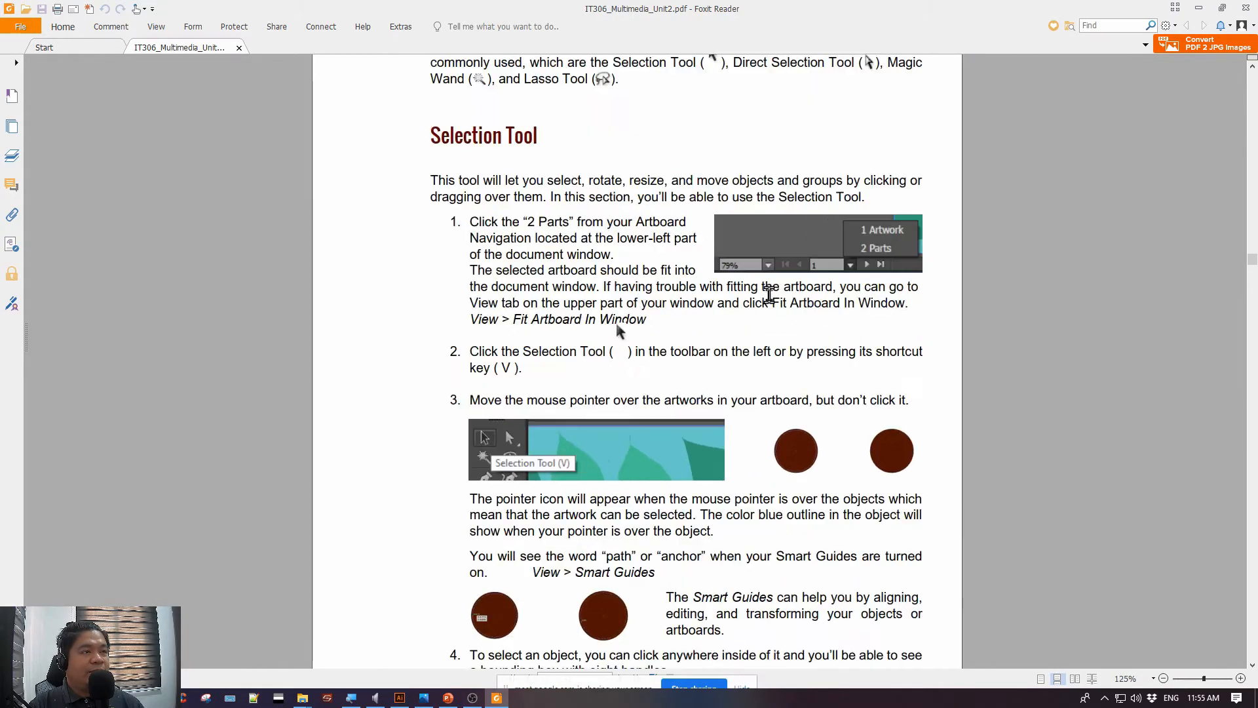
pyautogui.scroll(3, 825, 230)
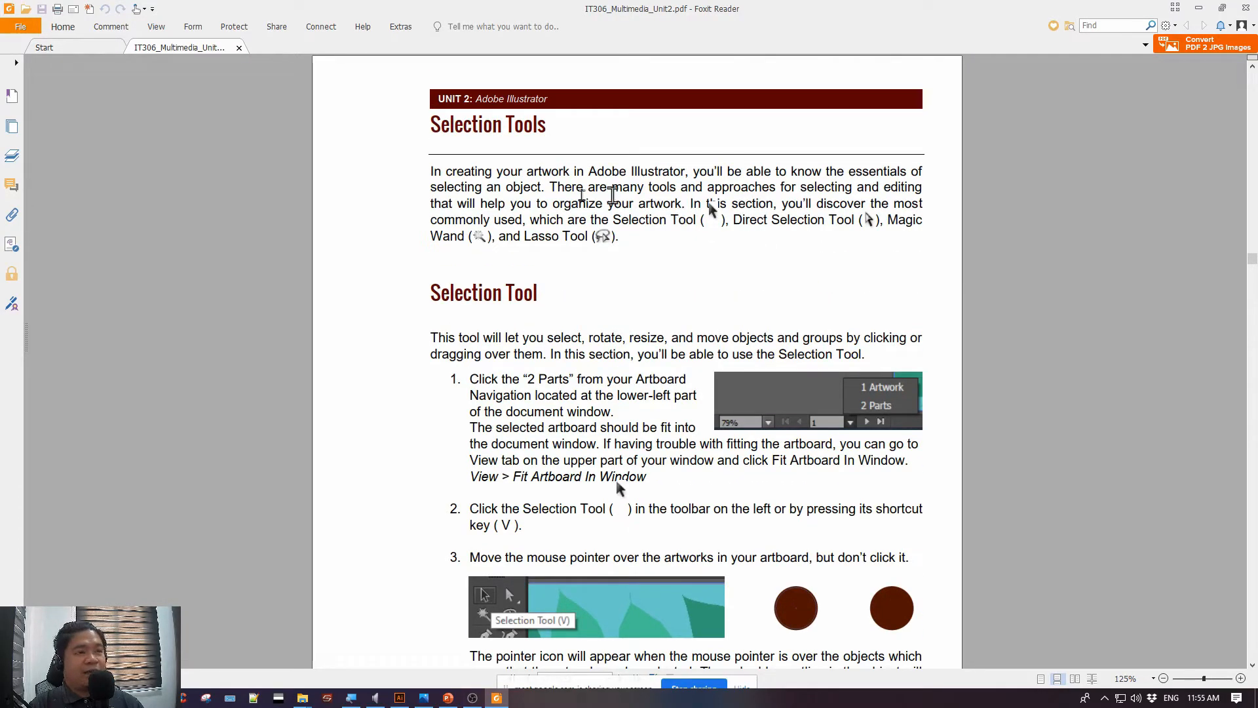
pyautogui.scroll(-5, 683, 367)
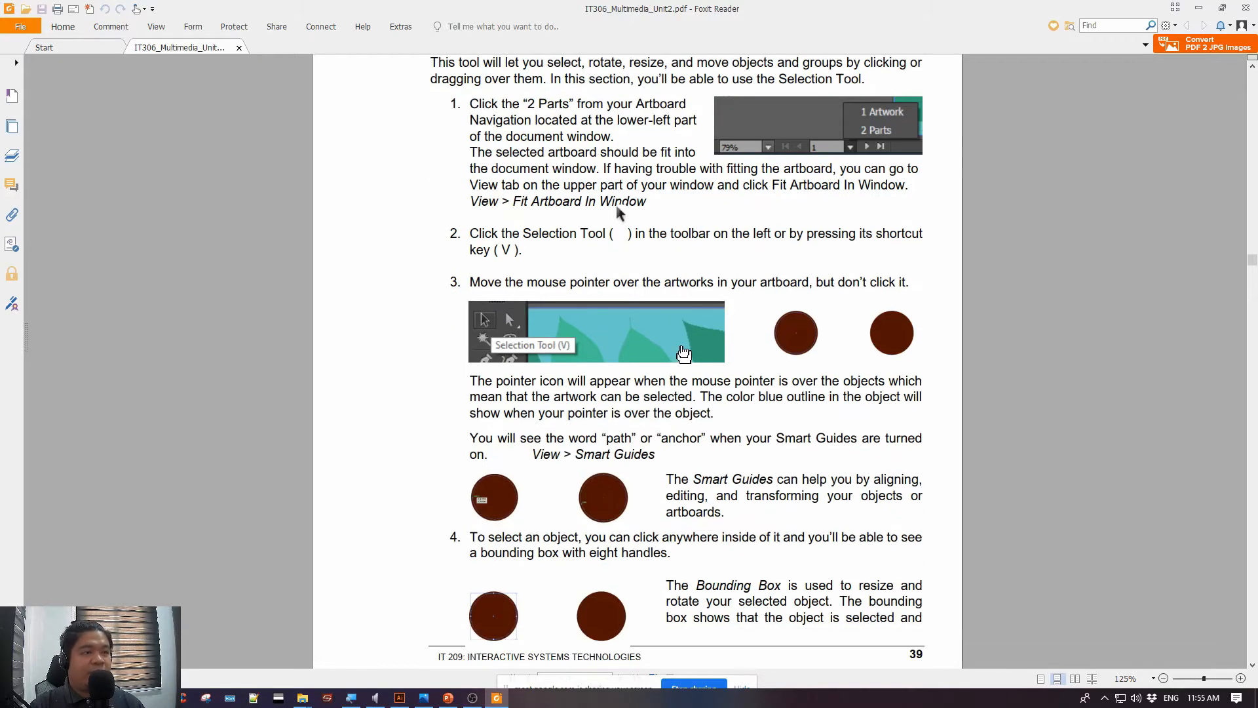
pyautogui.scroll(-20, 683, 354)
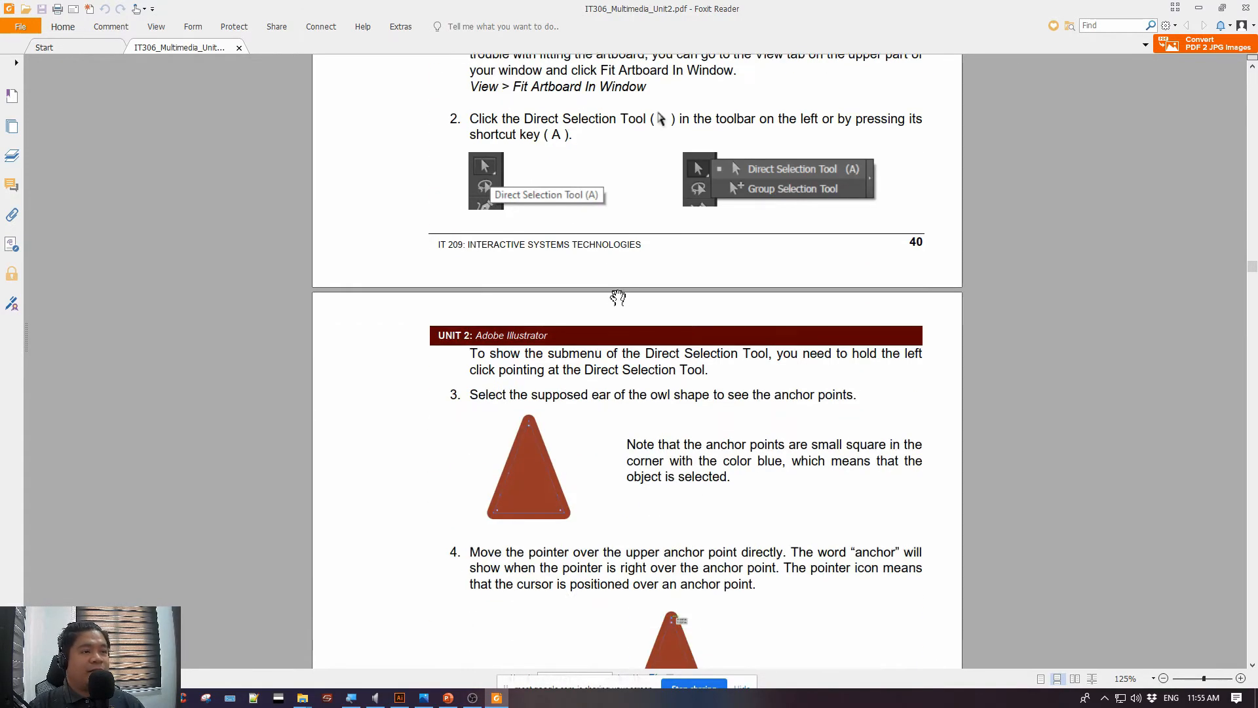
pyautogui.scroll(-20, 622, 308)
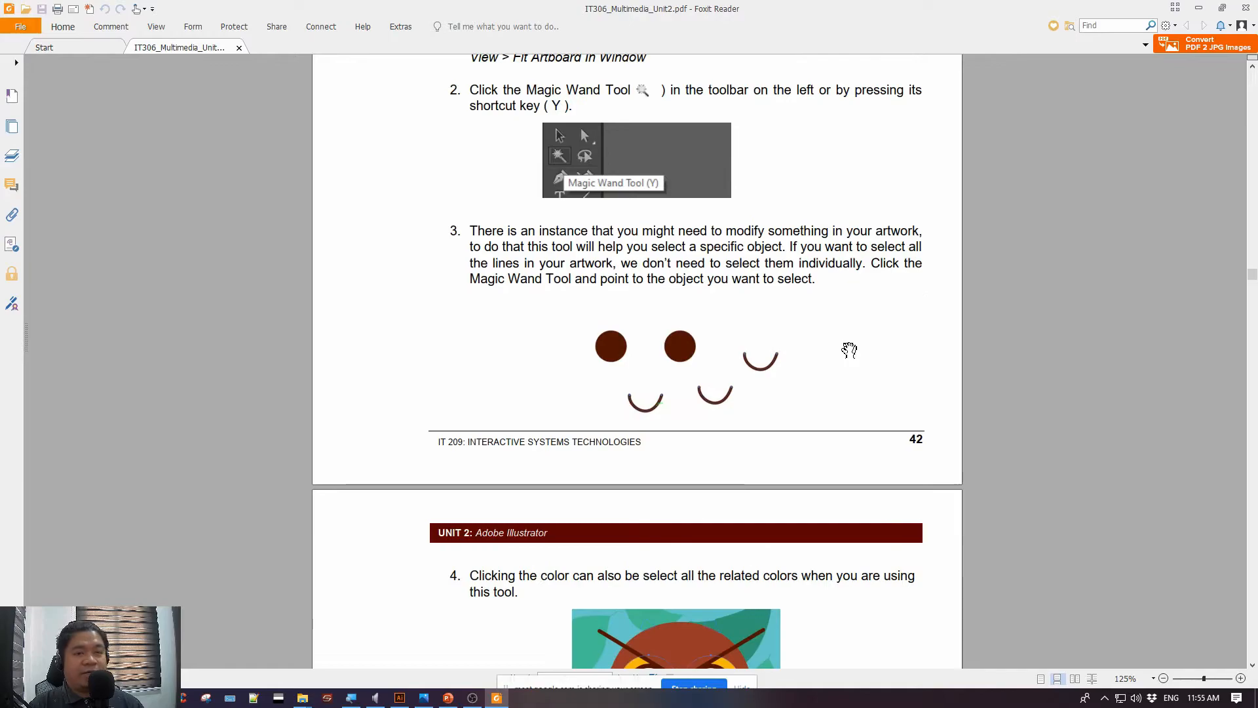
pyautogui.scroll(-4, 849, 350)
pyautogui.scroll(-4, 982, 210)
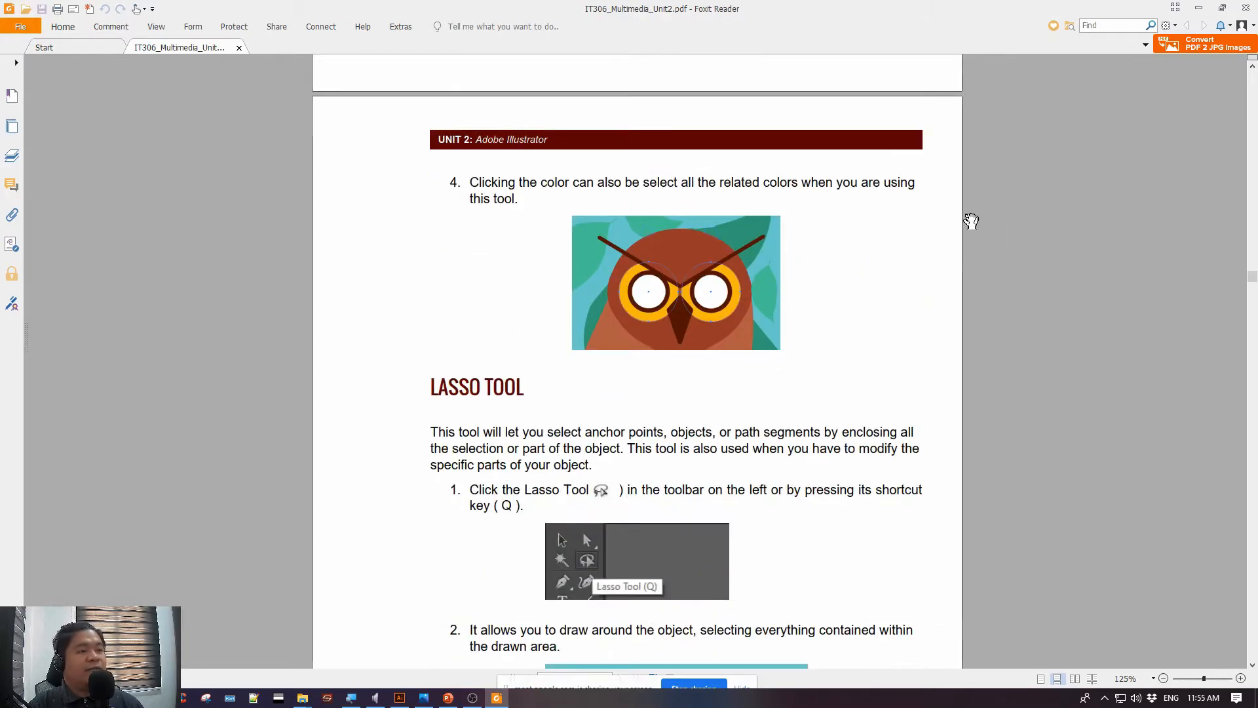
pyautogui.scroll(-5, 971, 221)
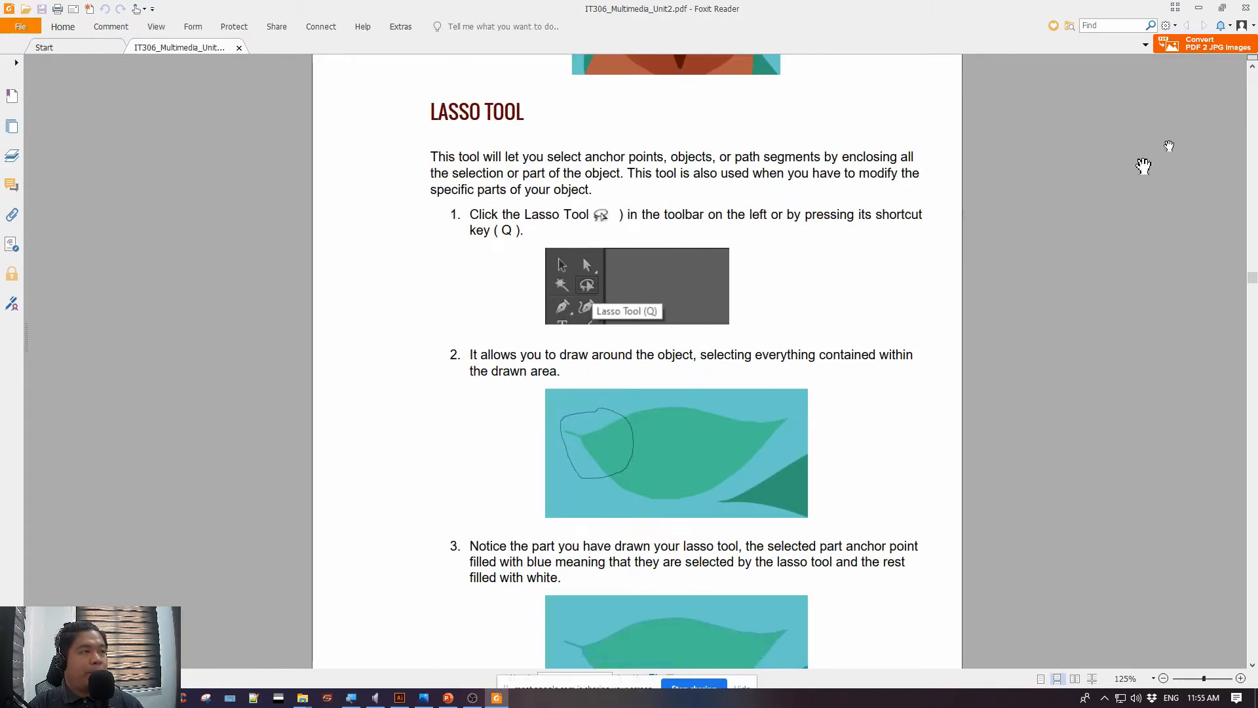
# Switch to the PowerPoint Lesson 2 slide and highlight the selection tools, basic drawing tools, Isolation Mode and Transforming Shapes topics
pyautogui.click(1197, 7)
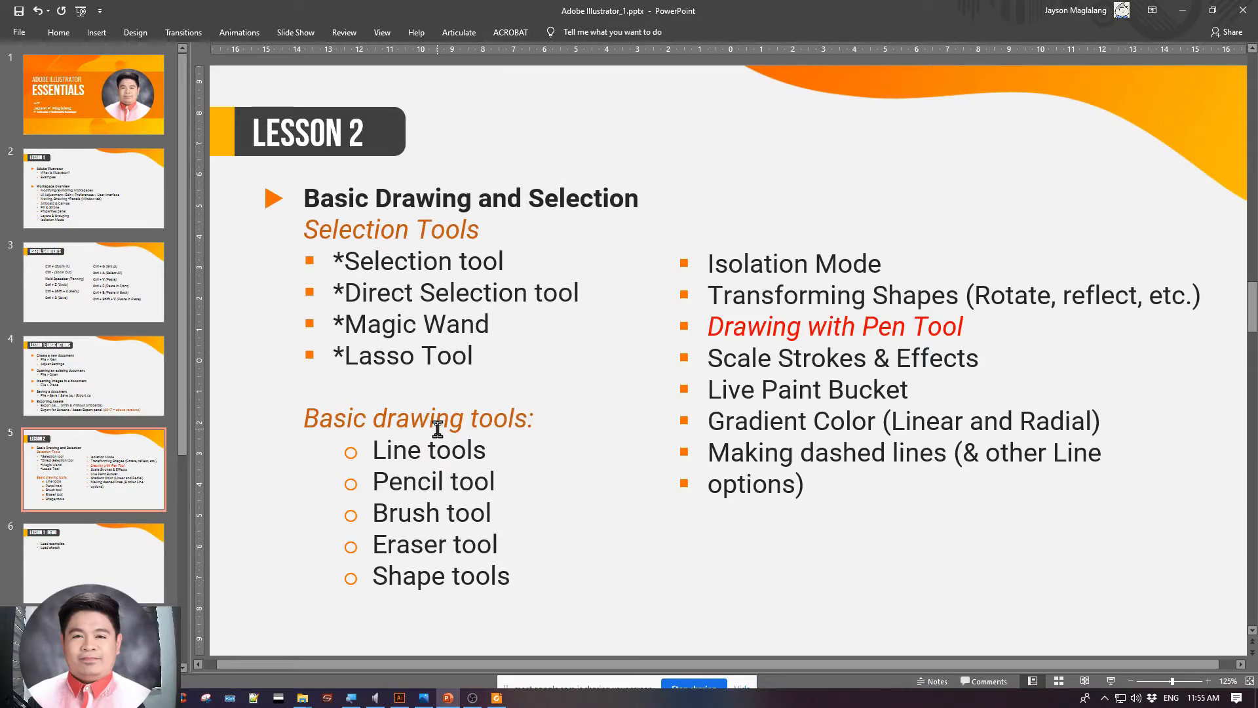
pyautogui.click(319, 229)
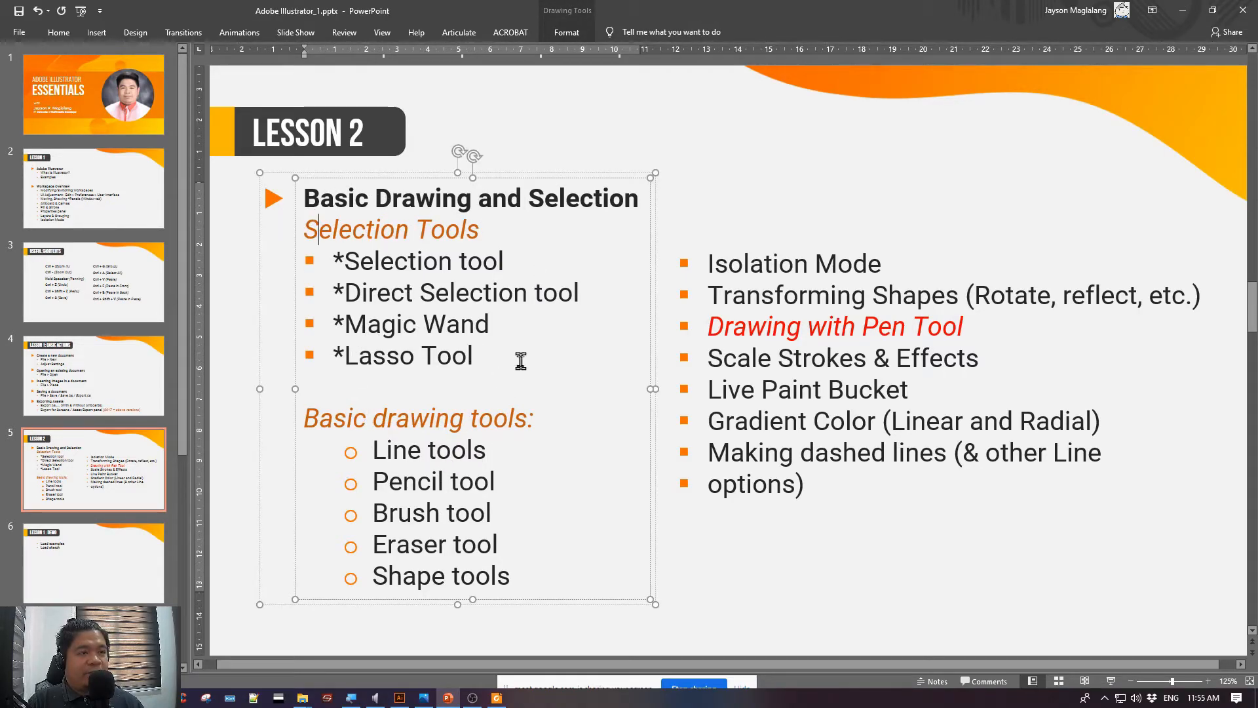
pyautogui.moveTo(518, 363); pyautogui.dragTo(308, 245)
pyautogui.moveTo(519, 581)
pyautogui.mouseDown()
pyautogui.moveTo(409, 485)
pyautogui.moveTo(321, 430)
pyautogui.mouseUp()
pyautogui.click(234, 353)
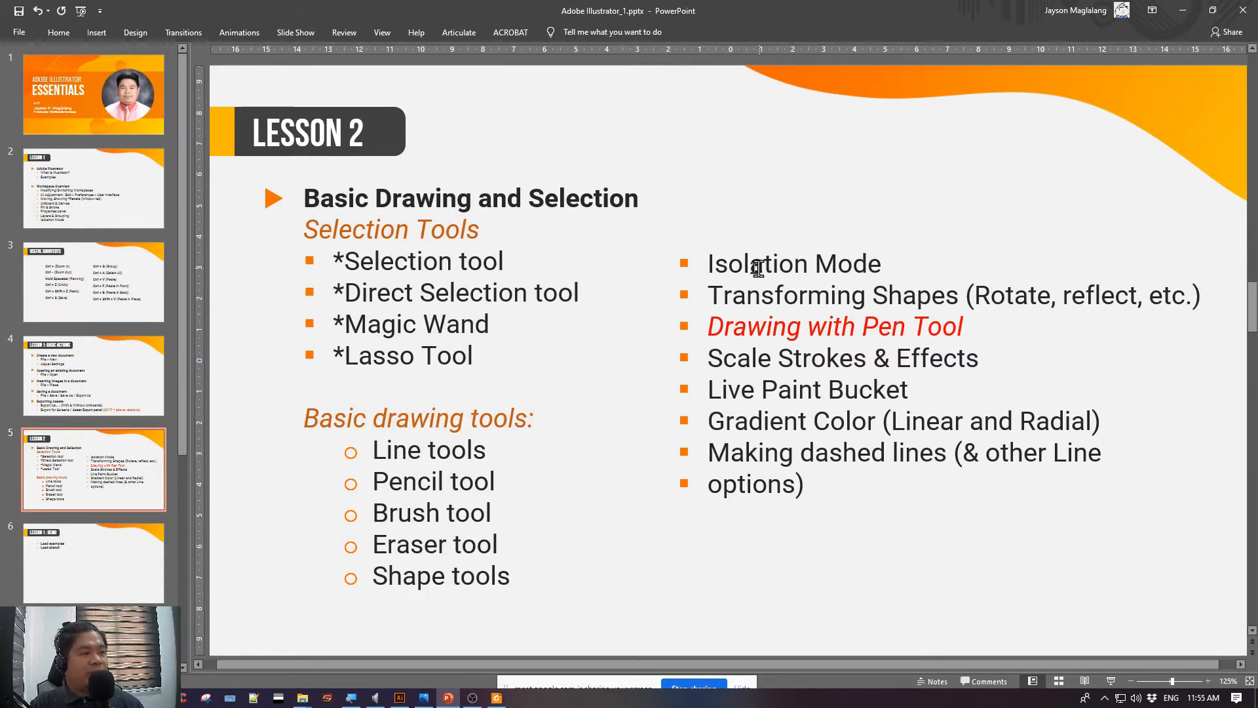
pyautogui.moveTo(701, 260); pyautogui.dragTo(1213, 301)
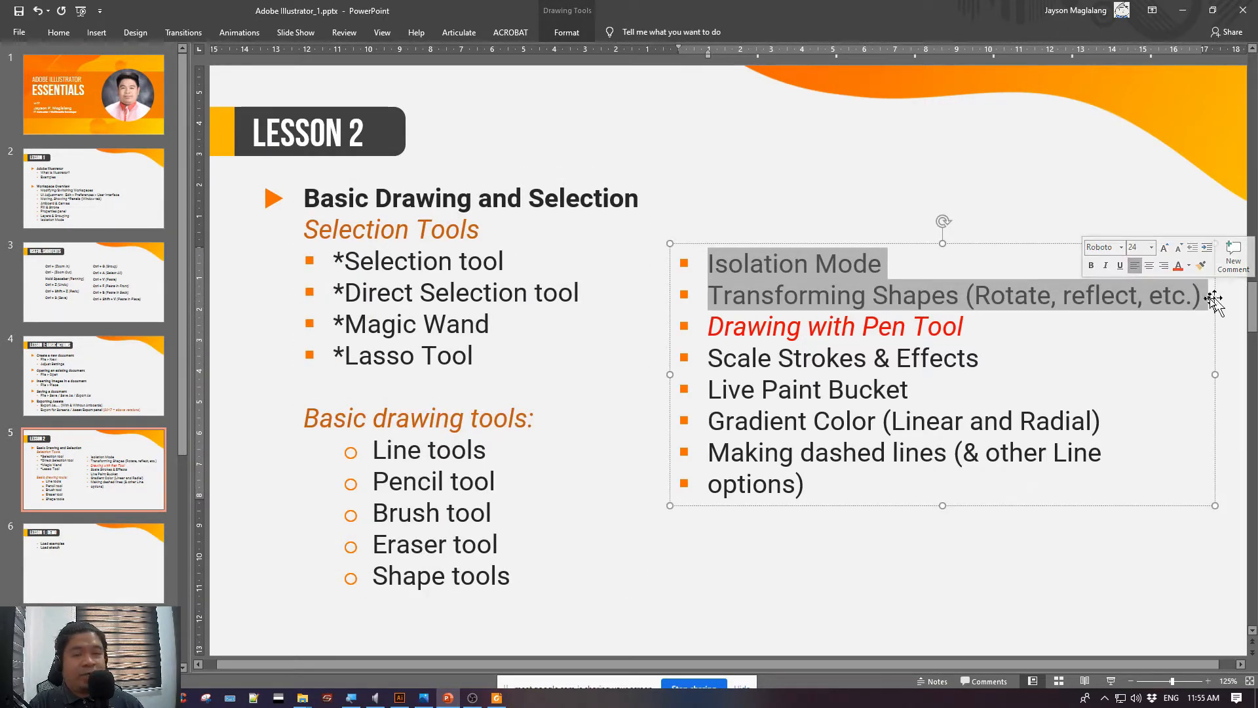
pyautogui.click(229, 563)
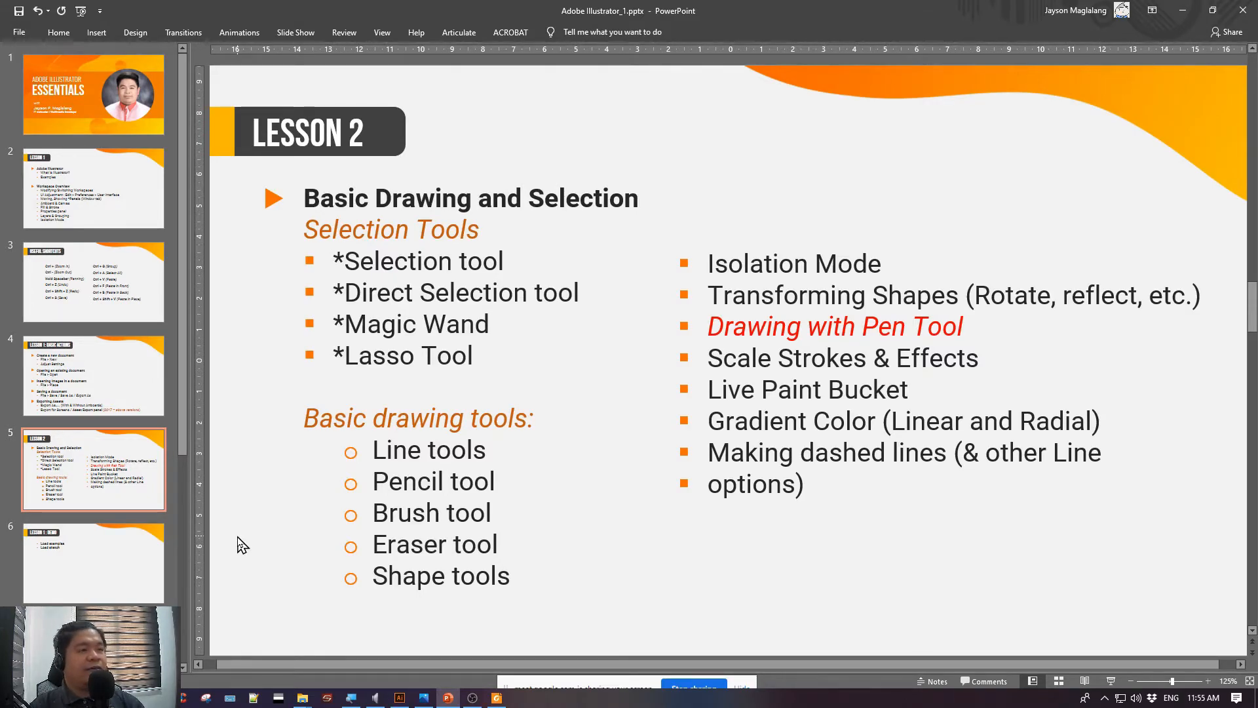
# Show the Lesson 3 slide and highlight "complex shapes" in its main heading
pyautogui.scroll(-3, 125, 547)
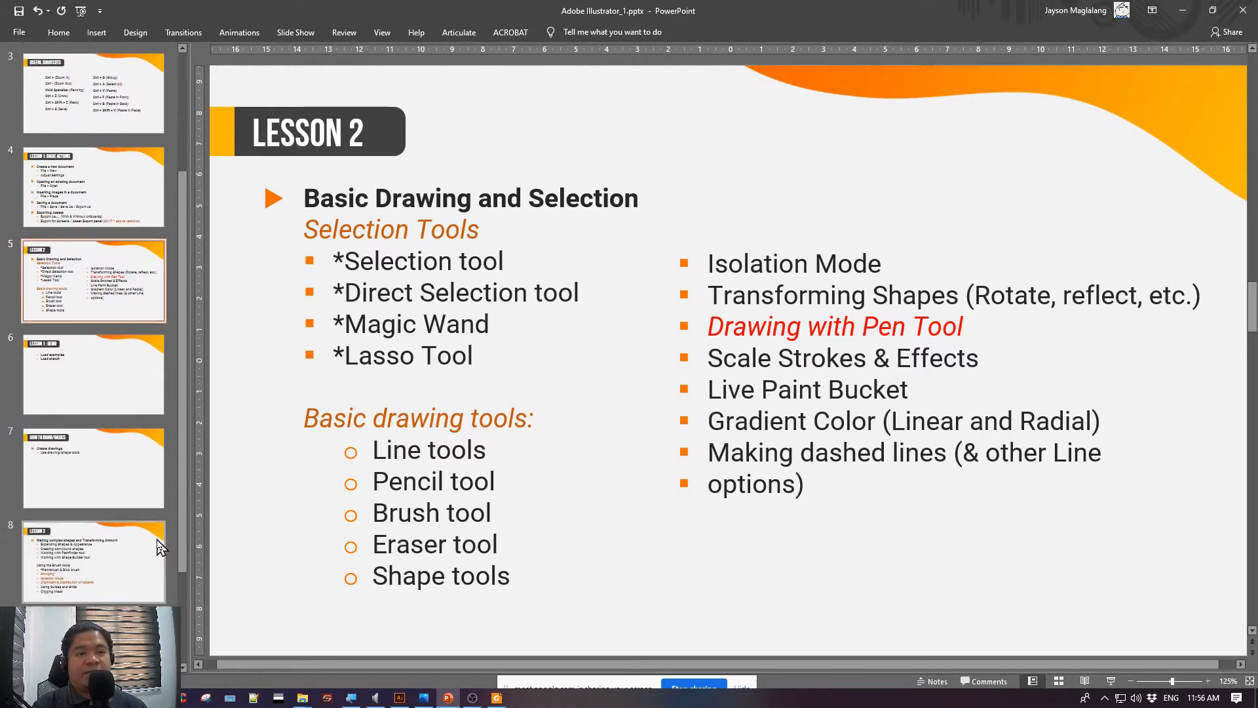
pyautogui.click(125, 547)
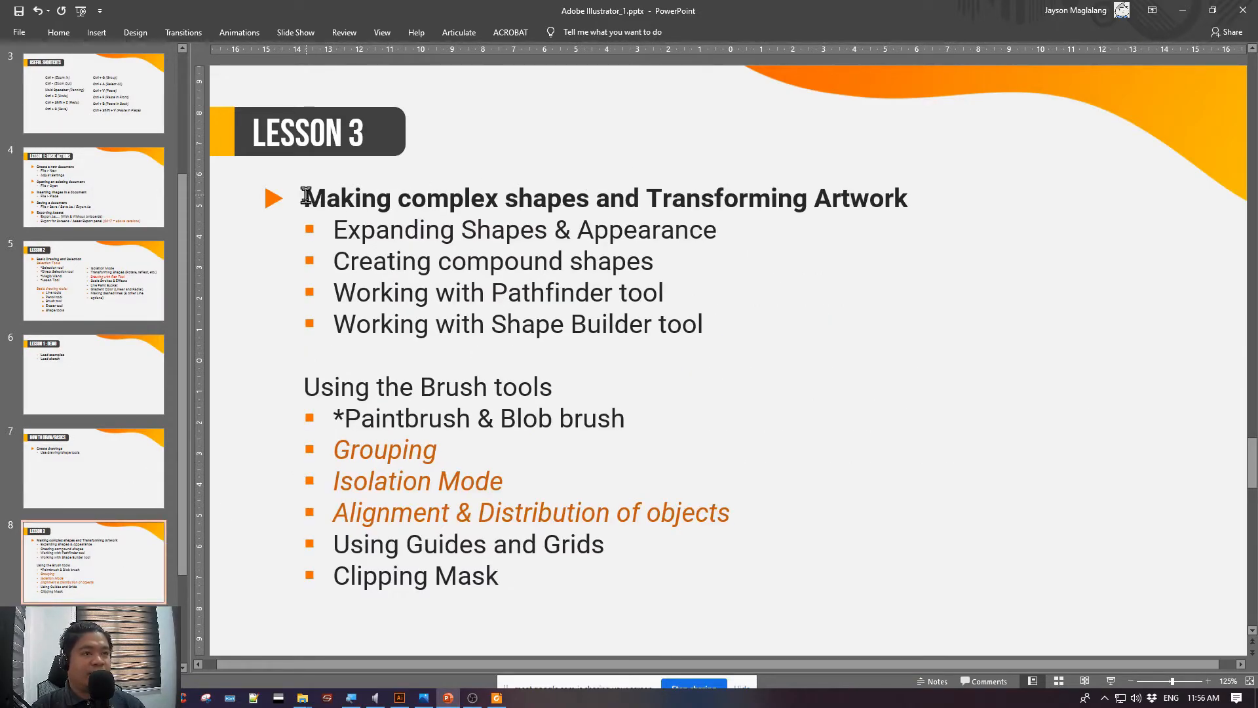
pyautogui.moveTo(305, 195); pyautogui.dragTo(523, 216)
pyautogui.click(441, 231)
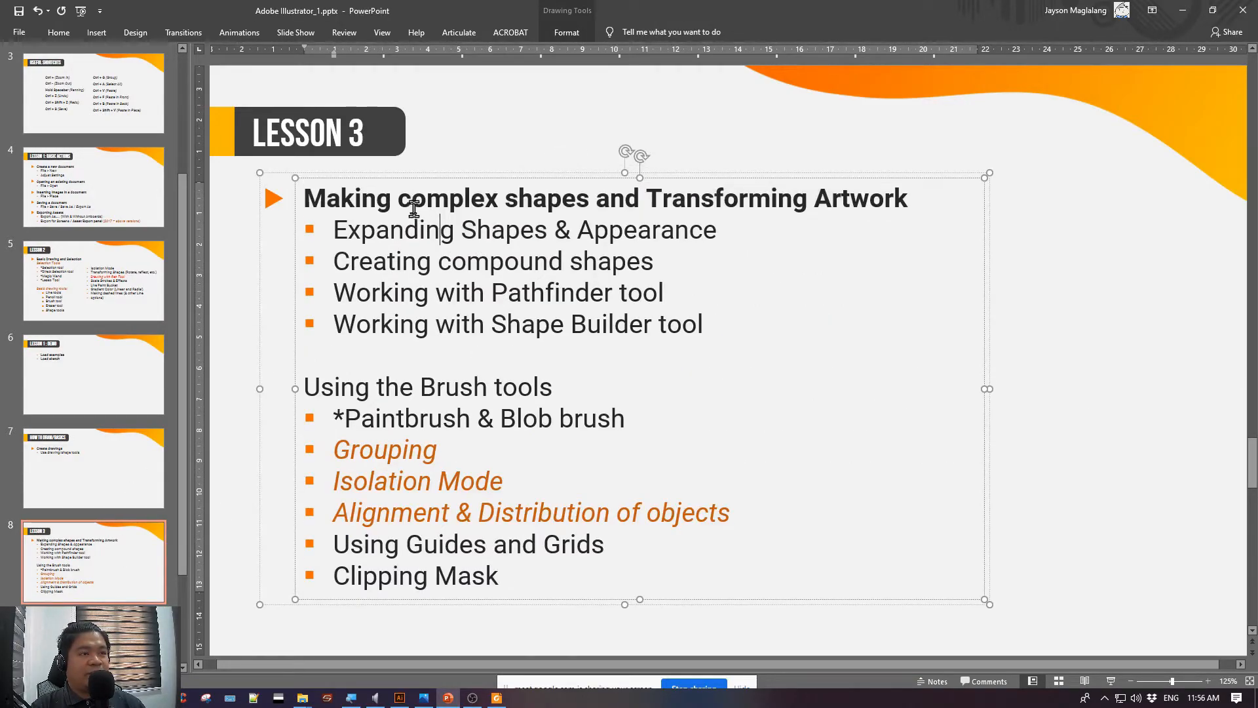
pyautogui.moveTo(399, 197); pyautogui.dragTo(590, 199)
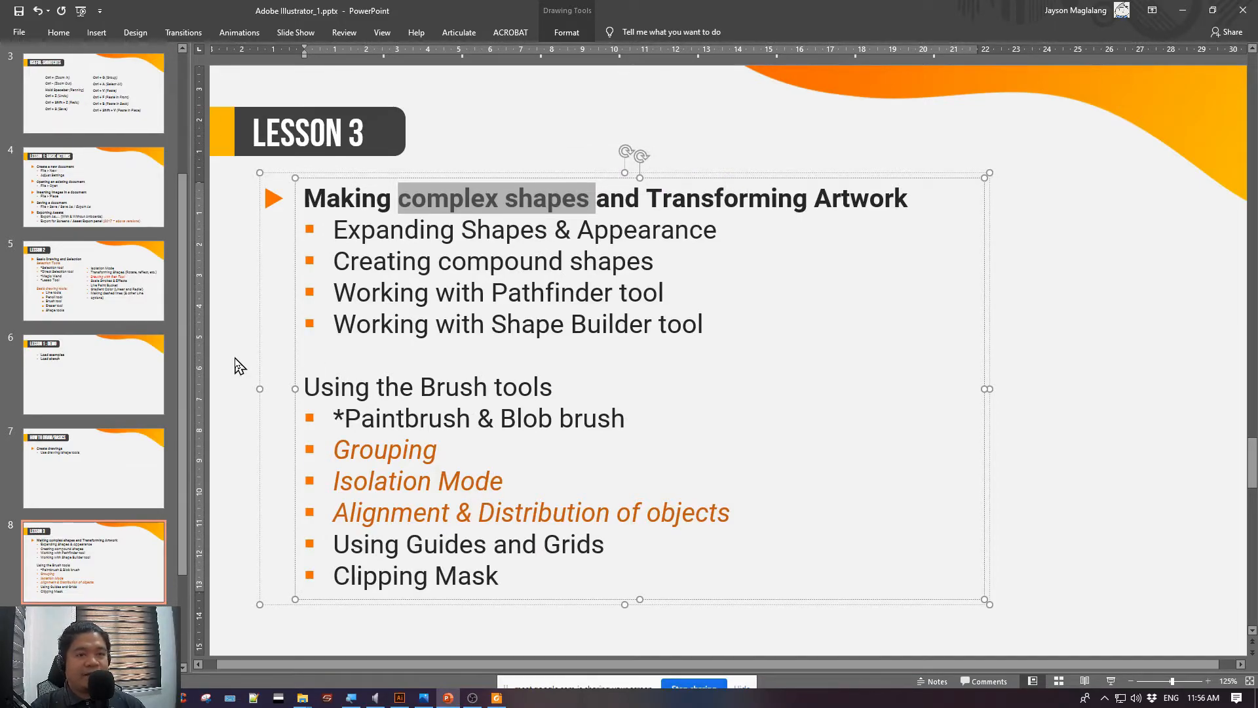
# View the How to Draw/Basics slide and return to the Lesson 2 slide
pyautogui.click(106, 452)
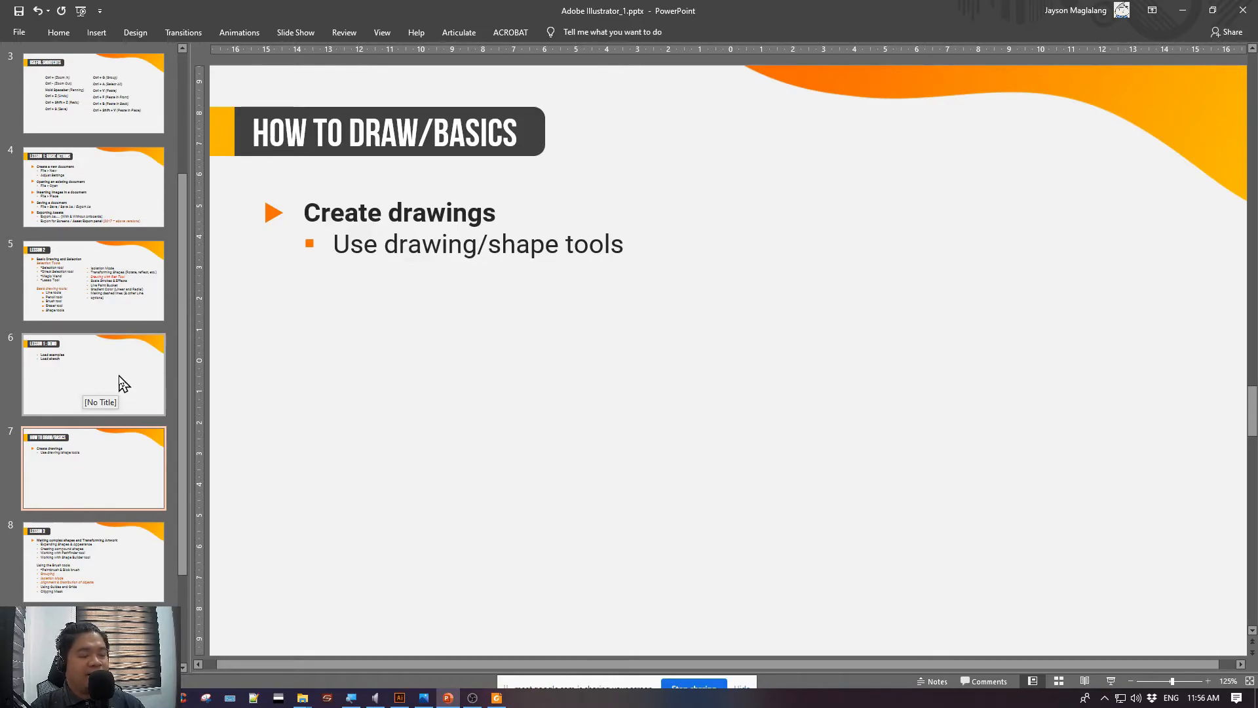
pyautogui.click(98, 254)
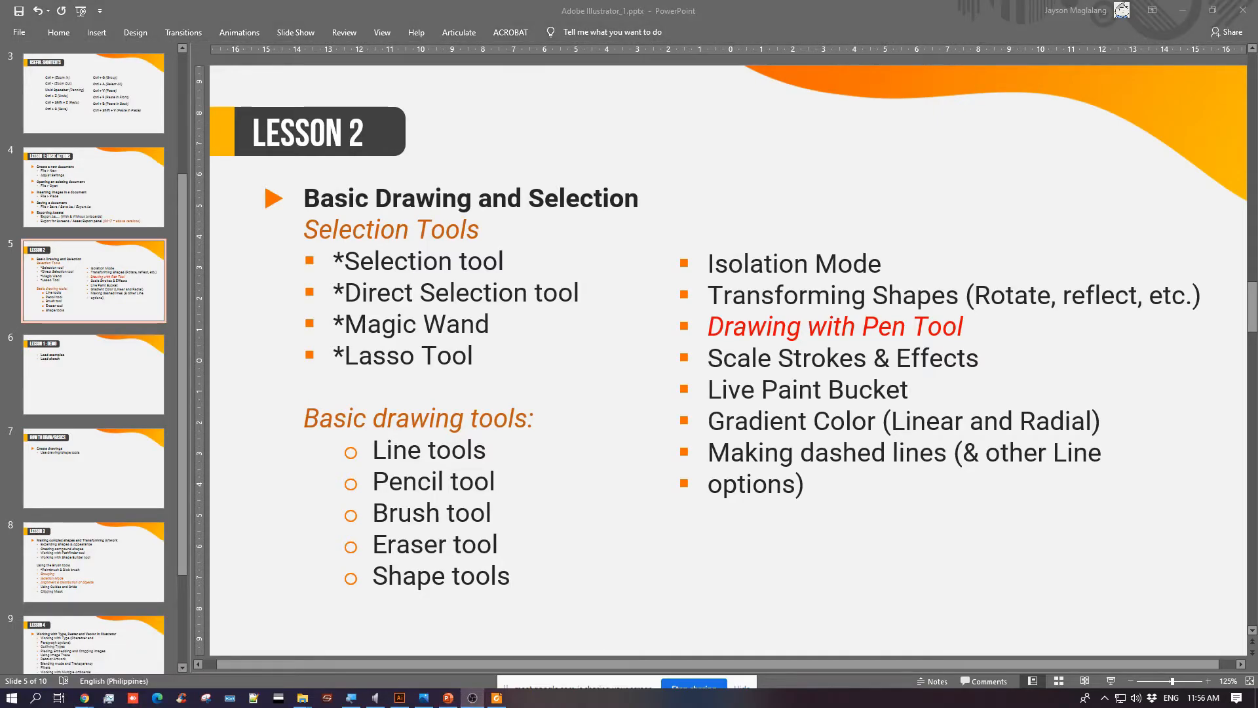
pyautogui.click(248, 331)
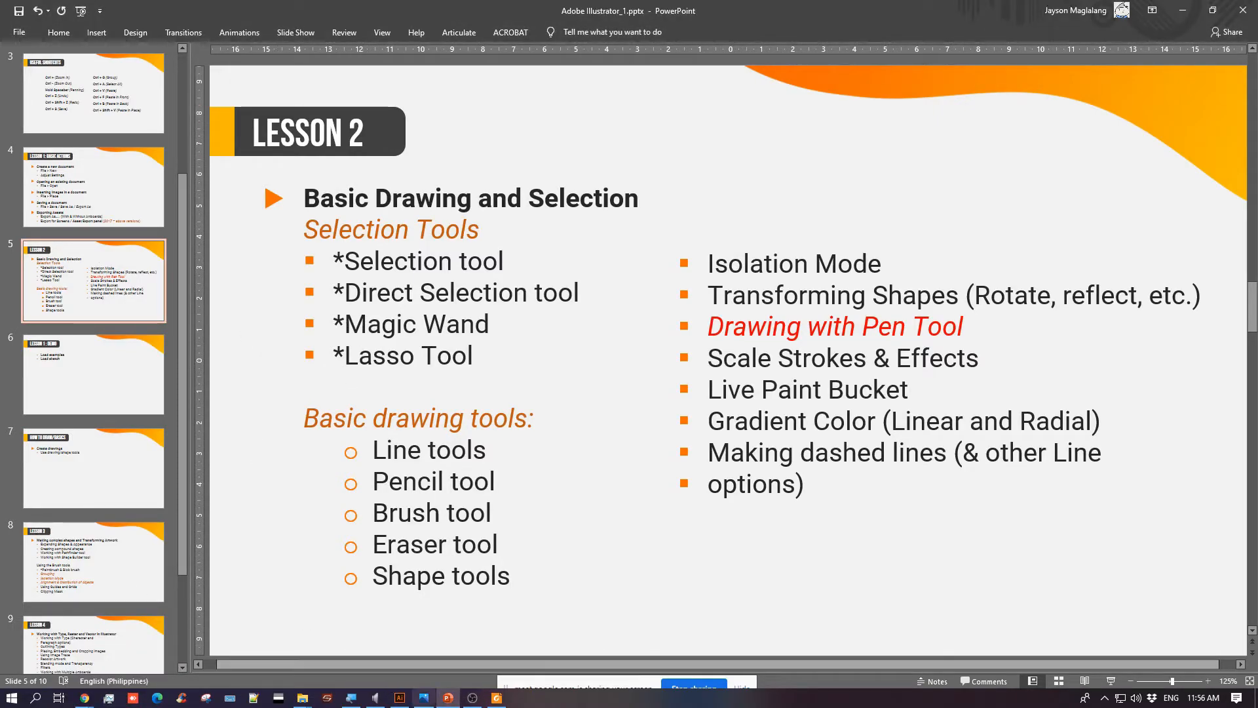
# Switch to firstFile.ai in Illustrator, hide Layer 2 and Layer 1, and fit the artboard in the window
pyautogui.click(403, 698)
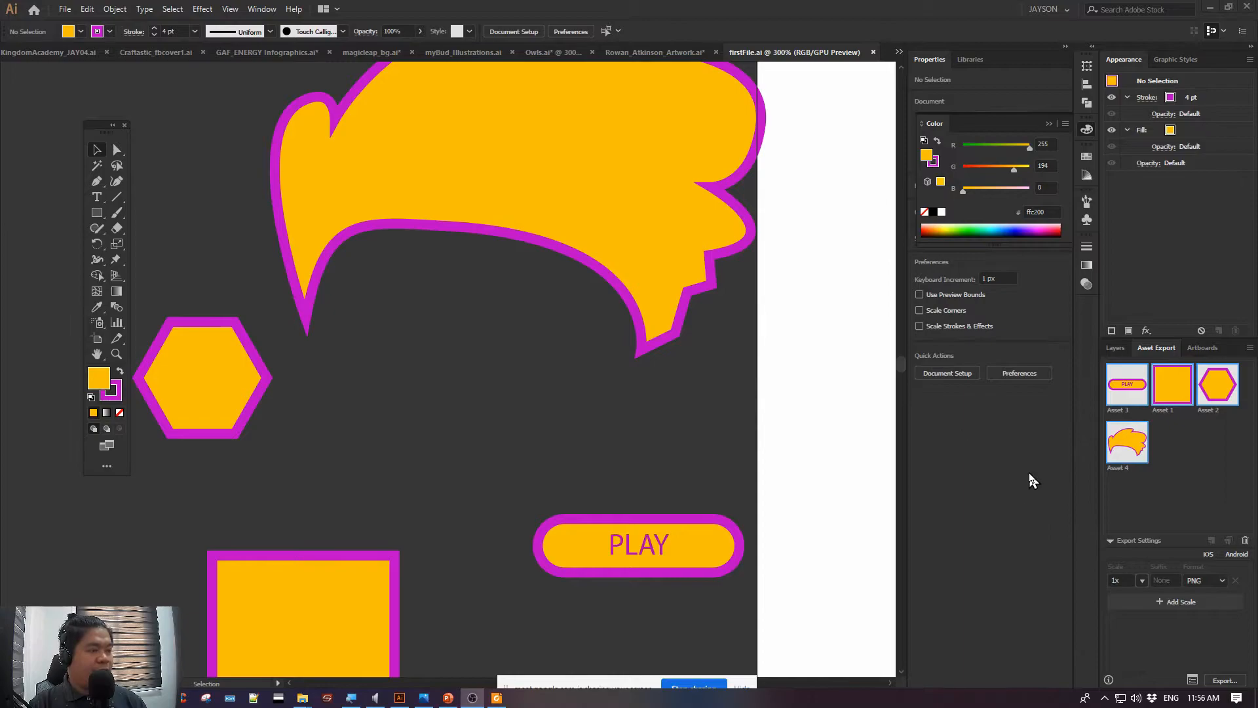
pyautogui.click(1115, 348)
pyautogui.click(1111, 368)
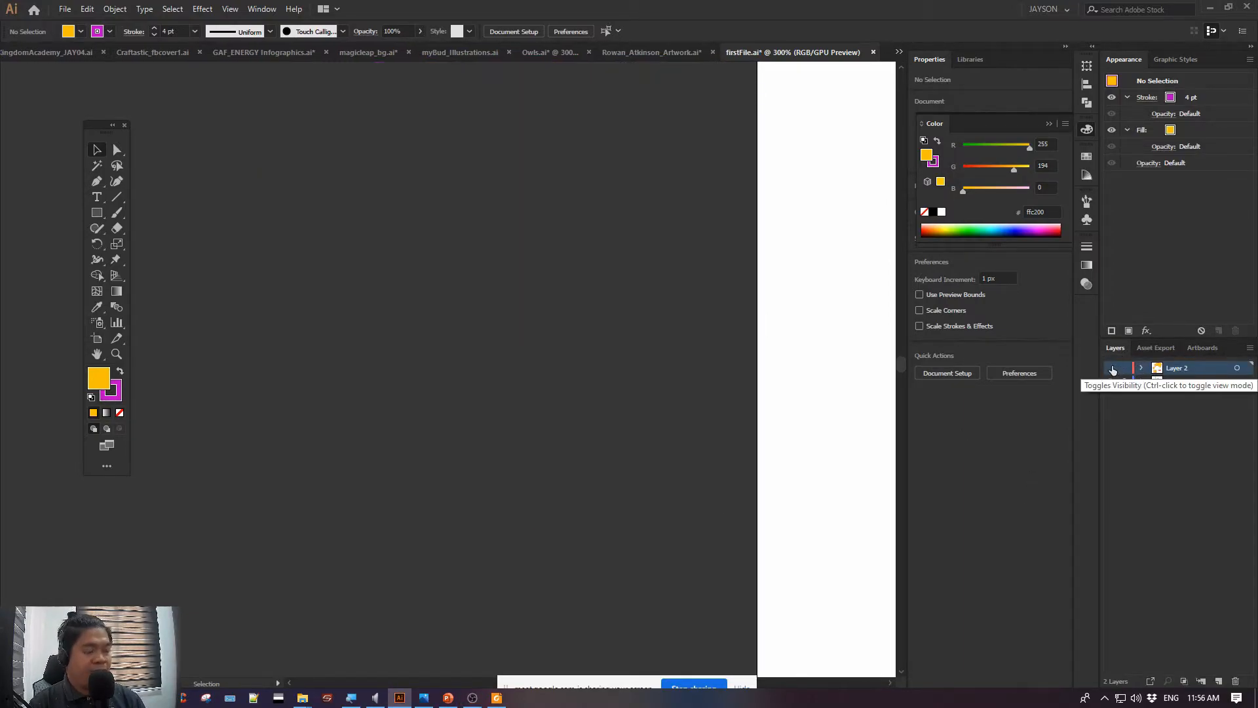
pyautogui.hotkey('ctrl', '0')
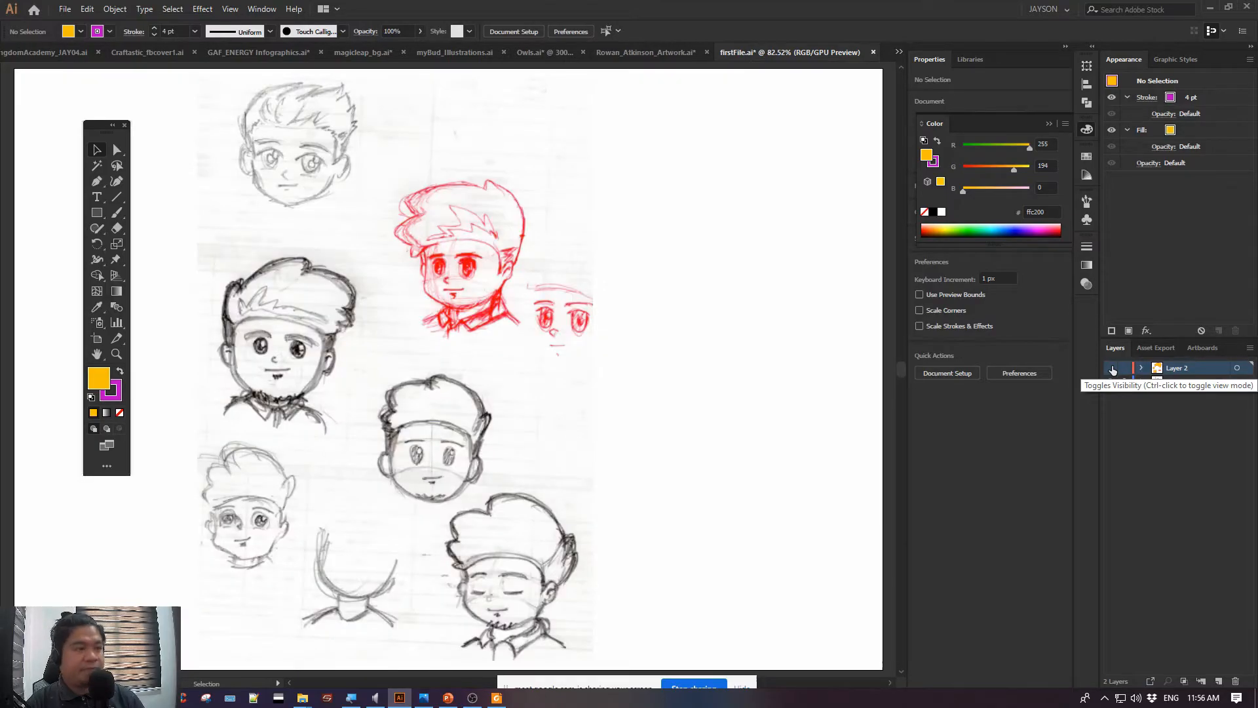
pyautogui.hotkey('ctrl', 'y')
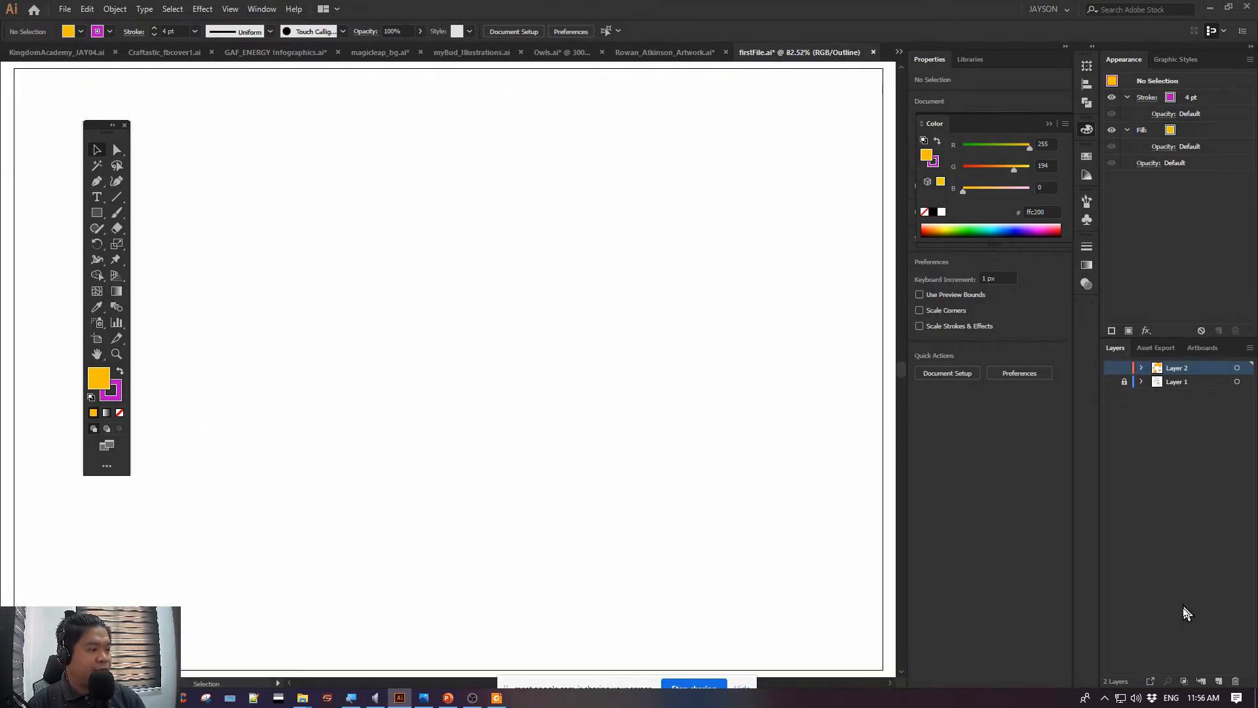
# Add a new empty layer above Layer 2 and save firstFile.ai
pyautogui.click(1218, 682)
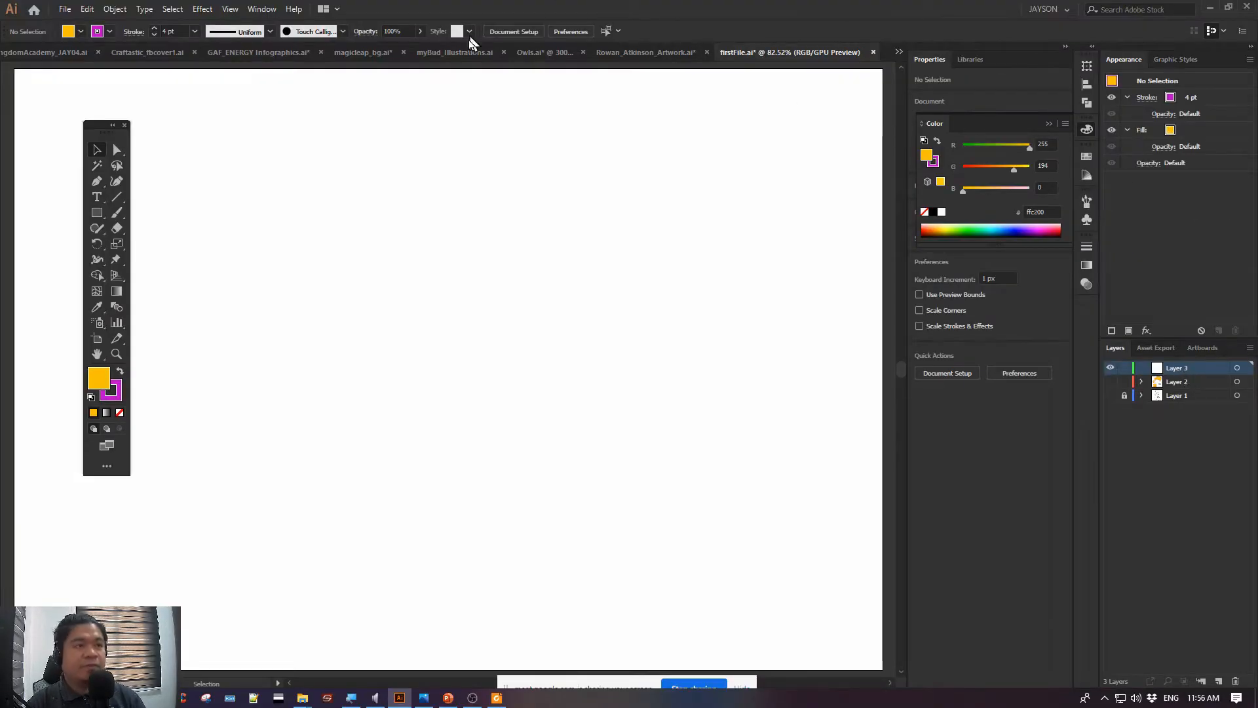
pyautogui.hotkey('ctrl', 's')
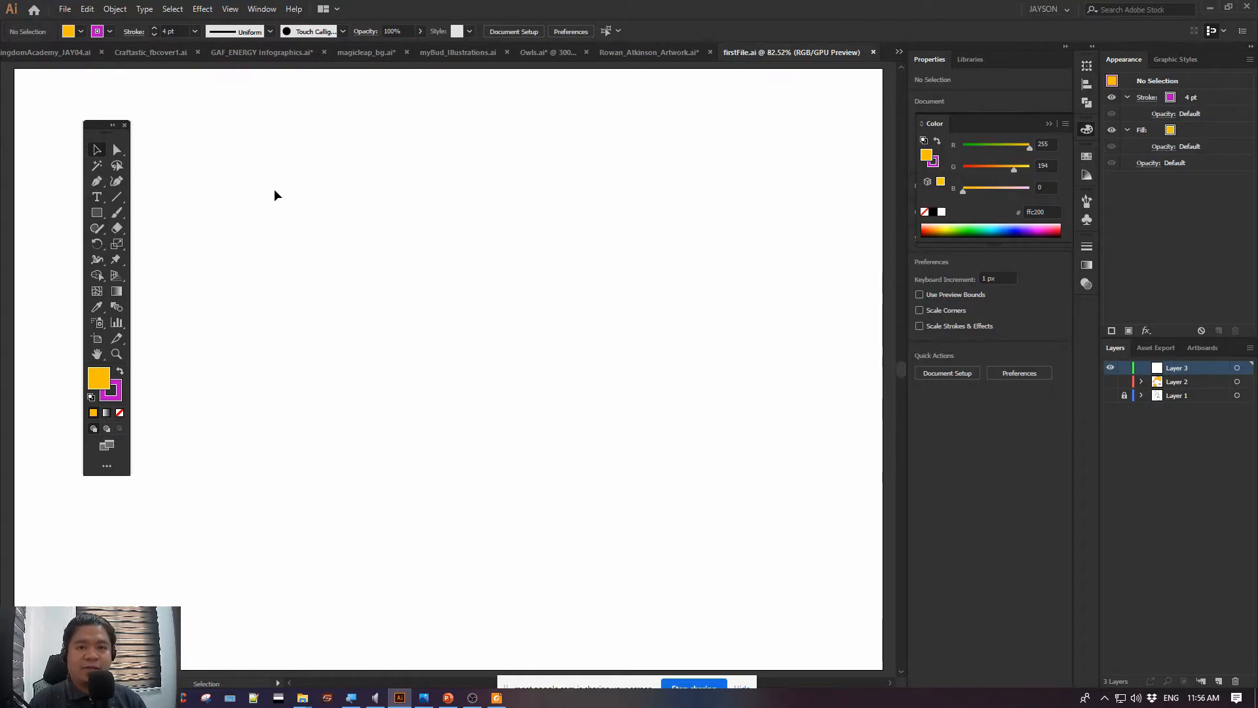
# Switch to PowerPoint to consult the Lesson 2 slide
pyautogui.click(443, 699)
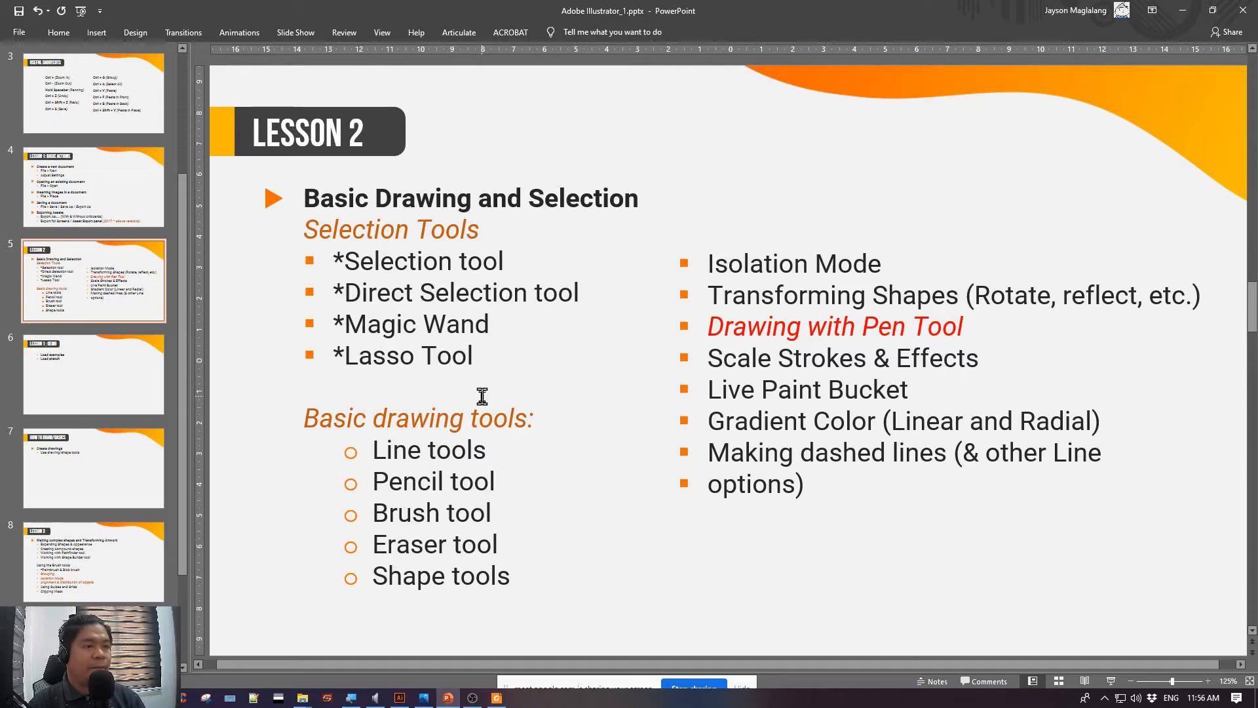
# Return to firstFile.ai in Illustrator at 100% zoom and reposition the floating Tools panel
pyautogui.hotkey('alt', 'Tab')
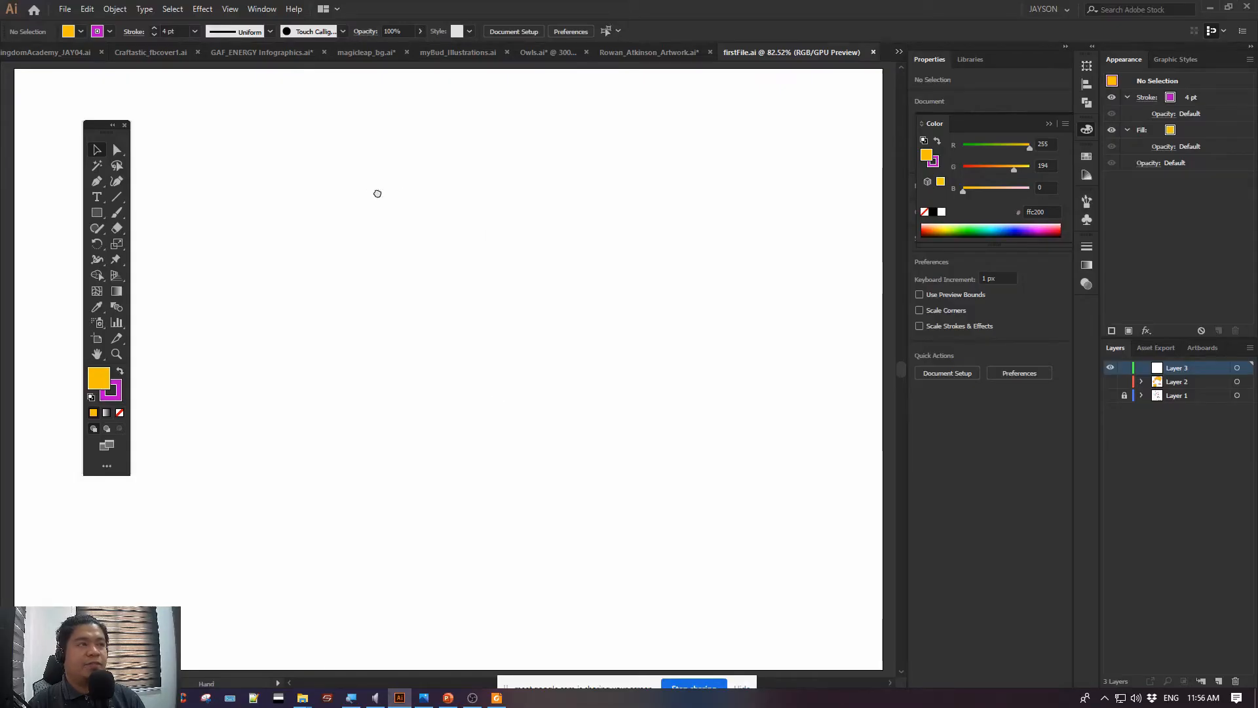
pyautogui.moveTo(648, 189); pyautogui.dragTo(531, 205)
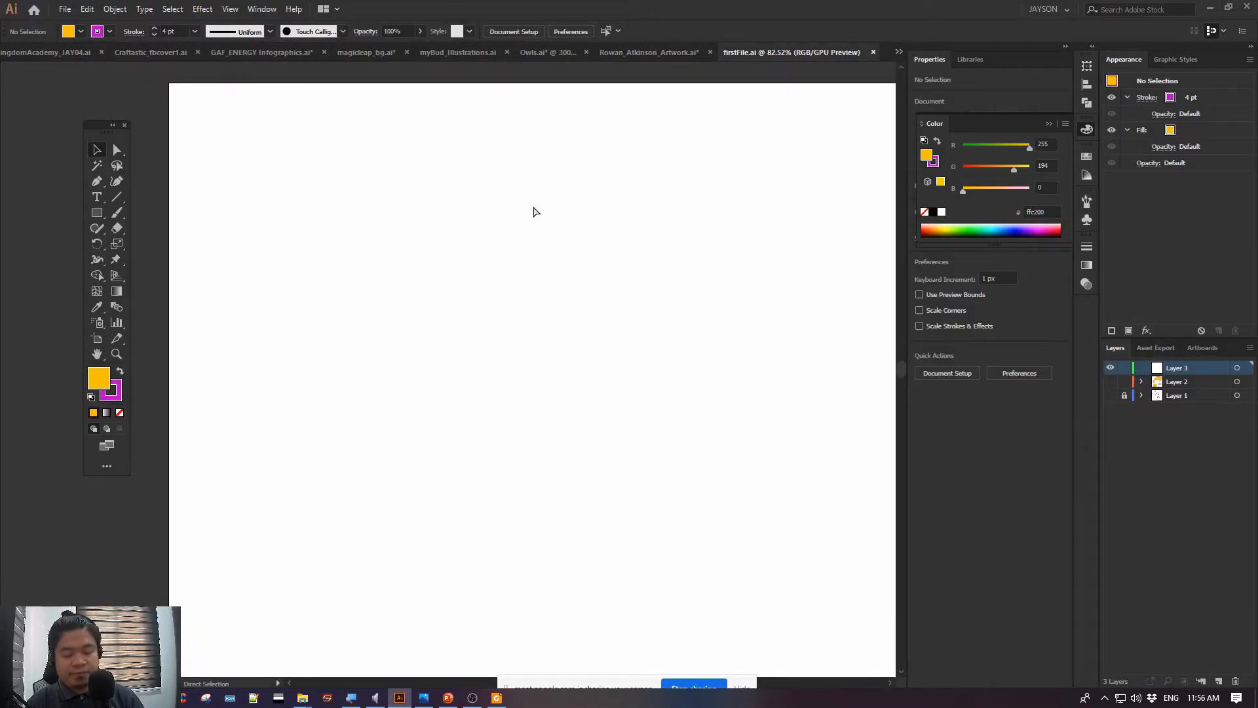
pyautogui.hotkey('ctrl', '1')
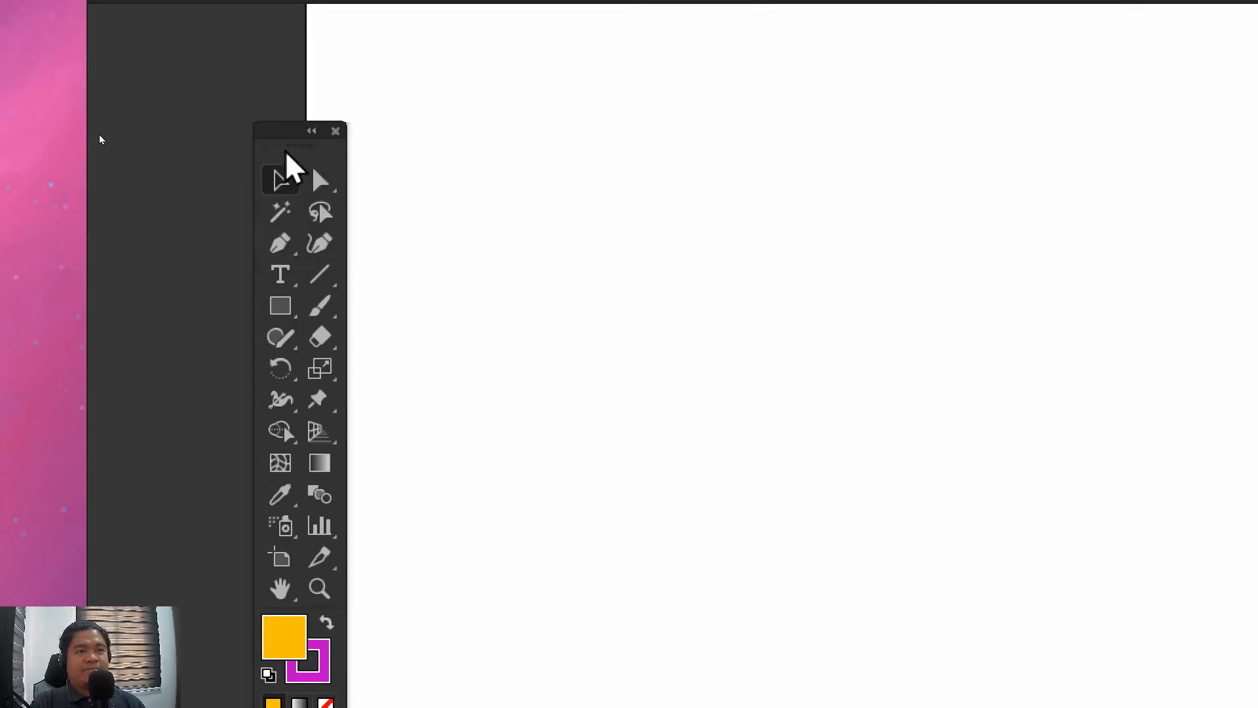
pyautogui.moveTo(286, 152); pyautogui.dragTo(283, 66)
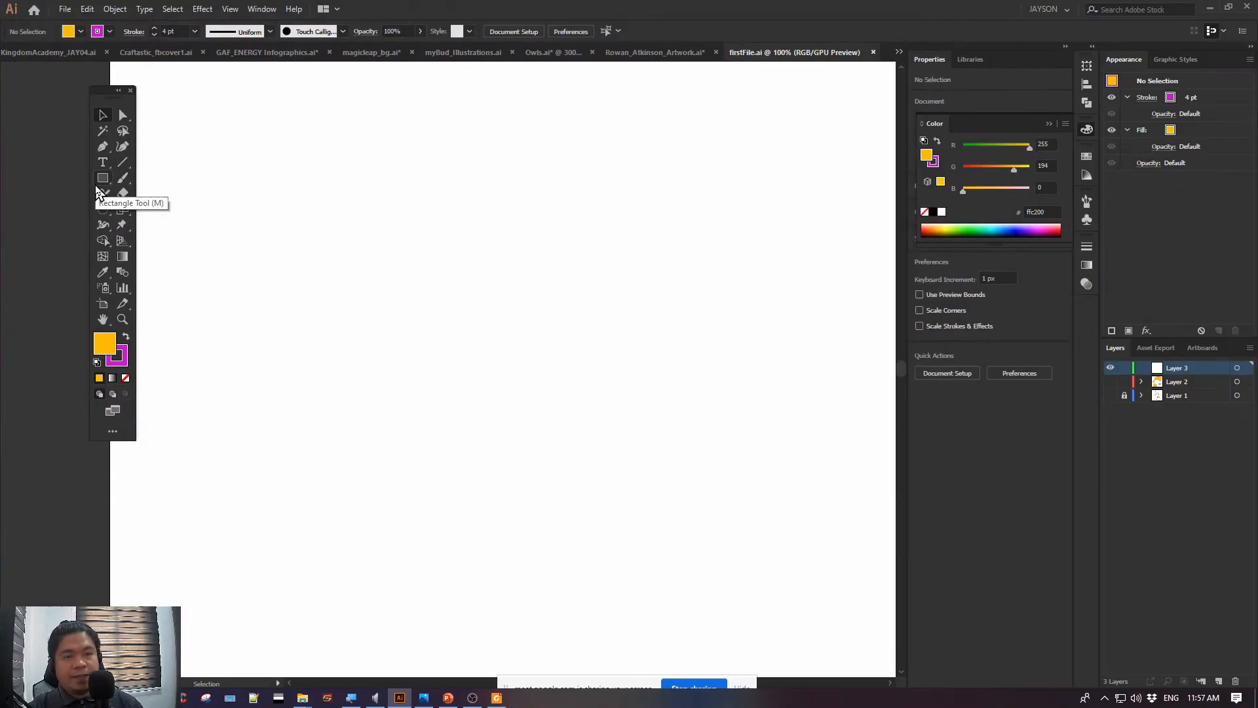
pyautogui.hotkey('alt', 'Tab')
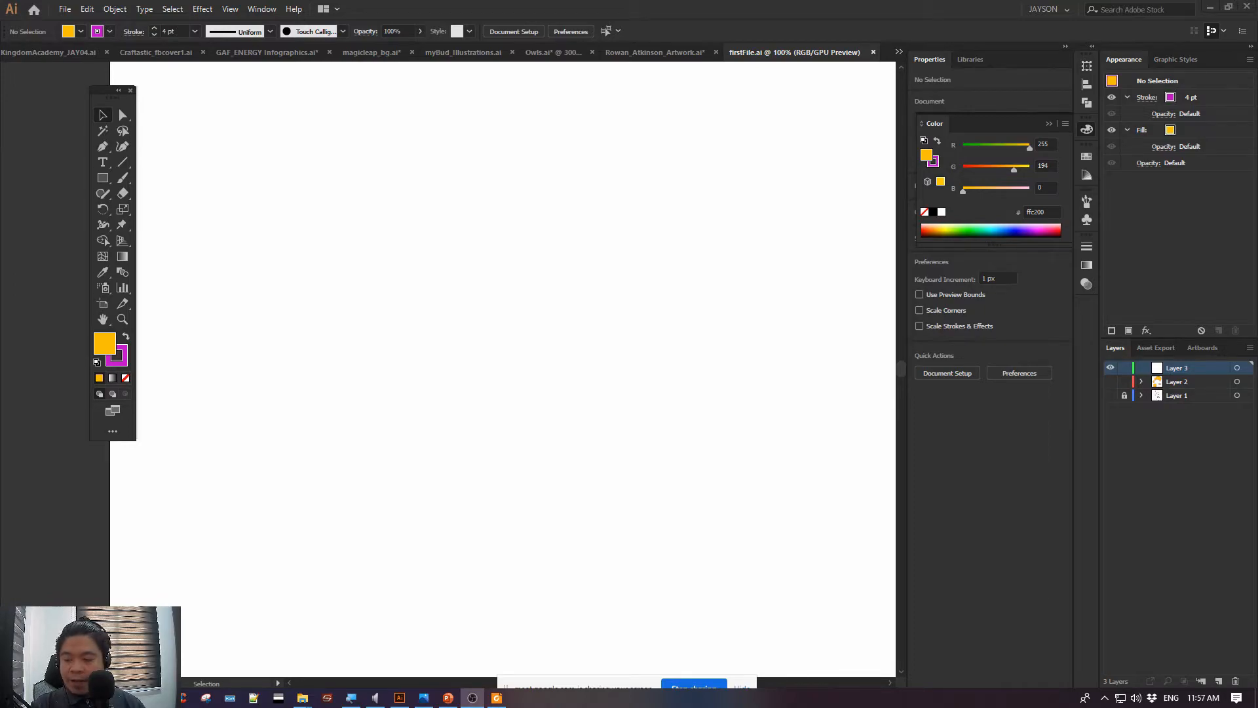
# Draw a 167 px square with the current orange fill and purple stroke near the artboard's upper-left corner, and deselect it
pyautogui.click(96, 176)
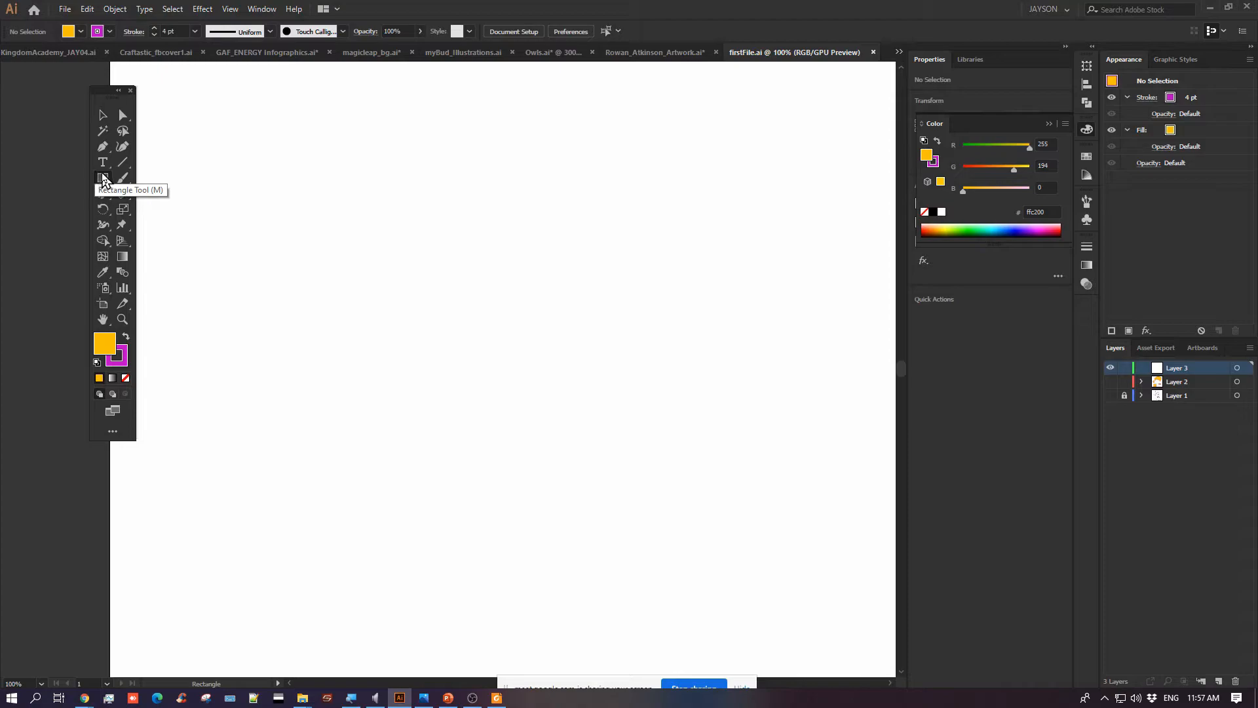
pyautogui.moveTo(225, 185); pyautogui.dragTo(361, 320)
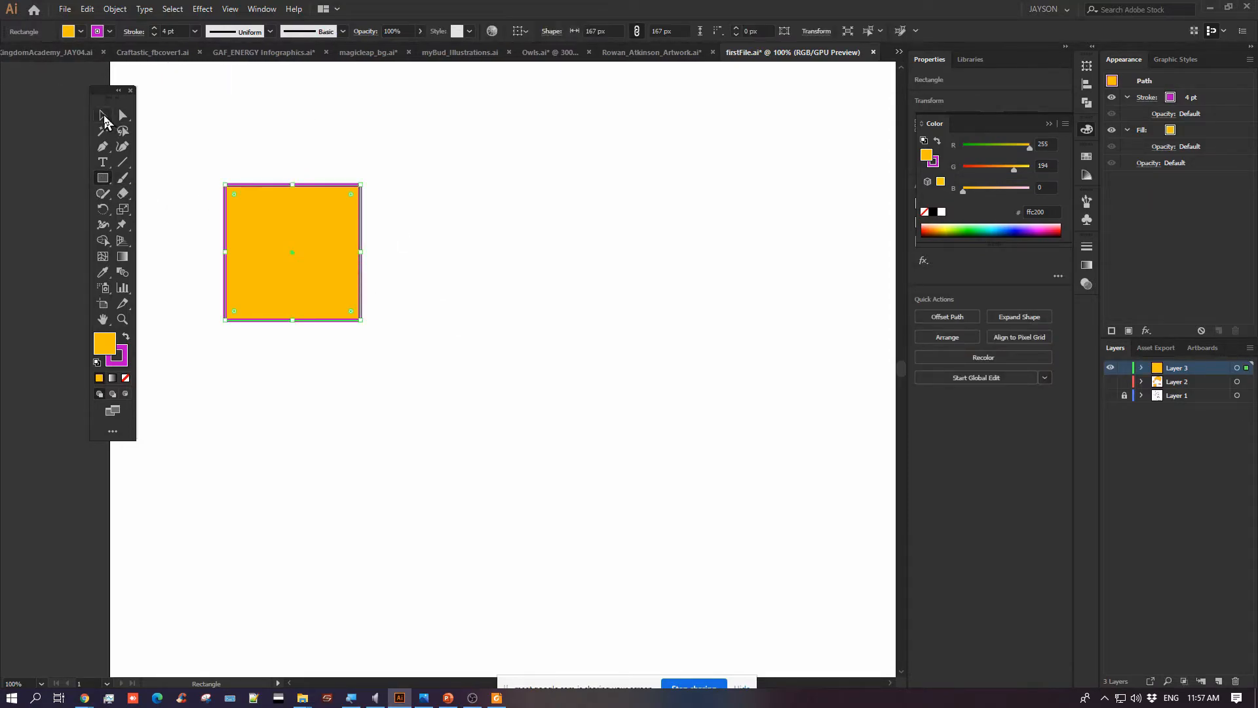
pyautogui.click(103, 115)
pyautogui.click(269, 164)
# Set the fill colour to light blue 33b9dd and draw a 148 px circle with the Ellipse tool beside the square
pyautogui.moveTo(110, 182); pyautogui.dragTo(151, 208)
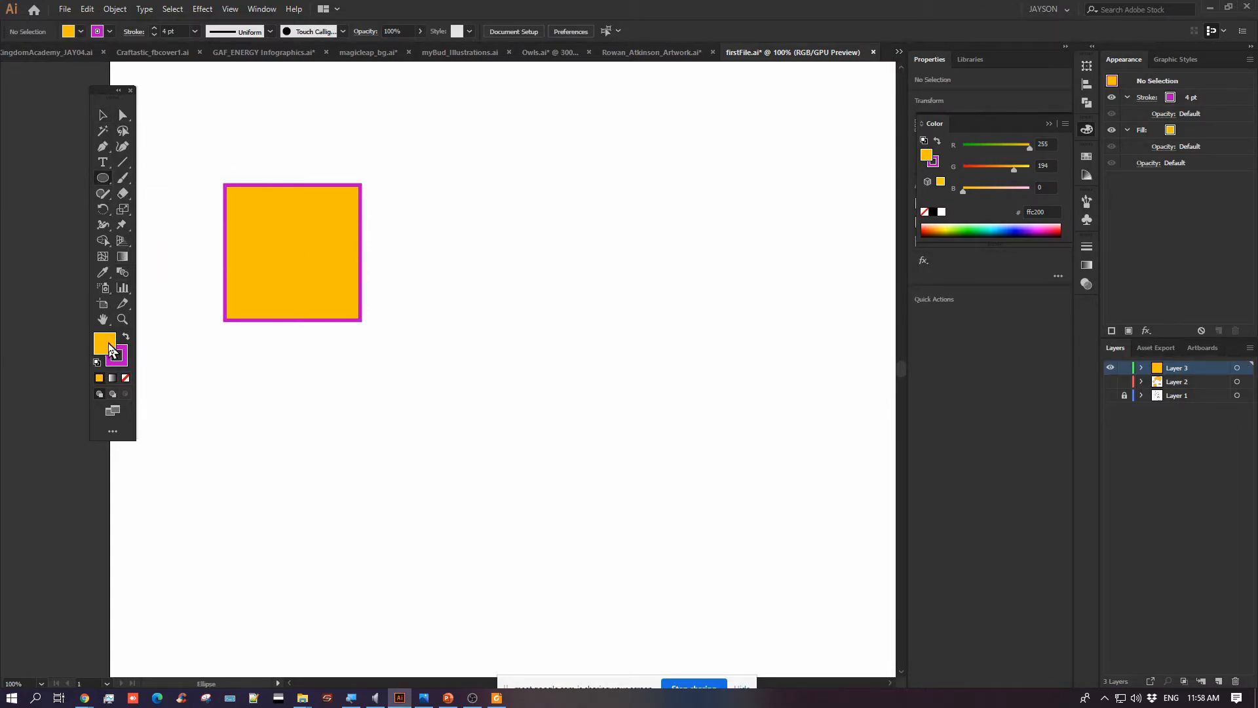
pyautogui.doubleClick(108, 349)
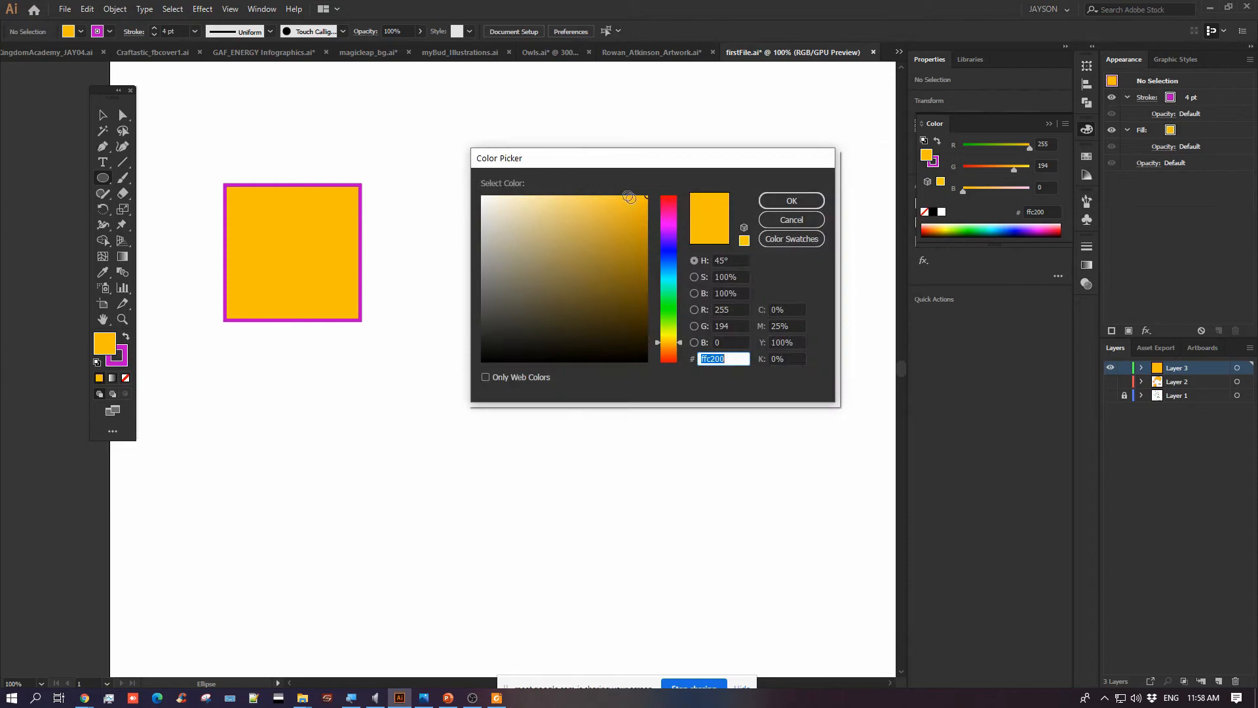
pyautogui.click(667, 265)
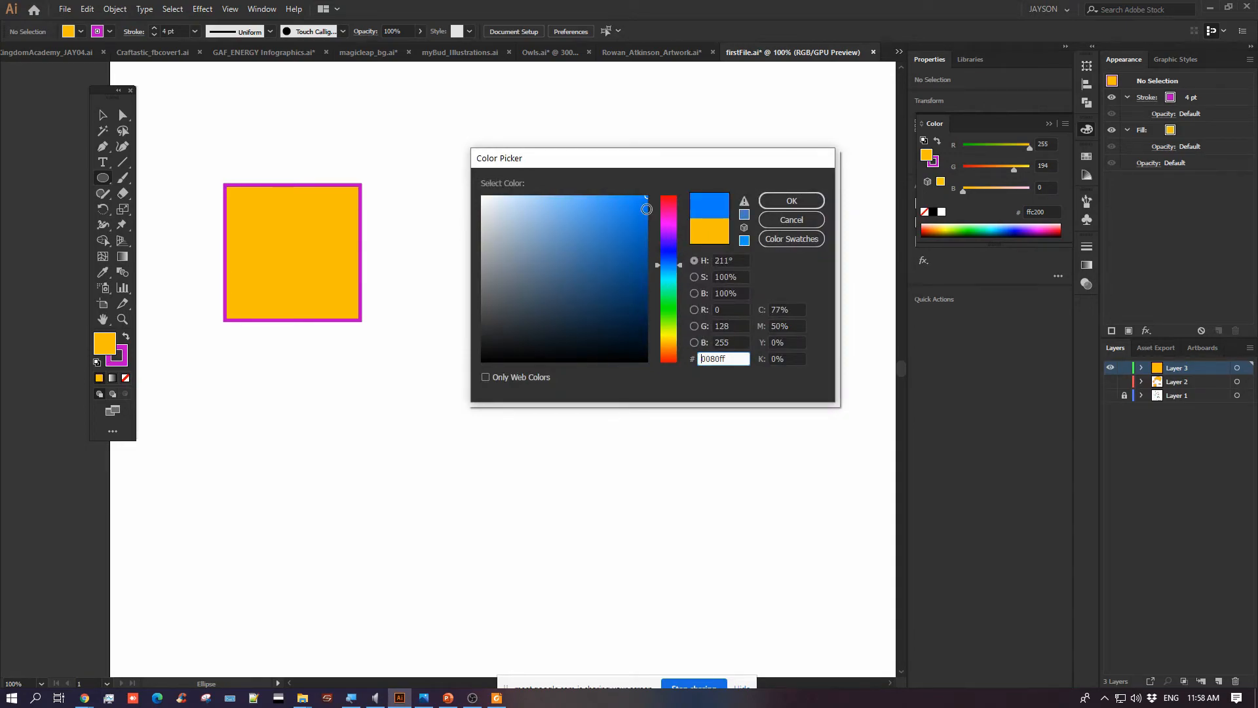
pyautogui.moveTo(646, 209)
pyautogui.mouseDown()
pyautogui.moveTo(598, 211)
pyautogui.moveTo(609, 217)
pyautogui.mouseUp()
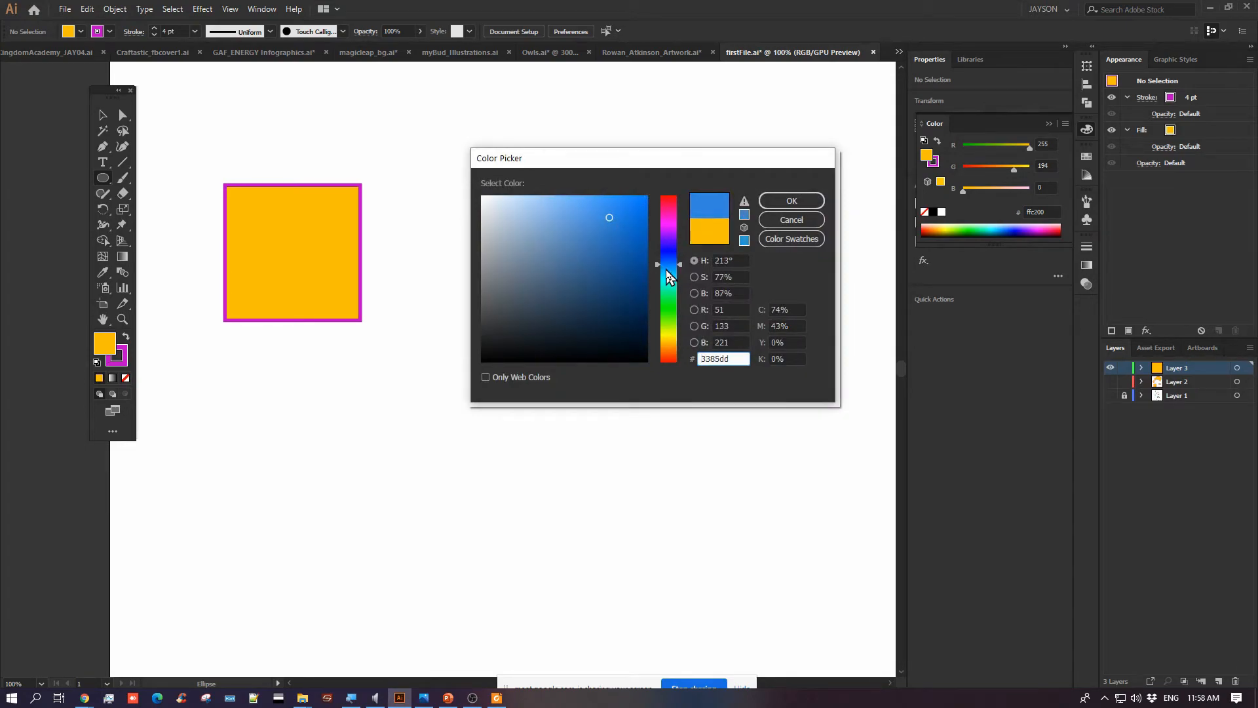
pyautogui.moveTo(666, 271); pyautogui.dragTo(662, 278)
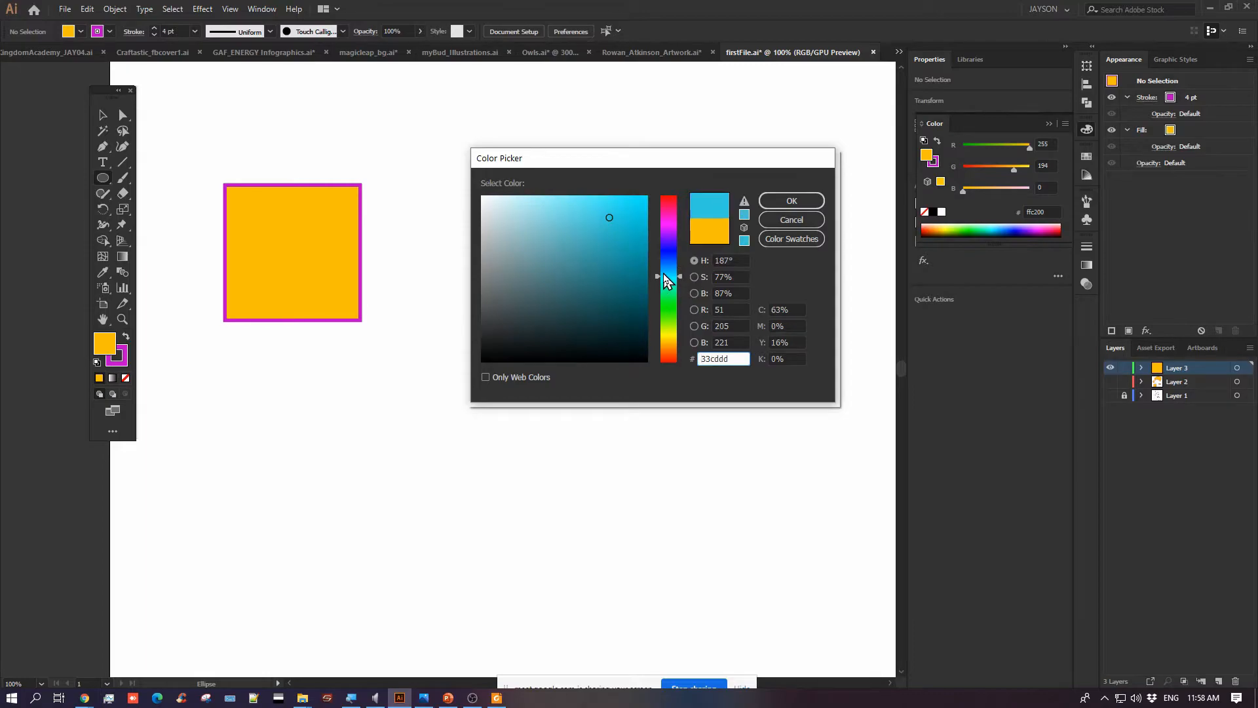
pyautogui.click(789, 201)
pyautogui.moveTo(444, 178); pyautogui.dragTo(564, 298)
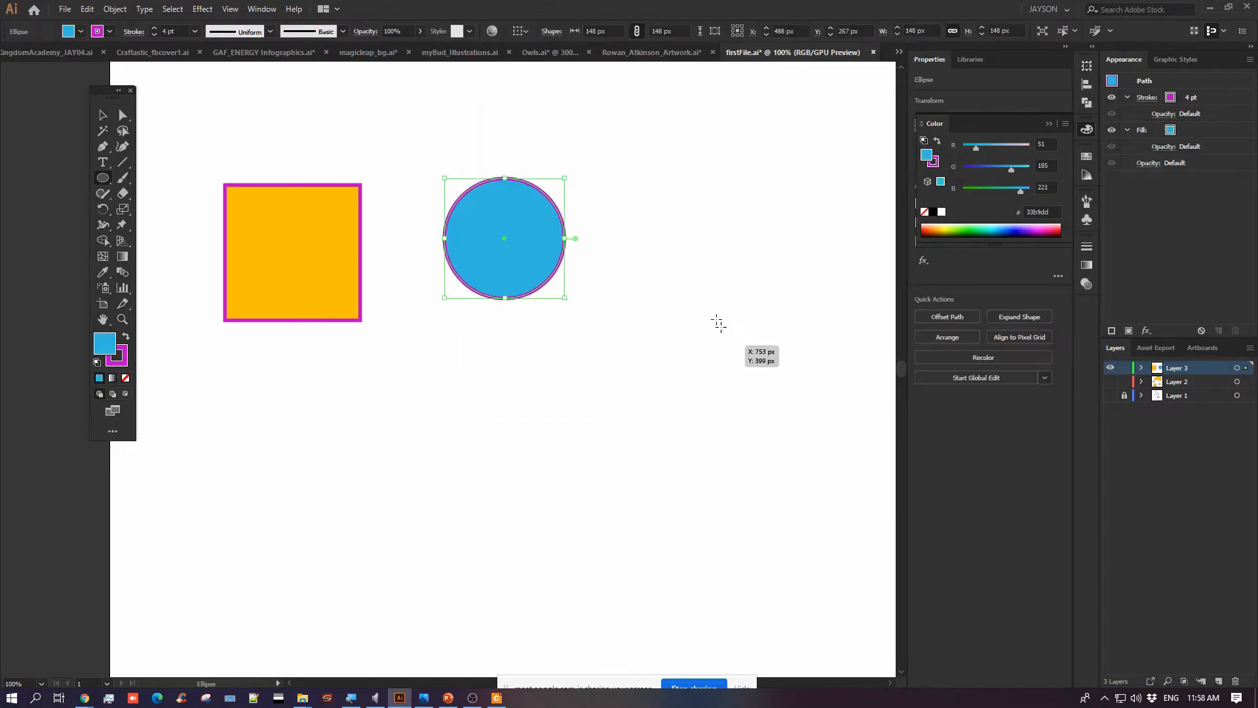
# Remove the circle's stroke, make the fill active again, and deselect the circle
pyautogui.click(119, 358)
pyautogui.click(125, 378)
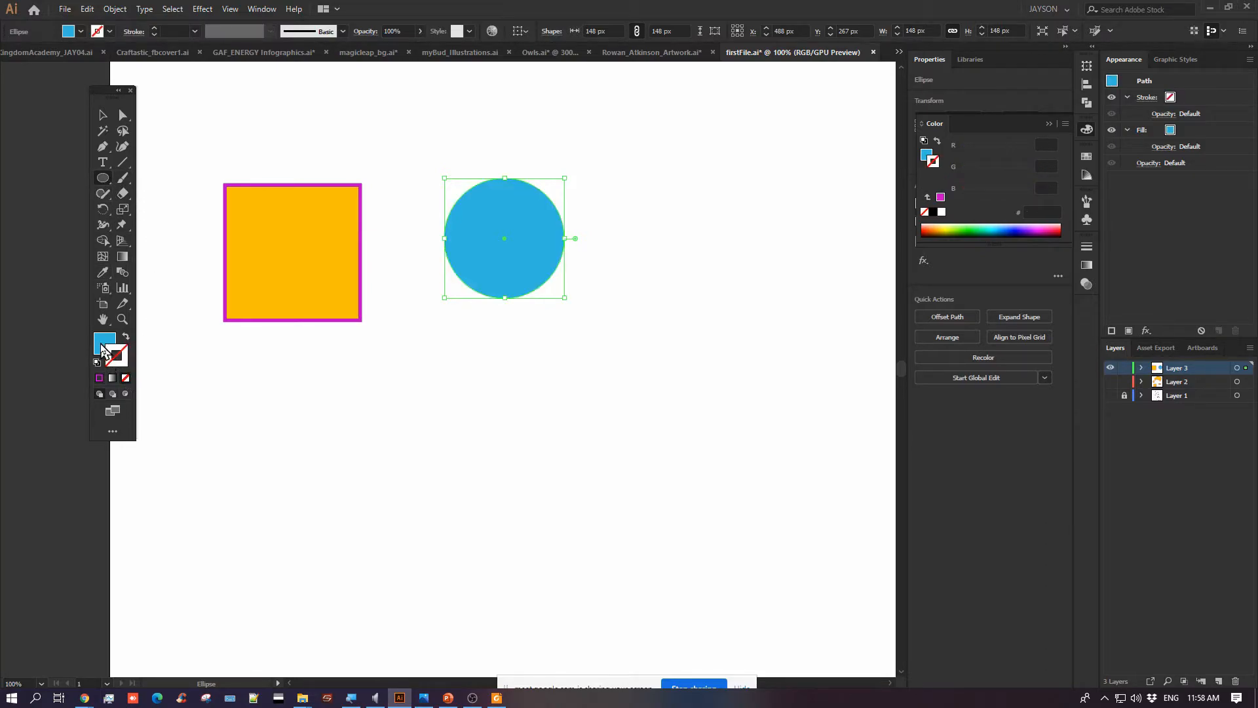
pyautogui.click(102, 345)
pyautogui.keyDown('ctrl'); pyautogui.click(156, 191); pyautogui.keyUp('ctrl')
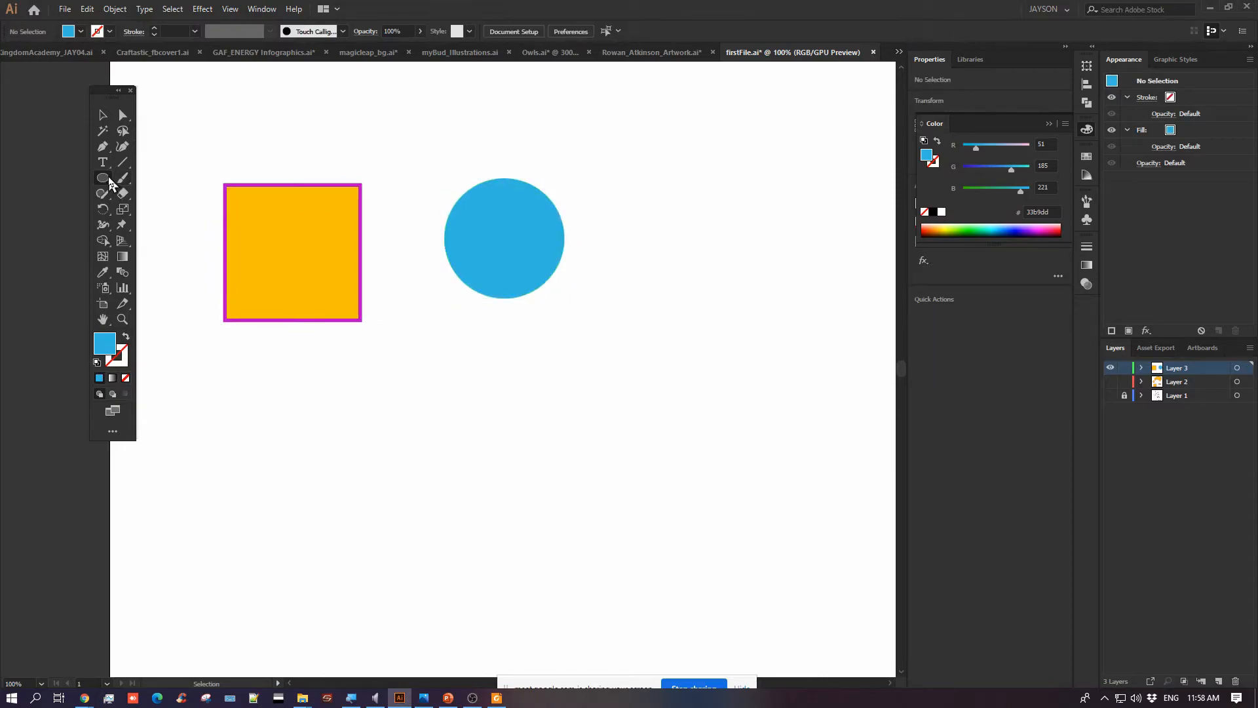
pyautogui.click(110, 182)
pyautogui.click(140, 228)
pyautogui.moveTo(400, 341)
pyautogui.mouseDown()
pyautogui.moveTo(472, 449)
pyautogui.moveTo(435, 421)
pyautogui.moveTo(458, 403)
pyautogui.mouseUp()
pyautogui.hotkey('ctrl', 'z')
# Draw a five-pointed blue star about 185 by 176 px below the square with the Star tool
pyautogui.click(102, 180)
pyautogui.click(158, 241)
pyautogui.moveTo(352, 420); pyautogui.dragTo(413, 472)
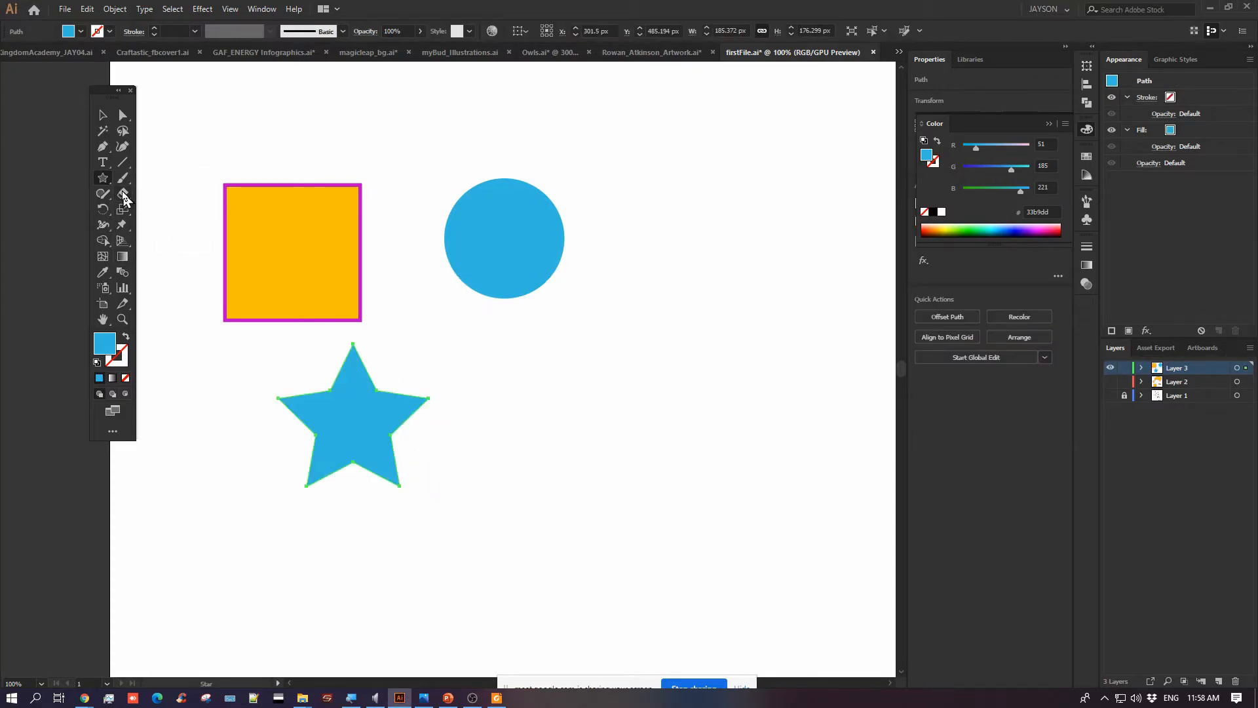
# Set the fill to green 00ce53 with nothing selected and draw a 242 by 88 px rectangle below the circle
pyautogui.click(103, 181)
pyautogui.click(158, 177)
pyautogui.hotkey('ctrl', 'shift', 'a')
pyautogui.doubleClick(107, 343)
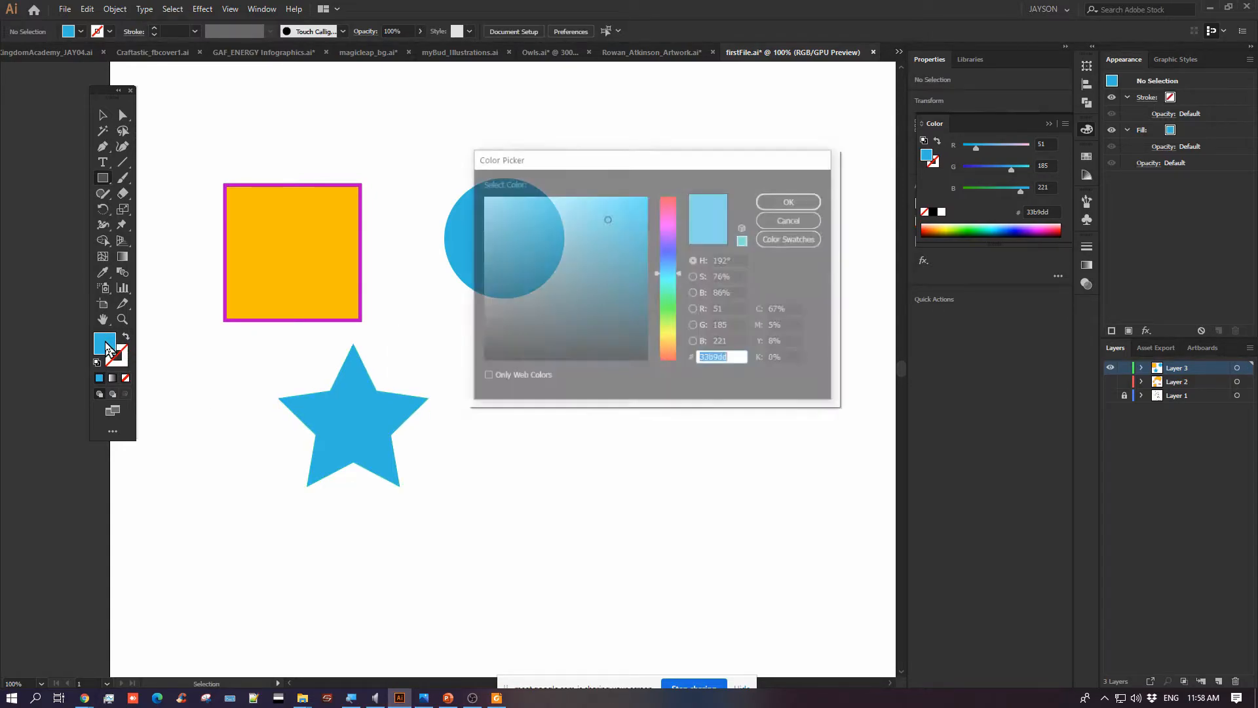
pyautogui.click(667, 296)
pyautogui.moveTo(623, 220); pyautogui.dragTo(657, 227)
pyautogui.click(792, 201)
pyautogui.moveTo(504, 364); pyautogui.dragTo(700, 434)
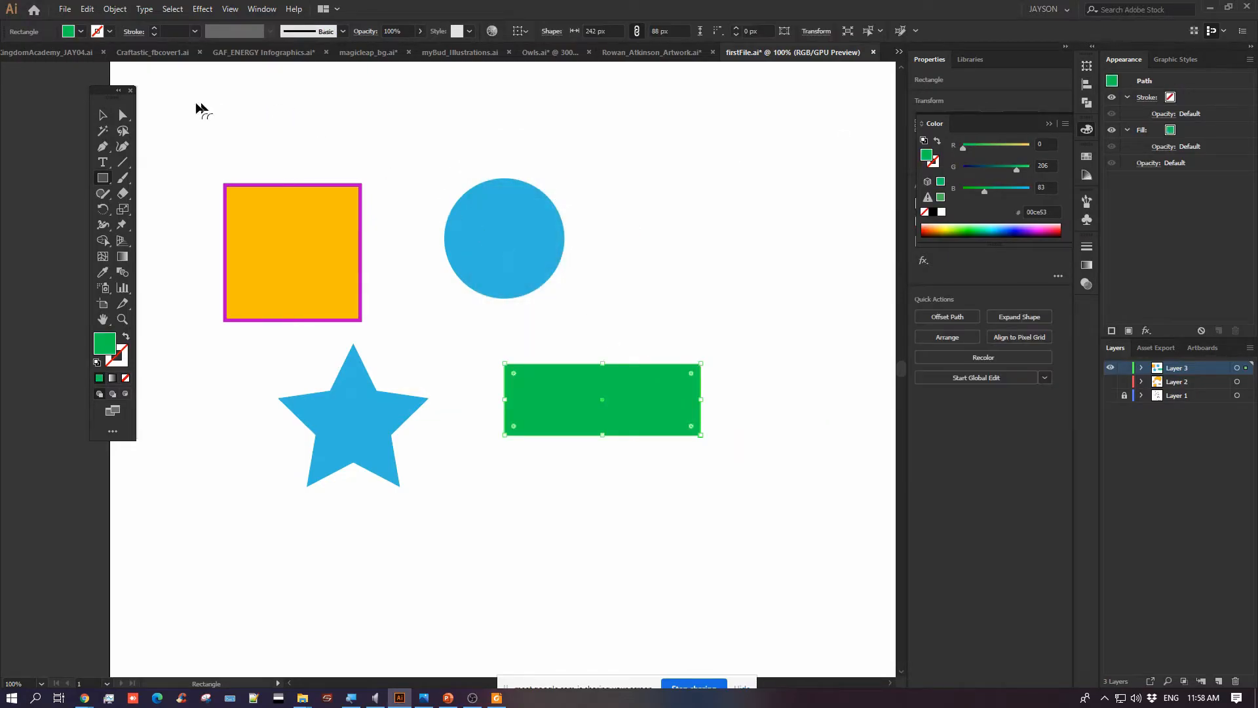
# Move the green rectangle up and left toward the circle, and move the orange square closer to the circle
pyautogui.click(109, 181)
pyautogui.press('v')
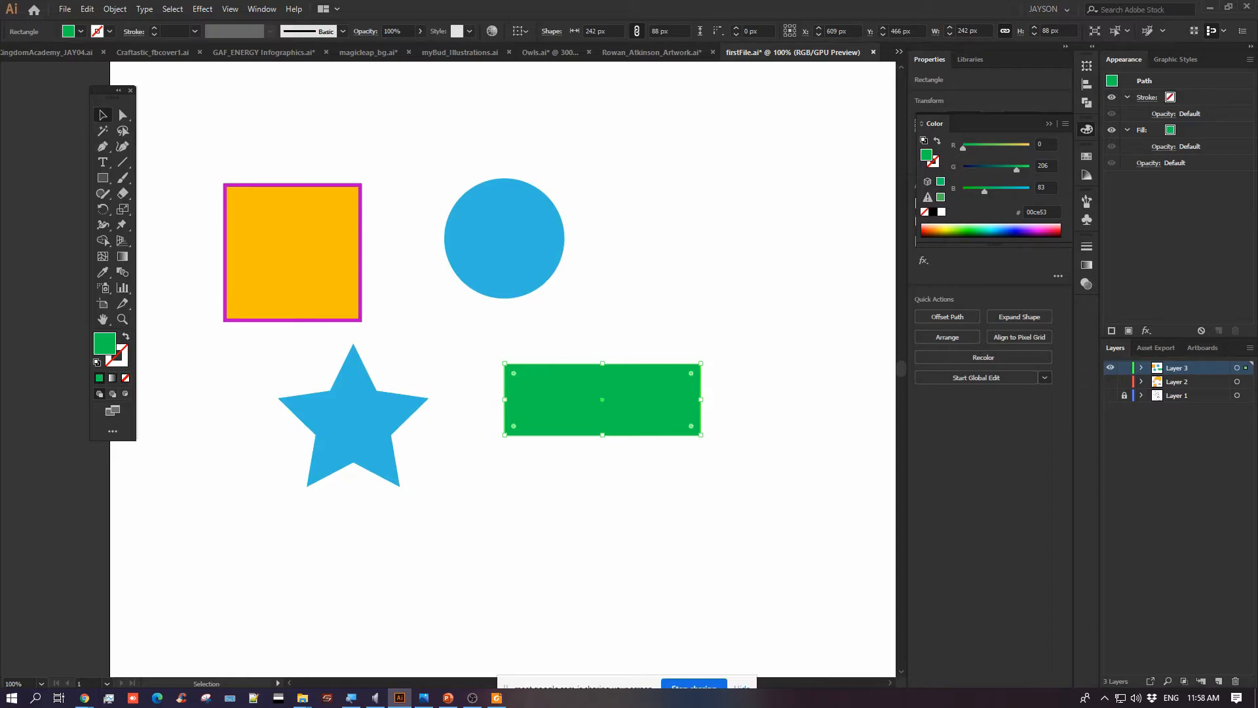
pyautogui.moveTo(536, 396); pyautogui.dragTo(461, 345)
pyautogui.click(373, 214)
pyautogui.moveTo(319, 227); pyautogui.dragTo(360, 208)
pyautogui.moveTo(335, 257); pyautogui.dragTo(332, 266)
pyautogui.press('super+plus')
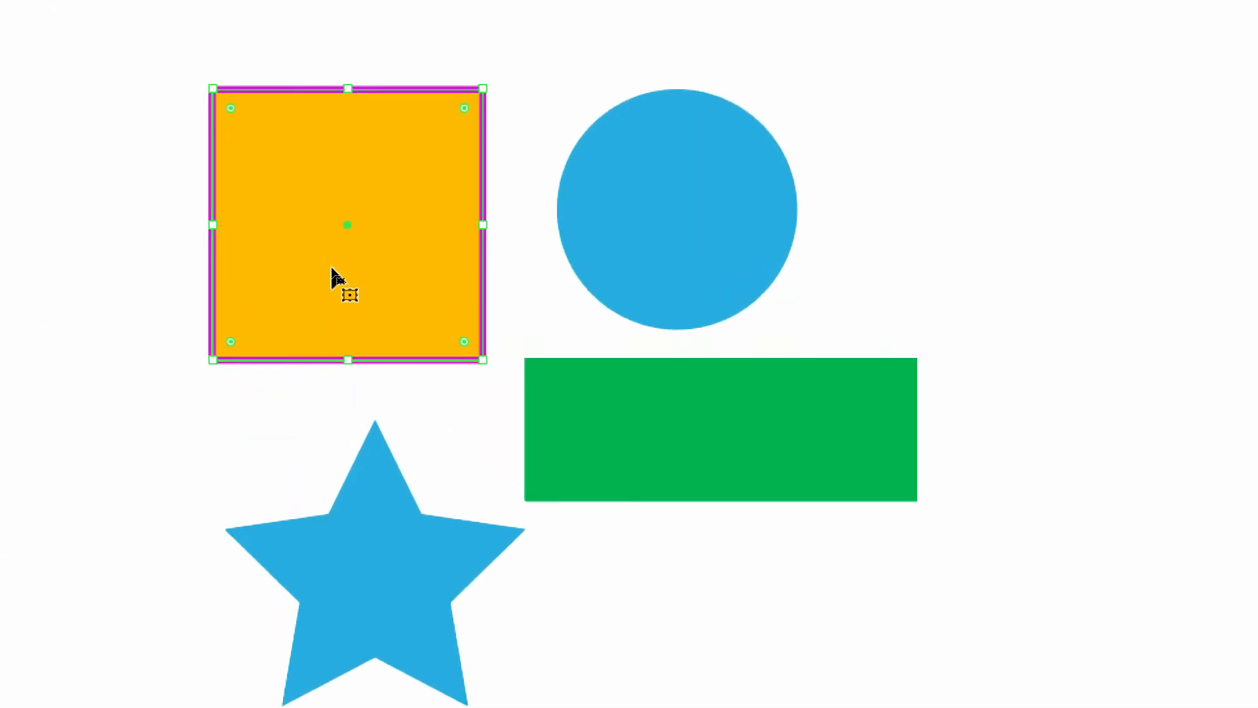
# Bring the four shapes back into view and reposition the floating Tools panel beside them
pyautogui.click(186, 162)
pyautogui.moveTo(239, 188); pyautogui.dragTo(424, 242)
pyautogui.moveTo(491, 131); pyautogui.dragTo(995, 304)
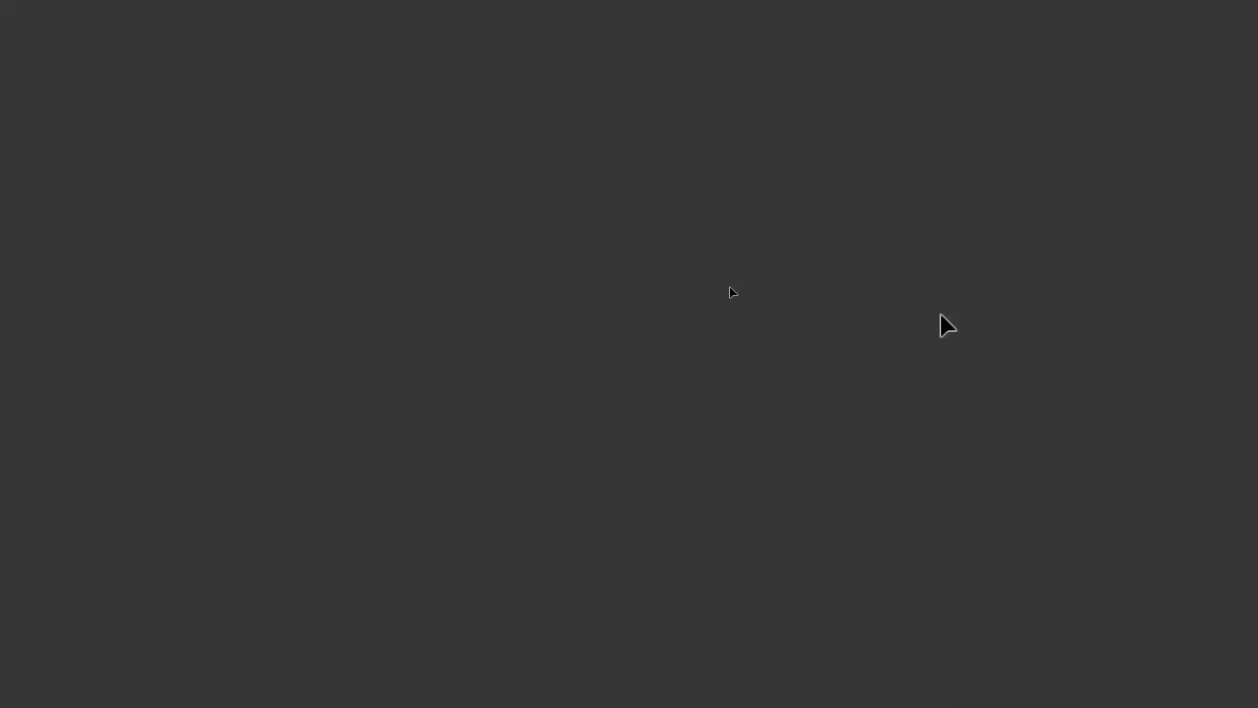
pyautogui.press('super+Escape')
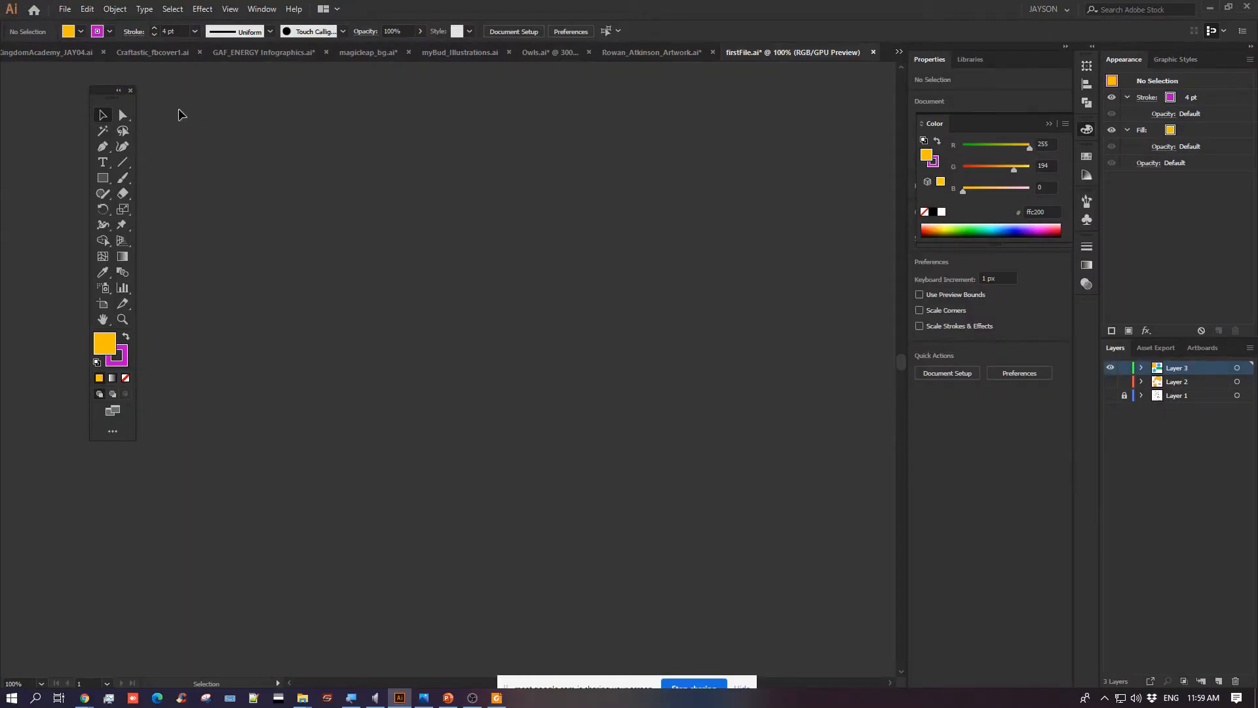
pyautogui.hotkey('ctrl', '0')
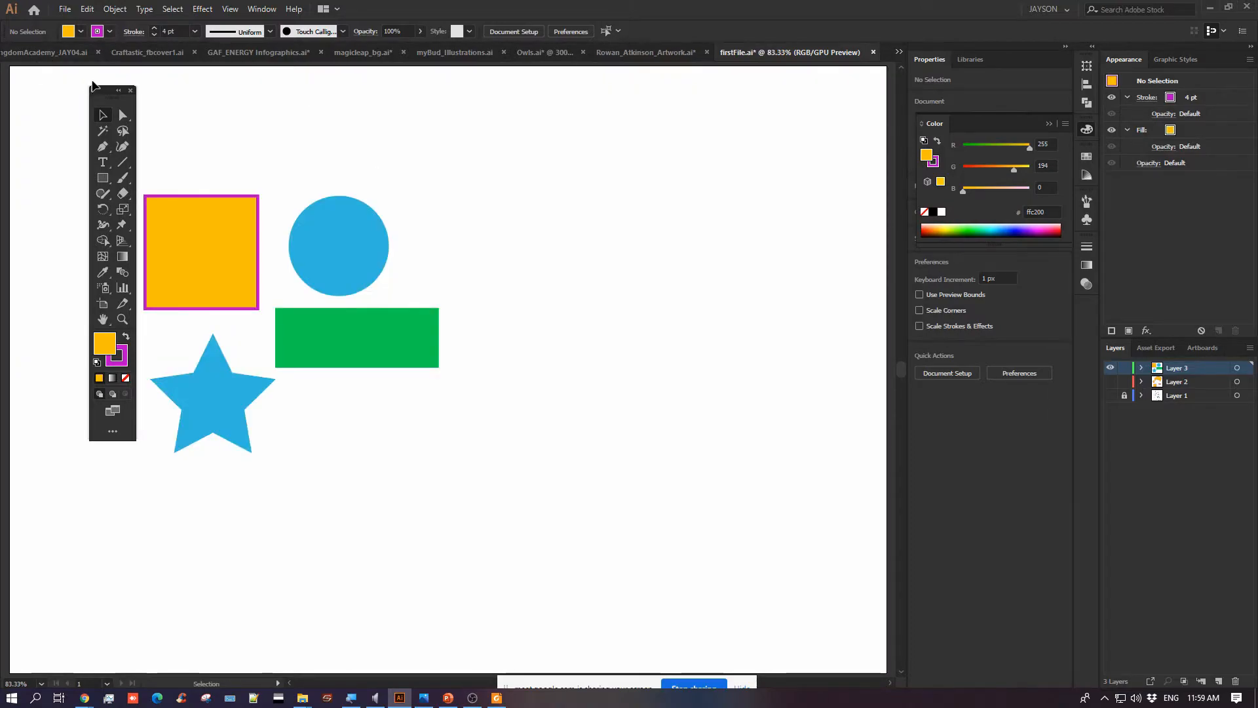
pyautogui.moveTo(104, 91); pyautogui.dragTo(65, 144)
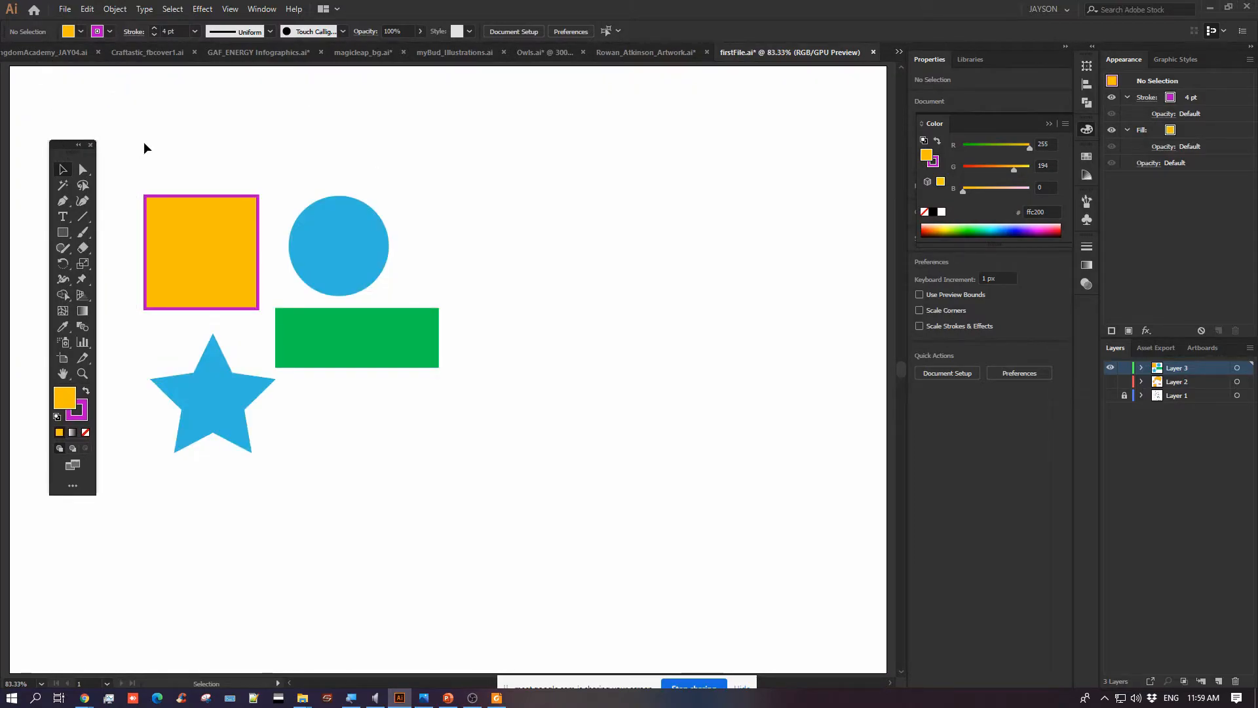
pyautogui.press('super+plus')
pyautogui.moveTo(173, 192); pyautogui.dragTo(297, 123)
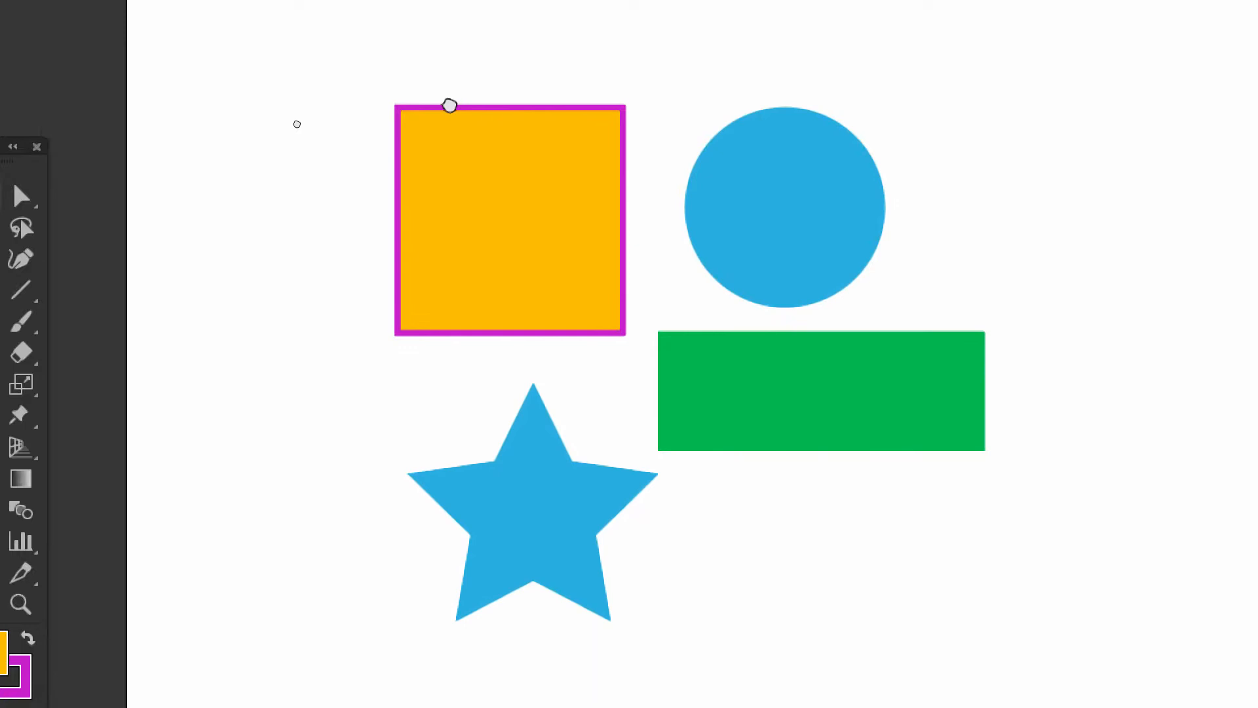
pyautogui.moveTo(449, 104); pyautogui.dragTo(304, 140)
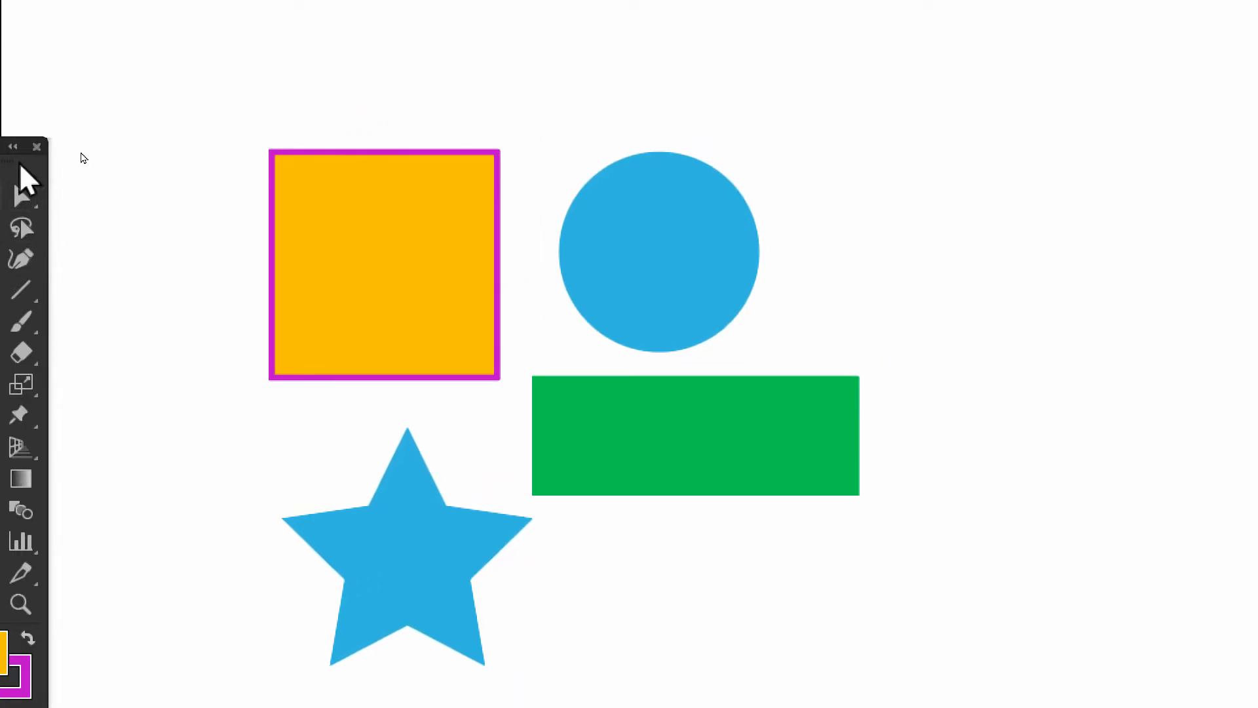
pyautogui.press('super+minus')
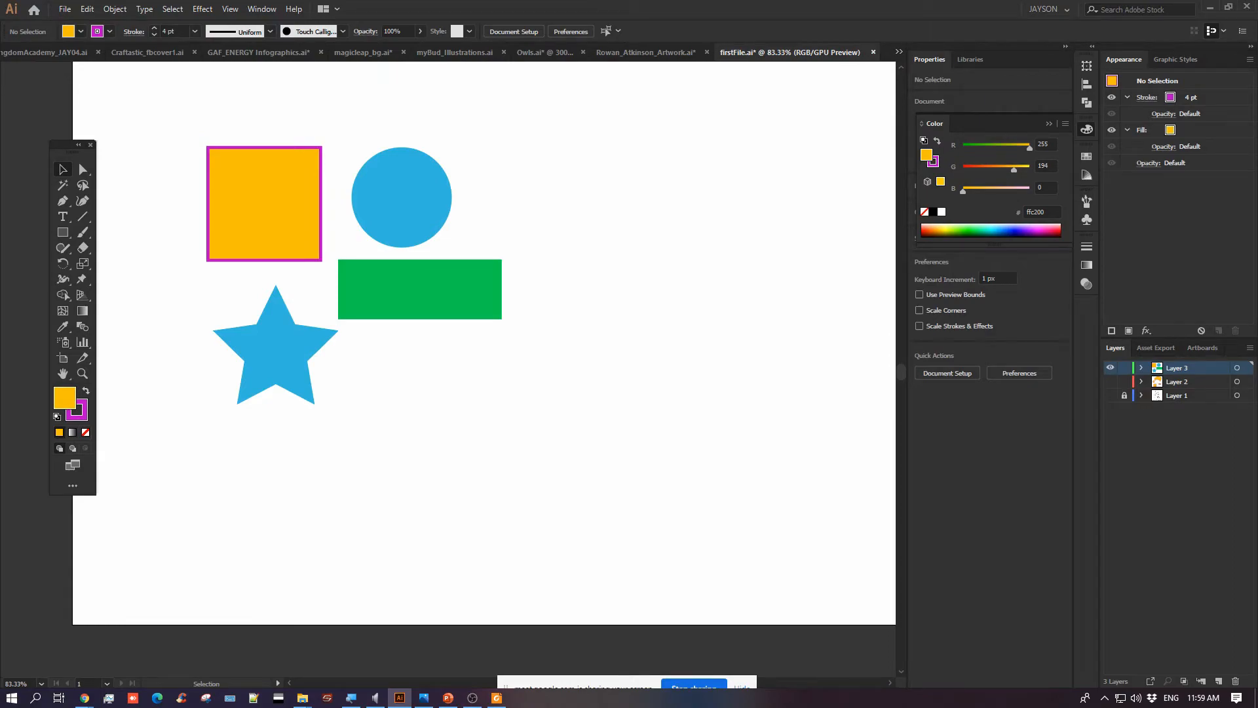
pyautogui.moveTo(64, 150); pyautogui.dragTo(99, 150)
pyautogui.press('super+plus')
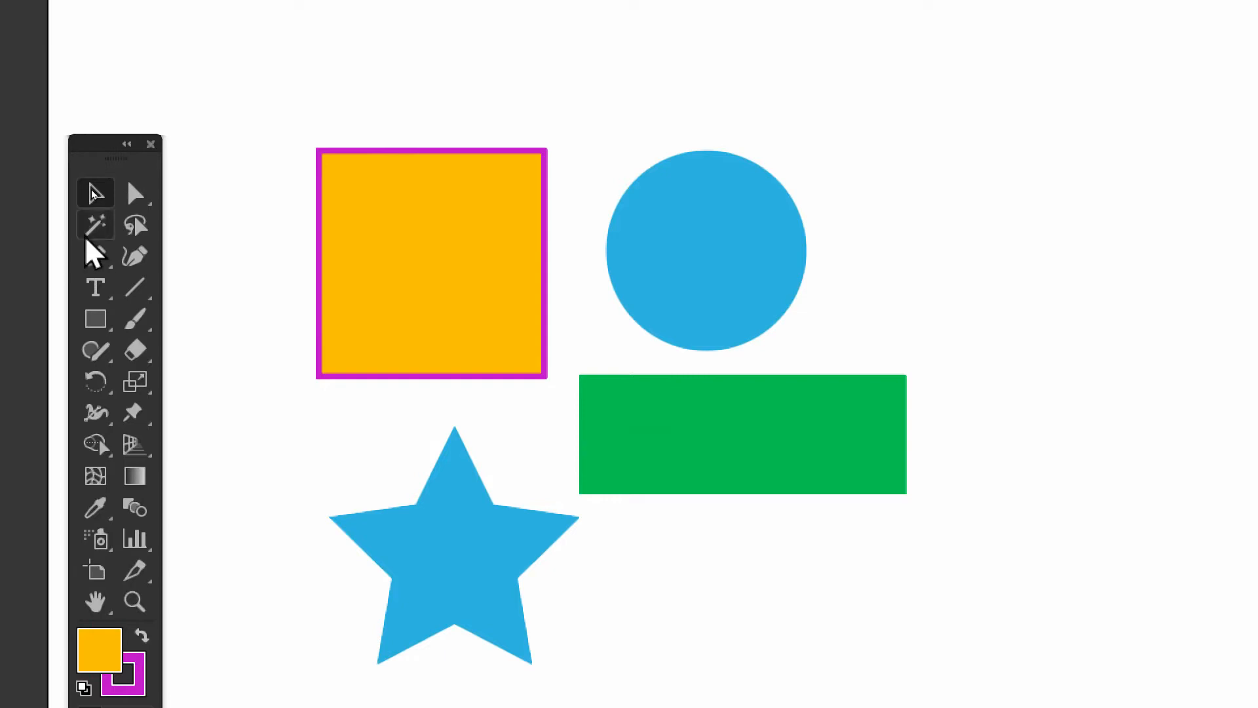
# Reposition the square, star and green rectangle individually with the Selection tool, leaving more space between the circle and the rectangle
pyautogui.click(413, 239)
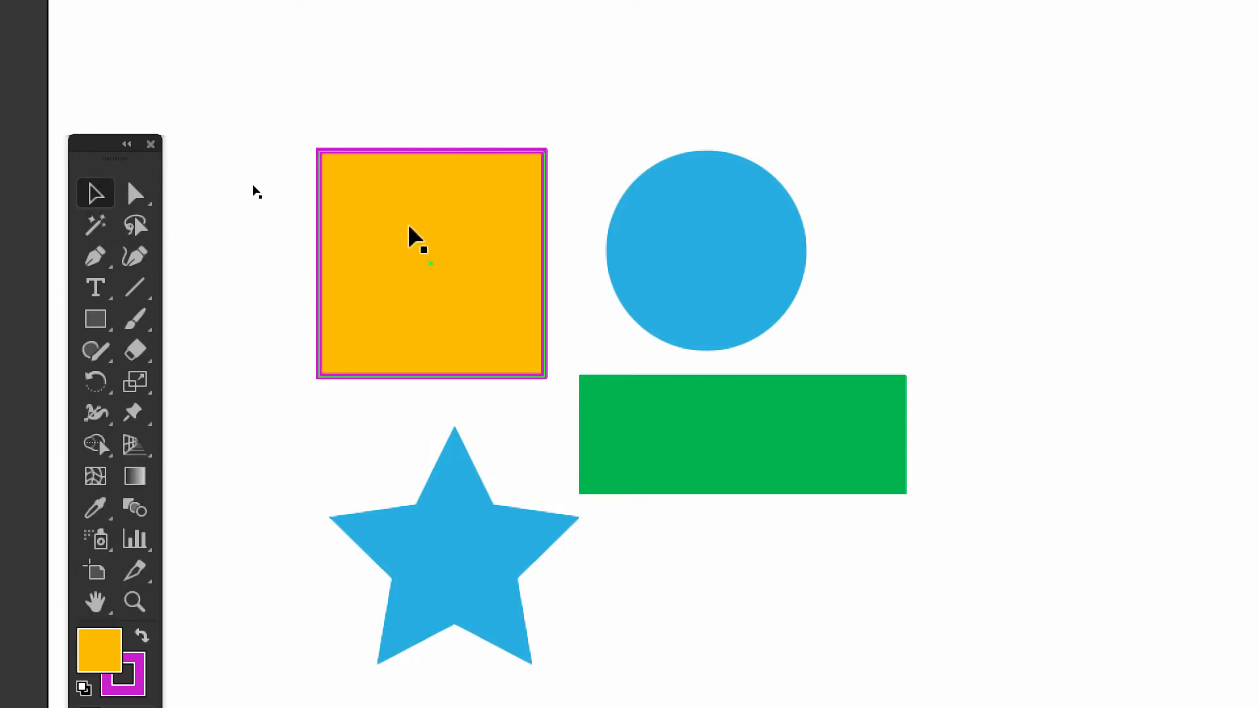
pyautogui.moveTo(481, 272); pyautogui.dragTo(517, 187)
pyautogui.moveTo(481, 578); pyautogui.dragTo(452, 501)
pyautogui.moveTo(694, 379); pyautogui.dragTo(718, 443)
pyautogui.moveTo(402, 384); pyautogui.dragTo(443, 442)
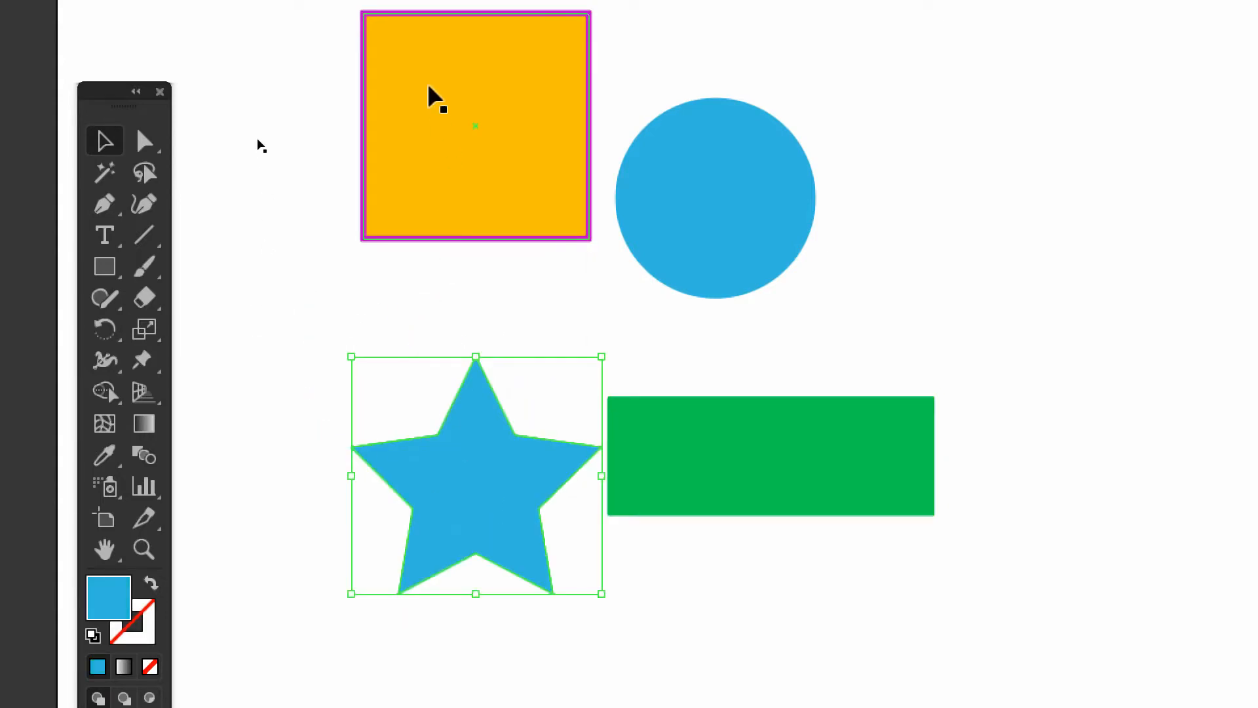
pyautogui.moveTo(389, 77); pyautogui.dragTo(396, 149)
# Select shapes together with selection marquees, select all the artwork, and clear the selection
pyautogui.moveTo(264, 35)
pyautogui.mouseDown()
pyautogui.moveTo(675, 342)
pyautogui.moveTo(609, 337)
pyautogui.mouseUp()
pyautogui.moveTo(292, 36); pyautogui.dragTo(941, 352)
pyautogui.hotkey('ctrl', 'a')
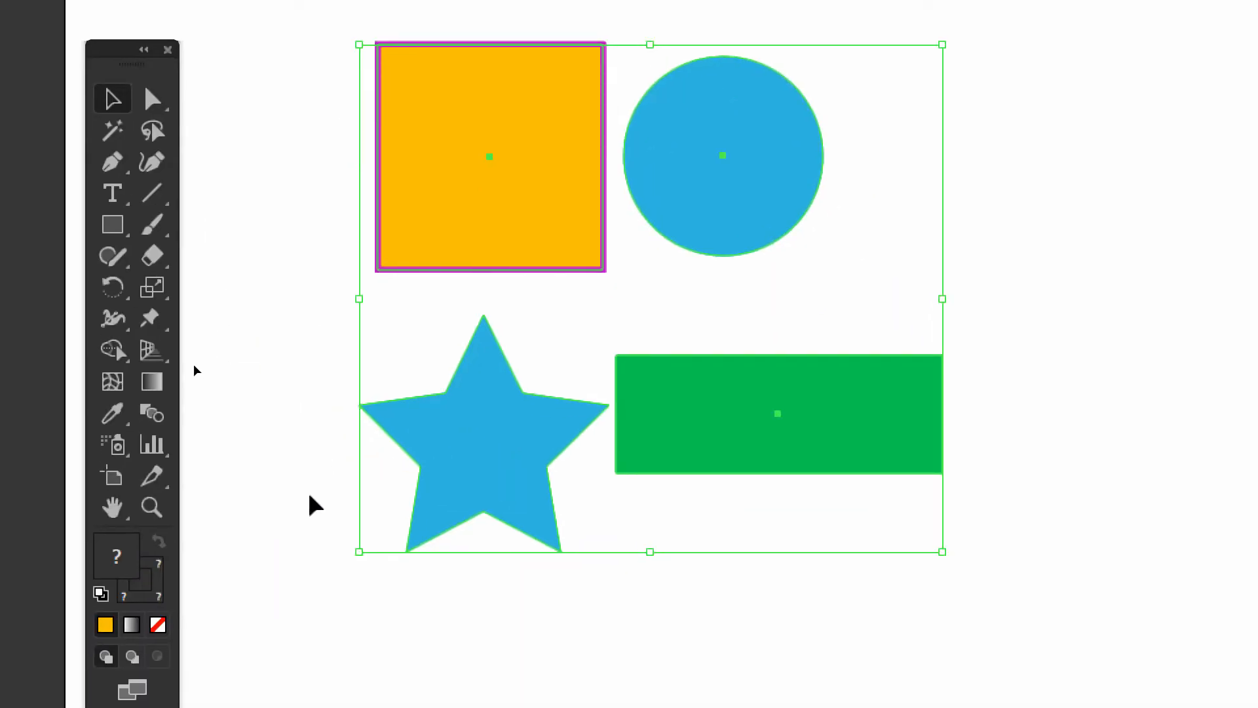
pyautogui.click(292, 622)
# Switch to the Direct Selection tool and marquee-select shapes, finishing with only the blue circle selected
pyautogui.click(155, 101)
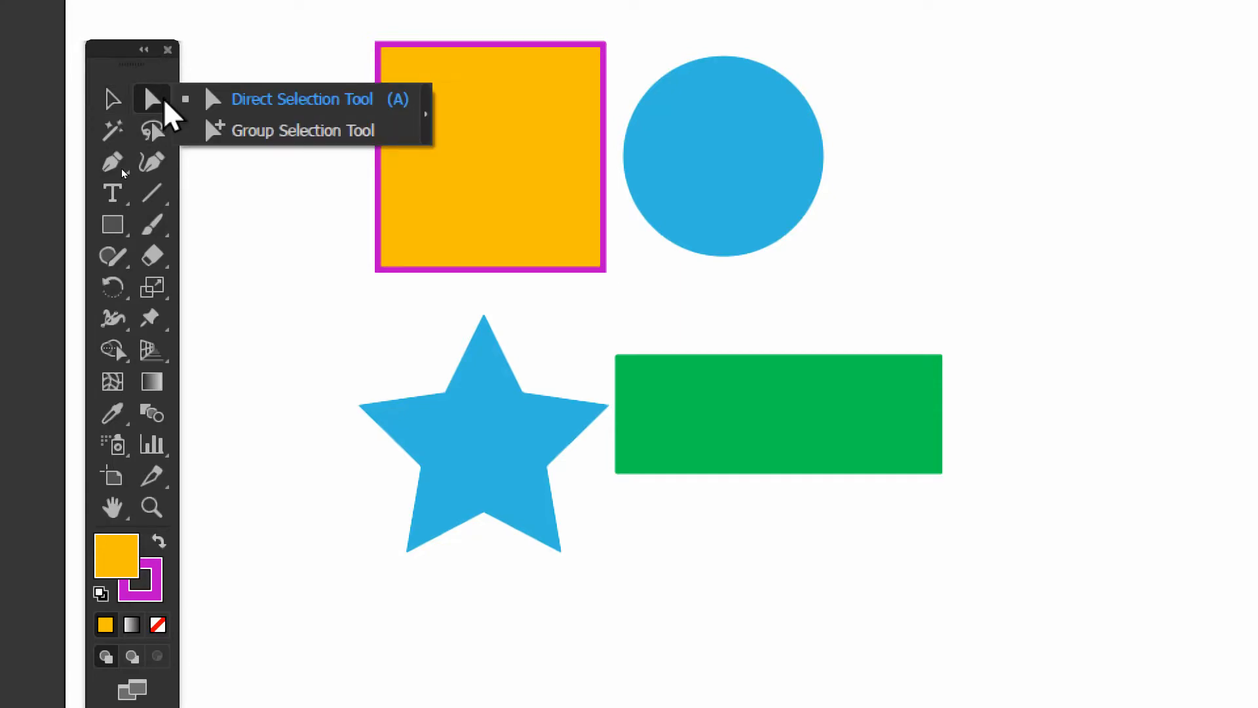
pyautogui.click(237, 102)
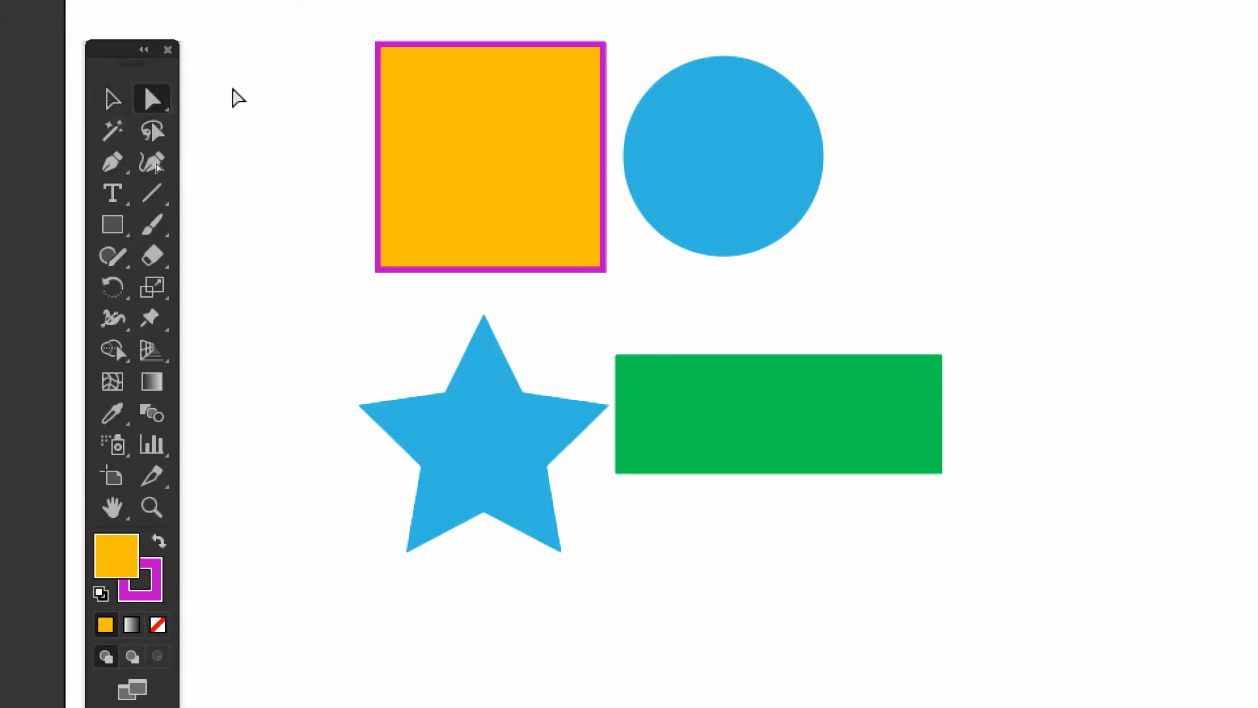
pyautogui.moveTo(309, 67); pyautogui.dragTo(626, 391)
pyautogui.moveTo(836, 348); pyautogui.dragTo(598, 32)
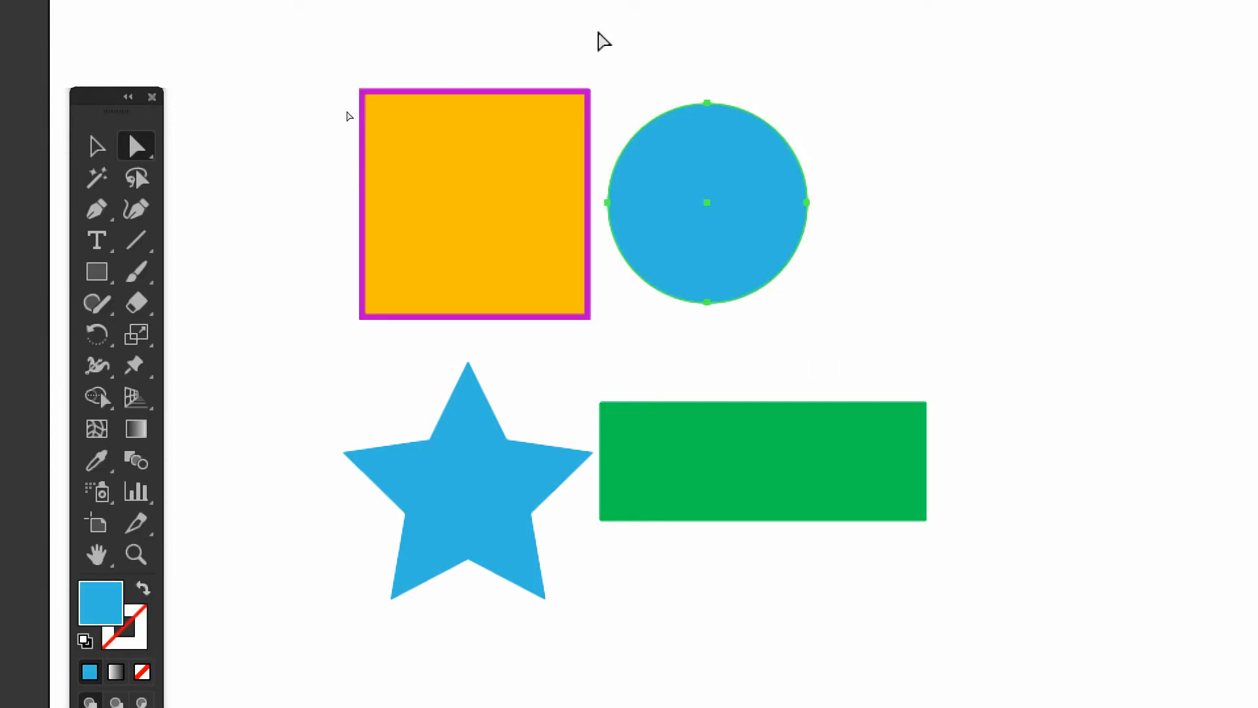
# Marquee-select the whole star with the Direct Selection tool, and select only the anchor point at its left tip
pyautogui.click(135, 152)
pyautogui.moveTo(287, 358); pyautogui.dragTo(593, 659)
pyautogui.moveTo(552, 608); pyautogui.dragTo(552, 608)
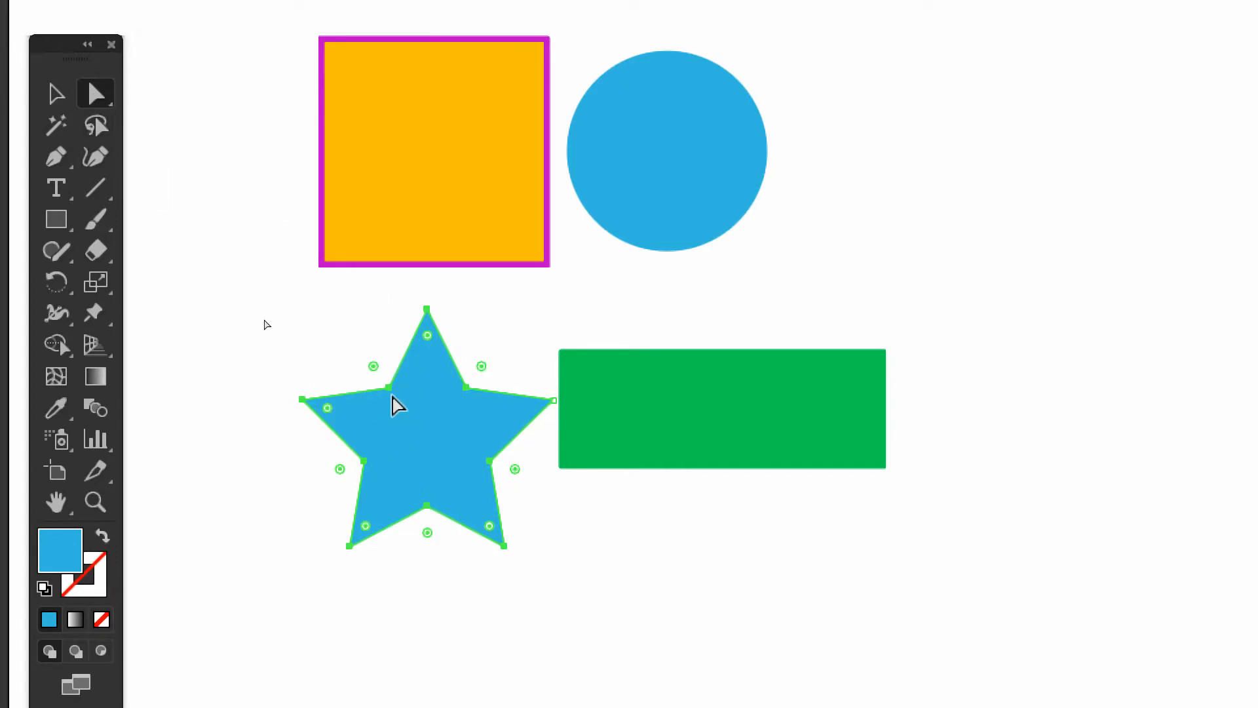
pyautogui.click(302, 402)
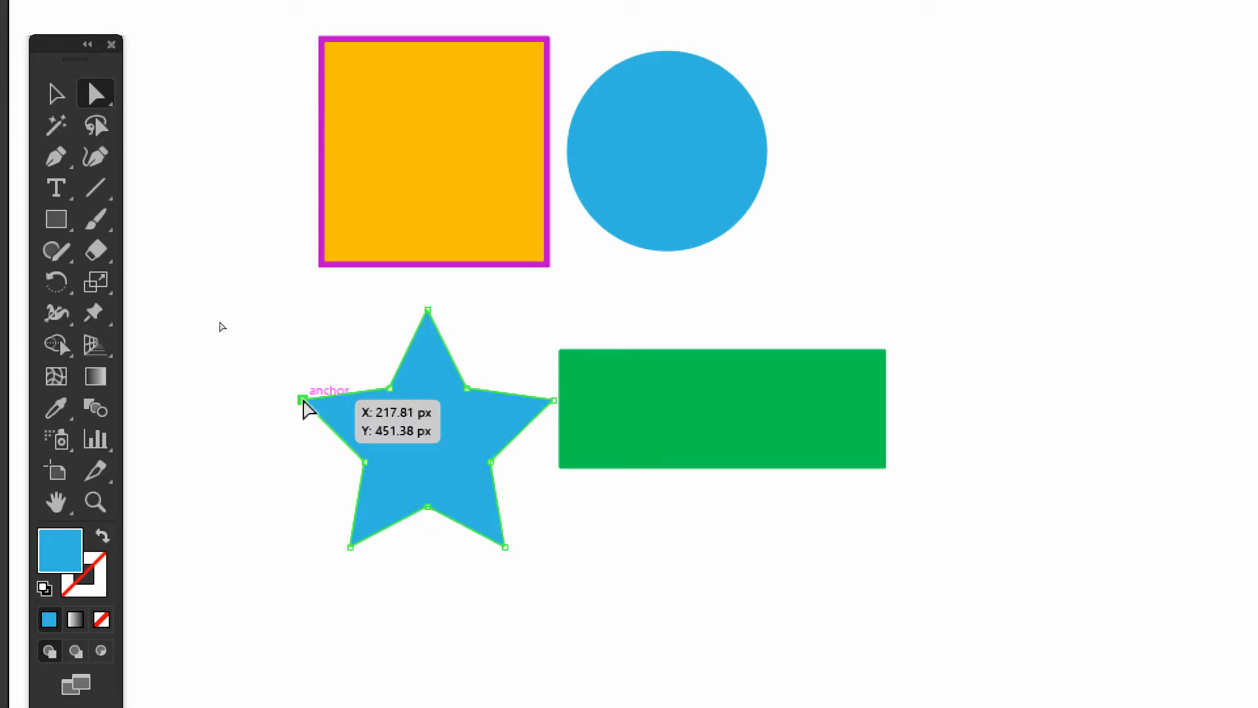
# Distort the blue star by moving its five tip anchor points individually with the Direct Selection tool, and clear the selection
pyautogui.moveTo(303, 402); pyautogui.dragTo(225, 349)
pyautogui.click(349, 547)
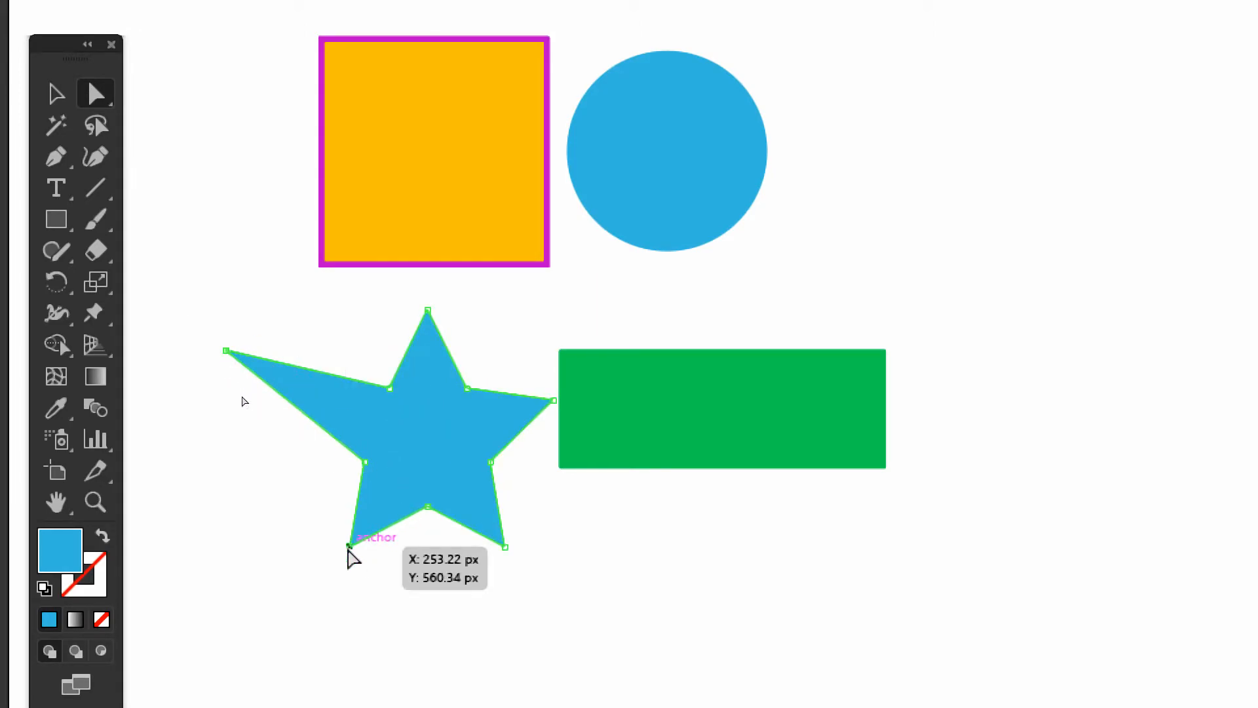
pyautogui.moveTo(348, 552); pyautogui.dragTo(281, 584)
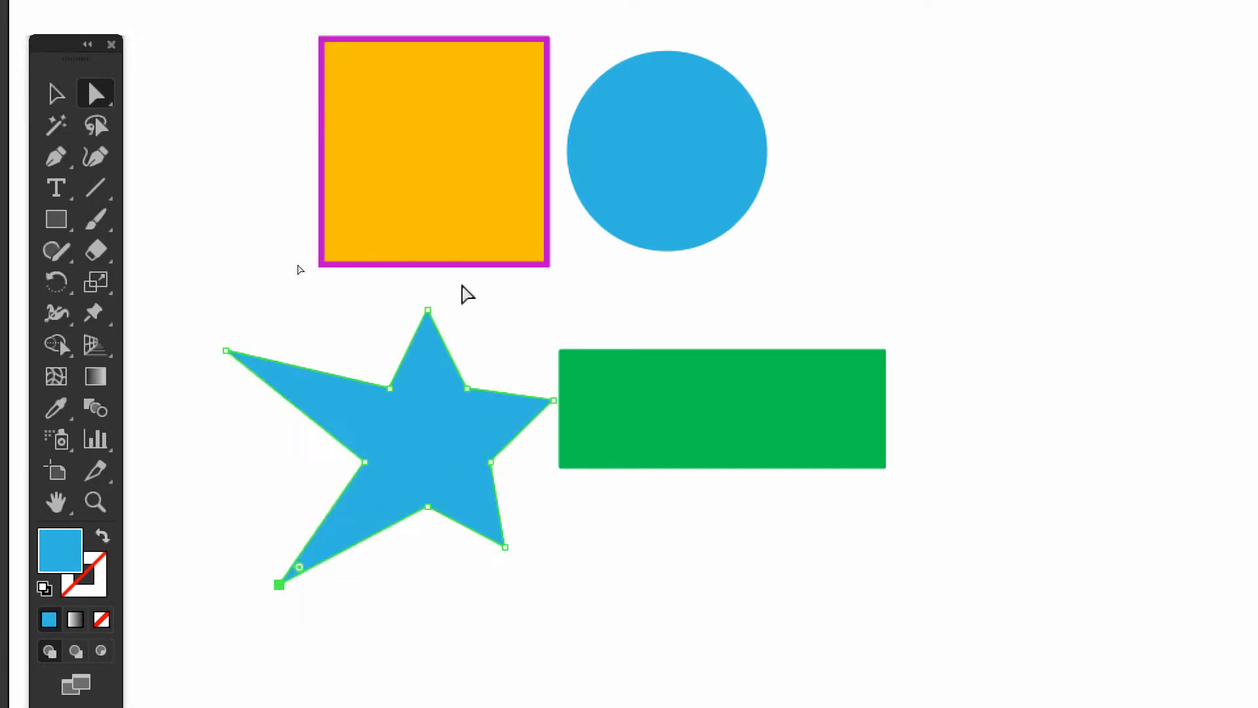
pyautogui.moveTo(427, 314); pyautogui.dragTo(319, 290)
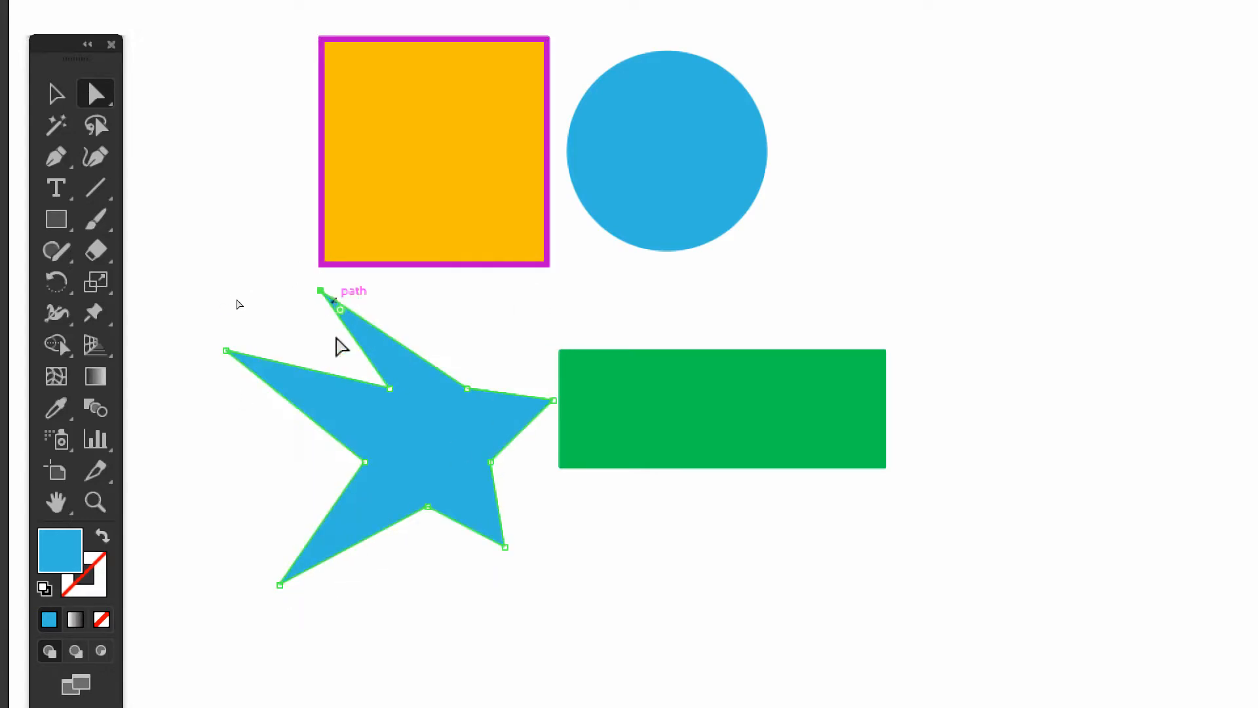
pyautogui.click(506, 547)
pyautogui.moveTo(505, 548); pyautogui.dragTo(402, 591)
pyautogui.moveTo(553, 401); pyautogui.dragTo(407, 448)
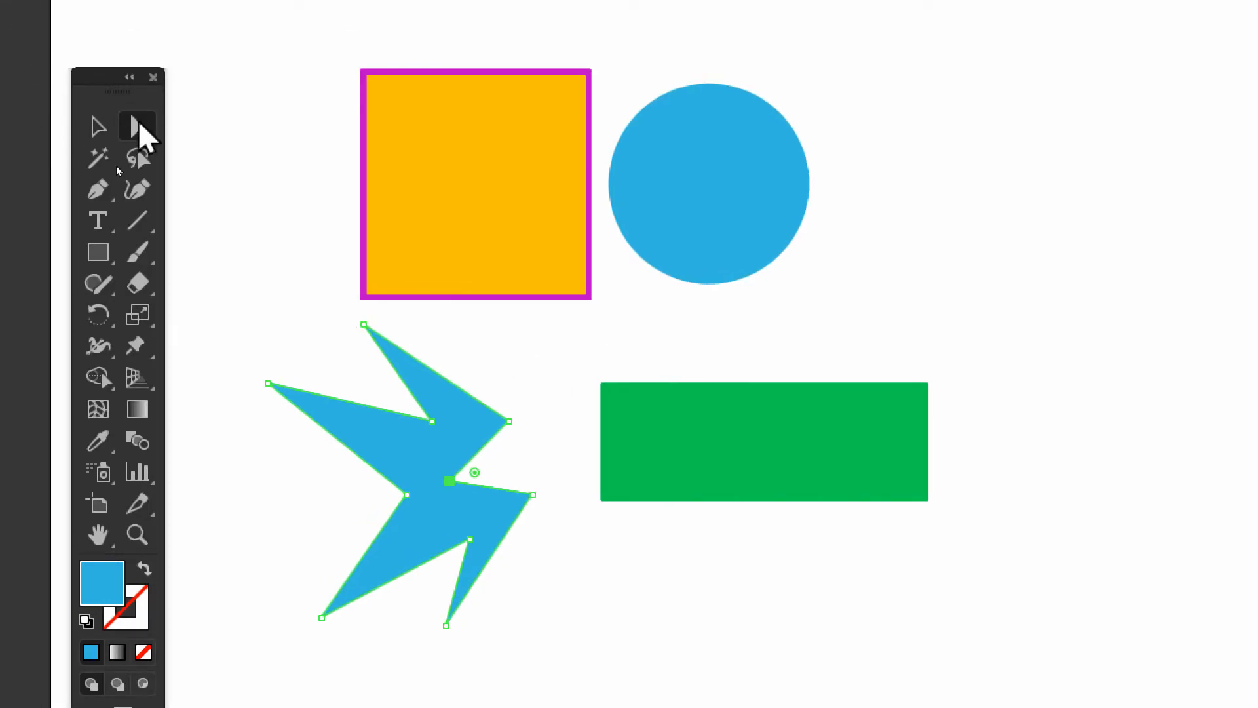
pyautogui.click(247, 283)
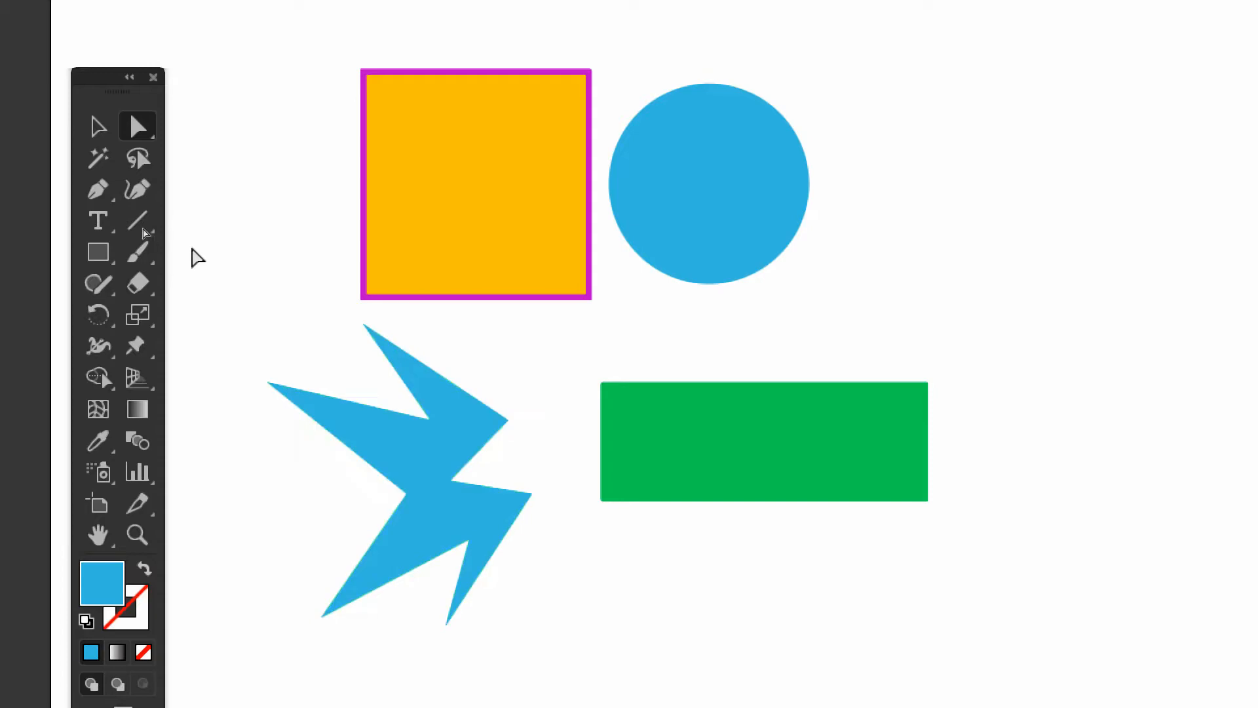
# Select all the blue-filled shapes at once with the Magic Wand, and clear the selection
pyautogui.click(92, 152)
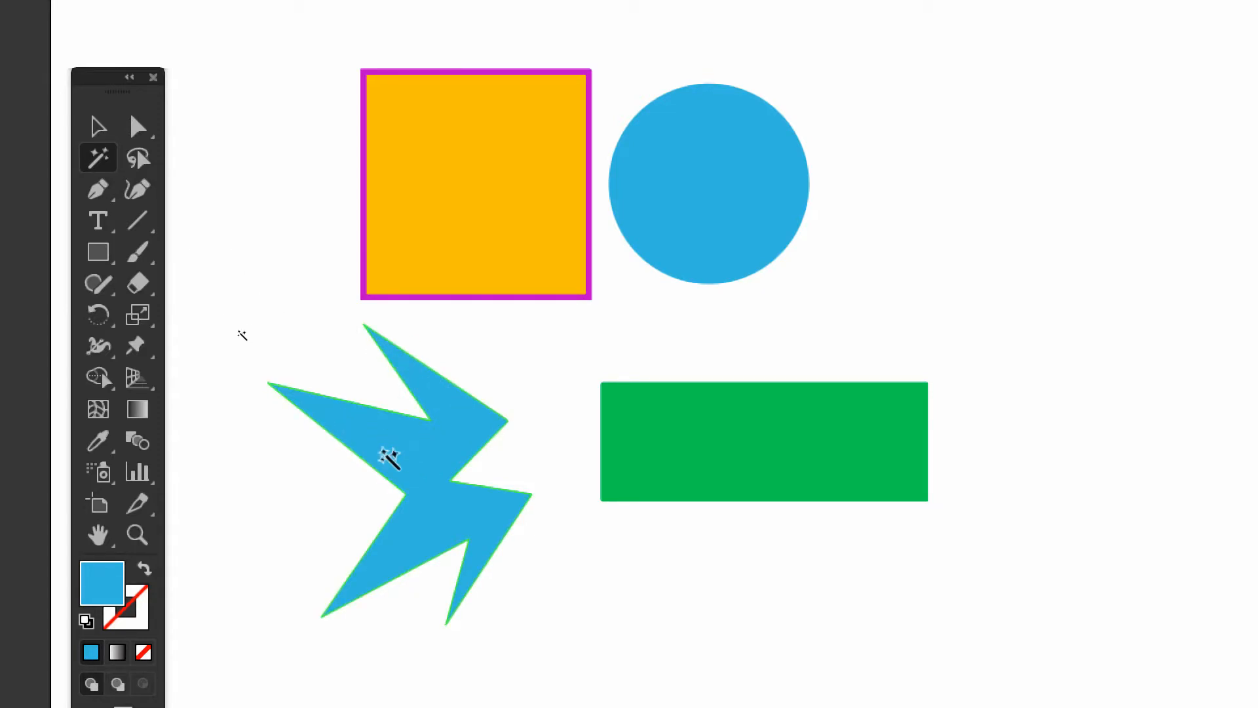
pyautogui.click(385, 454)
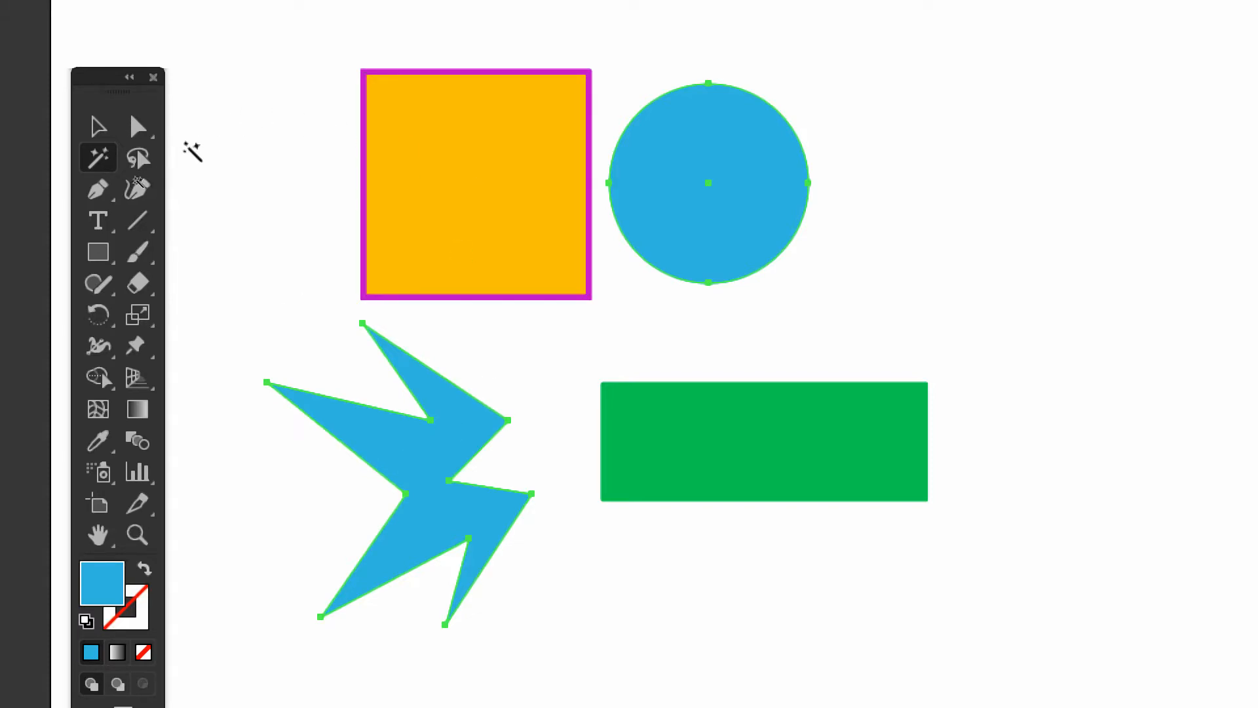
pyautogui.click(139, 161)
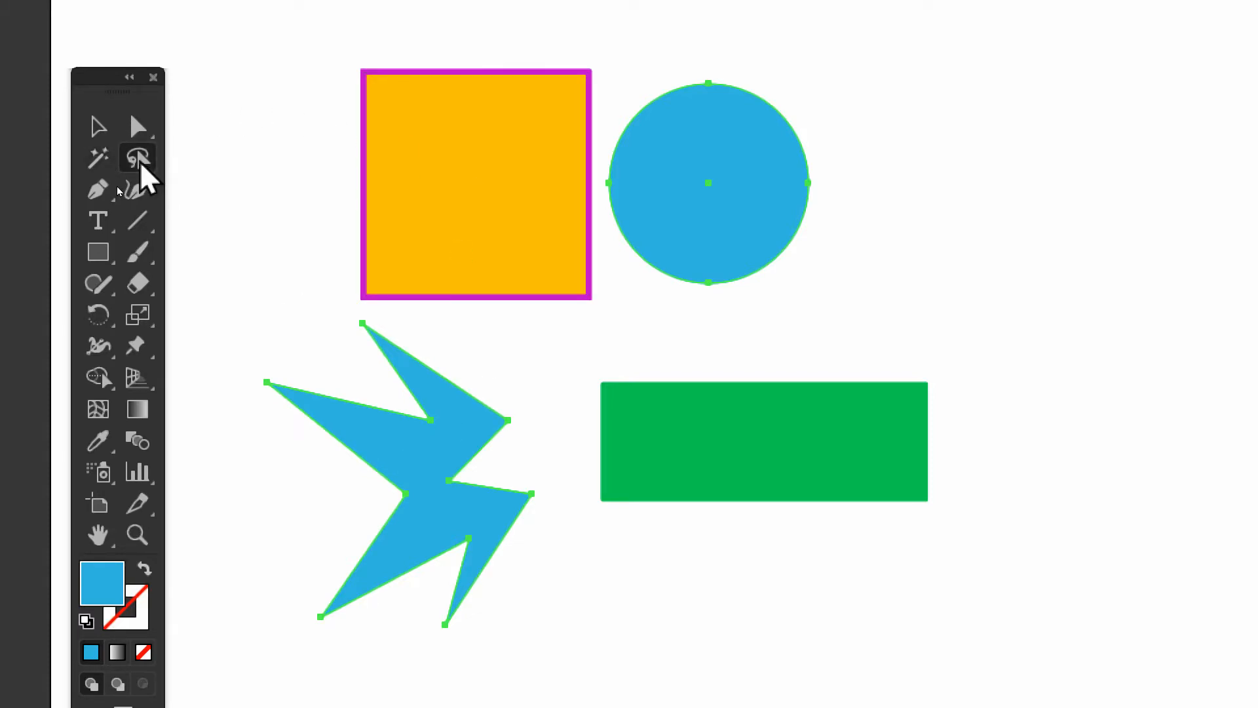
pyautogui.click(301, 207)
pyautogui.click(98, 126)
# Lasso around the orange square to select it, and lasso the whole distorted star with the Lasso tool
pyautogui.click(139, 159)
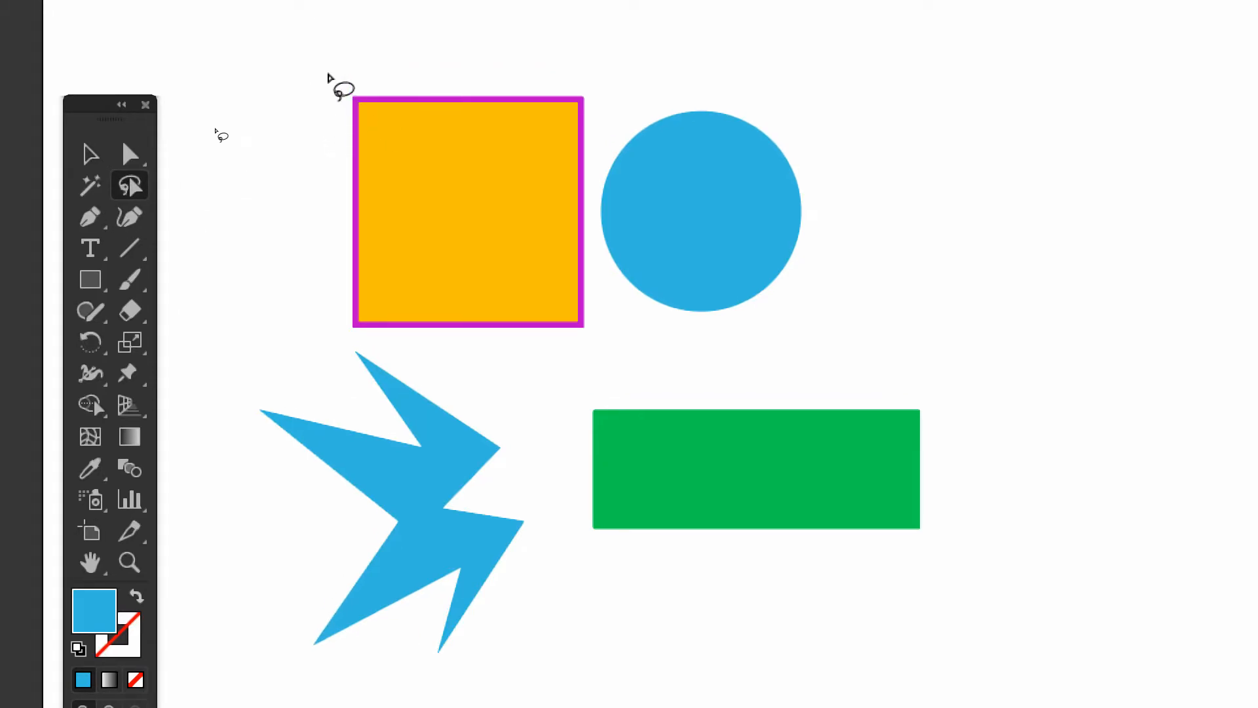
pyautogui.moveTo(327, 71)
pyautogui.mouseDown()
pyautogui.moveTo(482, 63)
pyautogui.moveTo(583, 88)
pyautogui.moveTo(599, 118)
pyautogui.moveTo(586, 365)
pyautogui.moveTo(481, 369)
pyautogui.moveTo(310, 329)
pyautogui.moveTo(271, 125)
pyautogui.moveTo(378, 28)
pyautogui.moveTo(453, 66)
pyautogui.mouseUp()
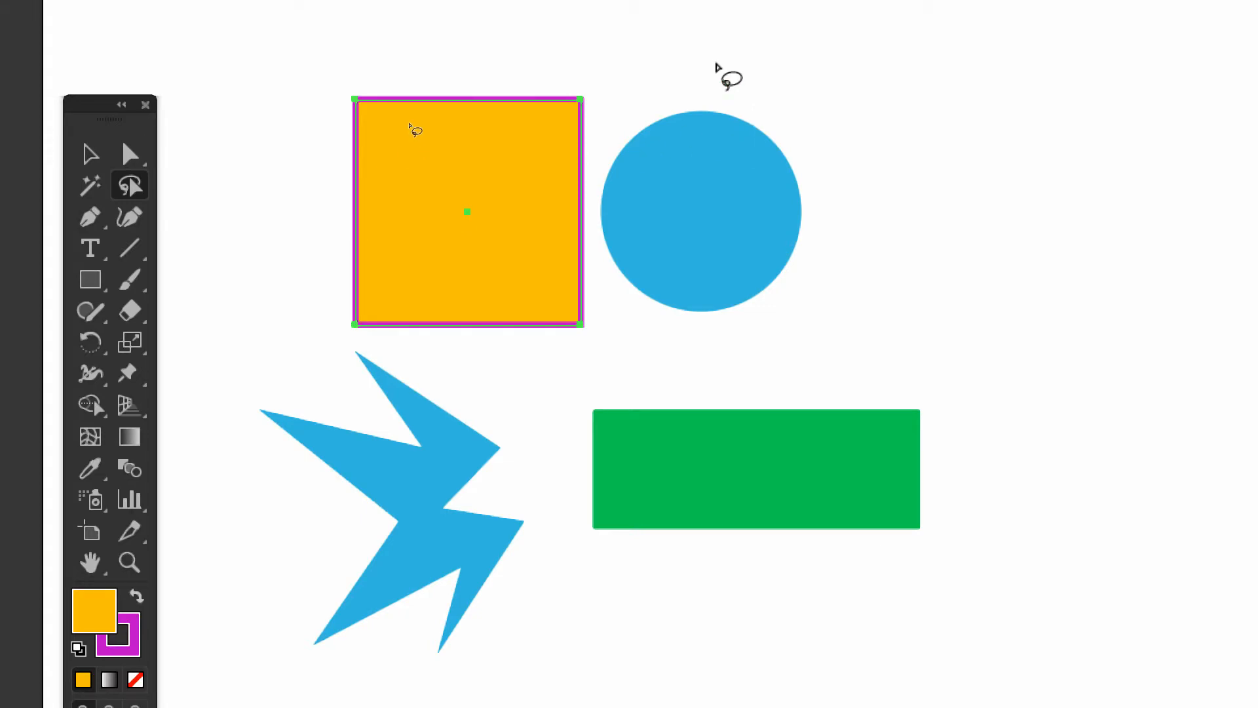
pyautogui.click(716, 64)
pyautogui.moveTo(205, 361)
pyautogui.mouseDown()
pyautogui.moveTo(265, 359)
pyautogui.moveTo(347, 399)
pyautogui.moveTo(347, 344)
pyautogui.moveTo(504, 401)
pyautogui.moveTo(508, 481)
pyautogui.moveTo(554, 565)
pyautogui.moveTo(504, 662)
pyautogui.moveTo(425, 677)
pyautogui.moveTo(409, 631)
pyautogui.mouseUp()
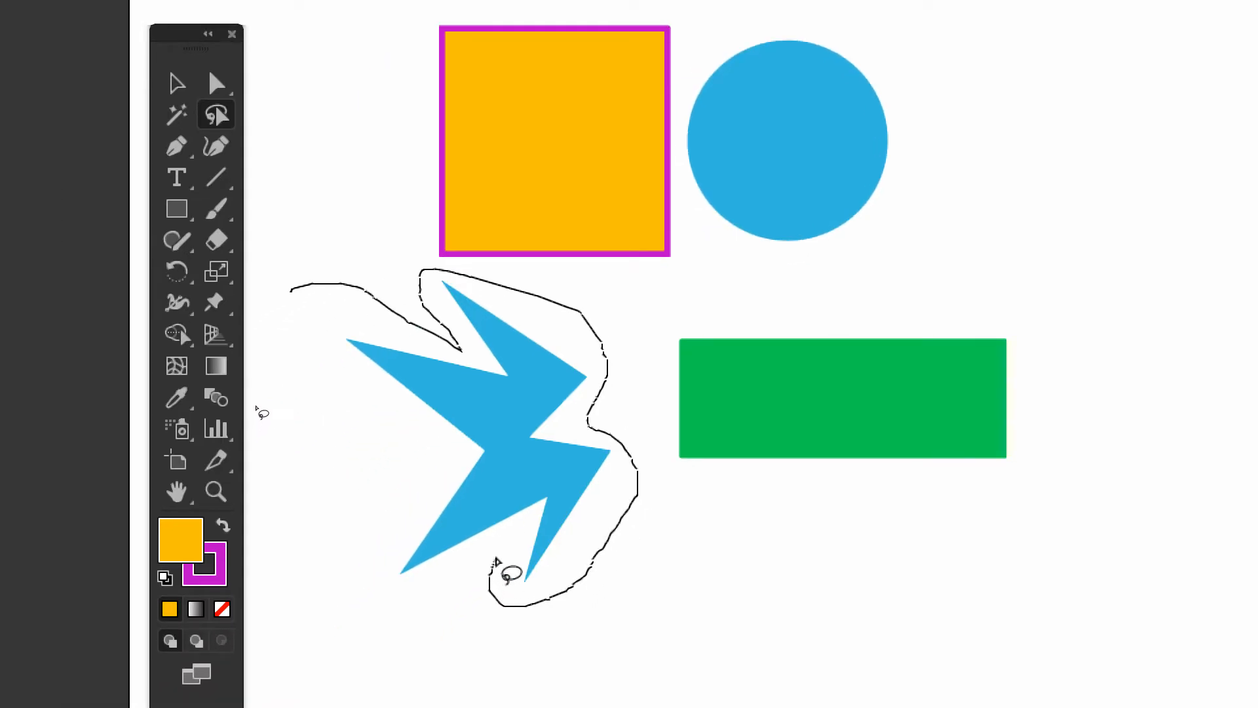
pyautogui.moveTo(496, 560)
pyautogui.mouseDown()
pyautogui.moveTo(398, 590)
pyautogui.moveTo(368, 578)
pyautogui.moveTo(415, 450)
pyautogui.moveTo(389, 405)
pyautogui.moveTo(314, 352)
pyautogui.moveTo(294, 288)
pyautogui.mouseUp()
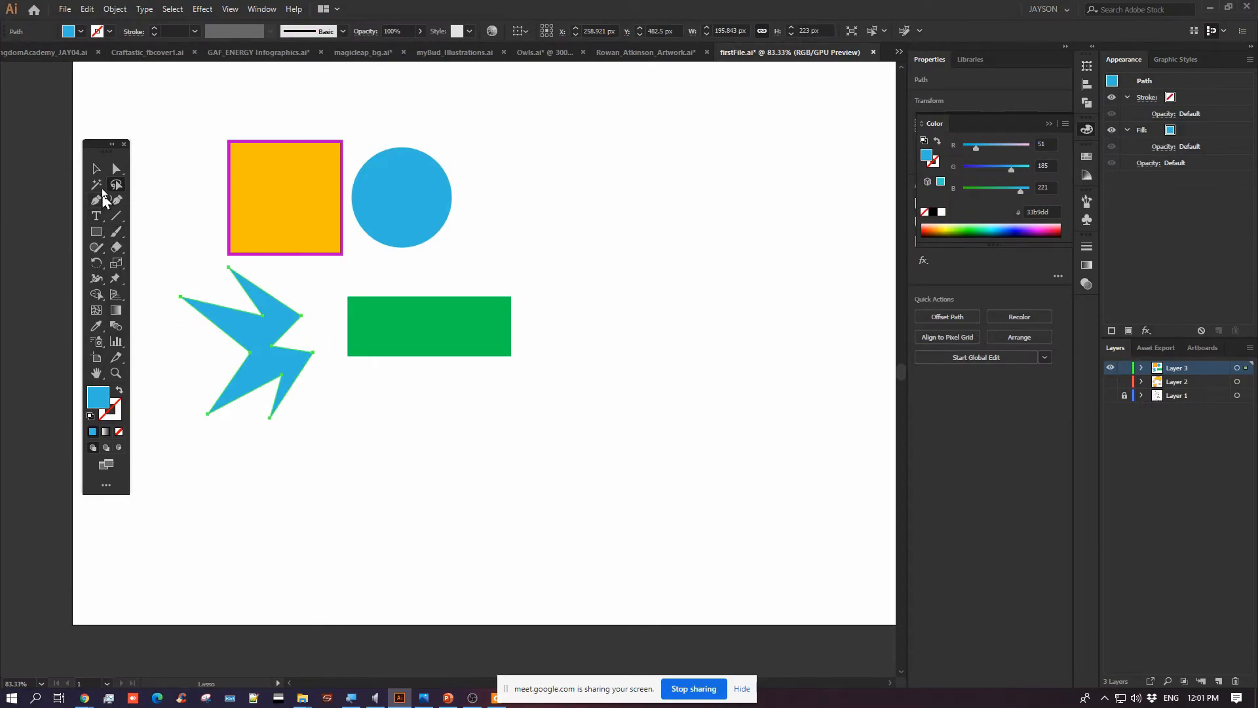
# Marquee-select all four shapes together with the Selection tool
pyautogui.click(97, 170)
pyautogui.press('space')
pyautogui.moveTo(193, 141); pyautogui.dragTo(515, 448)
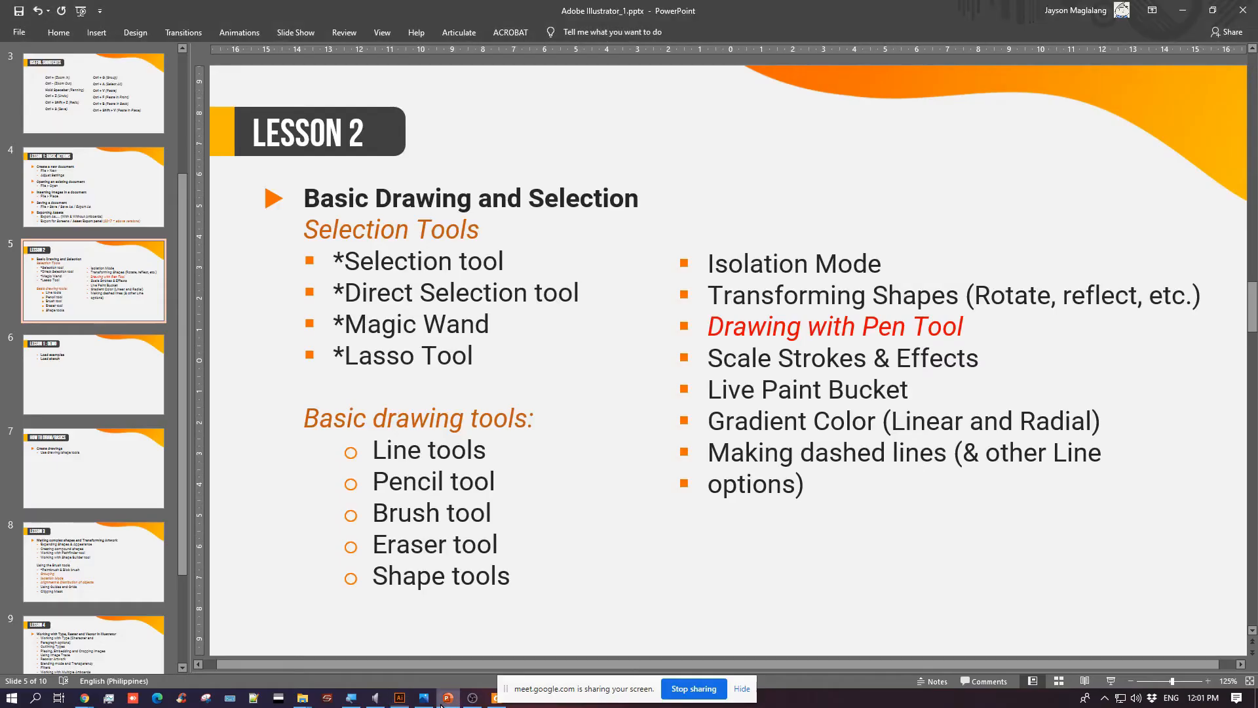
# Switch to the PowerPoint Lesson 2 slide, highlight the Line tools and Pencil tool entries, and return to Illustrator
pyautogui.click(447, 697)
pyautogui.moveTo(373, 451); pyautogui.dragTo(600, 469)
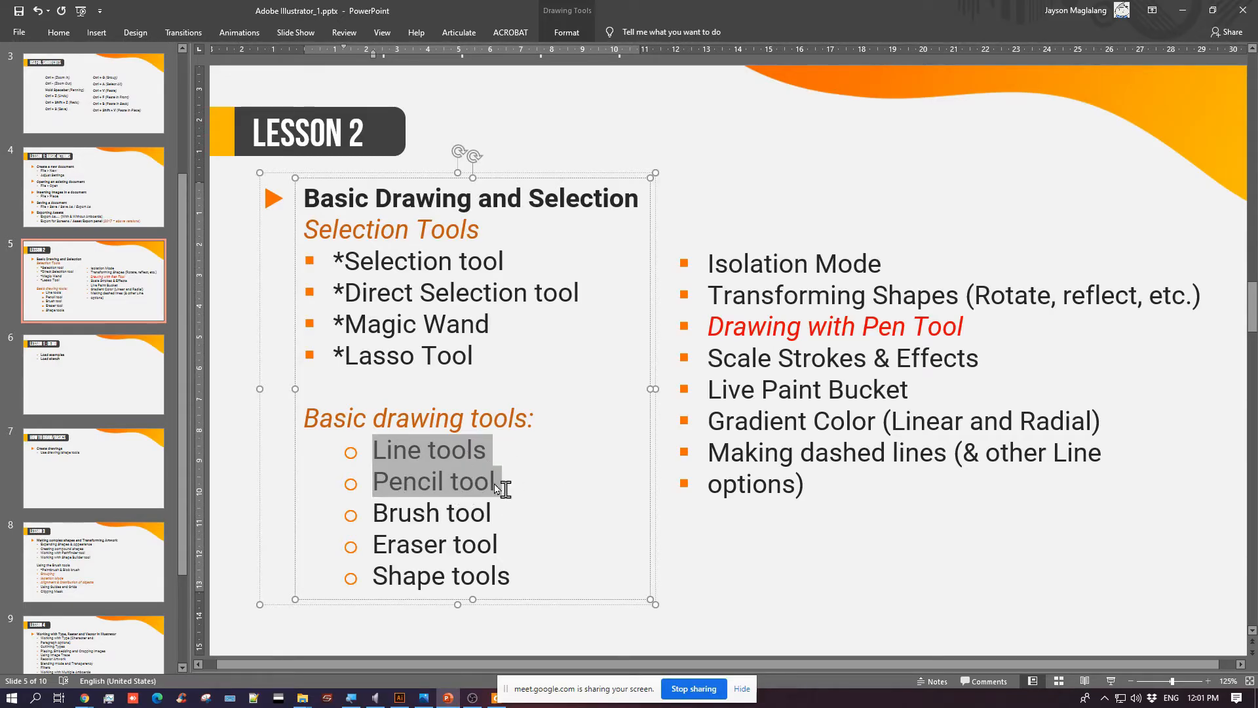
pyautogui.hotkey('alt', 'Tab')
# Choose the Line Segment tool from its tool group and deselect all the shapes
pyautogui.hotkey('ctrl', '+')
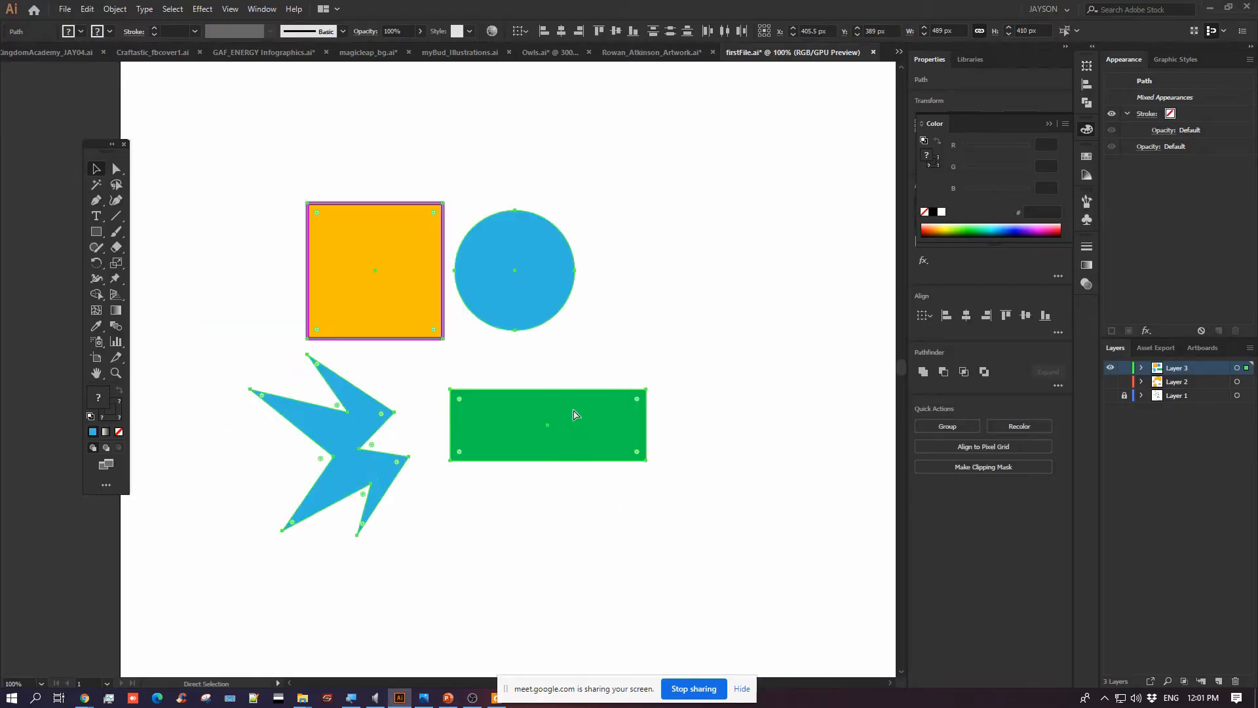
pyautogui.hotkey('ctrl', '+')
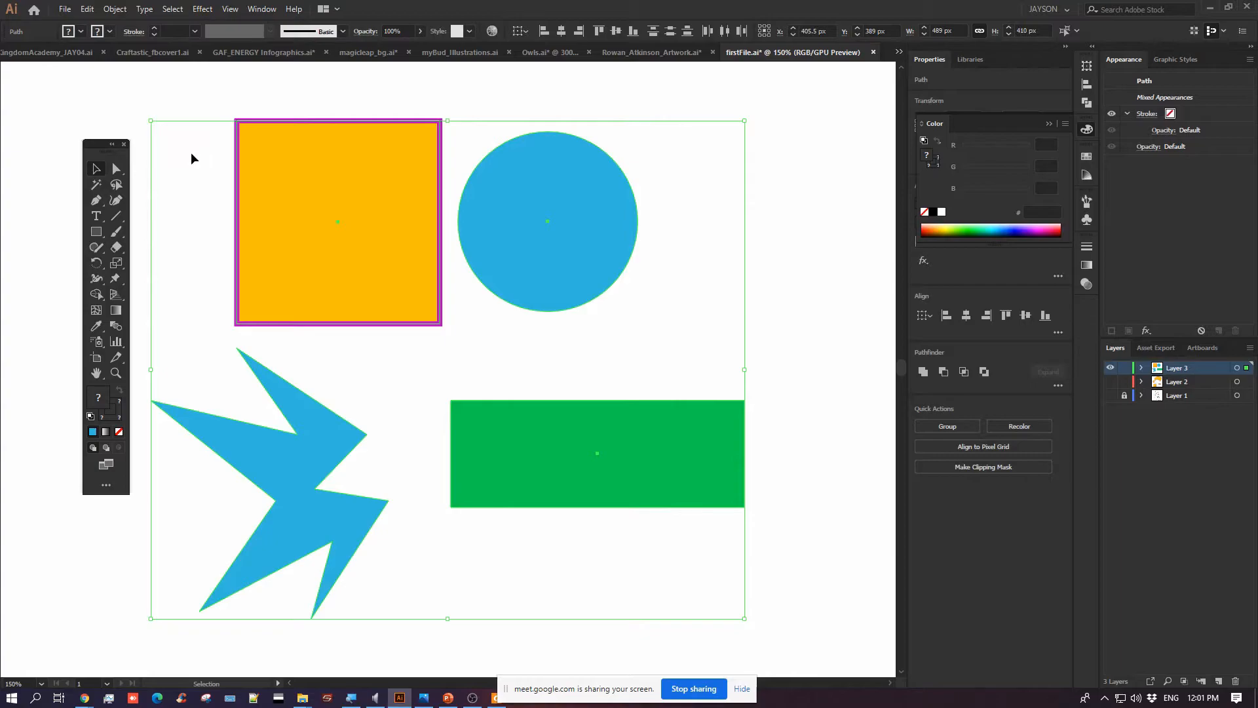
pyautogui.press('super+plus')
pyautogui.press('space')
pyautogui.moveTo(224, 199); pyautogui.dragTo(414, 168)
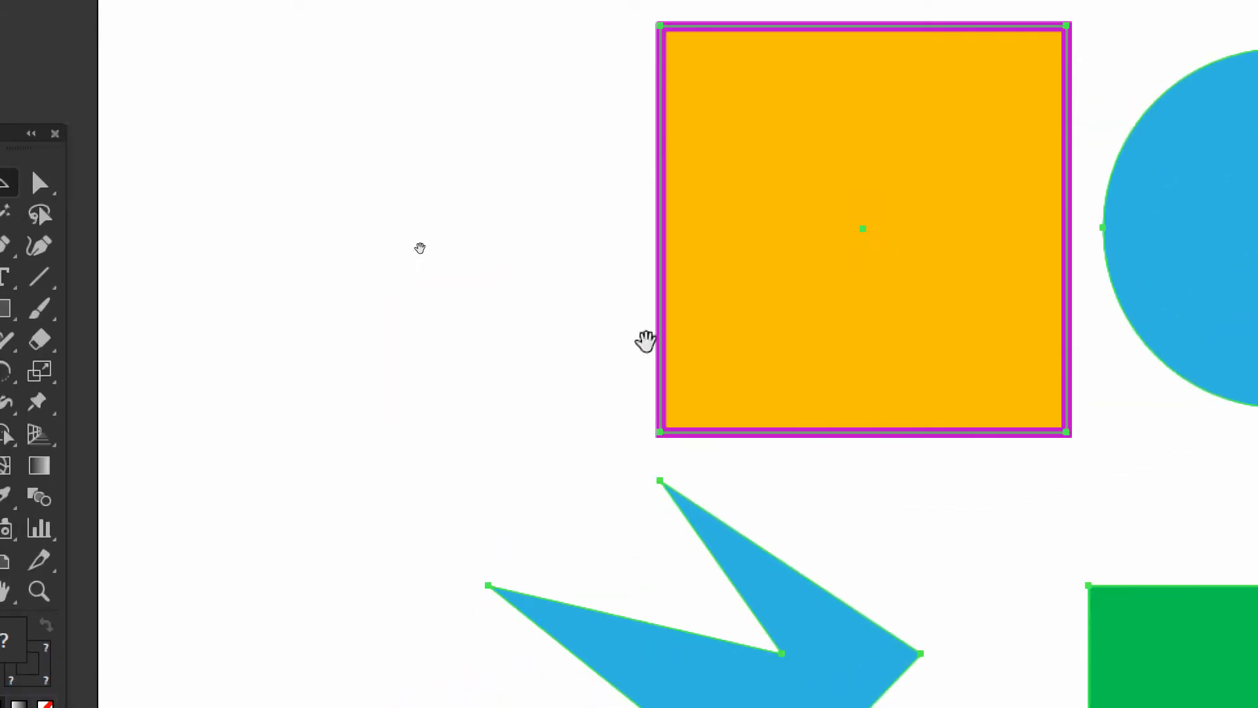
pyautogui.moveTo(646, 341); pyautogui.dragTo(460, 384)
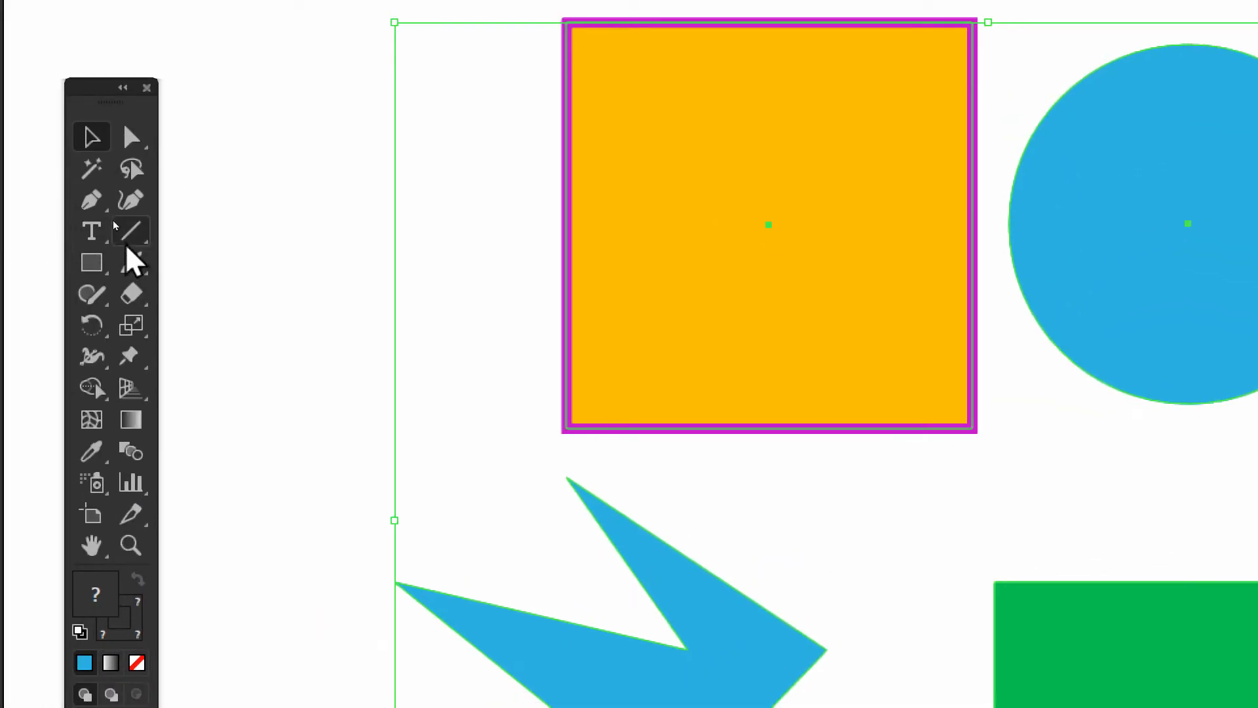
pyautogui.click(131, 231)
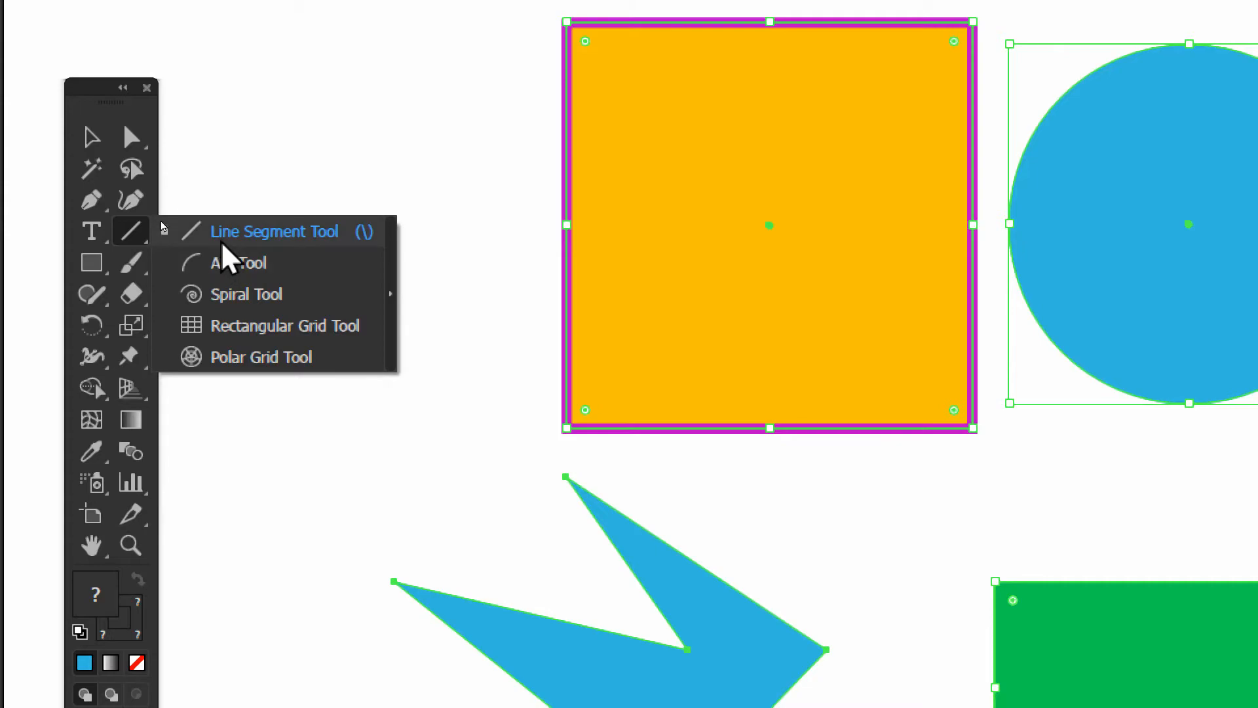
pyautogui.click(220, 239)
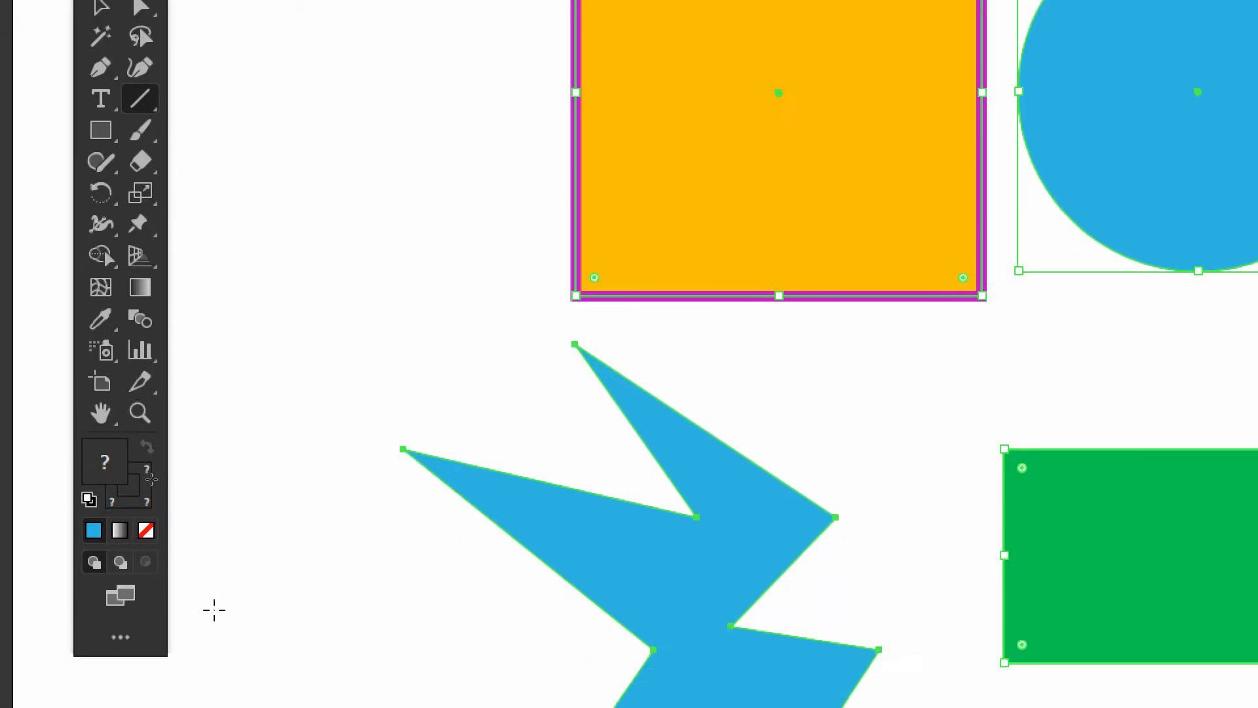
pyautogui.hotkey('ctrl', 'shift', 'a')
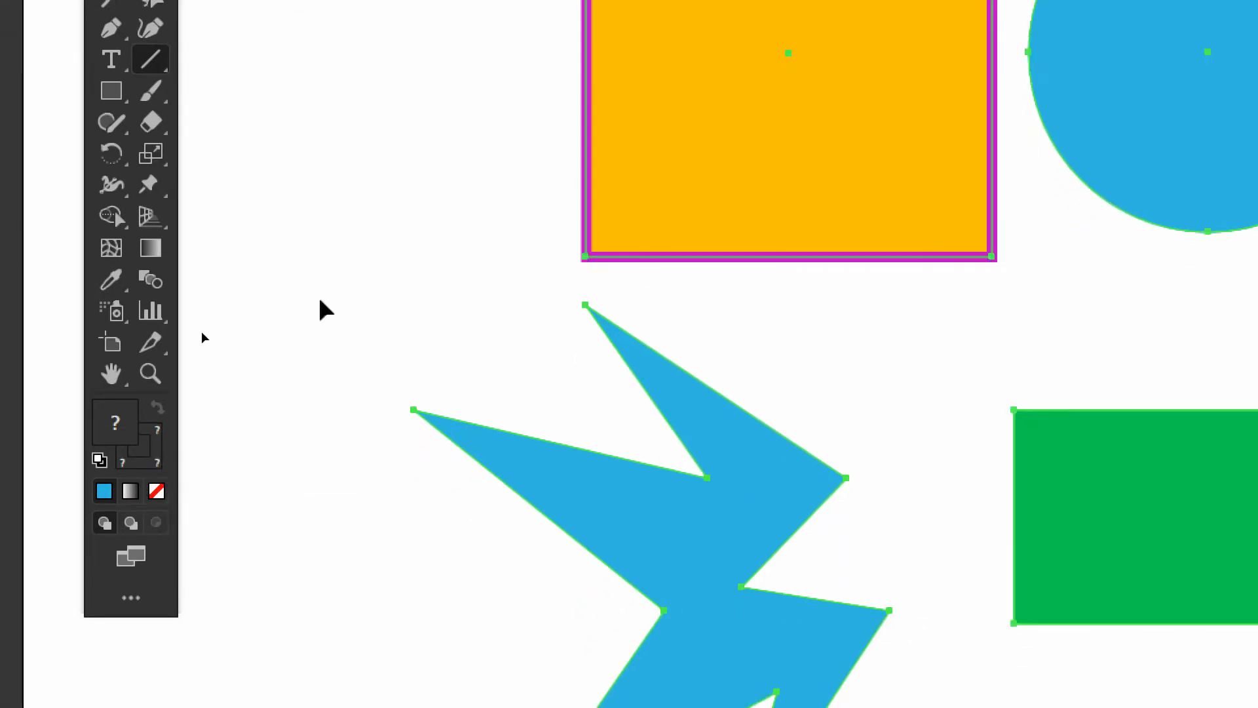
pyautogui.moveTo(151, 64); pyautogui.dragTo(231, 65)
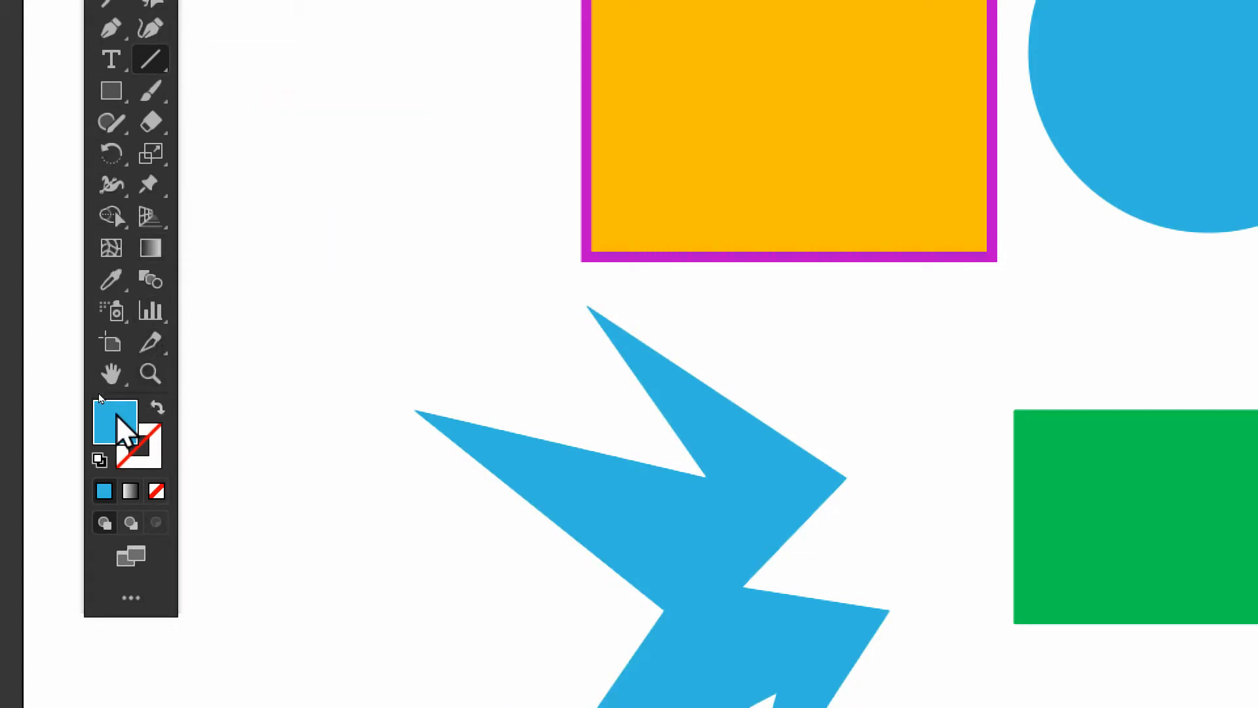
# Set the drawing attributes to no fill and a bright pink stroke with a weight of 4 pt
pyautogui.click(156, 492)
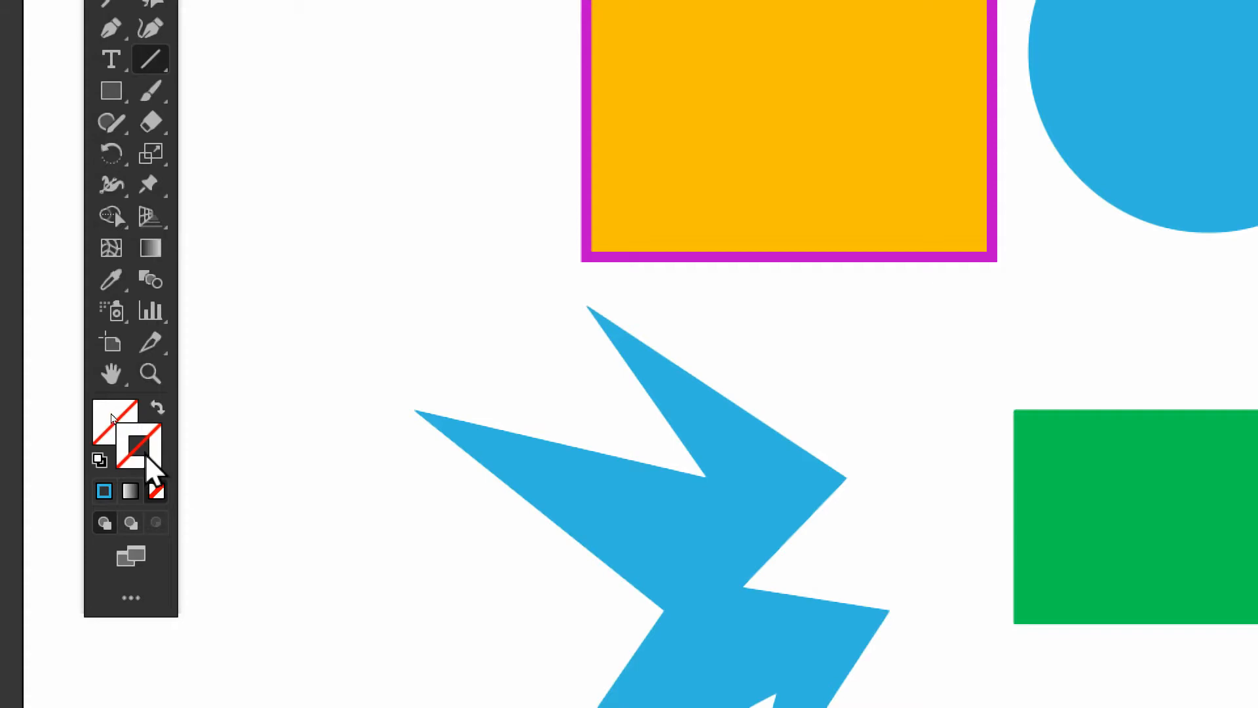
pyautogui.click(104, 491)
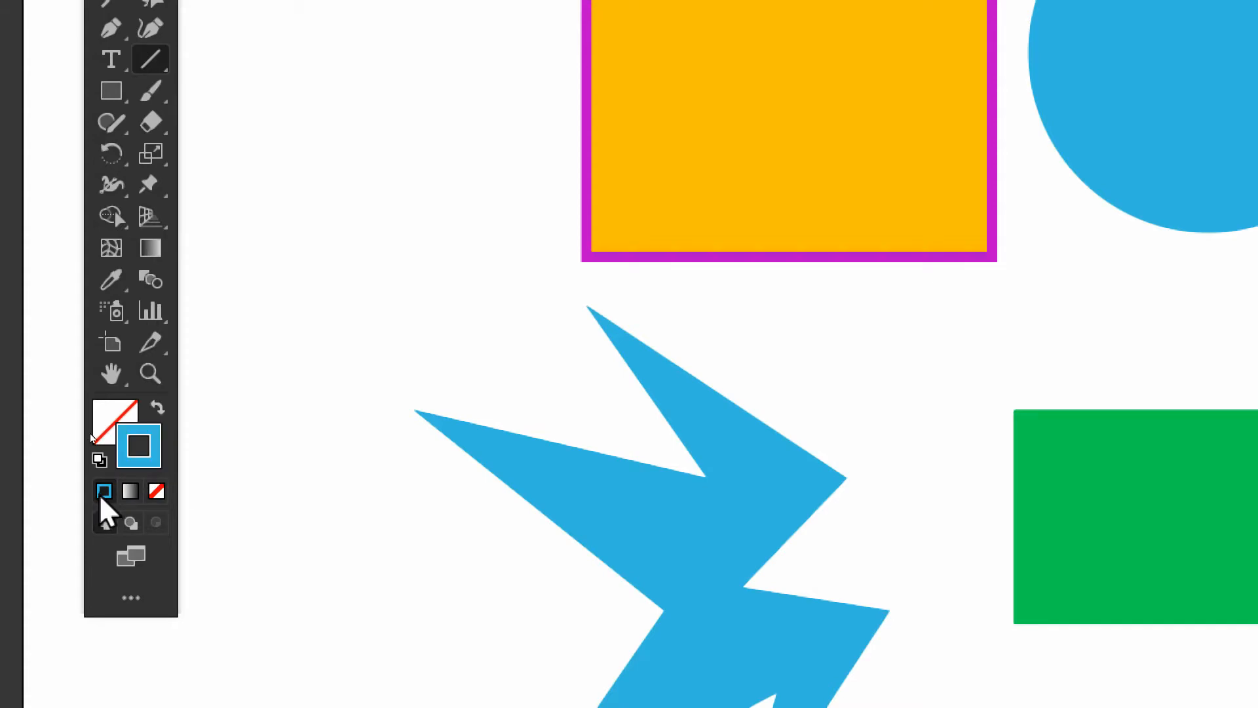
pyautogui.doubleClick(134, 454)
pyautogui.click(1255, 47)
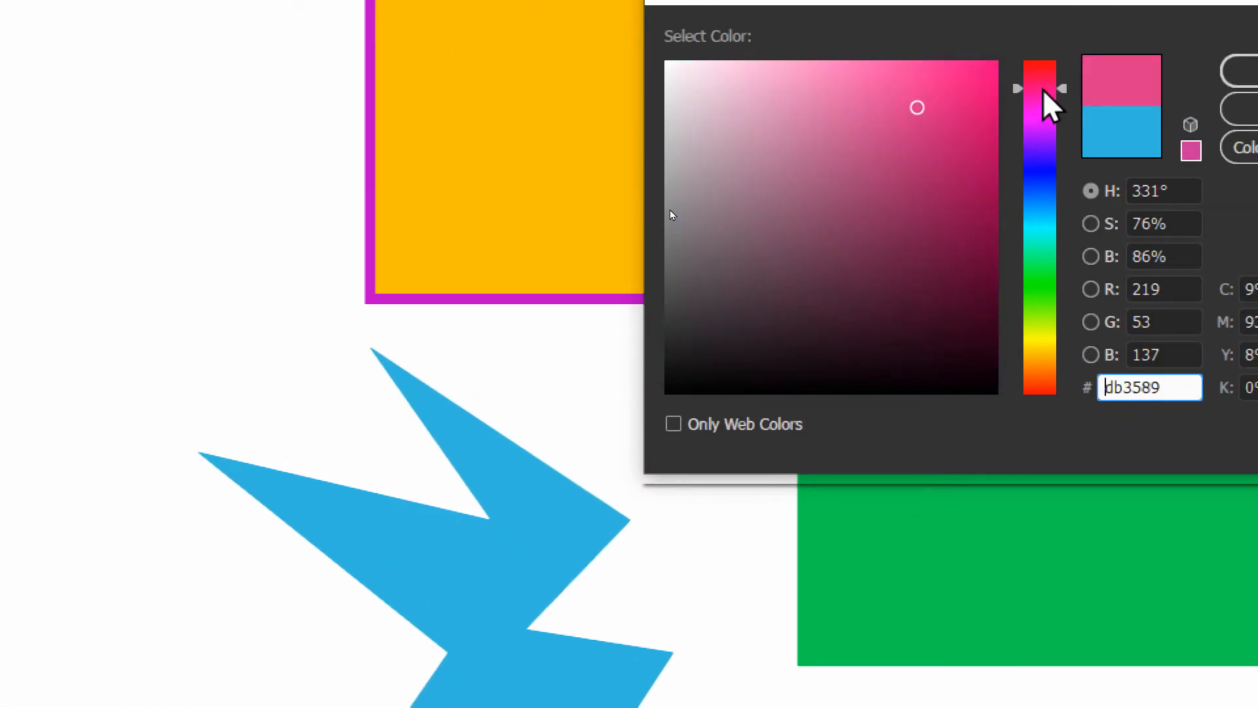
pyautogui.click(988, 118)
pyautogui.click(1248, 70)
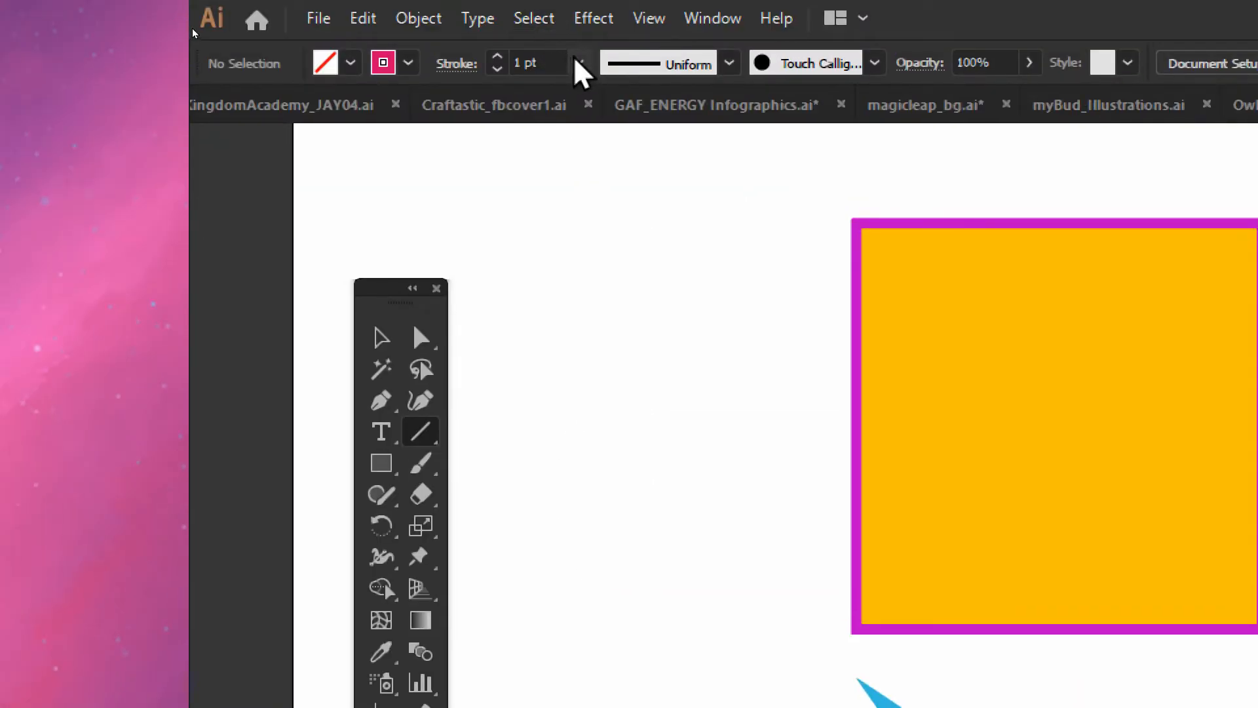
pyautogui.click(579, 63)
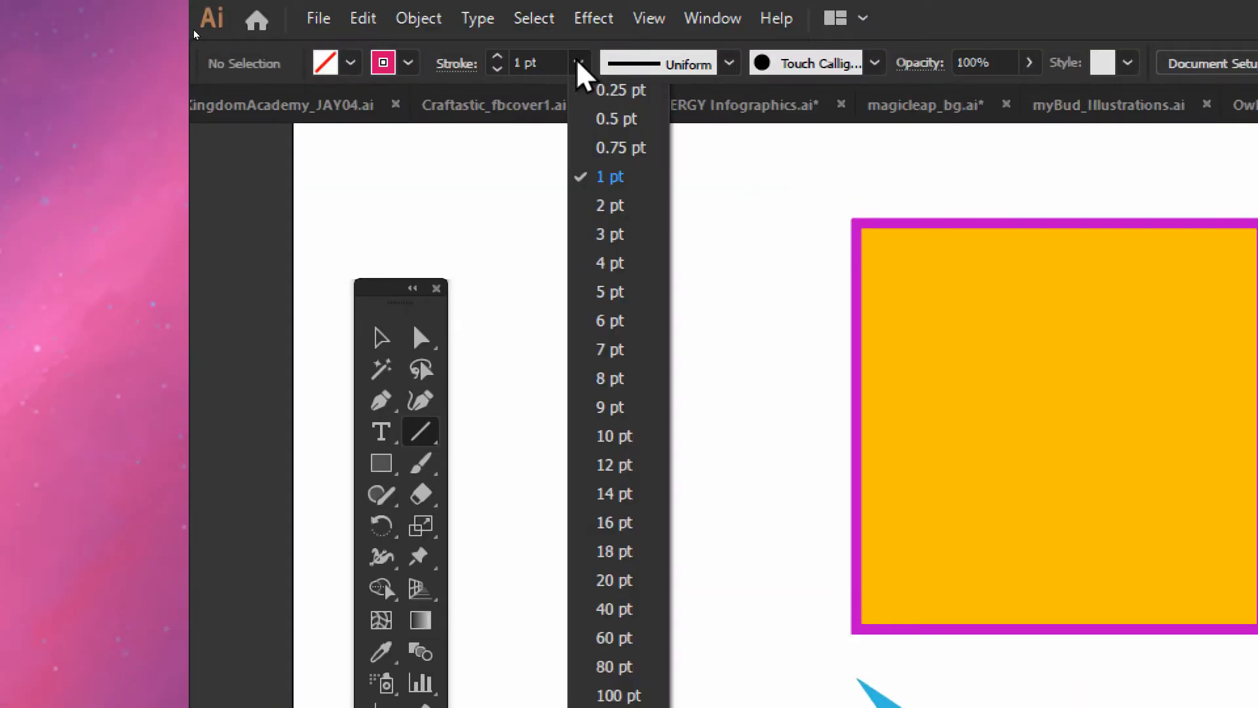
pyautogui.click(609, 264)
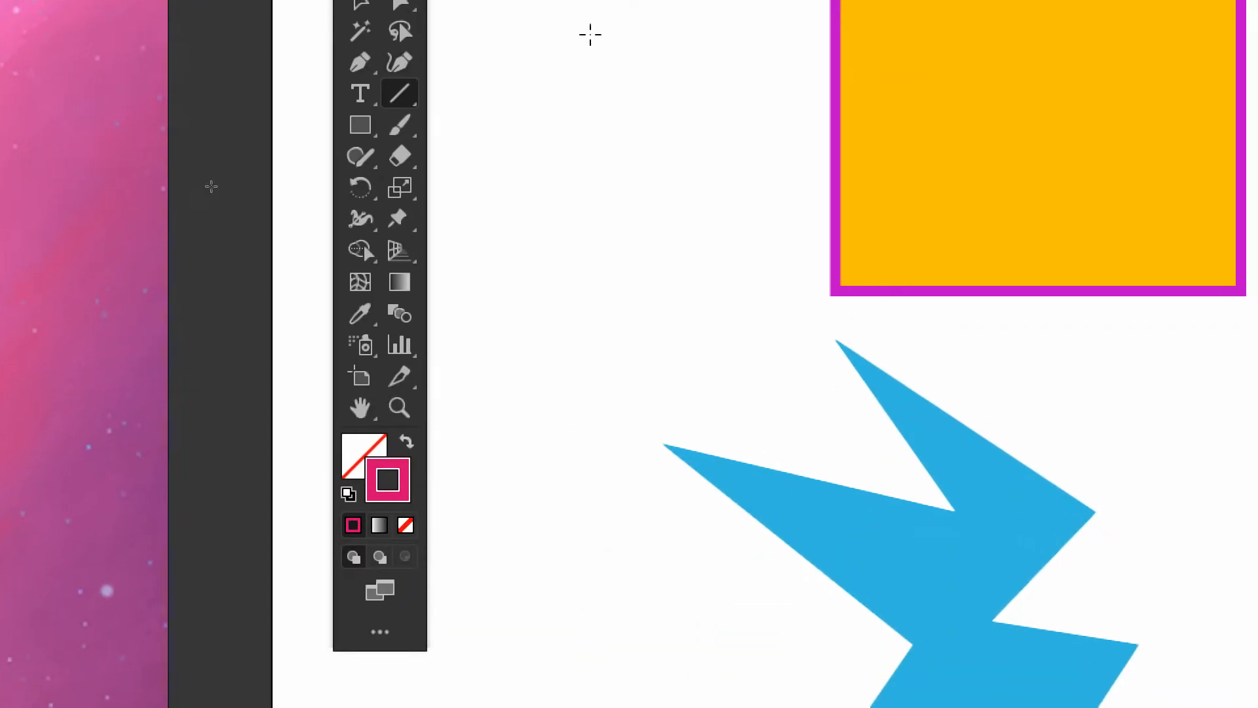
# Draw six crossing straight pink lines at different angles in the empty area beside the orange square
pyautogui.moveTo(589, 35); pyautogui.dragTo(516, 312)
pyautogui.moveTo(488, 46); pyautogui.dragTo(653, 130)
pyautogui.moveTo(668, 55); pyautogui.dragTo(465, 143)
pyautogui.moveTo(465, 67); pyautogui.dragTo(615, 173)
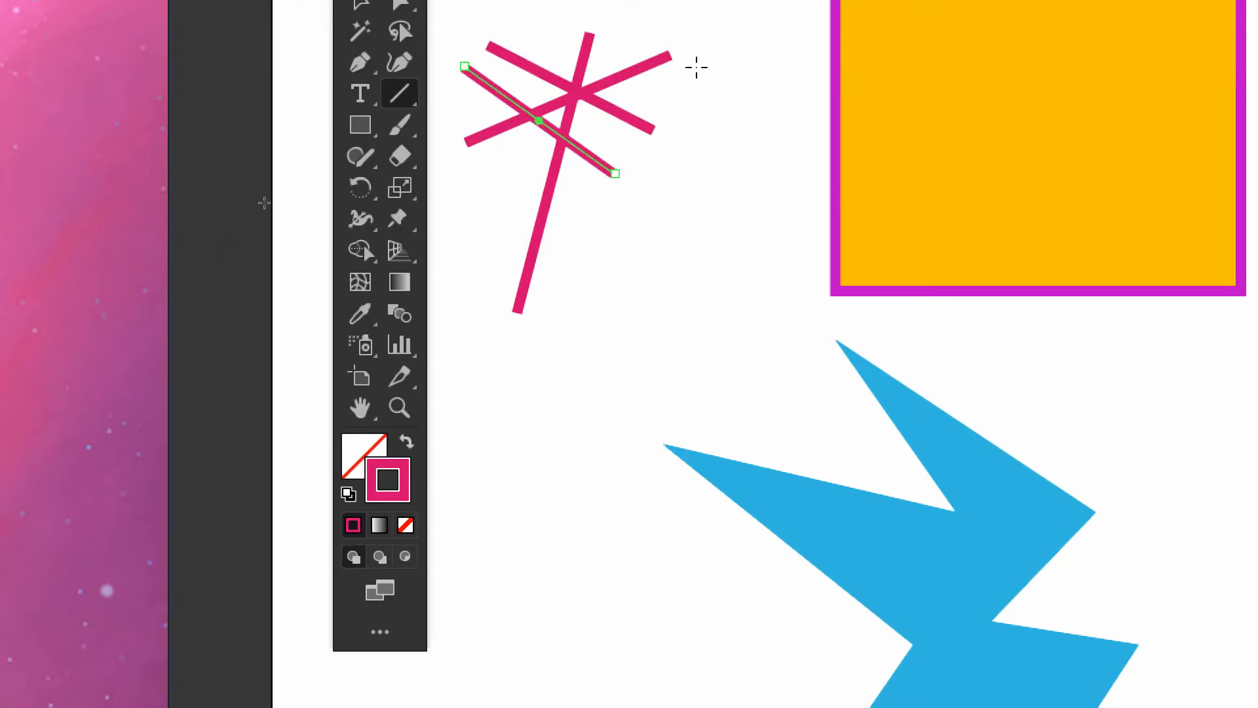
pyautogui.moveTo(697, 67); pyautogui.dragTo(515, 263)
pyautogui.moveTo(456, 181); pyautogui.dragTo(663, 225)
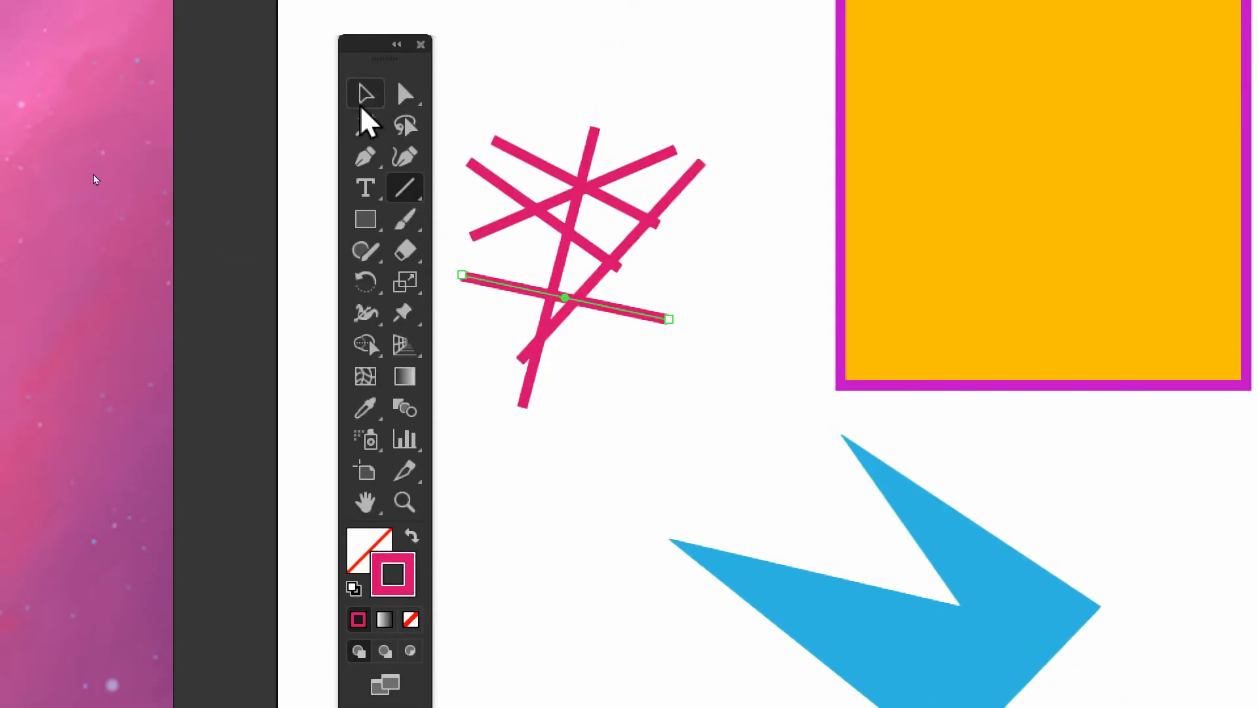
# Try moving two of the pink lines upward, away from the cluster, with the Selection tool
pyautogui.click(362, 103)
pyautogui.click(537, 114)
pyautogui.moveTo(542, 165); pyautogui.dragTo(561, 57)
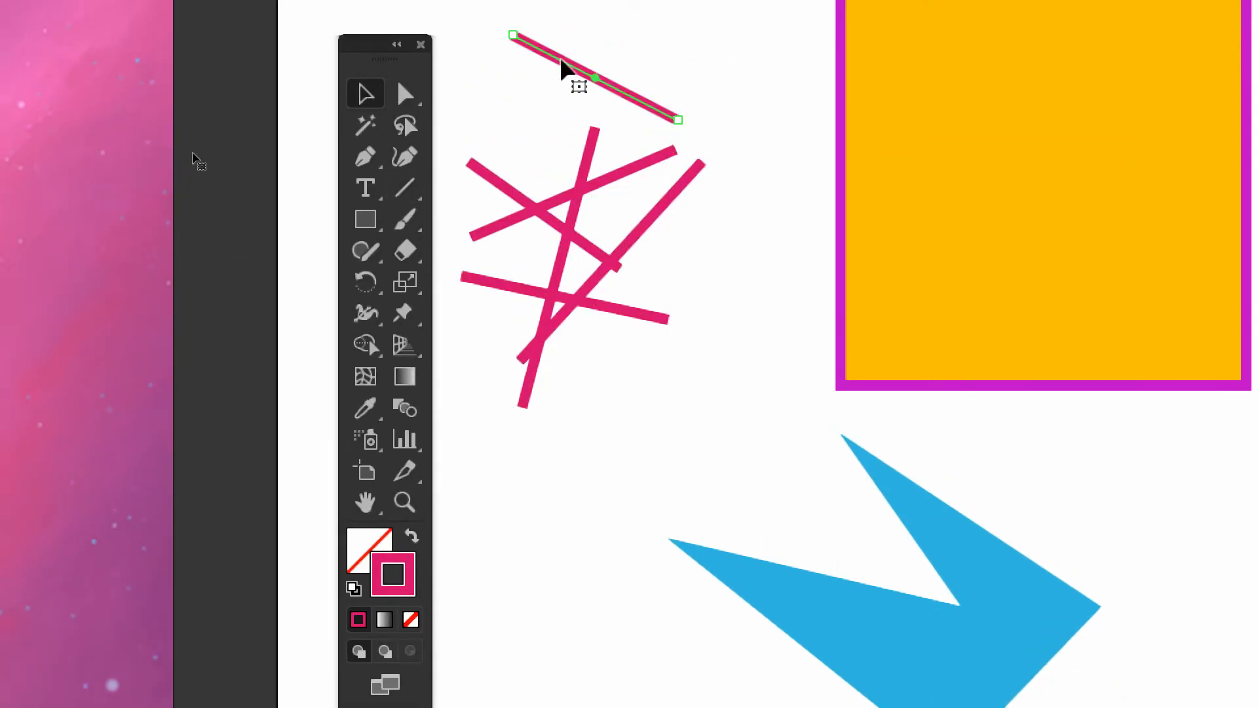
pyautogui.moveTo(520, 200); pyautogui.dragTo(537, 133)
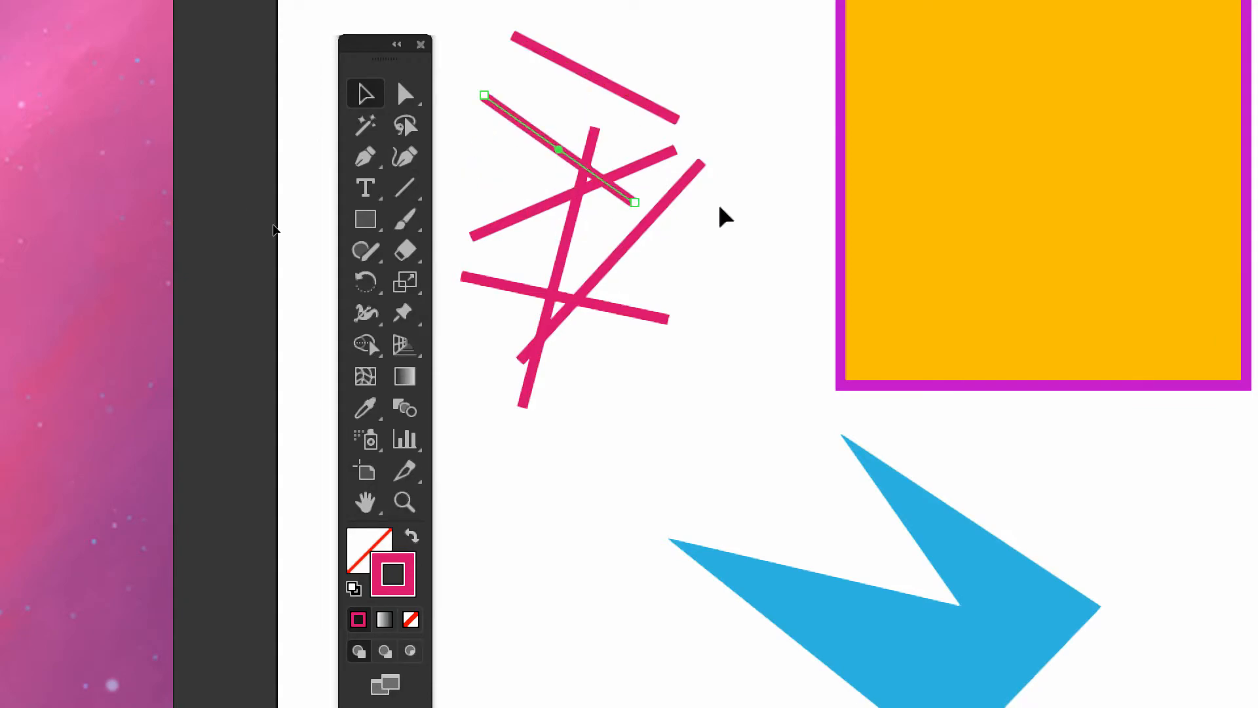
# Undo both line moves and clear the selection
pyautogui.hotkey('ctrl', 'z')
pyautogui.hotkey('ctrl', 'z')
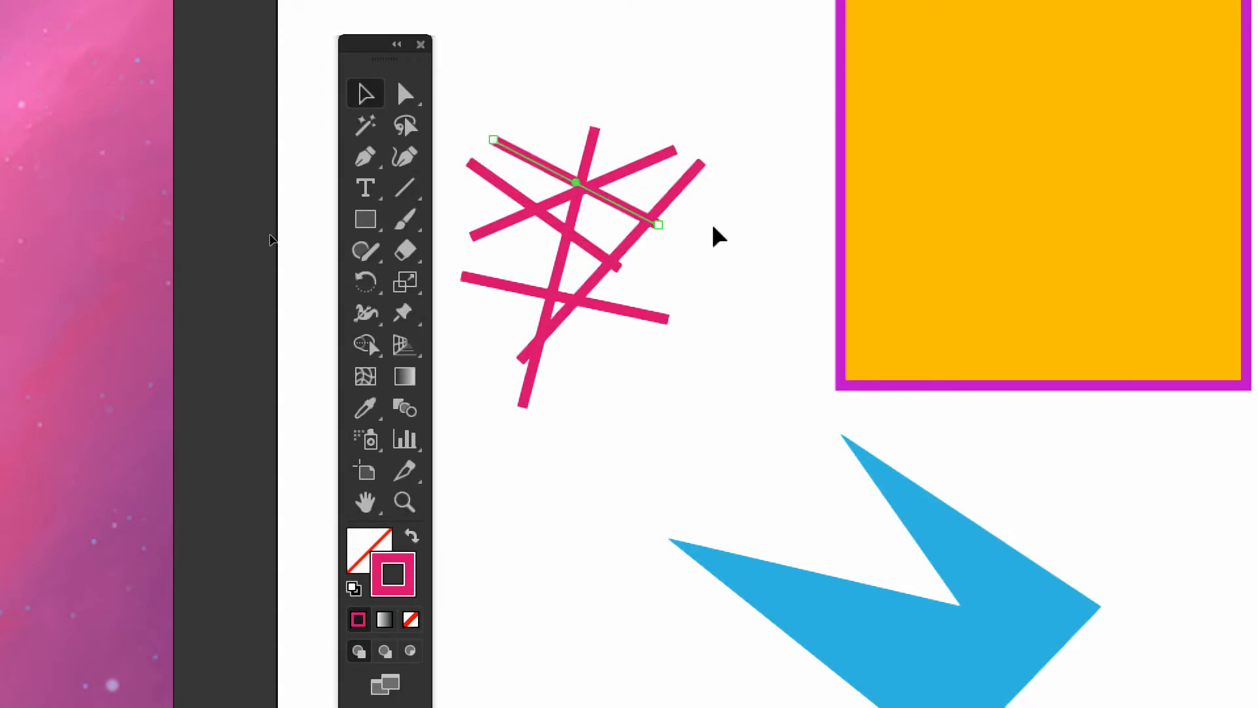
pyautogui.click(718, 236)
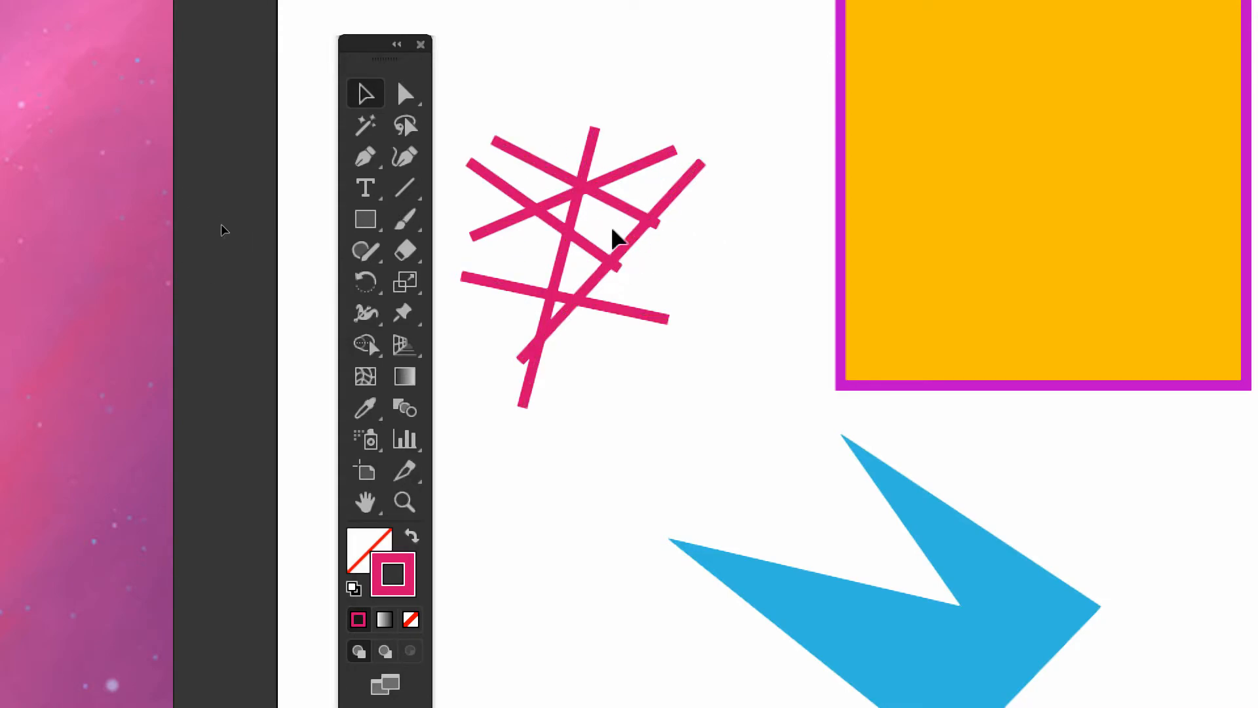
# Draw a small curved pink line with the Arc tool above the crossing lines, replacing a larger first arc
pyautogui.moveTo(406, 196); pyautogui.dragTo(494, 218)
pyautogui.moveTo(479, 43); pyautogui.dragTo(642, 350)
pyautogui.press('super+z')
pyautogui.moveTo(688, 67); pyautogui.dragTo(745, 146)
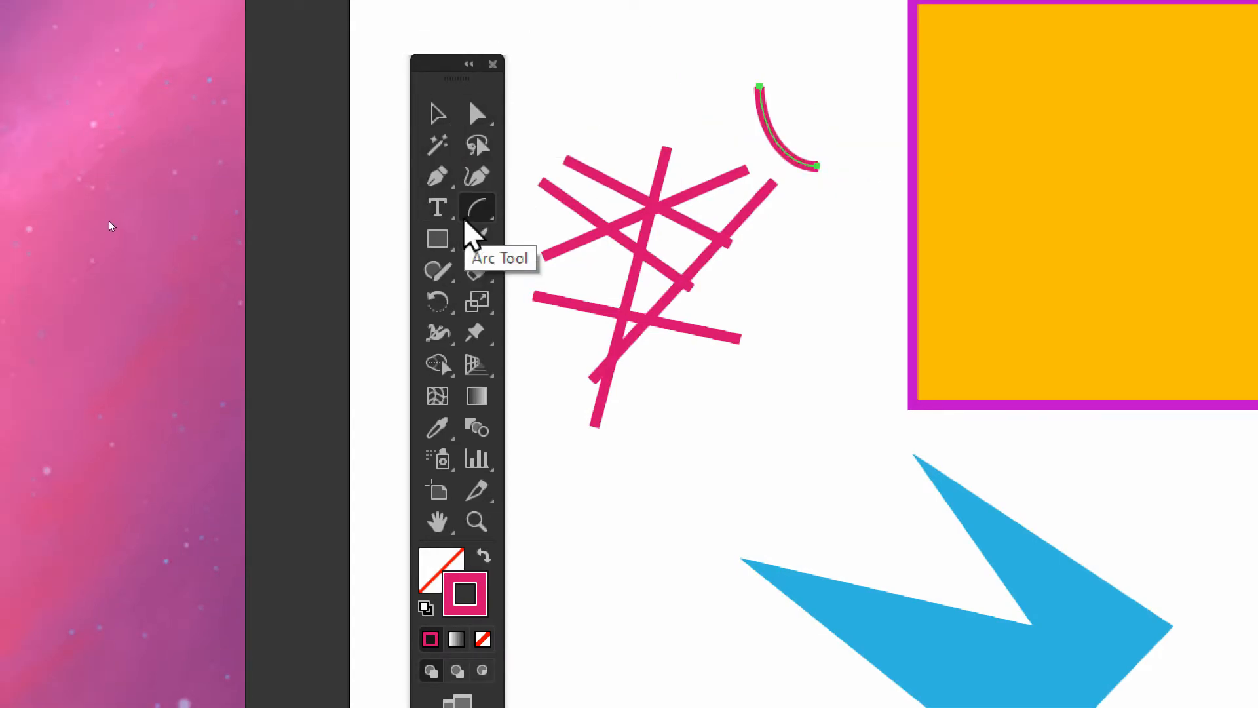
# Draw seven freehand pink strokes with the Pencil tool in the empty area beside the blue shape
pyautogui.click(476, 240)
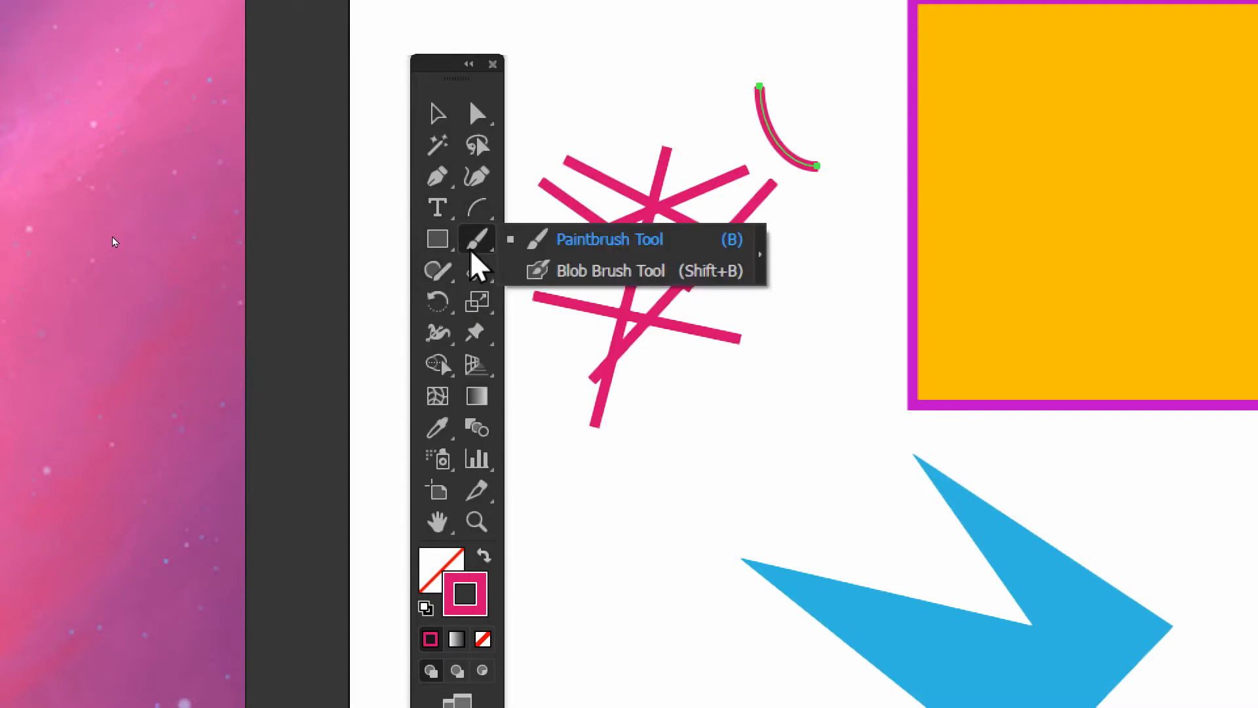
pyautogui.click(440, 274)
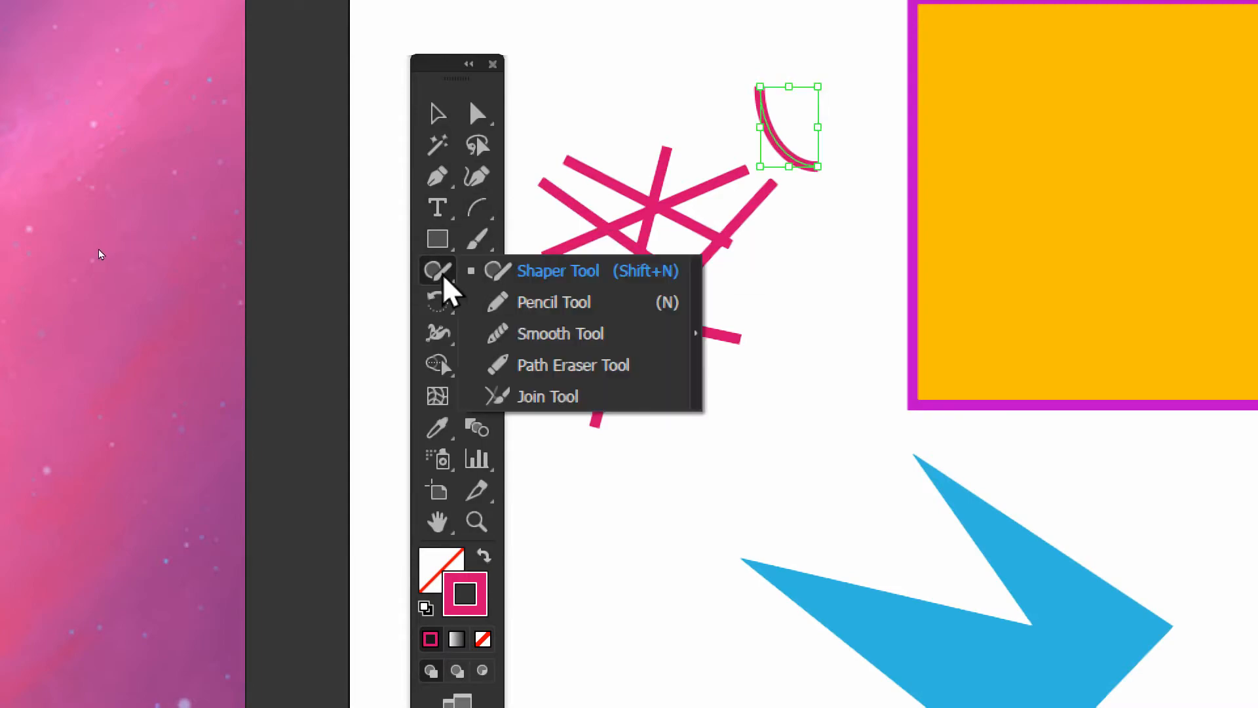
pyautogui.click(524, 307)
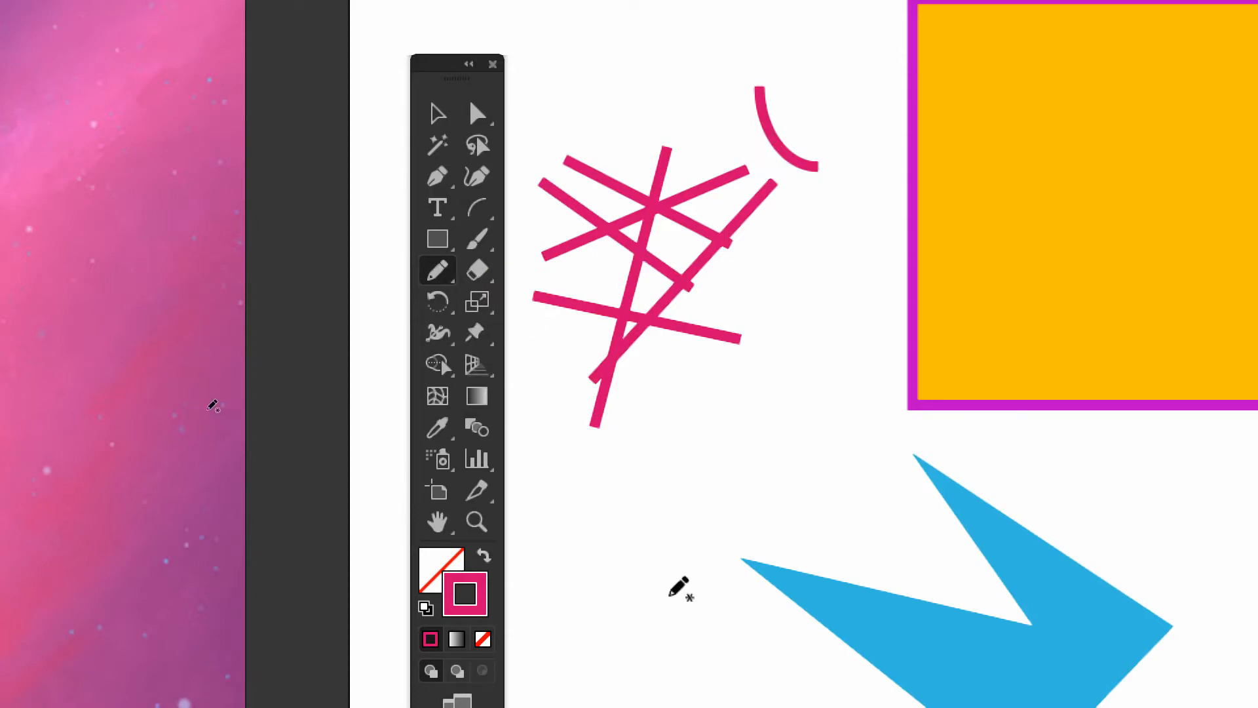
pyautogui.scroll(-4, 702, 489)
pyautogui.hscroll(3, 702, 489)
pyautogui.moveTo(688, 411); pyautogui.dragTo(885, 315)
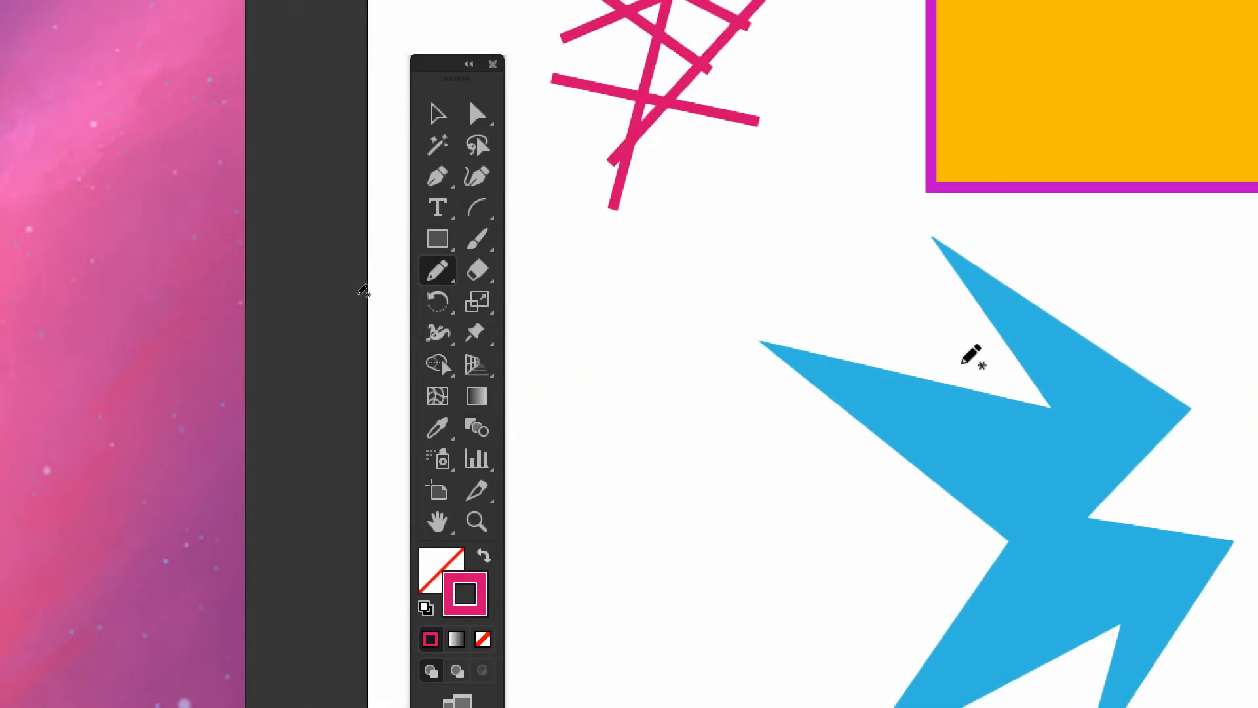
pyautogui.moveTo(961, 362); pyautogui.dragTo(756, 286)
pyautogui.moveTo(898, 329); pyautogui.dragTo(726, 220)
pyautogui.moveTo(898, 508); pyautogui.dragTo(659, 351)
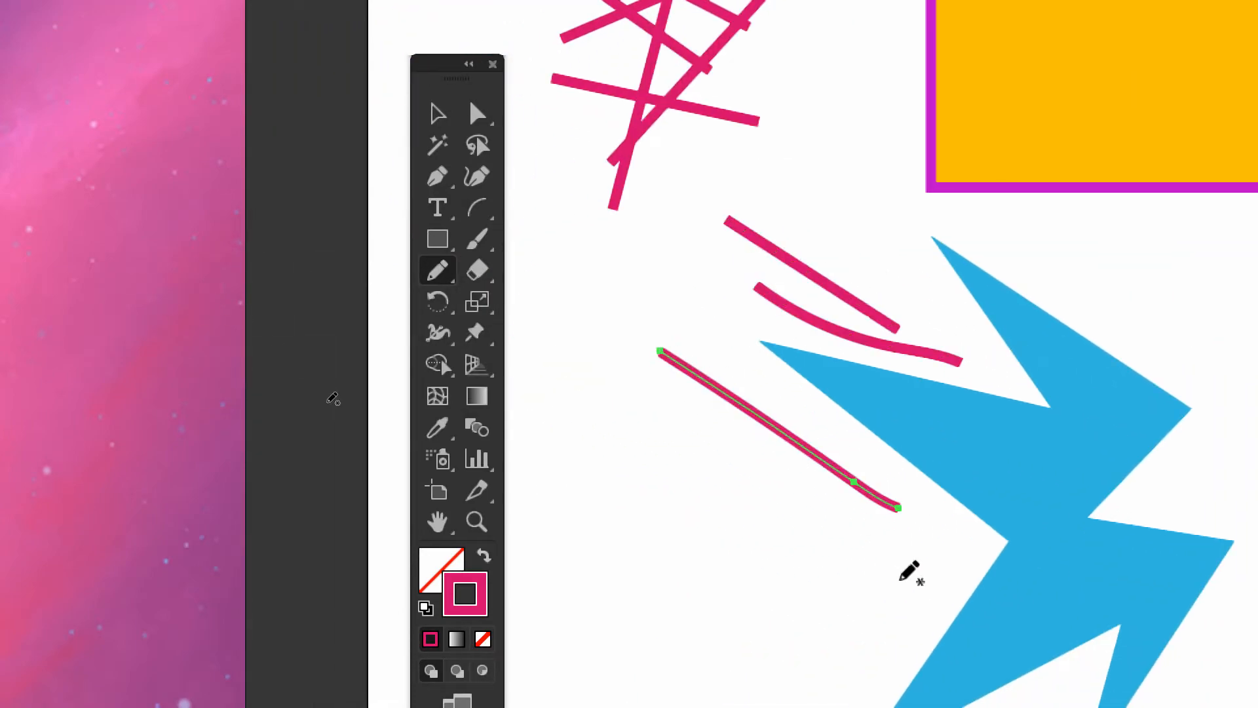
pyautogui.moveTo(623, 509); pyautogui.dragTo(877, 562)
pyautogui.moveTo(757, 543); pyautogui.dragTo(557, 526)
pyautogui.moveTo(682, 422); pyautogui.dragTo(498, 342)
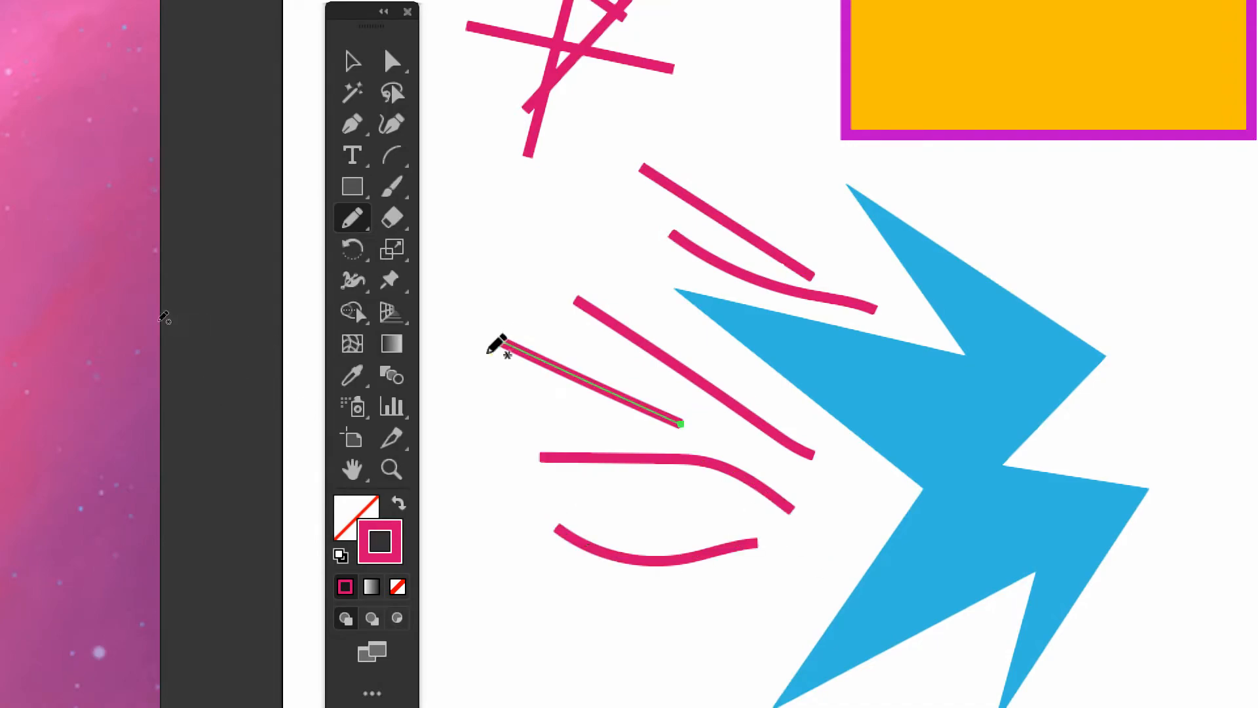
pyautogui.moveTo(723, 589); pyautogui.dragTo(544, 658)
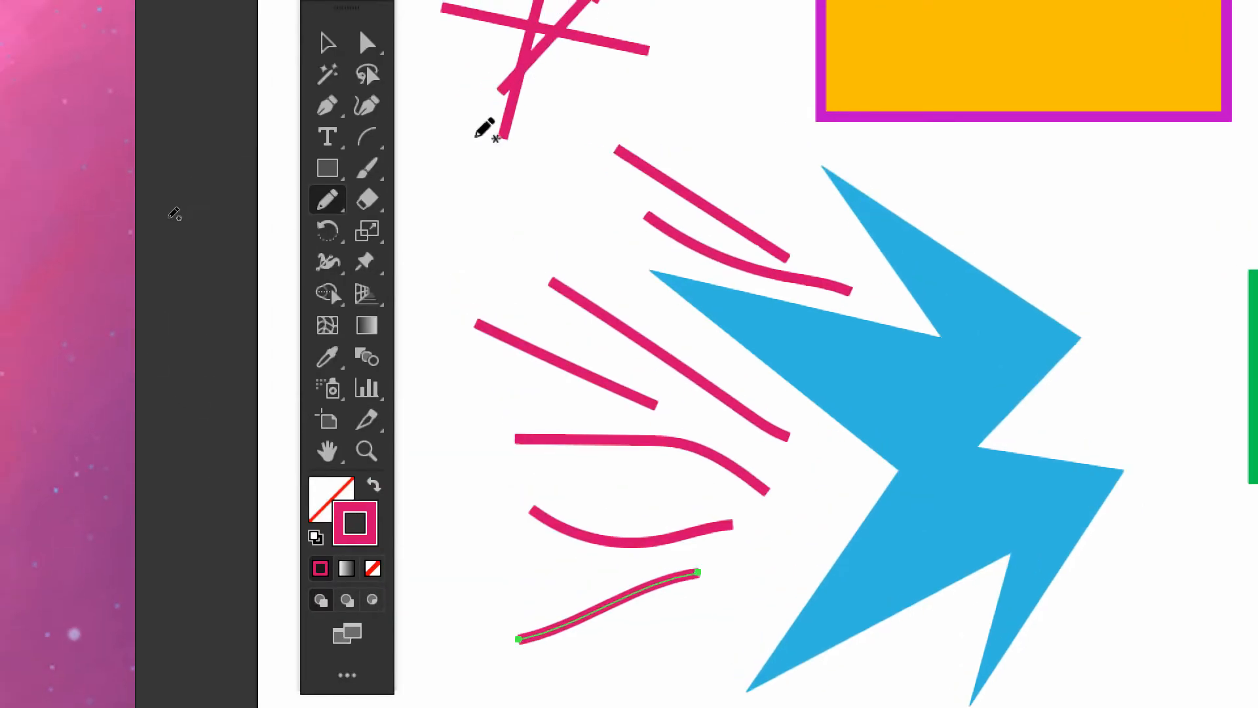
pyautogui.click(323, 201)
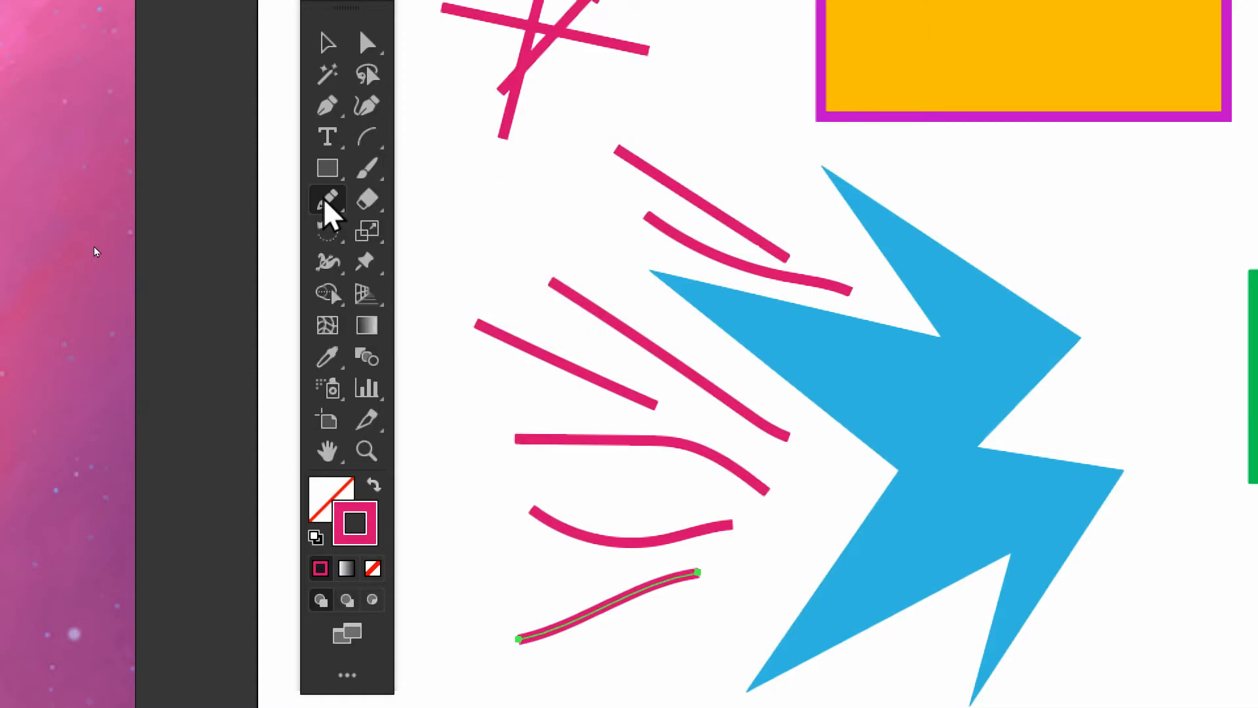
pyautogui.click(330, 40)
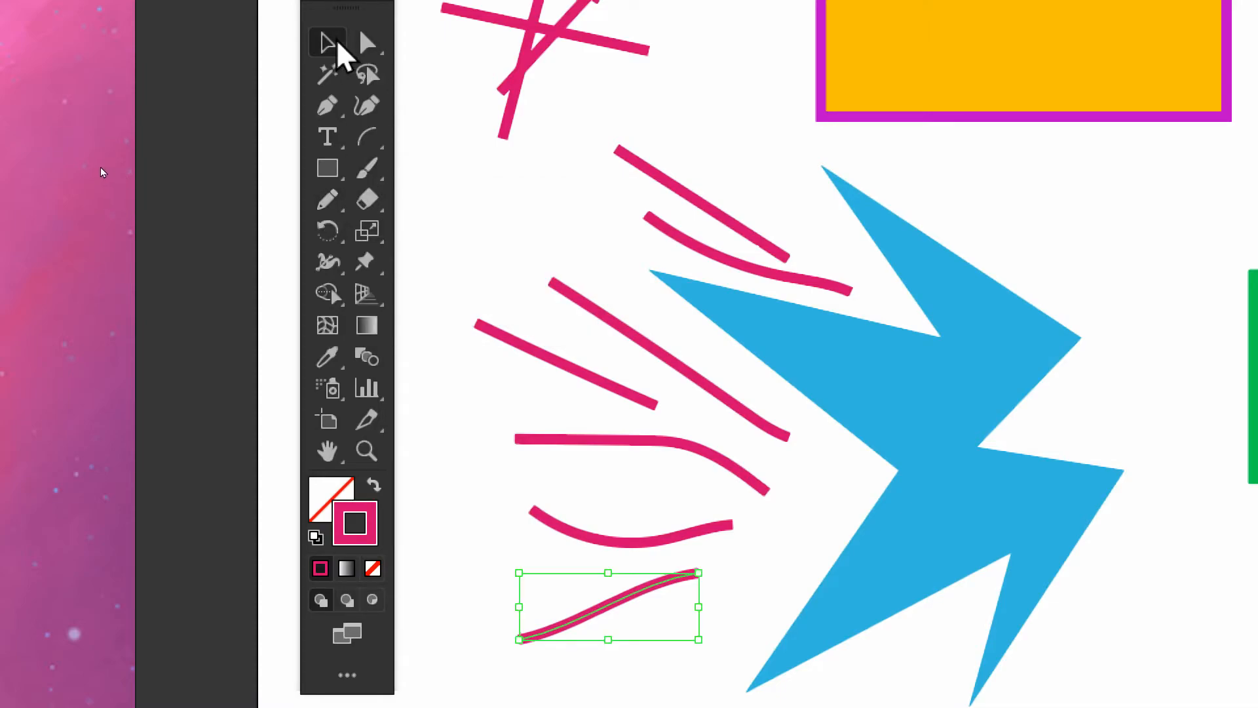
pyautogui.click(367, 168)
pyautogui.moveTo(542, 211); pyautogui.dragTo(513, 308)
pyautogui.hotkey('ctrl', 'z')
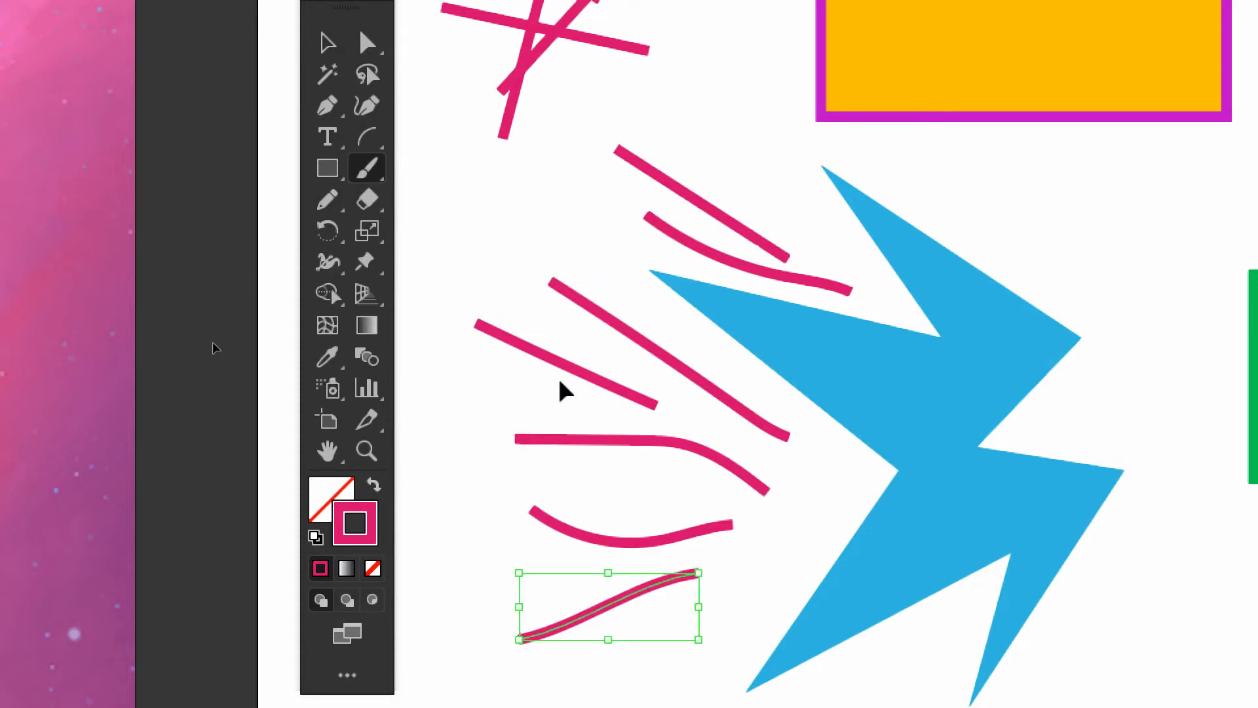
# Paint three overlapping pink scribbles with the Paintbrush tool in the empty area below the pencil strokes and clear the selection
pyautogui.scroll(-3, 624, 501)
pyautogui.moveTo(624, 501); pyautogui.dragTo(619, 146)
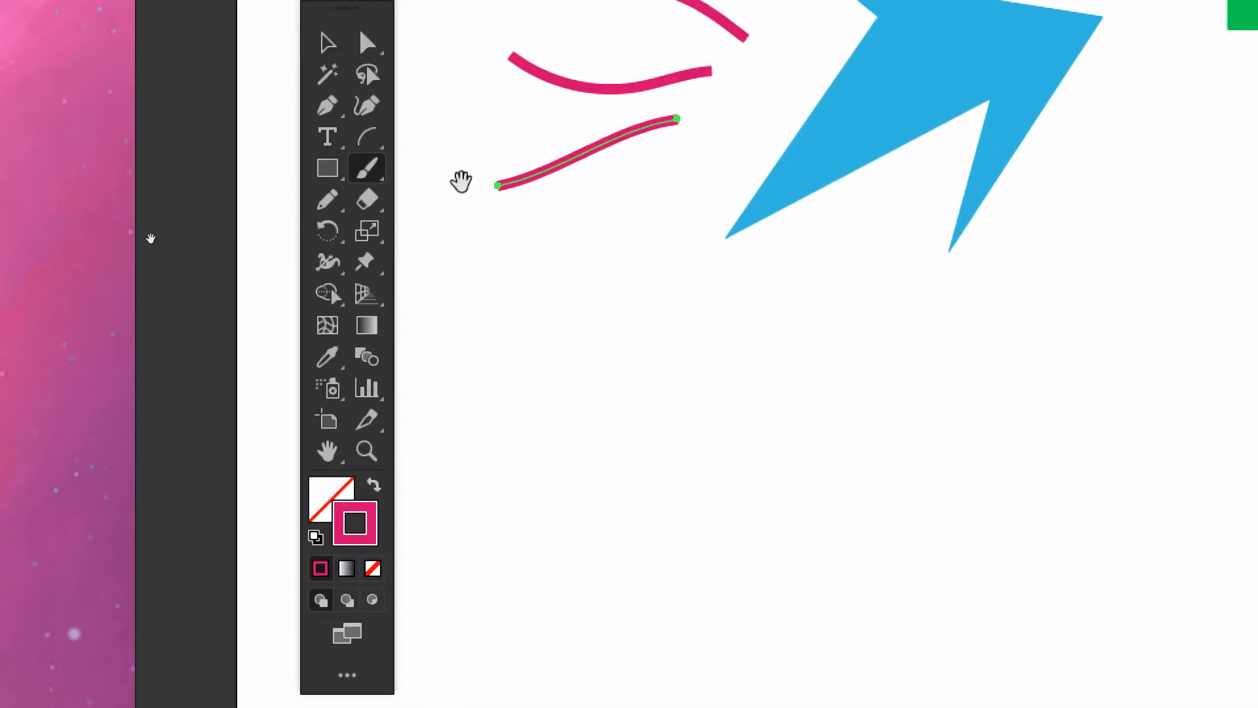
pyautogui.moveTo(367, 169); pyautogui.dragTo(467, 201)
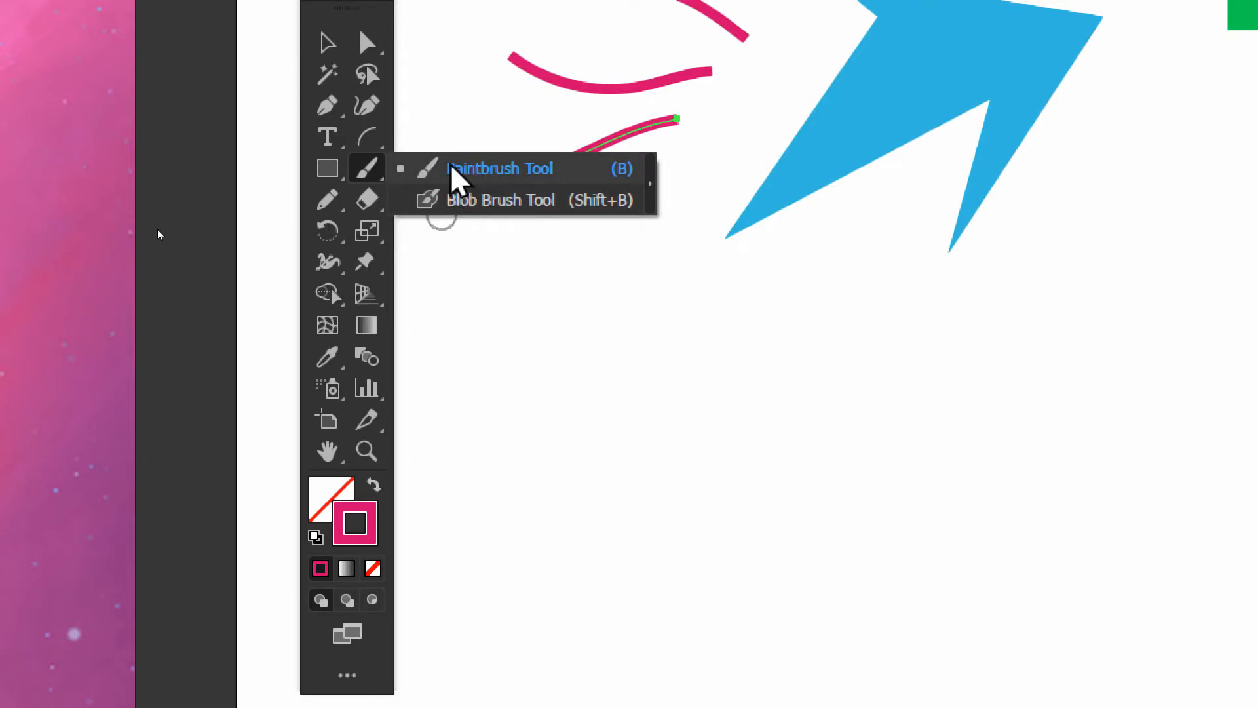
pyautogui.click(464, 172)
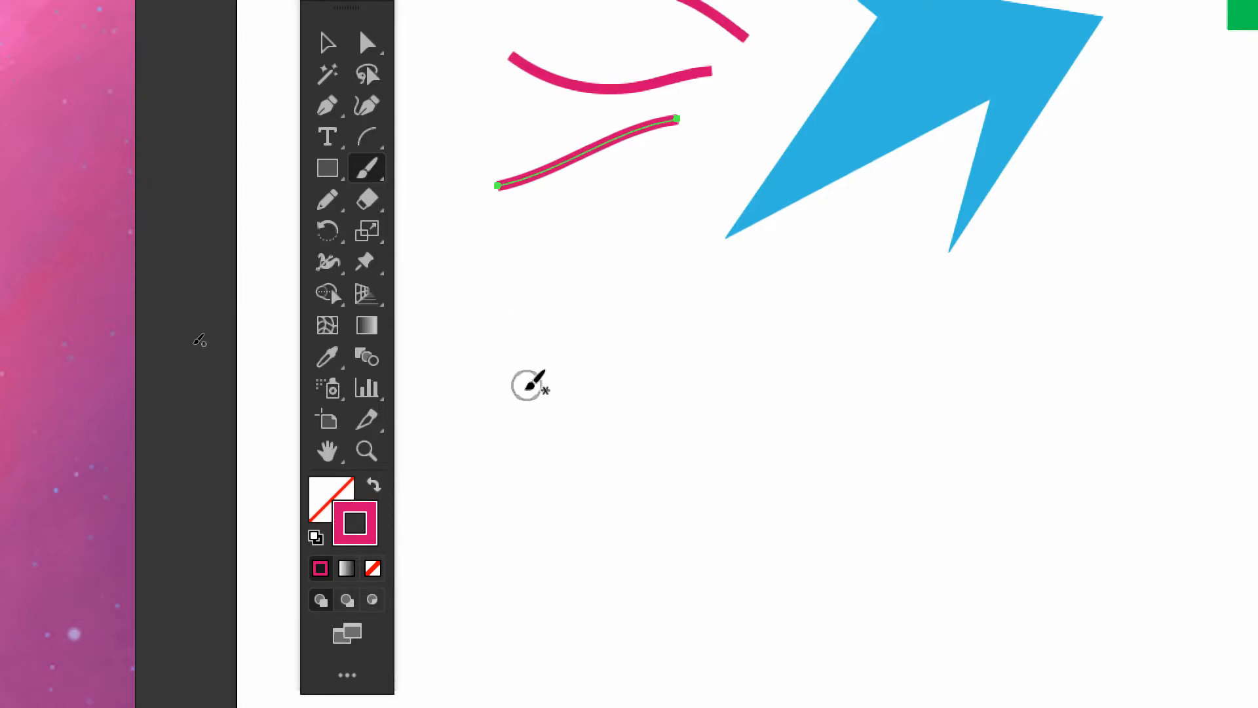
pyautogui.moveTo(492, 406)
pyautogui.mouseDown()
pyautogui.moveTo(695, 320)
pyautogui.moveTo(569, 431)
pyautogui.moveTo(593, 455)
pyautogui.moveTo(644, 451)
pyautogui.moveTo(762, 396)
pyautogui.moveTo(833, 398)
pyautogui.moveTo(706, 494)
pyautogui.moveTo(783, 516)
pyautogui.mouseUp()
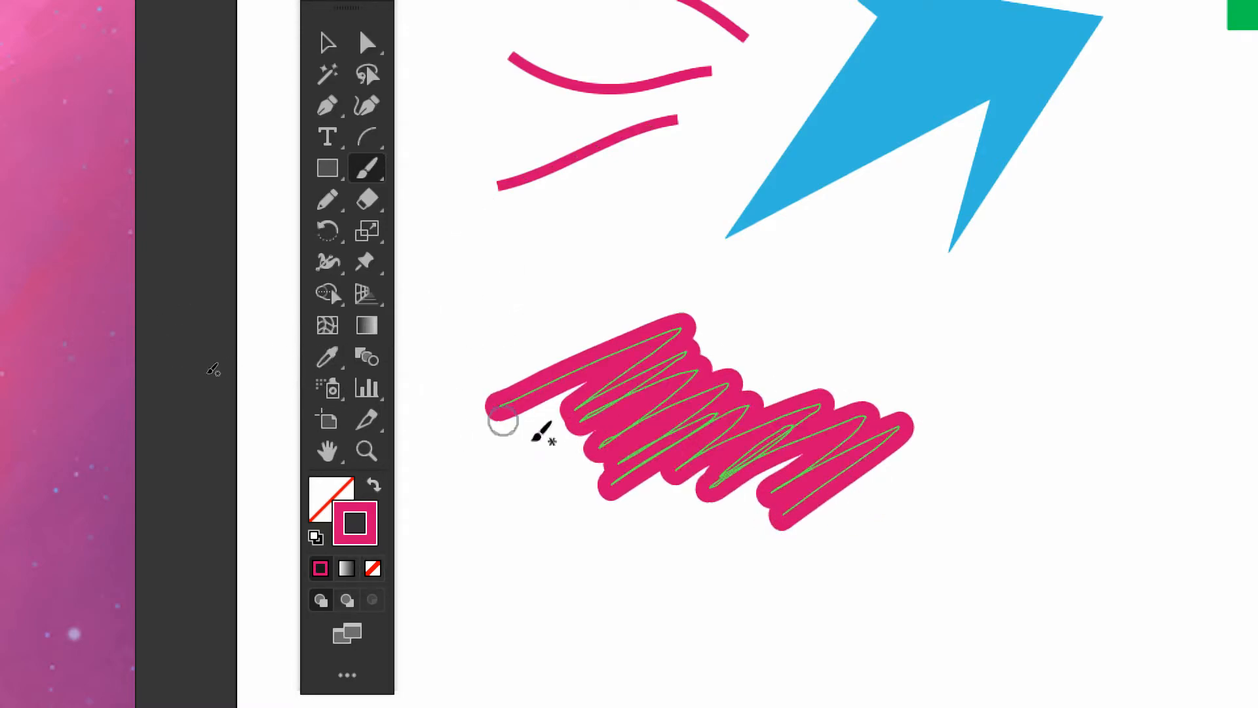
pyautogui.moveTo(480, 468)
pyautogui.mouseDown()
pyautogui.moveTo(720, 292)
pyautogui.moveTo(585, 422)
pyautogui.moveTo(554, 486)
pyautogui.moveTo(626, 502)
pyautogui.moveTo(864, 428)
pyautogui.moveTo(798, 552)
pyautogui.mouseUp()
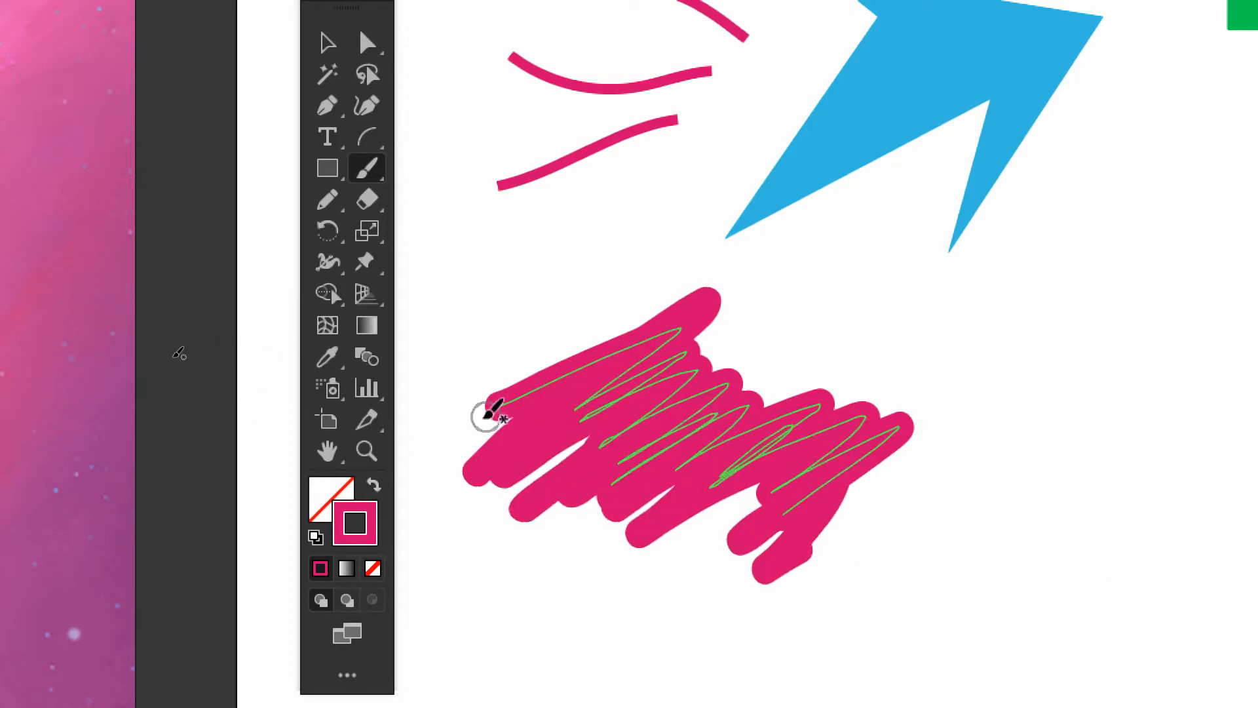
pyautogui.moveTo(429, 420)
pyautogui.mouseDown()
pyautogui.moveTo(607, 433)
pyautogui.moveTo(551, 471)
pyautogui.moveTo(427, 440)
pyautogui.moveTo(548, 480)
pyautogui.moveTo(735, 479)
pyautogui.moveTo(685, 442)
pyautogui.moveTo(545, 464)
pyautogui.moveTo(621, 464)
pyautogui.moveTo(830, 524)
pyautogui.moveTo(787, 552)
pyautogui.moveTo(633, 494)
pyautogui.moveTo(754, 495)
pyautogui.moveTo(775, 480)
pyautogui.moveTo(822, 515)
pyautogui.mouseUp()
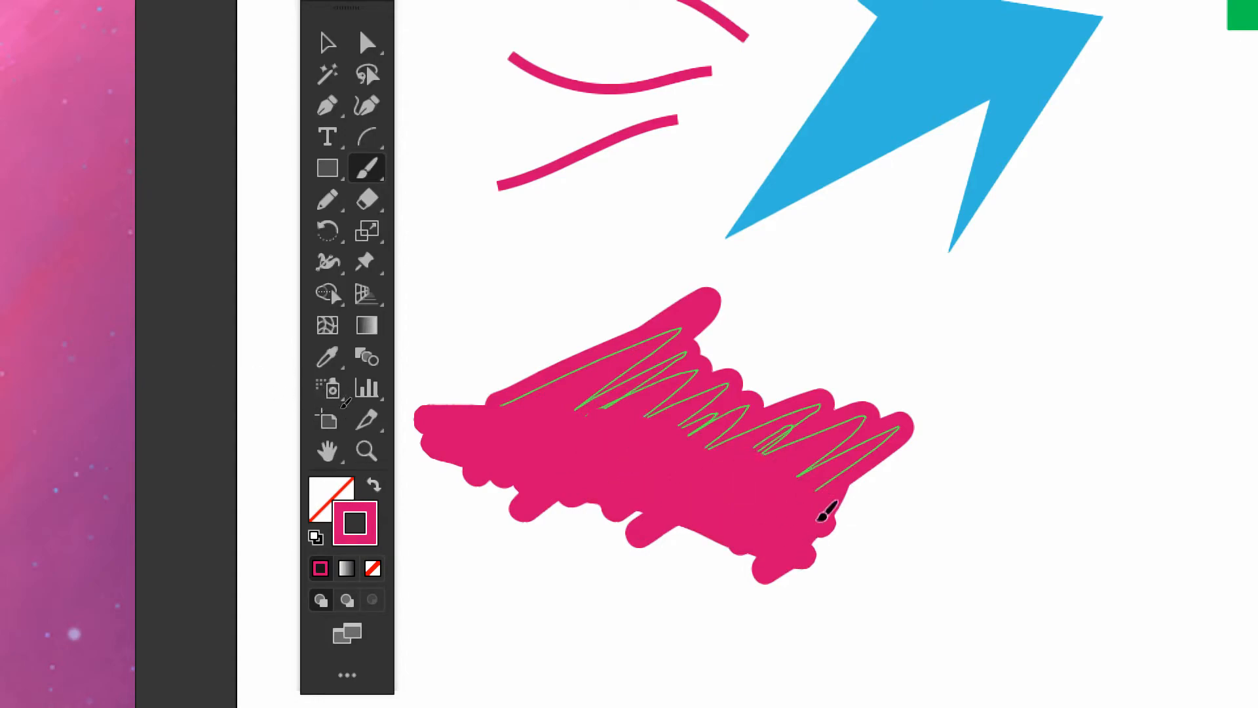
pyautogui.click(591, 276)
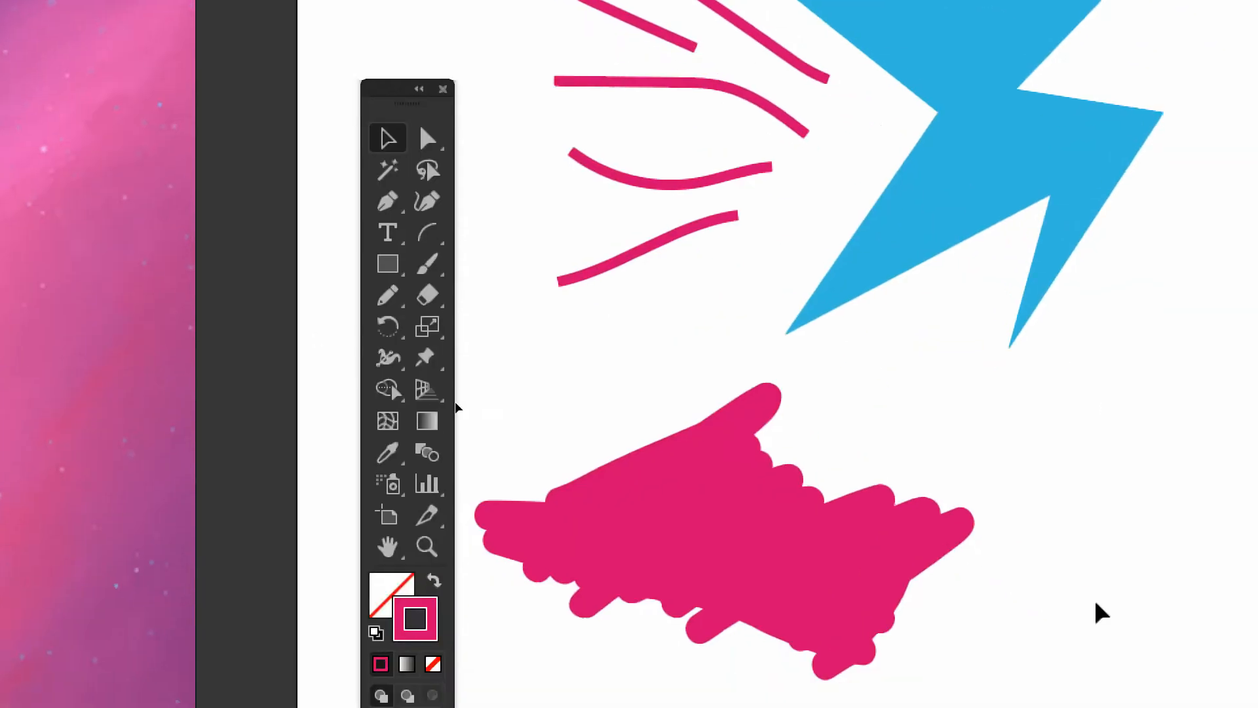
# Try moving the overlapping Paintbrush scribbles apart from each other with the Selection tool
pyautogui.click(346, 213)
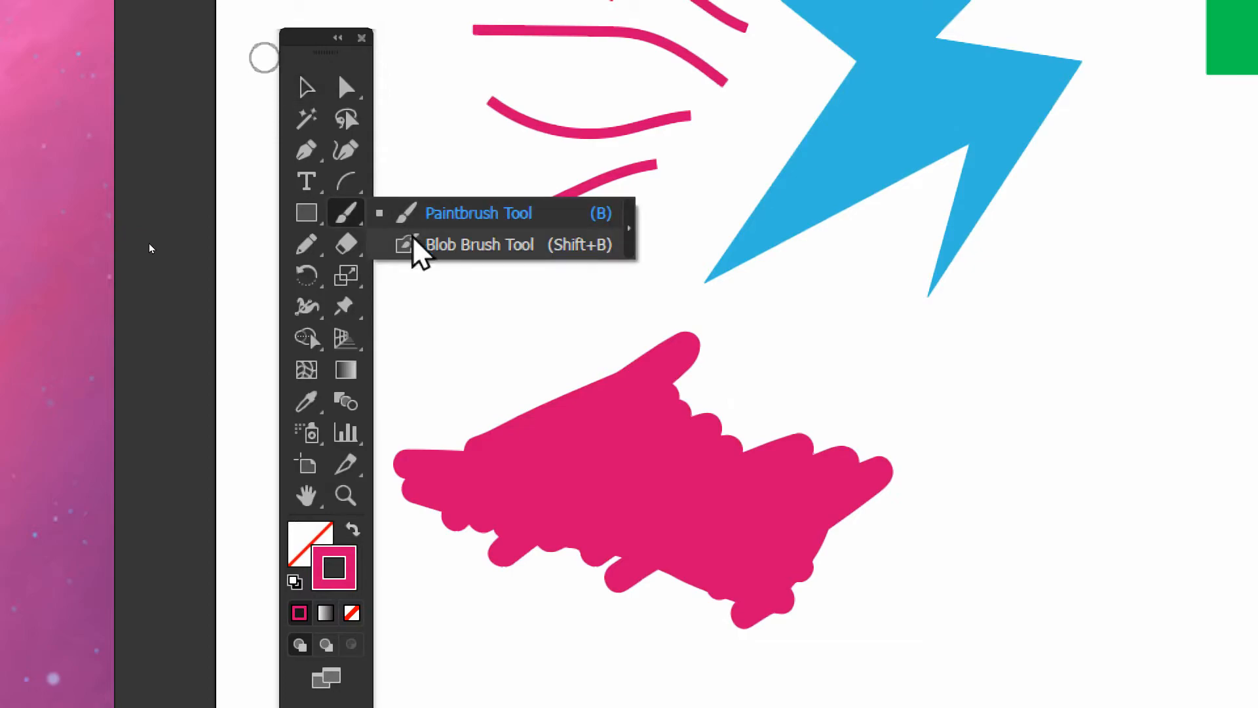
pyautogui.click(305, 89)
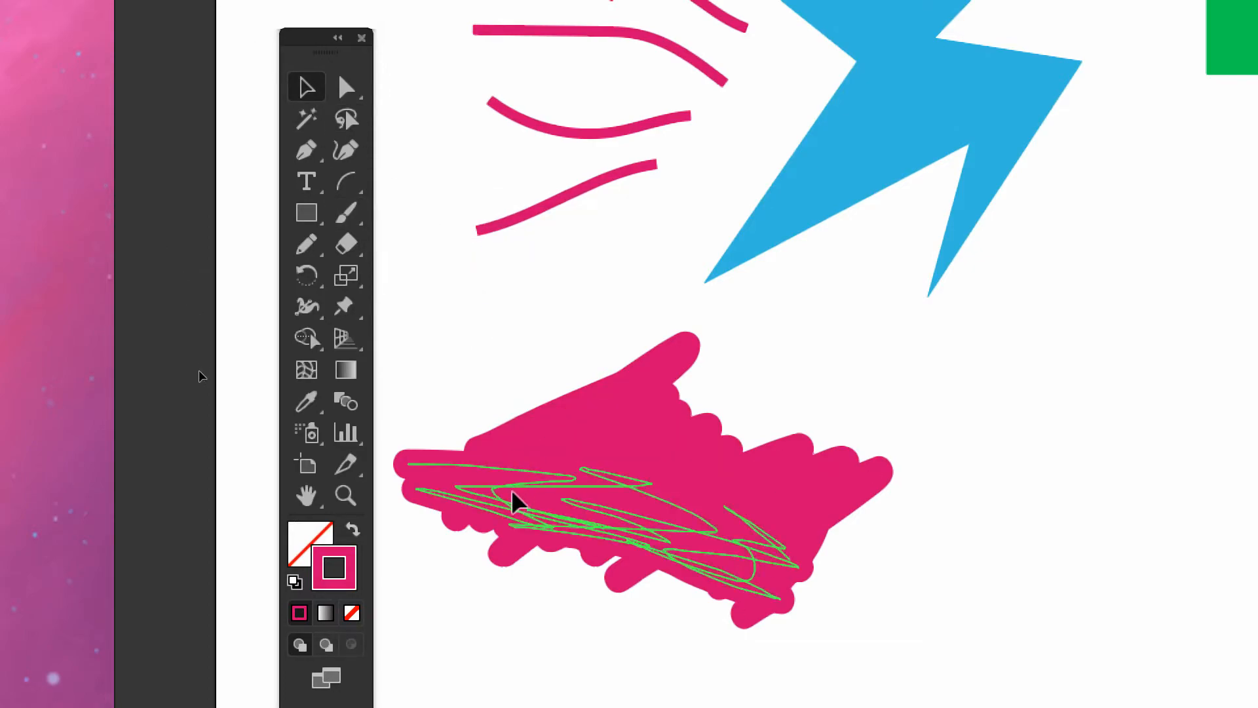
pyautogui.moveTo(513, 490); pyautogui.dragTo(540, 688)
pyautogui.moveTo(535, 619); pyautogui.dragTo(538, 619)
pyautogui.moveTo(628, 427); pyautogui.dragTo(917, 570)
pyautogui.moveTo(667, 380); pyautogui.dragTo(542, 402)
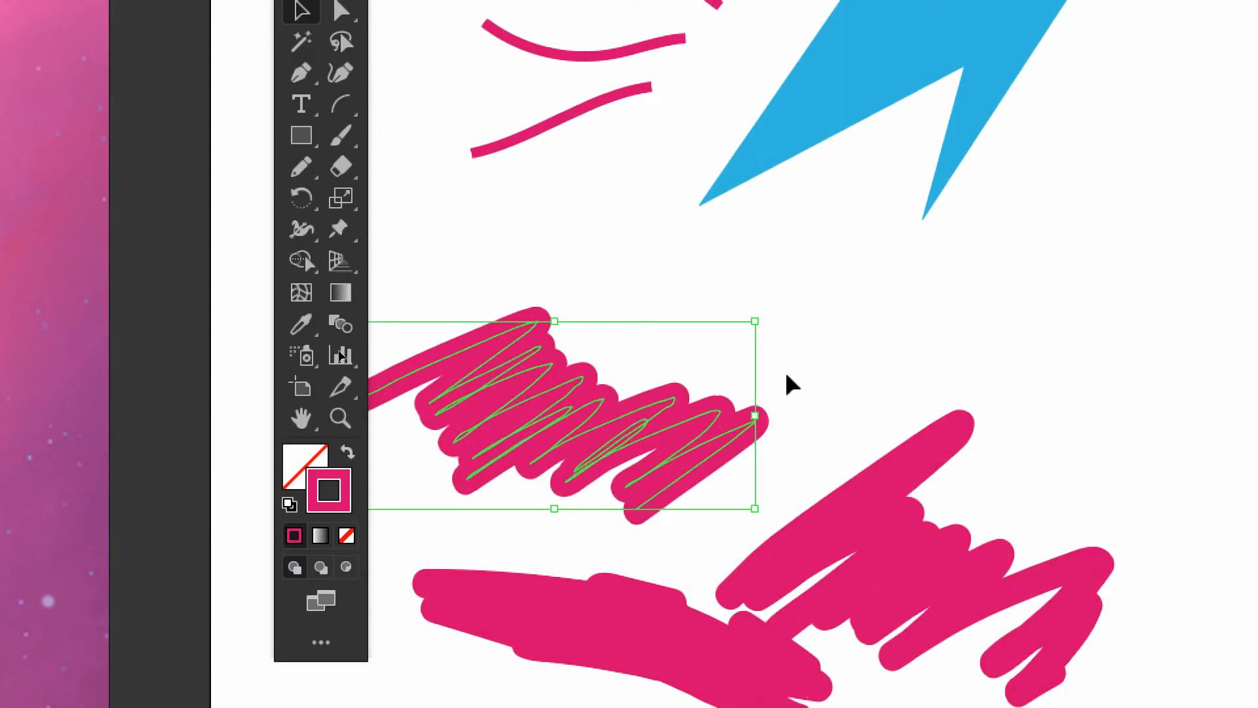
# Undo the moves of the Paintbrush scribbles and clear the selection
pyautogui.press('a')
pyautogui.hotkey('ctrl', 'z')
pyautogui.hotkey('ctrl', 'z')
pyautogui.hotkey('ctrl', 'z')
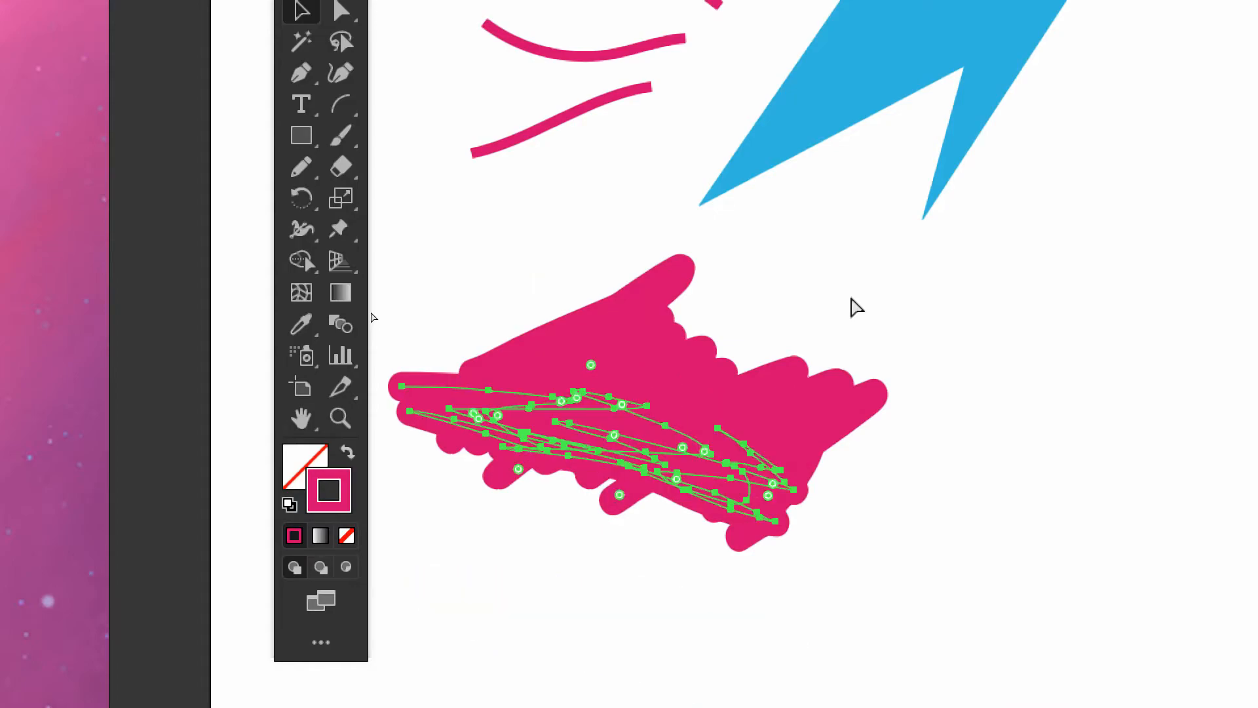
pyautogui.click(697, 616)
# Paint overlapping pink scribbles with the Blob Brush tool in the empty area beside the Paintbrush scribbles, forming one merged shape
pyautogui.moveTo(1062, 378)
pyautogui.mouseDown()
pyautogui.moveTo(859, 489)
pyautogui.moveTo(837, 473)
pyautogui.mouseUp()
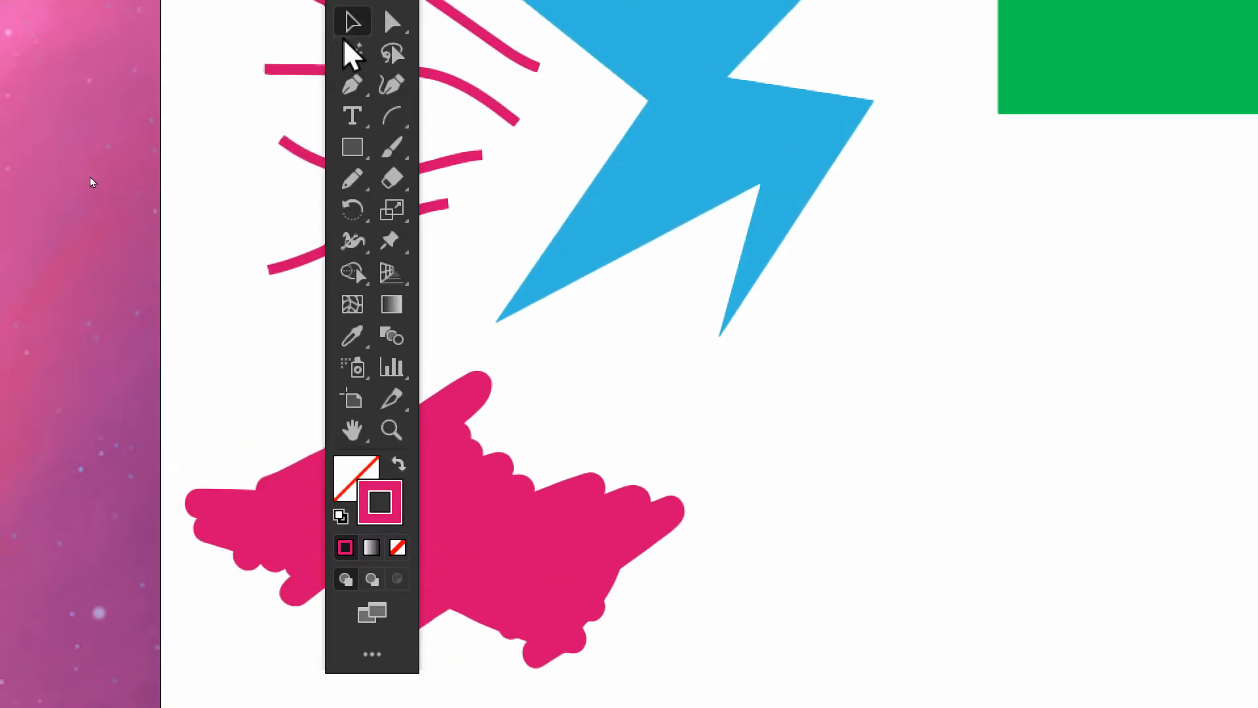
pyautogui.click(395, 130)
pyautogui.click(396, 147)
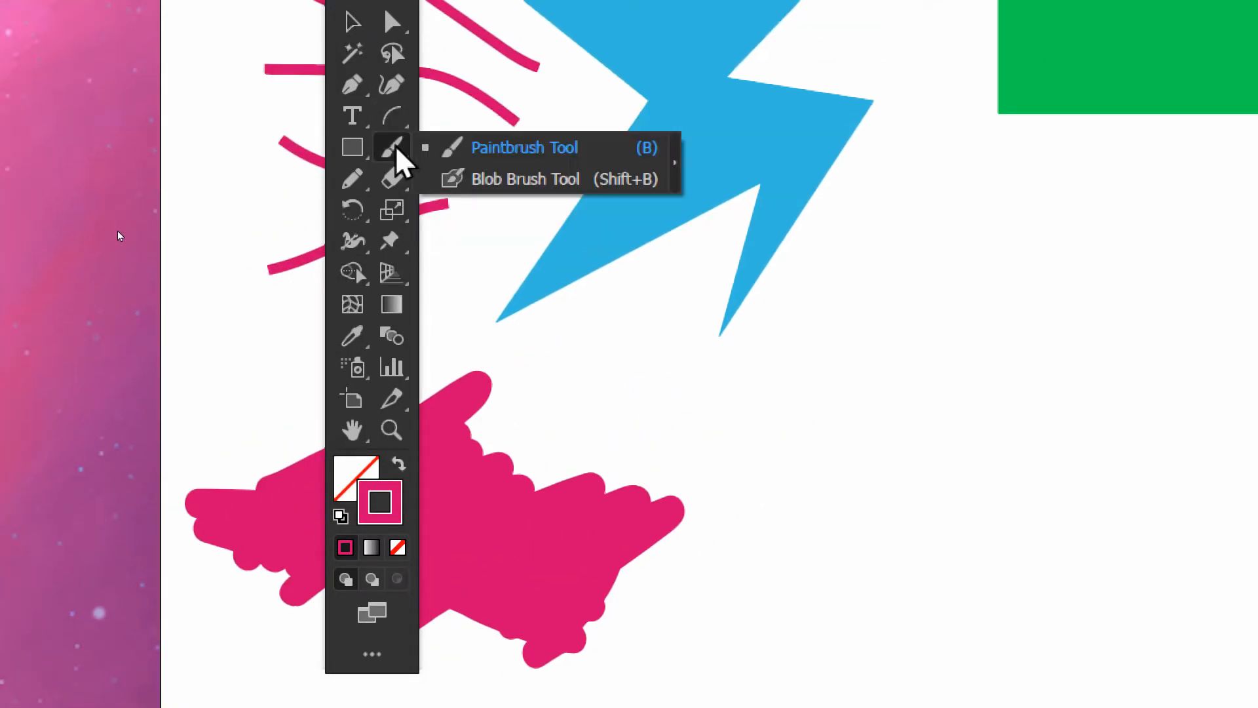
pyautogui.click(482, 189)
pyautogui.click(399, 154)
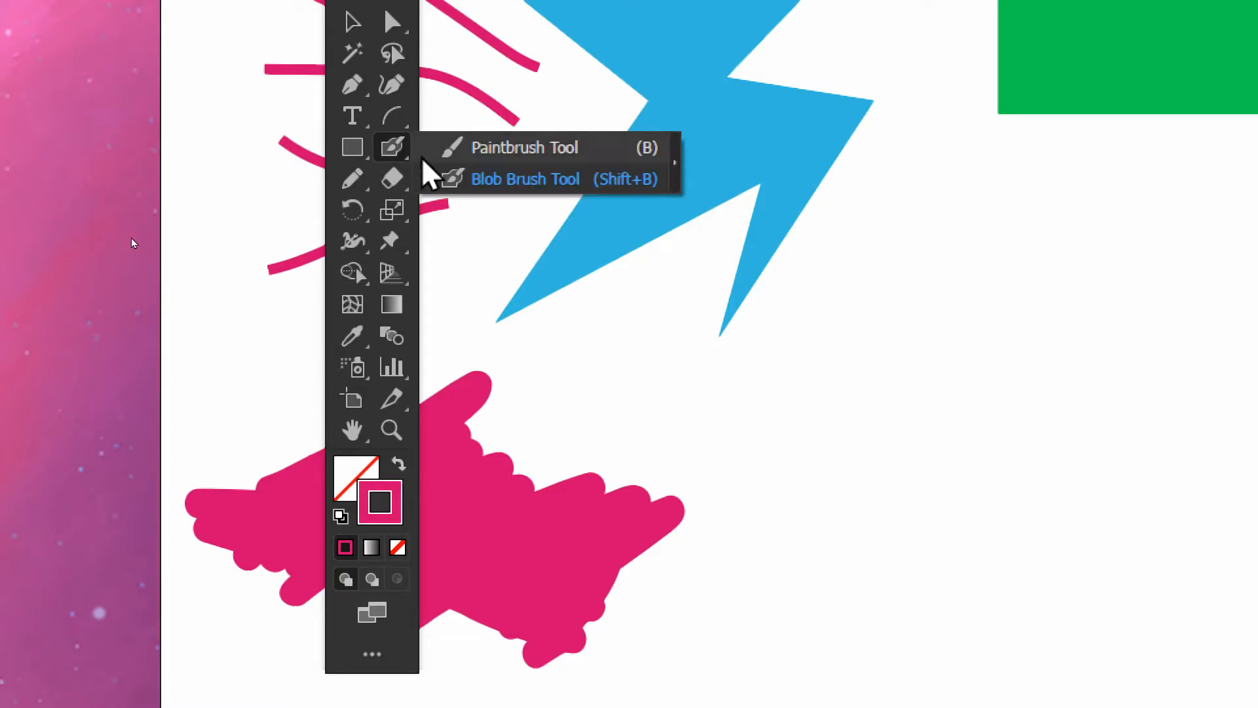
pyautogui.click(511, 188)
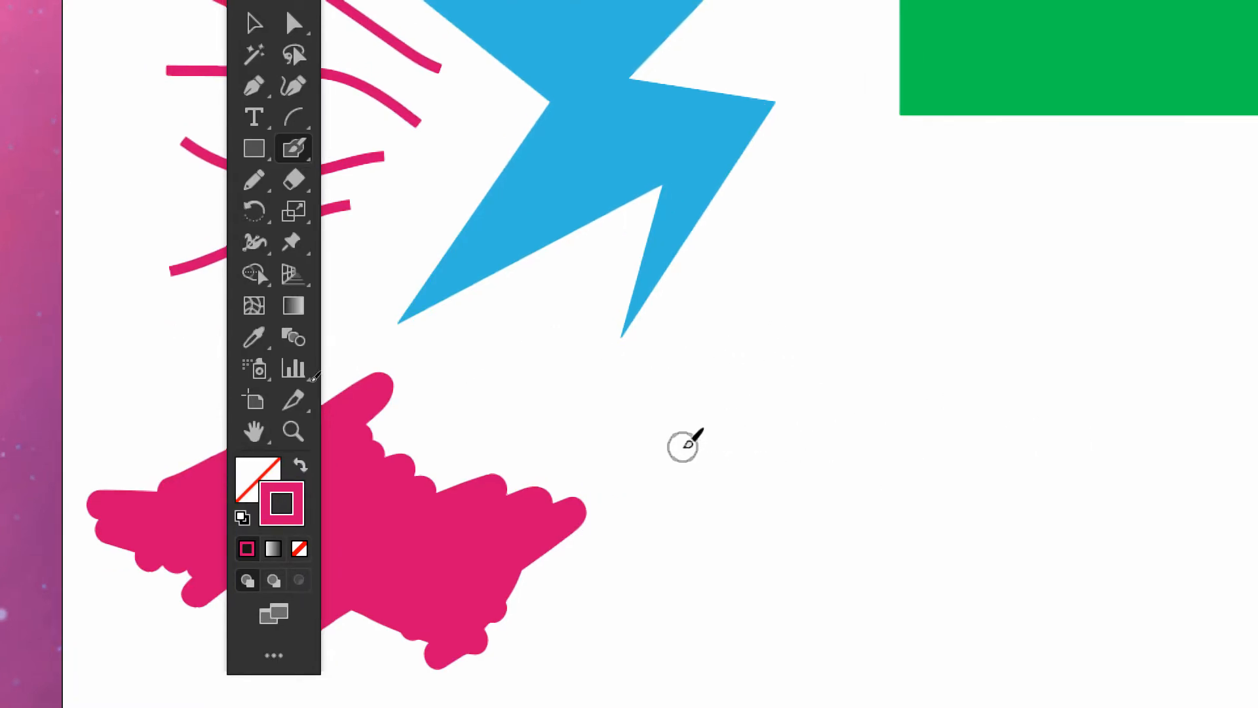
pyautogui.moveTo(684, 446)
pyautogui.mouseDown()
pyautogui.moveTo(880, 348)
pyautogui.moveTo(700, 478)
pyautogui.moveTo(771, 467)
pyautogui.moveTo(884, 400)
pyautogui.moveTo(935, 387)
pyautogui.moveTo(943, 407)
pyautogui.moveTo(915, 452)
pyautogui.moveTo(922, 474)
pyautogui.moveTo(1003, 505)
pyautogui.moveTo(1101, 494)
pyautogui.mouseUp()
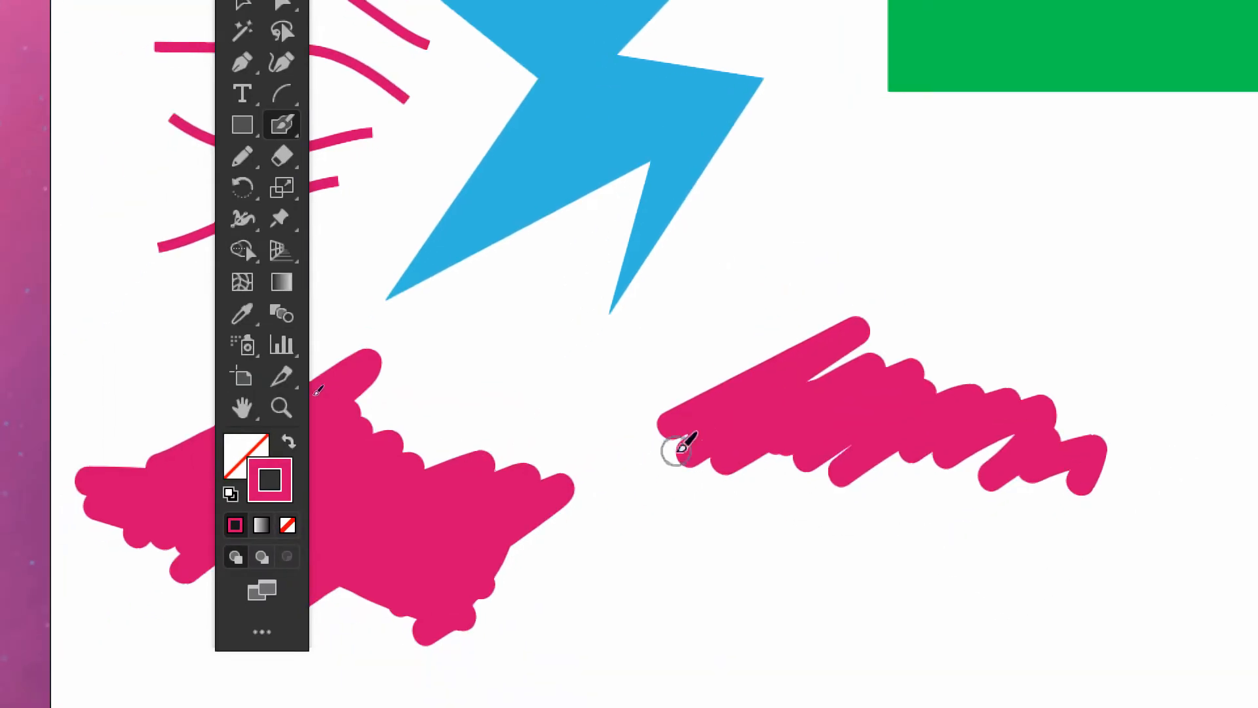
pyautogui.moveTo(634, 483)
pyautogui.mouseDown()
pyautogui.moveTo(684, 462)
pyautogui.moveTo(645, 507)
pyautogui.moveTo(703, 465)
pyautogui.mouseUp()
pyautogui.moveTo(779, 441)
pyautogui.mouseDown()
pyautogui.moveTo(875, 422)
pyautogui.moveTo(882, 444)
pyautogui.moveTo(1032, 456)
pyautogui.moveTo(980, 483)
pyautogui.moveTo(973, 468)
pyautogui.moveTo(1010, 454)
pyautogui.moveTo(972, 503)
pyautogui.moveTo(1021, 520)
pyautogui.moveTo(1059, 497)
pyautogui.moveTo(823, 467)
pyautogui.moveTo(832, 483)
pyautogui.moveTo(695, 556)
pyautogui.moveTo(786, 552)
pyautogui.moveTo(841, 515)
pyautogui.moveTo(910, 498)
pyautogui.moveTo(955, 527)
pyautogui.moveTo(767, 558)
pyautogui.moveTo(888, 572)
pyautogui.moveTo(1085, 504)
pyautogui.mouseUp()
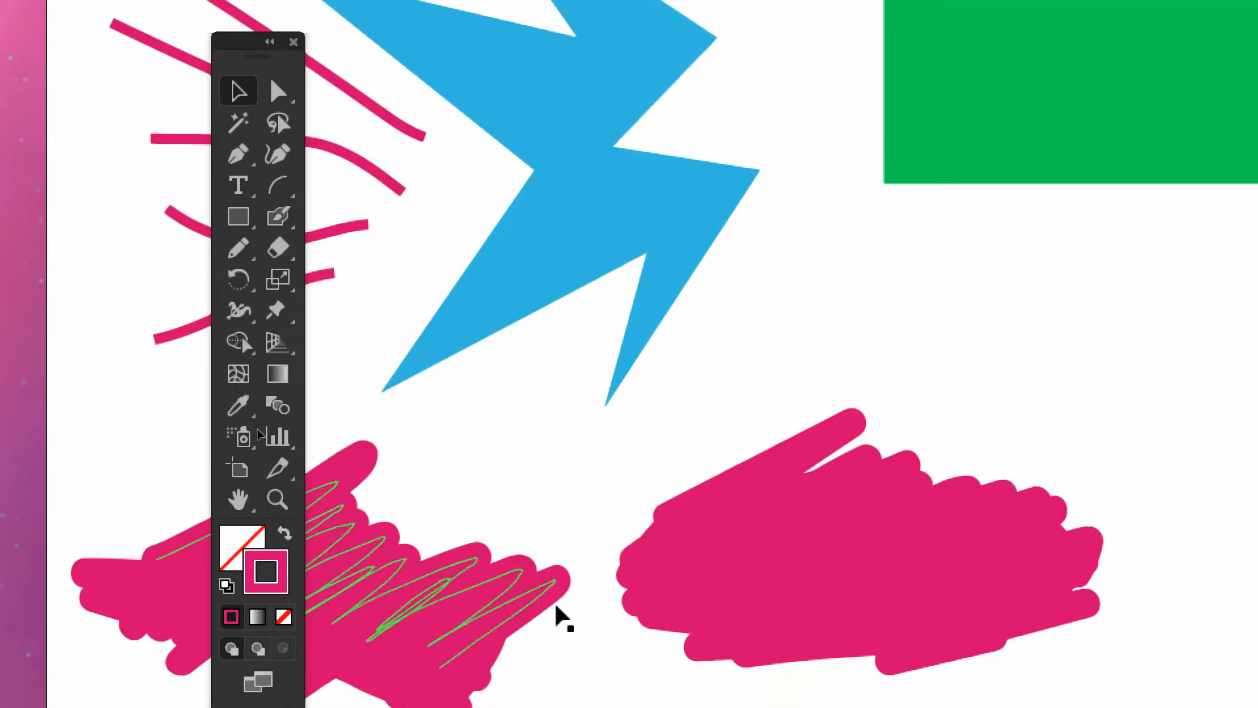
# Move the Blob Brush shape around as a single object with the Selection tool, leaving it slightly up and left
pyautogui.click(266, 182)
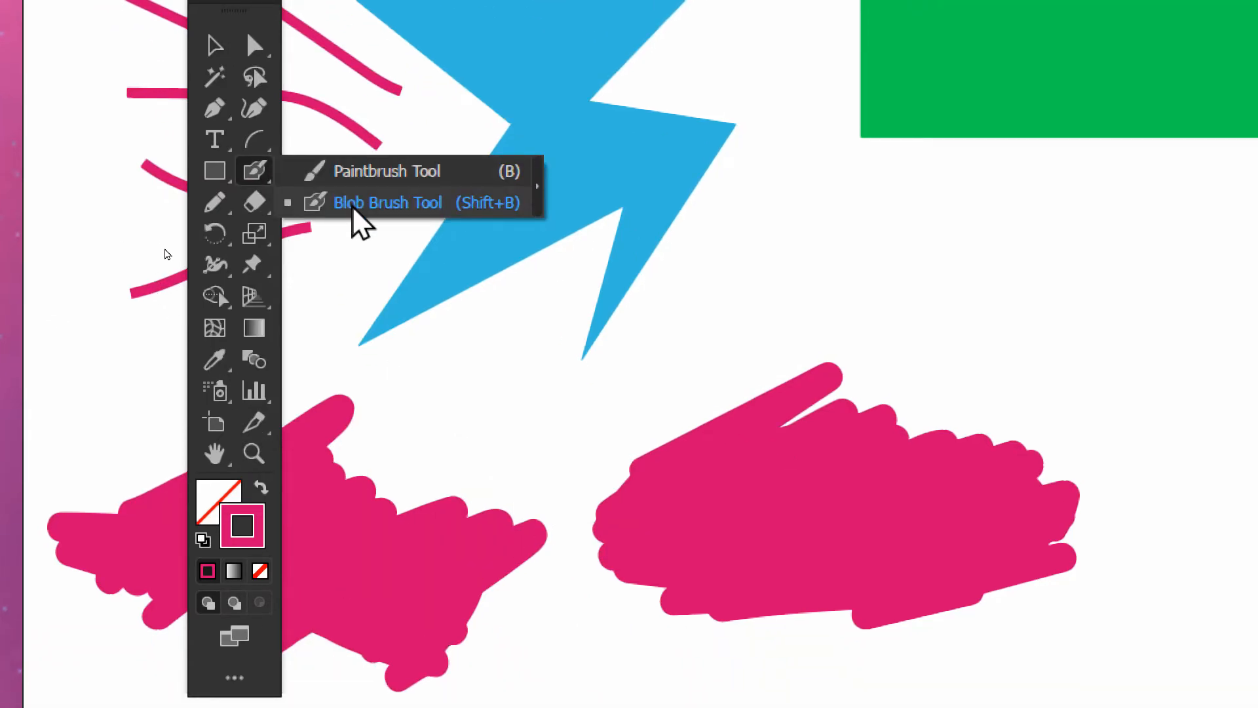
pyautogui.click(216, 46)
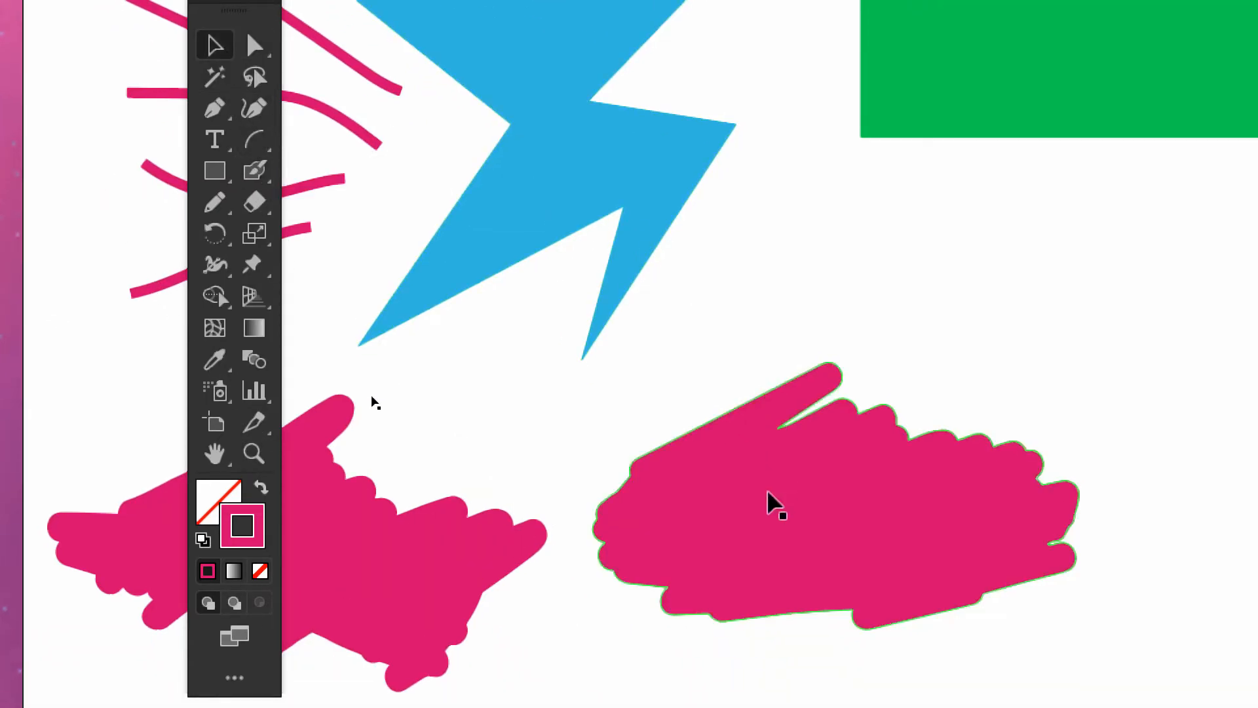
pyautogui.moveTo(763, 525); pyautogui.dragTo(842, 484)
pyautogui.moveTo(866, 416); pyautogui.dragTo(853, 483)
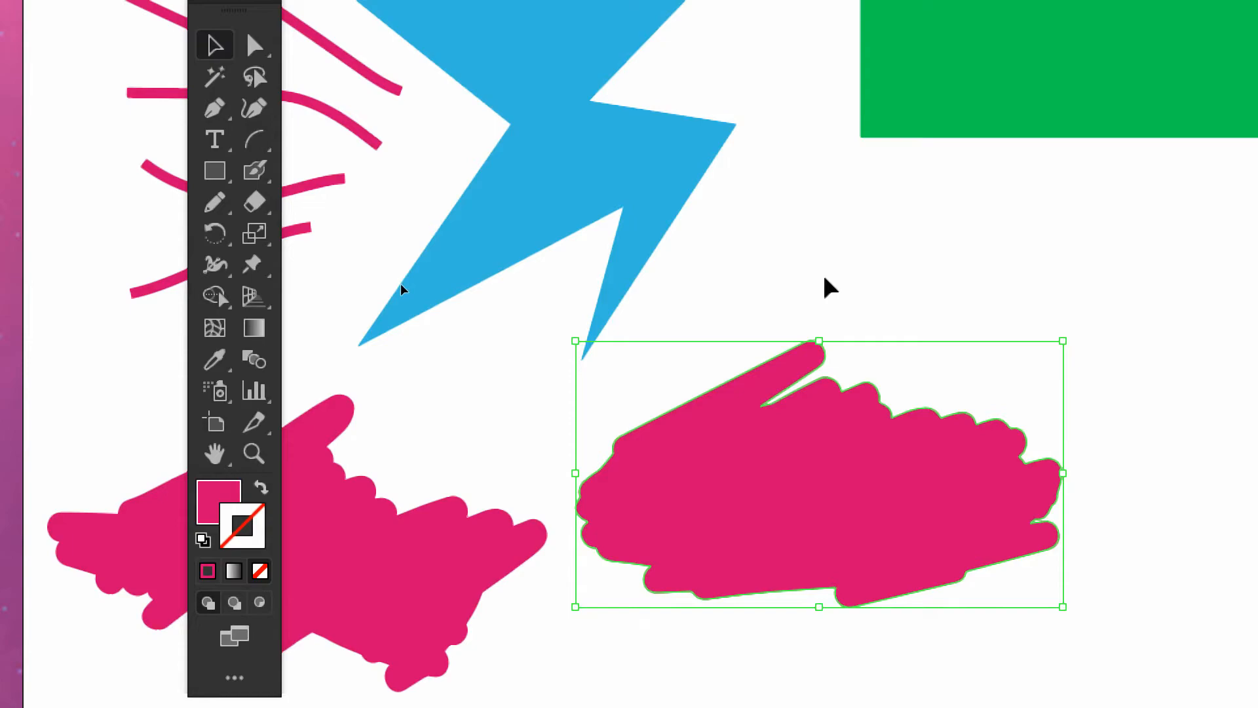
# Extend the Blob Brush shape along its upper edge with more strokes and fill the small gap inside it
pyautogui.click(256, 172)
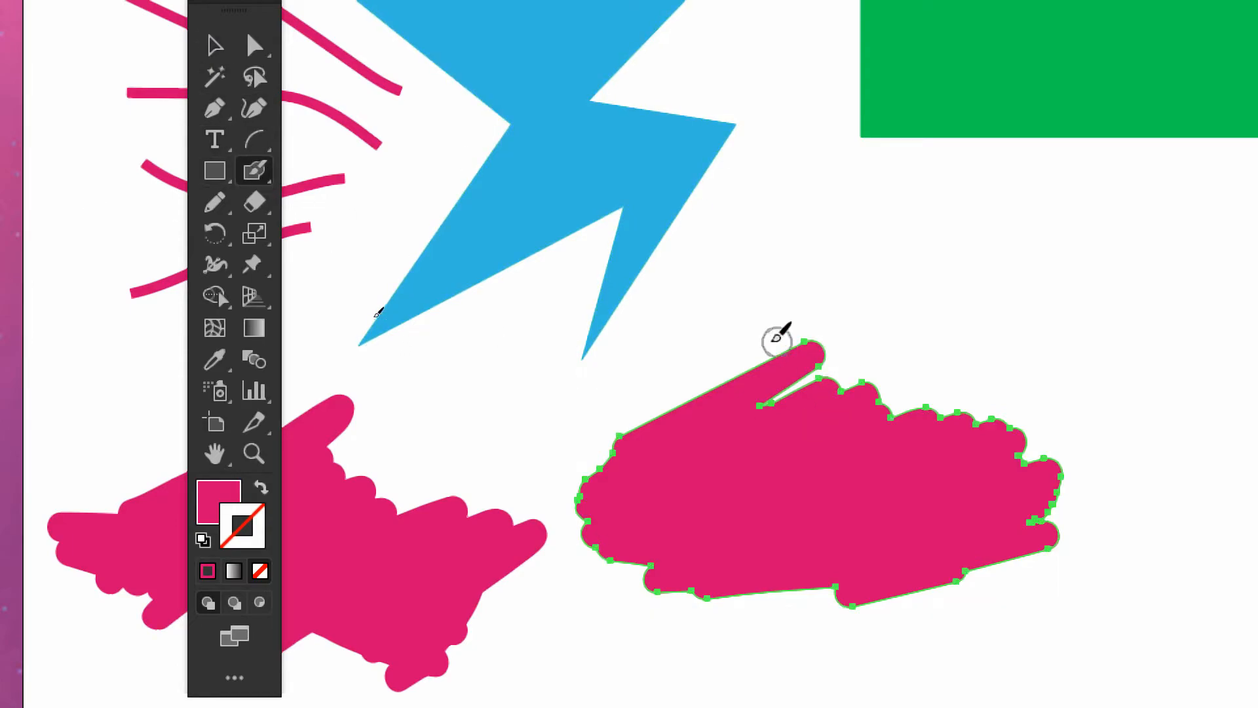
pyautogui.moveTo(826, 349)
pyautogui.mouseDown()
pyautogui.moveTo(935, 366)
pyautogui.moveTo(931, 381)
pyautogui.moveTo(1017, 412)
pyautogui.mouseUp()
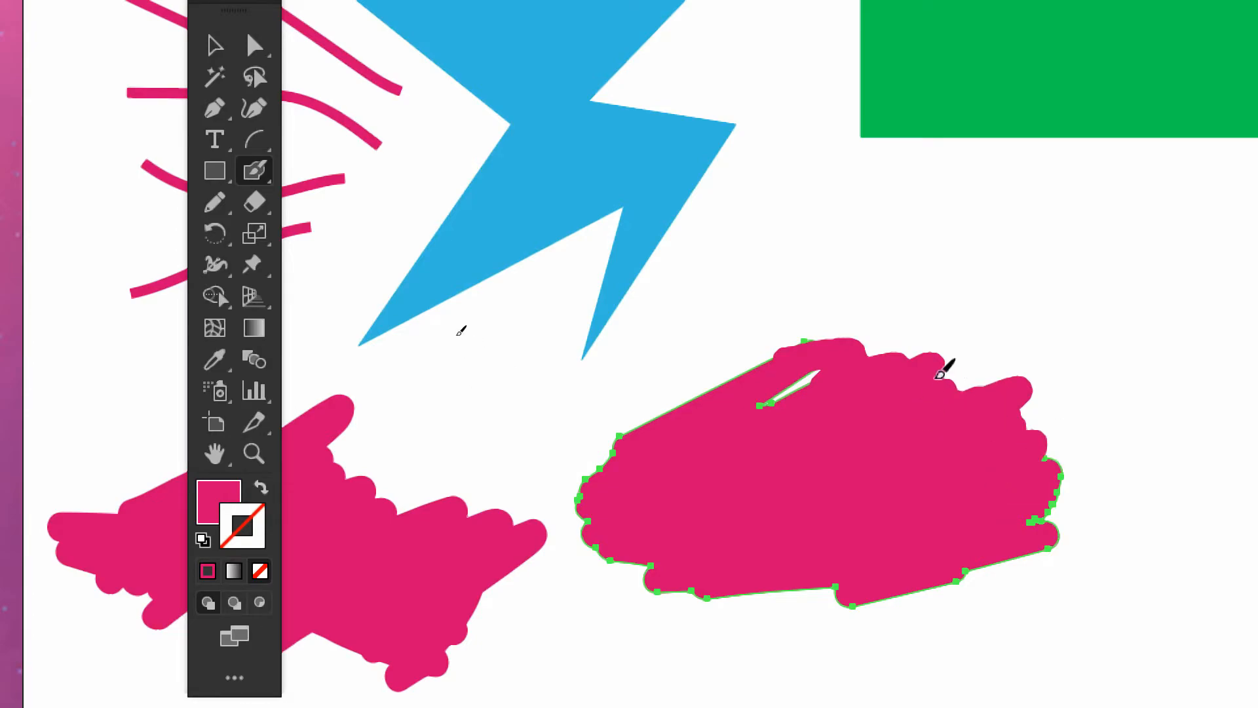
pyautogui.hotkey('ctrl', 'shift', 'a')
pyautogui.click(216, 43)
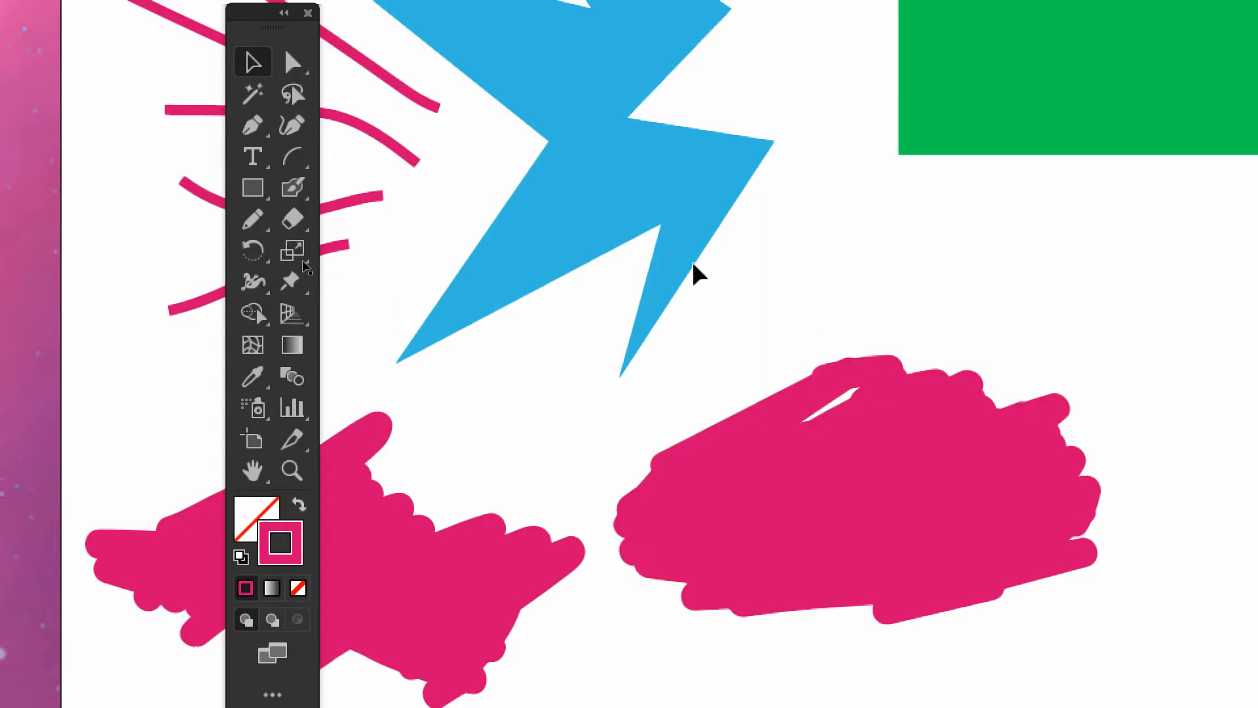
pyautogui.click(301, 189)
pyautogui.click(380, 219)
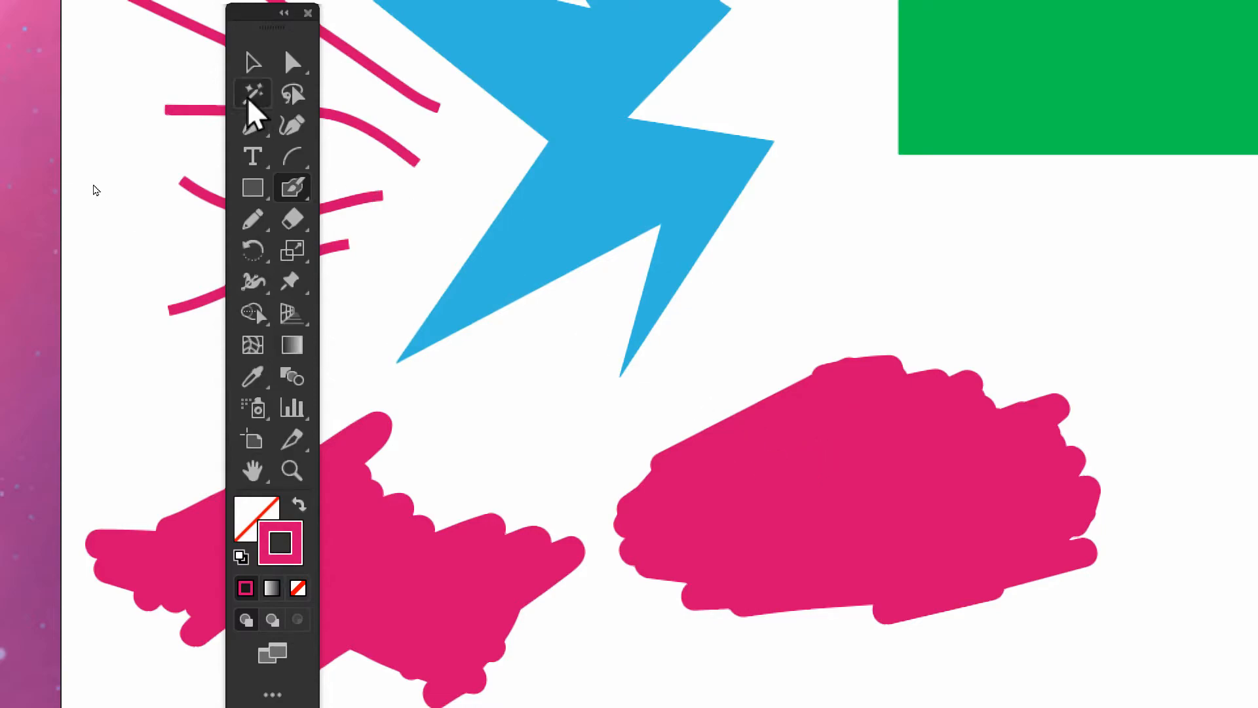
# Move the extended Blob Brush shape slightly up and to the right as a single object with the Selection tool
pyautogui.click(253, 62)
pyautogui.click(798, 500)
pyautogui.moveTo(794, 550); pyautogui.dragTo(904, 462)
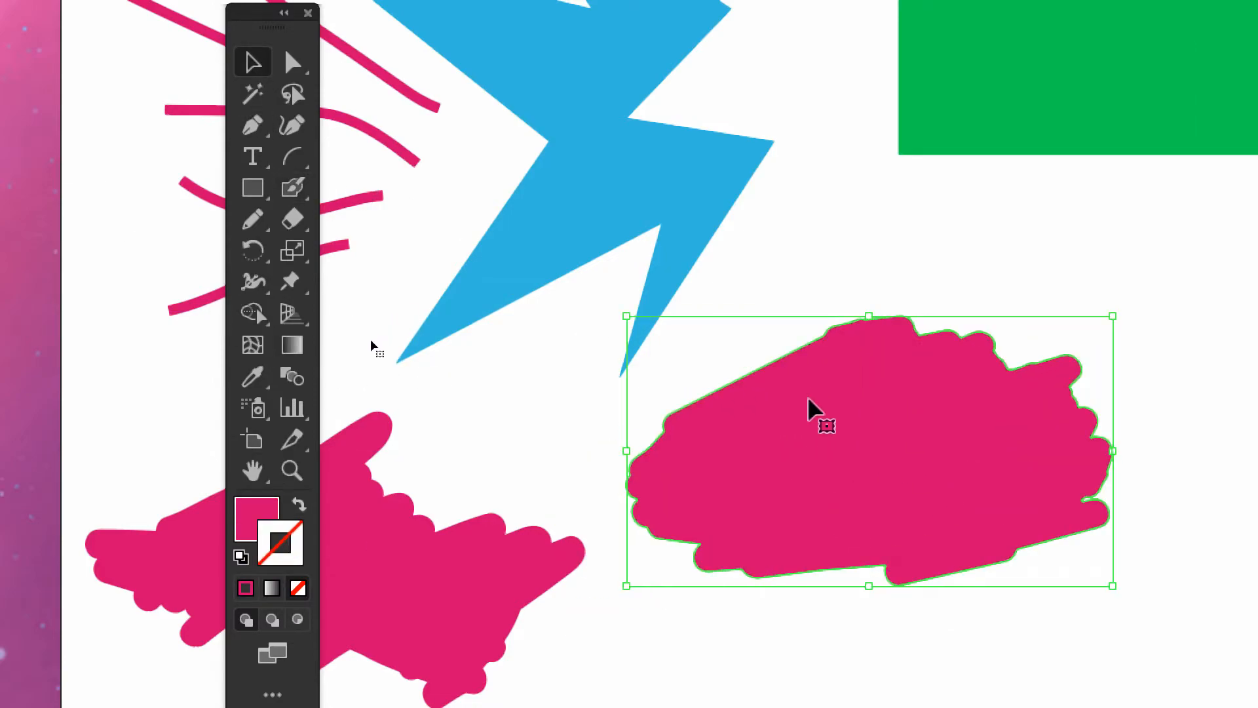
# Erase zigzag strokes across the upper part of the Blob Brush shape and the lower part of the blue lightning bolt with the Eraser tool
pyautogui.click(293, 188)
pyautogui.click(307, 190)
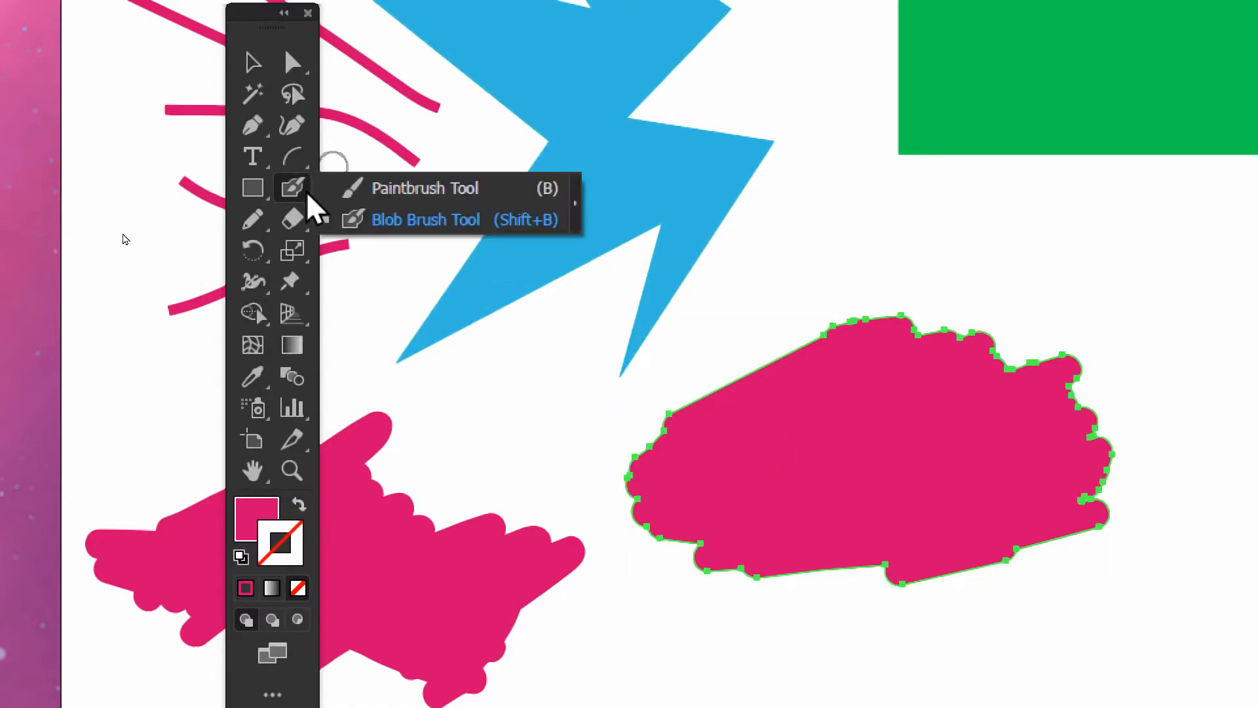
pyautogui.click(361, 188)
pyautogui.click(291, 223)
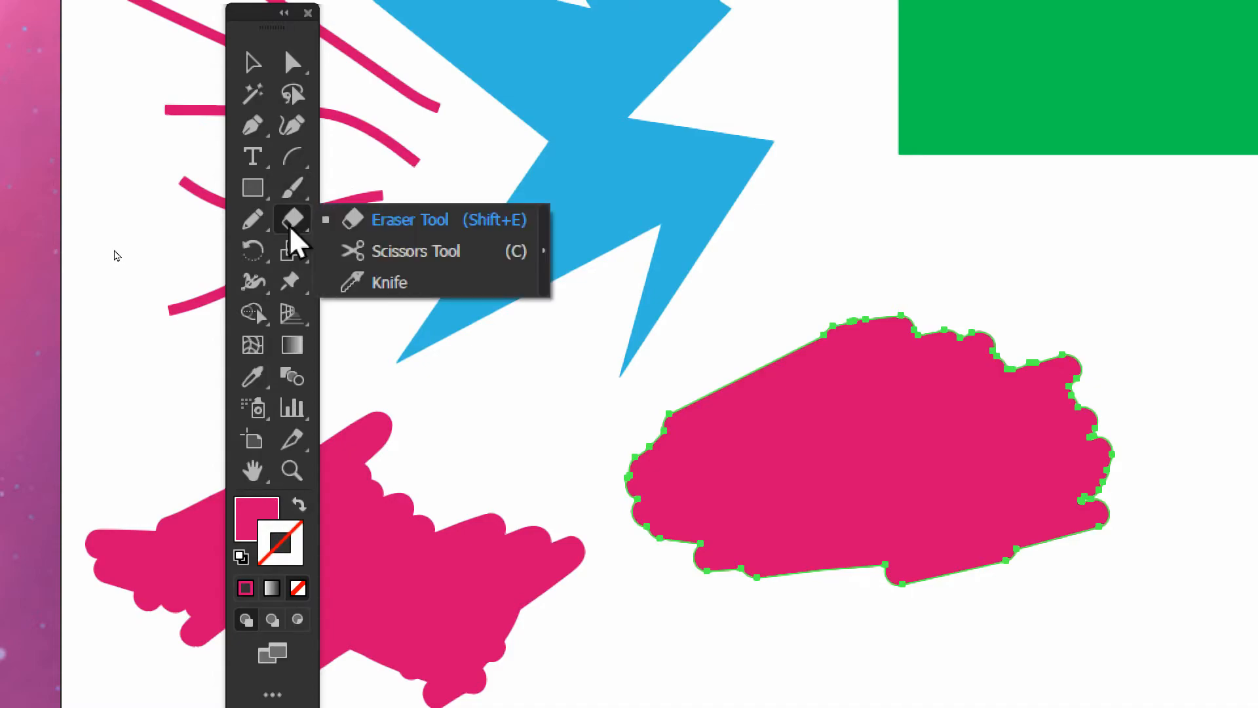
pyautogui.click(403, 223)
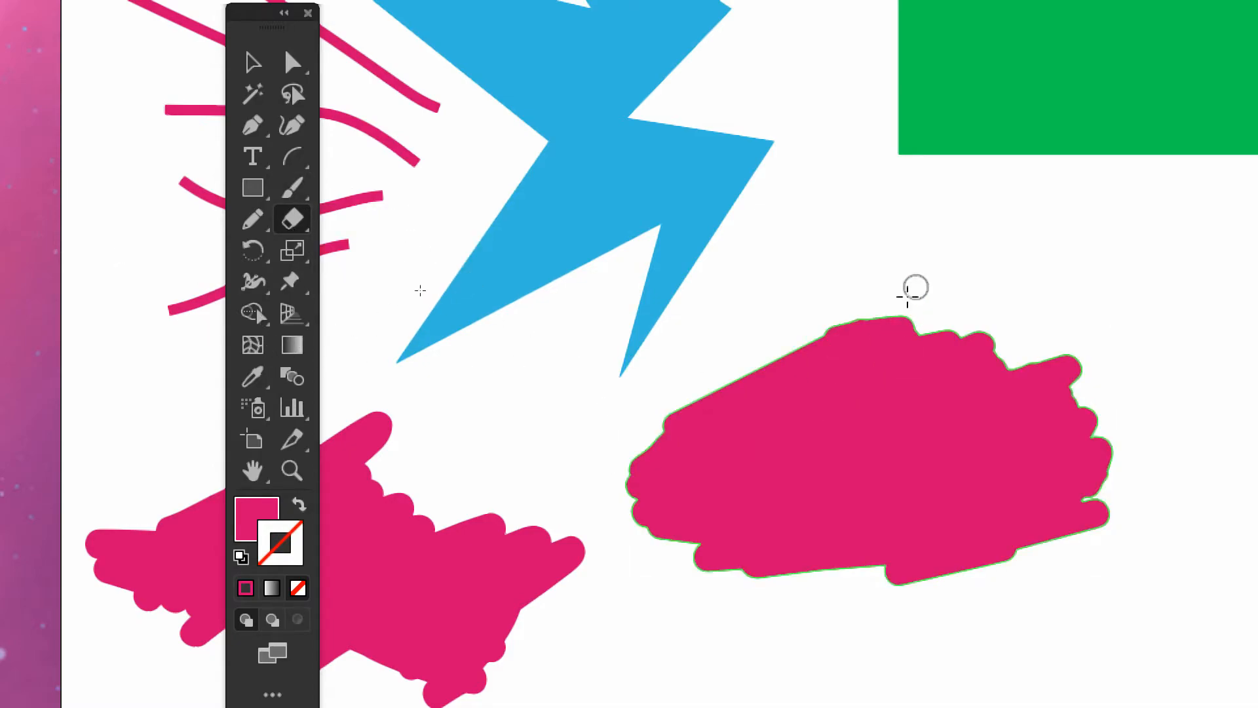
pyautogui.moveTo(894, 321)
pyautogui.mouseDown()
pyautogui.moveTo(856, 343)
pyautogui.moveTo(831, 427)
pyautogui.moveTo(913, 451)
pyautogui.moveTo(884, 478)
pyautogui.mouseUp()
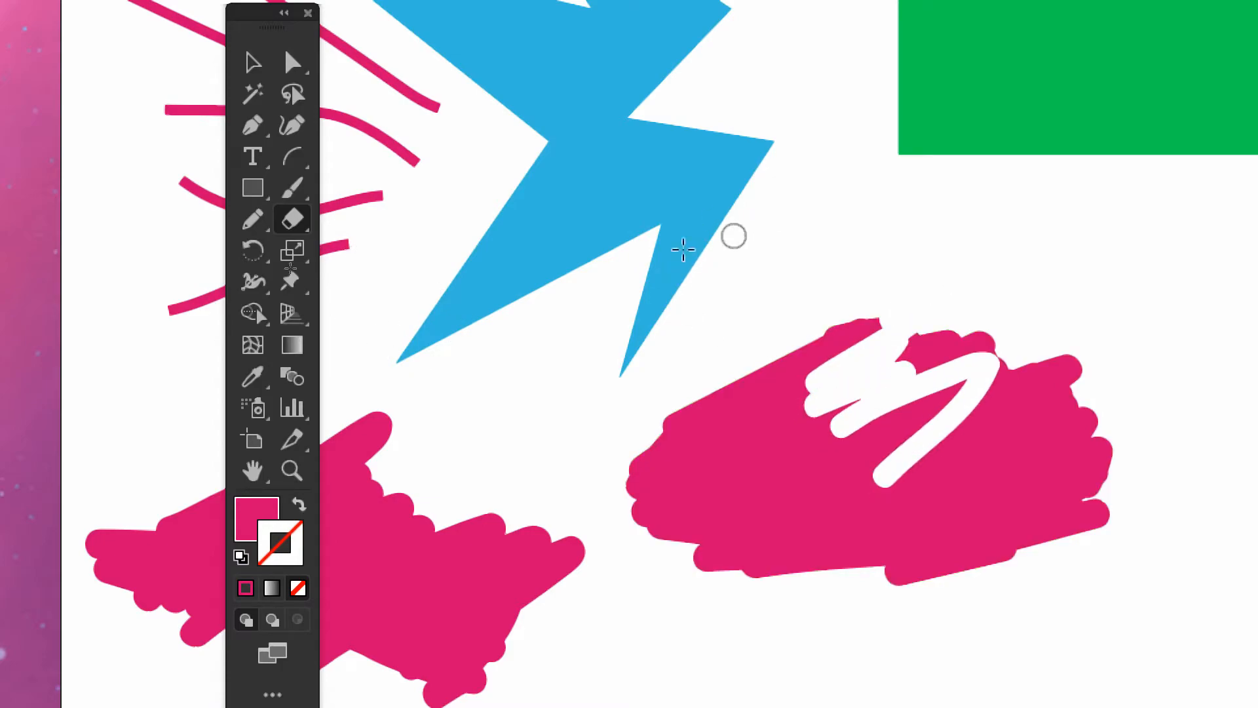
pyautogui.moveTo(684, 249)
pyautogui.mouseDown()
pyautogui.moveTo(624, 211)
pyautogui.moveTo(619, 179)
pyautogui.moveTo(482, 286)
pyautogui.mouseUp()
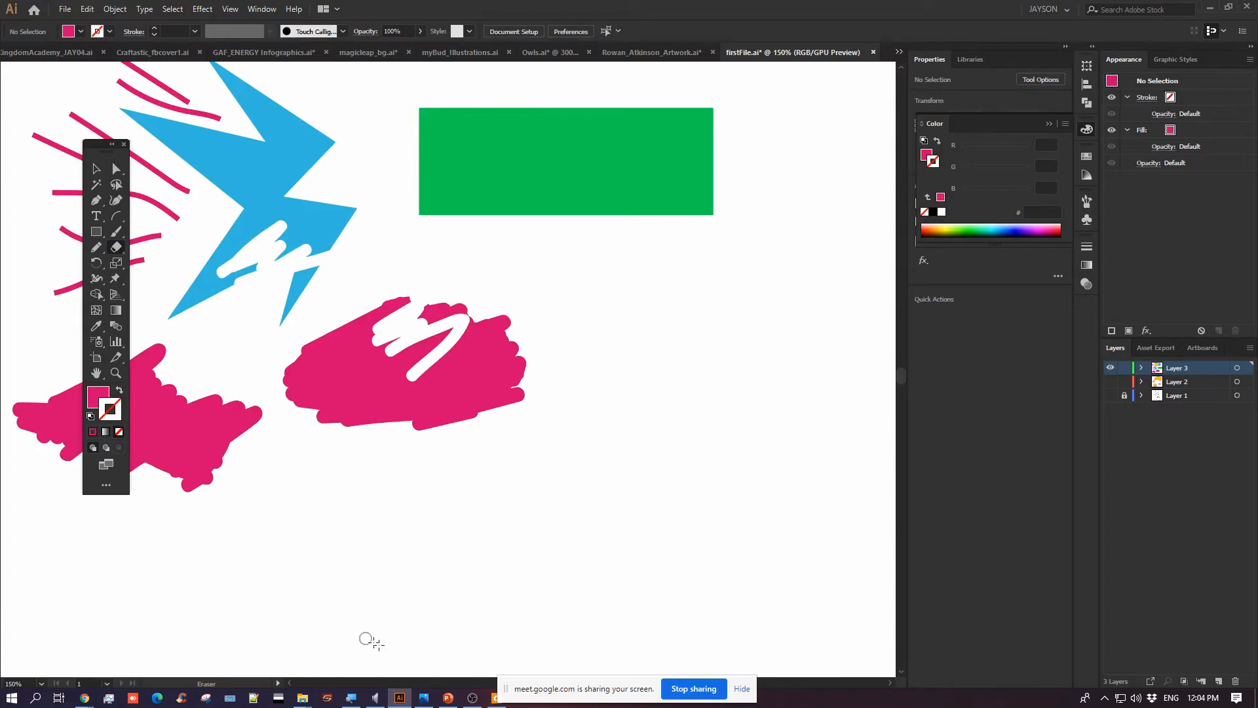
# Switch to the PowerPoint Lesson 2 slide and highlight the Brush tool, Eraser tool and Shape tools items in turn
pyautogui.click(450, 699)
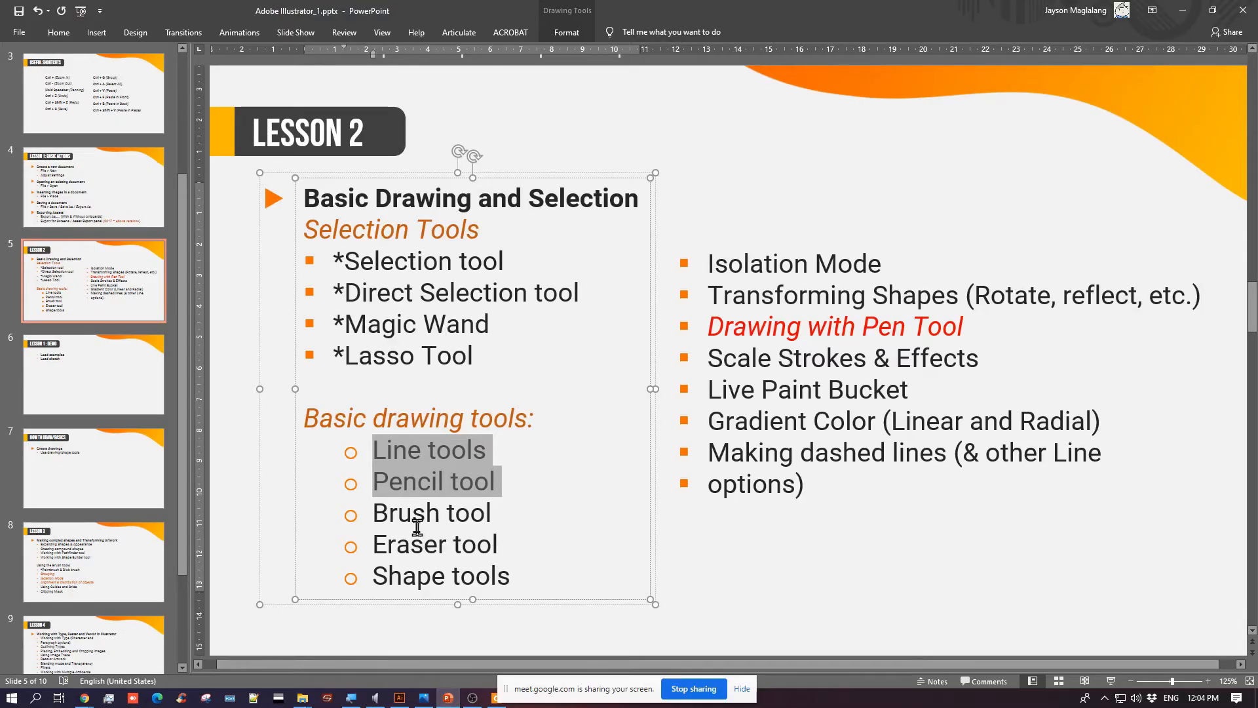
pyautogui.moveTo(378, 514); pyautogui.dragTo(518, 511)
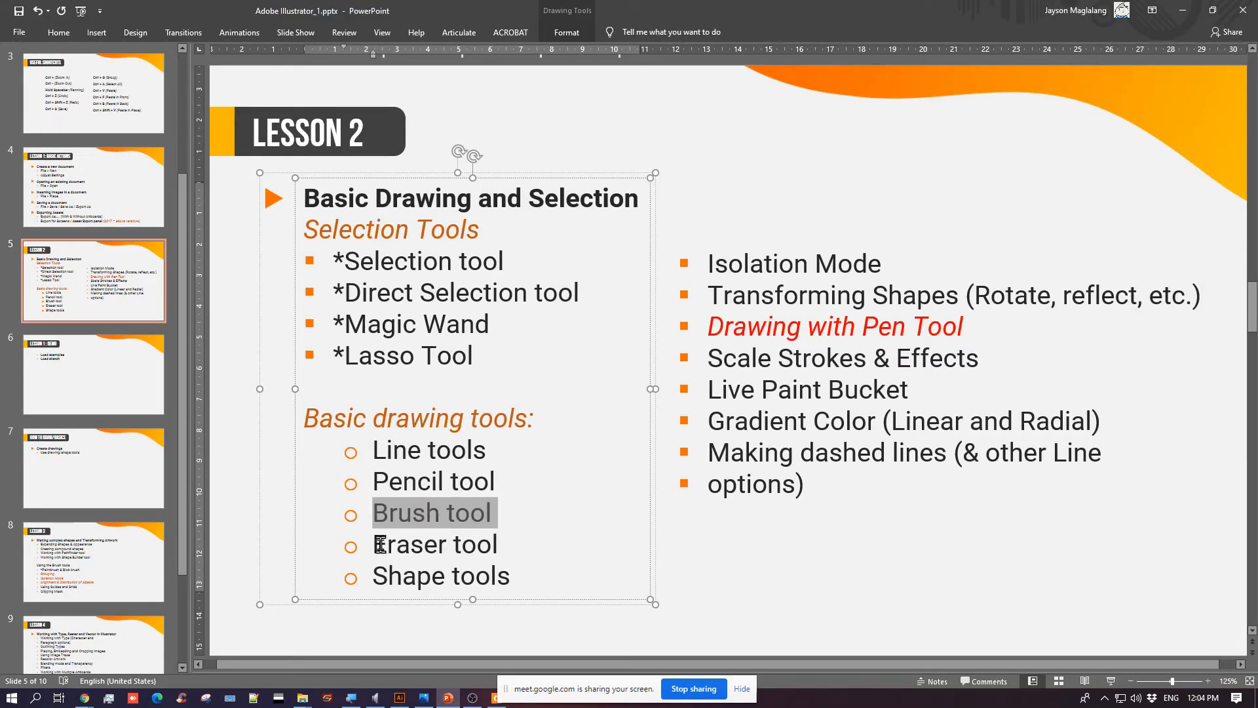
pyautogui.moveTo(380, 544); pyautogui.dragTo(515, 542)
pyautogui.moveTo(379, 580); pyautogui.dragTo(542, 574)
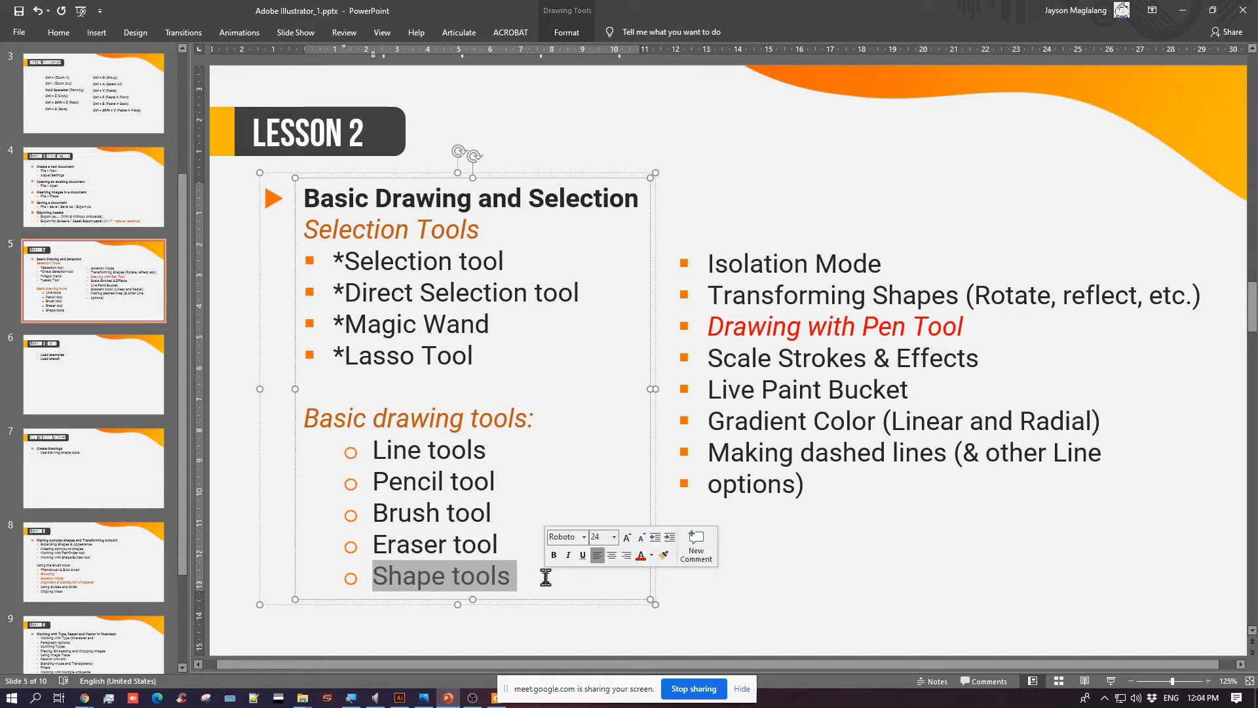
# Switch back to Illustrator and move the floating Tools panel beside the empty artboard area past the erased Blob Brush shape
pyautogui.hotkey('alt', 'Tab')
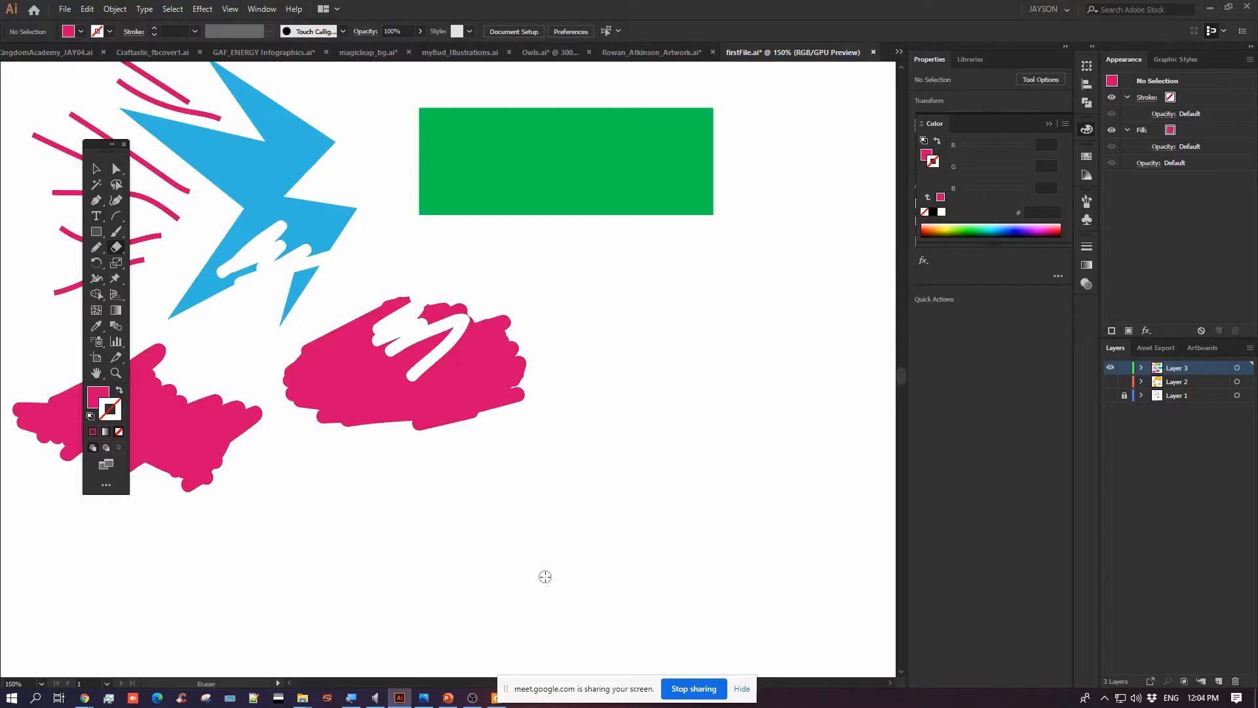
pyautogui.moveTo(370, 185); pyautogui.dragTo(494, 324)
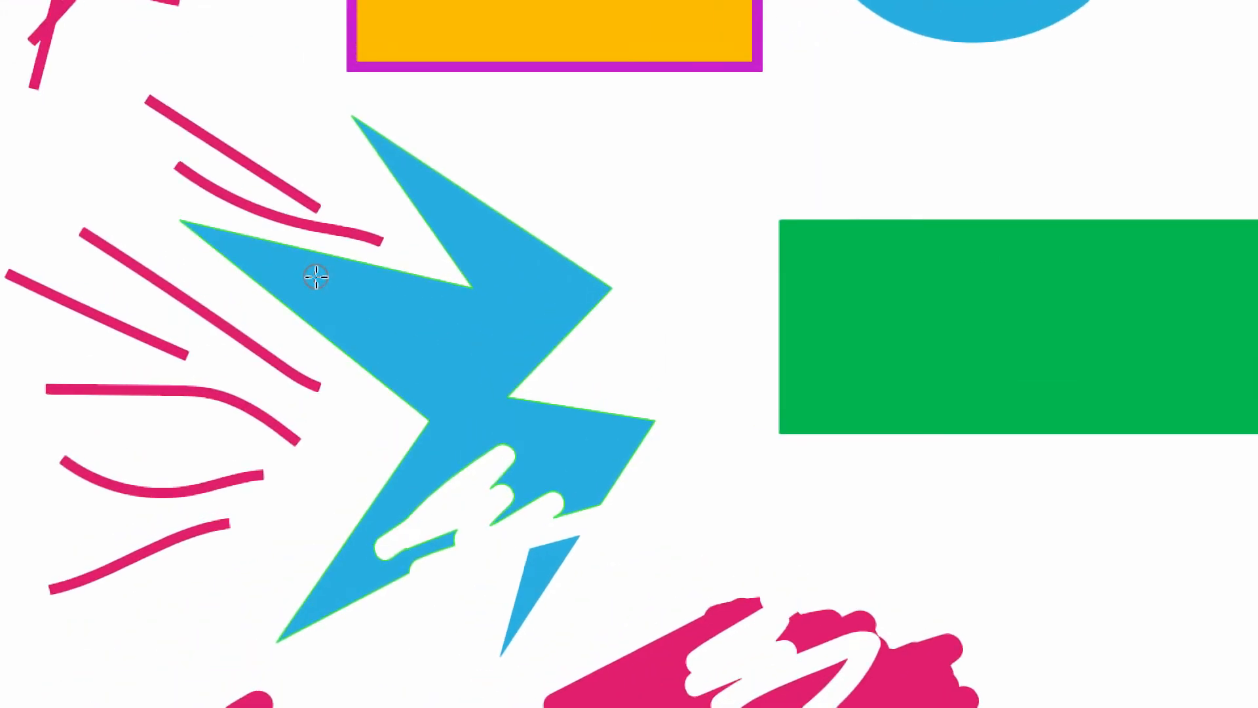
pyautogui.moveTo(240, 246); pyautogui.dragTo(766, 155)
pyautogui.moveTo(911, 118); pyautogui.dragTo(530, 178)
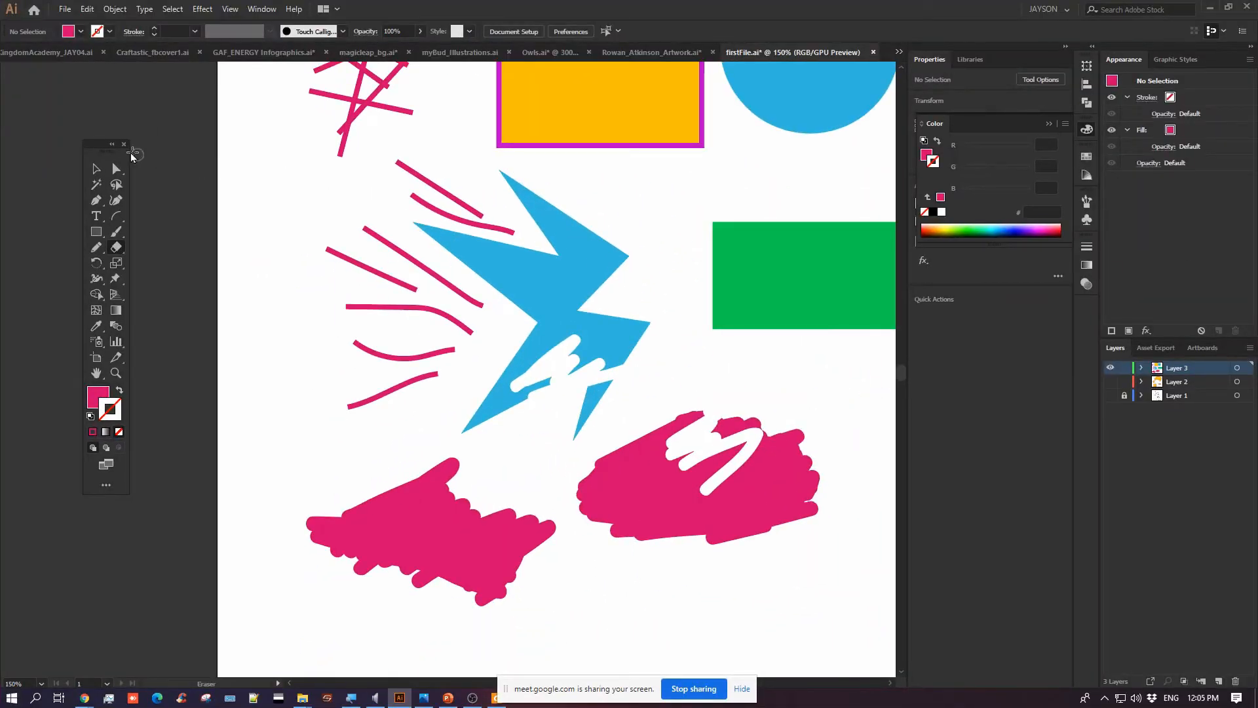
pyautogui.moveTo(112, 148); pyautogui.dragTo(666, 297)
pyautogui.moveTo(794, 274); pyautogui.dragTo(255, 163)
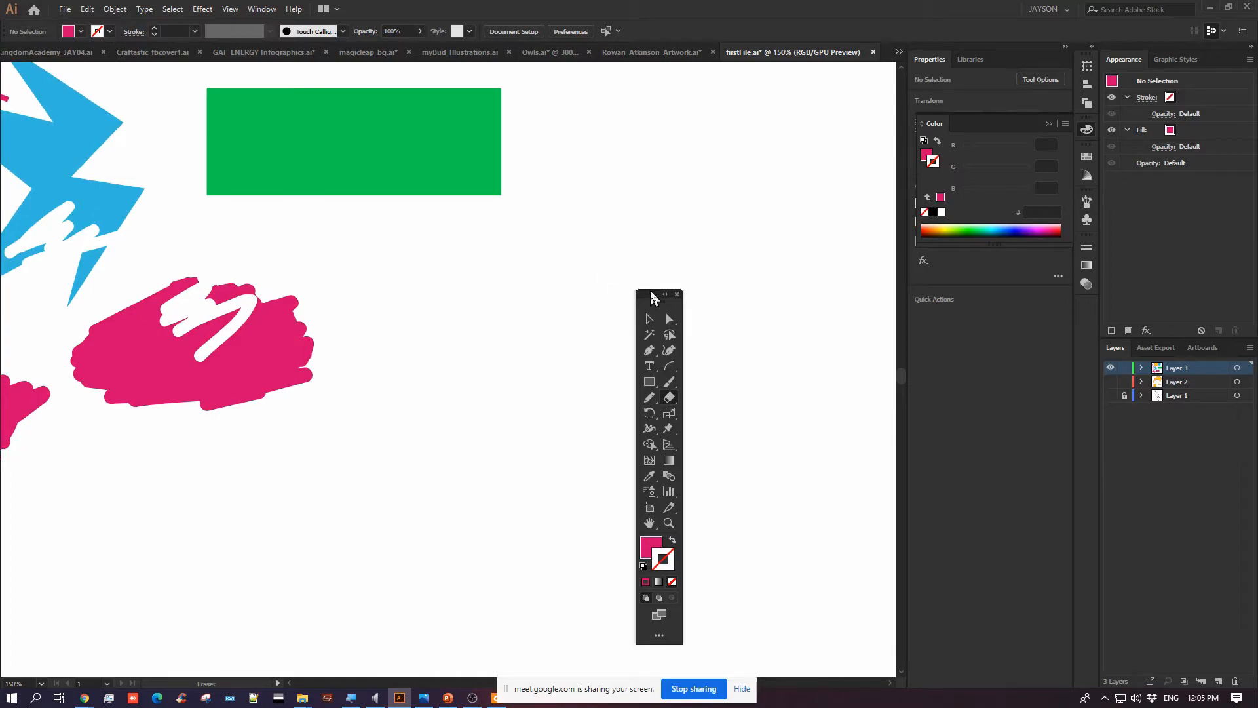
pyautogui.moveTo(652, 296); pyautogui.dragTo(412, 264)
pyautogui.hotkey('ctrl', '+')
pyautogui.hotkey('ctrl', '+')
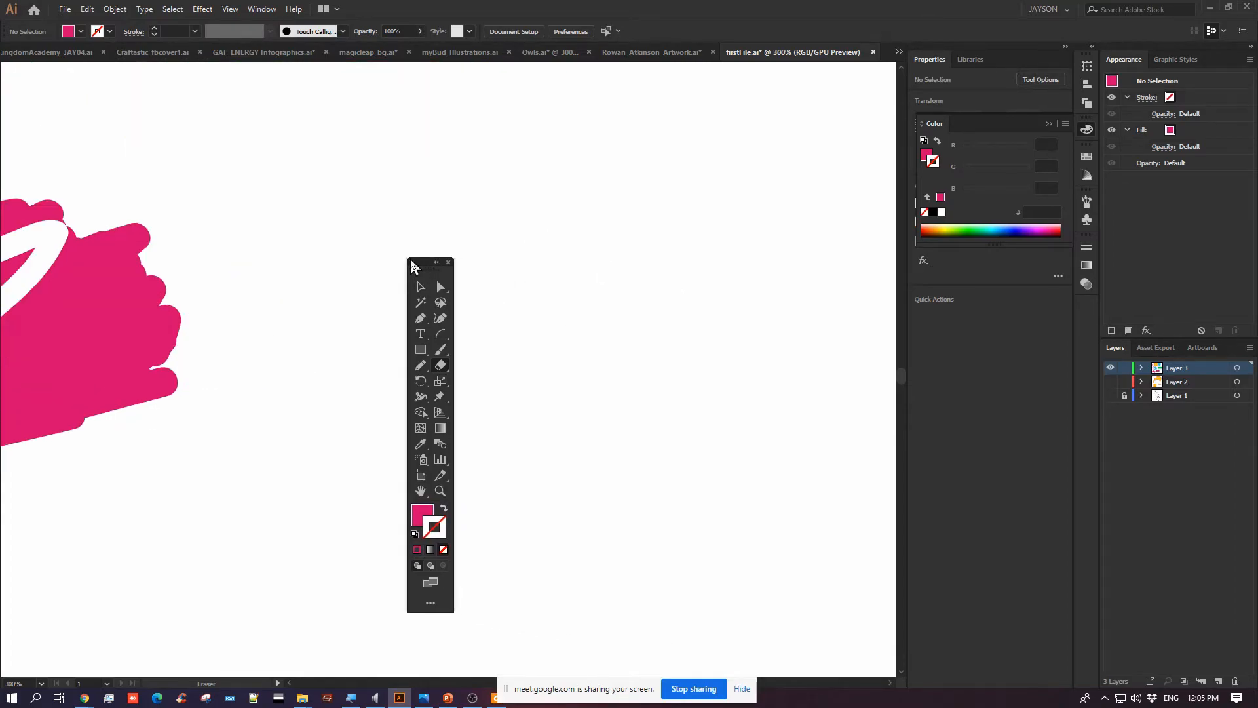
pyautogui.hotkey('ctrl', '1')
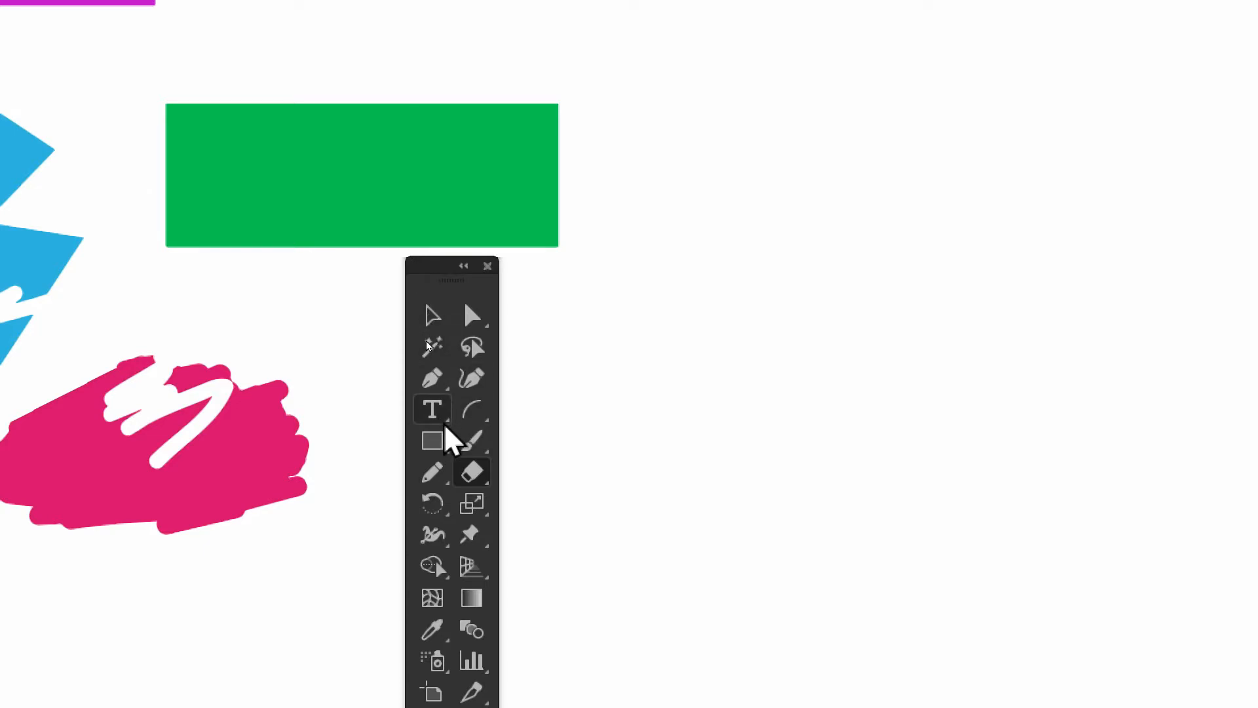
# Draw a wide pink rectangle in the empty area and a square below it with the Rectangle tool
pyautogui.click(429, 448)
pyautogui.moveTo(429, 451); pyautogui.dragTo(550, 438)
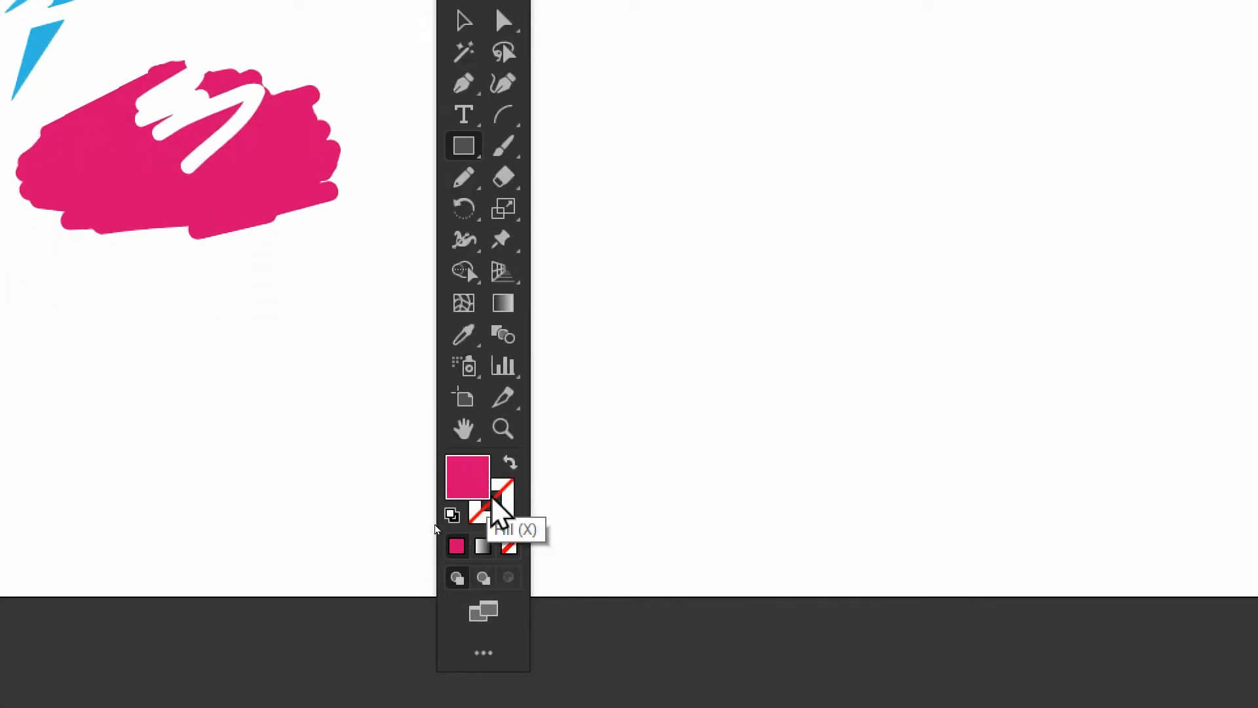
pyautogui.moveTo(689, 21); pyautogui.dragTo(1100, 157)
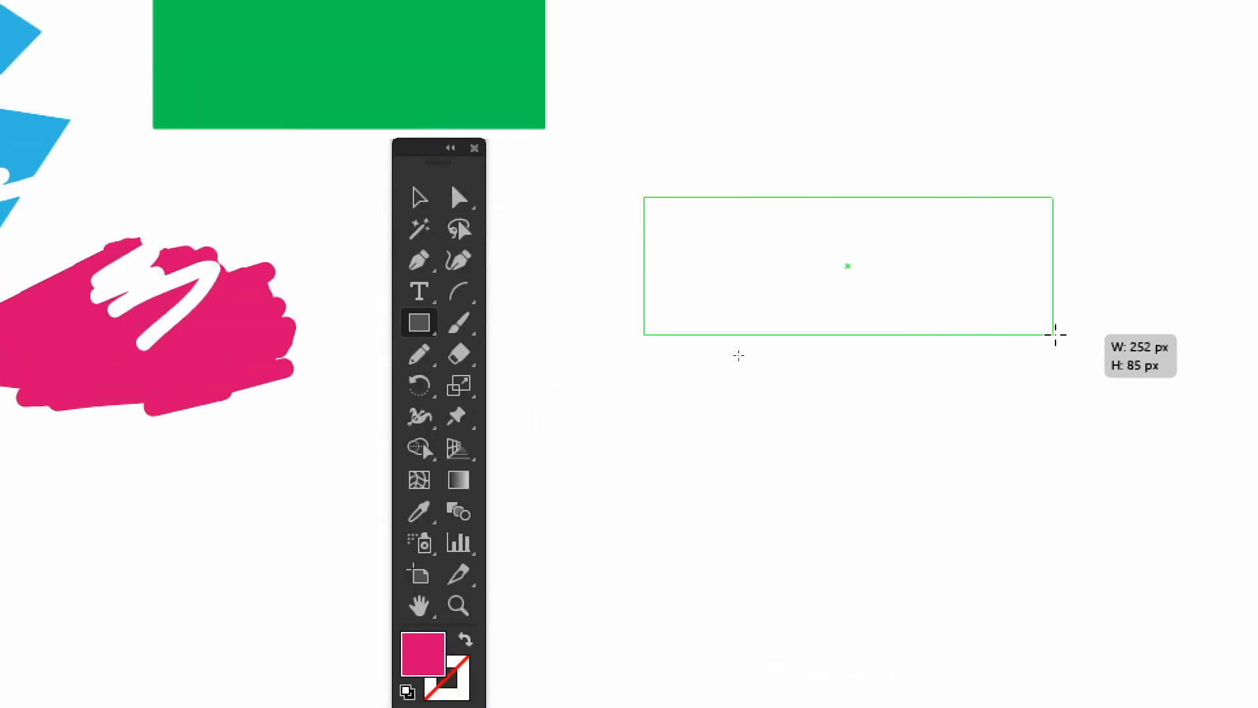
pyautogui.moveTo(1055, 334); pyautogui.dragTo(1055, 334)
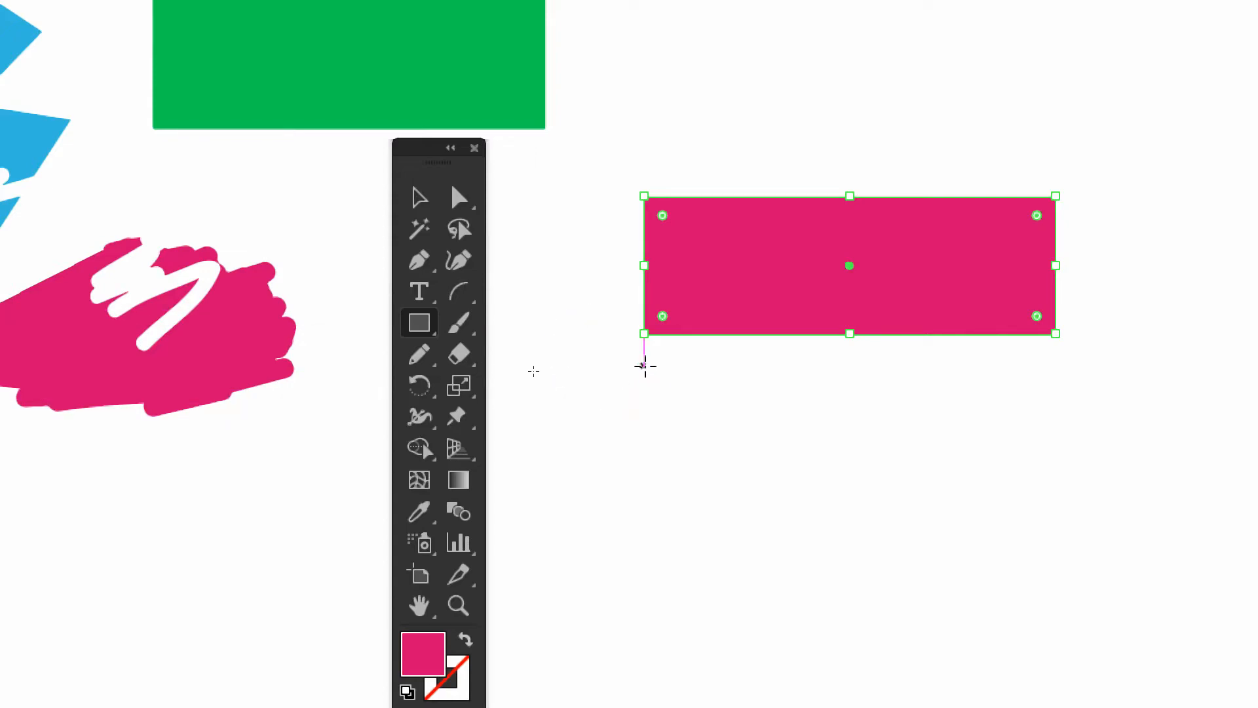
pyautogui.moveTo(644, 365); pyautogui.dragTo(854, 545)
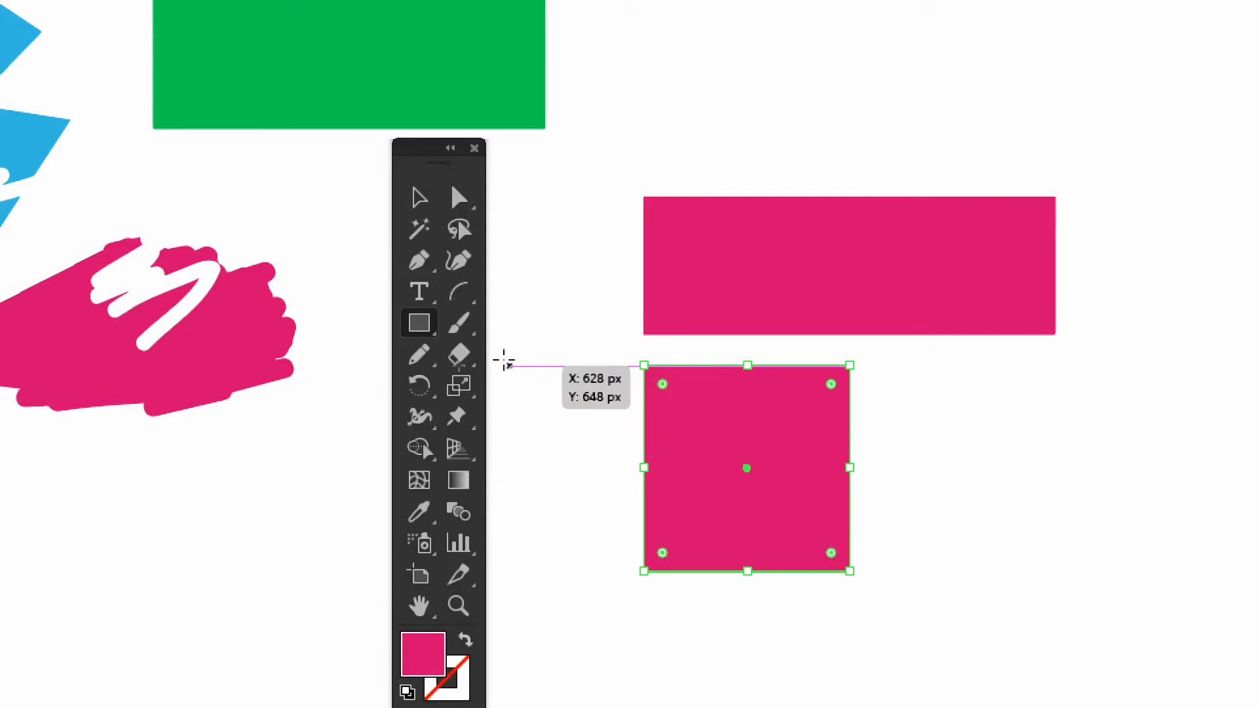
# Draw a circle beside the square and a wide, flat ellipse below the square with the Ellipse tool
pyautogui.click(419, 322)
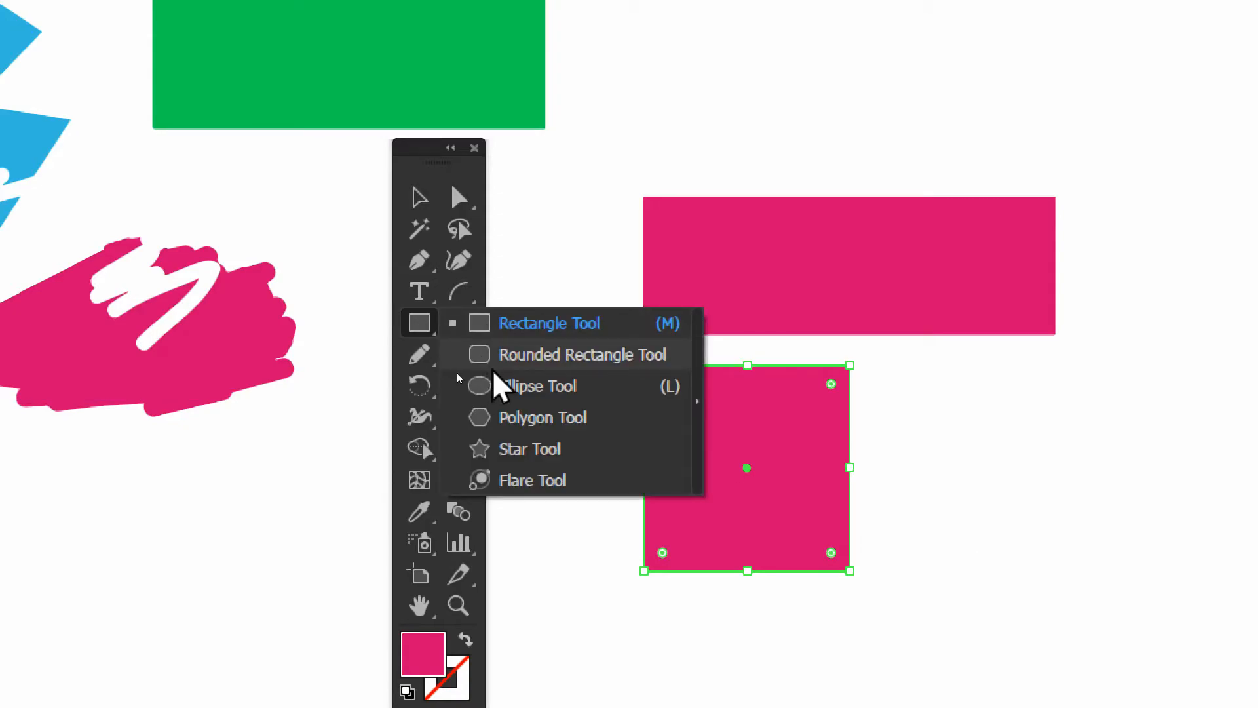
pyautogui.click(508, 386)
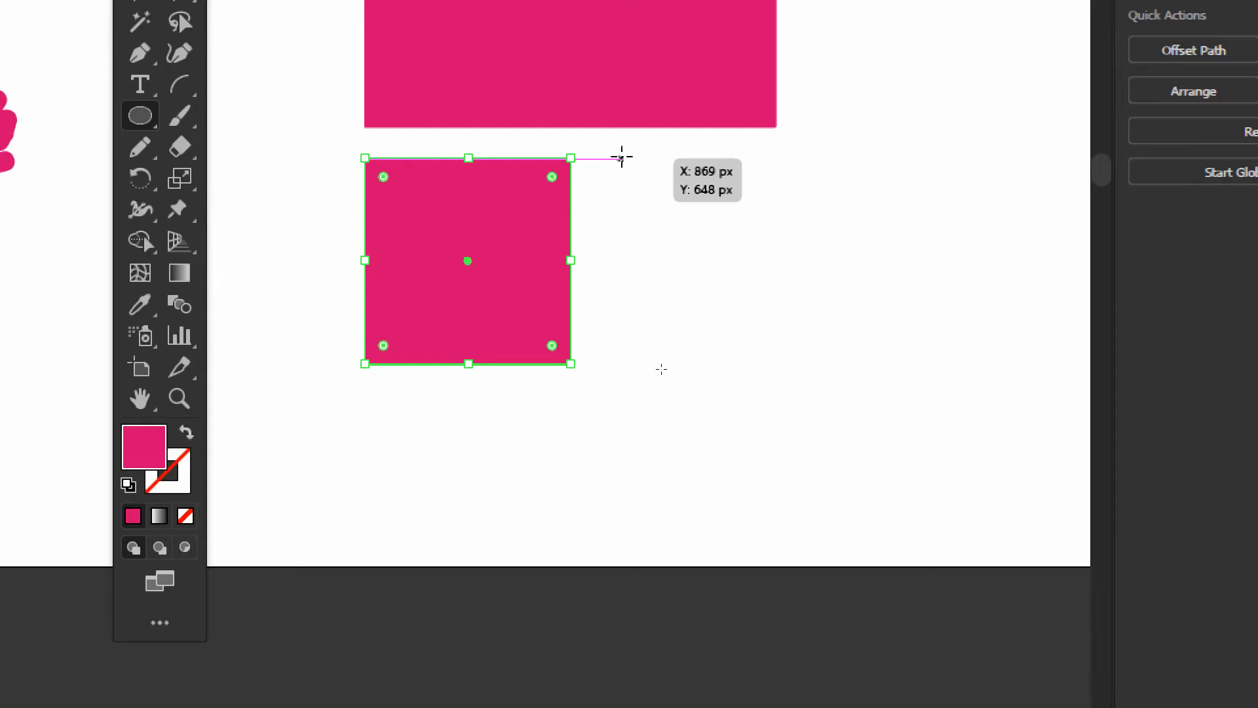
pyautogui.moveTo(621, 151); pyautogui.dragTo(865, 395)
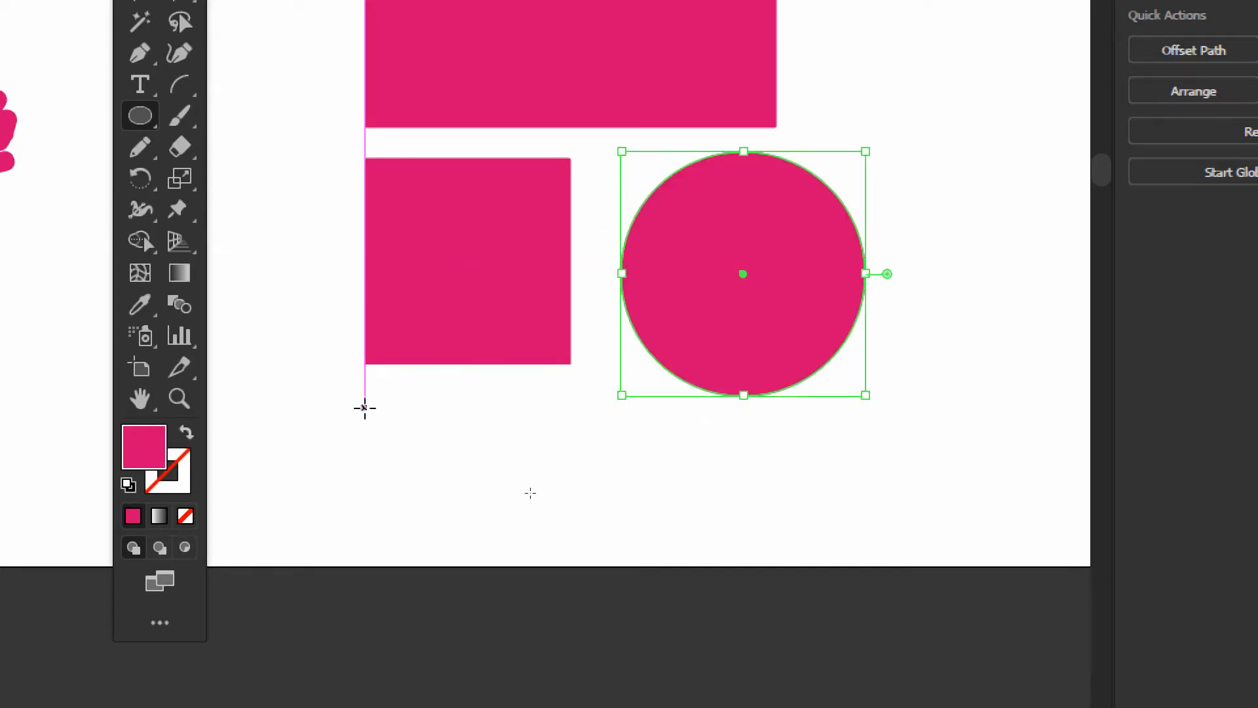
pyautogui.moveTo(359, 396); pyautogui.dragTo(720, 514)
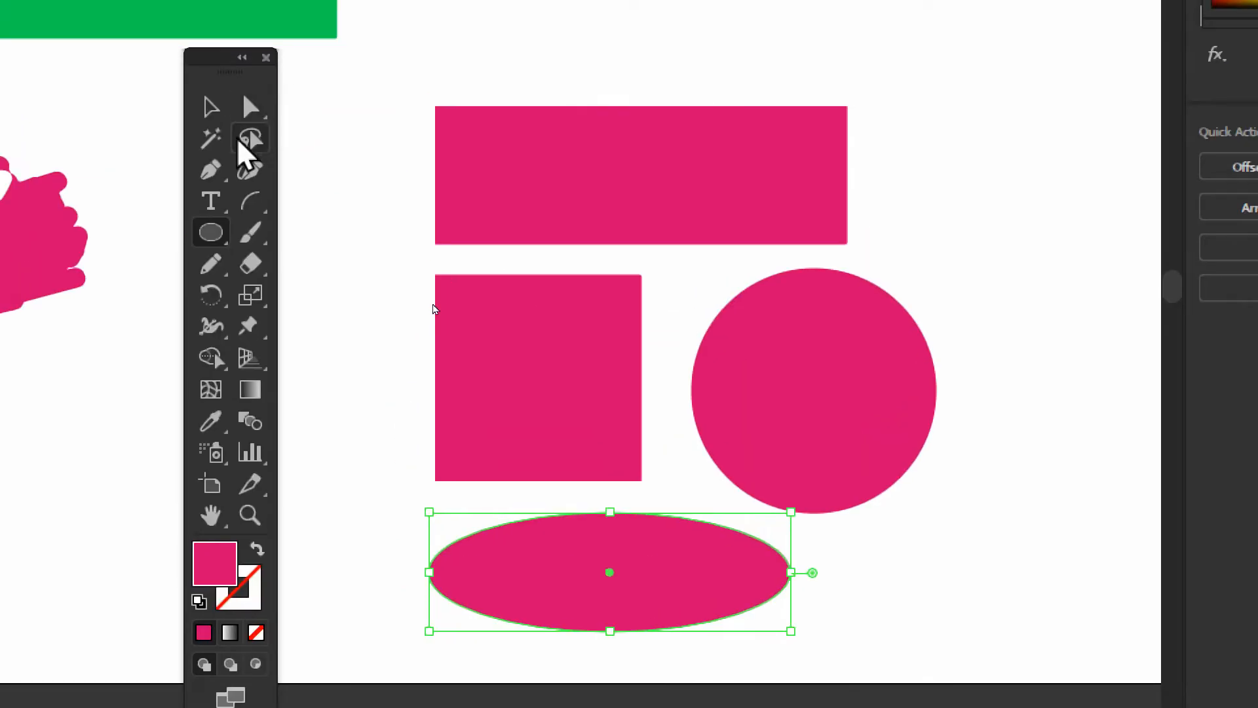
# Draw a small tilted hexagon with the Polygon tool and place it just beyond the pink rectangle and circle
pyautogui.click(175, 235)
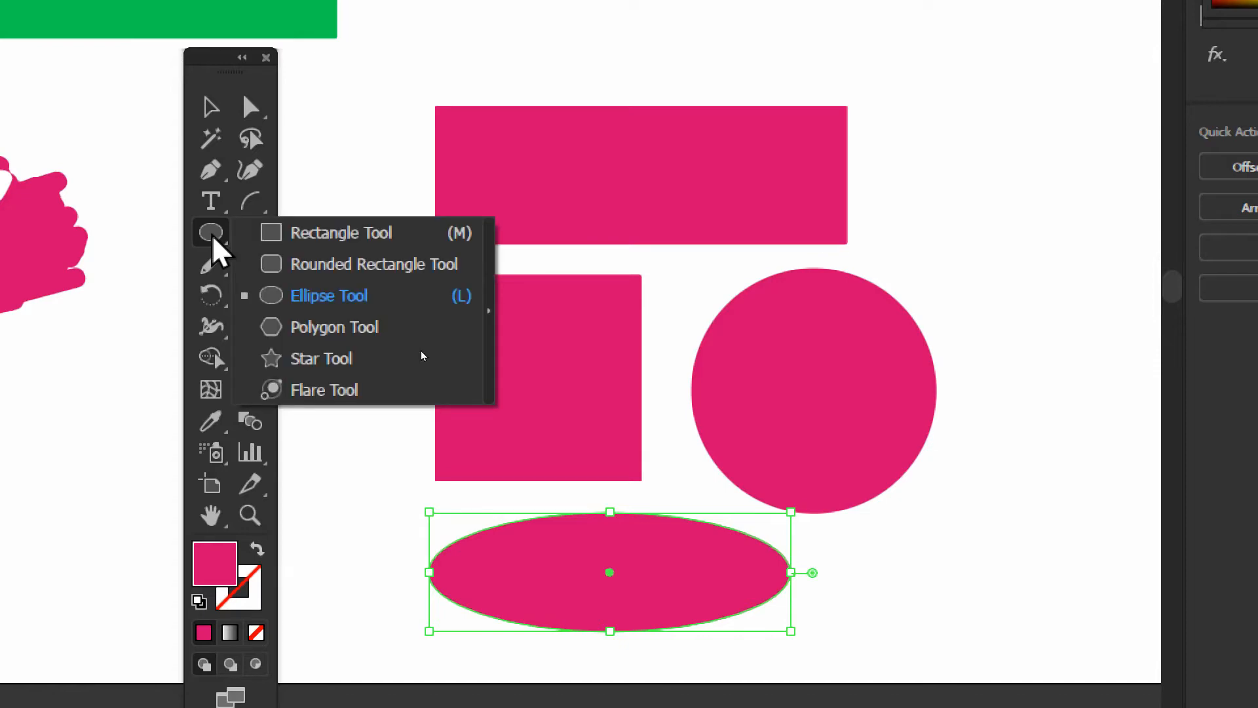
pyautogui.click(260, 327)
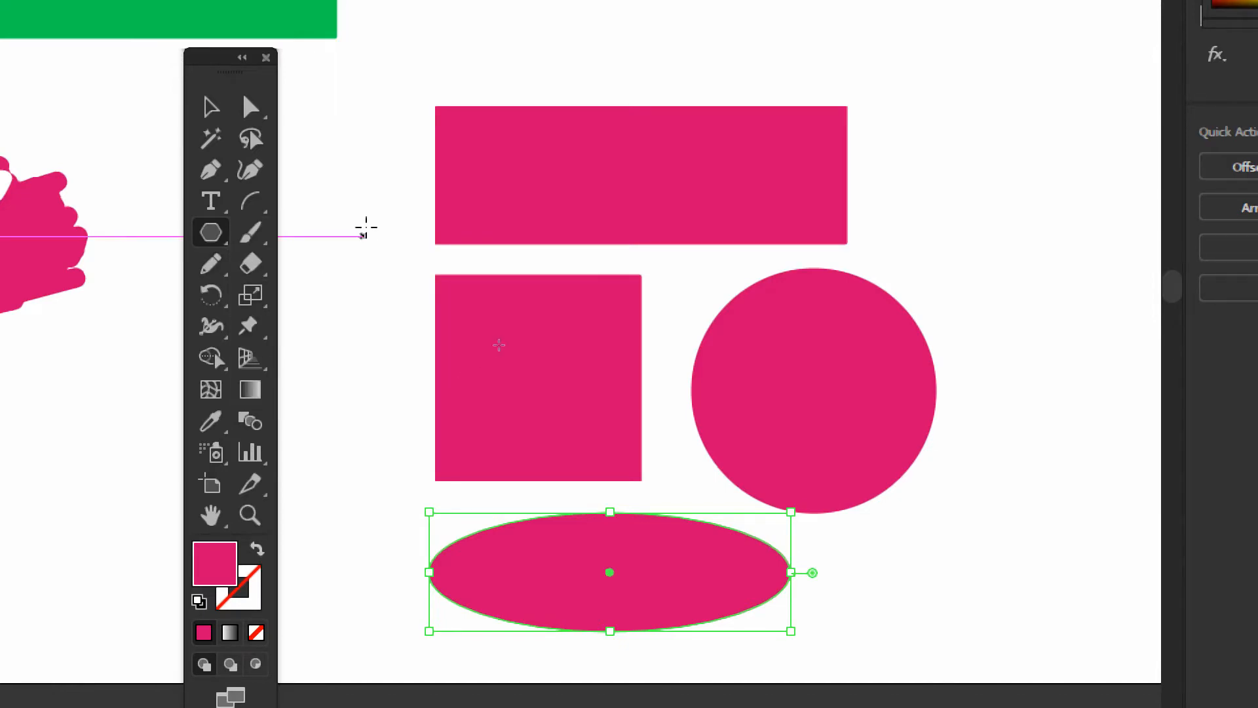
pyautogui.click(211, 233)
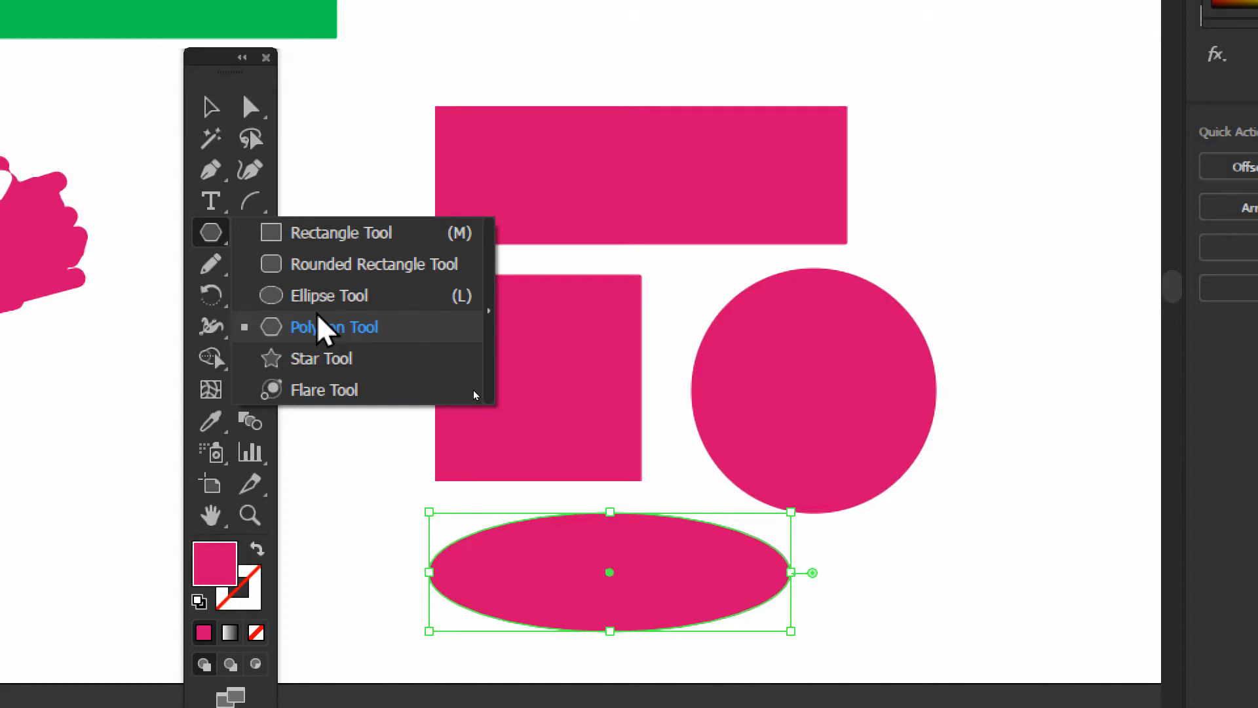
pyautogui.click(276, 327)
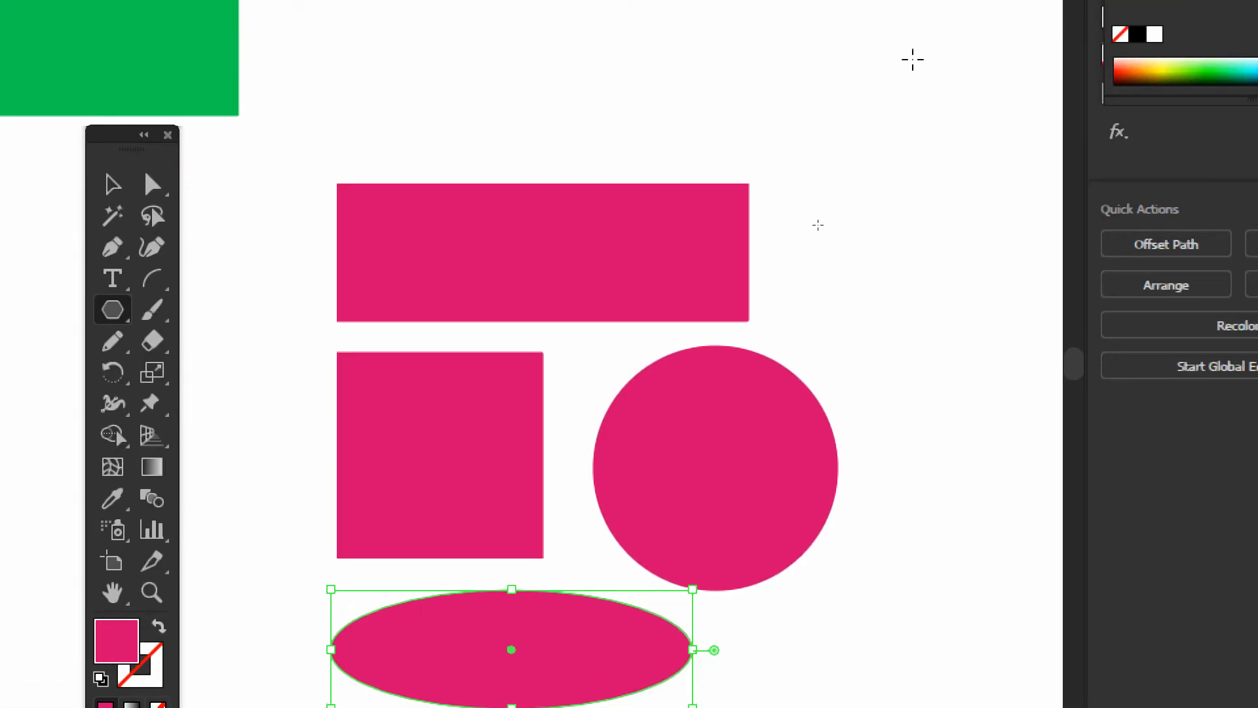
pyautogui.moveTo(831, 62)
pyautogui.mouseDown()
pyautogui.moveTo(874, 112)
pyautogui.moveTo(857, 182)
pyautogui.mouseUp()
pyautogui.click(113, 185)
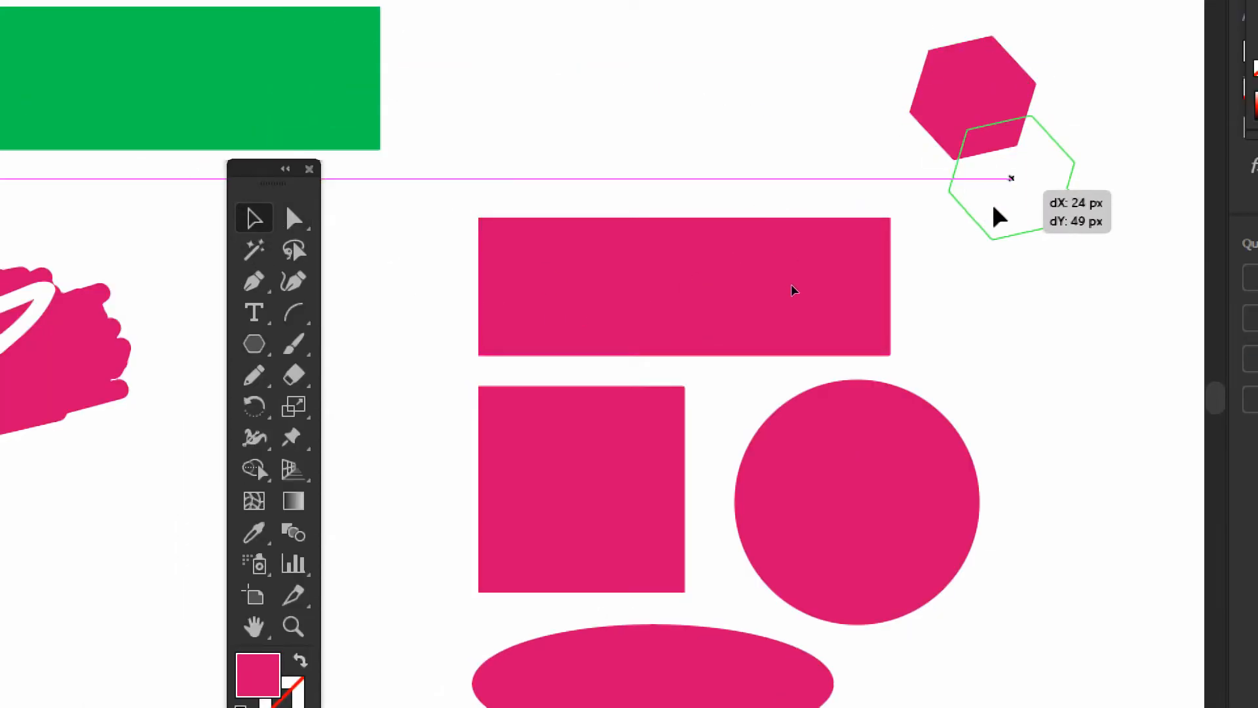
pyautogui.moveTo(996, 216); pyautogui.dragTo(1026, 410)
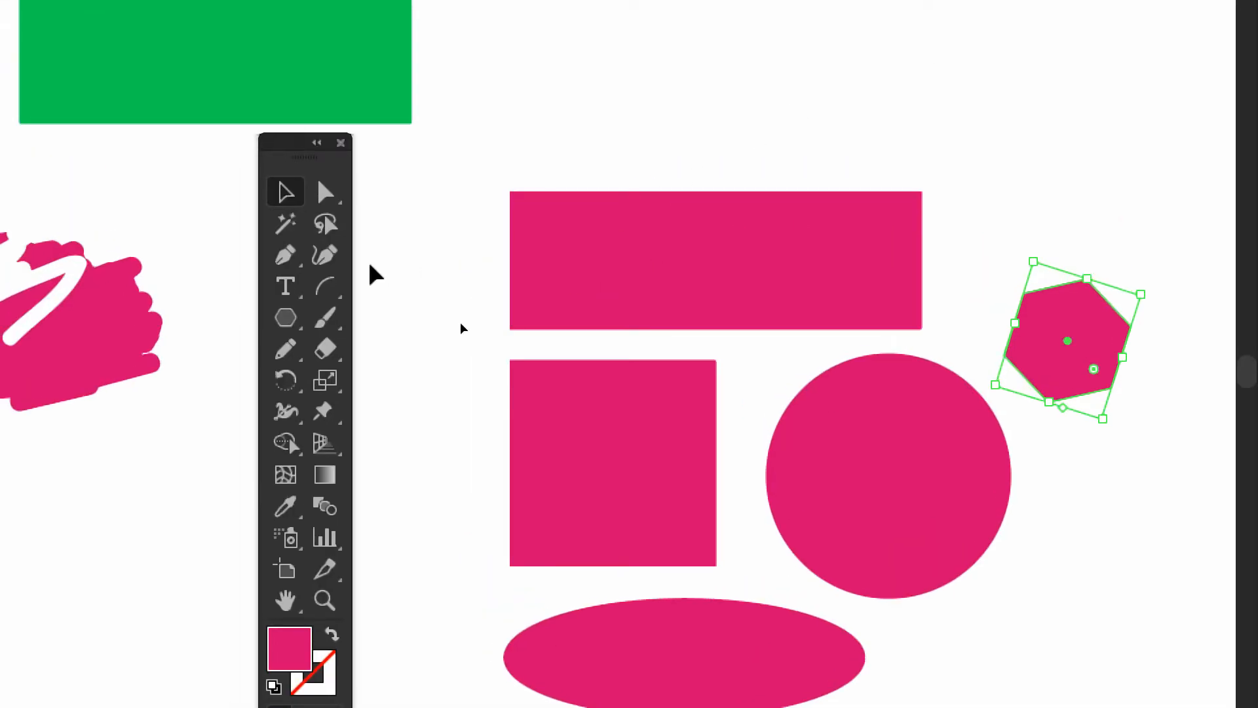
# Create a three-sided polygon with a 40.009 px radius beside the wide pink rectangle, using the Polygon tool
pyautogui.click(254, 175)
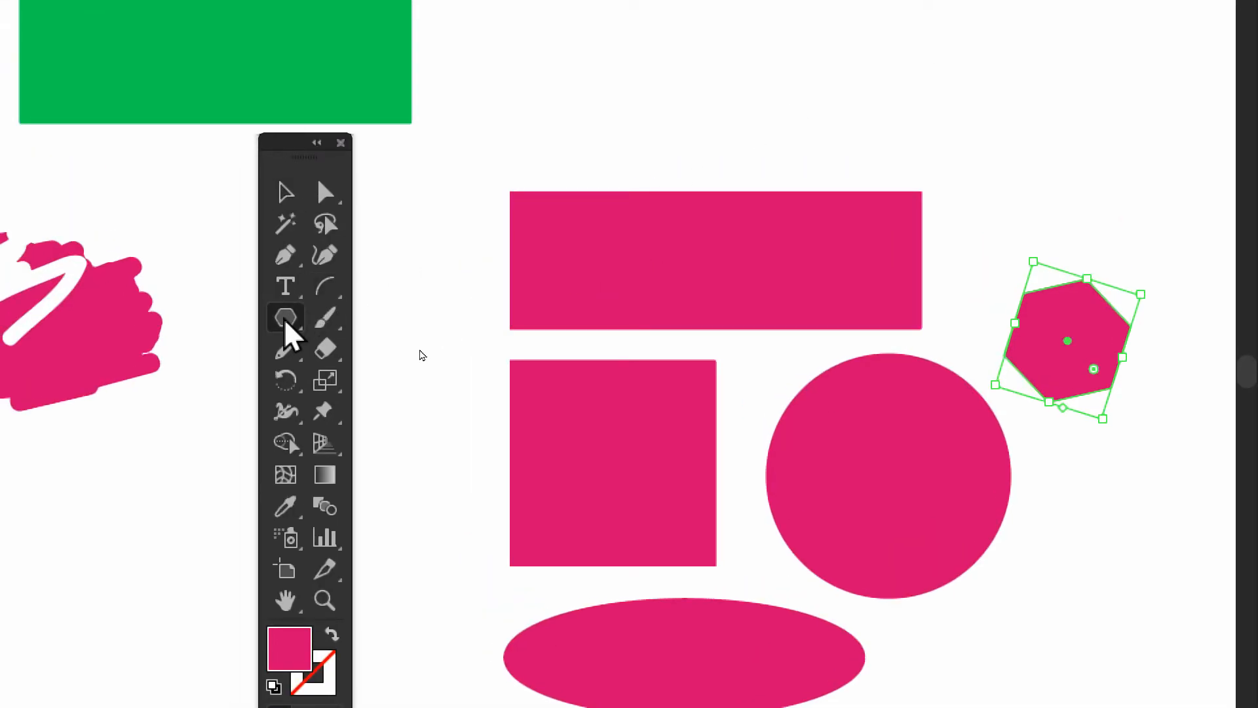
pyautogui.click(286, 320)
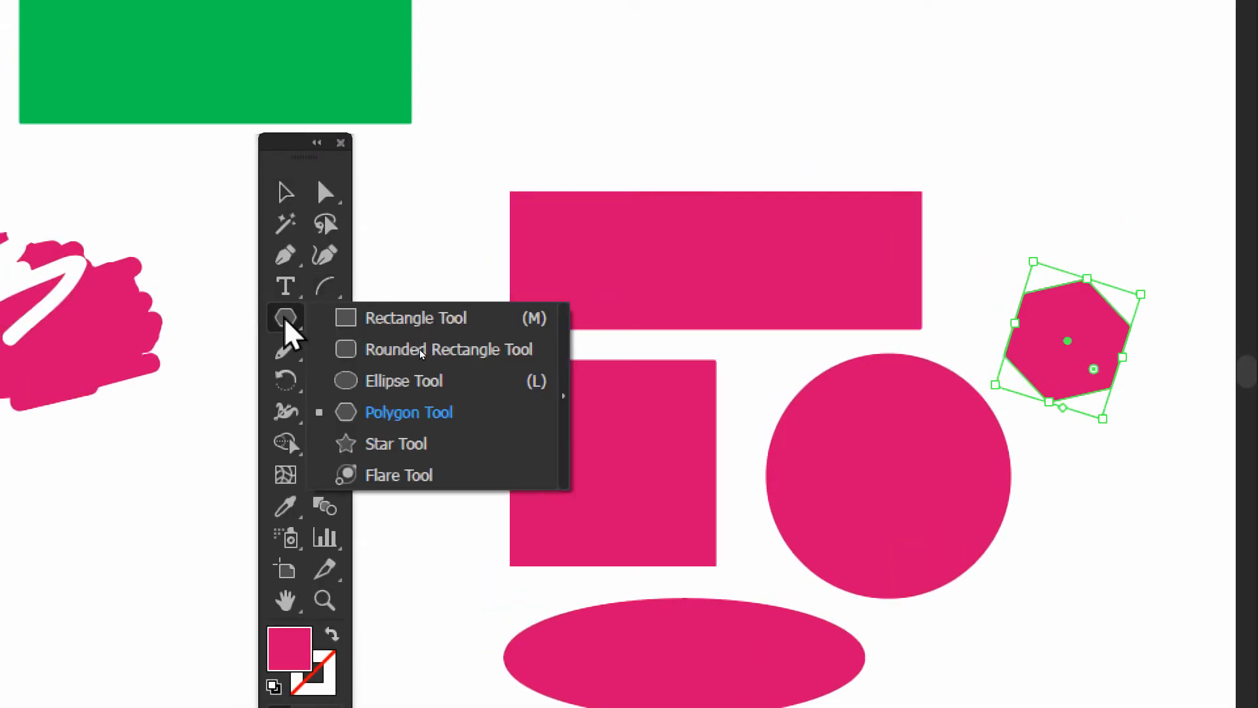
pyautogui.click(359, 412)
pyautogui.hotkey('ctrl', 'shift', 'a')
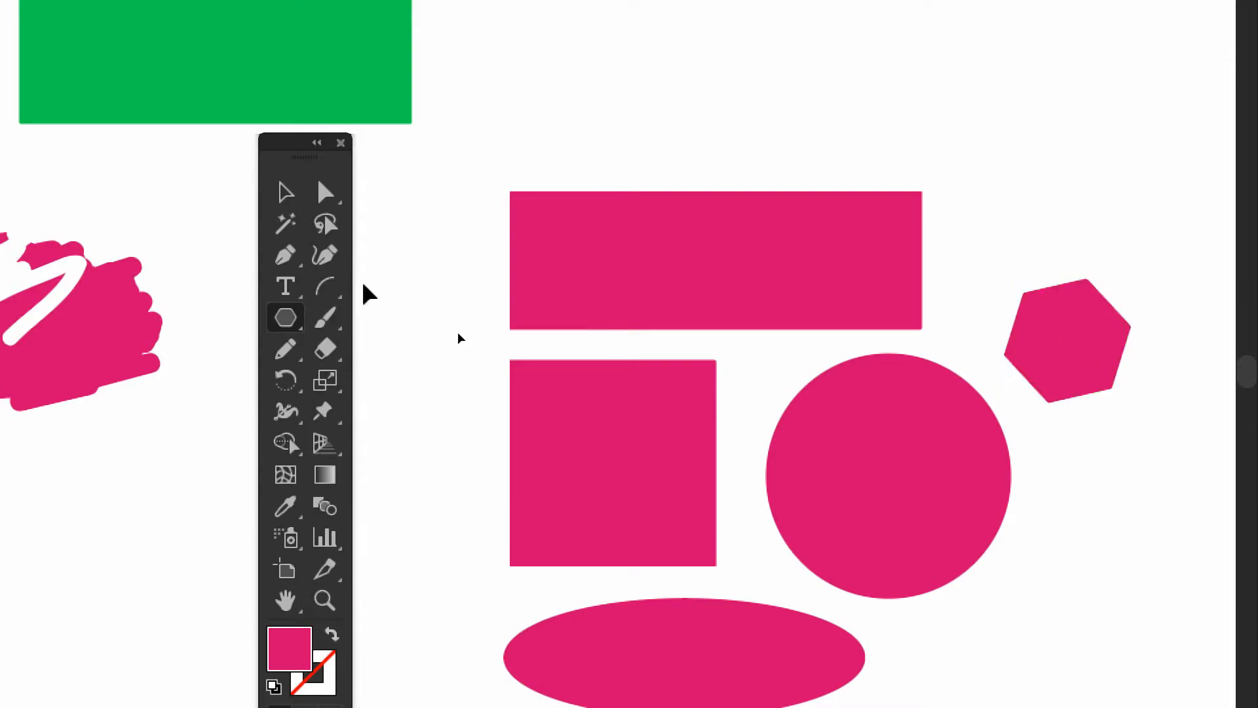
pyautogui.click(286, 321)
pyautogui.click(364, 414)
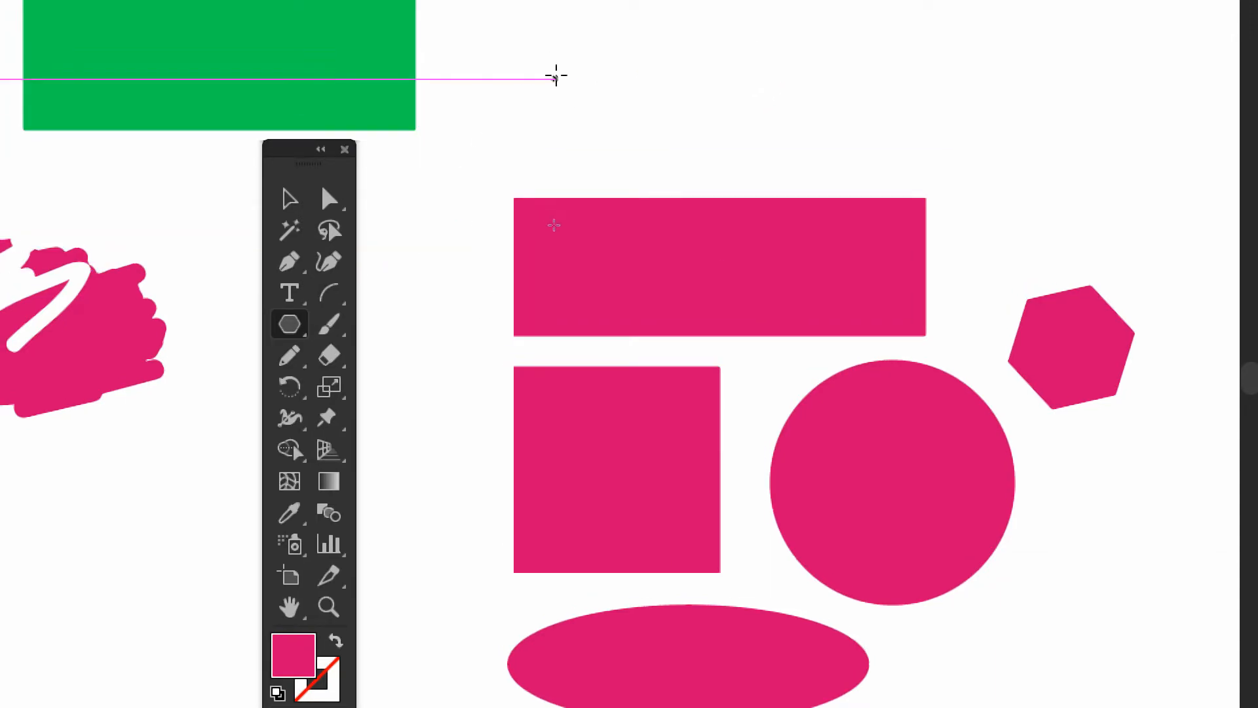
pyautogui.click(290, 325)
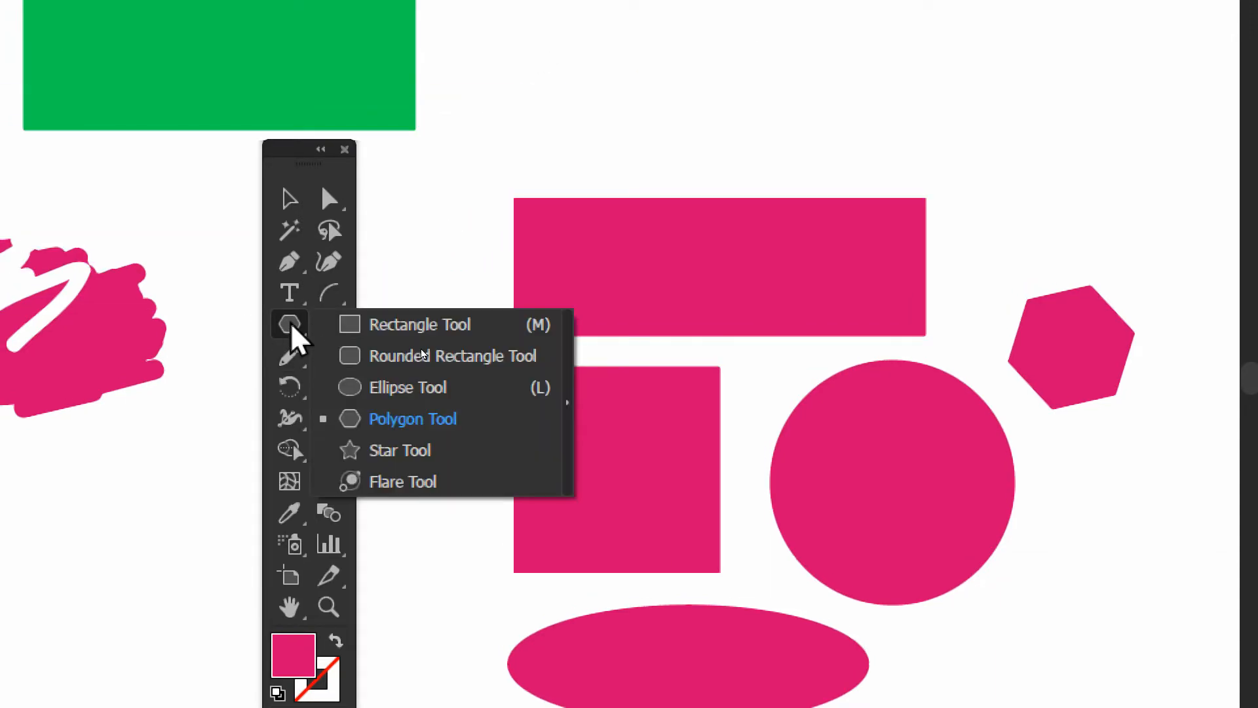
pyautogui.click(351, 420)
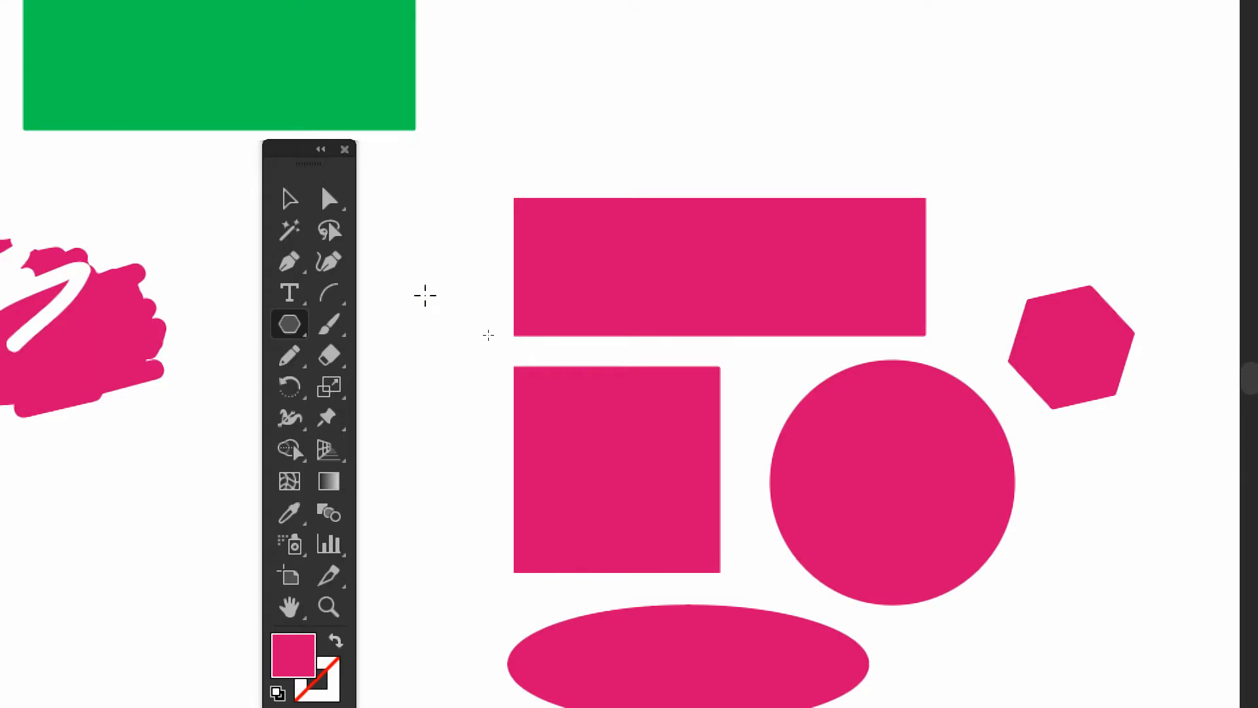
pyautogui.click(424, 296)
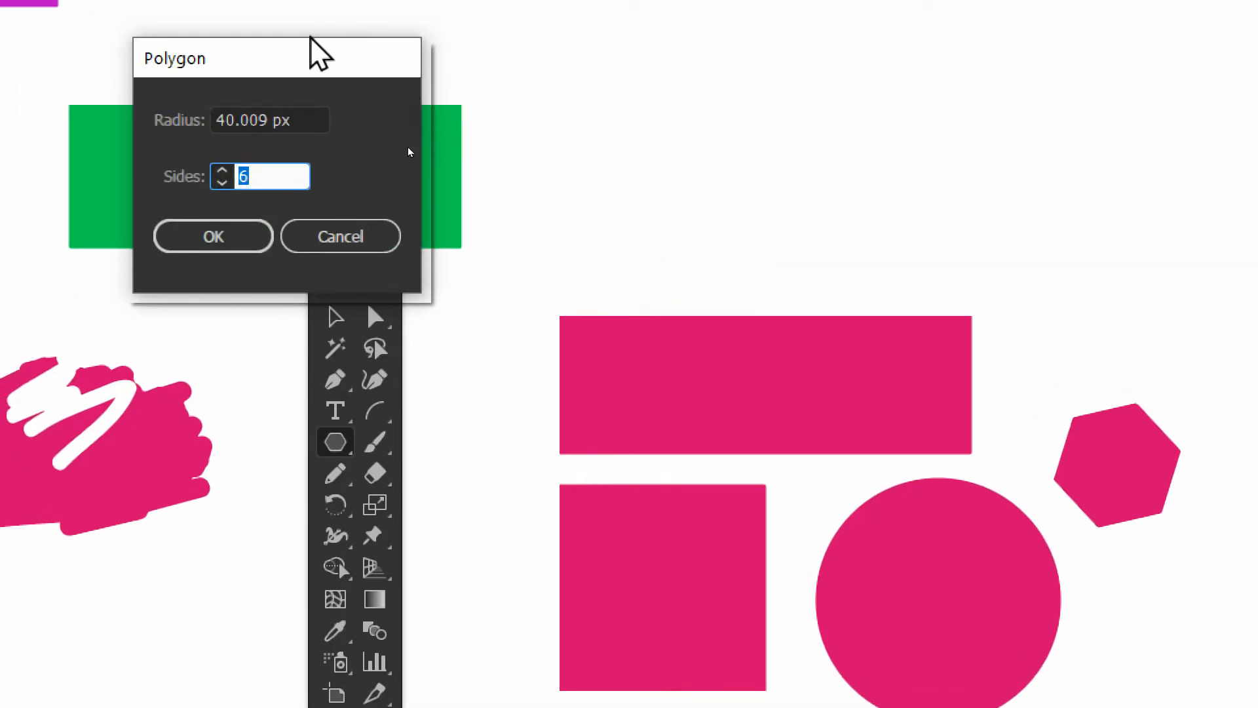
pyautogui.moveTo(310, 36); pyautogui.dragTo(659, 153)
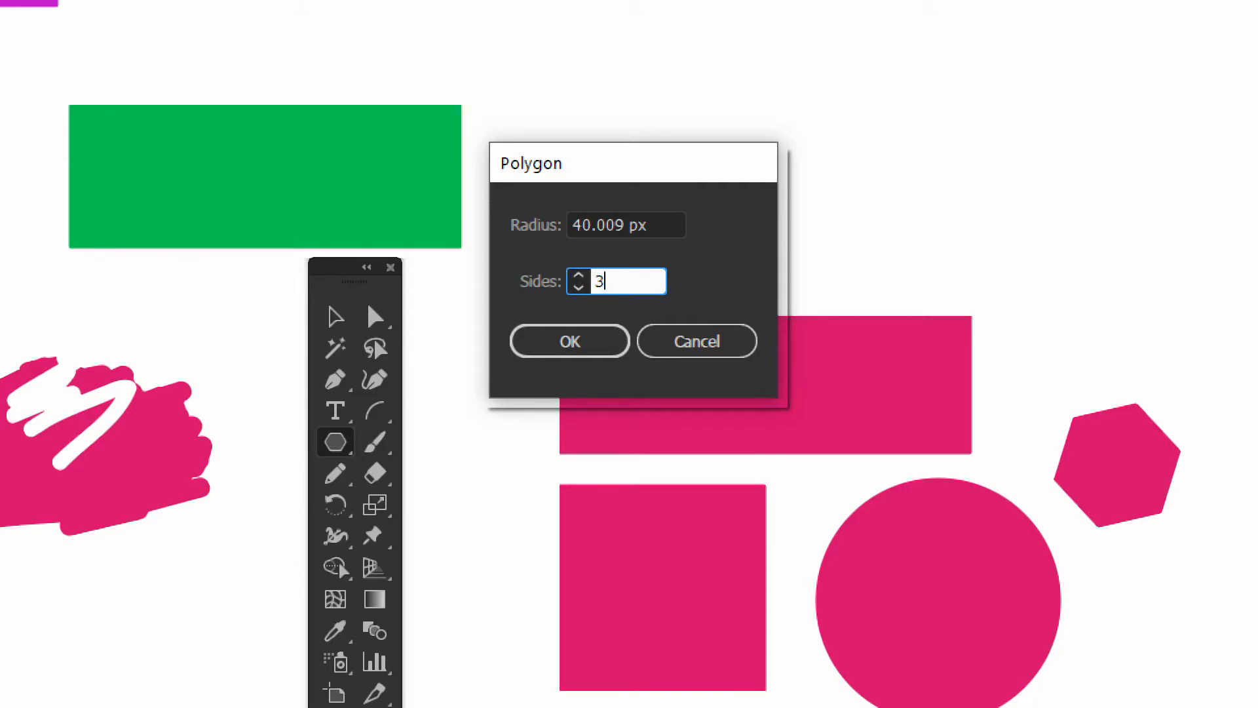
pyautogui.click(614, 329)
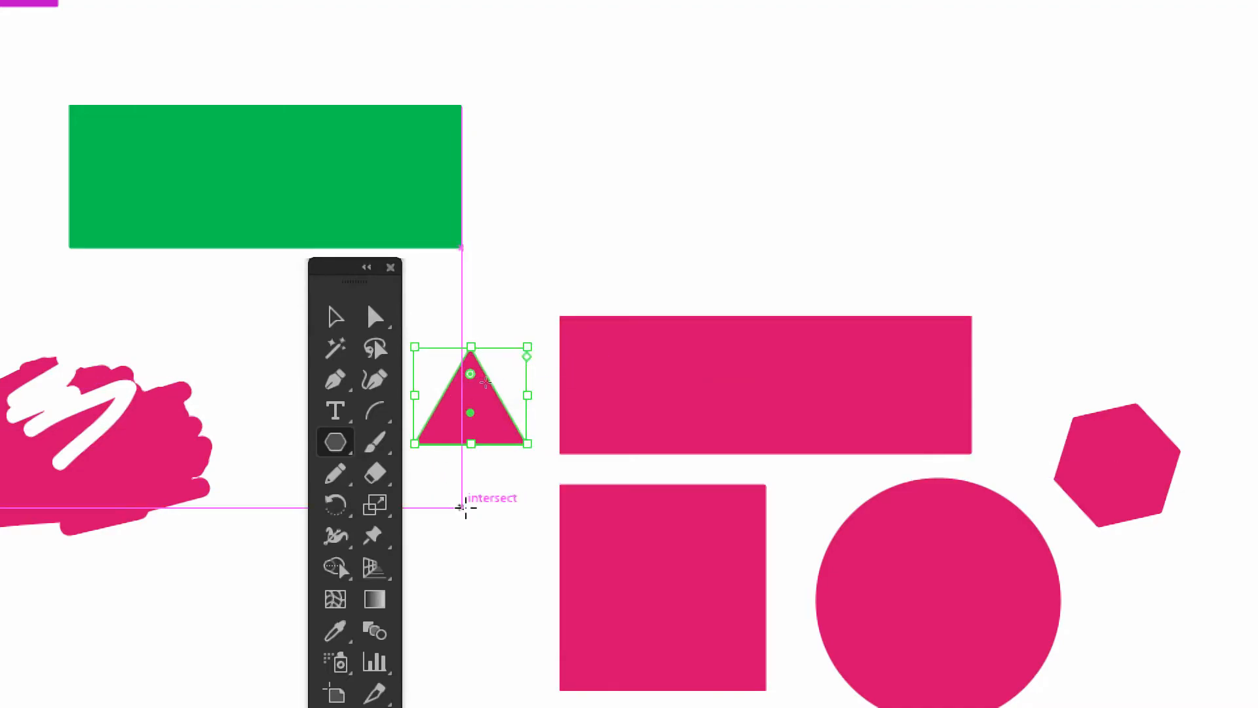
# Create an eight-sided polygon with a 40.009 px radius in the empty area beside the green rectangle
pyautogui.click(333, 443)
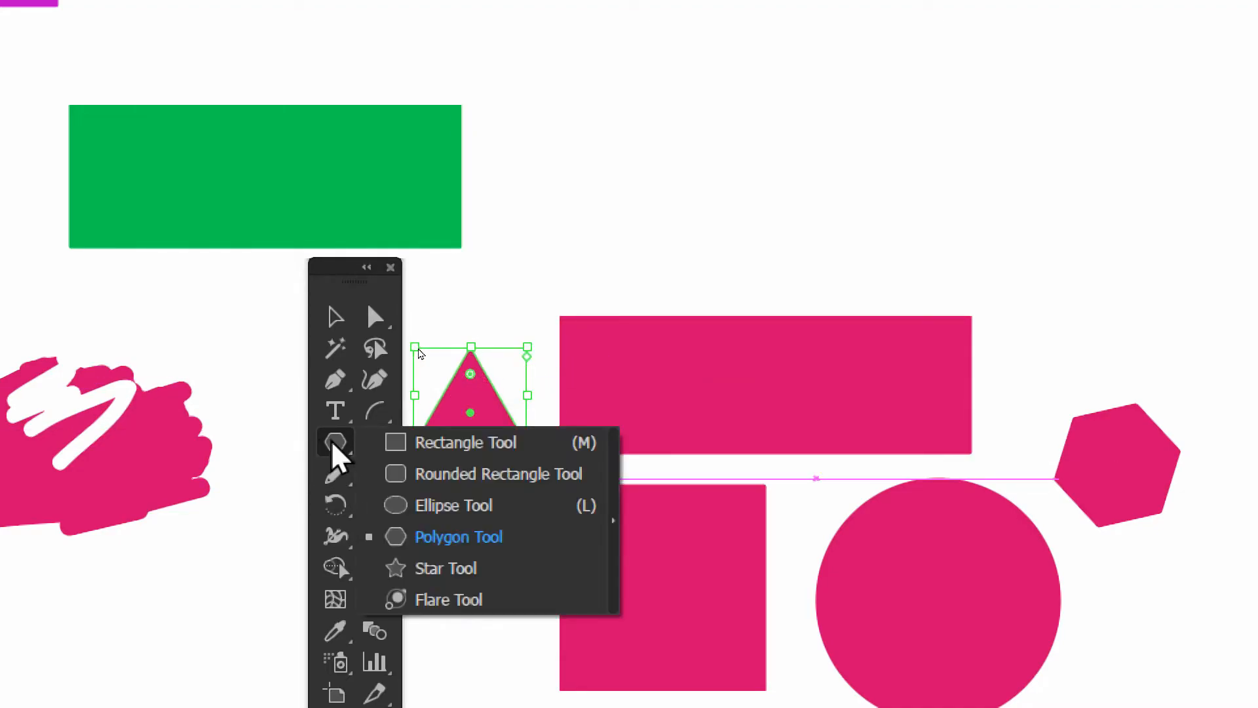
pyautogui.click(419, 534)
pyautogui.click(582, 192)
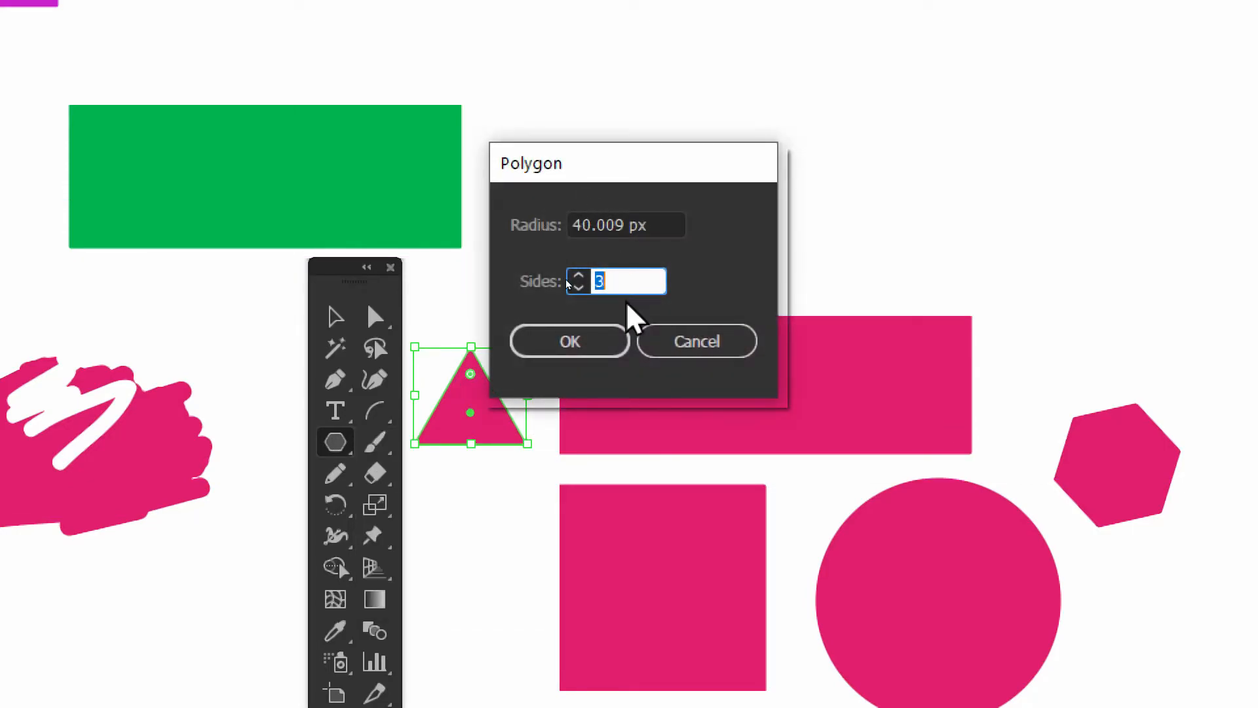
pyautogui.write('8')
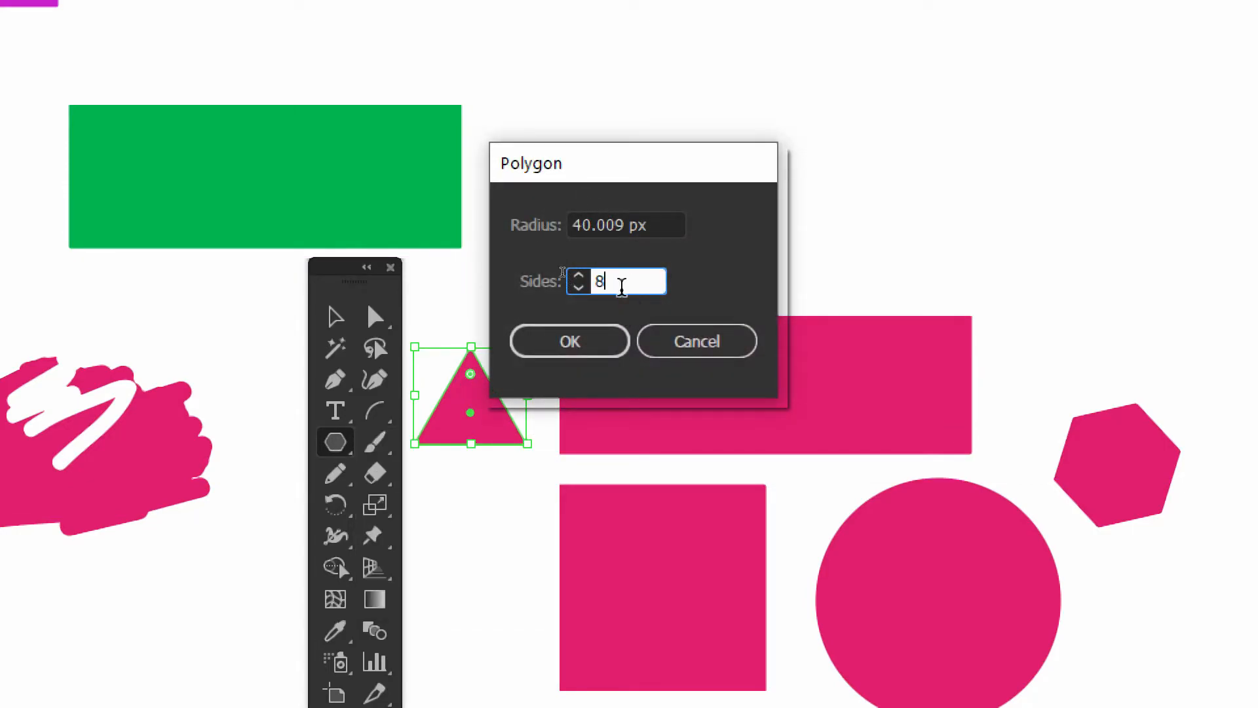
pyautogui.click(564, 337)
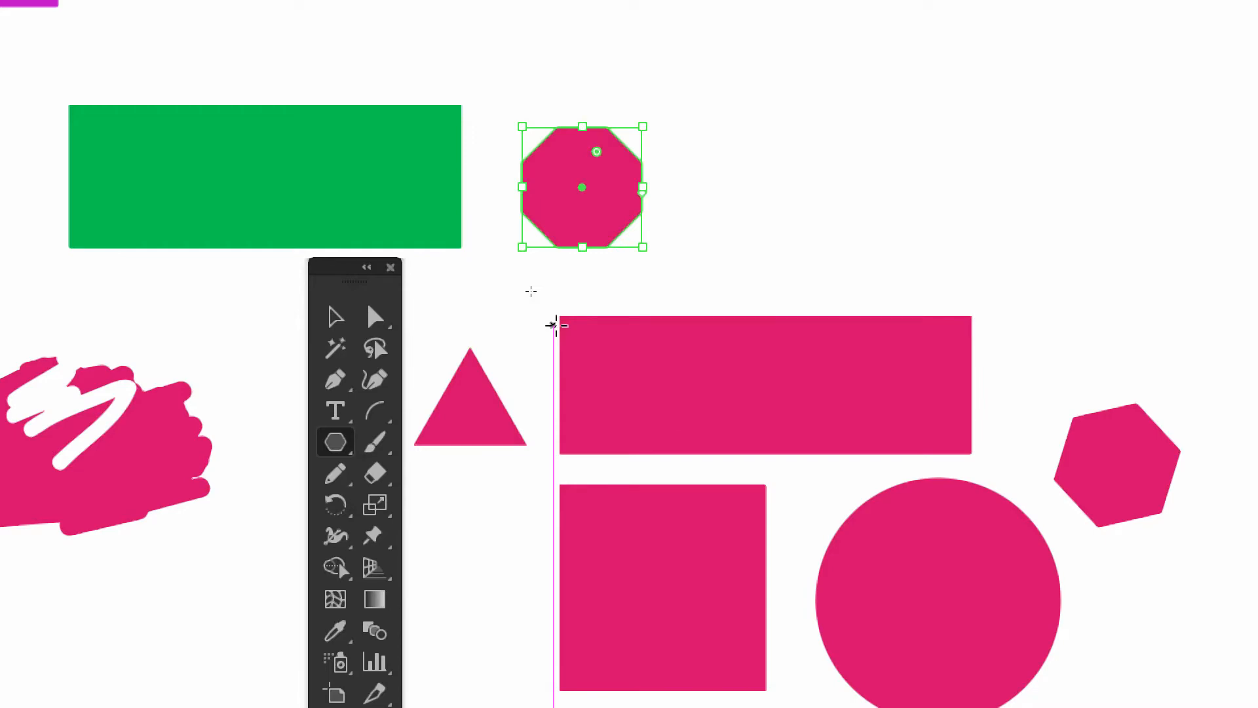
# Enlarge the octagon proportionally from its lower corner with the Selection tool and deselect it
pyautogui.click(334, 320)
pyautogui.click(522, 289)
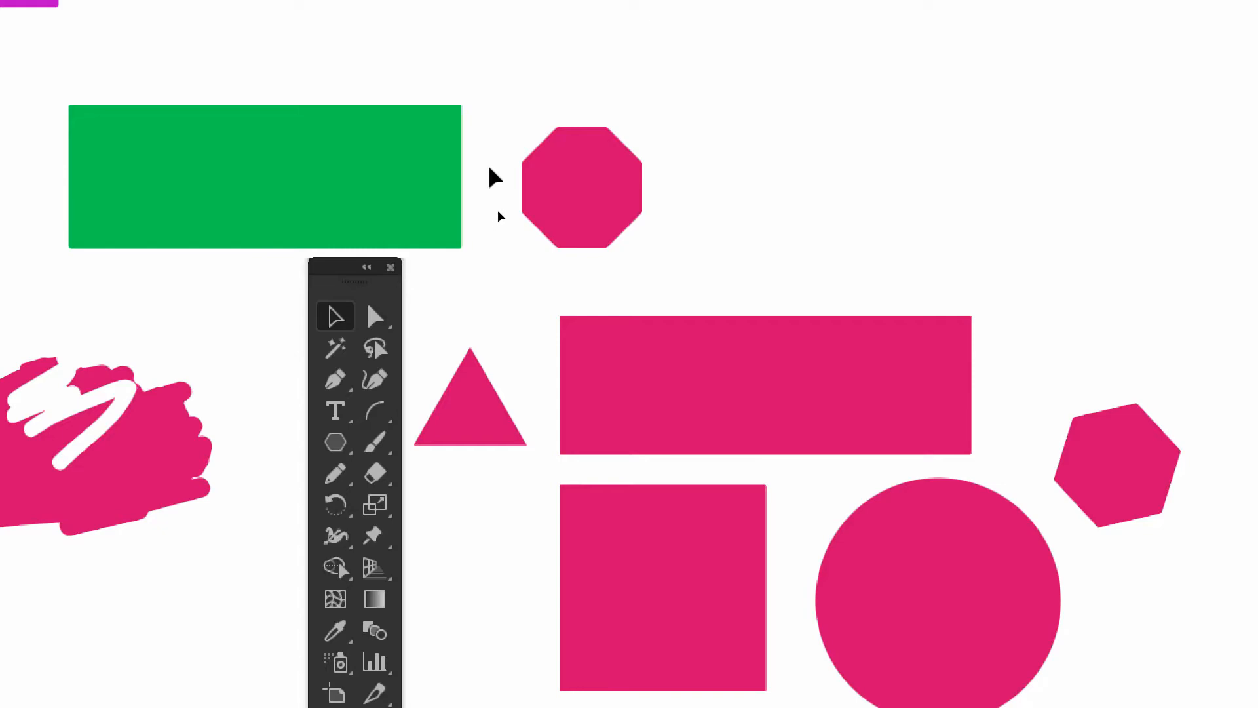
pyautogui.click(576, 187)
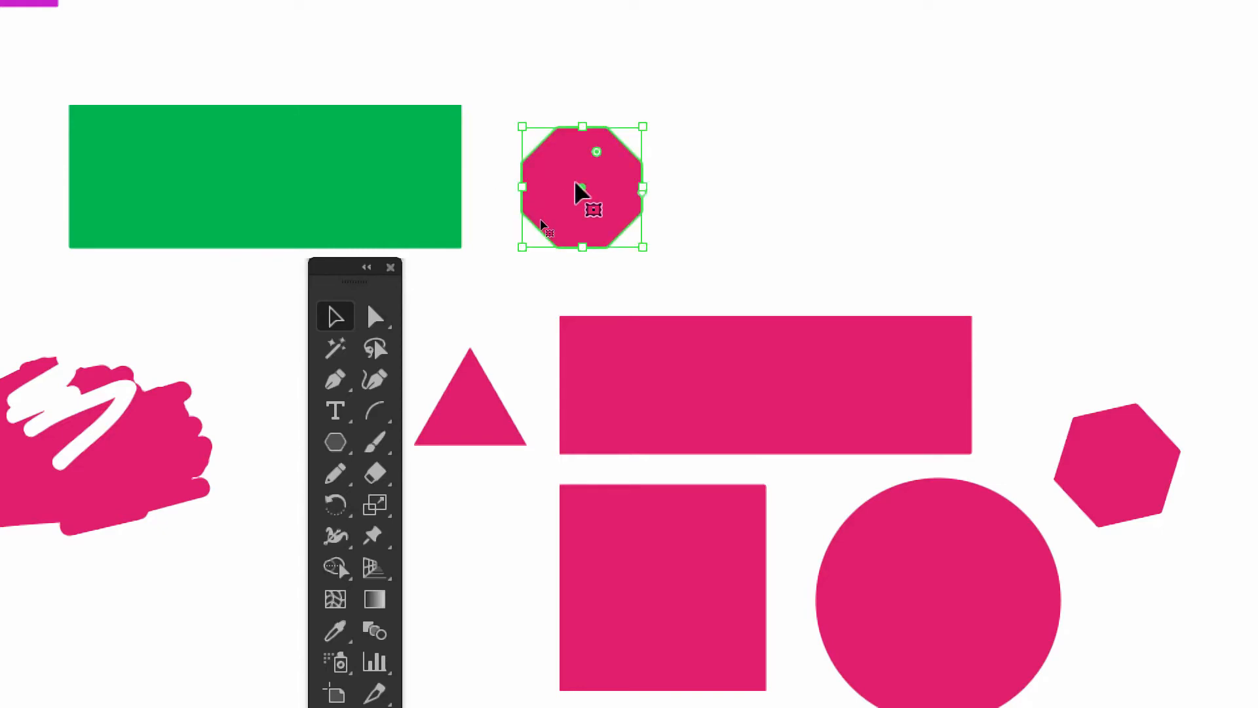
pyautogui.moveTo(643, 248); pyautogui.dragTo(757, 300)
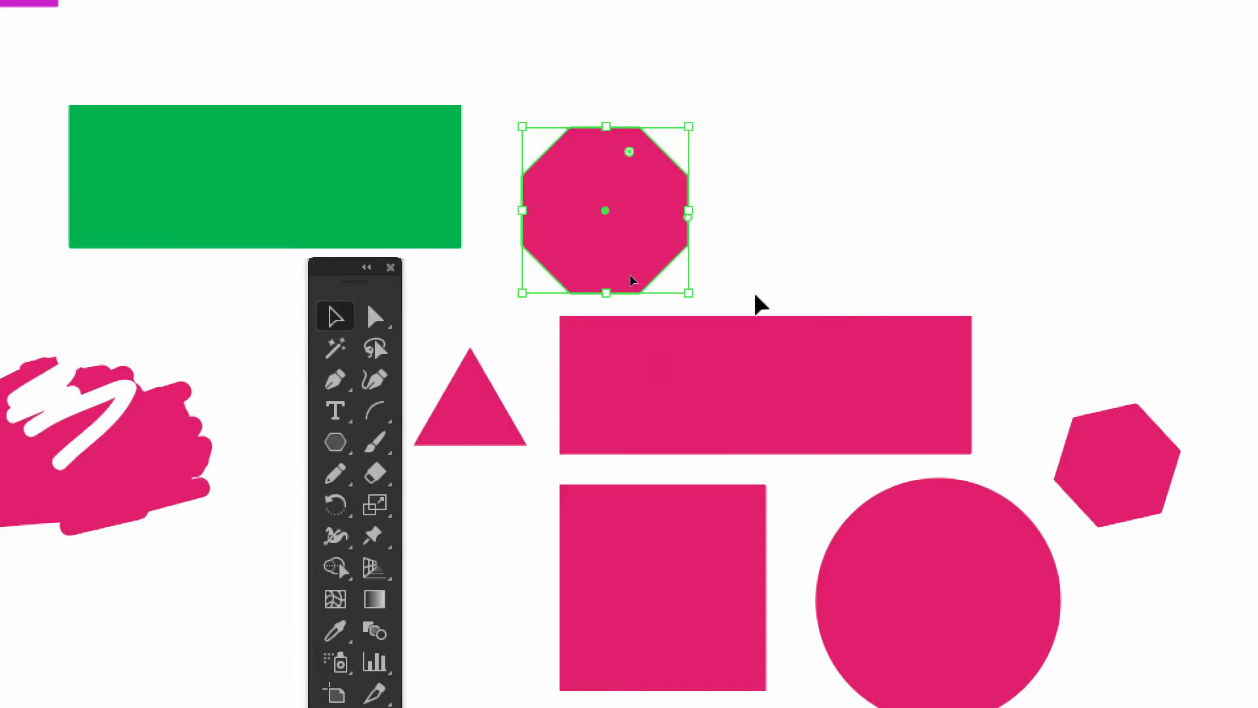
pyautogui.click(753, 234)
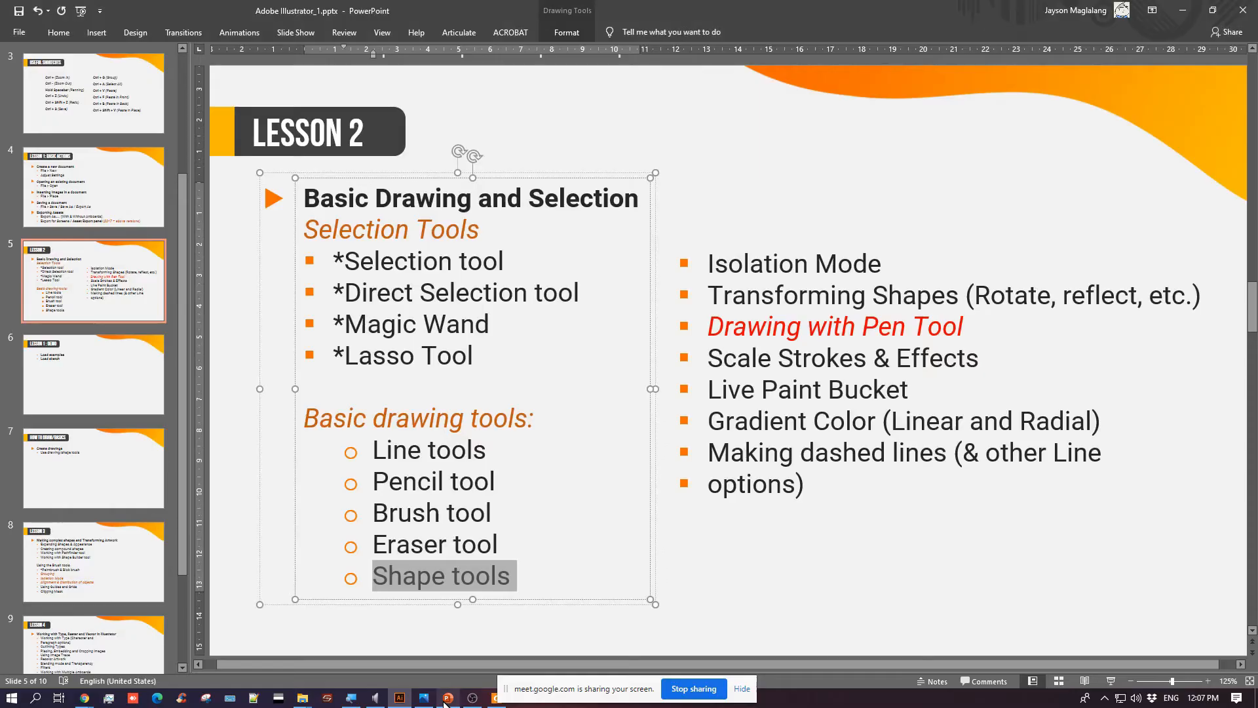
# Switch to PowerPoint and highlight the Isolation Mode, Transforming Shapes and Drawing with Pen Tool topics on the Lesson 2 slide
pyautogui.click(448, 697)
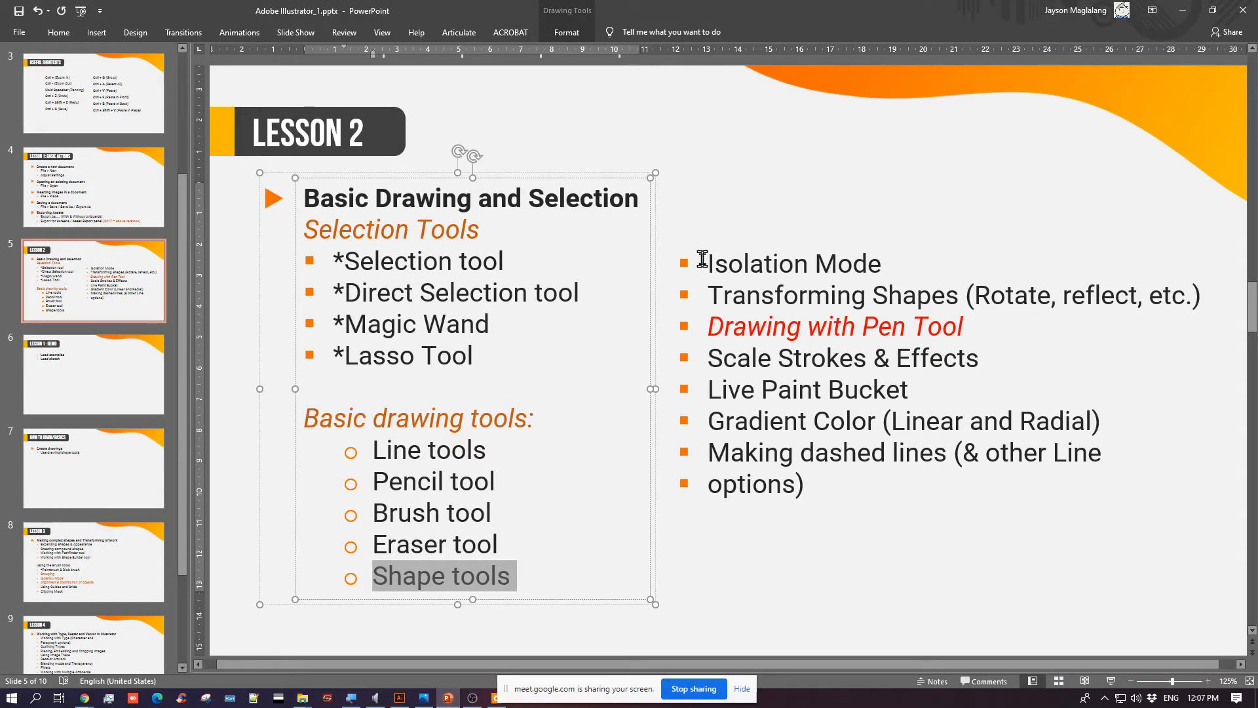
pyautogui.click(719, 551)
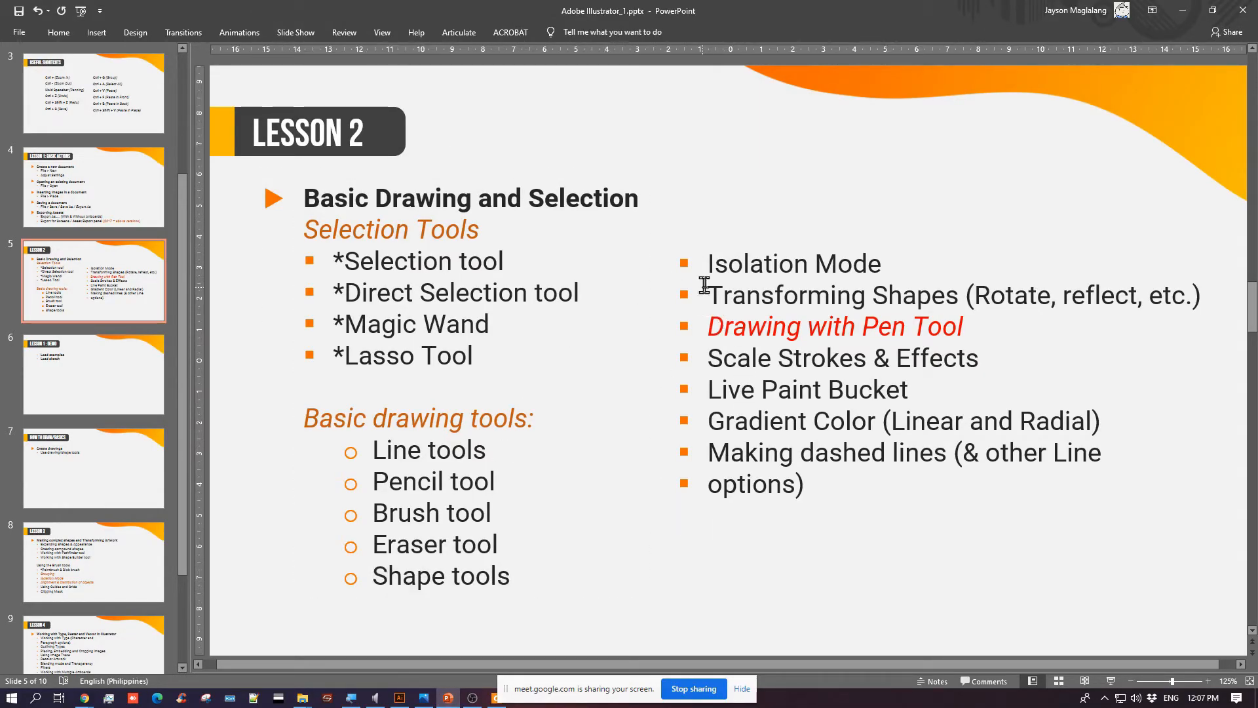
pyautogui.moveTo(707, 265); pyautogui.dragTo(979, 268)
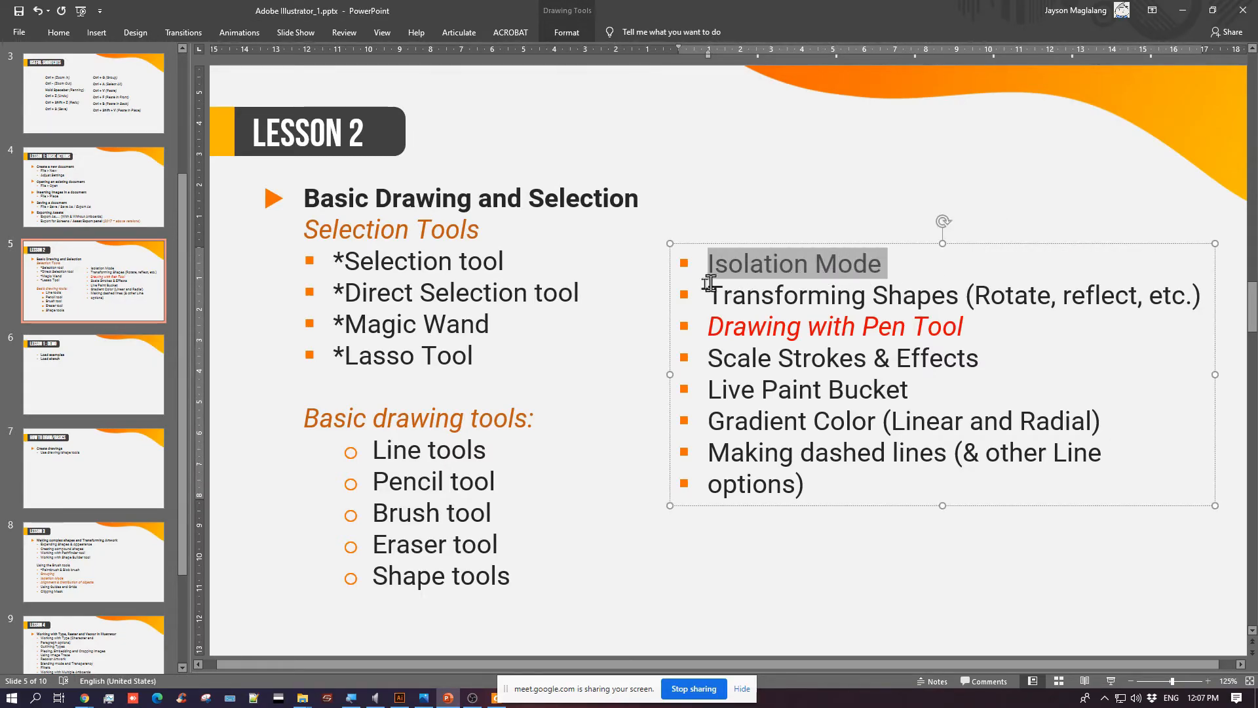
pyautogui.moveTo(709, 288)
pyautogui.mouseDown()
pyautogui.moveTo(963, 292)
pyautogui.moveTo(1185, 321)
pyautogui.moveTo(992, 340)
pyautogui.mouseUp()
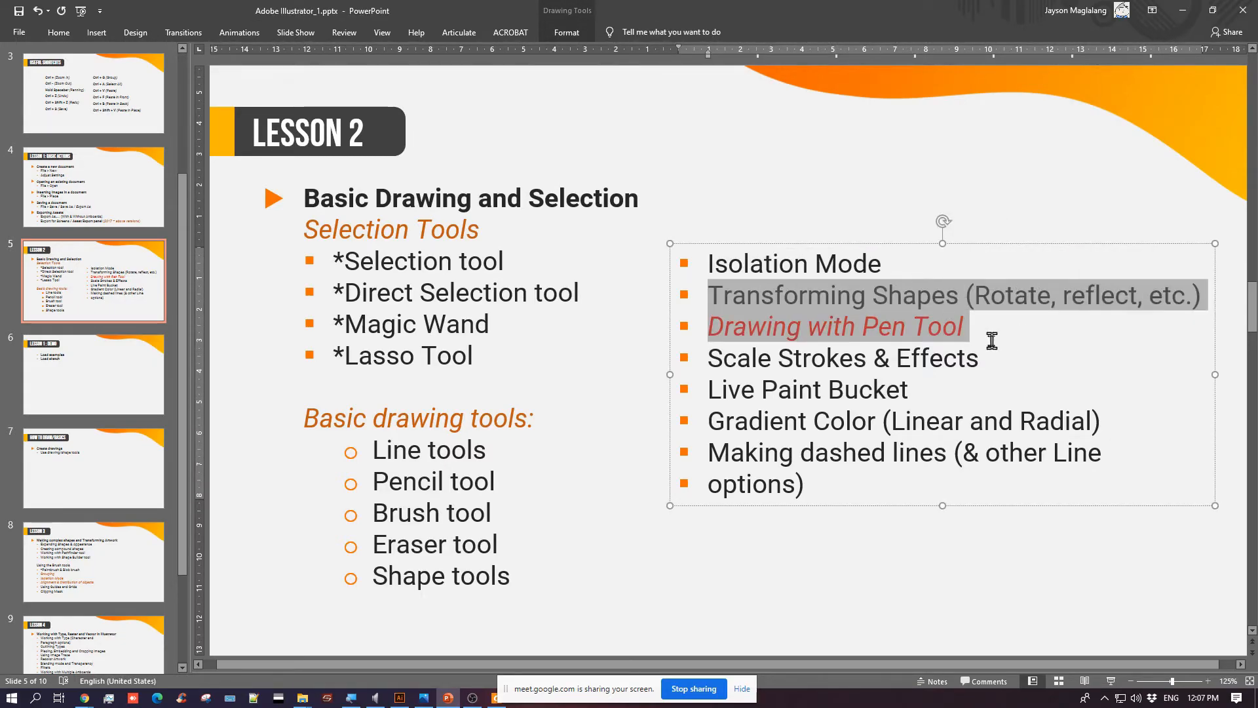
pyautogui.click(972, 335)
pyautogui.moveTo(704, 259)
pyautogui.mouseDown()
pyautogui.moveTo(1010, 314)
pyautogui.moveTo(1036, 296)
pyautogui.mouseUp()
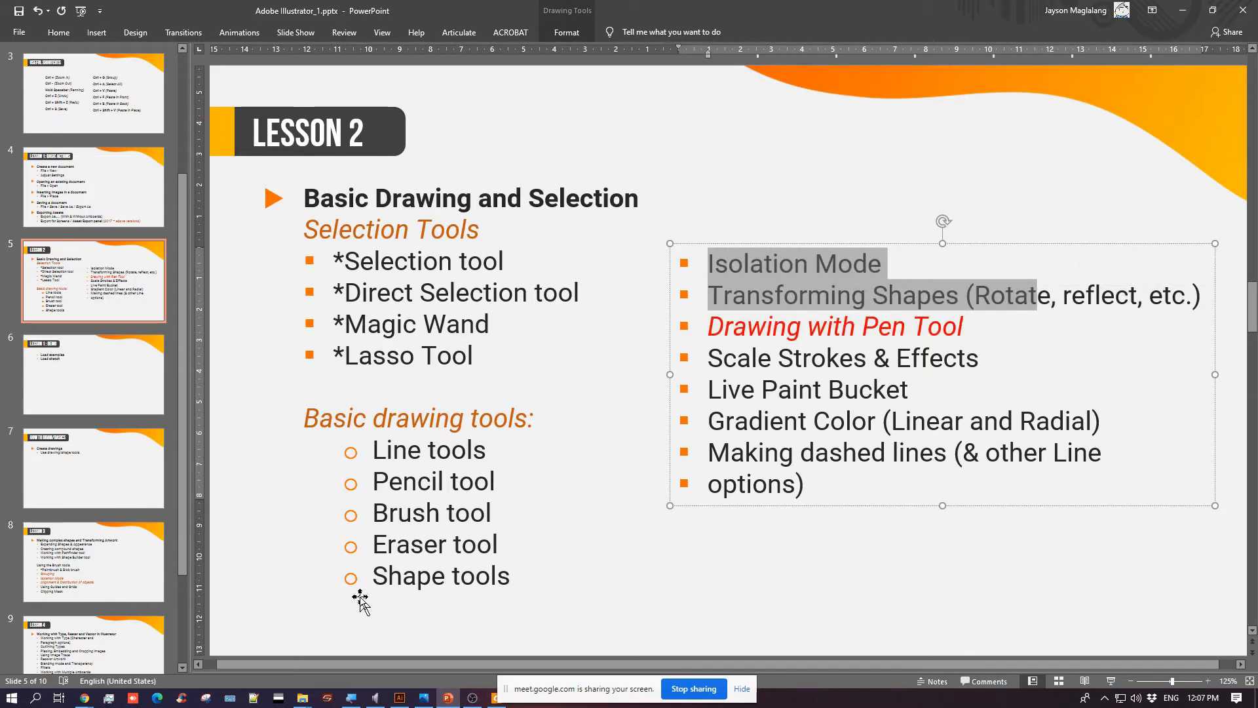
pyautogui.click(579, 575)
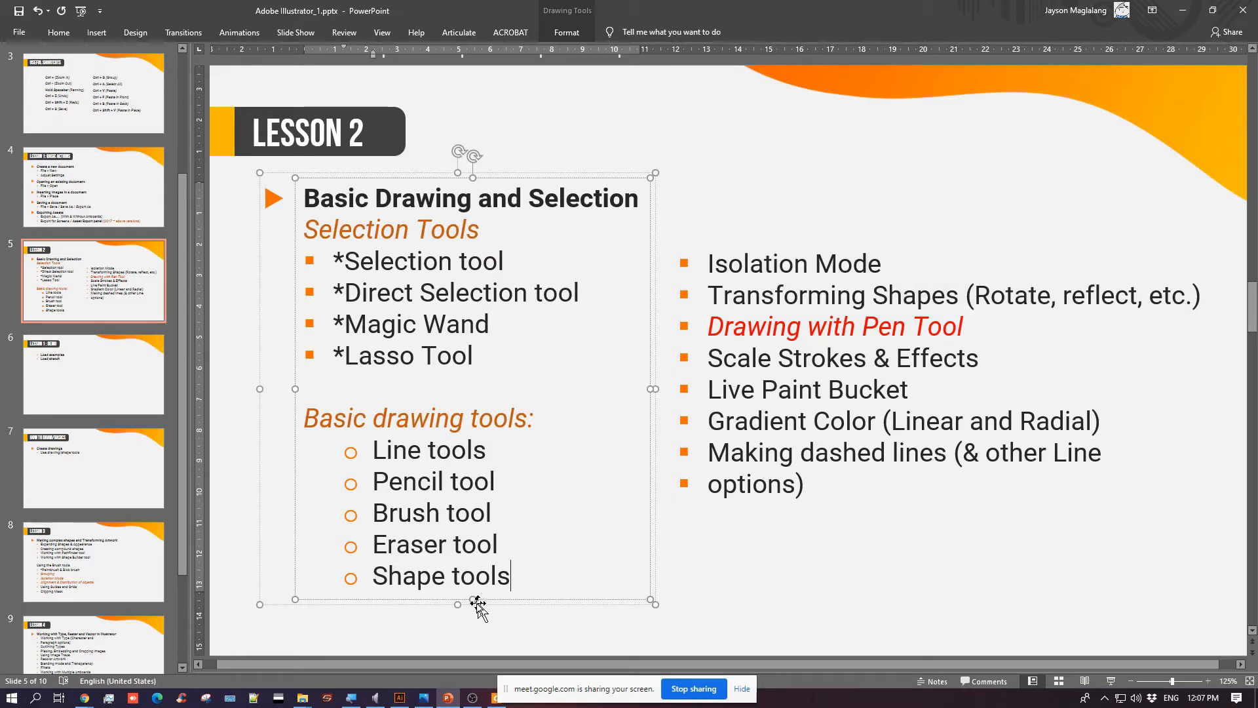
# Move the screen-sharing notice aside and preview the open IT306_Multimedia_Unit2.pdf window without leaving the presentation
pyautogui.moveTo(582, 688); pyautogui.dragTo(626, 688)
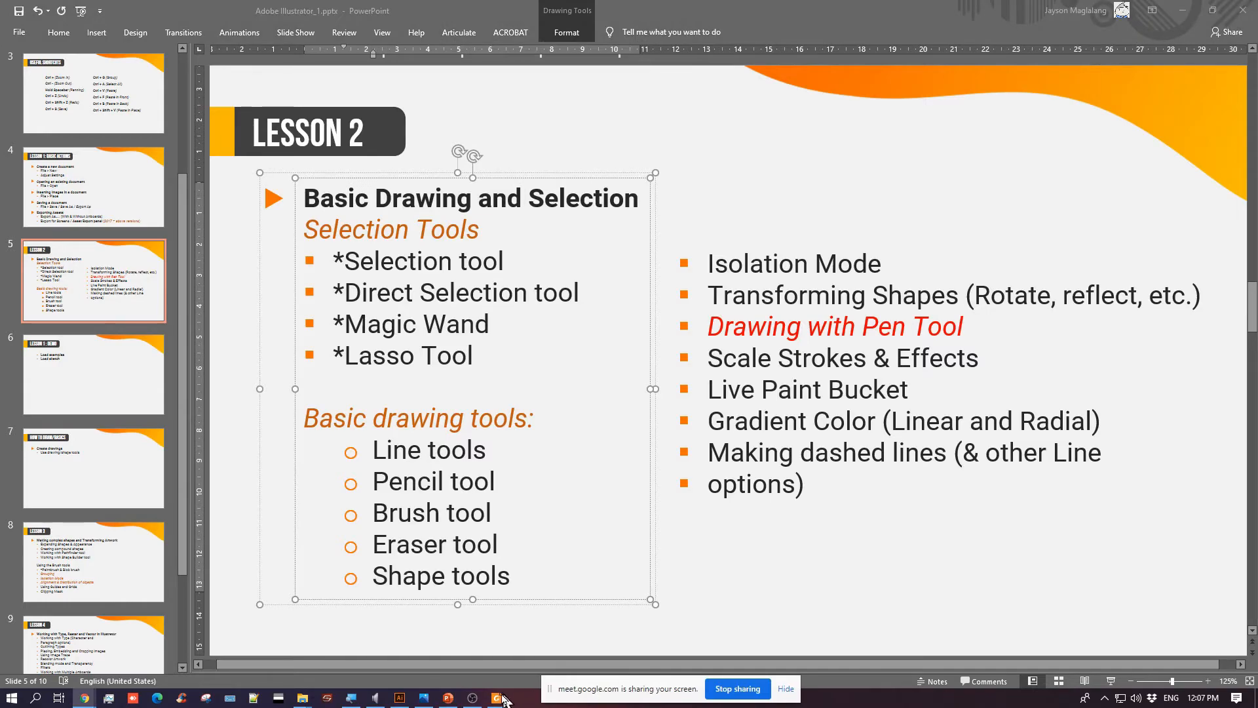
pyautogui.moveTo(502, 699)
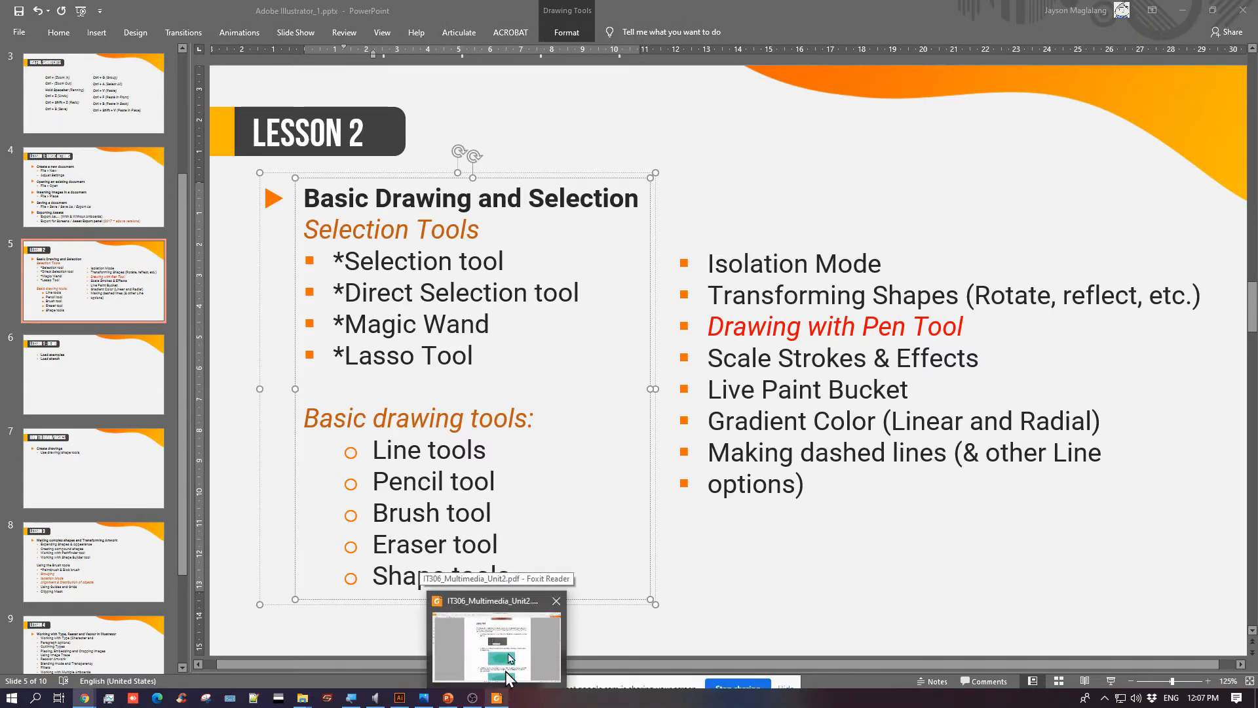
pyautogui.click(739, 182)
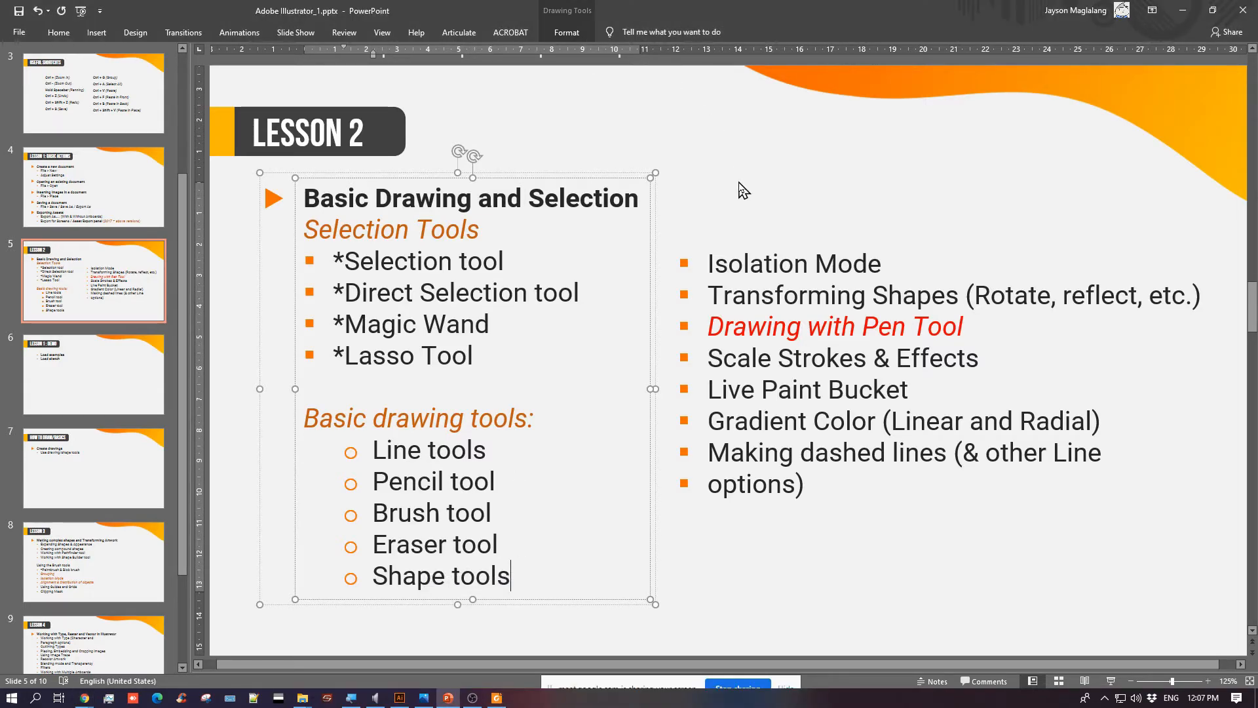
pyautogui.click(783, 577)
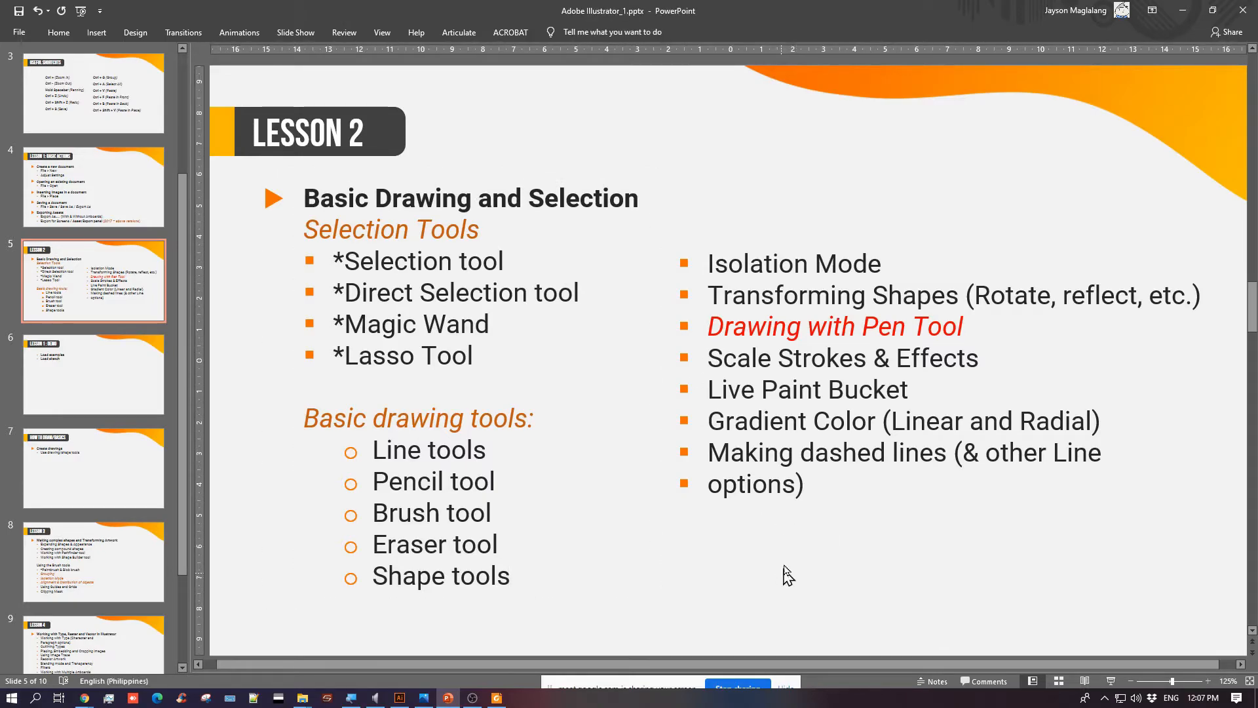
# Highlight the Transforming Shapes and Drawing with Pen Tool topics in turn, and view the Lesson 1: Demo slide
pyautogui.click(717, 295)
pyautogui.moveTo(717, 294); pyautogui.dragTo(1153, 292)
pyautogui.click(938, 321)
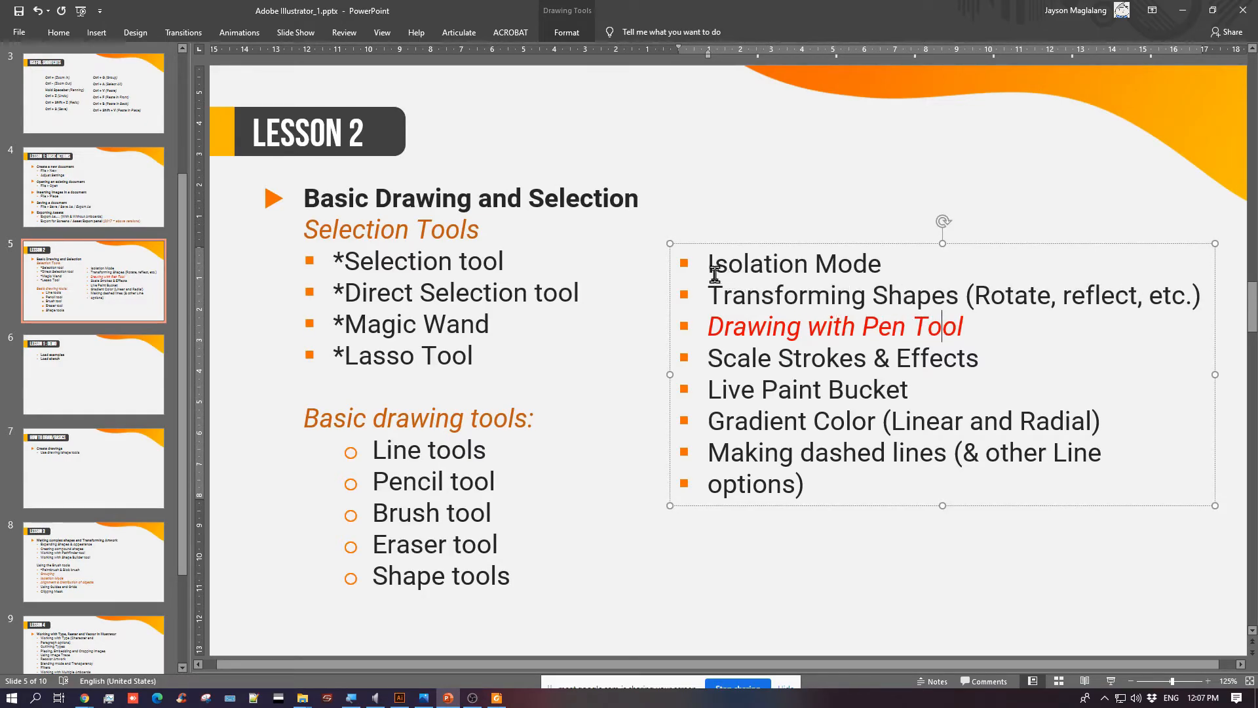
pyautogui.moveTo(710, 293); pyautogui.dragTo(1203, 283)
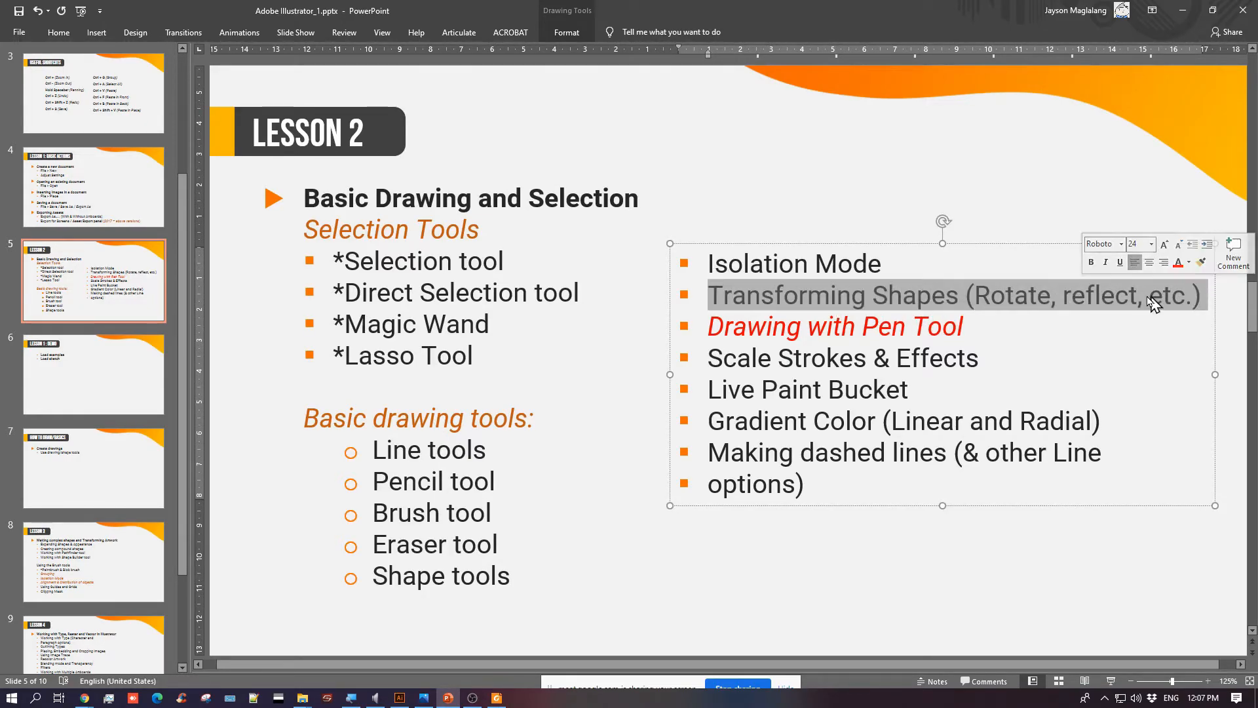
pyautogui.moveTo(707, 331); pyautogui.dragTo(1019, 328)
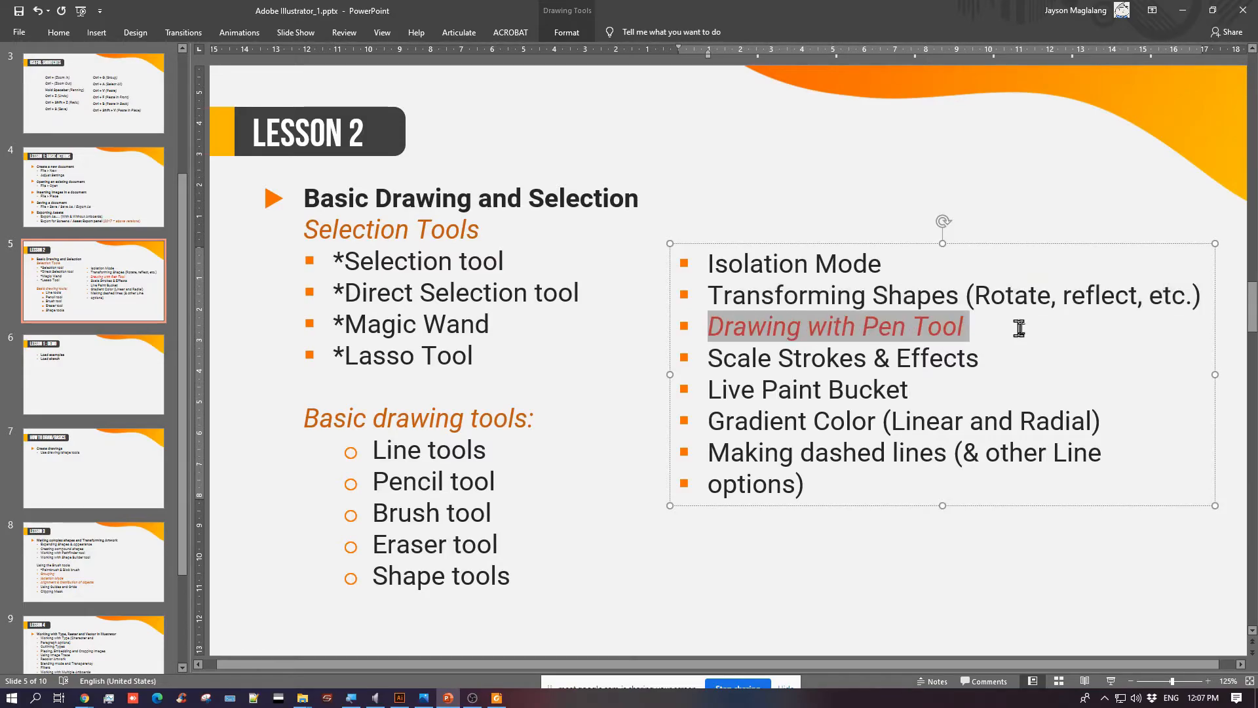
pyautogui.click(754, 587)
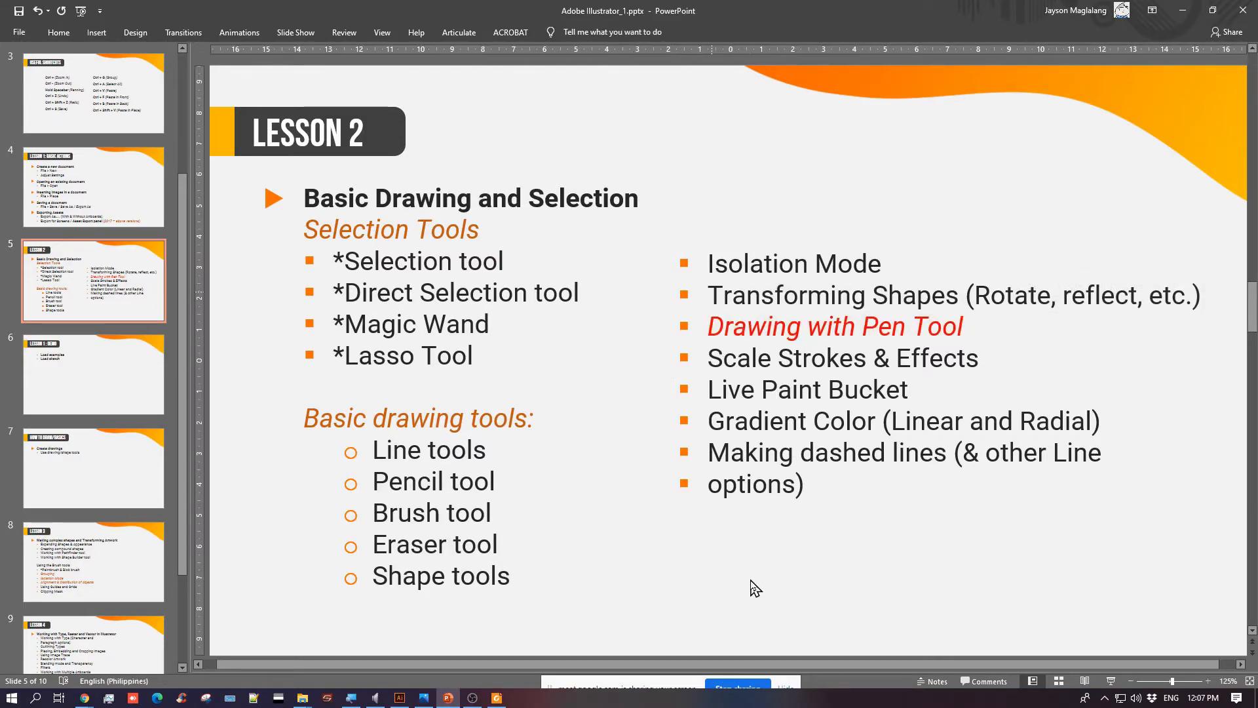
pyautogui.click(75, 403)
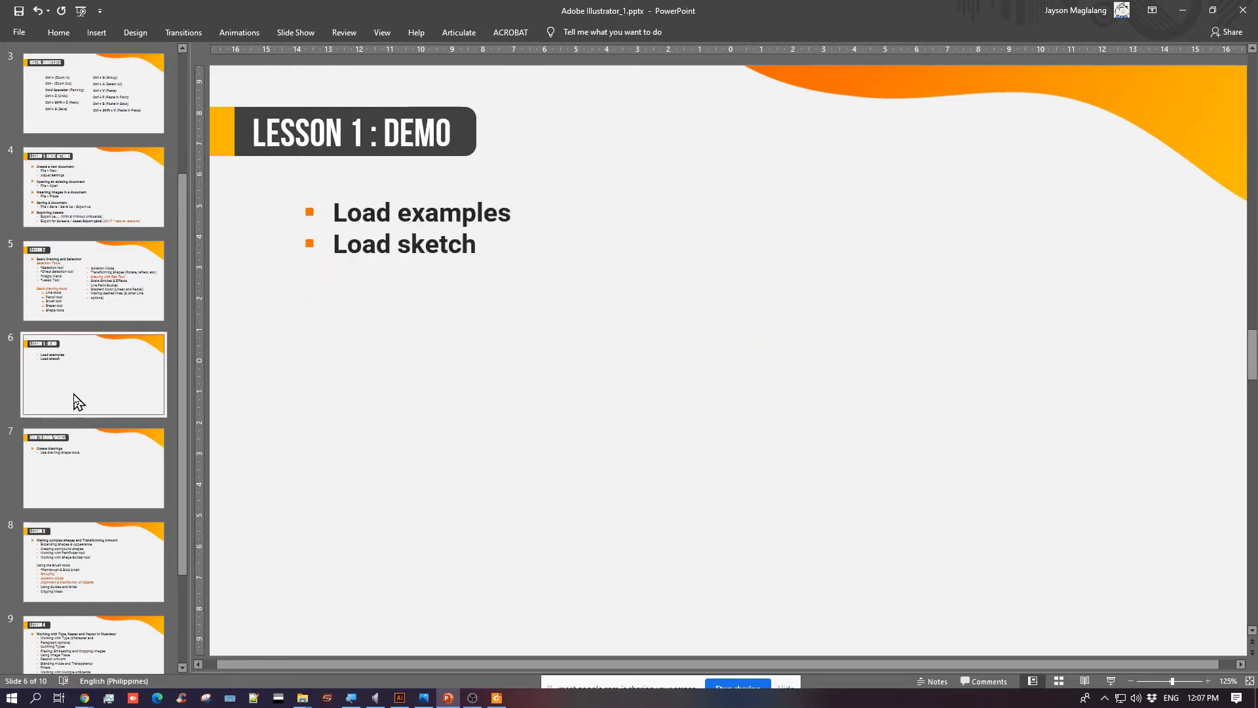
# Return to Illustrator, move the floating Tools panel away from the pink shapes, and hide Layer 3 before adding a new layer
pyautogui.click(1183, 11)
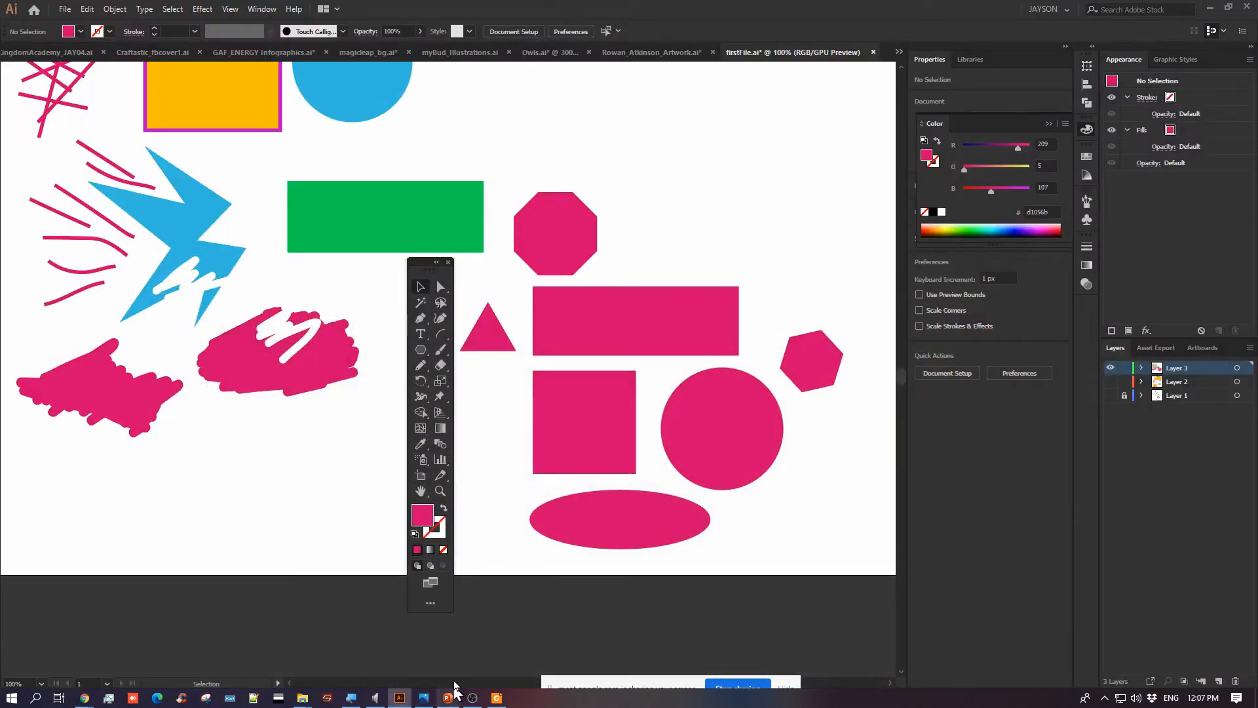
pyautogui.moveTo(407, 262); pyautogui.dragTo(45, 288)
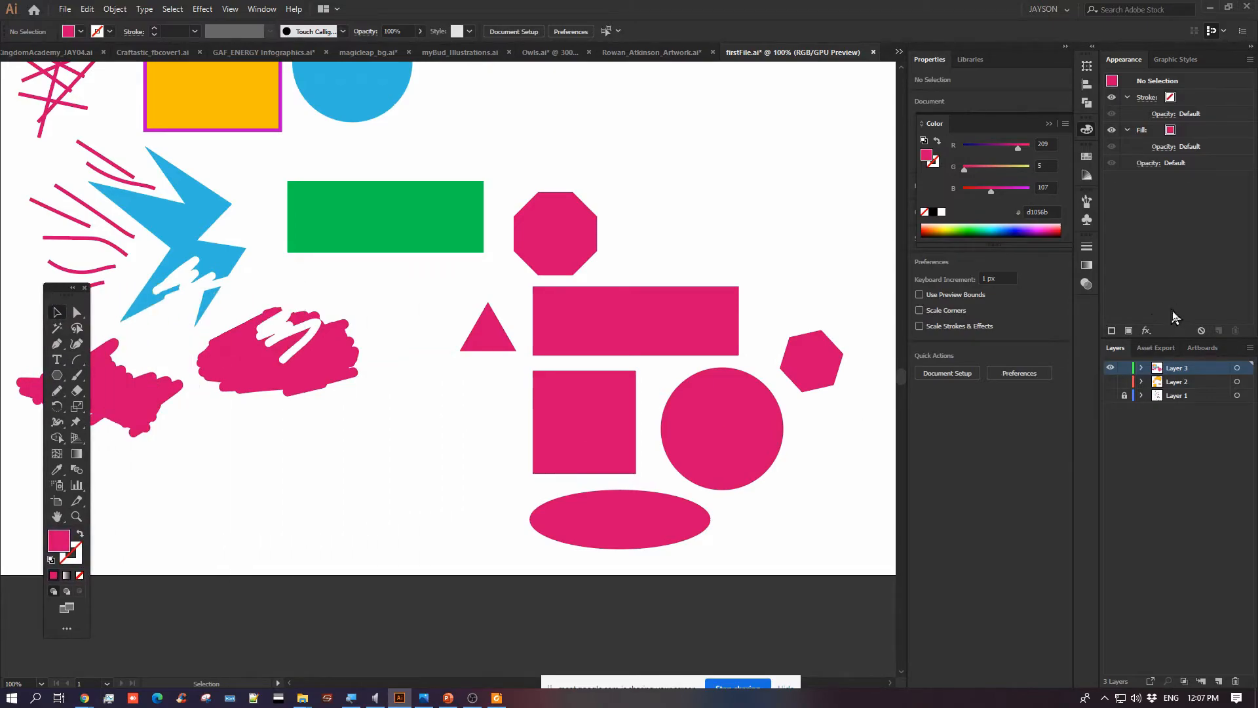
pyautogui.click(1109, 368)
pyautogui.click(1217, 681)
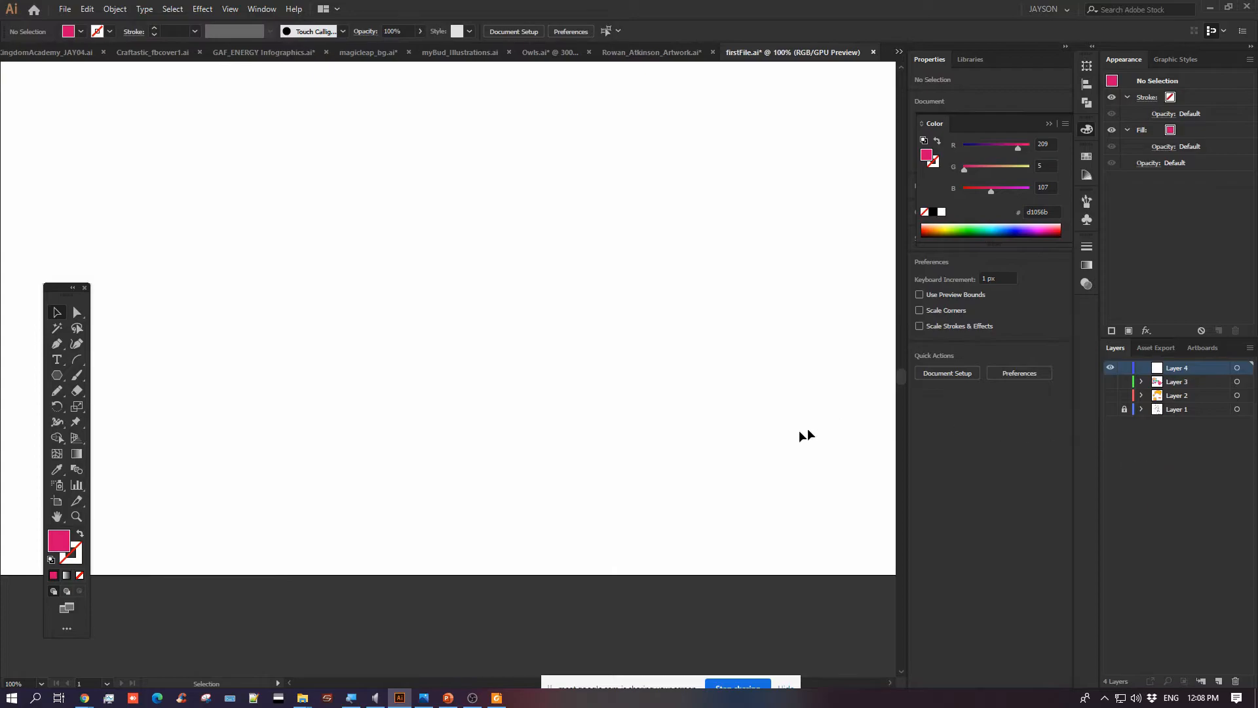
# Save firstFile.ai and reposition the floating Tools panel over the blank artboard
pyautogui.hotkey('ctrl', 's')
pyautogui.moveTo(421, 195); pyautogui.dragTo(421, 387)
pyautogui.moveTo(59, 296); pyautogui.dragTo(69, 272)
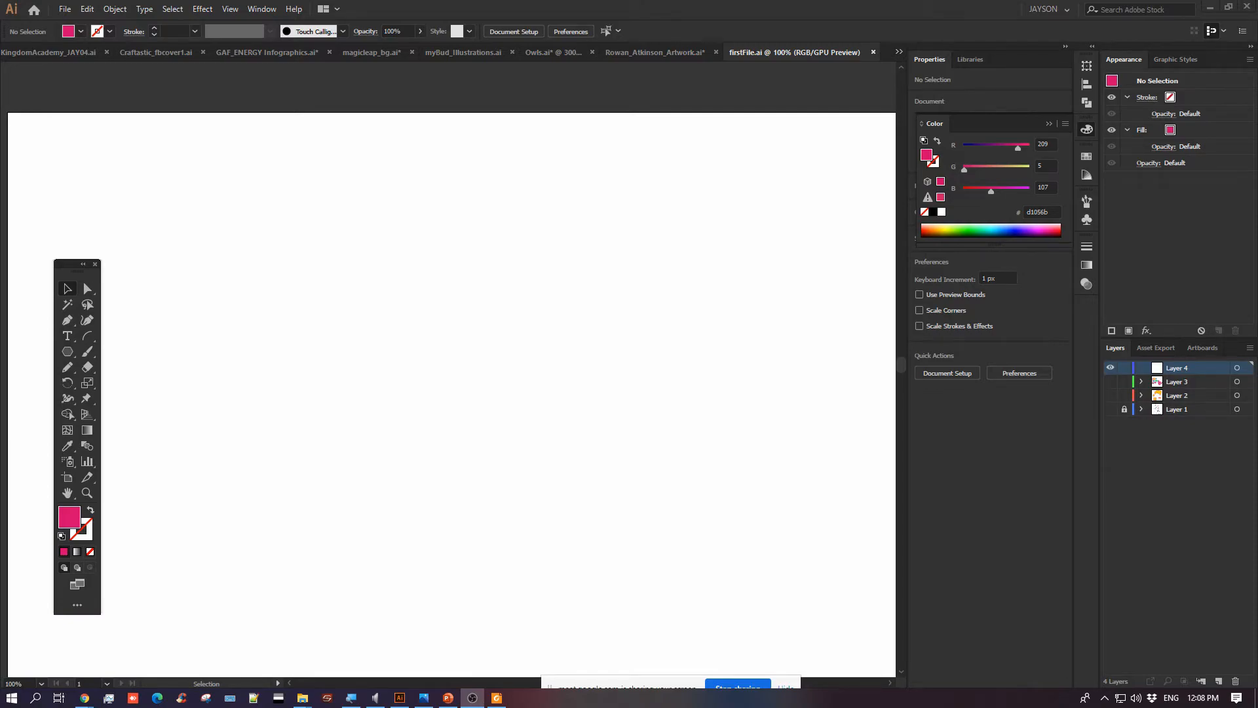
pyautogui.hotkey('alt', 'Tab')
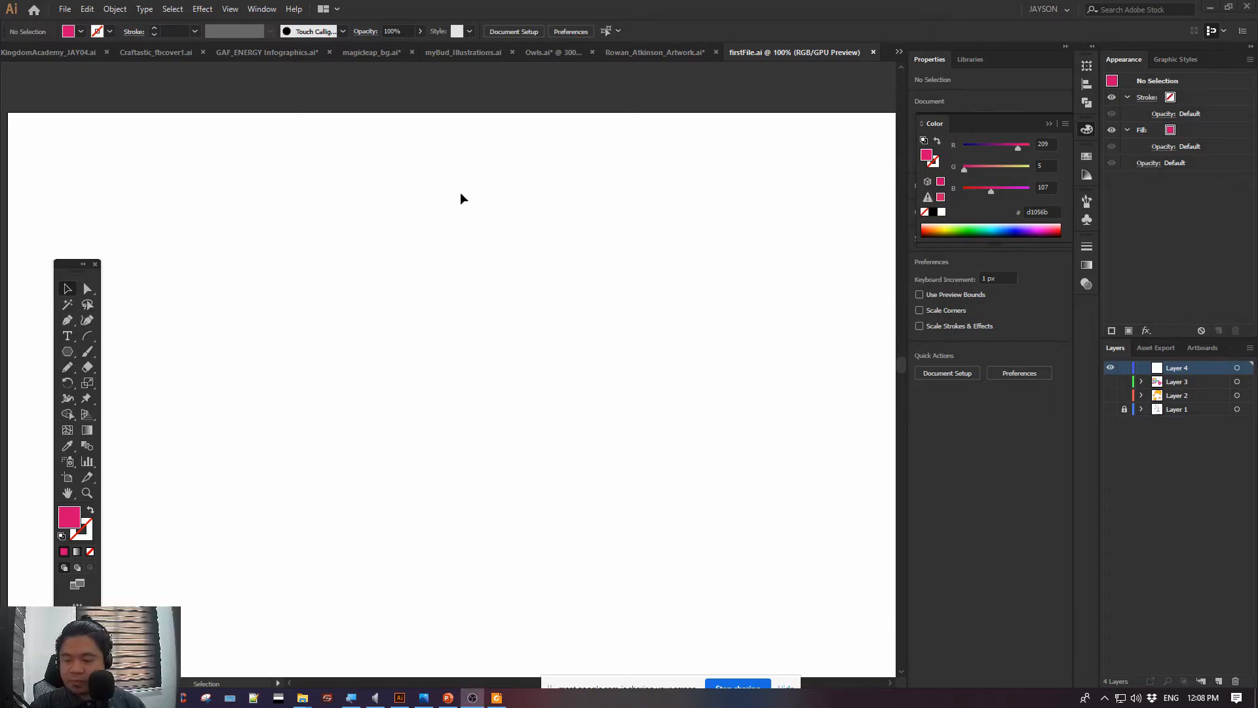
pyautogui.moveTo(590, 247); pyautogui.dragTo(512, 248)
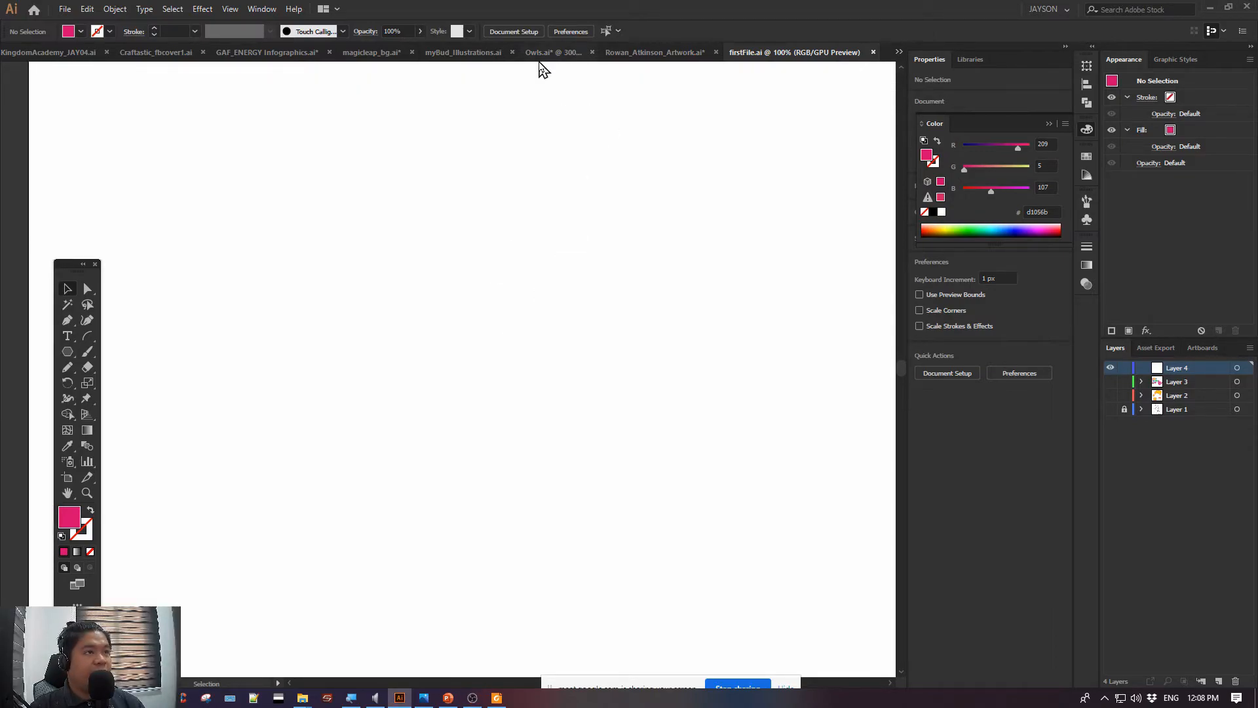
# In Owls.ai, draw a rectangle about 98 by 100 px over the blue owl and resize it to about 92 by 102 px
pyautogui.click(534, 55)
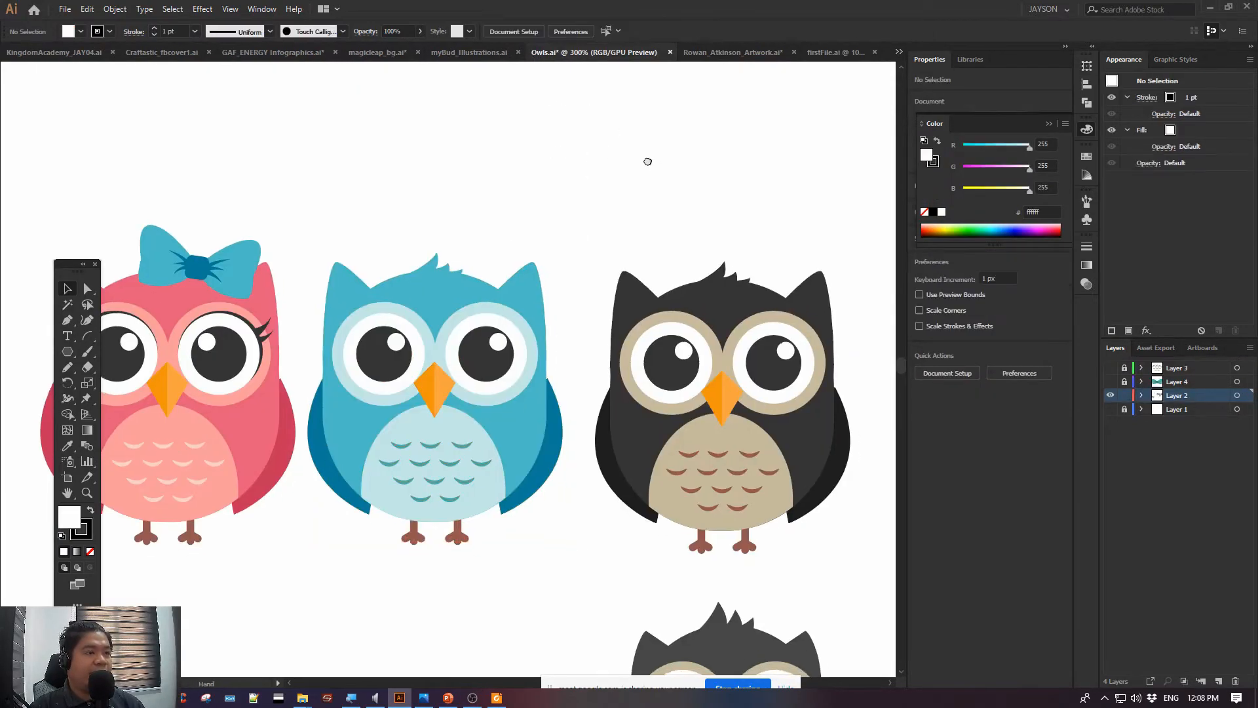
pyautogui.moveTo(647, 161); pyautogui.dragTo(601, 140)
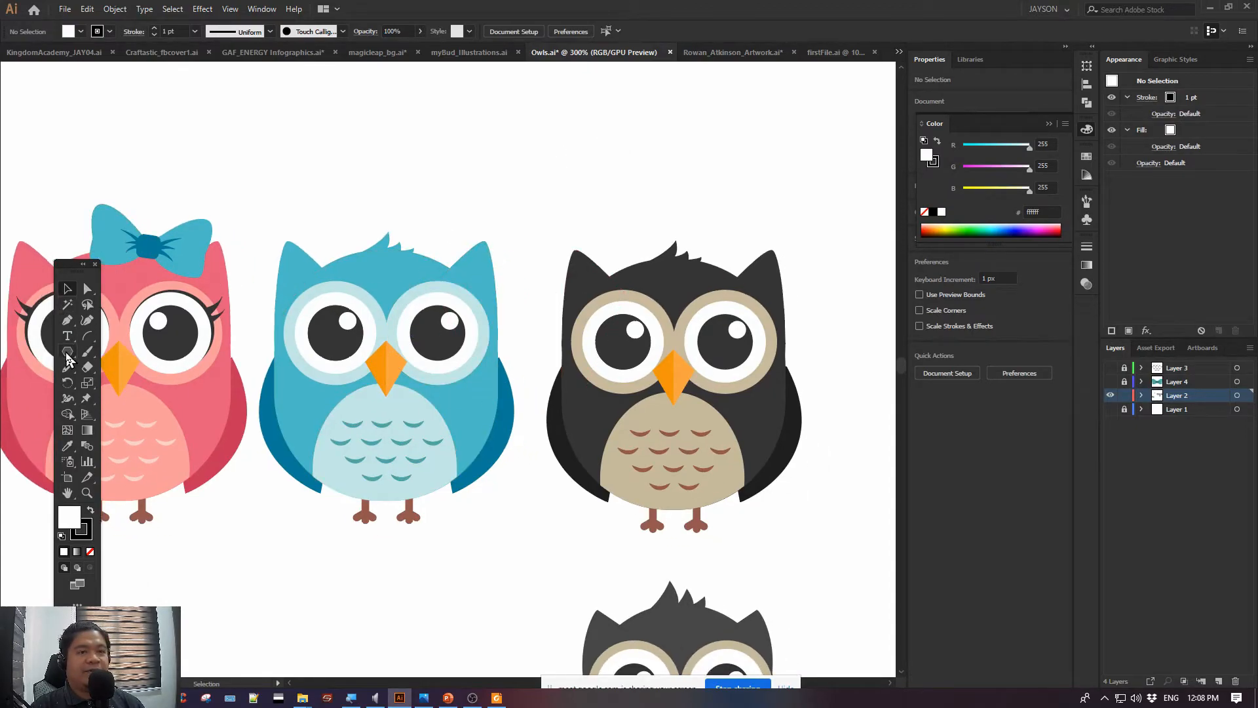
pyautogui.moveTo(69, 359); pyautogui.dragTo(114, 350)
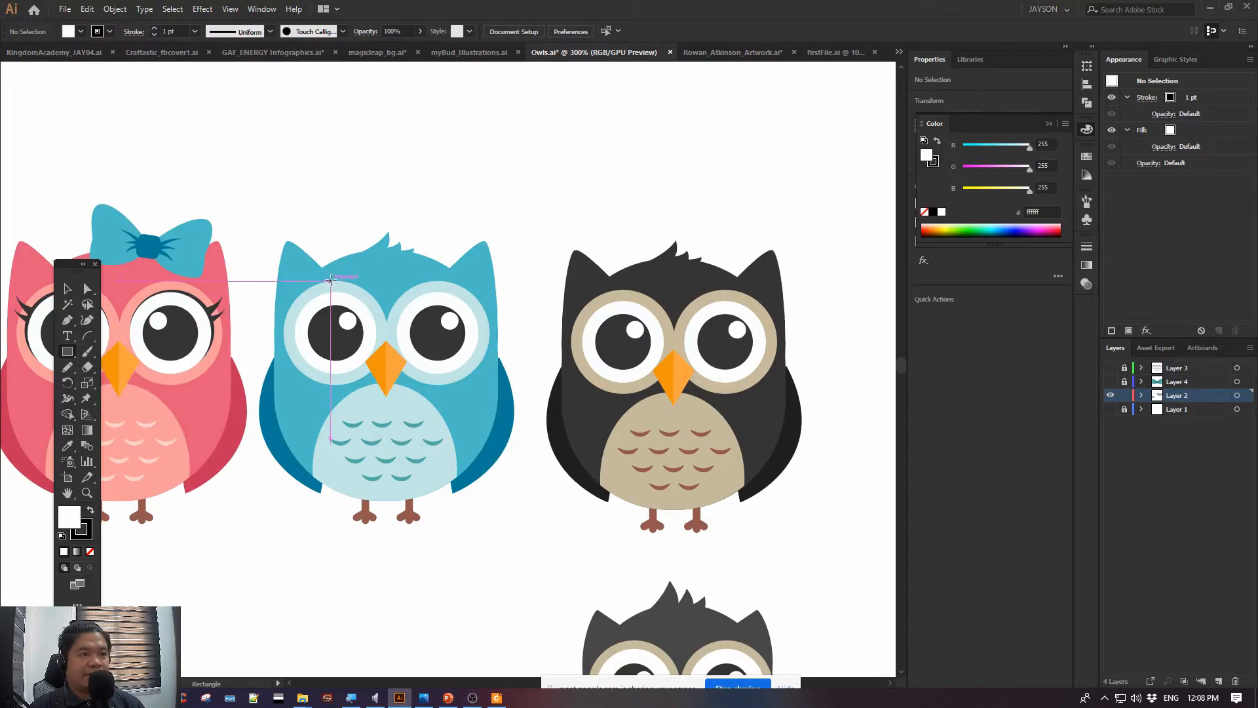
pyautogui.moveTo(260, 257); pyautogui.dragTo(497, 500)
pyautogui.press('v')
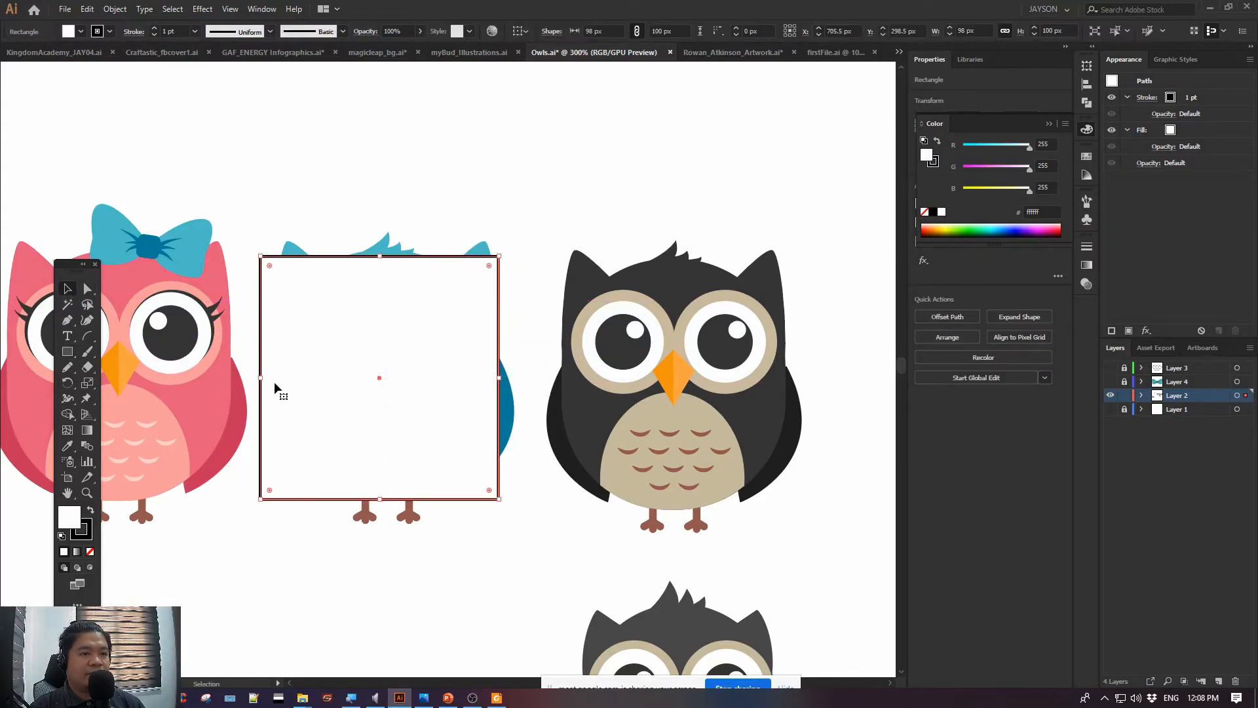
pyautogui.moveTo(264, 381)
pyautogui.mouseDown()
pyautogui.moveTo(364, 380)
pyautogui.moveTo(274, 385)
pyautogui.mouseUp()
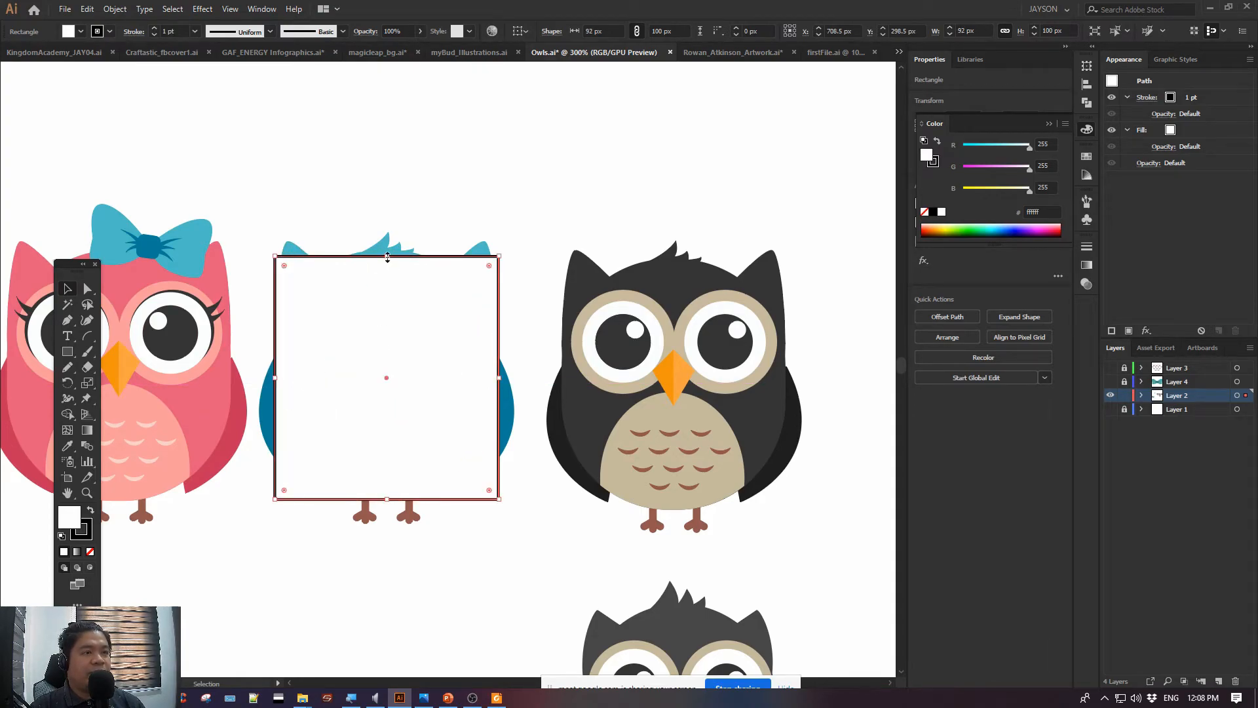
pyautogui.moveTo(387, 258)
pyautogui.mouseDown()
pyautogui.moveTo(382, 233)
pyautogui.moveTo(395, 252)
pyautogui.mouseUp()
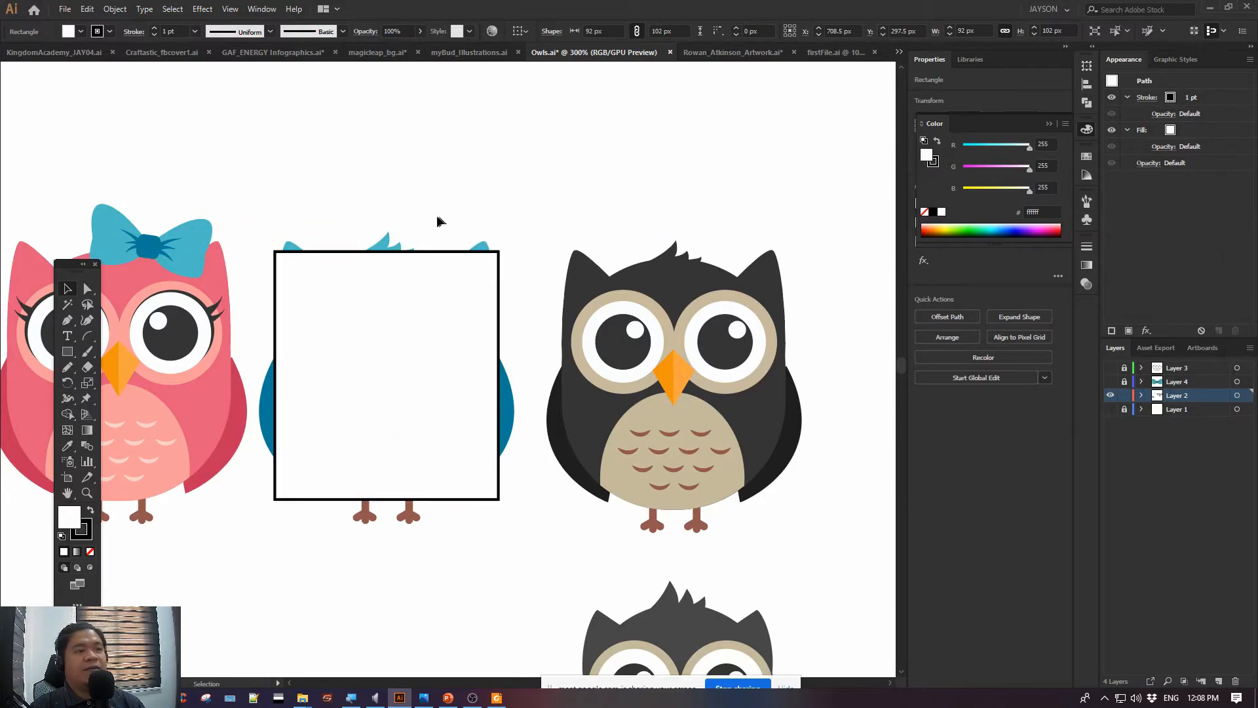
# Cut the rectangle covering the blue owl in Owls.ai and paste it onto Layer 4 of firstFile.ai
pyautogui.click(467, 314)
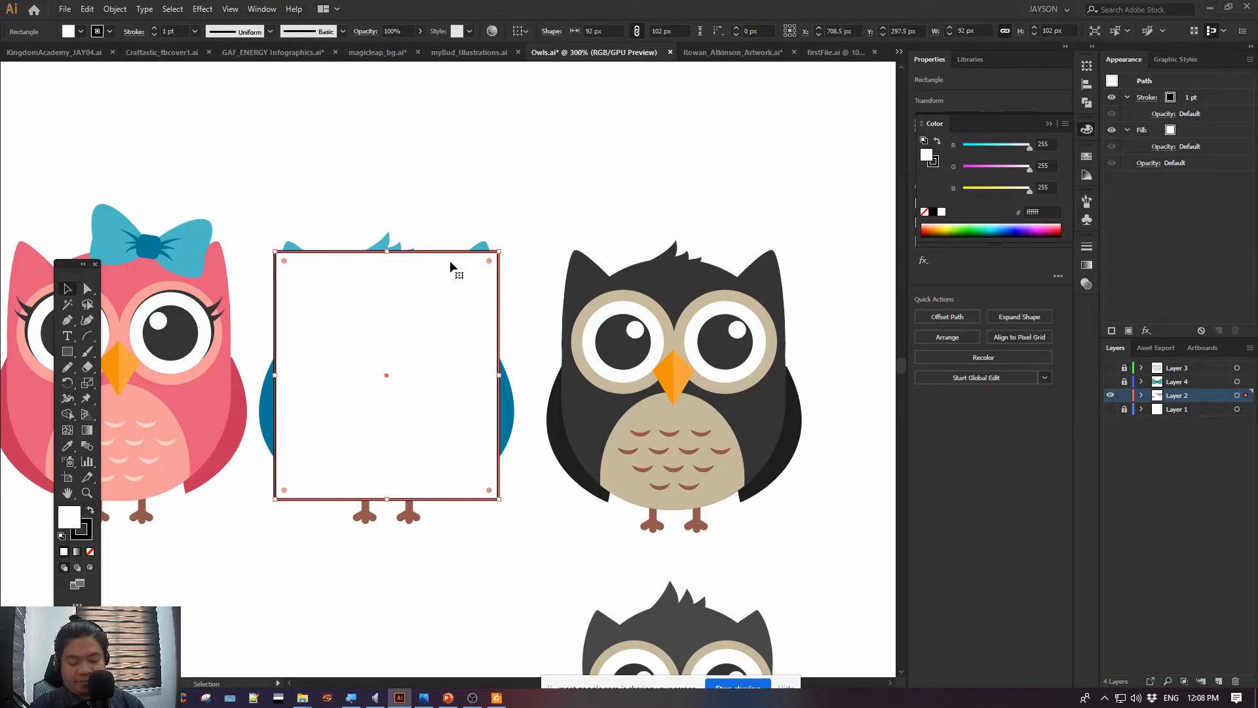
pyautogui.press('Delete')
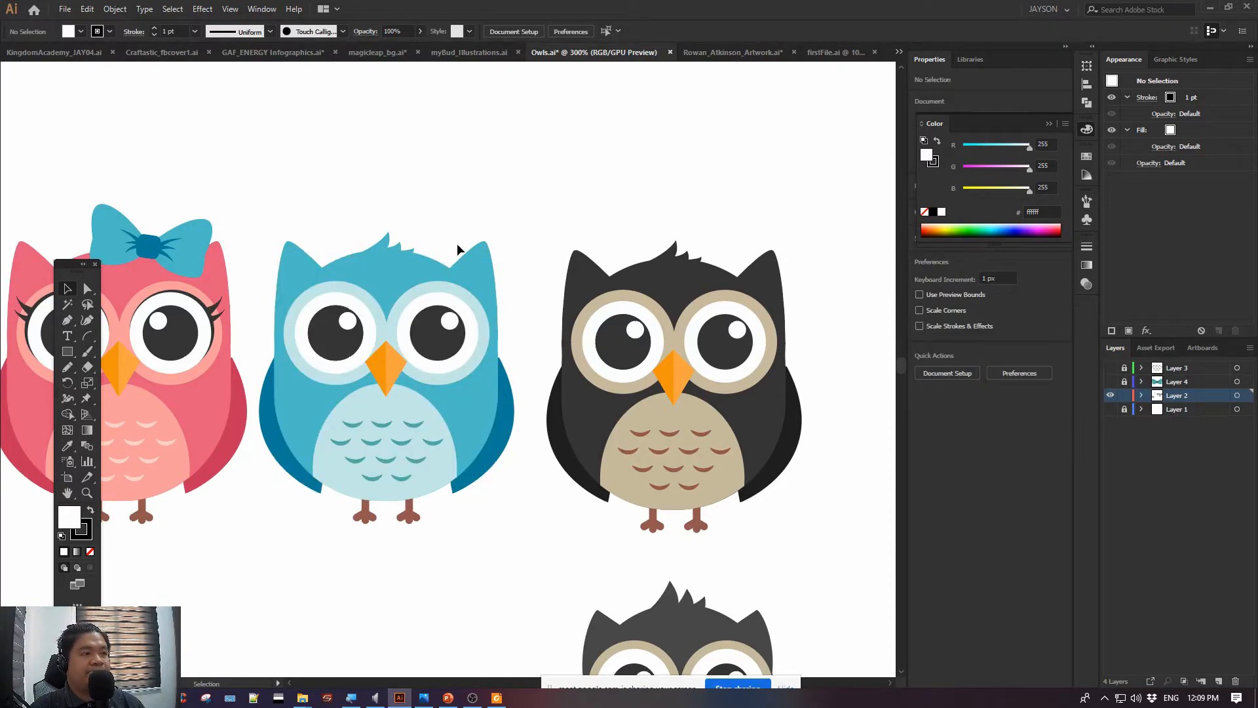
pyautogui.click(831, 53)
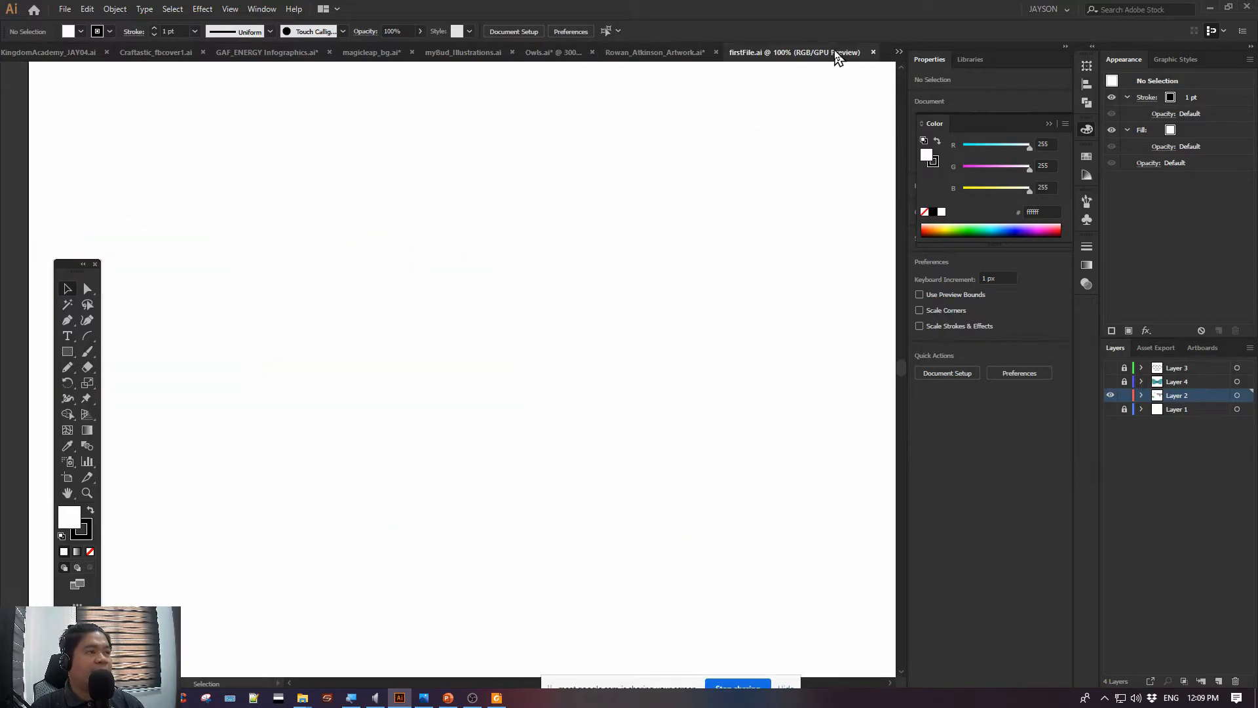
pyautogui.hotkey('ctrl', '-')
pyautogui.hotkey('ctrl', '-')
pyautogui.hotkey('ctrl', '-')
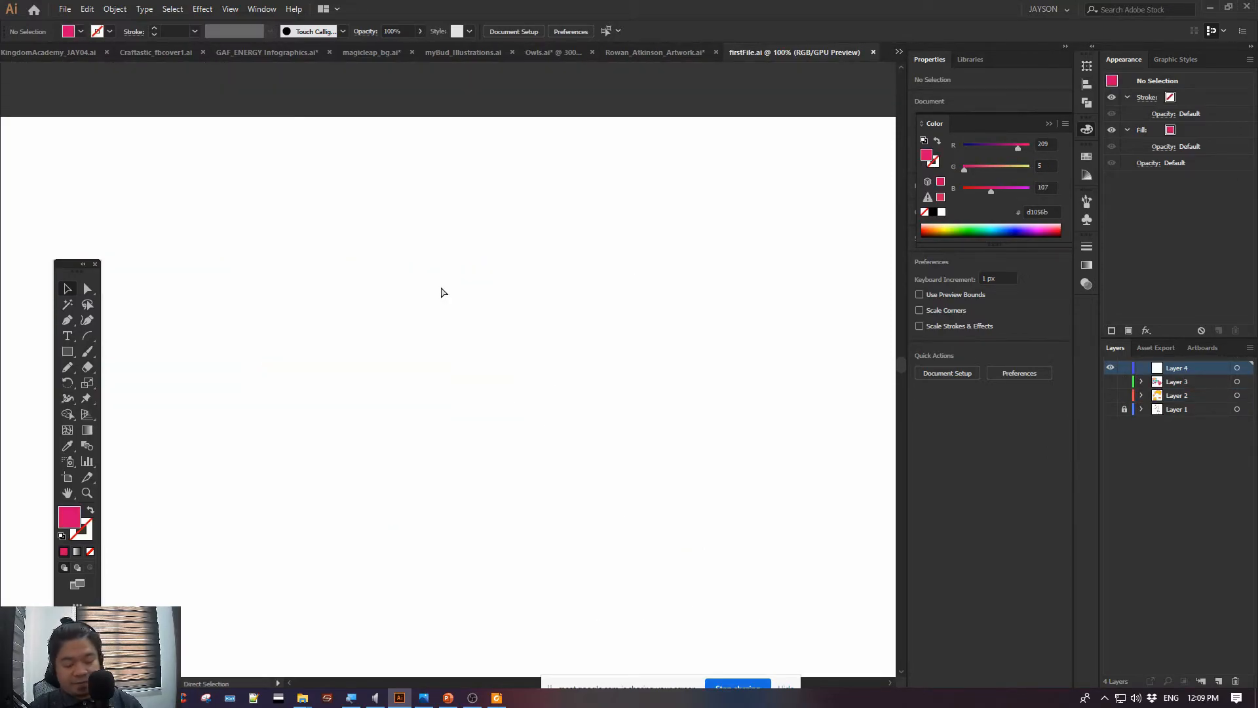
pyautogui.hotkey('ctrl', '+')
pyautogui.hotkey('ctrl', '+')
pyautogui.hotkey('ctrl', 'v')
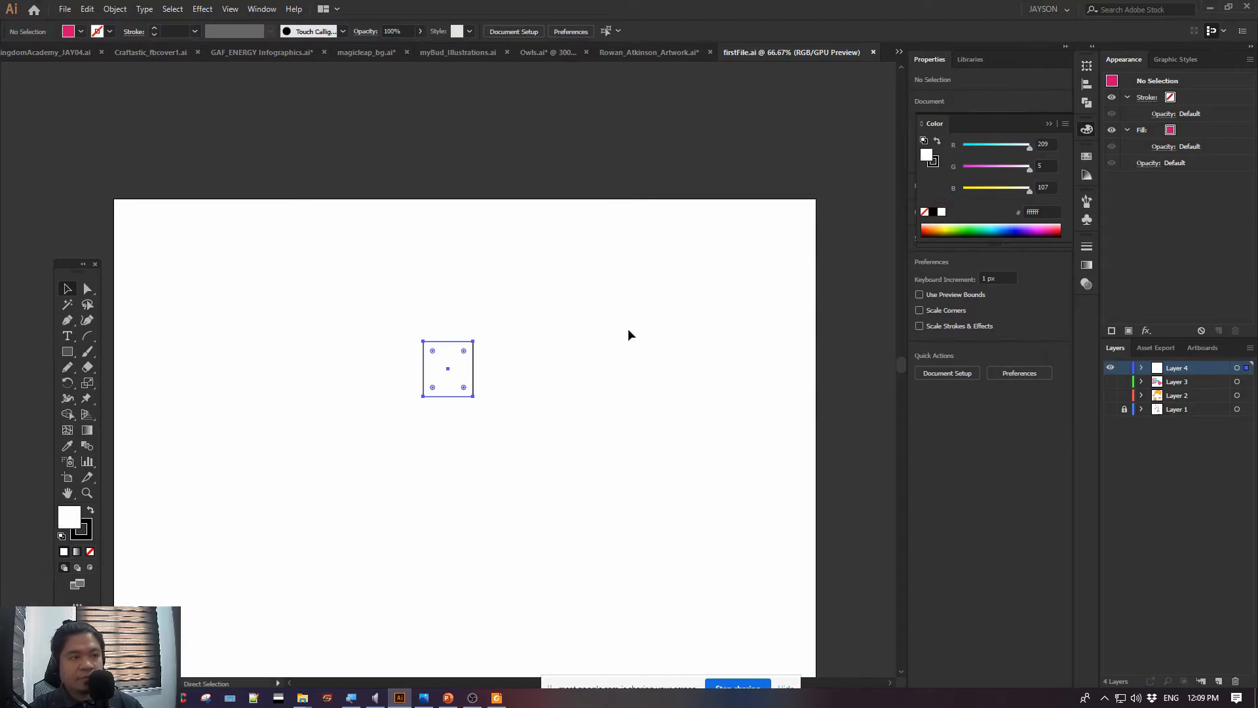
pyautogui.hotkey('ctrl', '+')
pyautogui.hotkey('ctrl', '+')
pyautogui.hotkey('ctrl', '+')
pyautogui.hotkey('ctrl', '+')
pyautogui.hotkey('ctrl', '+')
pyautogui.hotkey('ctrl', '+')
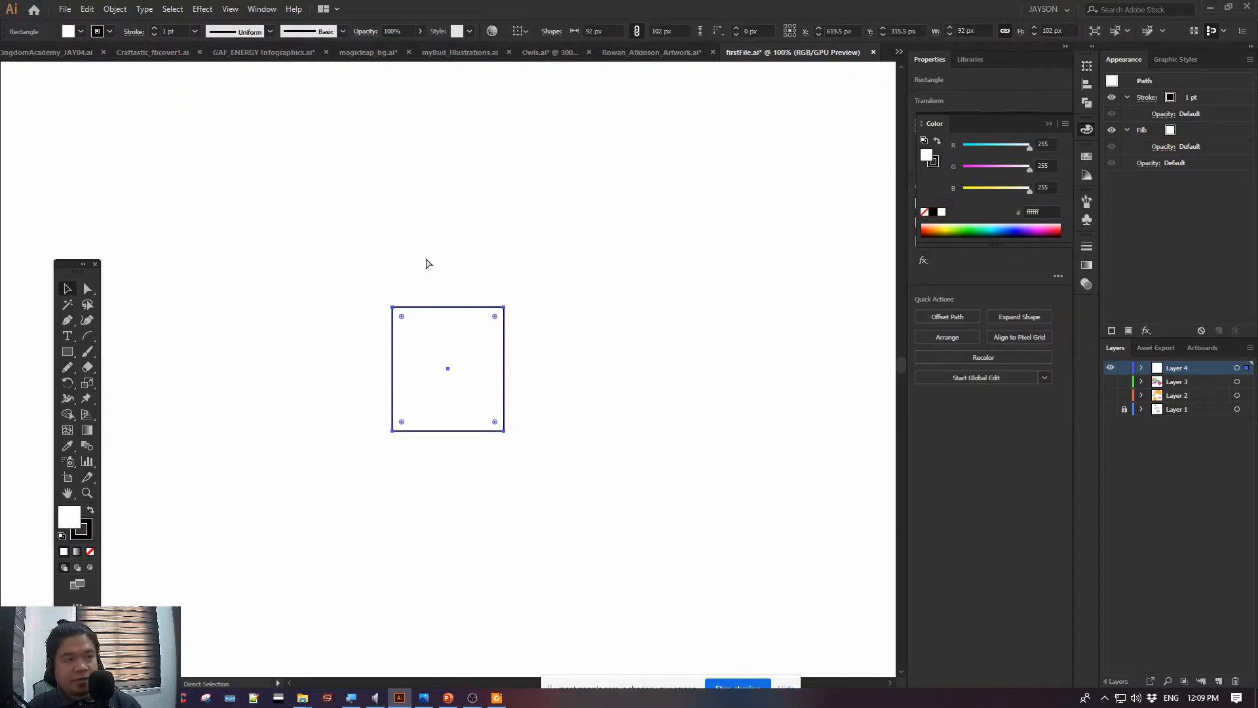
pyautogui.hotkey('ctrl', '-')
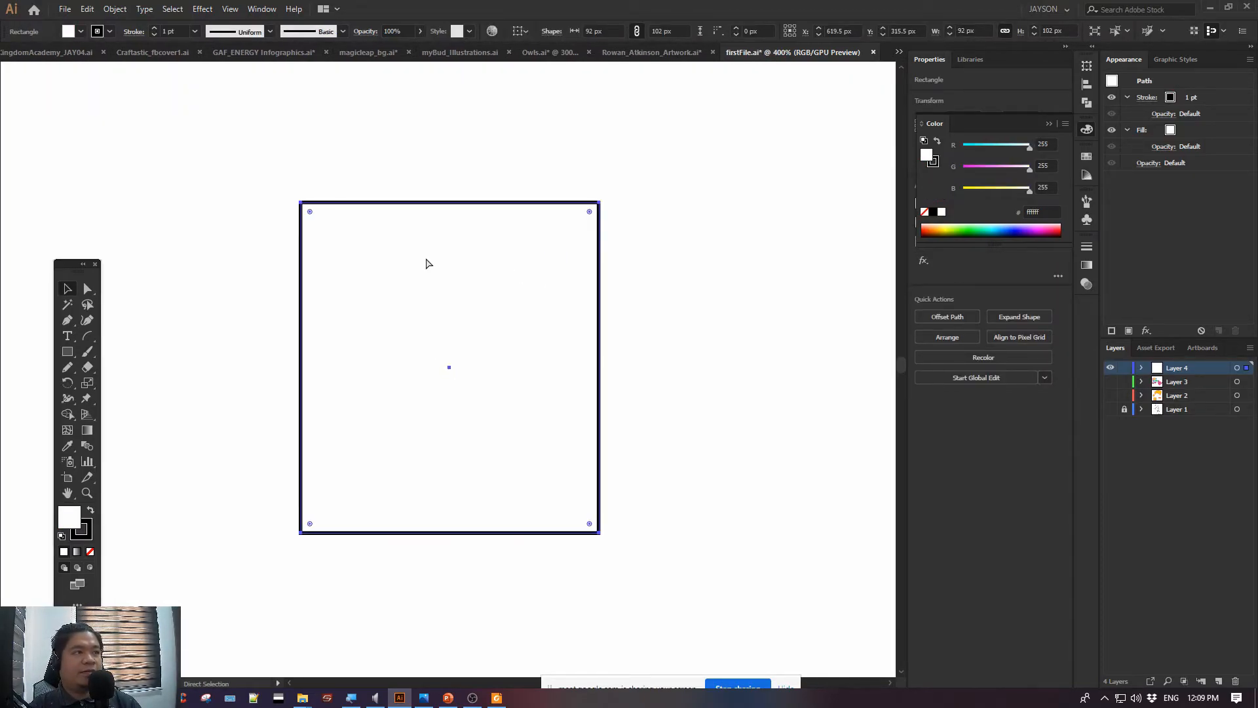
pyautogui.hotkey('ctrl', '+')
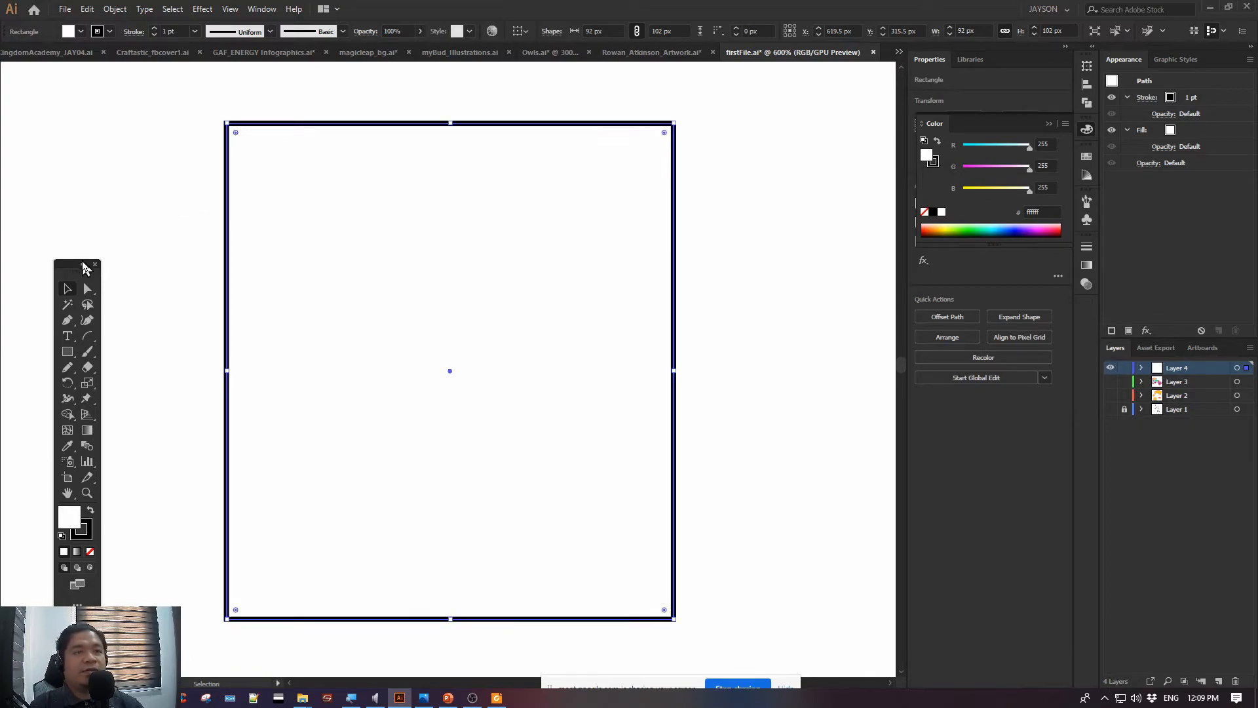
# Move the floating Tools panel higher in the workspace and remove the pasted rectangle from firstFile.ai
pyautogui.moveTo(62, 265); pyautogui.dragTo(74, 147)
pyautogui.hotkey('ctrl', '-')
pyautogui.hotkey('ctrl', '-')
pyautogui.hotkey('ctrl', '-')
pyautogui.hotkey('ctrl', '-')
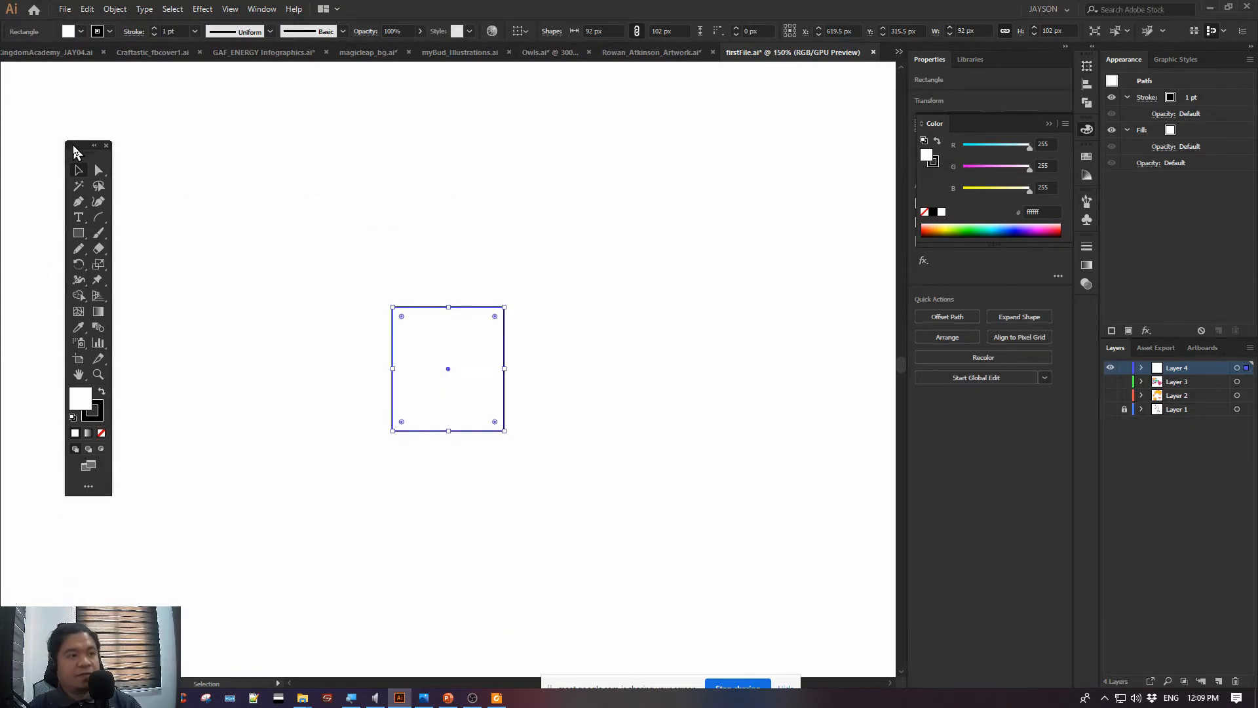
pyautogui.hotkey('ctrl', '+')
pyautogui.hotkey('ctrl', '+')
pyautogui.hotkey('ctrl', '+')
pyautogui.press('space')
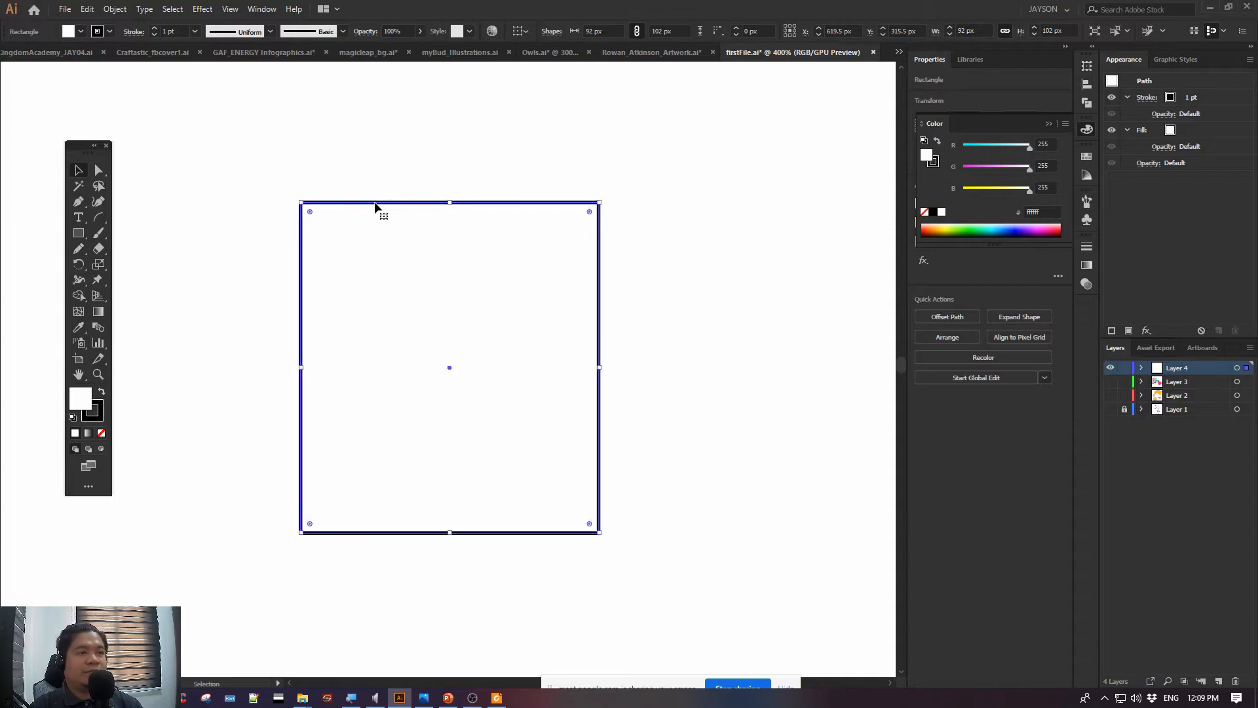
pyautogui.hotkey('ctrl', 'shift', 'a')
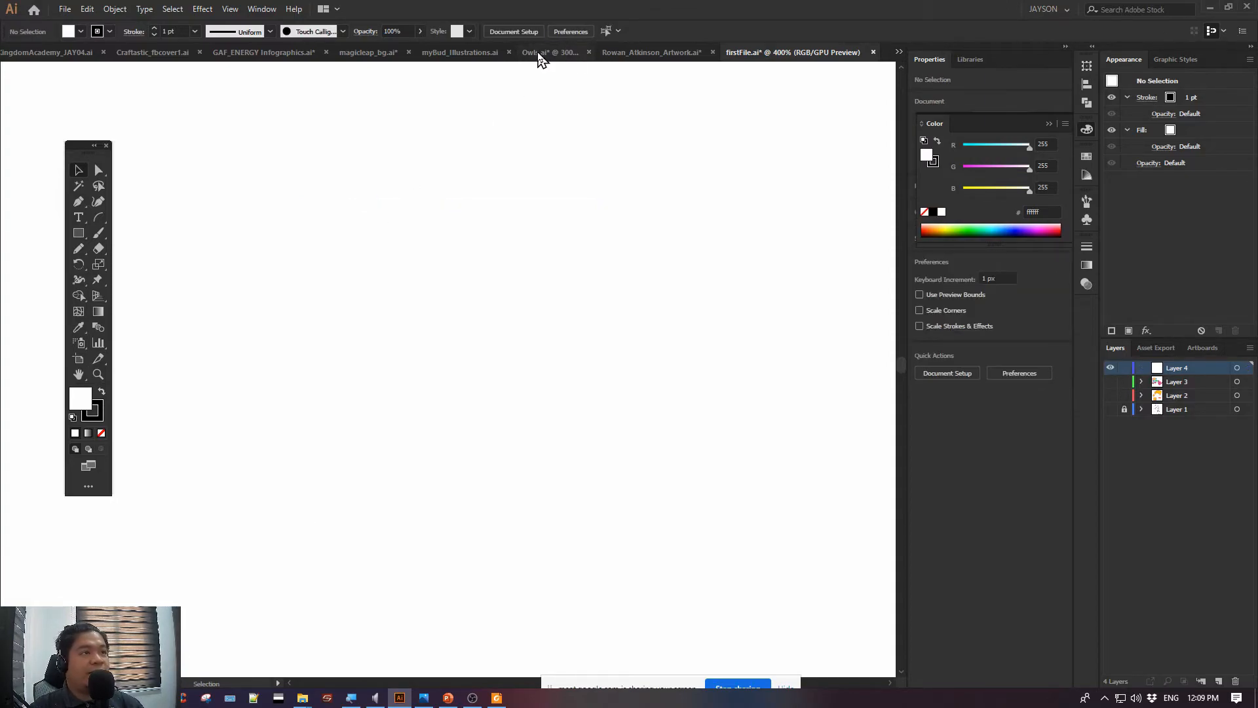
# Copy the blue owl group from Owls.ai and paste it onto Layer 4 of firstFile.ai
pyautogui.click(537, 57)
pyautogui.click(364, 301)
pyautogui.press('a')
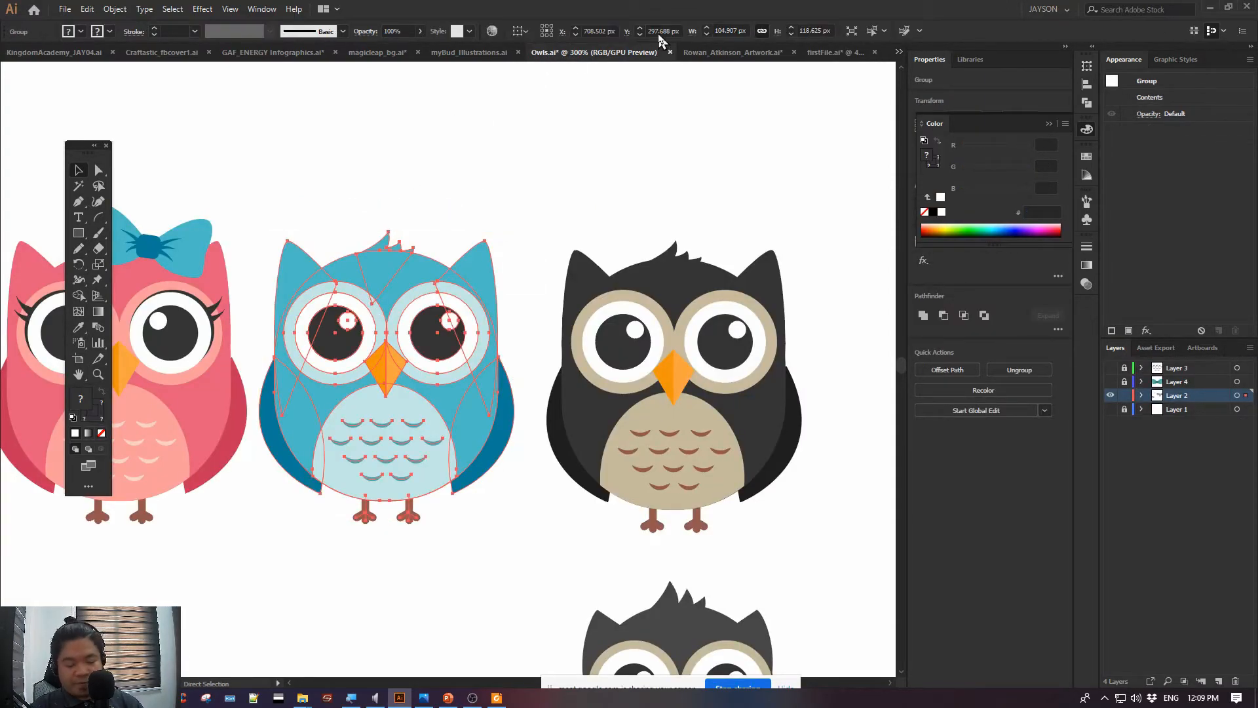
pyautogui.click(830, 58)
pyautogui.press('v')
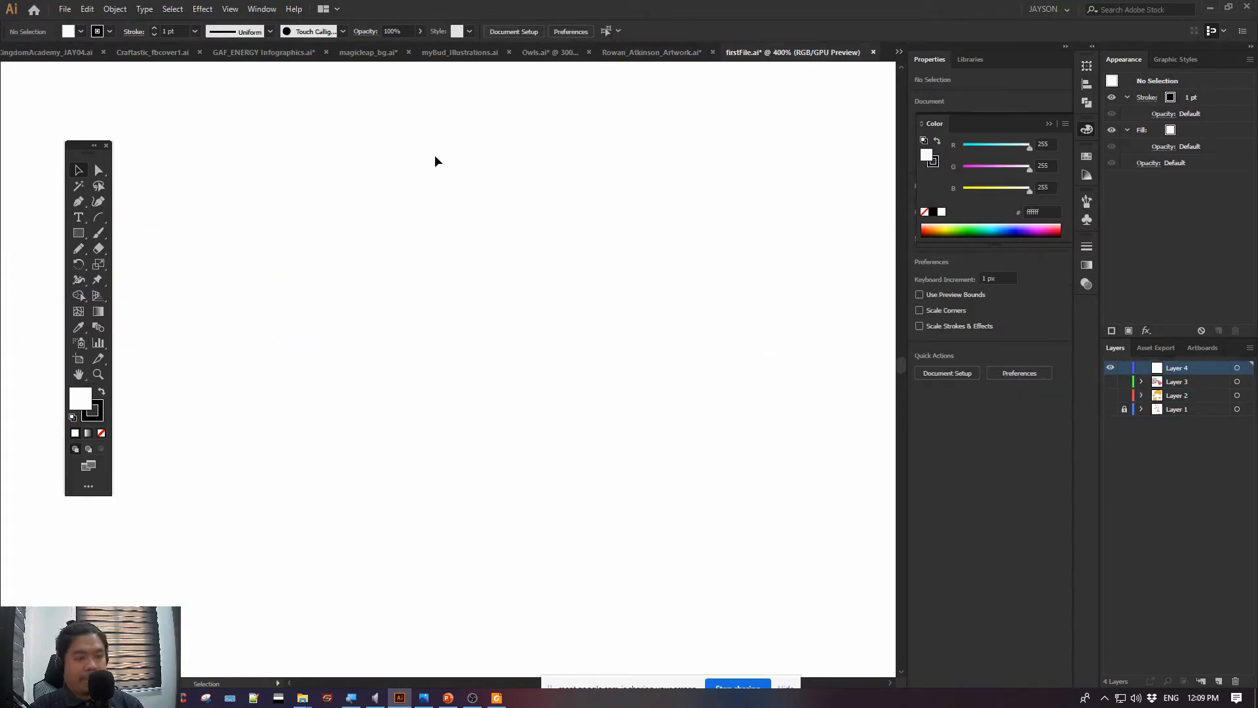
pyautogui.hotkey('ctrl', 'v')
# Move the pasted owl across the artboard to about X 348 px, Y 302 px
pyautogui.moveTo(407, 259); pyautogui.dragTo(258, 220)
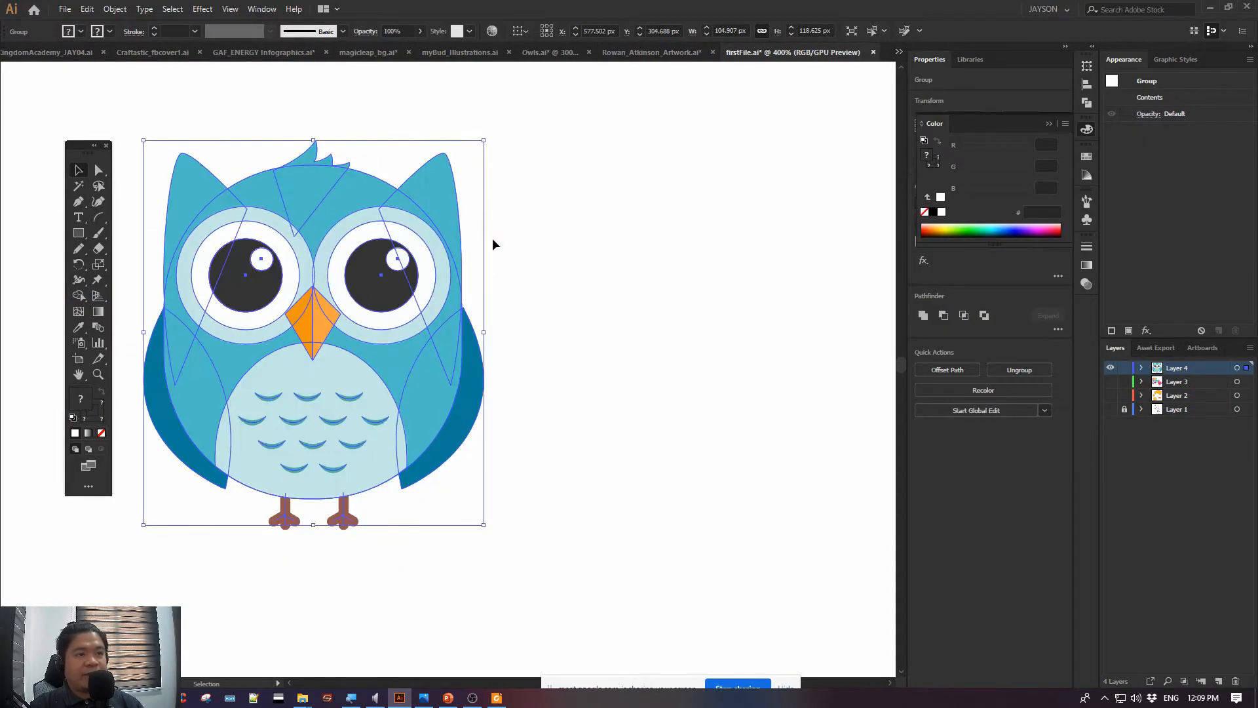
pyautogui.click(520, 236)
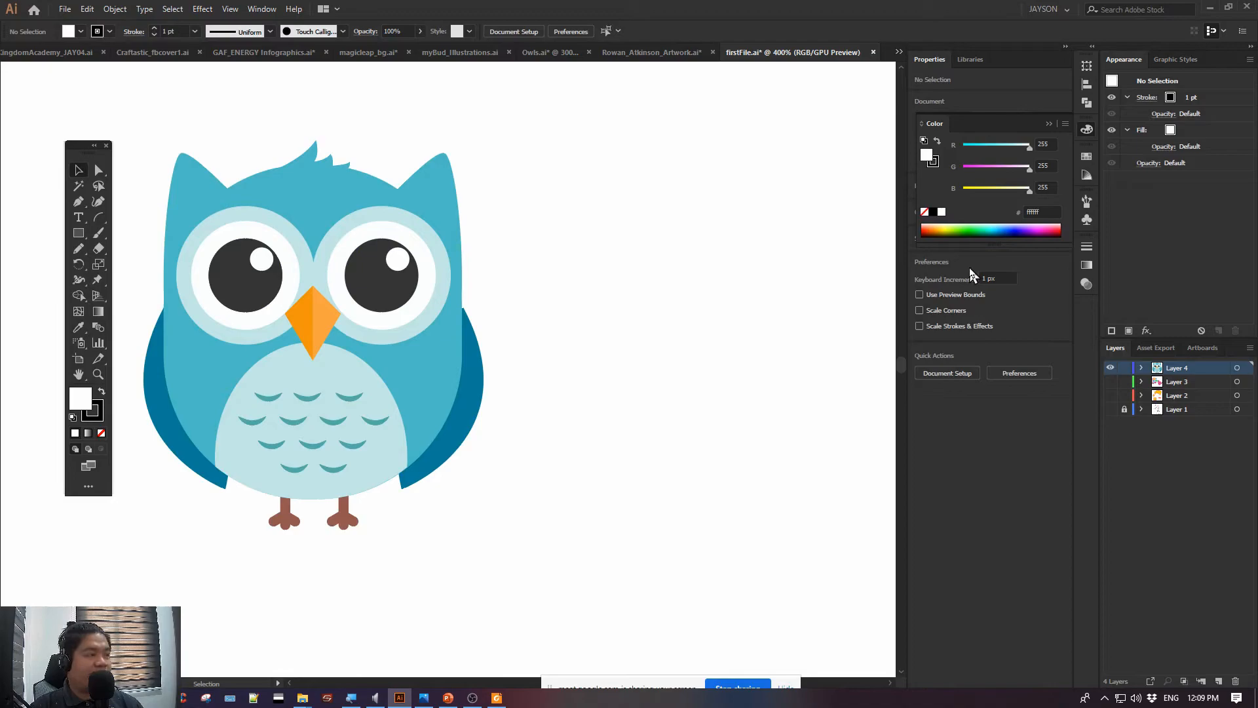
pyautogui.hotkey('ctrl', '-')
pyautogui.hotkey('ctrl', '-')
pyautogui.hotkey('ctrl', '-')
pyautogui.hotkey('ctrl', '-')
pyautogui.hotkey('ctrl', '-')
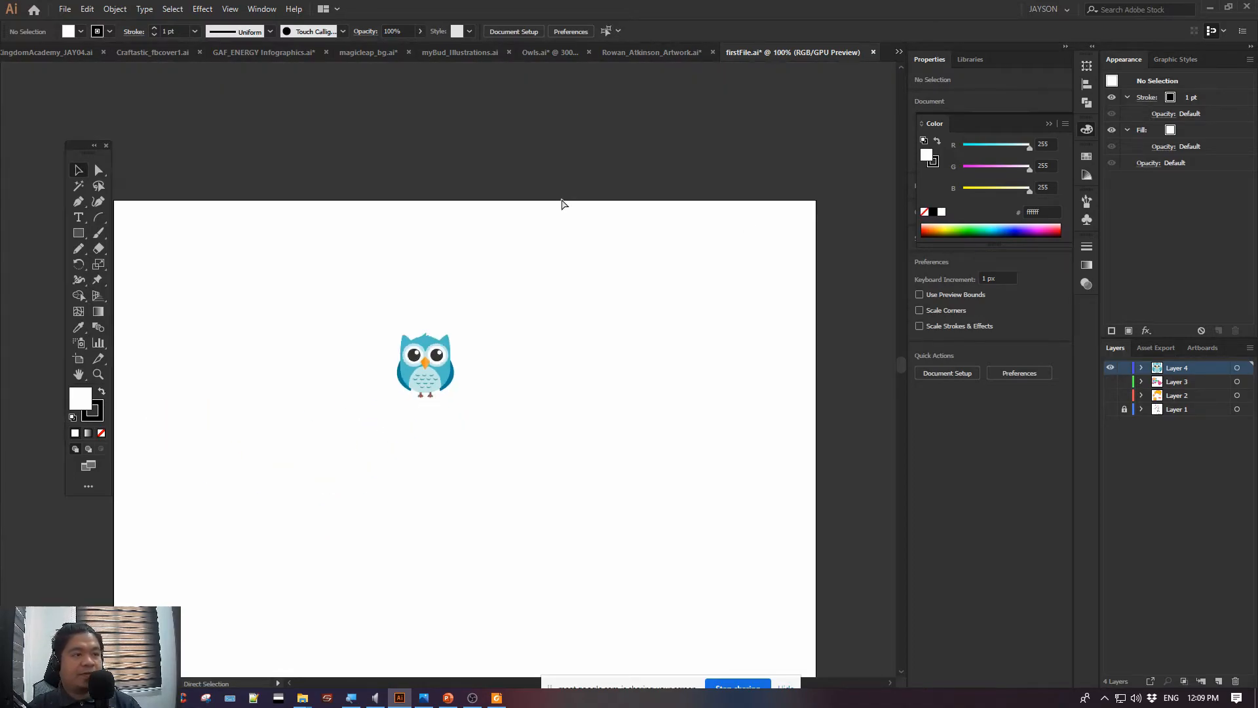
pyautogui.moveTo(425, 367); pyautogui.dragTo(302, 367)
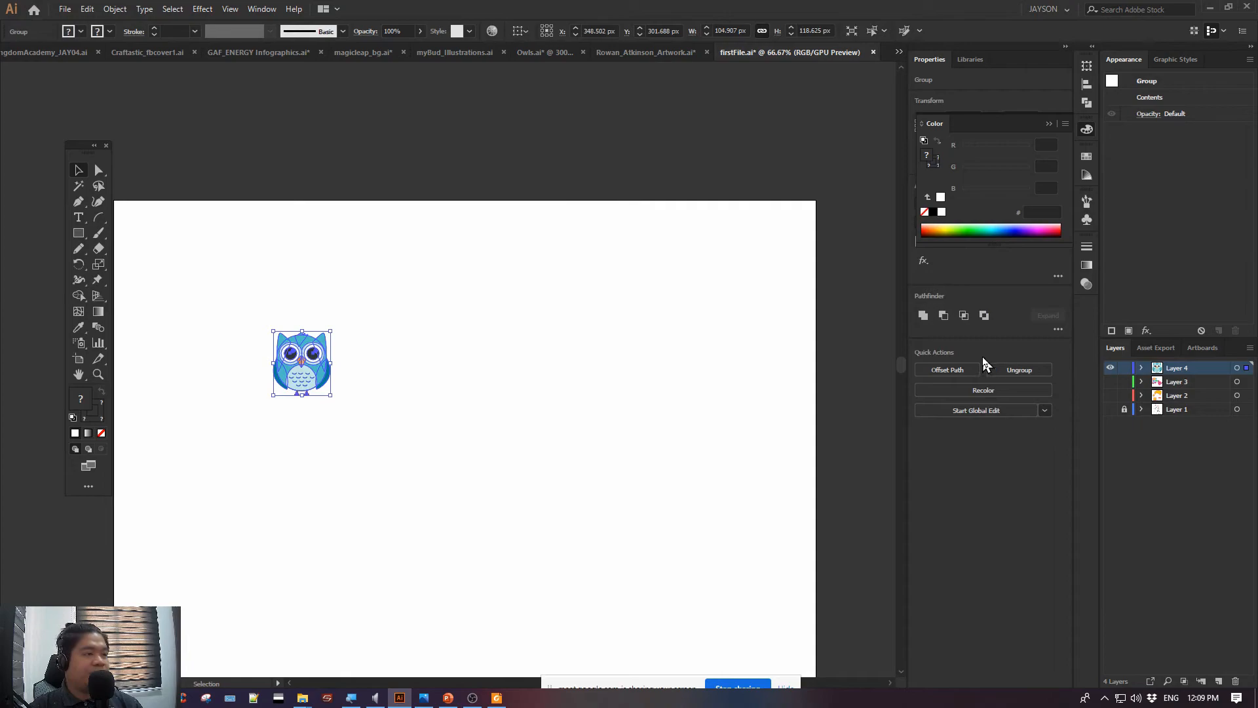
# Lock Layer 4, add a new layer above it and name that layer basic
pyautogui.click(1123, 368)
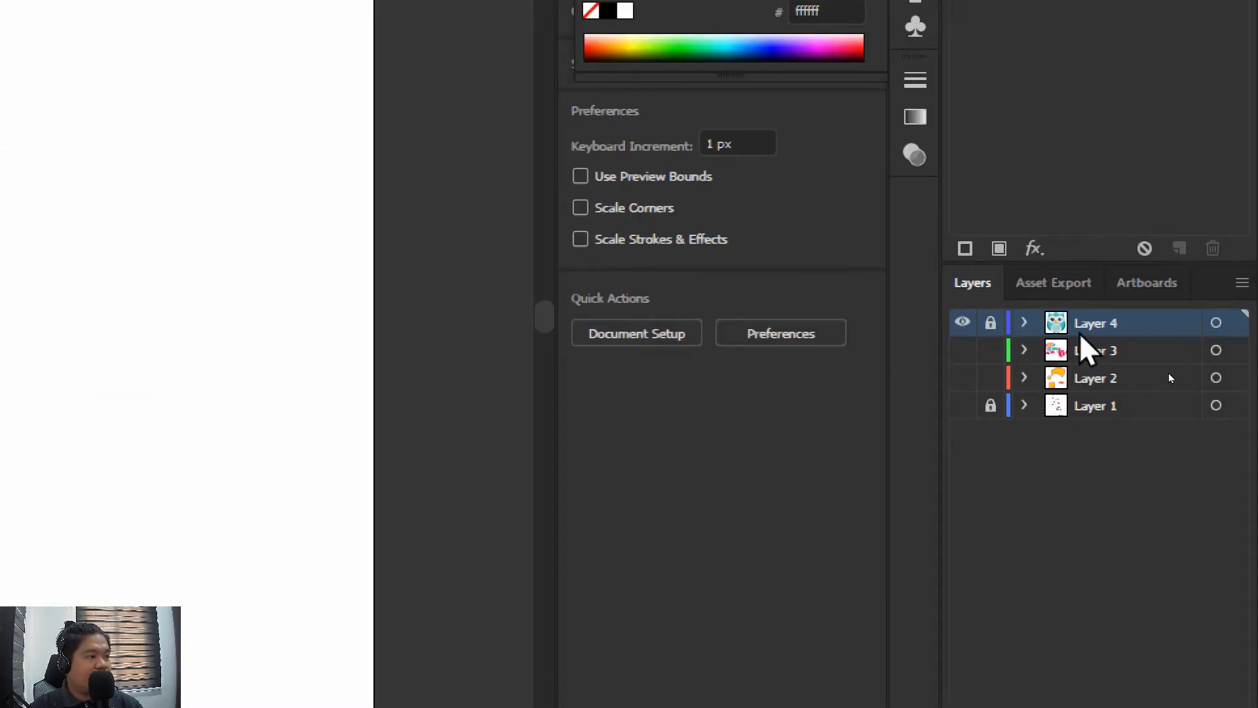
pyautogui.click(1216, 648)
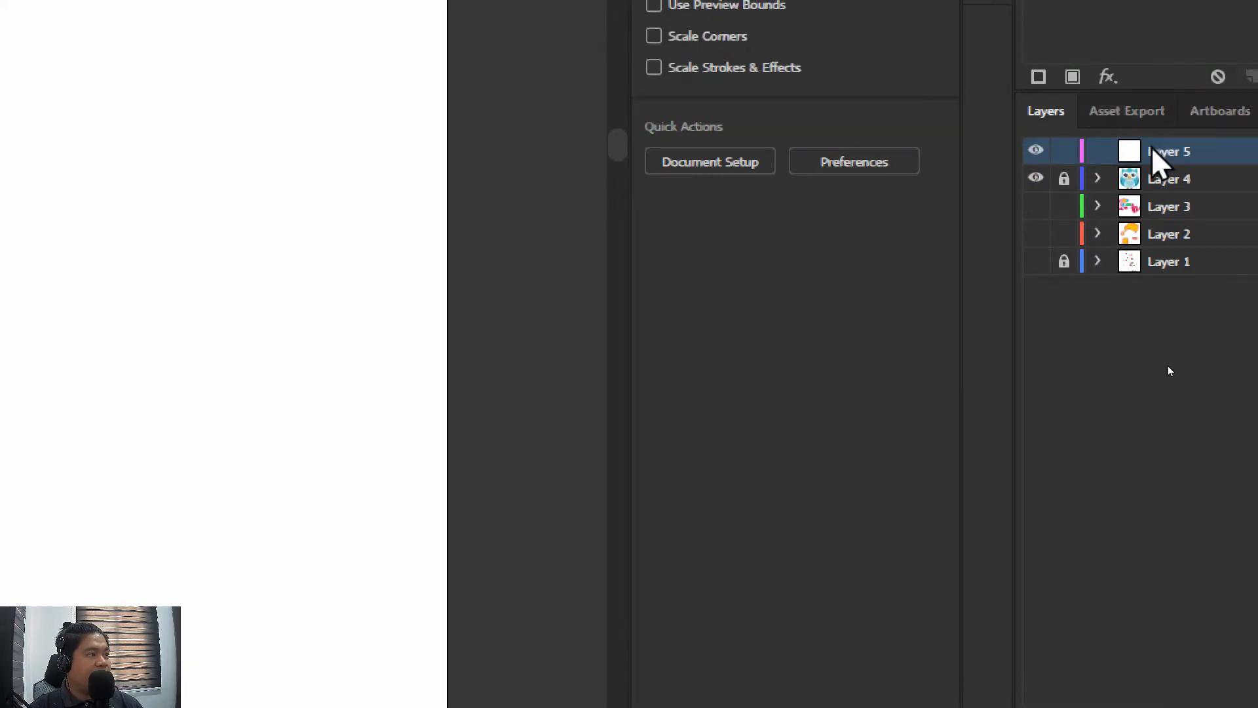
pyautogui.doubleClick(1115, 24)
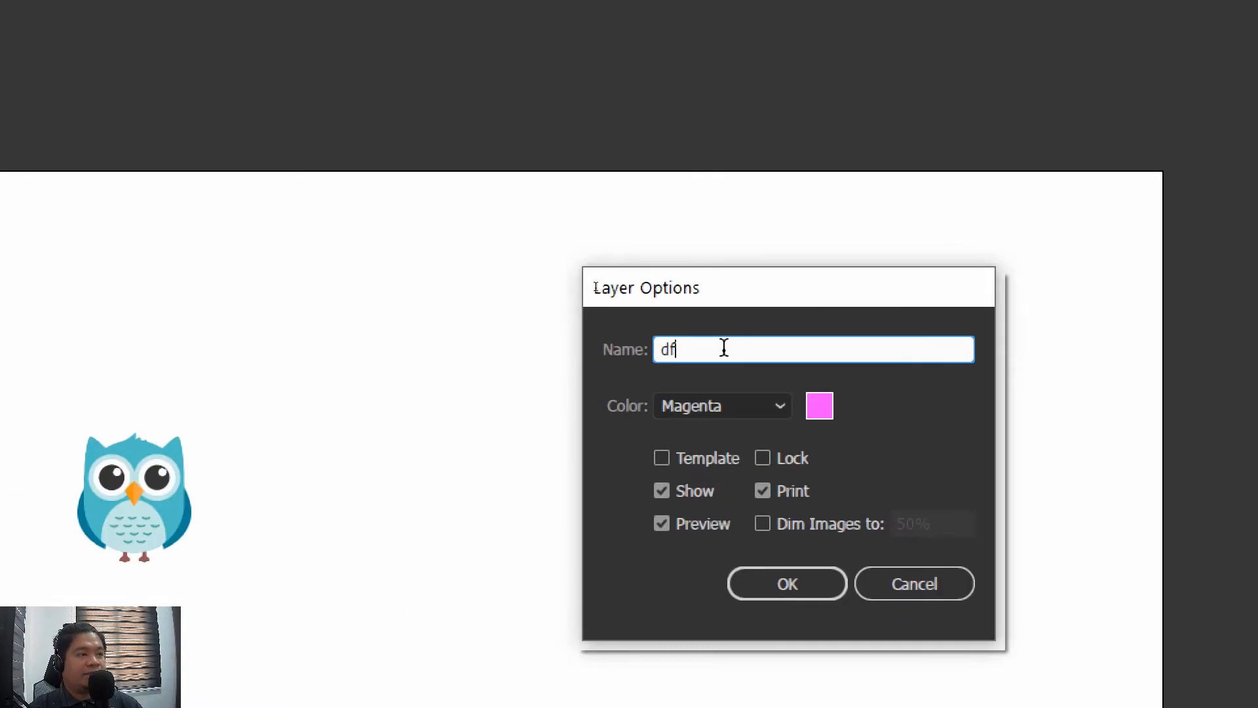
pyautogui.moveTo(721, 345); pyautogui.dragTo(596, 339)
pyautogui.write('drwa')
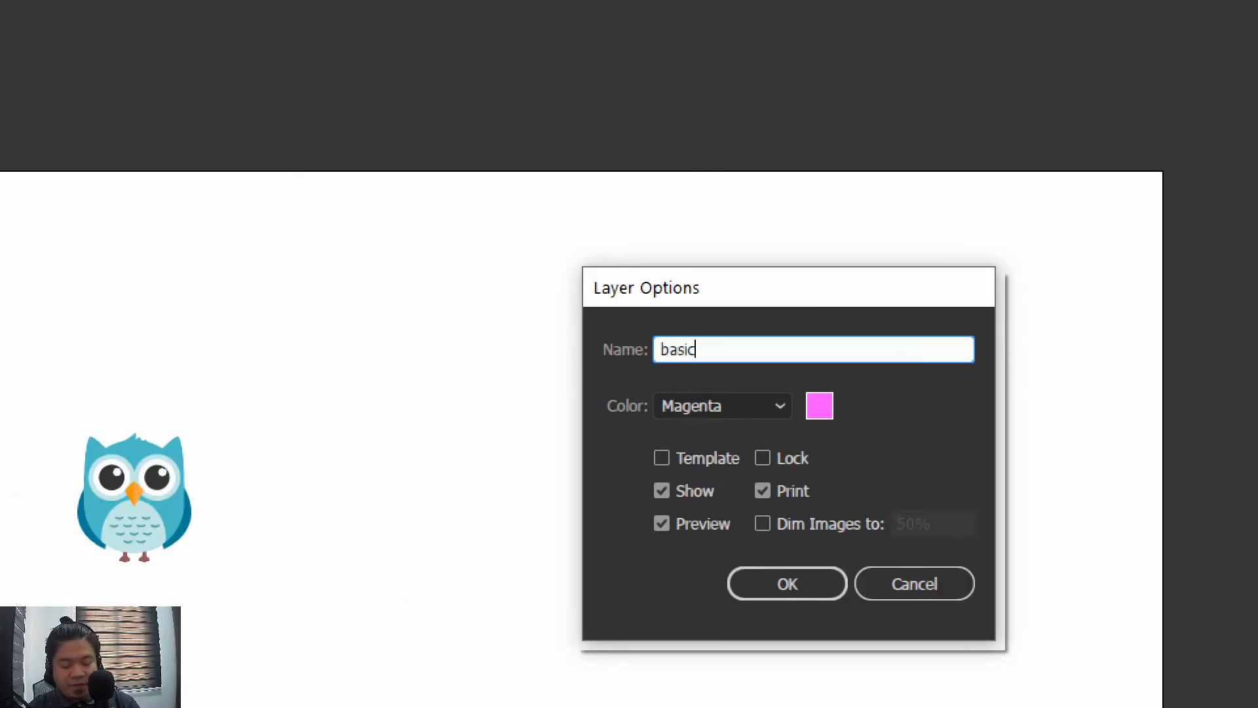
pyautogui.press('Return')
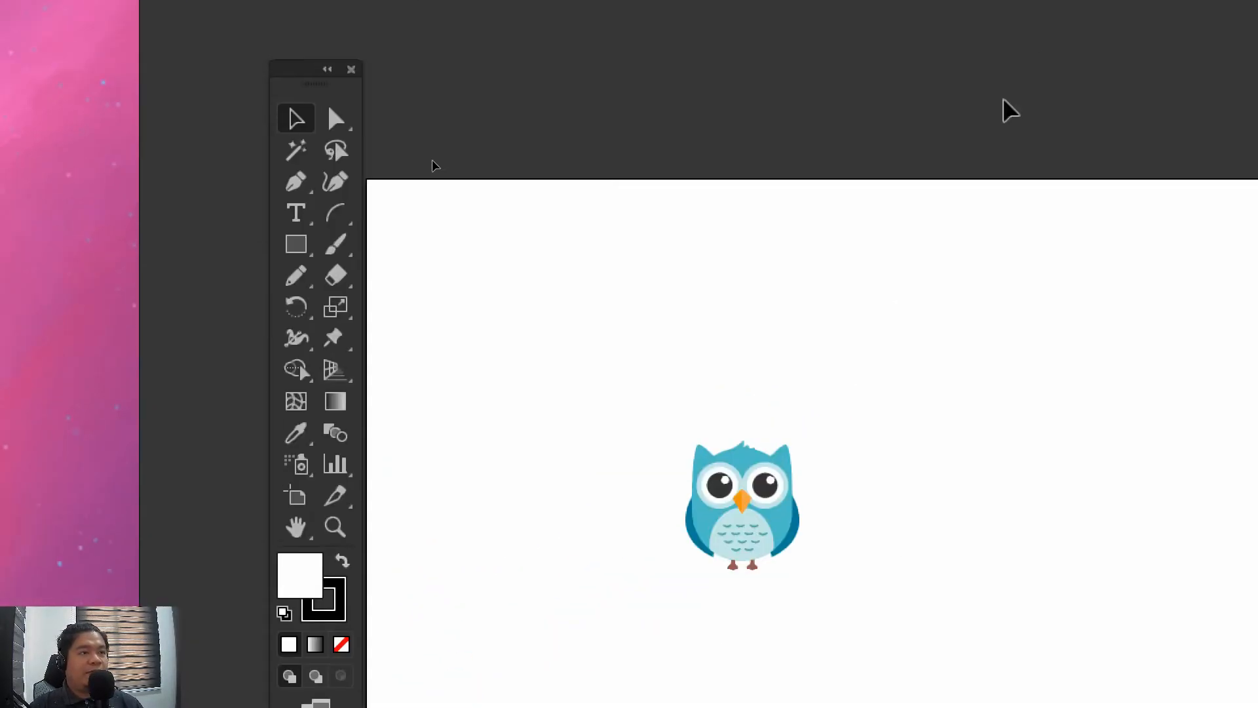
pyautogui.hotkey('ctrl', '+')
pyautogui.hotkey('ctrl', '+')
pyautogui.hotkey('ctrl', '+')
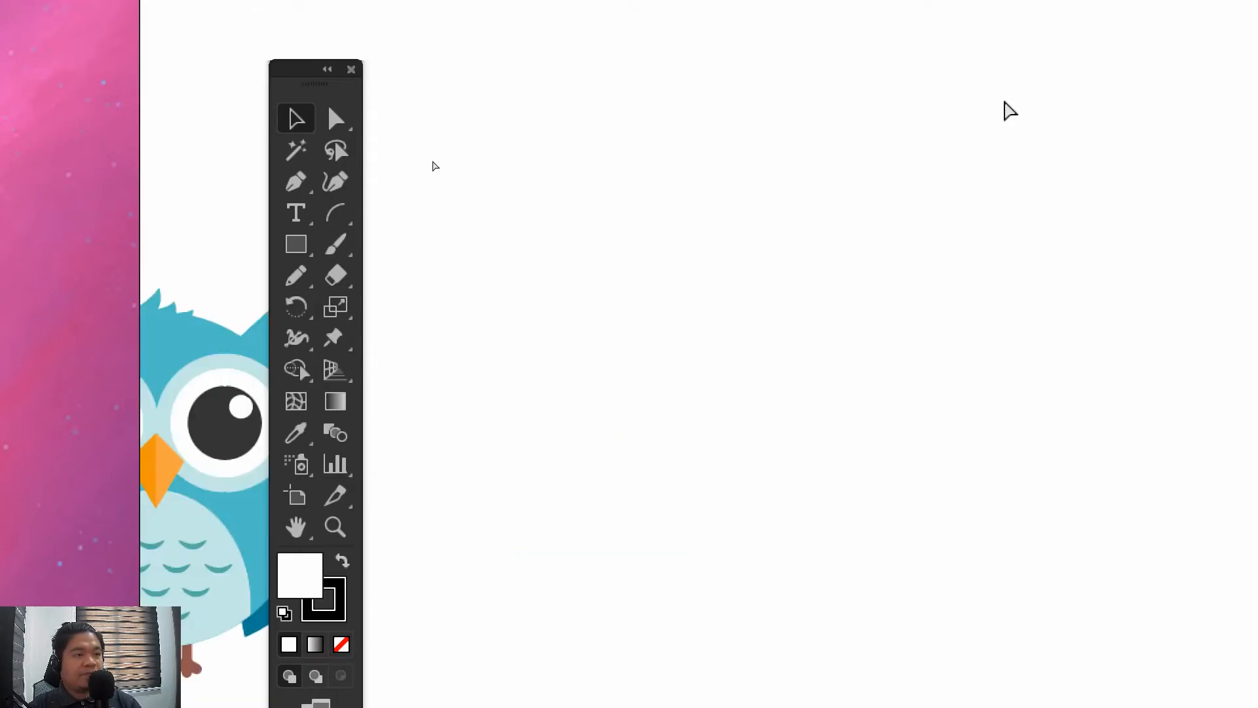
pyautogui.hotkey('ctrl', '-')
pyautogui.moveTo(565, 323); pyautogui.dragTo(706, 84)
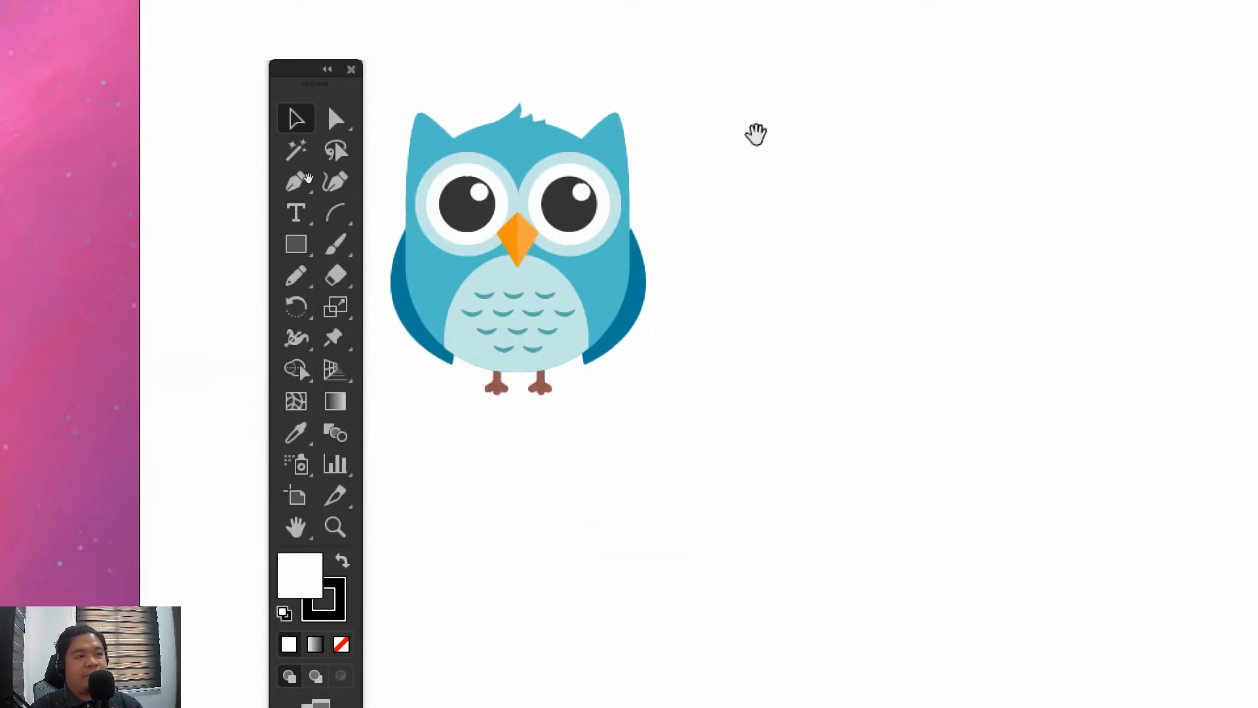
pyautogui.moveTo(753, 132)
pyautogui.mouseDown()
pyautogui.moveTo(674, 85)
pyautogui.moveTo(762, 131)
pyautogui.mouseUp()
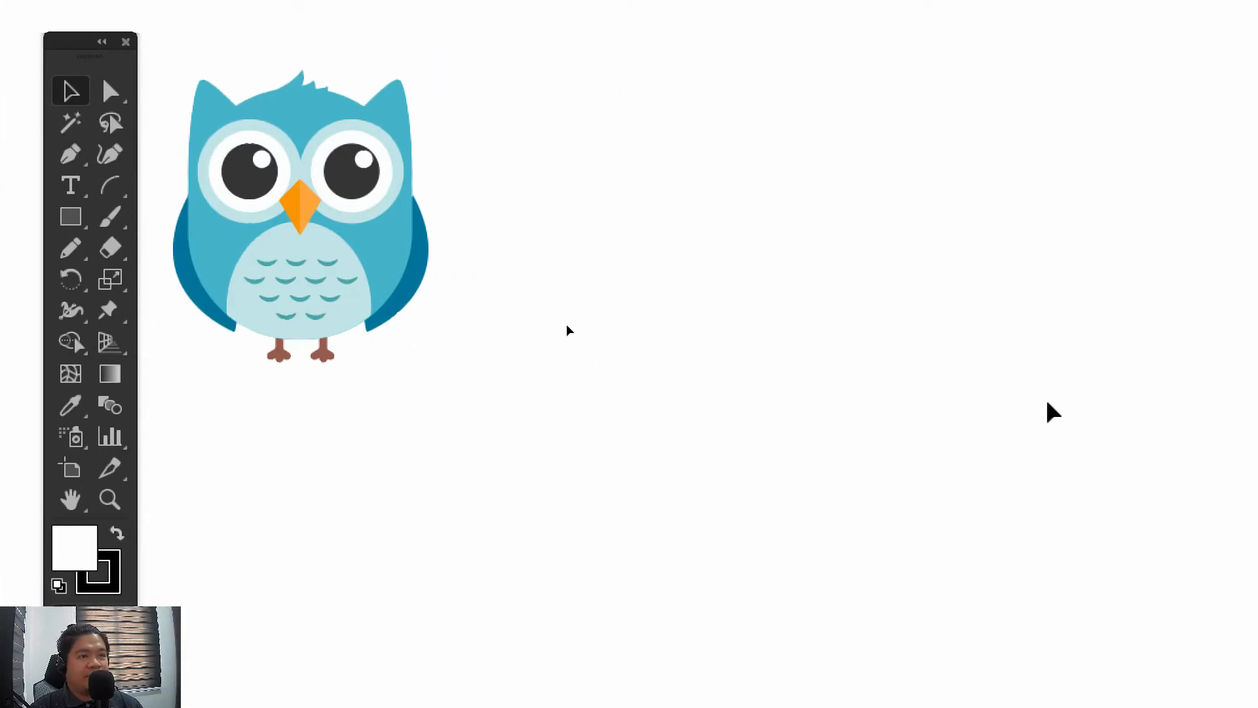
pyautogui.hotkey('ctrl', '+')
pyautogui.hotkey('ctrl', '+')
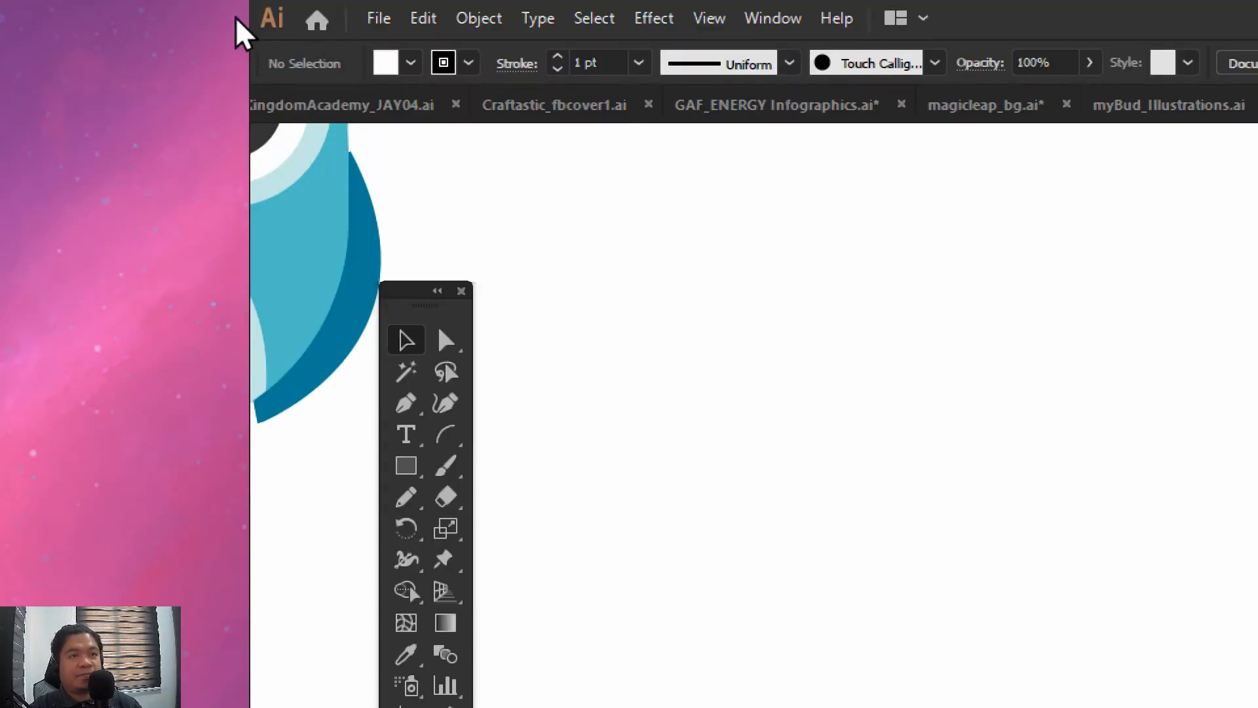
# Save firstFile.ai with the owl reference and the basic drawing layer in place
pyautogui.moveTo(903, 406); pyautogui.dragTo(1083, 451)
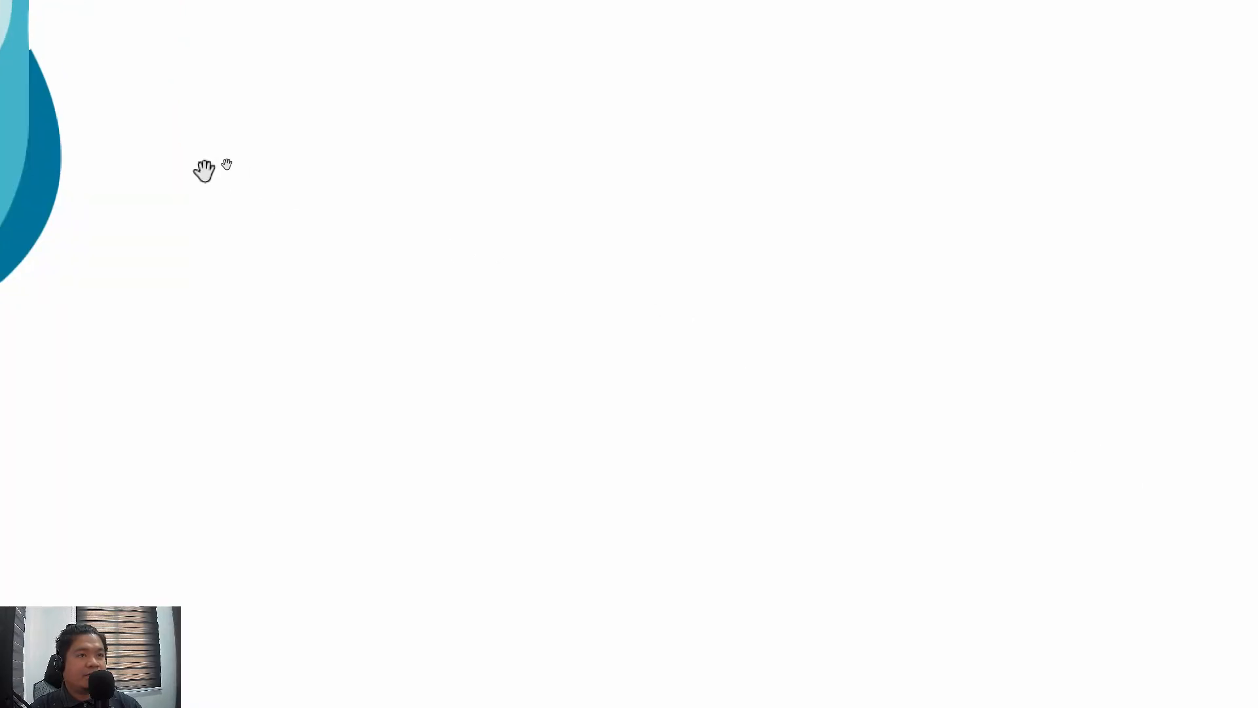
pyautogui.moveTo(203, 172); pyautogui.dragTo(656, 512)
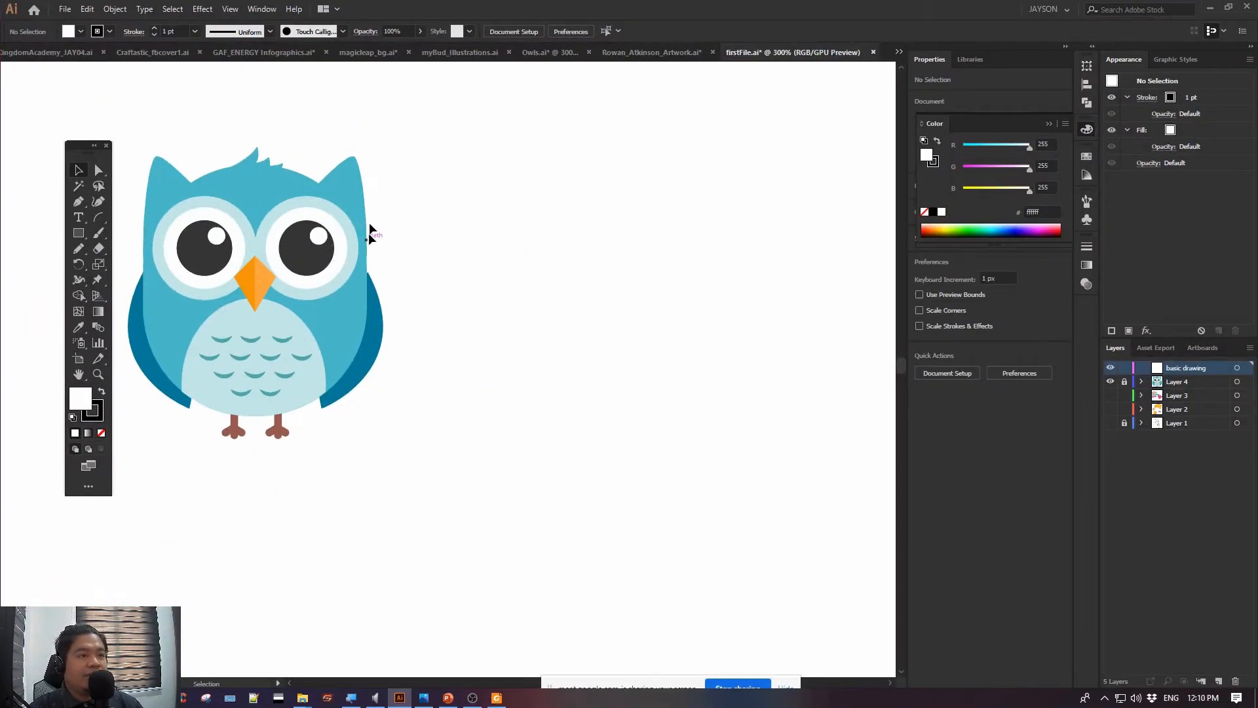
pyautogui.moveTo(362, 210); pyautogui.dragTo(378, 224)
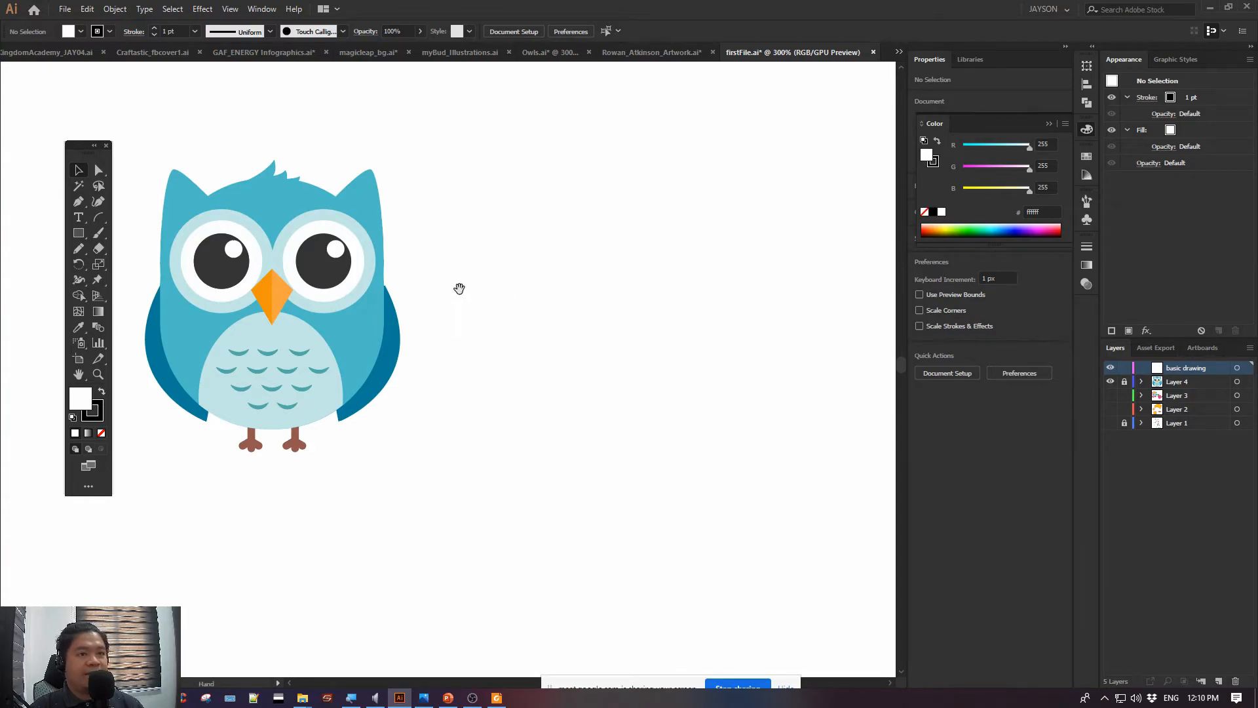
pyautogui.moveTo(458, 286); pyautogui.dragTo(468, 307)
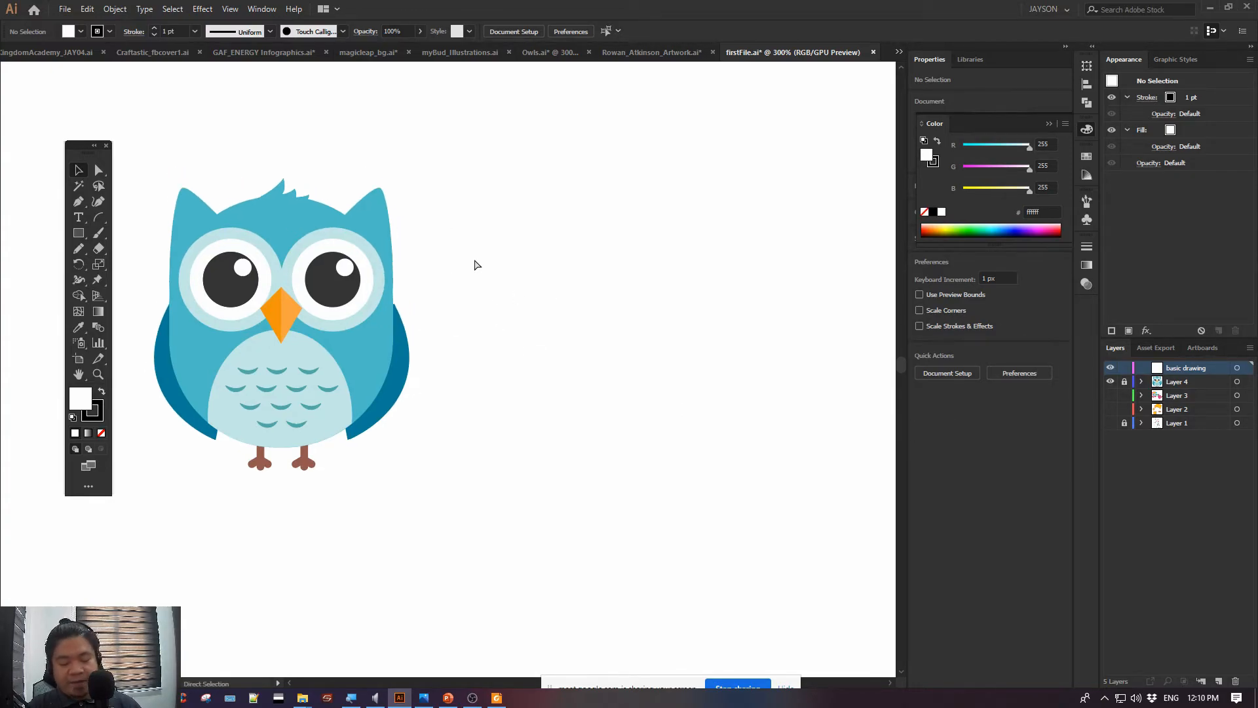
pyautogui.hotkey('ctrl', 's')
pyautogui.press('v')
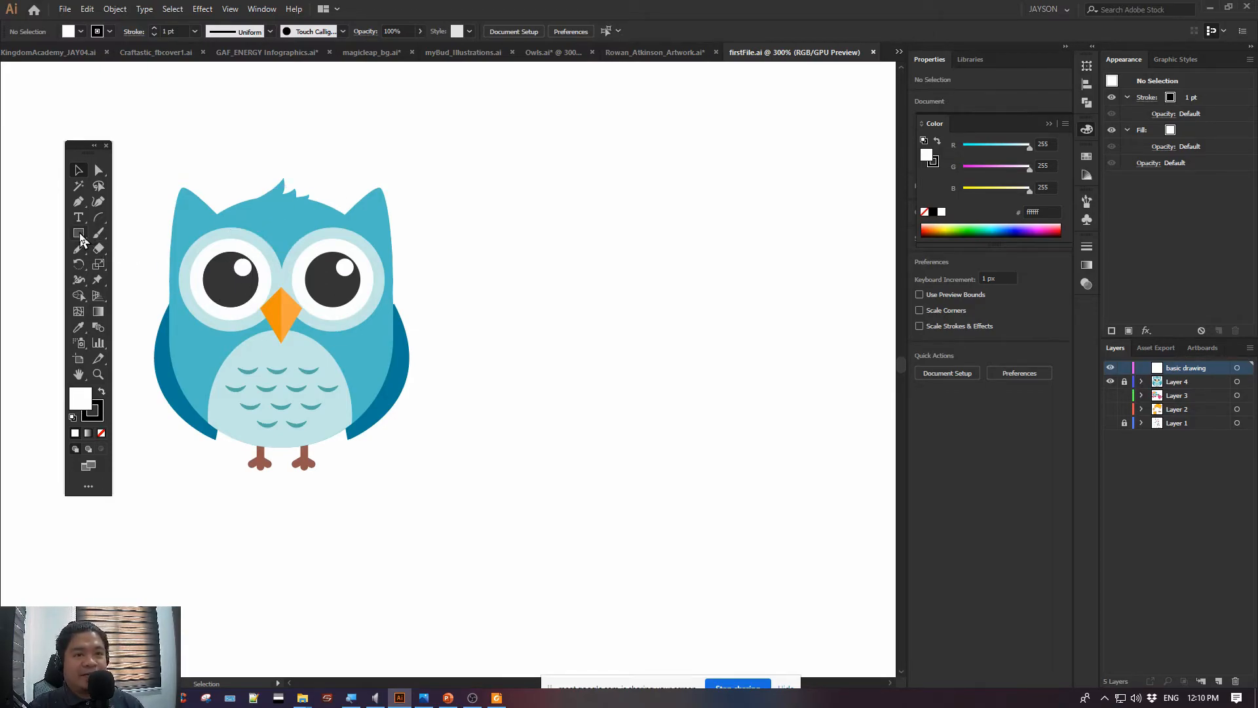
# Show the Rounded Rectangle tool, return to the Rectangle tool, and set no fill with a 2 pt black stroke
pyautogui.moveTo(80, 233); pyautogui.dragTo(111, 242)
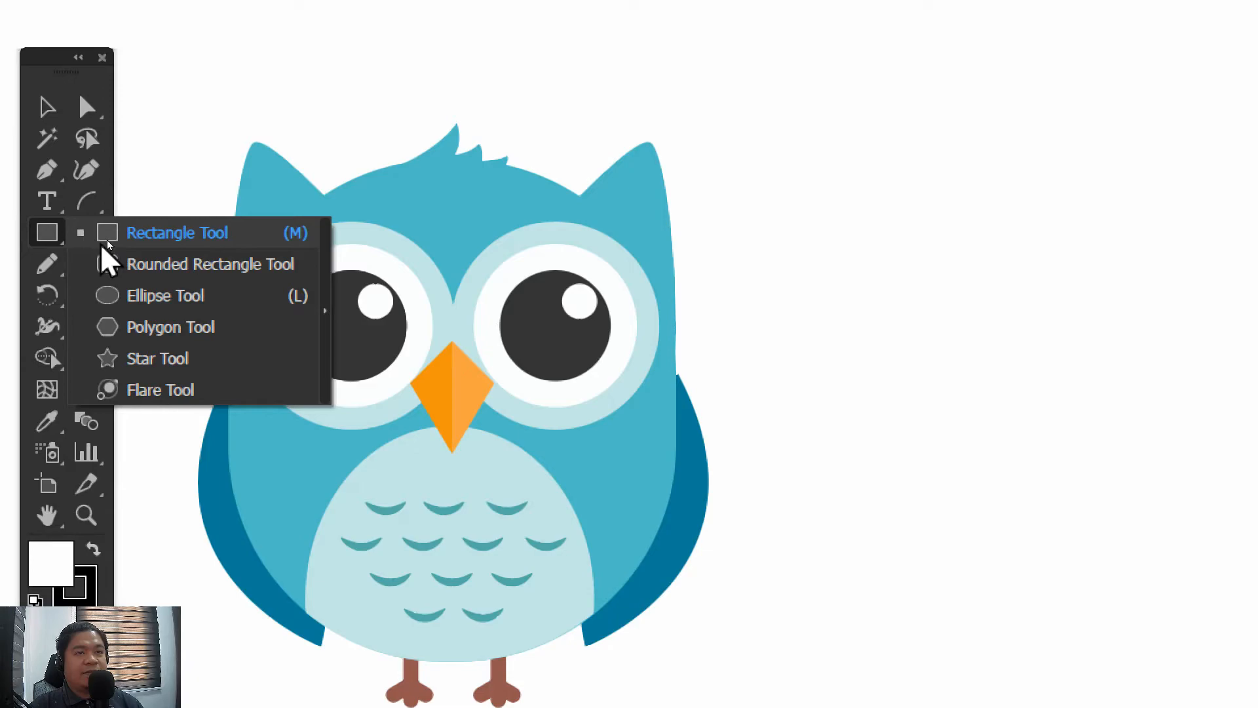
pyautogui.click(126, 268)
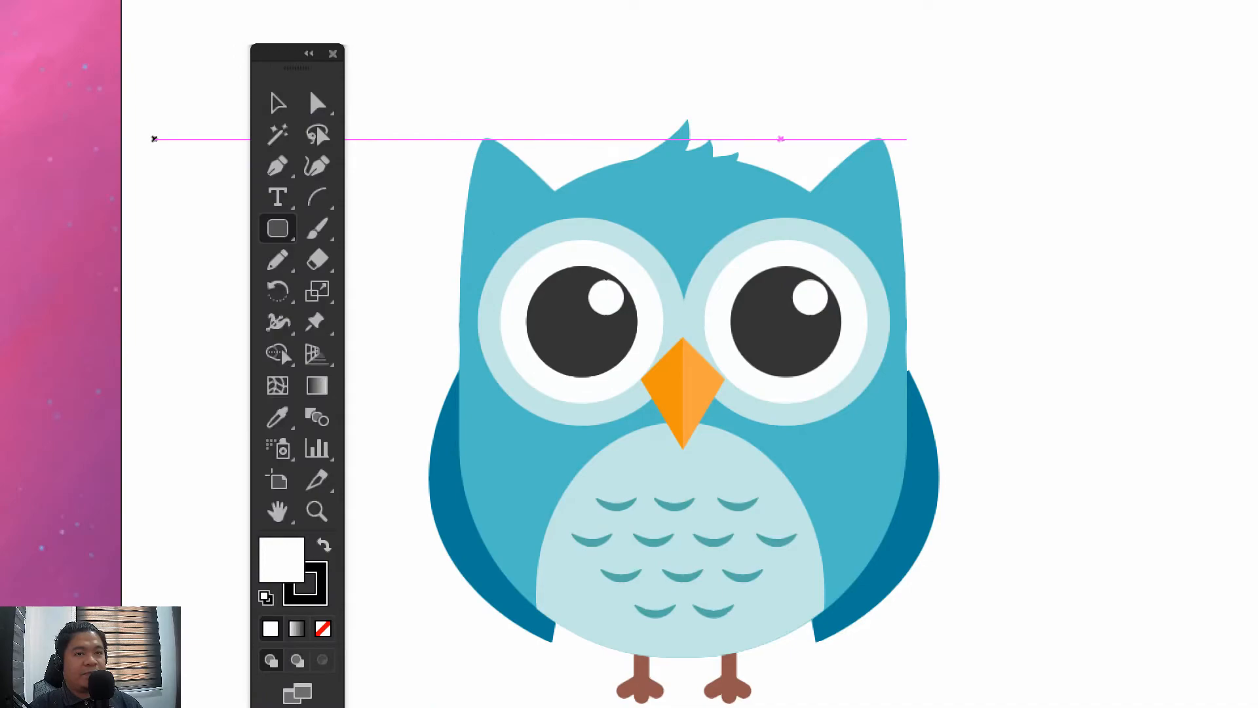
pyautogui.click(278, 228)
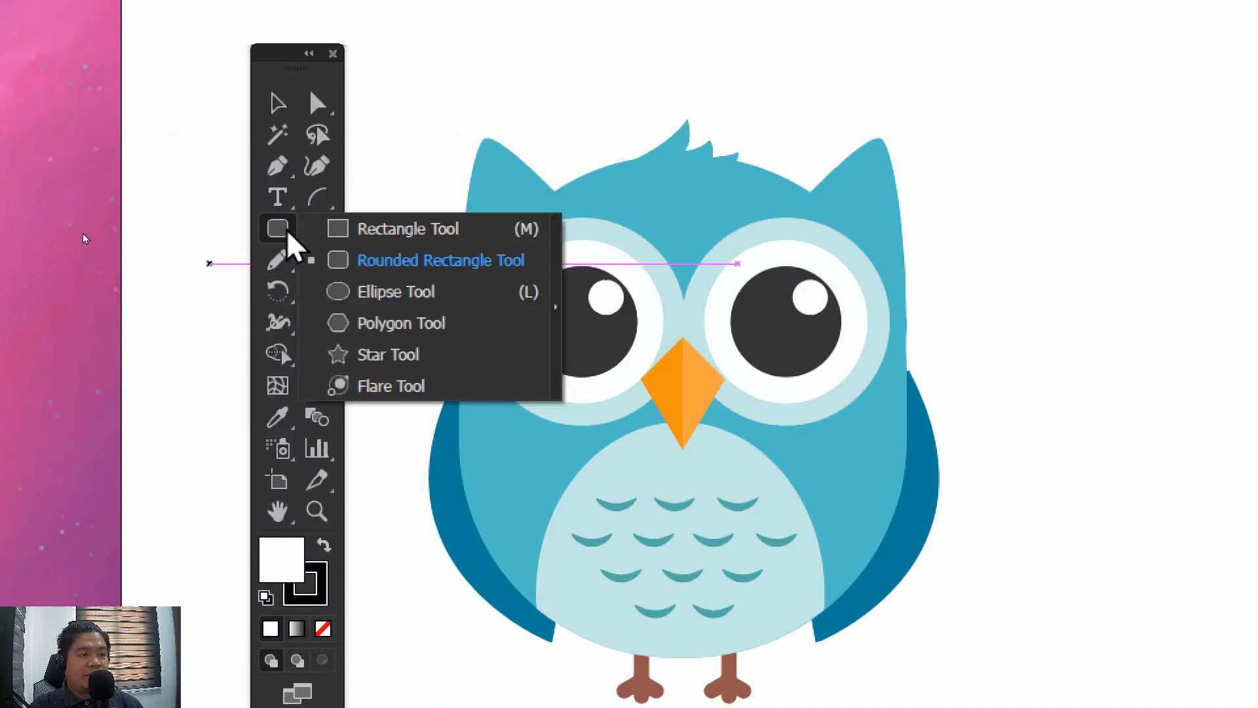
pyautogui.click(342, 230)
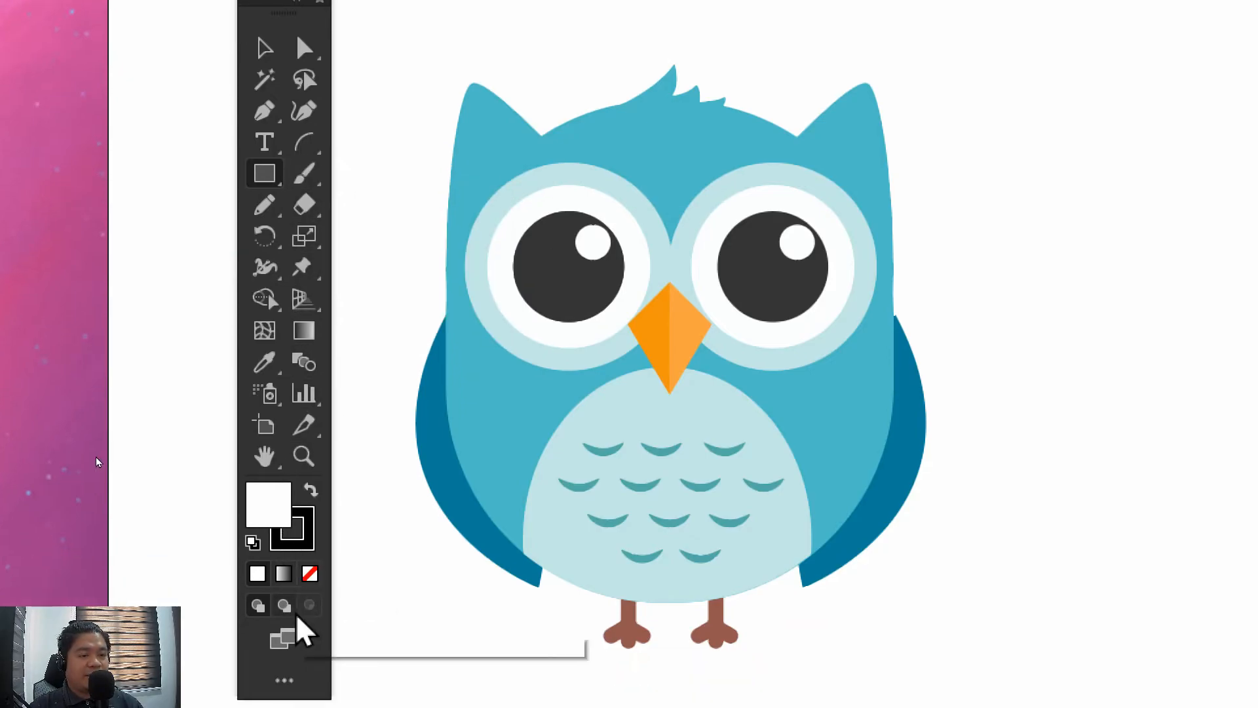
pyautogui.click(323, 629)
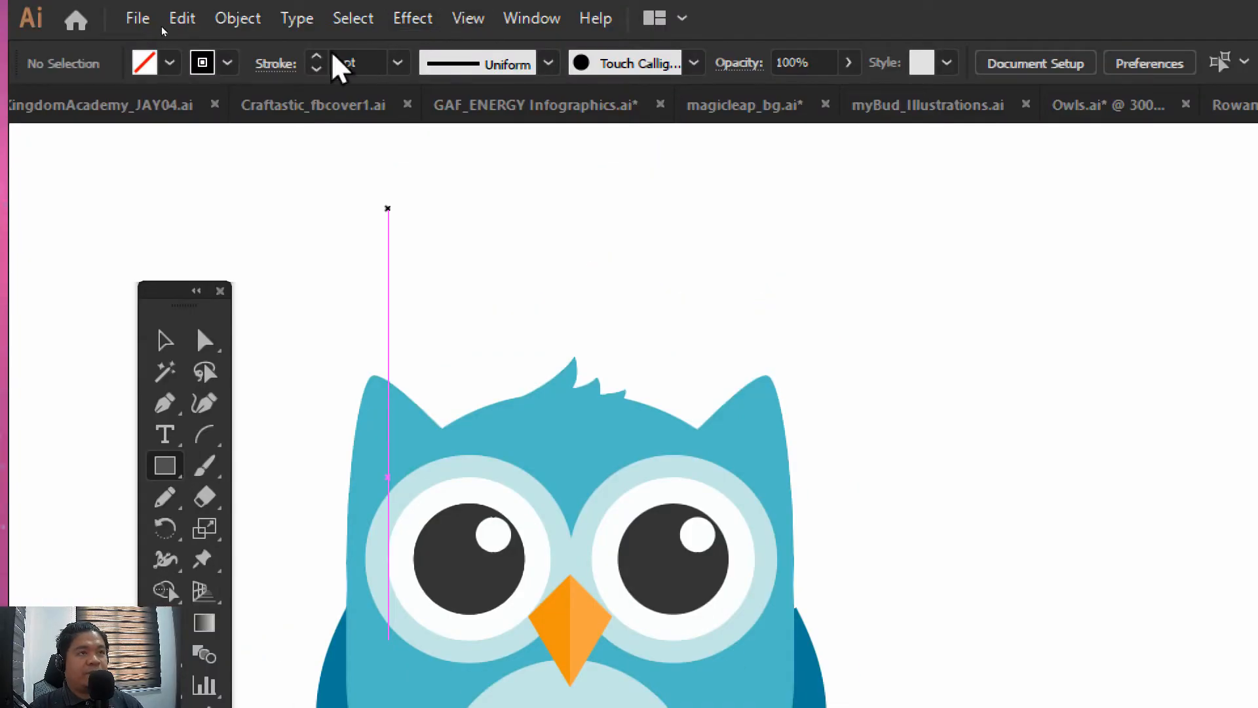
pyautogui.click(436, 0)
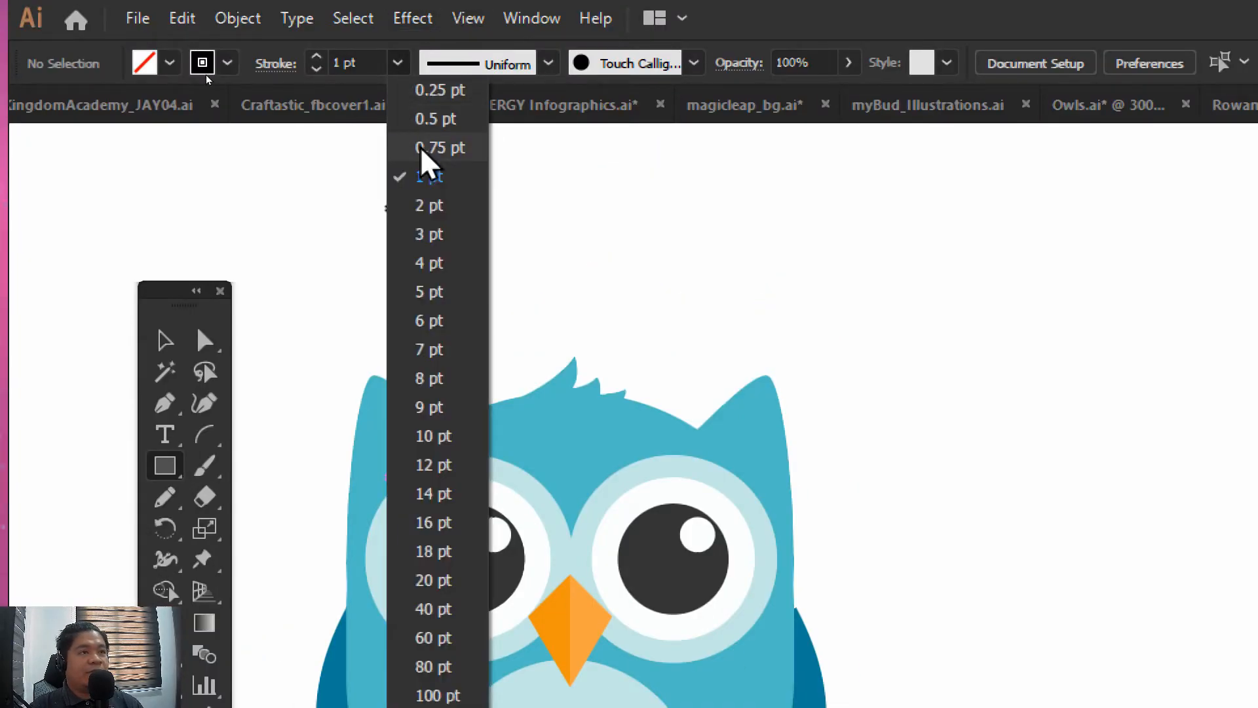
pyautogui.click(434, 215)
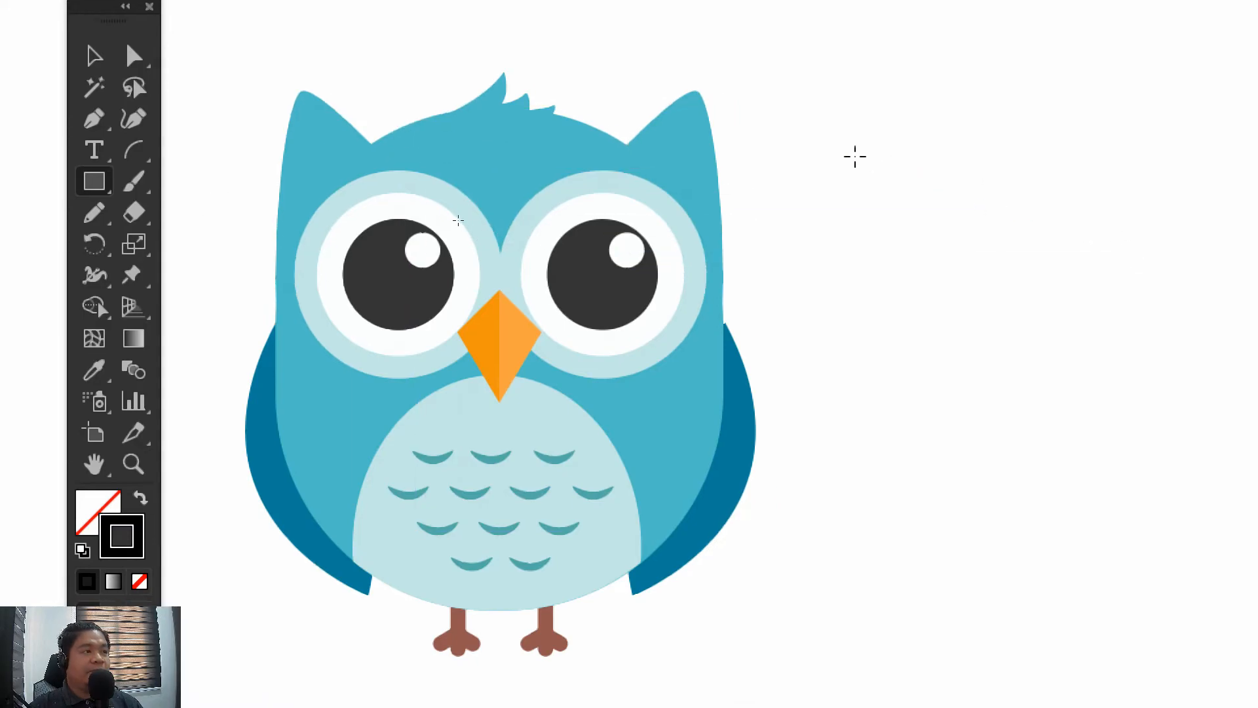
# Draw an outlined rectangle beside the owl's right wing and raise its top edge slightly
pyautogui.moveTo(753, 135); pyautogui.dragTo(1101, 607)
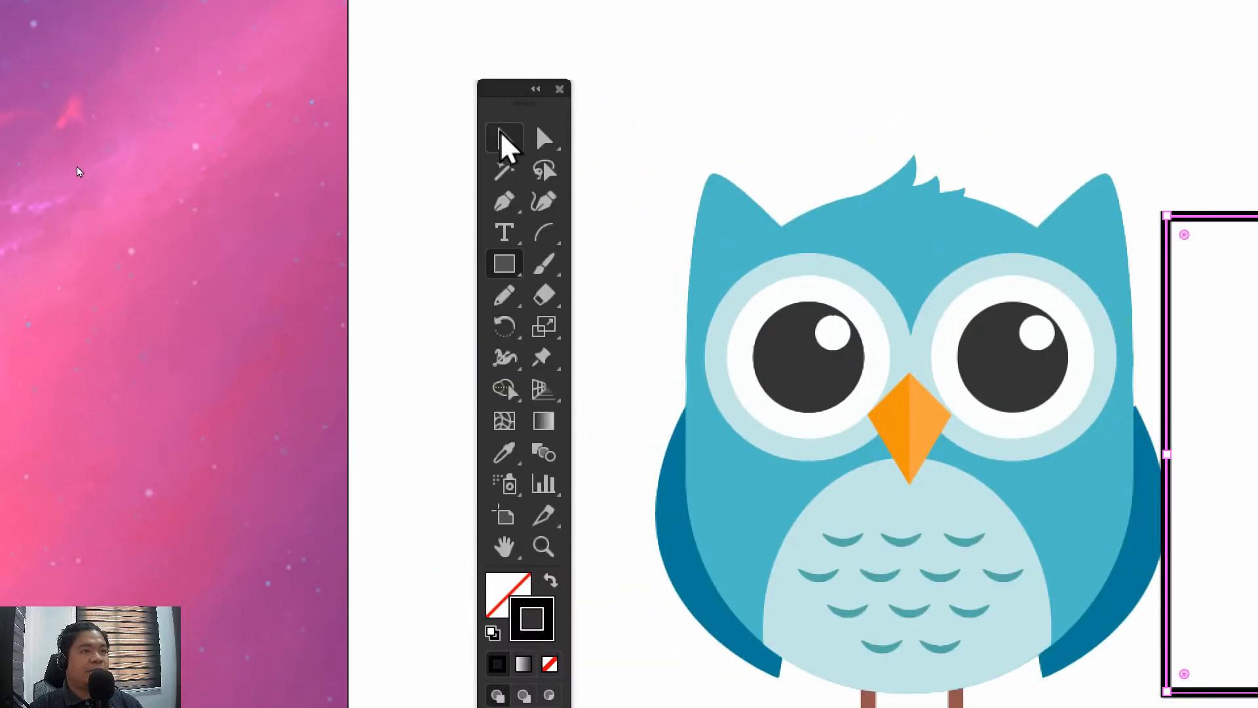
pyautogui.click(94, 56)
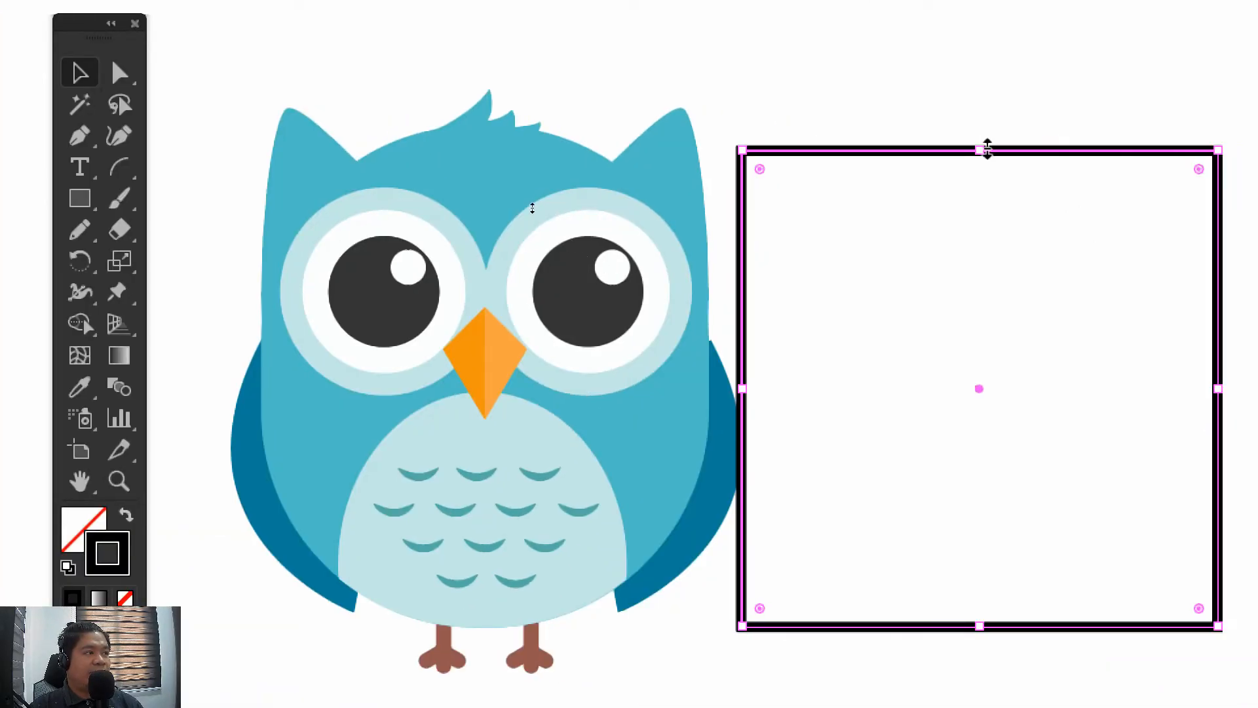
pyautogui.moveTo(987, 150)
pyautogui.mouseDown()
pyautogui.moveTo(980, 123)
pyautogui.moveTo(997, 136)
pyautogui.mouseUp()
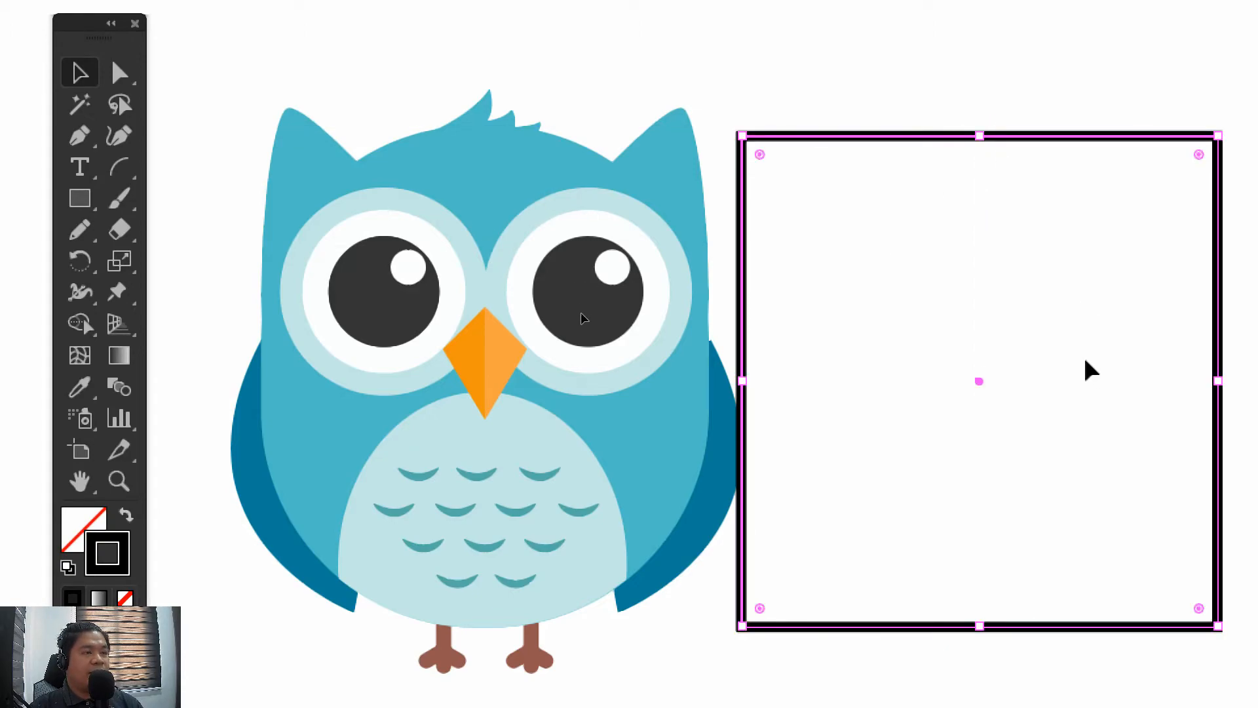
# Move the rectangle over the owl and narrow it from its right edge to roughly match the body's width
pyautogui.moveTo(1104, 374); pyautogui.dragTo(760, 342)
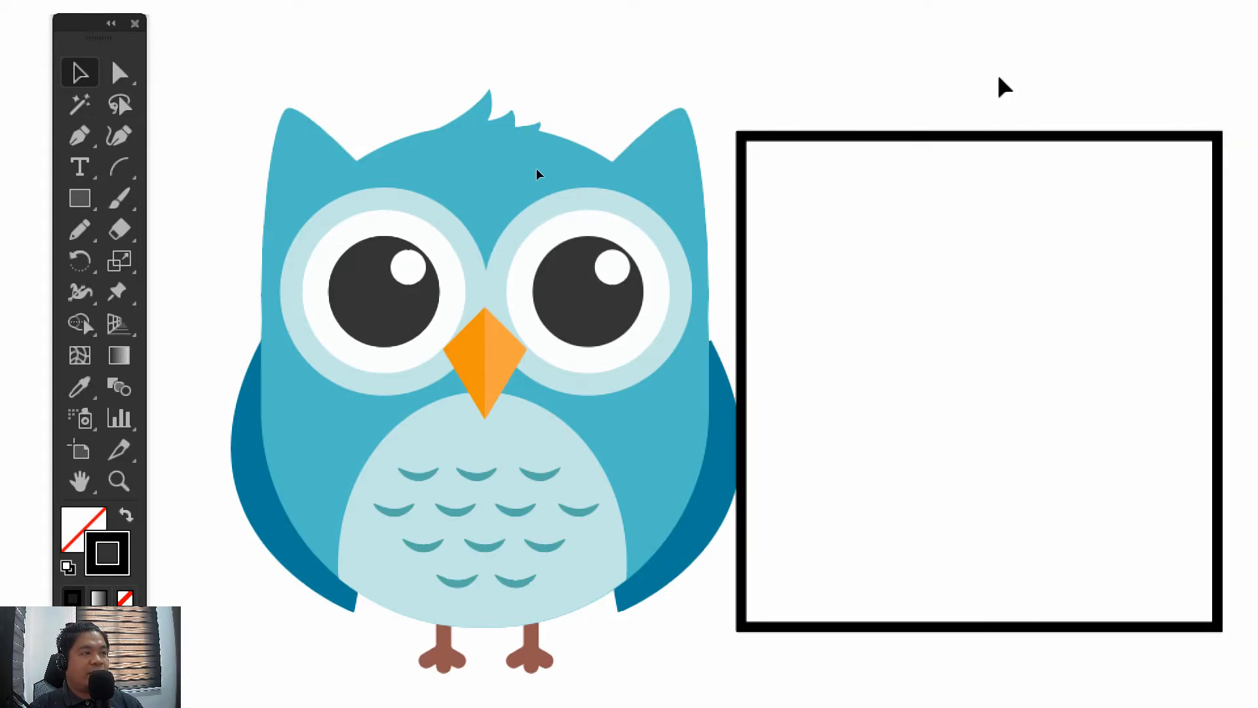
pyautogui.click(1007, 141)
pyautogui.moveTo(1047, 140); pyautogui.dragTo(571, 171)
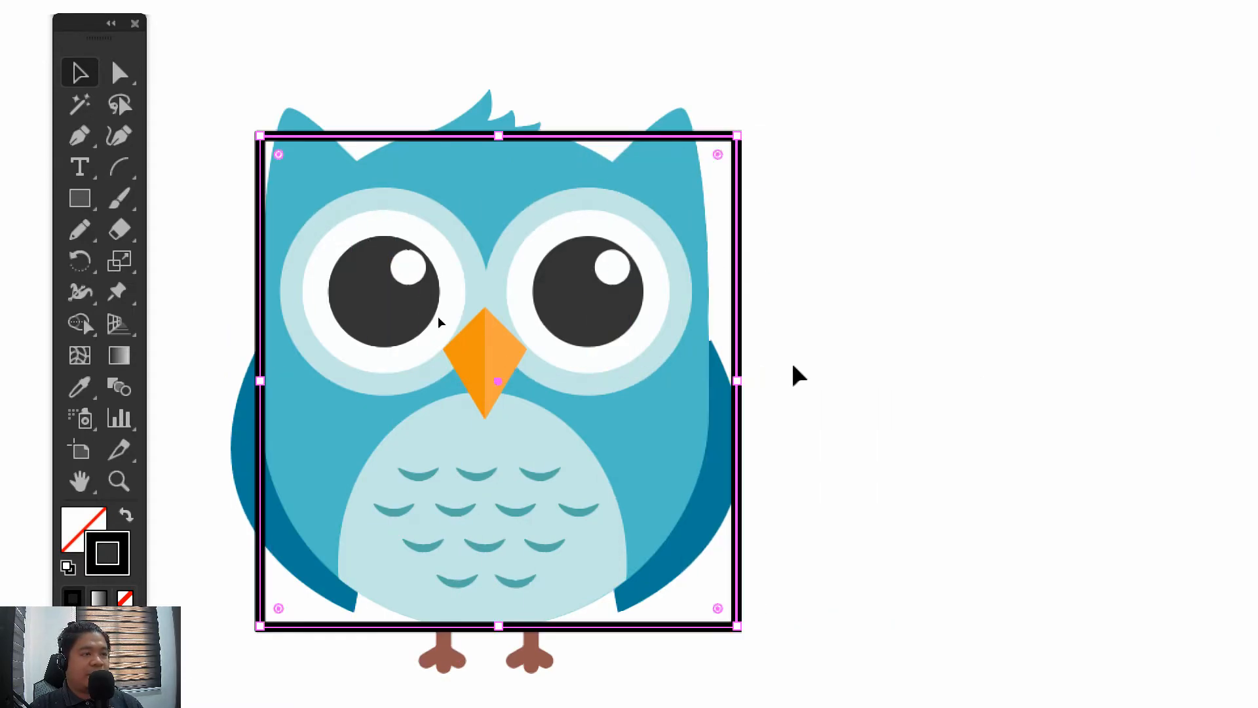
pyautogui.moveTo(737, 381); pyautogui.dragTo(708, 378)
pyautogui.click(884, 290)
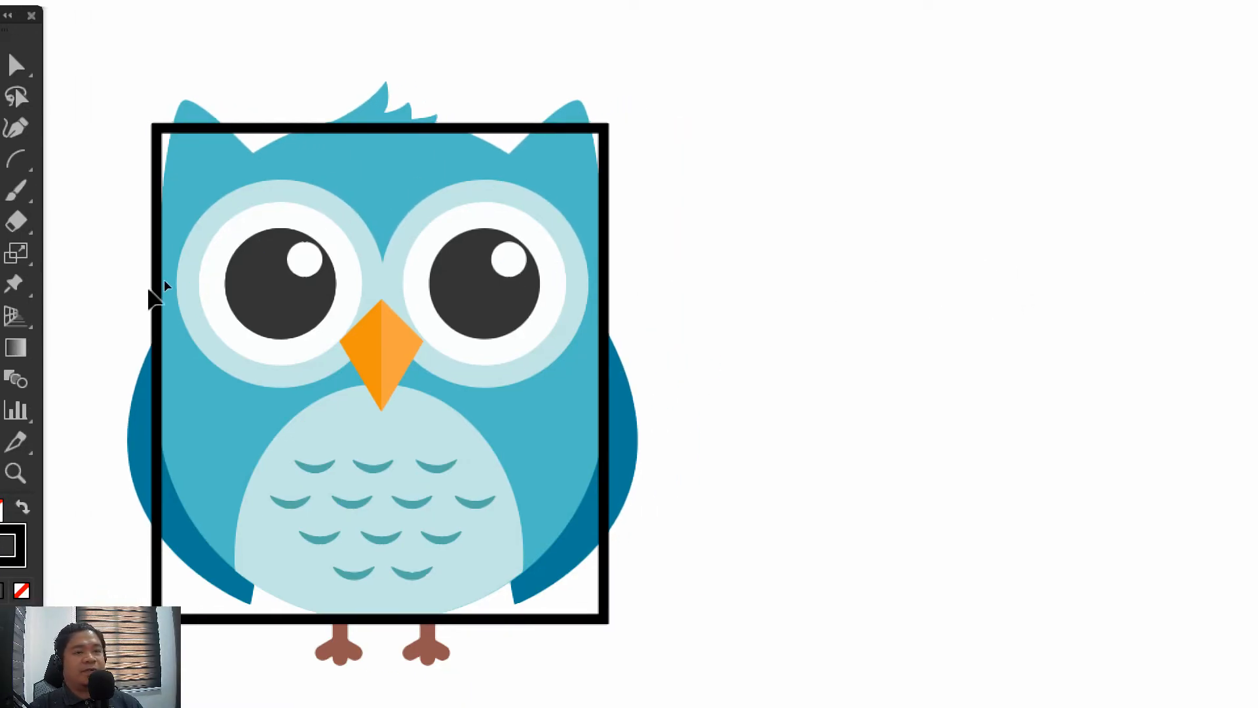
# Move the rectangle back to the empty area right of the owl and shift the floating Tools panel closer to the artwork
pyautogui.moveTo(169, 289); pyautogui.dragTo(701, 304)
pyautogui.click(630, 223)
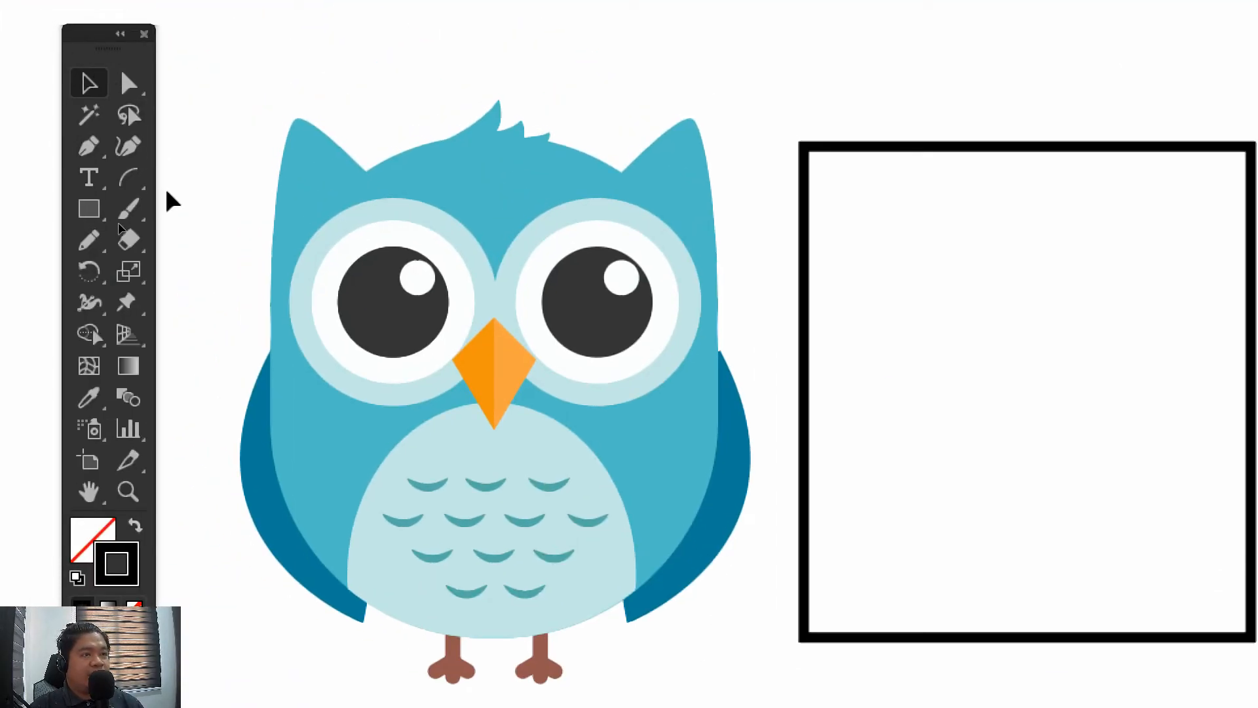
pyautogui.moveTo(88, 40); pyautogui.dragTo(129, 61)
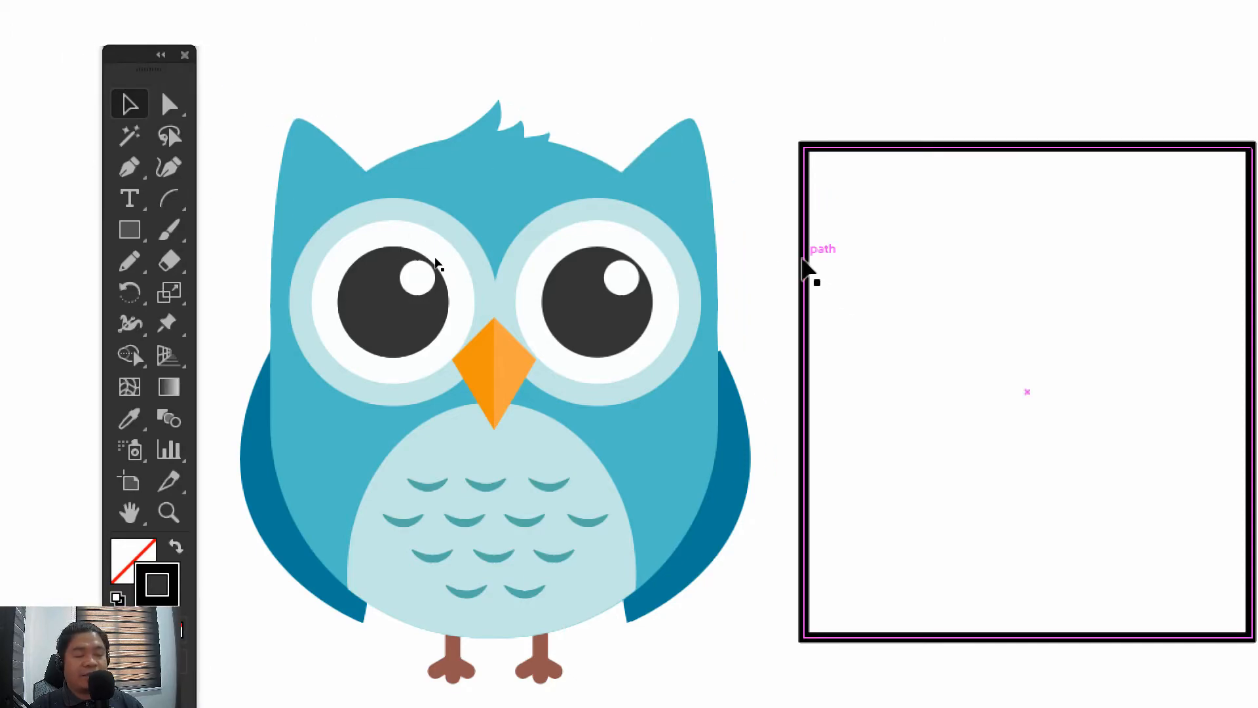
# Try resizing the rectangle from its upper-left corner and its left edge, undoing each change
pyautogui.click(807, 267)
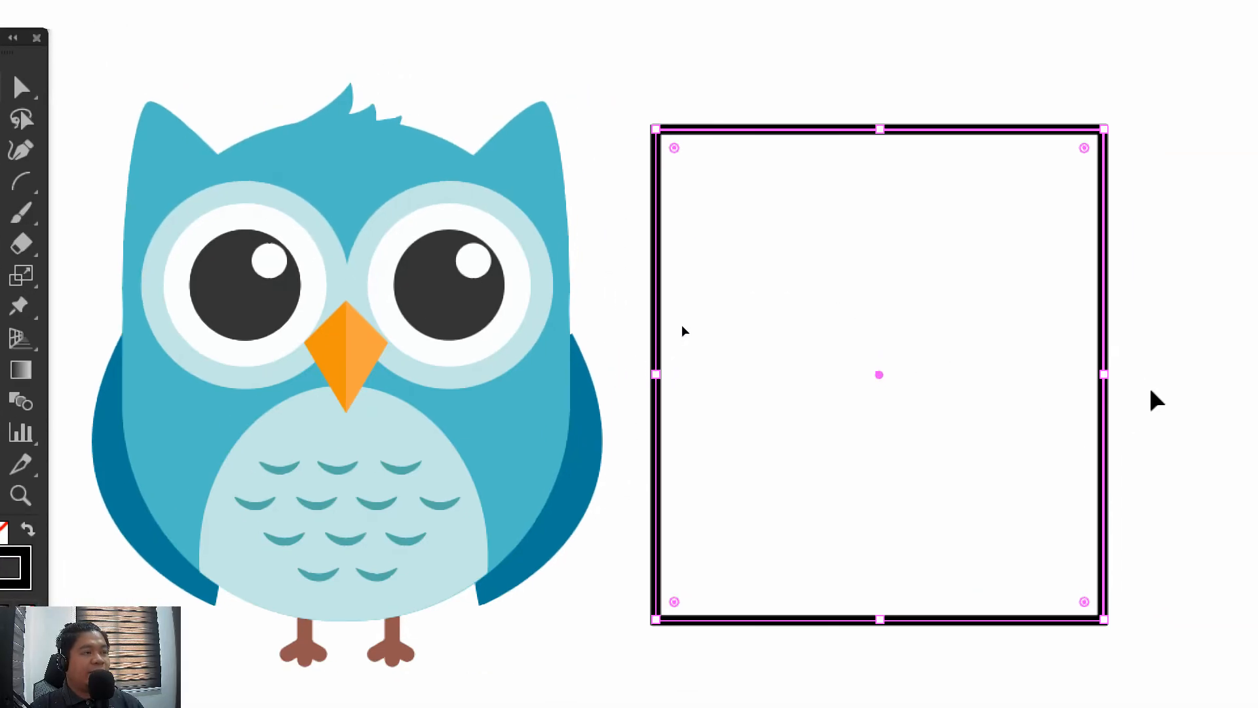
pyautogui.moveTo(655, 125); pyautogui.dragTo(950, 297)
pyautogui.hotkey('ctrl', 'z')
pyautogui.moveTo(657, 375); pyautogui.dragTo(569, 367)
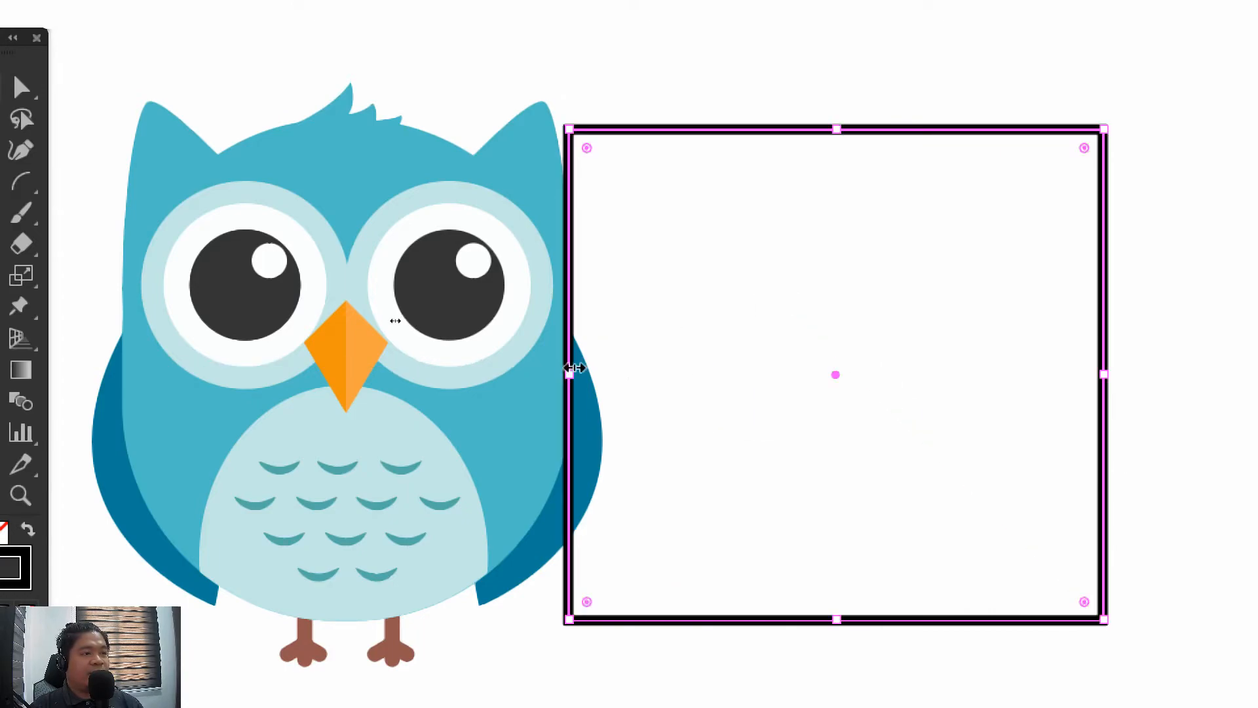
pyautogui.hotkey('ctrl', 'z')
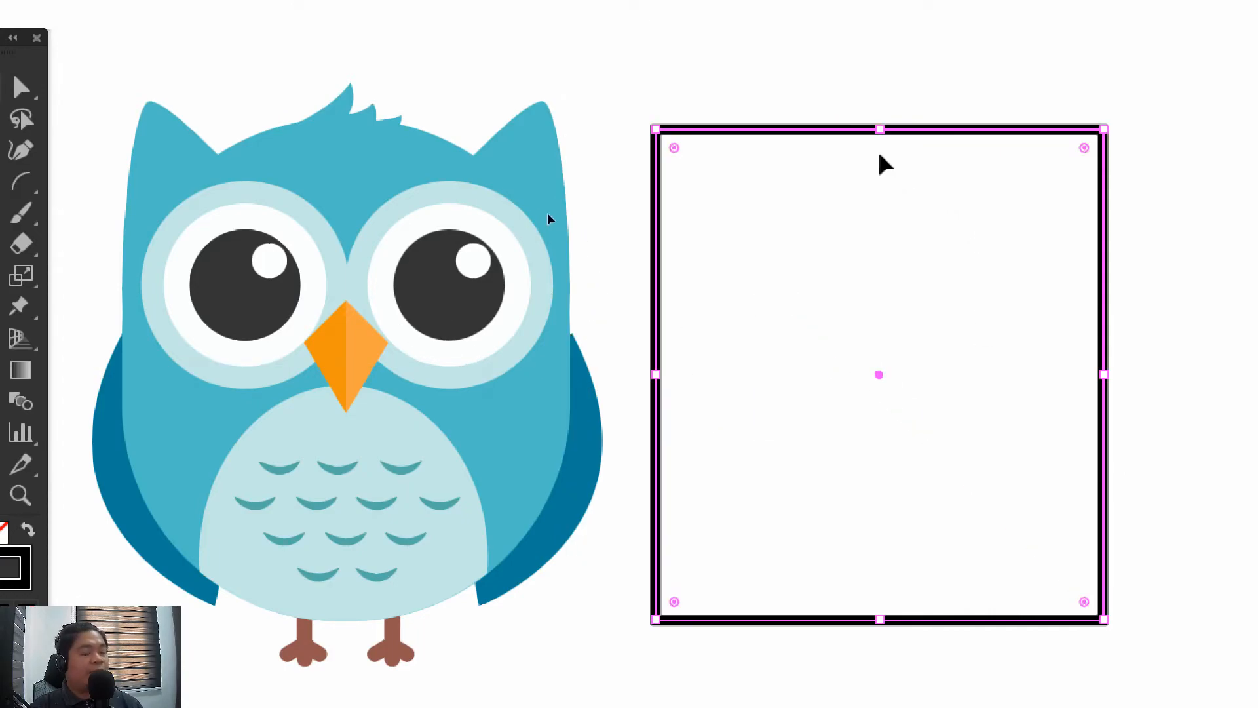
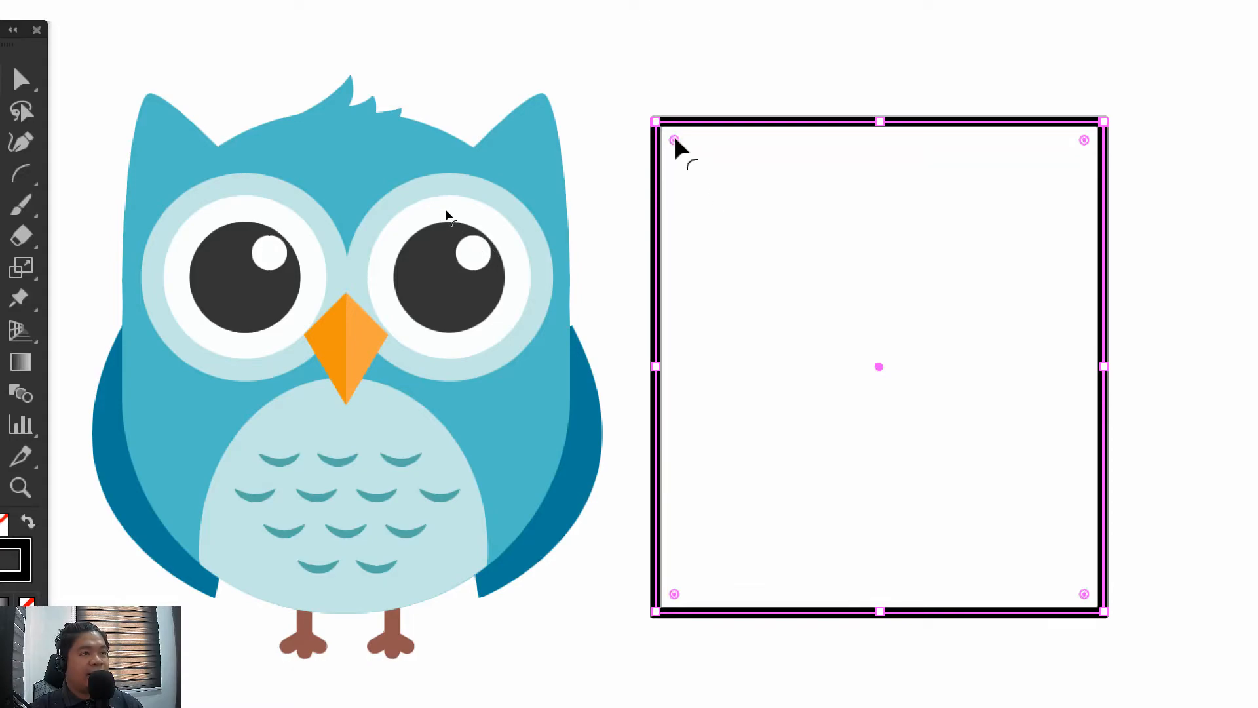
pyautogui.moveTo(679, 142); pyautogui.dragTo(820, 316)
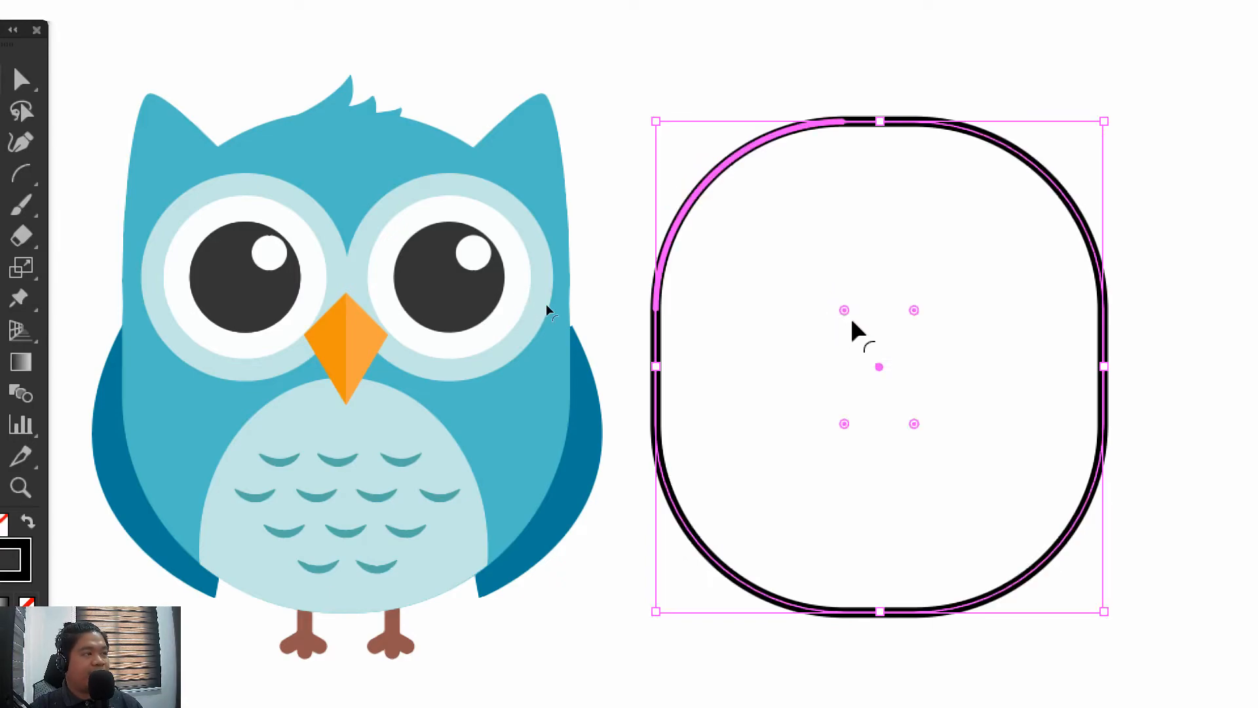
pyautogui.hotkey('ctrl', 'z')
pyautogui.hotkey('ctrl', 'z')
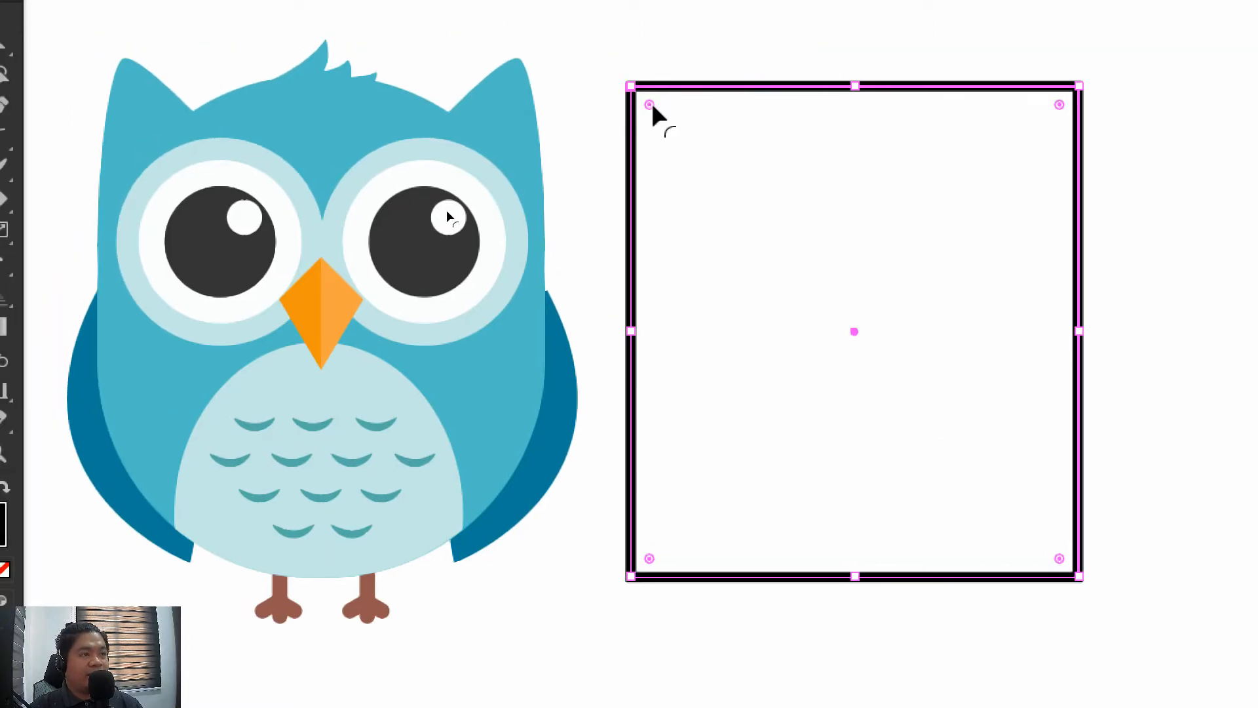
# Round all four corners of the outlined rectangle to match the reference owl's body, keeping short straight edges between the arcs
pyautogui.moveTo(651, 105); pyautogui.dragTo(851, 293)
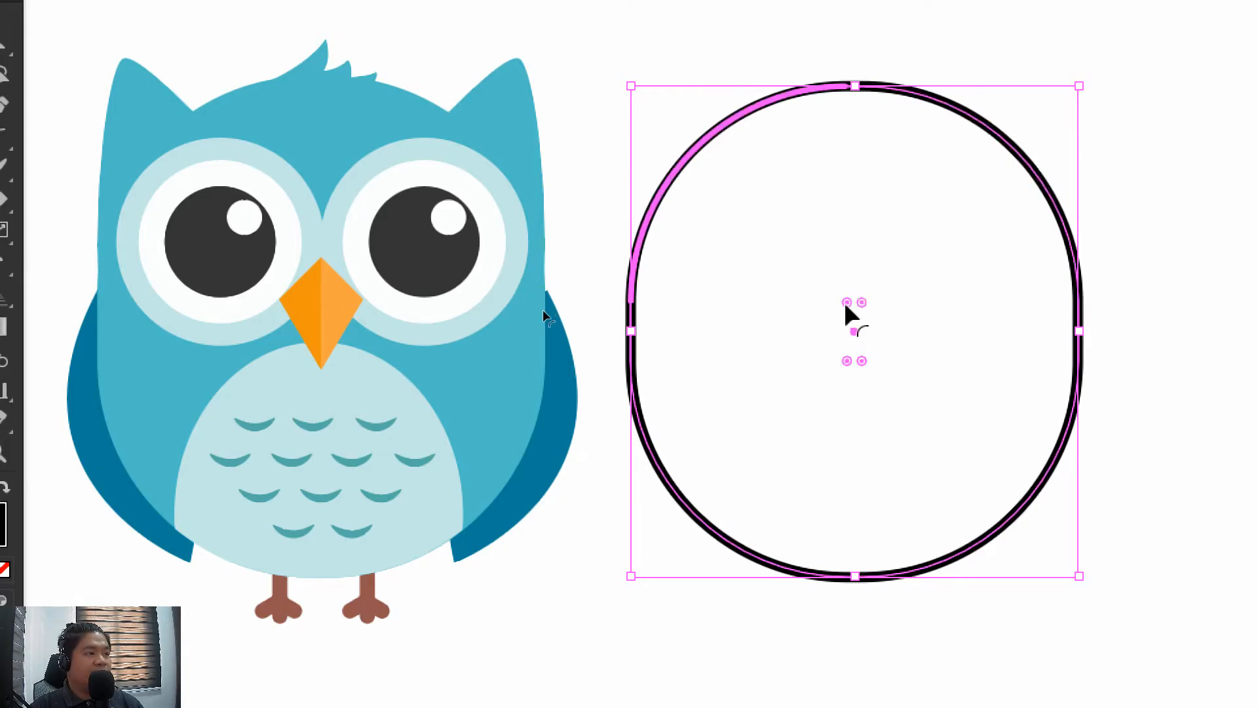
pyautogui.moveTo(845, 302)
pyautogui.mouseDown()
pyautogui.moveTo(880, 334)
pyautogui.moveTo(854, 313)
pyautogui.mouseUp()
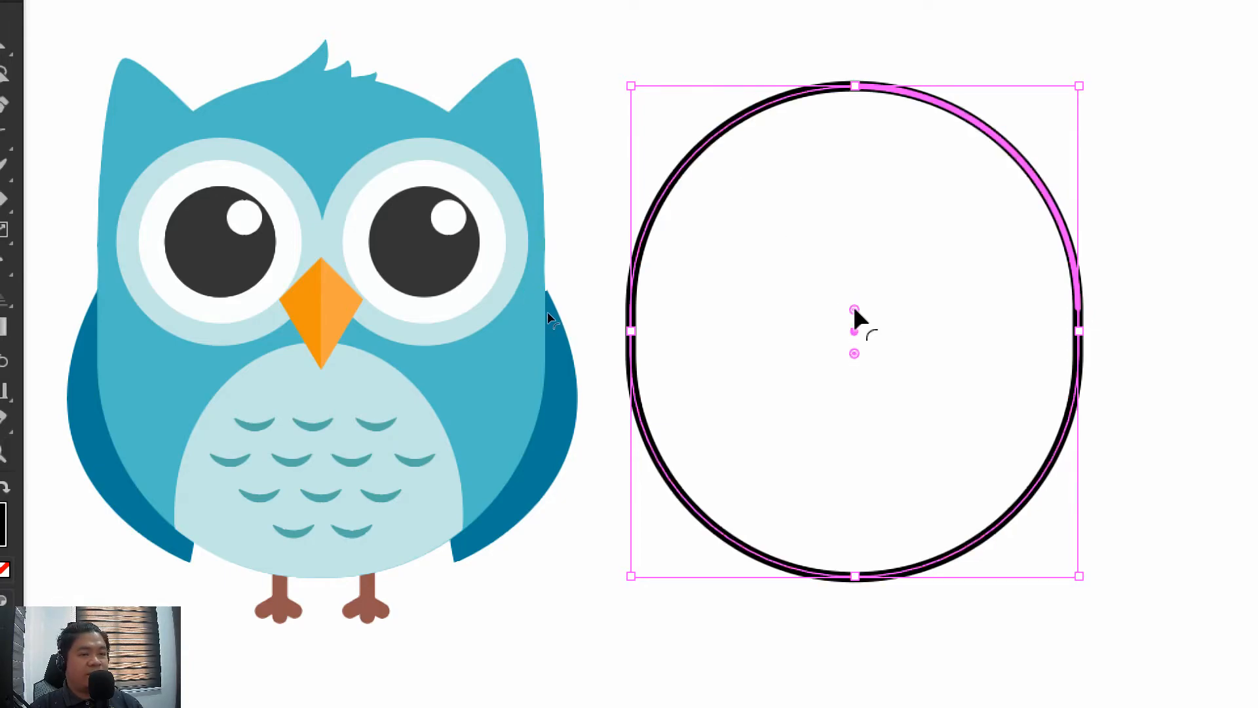
pyautogui.moveTo(853, 312)
pyautogui.mouseDown()
pyautogui.moveTo(834, 300)
pyautogui.moveTo(854, 312)
pyautogui.moveTo(867, 256)
pyautogui.moveTo(834, 294)
pyautogui.moveTo(817, 284)
pyautogui.moveTo(847, 300)
pyautogui.moveTo(837, 295)
pyautogui.mouseUp()
pyautogui.click(570, 165)
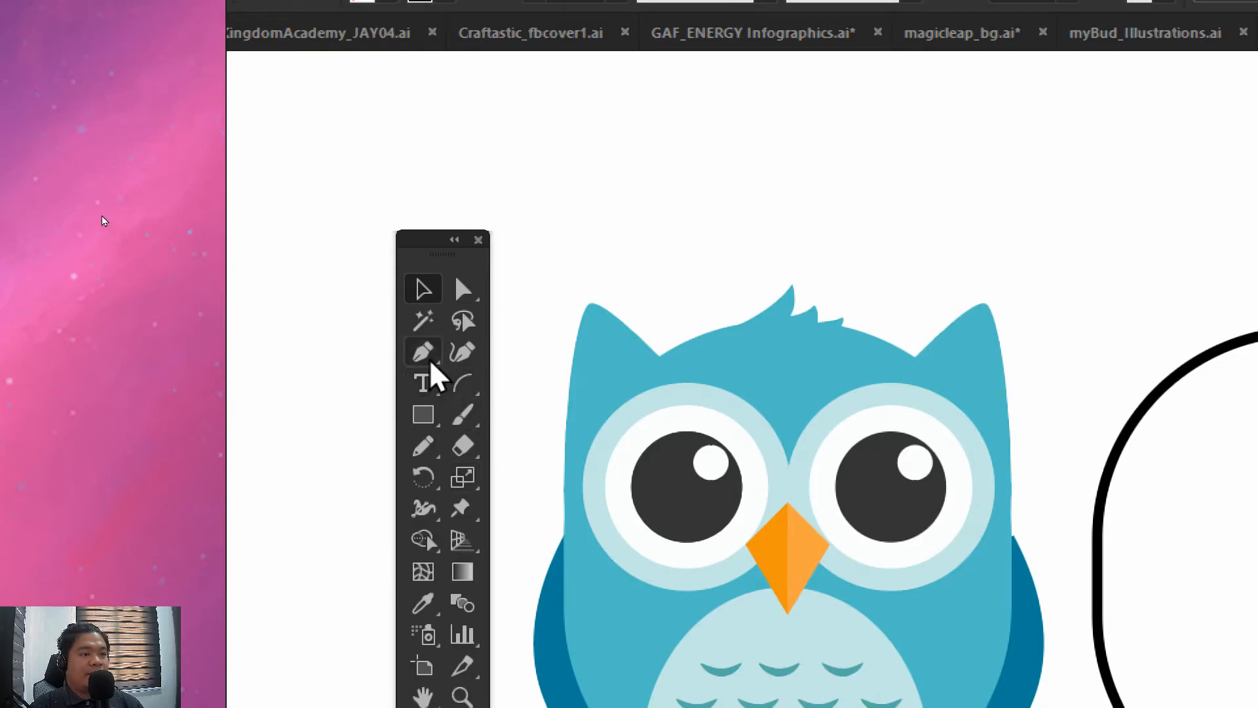
# Draw a closed, curved ear shape with the Pen tool overlapping the upper-left side of the rounded body outline
pyautogui.click(430, 360)
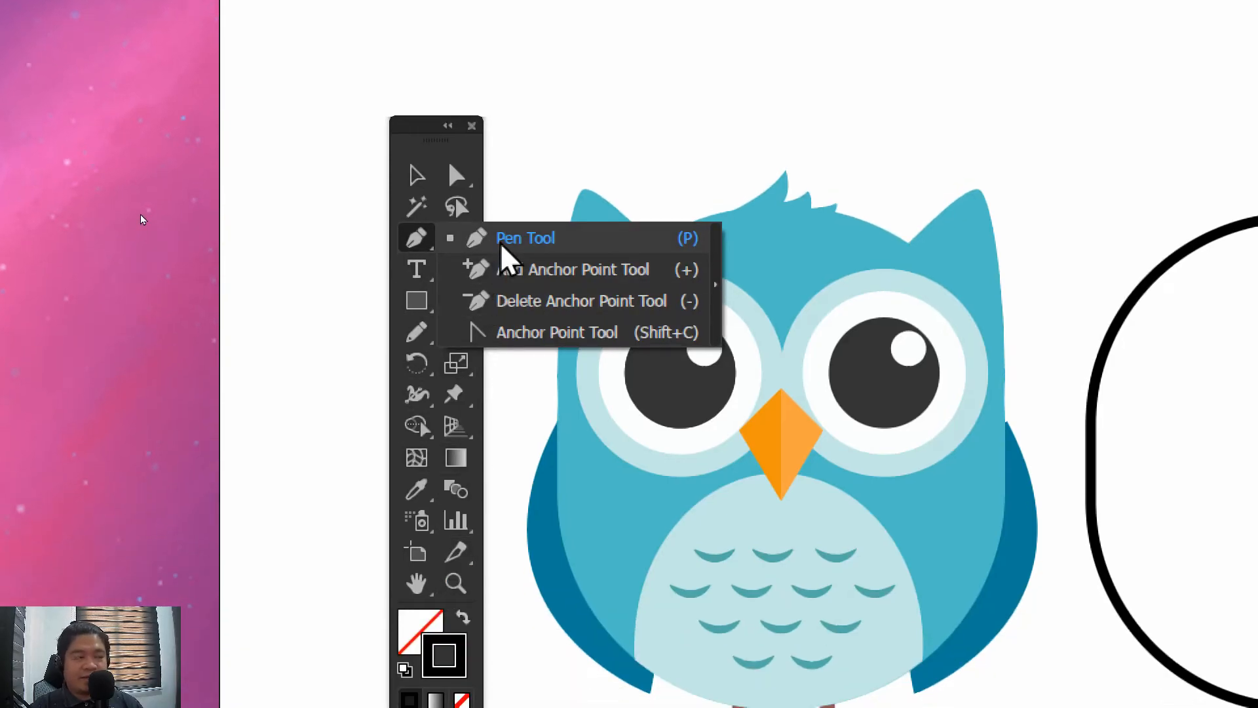
pyautogui.click(504, 243)
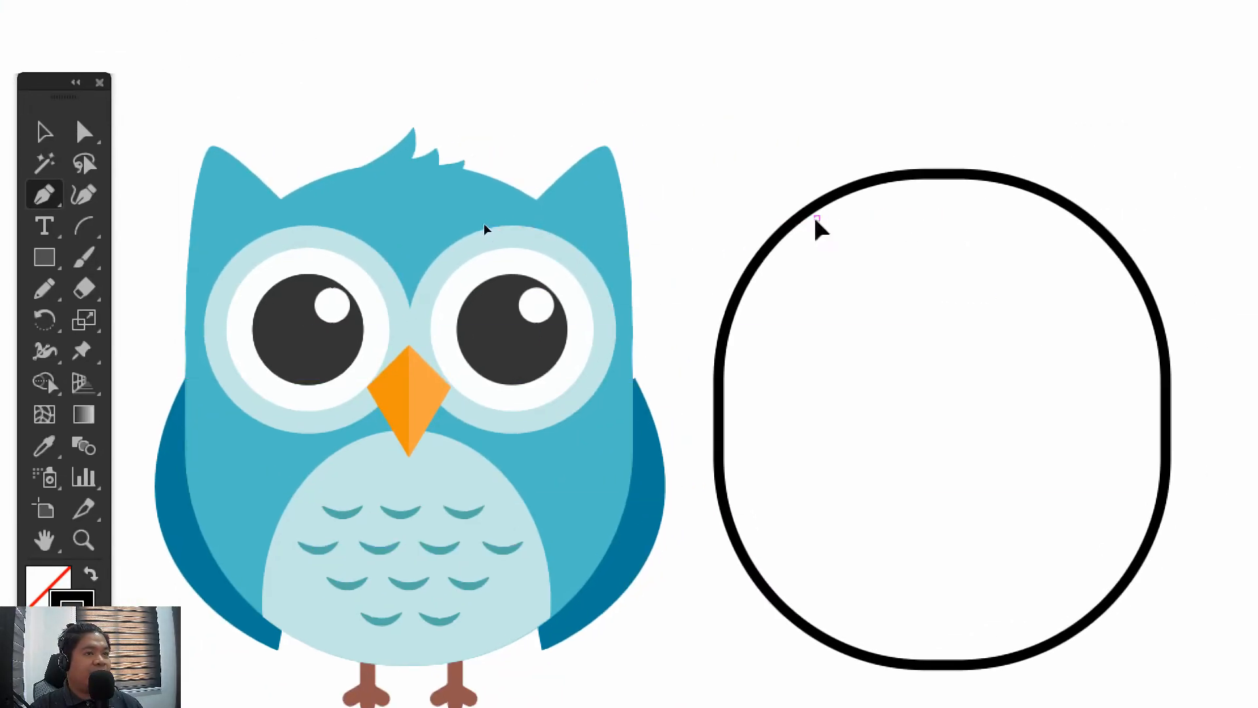
pyautogui.click(816, 217)
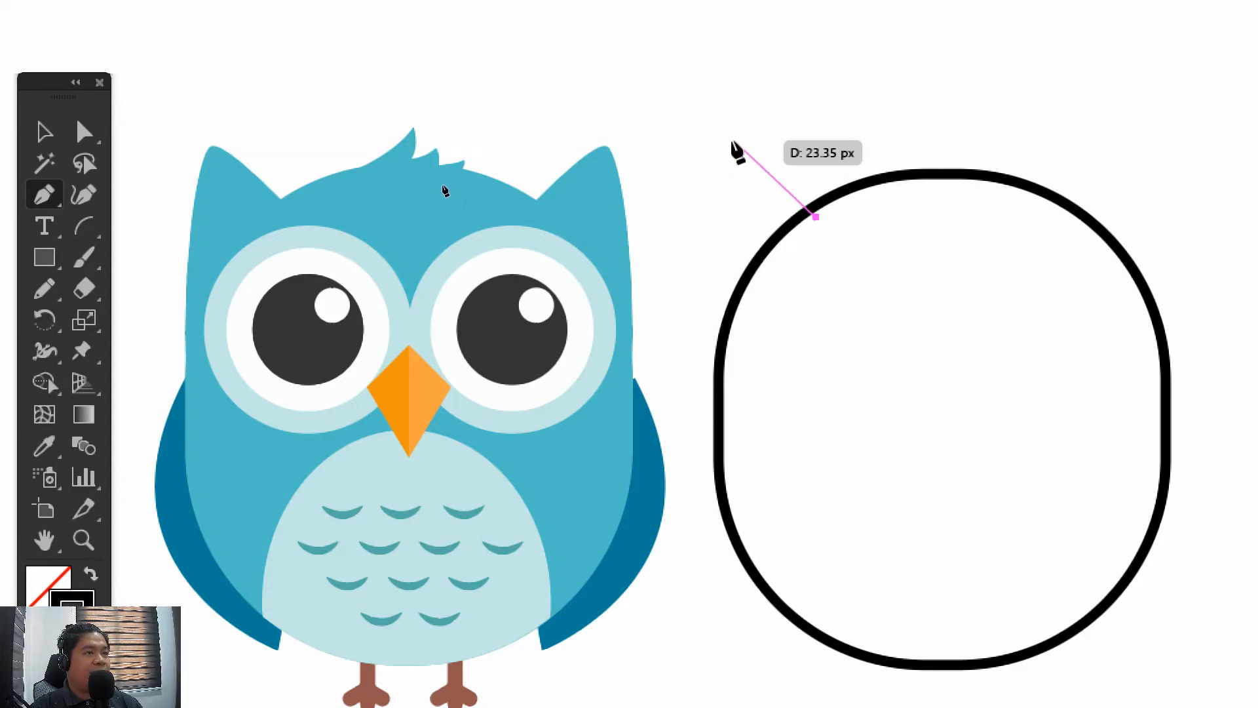
pyautogui.moveTo(734, 139); pyautogui.dragTo(712, 161)
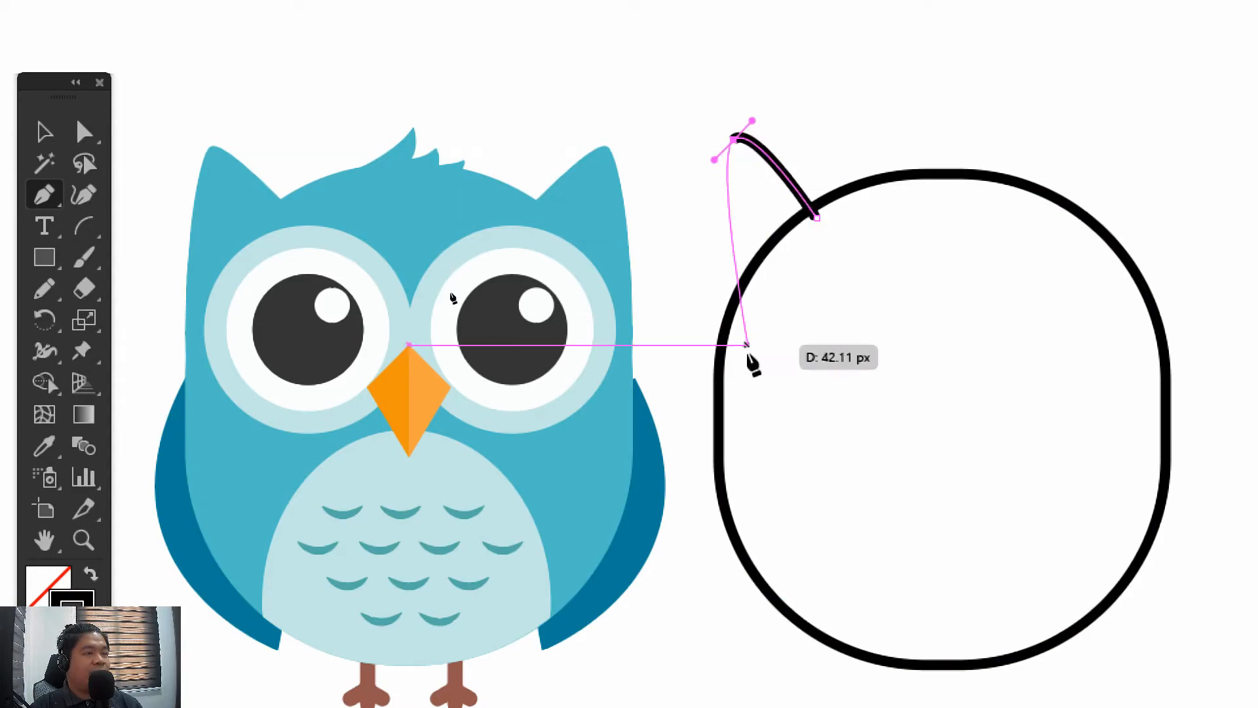
pyautogui.moveTo(719, 402); pyautogui.dragTo(728, 490)
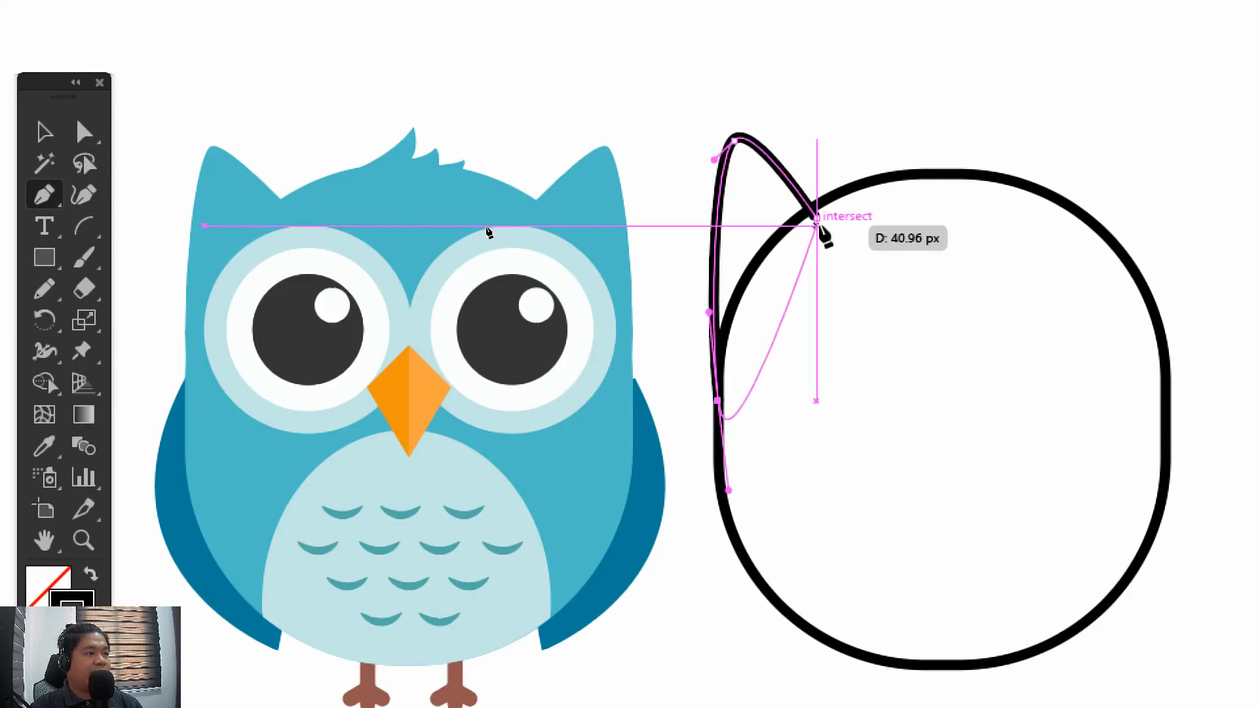
pyautogui.moveTo(816, 216); pyautogui.dragTo(764, 176)
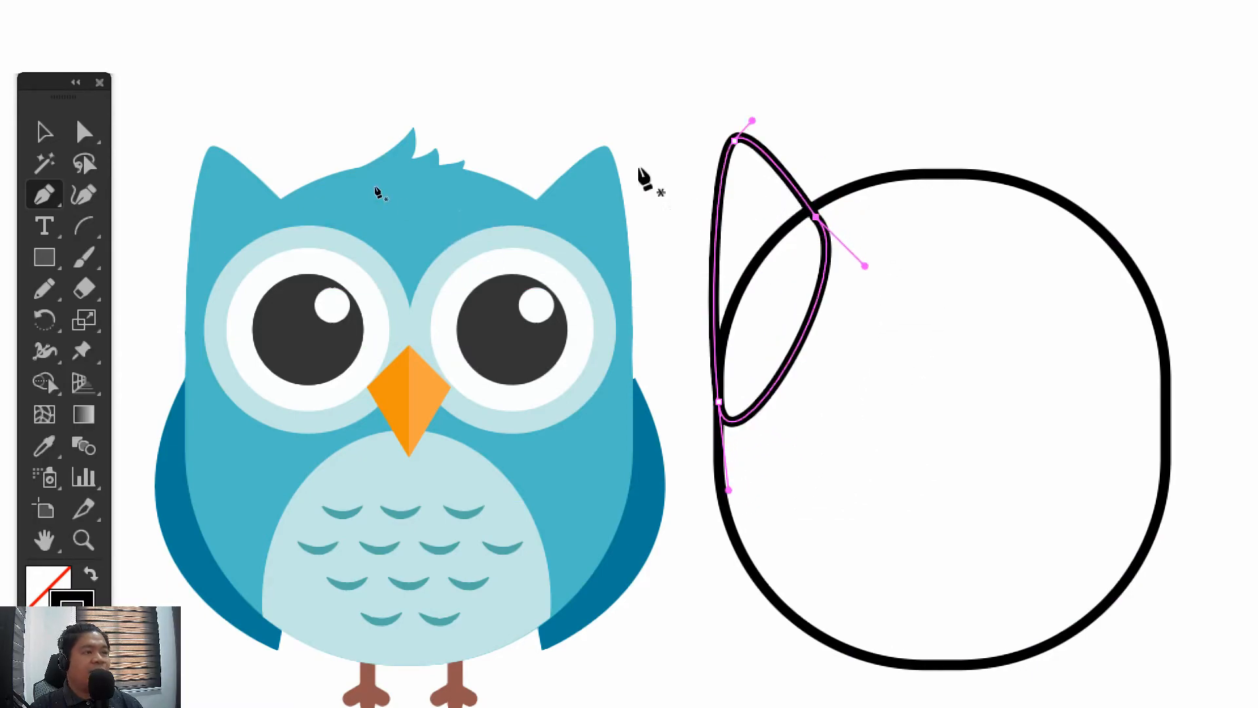
# Select the pen-drawn ear shape and delete it
pyautogui.click(56, 128)
pyautogui.click(754, 196)
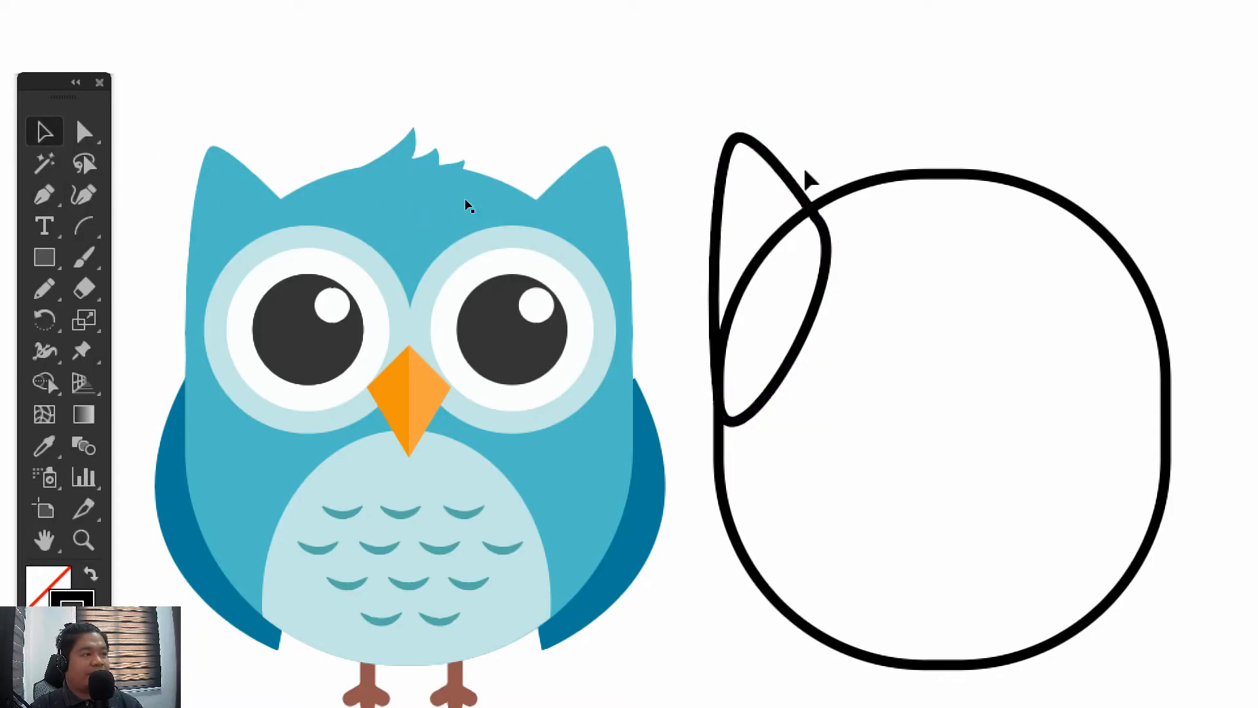
pyautogui.click(46, 257)
pyautogui.moveTo(706, 128); pyautogui.dragTo(721, 141)
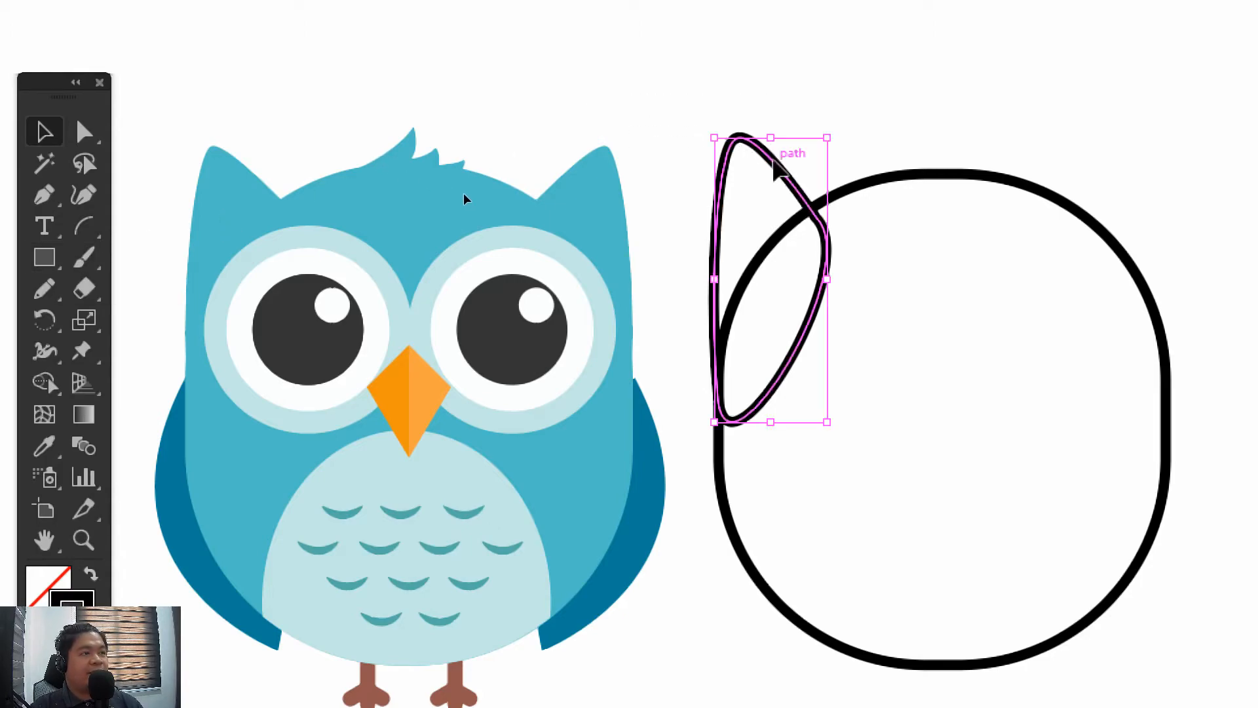
pyautogui.press('Delete')
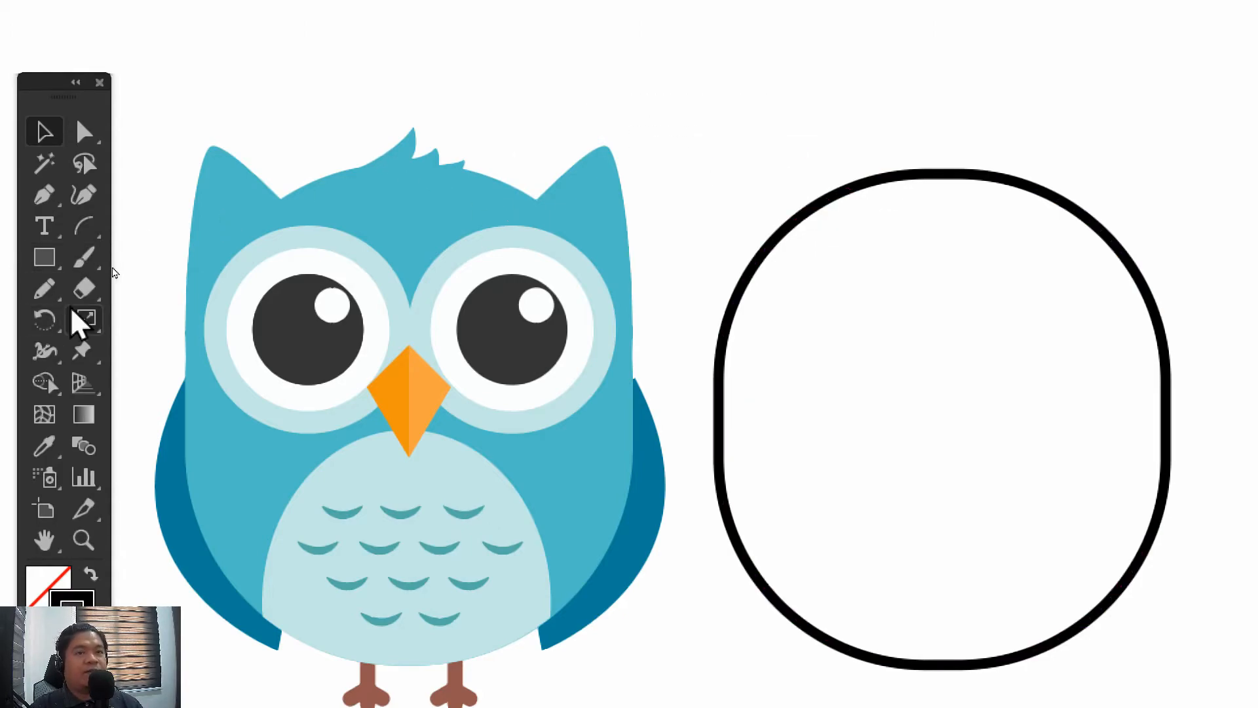
# Create a polygon with 3 sides and a radius of 40.009 px
pyautogui.click(46, 257)
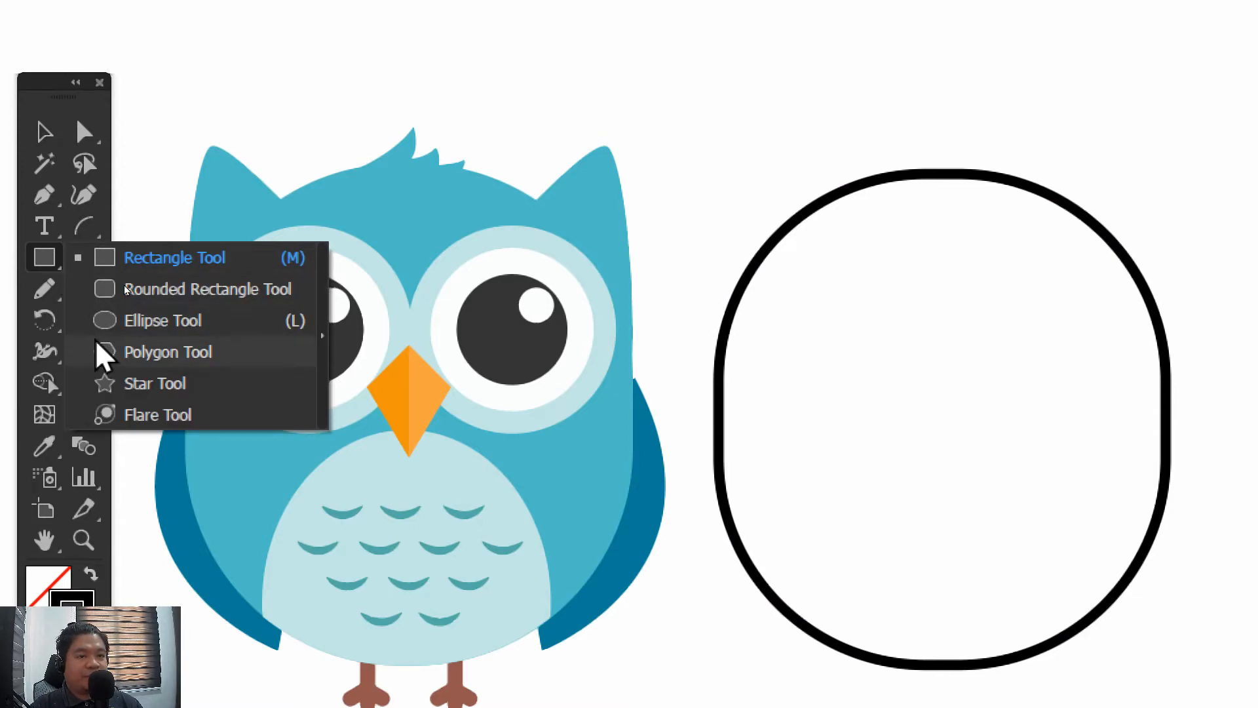
pyautogui.click(152, 354)
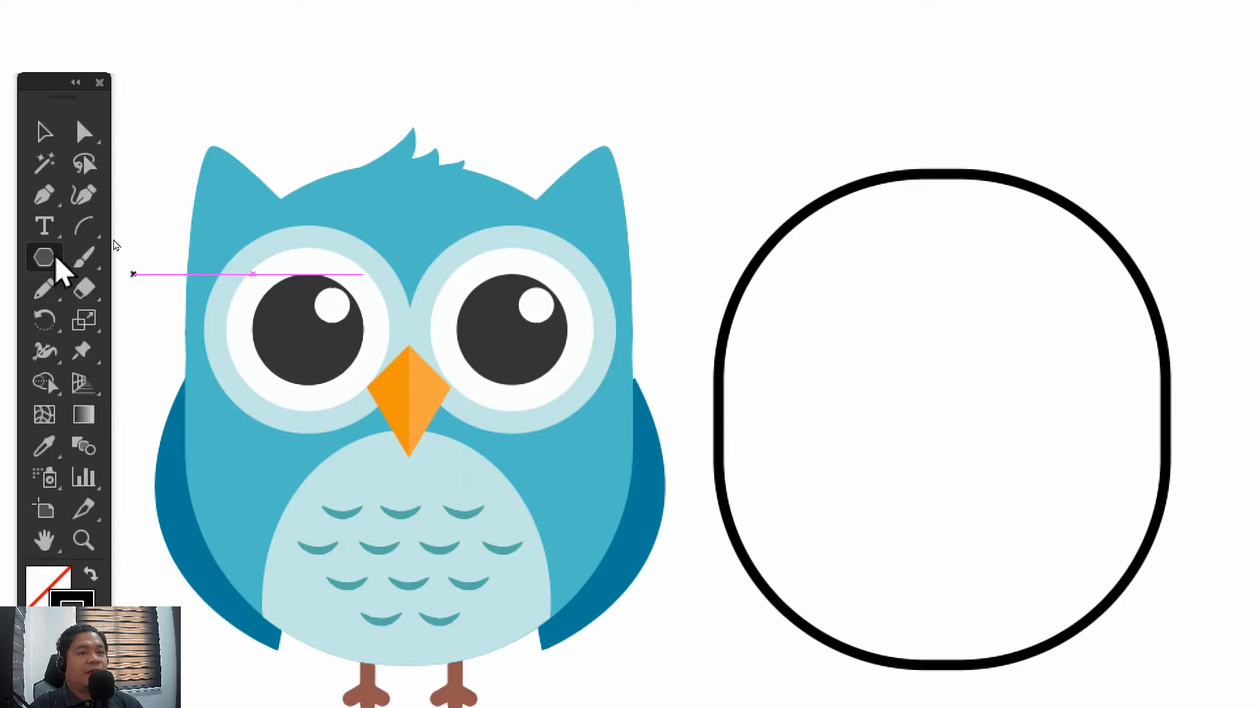
pyautogui.click(169, 122)
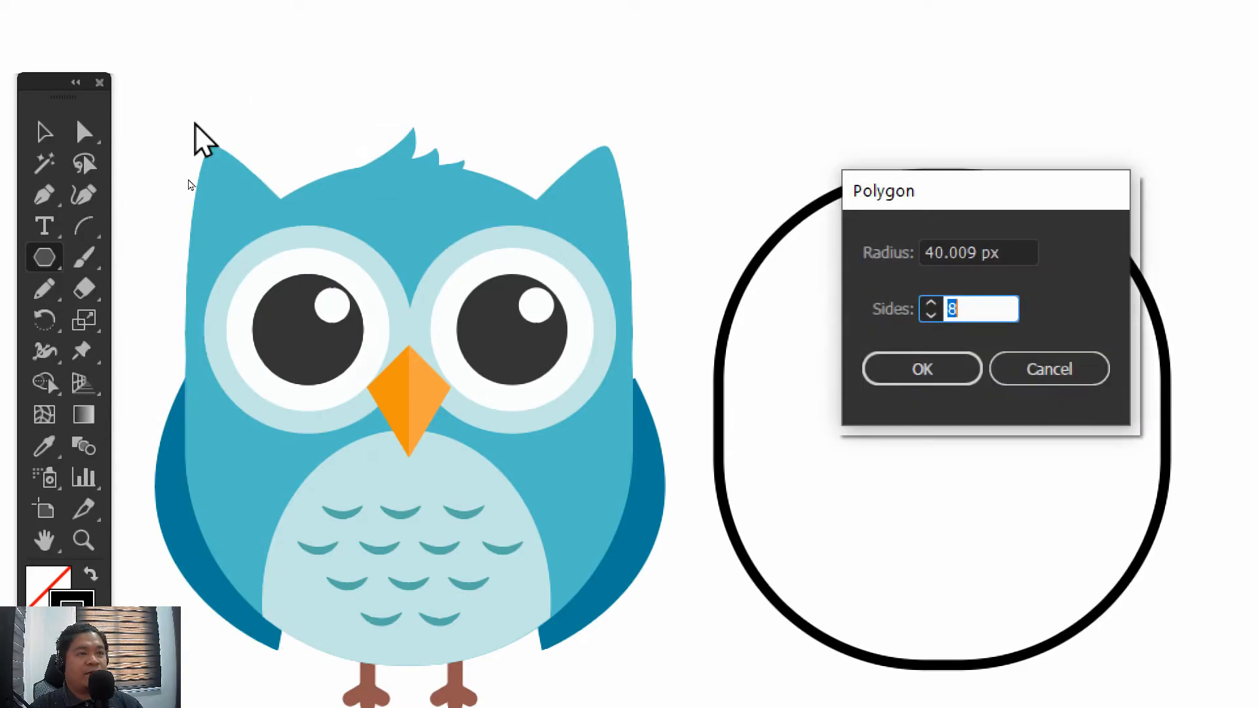
pyautogui.write('3')
pyautogui.click(899, 371)
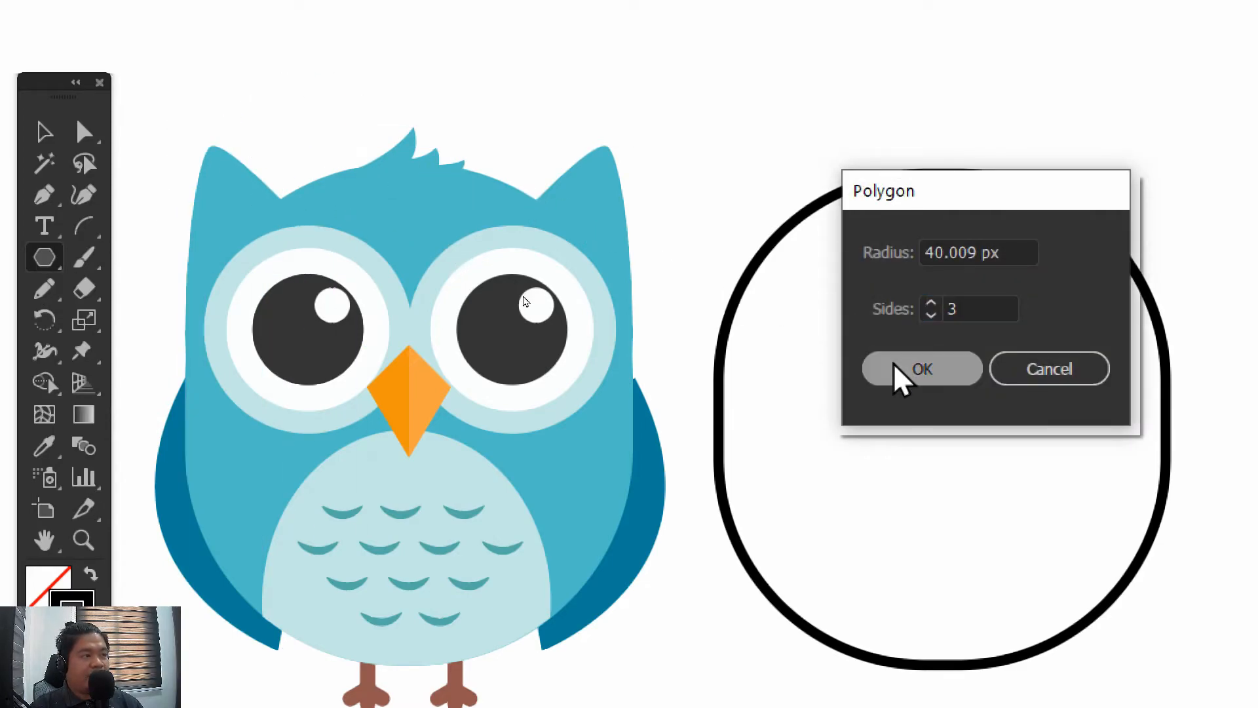
# Place the triangle over the body outline's upper-left part, rotated so one corner points up as the ear tip, and scale it down slightly
pyautogui.click(45, 133)
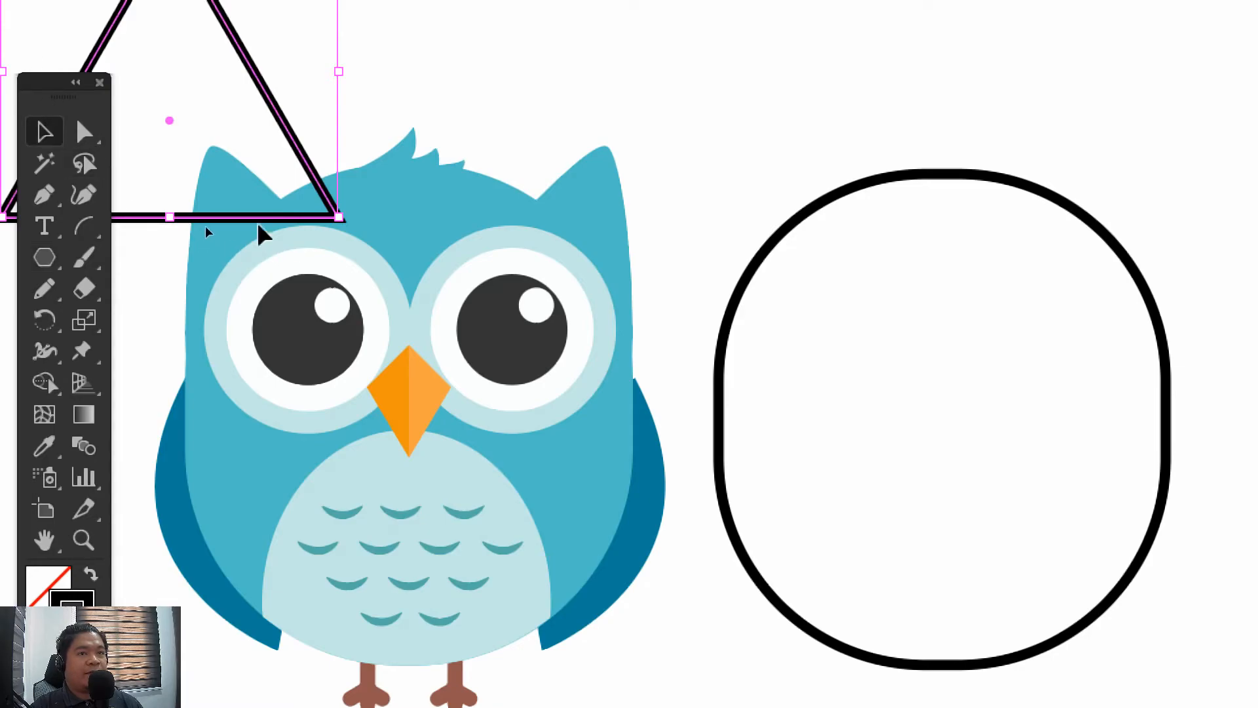
pyautogui.moveTo(259, 220); pyautogui.dragTo(929, 407)
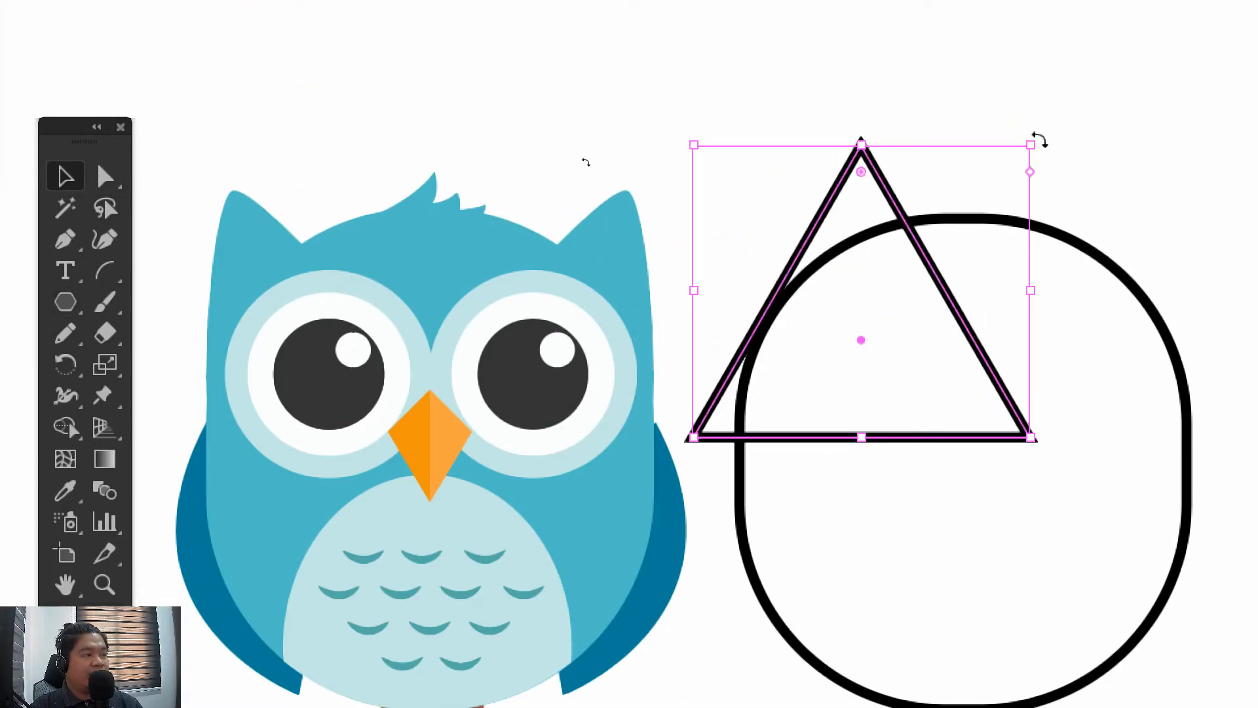
pyautogui.moveTo(1039, 138); pyautogui.dragTo(917, 278)
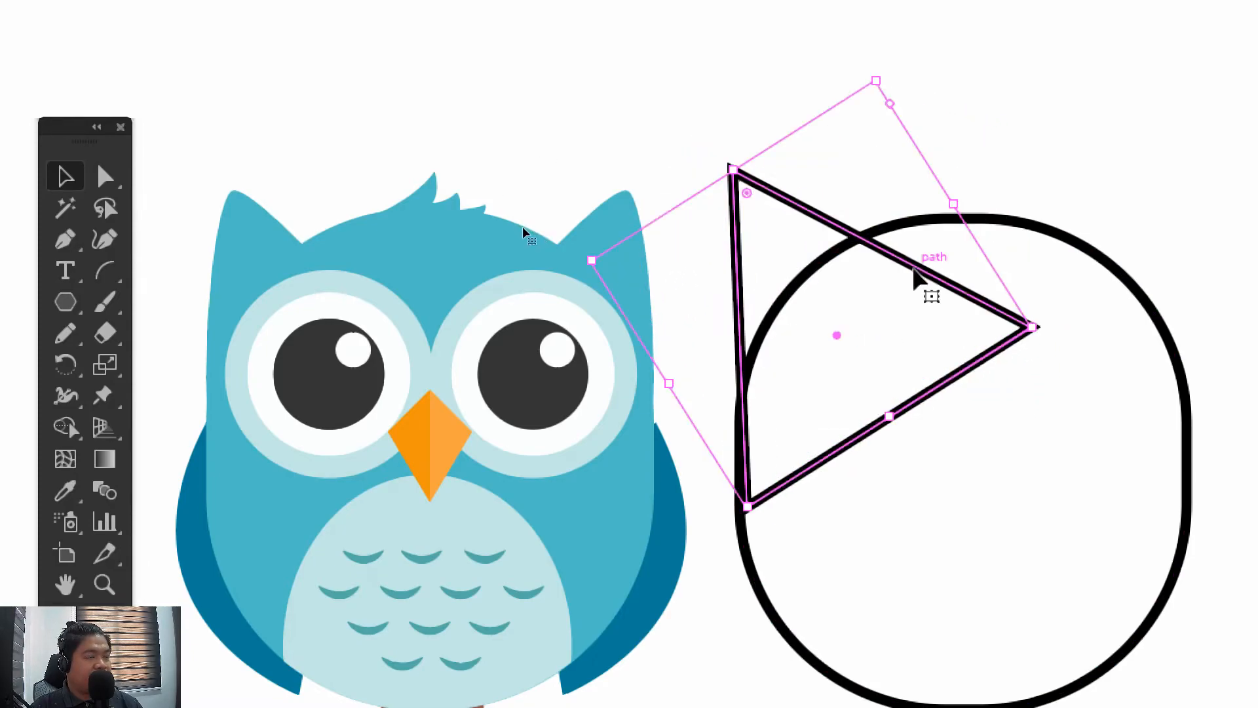
pyautogui.moveTo(1062, 376); pyautogui.dragTo(975, 355)
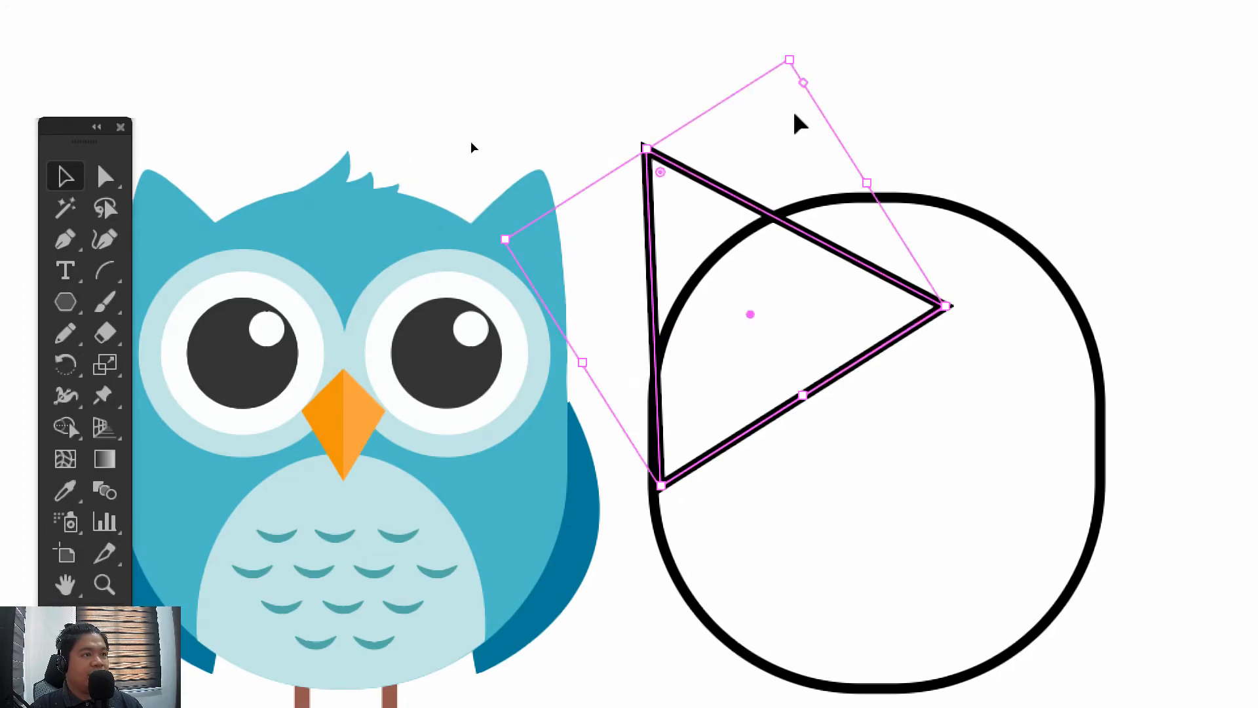
pyautogui.moveTo(795, 68); pyautogui.dragTo(805, 100)
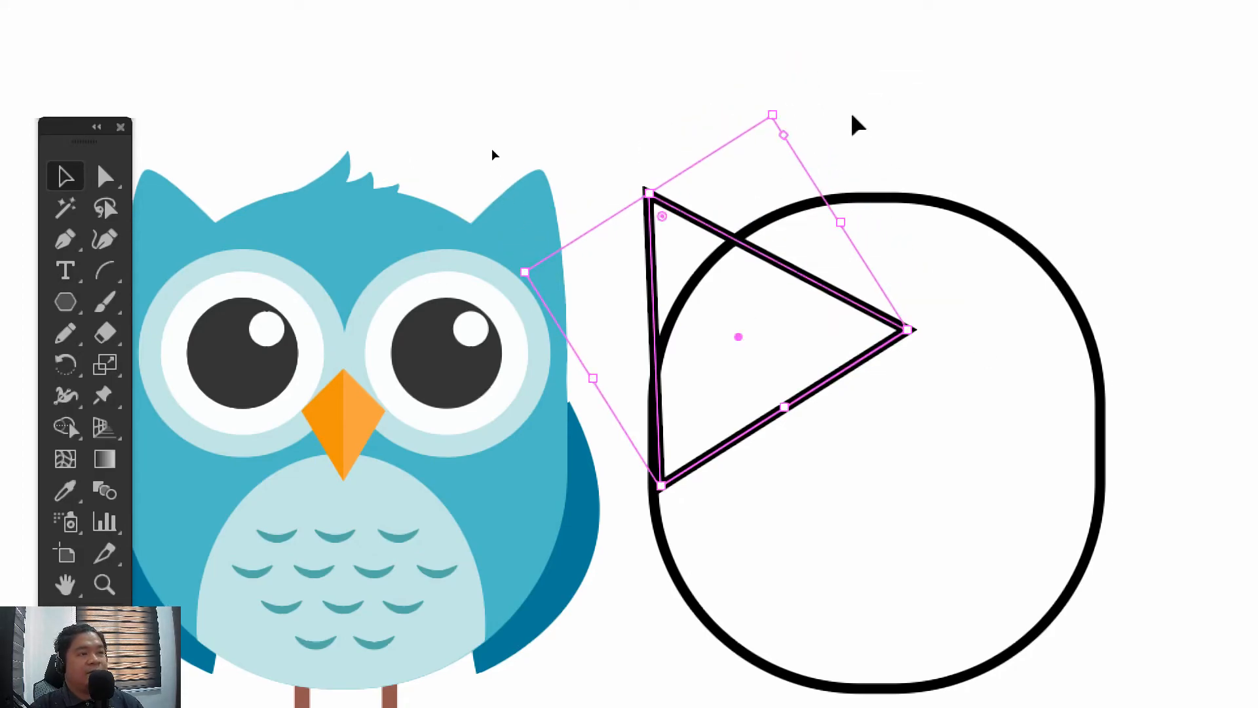
# Raise only the triangle's tip anchor point slightly to make the ear taller
pyautogui.moveTo(104, 176); pyautogui.dragTo(196, 178)
pyautogui.click(913, 104)
pyautogui.click(648, 193)
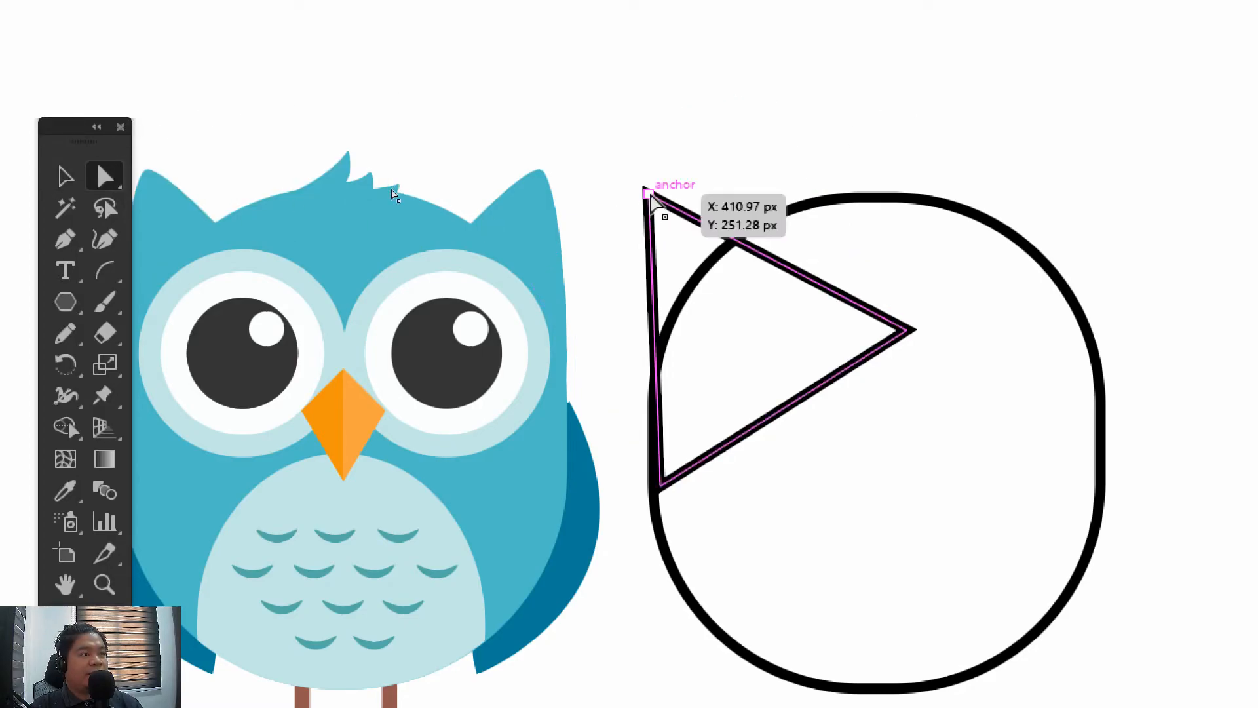
pyautogui.moveTo(650, 197); pyautogui.dragTo(652, 168)
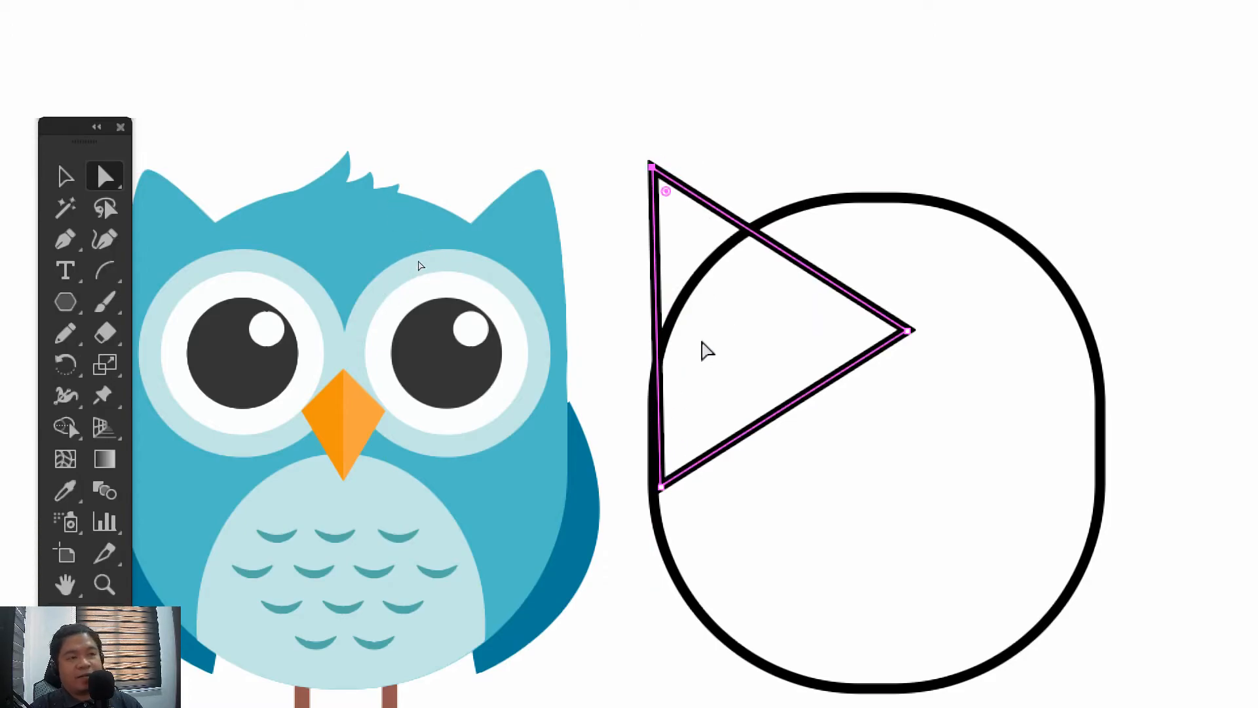
# Round the triangle's tip corner slightly, leaving the other two corners sharp
pyautogui.moveTo(705, 348); pyautogui.dragTo(739, 320)
pyautogui.click(684, 162)
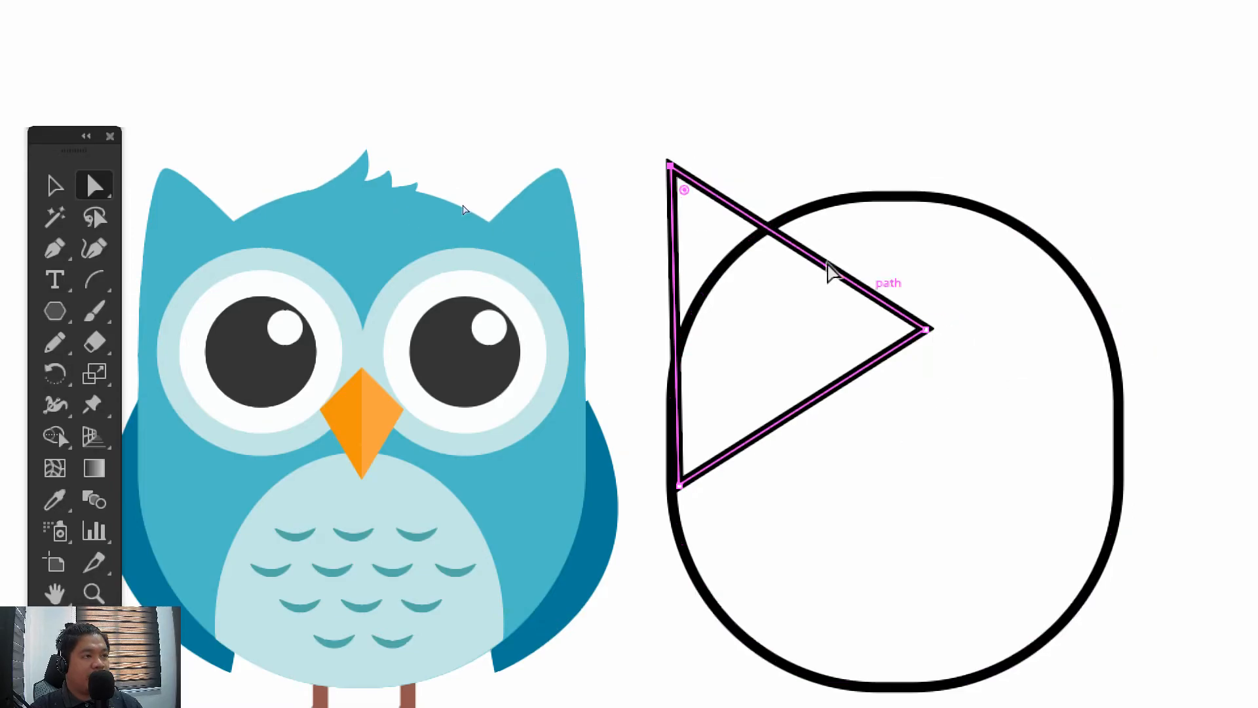
pyautogui.moveTo(686, 196)
pyautogui.mouseDown()
pyautogui.moveTo(716, 224)
pyautogui.moveTo(673, 188)
pyautogui.moveTo(684, 191)
pyautogui.mouseUp()
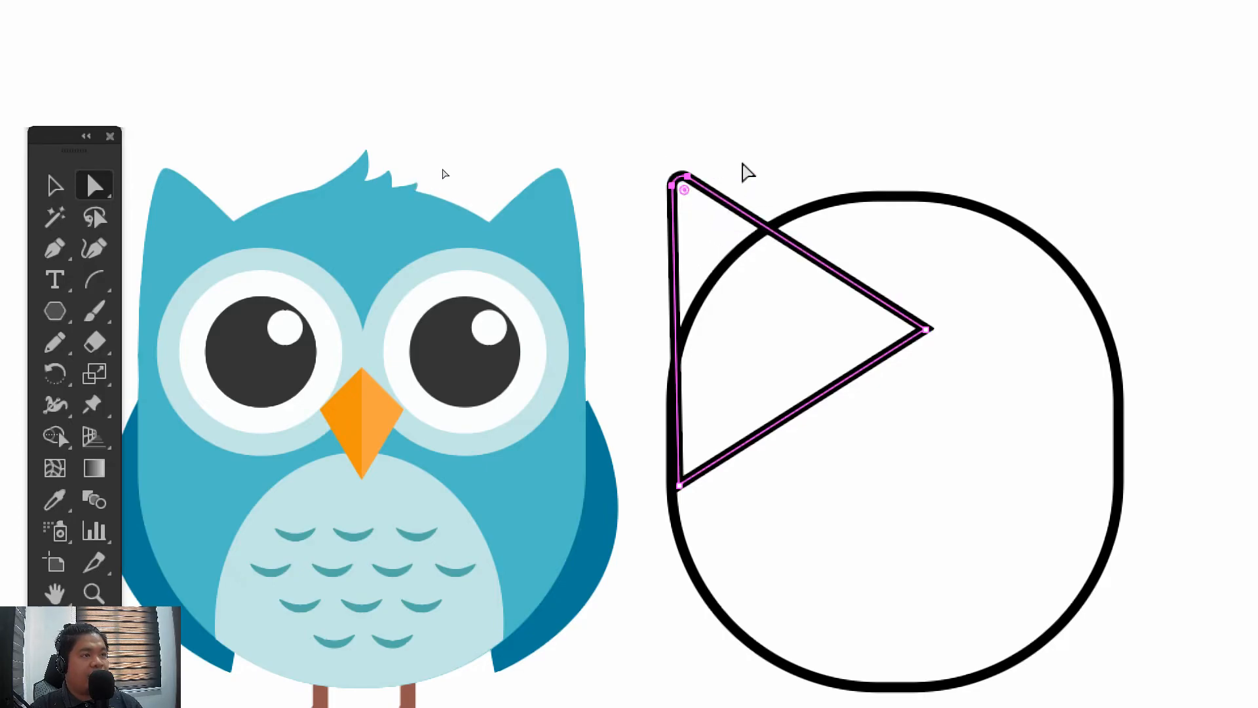
pyautogui.click(752, 157)
pyautogui.moveTo(779, 154); pyautogui.dragTo(756, 138)
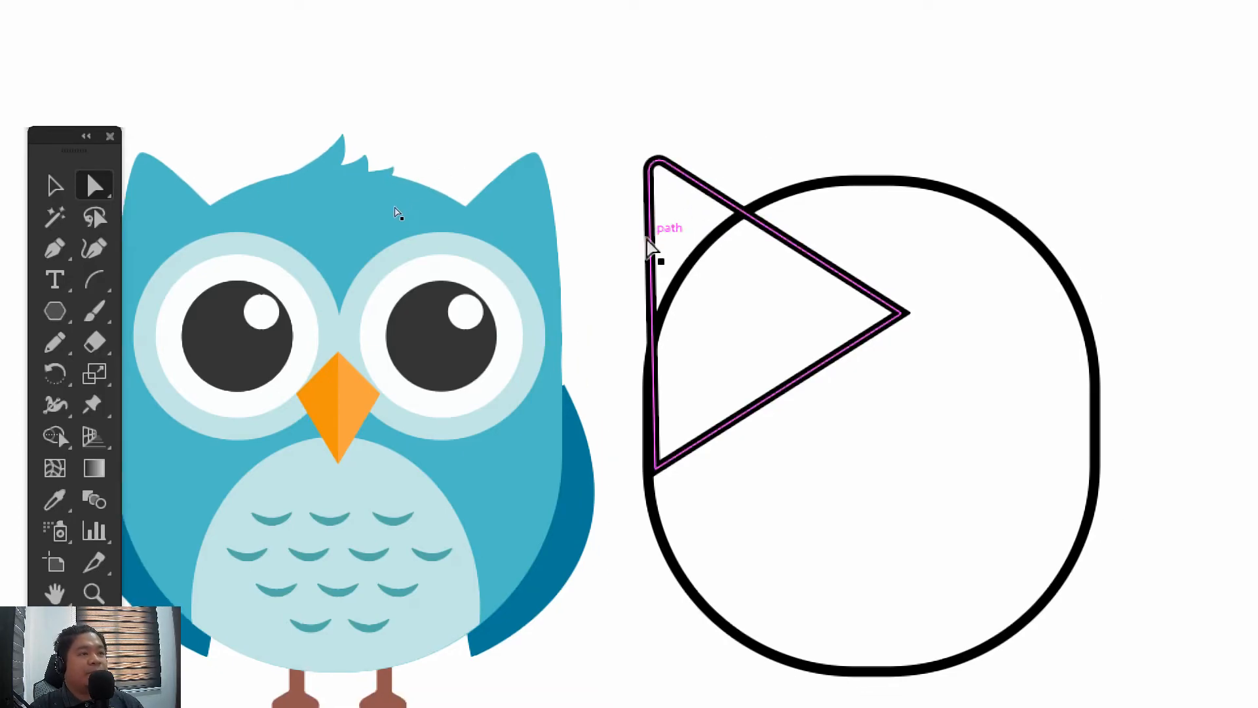
pyautogui.click(649, 248)
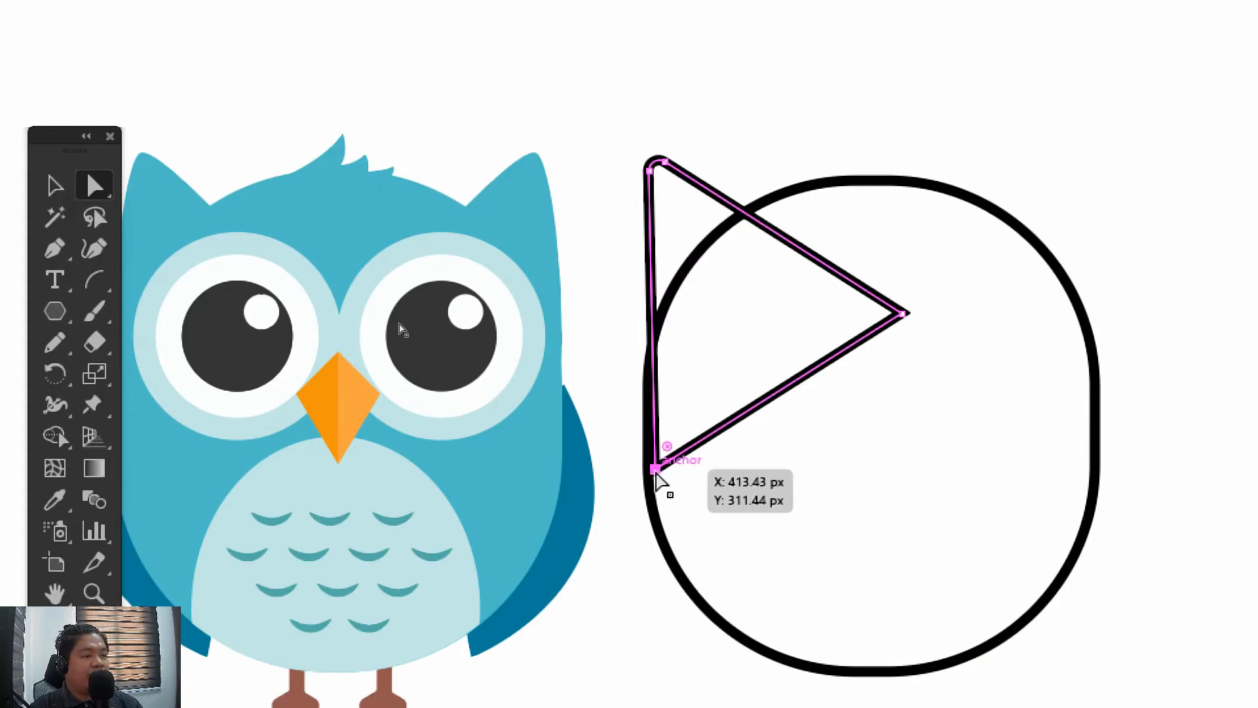
pyautogui.moveTo(655, 469); pyautogui.dragTo(633, 354)
pyautogui.hotkey('ctrl', 'z')
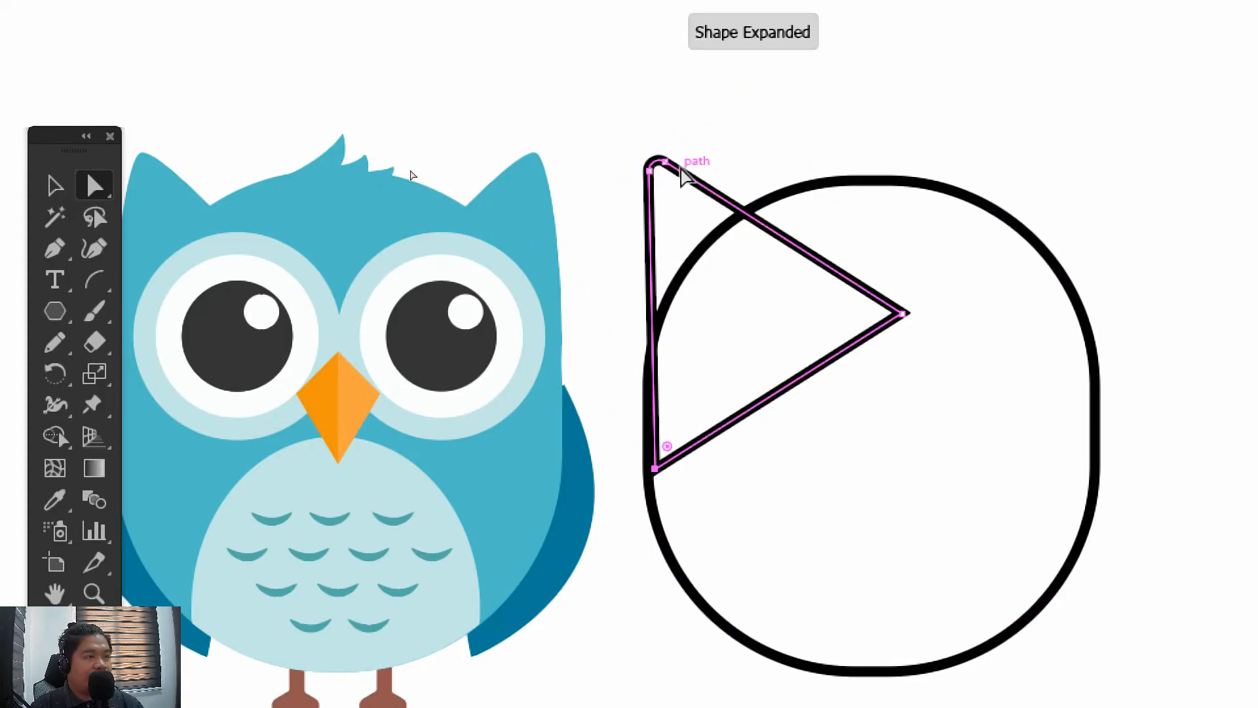
# Curve the ear's outer edge by lowering the tip's outer anchor onto the body's left side and adjusting the other tip anchor and its handle
pyautogui.click(651, 170)
pyautogui.moveTo(653, 175); pyautogui.dragTo(598, 283)
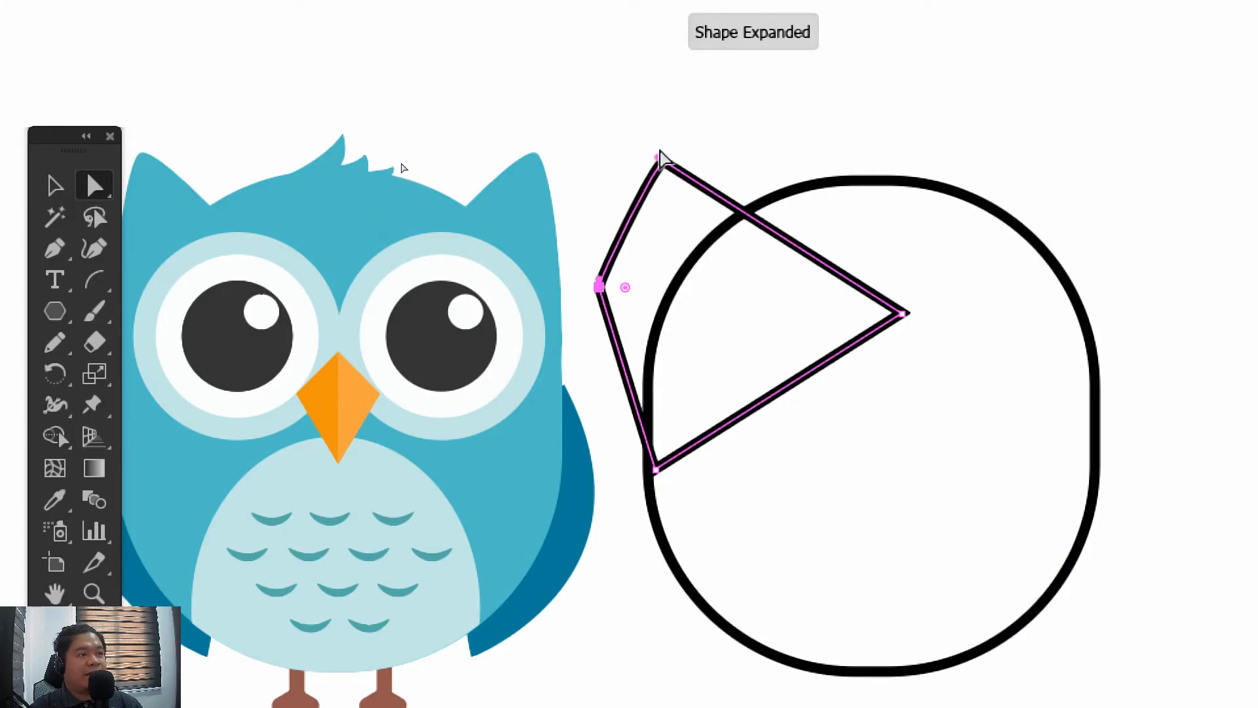
pyautogui.moveTo(660, 154); pyautogui.dragTo(614, 114)
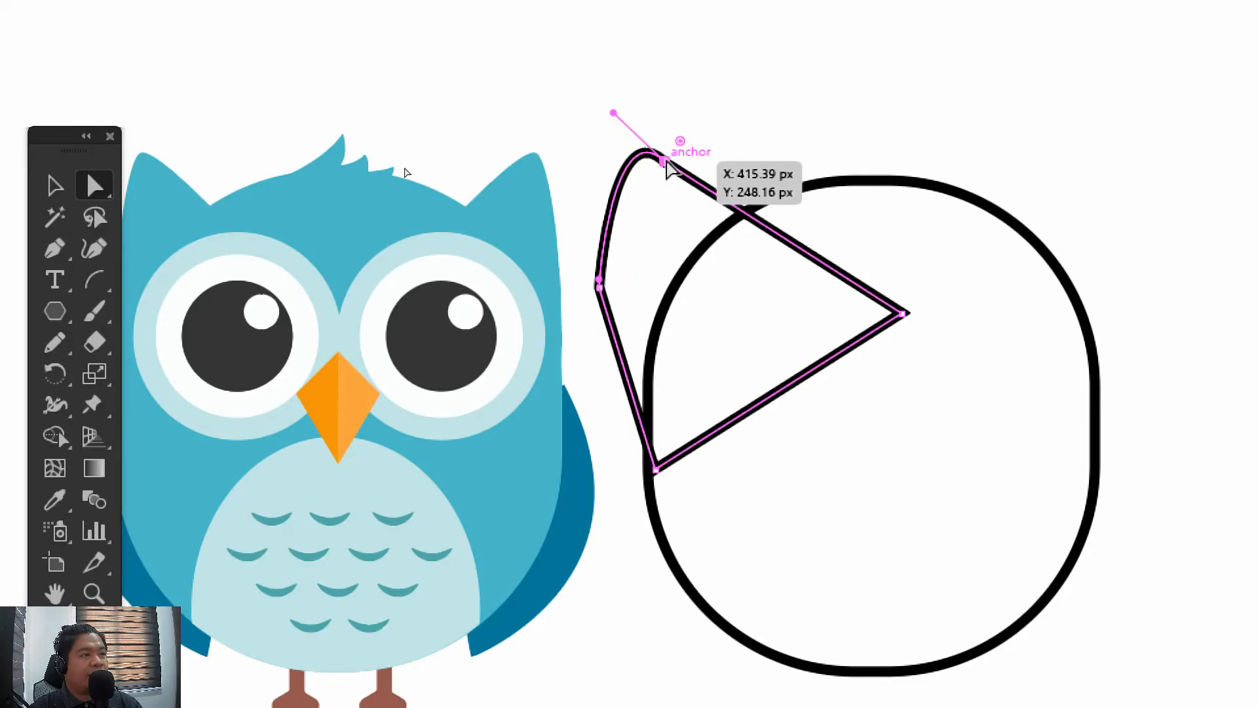
pyautogui.moveTo(667, 167); pyautogui.dragTo(678, 153)
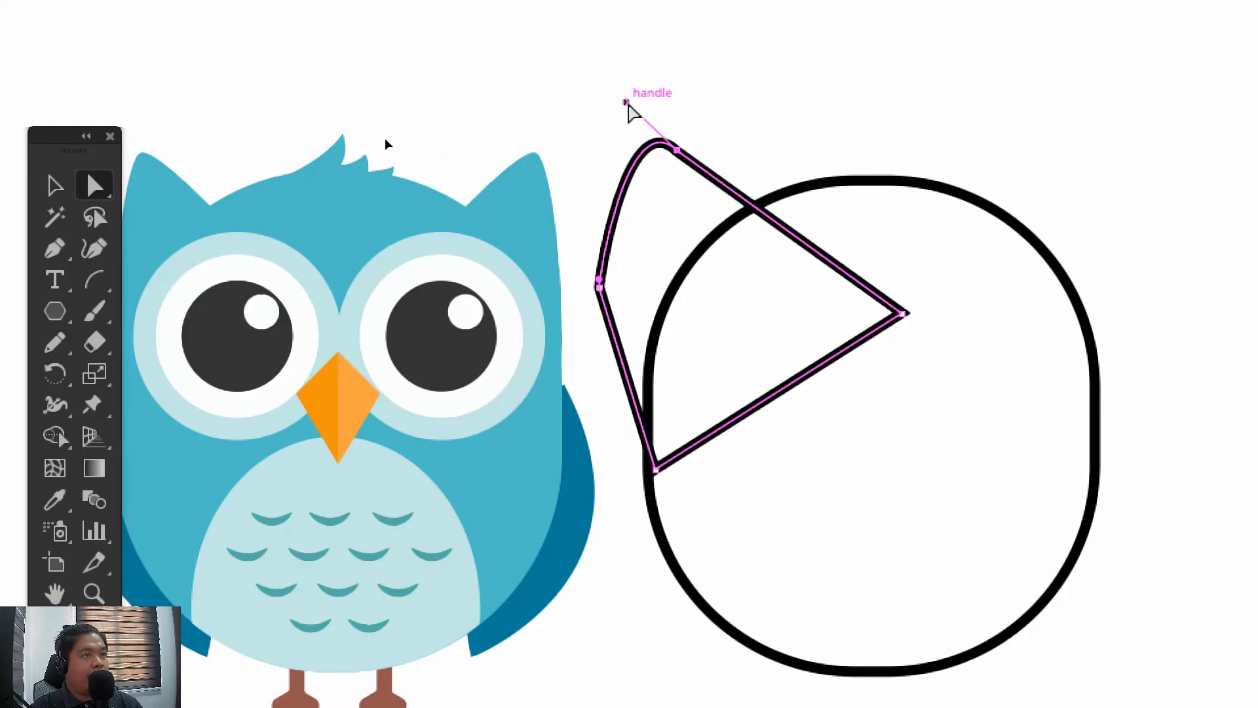
pyautogui.moveTo(626, 104); pyautogui.dragTo(613, 119)
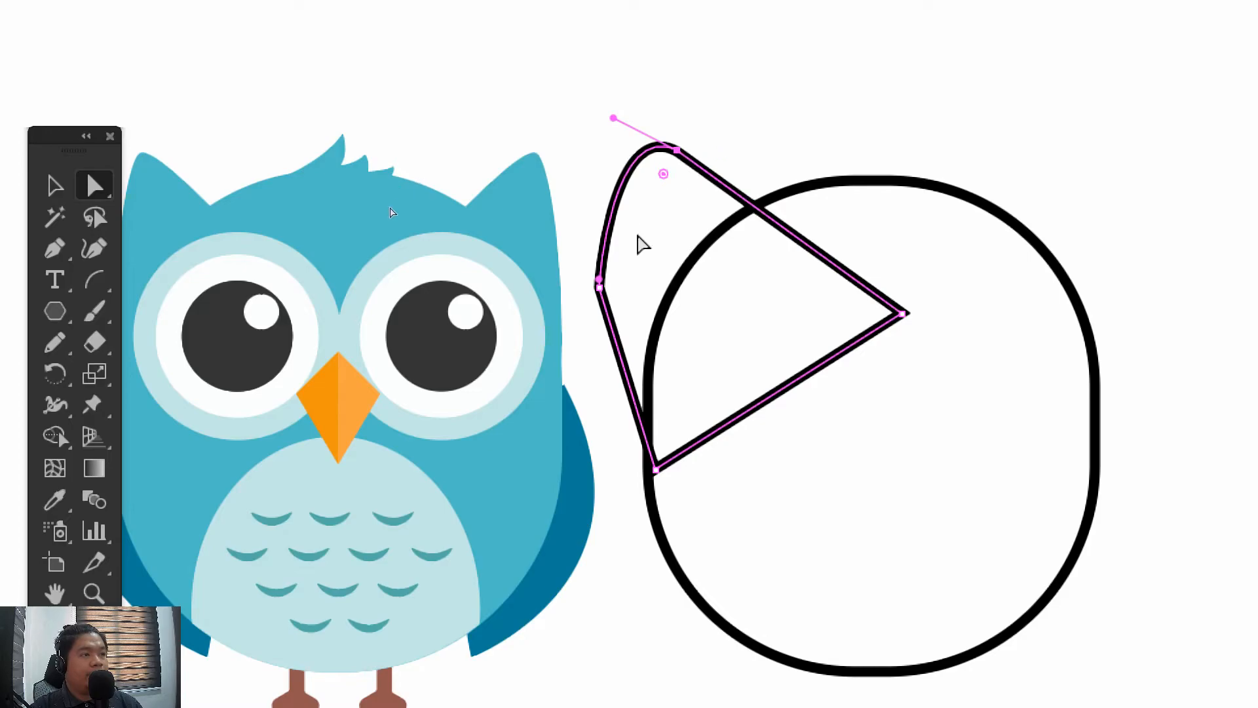
pyautogui.moveTo(601, 283); pyautogui.dragTo(647, 388)
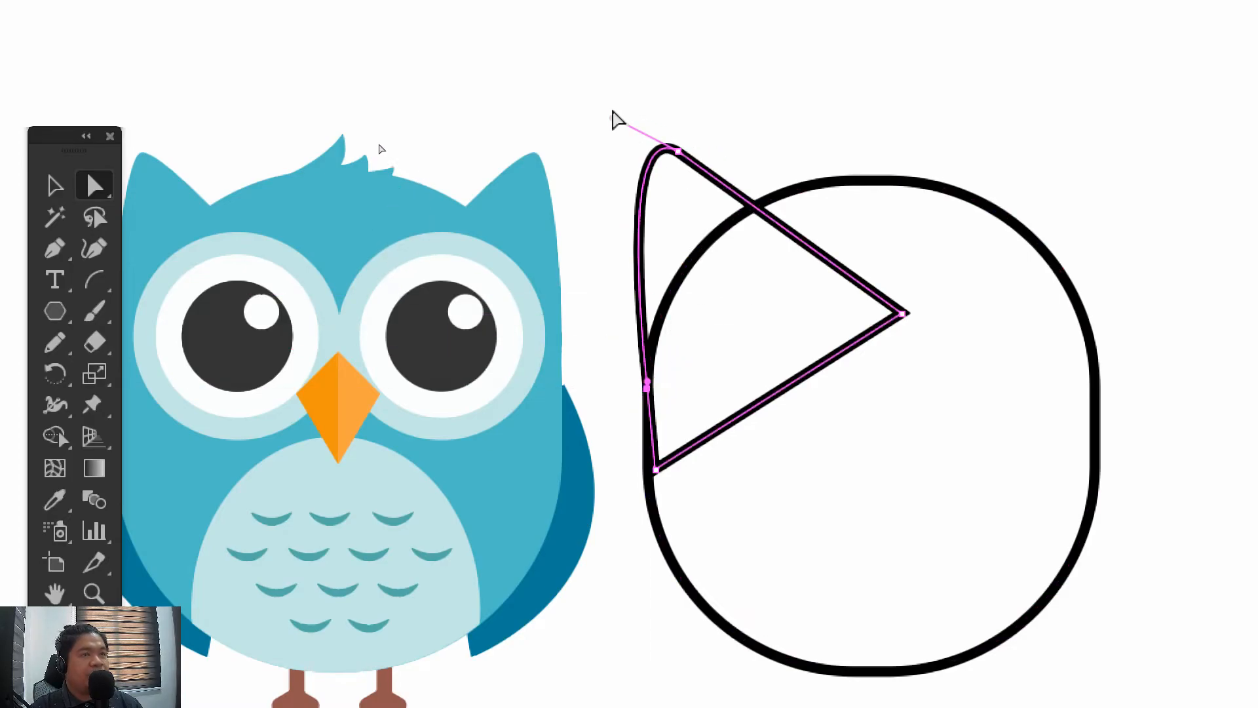
# Move the ear's inner tip anchor down to where the ear crosses the body outline and adjust both handles to reshape the tip
pyautogui.moveTo(612, 119); pyautogui.dragTo(609, 151)
pyautogui.moveTo(679, 172)
pyautogui.mouseDown()
pyautogui.moveTo(703, 171)
pyautogui.moveTo(733, 218)
pyautogui.moveTo(640, 157)
pyautogui.moveTo(542, 6)
pyautogui.moveTo(595, 26)
pyautogui.moveTo(574, 2)
pyautogui.moveTo(612, 53)
pyautogui.mouseUp()
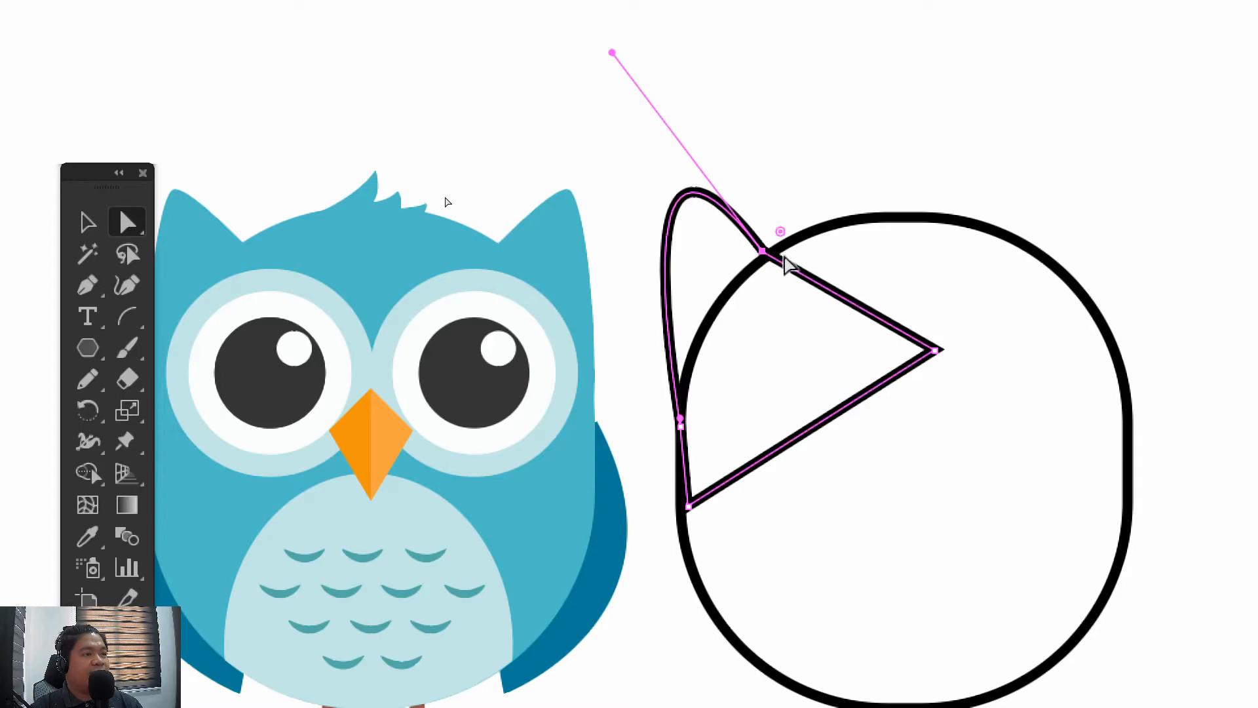
pyautogui.moveTo(687, 403); pyautogui.dragTo(642, 276)
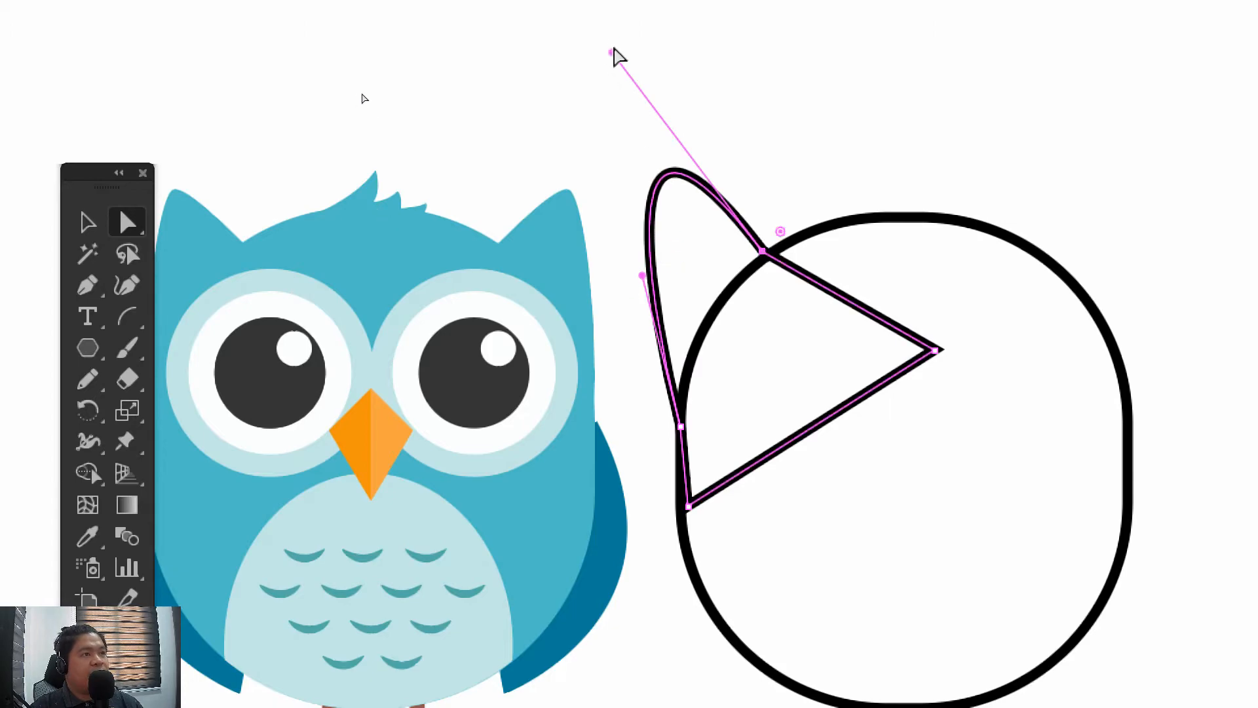
pyautogui.moveTo(613, 50); pyautogui.dragTo(608, 101)
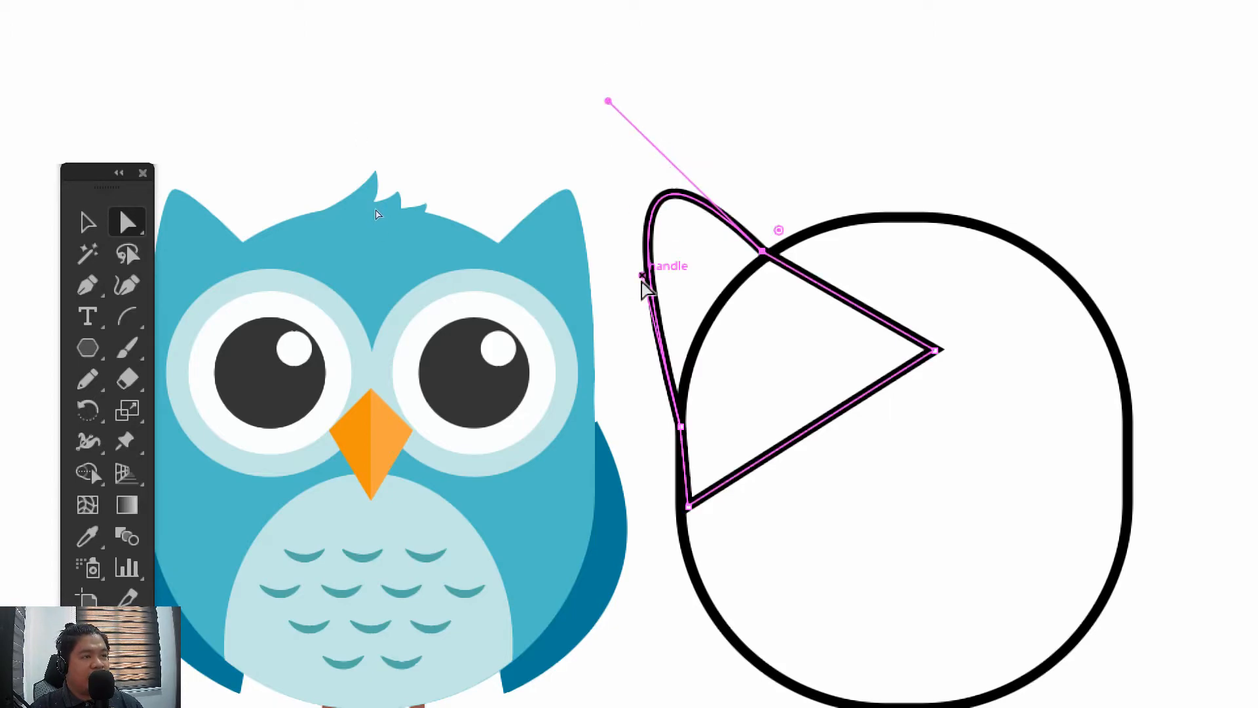
pyautogui.moveTo(642, 275); pyautogui.dragTo(665, 232)
pyautogui.click(614, 173)
pyautogui.moveTo(631, 183); pyautogui.dragTo(623, 136)
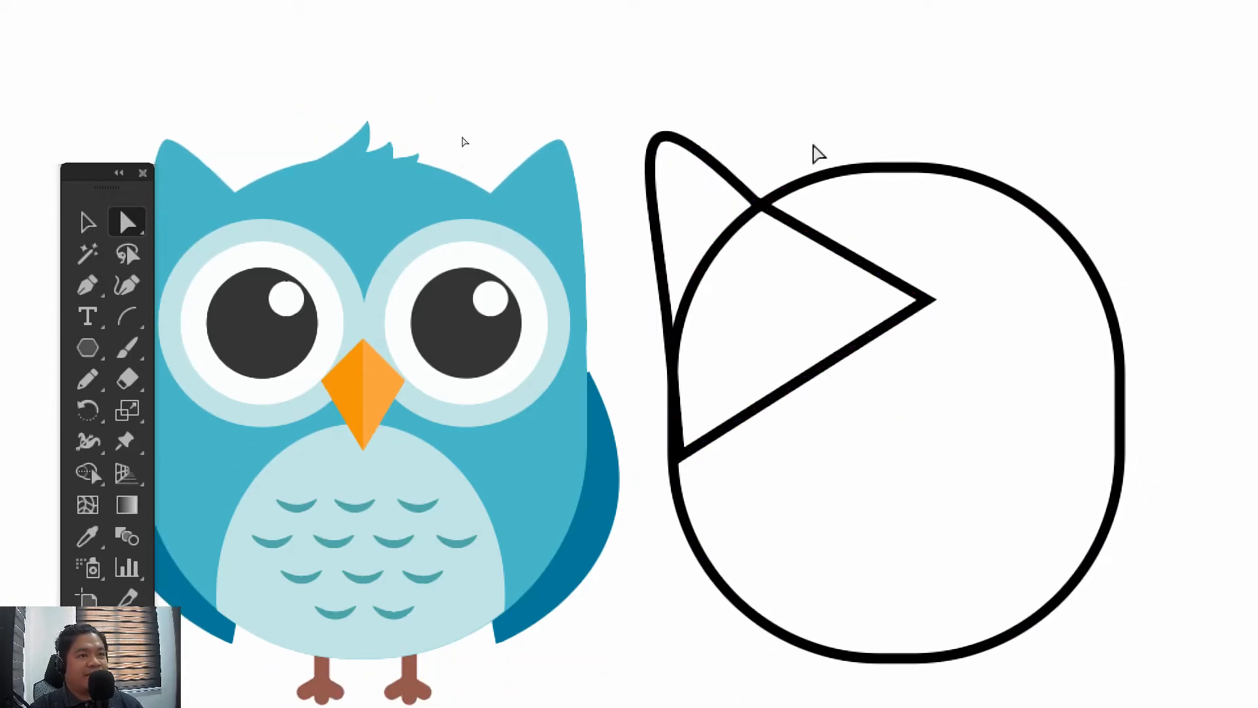
# Refine the ear tip's roundness and lean by adjusting the direction handles of its inner and outer anchors
pyautogui.moveTo(747, 114); pyautogui.dragTo(784, 124)
pyautogui.click(722, 154)
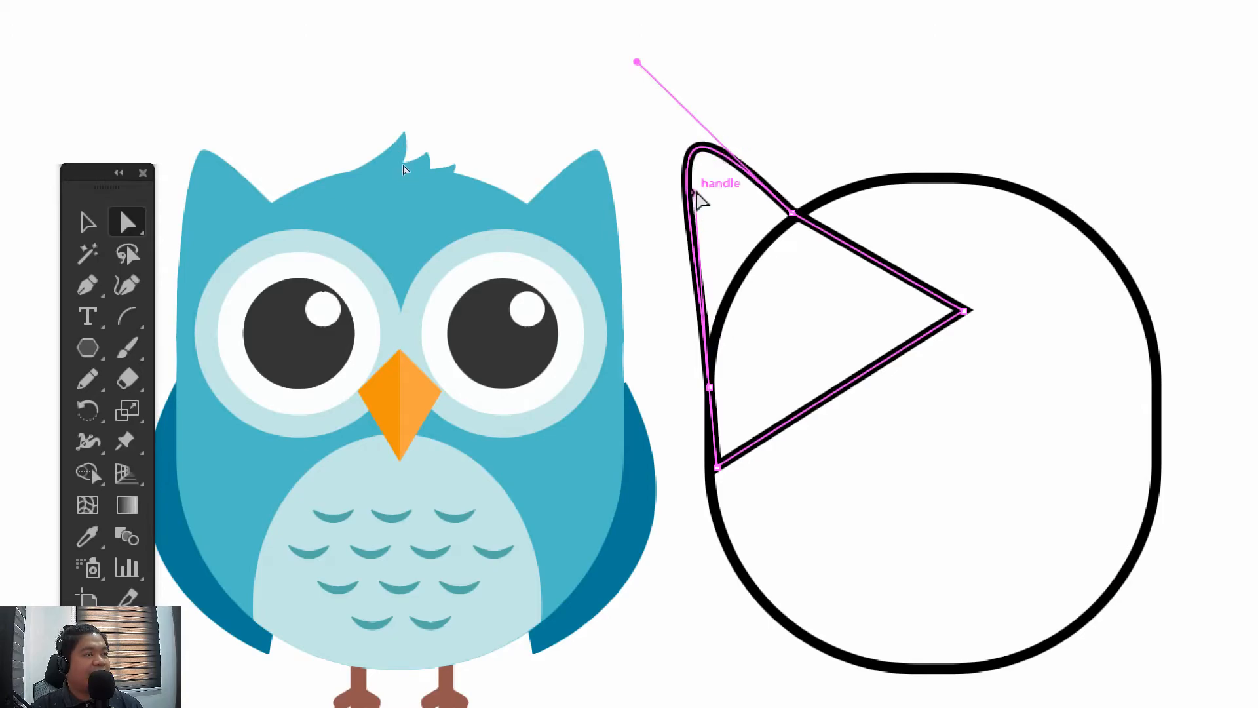
pyautogui.moveTo(694, 190); pyautogui.dragTo(709, 167)
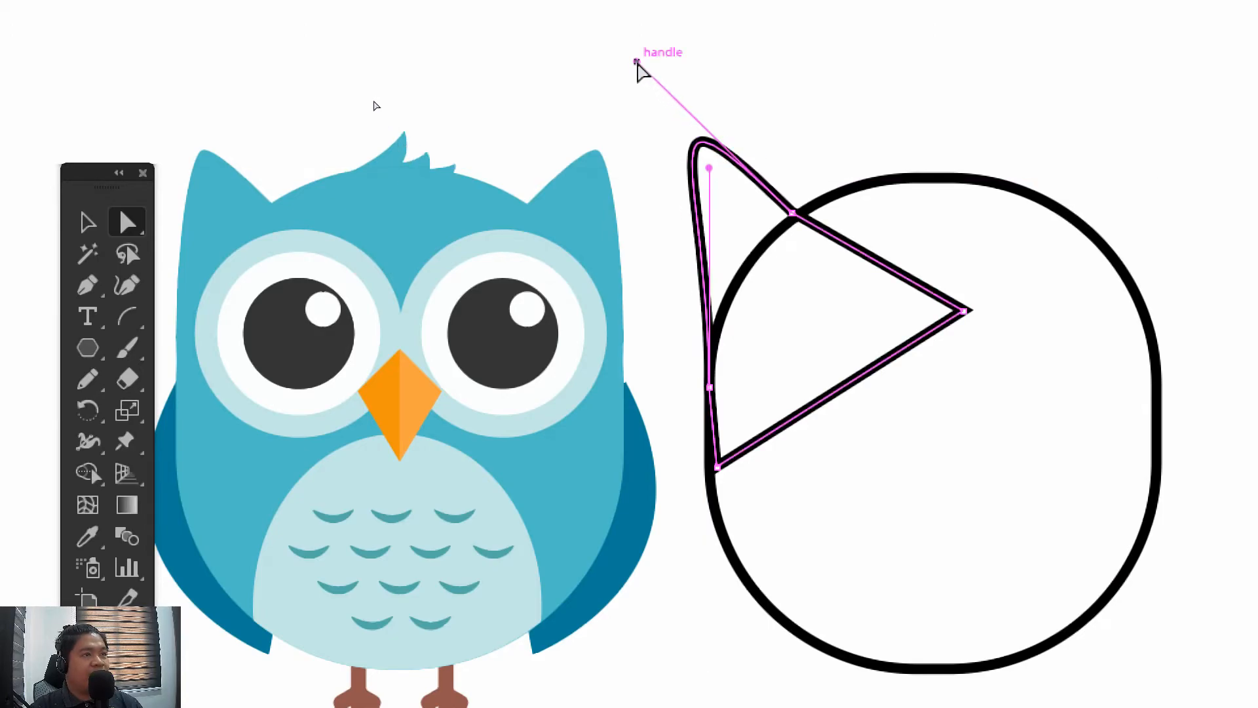
pyautogui.moveTo(637, 63); pyautogui.dragTo(623, 62)
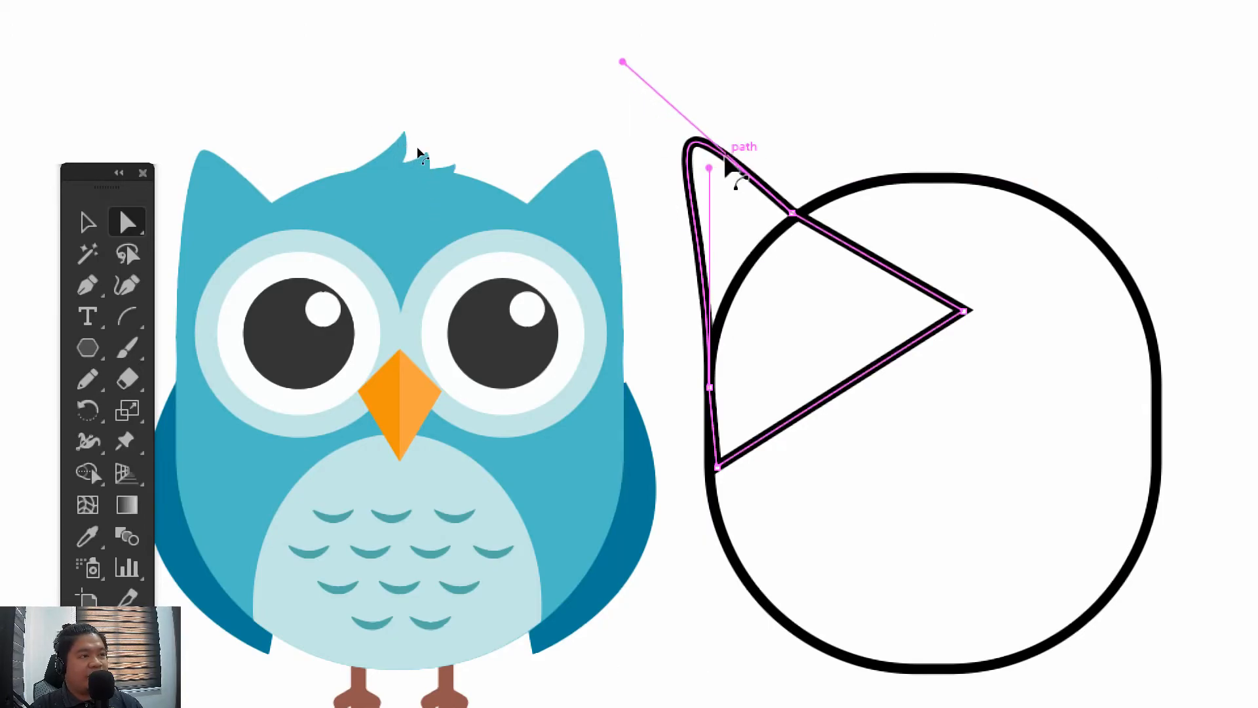
pyautogui.moveTo(696, 187); pyautogui.dragTo(678, 208)
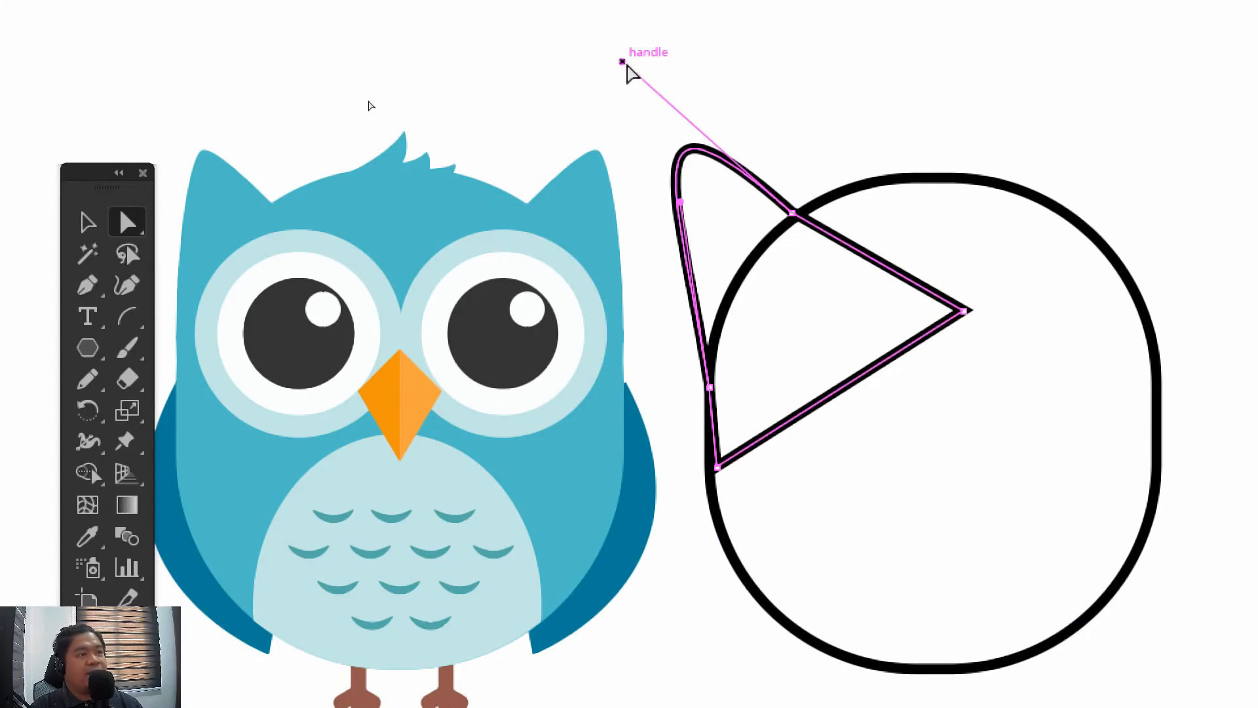
pyautogui.moveTo(623, 62); pyautogui.dragTo(647, 63)
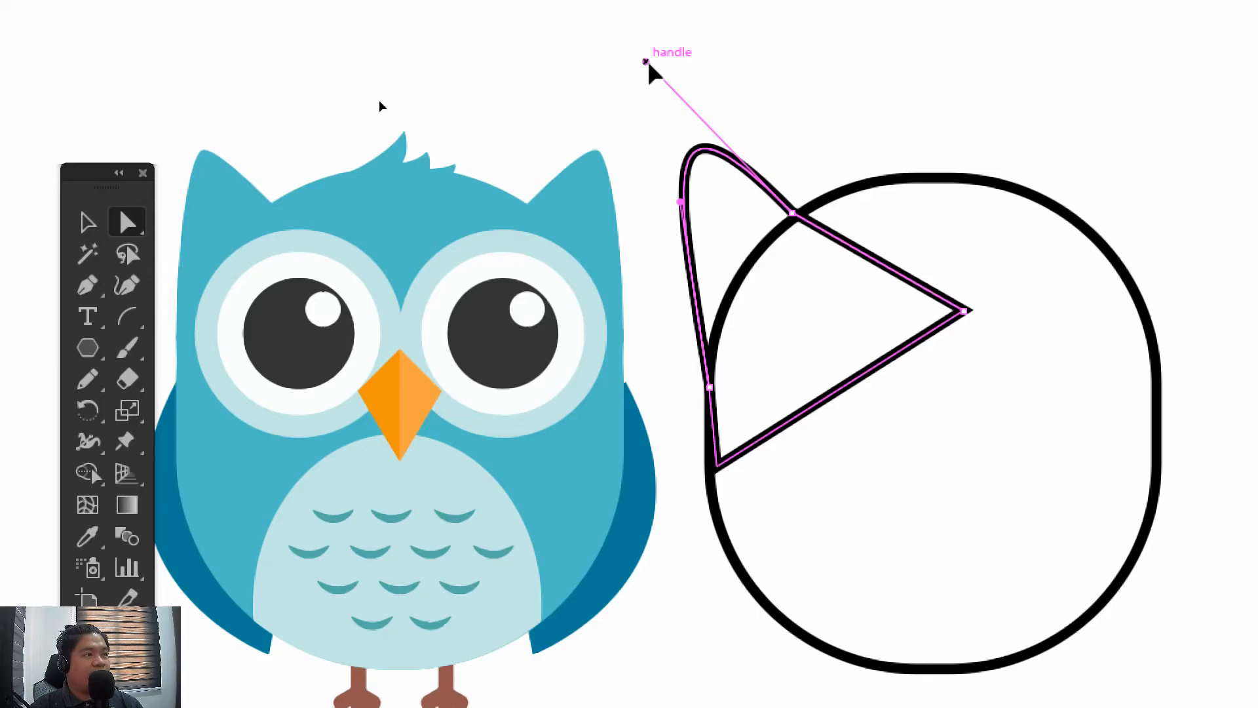
pyautogui.moveTo(646, 63); pyautogui.dragTo(656, 85)
pyautogui.moveTo(682, 202)
pyautogui.mouseDown()
pyautogui.moveTo(696, 198)
pyautogui.moveTo(659, 193)
pyautogui.mouseUp()
pyautogui.click(650, 162)
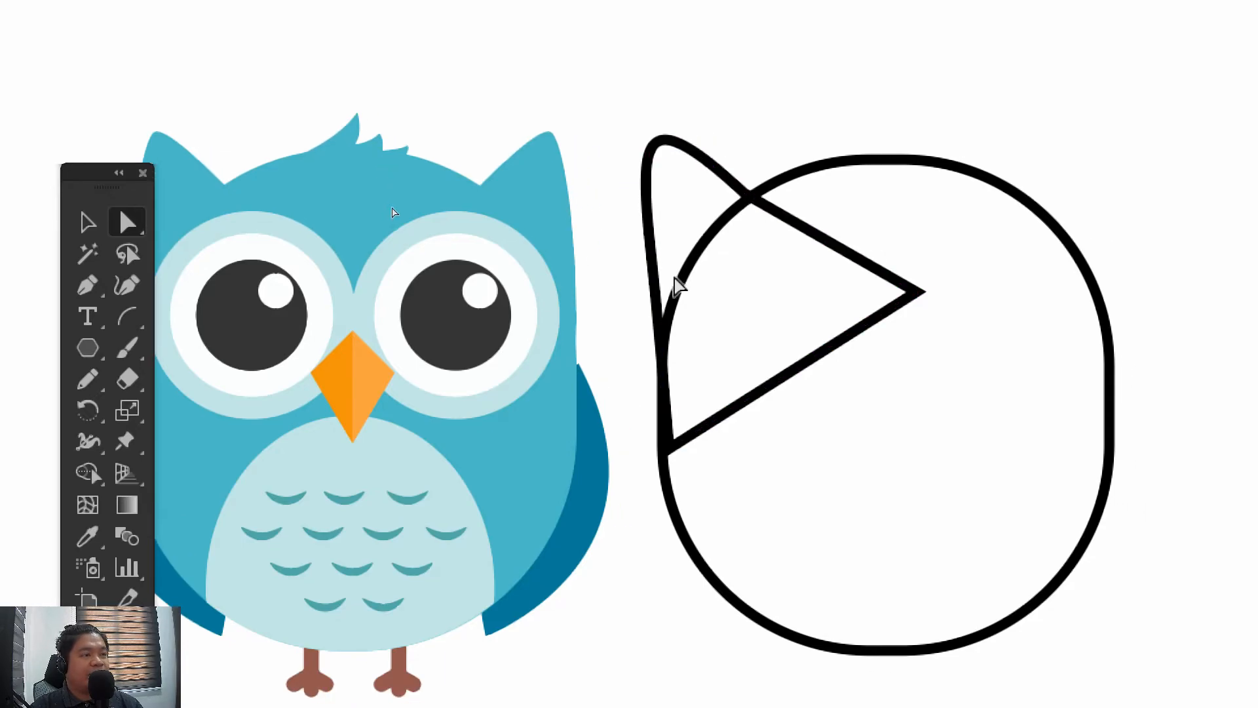
# Move the ear's outer anchor slightly outside the body outline and its lower corner inward, inside the body
pyautogui.click(663, 280)
pyautogui.moveTo(662, 369); pyautogui.dragTo(647, 369)
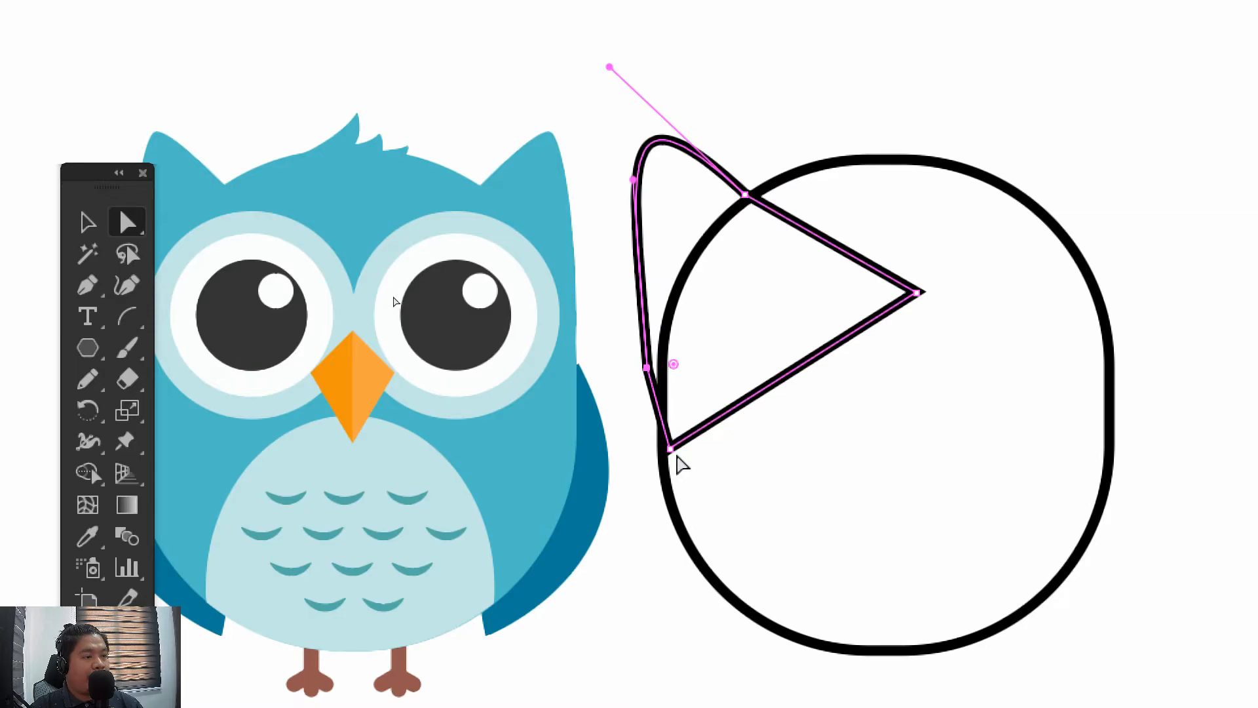
pyautogui.moveTo(670, 449); pyautogui.dragTo(699, 440)
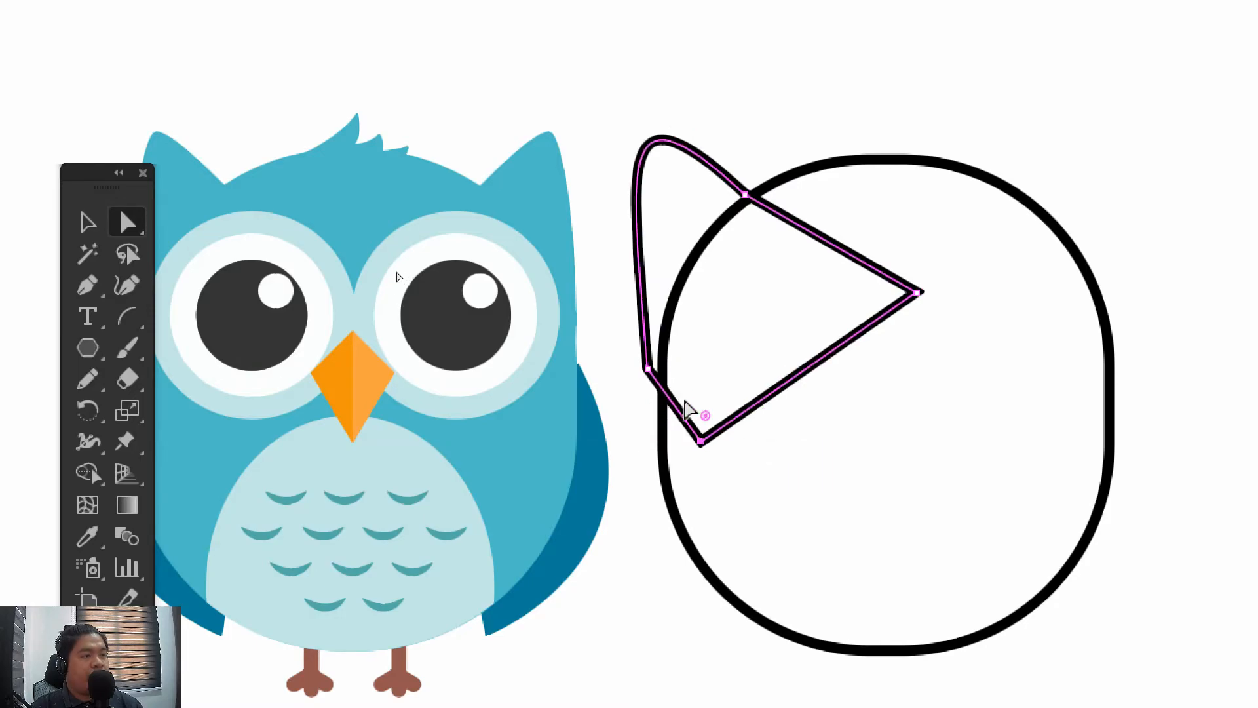
# Try removing the ear's outer, lower and inner anchor points one at a time, undoing each removal
pyautogui.click(89, 286)
pyautogui.moveTo(99, 286); pyautogui.dragTo(196, 350)
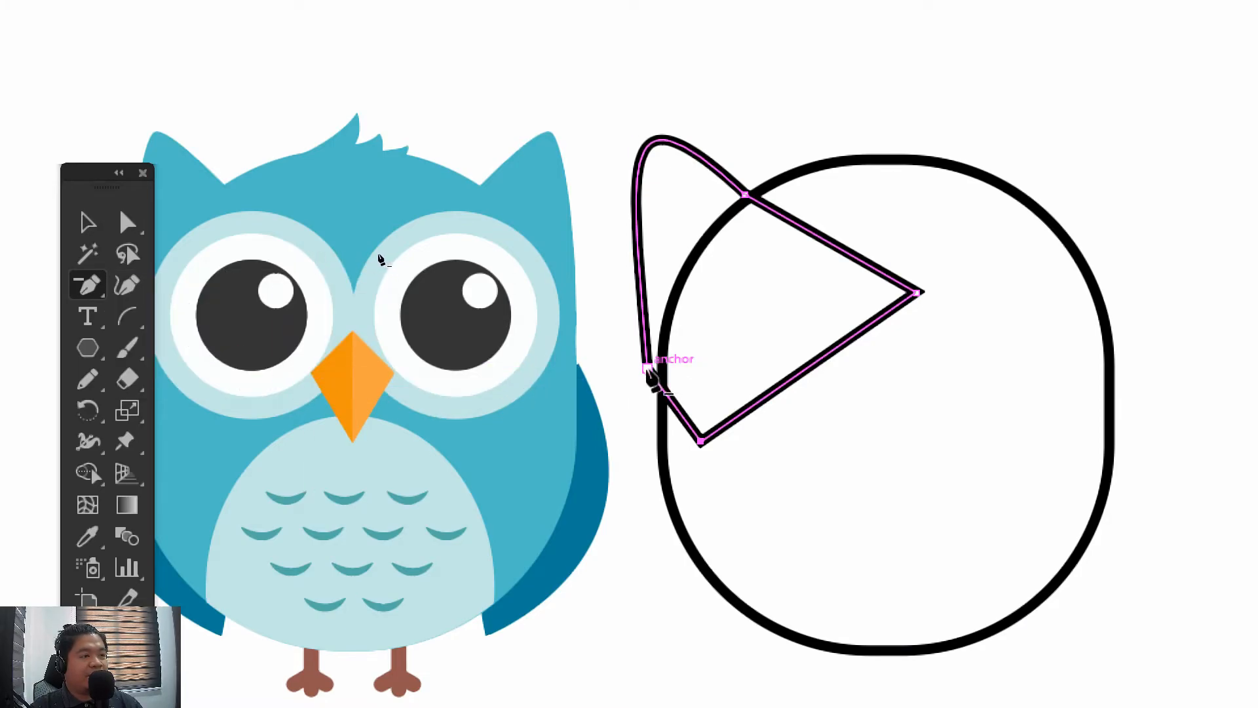
pyautogui.click(648, 368)
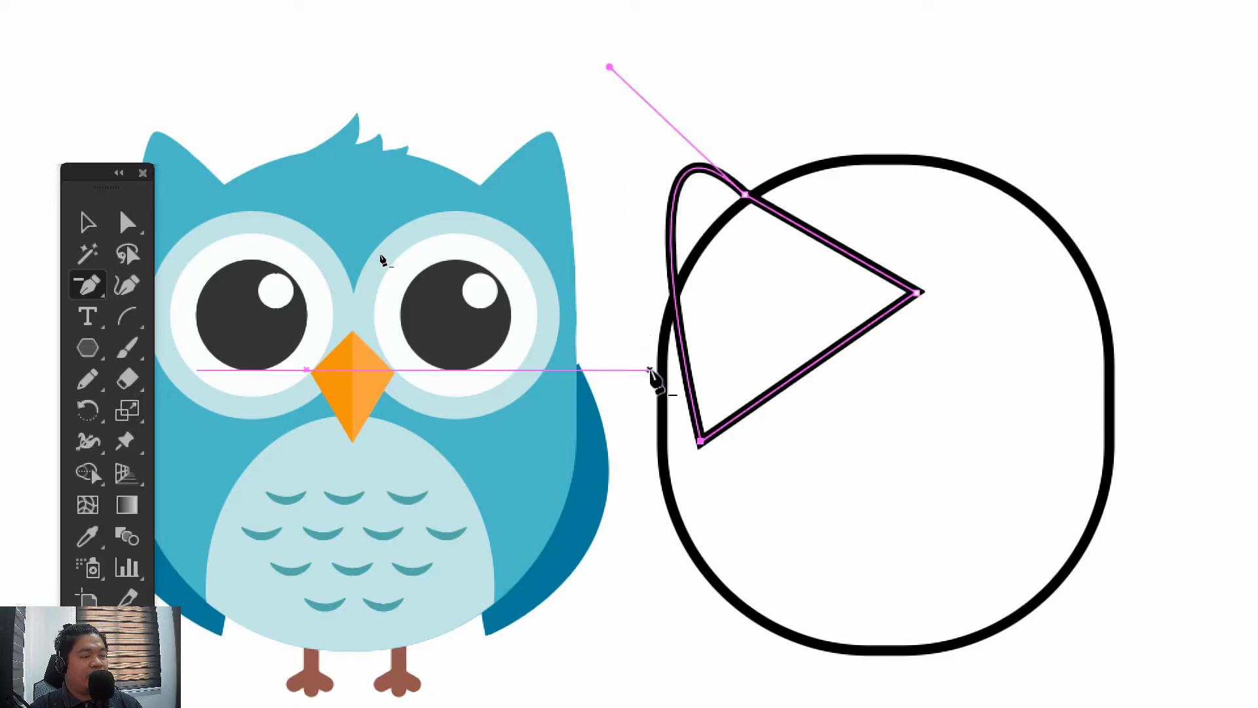
pyautogui.hotkey('ctrl', 'z')
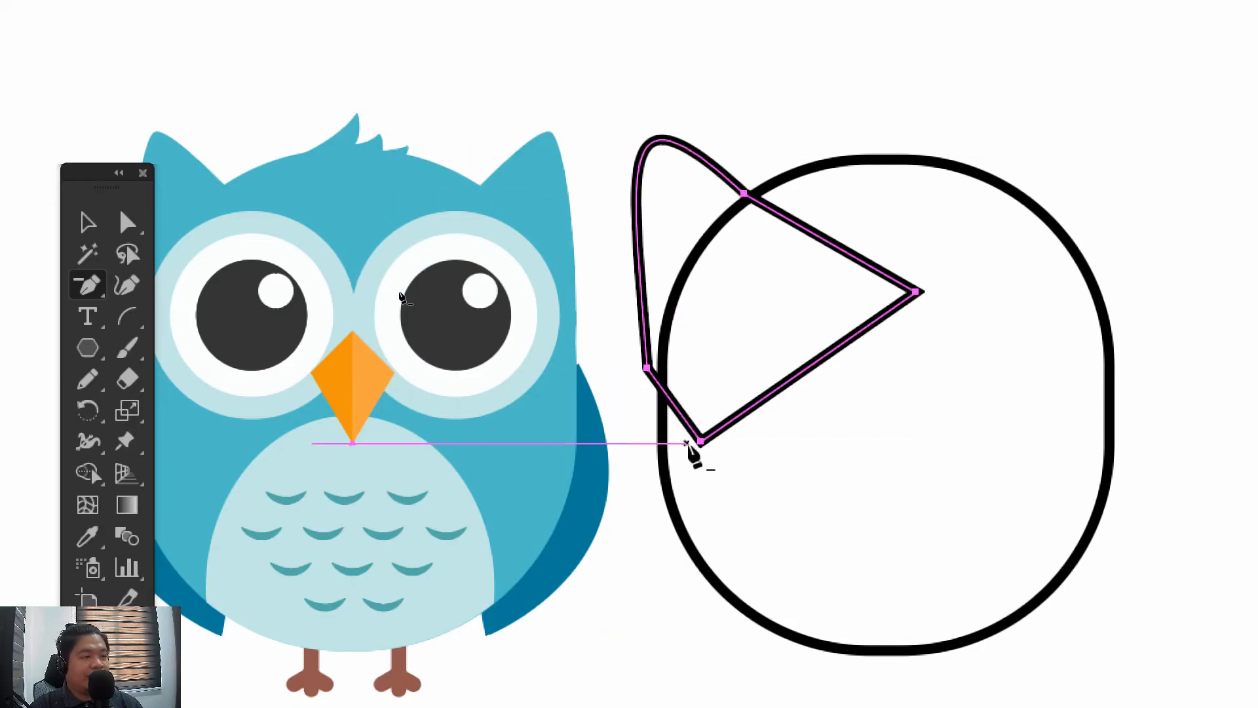
pyautogui.click(700, 442)
pyautogui.hotkey('ctrl', 'z')
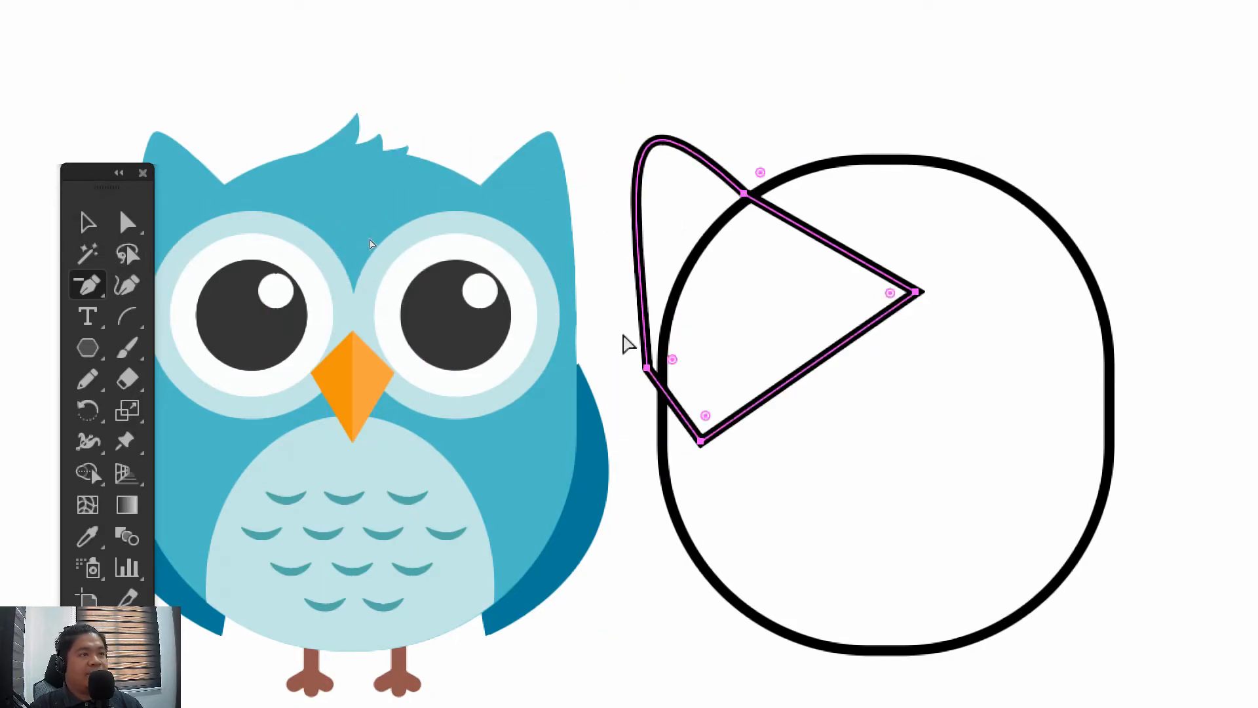
pyautogui.click(746, 196)
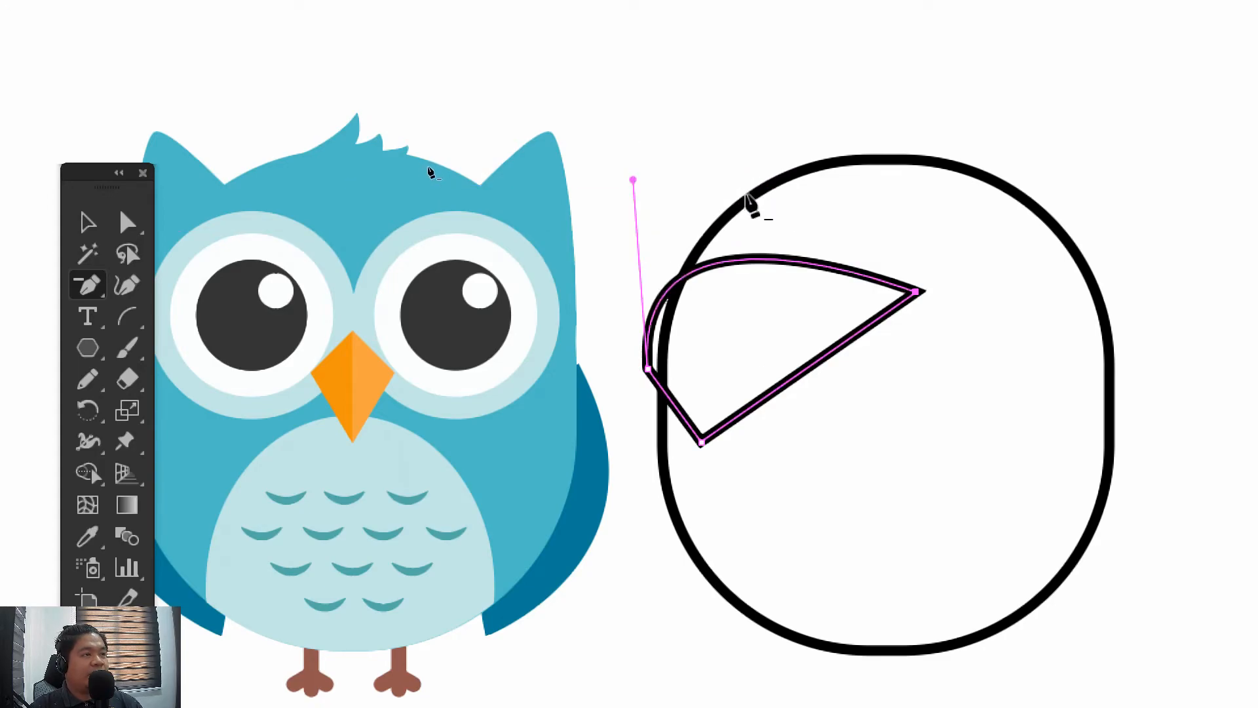
pyautogui.hotkey('ctrl', 'z')
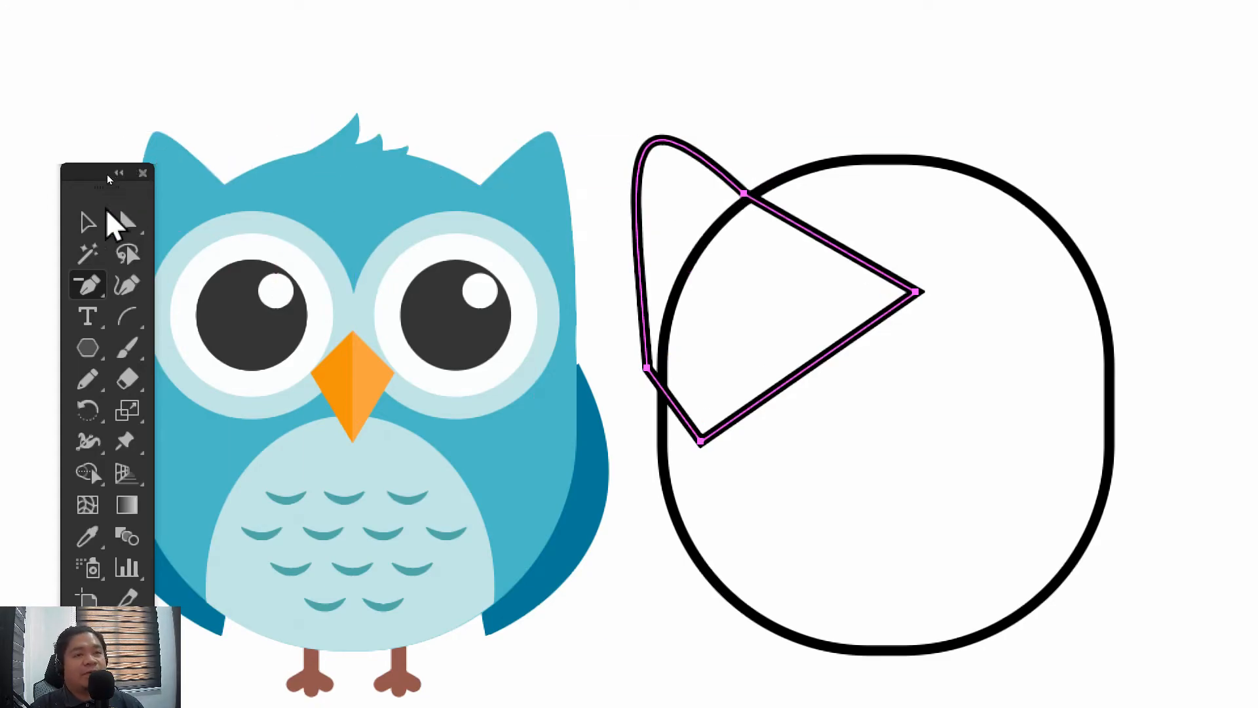
# Place the ear's outer anchor on the body's left outline and adjust its handle so the outer edge rises smoothly to a narrow tip
pyautogui.click(128, 222)
pyautogui.click(647, 368)
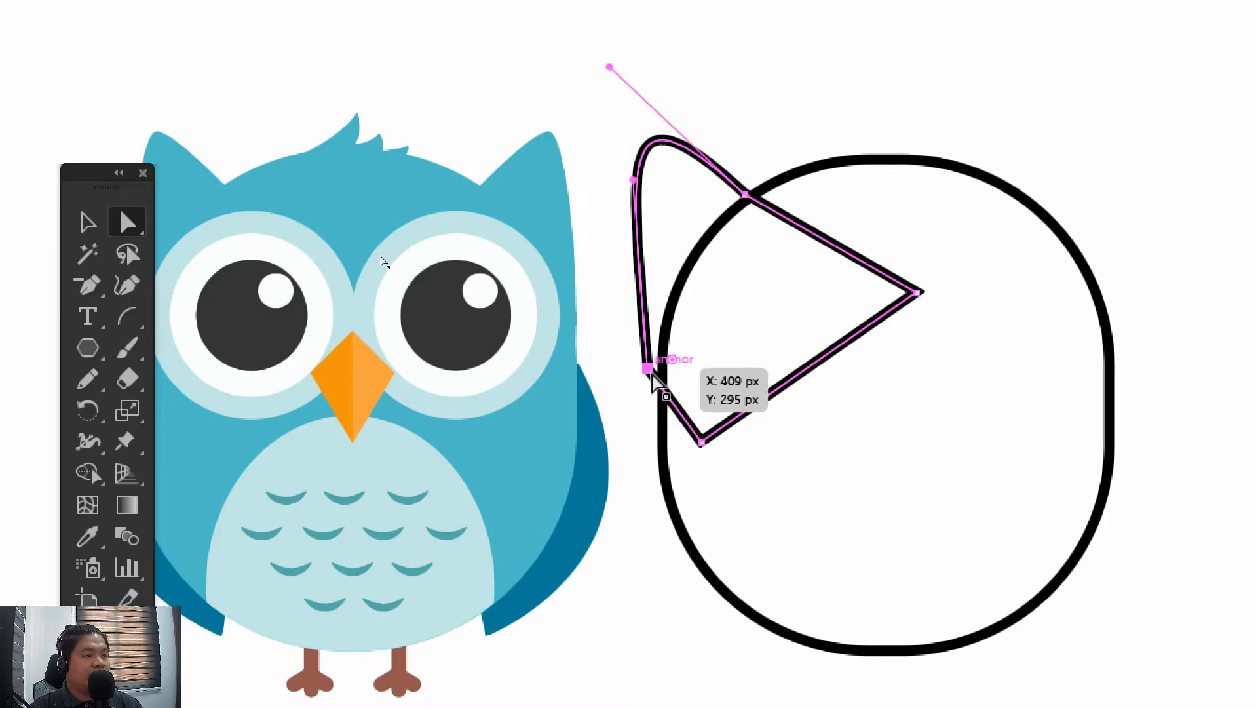
pyautogui.moveTo(647, 369); pyautogui.dragTo(673, 380)
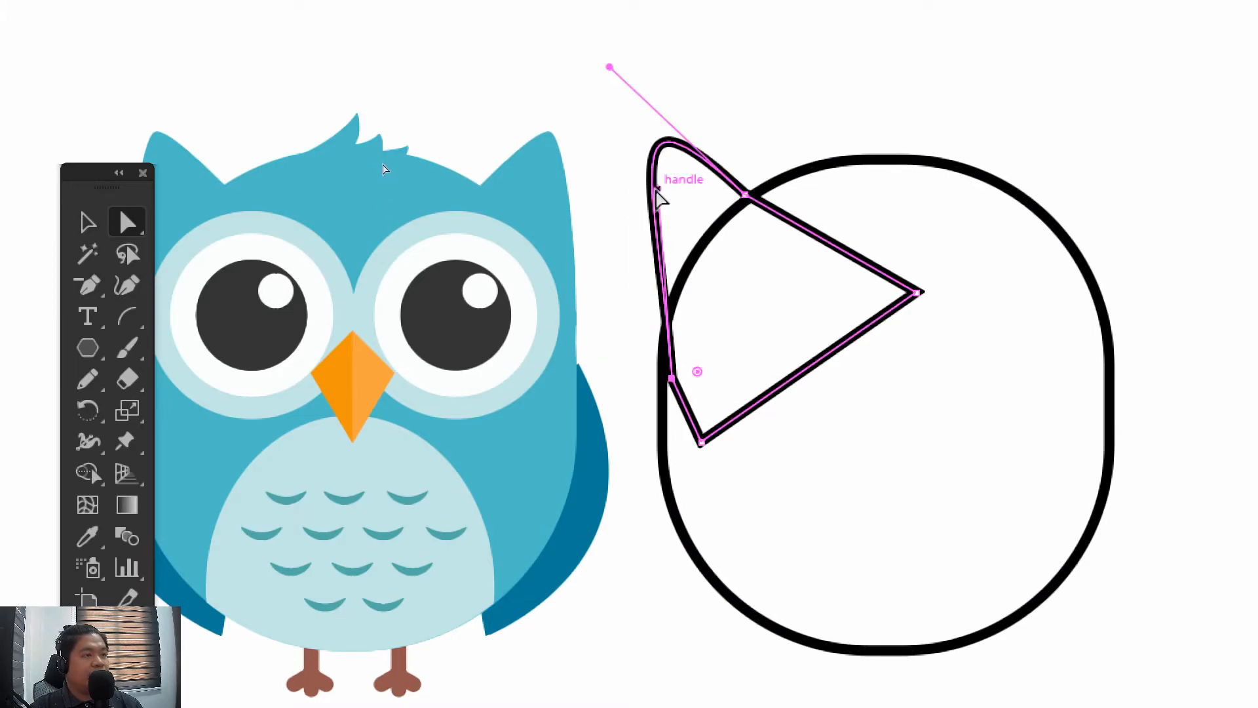
pyautogui.moveTo(658, 189); pyautogui.dragTo(623, 160)
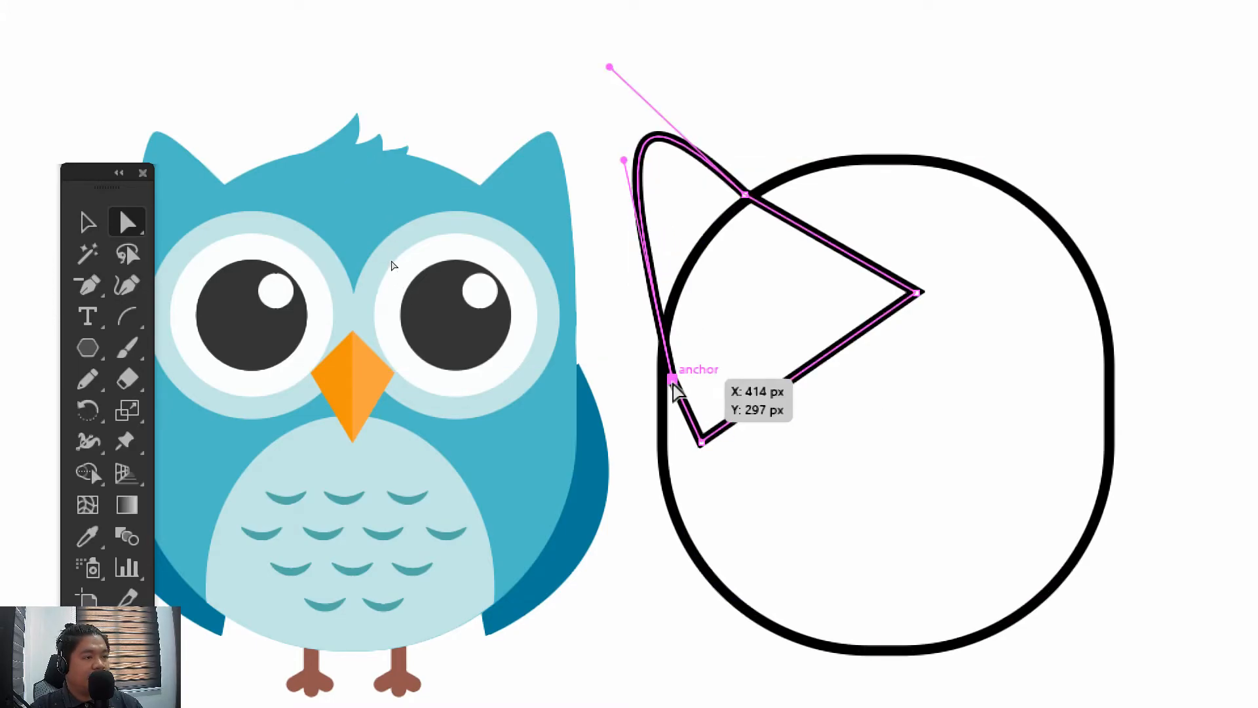
pyautogui.moveTo(673, 383); pyautogui.dragTo(661, 386)
pyautogui.moveTo(615, 165); pyautogui.dragTo(652, 150)
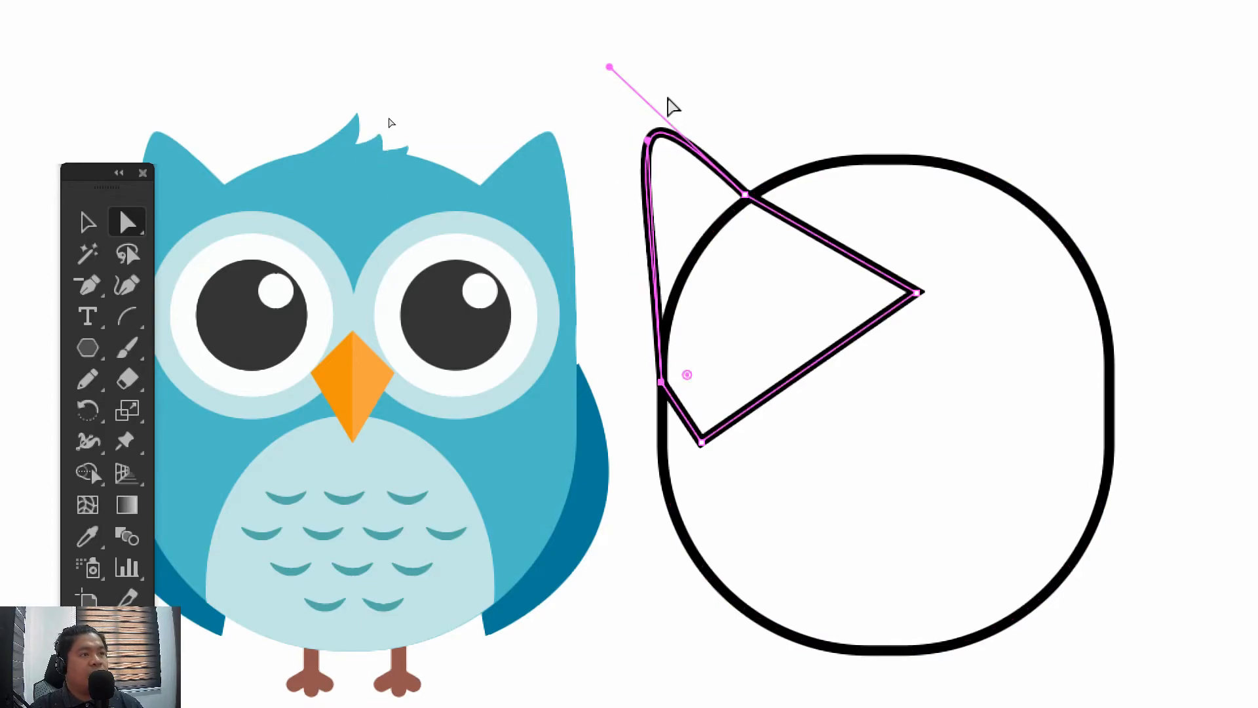
pyautogui.click(590, 85)
pyautogui.moveTo(579, 84); pyautogui.dragTo(612, 82)
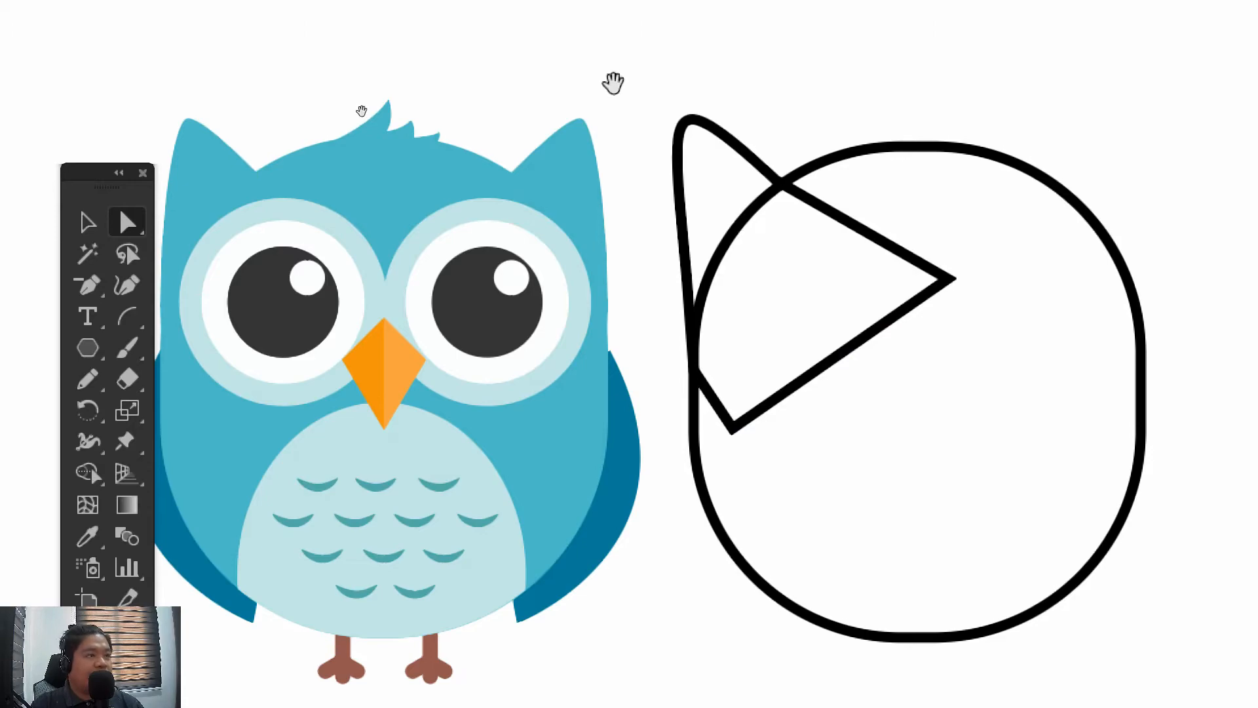
pyautogui.click(88, 222)
pyautogui.moveTo(1001, 89); pyautogui.dragTo(832, 104)
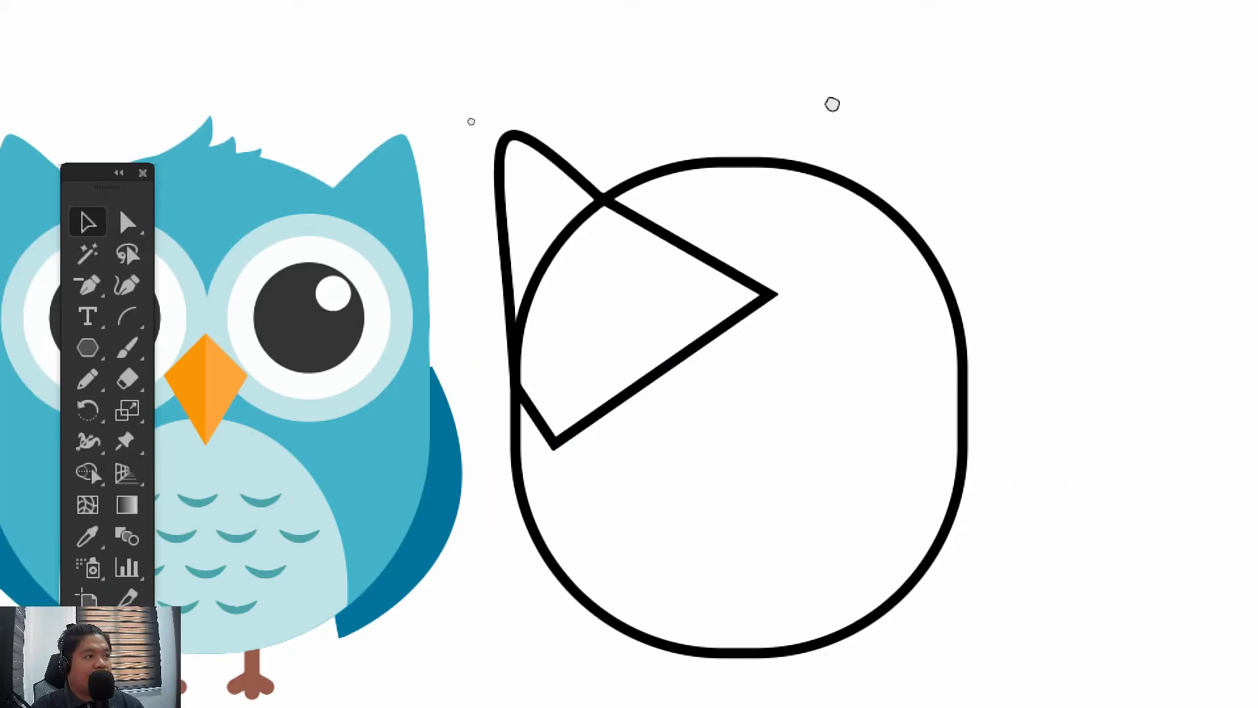
pyautogui.moveTo(426, 131); pyautogui.dragTo(576, 215)
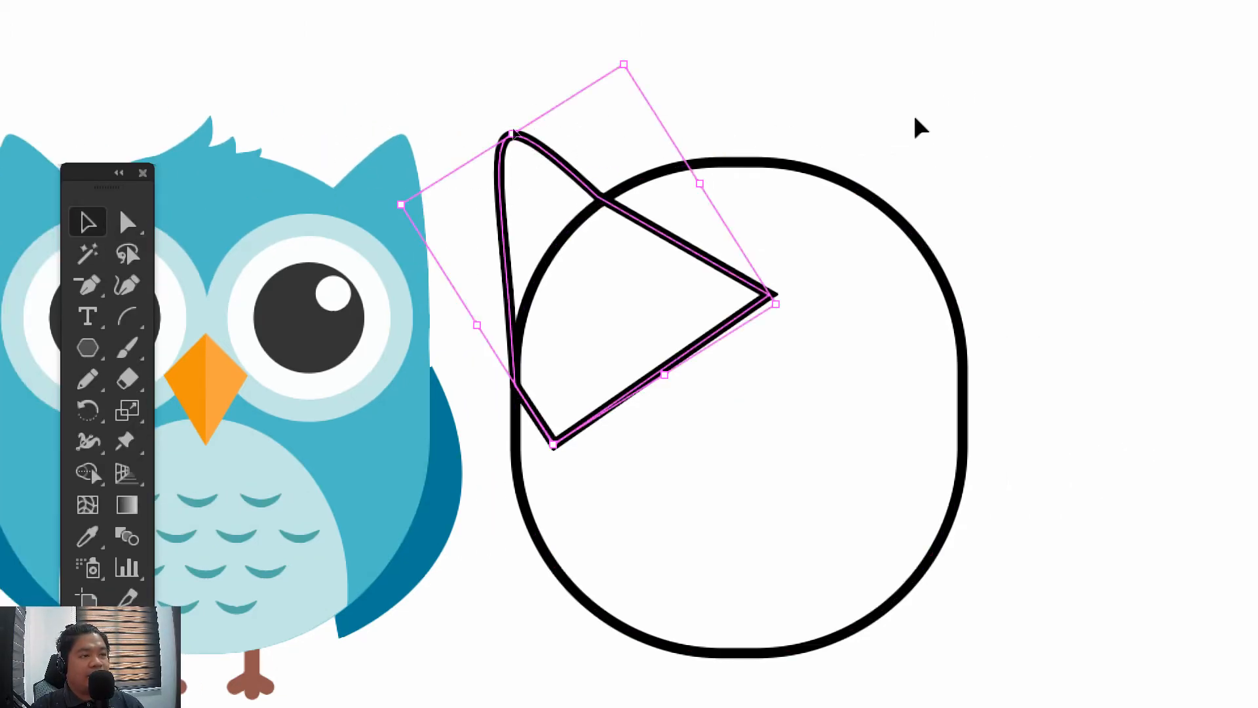
pyautogui.moveTo(921, 127); pyautogui.dragTo(840, 137)
pyautogui.click(789, 285)
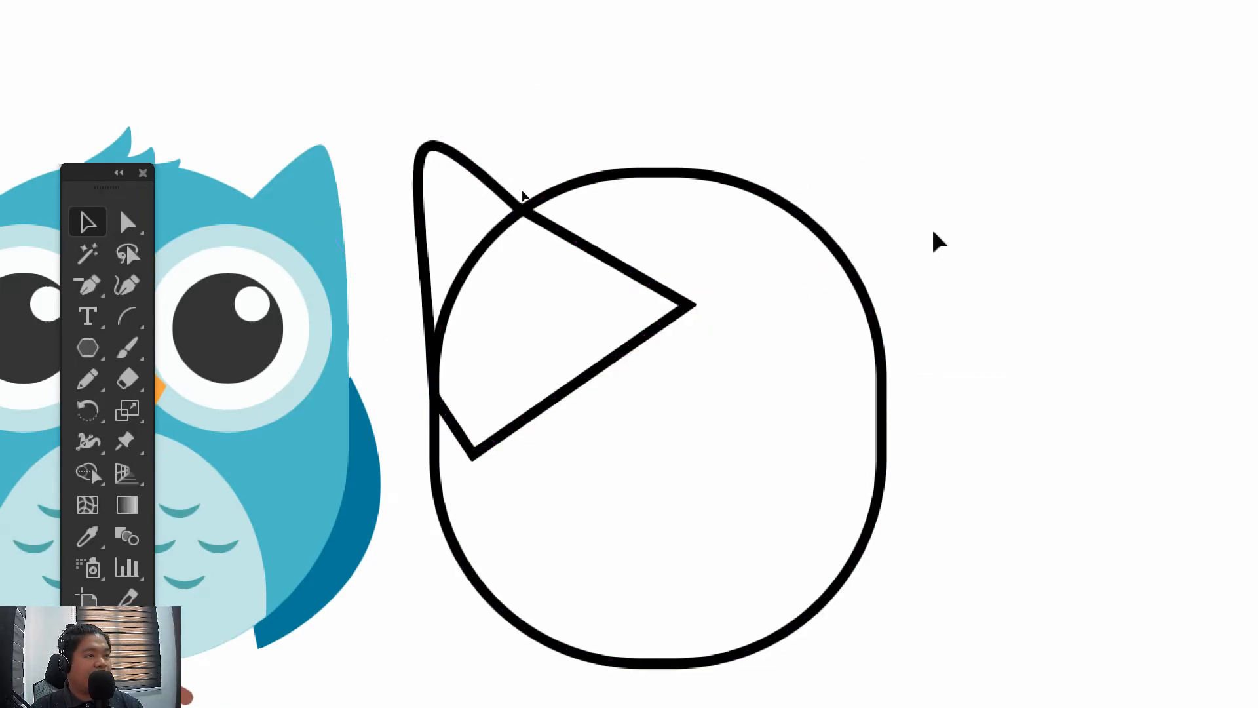
pyautogui.moveTo(671, 261); pyautogui.dragTo(708, 242)
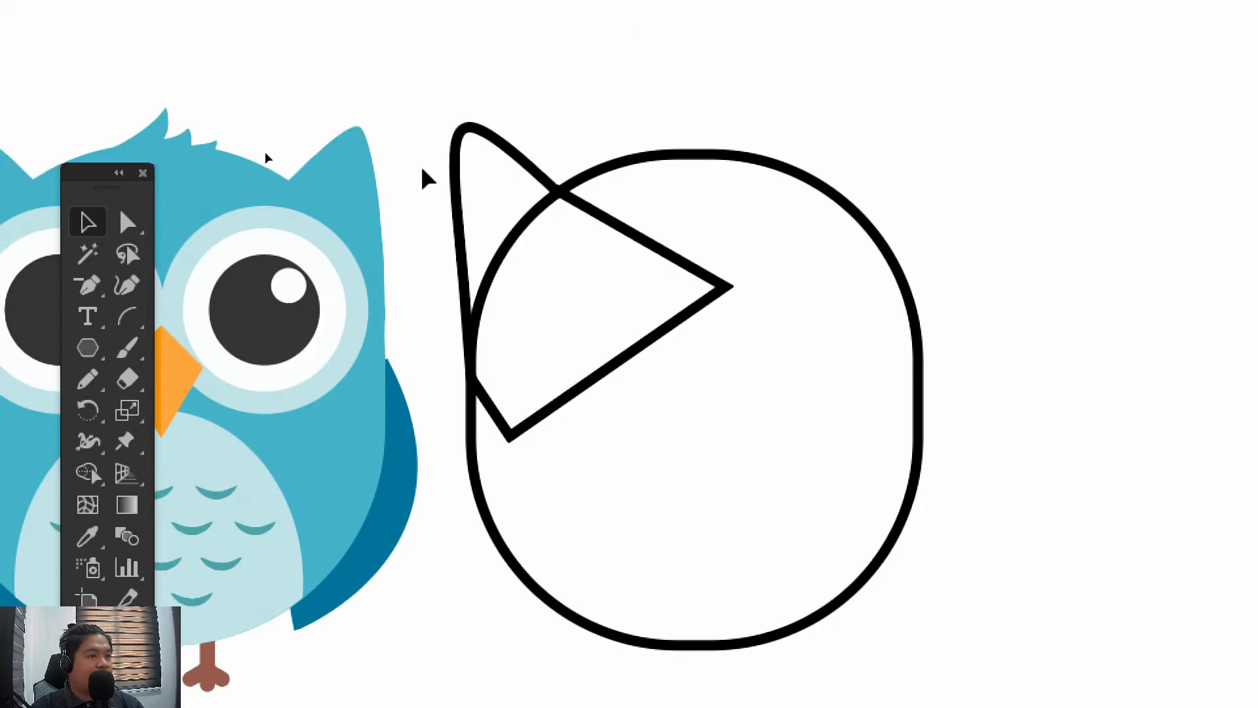
# Try shifting the handle of the ear's outer anchor slightly inward near the tip
pyautogui.click(462, 146)
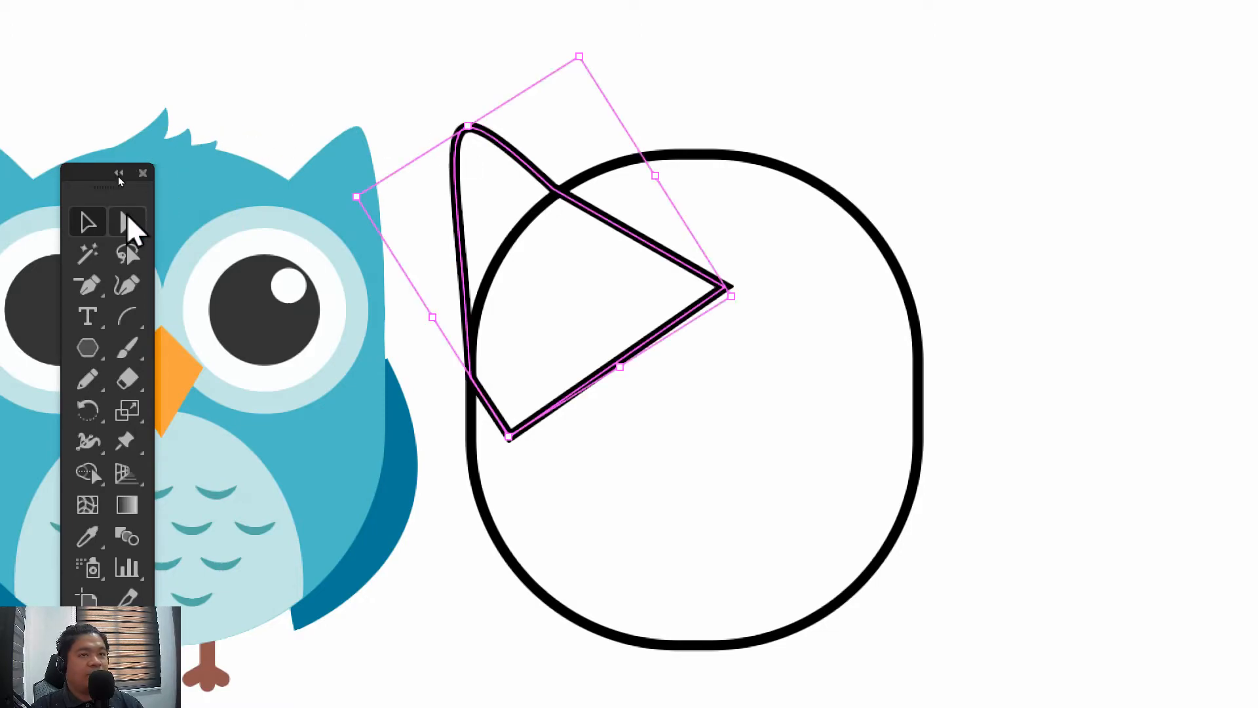
pyautogui.click(126, 219)
pyautogui.click(456, 134)
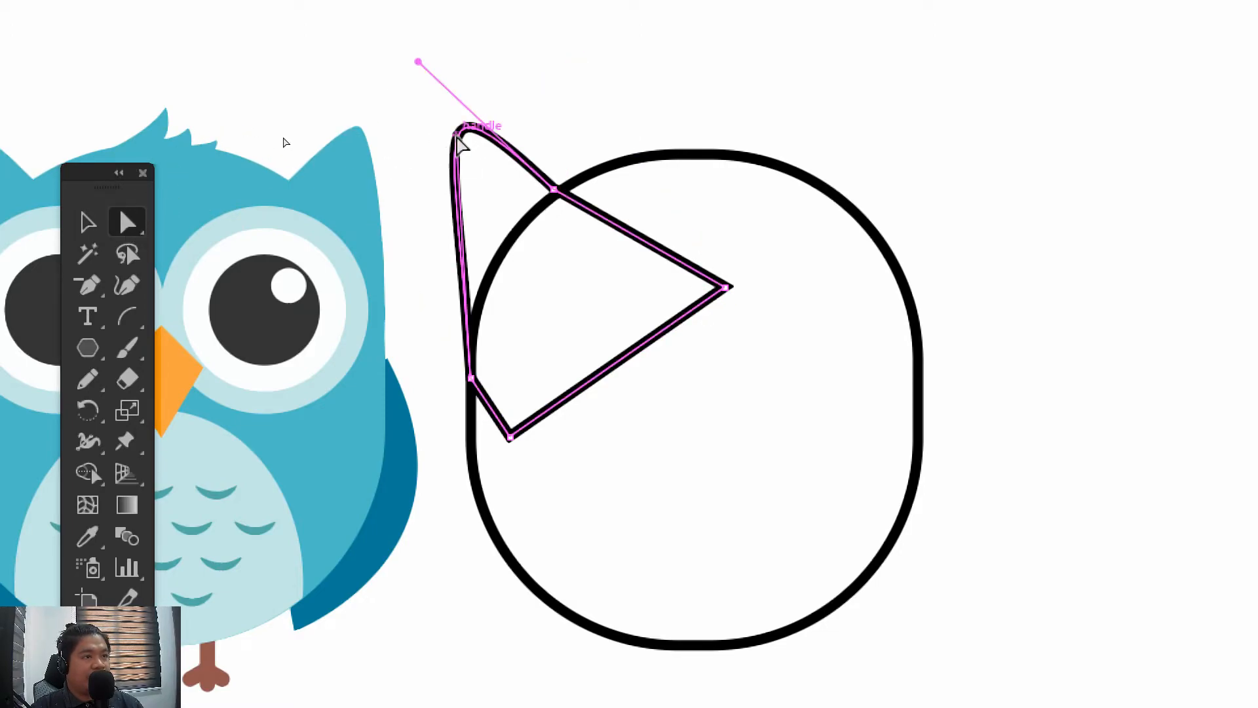
pyautogui.moveTo(457, 134); pyautogui.dragTo(466, 141)
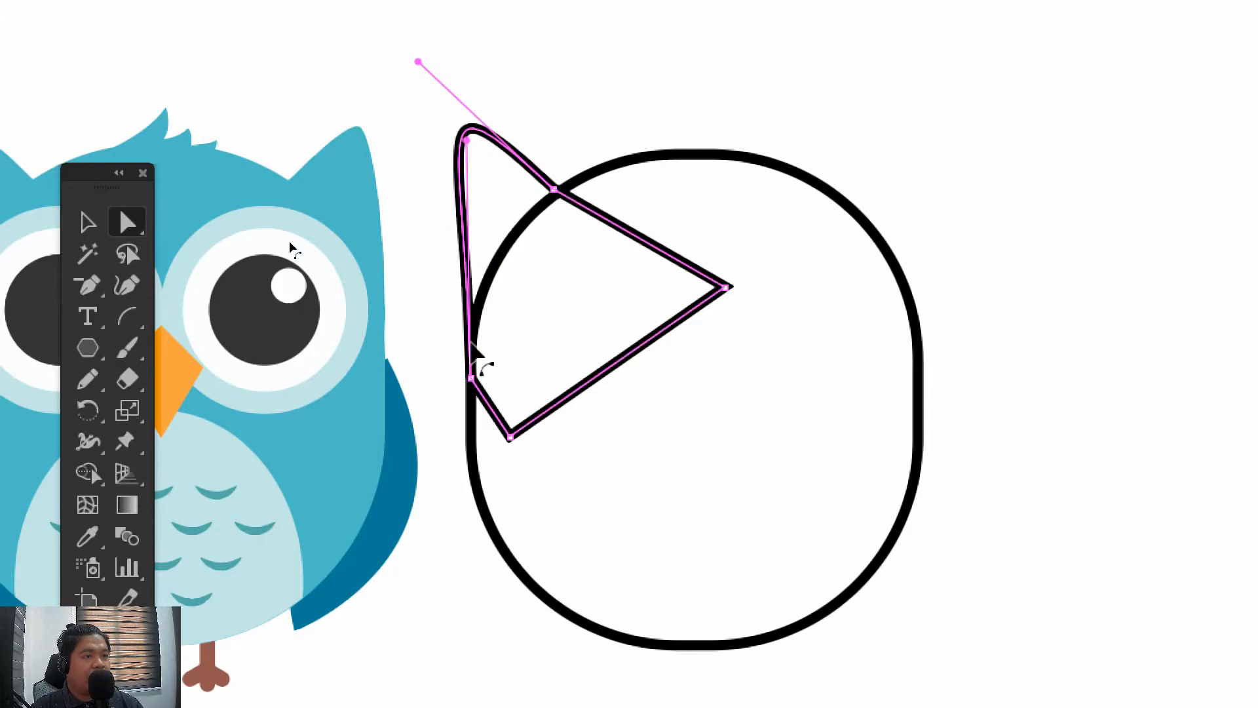
pyautogui.click(87, 222)
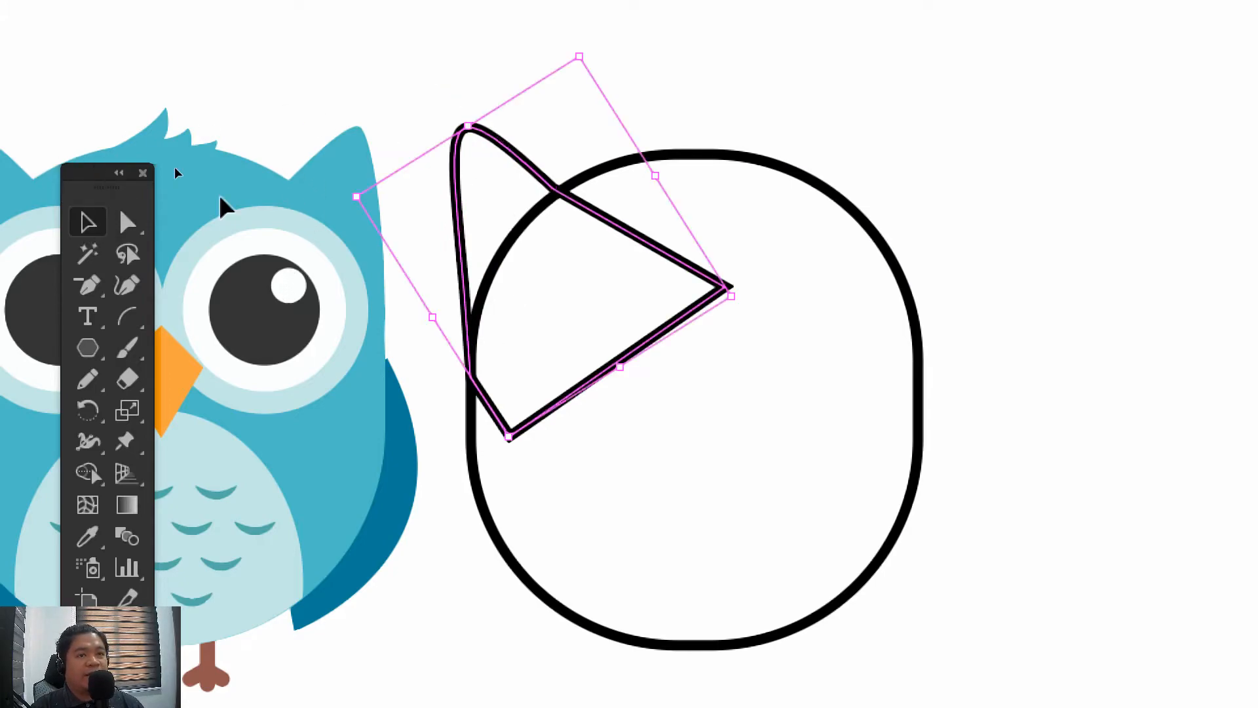
pyautogui.moveTo(444, 99); pyautogui.dragTo(514, 146)
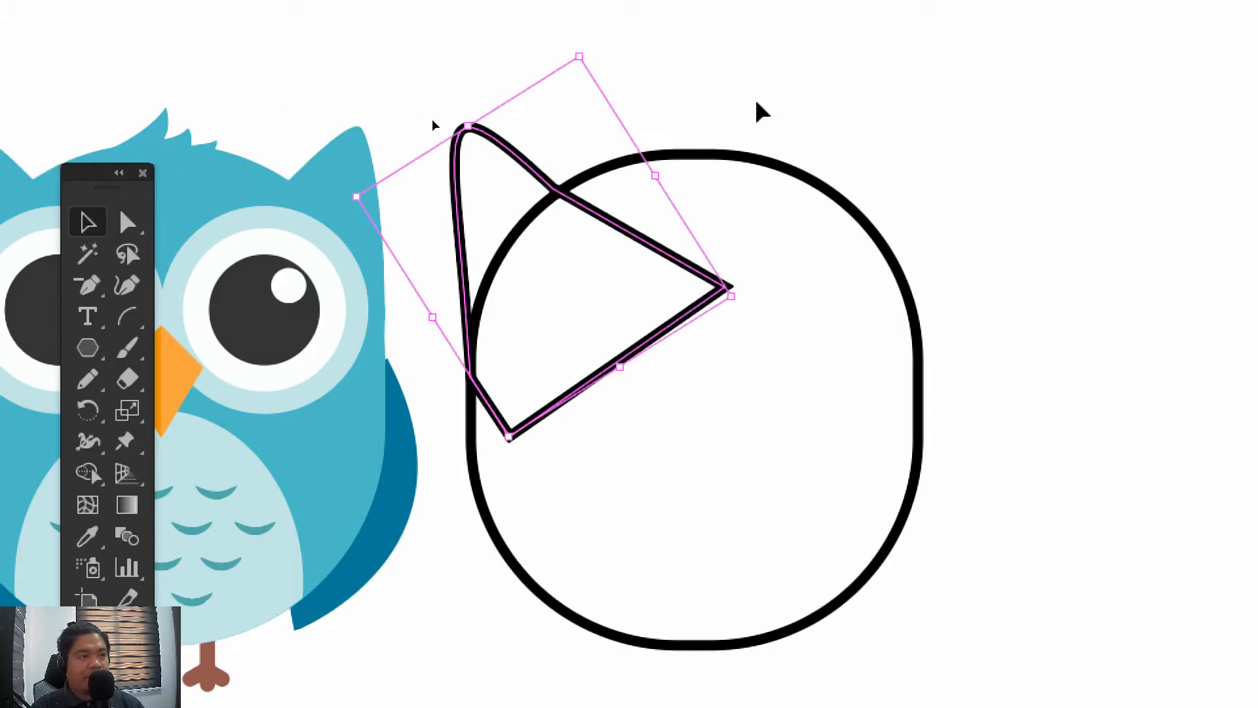
pyautogui.moveTo(762, 112); pyautogui.dragTo(671, 127)
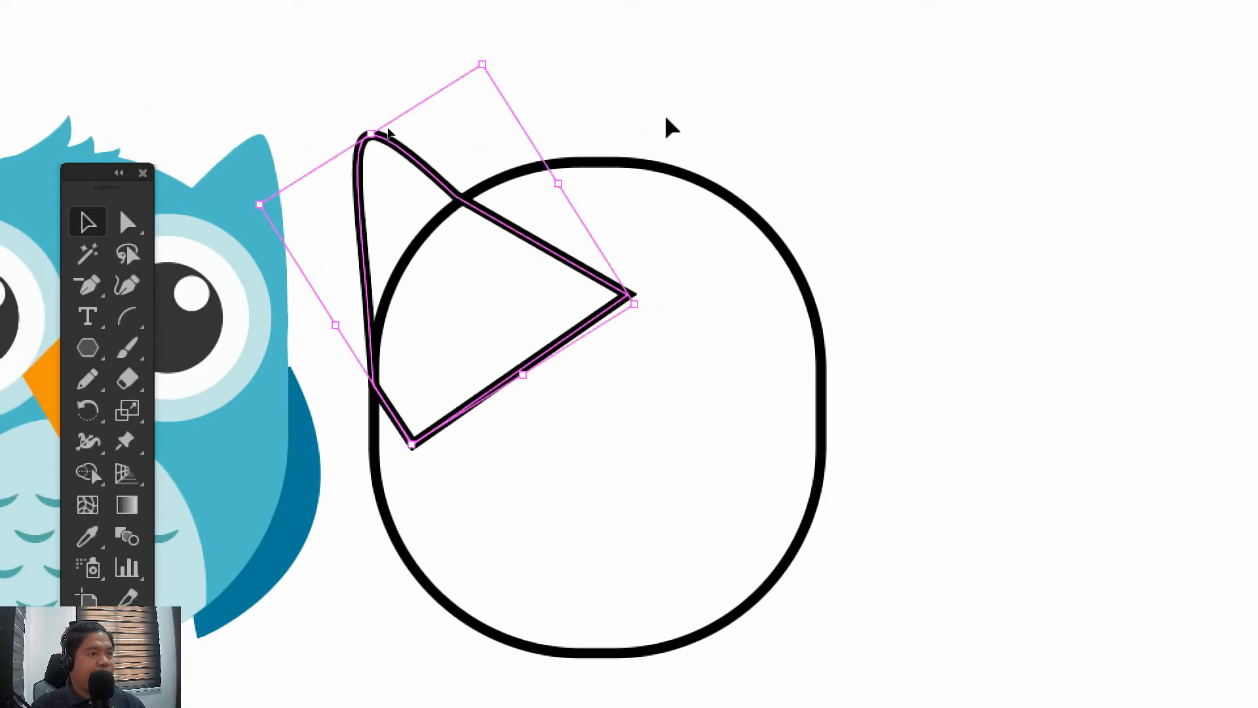
pyautogui.click(666, 118)
pyautogui.click(361, 155)
pyautogui.press('ctrl')
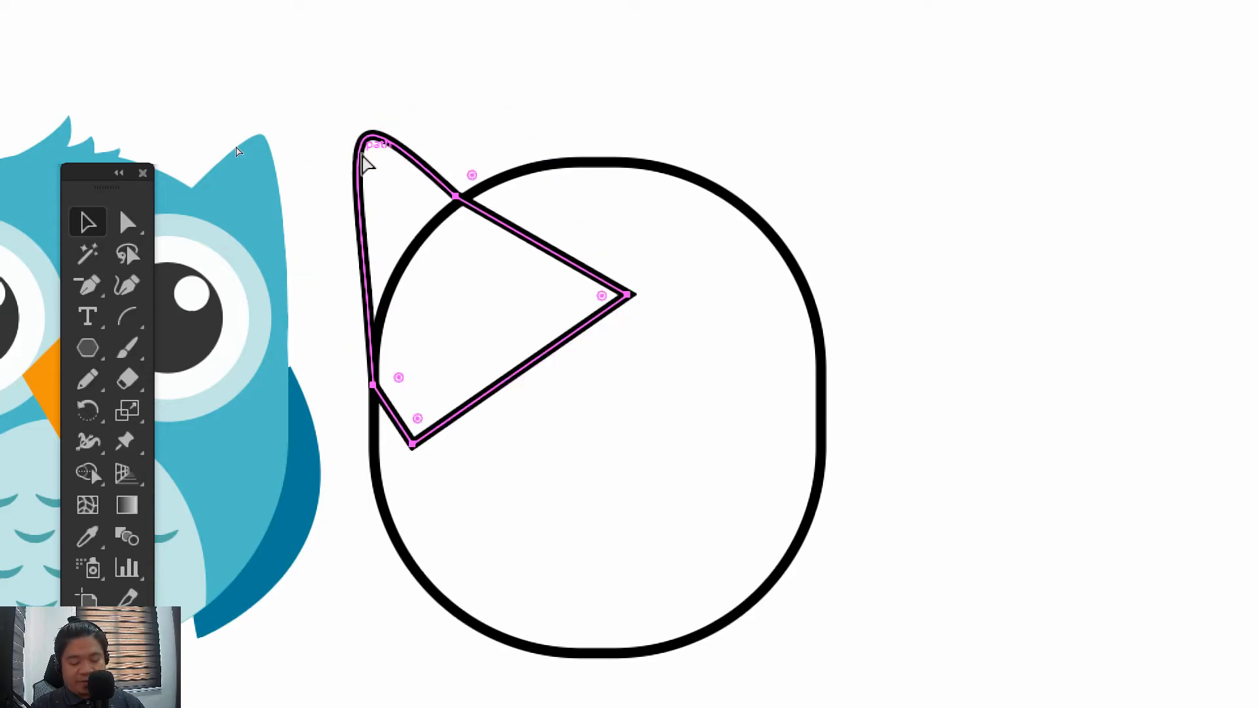
pyautogui.press('ctrl')
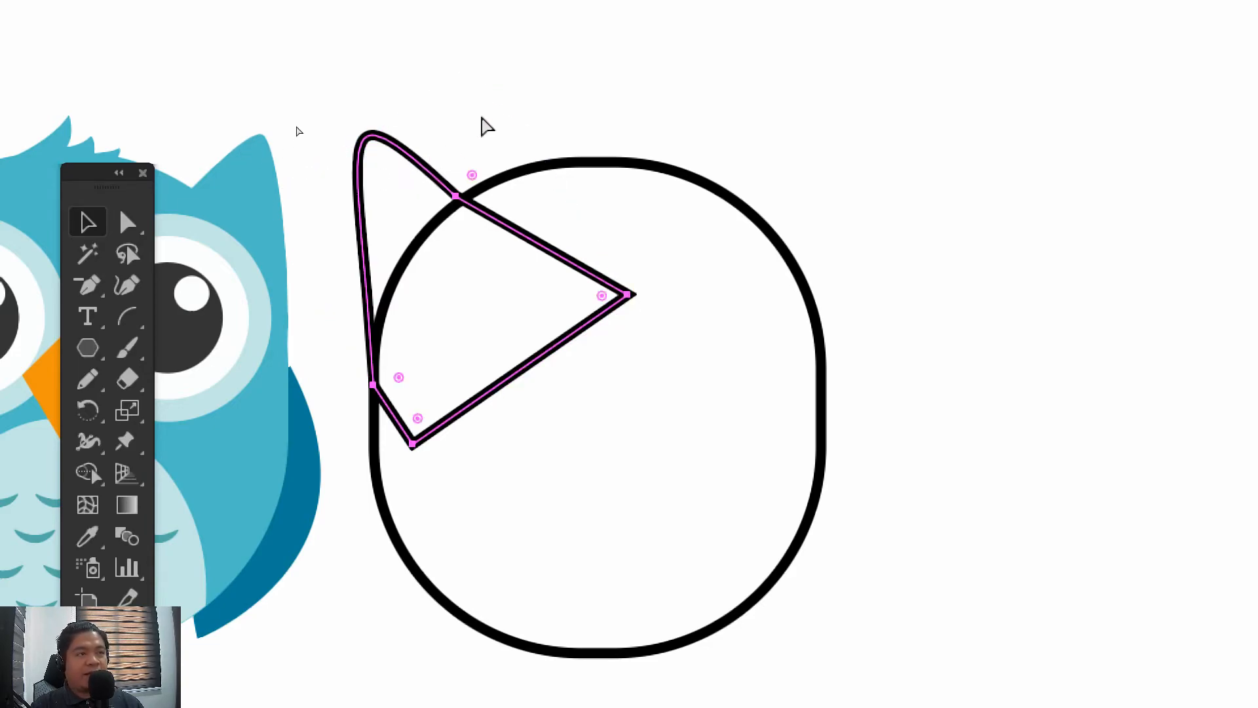
pyautogui.click(309, 110)
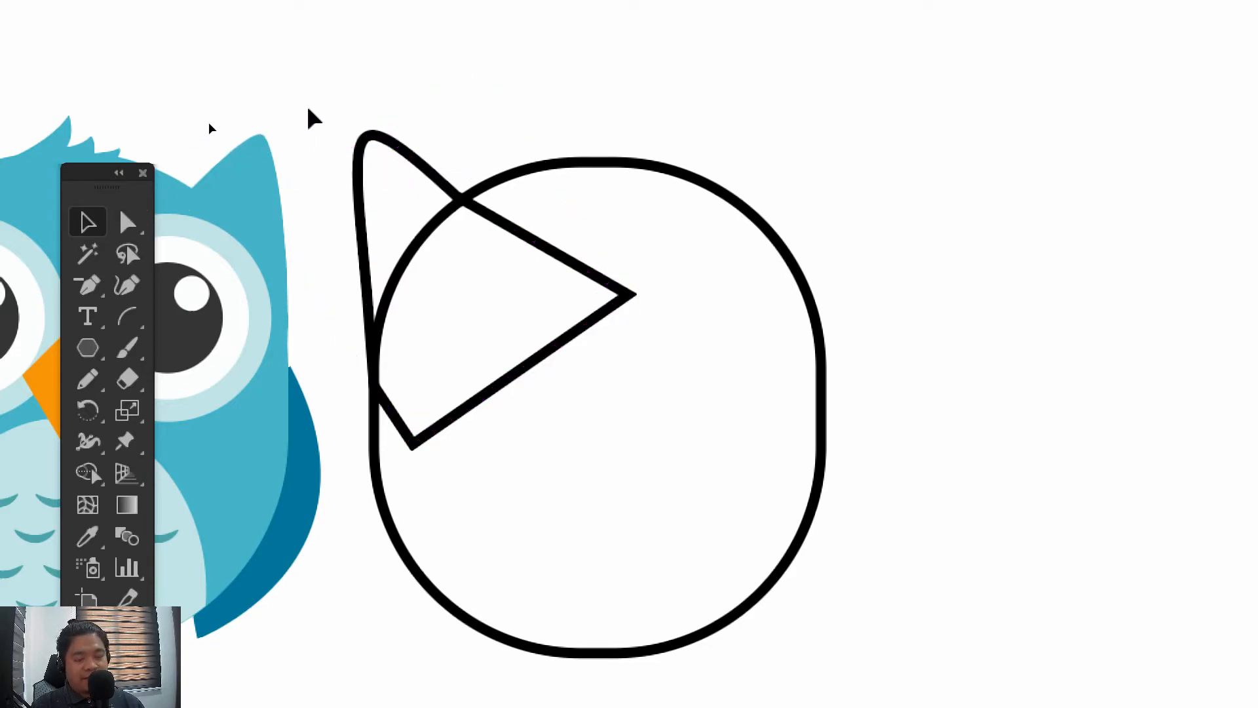
pyautogui.hotkey('ctrl', 'f')
pyautogui.click(308, 110)
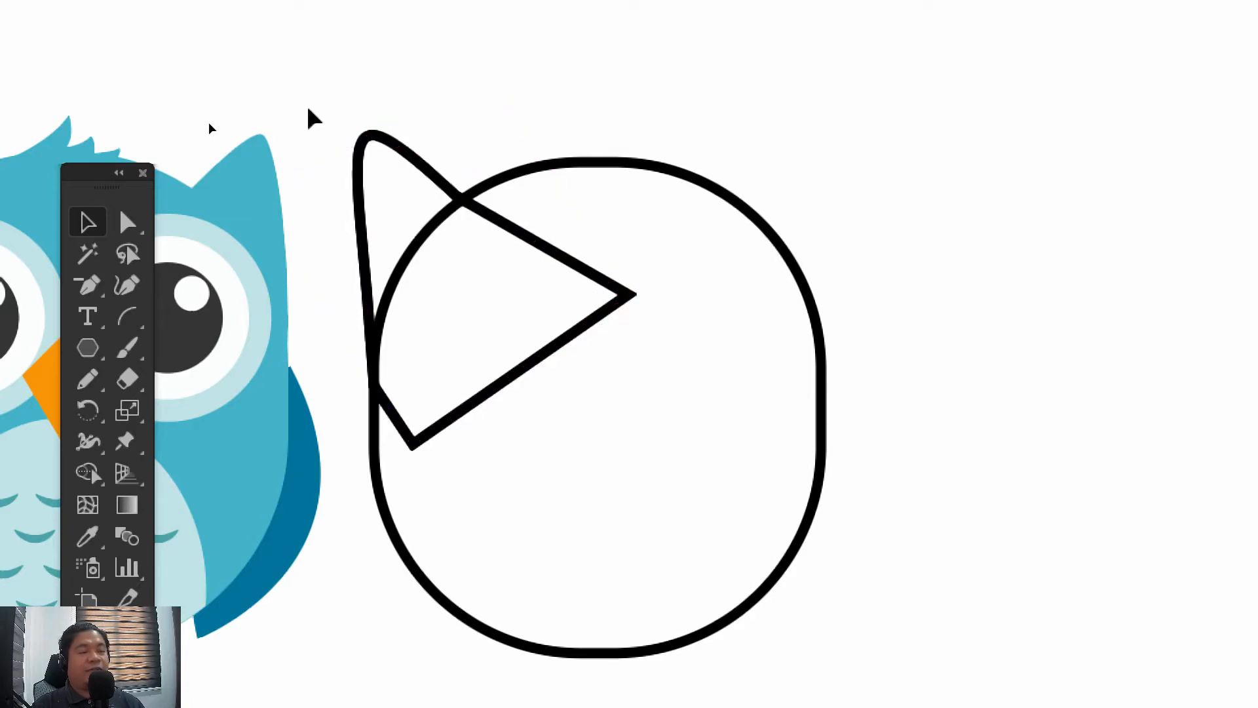
pyautogui.moveTo(366, 156); pyautogui.dragTo(496, 188)
pyautogui.hotkey('ctrl', 'z')
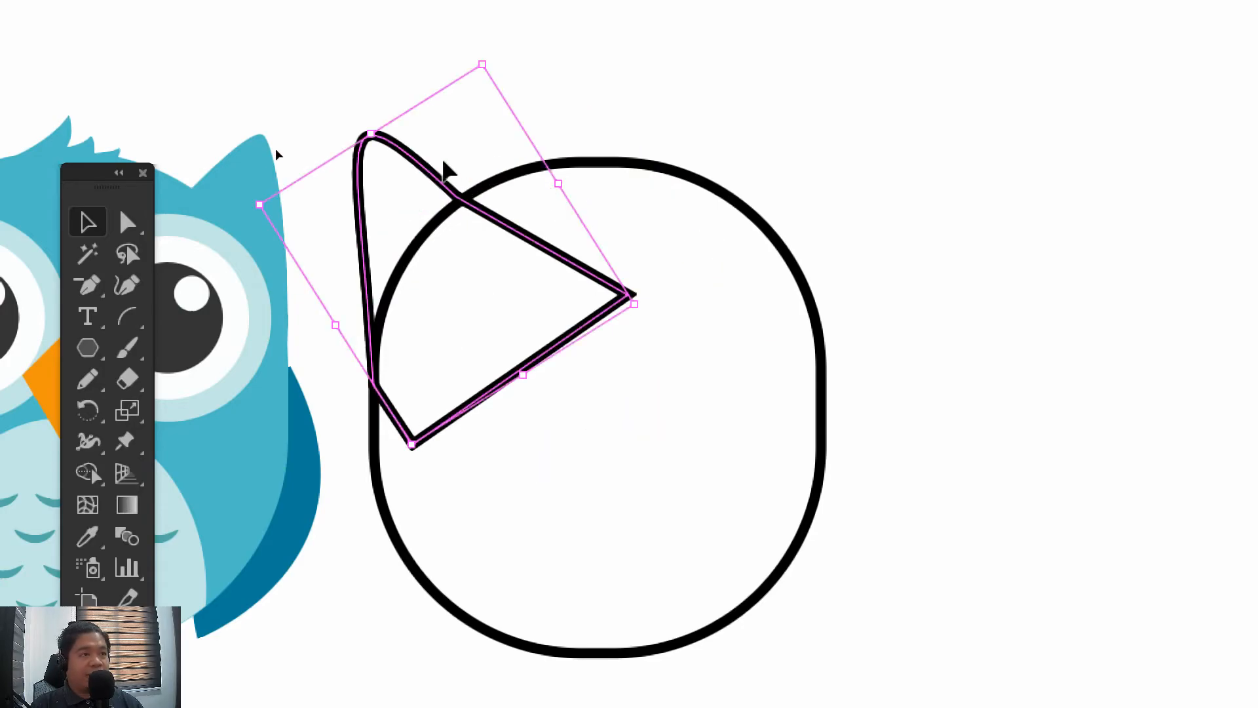
# Duplicate the left ear horizontally across to the right part of the rounded body
pyautogui.click(472, 126)
pyautogui.moveTo(359, 172); pyautogui.dragTo(663, 172)
pyautogui.click(1034, 306)
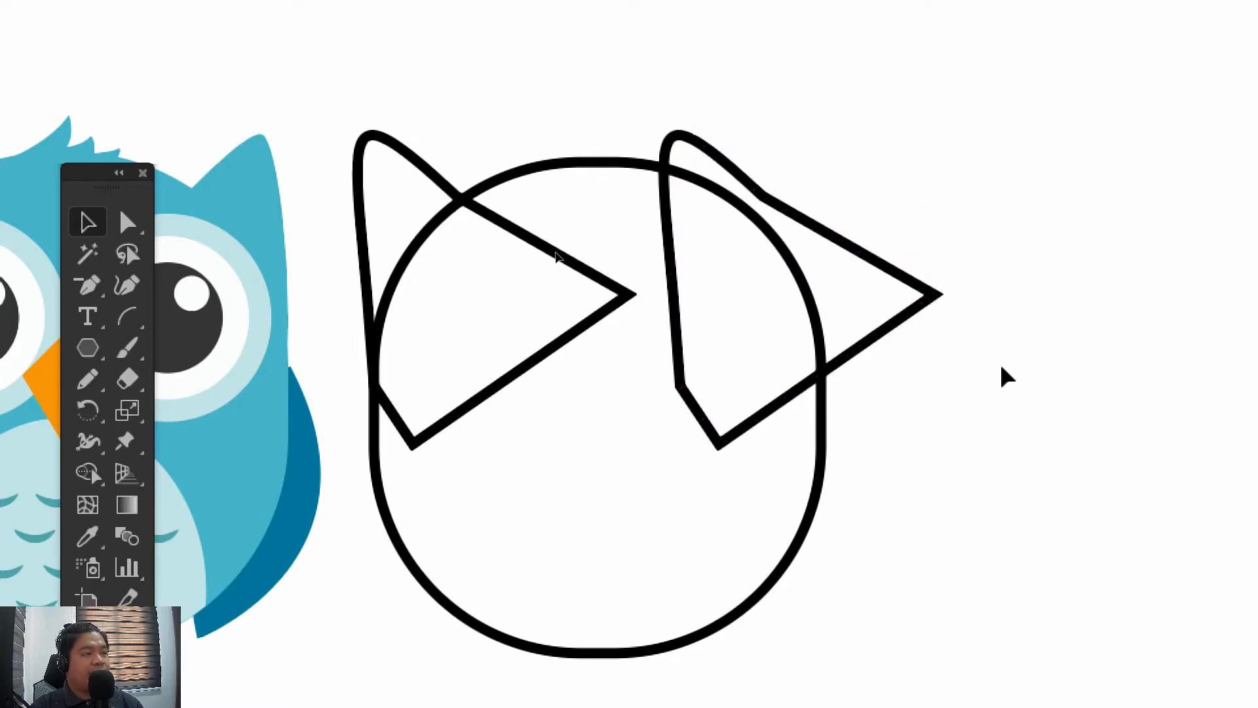
# Reflect the duplicated ear across the vertical axis, checking it with the preview
pyautogui.click(874, 241)
pyautogui.rightClick(856, 250)
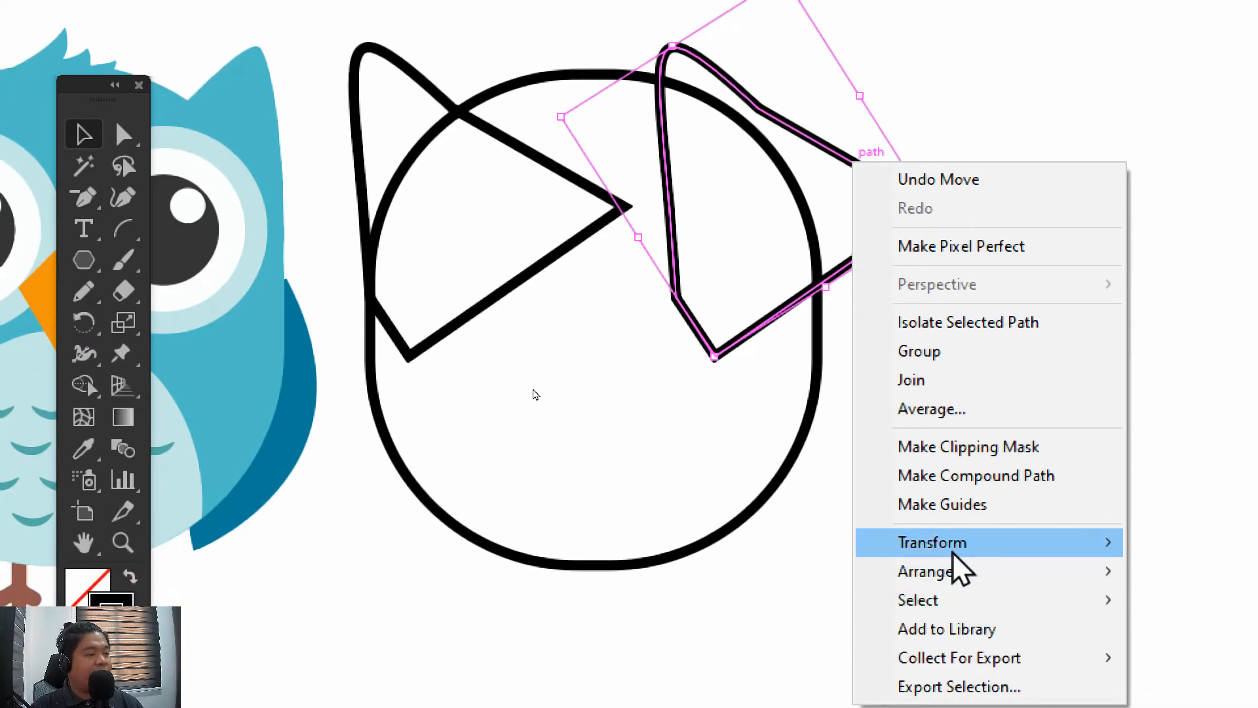
pyautogui.moveTo(953, 551)
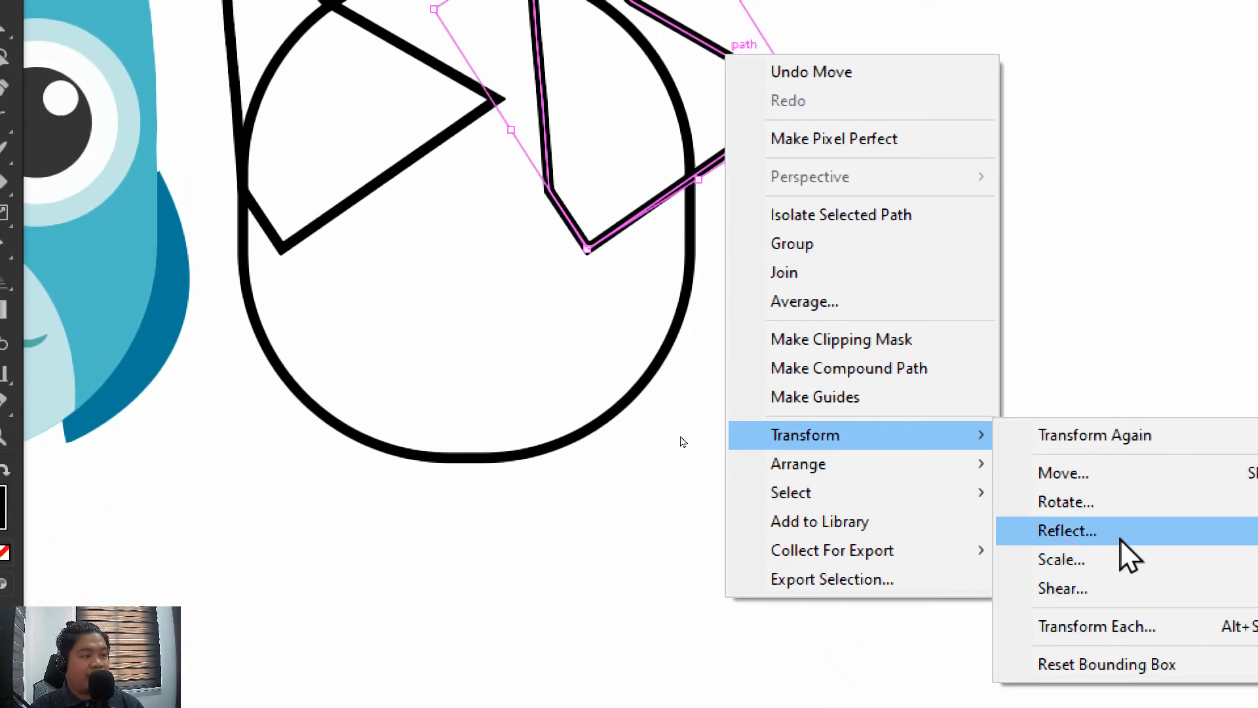
pyautogui.click(1119, 537)
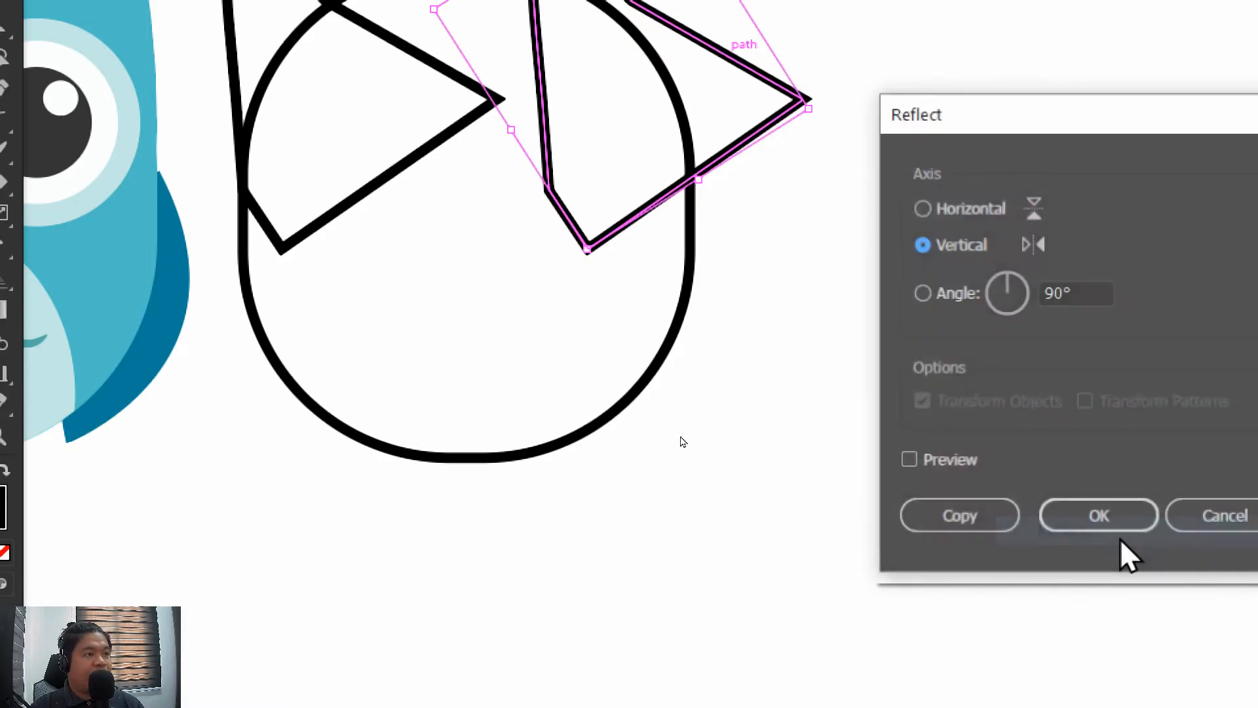
pyautogui.moveTo(1021, 138); pyautogui.dragTo(391, 158)
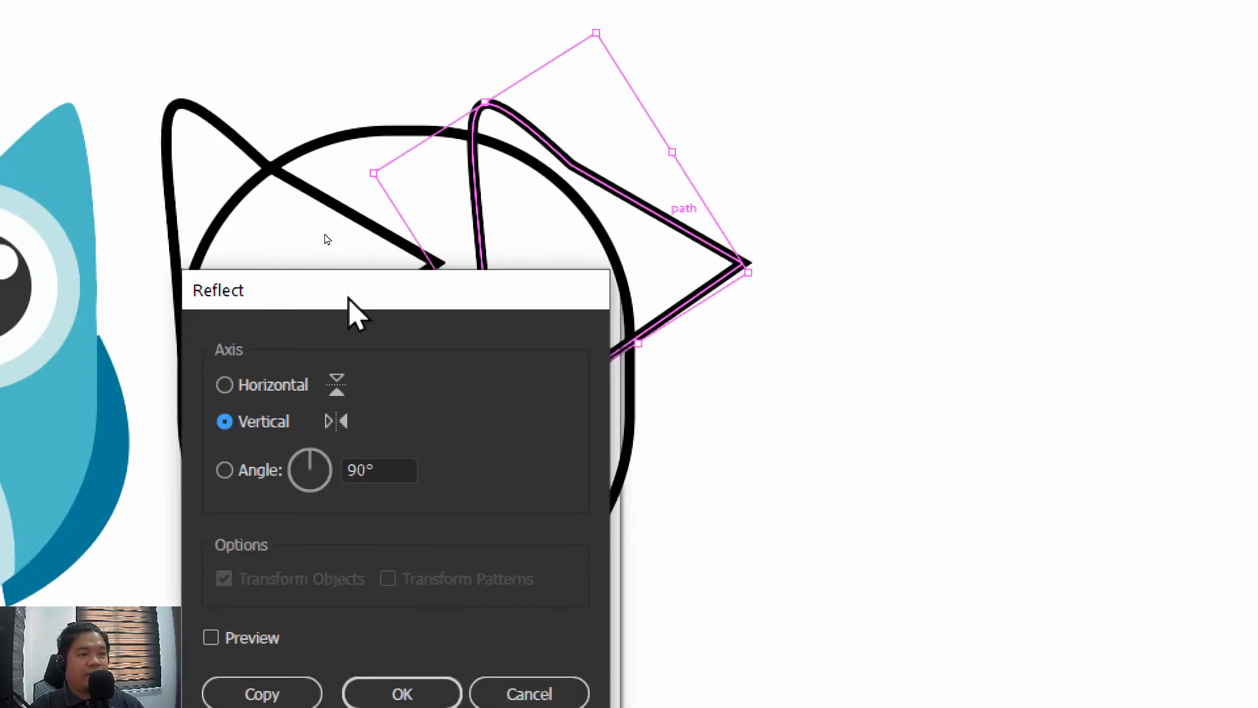
pyautogui.moveTo(347, 297); pyautogui.dragTo(937, 155)
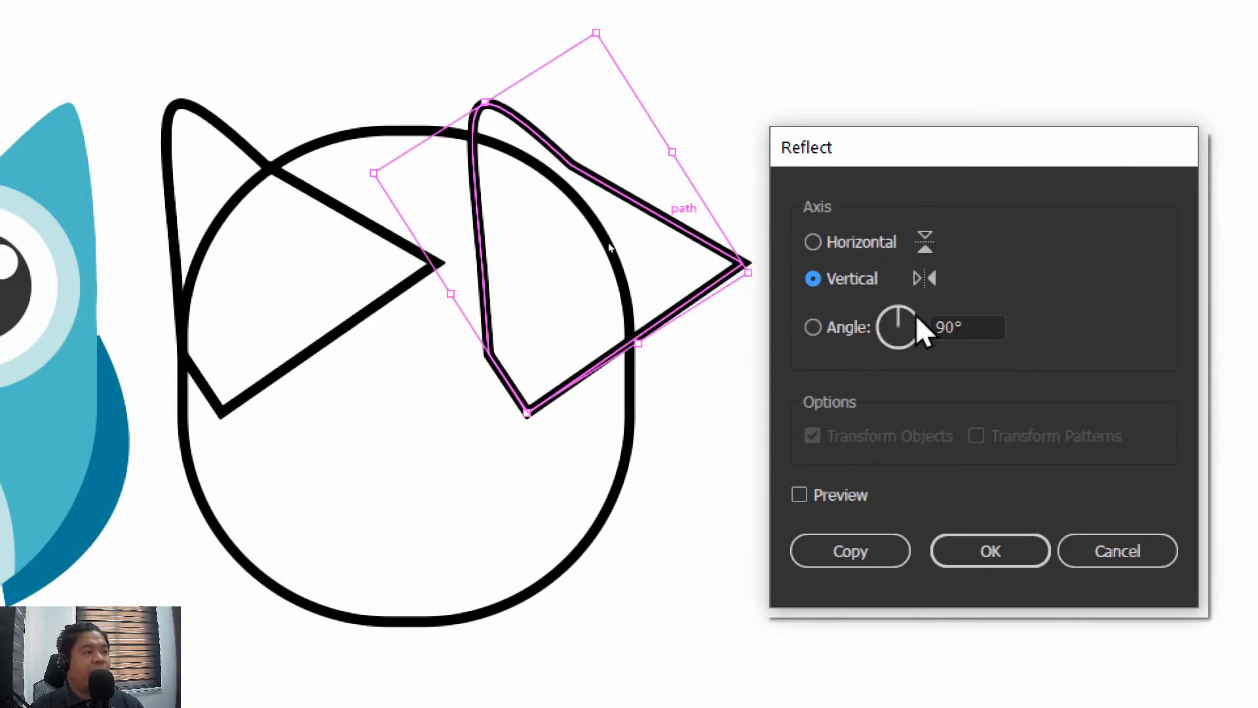
pyautogui.click(800, 495)
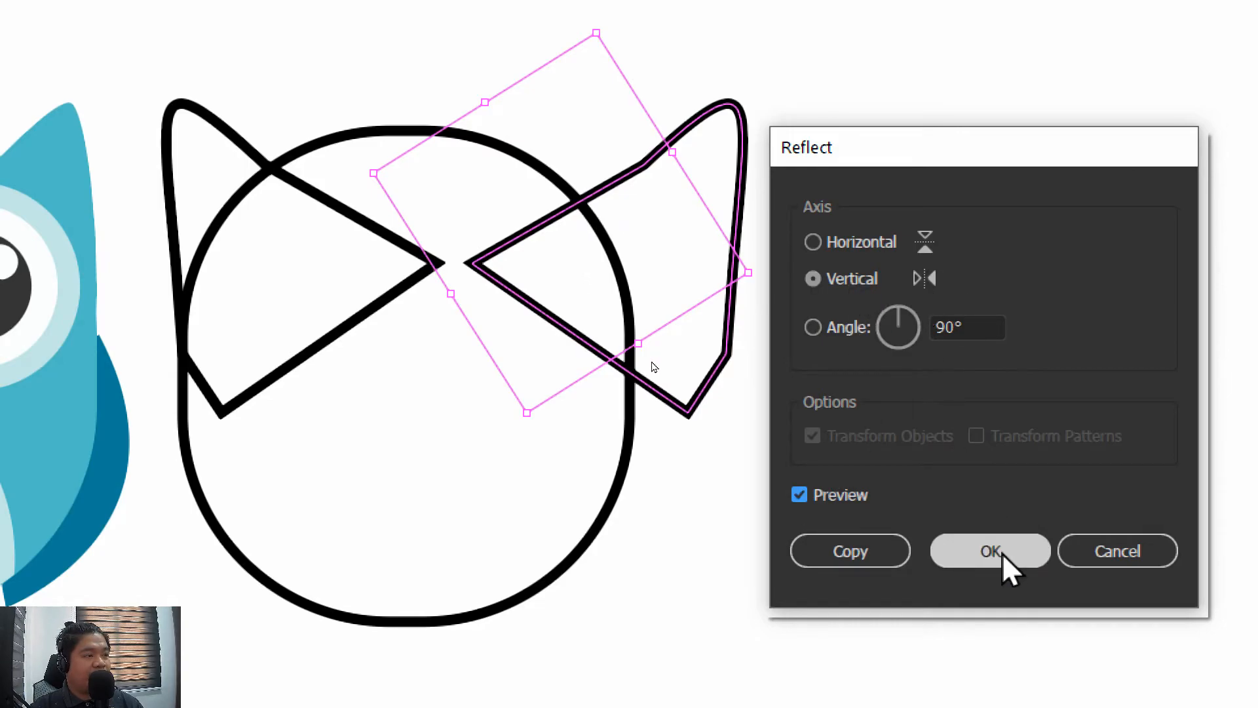
pyautogui.click(985, 551)
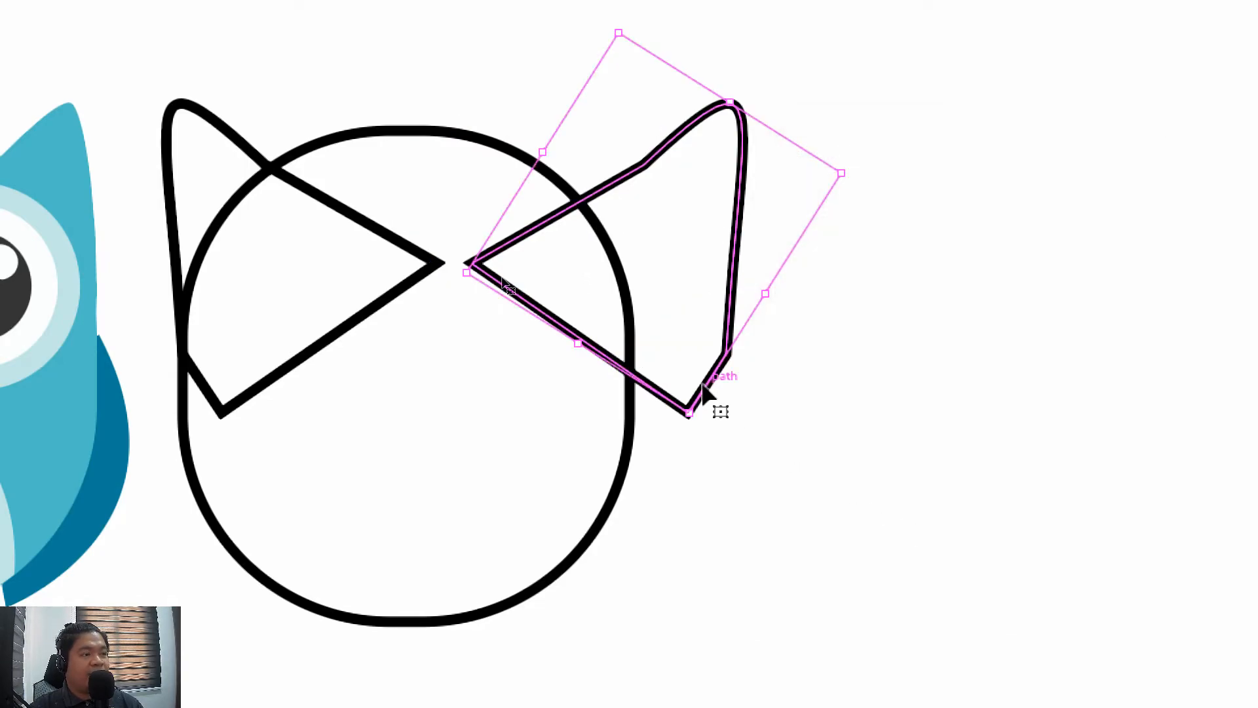
# Move the reflected ear horizontally inward onto the body's right edge so it mirrors the left ear
pyautogui.moveTo(708, 387)
pyautogui.mouseDown()
pyautogui.moveTo(587, 387)
pyautogui.moveTo(610, 387)
pyautogui.mouseUp()
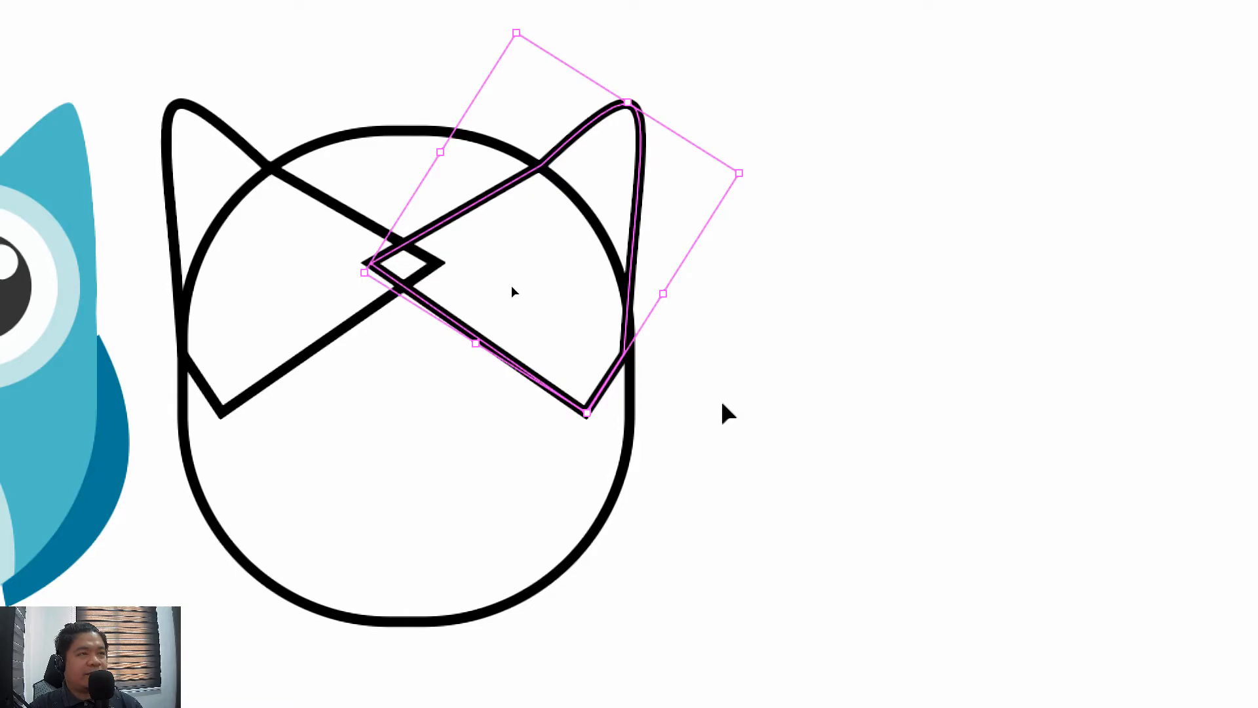
pyautogui.click(722, 404)
# Compare the body outline and its two ears with the reference owl's silhouette
pyautogui.moveTo(586, 430); pyautogui.dragTo(919, 413)
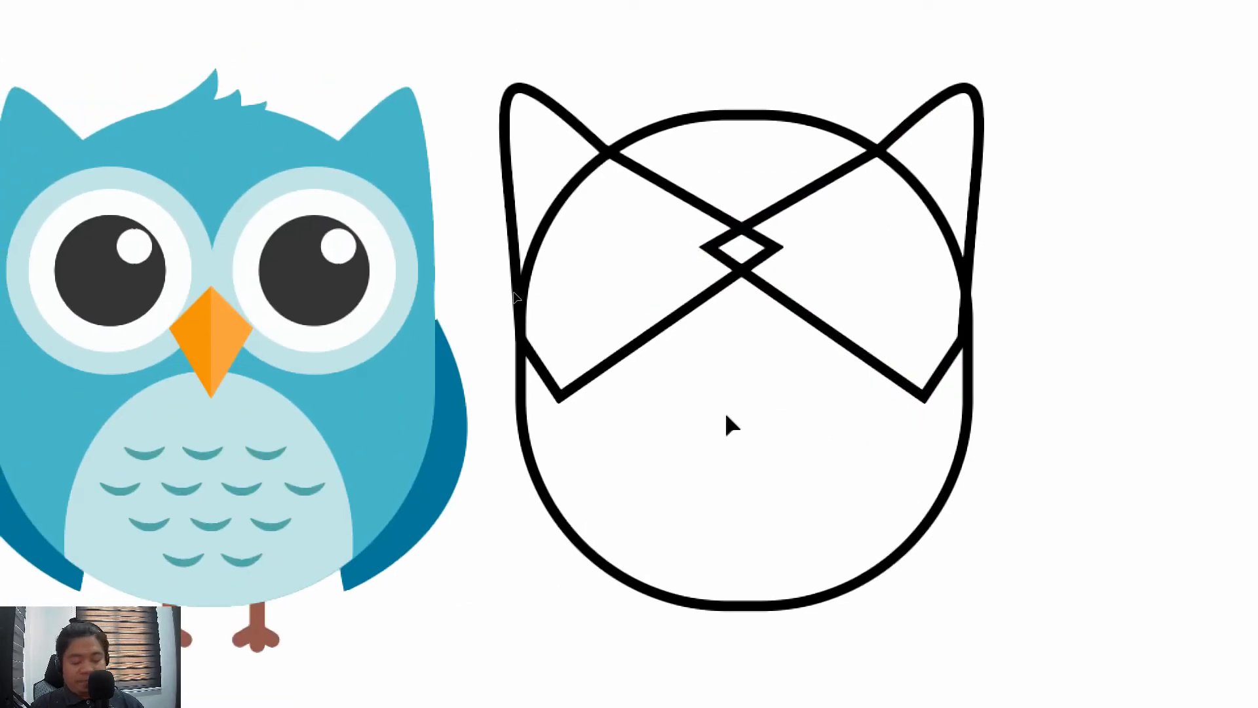
pyautogui.hotkey('ctrl', 'v')
pyautogui.press('Delete')
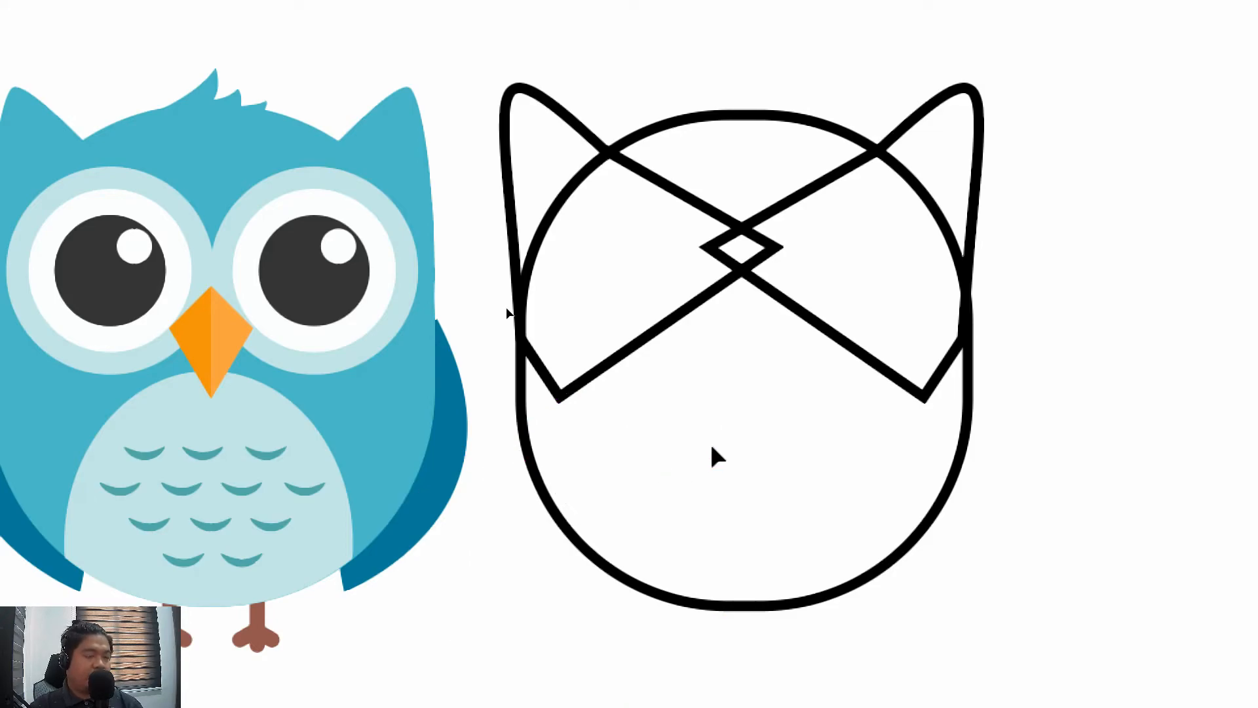
pyautogui.moveTo(714, 455)
pyautogui.mouseDown()
pyautogui.moveTo(685, 432)
pyautogui.moveTo(718, 406)
pyautogui.moveTo(836, 413)
pyautogui.moveTo(794, 382)
pyautogui.moveTo(716, 388)
pyautogui.moveTo(731, 447)
pyautogui.mouseUp()
pyautogui.hotkey('ctrl', '-')
pyautogui.hotkey('ctrl', '-')
pyautogui.hotkey('ctrl', '-')
pyautogui.hotkey('ctrl', '+')
pyautogui.hotkey('ctrl', '+')
pyautogui.hotkey('ctrl', '+')
pyautogui.hotkey('ctrl', '+')
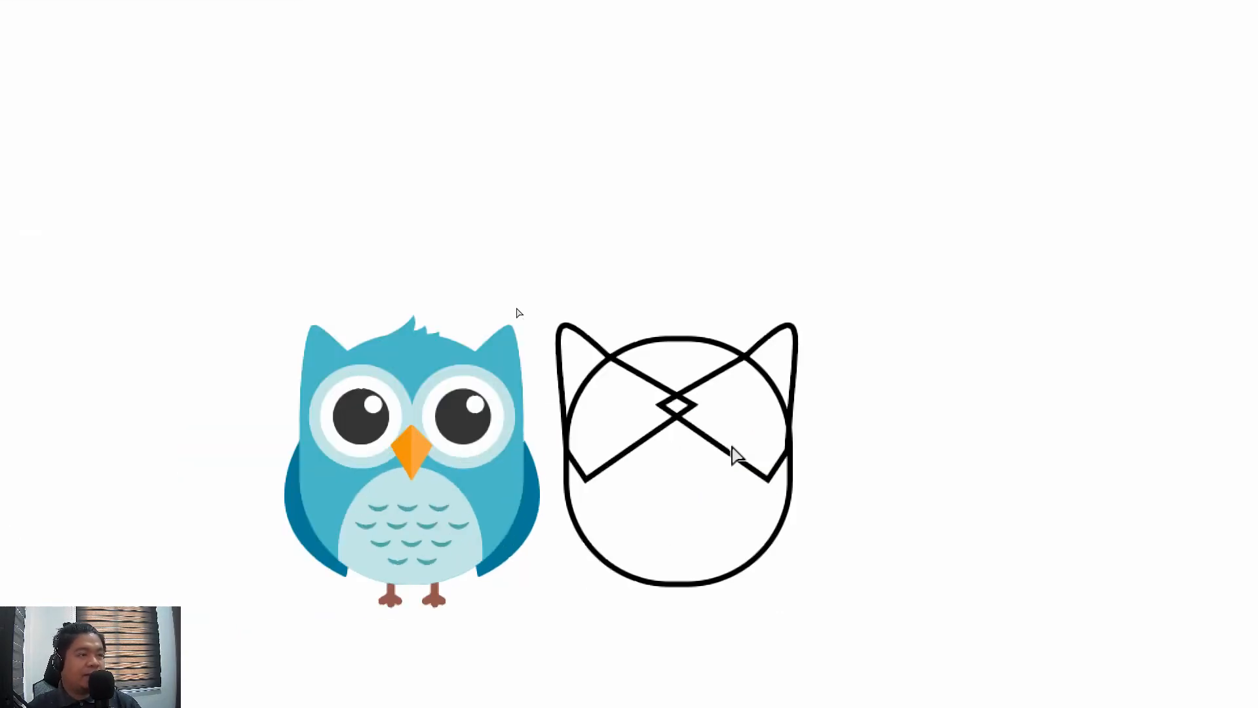
pyautogui.hotkey('ctrl', '-')
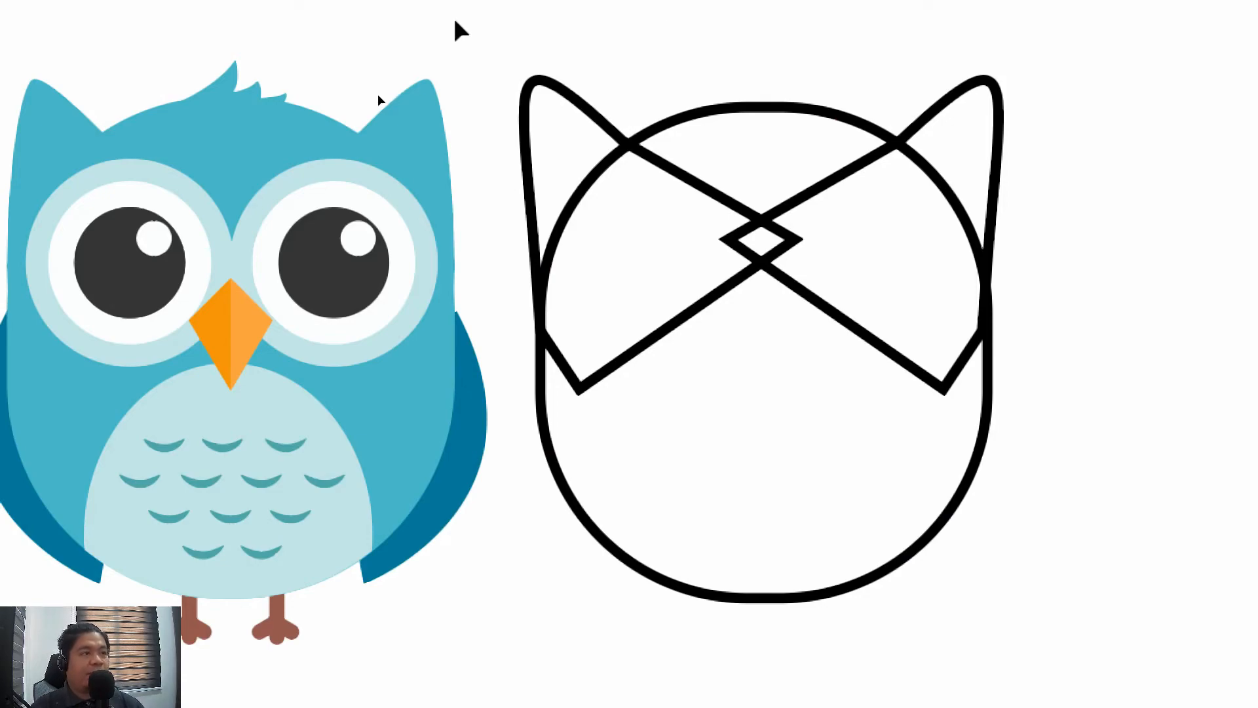
# Choose a solid dark grey as the current fill colour with no shapes selected
pyautogui.moveTo(456, 18); pyautogui.dragTo(944, 608)
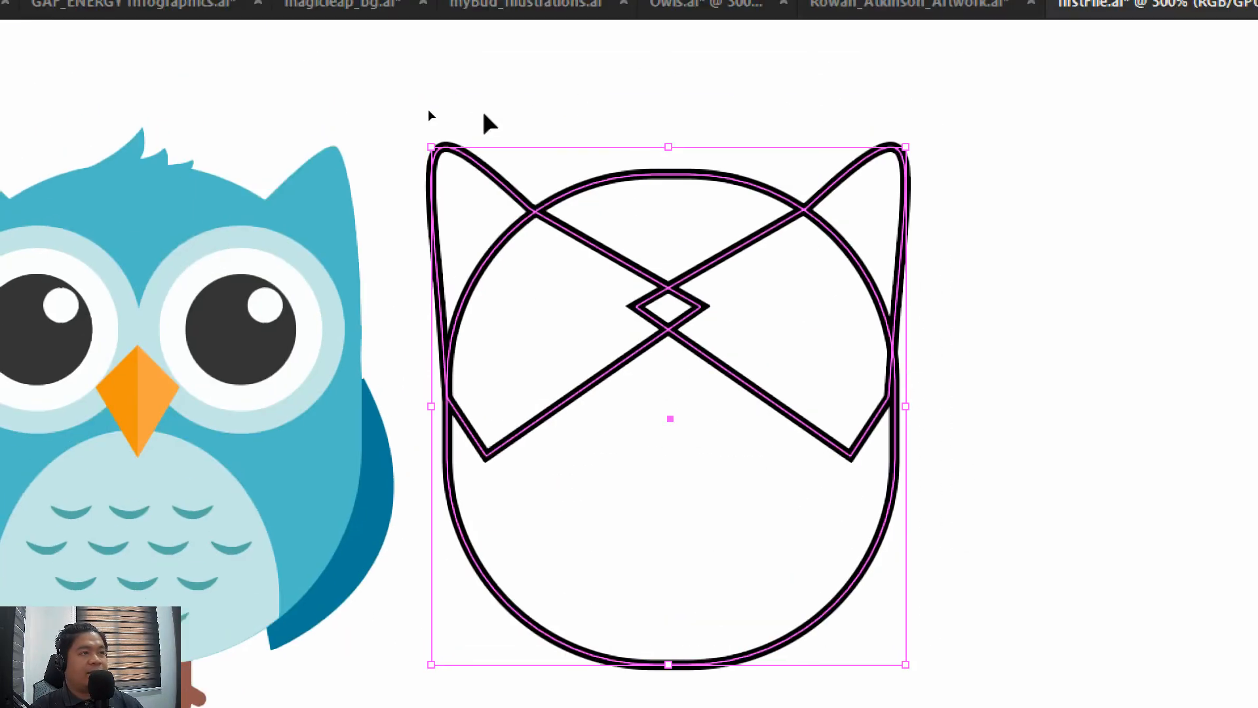
pyautogui.moveTo(80, 11); pyautogui.dragTo(165, 14)
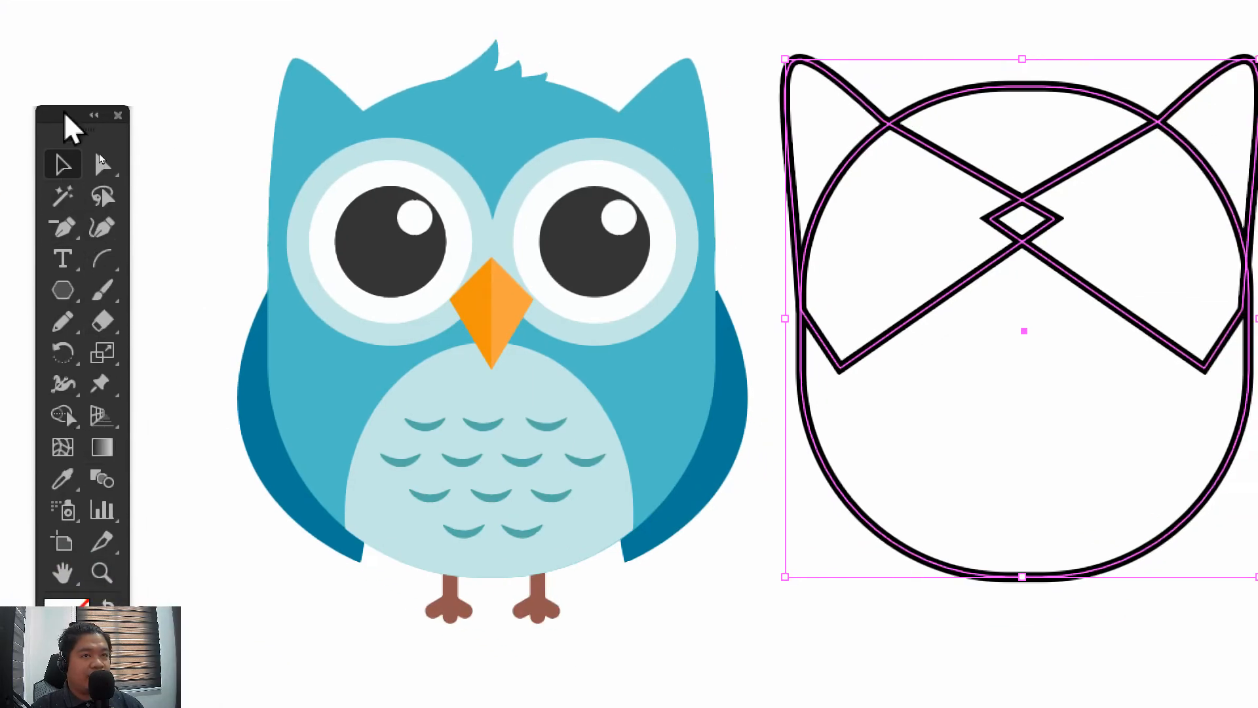
pyautogui.hotkey('ctrl', 'shift', 'a')
pyautogui.moveTo(77, 114)
pyautogui.mouseDown()
pyautogui.moveTo(103, 115)
pyautogui.moveTo(169, 61)
pyautogui.mouseUp()
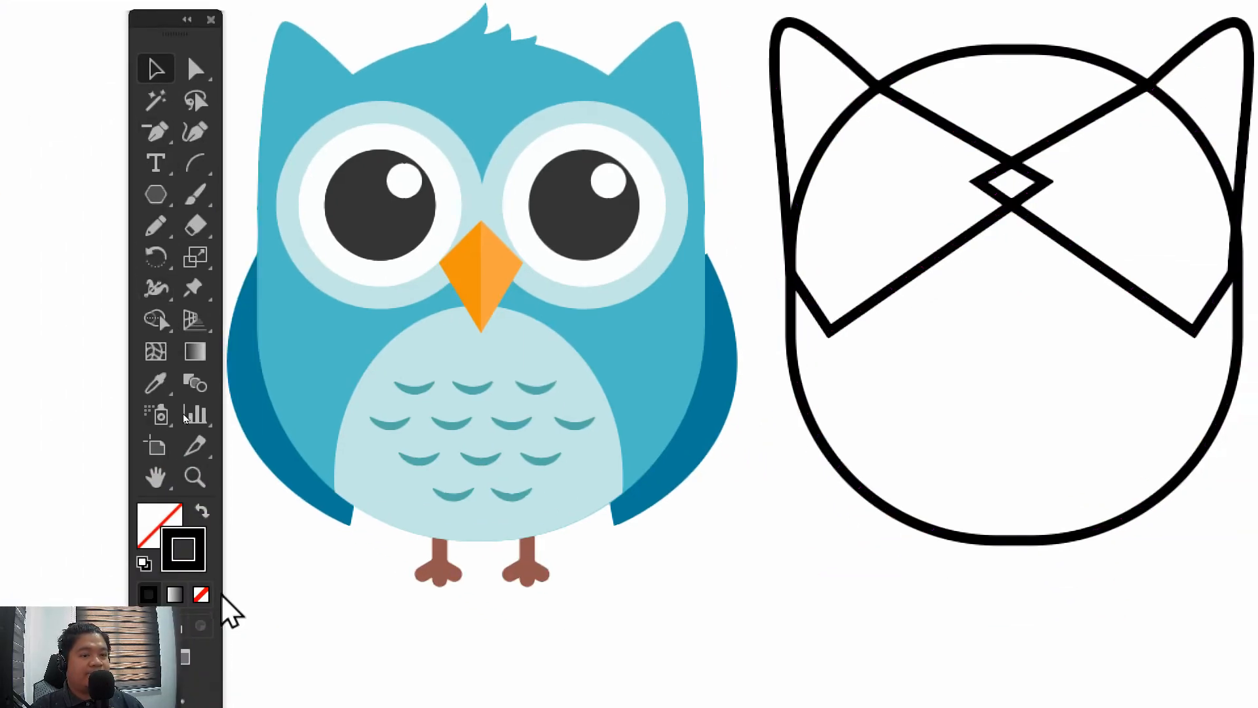
pyautogui.click(161, 566)
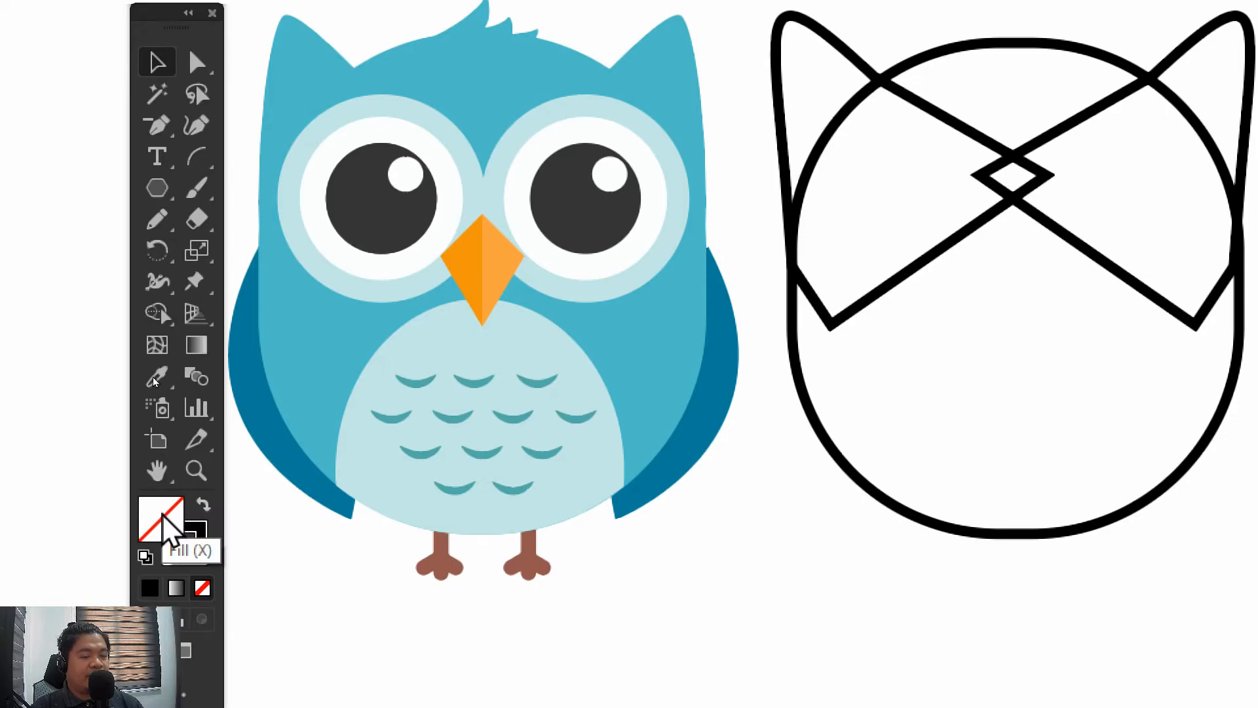
pyautogui.doubleClick(161, 520)
pyautogui.moveTo(840, 411); pyautogui.dragTo(794, 413)
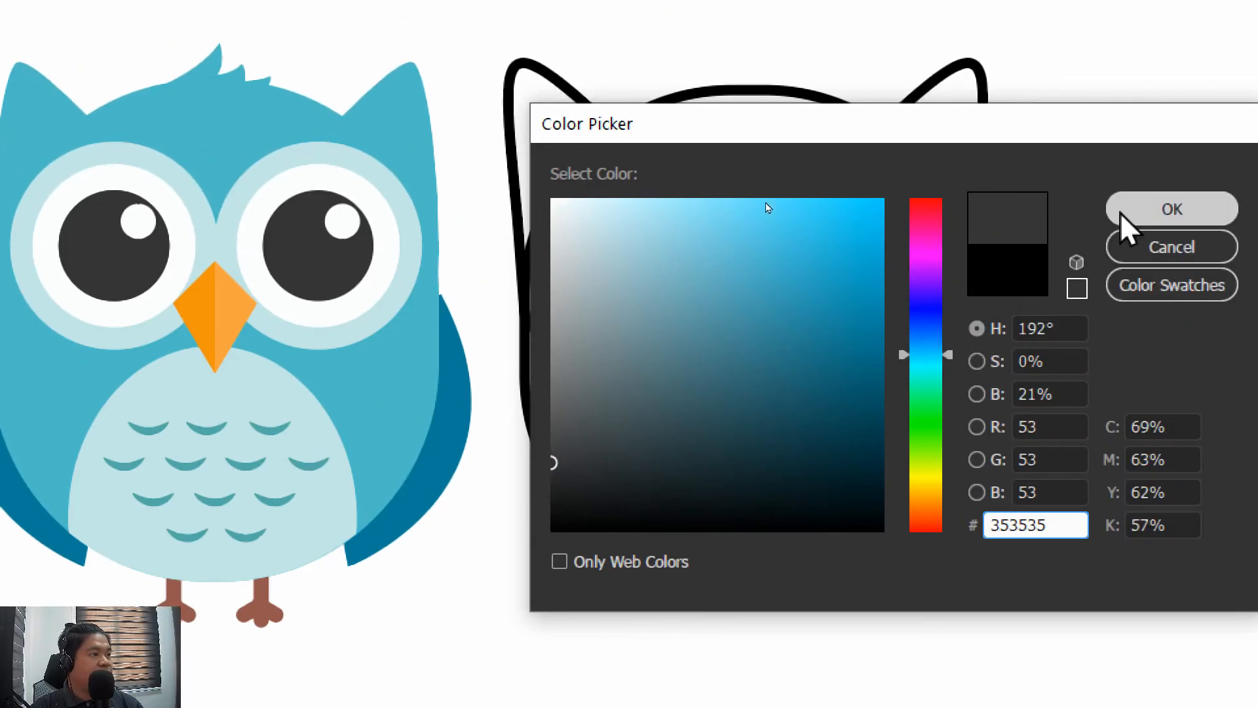
pyautogui.click(1122, 215)
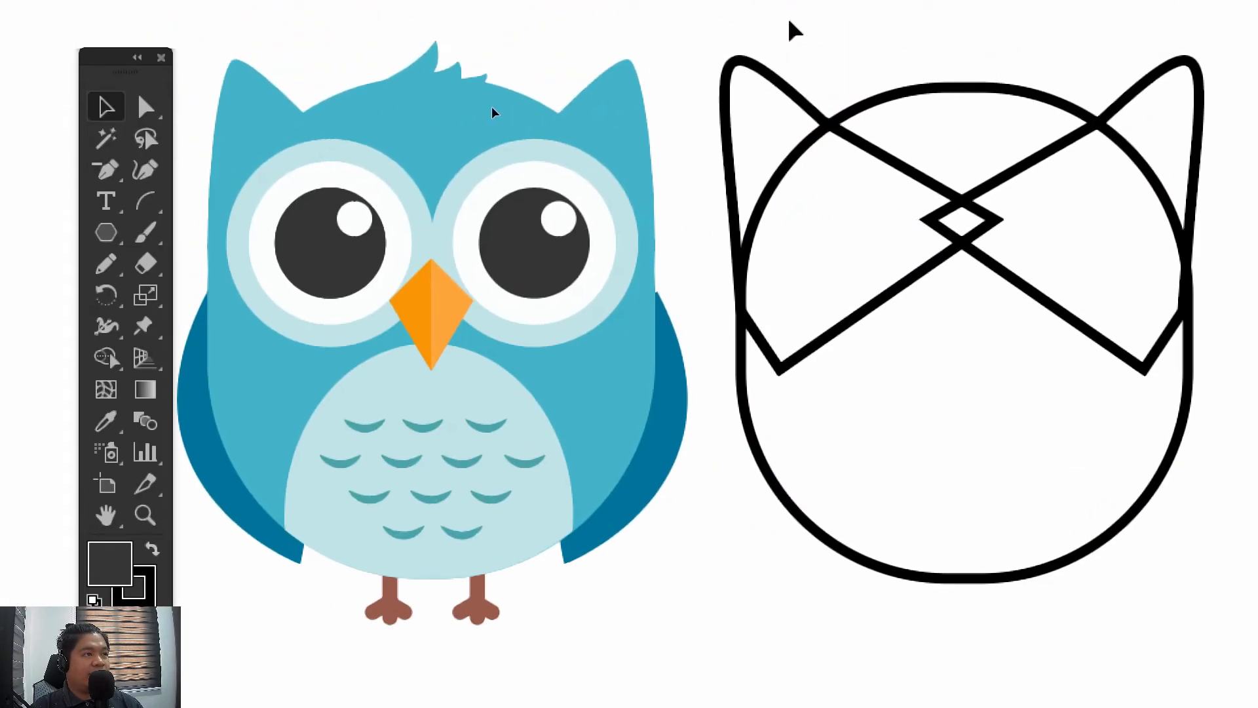
# Fill the body and both ears with solid dark grey and remove their black stroke
pyautogui.moveTo(790, 23)
pyautogui.mouseDown()
pyautogui.moveTo(1166, 443)
pyautogui.moveTo(1142, 373)
pyautogui.mouseUp()
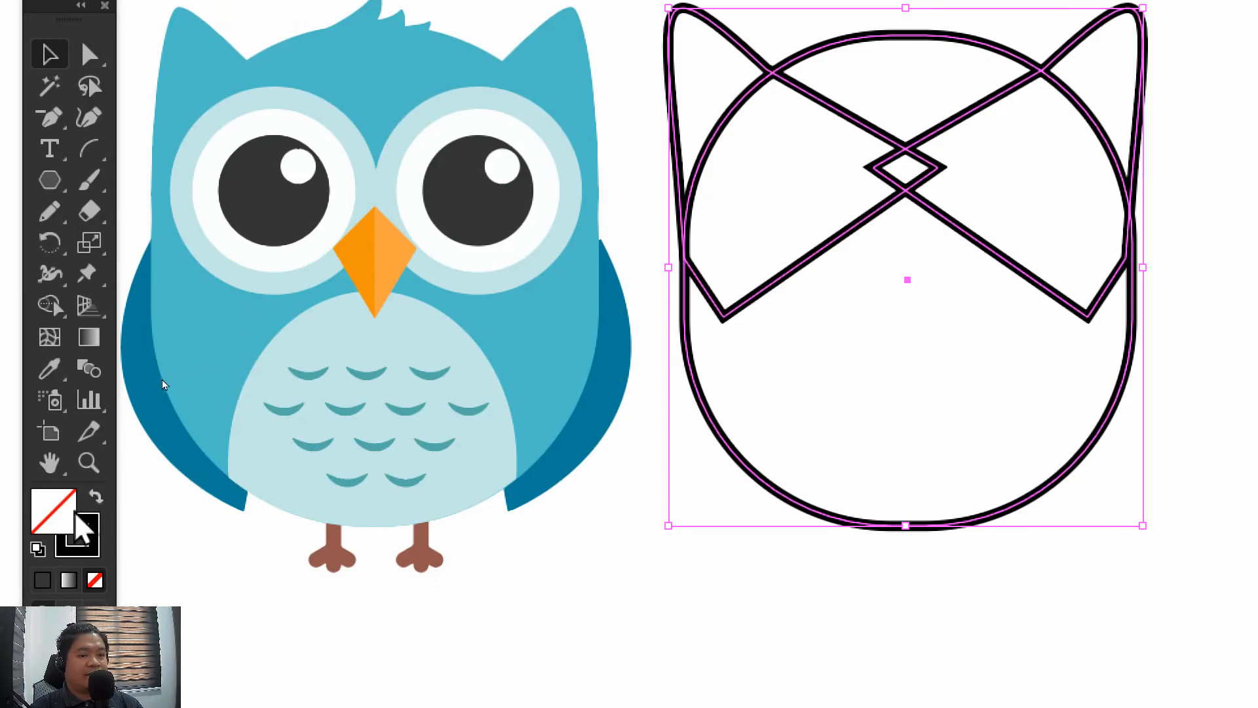
pyautogui.doubleClick(82, 528)
pyautogui.moveTo(712, 417); pyautogui.dragTo(703, 406)
pyautogui.click(1167, 231)
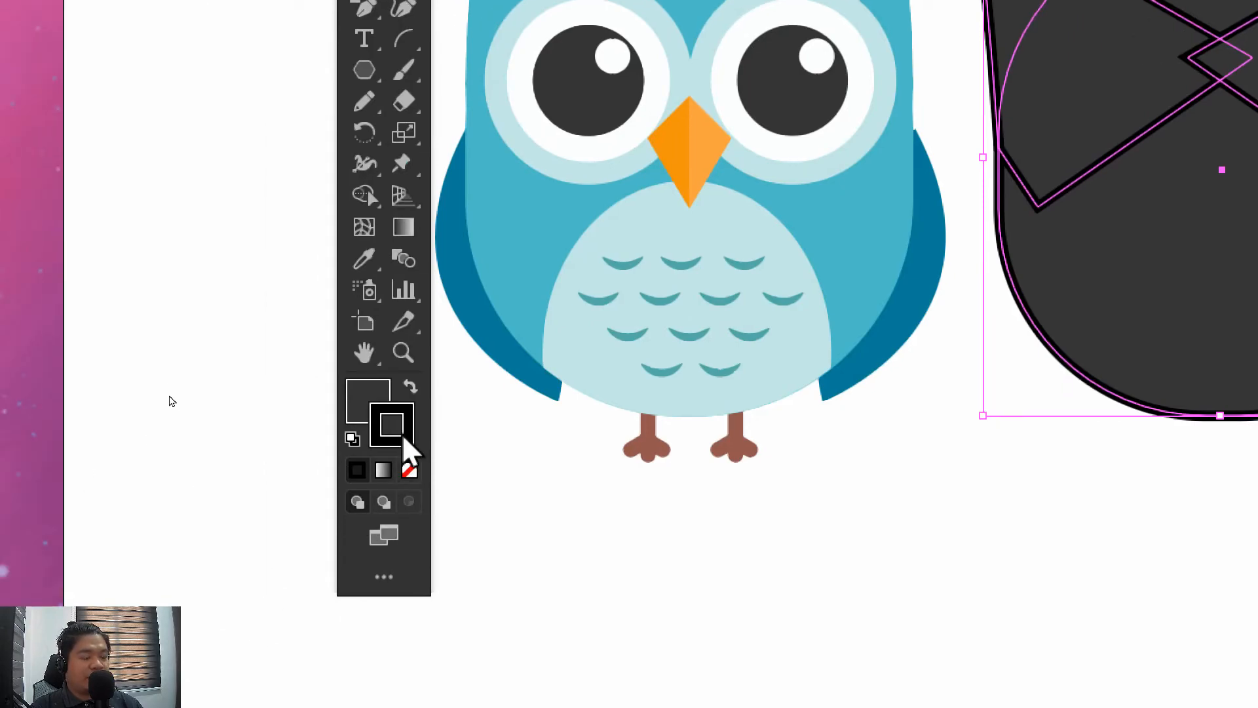
pyautogui.click(408, 470)
pyautogui.click(1026, 508)
pyautogui.moveTo(1025, 504); pyautogui.dragTo(682, 685)
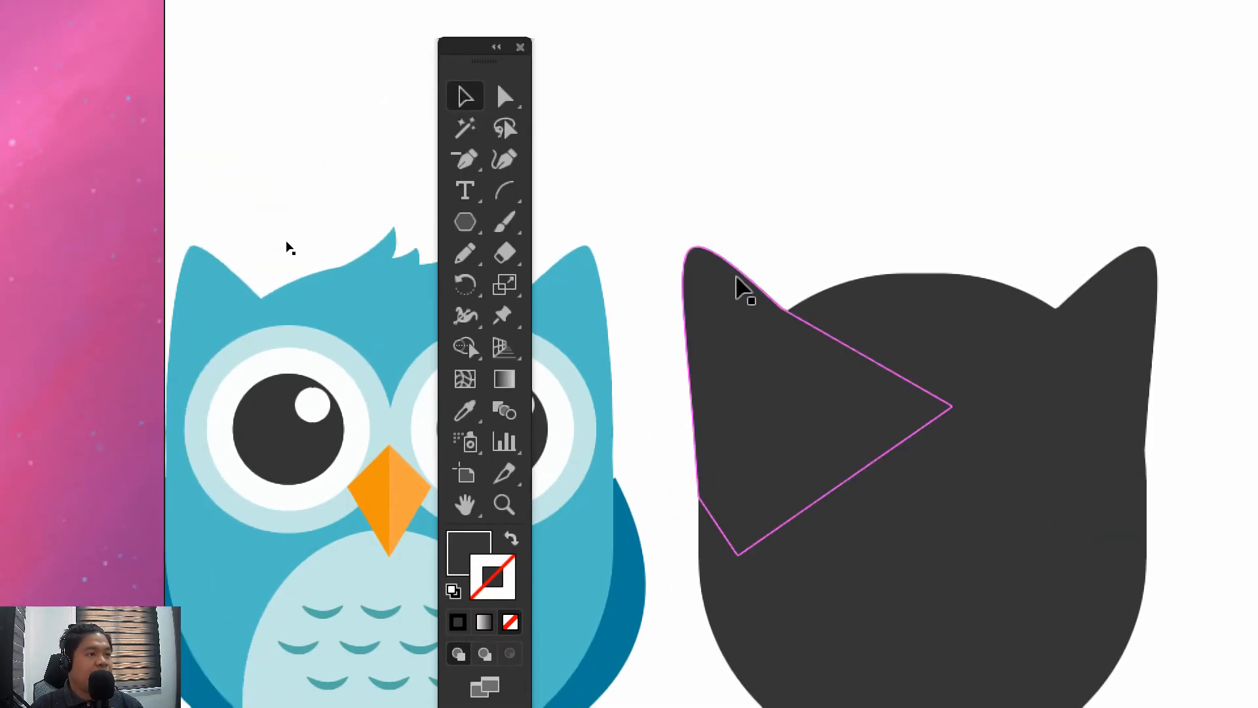
# Rotate the left ear slightly clockwise so its outer edge runs nearly straight down the body's side
pyautogui.click(739, 286)
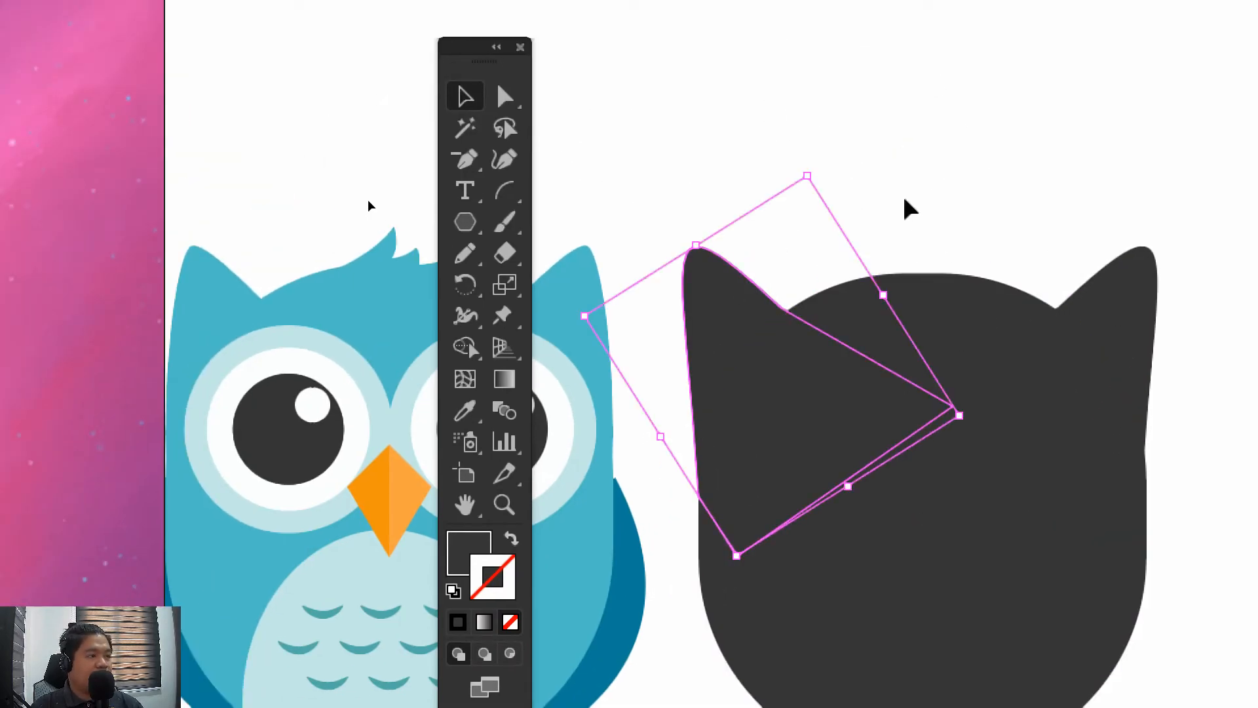
pyautogui.moveTo(817, 164); pyautogui.dragTo(836, 168)
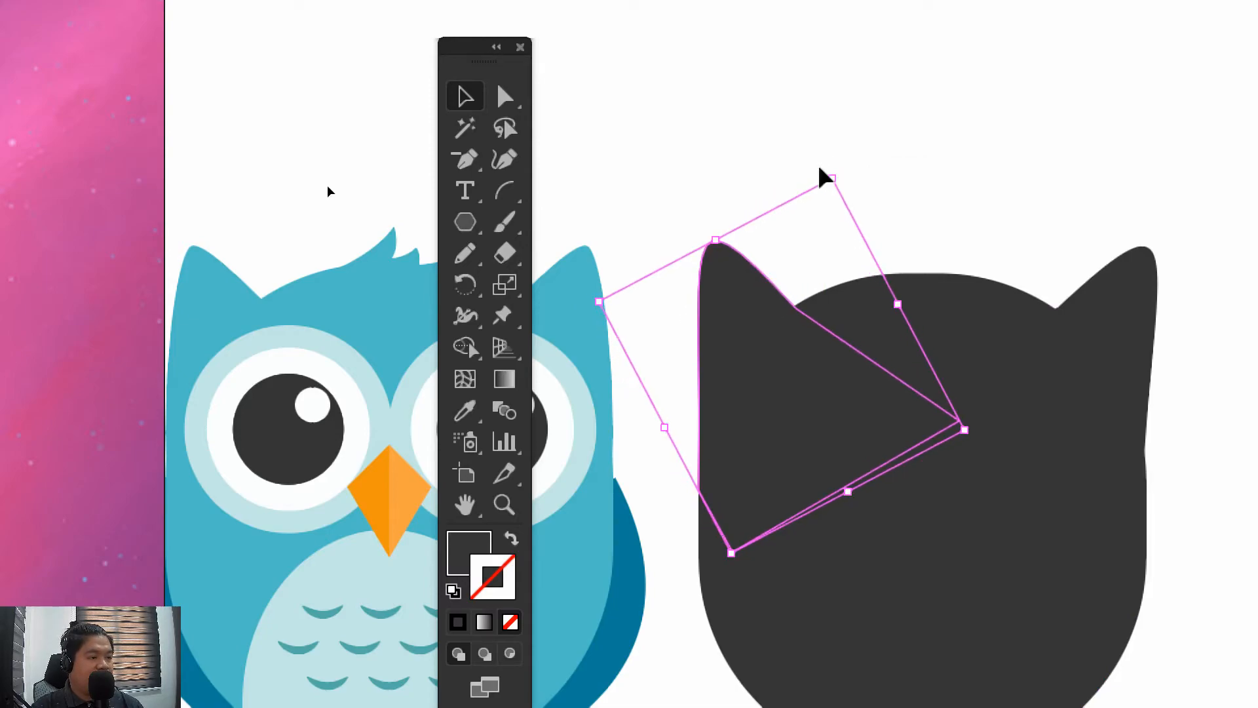
pyautogui.click(930, 167)
pyautogui.moveTo(931, 166); pyautogui.dragTo(863, 120)
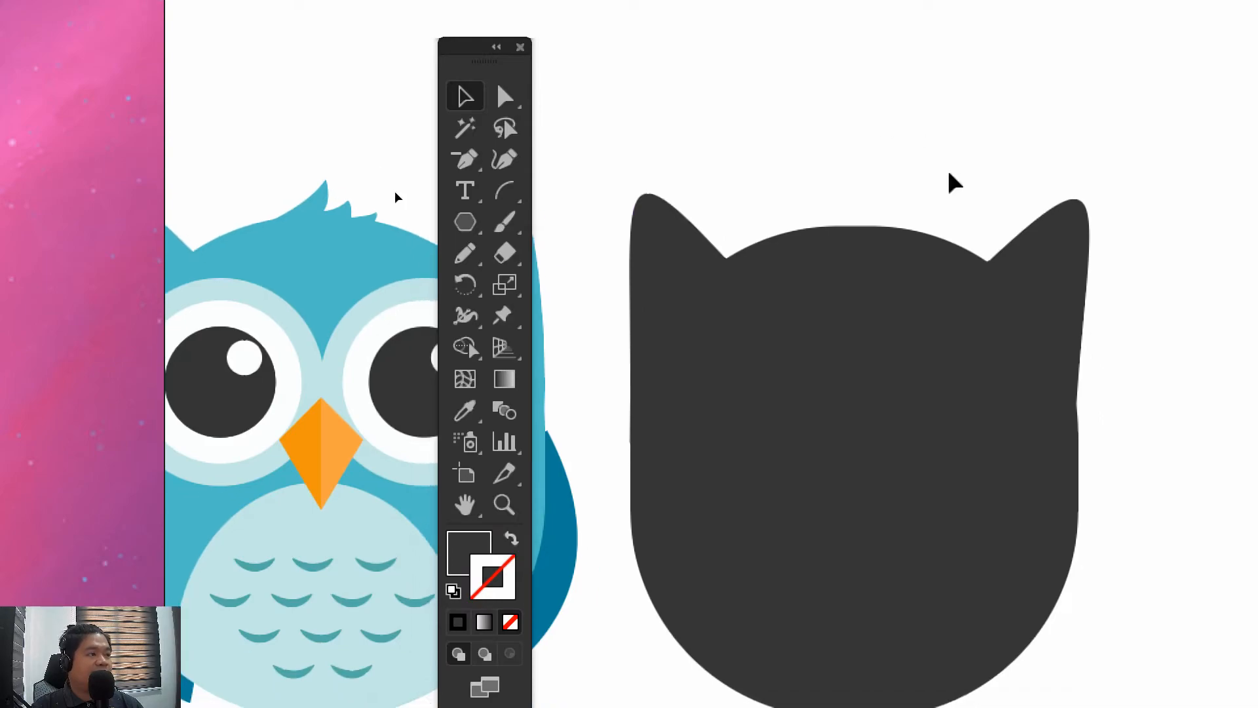
# Move the left ear's outer anchor point slightly down and inward, inside the body's edge
pyautogui.click(505, 97)
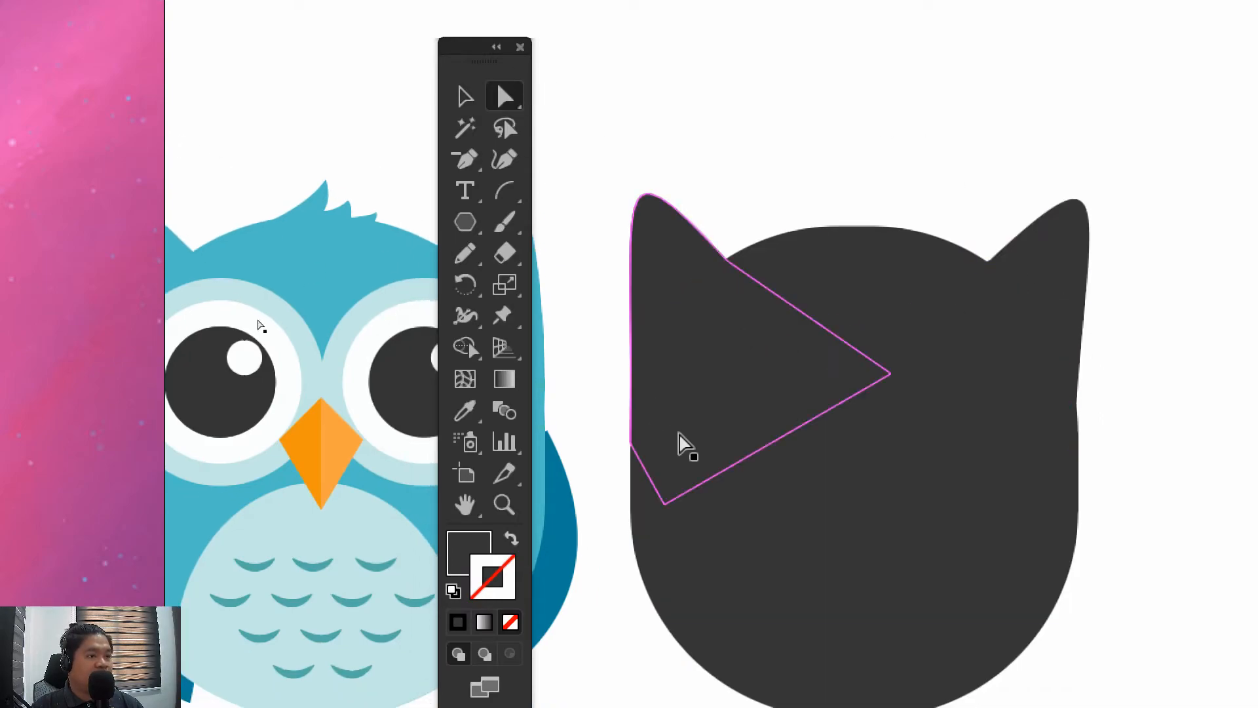
pyautogui.click(631, 443)
pyautogui.moveTo(630, 448); pyautogui.dragTo(638, 476)
pyautogui.click(610, 333)
pyautogui.hscroll(2, 584, 272)
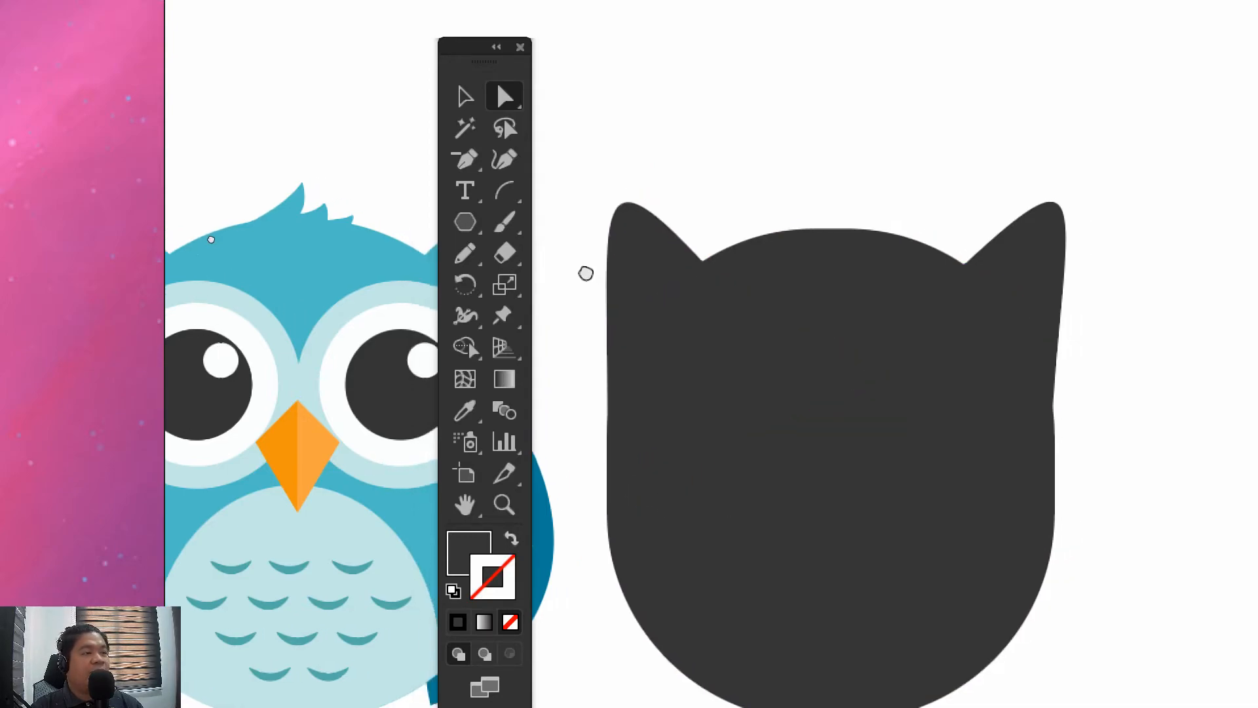
pyautogui.click(466, 97)
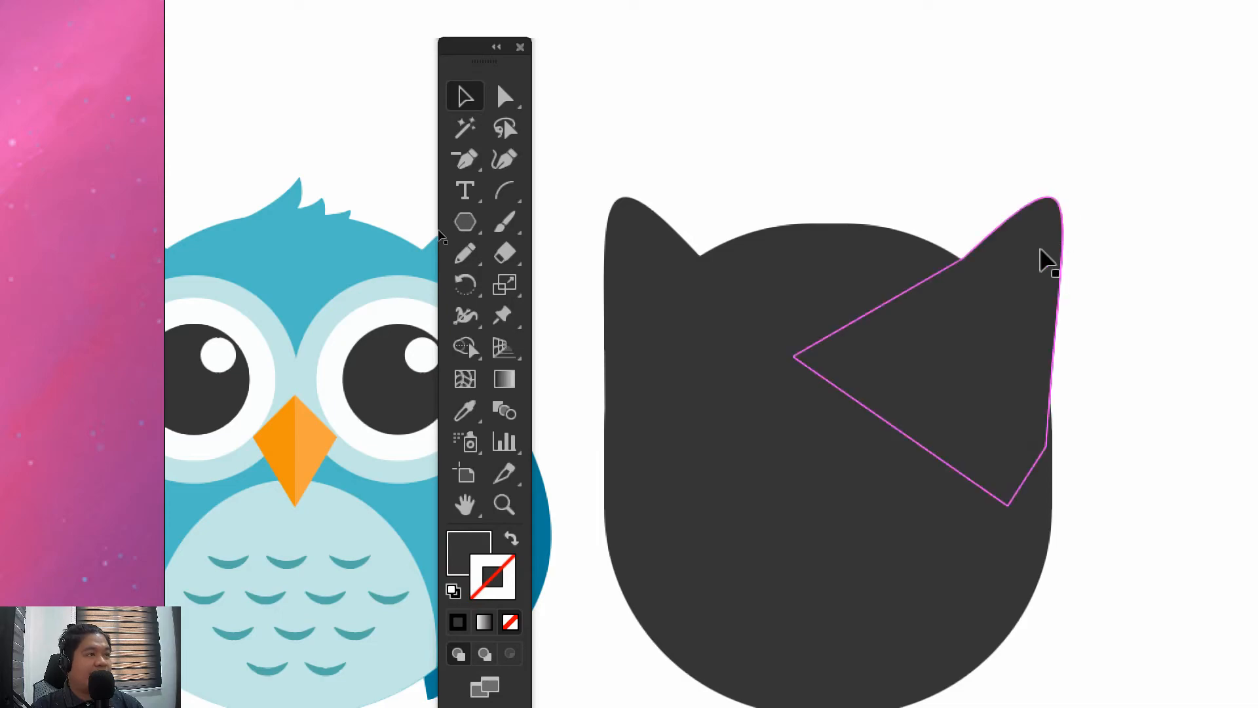
# Delete the right ear and place a copy of the left ear over the body's right half, level with the original
pyautogui.click(1039, 265)
pyautogui.press('Delete')
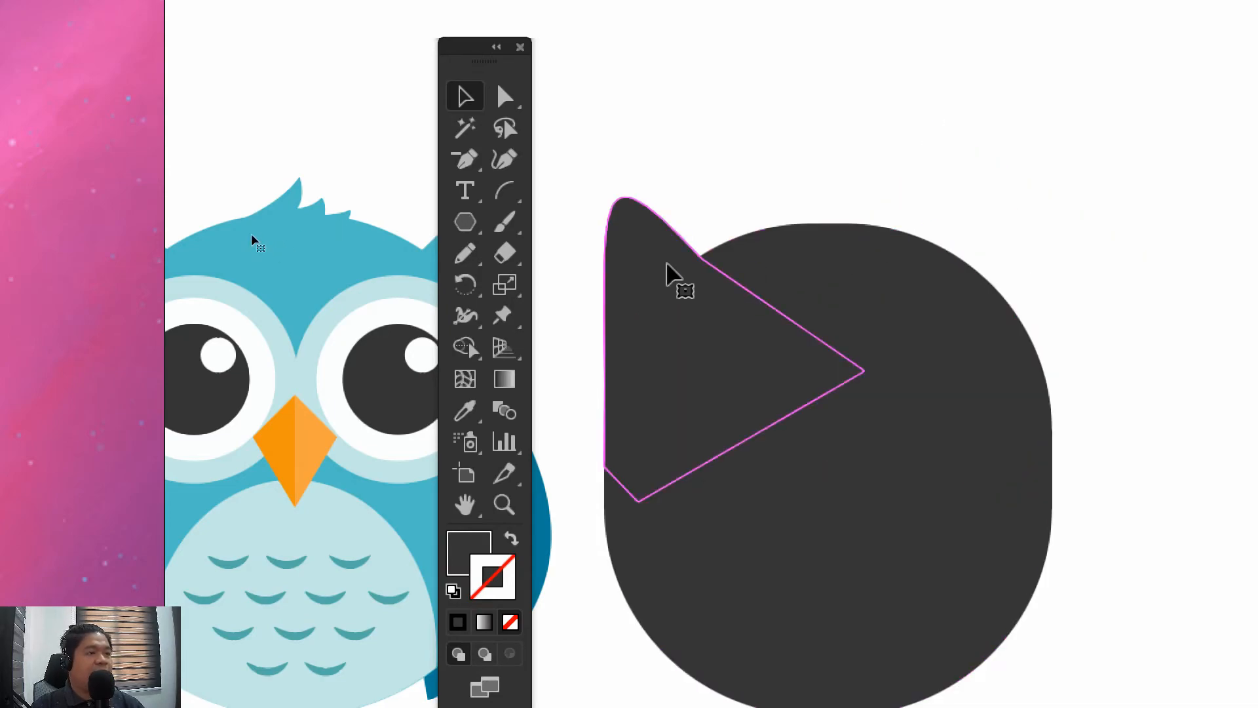
pyautogui.moveTo(681, 321); pyautogui.dragTo(949, 314)
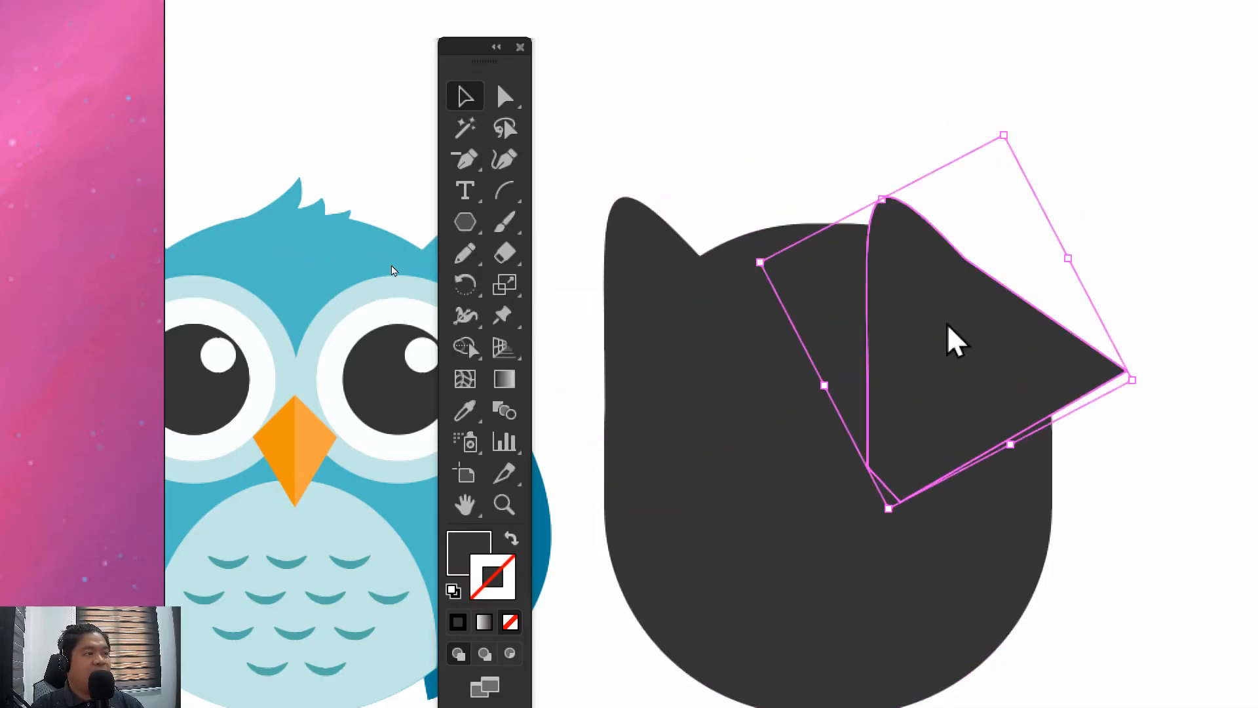
# Reflect the copied ear so it mirrors the left one
pyautogui.rightClick(951, 331)
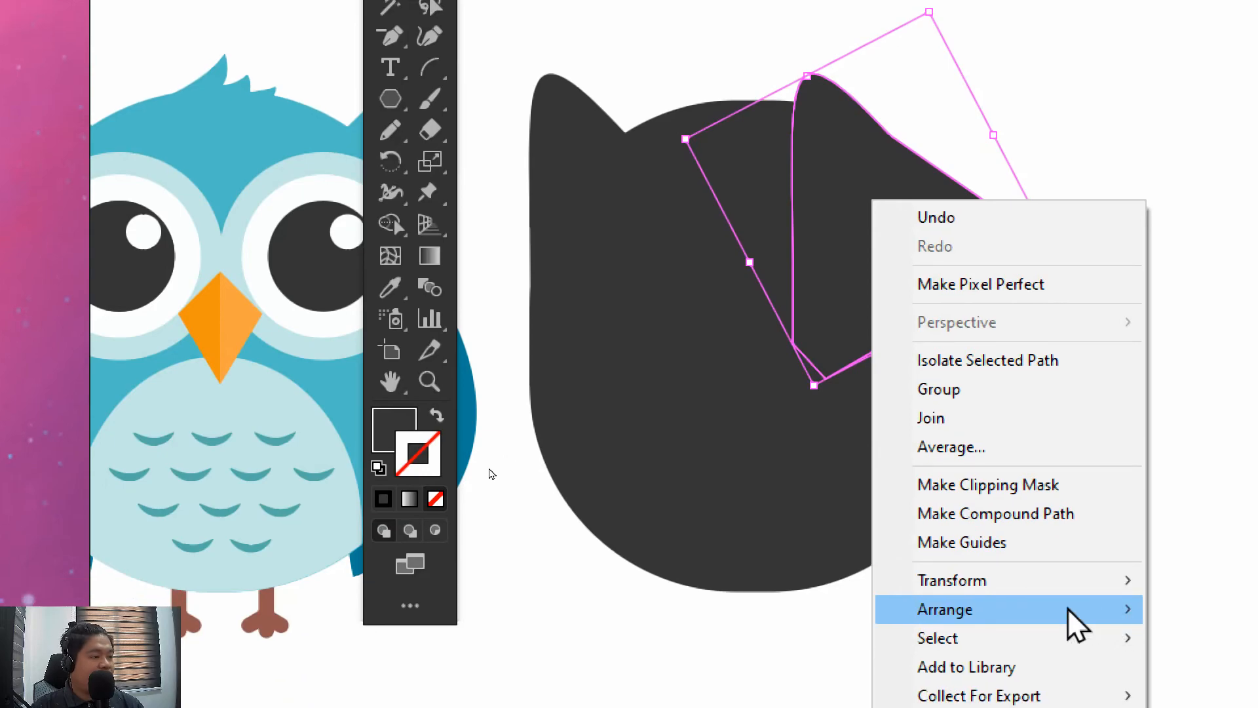
pyautogui.moveTo(1069, 583)
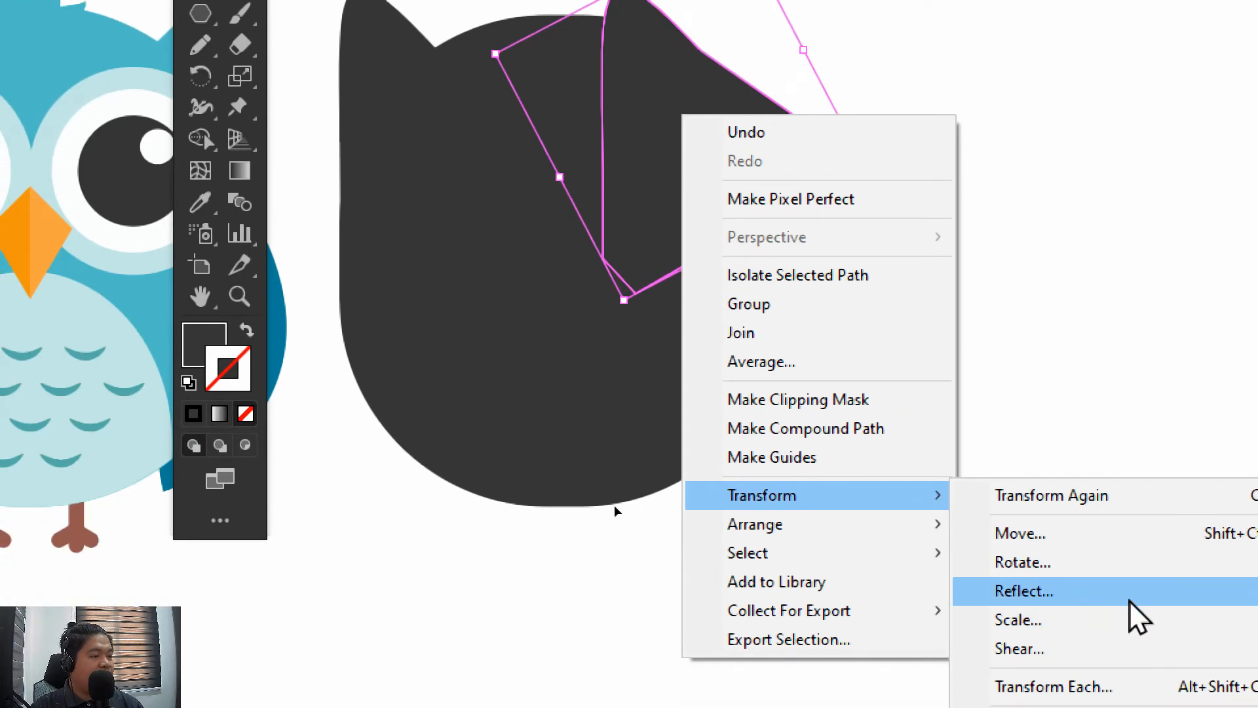
pyautogui.click(1033, 673)
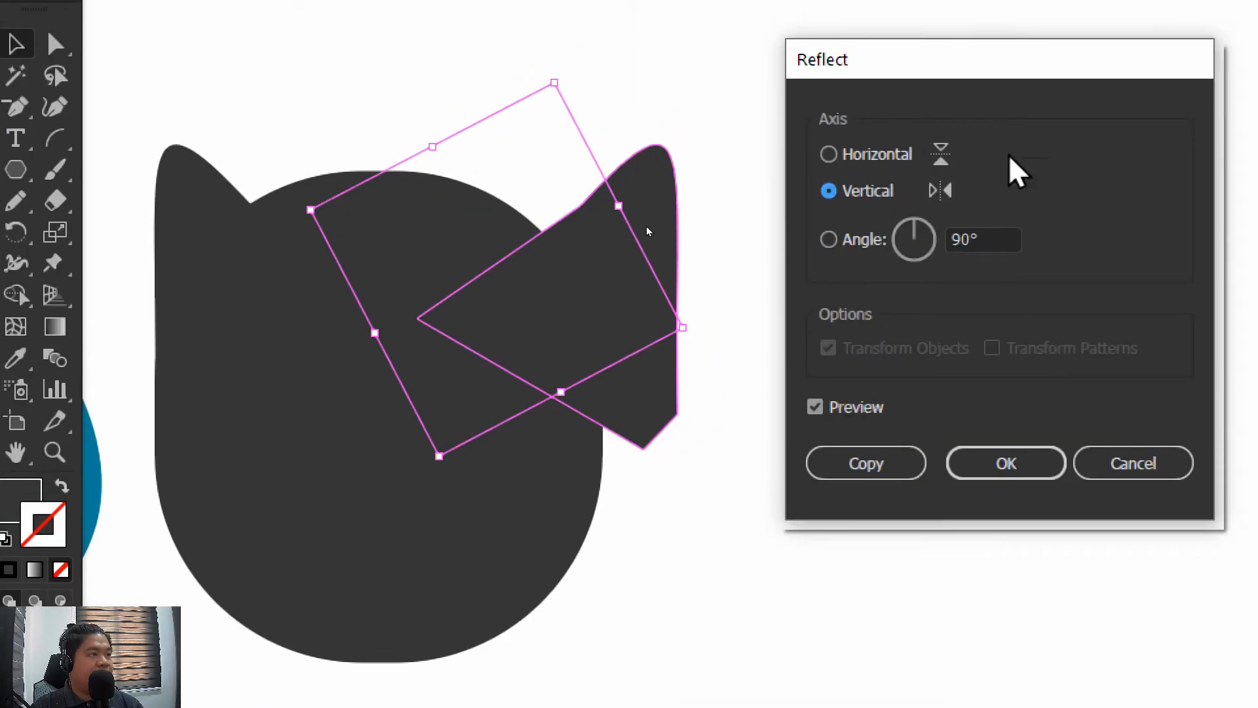
pyautogui.click(988, 463)
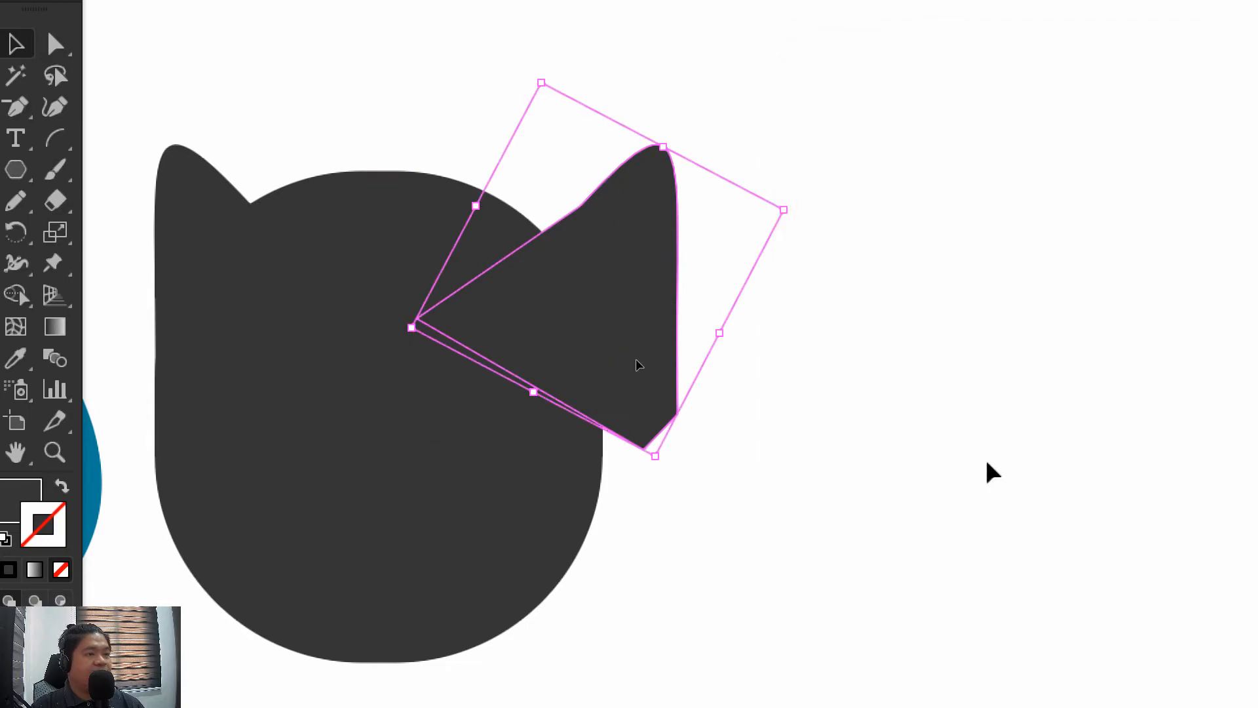
# Nudge the mirrored ear sideways until its outer edge lines up with the body's right side, and deselect it
pyautogui.hotkey('shift', 'Left')
pyautogui.hotkey('shift', 'Left')
pyautogui.press('Right')
pyautogui.press('Right')
pyautogui.press('Right')
pyautogui.press('Right')
pyautogui.press('Right')
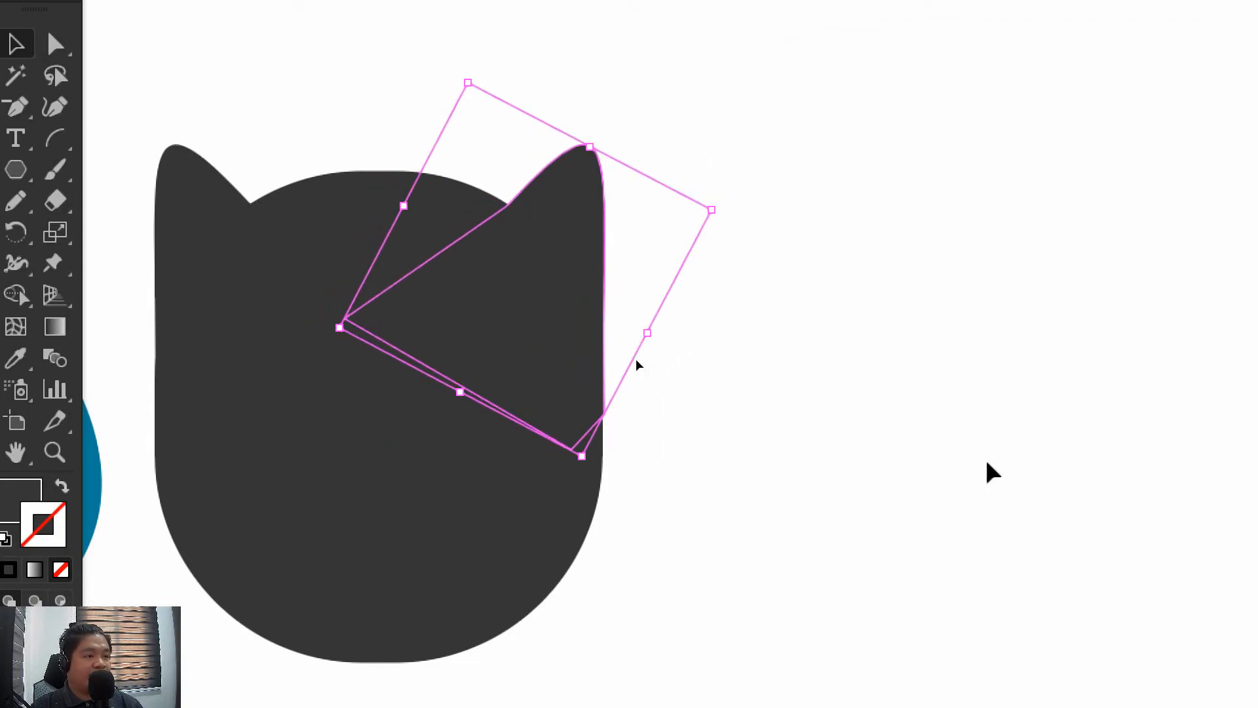
pyautogui.press('Right')
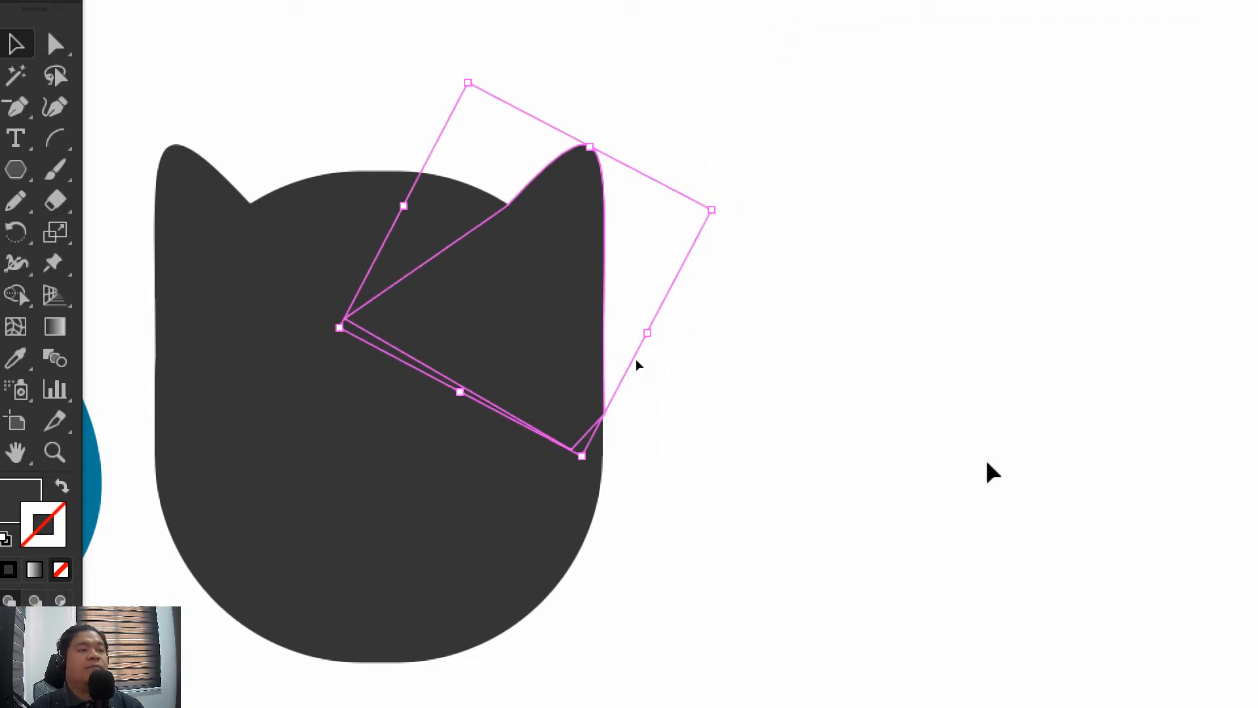
pyautogui.click(906, 363)
# Move the right ear's outer anchor point slightly down and inward, onto the body's side edge
pyautogui.moveTo(851, 315); pyautogui.dragTo(1008, 354)
pyautogui.click(719, 321)
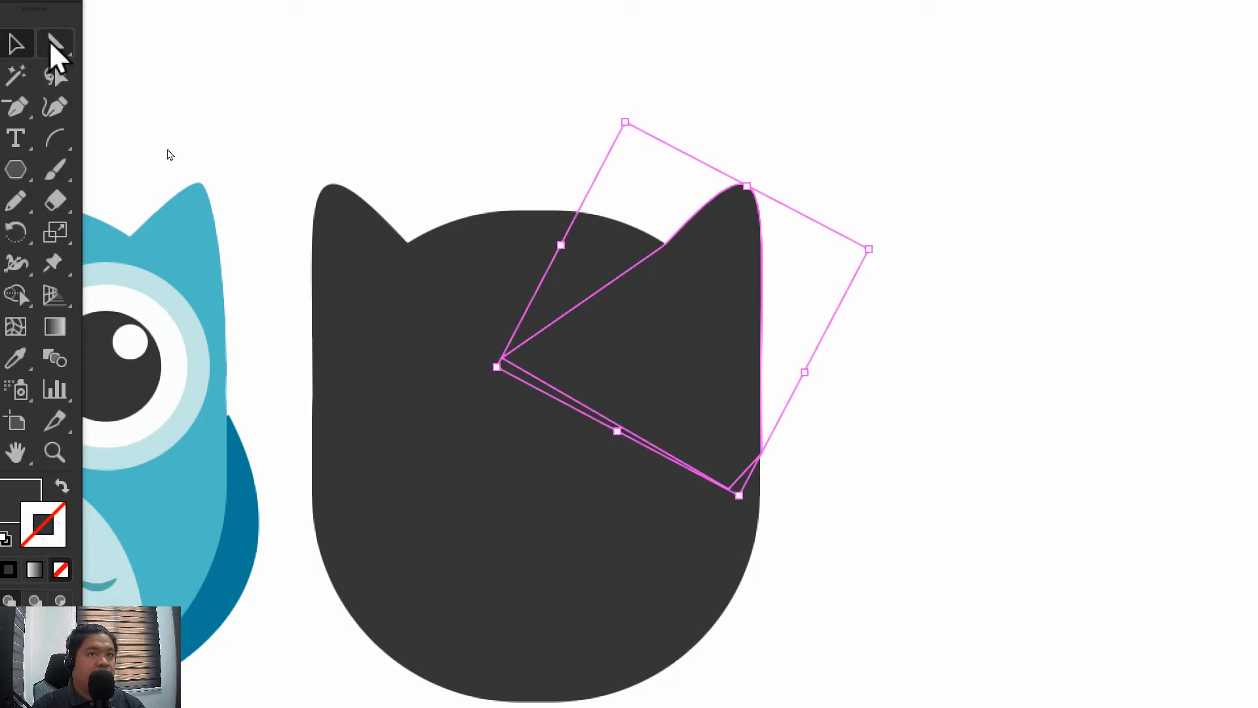
pyautogui.click(52, 46)
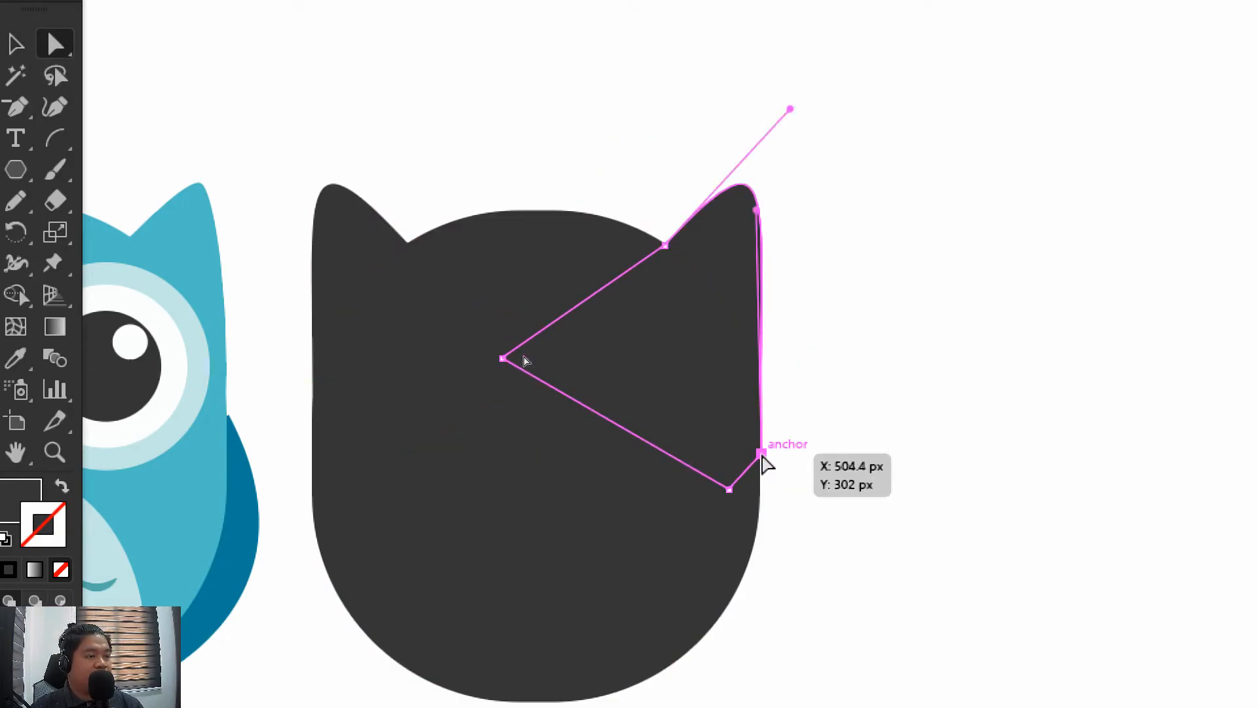
pyautogui.moveTo(763, 459)
pyautogui.mouseDown()
pyautogui.moveTo(760, 491)
pyautogui.moveTo(760, 478)
pyautogui.mouseUp()
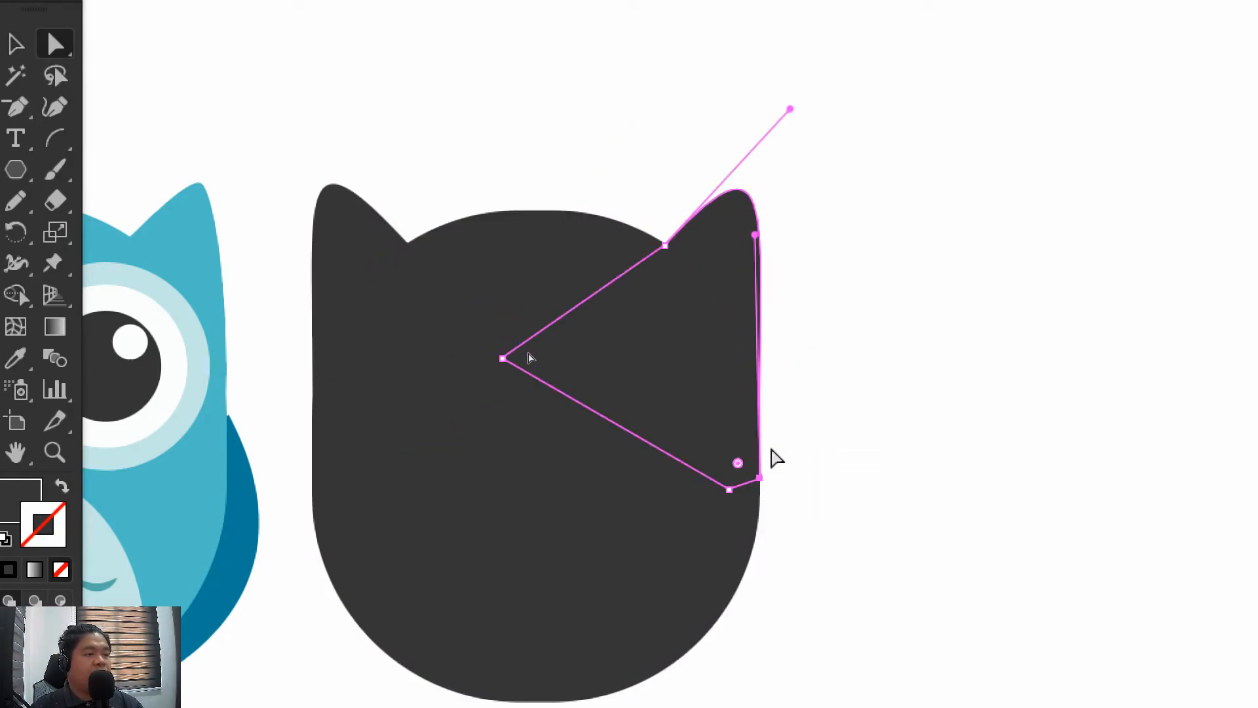
pyautogui.click(801, 389)
pyautogui.moveTo(783, 361); pyautogui.dragTo(893, 413)
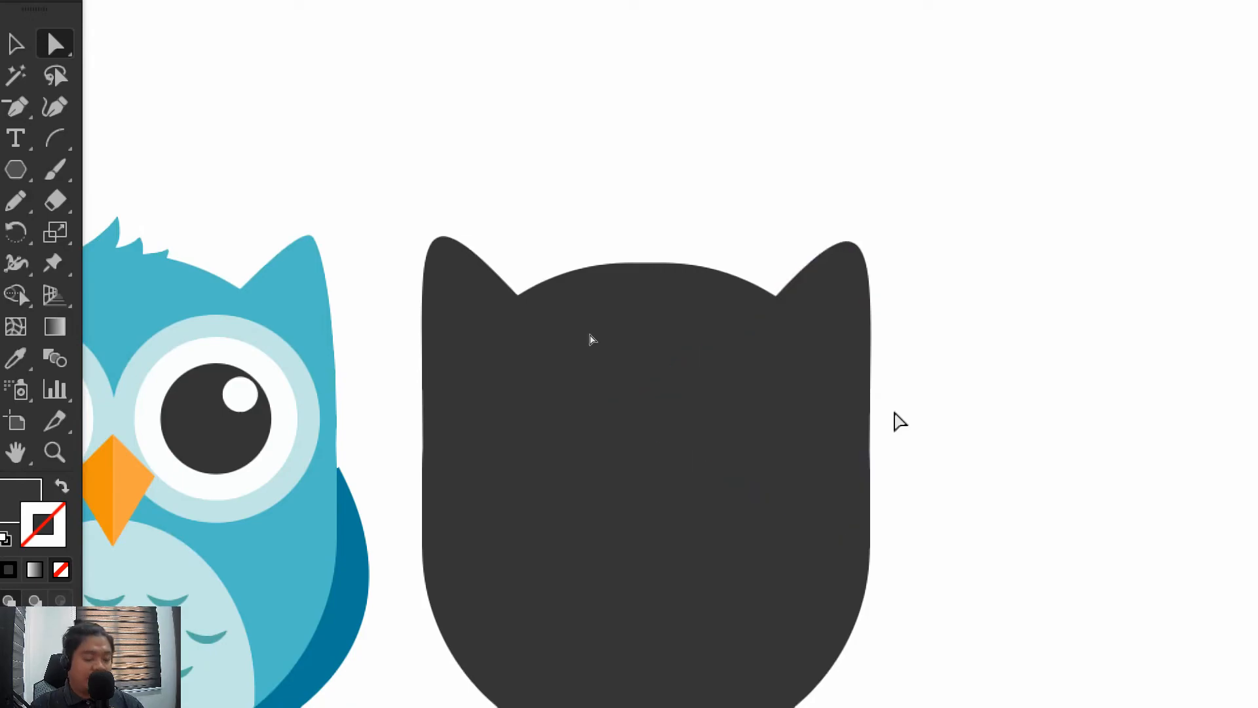
pyautogui.hotkey('ctrl', '-')
pyautogui.hotkey('ctrl', '-')
pyautogui.hotkey('ctrl', '-')
pyautogui.hotkey('ctrl', '-')
pyautogui.hotkey('ctrl', '+')
pyautogui.hotkey('ctrl', '+')
pyautogui.hotkey('ctrl', '+')
pyautogui.hotkey('ctrl', '+')
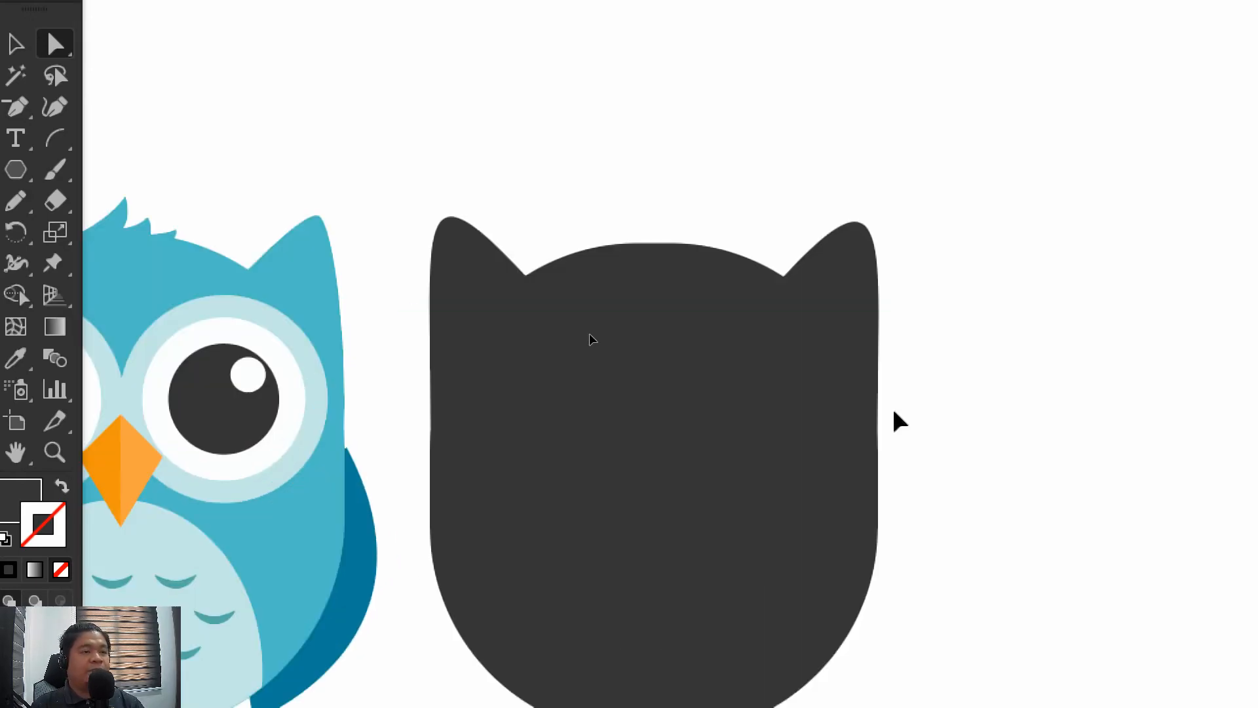
pyautogui.moveTo(759, 407); pyautogui.dragTo(744, 277)
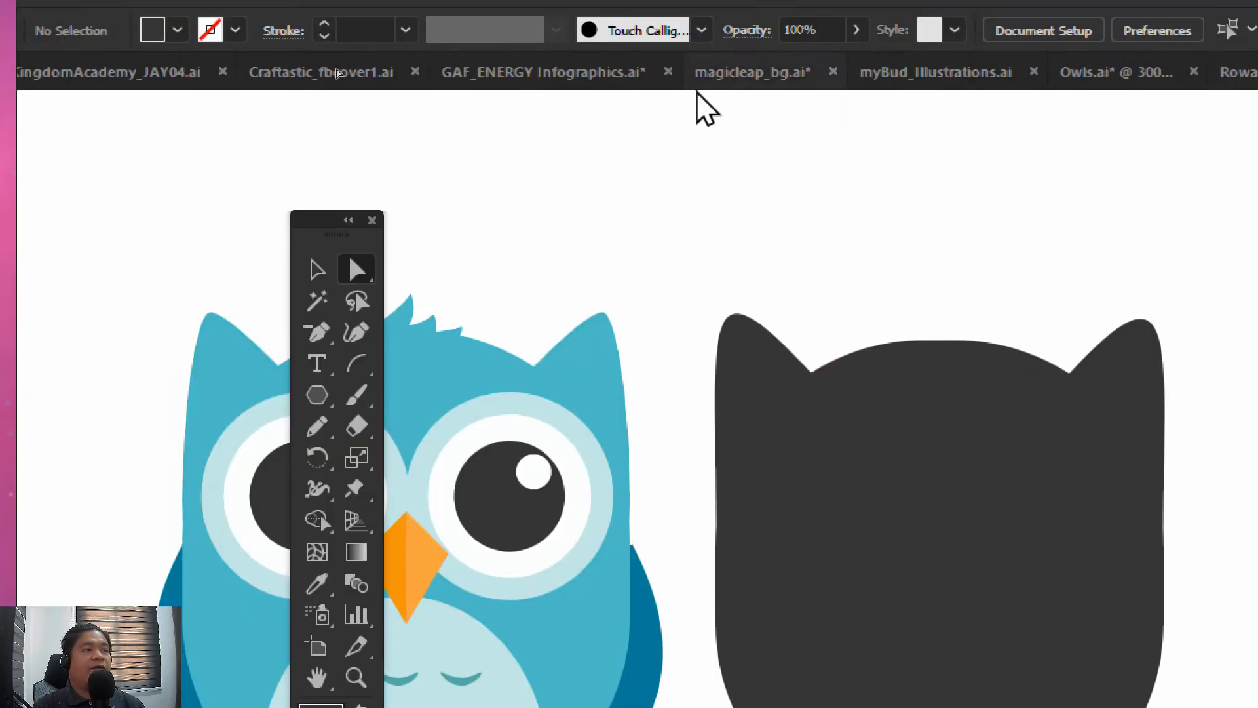
pyautogui.click(318, 271)
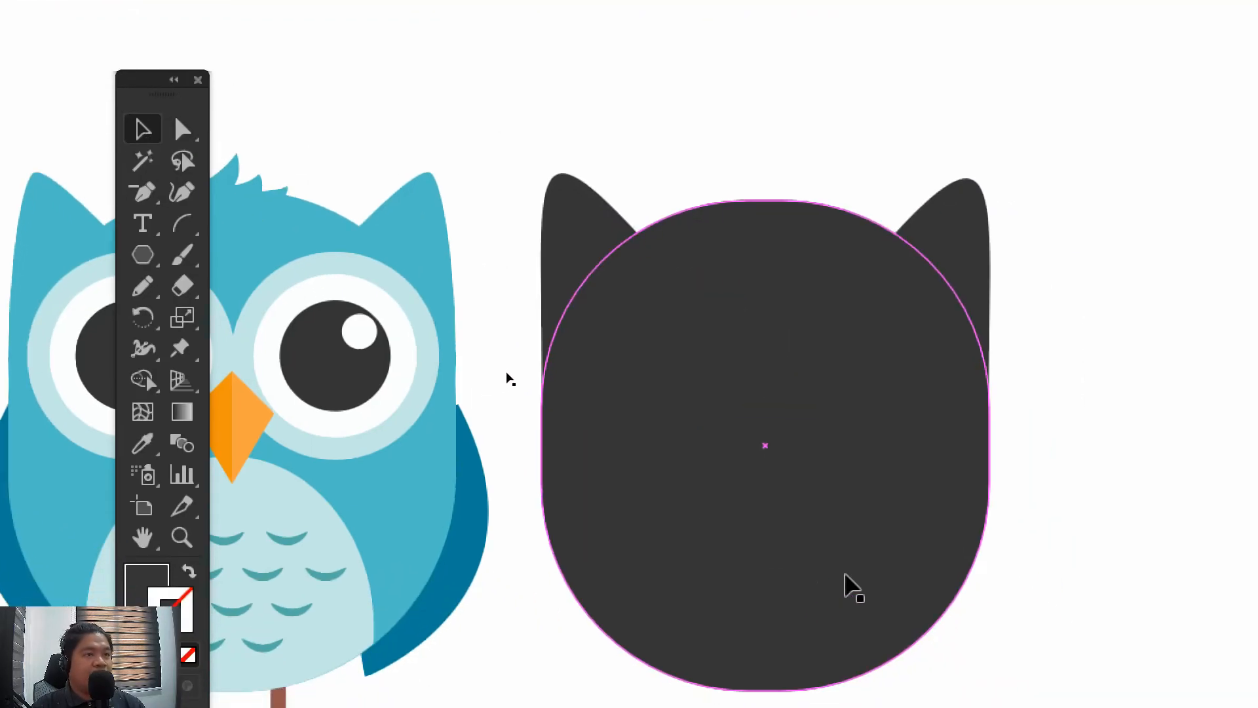
# Start a tuft path with the Pen tool above the head, curving from its base up to the first feather's tip
pyautogui.moveTo(152, 92); pyautogui.dragTo(85, 118)
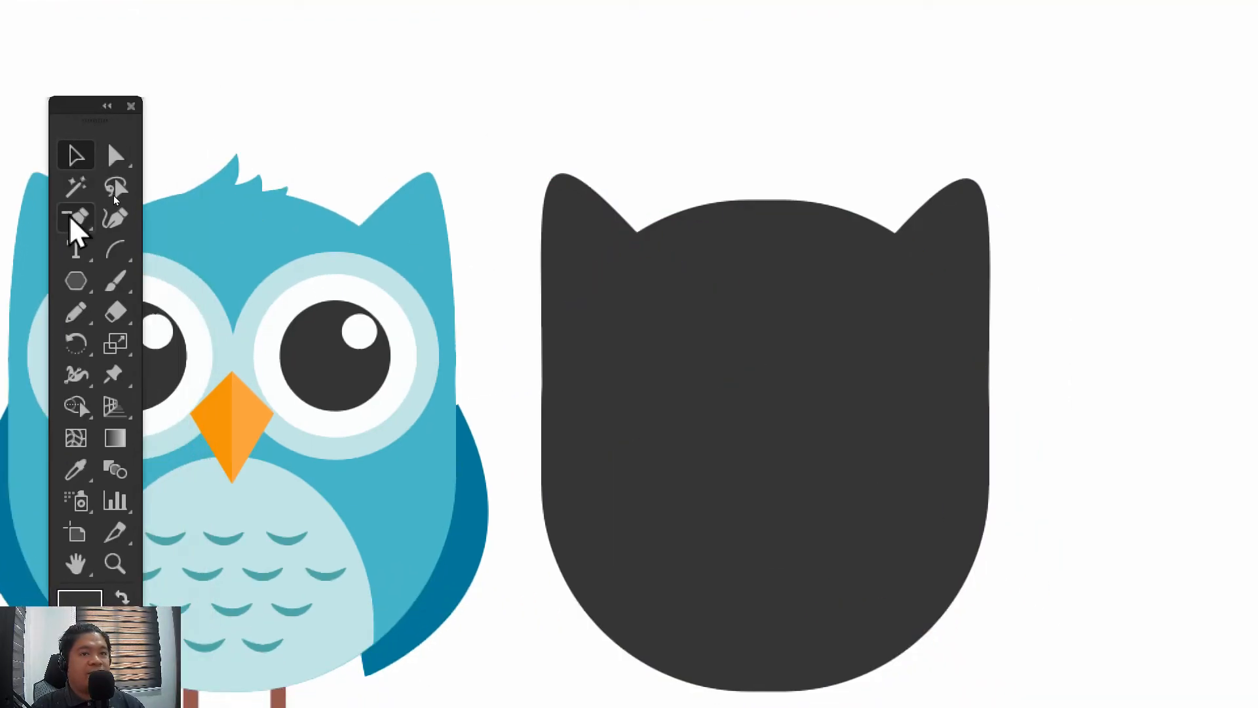
pyautogui.click(72, 223)
pyautogui.click(165, 223)
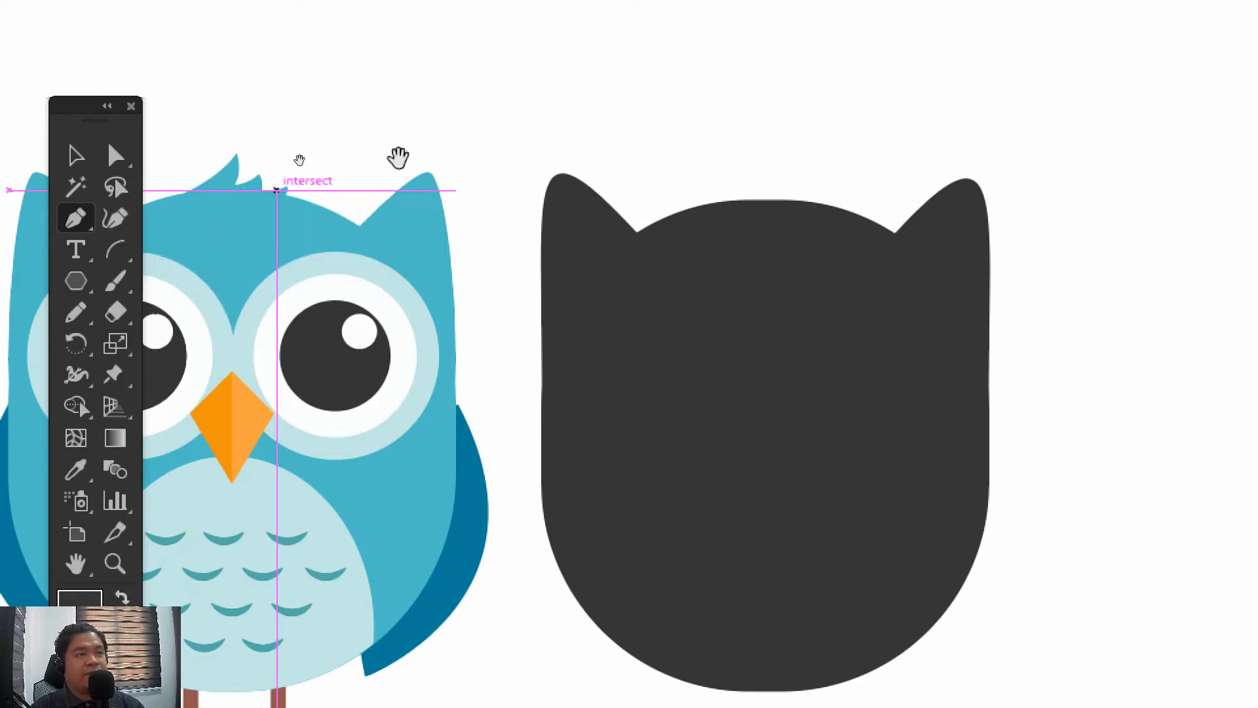
pyautogui.moveTo(497, 115); pyautogui.dragTo(578, 175)
pyautogui.moveTo(684, 143); pyautogui.dragTo(611, 120)
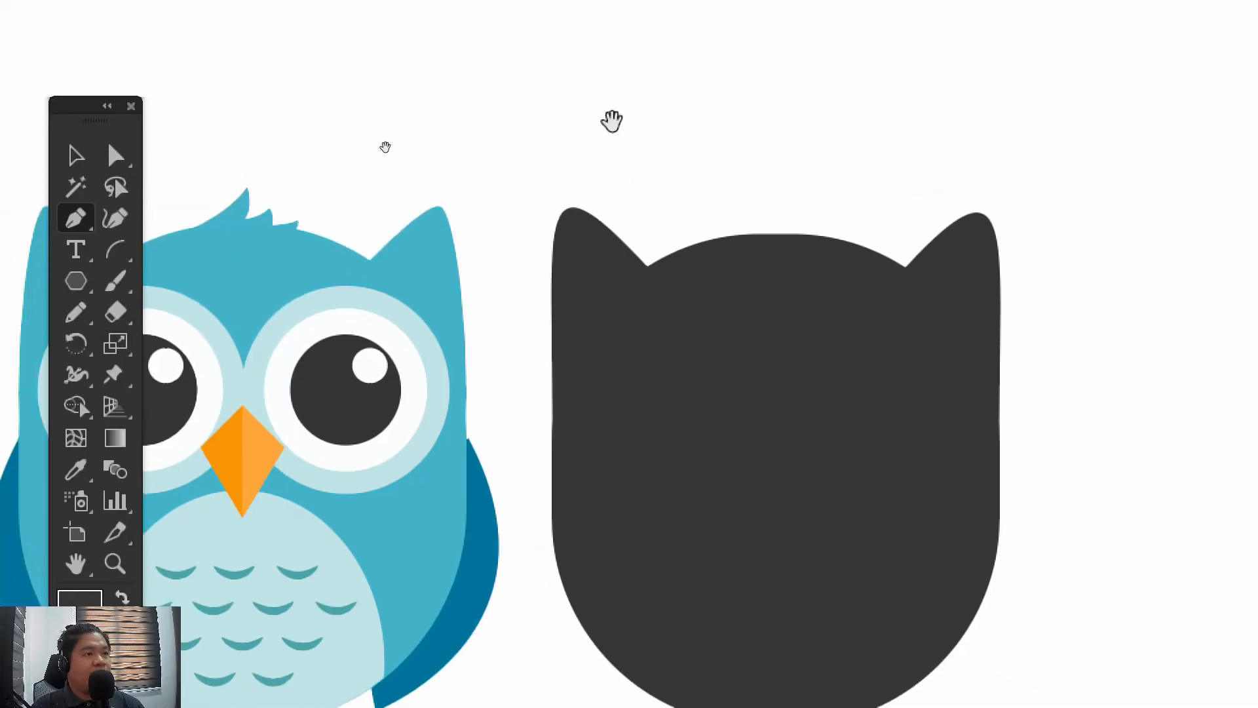
pyautogui.click(726, 209)
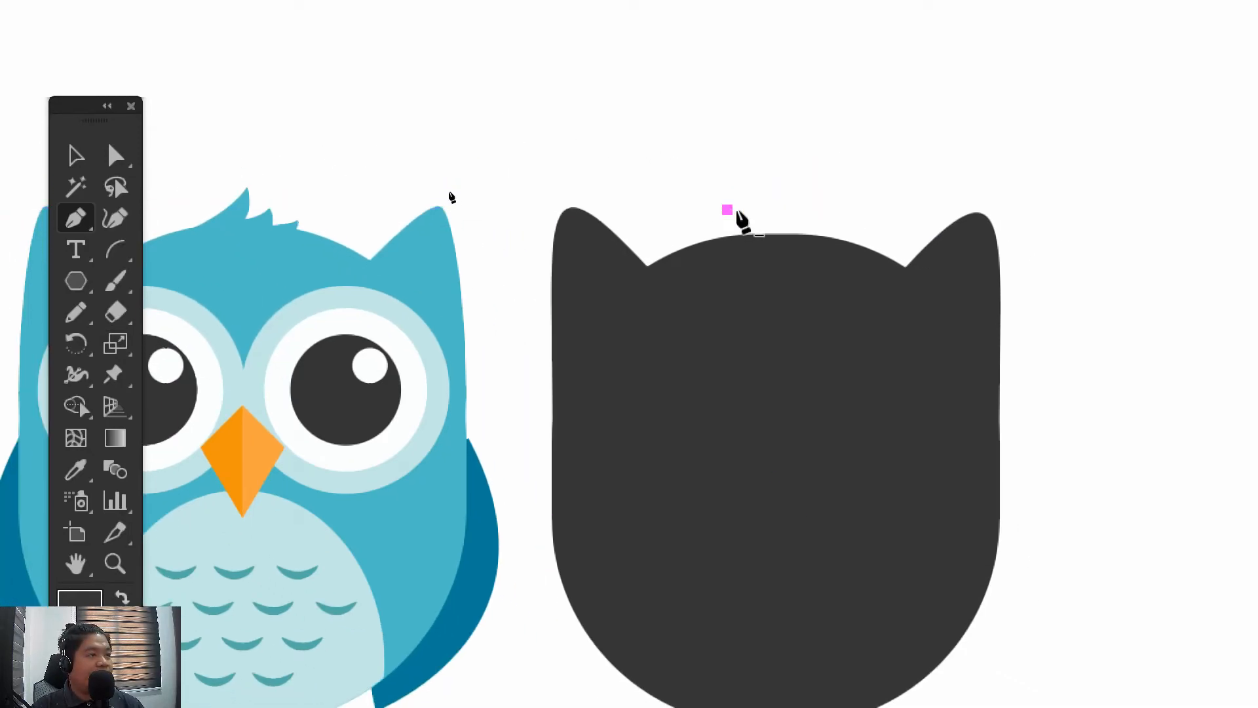
pyautogui.moveTo(768, 172); pyautogui.dragTo(786, 136)
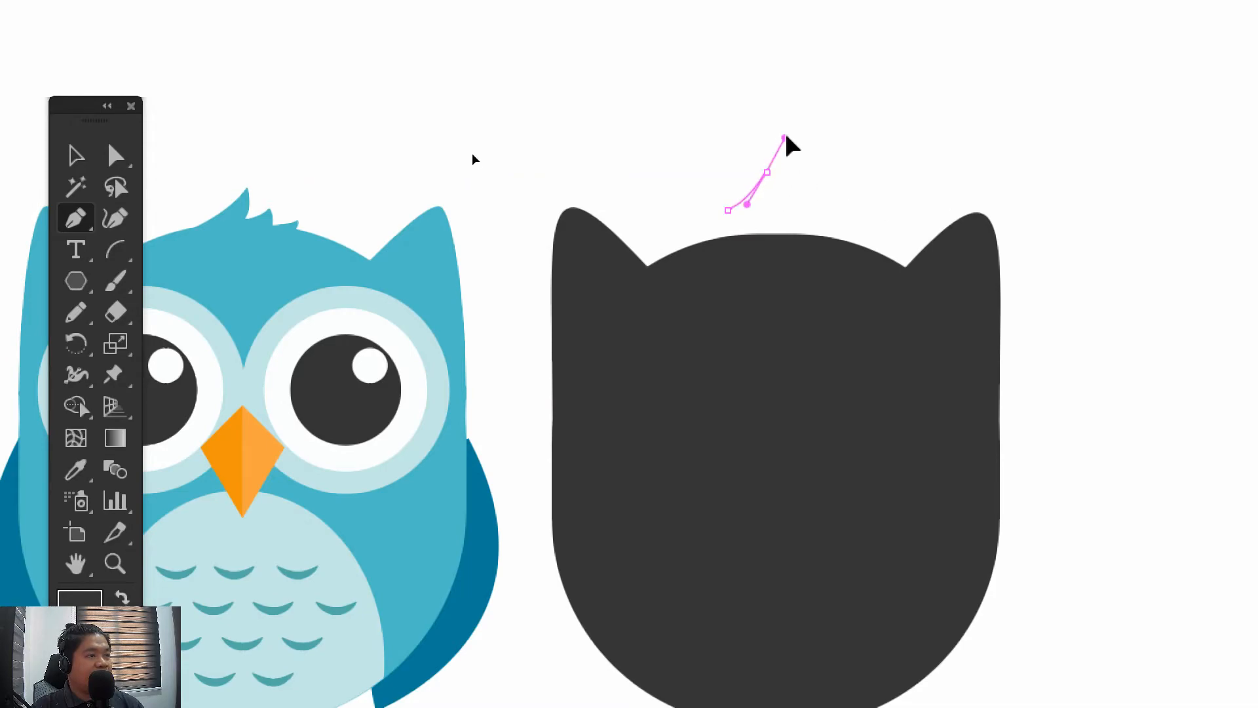
pyautogui.hotkey('ctrl', 'z')
pyautogui.click(767, 155)
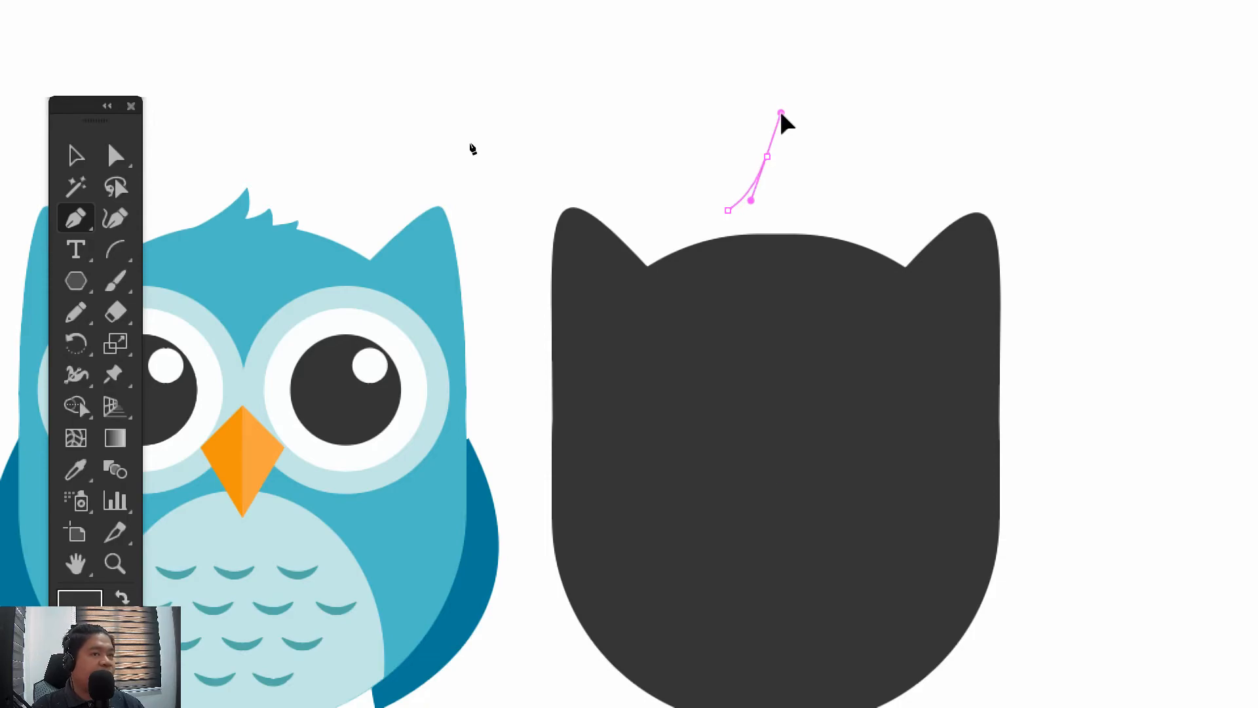
pyautogui.moveTo(781, 113); pyautogui.dragTo(781, 113)
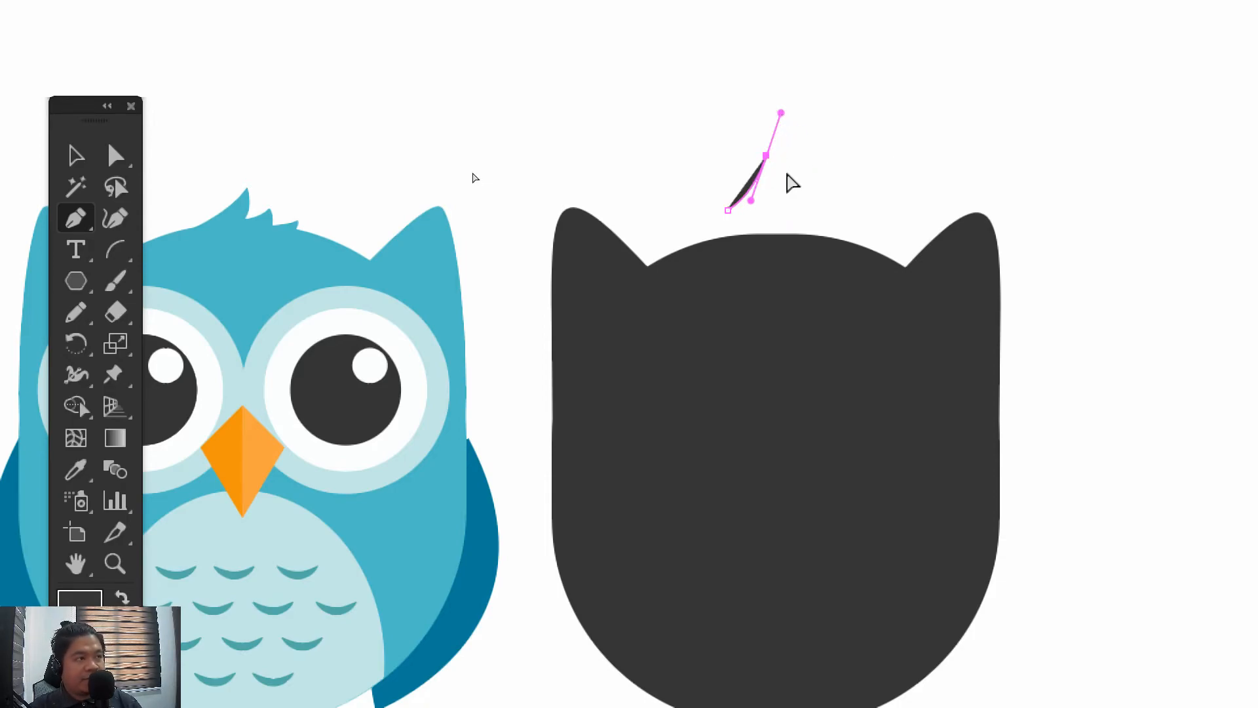
# Make the first feather's tip a sharp corner and curve its right side down to the base
pyautogui.hotkey('ctrl', '+')
pyautogui.hotkey('ctrl', '+')
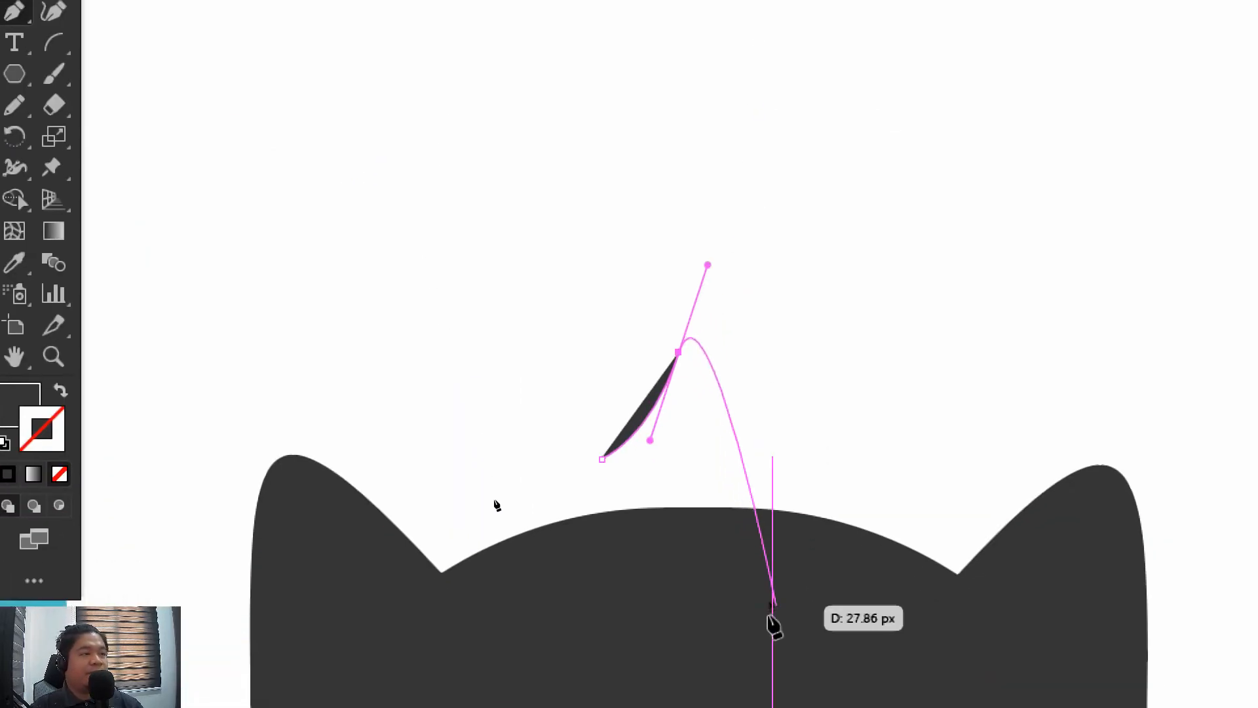
pyautogui.press('space')
pyautogui.moveTo(803, 546); pyautogui.dragTo(657, 247)
pyautogui.press('space')
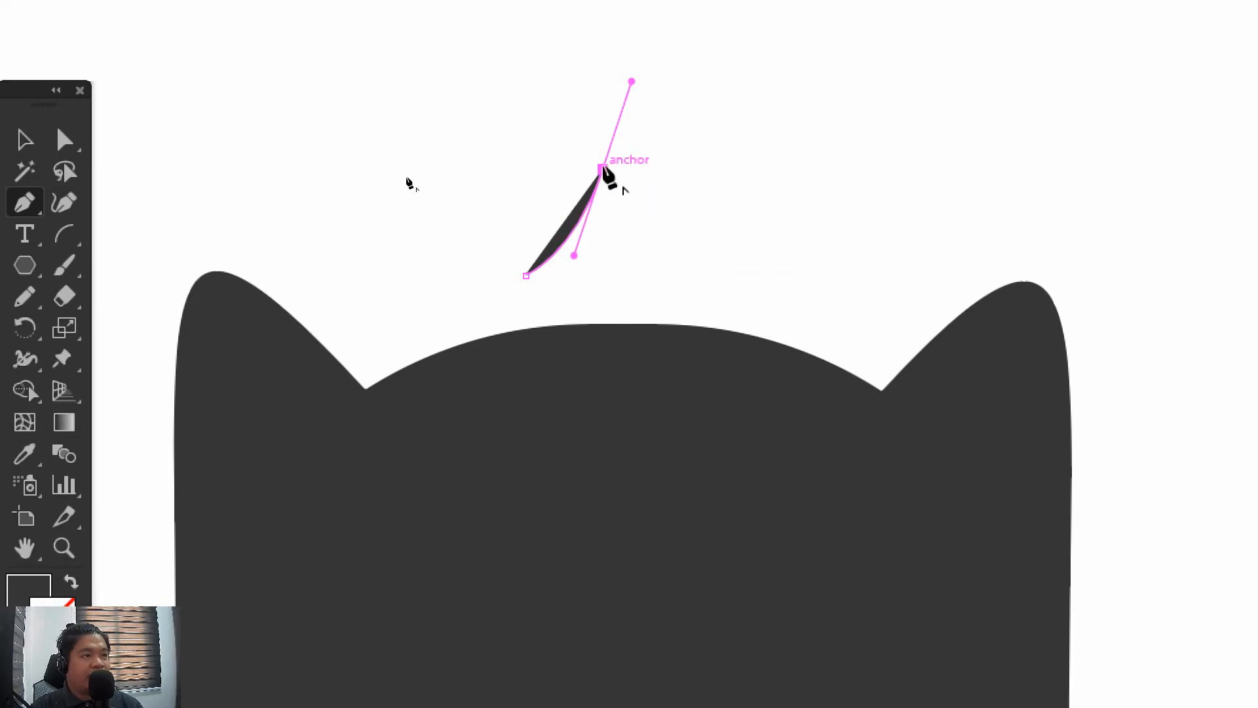
pyautogui.click(601, 169)
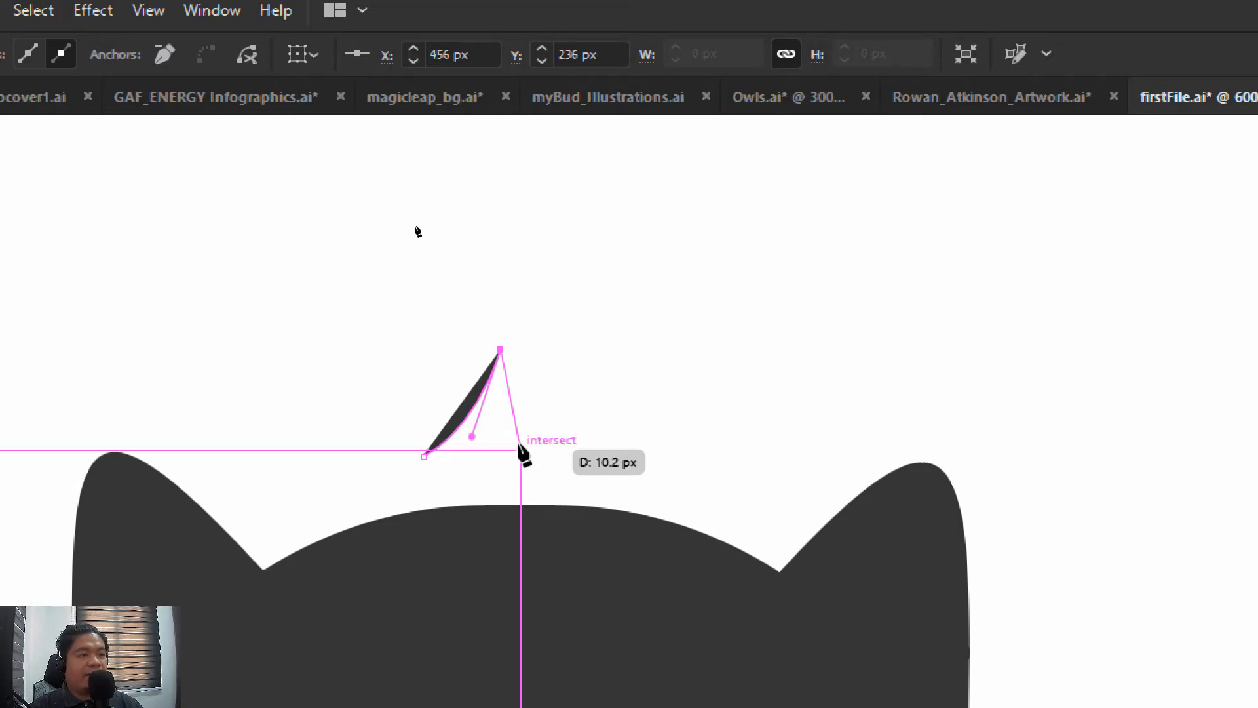
pyautogui.moveTo(521, 456); pyautogui.dragTo(490, 504)
pyautogui.moveTo(577, 426); pyautogui.dragTo(622, 420)
pyautogui.hotkey('ctrl', 'z')
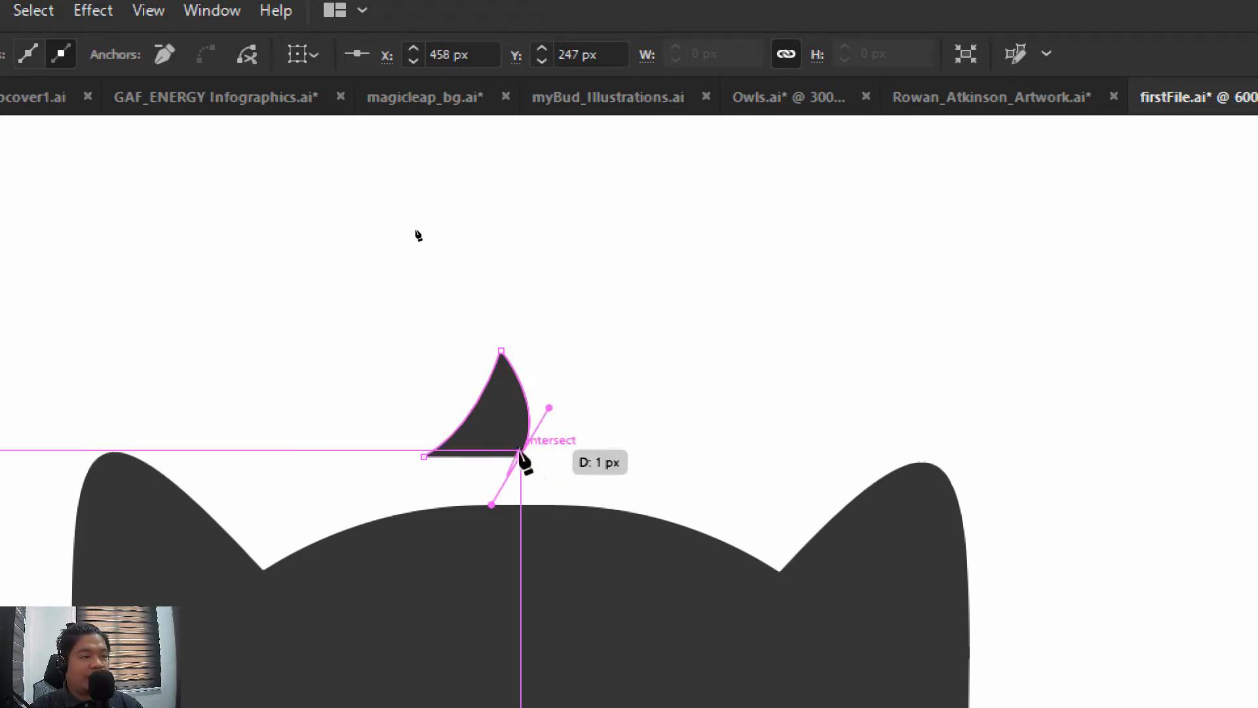
# Draw a smaller second feather beside the first, curving up to a pointed tip and back down to its base
pyautogui.moveTo(521, 456); pyautogui.dragTo(568, 388)
pyautogui.hotkey('ctrl', 'z')
pyautogui.moveTo(571, 341); pyautogui.dragTo(571, 342)
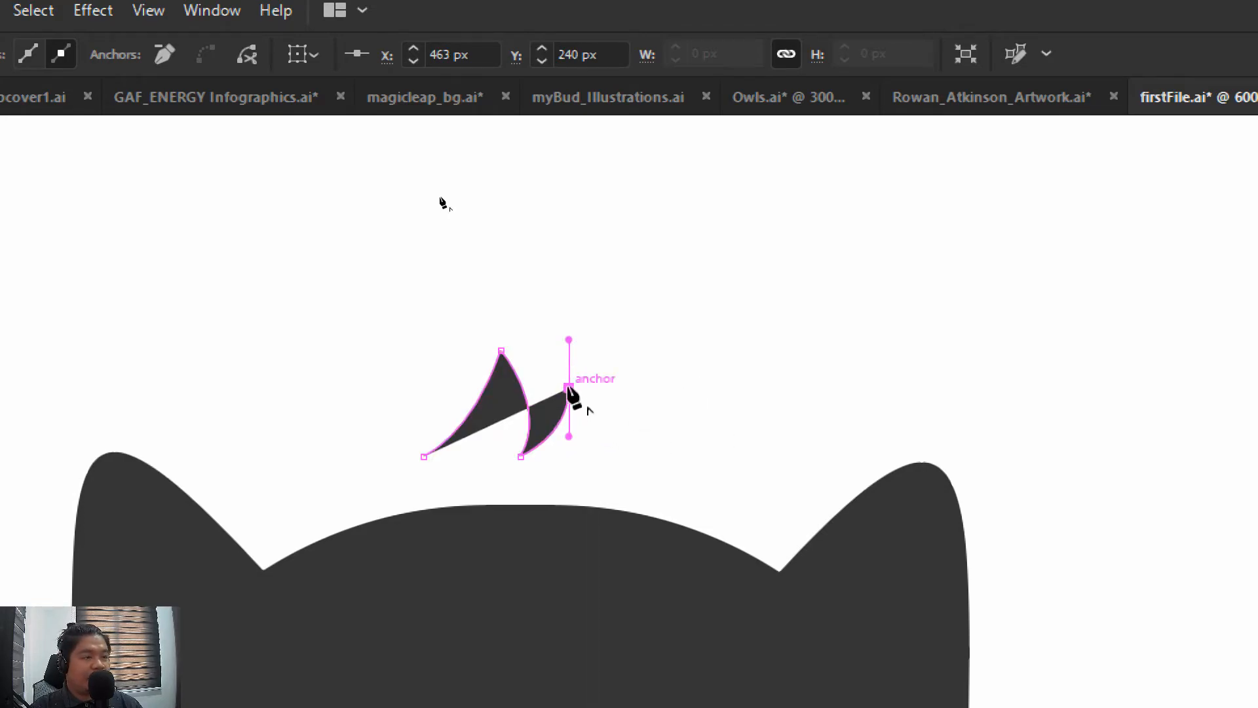
pyautogui.moveTo(569, 388); pyautogui.dragTo(593, 470)
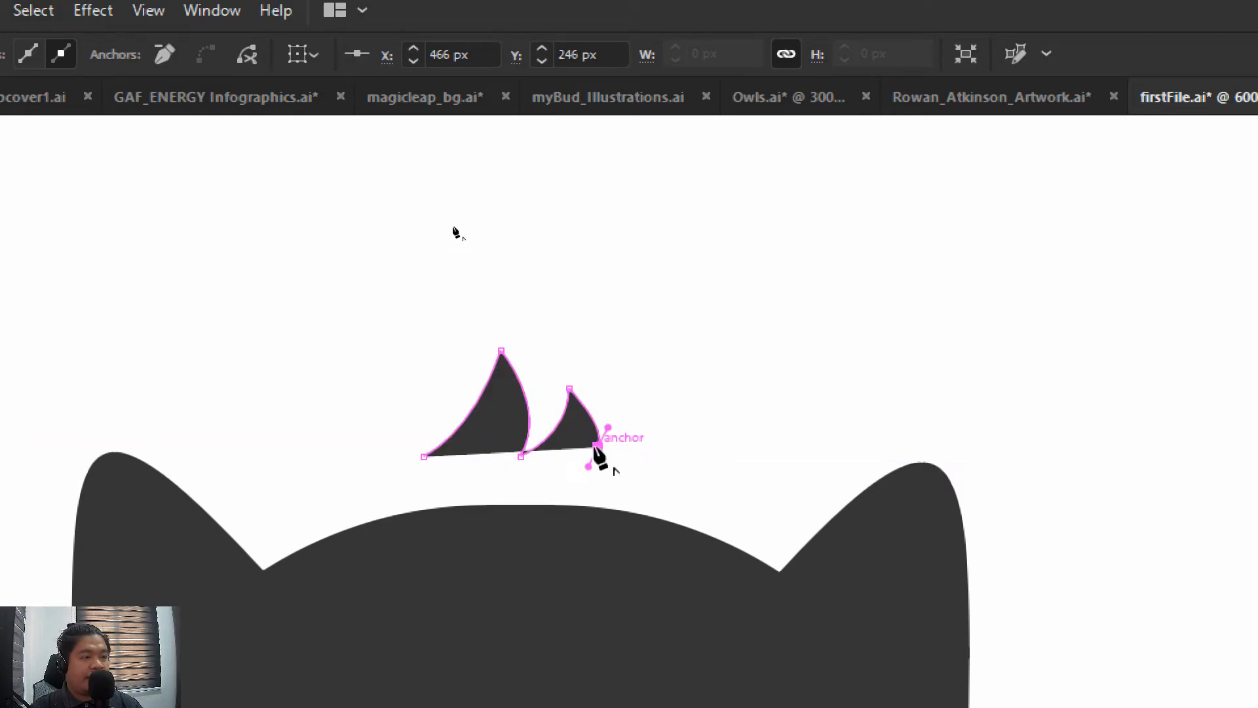
# Add the smallest third feather to the tuft, with a sharp tip and a curved right side
pyautogui.click(599, 448)
pyautogui.moveTo(637, 417); pyautogui.dragTo(637, 398)
pyautogui.click(637, 417)
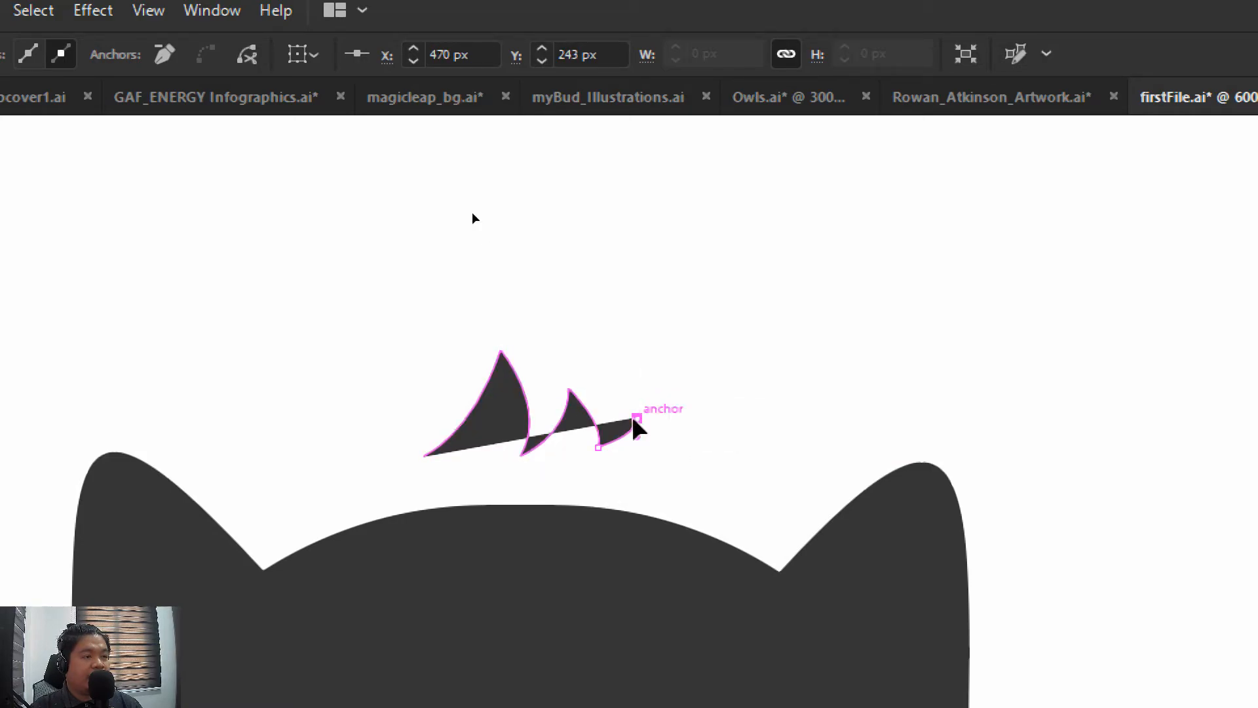
pyautogui.moveTo(646, 468); pyautogui.dragTo(636, 485)
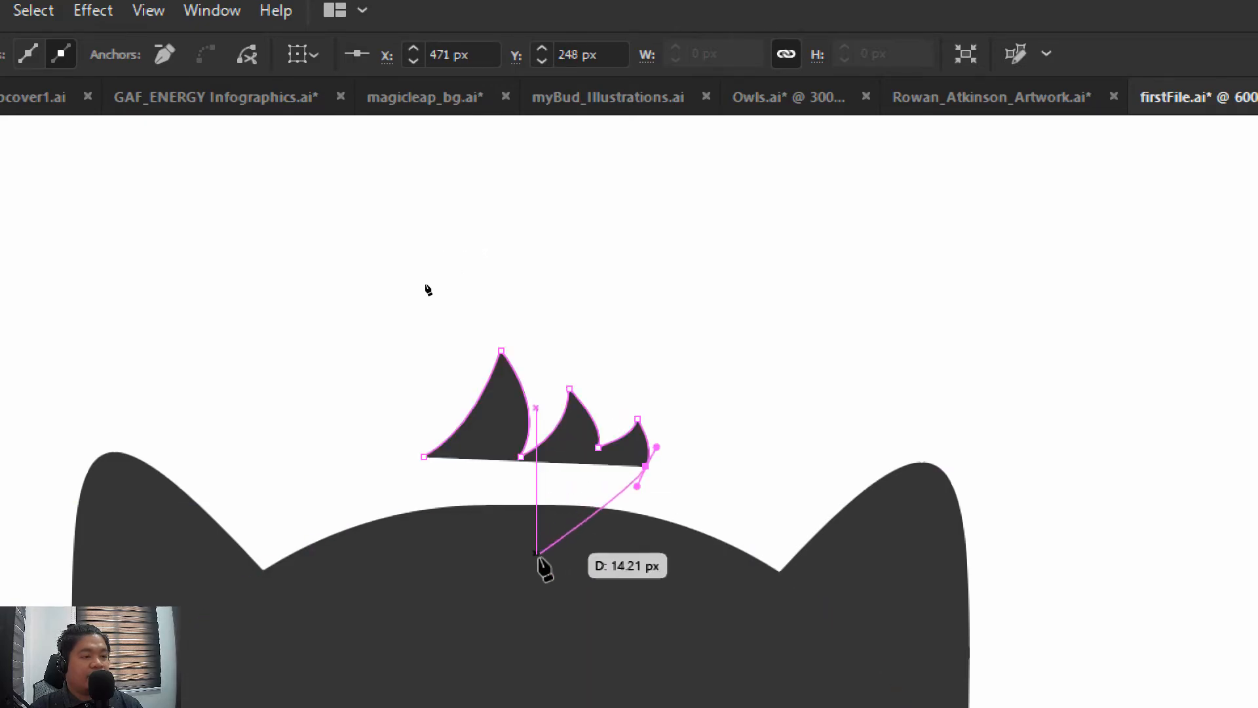
# Close the tuft outline with a point inside the head and another just below the path's starting anchor
pyautogui.click(539, 572)
pyautogui.click(424, 484)
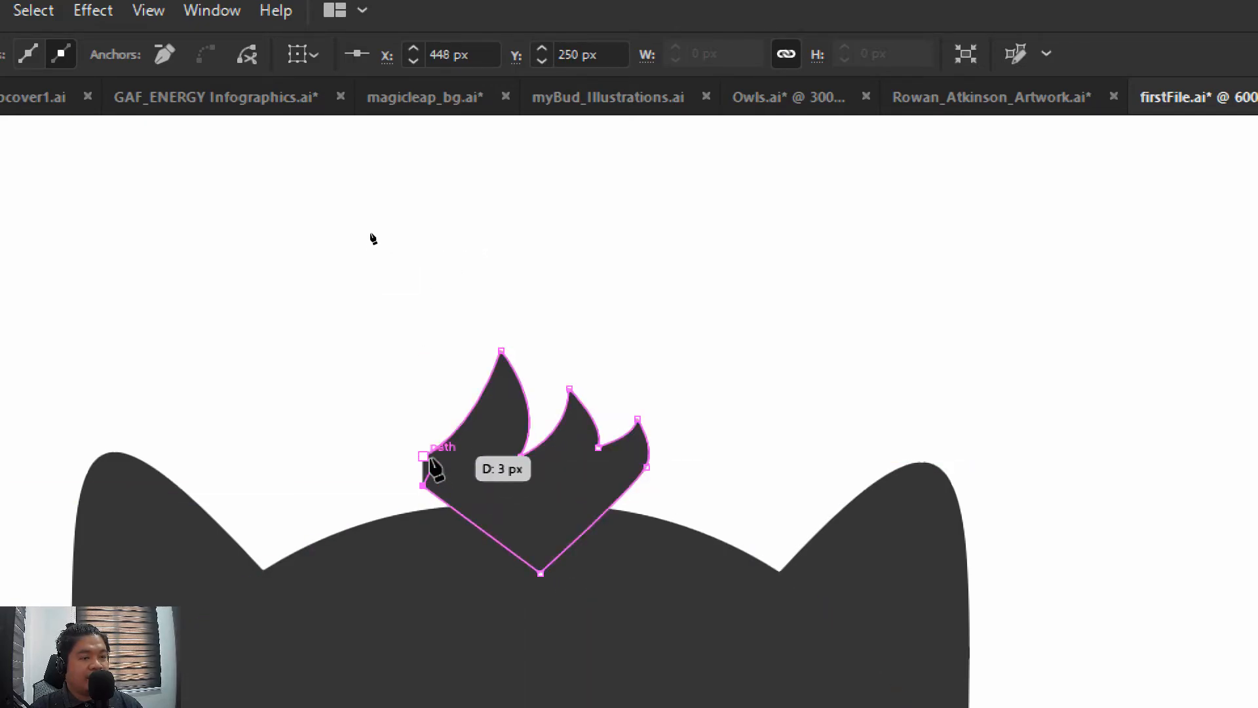
pyautogui.click(423, 457)
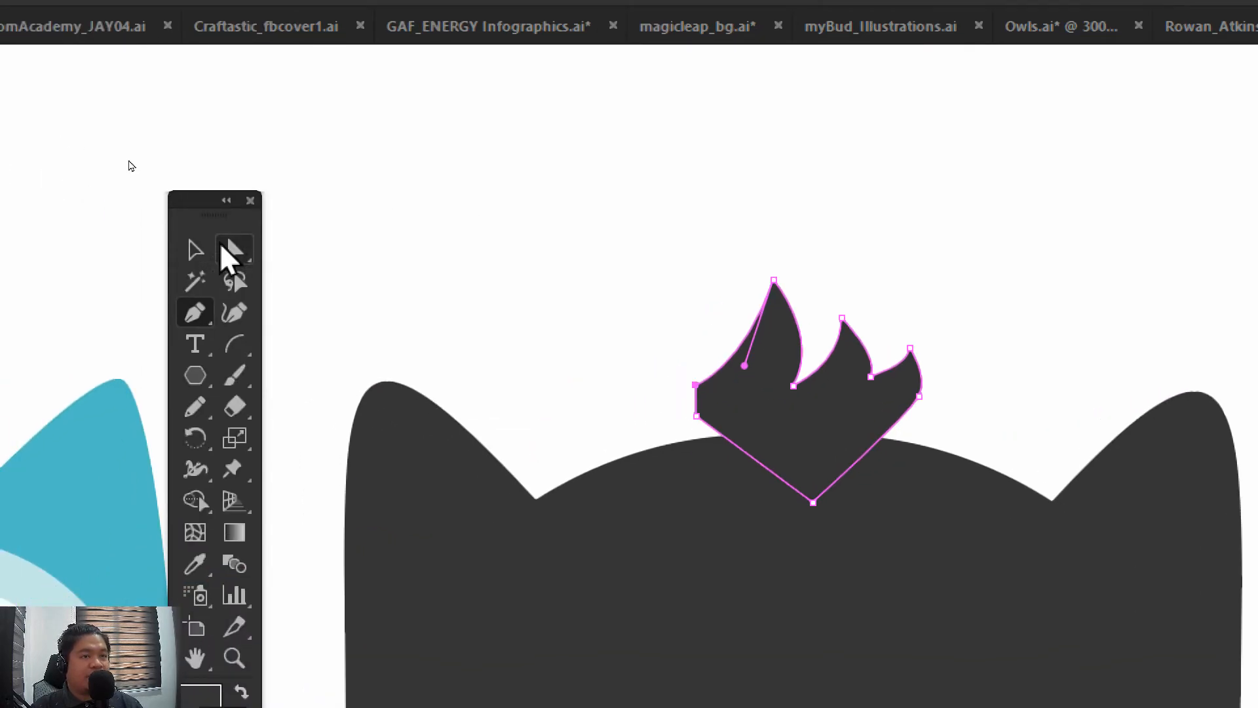
# Move the finished tuft down onto the top of the head and nudge it until its base blends into the body
pyautogui.click(196, 250)
pyautogui.moveTo(831, 425); pyautogui.dragTo(844, 489)
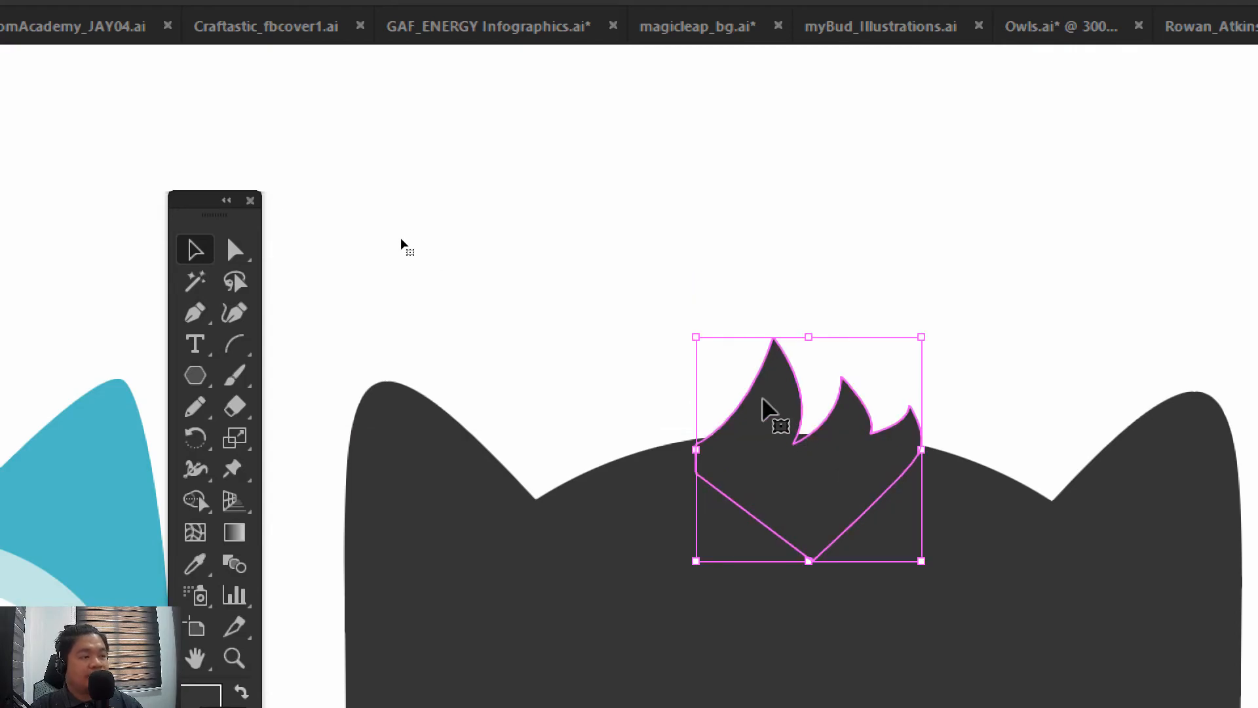
pyautogui.press('Up')
pyautogui.press('Up')
pyautogui.press('Down')
pyautogui.click(676, 317)
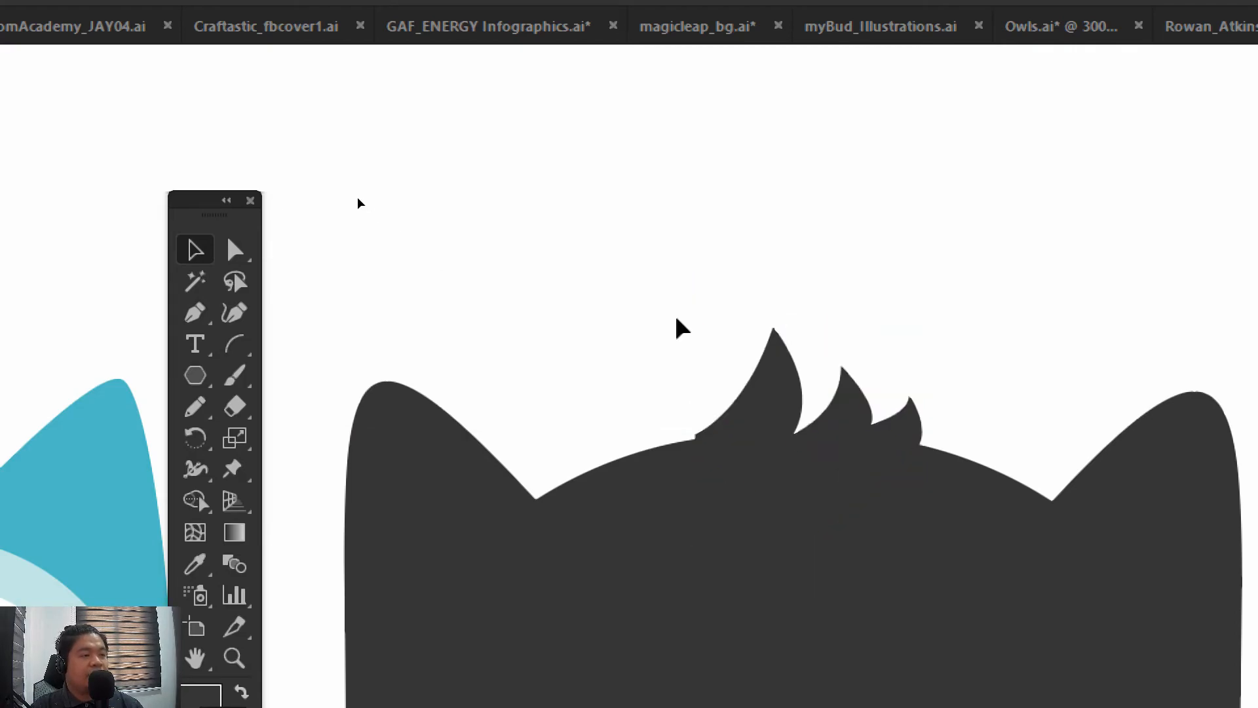
pyautogui.moveTo(747, 307); pyautogui.dragTo(668, 244)
pyautogui.click(680, 325)
pyautogui.press('Down')
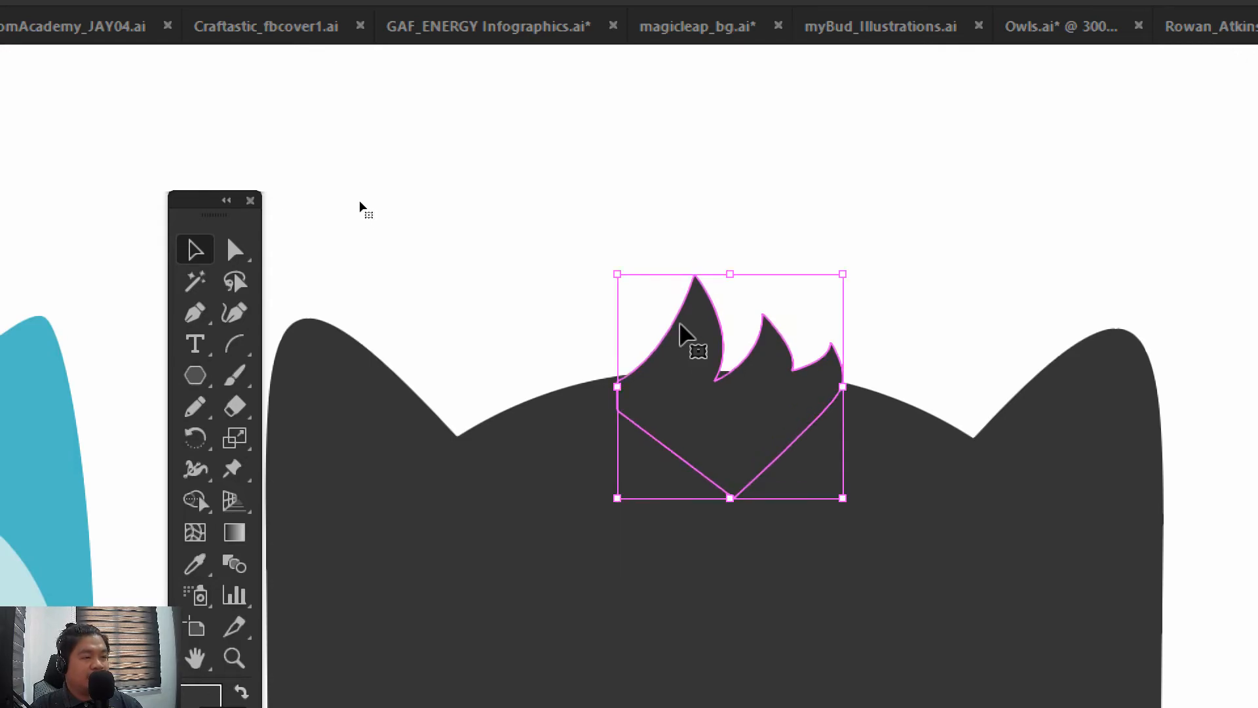
pyautogui.click(581, 232)
pyautogui.moveTo(588, 237); pyautogui.dragTo(623, 186)
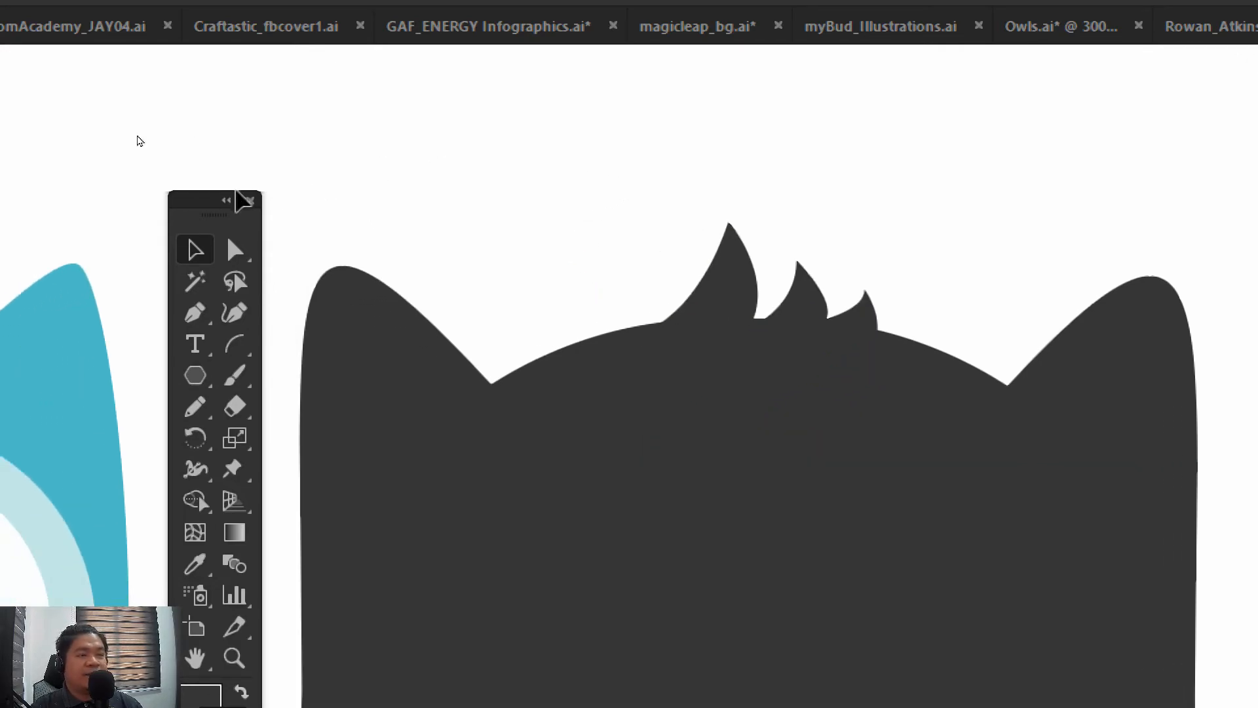
# Raise the notch anchor between the first and second tuft feathers with the Direct Selection tool
pyautogui.click(236, 249)
pyautogui.click(727, 374)
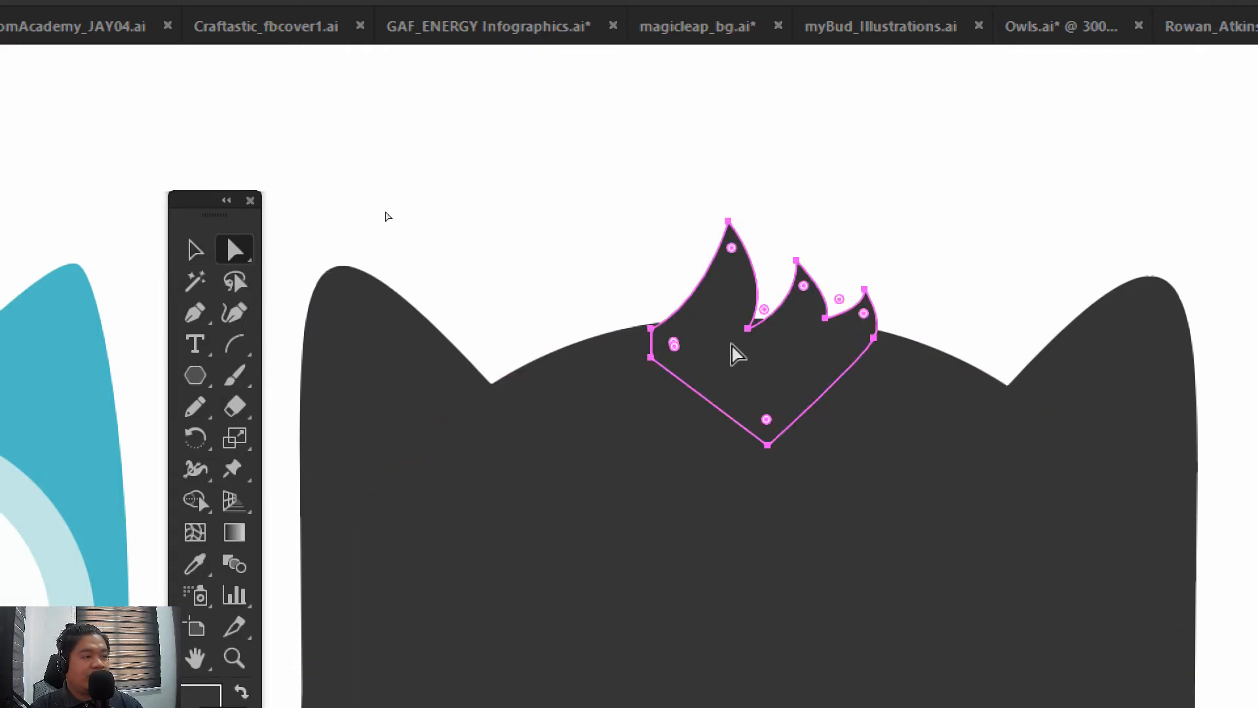
pyautogui.moveTo(753, 334)
pyautogui.mouseDown()
pyautogui.moveTo(770, 318)
pyautogui.moveTo(752, 317)
pyautogui.mouseUp()
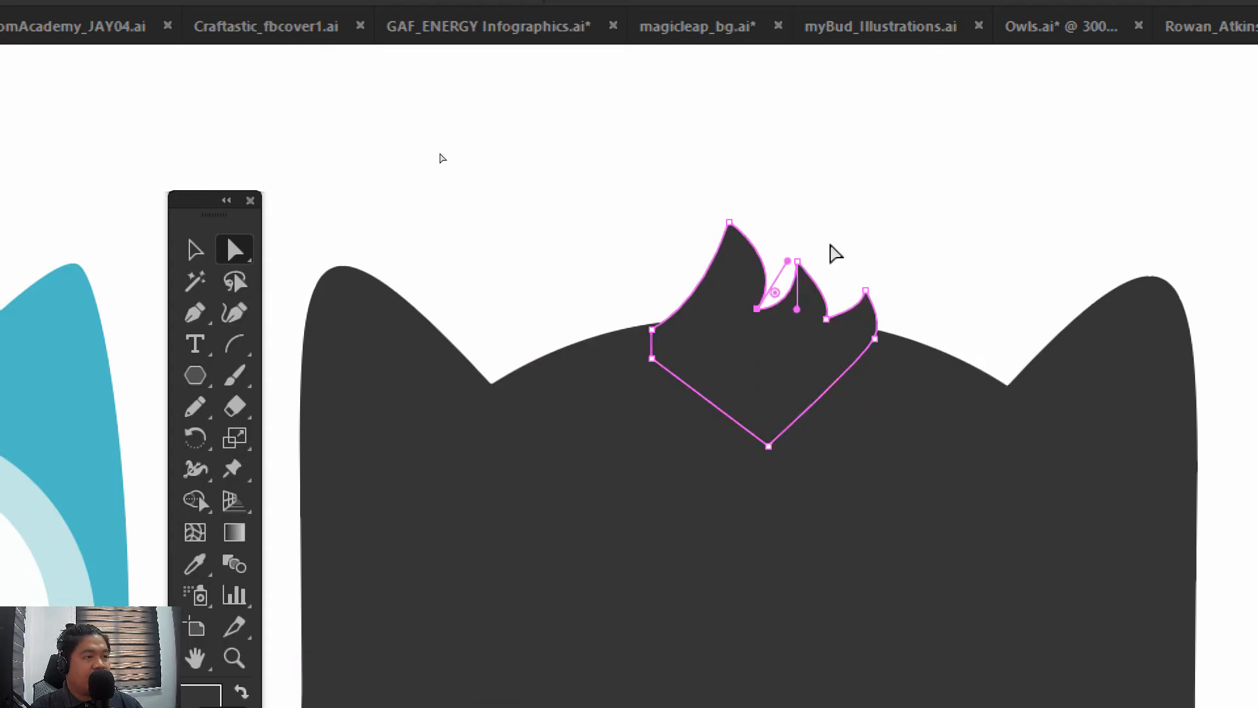
pyautogui.click(845, 229)
# Reshape the inner curve of the middle feather by adjusting the handle of its tip anchor
pyautogui.hscroll(1, 784, 327)
pyautogui.click(778, 316)
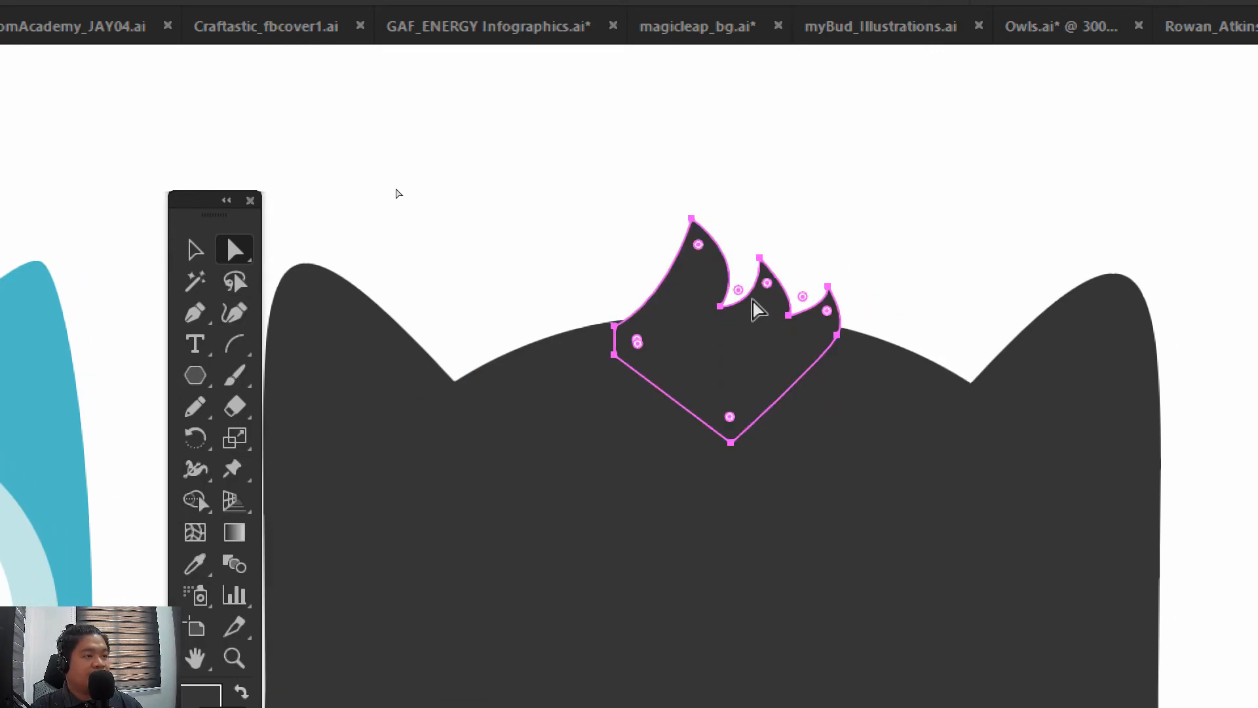
pyautogui.click(760, 257)
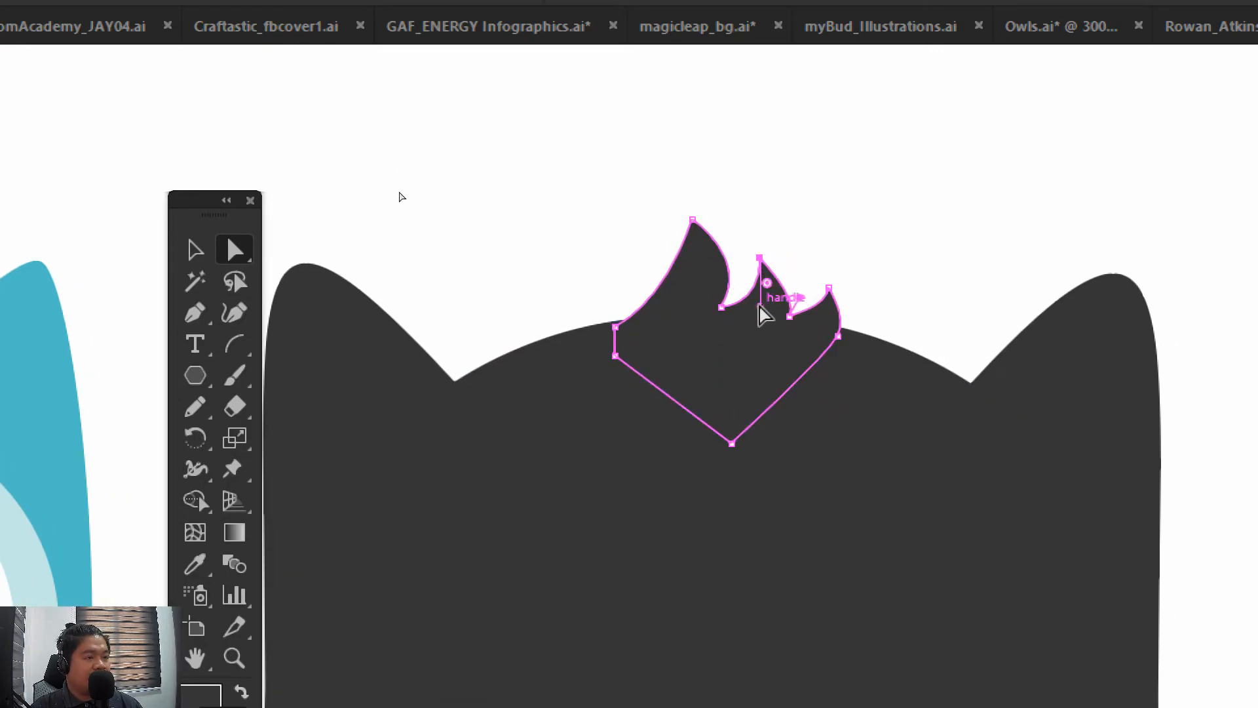
pyautogui.moveTo(758, 305); pyautogui.dragTo(741, 294)
pyautogui.click(845, 215)
pyautogui.moveTo(855, 218); pyautogui.dragTo(813, 196)
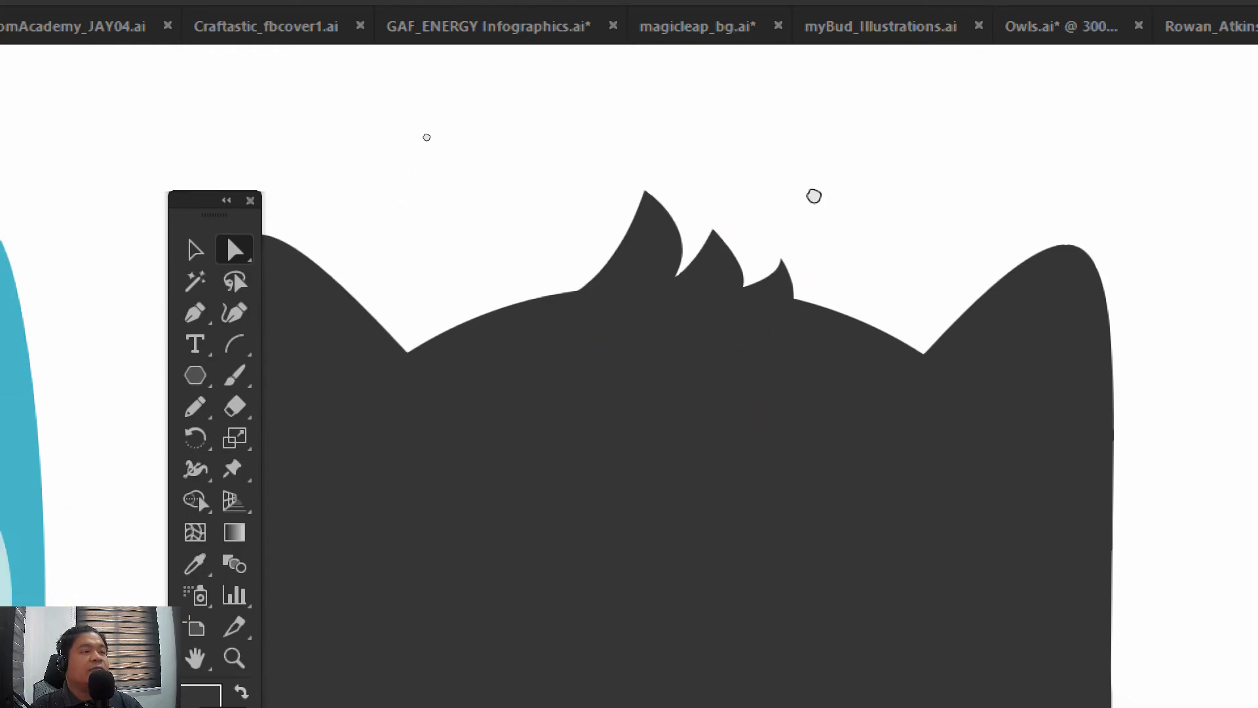
# Enlarge the whole feather tuft slightly and reposition it so its base blends into the top of the head
pyautogui.click(205, 249)
pyautogui.hotkey('ctrl', '-')
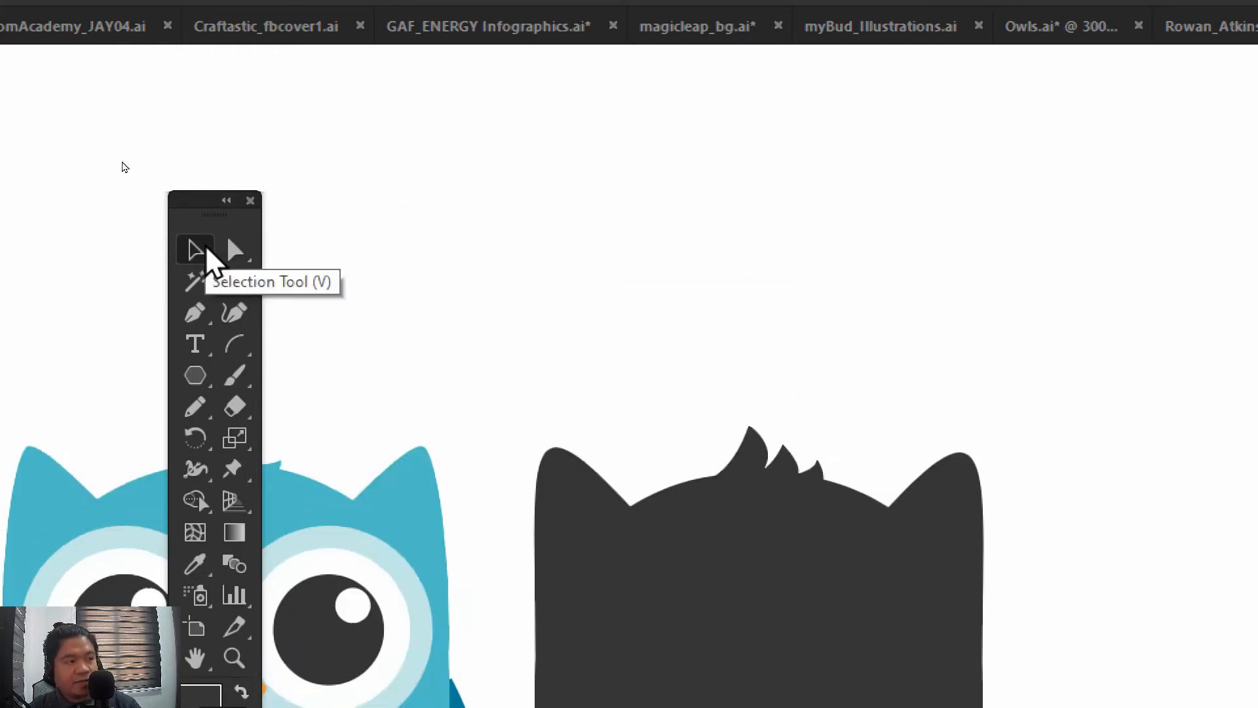
pyautogui.hotkey('ctrl', '+')
pyautogui.moveTo(540, 293); pyautogui.dragTo(595, 161)
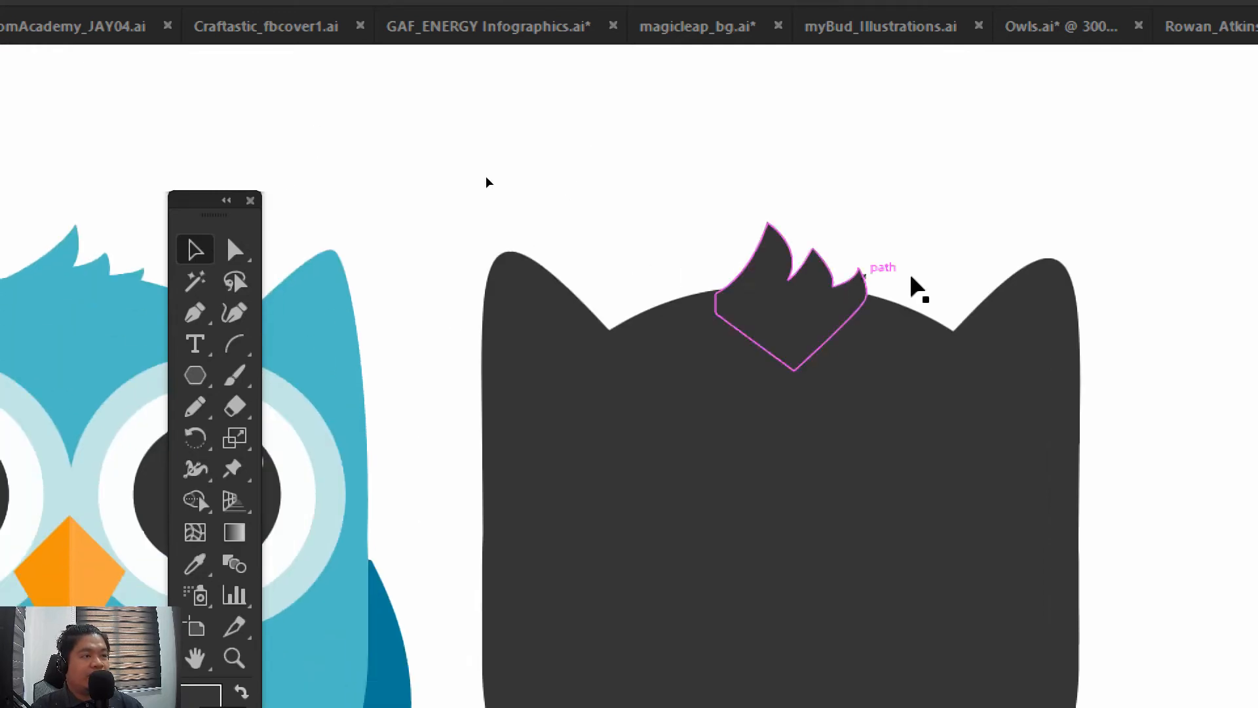
pyautogui.click(758, 317)
pyautogui.moveTo(864, 369)
pyautogui.mouseDown()
pyautogui.moveTo(904, 393)
pyautogui.moveTo(879, 384)
pyautogui.mouseUp()
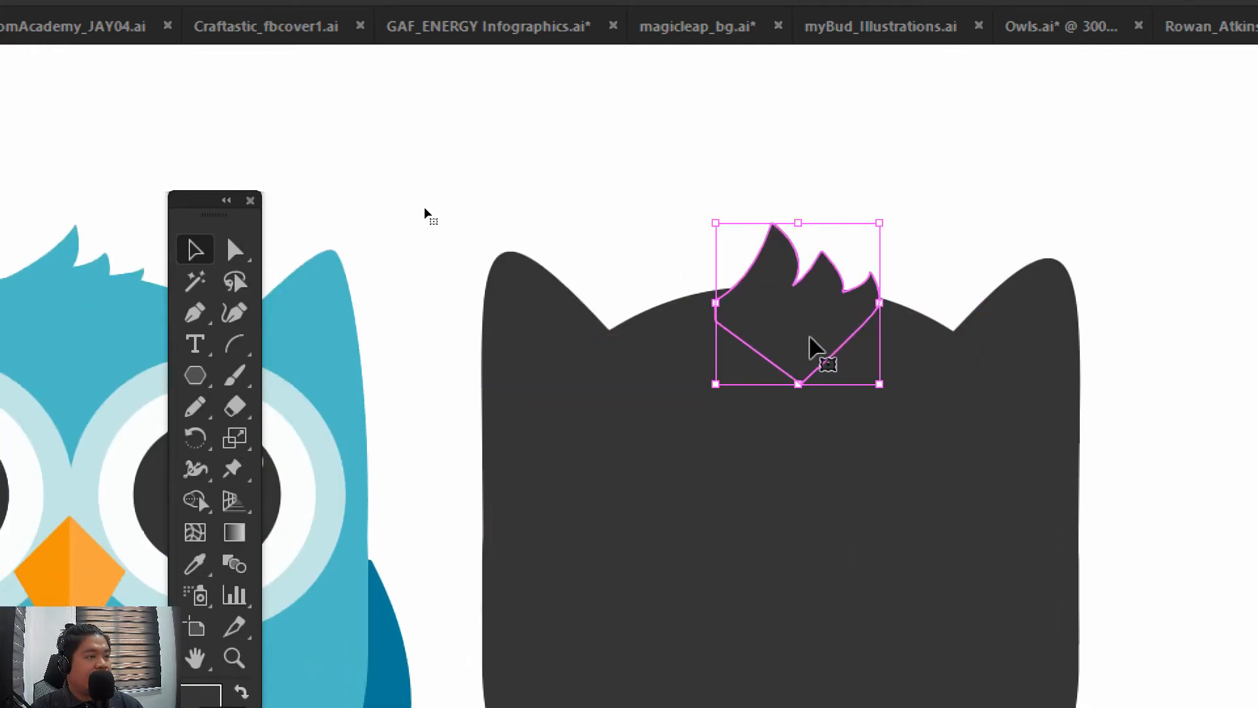
pyautogui.moveTo(815, 351); pyautogui.dragTo(793, 338)
pyautogui.hotkey('shift', 'Up')
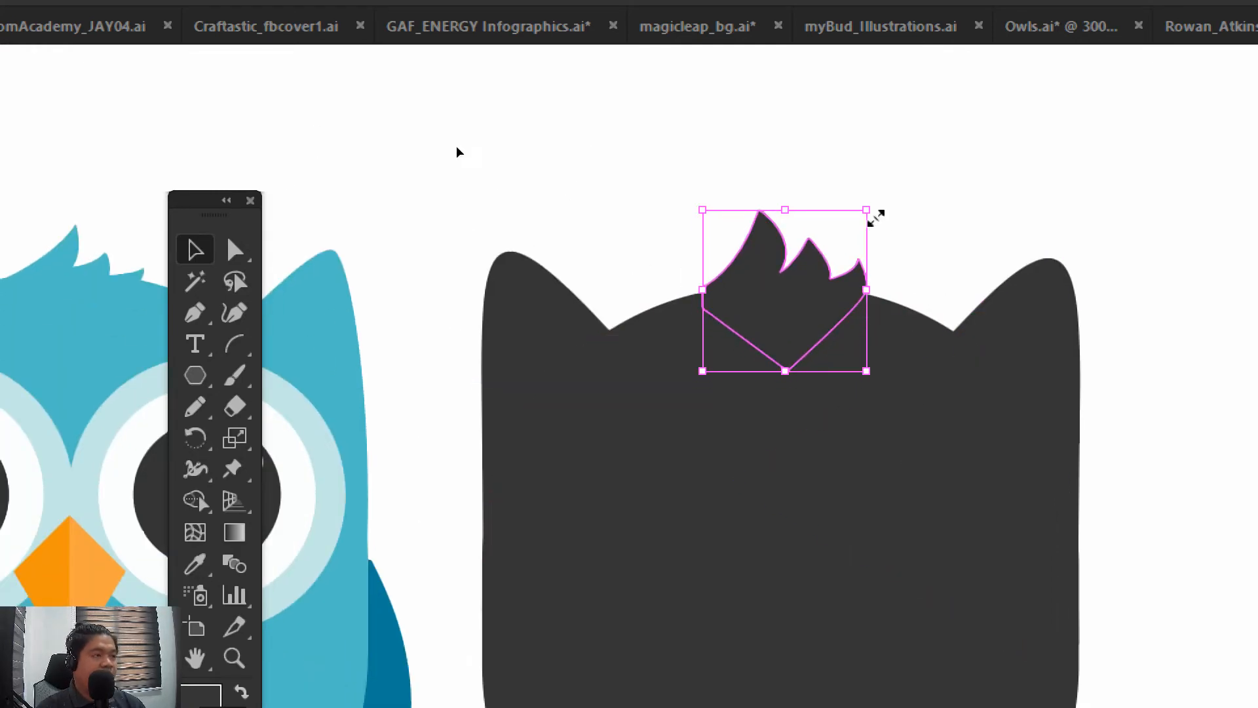
pyautogui.press('Down')
pyautogui.press('Down')
pyautogui.click(938, 177)
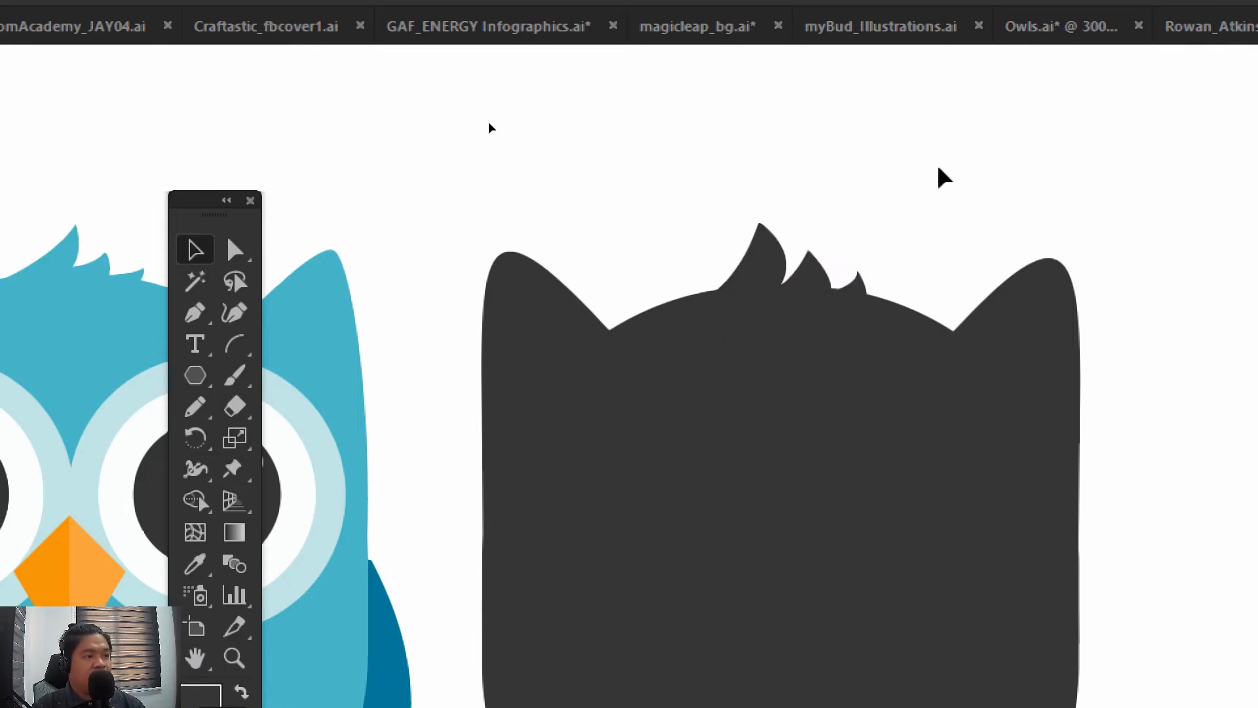
# Group the dark body, both ears and the feather tuft into one object
pyautogui.hotkey('ctrl', '-')
pyautogui.hotkey('ctrl', '-')
pyautogui.hotkey('ctrl', '-')
pyautogui.hotkey('ctrl', '+')
pyautogui.hotkey('ctrl', '+')
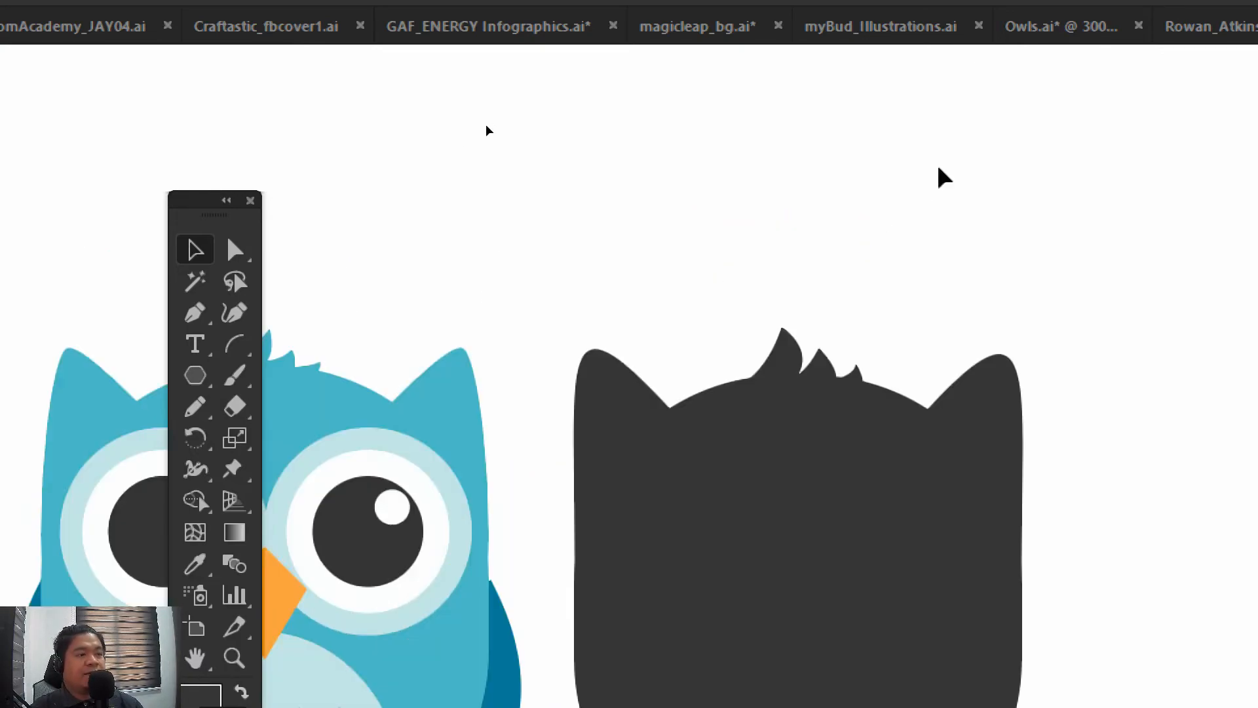
pyautogui.moveTo(757, 612); pyautogui.dragTo(708, 512)
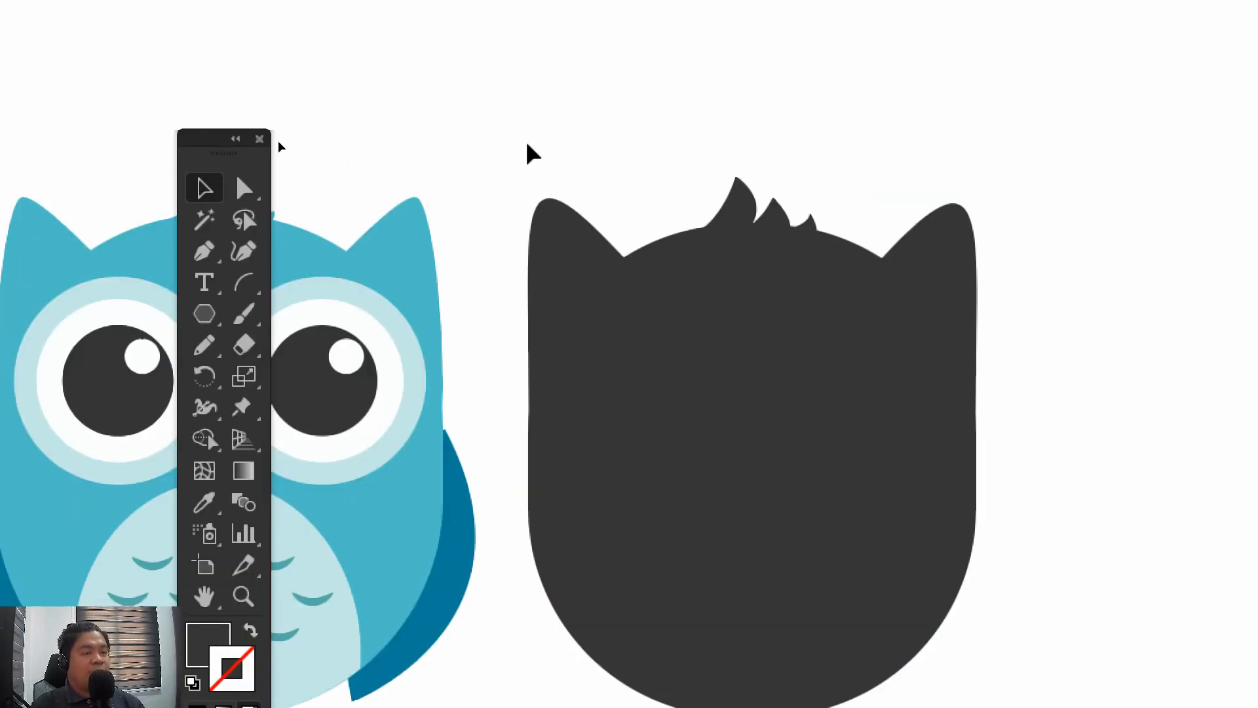
pyautogui.moveTo(607, 146); pyautogui.dragTo(582, 50)
pyautogui.moveTo(690, 318); pyautogui.dragTo(1086, 683)
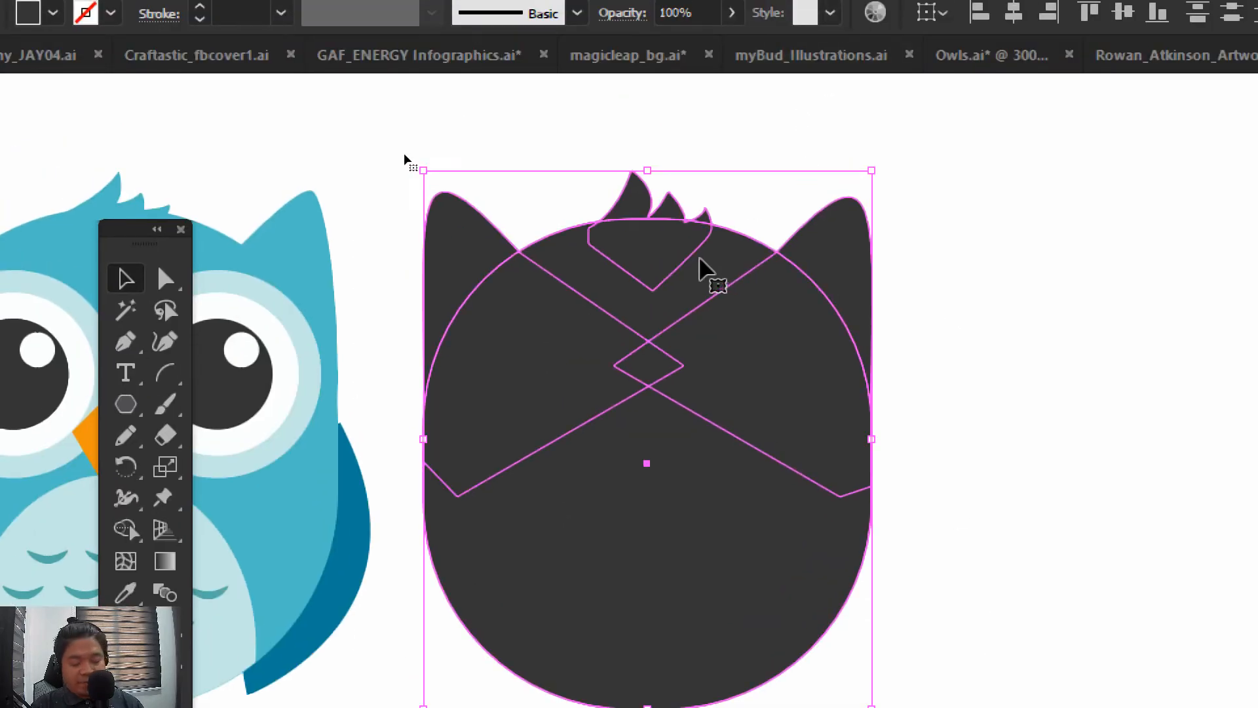
pyautogui.hotkey('ctrl', 'g')
pyautogui.click(526, 136)
pyautogui.moveTo(573, 167); pyautogui.dragTo(476, 171)
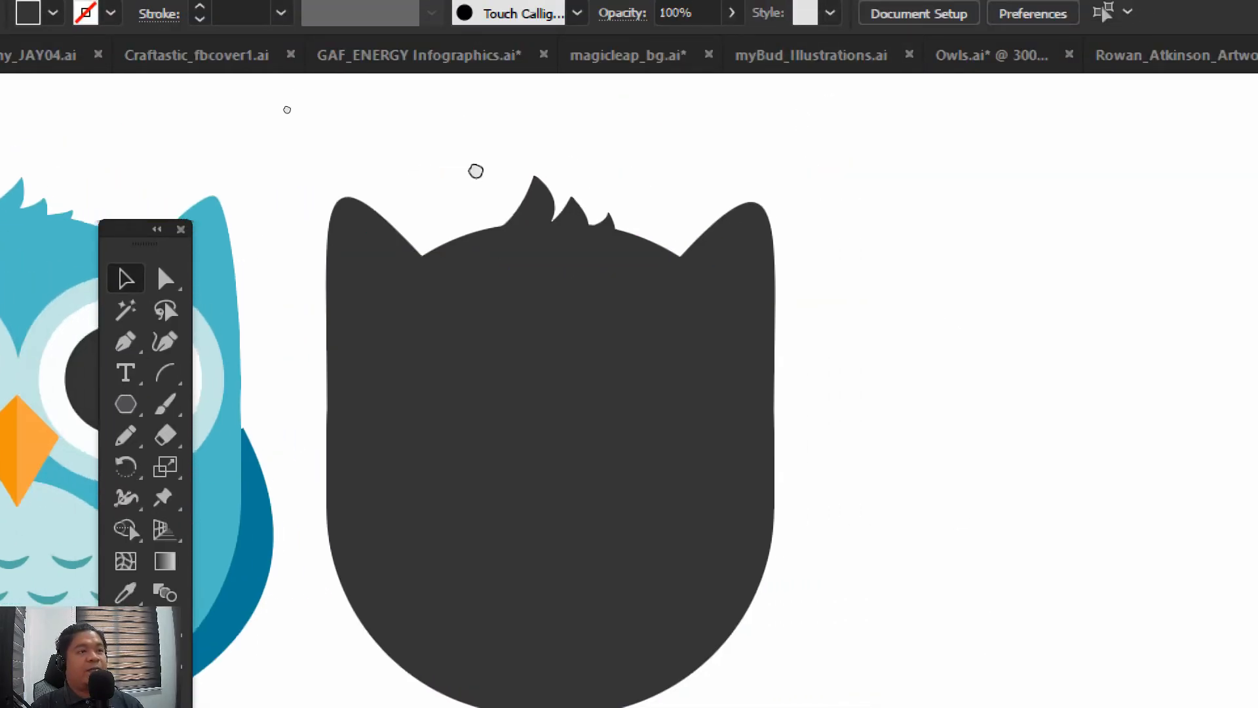
# Enter isolation mode on the dark owl group, select individual shapes inside it, and exit back to the whole group
pyautogui.click(357, 413)
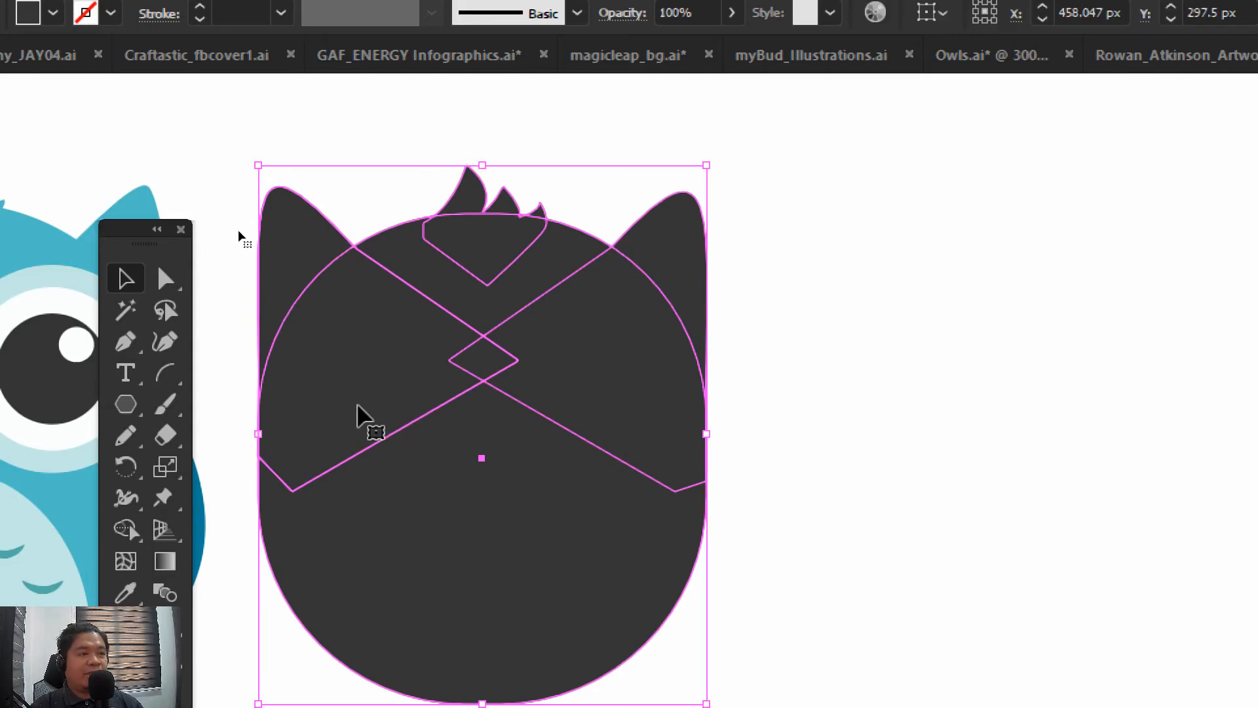
pyautogui.doubleClick(483, 492)
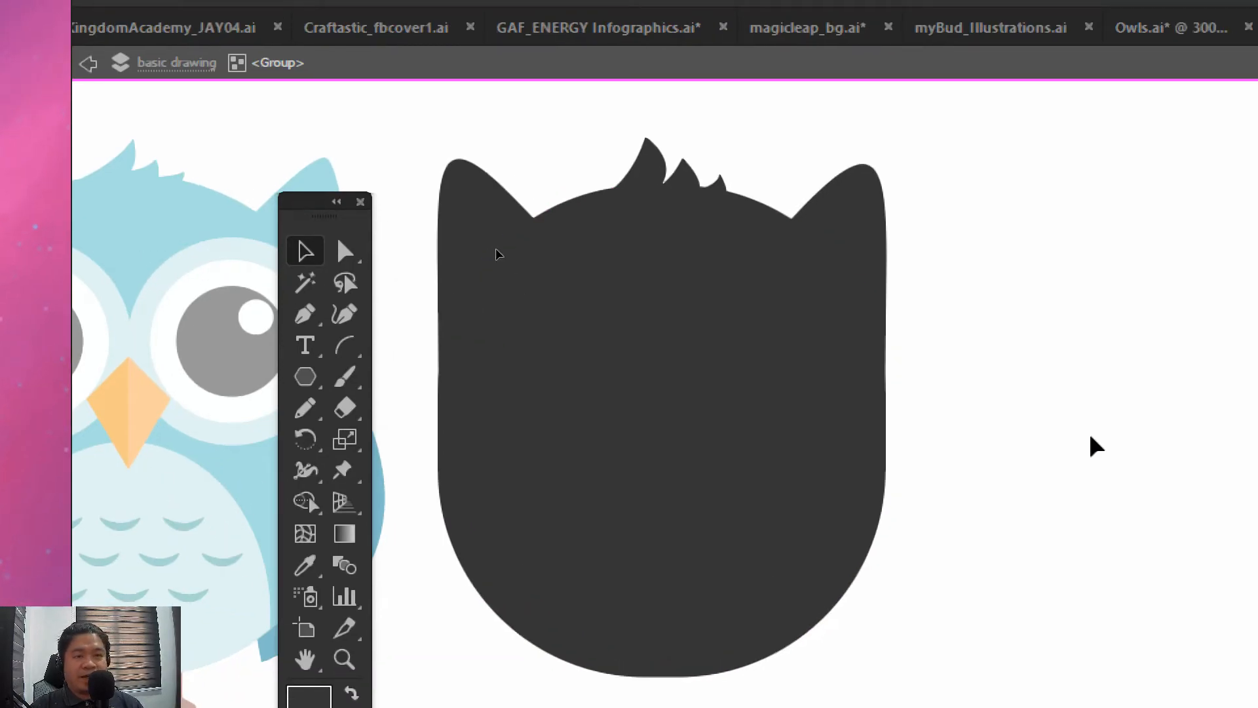
pyautogui.click(676, 326)
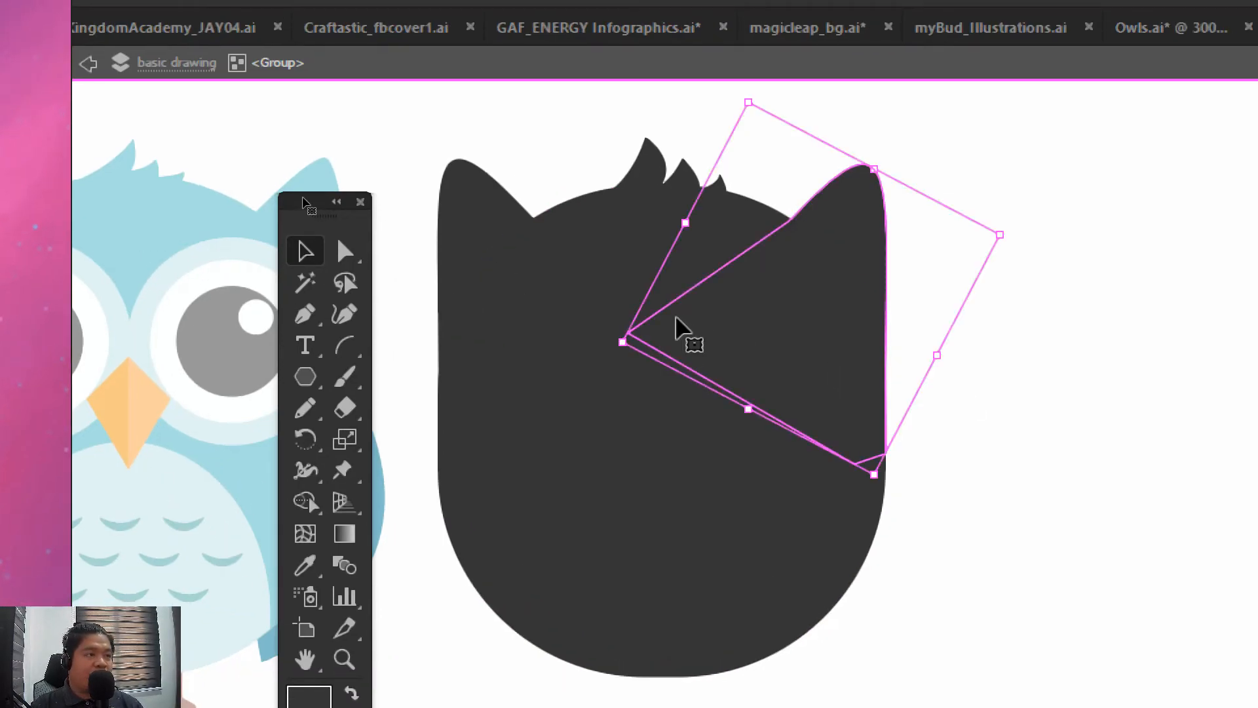
pyautogui.click(612, 231)
pyautogui.click(657, 185)
pyautogui.click(765, 133)
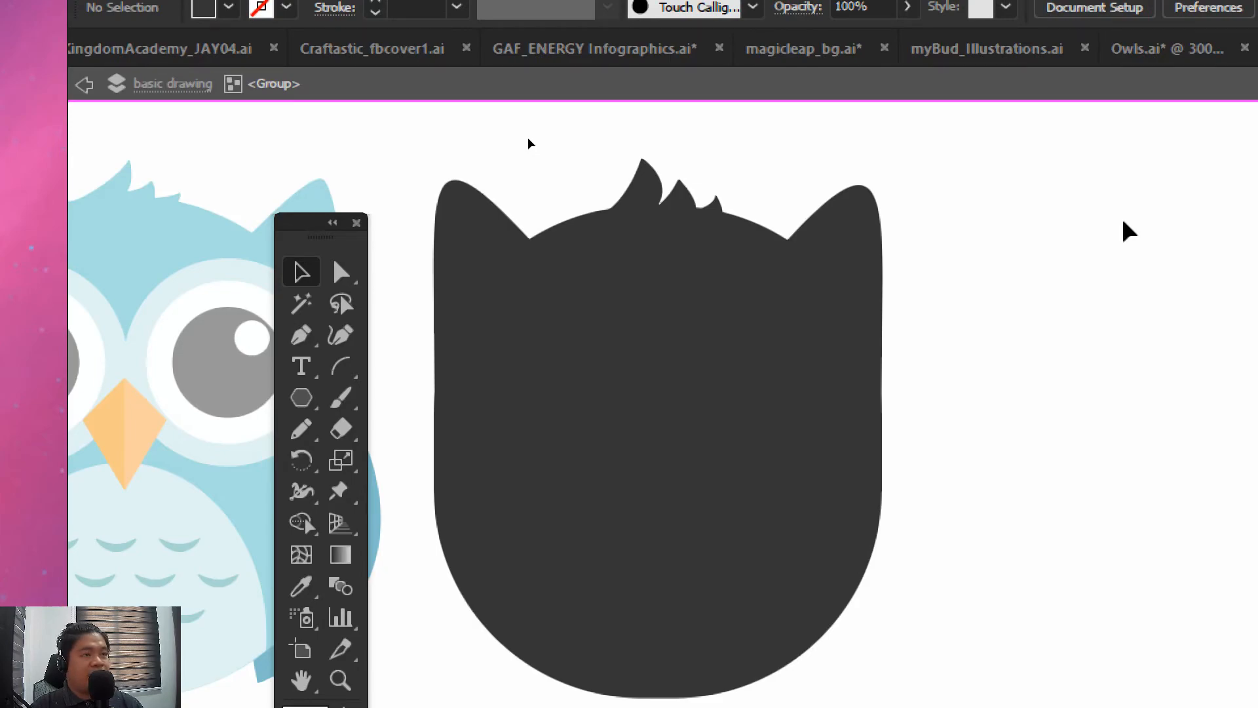
pyautogui.doubleClick(466, 148)
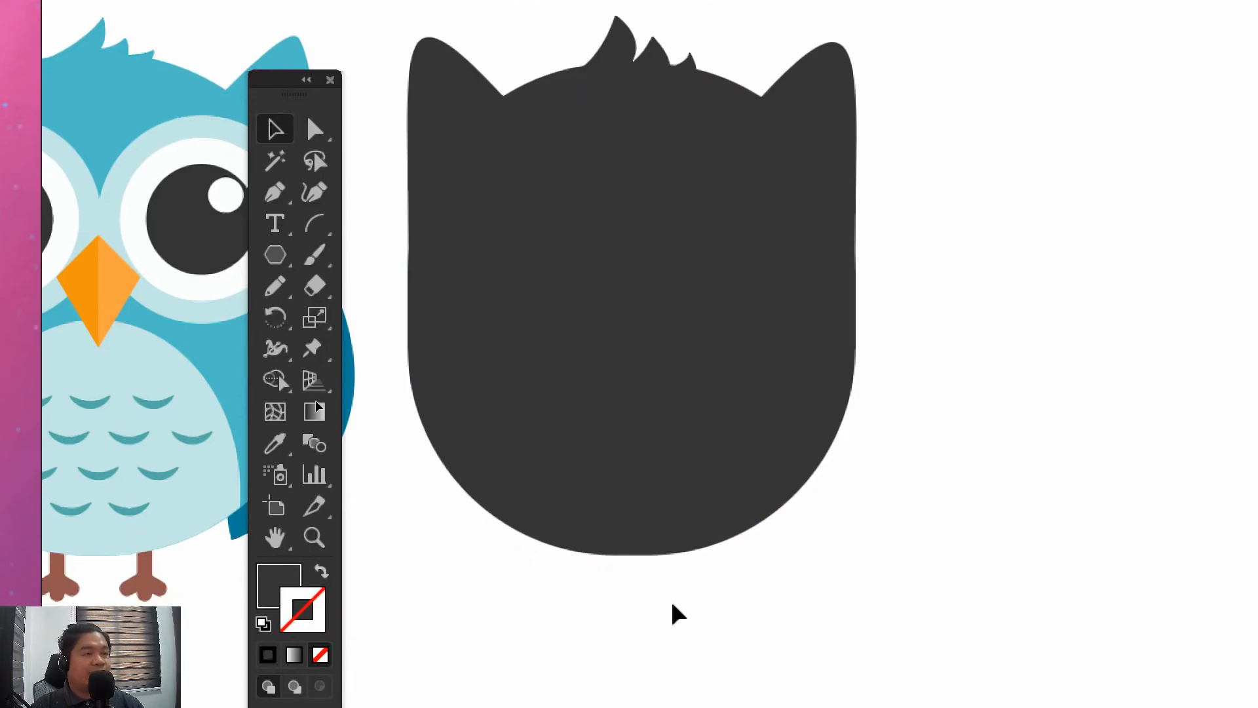
pyautogui.click(658, 374)
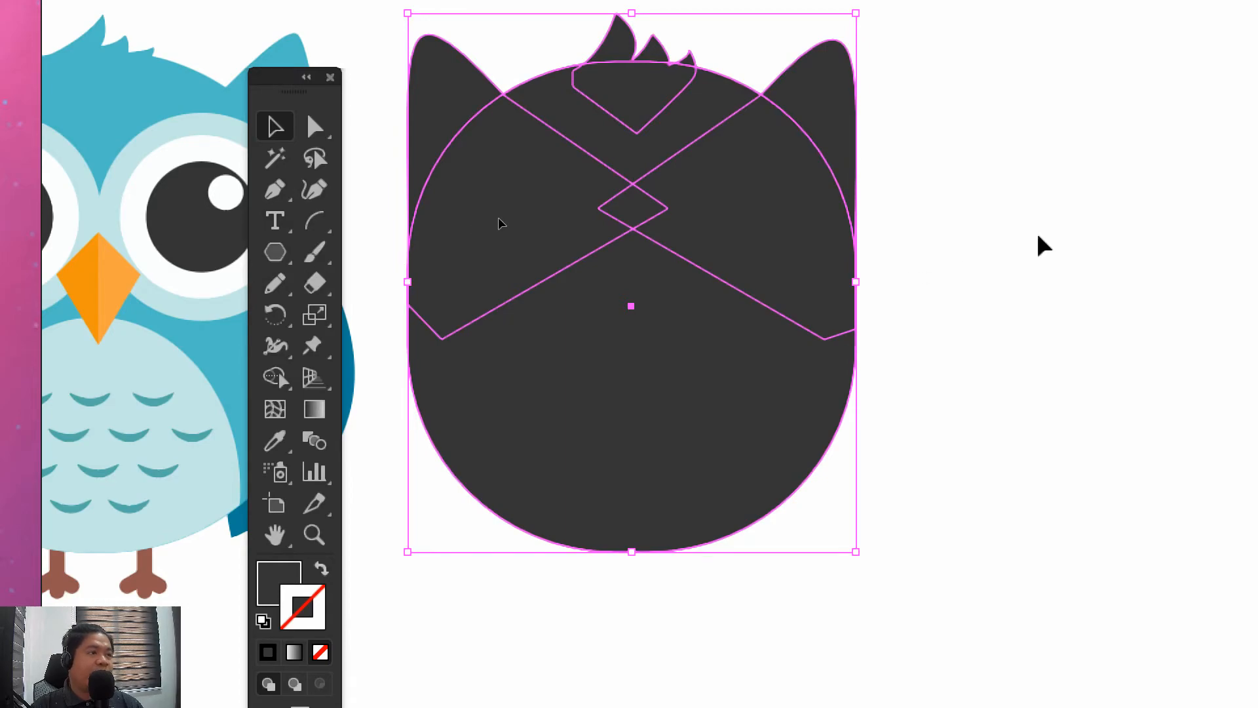
pyautogui.click(1035, 180)
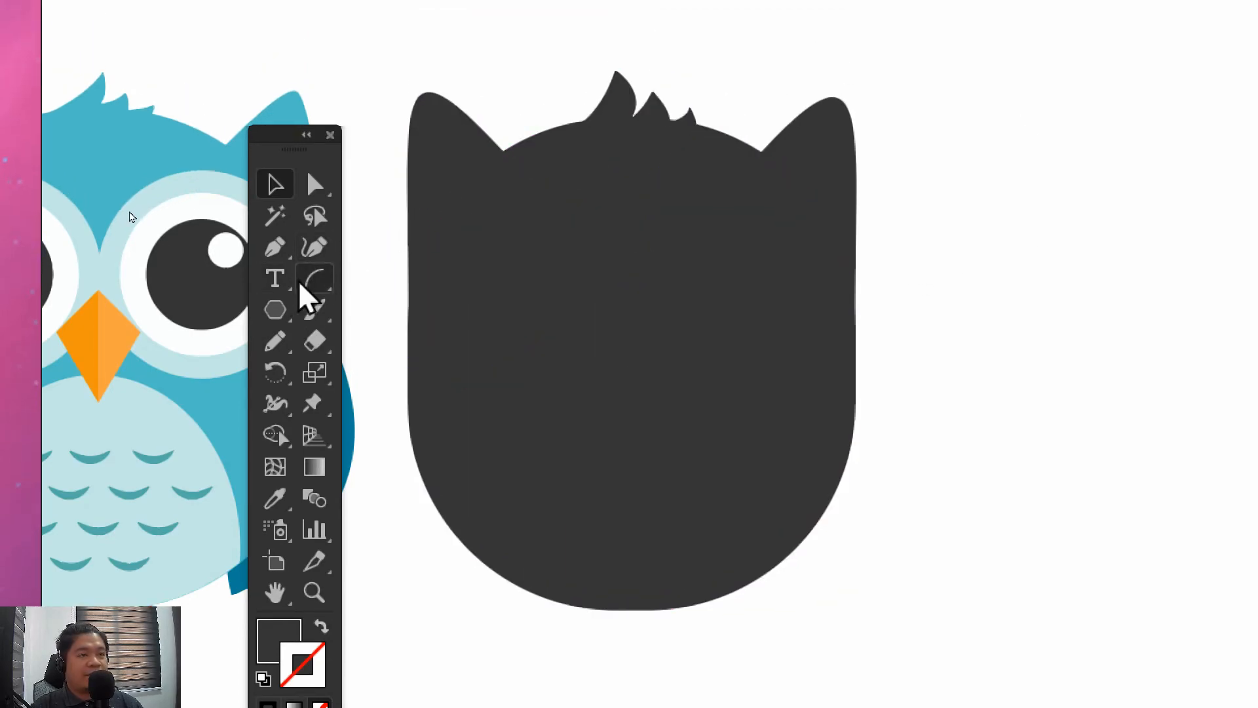
# Choose the Line Segment tool and set it to no fill with a bright green stroke
pyautogui.moveTo(305, 283); pyautogui.dragTo(377, 281)
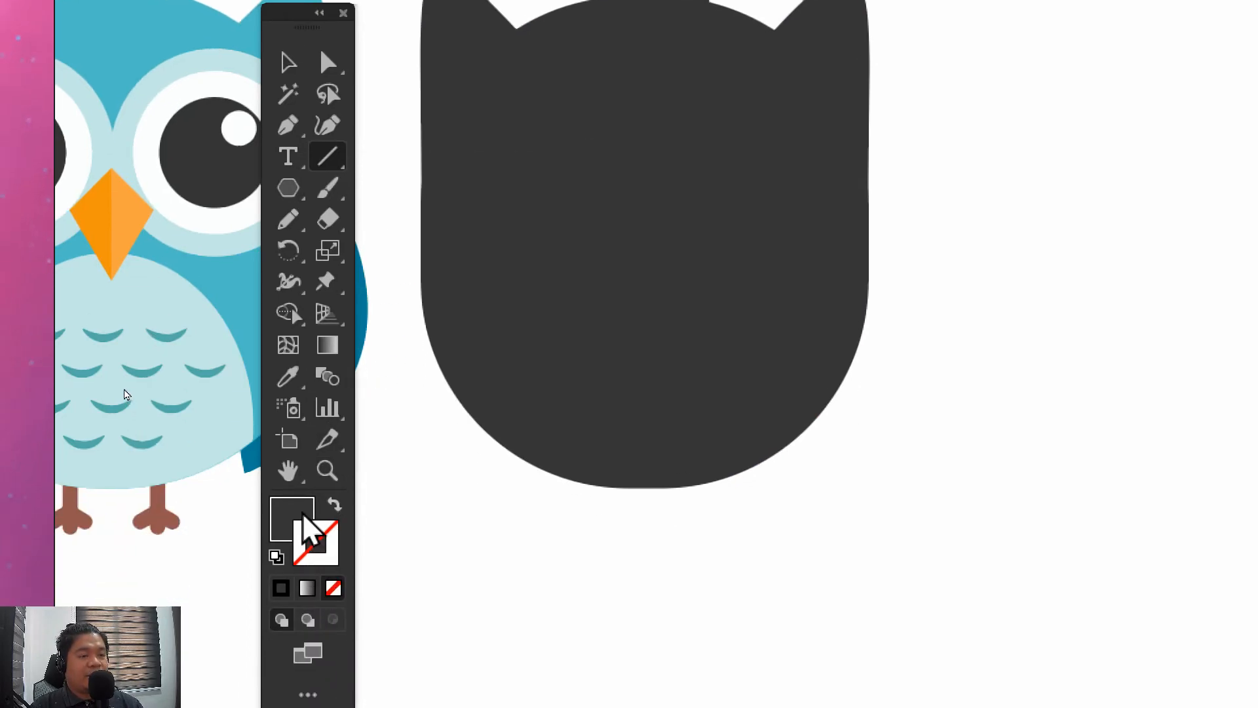
pyautogui.click(302, 515)
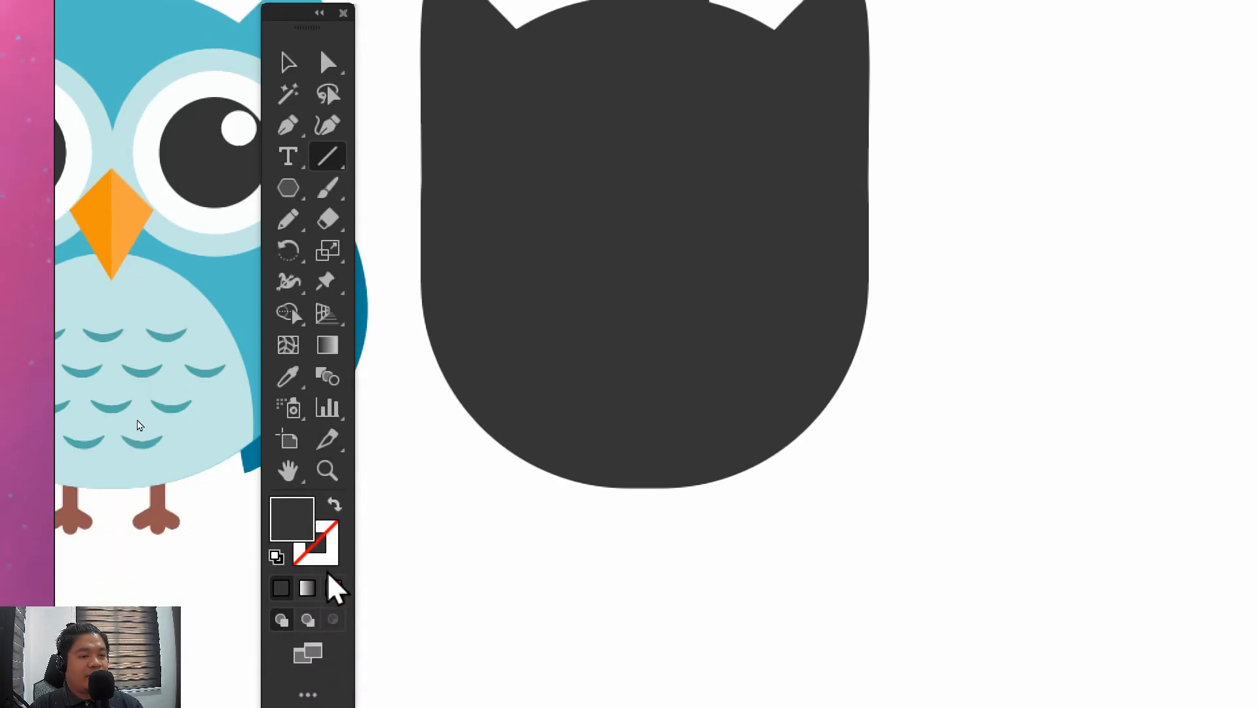
pyautogui.click(333, 587)
pyautogui.doubleClick(328, 532)
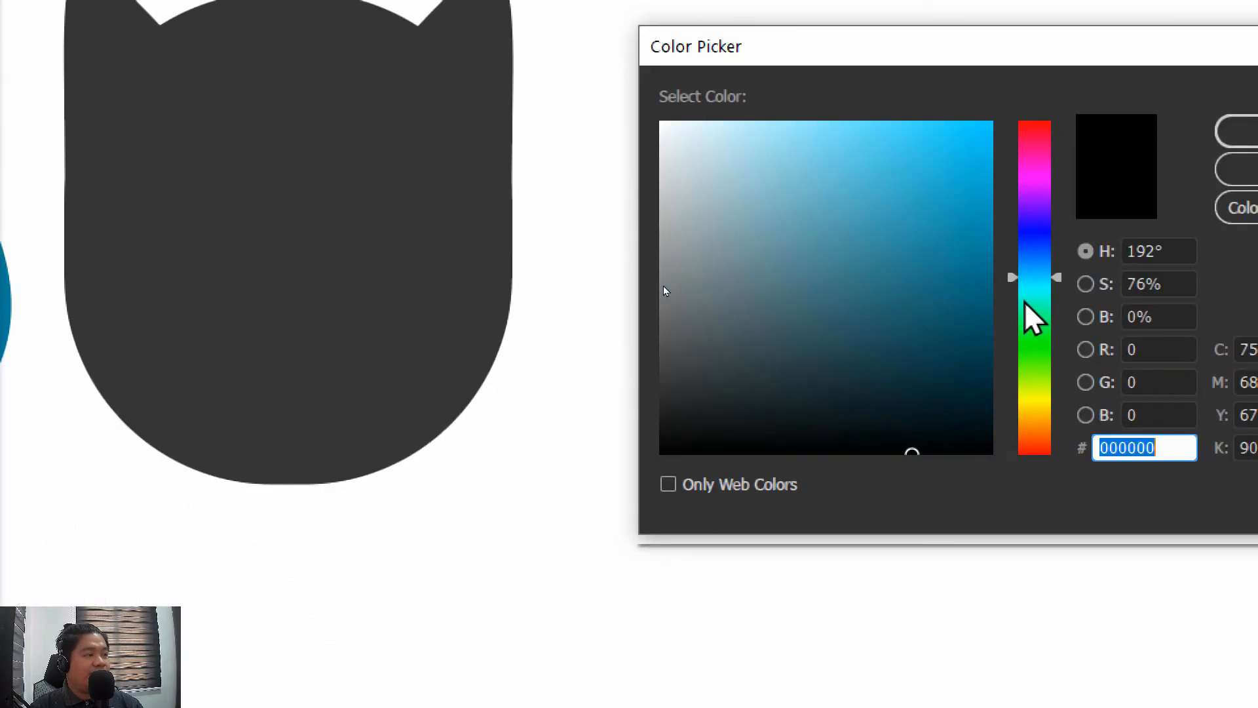
pyautogui.click(1034, 321)
pyautogui.moveTo(963, 135); pyautogui.dragTo(993, 121)
pyautogui.click(1248, 131)
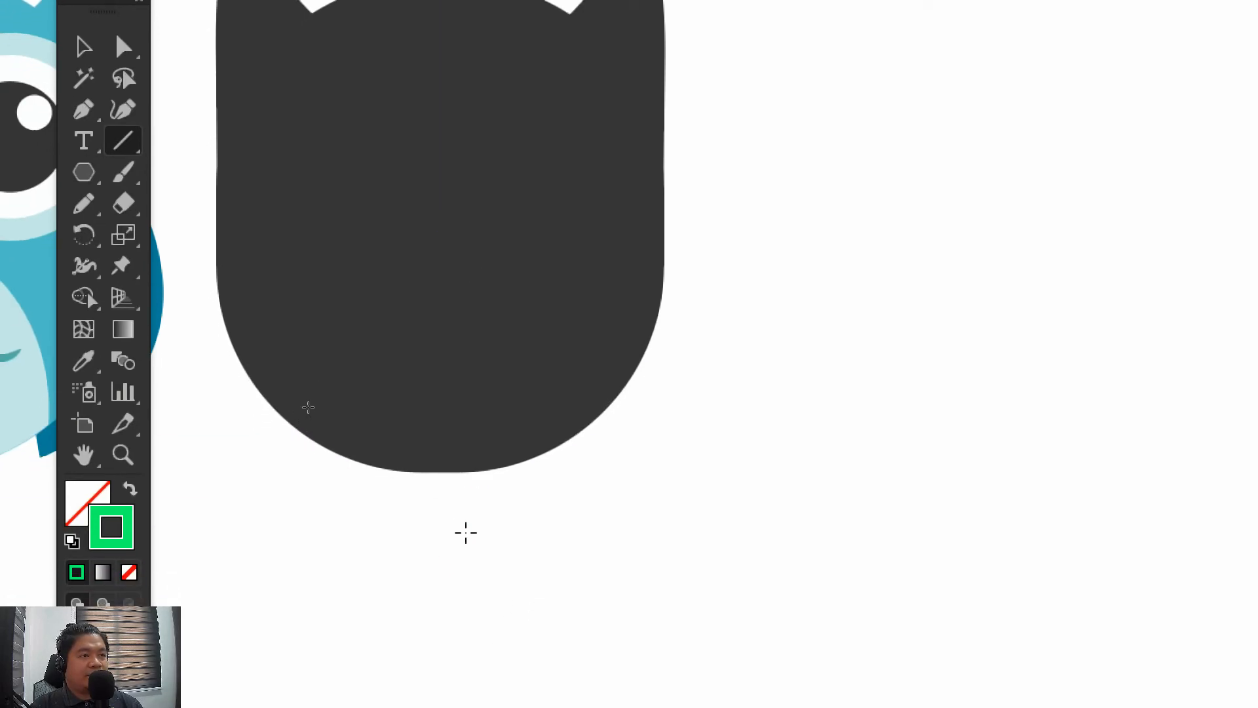
# Draw a long vertical green line through the middle of the dark owl, extending well above the head and below the body
pyautogui.moveTo(441, 496); pyautogui.dragTo(467, 331)
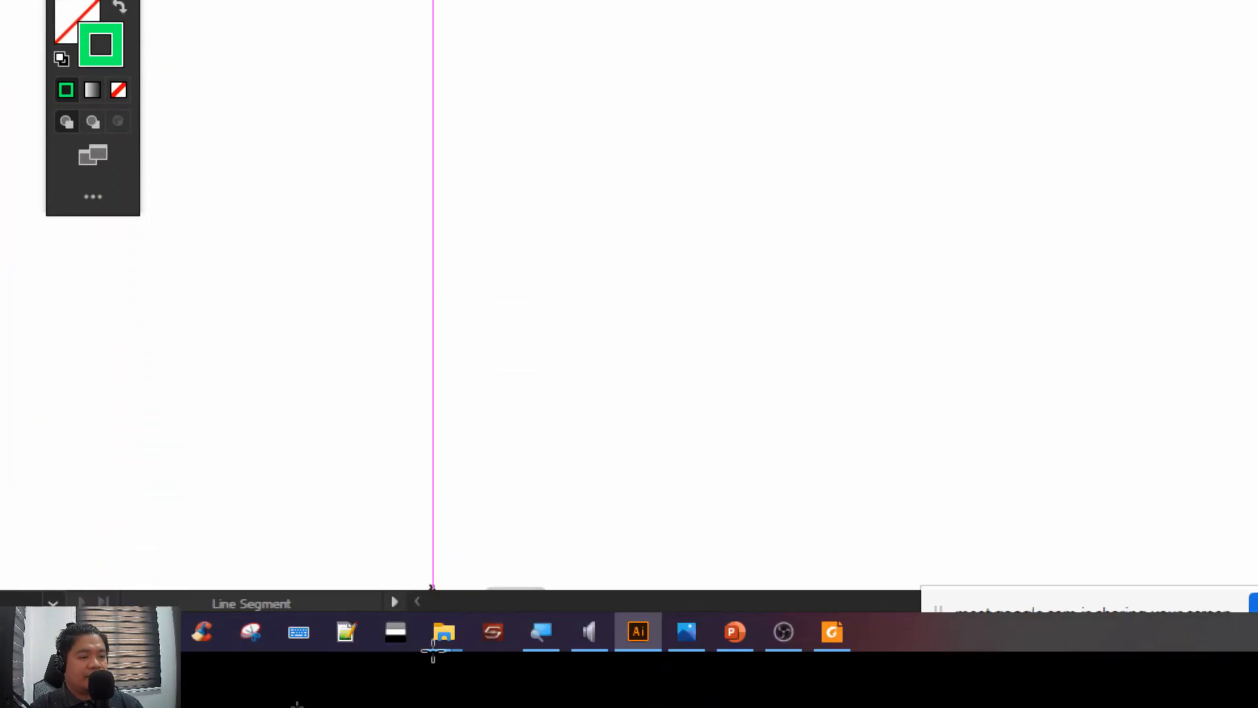
pyautogui.hotkey('ctrl', 'z')
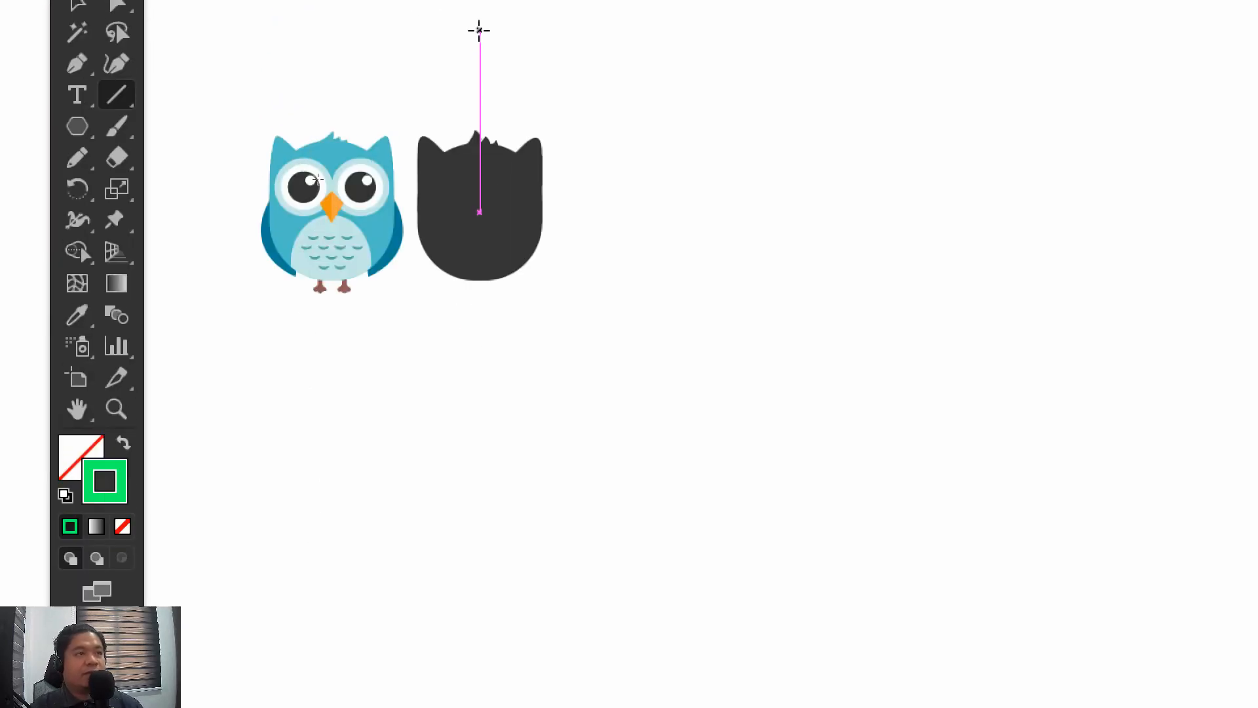
pyautogui.moveTo(478, 101); pyautogui.dragTo(492, 250)
pyautogui.moveTo(494, 147); pyautogui.dragTo(497, 567)
pyautogui.click(84, 101)
pyautogui.click(868, 367)
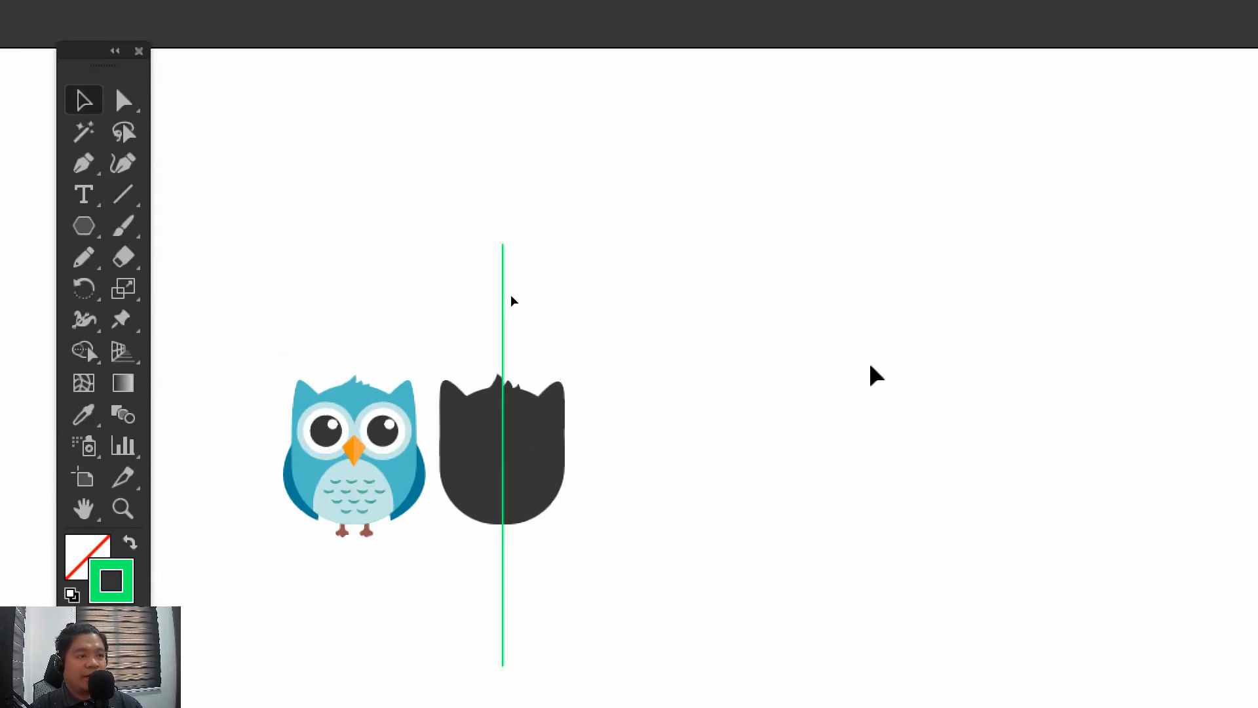
# Move the green line off-centre across the right half of the dark owl, just inside the right ear
pyautogui.hotkey('ctrl', '+')
pyautogui.hotkey('ctrl', '+')
pyautogui.hotkey('ctrl', '+')
pyautogui.hotkey('ctrl', '+')
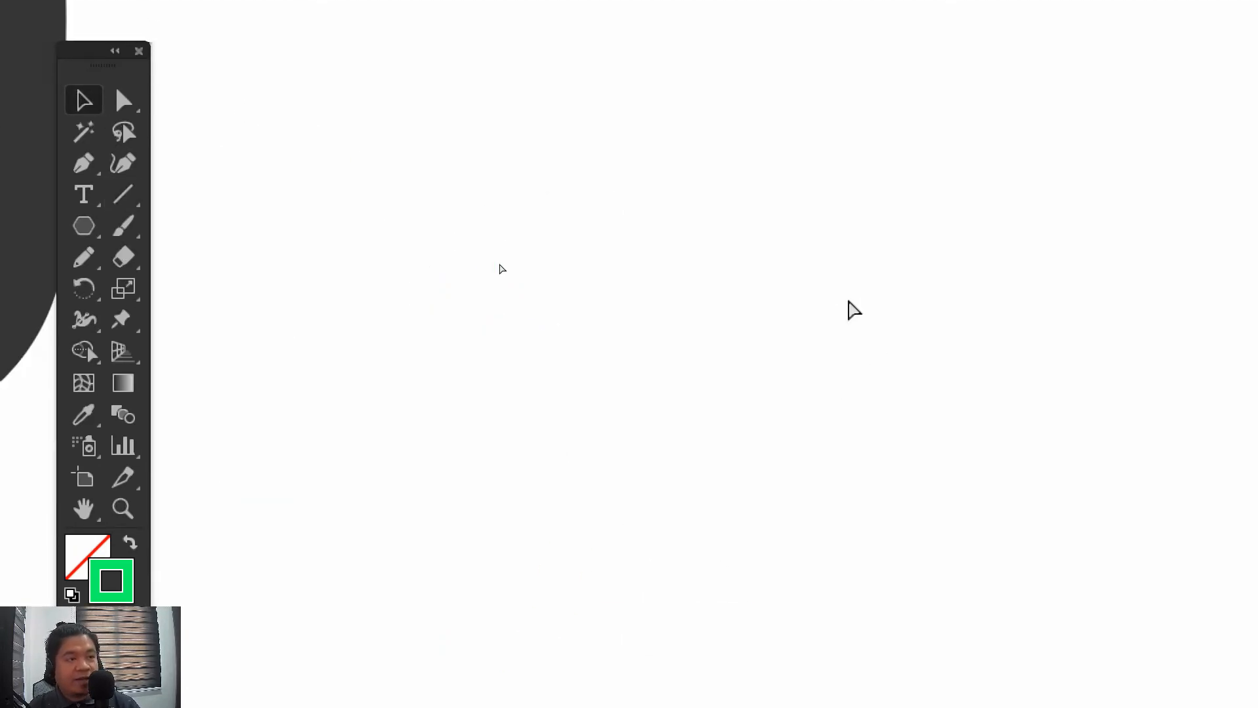
pyautogui.moveTo(232, 90); pyautogui.dragTo(814, 291)
pyautogui.moveTo(702, 142); pyautogui.dragTo(725, 132)
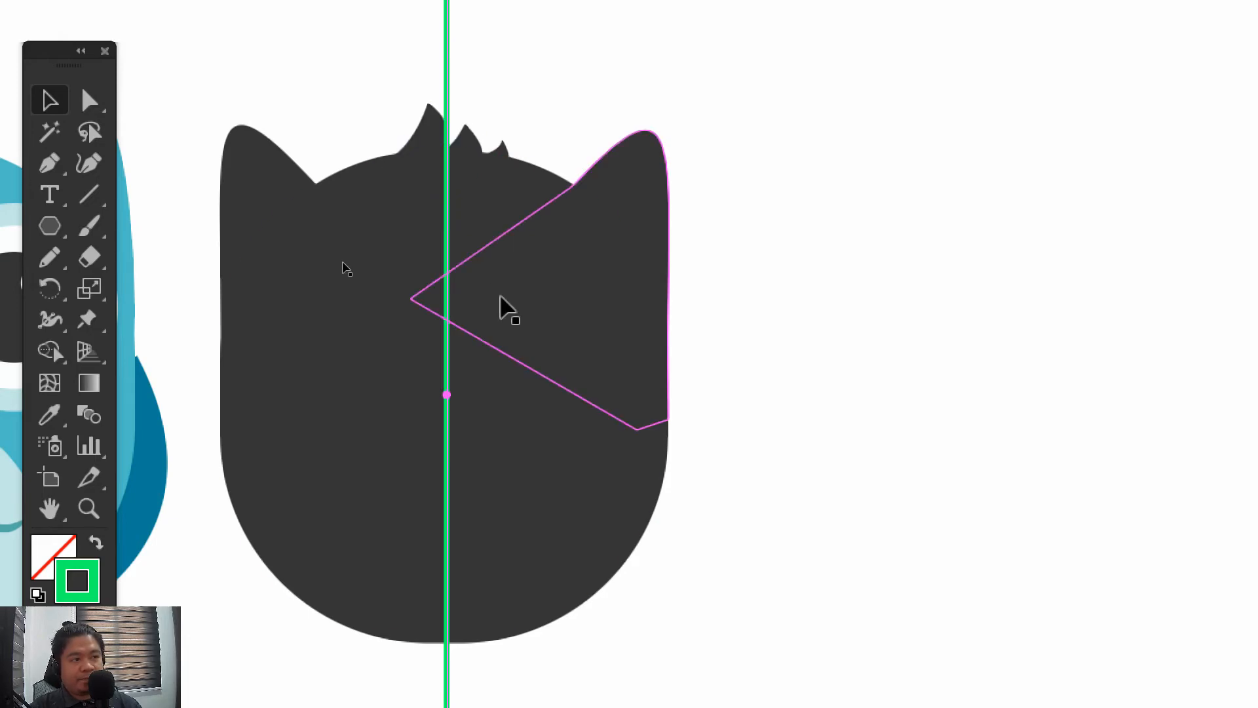
pyautogui.moveTo(445, 56); pyautogui.dragTo(560, 46)
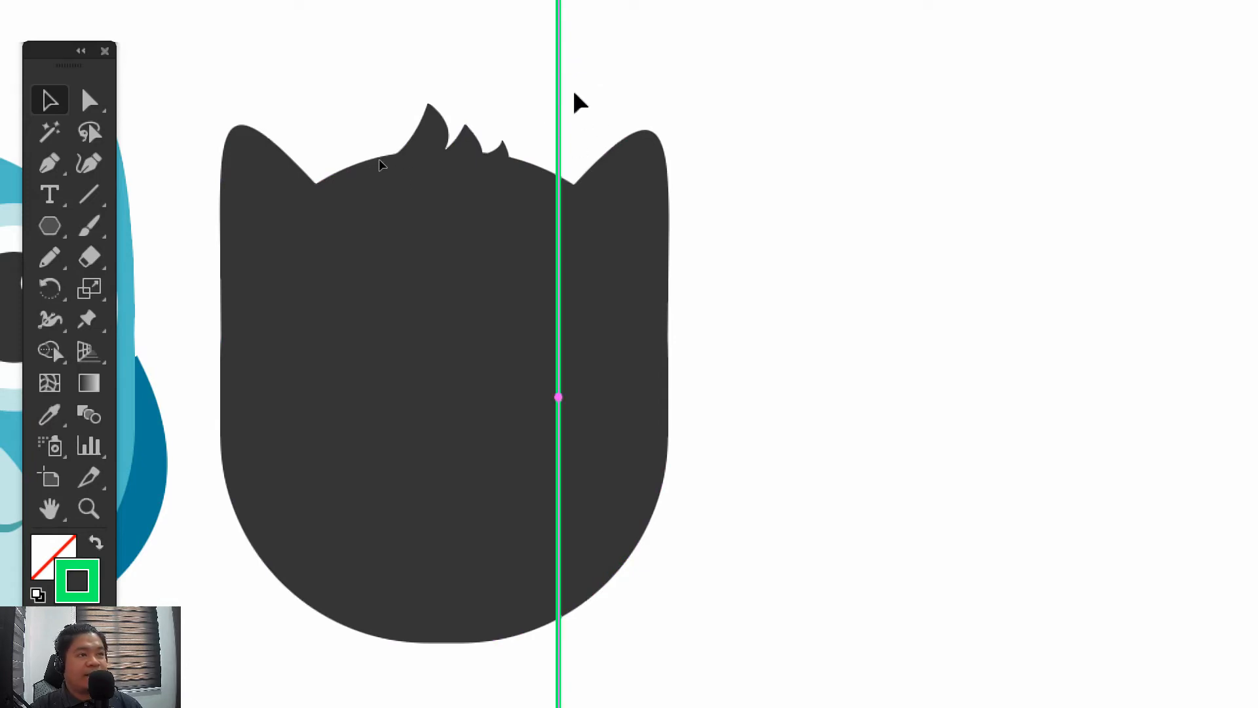
# Undock the Align controls together with Transform and Pathfinder, expand them, and float them beside the dark owl
pyautogui.hotkey('ctrl', 'a')
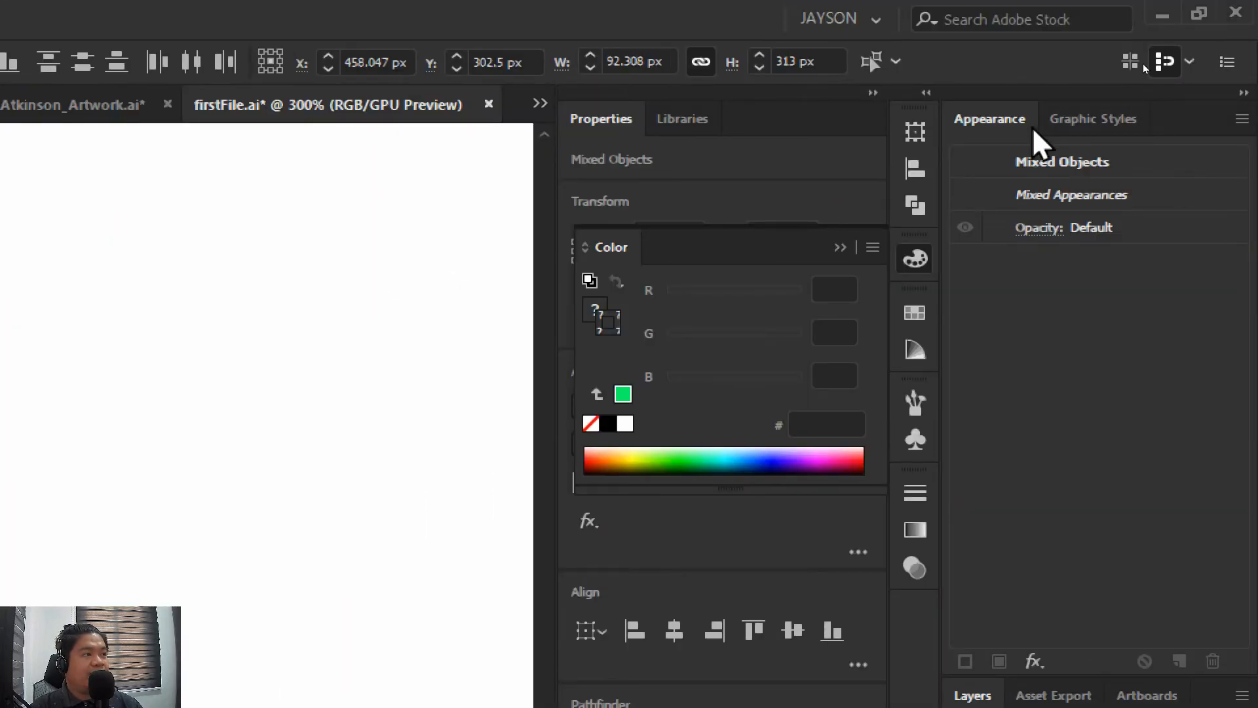
pyautogui.click(912, 172)
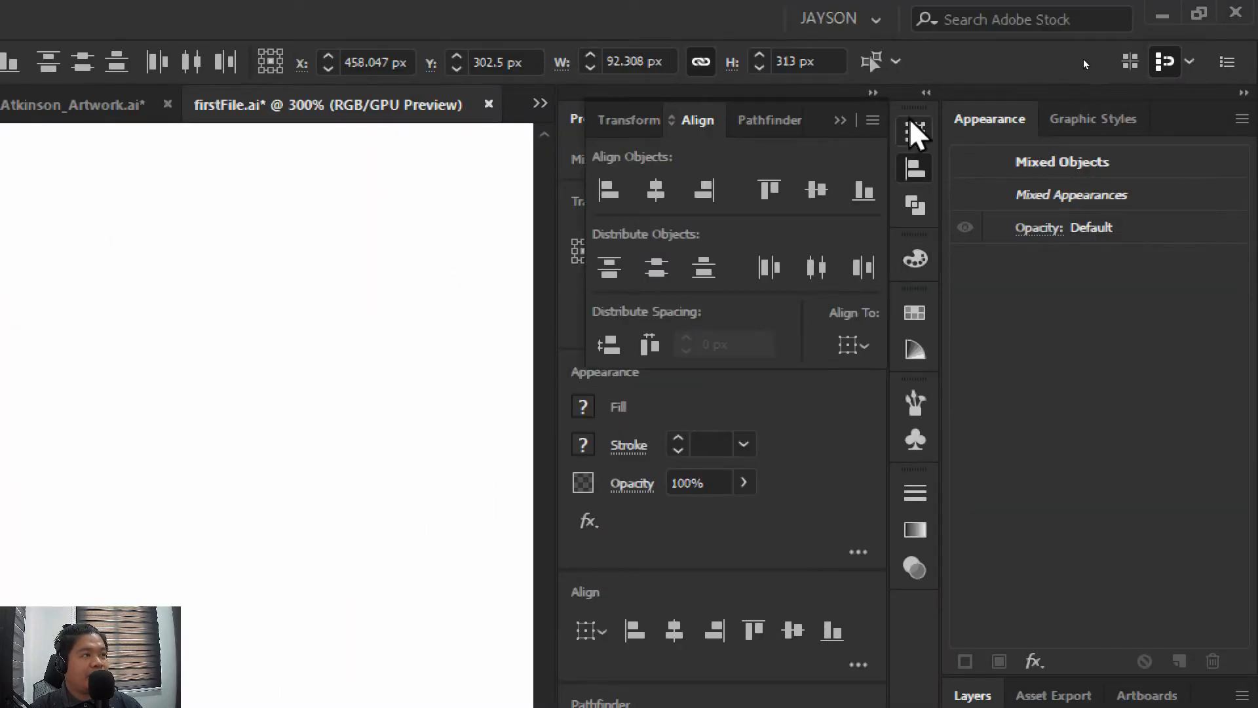
pyautogui.moveTo(918, 108); pyautogui.dragTo(108, 280)
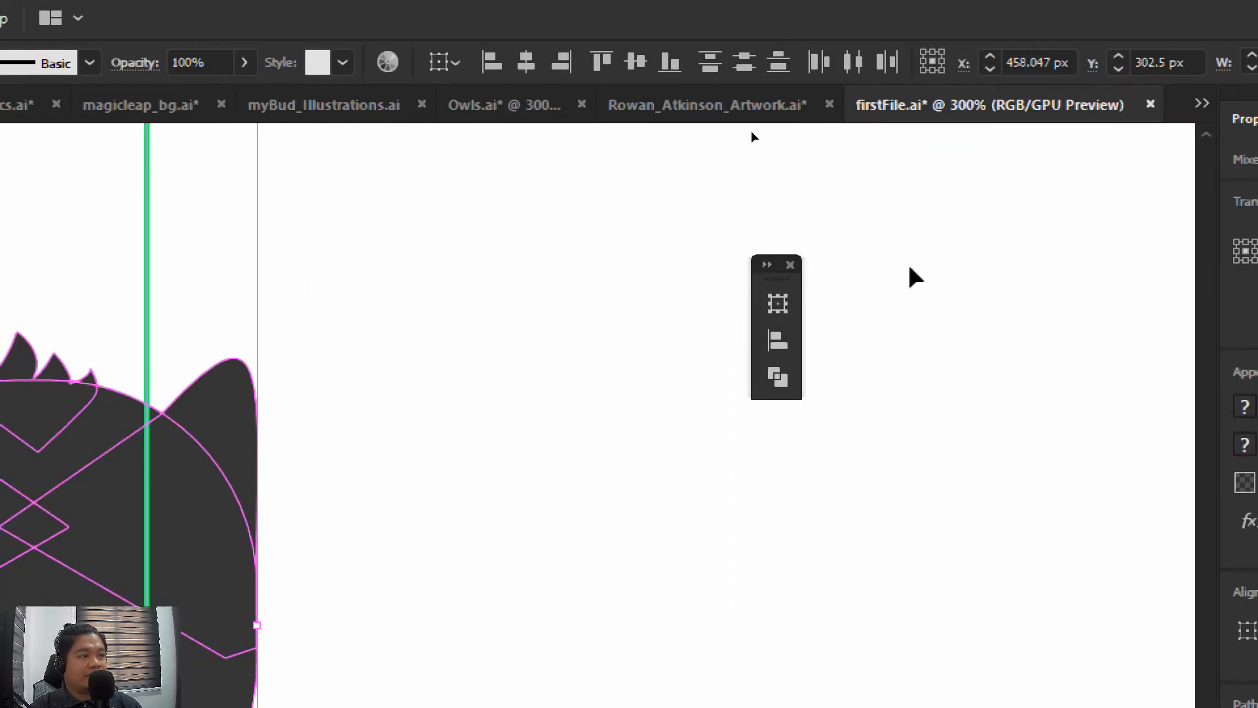
pyautogui.click(765, 265)
pyautogui.click(682, 284)
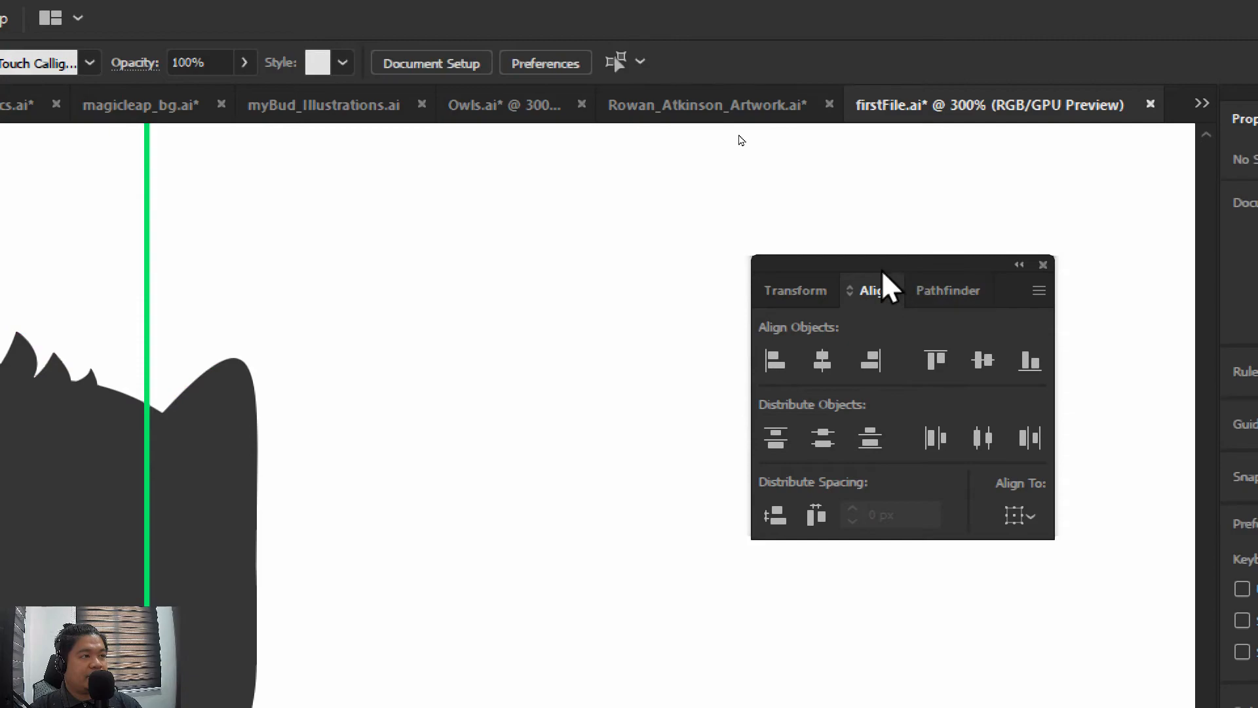
pyautogui.moveTo(887, 283); pyautogui.dragTo(529, 288)
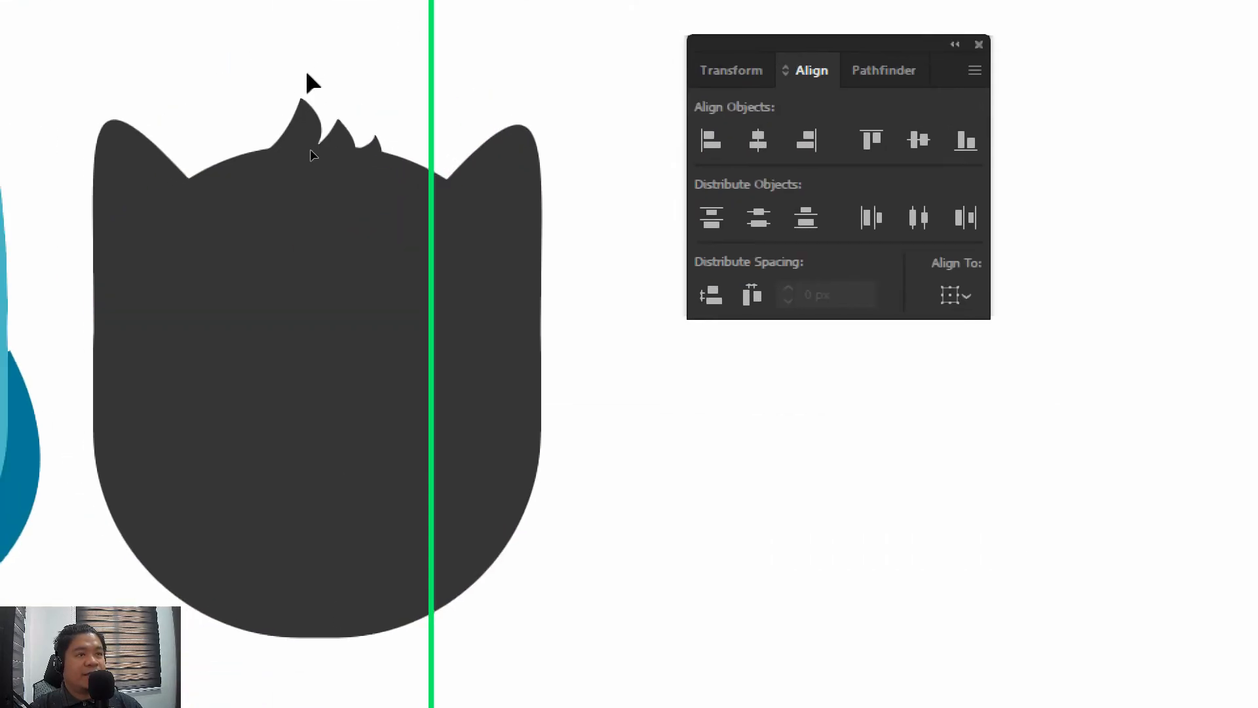
# Select the dark owl group and the green line, and align both to their shared horizontal centre
pyautogui.moveTo(574, 384); pyautogui.dragTo(574, 385)
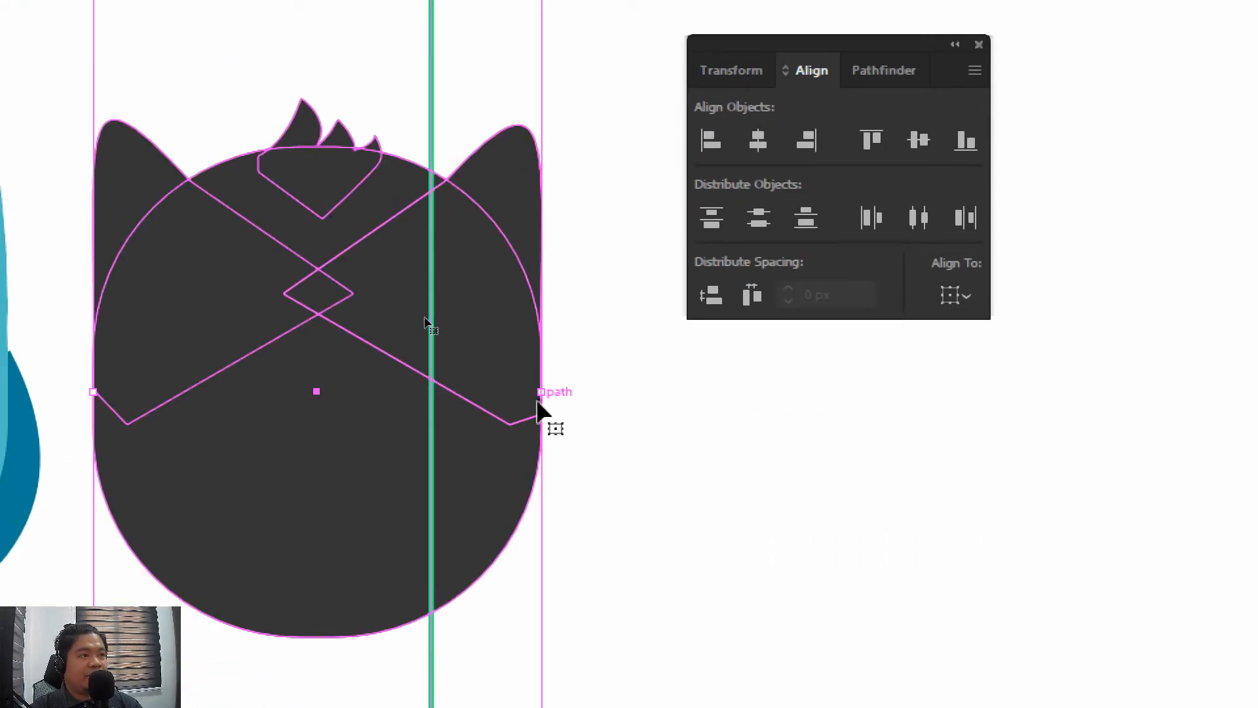
pyautogui.click(958, 294)
pyautogui.click(1000, 328)
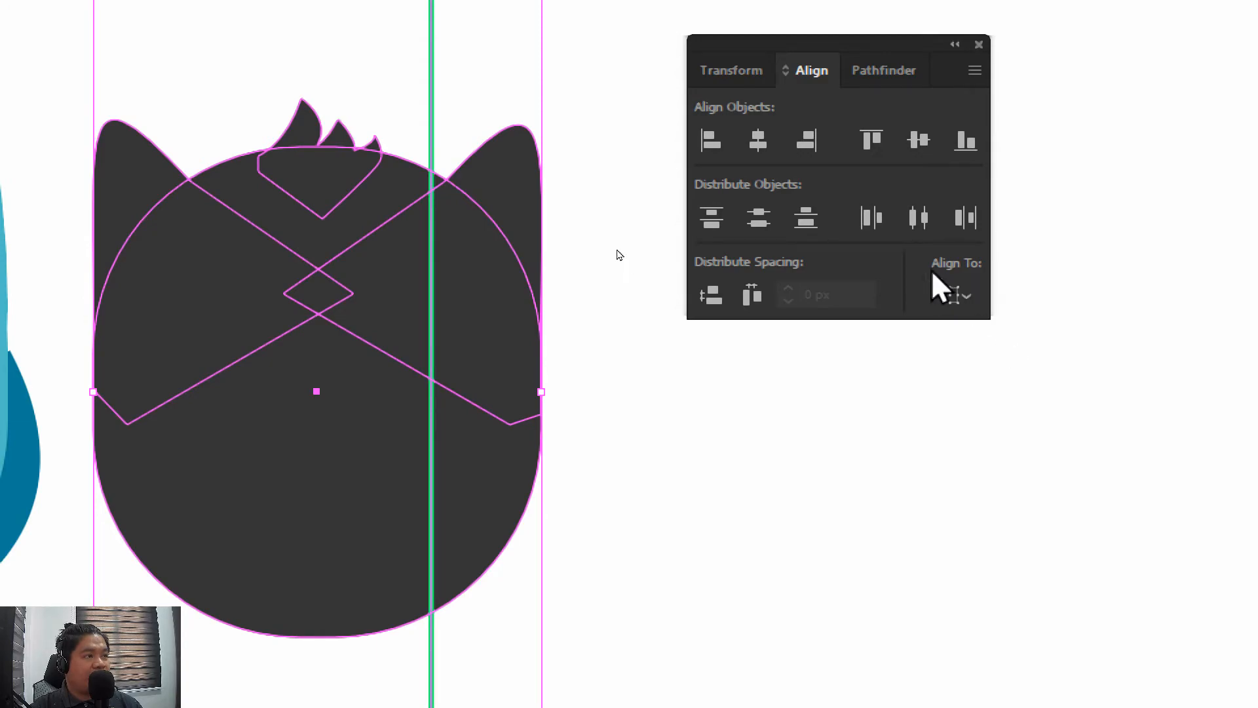
pyautogui.click(760, 132)
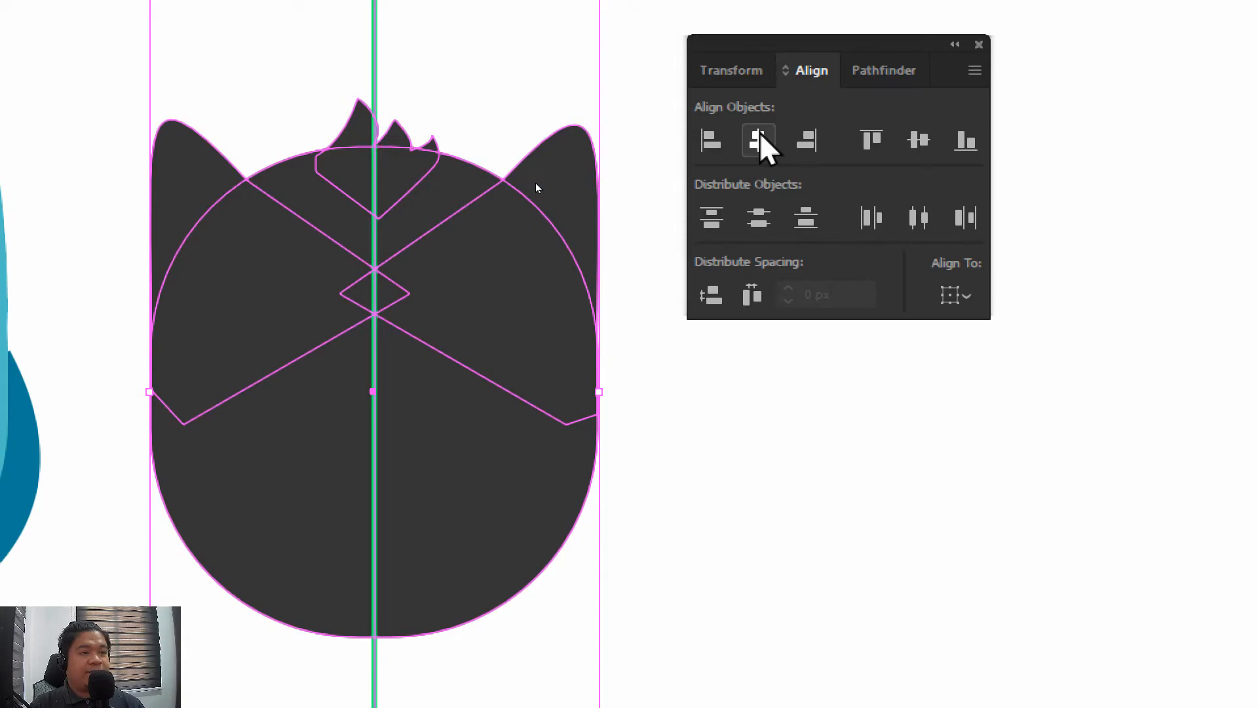
pyautogui.click(642, 326)
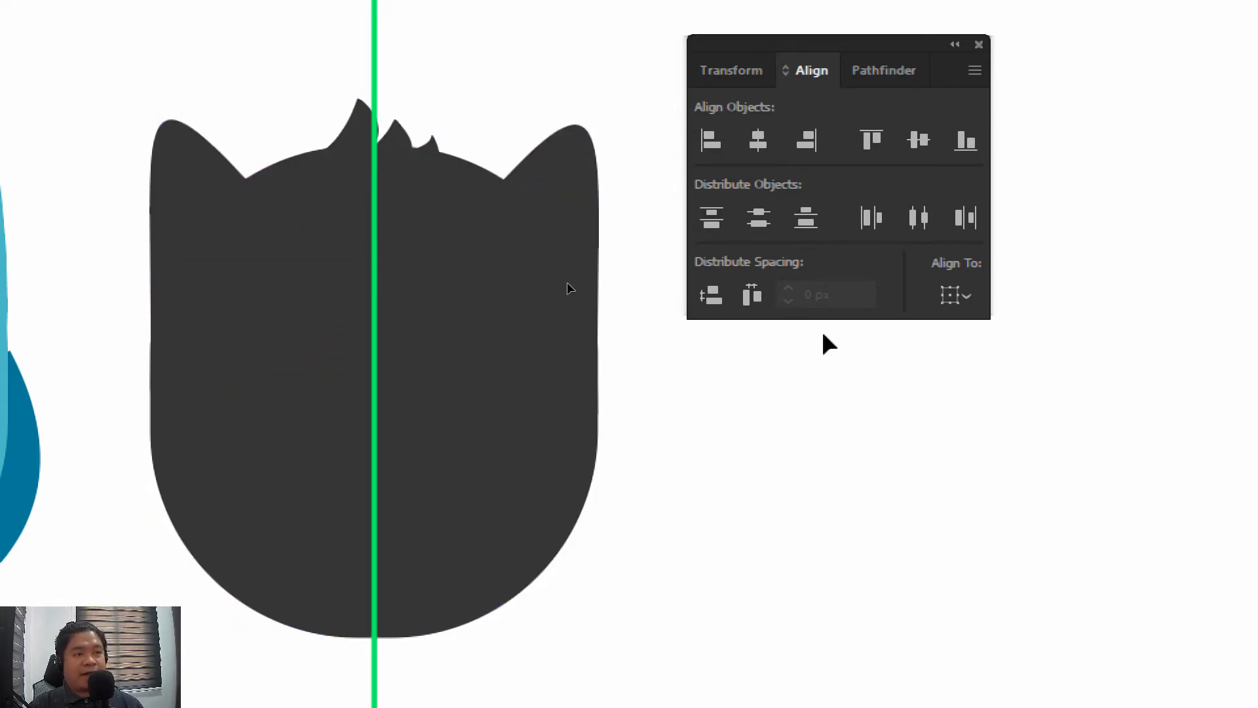
pyautogui.hotkey('ctrl', '-')
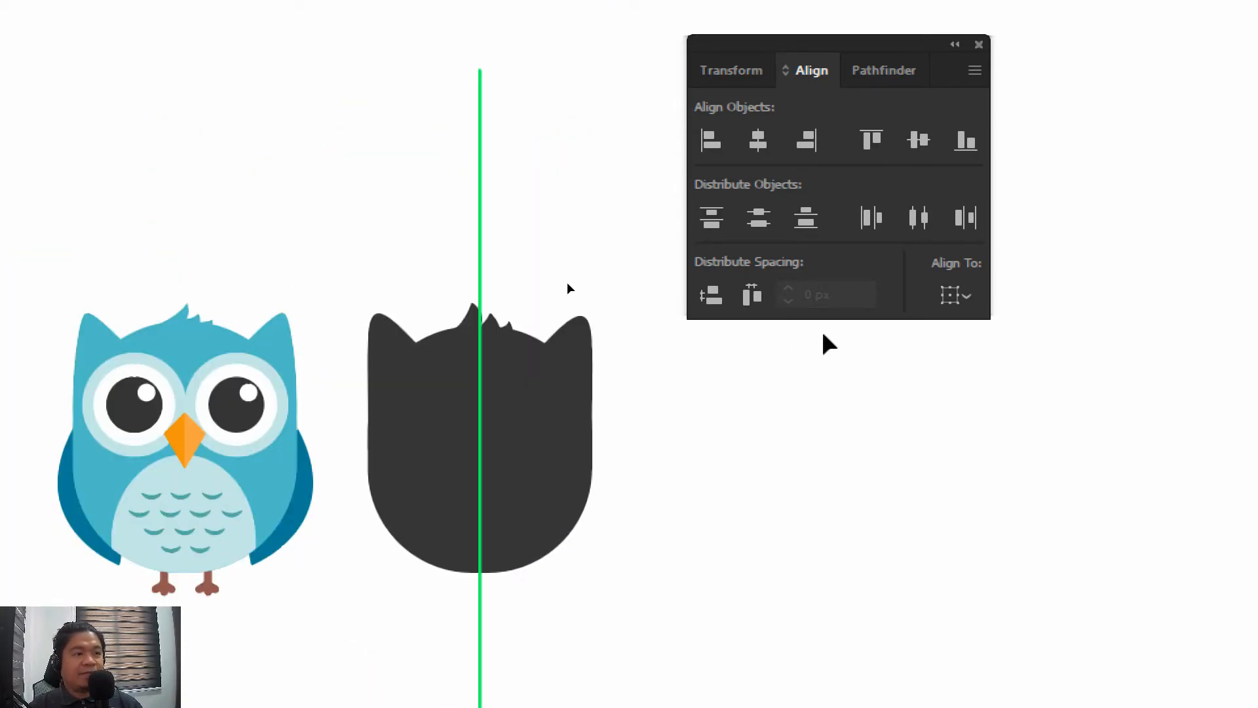
pyautogui.hotkey('ctrl', '+')
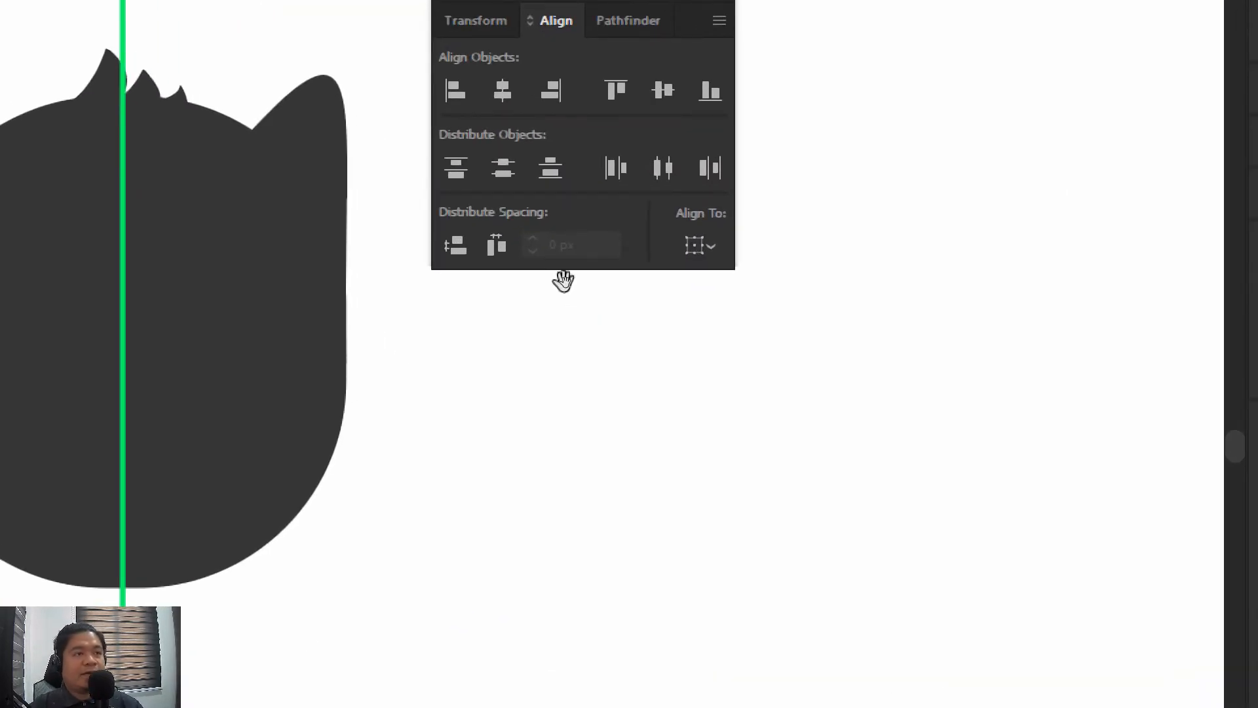
pyautogui.moveTo(564, 278); pyautogui.dragTo(741, 319)
pyautogui.moveTo(915, 354); pyautogui.dragTo(511, 296)
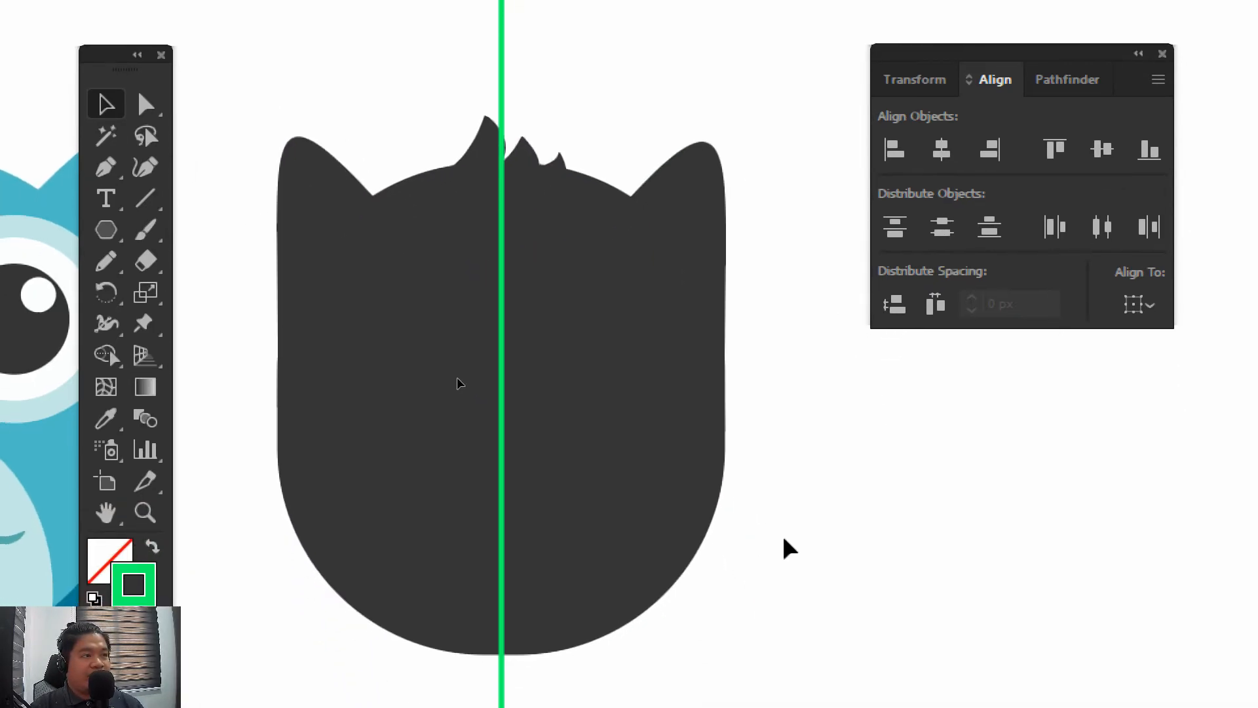
pyautogui.moveTo(815, 622); pyautogui.dragTo(797, 584)
pyautogui.moveTo(624, 16); pyautogui.dragTo(629, 76)
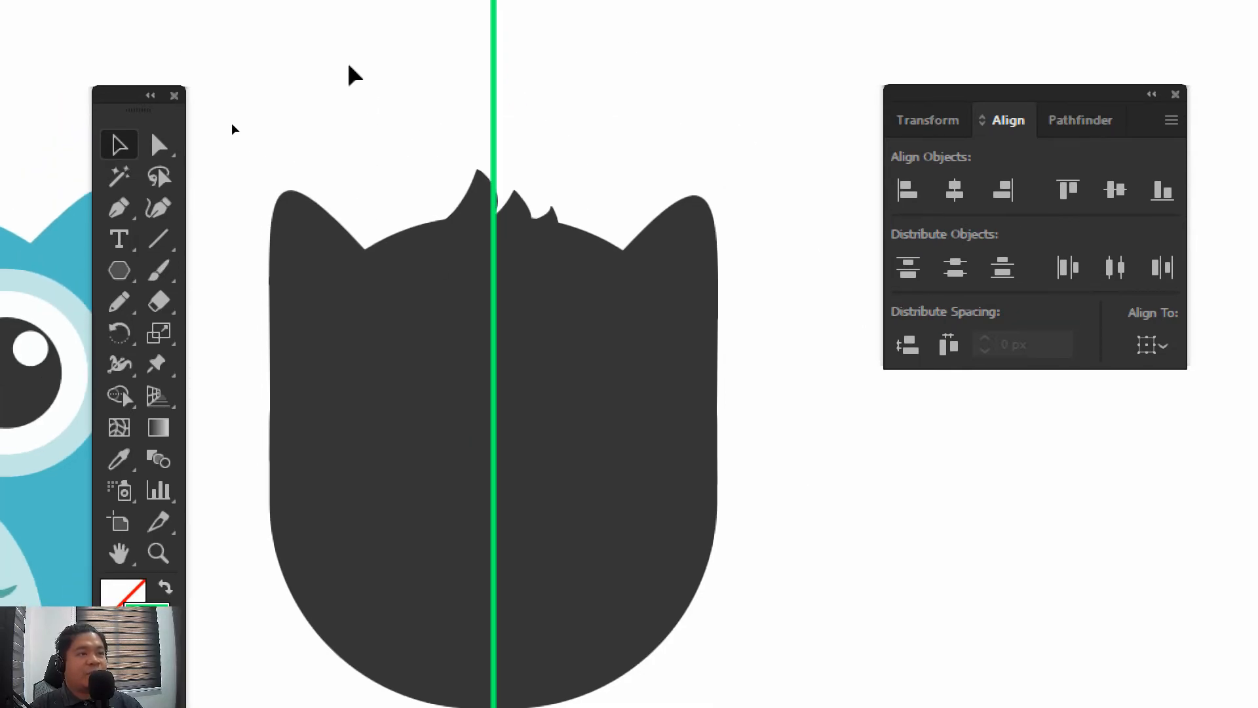
pyautogui.moveTo(334, 23); pyautogui.dragTo(597, 287)
pyautogui.moveTo(611, 333); pyautogui.dragTo(604, 325)
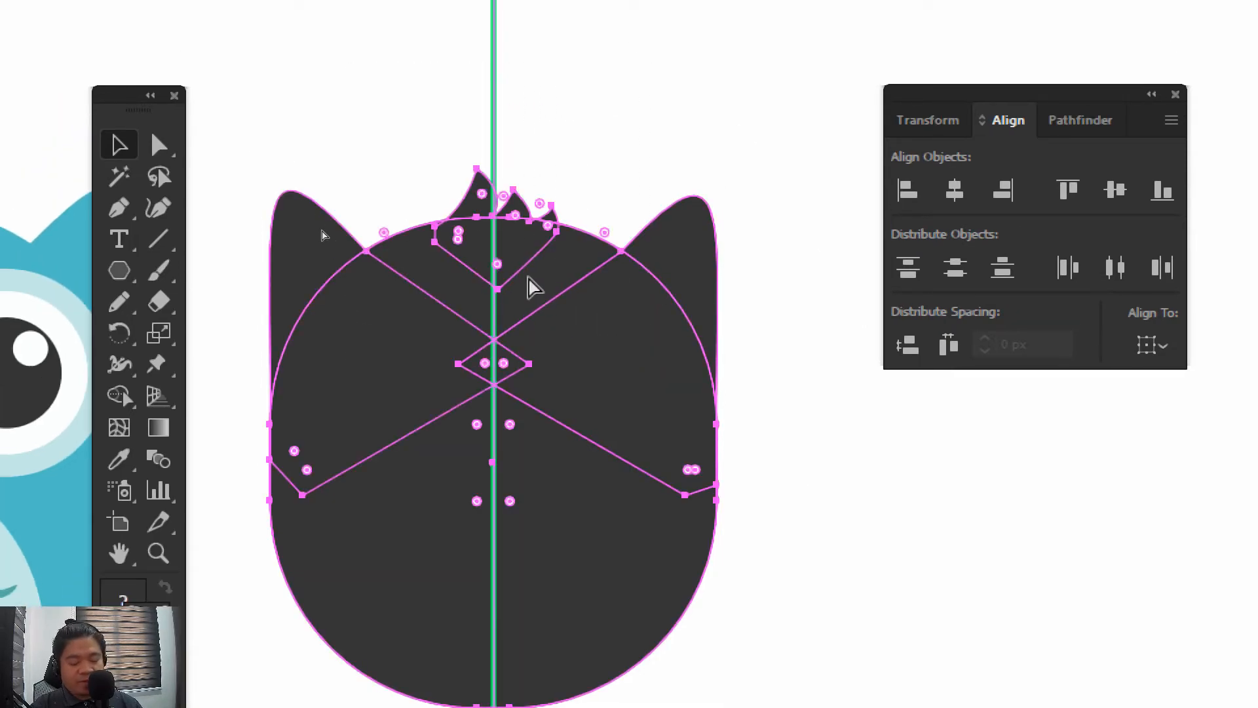
pyautogui.click(653, 125)
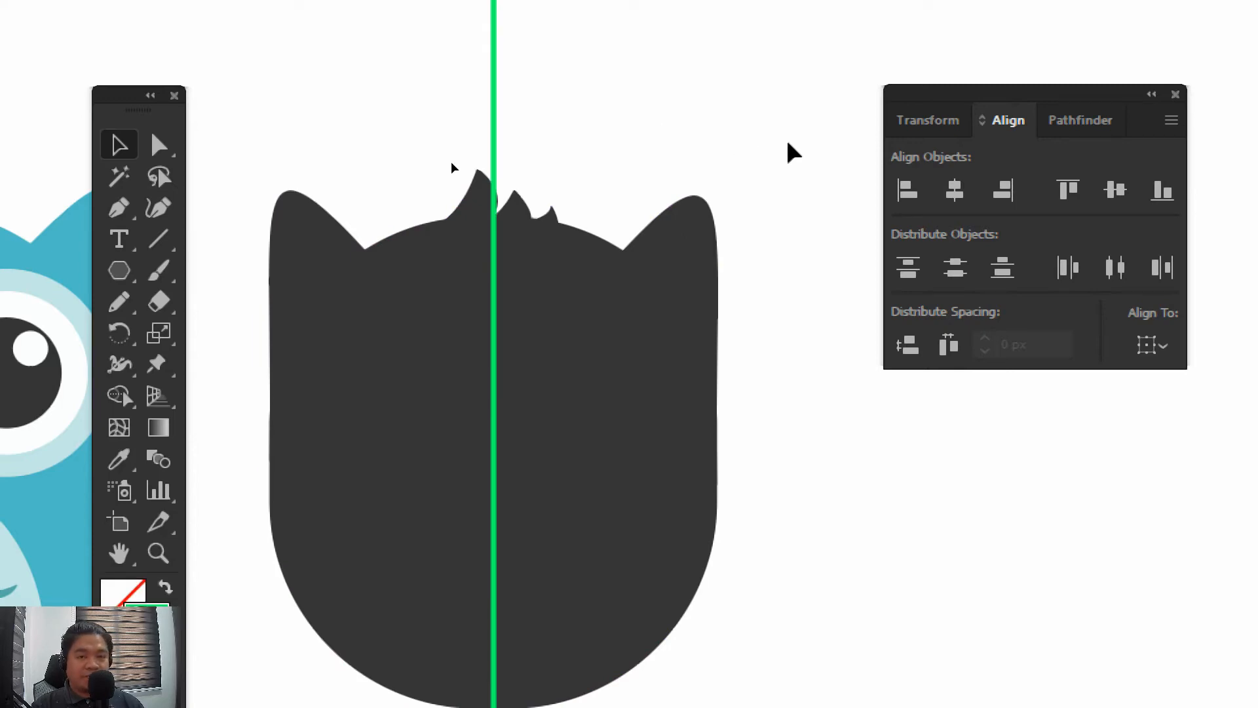
pyautogui.moveTo(722, 161); pyautogui.dragTo(761, 146)
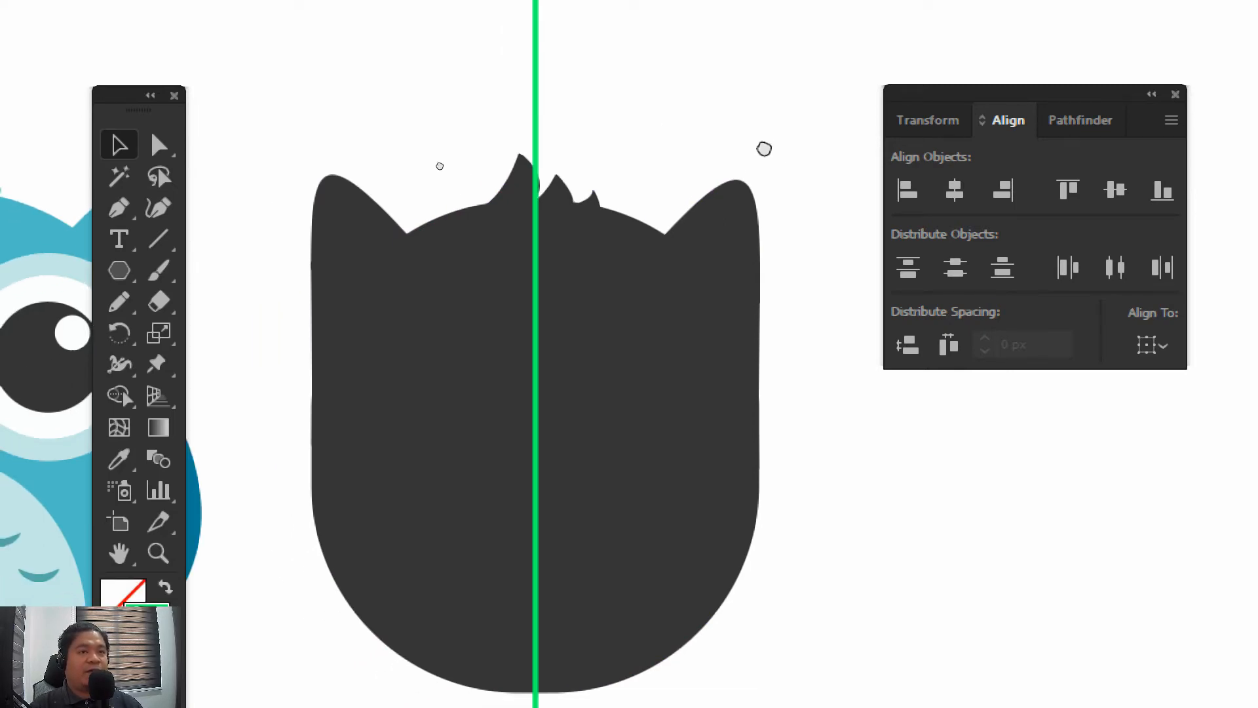
# Choose the Ellipse tool and set the stroke to none
pyautogui.click(119, 270)
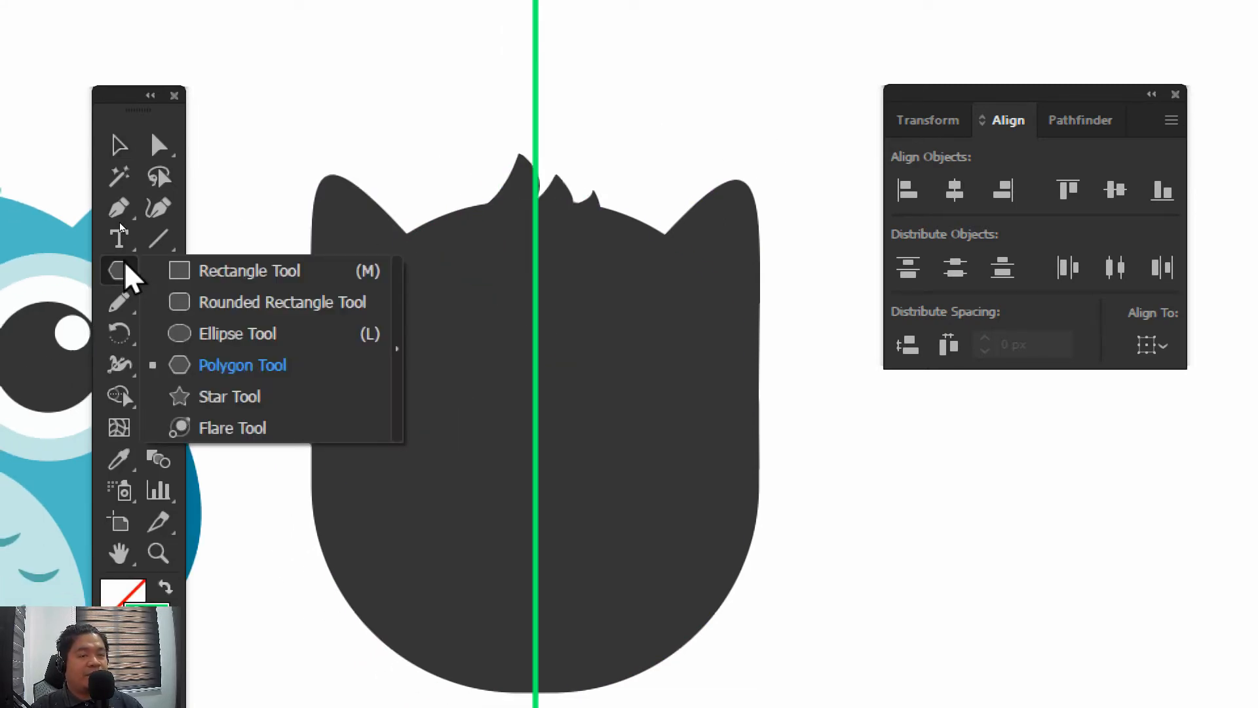
pyautogui.click(205, 334)
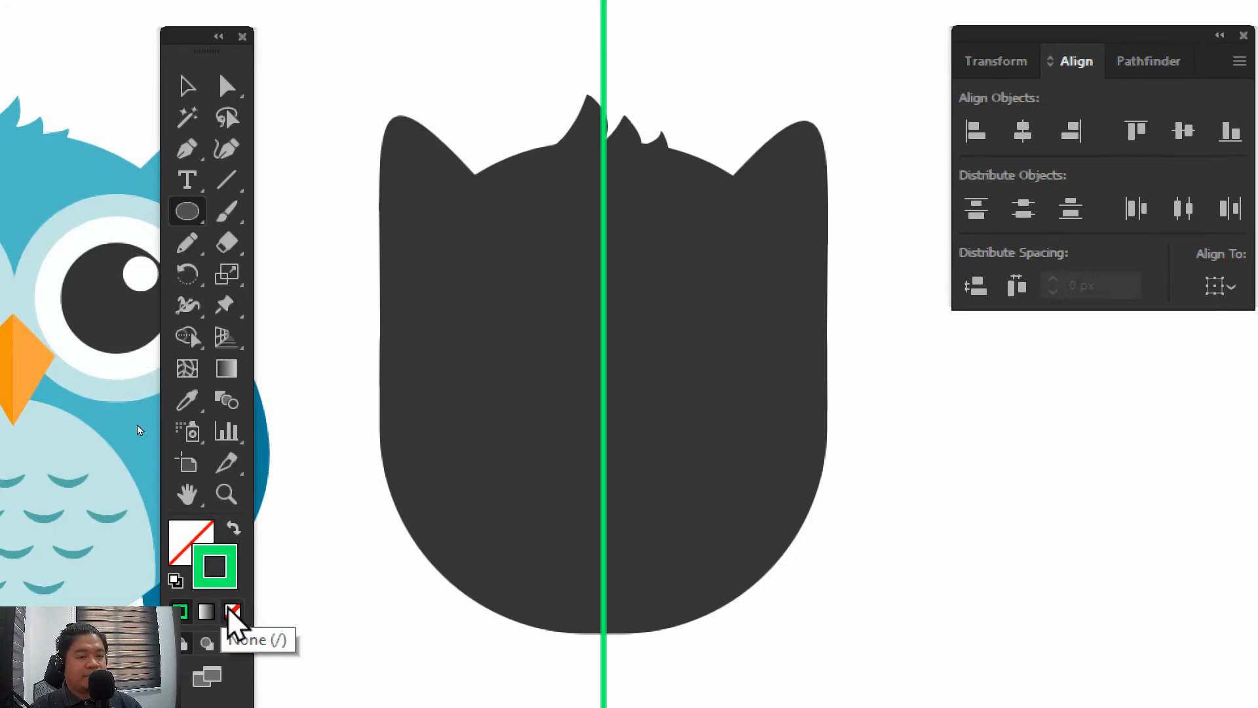
pyautogui.click(231, 611)
# Set the fill colour to a muted yellow, cec365
pyautogui.doubleClick(186, 549)
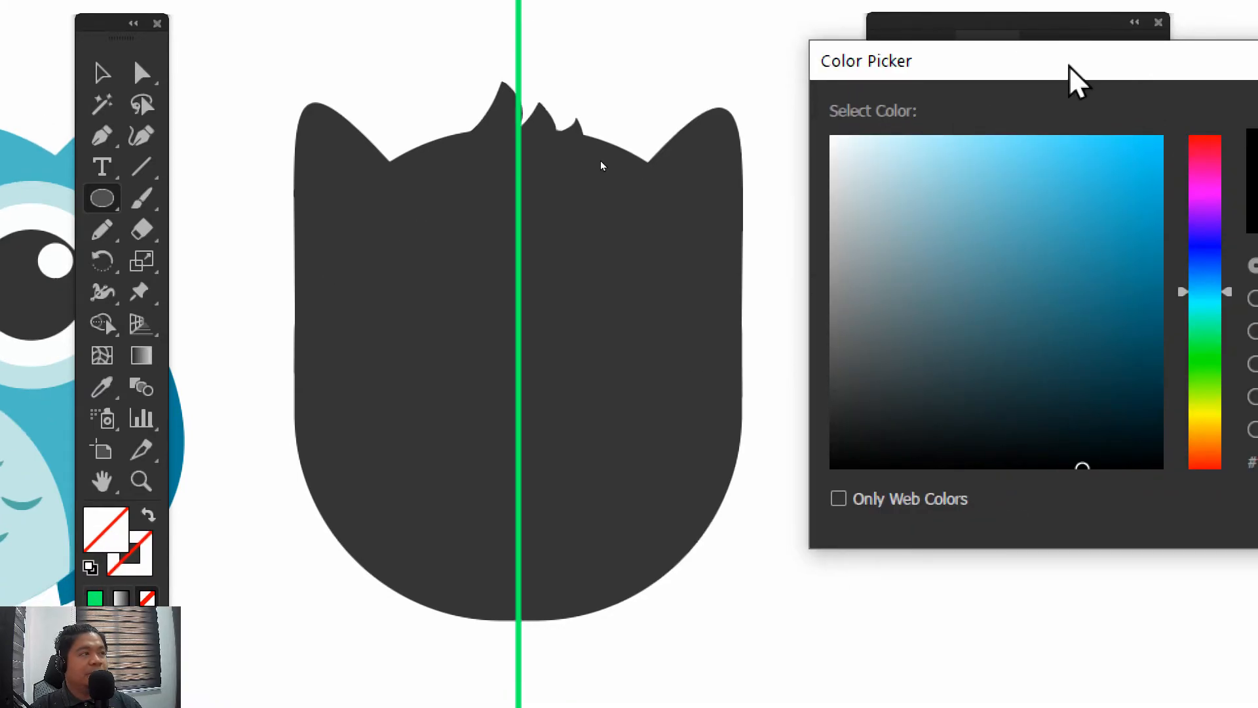
pyautogui.moveTo(1152, 75); pyautogui.dragTo(928, 52)
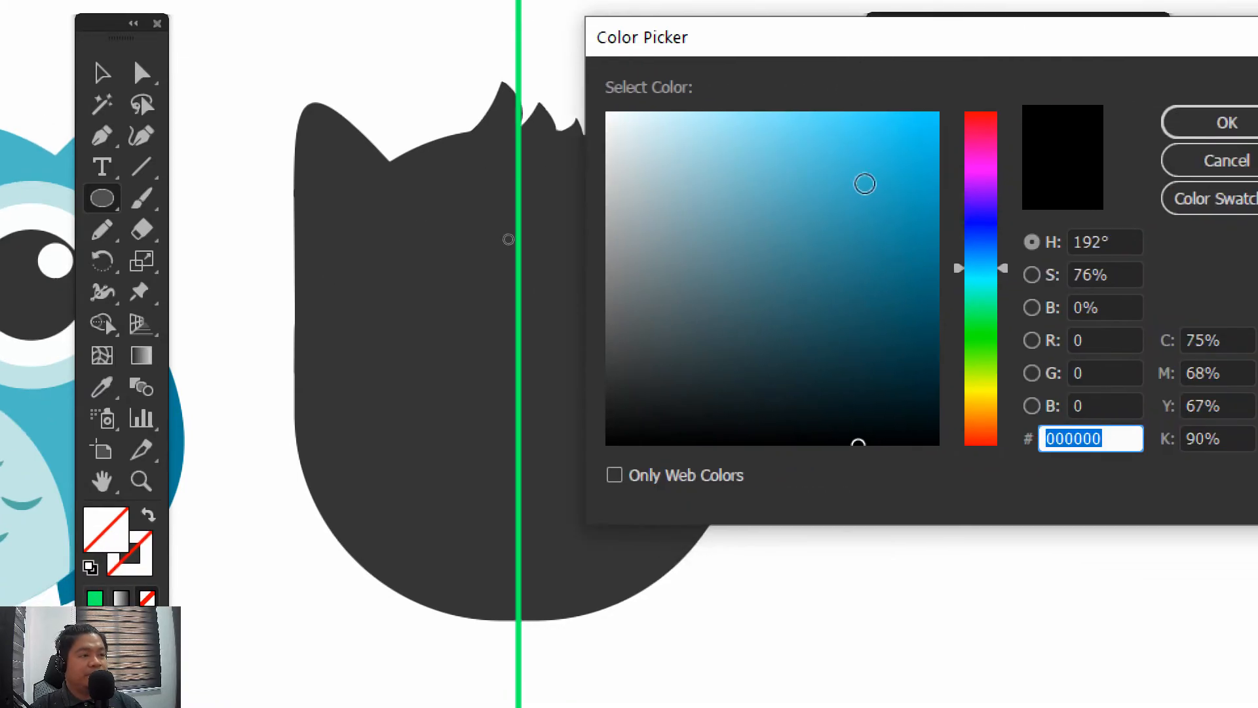
pyautogui.click(980, 396)
pyautogui.click(803, 157)
pyautogui.click(723, 211)
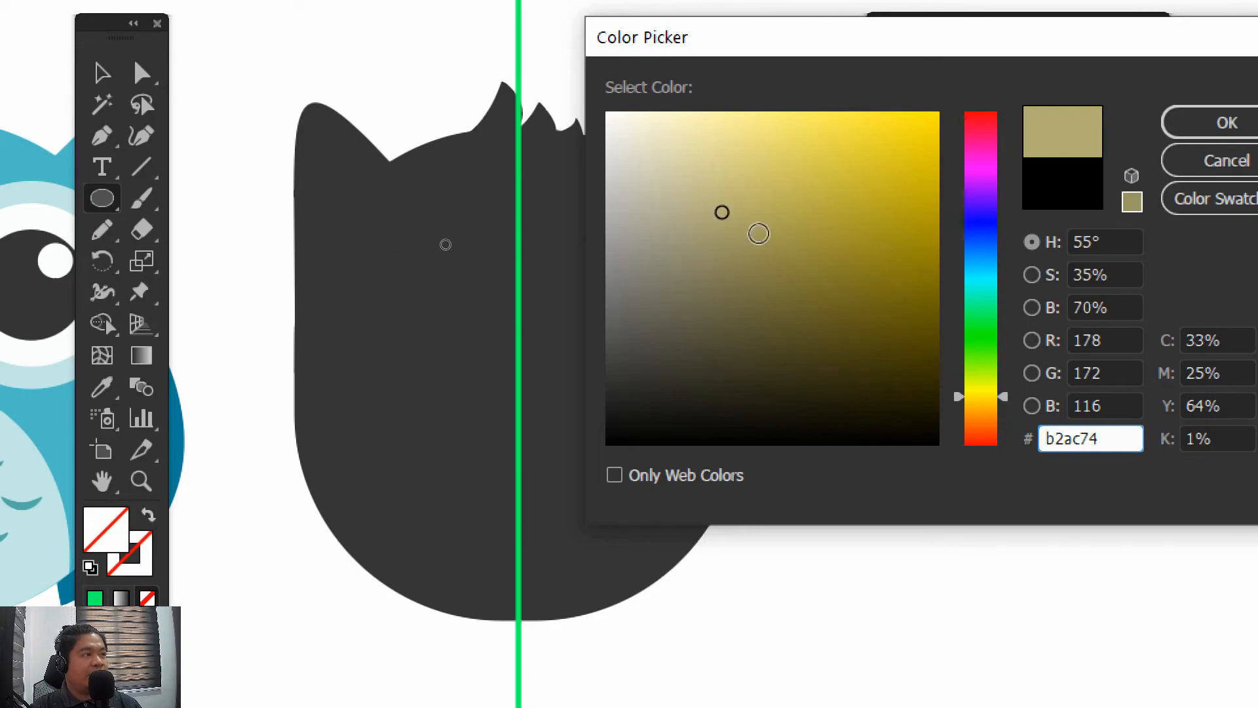
pyautogui.click(756, 222)
pyautogui.click(749, 175)
pyautogui.click(775, 175)
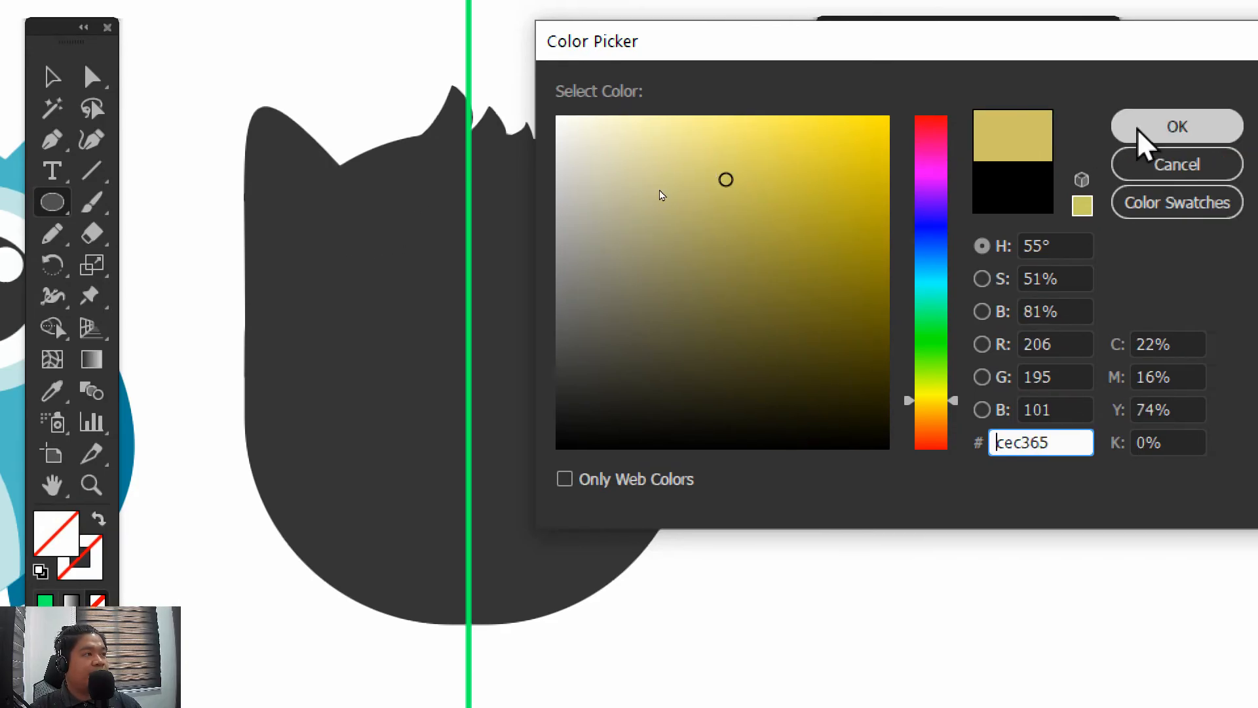
pyautogui.click(1194, 131)
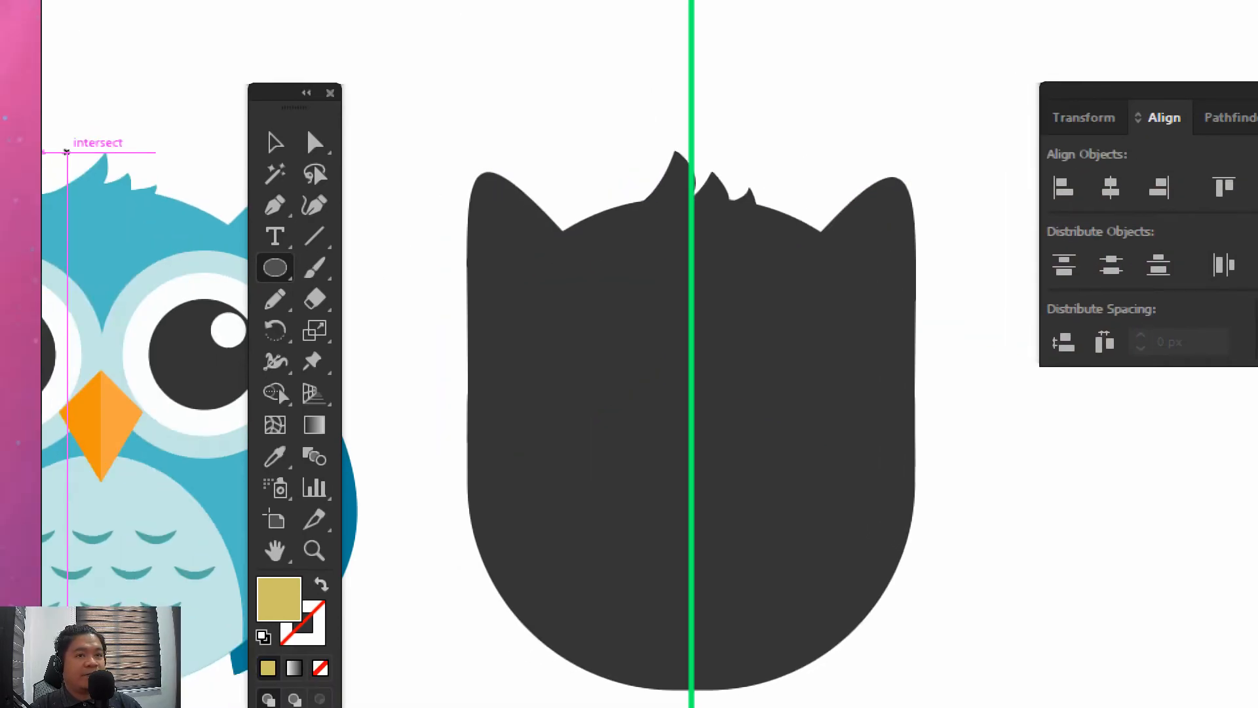
# Draw a circle on the left half of the dark owl touching the green line, and enlarge it toward the left ear
pyautogui.moveTo(294, 205); pyautogui.dragTo(403, 319)
pyautogui.moveTo(626, 387); pyautogui.dragTo(666, 441)
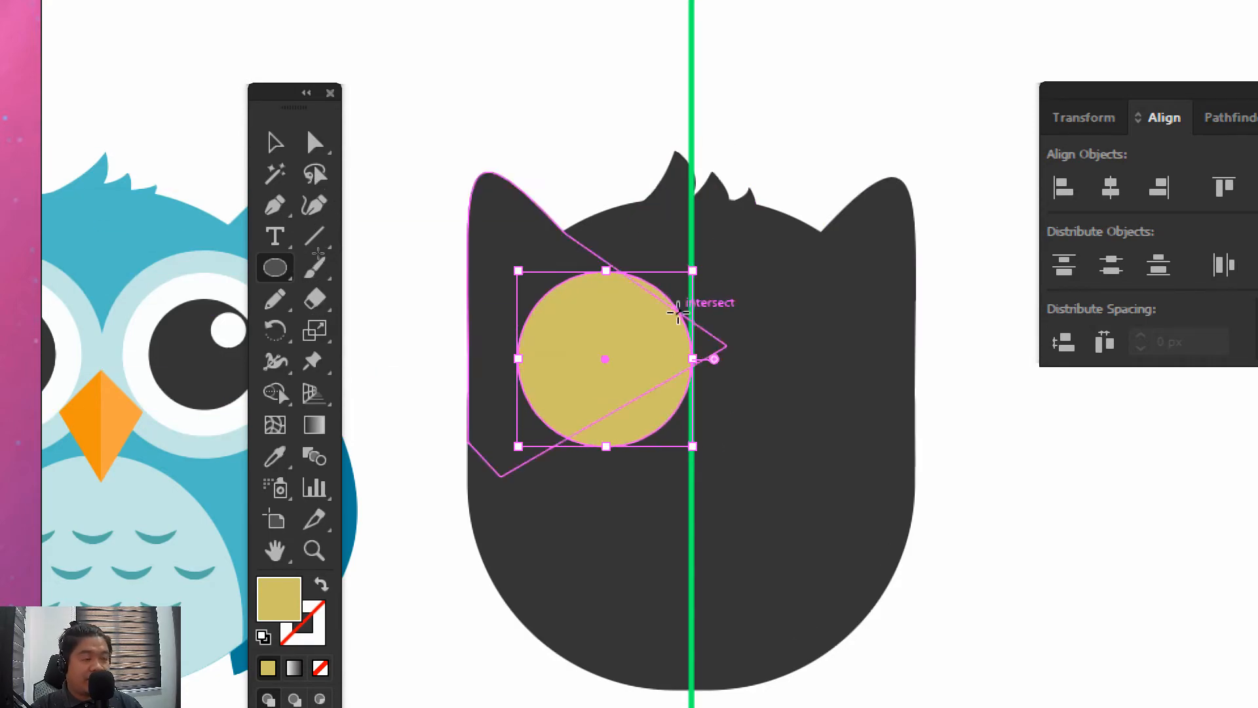
pyautogui.click(274, 143)
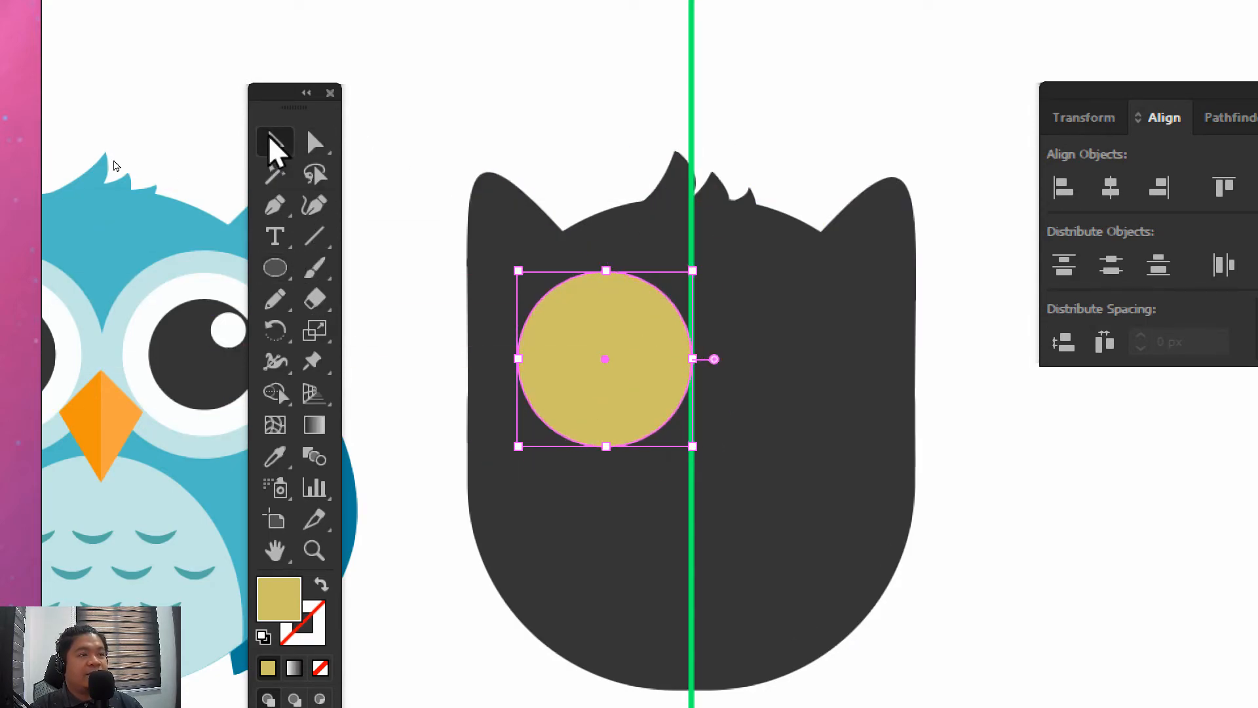
pyautogui.moveTo(518, 274); pyautogui.dragTo(376, 234)
pyautogui.moveTo(267, 84); pyautogui.dragTo(350, 110)
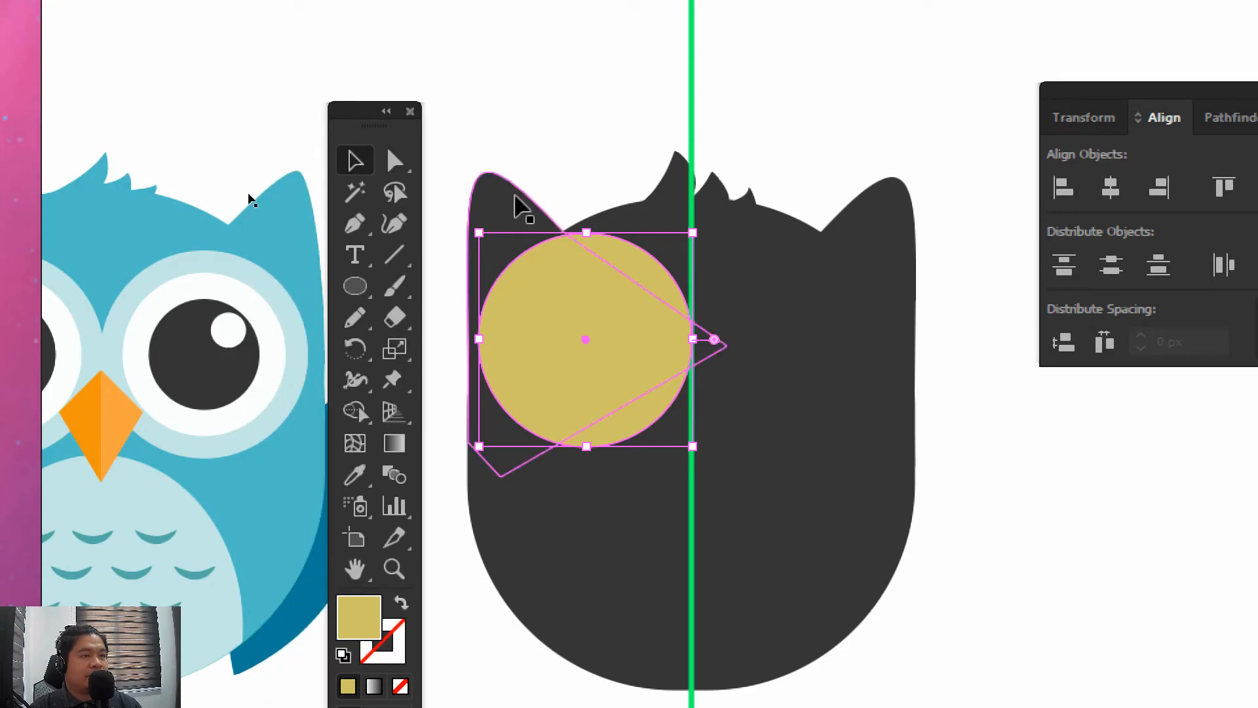
pyautogui.moveTo(483, 239); pyautogui.dragTo(491, 241)
pyautogui.moveTo(556, 149); pyautogui.dragTo(572, 96)
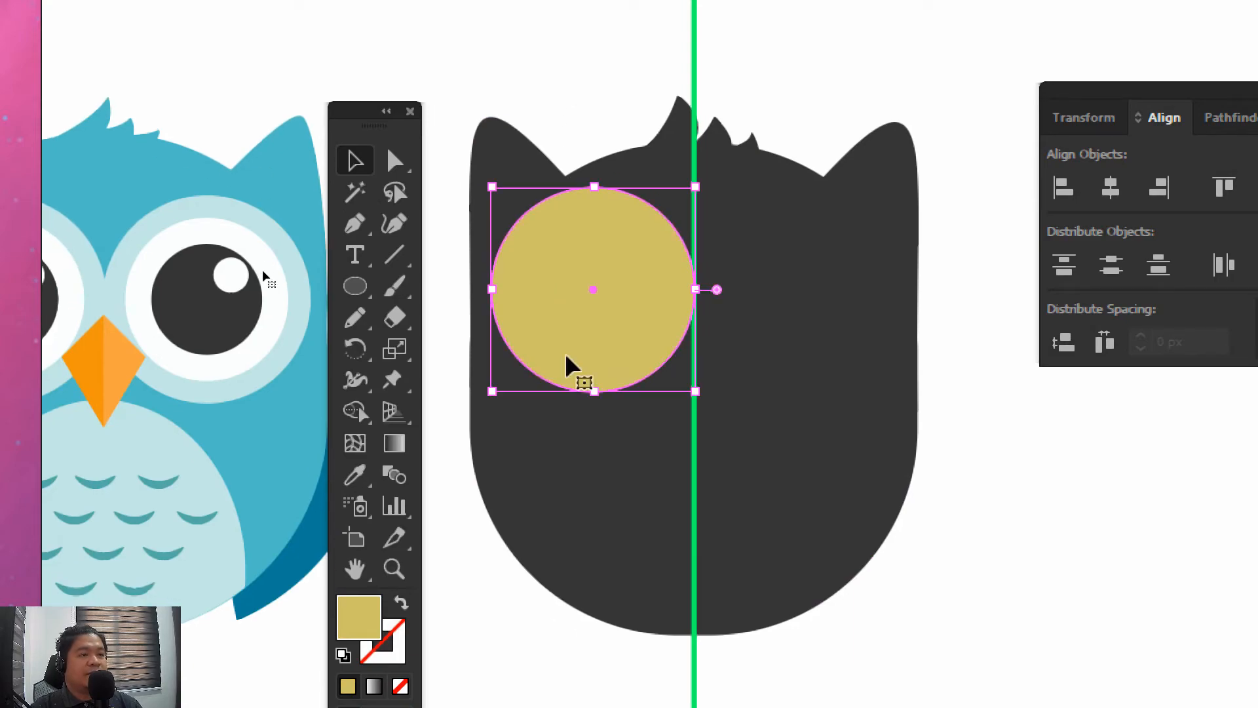
# Nudge the yellow circle slightly down and enlarge it a little, keeping its right edge on the green line
pyautogui.press('Down')
pyautogui.press('Down')
pyautogui.press('Down')
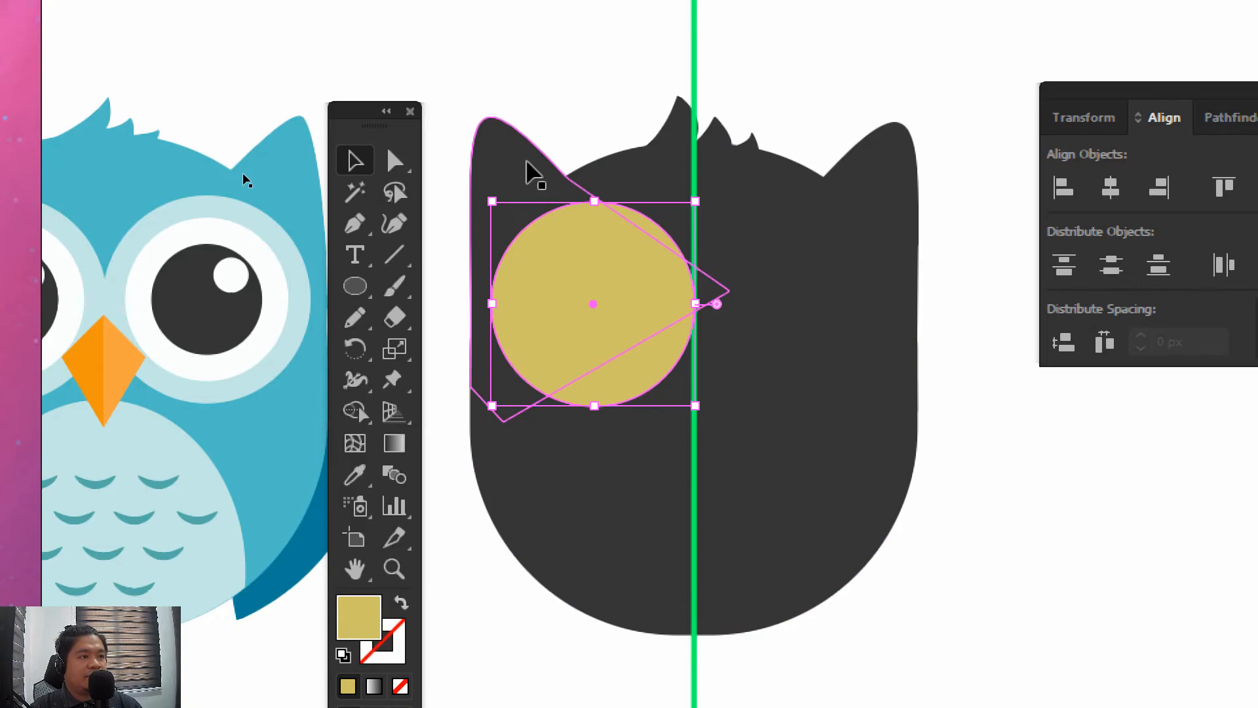
pyautogui.moveTo(493, 198); pyautogui.dragTo(481, 193)
pyautogui.click(576, 86)
pyautogui.moveTo(571, 73); pyautogui.dragTo(562, 50)
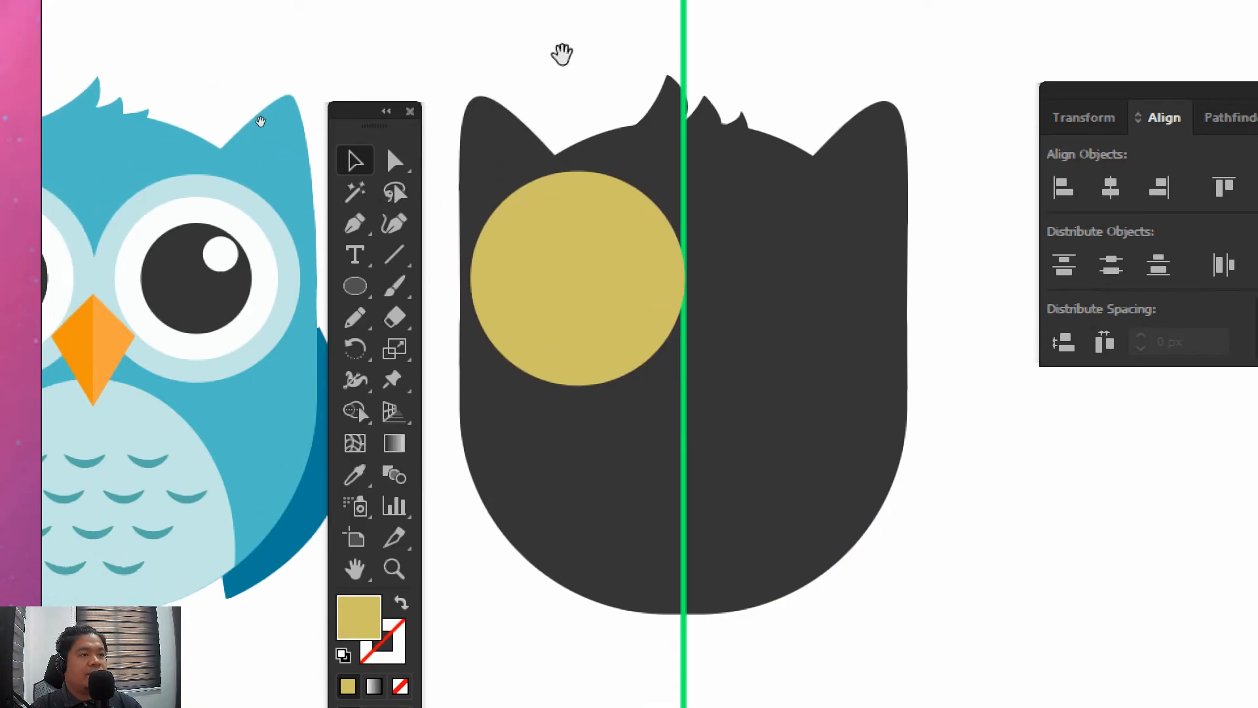
# Copy the yellow circle and paste the duplicate in front, exactly over the original
pyautogui.click(579, 211)
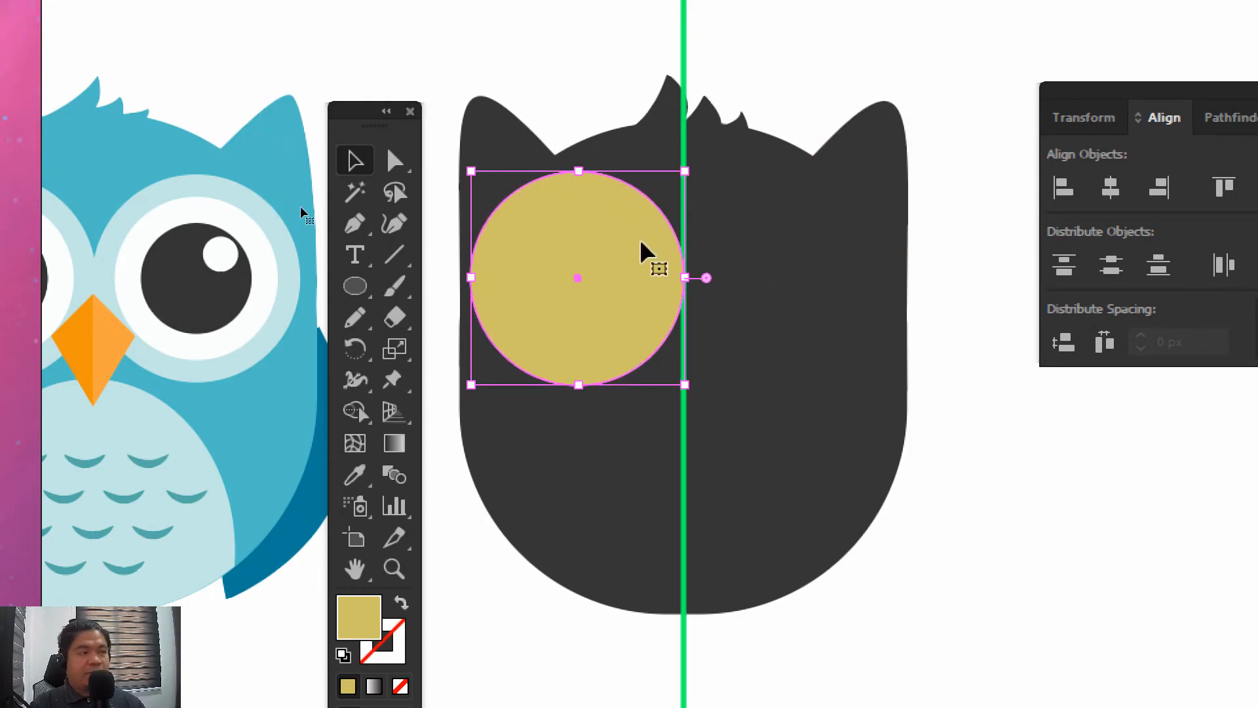
pyautogui.click(571, 57)
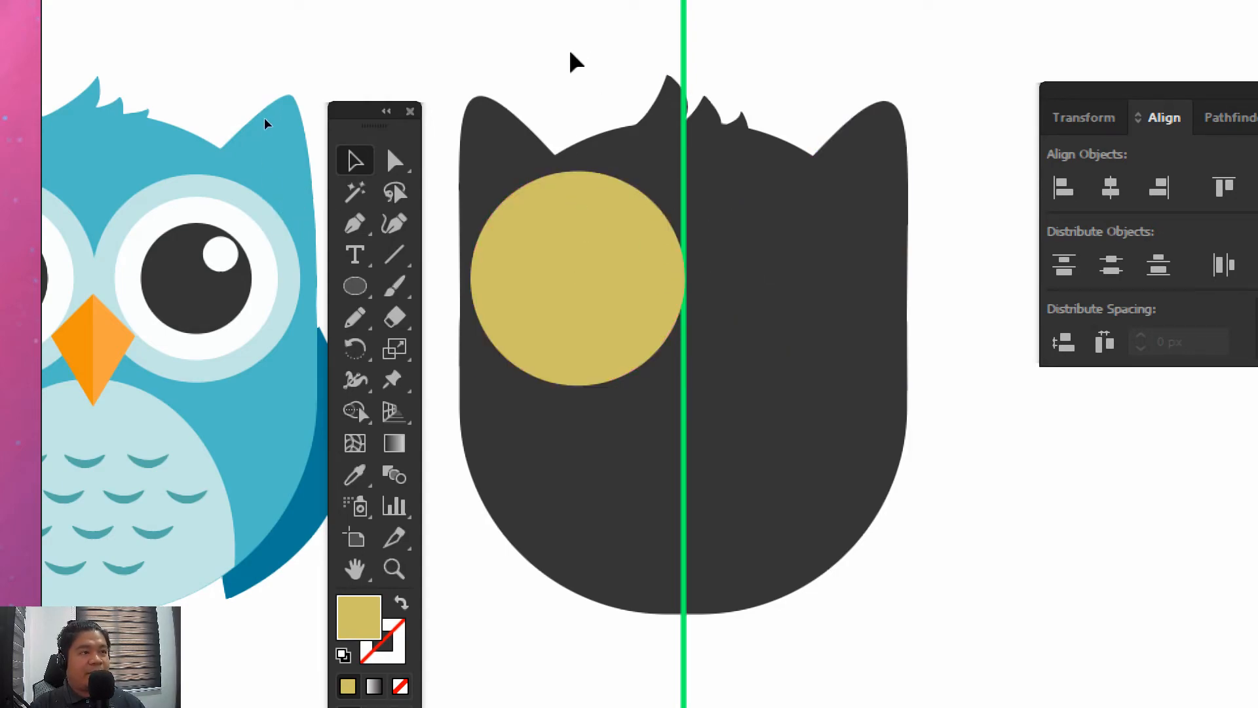
pyautogui.click(538, 234)
pyautogui.click(580, 57)
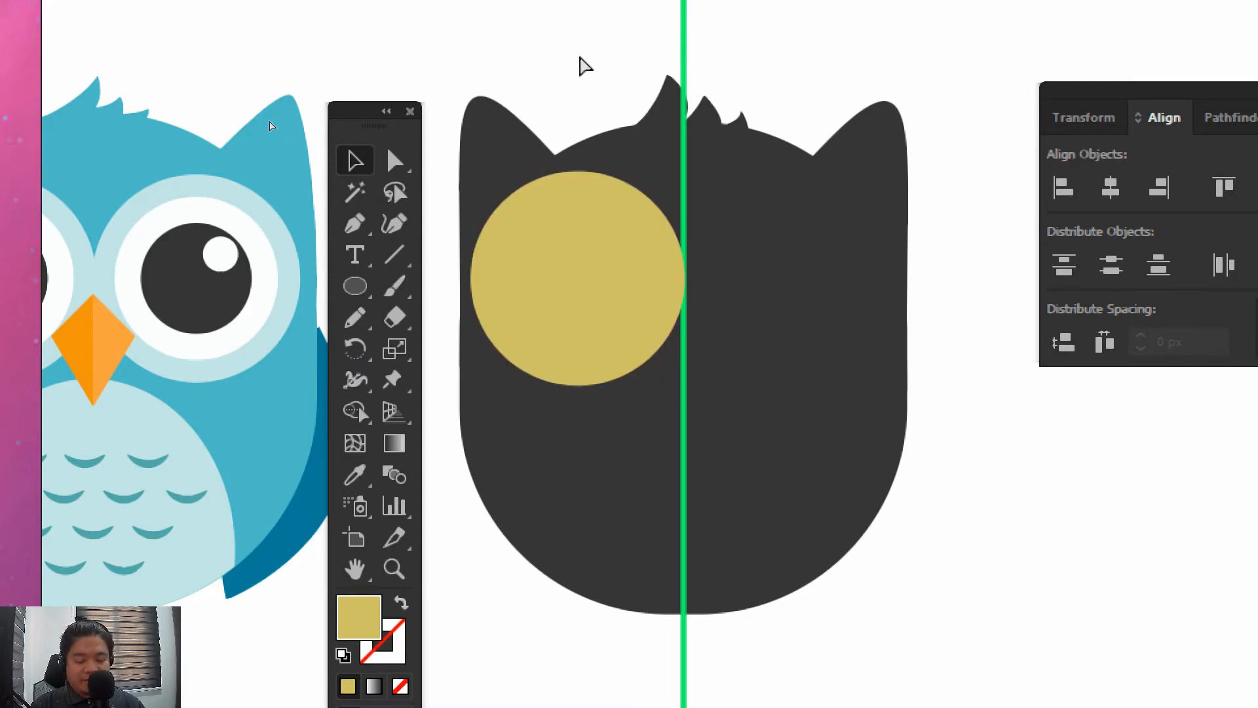
pyautogui.hotkey('ctrl', 'f')
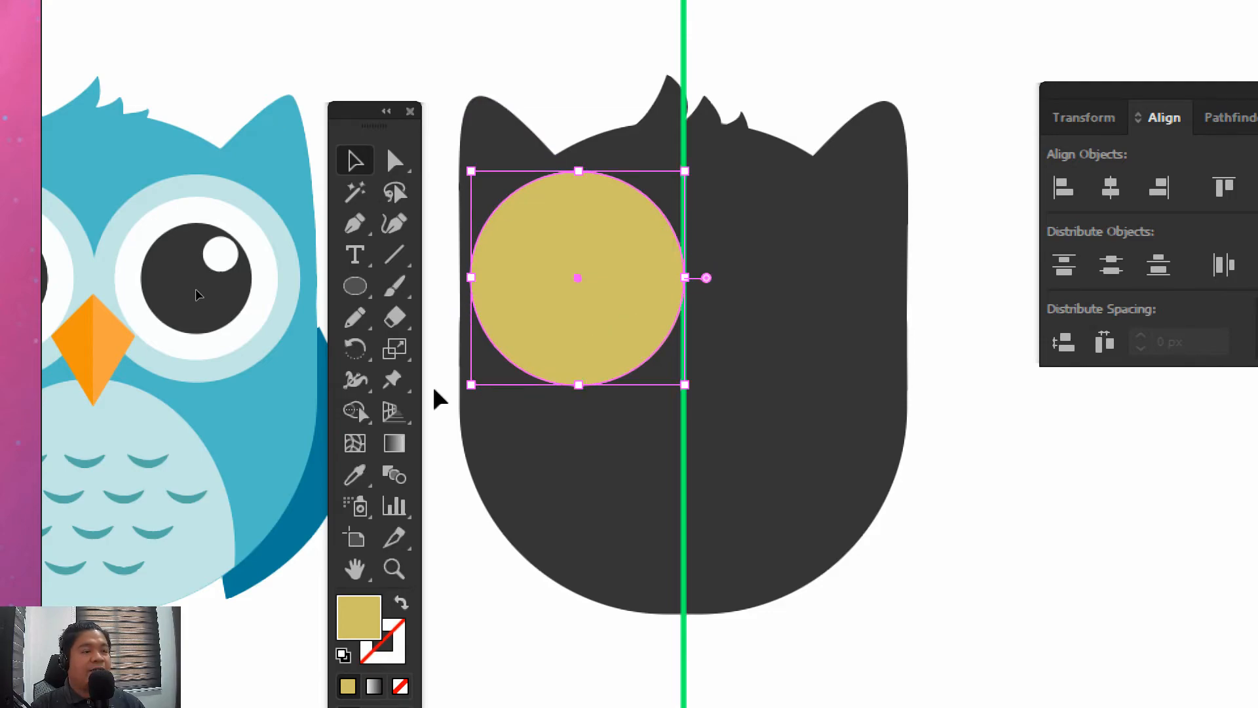
# Try moving the duplicate circle away to the upper right of the original, and undo the move
pyautogui.click(443, 472)
pyautogui.moveTo(651, 275); pyautogui.dragTo(850, 183)
pyautogui.hotkey('ctrl', 'z')
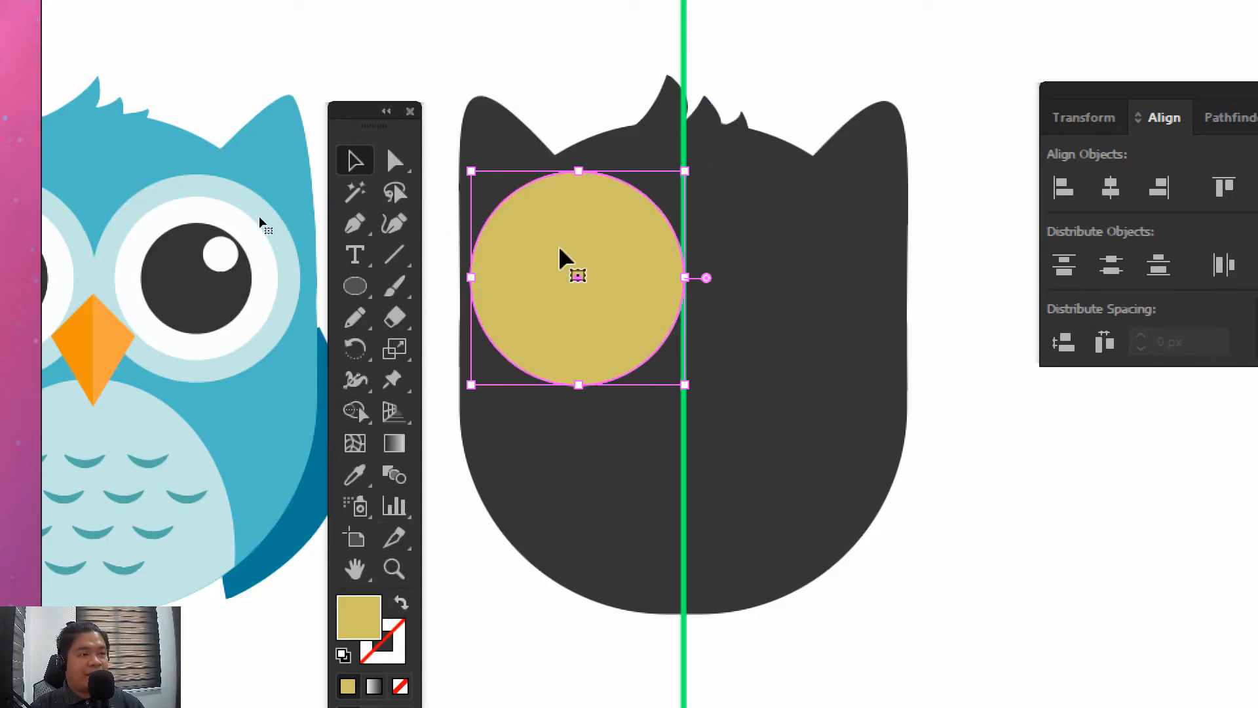
# Set the duplicate circle's fill colour to white, ffffff
pyautogui.doubleClick(362, 619)
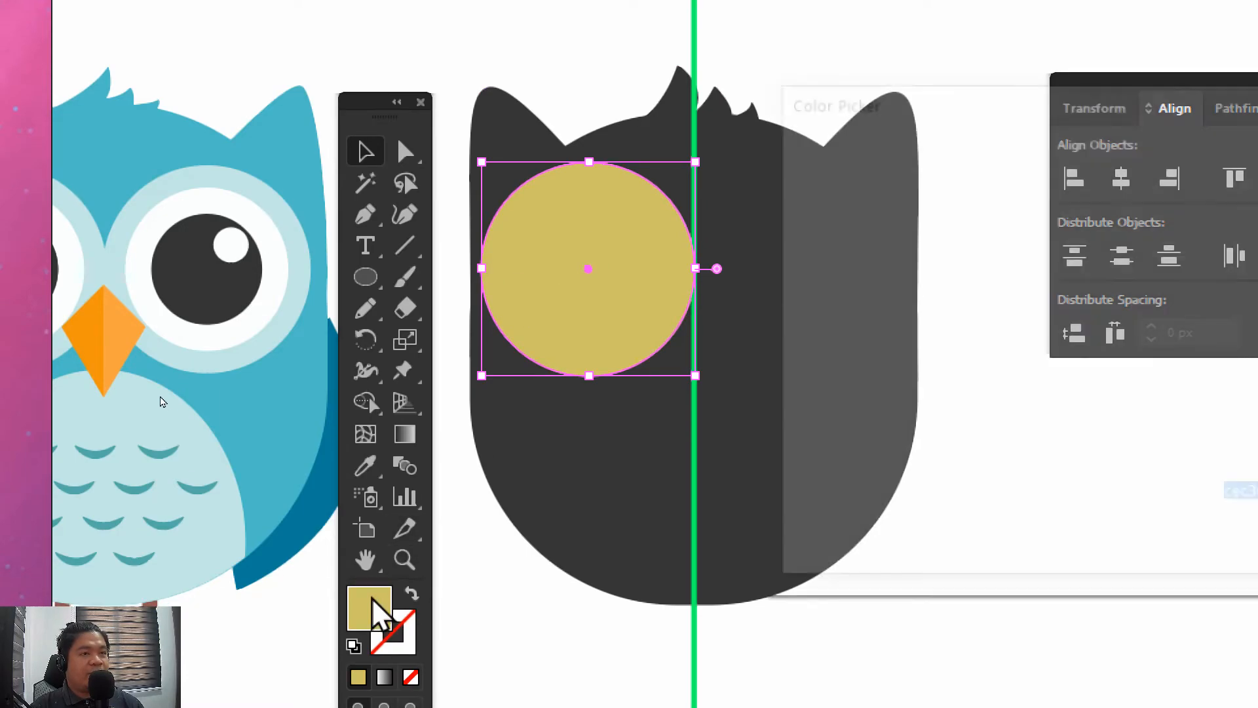
pyautogui.moveTo(795, 191); pyautogui.dragTo(764, 163)
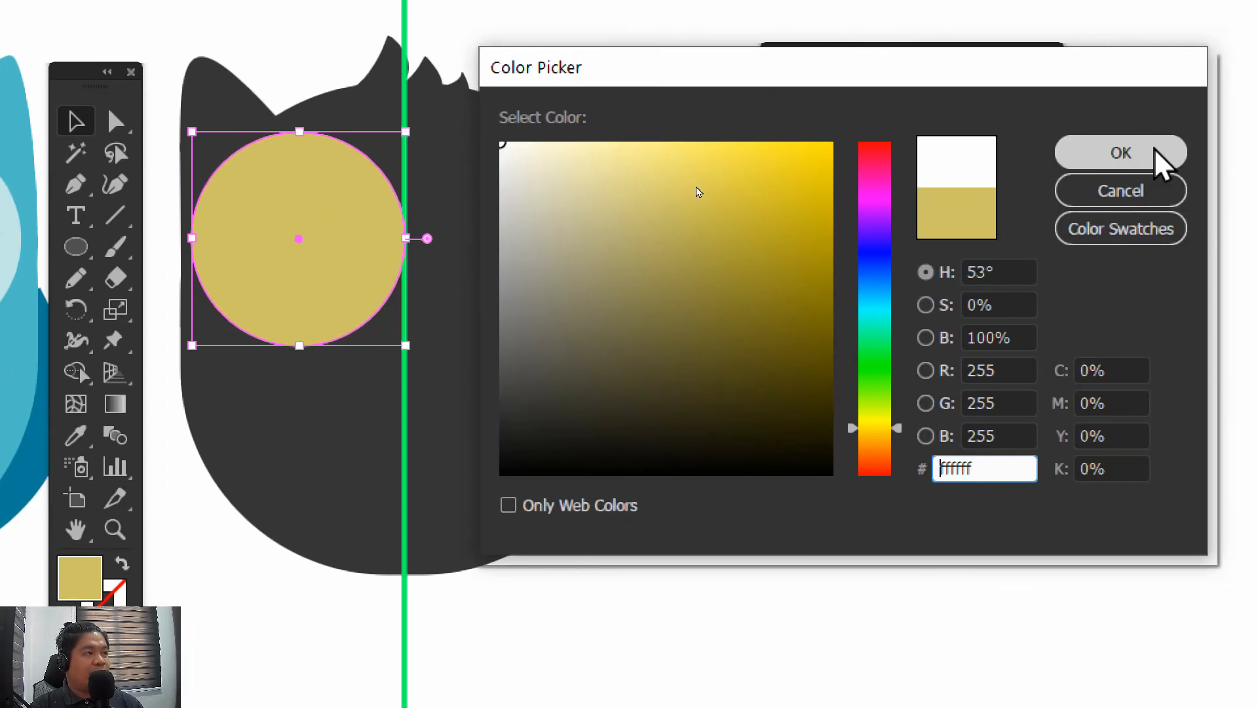
pyautogui.click(1121, 153)
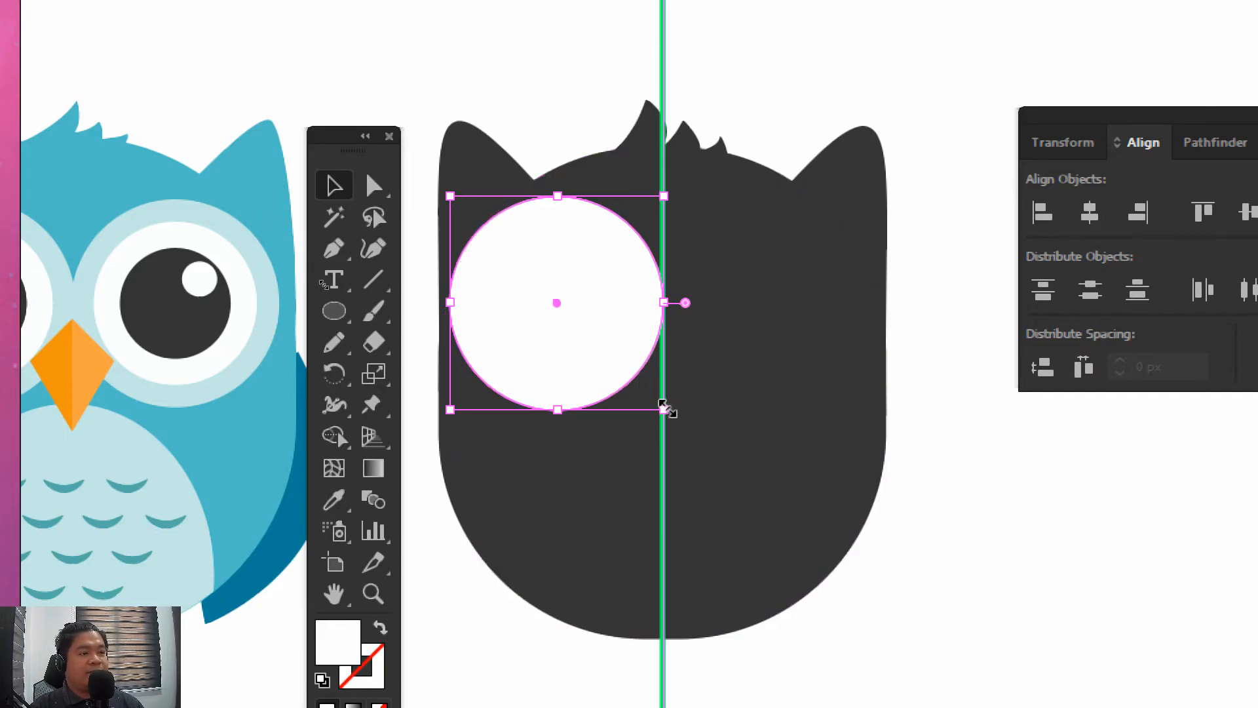
# Try shrinking the white circle toward its upper-left corner, undo the resize, and deselect the circle
pyautogui.moveTo(663, 408); pyautogui.dragTo(630, 375)
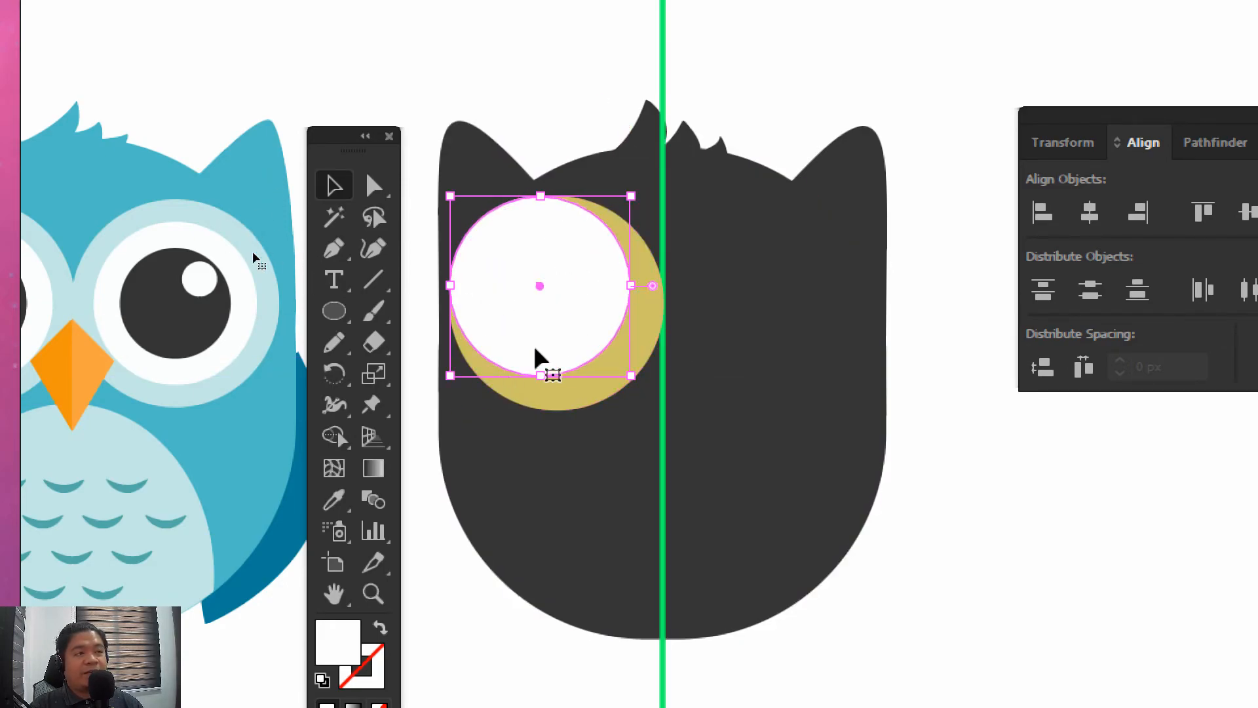
pyautogui.hotkey('ctrl', 'z')
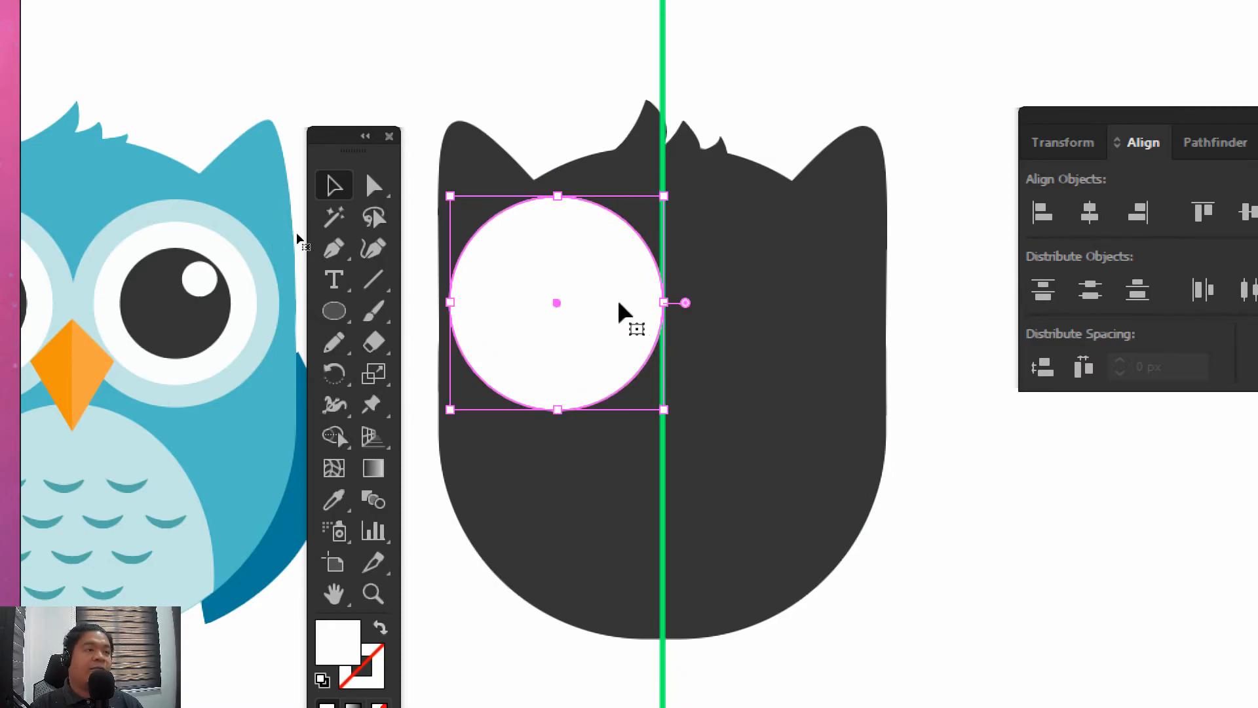
pyautogui.click(463, 547)
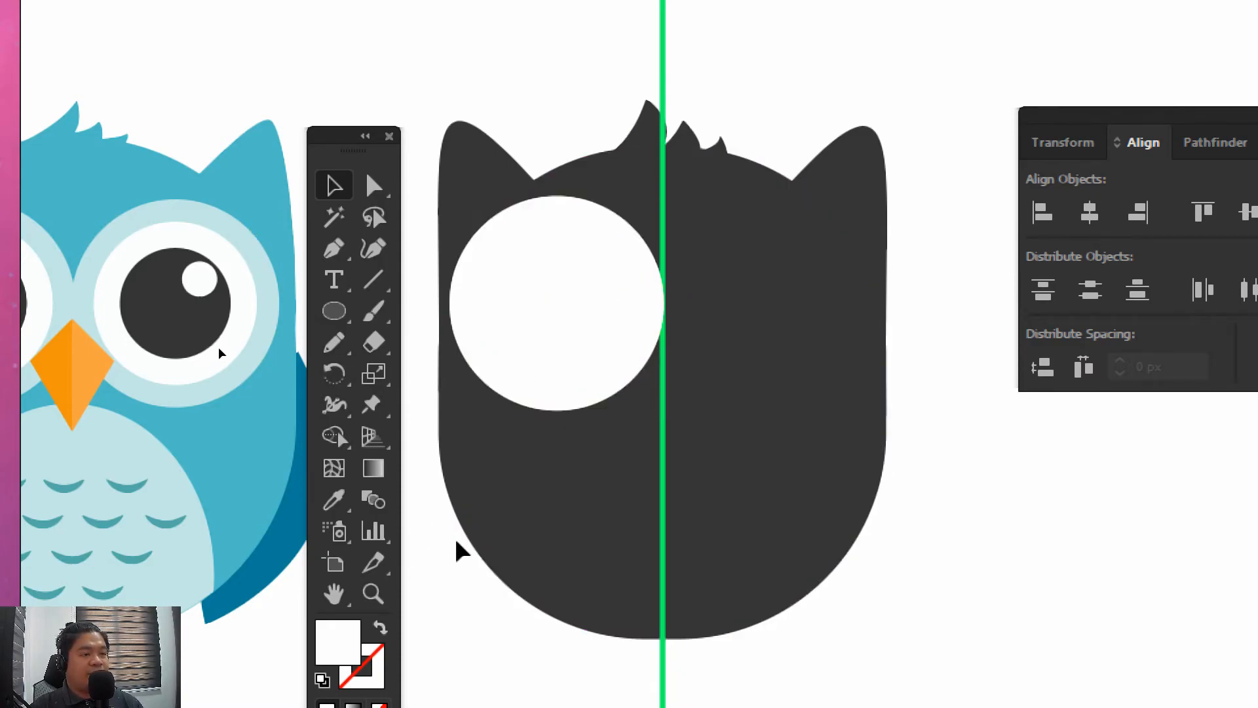
# Shrink the white circle proportionally about its centre so that an even yellow ring surrounds it
pyautogui.click(509, 342)
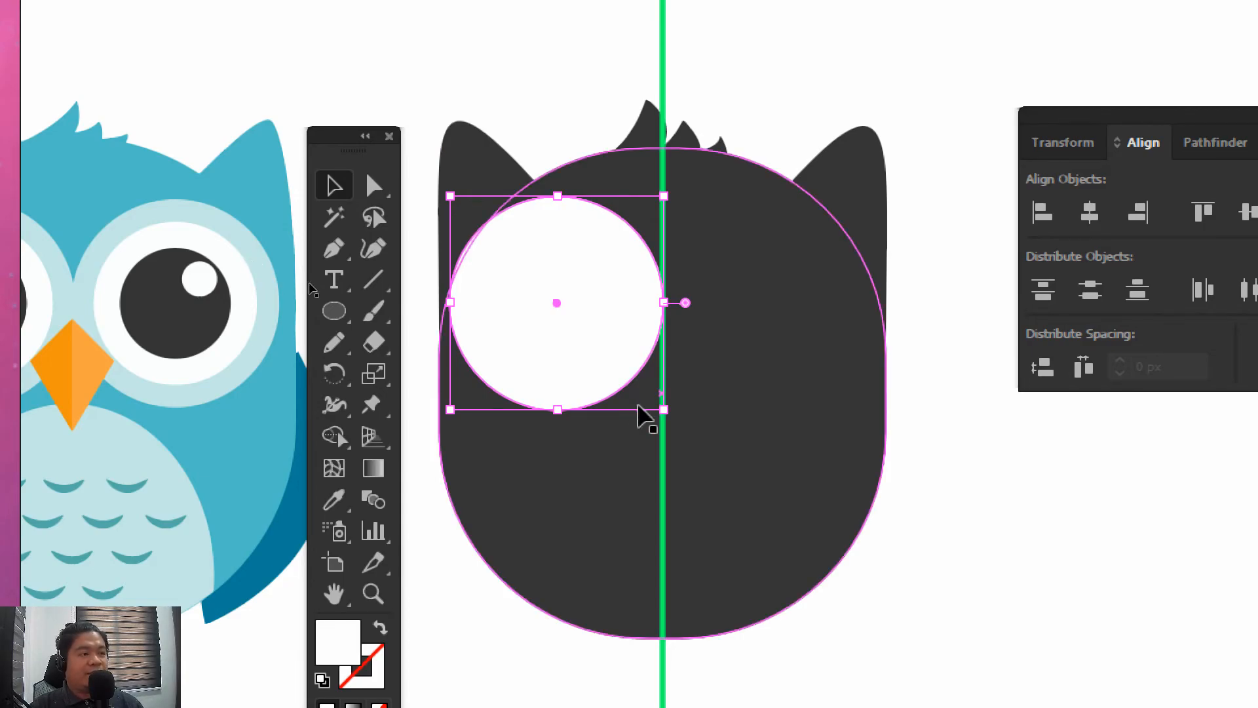
pyautogui.moveTo(663, 410); pyautogui.dragTo(659, 405)
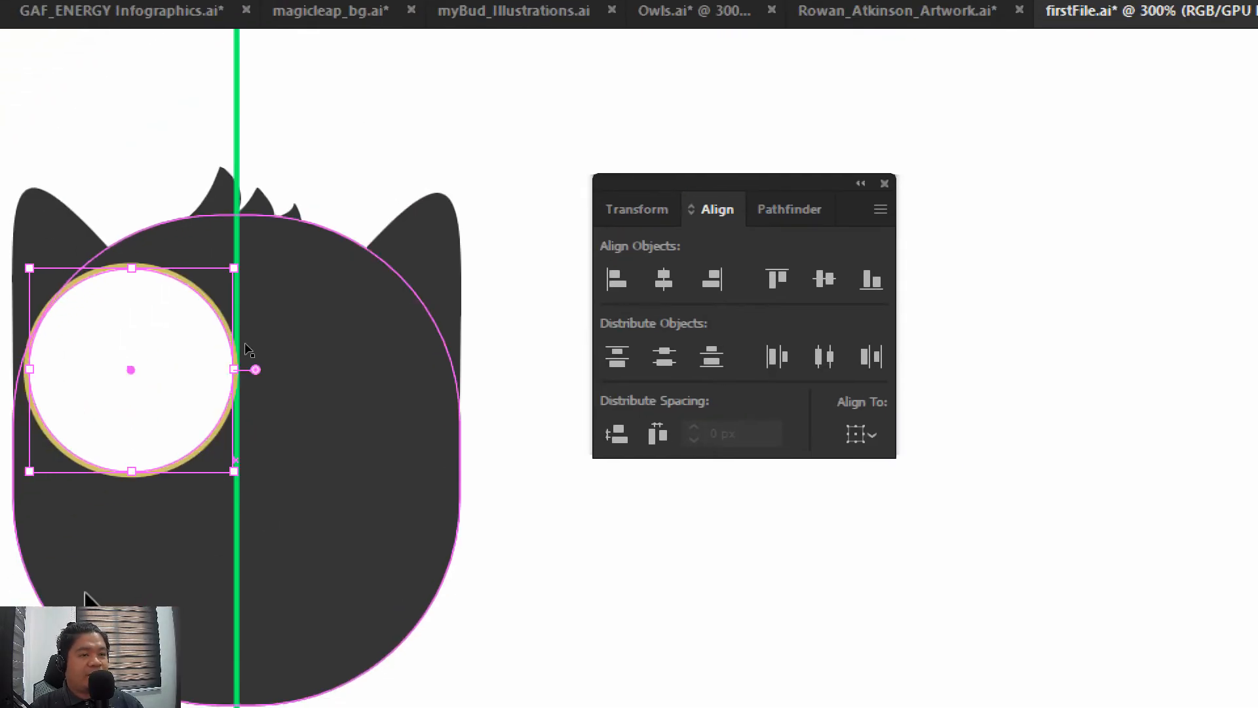
pyautogui.hotkey('ctrl', 'z')
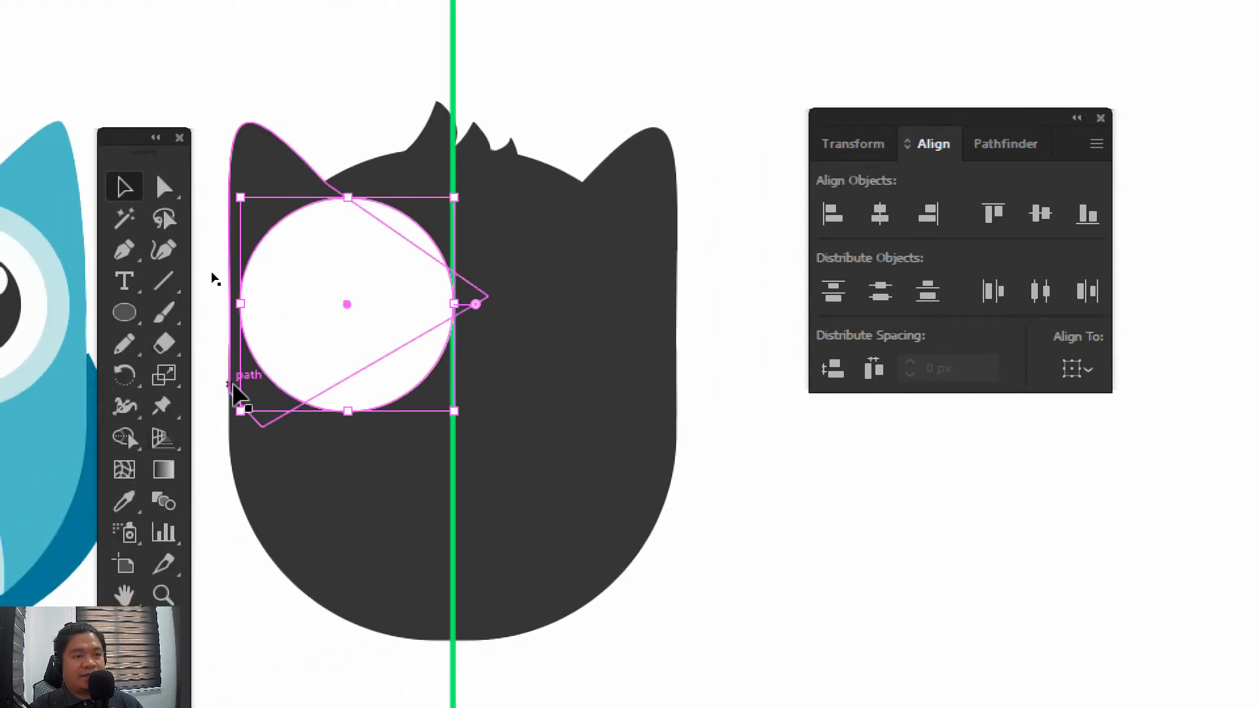
pyautogui.moveTo(240, 406)
pyautogui.mouseDown()
pyautogui.moveTo(308, 371)
pyautogui.moveTo(219, 403)
pyautogui.mouseUp()
pyautogui.moveTo(273, 556); pyautogui.dragTo(410, 522)
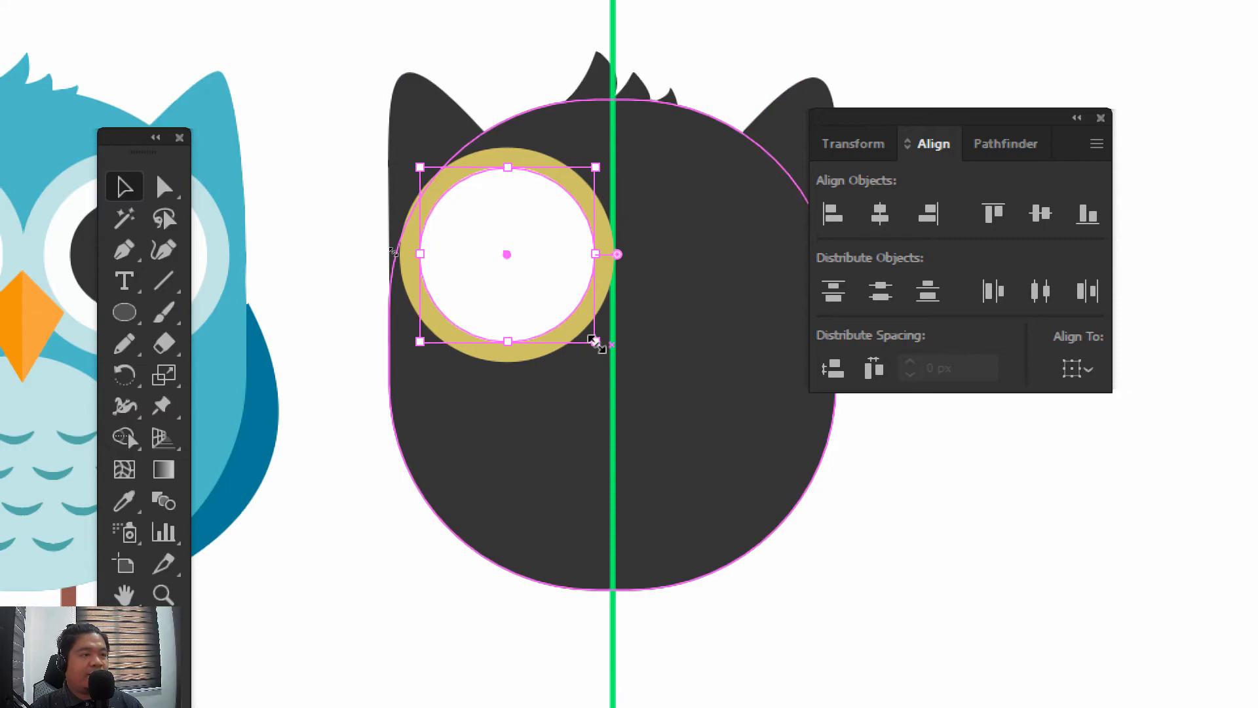
# Duplicate the white circle in place, shrink the copy about its centre to pupil size, and fill it with near-black 1e1e1e
pyautogui.moveTo(596, 344); pyautogui.dragTo(567, 327)
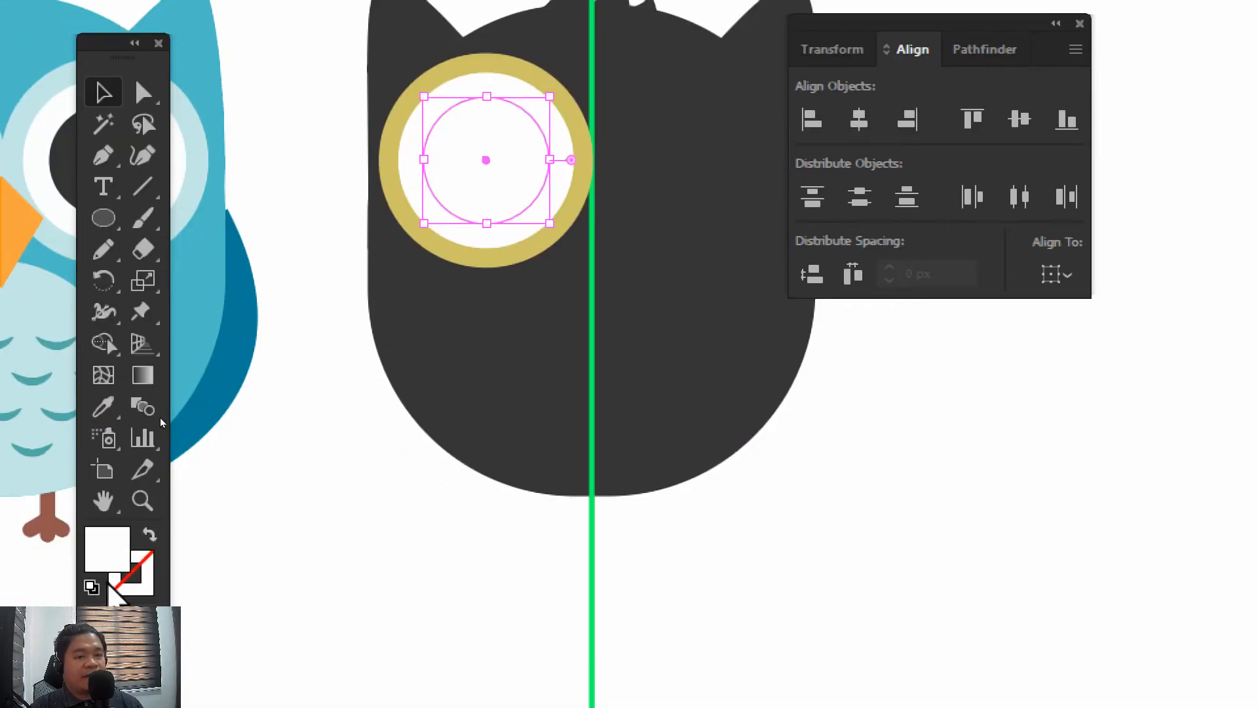
pyautogui.doubleClick(116, 558)
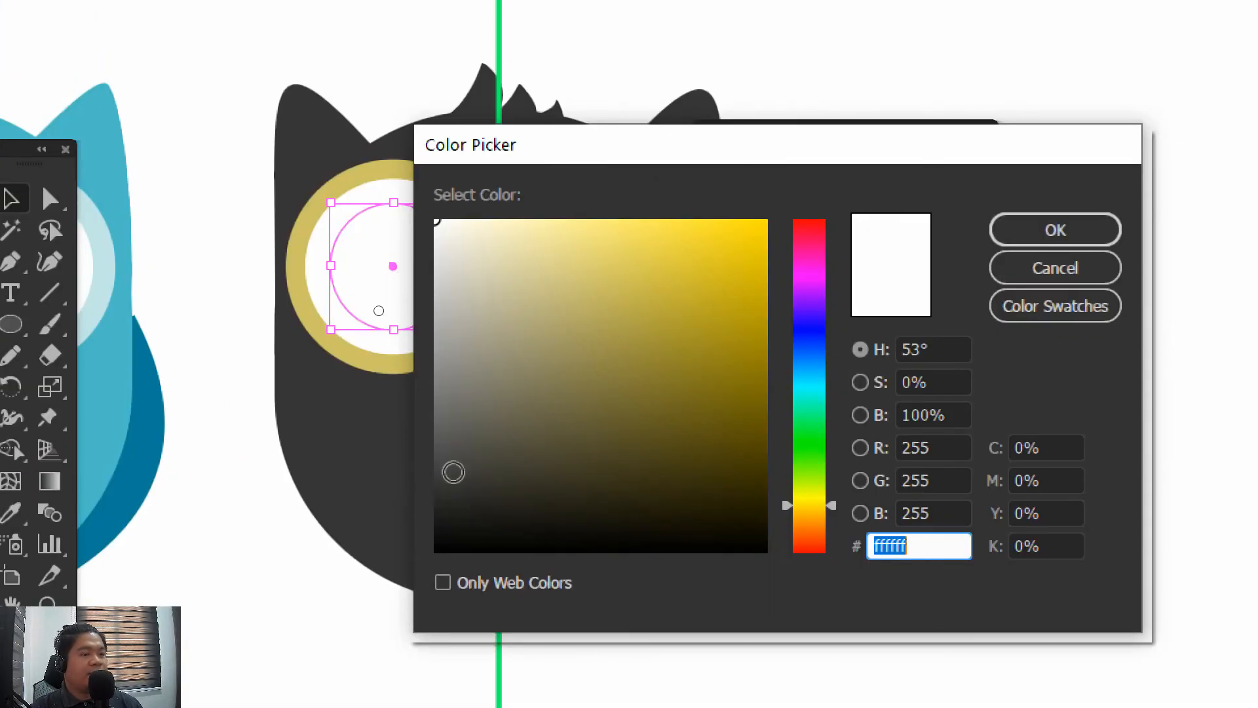
pyautogui.click(434, 512)
pyautogui.click(1002, 232)
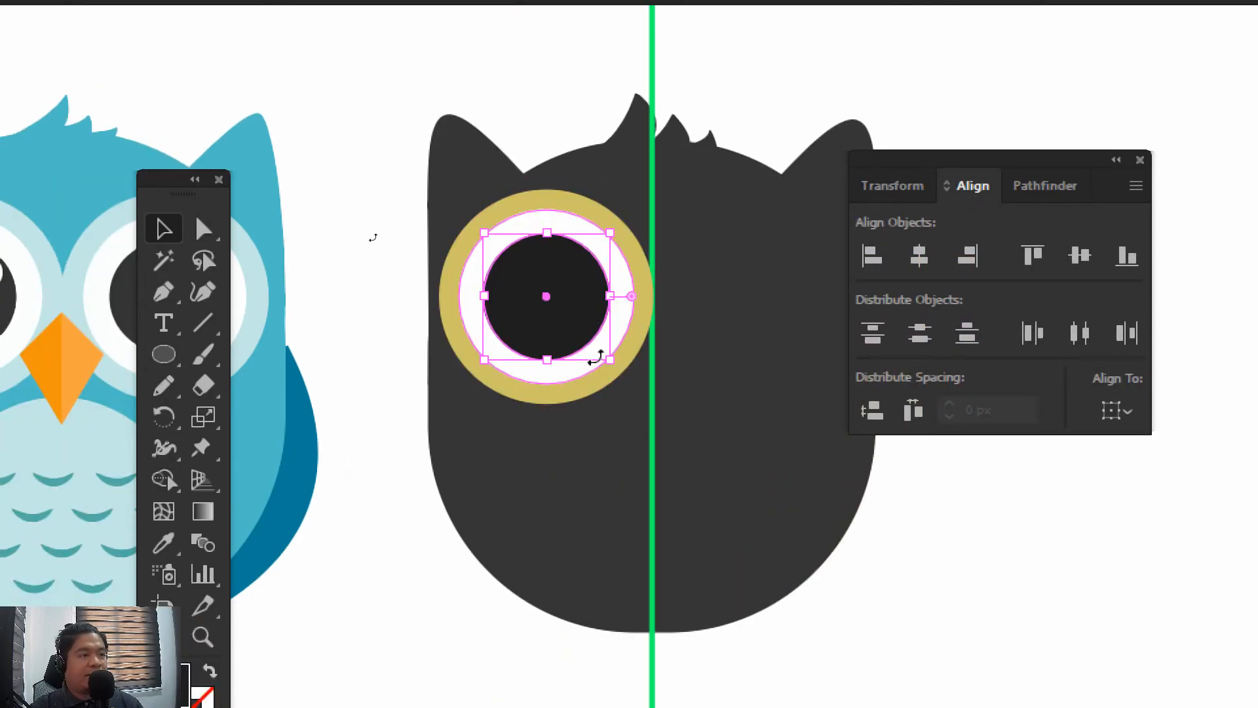
# Duplicate the pupil in place, shrink the copy toward its upper-left corner into a small highlight, and fill it white, ffffff
pyautogui.moveTo(611, 362); pyautogui.dragTo(531, 318)
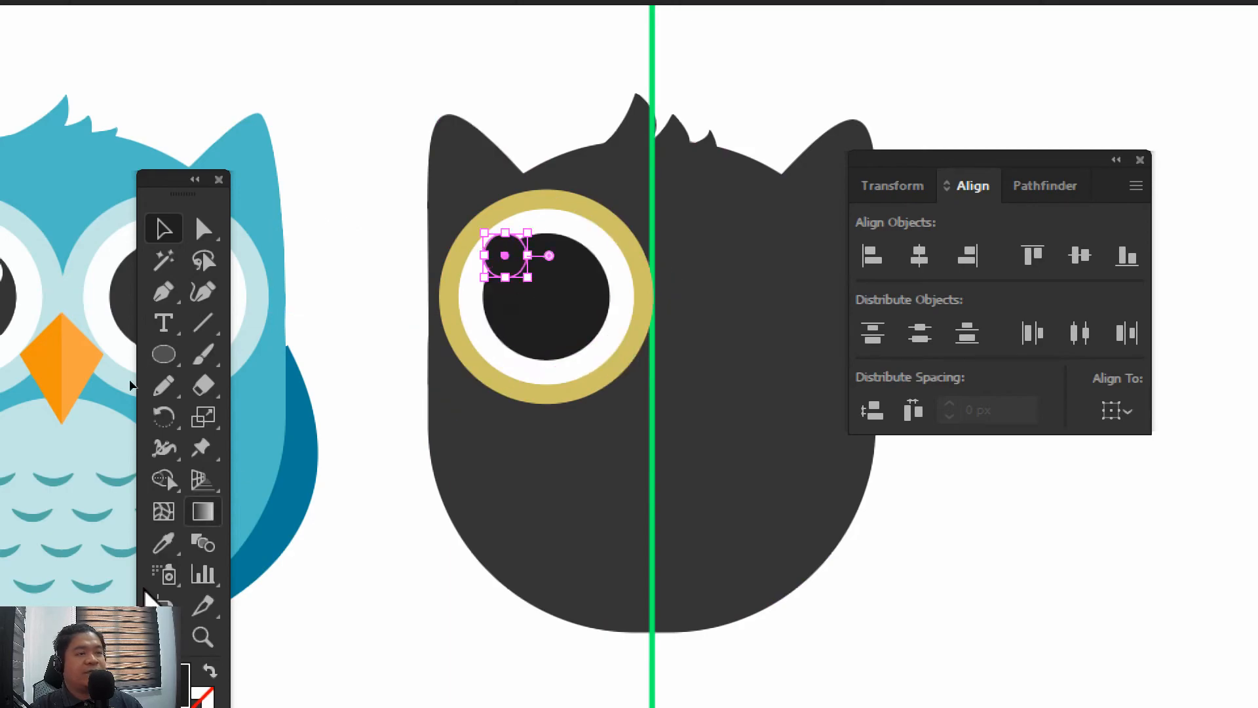
pyautogui.doubleClick(184, 685)
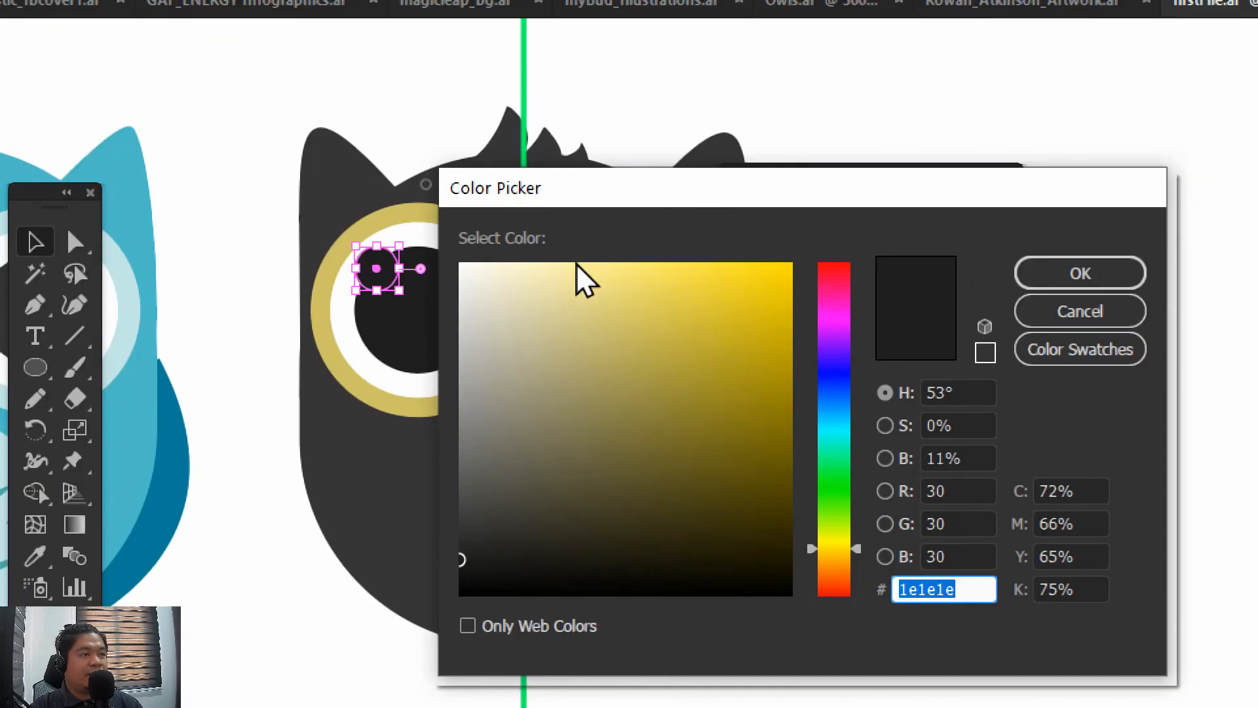
pyautogui.write('ffffff')
pyautogui.click(1067, 281)
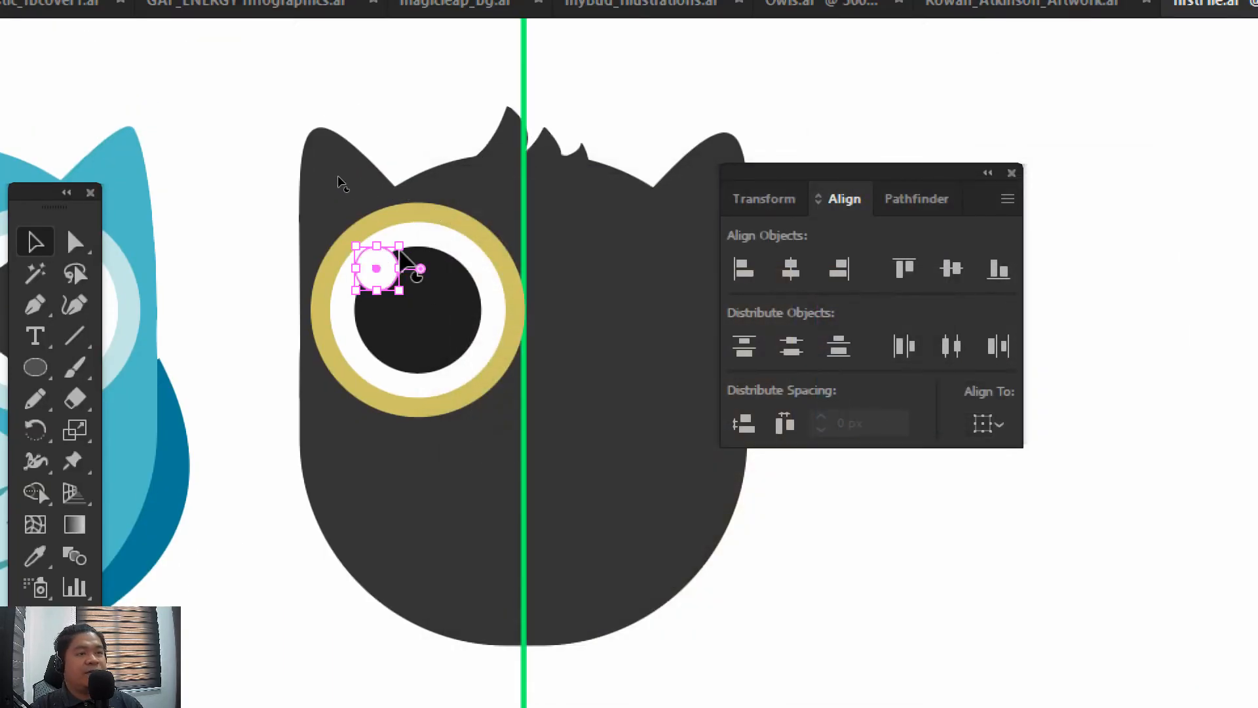
# Move the small white highlight circle to the upper-right part of the pupil
pyautogui.moveTo(380, 268); pyautogui.dragTo(459, 286)
pyautogui.moveTo(216, 185); pyautogui.dragTo(264, 187)
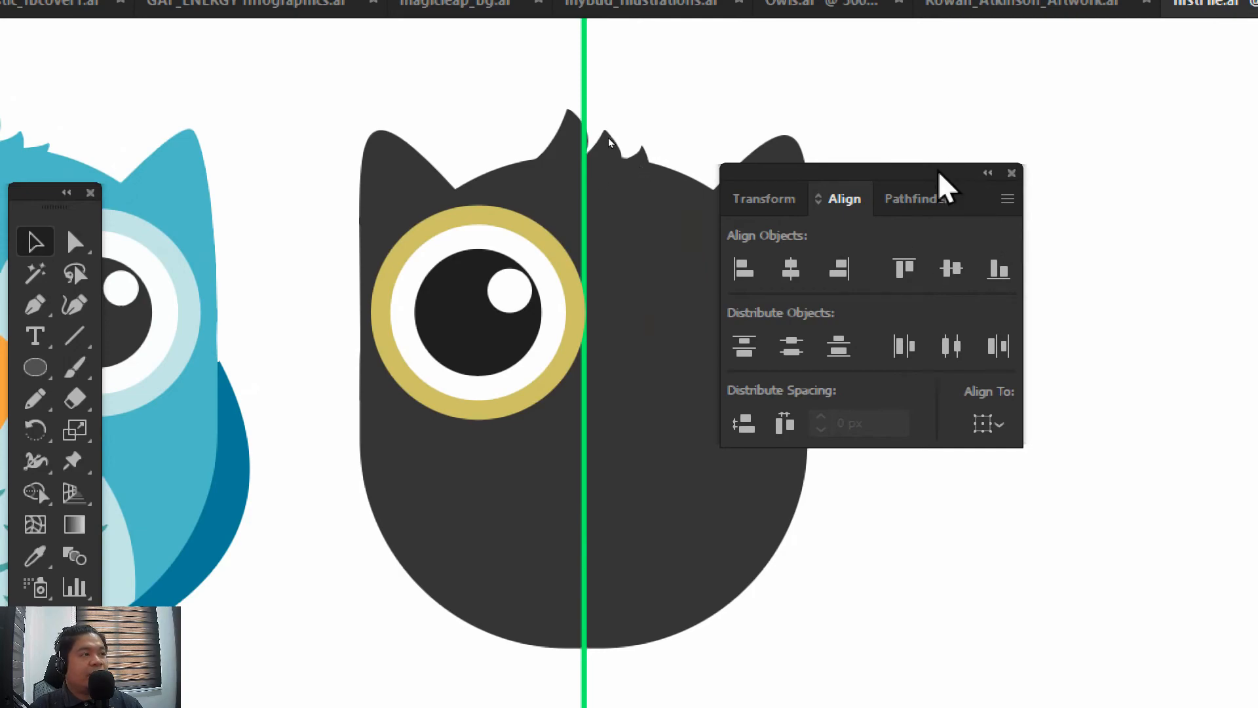
pyautogui.moveTo(947, 187); pyautogui.dragTo(1242, 184)
# Select the left eye's yellow, white, pupil and highlight circles without the body, group them, and deselect
pyautogui.moveTo(505, 372); pyautogui.dragTo(554, 380)
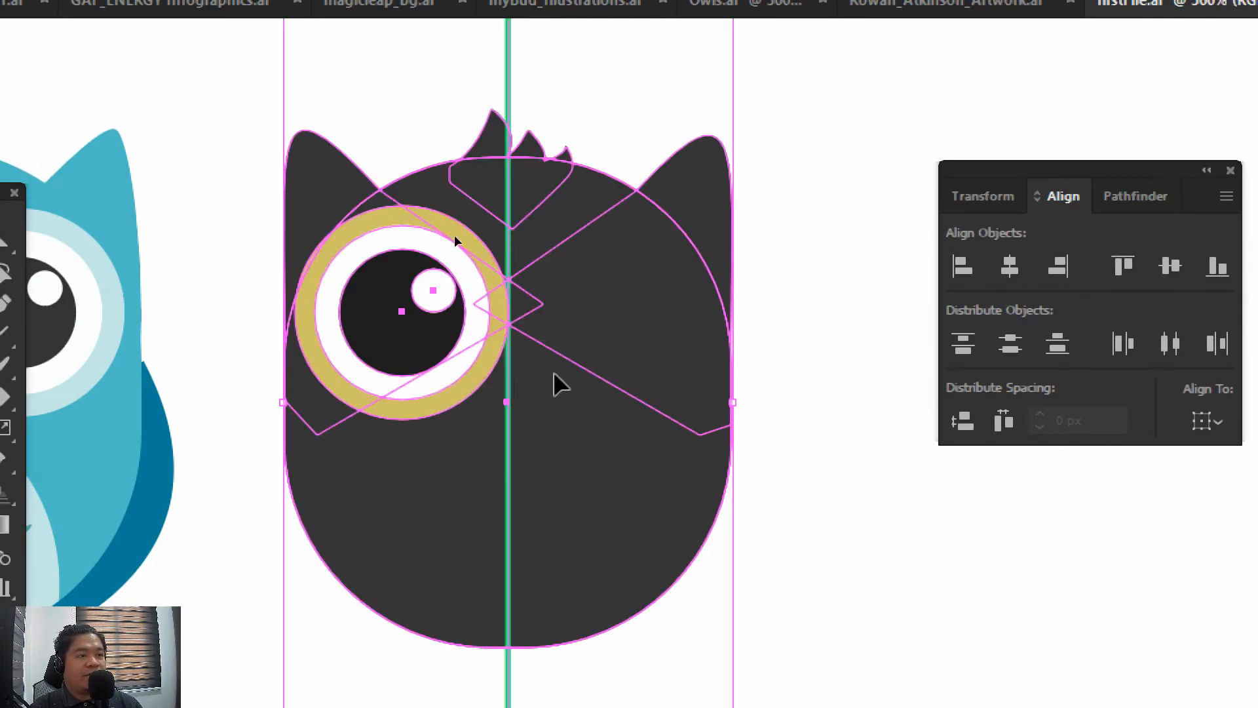
pyautogui.click(179, 261)
pyautogui.click(360, 229)
pyautogui.keyDown('shift'); pyautogui.click(360, 262); pyautogui.keyUp('shift')
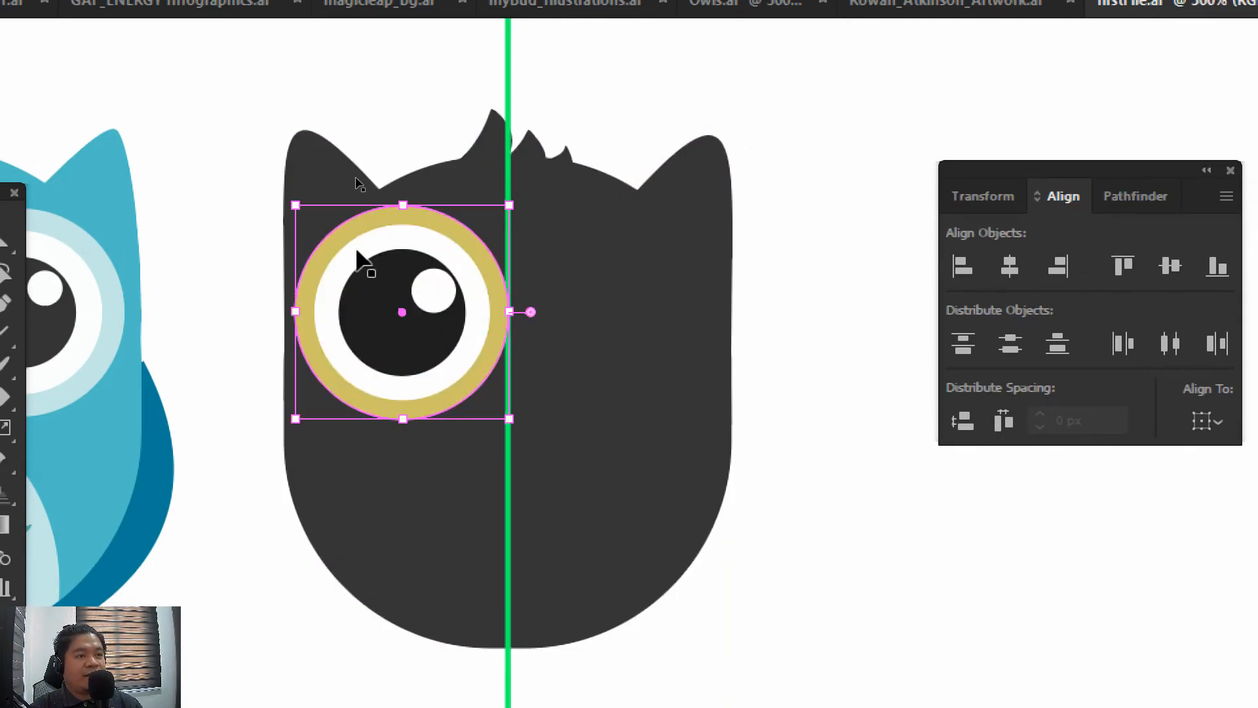
pyautogui.keyDown('shift'); pyautogui.click(371, 301); pyautogui.keyUp('shift')
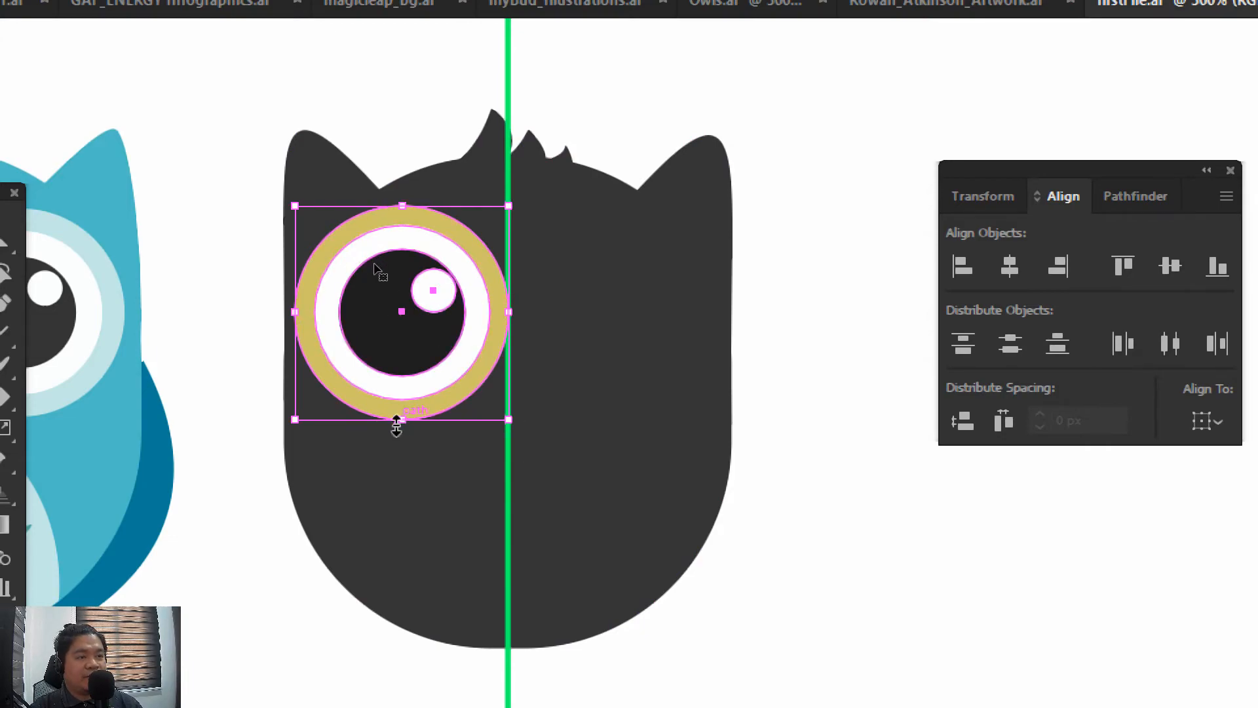
pyautogui.hotkey('ctrl', 'g')
pyautogui.click(193, 264)
pyautogui.moveTo(188, 264); pyautogui.dragTo(320, 210)
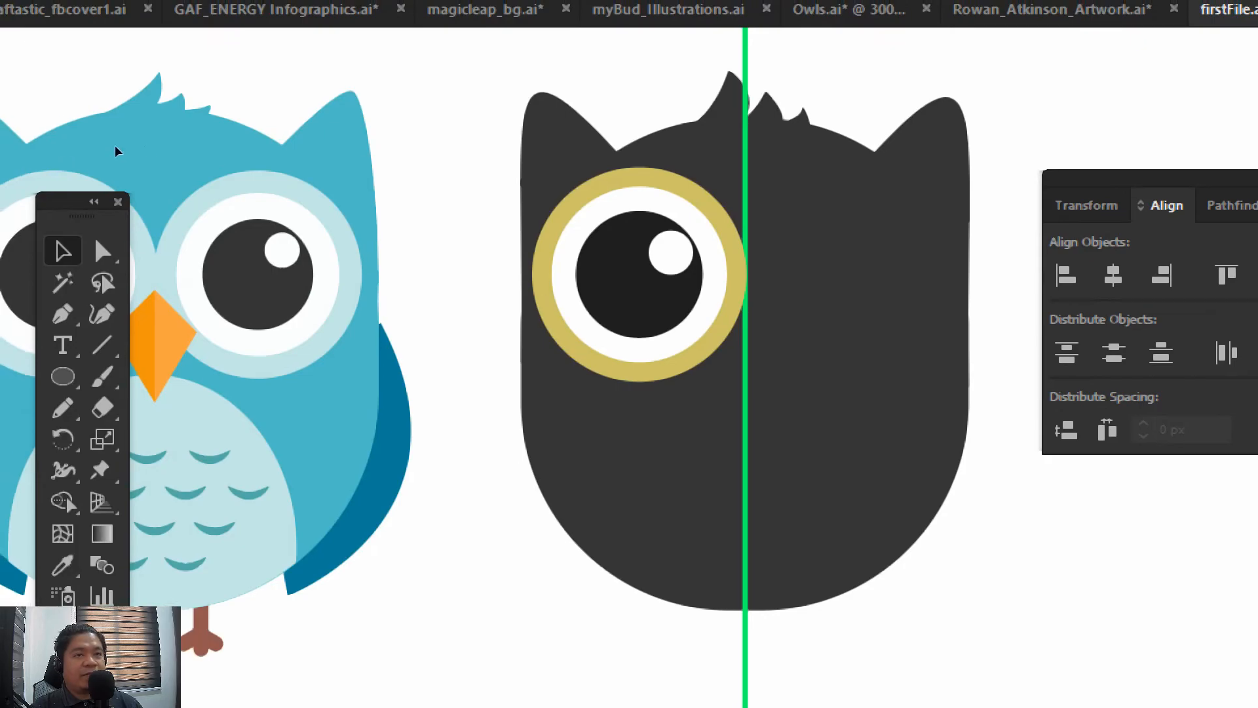
pyautogui.moveTo(76, 199); pyautogui.dragTo(402, 205)
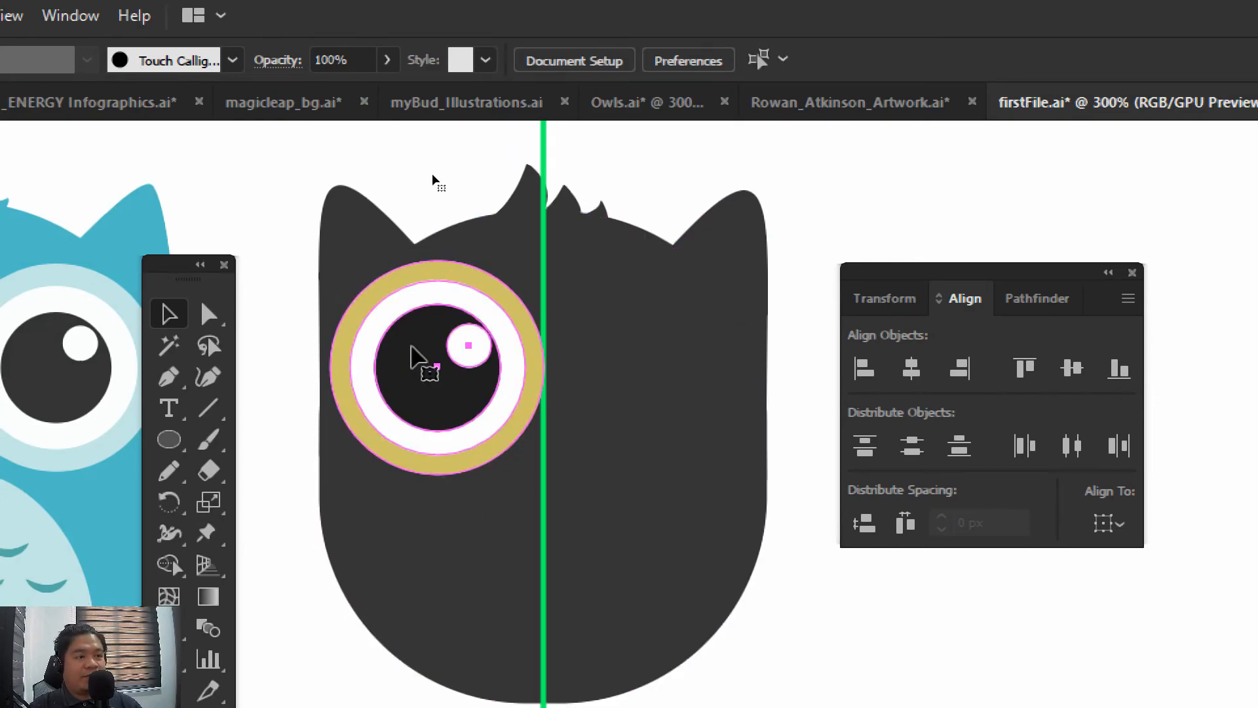
pyautogui.click(406, 361)
pyautogui.hotkey('ctrl', 'shift', 'b')
pyautogui.hotkey('ctrl', 'shift', 'b')
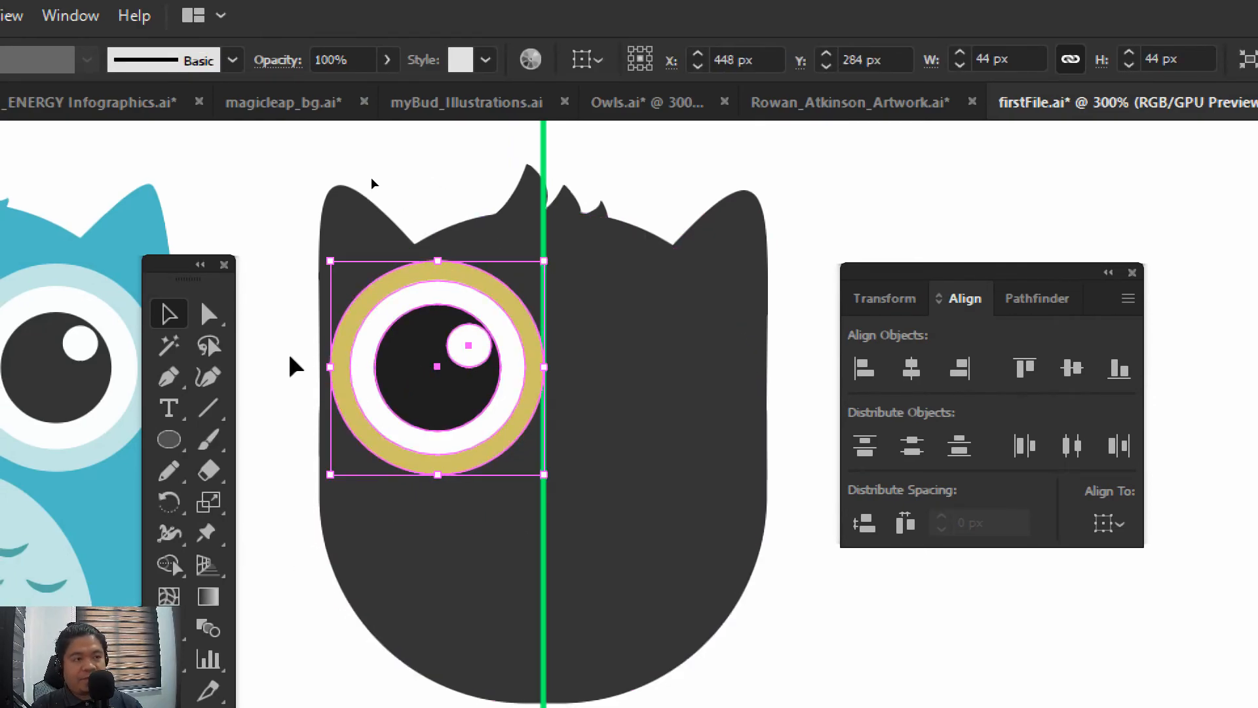
pyautogui.hotkey('ctrl', 'shift', 'b')
pyautogui.hotkey('ctrl', 'shift', 'b')
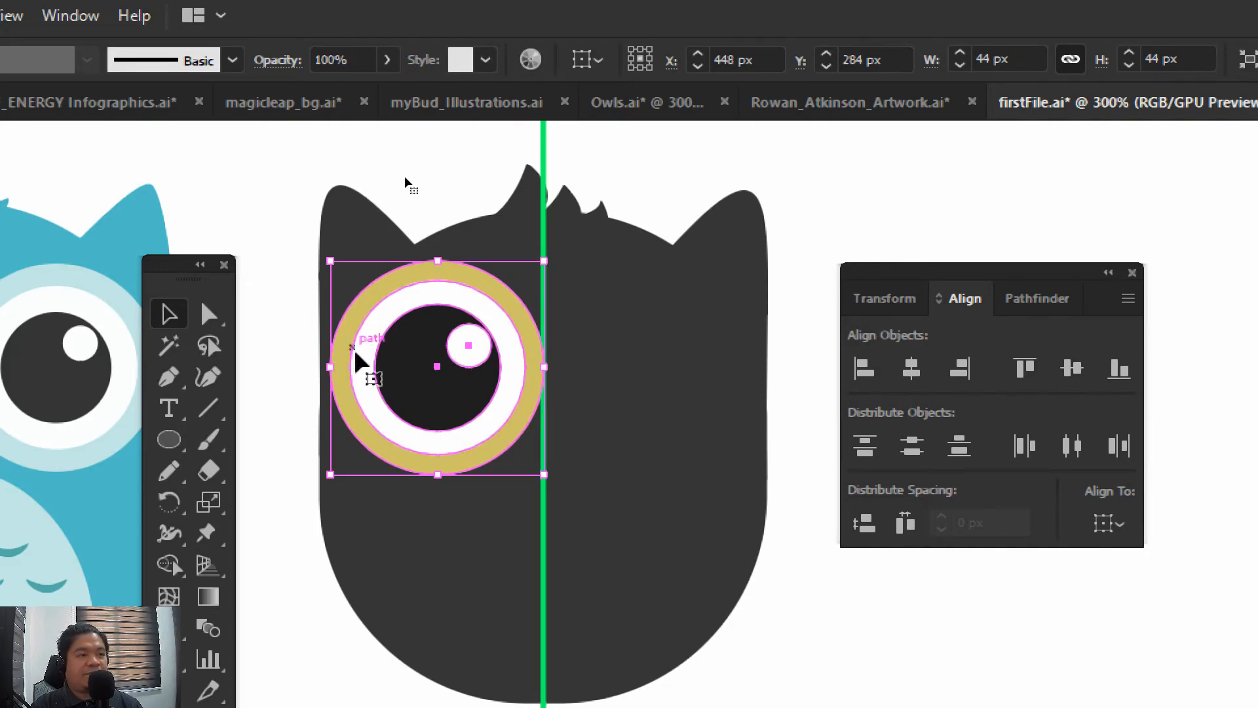
pyautogui.hotkey('ctrl', 'h')
pyautogui.click(534, 388)
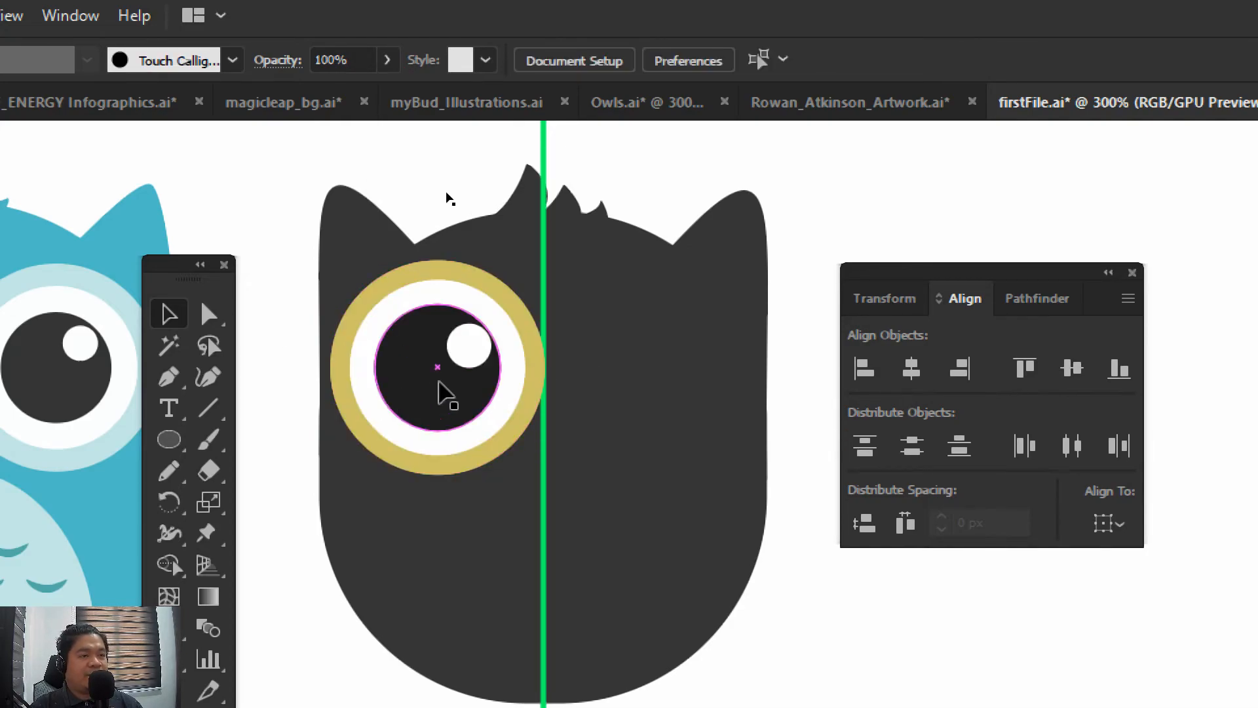
# Duplicate the left eye horizontally across the centre line so that both yellow rings touch there, and deselect the copy
pyautogui.moveTo(441, 393); pyautogui.dragTo(639, 412)
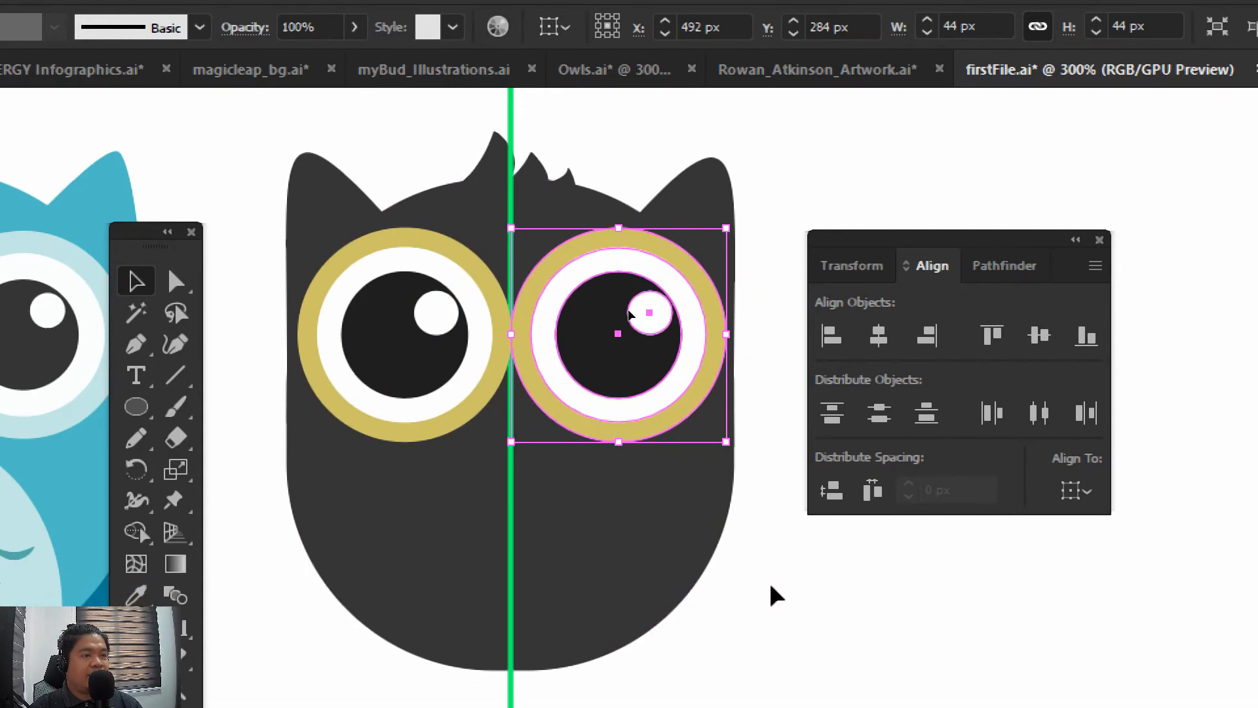
pyautogui.click(804, 621)
pyautogui.moveTo(769, 585); pyautogui.dragTo(846, 535)
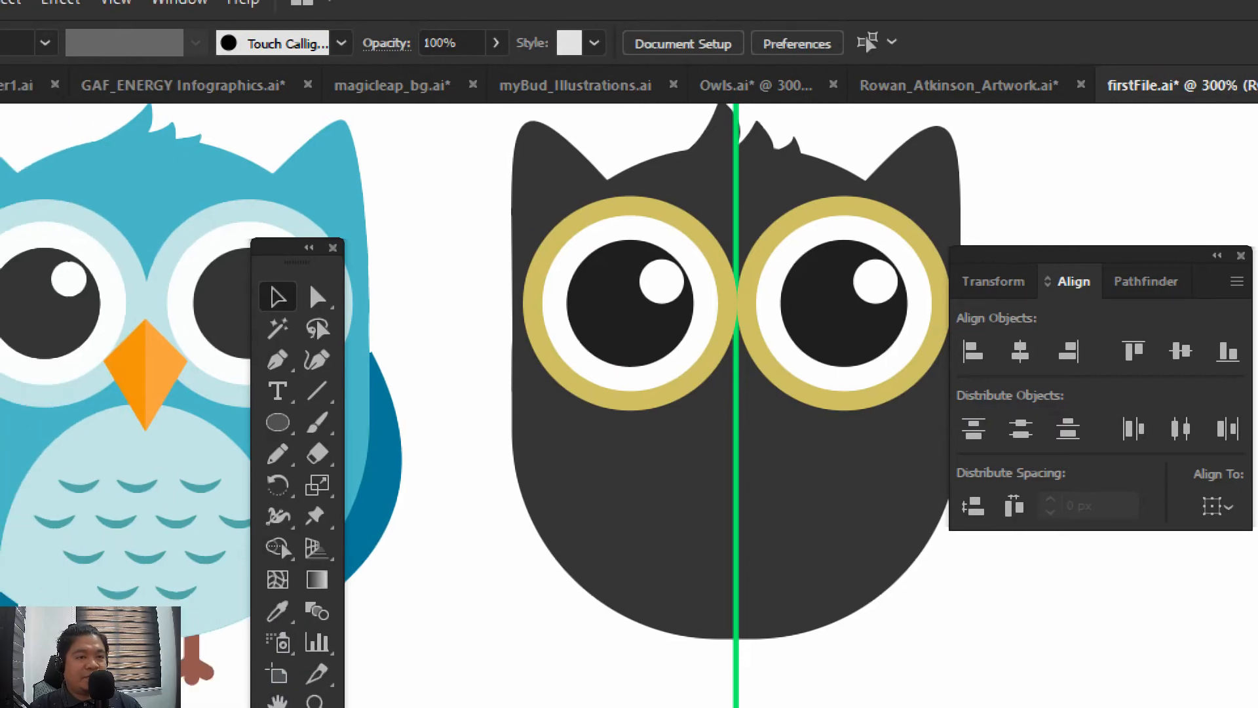
# Activate the Rectangle tool for drawing the beak
pyautogui.click(277, 366)
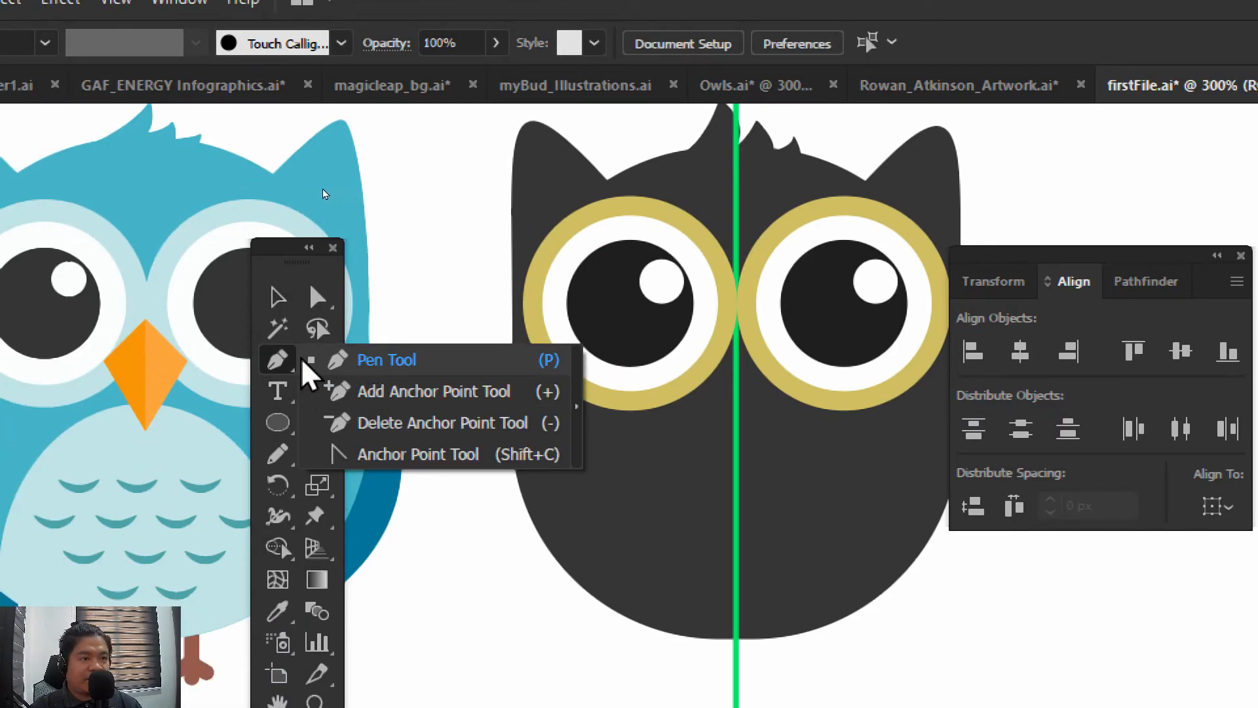
pyautogui.click(282, 358)
pyautogui.click(273, 423)
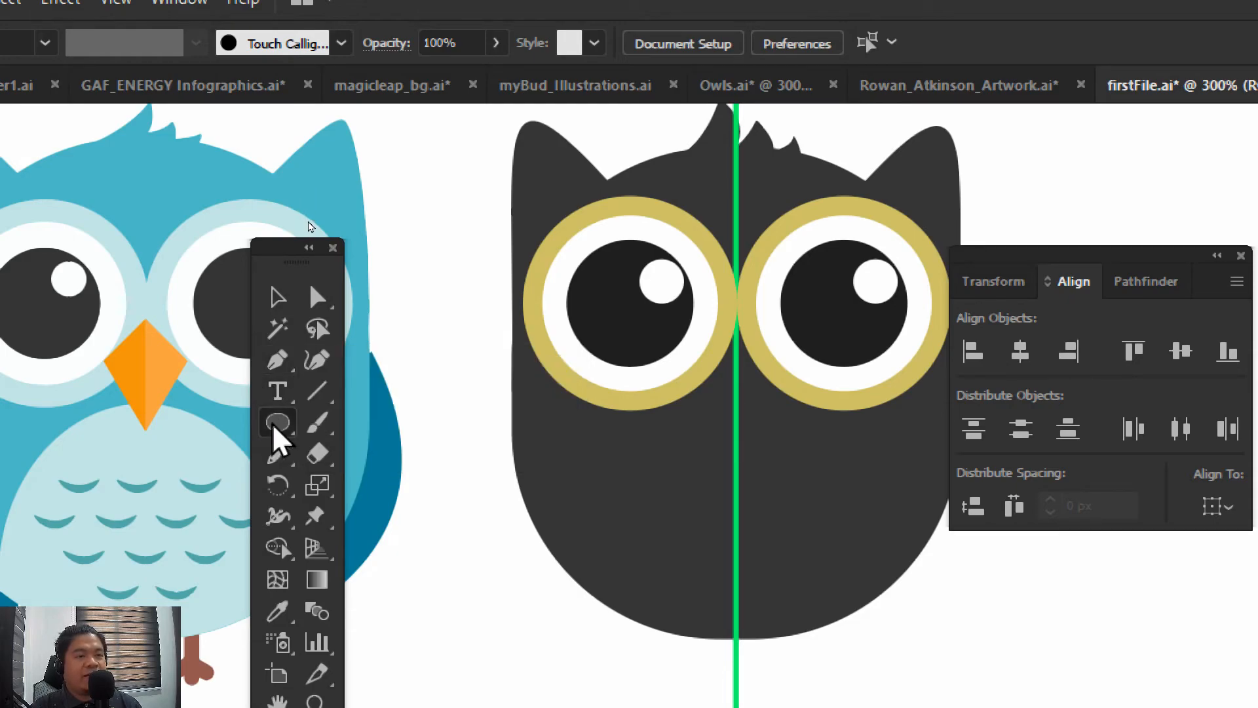
pyautogui.click(268, 246)
pyautogui.moveTo(268, 248); pyautogui.dragTo(410, 158)
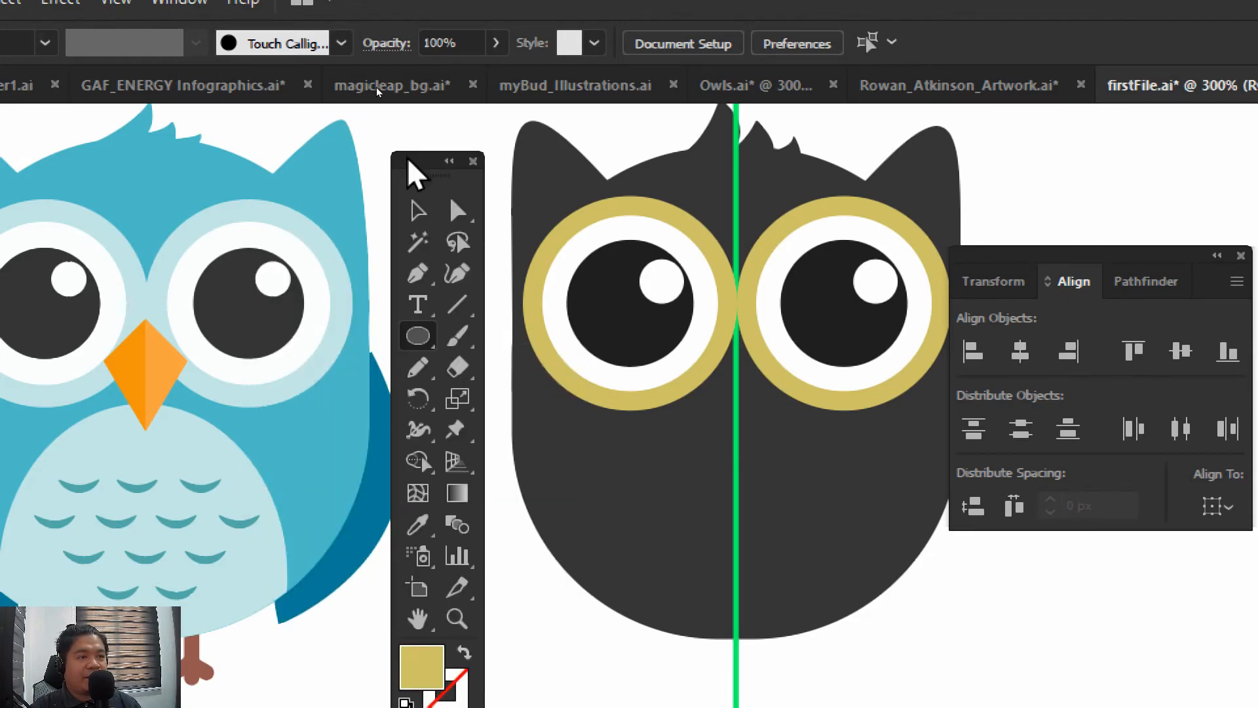
pyautogui.click(419, 331)
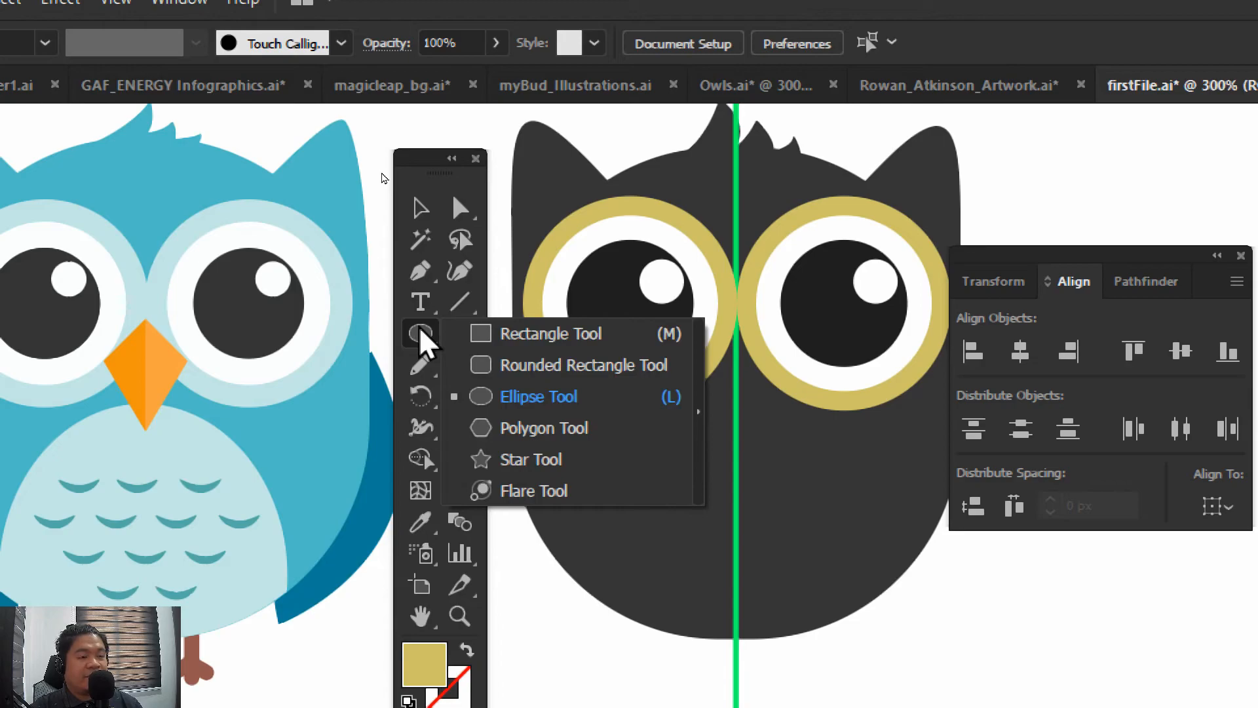
pyautogui.click(492, 350)
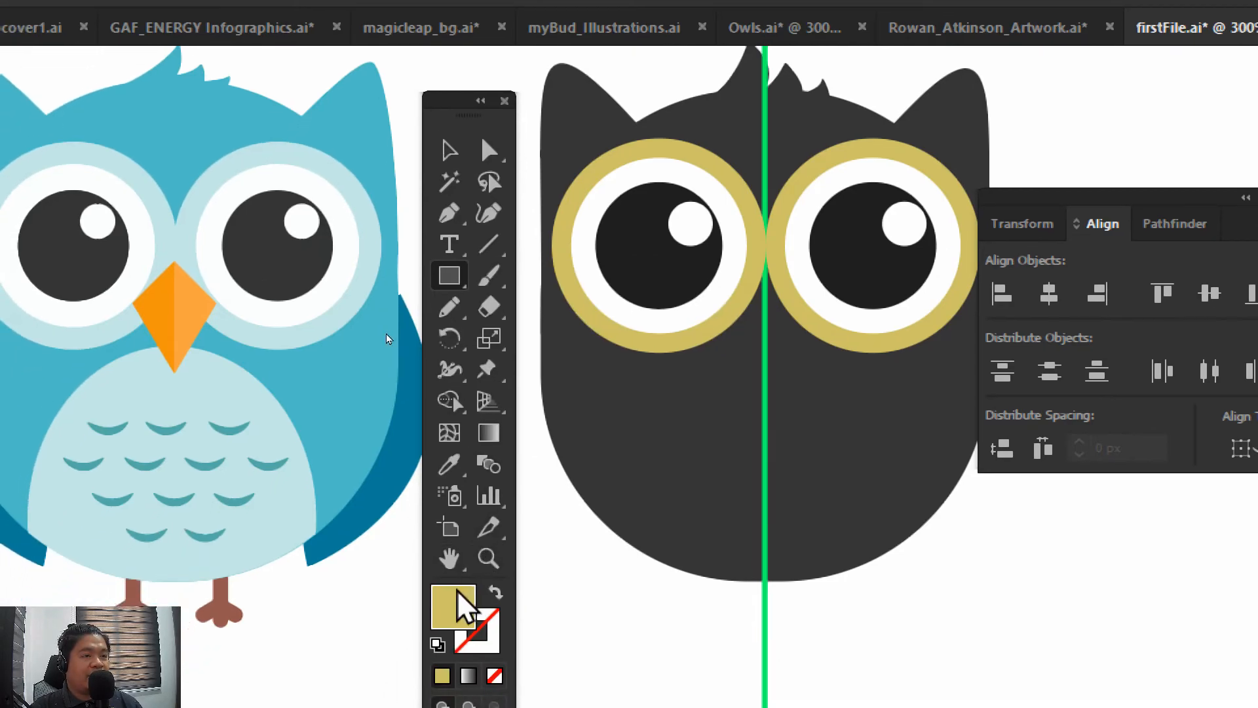
# Set the fill colour to orange, ea8b0f, to resemble the reference owl's beak
pyautogui.doubleClick(458, 600)
pyautogui.click(807, 595)
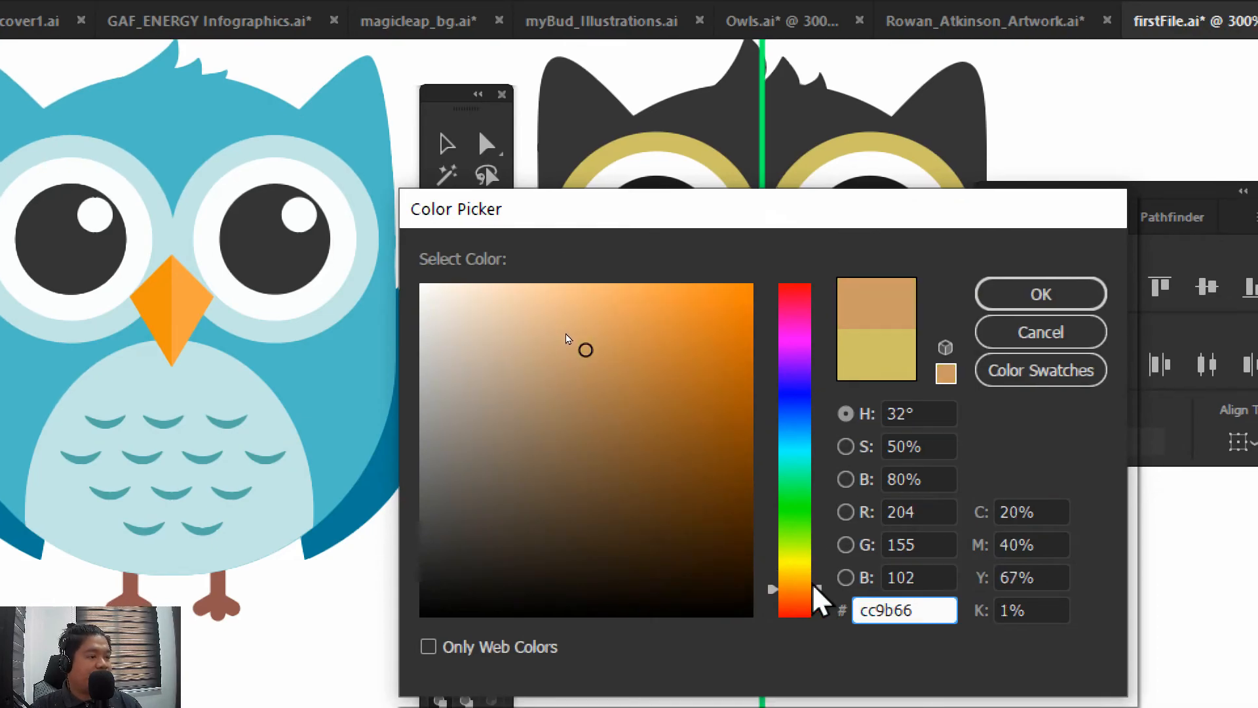
pyautogui.click(753, 312)
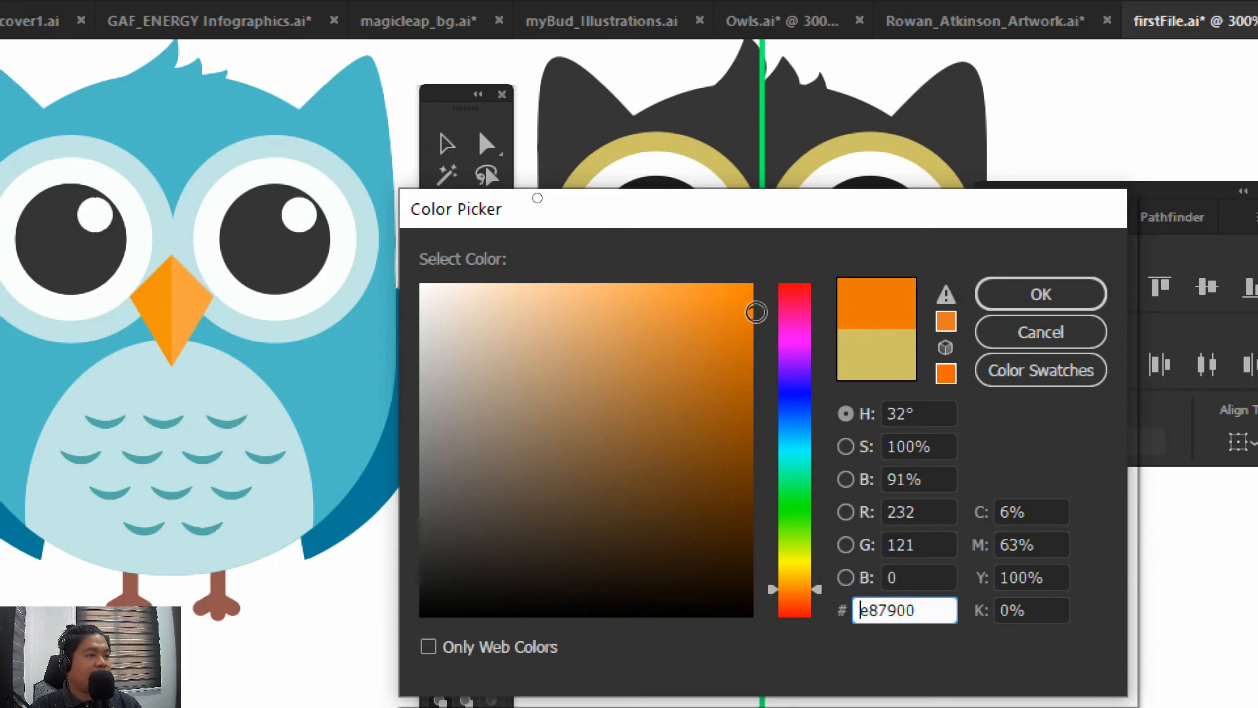
pyautogui.moveTo(777, 581); pyautogui.dragTo(783, 587)
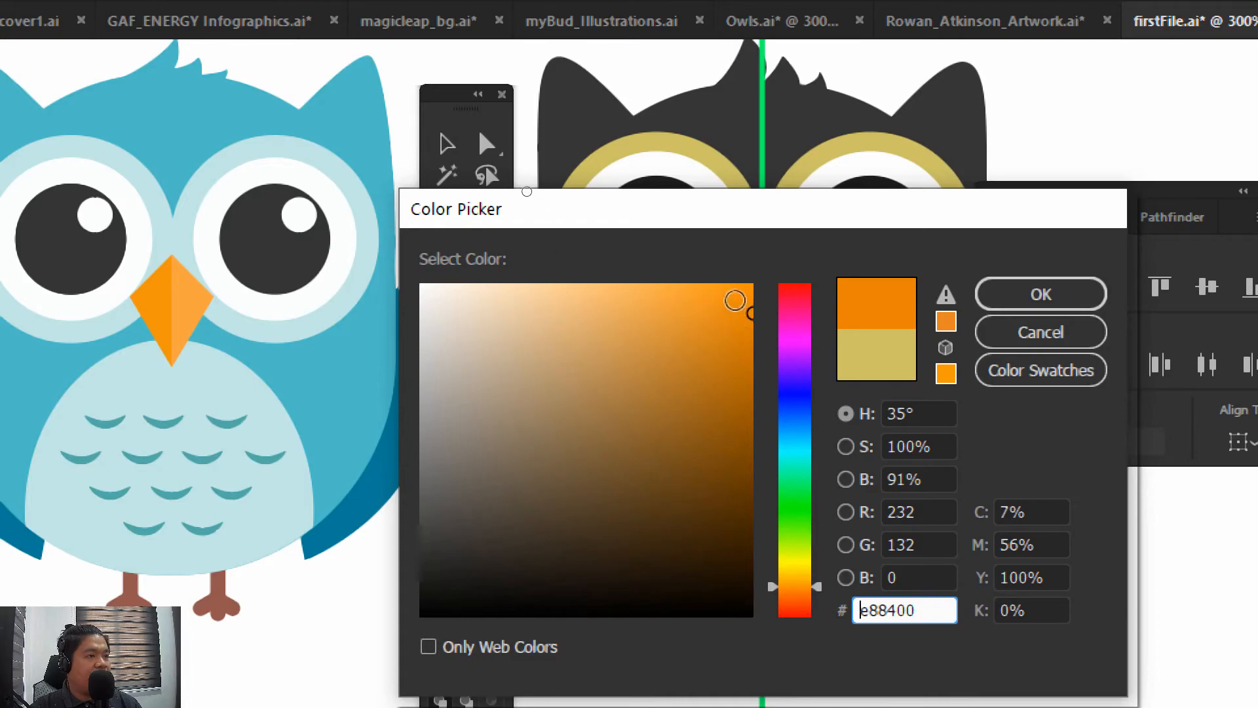
pyautogui.click(734, 299)
pyautogui.moveTo(735, 299); pyautogui.dragTo(739, 317)
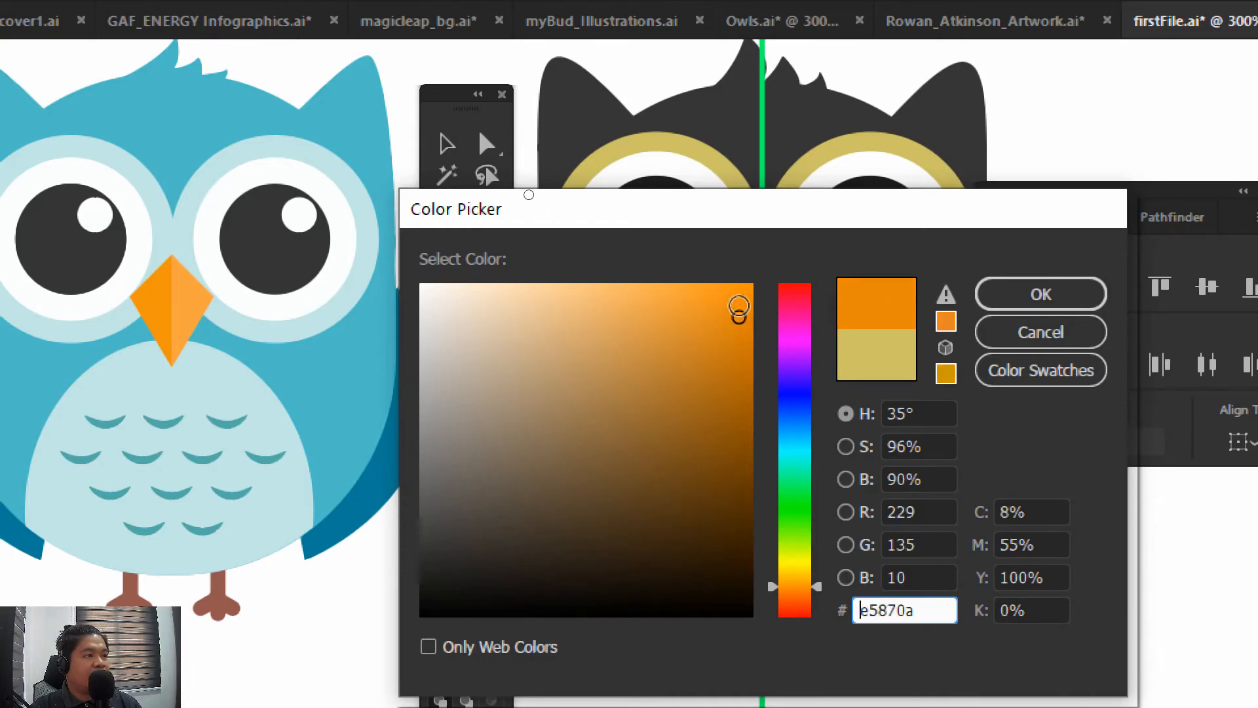
pyautogui.click(729, 303)
pyautogui.click(733, 309)
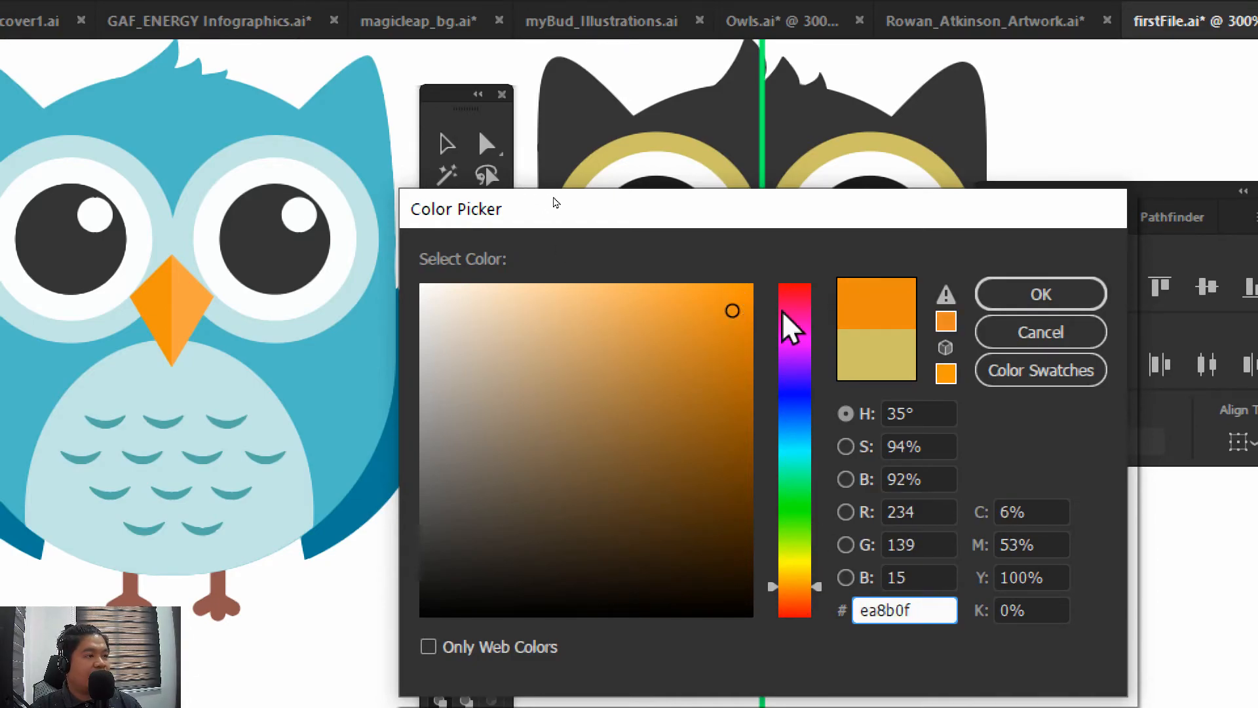
pyautogui.click(1005, 298)
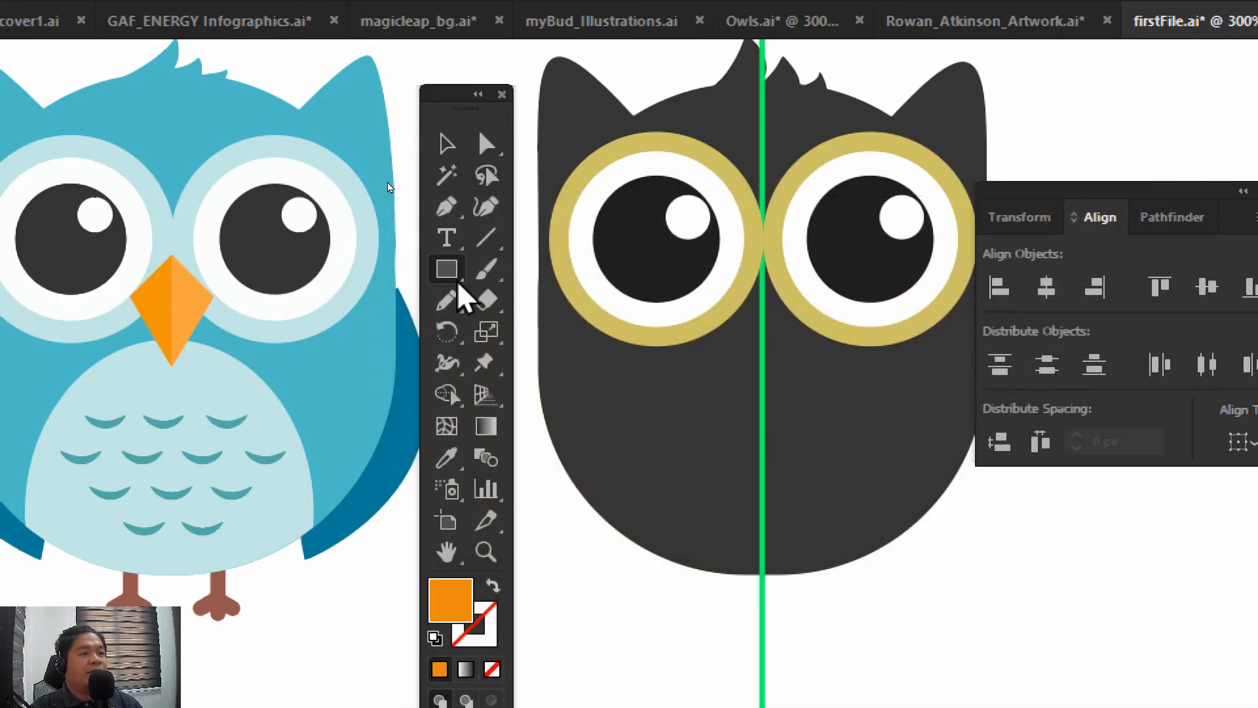
# Draw an orange square on the lower body with its right edge on the centre line, and rotate it 45° into a diamond
pyautogui.moveTo(451, 281); pyautogui.dragTo(524, 270)
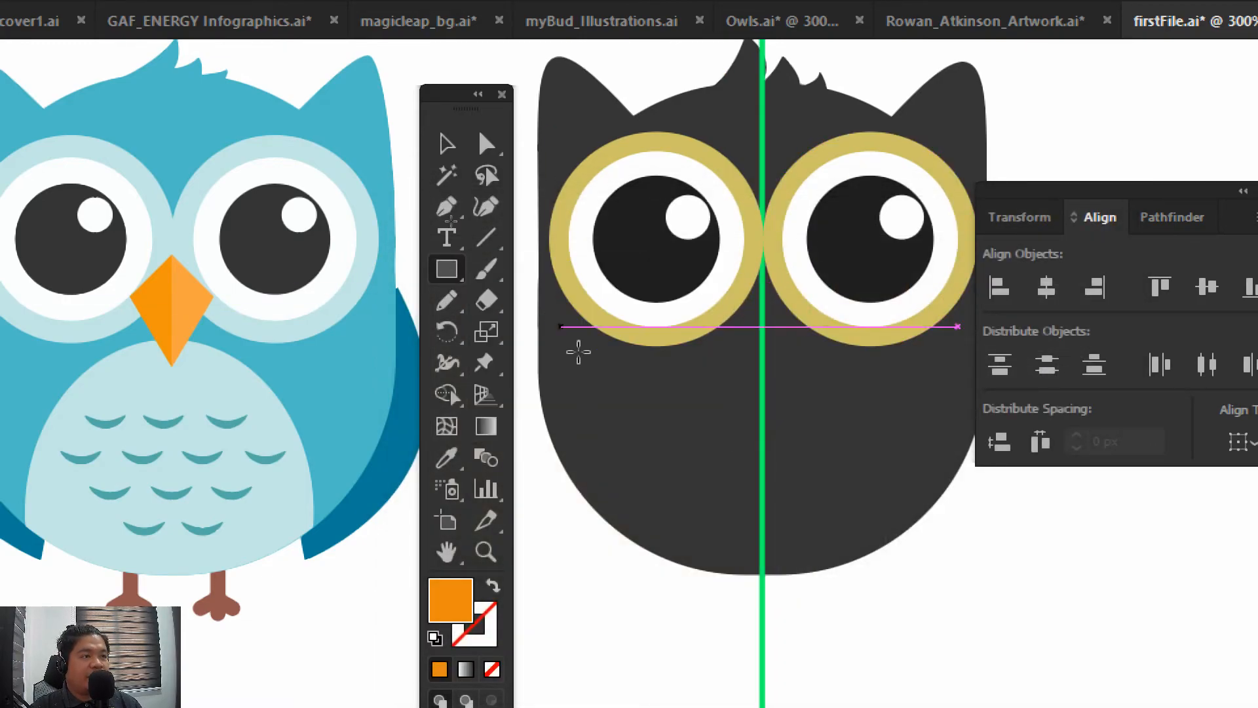
pyautogui.moveTo(658, 407)
pyautogui.mouseDown()
pyautogui.moveTo(796, 511)
pyautogui.moveTo(753, 499)
pyautogui.moveTo(763, 510)
pyautogui.mouseUp()
pyautogui.click(447, 143)
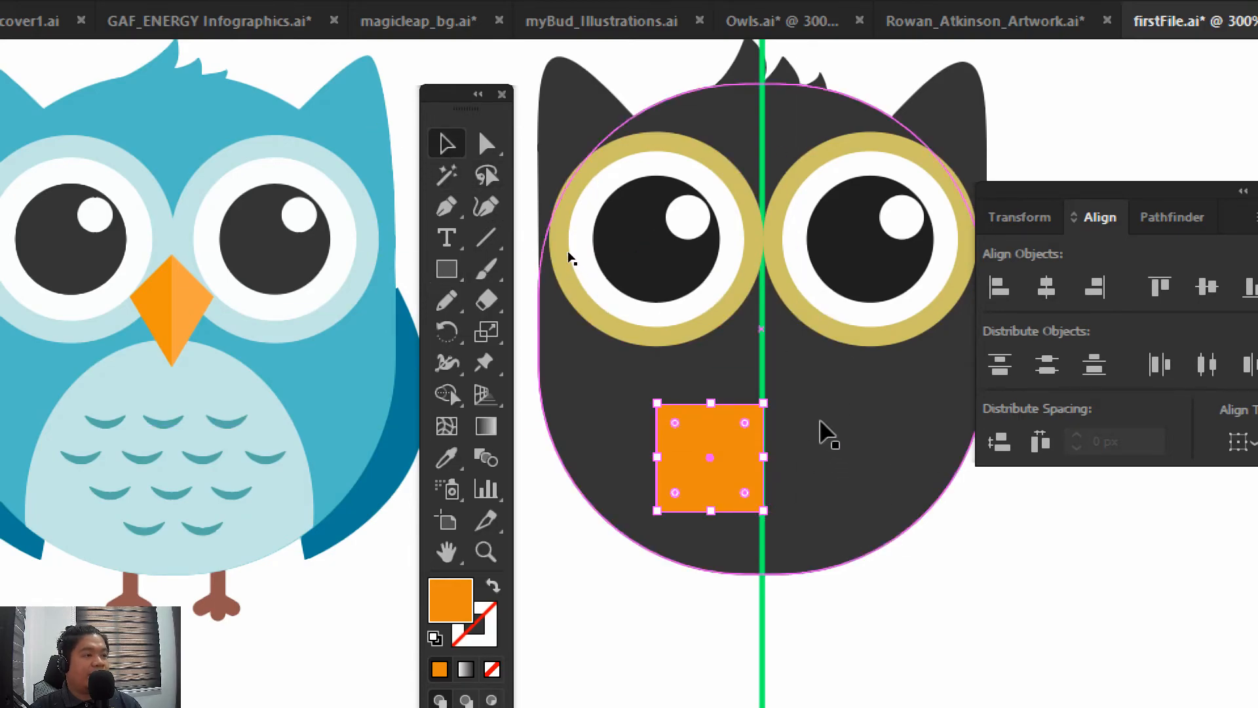
pyautogui.moveTo(777, 401); pyautogui.dragTo(826, 452)
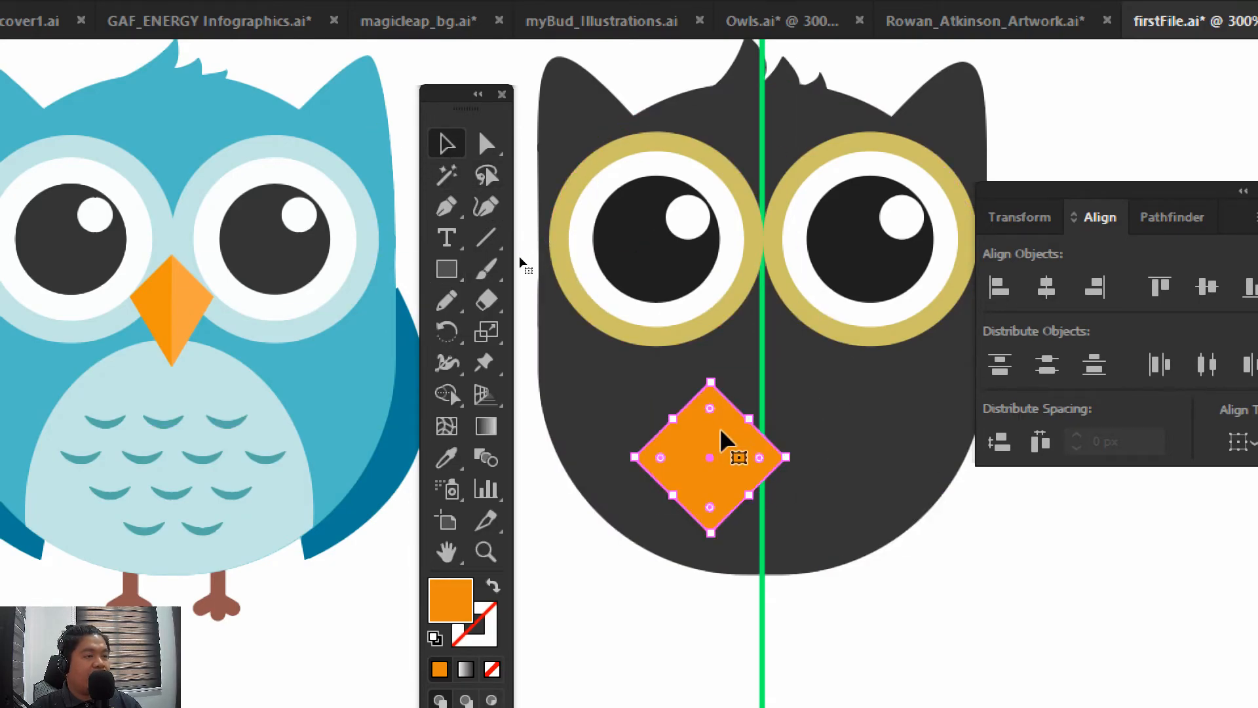
# Move the orange diamond up between the eyes, centred on the green centre line, and nudge it slightly higher
pyautogui.moveTo(725, 435); pyautogui.dragTo(773, 308)
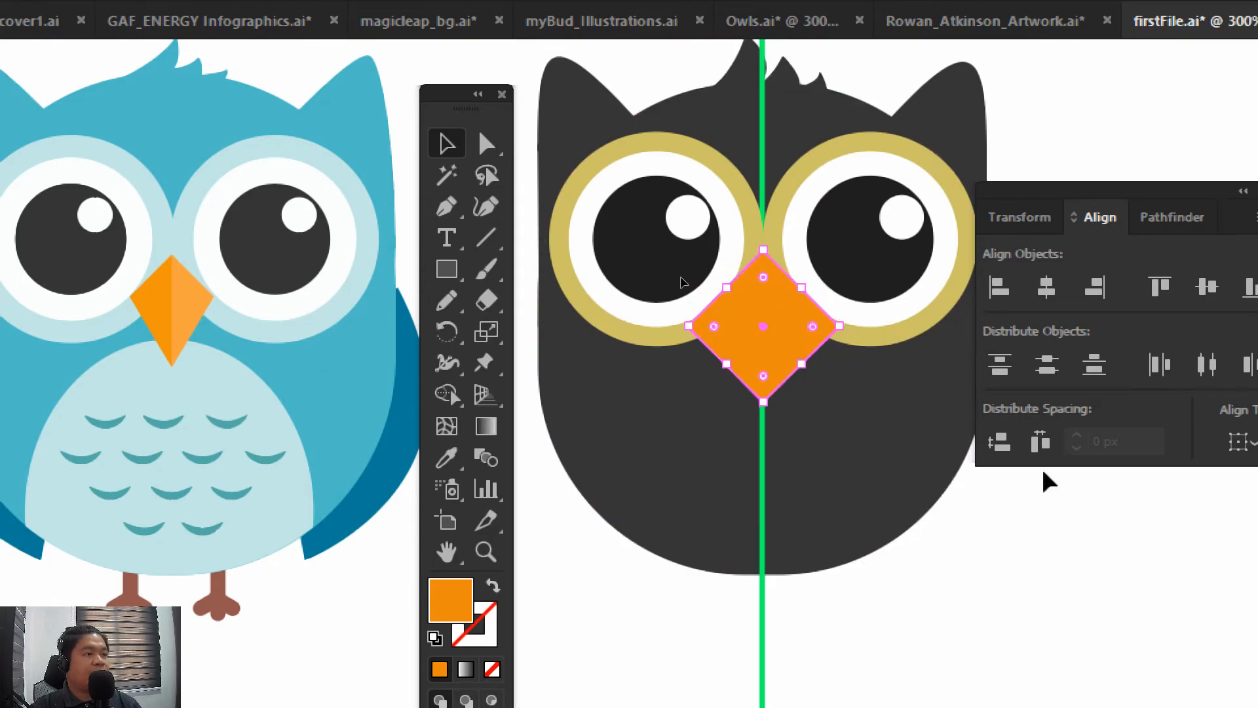
pyautogui.press('Up')
pyautogui.press('Up')
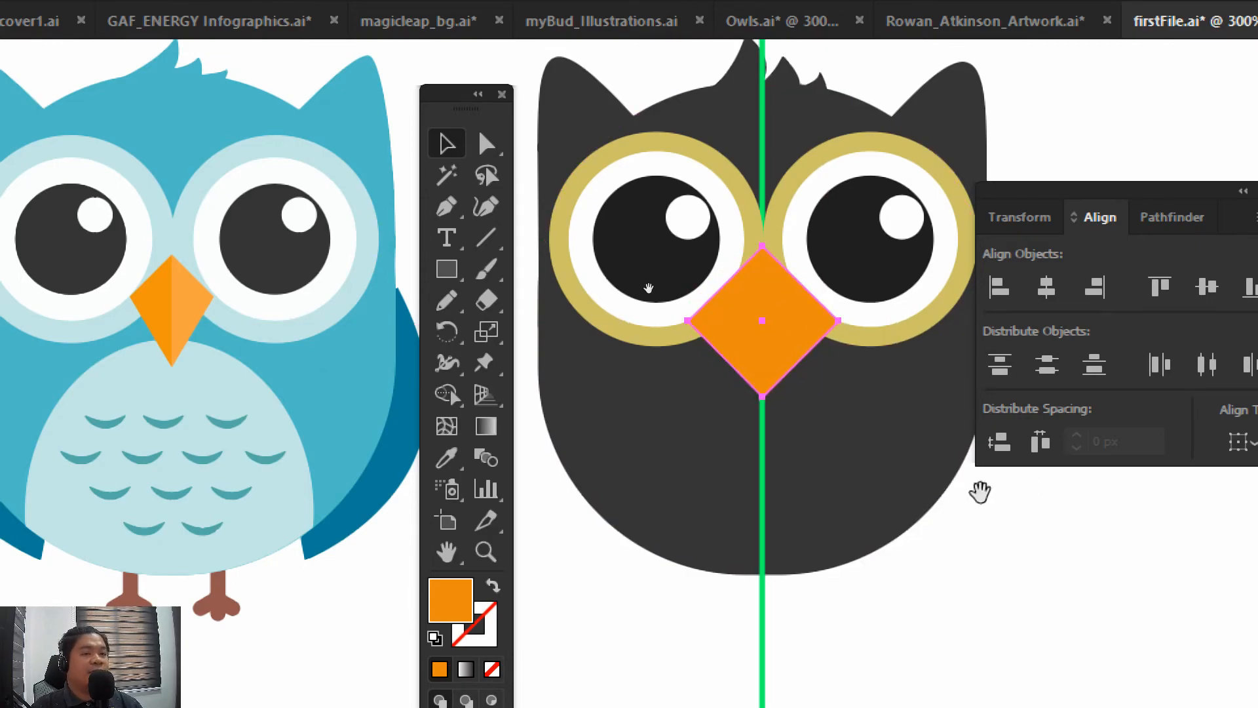
# Reshape the diamond into a narrow kite by moving its side corners inward and upward and raising its lower tip
pyautogui.moveTo(978, 491); pyautogui.dragTo(911, 483)
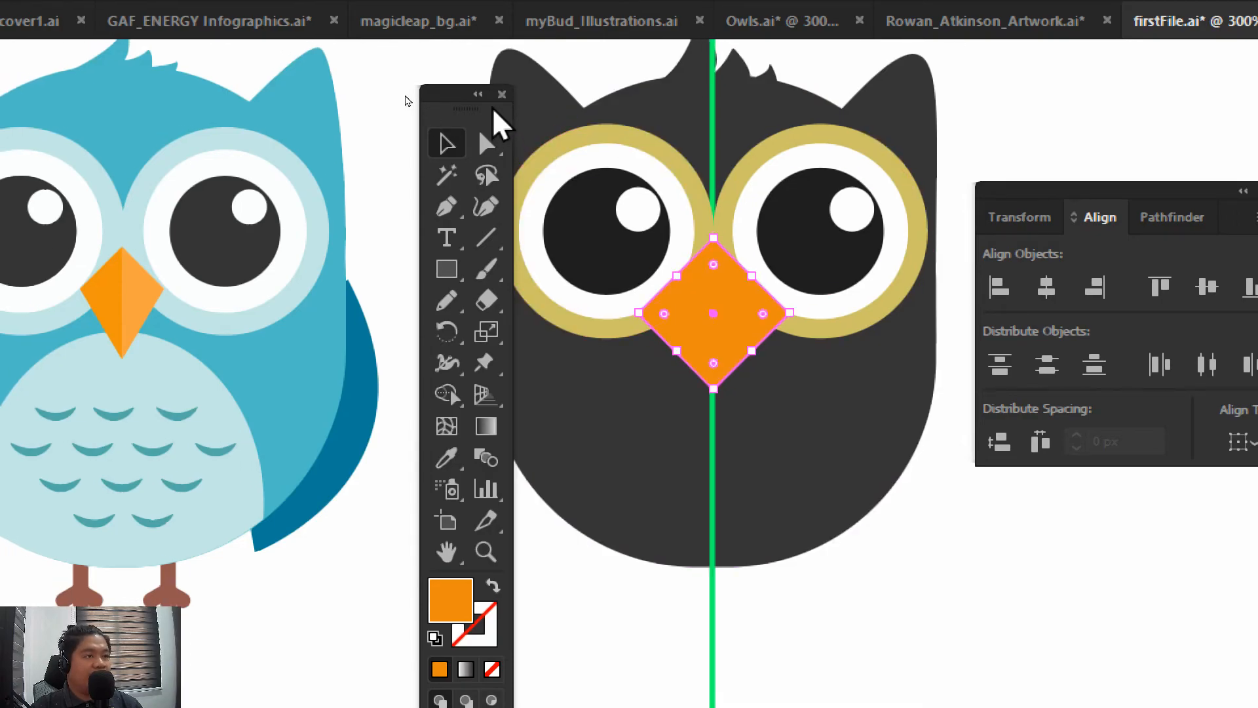
pyautogui.click(486, 144)
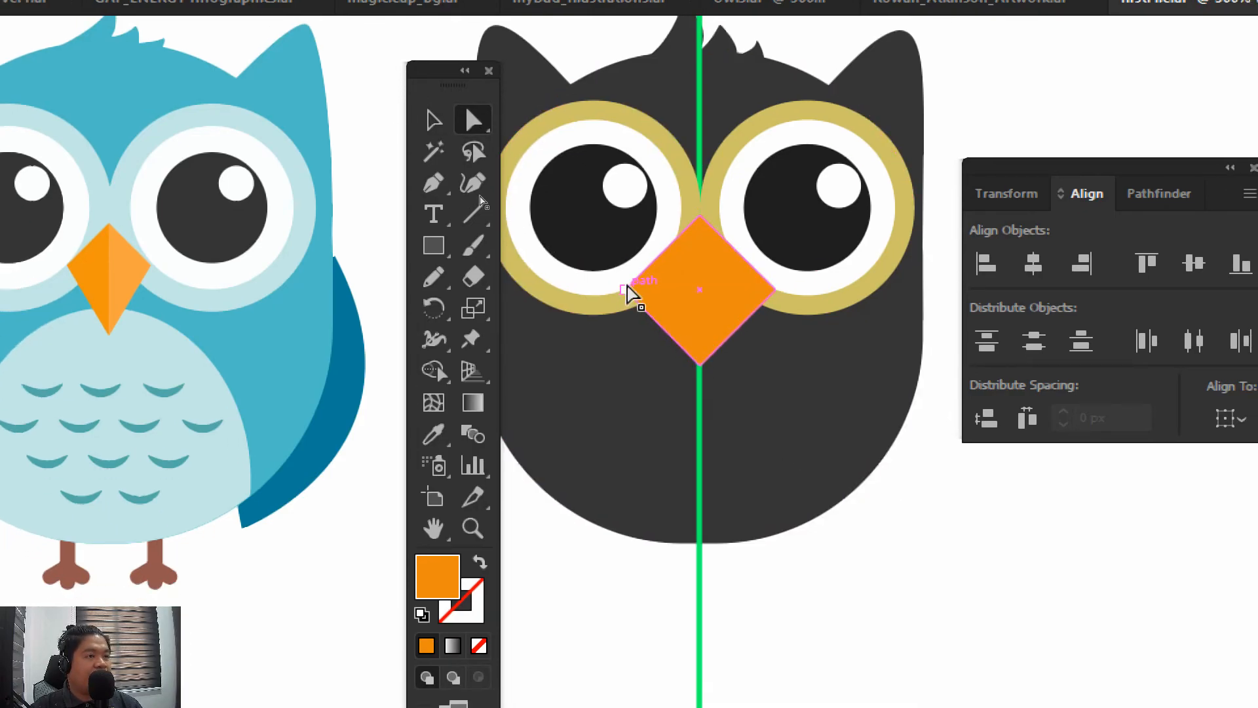
pyautogui.click(627, 292)
pyautogui.click(473, 120)
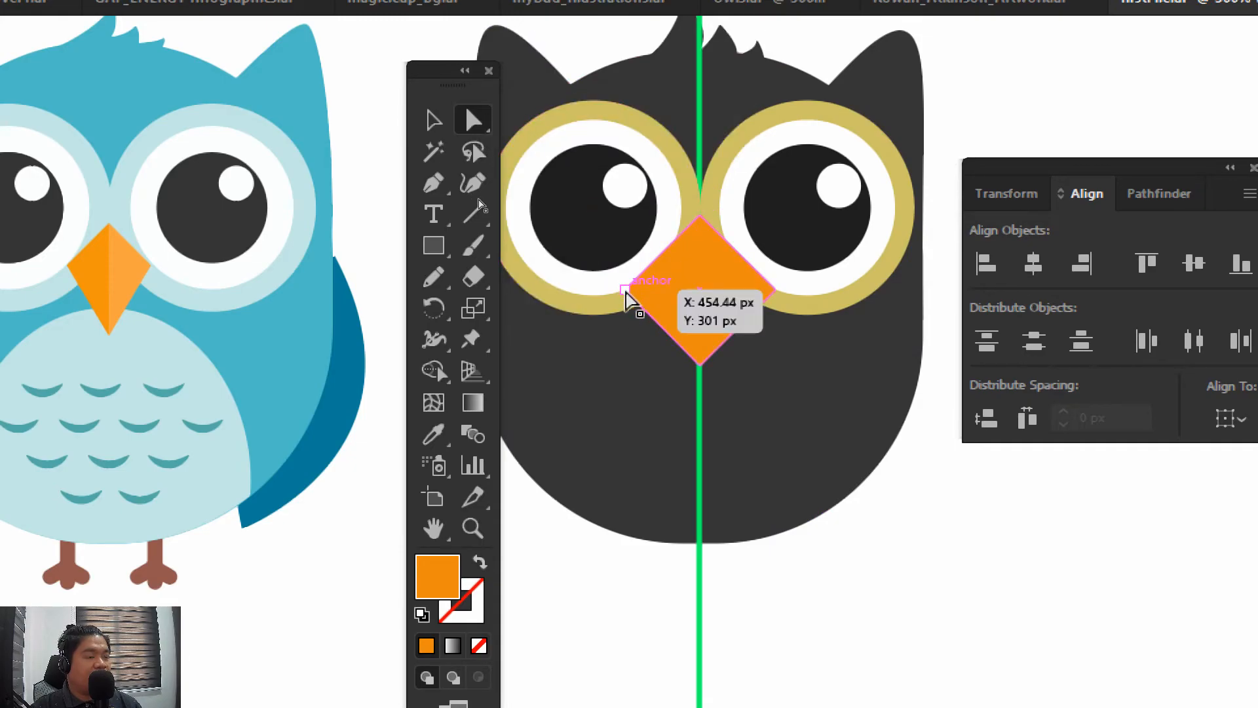
pyautogui.moveTo(626, 289)
pyautogui.mouseDown()
pyautogui.moveTo(686, 287)
pyautogui.moveTo(650, 284)
pyautogui.mouseUp()
pyautogui.hotkey('ctrl', 'z')
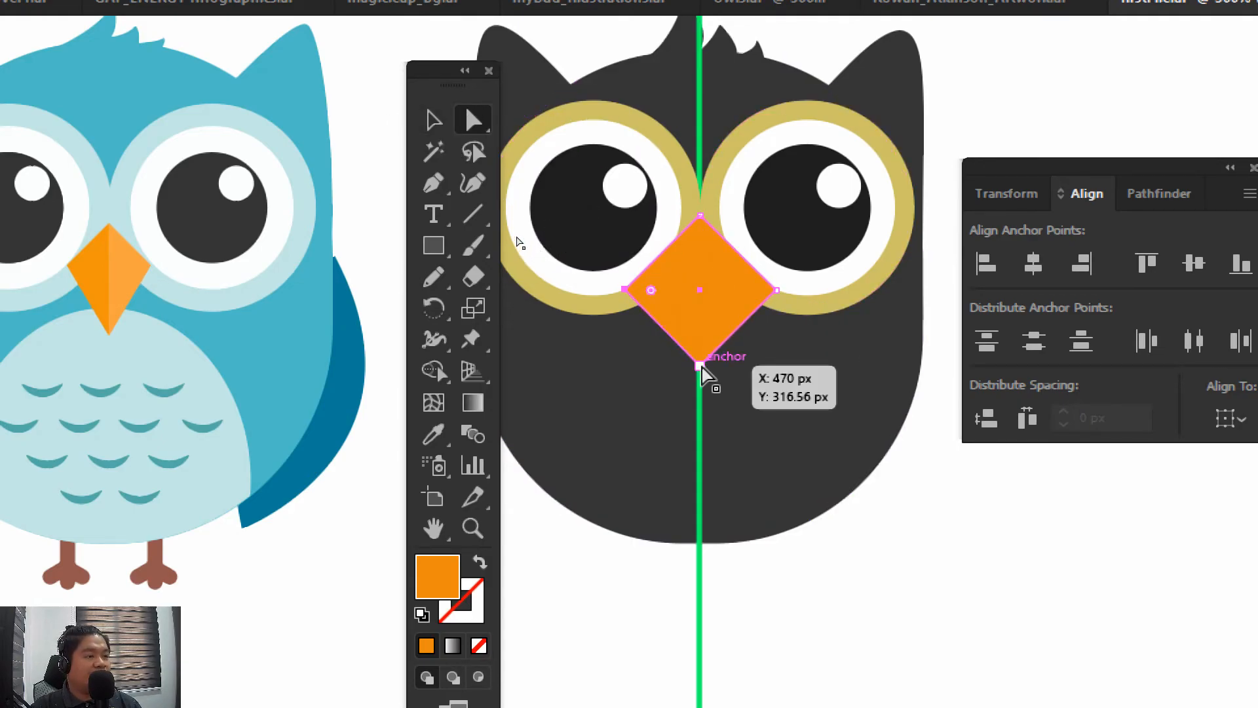
pyautogui.moveTo(699, 366)
pyautogui.mouseDown()
pyautogui.moveTo(716, 475)
pyautogui.moveTo(699, 353)
pyautogui.mouseUp()
pyautogui.press('v')
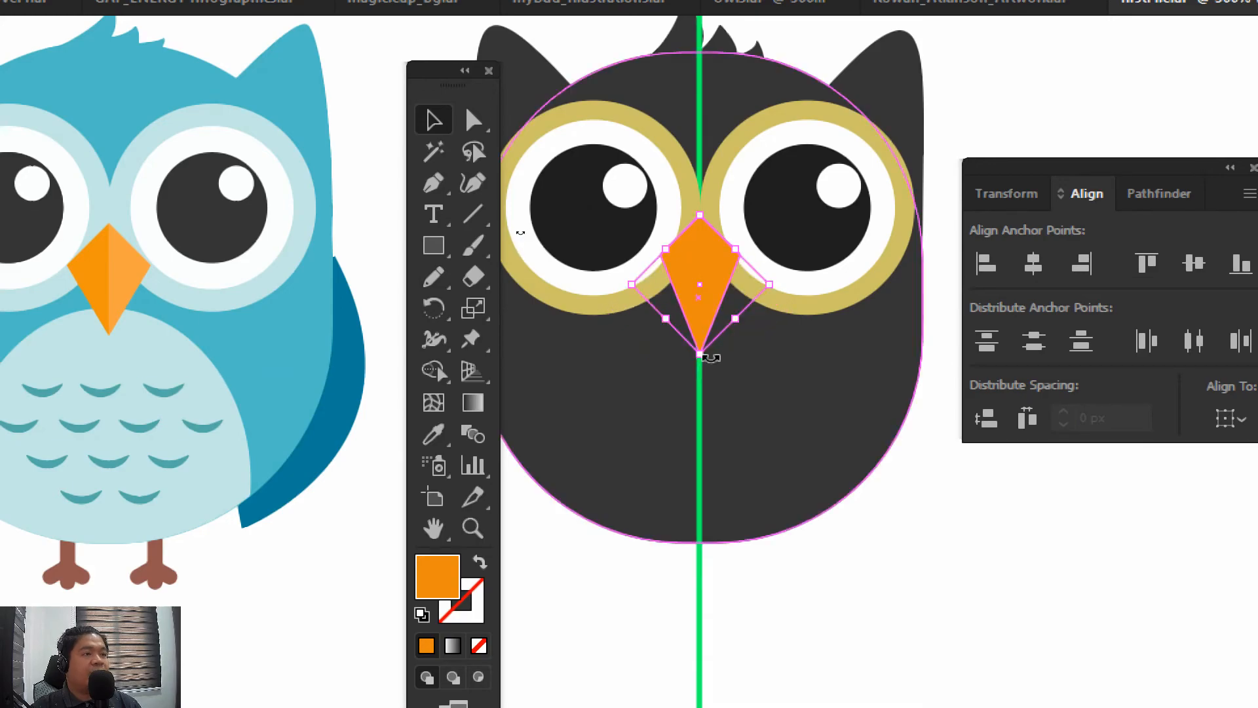
# Raise the beak's lower tip to shorten the shape, scale the beak up proportionally from its upper point, and deselect it
pyautogui.click(473, 119)
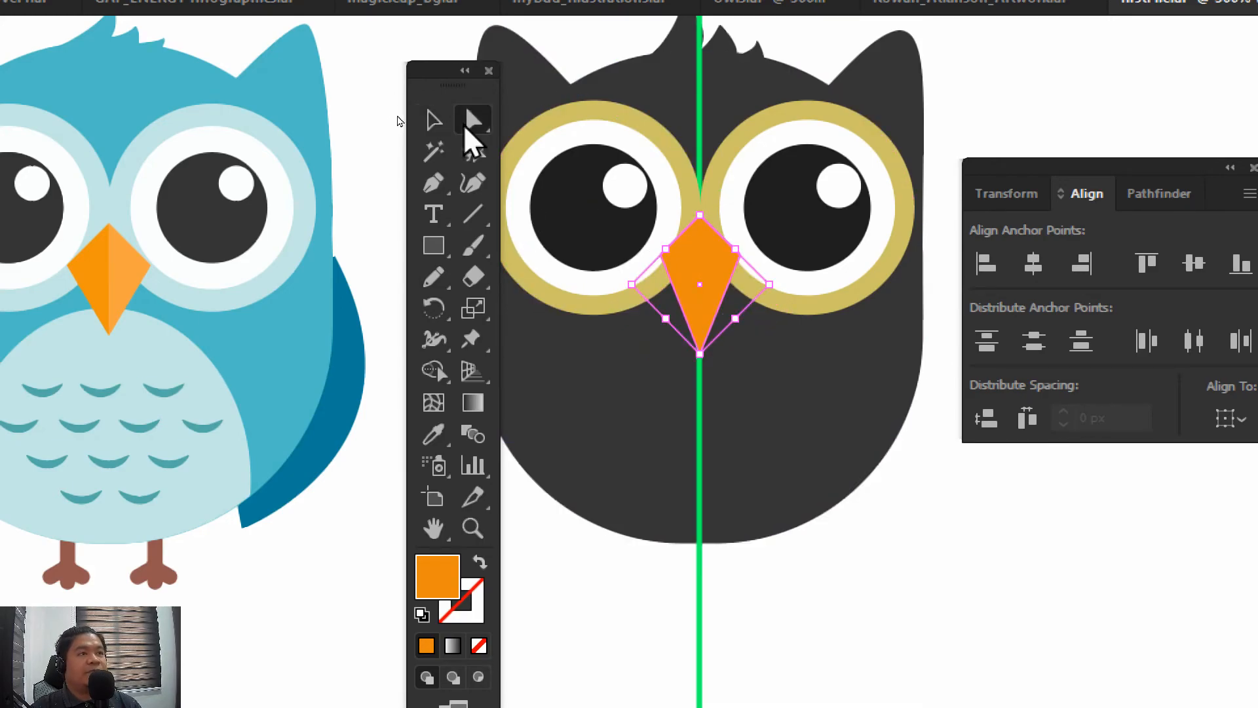
pyautogui.moveTo(699, 354); pyautogui.dragTo(700, 333)
pyautogui.press('v')
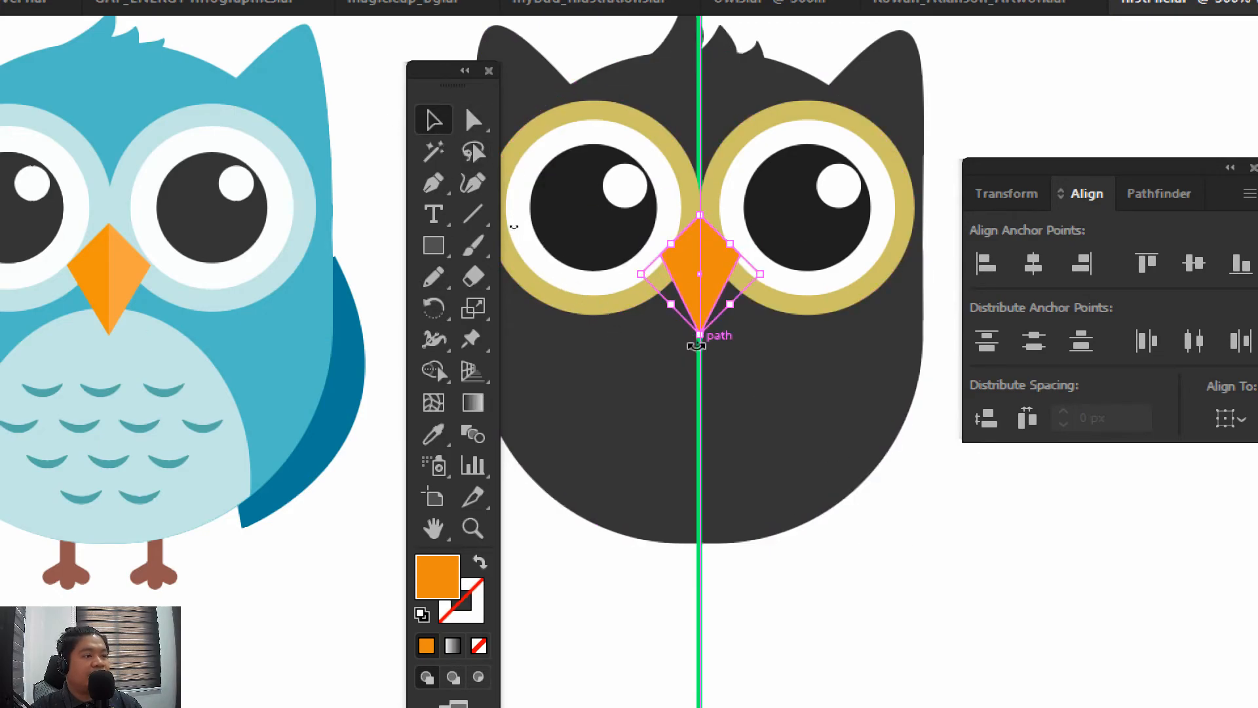
pyautogui.moveTo(700, 334); pyautogui.dragTo(699, 358)
pyautogui.click(924, 505)
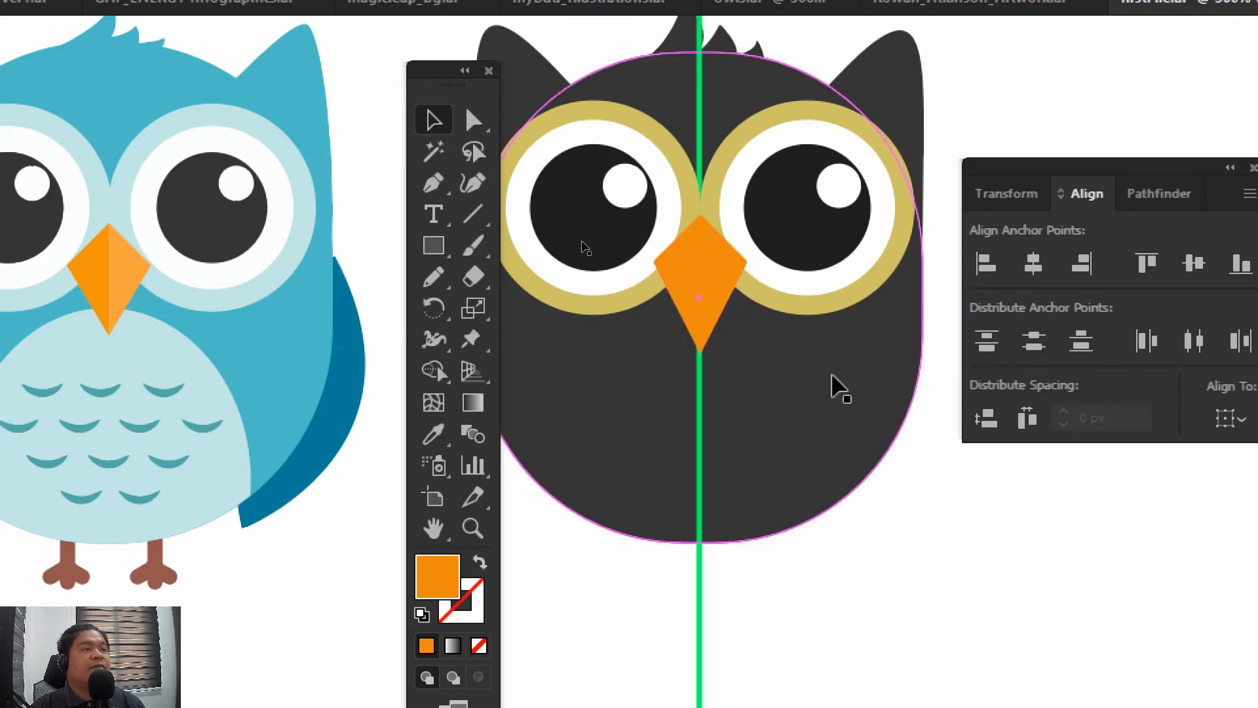
# Nudge the beak vertically along the centre line to sit slightly higher between the eyes, and deselect it
pyautogui.click(703, 279)
pyautogui.press('Down')
pyautogui.press('Down')
pyautogui.press('Down')
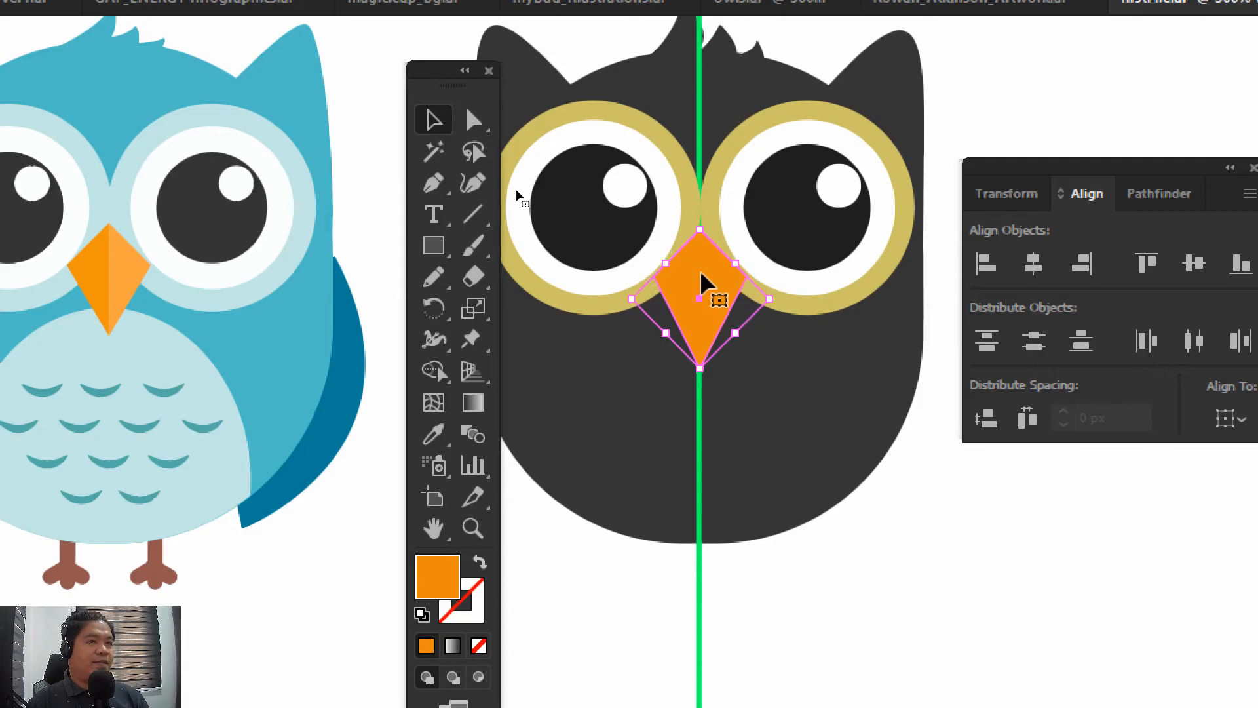
pyautogui.press('Up')
pyautogui.press('Up')
pyautogui.press('Up')
pyautogui.press('Up')
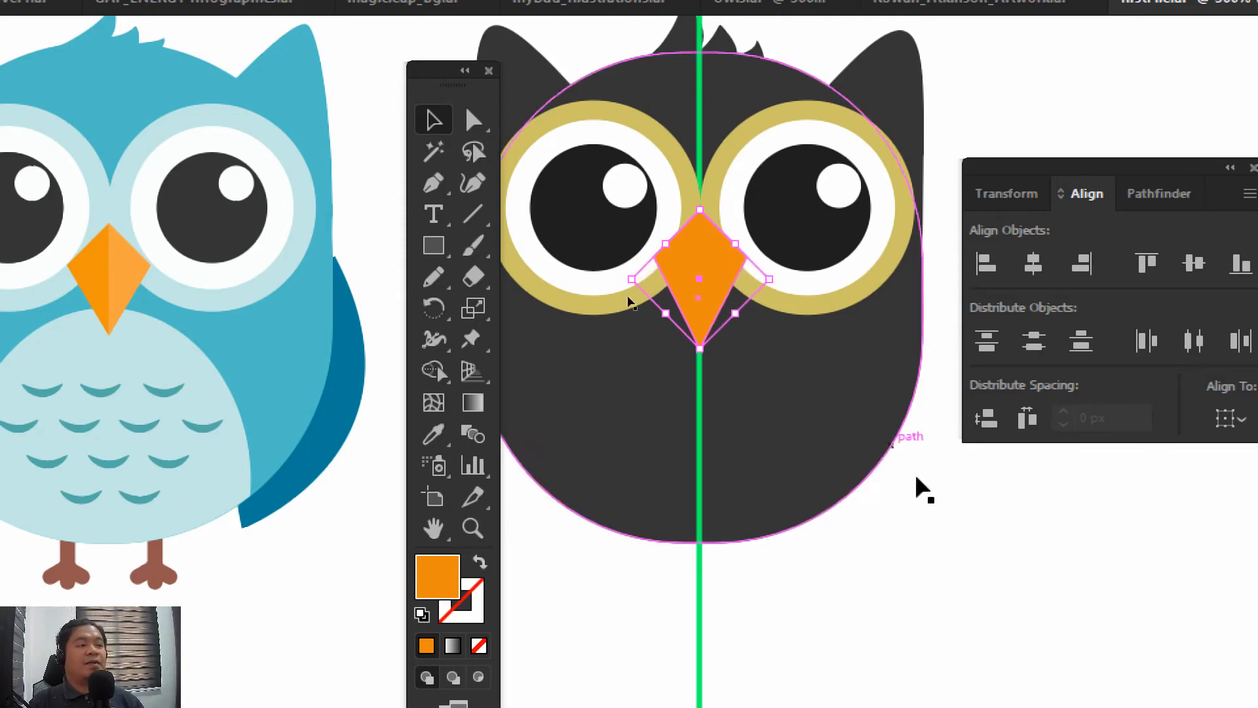
pyautogui.click(1012, 571)
pyautogui.moveTo(956, 502); pyautogui.dragTo(967, 533)
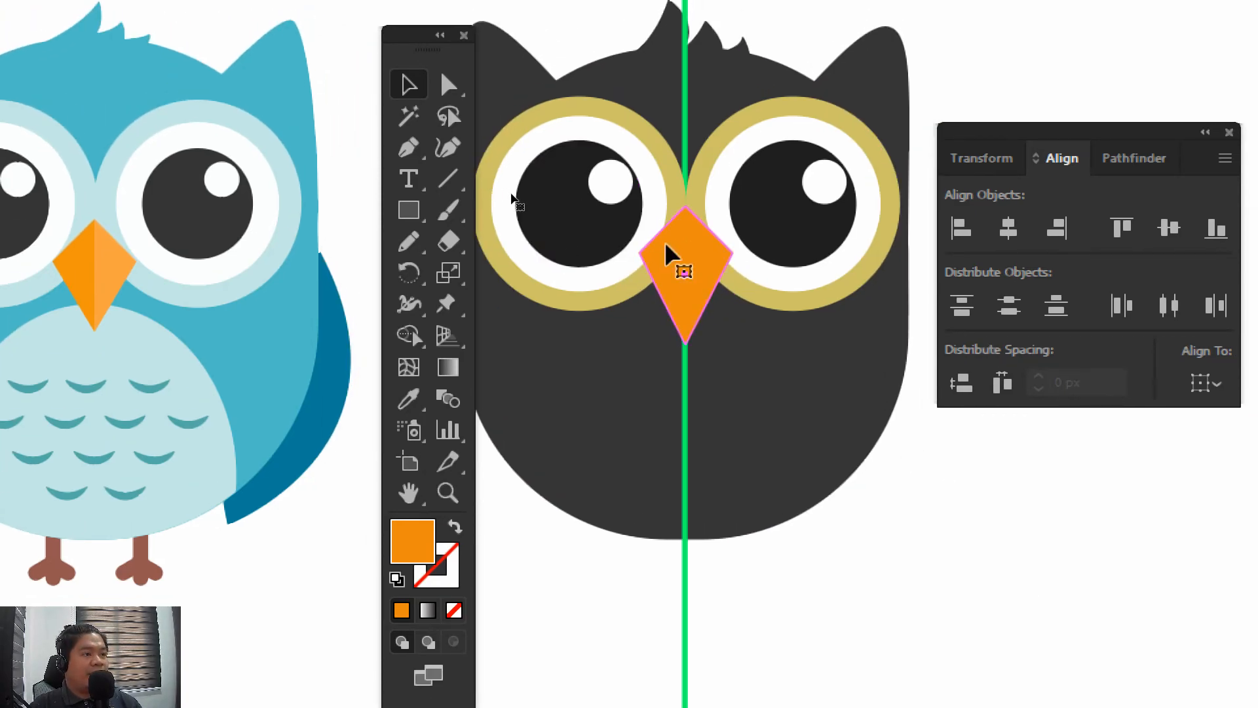
# Duplicate the beak in place and fill the upper copy with a lighter orange, ffa840
pyautogui.click(667, 252)
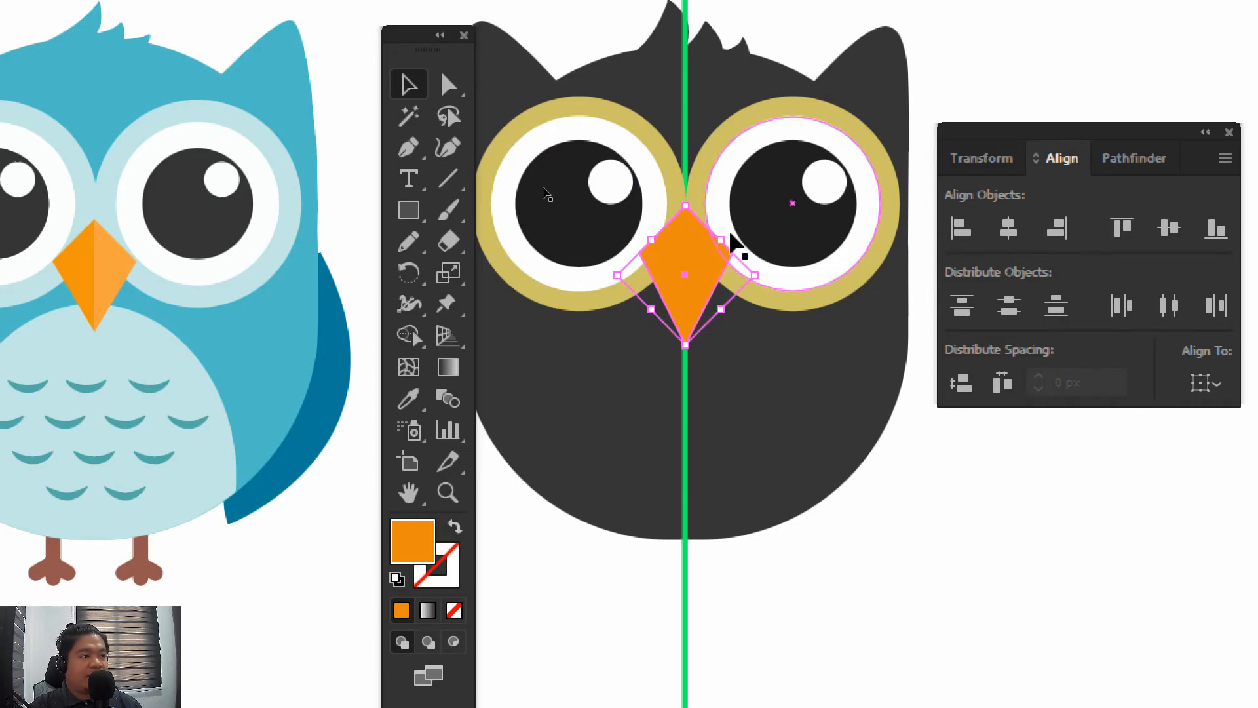
pyautogui.click(800, 596)
pyautogui.click(684, 299)
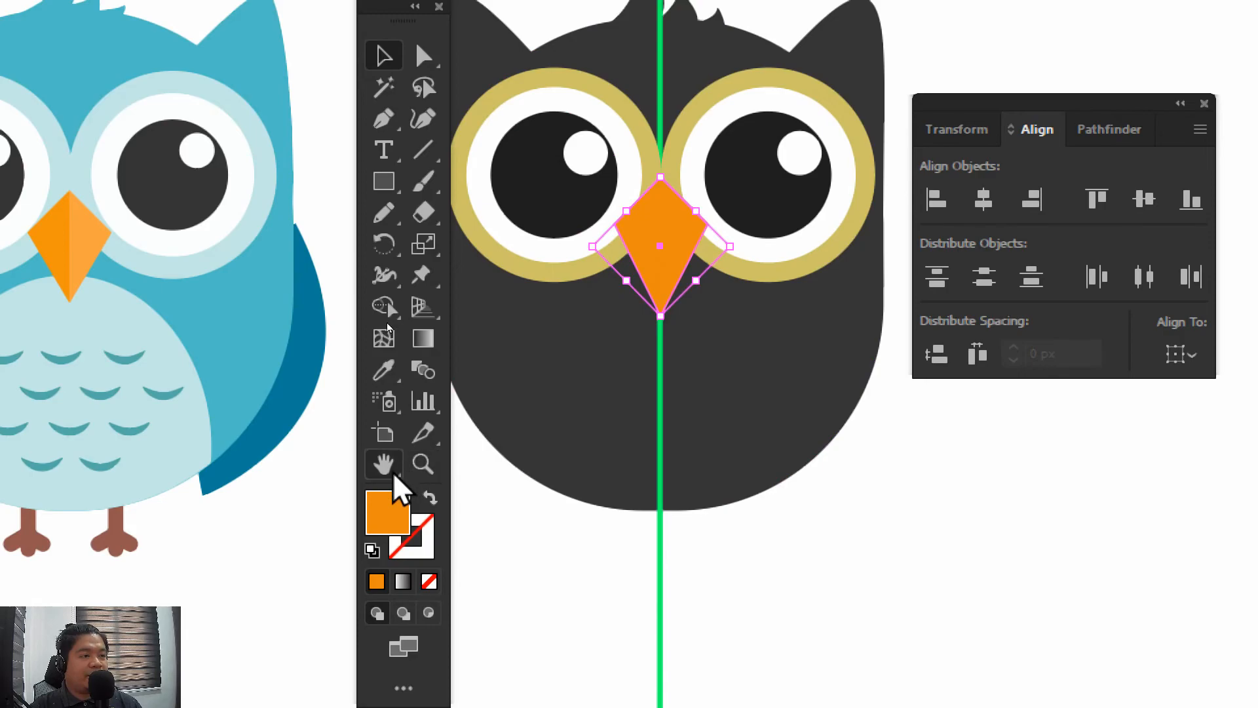
pyautogui.doubleClick(384, 497)
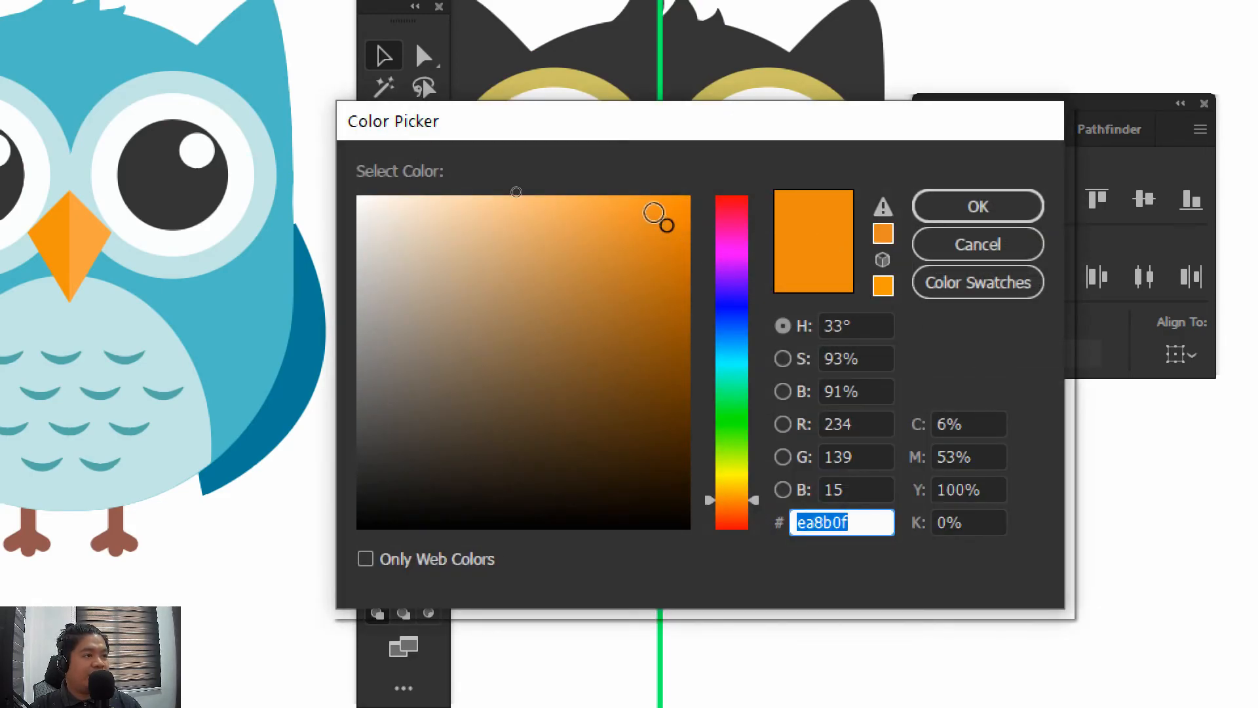
pyautogui.moveTo(666, 225); pyautogui.dragTo(609, 191)
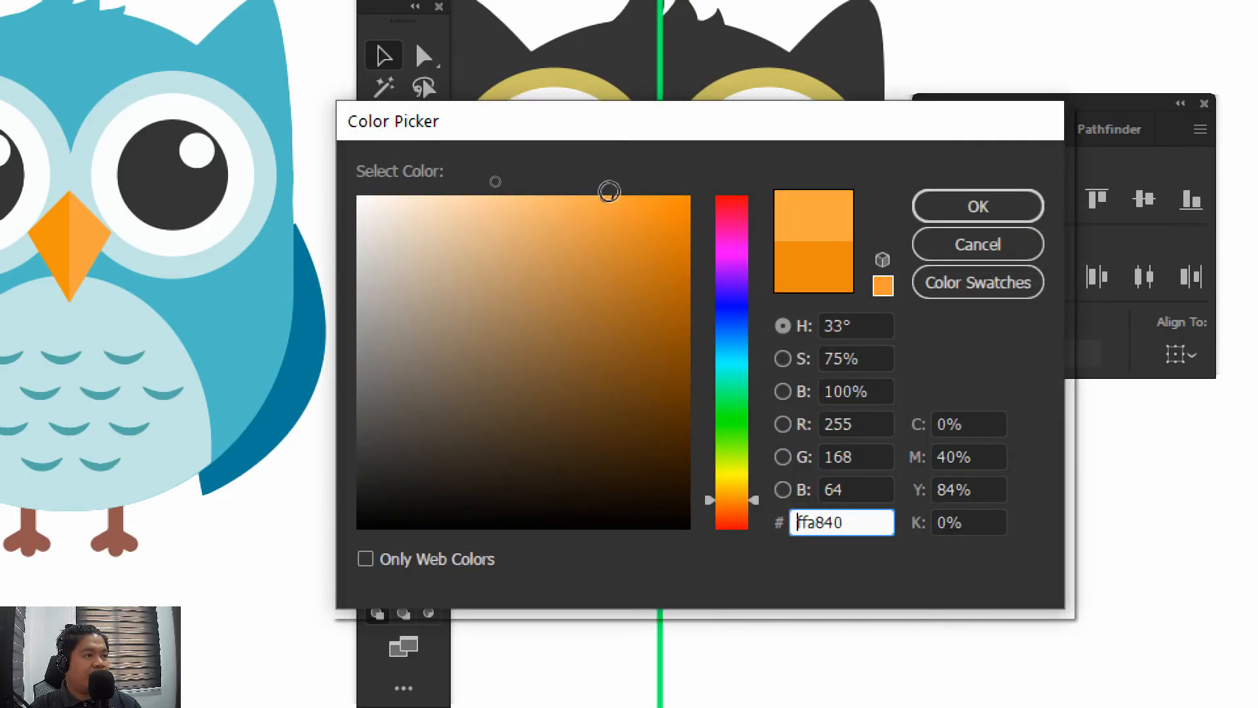
pyautogui.click(929, 209)
pyautogui.click(873, 524)
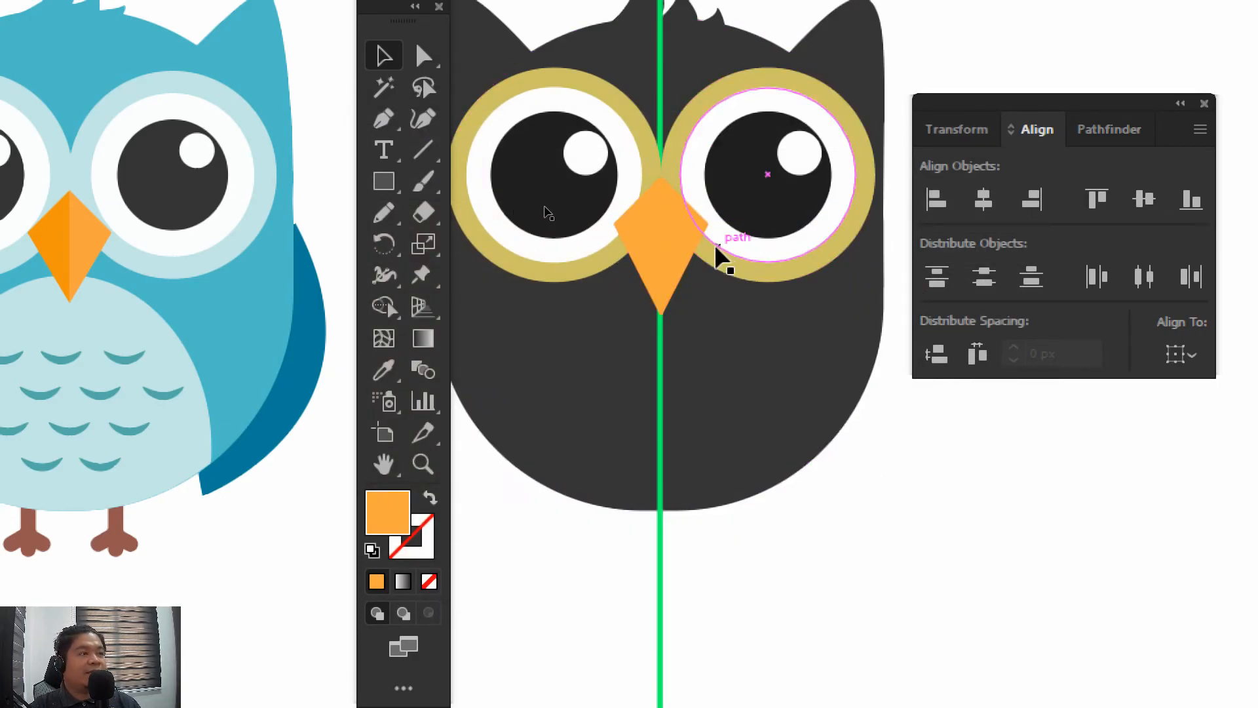
# Move the lighter beak copy sideways to check the darker one beneath it, and undo the move
pyautogui.moveTo(679, 245); pyautogui.dragTo(787, 244)
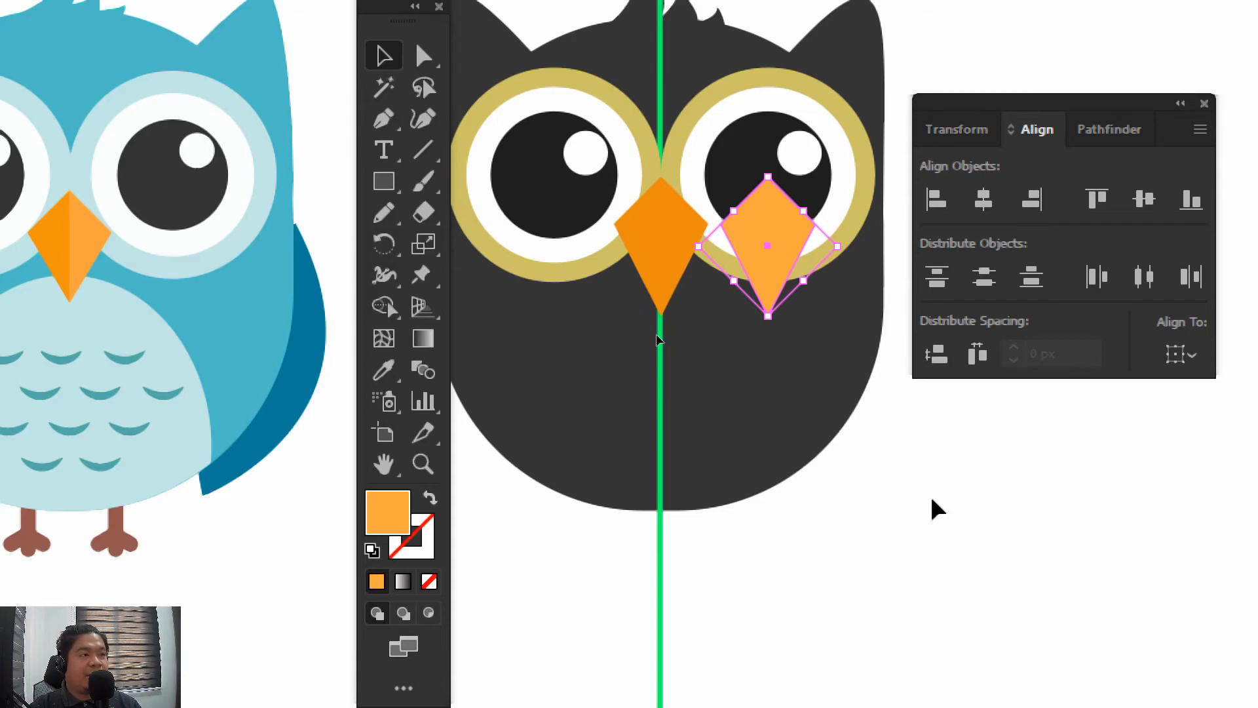
pyautogui.hotkey('ctrl', 'z')
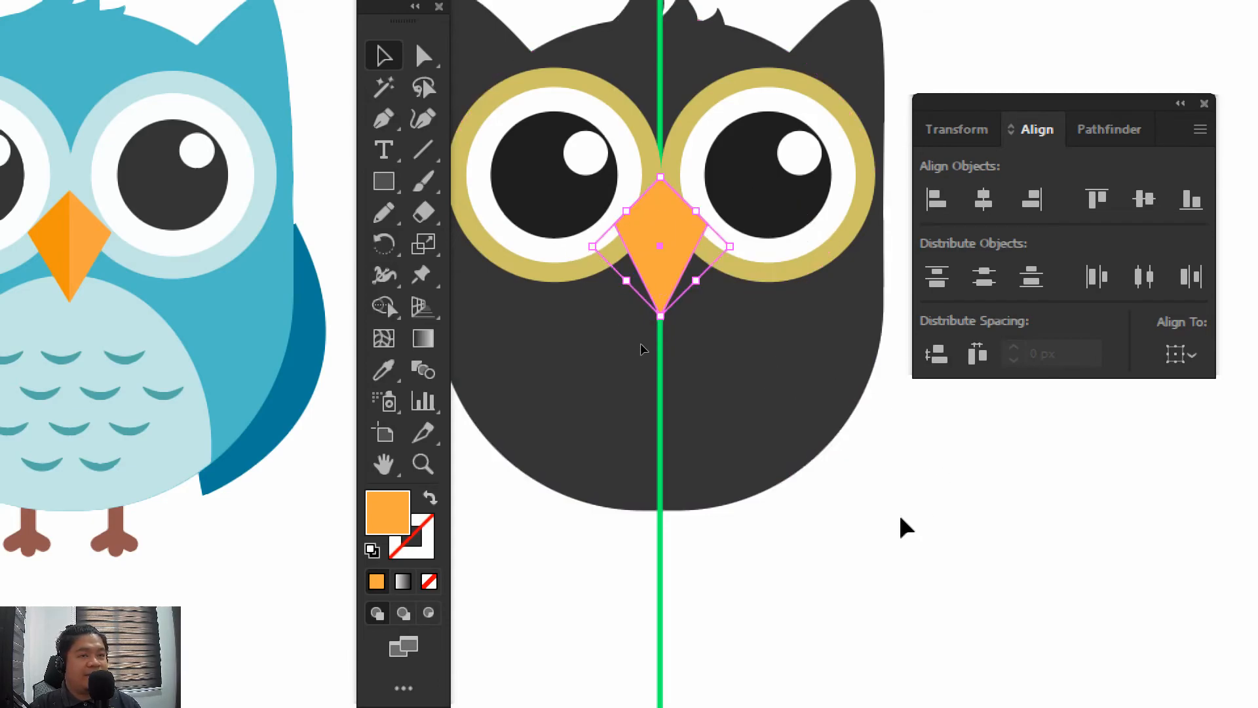
pyautogui.click(900, 519)
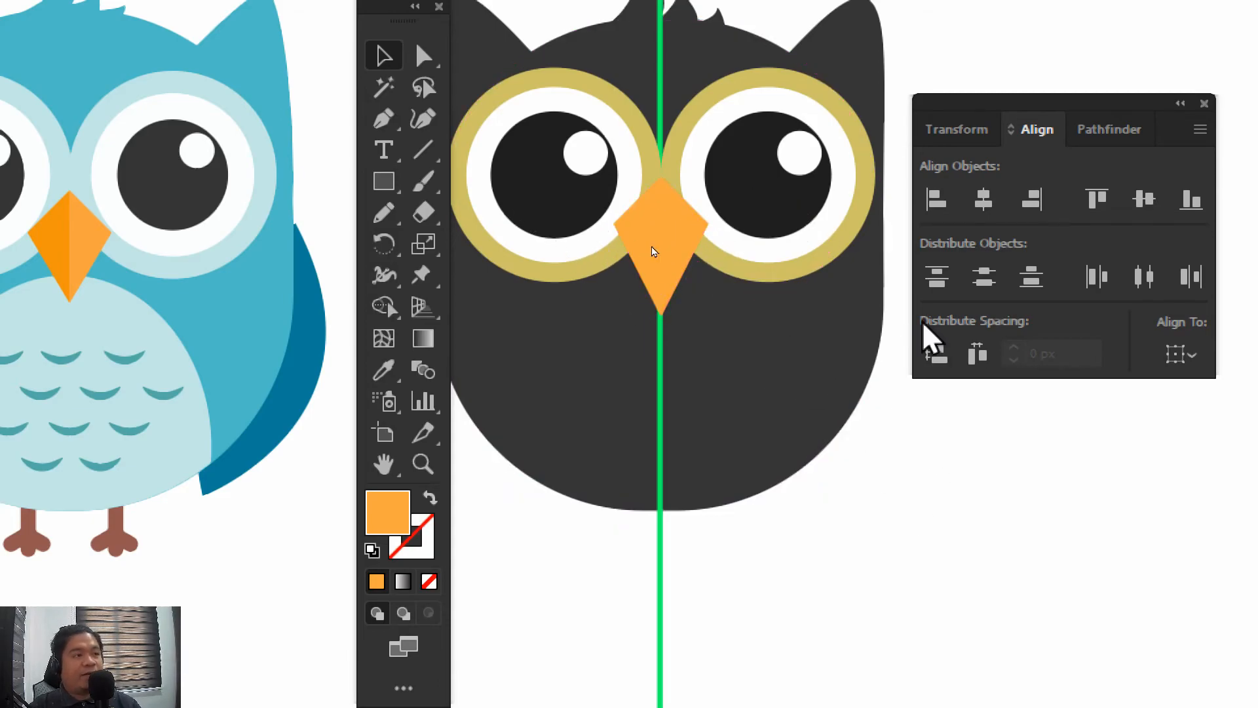
# Select the lighter beak copy and activate the Delete Anchor Point tool for trimming it
pyautogui.click(675, 248)
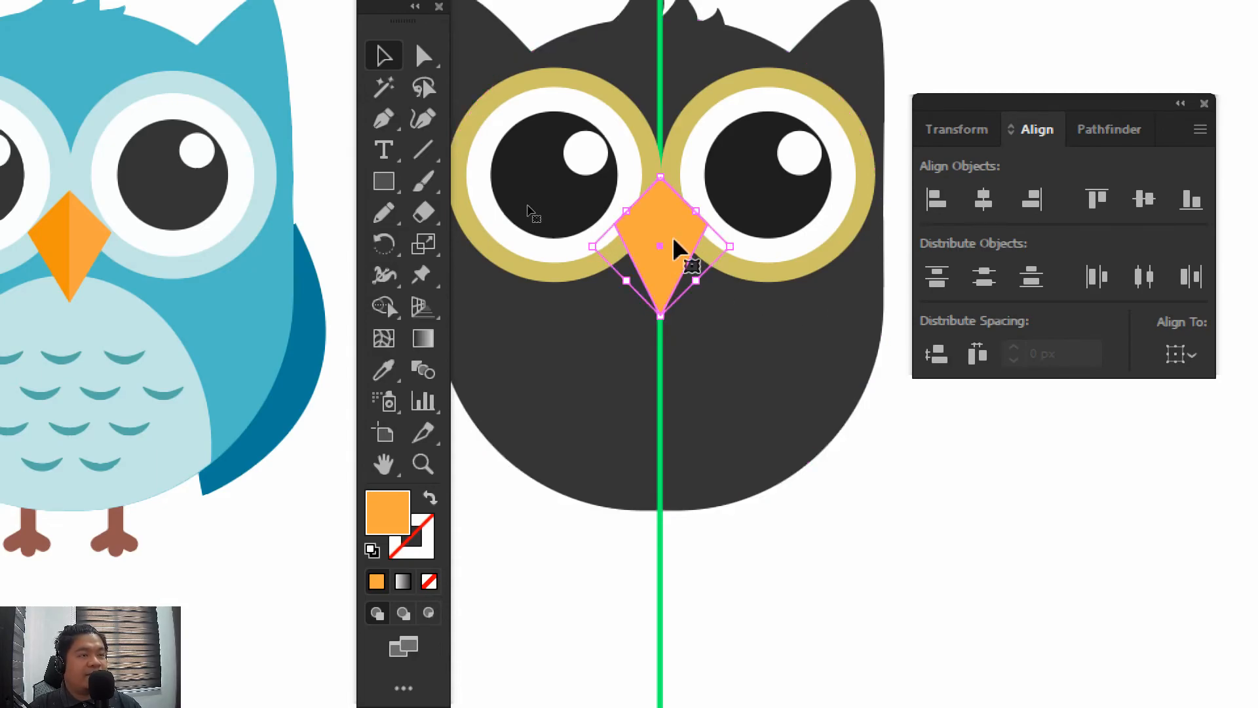
pyautogui.click(385, 123)
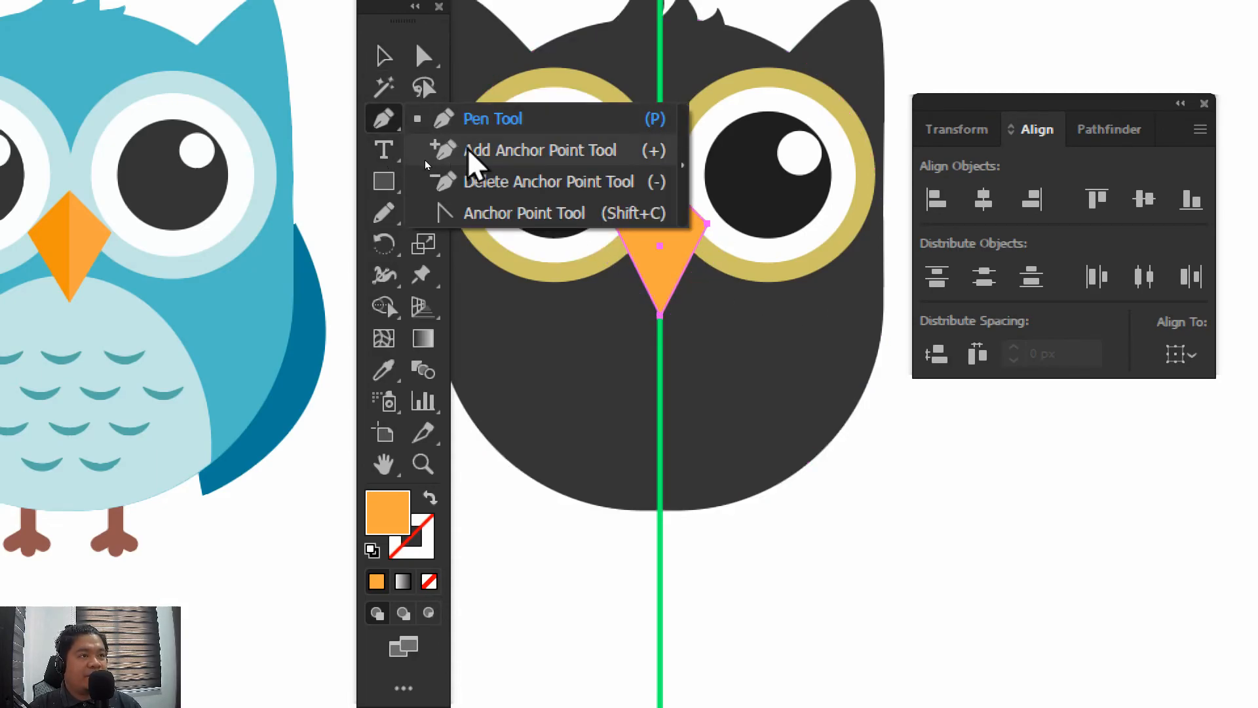
pyautogui.click(475, 181)
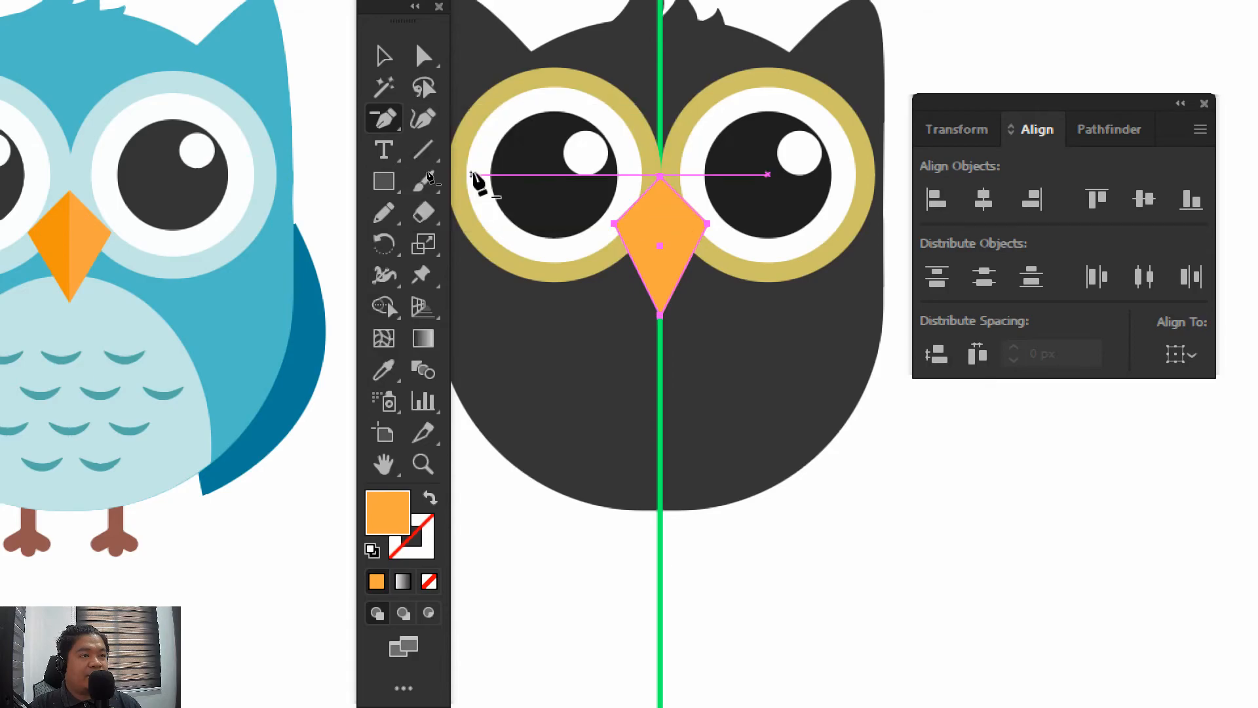
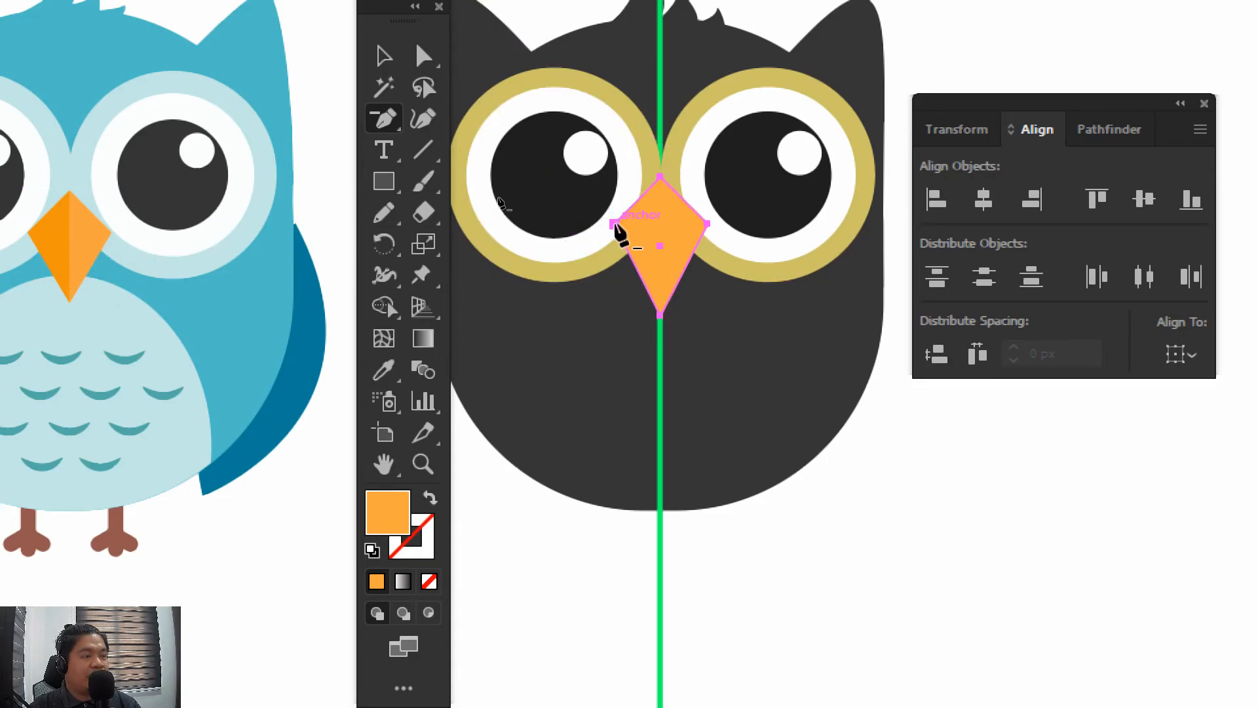
# Delete the left corner anchor point of the lighter beak copy so it covers only the right half, and deselect it
pyautogui.click(387, 119)
pyautogui.click(439, 182)
pyautogui.click(378, 53)
pyautogui.click(873, 506)
pyautogui.moveTo(924, 454)
pyautogui.mouseDown()
pyautogui.moveTo(877, 399)
pyautogui.moveTo(944, 455)
pyautogui.mouseUp()
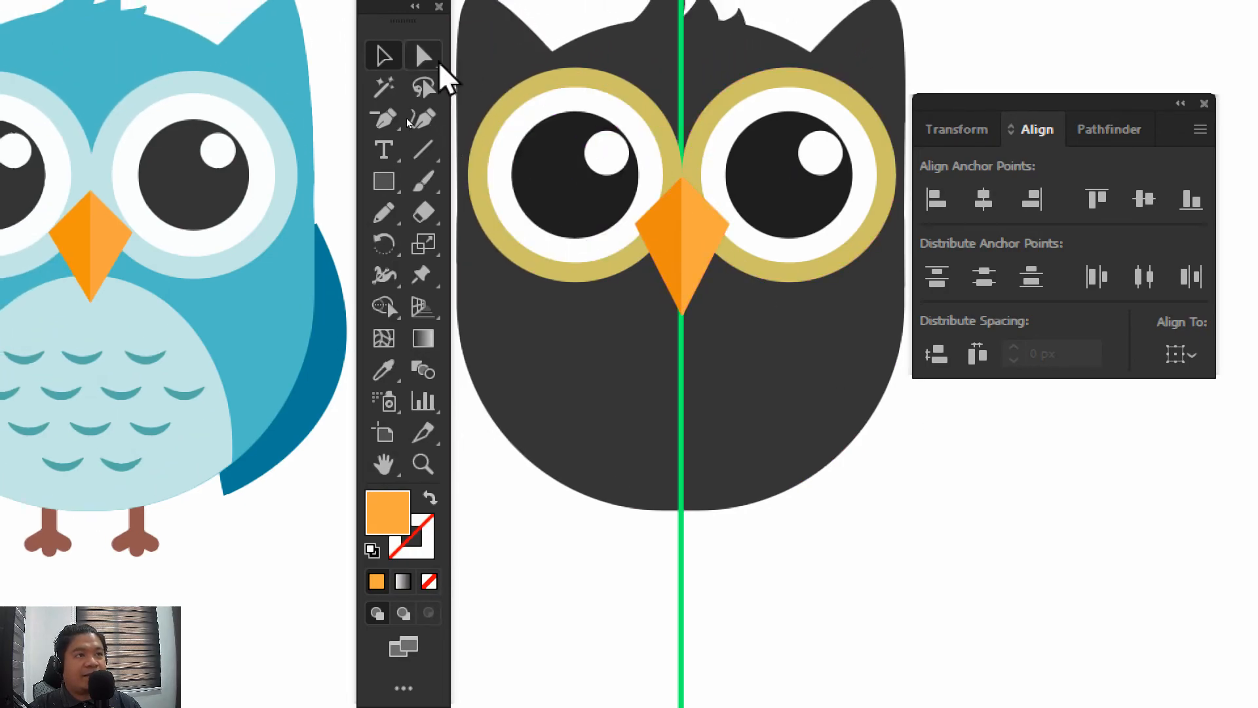
# Move both beak halves and the right eye off the face in turn, undoing each move, and deselect everything
pyautogui.click(668, 250)
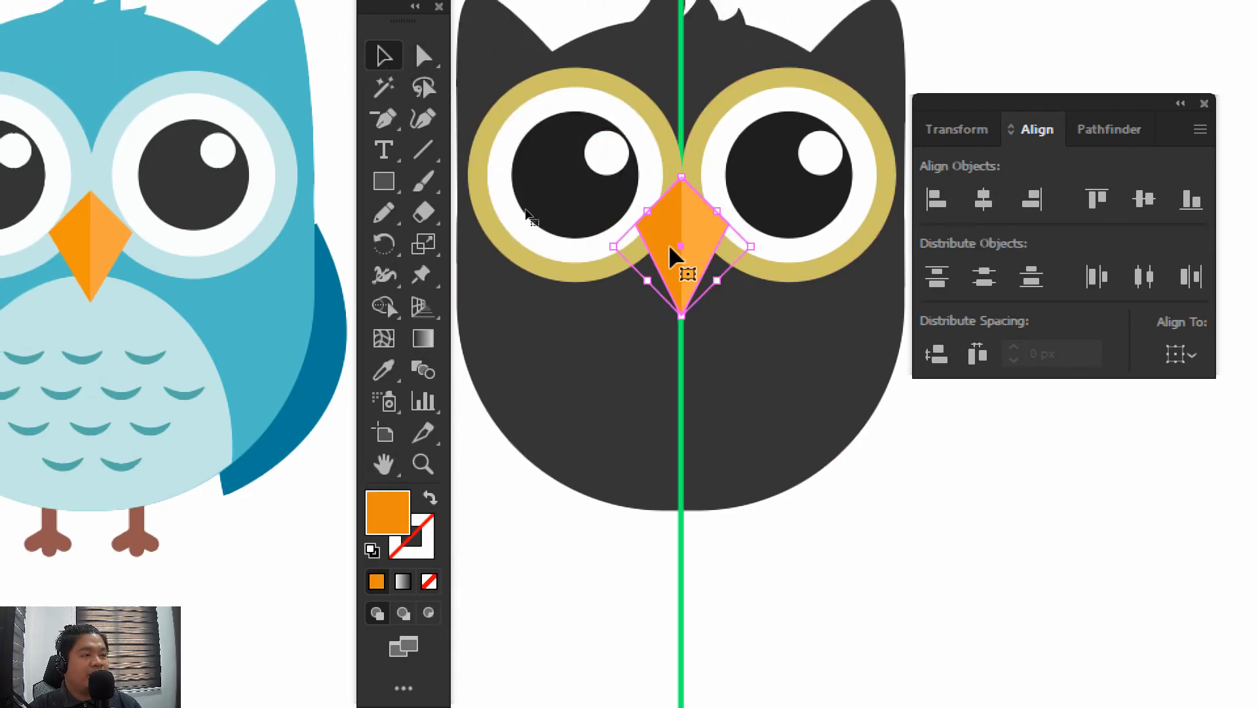
pyautogui.click(856, 469)
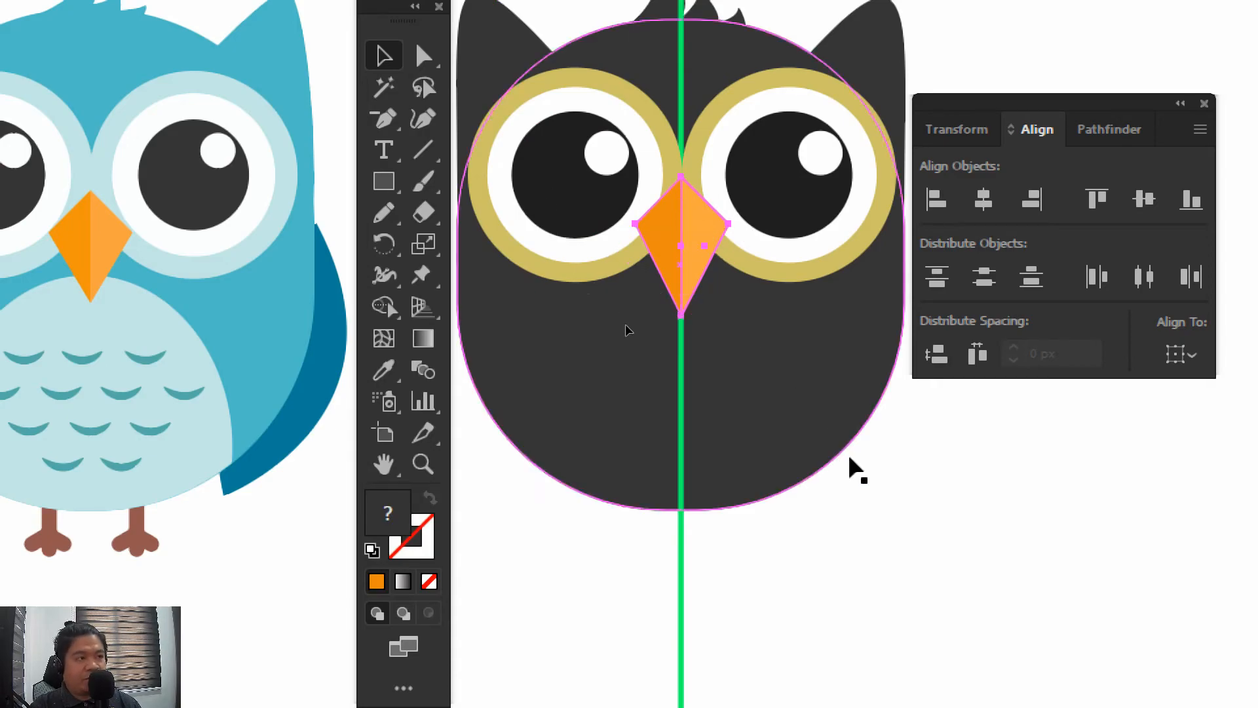
pyautogui.moveTo(701, 247); pyautogui.dragTo(840, 437)
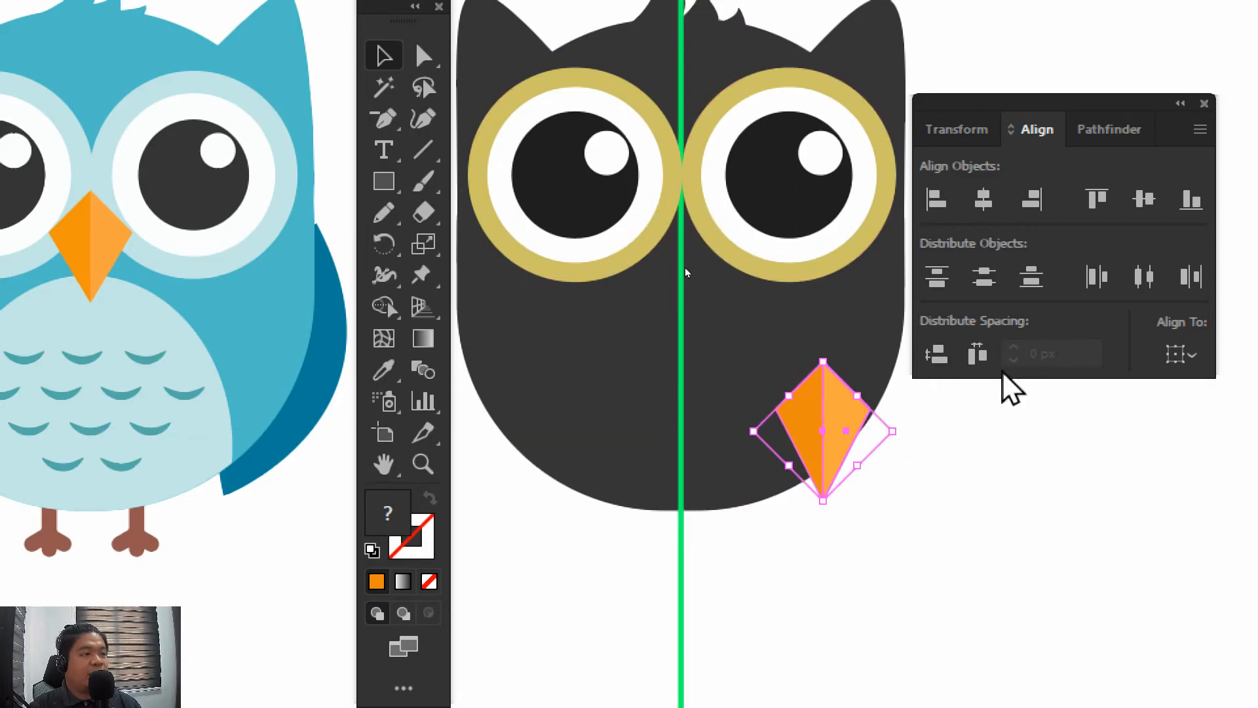
pyautogui.hotkey('ctrl', 'z')
pyautogui.moveTo(798, 262); pyautogui.dragTo(902, 439)
pyautogui.hotkey('ctrl', 'z')
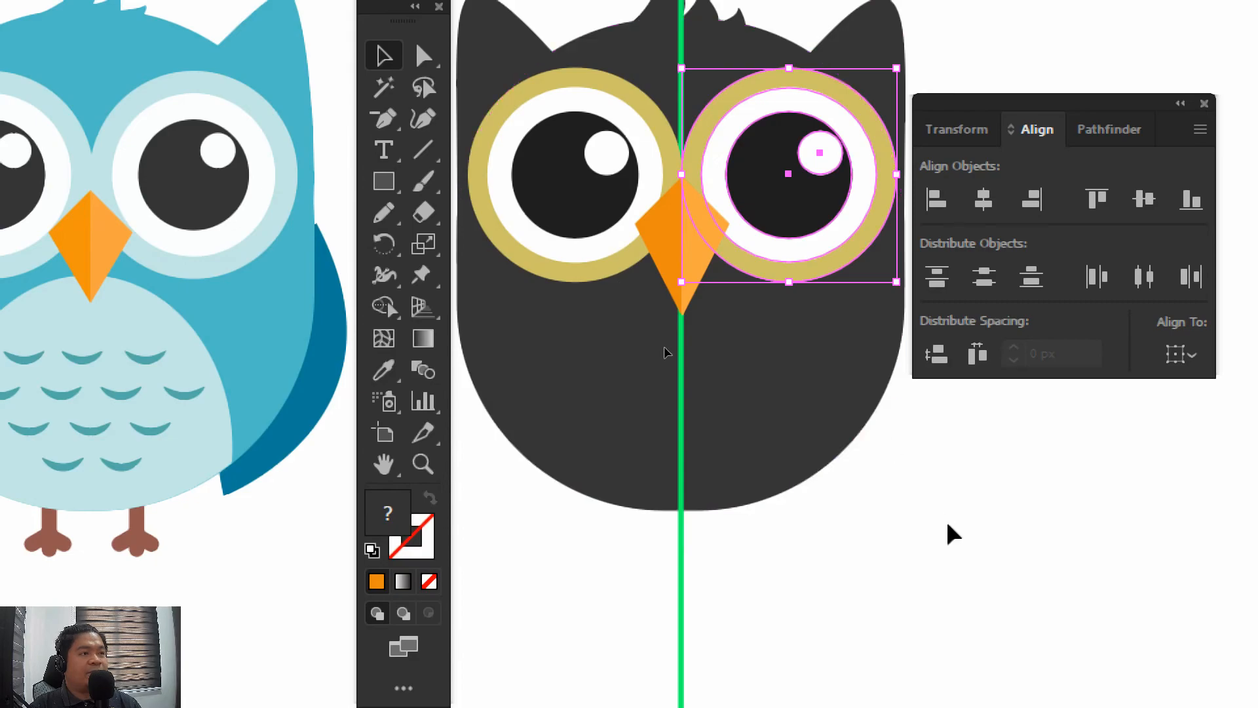
pyautogui.click(951, 534)
pyautogui.moveTo(946, 519)
pyautogui.mouseDown()
pyautogui.moveTo(983, 477)
pyautogui.moveTo(967, 531)
pyautogui.mouseUp()
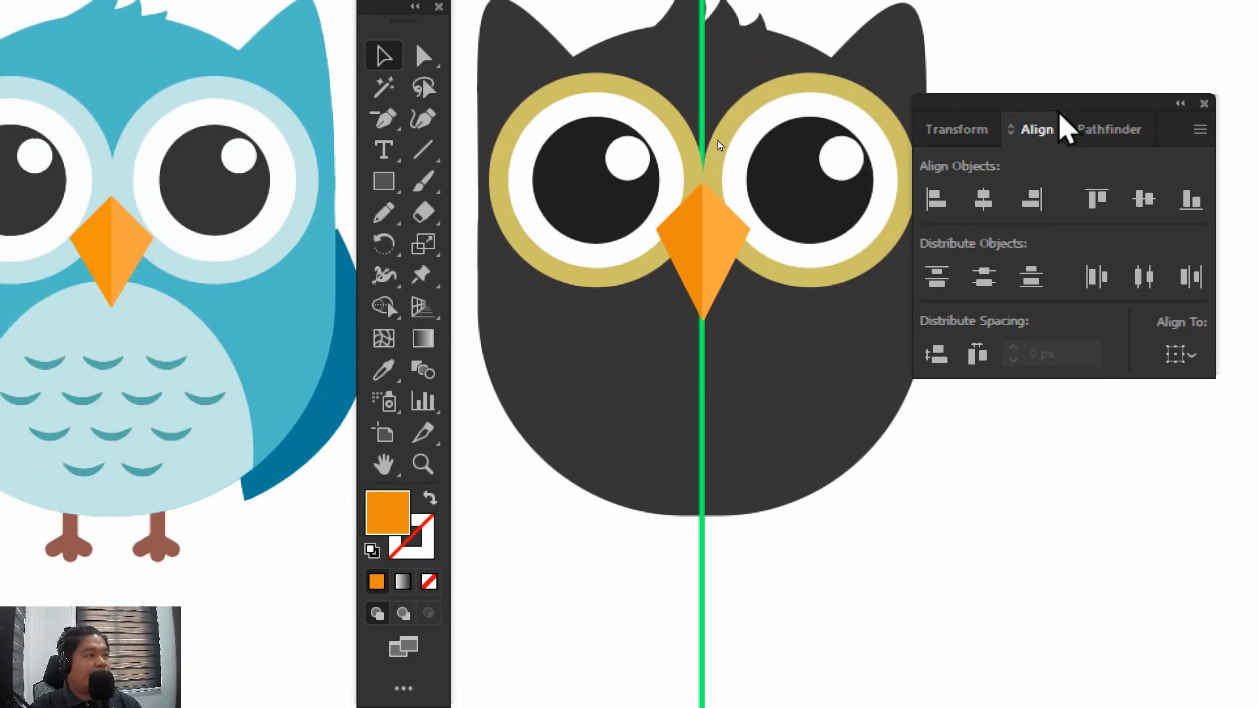
# Choose the Ellipse tool for the belly and sample the gold of the left eye's outer ring as the fill colour
pyautogui.moveTo(1050, 111); pyautogui.dragTo(1086, 103)
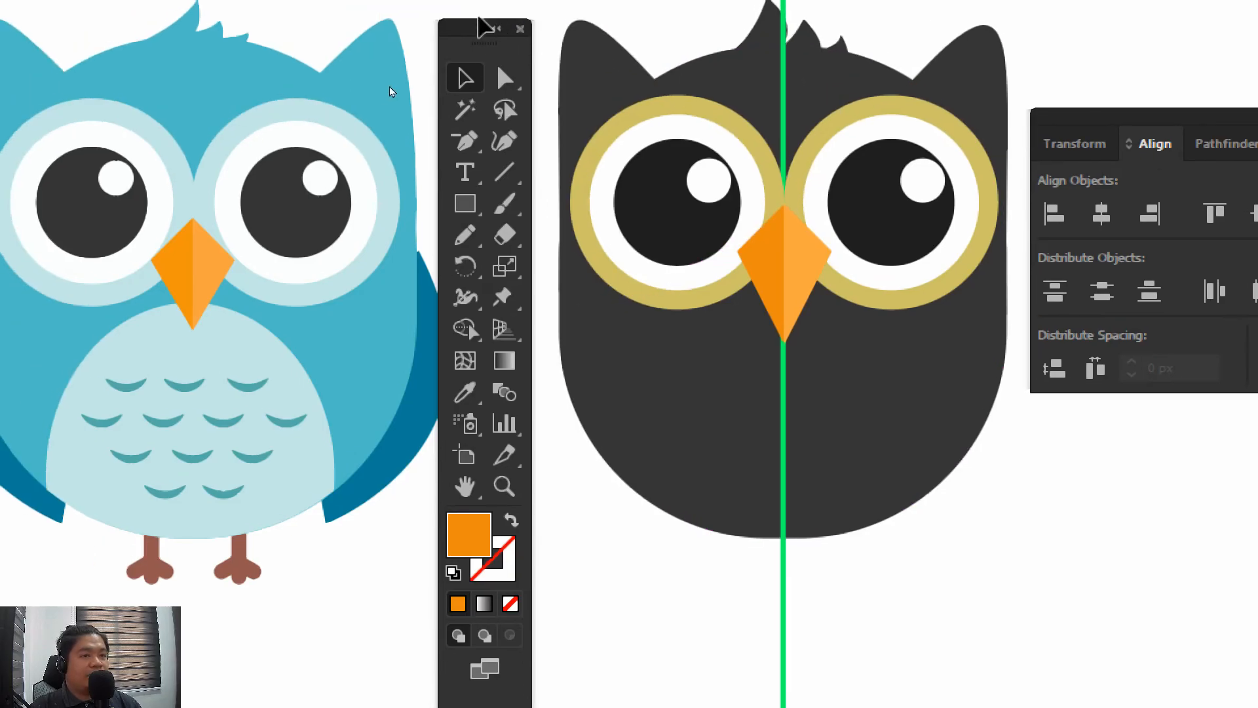
pyautogui.click(460, 146)
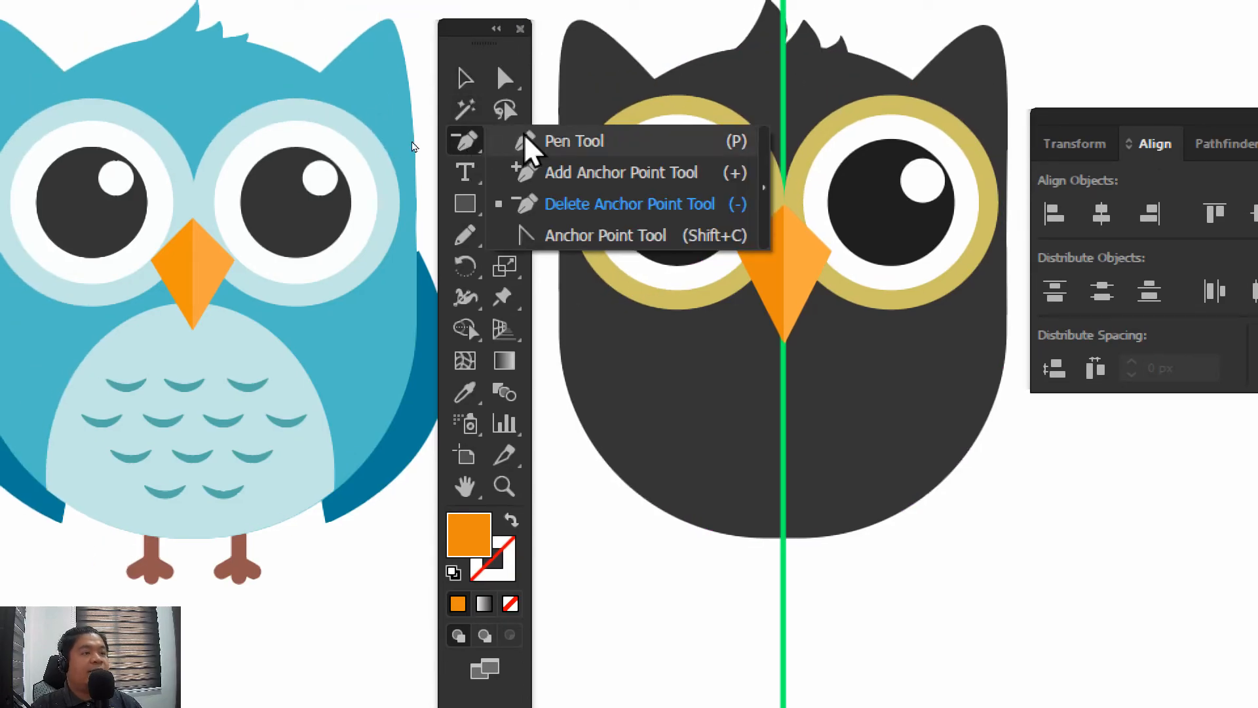
pyautogui.click(465, 83)
pyautogui.click(464, 203)
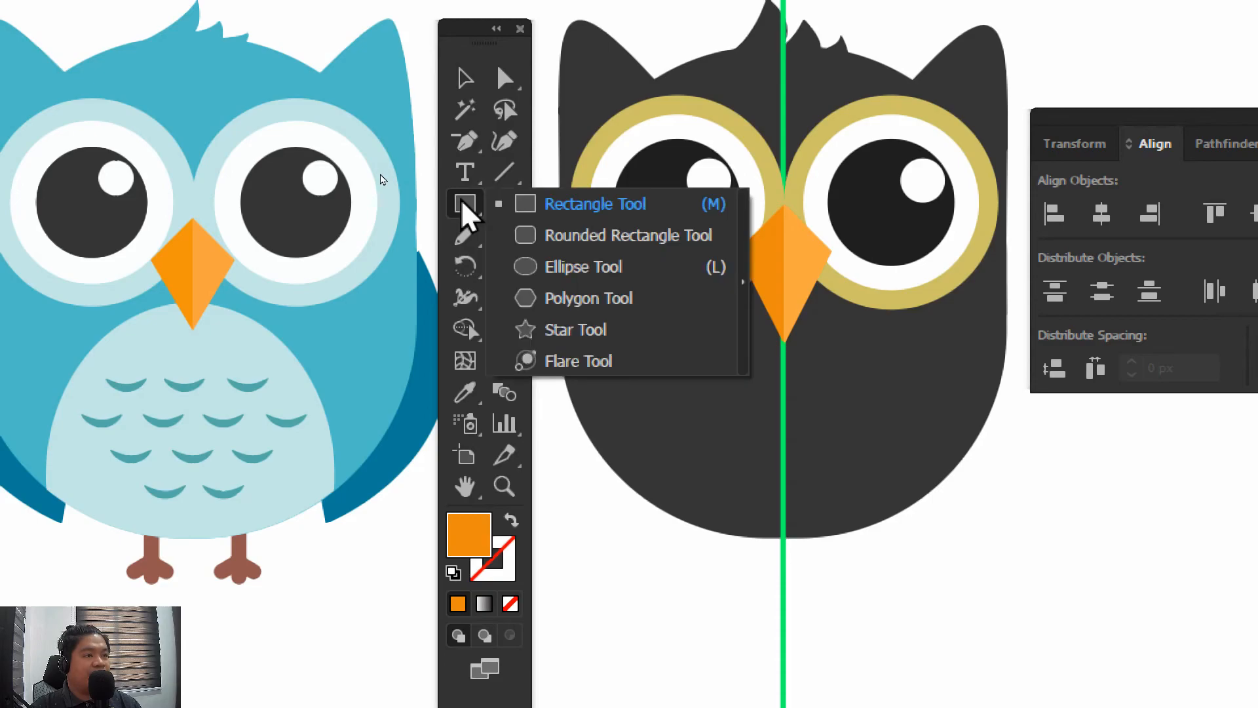
pyautogui.click(563, 272)
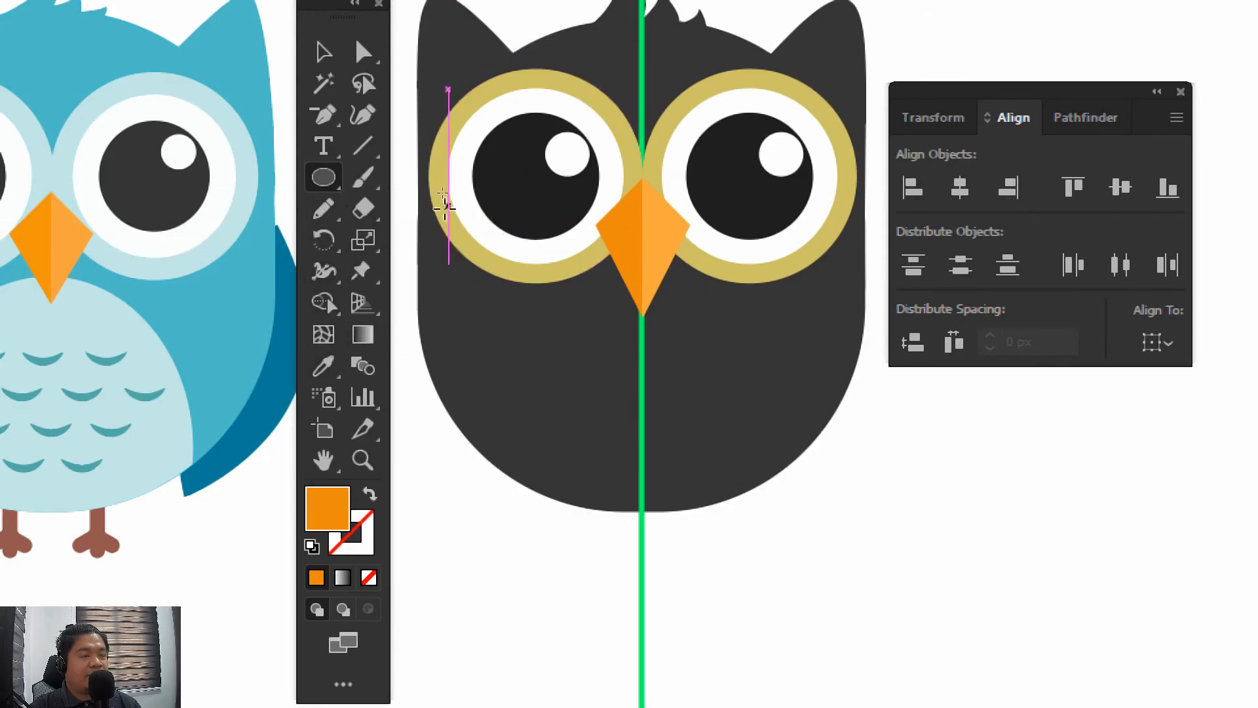
pyautogui.moveTo(328, 175); pyautogui.dragTo(384, 239)
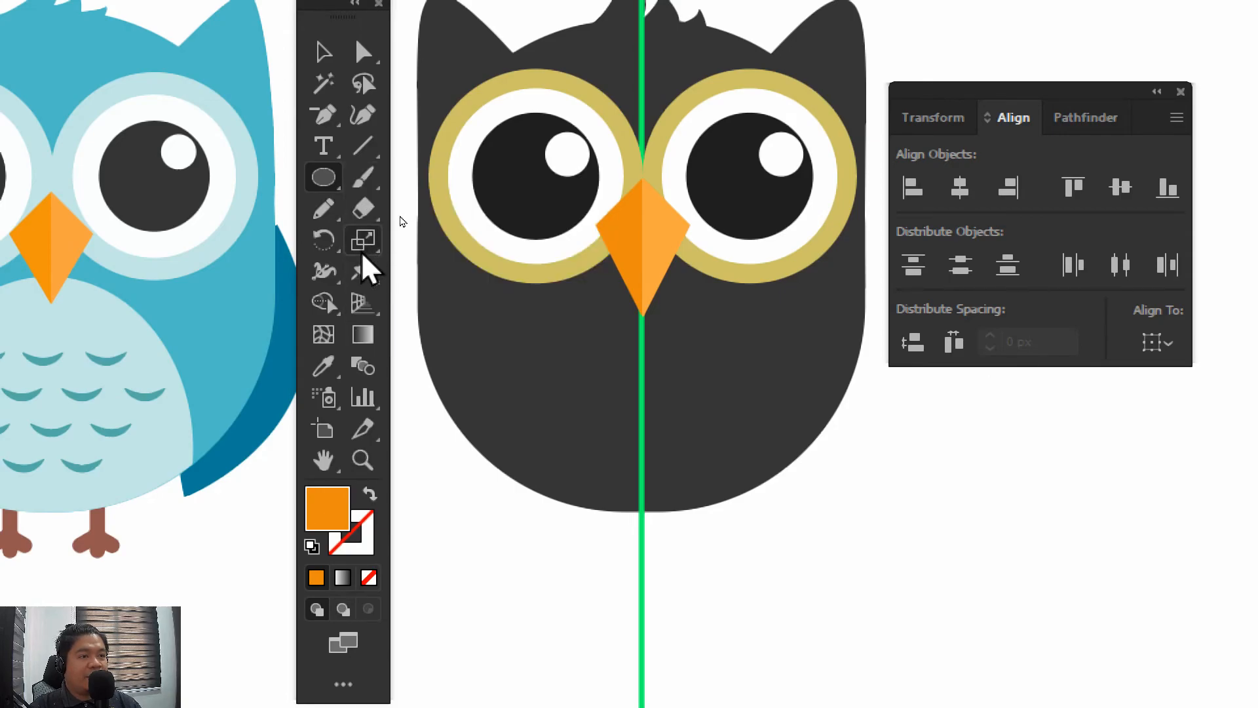
pyautogui.click(323, 367)
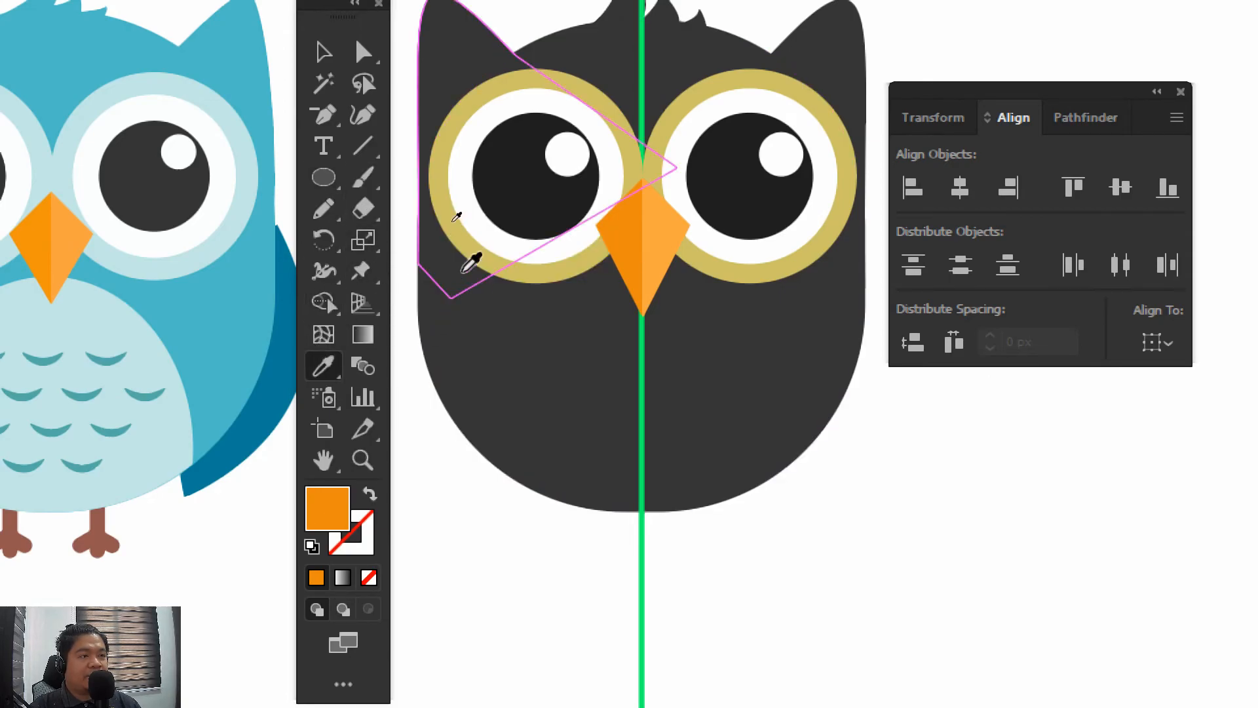
pyautogui.click(450, 192)
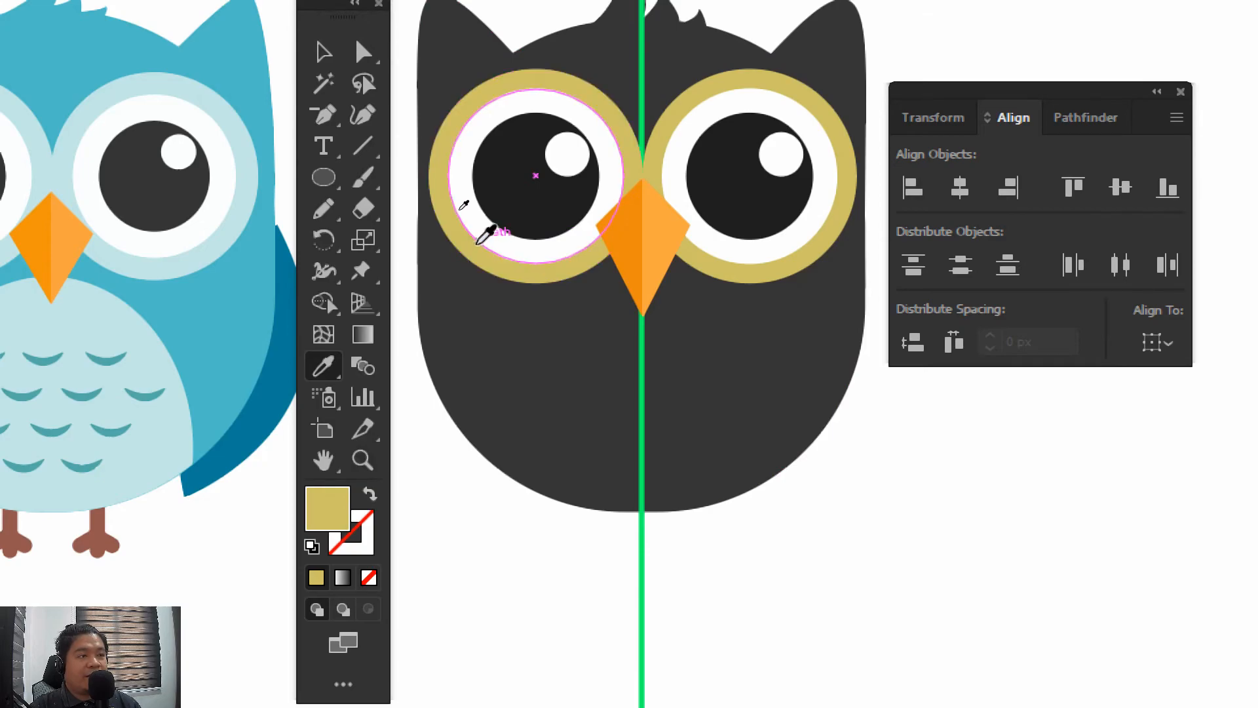
# Draw a tall gold ellipse below the beak for the belly, extending past the lower edge of the body
pyautogui.click(322, 177)
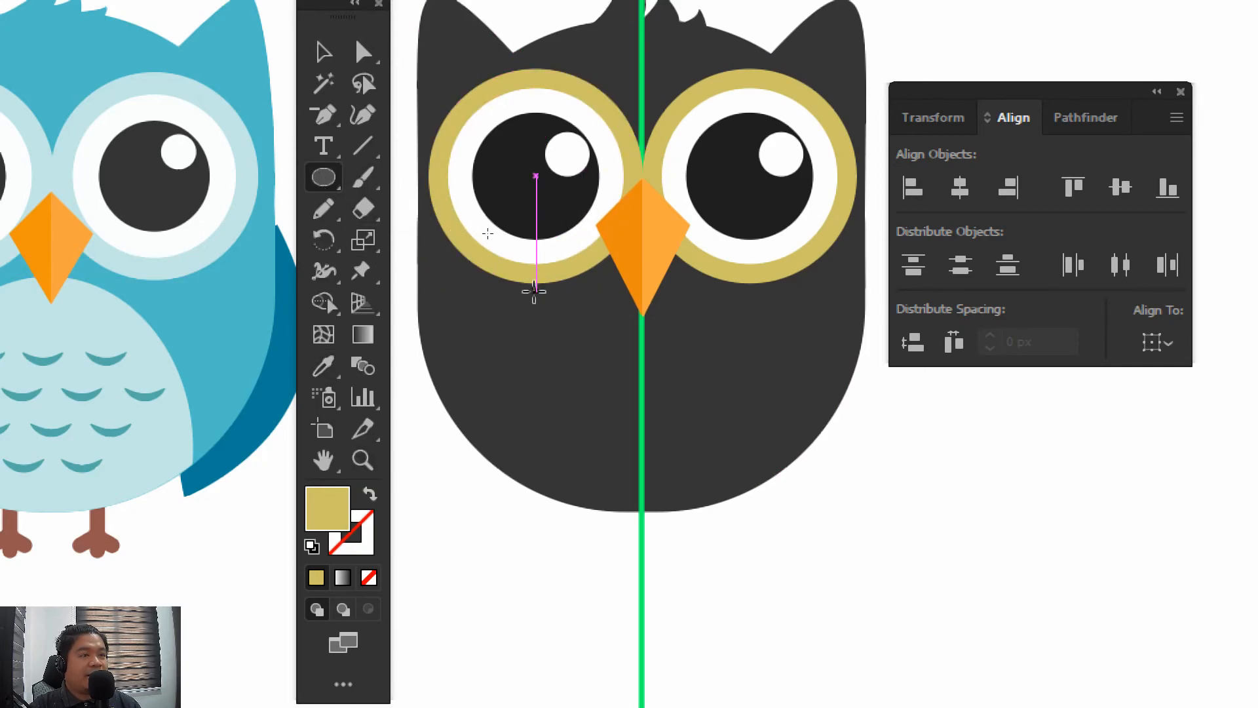
pyautogui.moveTo(522, 293); pyautogui.dragTo(785, 598)
pyautogui.click(388, 141)
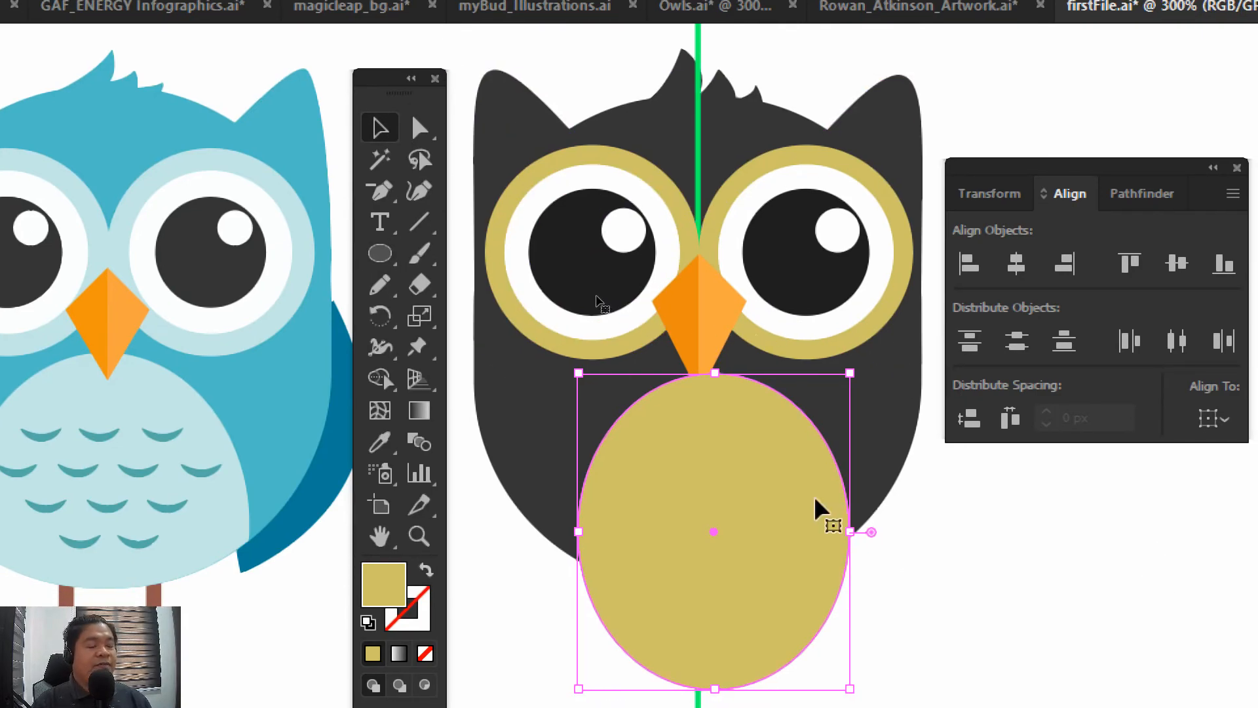
# Centre the belly ellipse on the green guide line and nudge it vertically so it overlaps the beak's lower tip
pyautogui.moveTo(781, 448); pyautogui.dragTo(745, 435)
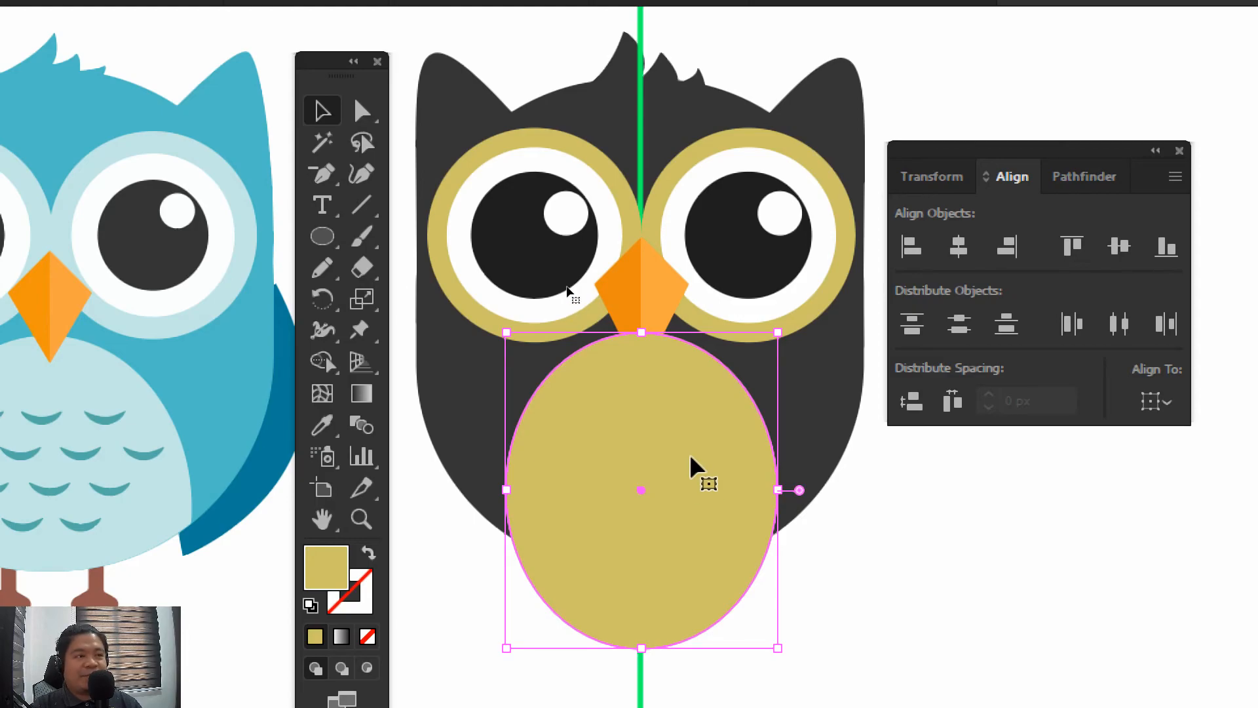
pyautogui.press('Up')
pyautogui.press('Up')
pyautogui.press('Up')
pyautogui.press('Up')
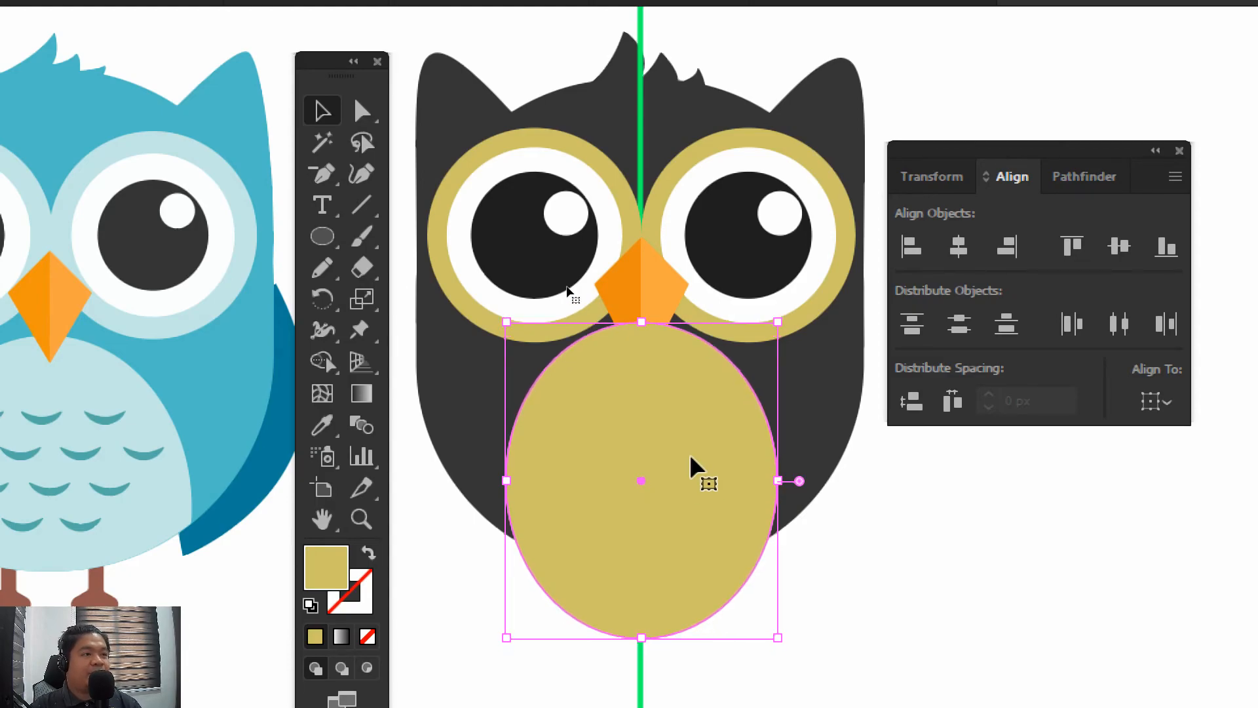
pyautogui.press('Down')
pyautogui.press('Down')
pyautogui.press('Down')
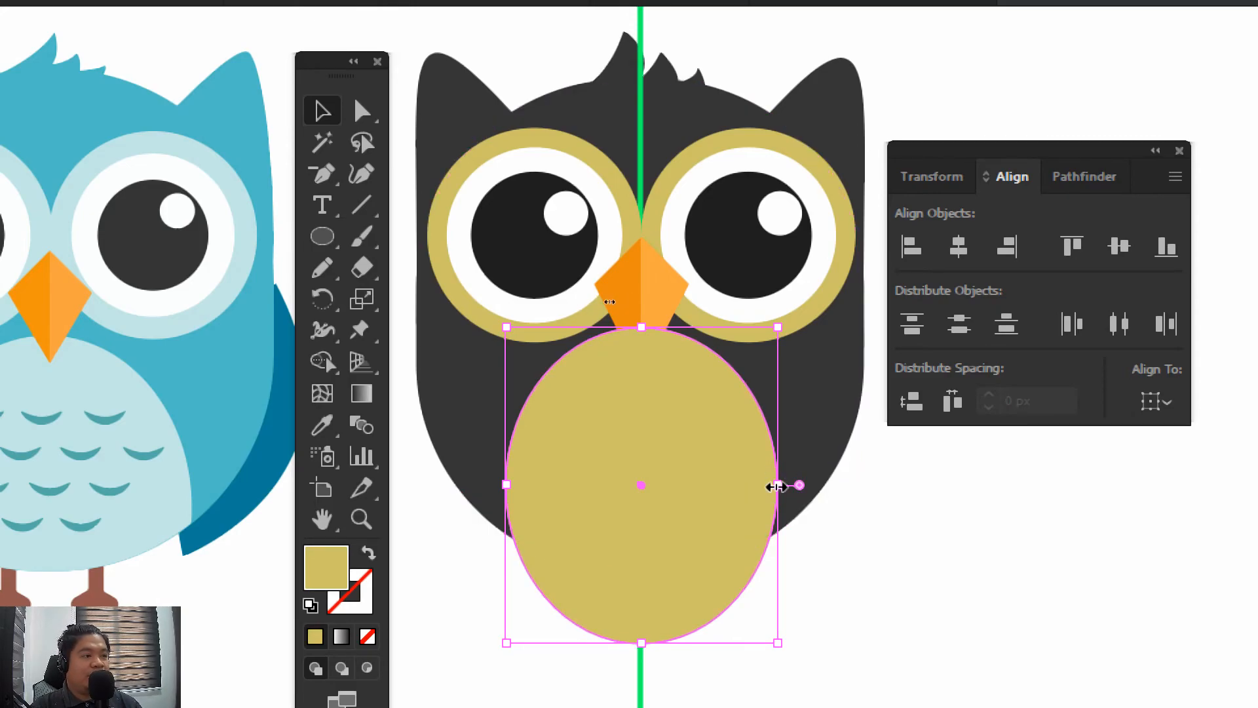
# Widen the belly ellipse on both sides into a nearly circular shape and deselect it
pyautogui.moveTo(775, 486); pyautogui.dragTo(802, 483)
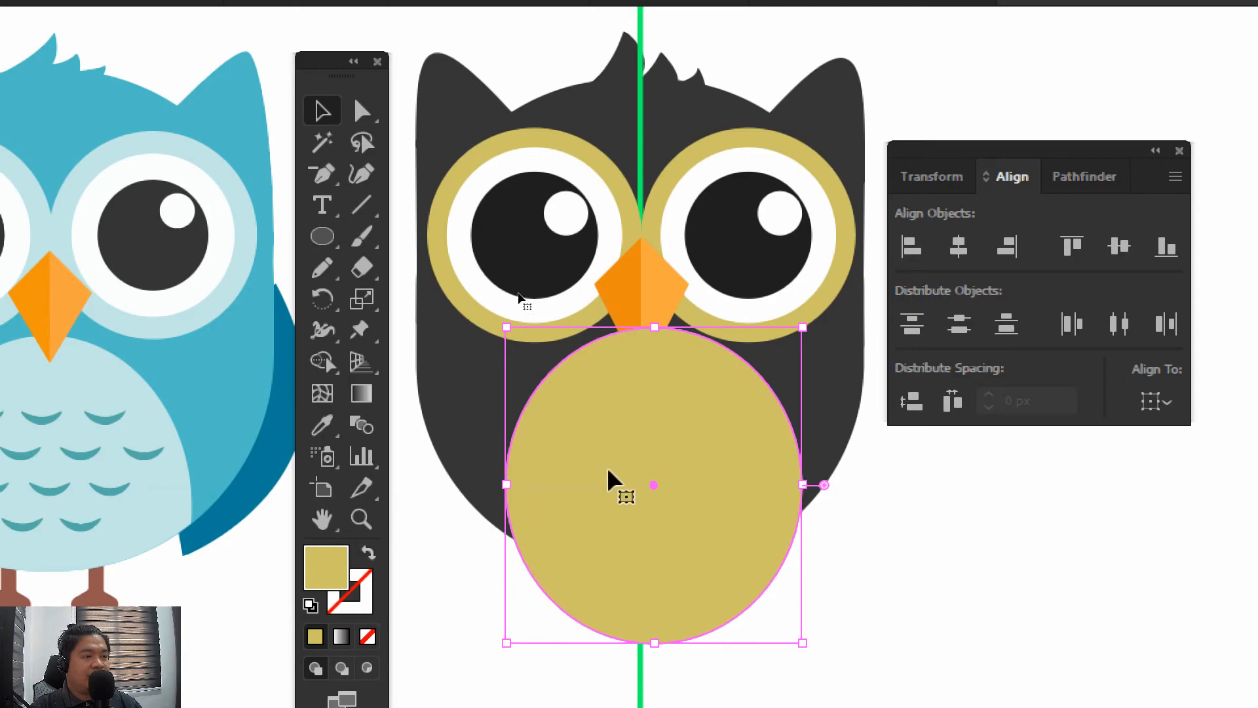
pyautogui.moveTo(514, 488); pyautogui.dragTo(496, 488)
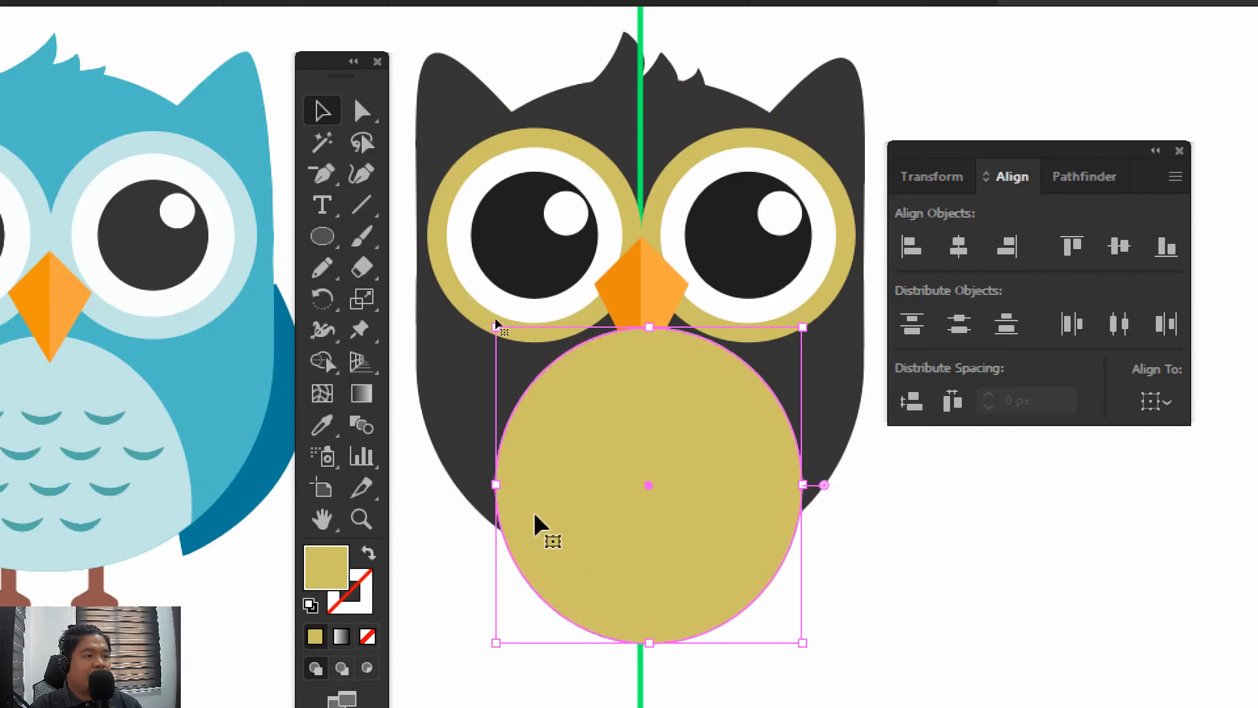
pyautogui.click(879, 545)
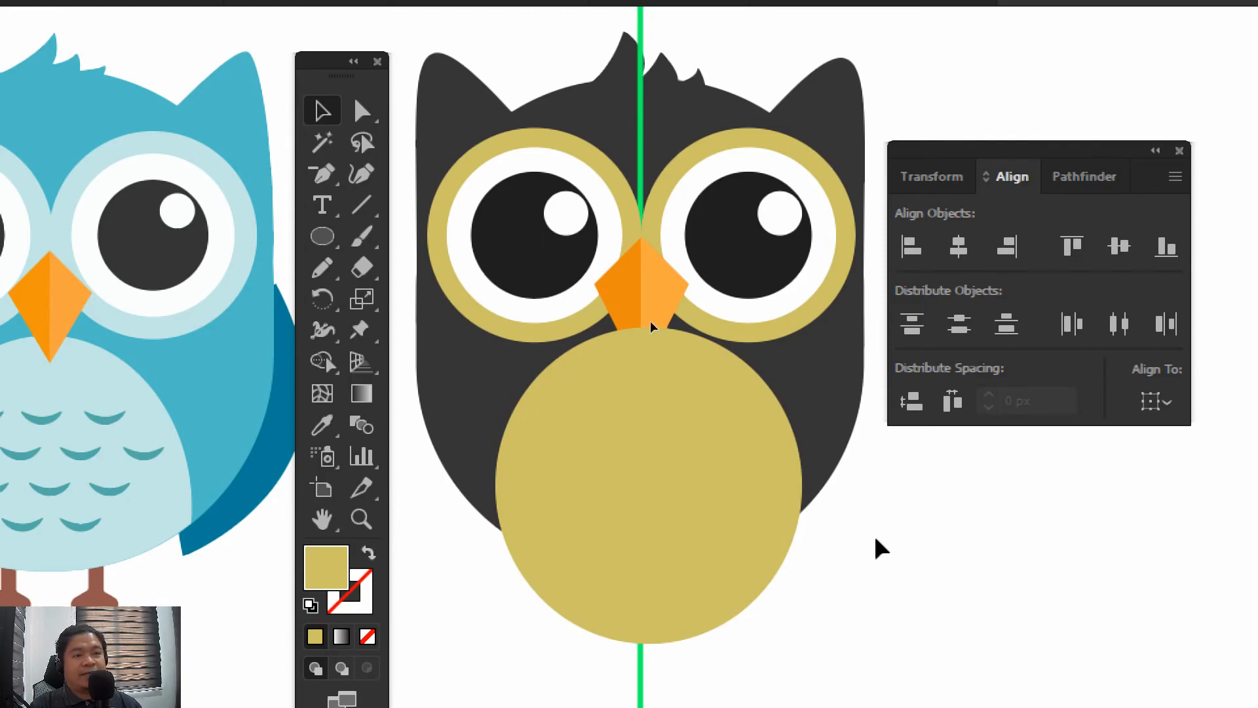
# Move the belly ellipse clear of the owl and group all the remaining owl parts with the centre line
pyautogui.click(697, 518)
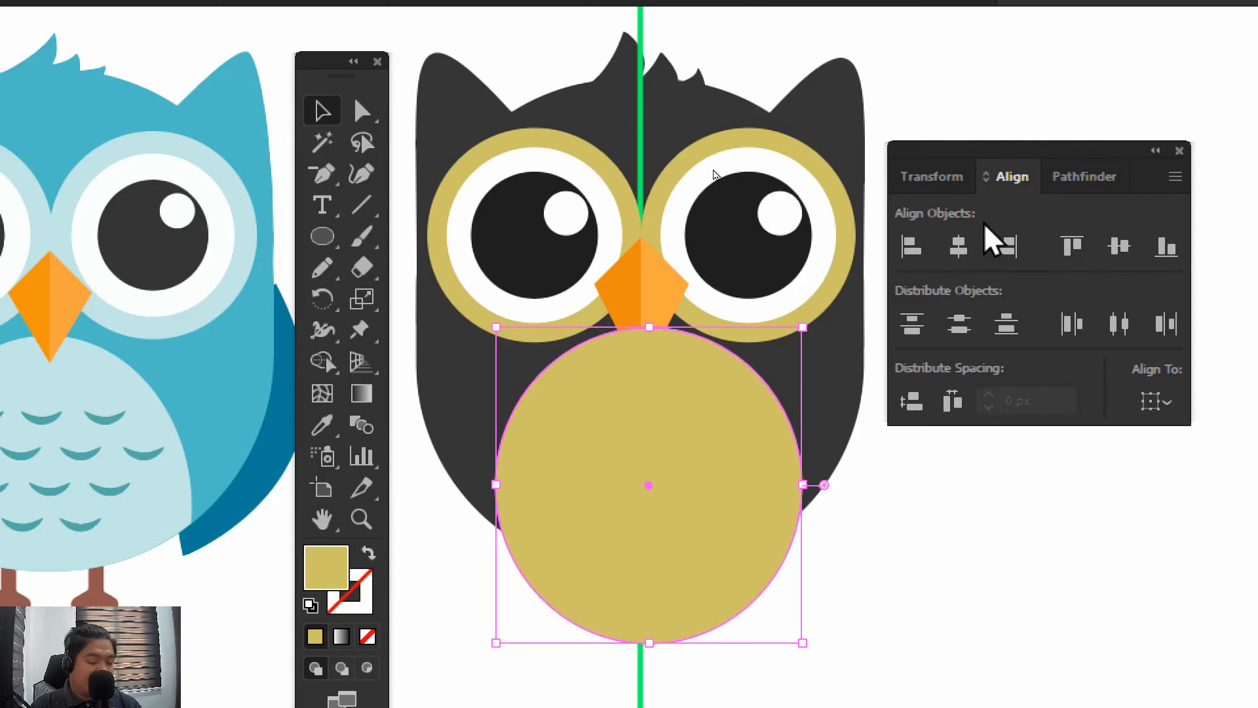
pyautogui.hotkey('ctrl', '-')
pyautogui.moveTo(693, 412); pyautogui.dragTo(846, 211)
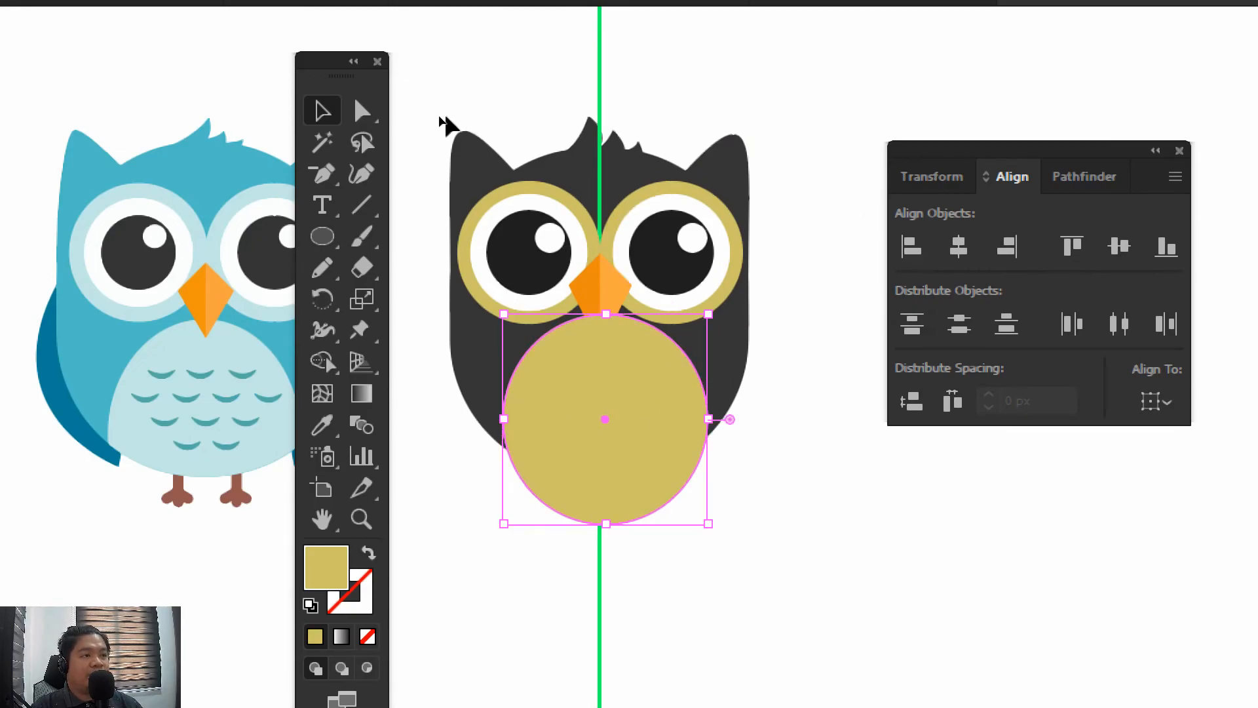
pyautogui.moveTo(658, 435); pyautogui.dragTo(965, 568)
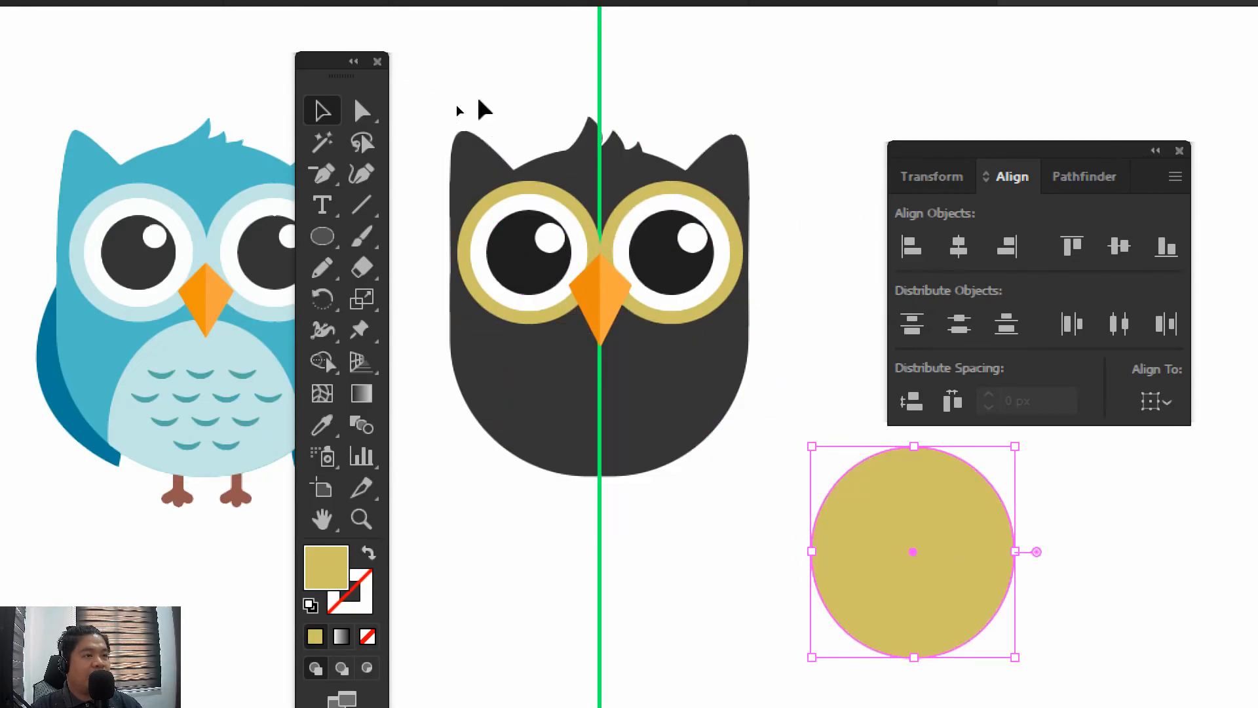
pyautogui.moveTo(416, 82); pyautogui.dragTo(795, 435)
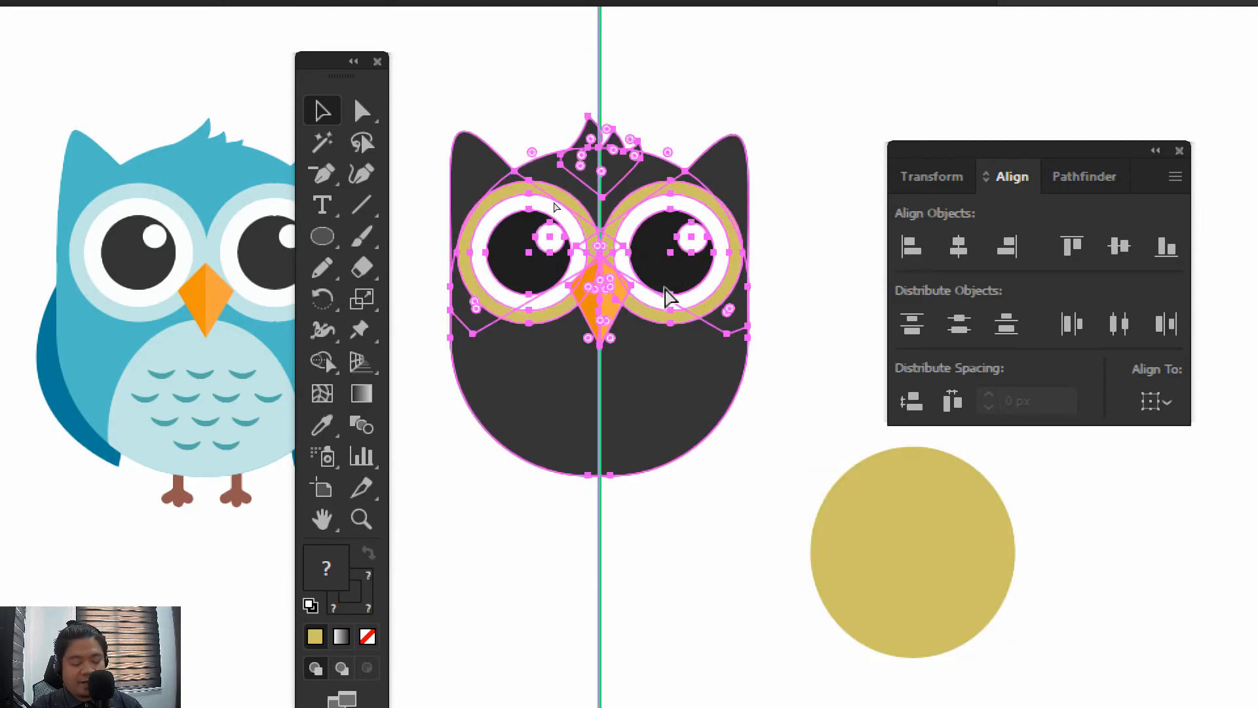
pyautogui.click(800, 464)
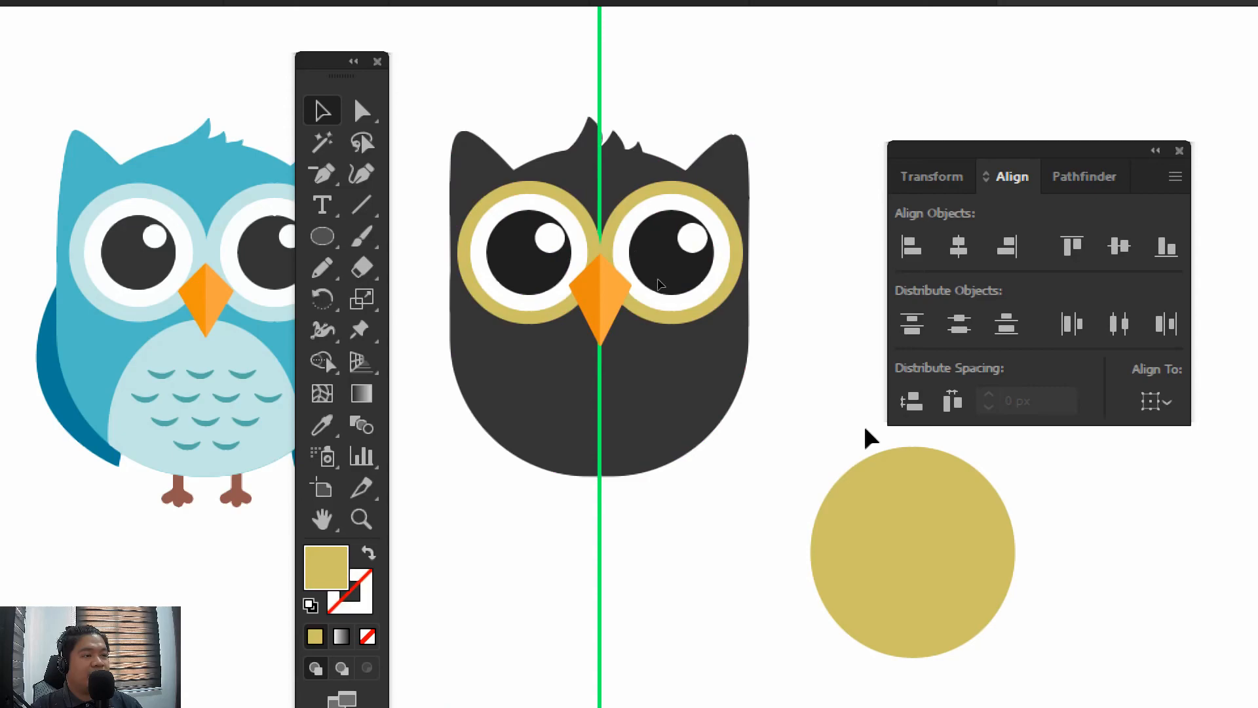
# Return the belly ellipse to the lower body and align it horizontally centred with the owl group
pyautogui.moveTo(942, 537); pyautogui.dragTo(627, 401)
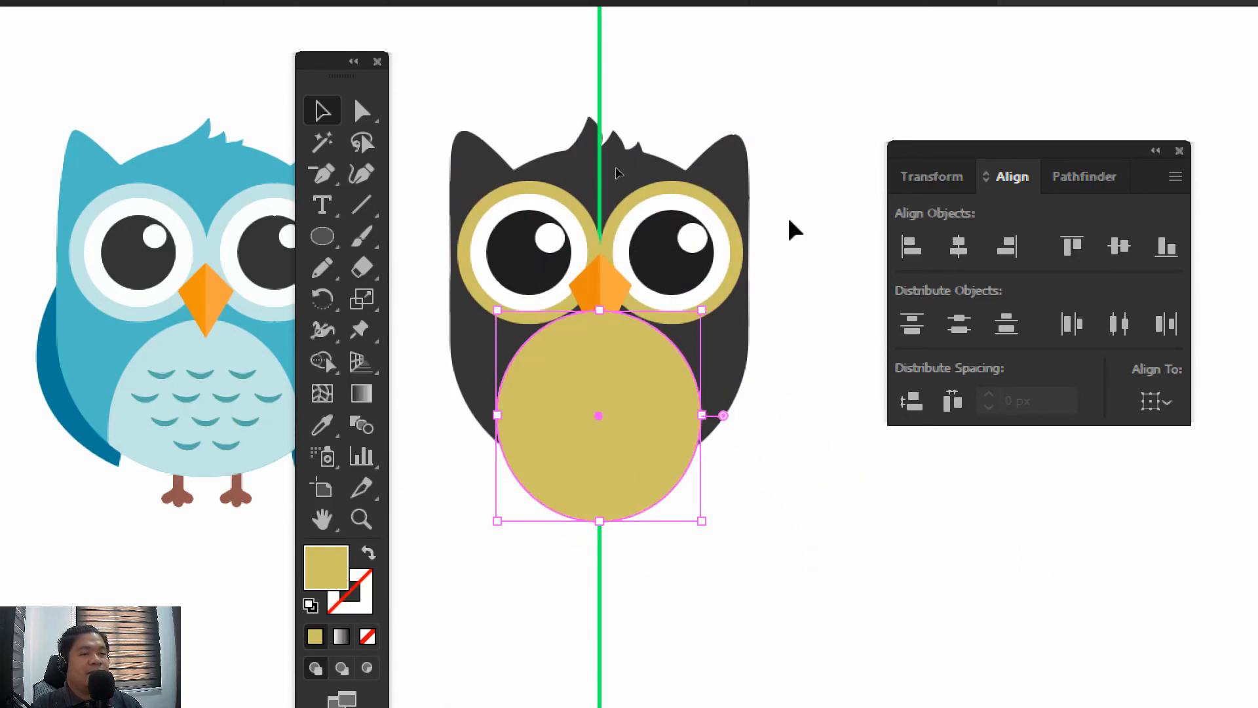
pyautogui.hotkey('ctrl', 'a')
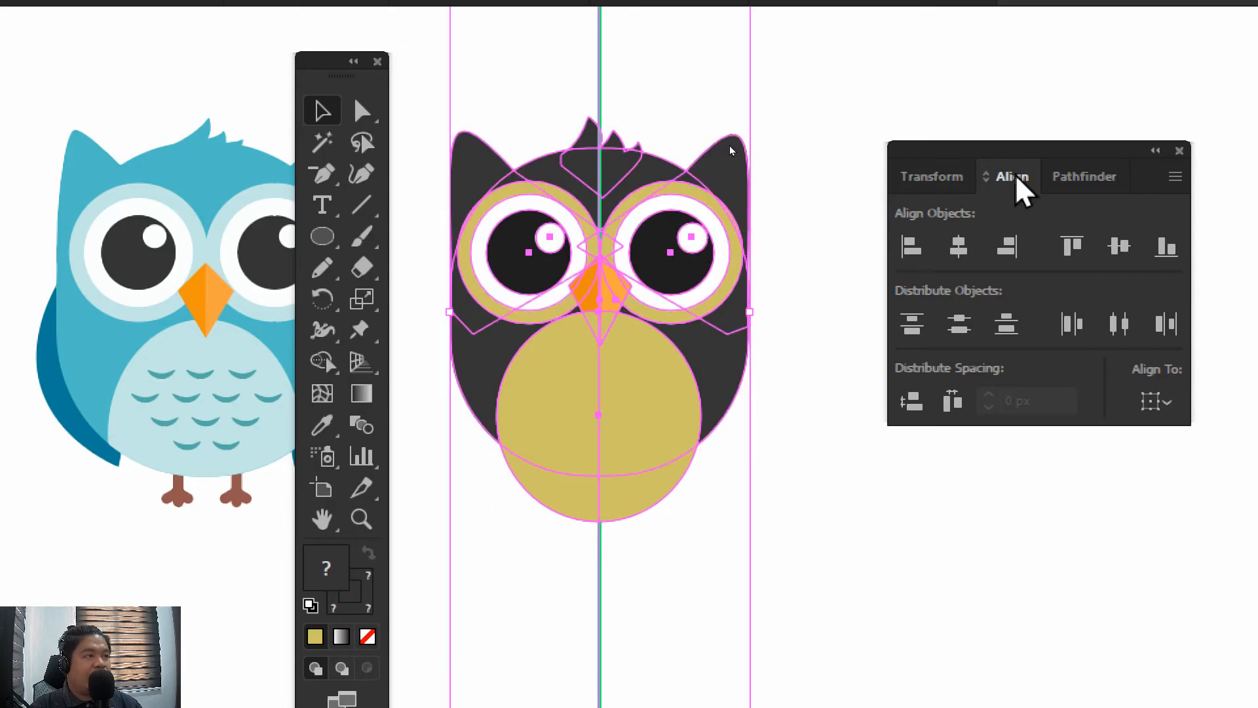
pyautogui.click(956, 253)
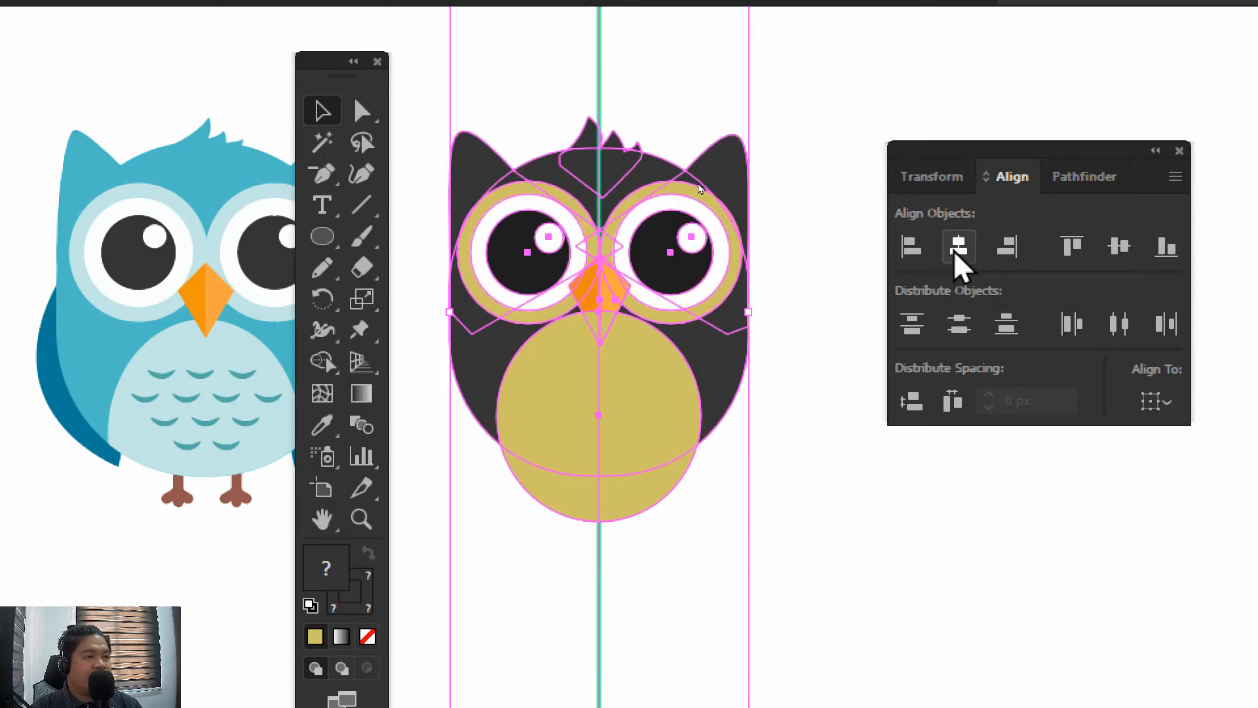
pyautogui.click(784, 533)
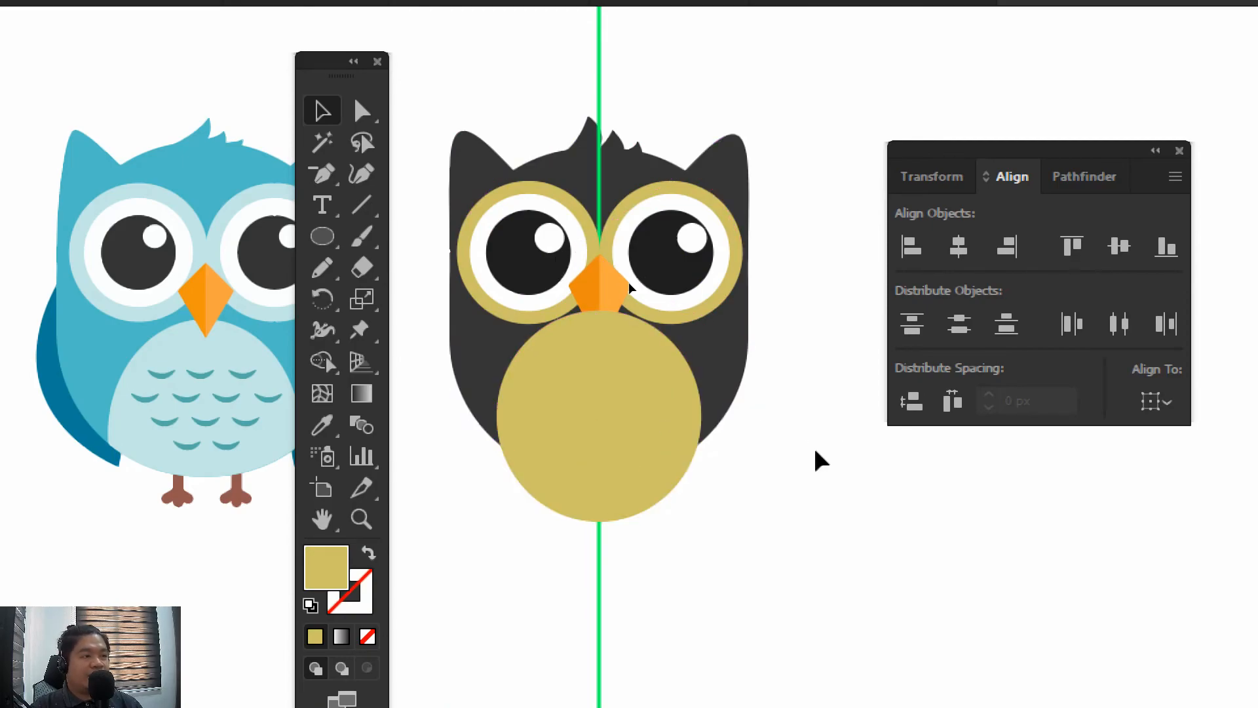
# Ungroup the owl's parts and select the two beak halves
pyautogui.hotkey('ctrl', 'a')
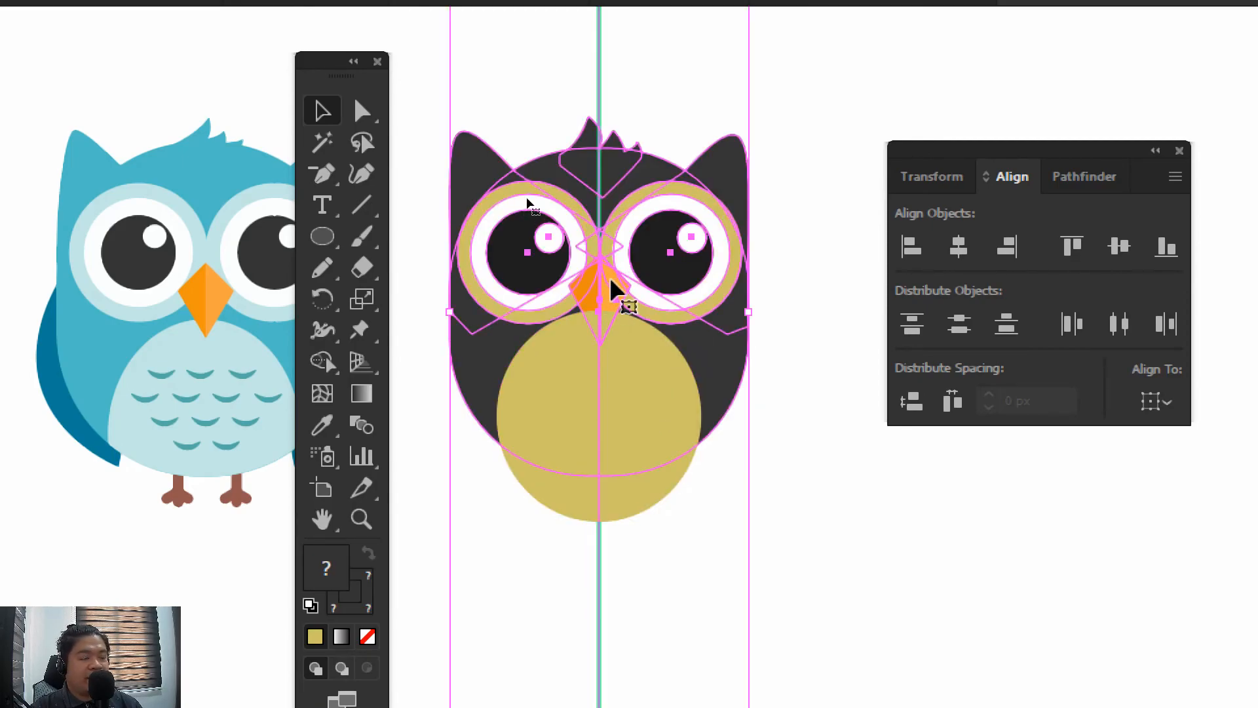
pyautogui.rightClick(616, 288)
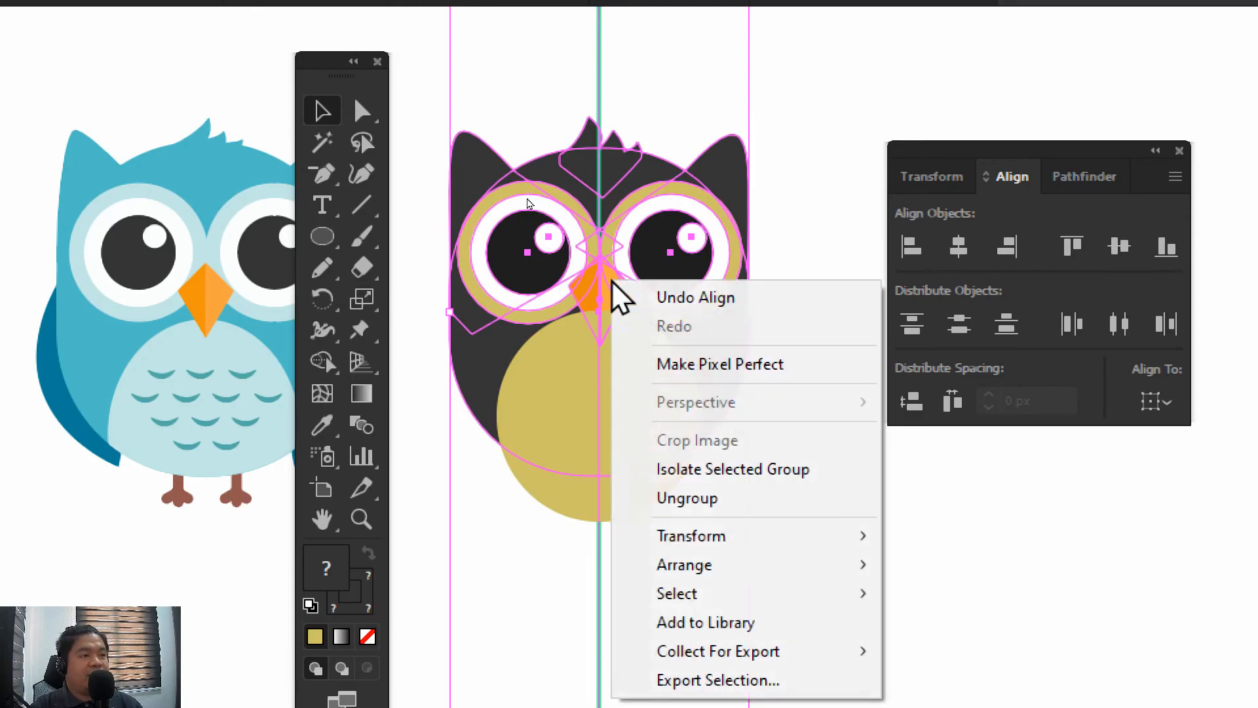
pyautogui.click(686, 505)
pyautogui.click(800, 469)
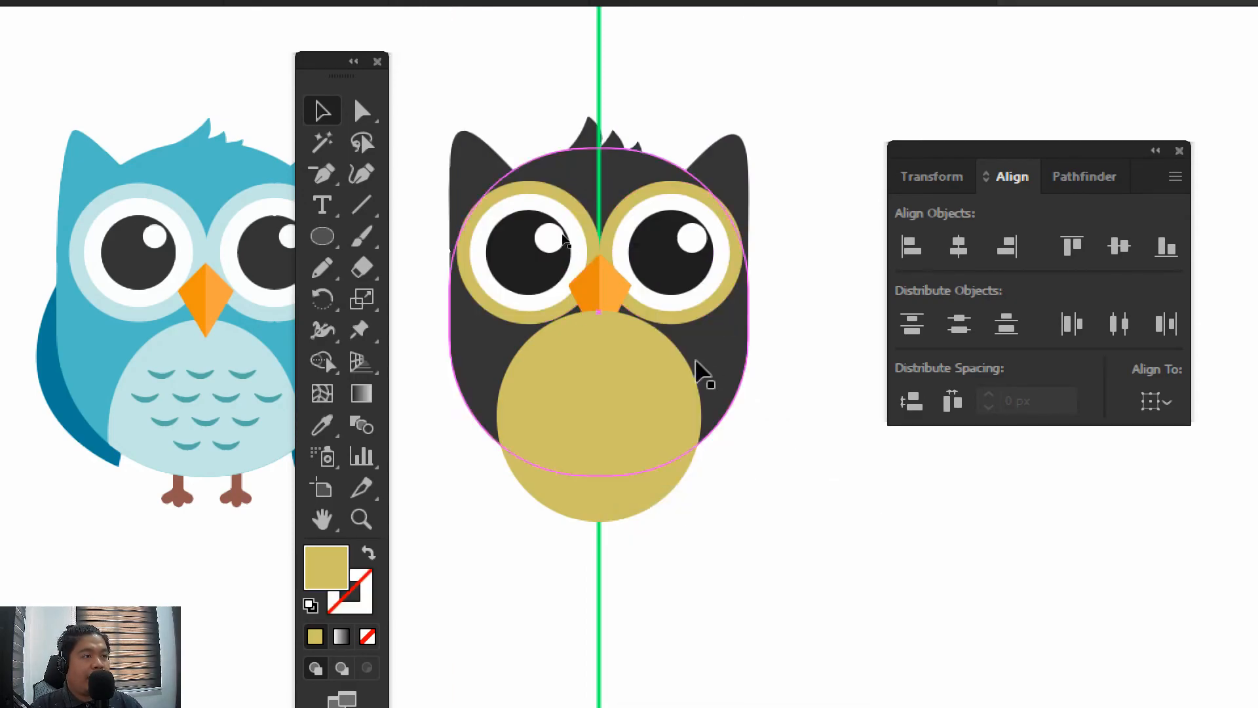
pyautogui.click(613, 283)
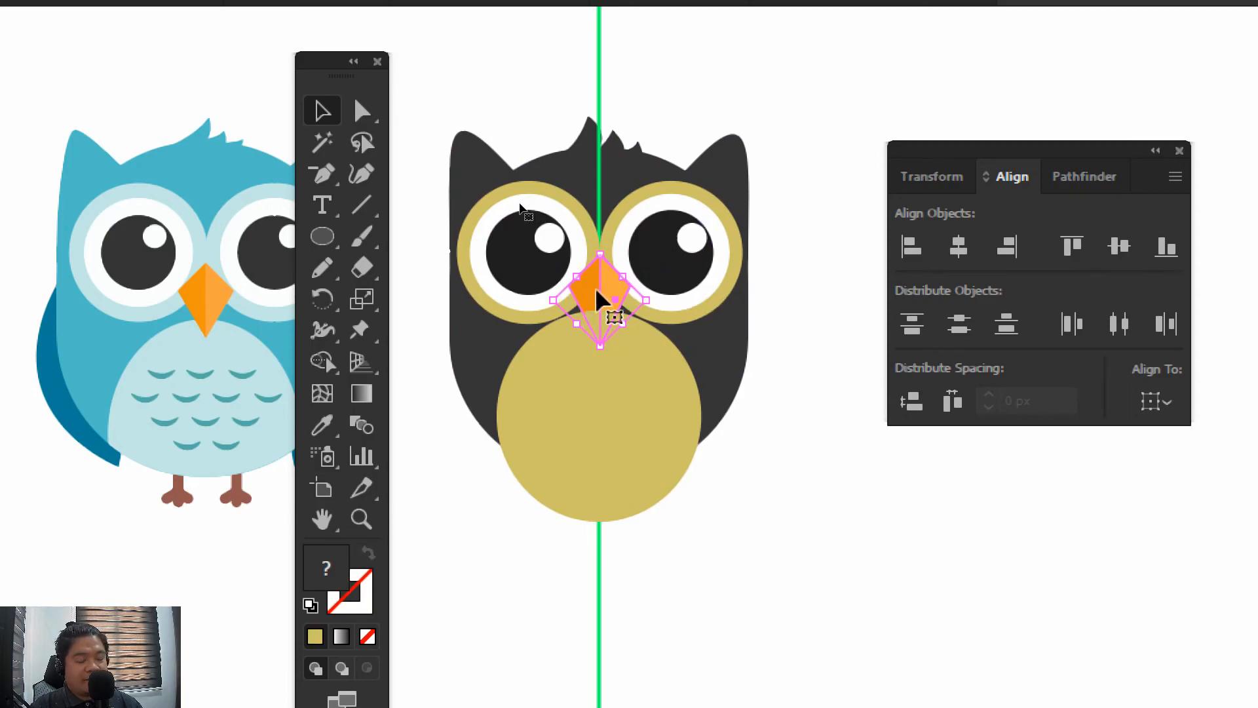
# Bring the two-tone beak to the front so it overlaps the gold belly, and deselect it
pyautogui.keyDown('shift'); pyautogui.click(621, 260); pyautogui.keyUp('shift')
pyautogui.click(601, 290)
pyautogui.rightClick(602, 288)
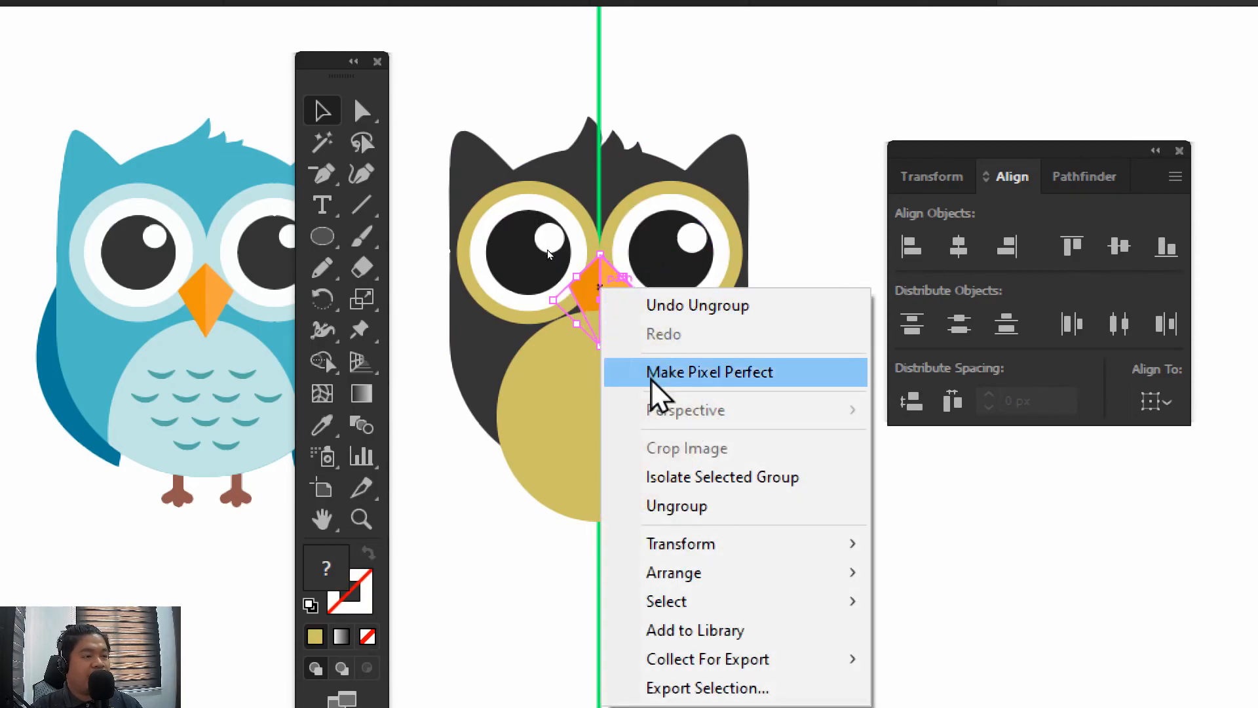
pyautogui.moveTo(812, 573)
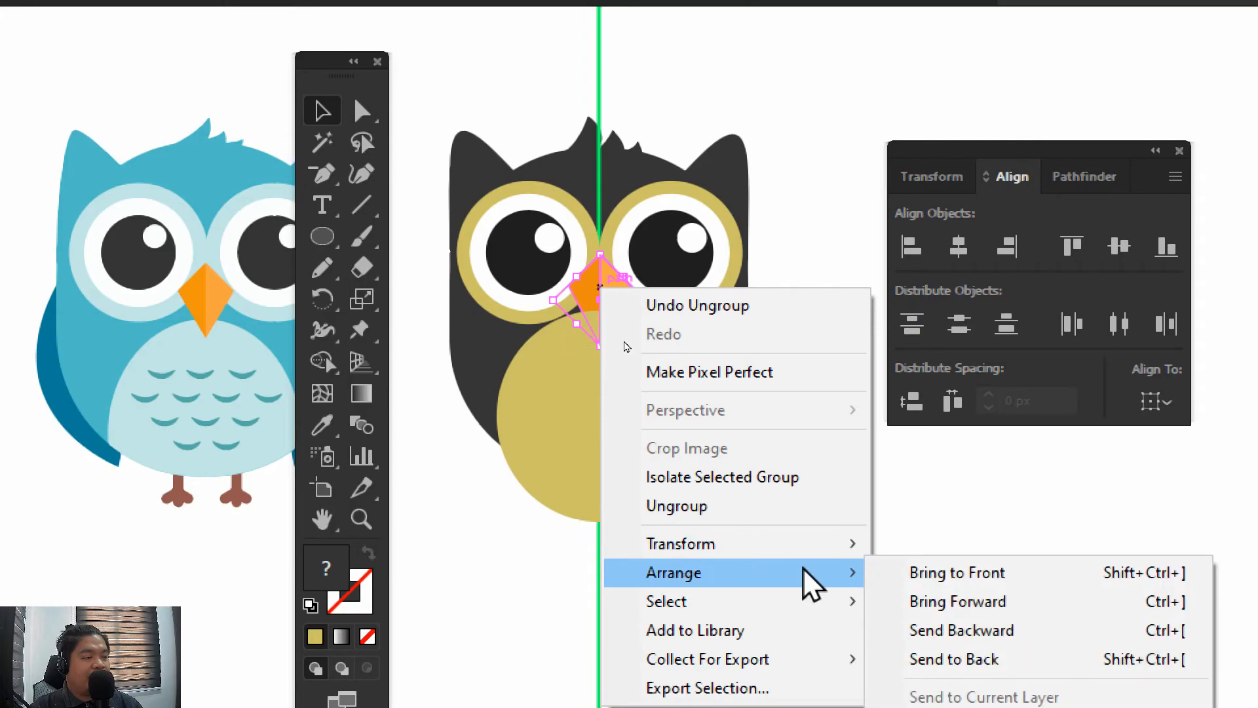
pyautogui.click(930, 573)
pyautogui.click(792, 412)
# Move only the belly's bottom anchor point straight up to the lower edge of the dark body
pyautogui.moveTo(792, 365)
pyautogui.mouseDown()
pyautogui.moveTo(753, 388)
pyautogui.moveTo(773, 377)
pyautogui.mouseUp()
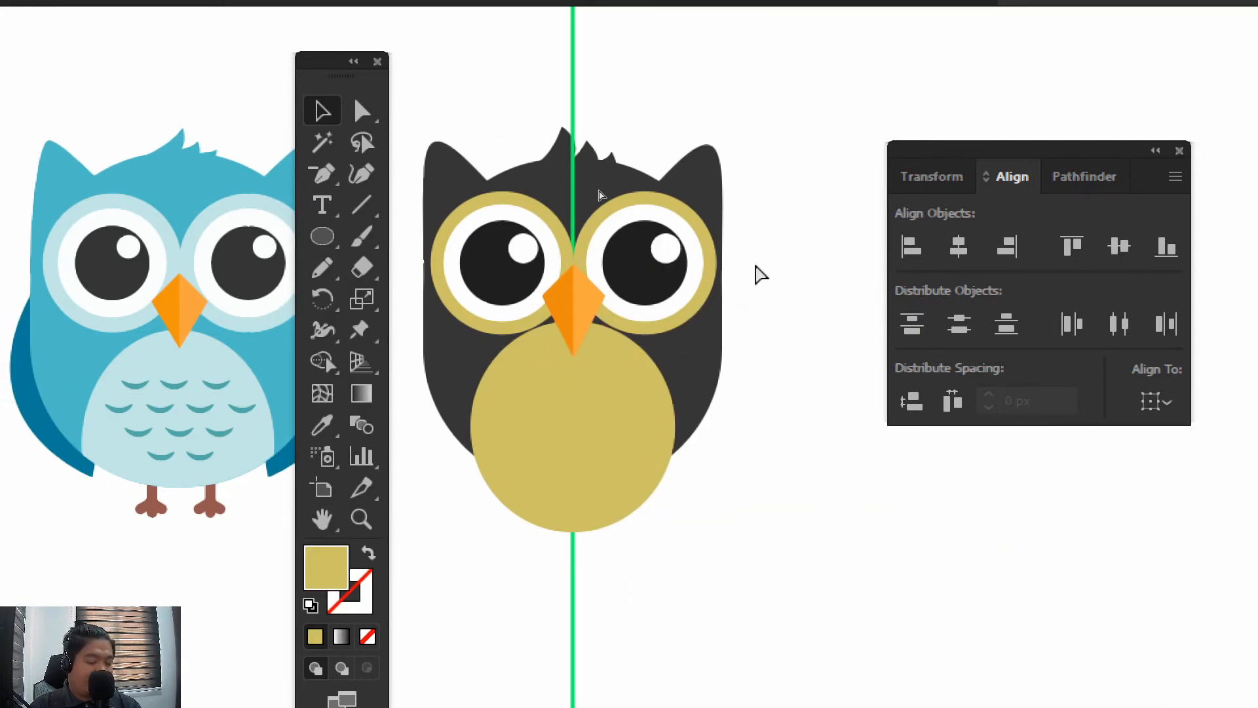
pyautogui.hotkey('ctrl', '+')
pyautogui.moveTo(756, 272); pyautogui.dragTo(721, 326)
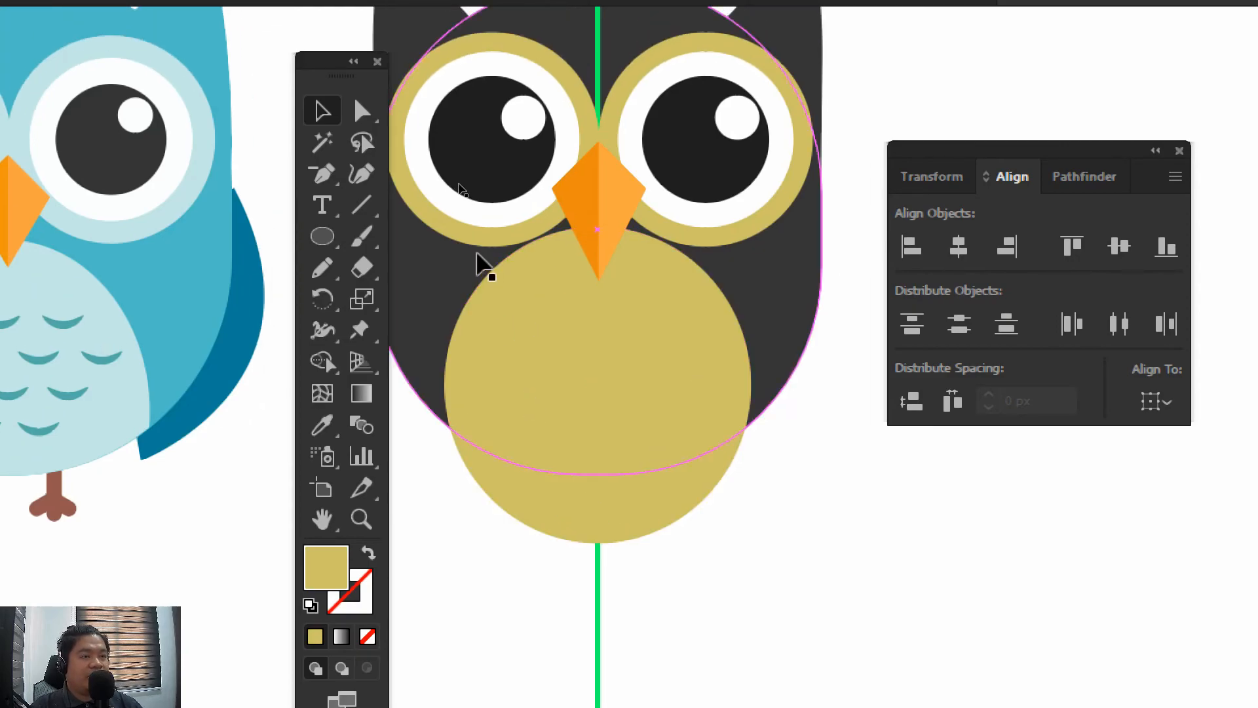
pyautogui.click(359, 106)
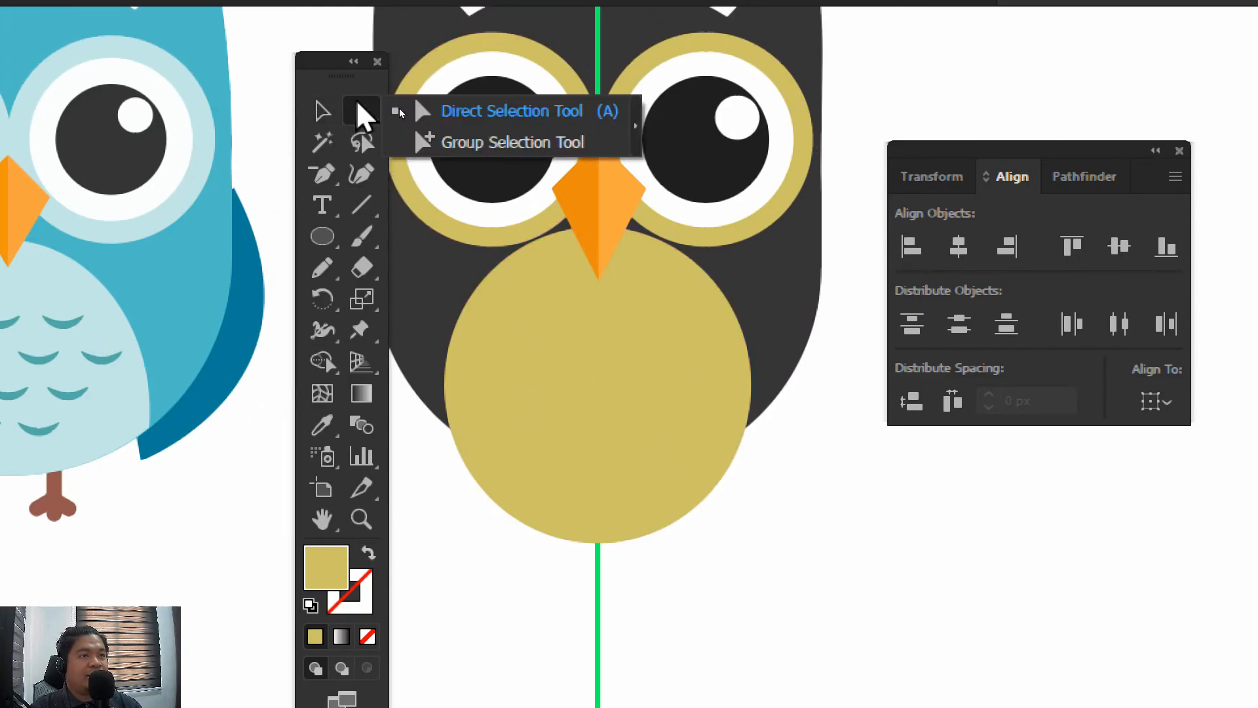
pyautogui.click(465, 120)
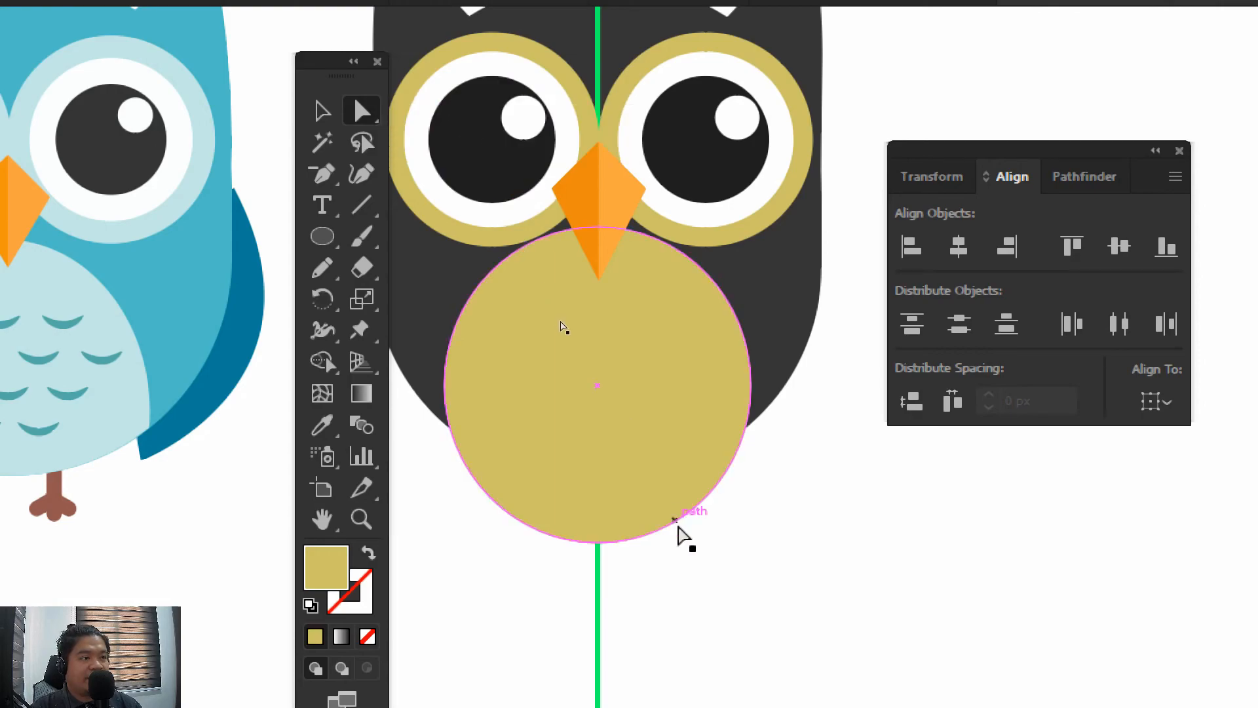
pyautogui.click(587, 459)
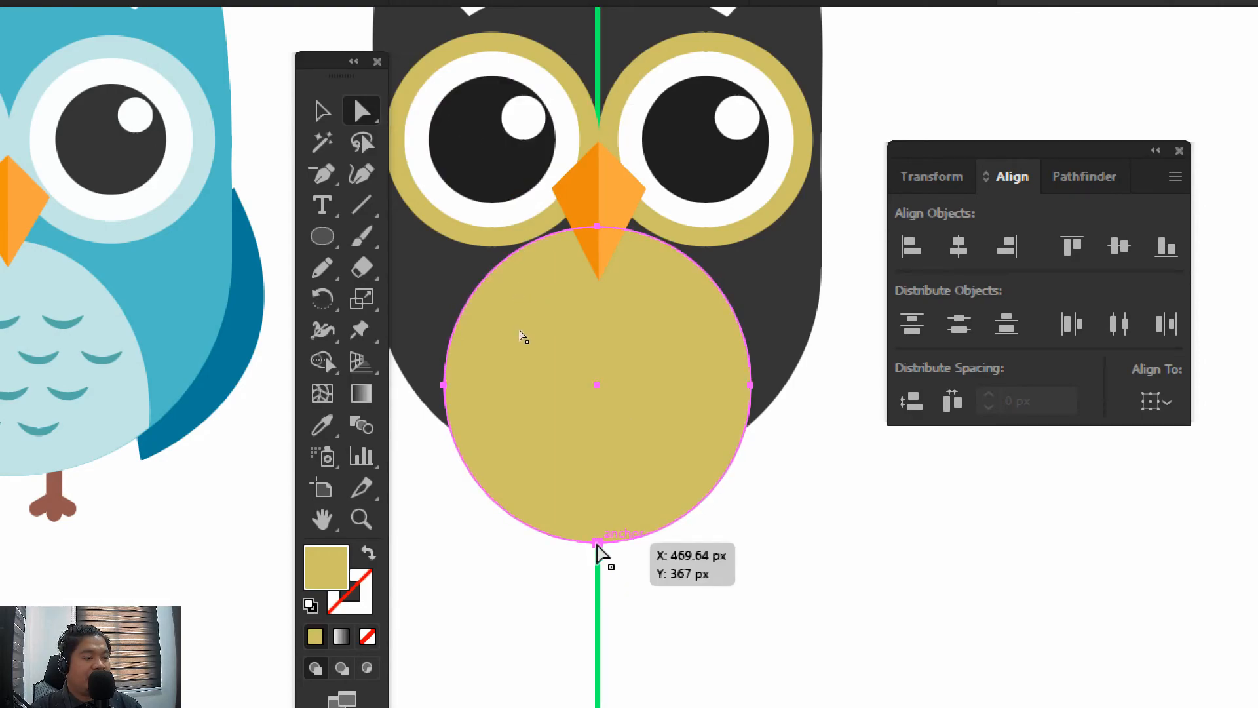
pyautogui.moveTo(597, 544); pyautogui.dragTo(598, 481)
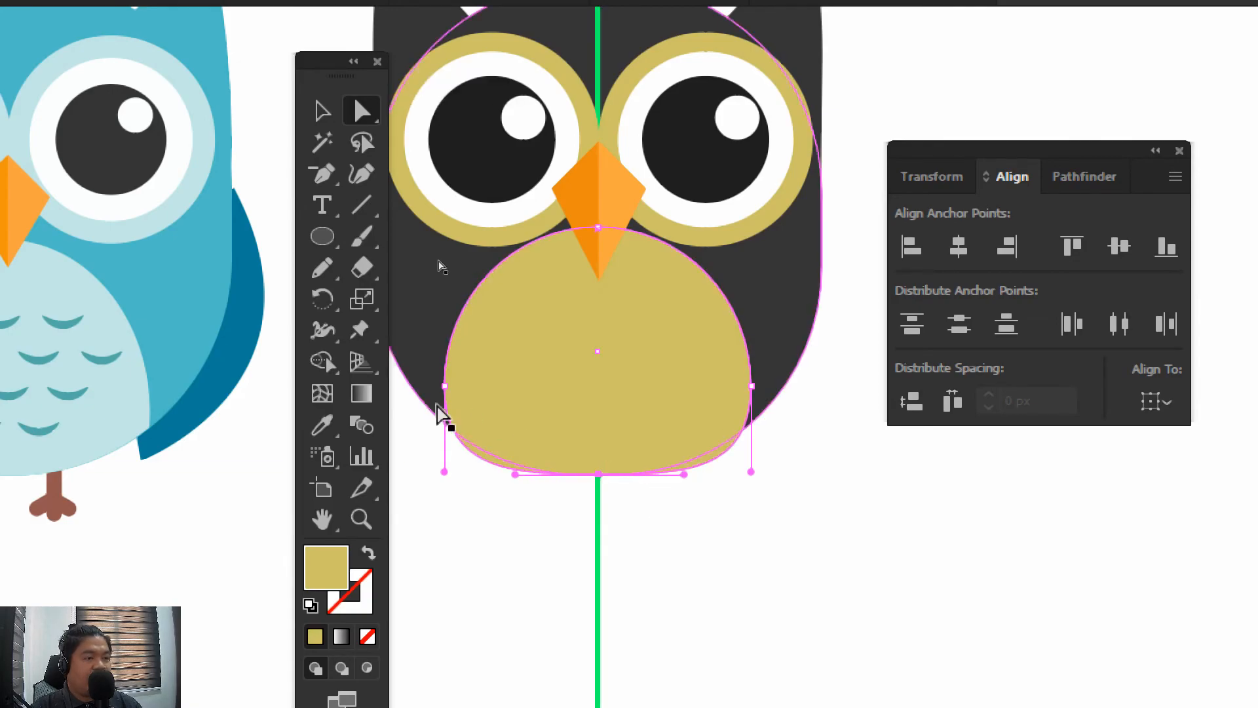
# Adjust the curve handles of the belly's side and bottom anchors so its lower edge follows the body's outline
pyautogui.moveTo(445, 473); pyautogui.dragTo(444, 446)
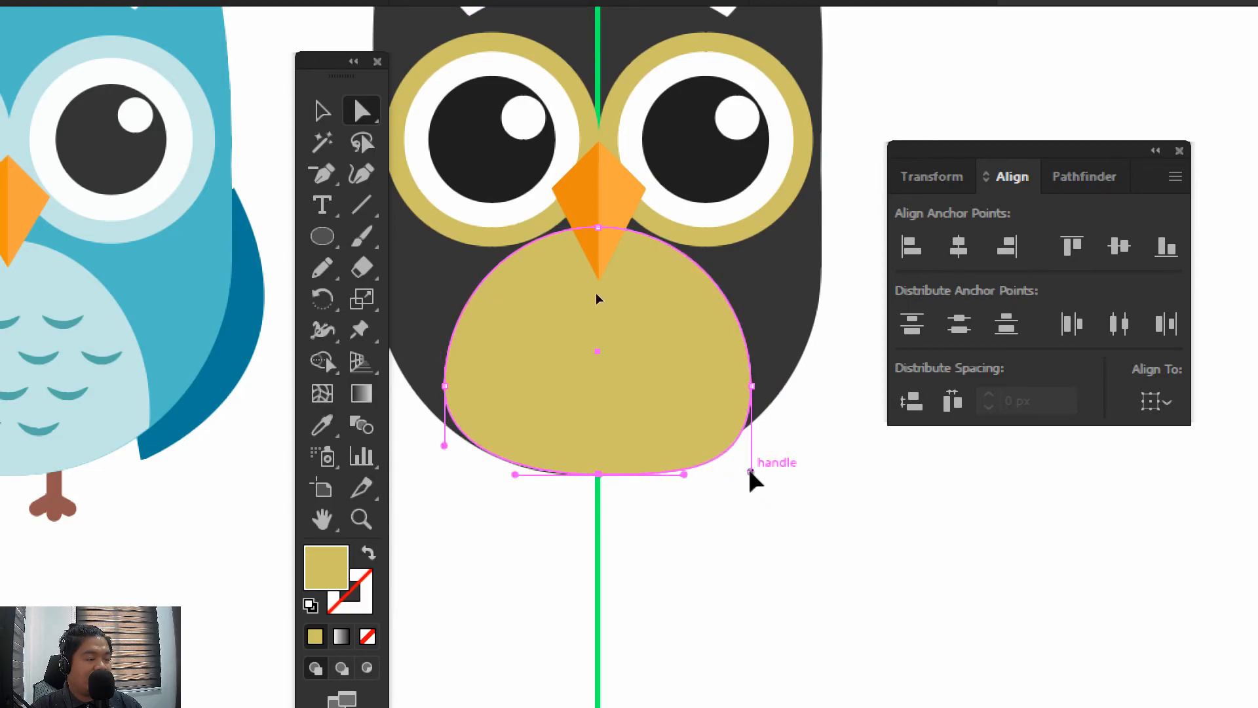
pyautogui.moveTo(750, 471); pyautogui.dragTo(750, 451)
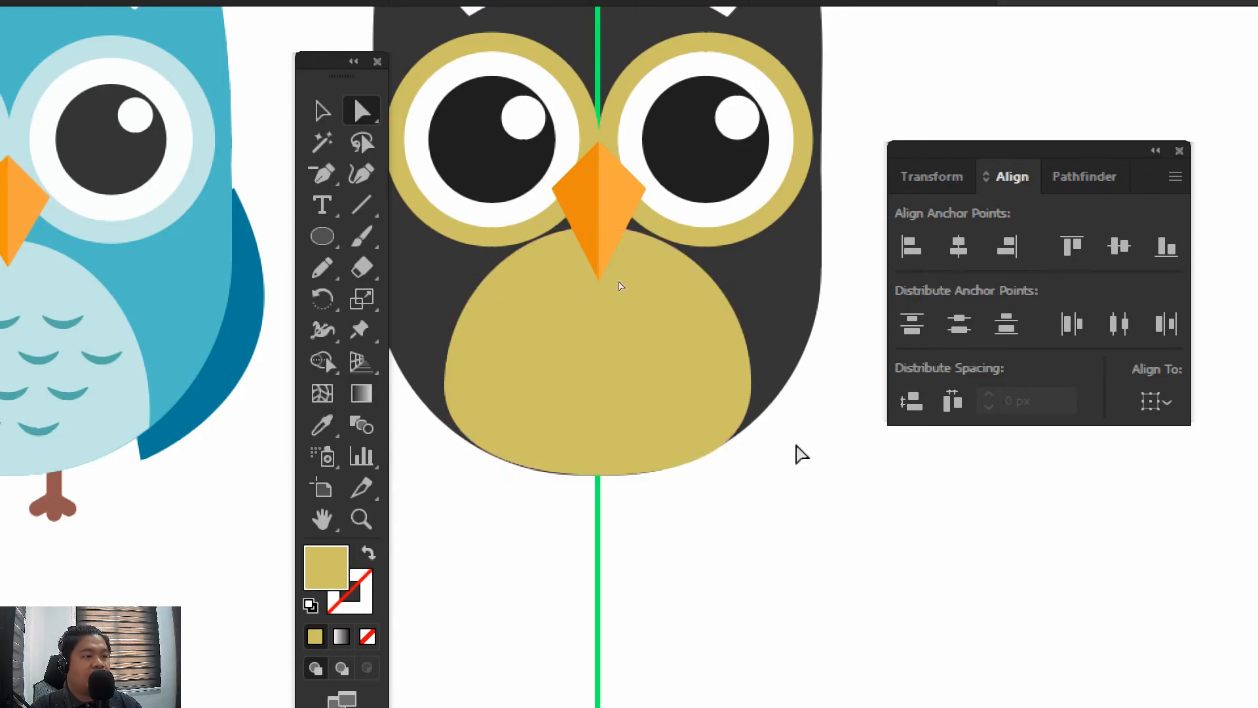
pyautogui.click(597, 436)
pyautogui.click(598, 473)
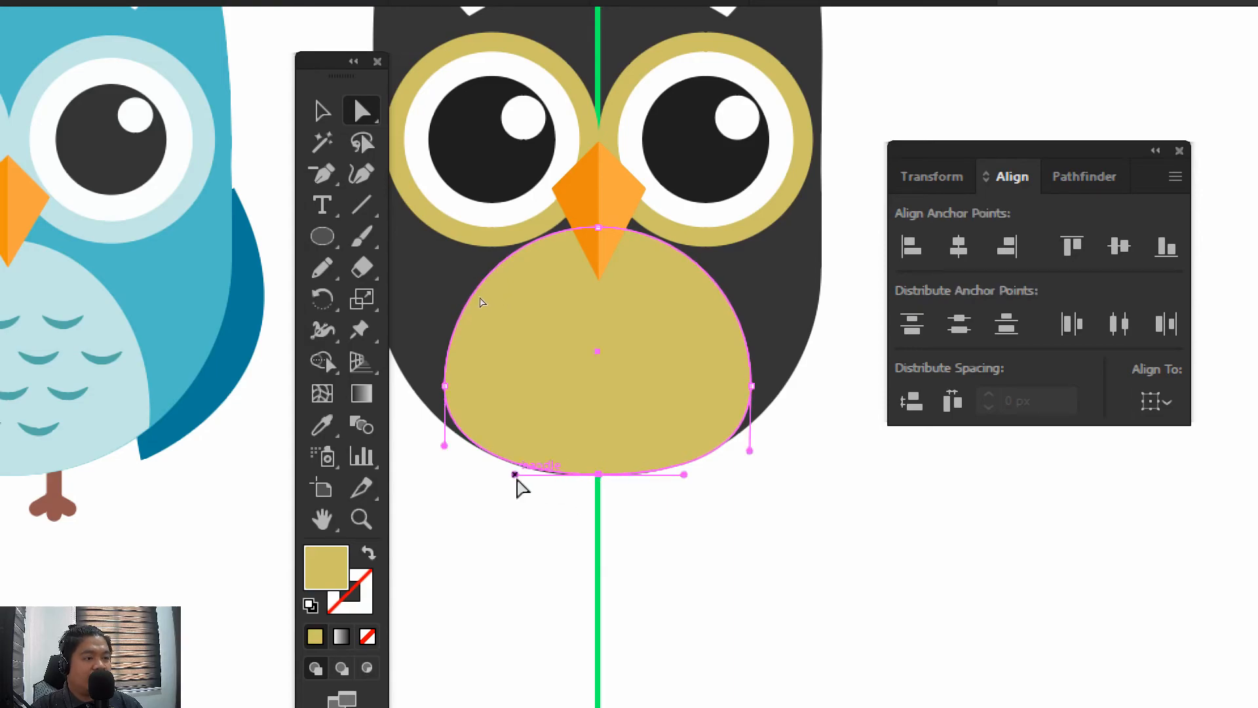
pyautogui.moveTo(515, 474); pyautogui.dragTo(527, 485)
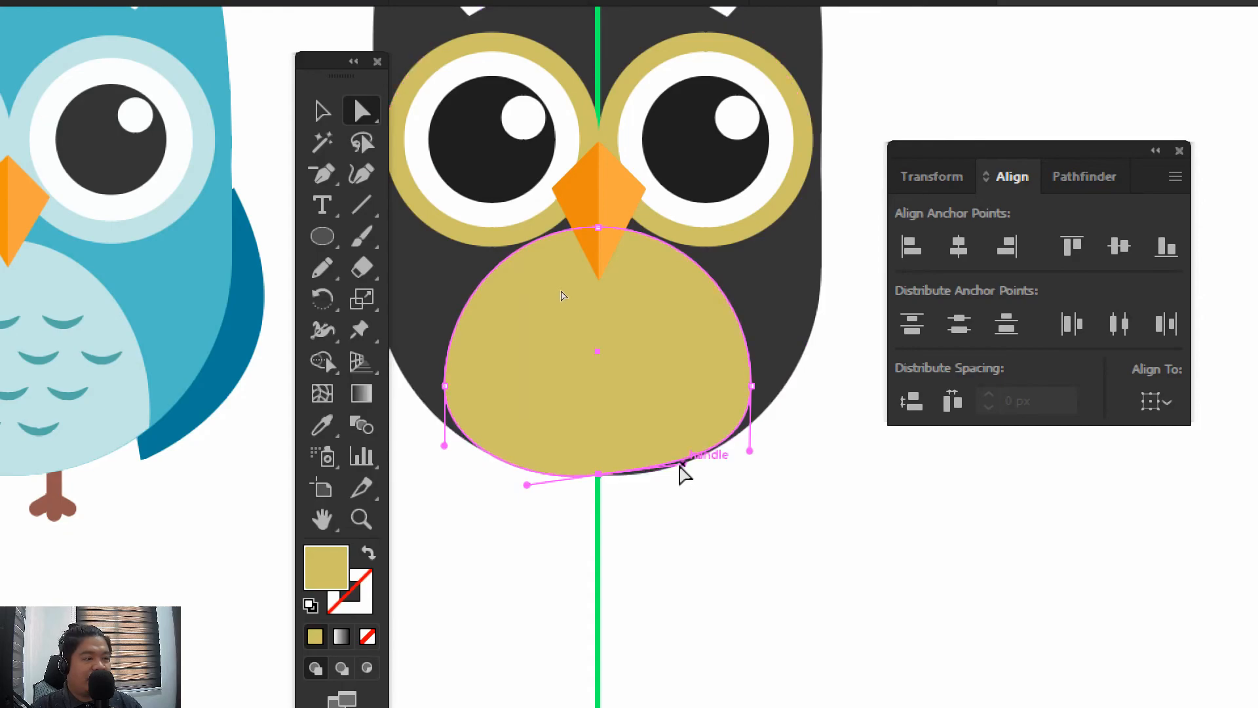
pyautogui.moveTo(681, 465); pyautogui.dragTo(692, 473)
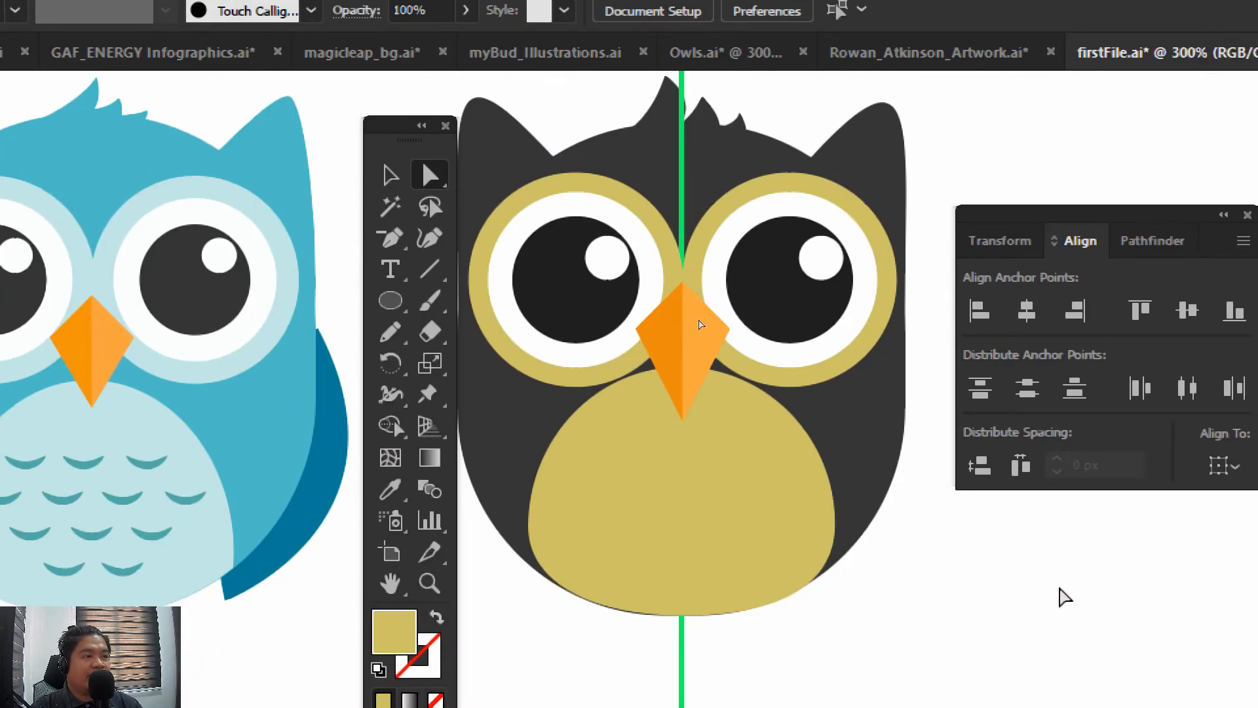
# Nudge the belly's bottom anchor slightly down to cover the thin dark edge, and deselect the shape
pyautogui.click(706, 549)
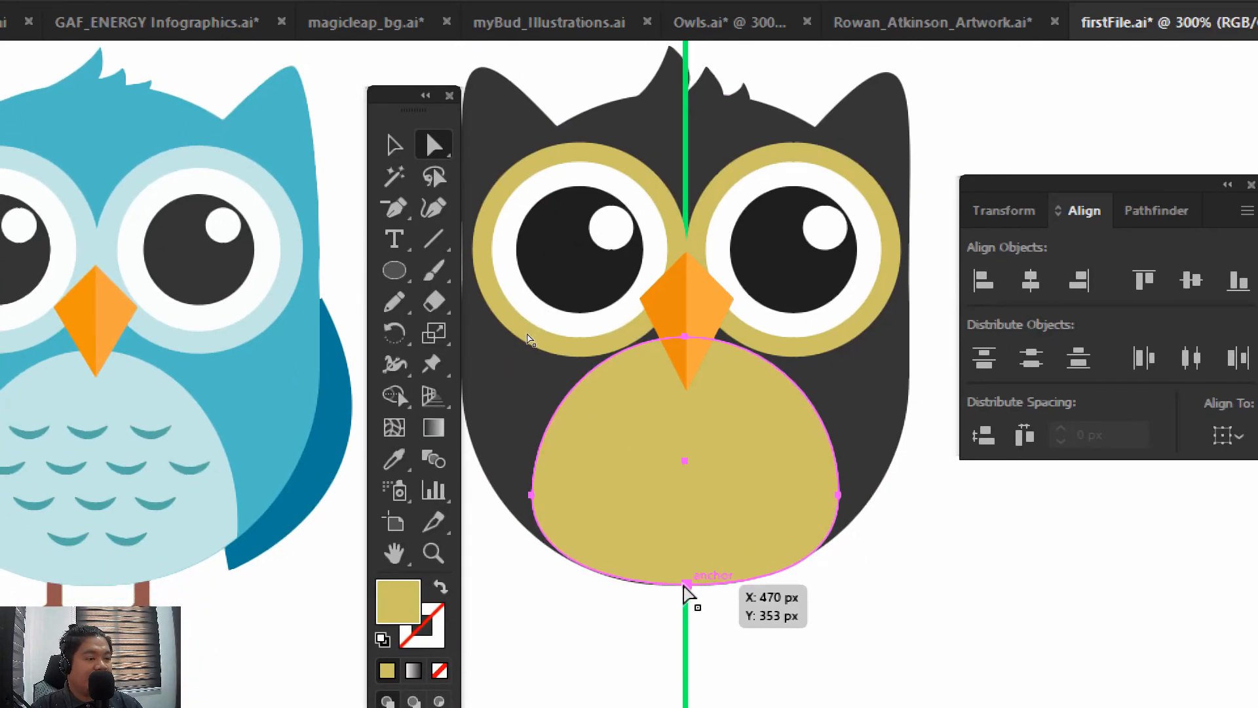
pyautogui.click(682, 614)
pyautogui.moveTo(686, 585); pyautogui.dragTo(686, 589)
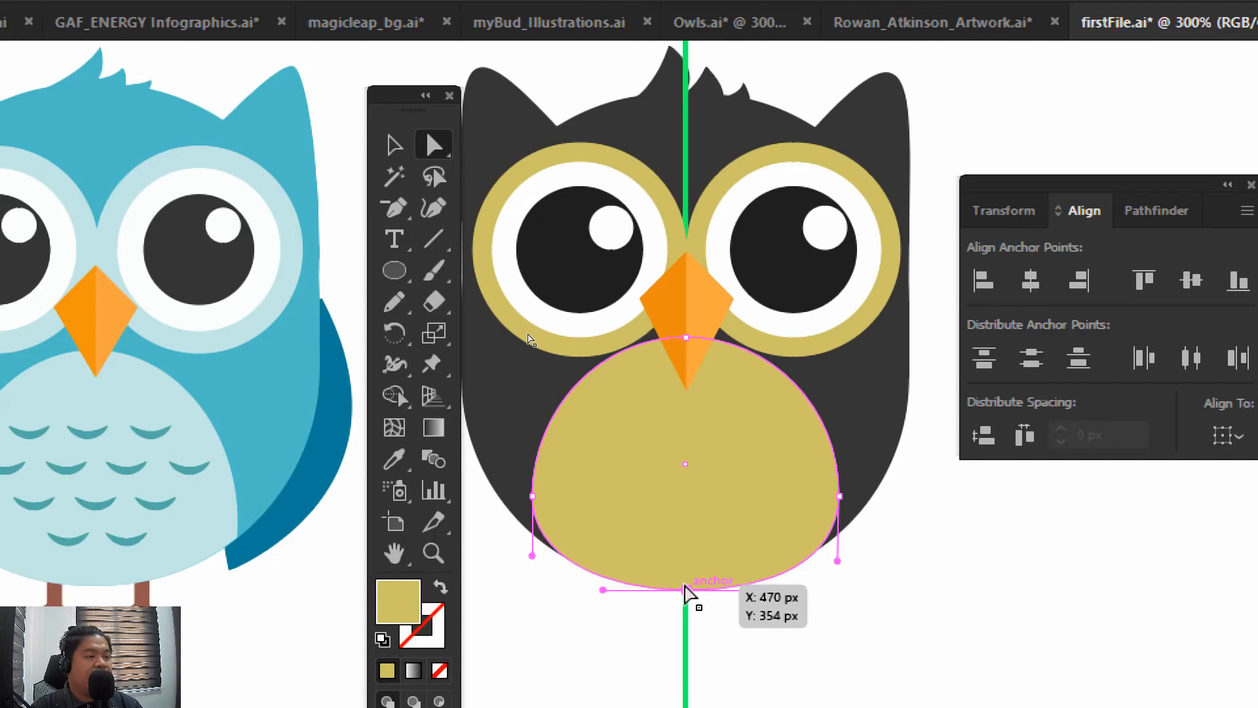
pyautogui.click(394, 143)
pyautogui.click(1004, 619)
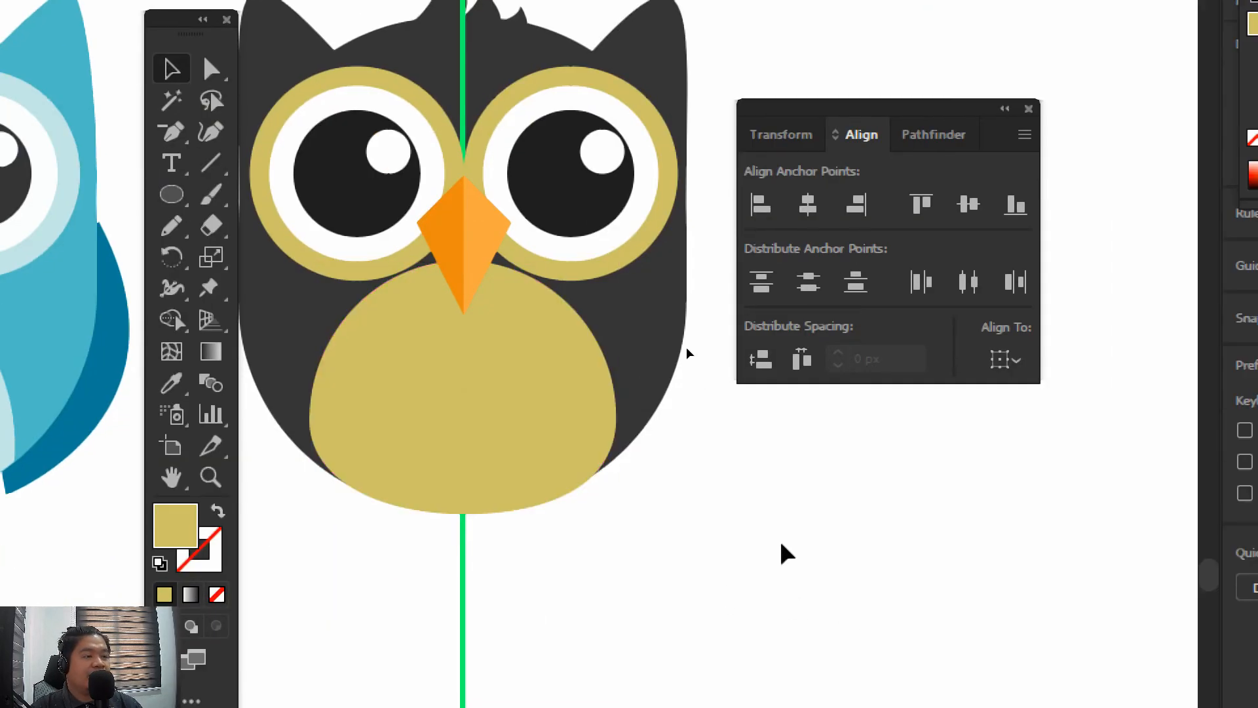
# Isolate the gold belly shape for editing and leave nothing selected
pyautogui.moveTo(745, 471); pyautogui.dragTo(739, 528)
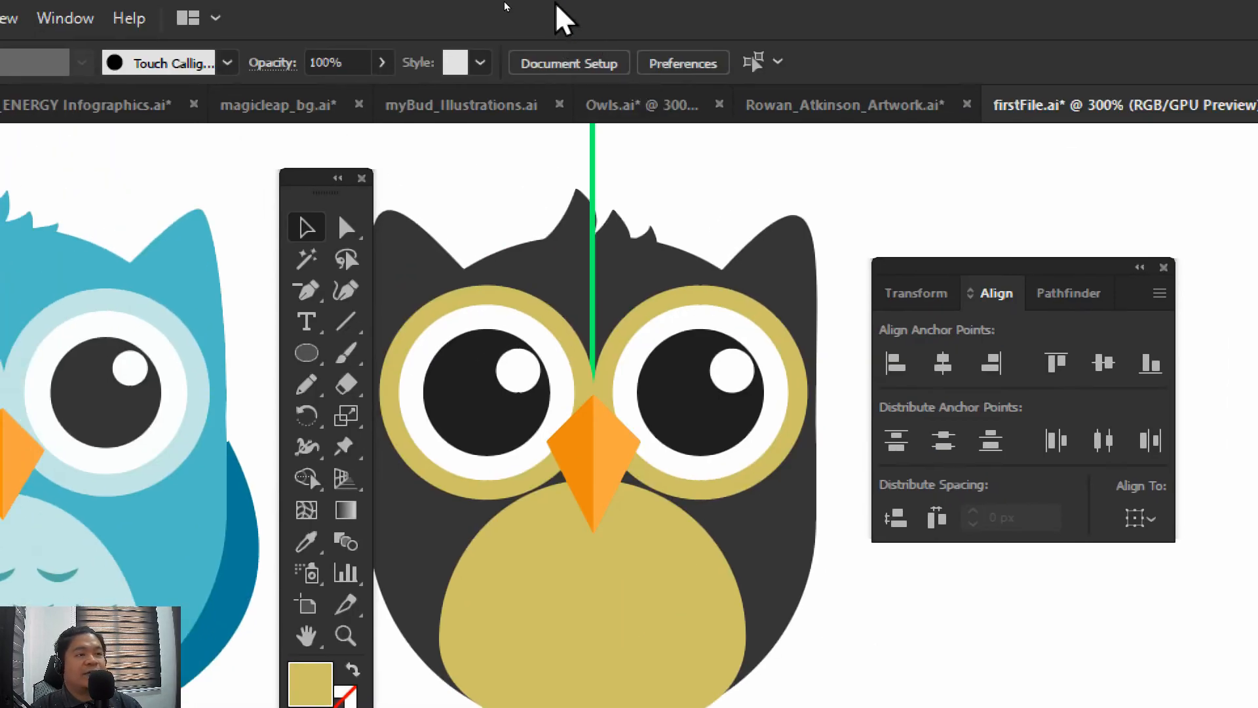
pyautogui.moveTo(520, 342); pyautogui.dragTo(561, 290)
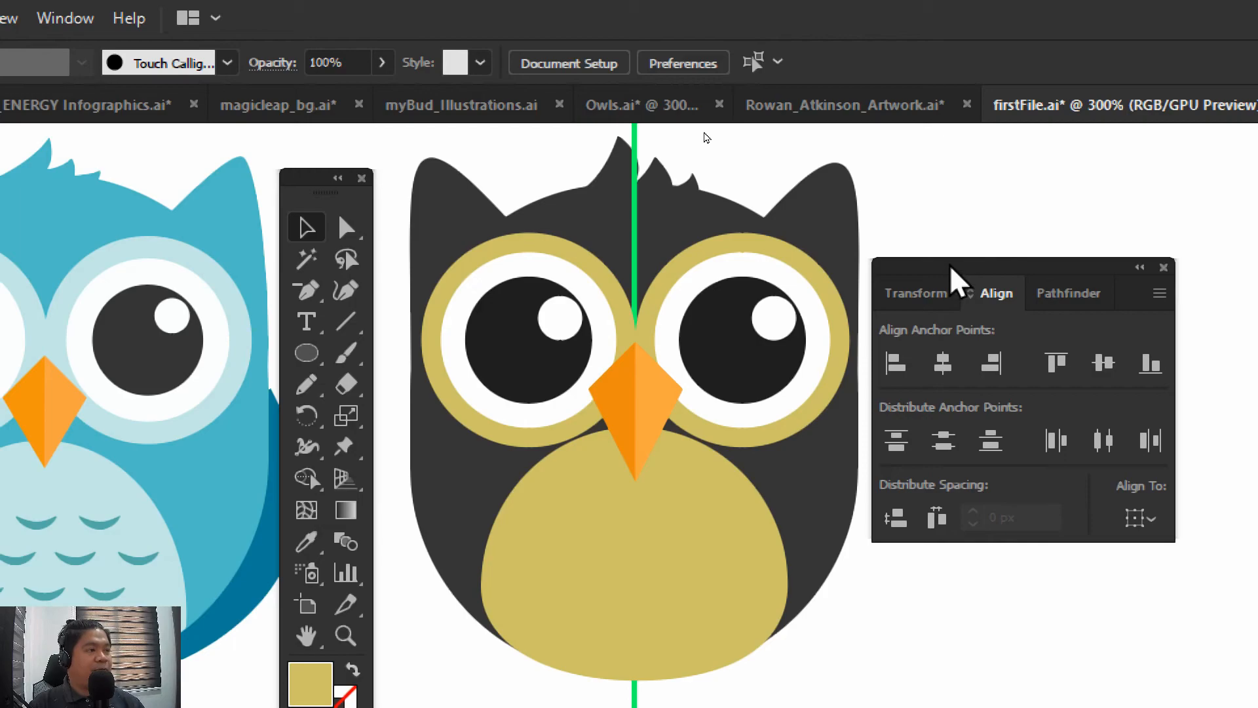
pyautogui.moveTo(955, 272); pyautogui.dragTo(982, 218)
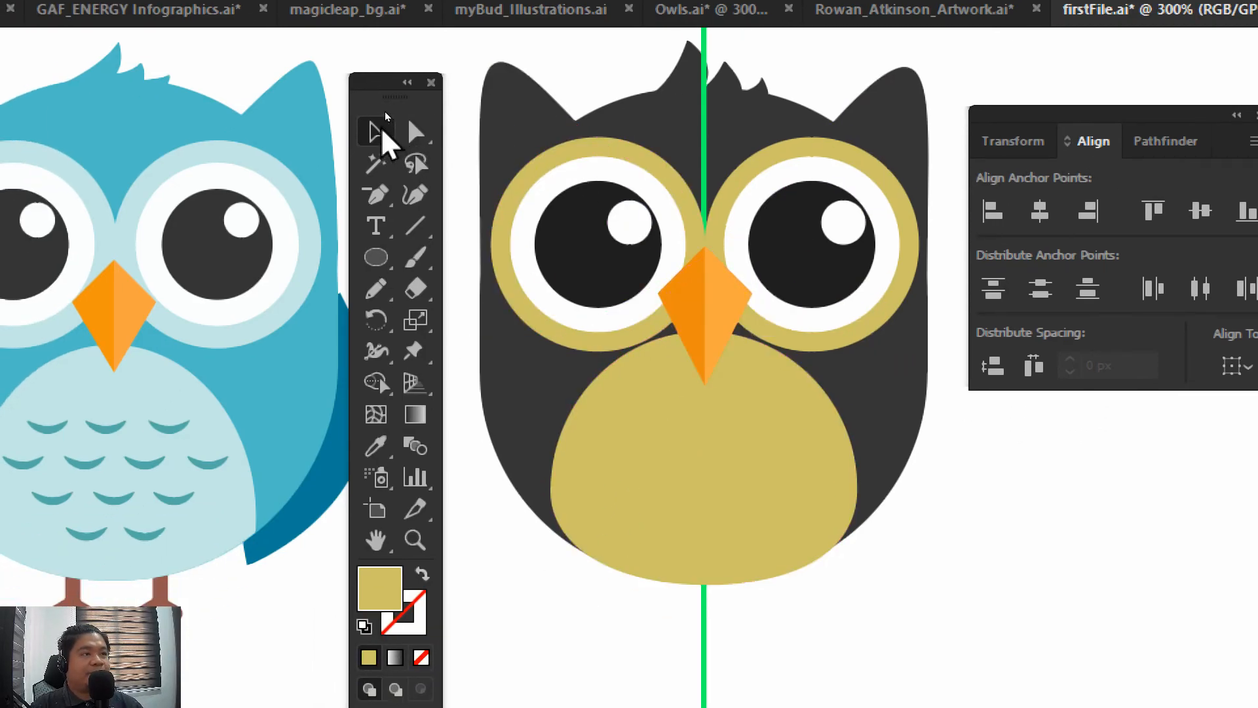
pyautogui.click(704, 419)
pyautogui.click(711, 429)
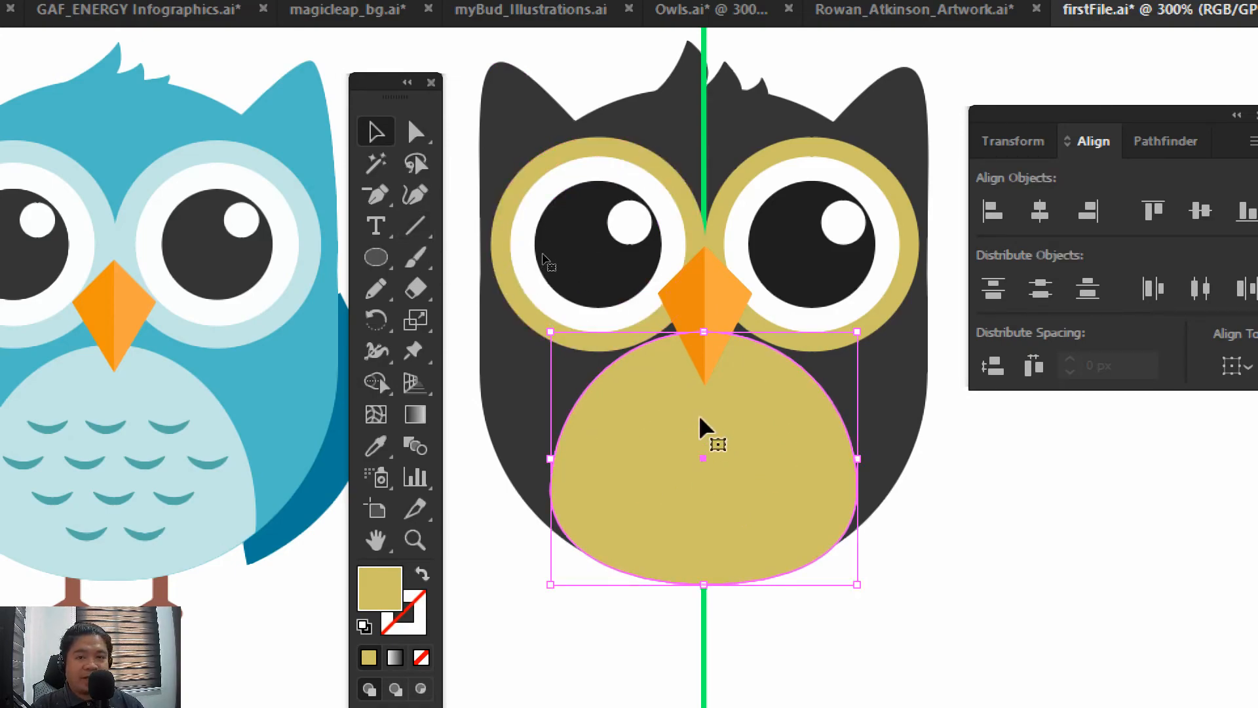
pyautogui.doubleClick(635, 416)
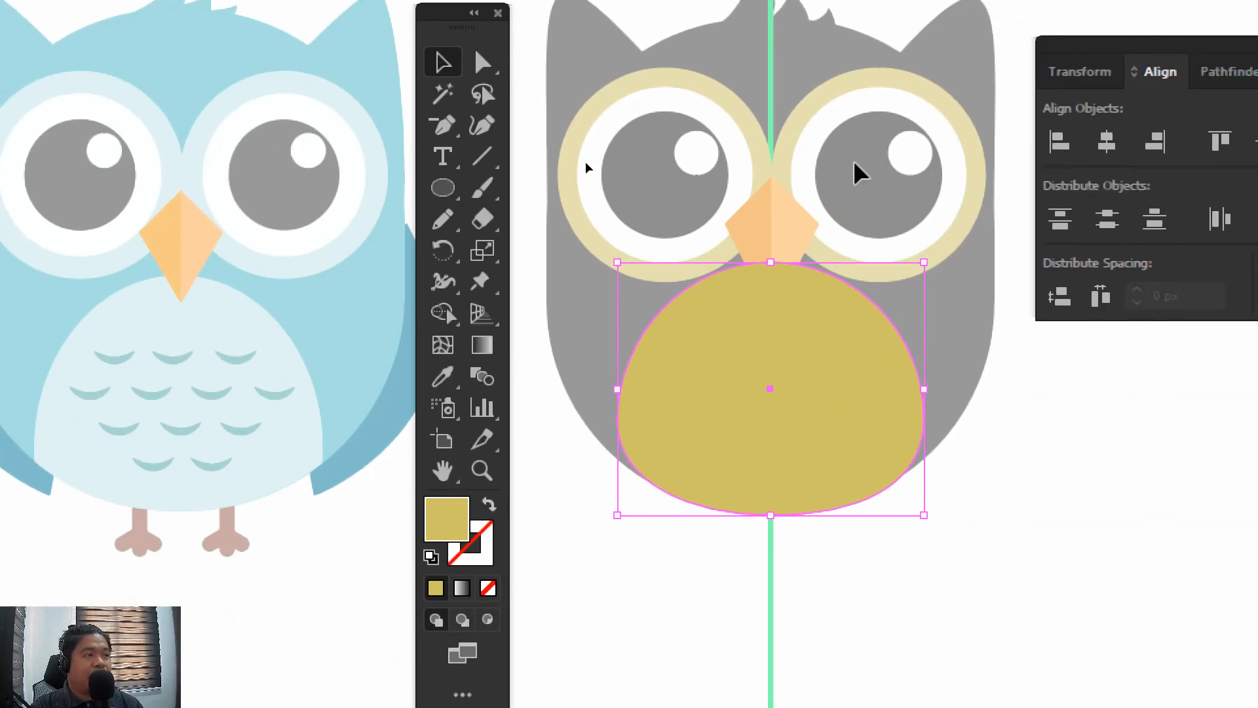
pyautogui.click(854, 163)
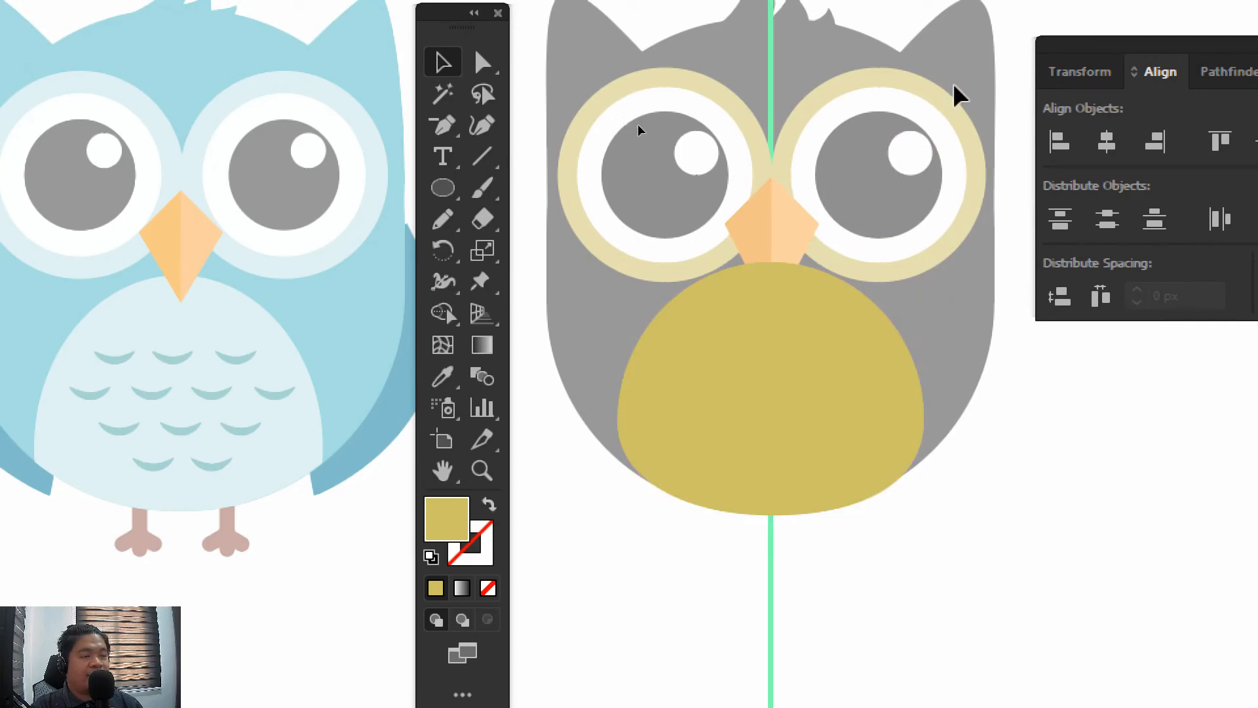
# Draw a small quarter-circle arc with the Arc tool in the empty area below the owl's body
pyautogui.click(485, 159)
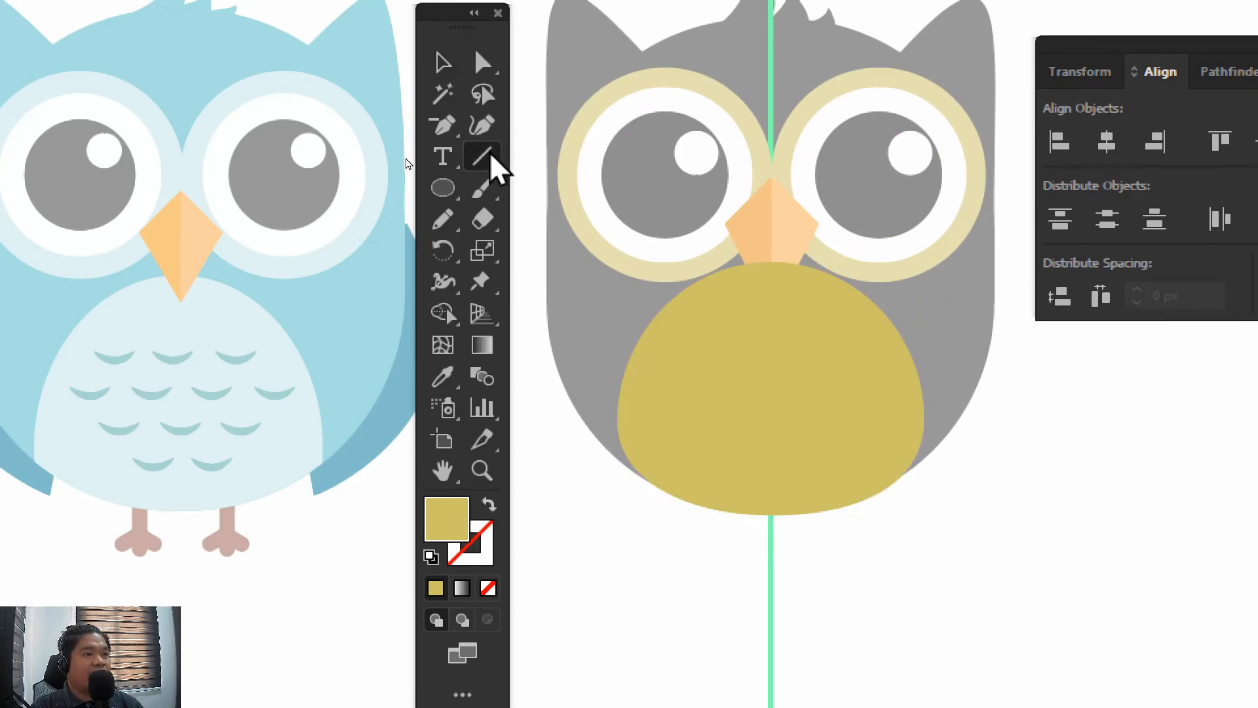
pyautogui.moveTo(492, 158); pyautogui.dragTo(554, 187)
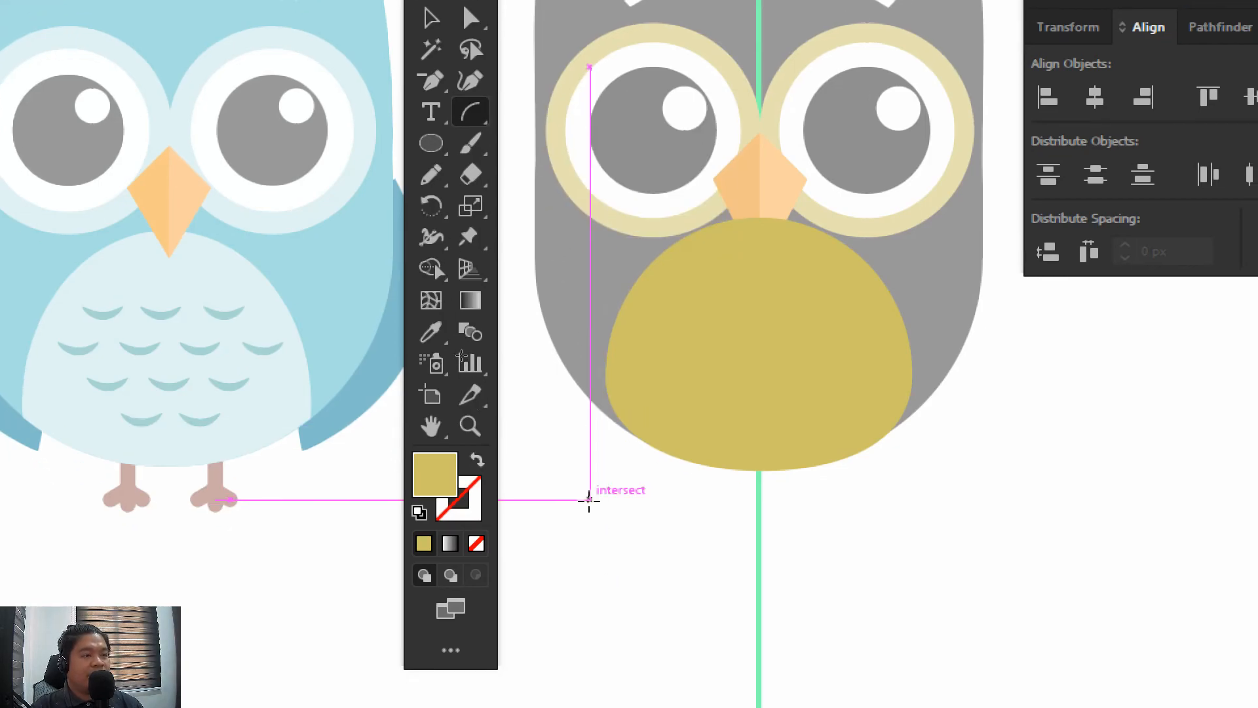
pyautogui.moveTo(602, 544)
pyautogui.mouseDown()
pyautogui.moveTo(646, 578)
pyautogui.moveTo(619, 526)
pyautogui.mouseUp()
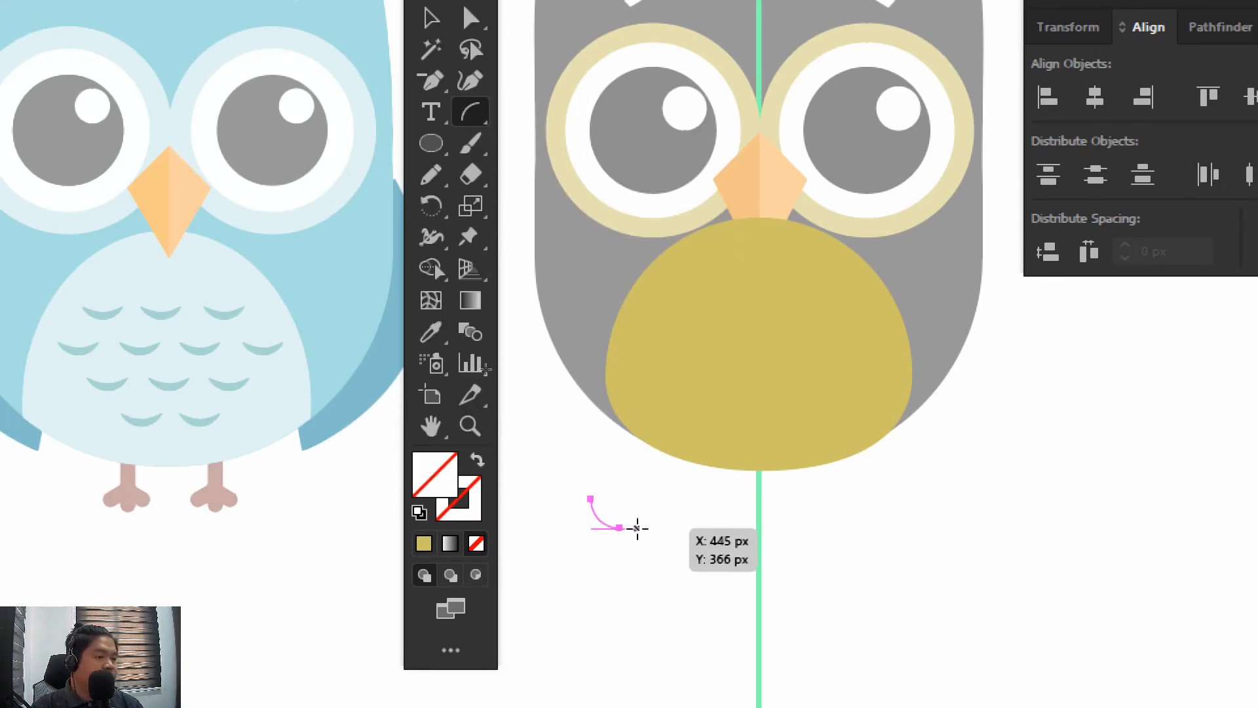
# Give the small arc a stroke in orange-brown c98c20
pyautogui.click(426, 543)
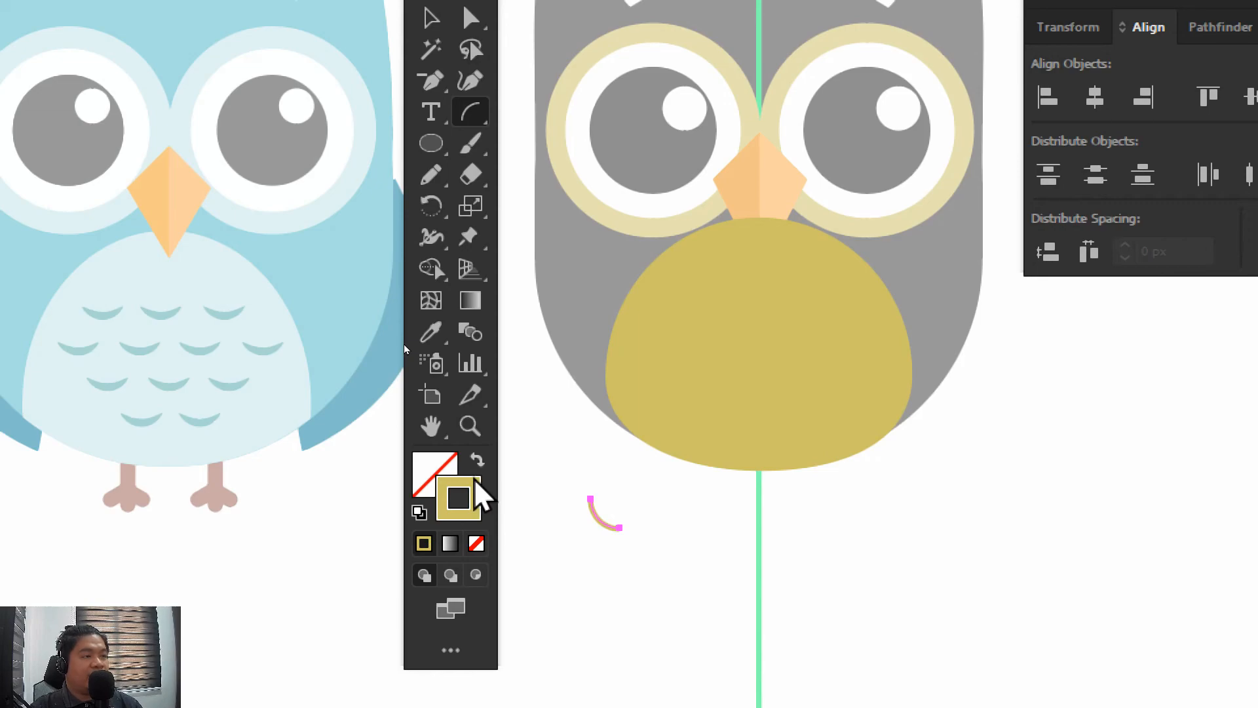
pyautogui.doubleClick(470, 484)
pyautogui.moveTo(777, 205); pyautogui.dragTo(778, 177)
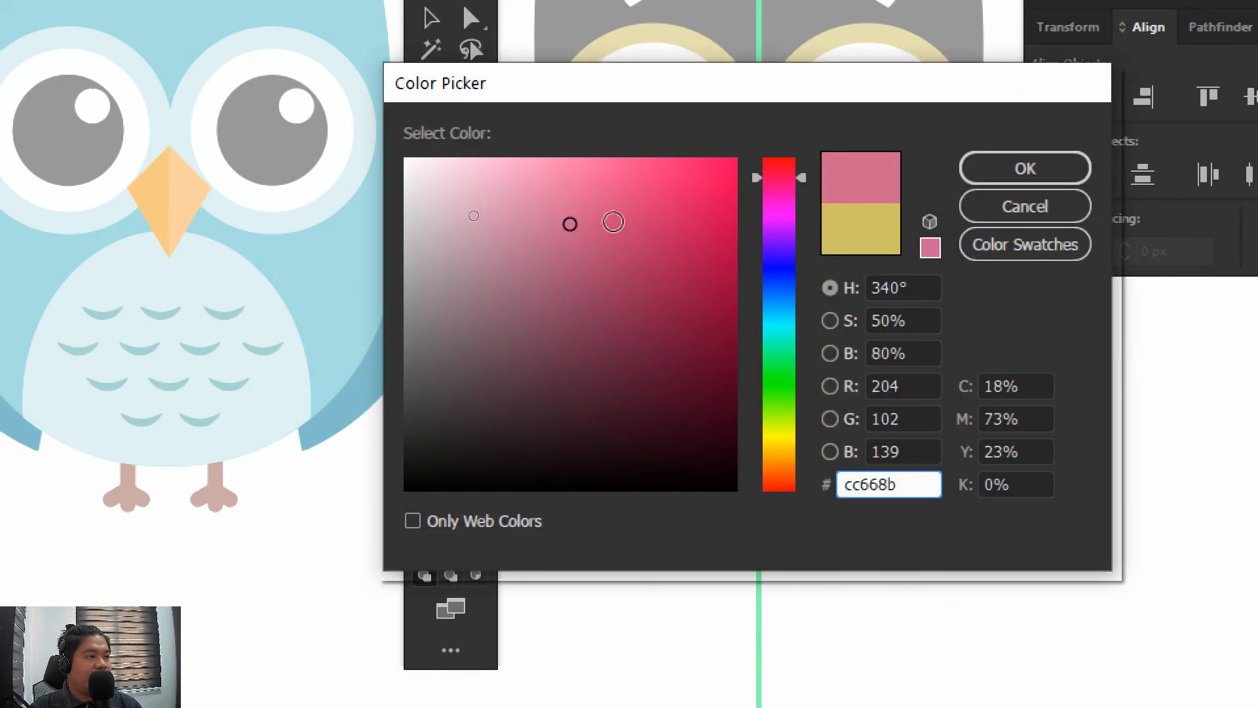
pyautogui.click(635, 255)
pyautogui.click(778, 457)
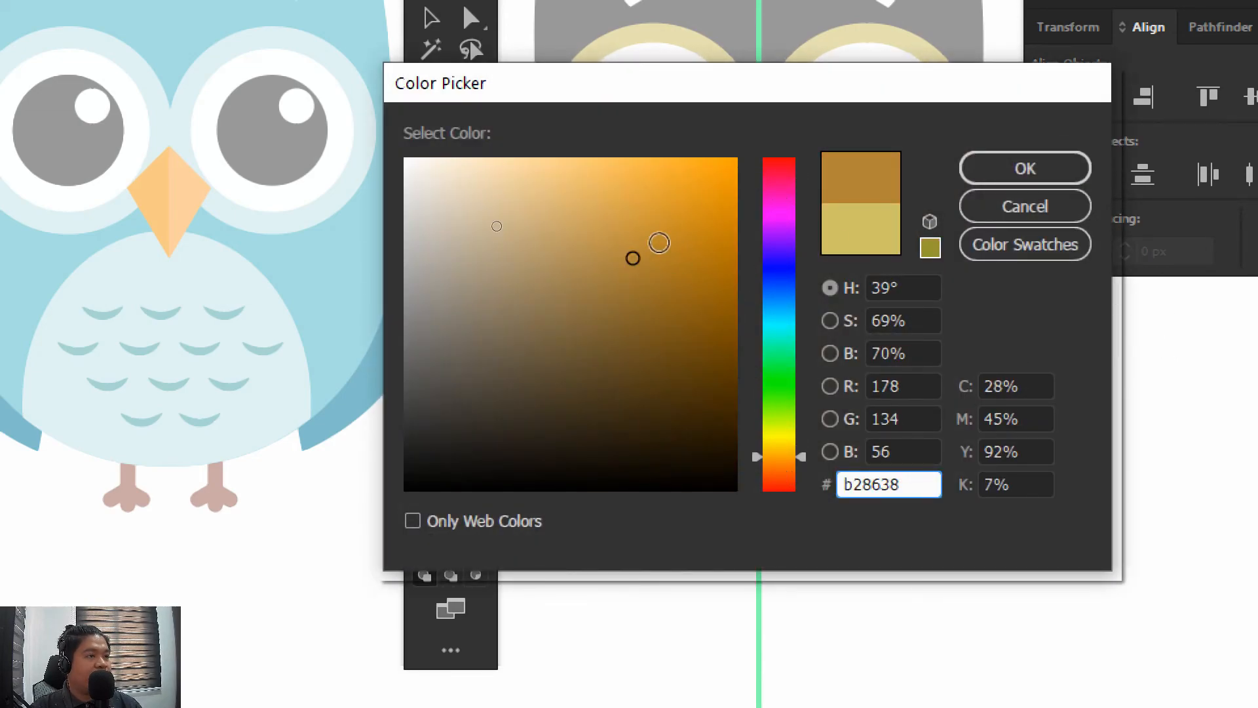
pyautogui.click(657, 245)
pyautogui.click(682, 229)
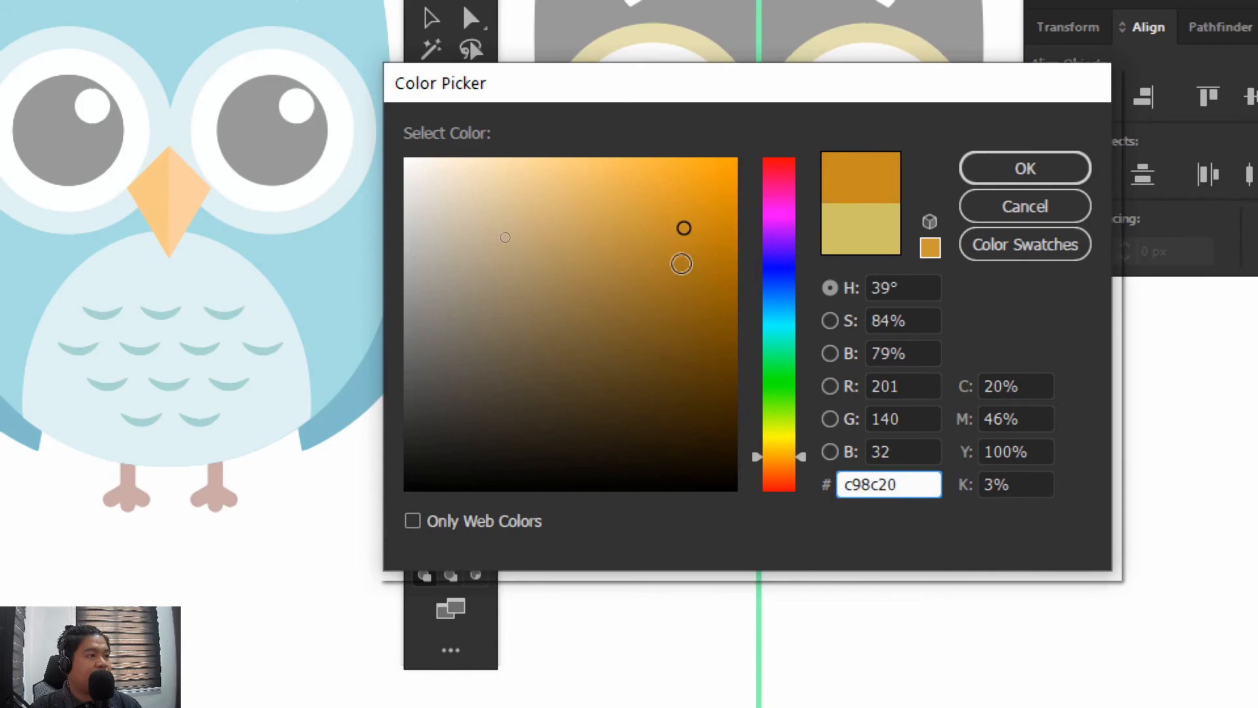
pyautogui.click(1025, 171)
# Move the orange-brown arc onto the upper-left area of the belly
pyautogui.click(431, 19)
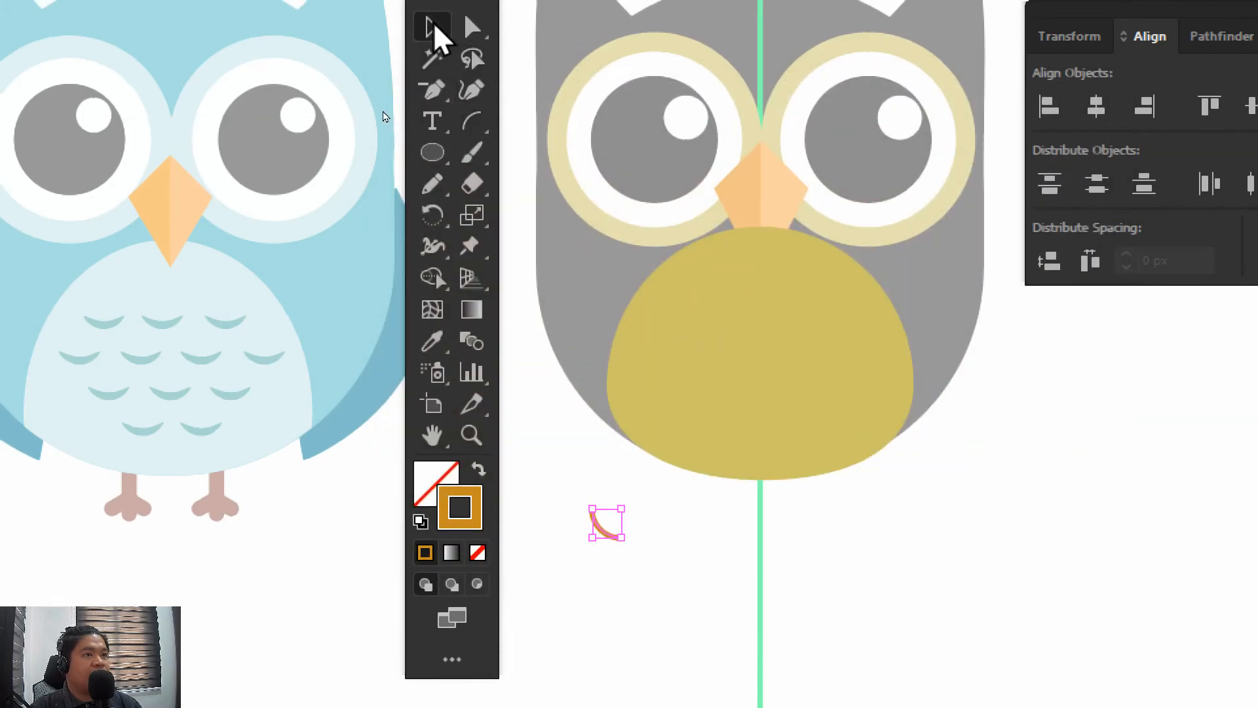
pyautogui.click(725, 558)
pyautogui.moveTo(614, 539); pyautogui.dragTo(699, 342)
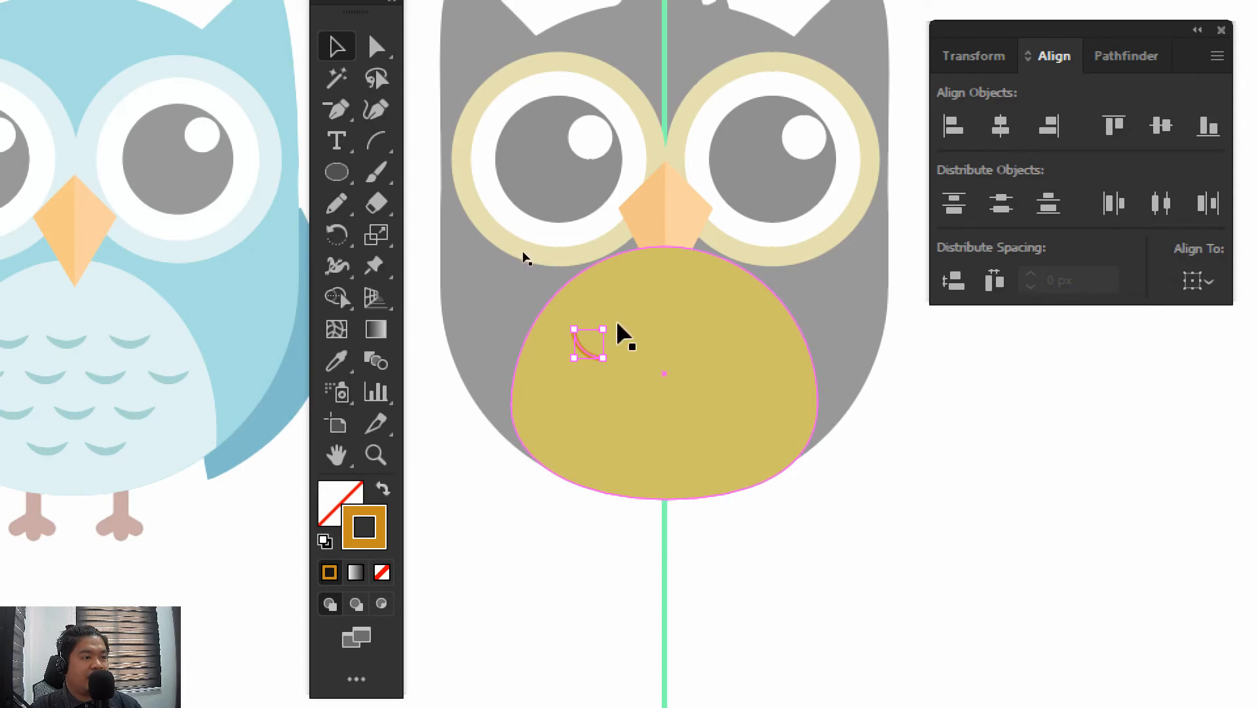
# Rotate the arc about 45° into a level, upward-opening feather curve and select the belly shape behind it
pyautogui.hotkey('ctrl', '=')
pyautogui.hotkey('ctrl', '=')
pyautogui.hotkey('ctrl', '=')
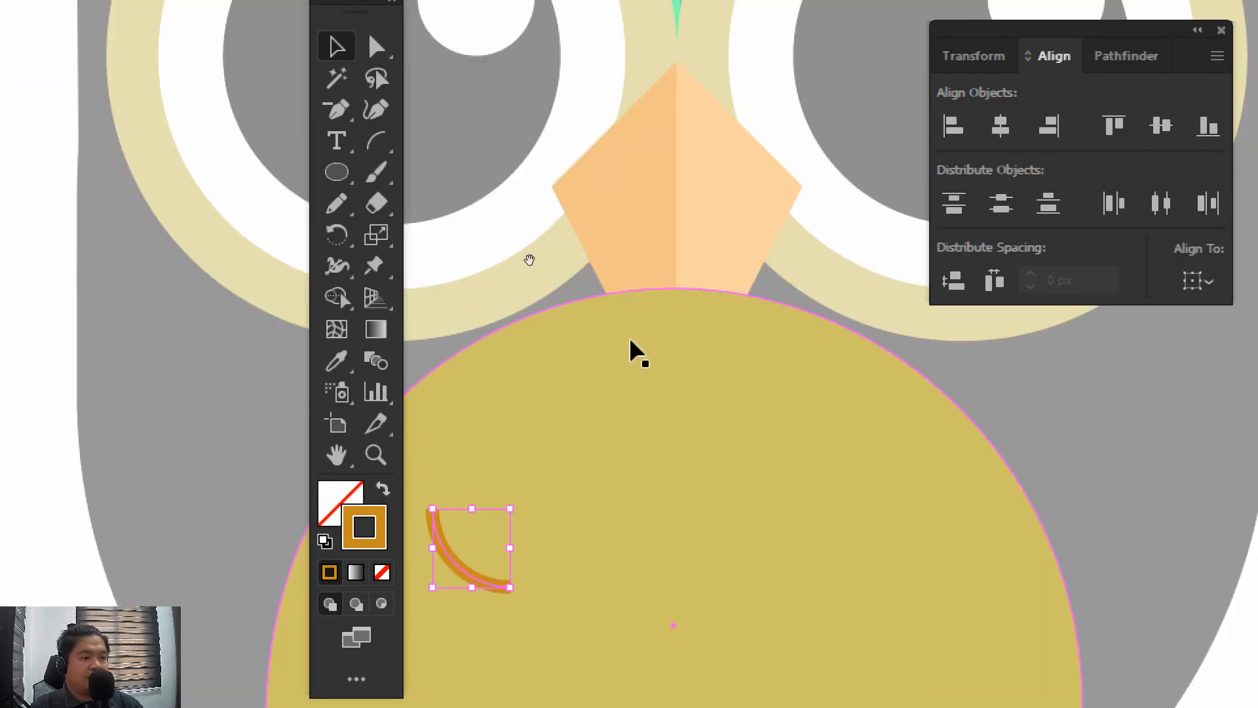
pyautogui.moveTo(630, 339); pyautogui.dragTo(932, 164)
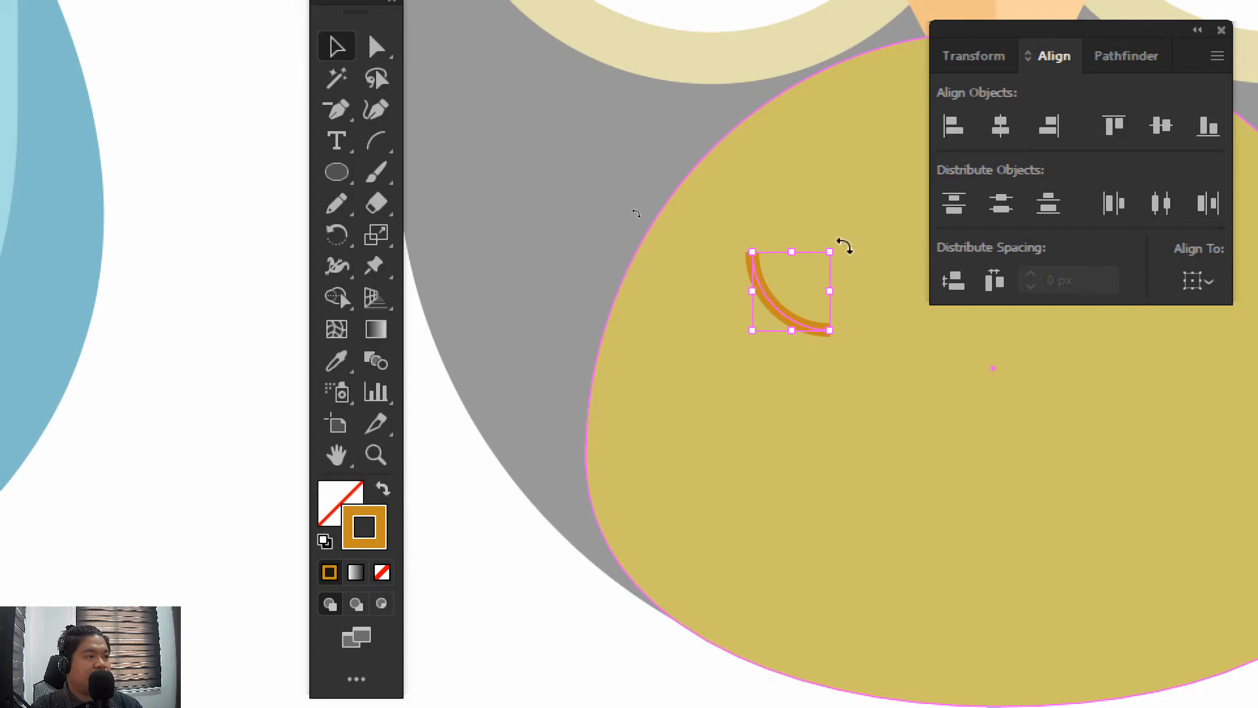
pyautogui.moveTo(844, 247); pyautogui.dragTo(792, 199)
pyautogui.moveTo(922, 246); pyautogui.dragTo(733, 301)
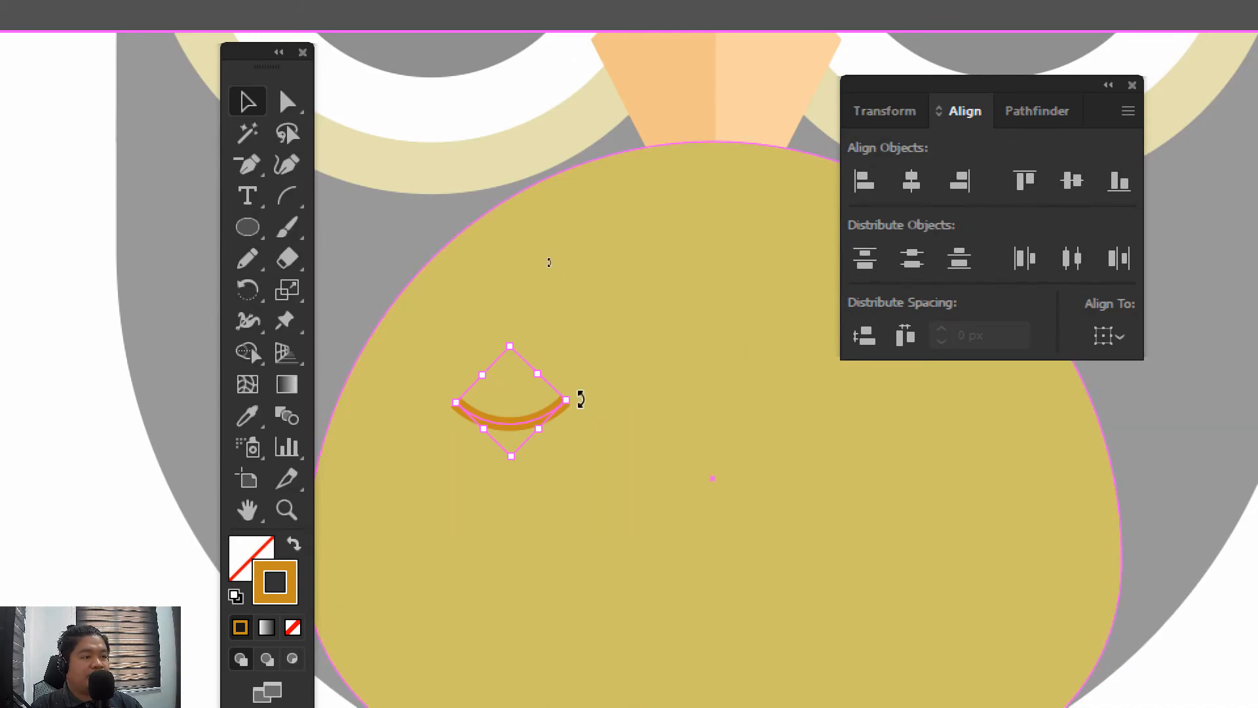
pyautogui.click(693, 430)
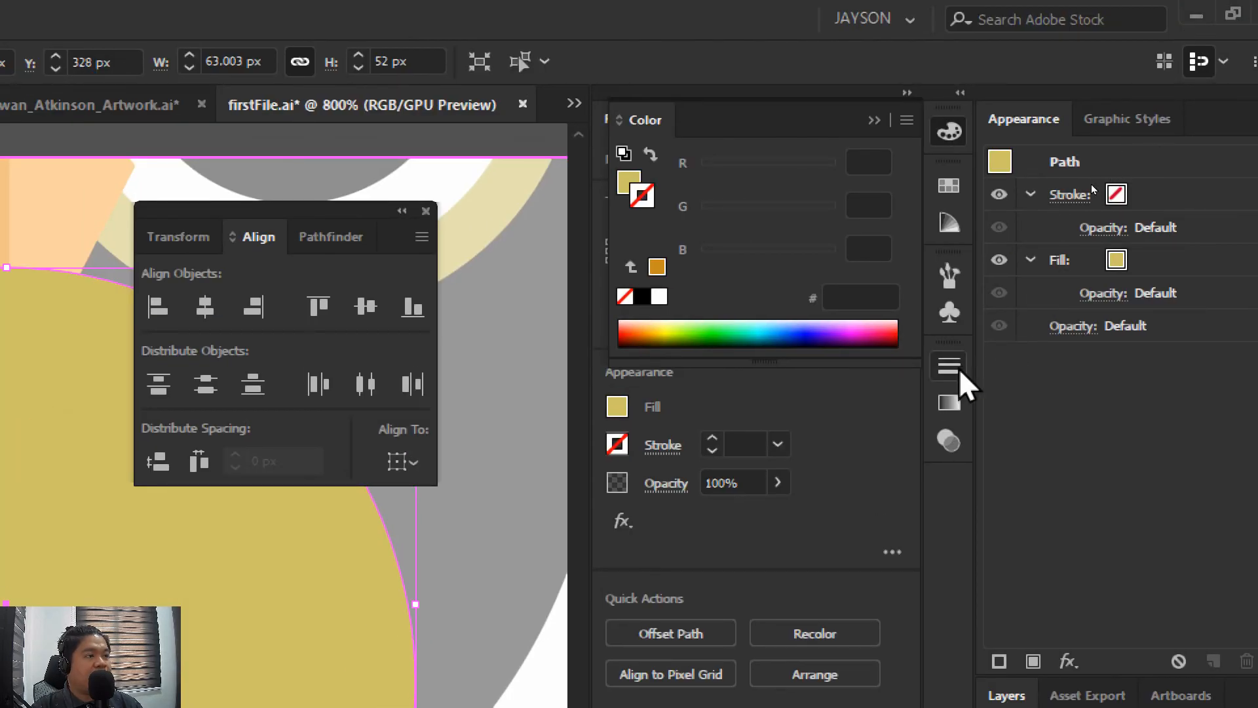
# Place the expanded Stroke settings directly beneath the floating Align settings
pyautogui.click(958, 367)
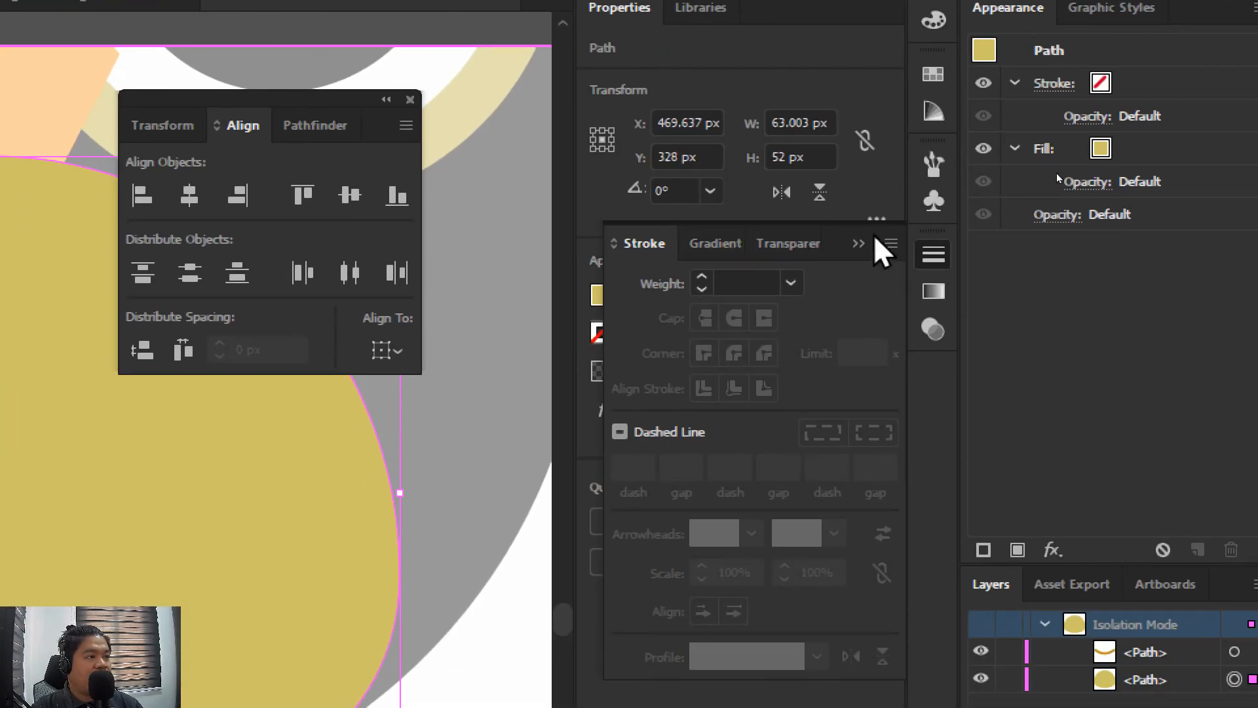
pyautogui.moveTo(921, 231); pyautogui.dragTo(131, 426)
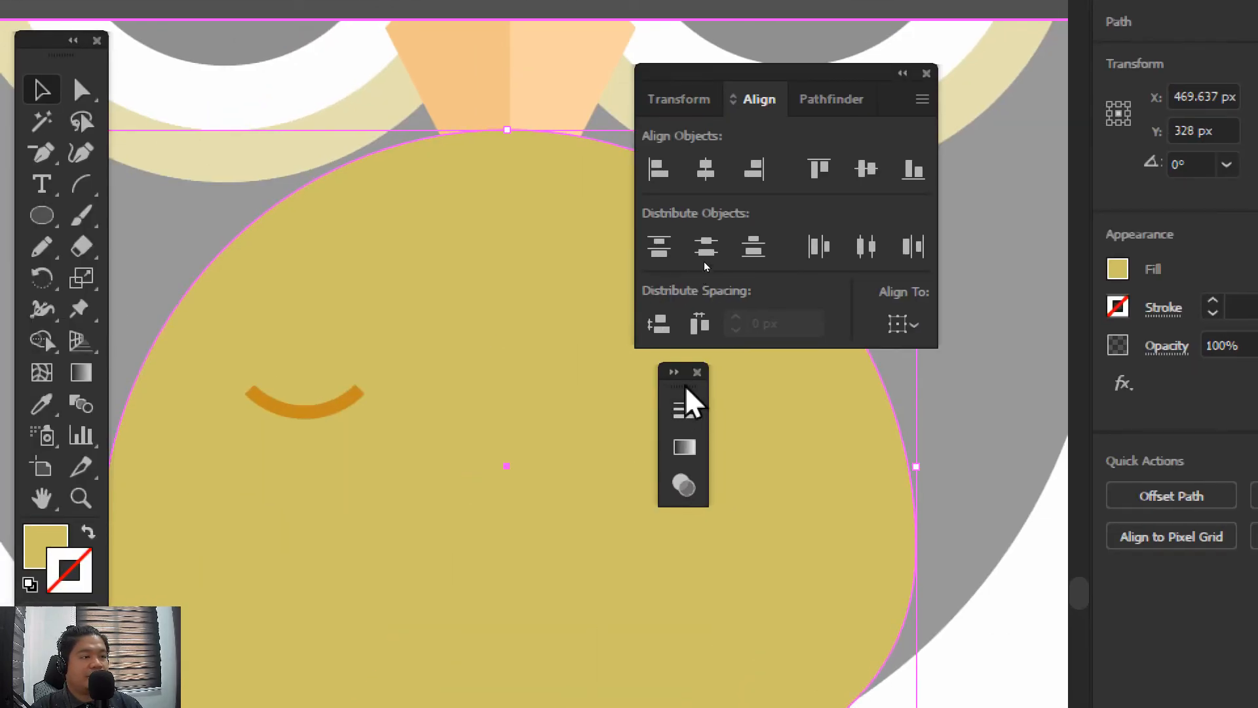
pyautogui.click(674, 372)
pyautogui.moveTo(674, 379); pyautogui.dragTo(664, 361)
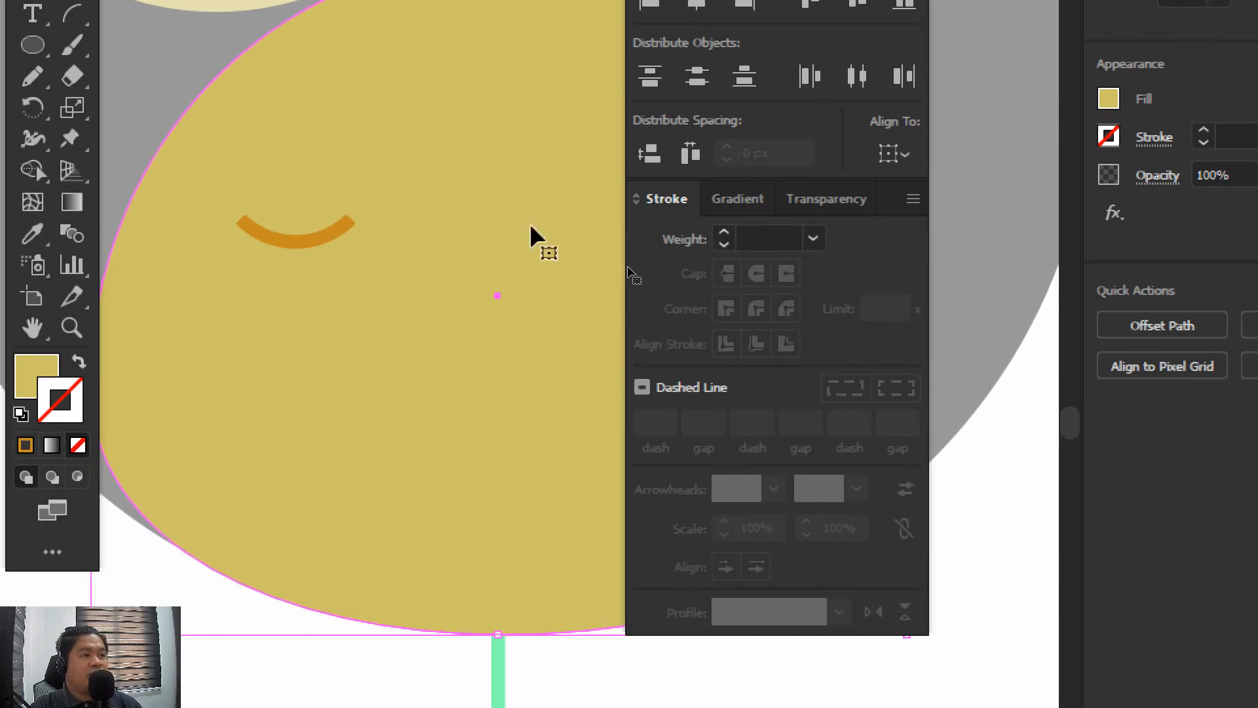
# Give the orange-brown feather arc on the belly rounded stroke caps
pyautogui.click(300, 242)
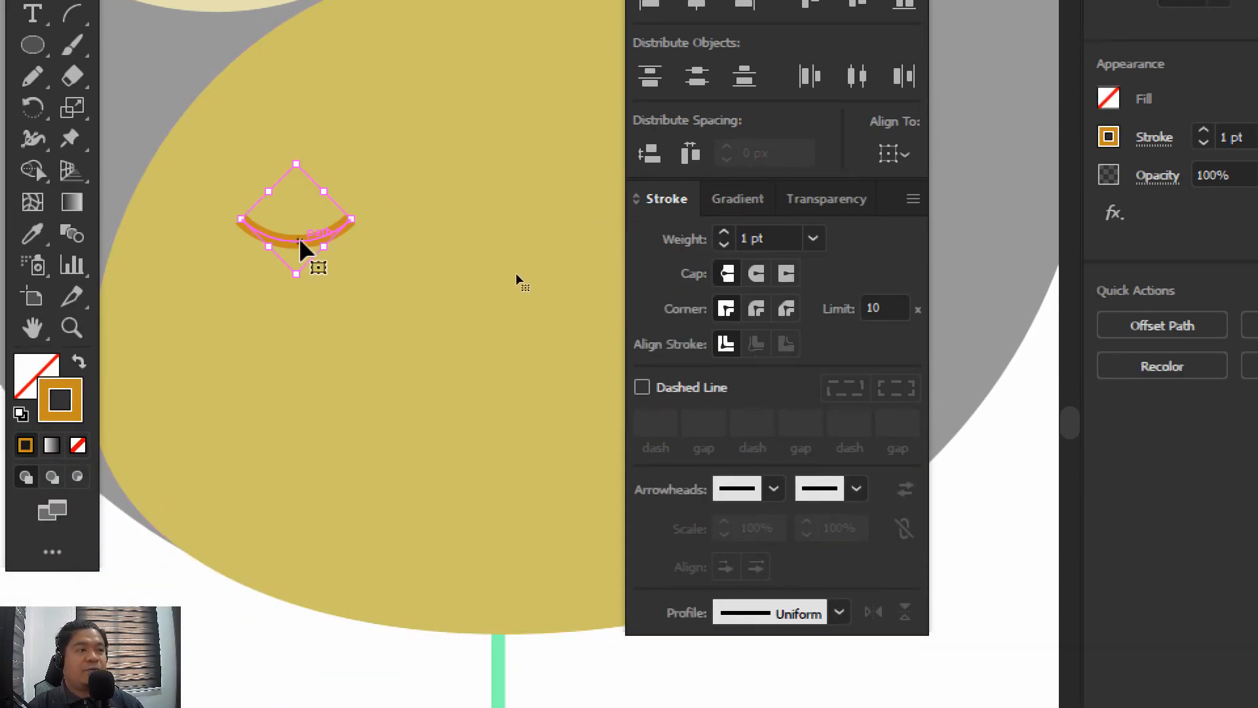
pyautogui.click(298, 265)
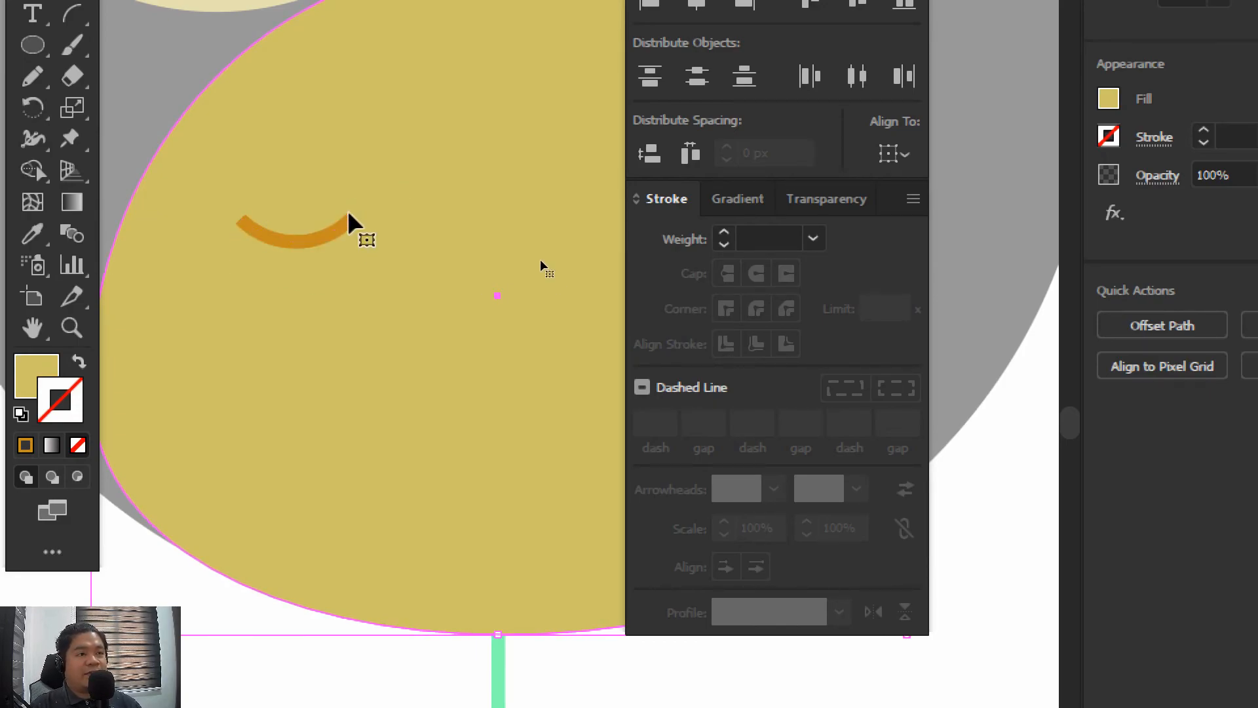
pyautogui.click(270, 237)
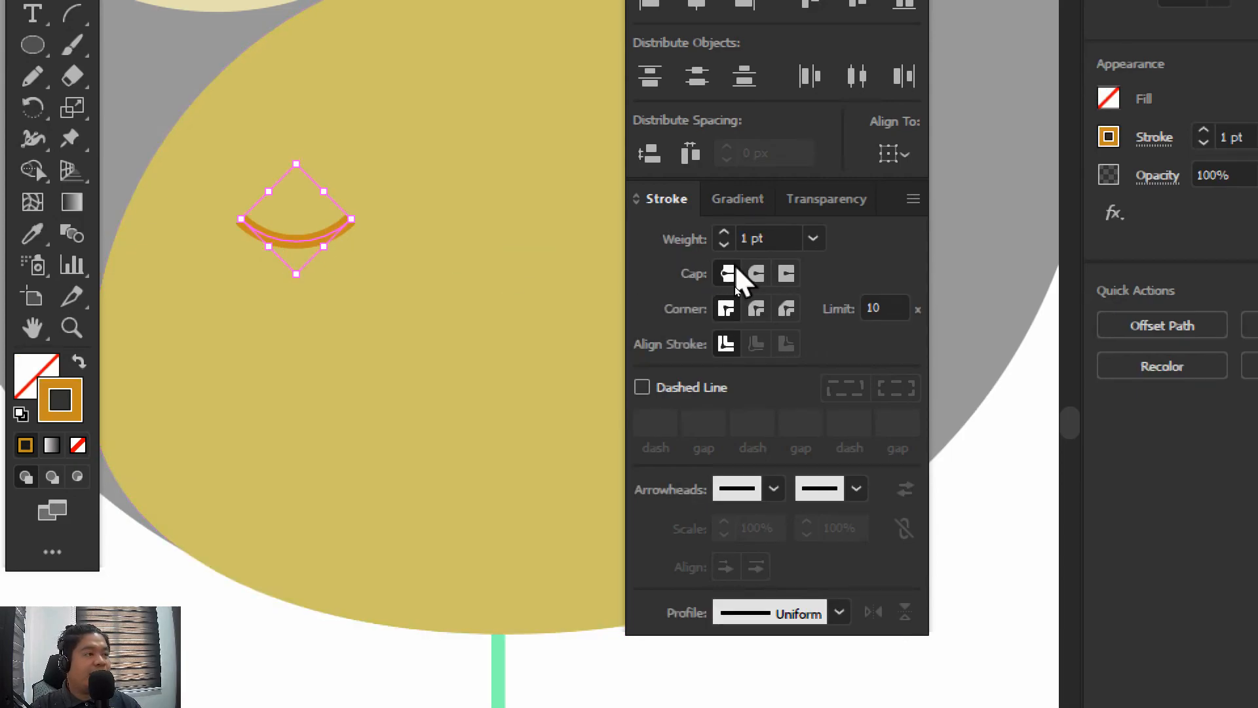
pyautogui.click(758, 276)
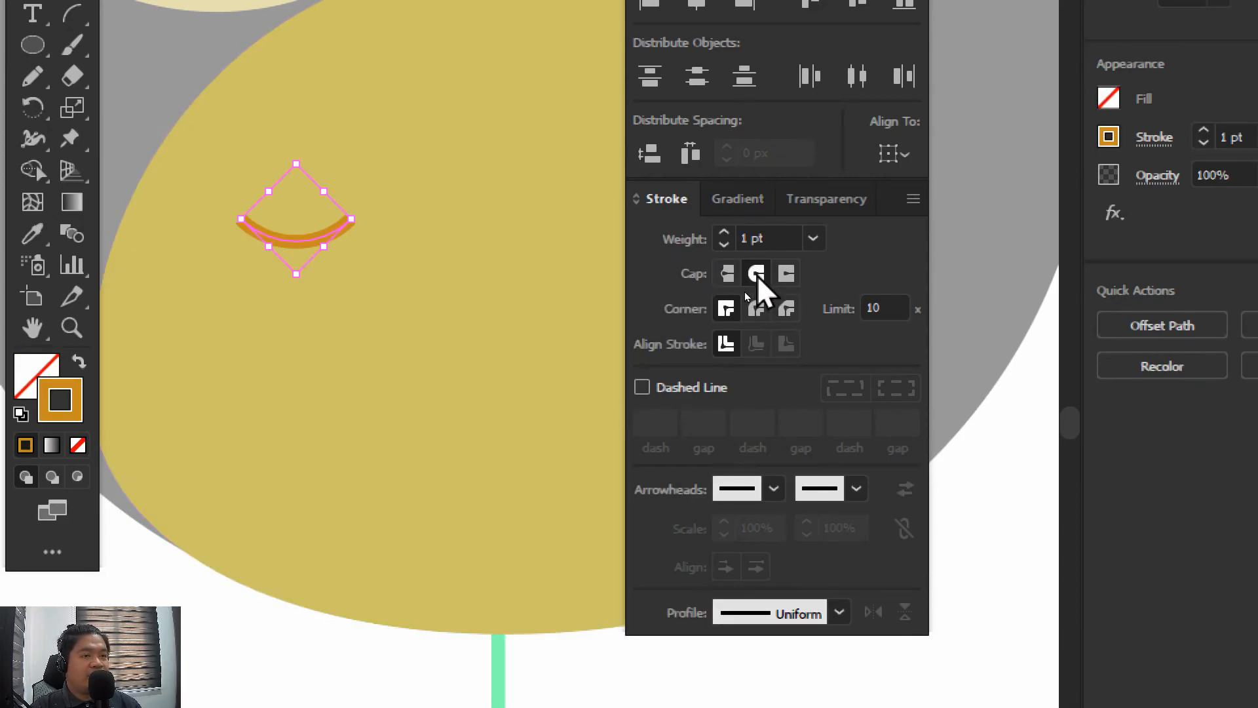
pyautogui.click(393, 313)
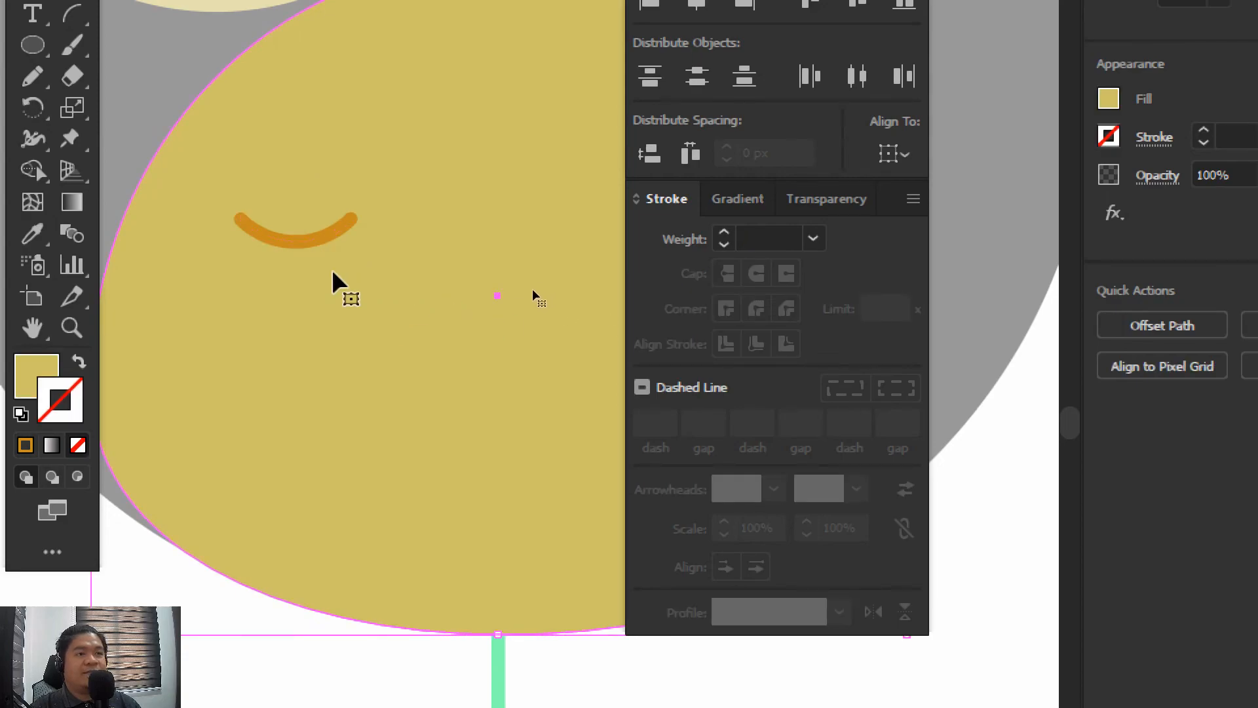
# Set the feather arc's stroke weight to 2 pt and scale the arc down slightly
pyautogui.click(330, 240)
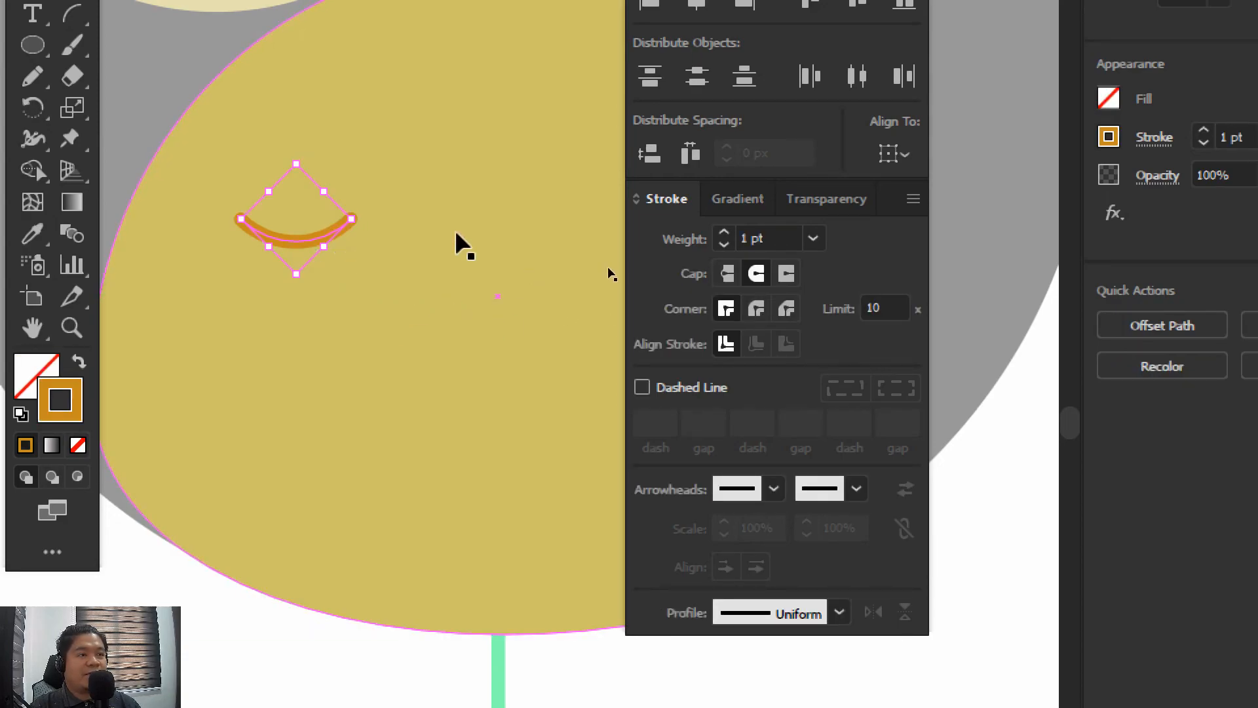
pyautogui.click(813, 238)
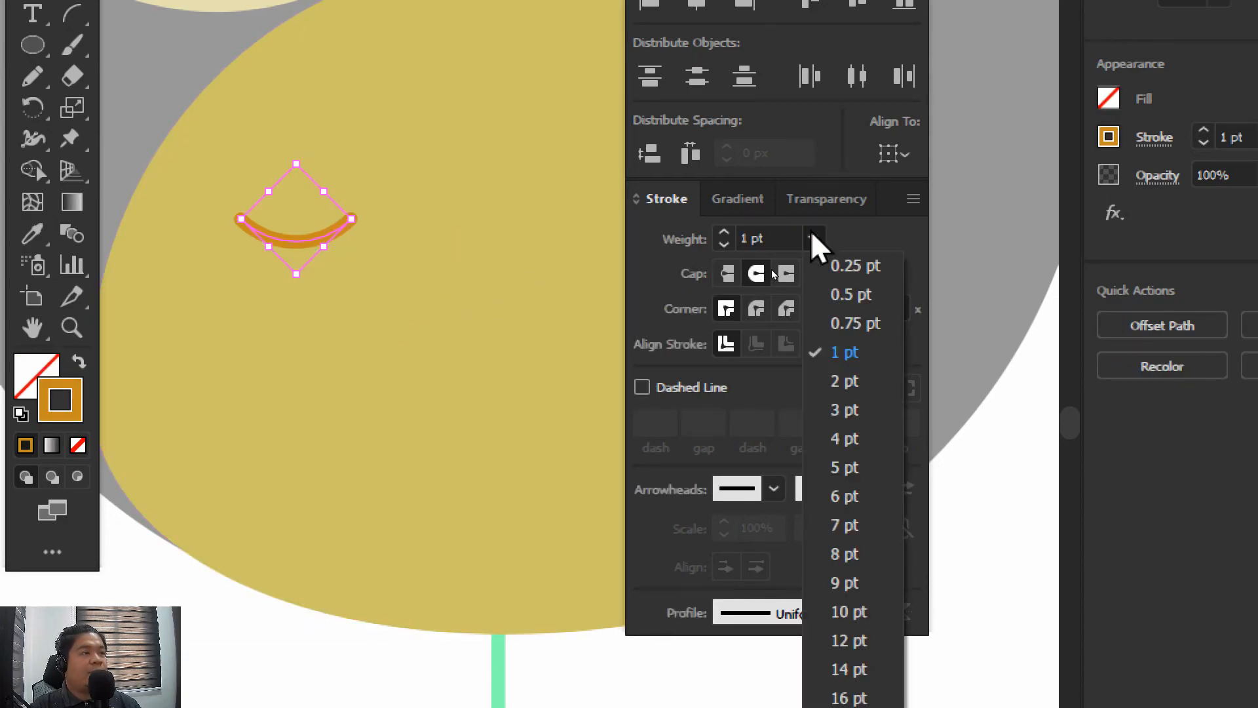
pyautogui.click(845, 381)
pyautogui.click(491, 308)
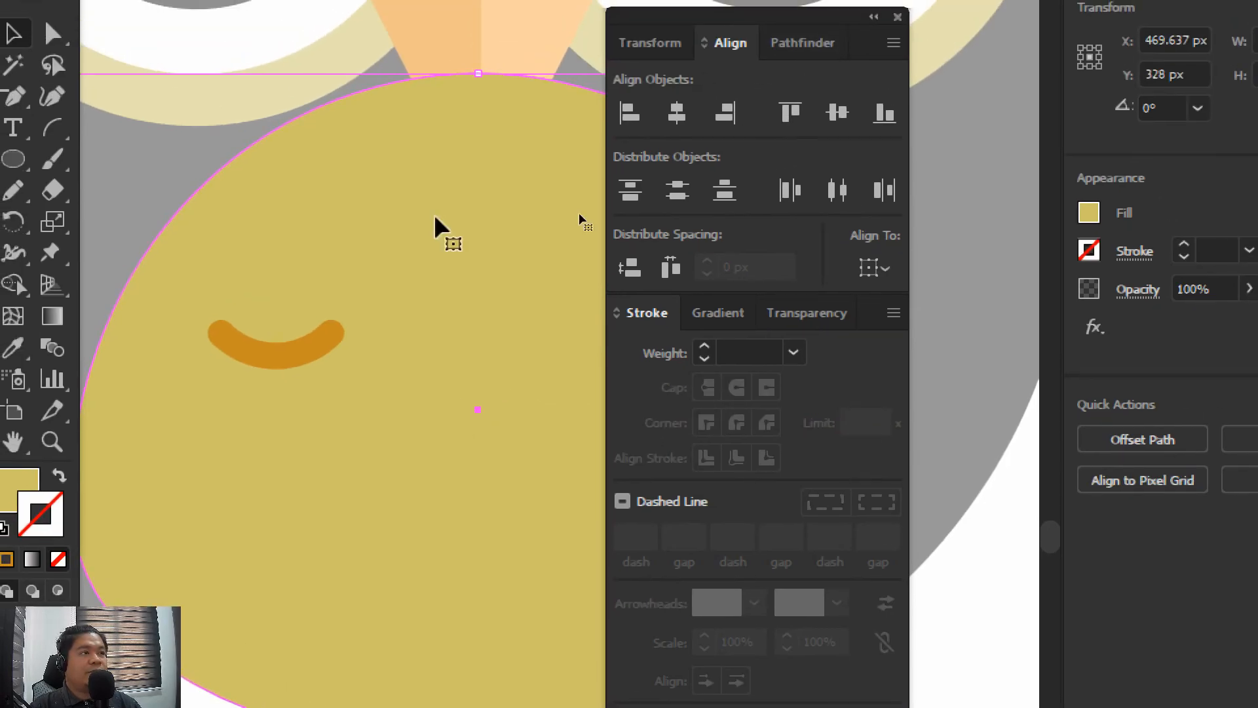
pyautogui.click(277, 270)
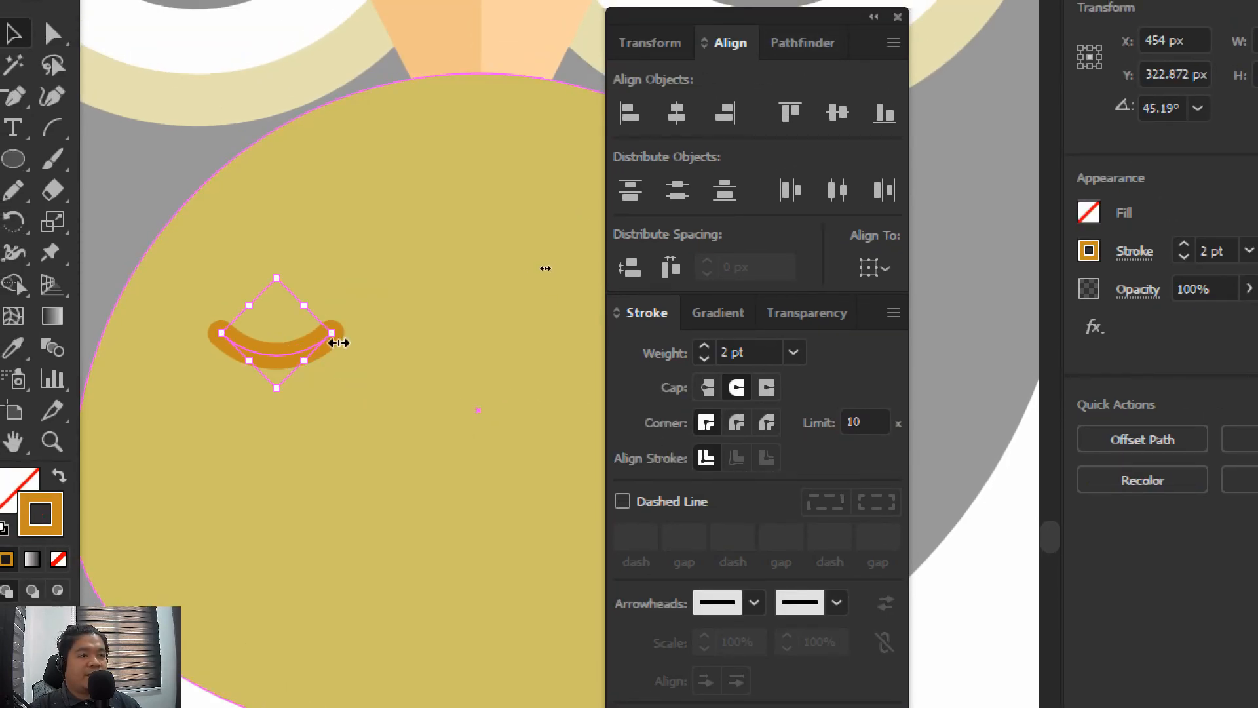
pyautogui.moveTo(337, 337); pyautogui.dragTo(317, 335)
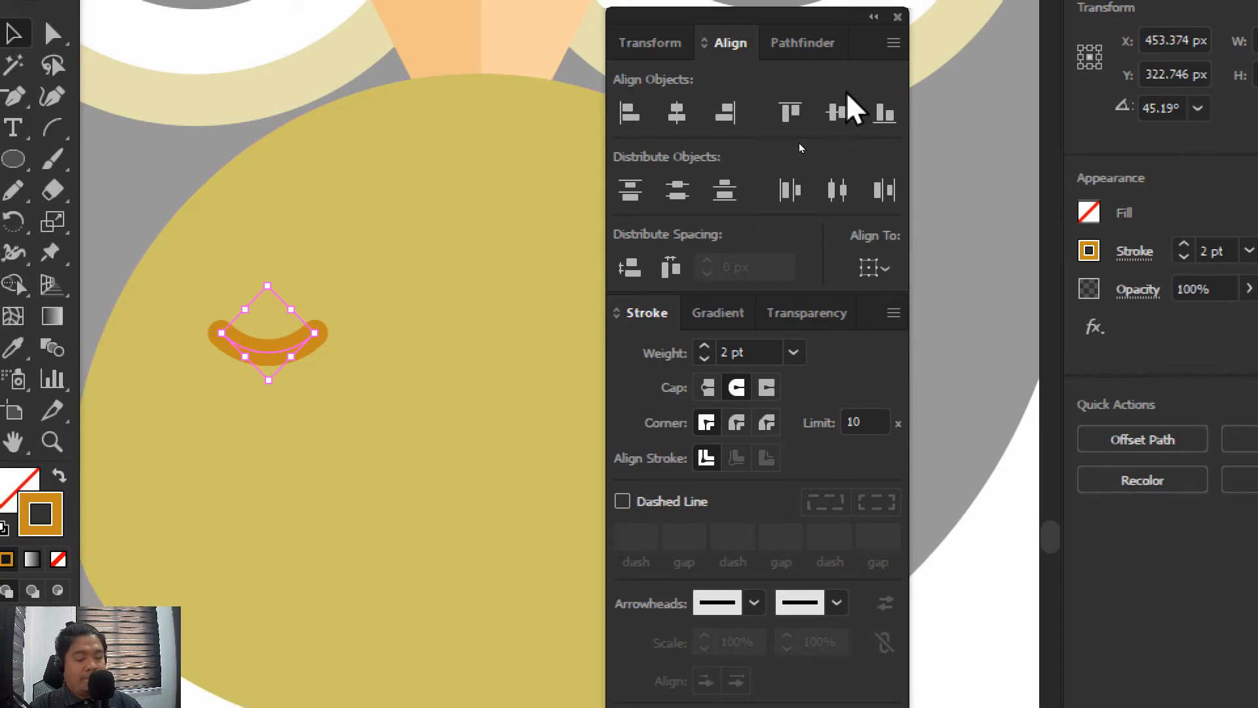
# Move the feather arc higher on the belly's upper-left area, to X 455.374 px and Y 316.746 px
pyautogui.hotkey('ctrl', '-')
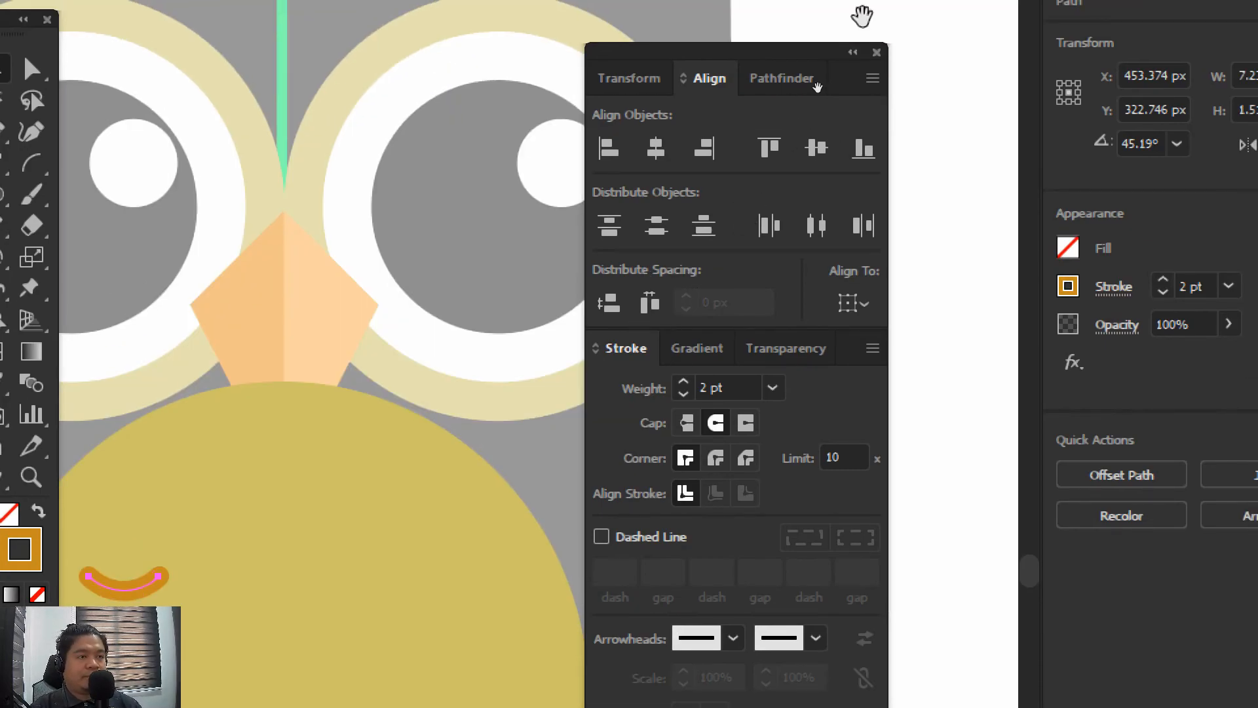
pyautogui.moveTo(299, 516); pyautogui.dragTo(375, 334)
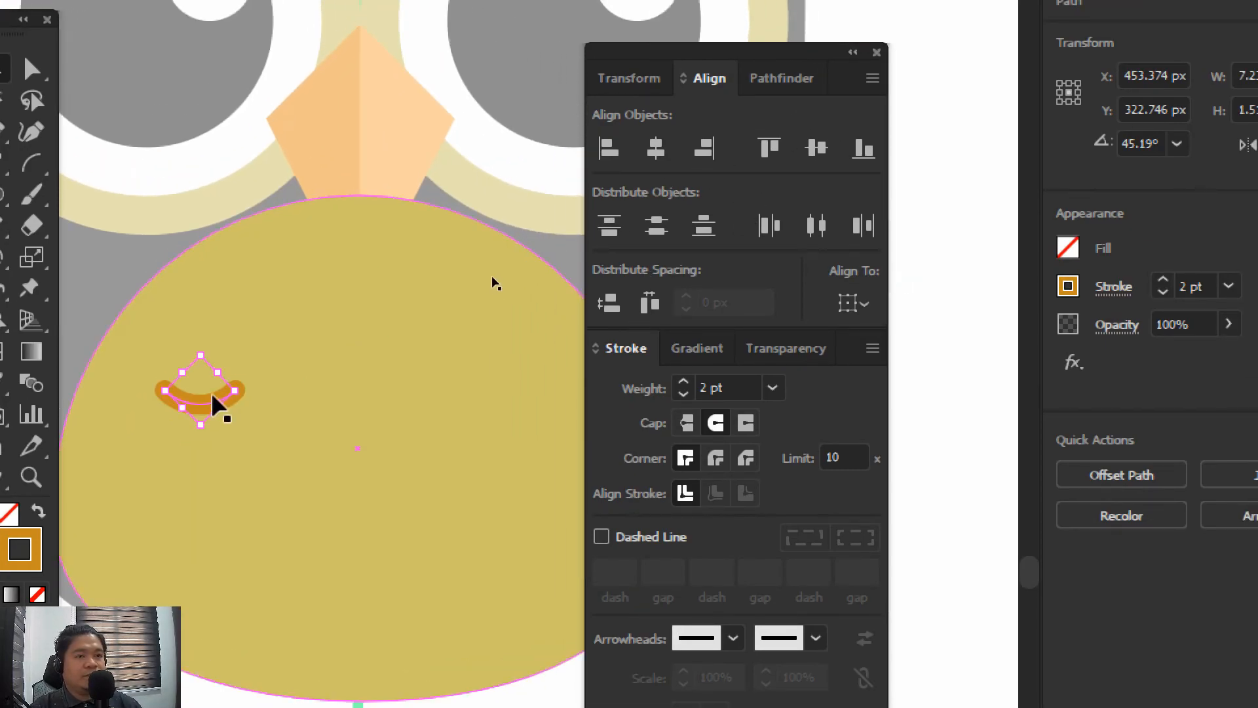
pyautogui.moveTo(213, 399); pyautogui.dragTo(211, 342)
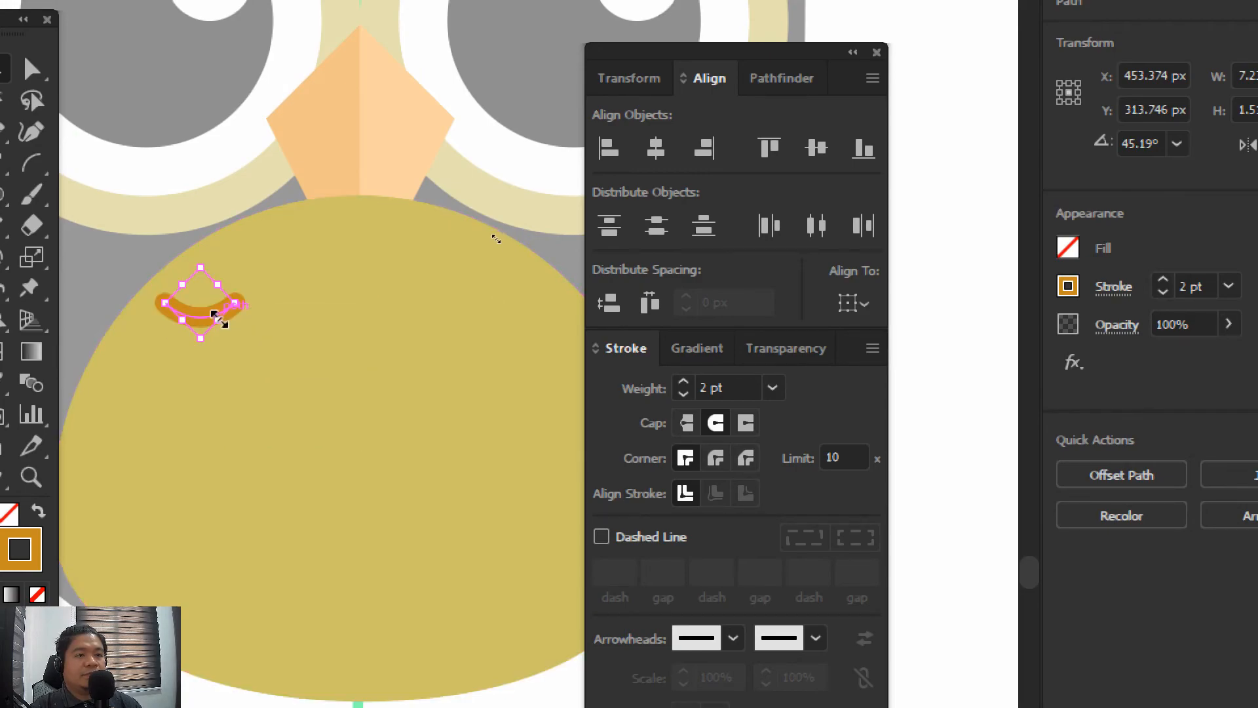
pyautogui.click(294, 366)
pyautogui.click(193, 315)
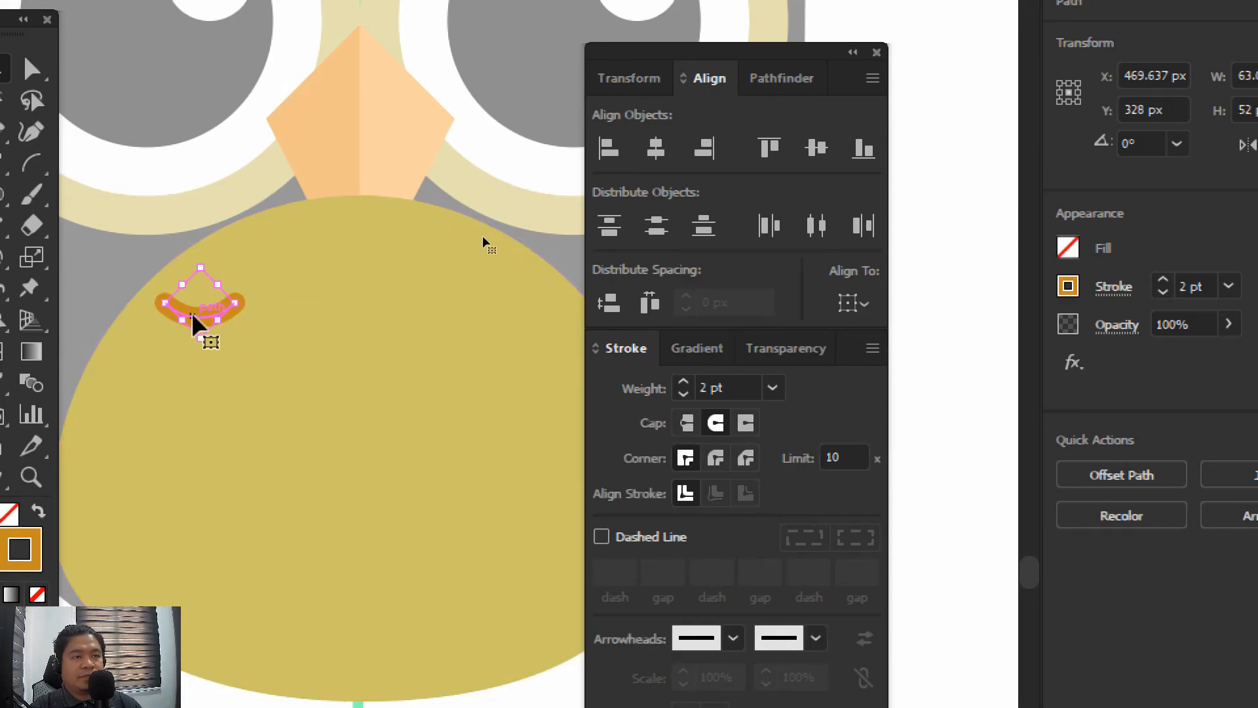
pyautogui.press('Down')
pyautogui.press('Down')
pyautogui.press('Down')
pyautogui.press('Right')
pyautogui.press('Right')
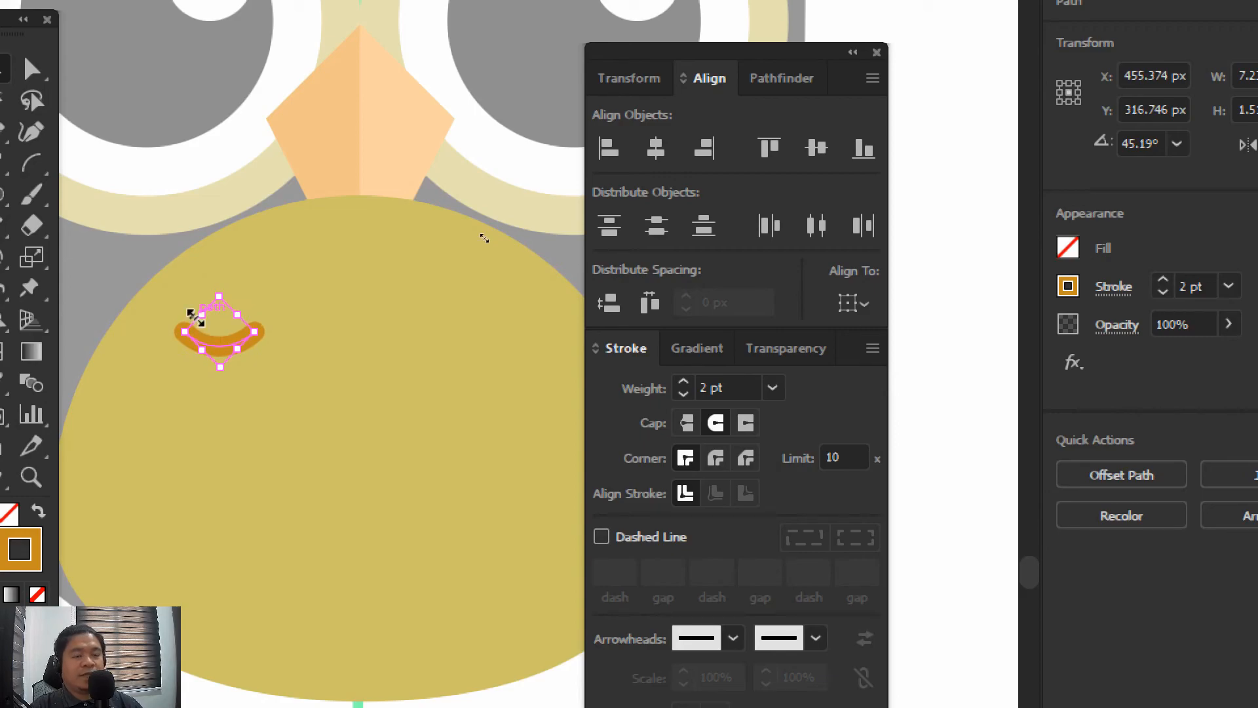
pyautogui.click(476, 357)
# Apply Width Profile 1 to the feather arc's stroke so that it tapers at both ends
pyautogui.click(220, 342)
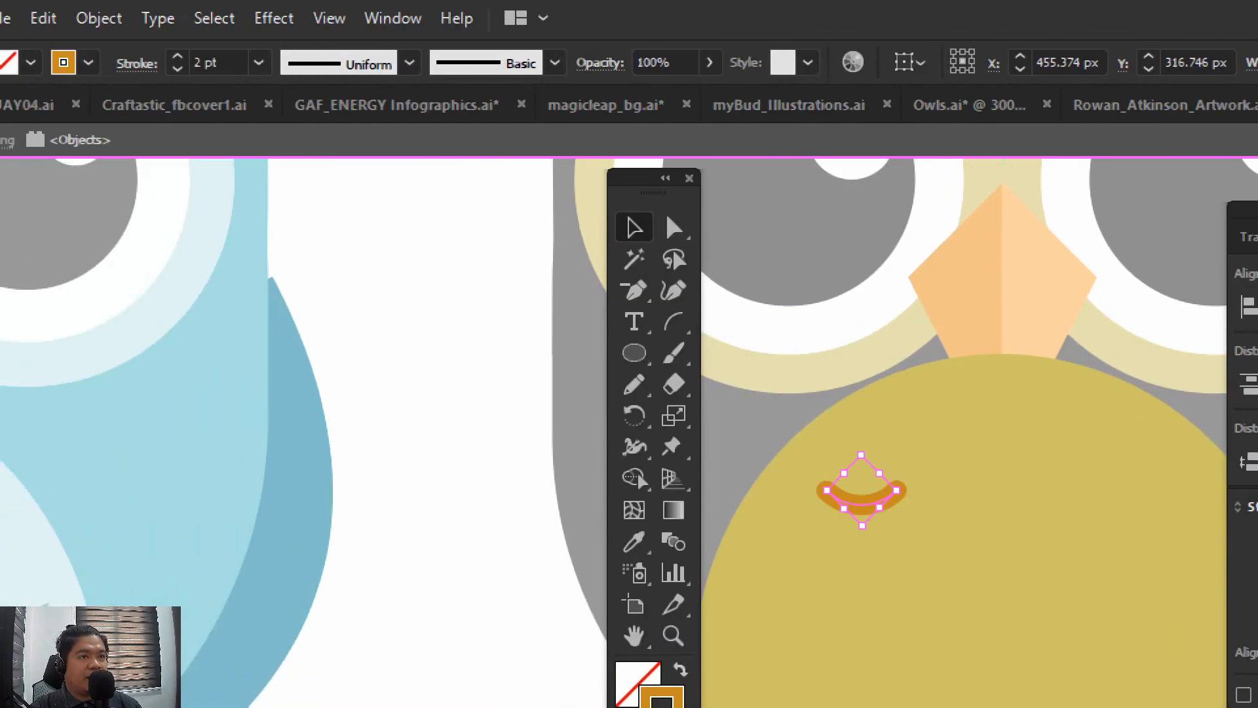
pyautogui.click(410, 62)
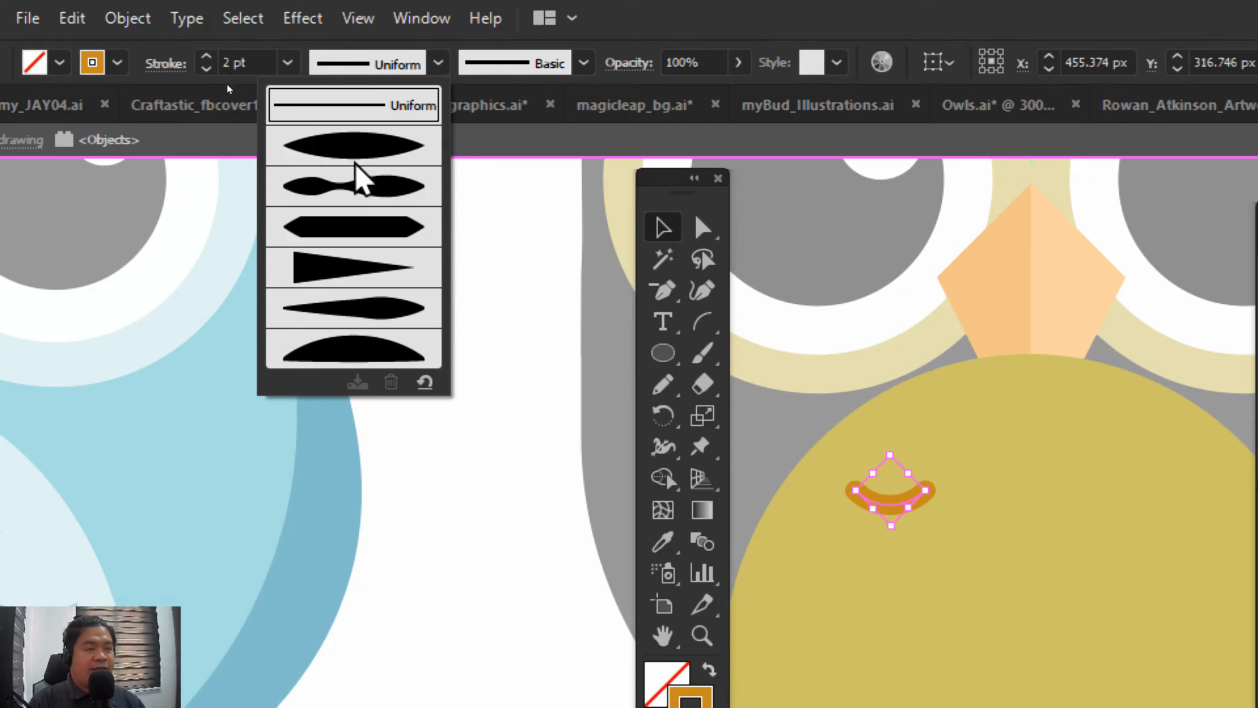
pyautogui.click(780, 421)
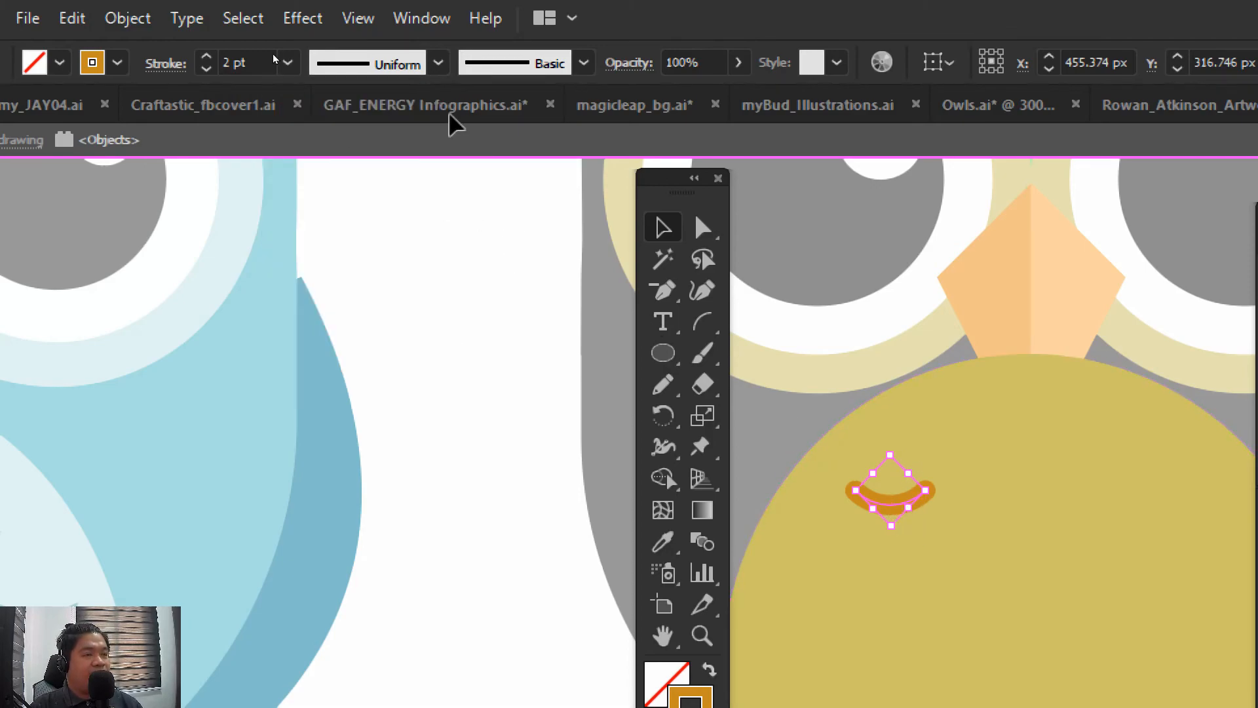
pyautogui.click(438, 62)
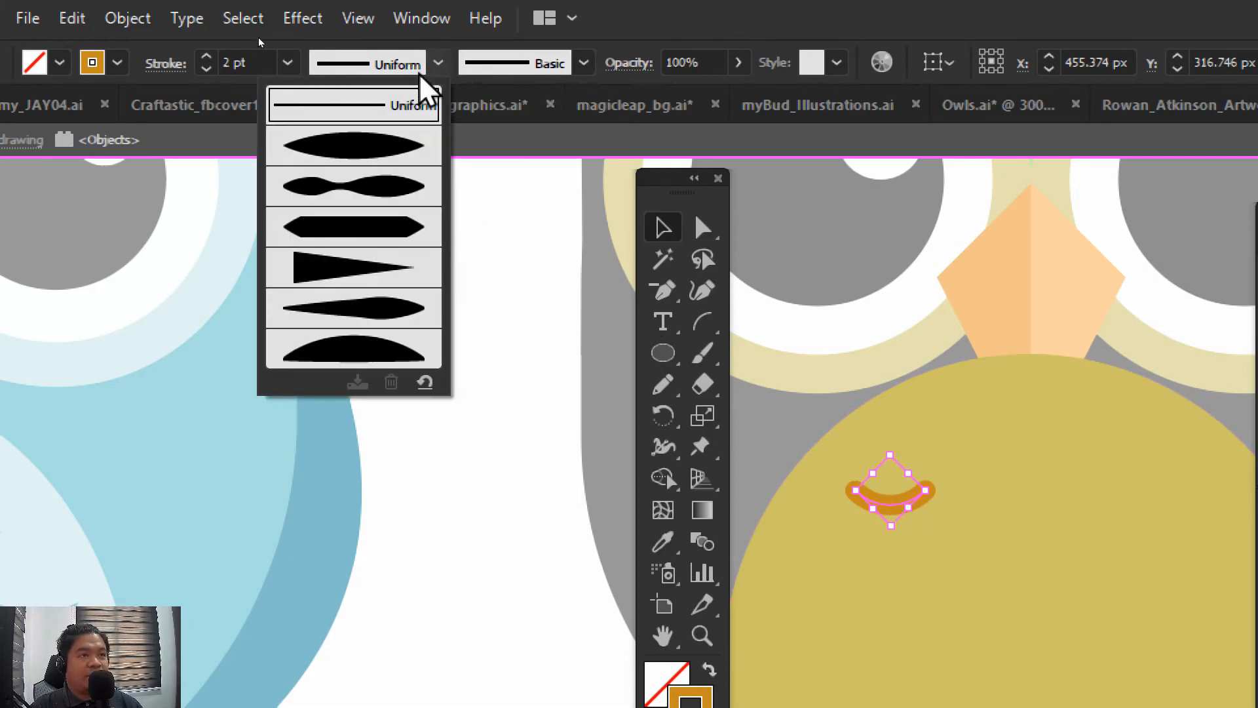
pyautogui.click(355, 151)
pyautogui.click(492, 264)
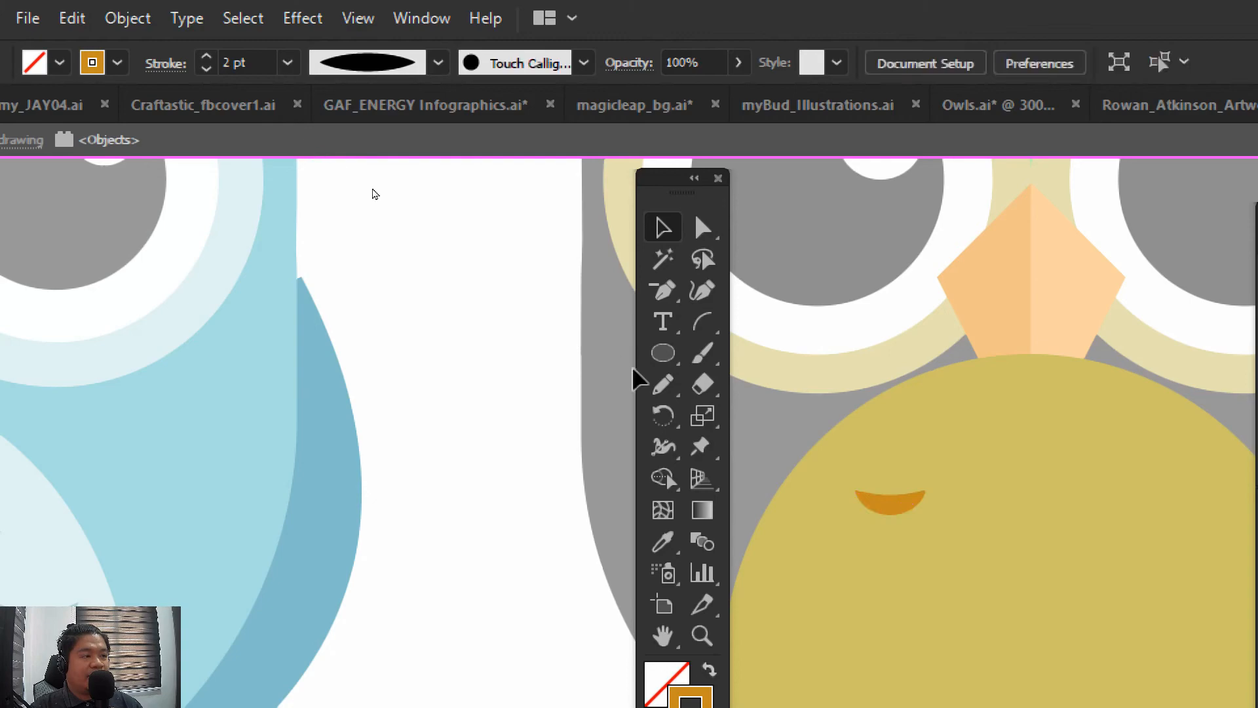
# Try the other variable width profiles on the feather arc's stroke and return it to Width Profile 1
pyautogui.click(870, 496)
pyautogui.click(439, 62)
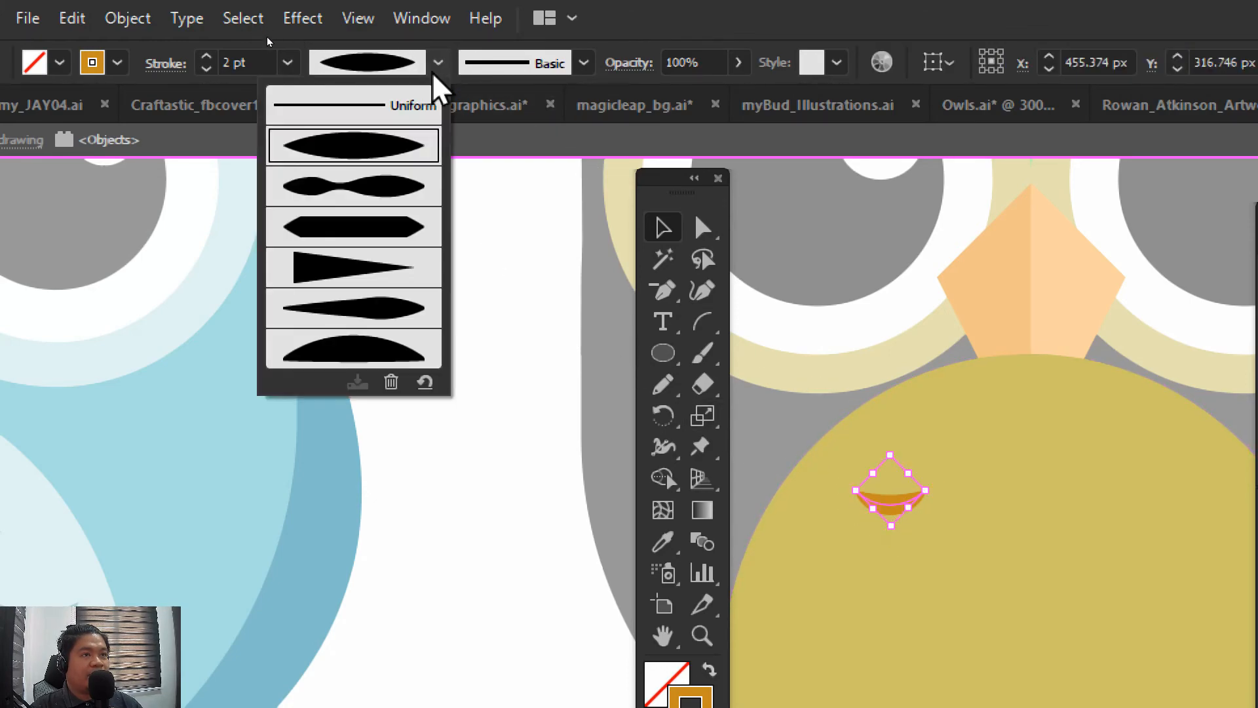
pyautogui.click(393, 190)
pyautogui.click(438, 62)
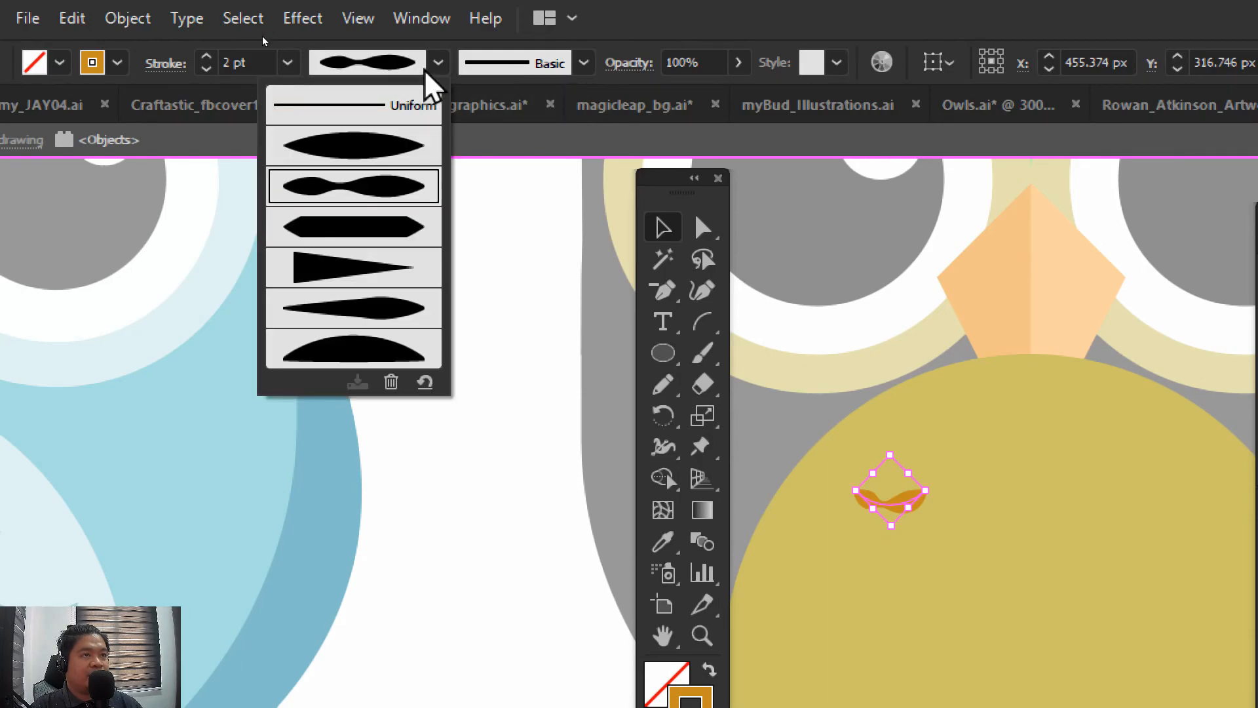
pyautogui.click(409, 320)
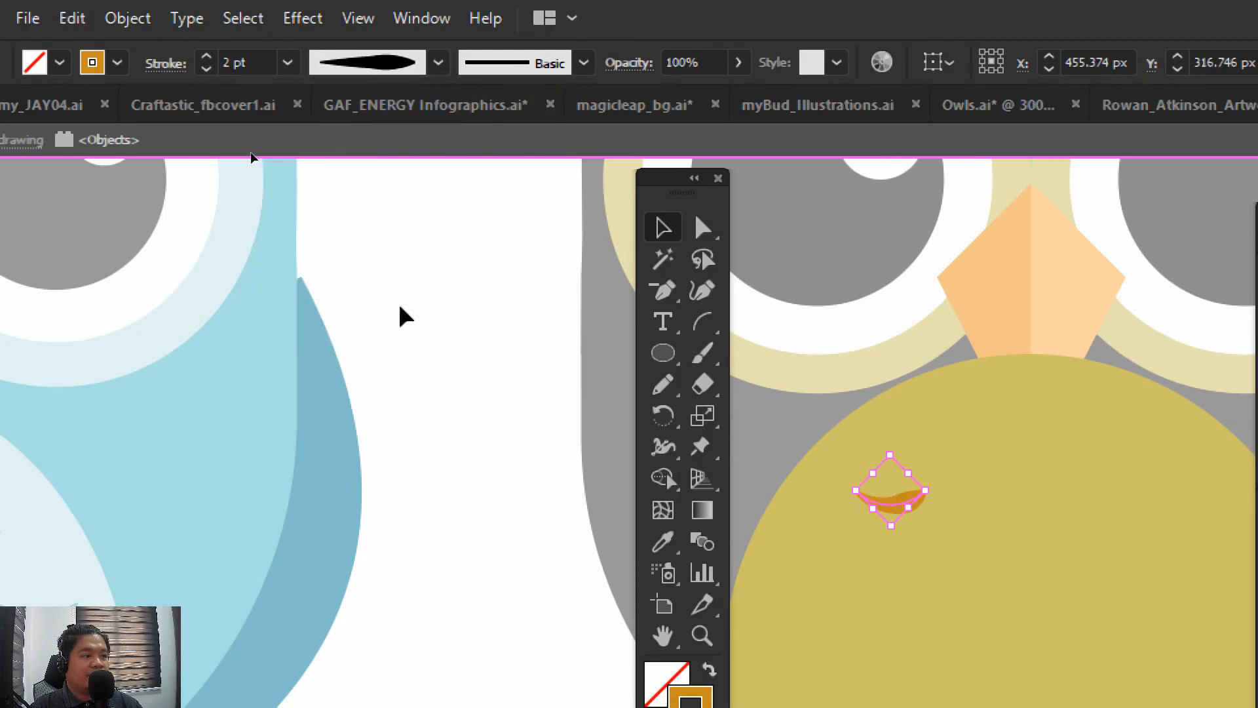
pyautogui.click(437, 63)
pyautogui.click(368, 338)
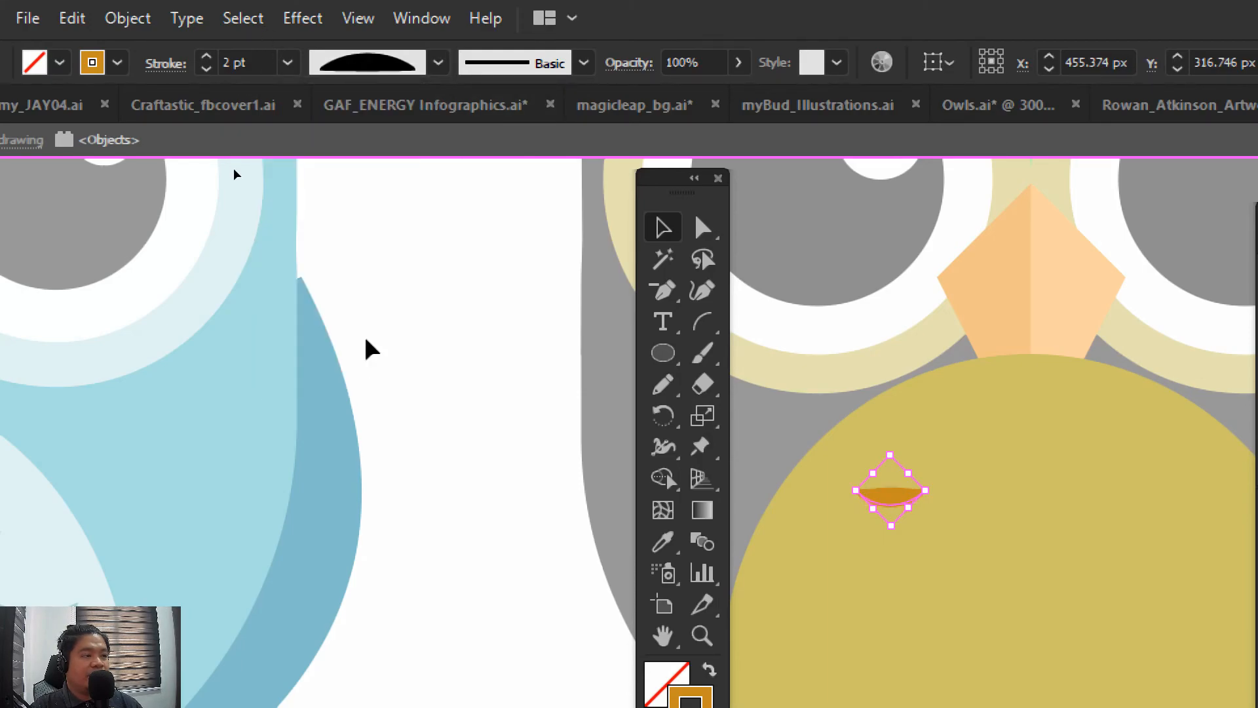
pyautogui.click(438, 62)
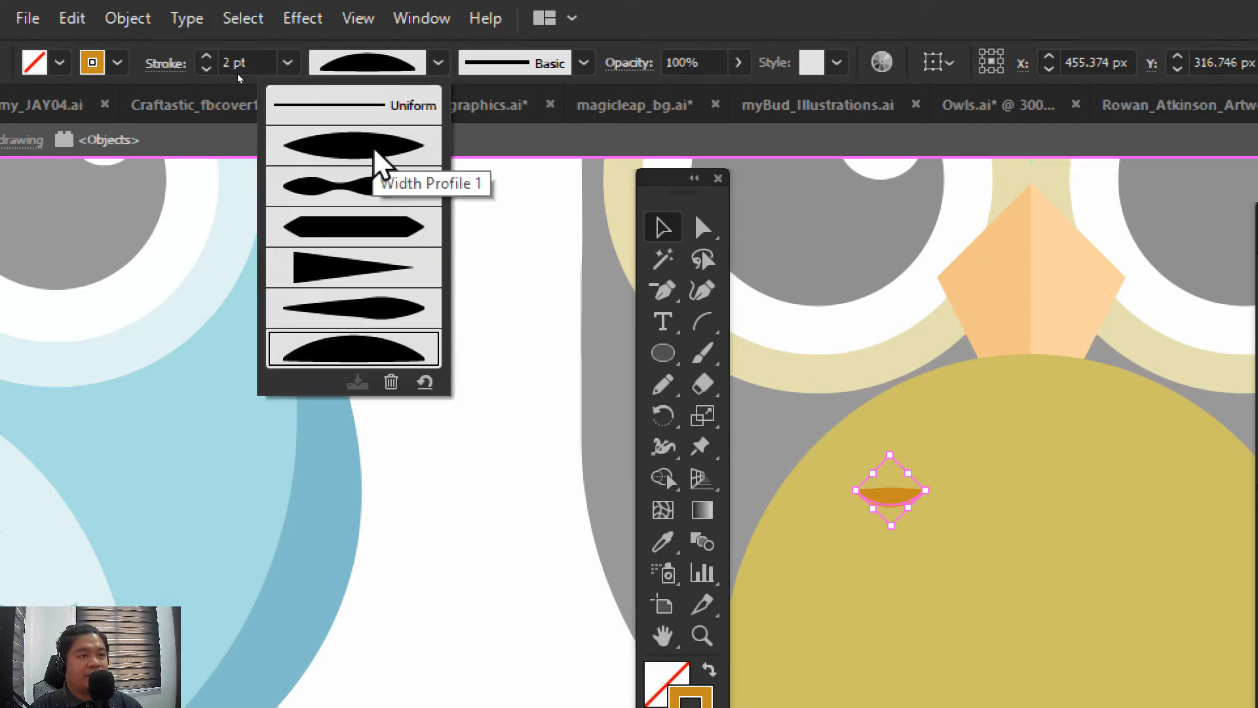
pyautogui.click(382, 162)
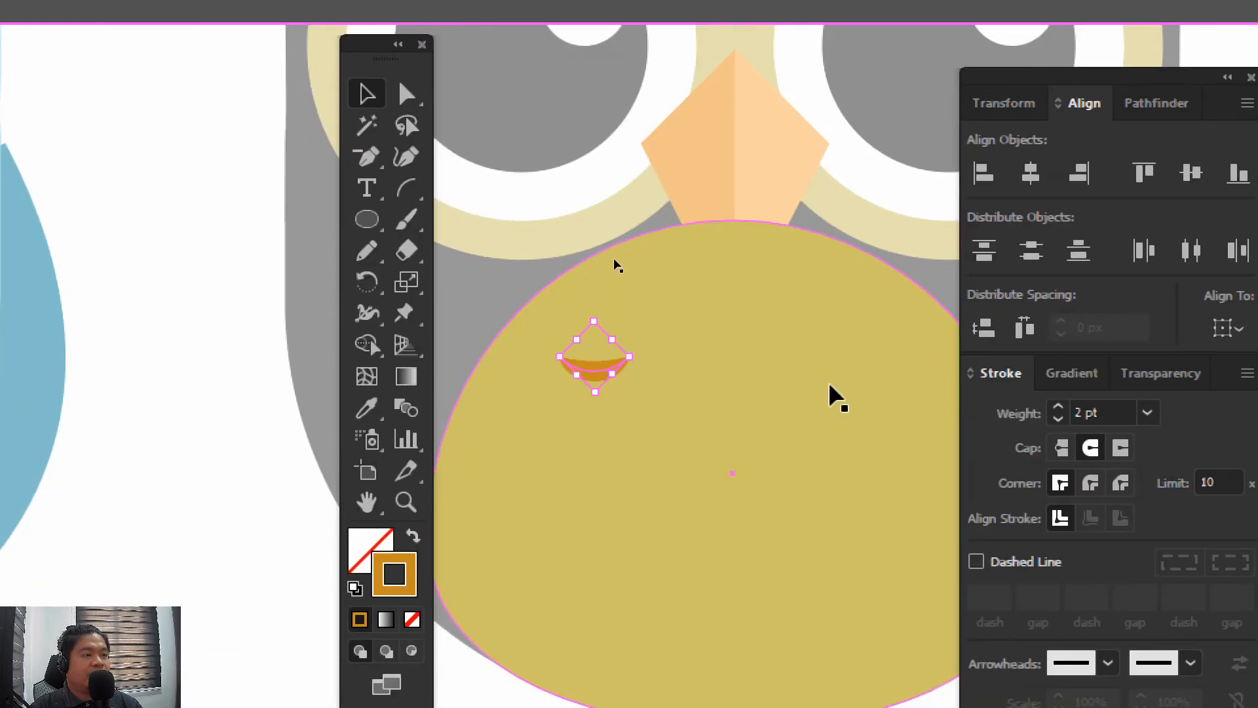
pyautogui.click(800, 399)
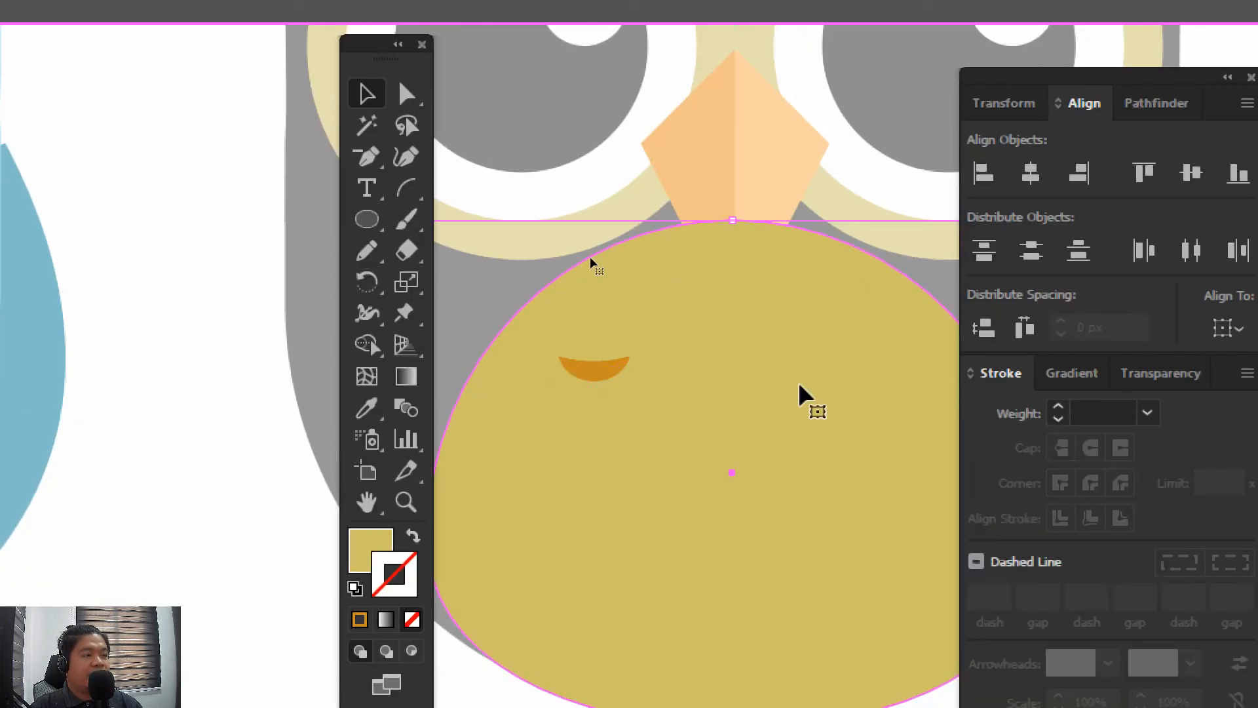
# Enlarge the feather arc slightly and place two copies beside it in a level, evenly spaced row across the upper belly
pyautogui.click(619, 372)
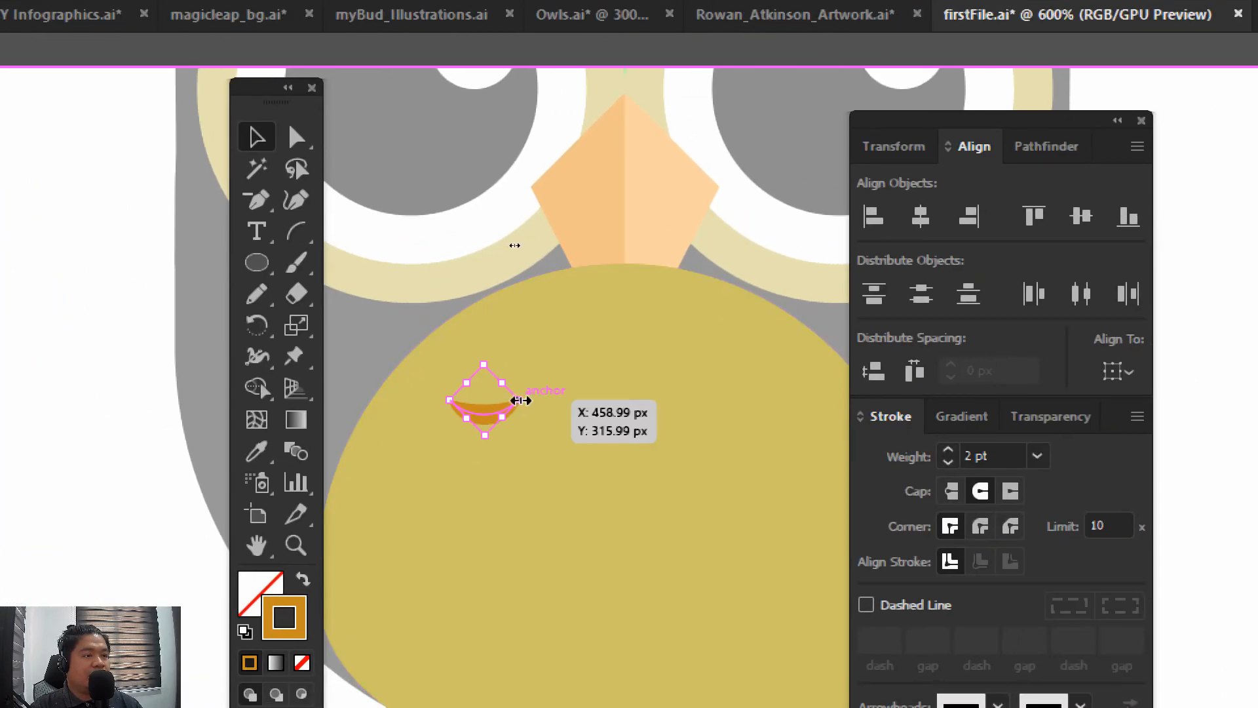
pyautogui.moveTo(502, 416); pyautogui.dragTo(765, 444)
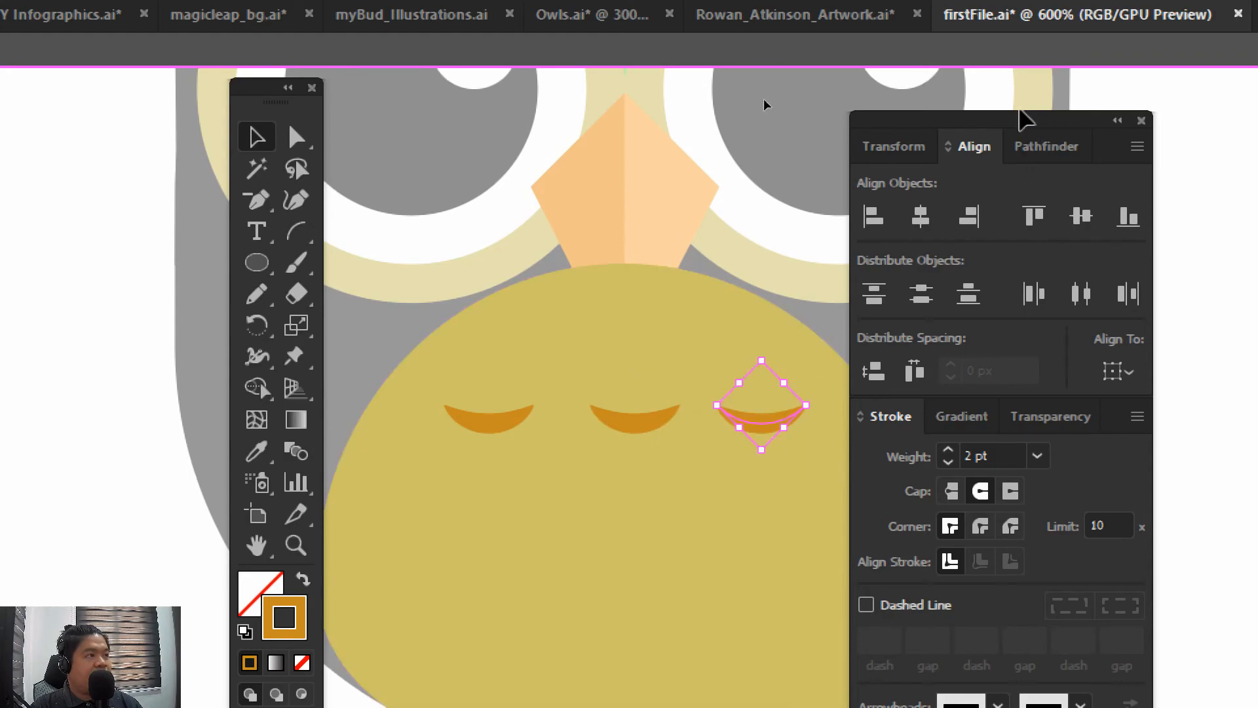
pyautogui.moveTo(1023, 148); pyautogui.dragTo(1143, 164)
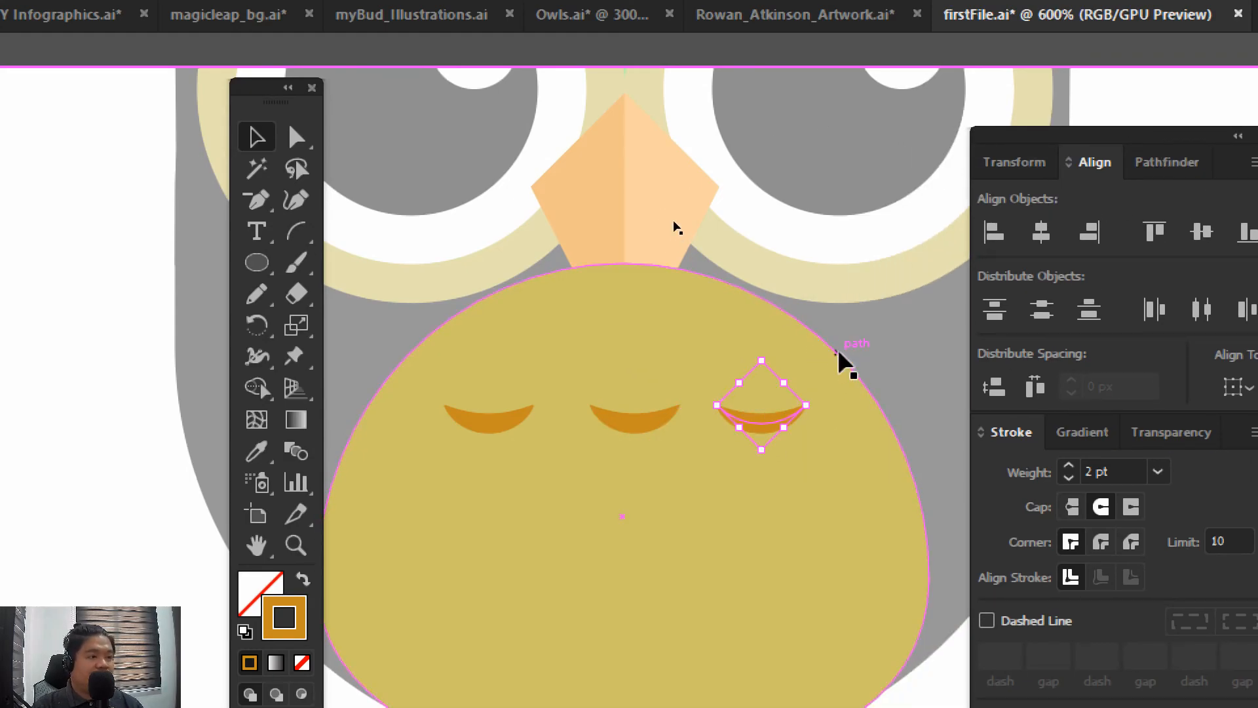
pyautogui.press('Right')
pyautogui.press('Right')
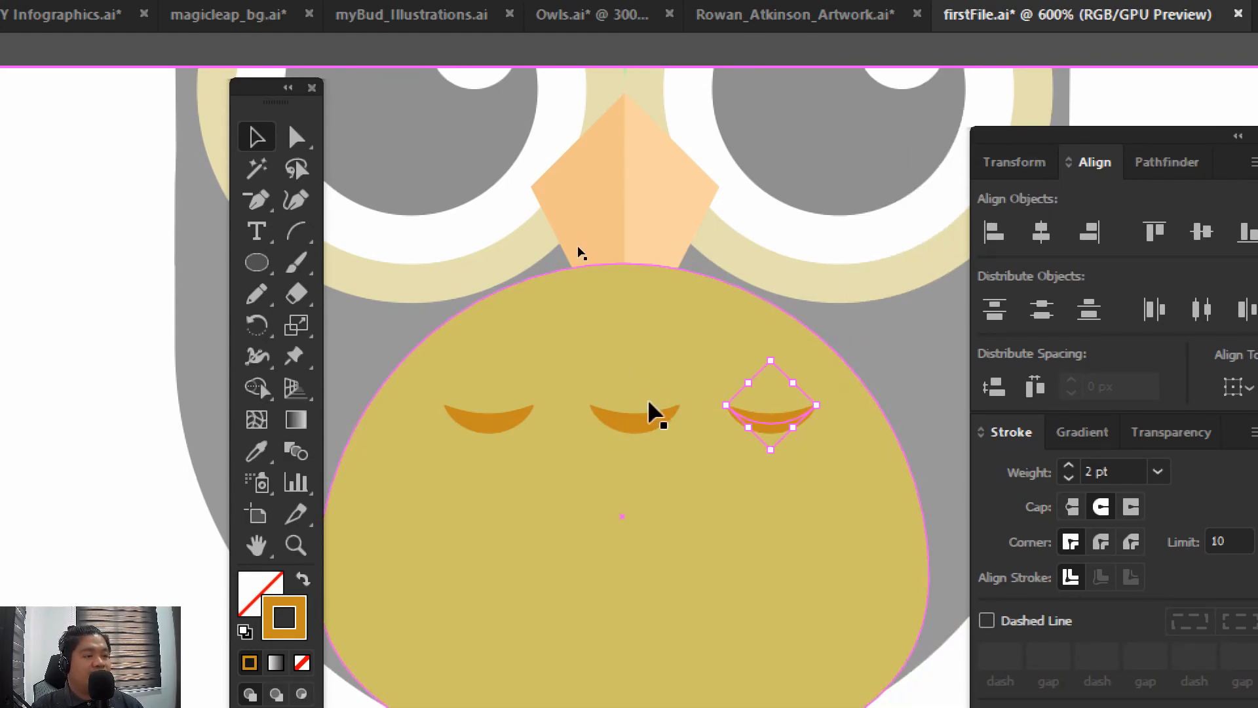
# Nudge all three feather arcs left together to centre the row on the belly, and group them
pyautogui.keyDown('shift'); pyautogui.click(642, 427); pyautogui.keyUp('shift')
pyautogui.keyDown('shift'); pyautogui.click(514, 418); pyautogui.keyUp('shift')
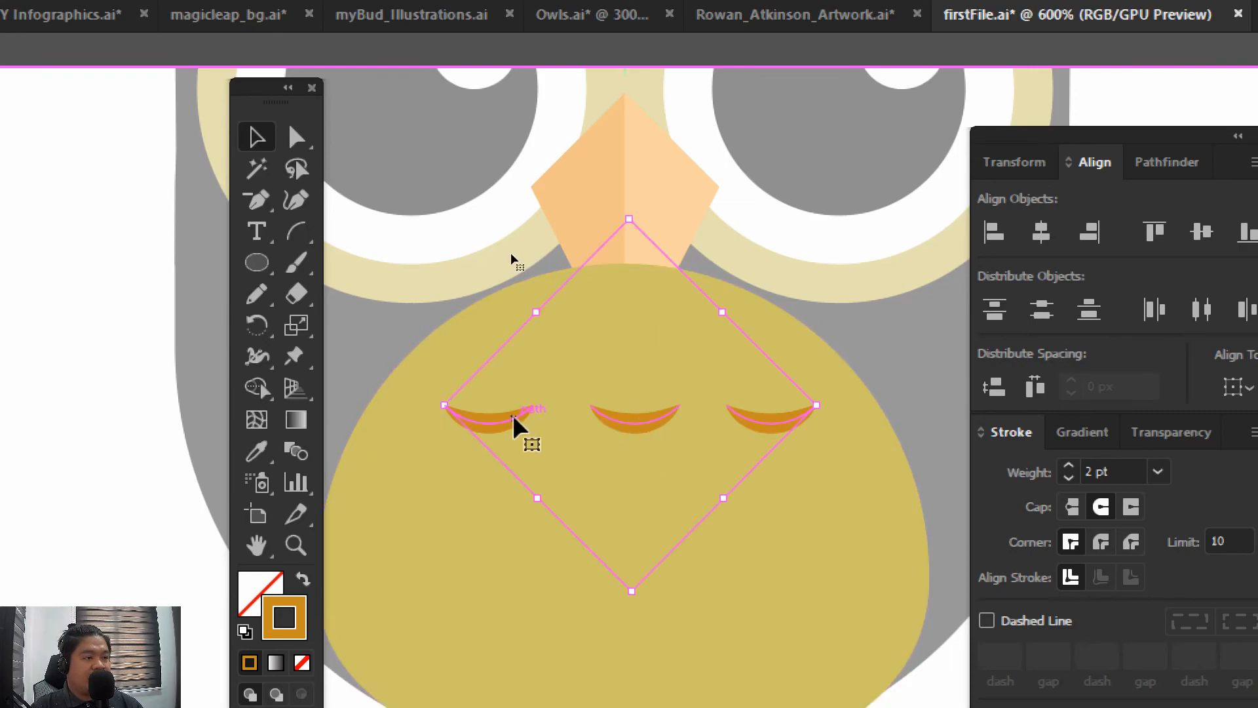
pyautogui.press('Left')
pyautogui.press('Left')
pyautogui.hotkey('ctrl', 'g')
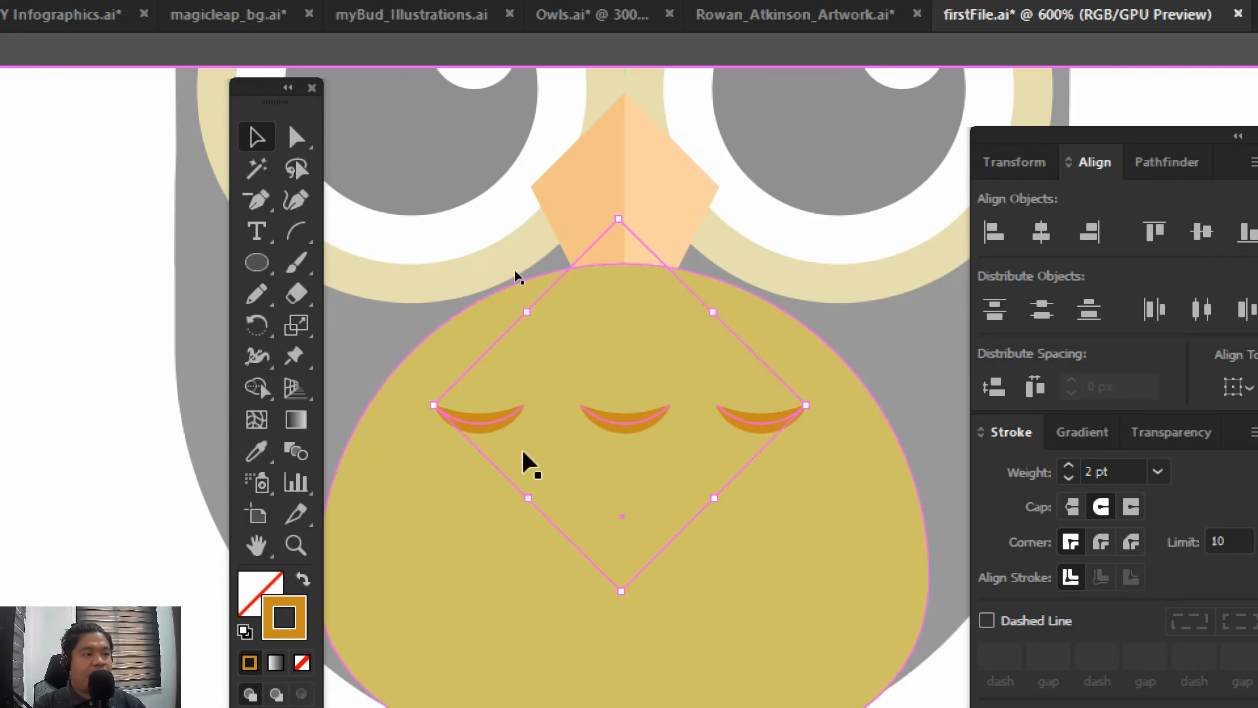
# Duplicate the grouped row of three feather arcs below the original and shift the copy left to stagger it
pyautogui.moveTo(495, 429); pyautogui.dragTo(501, 528)
pyautogui.hotkey('shift', 'Left')
pyautogui.hotkey('shift', 'Left')
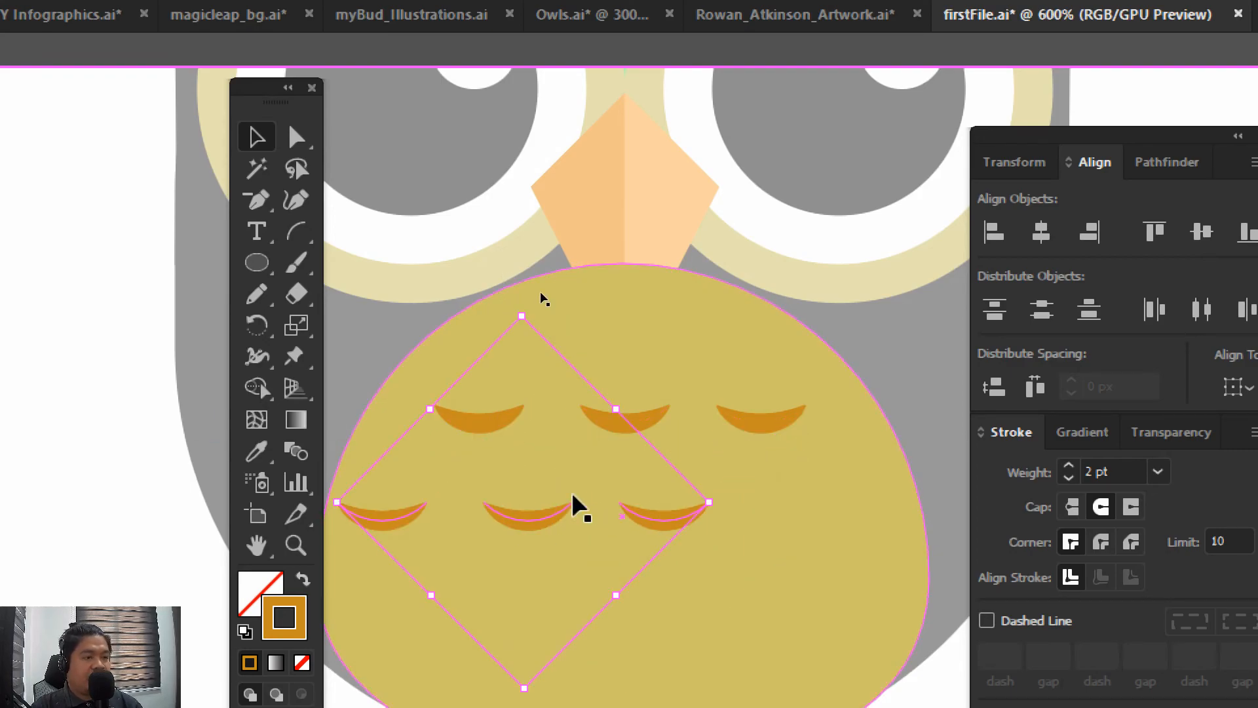
pyautogui.press('Right')
pyautogui.press('Right')
pyautogui.press('Right')
pyautogui.press('Right')
pyautogui.press('Right')
pyautogui.press('Right')
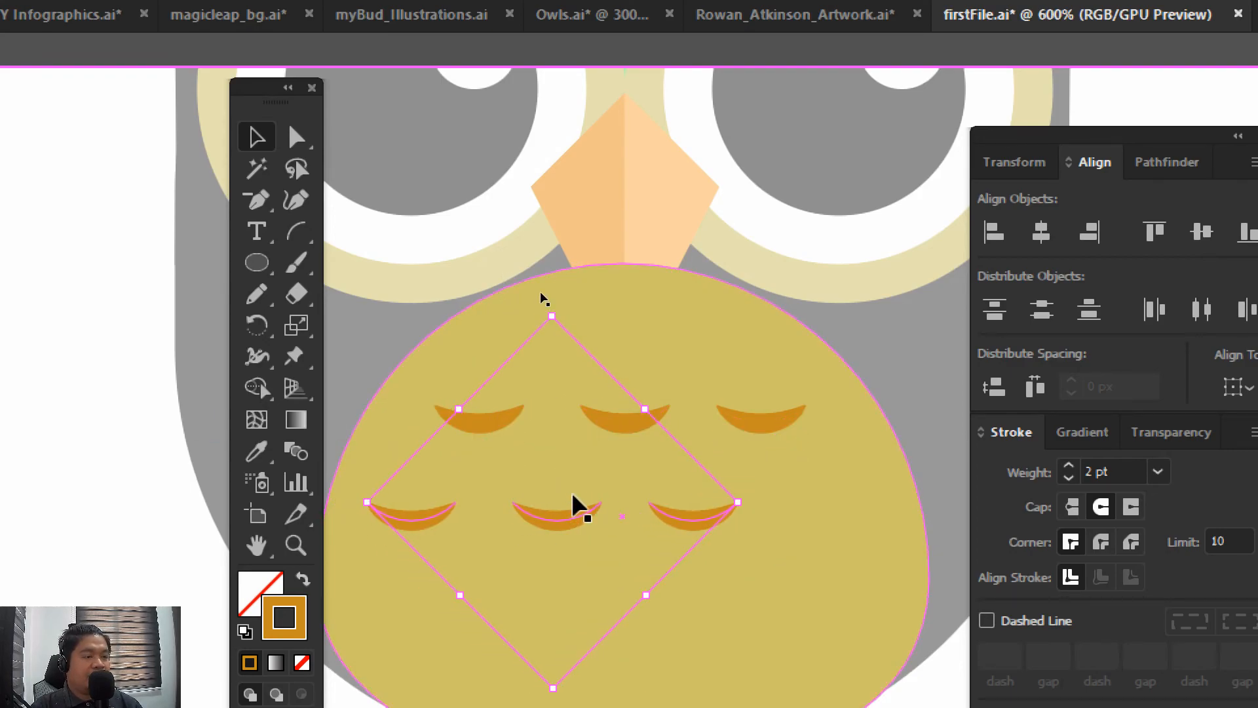
# Inside the second row's group, add a fourth feather arc by copying the rightmost one further right, and leave the group
pyautogui.doubleClick(699, 525)
pyautogui.click(693, 524)
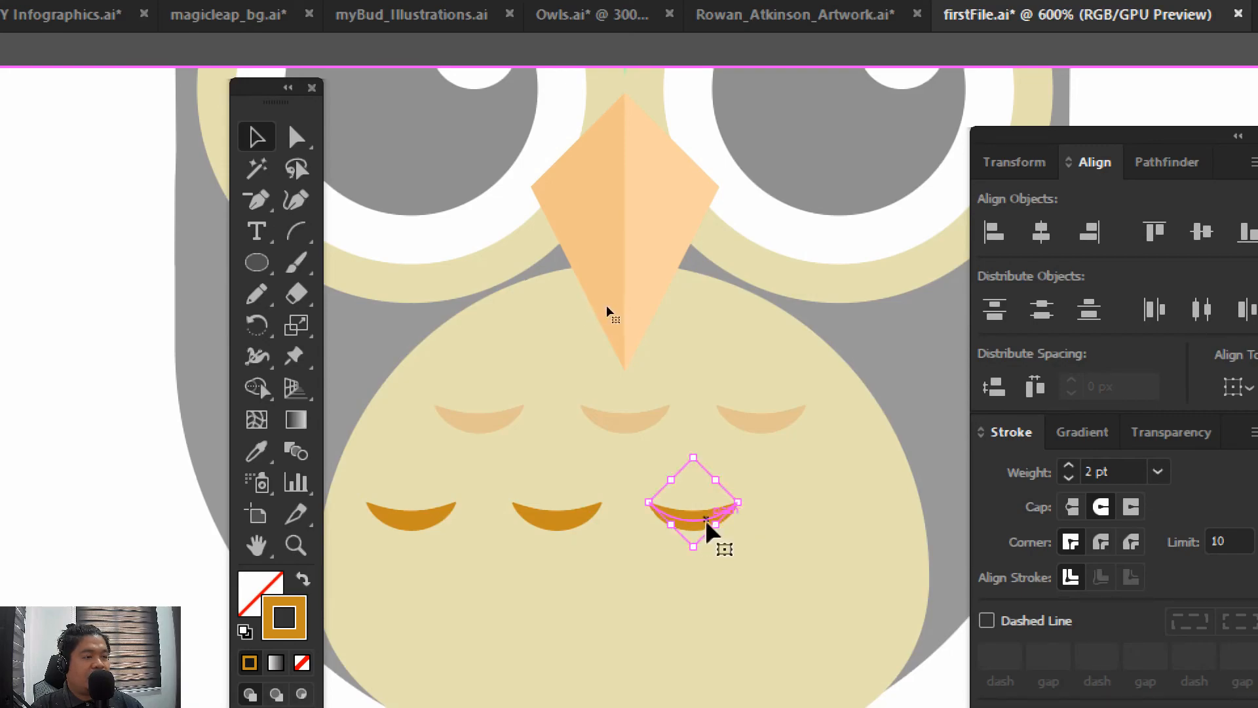
pyautogui.moveTo(708, 528); pyautogui.dragTo(819, 524)
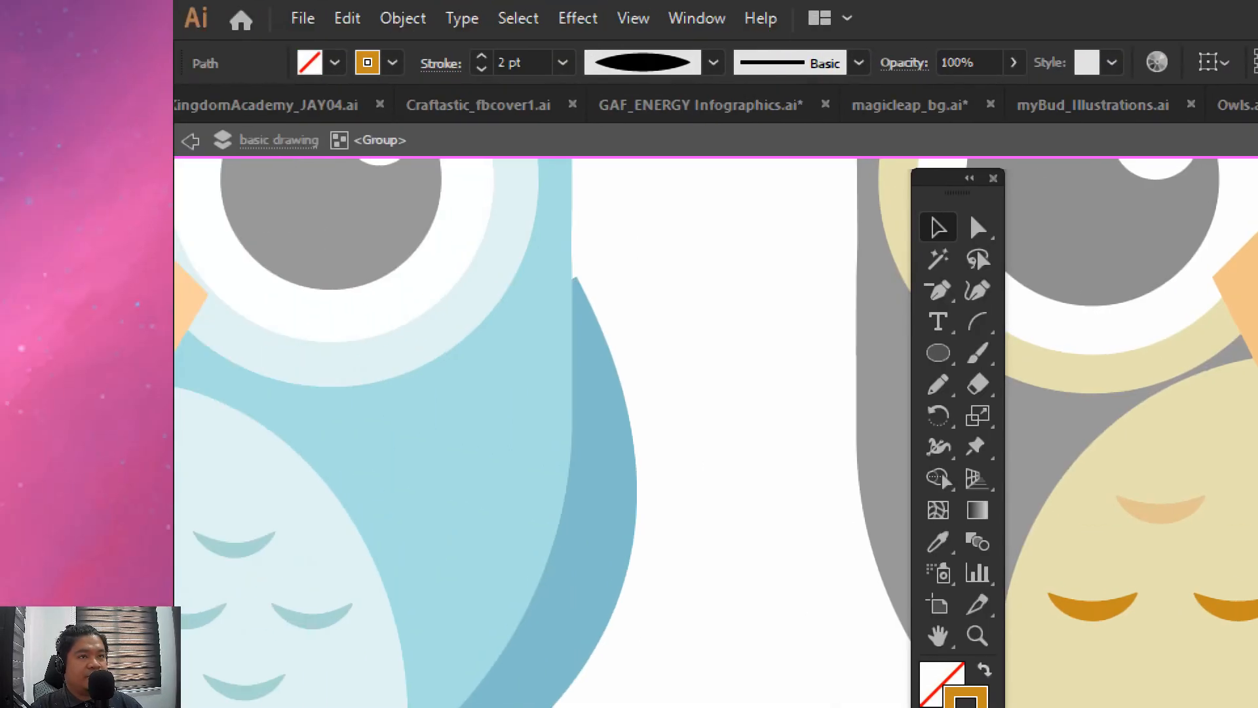
pyautogui.click(189, 141)
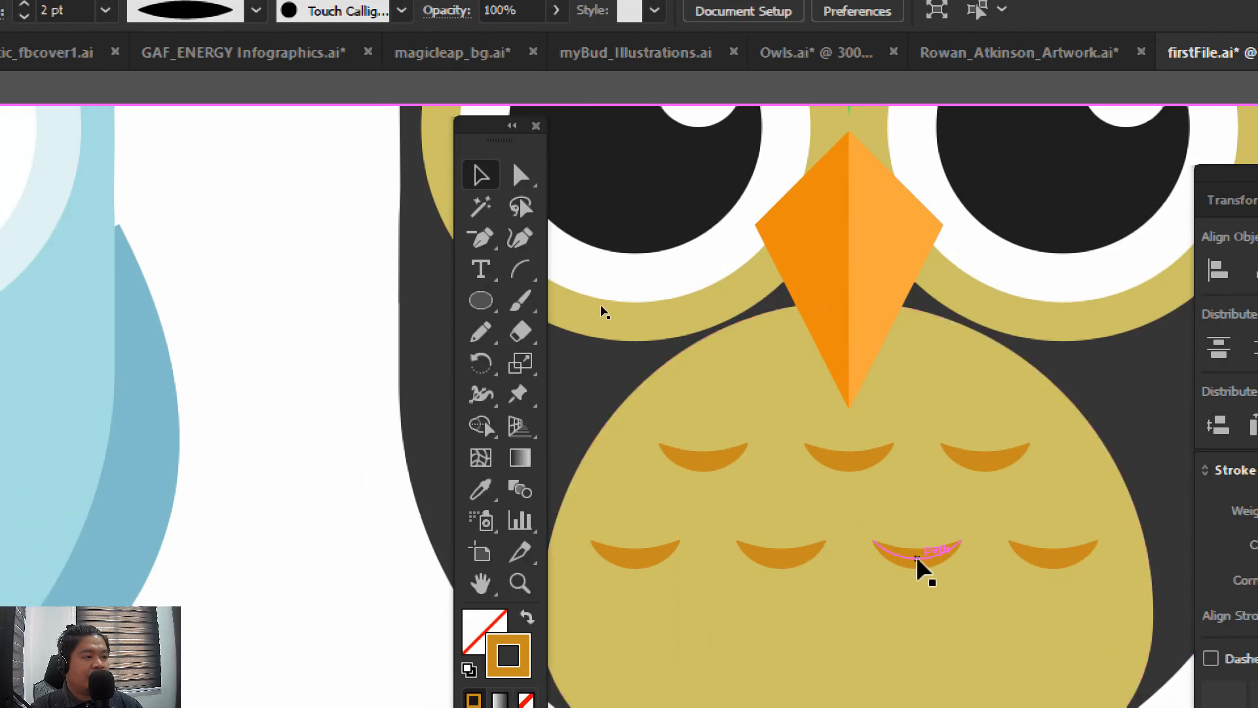
pyautogui.click(845, 580)
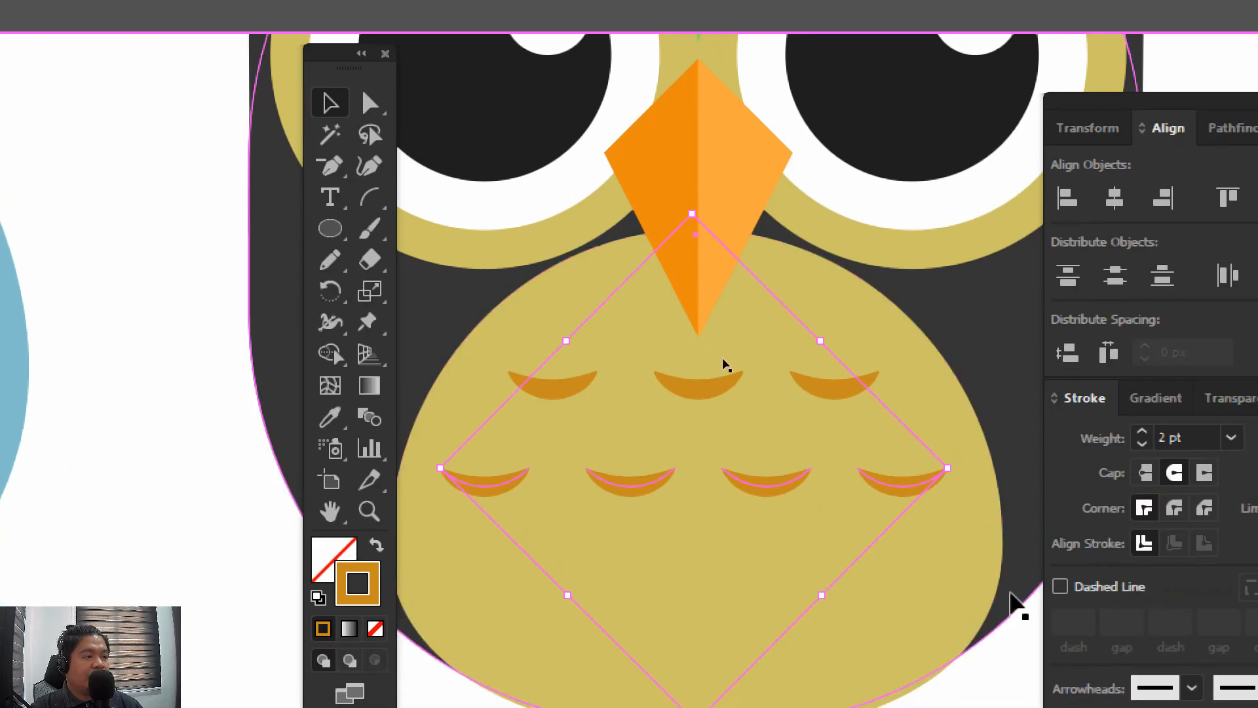
# Duplicate the row of four feather arcs straight below to form a third row on the belly, and deselect it
pyautogui.moveTo(763, 491); pyautogui.dragTo(767, 593)
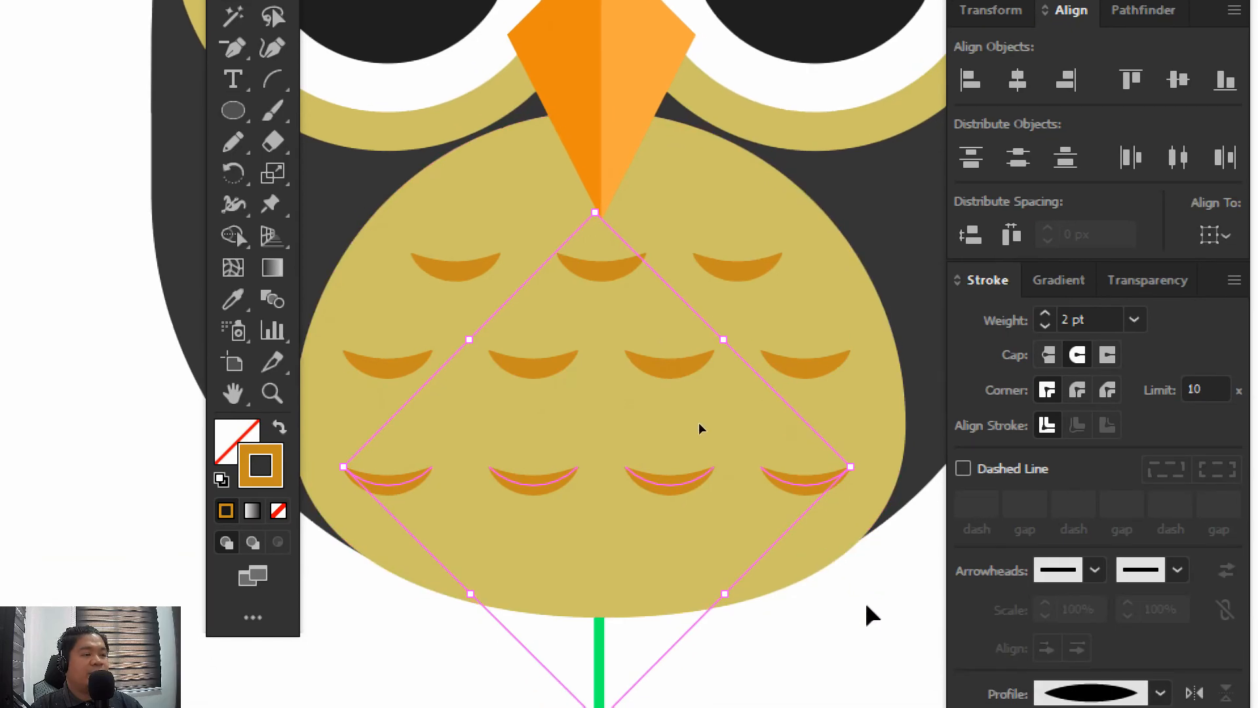
pyautogui.click(871, 615)
pyautogui.hotkey('ctrl', '-')
pyautogui.hotkey('ctrl', '-')
pyautogui.hotkey('ctrl', '-')
pyautogui.hotkey('ctrl', '-')
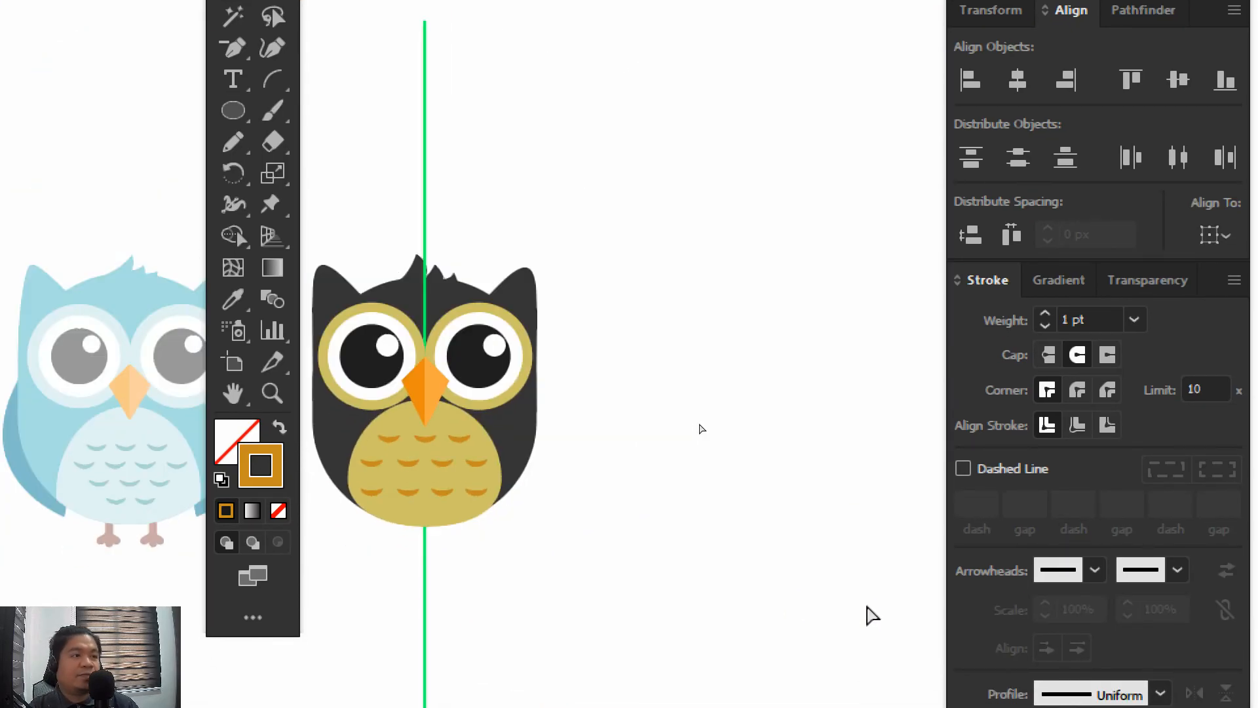
# Examine the spacing of the three feather rows on the belly up close and beside the reference owl, and exit isolation mode
pyautogui.hotkey('ctrl', '+')
pyautogui.hotkey('ctrl', '+')
pyautogui.hotkey('ctrl', '+')
pyautogui.hotkey('ctrl', '-')
pyautogui.hotkey('ctrl', '-')
pyautogui.hotkey('ctrl', '+')
pyautogui.hotkey('ctrl', '+')
pyautogui.hotkey('ctrl', '+')
pyautogui.hotkey('ctrl', '-')
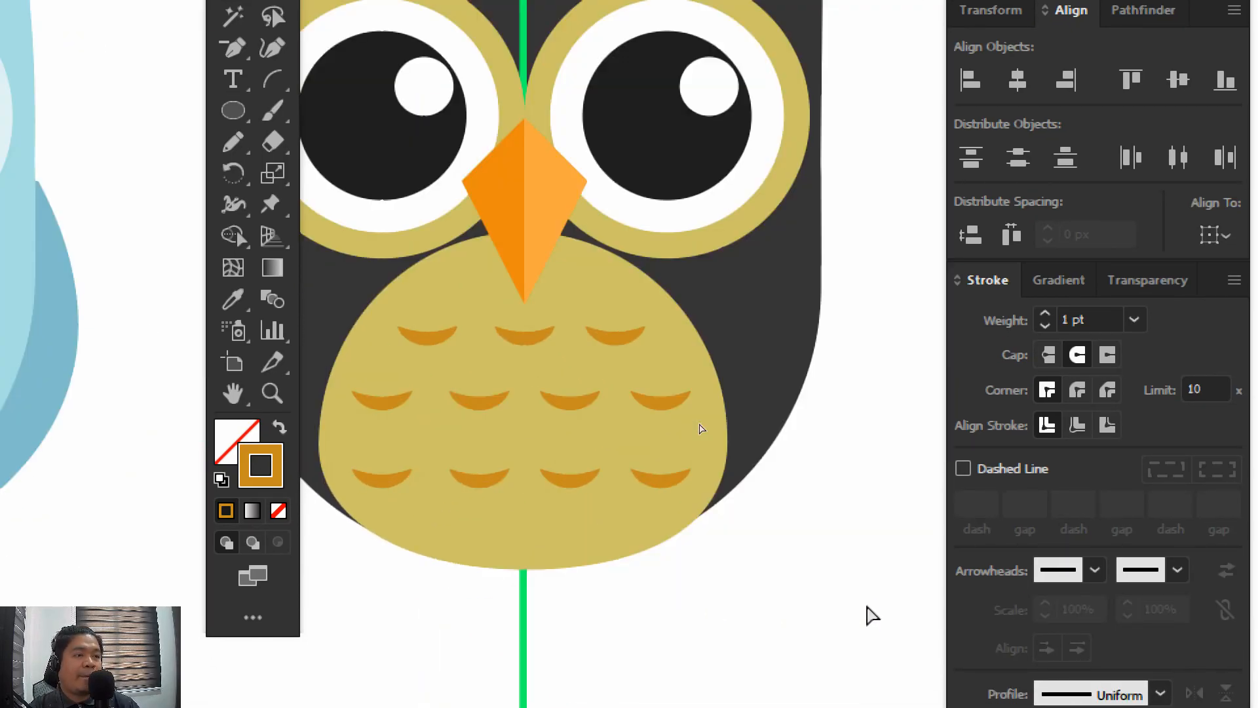
pyautogui.hotkey('ctrl', '-')
pyautogui.hotkey('ctrl', '-')
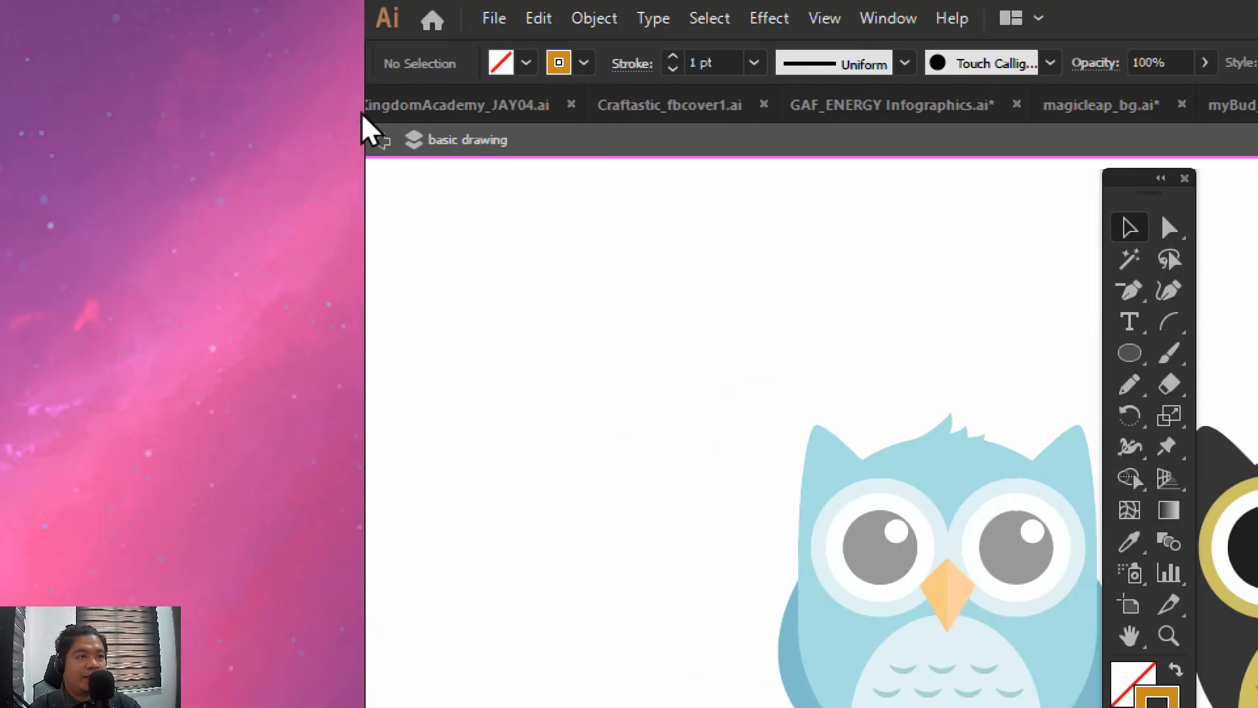
pyautogui.click(380, 140)
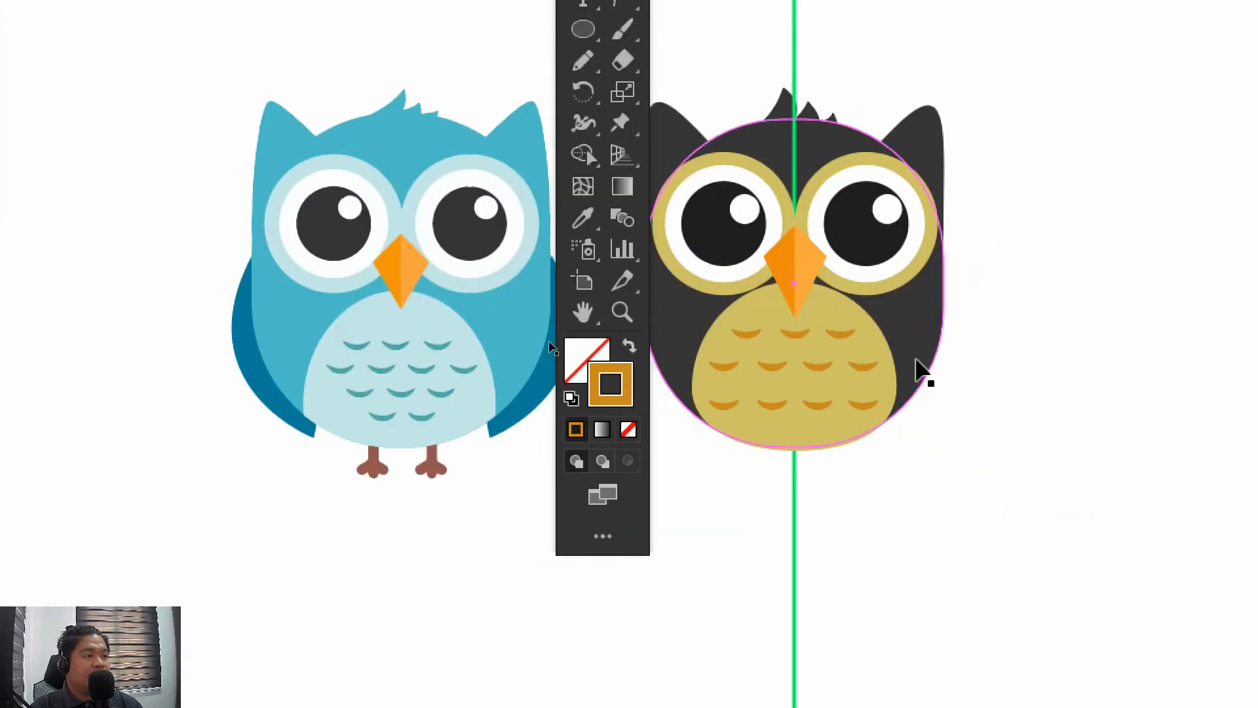
pyautogui.click(917, 334)
pyautogui.moveTo(869, 326); pyautogui.dragTo(1041, 268)
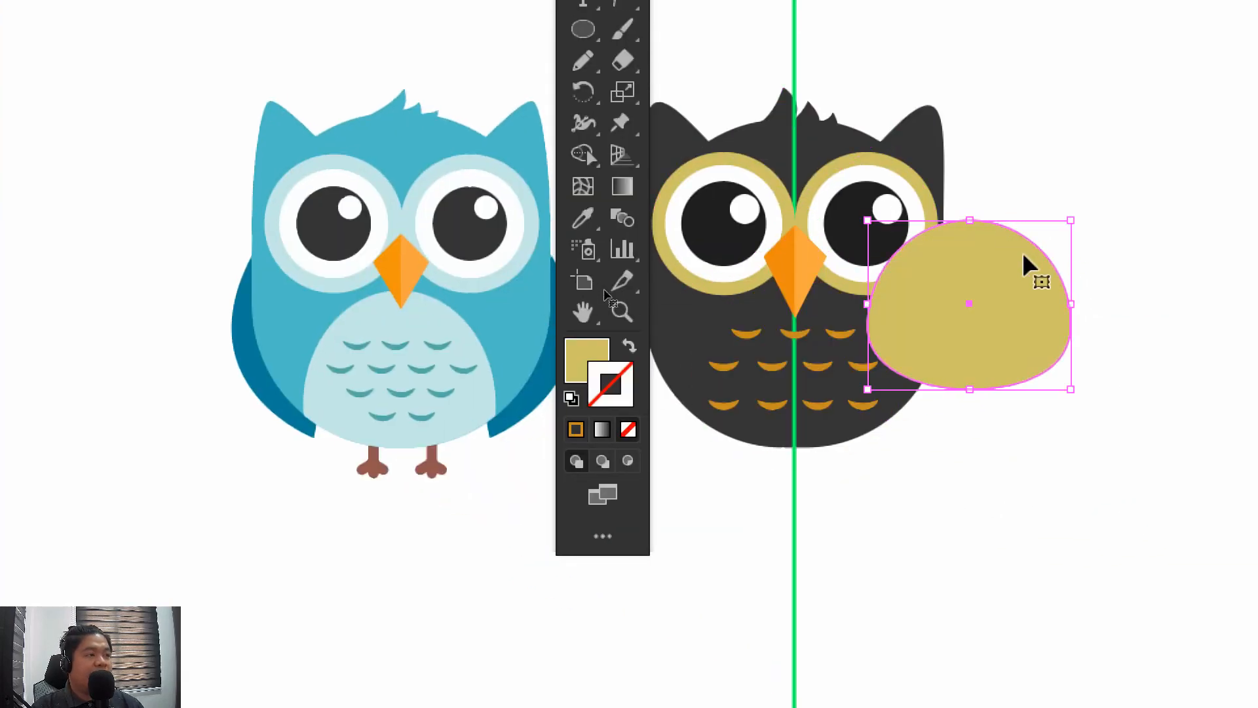
pyautogui.hotkey('ctrl', 'z')
pyautogui.click(1035, 360)
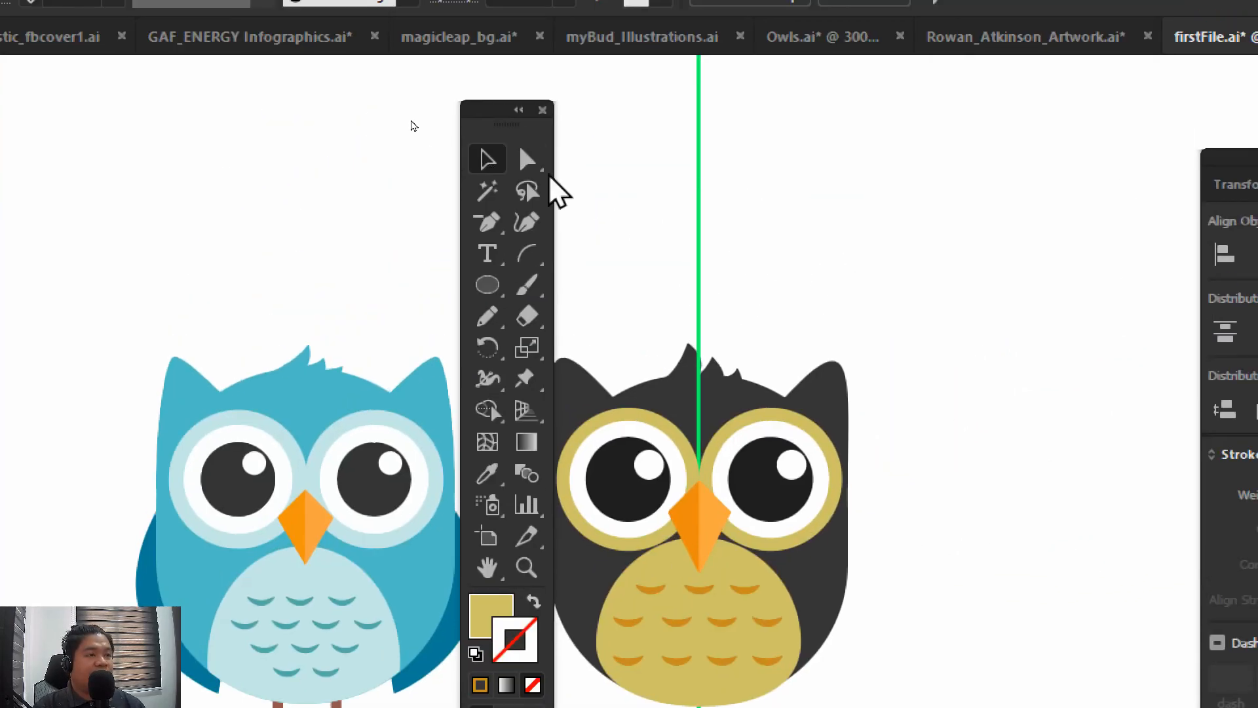
# Select all parts of the black and gold owl together with its centre line and group them into one object
pyautogui.moveTo(486, 113); pyautogui.dragTo(131, 155)
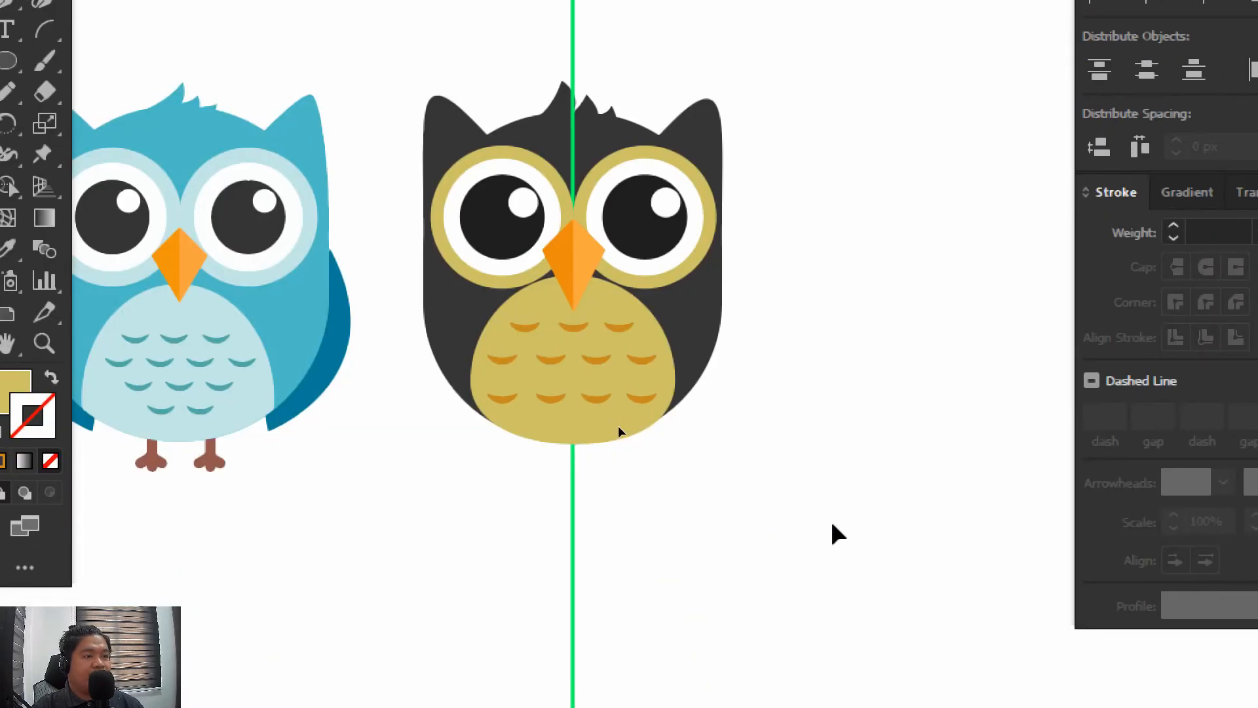
pyautogui.moveTo(569, 136); pyautogui.dragTo(487, 30)
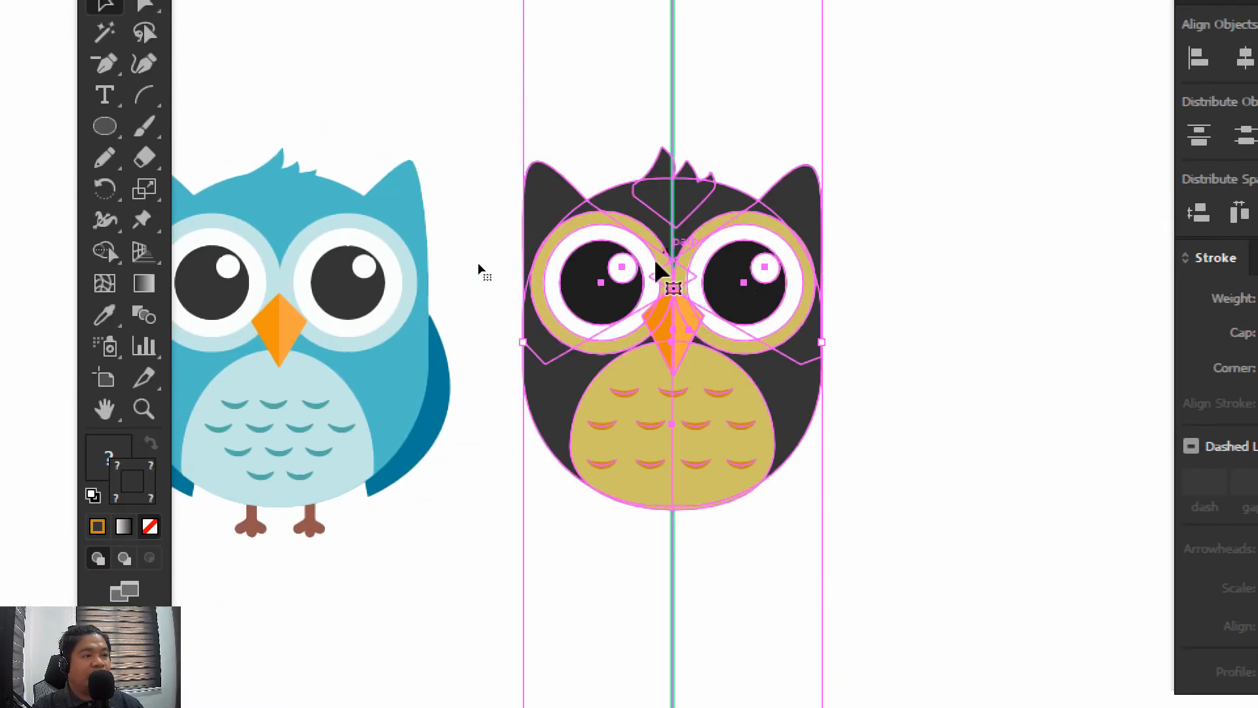
pyautogui.click(485, 115)
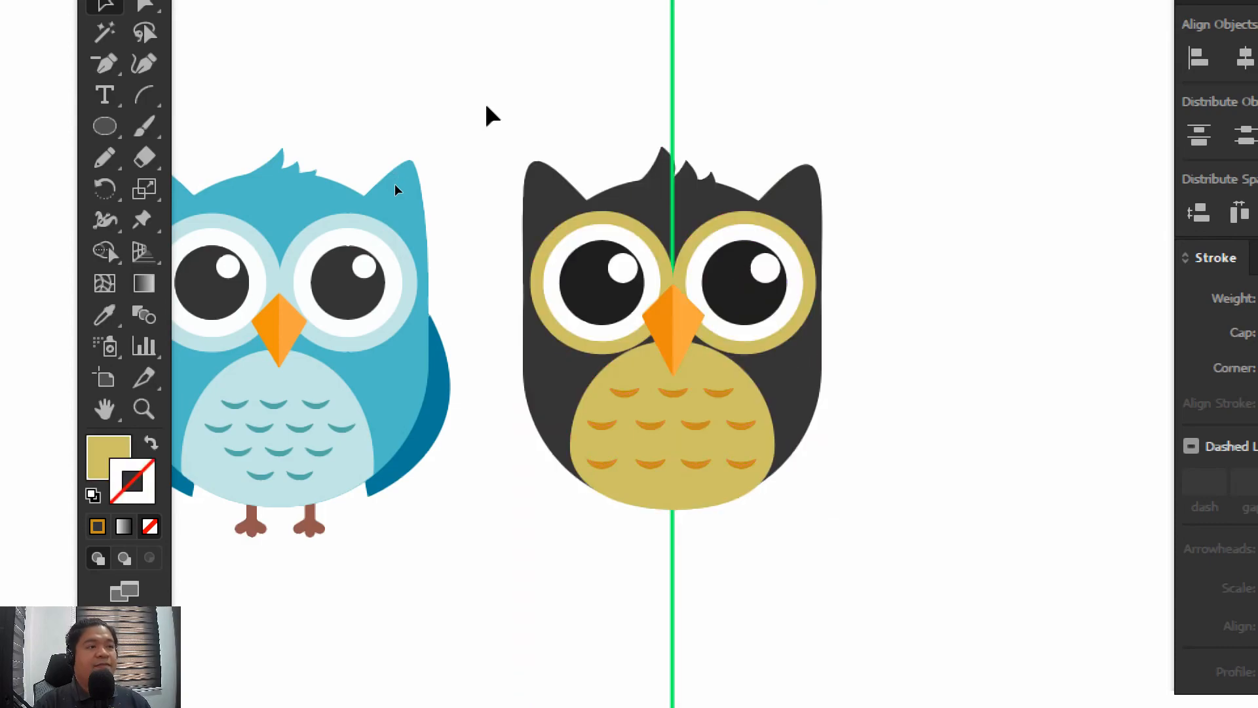
pyautogui.hotkey('ctrl', 'a')
pyautogui.moveTo(602, 250); pyautogui.dragTo(835, 163)
pyautogui.hotkey('ctrl', 'z')
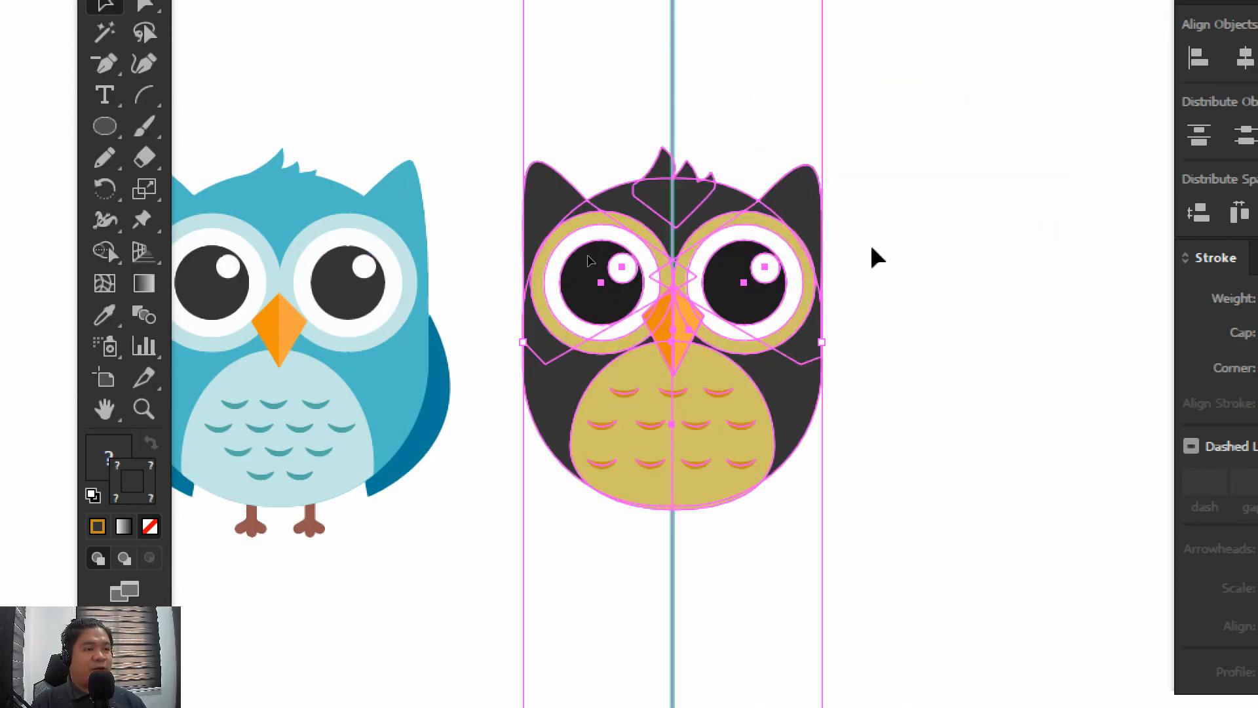
pyautogui.click(773, 102)
pyautogui.moveTo(749, 68); pyautogui.dragTo(733, 107)
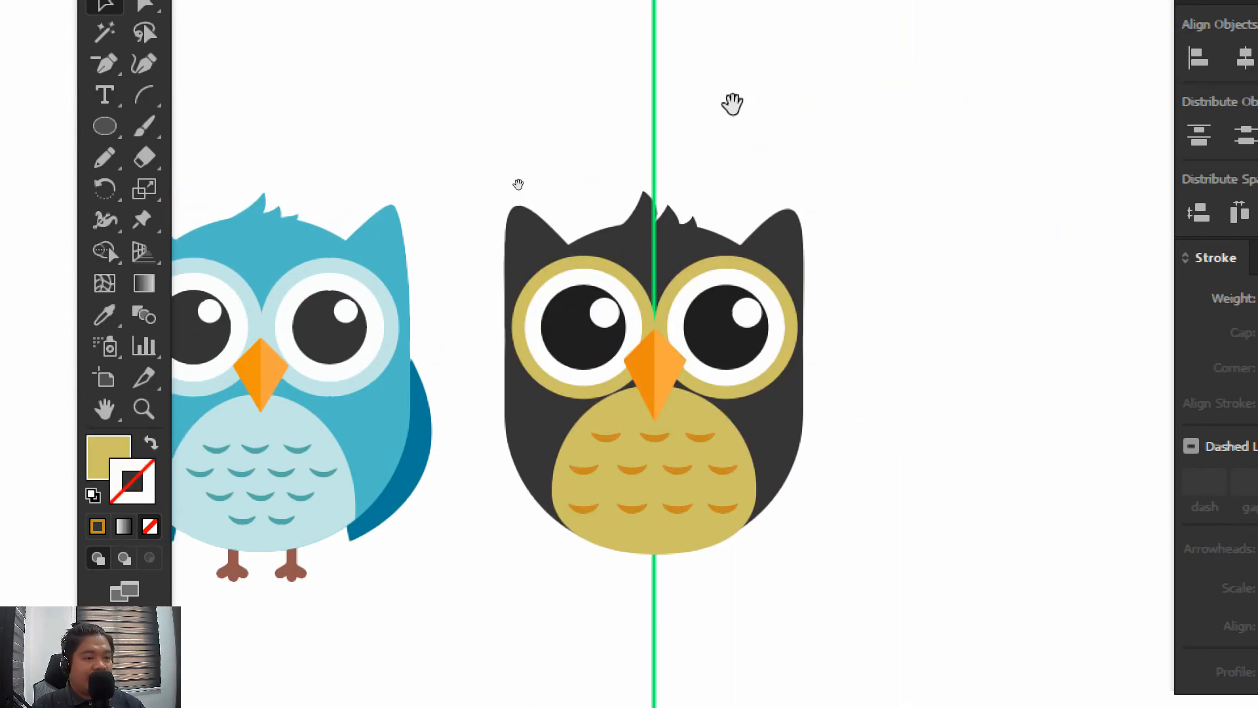
# Isolate the group holding the green vertical centre line, delete the line from the owl, and exit isolation mode
pyautogui.doubleClick(655, 131)
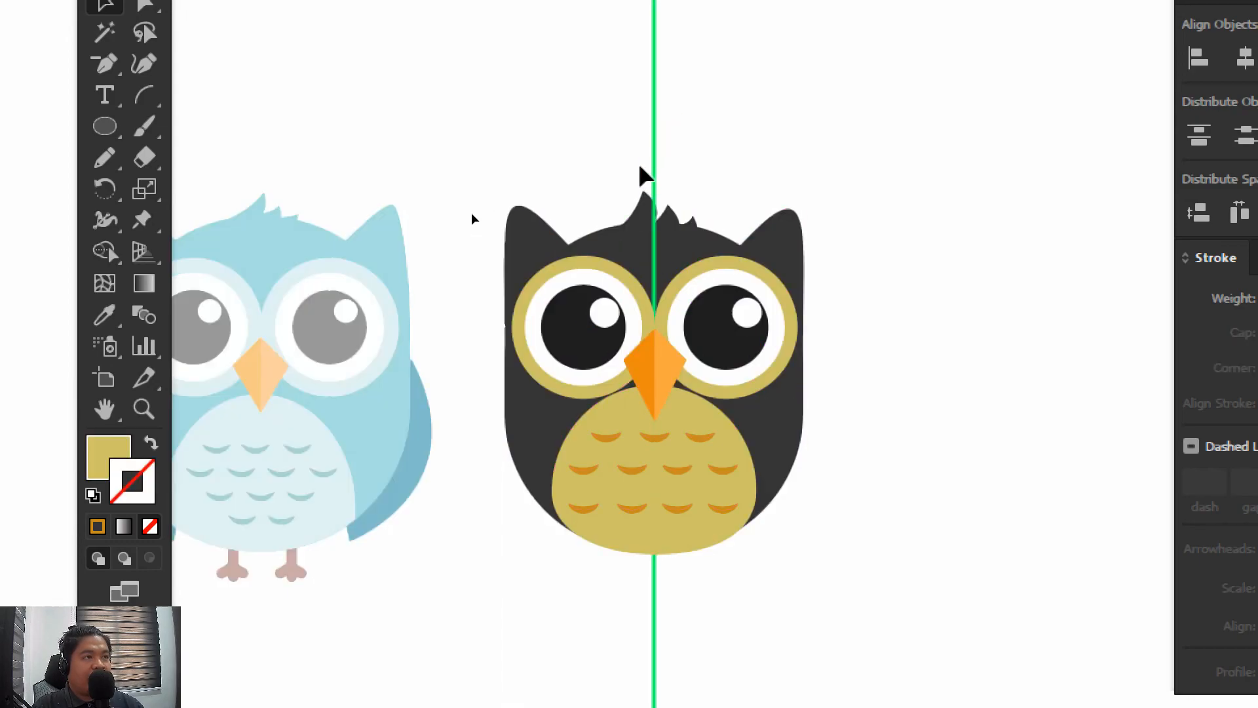
pyautogui.hotkey('ctrl', 'a')
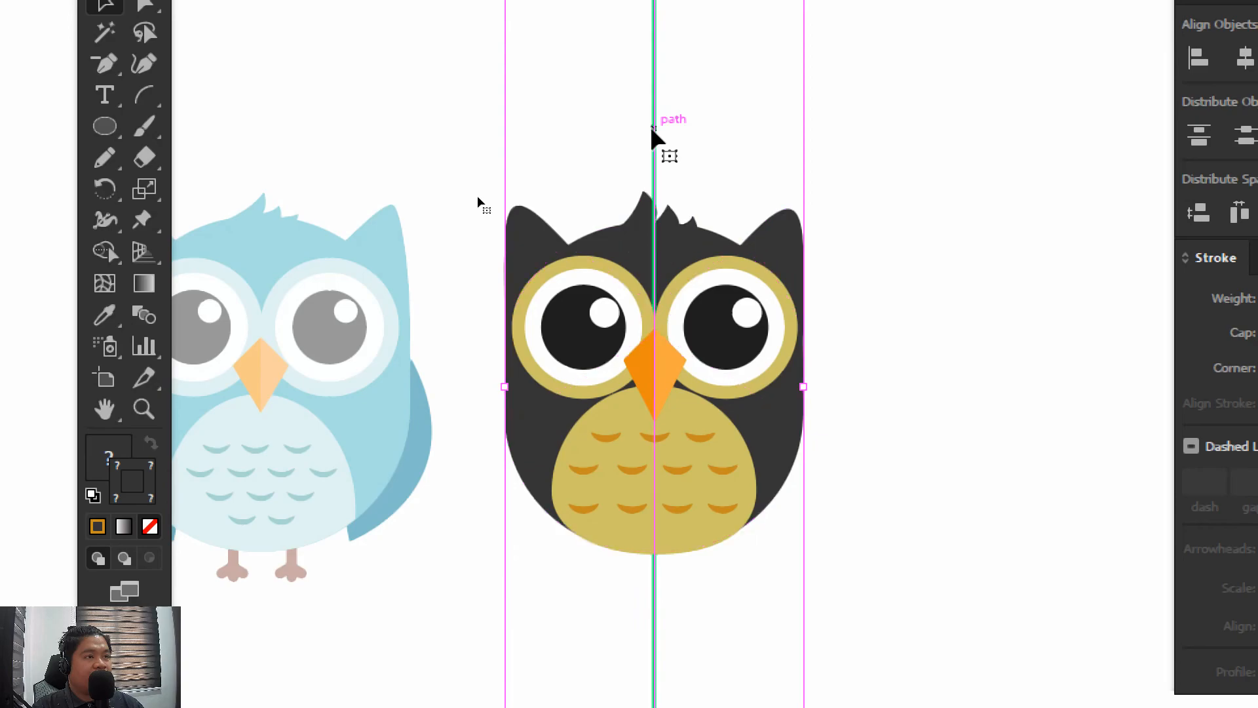
pyautogui.press('Delete')
pyautogui.click(654, 132)
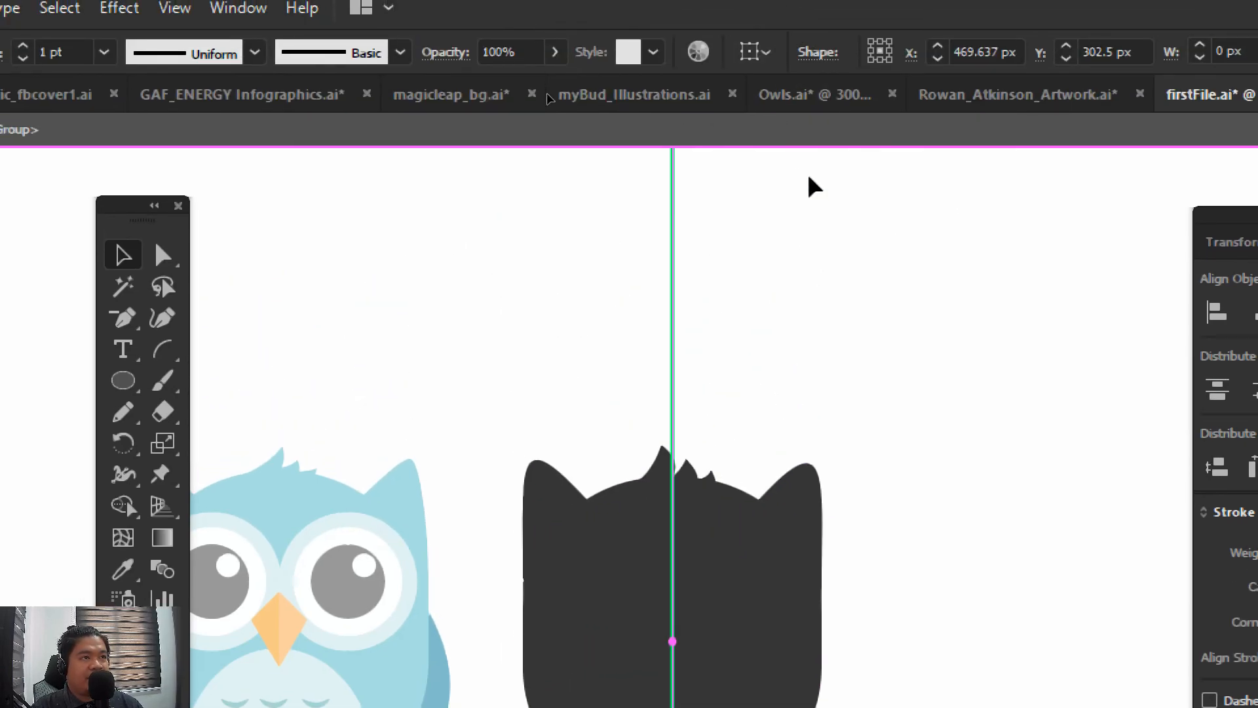
pyautogui.press('Delete')
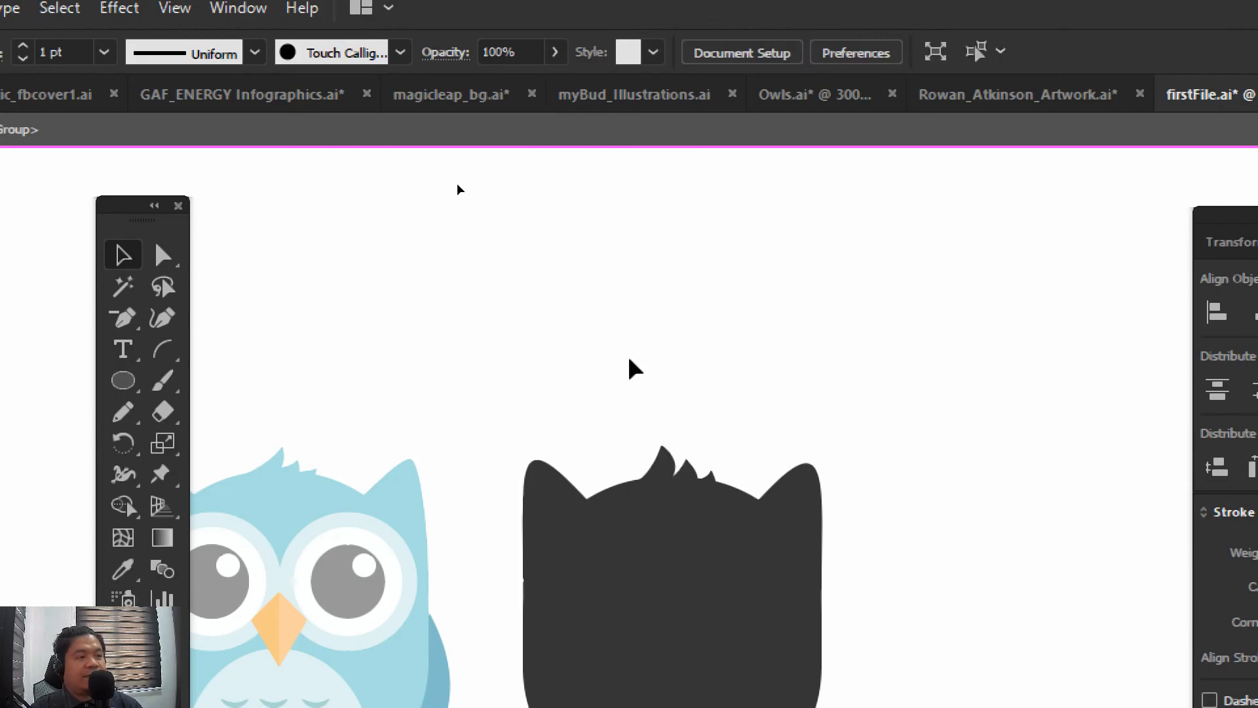
pyautogui.doubleClick(489, 290)
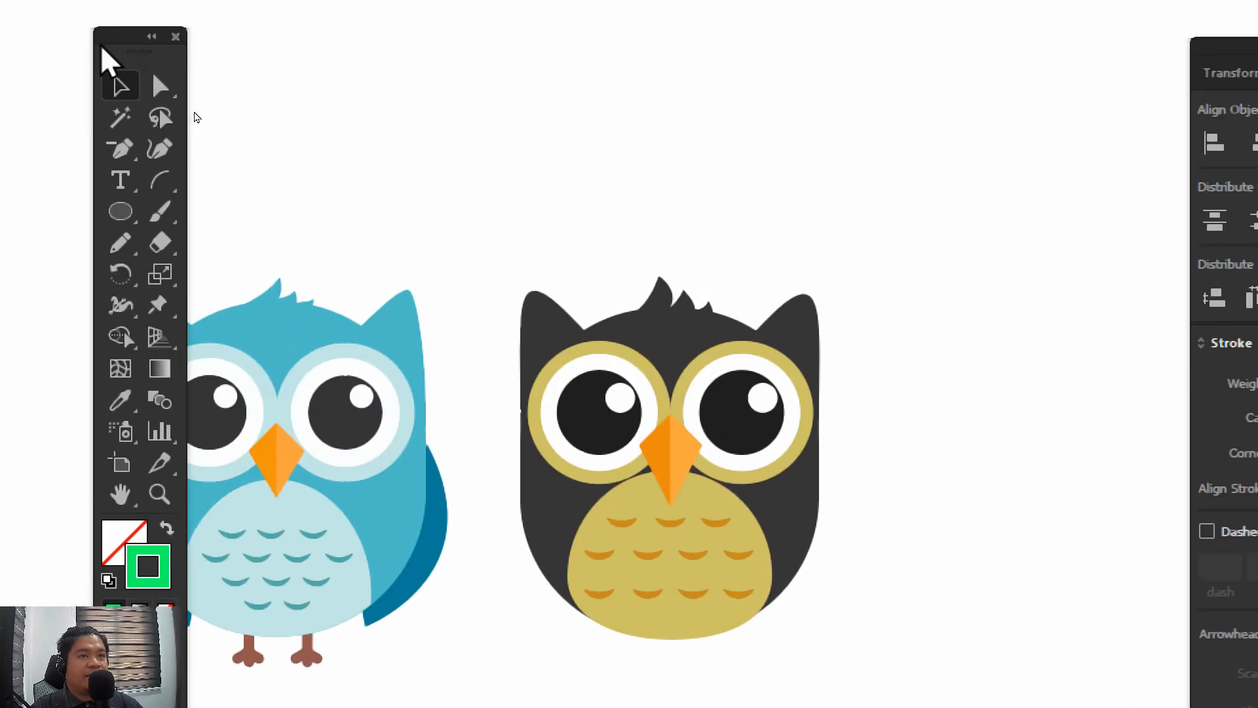
# Draw an unfilled rectangle about 67 by 79 px with a #050505 stroke to the right of the black owl
pyautogui.moveTo(103, 47); pyautogui.dragTo(409, 77)
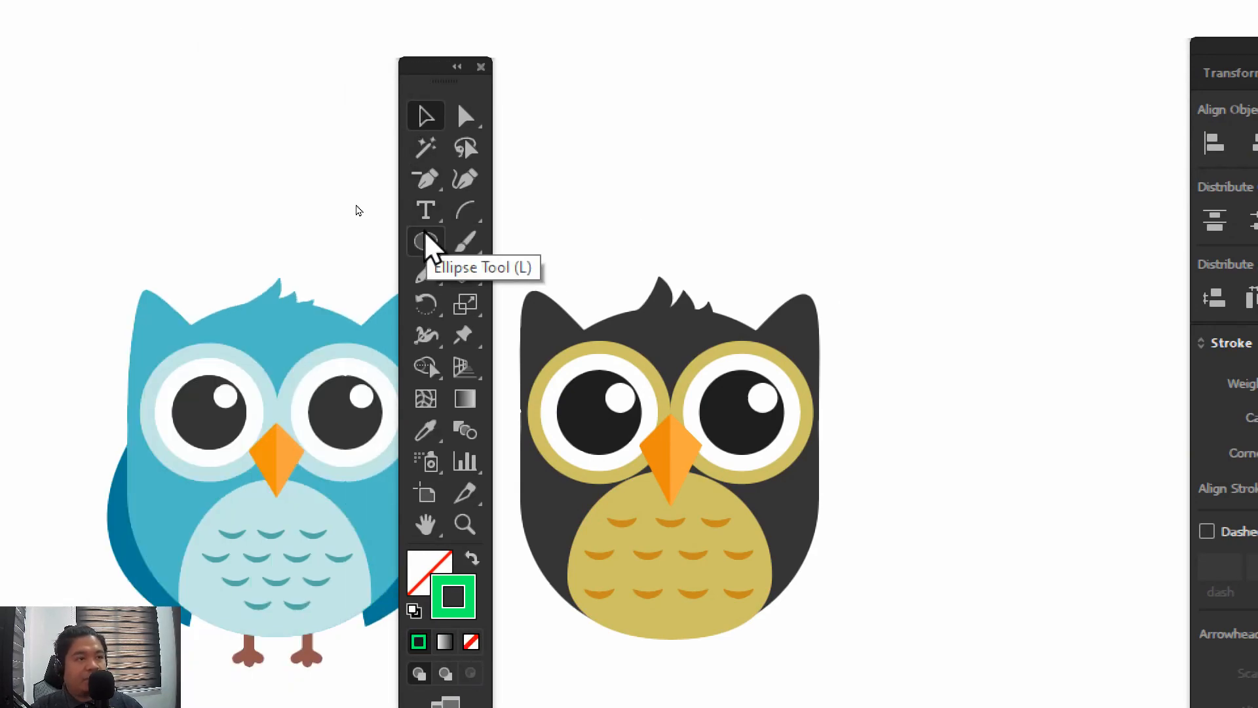
pyautogui.moveTo(426, 243); pyautogui.dragTo(515, 241)
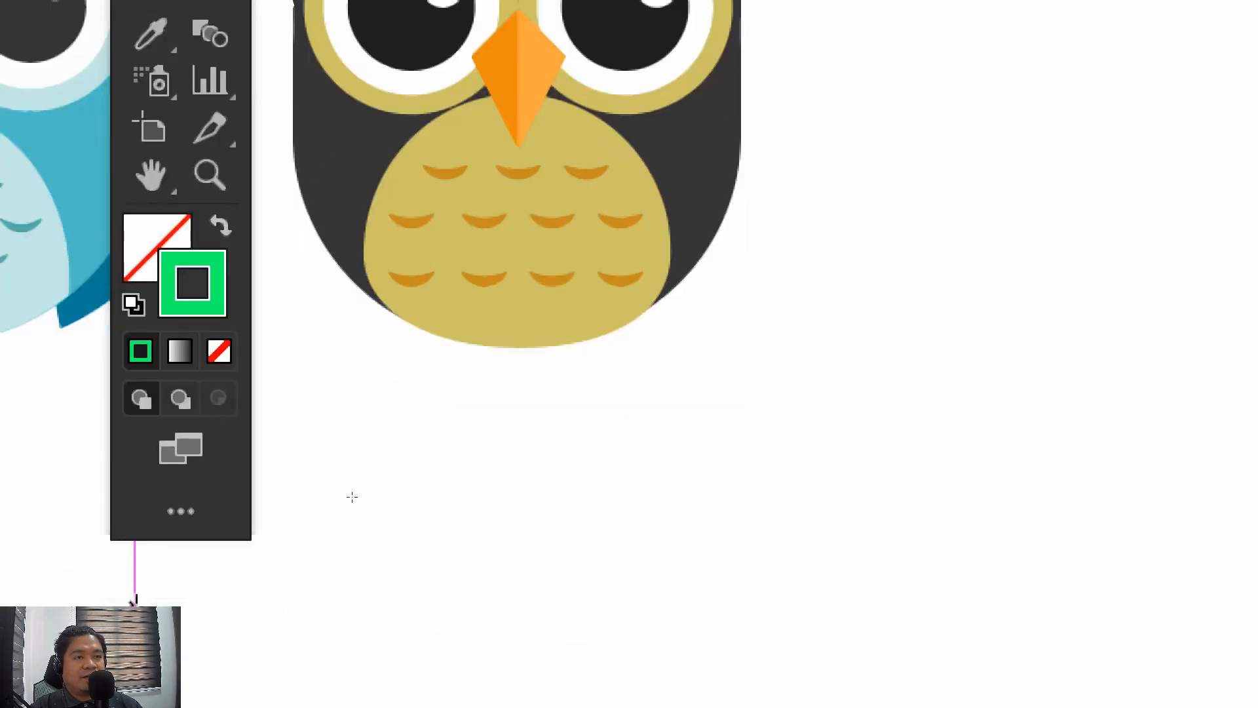
pyautogui.doubleClick(193, 262)
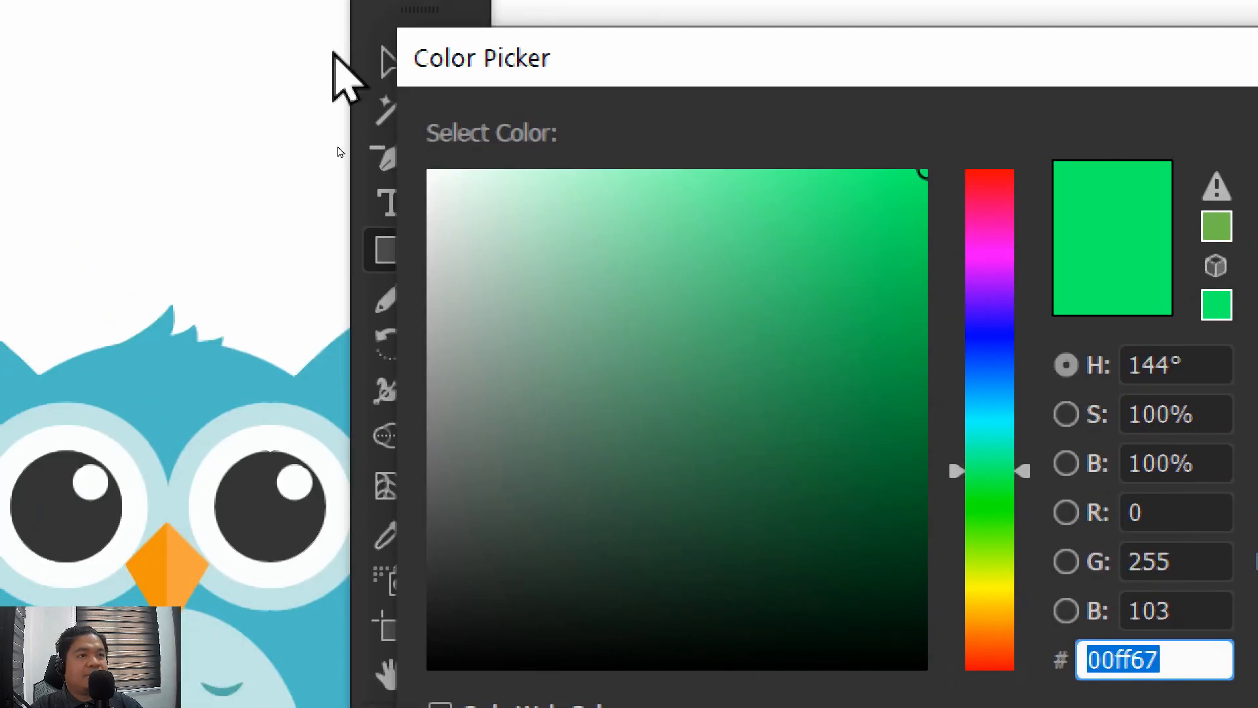
pyautogui.write('050505')
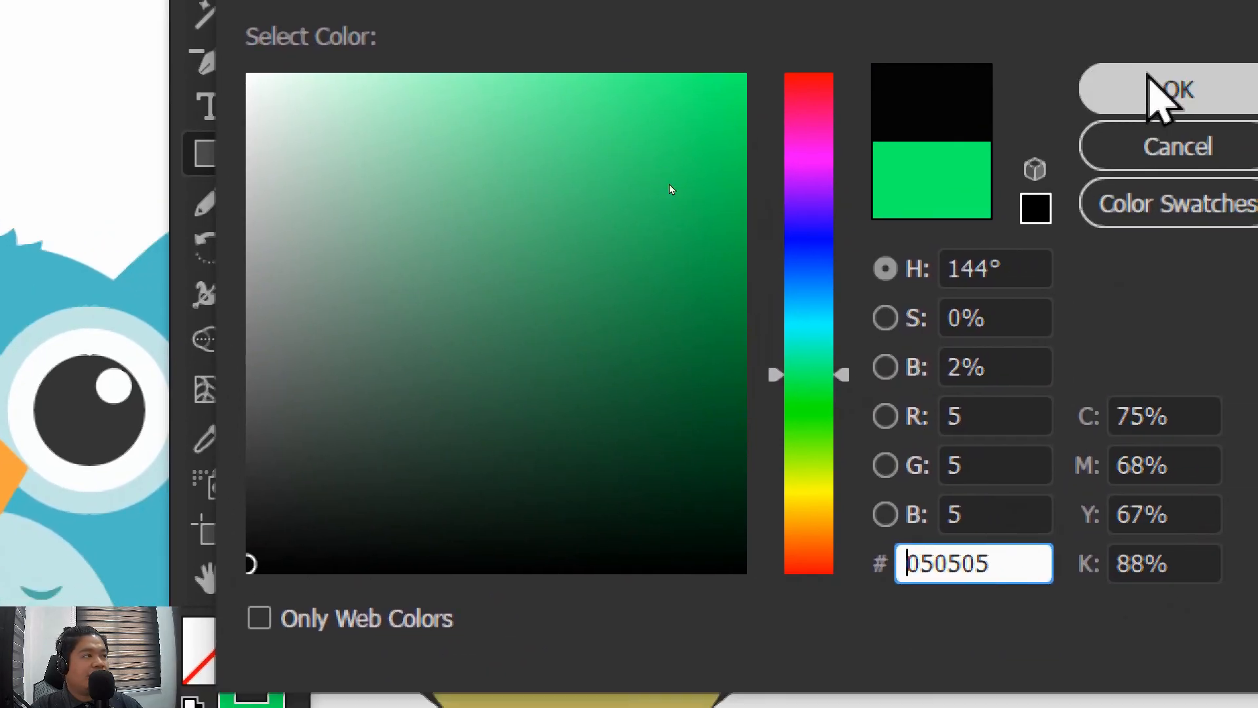
pyautogui.click(1257, 83)
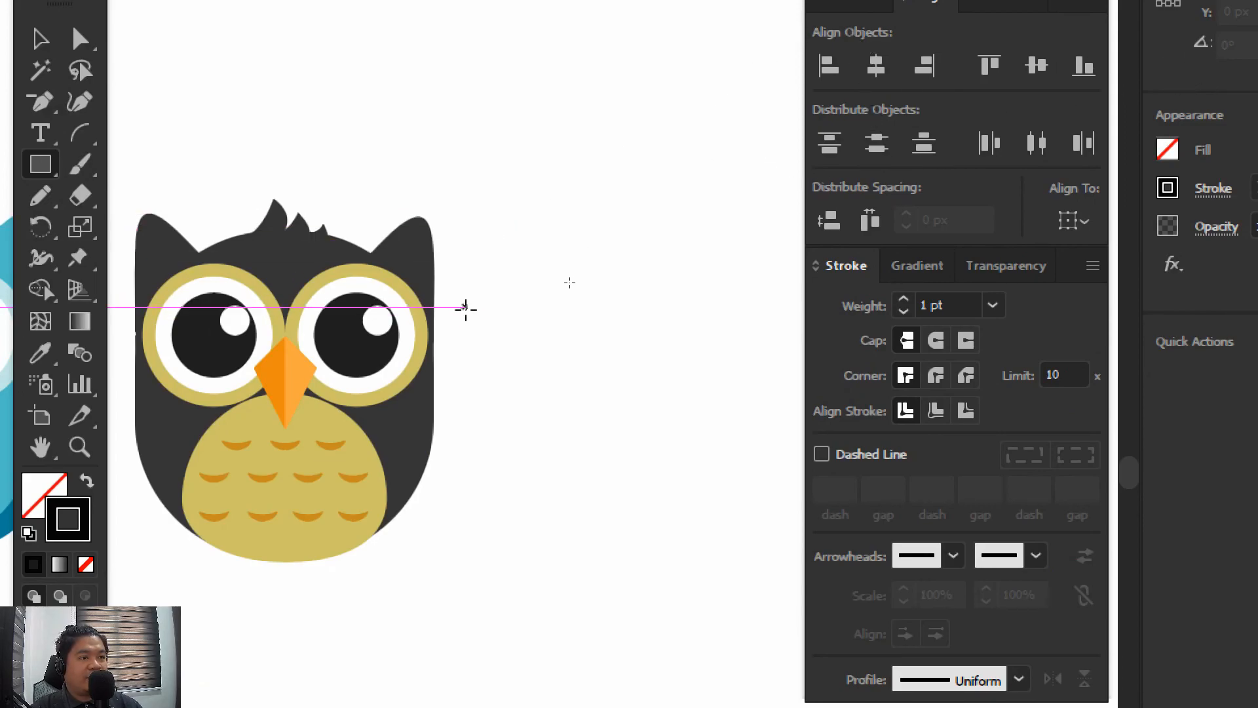
pyautogui.moveTo(457, 291); pyautogui.dragTo(672, 547)
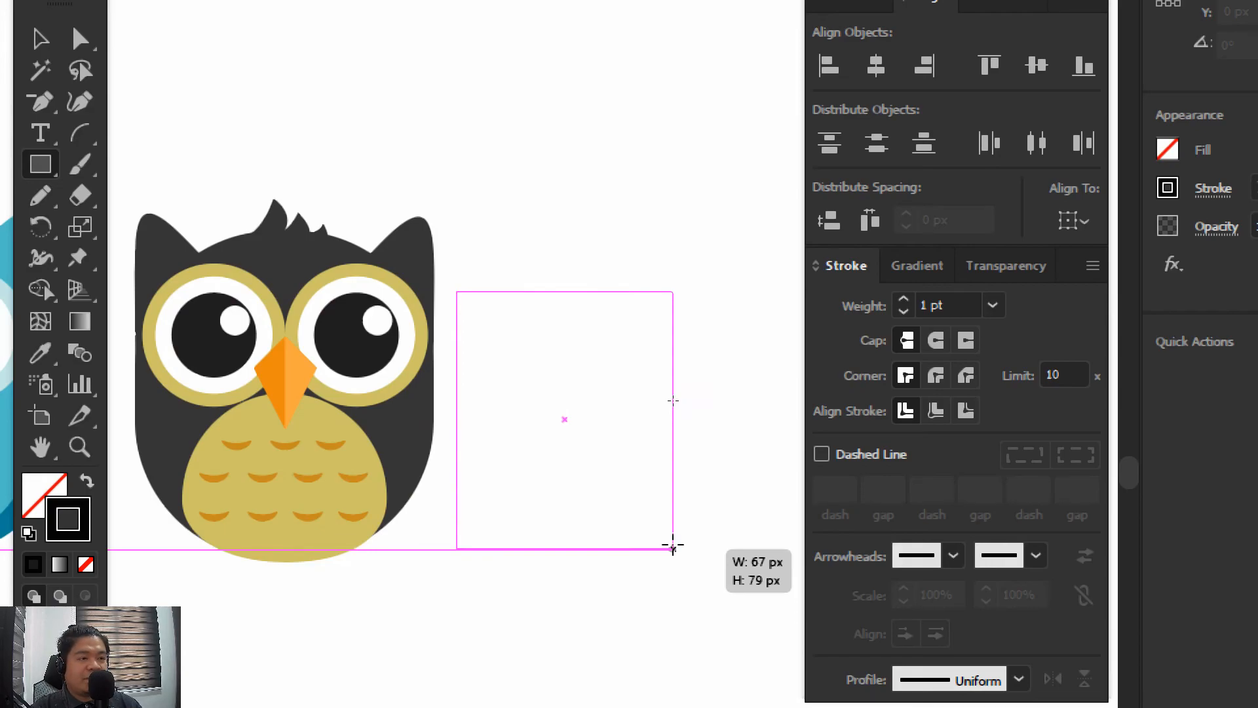
pyautogui.moveTo(672, 547); pyautogui.dragTo(673, 546)
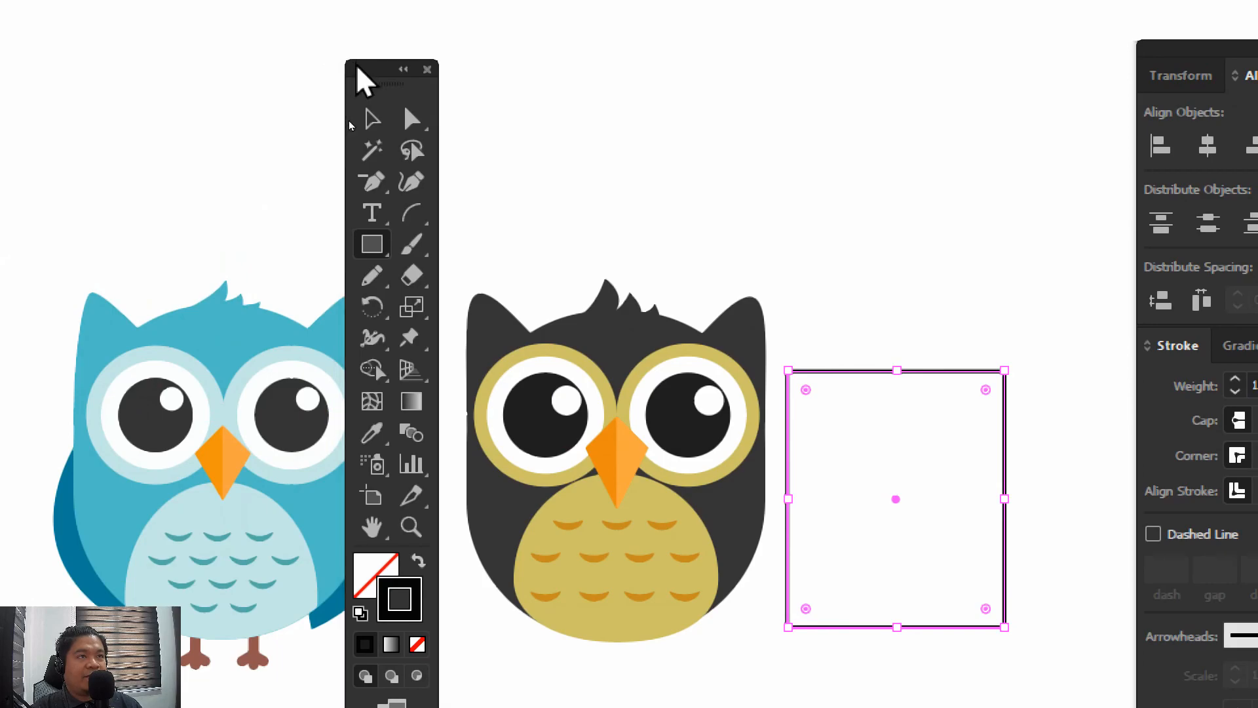
pyautogui.moveTo(392, 7); pyautogui.dragTo(457, 8)
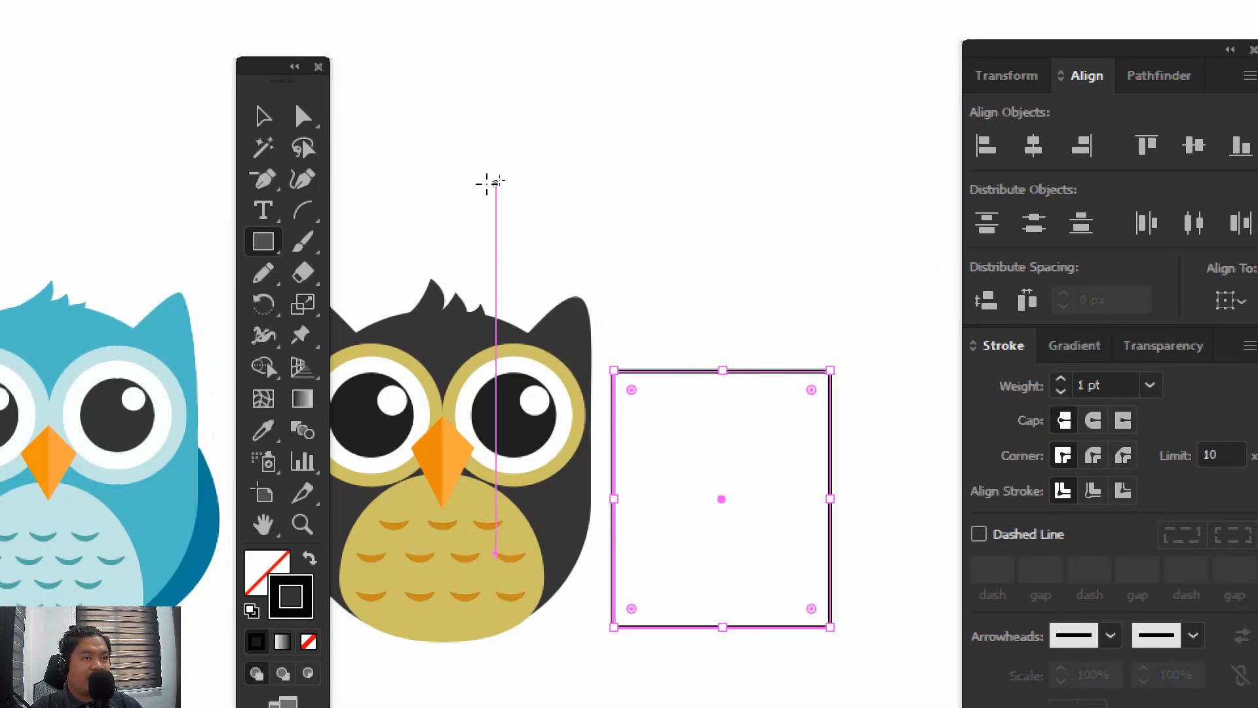
# Try rounding all four corners of the rectangle with its live corners, and undo the rounding
pyautogui.click(391, 110)
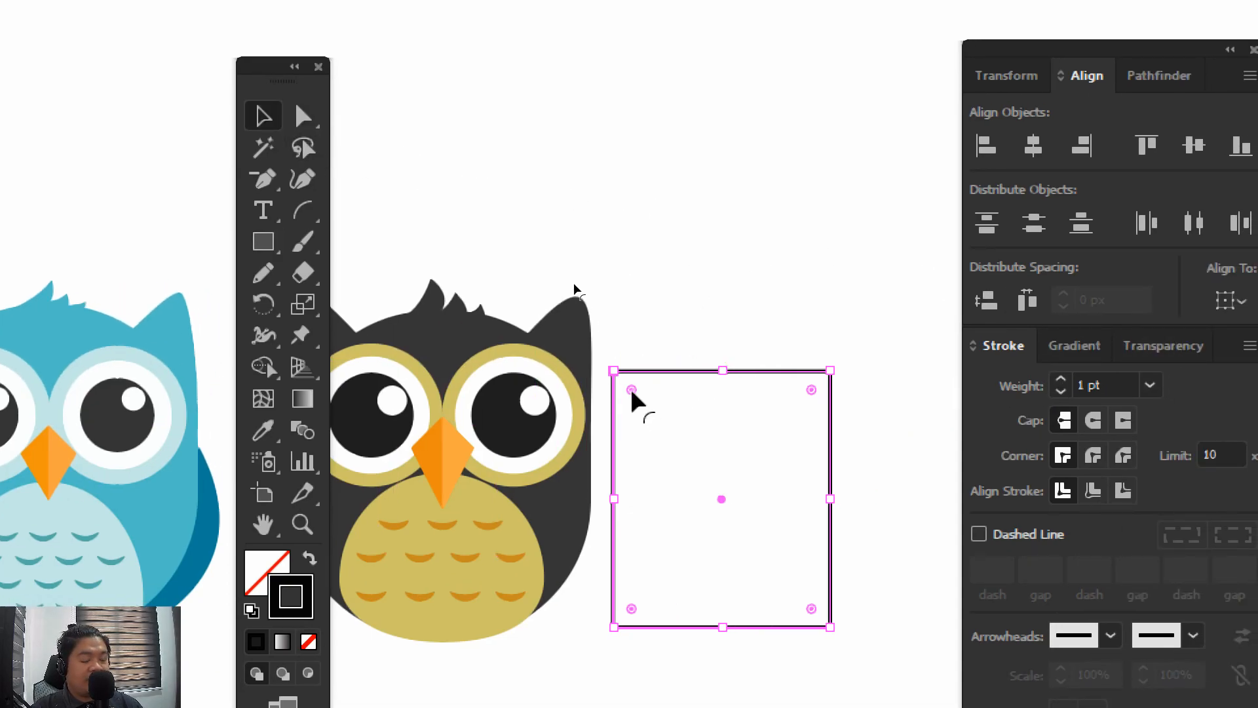
pyautogui.moveTo(632, 392); pyautogui.dragTo(823, 567)
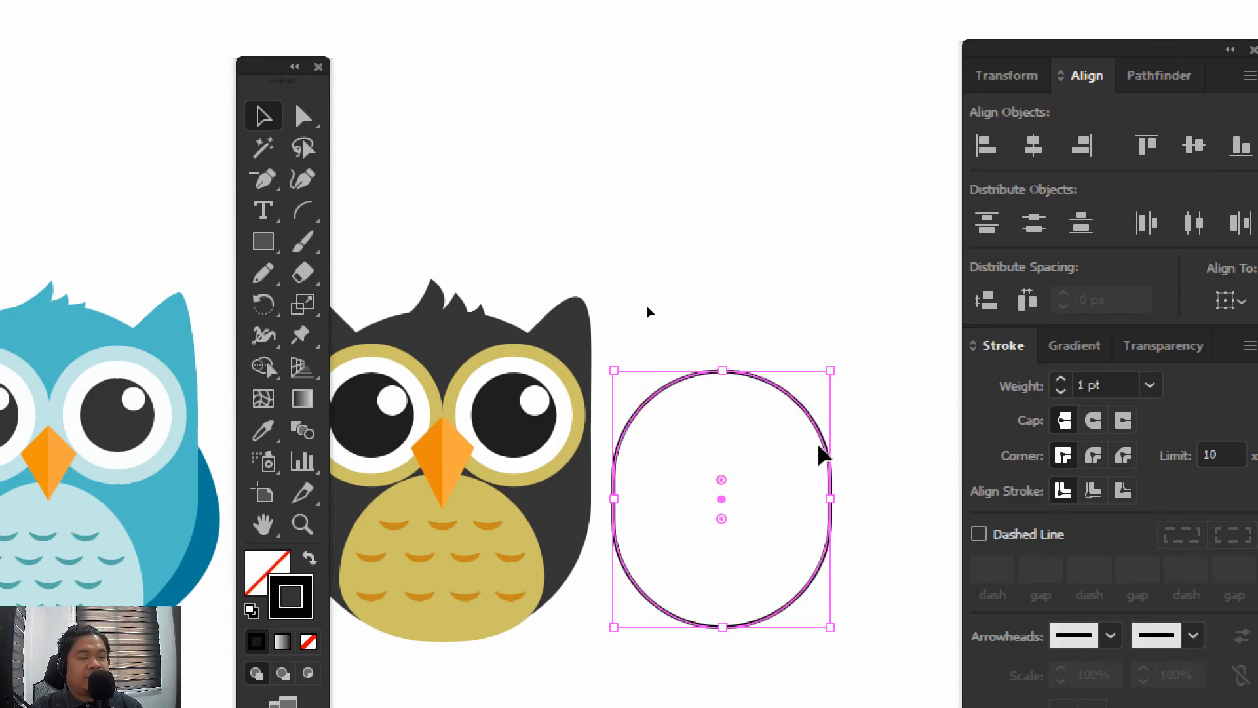
pyautogui.hotkey('ctrl', 'z')
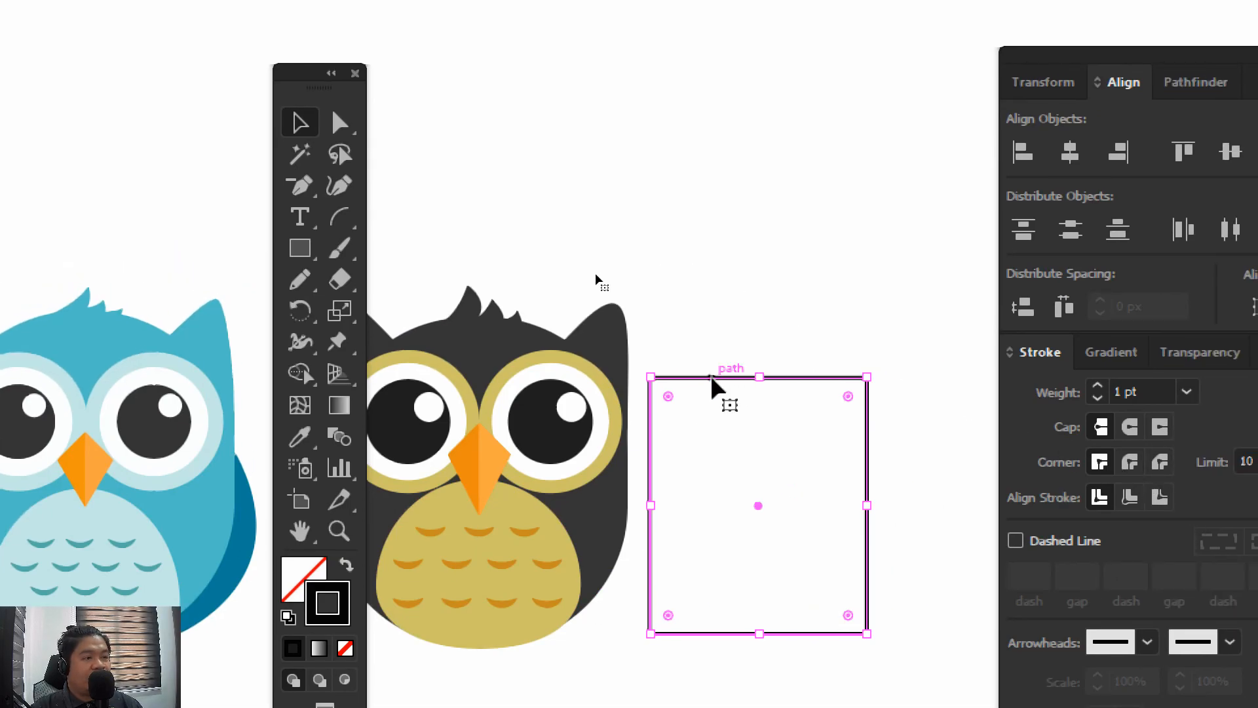
pyautogui.moveTo(668, 399); pyautogui.dragTo(714, 447)
pyautogui.hotkey('ctrl', 'z')
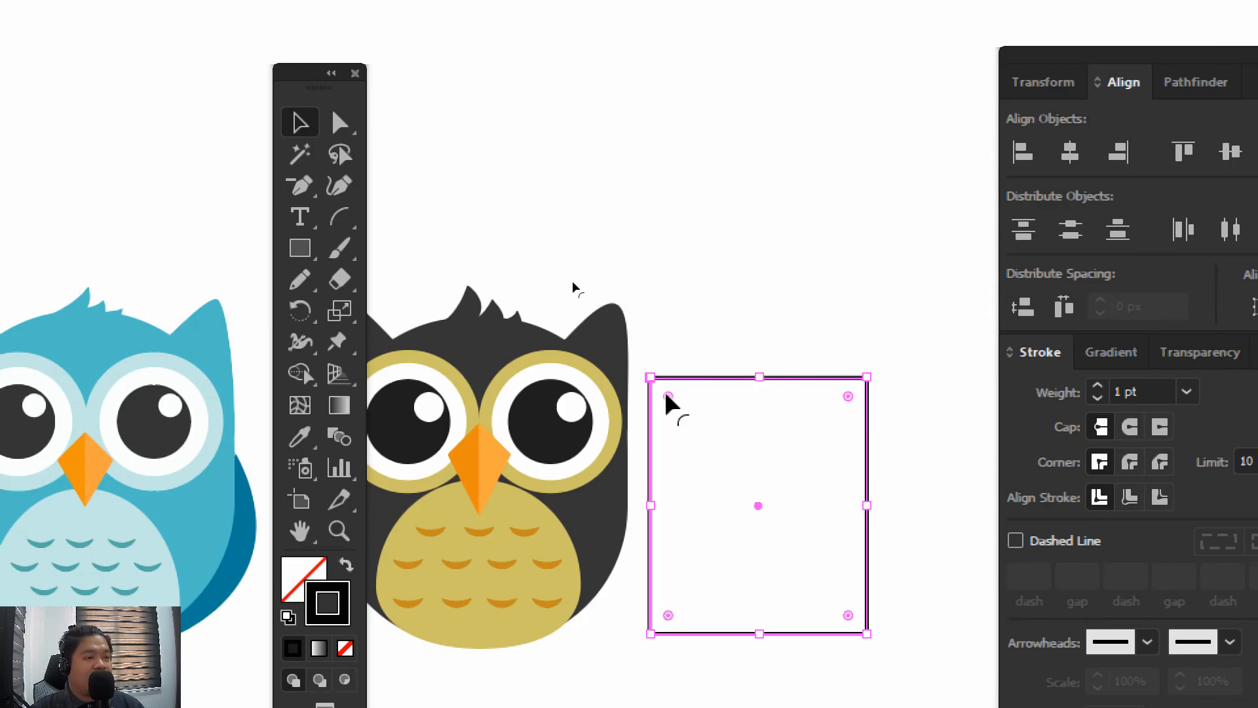
pyautogui.moveTo(668, 403); pyautogui.dragTo(800, 497)
pyautogui.hotkey('ctrl', 'z')
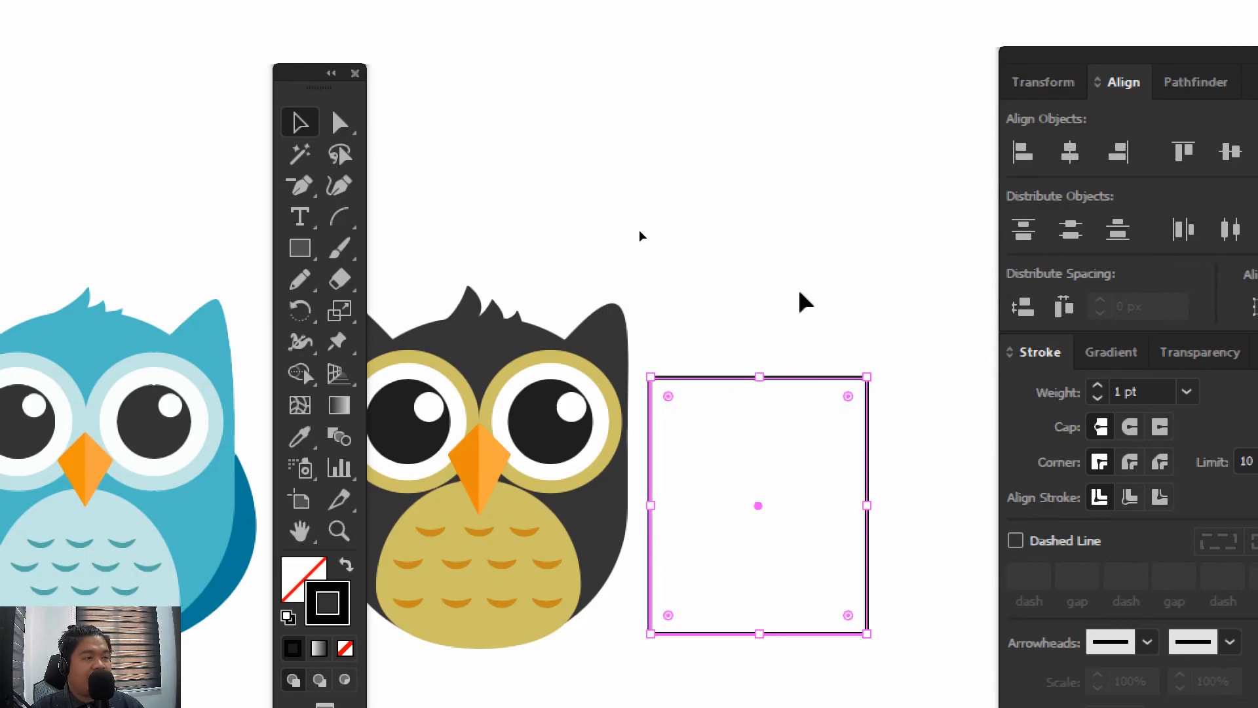
pyautogui.click(800, 294)
pyautogui.click(650, 397)
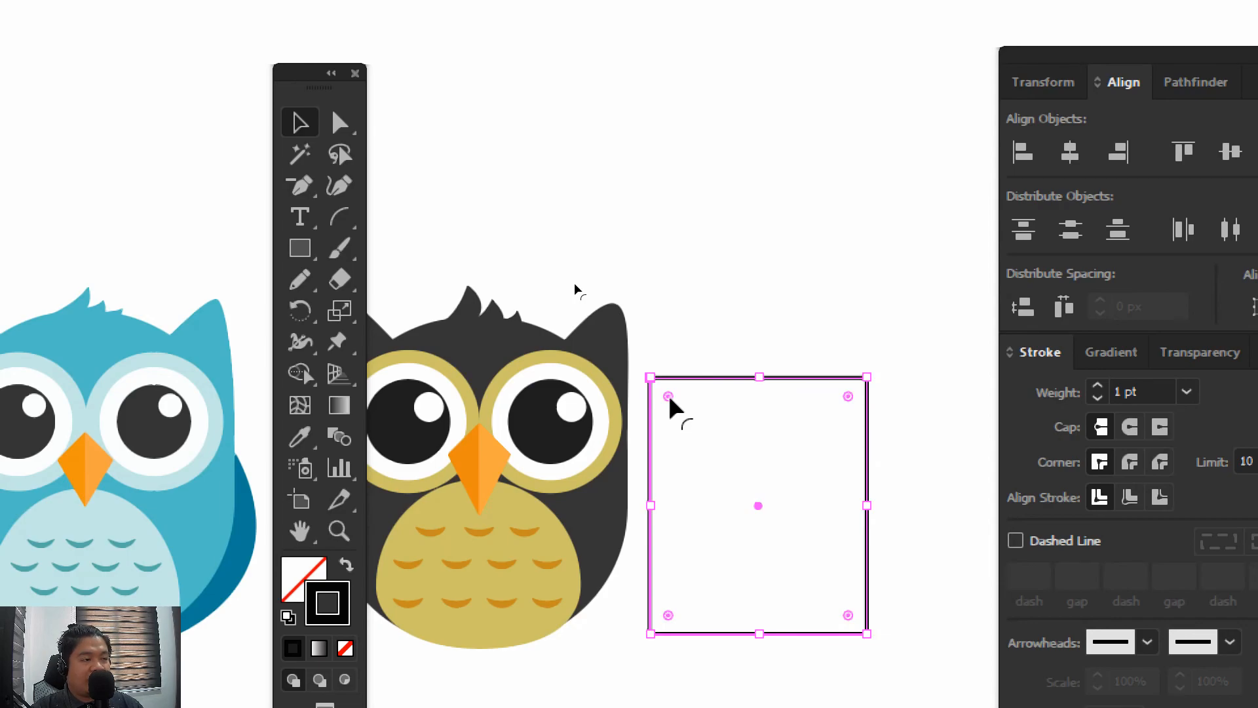
# Round only the rectangle's upper-left corner to about 54.8 px and its lower-right corner to about 60 px, forming a leaf shape
pyautogui.doubleClick(670, 397)
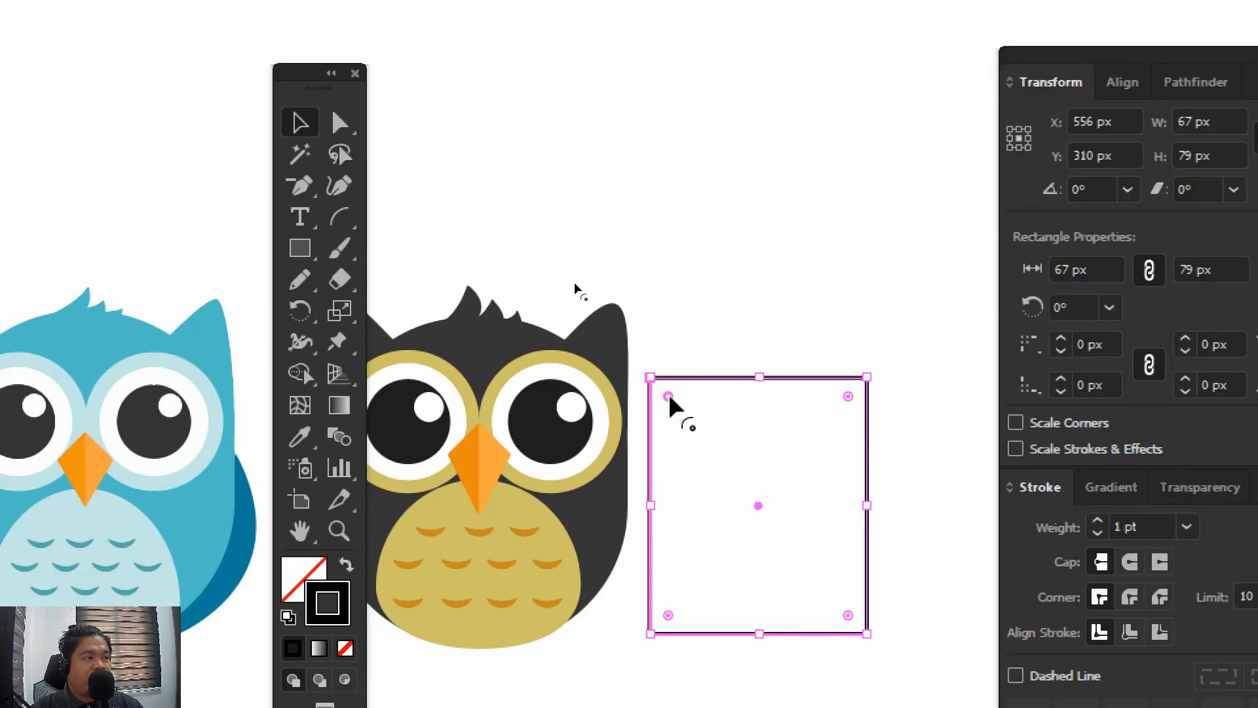
pyautogui.moveTo(669, 398); pyautogui.dragTo(848, 545)
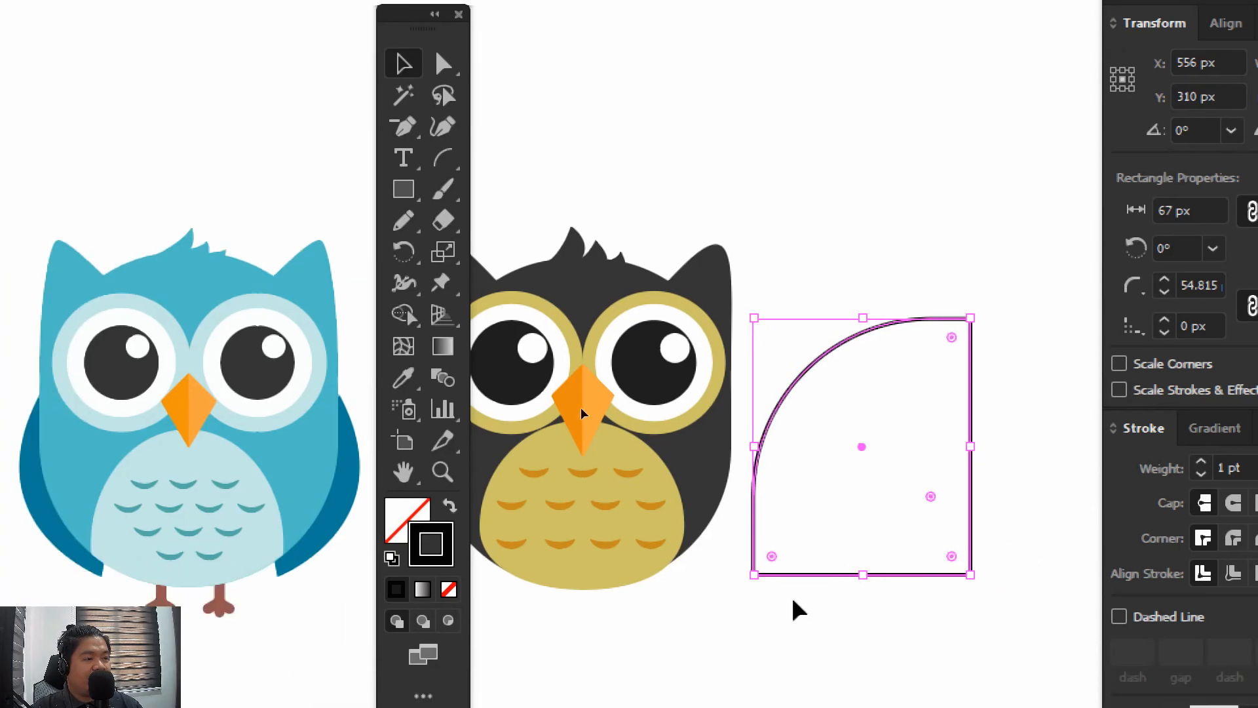
pyautogui.click(673, 684)
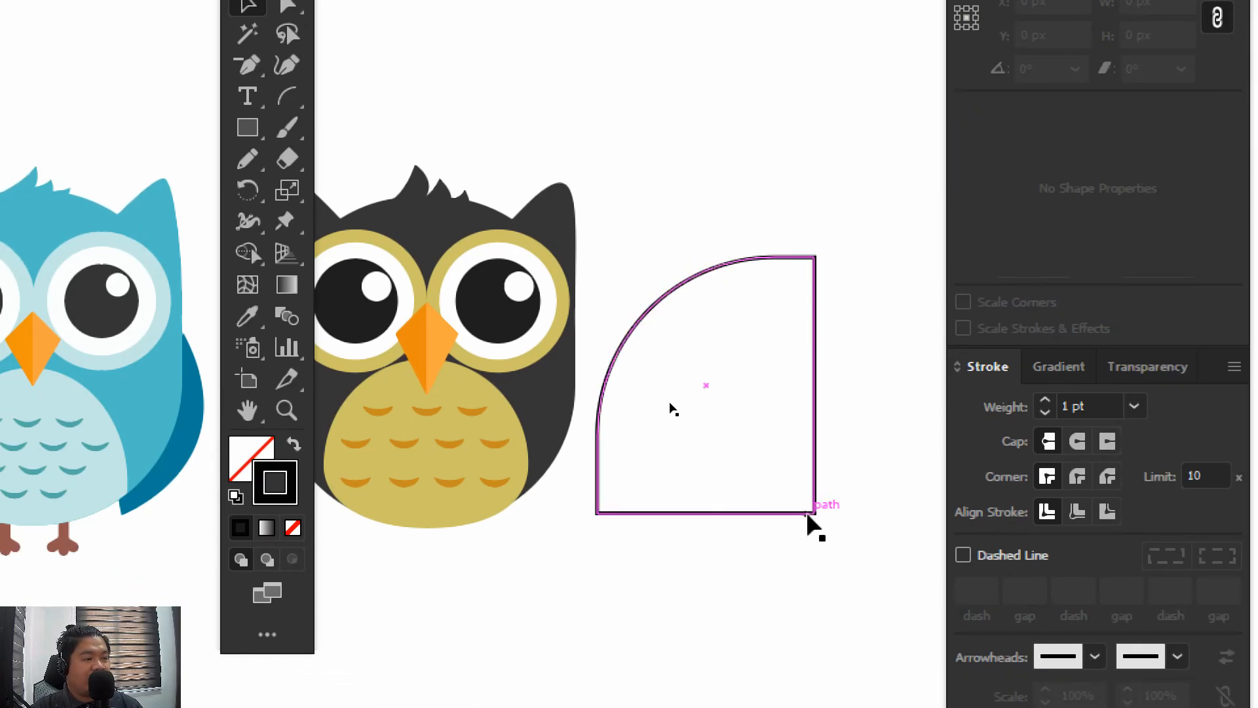
pyautogui.click(805, 511)
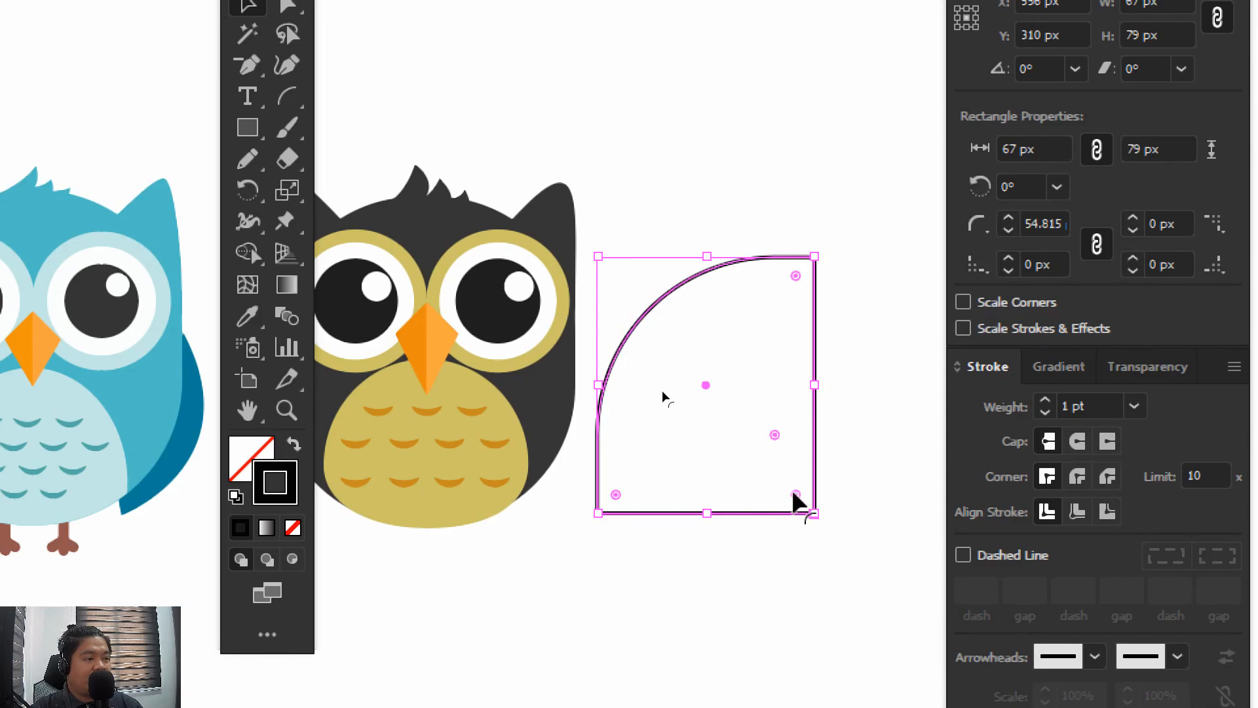
pyautogui.moveTo(793, 493); pyautogui.dragTo(613, 324)
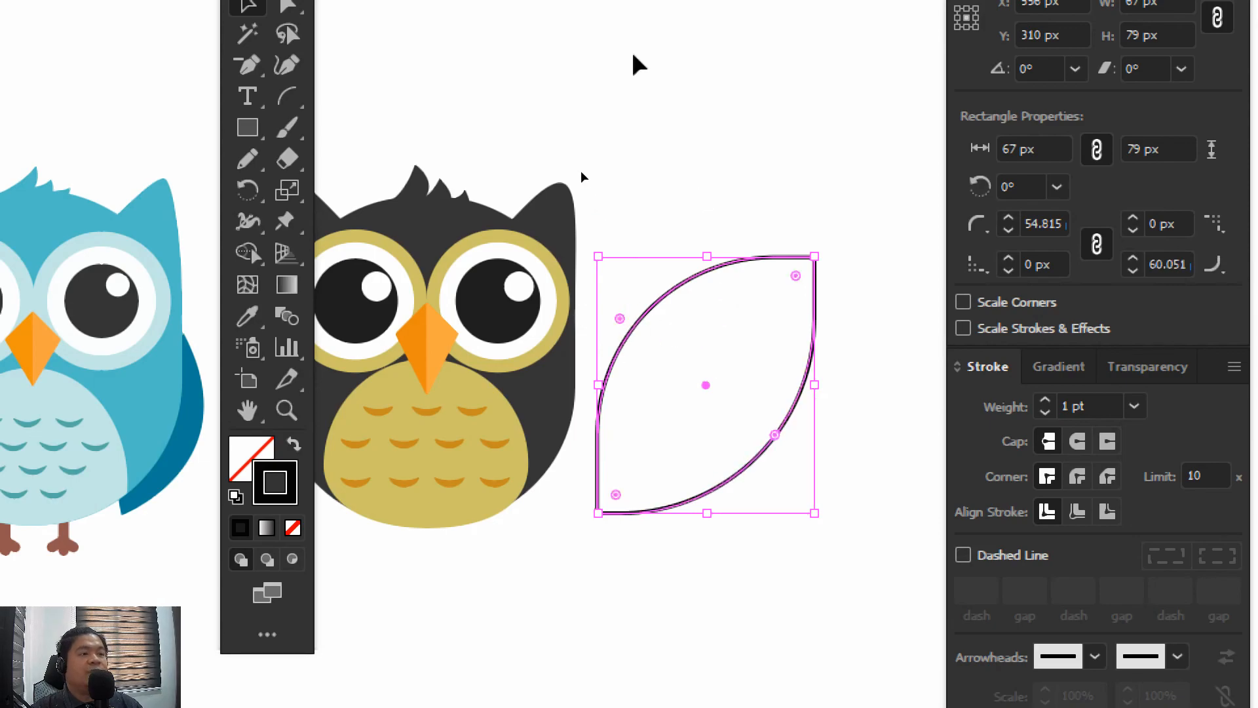
pyautogui.click(619, 30)
# Fill the leaf shape with colour #141414 and remove its stroke
pyautogui.moveTo(674, 241); pyautogui.dragTo(709, 331)
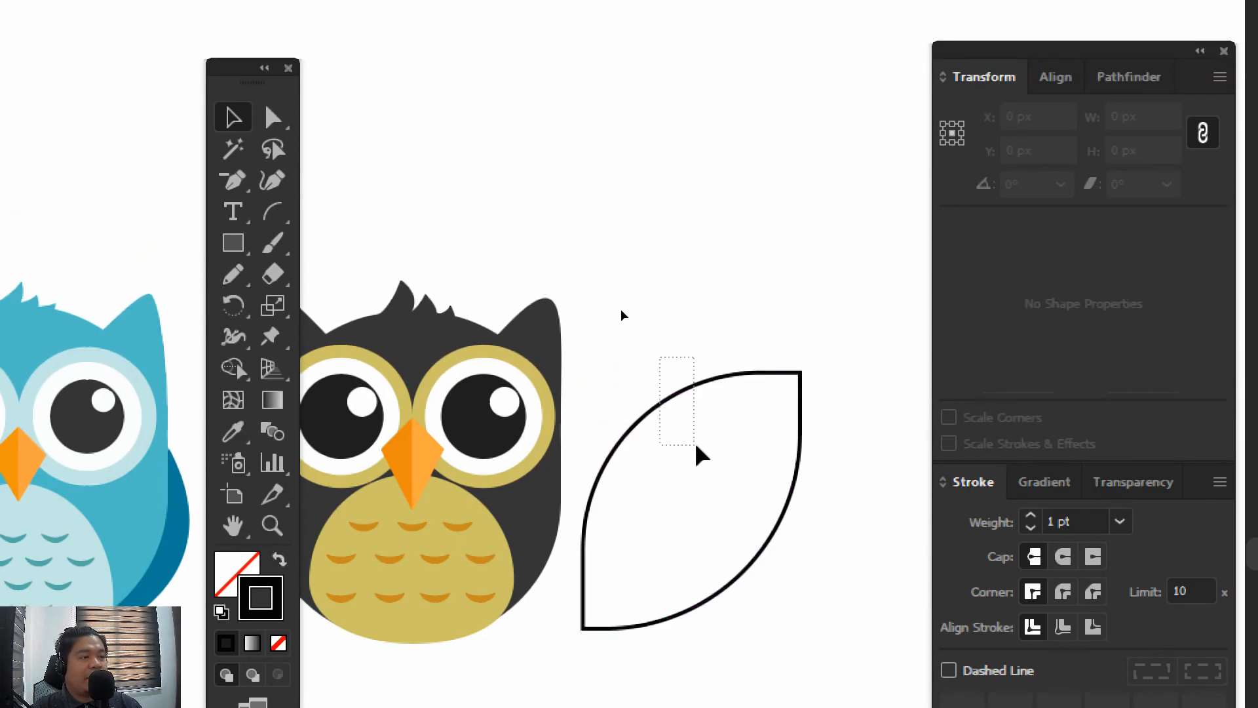
pyautogui.moveTo(696, 446); pyautogui.dragTo(714, 454)
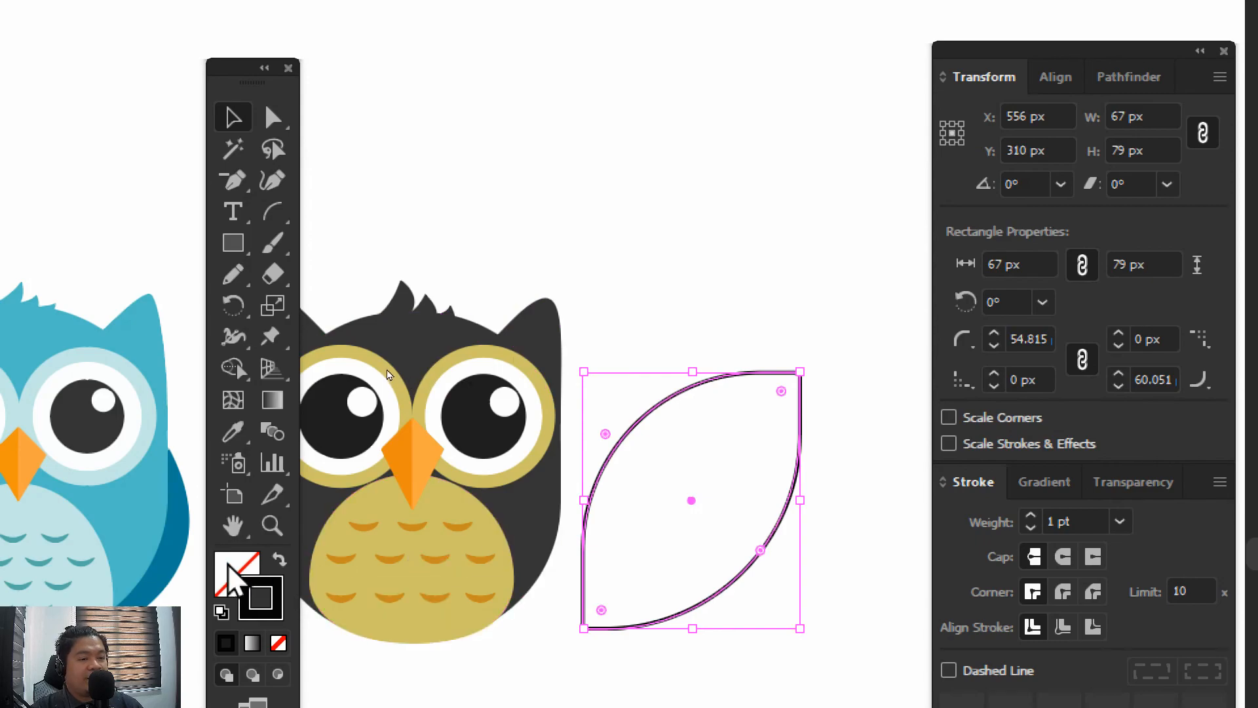
pyautogui.click(226, 642)
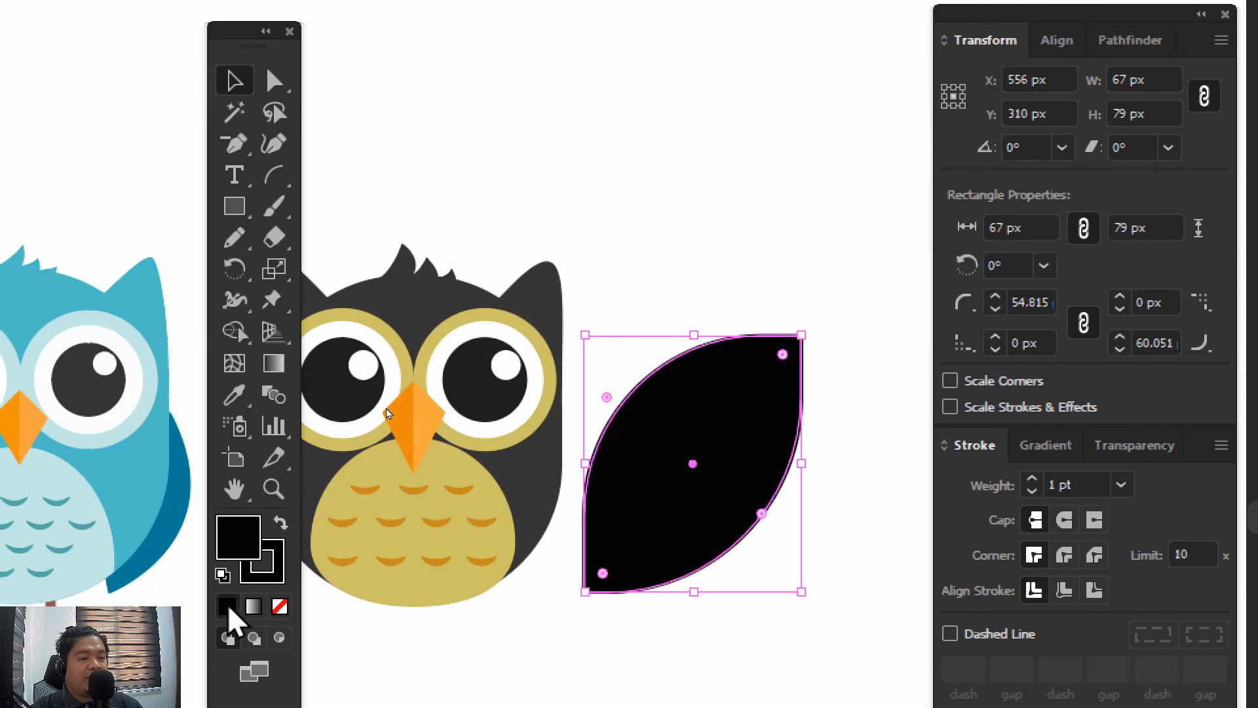
pyautogui.doubleClick(233, 534)
pyautogui.click(193, 462)
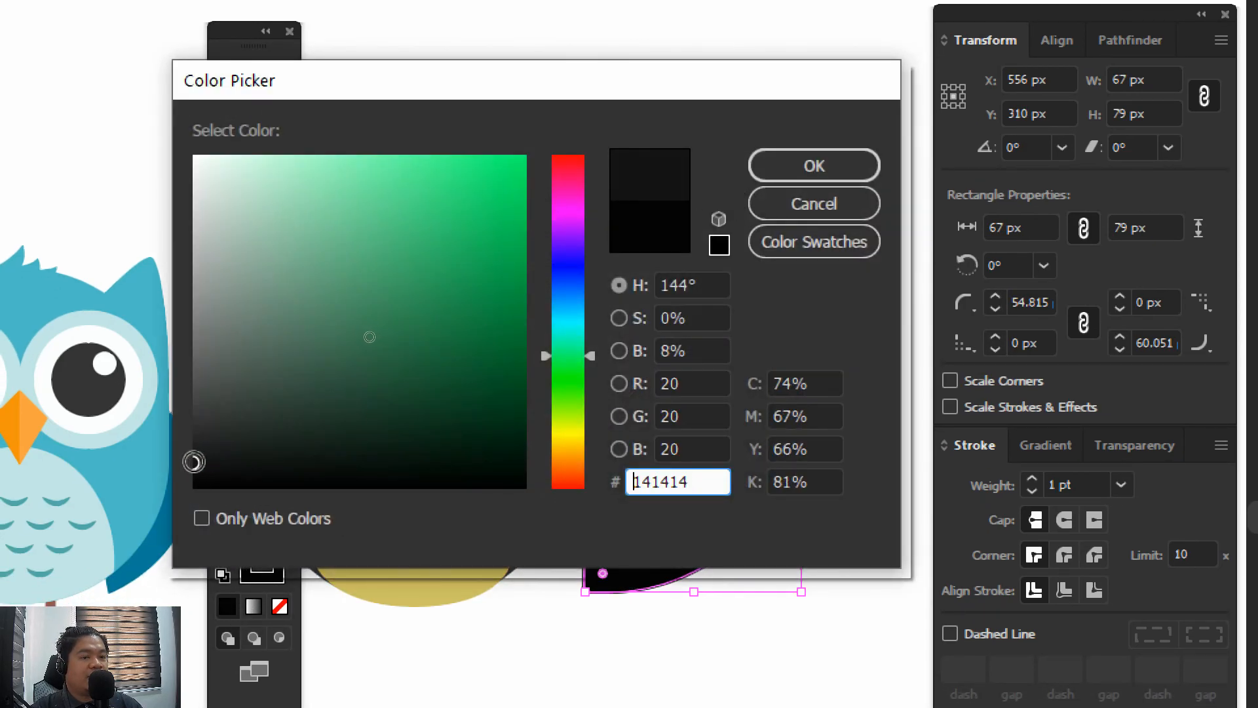
pyautogui.click(795, 172)
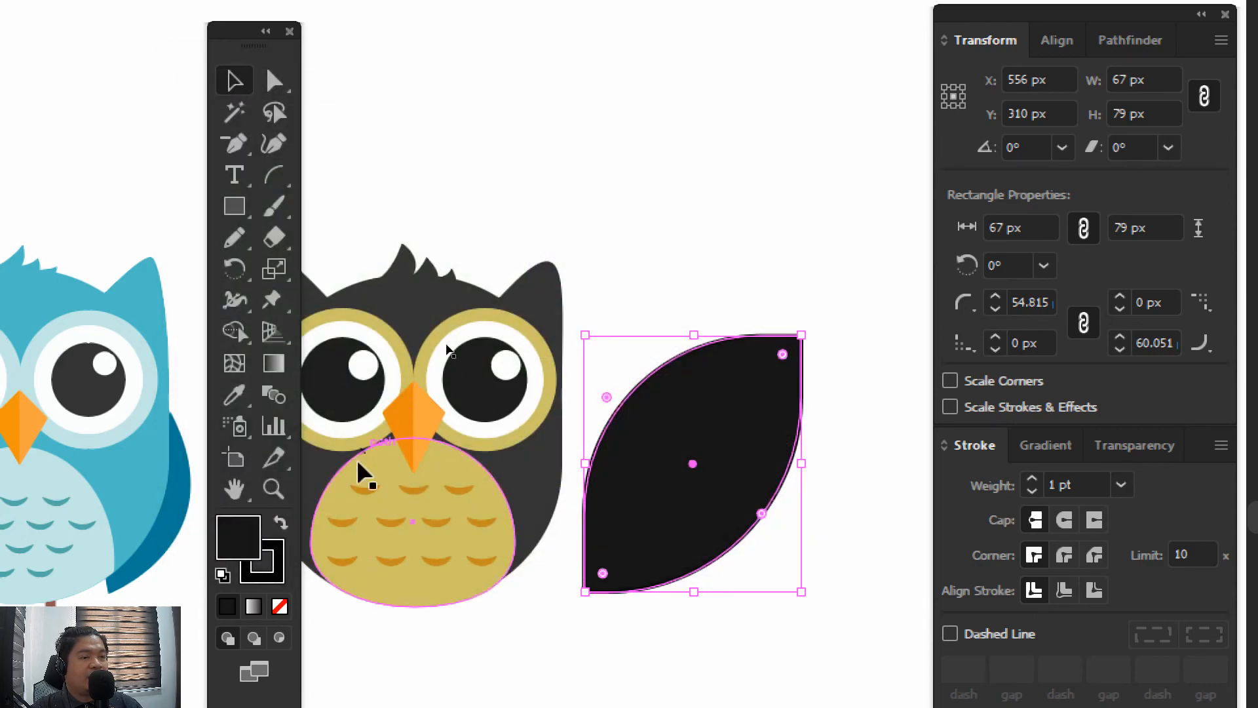
pyautogui.click(279, 605)
# Place the leaf shape over the black owl's right side, scale it to about 59 by 71 px and rotate it to 45°
pyautogui.moveTo(715, 434); pyautogui.dragTo(629, 432)
pyautogui.click(655, 232)
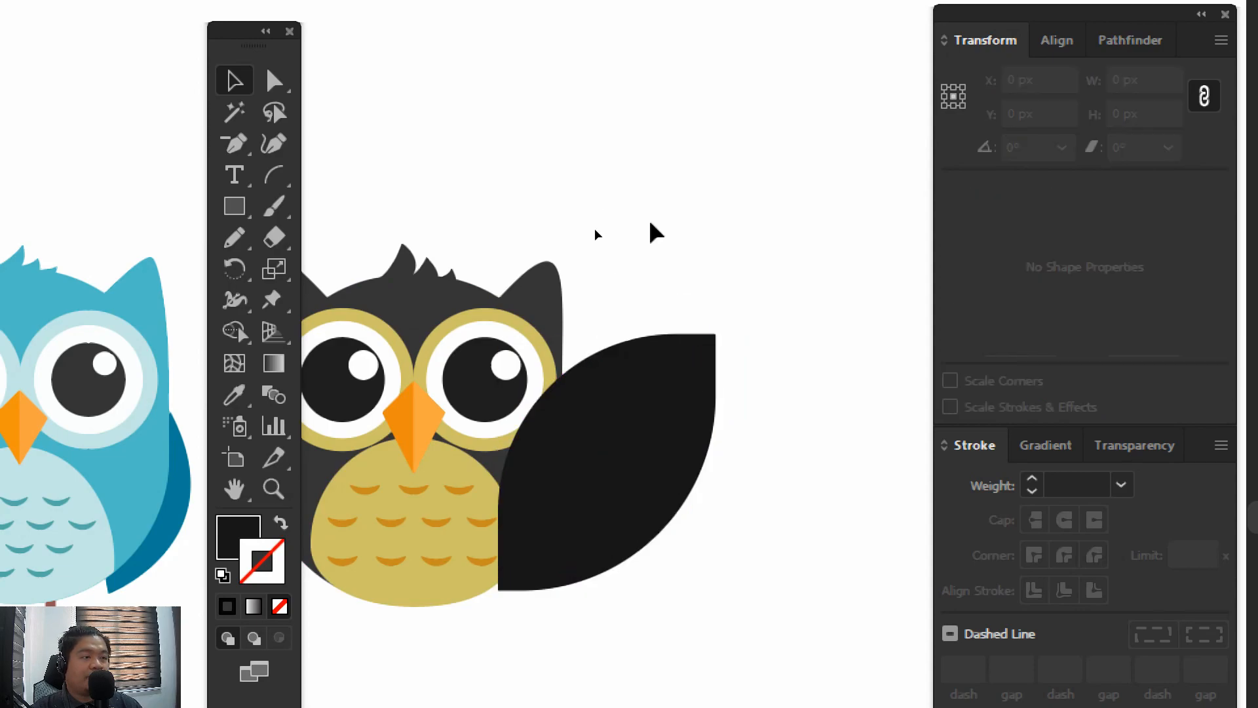
pyautogui.click(624, 418)
pyautogui.moveTo(639, 318); pyautogui.dragTo(840, 274)
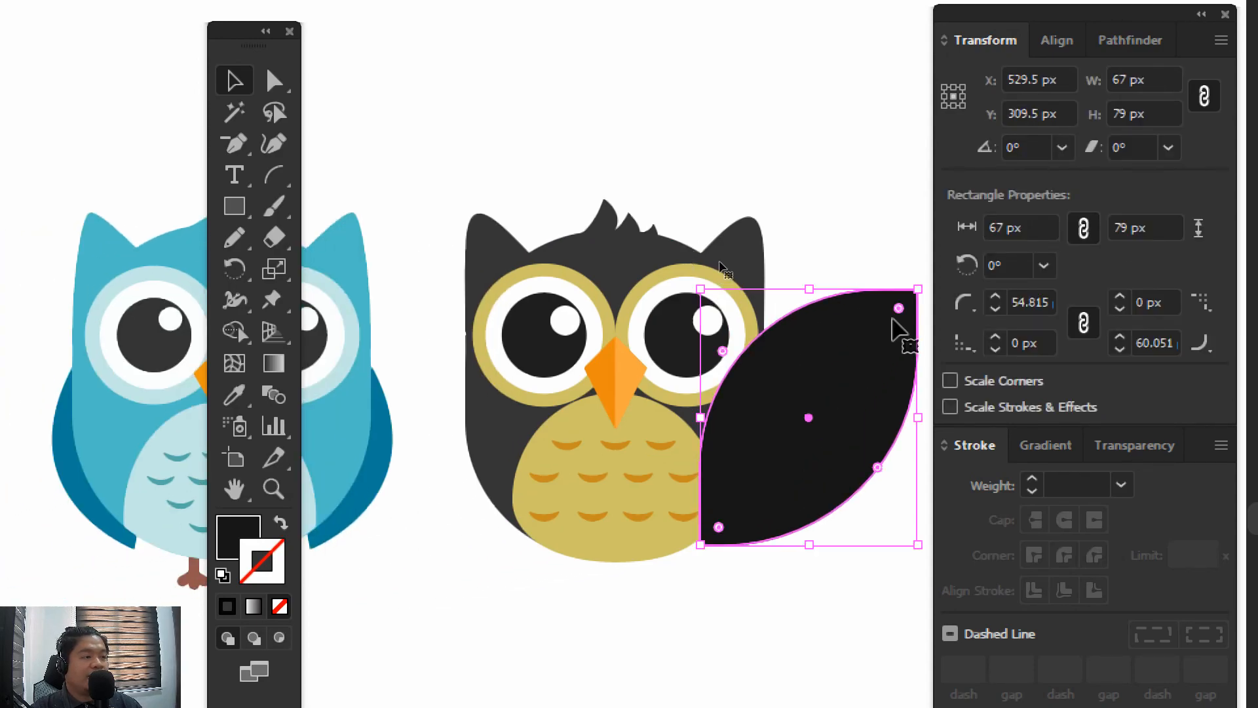
pyautogui.moveTo(918, 275); pyautogui.dragTo(760, 246)
pyautogui.moveTo(864, 419); pyautogui.dragTo(811, 422)
pyautogui.moveTo(819, 581); pyautogui.dragTo(801, 539)
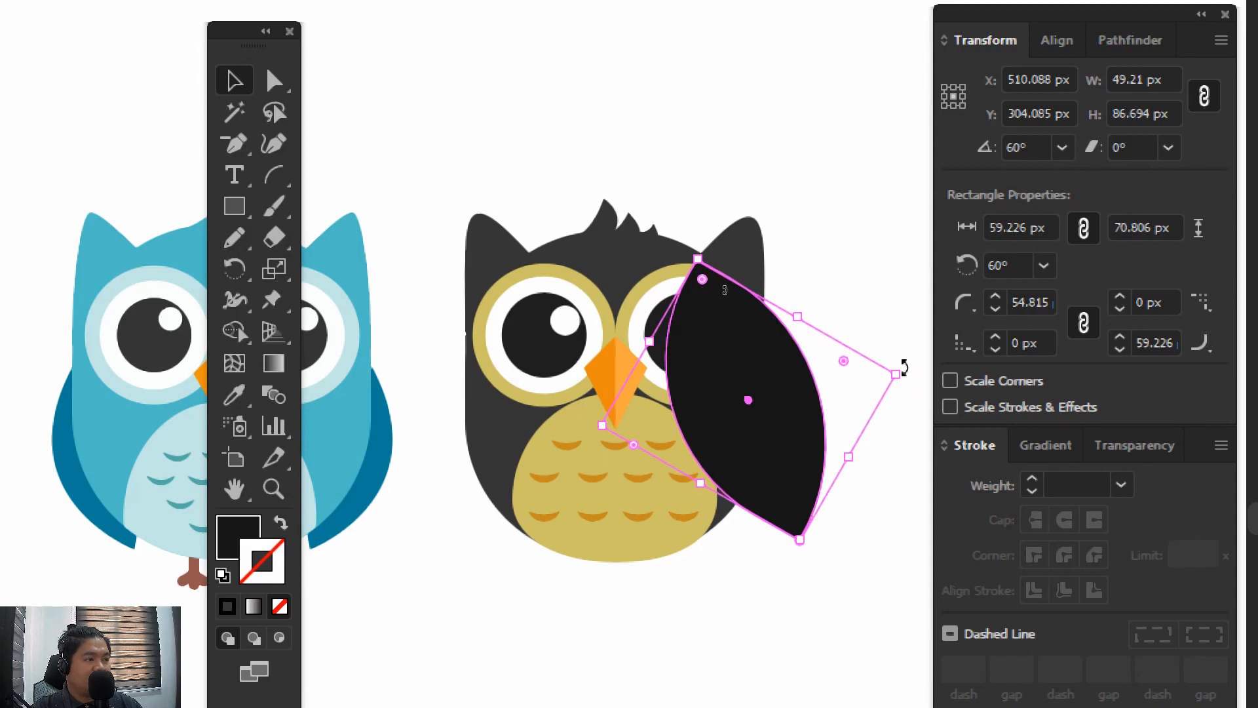
pyautogui.moveTo(904, 368); pyautogui.dragTo(899, 413)
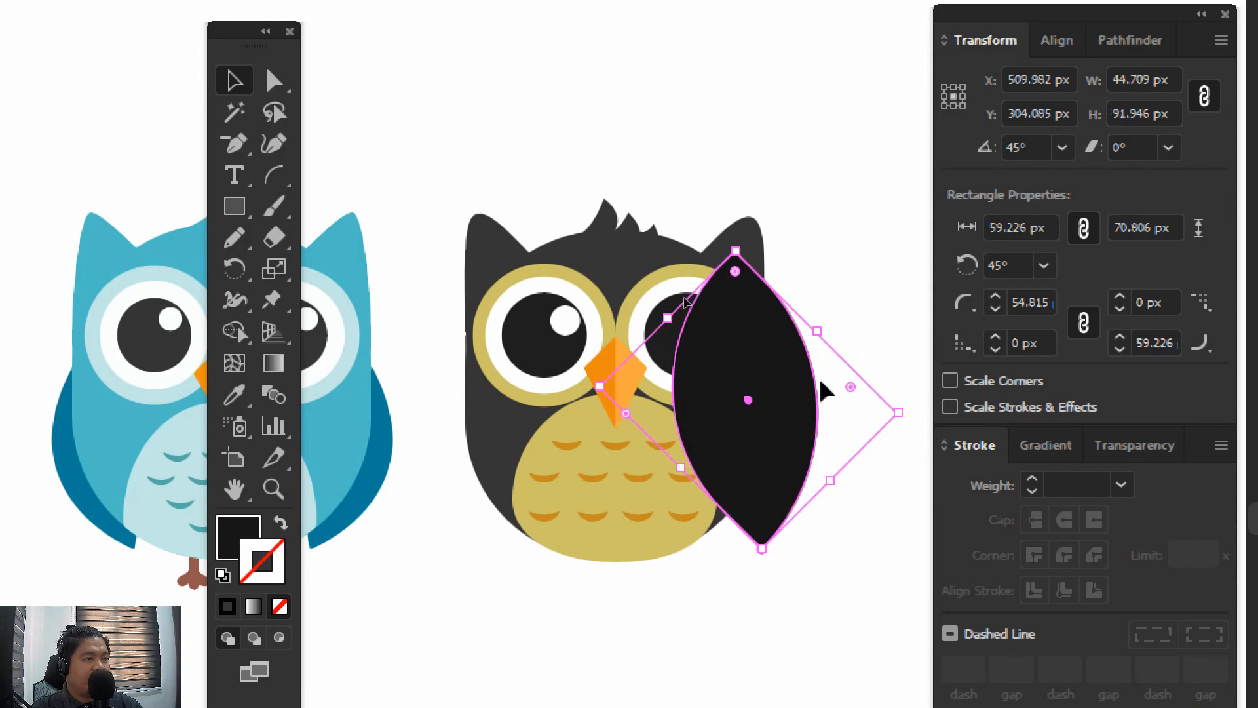
pyautogui.moveTo(804, 408); pyautogui.dragTo(786, 393)
# Send the leaf shape to the back and shift it left until only a wing shows beside the owl's right side
pyautogui.rightClick(778, 388)
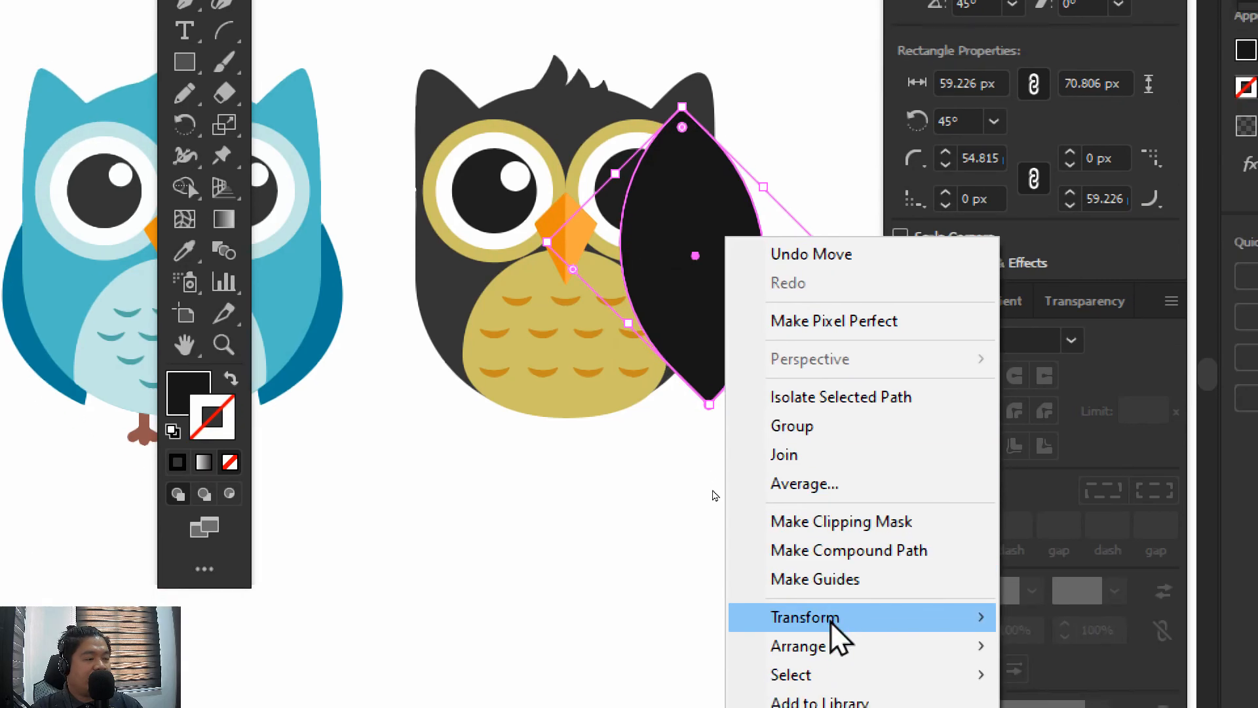
pyautogui.moveTo(898, 707)
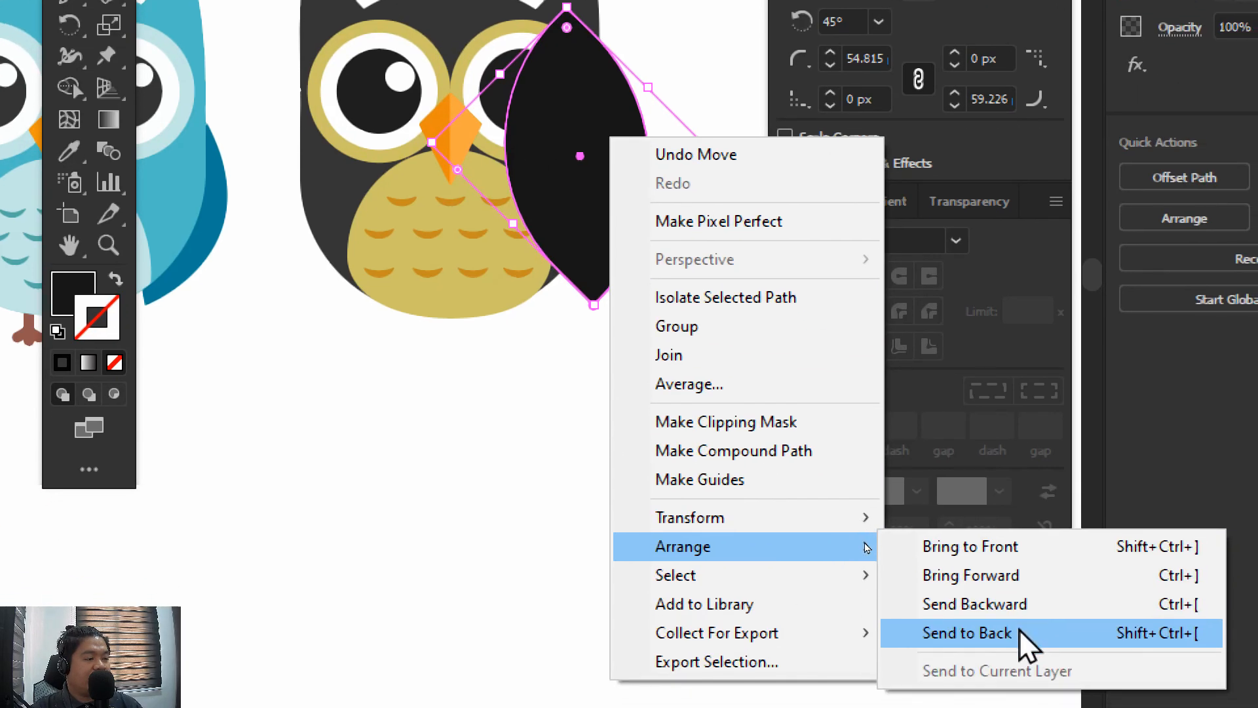
pyautogui.click(1107, 696)
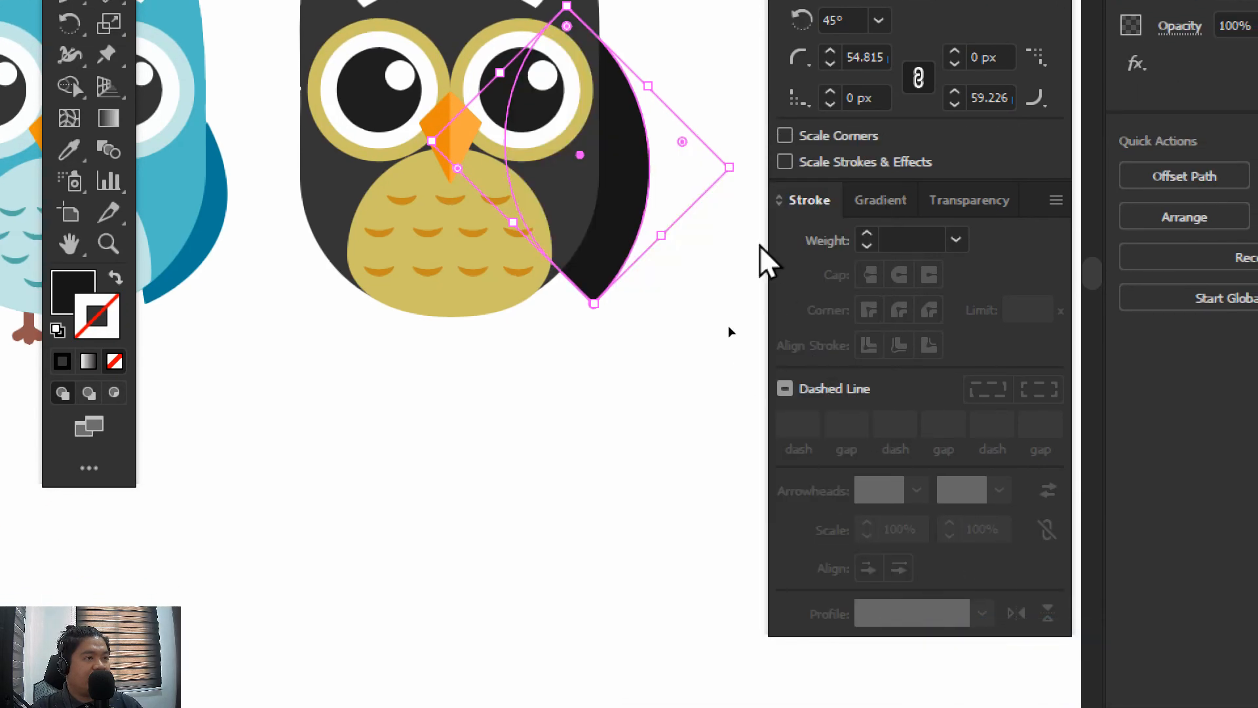
pyautogui.press('Left')
pyautogui.press('Left')
pyautogui.press('Left')
pyautogui.press('Left')
pyautogui.press('Left')
pyautogui.press('Left')
pyautogui.press('Left')
pyautogui.press('Left')
pyautogui.press('Left')
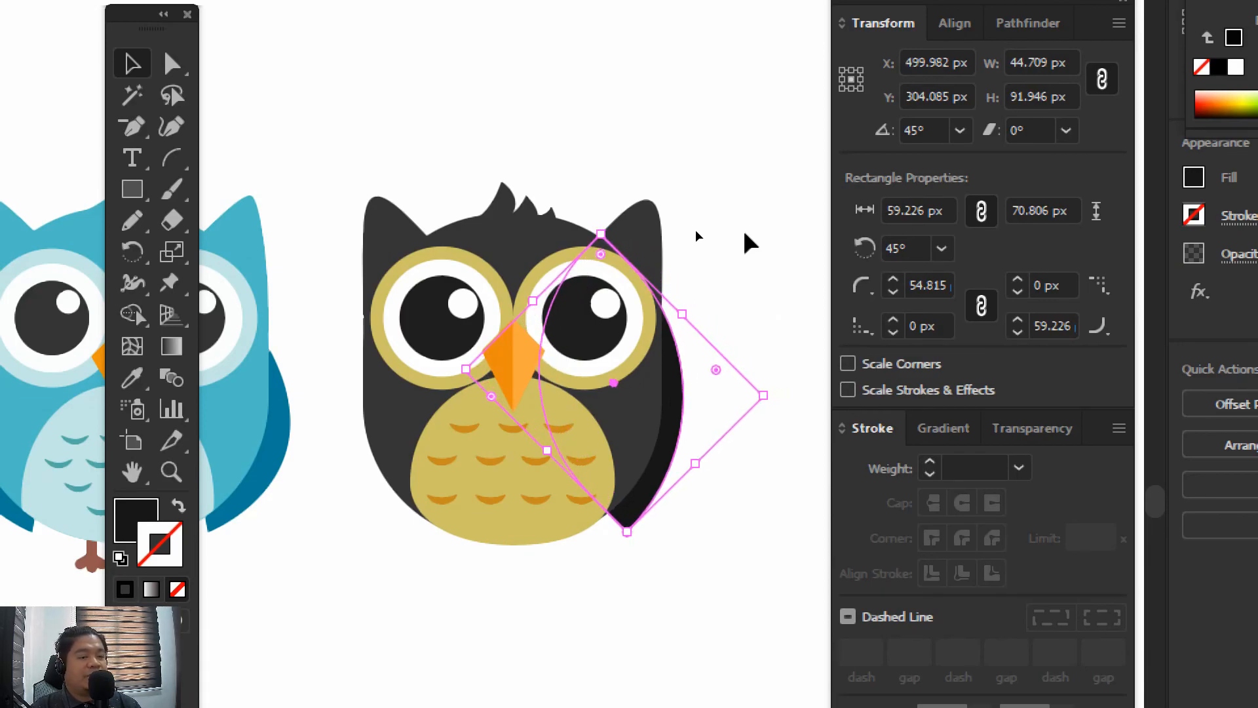
pyautogui.click(734, 561)
pyautogui.moveTo(718, 489); pyautogui.dragTo(769, 521)
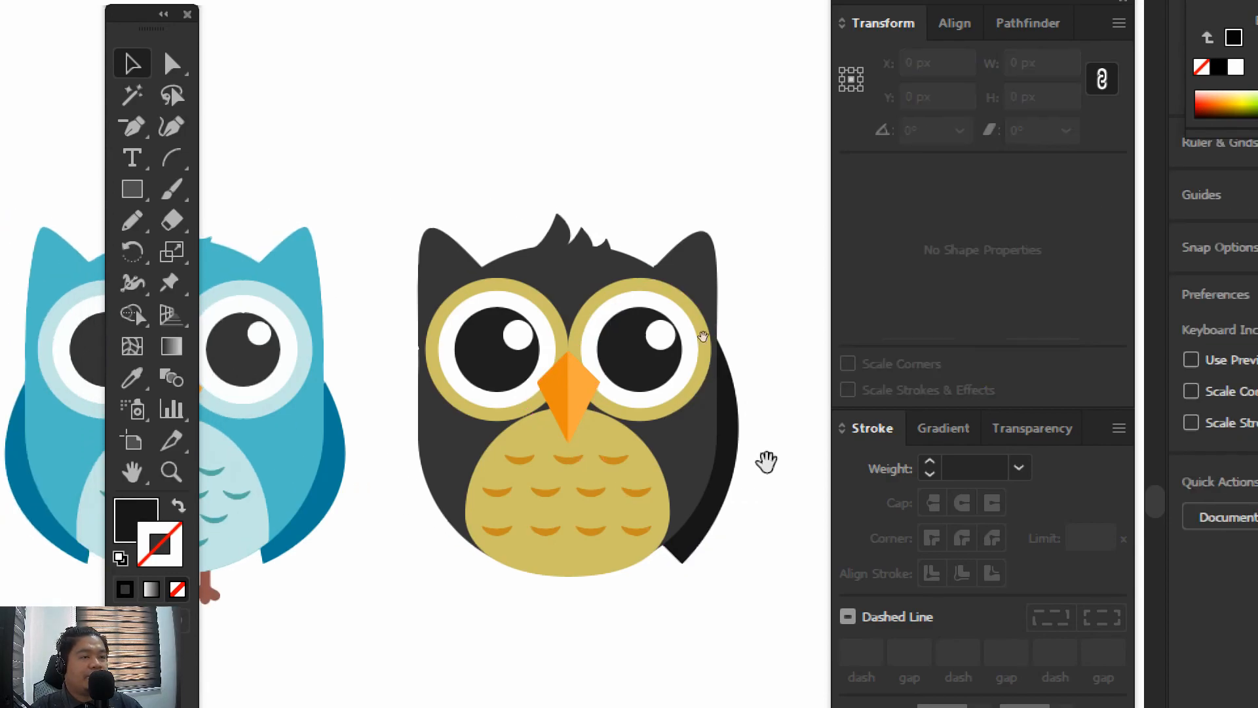
# Nudge the right wing outward by 2 px and rotate it slightly to about 49.4°
pyautogui.click(735, 403)
pyautogui.press('Right')
pyautogui.press('Right')
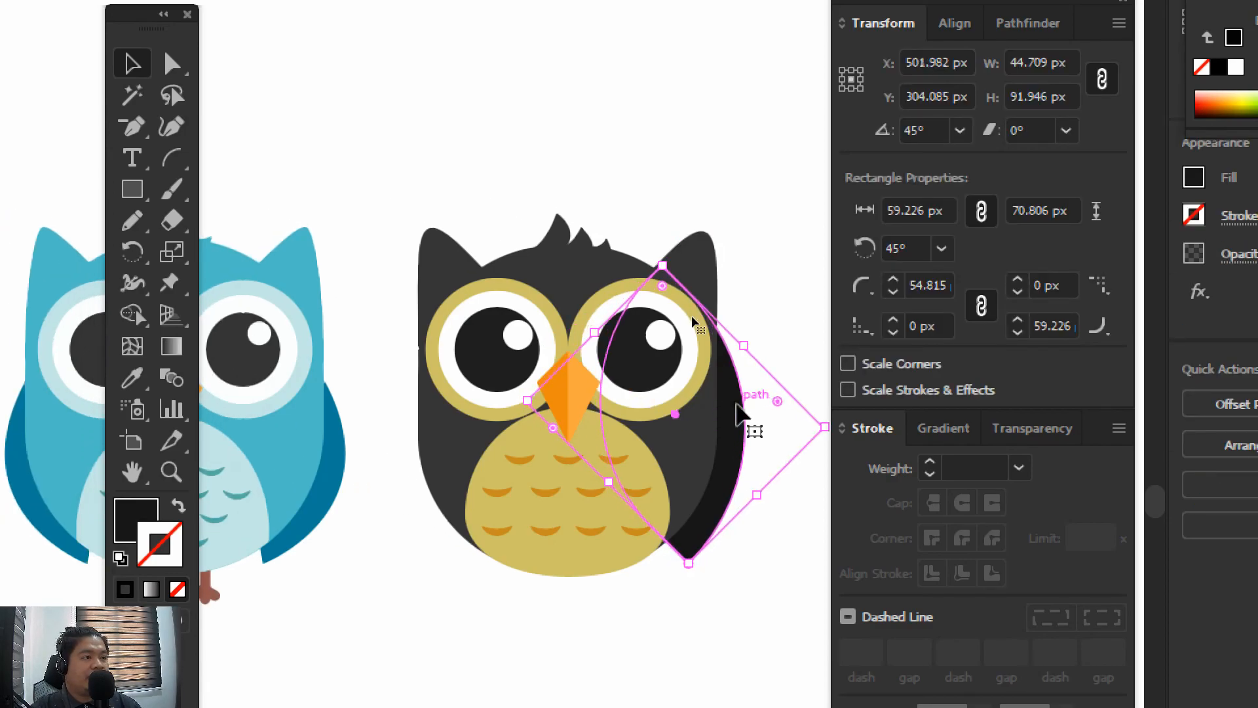
pyautogui.click(671, 251)
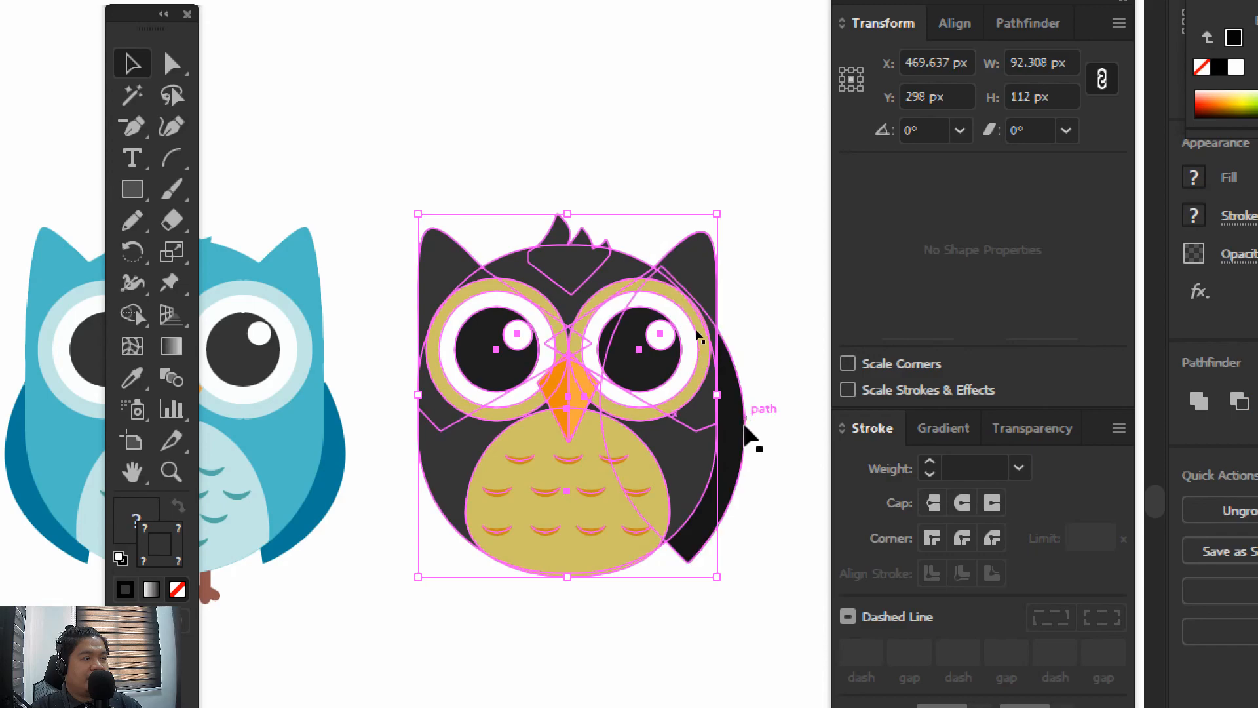
pyautogui.click(743, 431)
pyautogui.moveTo(663, 258); pyautogui.dragTo(652, 252)
pyautogui.click(773, 288)
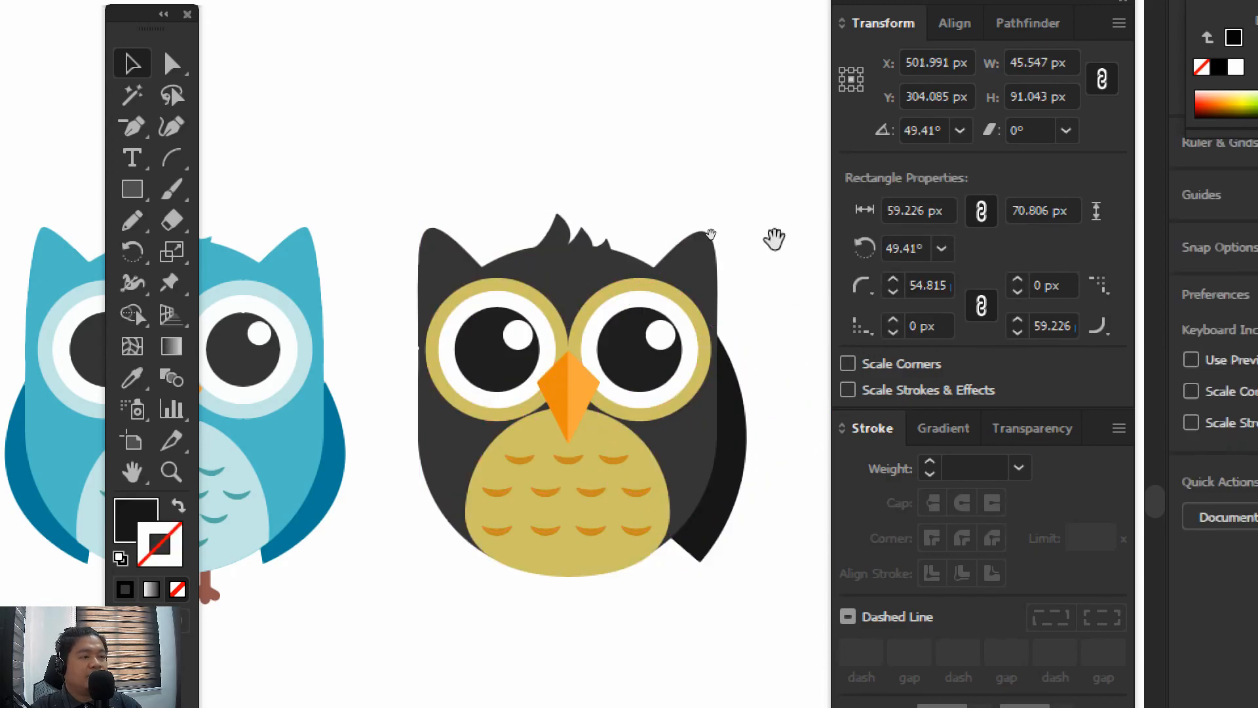
pyautogui.moveTo(775, 242)
pyautogui.mouseDown()
pyautogui.moveTo(745, 243)
pyautogui.moveTo(784, 241)
pyautogui.mouseUp()
# Duplicate the right wing over to the black owl's left side and send the copy to the back
pyautogui.click(732, 445)
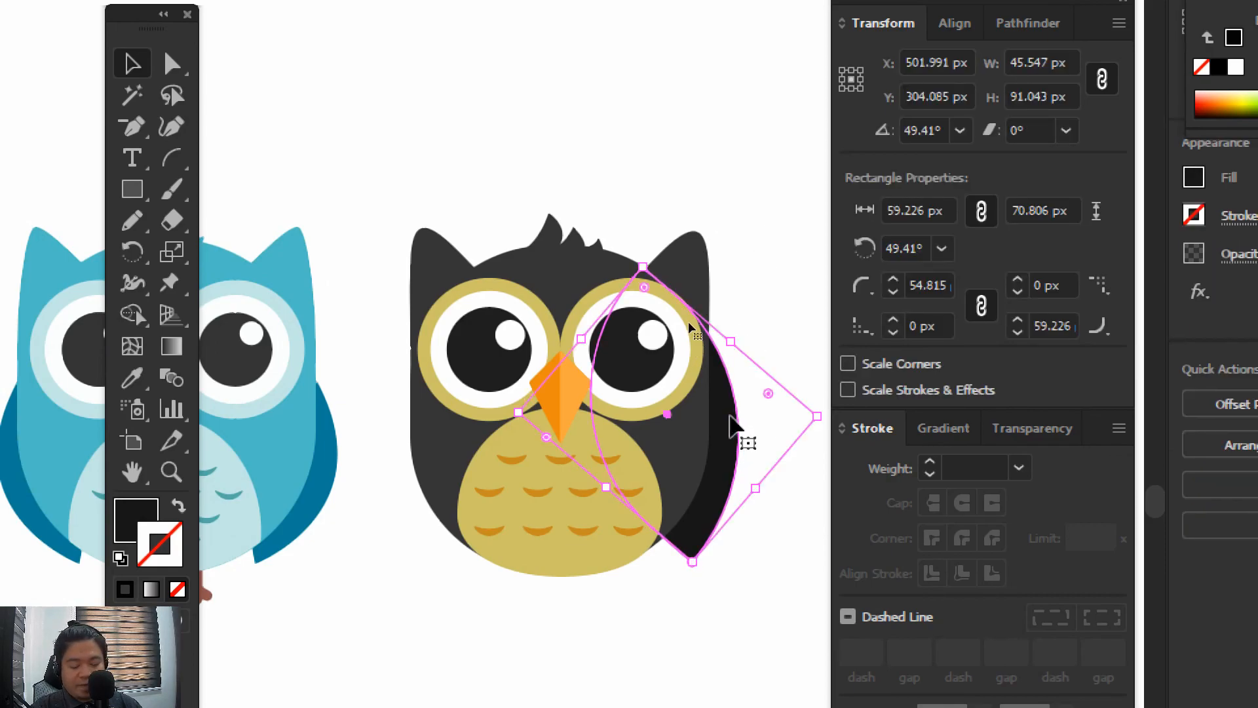
pyautogui.click(808, 510)
pyautogui.moveTo(733, 419); pyautogui.dragTo(396, 370)
pyautogui.rightClick(390, 364)
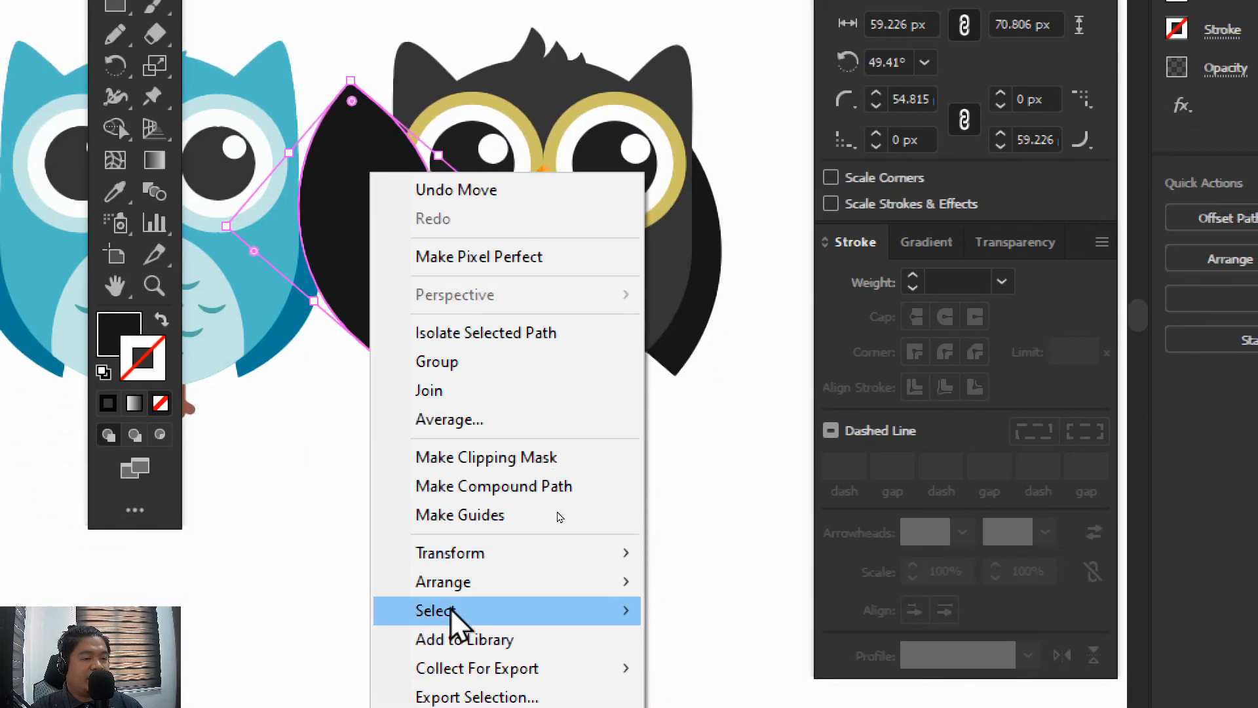
pyautogui.moveTo(476, 707)
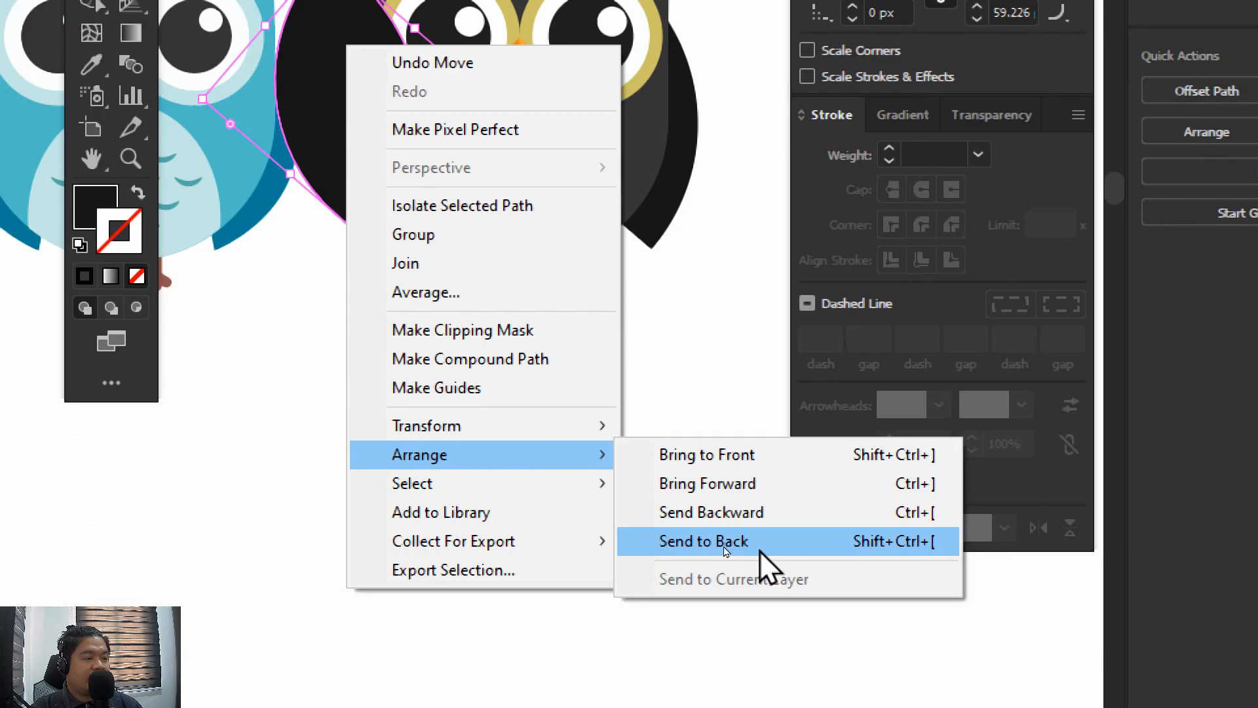
pyautogui.click(783, 672)
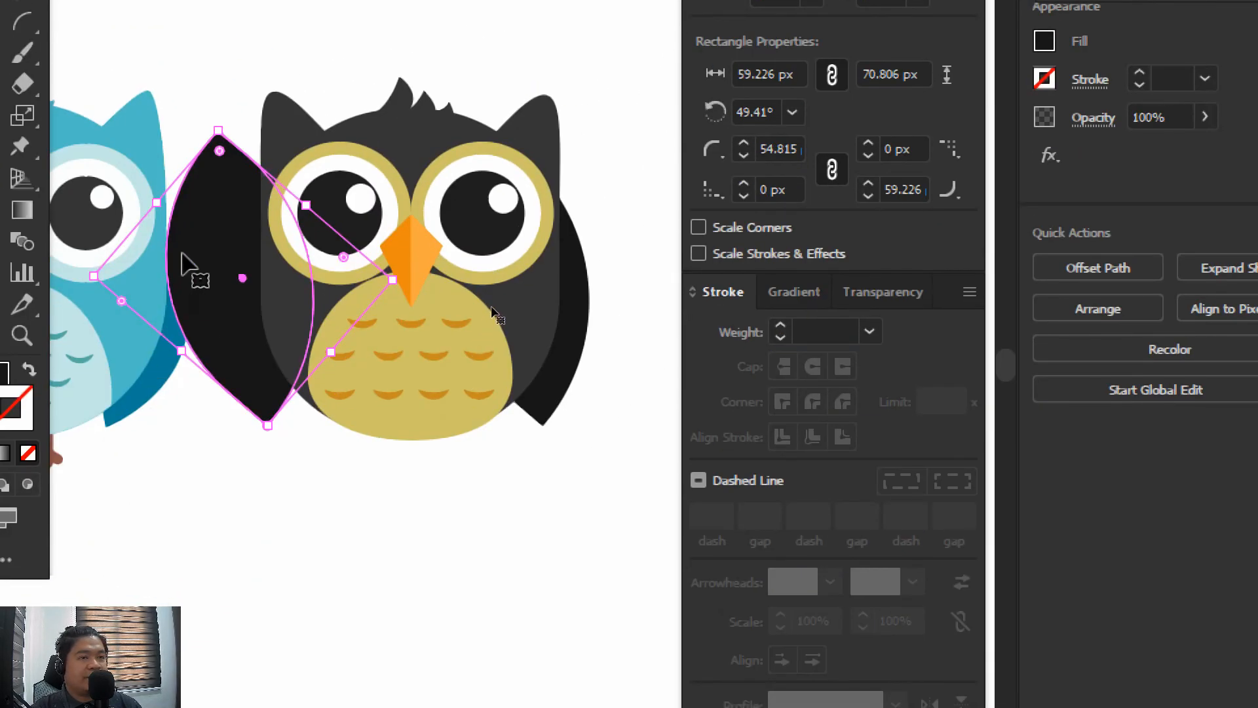
# Reflect the copied wing across the vertical axis
pyautogui.rightClick(190, 242)
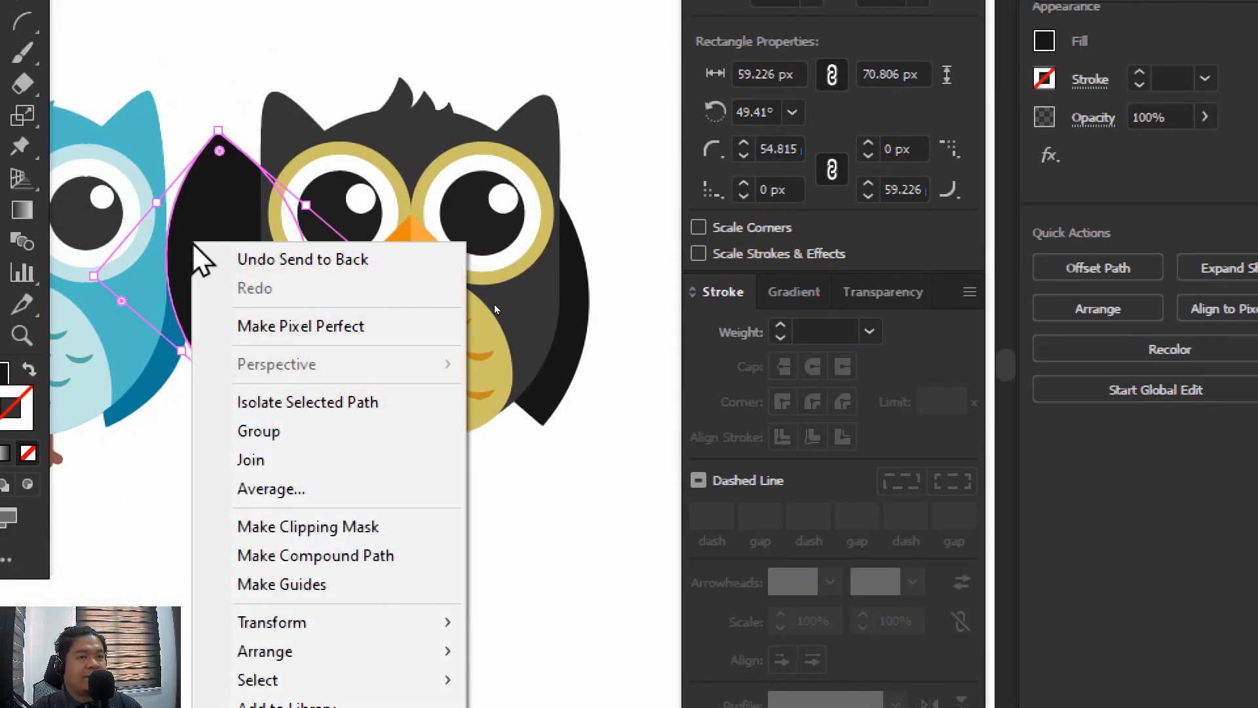
pyautogui.moveTo(269, 616)
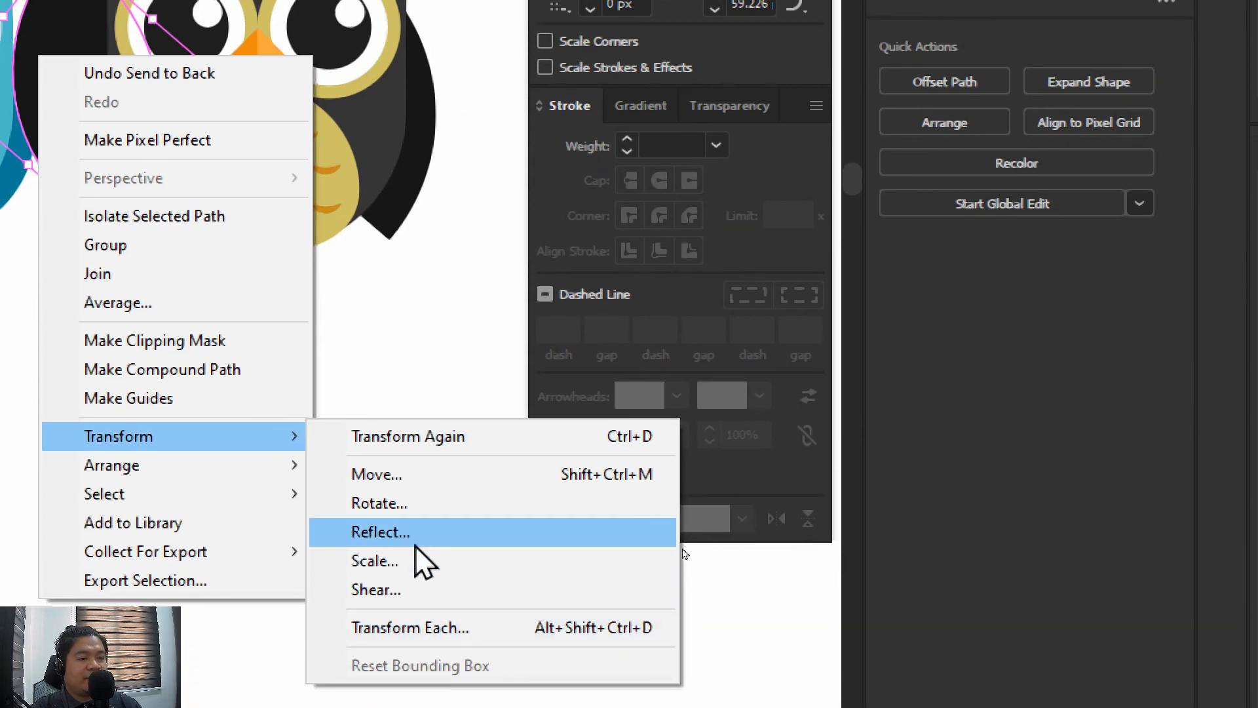
pyautogui.click(411, 536)
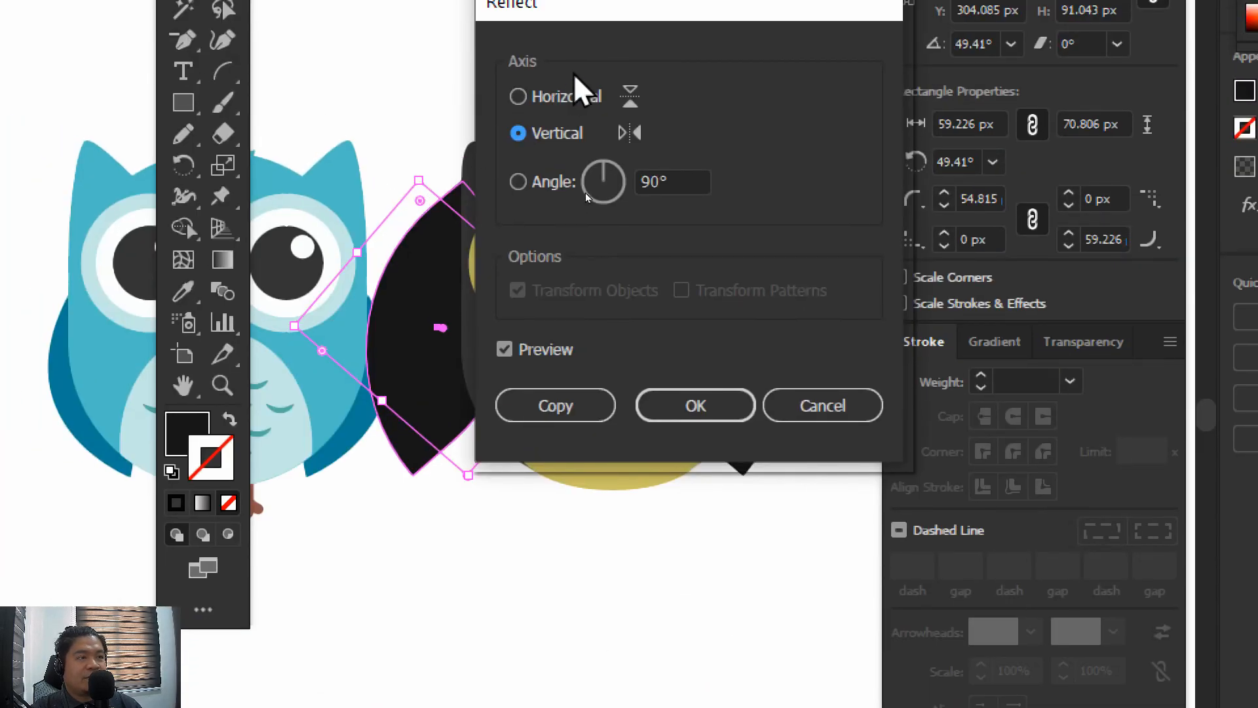
pyautogui.moveTo(593, 35); pyautogui.dragTo(765, 53)
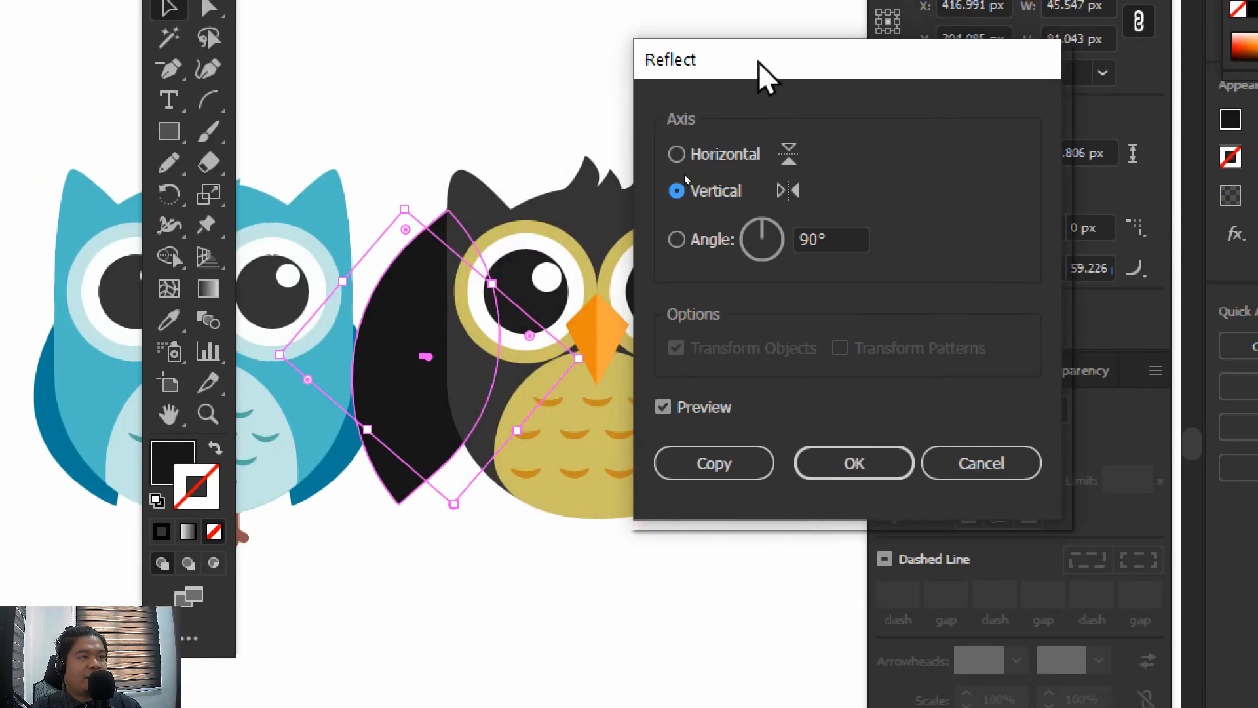
pyautogui.click(824, 472)
# Nudge the reflected wing right to about X 435 px, tucking it behind the owl's left side to match the right wing
pyautogui.press('Right')
pyautogui.press('Right')
pyautogui.press('Right')
pyautogui.press('Right')
pyautogui.press('Right')
pyautogui.press('Right')
pyautogui.press('Right')
pyautogui.press('Right')
pyautogui.press('Right')
pyautogui.press('Right')
pyautogui.press('Right')
pyautogui.press('Right')
pyautogui.press('Right')
pyautogui.press('Right')
pyautogui.press('Right')
pyautogui.press('Right')
pyautogui.press('Right')
pyautogui.press('Right')
pyautogui.press('Right')
pyautogui.press('Right')
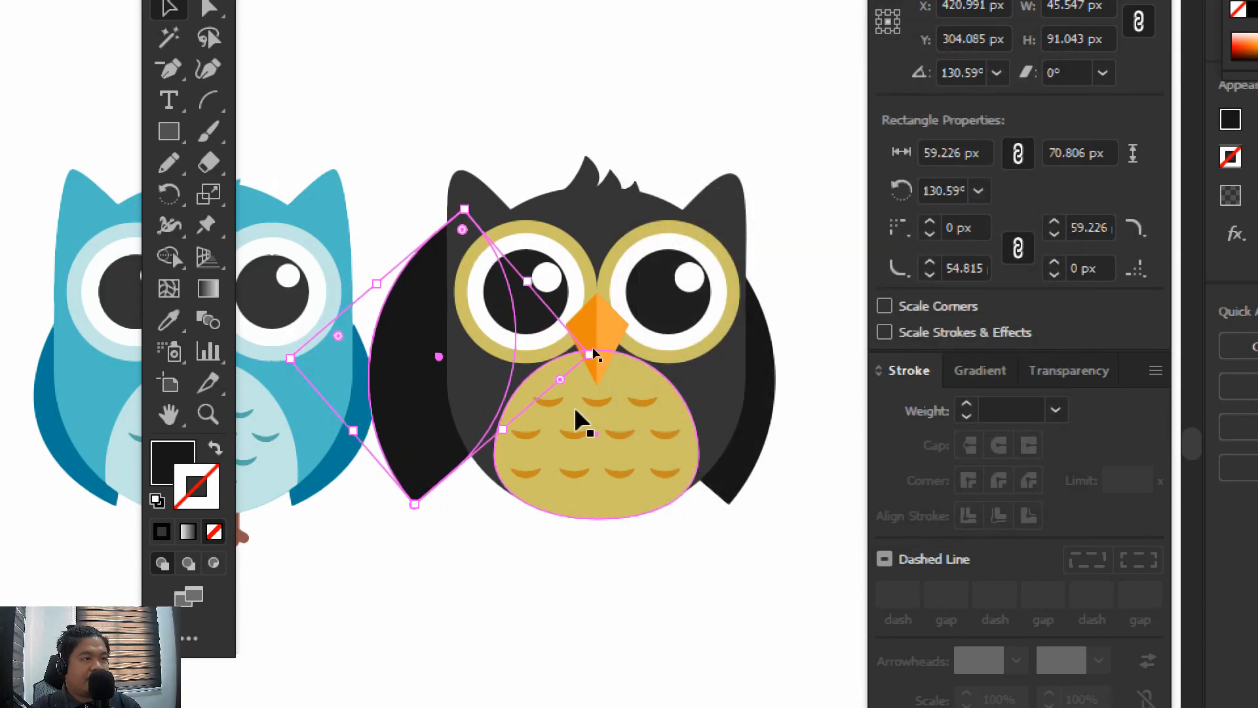
pyautogui.press('Left')
pyautogui.press('Left')
pyautogui.press('Left')
pyautogui.press('Left')
pyautogui.press('Left')
pyautogui.press('Left')
pyautogui.press('Left')
pyautogui.press('Left')
pyautogui.press('Left')
pyautogui.press('Left')
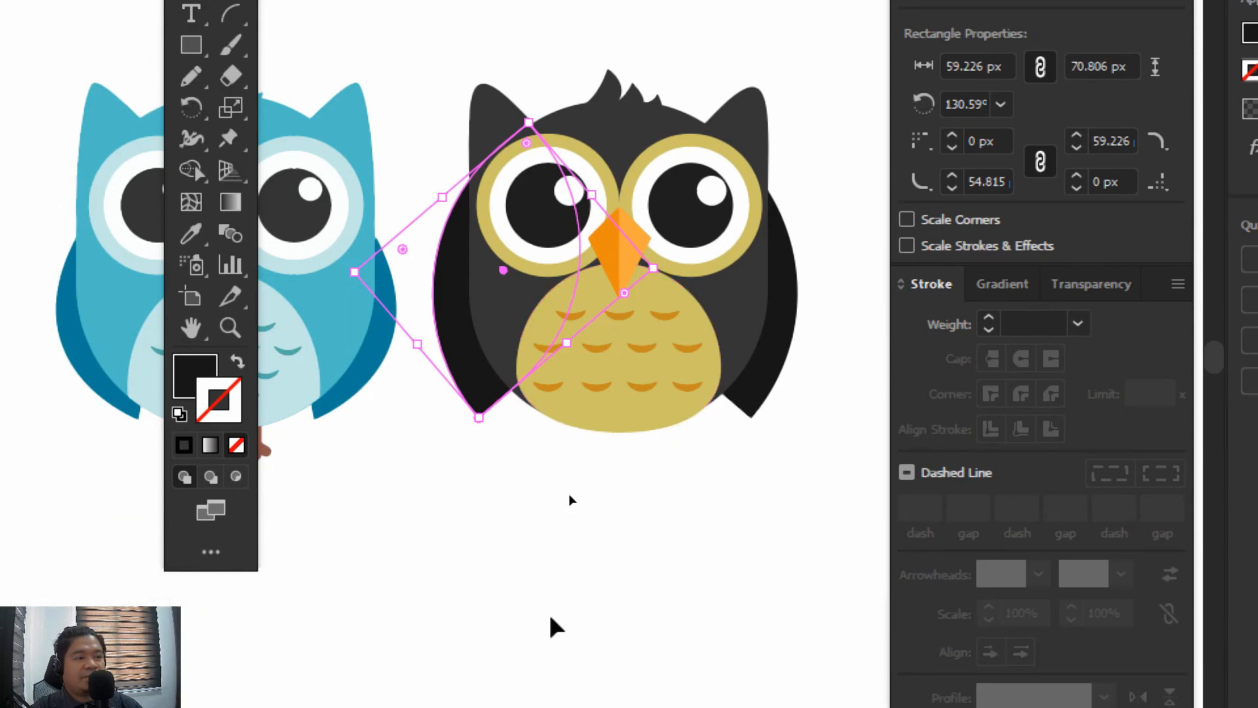
pyautogui.click(526, 697)
pyautogui.moveTo(532, 568); pyautogui.dragTo(513, 598)
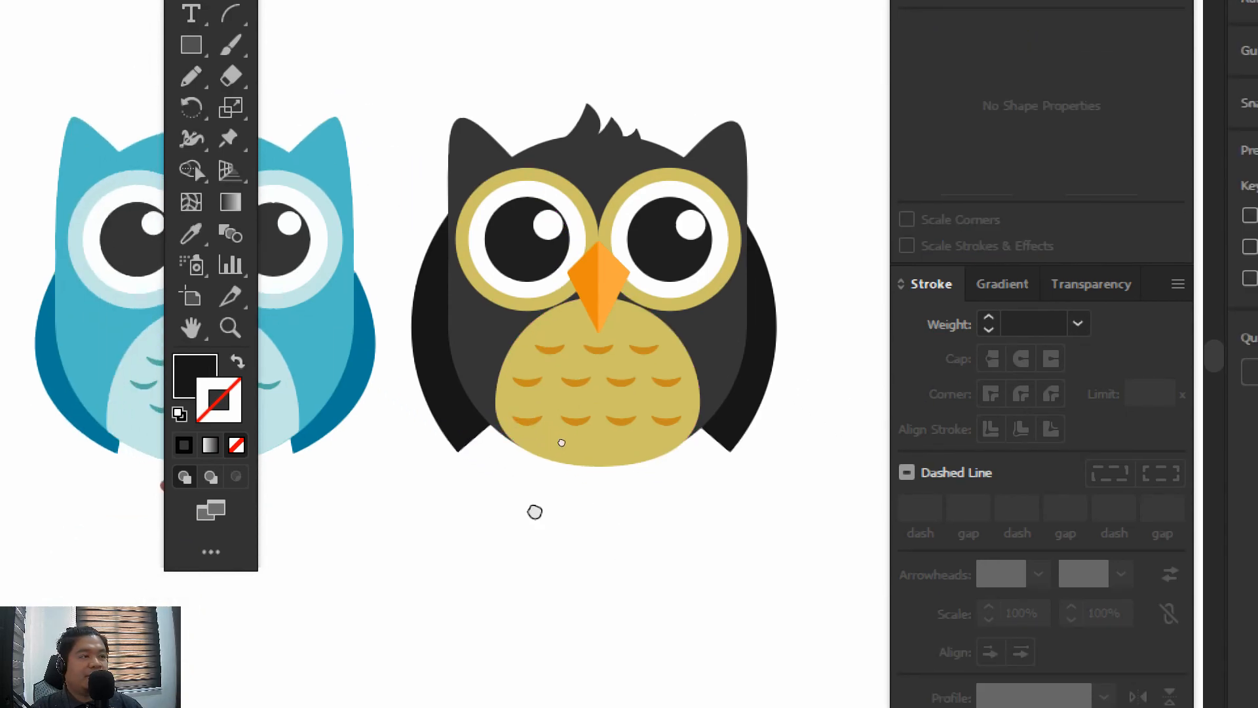
# Select both wings of the black owl, scale them down slightly together, and nudge them right behind the body
pyautogui.moveTo(534, 512); pyautogui.dragTo(553, 506)
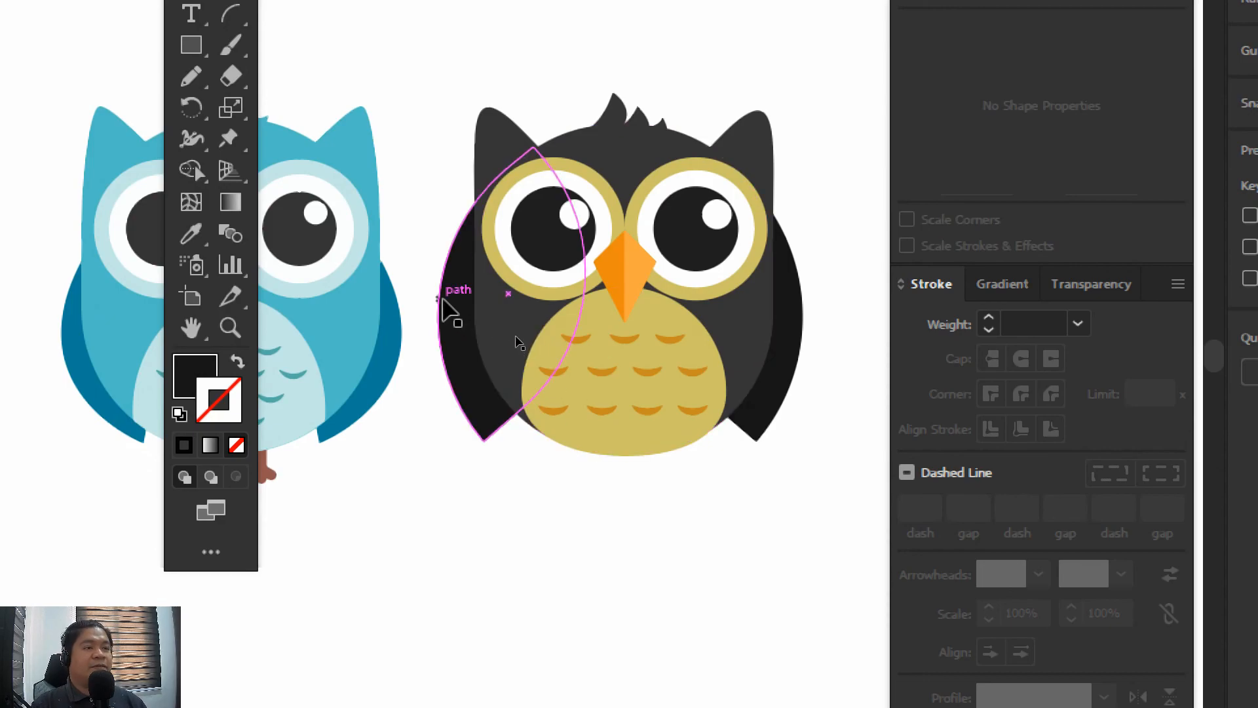
pyautogui.click(451, 311)
pyautogui.keyDown('shift'); pyautogui.click(786, 359); pyautogui.keyUp('shift')
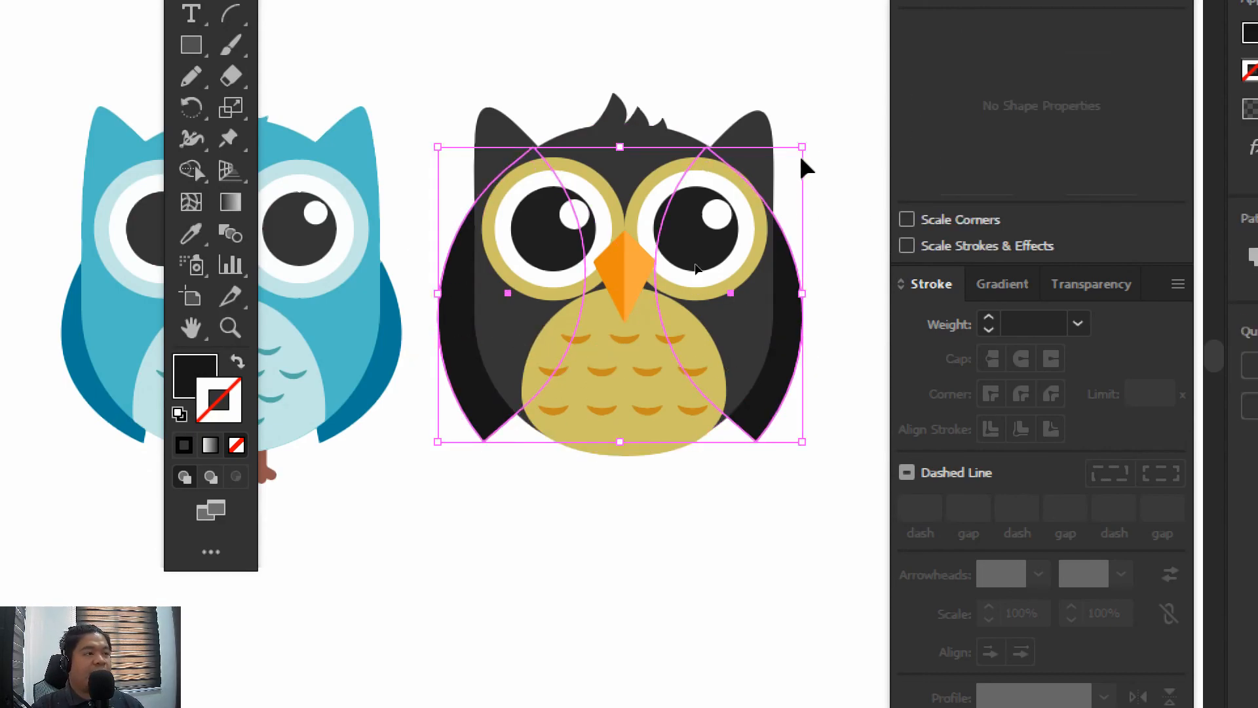
pyautogui.moveTo(802, 147); pyautogui.dragTo(773, 170)
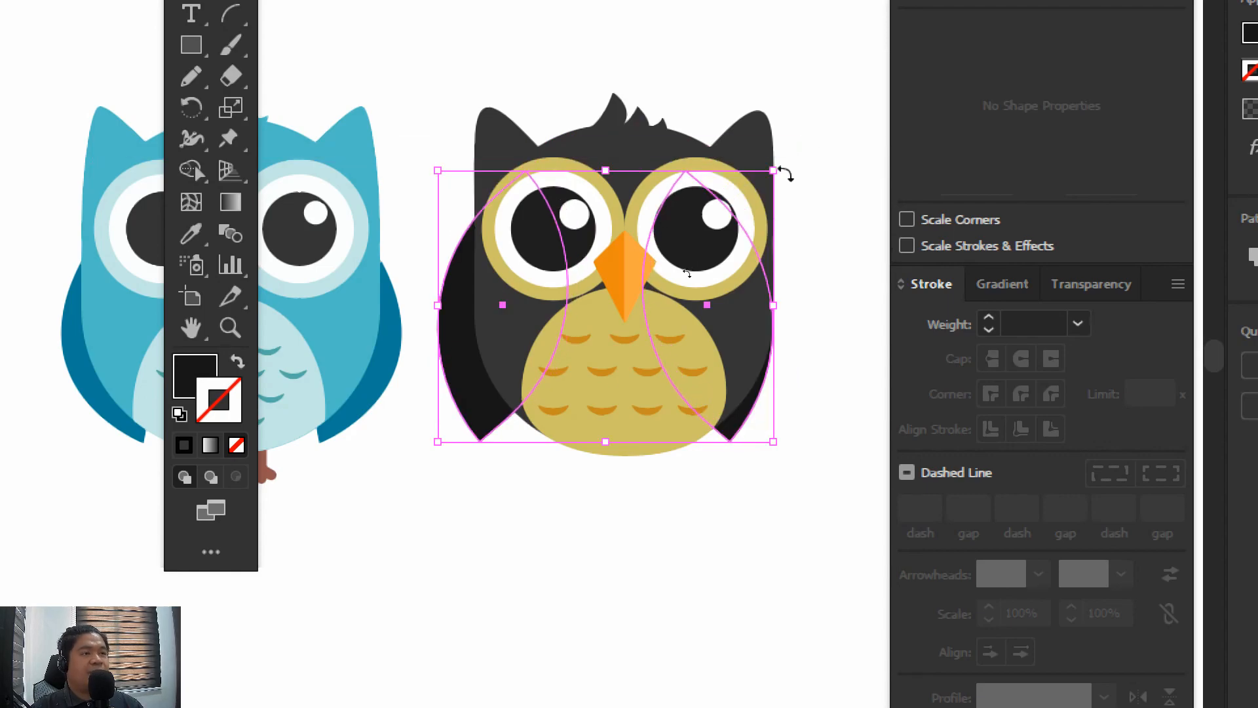
pyautogui.press('Right')
pyautogui.press('Right')
pyautogui.press('Right')
pyautogui.press('Left')
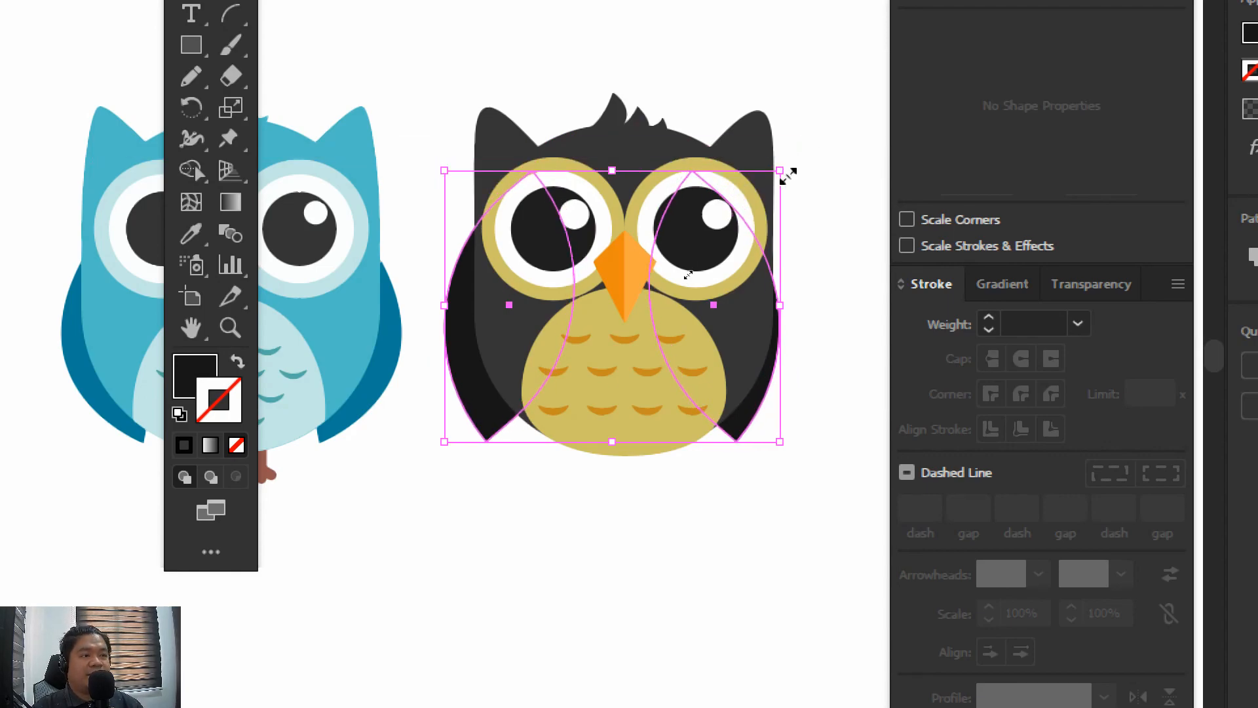
pyautogui.click(812, 536)
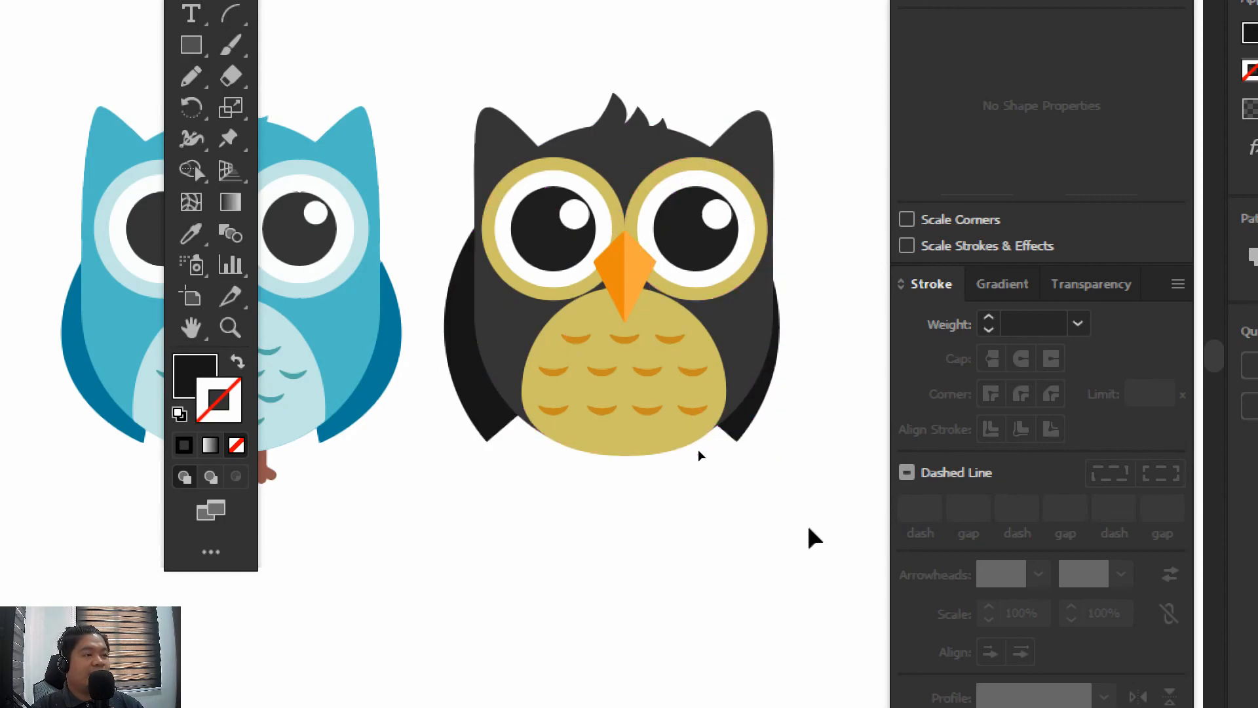
# Isolate the wings and nudge the right wing outward from the owl's body
pyautogui.doubleClick(759, 428)
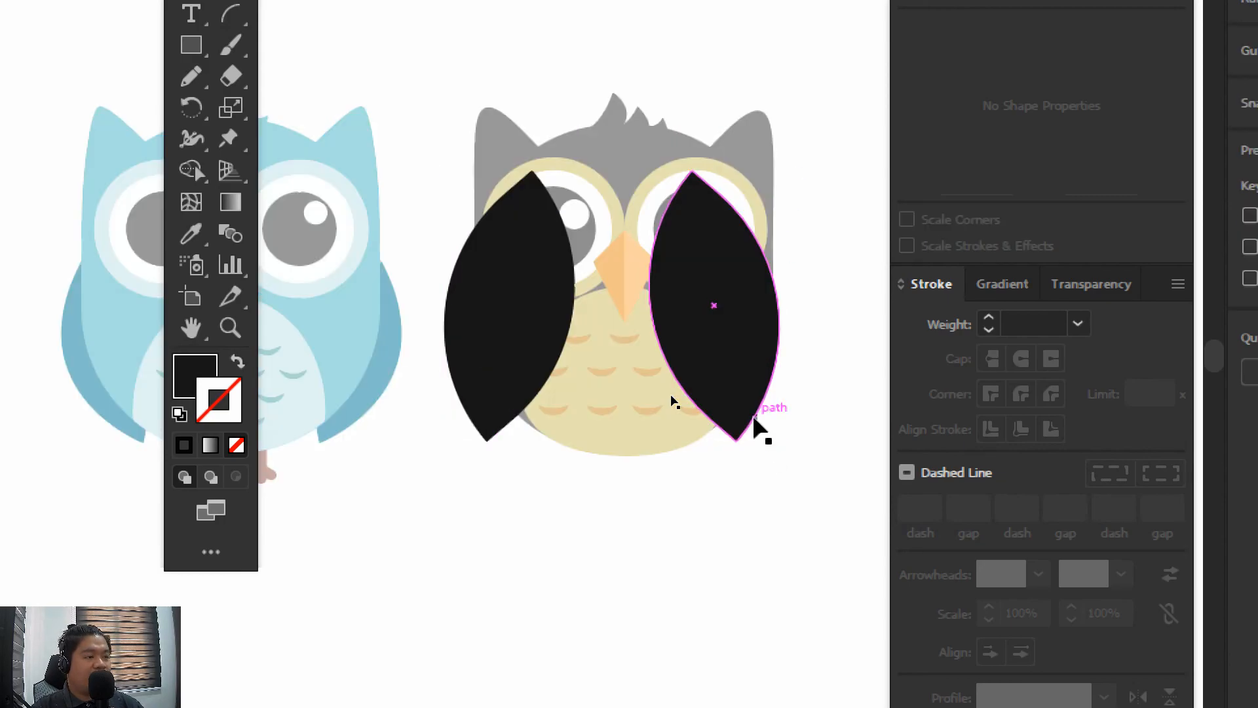
pyautogui.click(755, 421)
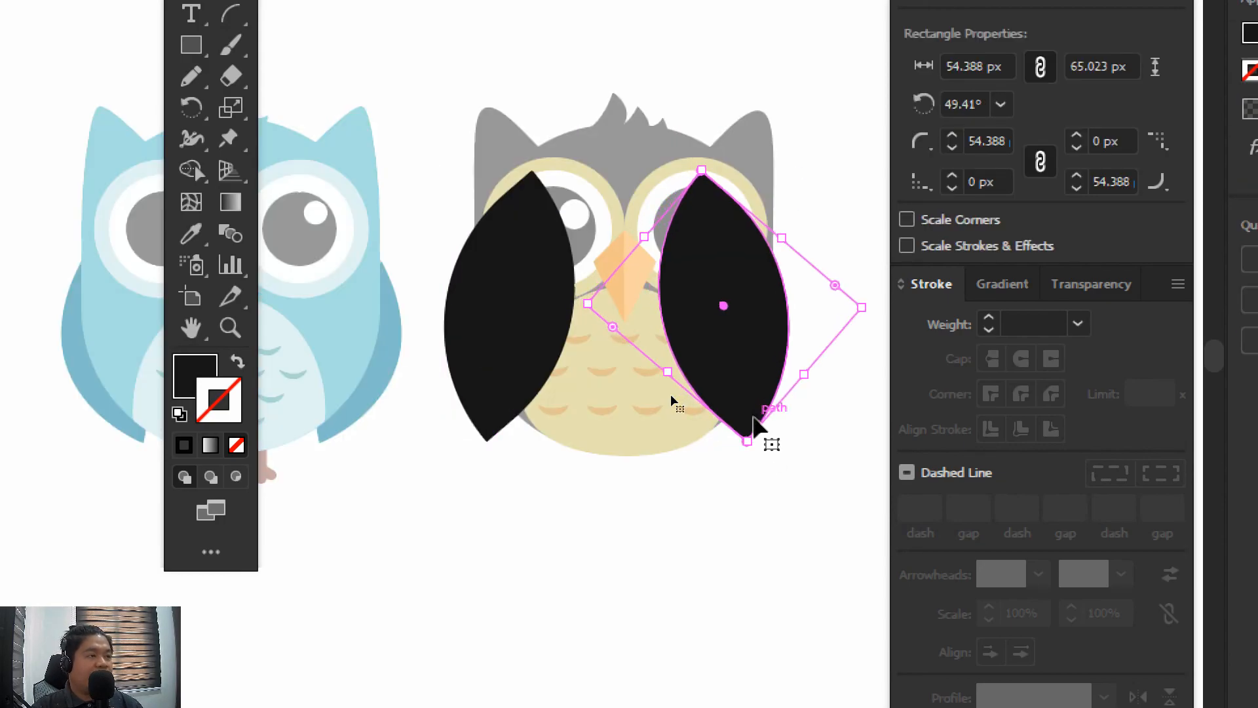
pyautogui.doubleClick(733, 549)
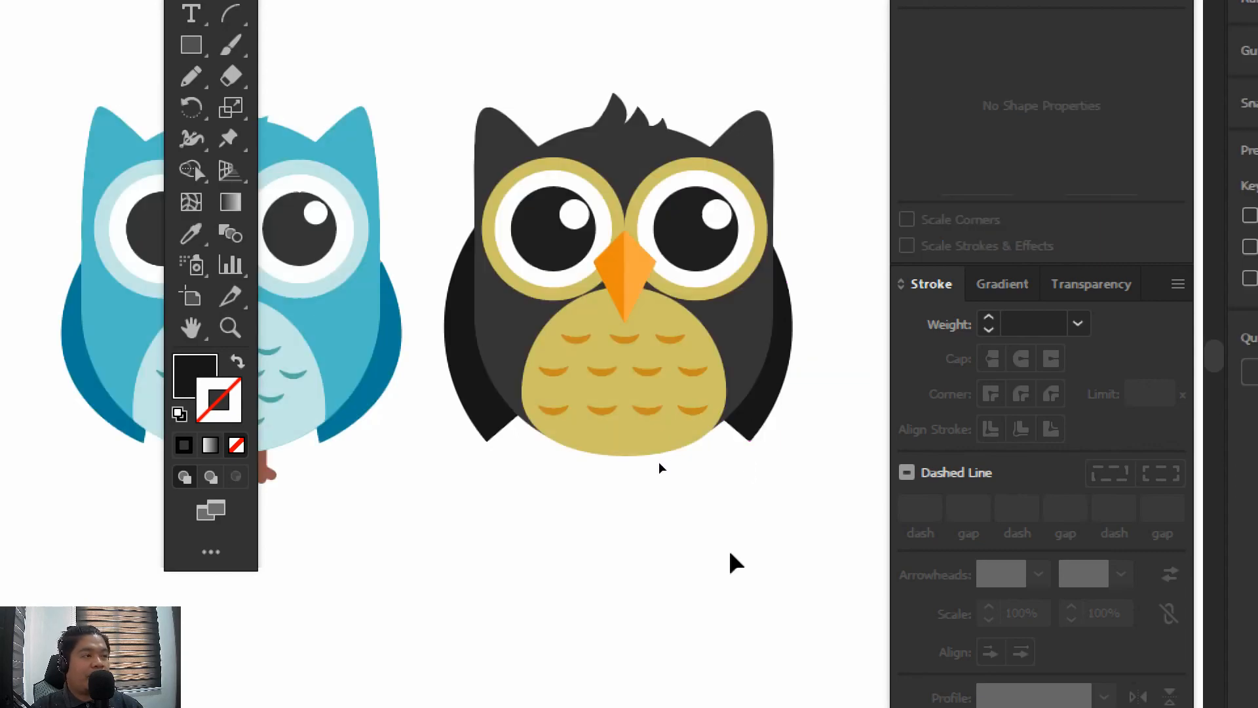
# Select only the right wing's path and nudge it slightly further outward to balance the left wing
pyautogui.press('space')
pyautogui.moveTo(751, 340); pyautogui.dragTo(665, 354)
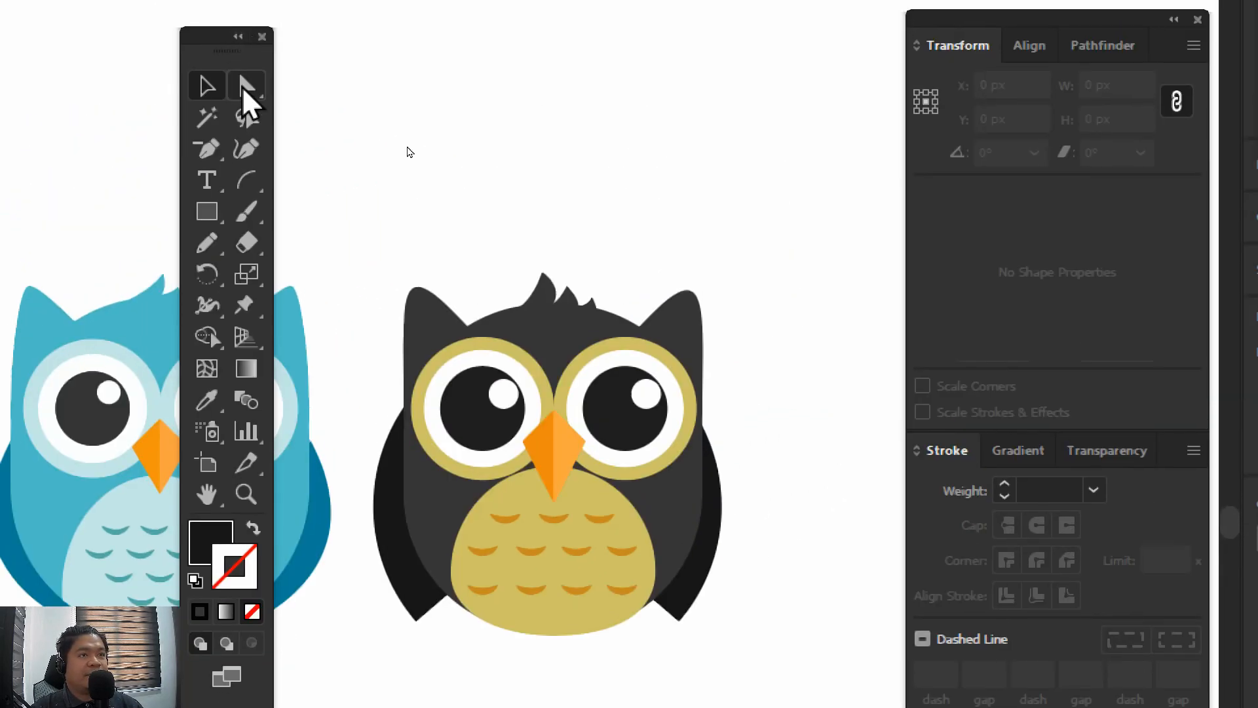
pyautogui.click(246, 89)
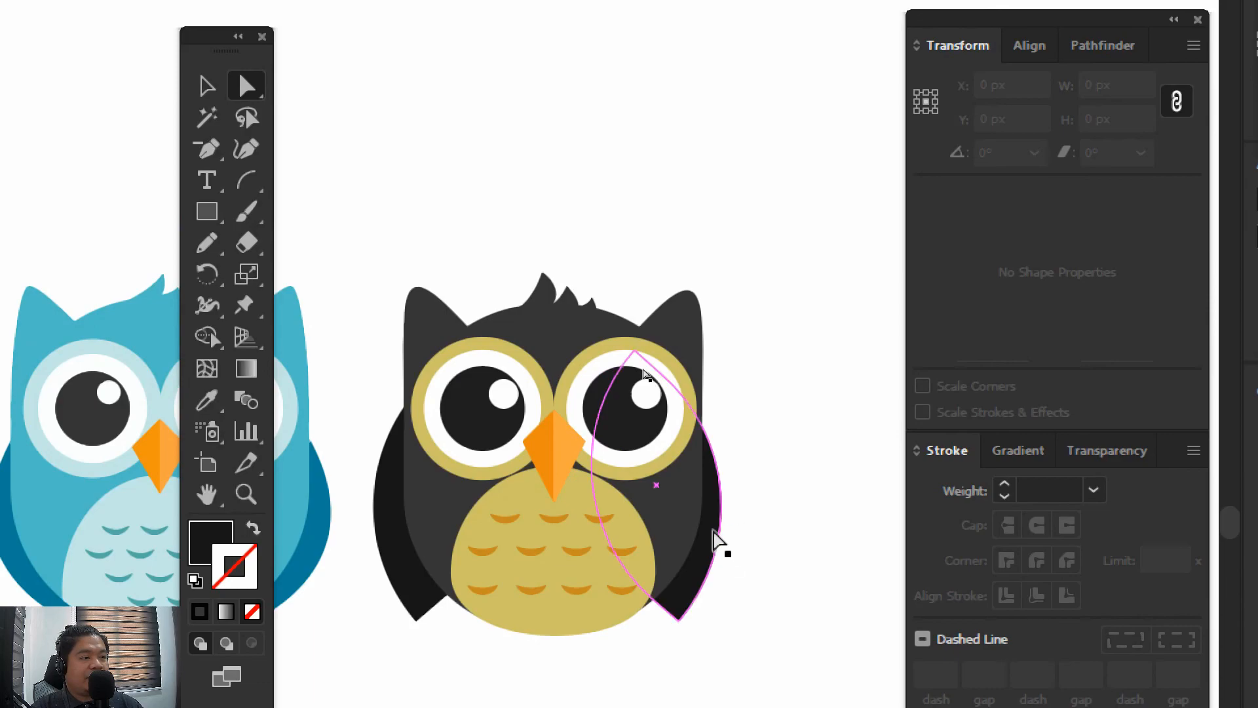
pyautogui.click(715, 541)
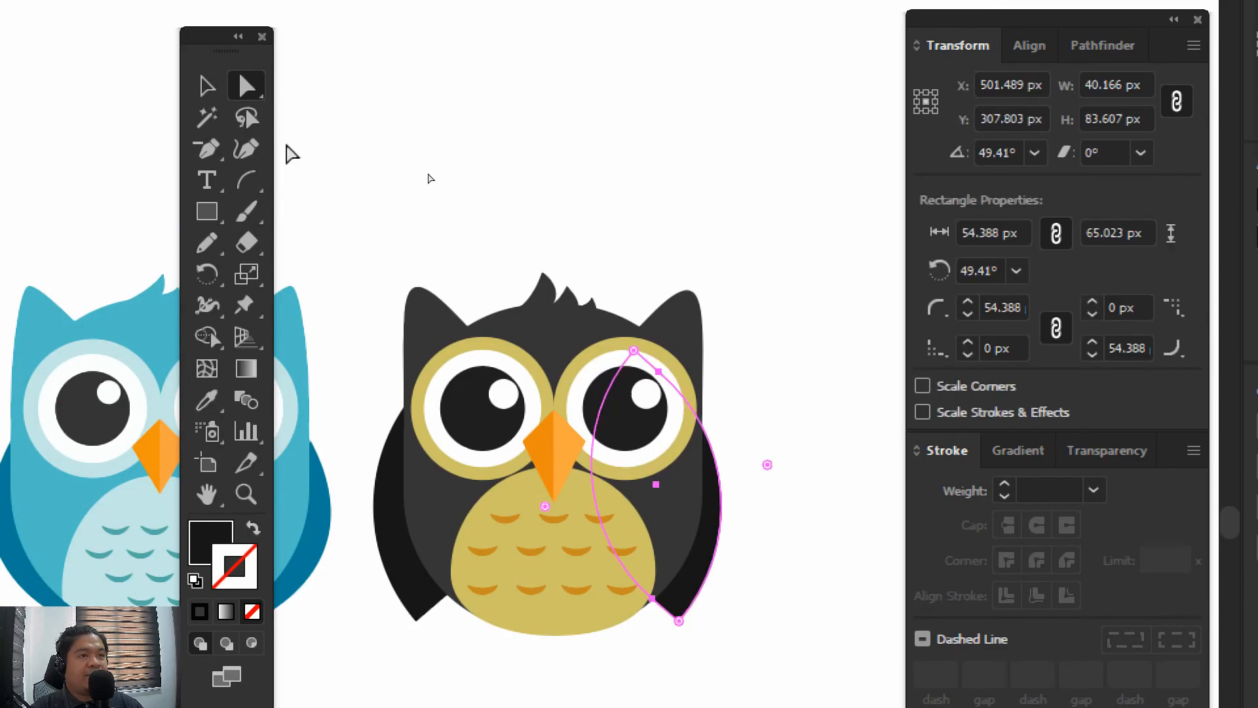
pyautogui.click(208, 88)
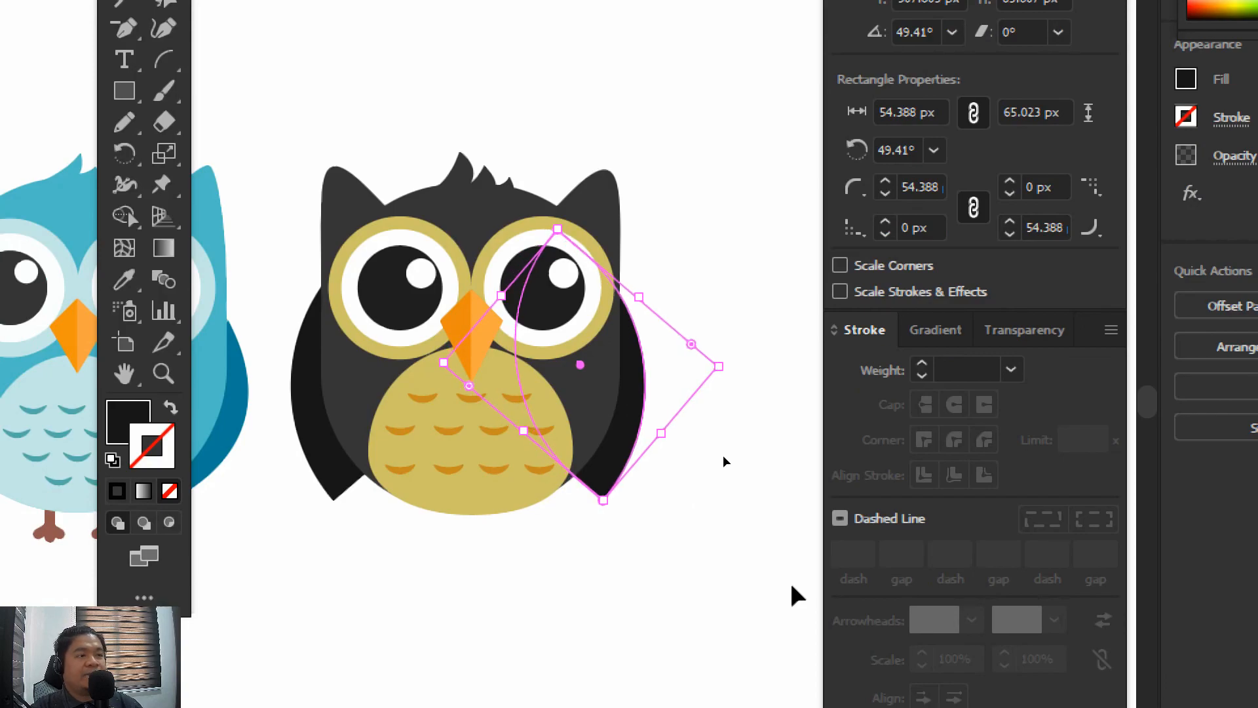
pyautogui.click(733, 615)
pyautogui.press('space')
pyautogui.moveTo(662, 567); pyautogui.dragTo(751, 569)
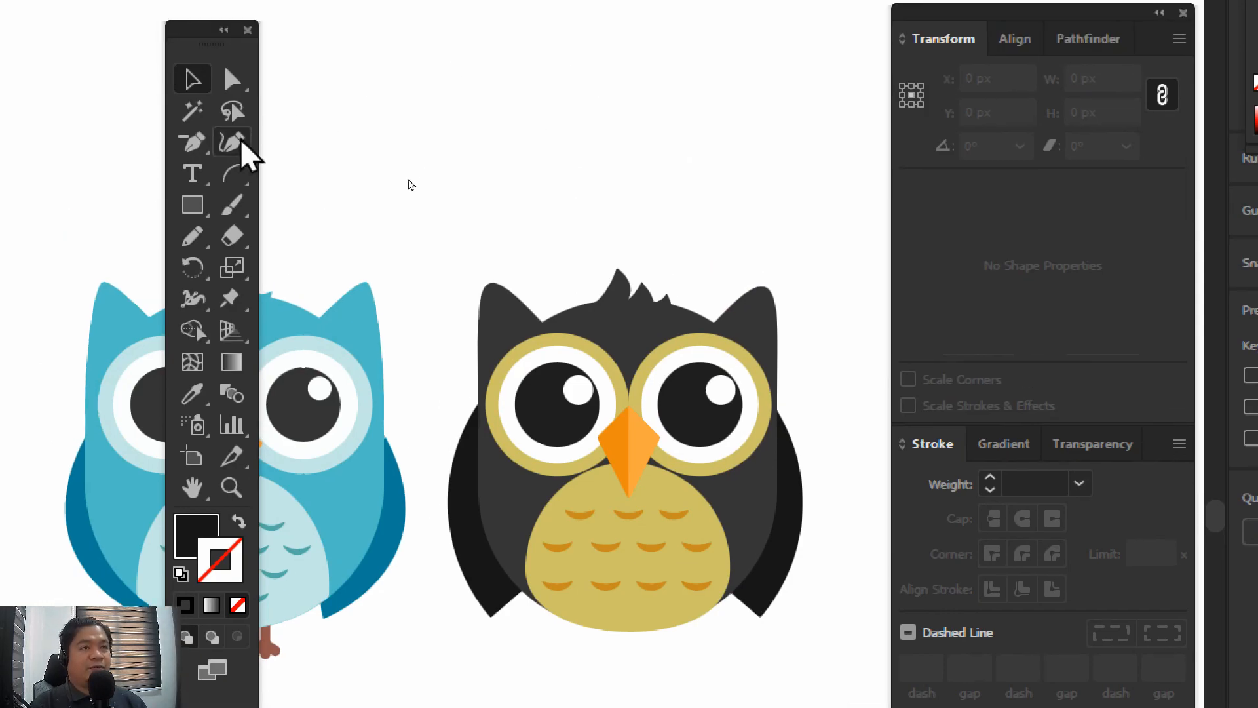
# Choose the Line Segment tool, swap fill and stroke, and set the stroke colour to brown 7f452e
pyautogui.click(164, 79)
pyautogui.click(252, 142)
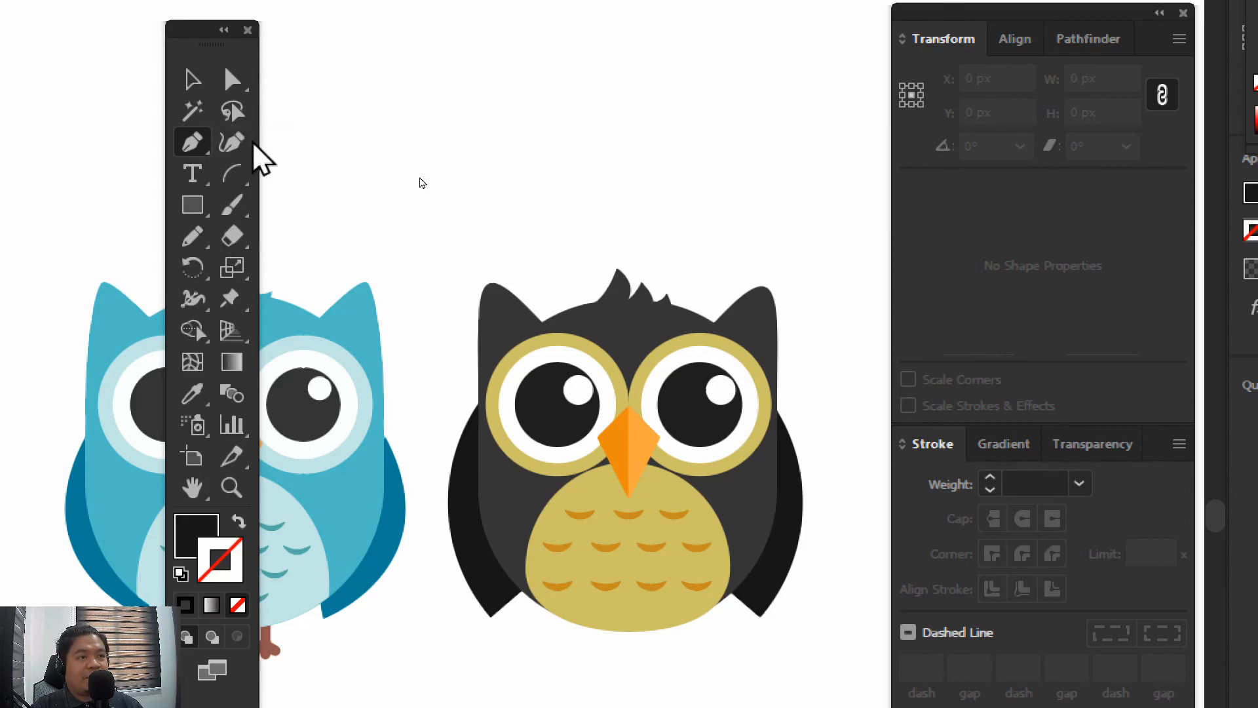
pyautogui.click(248, 185)
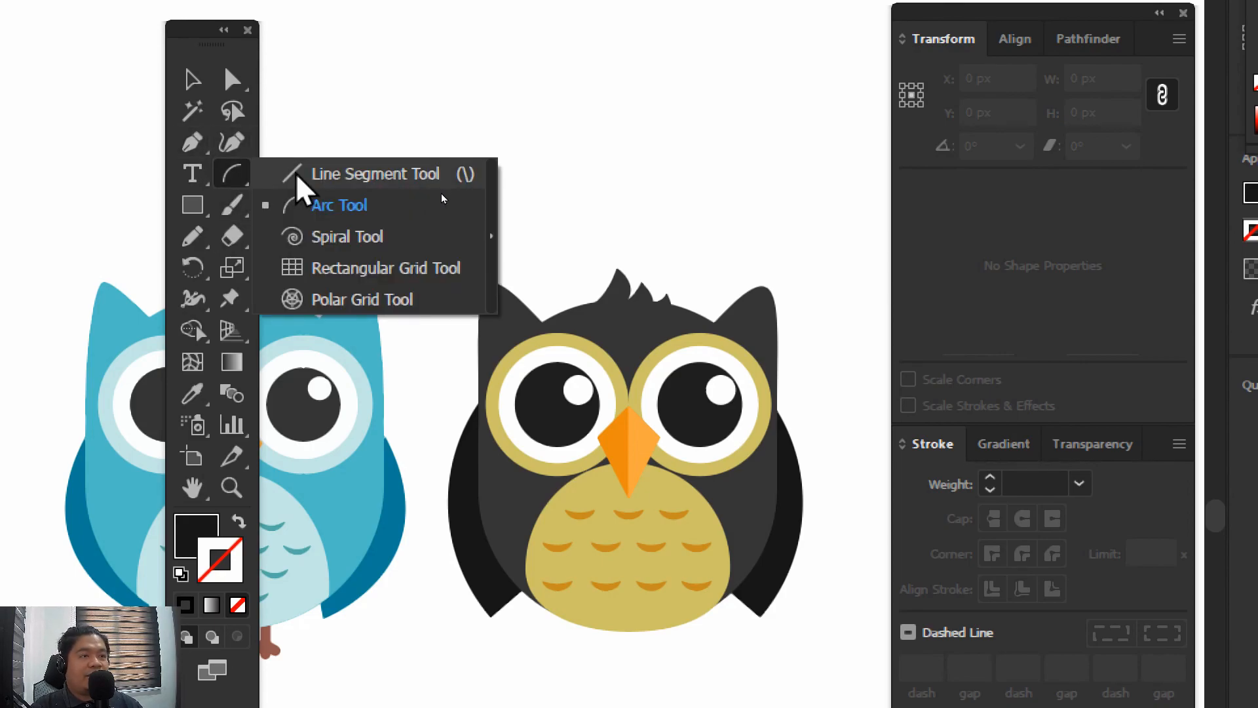
pyautogui.click(296, 176)
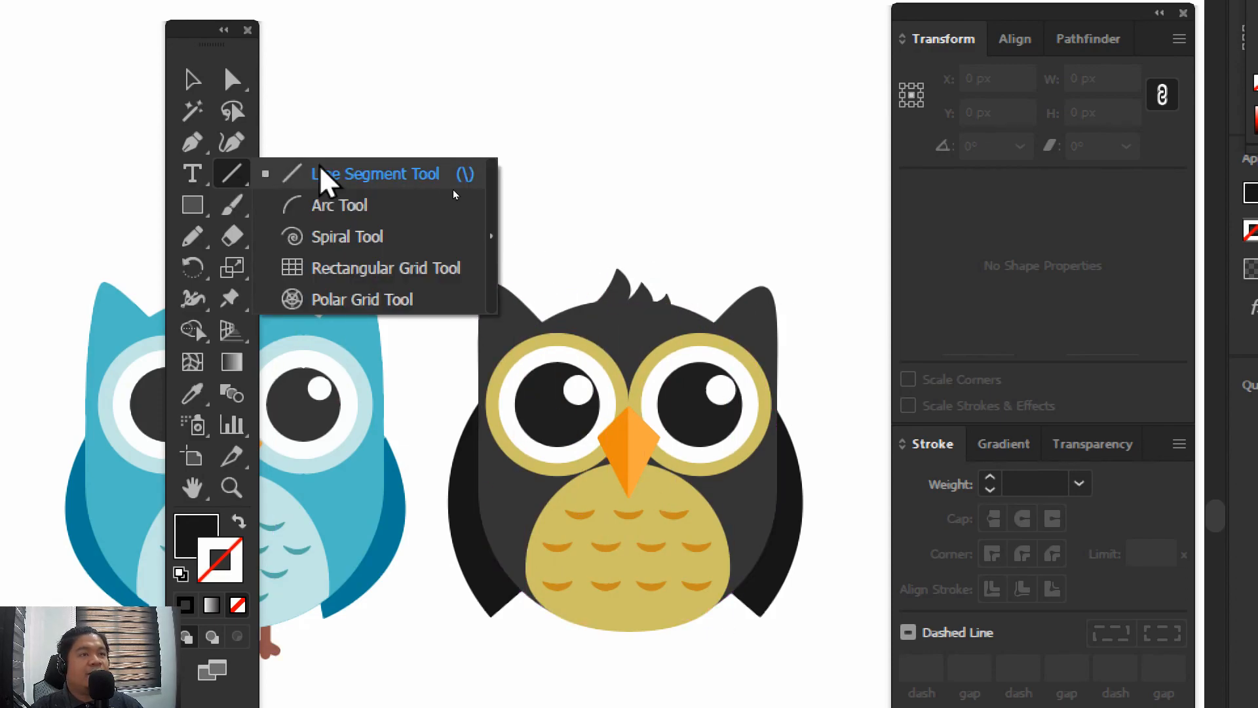
pyautogui.hotkey('shift', 'x')
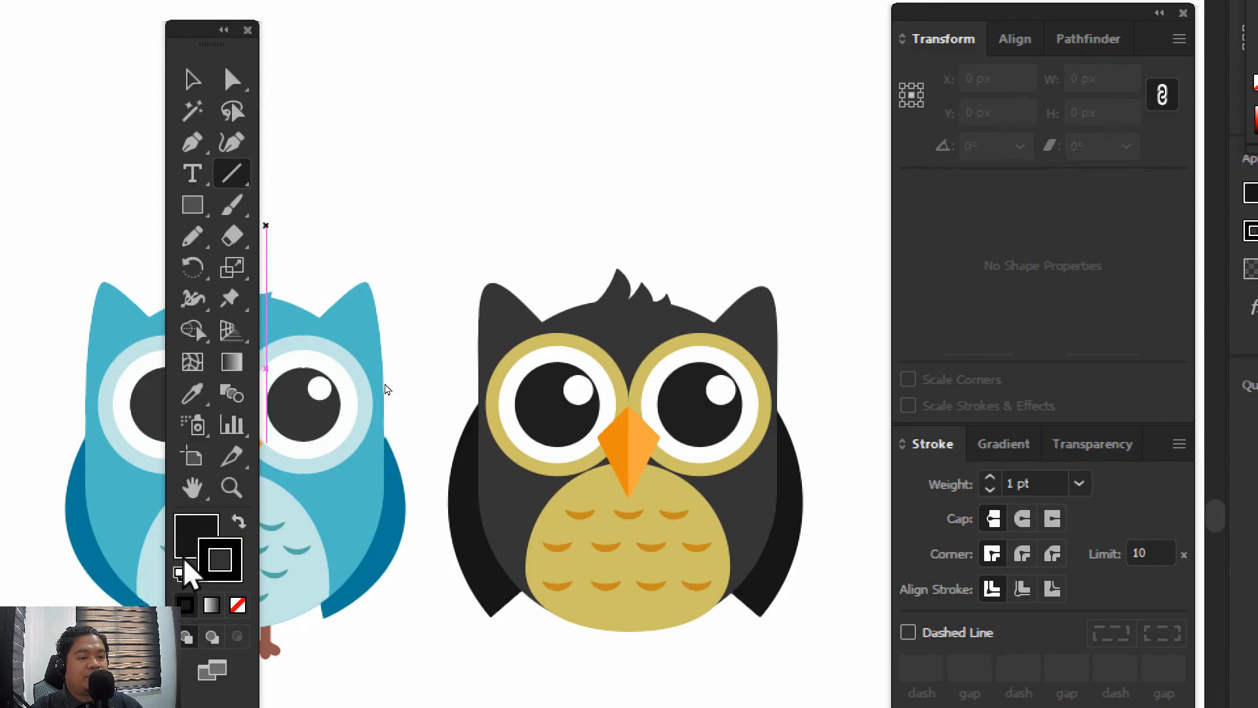
pyautogui.doubleClick(237, 562)
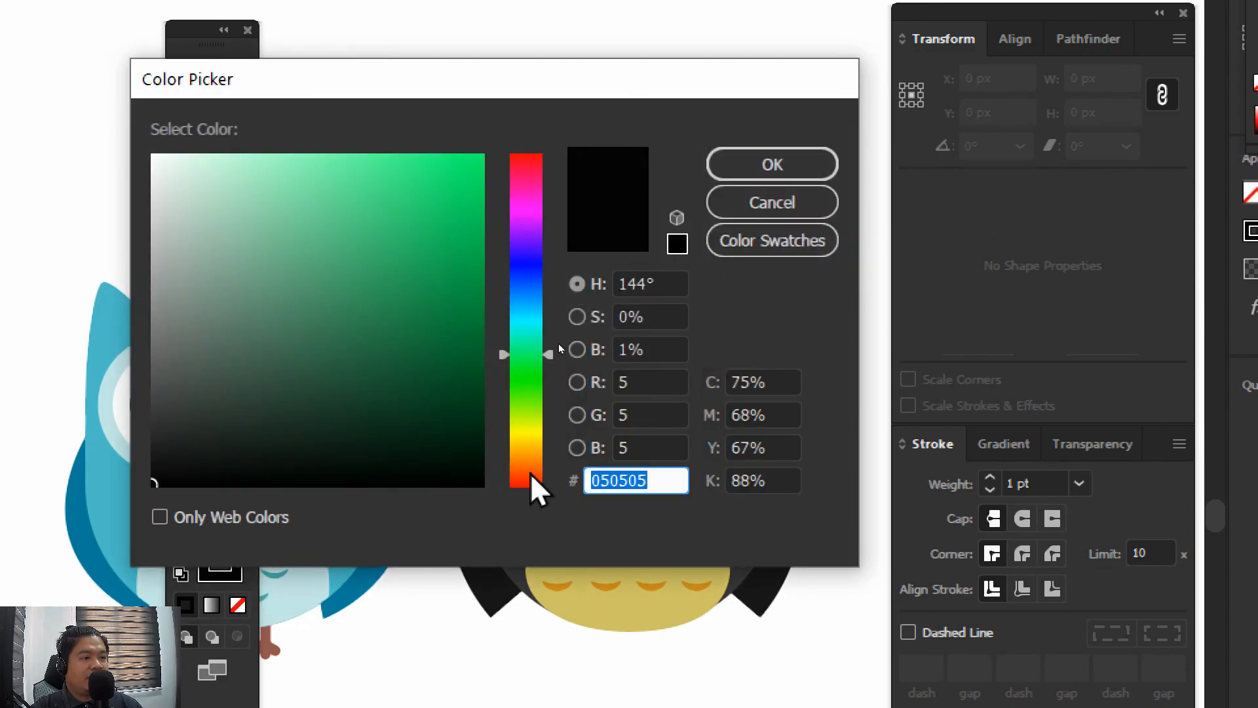
pyautogui.moveTo(550, 352); pyautogui.dragTo(548, 472)
pyautogui.moveTo(450, 421)
pyautogui.mouseDown()
pyautogui.moveTo(331, 286)
pyautogui.moveTo(344, 317)
pyautogui.moveTo(364, 320)
pyautogui.mouseUp()
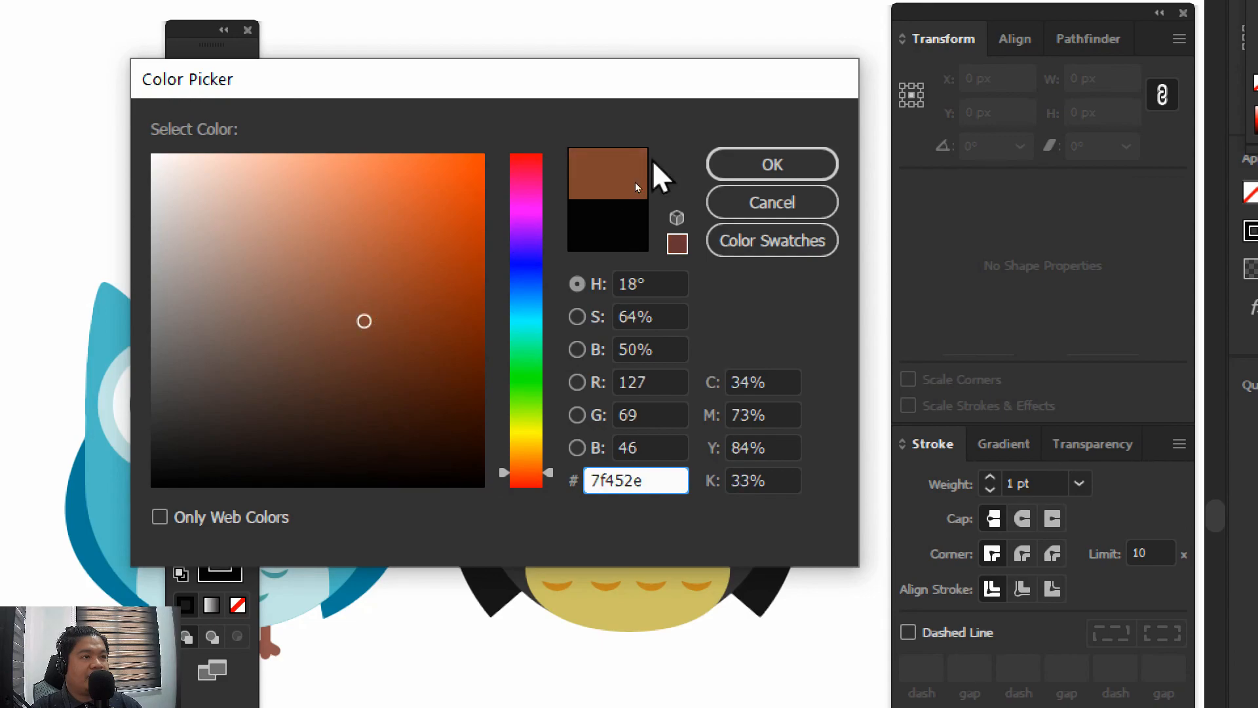
pyautogui.click(760, 164)
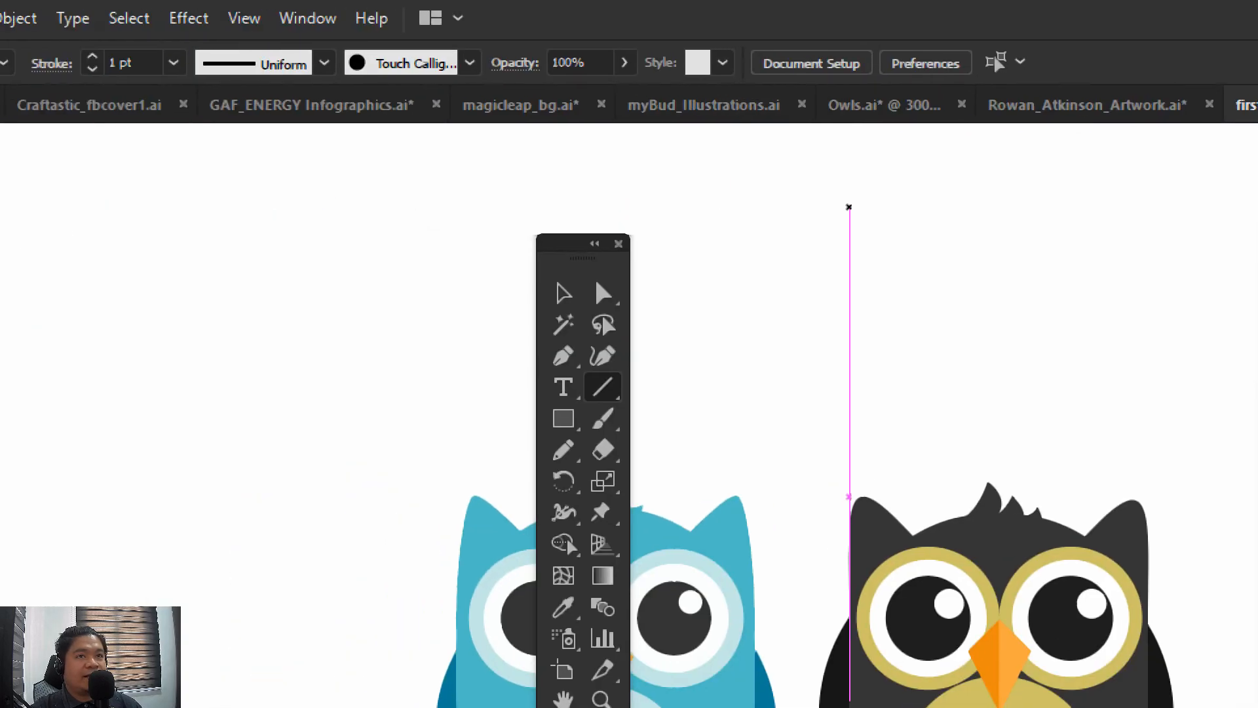
# Set the stroke weight to 4 pt and draw a vertical leg line 11 px long at the belly's lower edge
pyautogui.click(173, 63)
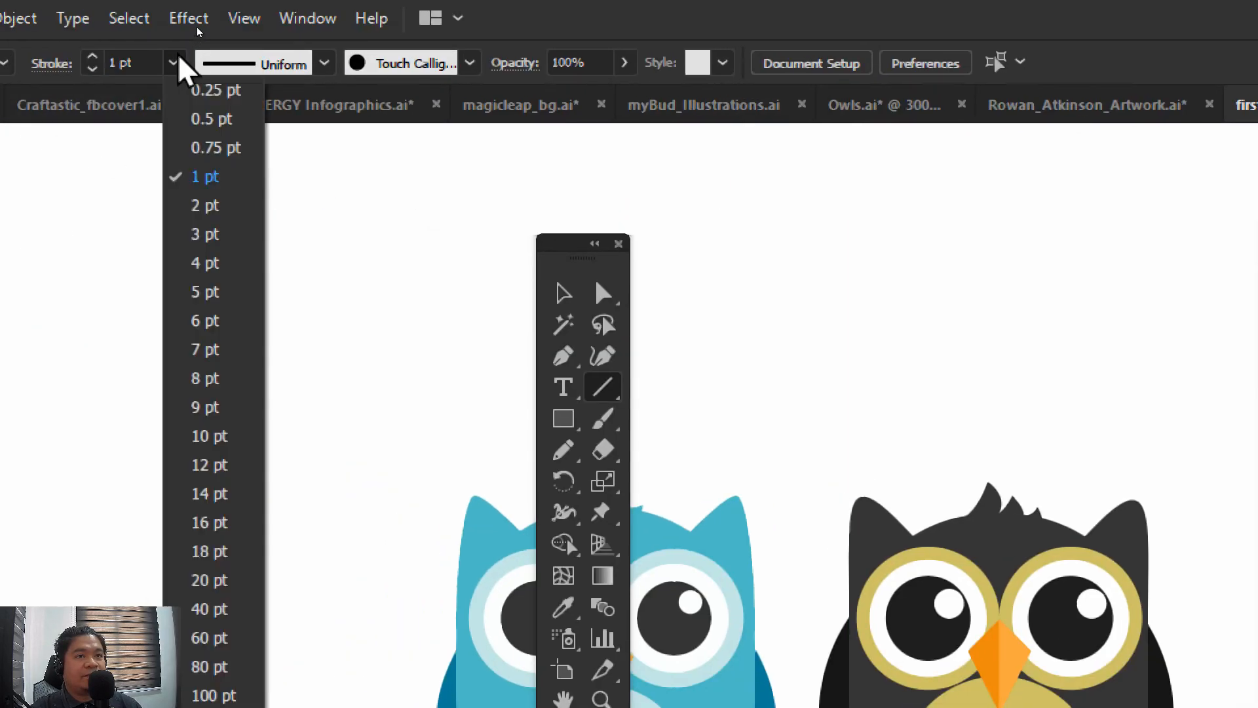
pyautogui.click(209, 264)
pyautogui.moveTo(923, 276); pyautogui.dragTo(865, 412)
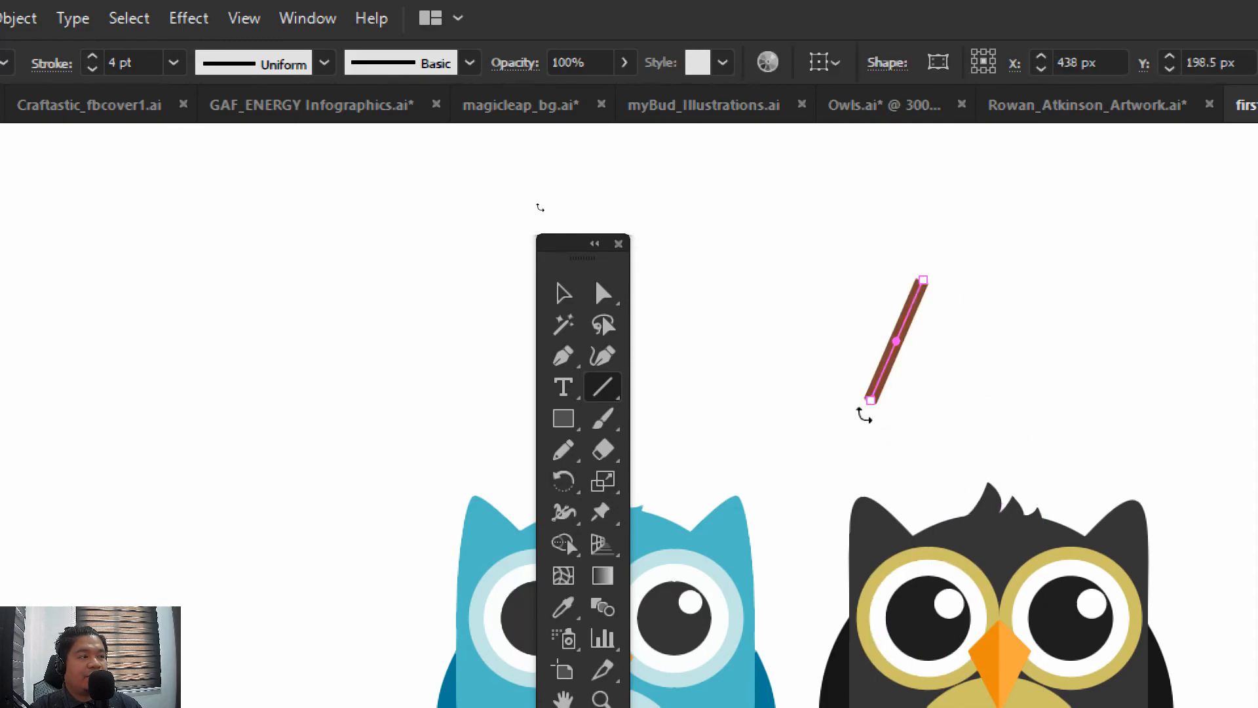
pyautogui.hotkey('ctrl', 'z')
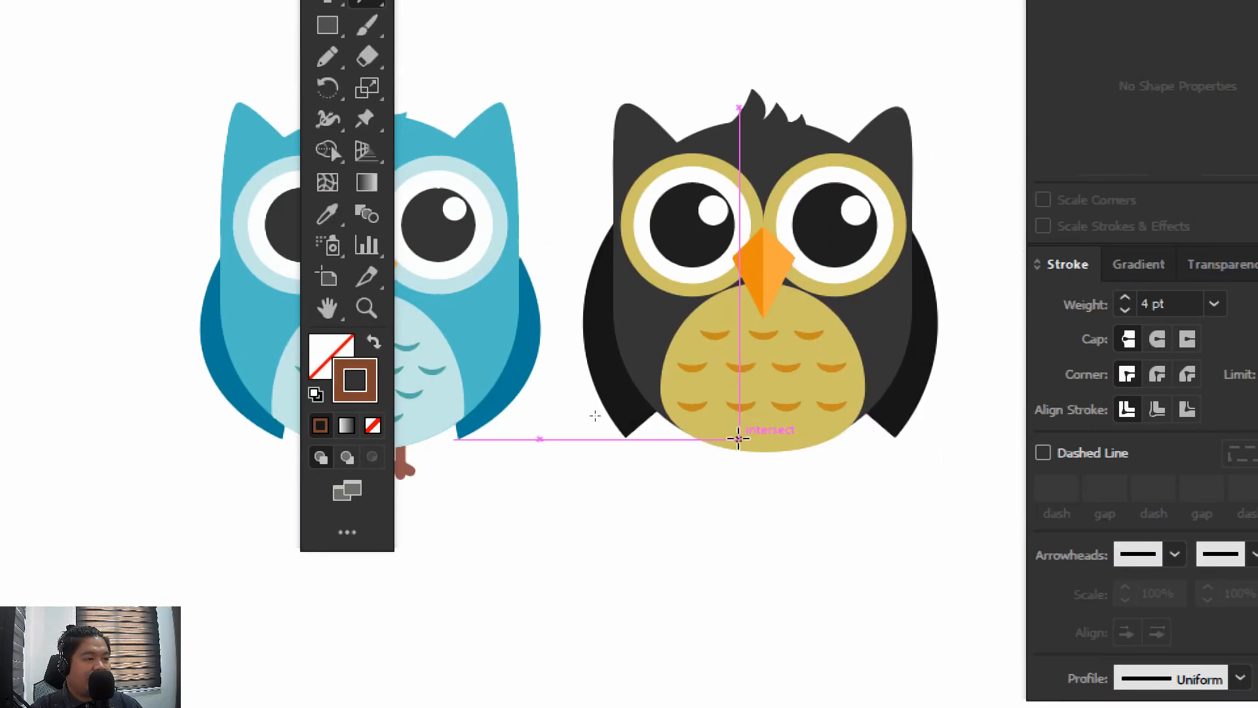
pyautogui.moveTo(739, 450)
pyautogui.mouseDown()
pyautogui.moveTo(739, 484)
pyautogui.moveTo(738, 472)
pyautogui.mouseUp()
pyautogui.hotkey('ctrl', '=')
pyautogui.hotkey('ctrl', '=')
pyautogui.hotkey('ctrl', '=')
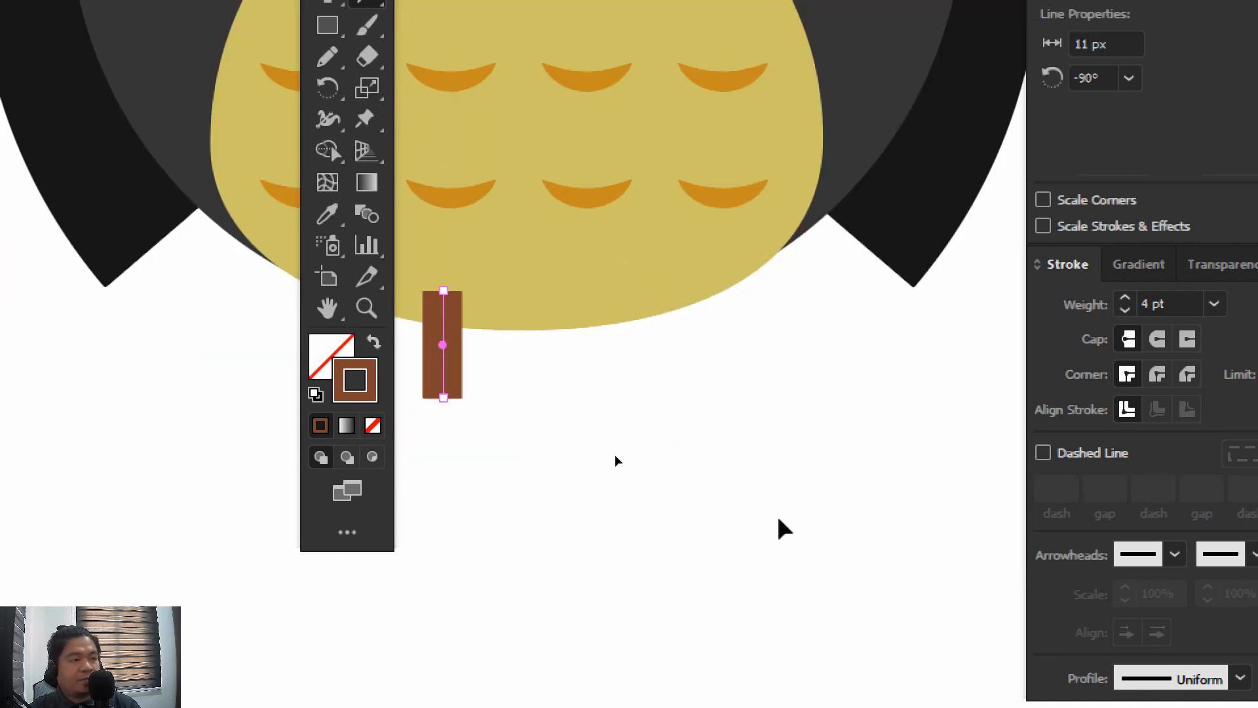
pyautogui.moveTo(639, 412); pyautogui.dragTo(844, 454)
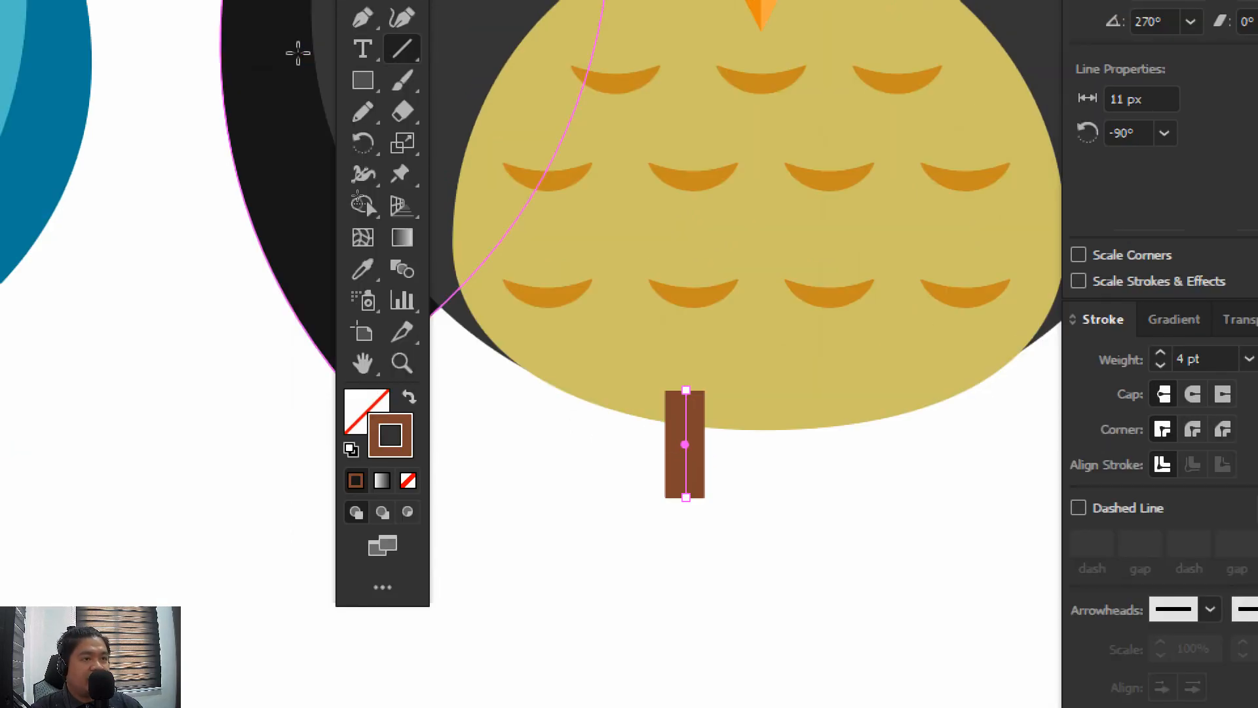
pyautogui.keyDown('ctrl'); pyautogui.click(433, 296); pyautogui.keyUp('ctrl')
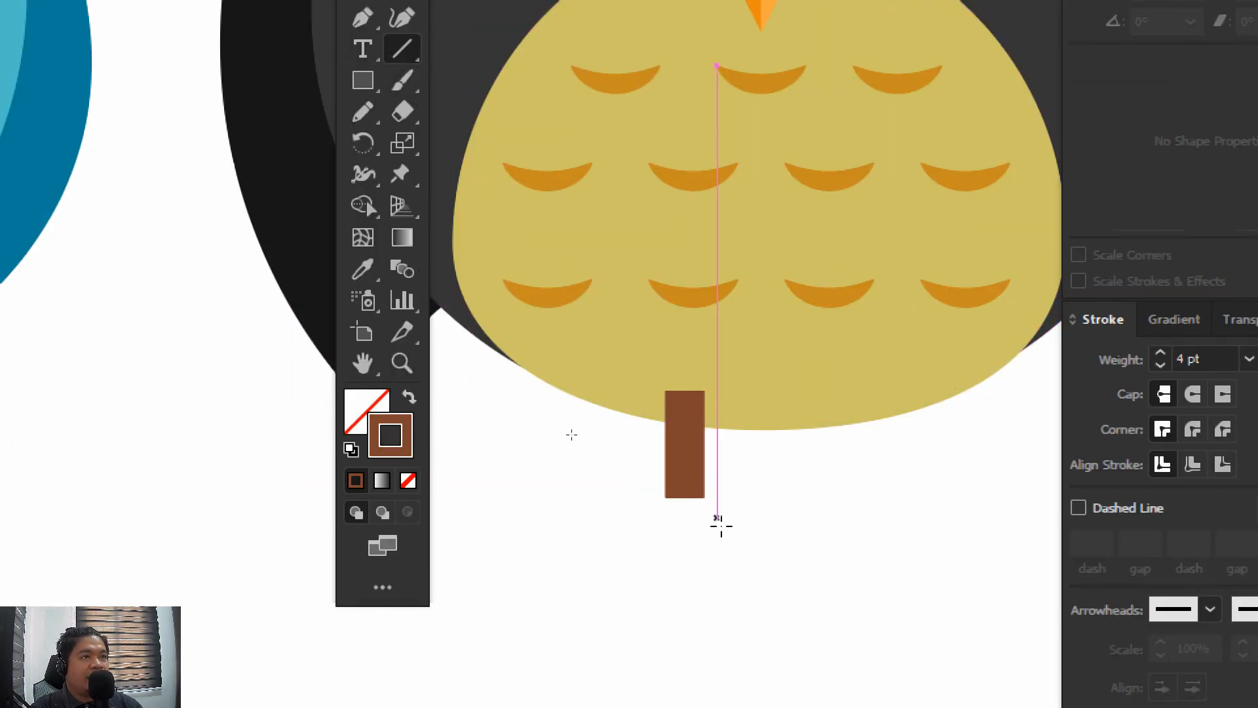
# Draw three toes from the leg's lower part: a 45° diagonal line on each side and a 6 px vertical line
pyautogui.moveTo(684, 480); pyautogui.dragTo(646, 517)
pyautogui.keyDown('ctrl'); pyautogui.click(767, 486); pyautogui.keyUp('ctrl')
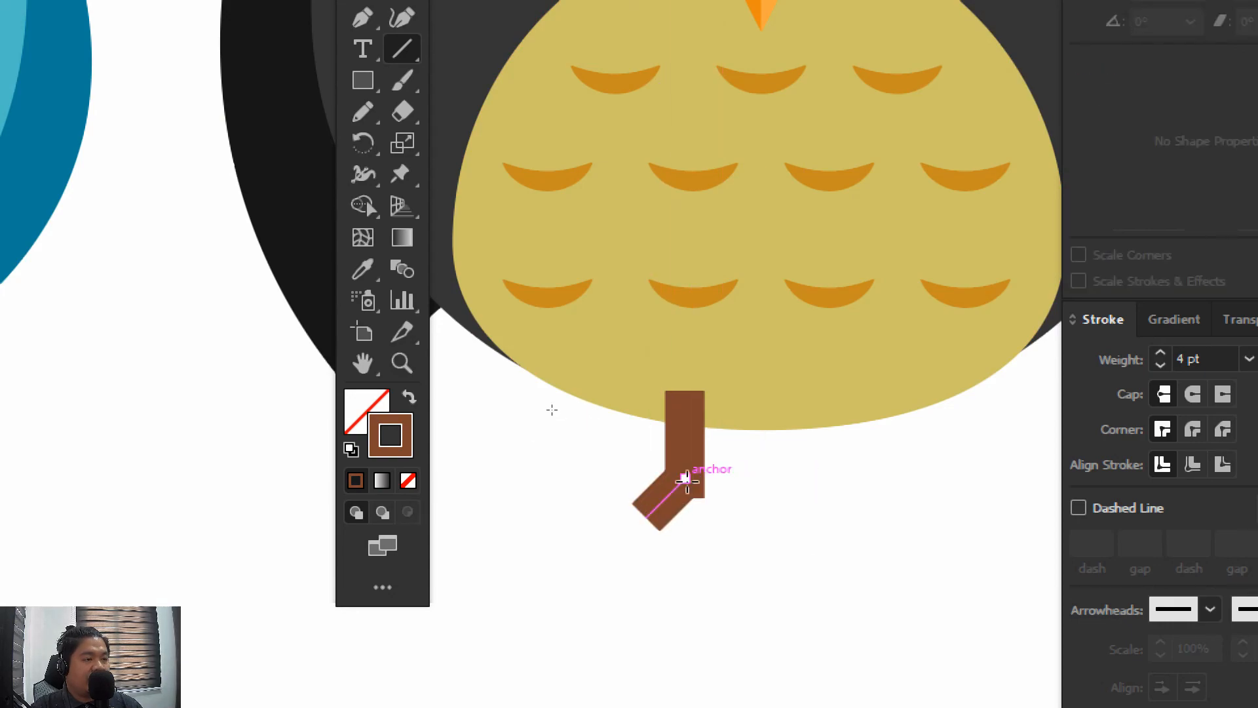
pyautogui.moveTo(685, 477); pyautogui.dragTo(685, 535)
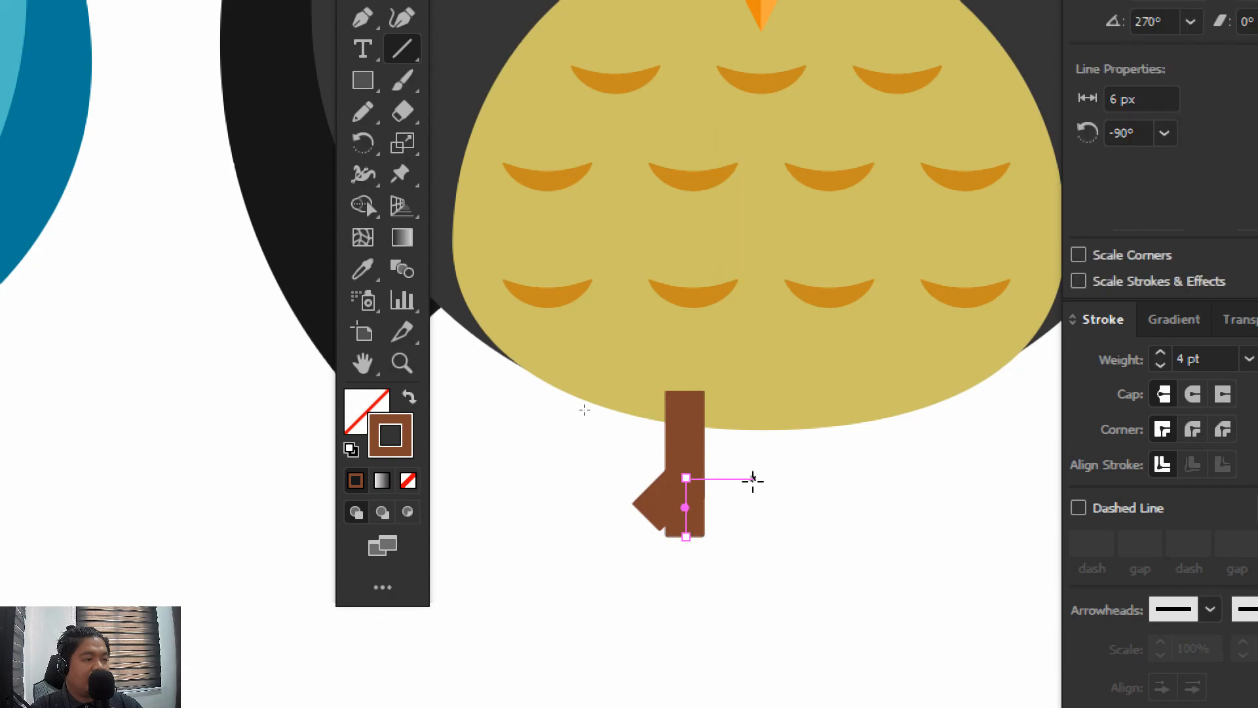
pyautogui.keyDown('ctrl'); pyautogui.click(760, 488); pyautogui.keyUp('ctrl')
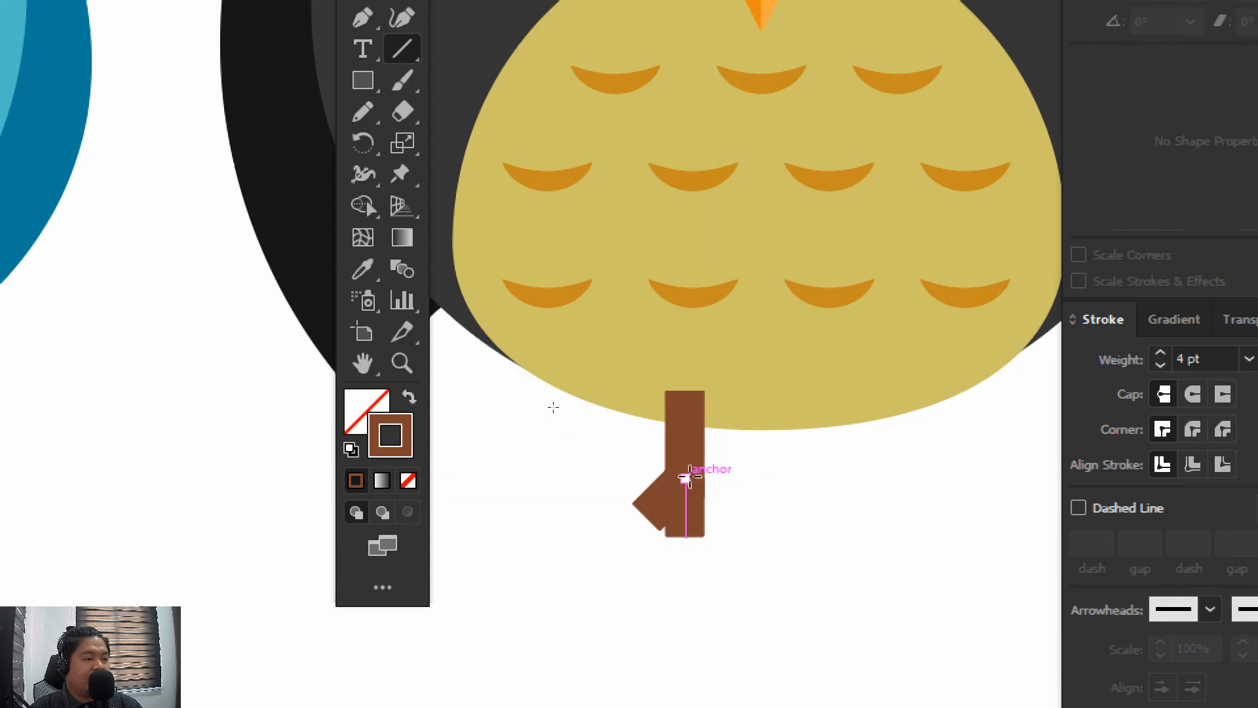
pyautogui.moveTo(685, 477); pyautogui.dragTo(741, 522)
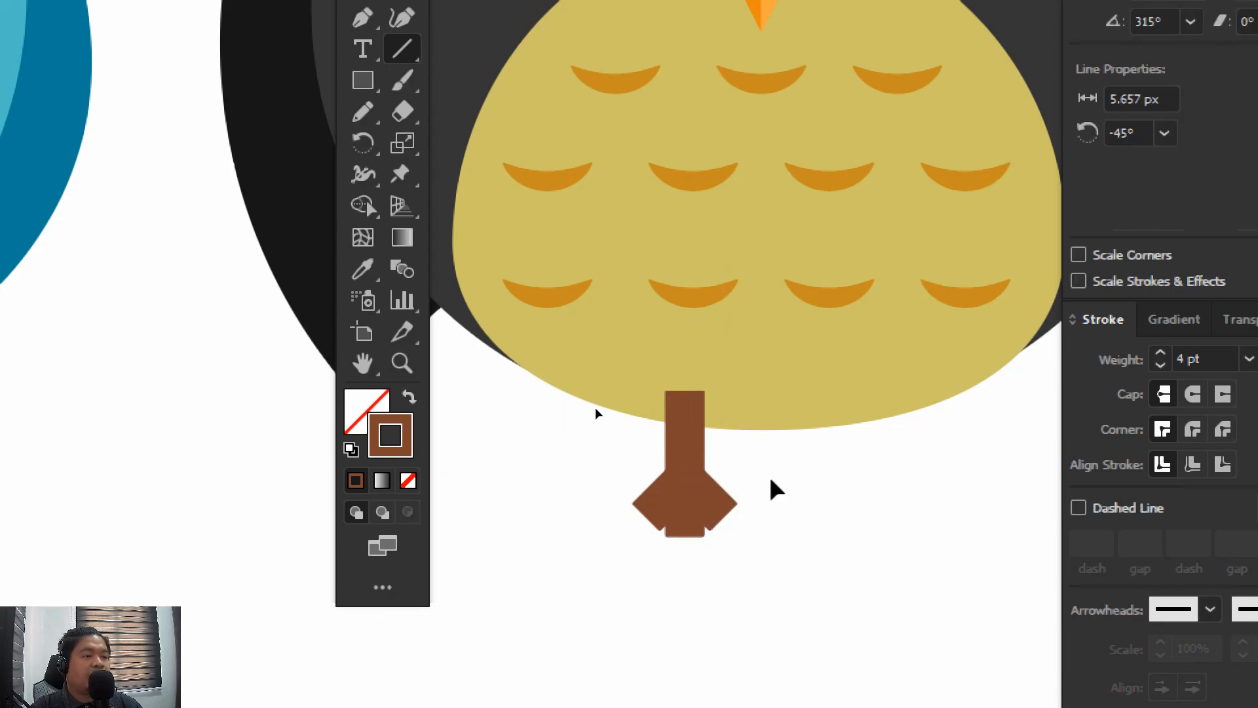
pyautogui.keyDown('ctrl'); pyautogui.click(772, 482); pyautogui.keyUp('ctrl')
# Select the leg and all three toe lines and set their stroke weight to 3 pt
pyautogui.moveTo(840, 473); pyautogui.dragTo(823, 523)
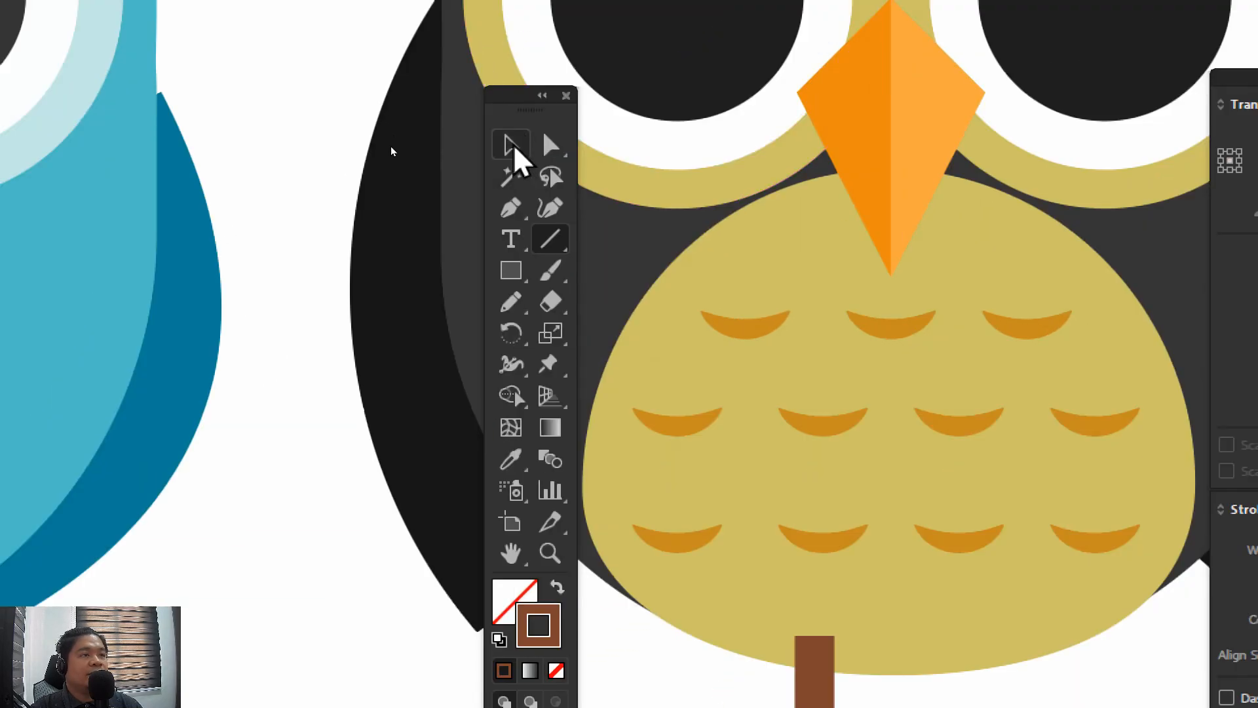
pyautogui.click(513, 147)
pyautogui.moveTo(741, 599); pyautogui.dragTo(618, 559)
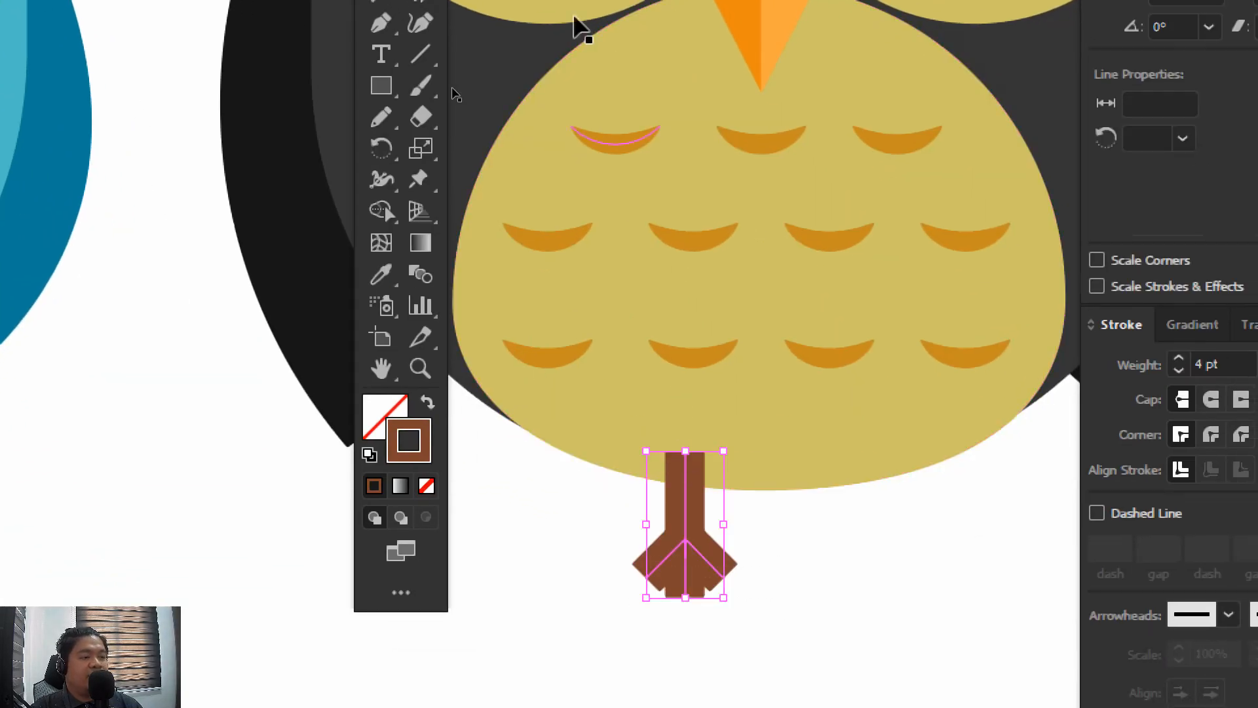
pyautogui.click(190, 63)
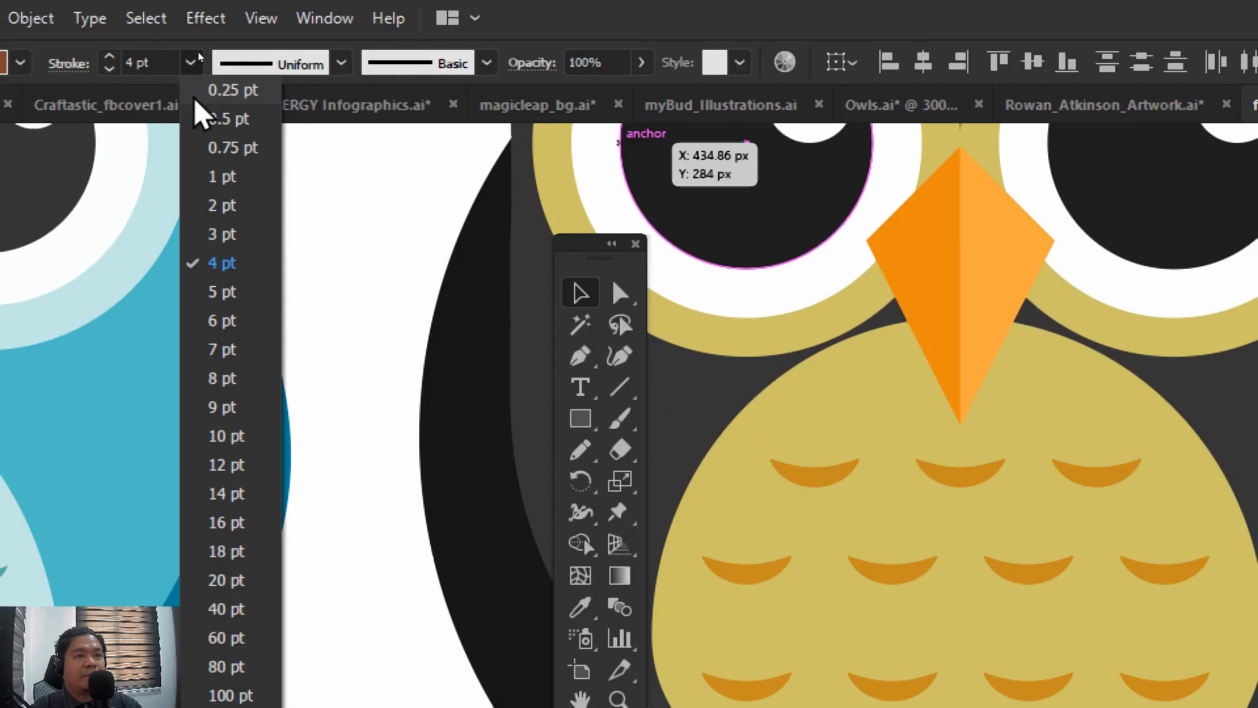
pyautogui.click(226, 233)
# Give the selected leg and toe lines round caps
pyautogui.click(702, 574)
pyautogui.moveTo(696, 516)
pyautogui.mouseDown()
pyautogui.moveTo(699, 562)
pyautogui.moveTo(679, 530)
pyautogui.mouseUp()
pyautogui.moveTo(692, 624); pyautogui.dragTo(459, 522)
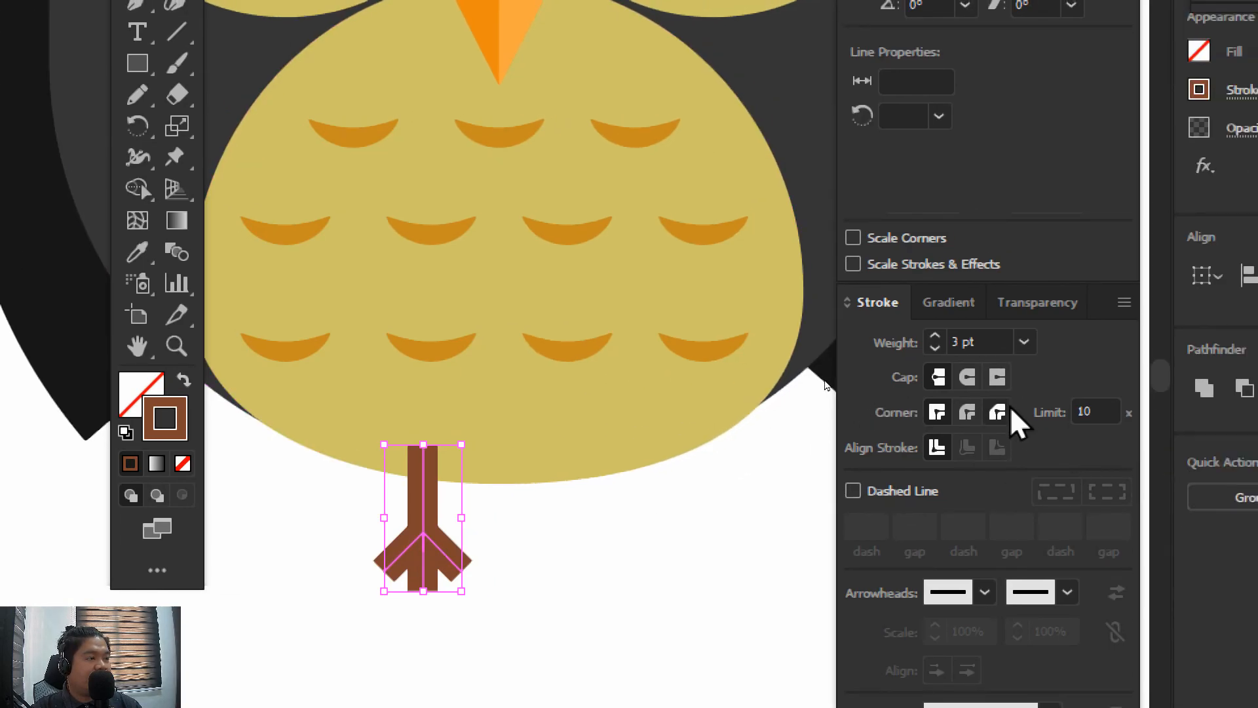
pyautogui.click(969, 378)
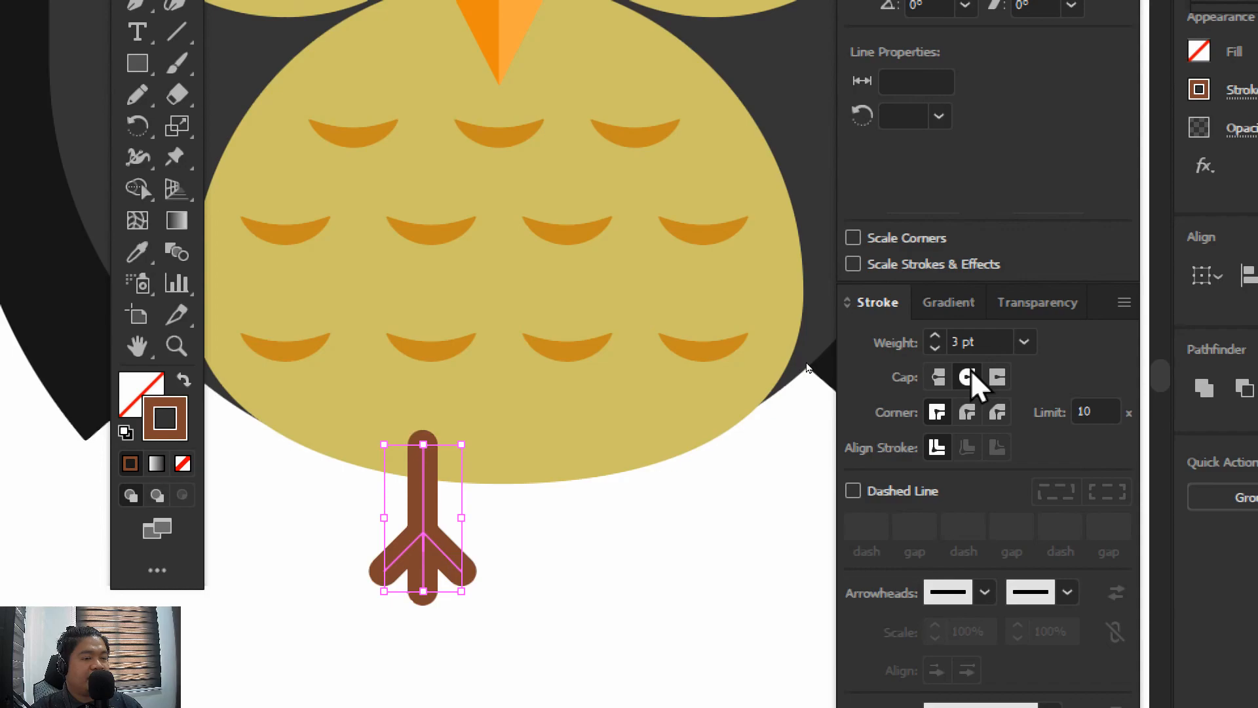
# Group the leg and toe lines and place a copy of the foot beside the original under the belly's other half
pyautogui.click(512, 540)
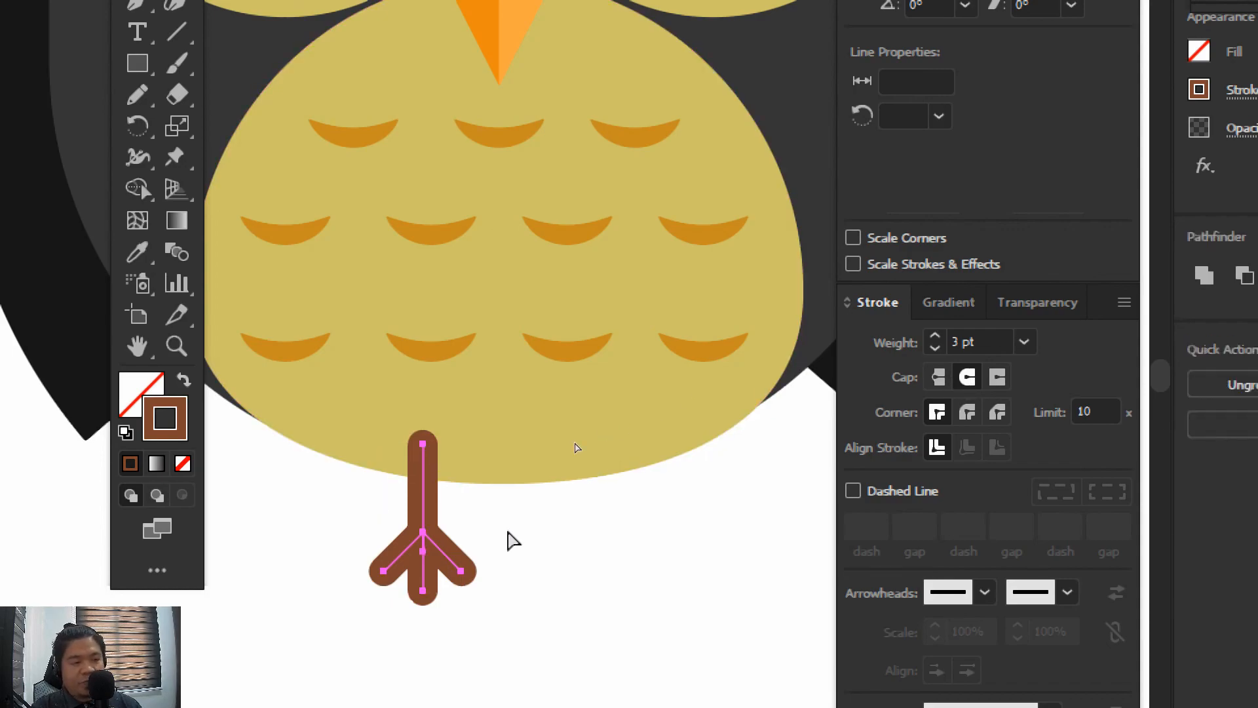
pyautogui.click(448, 527)
pyautogui.moveTo(424, 514); pyautogui.dragTo(602, 508)
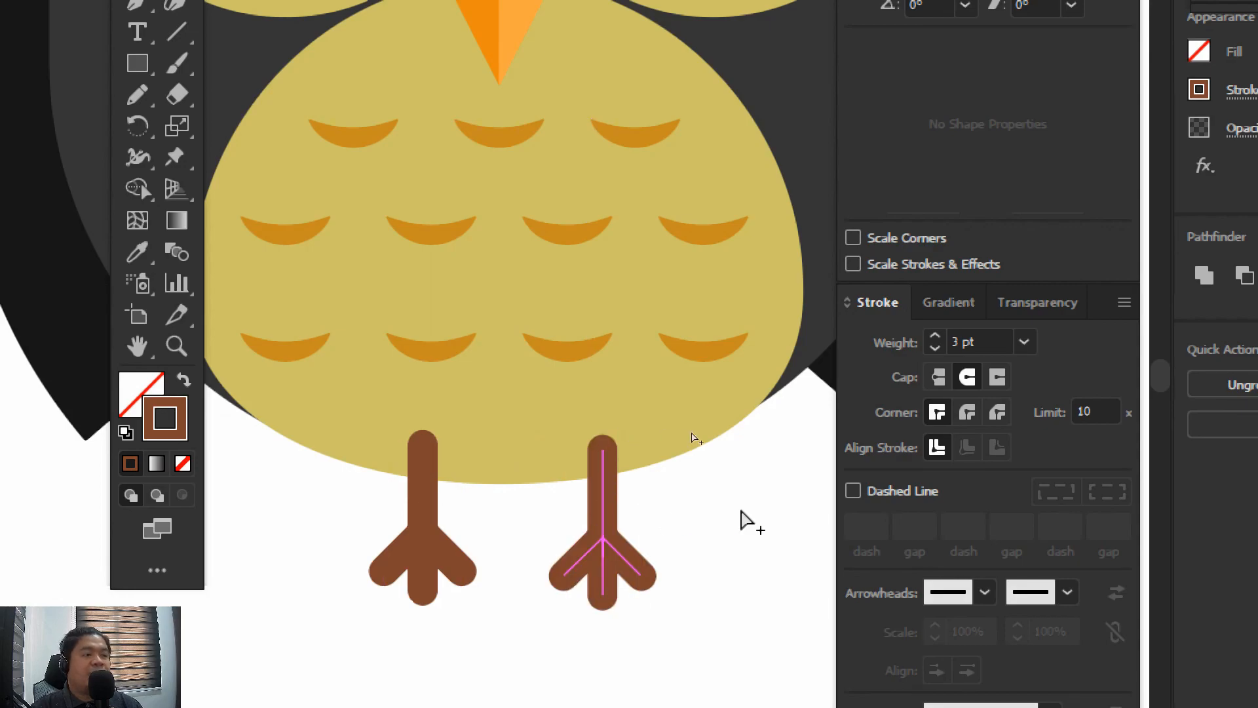
# Select both legs and send them to the back so they sit behind the belly
pyautogui.moveTo(735, 626); pyautogui.dragTo(319, 532)
pyautogui.rightClick(422, 513)
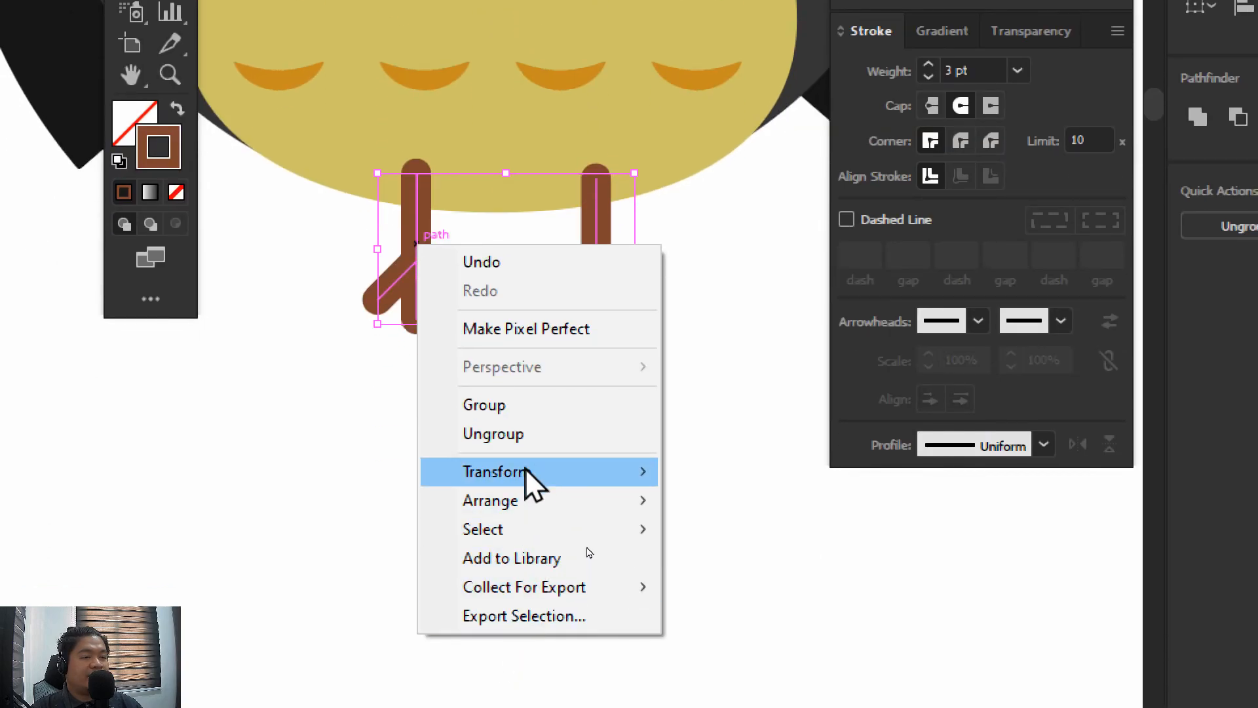
pyautogui.moveTo(525, 494)
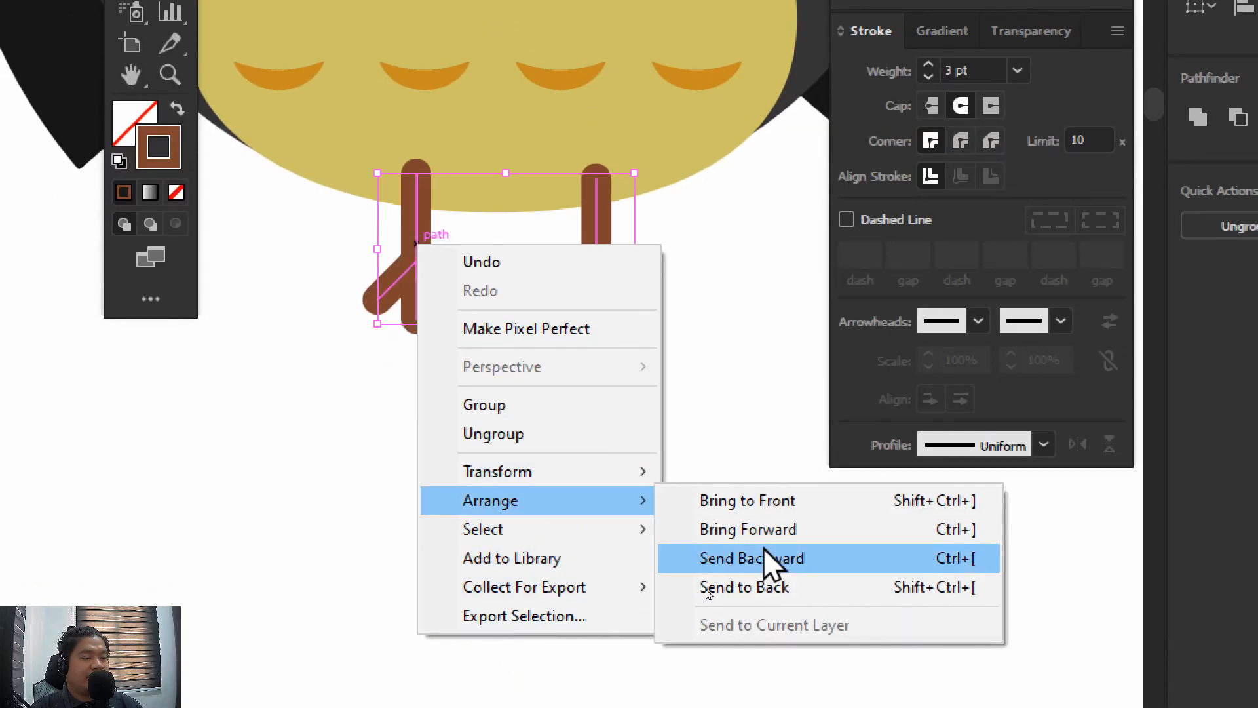
pyautogui.click(756, 589)
pyautogui.click(676, 344)
# Nudge the pair of legs vertically to Y 352.75 px so they tuck under the belly
pyautogui.hotkey('ctrl', '-')
pyautogui.hotkey('ctrl', '-')
pyautogui.hotkey('ctrl', '-')
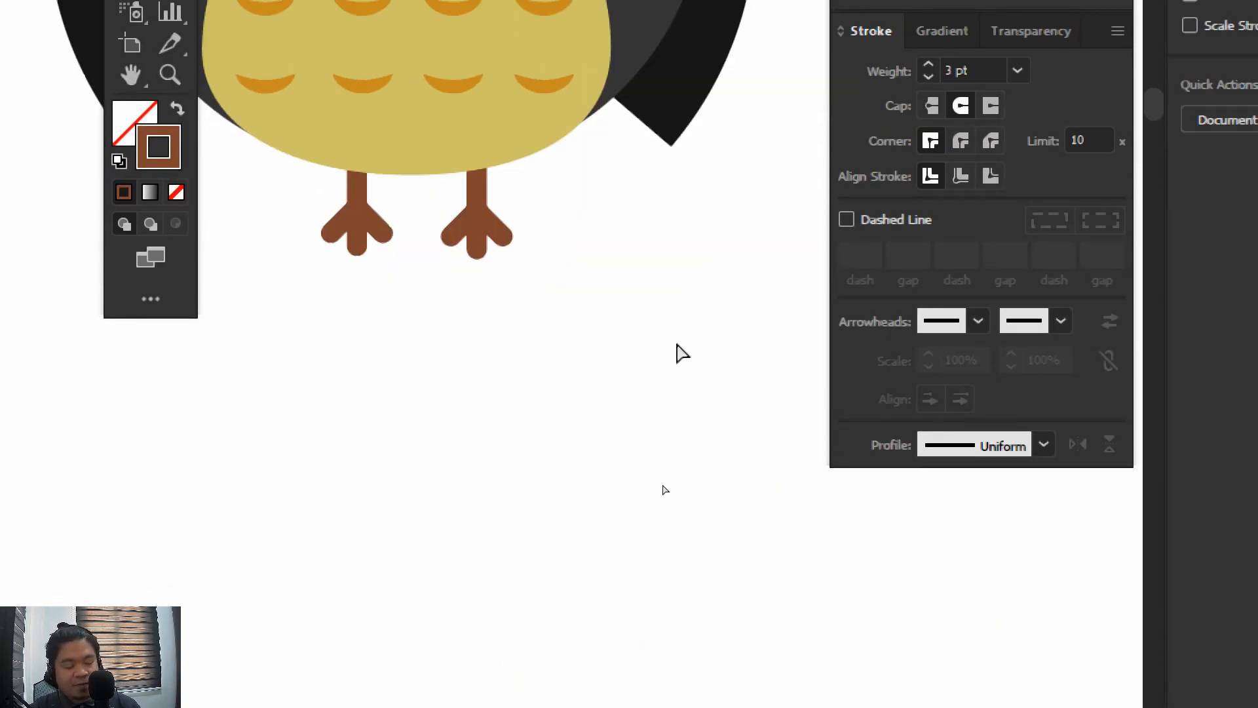
pyautogui.hotkey('ctrl', '=')
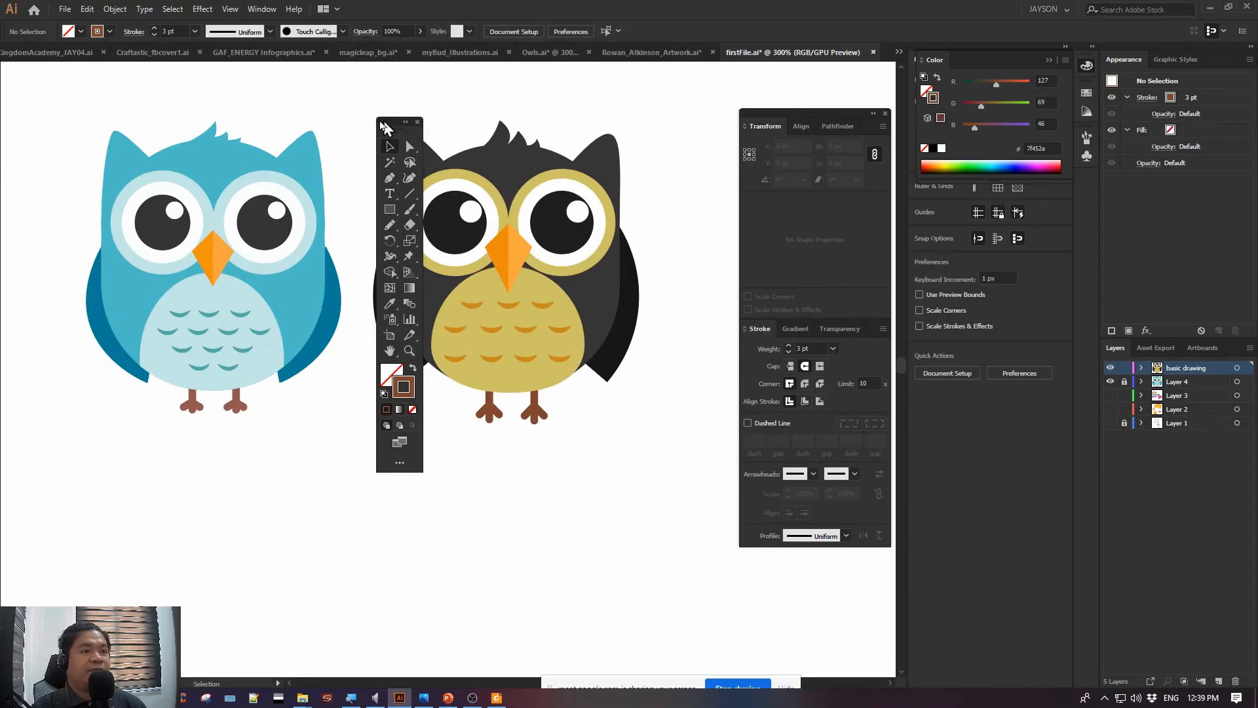
pyautogui.moveTo(393, 124); pyautogui.dragTo(178, 152)
pyautogui.moveTo(463, 419); pyautogui.dragTo(455, 419)
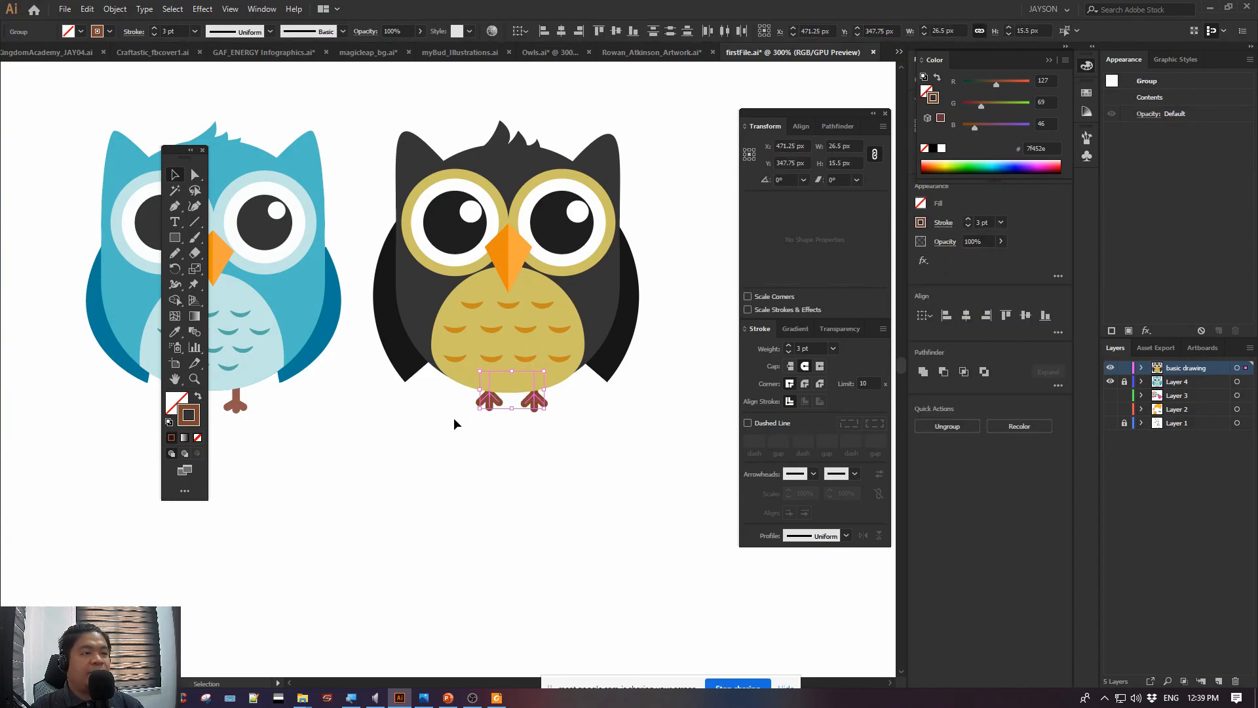
pyautogui.press('Down')
pyautogui.press('Down')
pyautogui.press('Down')
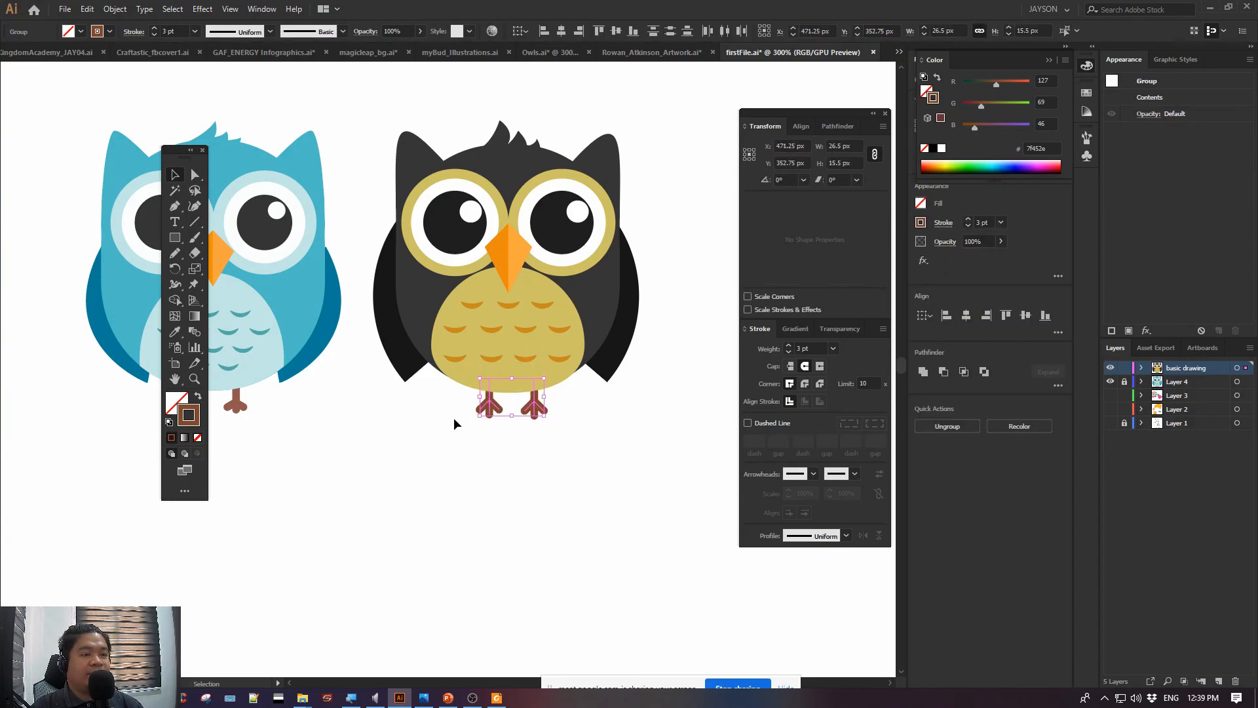
pyautogui.click(442, 440)
# Lock the basic drawing layer, add a new layer and place it directly below Layer 4
pyautogui.press('space')
pyautogui.moveTo(608, 433); pyautogui.dragTo(647, 462)
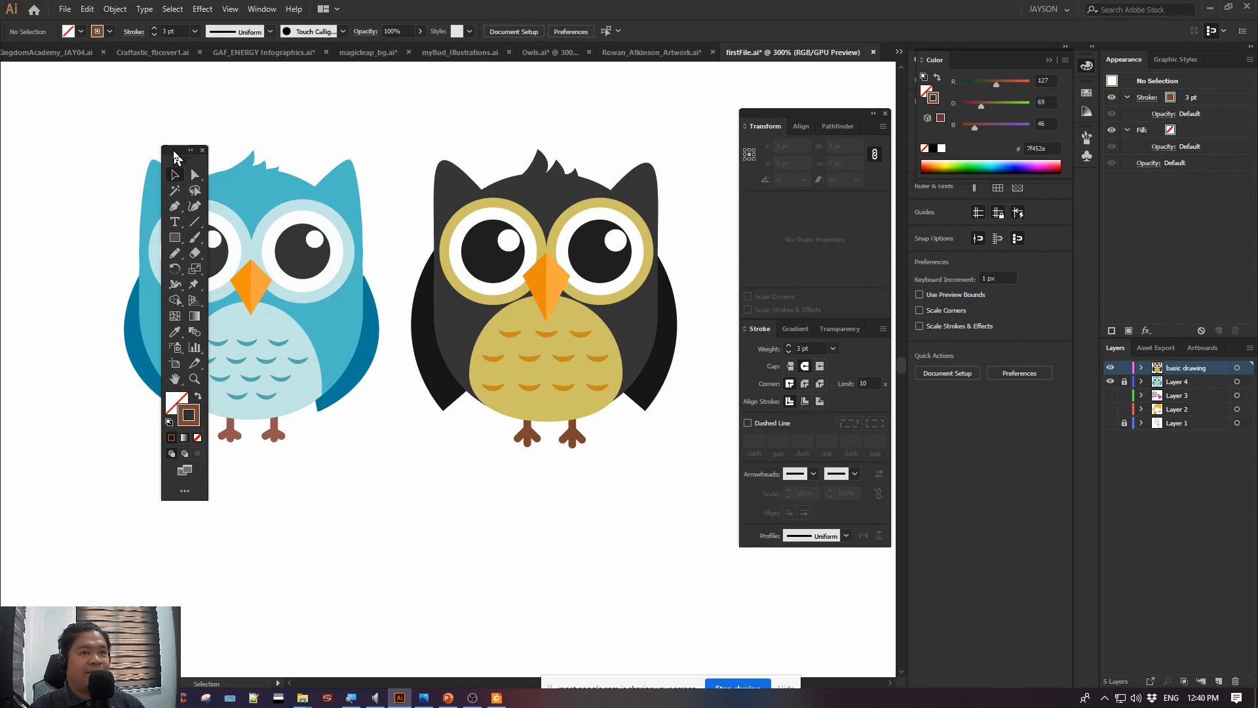
pyautogui.moveTo(175, 157); pyautogui.dragTo(75, 159)
pyautogui.moveTo(513, 108); pyautogui.dragTo(473, 116)
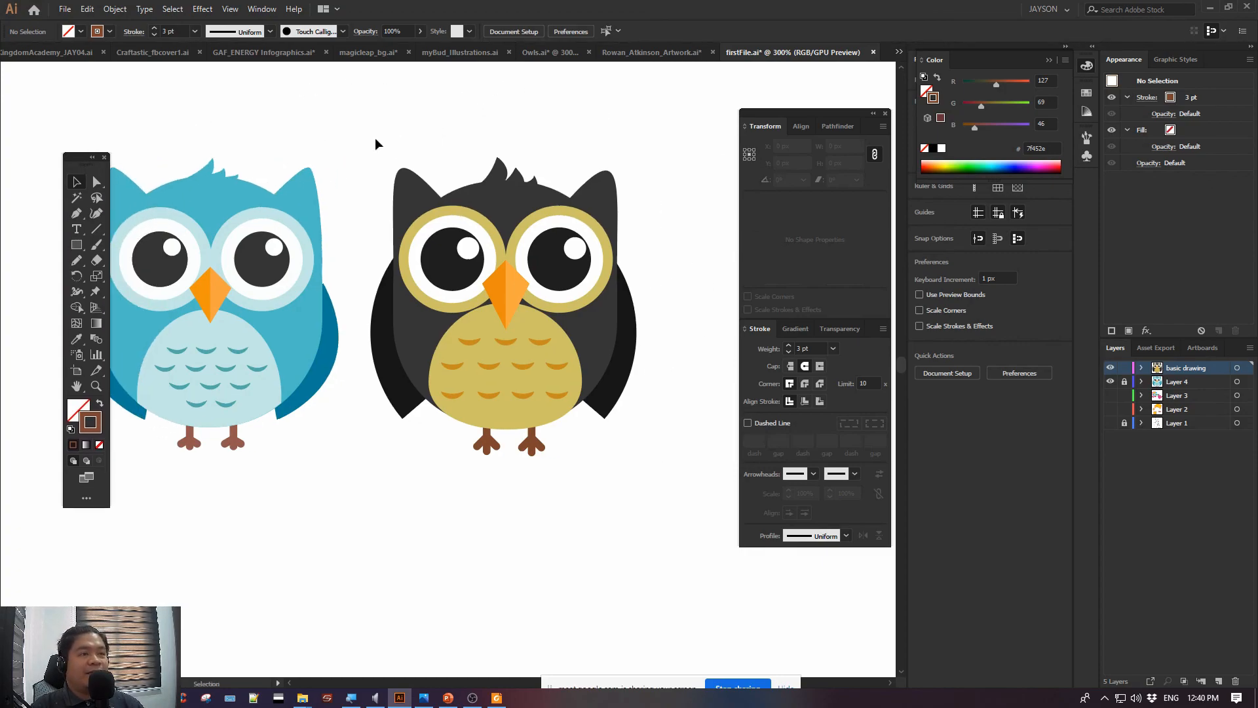
pyautogui.moveTo(410, 319); pyautogui.dragTo(716, 553)
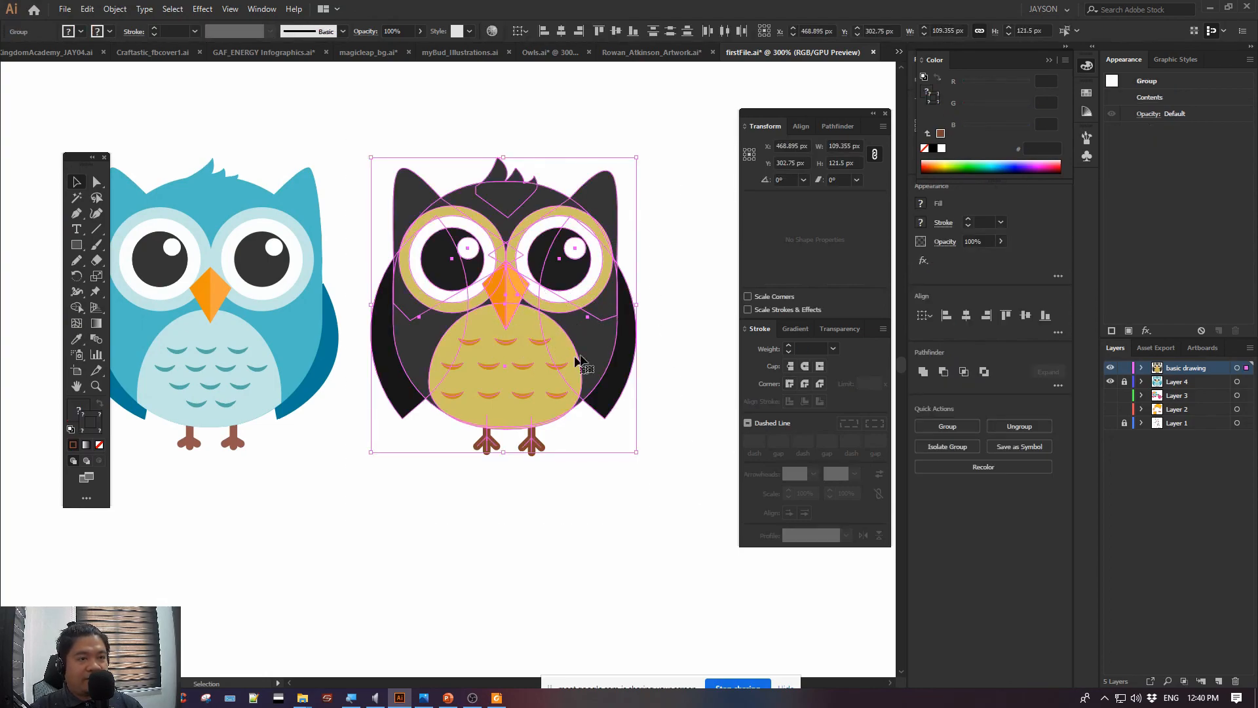
pyautogui.click(463, 442)
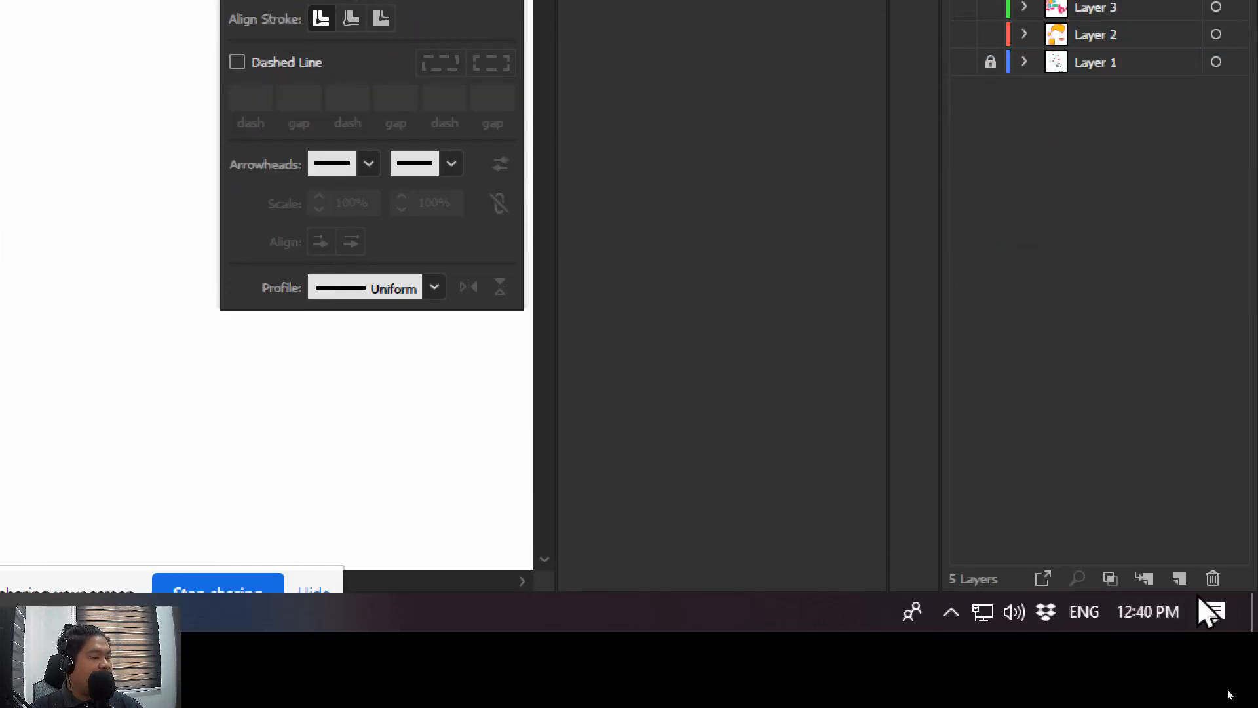
pyautogui.click(1184, 585)
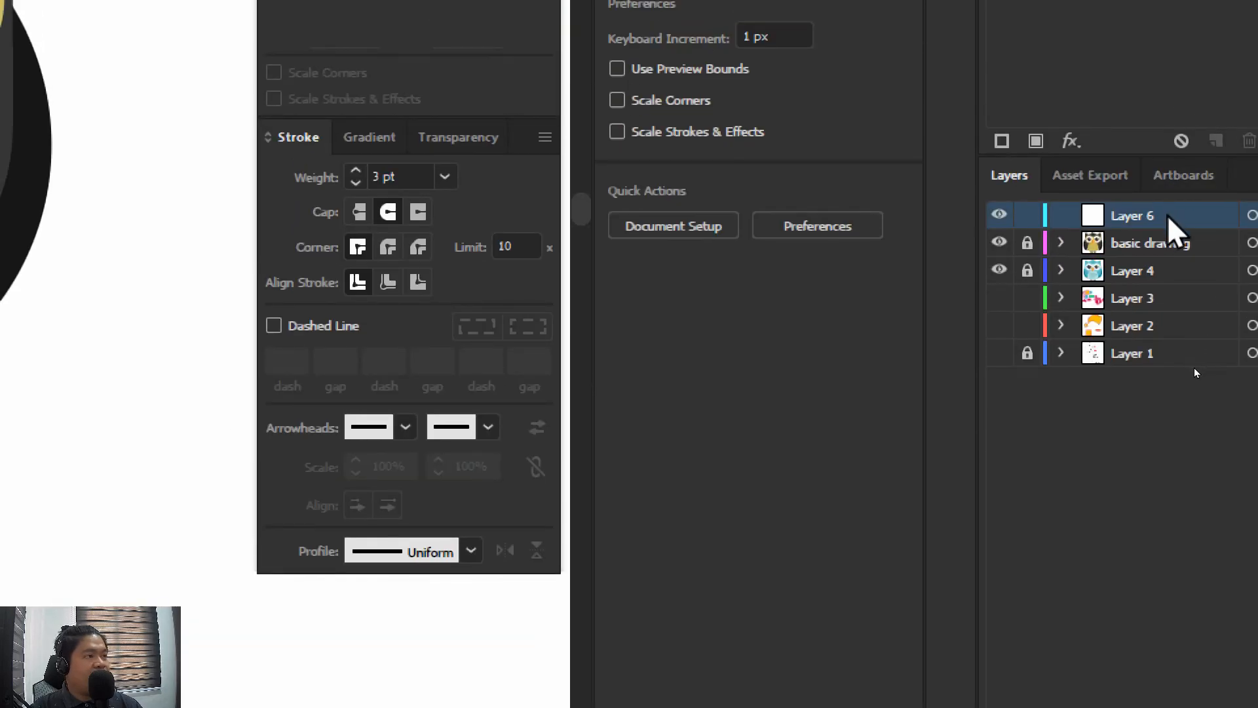
pyautogui.moveTo(1168, 197); pyautogui.dragTo(1166, 288)
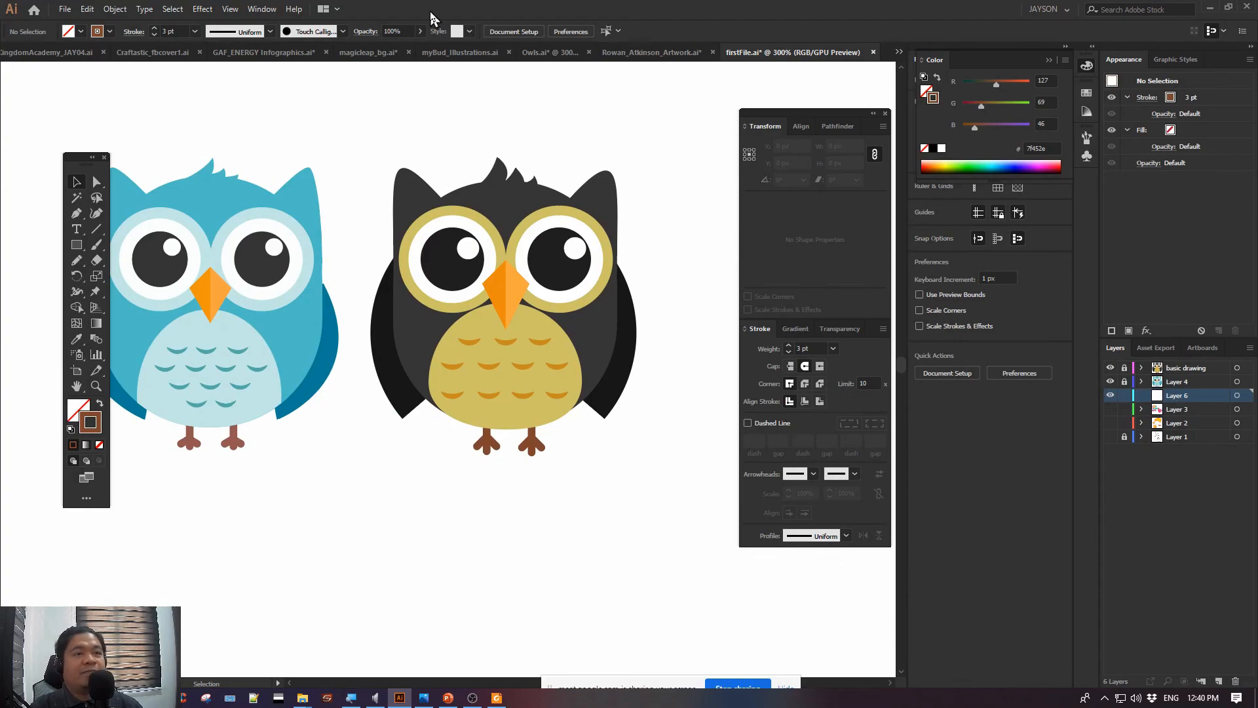
# Activate the Pen tool
pyautogui.click(76, 215)
pyautogui.click(76, 216)
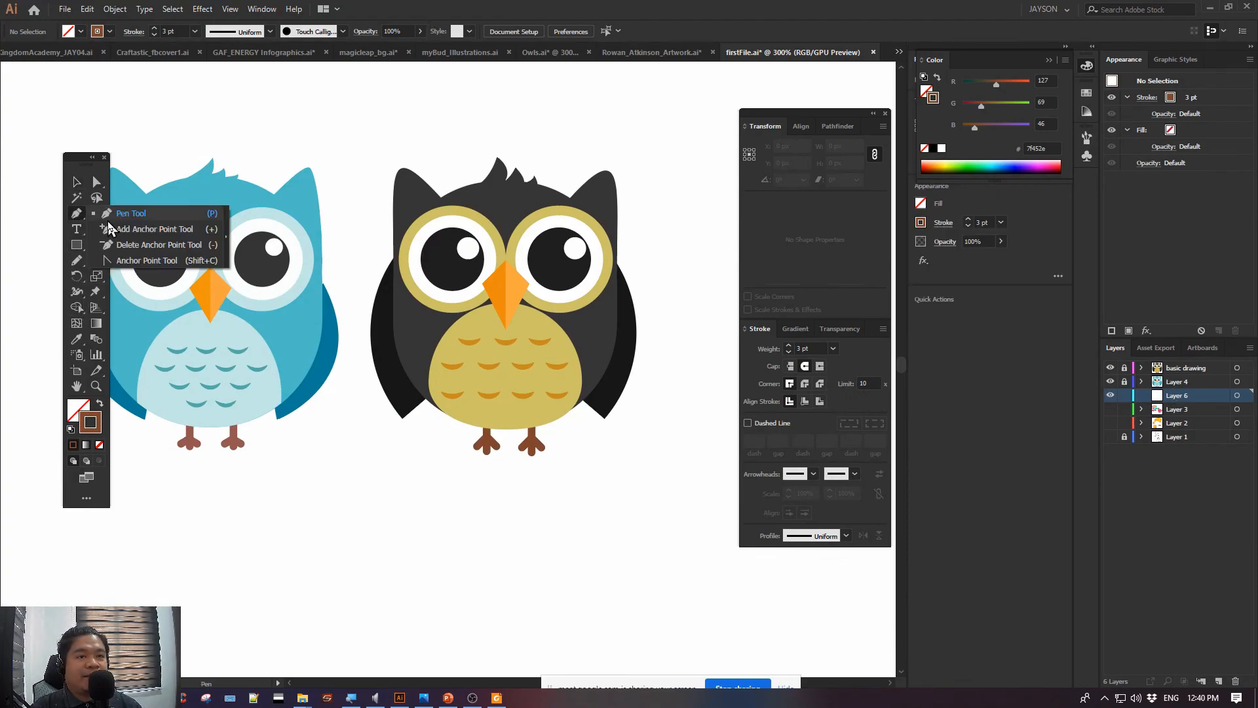
pyautogui.click(84, 406)
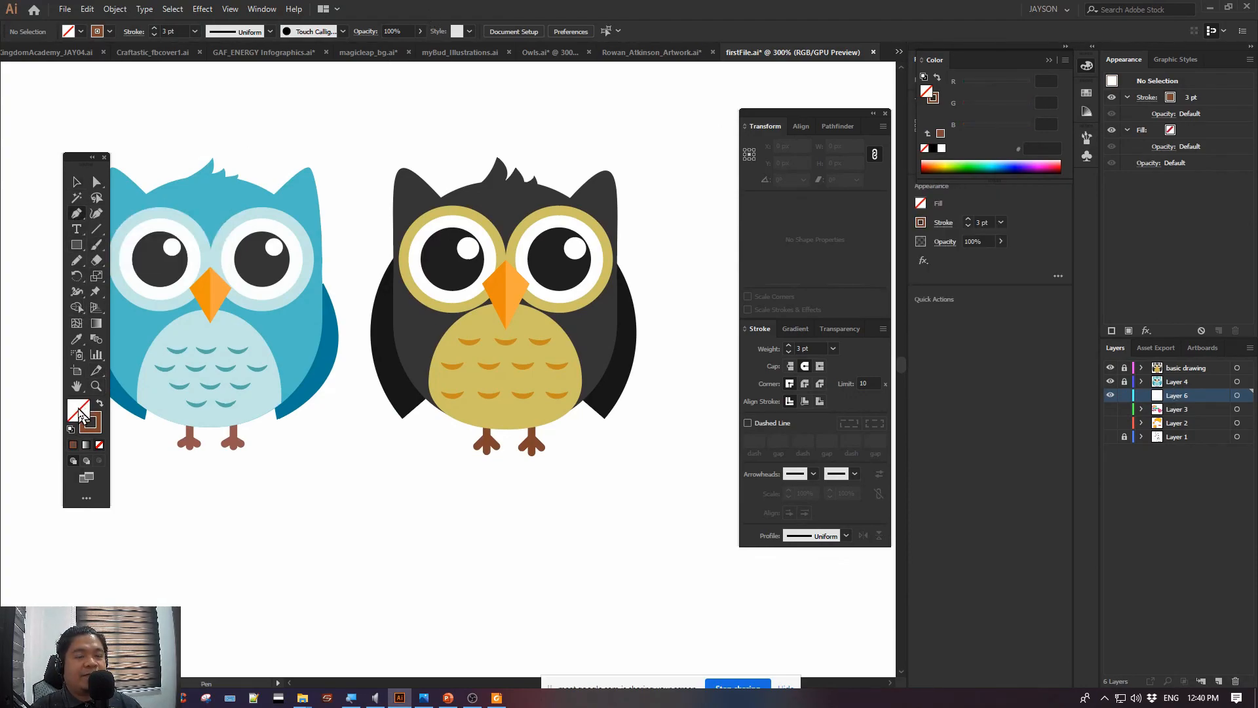
pyautogui.doubleClick(80, 414)
pyautogui.moveTo(494, 224); pyautogui.dragTo(470, 246)
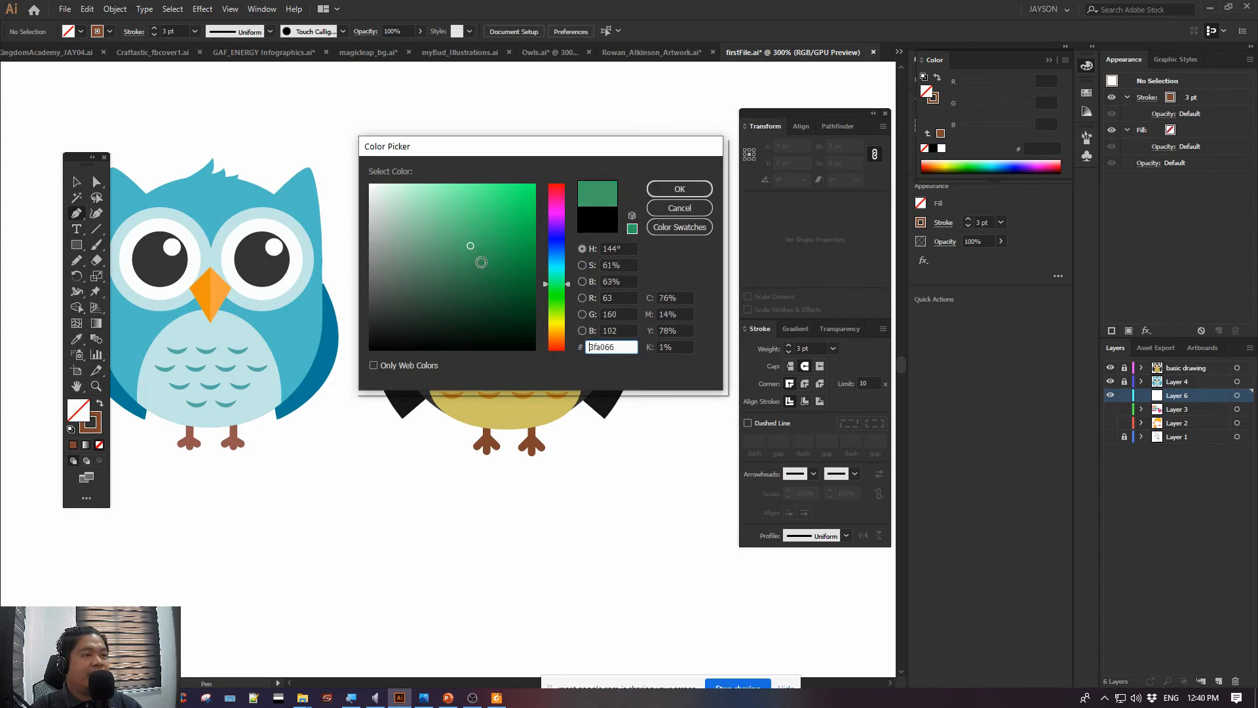
pyautogui.click(679, 208)
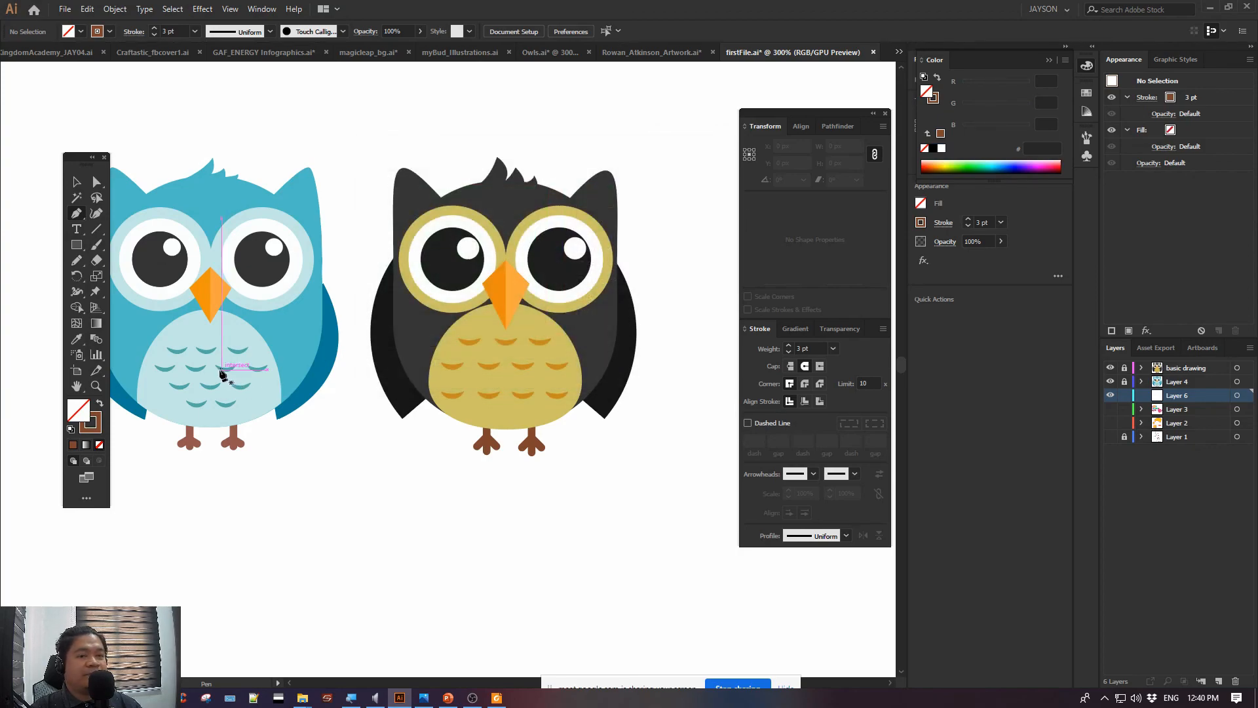
# Set the fill to dark brown 42291c and the stroke to none
pyautogui.doubleClick(80, 411)
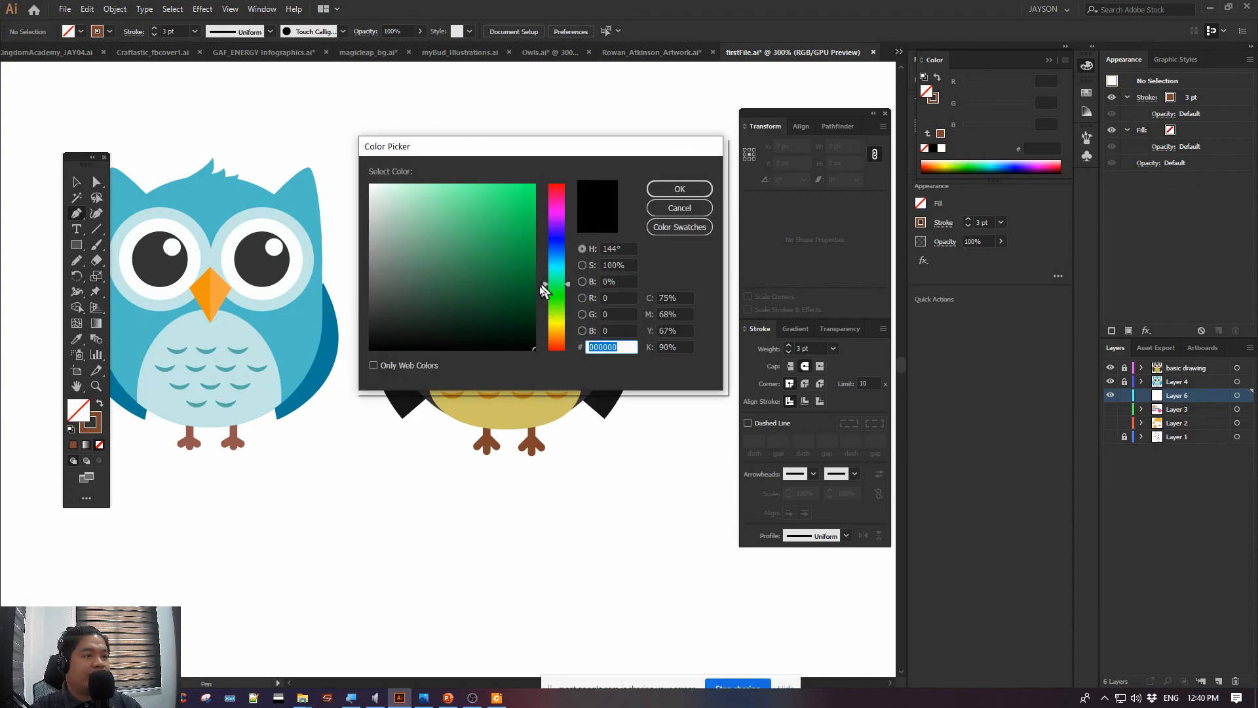
pyautogui.click(556, 341)
pyautogui.click(502, 295)
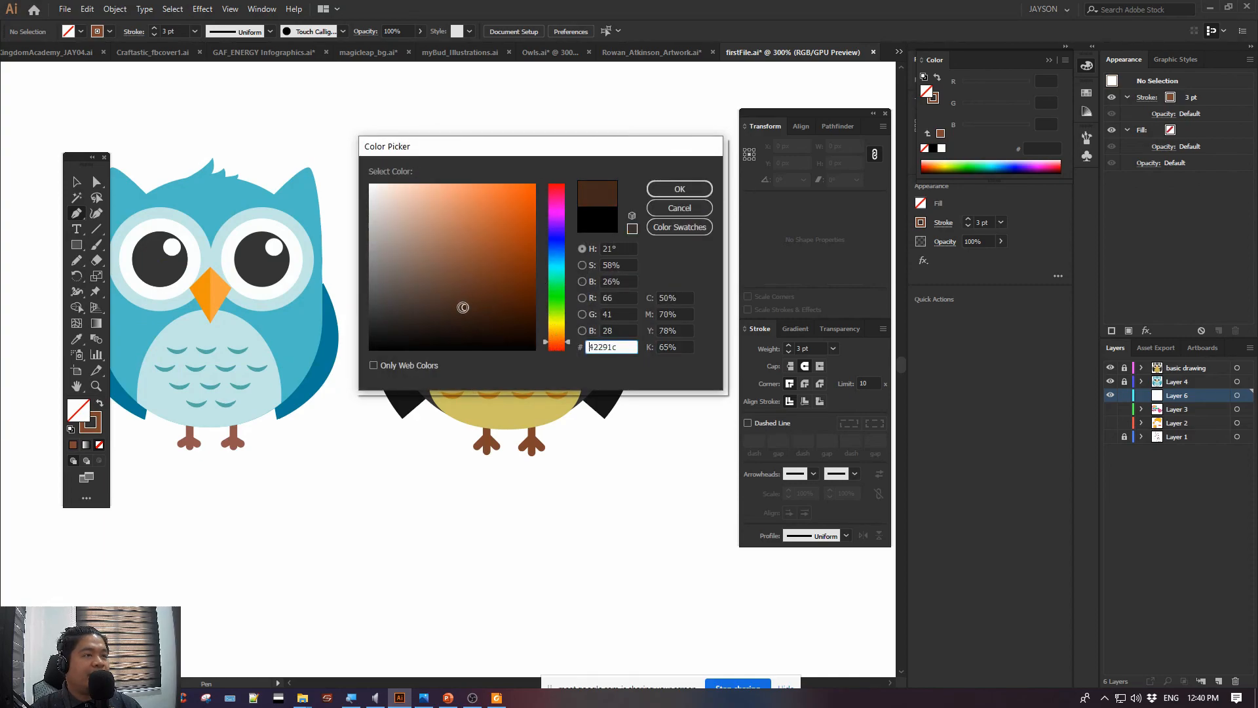
pyautogui.click(652, 193)
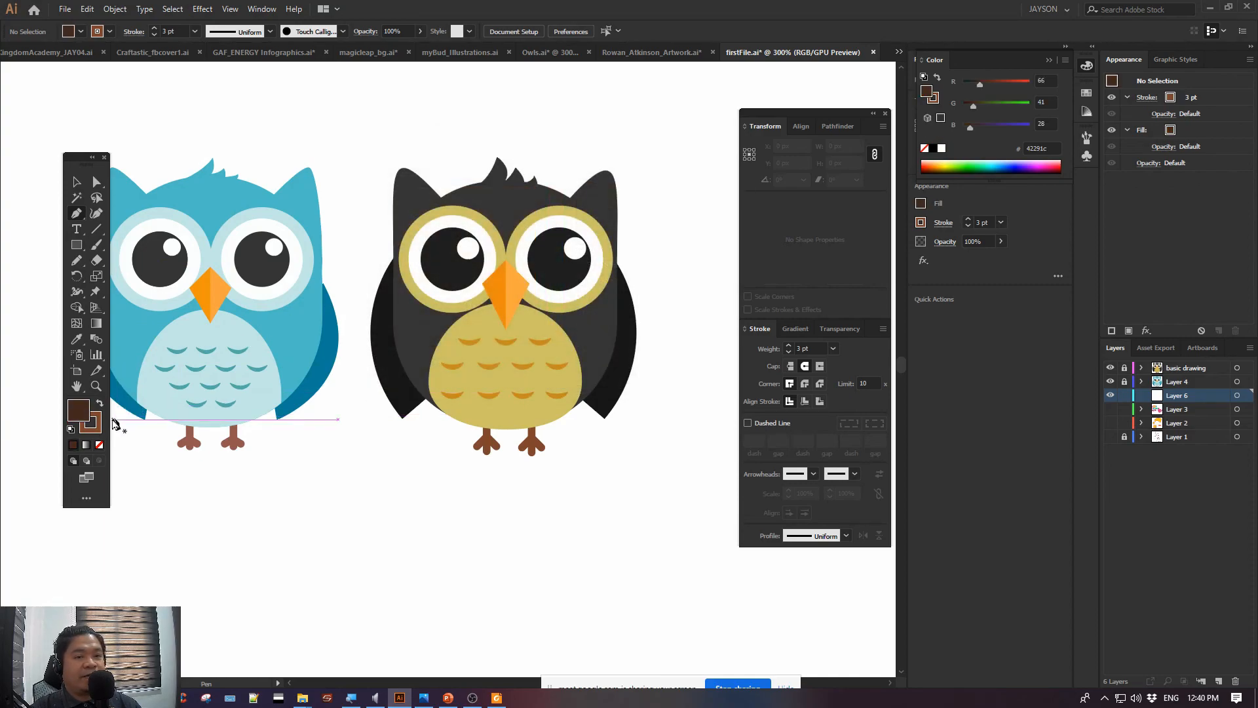
pyautogui.click(95, 426)
pyautogui.click(99, 444)
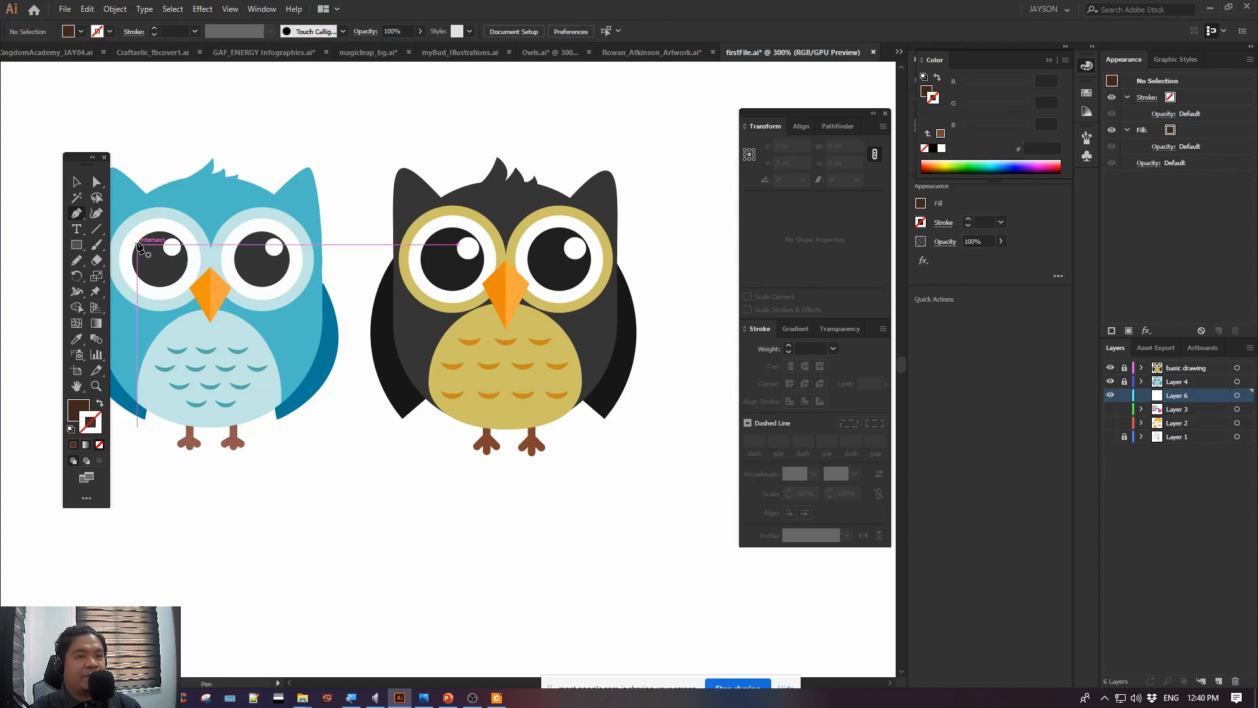
# Start the branch outline just beyond the black owl and draw its uneven upper edge leftward beneath both owls' feet
pyautogui.hotkey('ctrl', '-')
pyautogui.moveTo(557, 354); pyautogui.dragTo(662, 329)
pyautogui.click(707, 394)
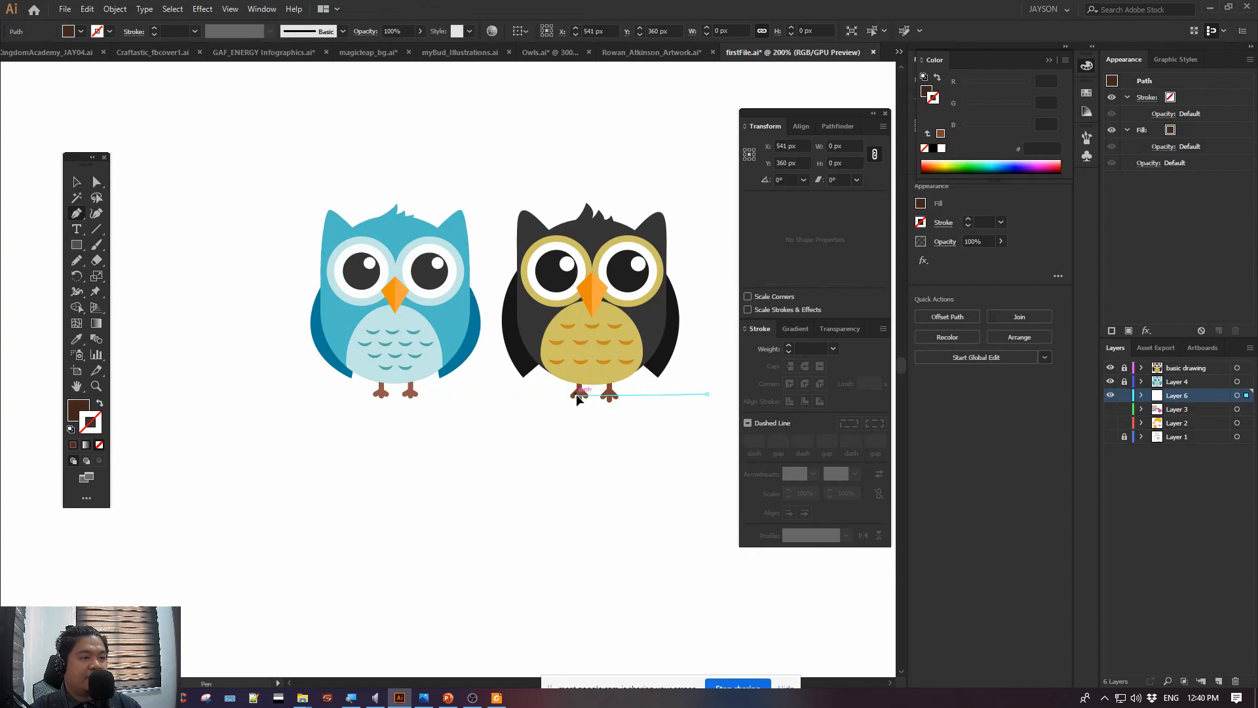
pyautogui.click(456, 401)
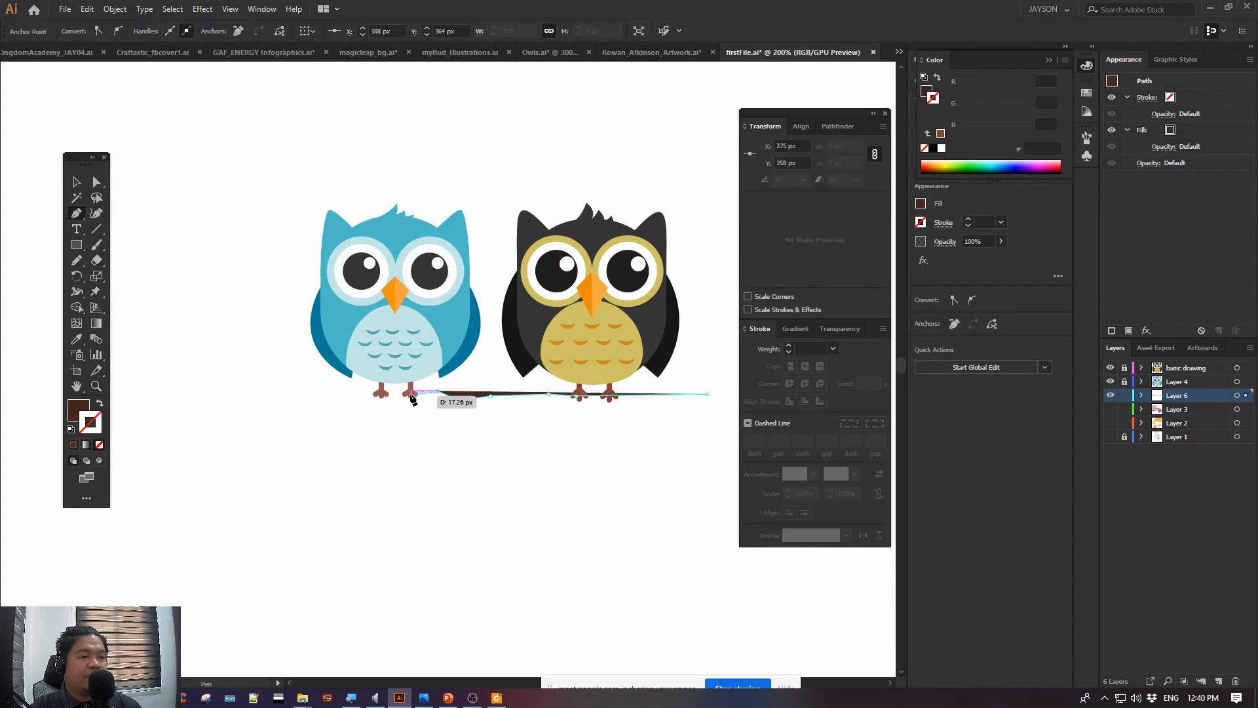
pyautogui.click(429, 397)
pyautogui.click(409, 396)
pyautogui.click(381, 394)
pyautogui.click(350, 395)
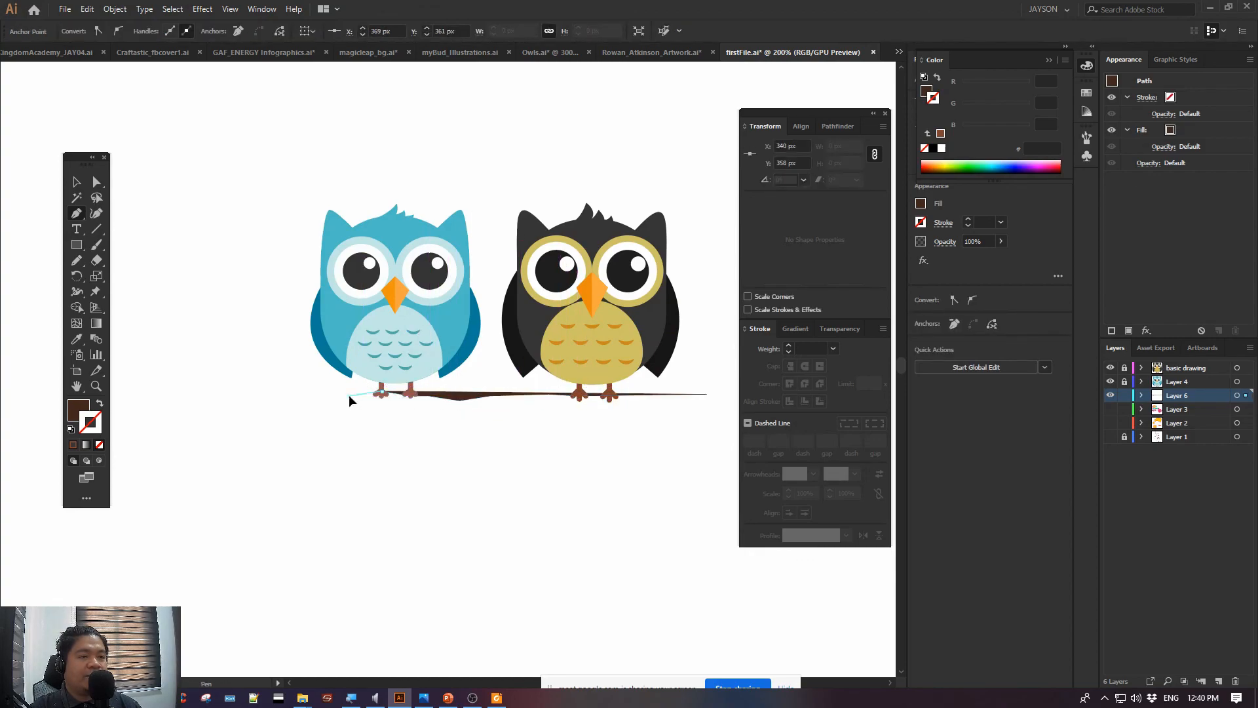
# Continue the branch outline around a raised twig left of the blue owl and out to the branch's pointed left end
pyautogui.click(273, 382)
pyautogui.click(233, 339)
pyautogui.click(225, 347)
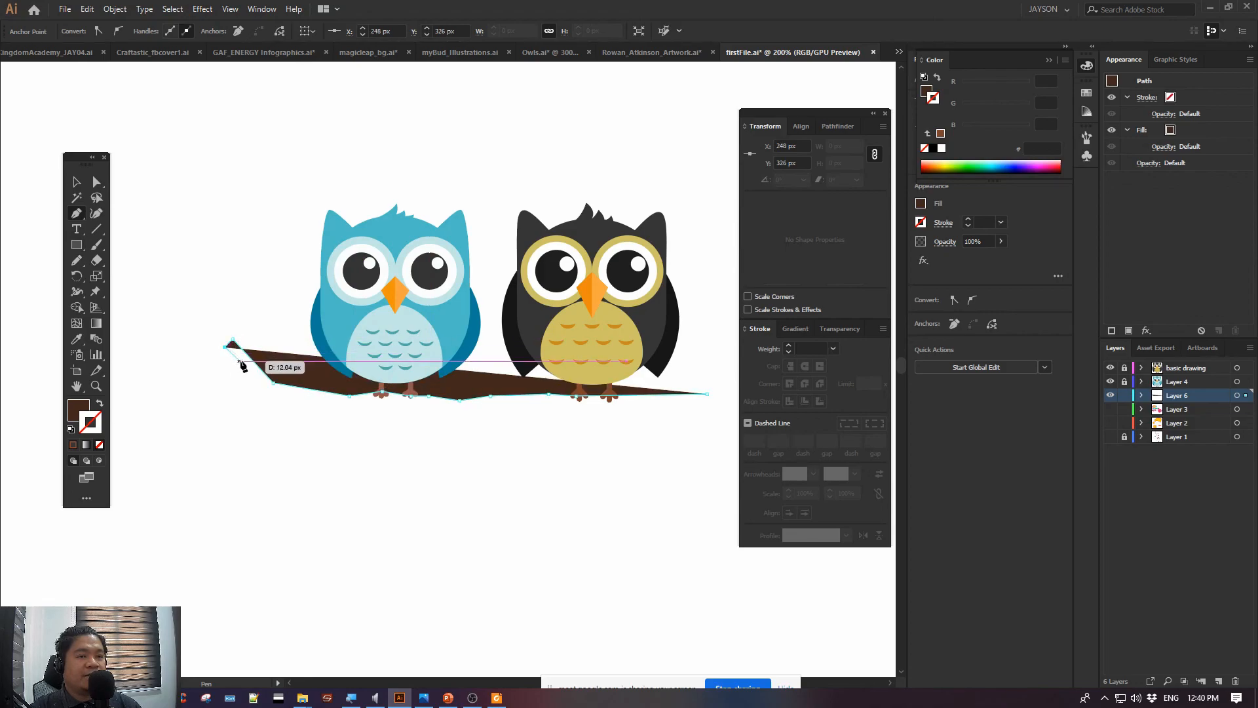
pyautogui.click(240, 360)
pyautogui.click(242, 384)
pyautogui.click(257, 392)
pyautogui.click(217, 399)
pyautogui.click(177, 390)
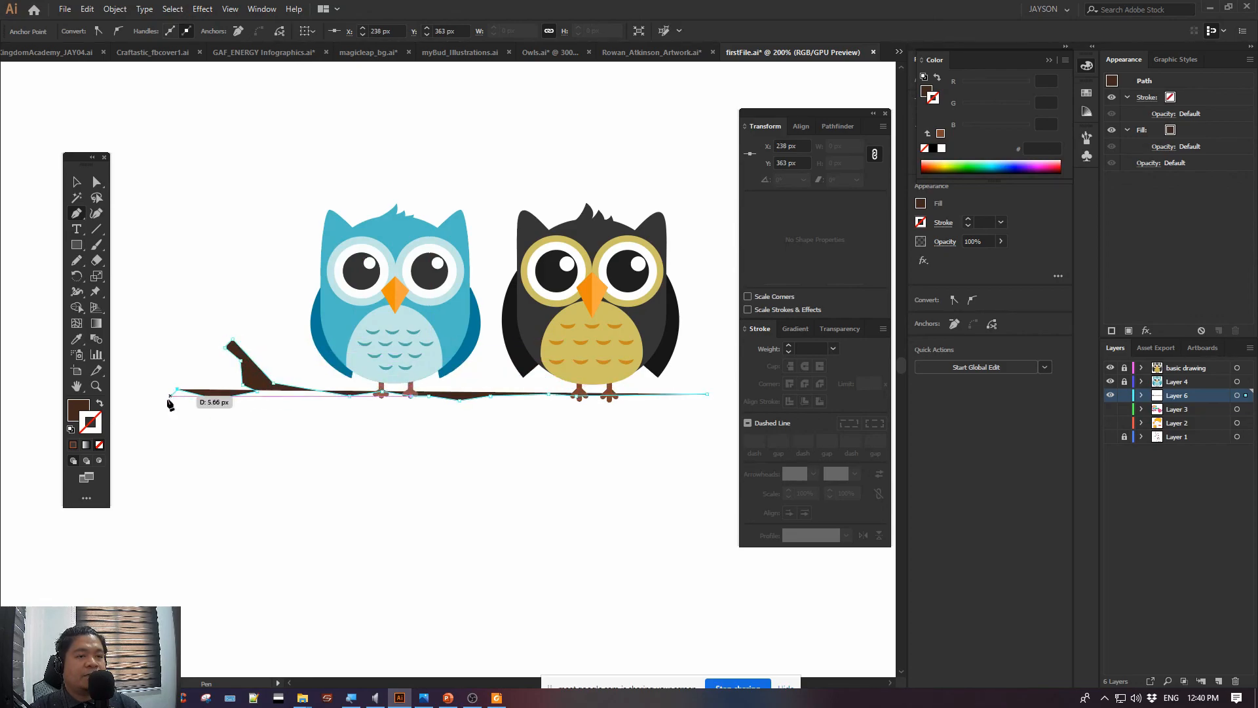
pyautogui.click(163, 399)
# Draw the branch's lower edge back under both owls, close the outline at its blunt right end and deselect it
pyautogui.click(240, 423)
pyautogui.click(411, 417)
pyautogui.click(527, 423)
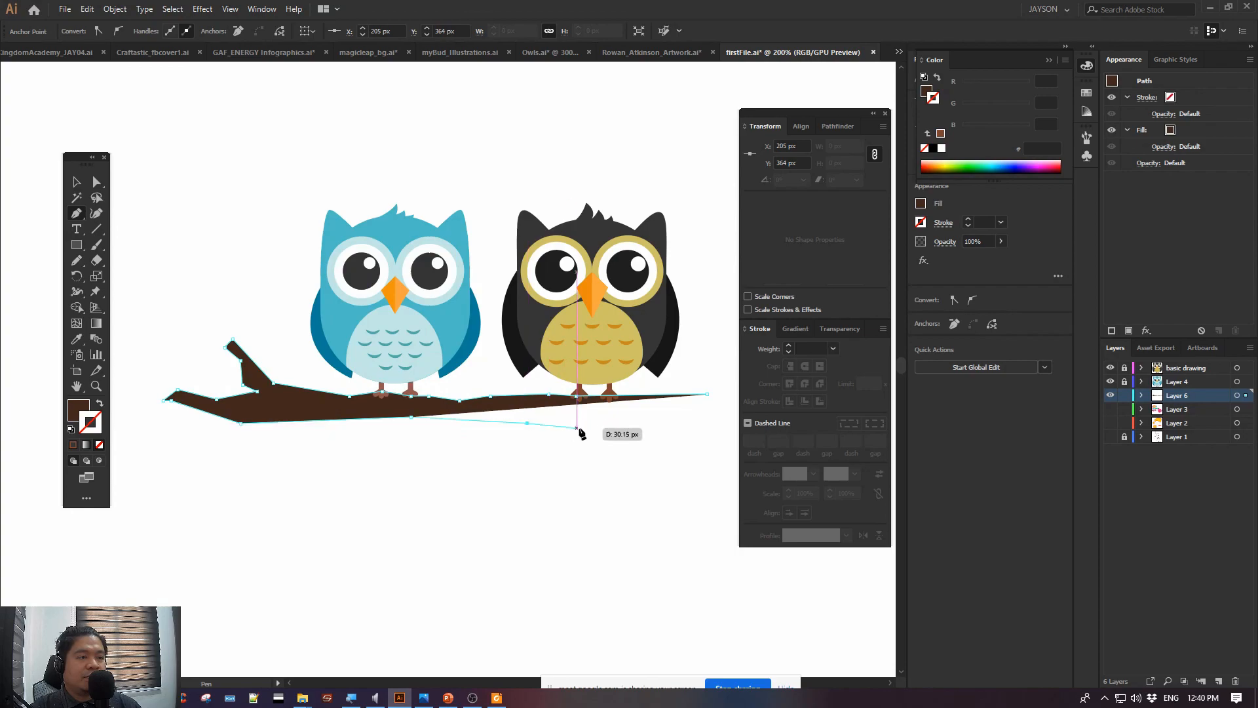
pyautogui.click(718, 416)
pyautogui.click(723, 393)
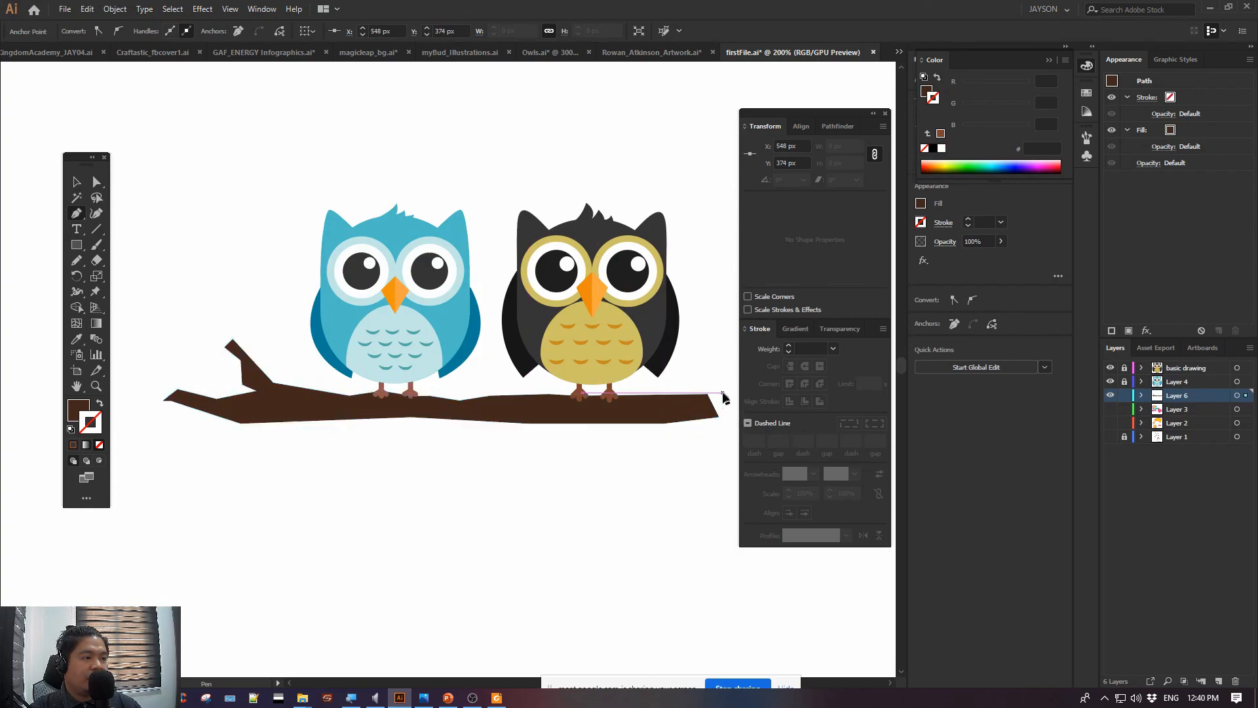
pyautogui.click(714, 396)
pyautogui.keyDown('ctrl'); pyautogui.click(701, 327); pyautogui.keyUp('ctrl')
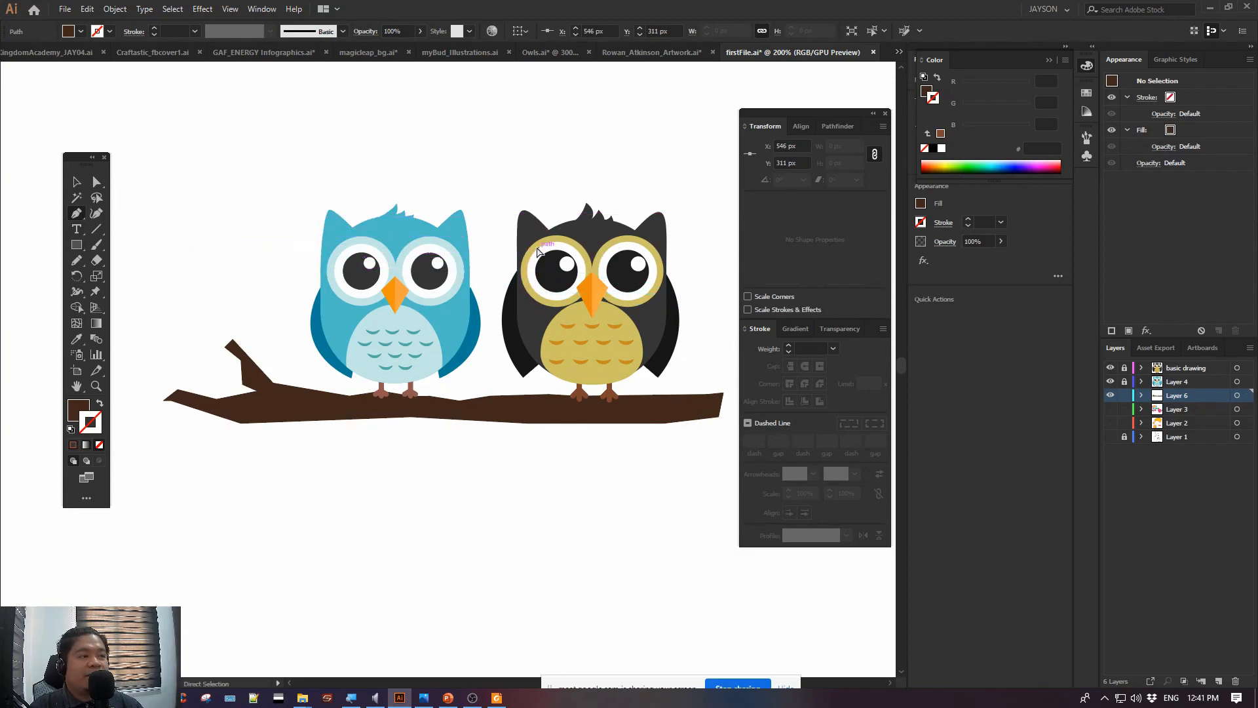
# Activate the Rectangle tool and set the fill to green 5ab75a
pyautogui.moveTo(76, 244); pyautogui.dragTo(130, 246)
pyautogui.doubleClick(79, 410)
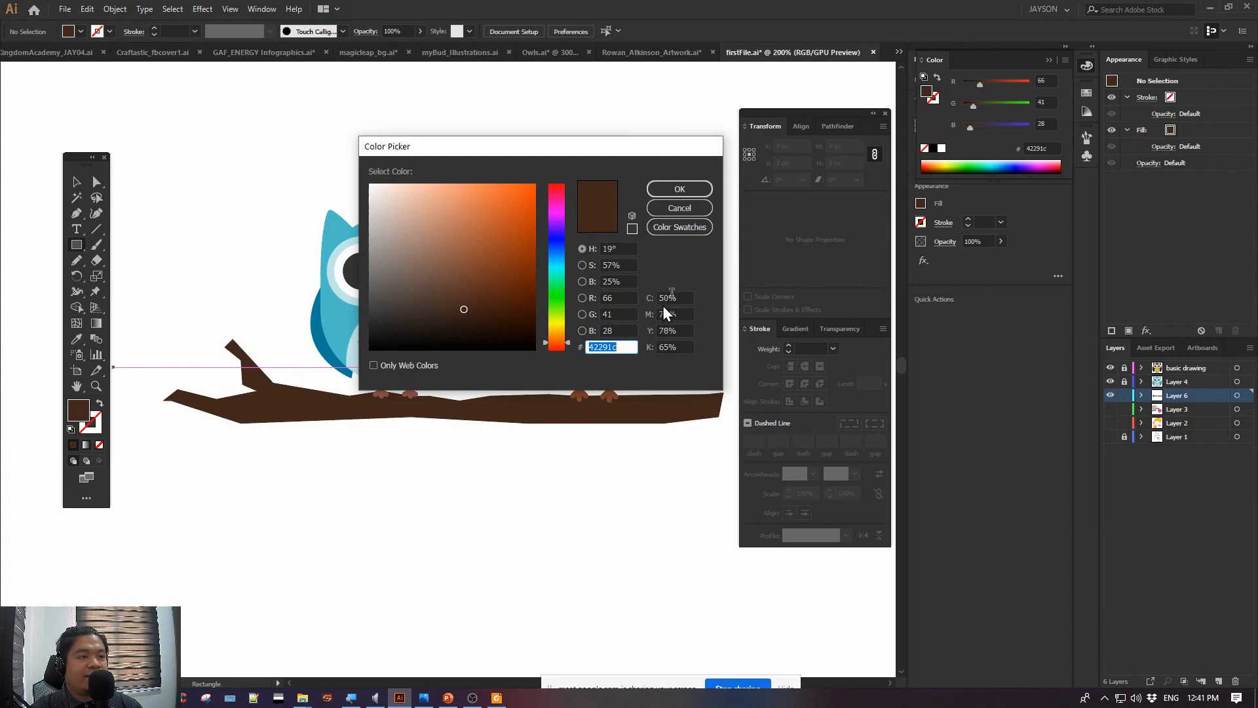
pyautogui.click(556, 295)
pyautogui.moveTo(521, 292); pyautogui.dragTo(454, 230)
pyautogui.click(692, 191)
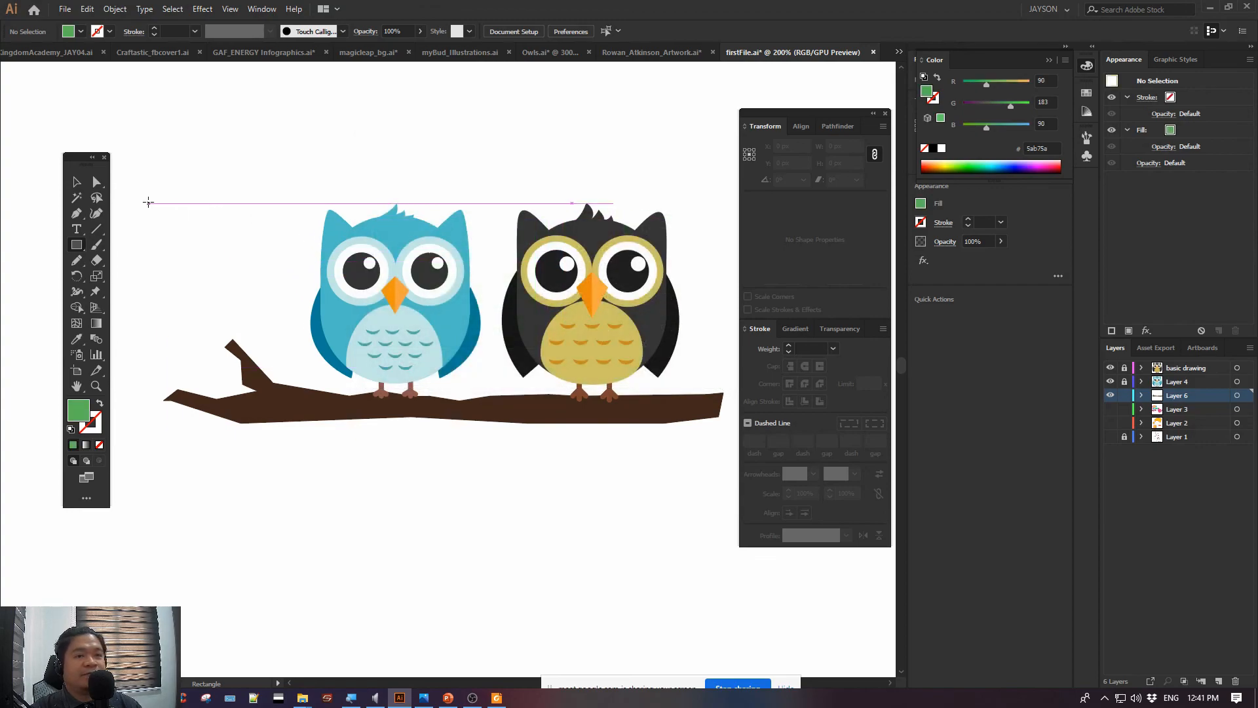
# Draw a 51 px green square above the branch's twig and strongly round its upper-left corner
pyautogui.moveTo(149, 203); pyautogui.dragTo(232, 285)
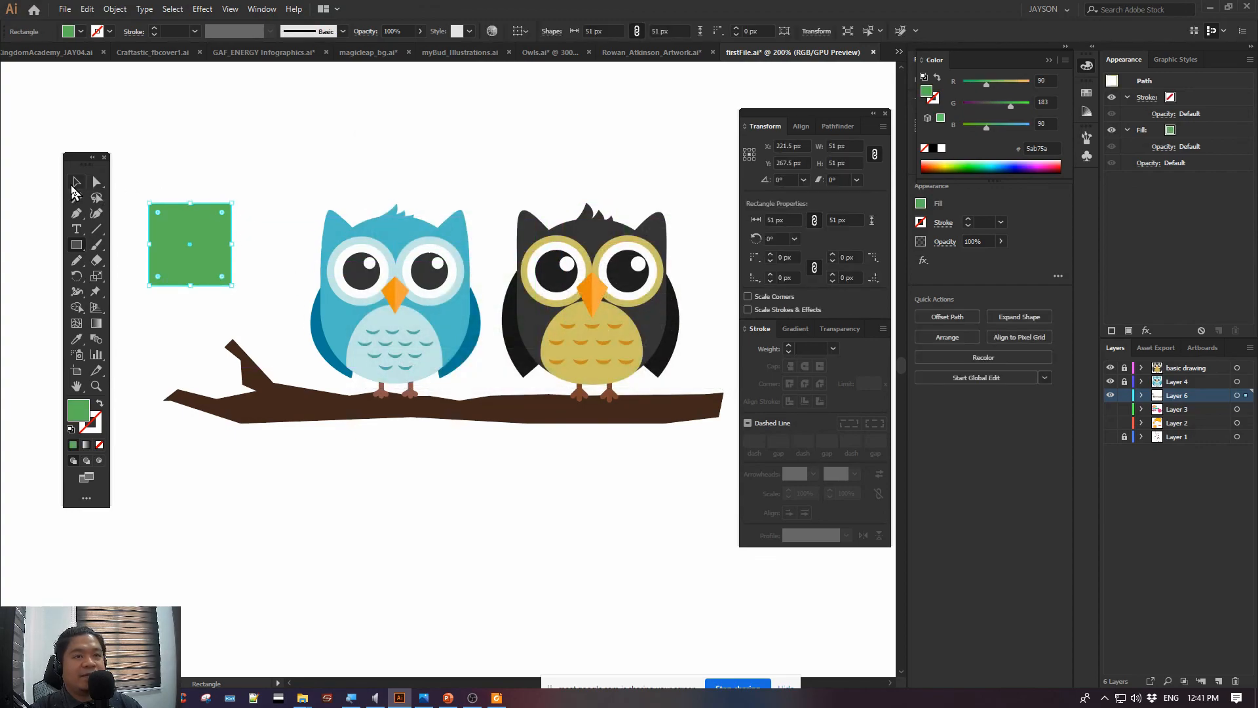
pyautogui.click(74, 183)
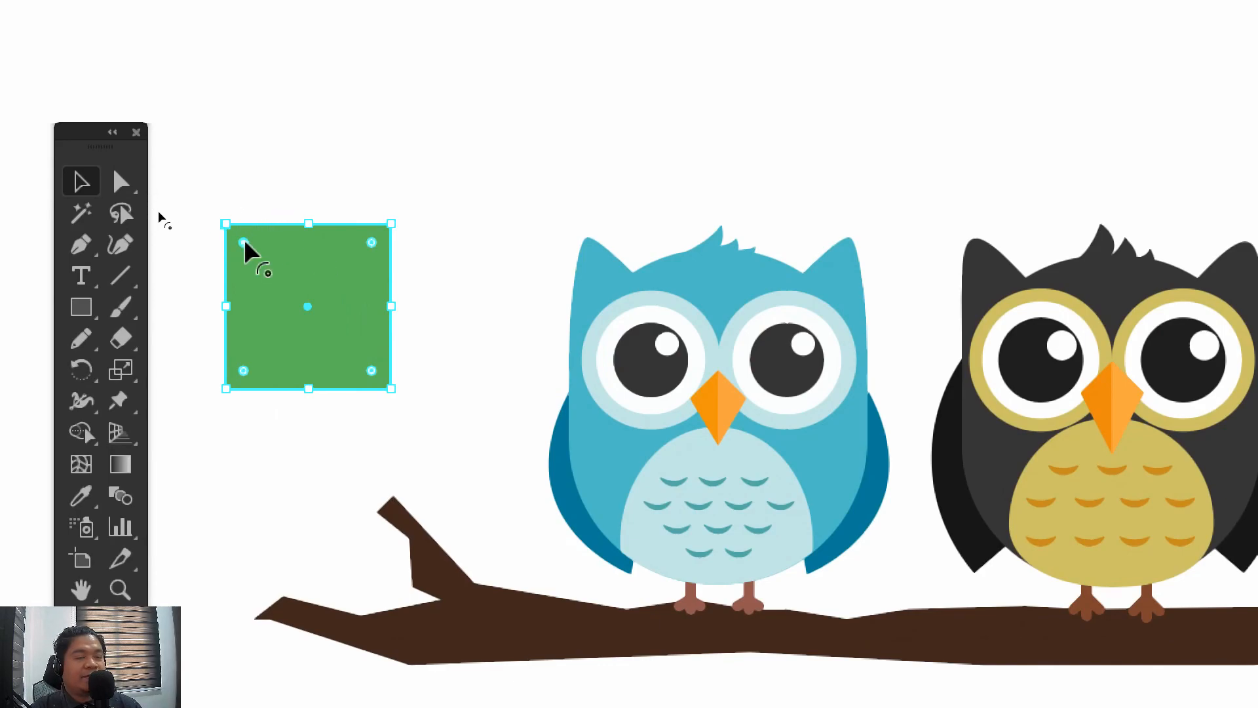
pyautogui.moveTo(241, 242); pyautogui.dragTo(384, 316)
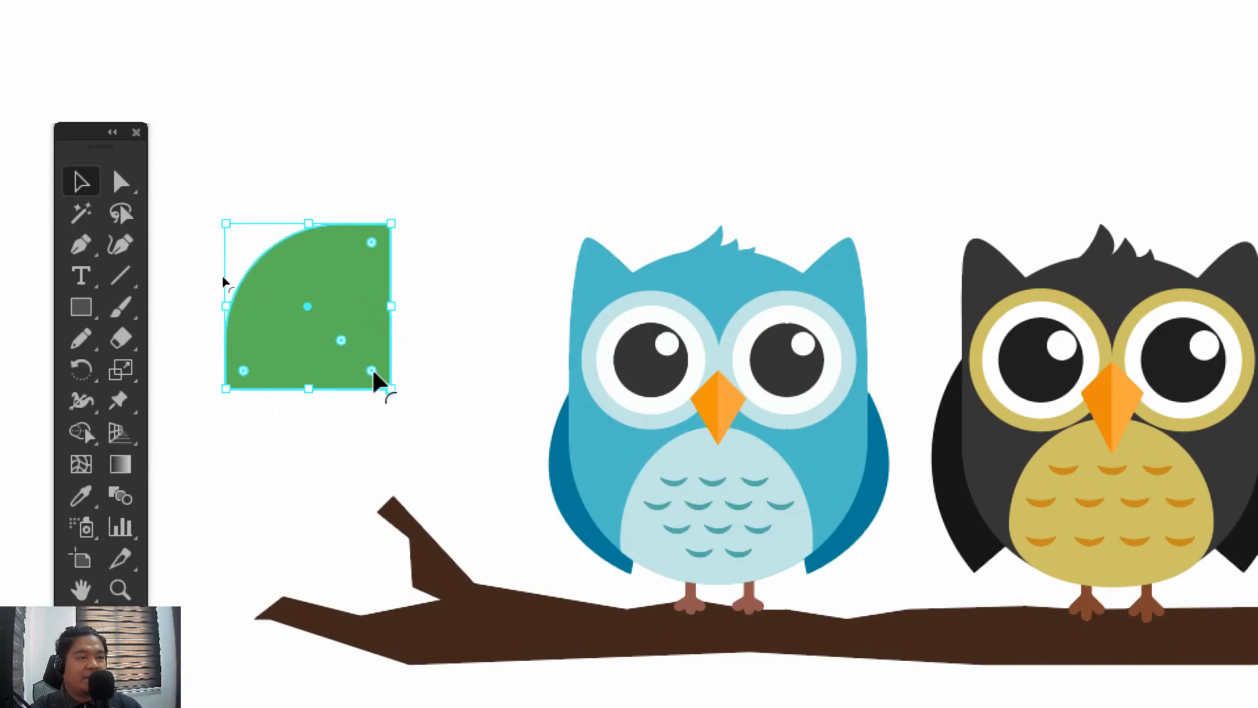
# Round the green square's lower-right corner by about 42 px to form a leaf with two pointed ends
pyautogui.moveTo(373, 376); pyautogui.dragTo(247, 272)
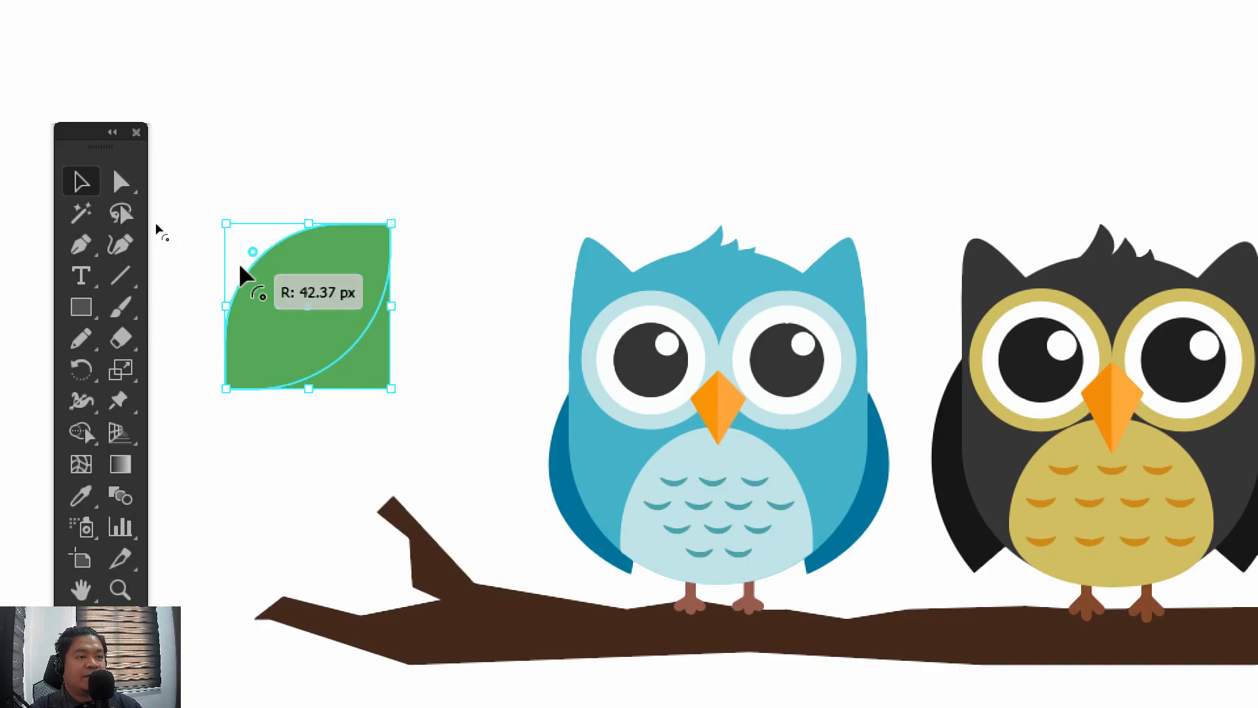
pyautogui.click(233, 163)
pyautogui.click(378, 325)
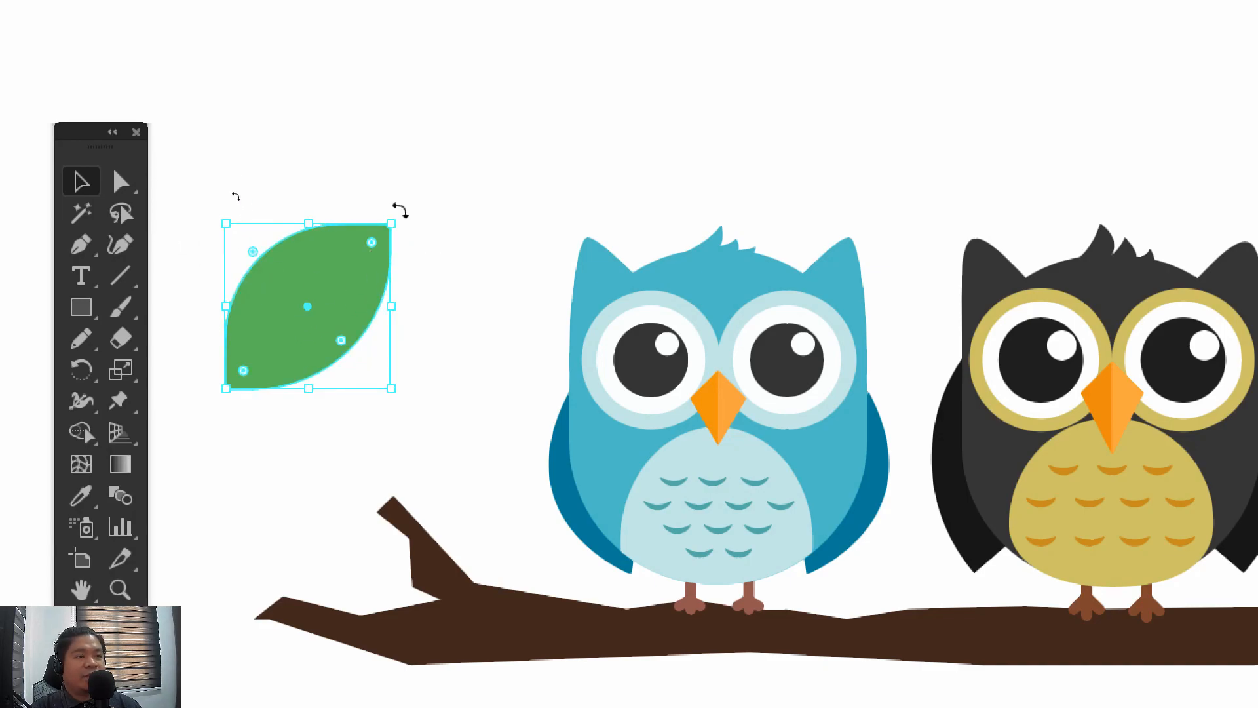
# Rotate the leaf so it points up and to the left, and place its base at the tip of the branch's twig
pyautogui.moveTo(398, 207); pyautogui.dragTo(229, 172)
pyautogui.moveTo(325, 318); pyautogui.dragTo(359, 416)
pyautogui.moveTo(444, 346); pyautogui.dragTo(409, 367)
pyautogui.moveTo(342, 435); pyautogui.dragTo(357, 443)
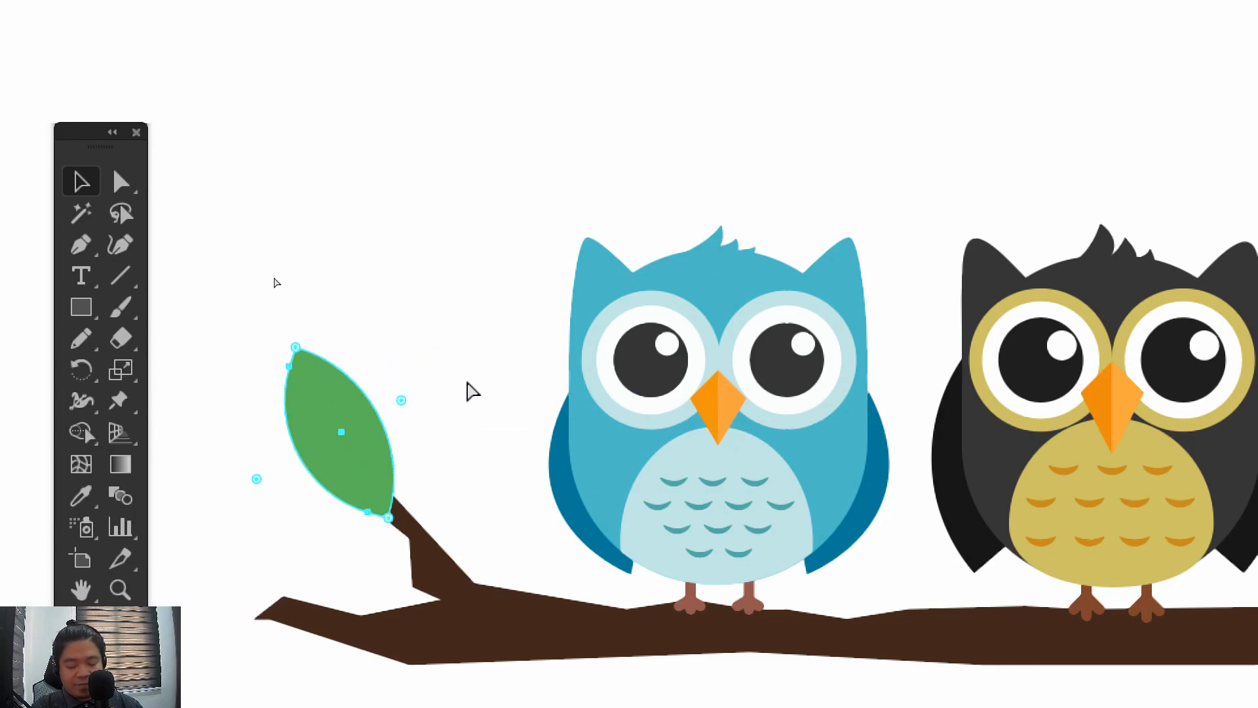
pyautogui.moveTo(289, 334); pyautogui.dragTo(244, 367)
pyautogui.moveTo(382, 489); pyautogui.dragTo(373, 504)
# Duplicate the leaf, rotate the copy more upright and place it beside the first leaf at the twig's tip
pyautogui.hotkey('ctrl', 'c')
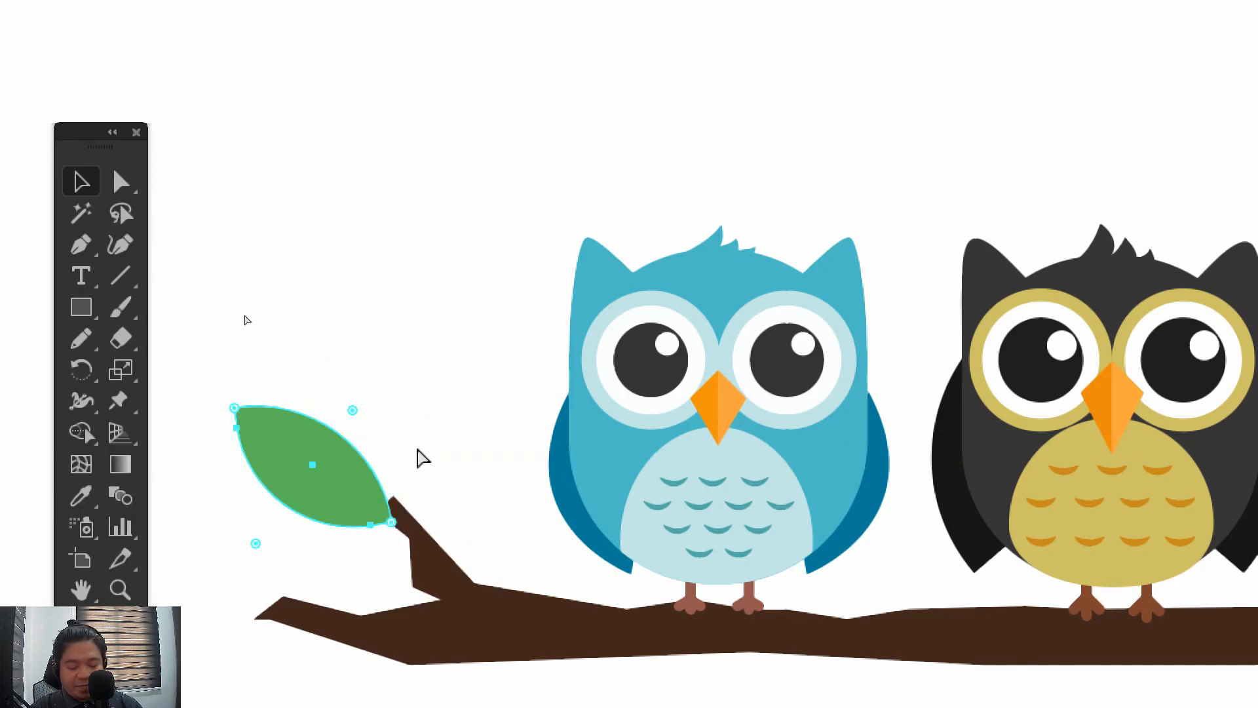
pyautogui.hotkey('ctrl', 'v')
pyautogui.moveTo(780, 577); pyautogui.dragTo(435, 416)
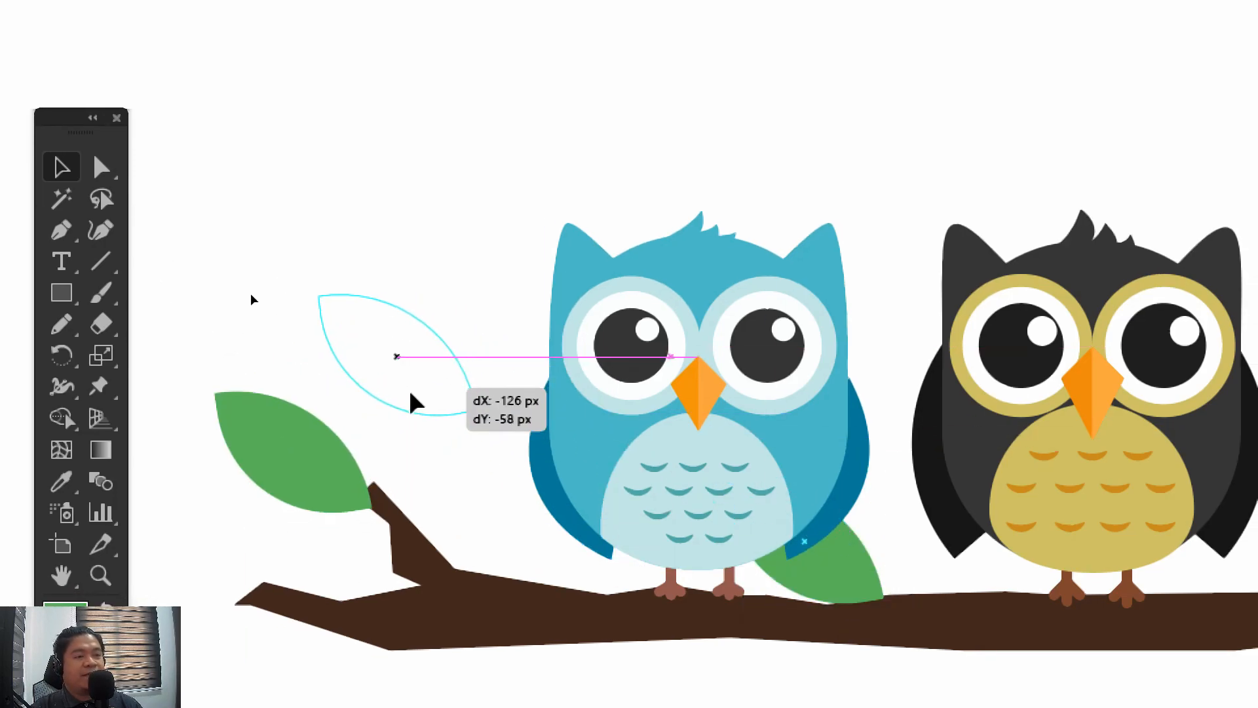
pyautogui.moveTo(474, 286); pyautogui.dragTo(503, 352)
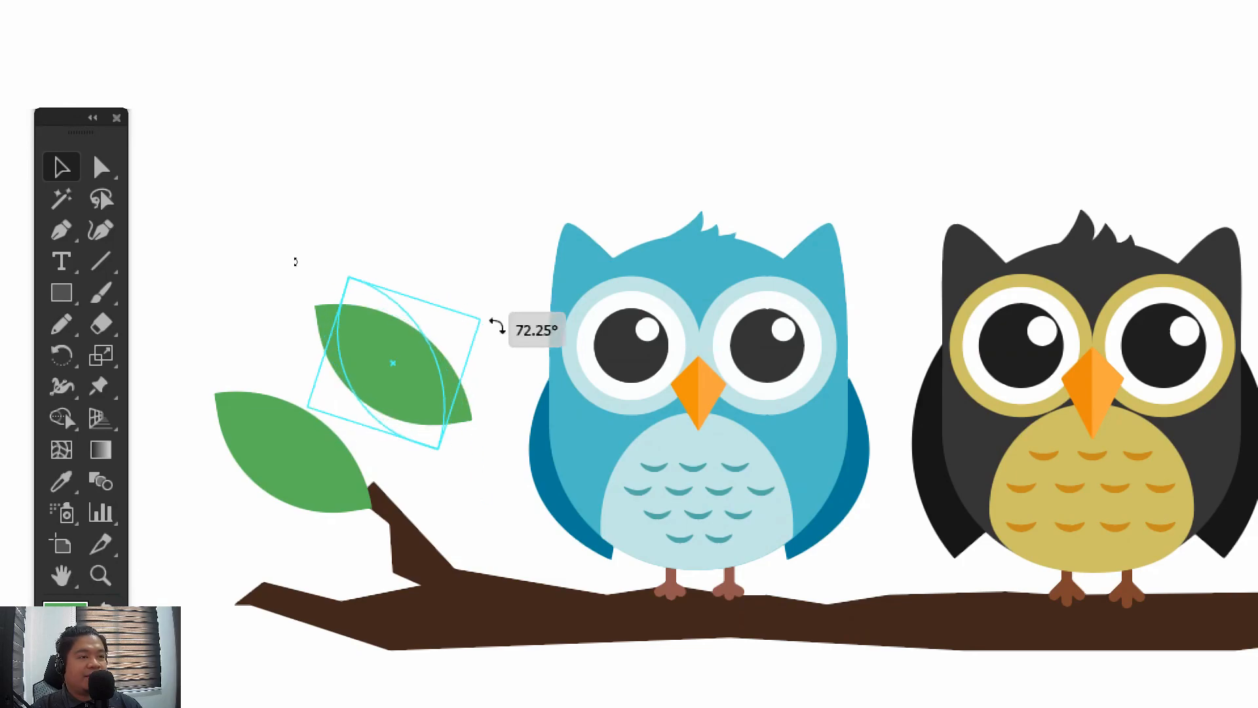
pyautogui.moveTo(420, 396); pyautogui.dragTo(388, 451)
# Send the upright leaf behind the brown branch and deselect it
pyautogui.rightClick(383, 424)
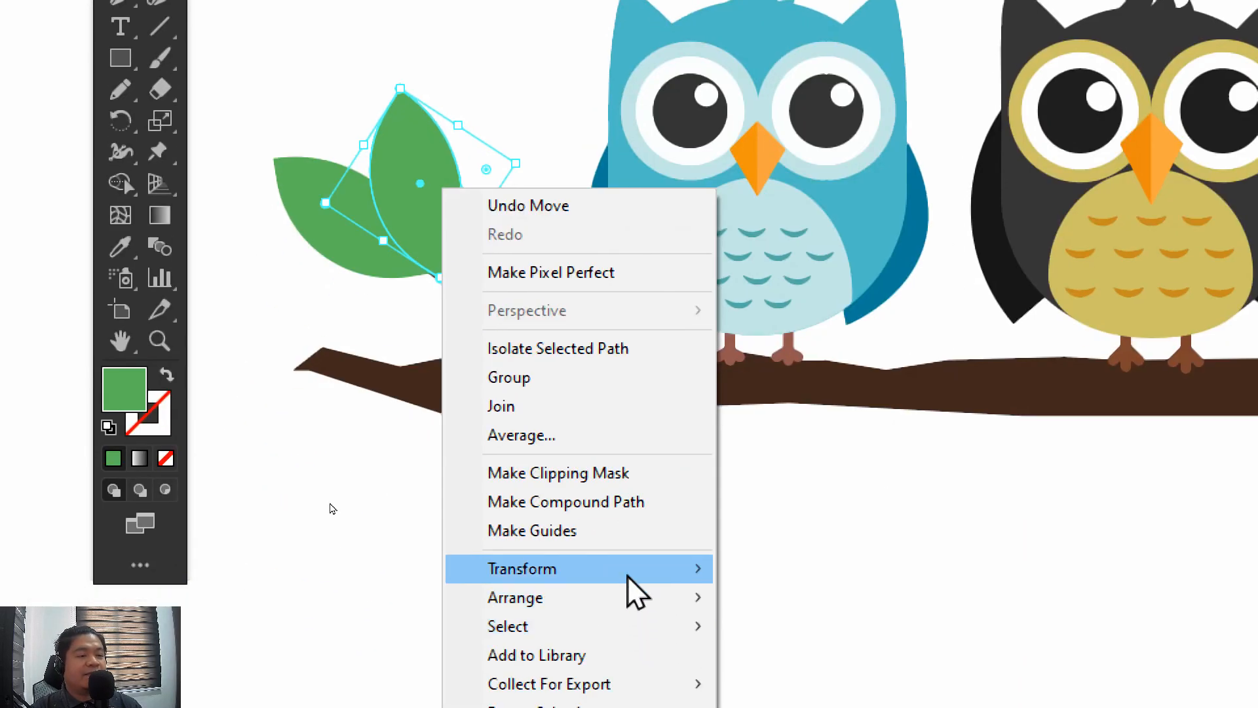
pyautogui.moveTo(583, 707)
pyautogui.click(777, 646)
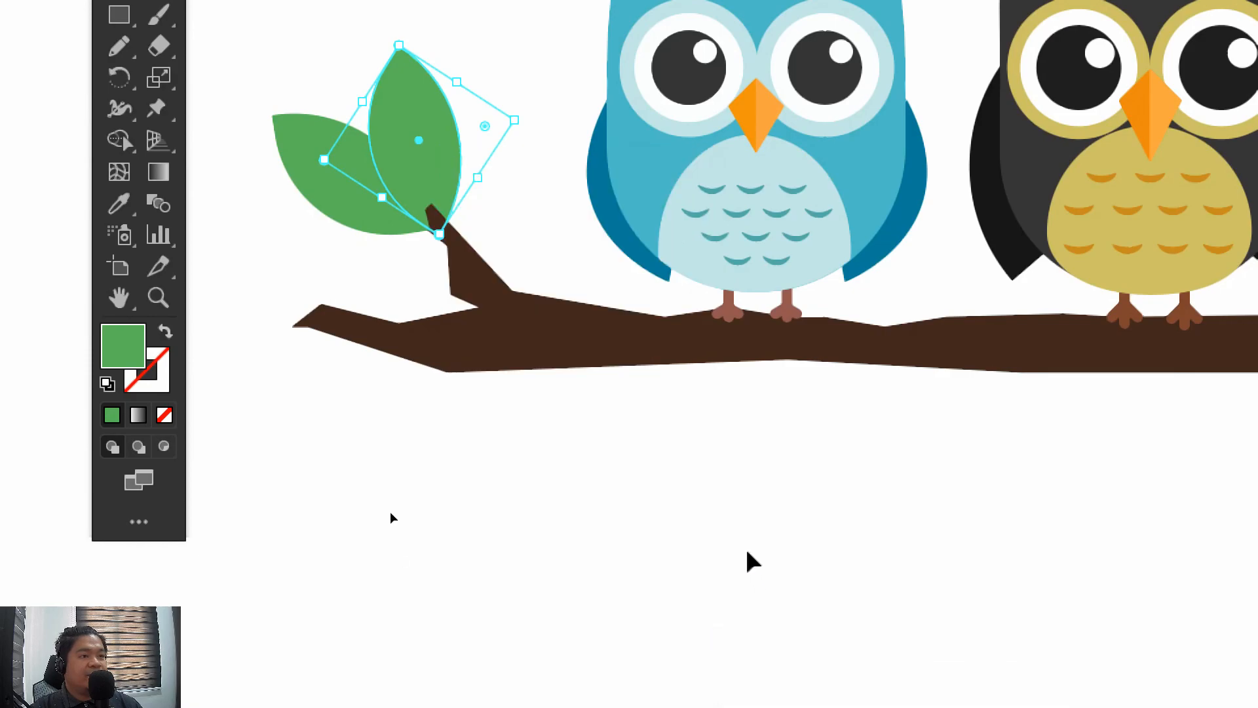
pyautogui.click(711, 427)
# Nudge the two leaves closer together so both bases meet at the twig's tip, leaving them deselected
pyautogui.moveTo(573, 403); pyautogui.dragTo(521, 508)
pyautogui.moveTo(325, 222)
pyautogui.mouseDown()
pyautogui.moveTo(344, 206)
pyautogui.moveTo(345, 218)
pyautogui.mouseUp()
pyautogui.click(485, 237)
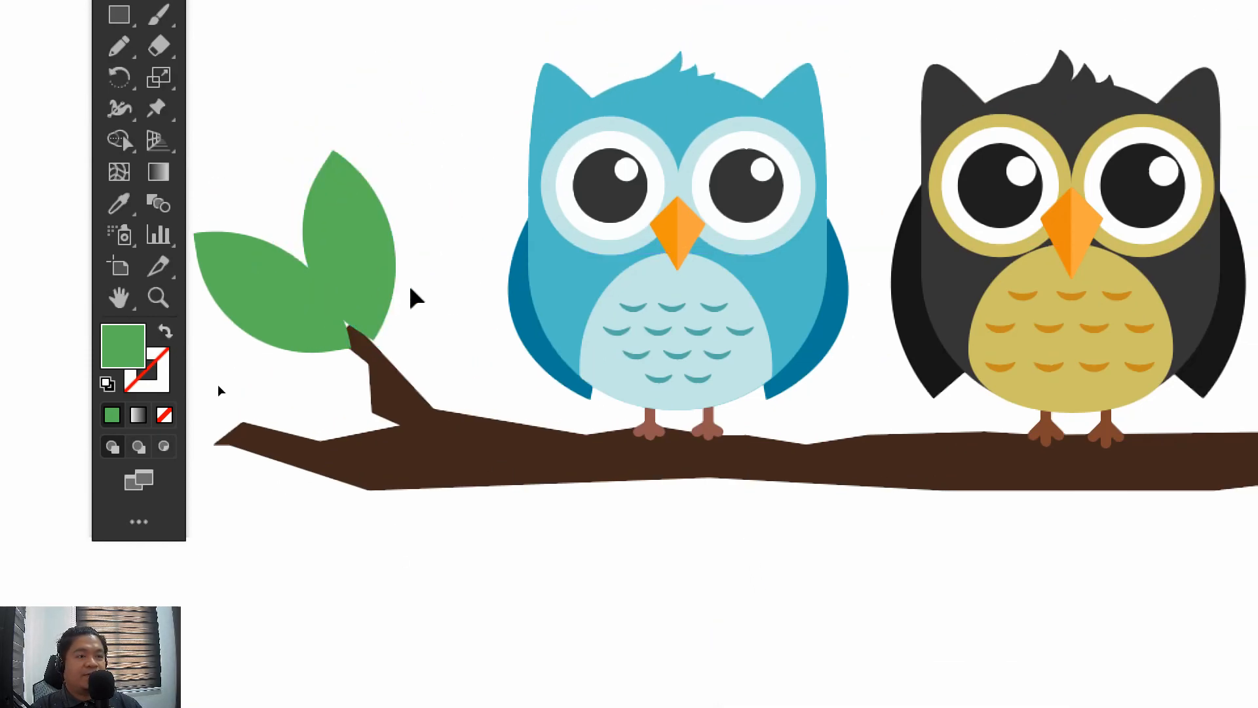
pyautogui.moveTo(312, 338); pyautogui.dragTo(326, 337)
pyautogui.moveTo(350, 199); pyautogui.dragTo(333, 197)
pyautogui.click(447, 266)
# Move the floating Transform and Stroke palettes aside so they clear the owl artwork
pyautogui.moveTo(435, 285); pyautogui.dragTo(284, 129)
pyautogui.hotkey('ctrl', '-')
pyautogui.hotkey('ctrl', '-')
pyautogui.hotkey('ctrl', '-')
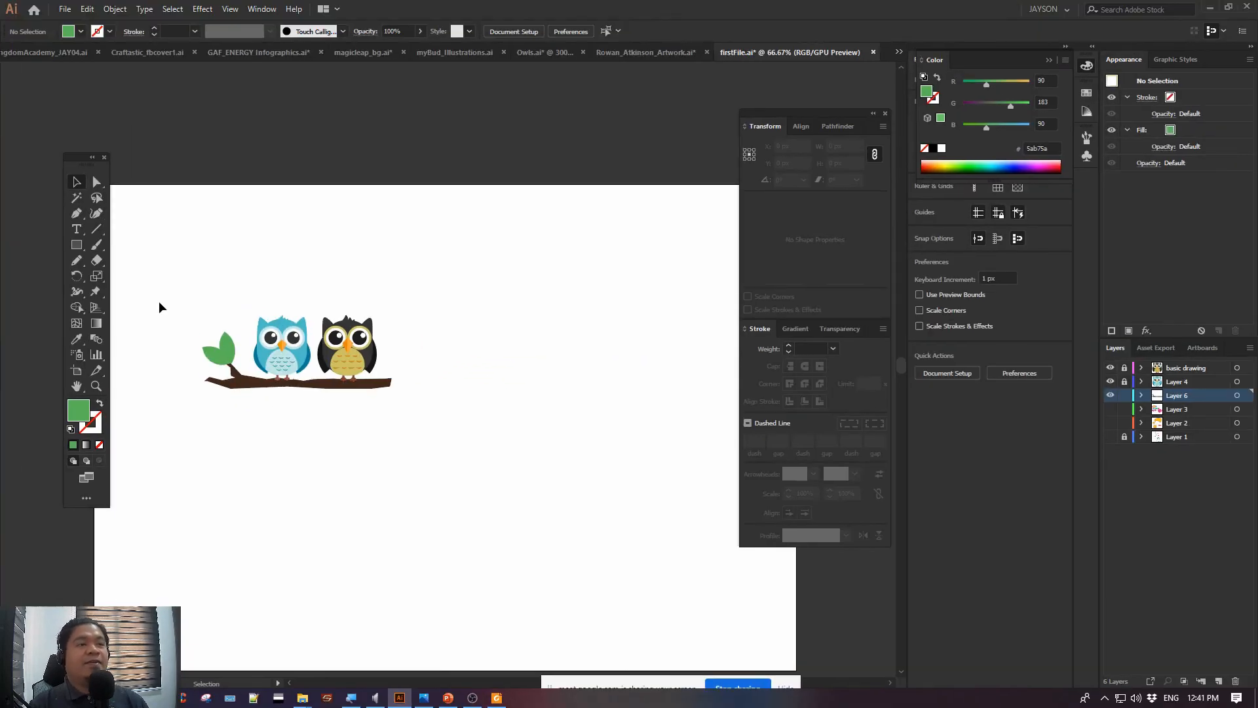
pyautogui.moveTo(224, 296)
pyautogui.mouseDown()
pyautogui.moveTo(290, 266)
pyautogui.moveTo(461, 429)
pyautogui.moveTo(635, 486)
pyautogui.moveTo(613, 487)
pyautogui.mouseUp()
pyautogui.hotkey('ctrl', '+')
pyautogui.hotkey('ctrl', '+')
pyautogui.hotkey('ctrl', '+')
pyautogui.hotkey('ctrl', '+')
pyautogui.hotkey('ctrl', '+')
pyautogui.hotkey('ctrl', '+')
pyautogui.moveTo(792, 115)
pyautogui.mouseDown()
pyautogui.moveTo(871, 128)
pyautogui.moveTo(894, 146)
pyautogui.mouseUp()
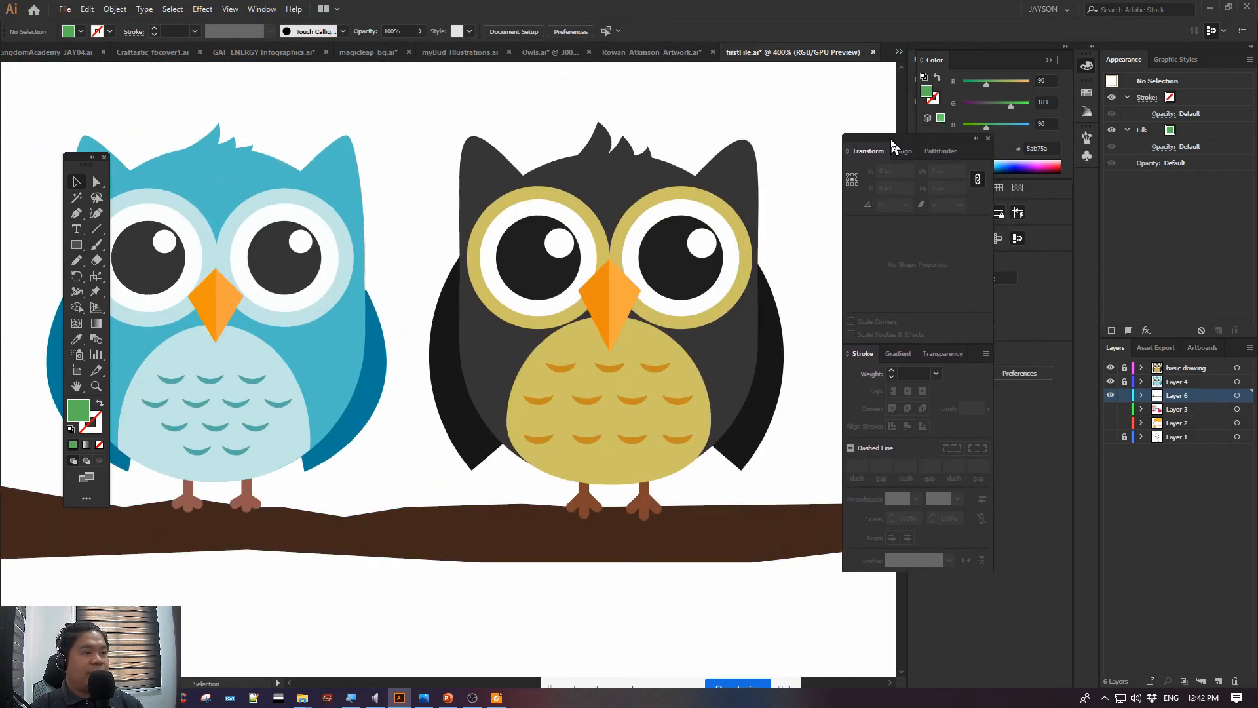
# Bring the whole owl illustration into view at 200% and save firstFile.ai
pyautogui.hotkey('ctrl', '-')
pyautogui.hotkey('ctrl', '-')
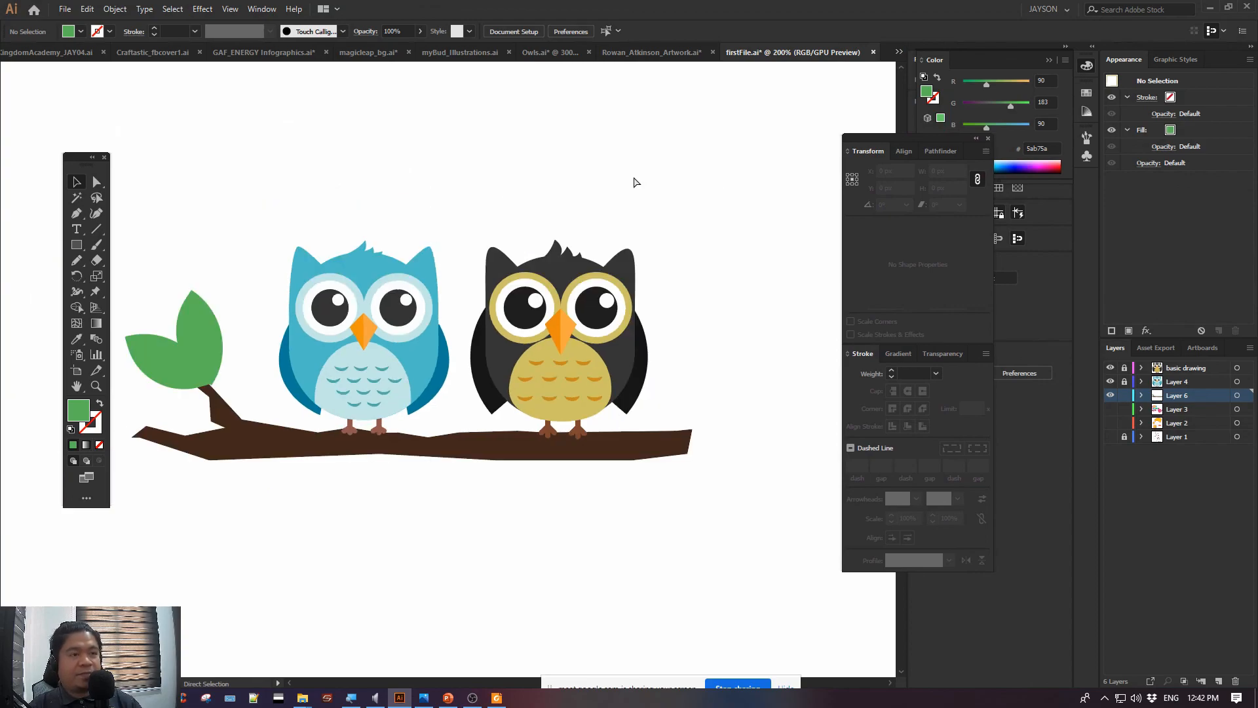
pyautogui.moveTo(590, 184); pyautogui.dragTo(612, 155)
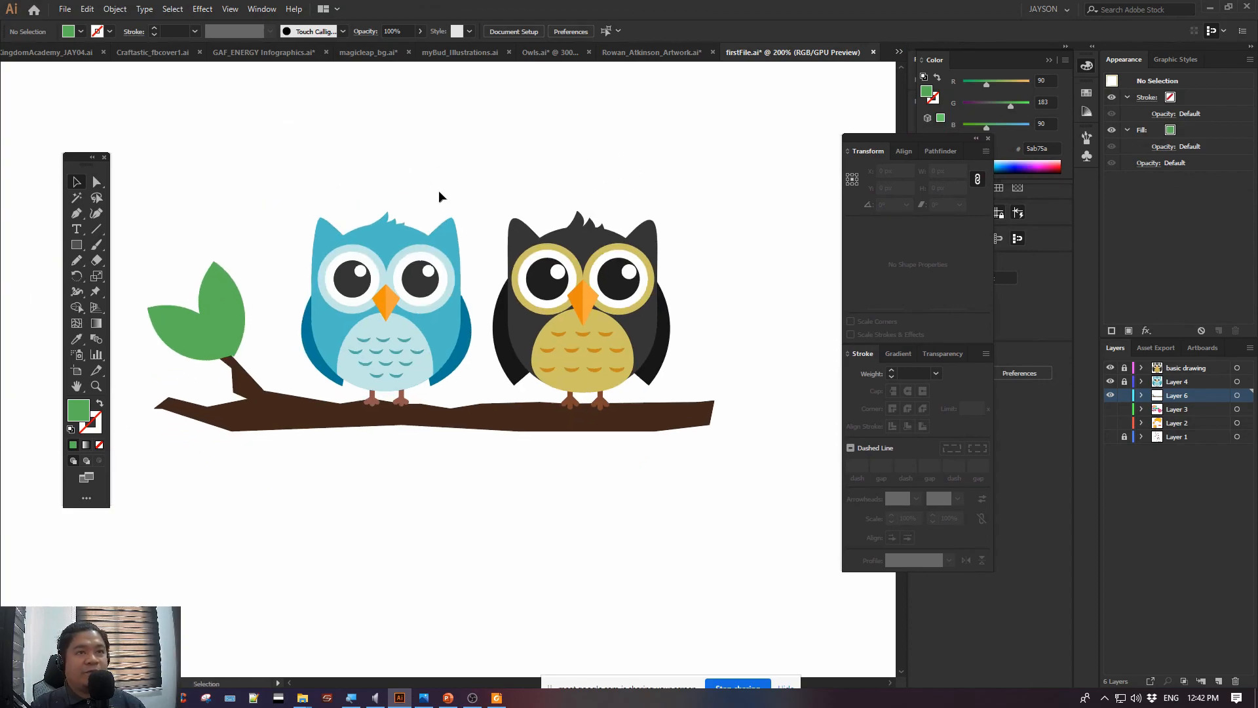
pyautogui.hotkey('ctrl', 's')
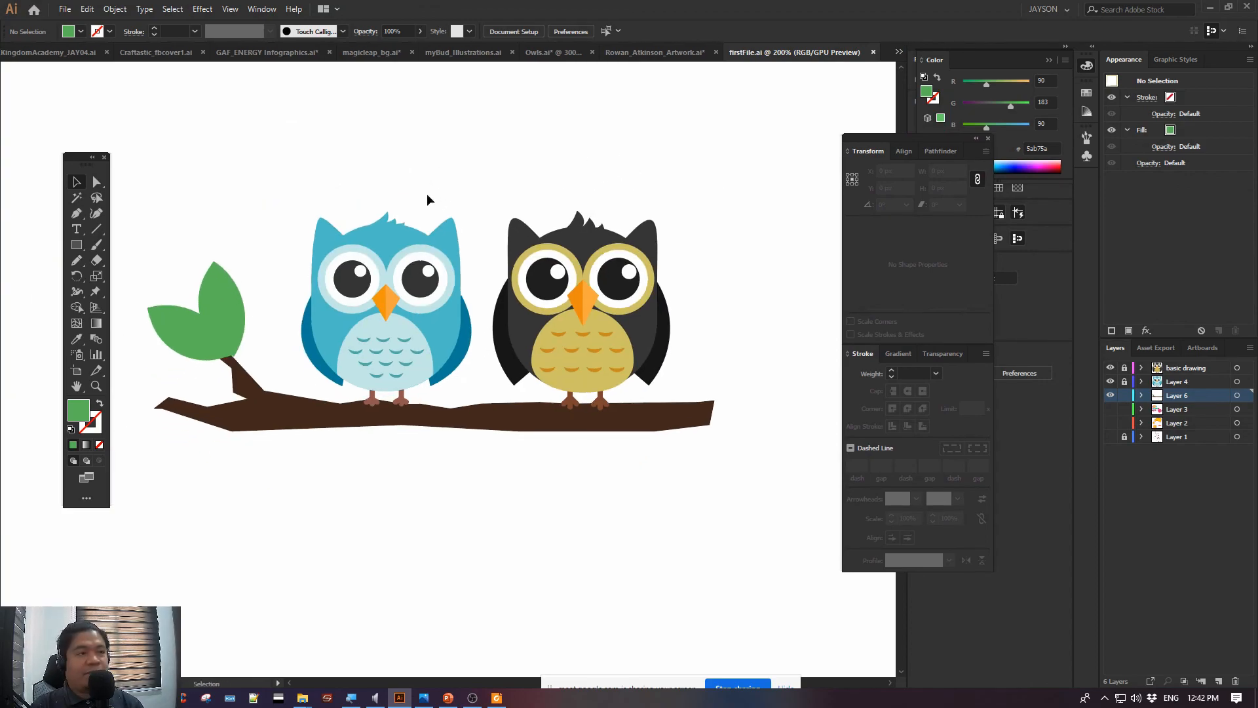